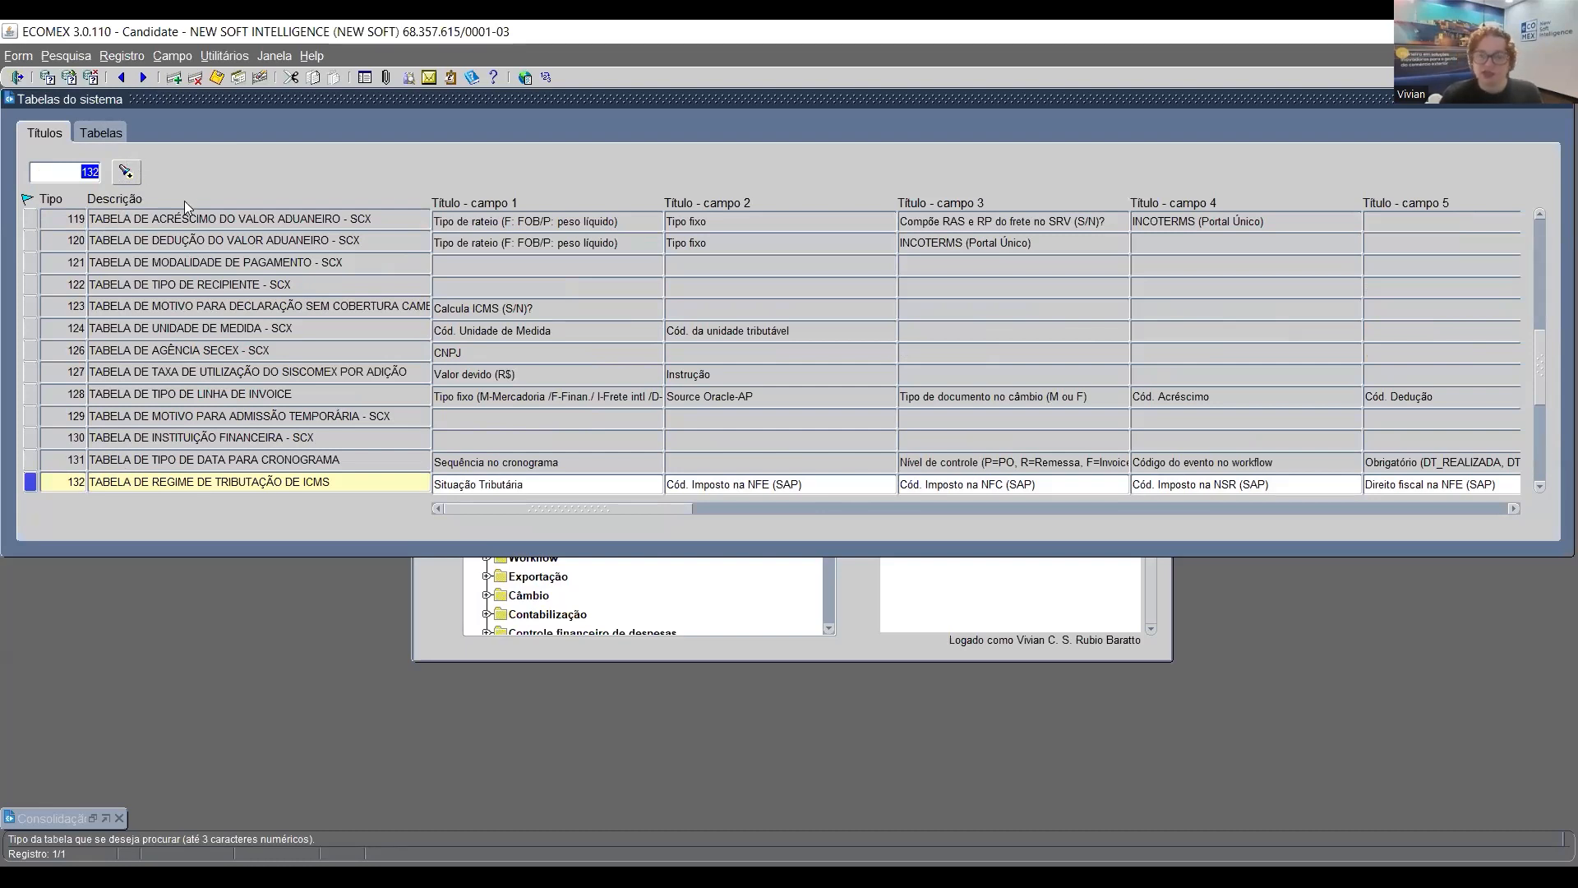
# Examine the monofásico regimes in table 132, Tabela de Regime de Tributação de ICMS, and their Situação Tributária codes
pyautogui.click(100, 132)
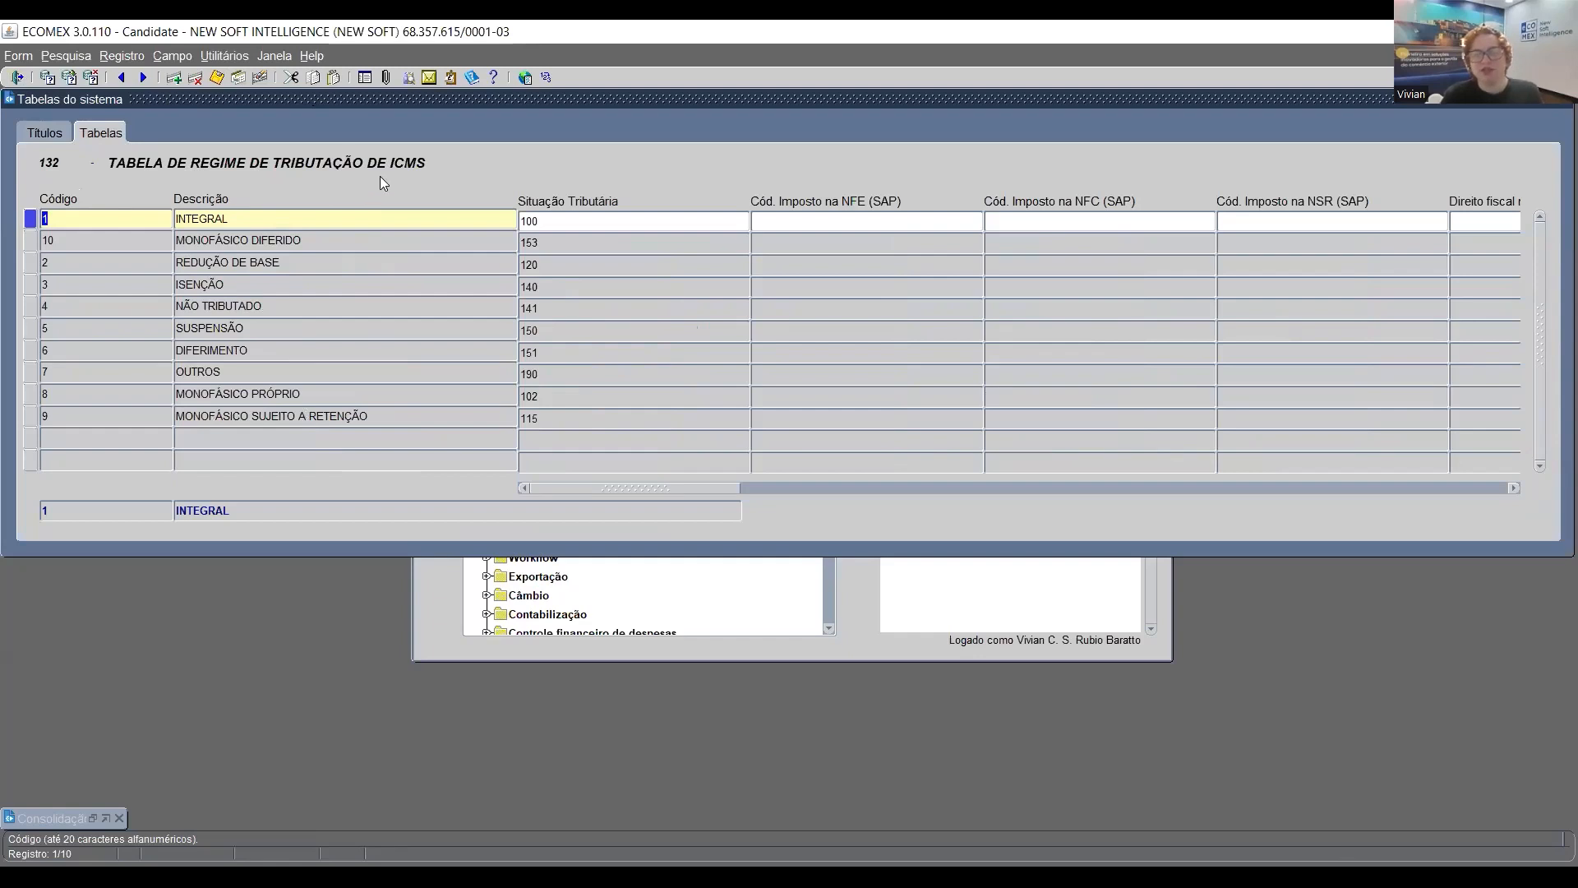
pyautogui.click(319, 239)
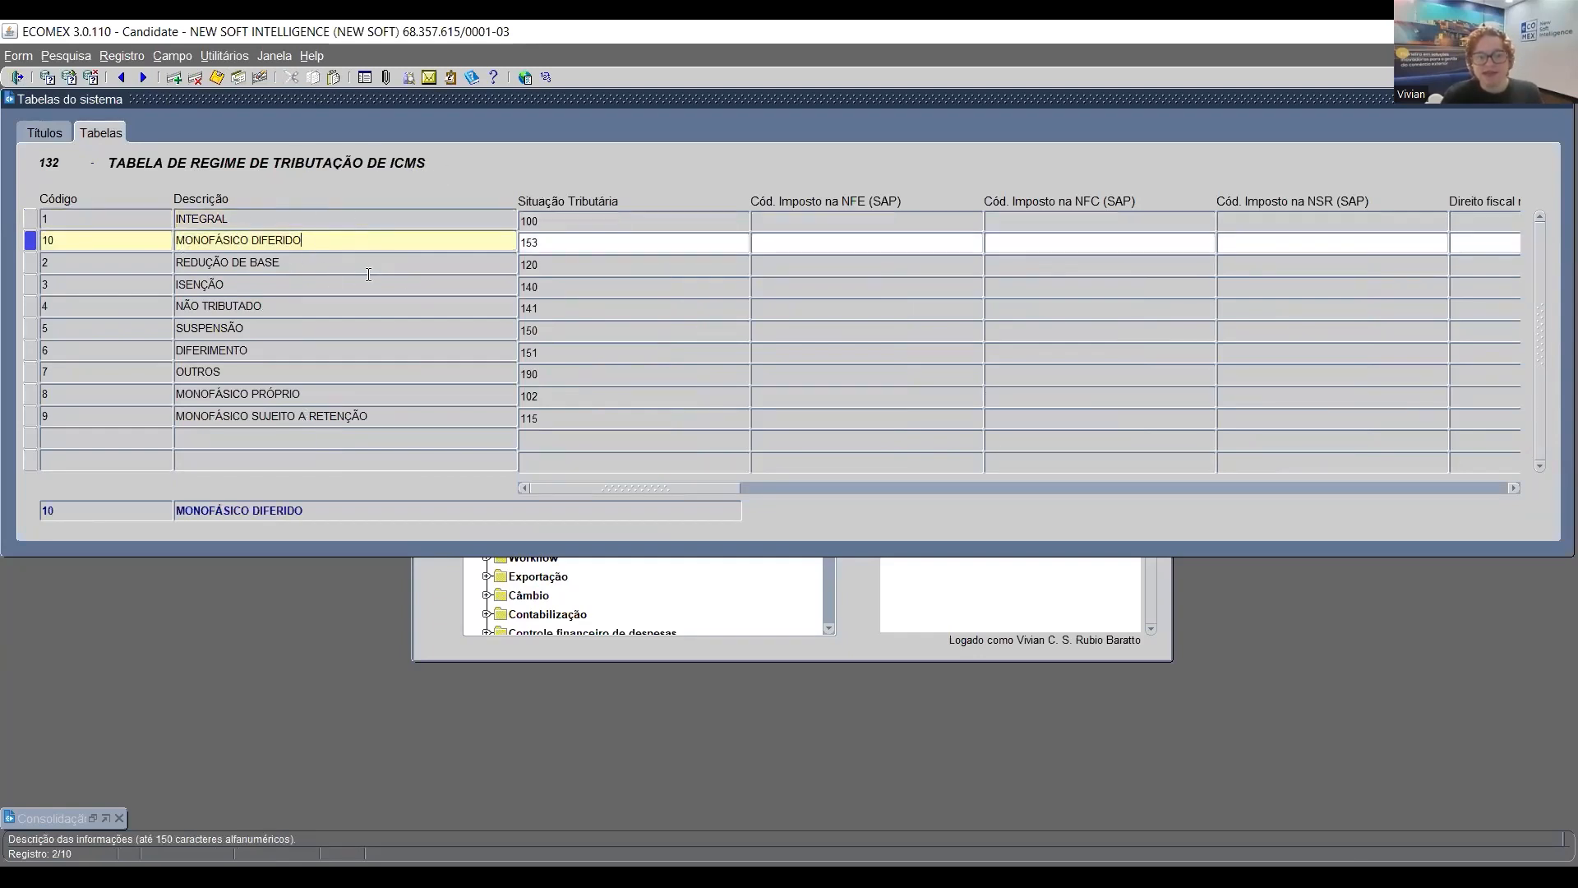
pyautogui.click(585, 240)
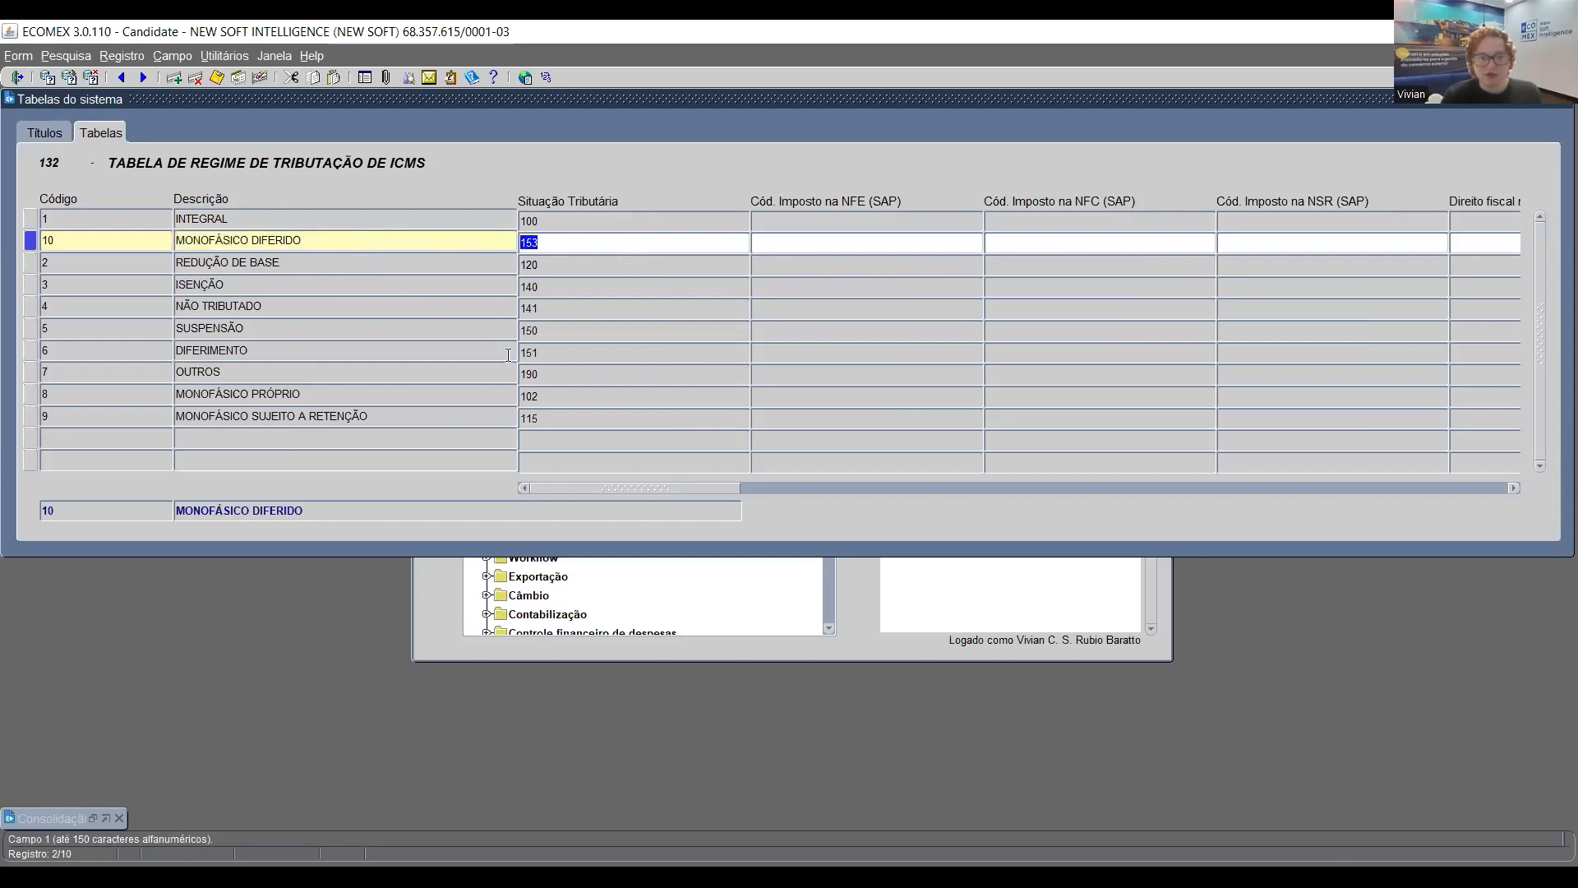
pyautogui.click(352, 393)
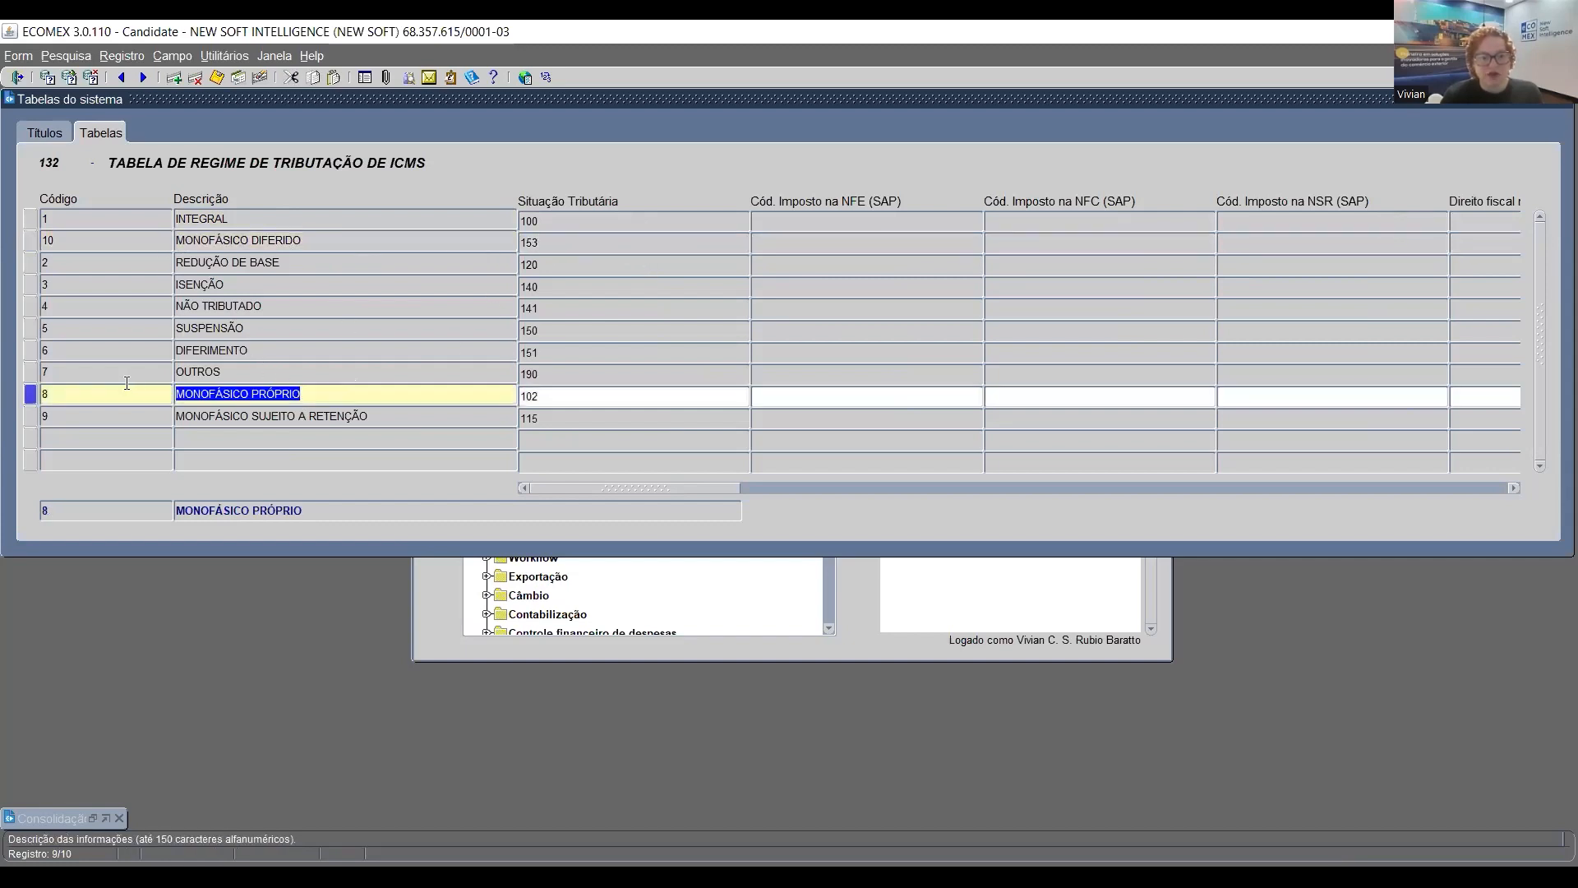
pyautogui.click(636, 400)
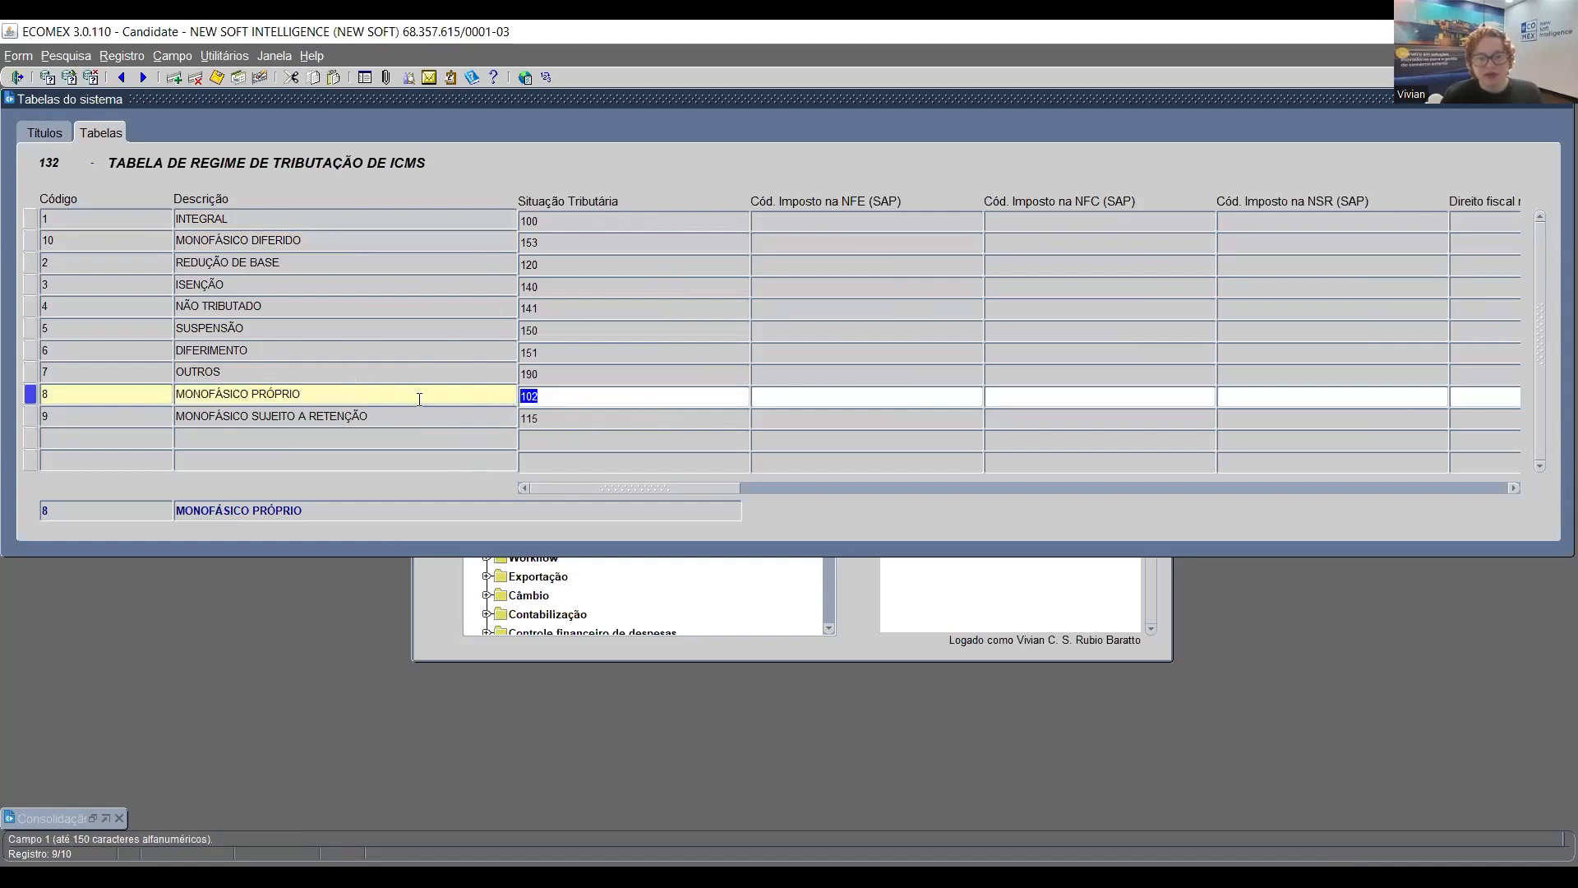
pyautogui.click(276, 417)
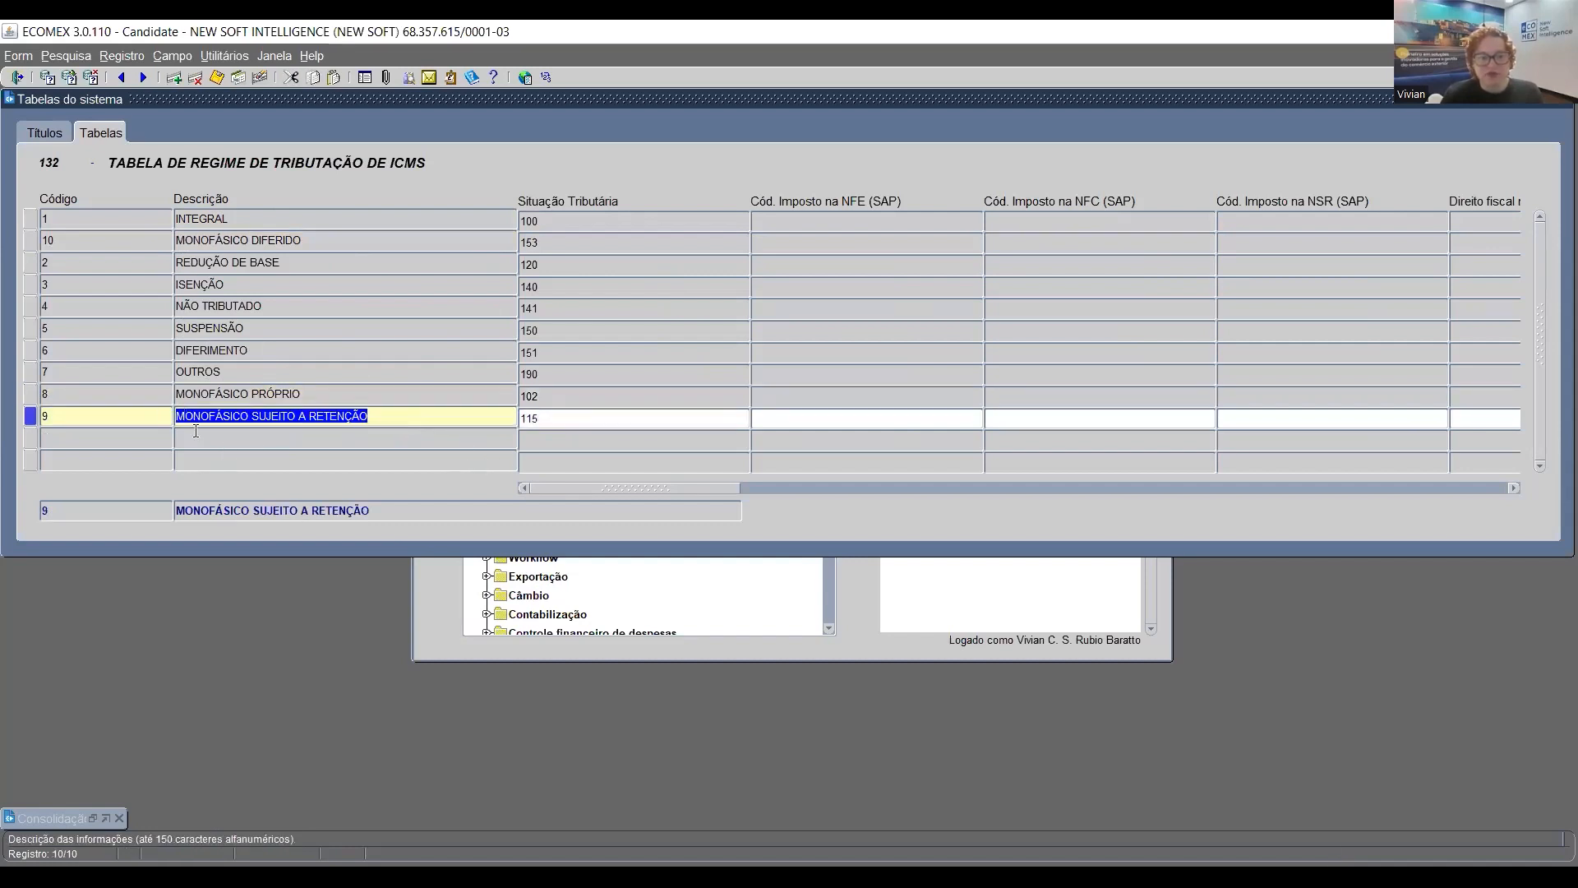
pyautogui.click(556, 421)
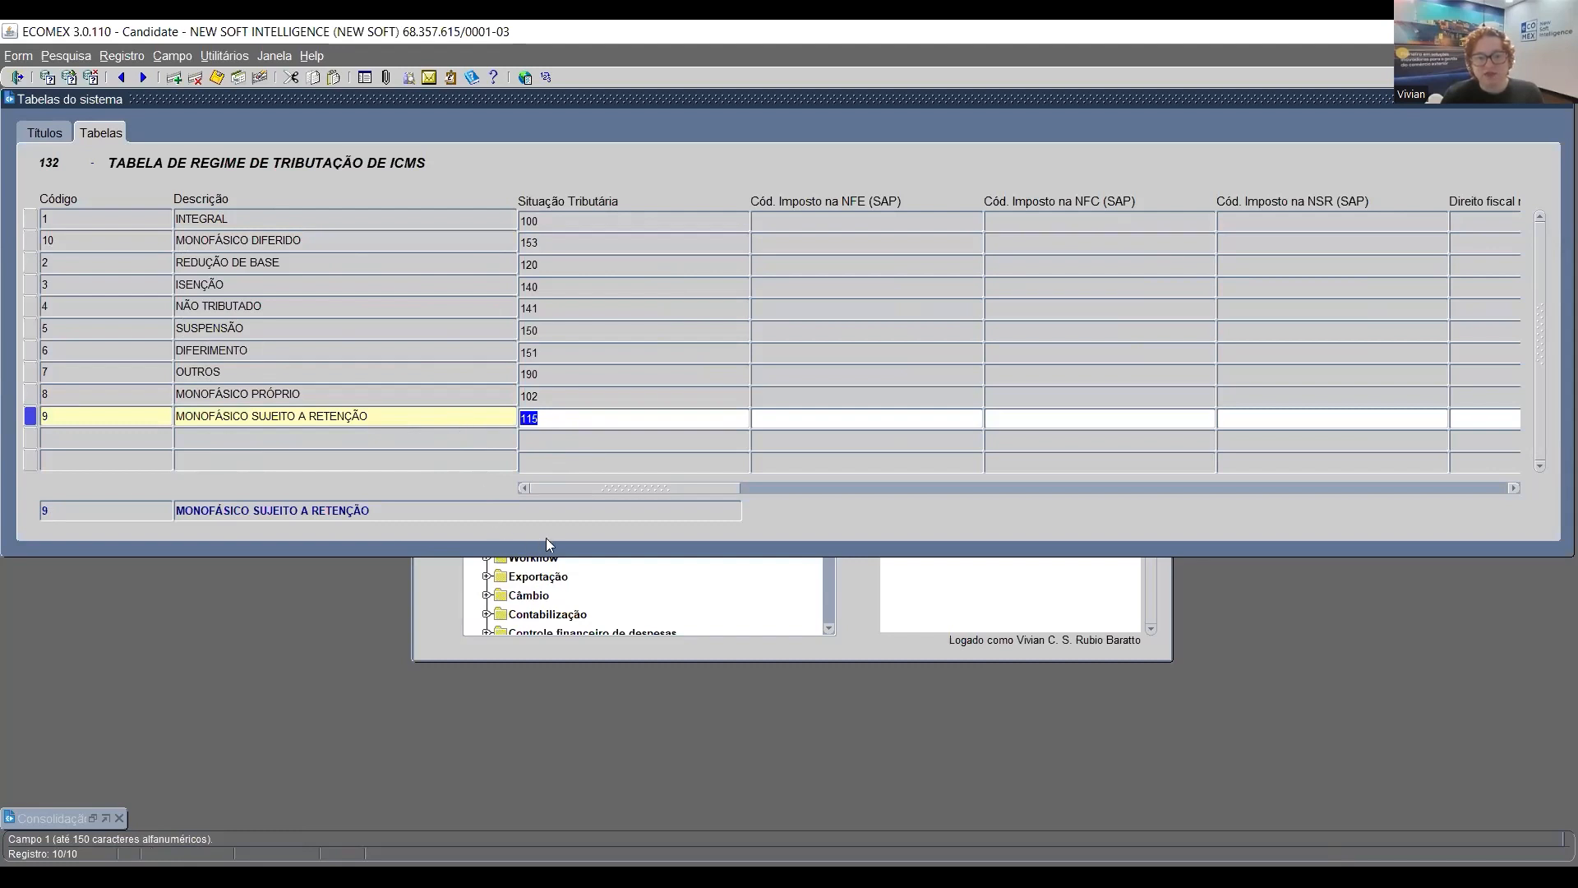
pyautogui.click(46, 131)
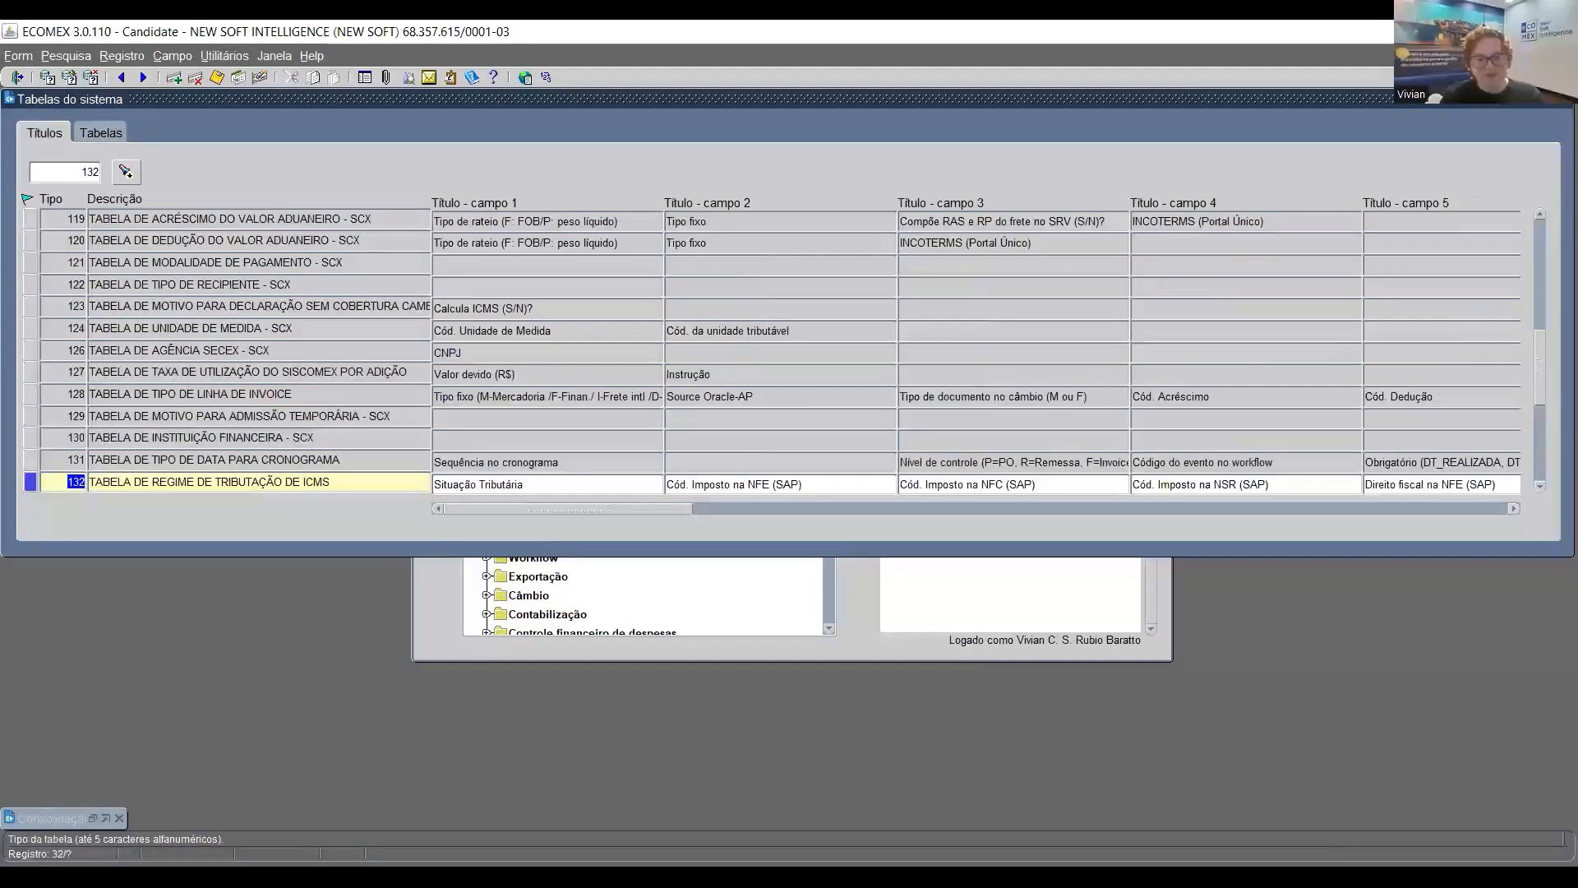
# Find table type 146 in the system tables and open the records of Tabela de Curinga
pyautogui.hotkey('alt', 'Tab')
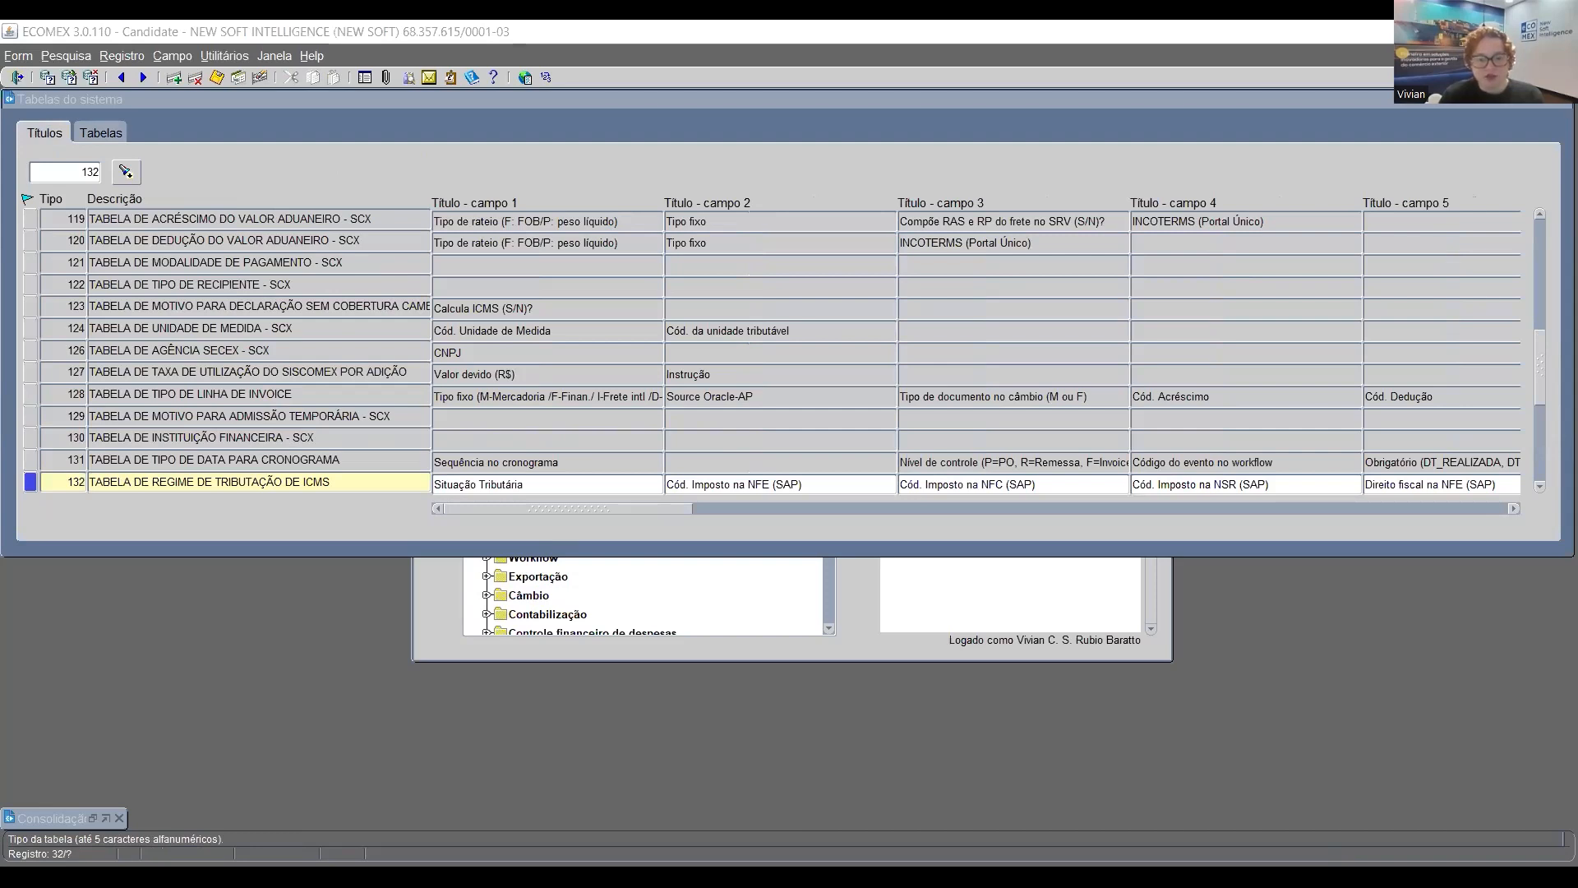
pyautogui.hotkey('alt', 'Tab')
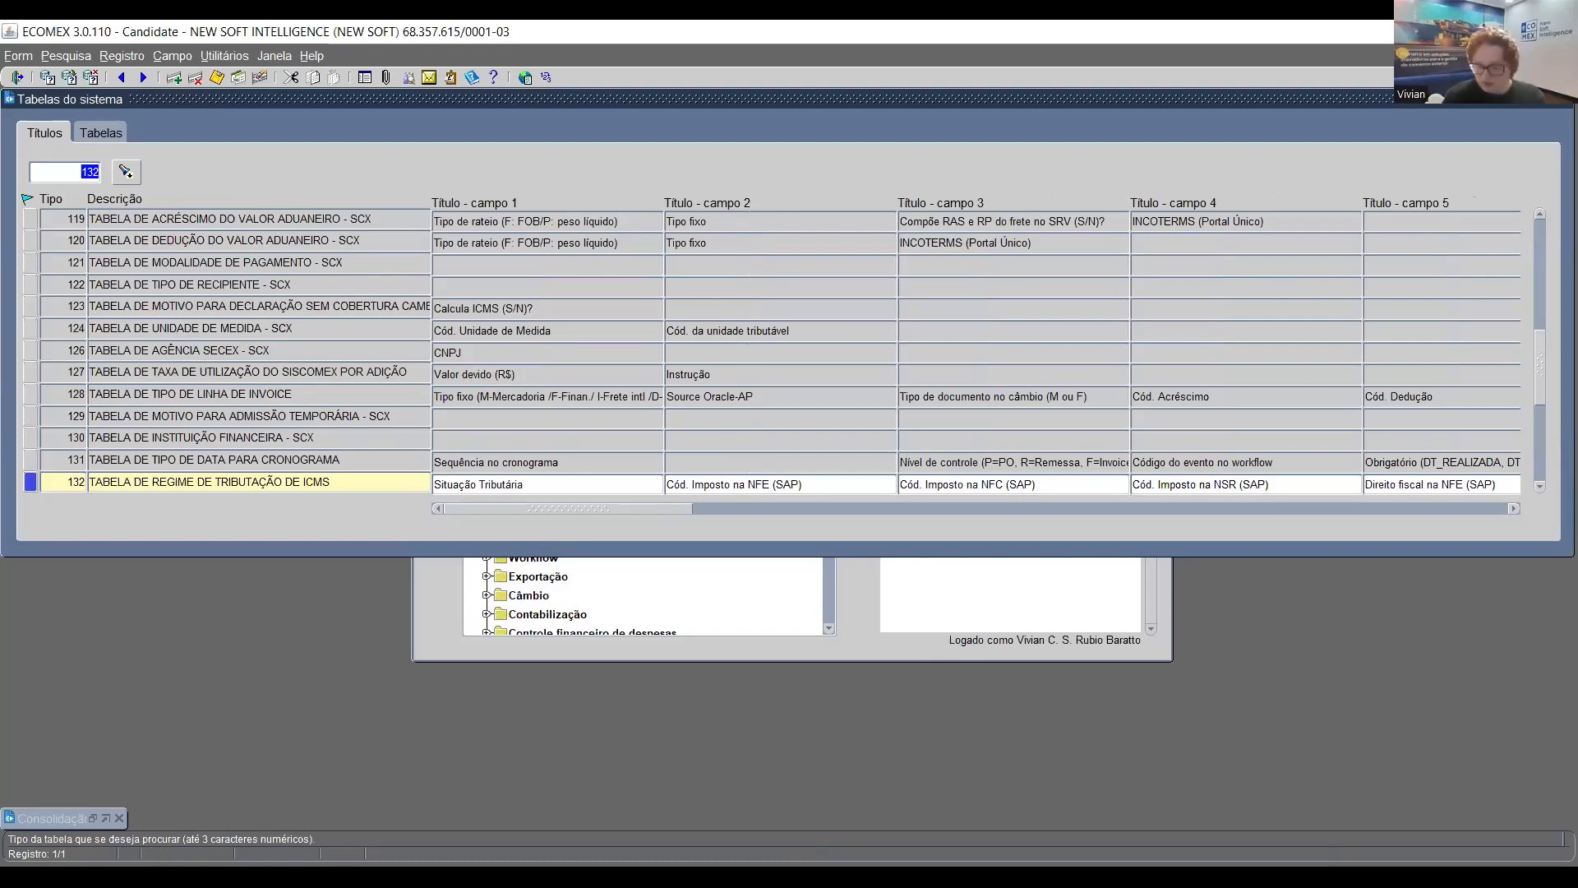
pyautogui.write('146')
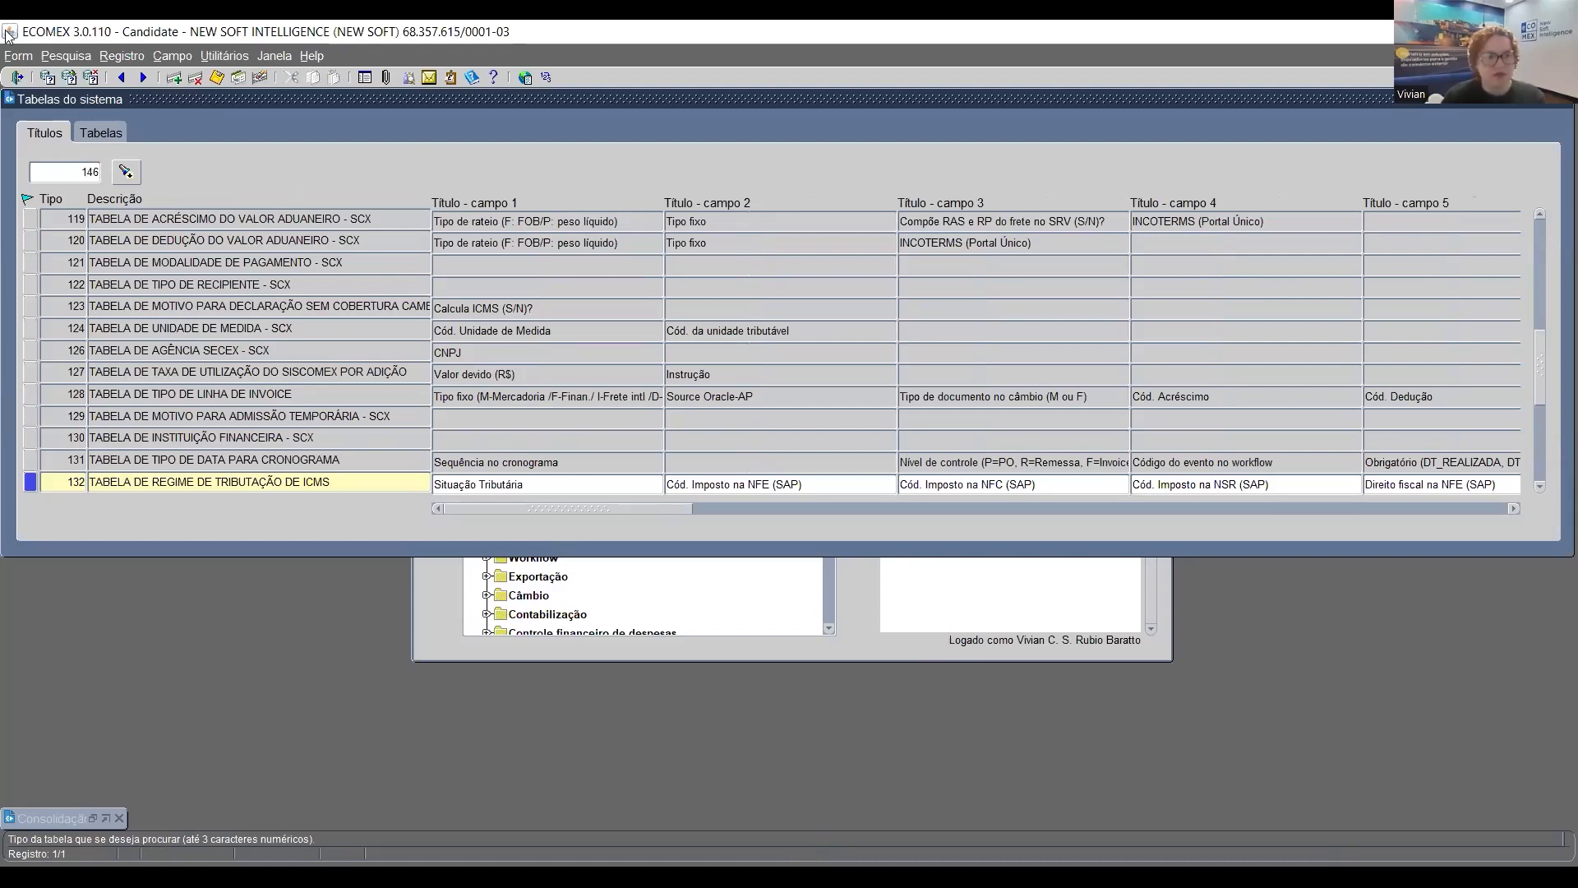
pyautogui.click(107, 132)
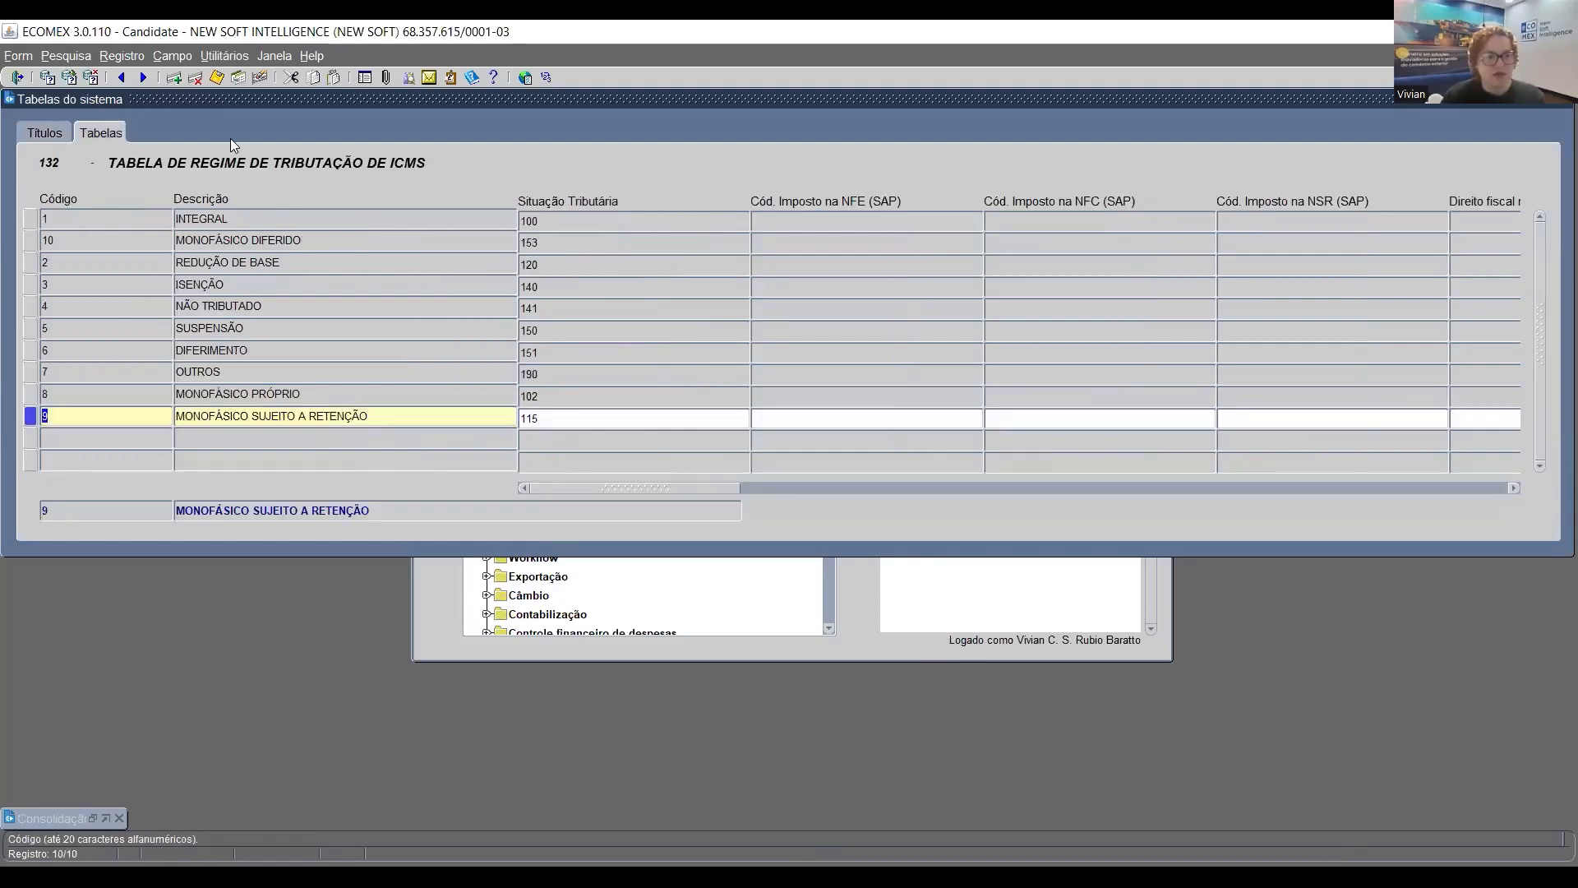
pyautogui.click(45, 132)
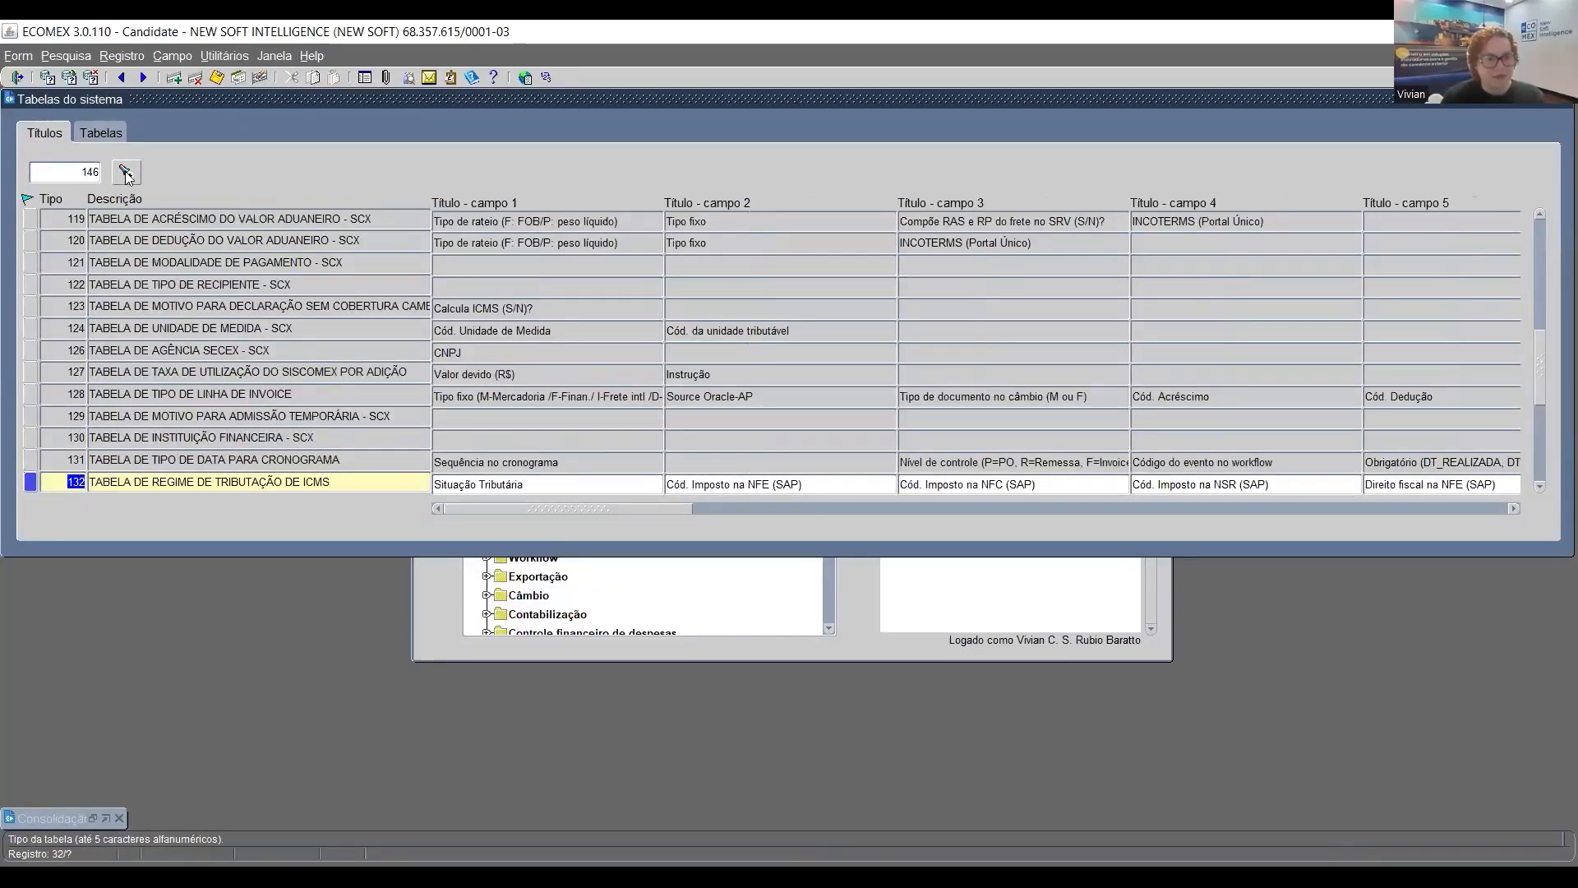
pyautogui.click(125, 172)
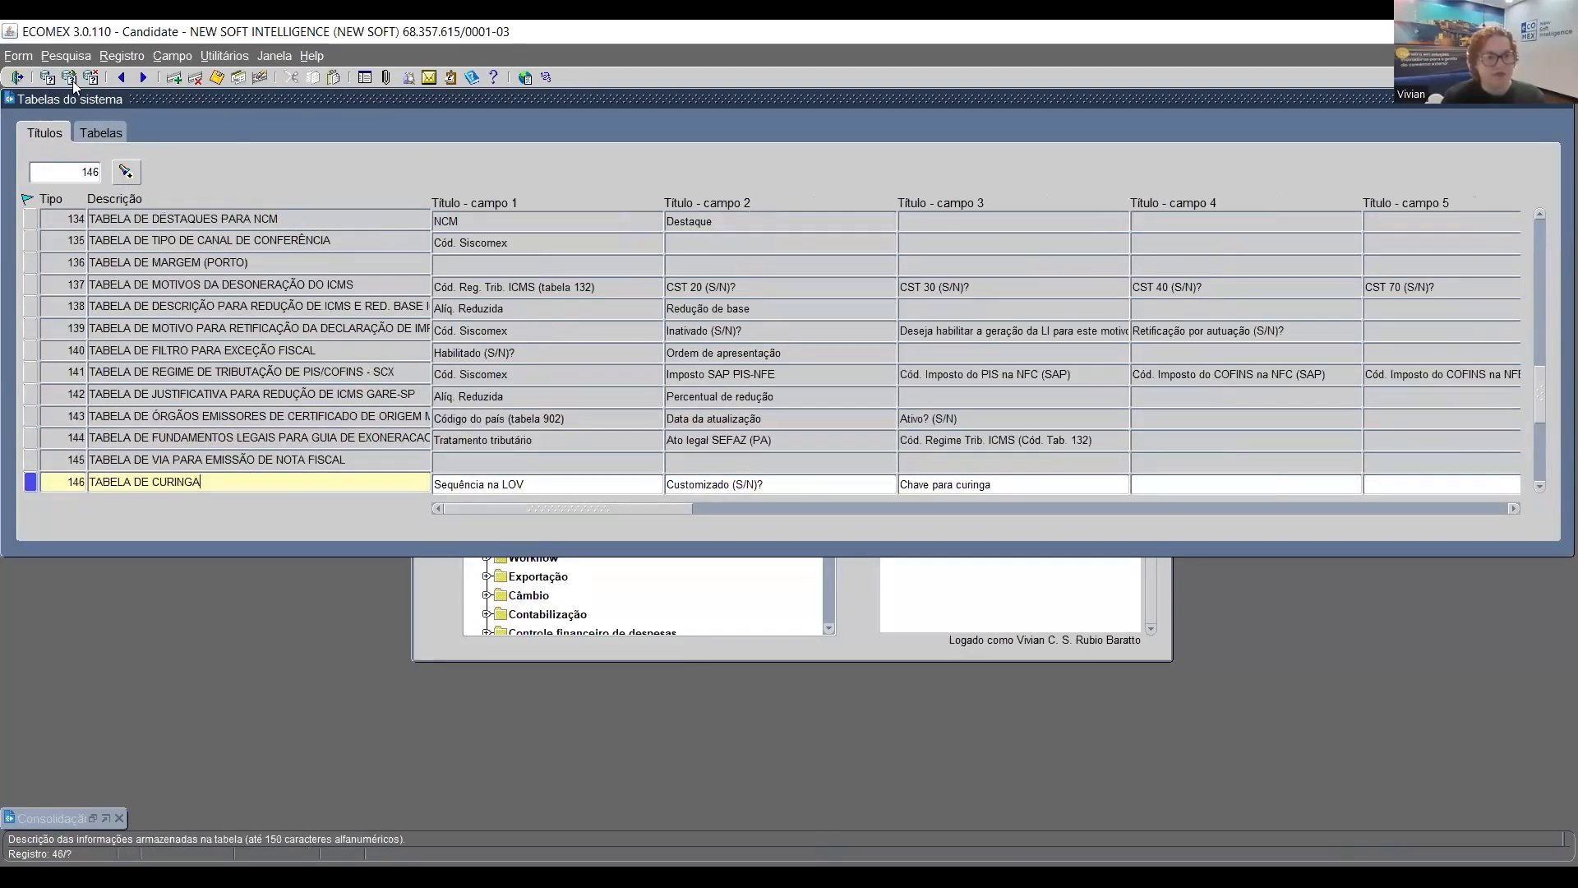
pyautogui.click(92, 134)
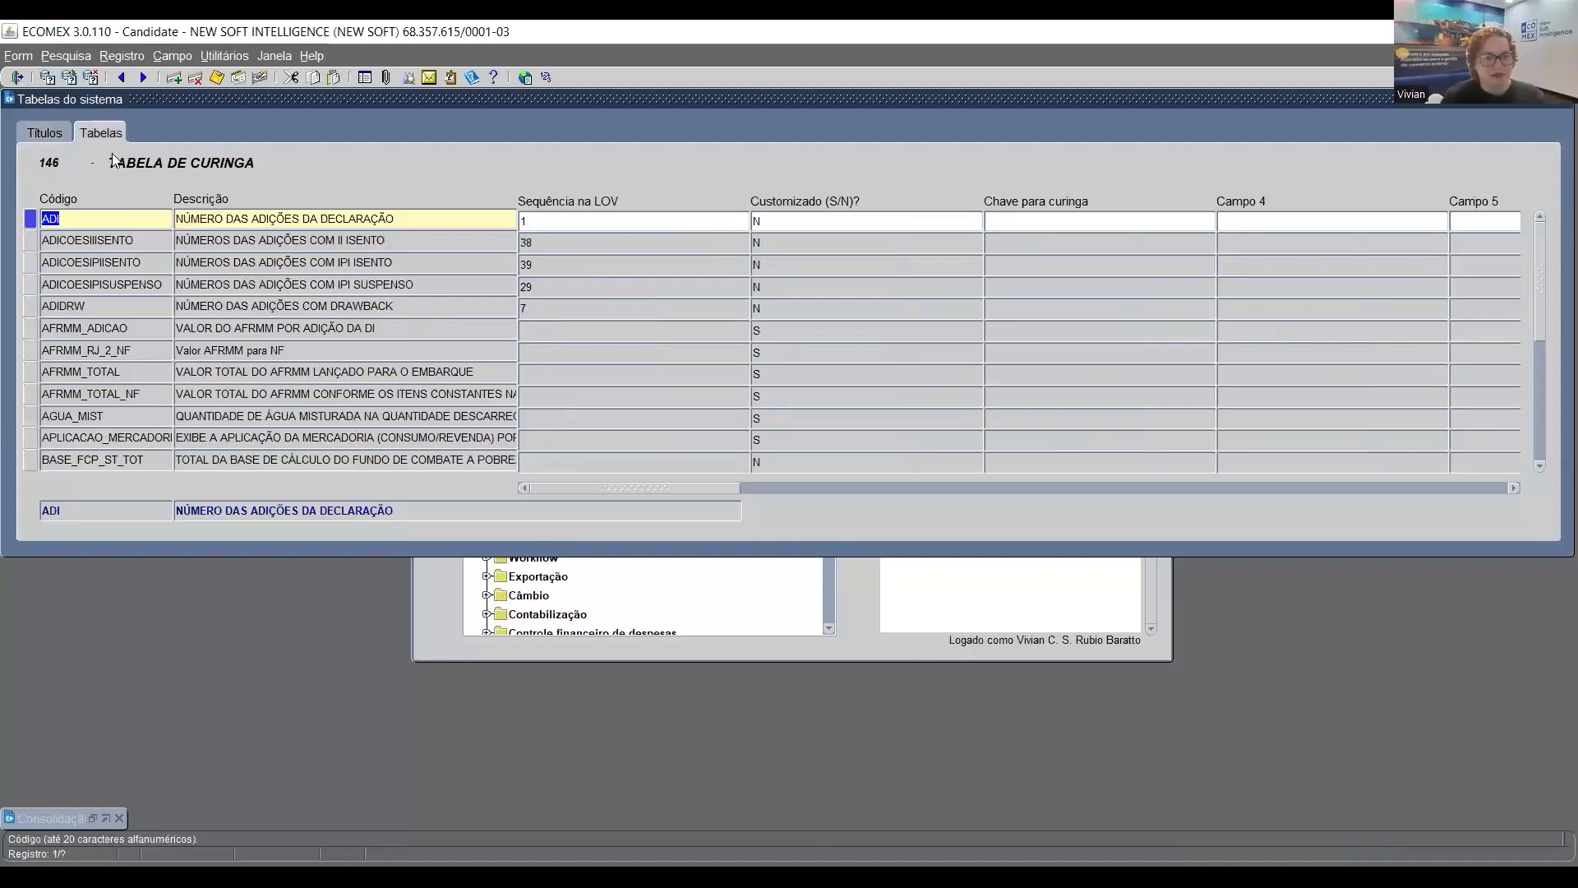
# Try a query on the Tabela de Curinga records for codes matching %CST%
pyautogui.click(46, 77)
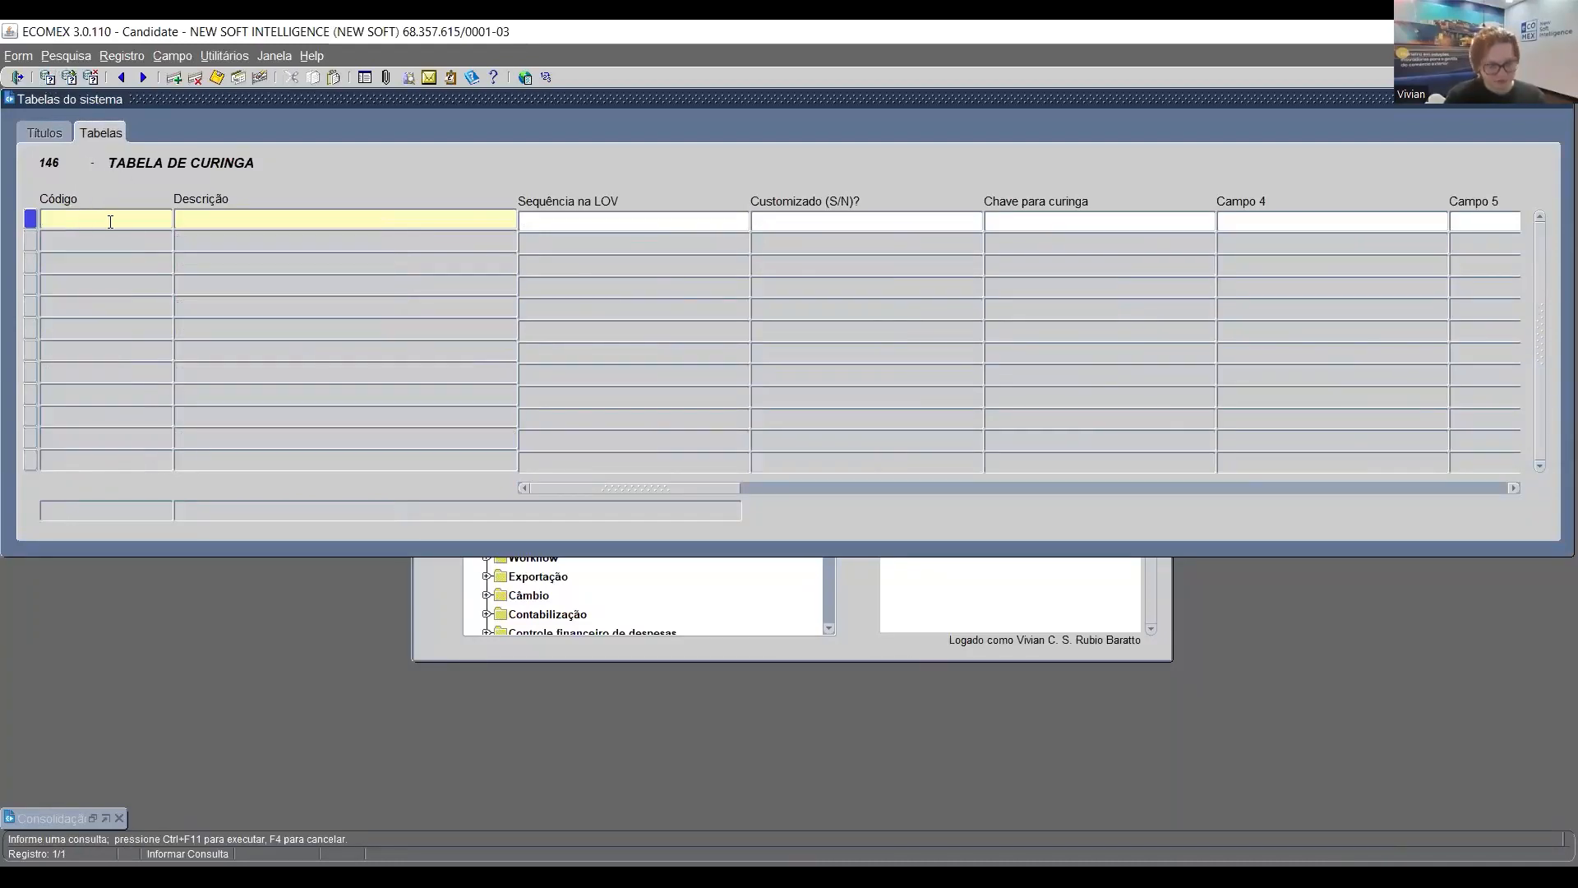
pyautogui.write('%CST%')
pyautogui.hotkey('ctrl', 'F11')
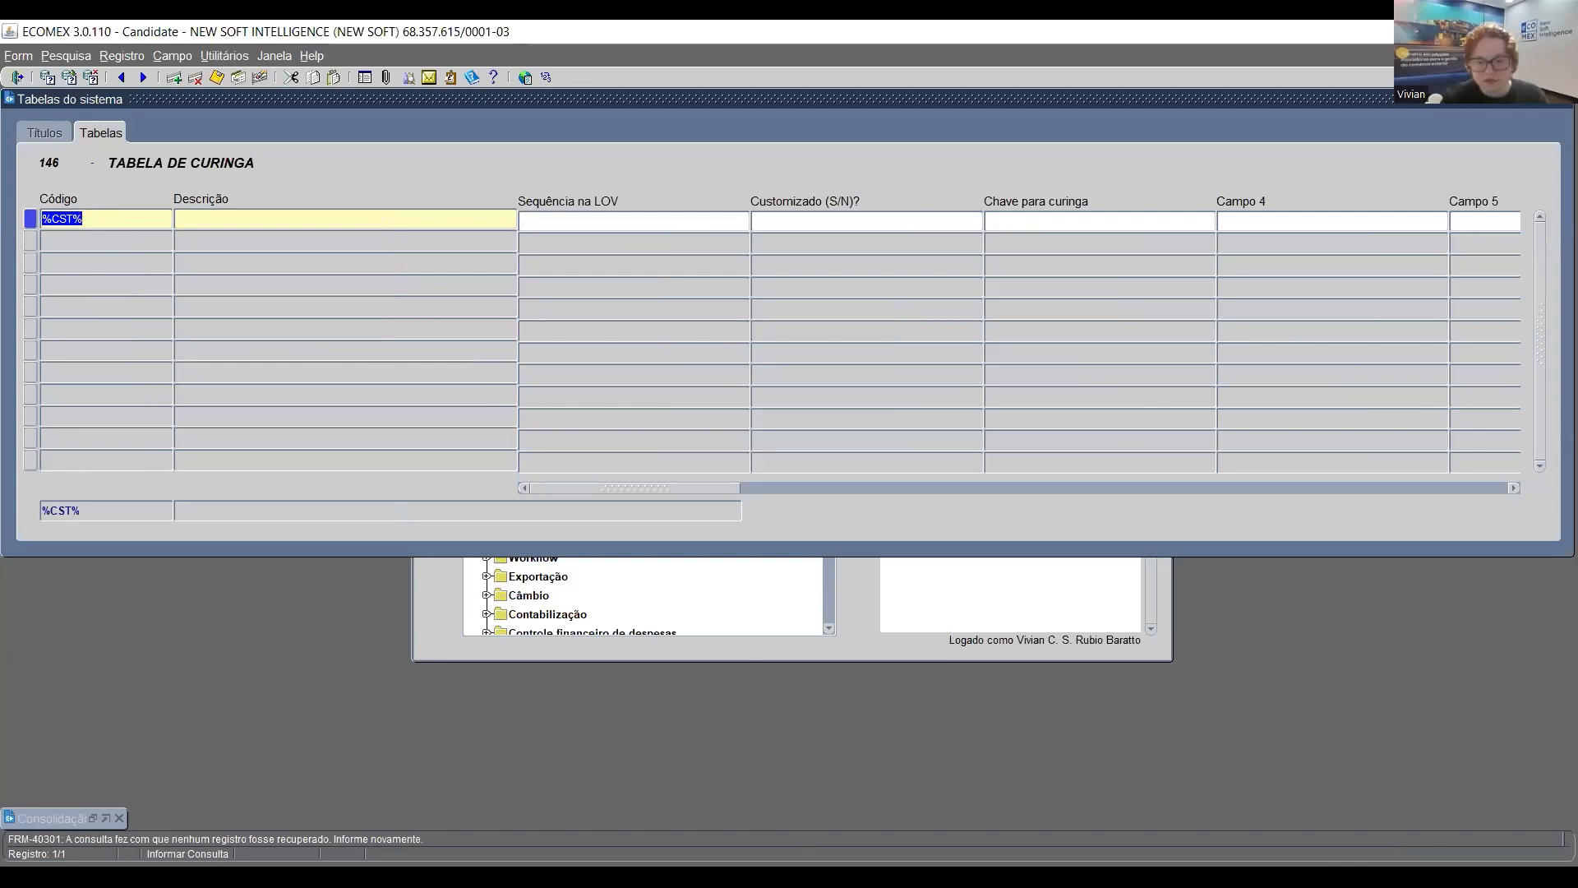
pyautogui.hotkey('alt', 'Tab')
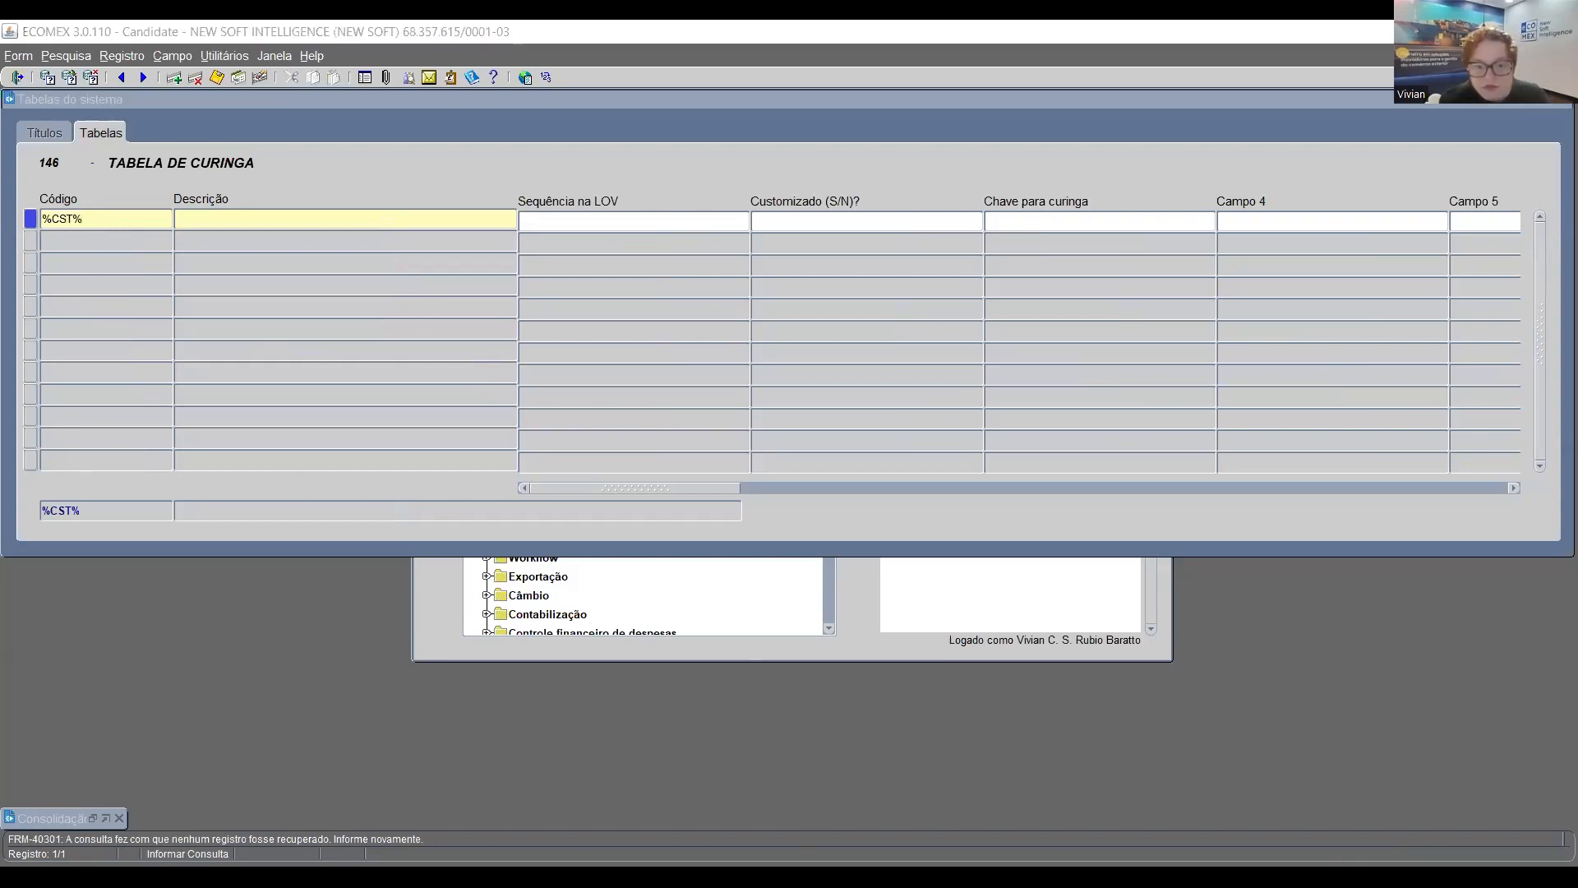
pyautogui.hotkey('alt', 'Tab')
# Query the Tabela de Curinga records for codes matching %MON%
pyautogui.press('BackSpace')
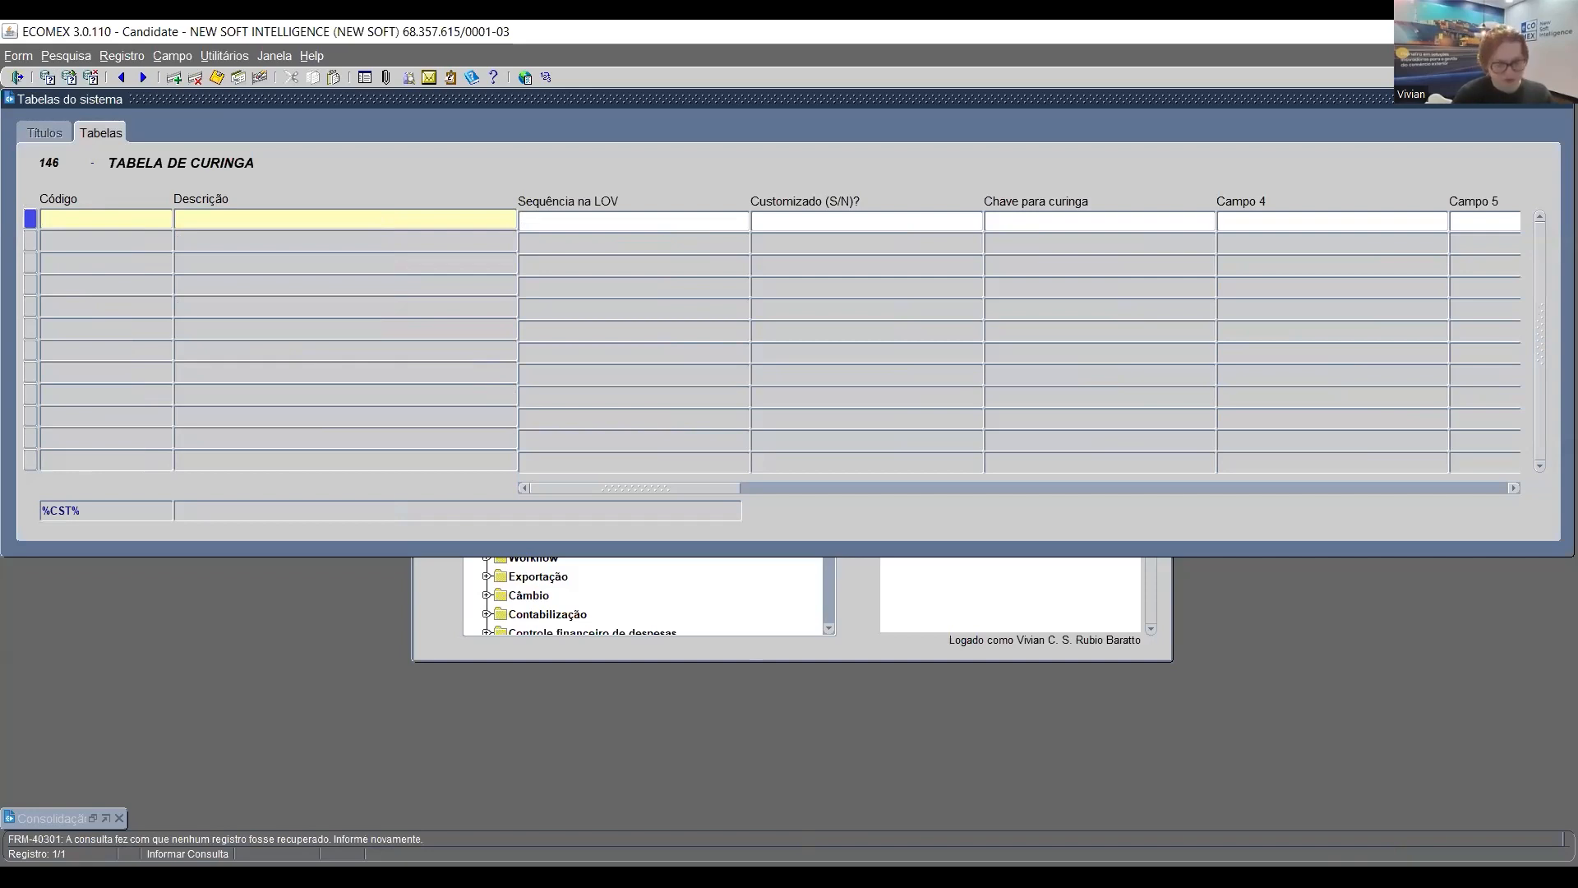
pyautogui.write('%MON')
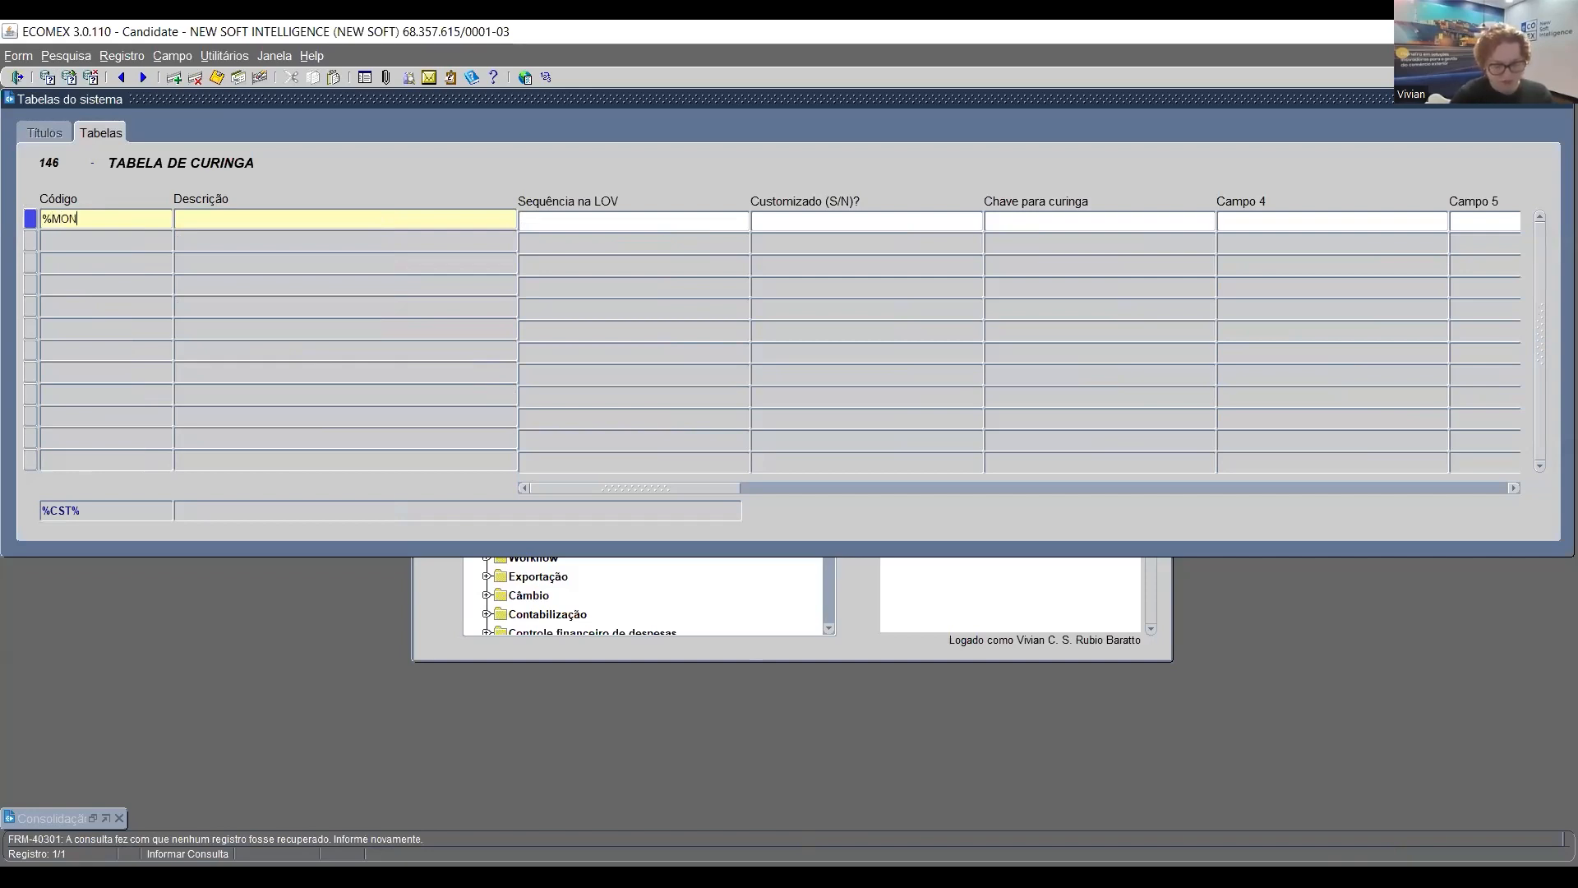
pyautogui.write('%')
pyautogui.press('F8')
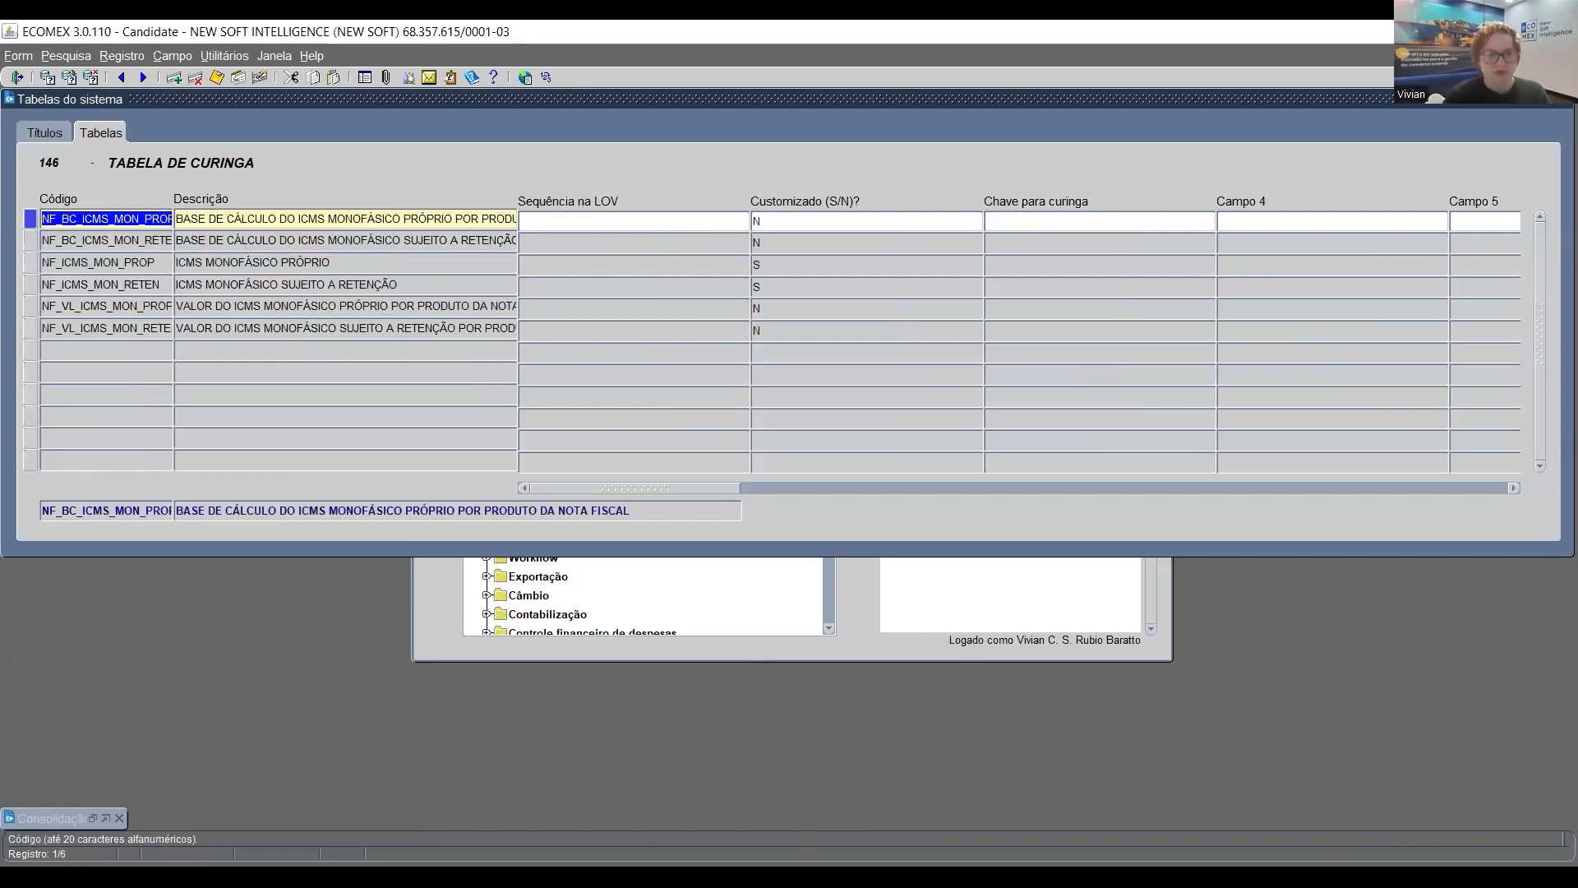
# Examine the descriptions and the Customizado (S/N)? flags of the retrieved ICMS monofásico records
pyautogui.click(818, 264)
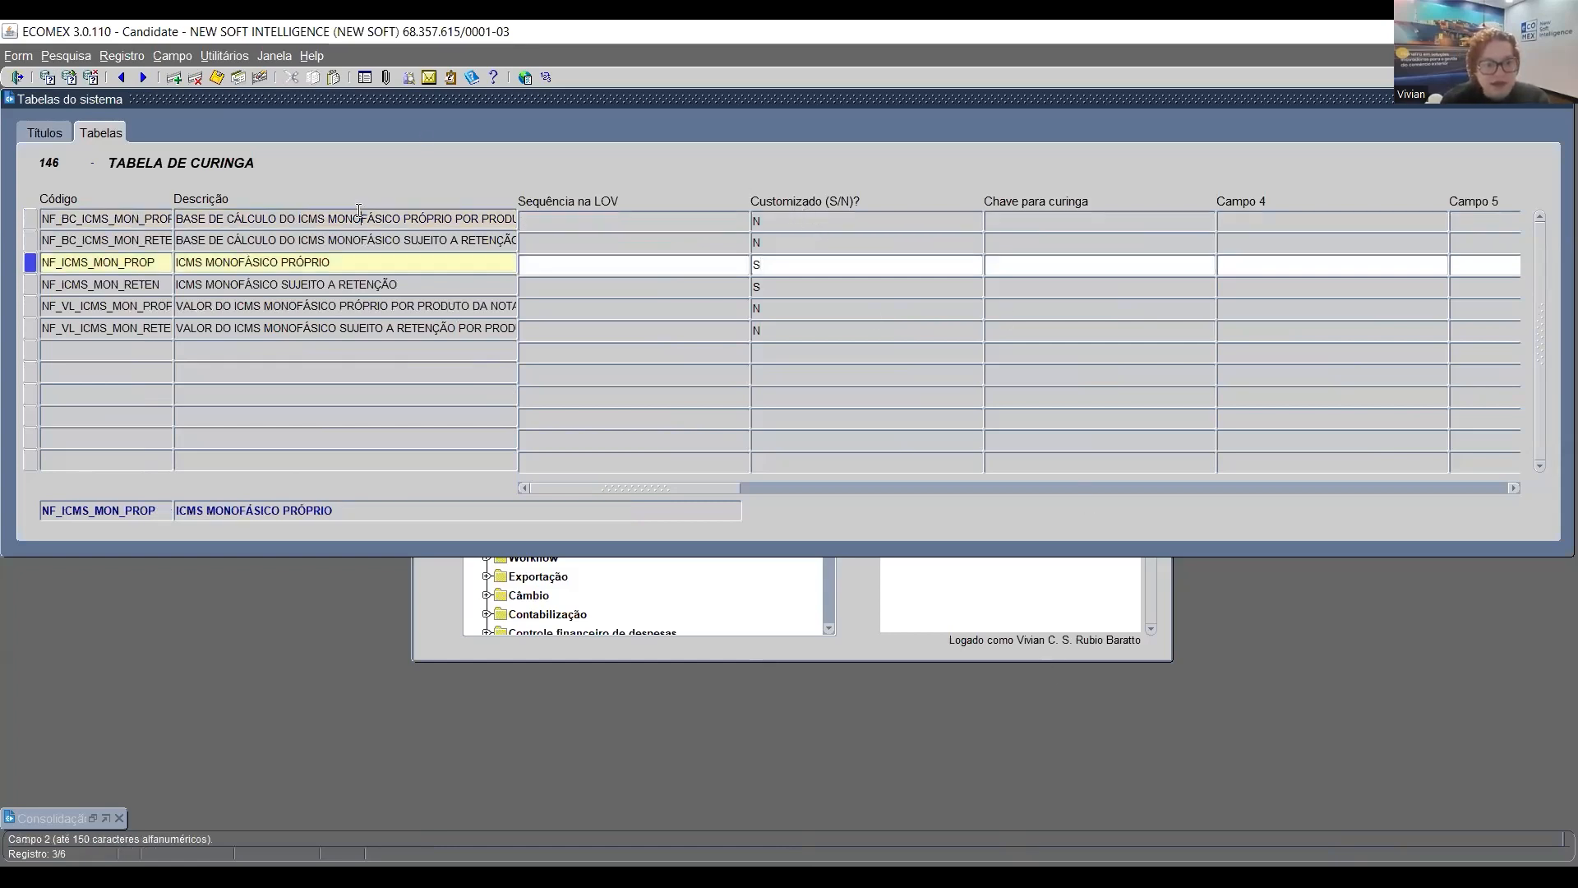
pyautogui.click(361, 220)
pyautogui.click(355, 242)
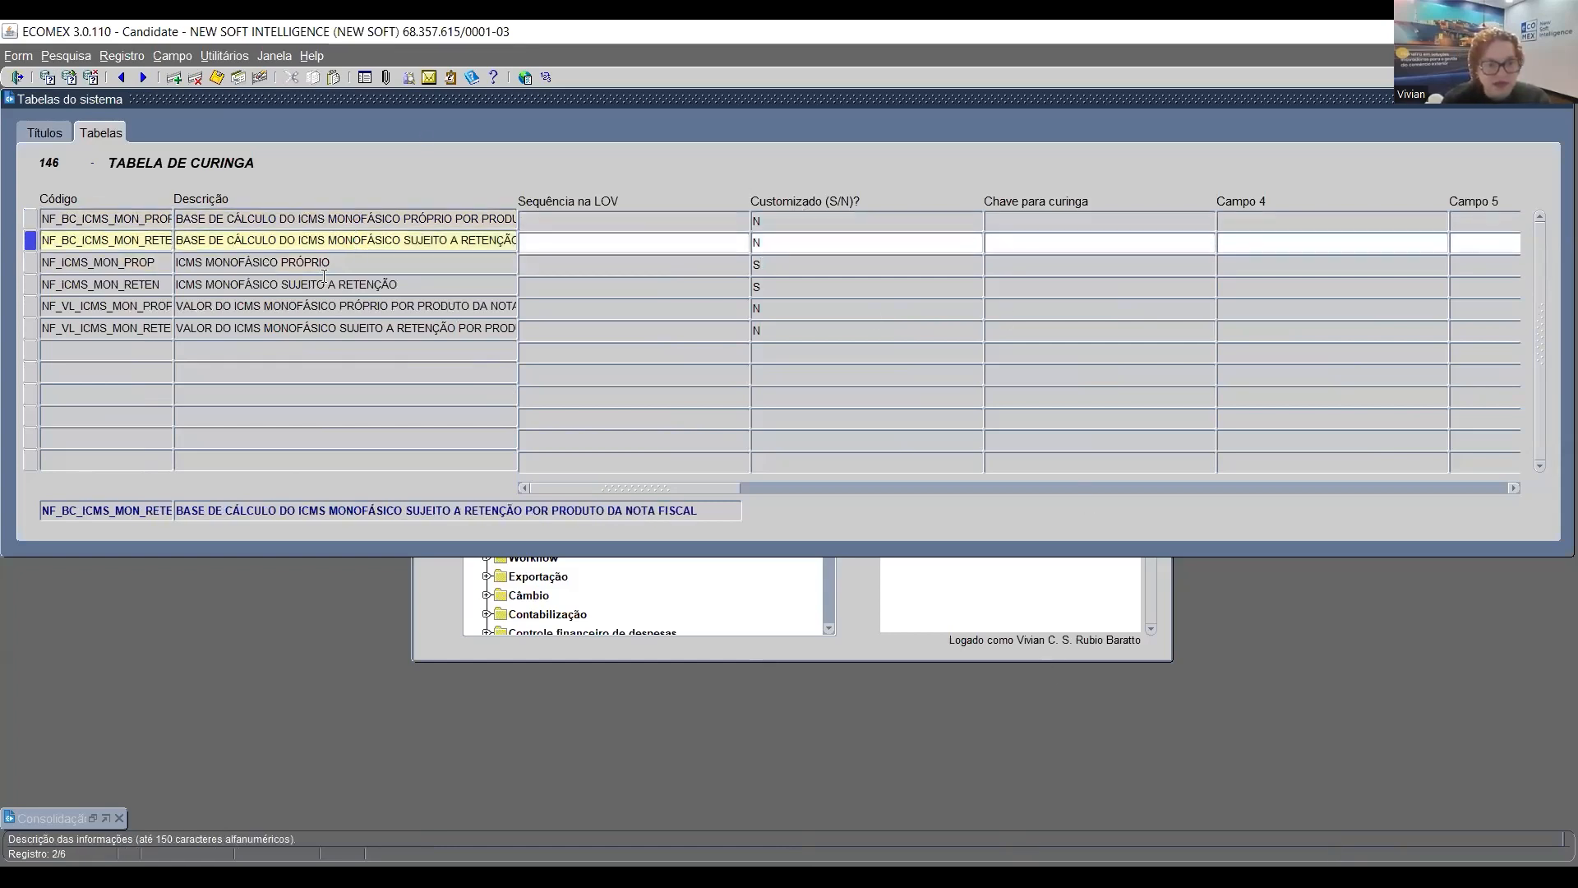
pyautogui.click(329, 307)
pyautogui.click(324, 326)
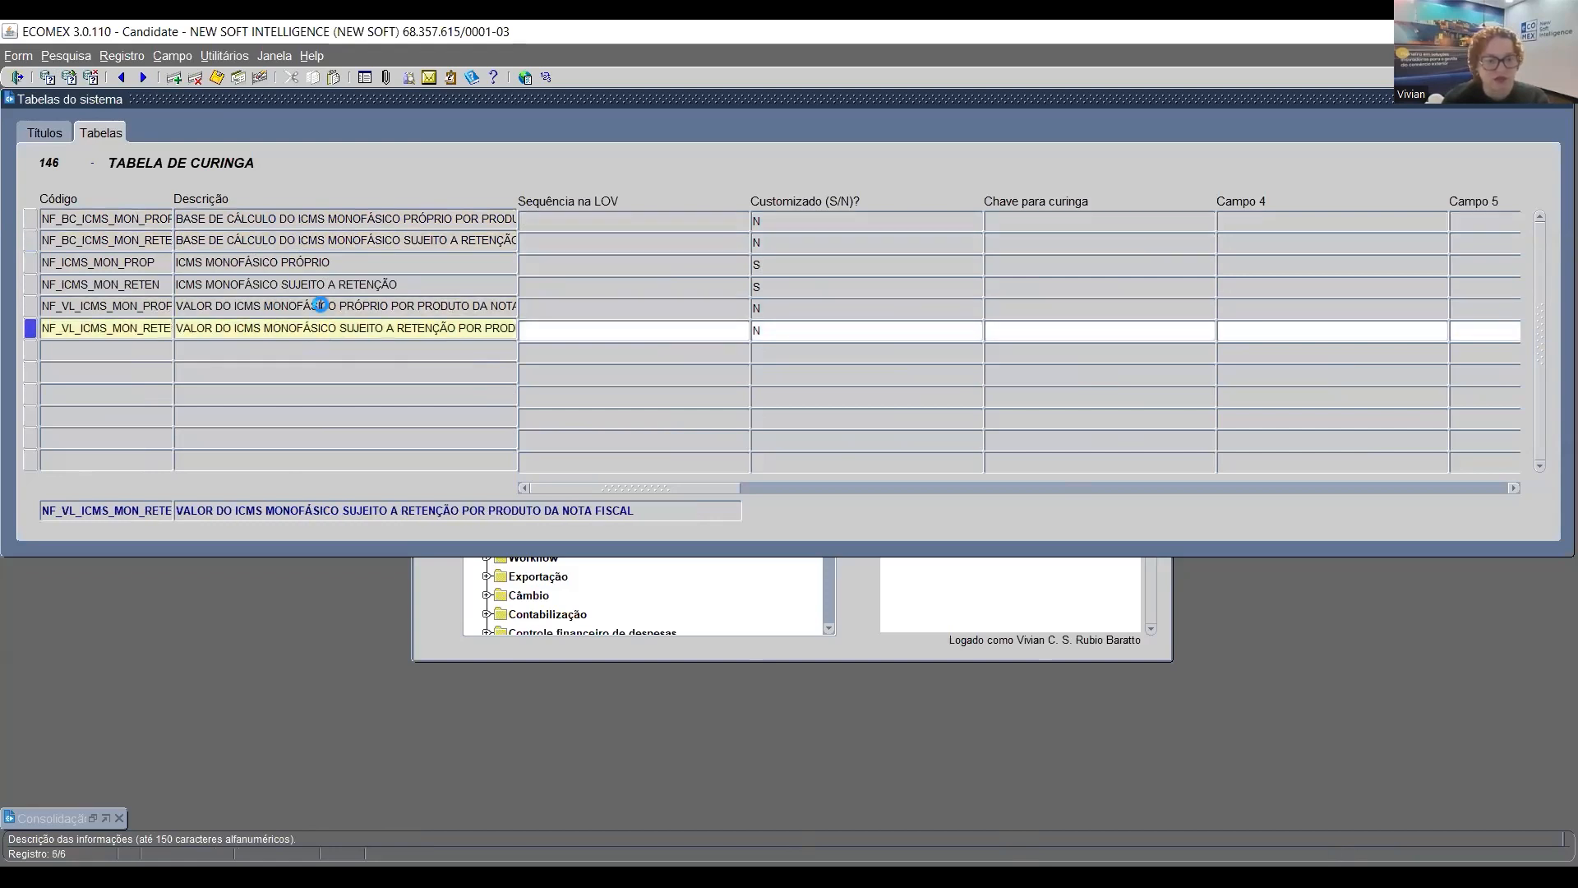
pyautogui.click(321, 305)
pyautogui.click(337, 285)
# Clear the four records whose Customizado flag is N from the displayed query results, without deleting them from the table
pyautogui.click(287, 219)
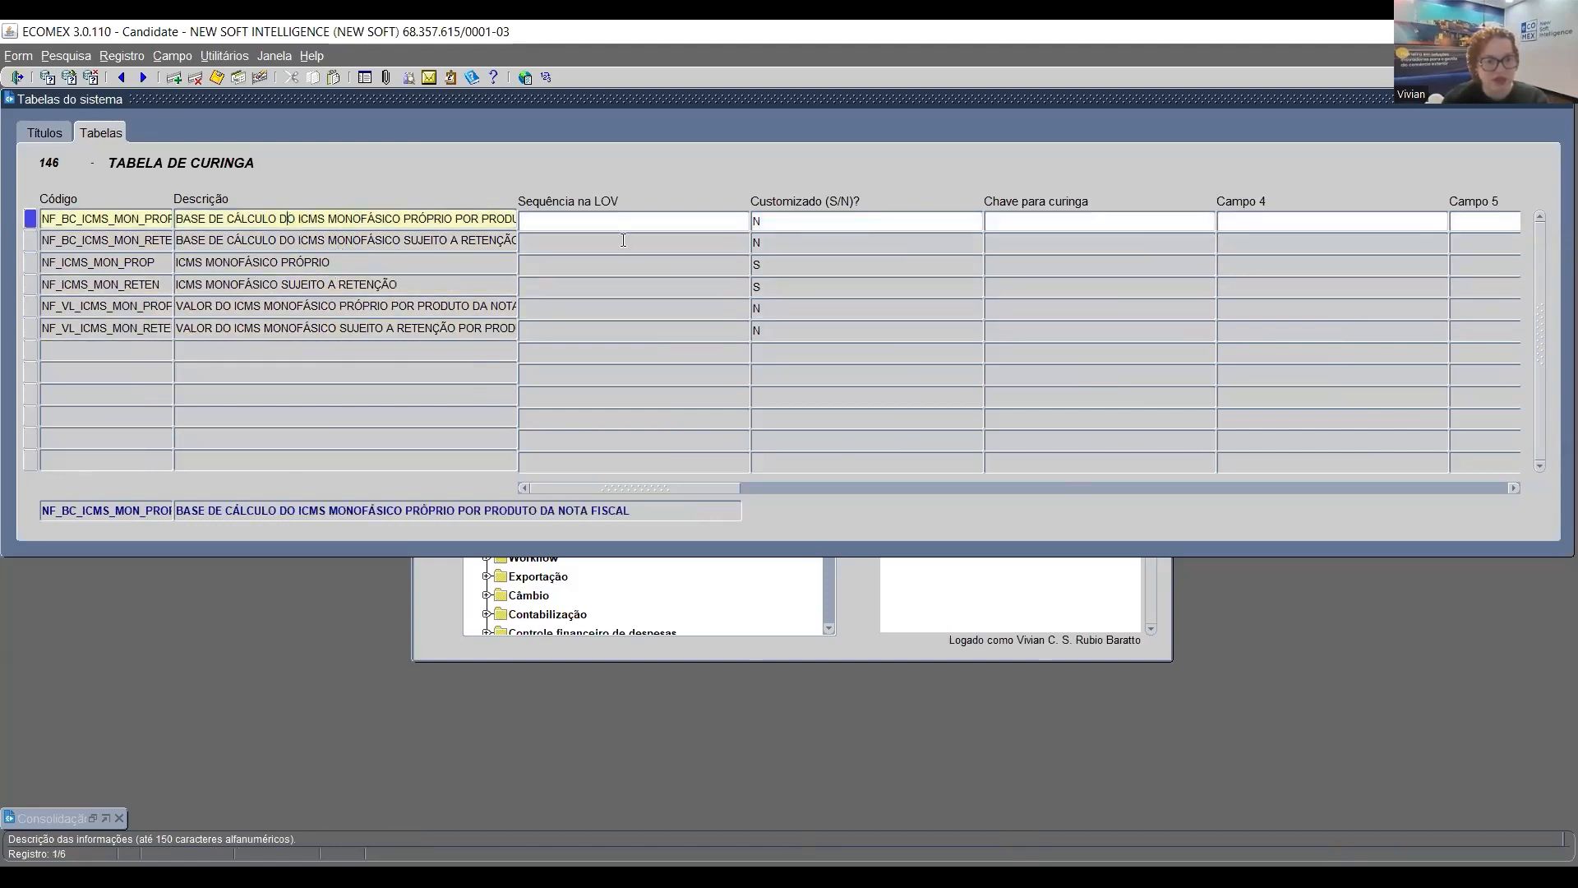
pyautogui.click(260, 79)
pyautogui.click(260, 79)
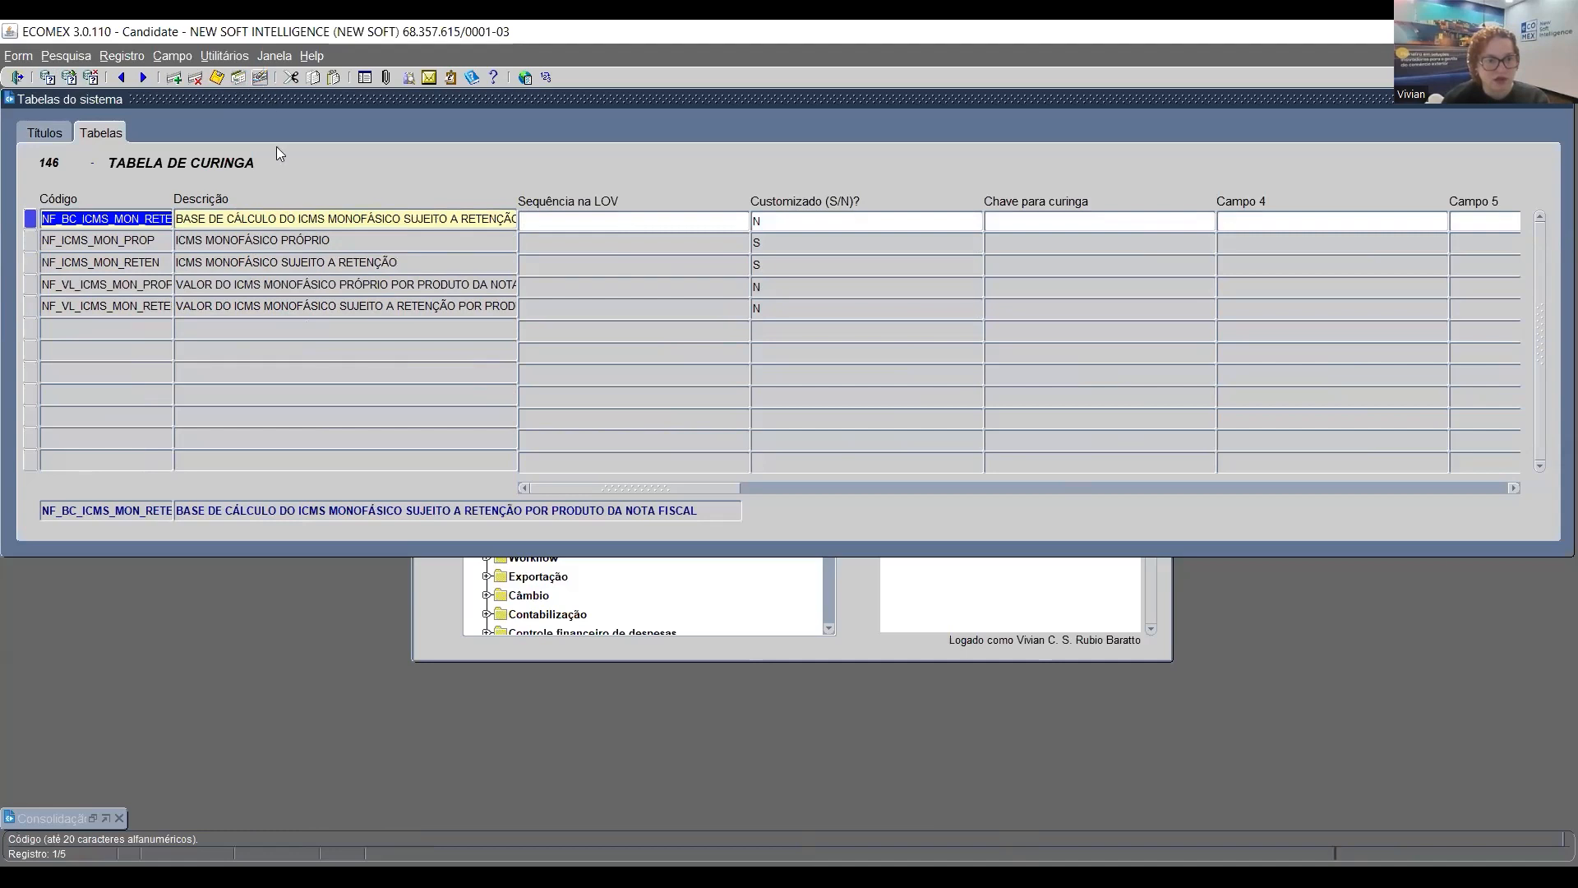
pyautogui.click(281, 263)
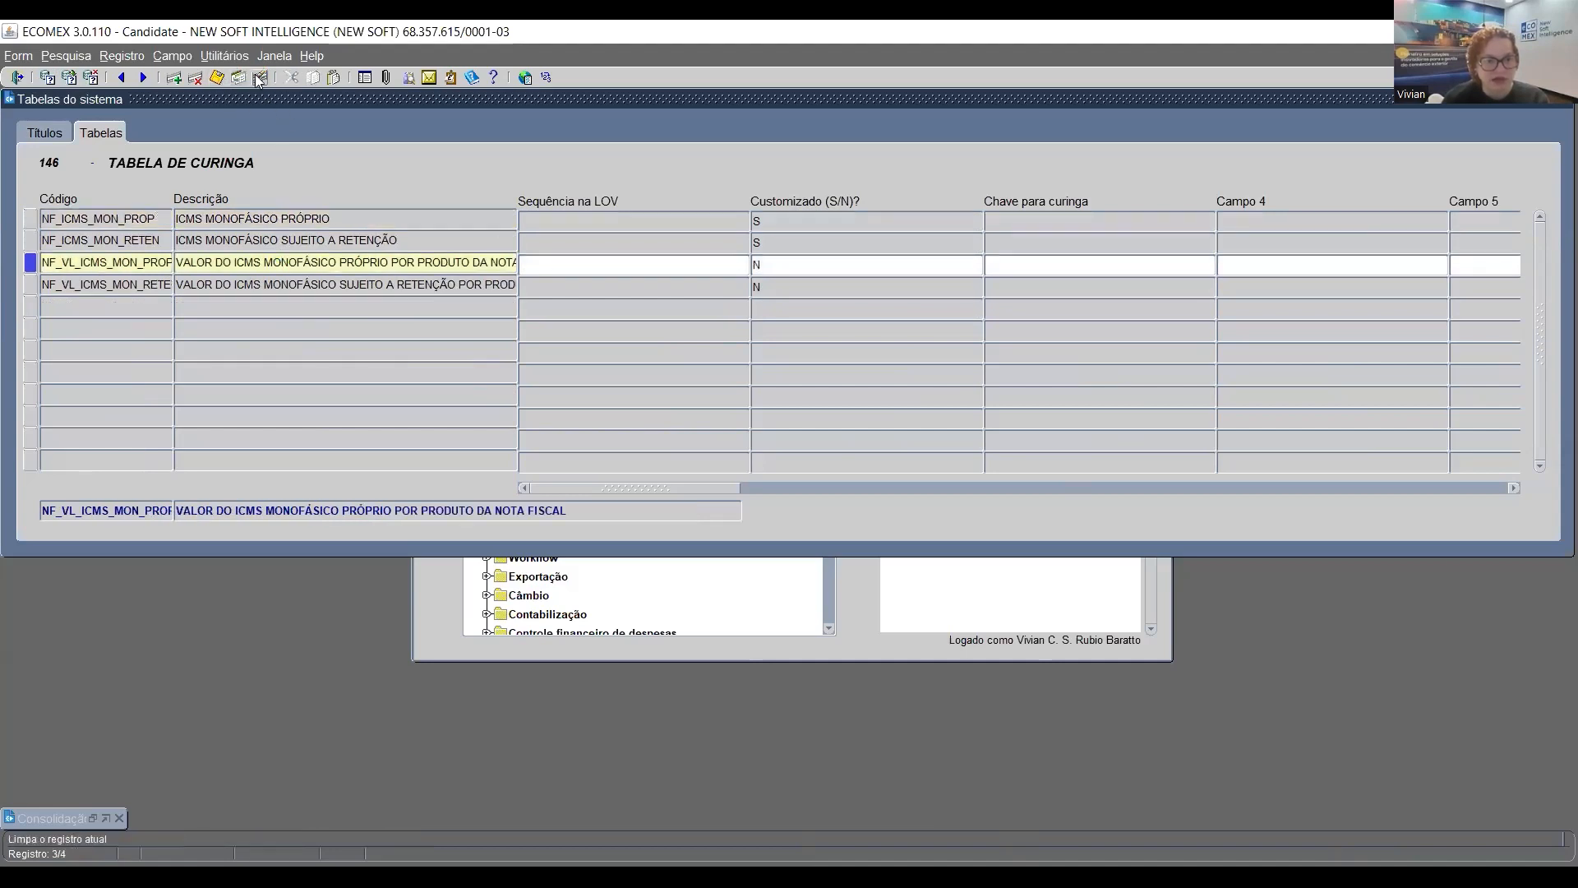
pyautogui.click(259, 79)
pyautogui.click(260, 78)
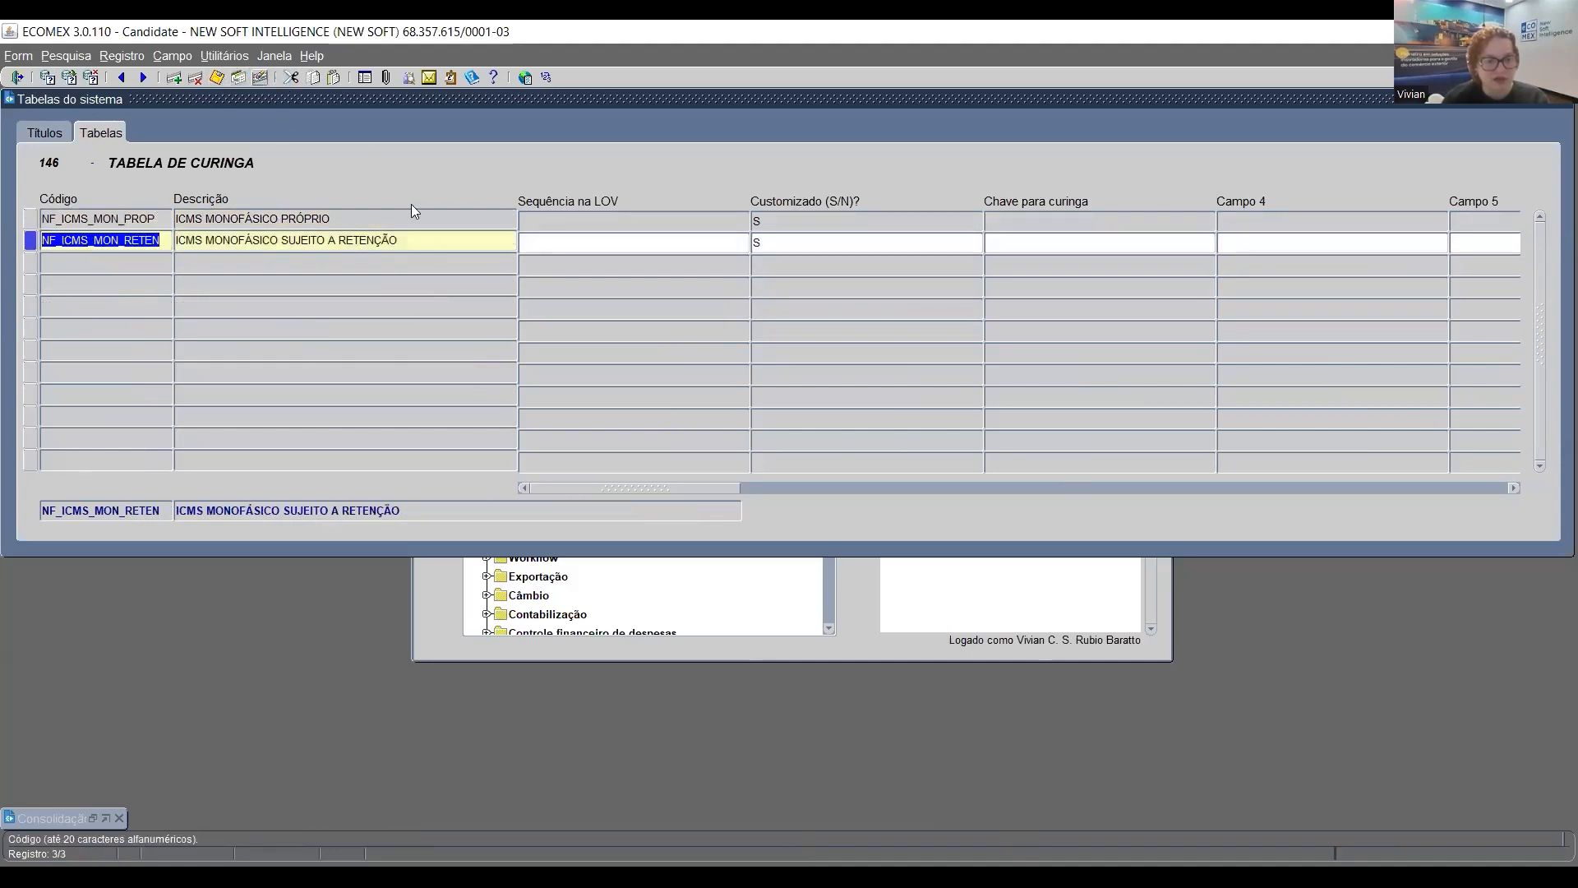
# Review the codes, descriptions and Customizado flags of the NF_ICMS_MON_PROP and NF_ICMS_MON_RETEN records
pyautogui.click(324, 219)
pyautogui.click(328, 238)
pyautogui.click(330, 219)
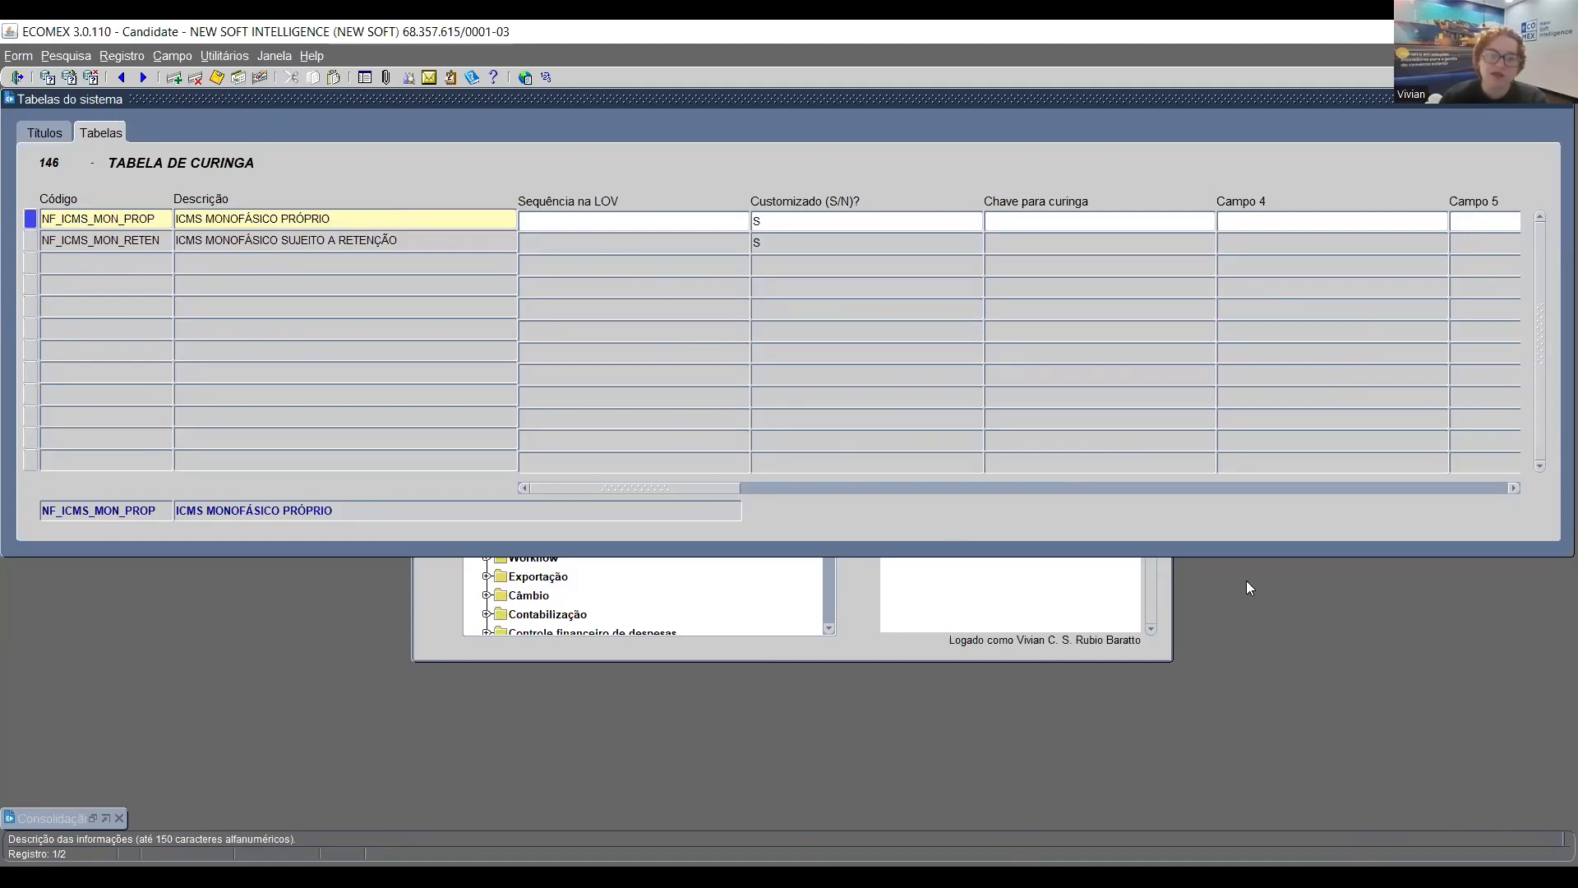
pyautogui.click(141, 76)
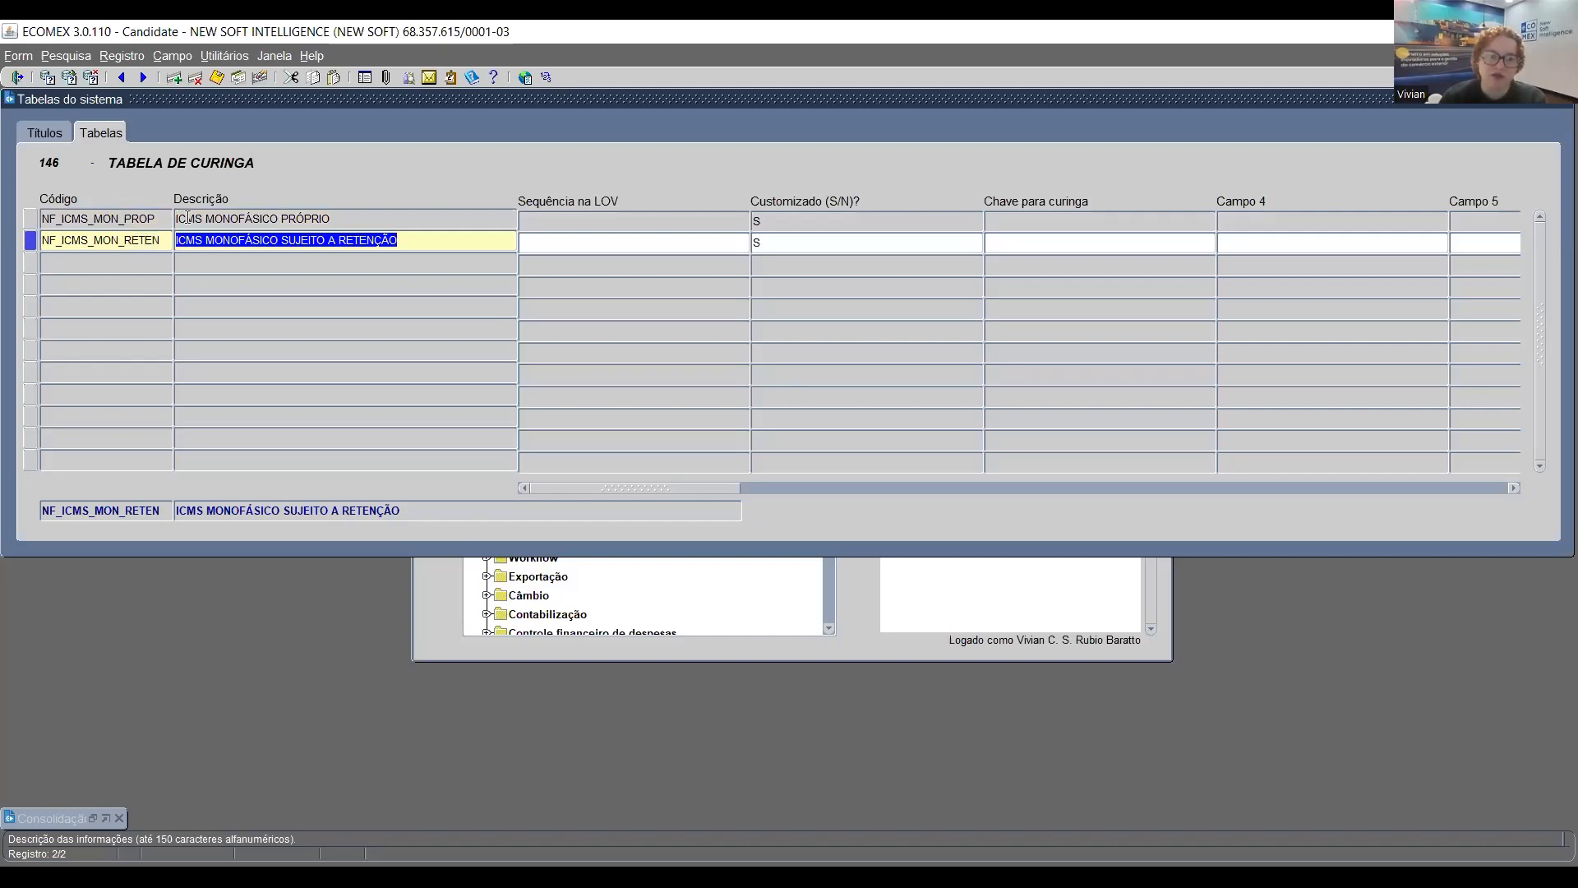
pyautogui.click(280, 219)
pyautogui.click(132, 219)
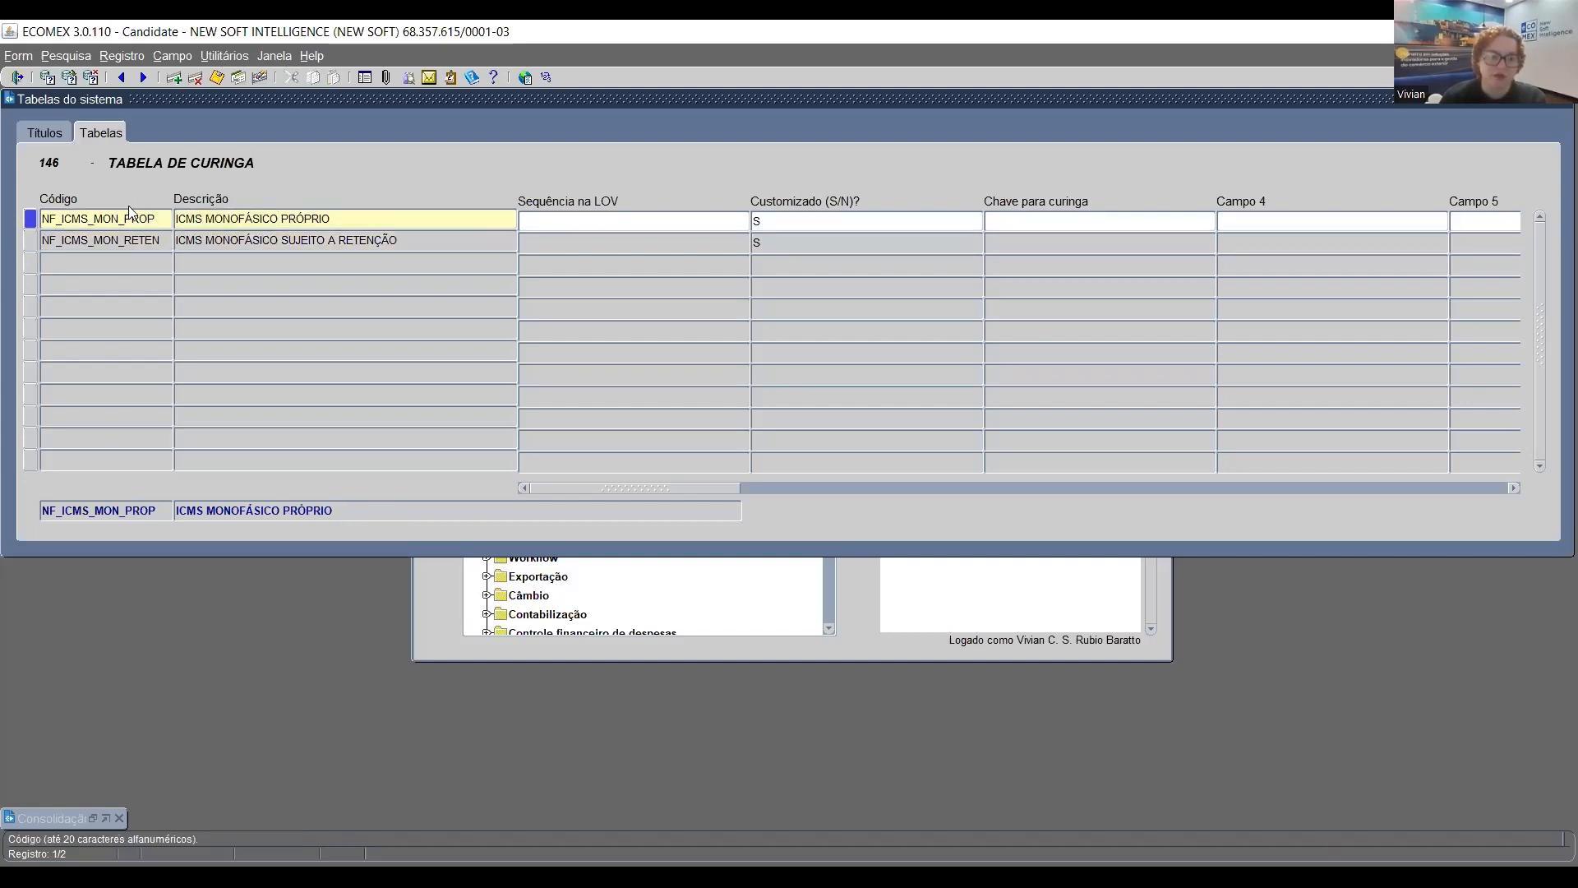
pyautogui.click(138, 240)
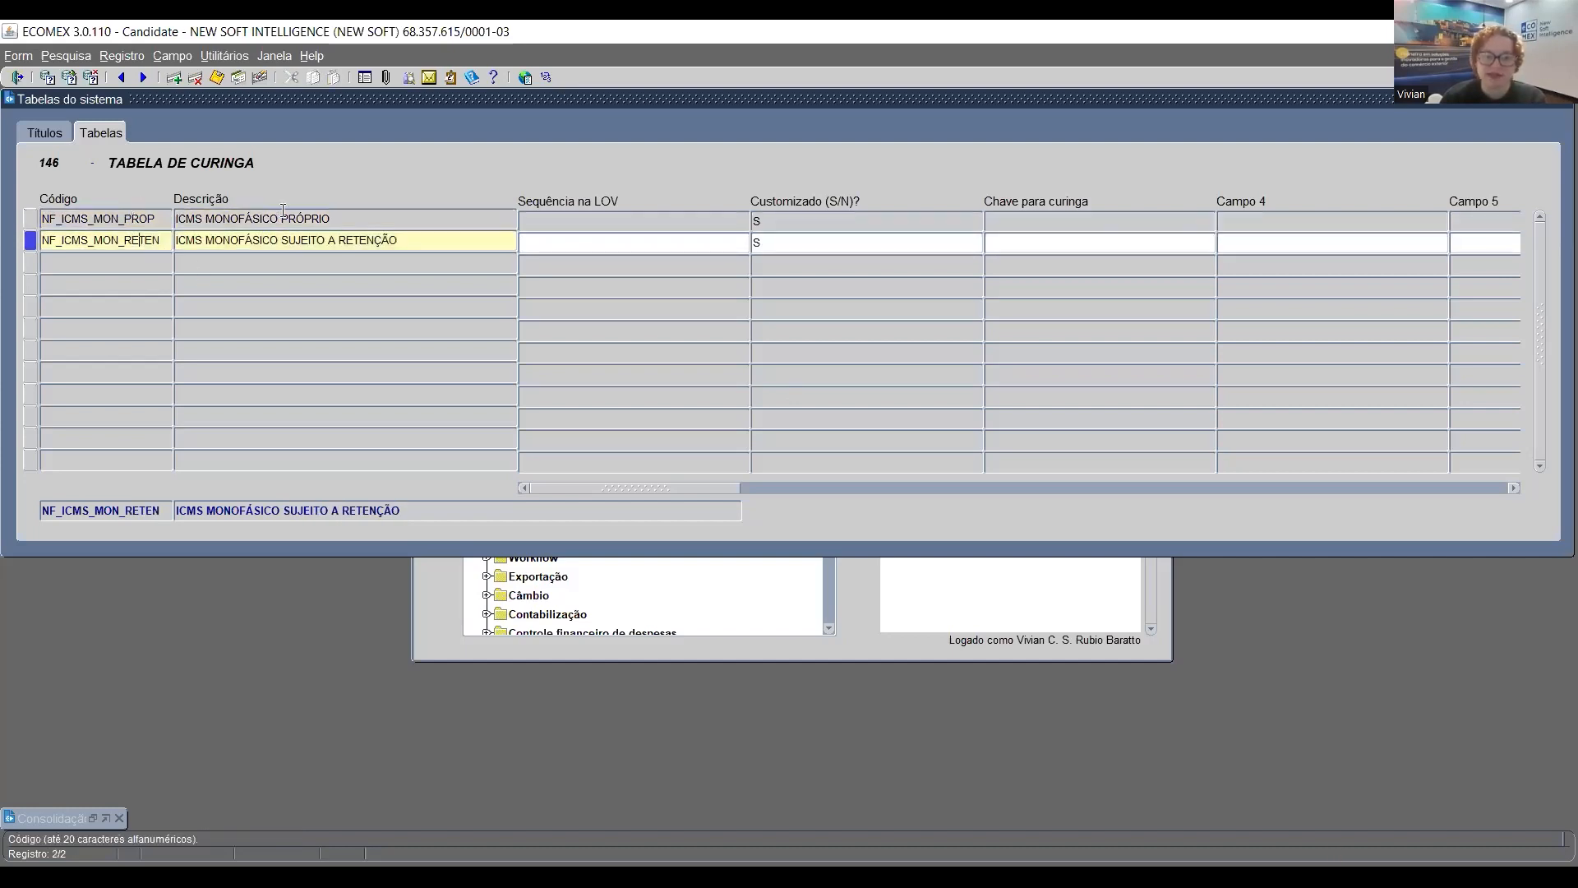
pyautogui.click(791, 218)
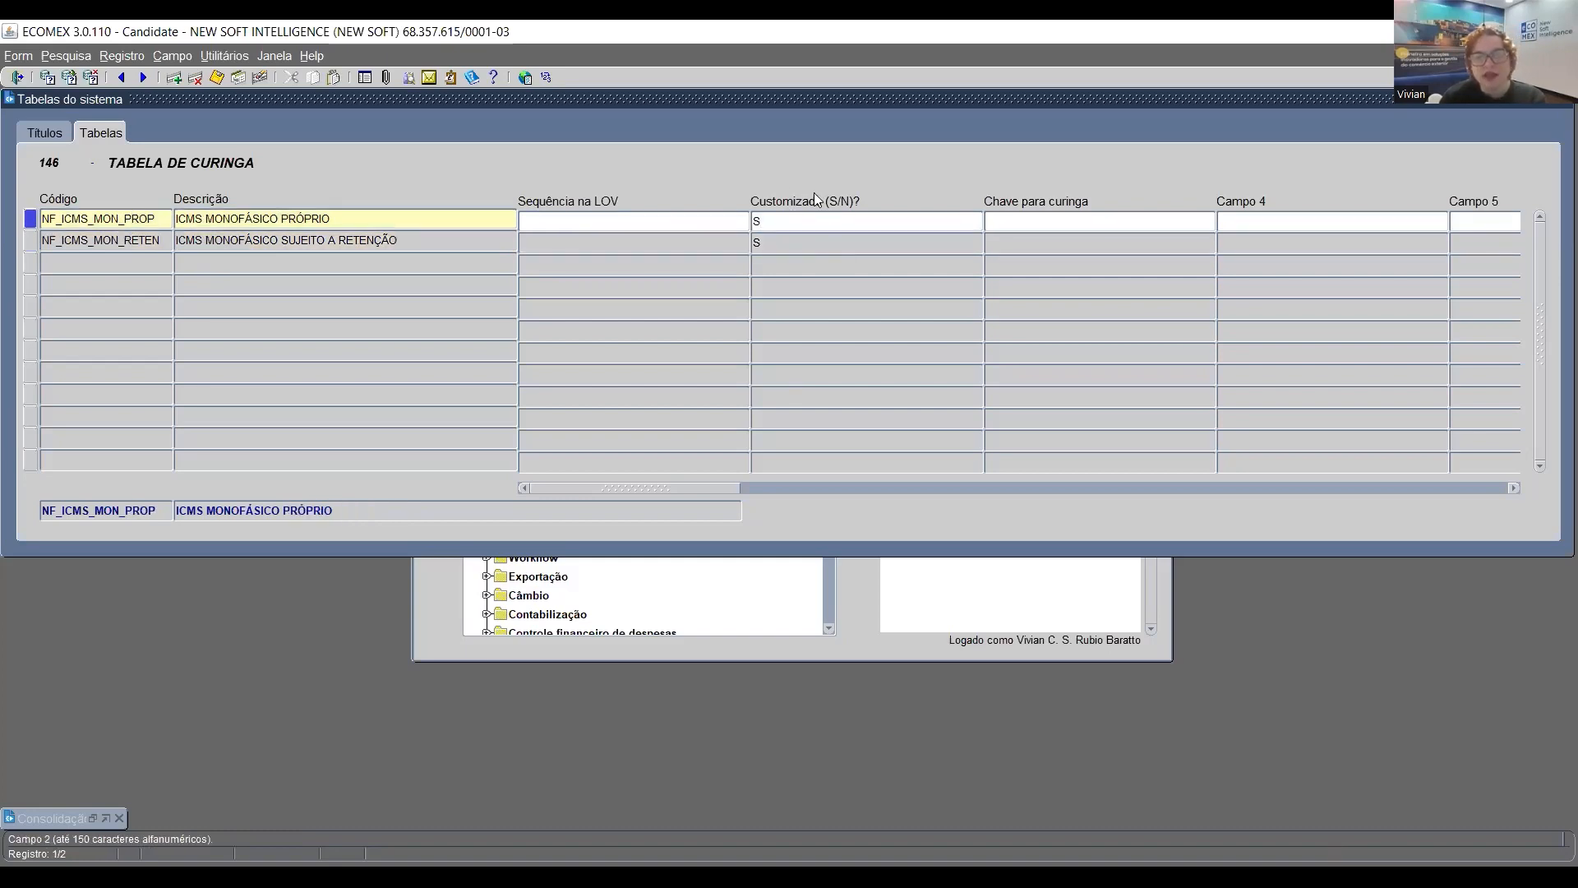
pyautogui.click(778, 246)
pyautogui.click(784, 227)
pyautogui.click(805, 246)
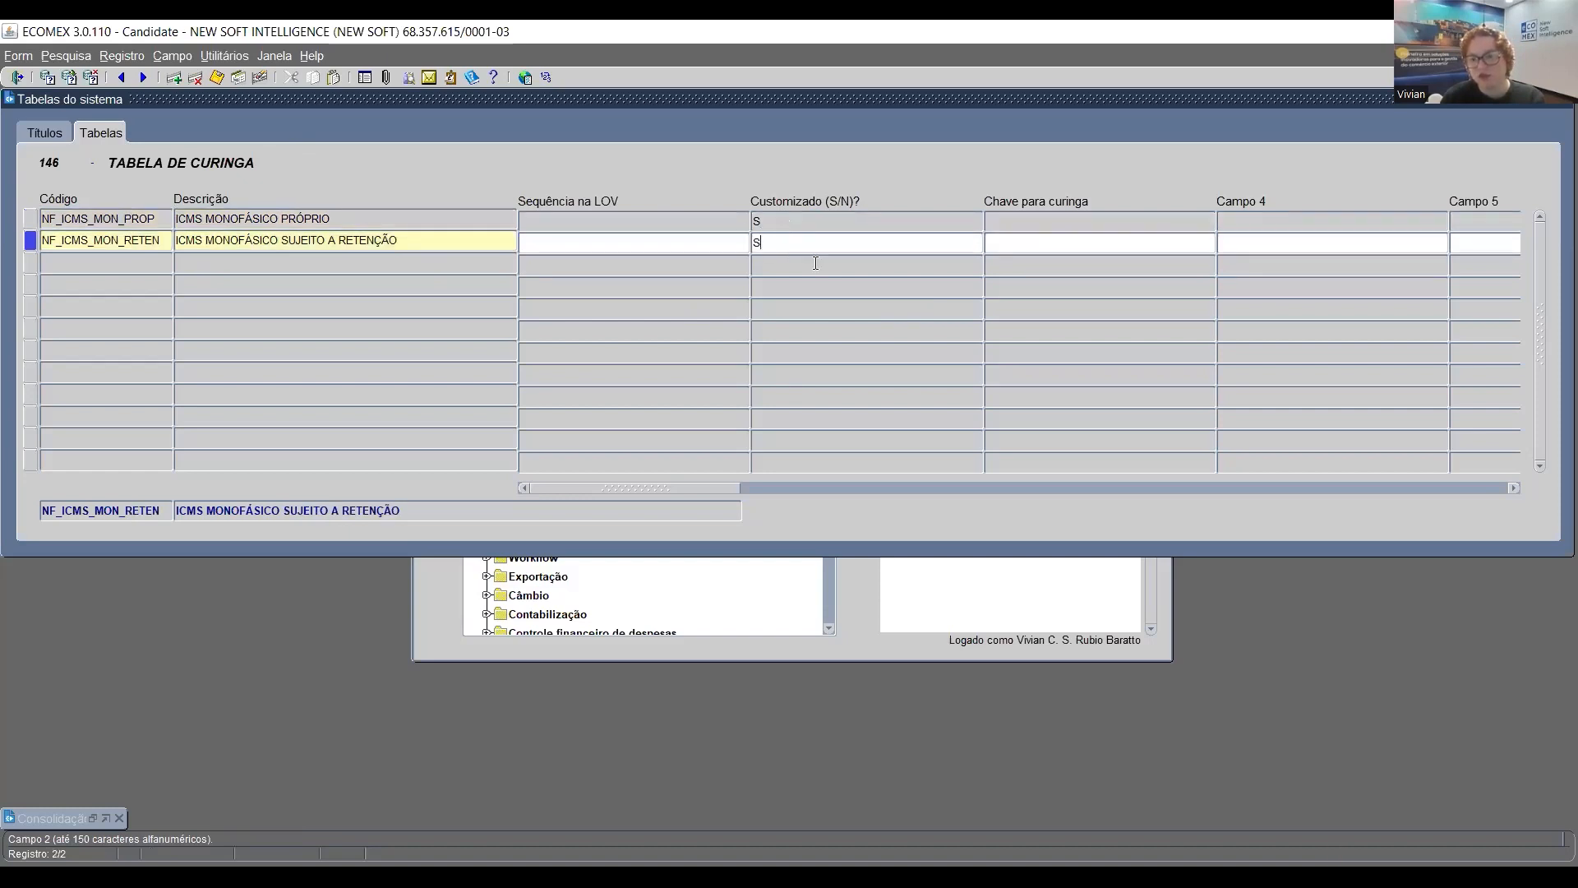
pyautogui.click(288, 219)
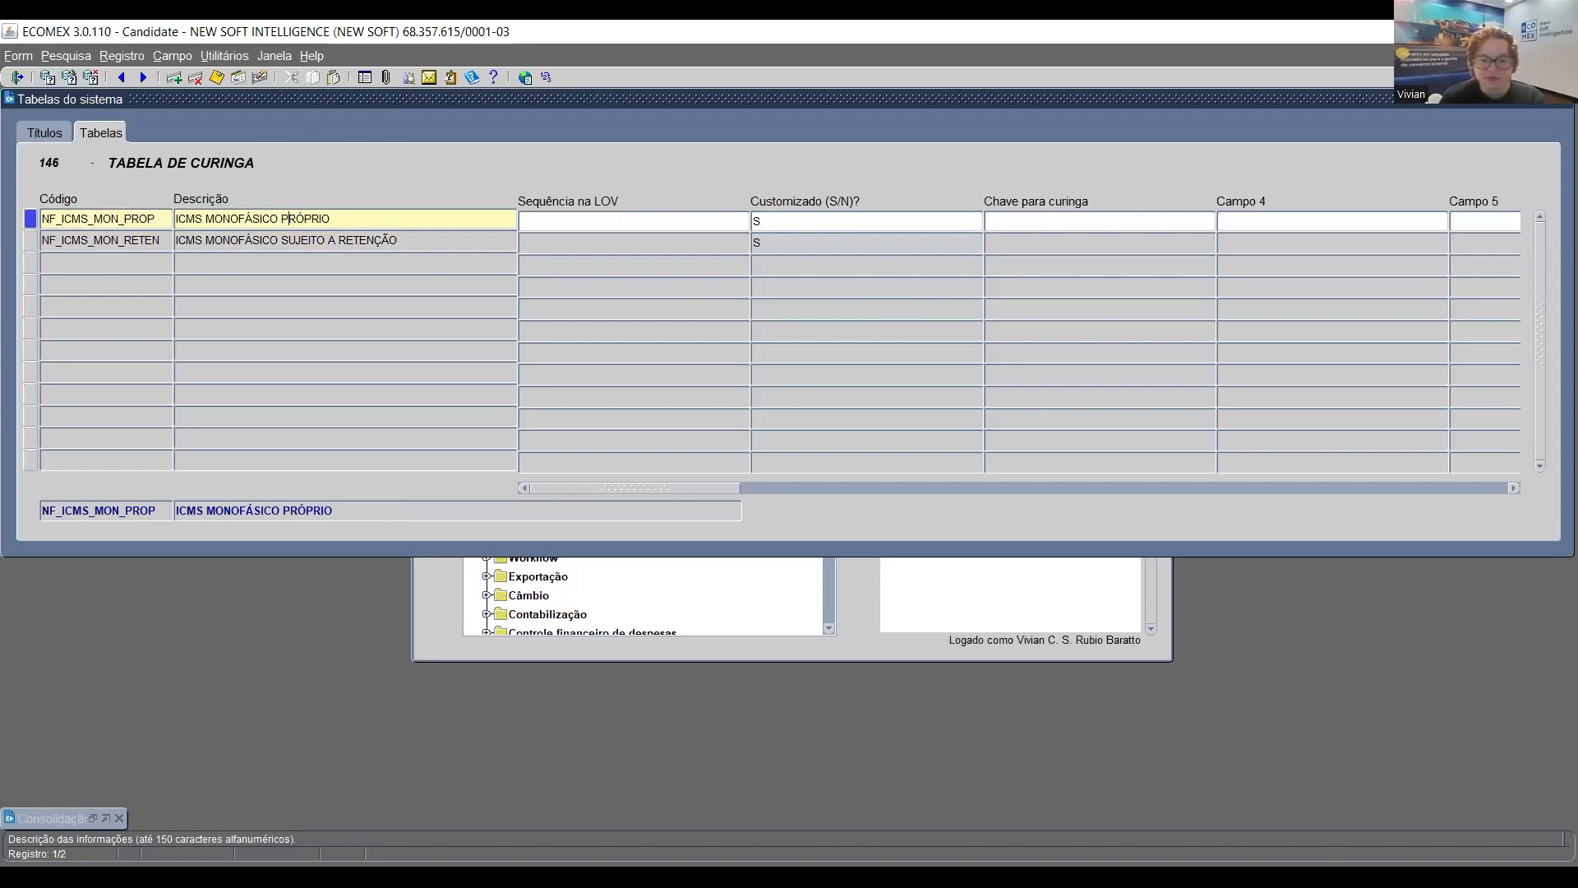
# Return to the list of table titles, find table 99106 and open its records
pyautogui.hotkey('shift', 'pageup')
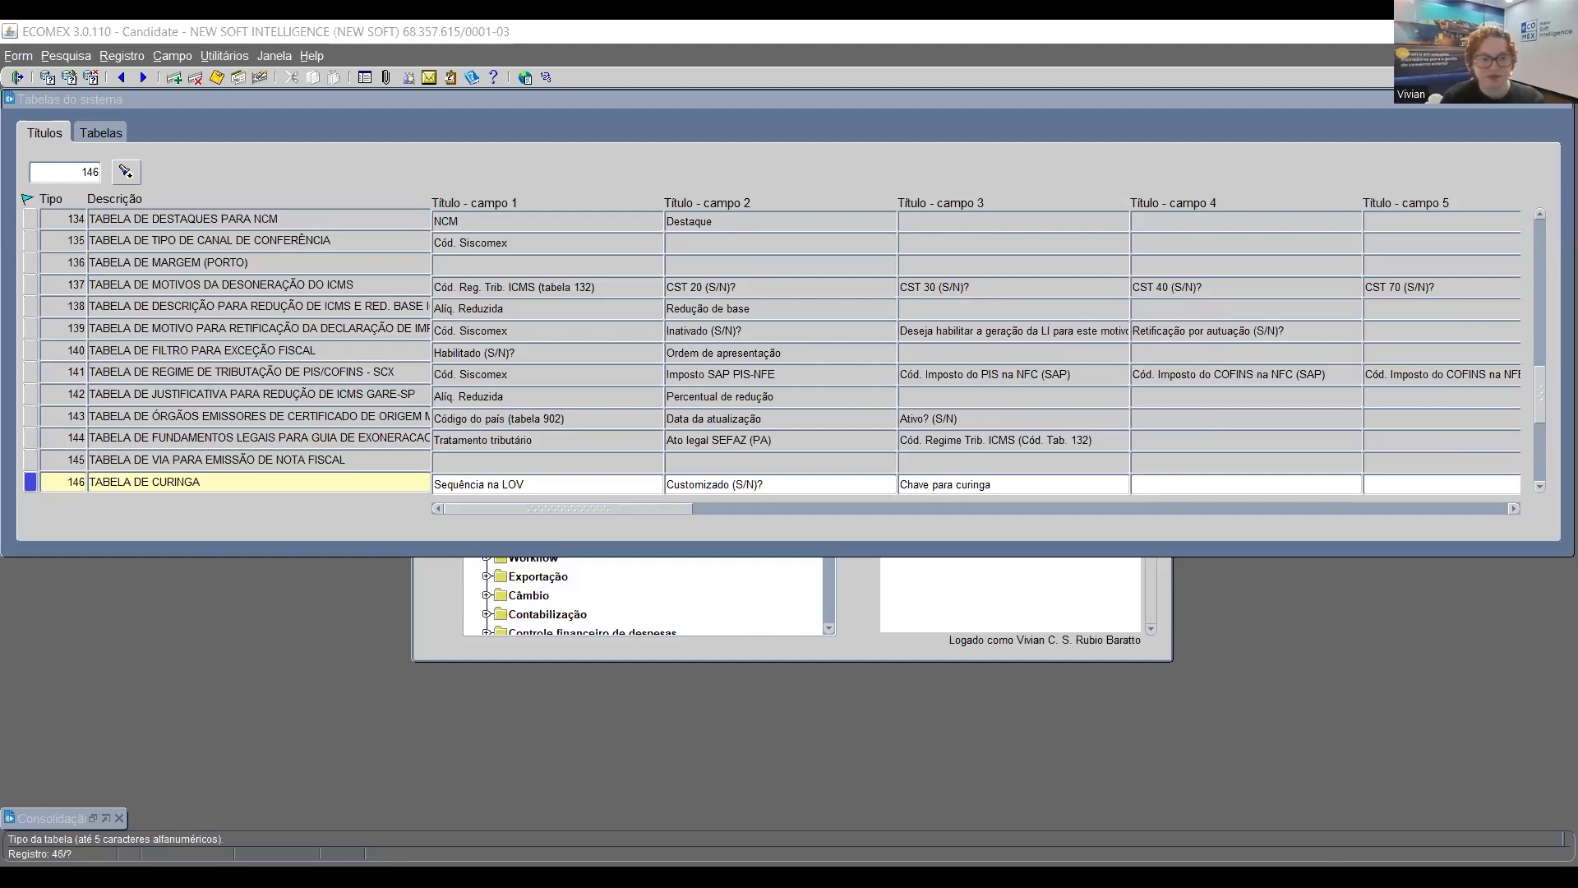
pyautogui.click(160, 97)
pyautogui.write('99')
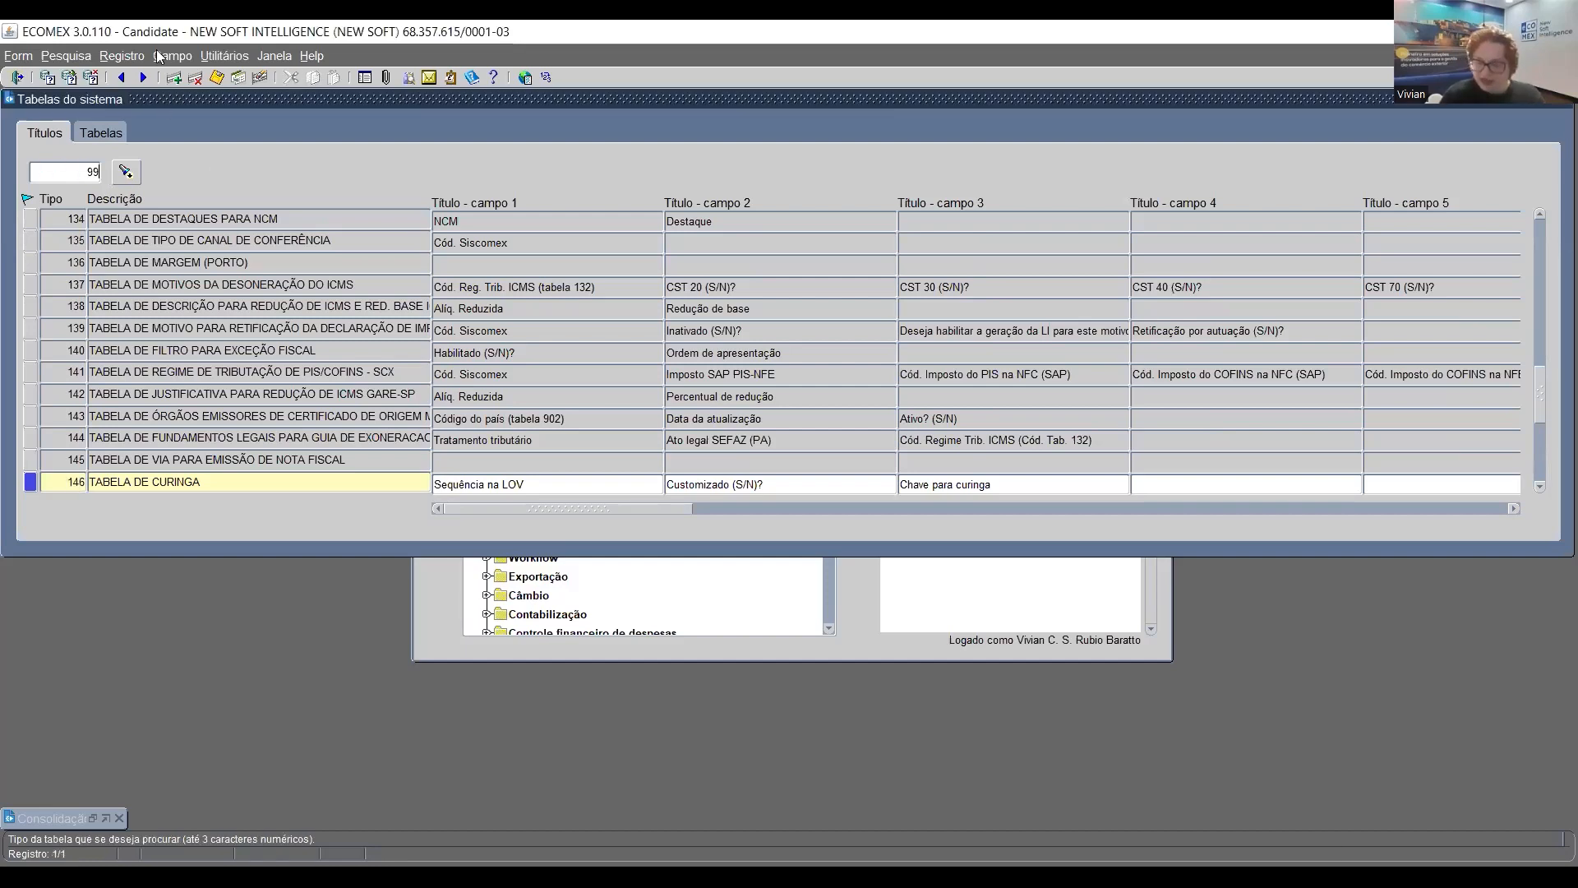
pyautogui.write('106')
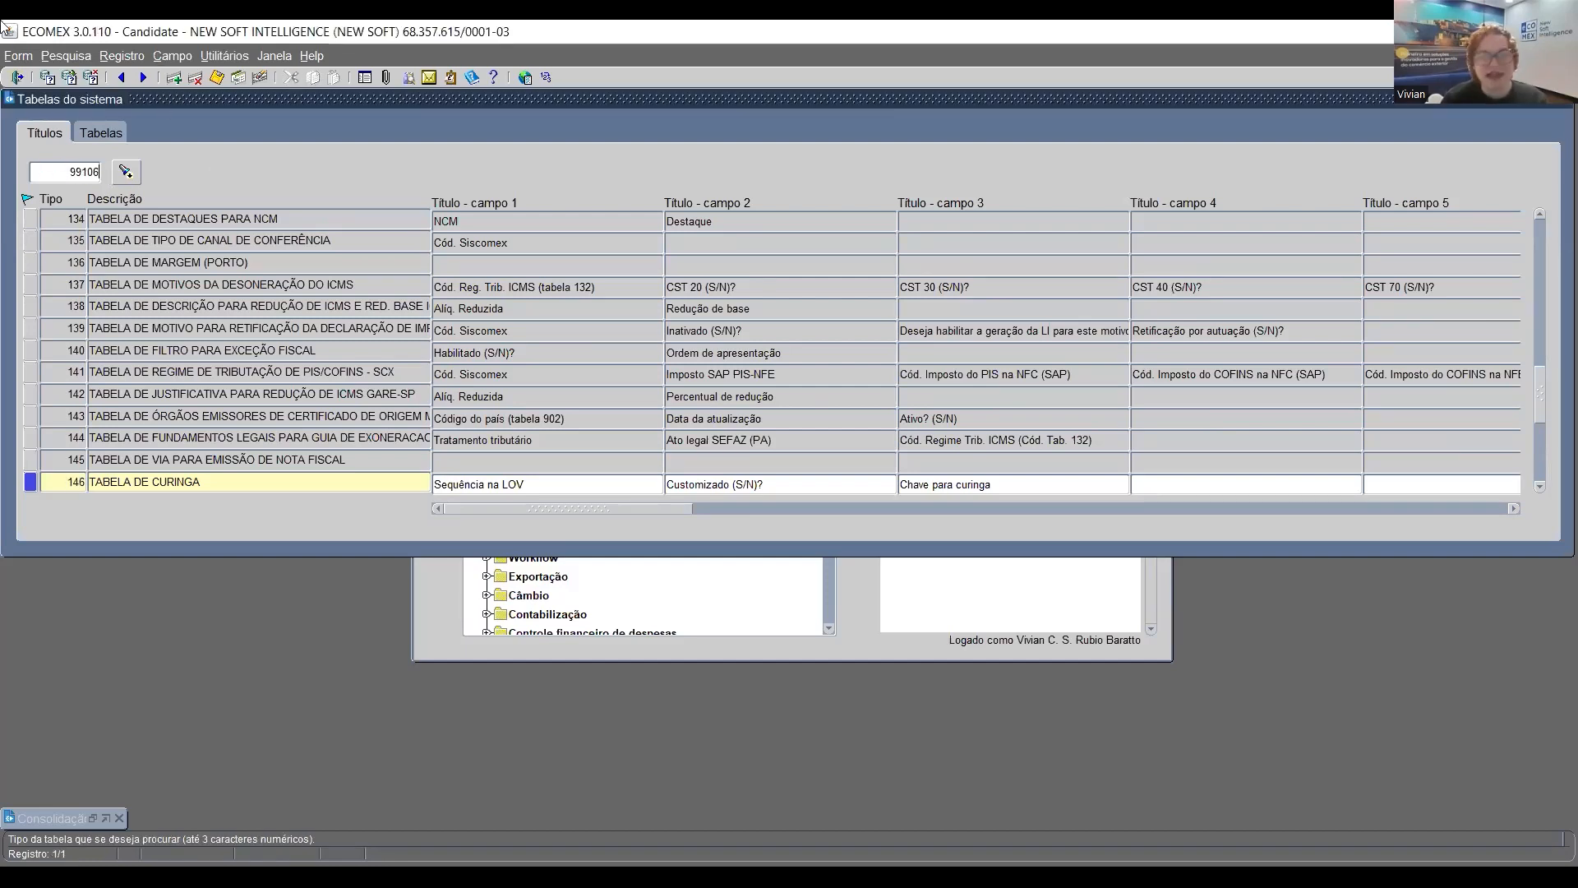
pyautogui.click(126, 171)
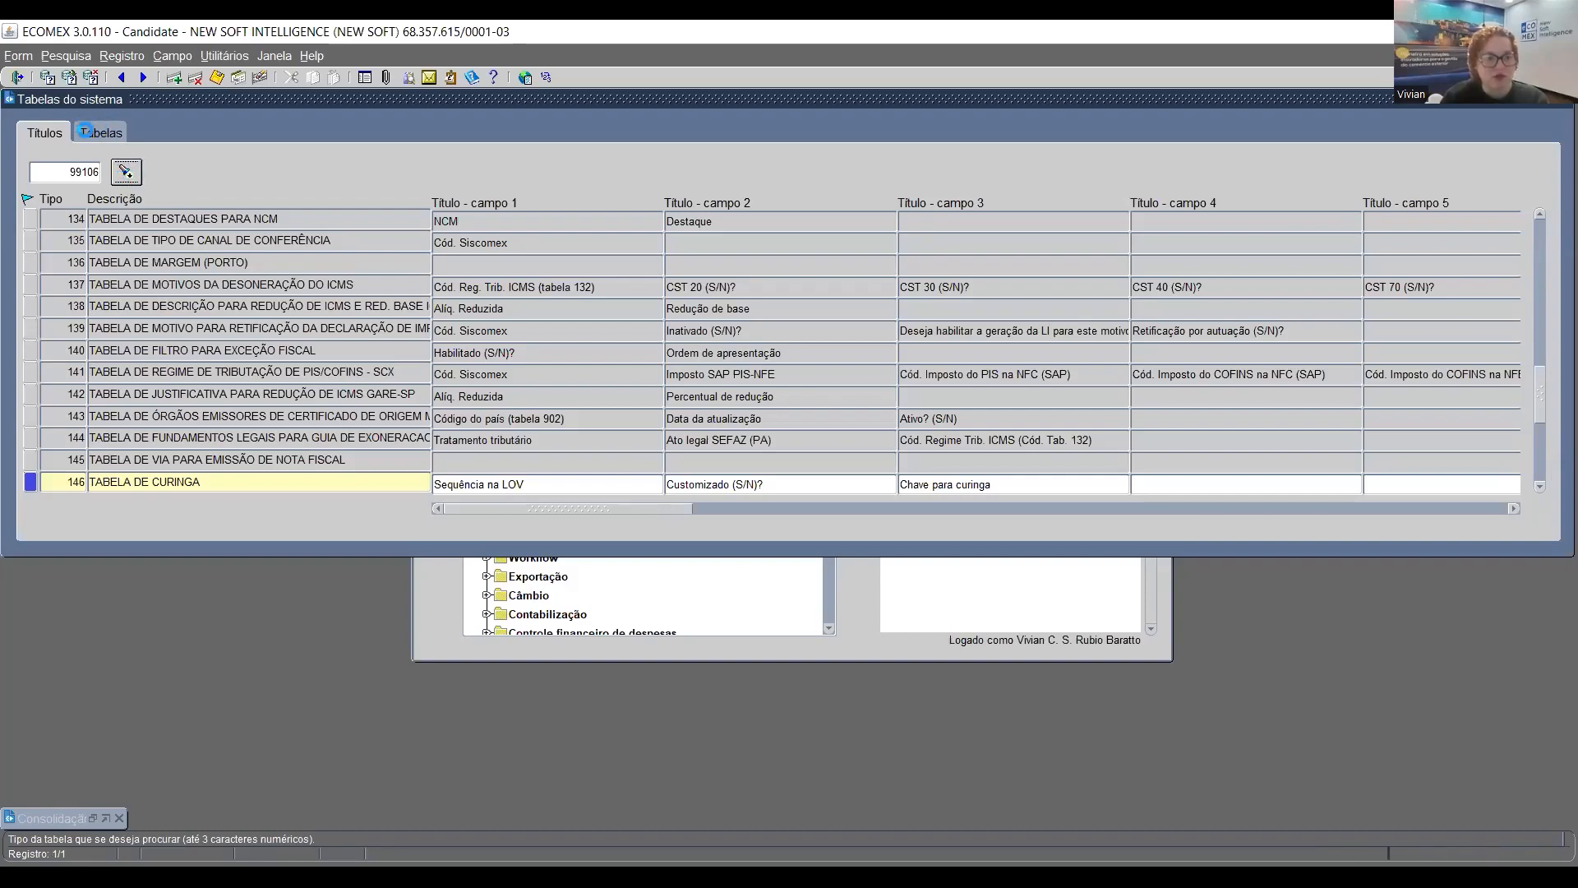
pyautogui.click(82, 136)
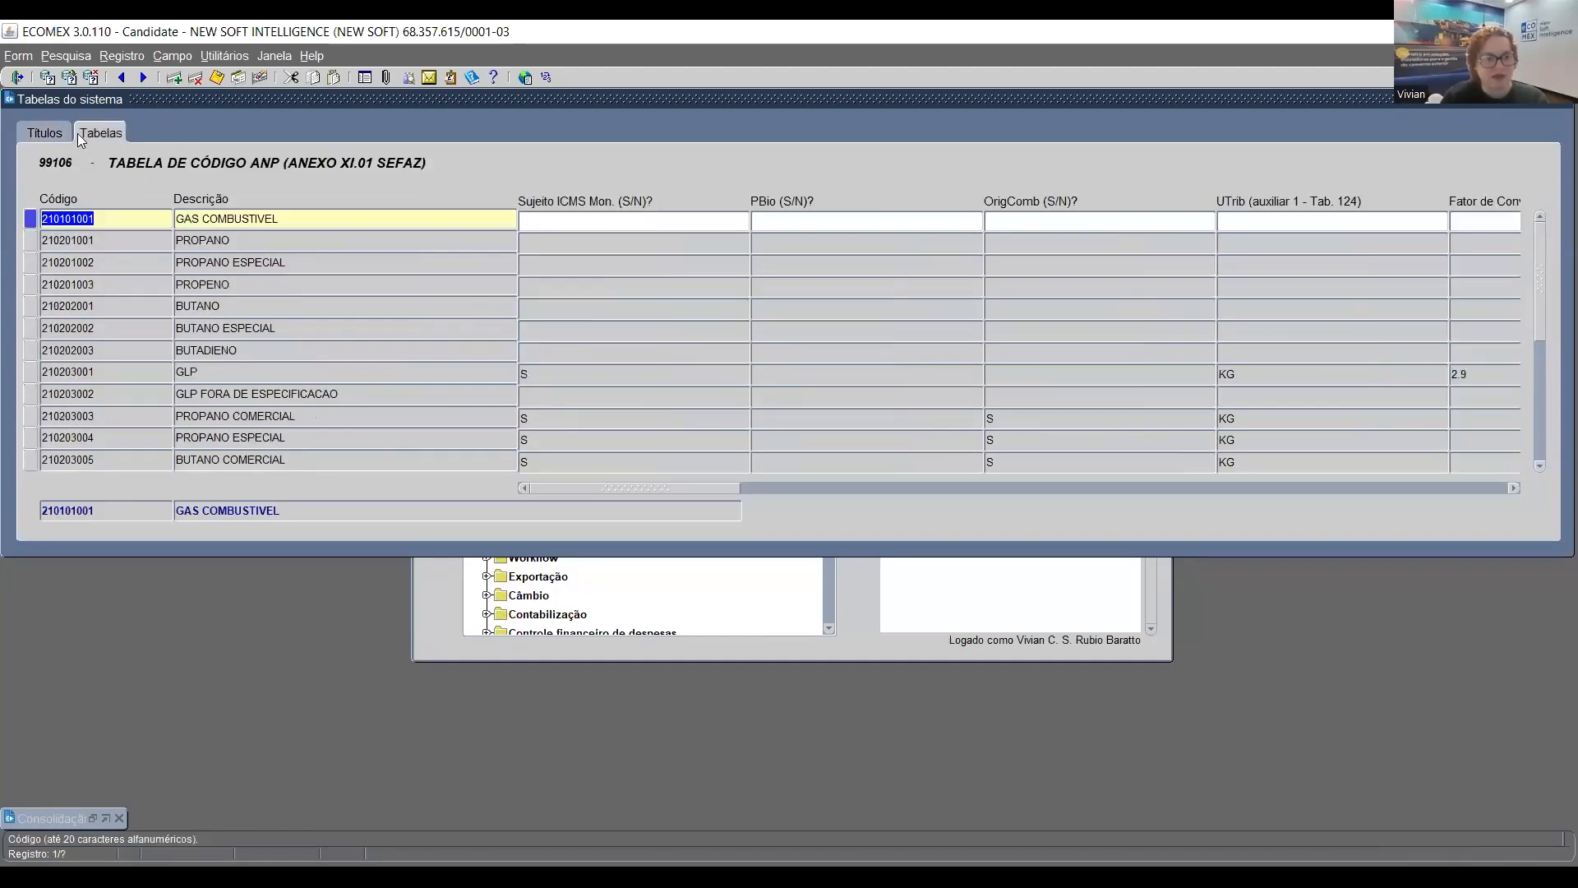
# Look through the fuel codes and descriptions of the Tabela de Código ANP, from GAS COMBUSTIVEL onward
pyautogui.click(293, 219)
pyautogui.click(313, 240)
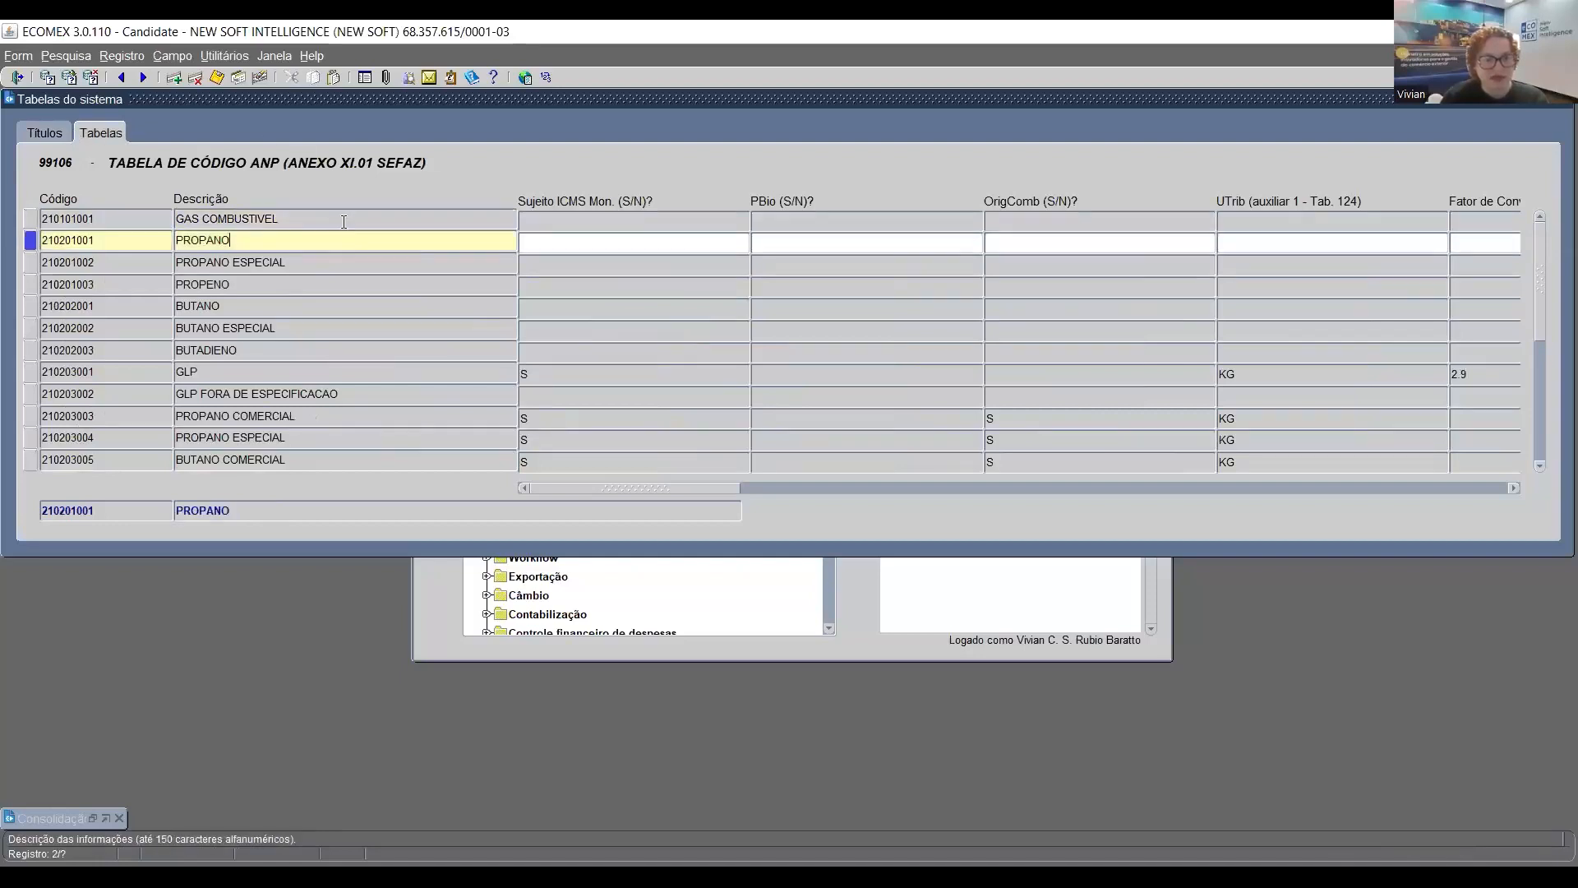
pyautogui.click(359, 218)
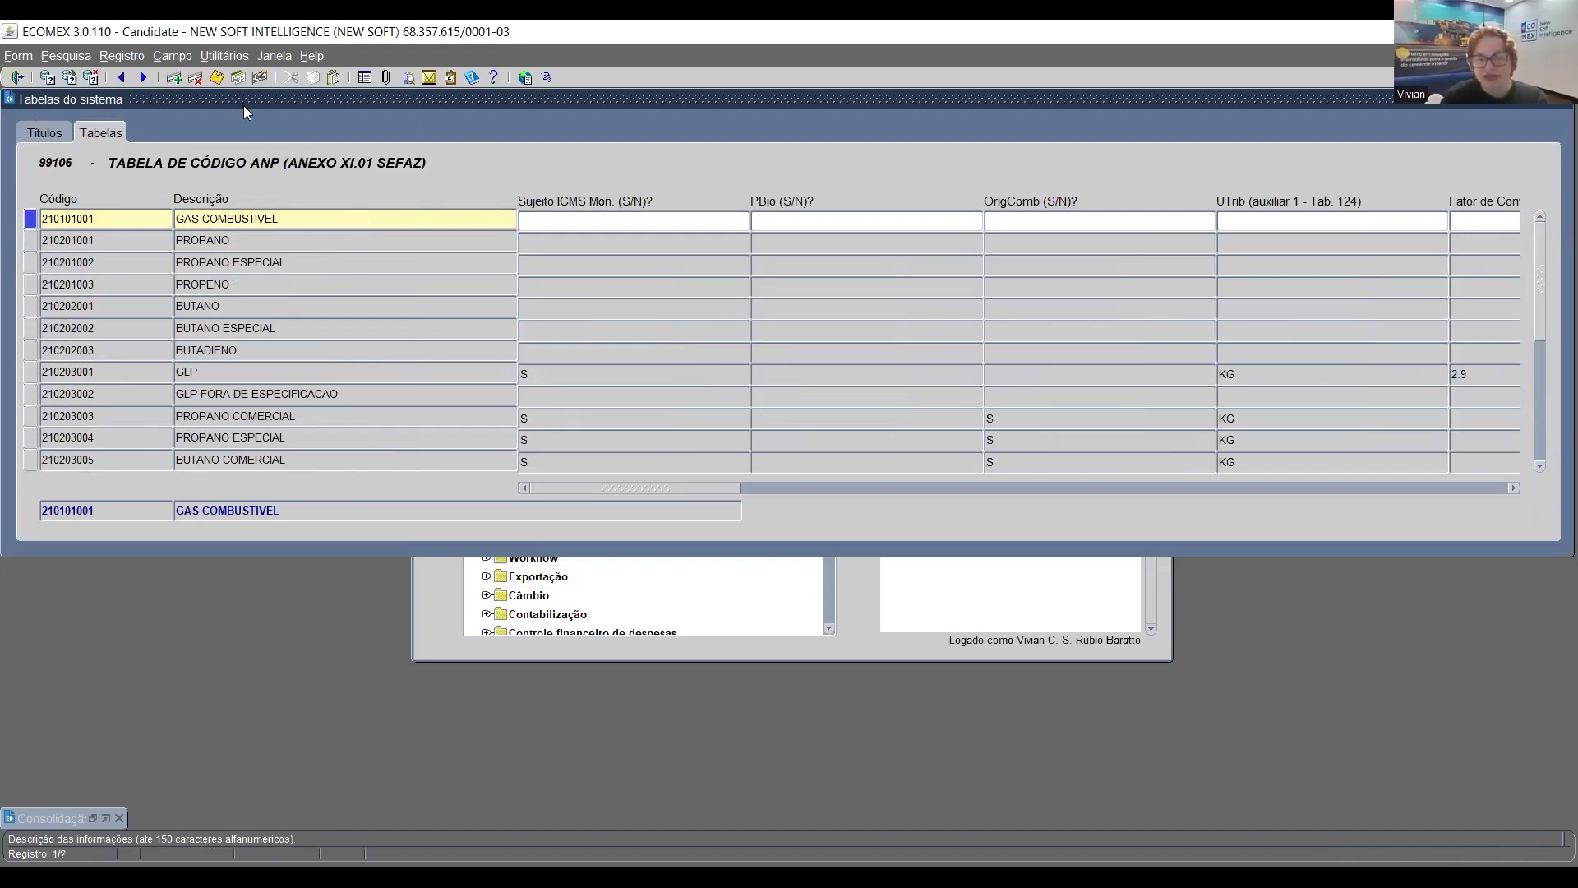
pyautogui.click(697, 301)
pyautogui.scroll(-2, 688, 393)
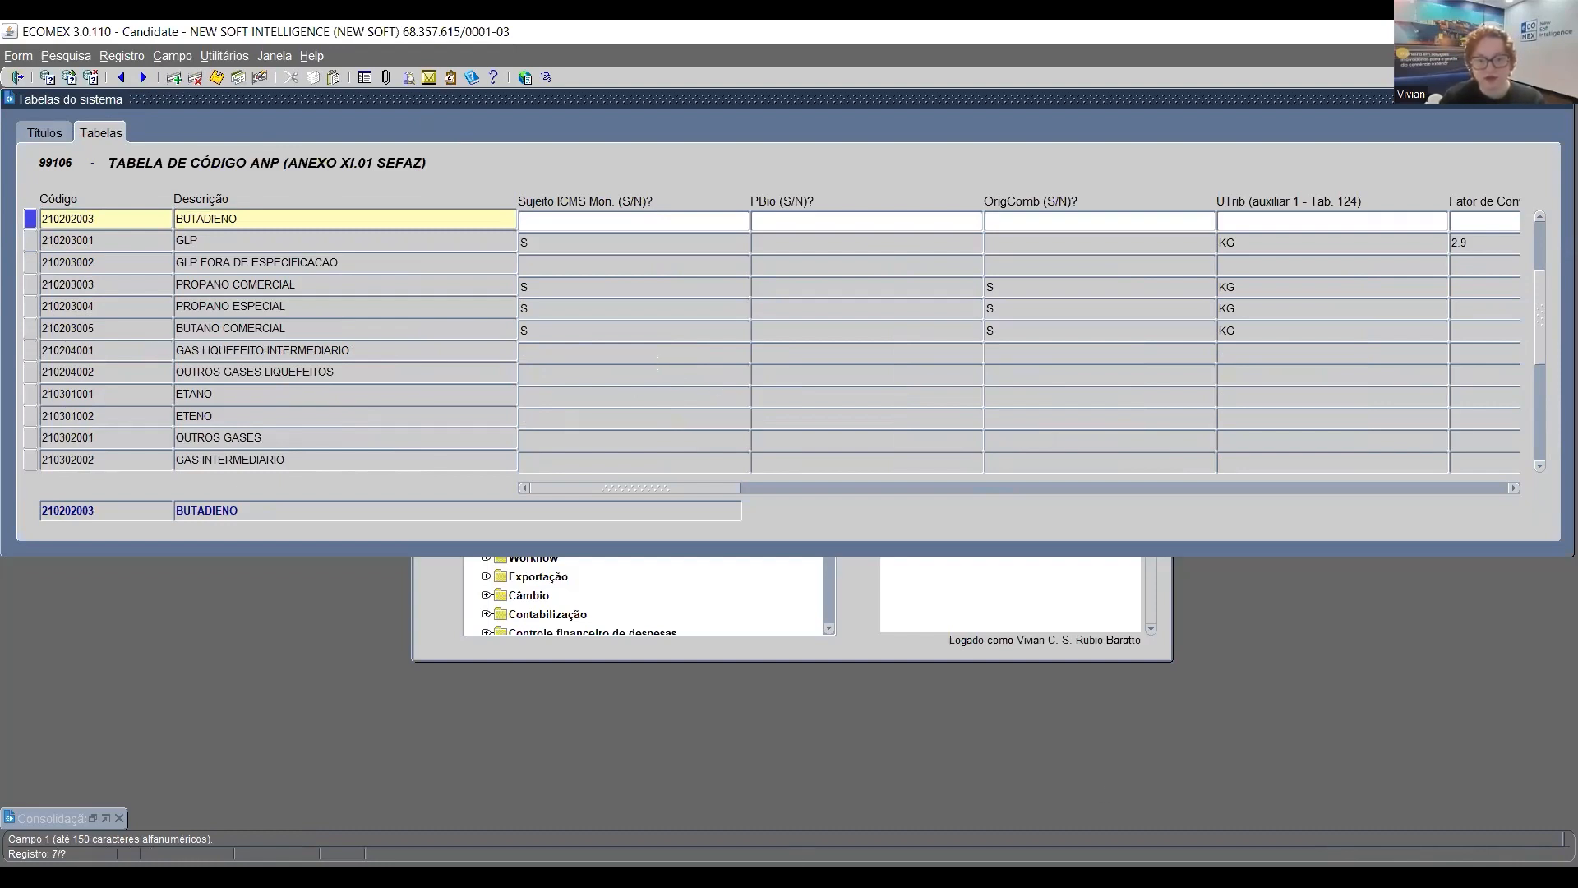
# Query the Tabela de Código ANP for records whose Sujeito ICMS Mon. (S/N)? field matches %s%
pyautogui.hotkey('alt', 'Tab')
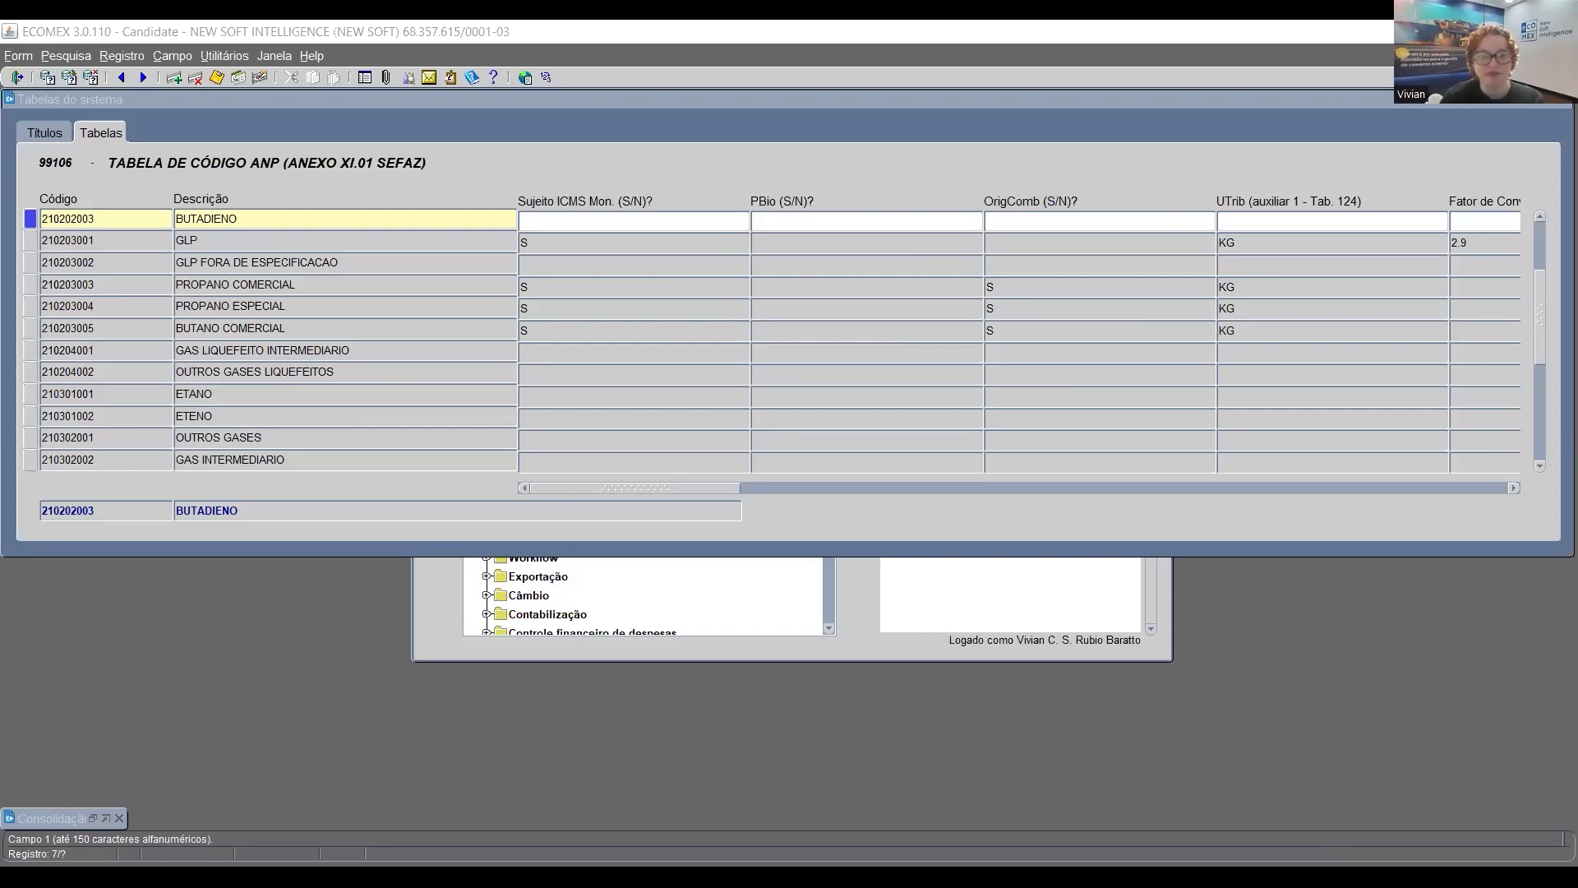
pyautogui.click(336, 531)
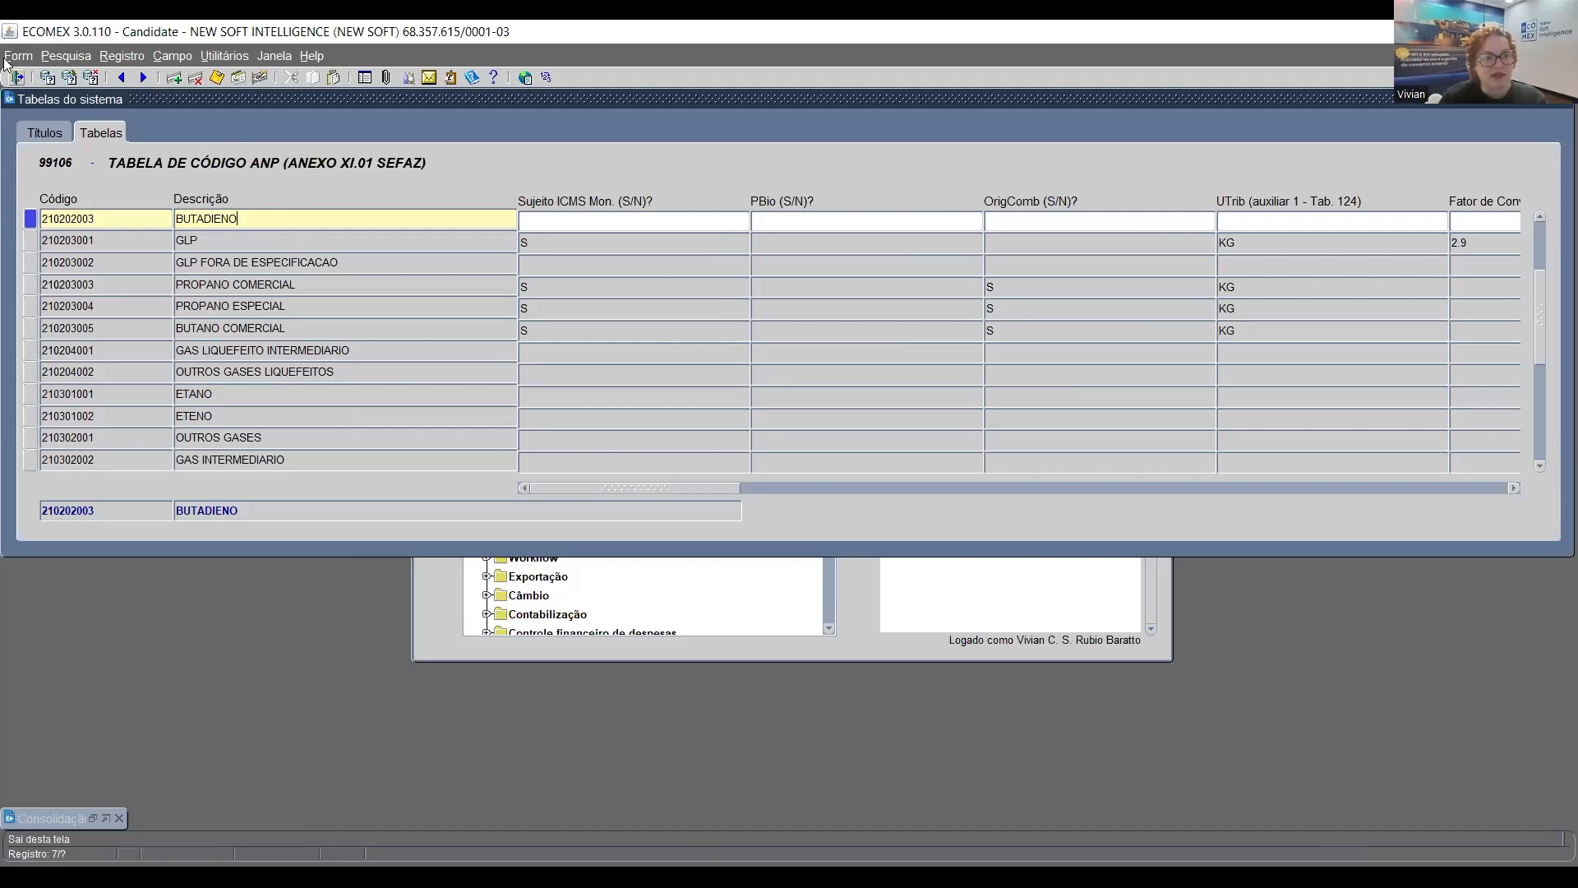
pyautogui.click(46, 77)
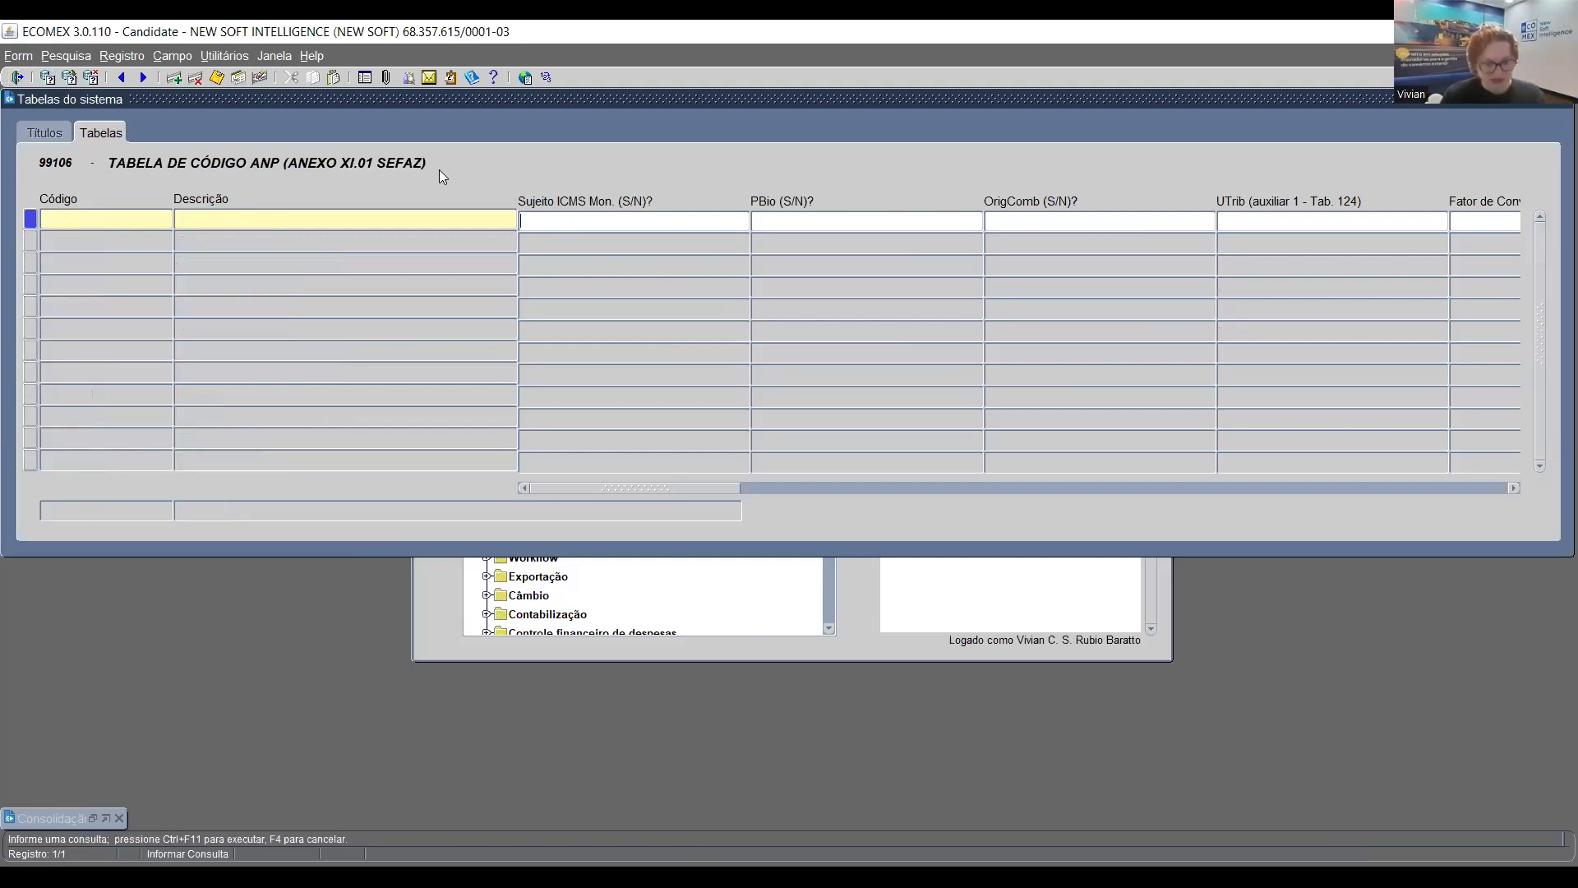
pyautogui.write('%s%')
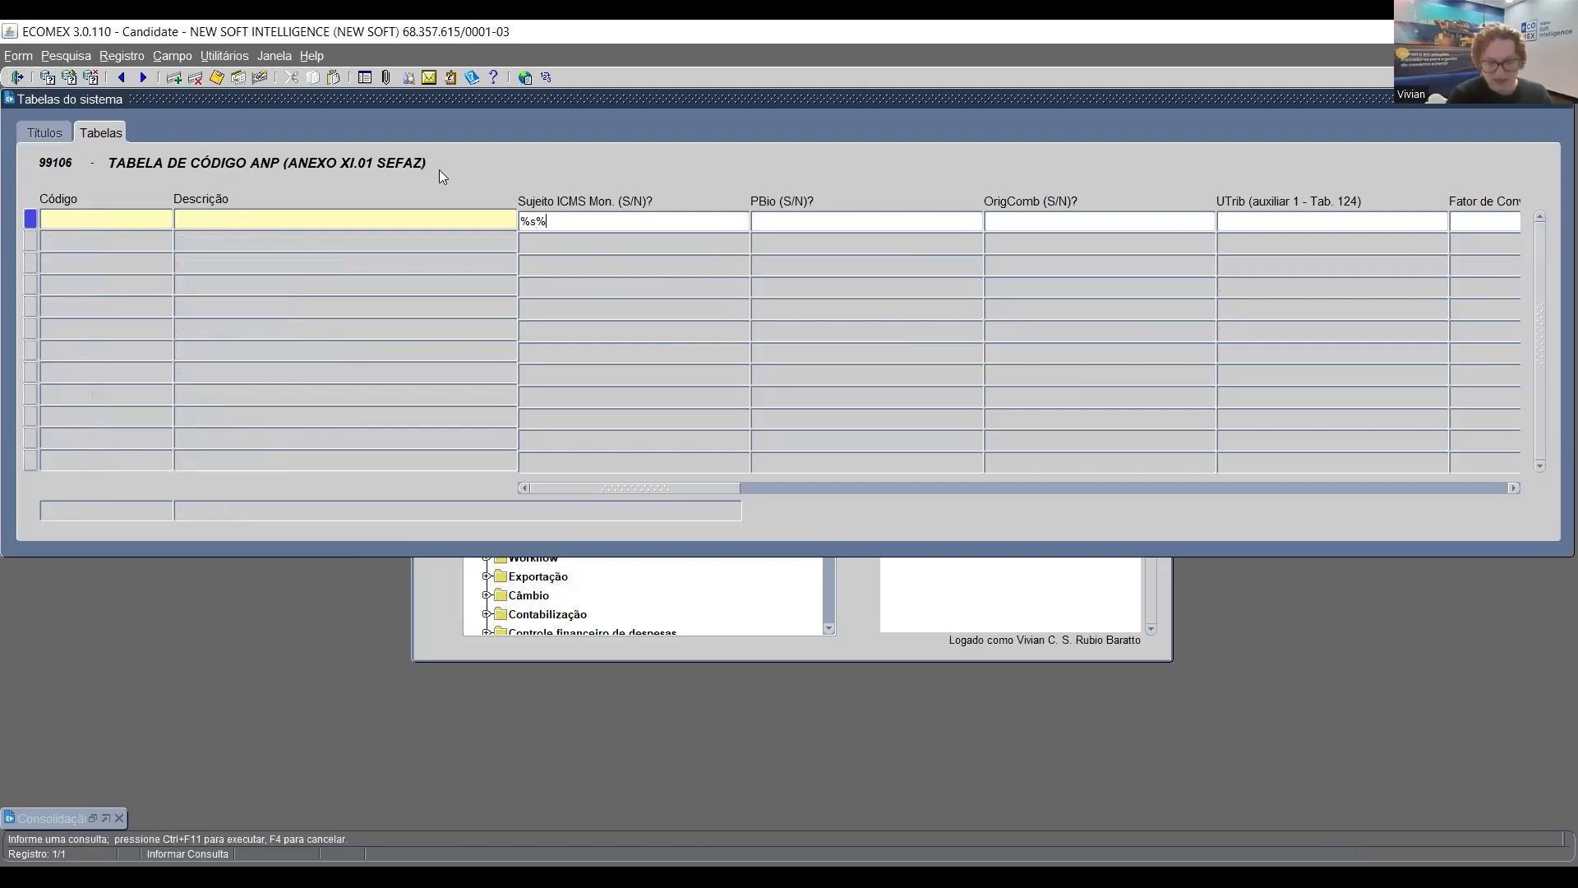
pyautogui.hotkey('ctrl', 'F11')
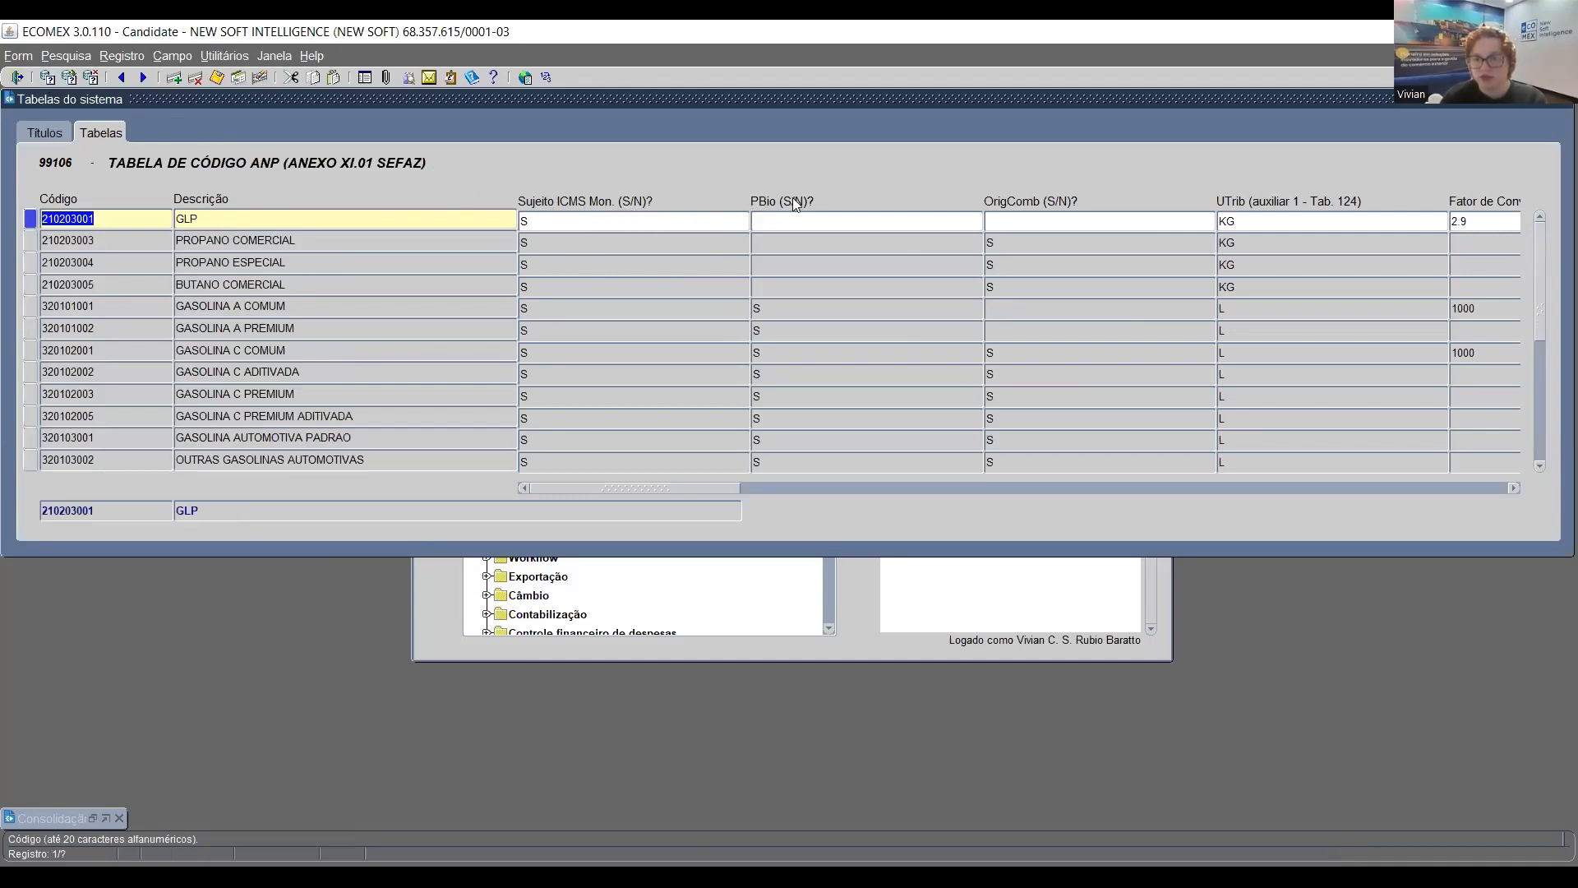
# Examine the PBio, OrigComb, UTrib and Fator de Conversão columns of the retrieved ANP records
pyautogui.click(776, 220)
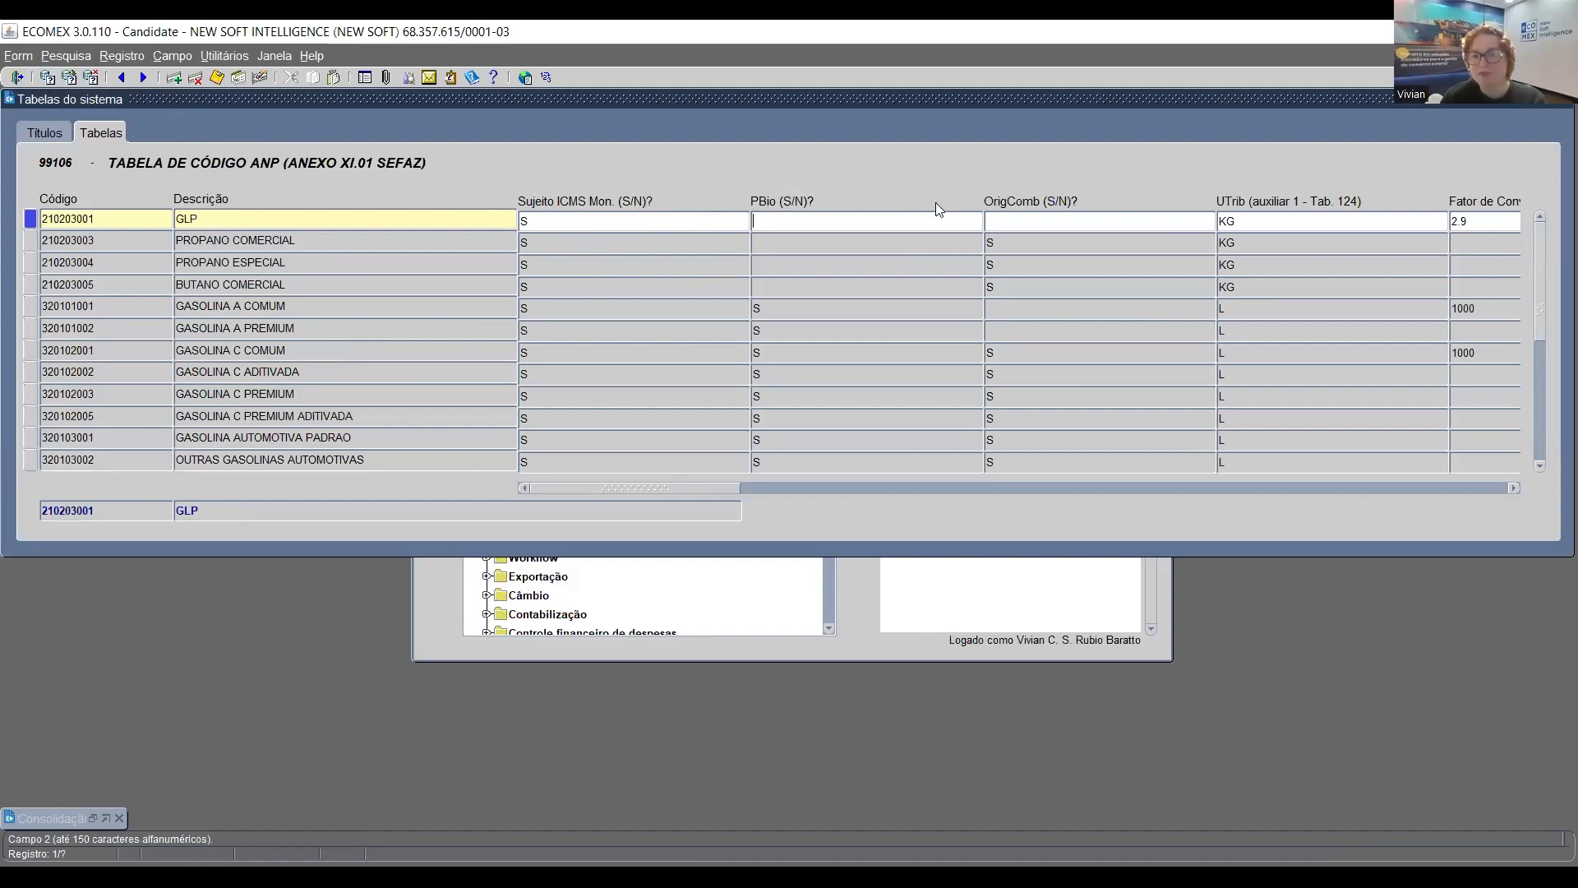
pyautogui.click(1022, 219)
pyautogui.moveTo(707, 492); pyautogui.dragTo(815, 486)
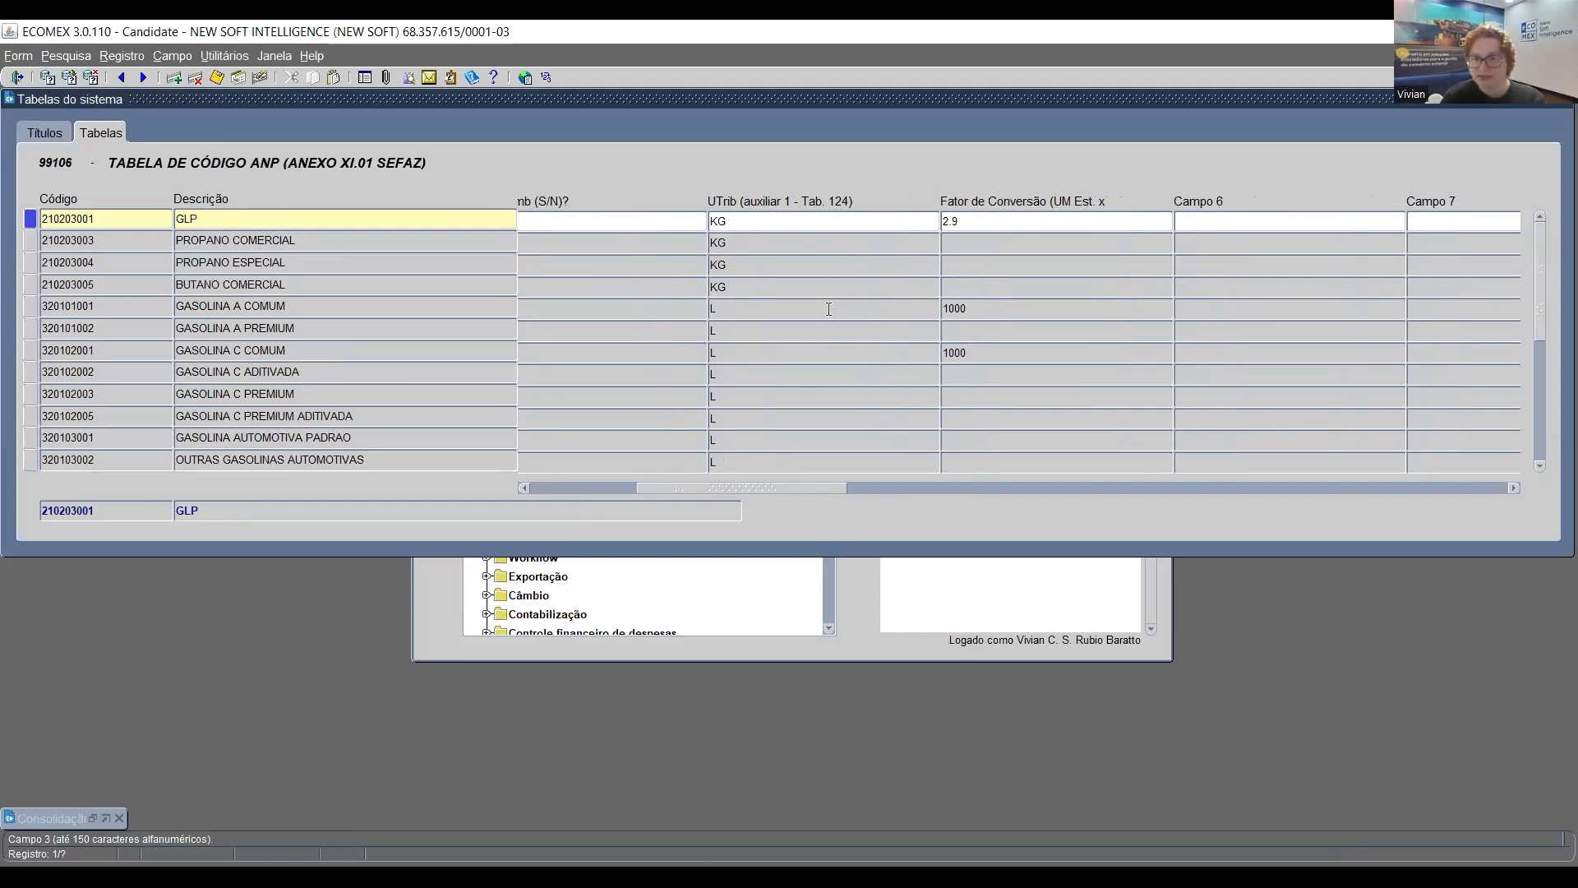
pyautogui.moveTo(749, 489); pyautogui.dragTo(614, 498)
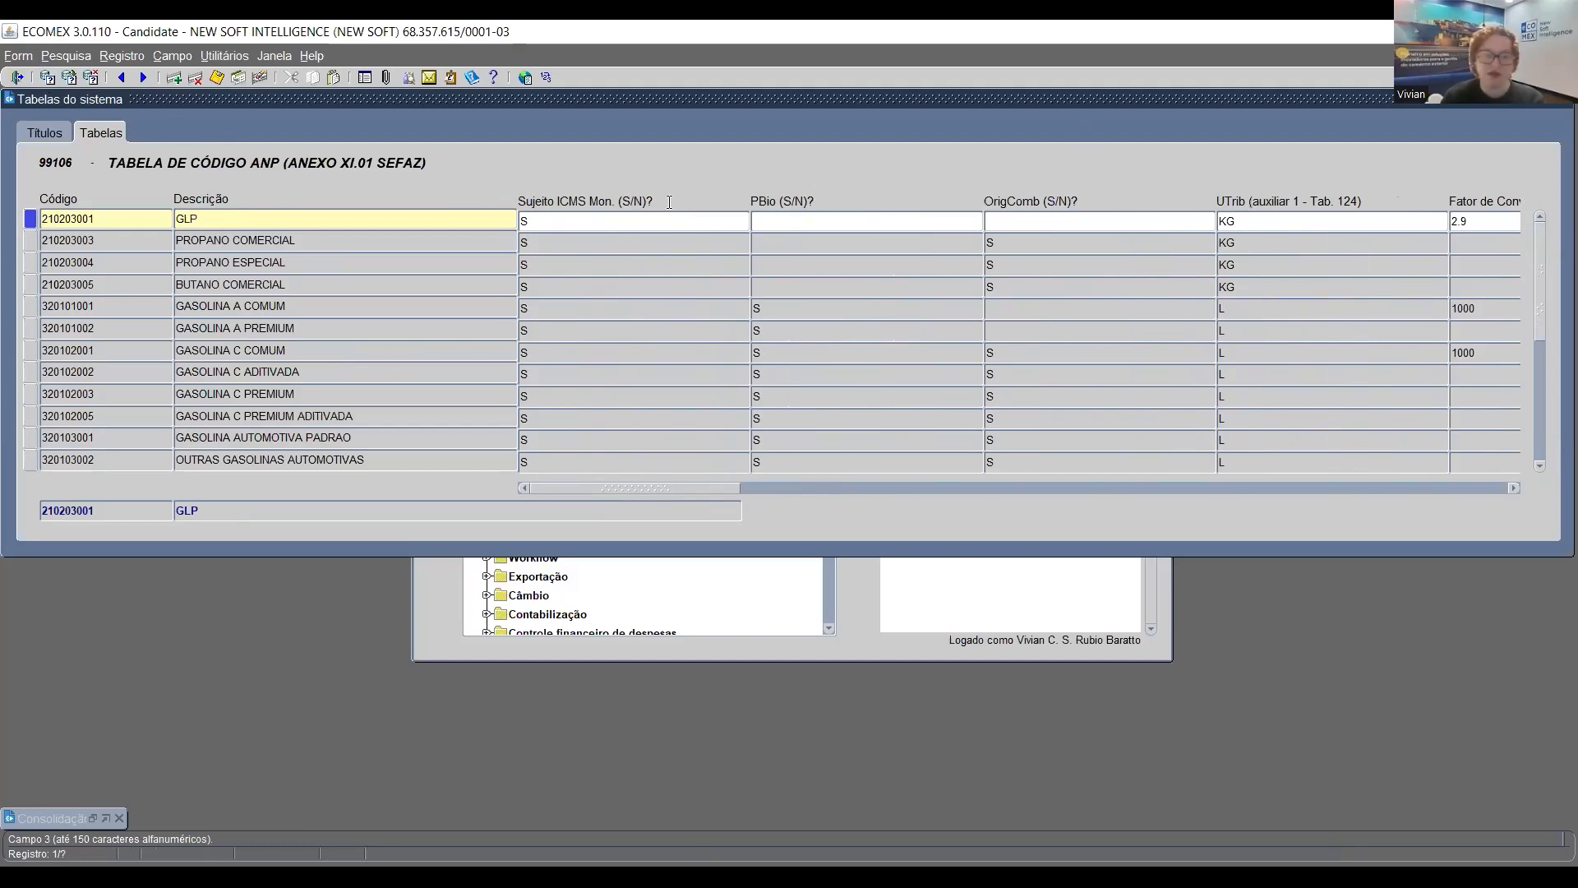
# Review the Sujeito ICMS Mon. (S/N)? flags of the records from GLP through GASOLINA A PREMIUM
pyautogui.click(627, 218)
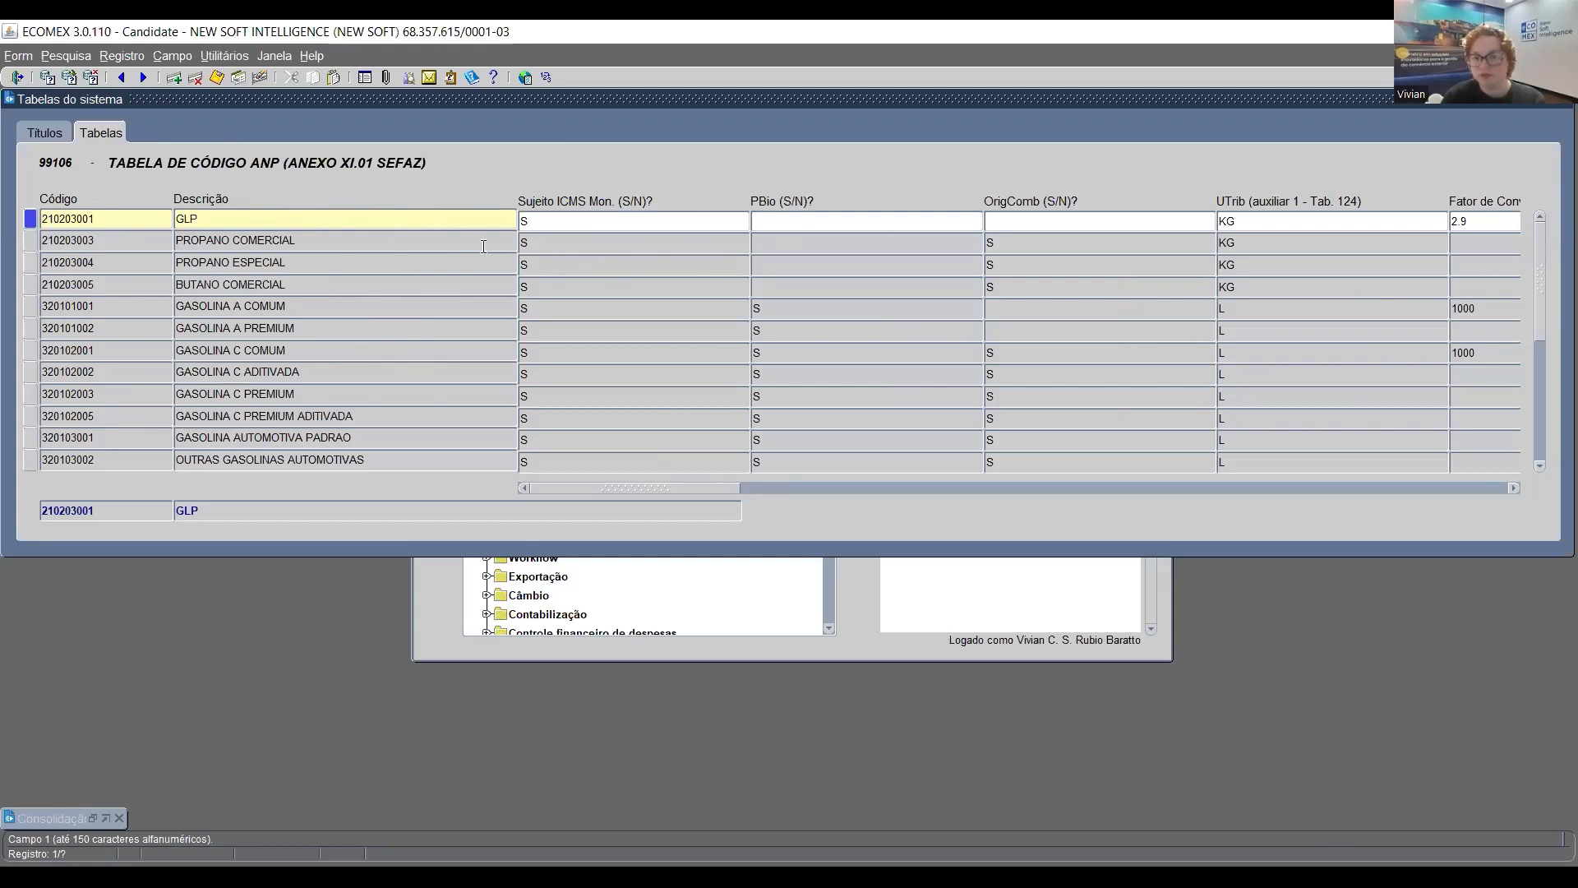
pyautogui.click(565, 224)
pyautogui.click(556, 247)
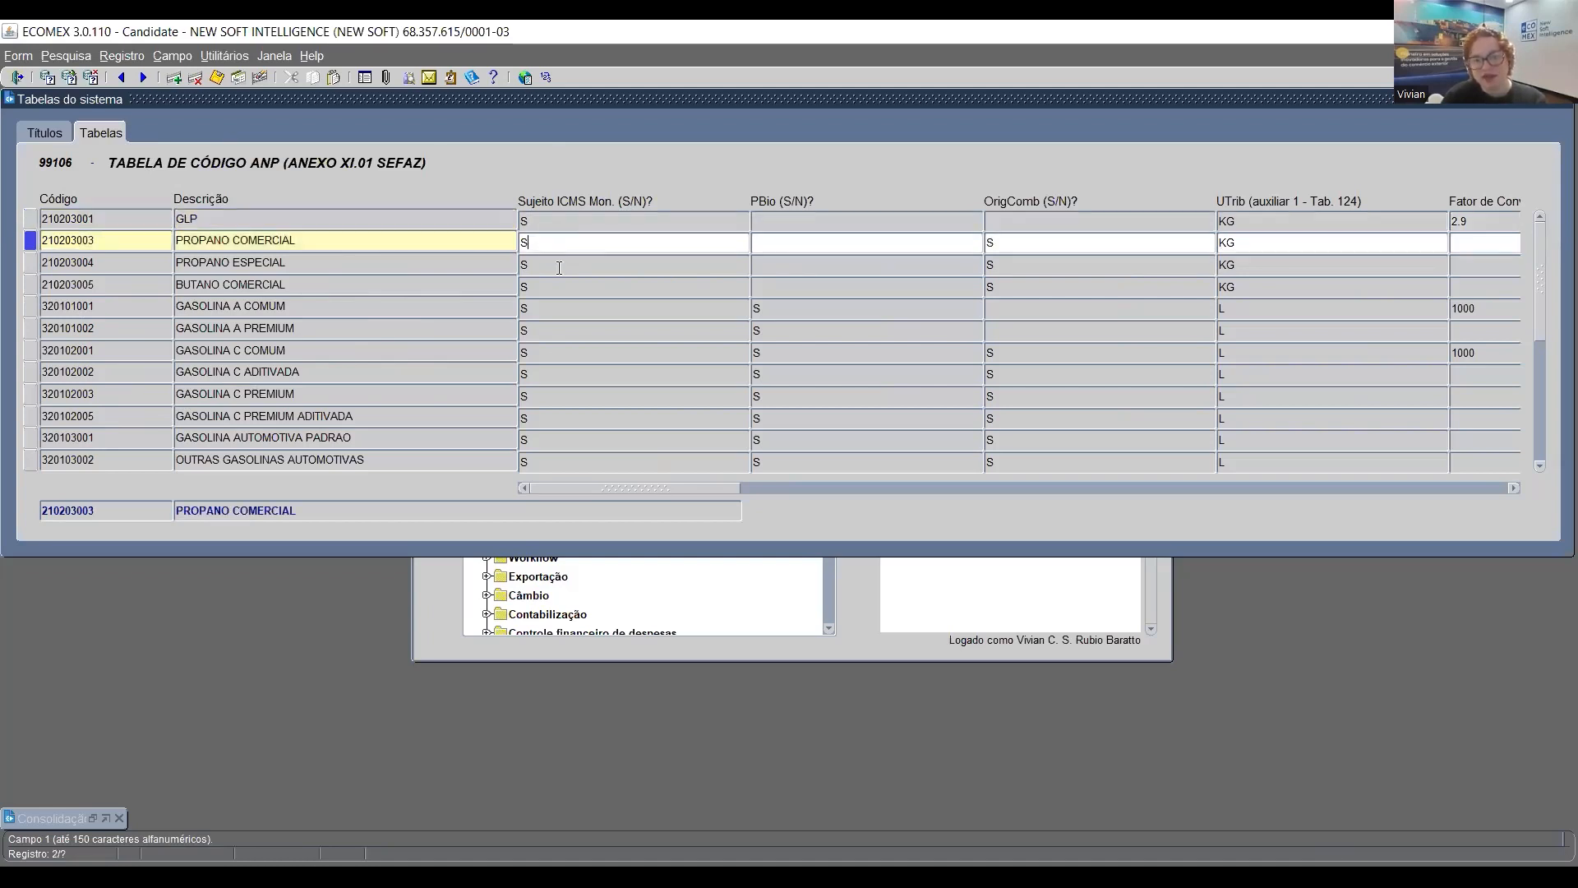
pyautogui.click(557, 265)
pyautogui.click(560, 286)
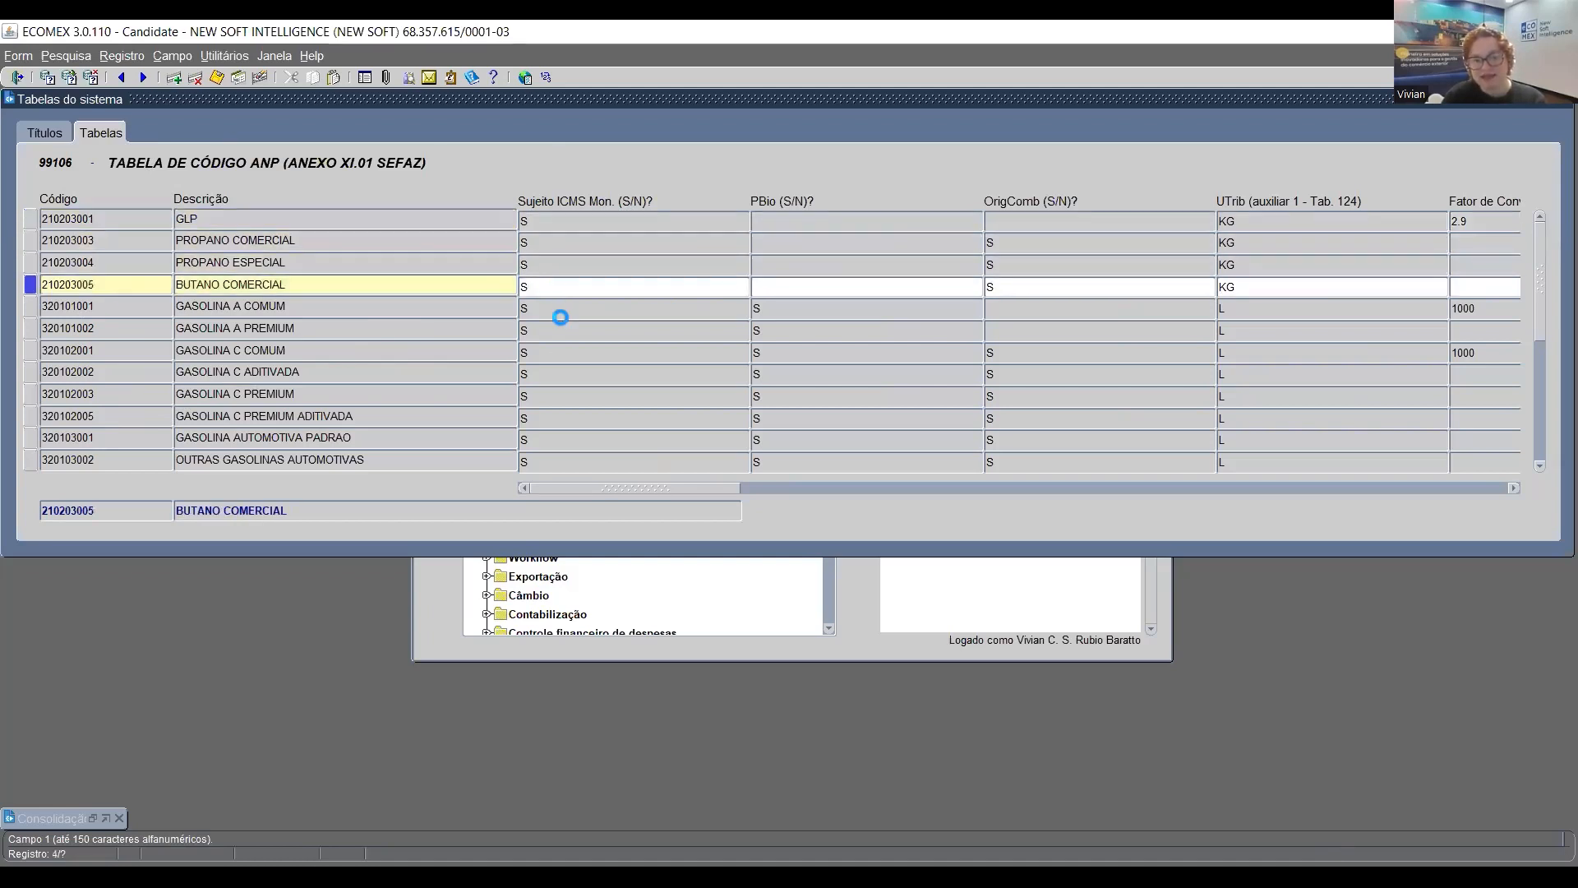
pyautogui.click(563, 309)
pyautogui.click(567, 327)
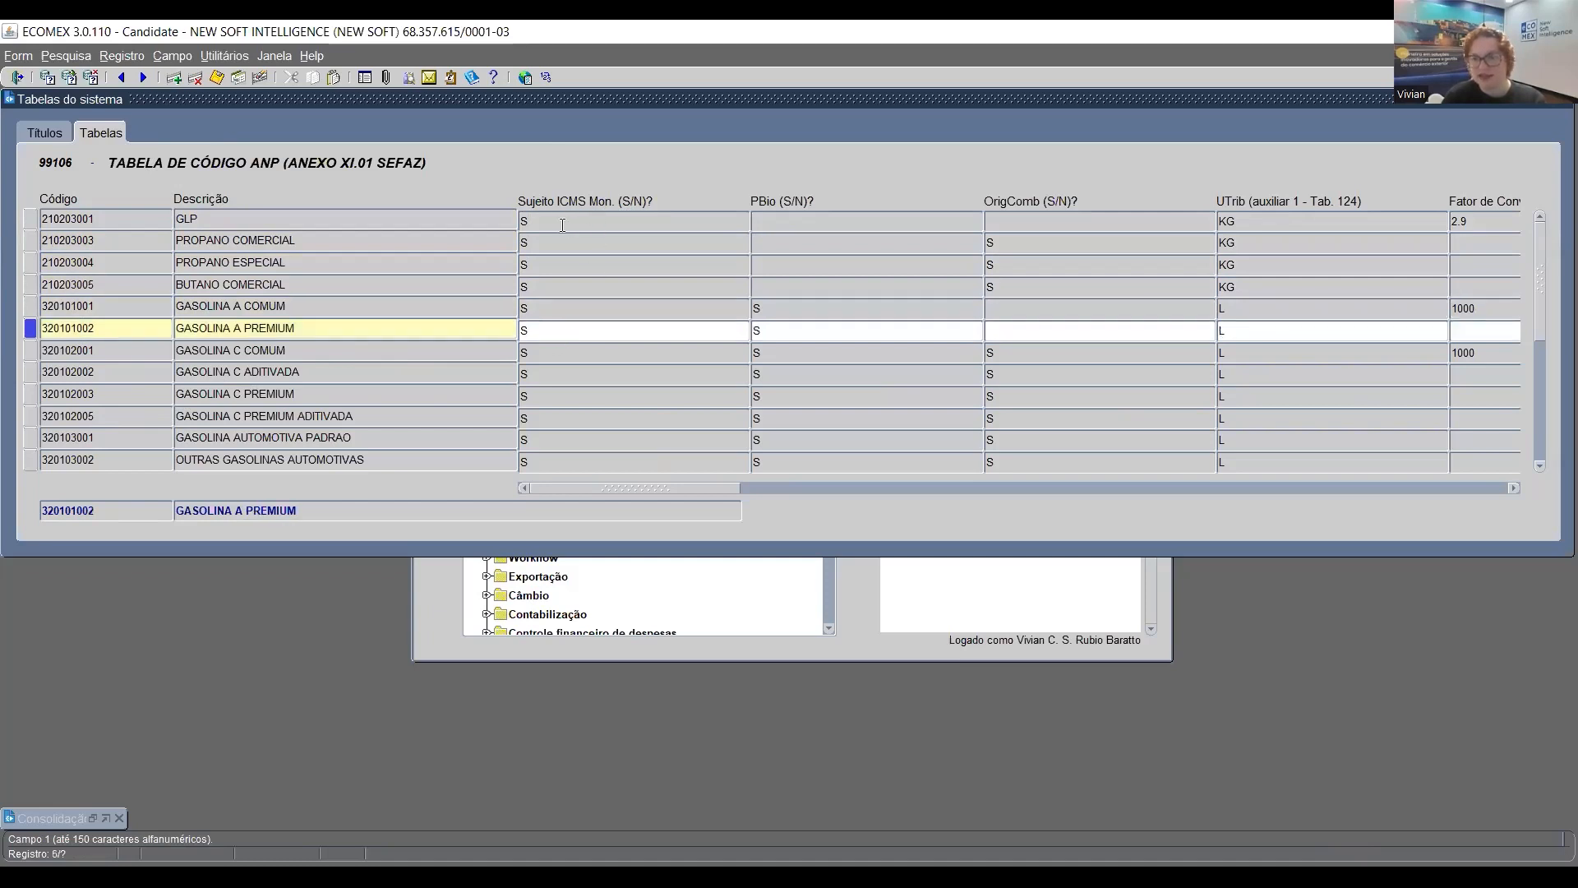
pyautogui.click(607, 219)
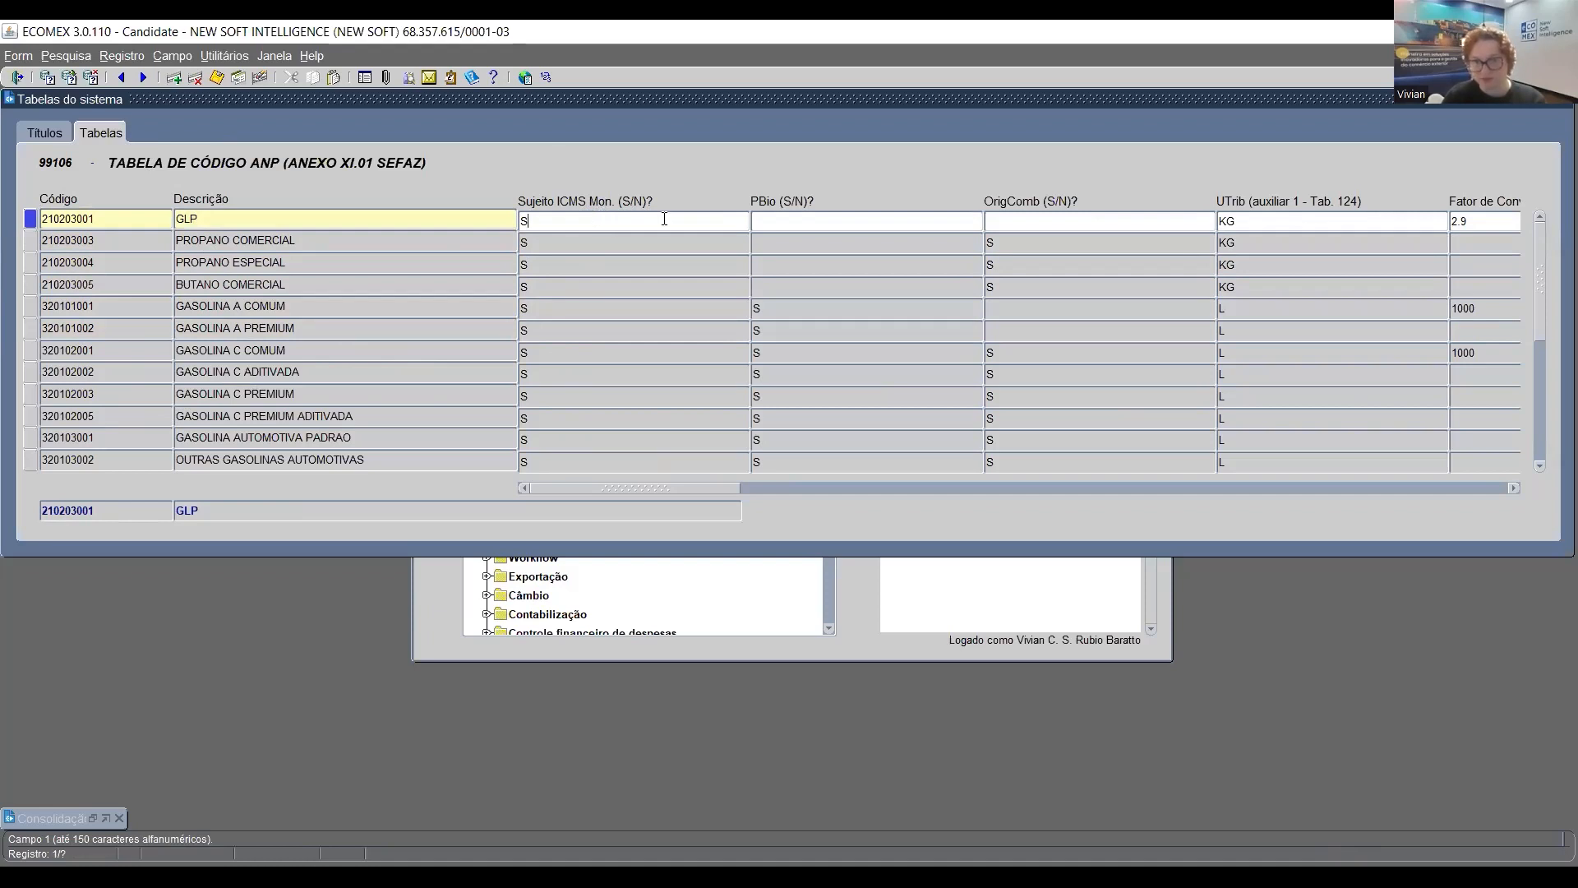
# Compare the PBio (S/N)? flags across the retrieved fuels, from GLP down to the diesel and ethanol records
pyautogui.click(773, 220)
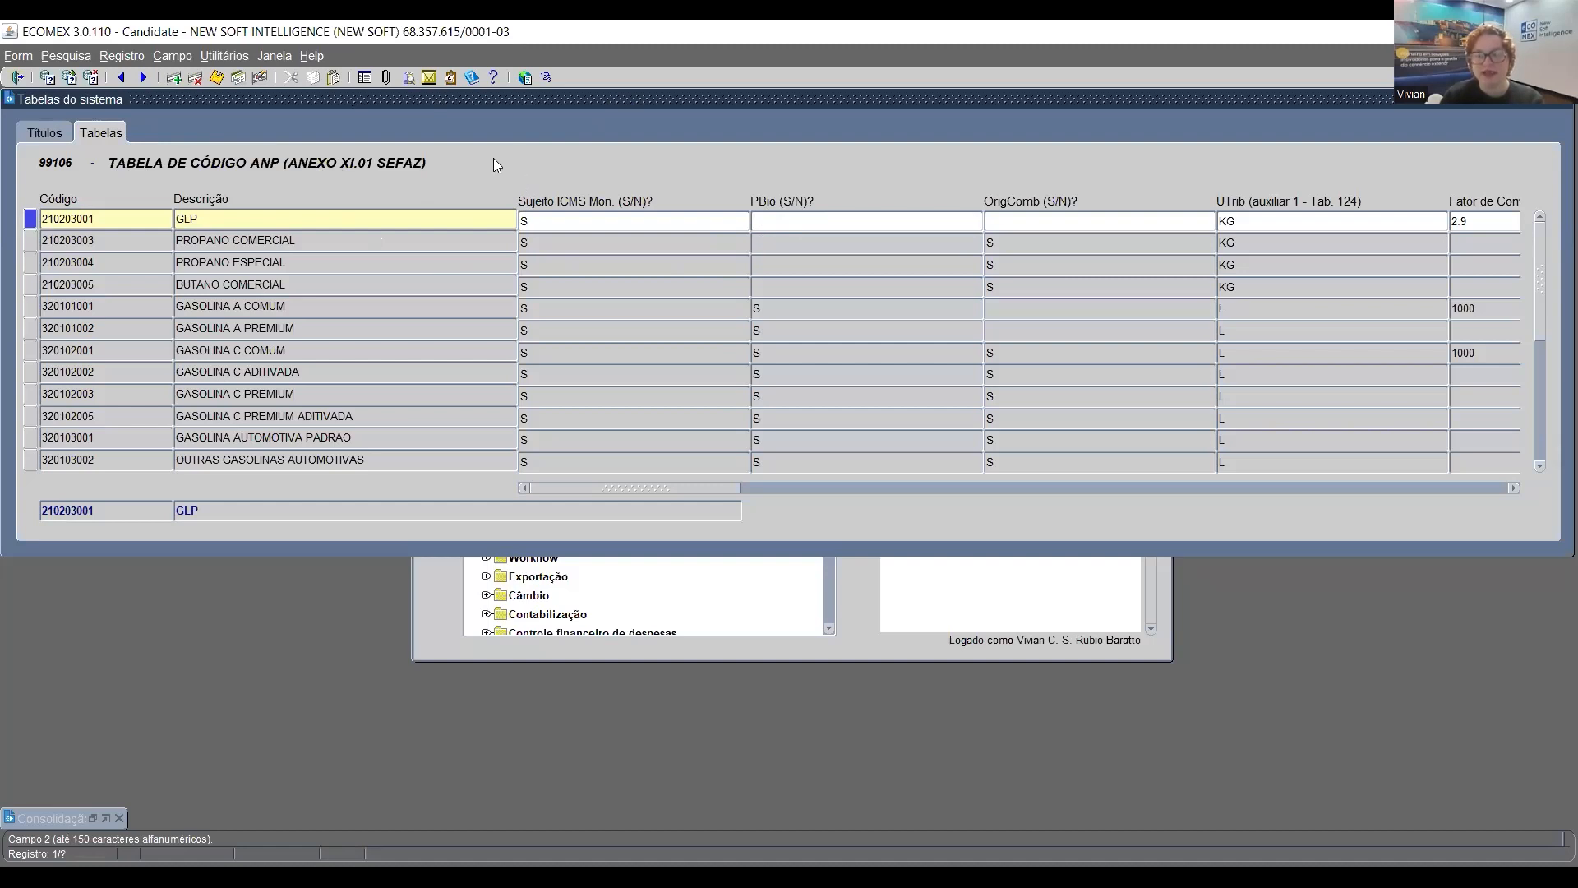
pyautogui.click(781, 306)
pyautogui.click(794, 220)
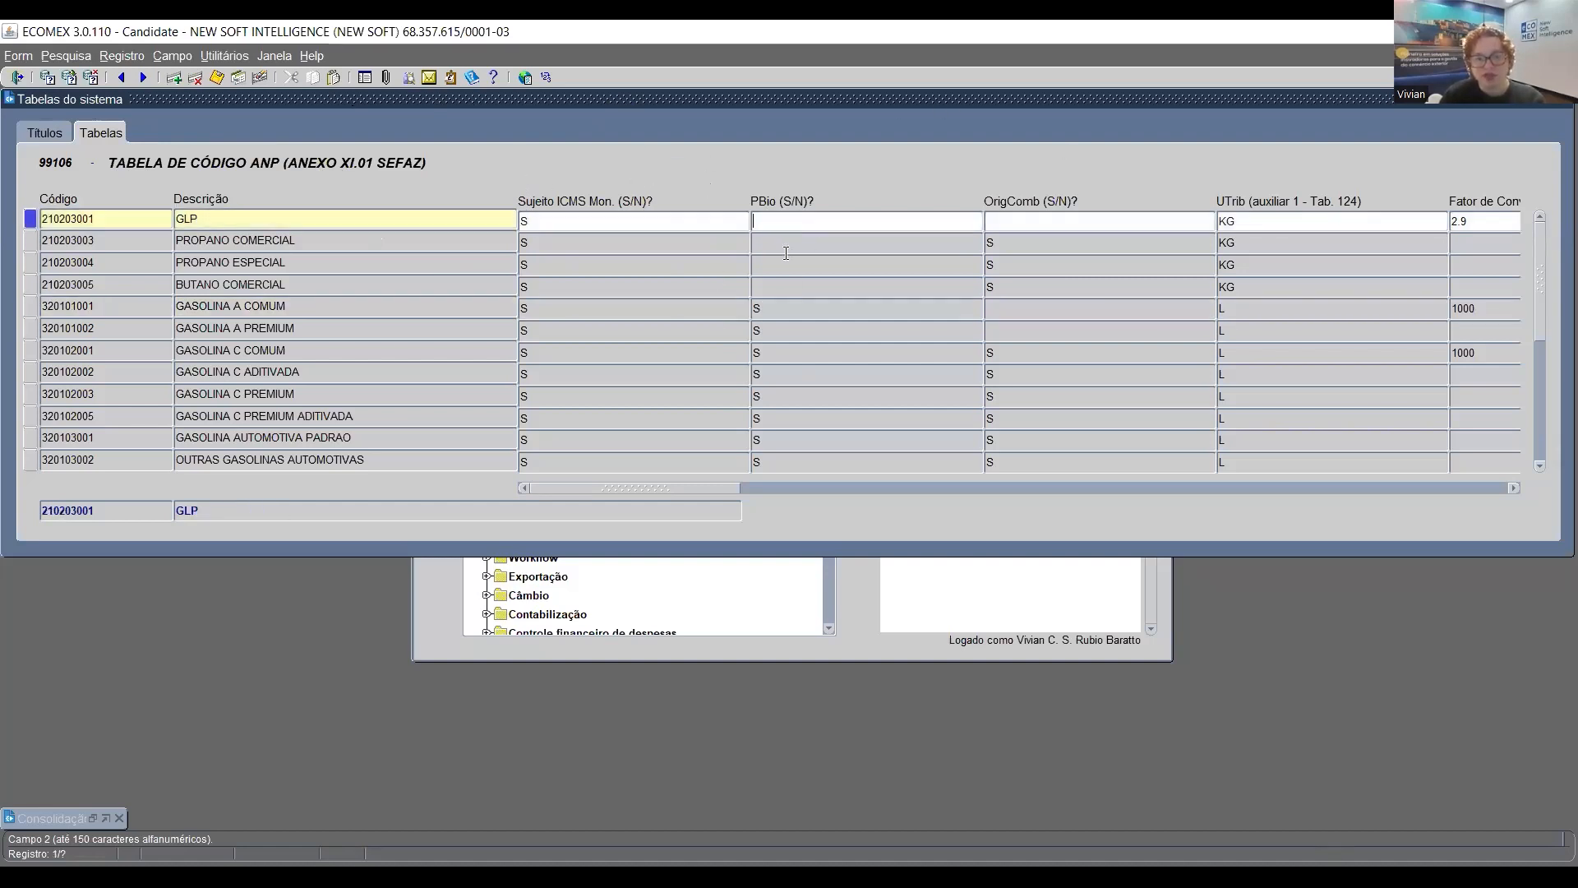
pyautogui.scroll(-3, 796, 306)
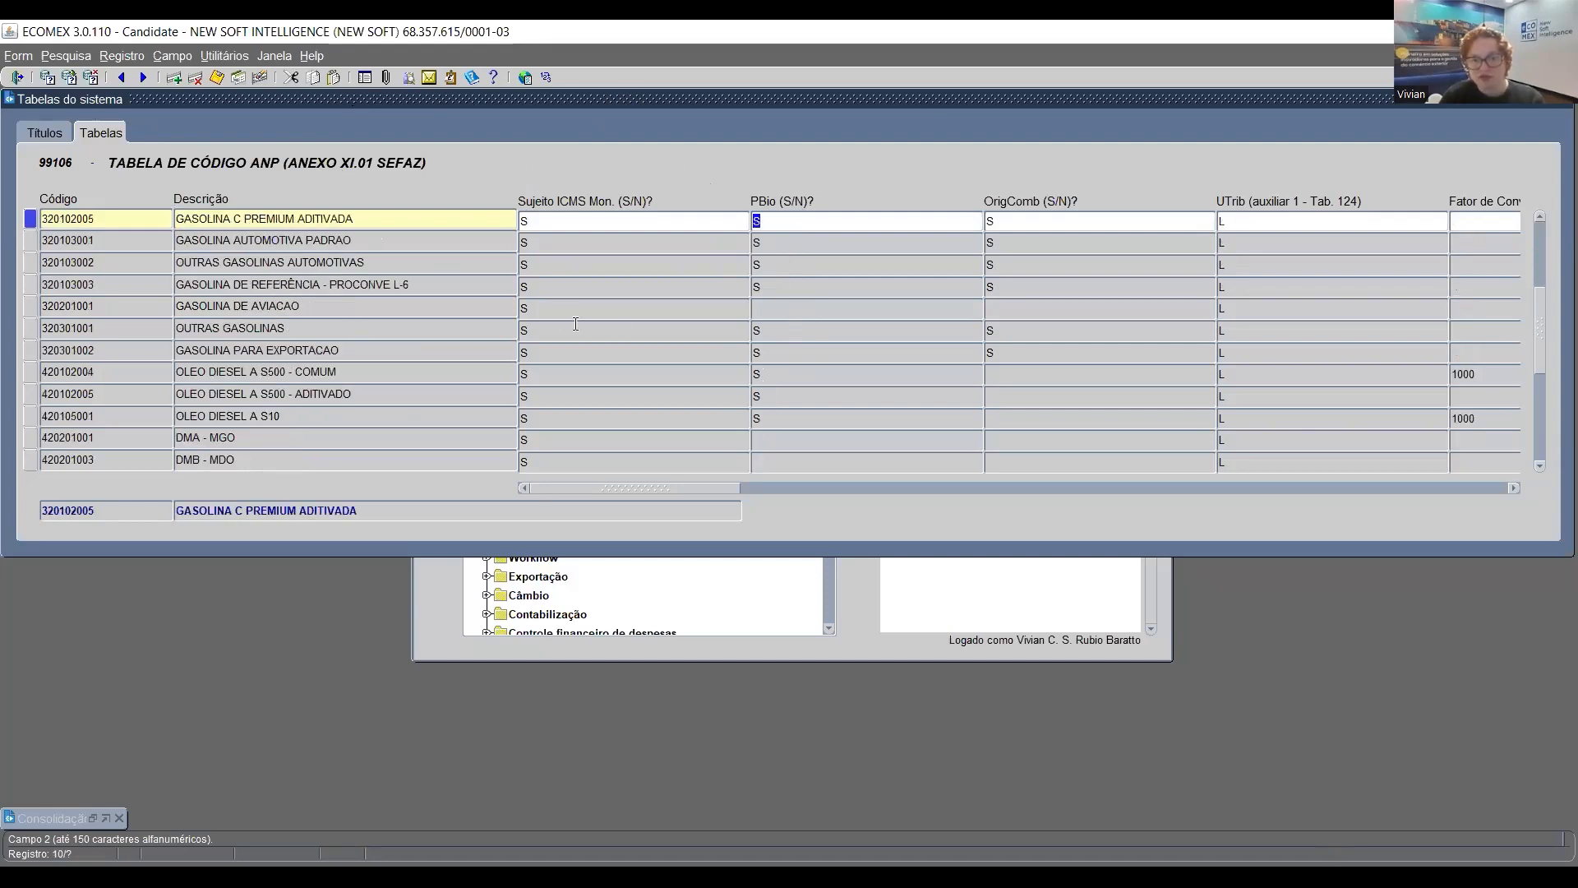
pyautogui.scroll(-3, 672, 429)
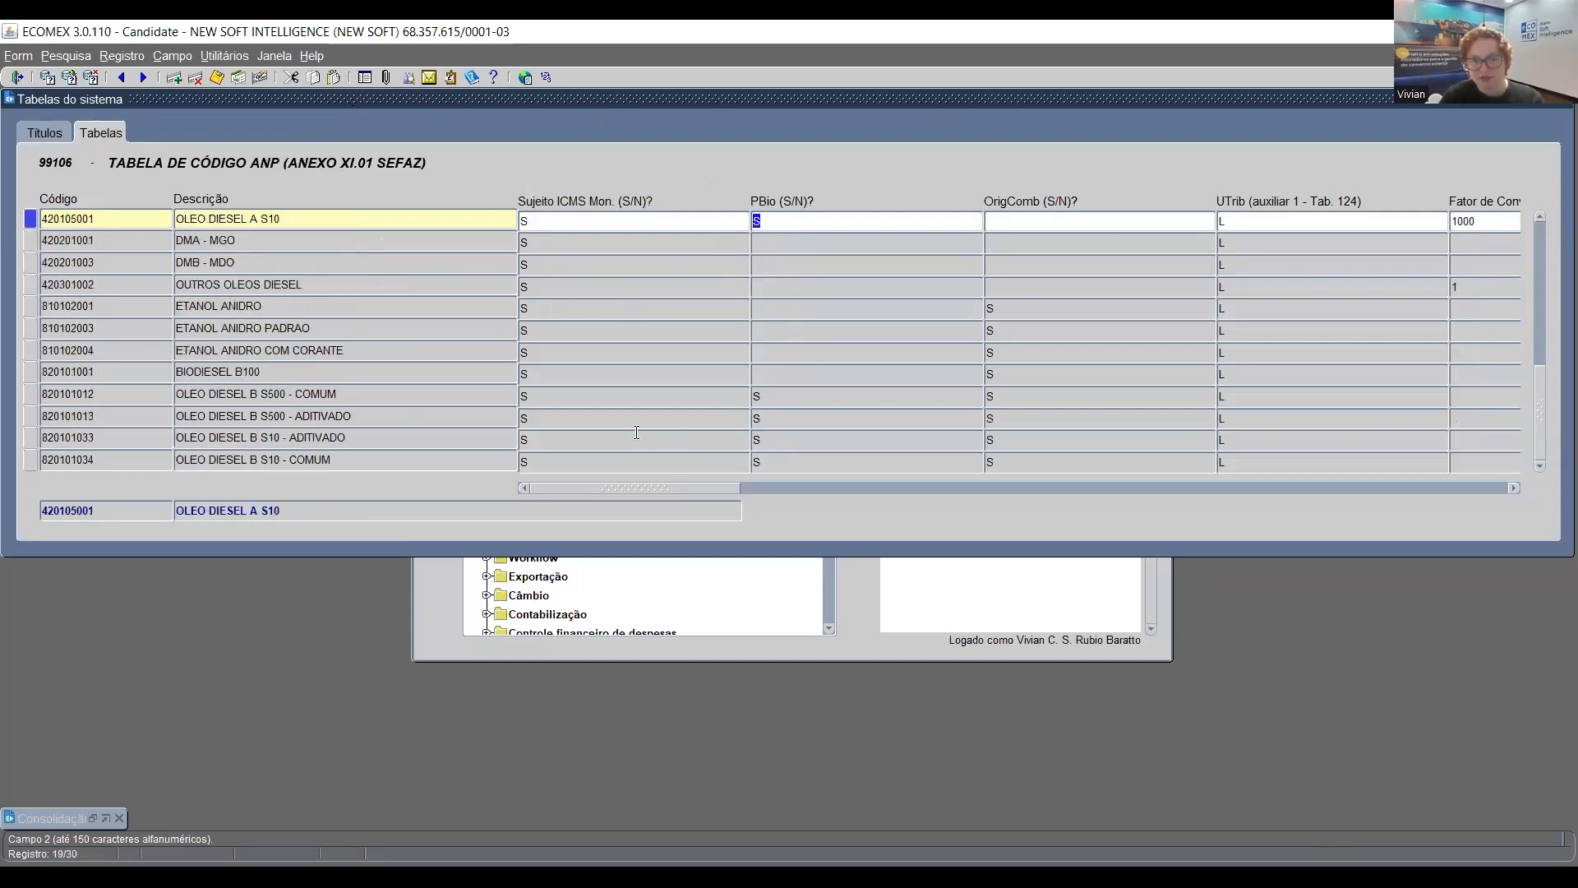
pyautogui.click(860, 242)
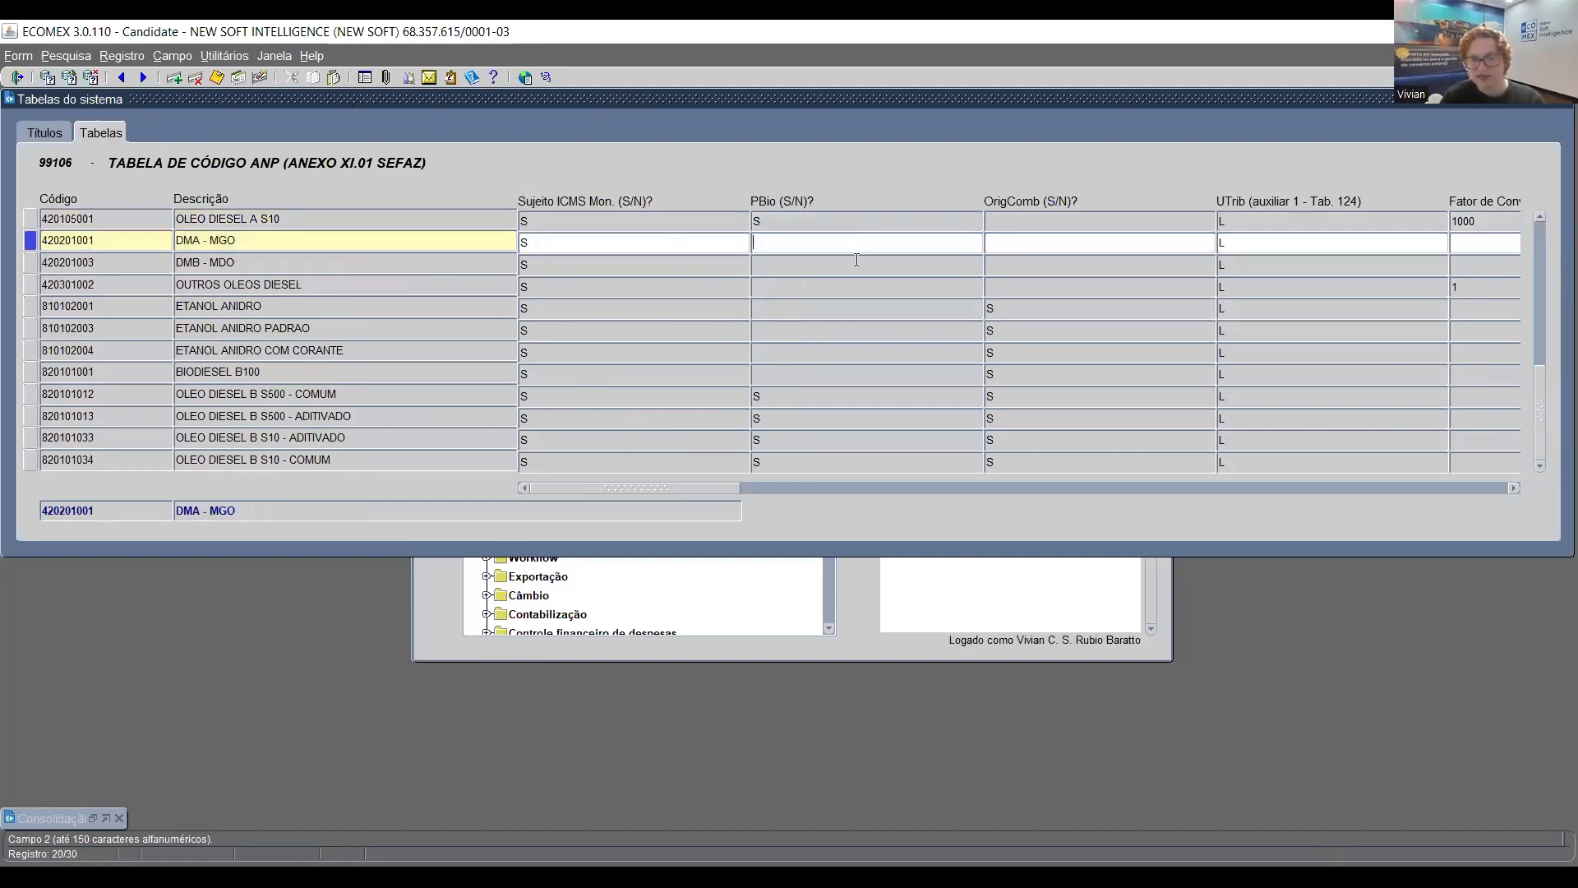
pyautogui.click(823, 315)
pyautogui.scroll(8, 827, 370)
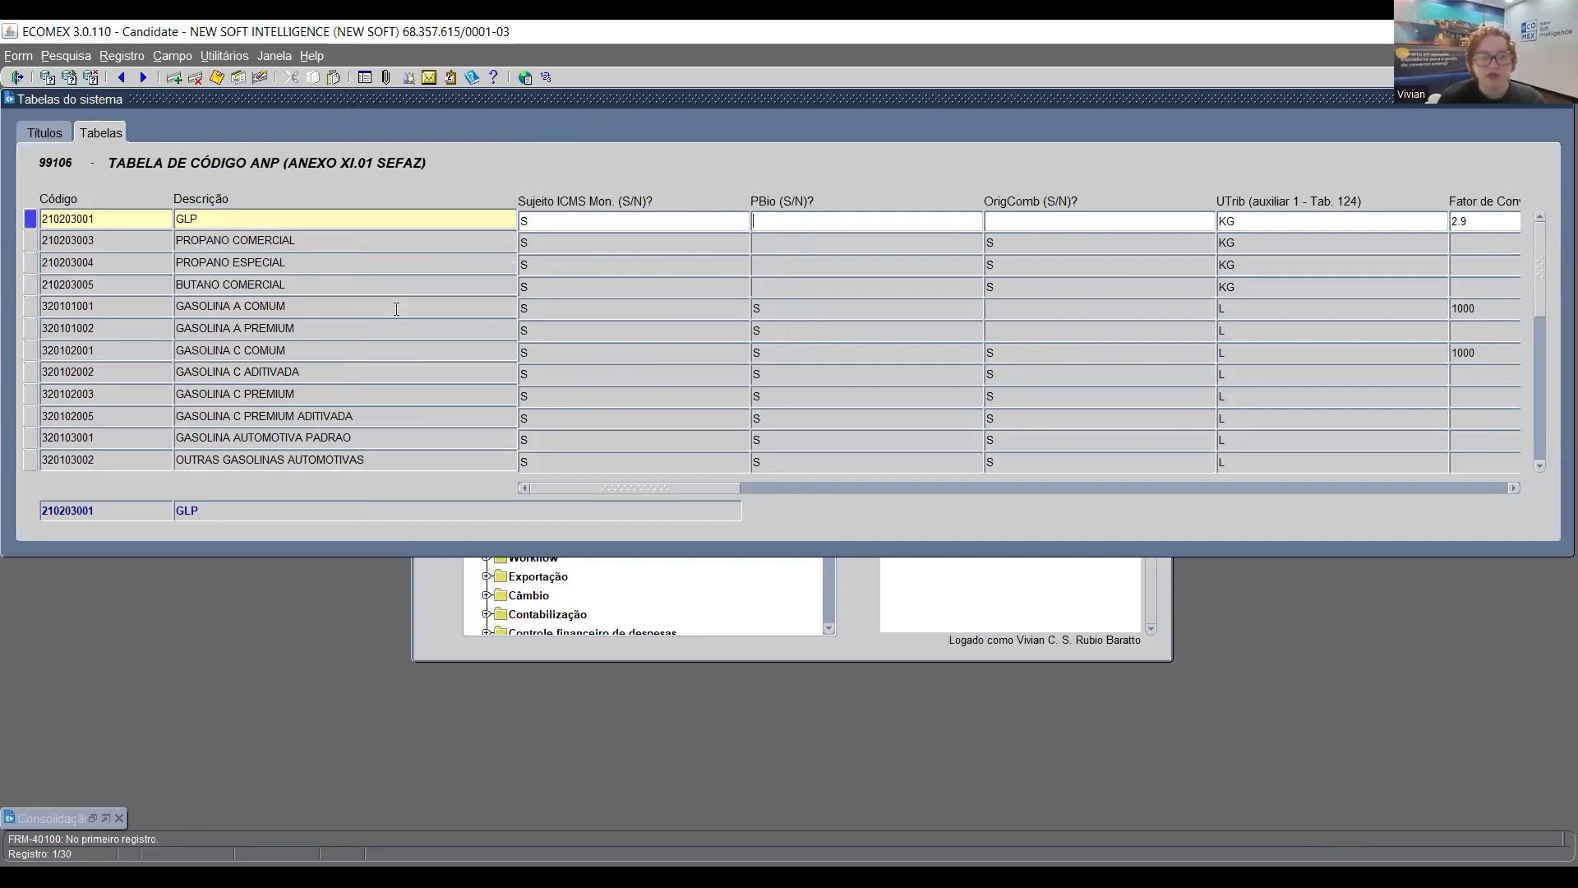
# Inspect the description and PBio (S/N)? flag of the GASOLINA A PREMIUM record
pyautogui.click(354, 327)
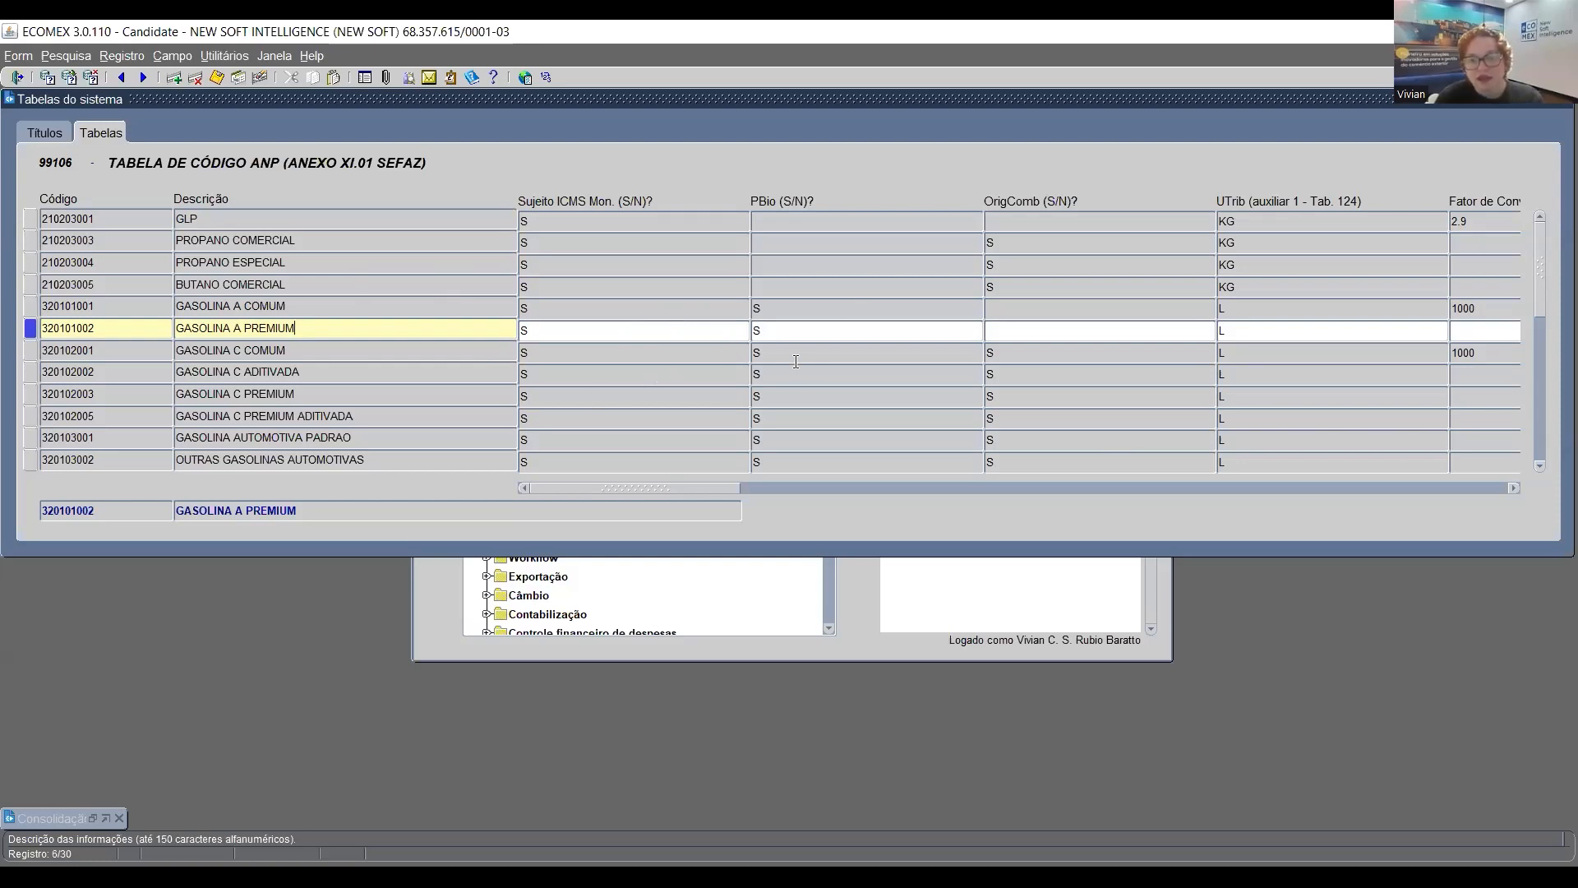
pyautogui.click(793, 334)
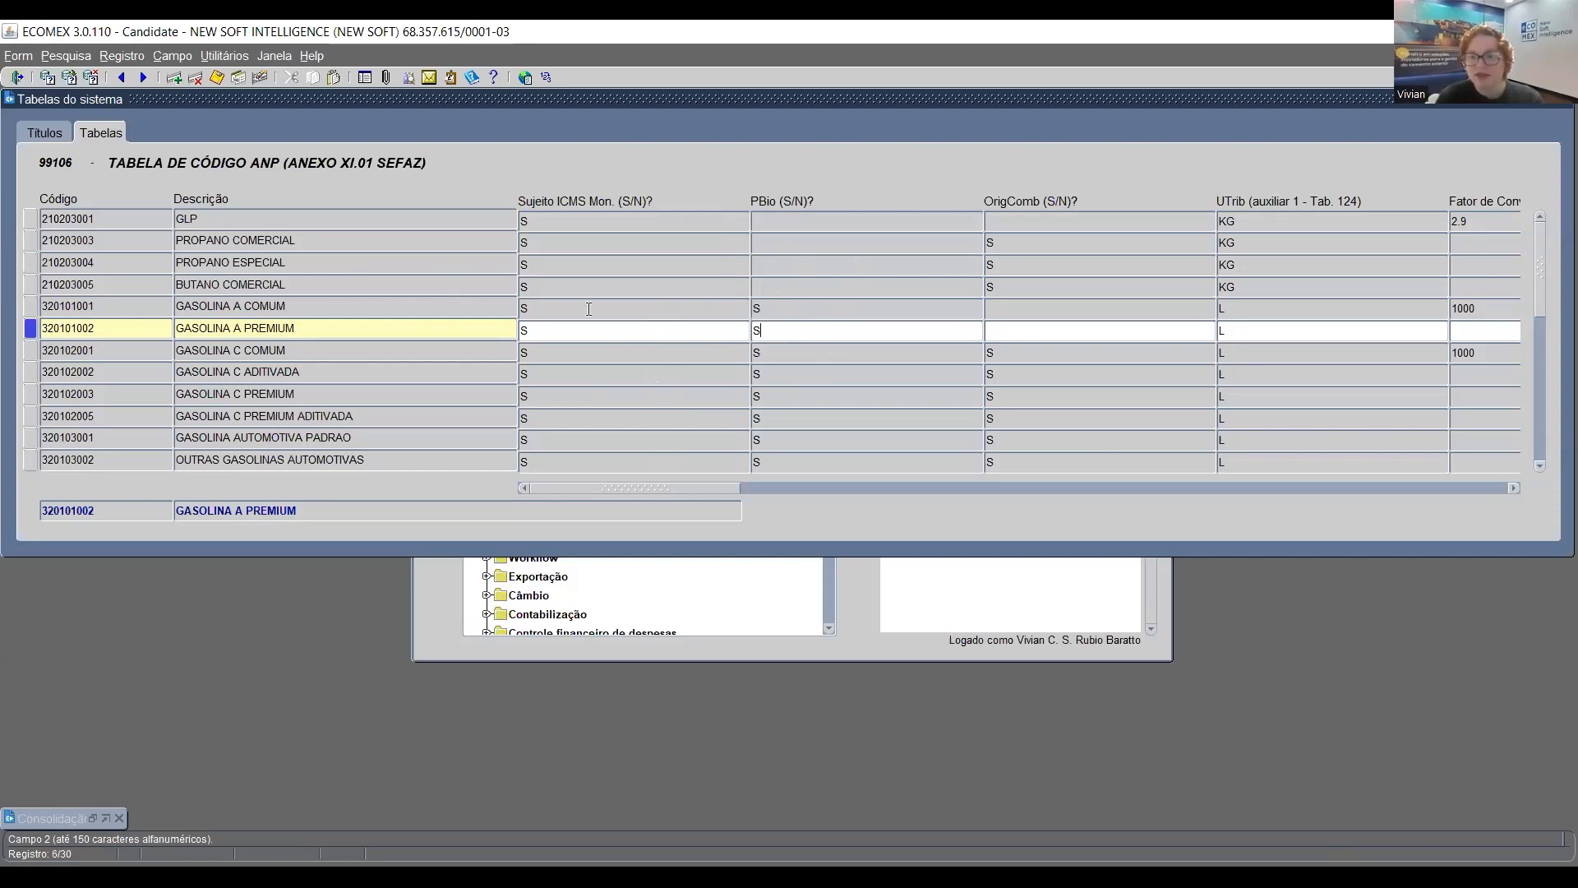
pyautogui.click(801, 327)
# Check the OrigComb (S/N)? flags of the BUTANO COMERCIAL, PROPANO COMERCIAL and PROPANO ESPECIAL records
pyautogui.click(1029, 286)
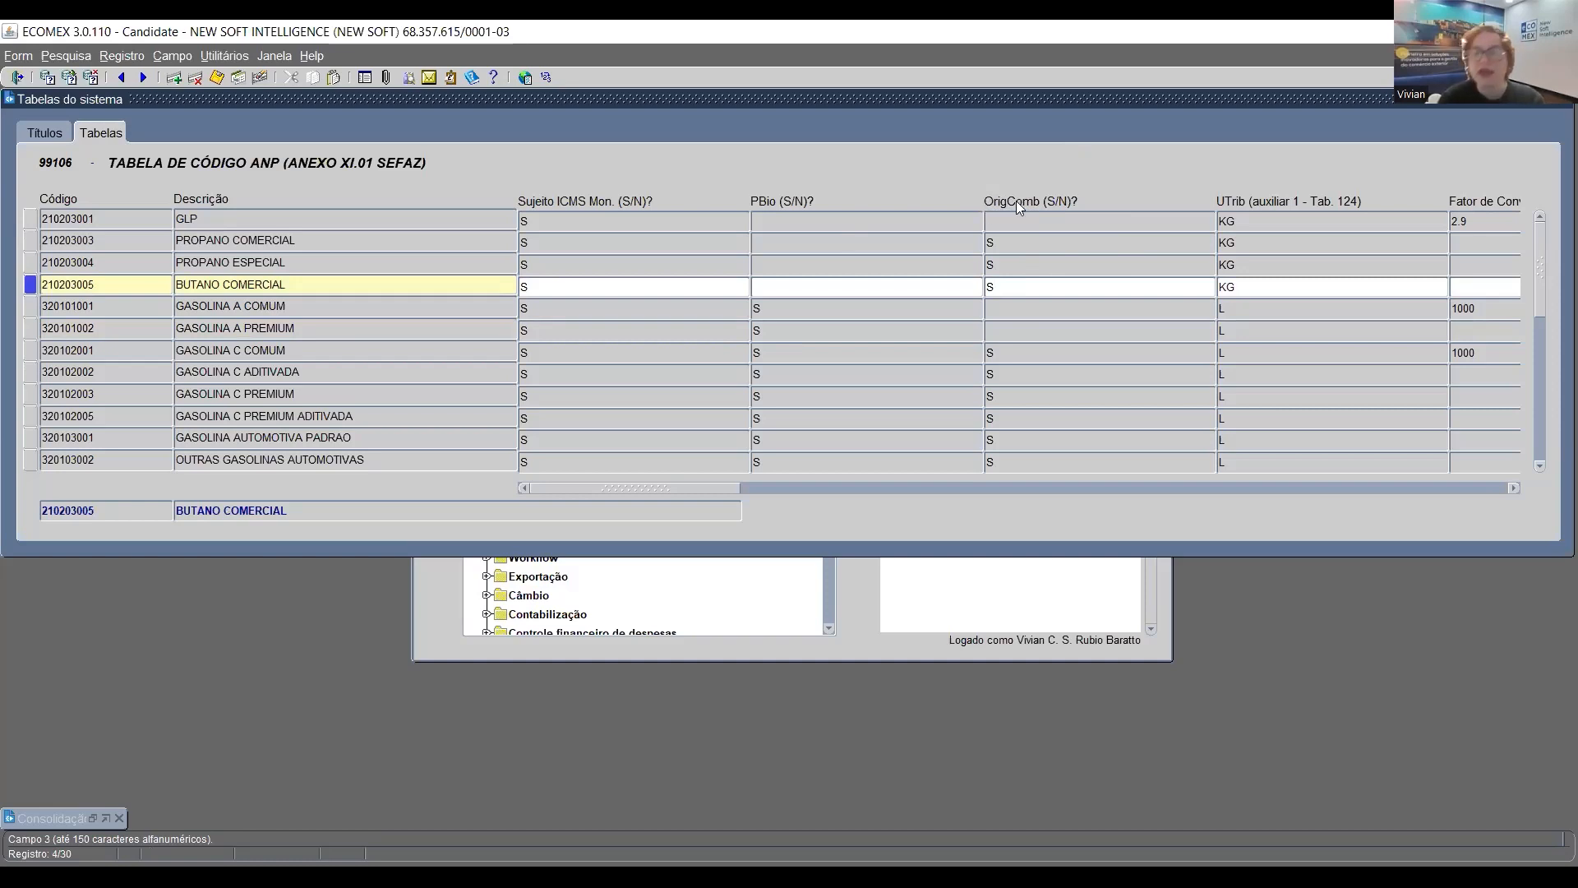
pyautogui.click(1053, 243)
pyautogui.click(1046, 260)
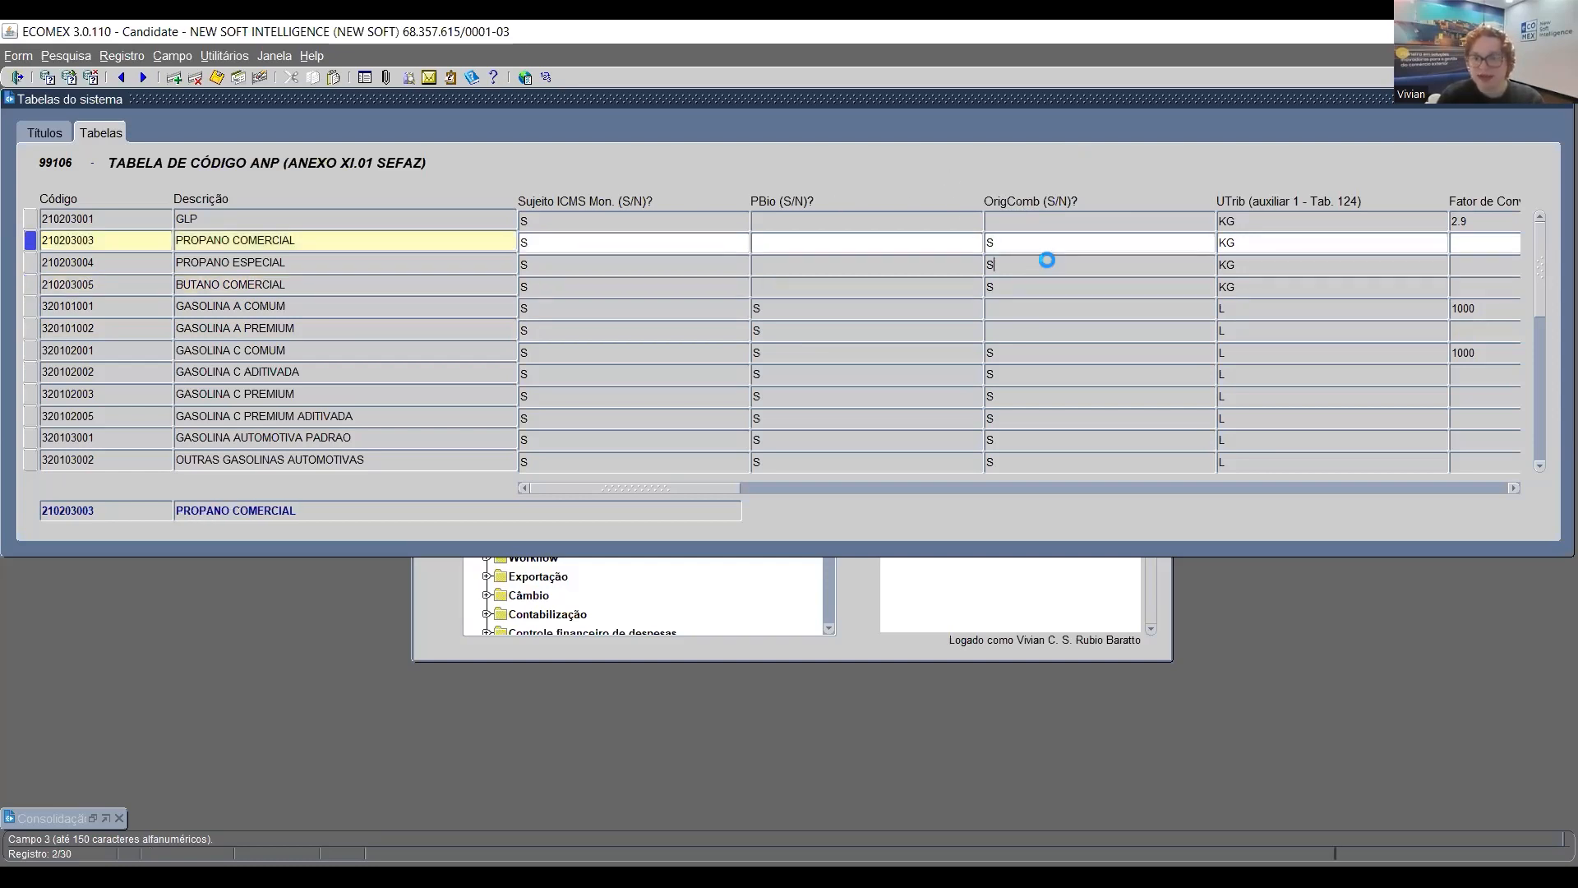
pyautogui.click(1043, 246)
pyautogui.click(1034, 262)
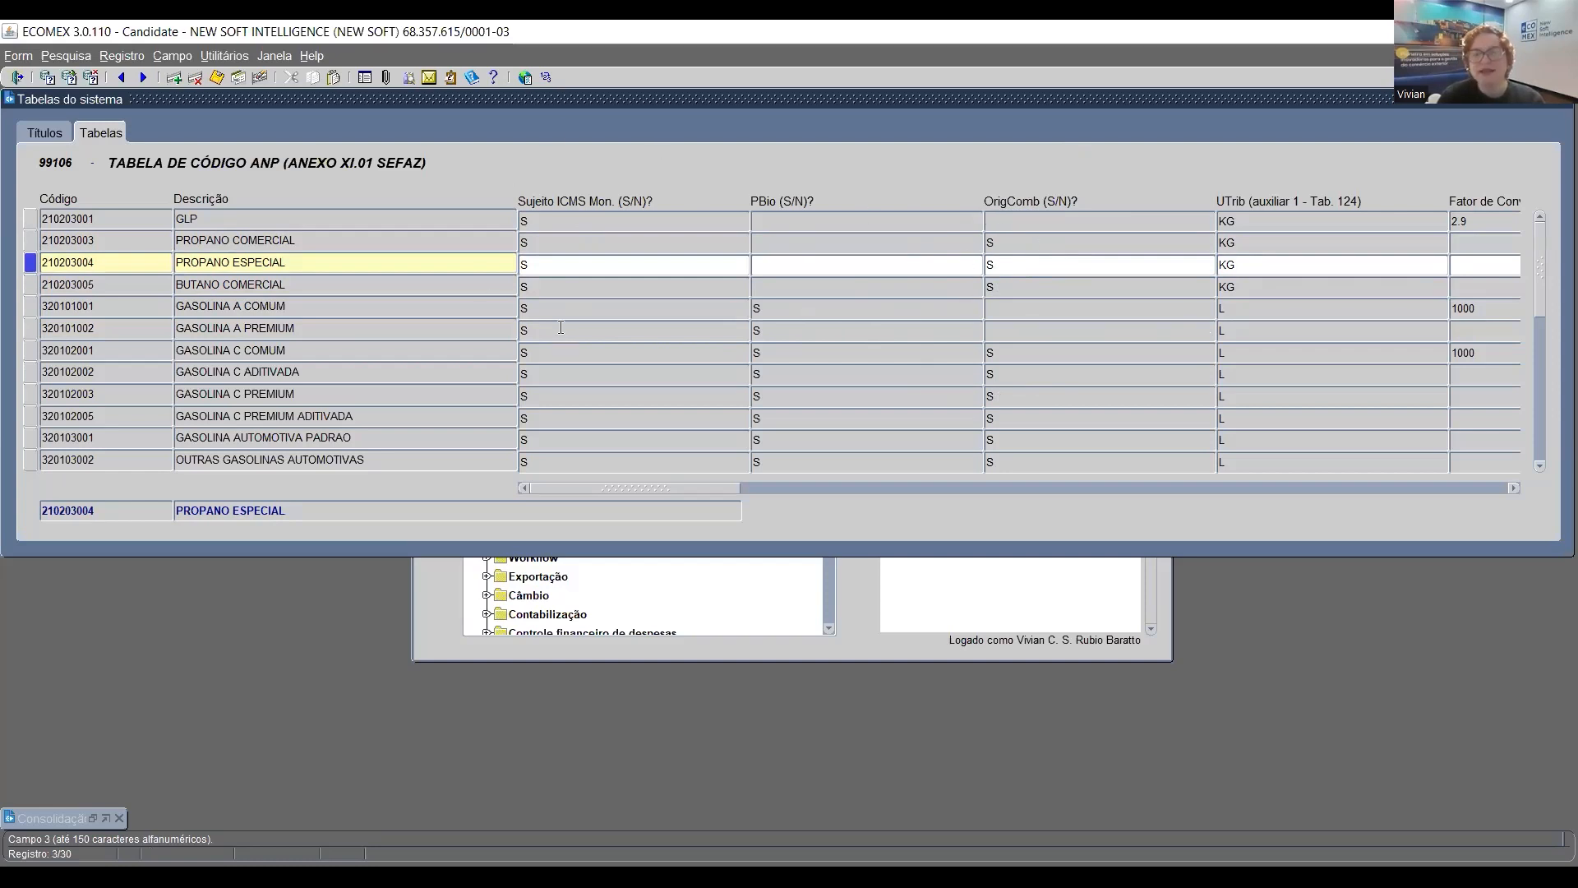
# Review the PROPANO ESPECIAL description and the Sujeito ICMS Mon. (S/N)? flags of GLP and PROPANO ESPECIAL
pyautogui.click(437, 267)
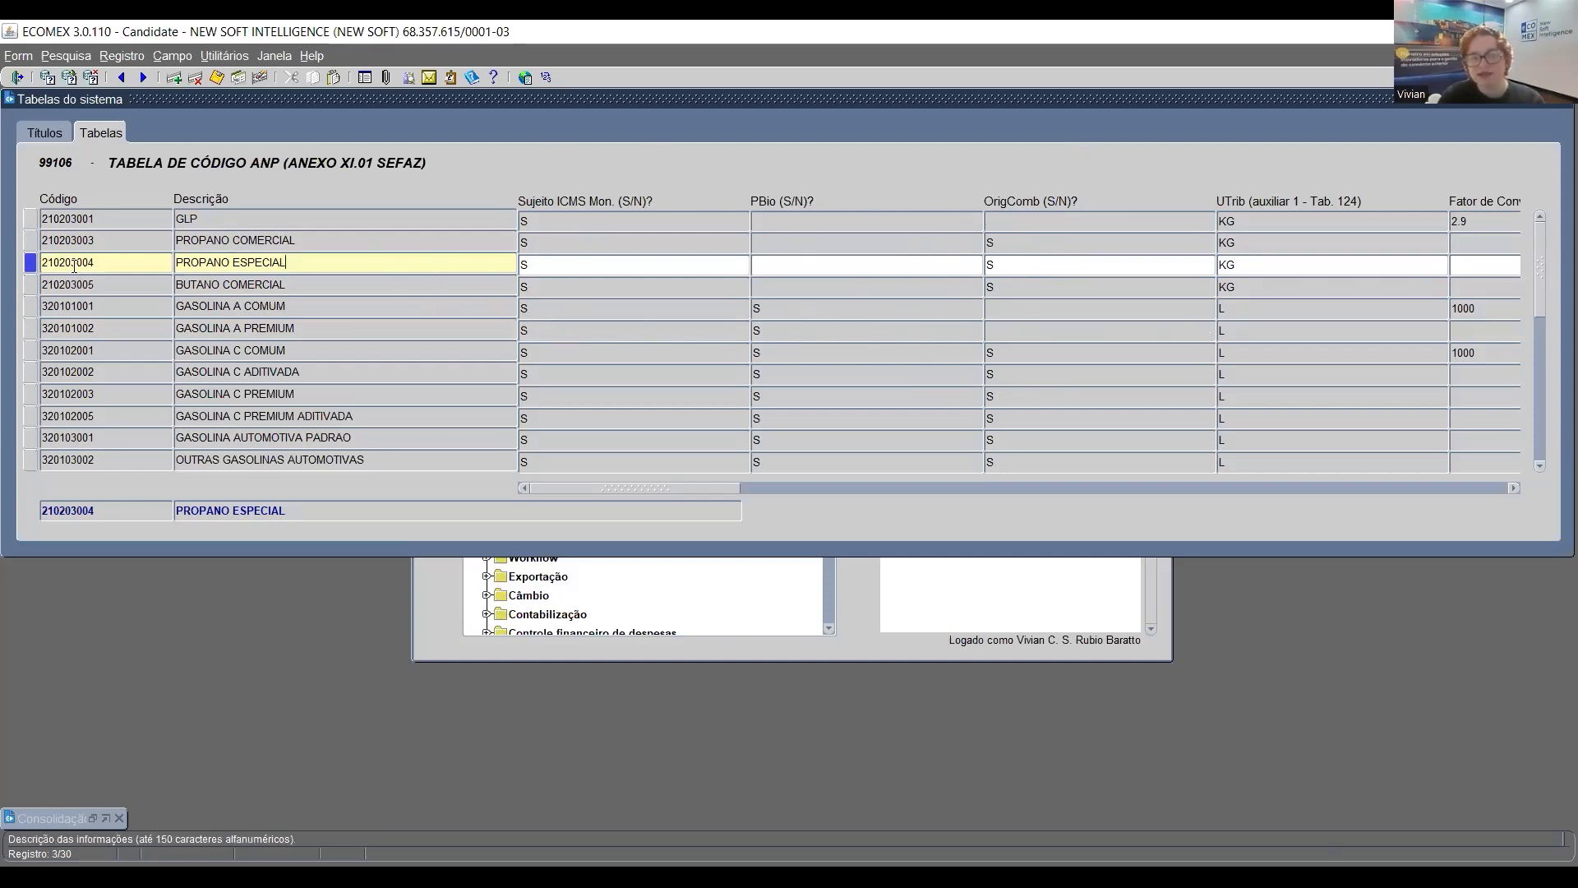
pyautogui.click(562, 223)
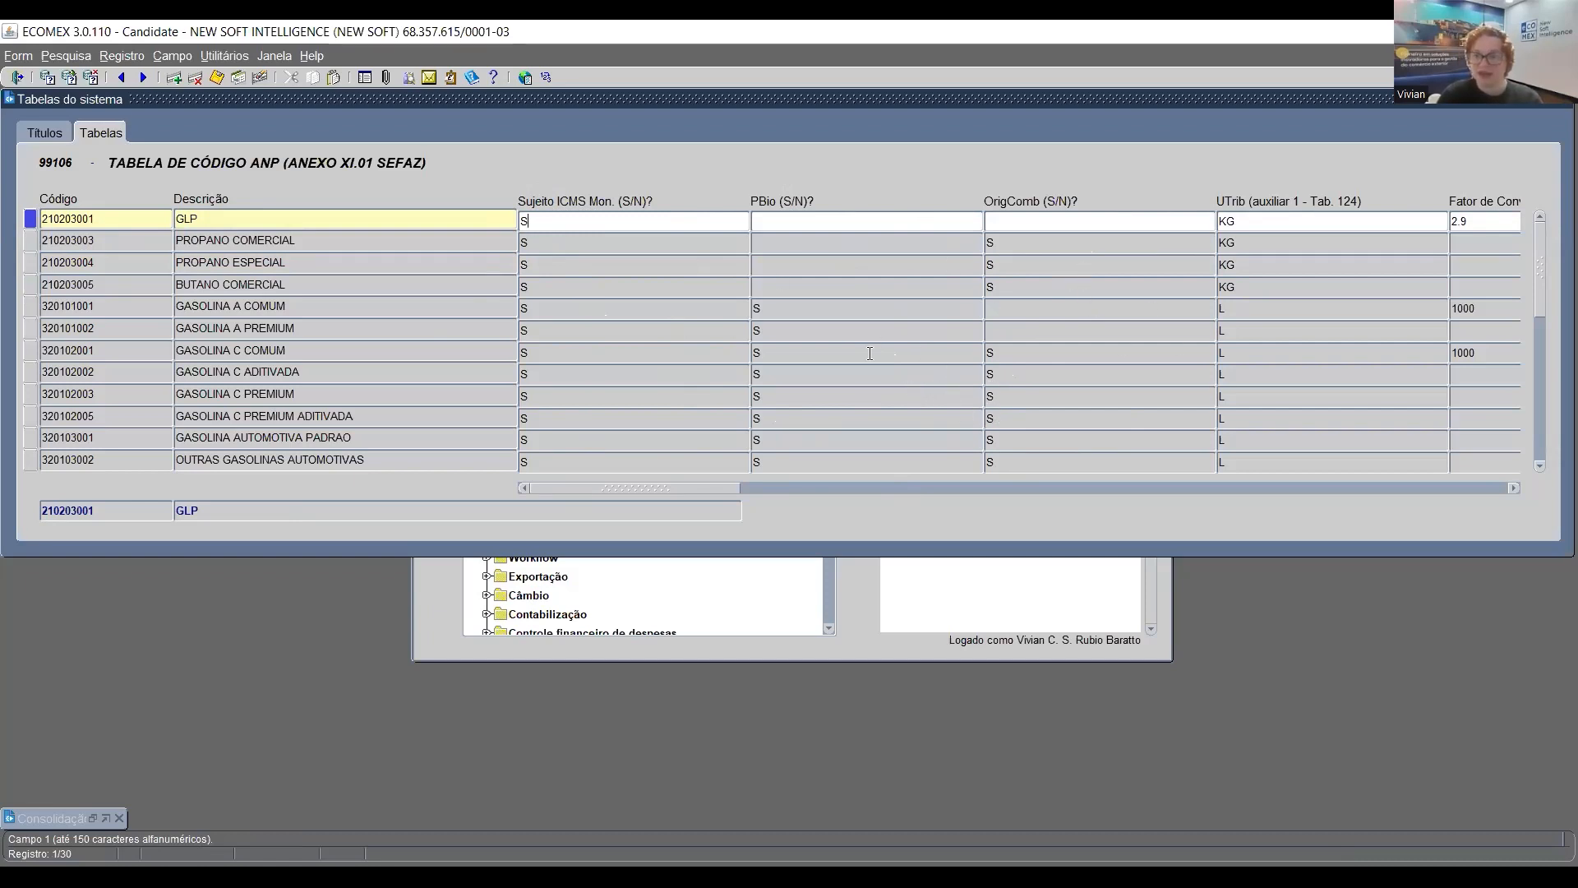
pyautogui.click(608, 266)
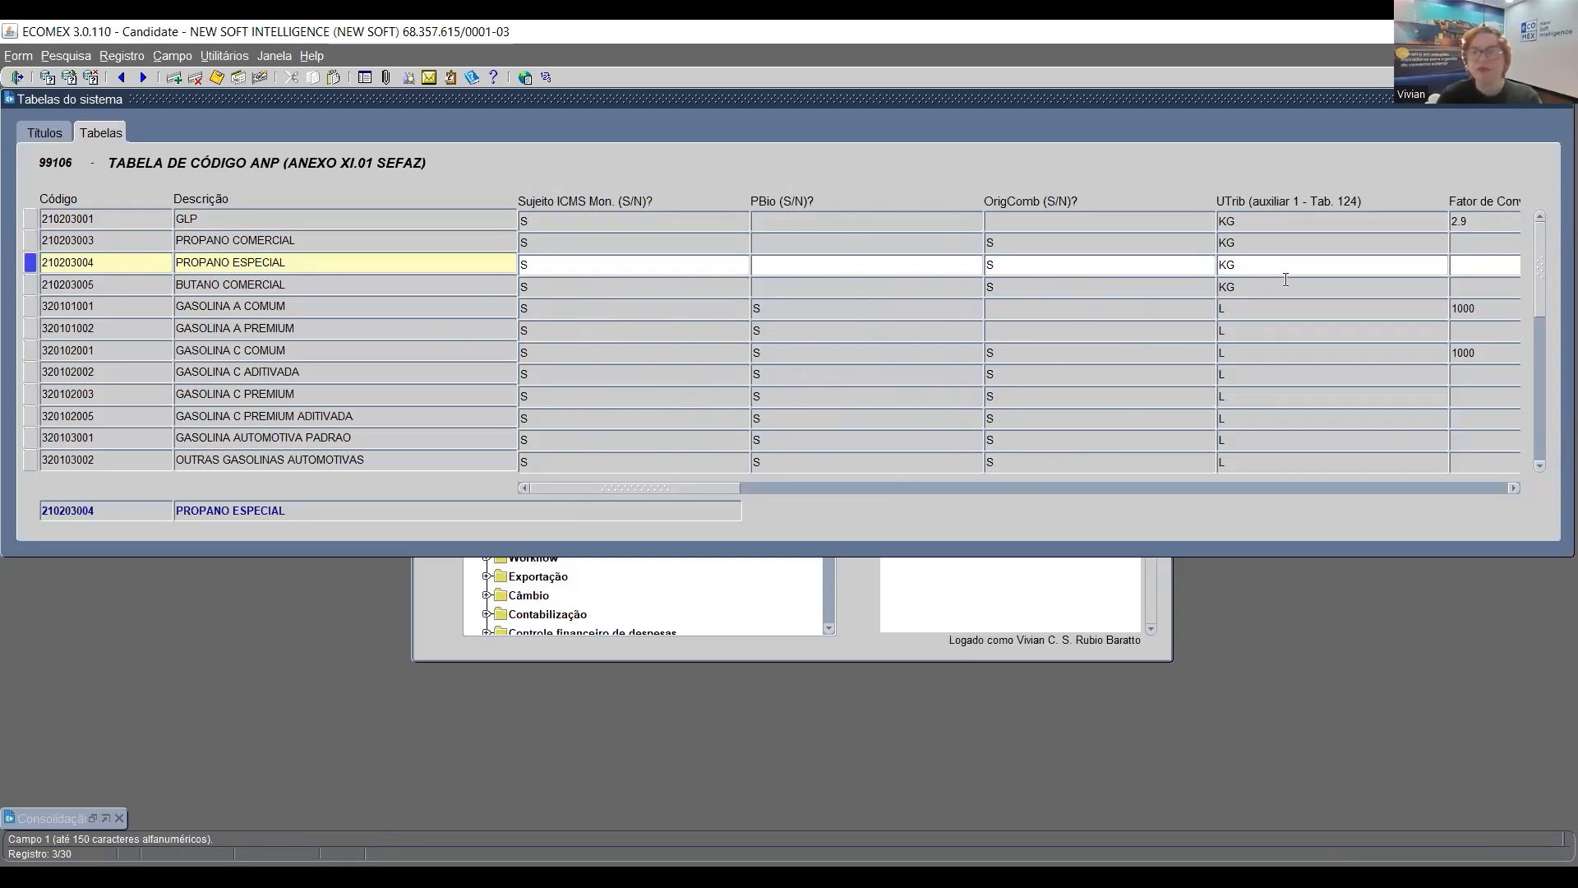
# Check the UTrib units of the GLP, PROPANO COMERCIAL, PROPANO ESPECIAL and BUTANO COMERCIAL records
pyautogui.click(1246, 222)
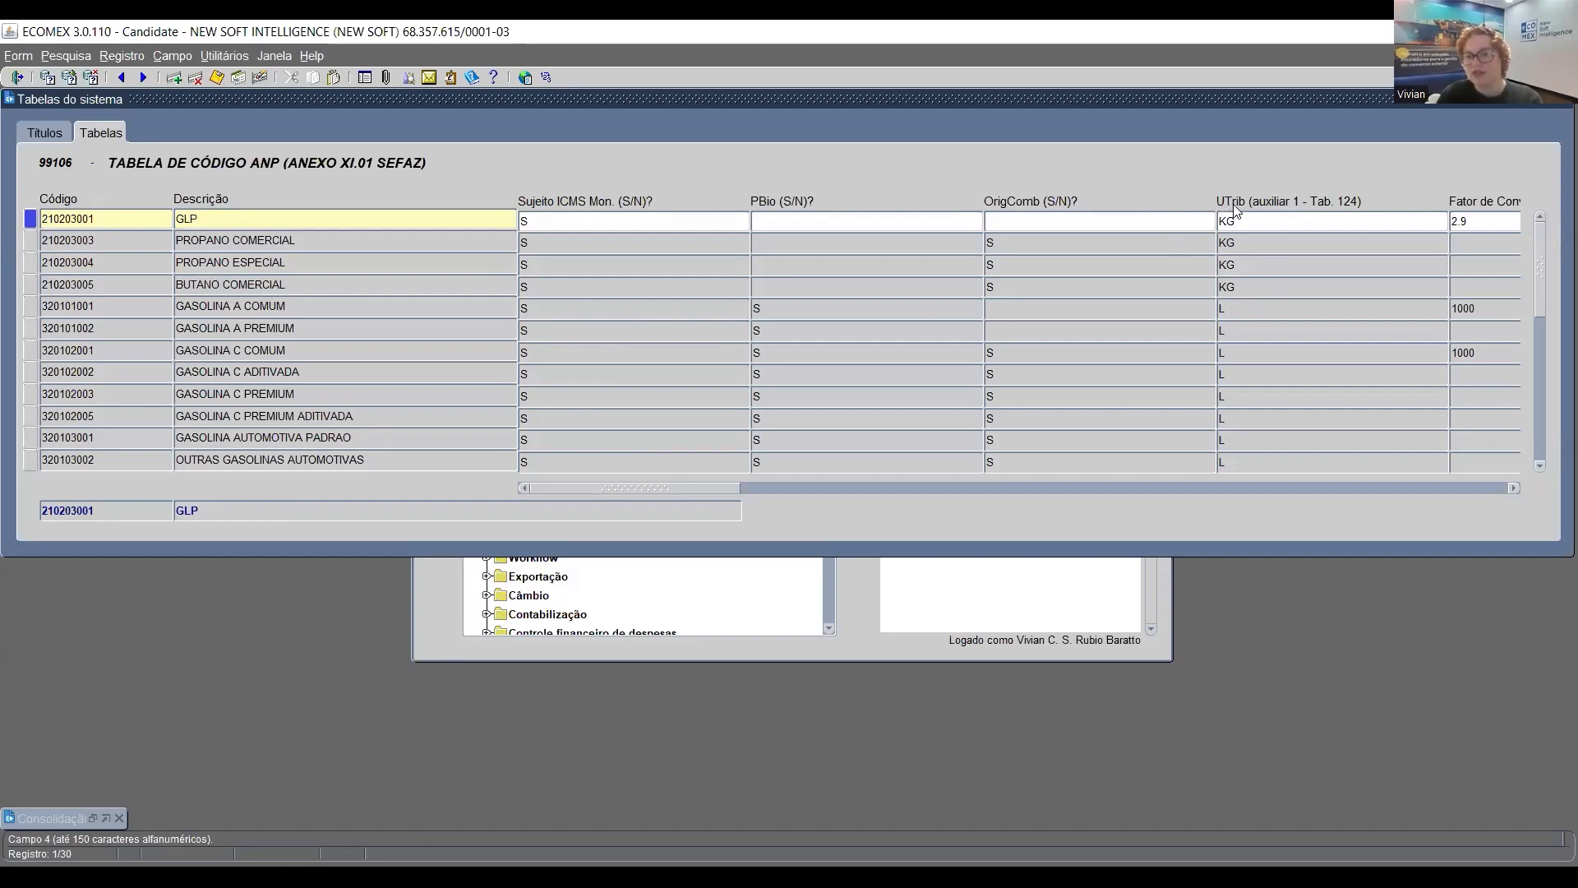
pyautogui.click(1246, 246)
pyautogui.click(1245, 263)
pyautogui.click(1251, 286)
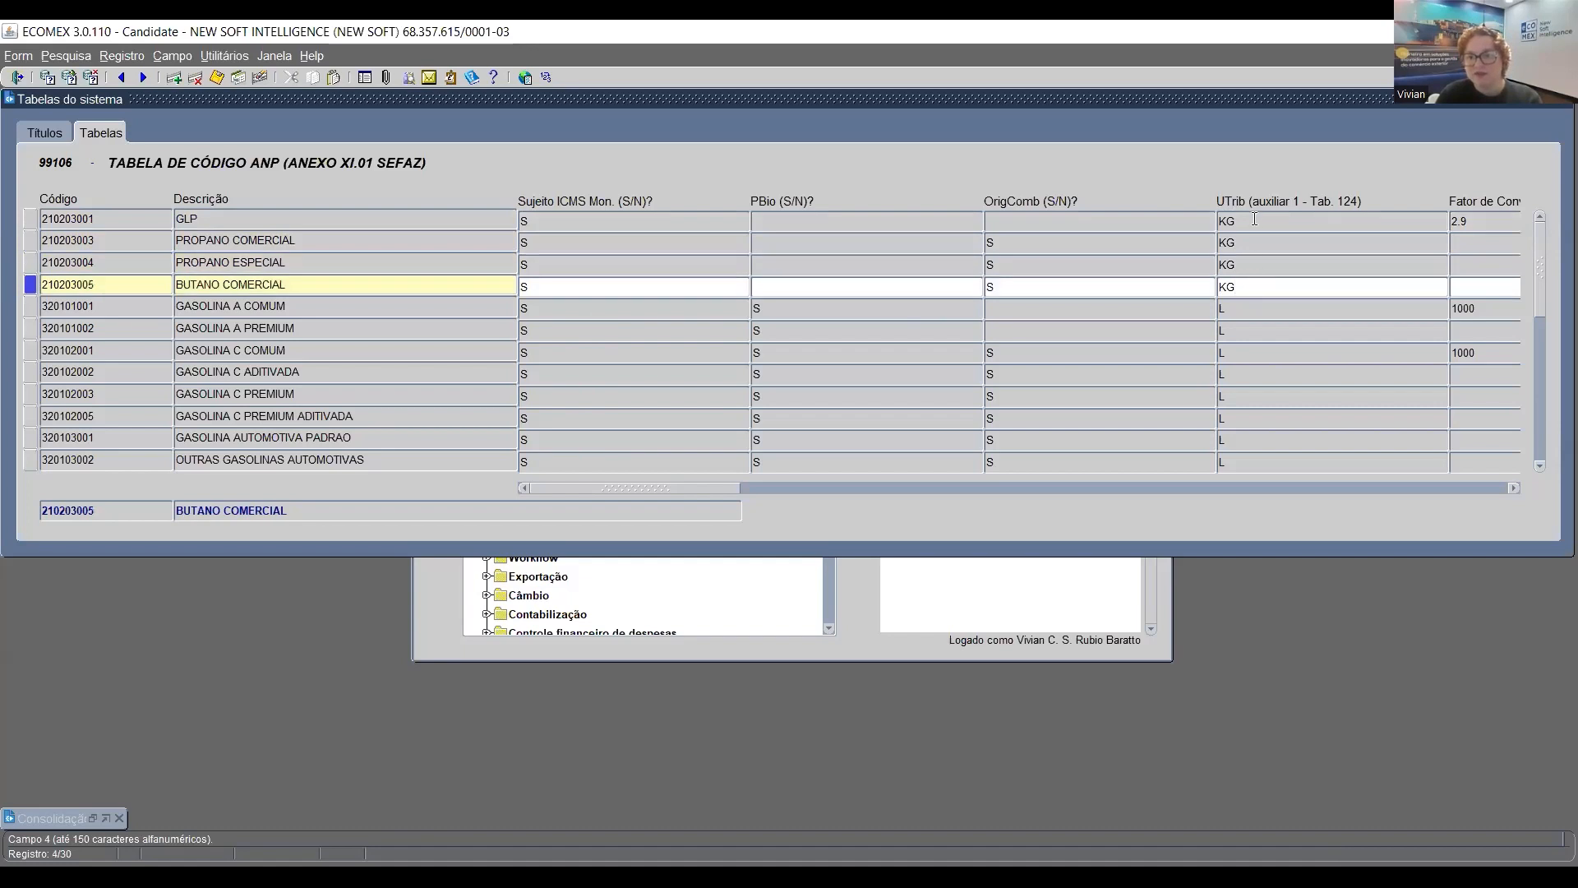
pyautogui.click(1249, 220)
pyautogui.click(1245, 245)
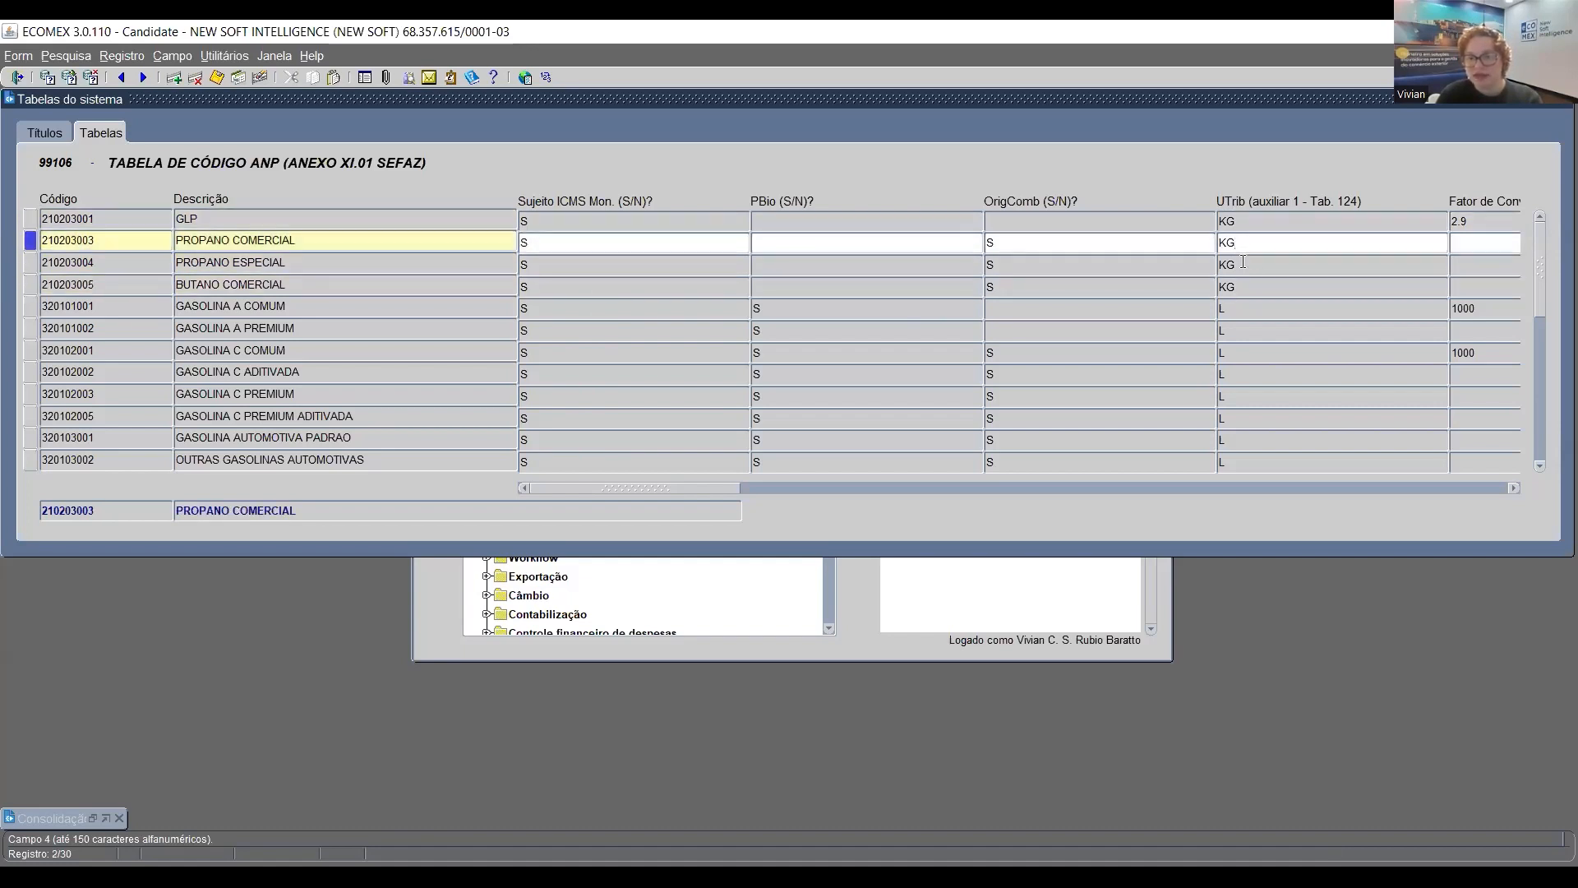
pyautogui.click(1244, 263)
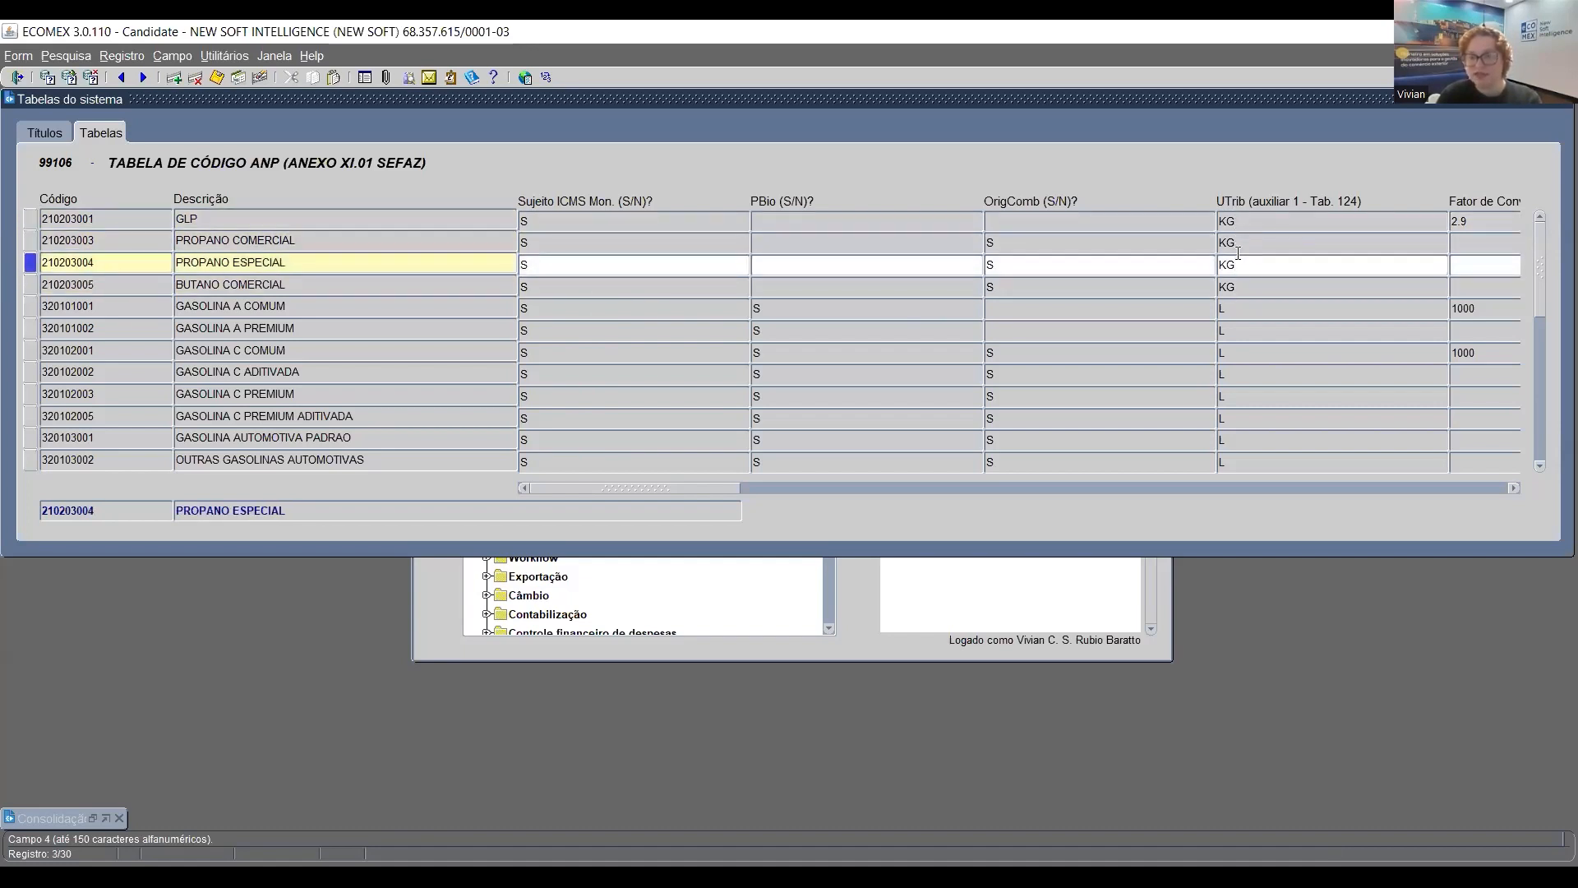
pyautogui.click(291, 222)
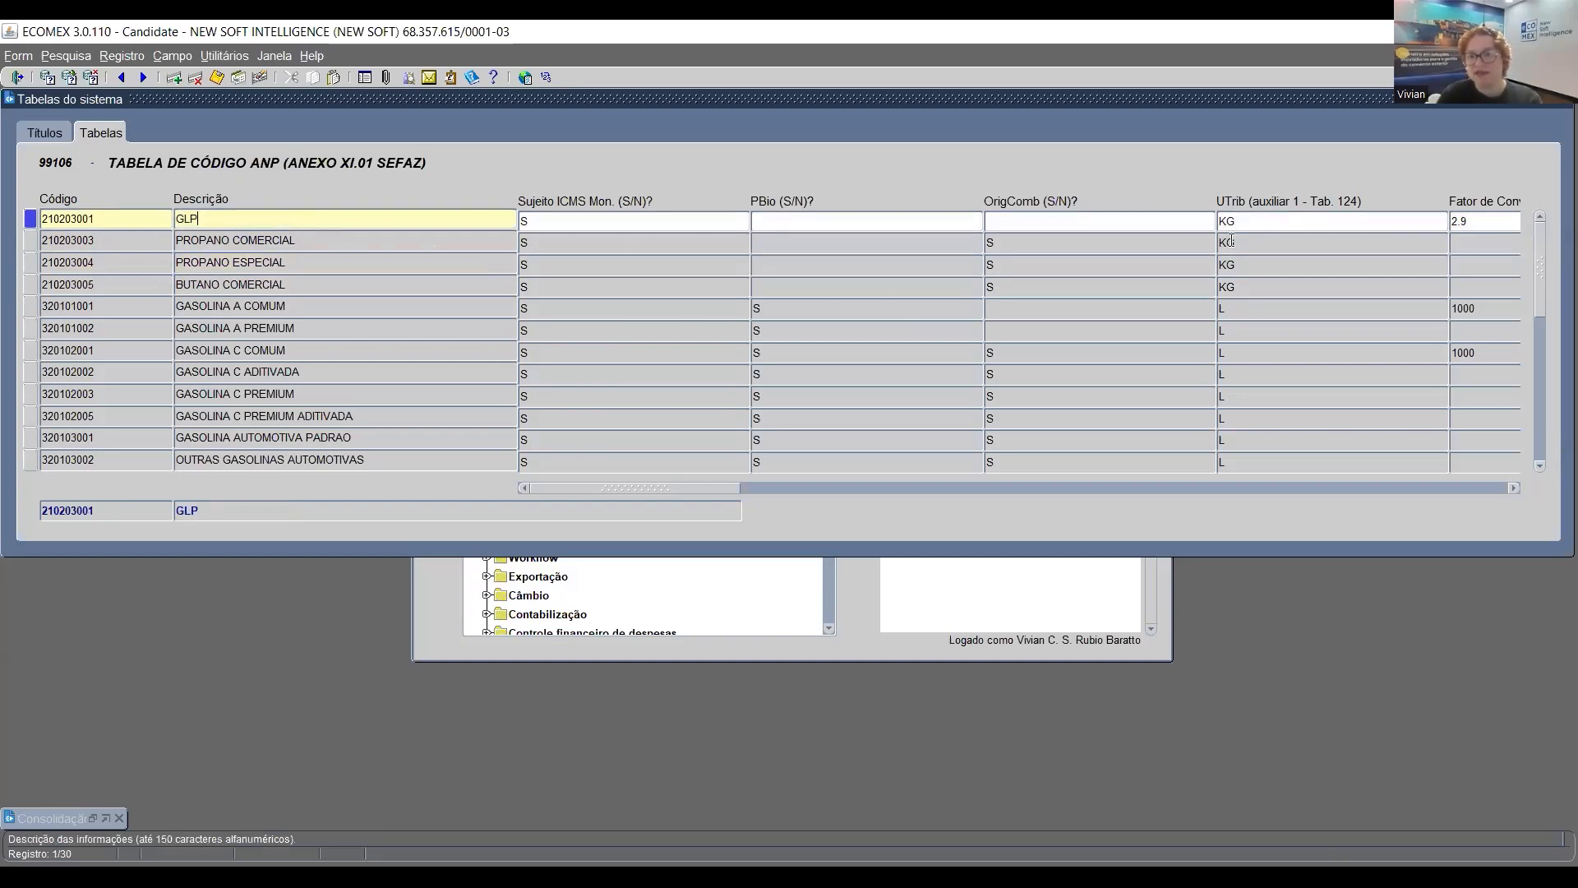
# Go through the UTrib units record by record from GLP down to the diesel fuels, and return to GLP
pyautogui.click(1277, 221)
pyautogui.press('Down')
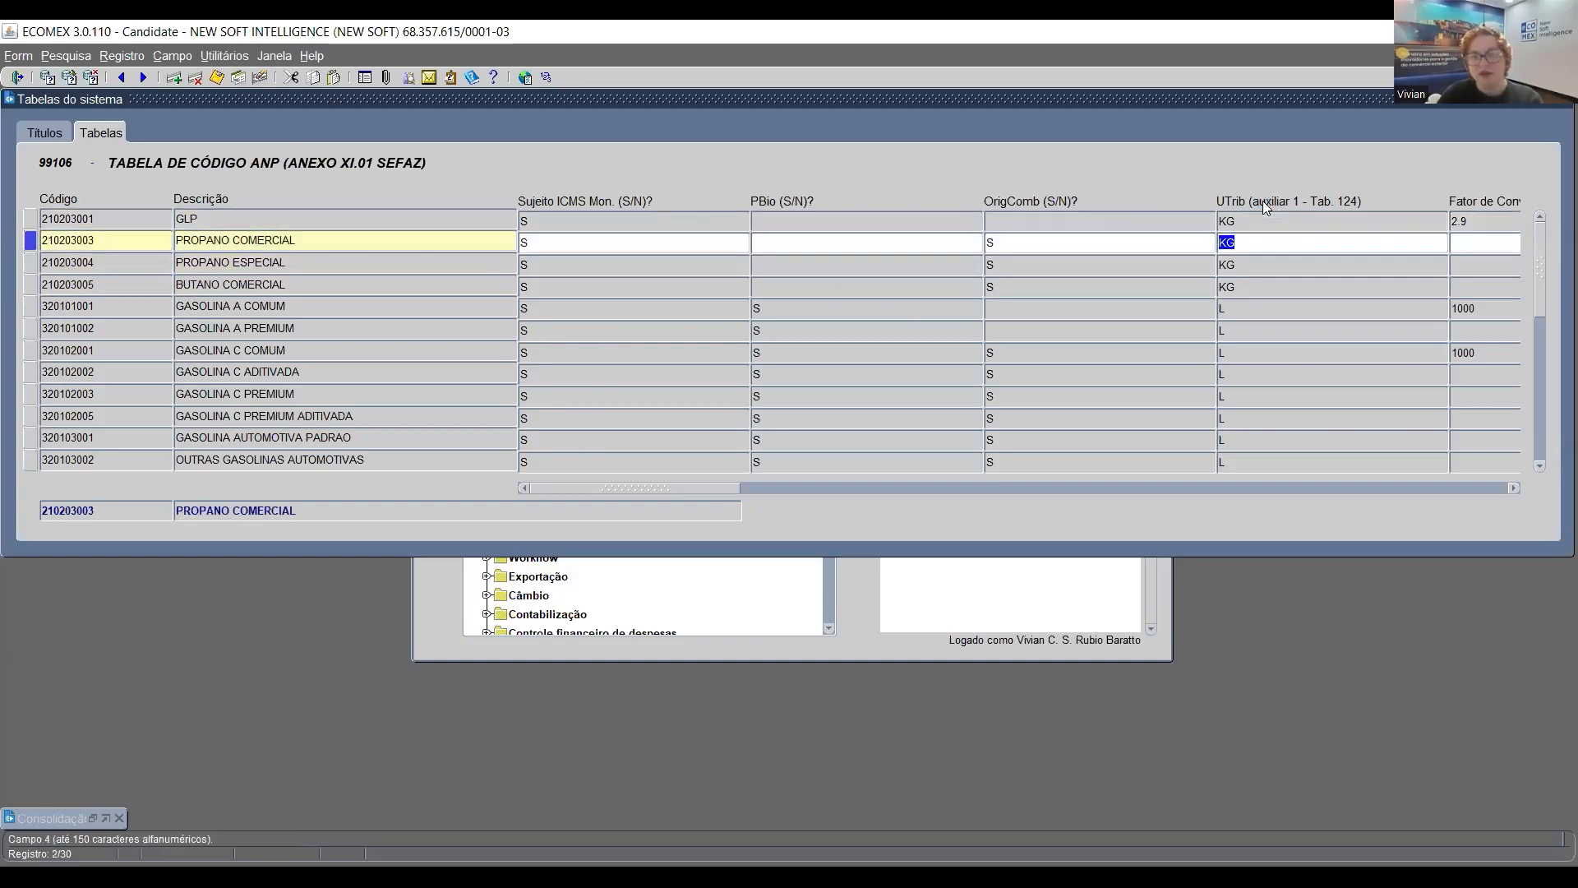
pyautogui.press('Down')
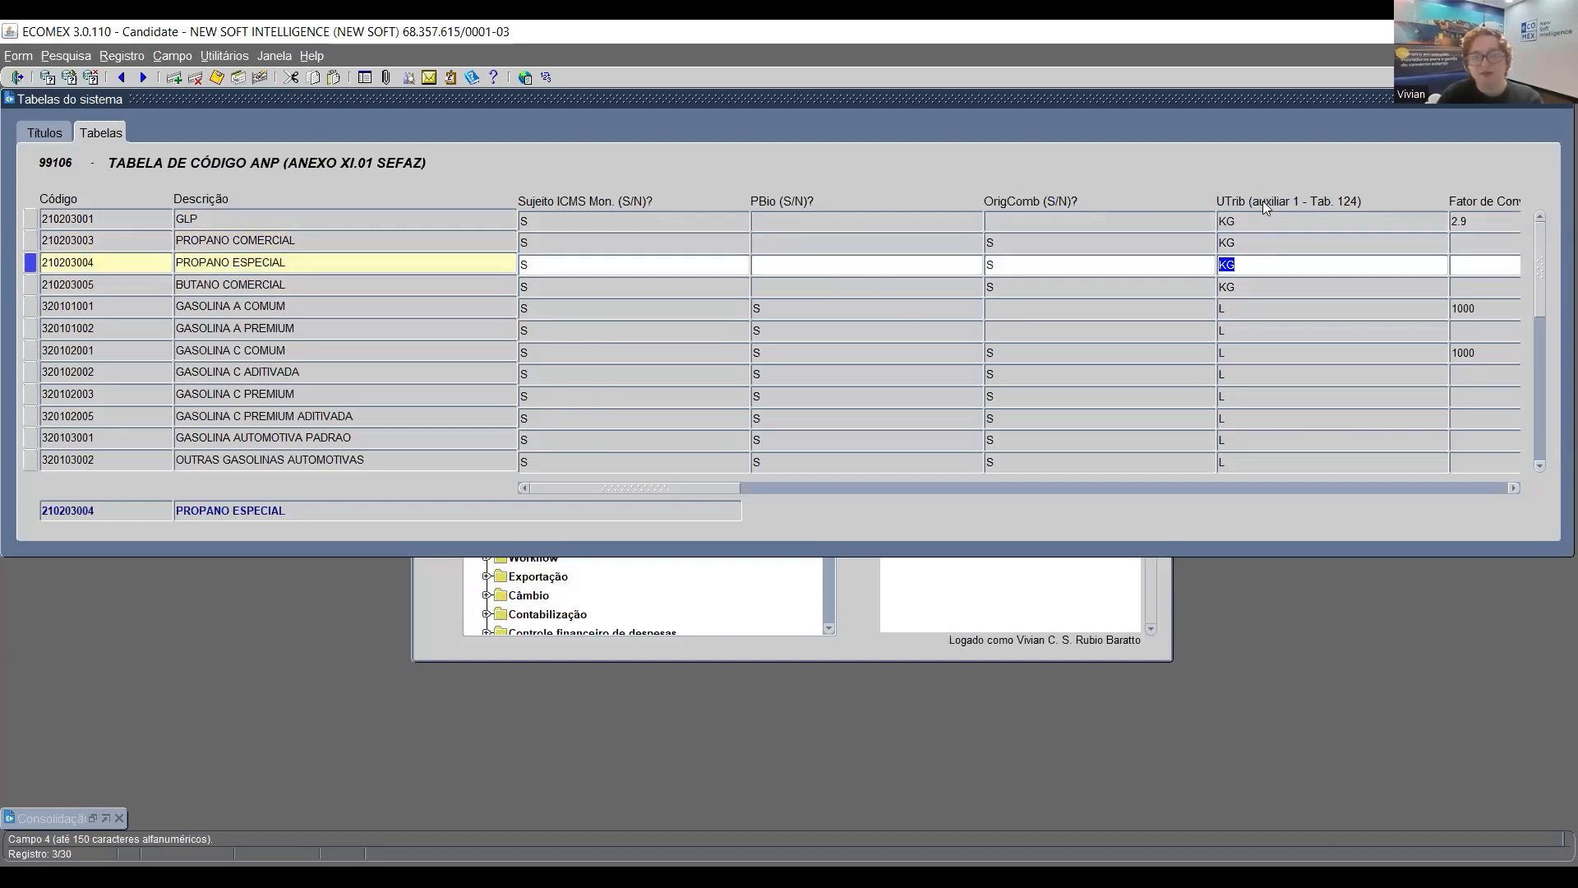
pyautogui.press('Down')
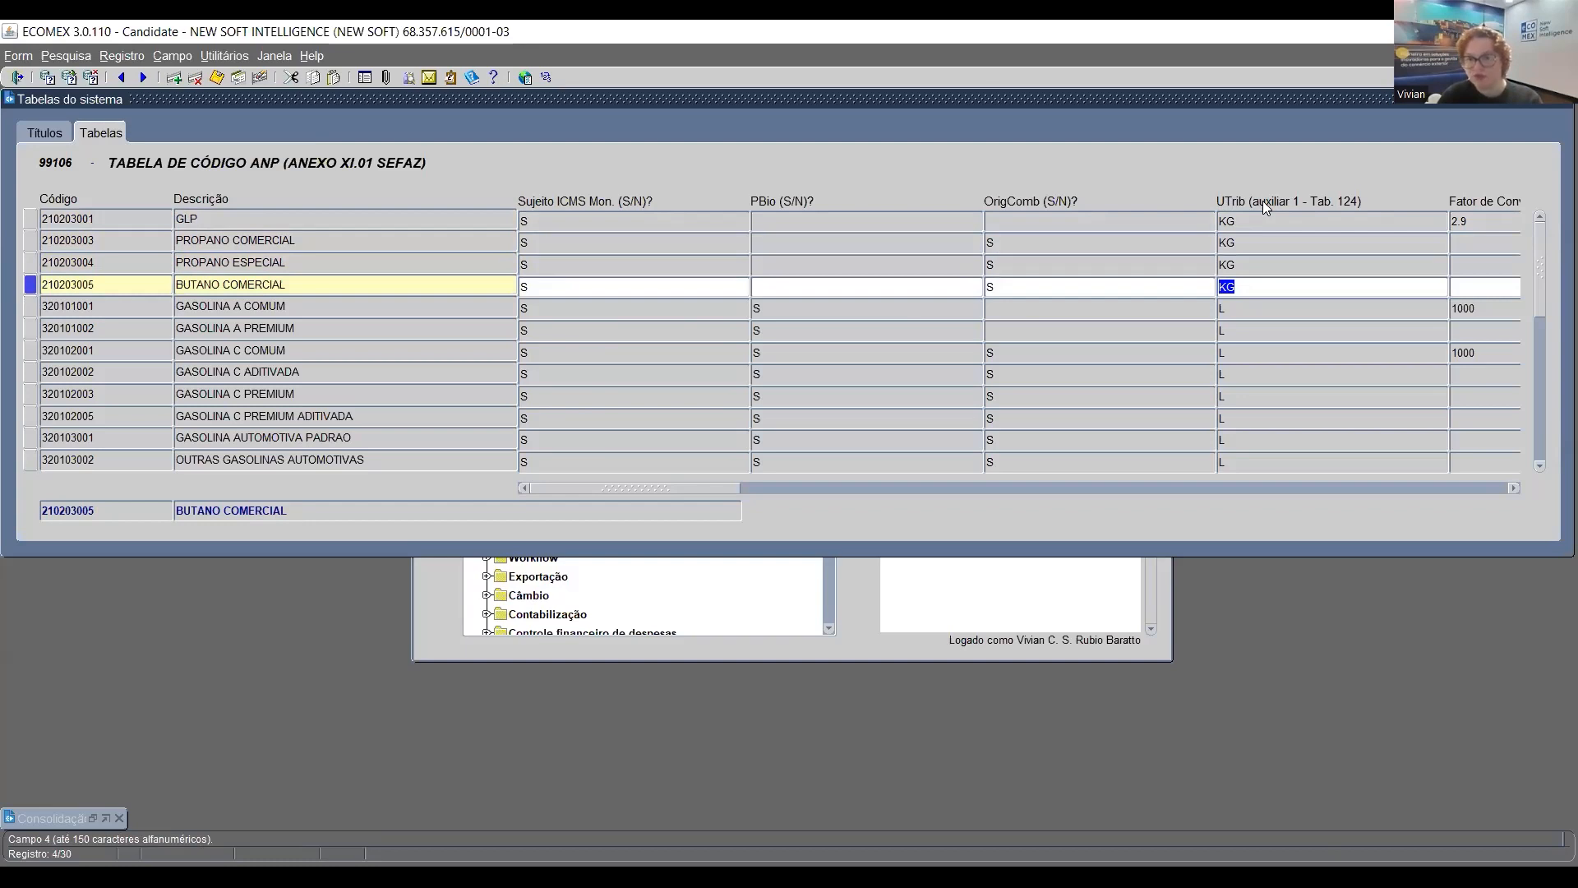
pyautogui.press('Down')
pyautogui.press('Down')
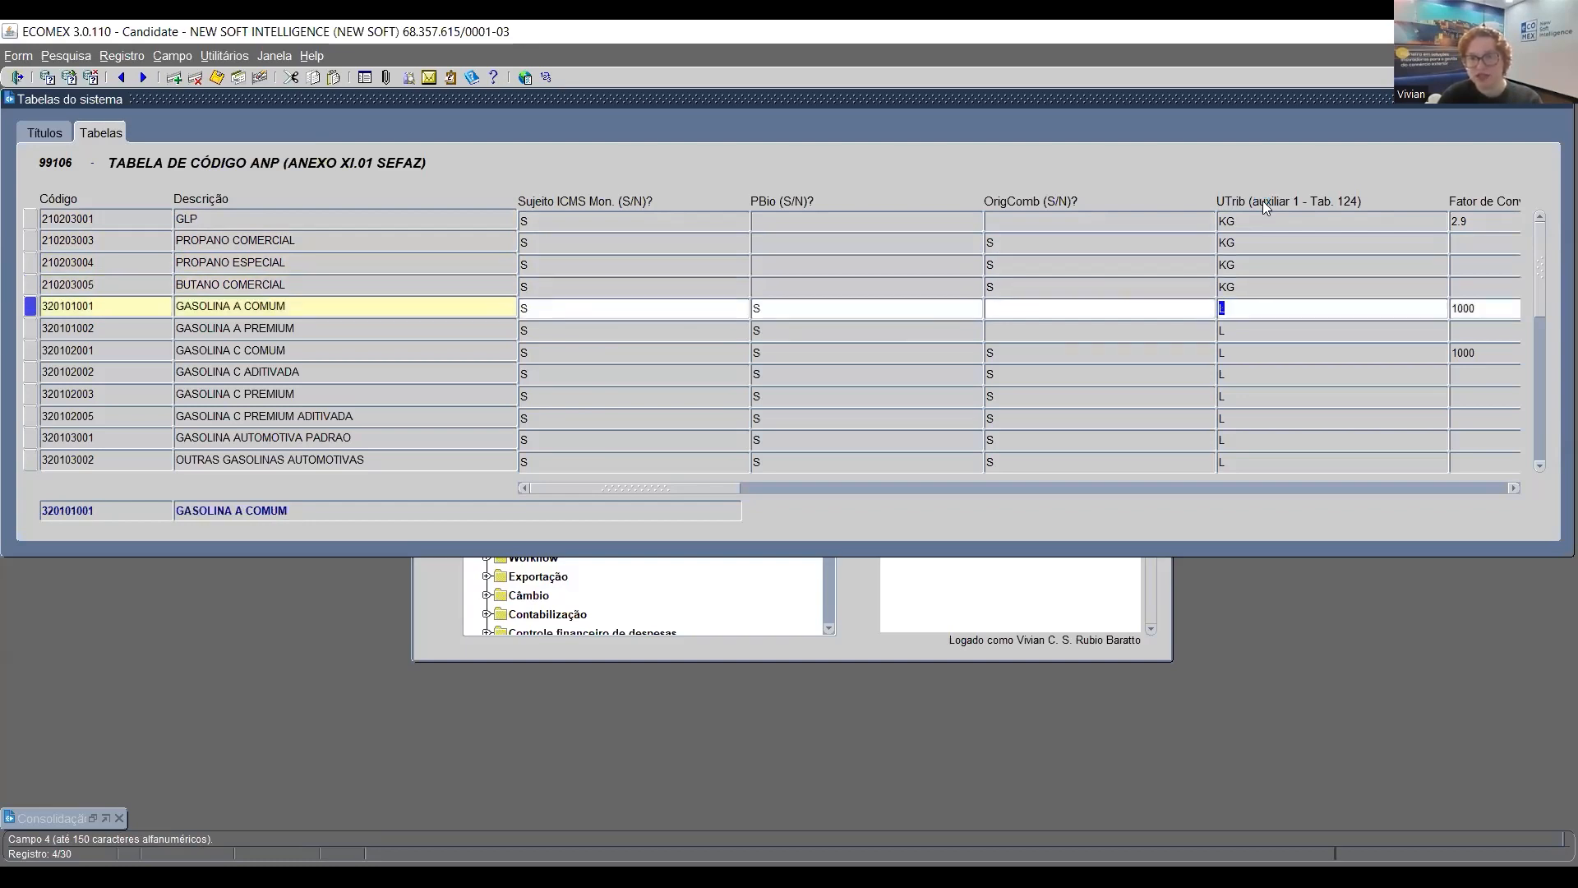
pyautogui.press('Down')
pyautogui.press('Down')
pyautogui.press('Down')
pyautogui.press('Down')
pyautogui.press('Down')
pyautogui.press('Down')
pyautogui.press('Down')
pyautogui.press('Down')
pyautogui.press('Down')
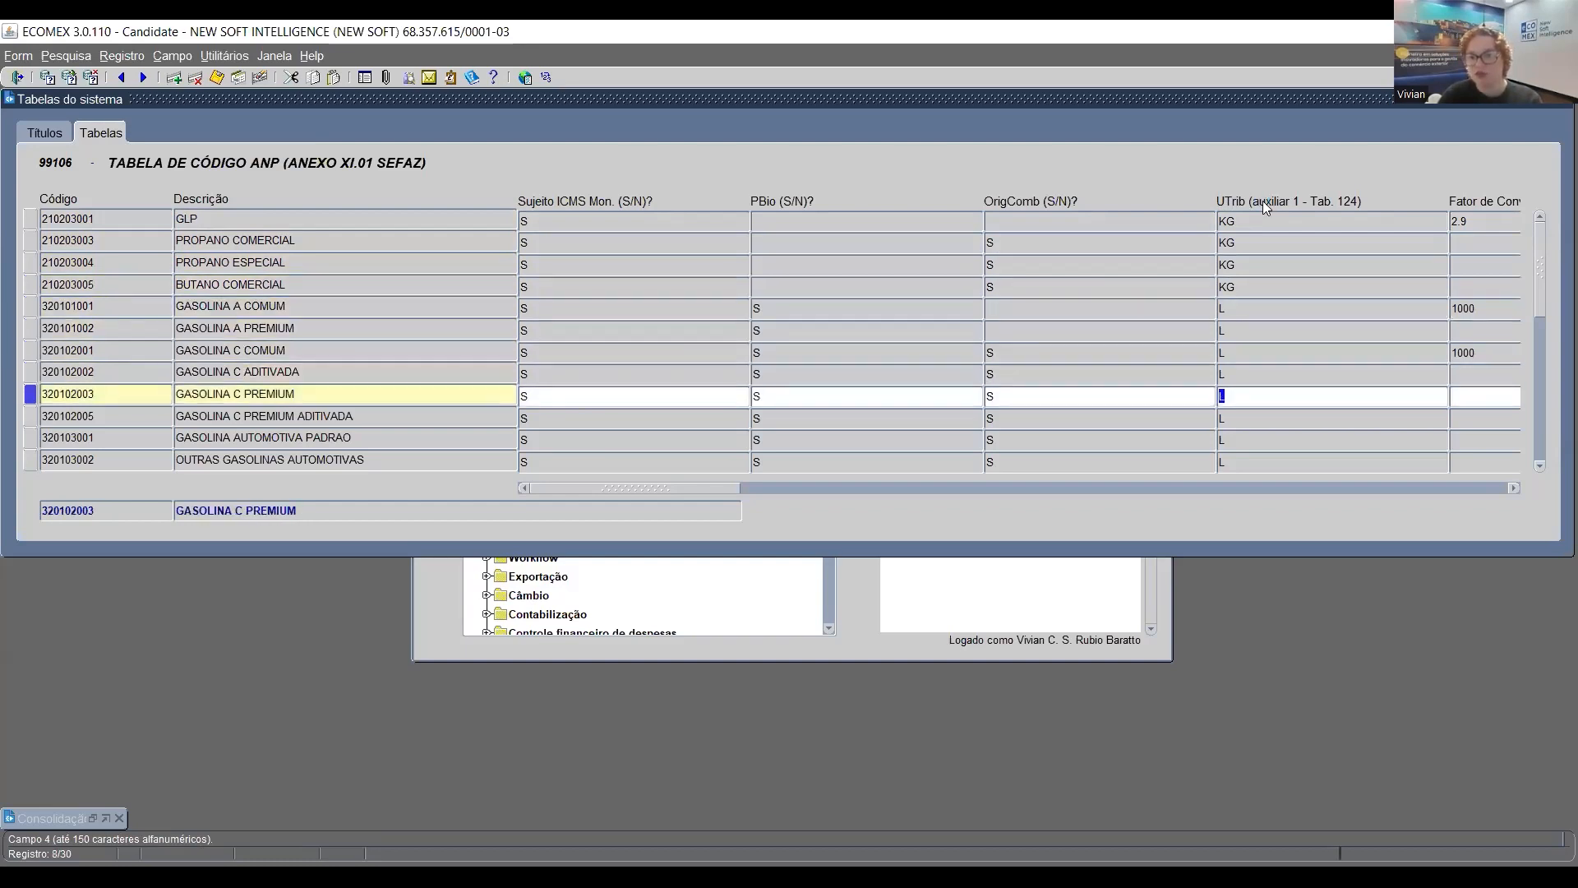
pyautogui.press('Down')
pyautogui.press('Down')
pyautogui.press('Down')
pyautogui.press('Down')
pyautogui.press('Down')
pyautogui.press('Down')
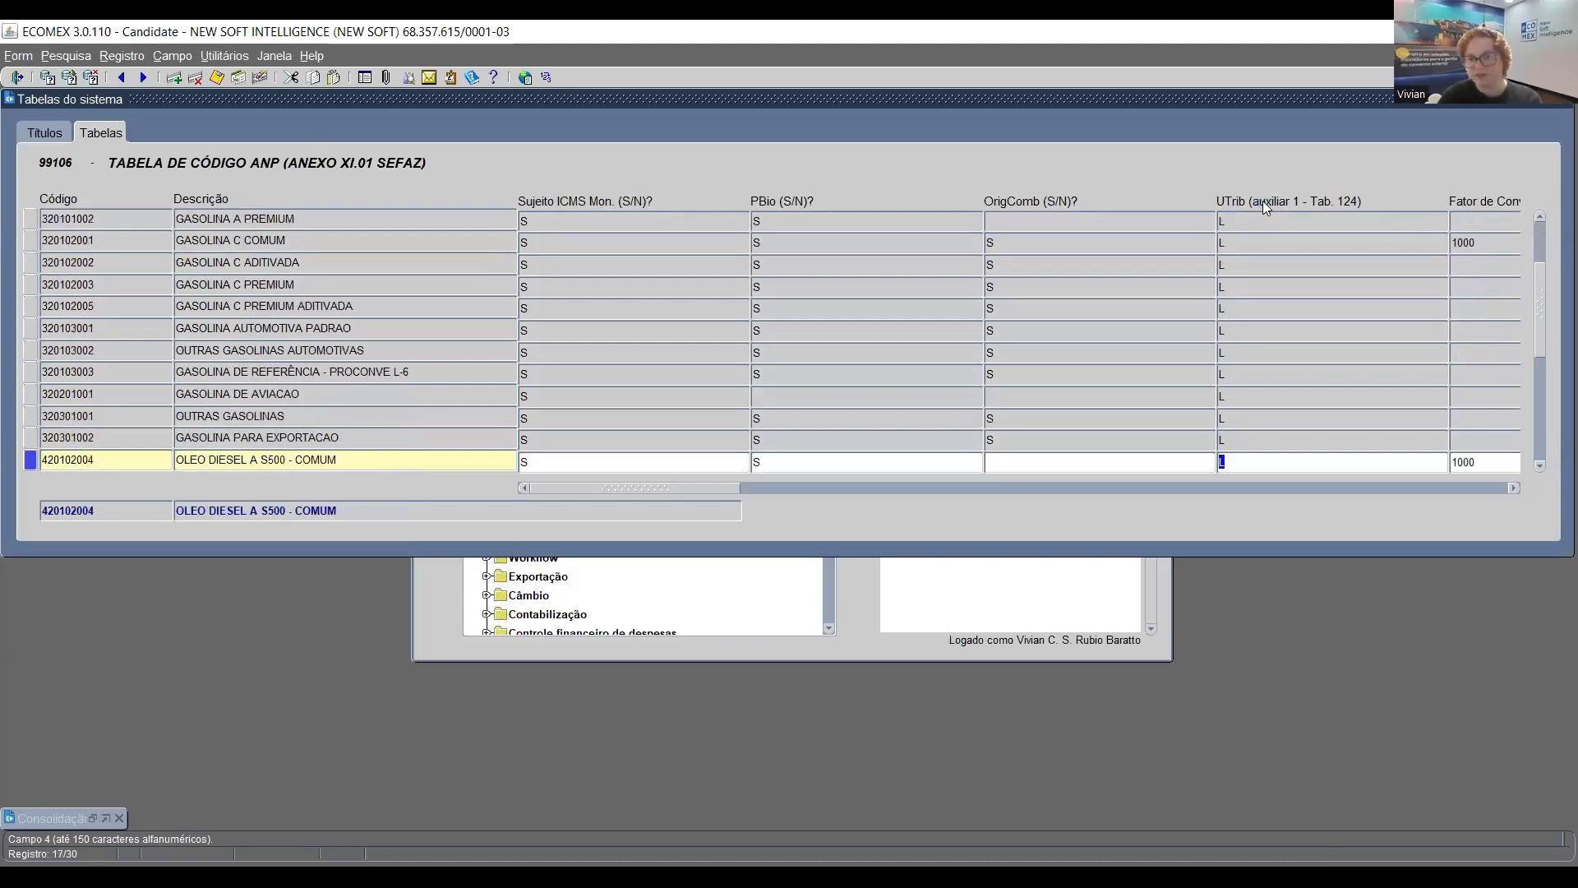
pyautogui.press('Up')
pyautogui.press('Up')
pyautogui.press('Up')
pyautogui.press('Up')
pyautogui.press('Up')
pyautogui.press('Up')
pyautogui.press('Up')
pyautogui.press('Up')
pyautogui.press('Up')
pyautogui.press('Up')
pyautogui.press('Up')
pyautogui.press('Up')
pyautogui.press('Up')
pyautogui.press('Up')
pyautogui.press('Up')
pyautogui.press('Up')
pyautogui.press('Up')
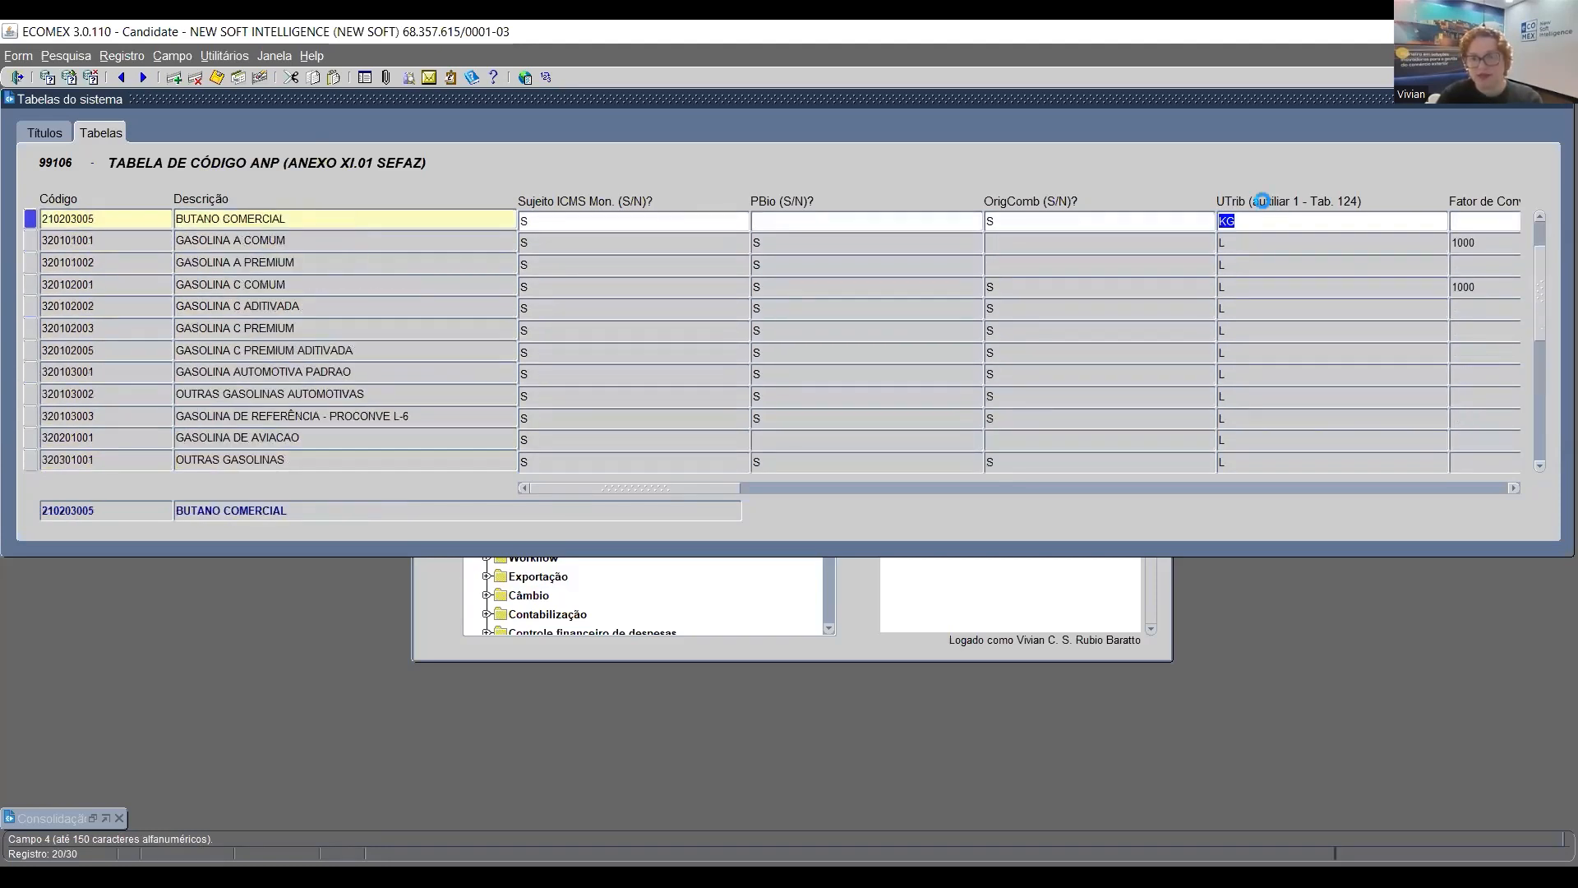
pyautogui.press('Up')
pyautogui.press('Up')
pyautogui.press('Up')
pyautogui.press('Up')
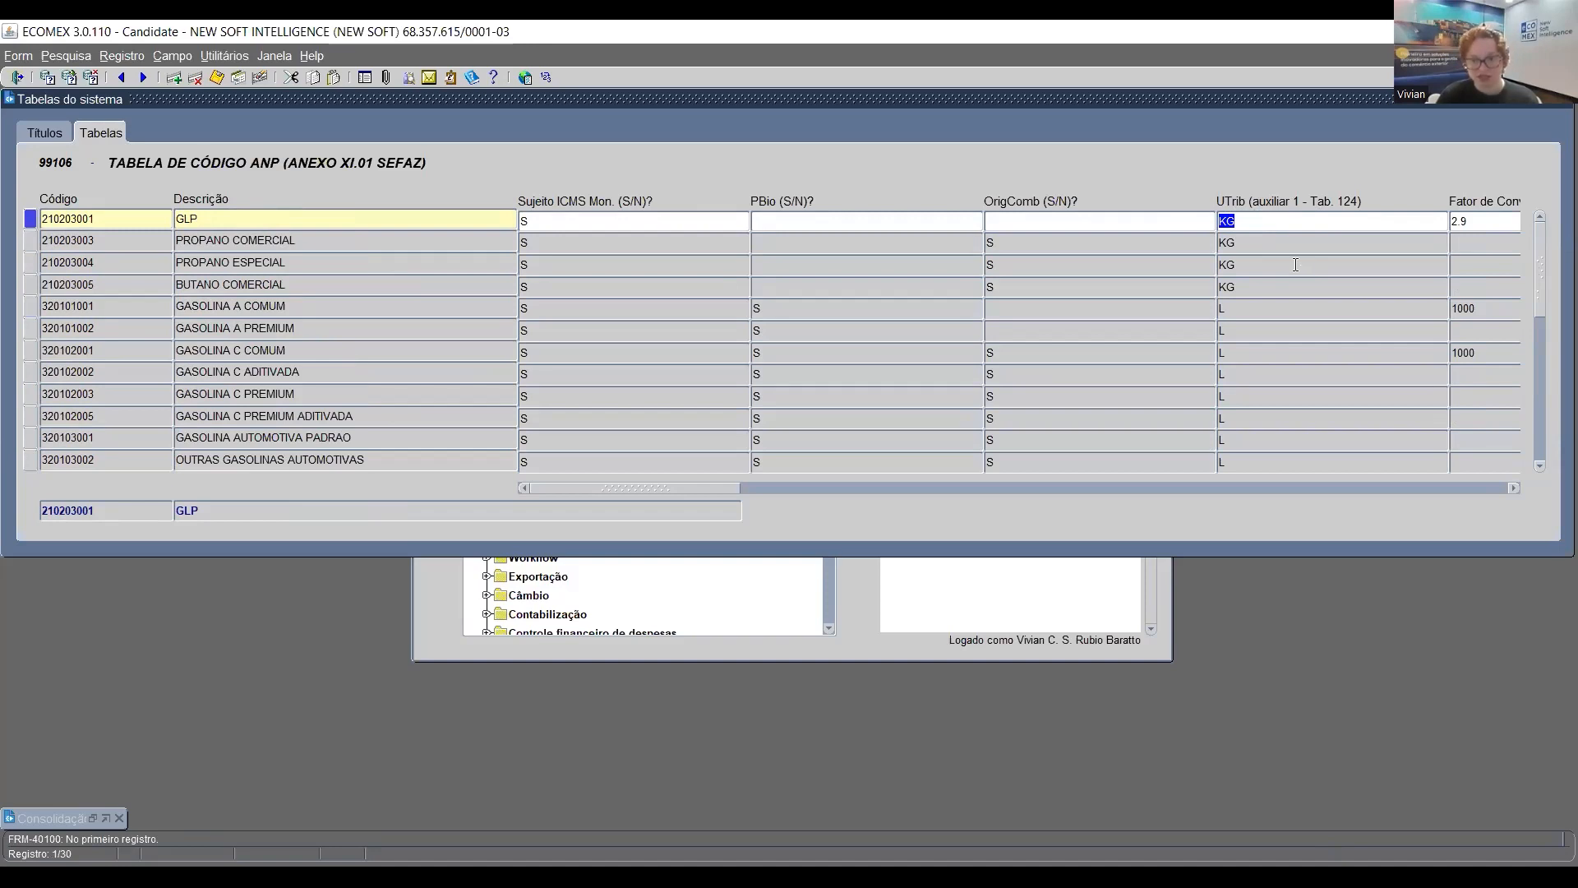
# Bring the Fator de Conversão column fully into view and compare the UTrib units of GLP and GASOLINA A COMUM
pyautogui.click(1263, 218)
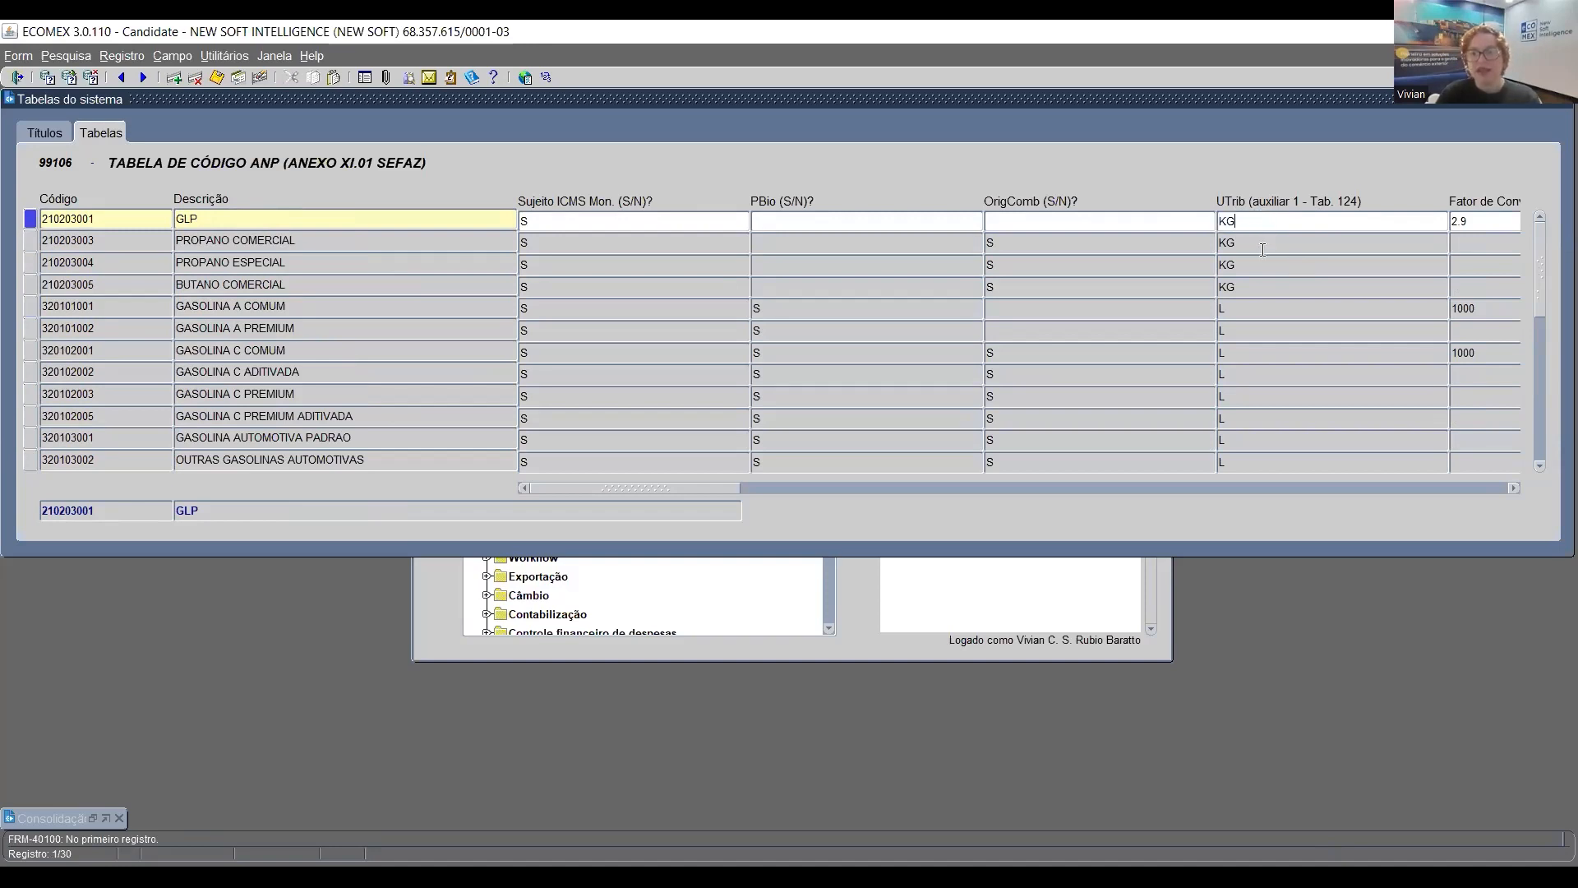
pyautogui.moveTo(694, 487); pyautogui.dragTo(788, 493)
pyautogui.click(1082, 215)
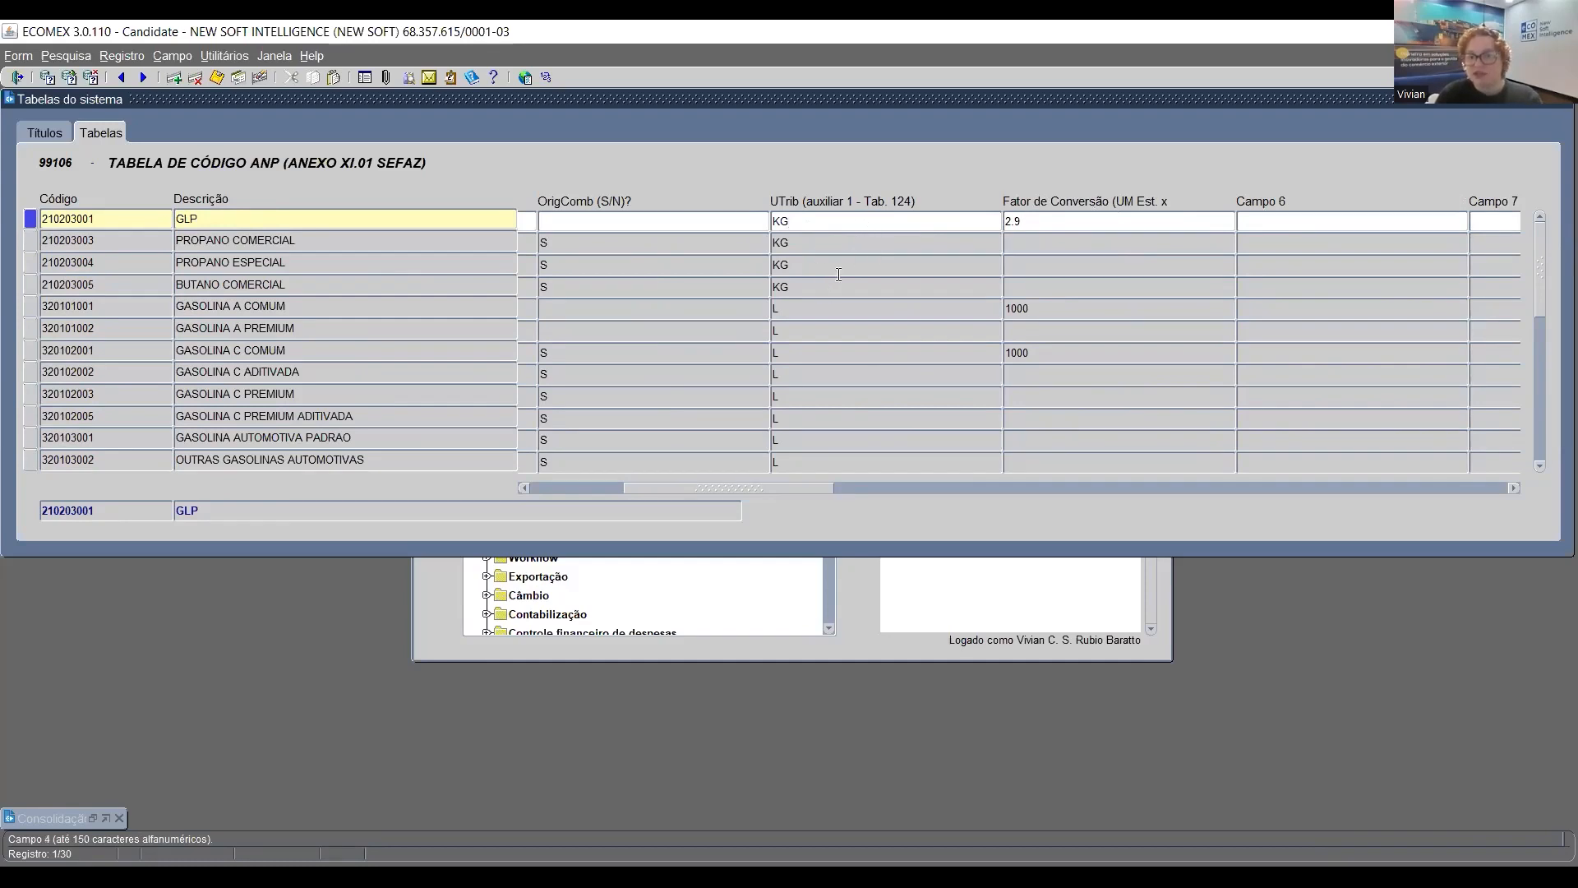
pyautogui.click(794, 220)
pyautogui.moveTo(796, 219); pyautogui.dragTo(769, 219)
pyautogui.click(777, 307)
pyautogui.doubleClick(777, 307)
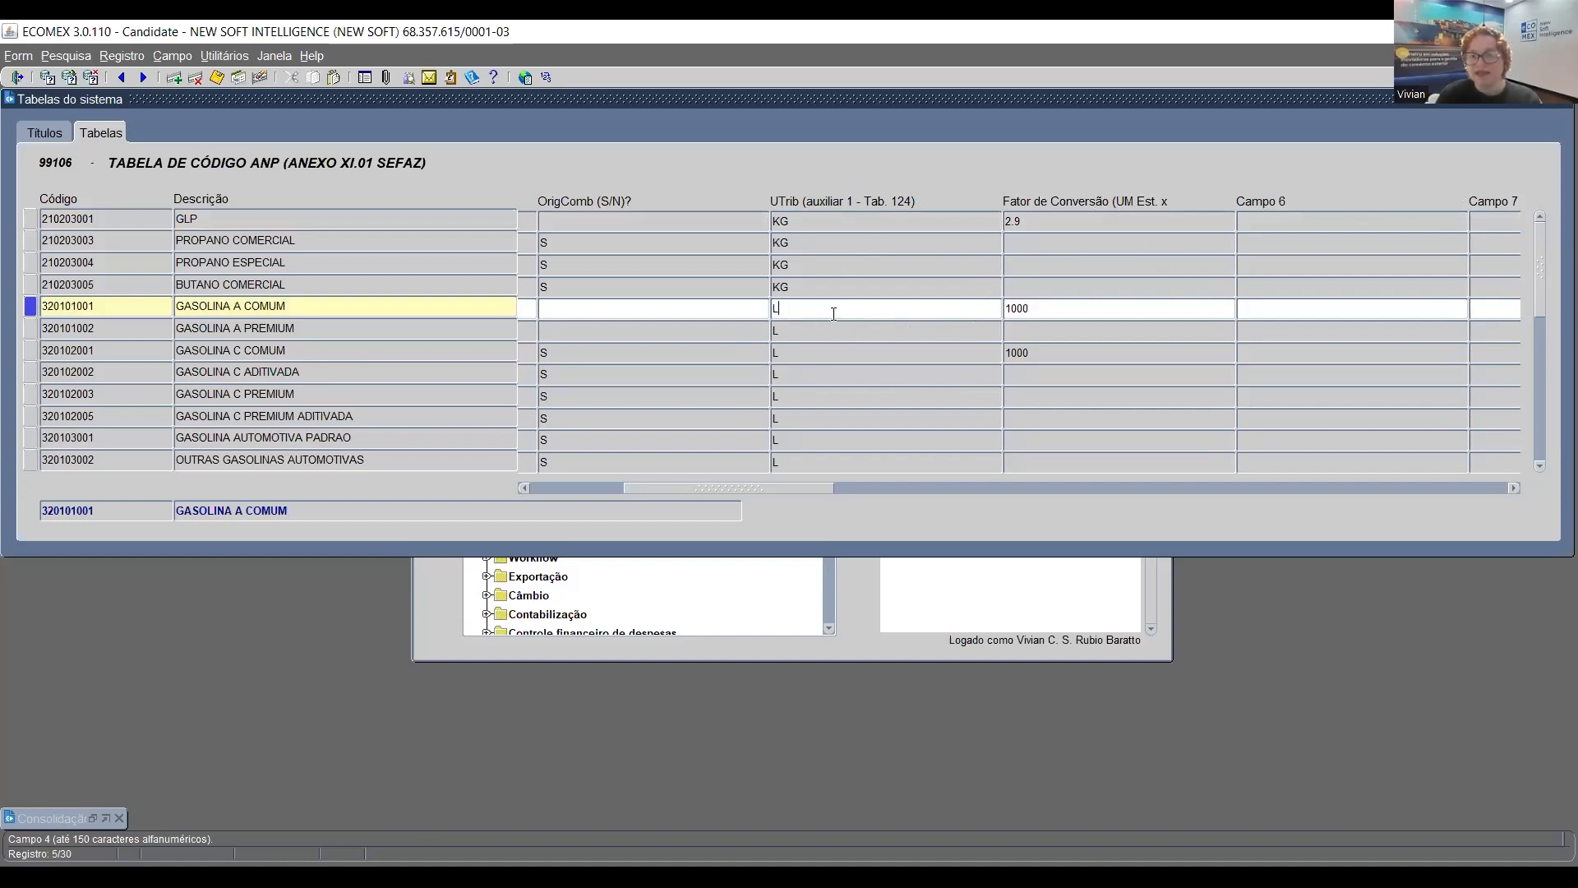
# Review the UTrib units of the consecutive records from GLP through BUTANO COMERCIAL to GASOLINA A COMUM
pyautogui.click(835, 221)
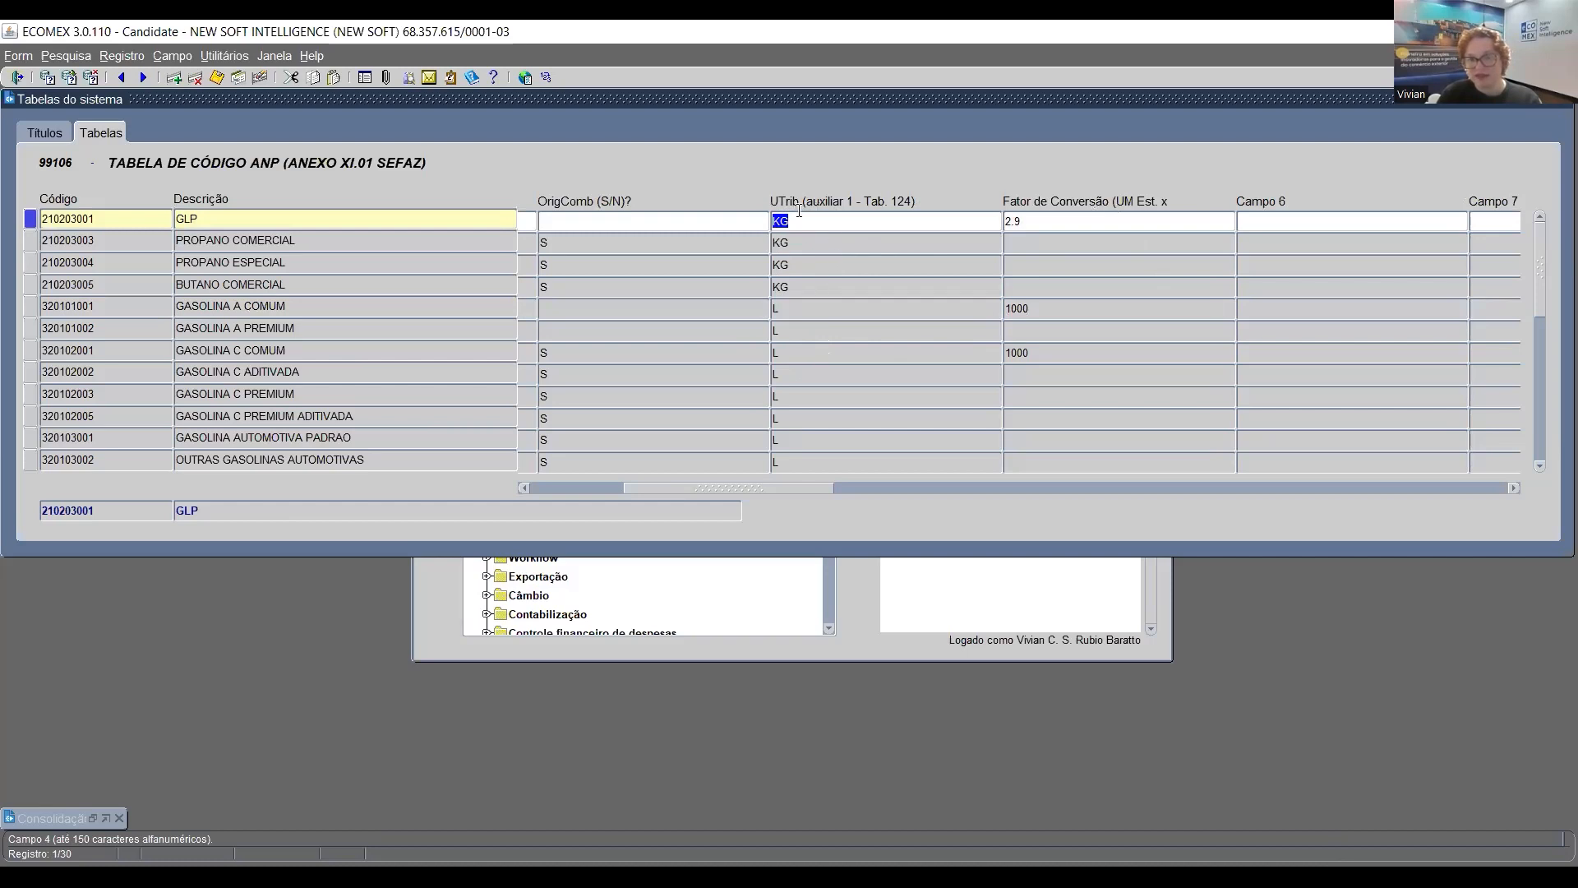
pyautogui.click(794, 243)
pyautogui.click(795, 265)
pyautogui.click(797, 284)
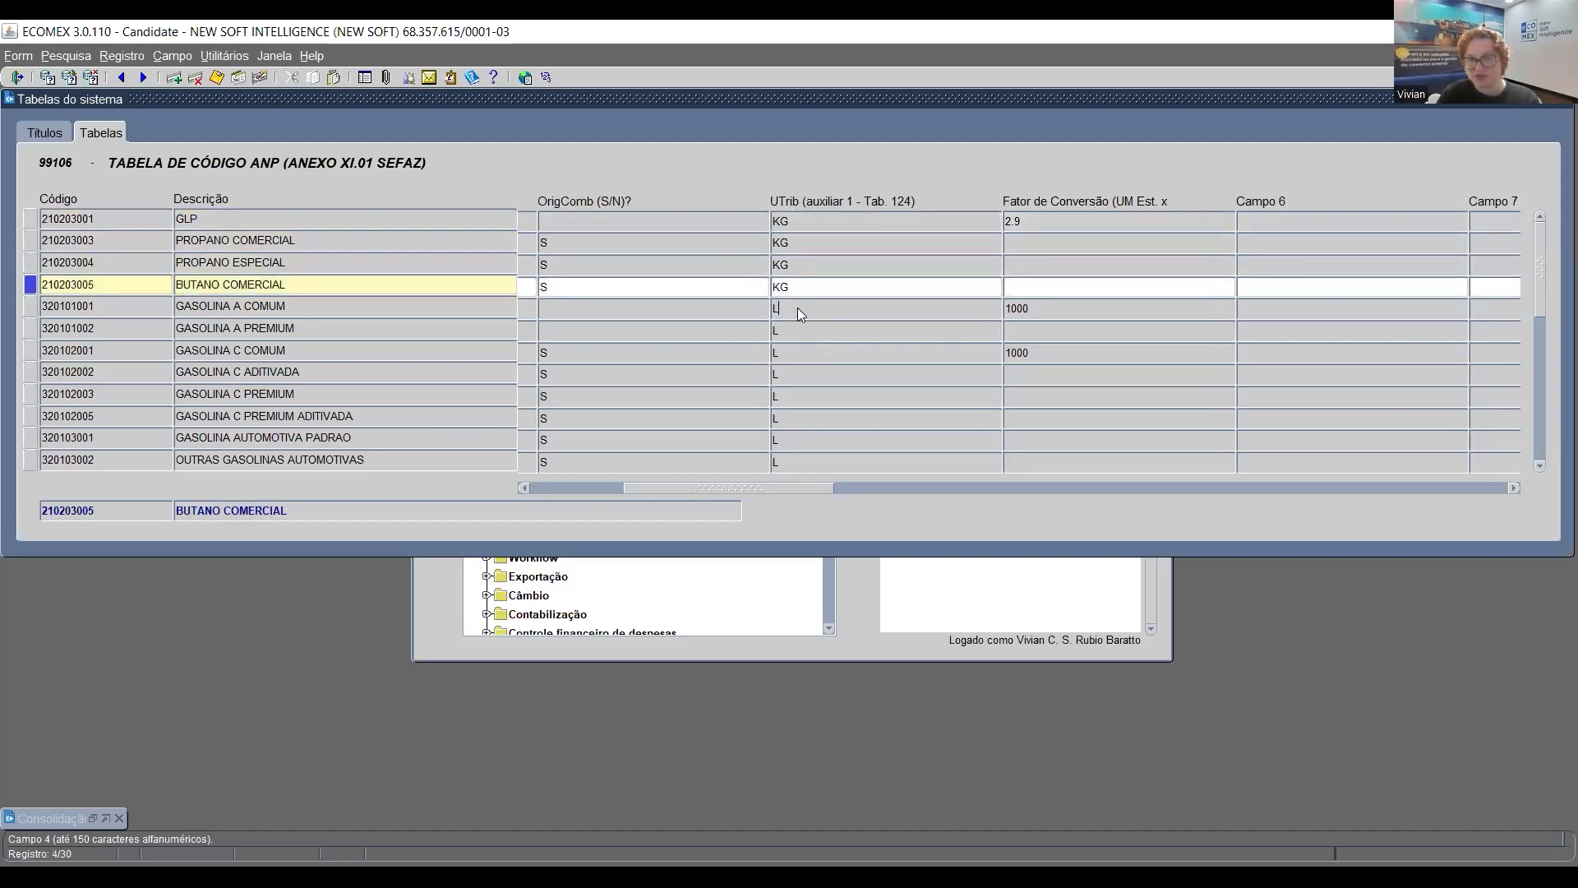
pyautogui.click(800, 285)
pyautogui.click(800, 307)
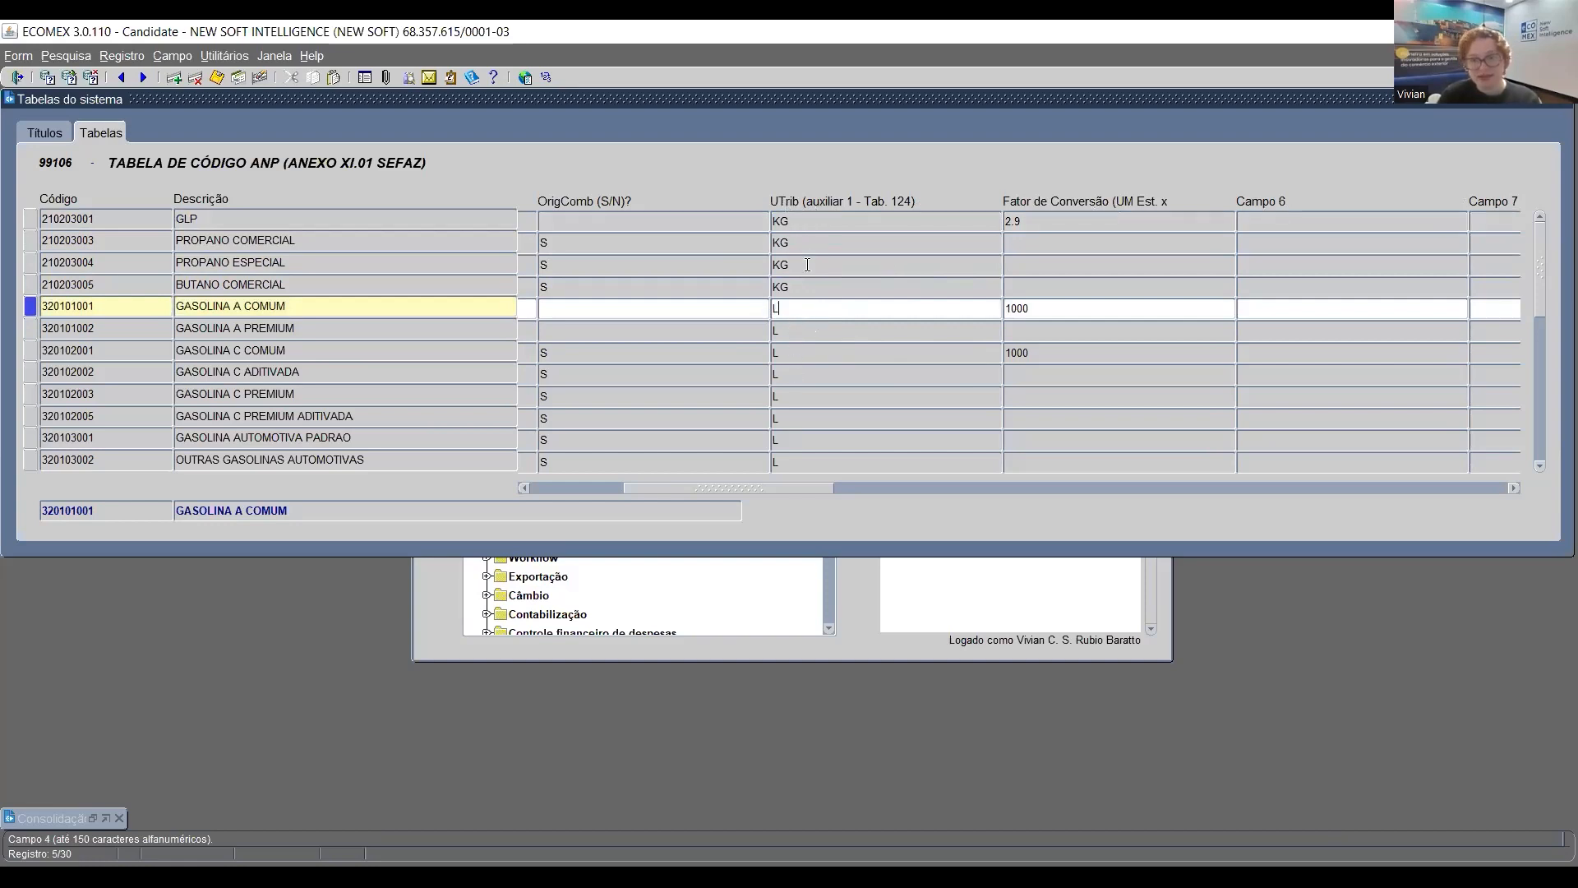
# Recheck the UTrib units of the gas records against GASOLINA A COMUM, and inspect the Fator de Conversão of GLP
pyautogui.click(871, 216)
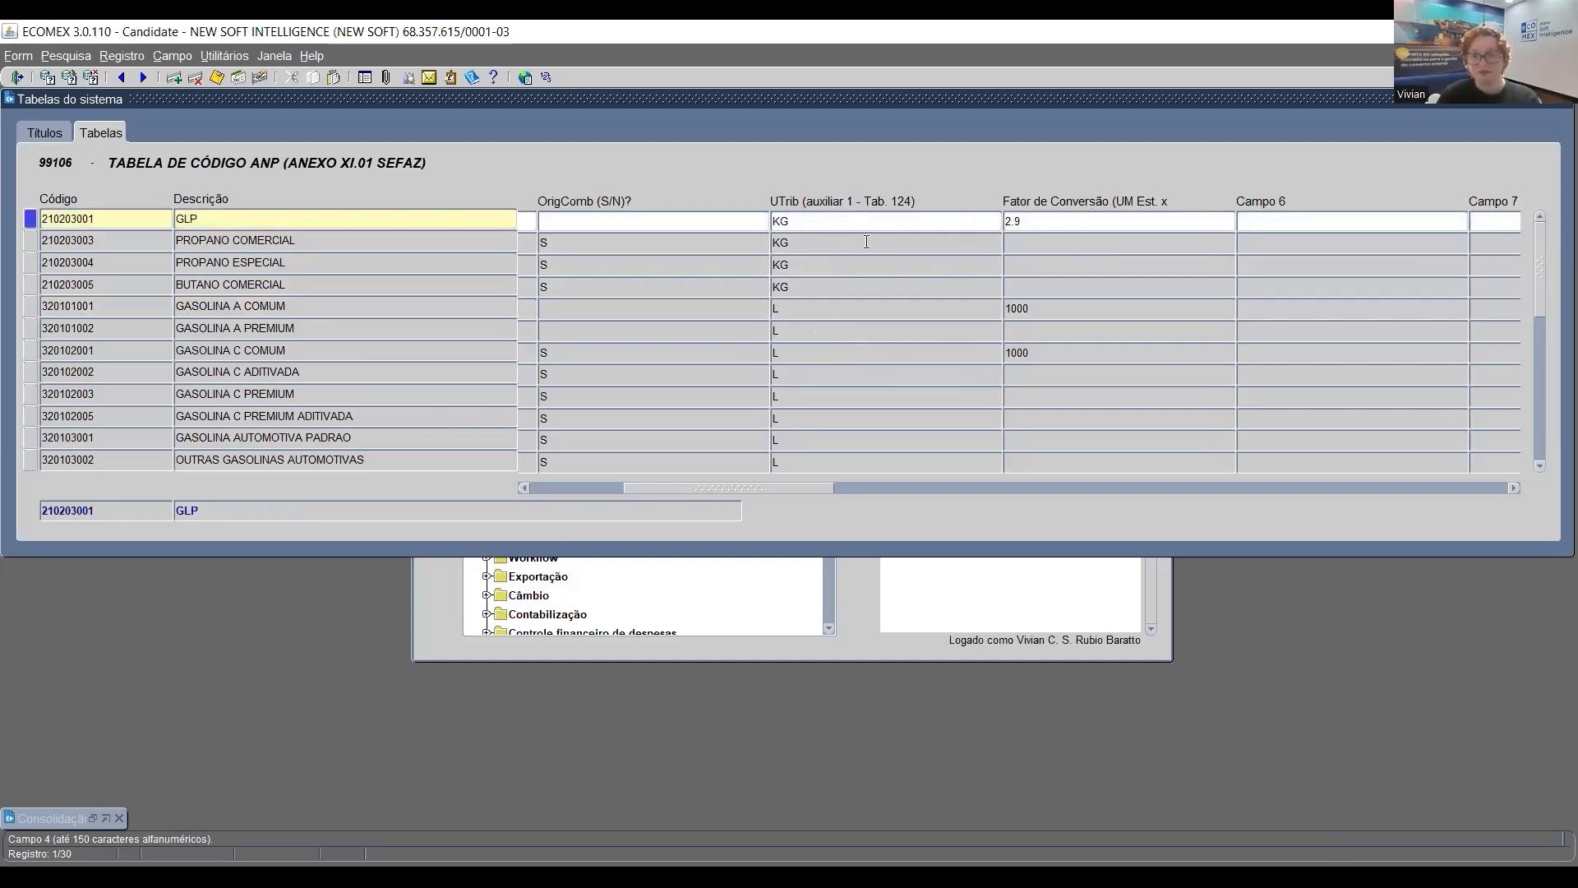
pyautogui.click(808, 304)
pyautogui.click(816, 287)
pyautogui.click(820, 267)
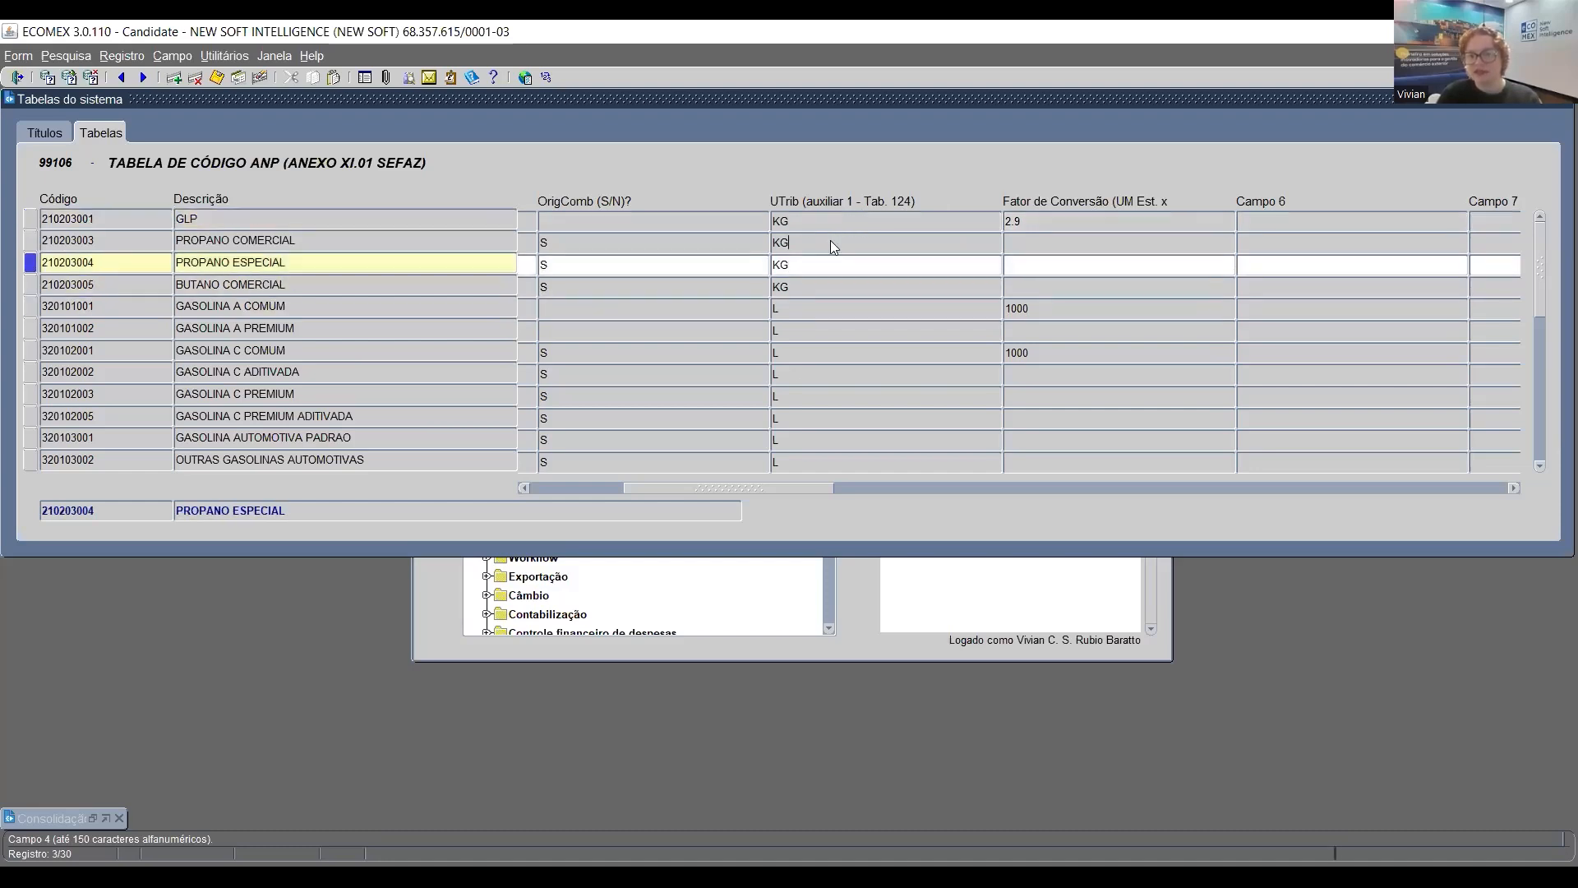
pyautogui.click(831, 240)
pyautogui.click(827, 222)
pyautogui.click(820, 286)
pyautogui.click(828, 307)
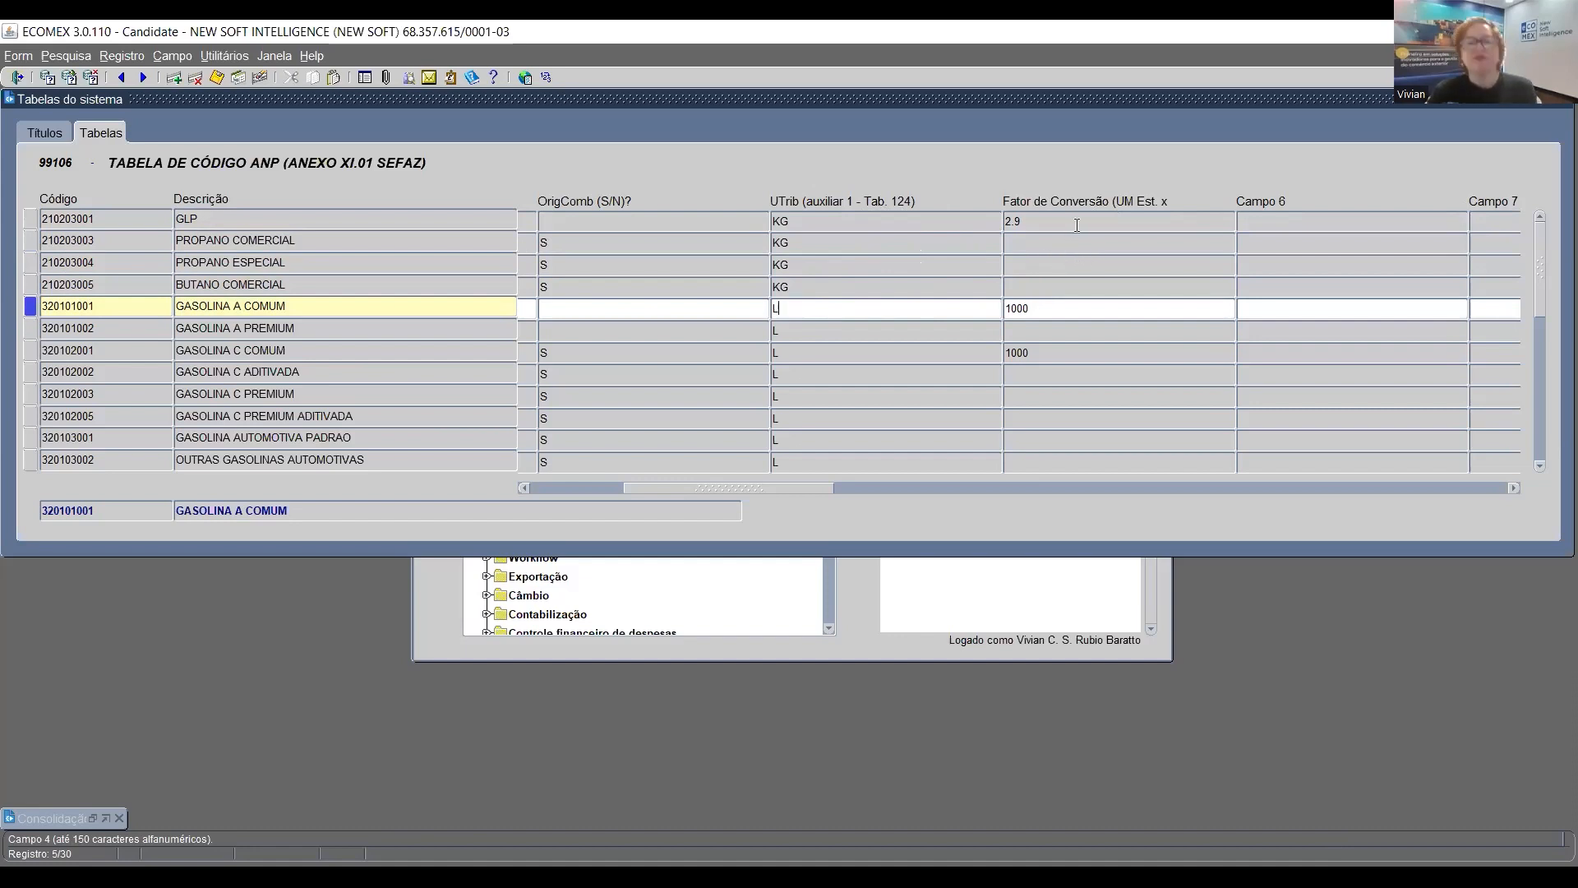
pyautogui.click(1046, 220)
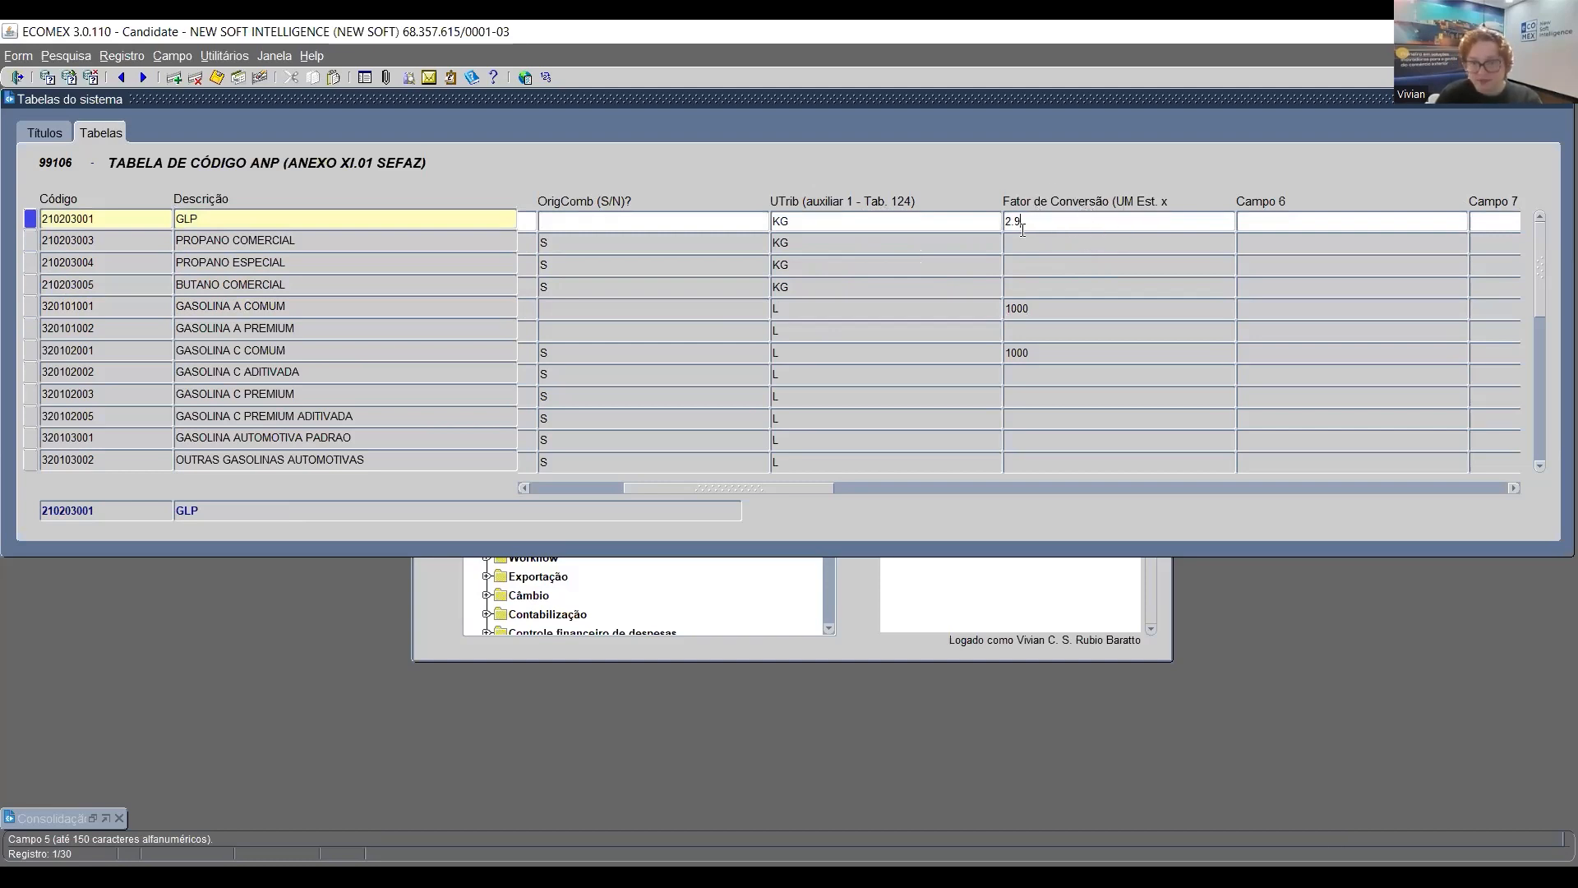
# Return to the main menu and open the Itens registration form under Cadastros
pyautogui.click(454, 602)
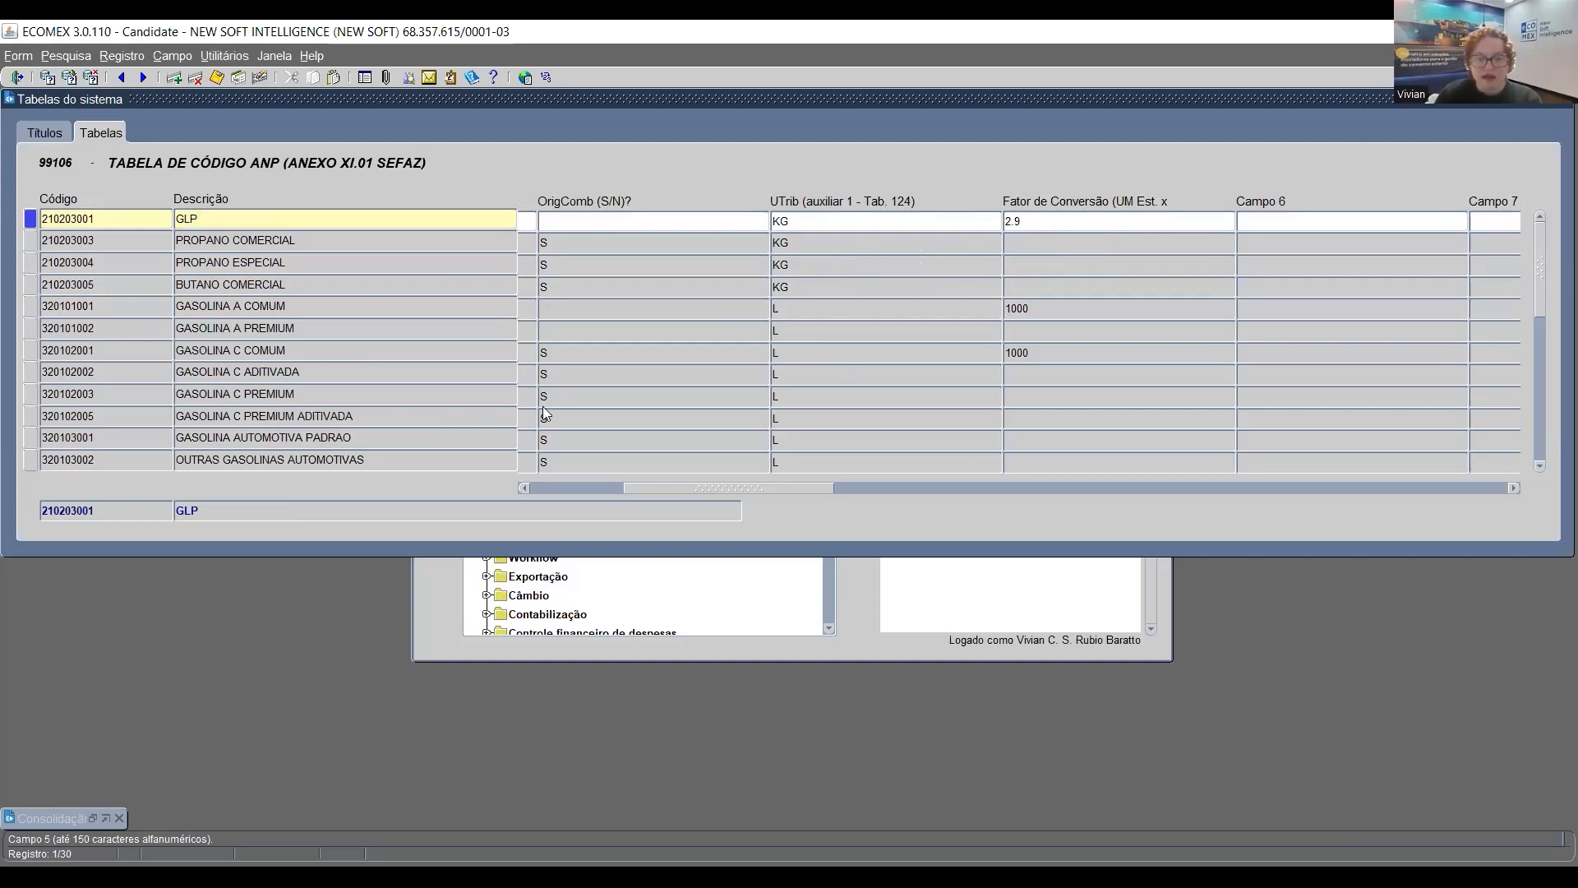
pyautogui.doubleClick(539, 368)
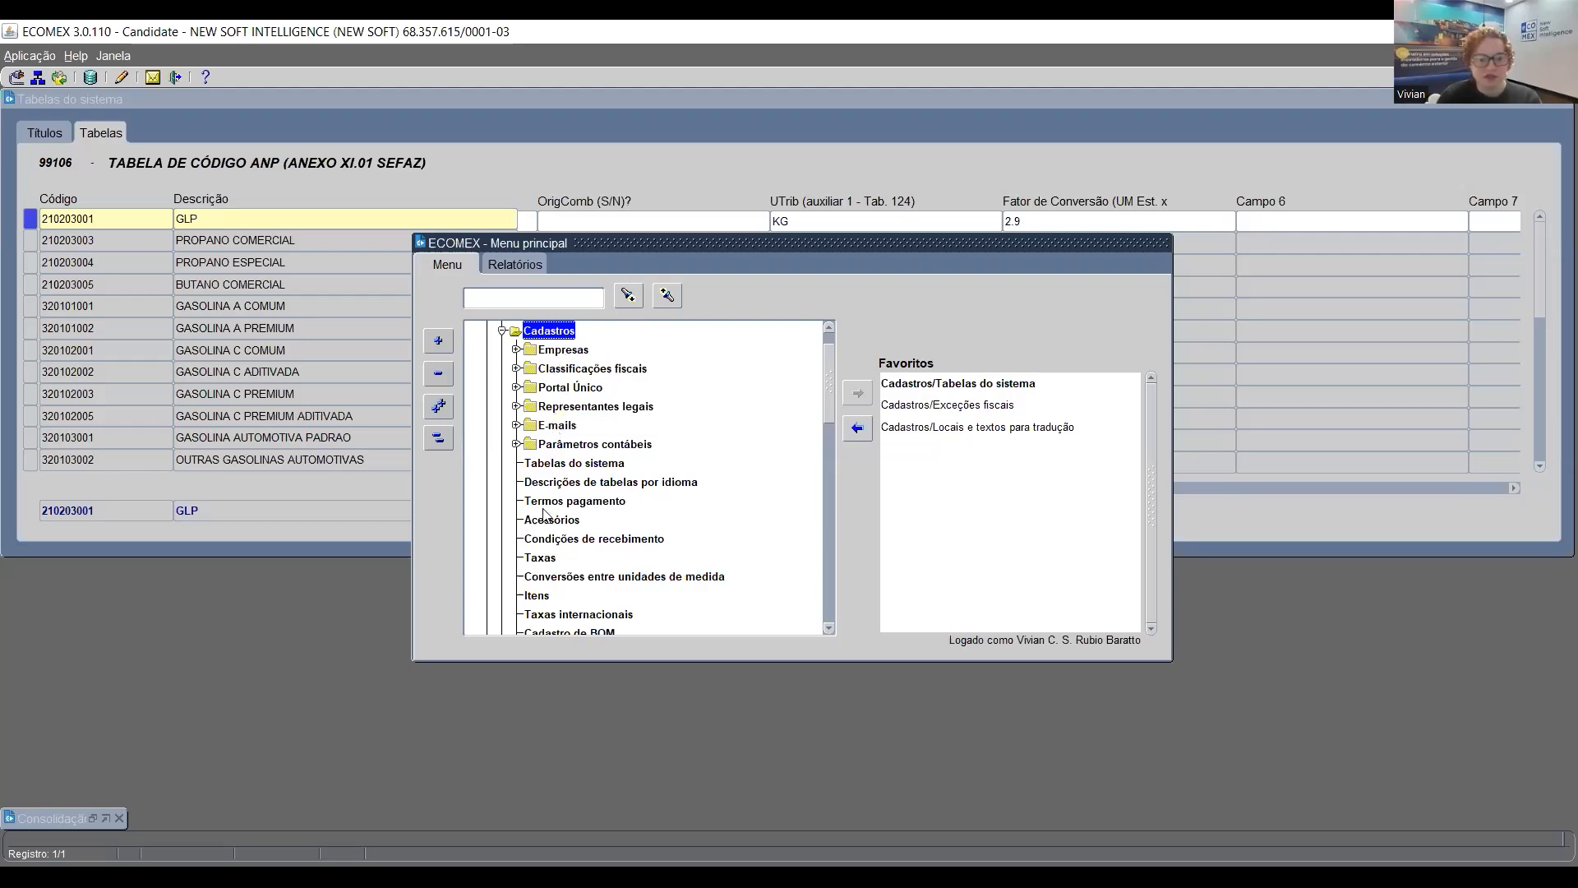
pyautogui.scroll(-1, 543, 534)
pyautogui.doubleClick(537, 538)
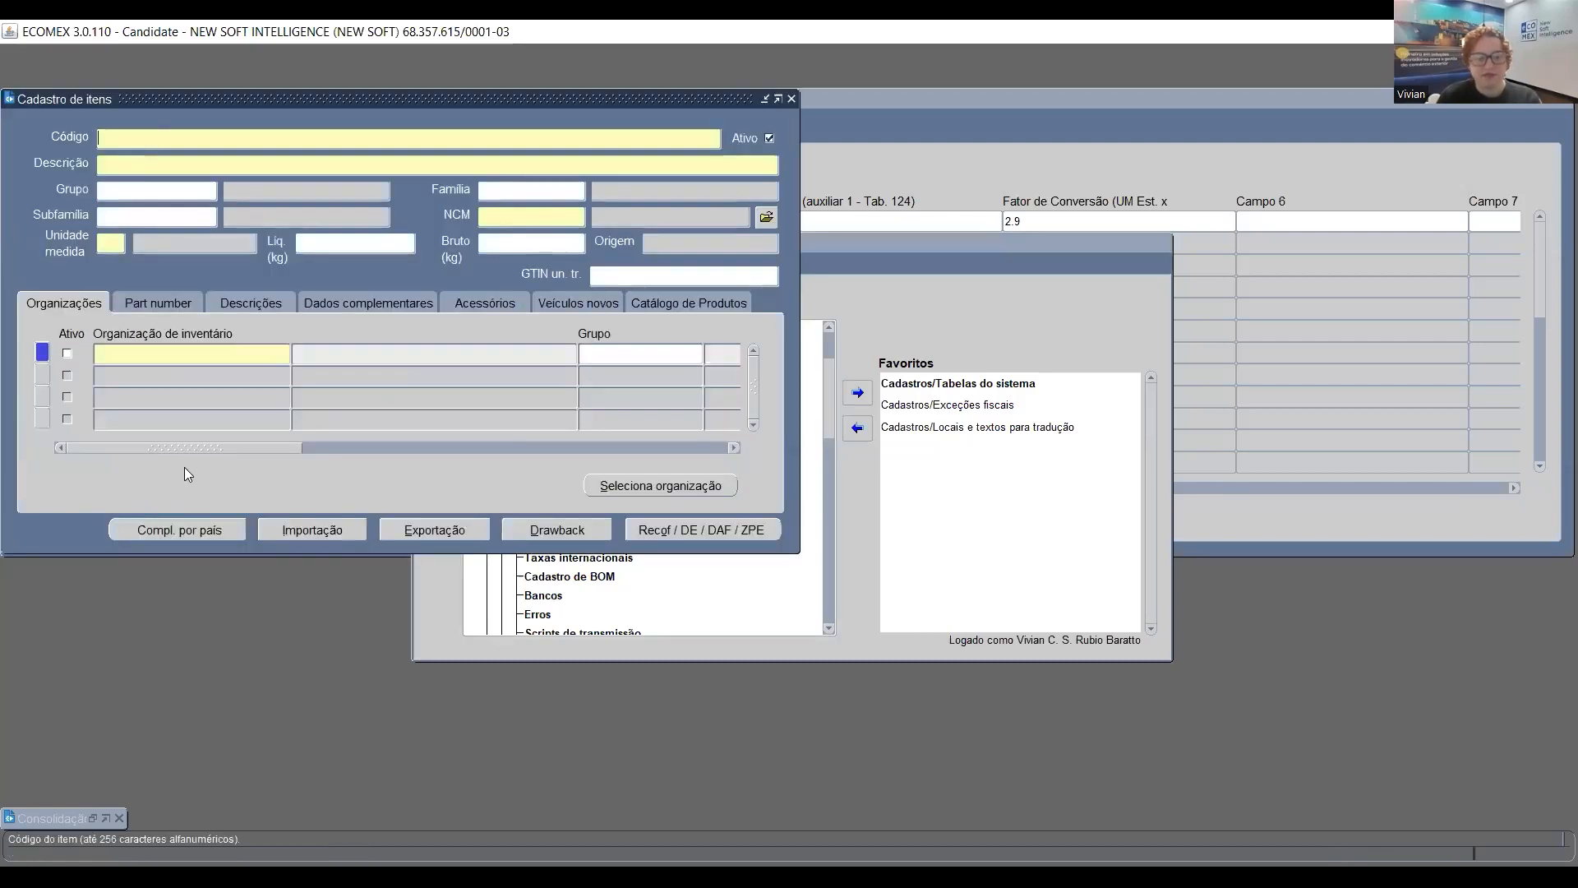
# Query the item registrations whose code matches %CST%
pyautogui.click(45, 79)
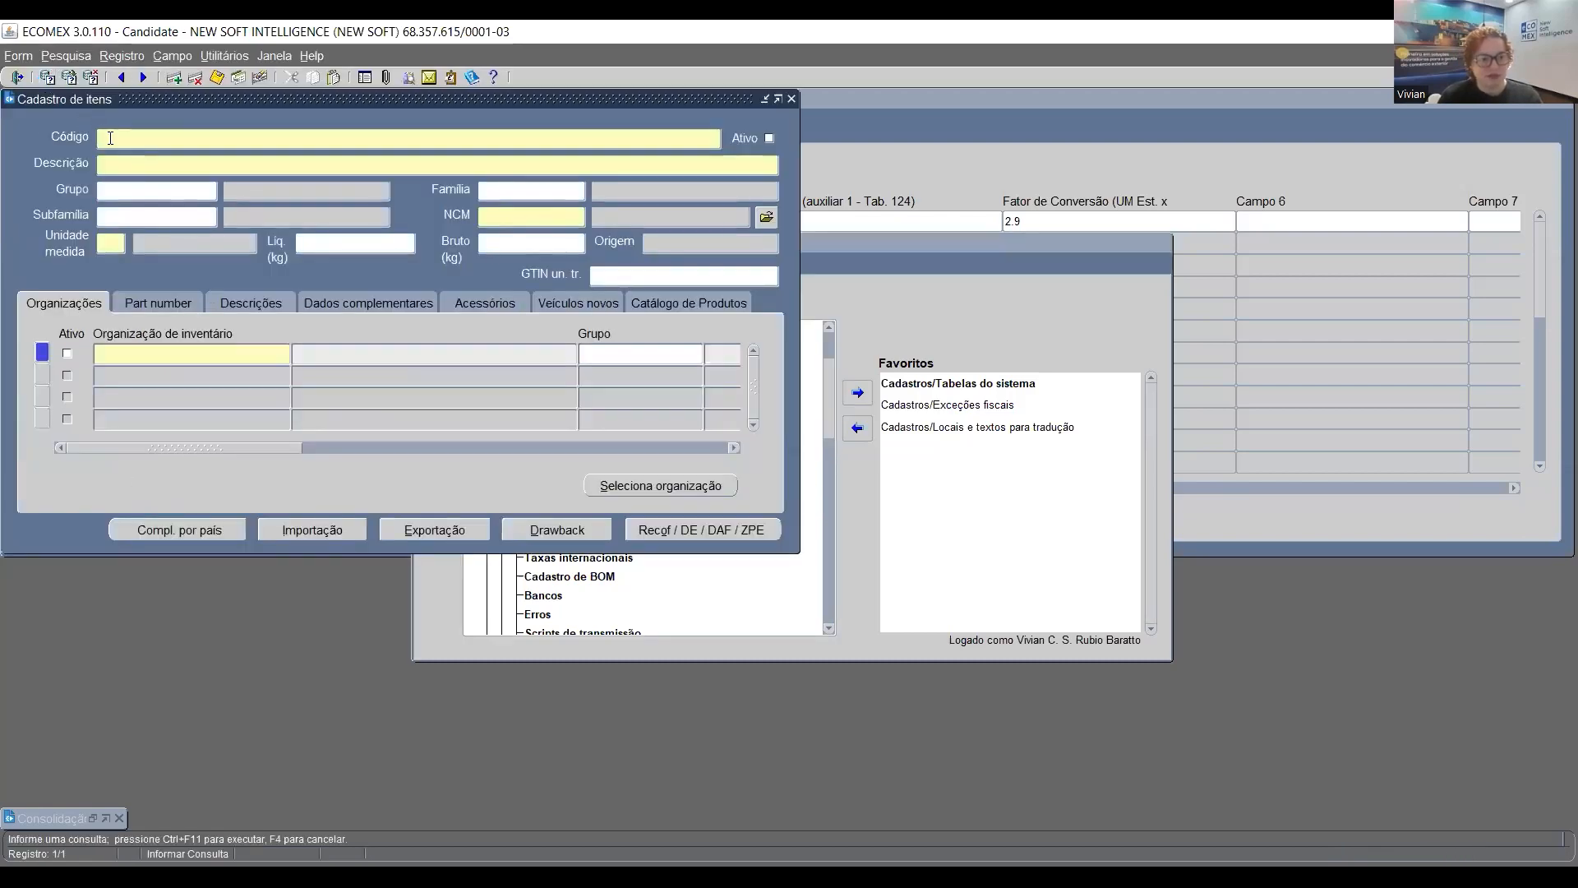
pyautogui.write('%CS')
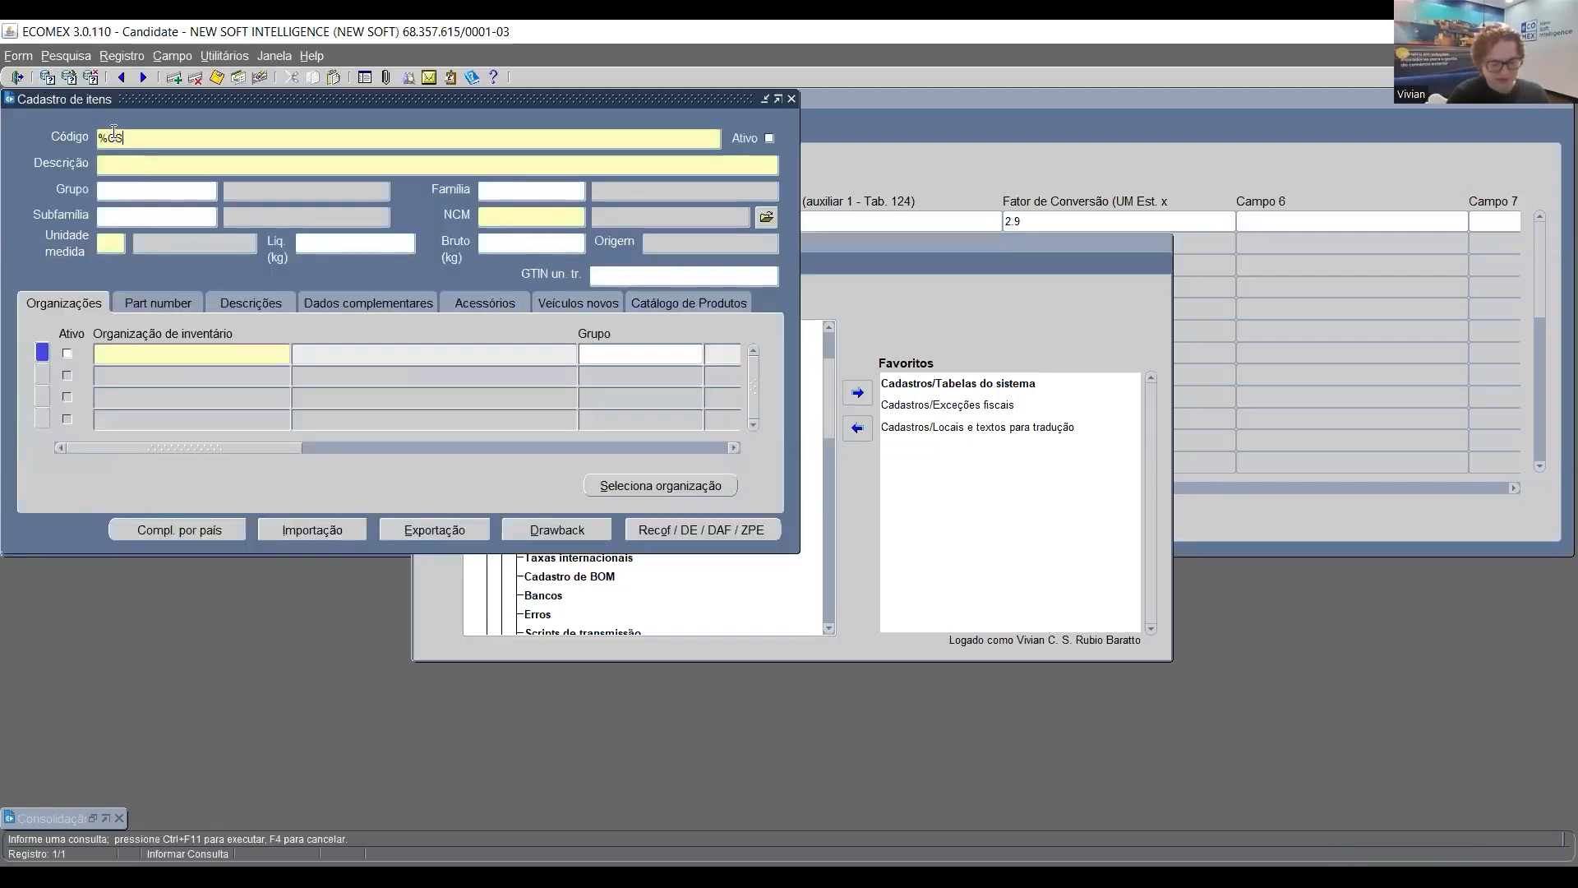
pyautogui.write('T%')
pyautogui.hotkey('ctrl', 'F11')
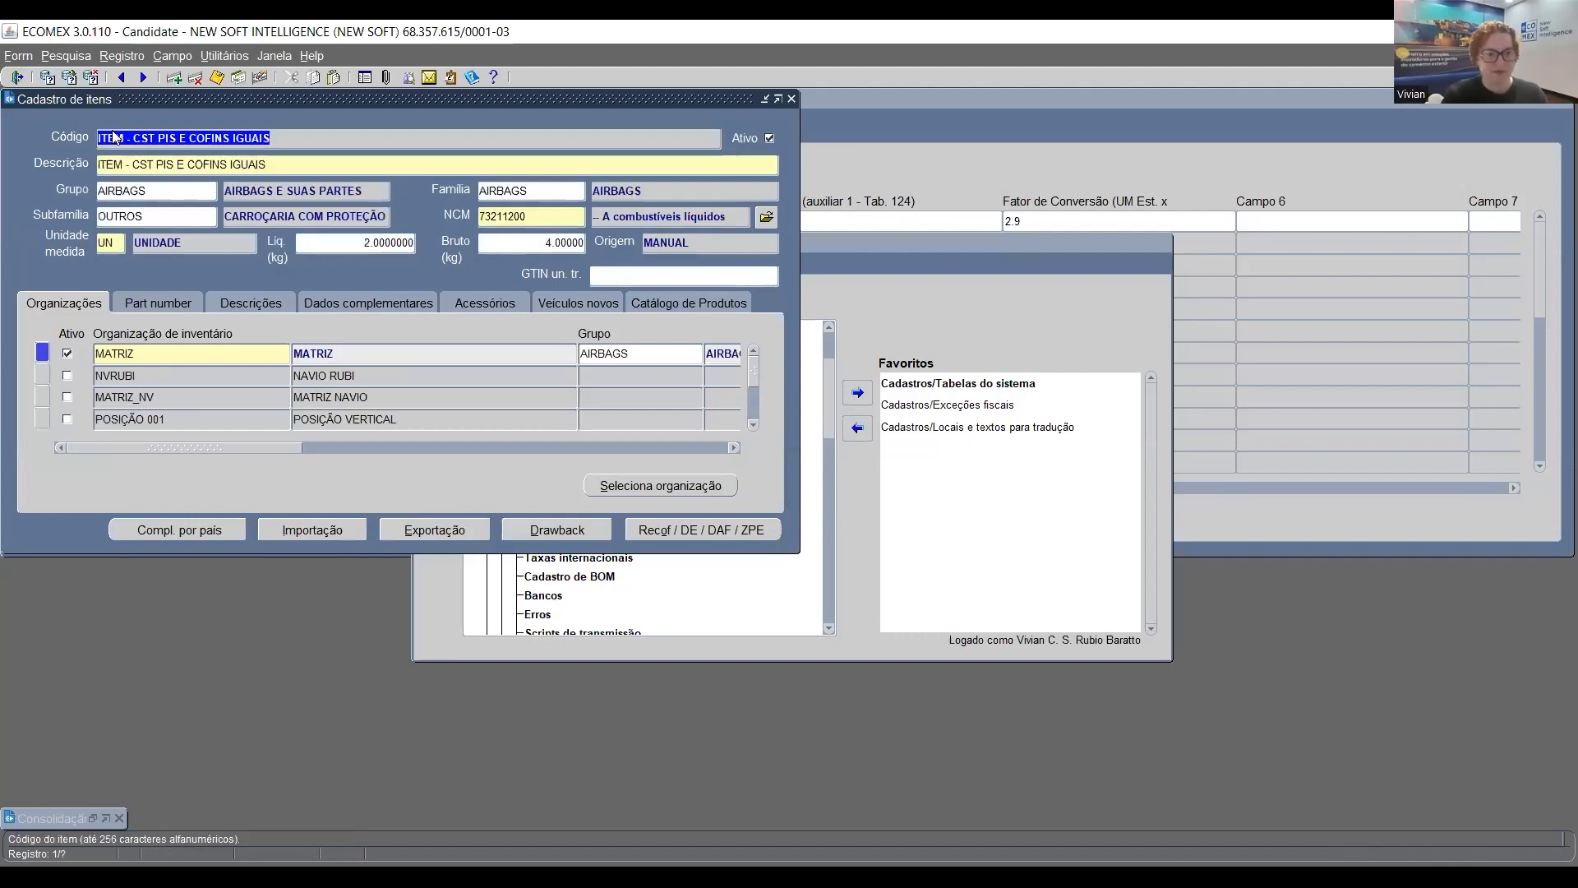
# Browse the retrieved items to ITEM_3_ICMS_CST15 (GASOLINA C COMUM) and display its Dados complementares
pyautogui.press('Down')
pyautogui.press('Down')
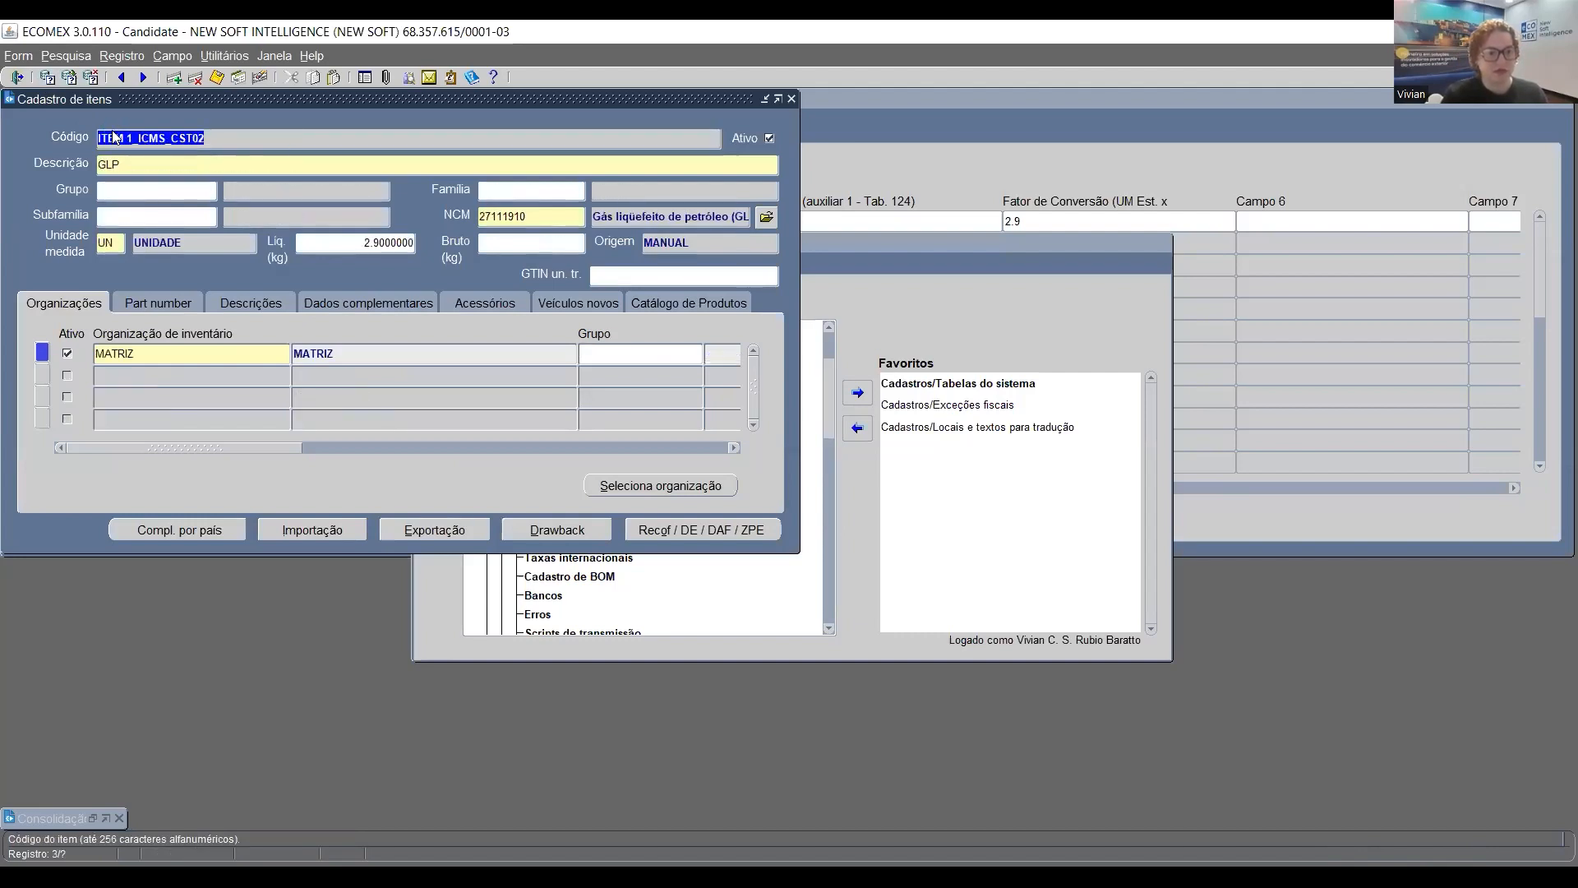
pyautogui.press('Down')
pyautogui.press('Down')
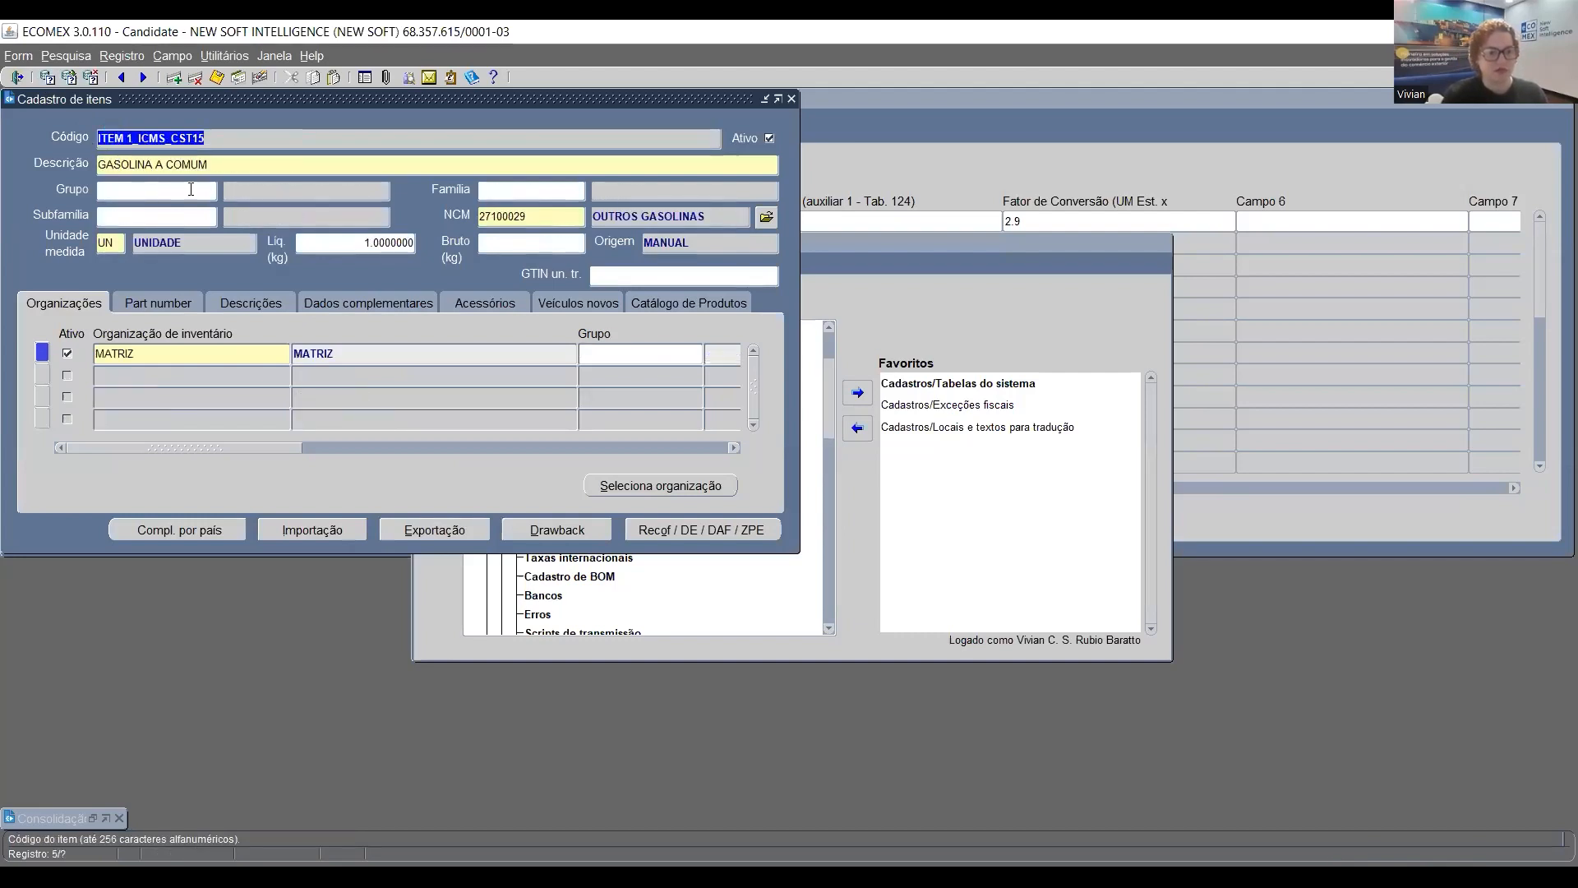
pyautogui.press('Down')
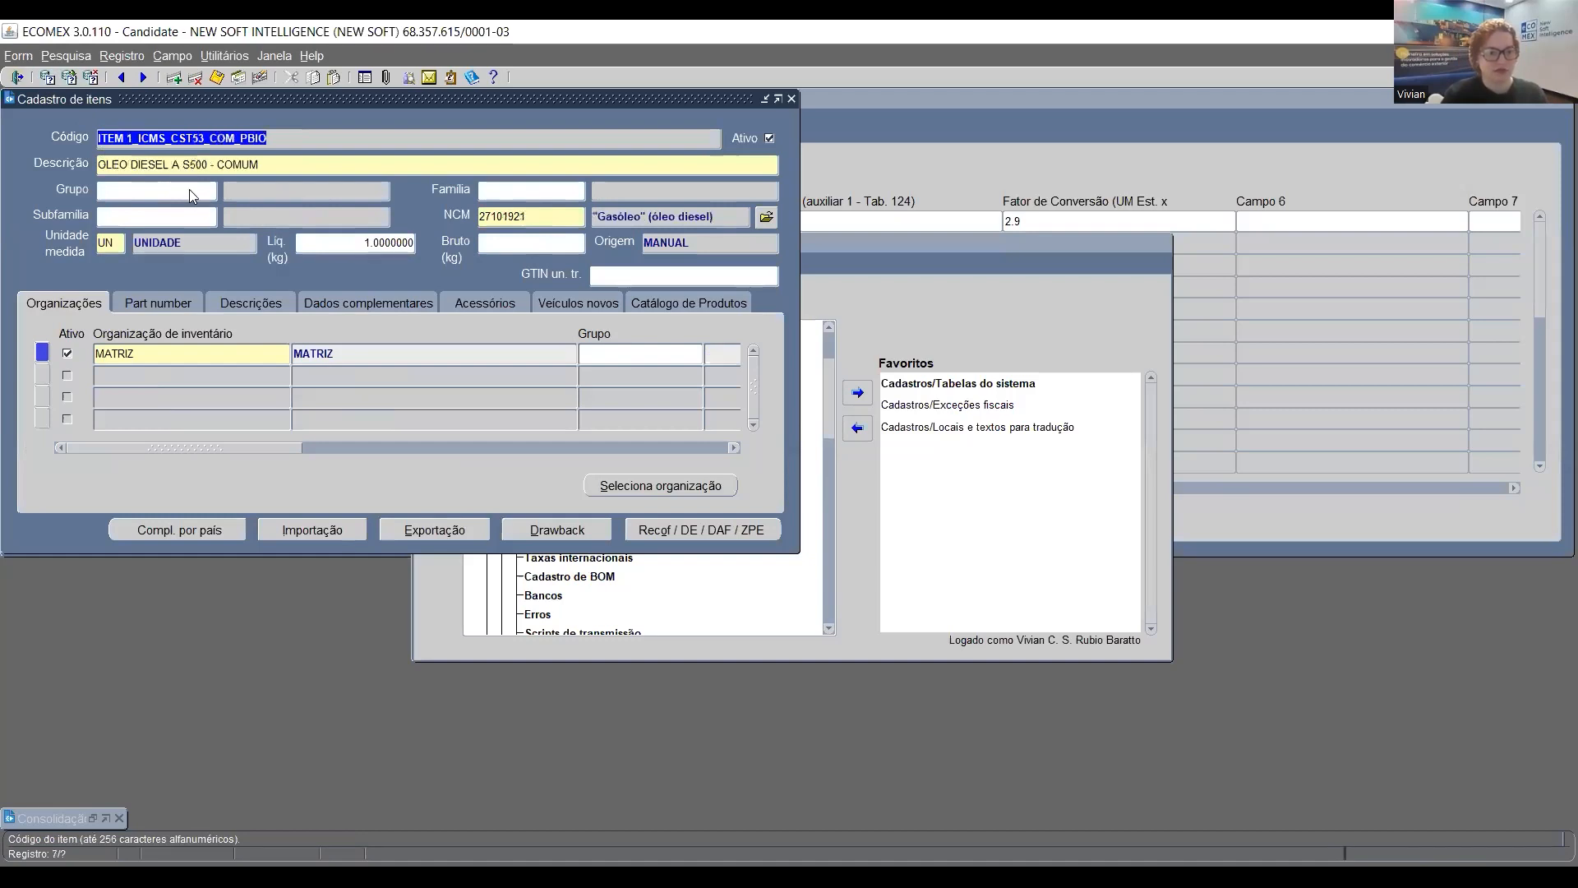
pyautogui.press('Down')
pyautogui.press('Down')
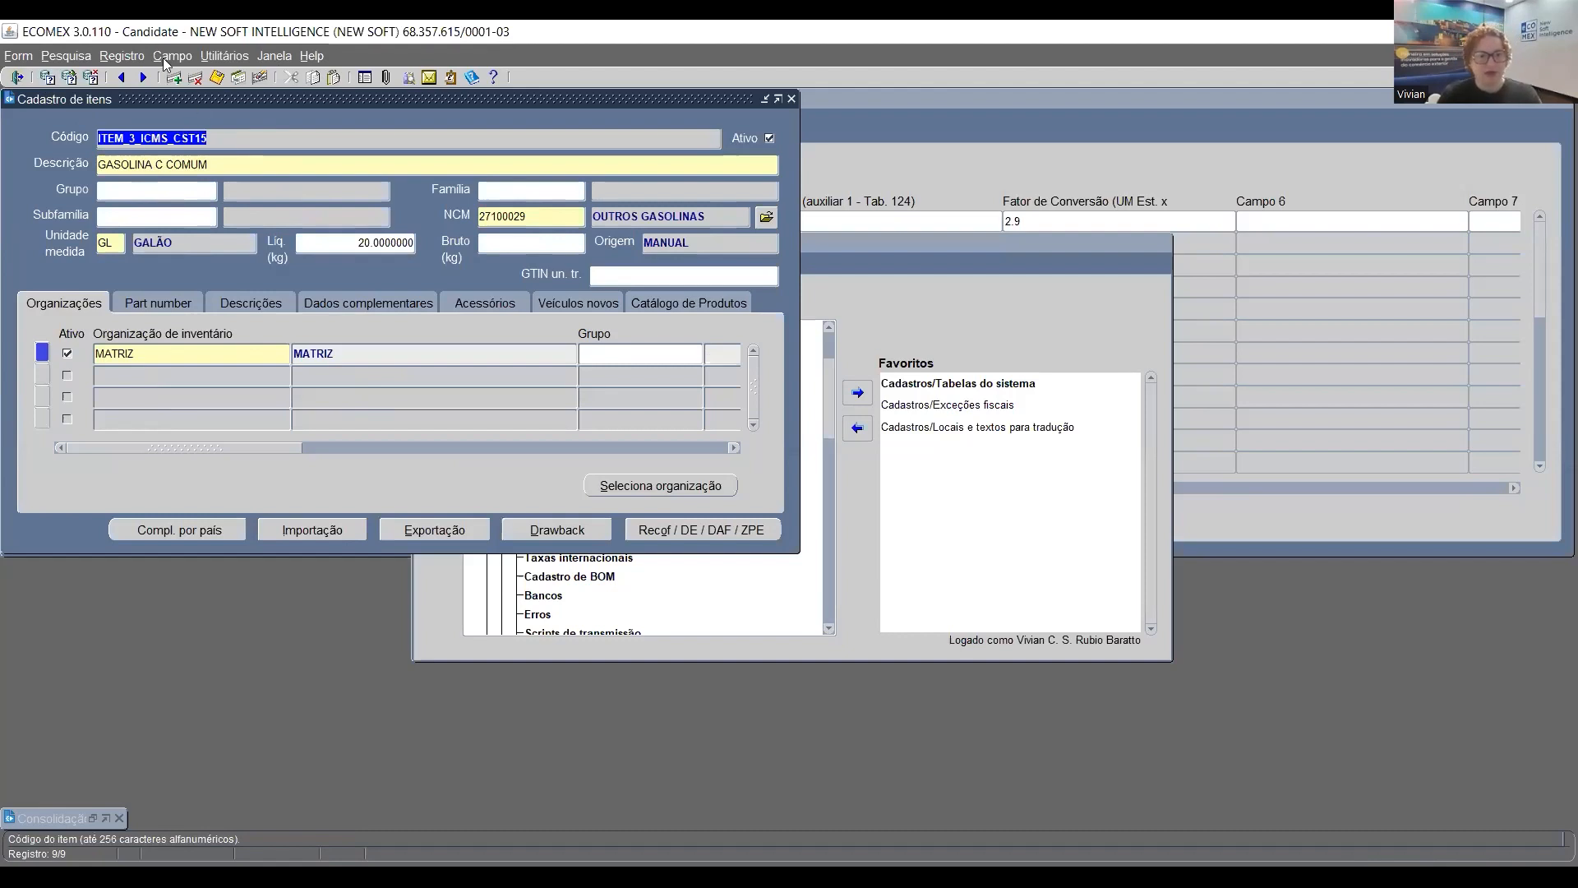
pyautogui.click(247, 163)
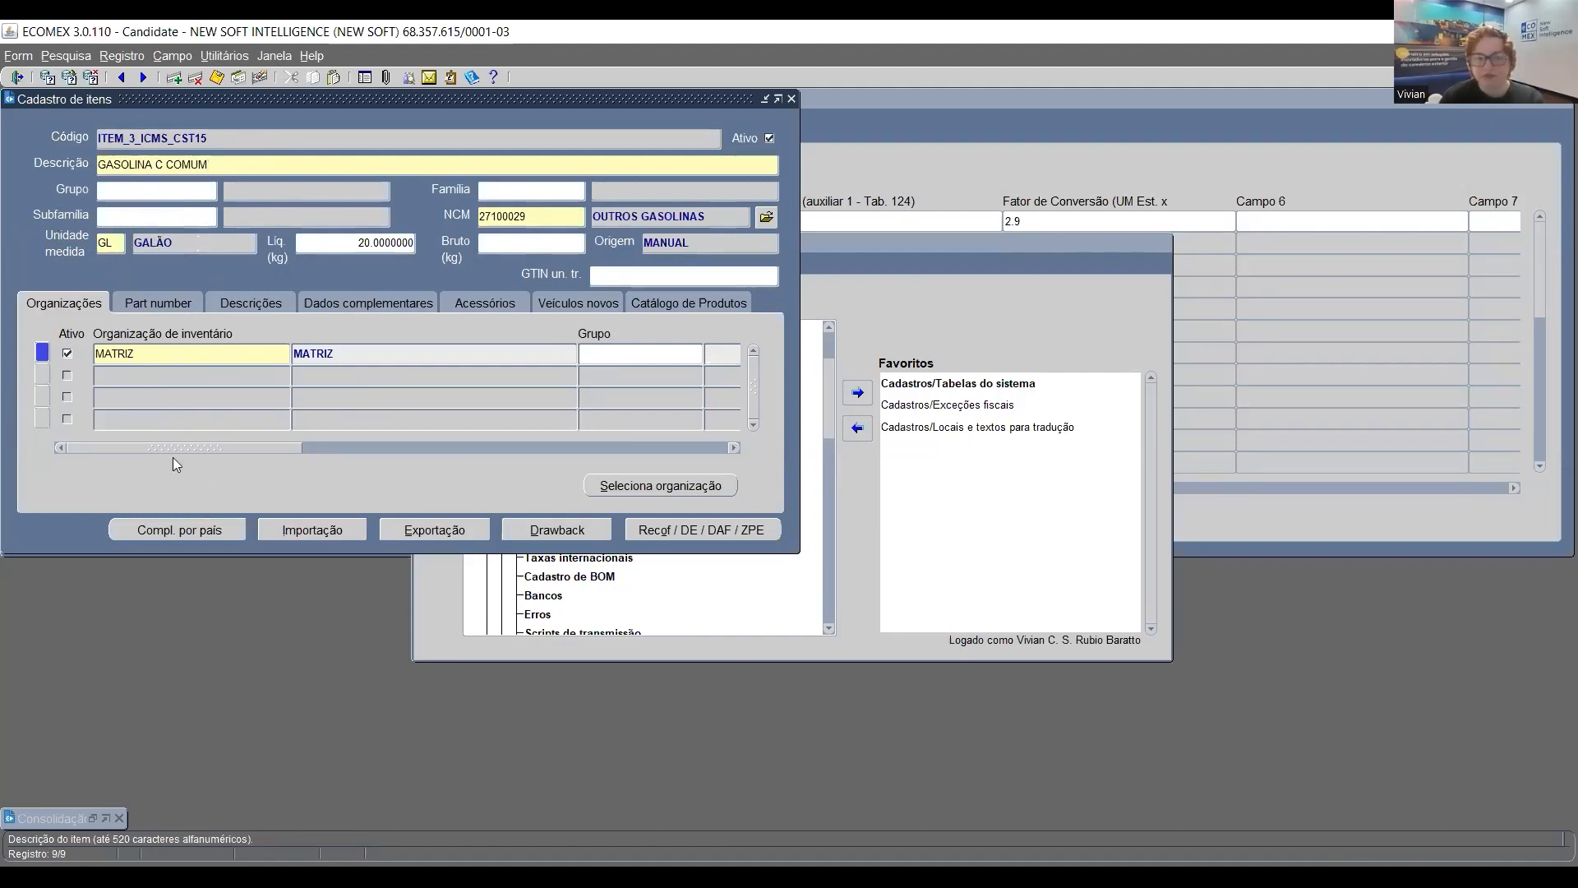
pyautogui.click(317, 301)
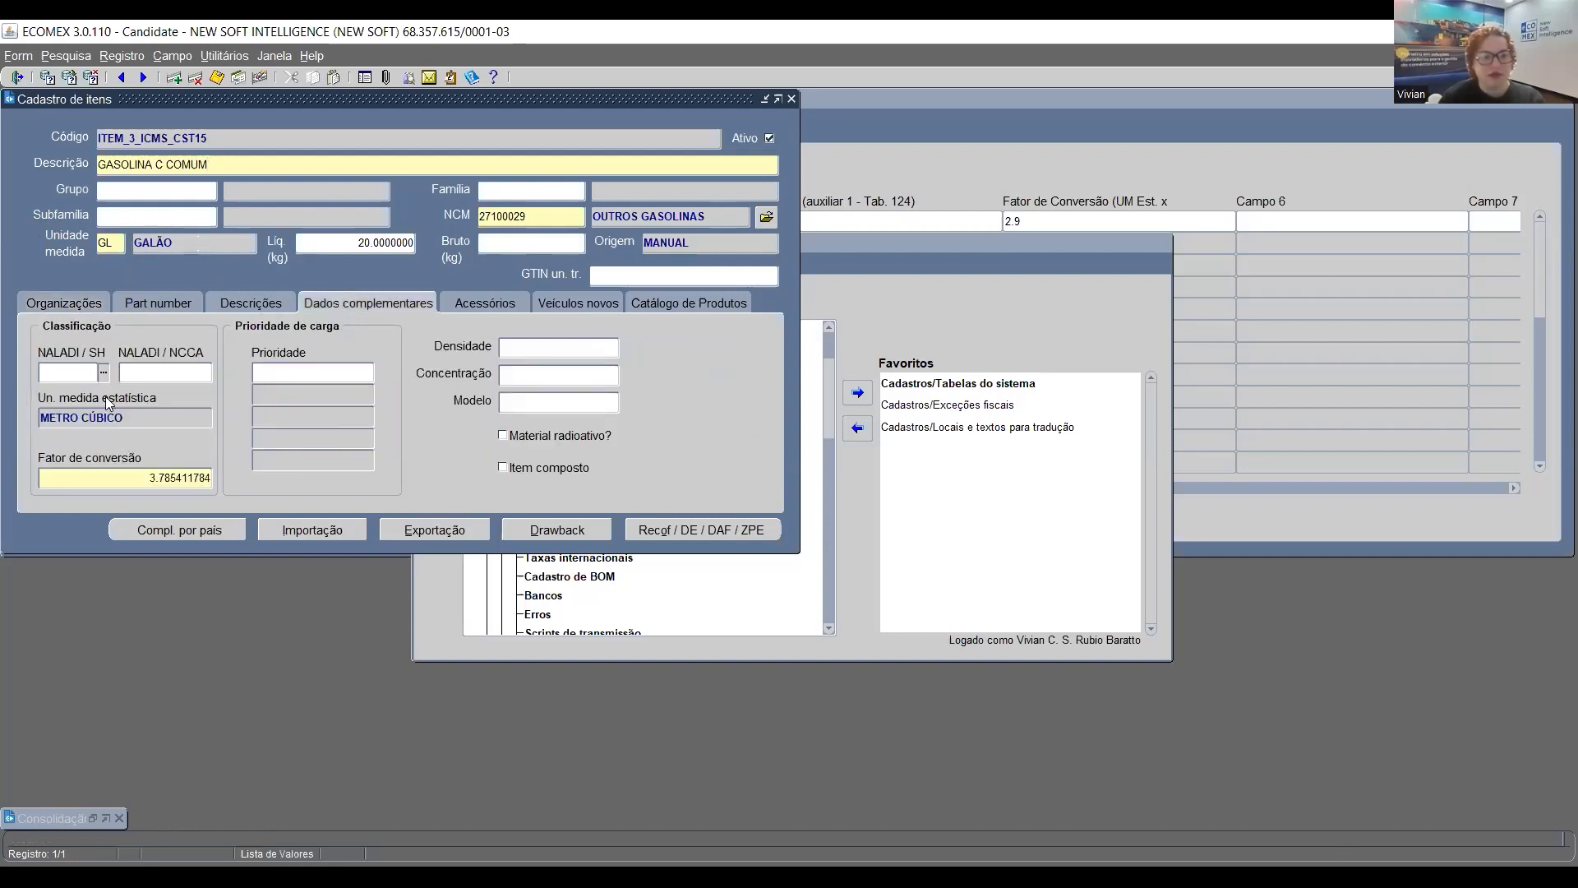
# Inspect the Un. medida estatística and Fator de conversão fields of the GASOLINA C COMUM item
pyautogui.click(141, 419)
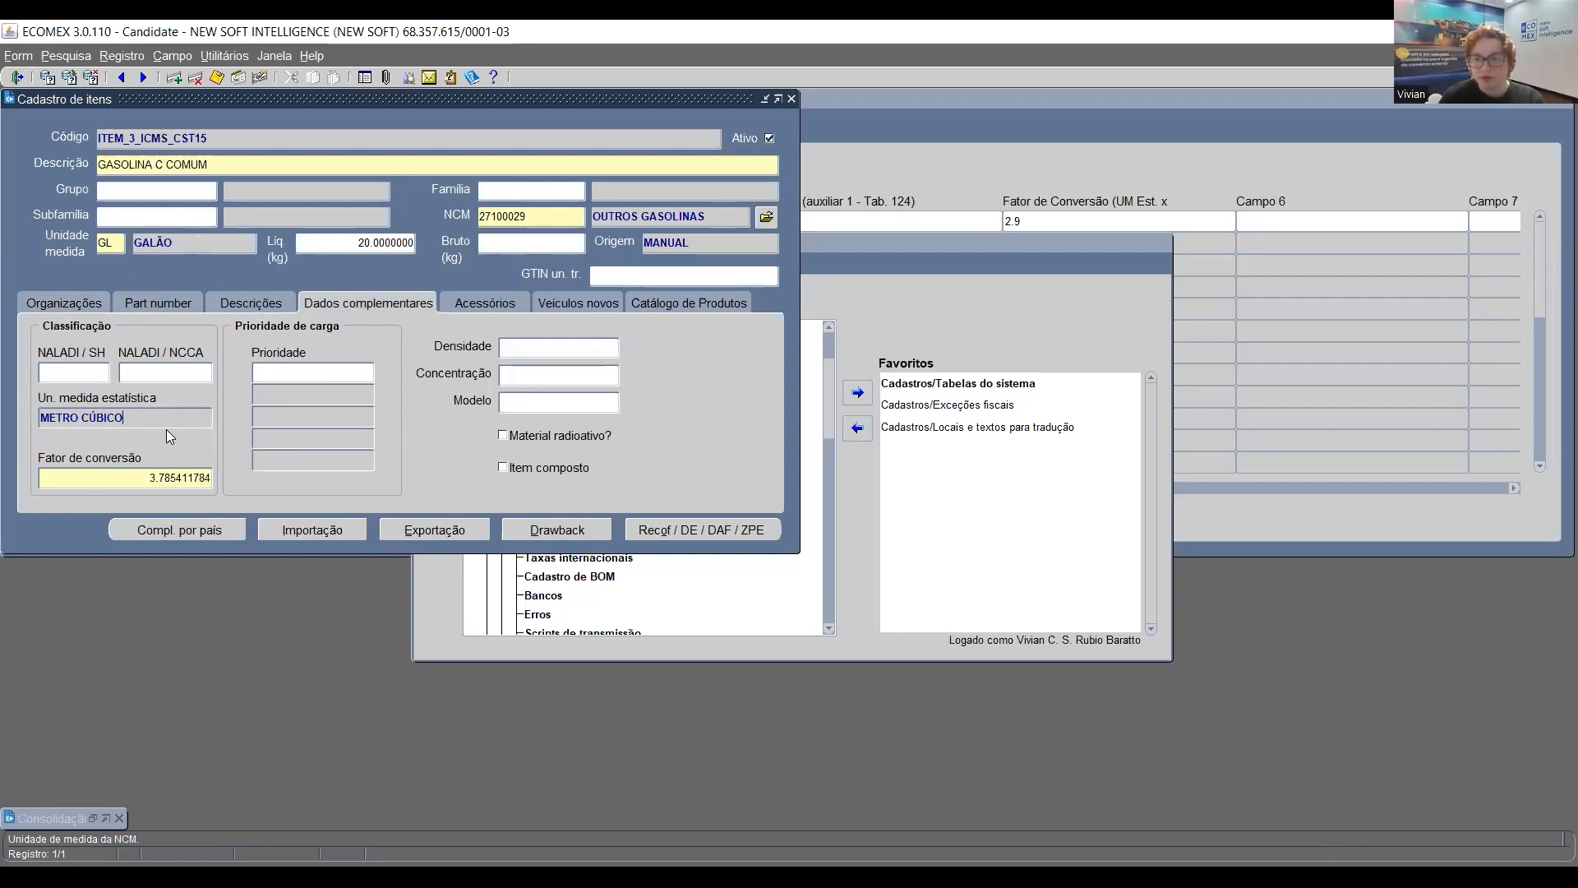
pyautogui.press('Tab')
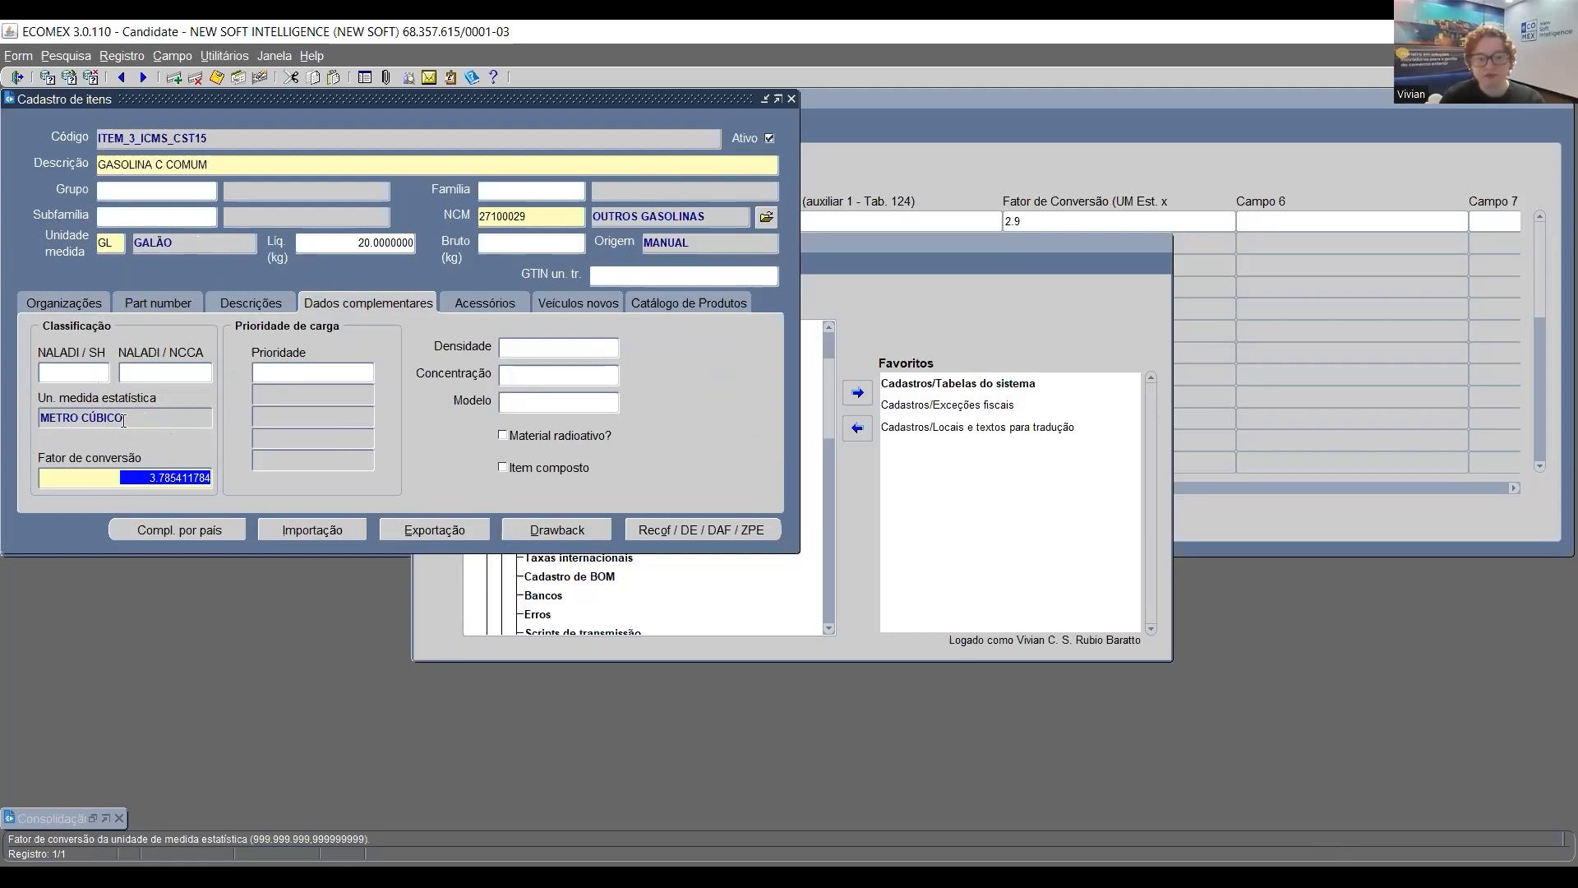
pyautogui.click(117, 477)
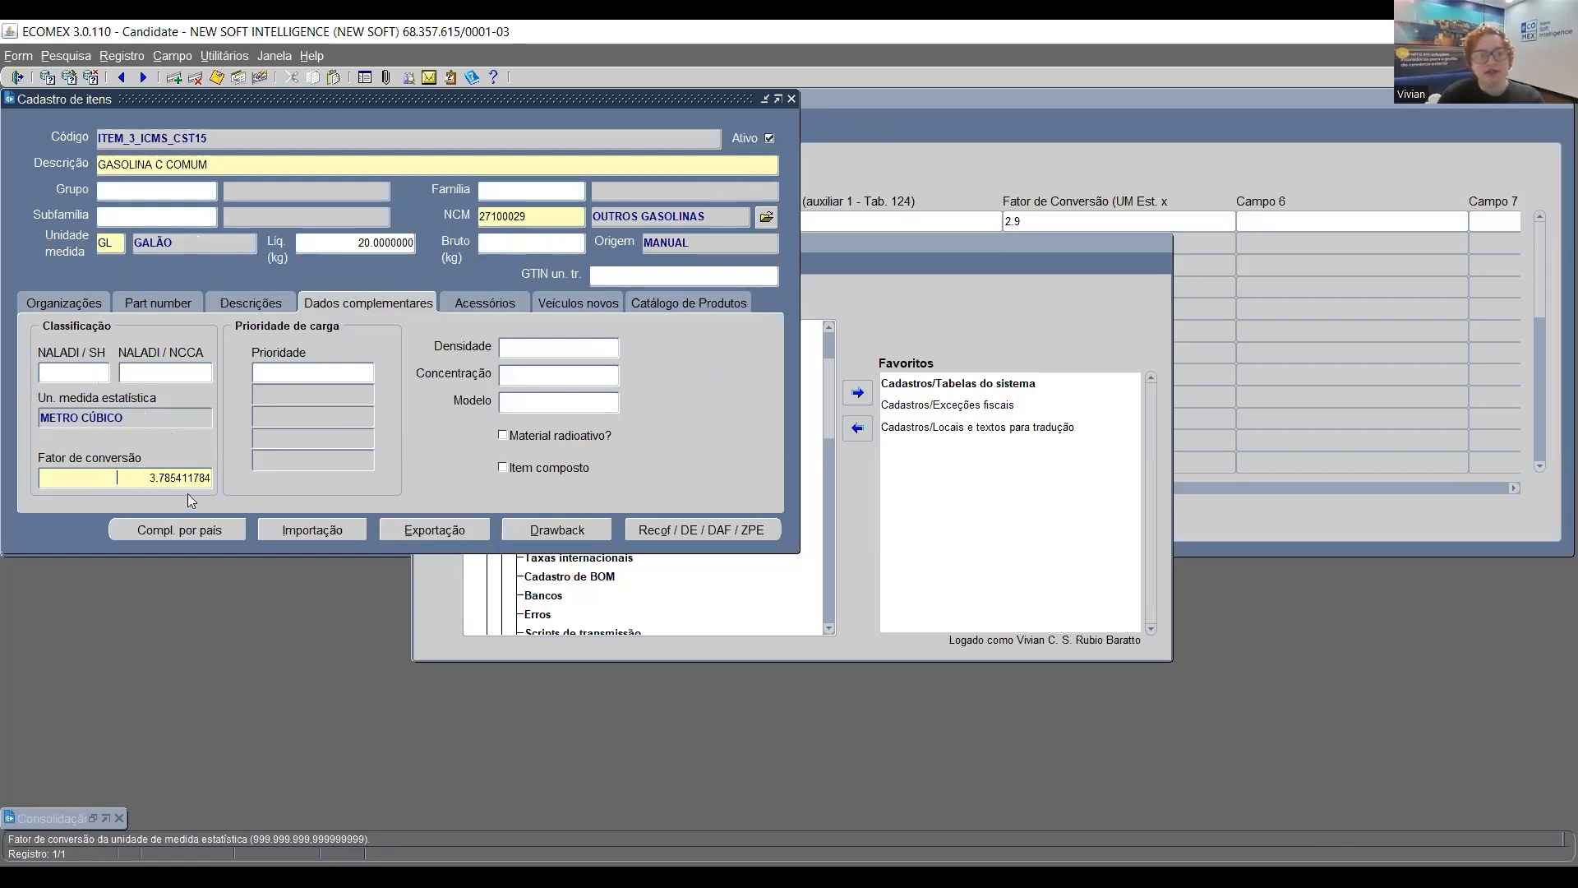
# Return to ANP code table 99106 and examine the Fator de Conversão of the GLP record
pyautogui.click(1159, 147)
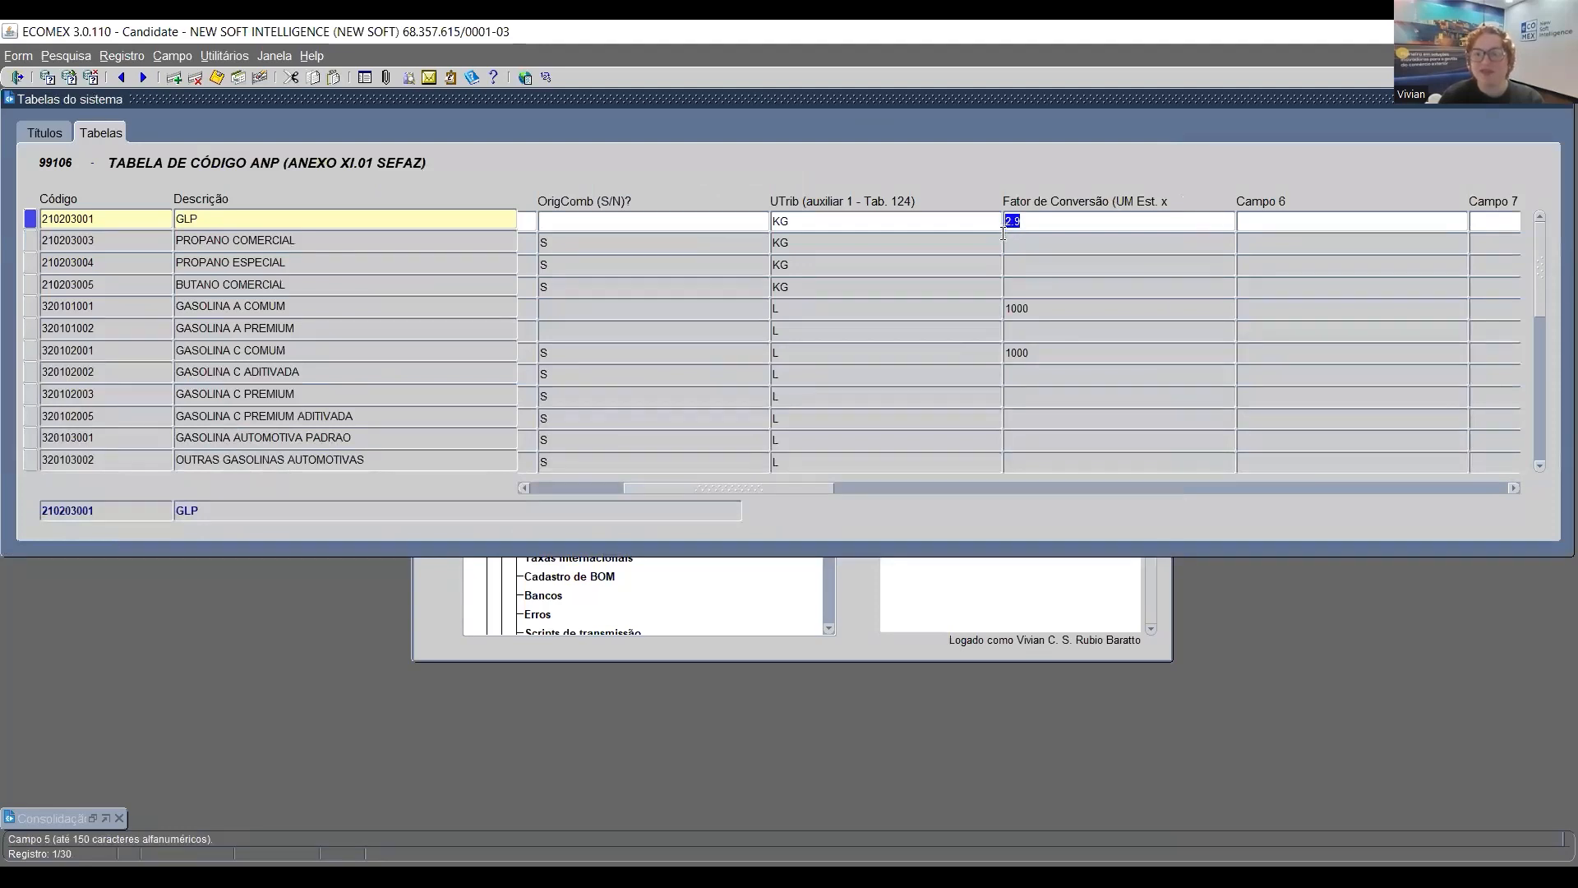
pyautogui.click(1062, 223)
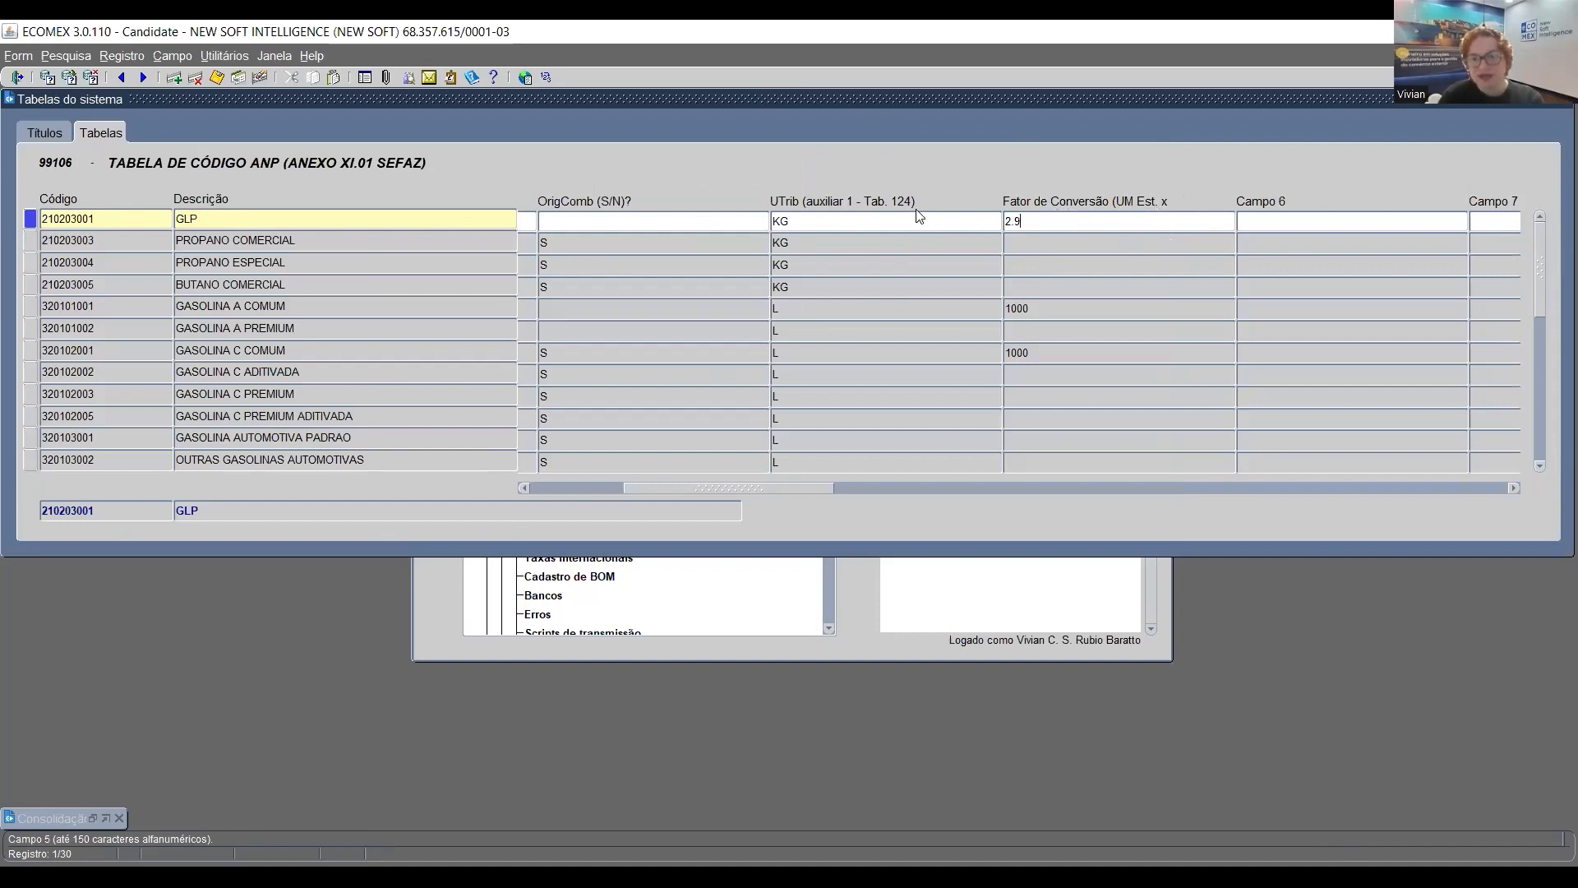
pyautogui.click(1068, 222)
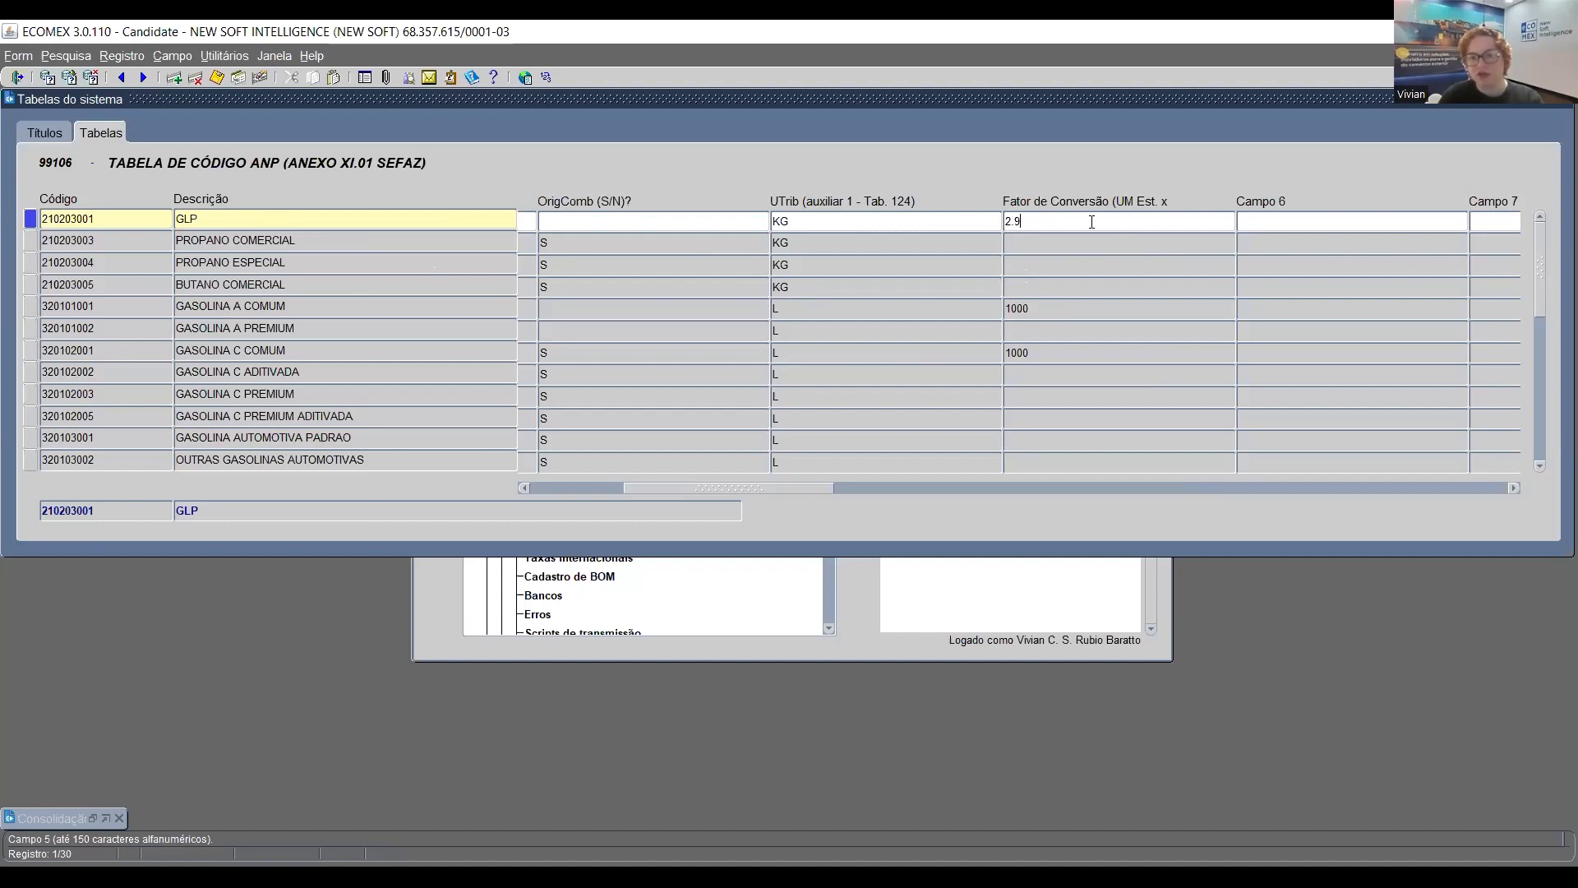
# Go to GASOLINA A COMUM and reposition the table window to compare its factor with the item's Fator de conversão
pyautogui.press('Down')
pyautogui.press('Down')
pyautogui.press('Down')
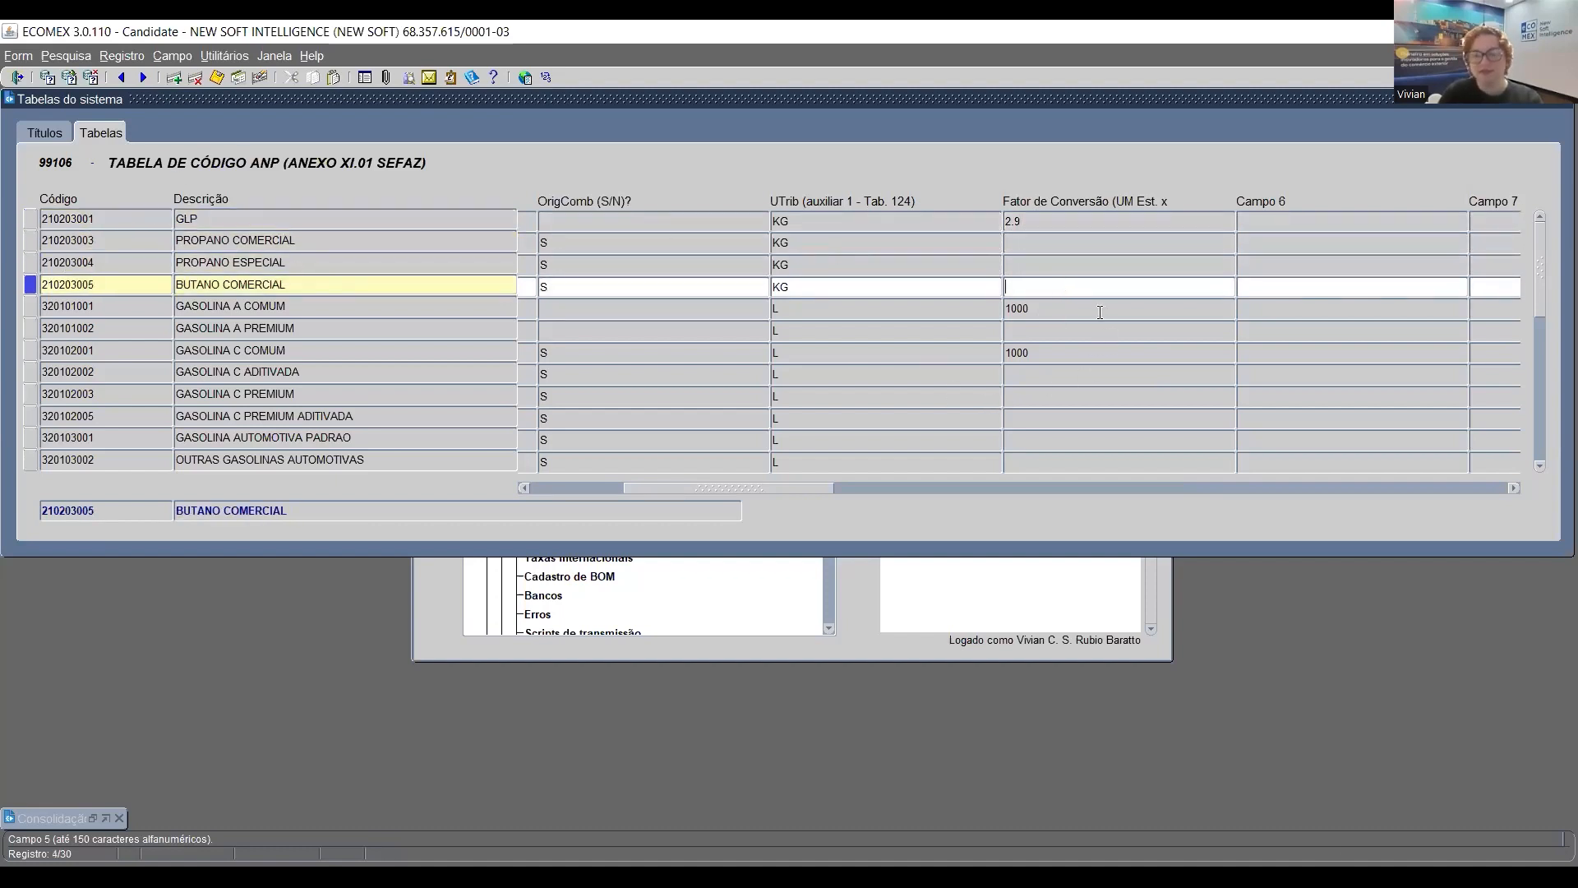
pyautogui.press('Down')
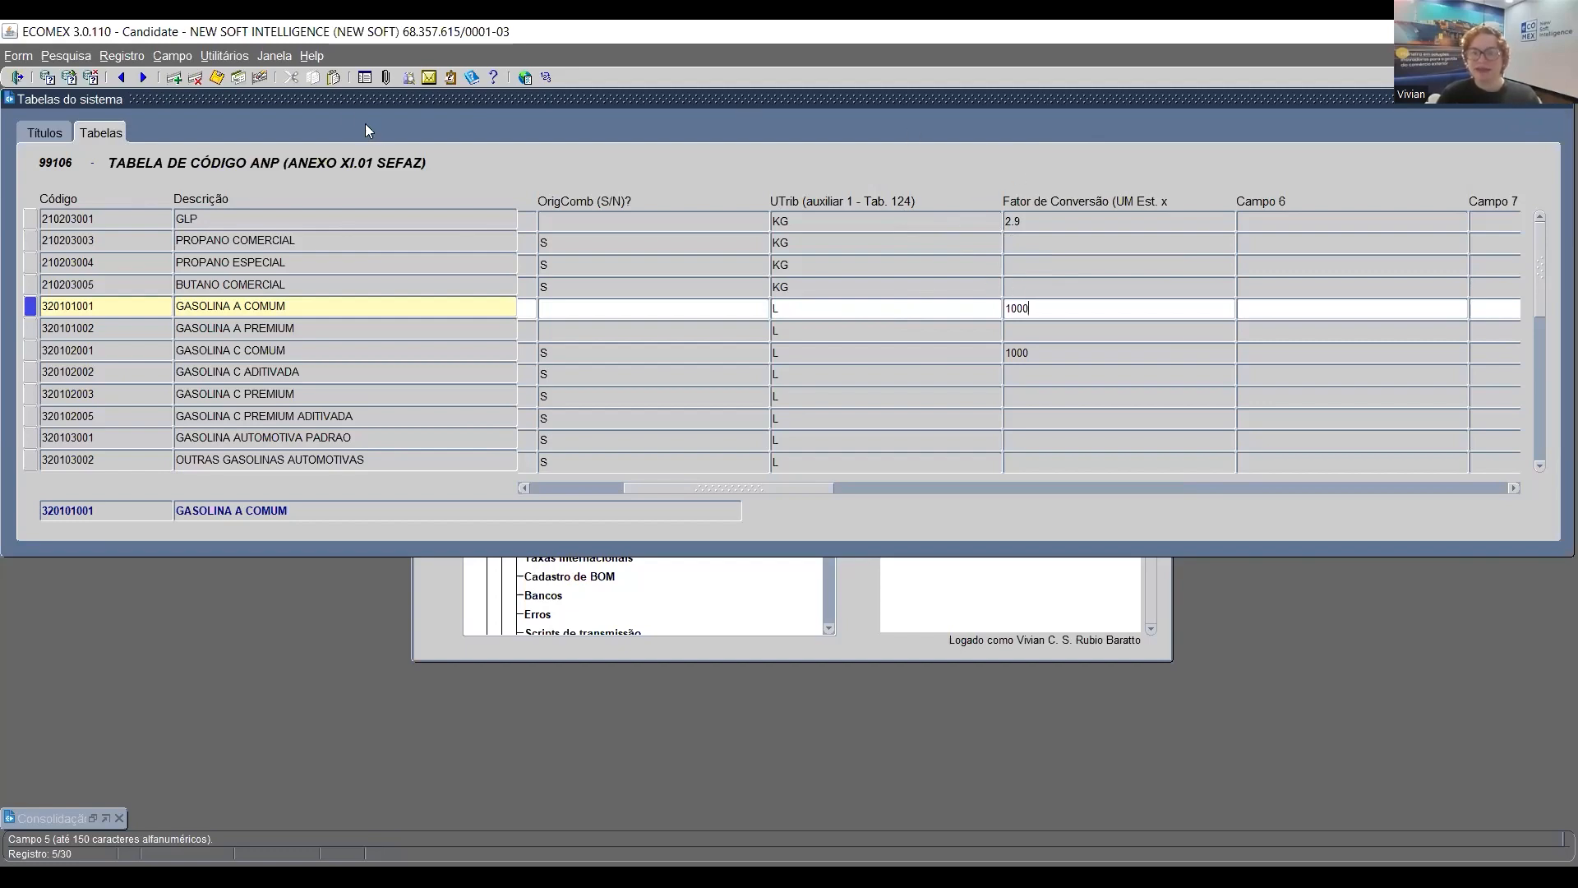
pyautogui.moveTo(365, 102); pyautogui.dragTo(603, 338)
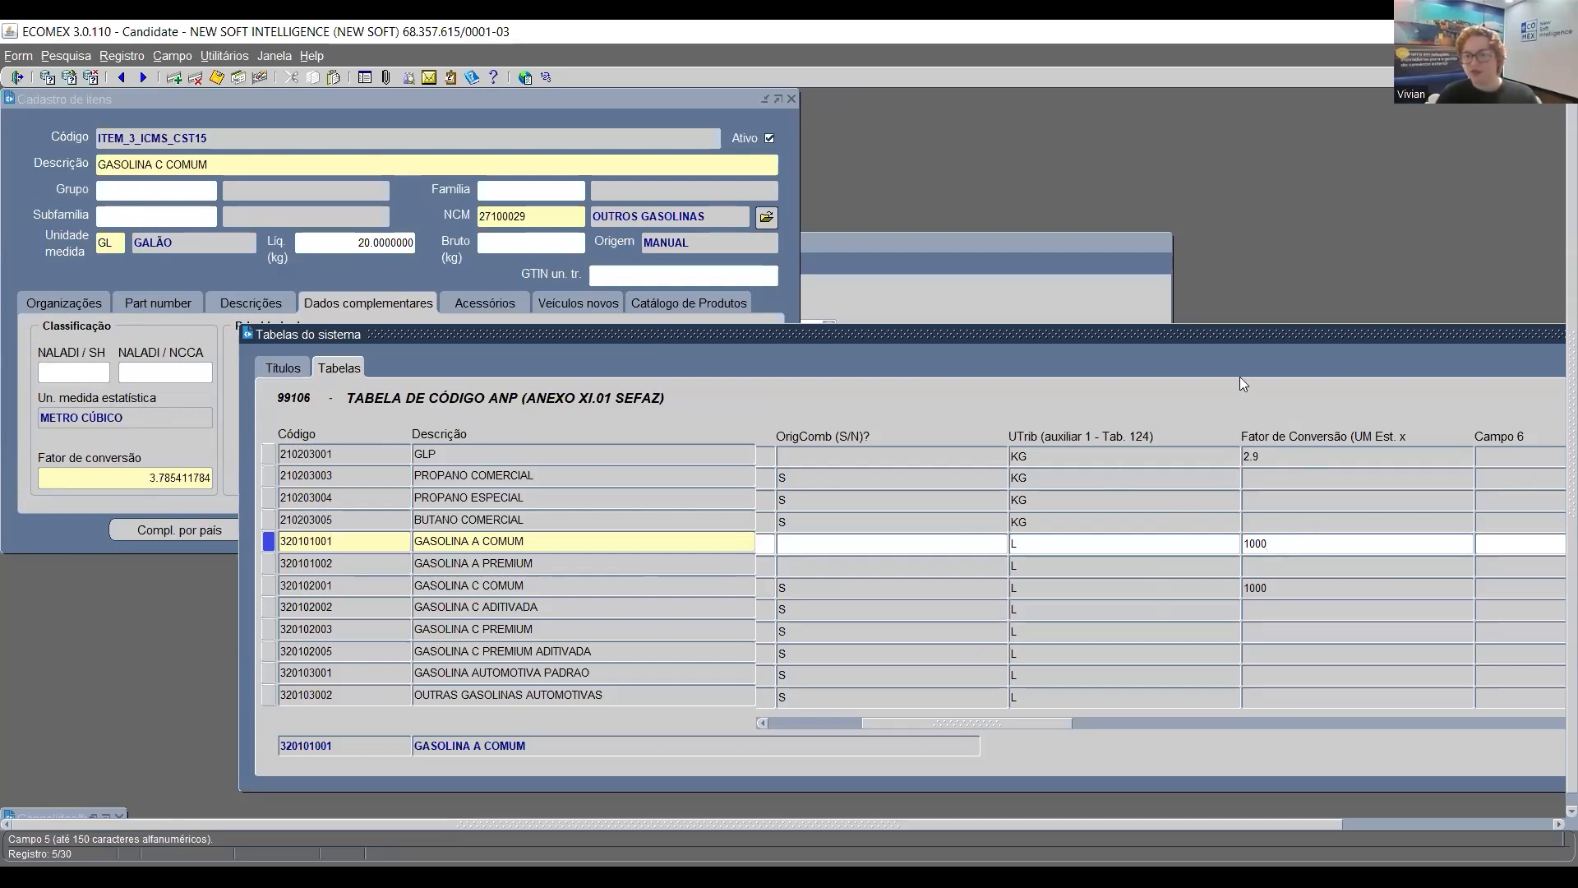
pyautogui.click(94, 480)
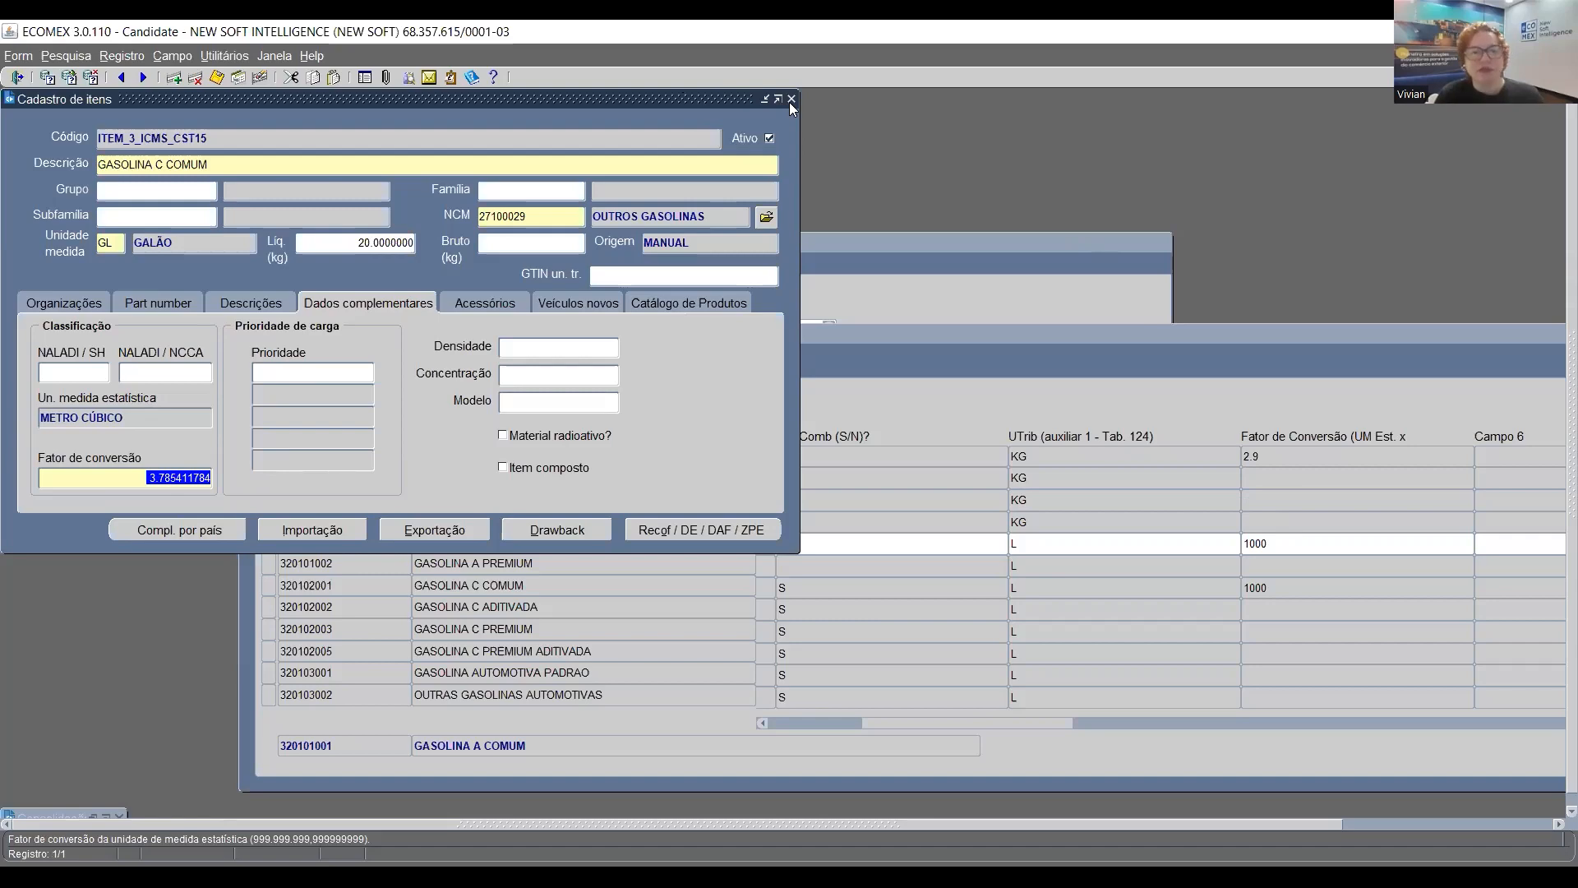
# Close the Tabelas do sistema window and return to the ITEM_3_ICMS_CST15 registration
pyautogui.moveTo(1197, 337); pyautogui.dragTo(925, 131)
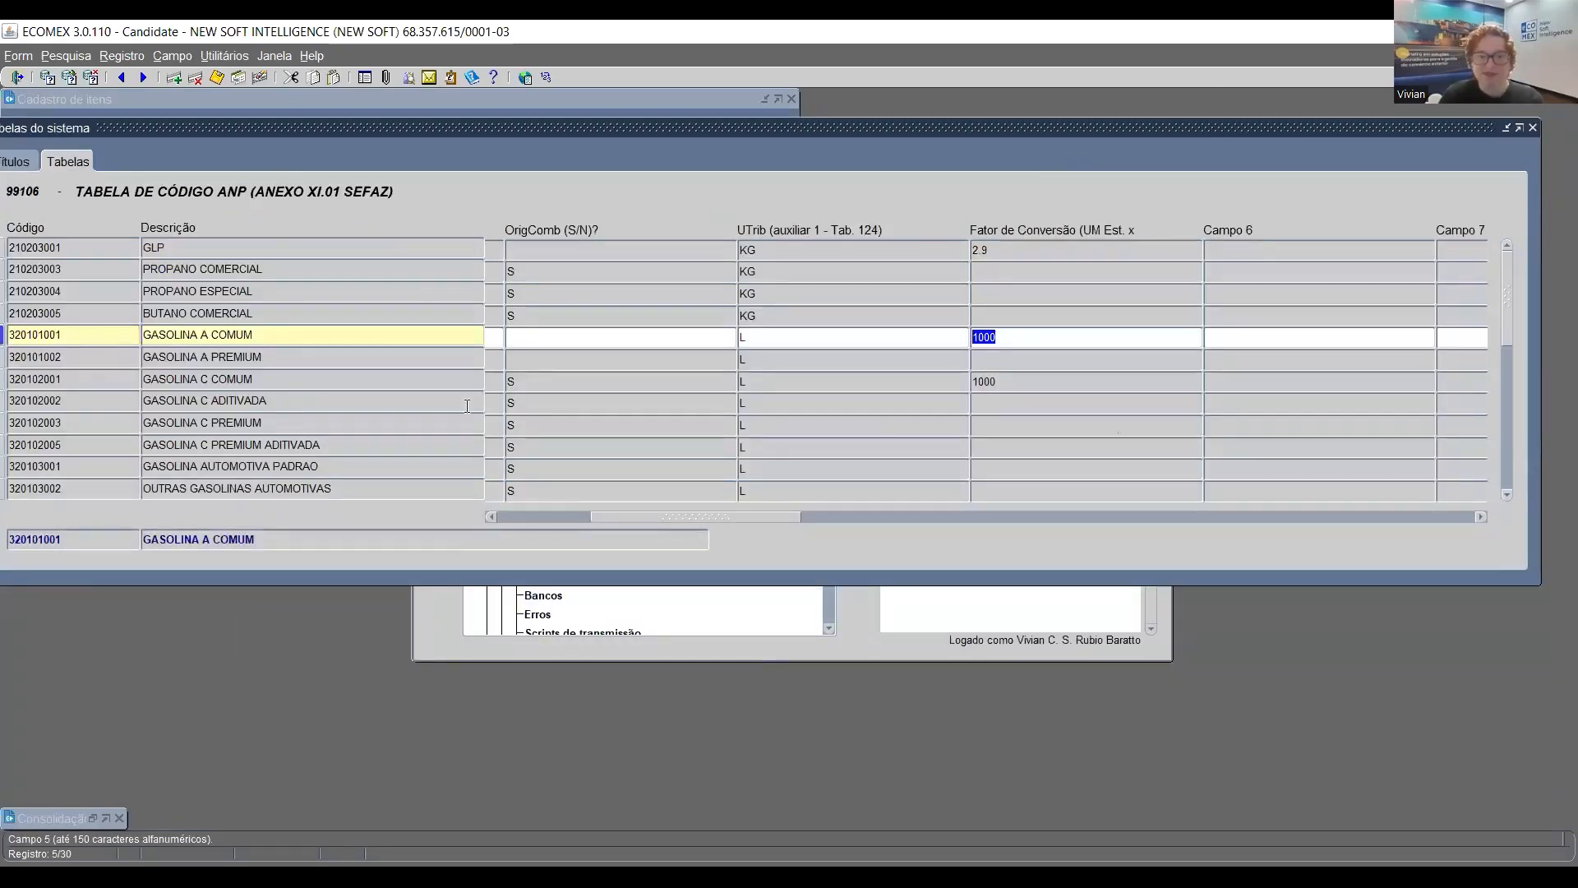
pyautogui.click(1533, 127)
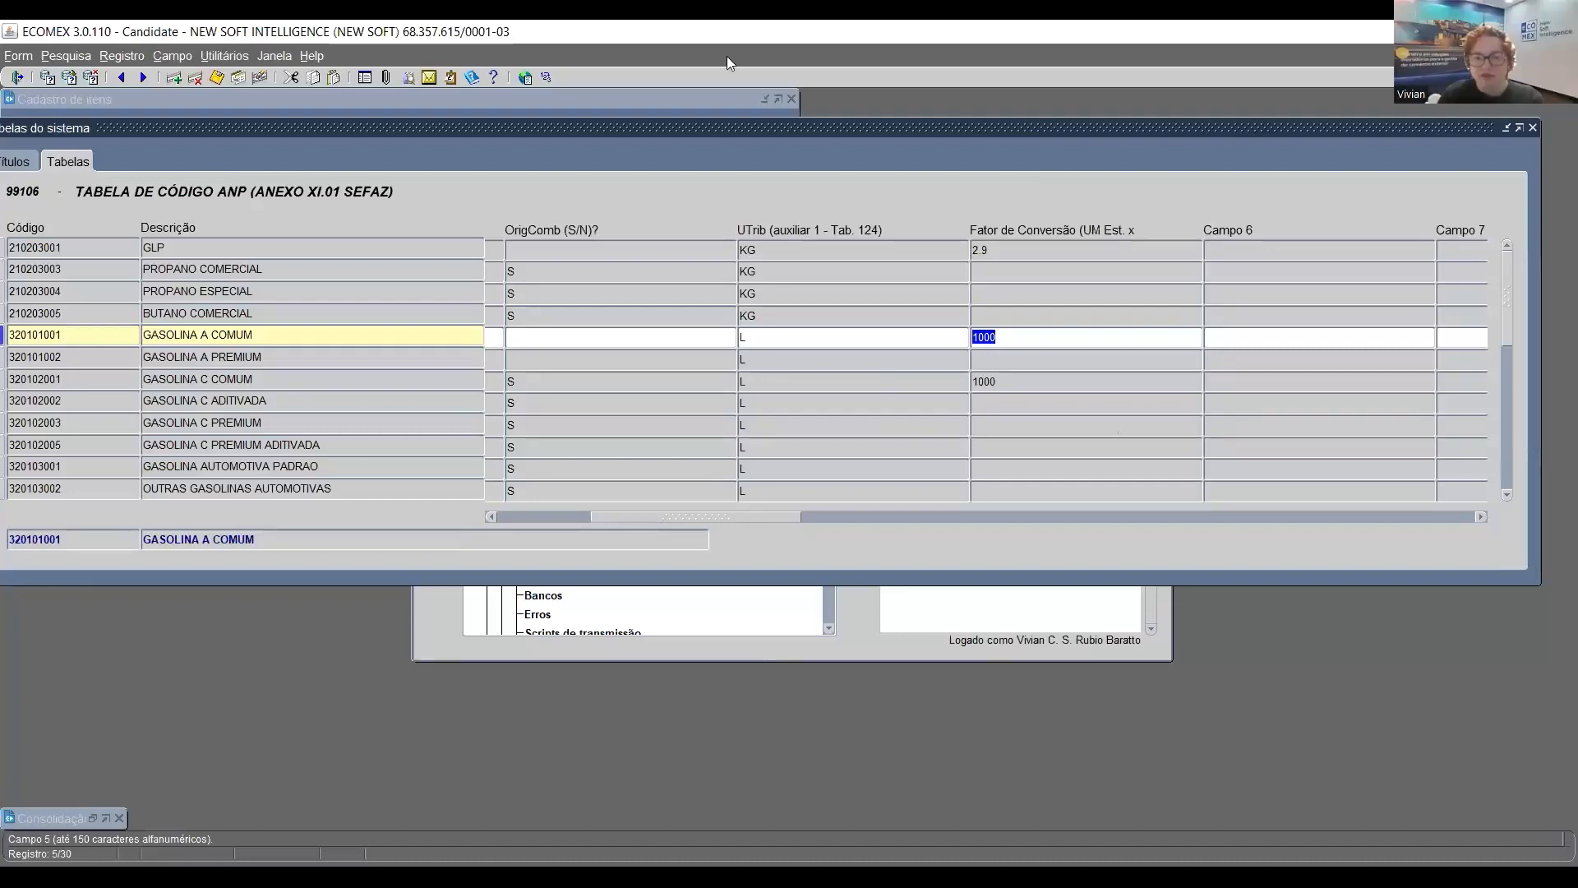
pyautogui.click(1013, 379)
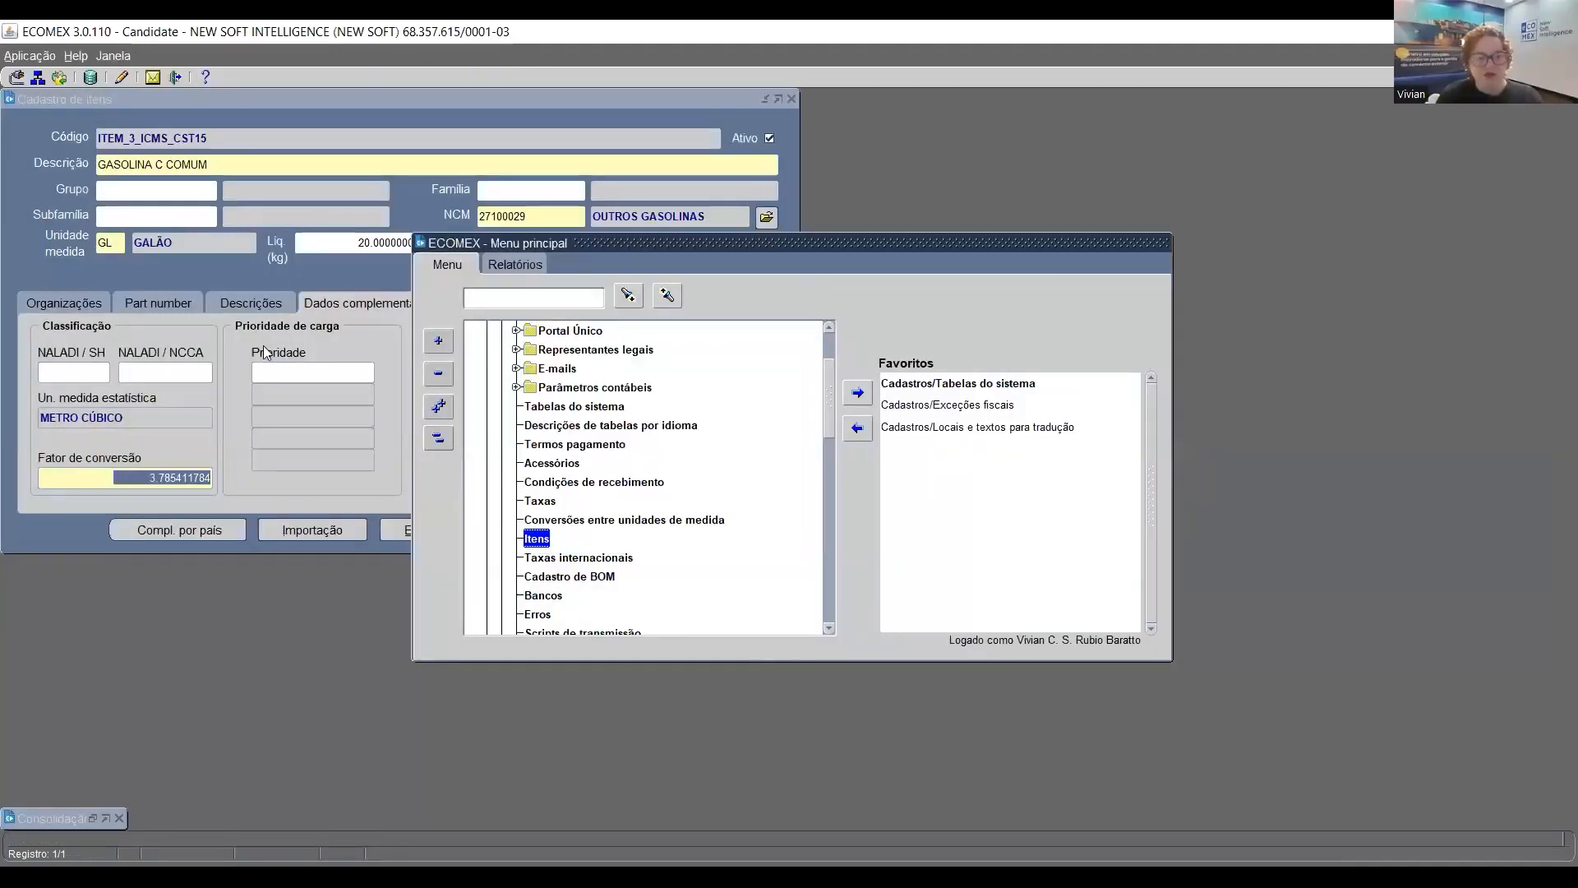
pyautogui.click(12, 370)
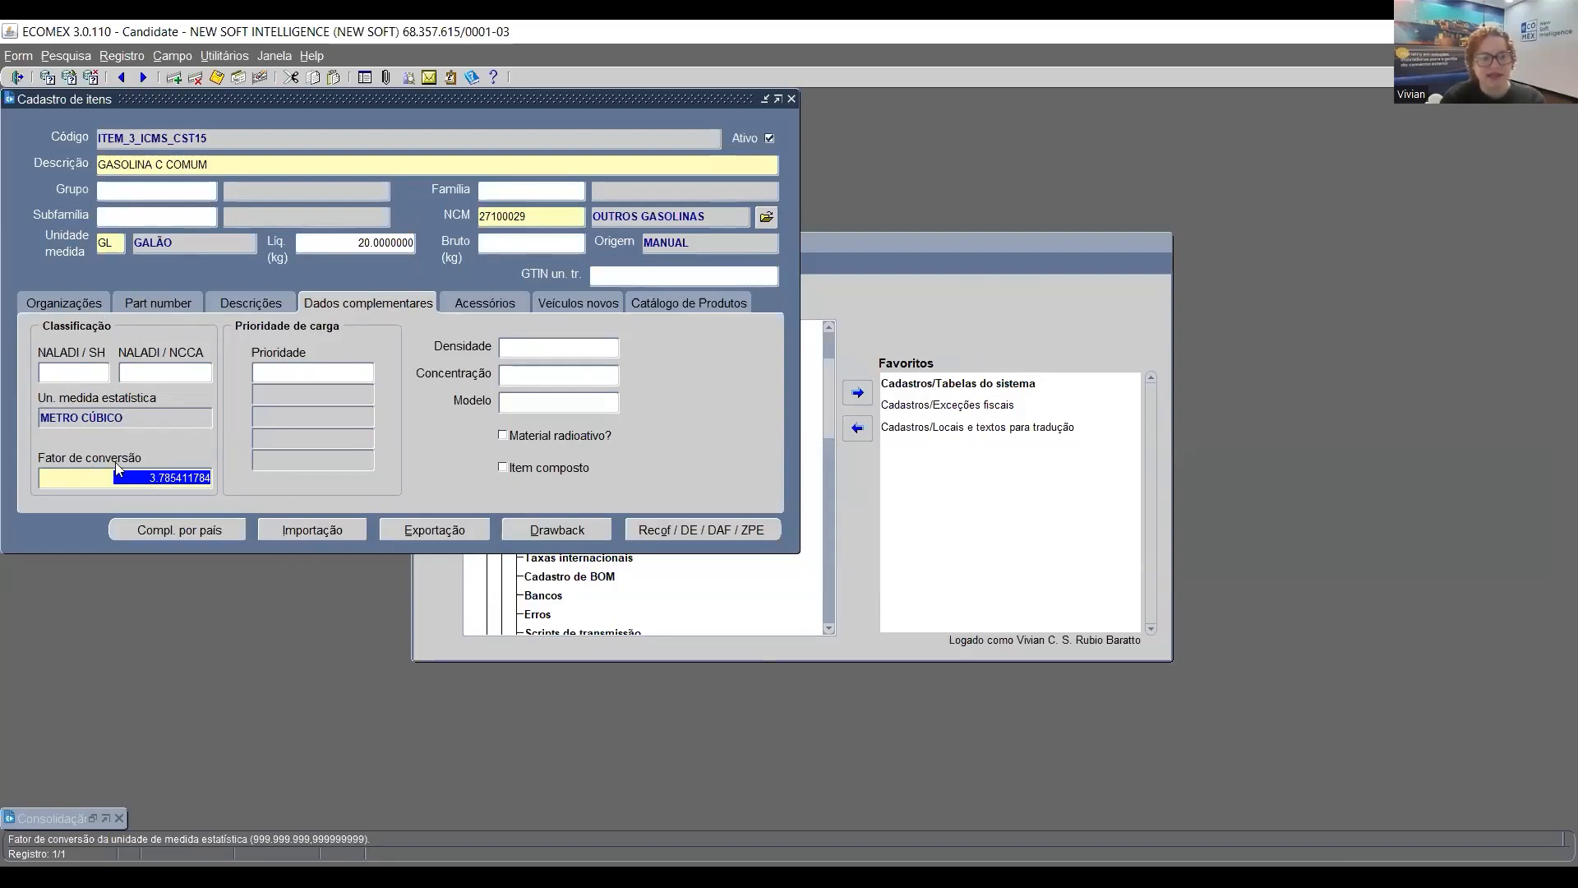
# Open the item's Combustível import data and consult the list of Código ANP options without choosing one
pyautogui.click(345, 538)
pyautogui.click(704, 339)
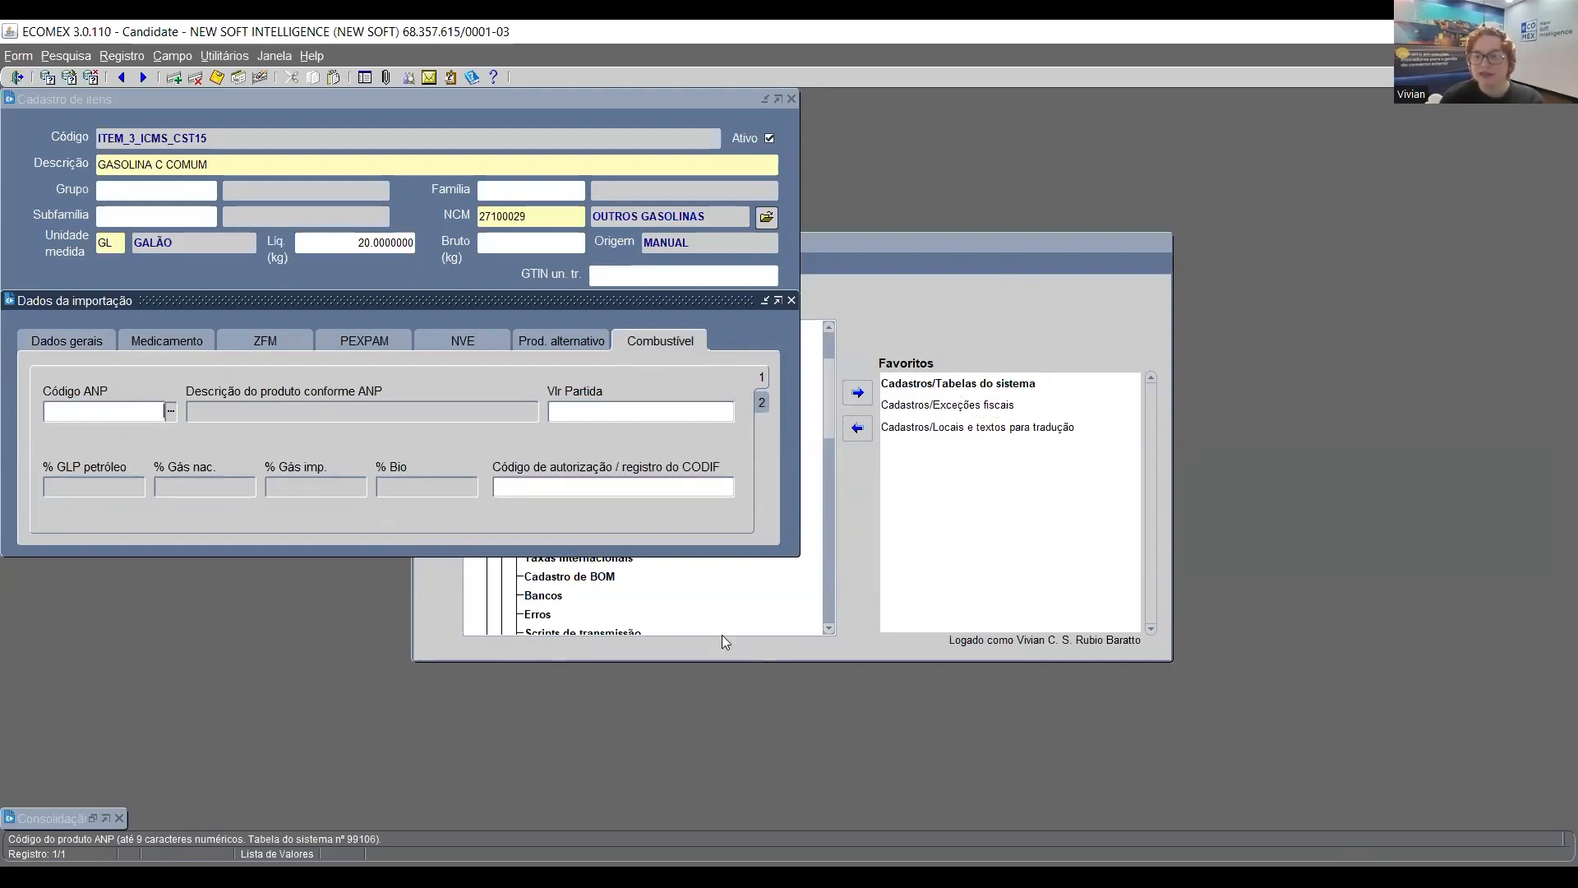
pyautogui.click(172, 413)
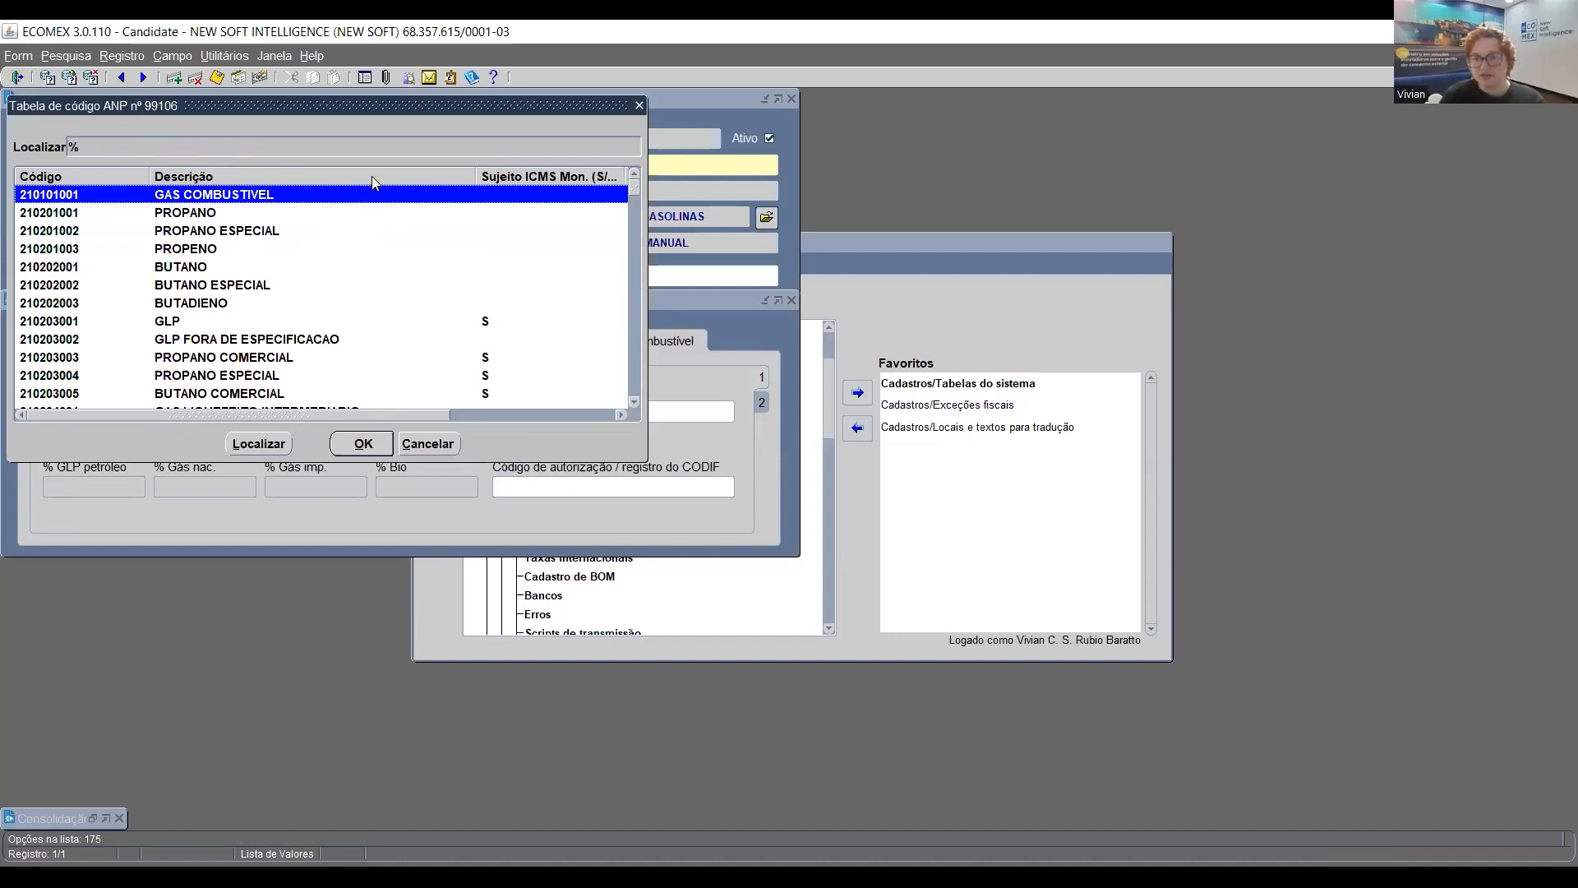
pyautogui.click(351, 143)
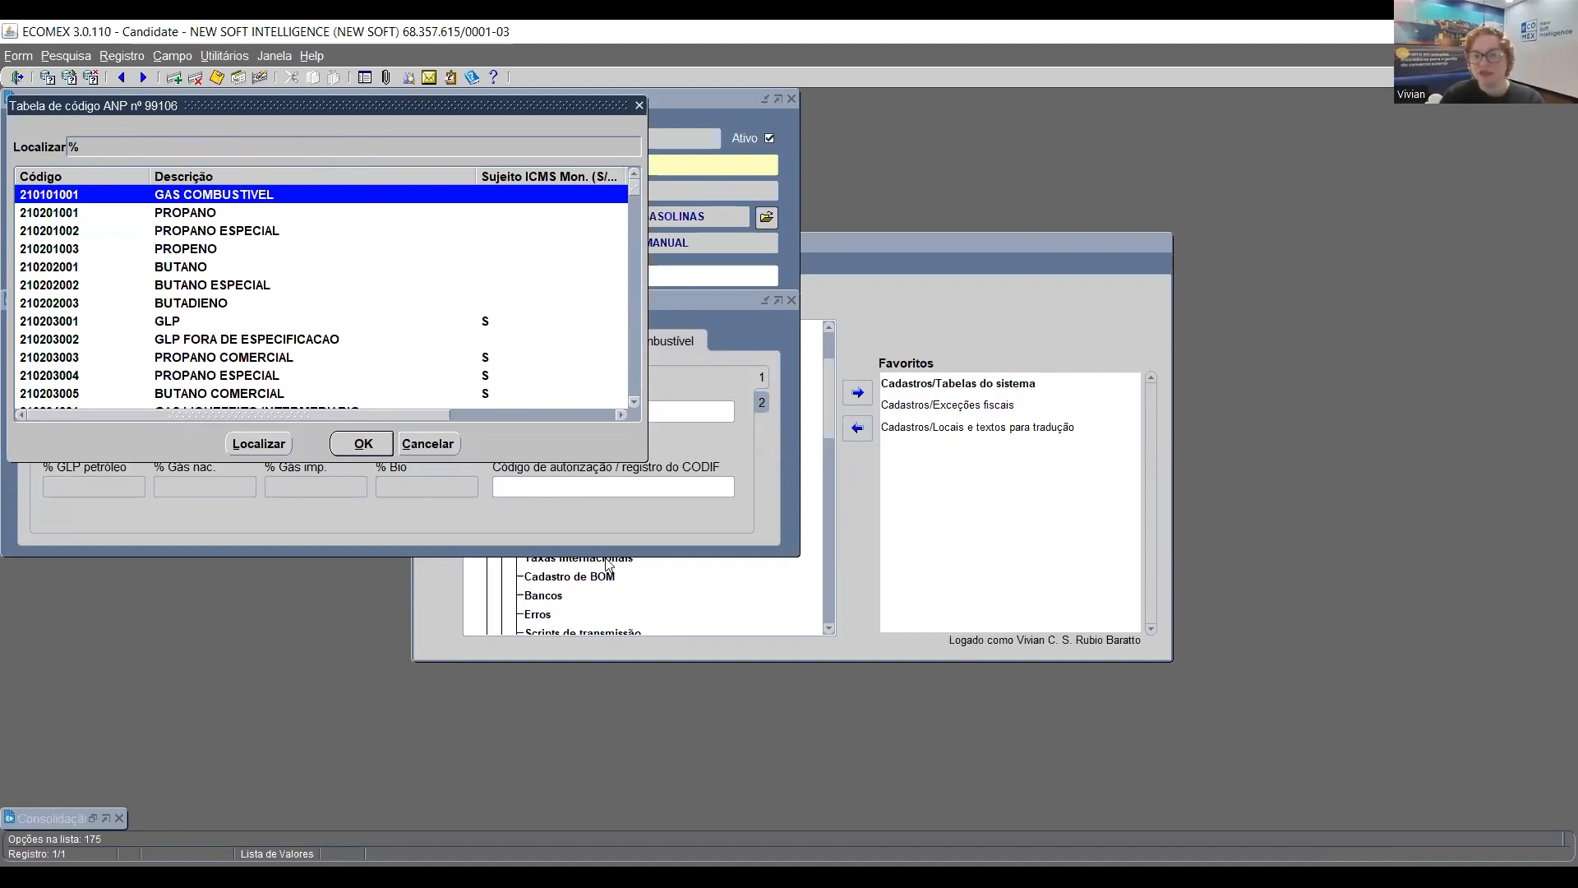
pyautogui.click(638, 104)
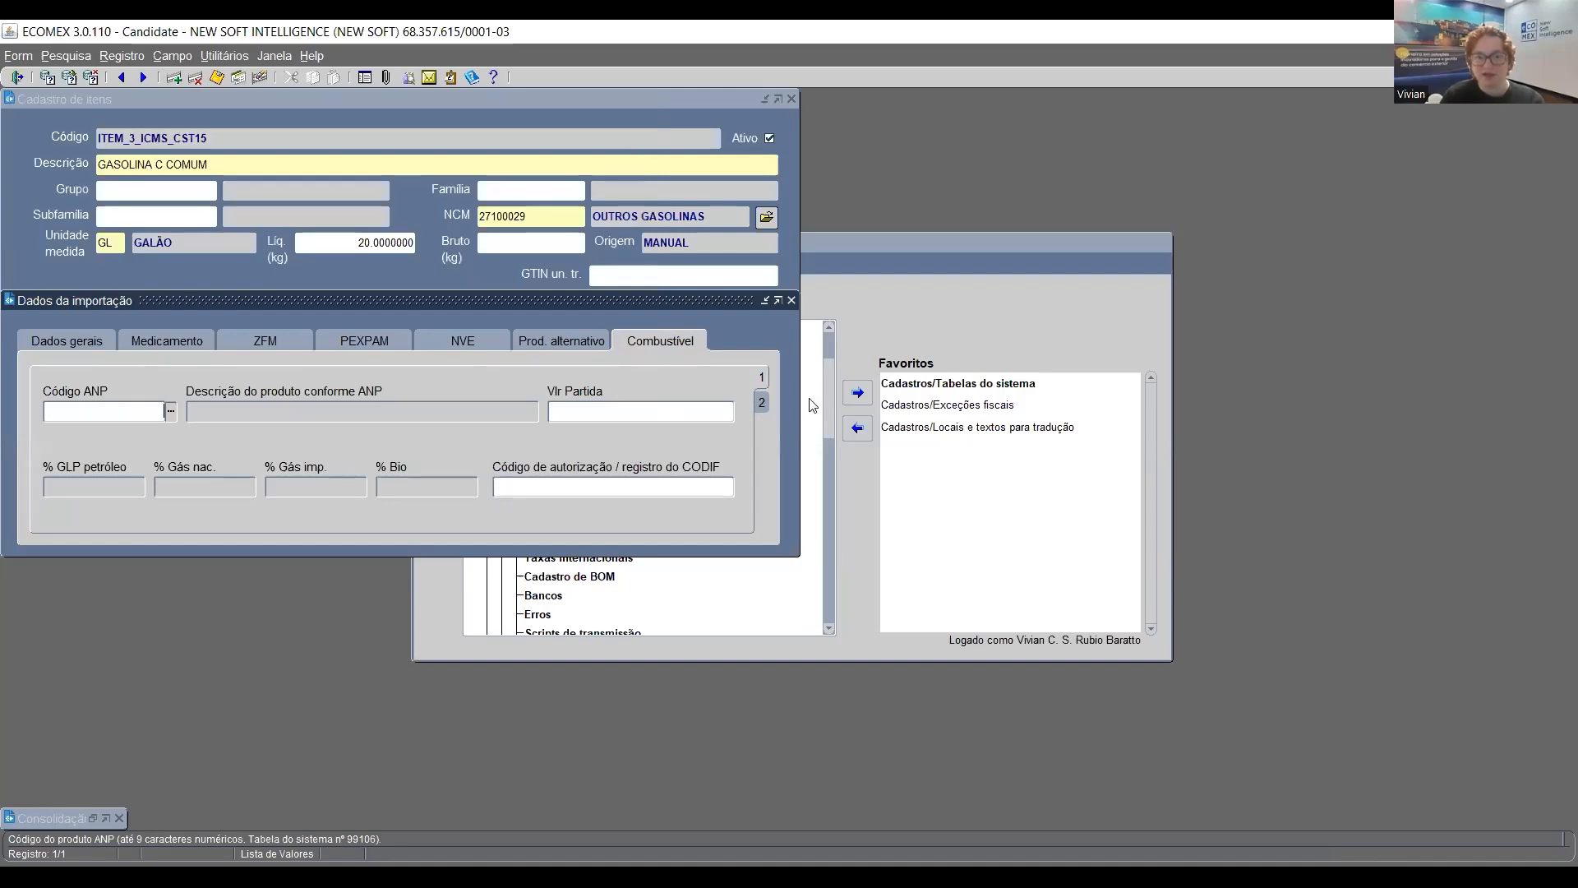
# Review both Combustível pages, including the GLGNn, GLGNi and Bio origin grids and the % Bio field
pyautogui.click(764, 379)
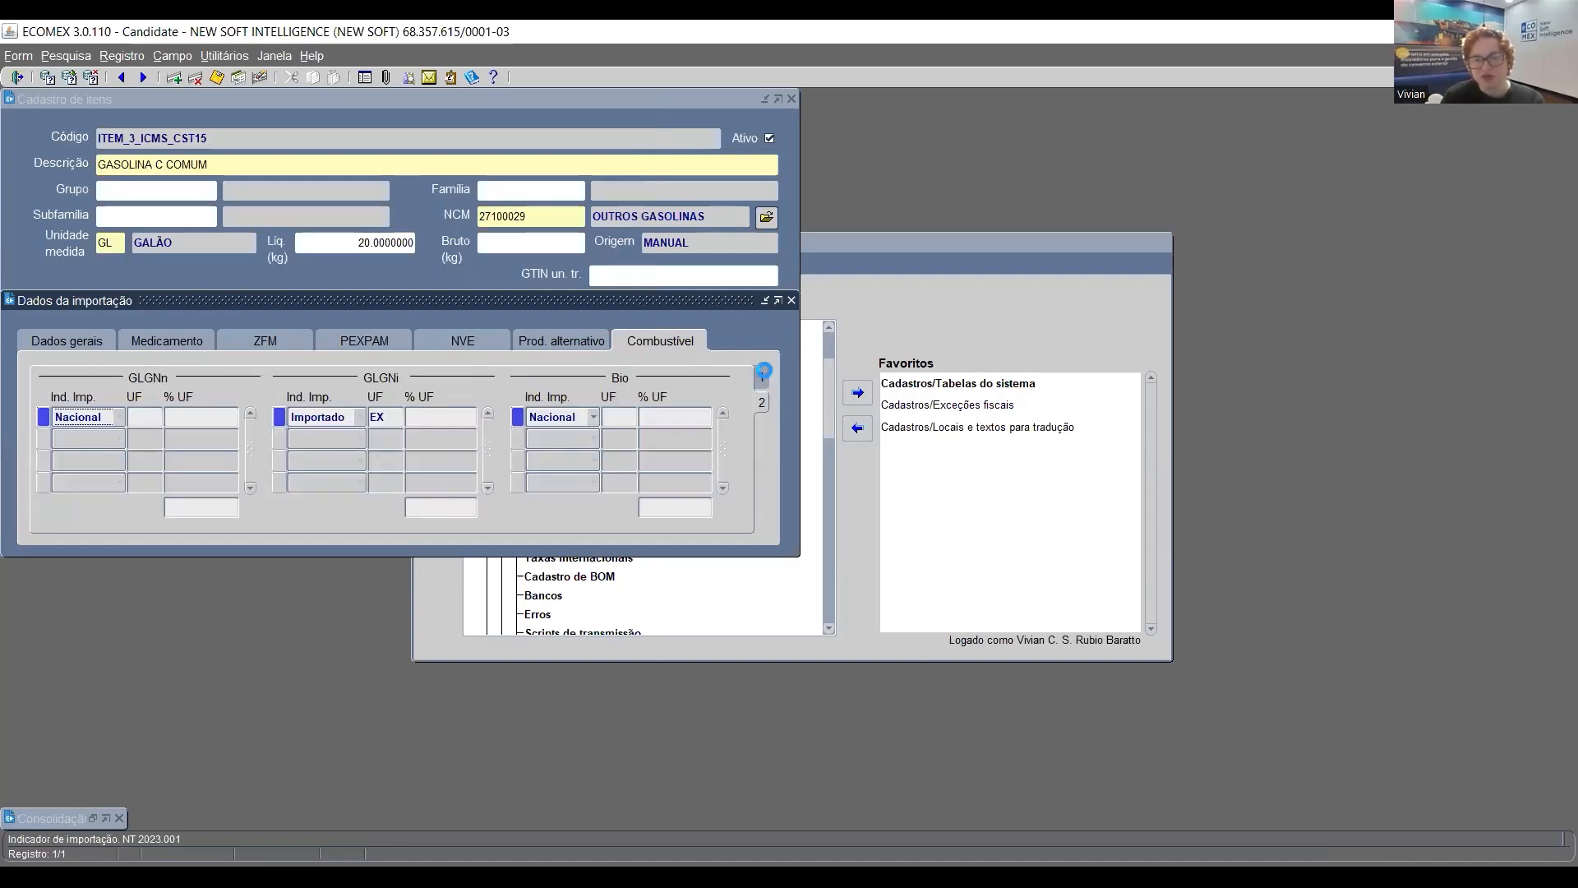
pyautogui.click(761, 402)
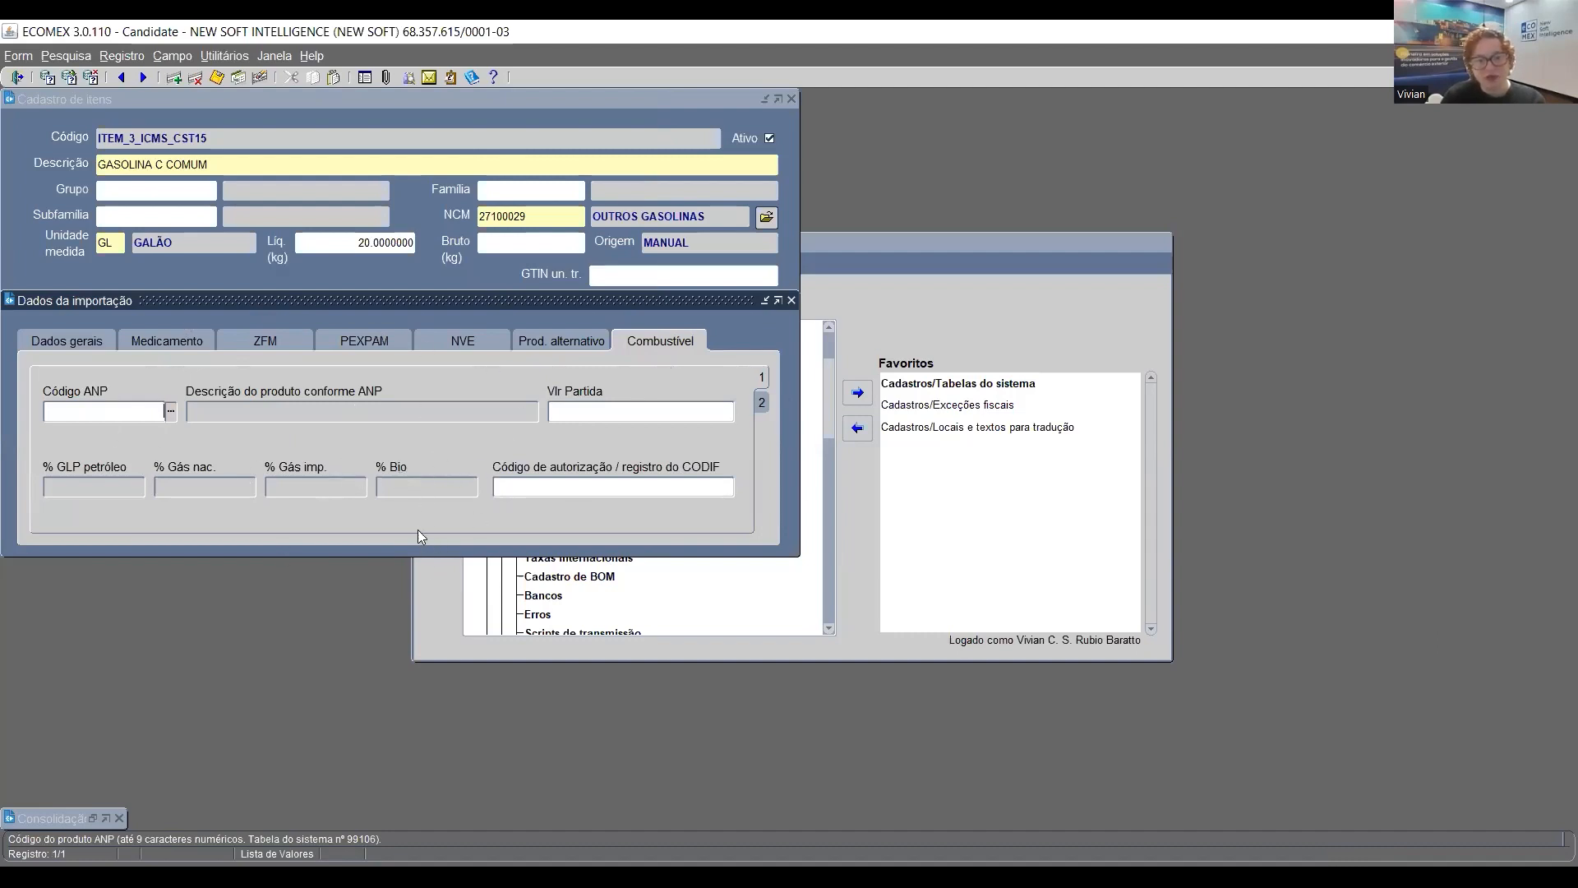
pyautogui.click(421, 488)
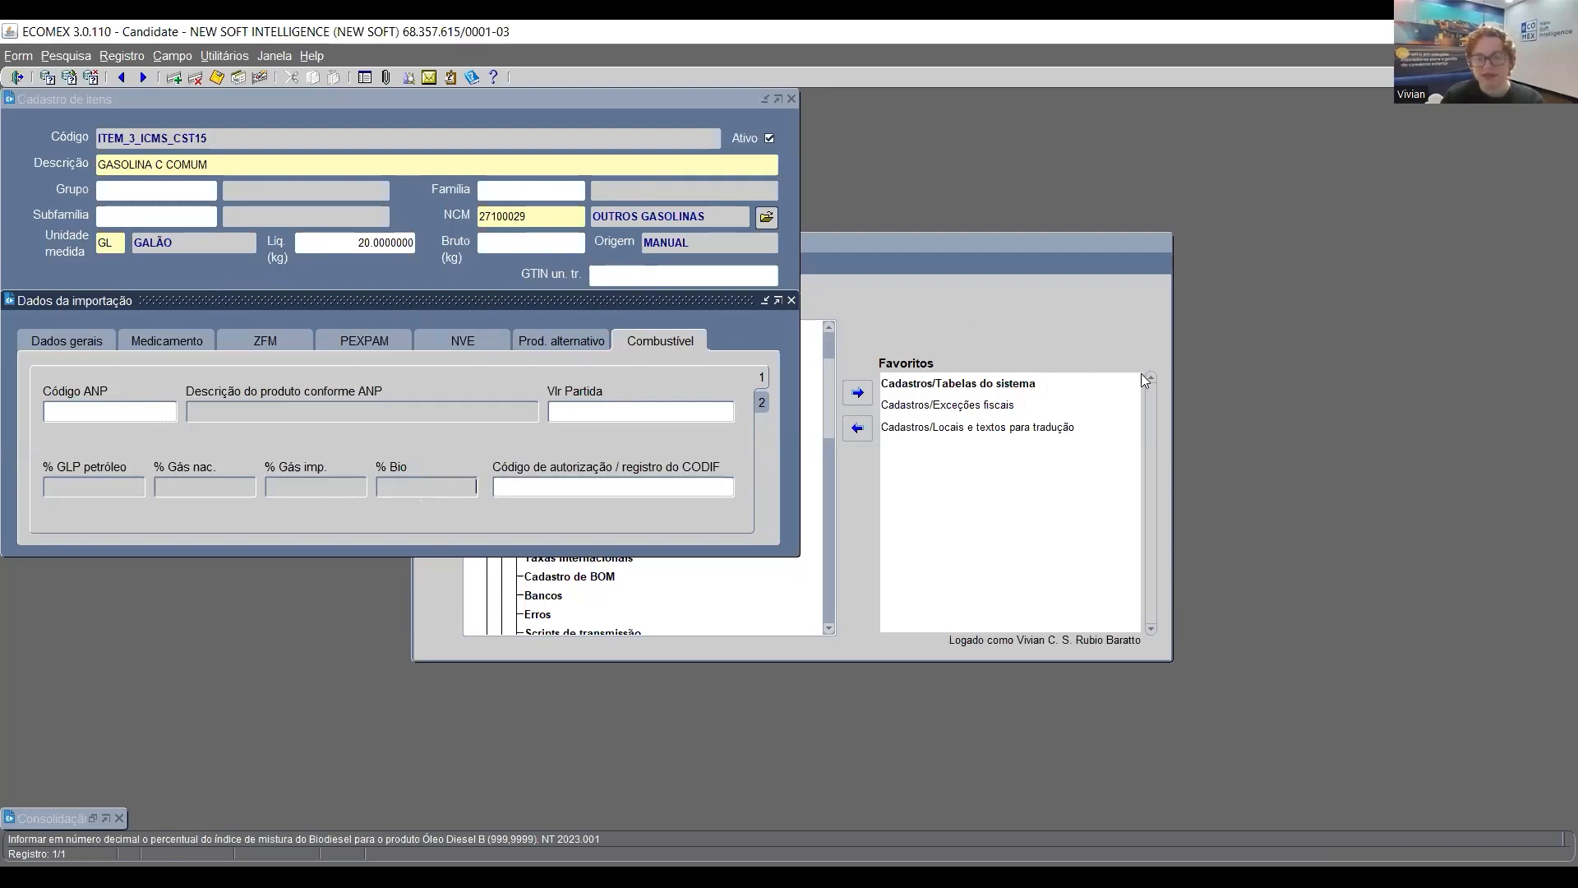
pyautogui.click(761, 401)
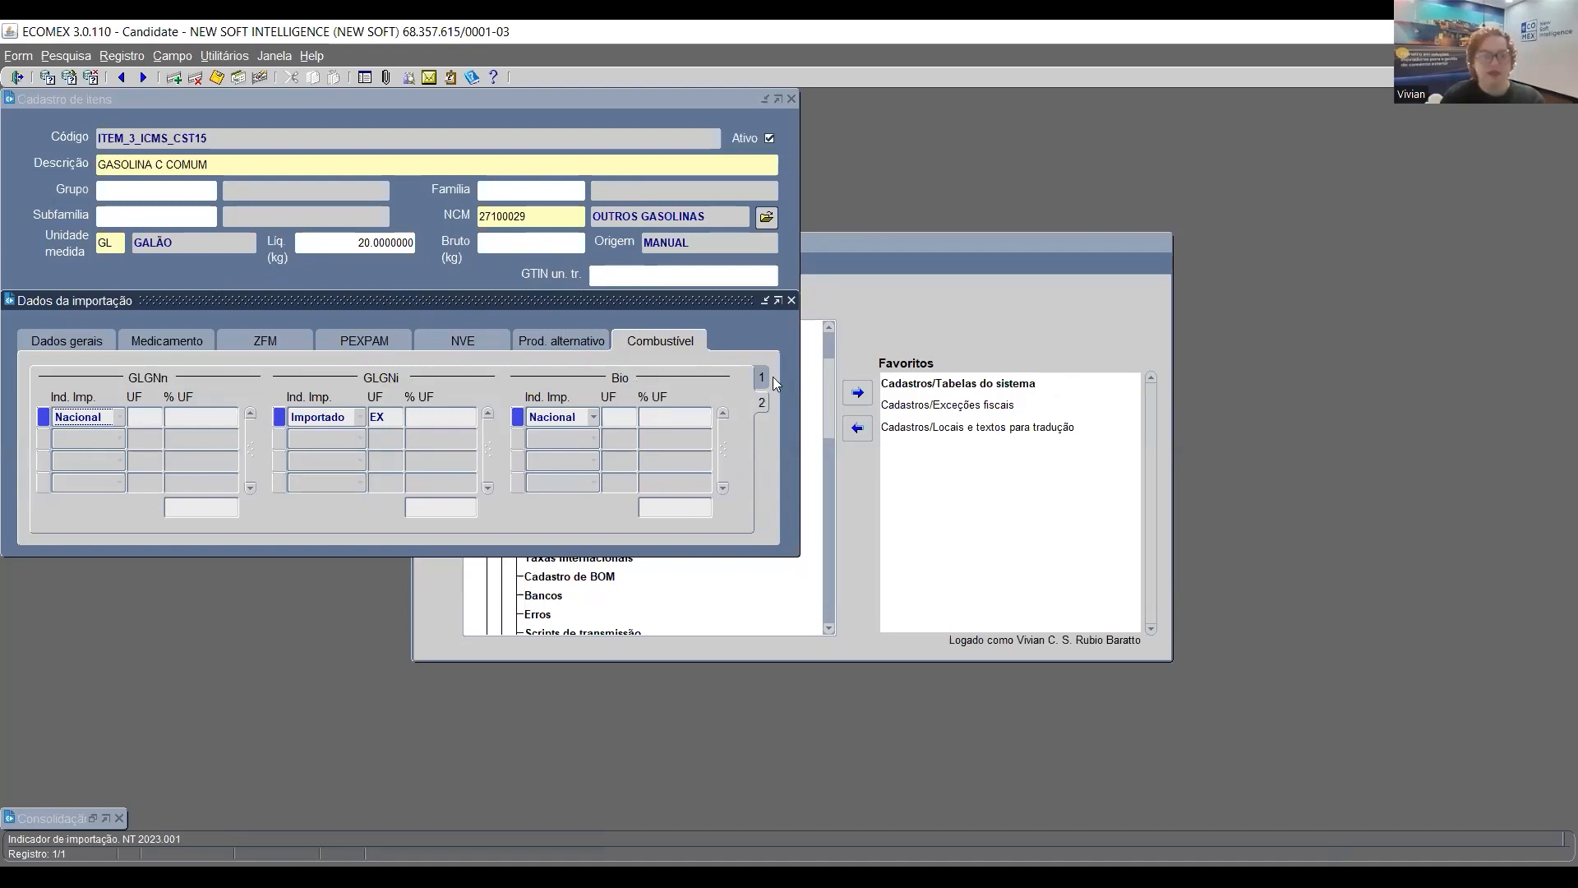
pyautogui.click(762, 402)
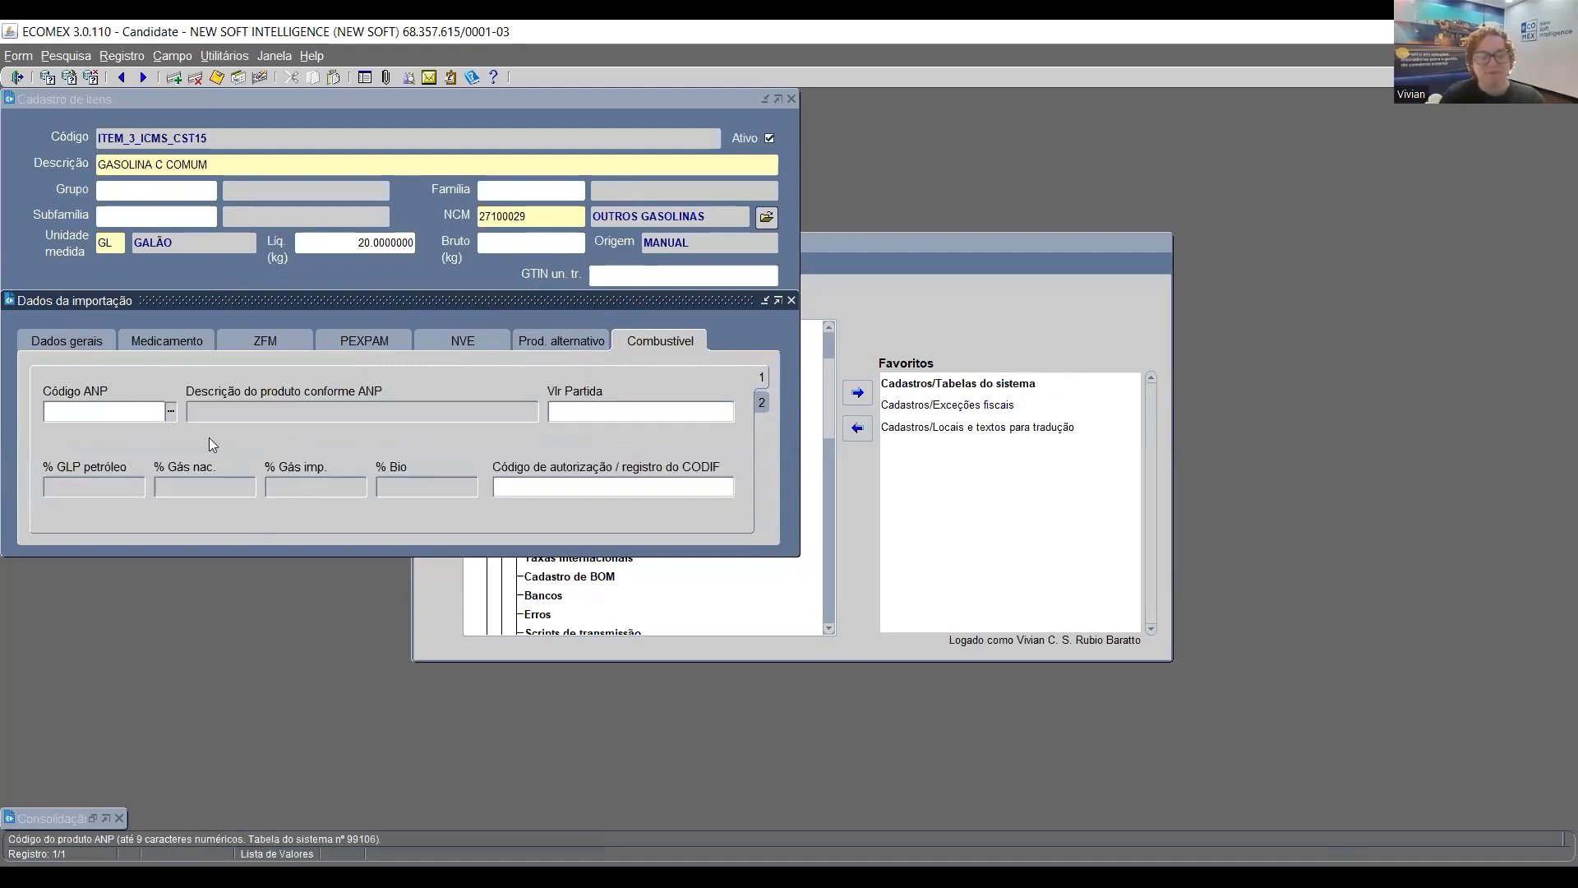
# Examine the field hints for % GLP petróleo, % Gás nac. and % Gás imp
pyautogui.click(87, 485)
pyautogui.click(195, 485)
pyautogui.click(319, 492)
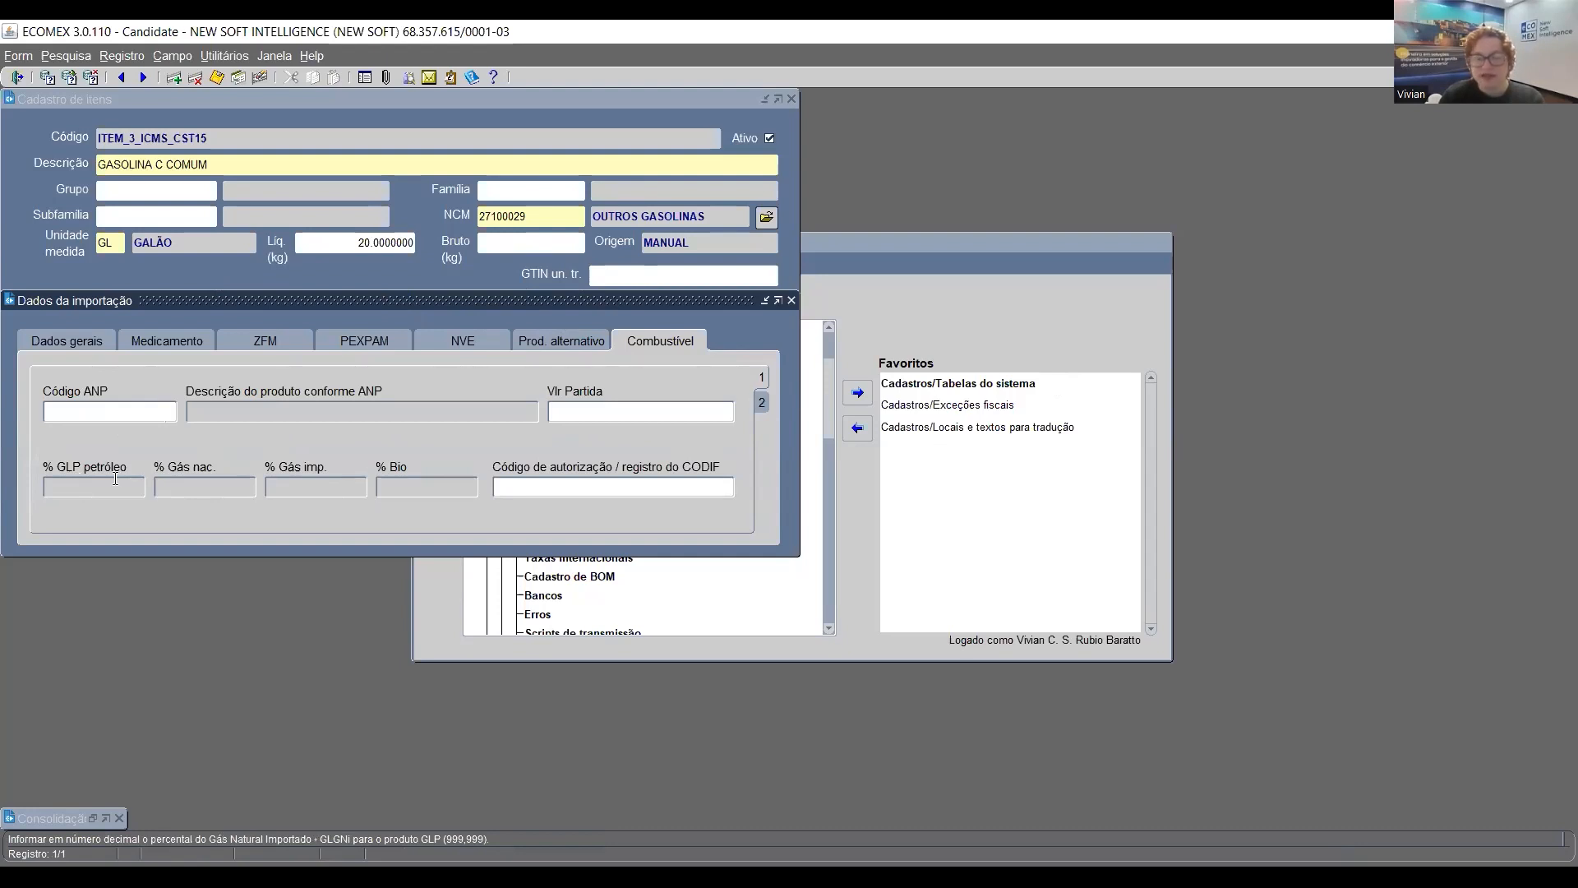
pyautogui.click(115, 478)
pyautogui.click(180, 490)
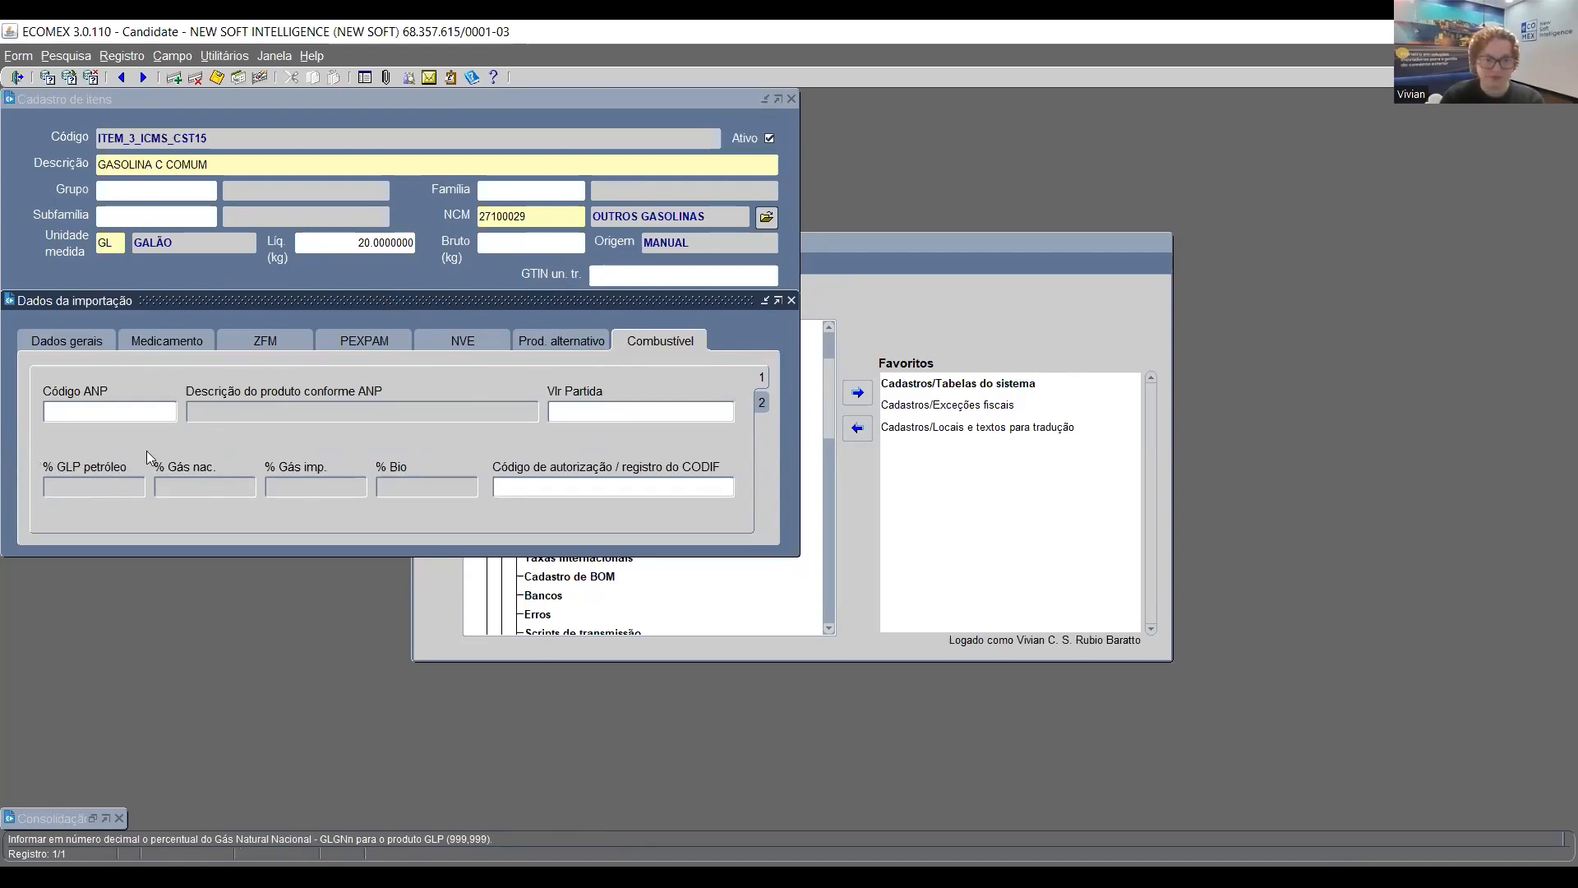
pyautogui.click(298, 487)
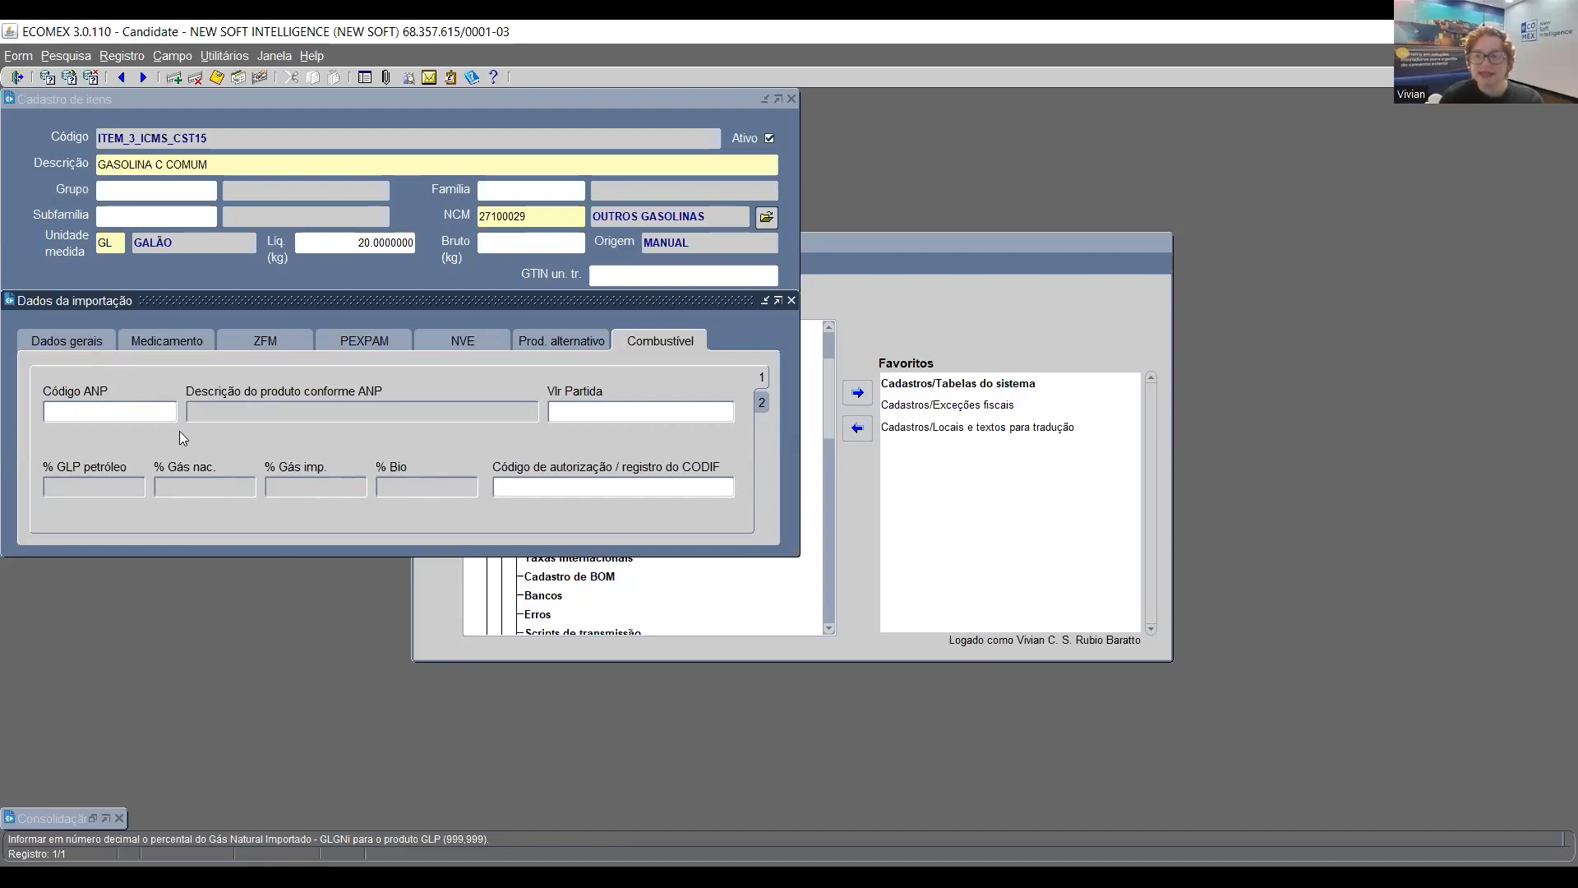
# Locate GLP (210203001) in the Código ANP list of values and cancel the selection
pyautogui.click(162, 411)
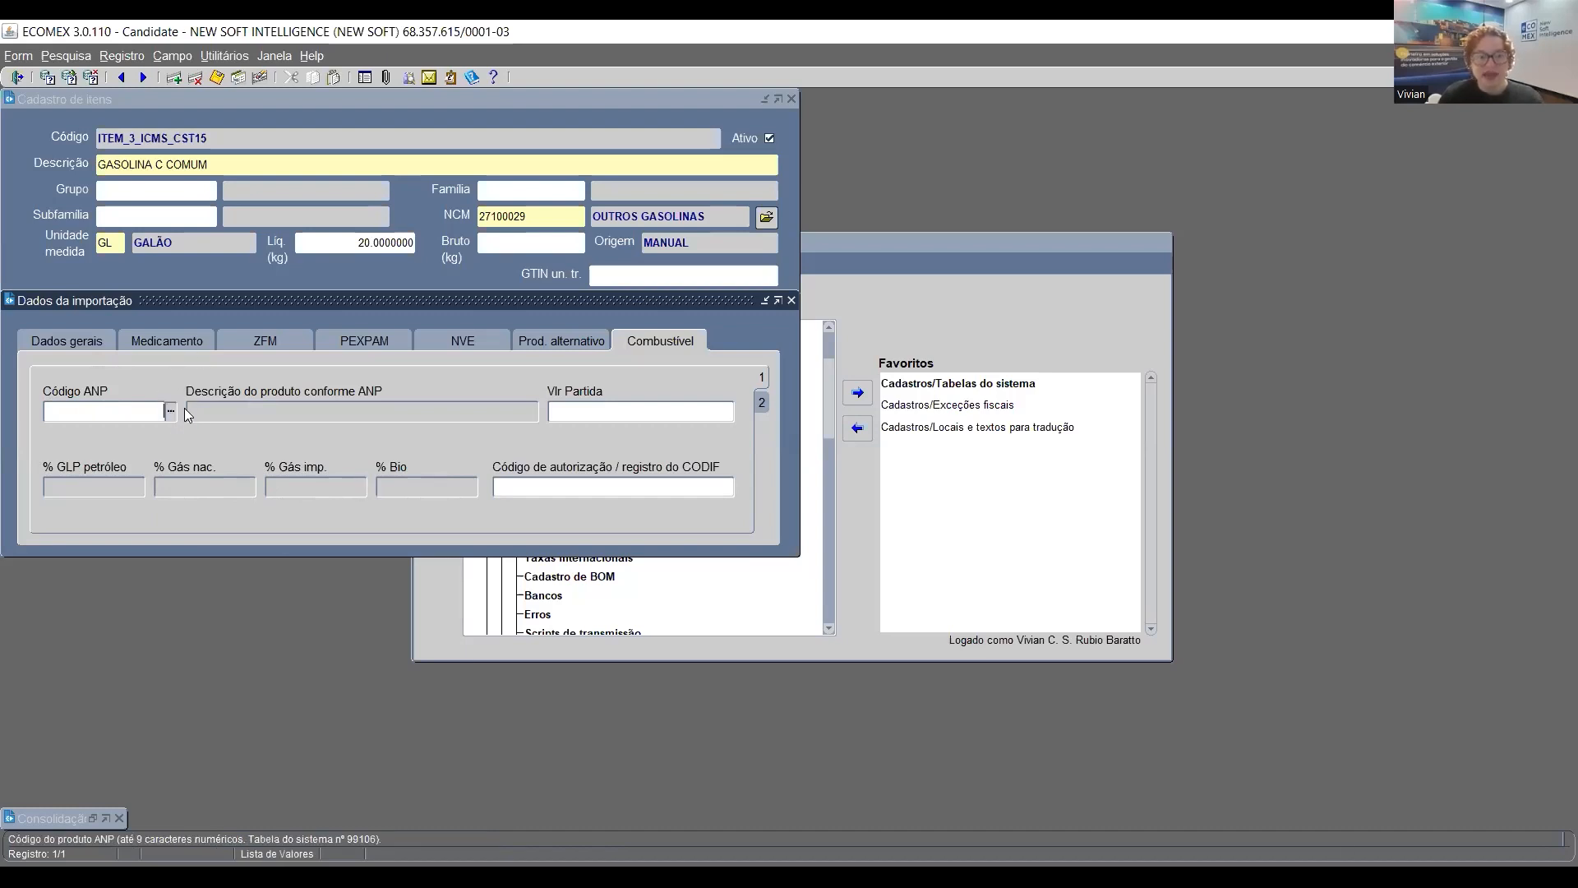
pyautogui.click(172, 410)
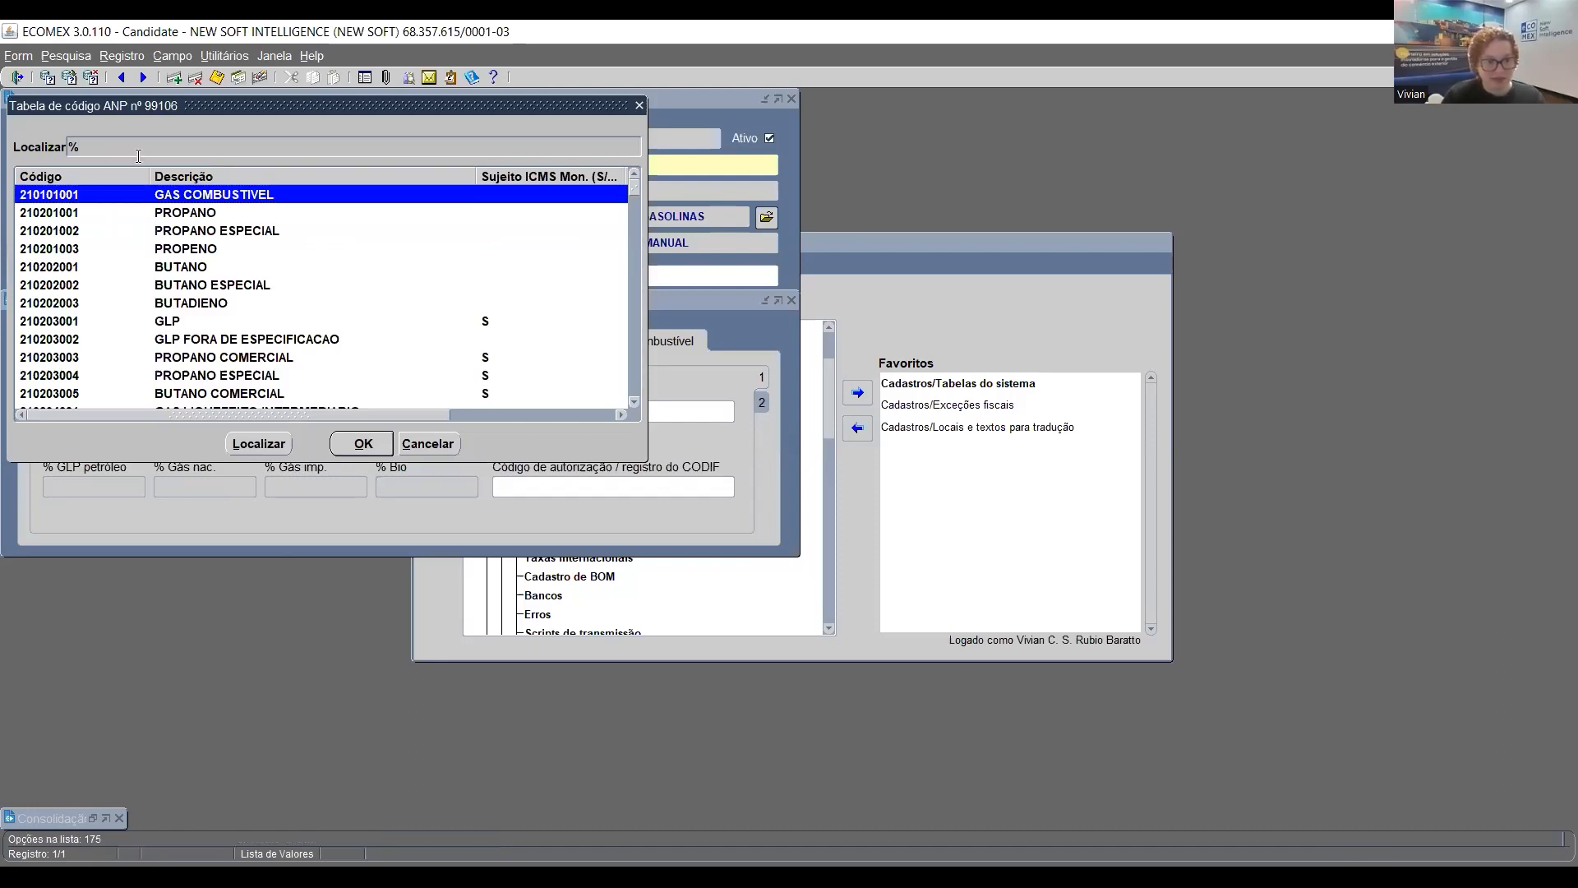
pyautogui.click(135, 327)
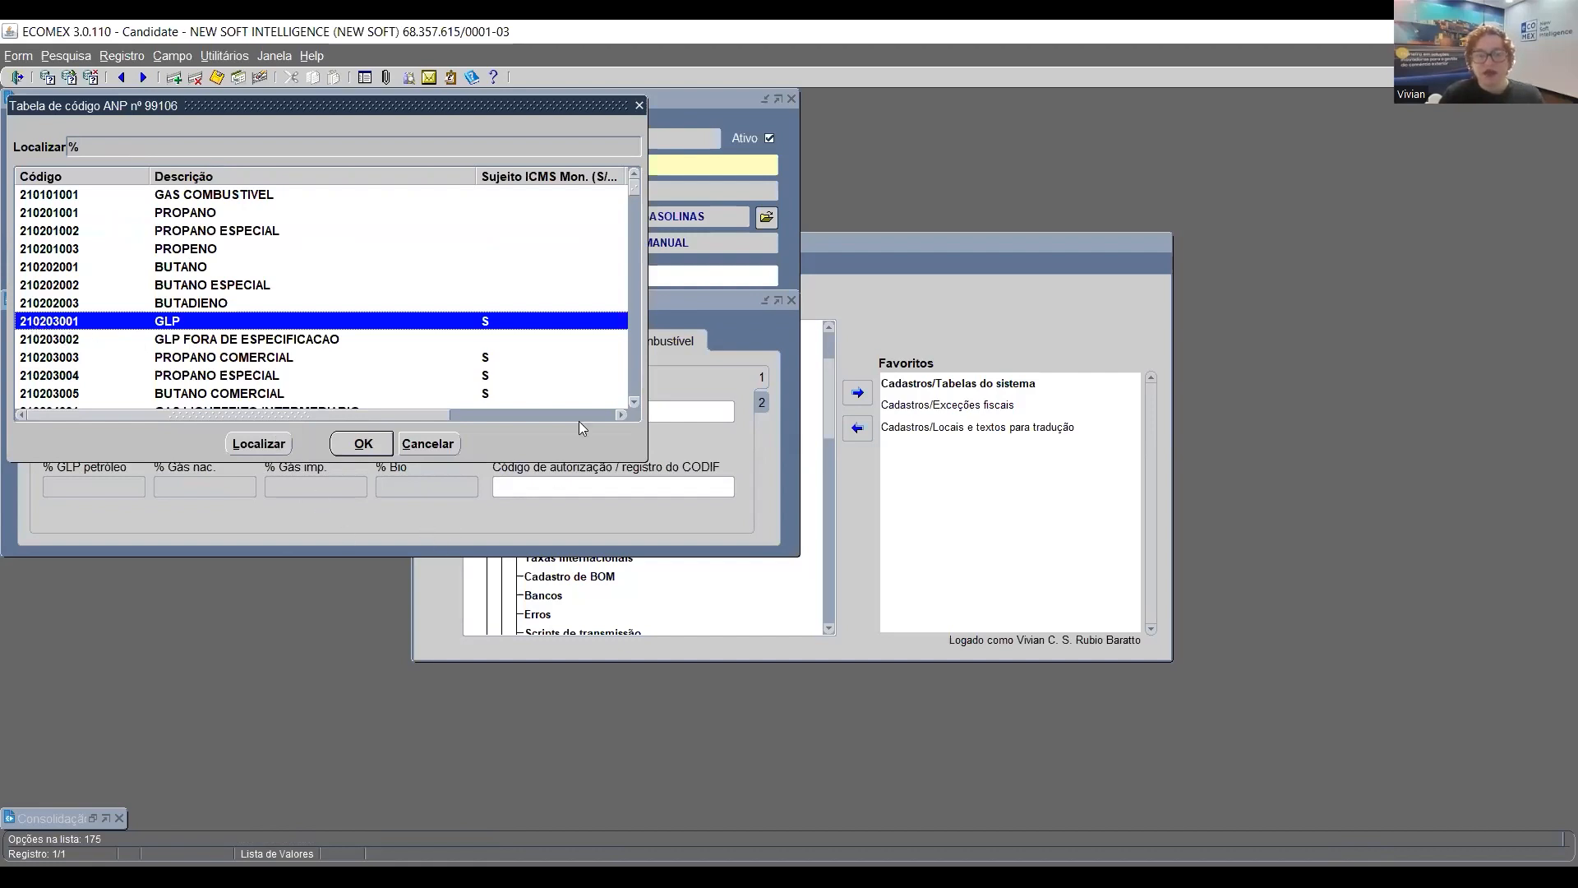
pyautogui.click(451, 445)
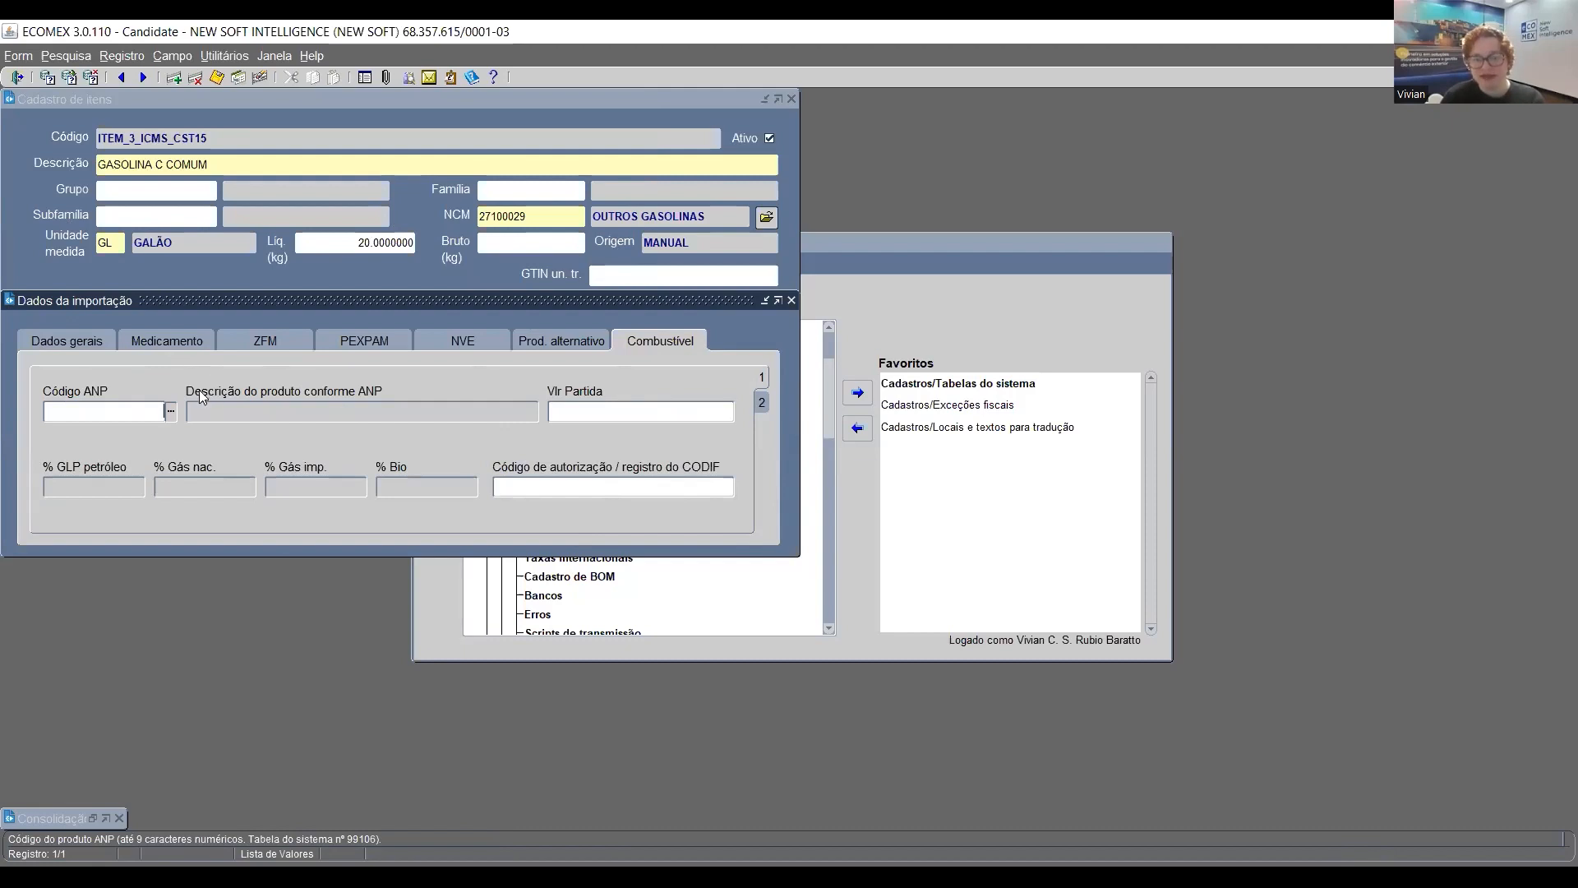
# Recheck the % Gás nac. and % GLP petróleo fields, examine Vlr Partida, and return to the Código ANP field
pyautogui.click(253, 487)
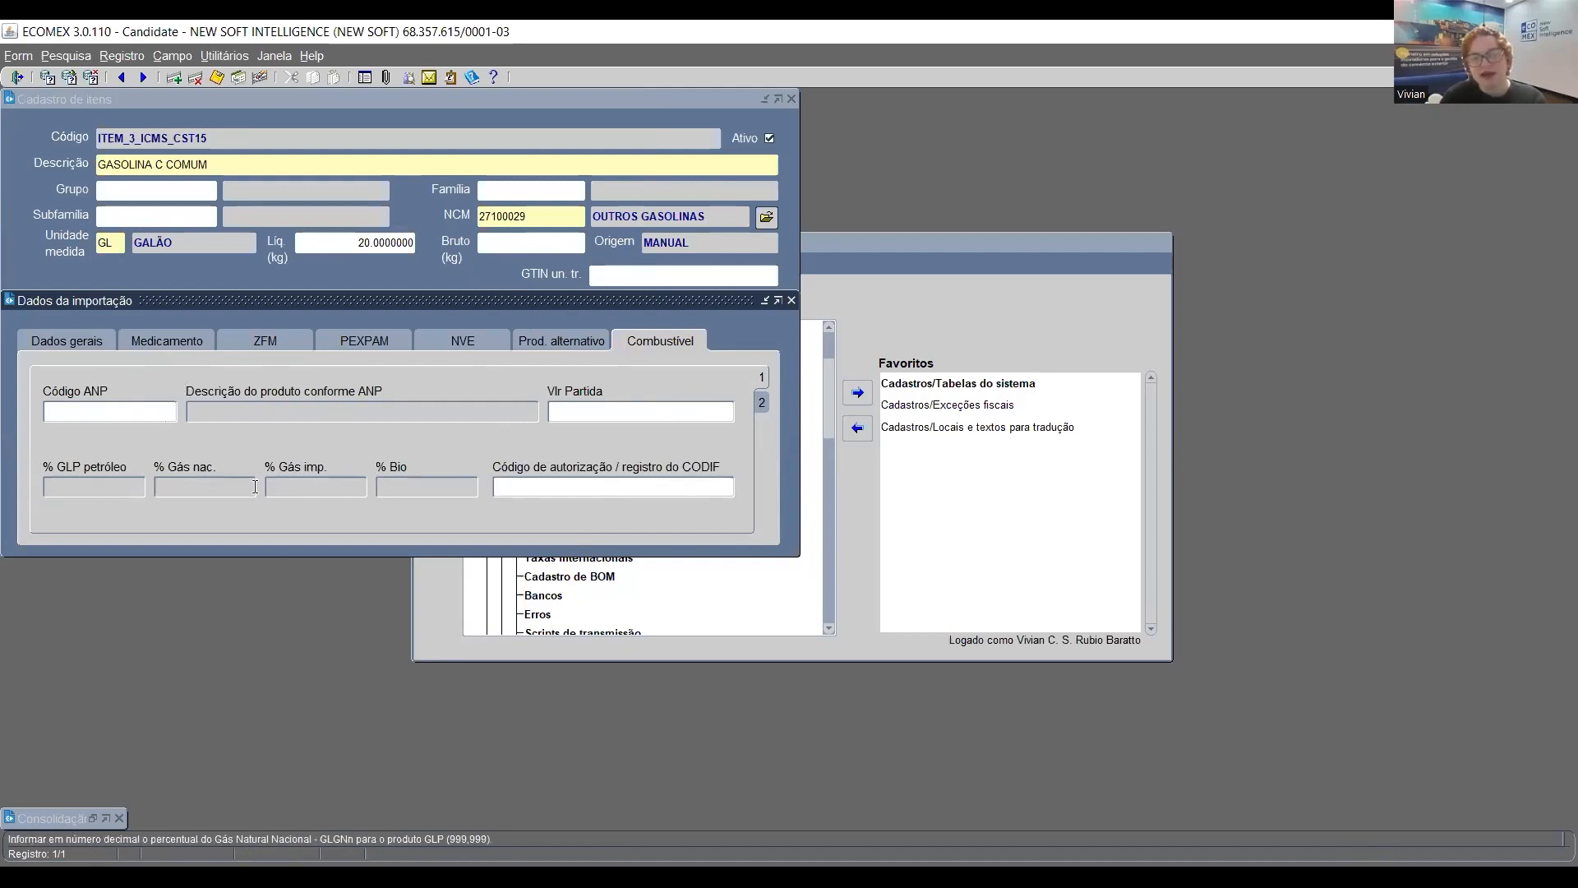
pyautogui.click(123, 483)
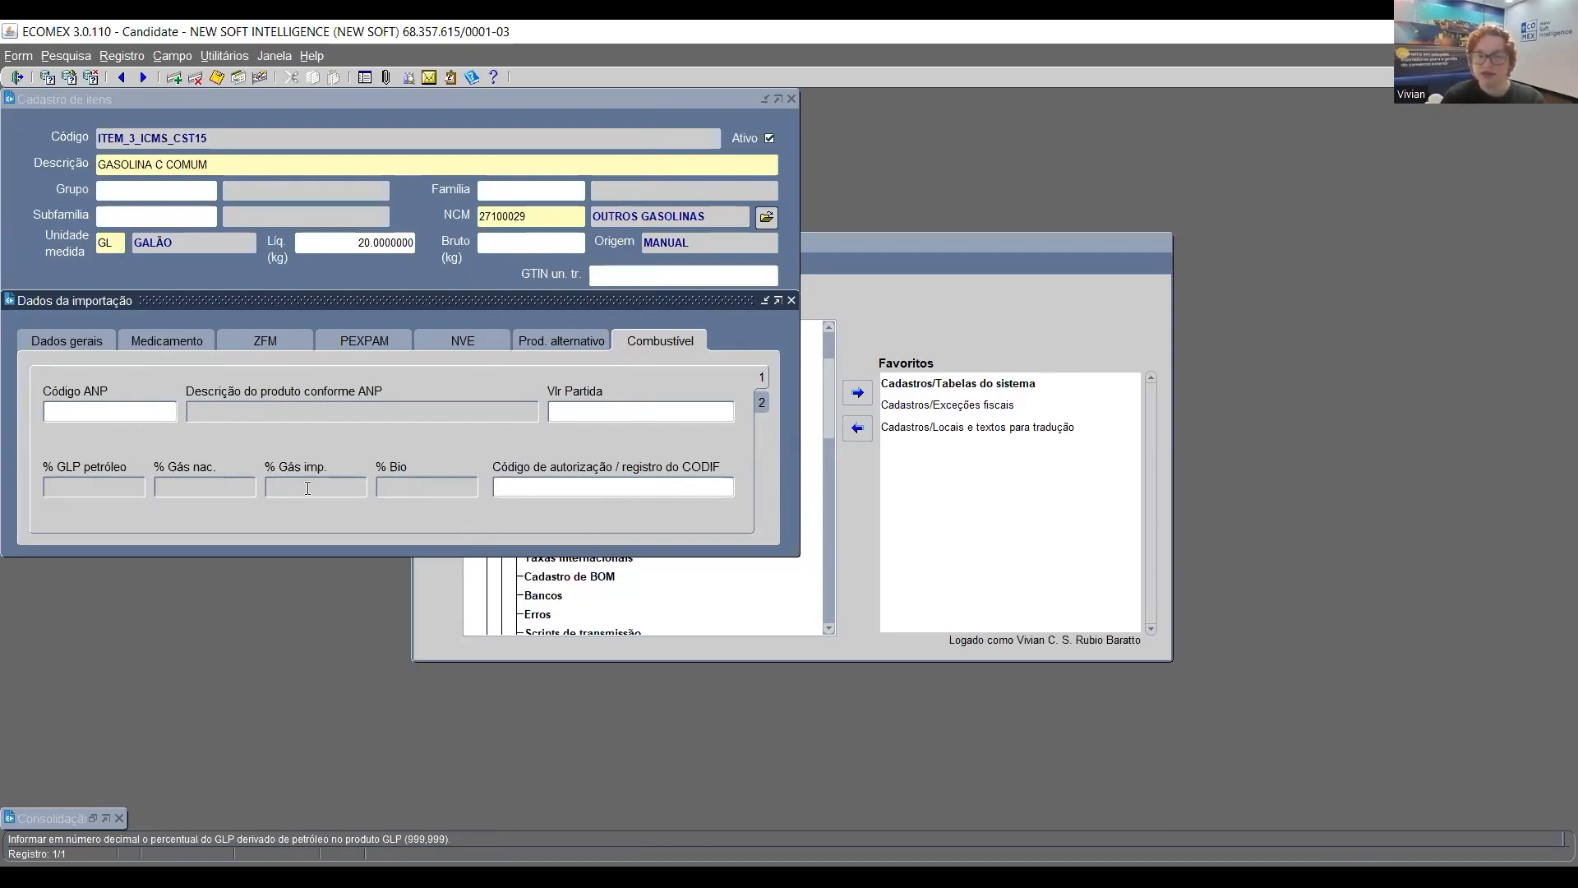
pyautogui.click(228, 488)
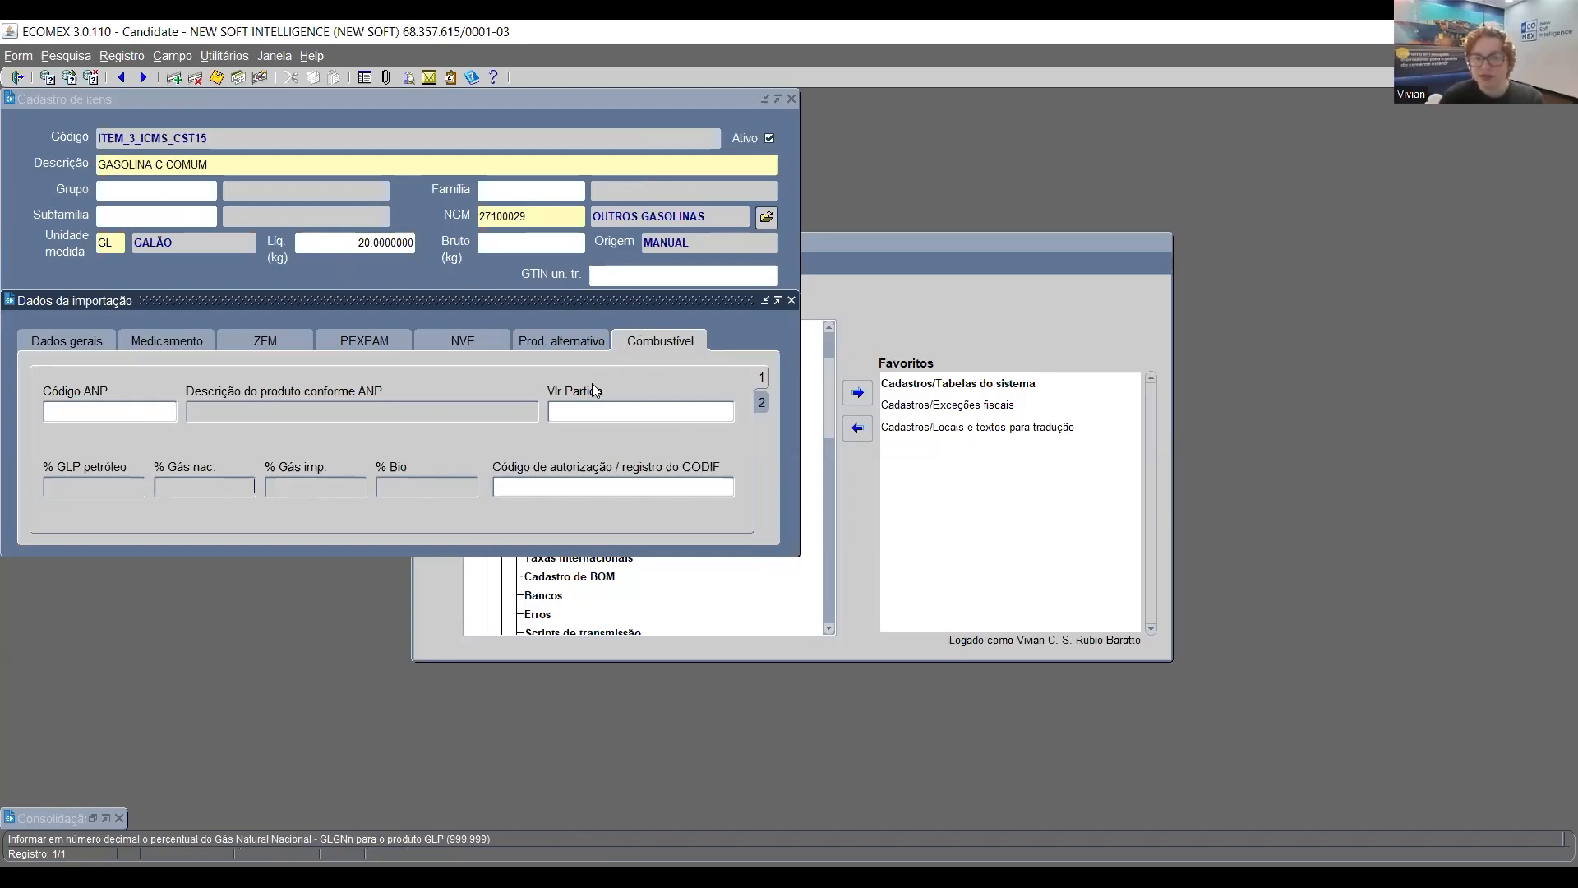
pyautogui.click(590, 406)
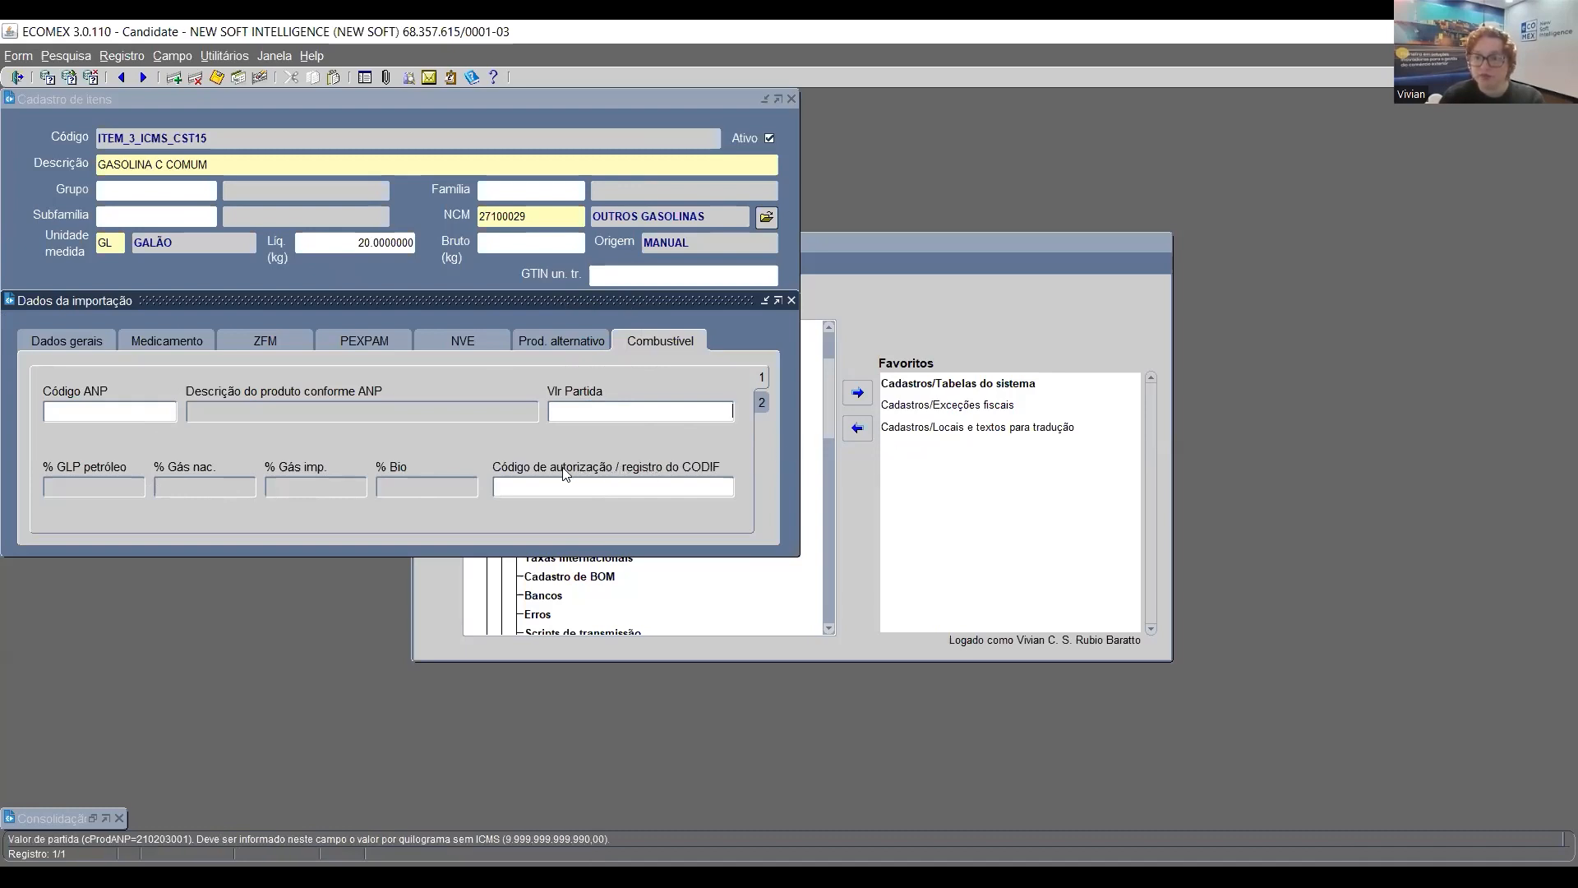
pyautogui.click(174, 412)
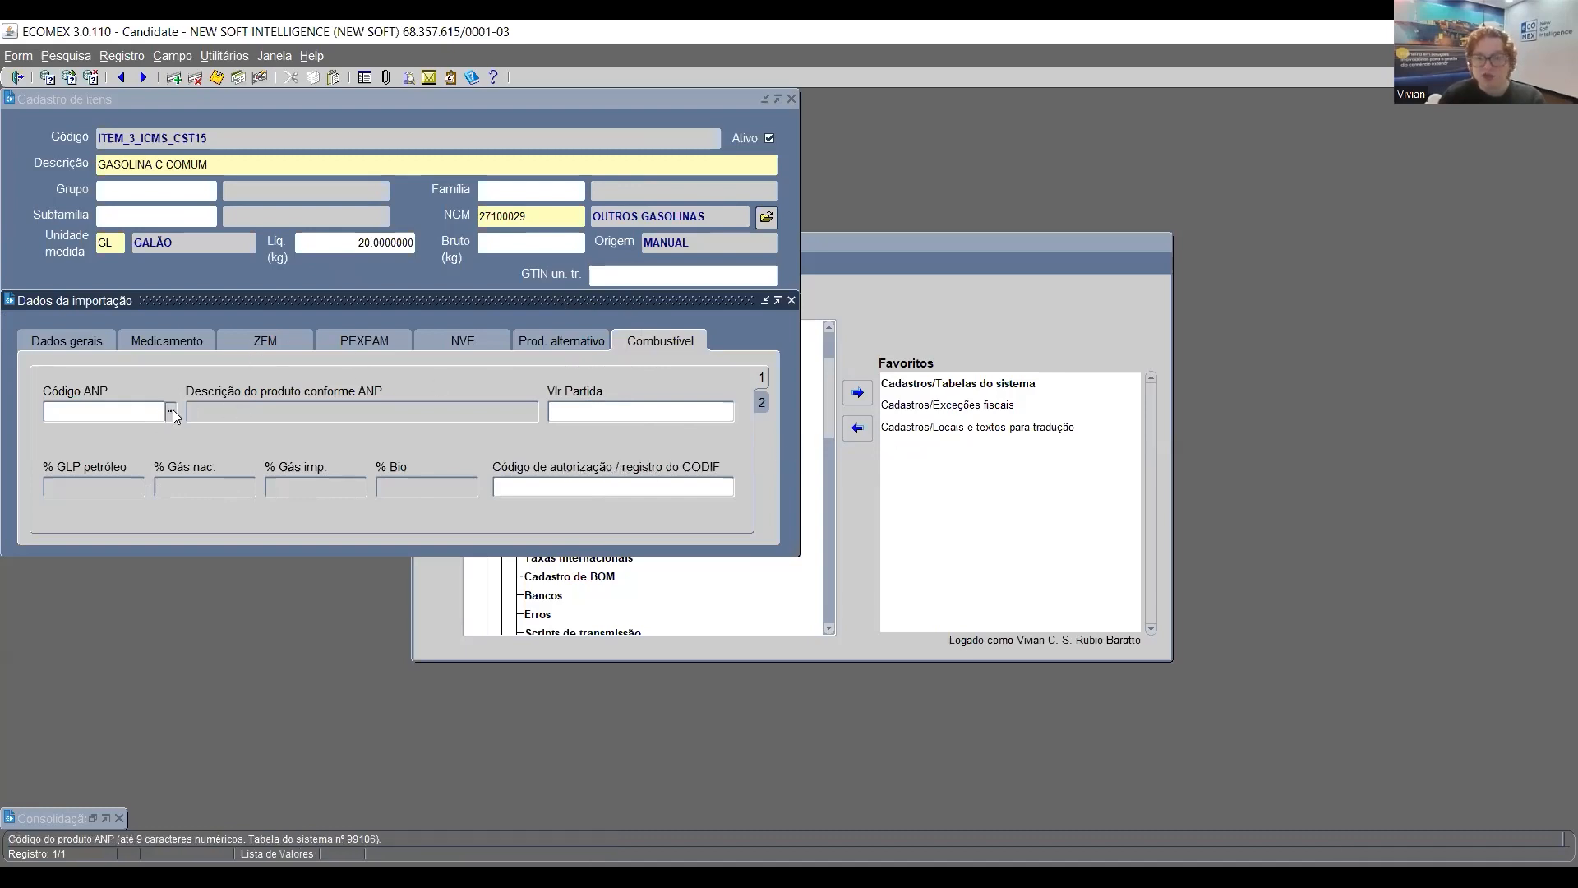
# Look up GLP (210203001) in the ANP code list without applying it, and check the Vlr Partida field hint
pyautogui.click(172, 411)
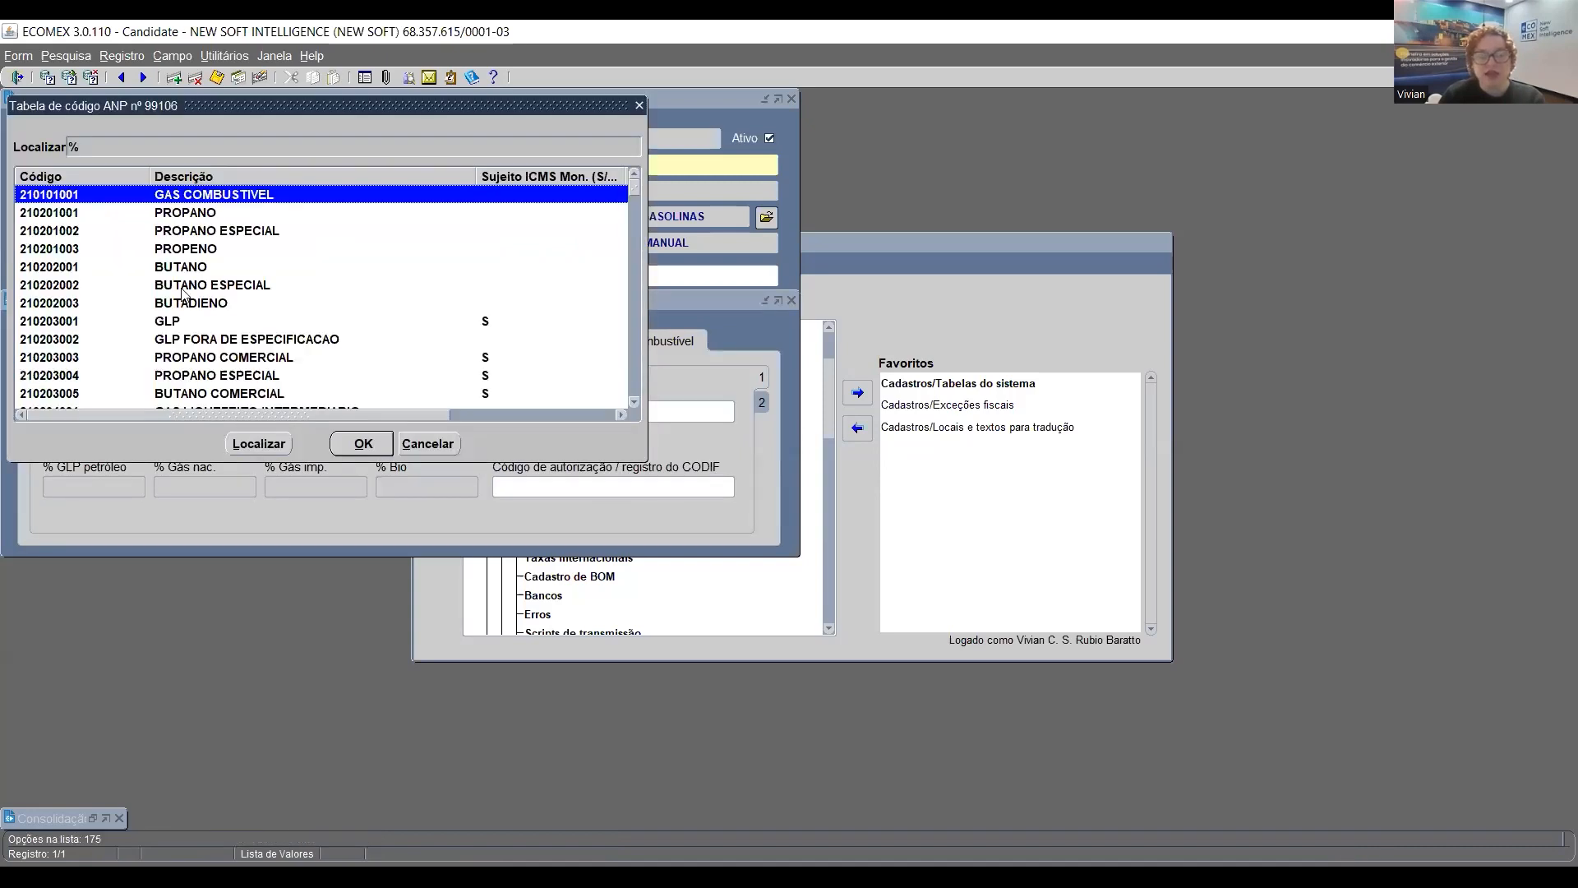
pyautogui.click(156, 322)
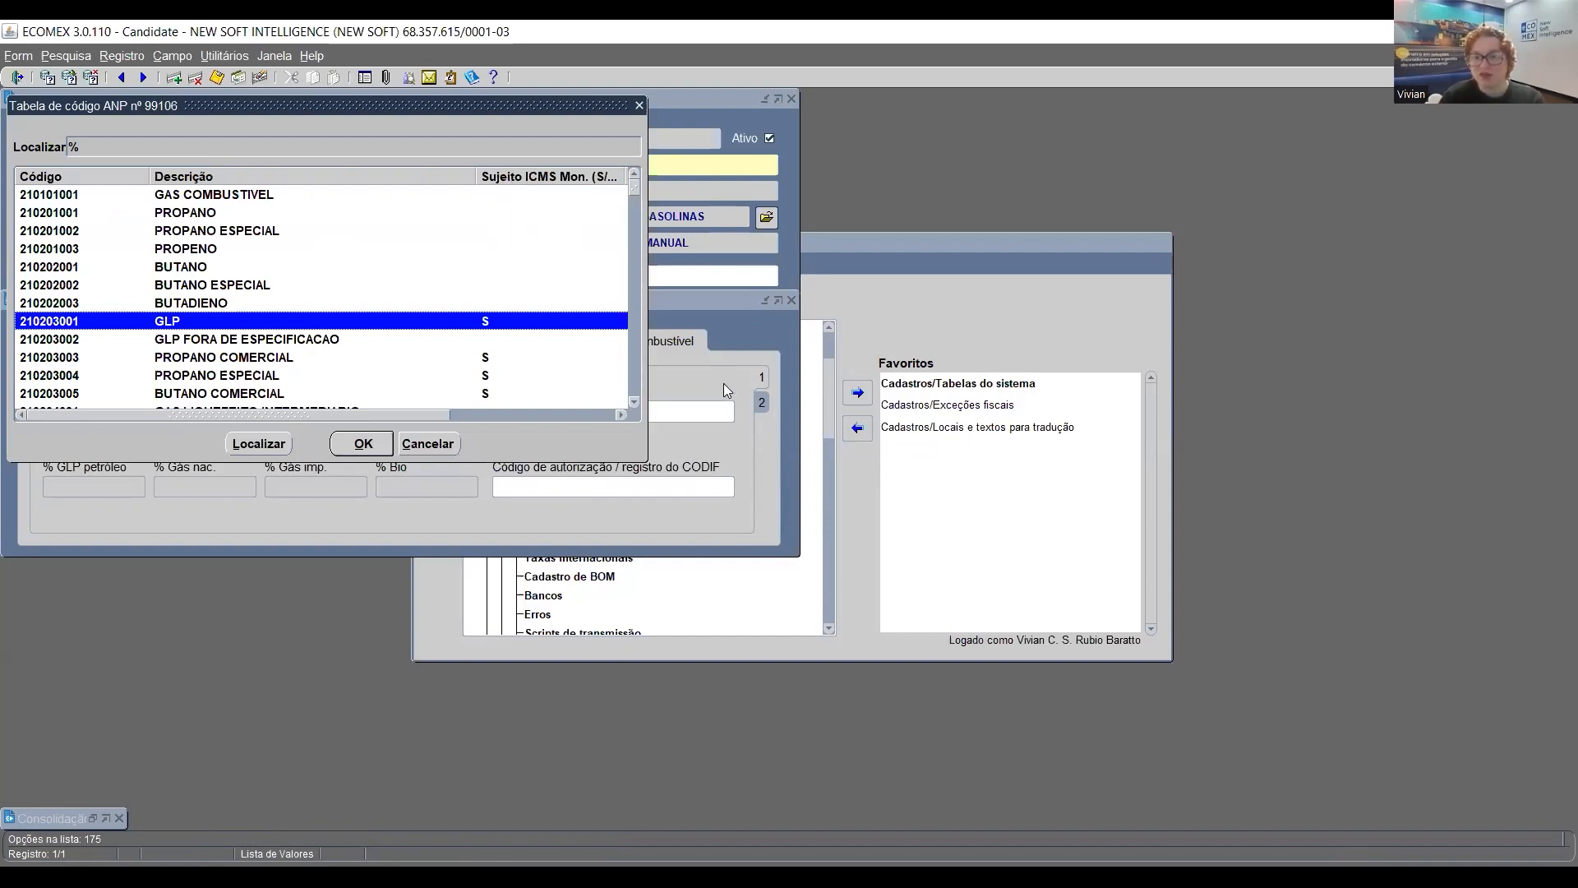
pyautogui.click(444, 444)
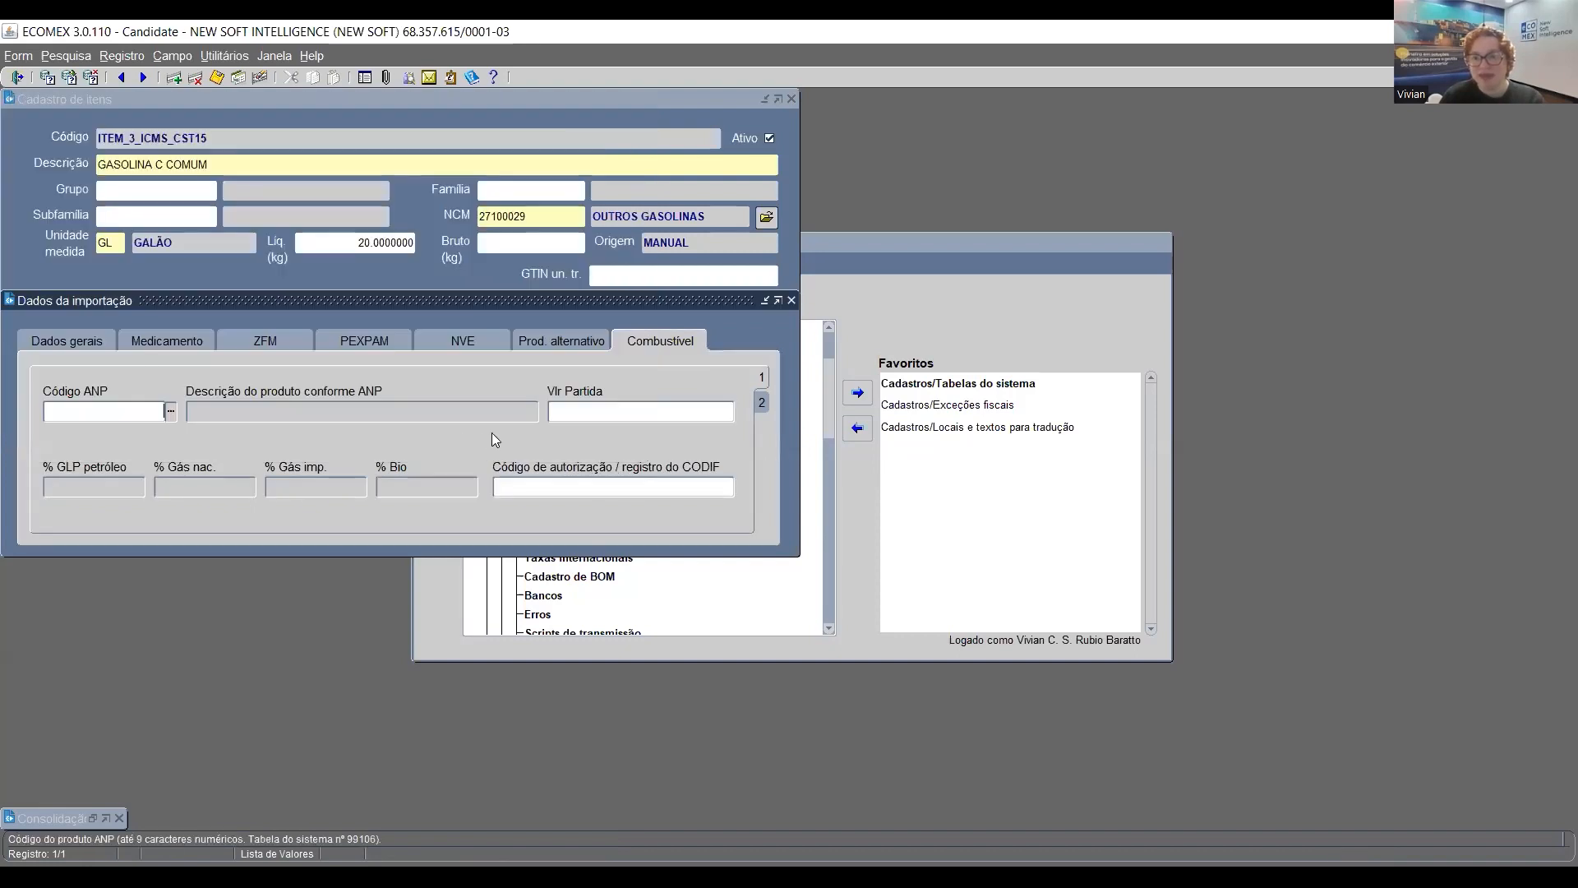
pyautogui.click(603, 414)
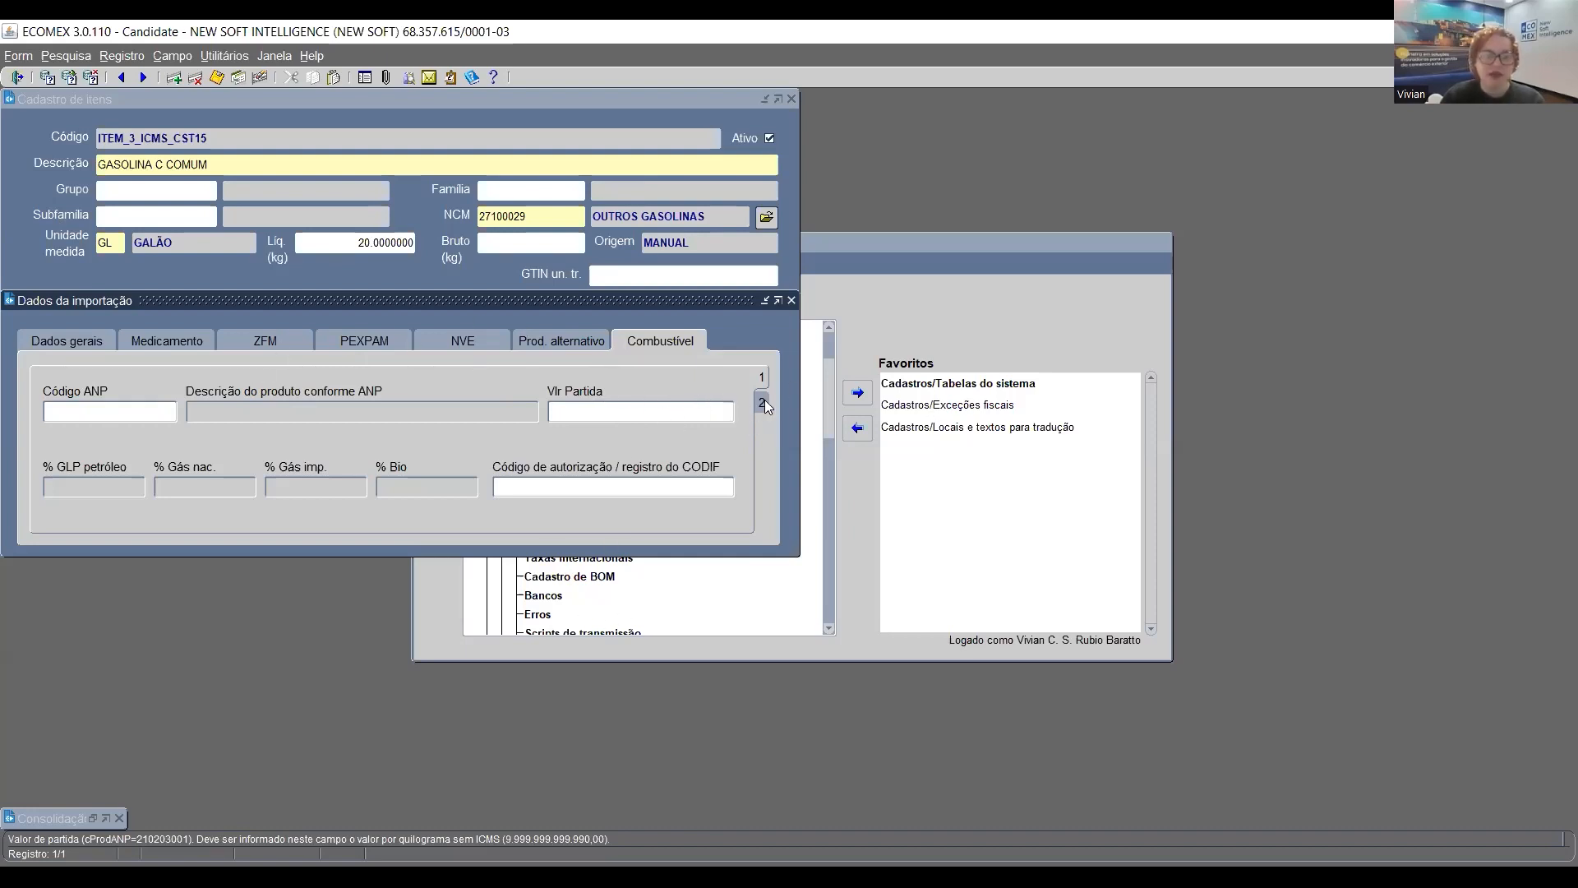
# Examine the % GLP petróleo, % Gás nac. and % Gás imp. fields together with the Combustível origin grids page
pyautogui.click(97, 485)
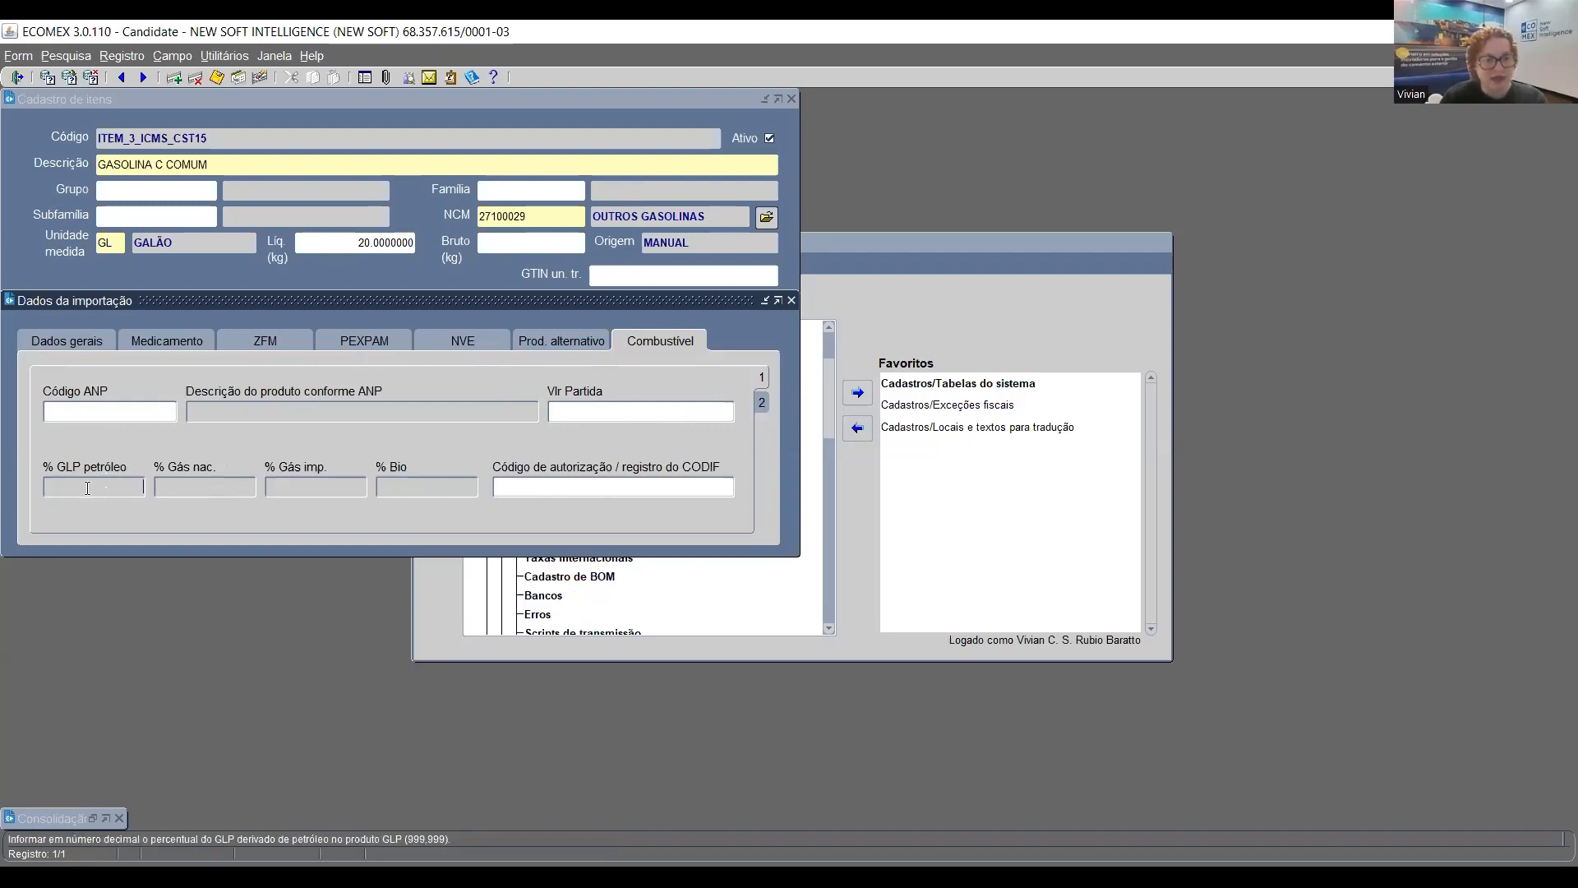
pyautogui.click(761, 377)
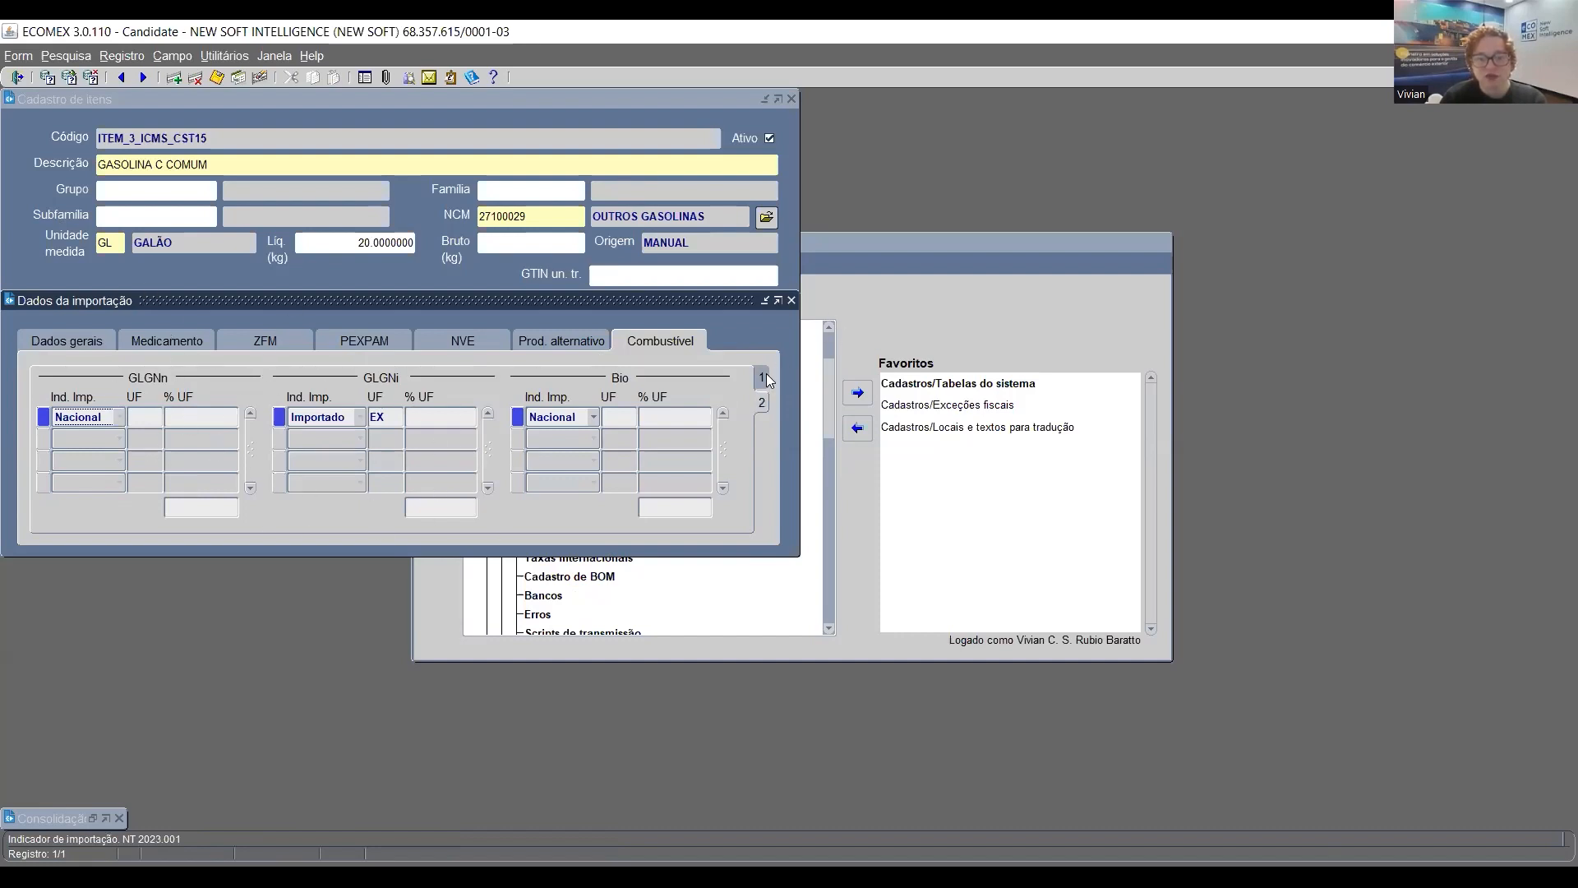
pyautogui.click(761, 402)
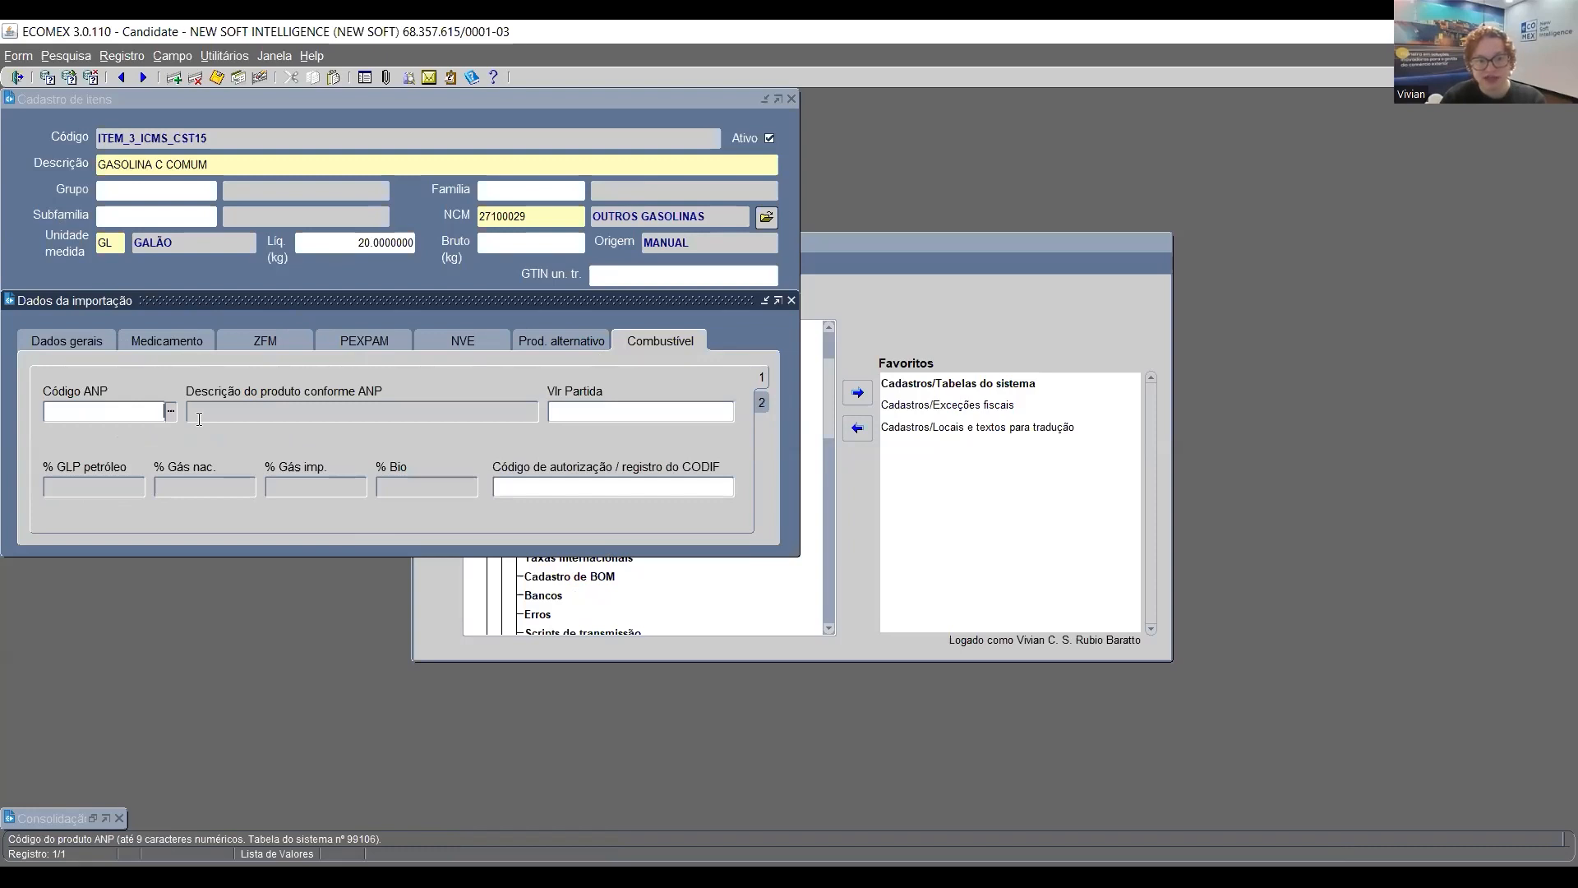
pyautogui.click(197, 486)
pyautogui.click(329, 484)
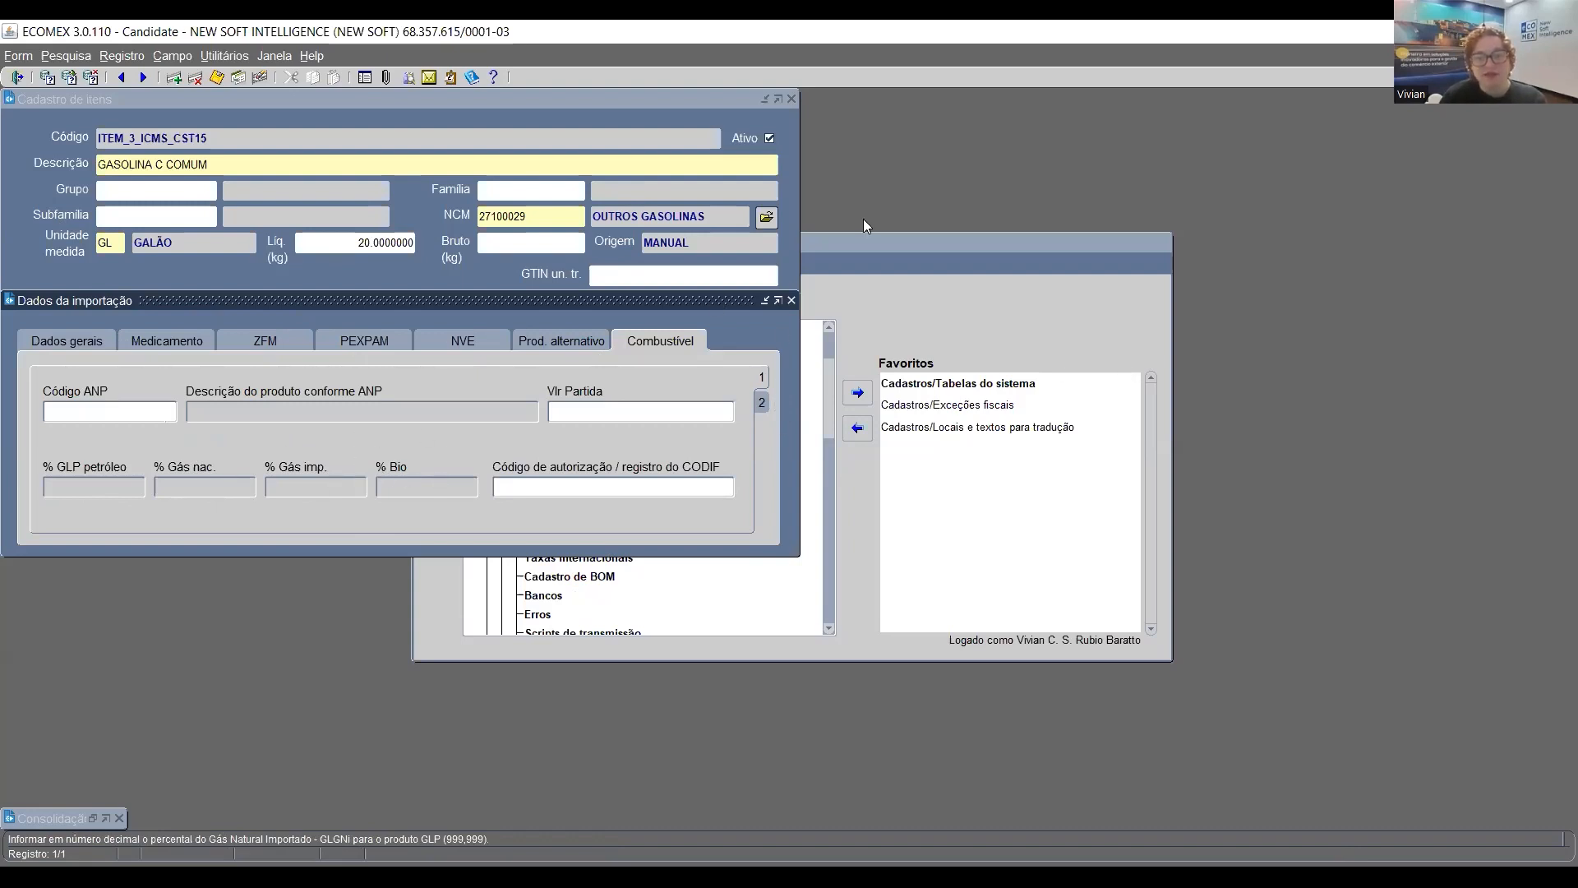
# Open system table 99106 and examine the PBio and OrigComb fields of the GLP row (210203001)
pyautogui.click(966, 352)
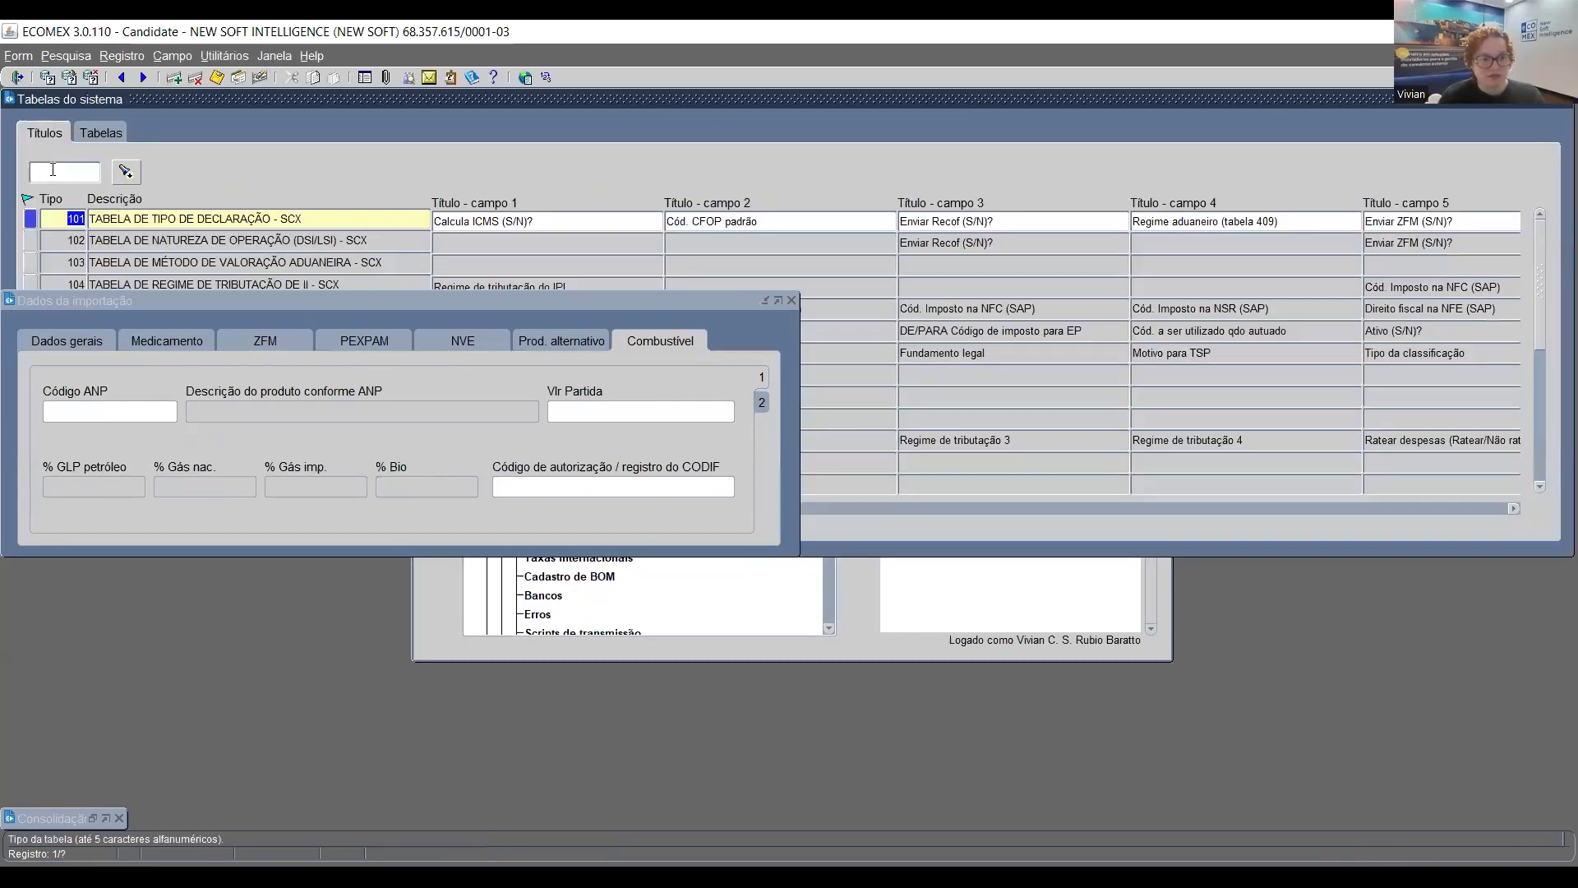
pyautogui.write('99106')
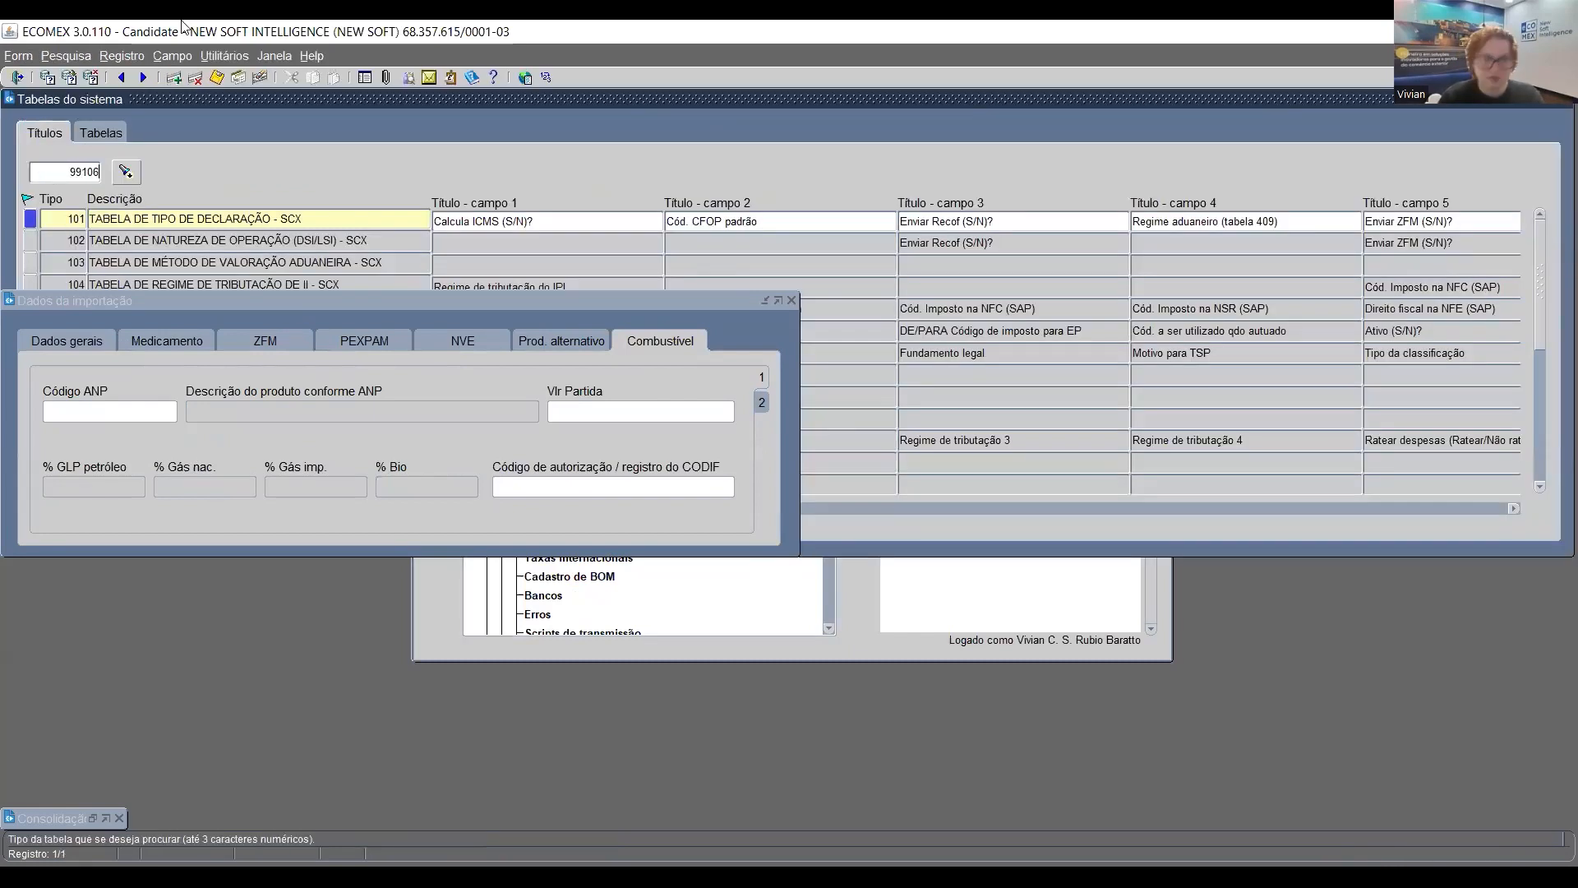
pyautogui.click(126, 171)
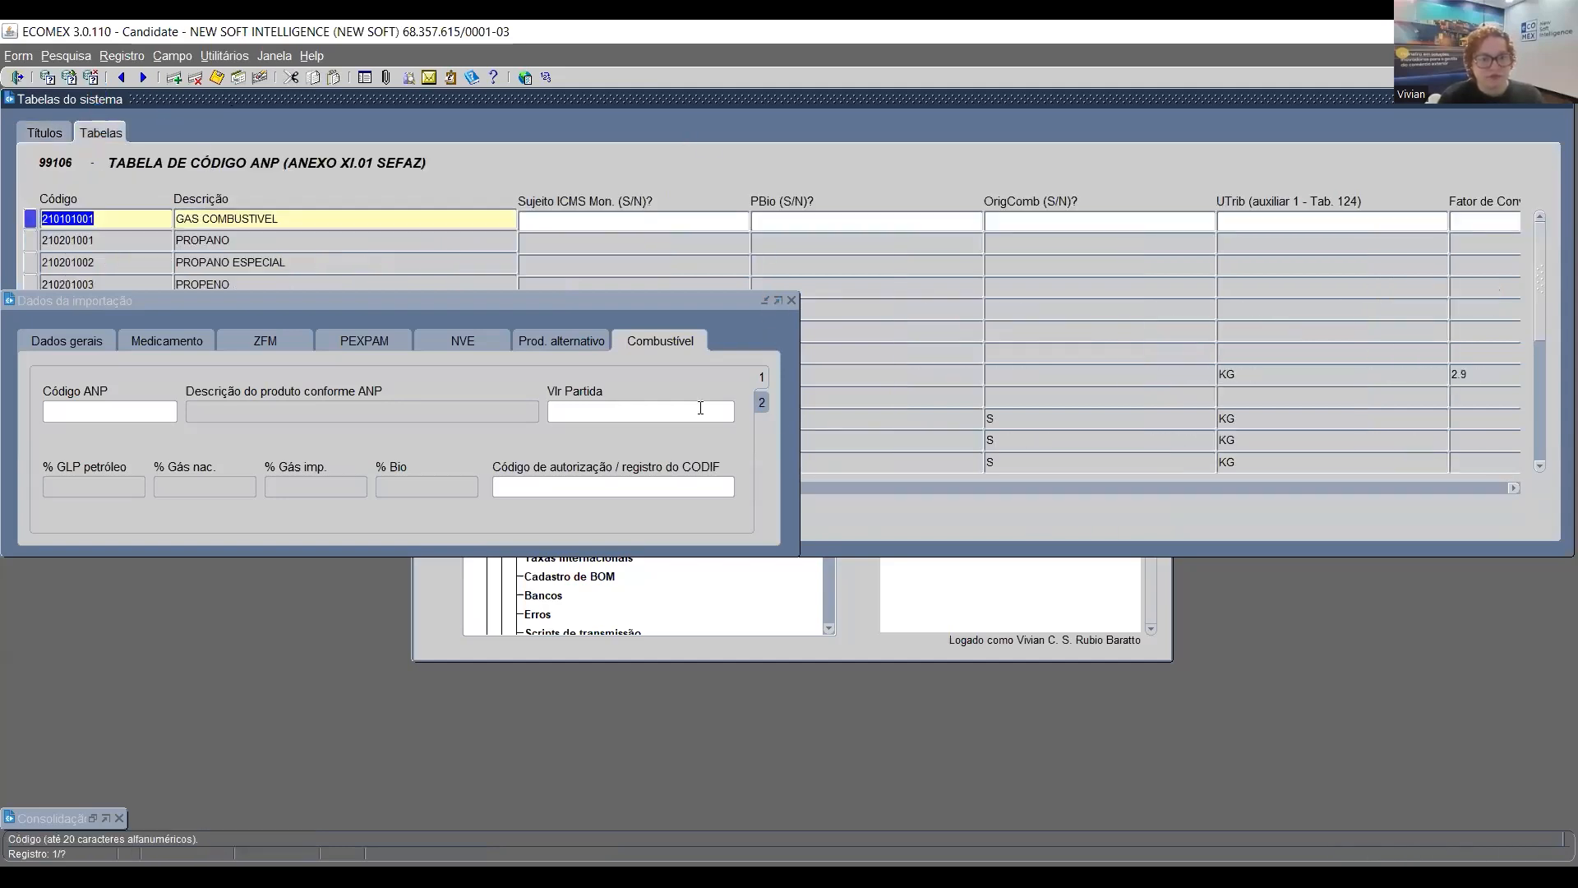
pyautogui.click(764, 301)
pyautogui.click(892, 375)
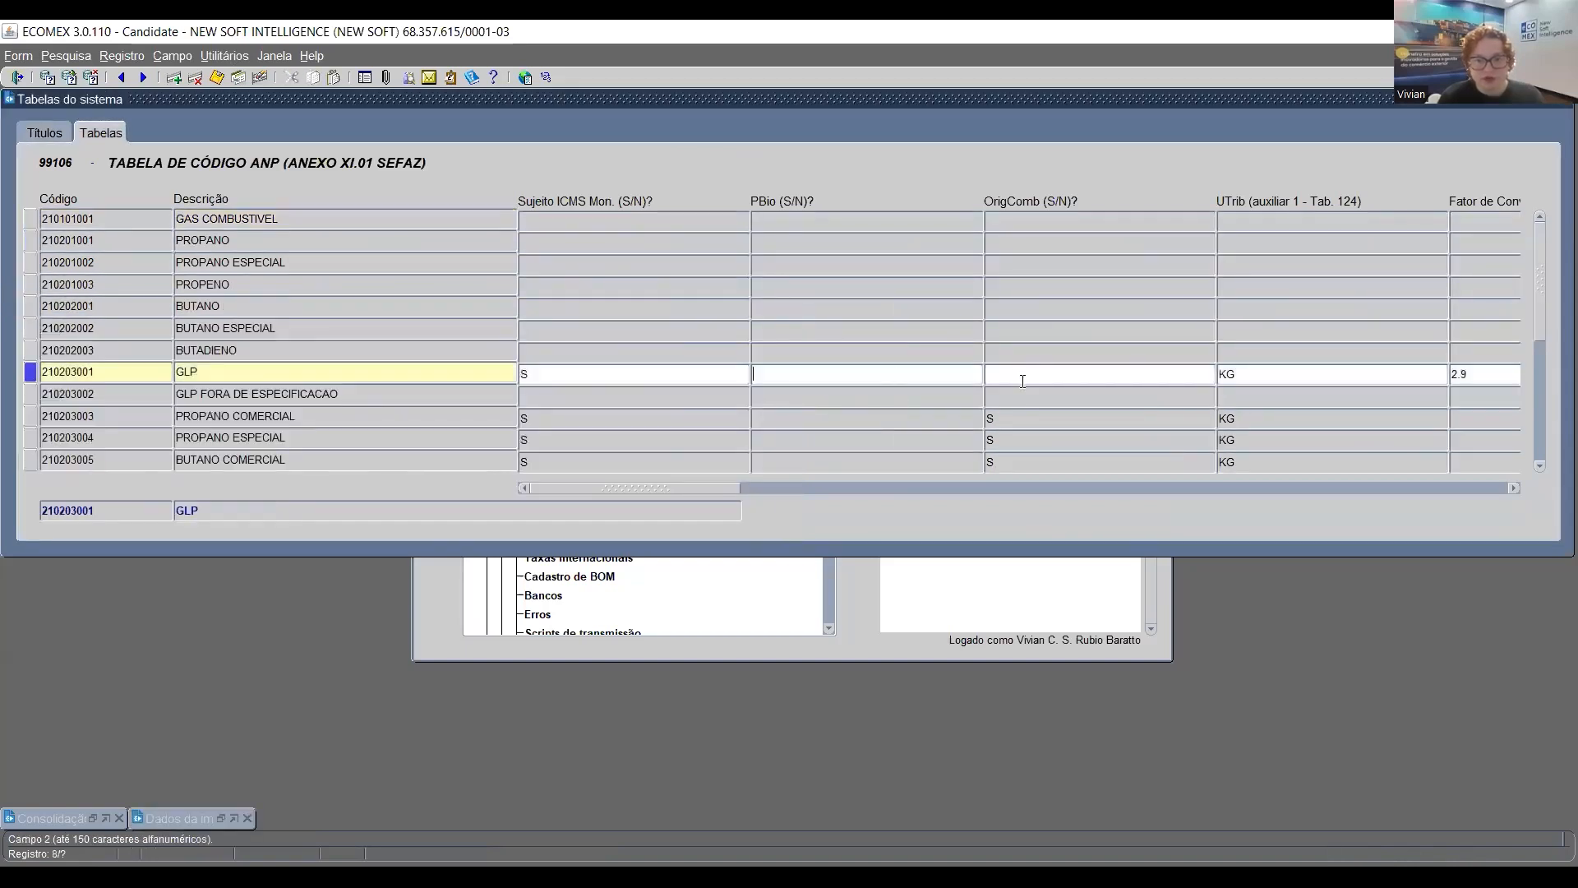
pyautogui.click(1021, 378)
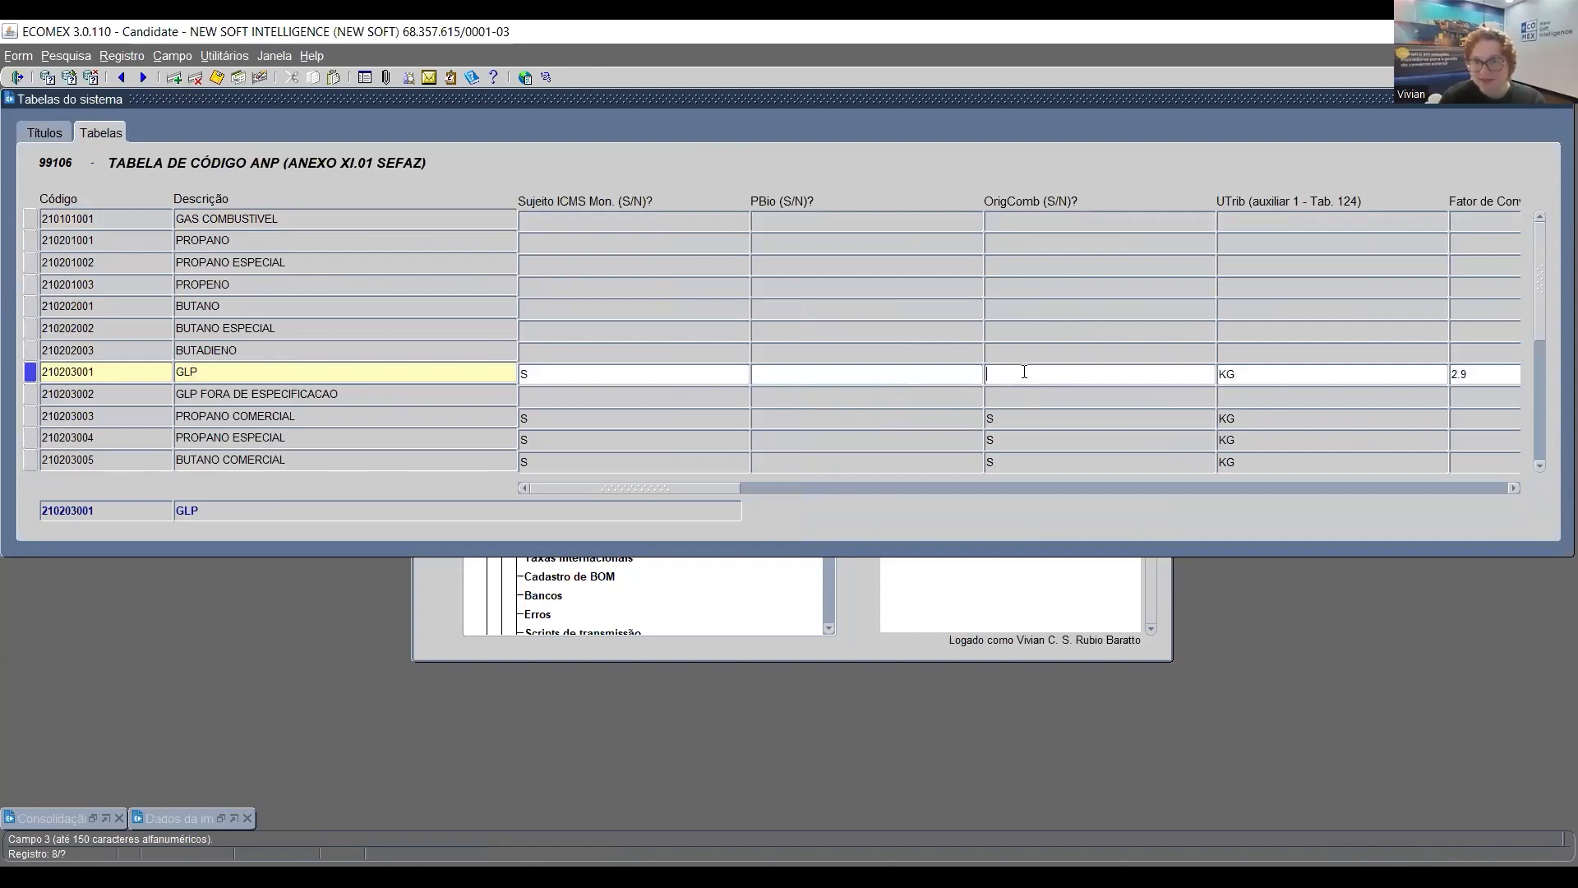
# Position table 99106 alongside the Combustível origin grids and compare OrigComb with the GLGNn UF and % UF fields
pyautogui.moveTo(806, 105); pyautogui.dragTo(1016, 425)
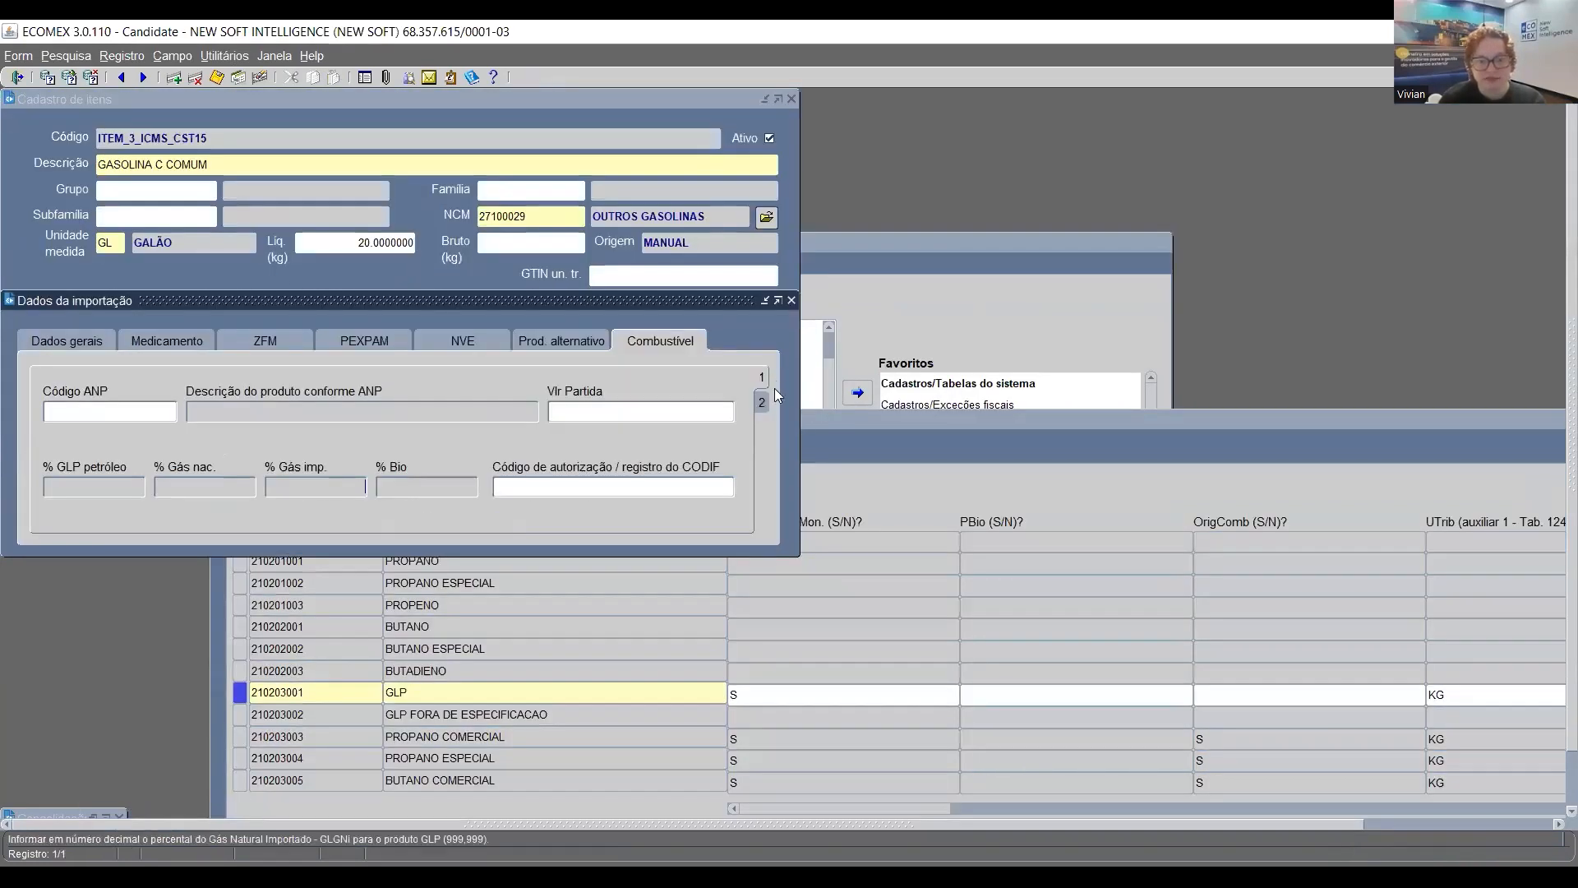
pyautogui.click(761, 377)
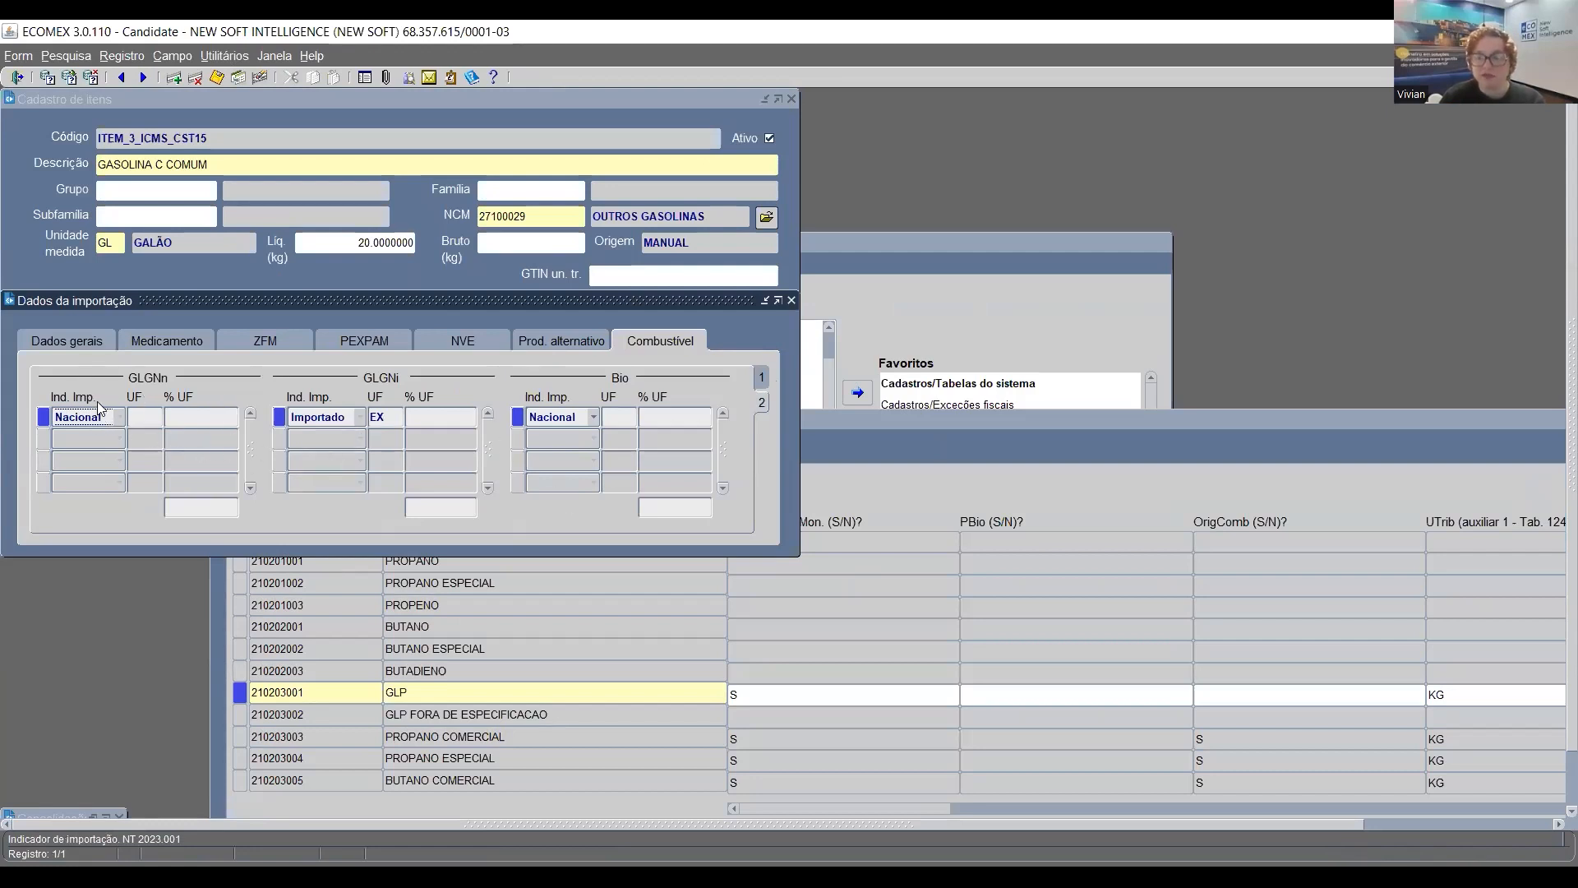
pyautogui.click(1208, 448)
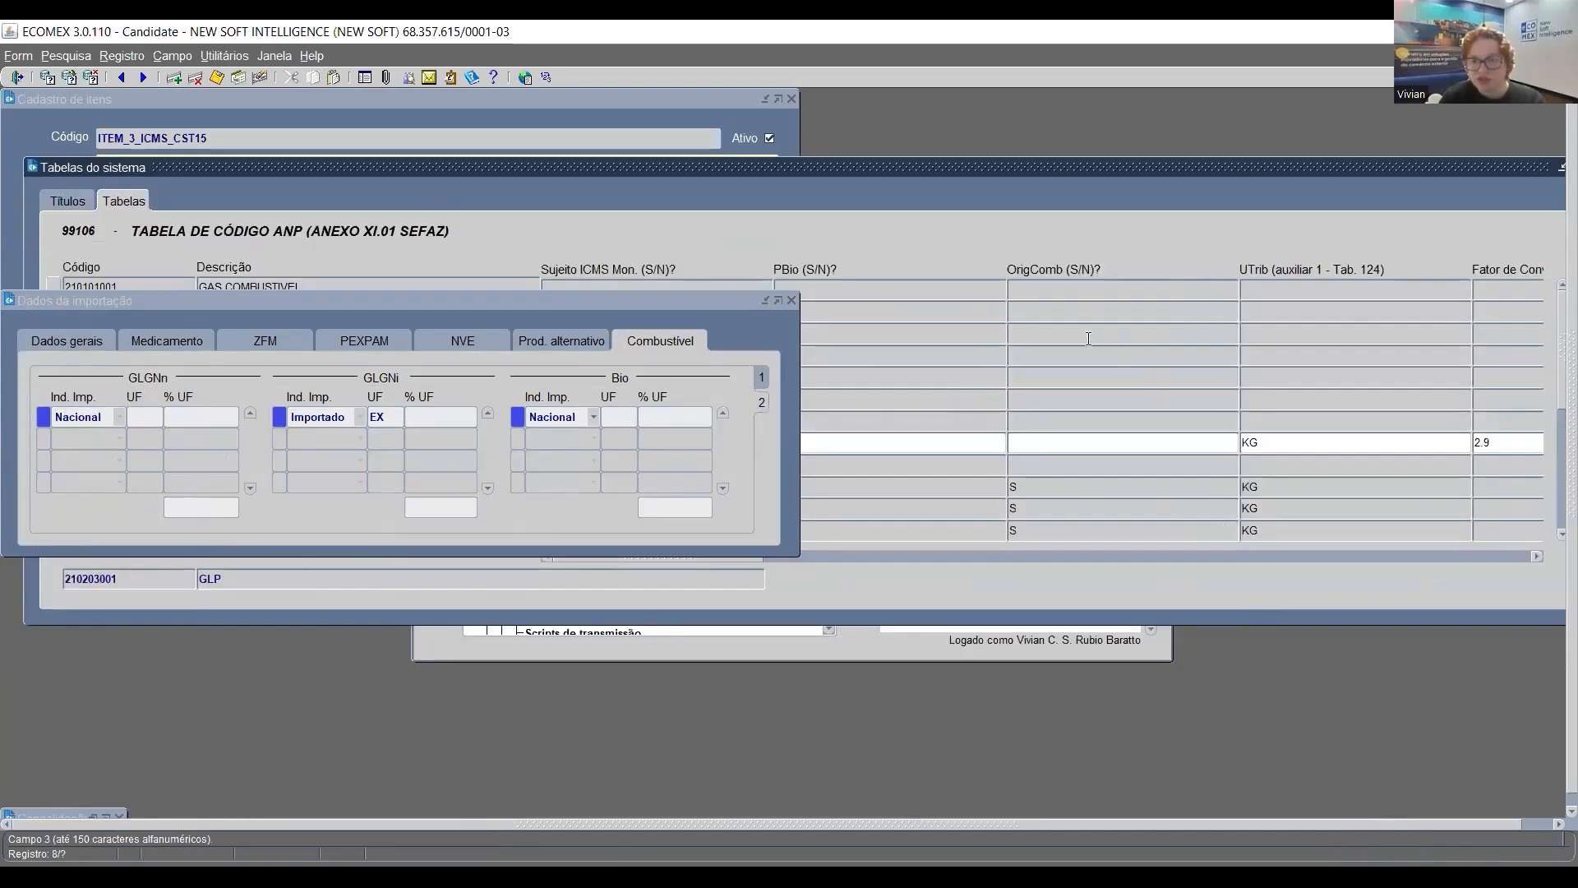
pyautogui.click(1047, 288)
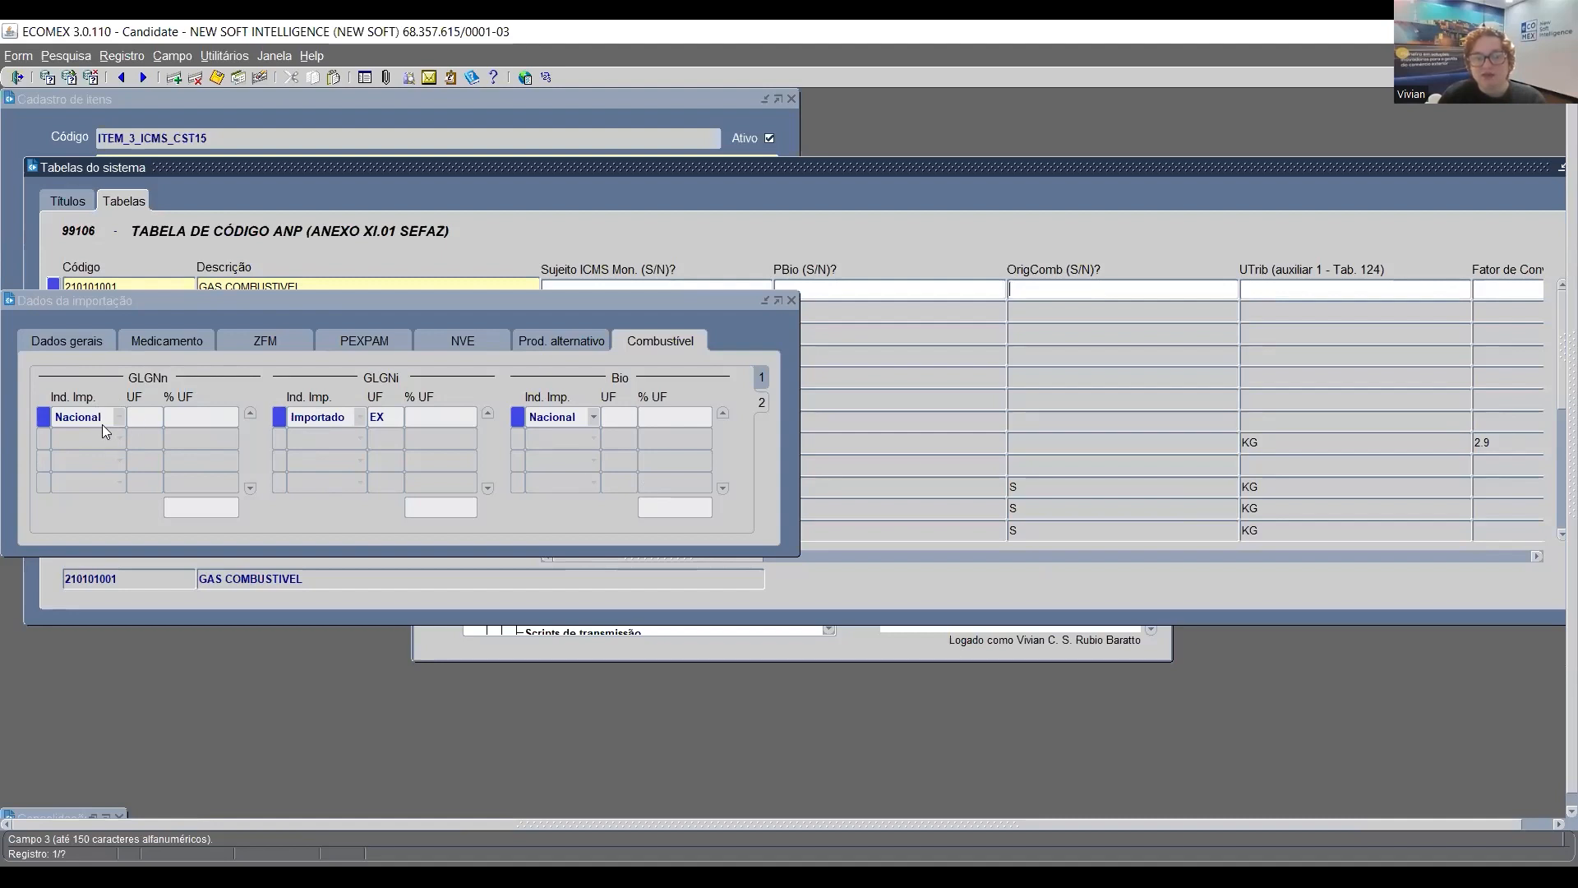
pyautogui.click(144, 418)
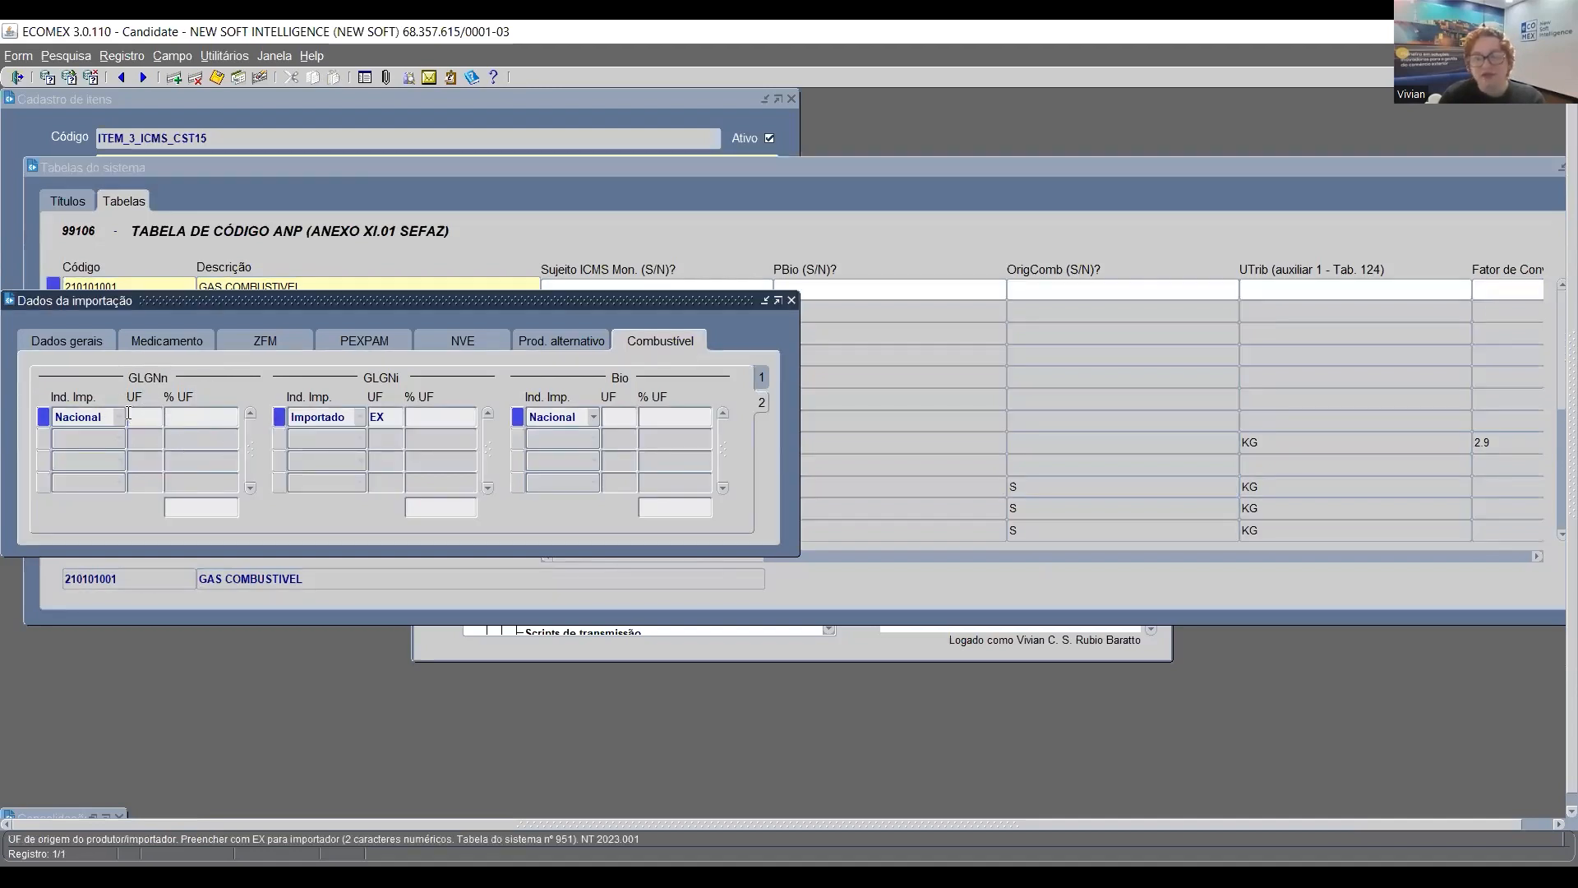
pyautogui.click(179, 416)
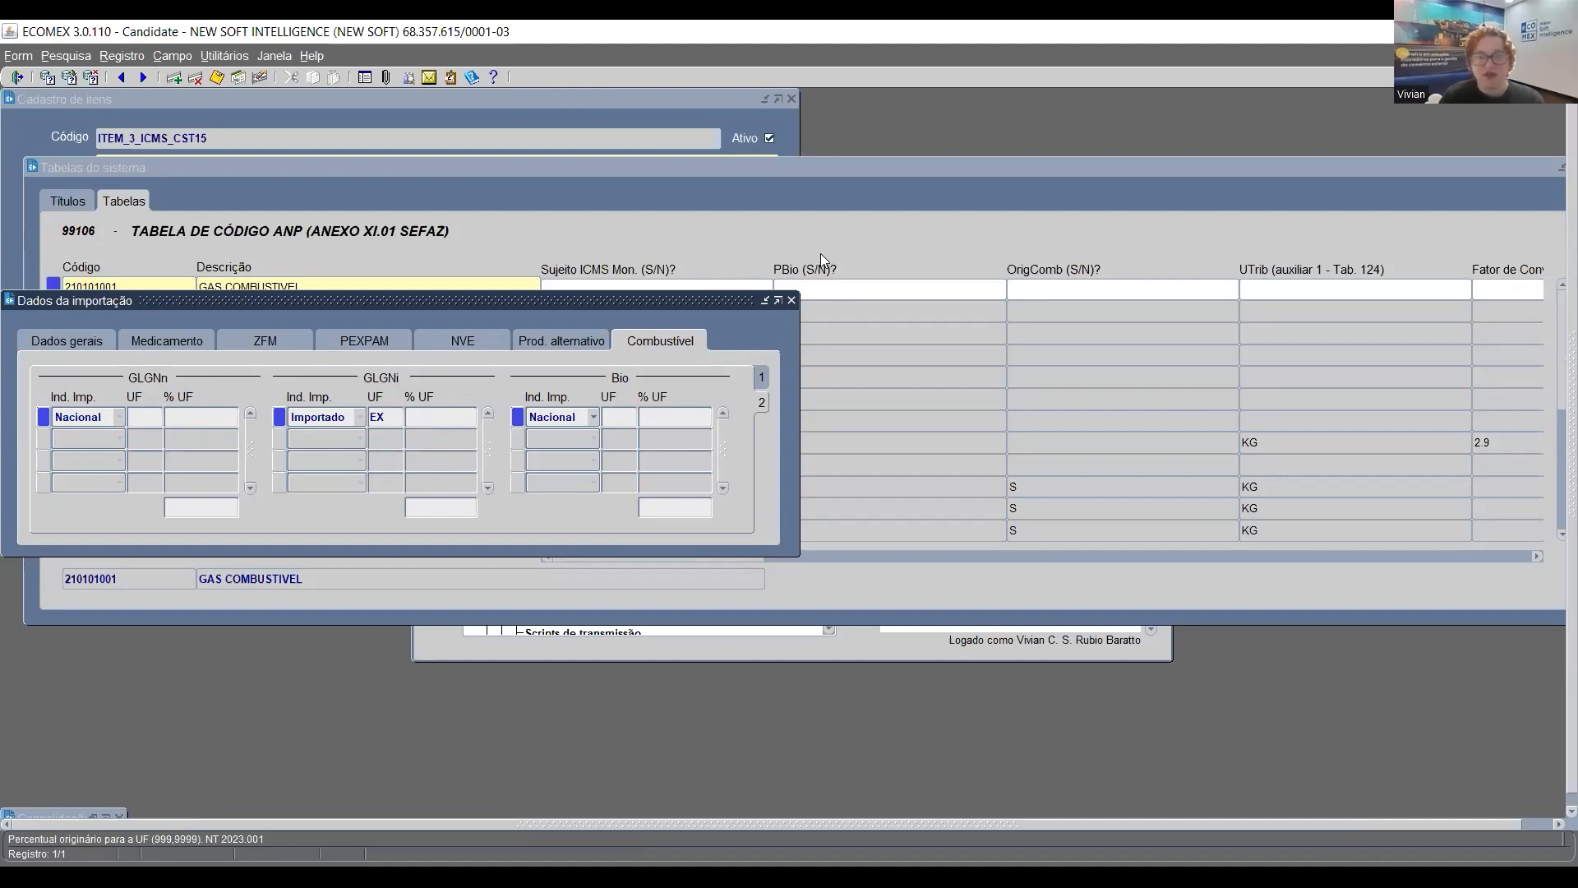
# Reopen the item's import data at Combustível and set Código ANP to 210203003 (PROPANO COMERCIAL)
pyautogui.click(792, 300)
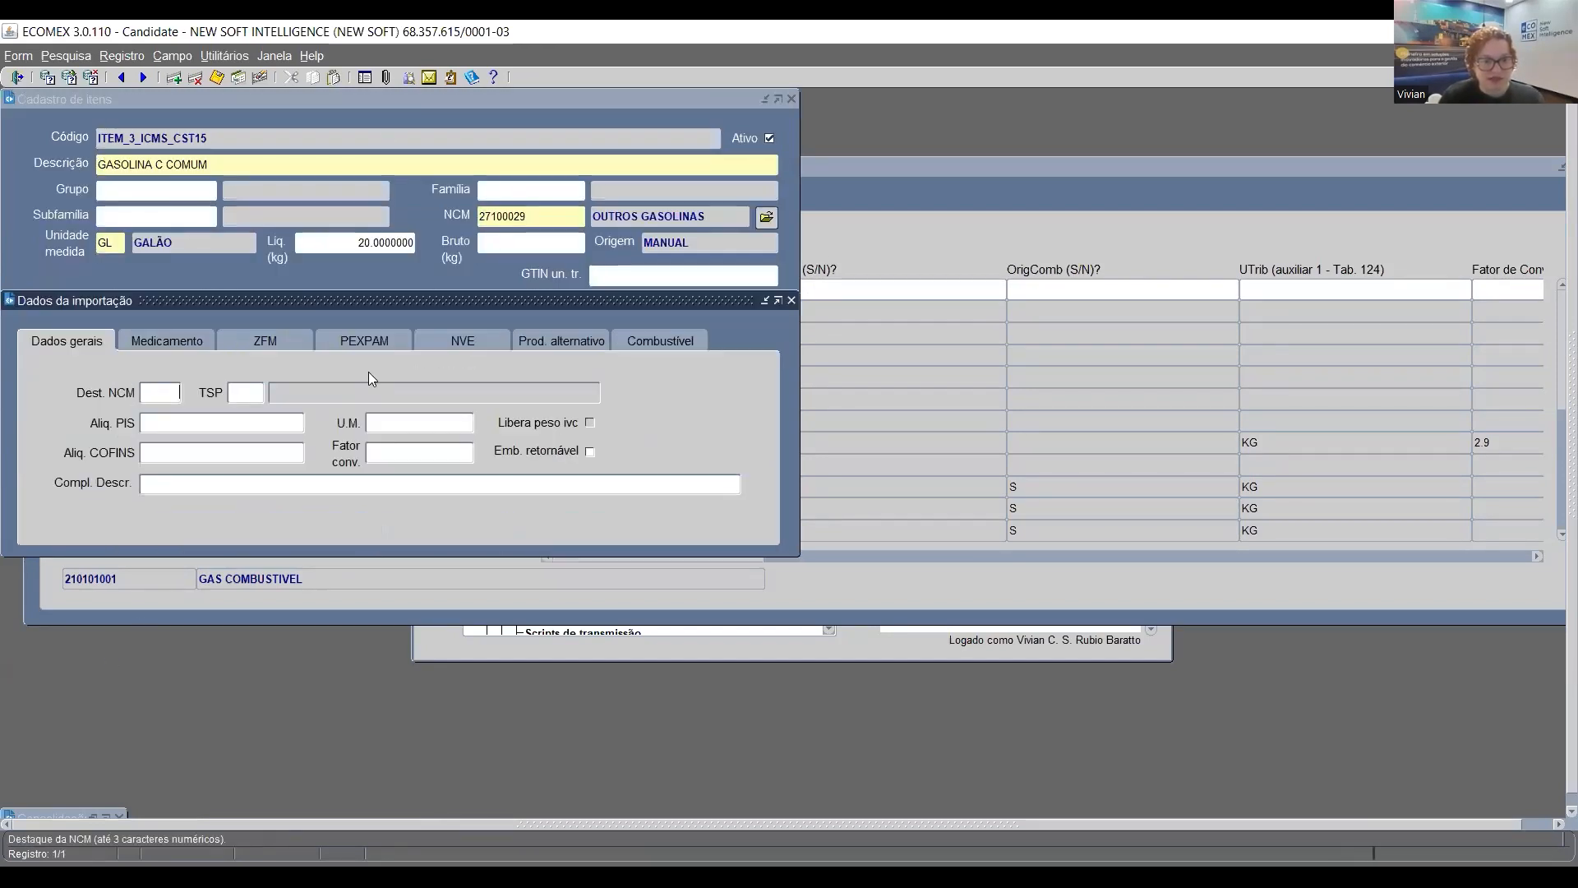
pyautogui.click(341, 529)
pyautogui.click(687, 339)
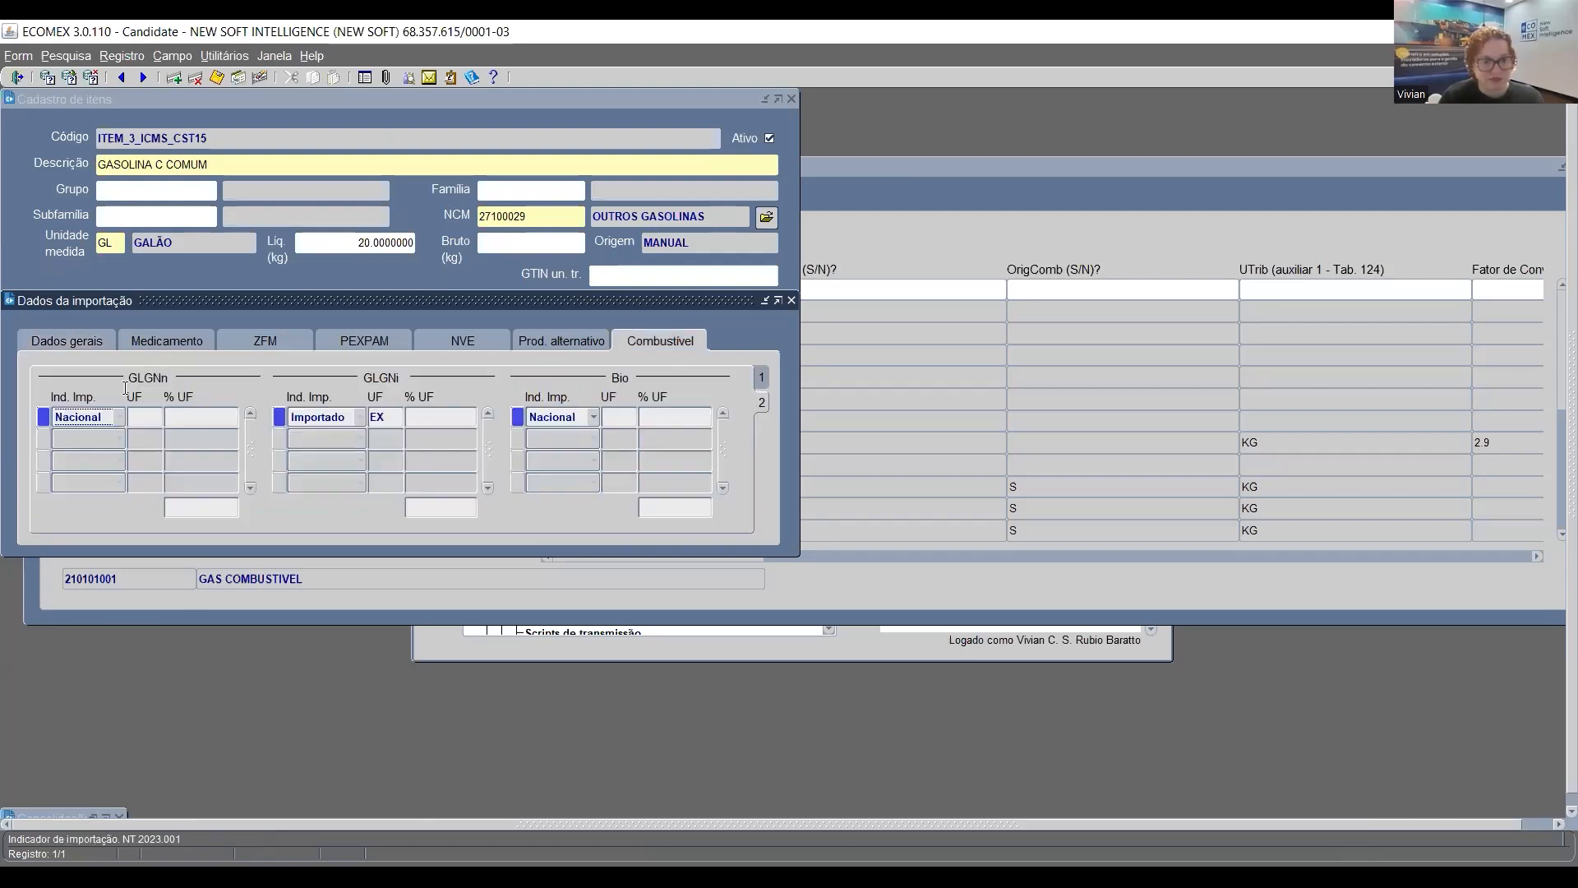
pyautogui.click(763, 376)
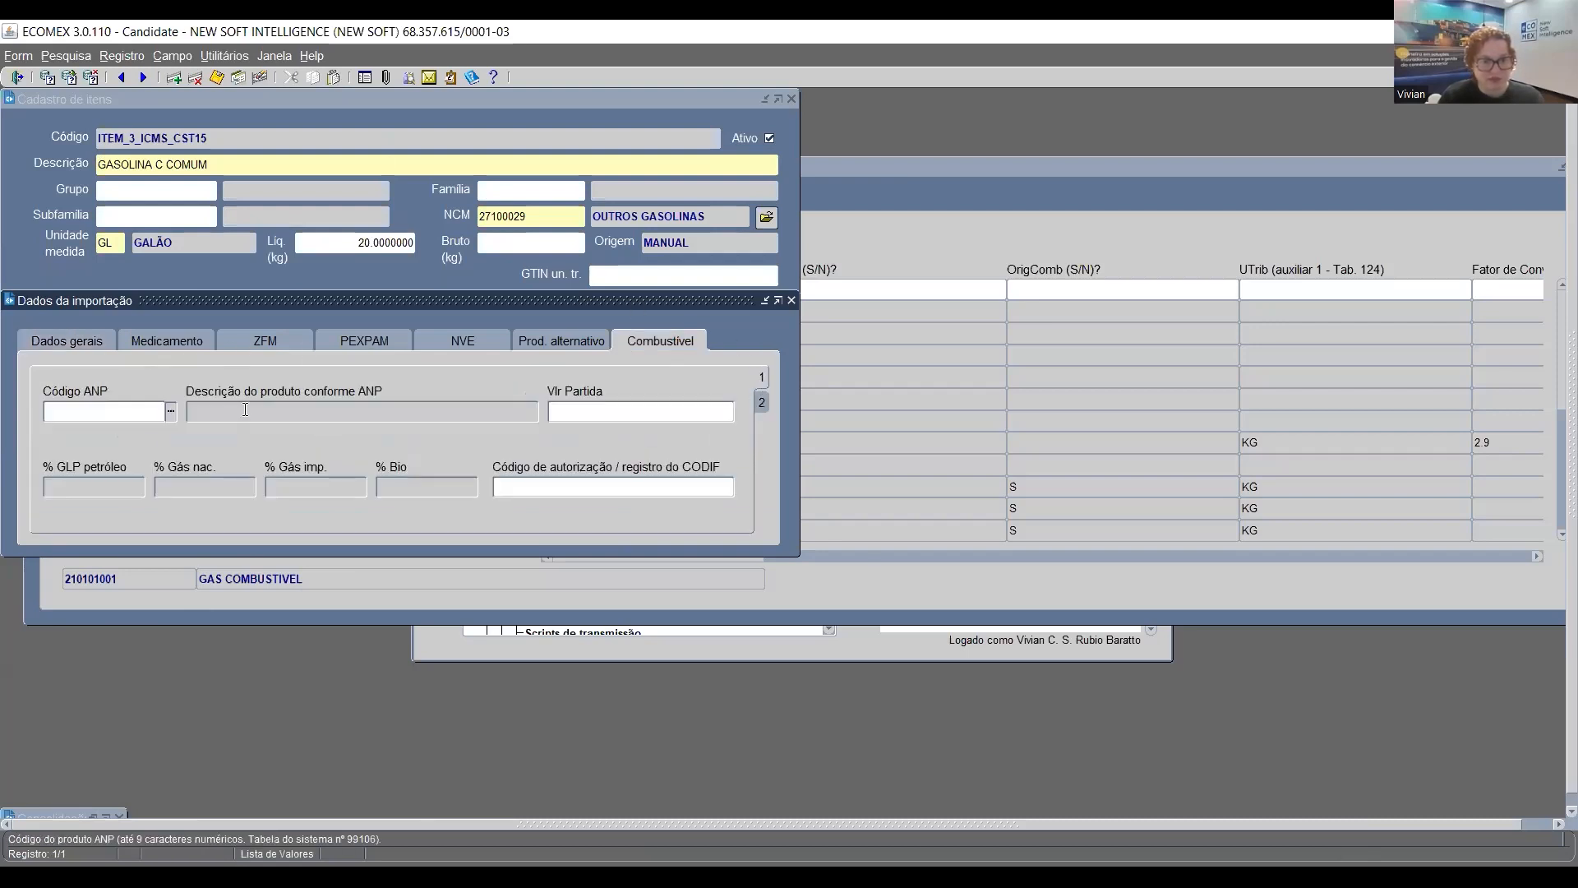
pyautogui.click(170, 413)
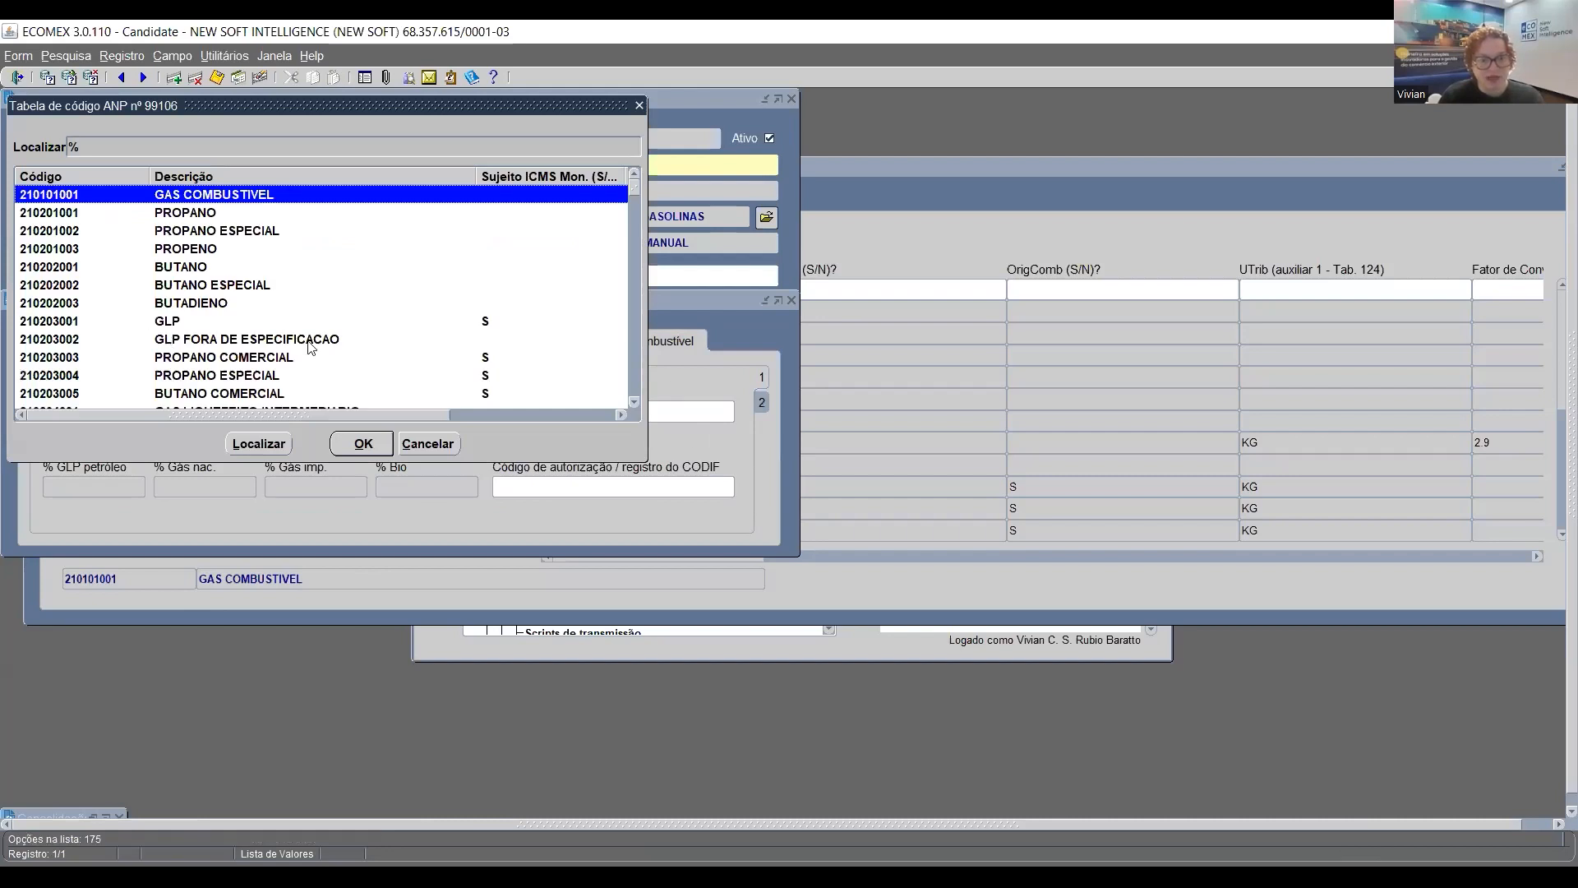
pyautogui.click(176, 340)
pyautogui.click(196, 321)
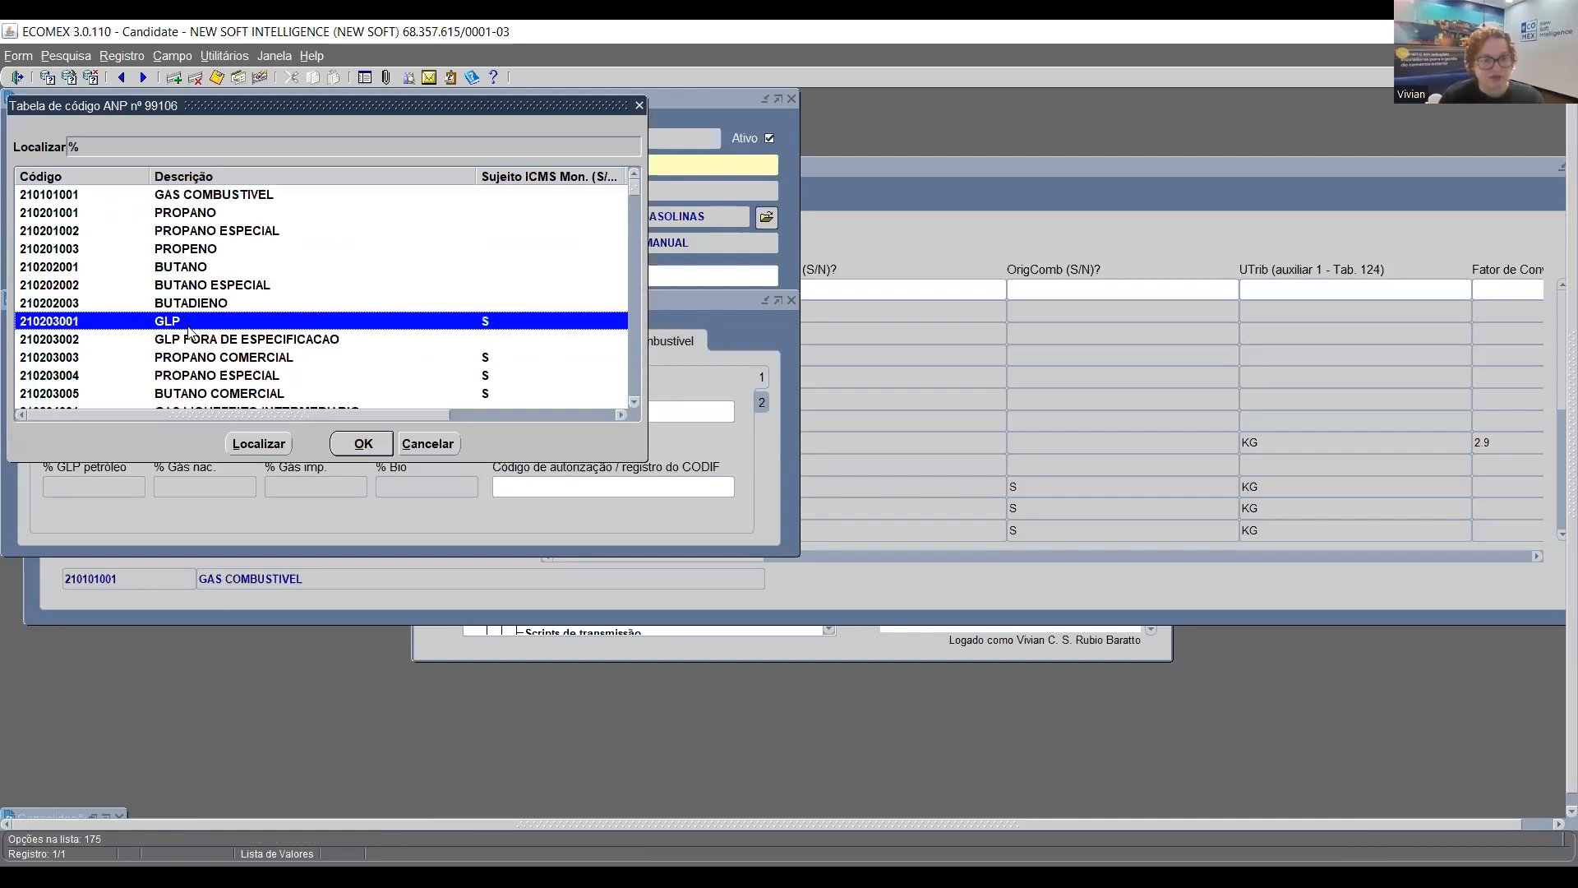
pyautogui.moveTo(251, 417); pyautogui.dragTo(411, 425)
pyautogui.click(402, 357)
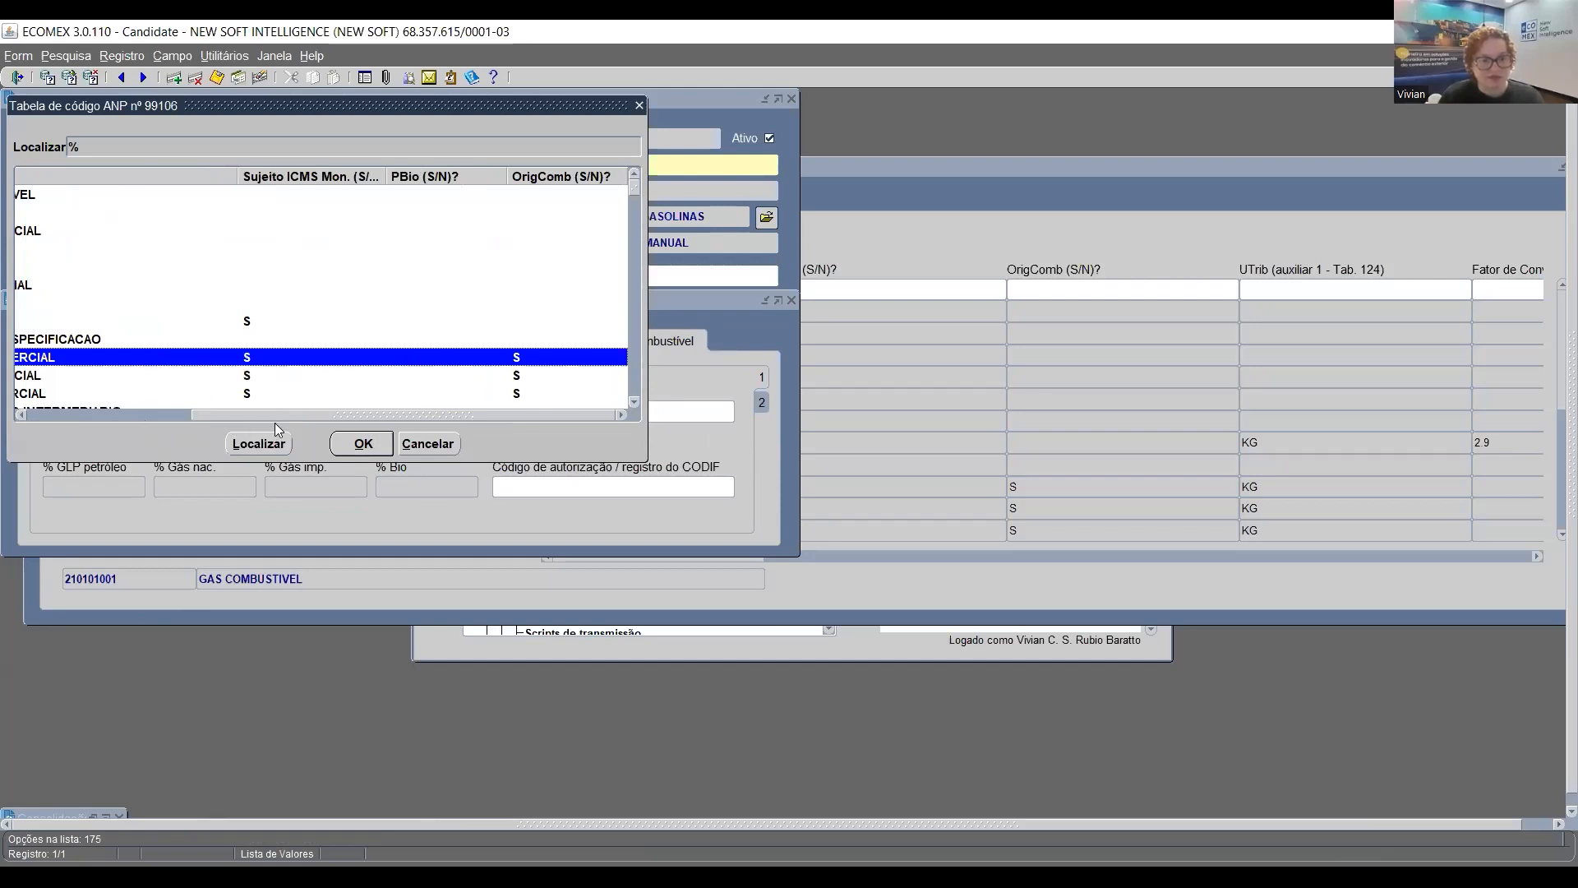
pyautogui.click(363, 444)
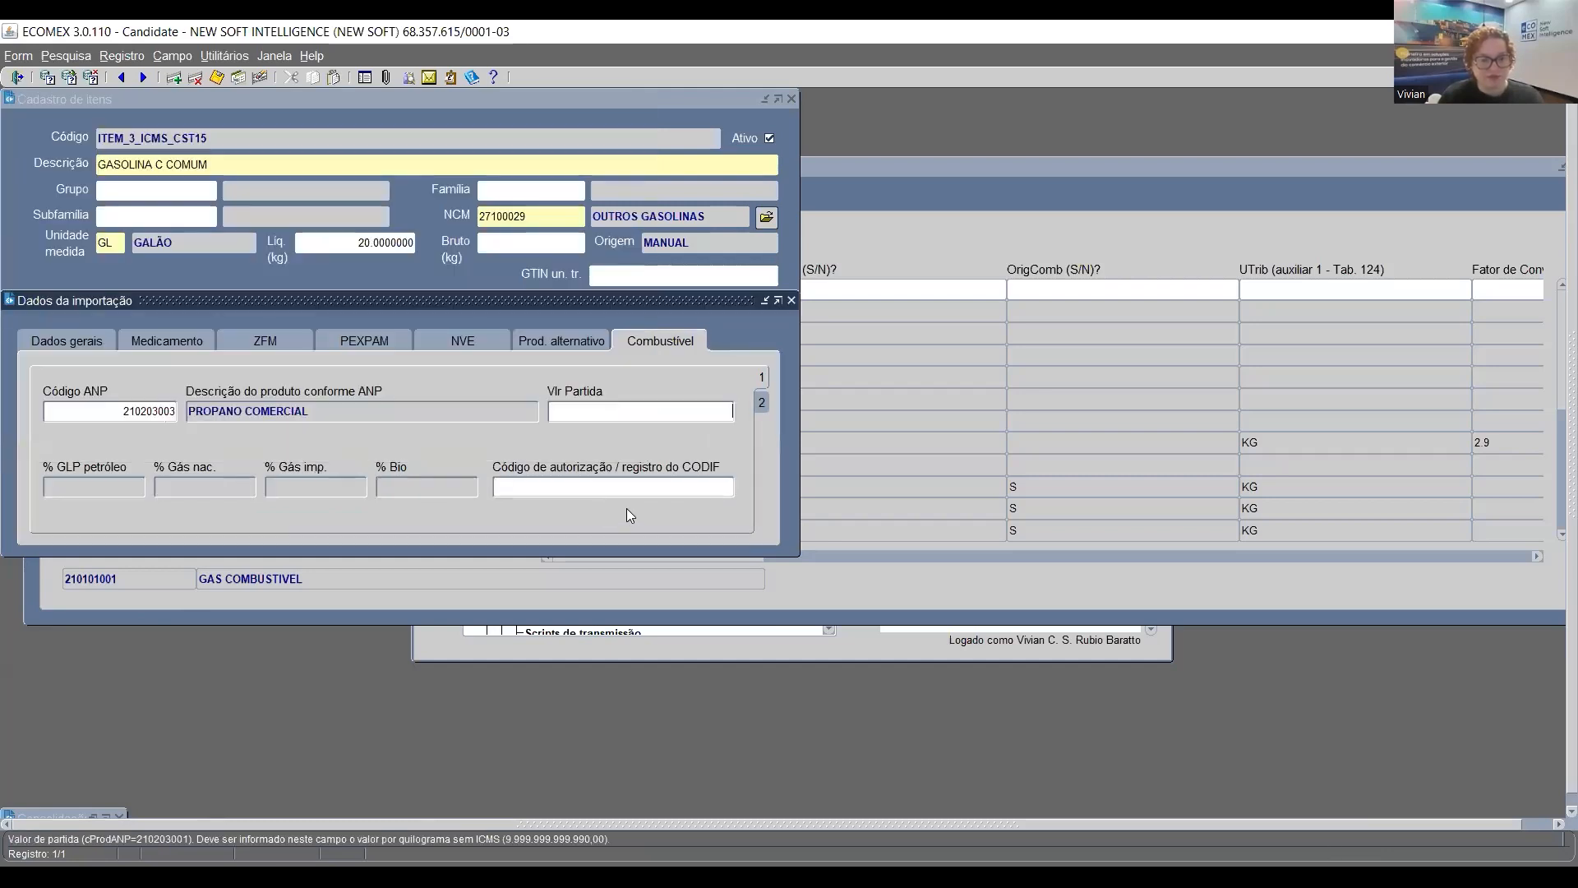
# Fill the first GLGNn origin row with UF 11 from the IBGE table and 50 as its % UF
pyautogui.click(768, 402)
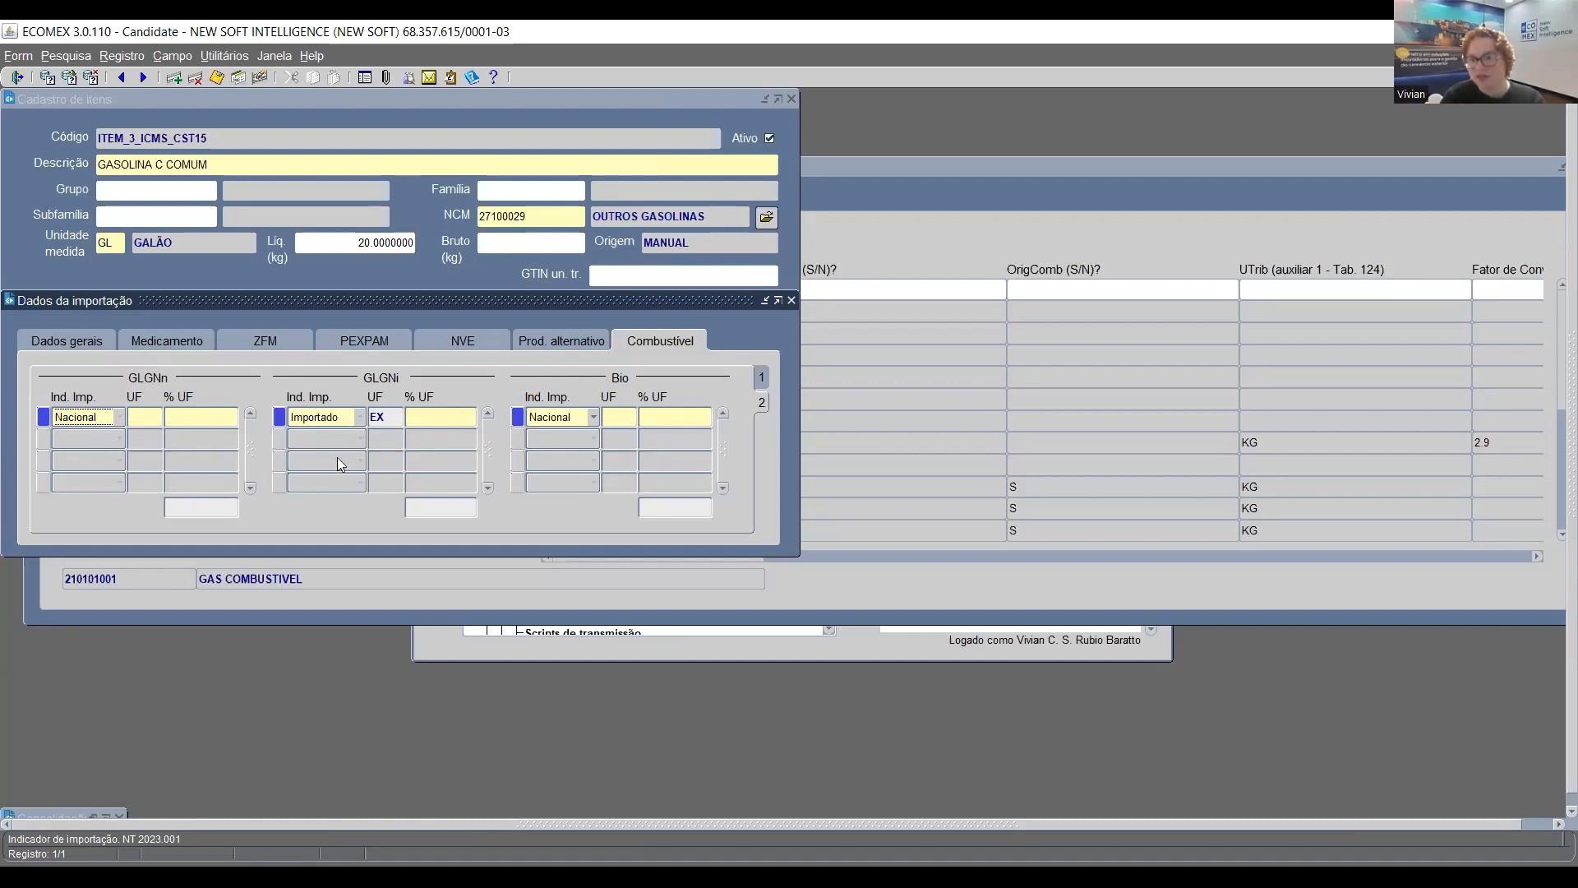
pyautogui.doubleClick(144, 415)
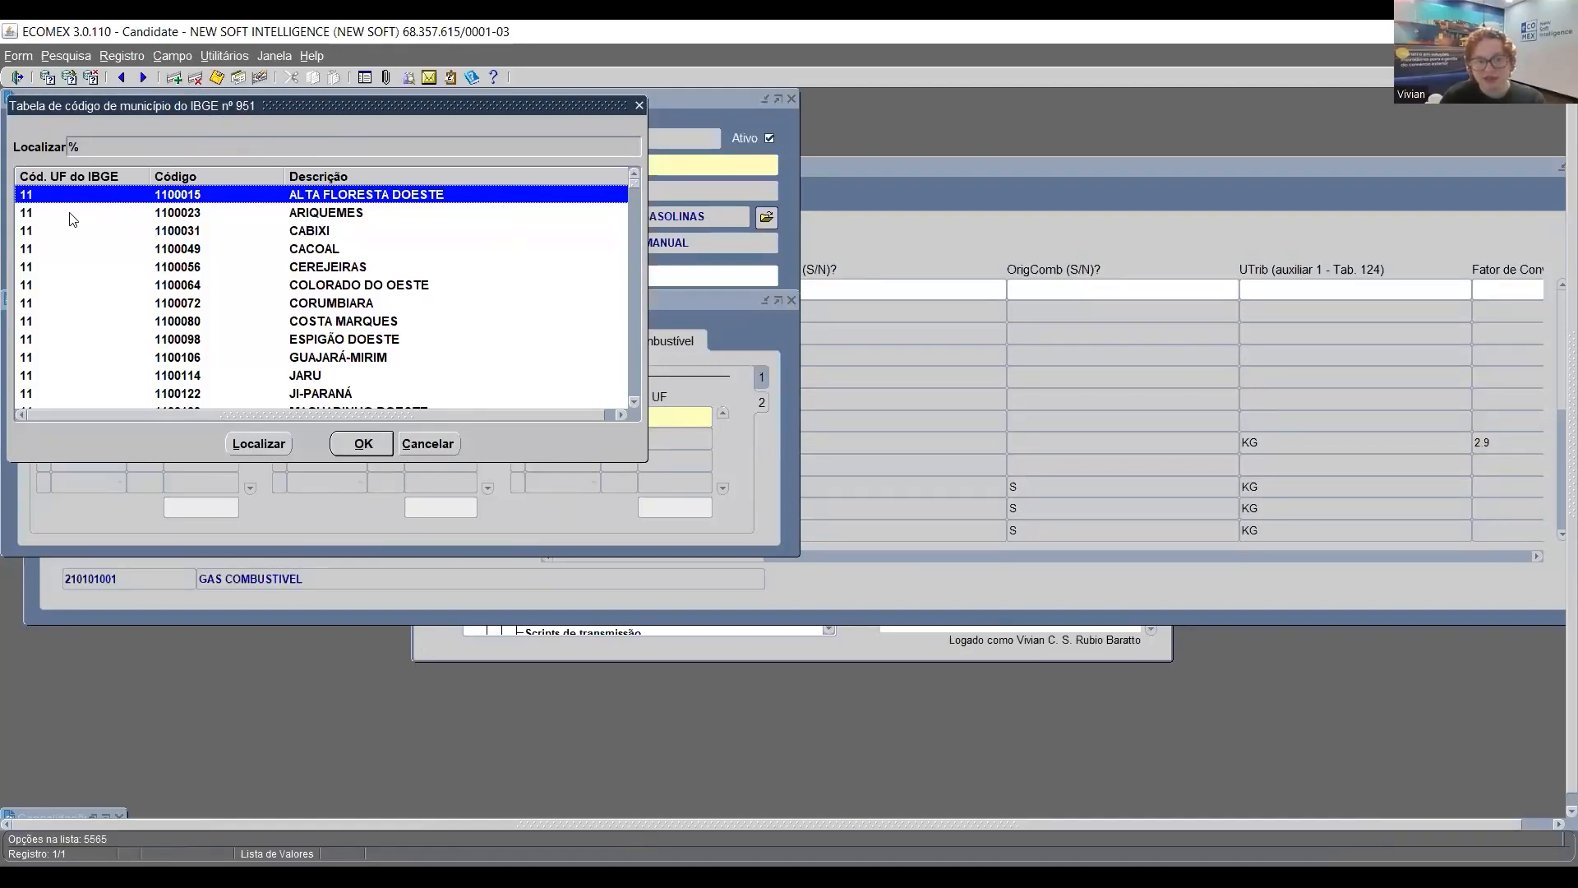
pyautogui.click(23, 214)
pyautogui.click(349, 443)
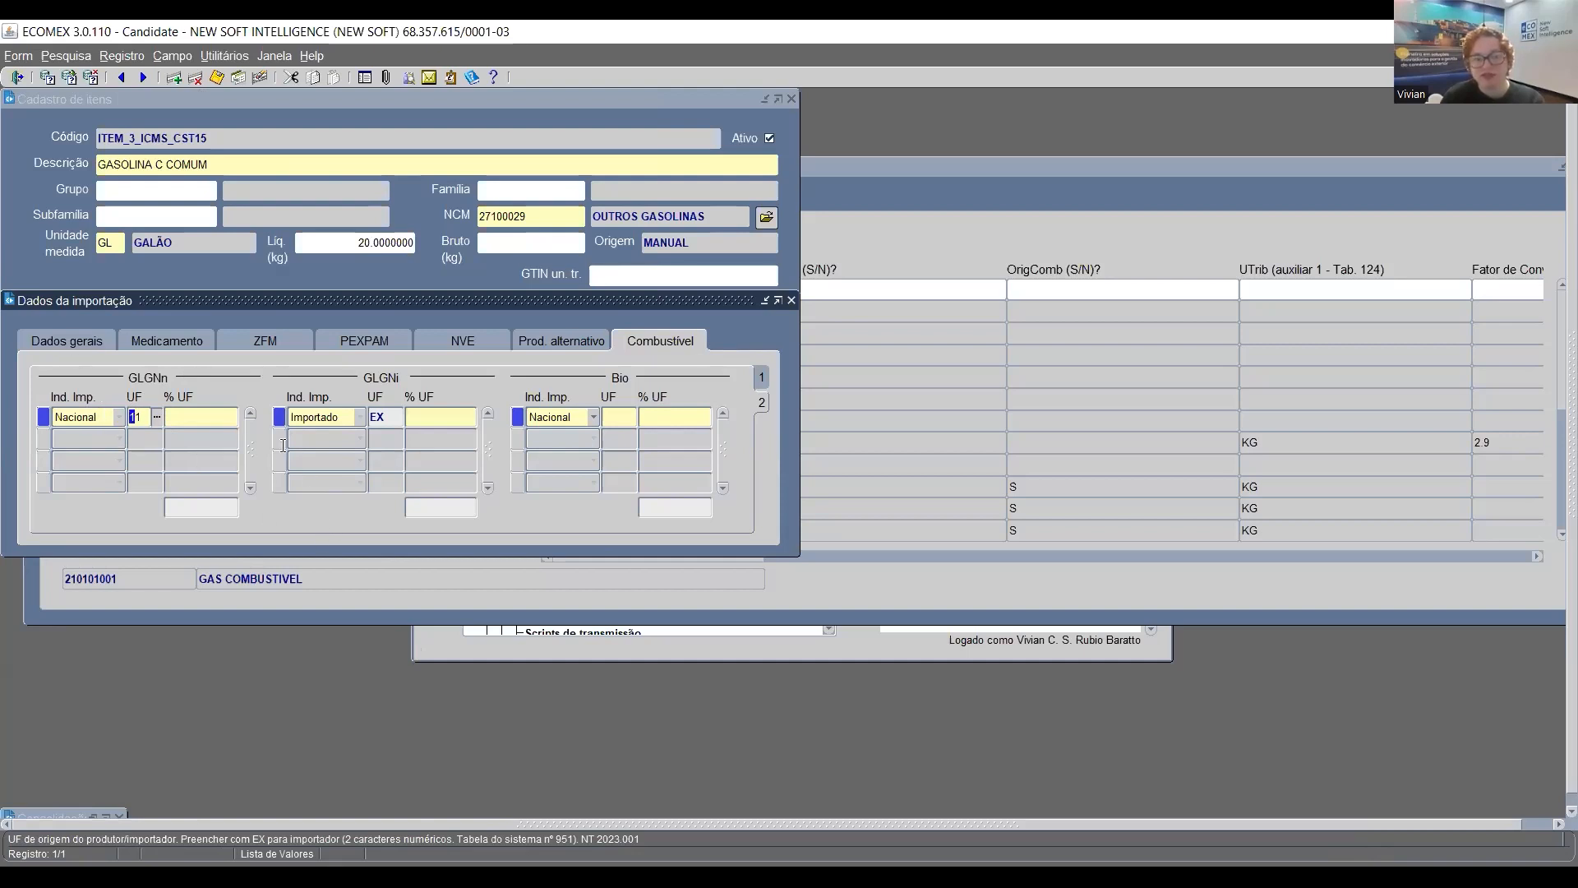
pyautogui.click(227, 414)
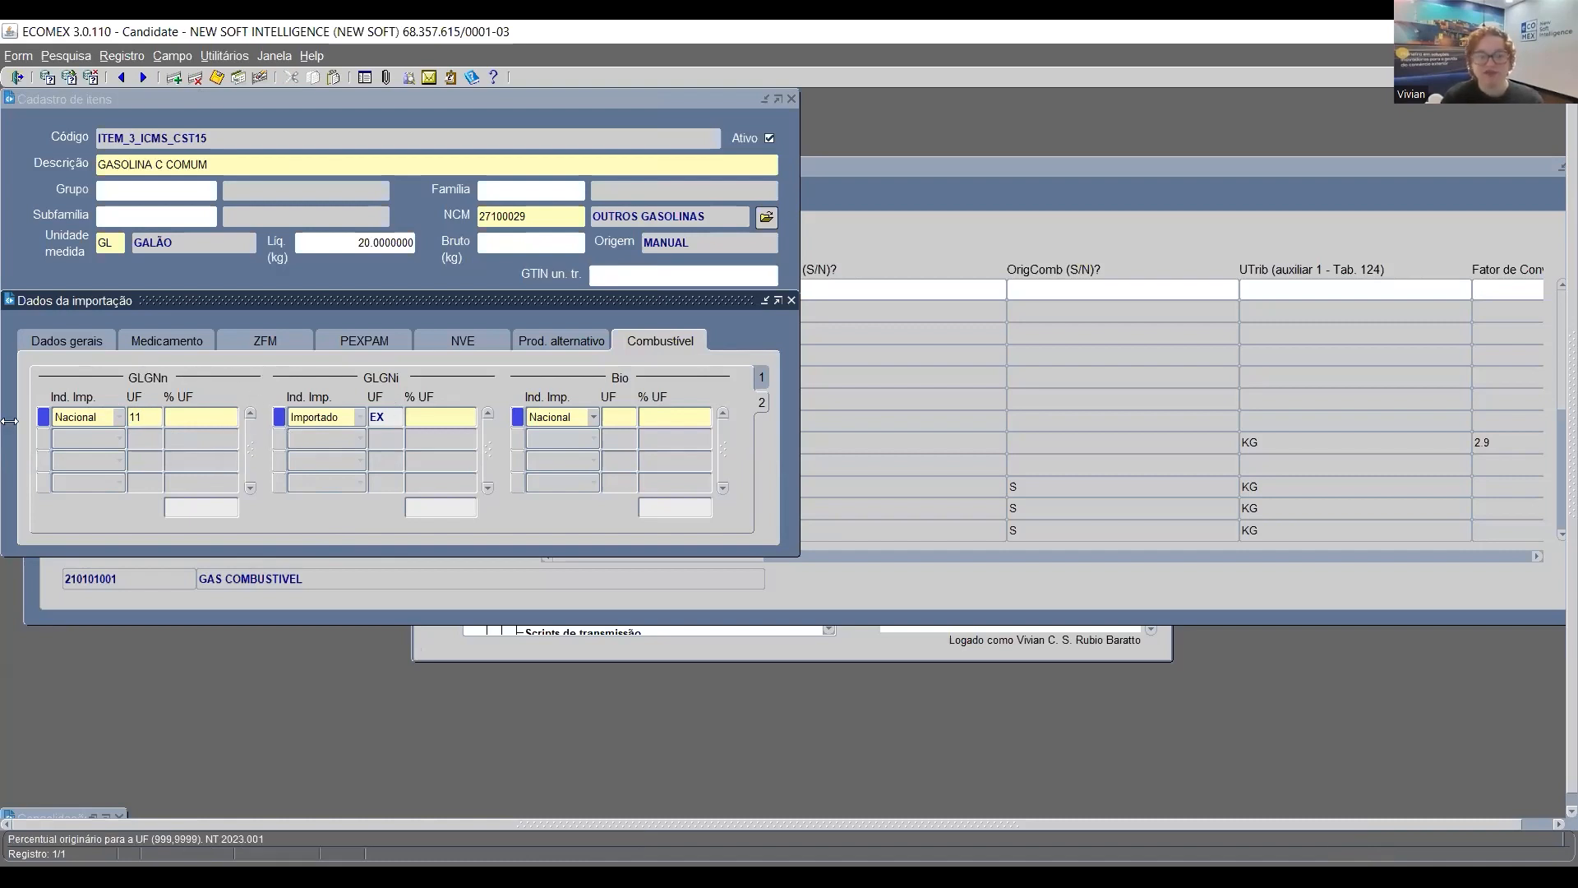
pyautogui.write('50')
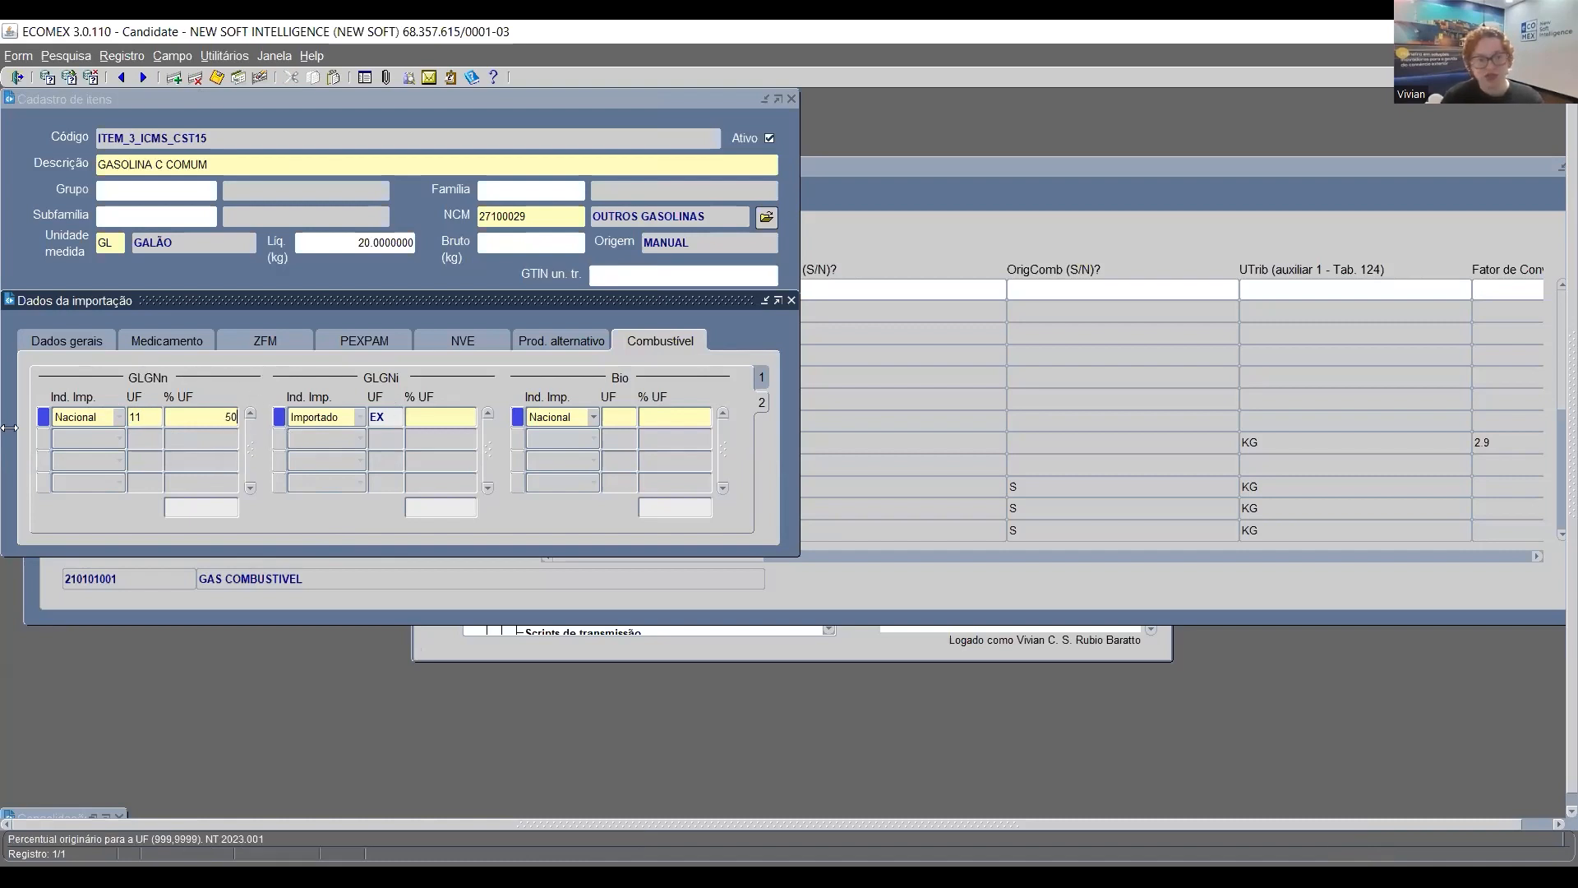
# Add a second GLGNn origin row with UF 23 from the IBGE table and 50 as its % UF, and check the column total
pyautogui.press('Down')
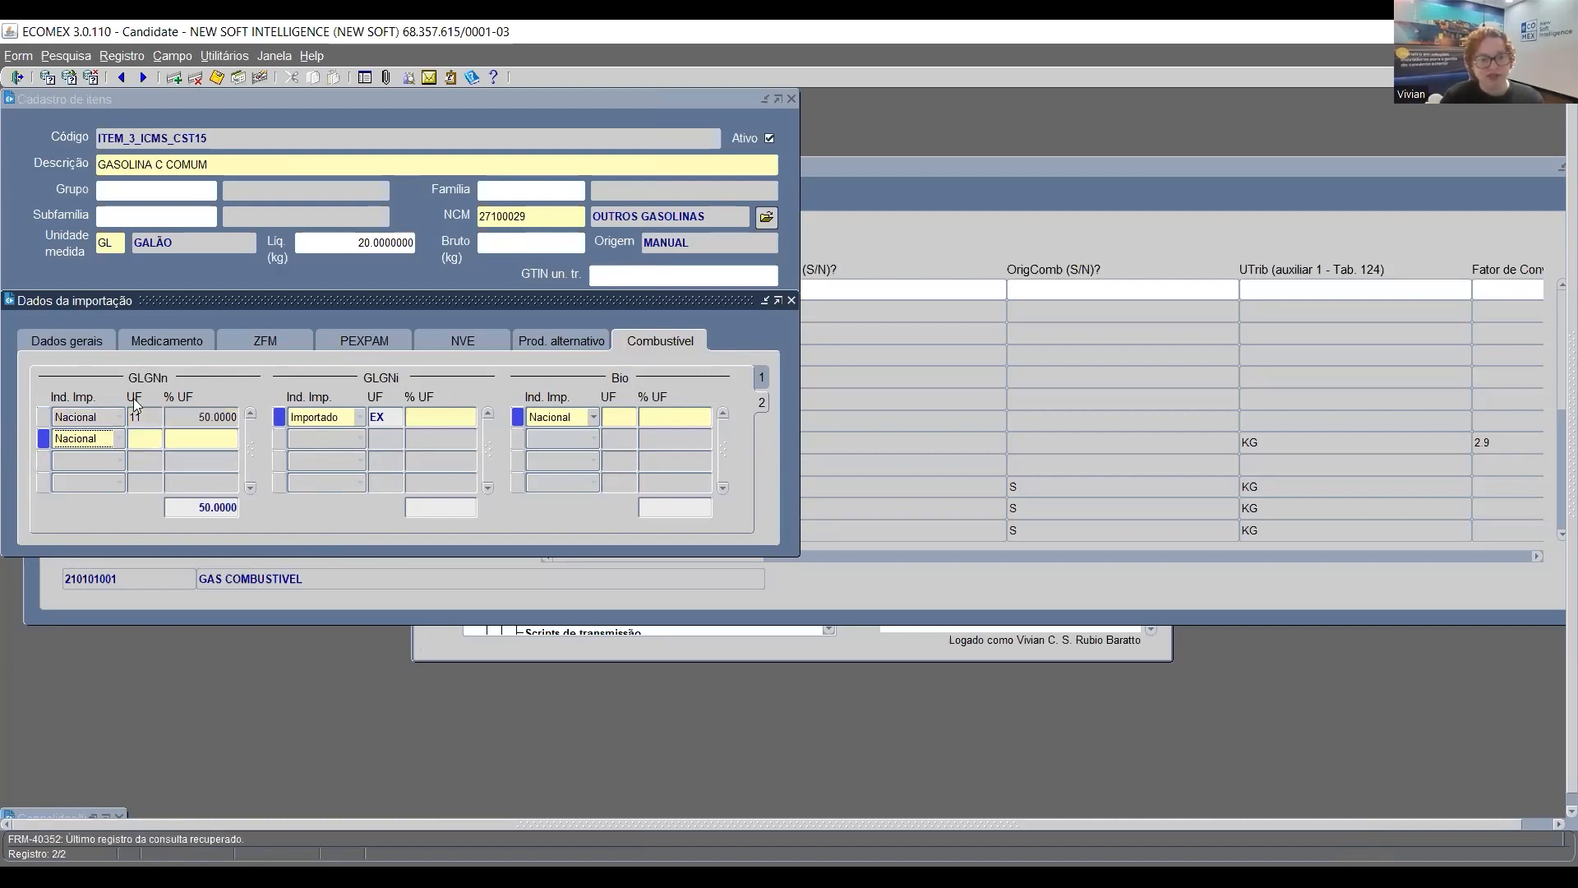
pyautogui.click(130, 439)
pyautogui.click(158, 442)
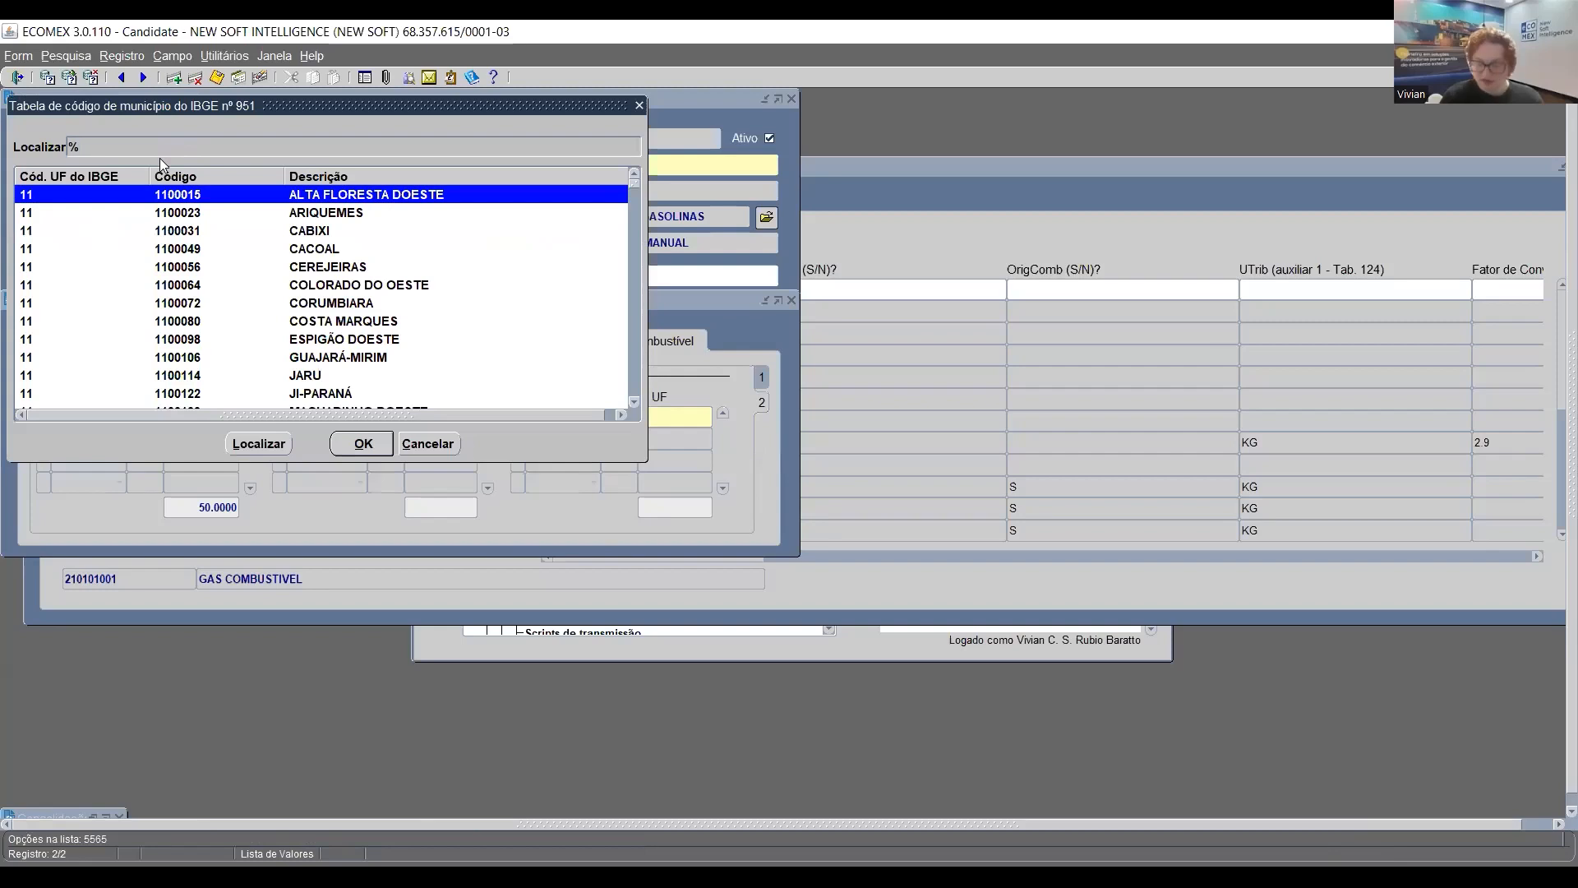
pyautogui.write('35')
pyautogui.press('Return')
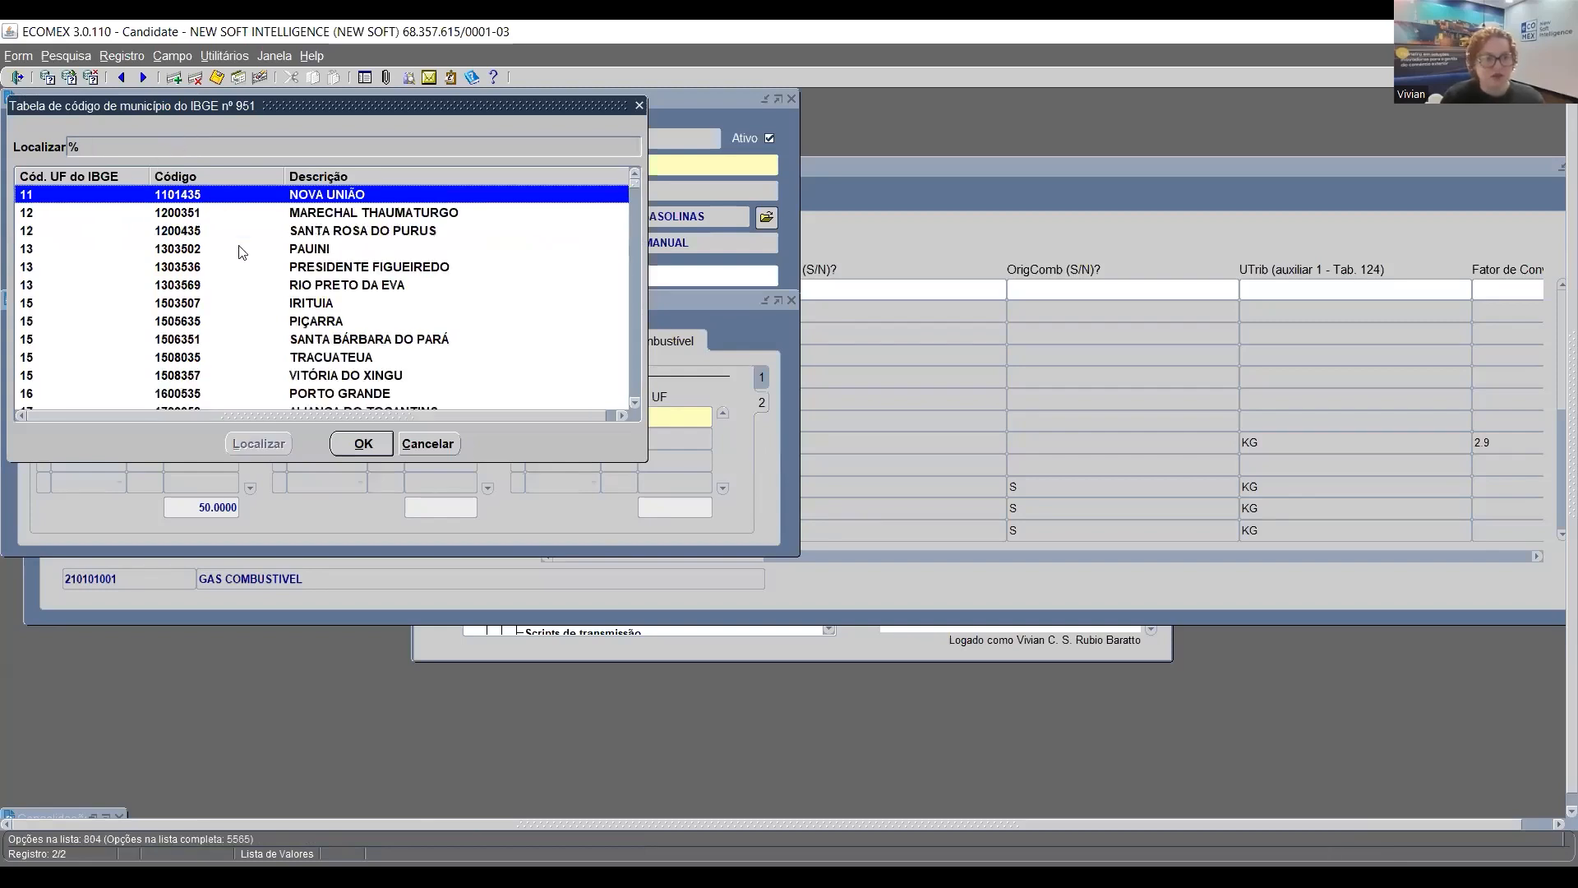
pyautogui.click(219, 143)
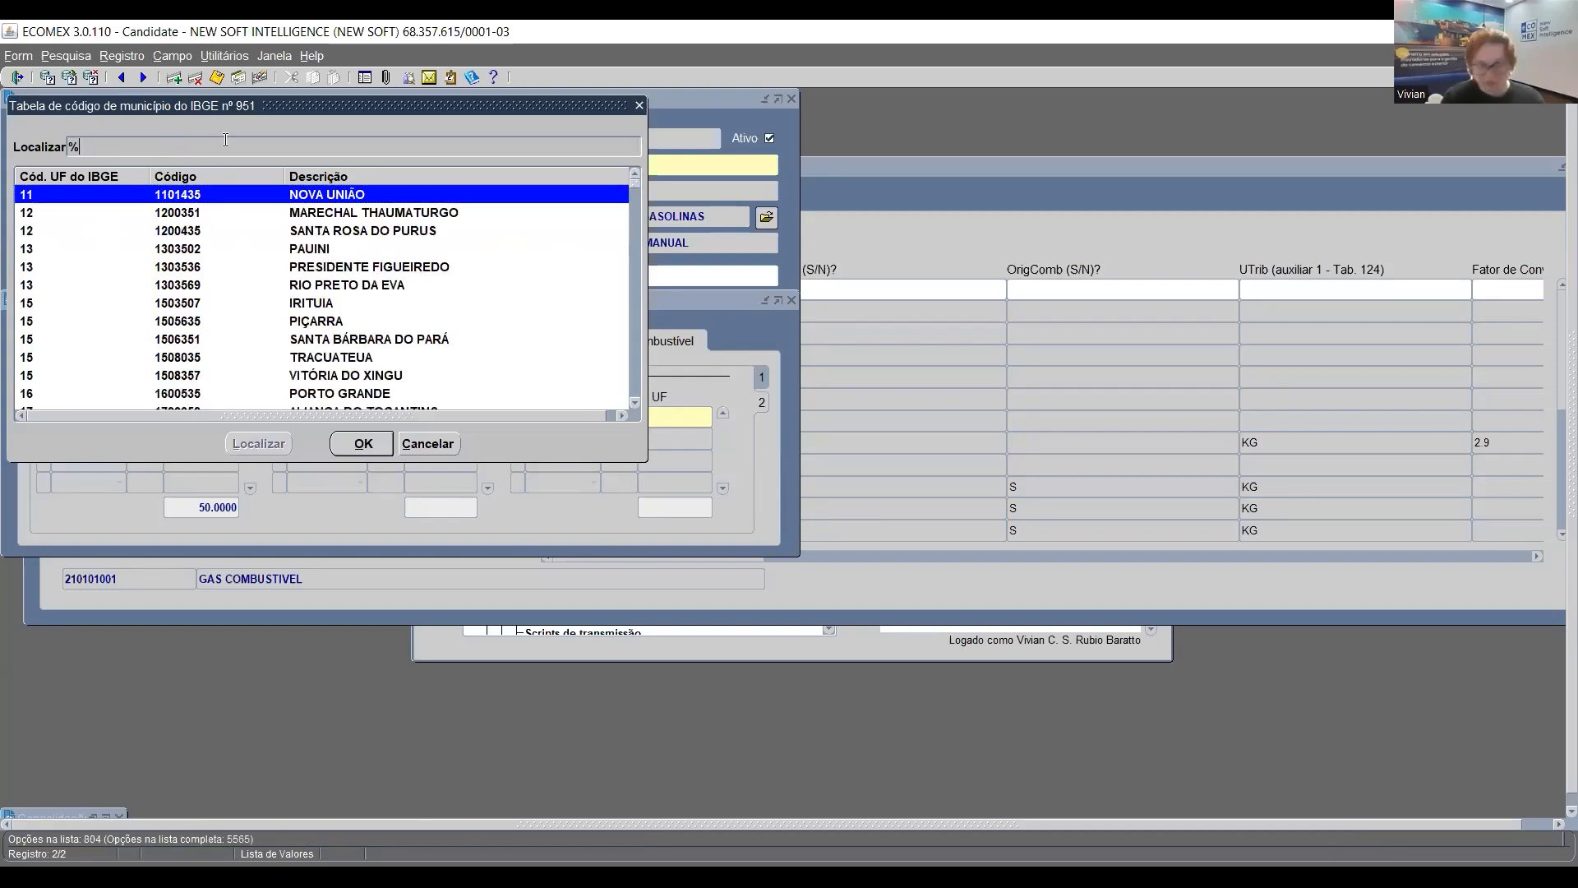
pyautogui.write('32')
pyautogui.press('Return')
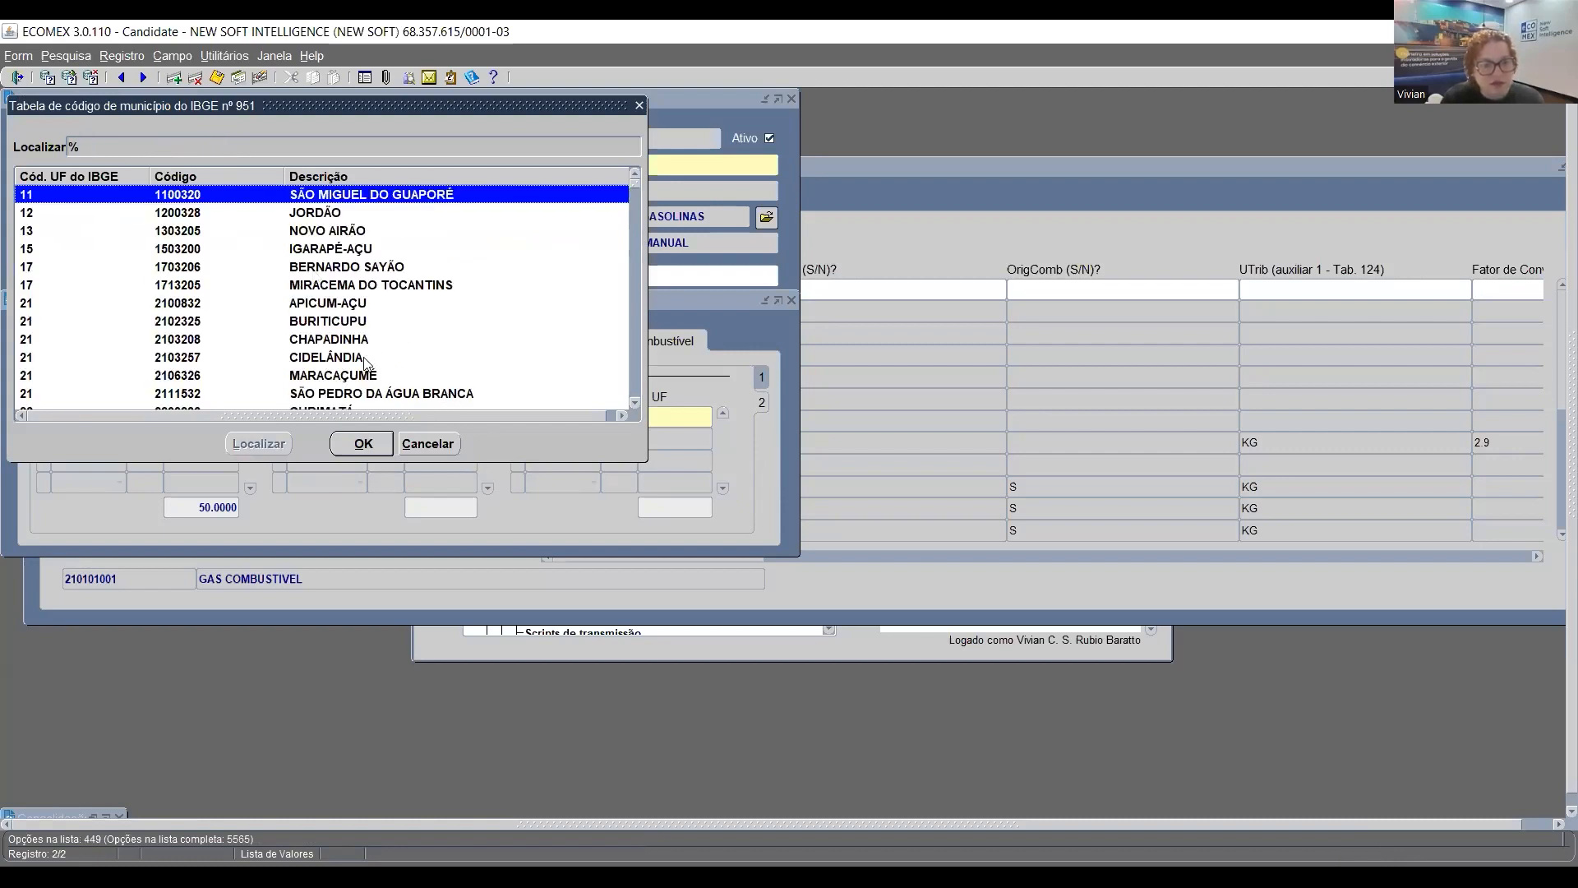
pyautogui.scroll(-7, 366, 363)
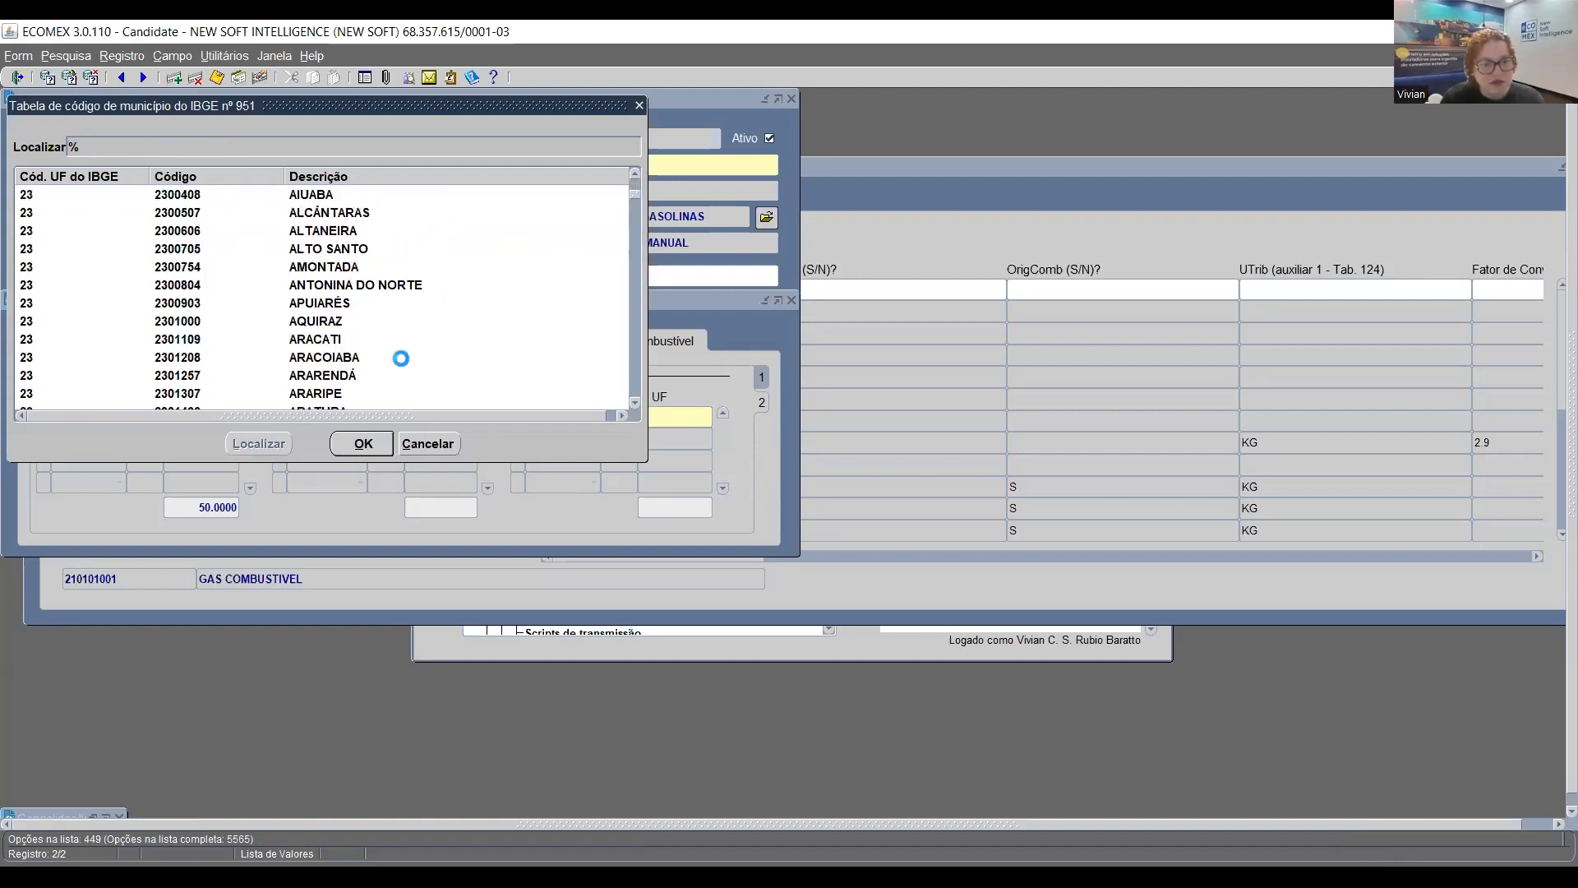
pyautogui.scroll(-3, 405, 337)
pyautogui.scroll(1, 401, 304)
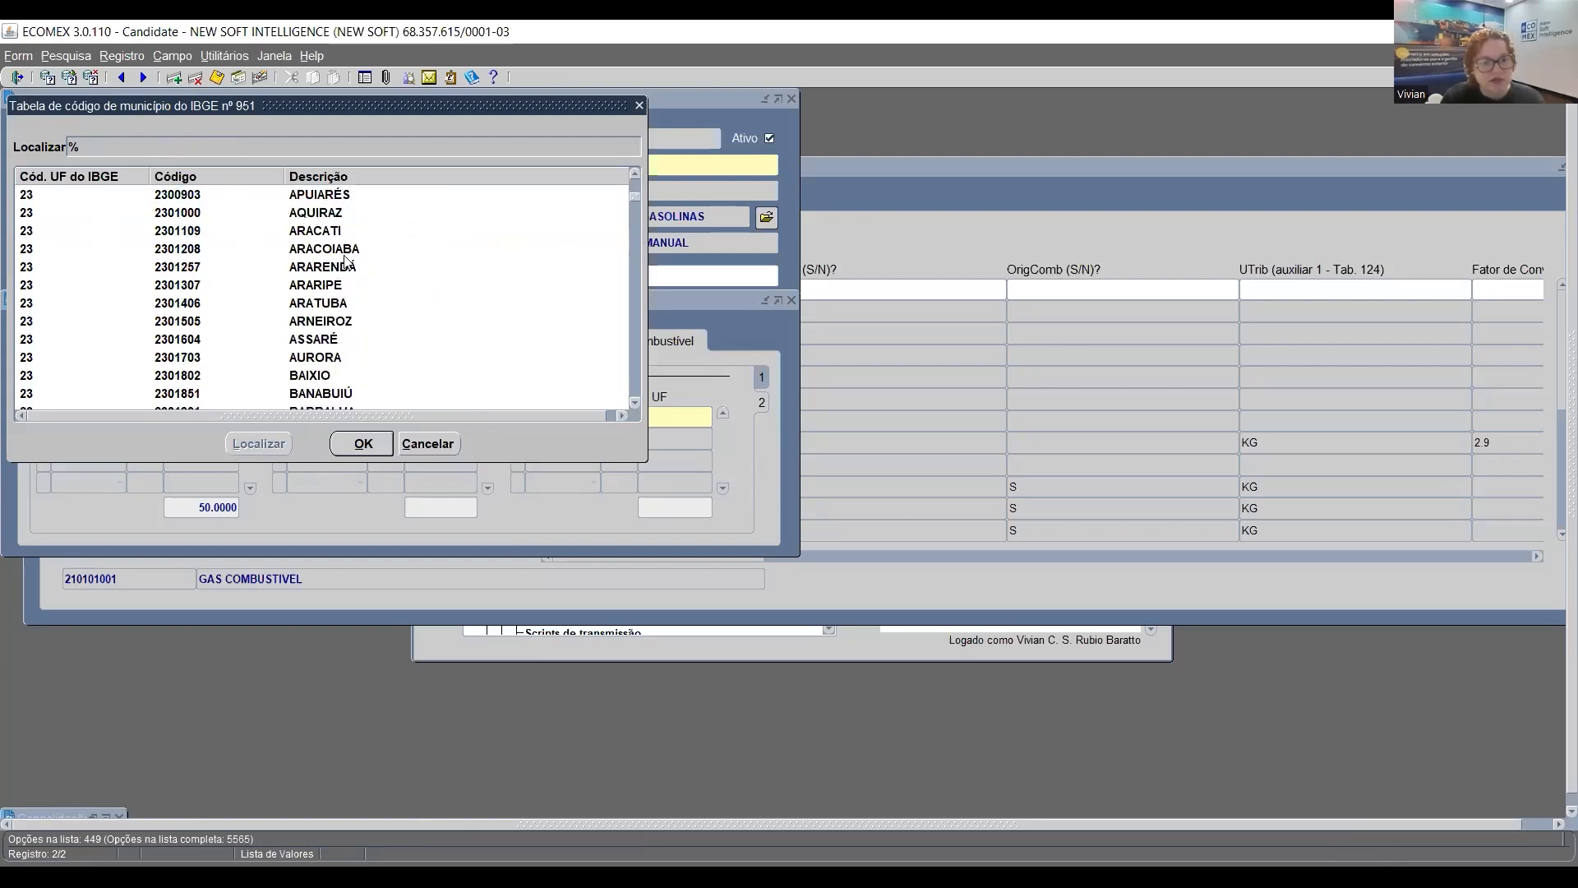
pyautogui.doubleClick(345, 256)
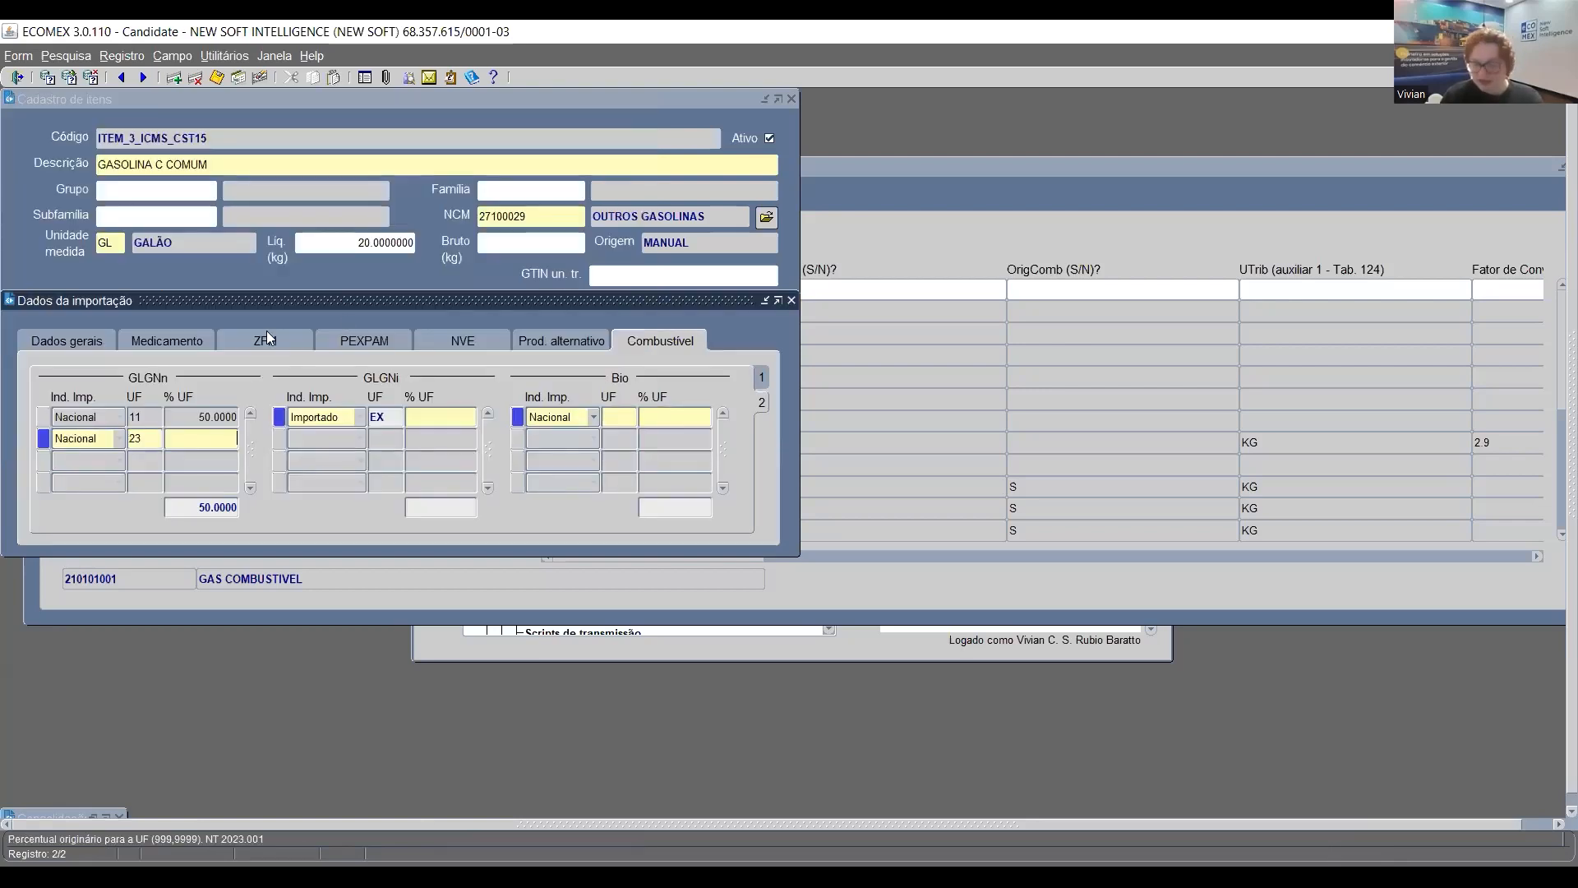
pyautogui.press('Tab')
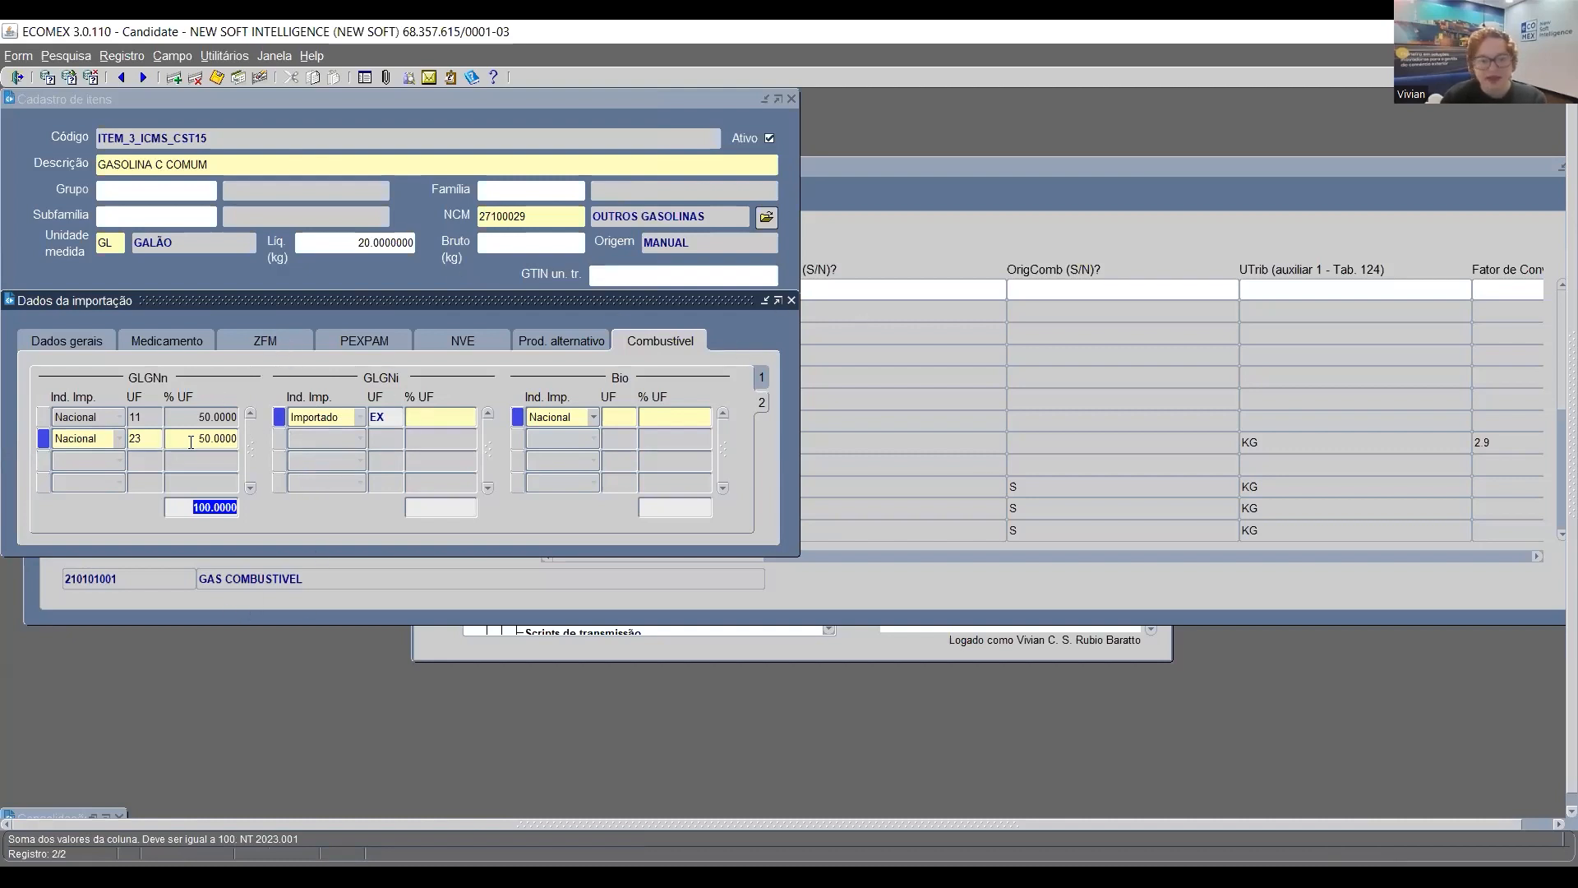
pyautogui.click(191, 507)
pyautogui.moveTo(192, 507); pyautogui.dragTo(240, 508)
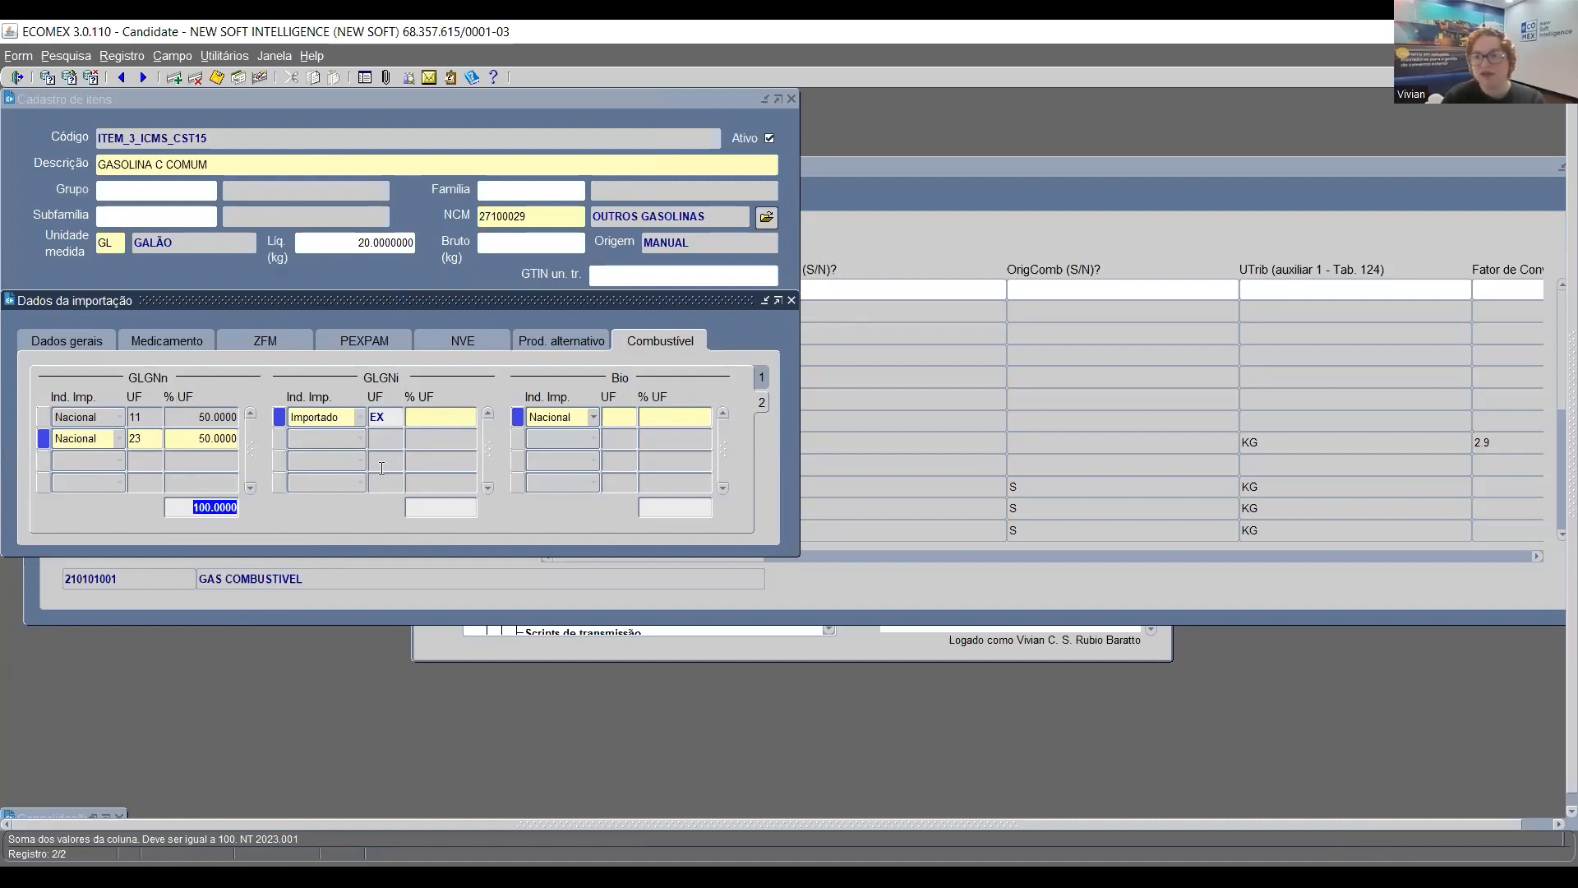
# Set the % UF of the GLGNn row for UF 23 to 20 and try to save the fuel data
pyautogui.click(222, 416)
pyautogui.click(218, 438)
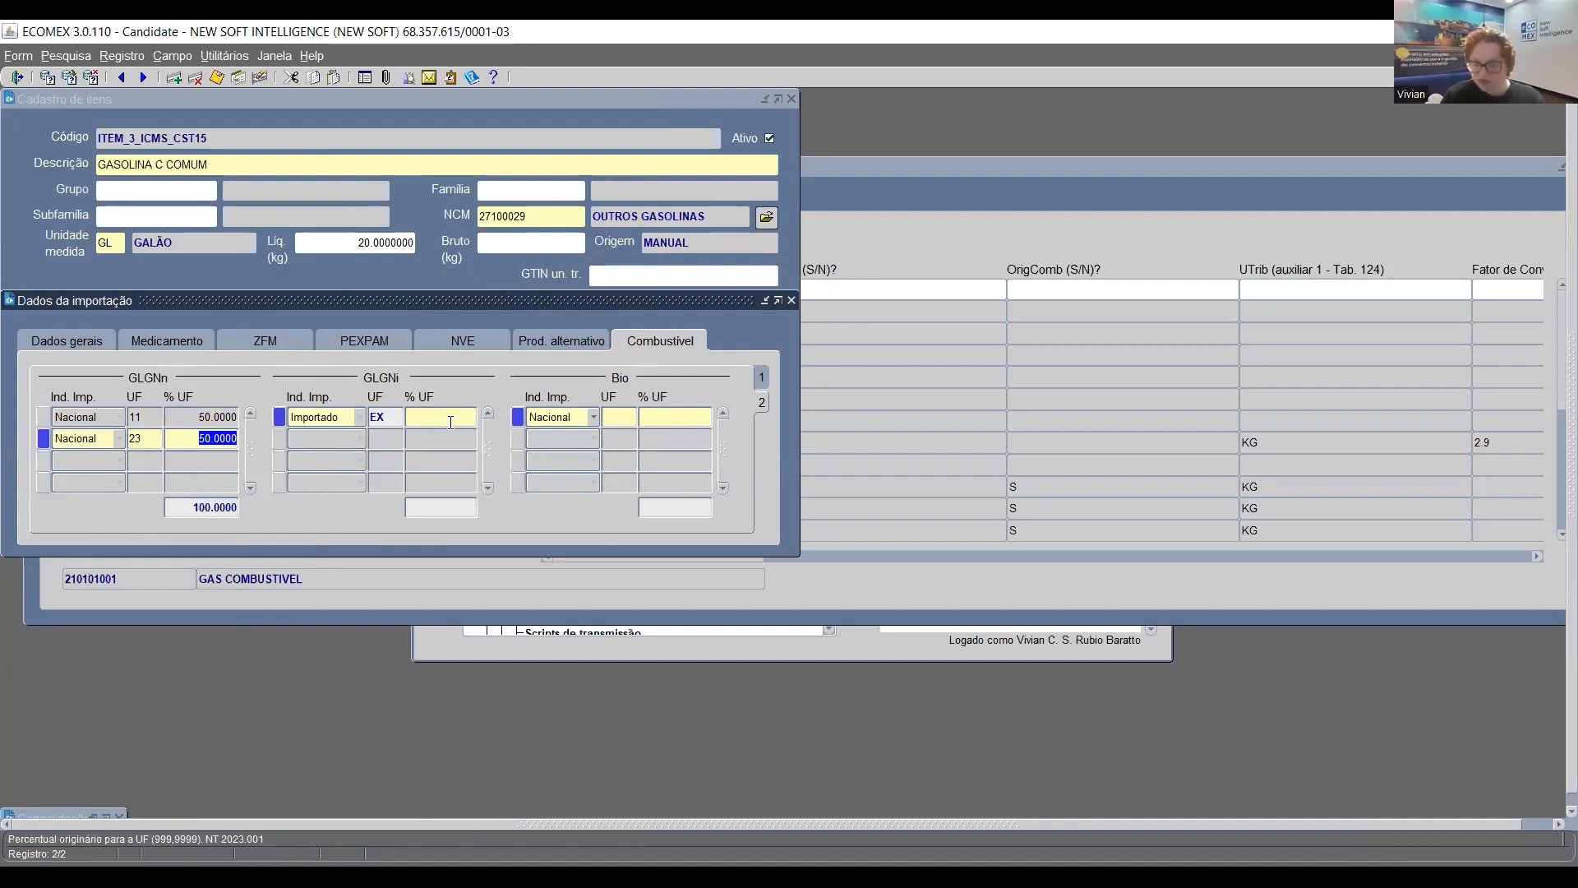
pyautogui.write('20')
pyautogui.press('Up')
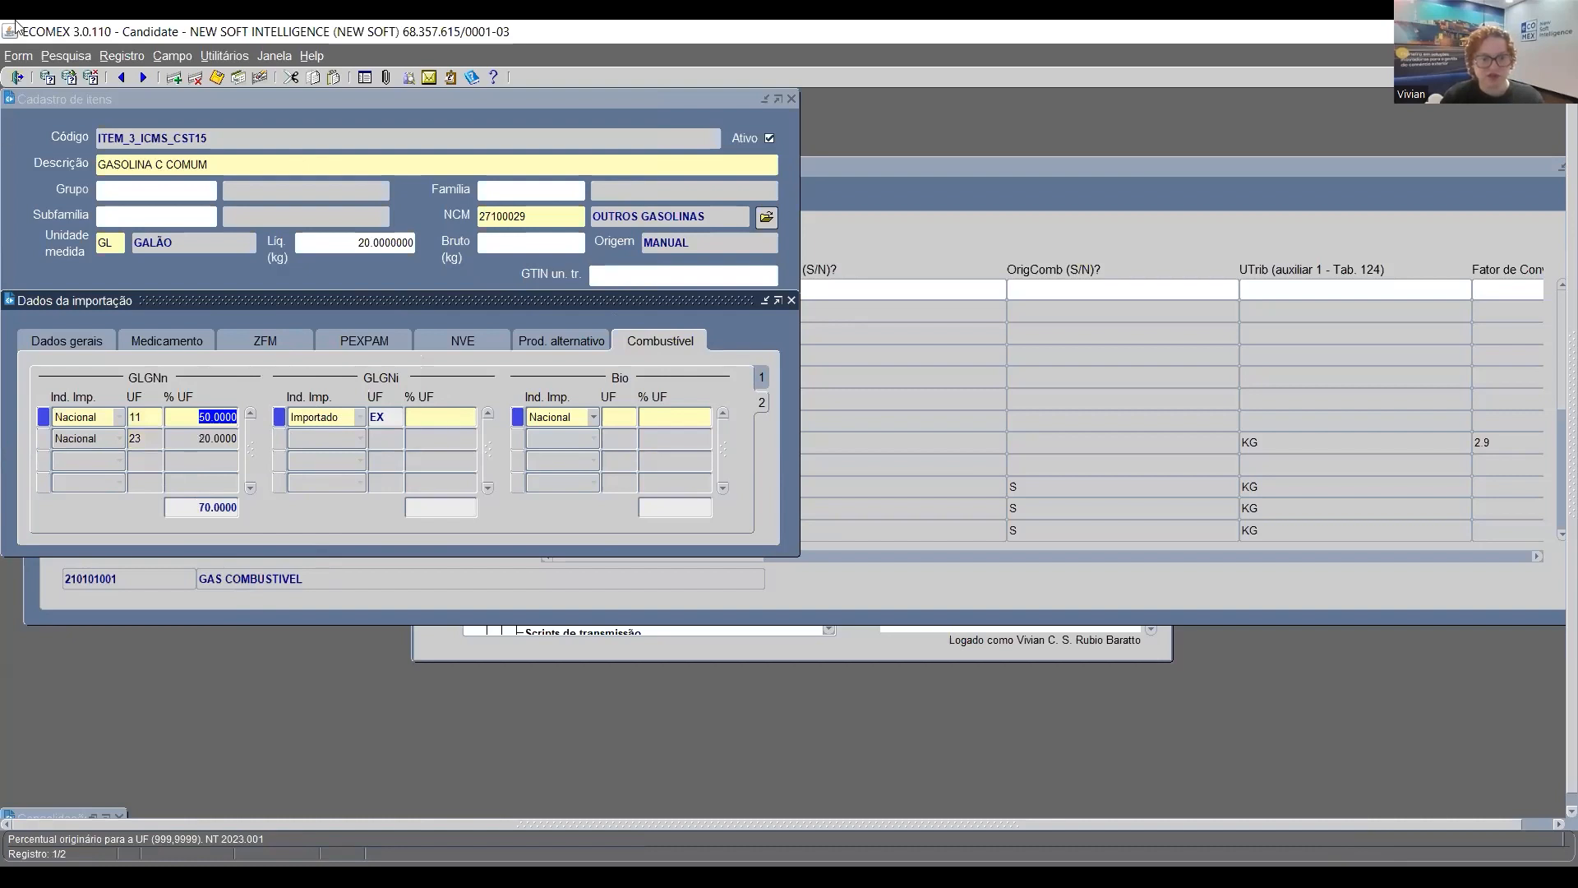
pyautogui.click(216, 79)
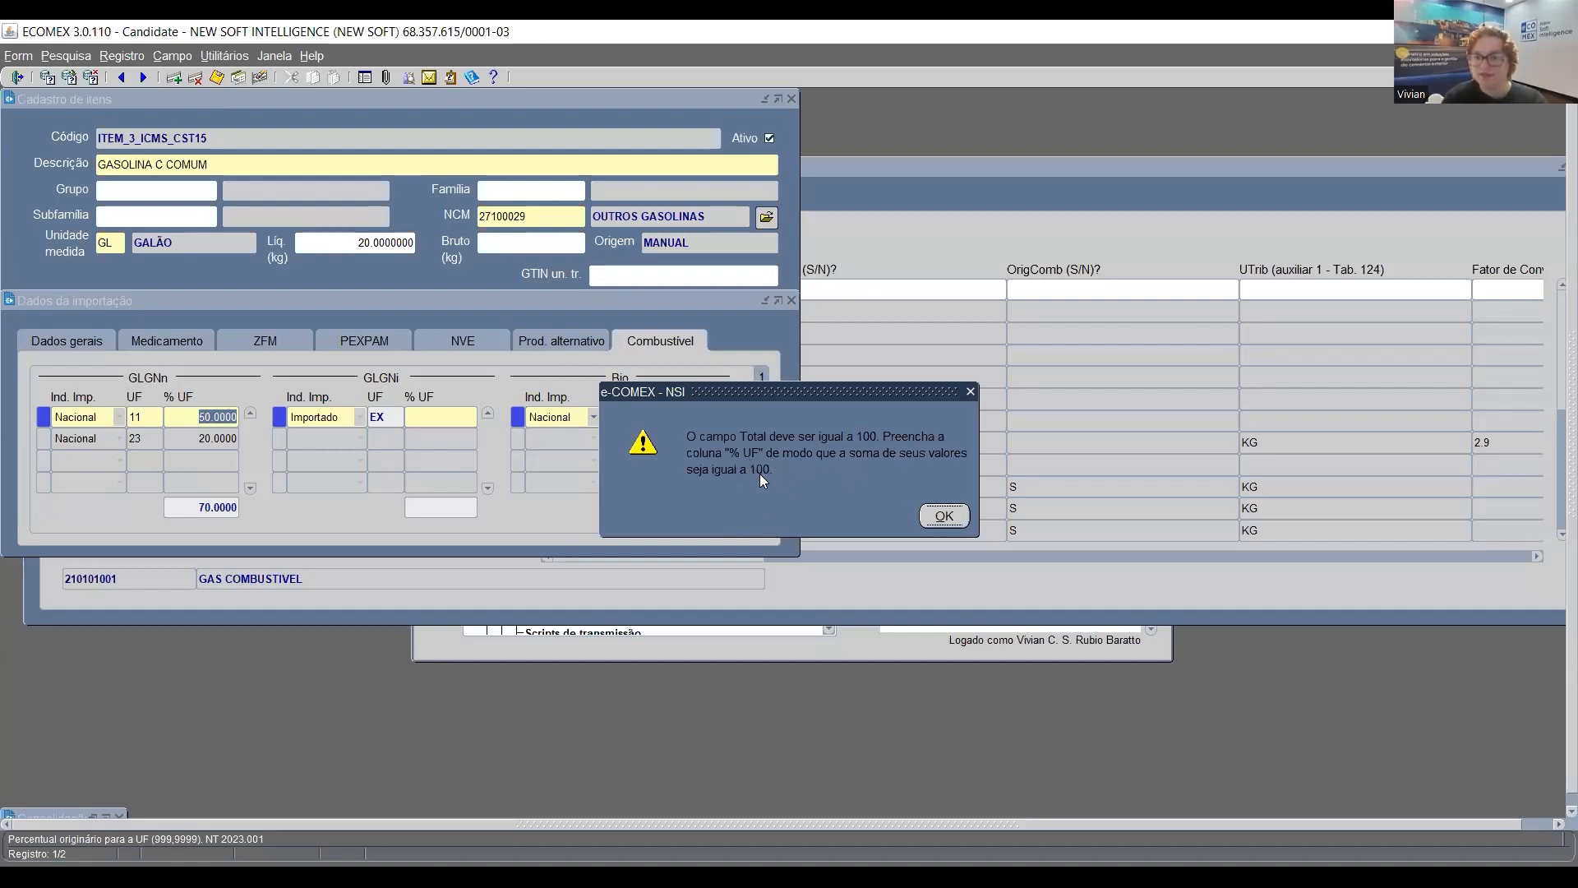
pyautogui.click(935, 517)
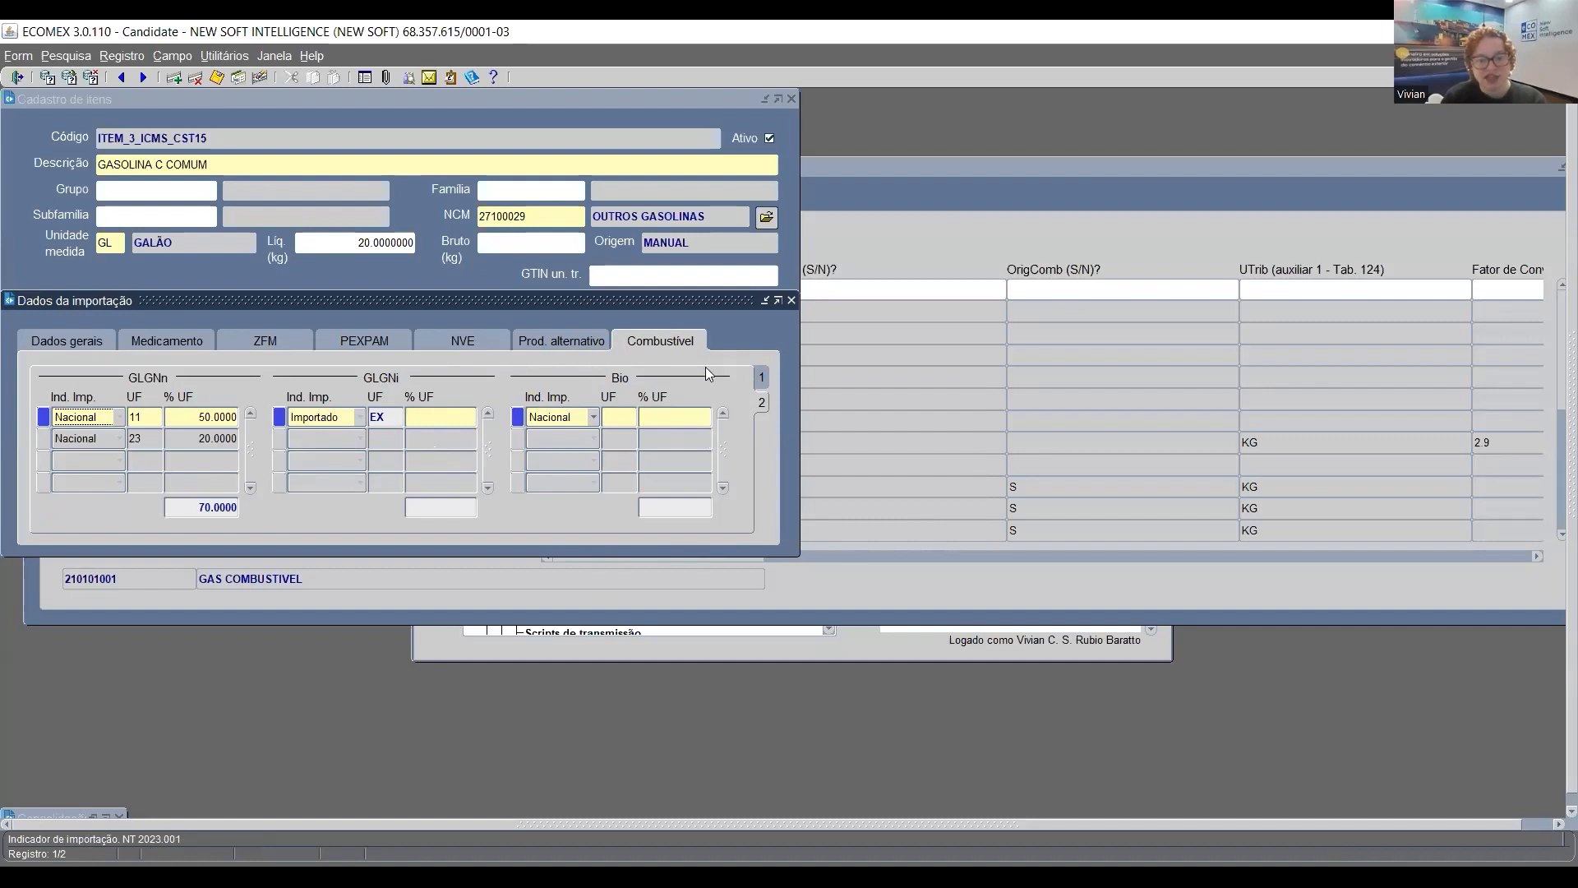
# Compare the % GLP petróleo, % Gás nac., % Gás imp. and % Bio fields with the GLGNn, GLGNi and Bio origin grids
pyautogui.click(762, 402)
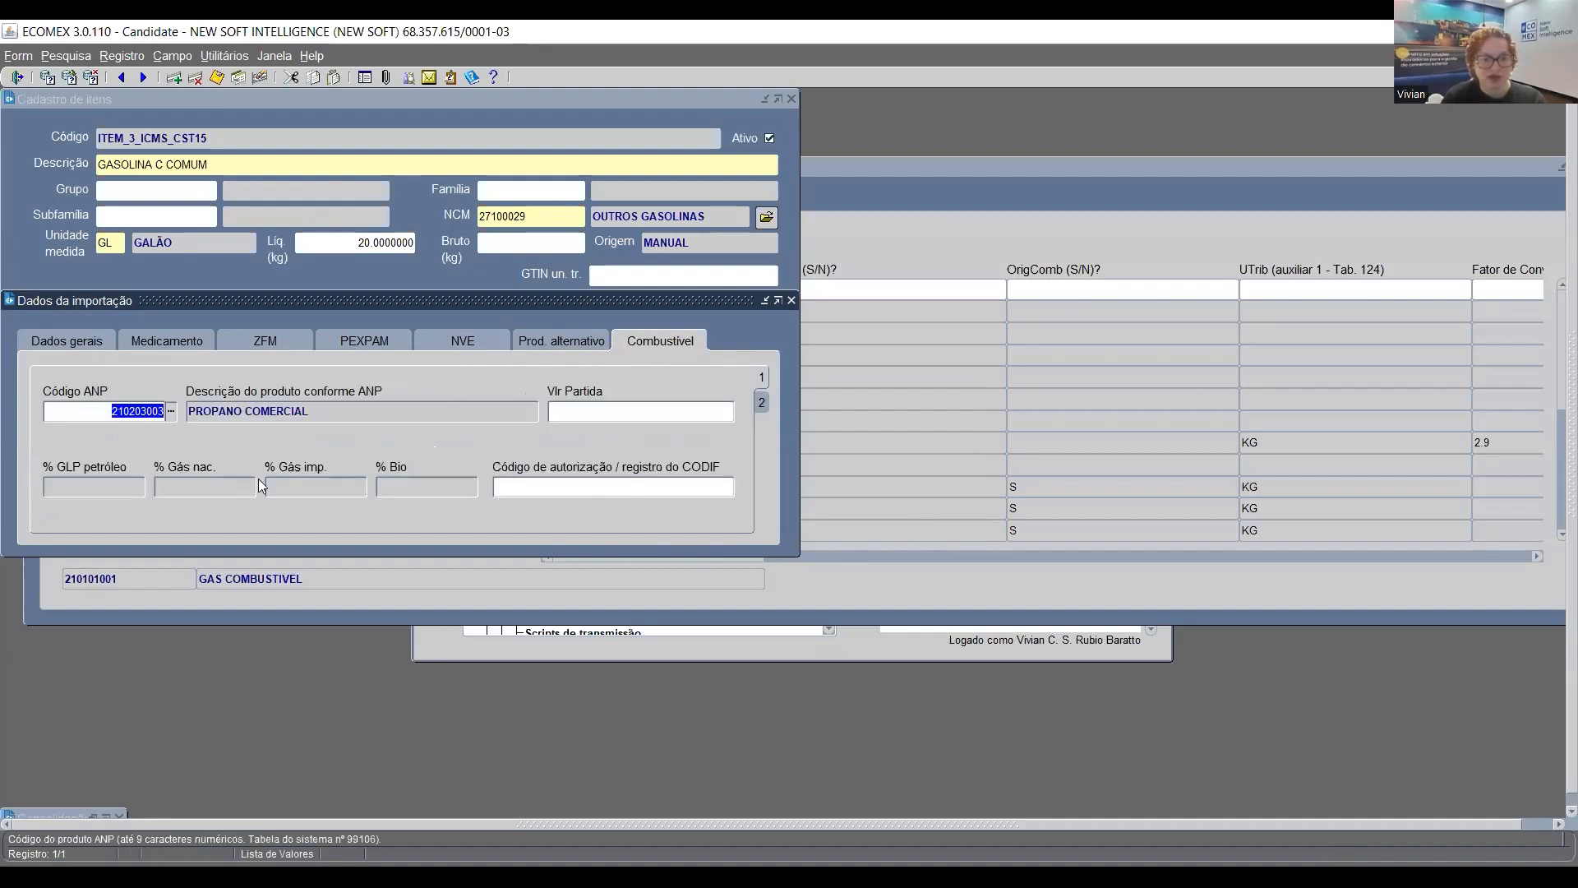
pyautogui.click(306, 493)
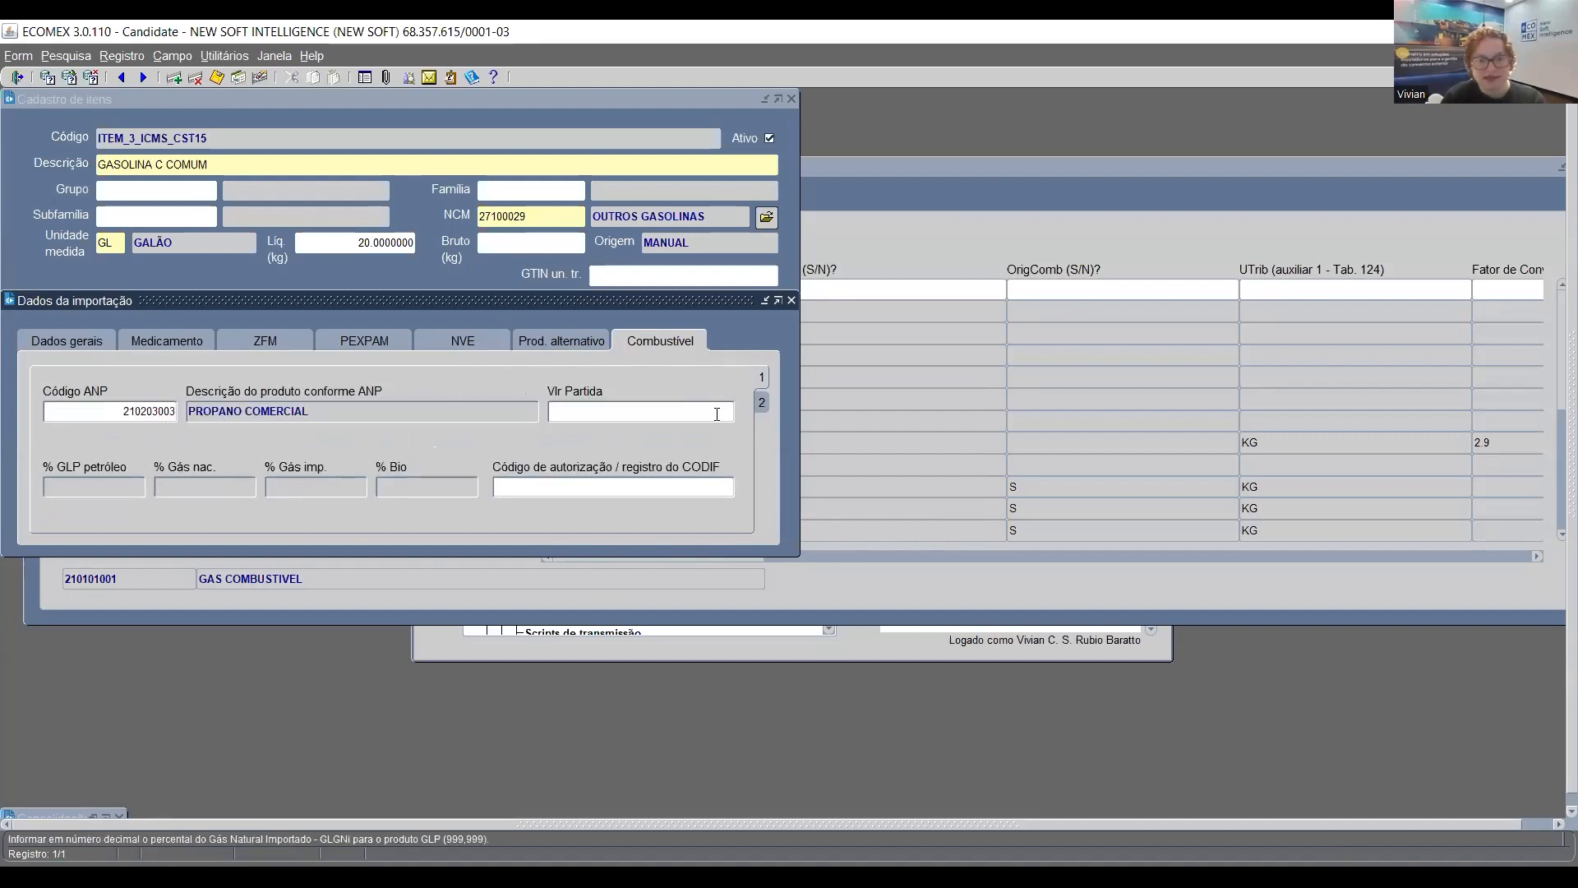
pyautogui.click(760, 402)
pyautogui.click(429, 418)
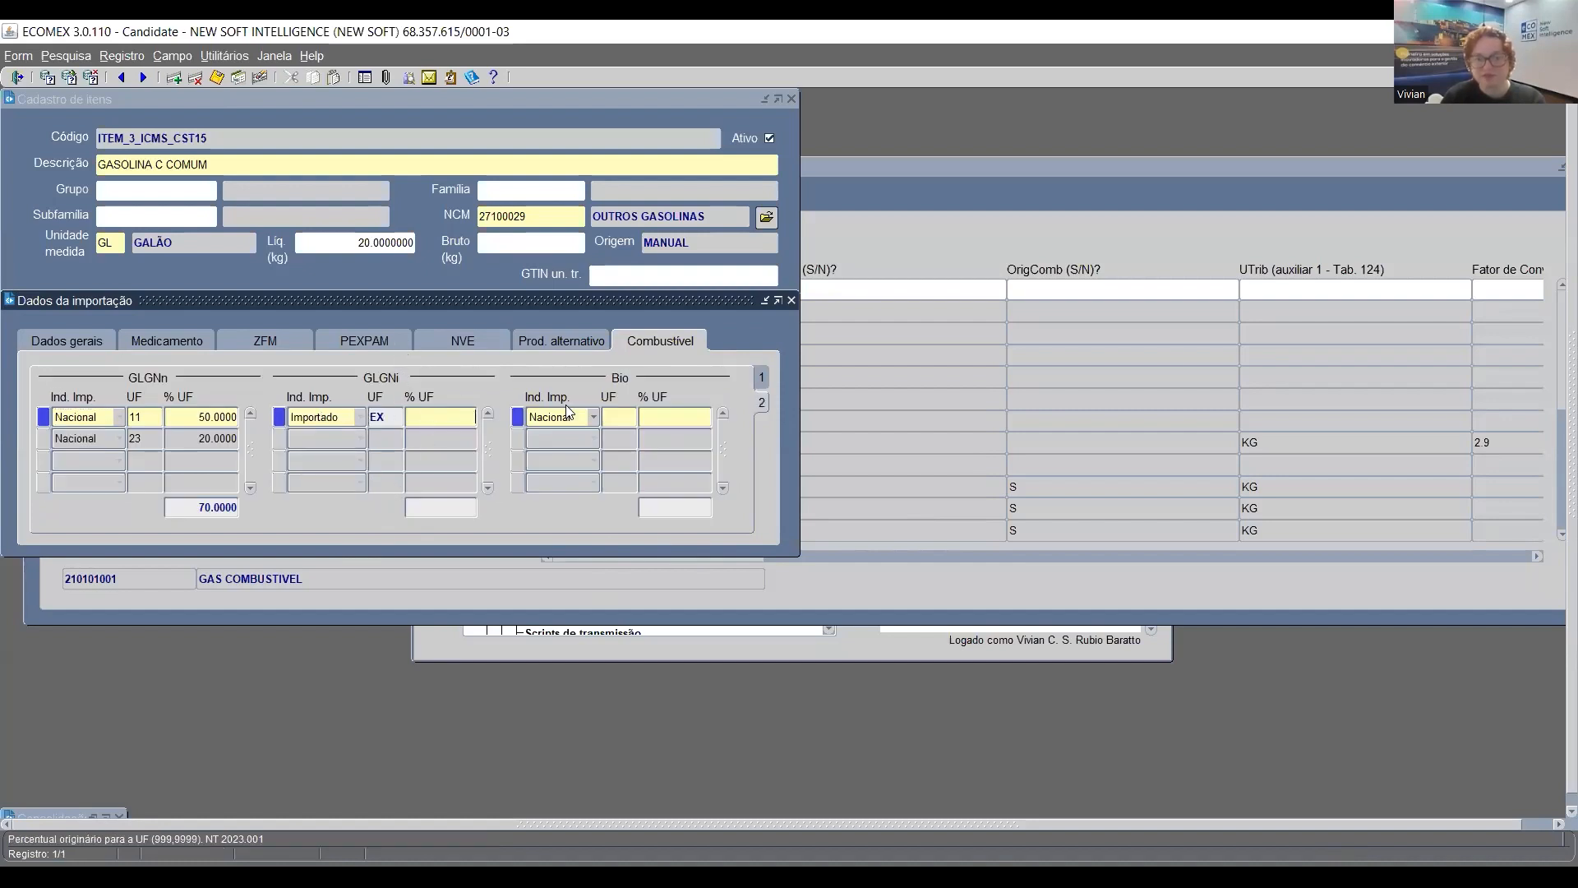
pyautogui.click(761, 375)
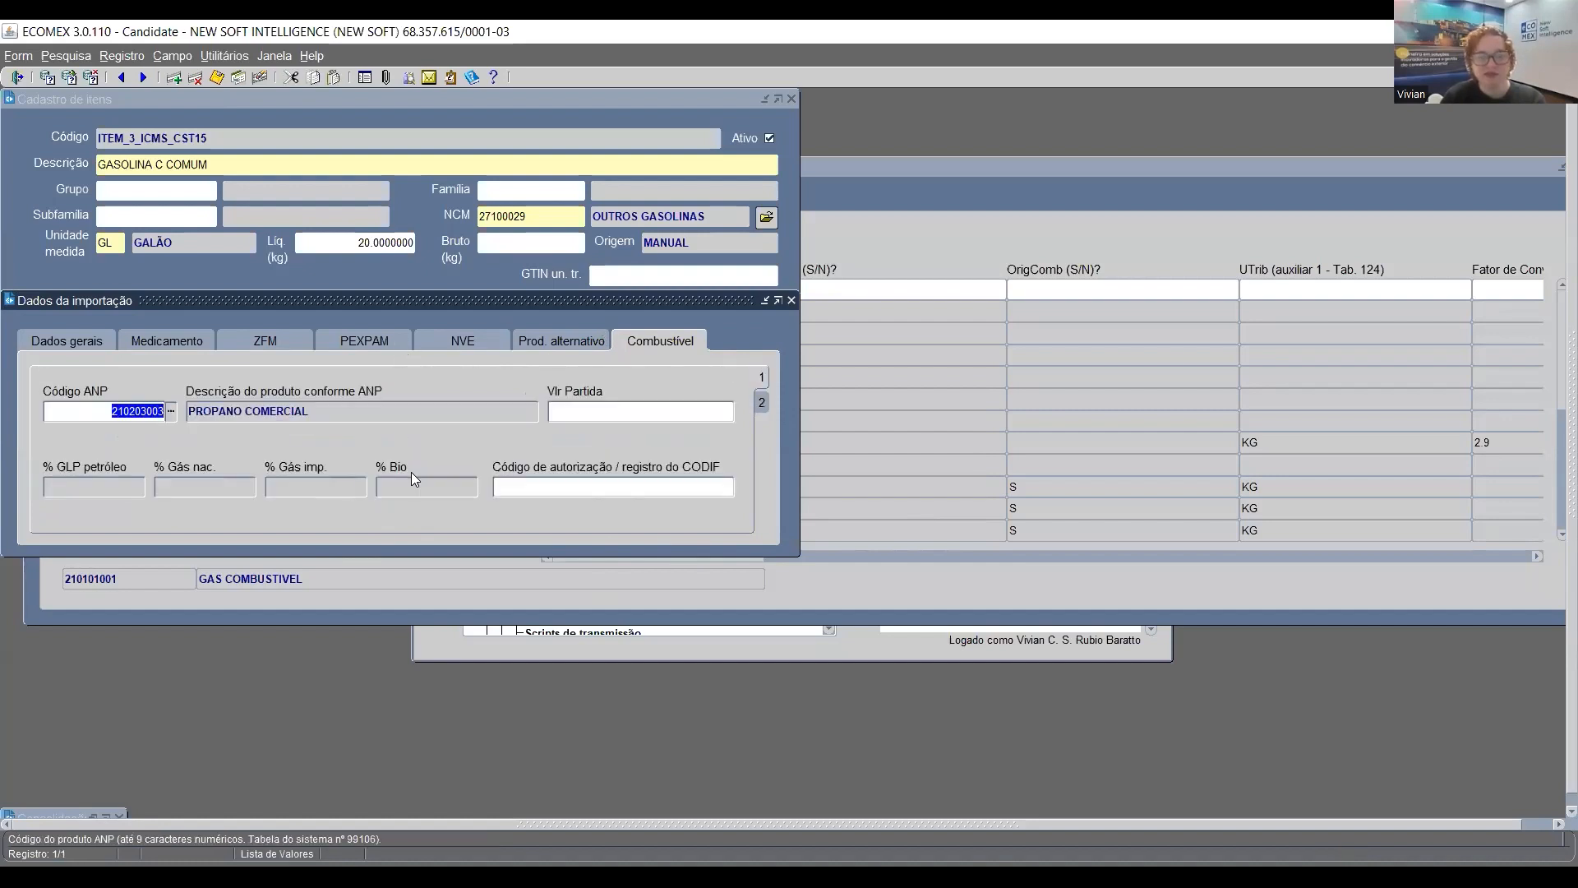
pyautogui.click(879, 290)
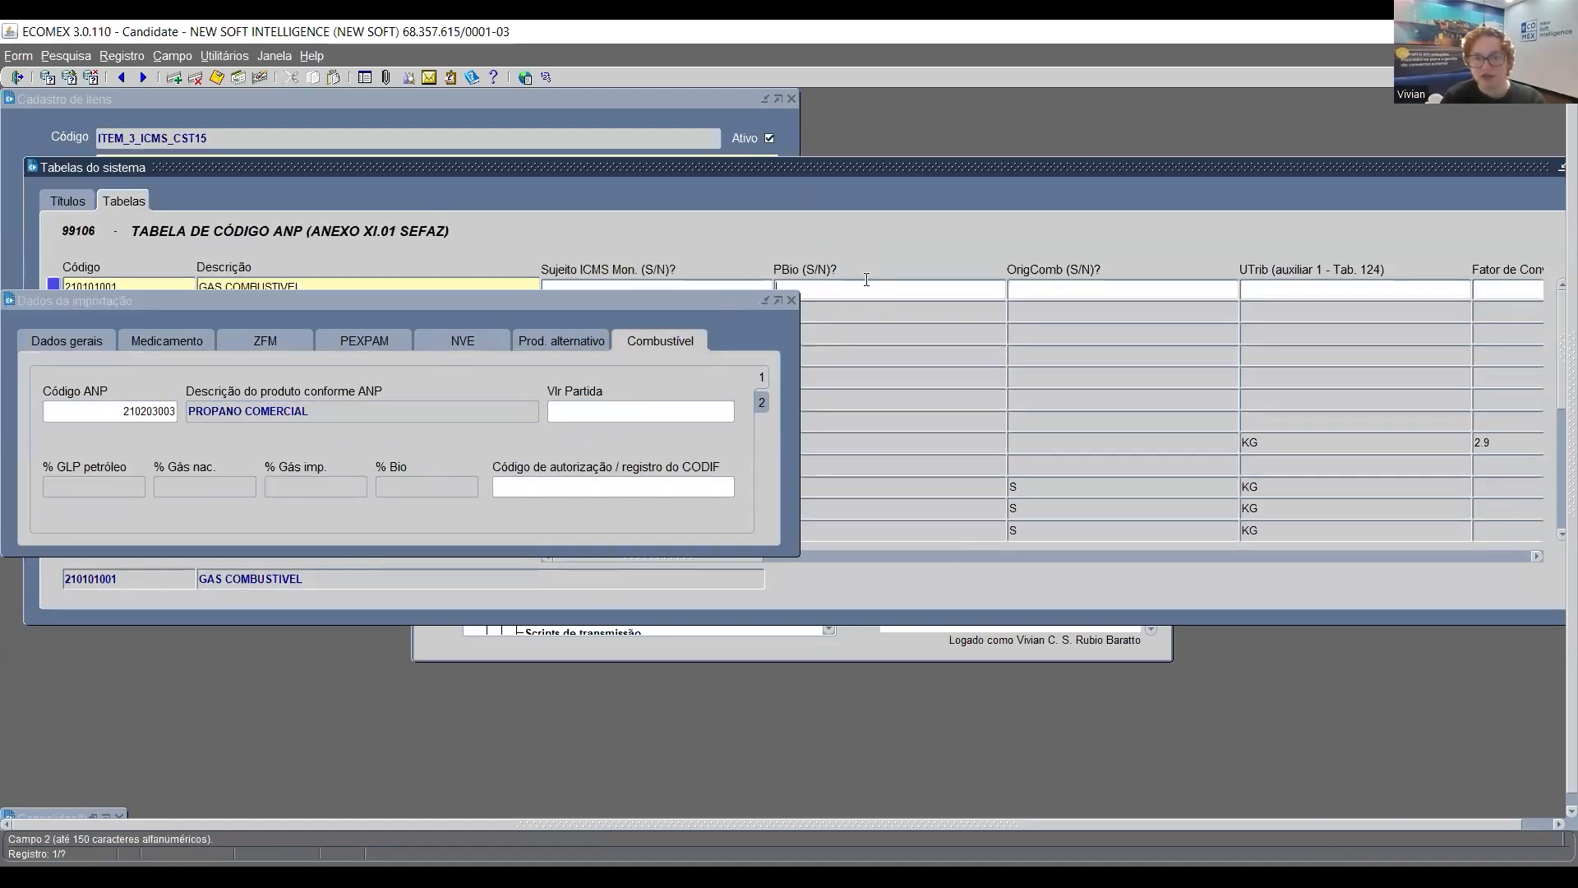
pyautogui.click(762, 402)
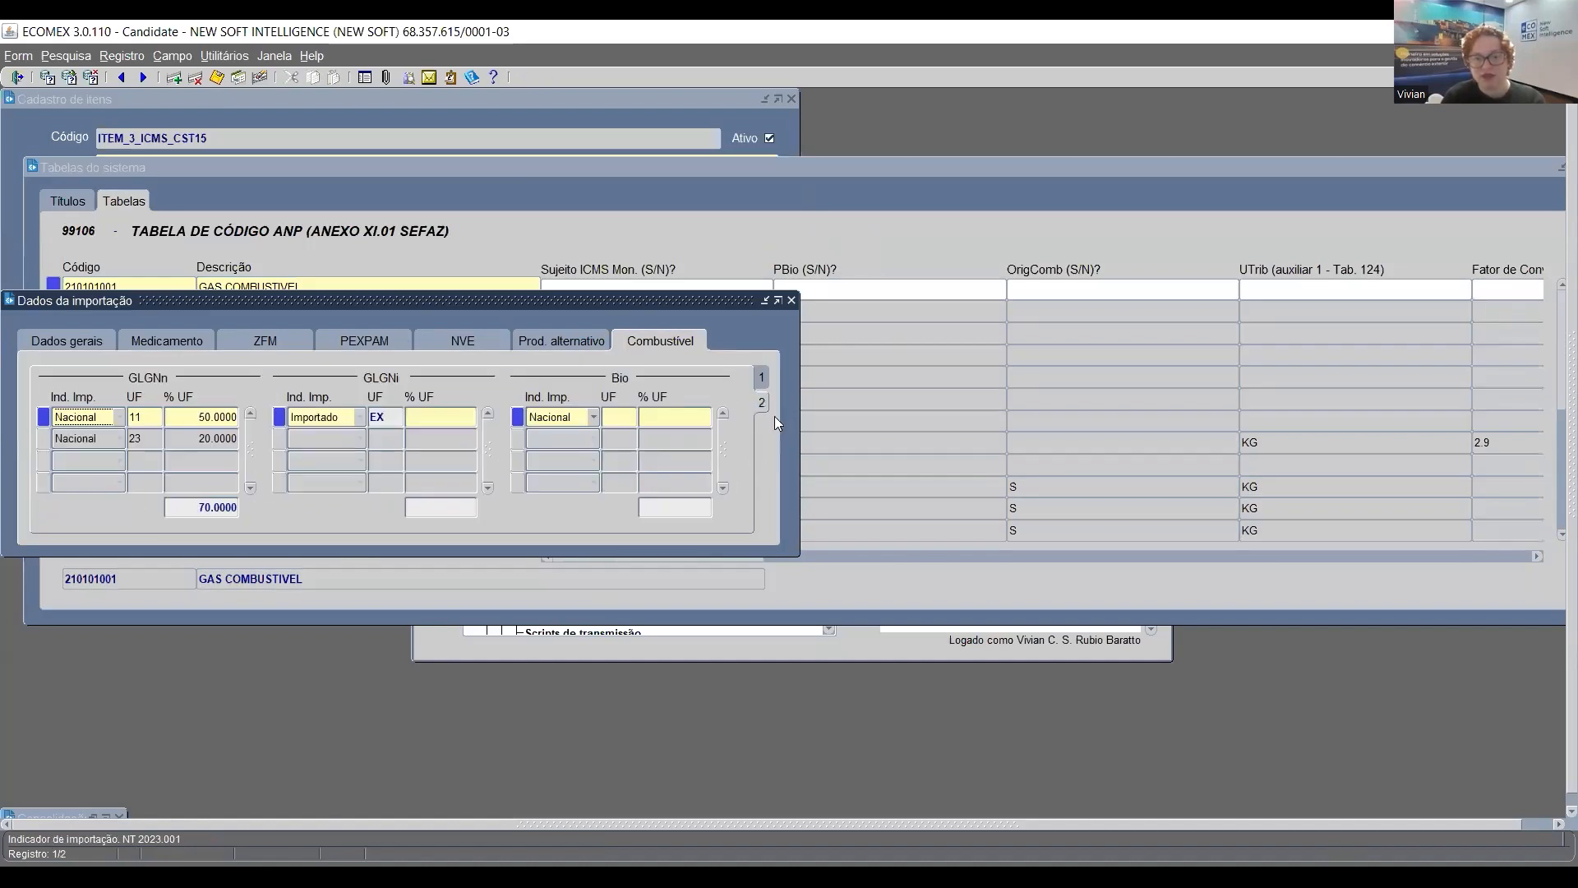
# Set Ind. Imp. of the first Bio origin row to Importado and check its UF against the GLGNn UF
pyautogui.click(593, 419)
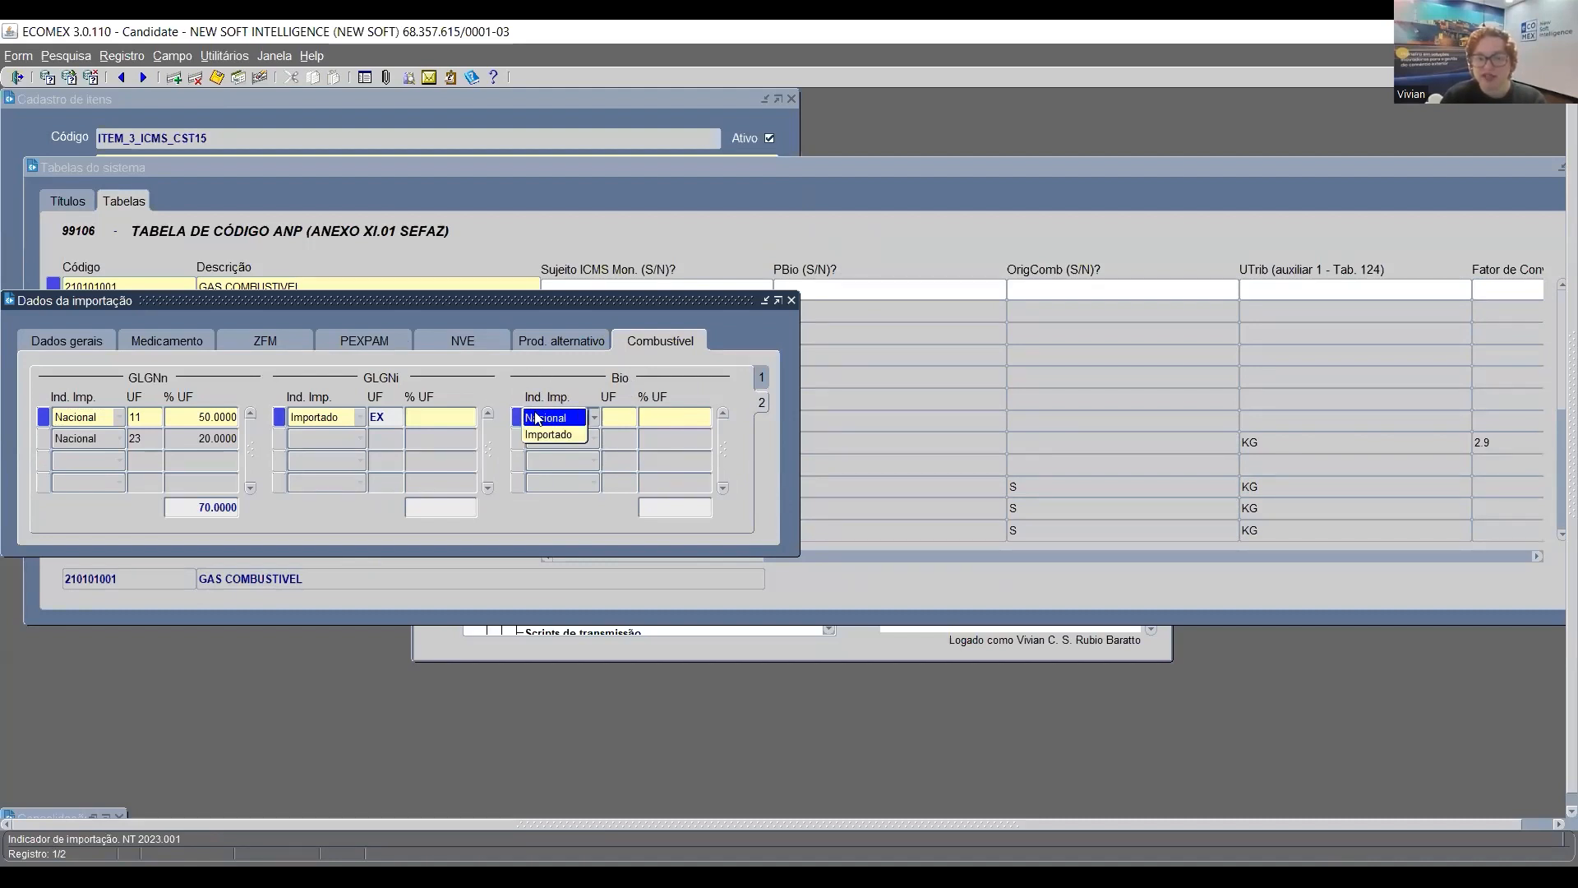
pyautogui.click(578, 419)
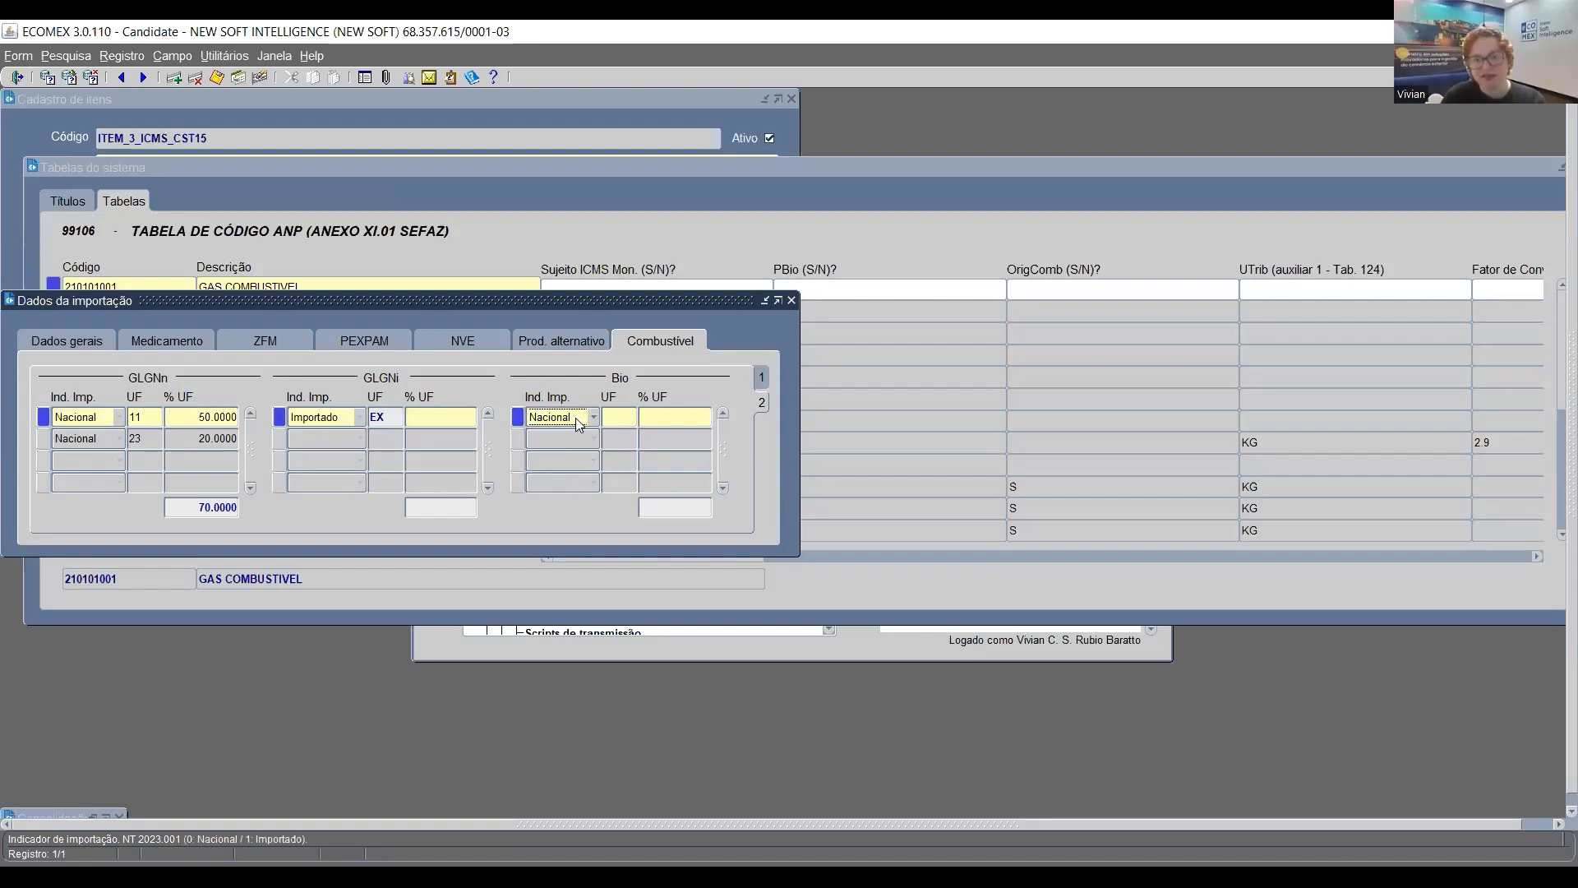
pyautogui.click(624, 420)
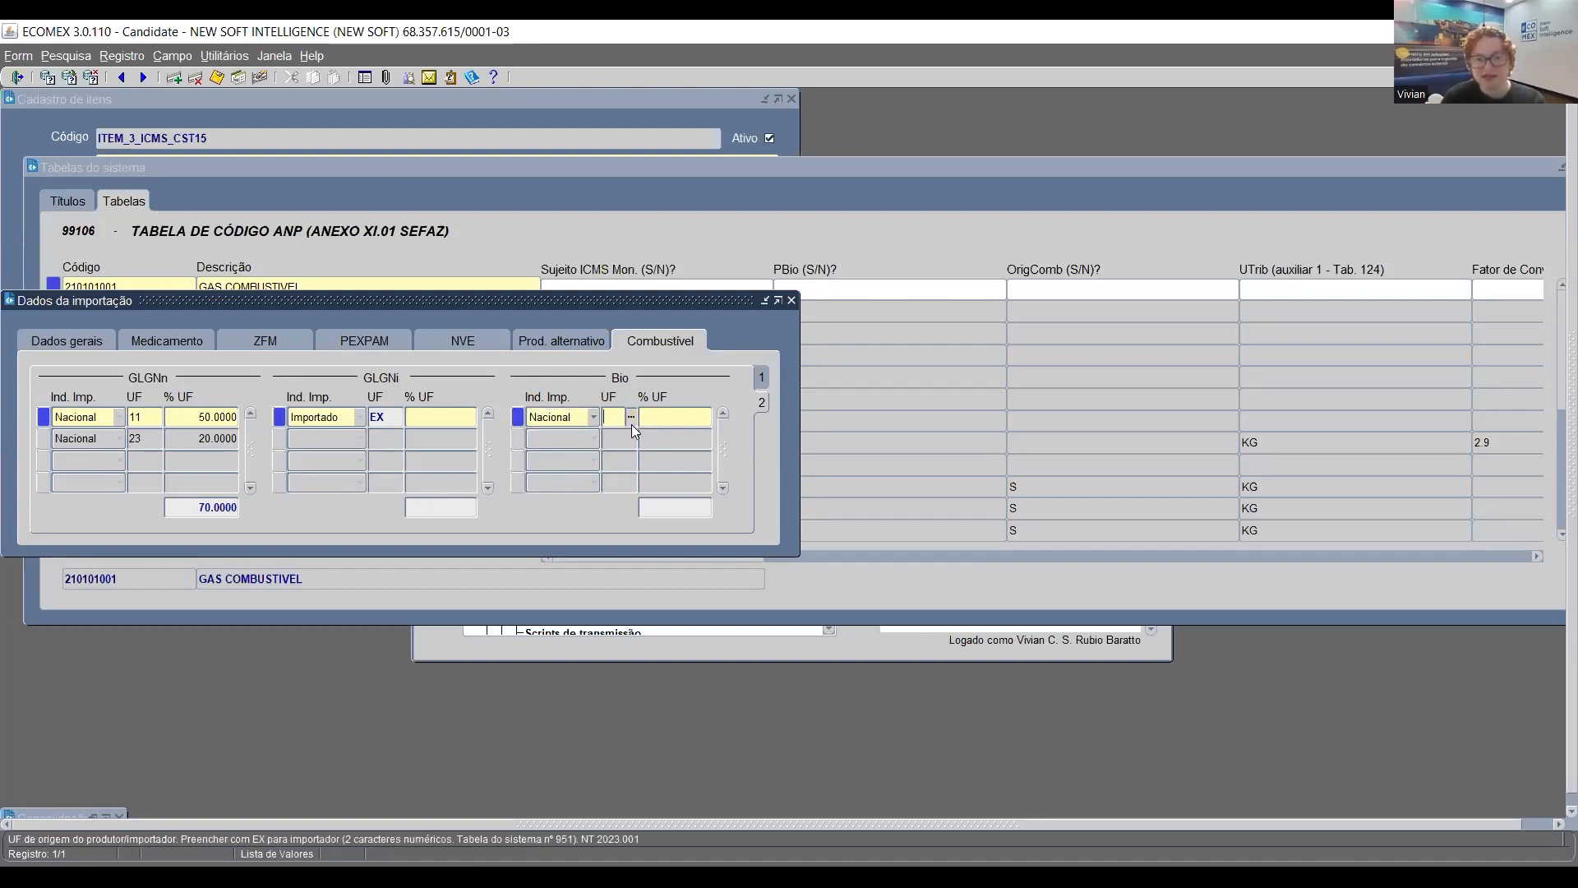
pyautogui.click(581, 419)
pyautogui.click(555, 441)
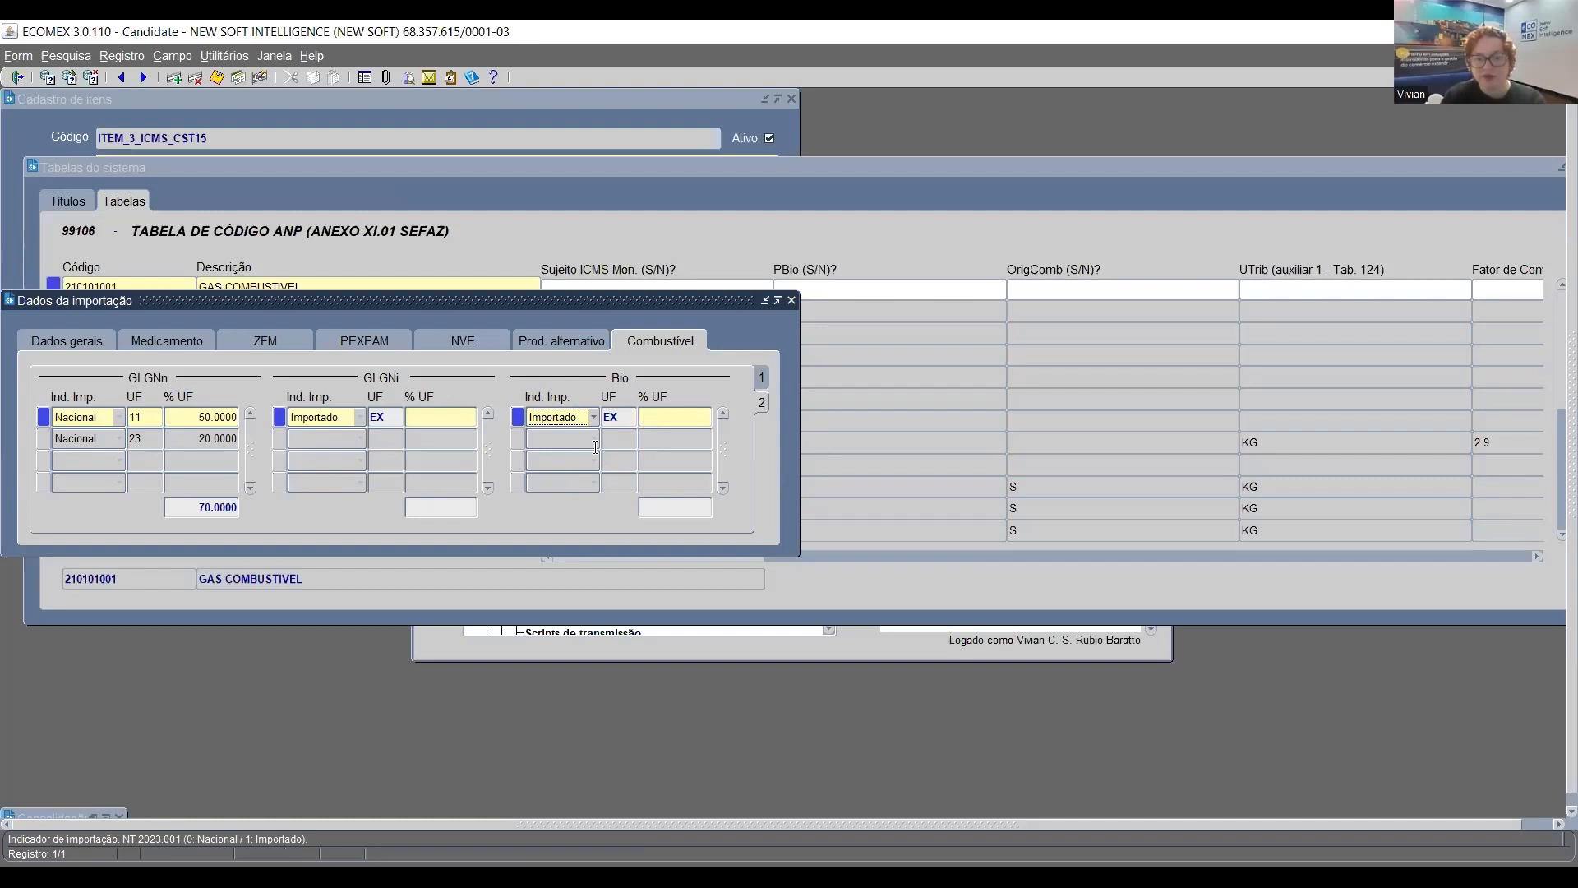
pyautogui.click(628, 419)
pyautogui.doubleClick(628, 419)
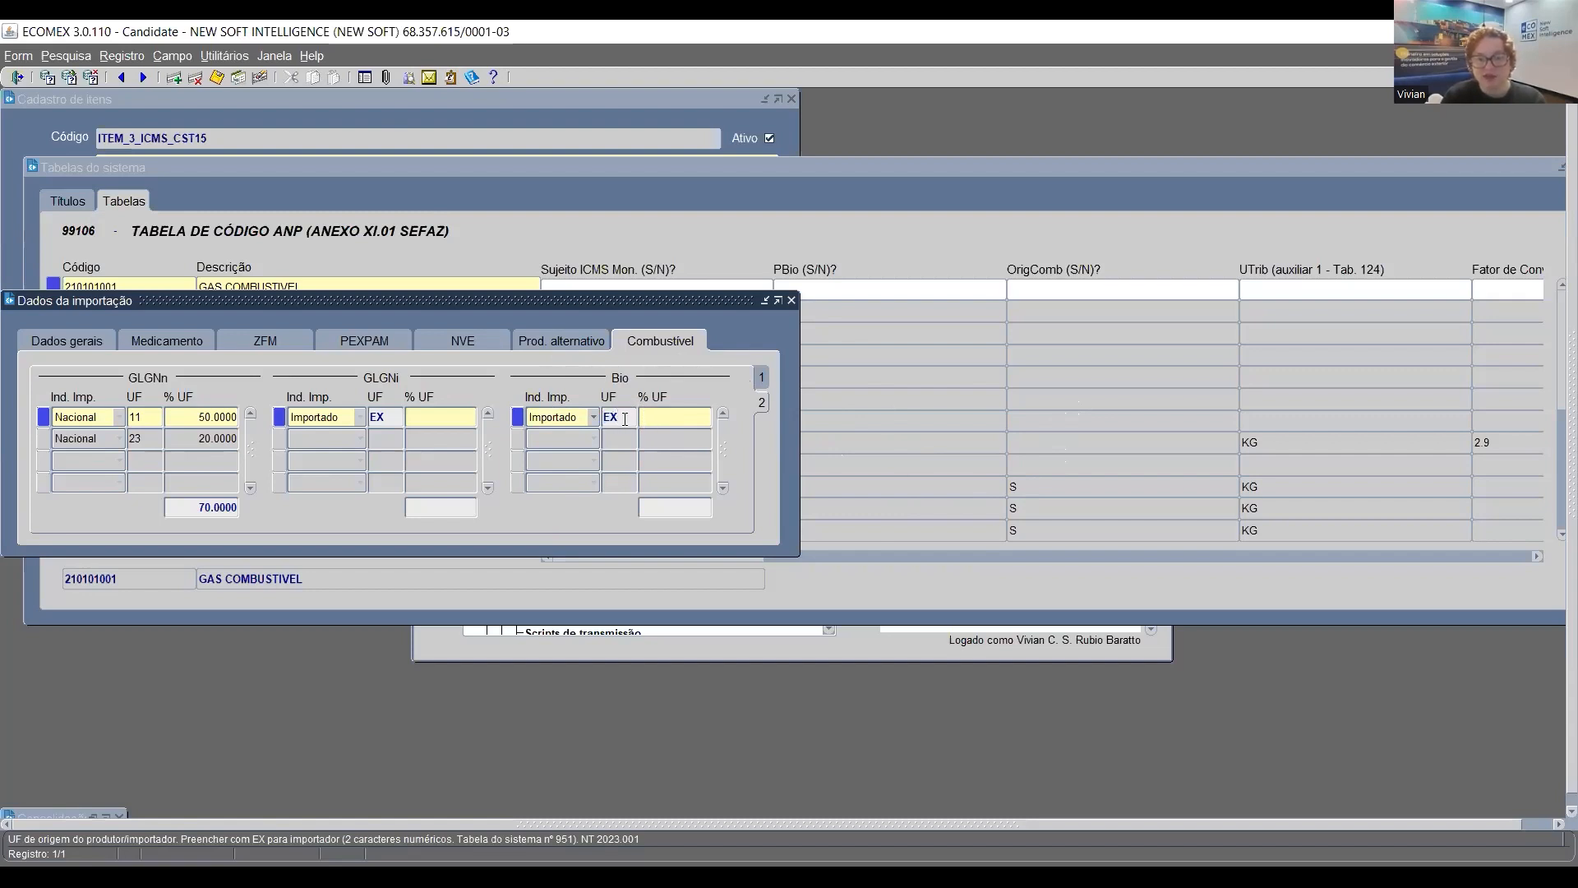
pyautogui.press('Tab')
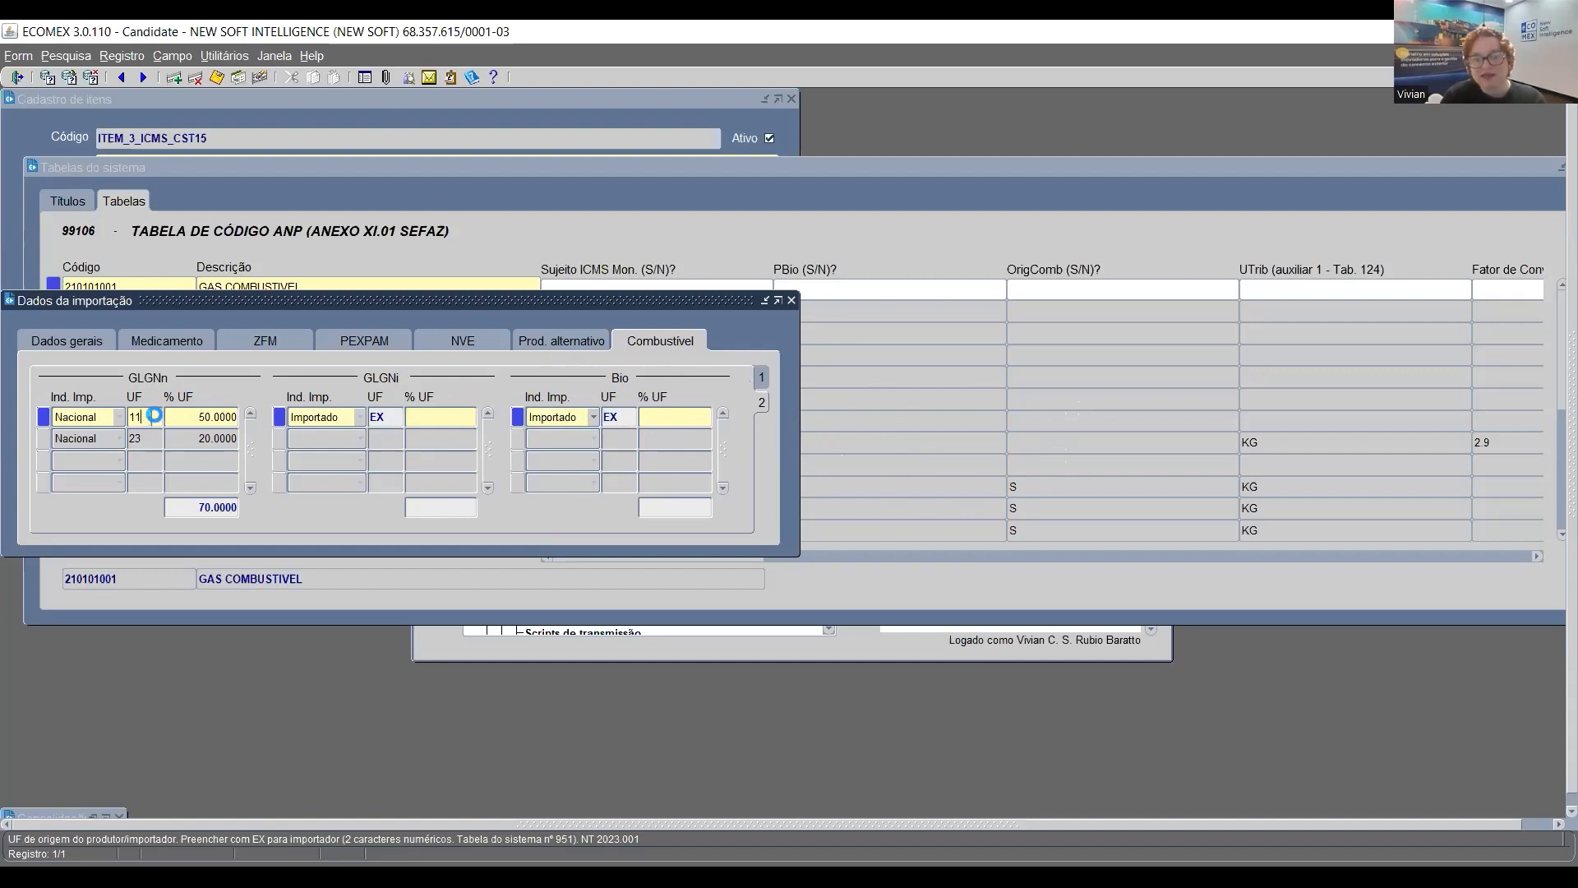
pyautogui.click(130, 418)
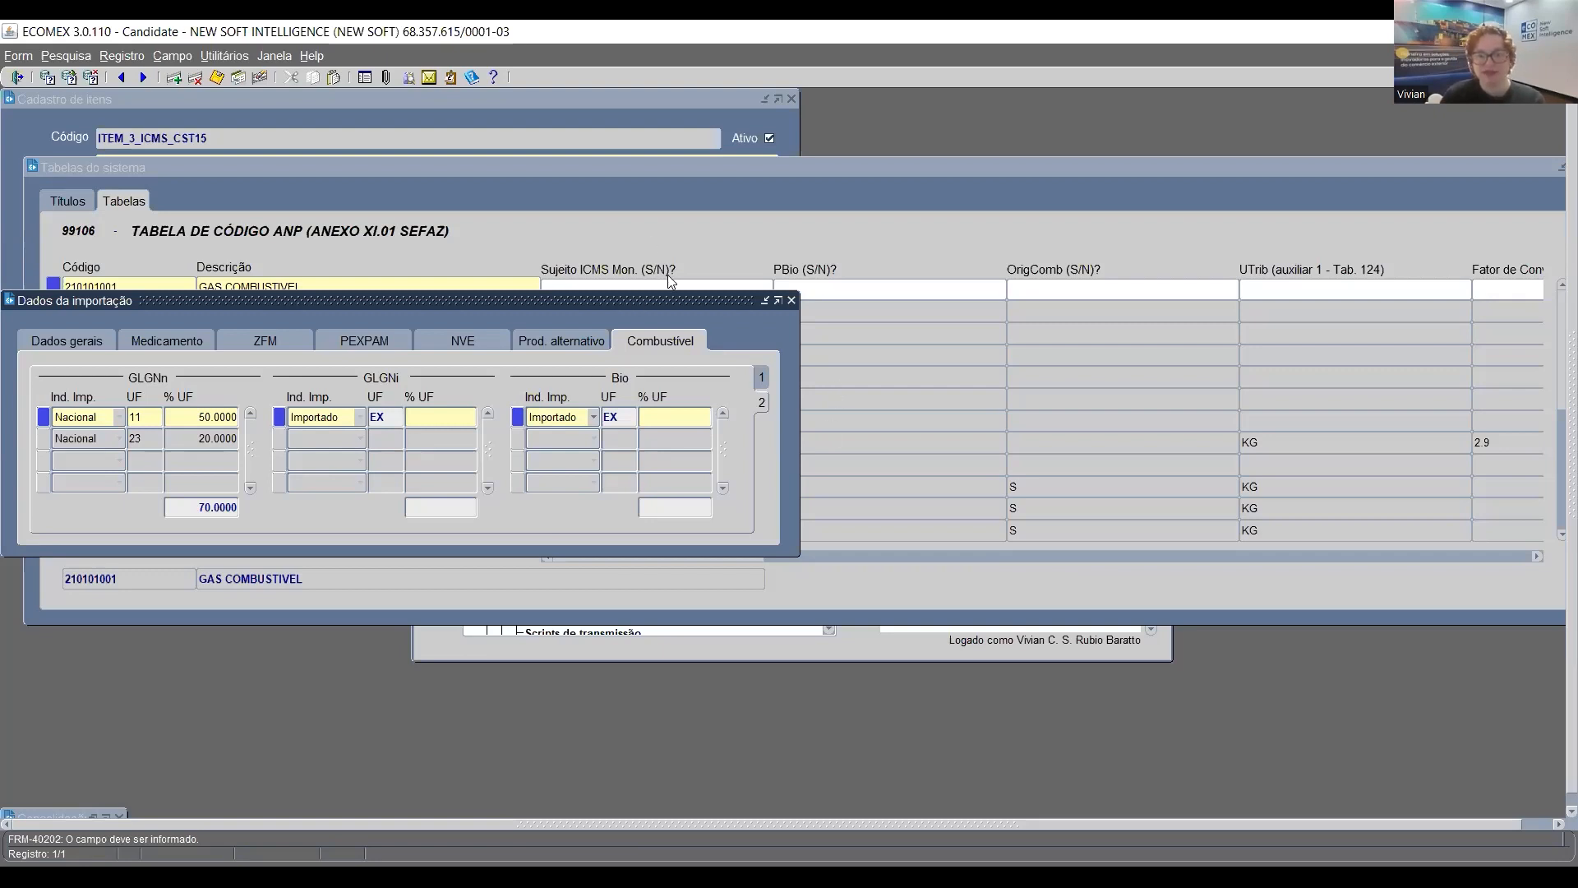
# Close the Tabelas do sistema window showing table 99106
pyautogui.click(793, 301)
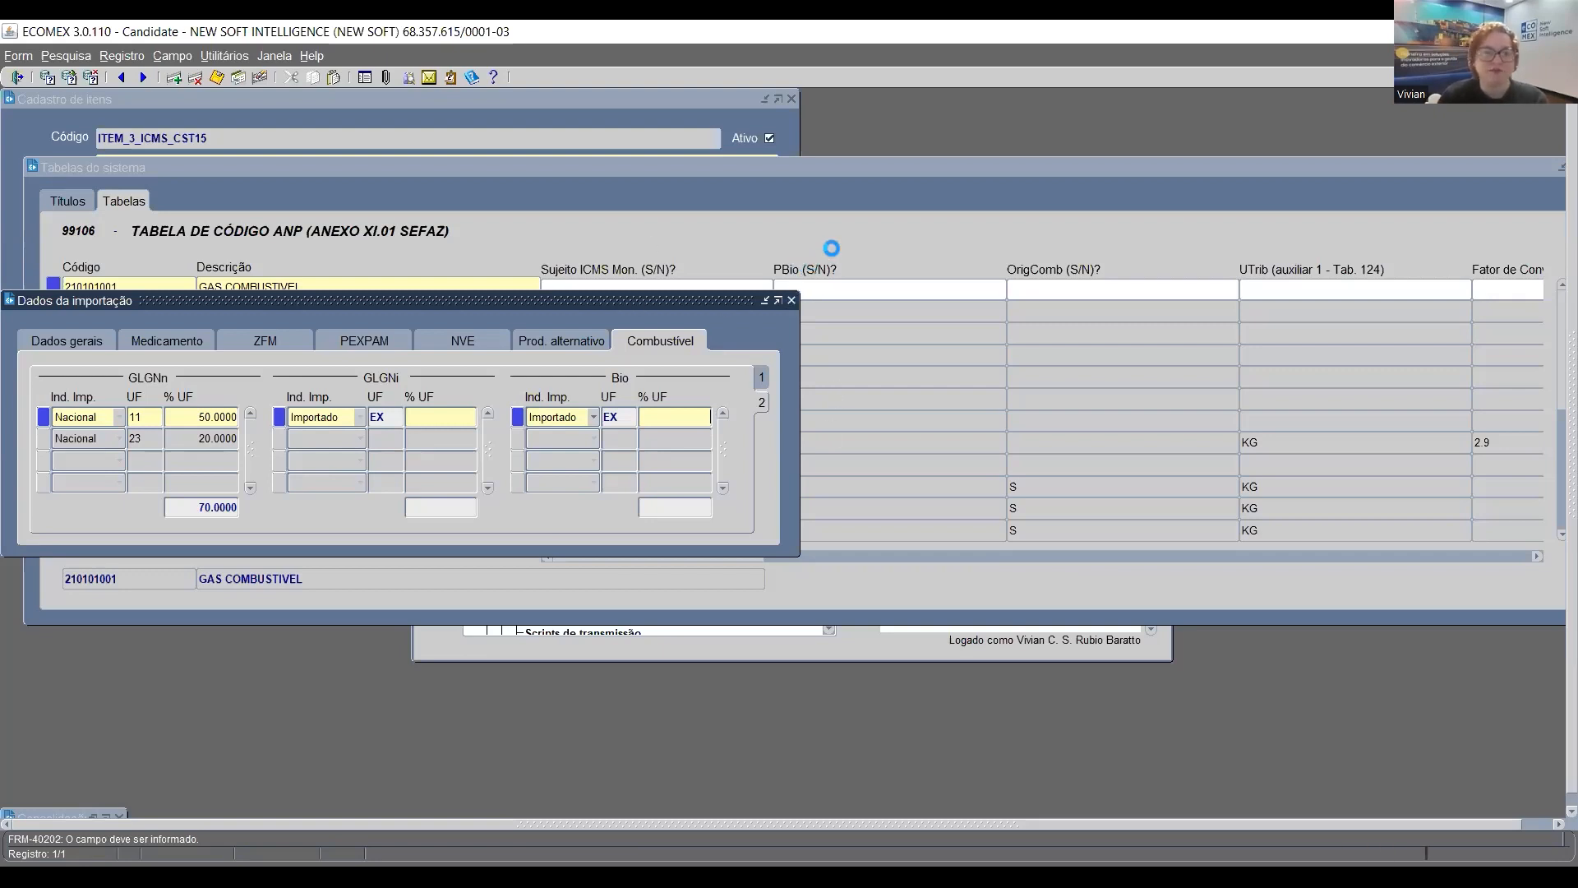
pyautogui.click(914, 505)
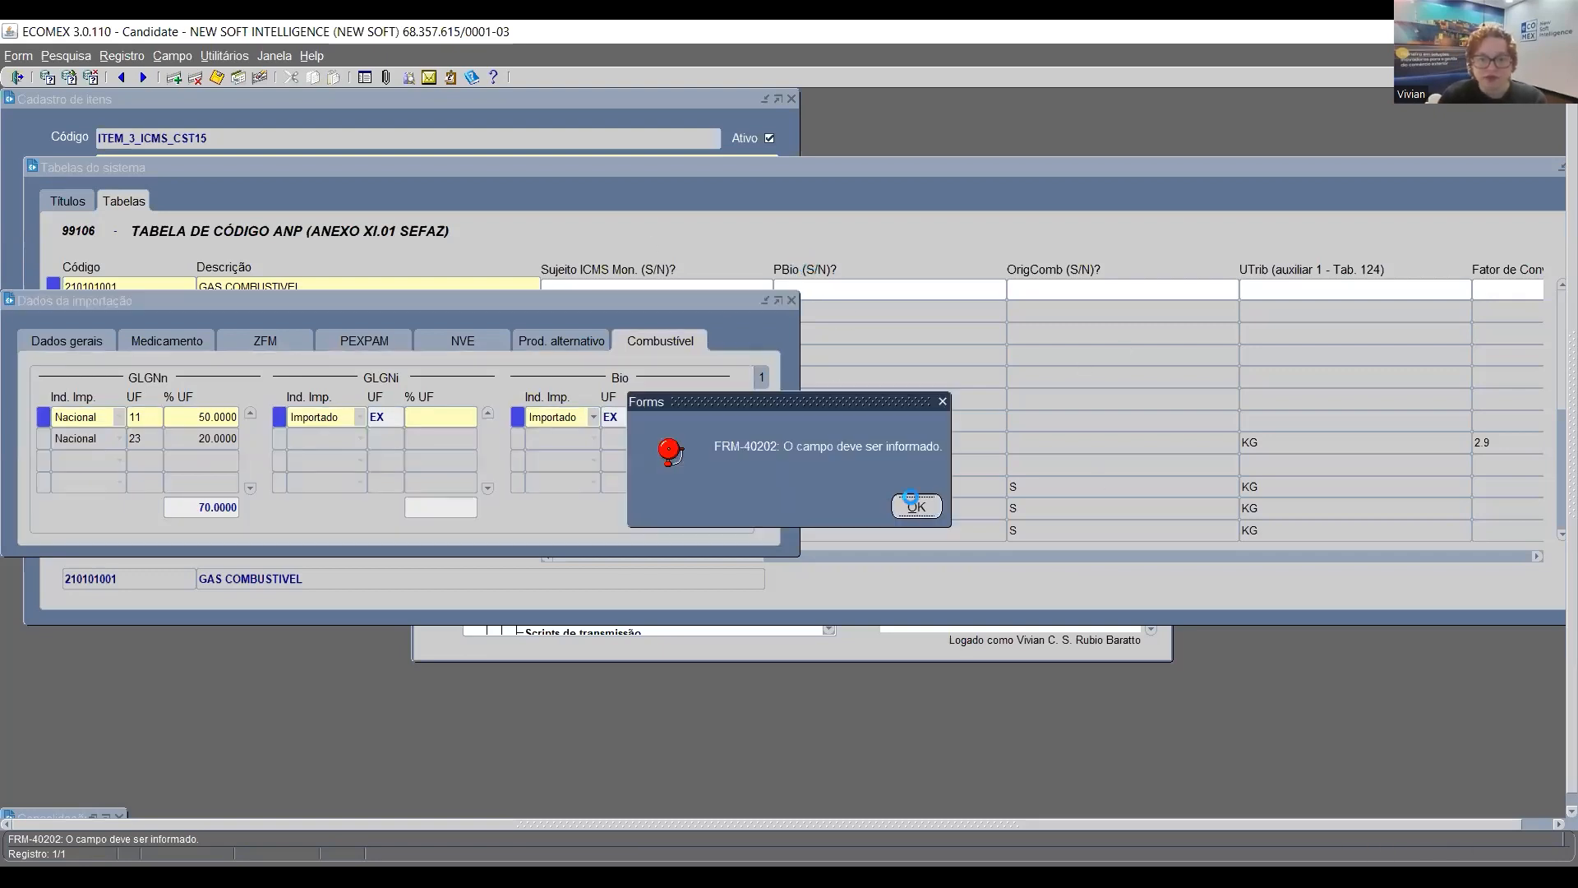
pyautogui.click(983, 170)
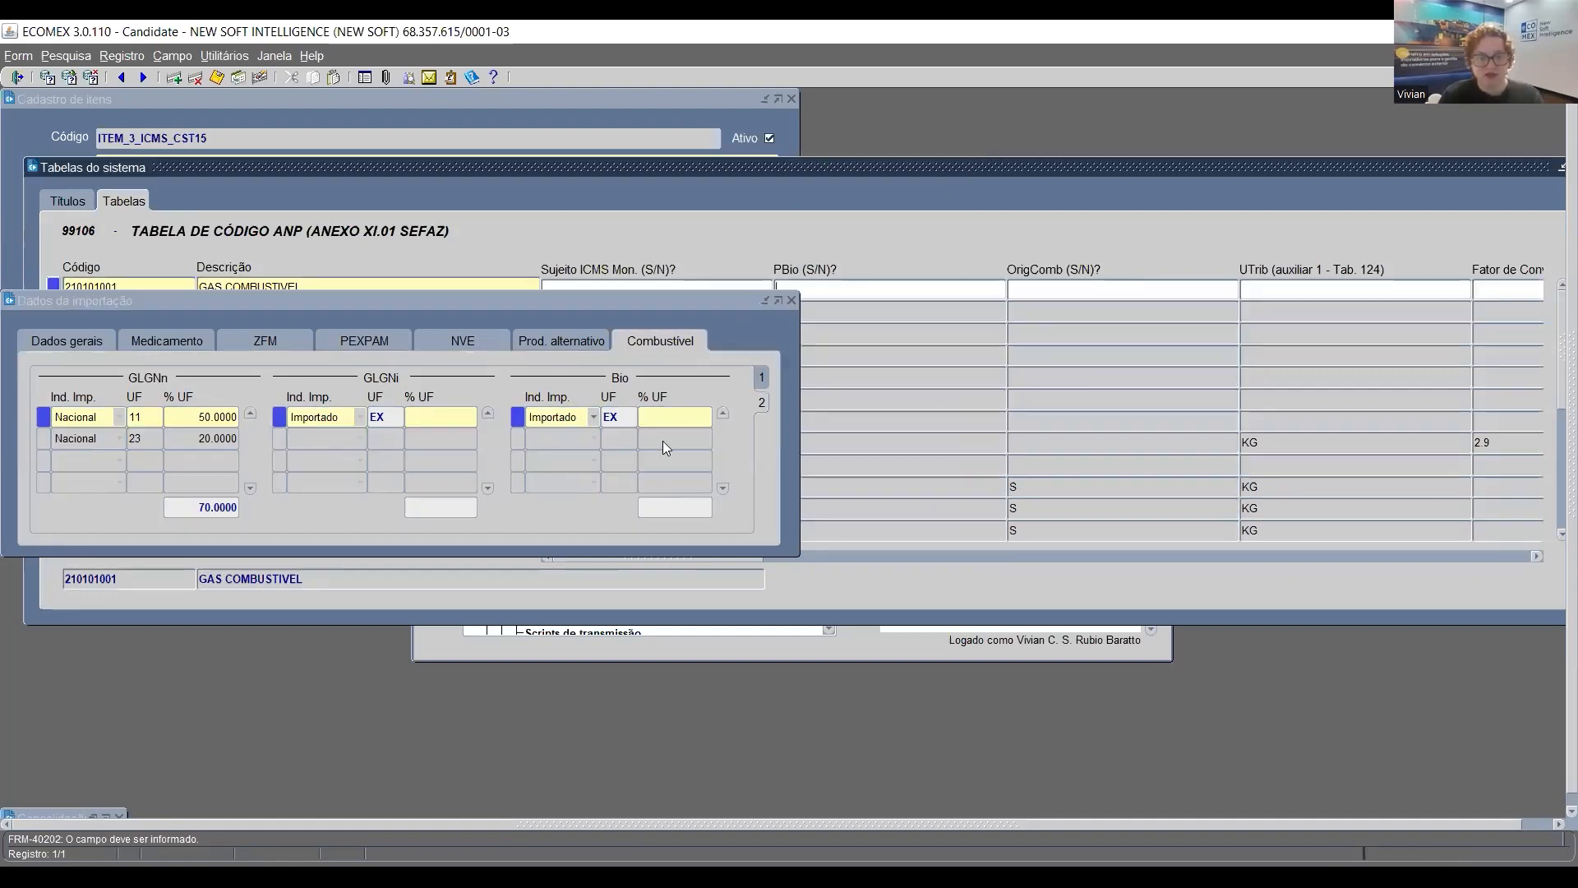
pyautogui.moveTo(1174, 164); pyautogui.dragTo(945, 180)
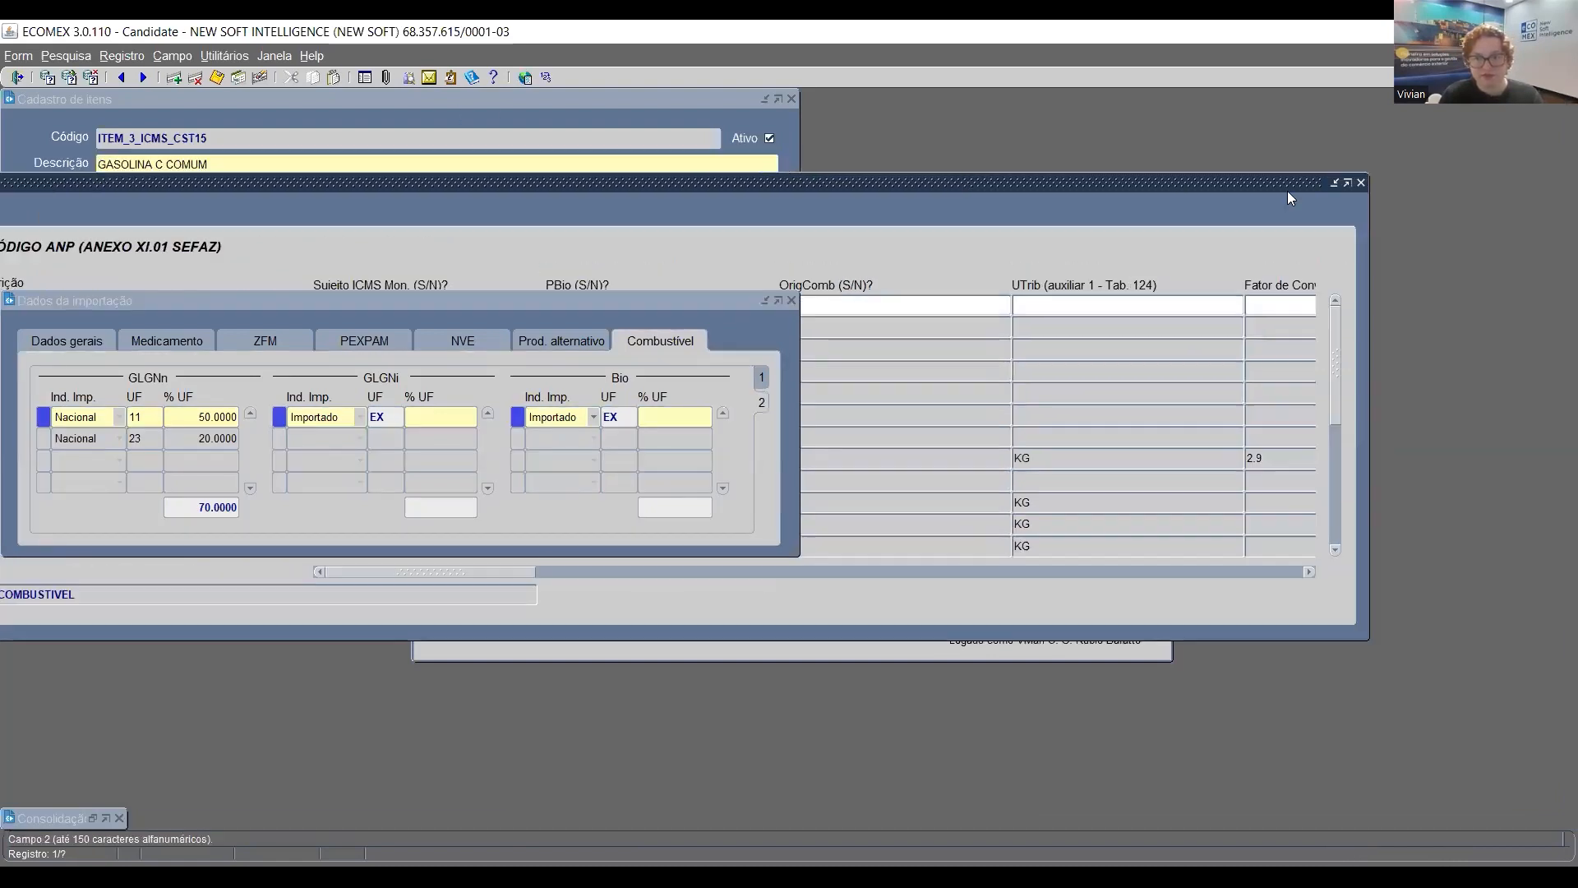
pyautogui.moveTo(1287, 191); pyautogui.dragTo(1124, 171)
pyautogui.click(1197, 165)
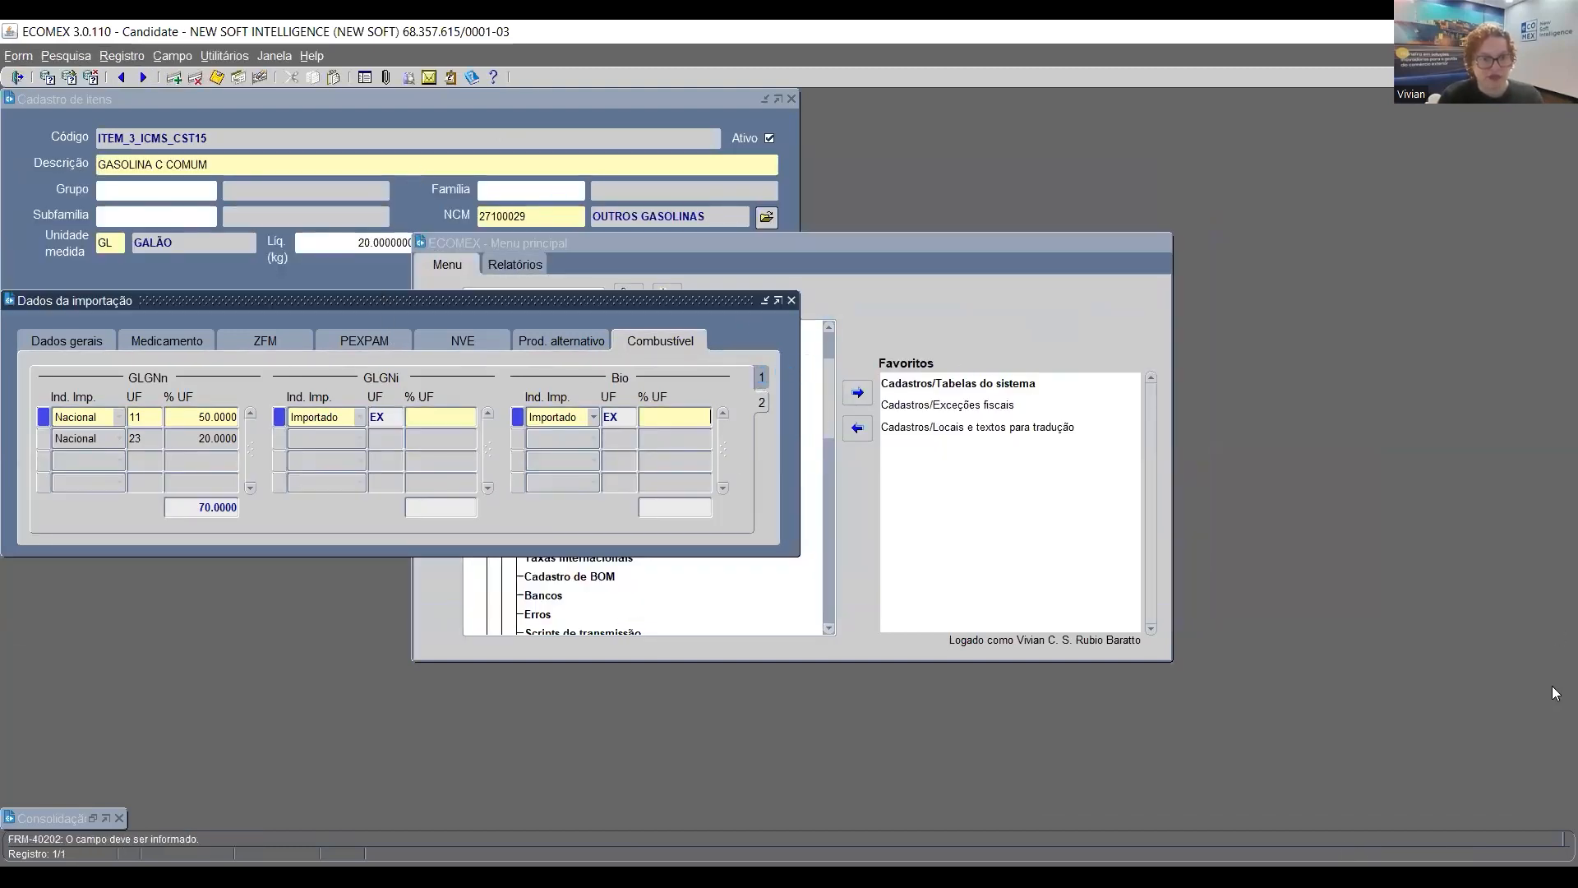
# Delete the Importado row from the Bio grid and return to the % UF of the GLGNn row for UF 11
pyautogui.click(195, 77)
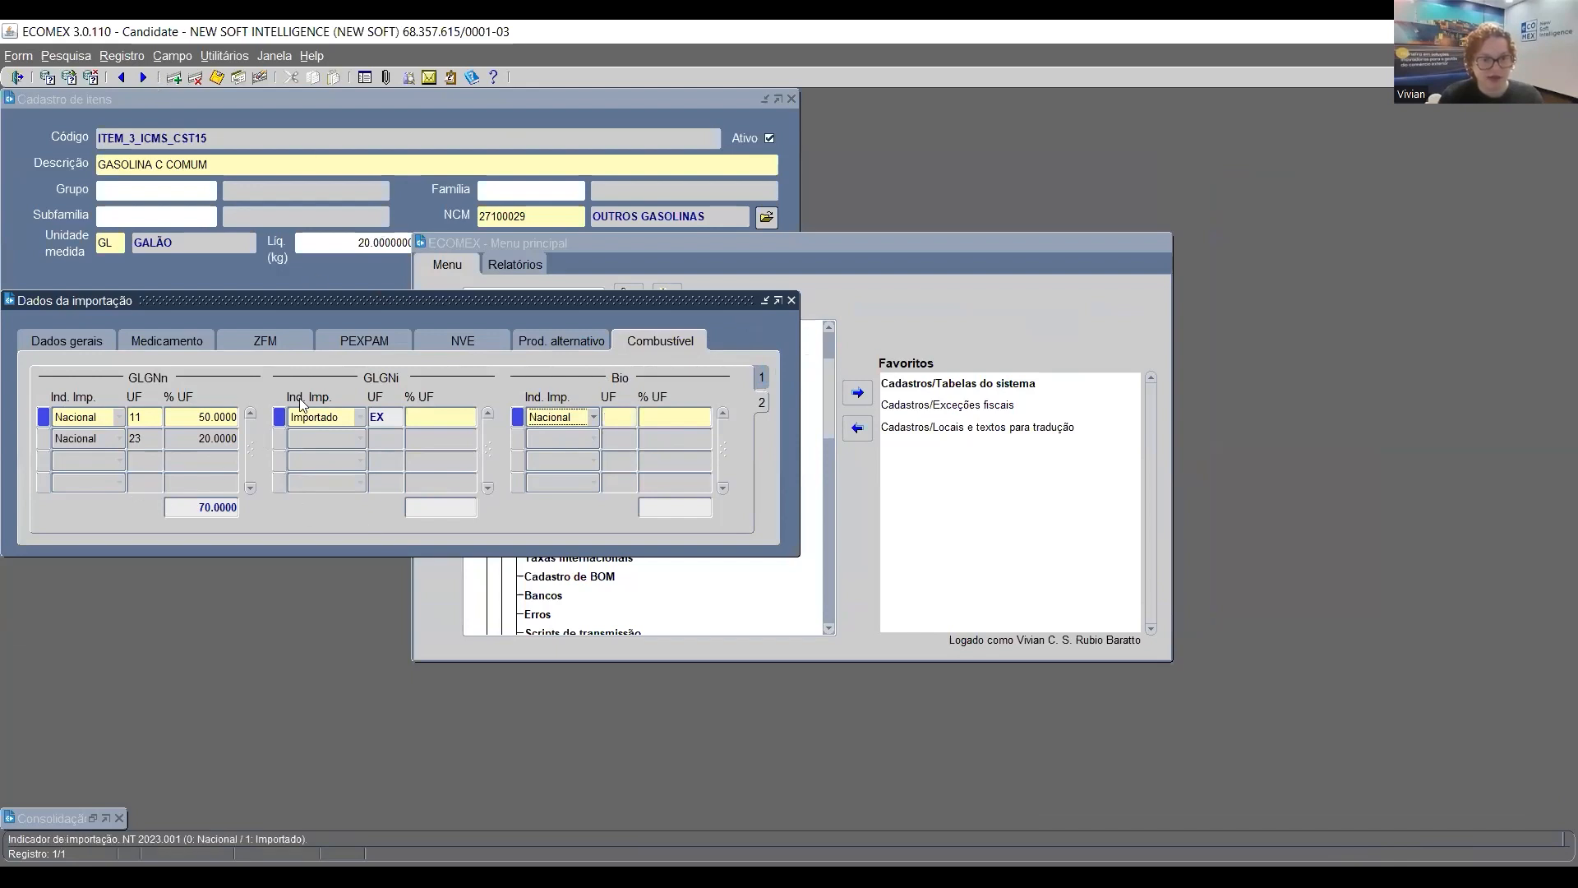
pyautogui.click(454, 416)
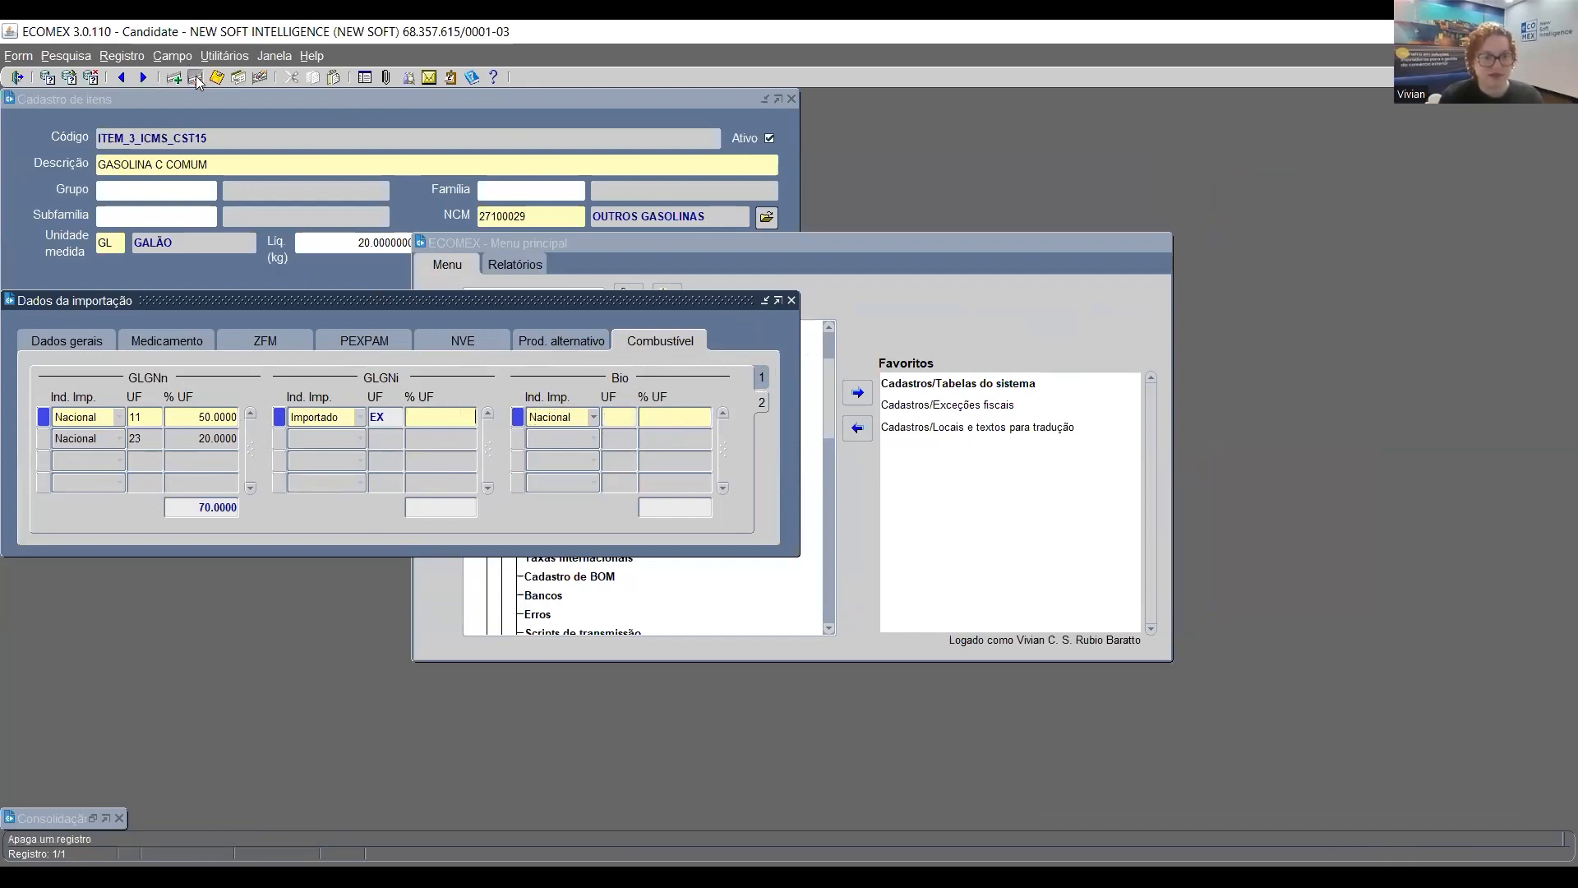
pyautogui.click(219, 417)
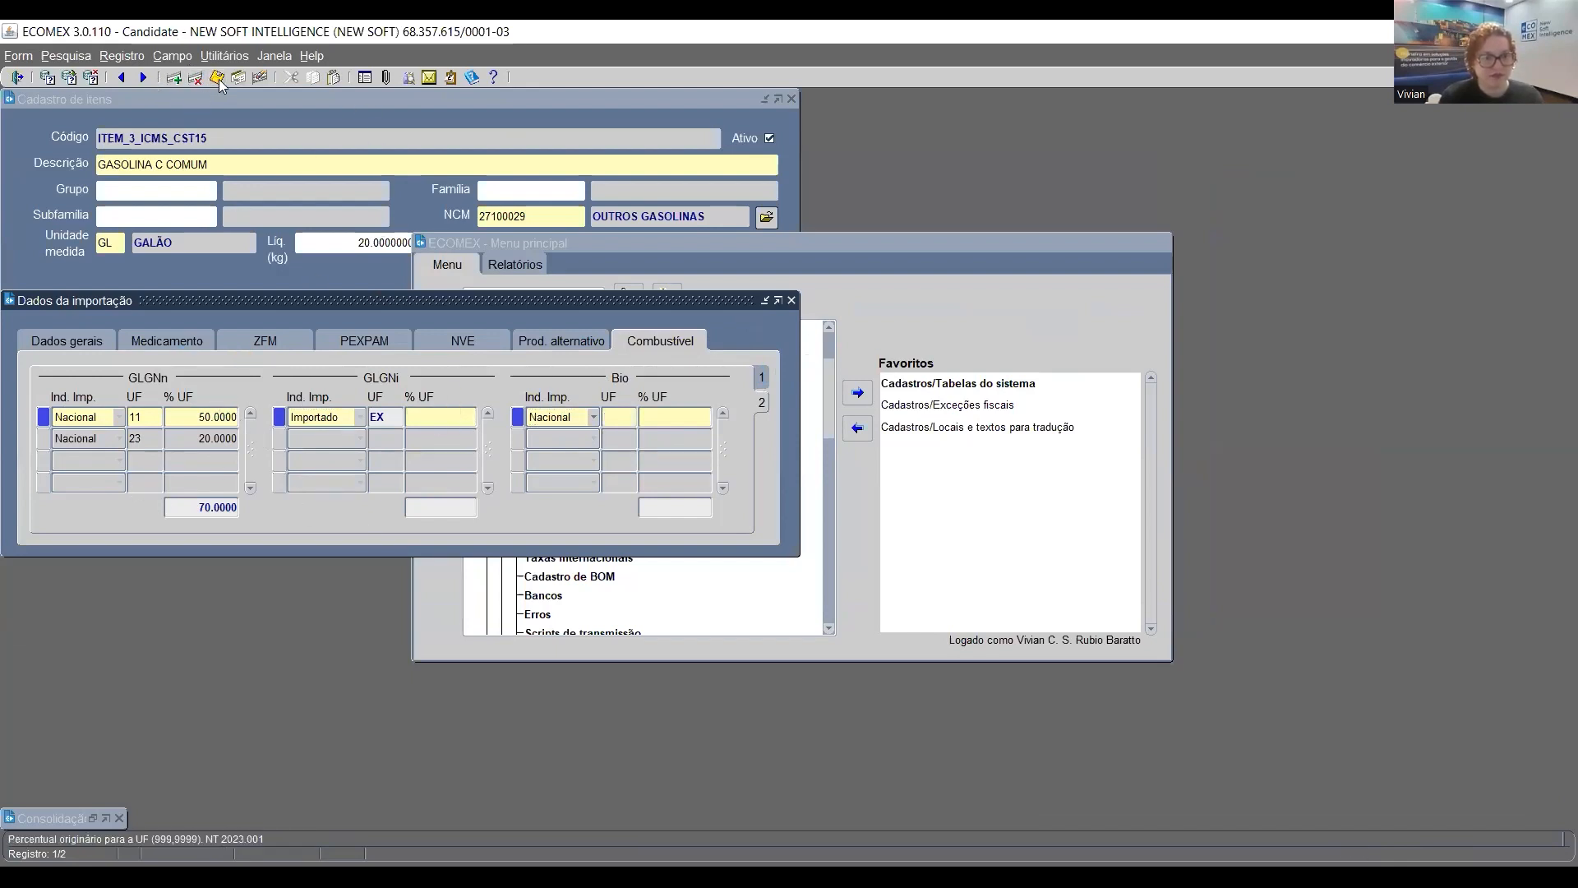
# Delete the GLGNn origin rows for UF 11 and UF 23 and return to the Código ANP fields
pyautogui.click(196, 78)
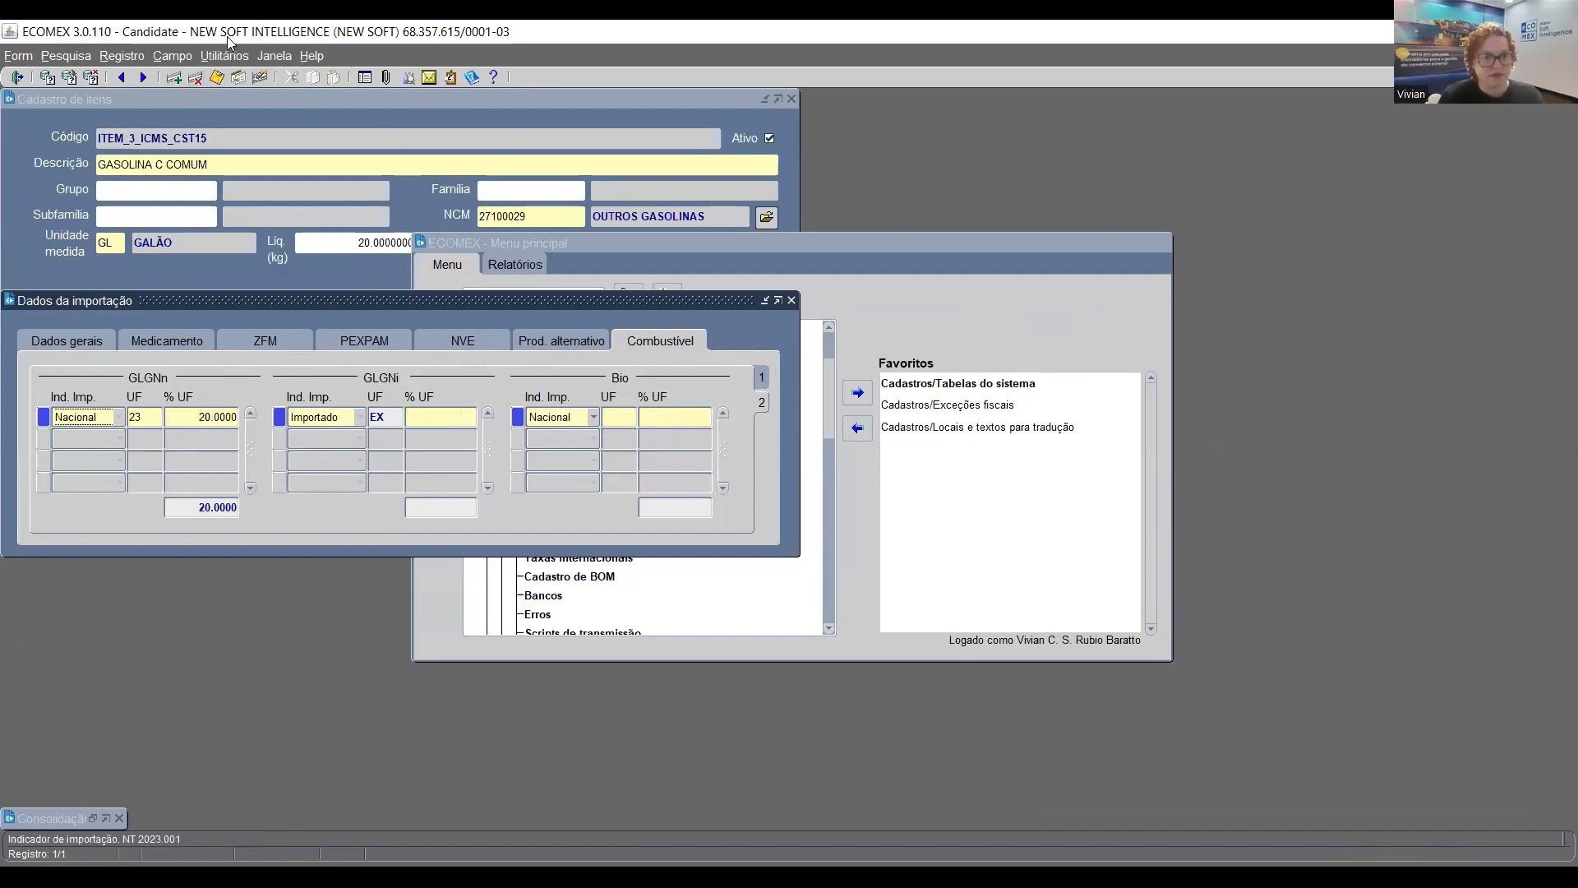
pyautogui.click(196, 78)
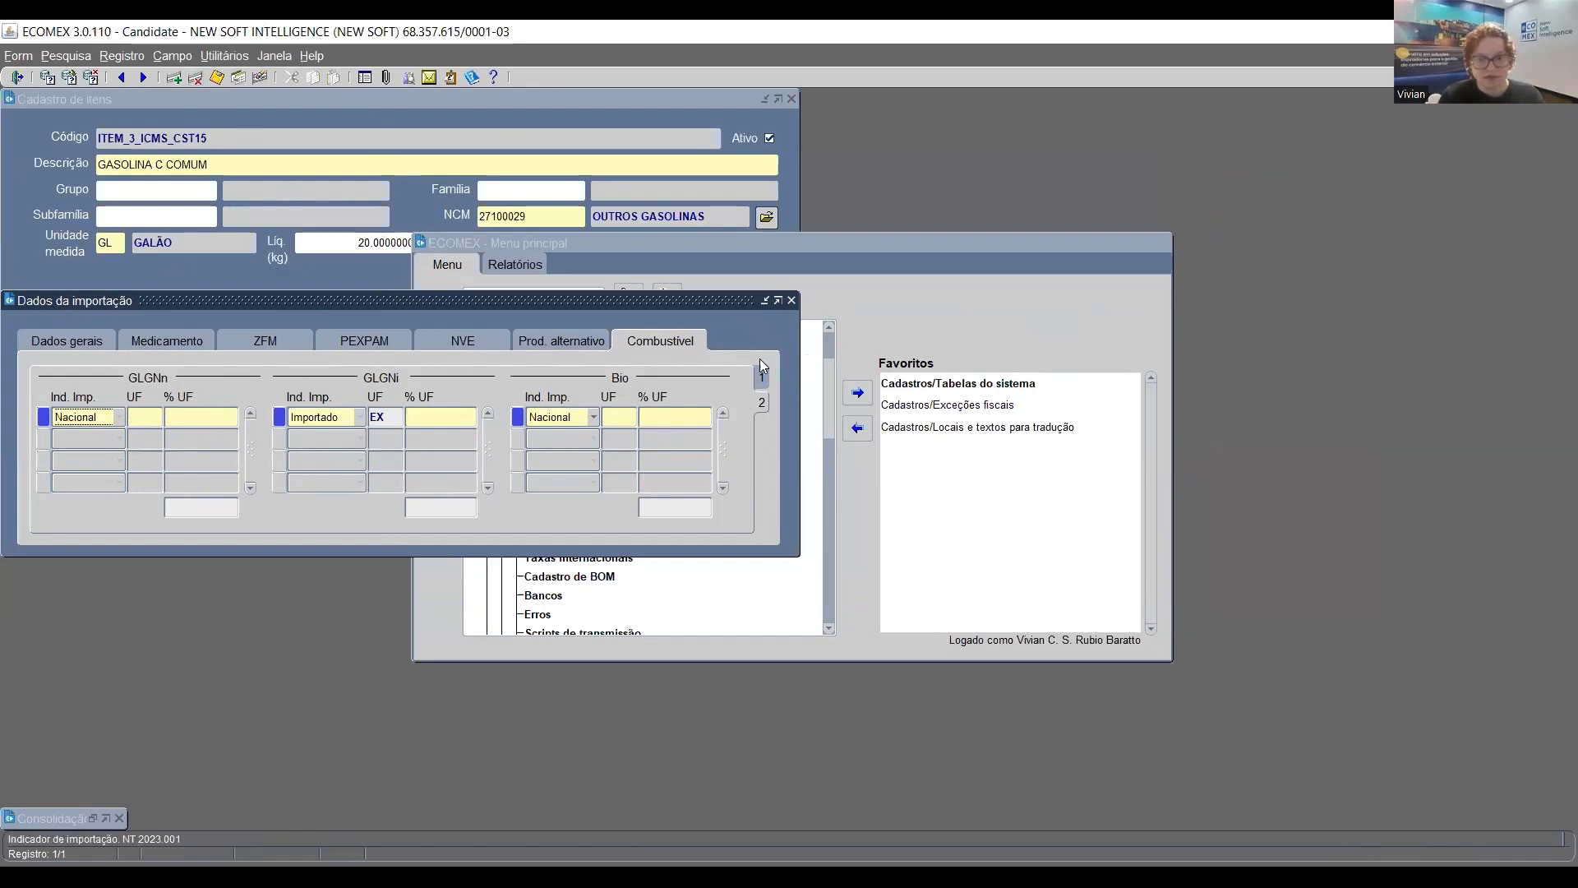
pyautogui.click(761, 402)
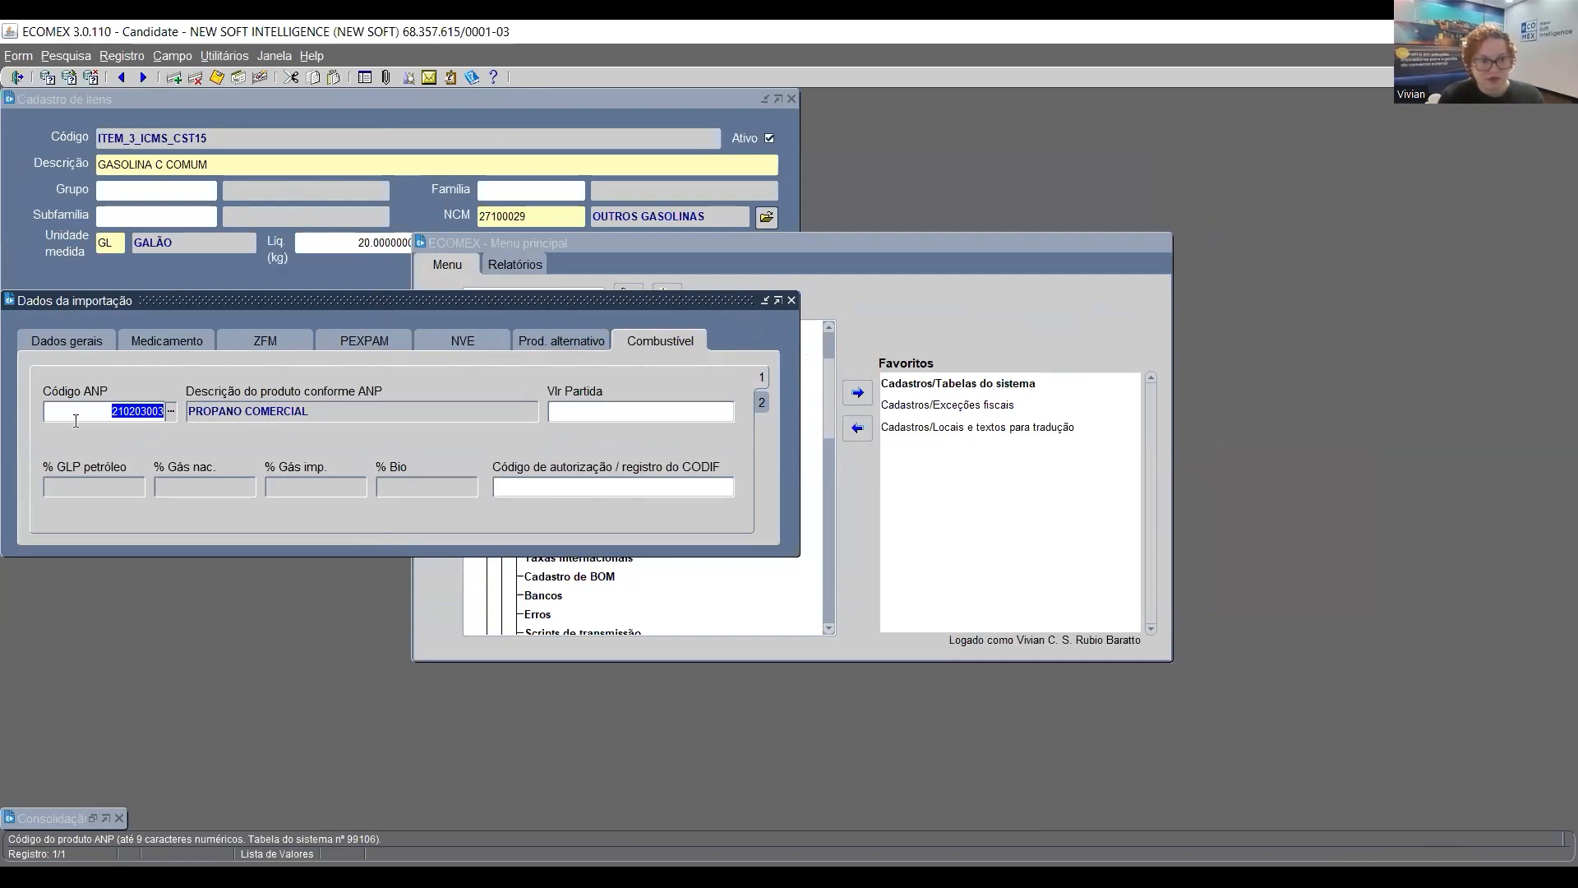
# Check the monophasic ICMS, PBio and OrigComb indicators in the ANP code table and select 210203004 PROPANO ESPECIAL for the item
pyautogui.click(172, 413)
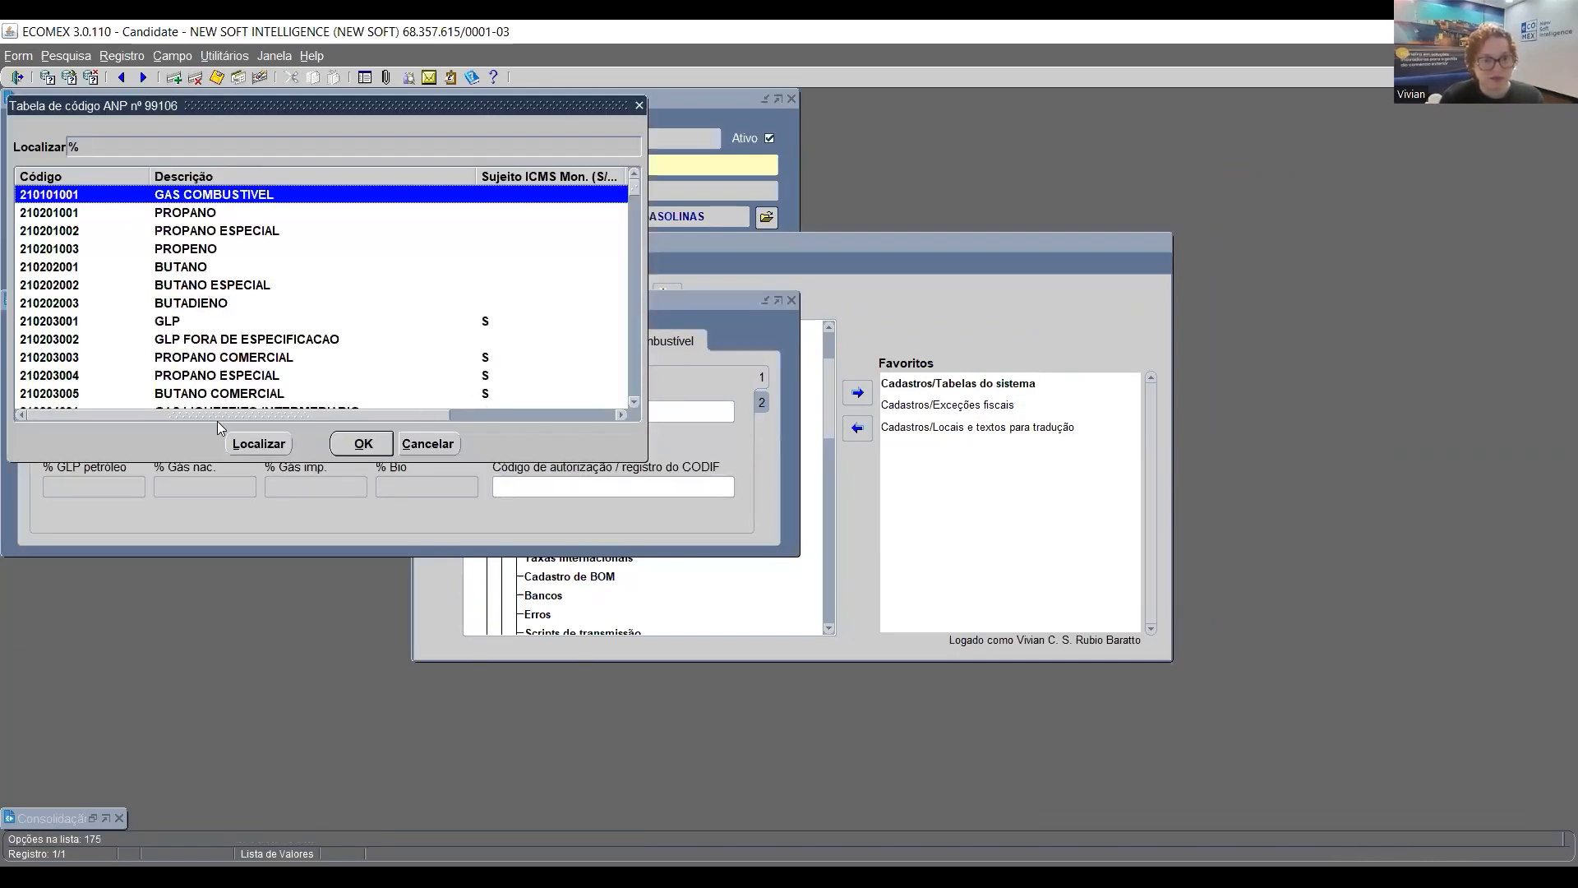
pyautogui.moveTo(214, 413); pyautogui.dragTo(561, 471)
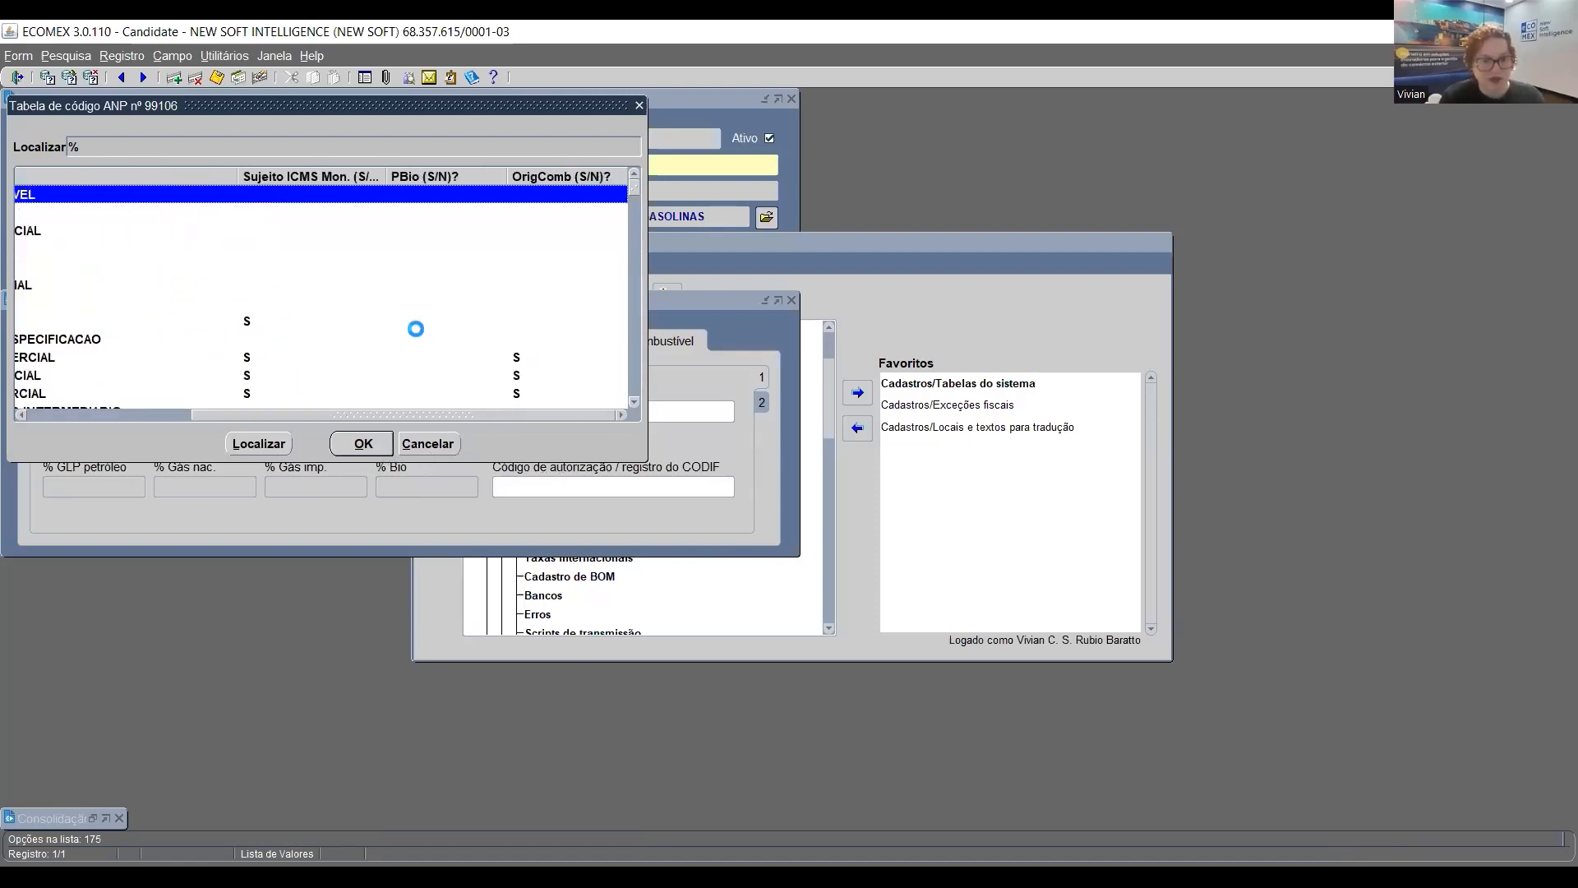
pyautogui.scroll(-2, 414, 332)
pyautogui.scroll(-5, 414, 332)
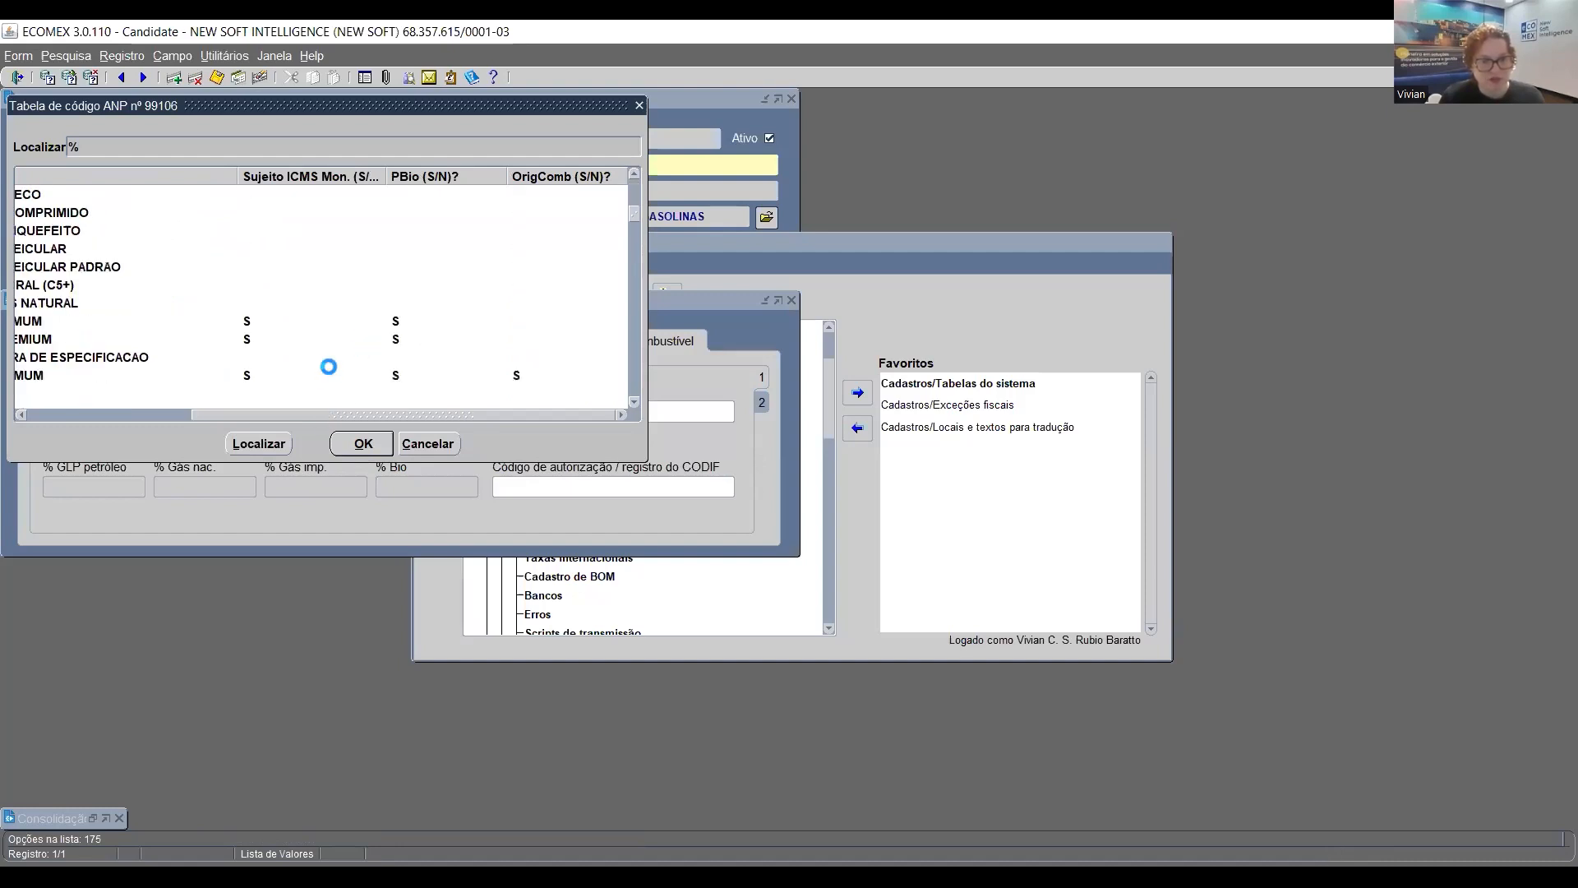
pyautogui.scroll(1, 349, 349)
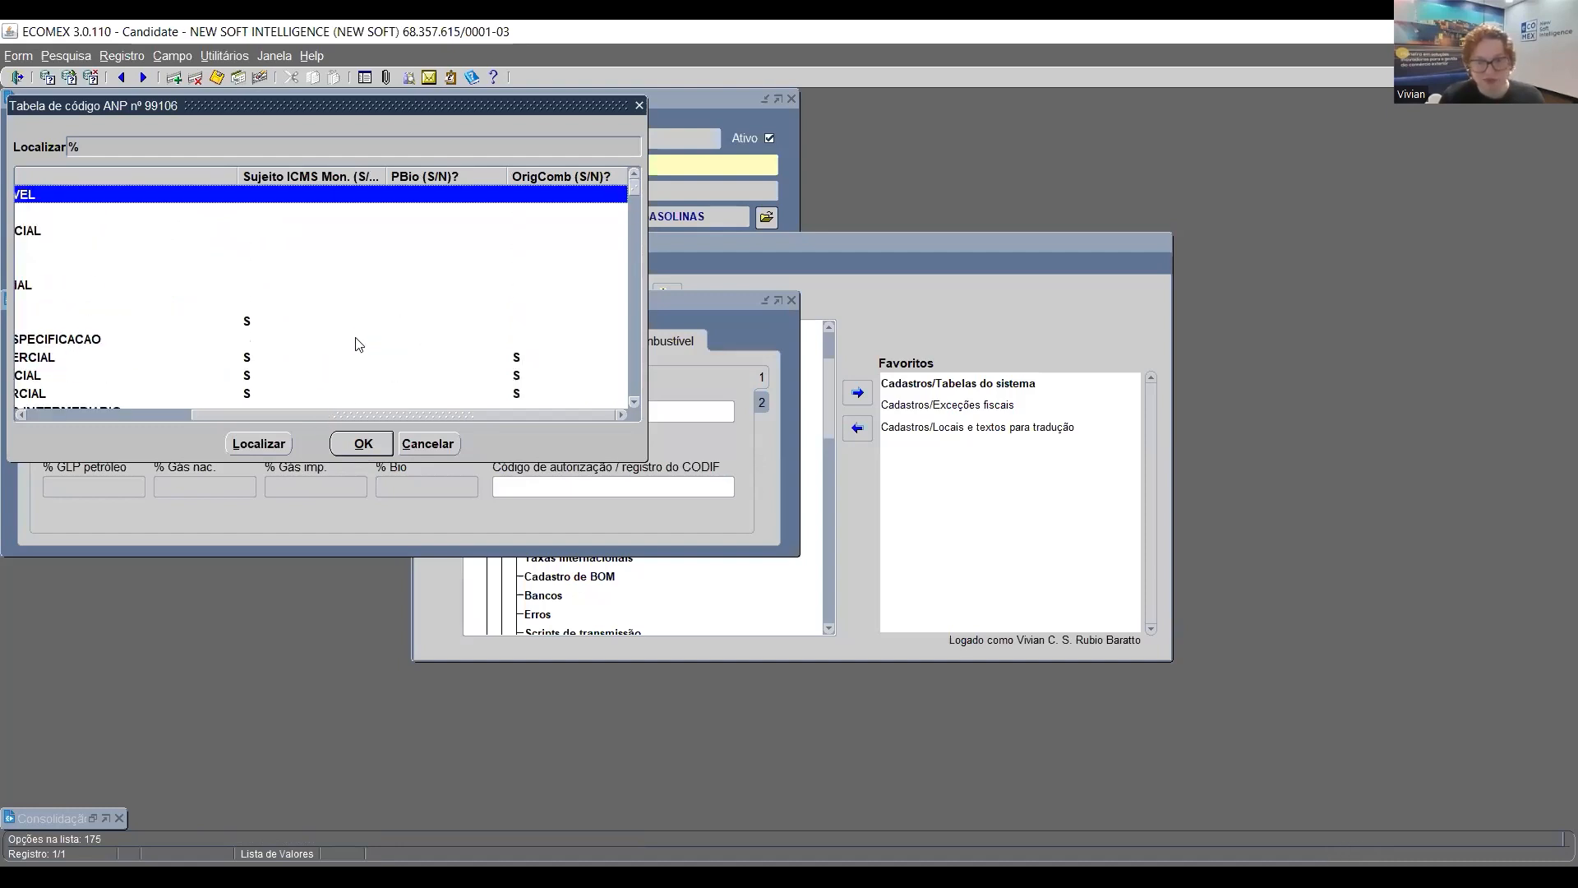
pyautogui.click(89, 374)
pyautogui.moveTo(247, 416); pyautogui.dragTo(25, 418)
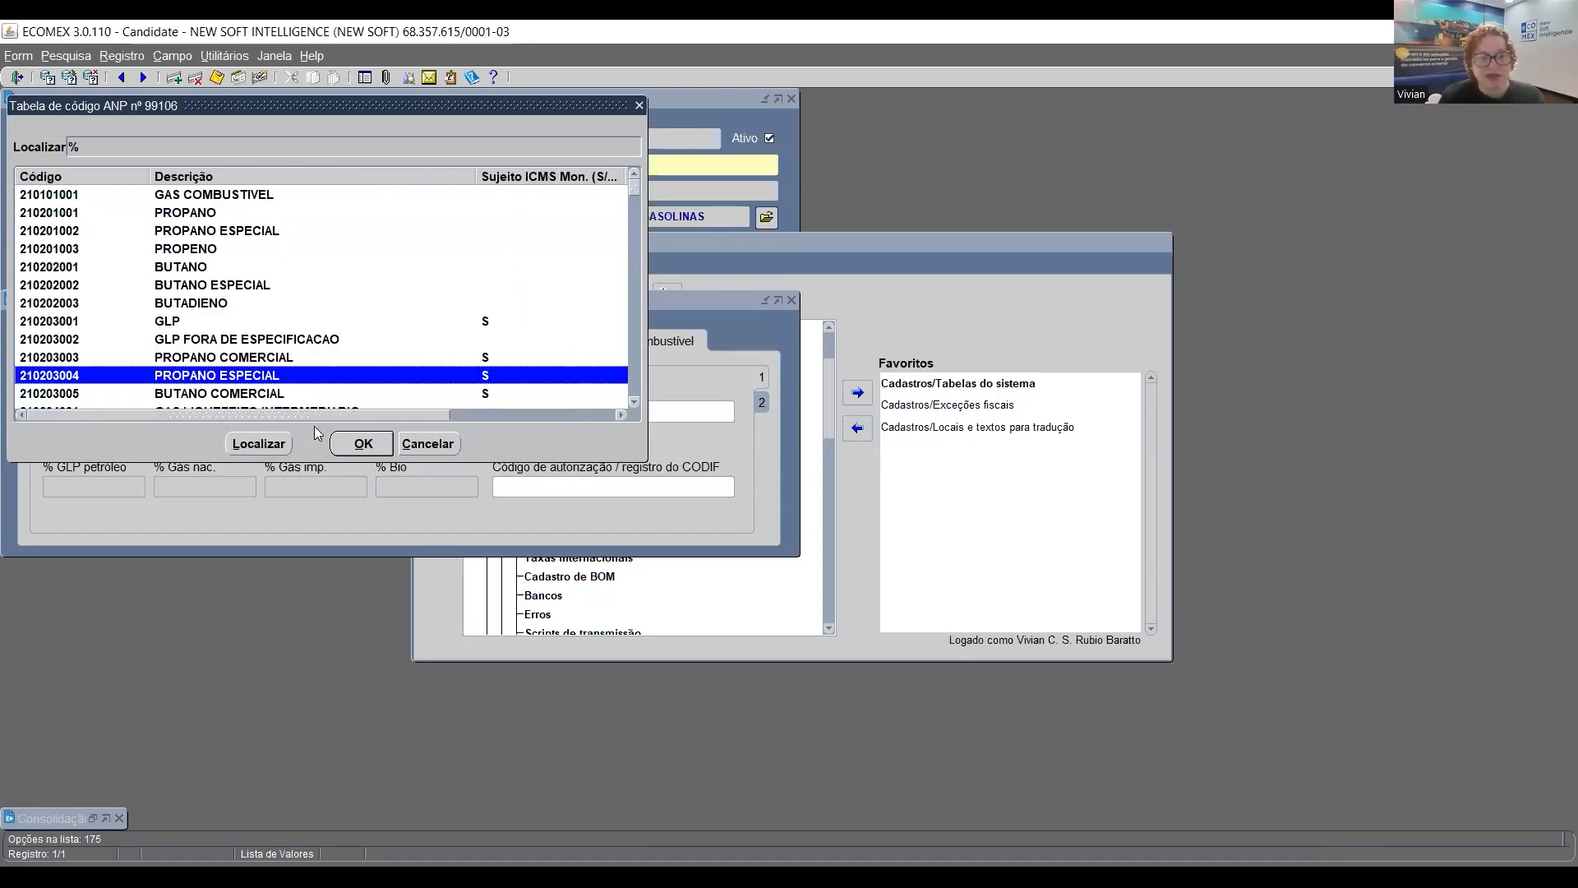
pyautogui.moveTo(223, 416); pyautogui.dragTo(464, 424)
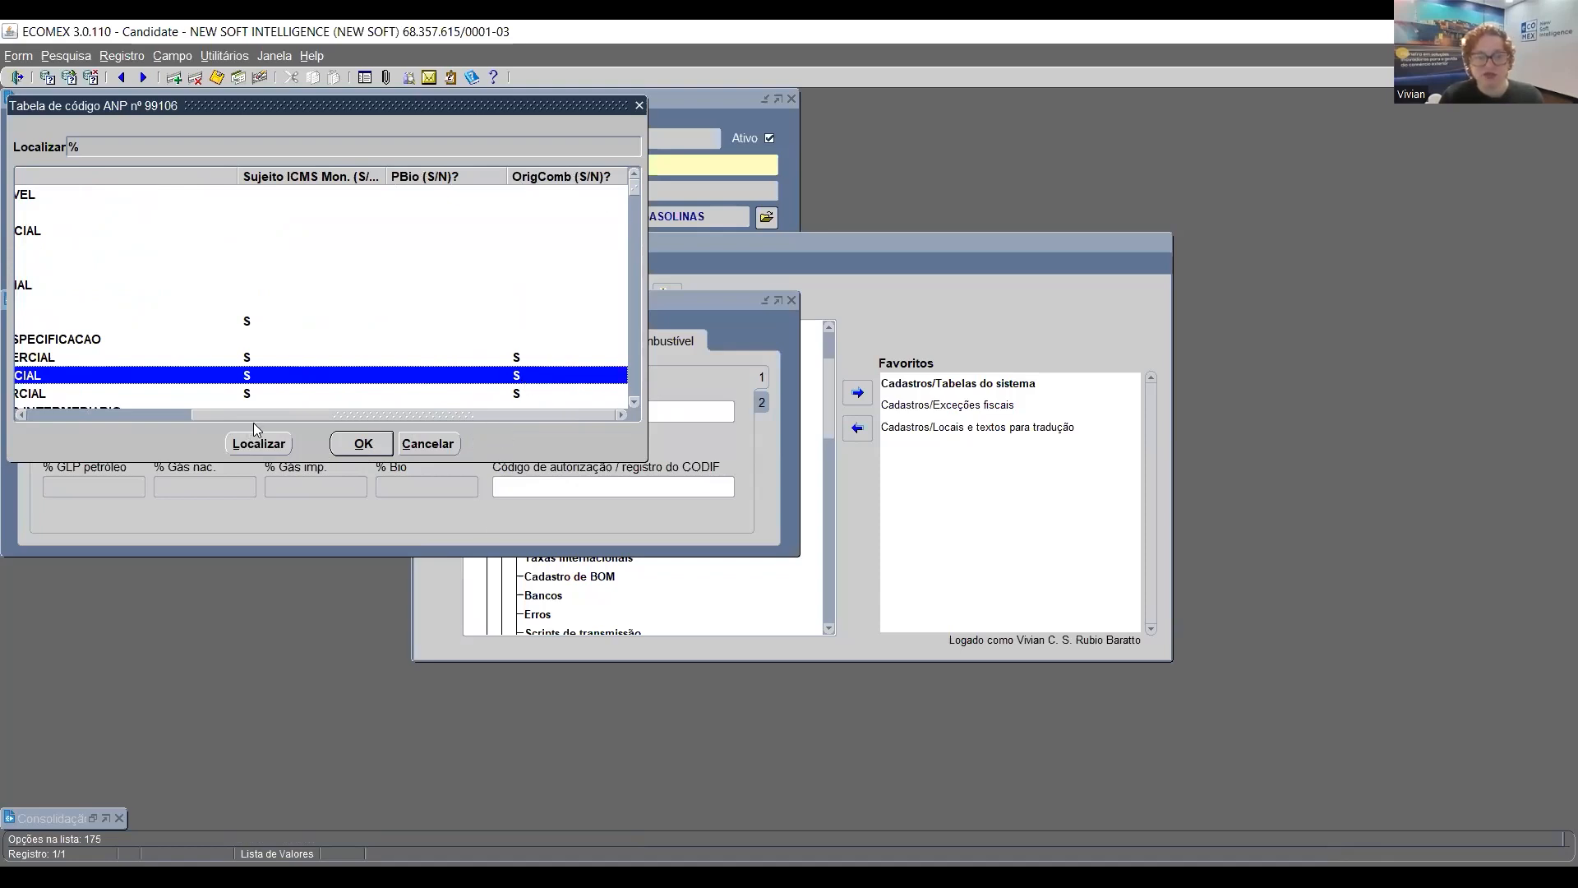
pyautogui.click(368, 445)
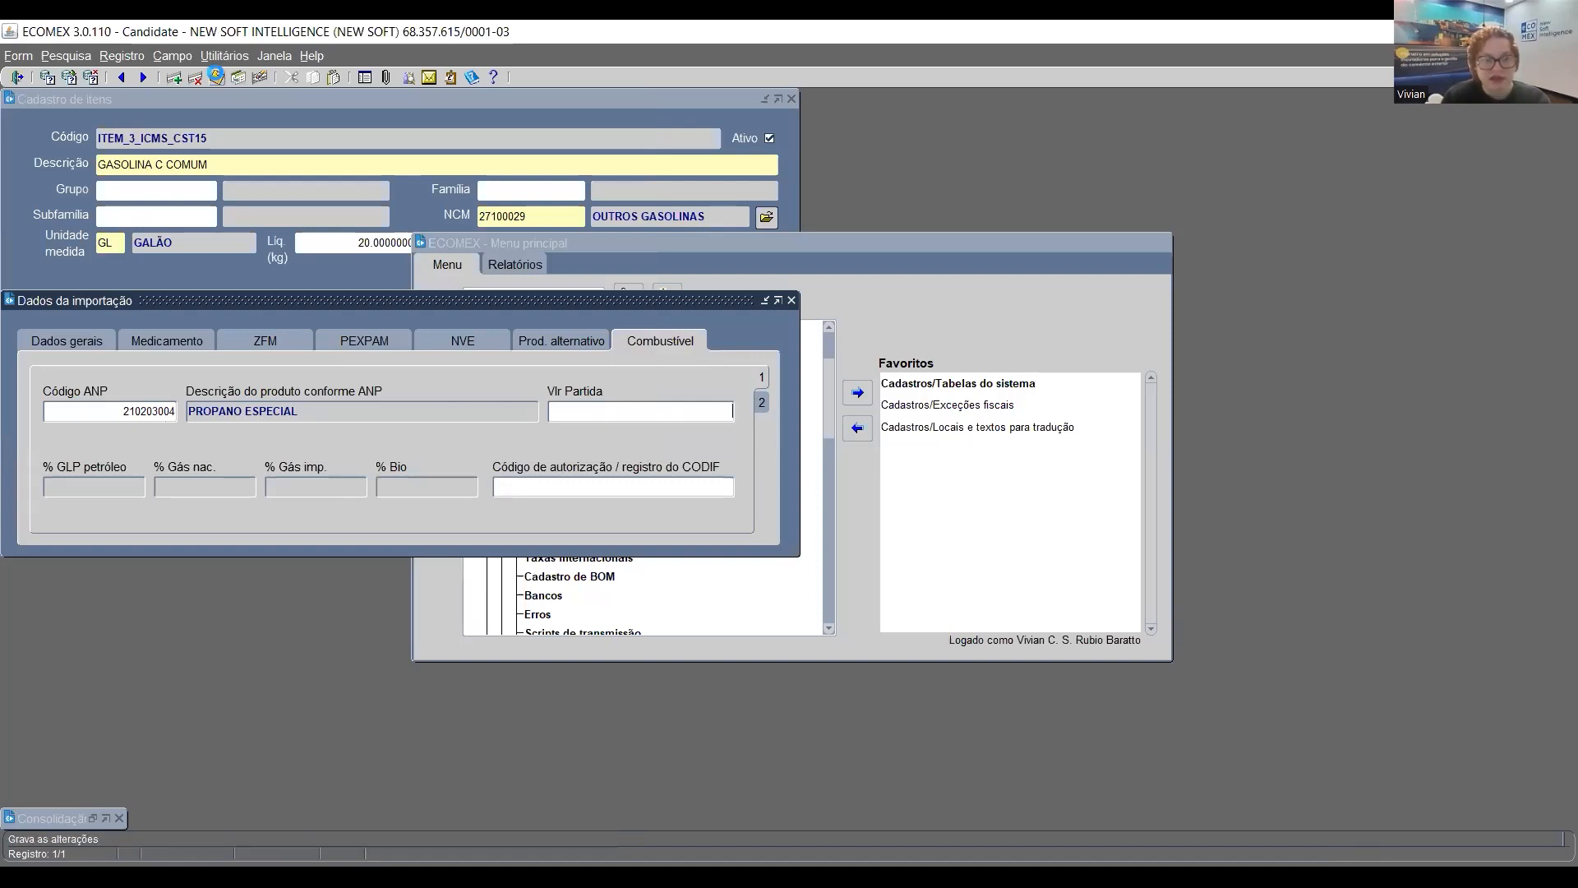
# Try to save the item with PROPANO ESPECIAL, and check the Ind. Imp., UF and % UF fields of the origin grids
pyautogui.click(216, 76)
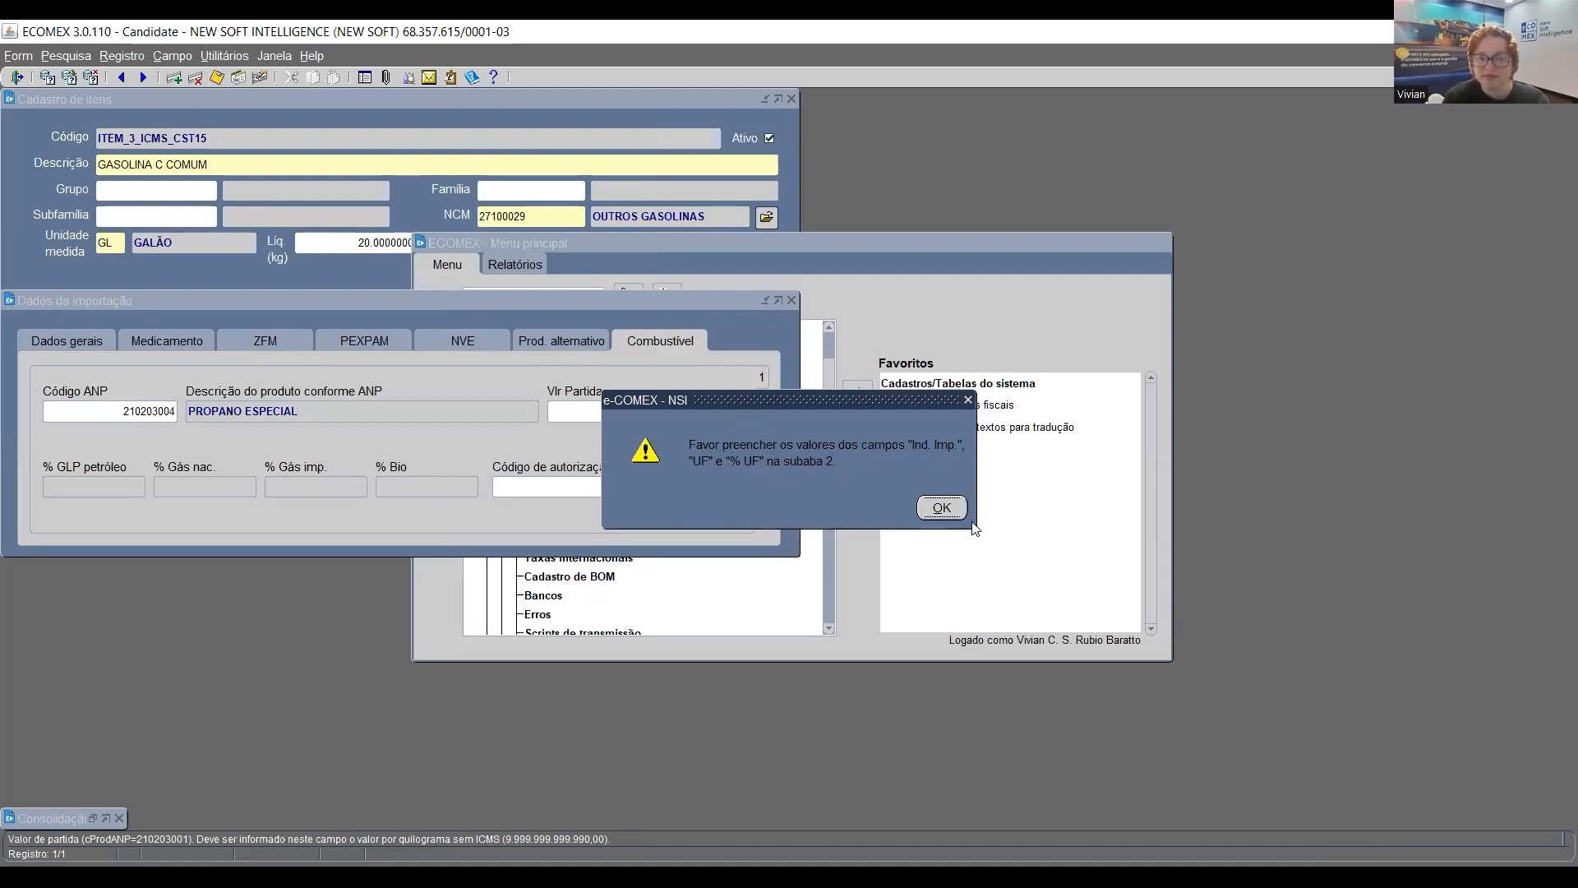
pyautogui.click(942, 509)
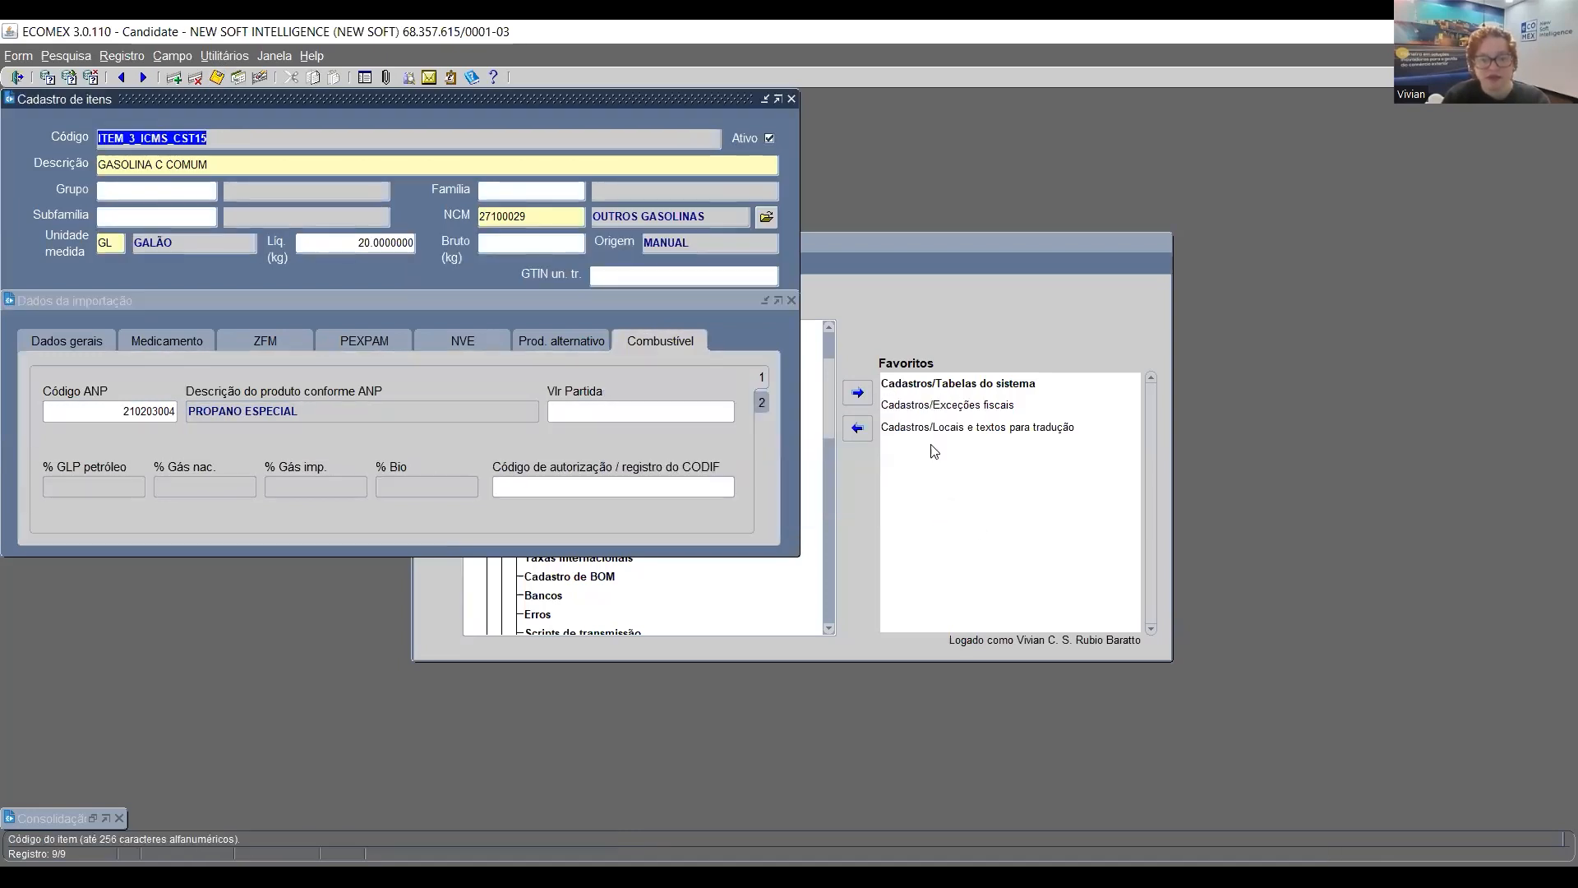
pyautogui.click(761, 403)
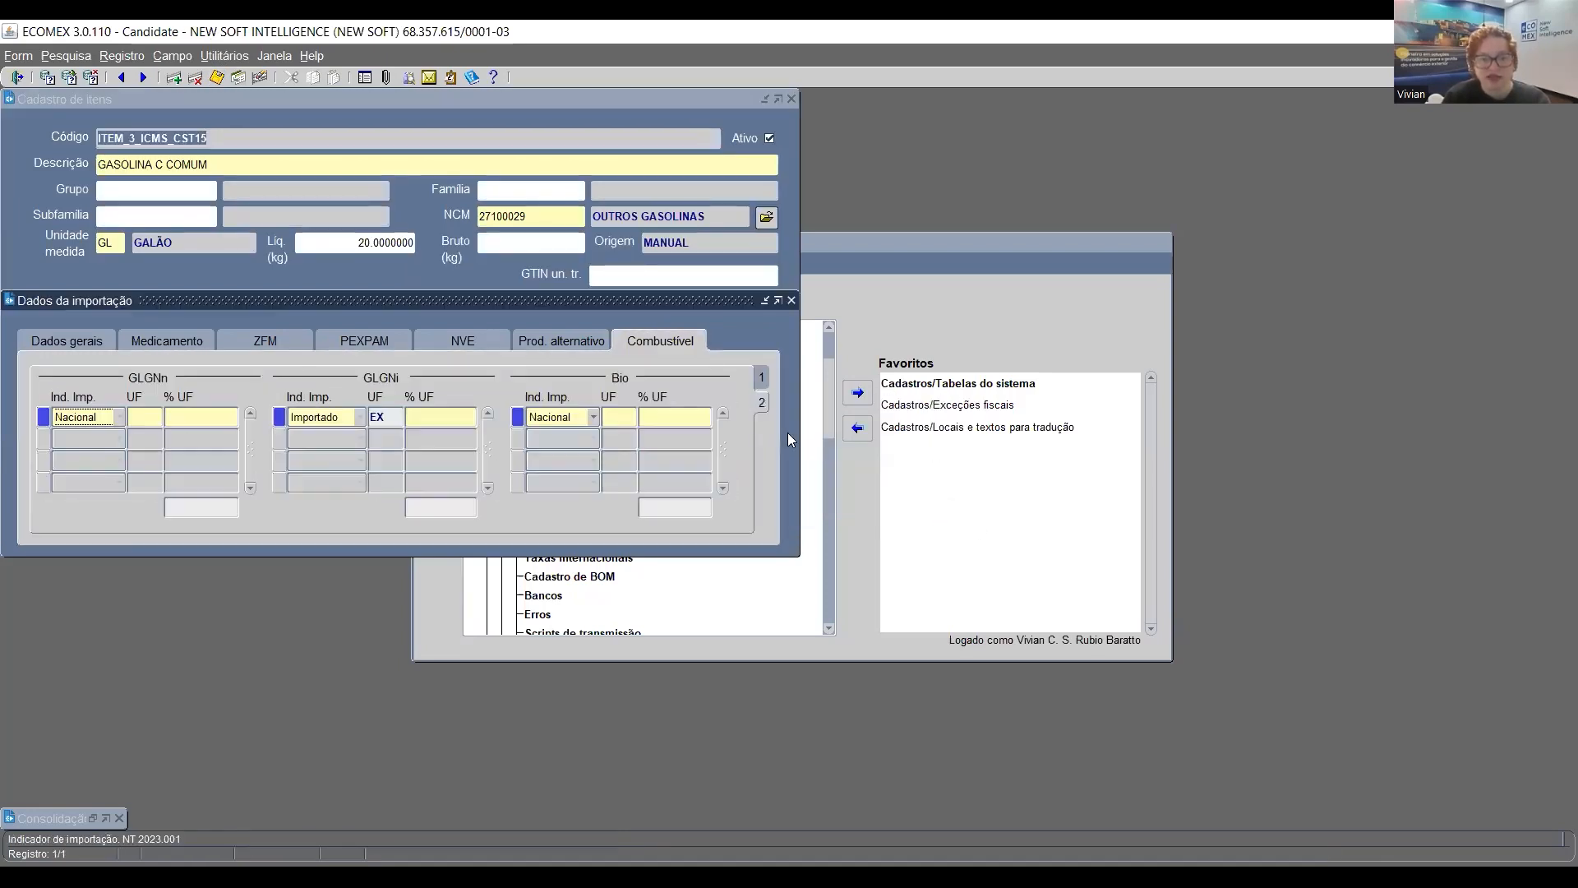
pyautogui.click(200, 415)
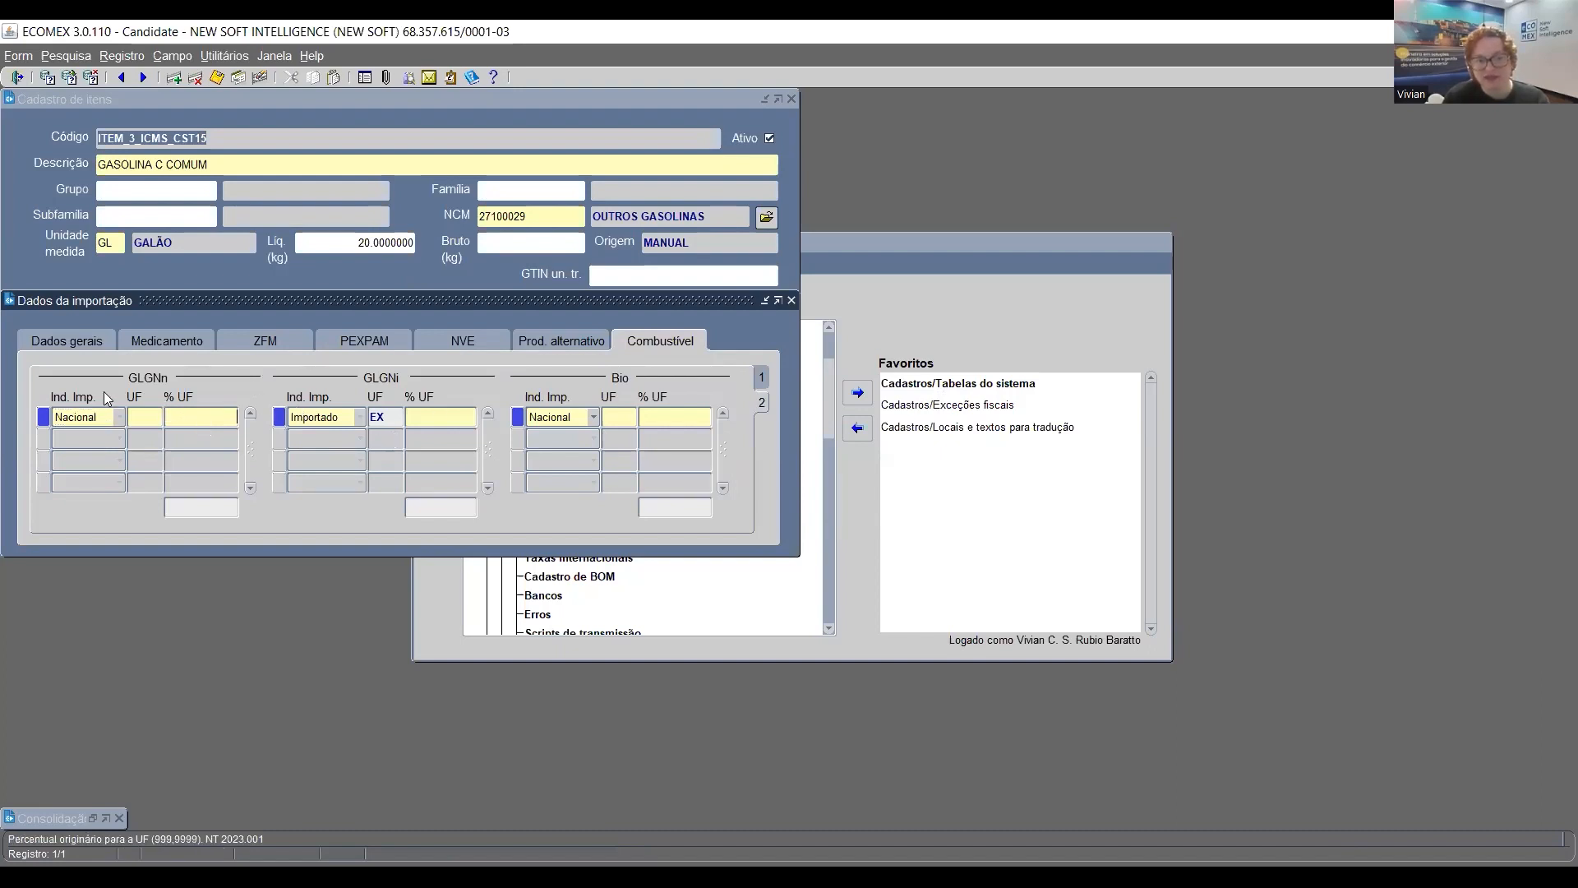
pyautogui.click(142, 418)
pyautogui.click(358, 420)
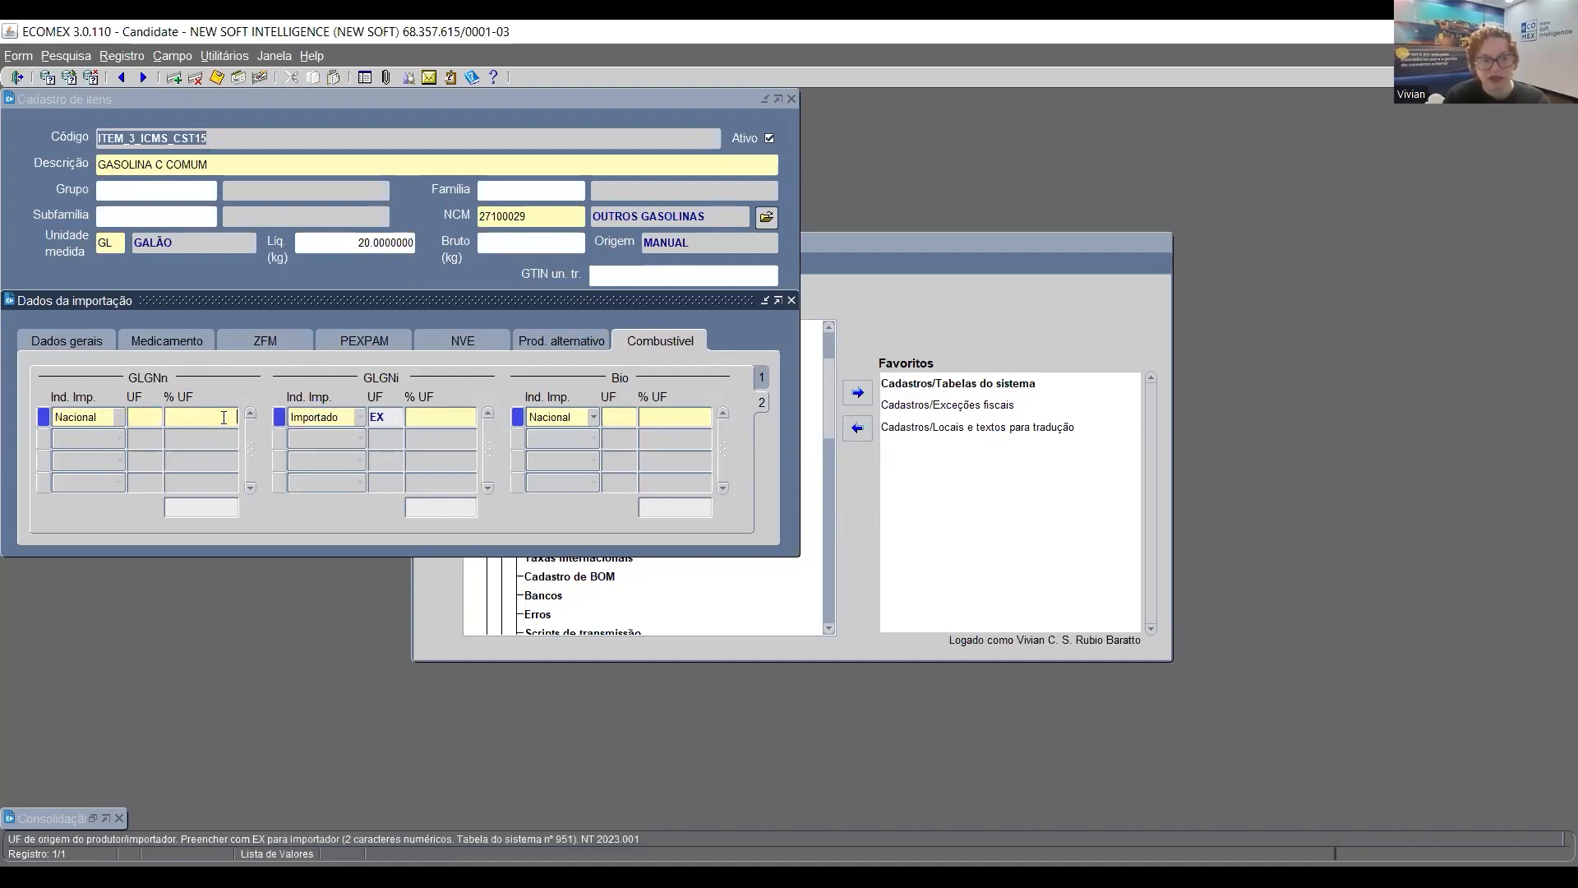
# Change the item's Código ANP to 320102001 GASOLINA C COMUM, a code flagged S for PBio and OrigComb
pyautogui.click(761, 402)
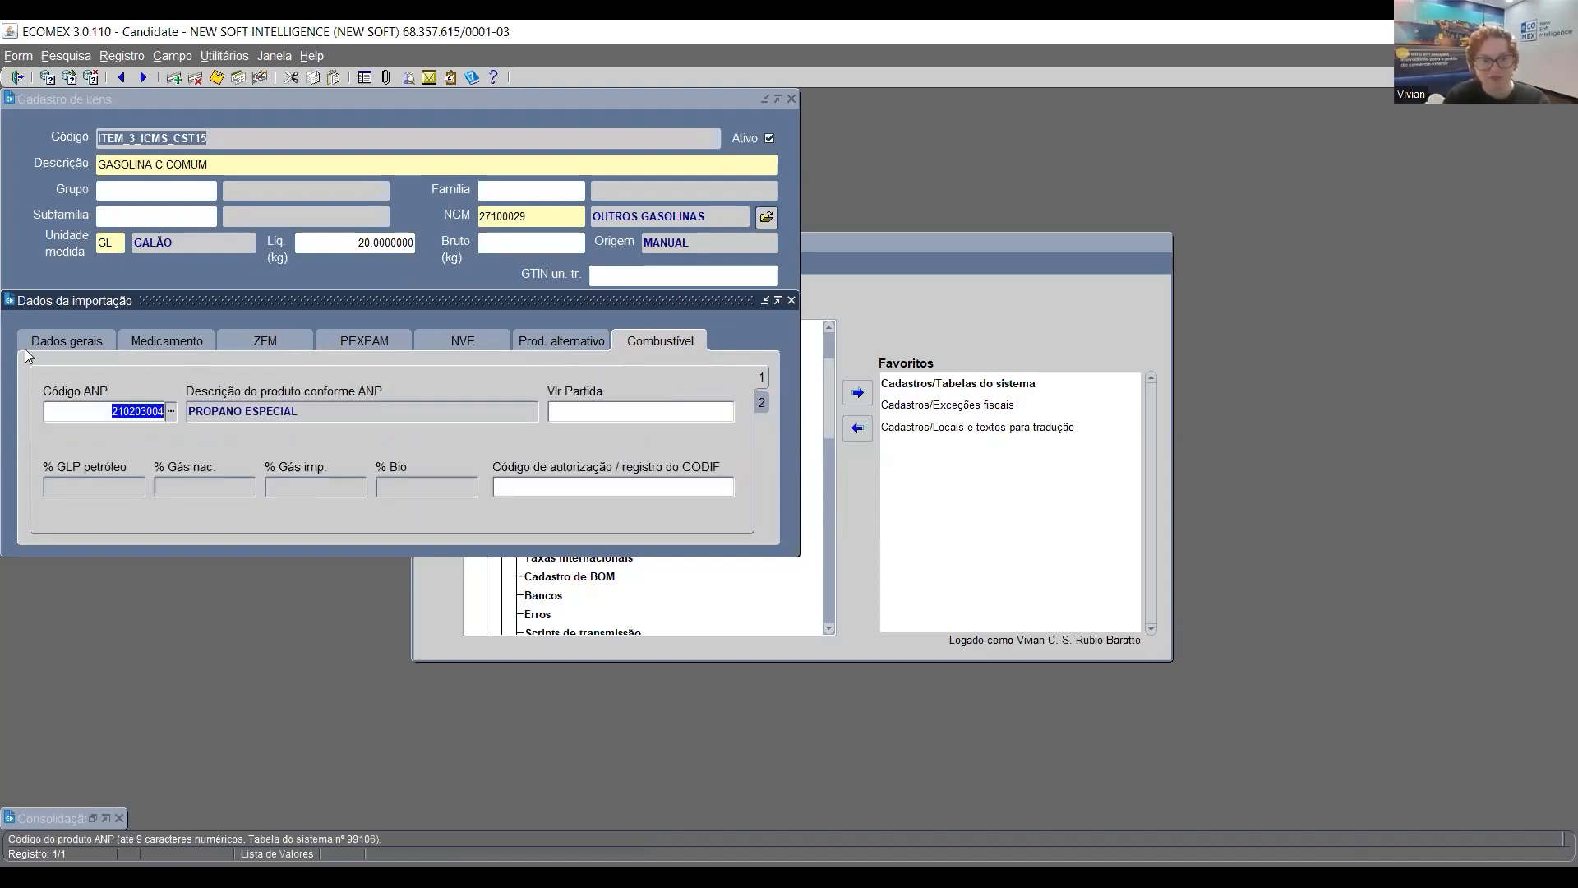
pyautogui.click(173, 411)
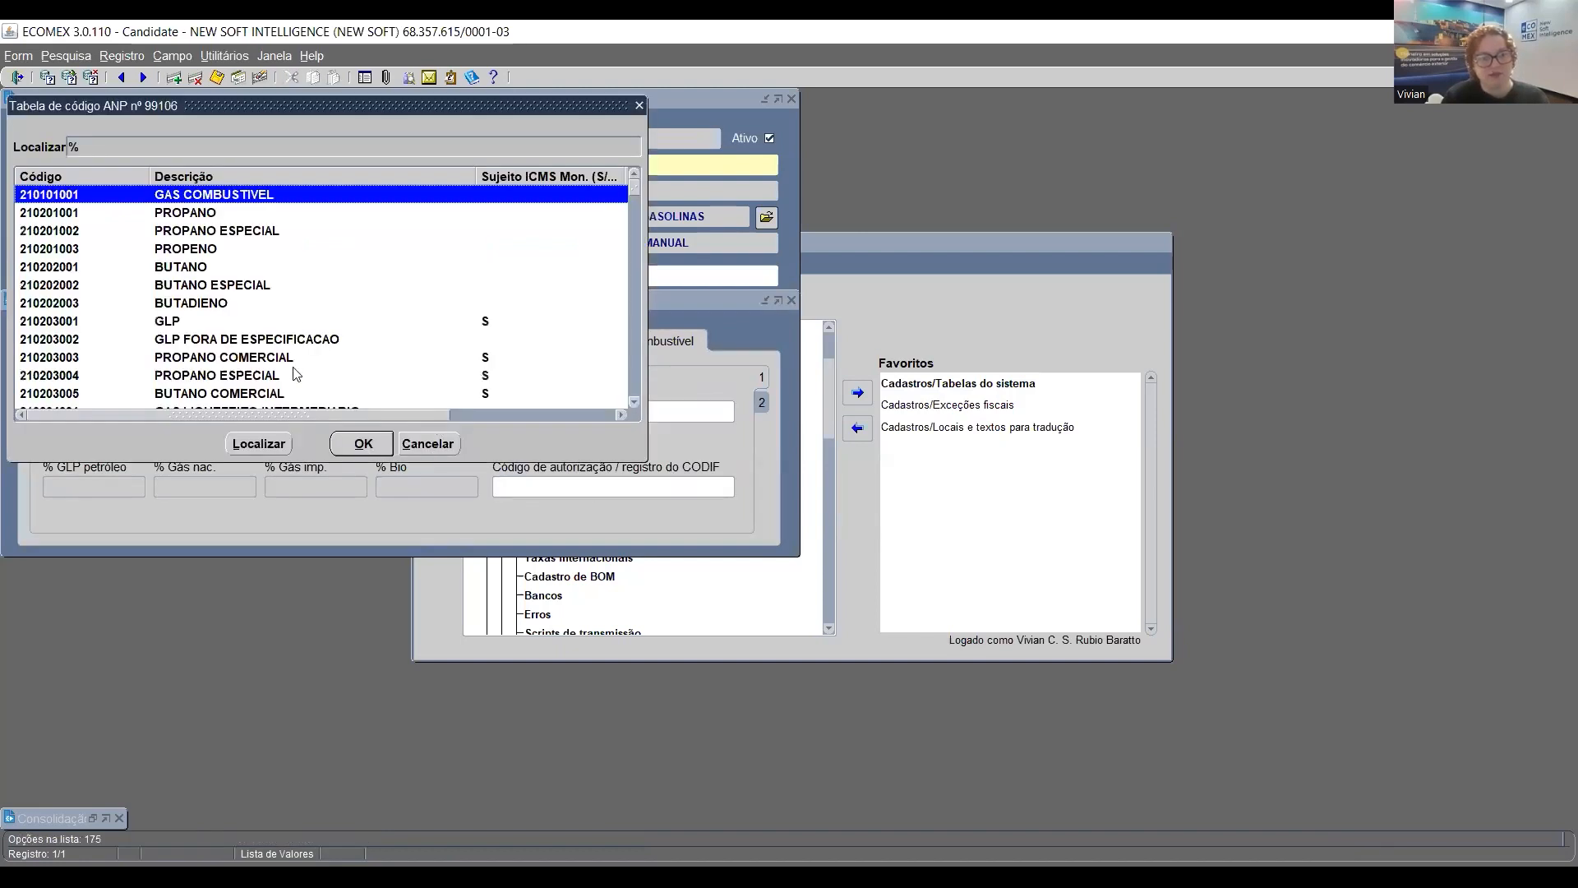
pyautogui.scroll(-1, 270, 369)
pyautogui.moveTo(270, 414); pyautogui.dragTo(452, 415)
pyautogui.scroll(-10, 433, 338)
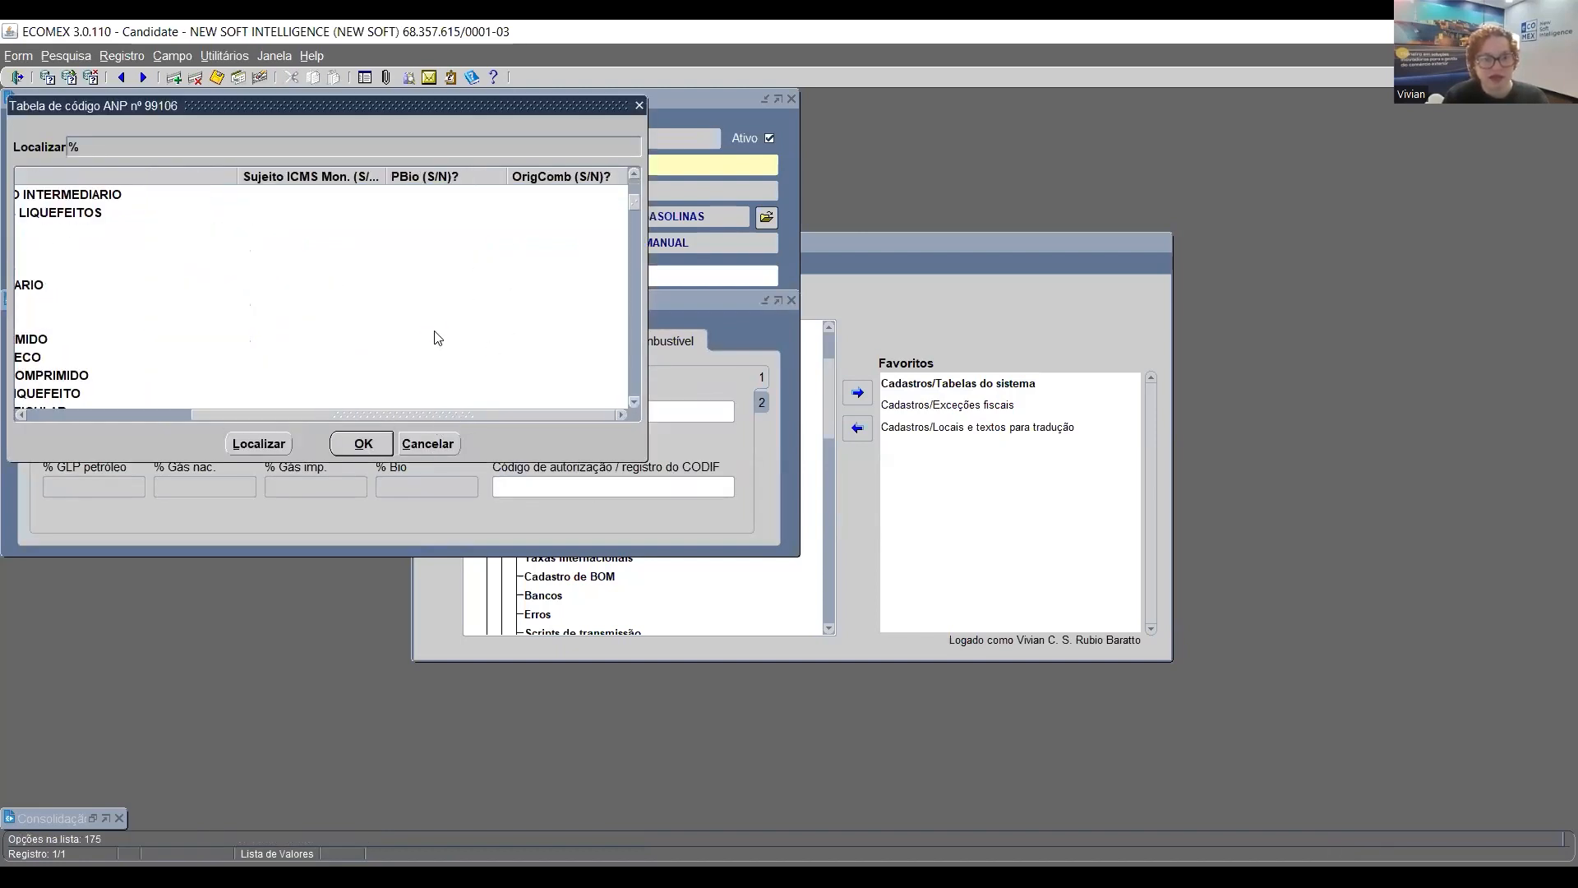
pyautogui.scroll(2, 436, 339)
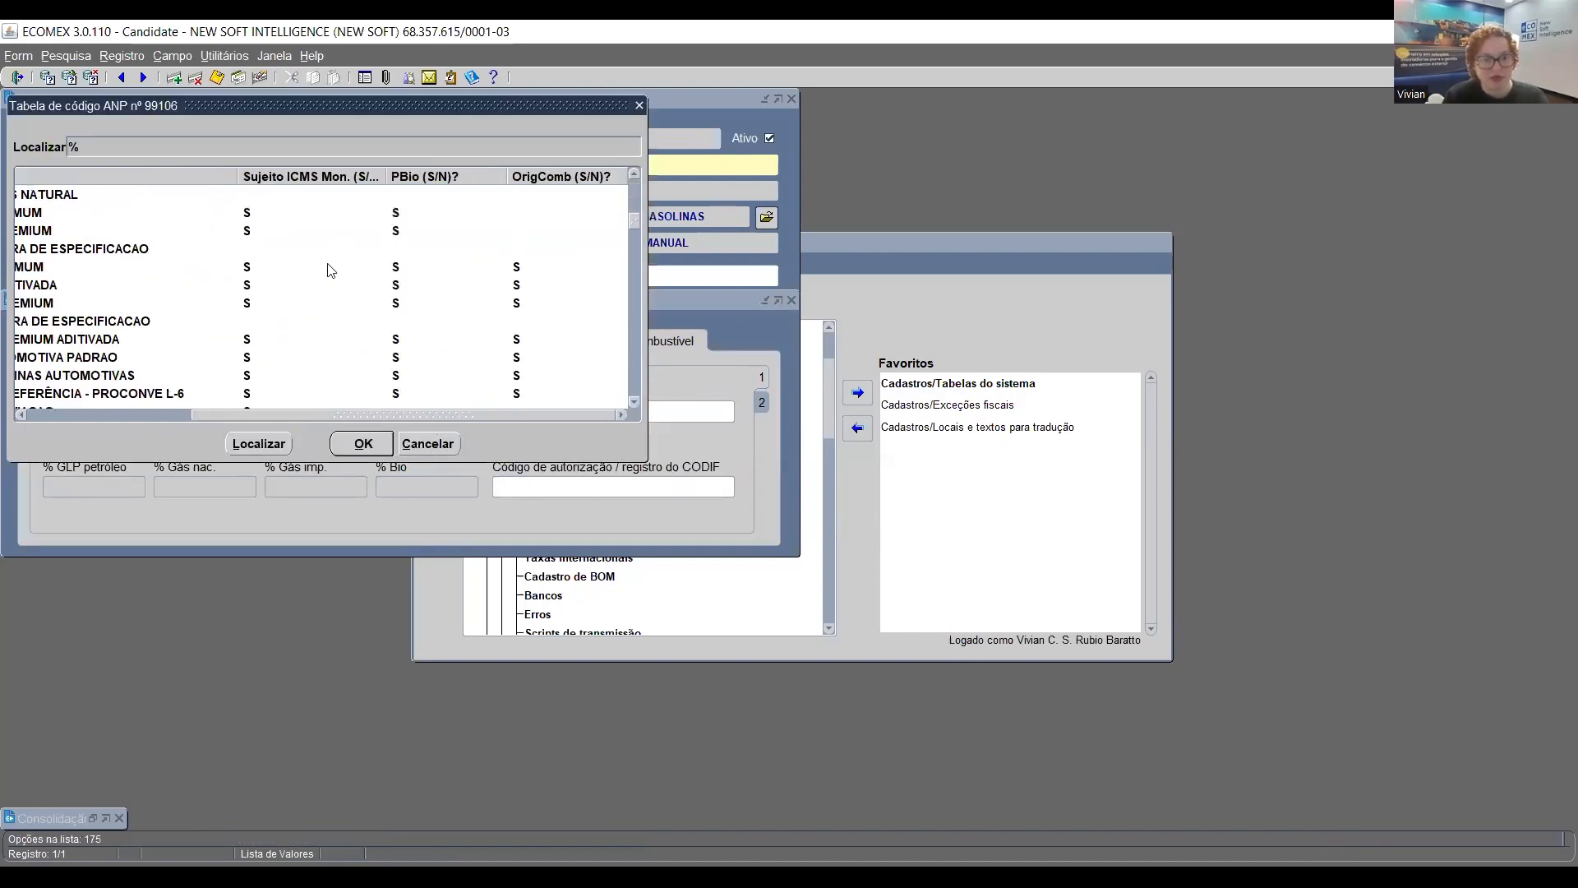
pyautogui.click(43, 249)
pyautogui.click(398, 267)
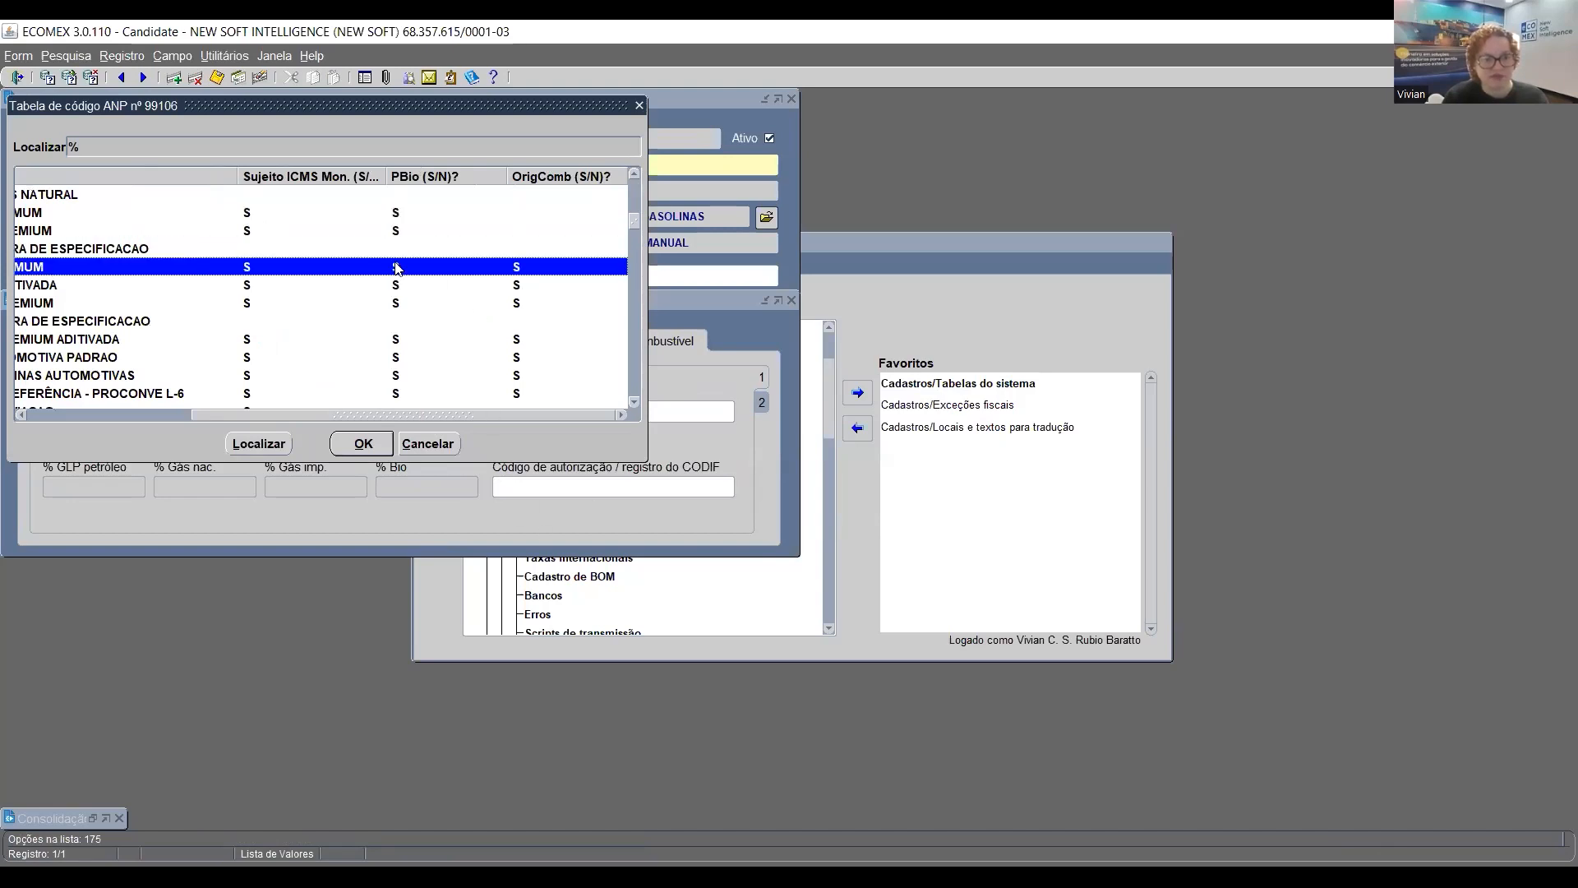
pyautogui.click(210, 408)
pyautogui.moveTo(283, 413); pyautogui.dragTo(97, 405)
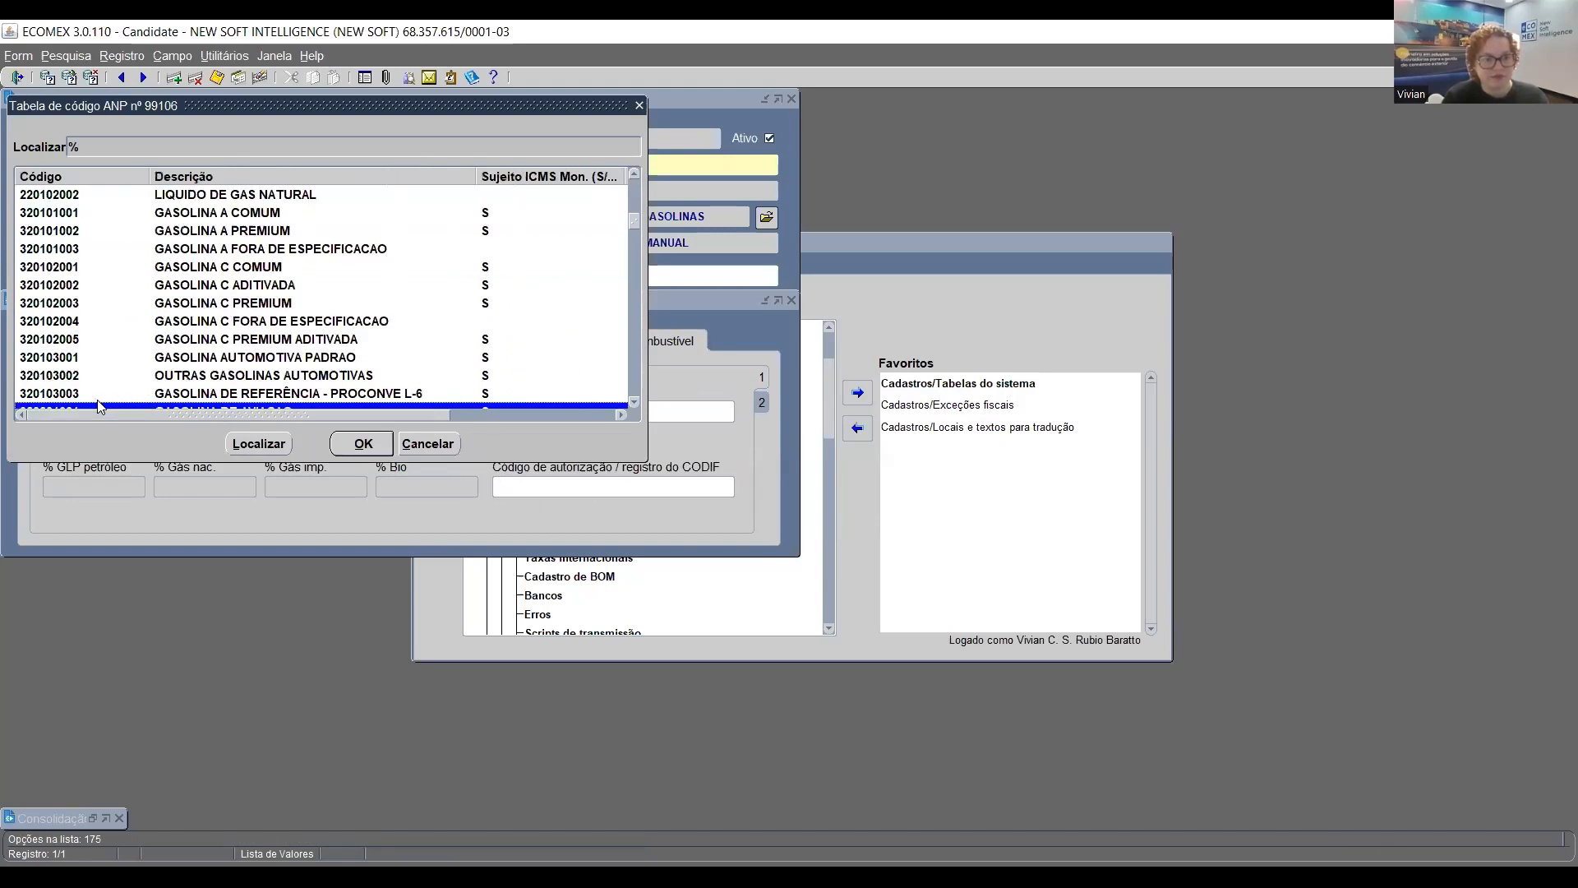
pyautogui.click(218, 269)
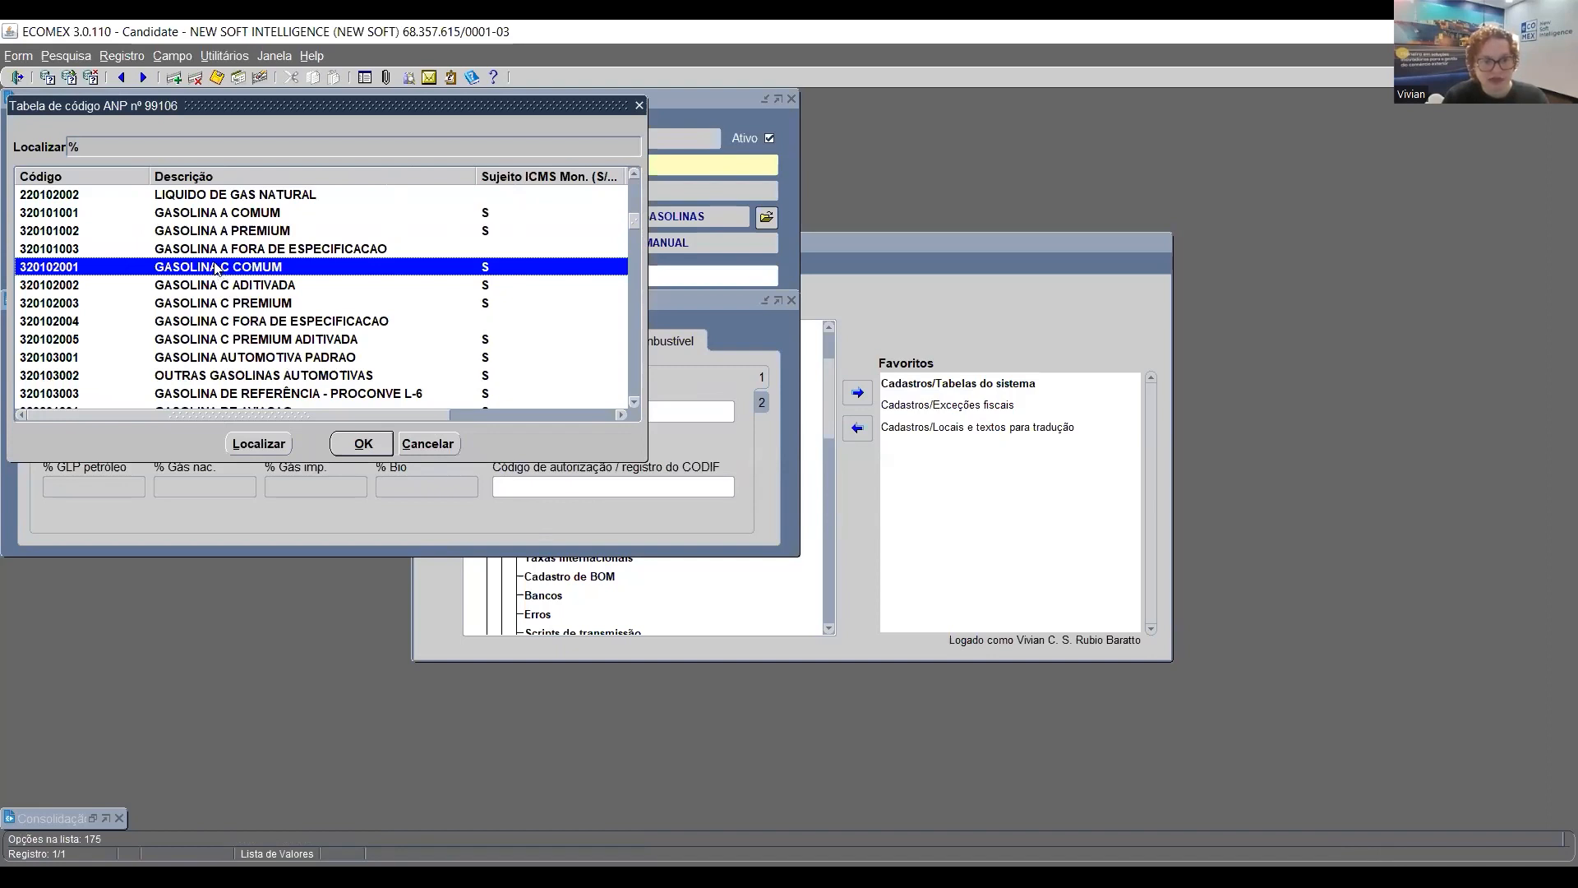
pyautogui.doubleClick(218, 268)
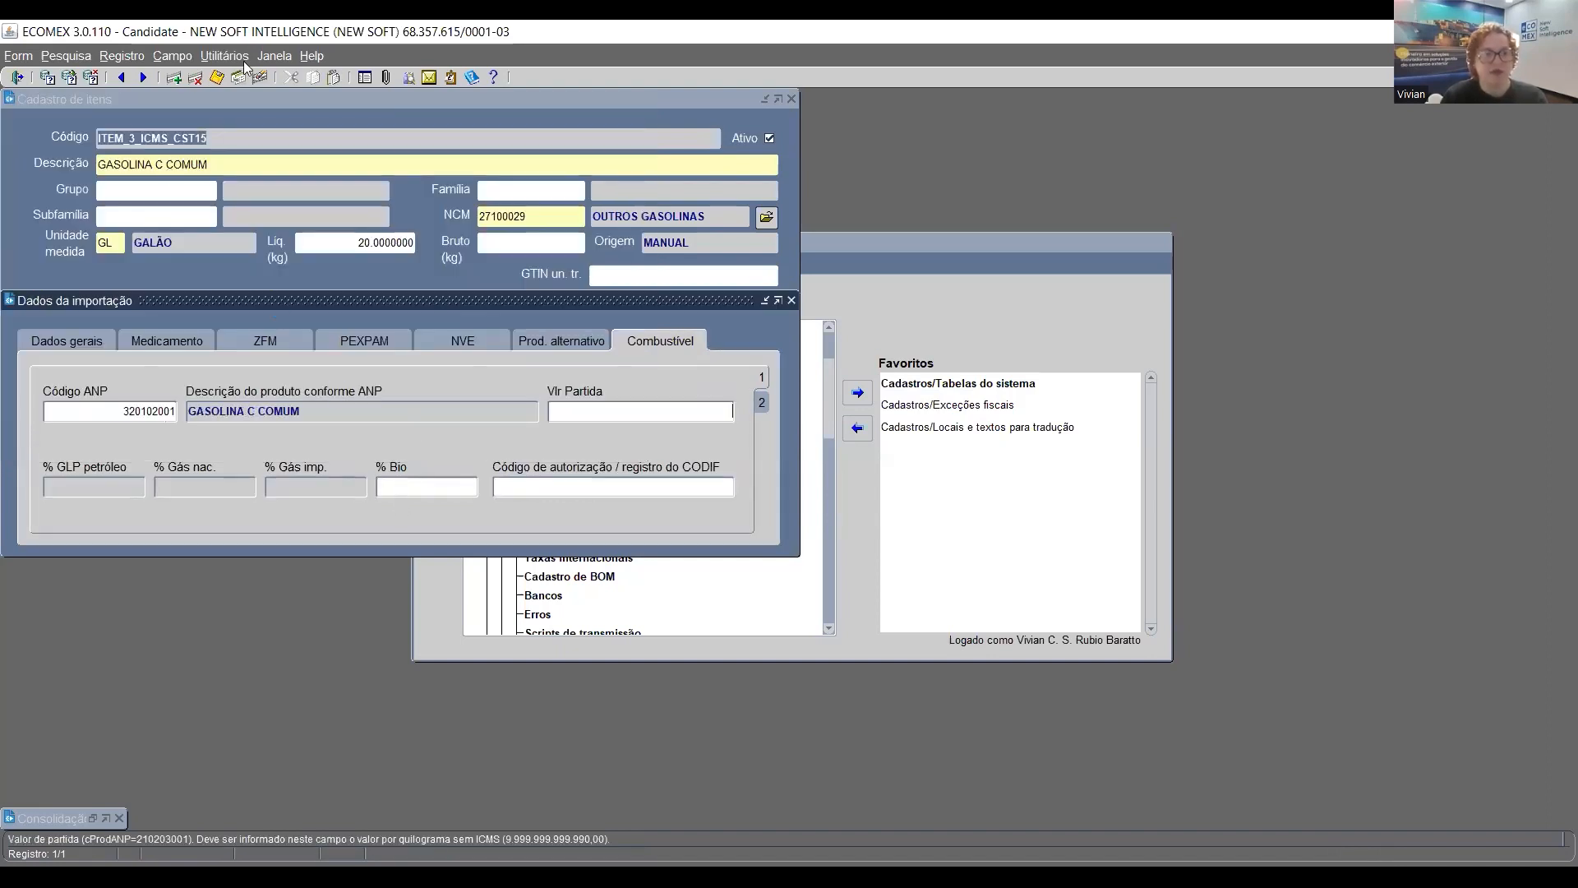
# Set % Bio to 12 and try to save the fuel data without any origin percentages
pyautogui.click(835, 660)
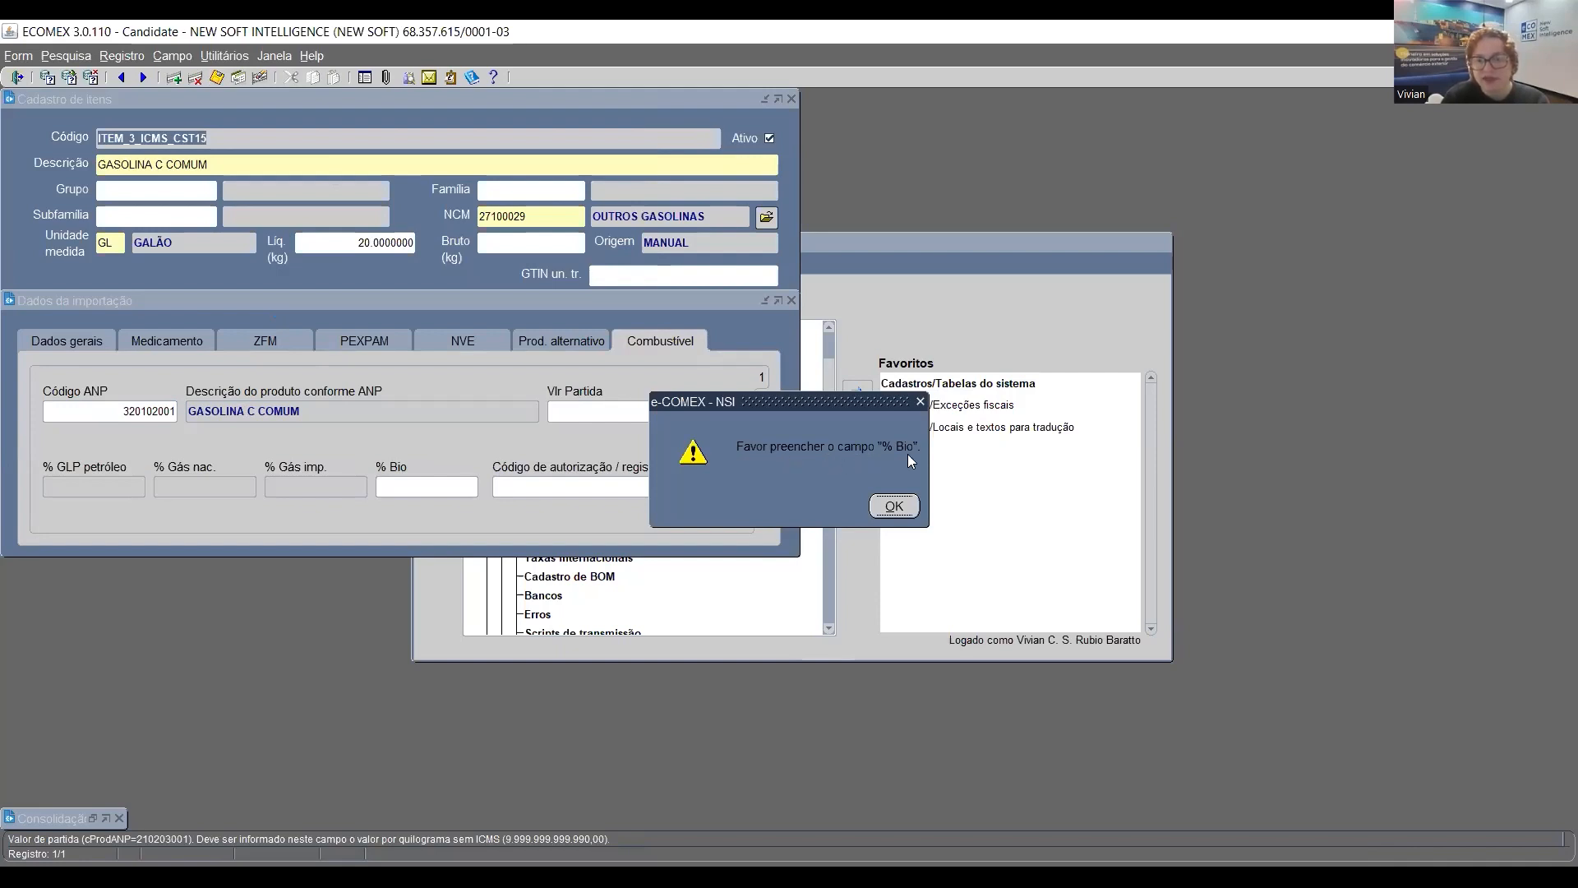
pyautogui.click(899, 506)
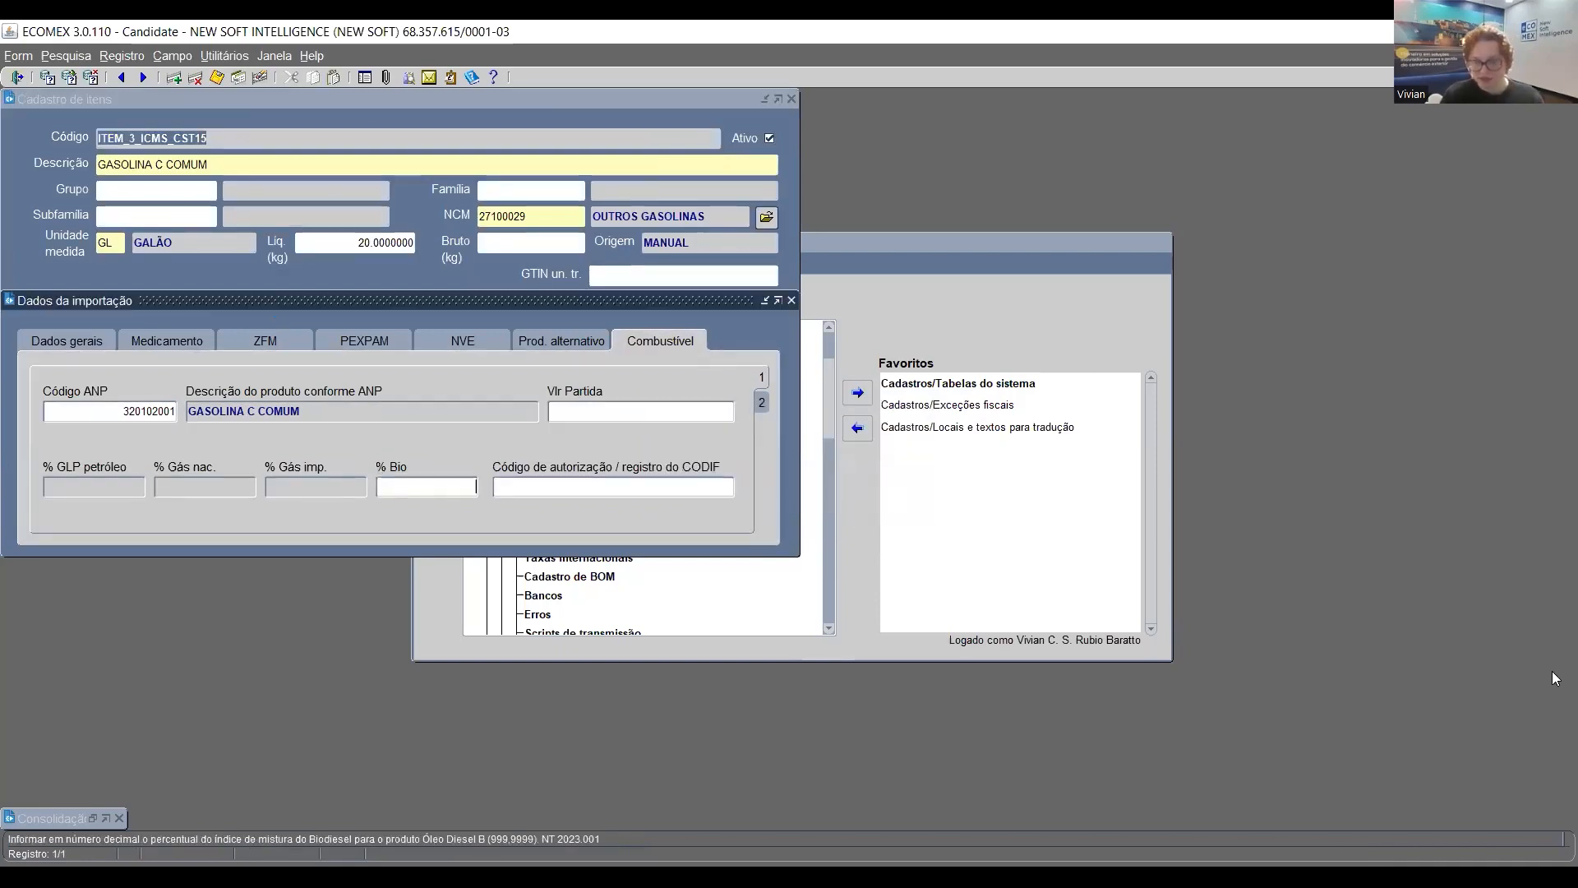
pyautogui.write('12')
pyautogui.press('Tab')
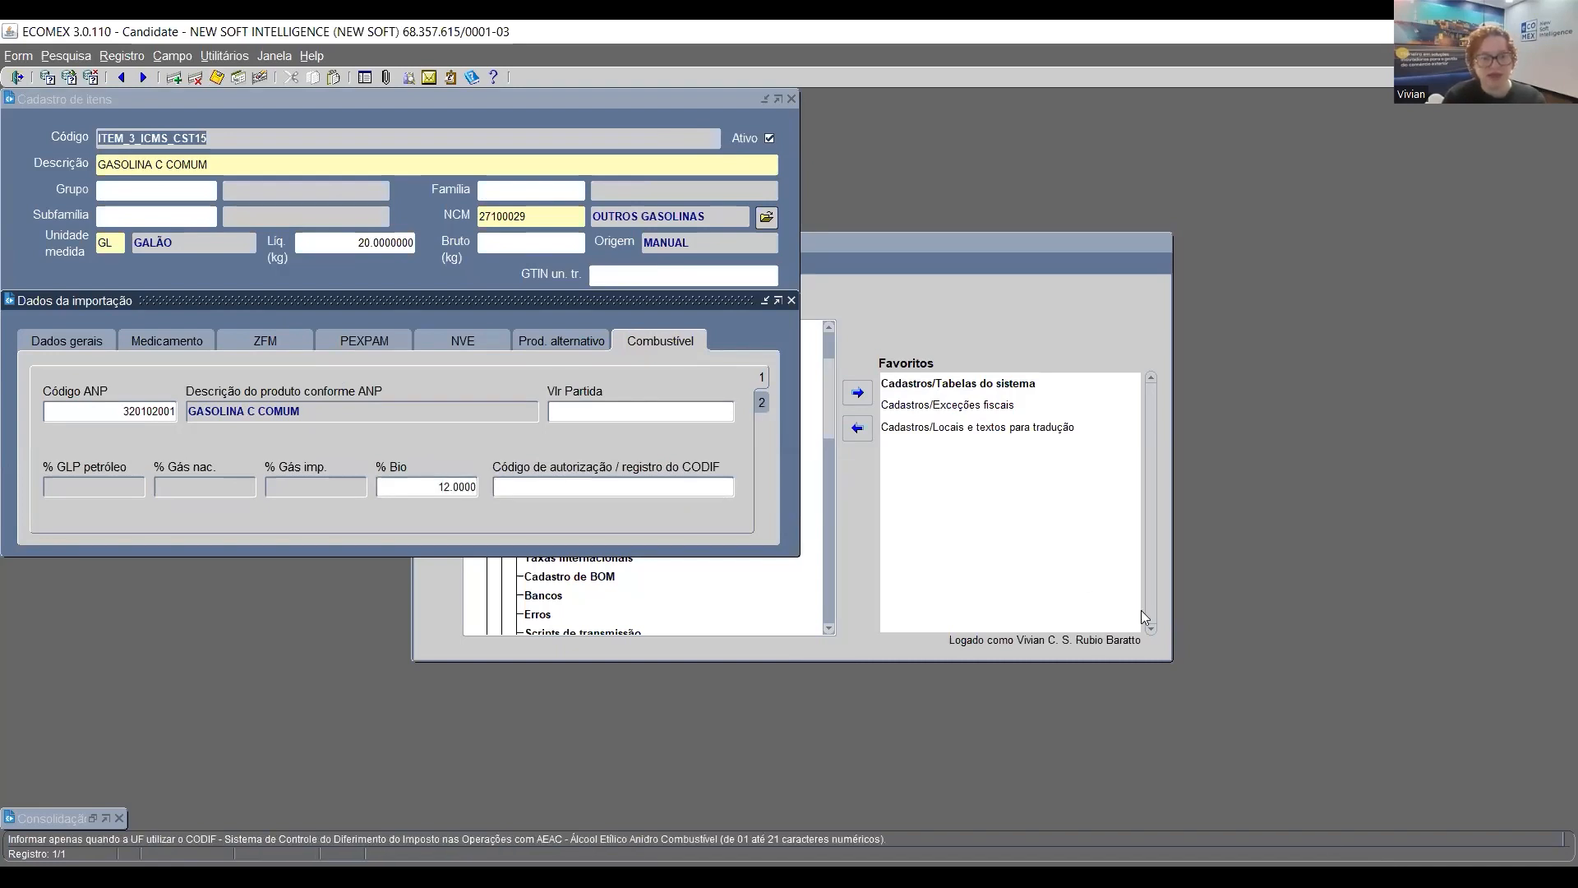
pyautogui.click(217, 77)
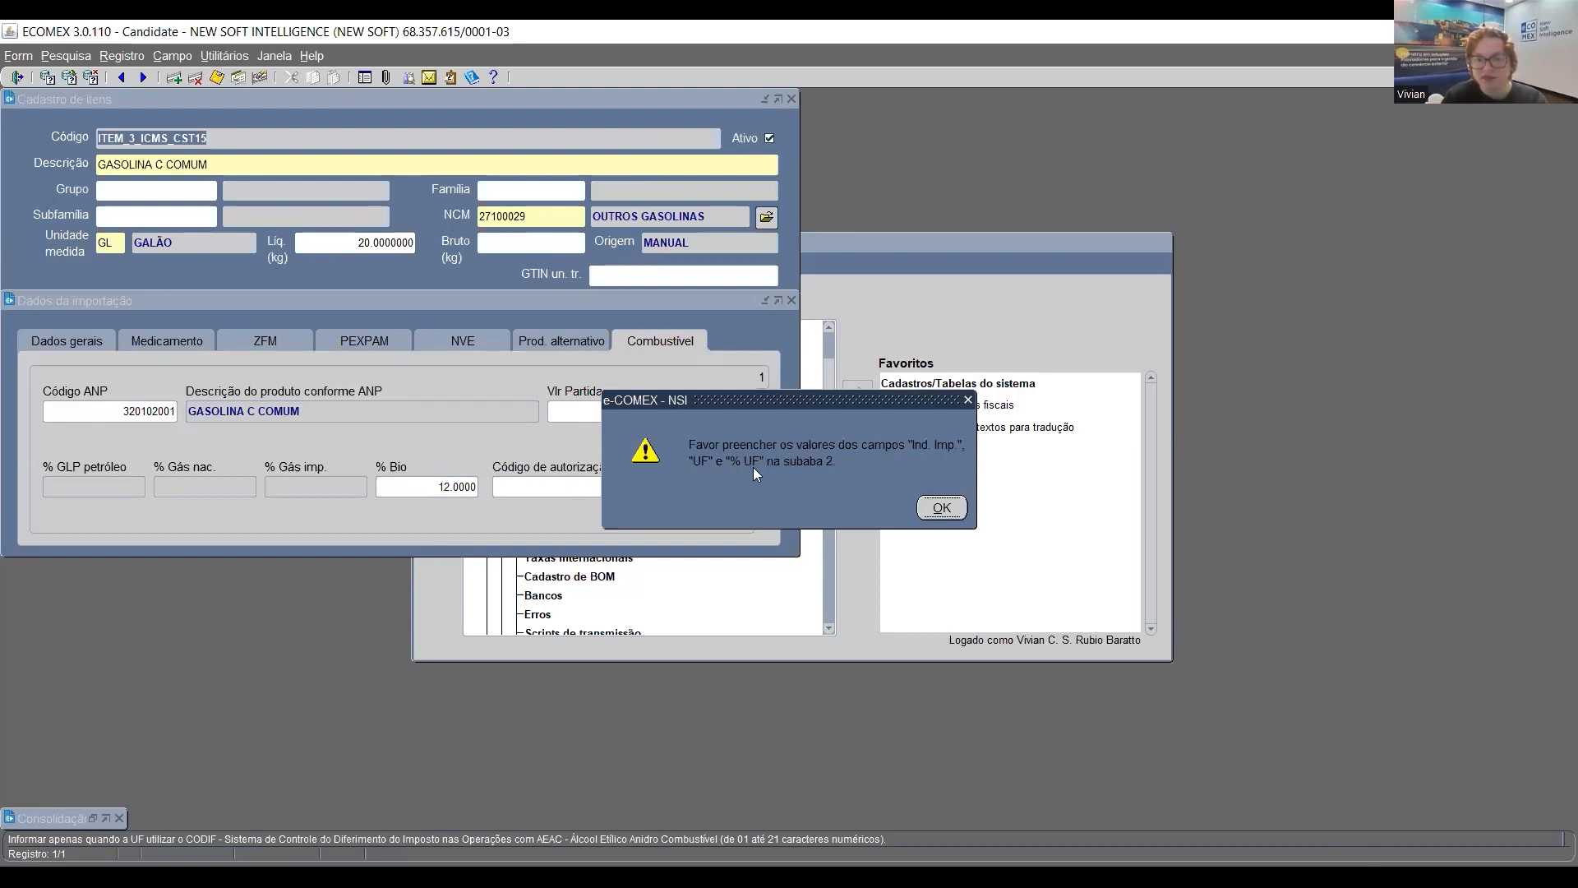
pyautogui.click(942, 508)
# Set the first Bio origin row to Importado with a % UF of 100 and save the item
pyautogui.click(762, 379)
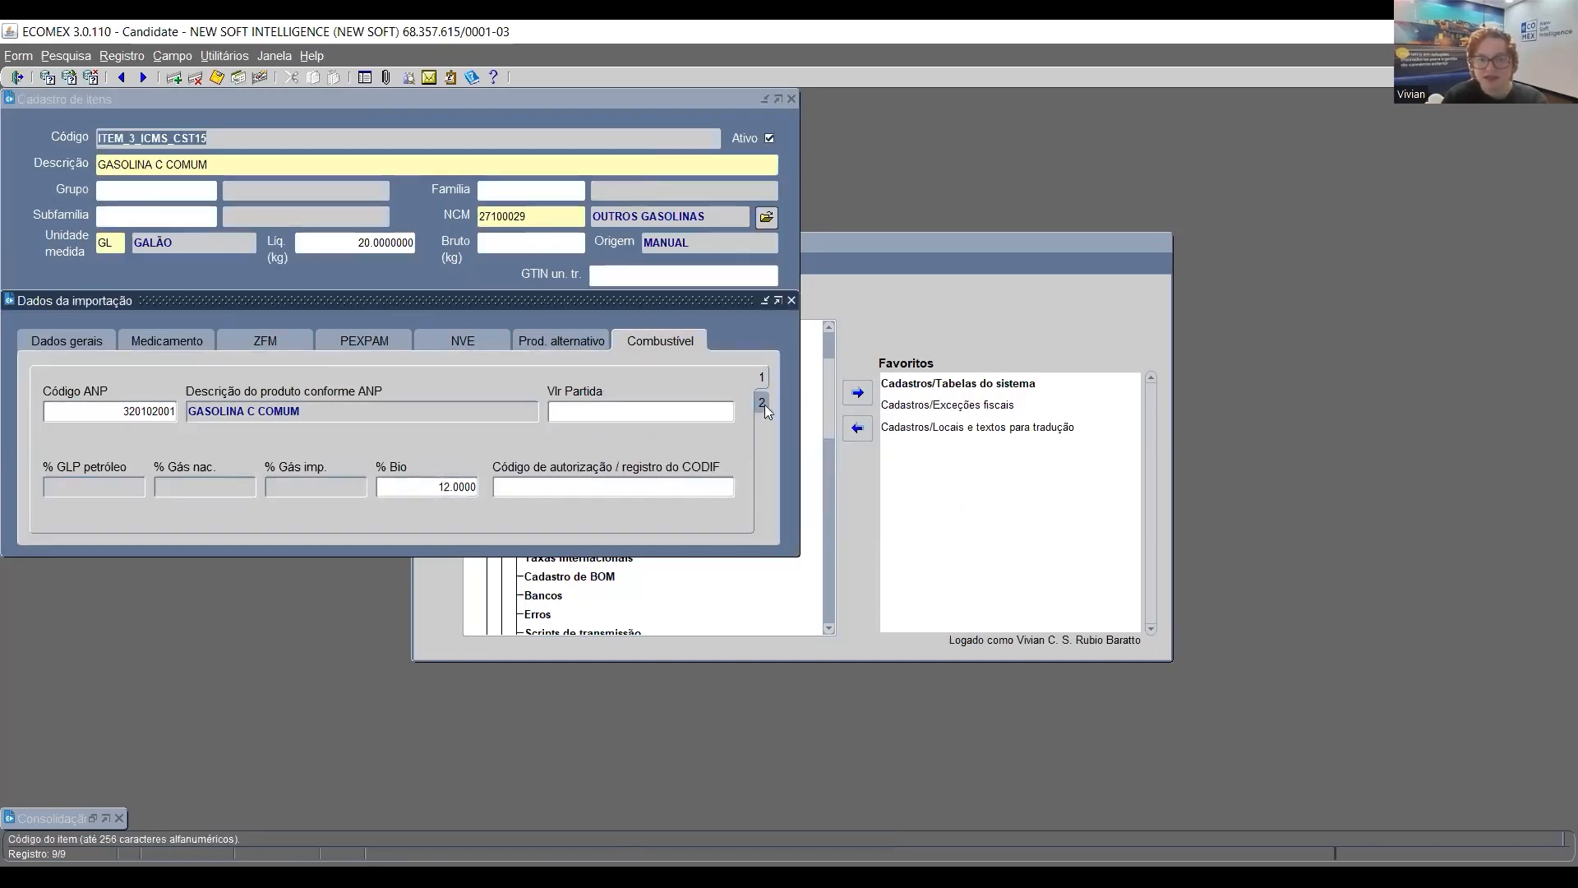
pyautogui.click(578, 419)
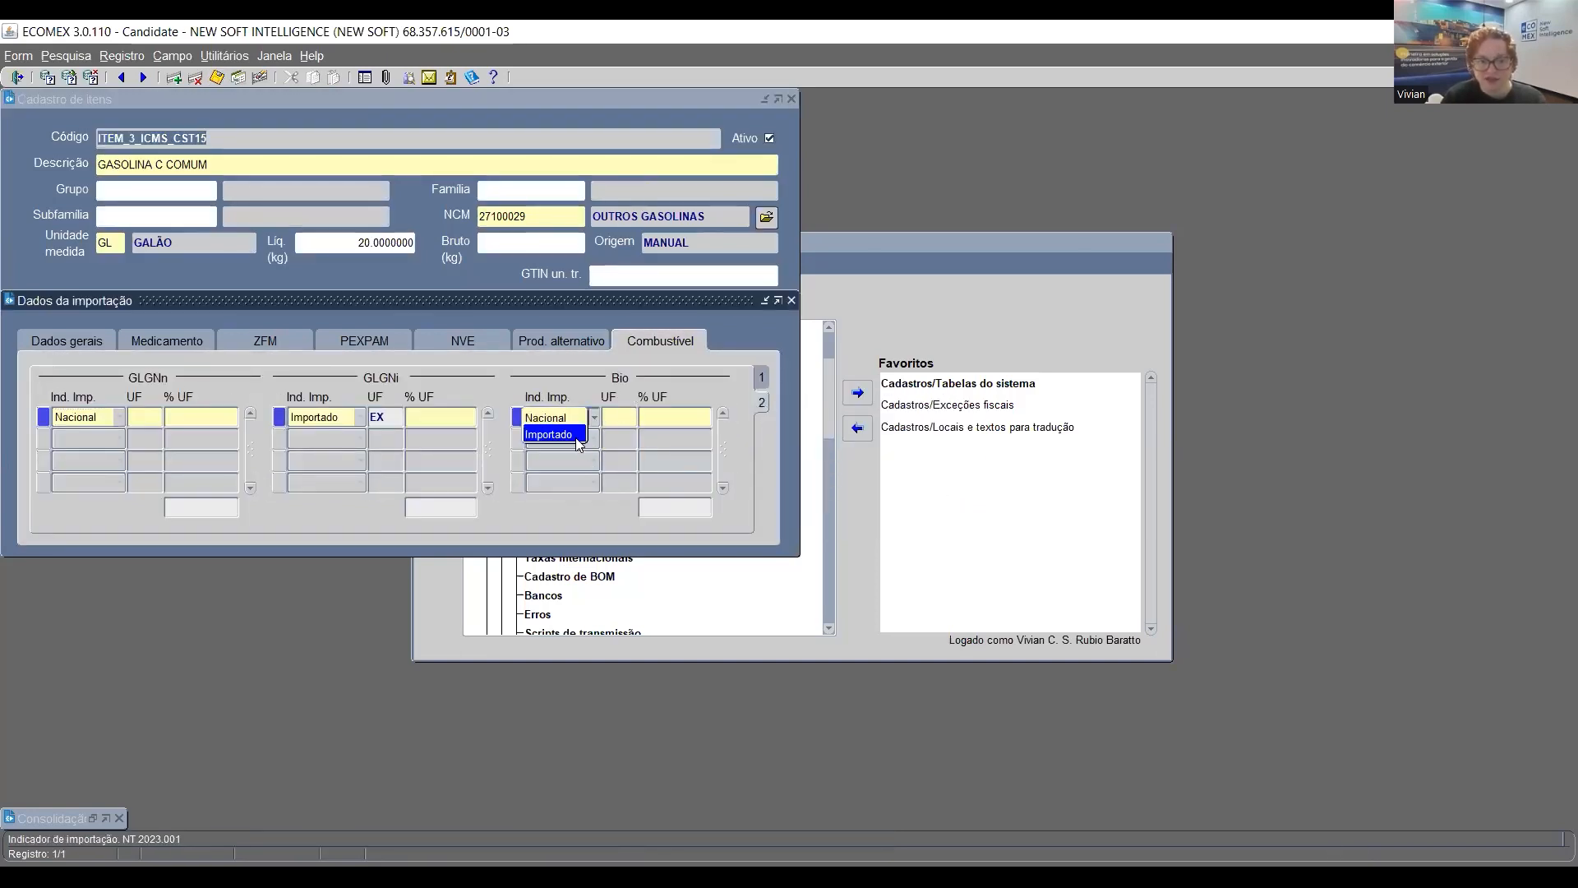
pyautogui.click(549, 434)
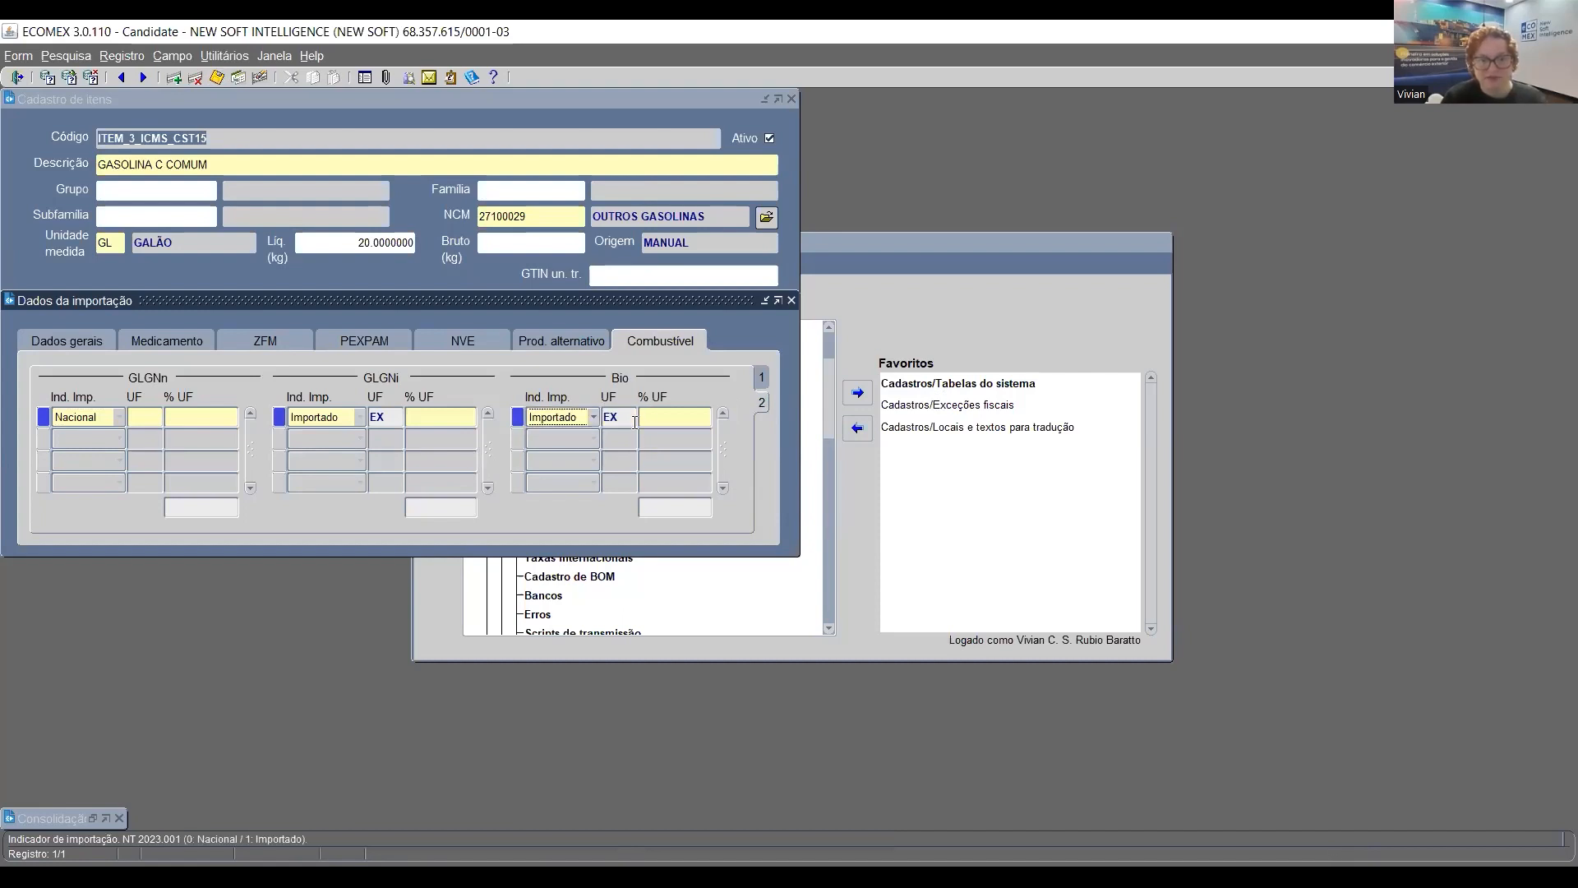
pyautogui.write('120')
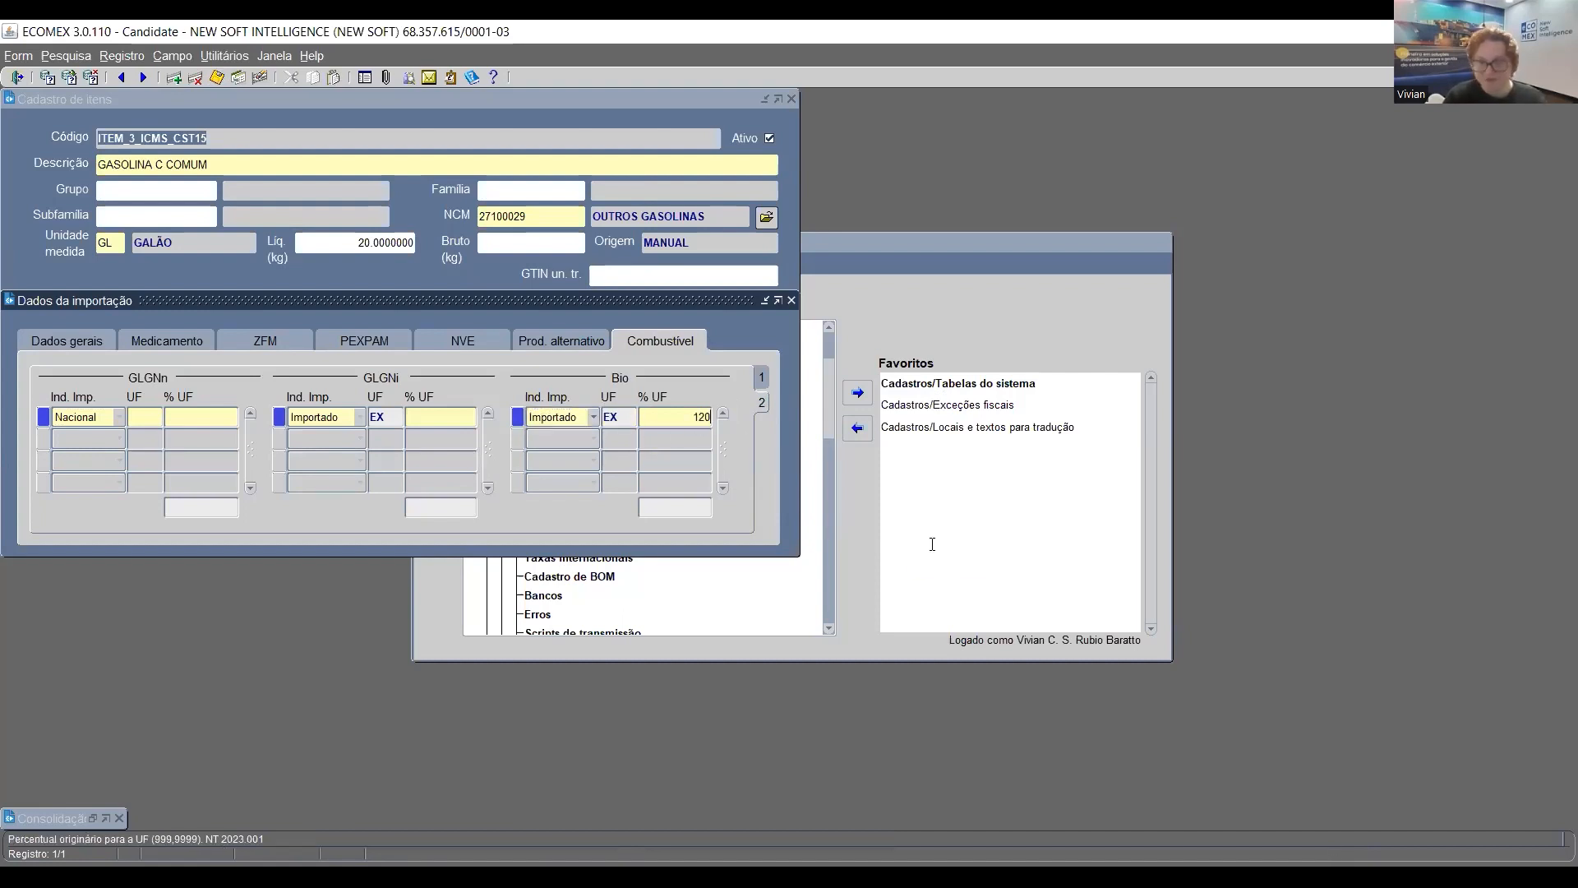
pyautogui.press('BackSpace')
pyautogui.press('BackSpace')
pyautogui.press('BackSpace')
pyautogui.write('100')
pyautogui.press('Tab')
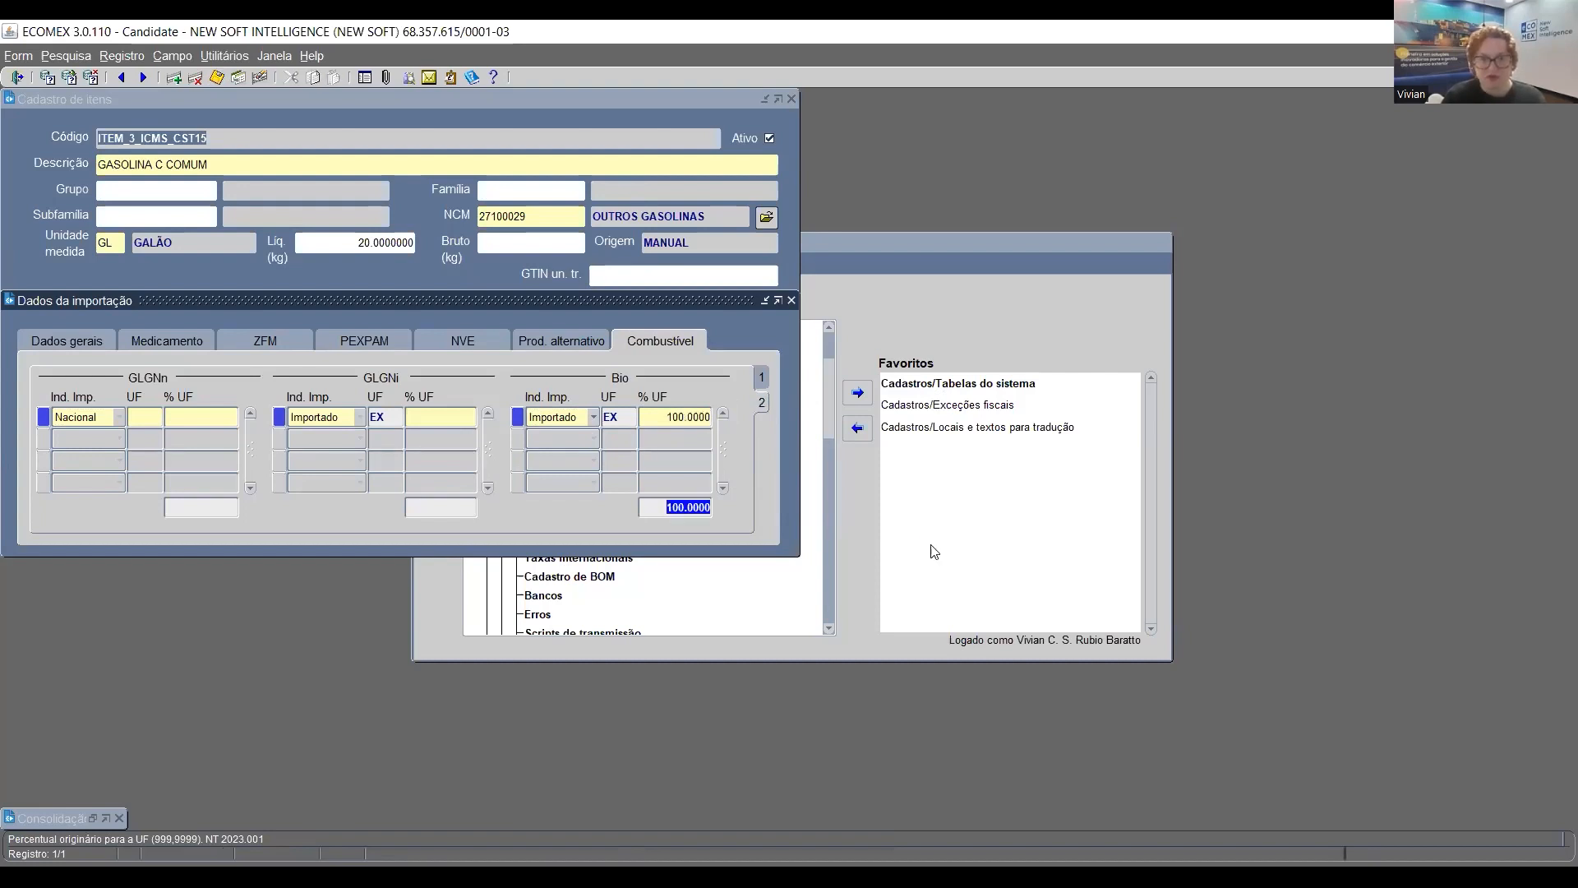
pyautogui.click(217, 77)
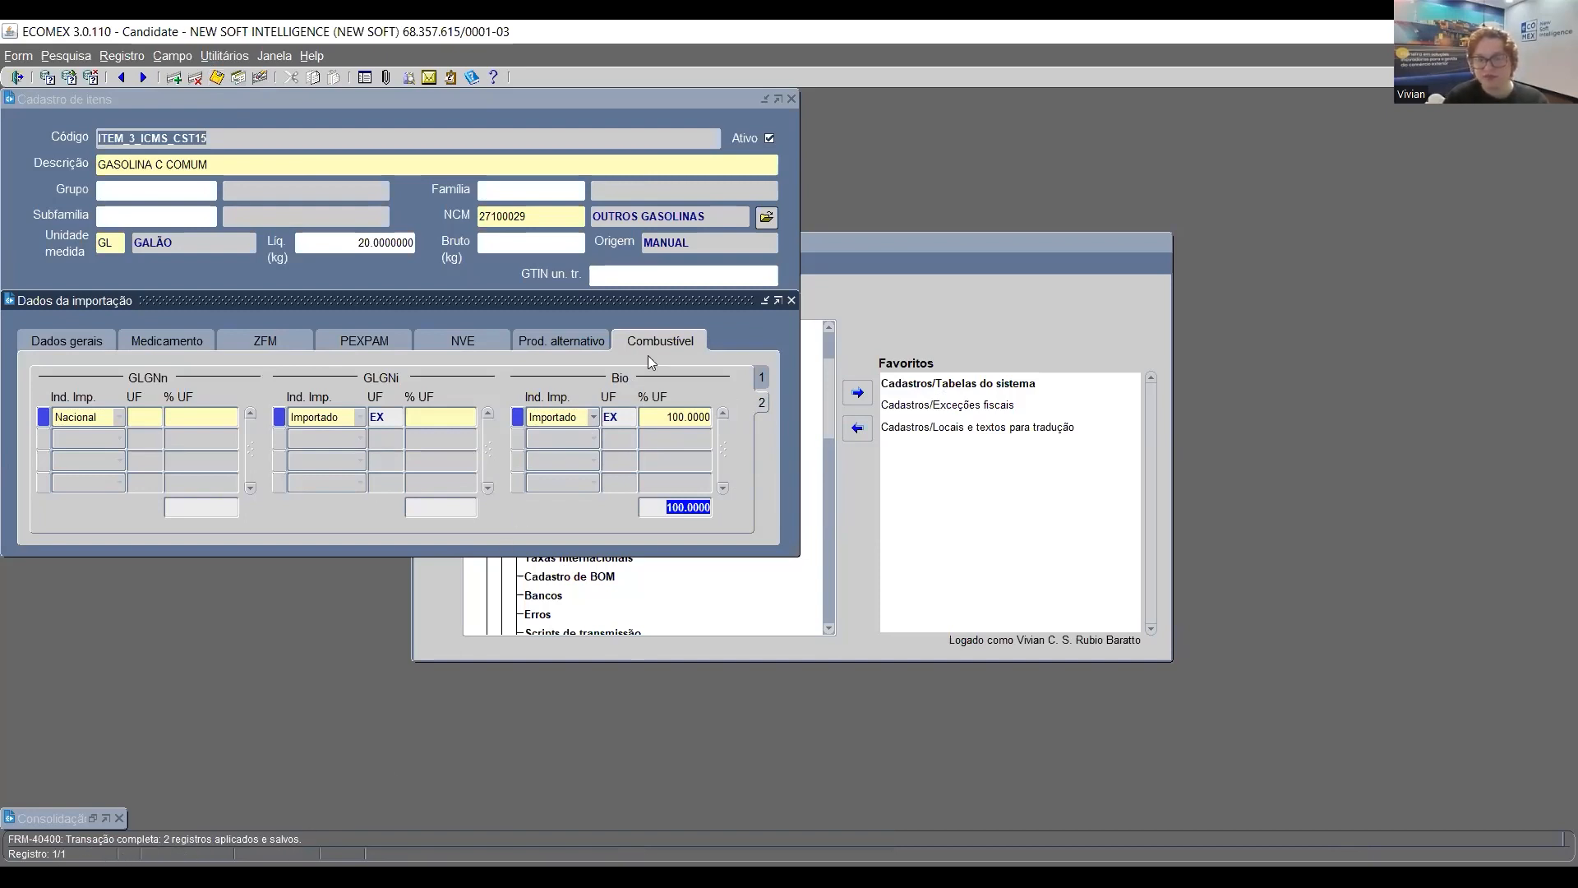
# Review the item's Código ANP, its product description and the % Bio field
pyautogui.click(761, 380)
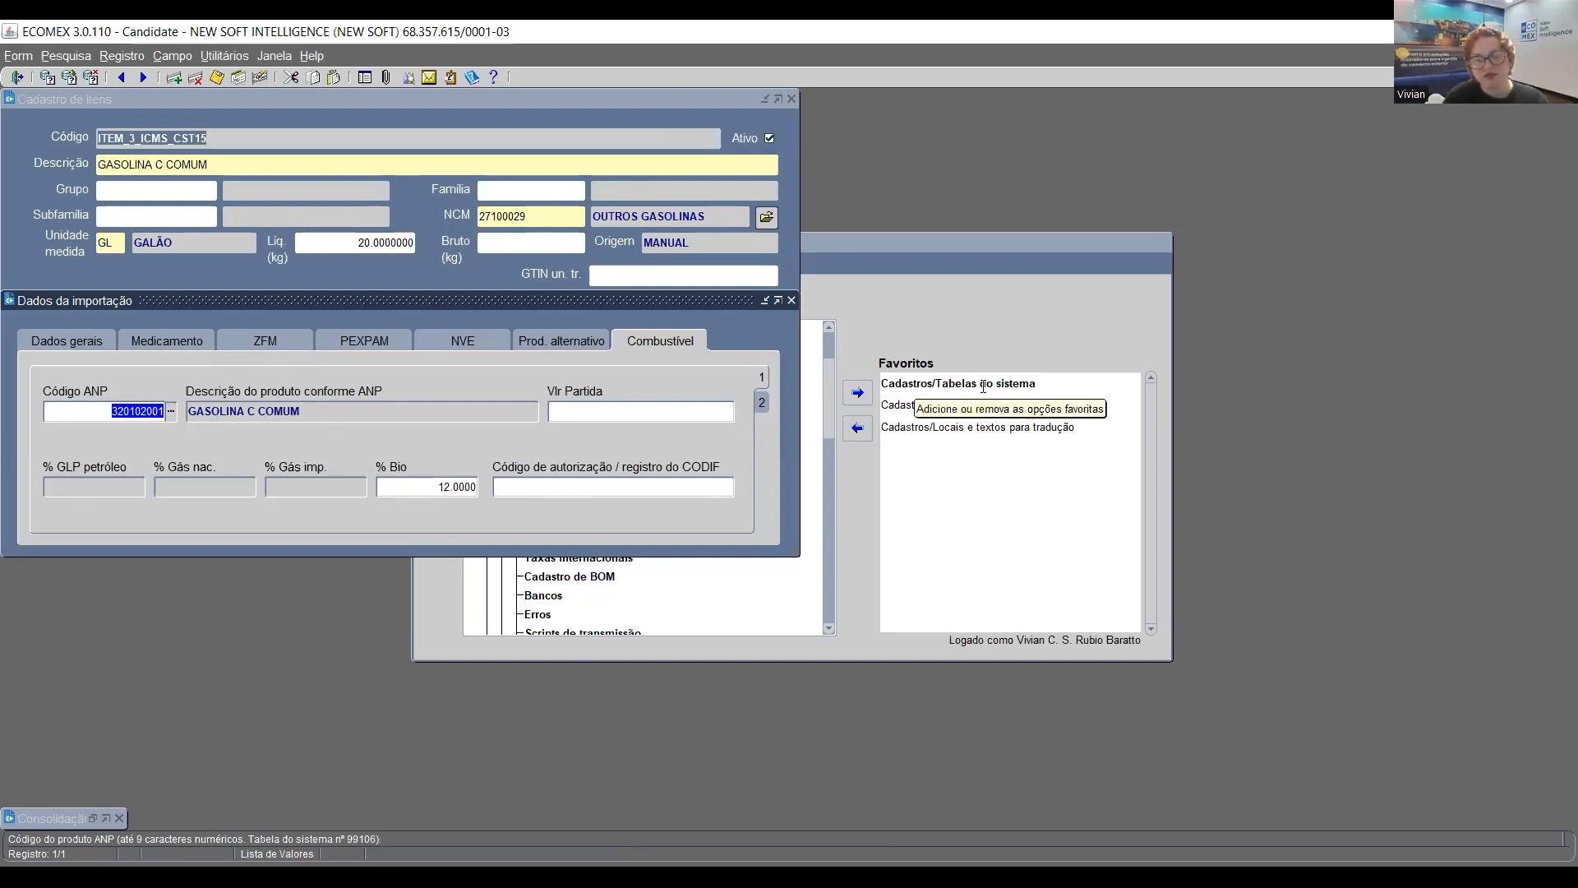
pyautogui.click(265, 409)
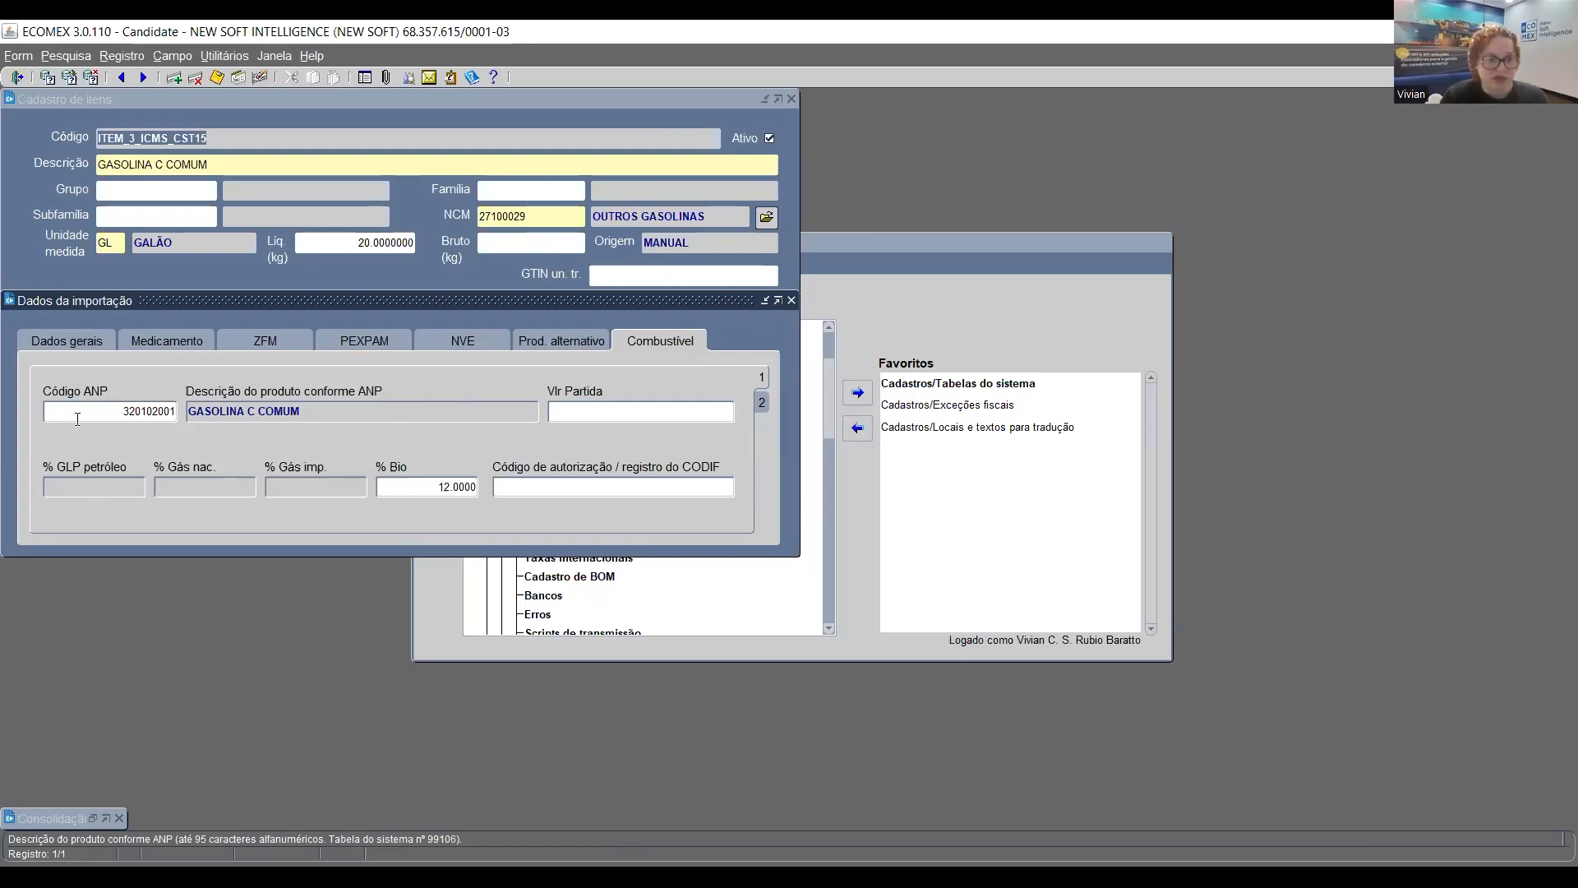
# Clear the item's Código ANP, save the item, and close its import data and the item register
pyautogui.hotkey('shift', 'Tab')
pyautogui.moveTo(66, 411); pyautogui.dragTo(318, 449)
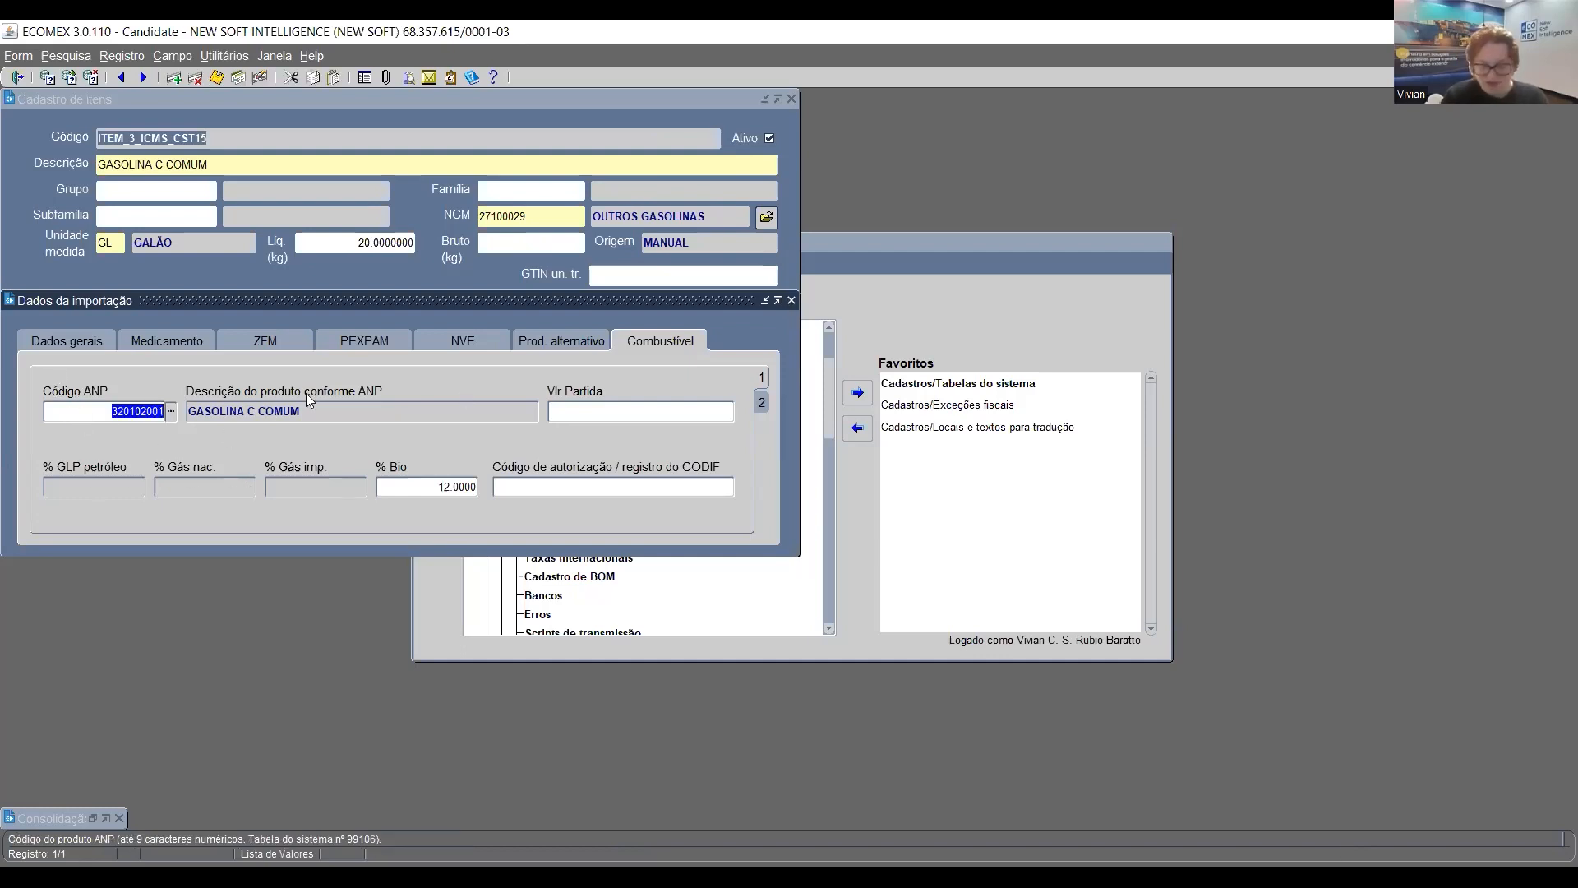
pyautogui.press('Delete')
pyautogui.press('Tab')
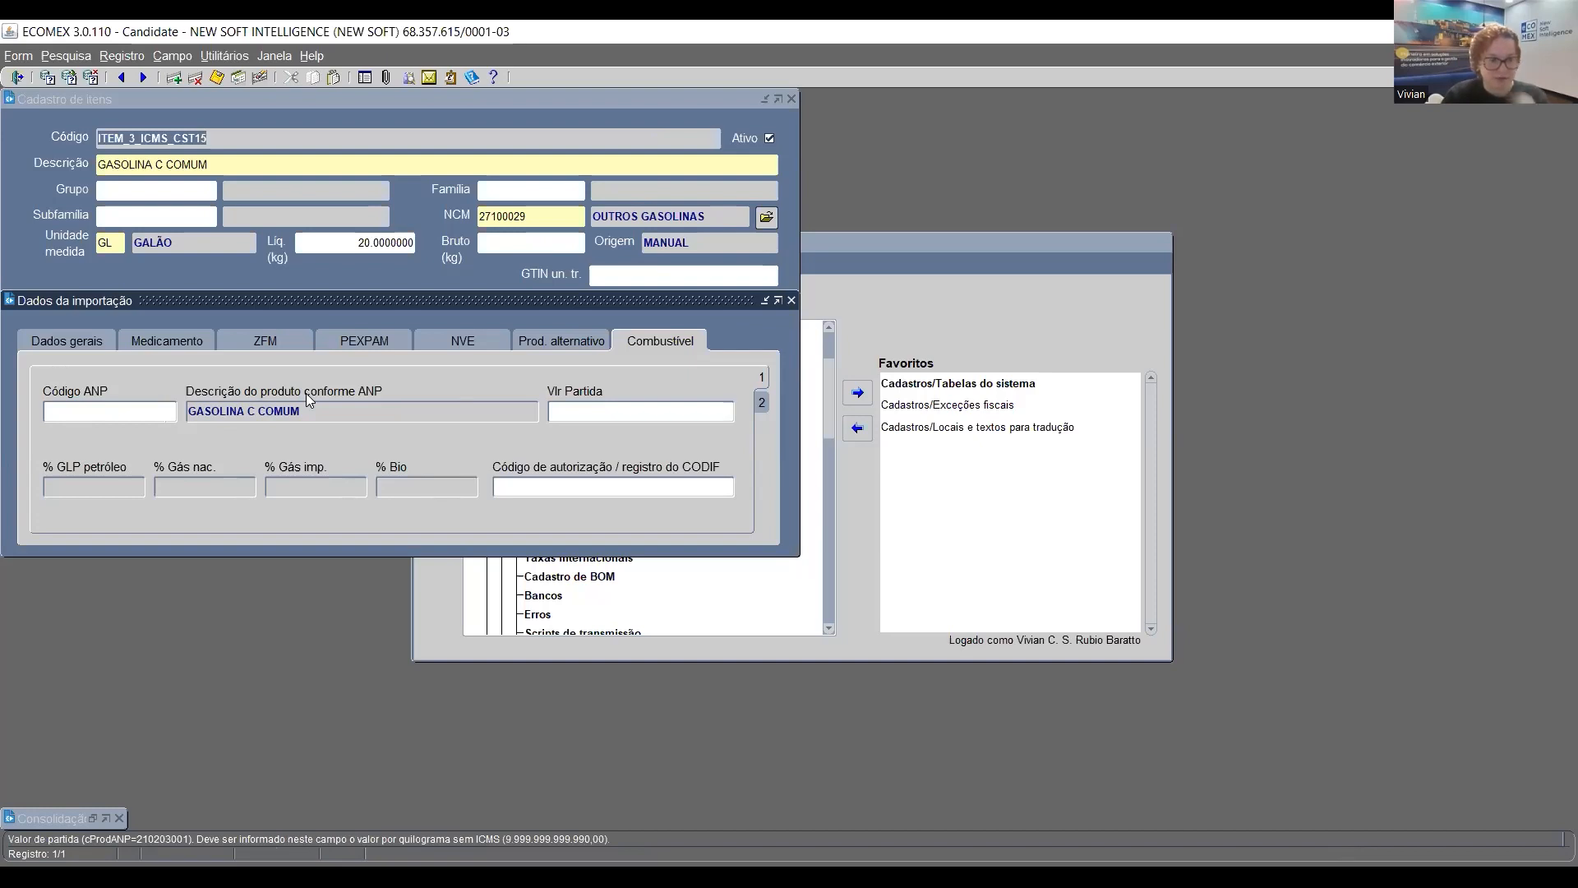
pyautogui.click(218, 78)
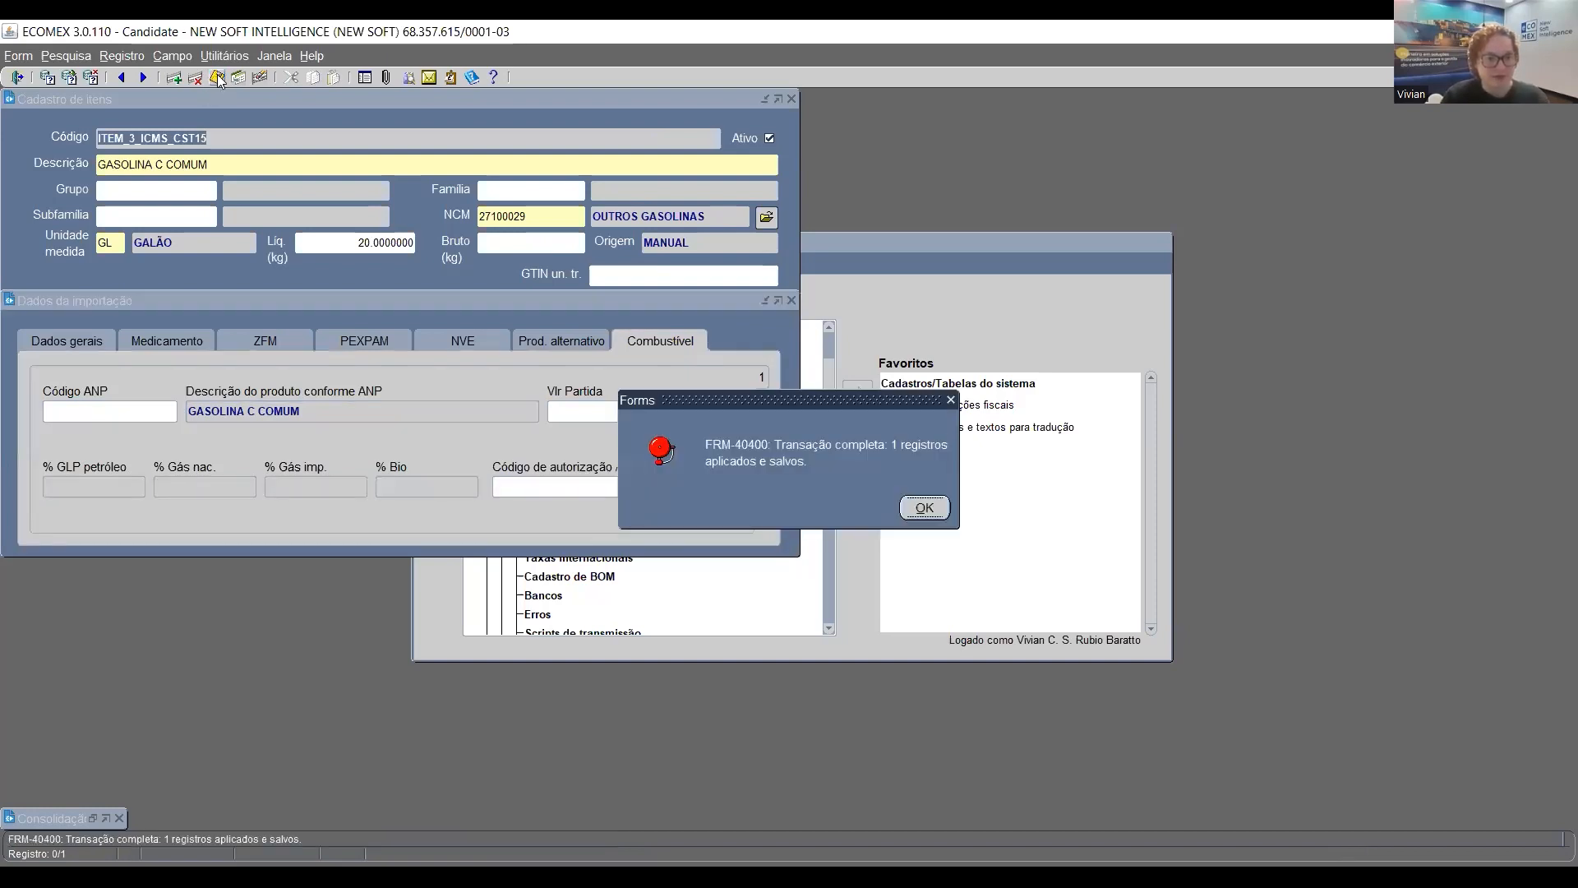
pyautogui.click(935, 514)
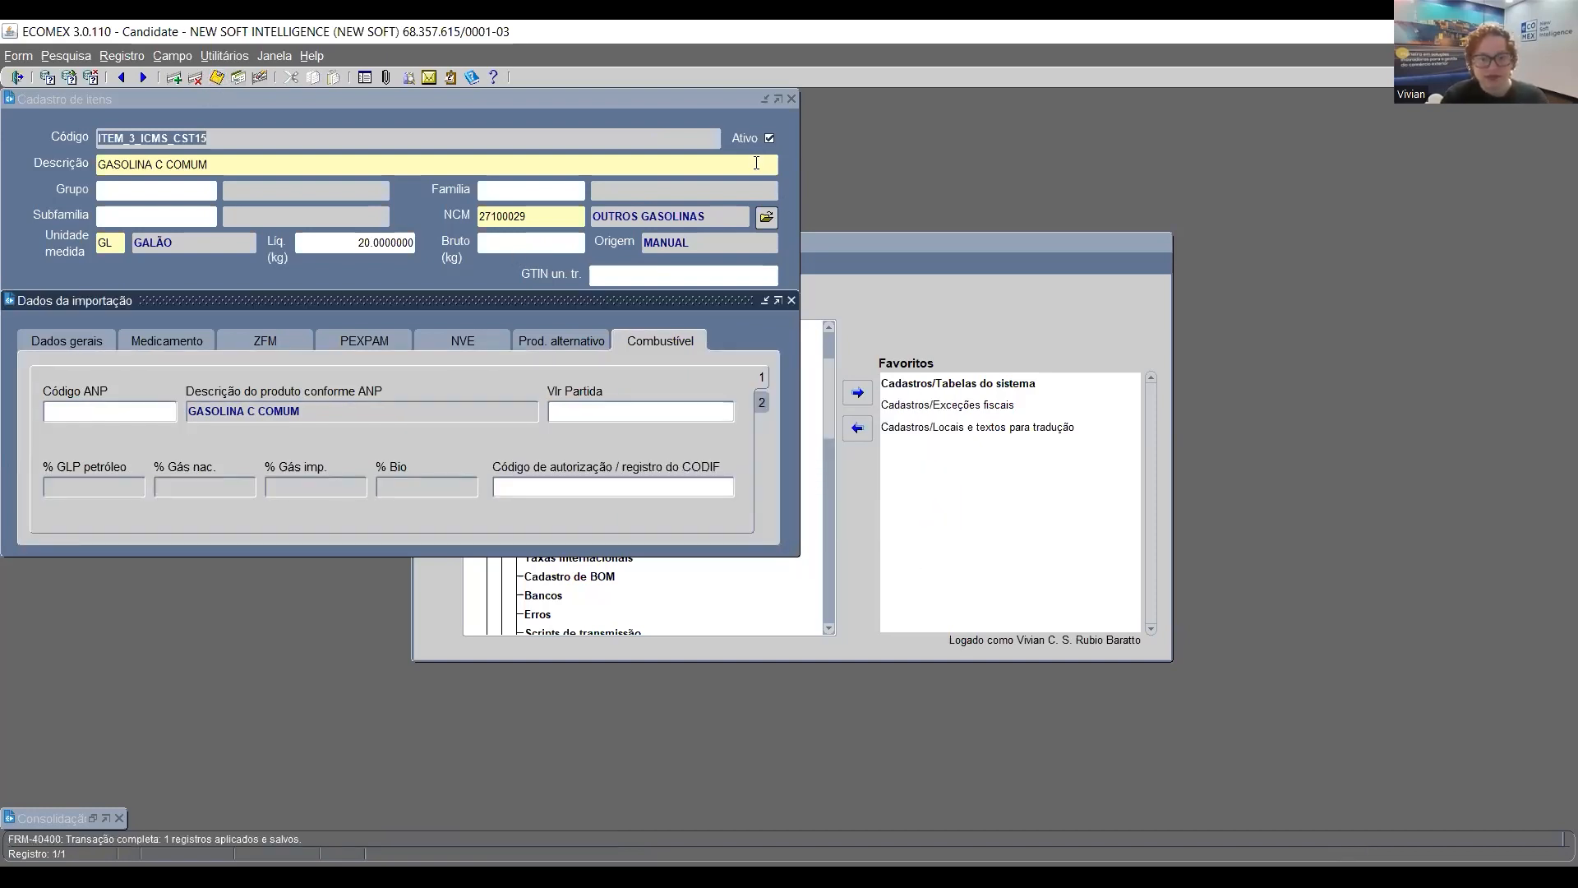
pyautogui.click(792, 300)
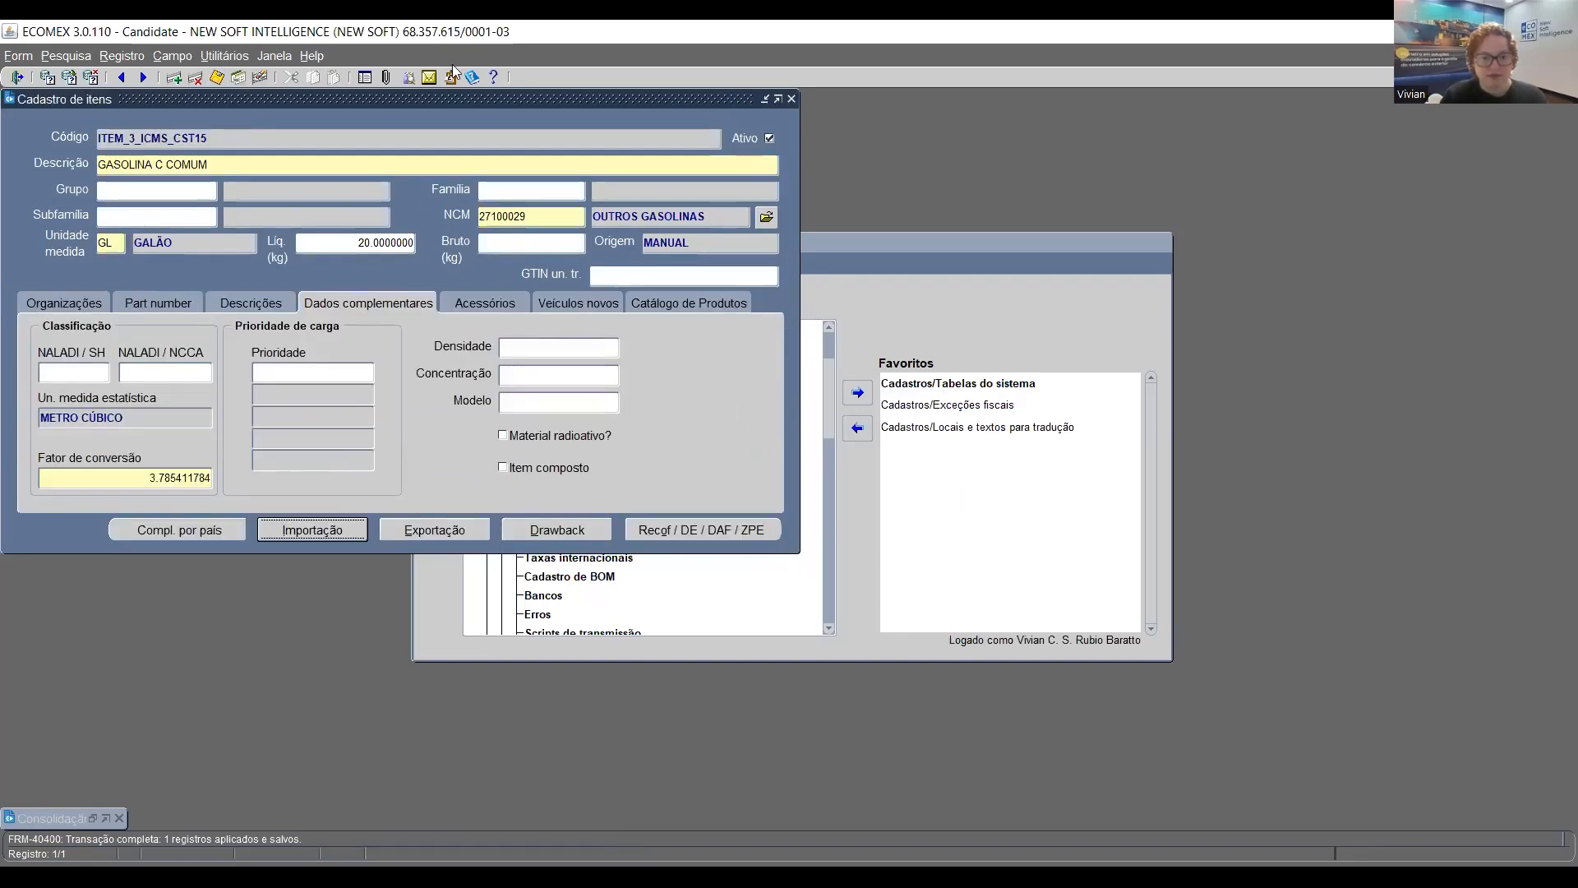
pyautogui.click(792, 98)
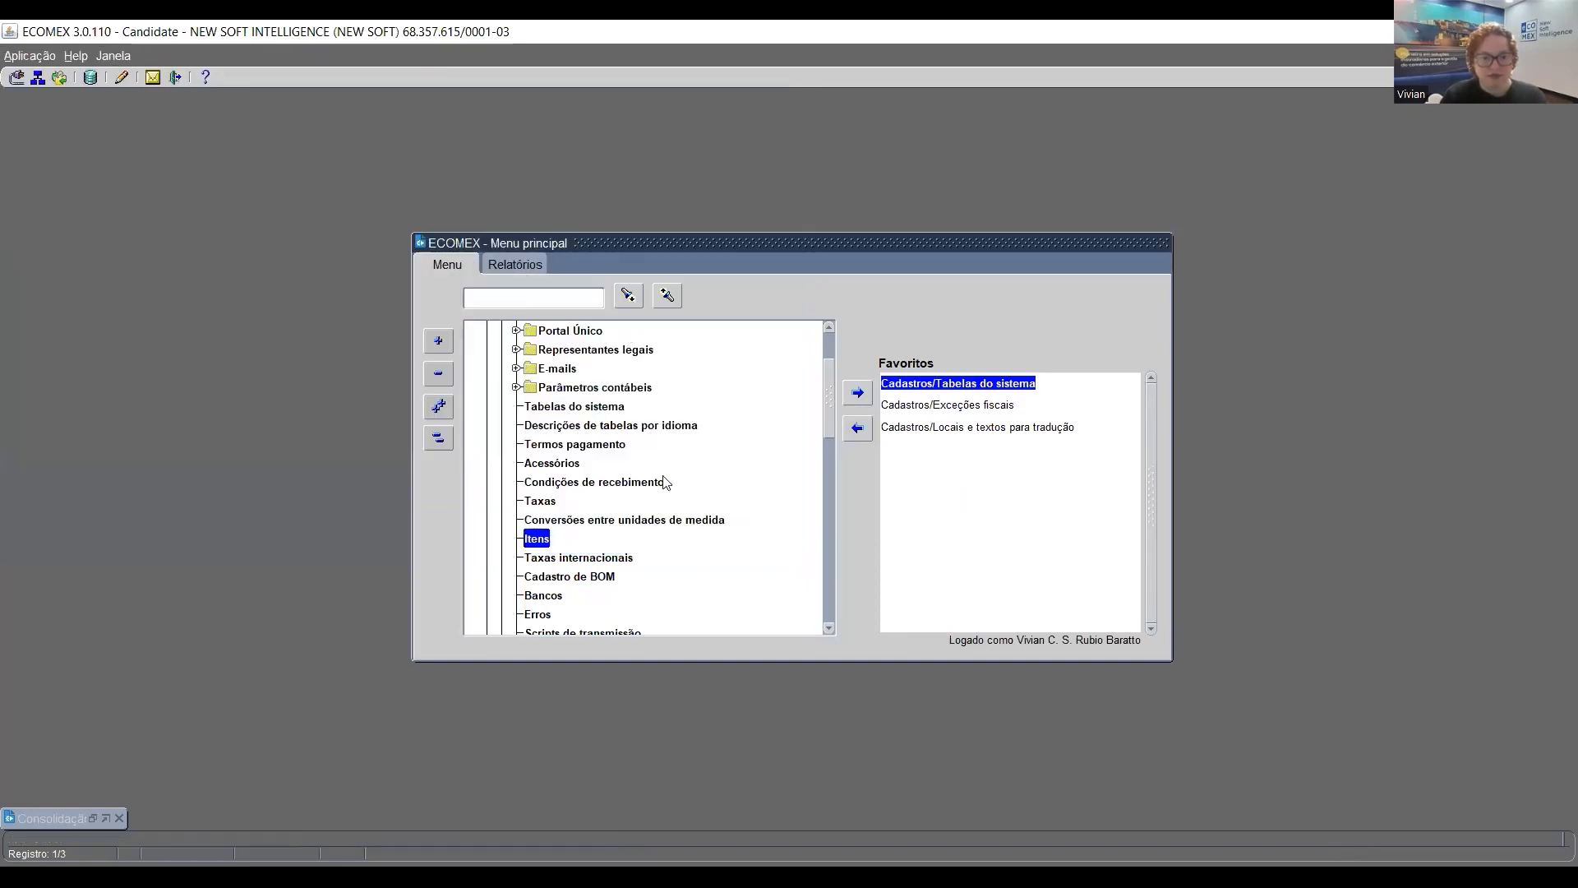
# Restore the WEBINAR_MONO_CST15 shipment consolidation, check its Desembaraço data and Conhecimento de transporte, and save the shipment
pyautogui.click(102, 818)
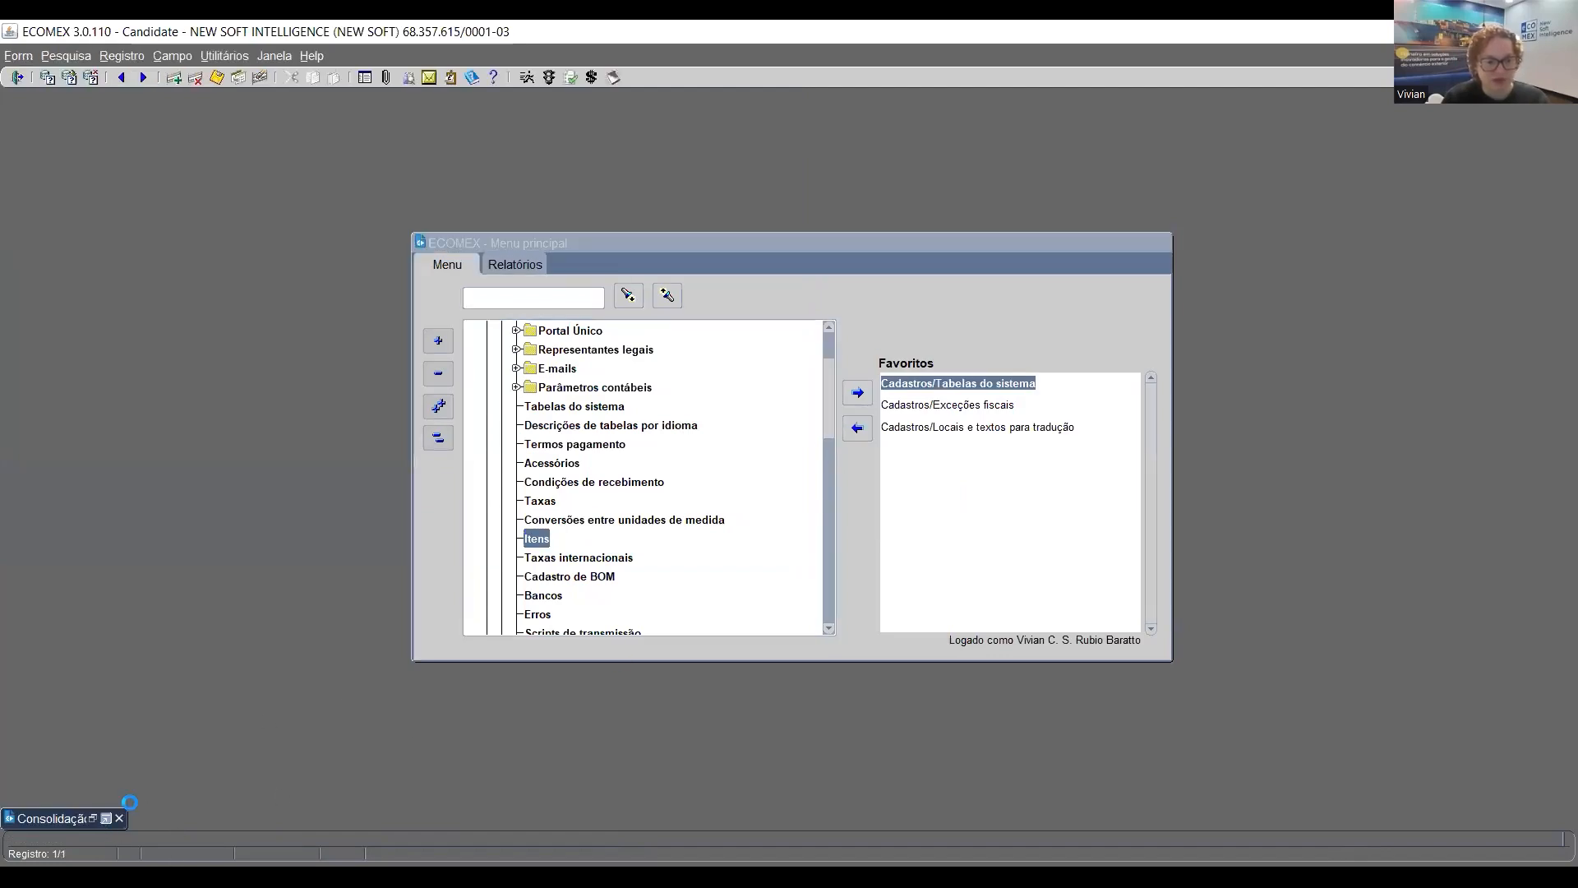
pyautogui.click(1553, 105)
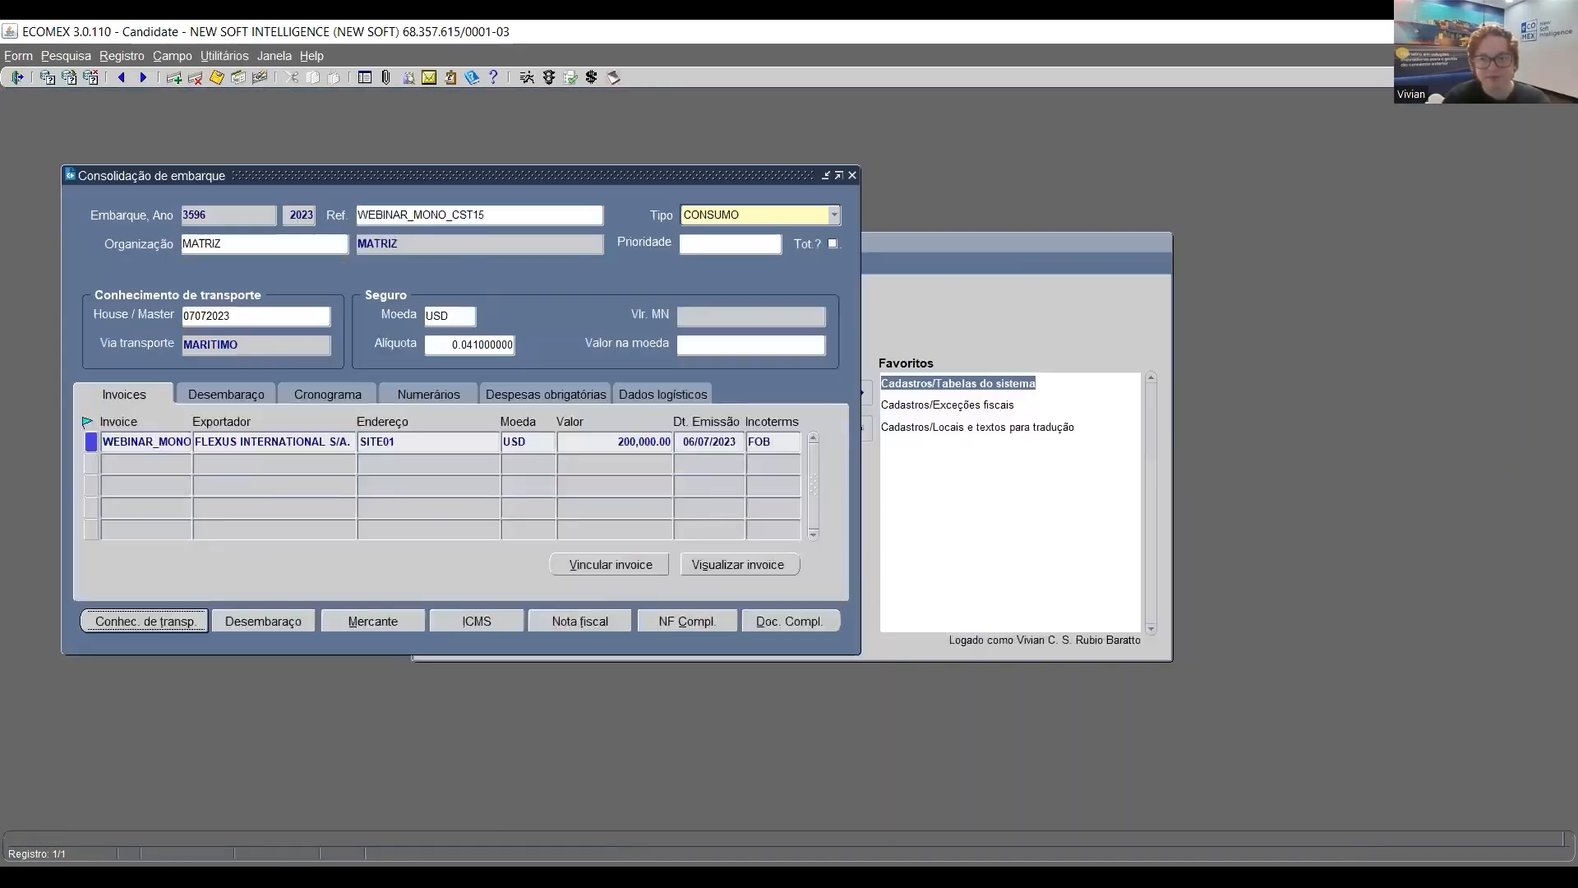
pyautogui.click(211, 394)
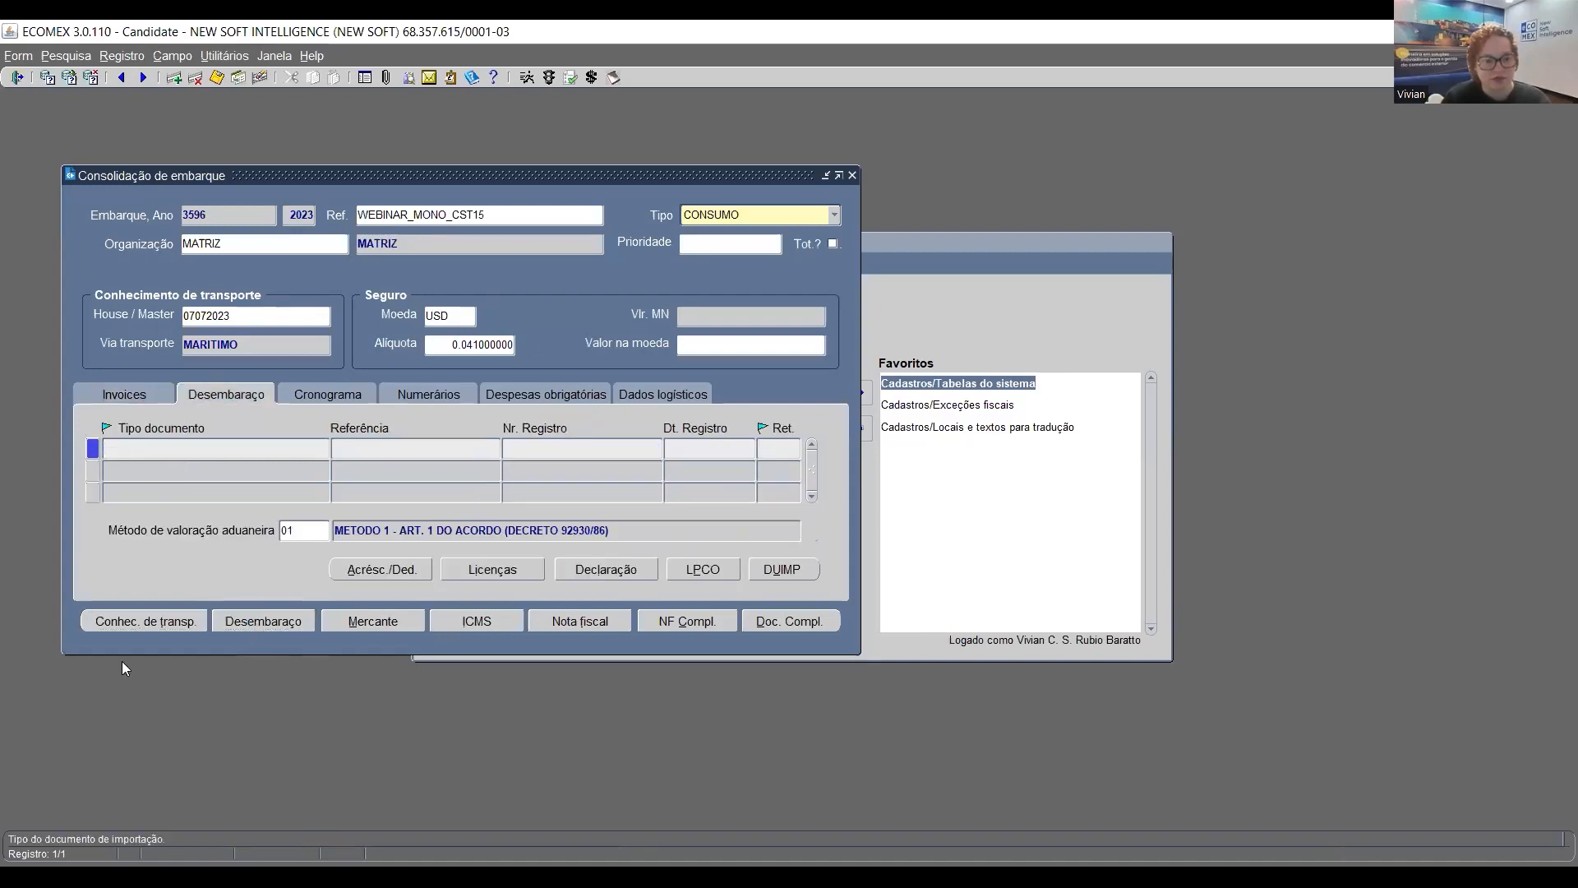
pyautogui.click(124, 621)
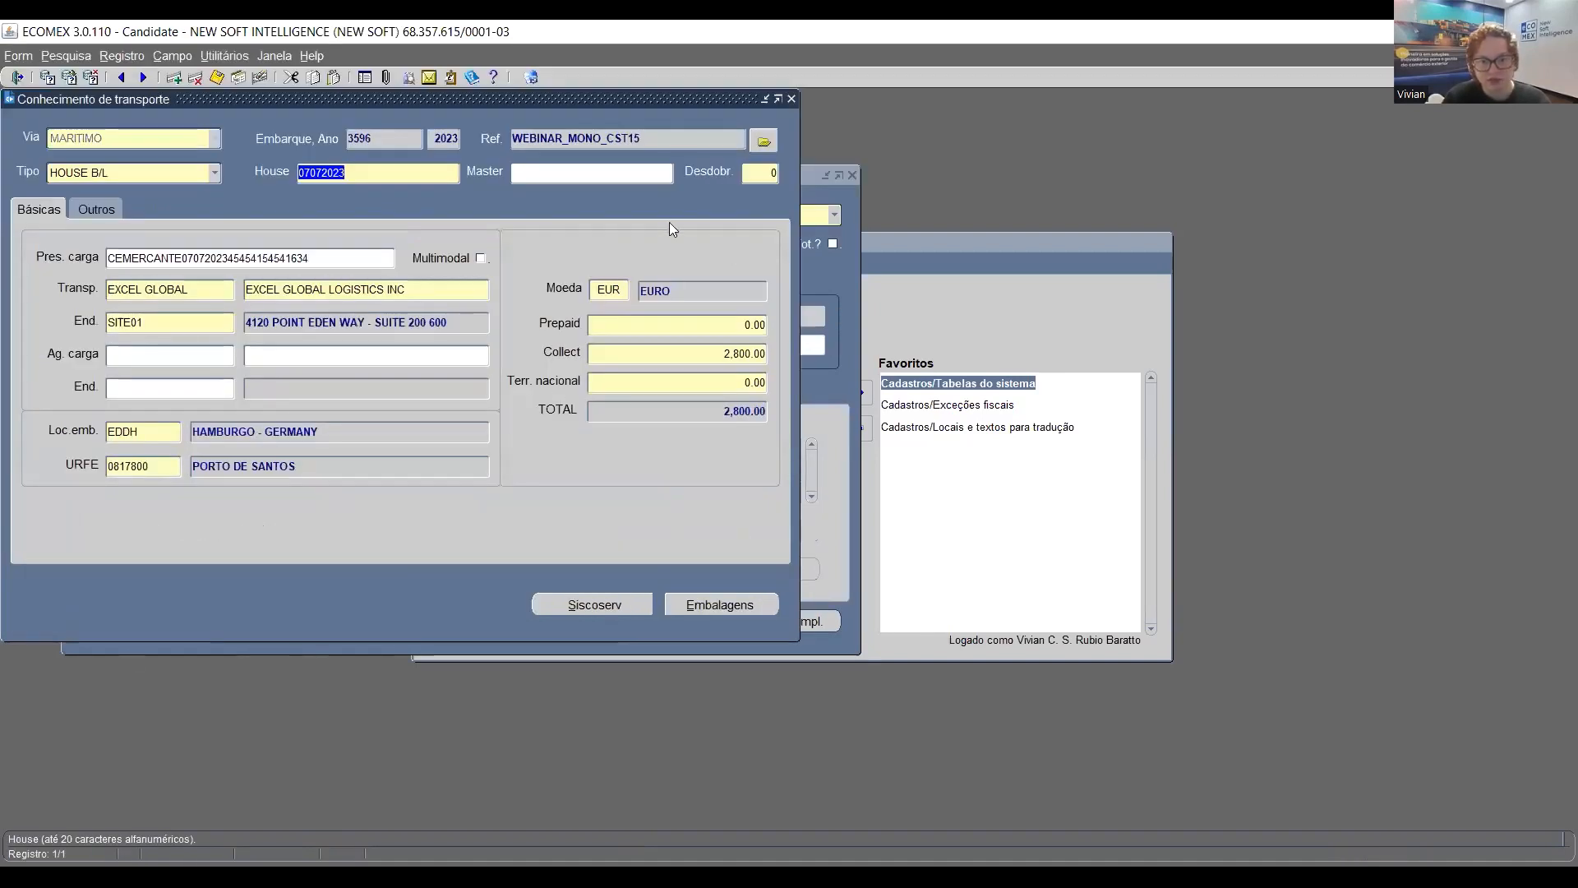
pyautogui.click(790, 98)
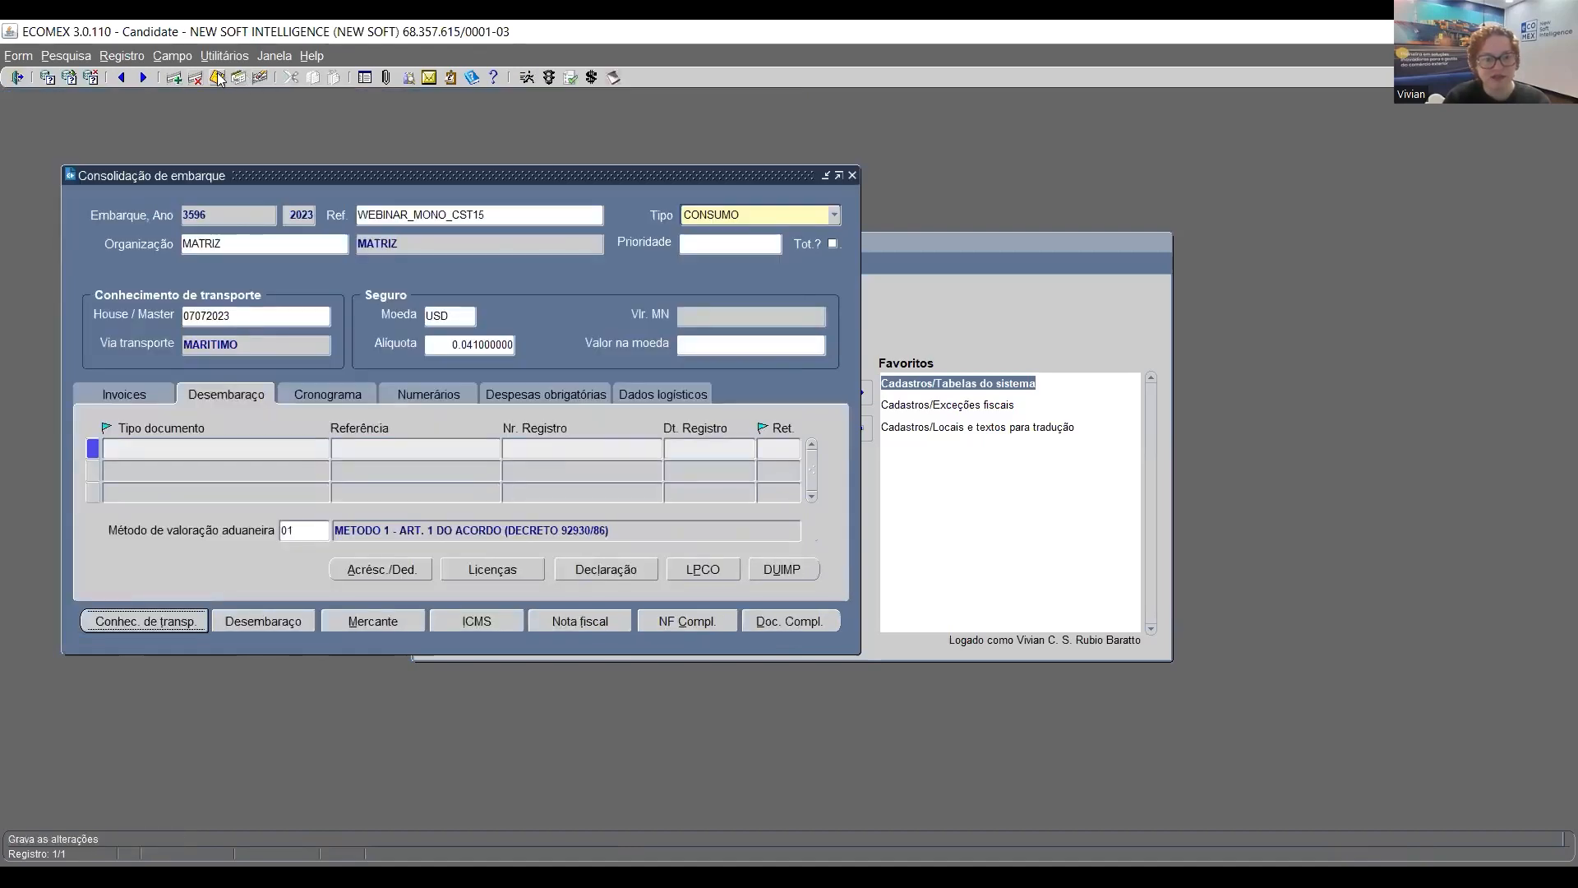
pyautogui.click(215, 77)
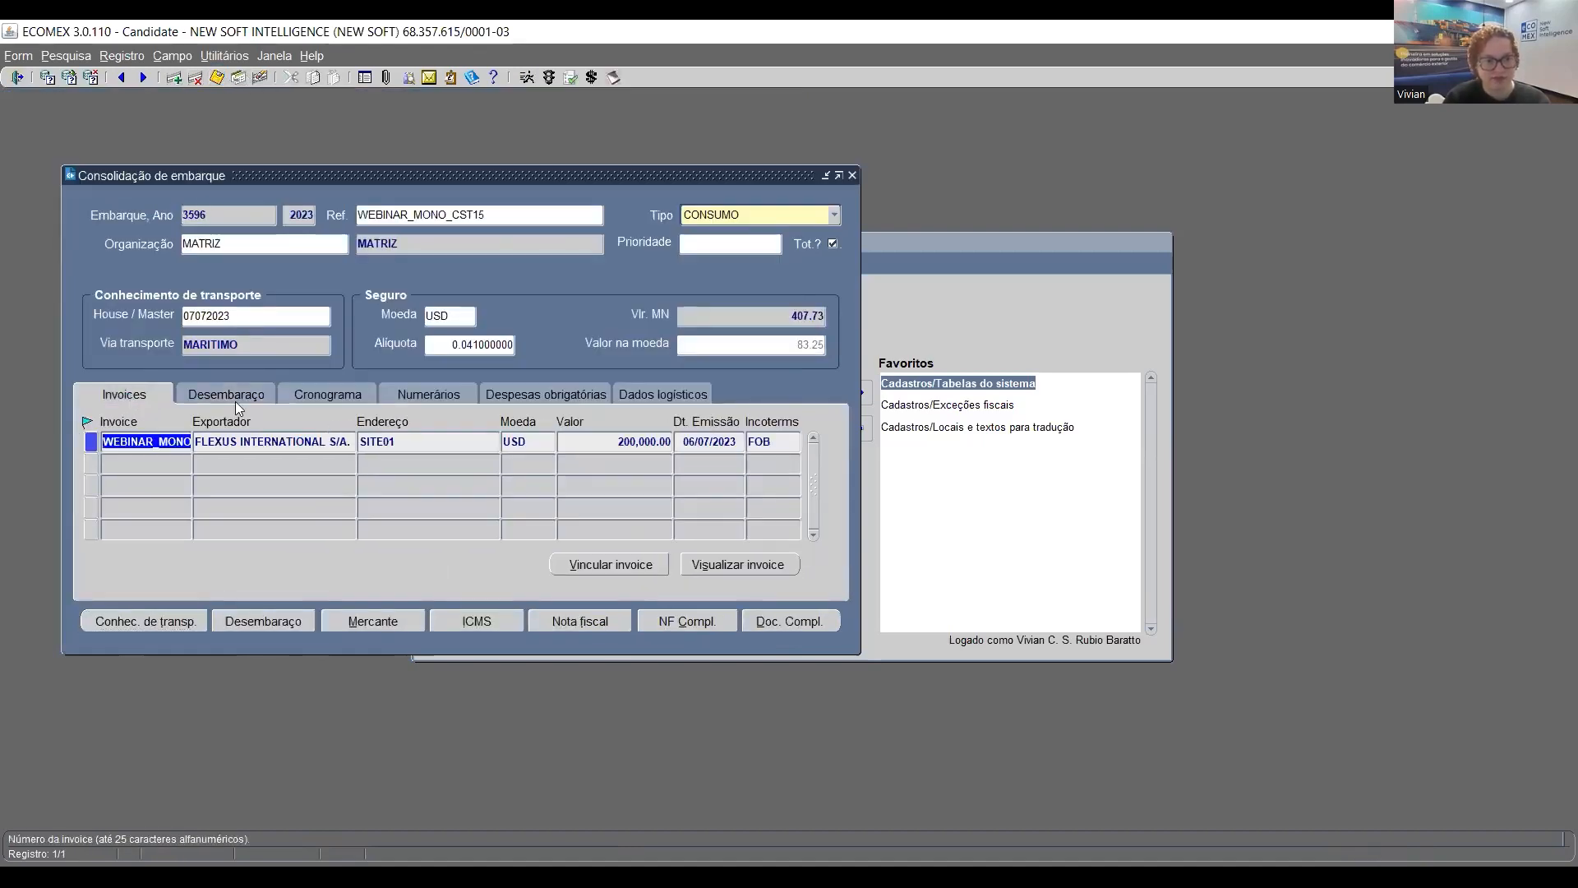
# Open the tax exceptions register (Exceções fiscais) from the Cadastros folder under Importação
pyautogui.click(1132, 332)
pyautogui.scroll(2, 711, 454)
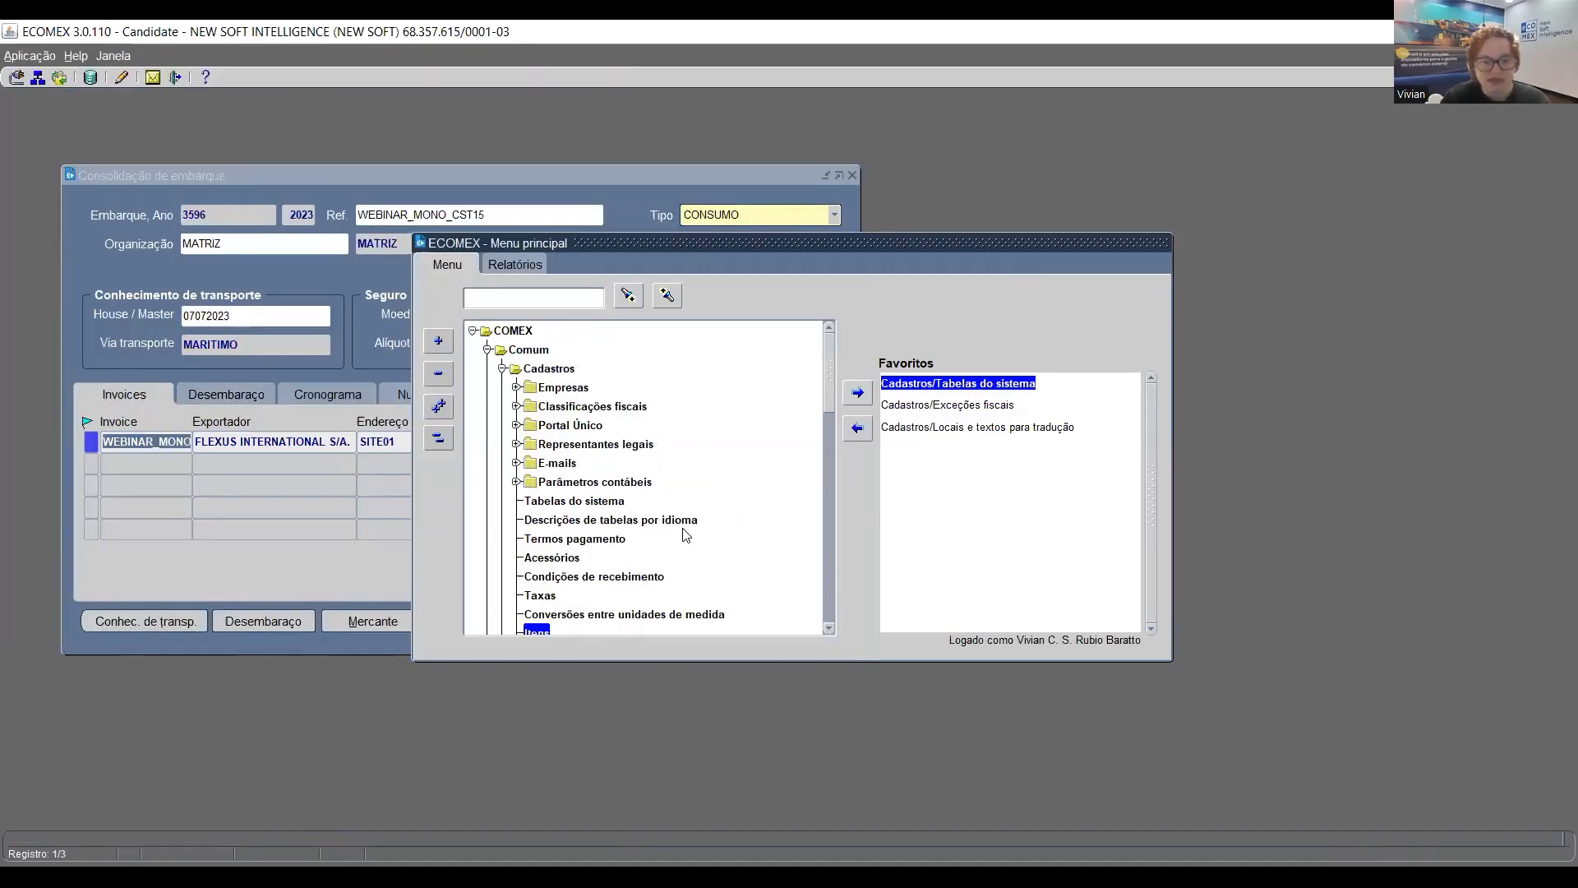
pyautogui.scroll(-2, 624, 510)
pyautogui.scroll(2, 576, 481)
pyautogui.scroll(-10, 580, 486)
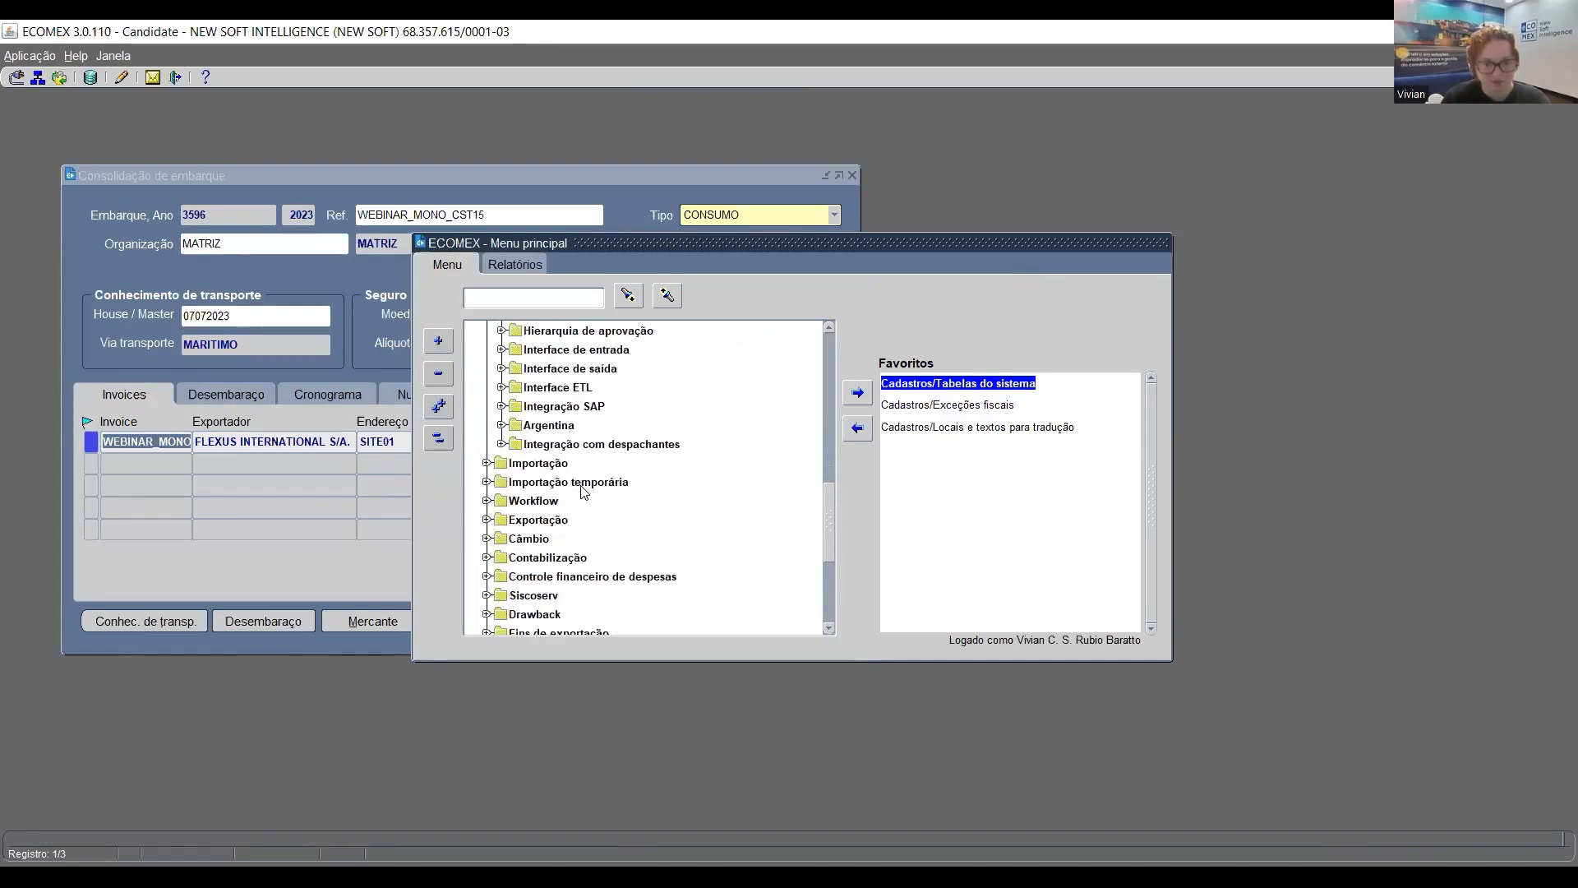
pyautogui.click(488, 349)
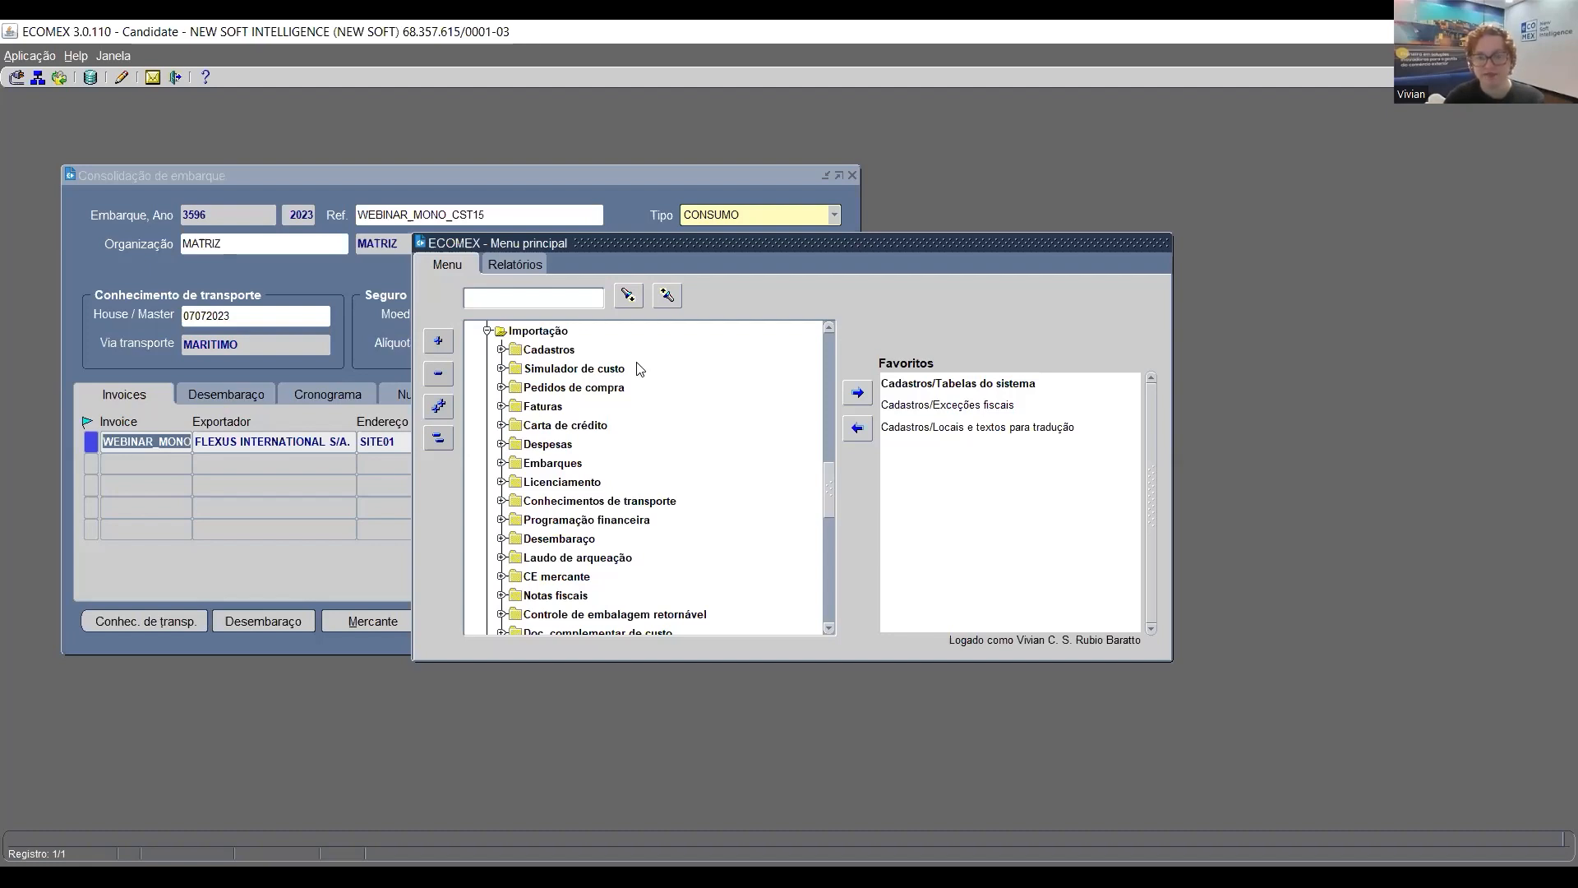
pyautogui.scroll(-5, 641, 369)
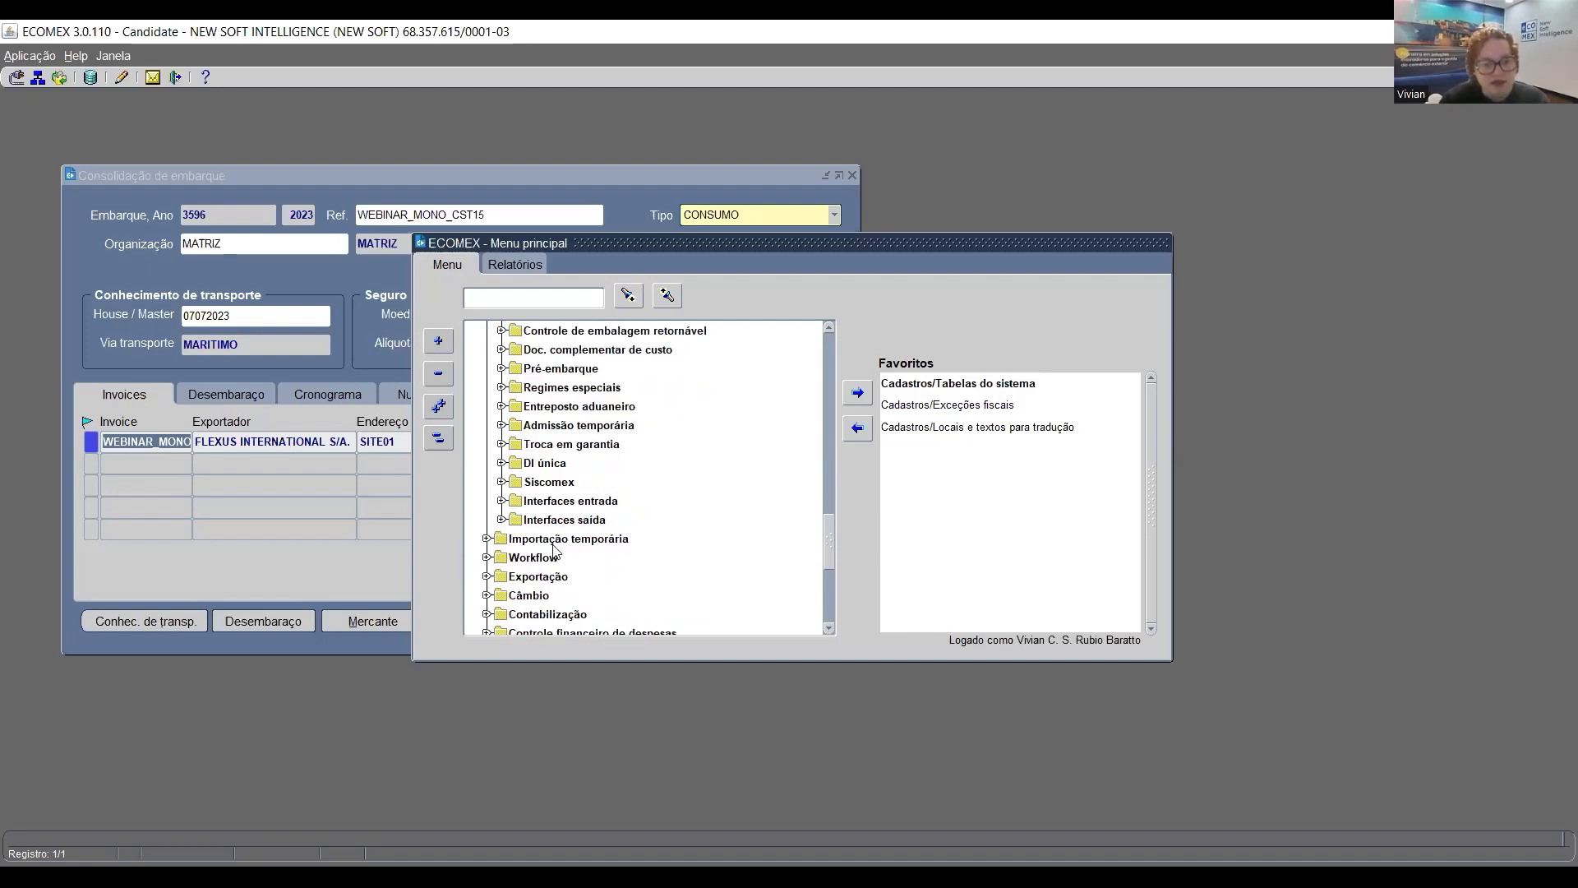
pyautogui.click(553, 545)
pyautogui.scroll(9, 563, 546)
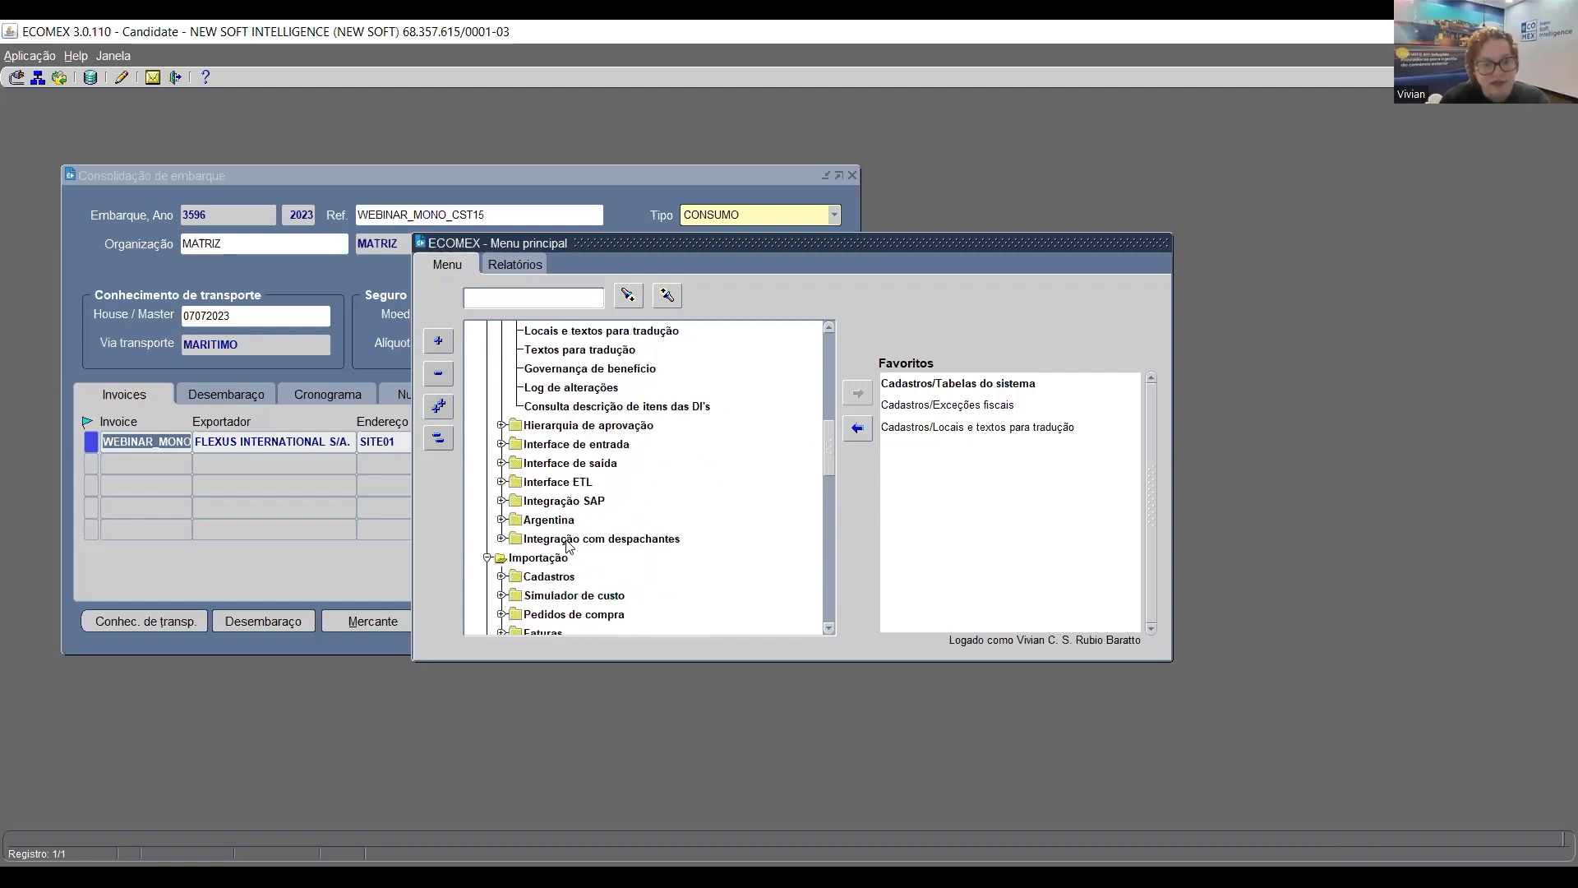
pyautogui.scroll(-2, 568, 547)
pyautogui.click(547, 465)
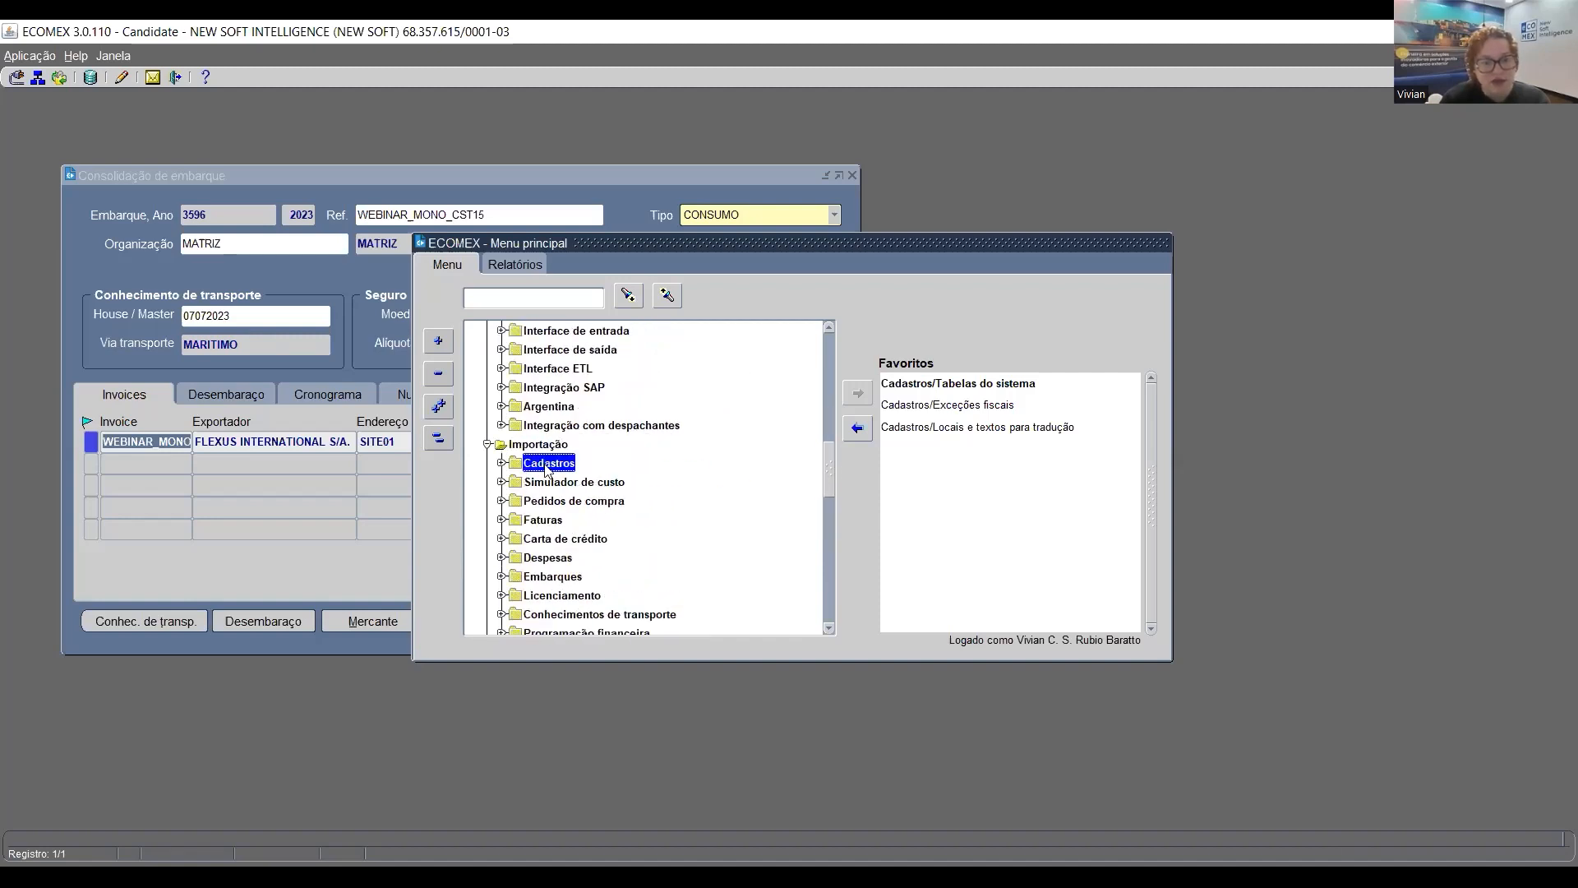
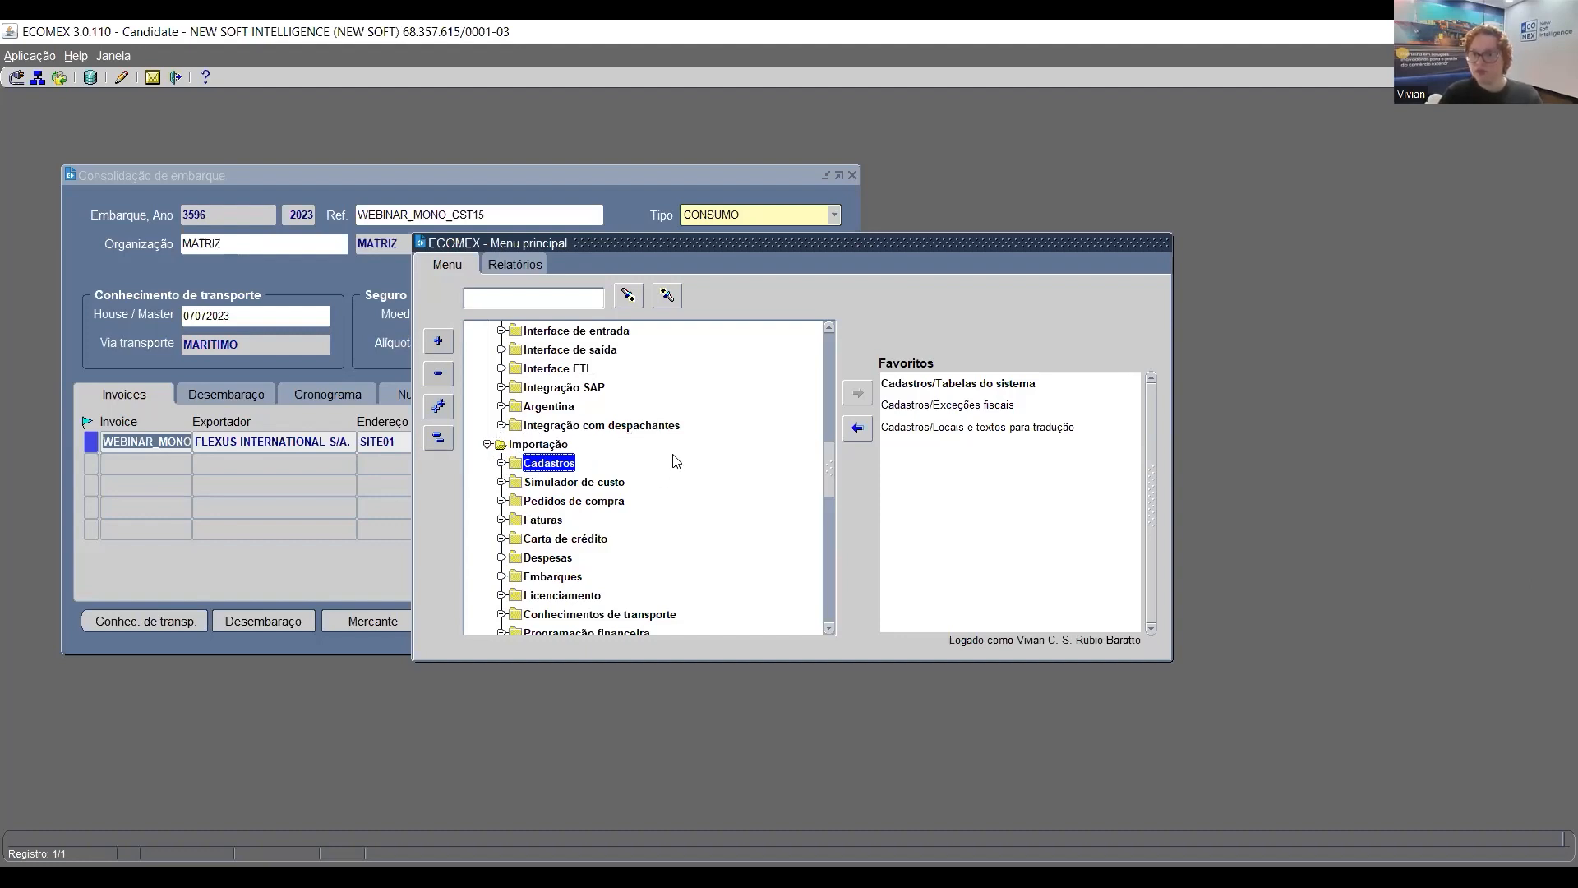
pyautogui.click(503, 463)
pyautogui.click(557, 448)
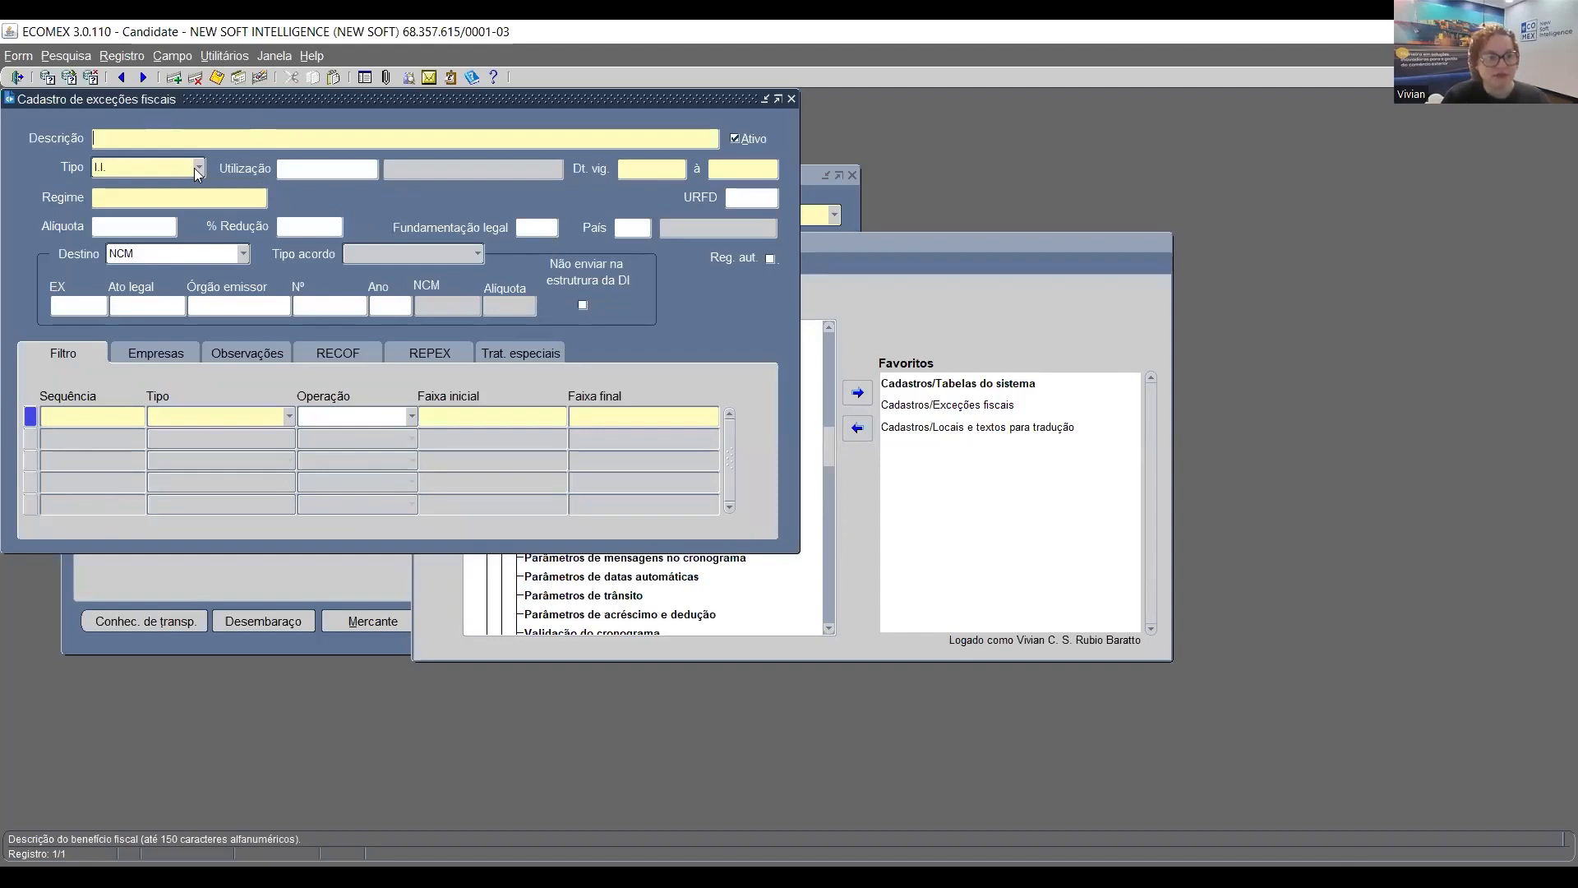
# Set the new tax exception's Tipo to ICMS and its Regime to MONOFÁSICO PRÓPRIO
pyautogui.click(198, 168)
pyautogui.click(128, 201)
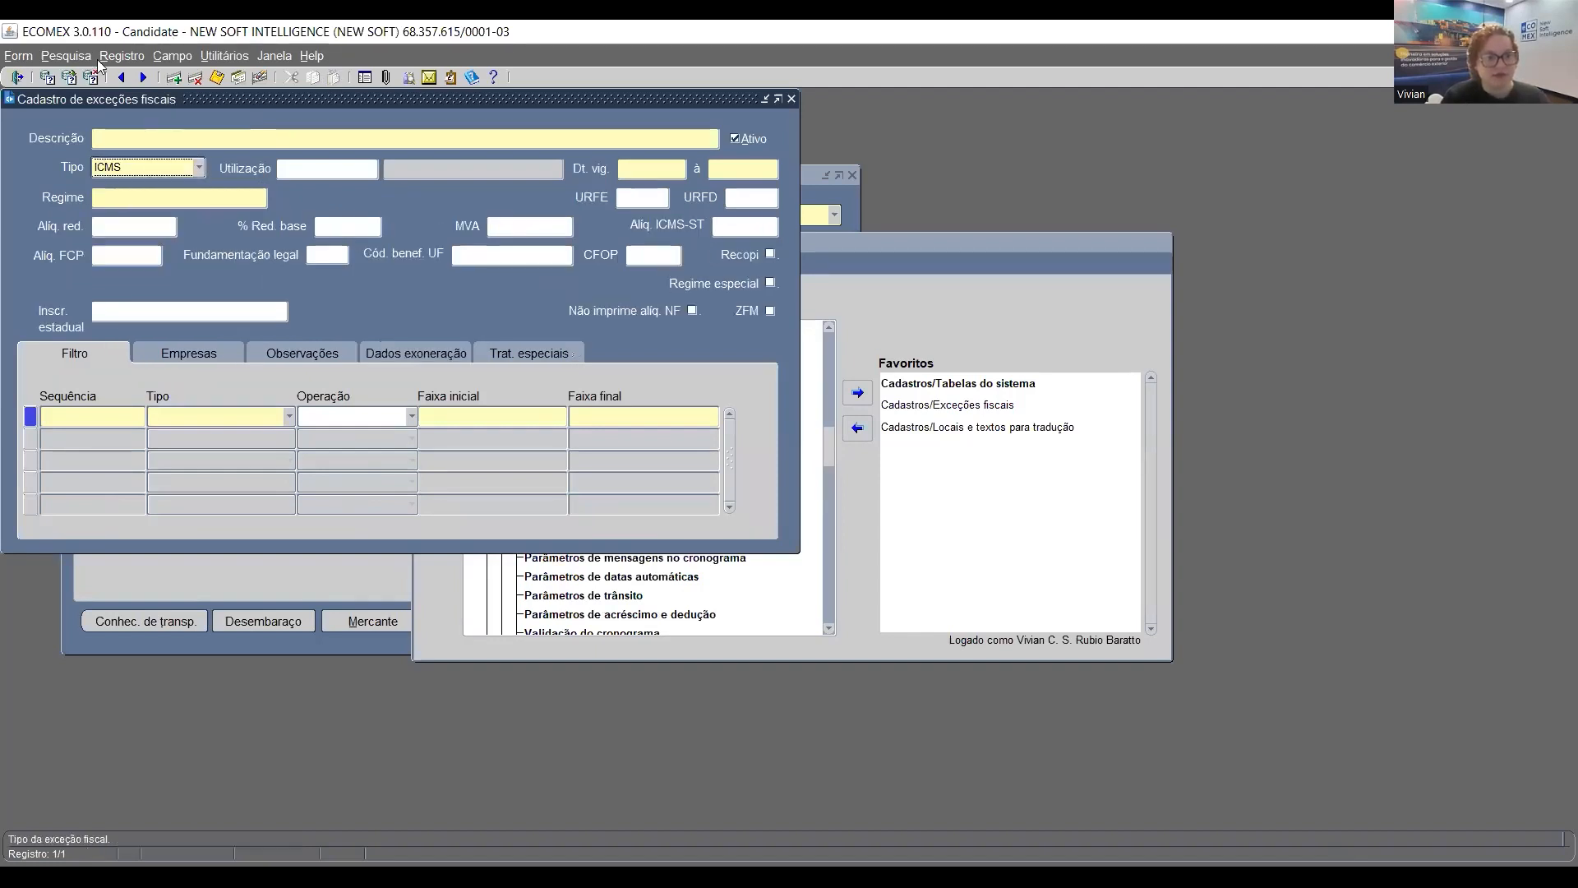
pyautogui.click(236, 205)
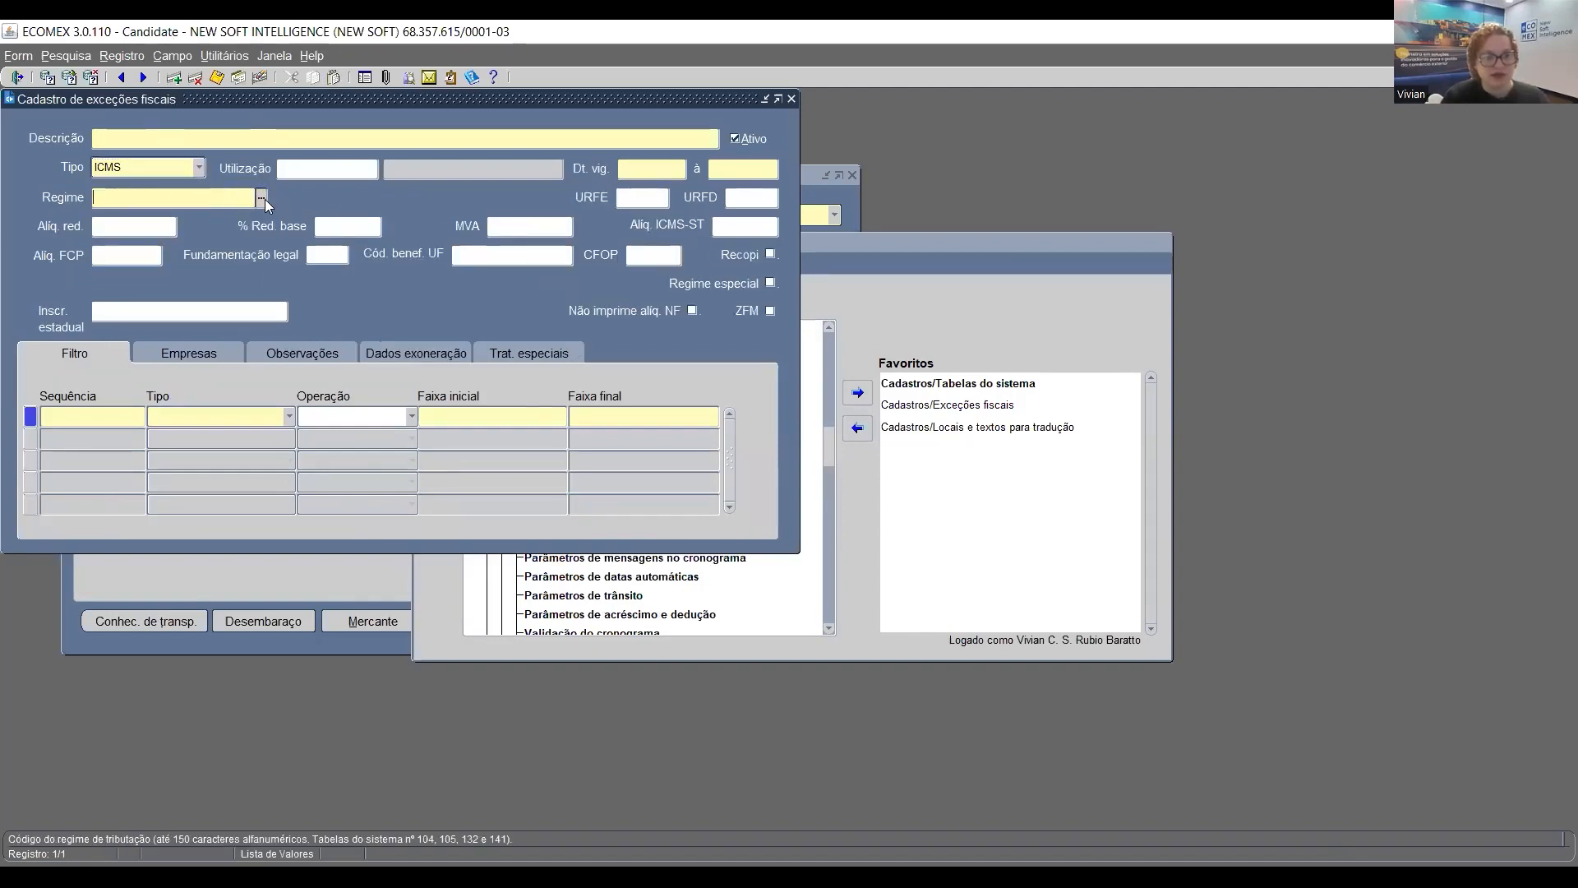
pyautogui.press('F9')
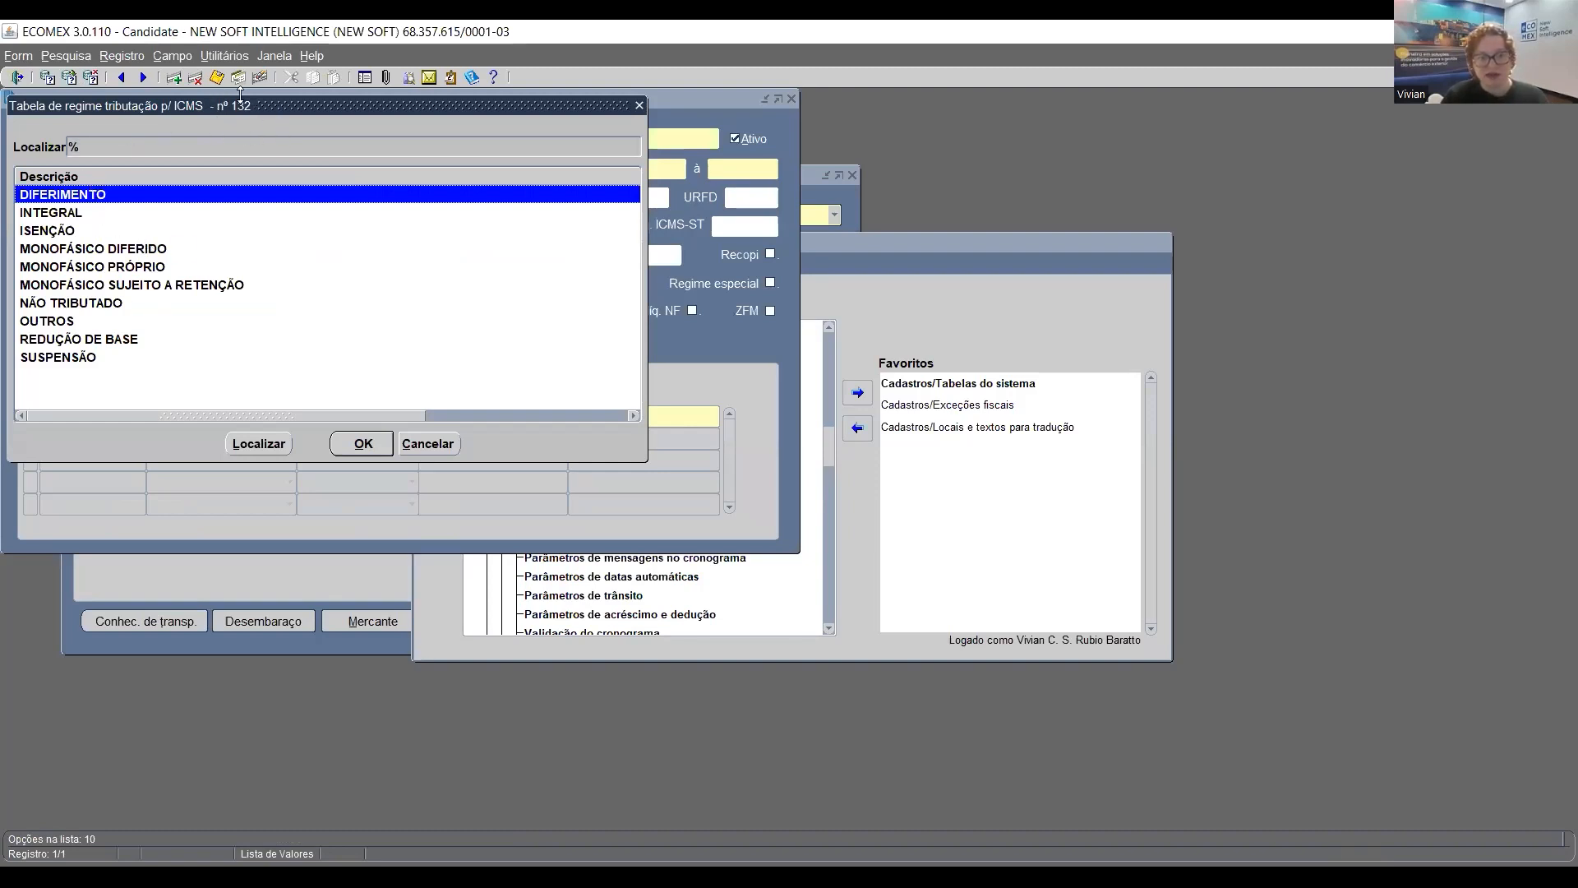
pyautogui.click(143, 266)
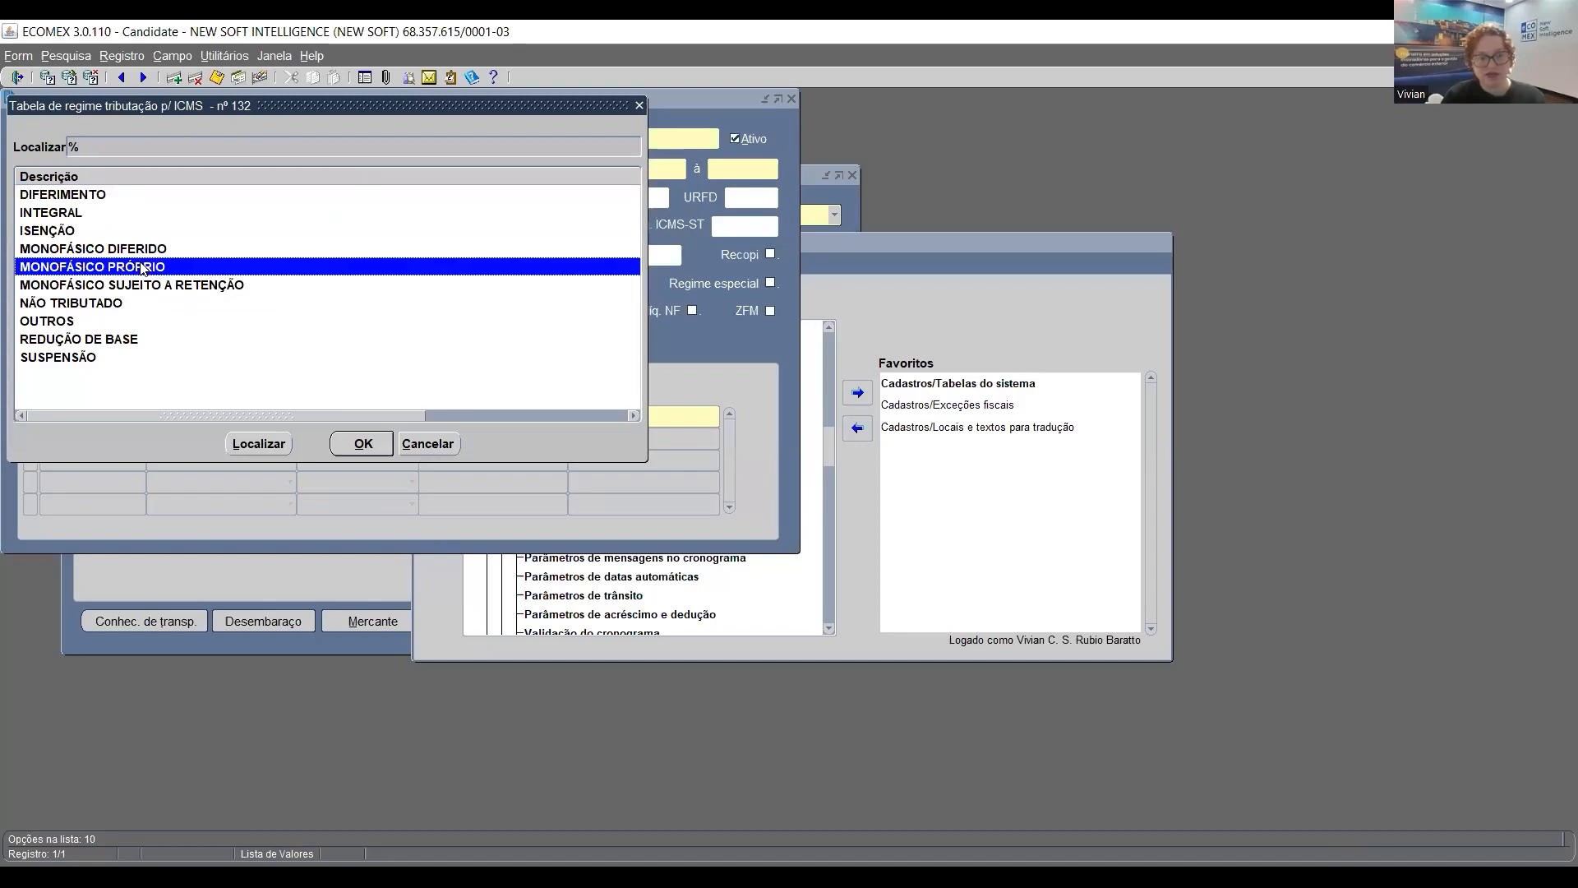
pyautogui.click(362, 445)
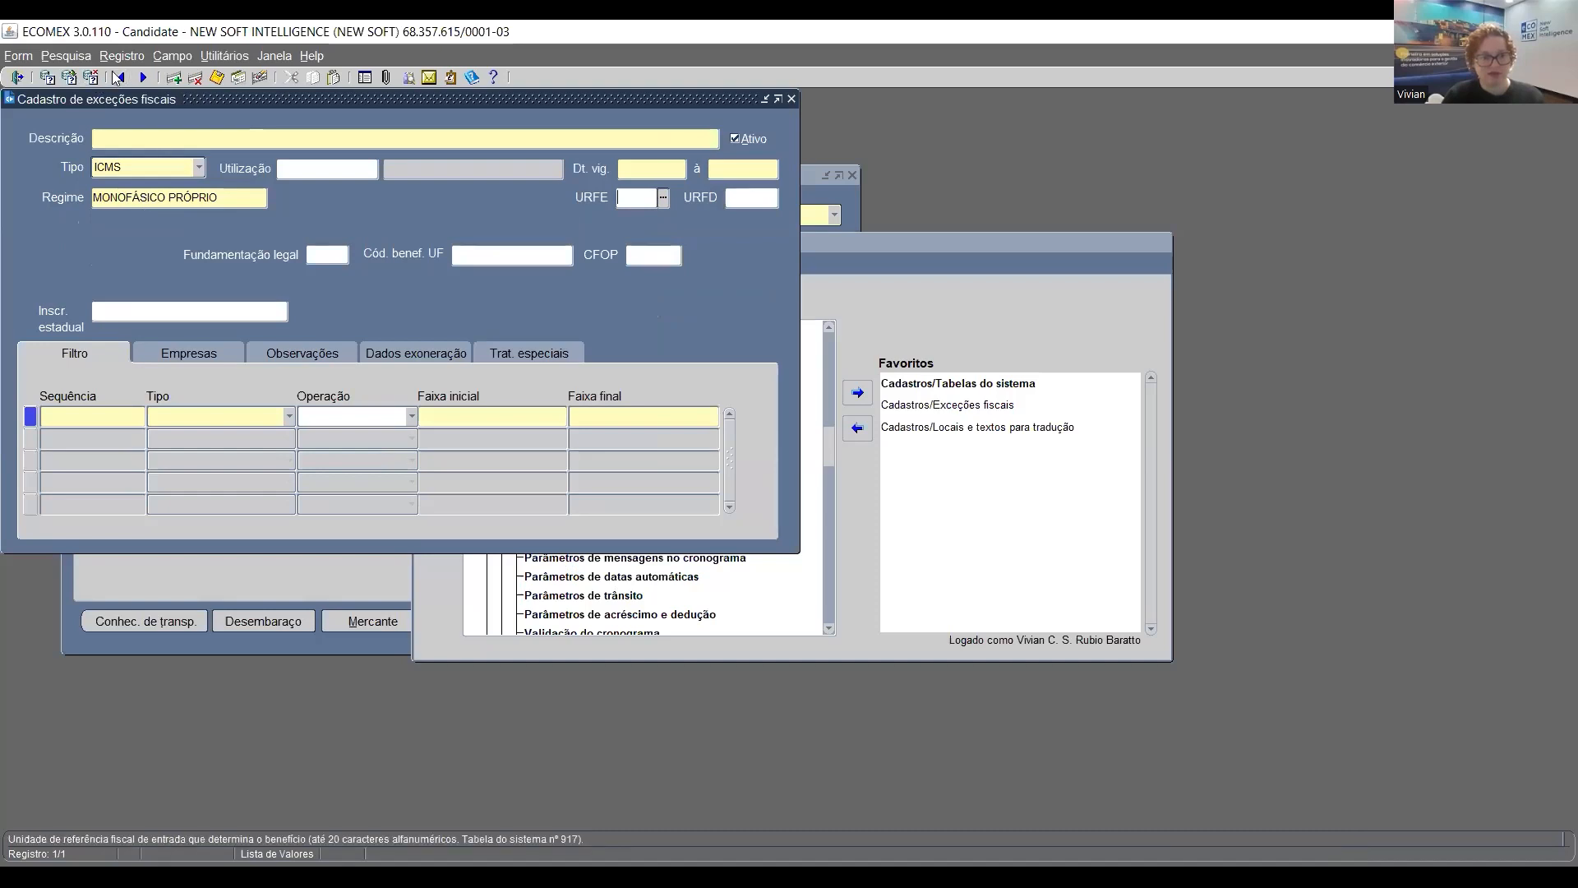
# Examine the exception's Trat. especiais data, especially Alíq. Ad Rem ICMS, plus the Regime, CFOP, Cód. benef. UF, Utilização and validity date fields
pyautogui.click(512, 356)
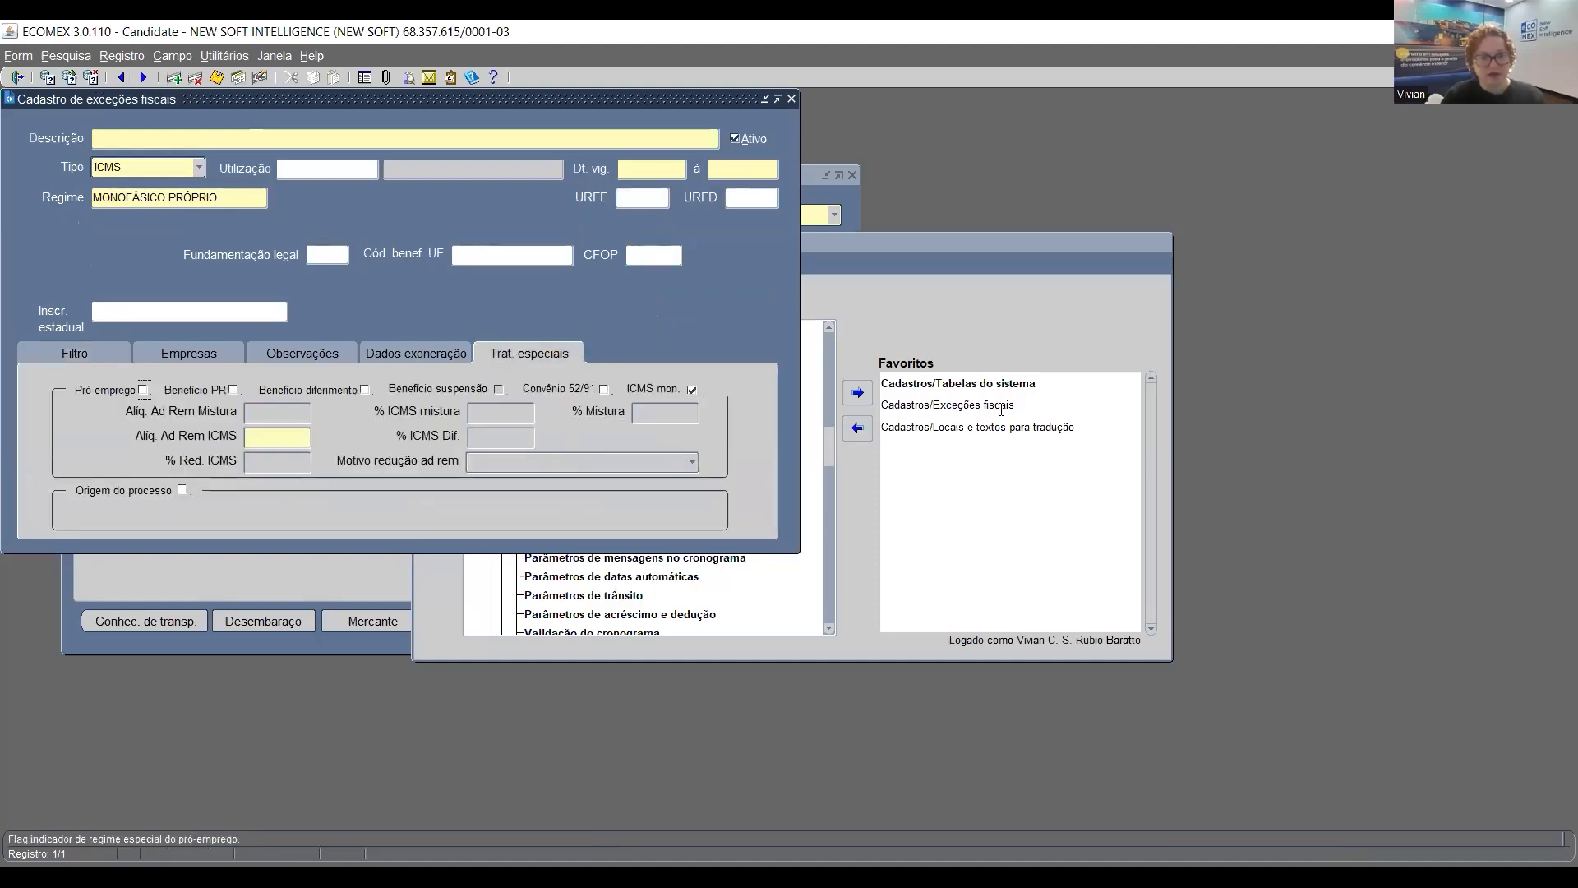
pyautogui.click(194, 197)
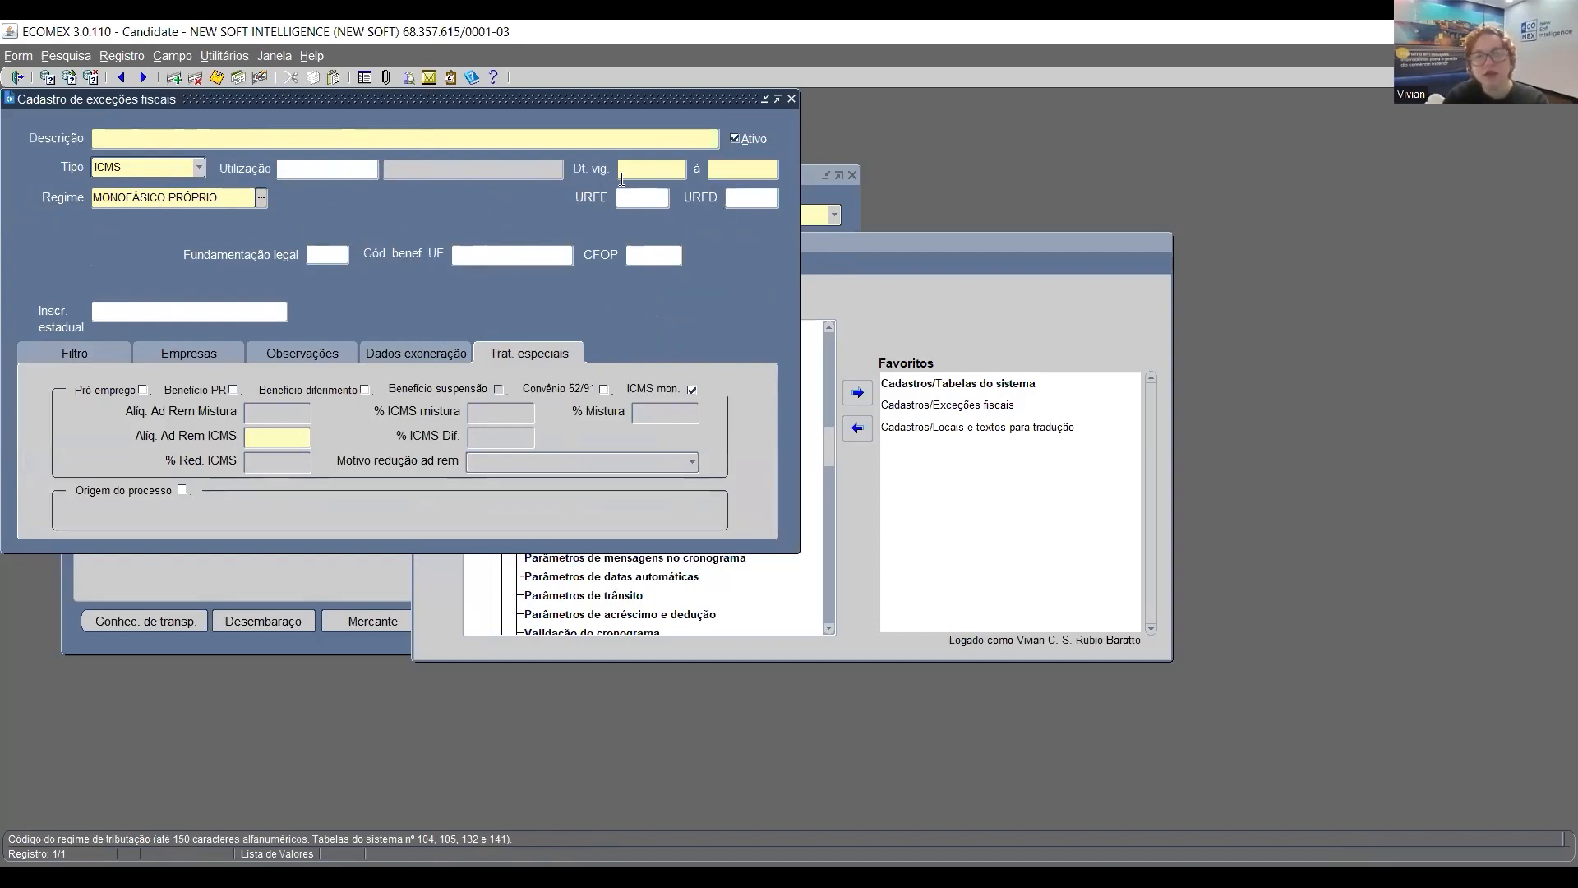
pyautogui.press('Tab')
pyautogui.press('Tab')
pyautogui.click(674, 253)
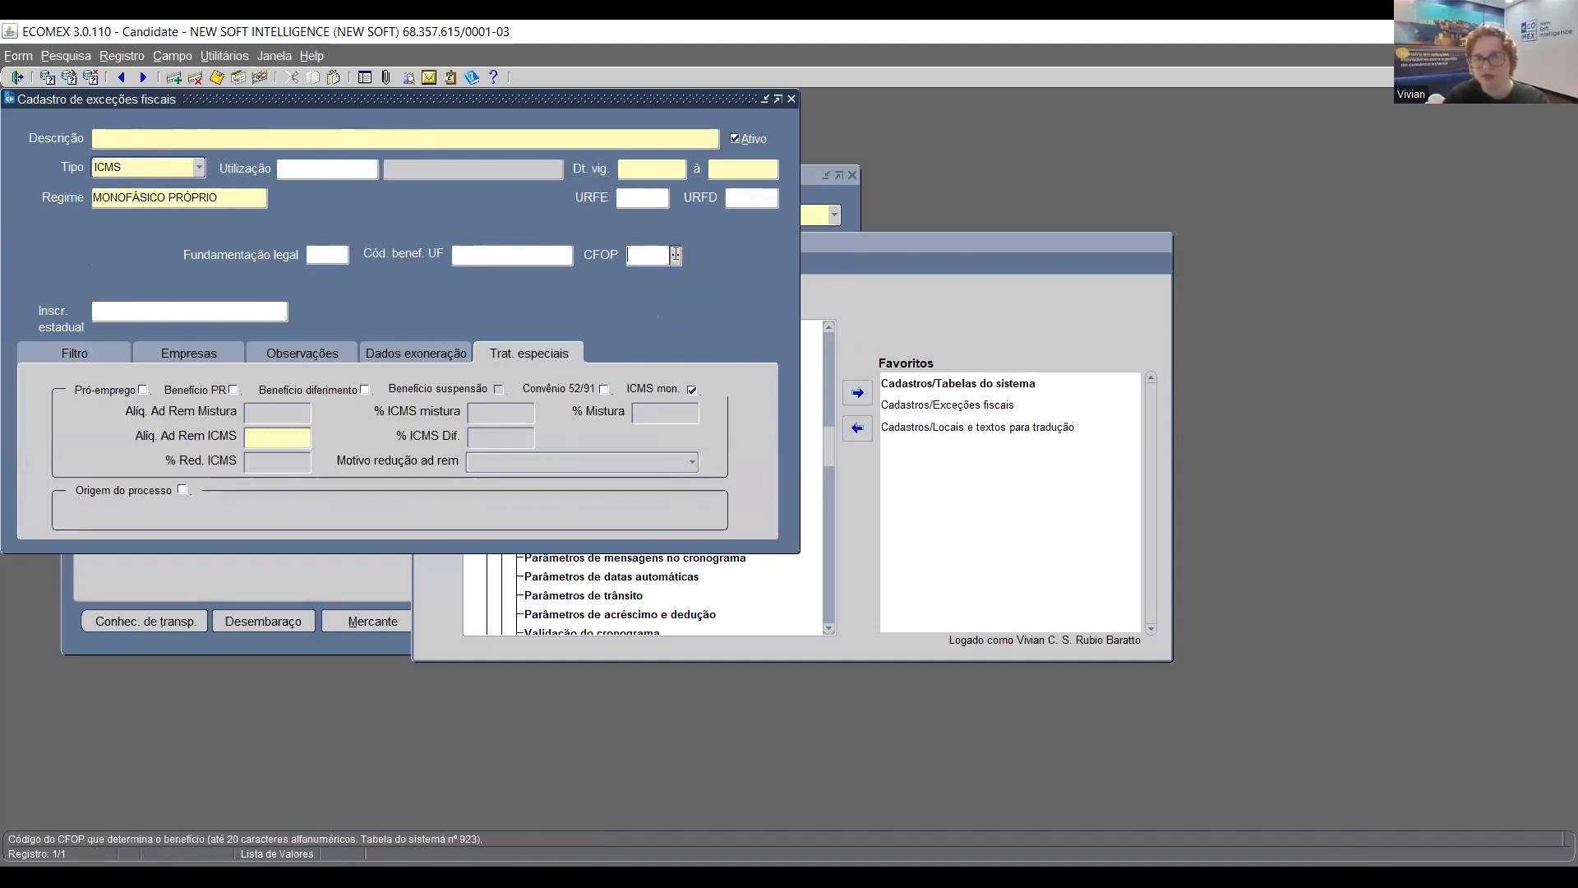
pyautogui.click(523, 253)
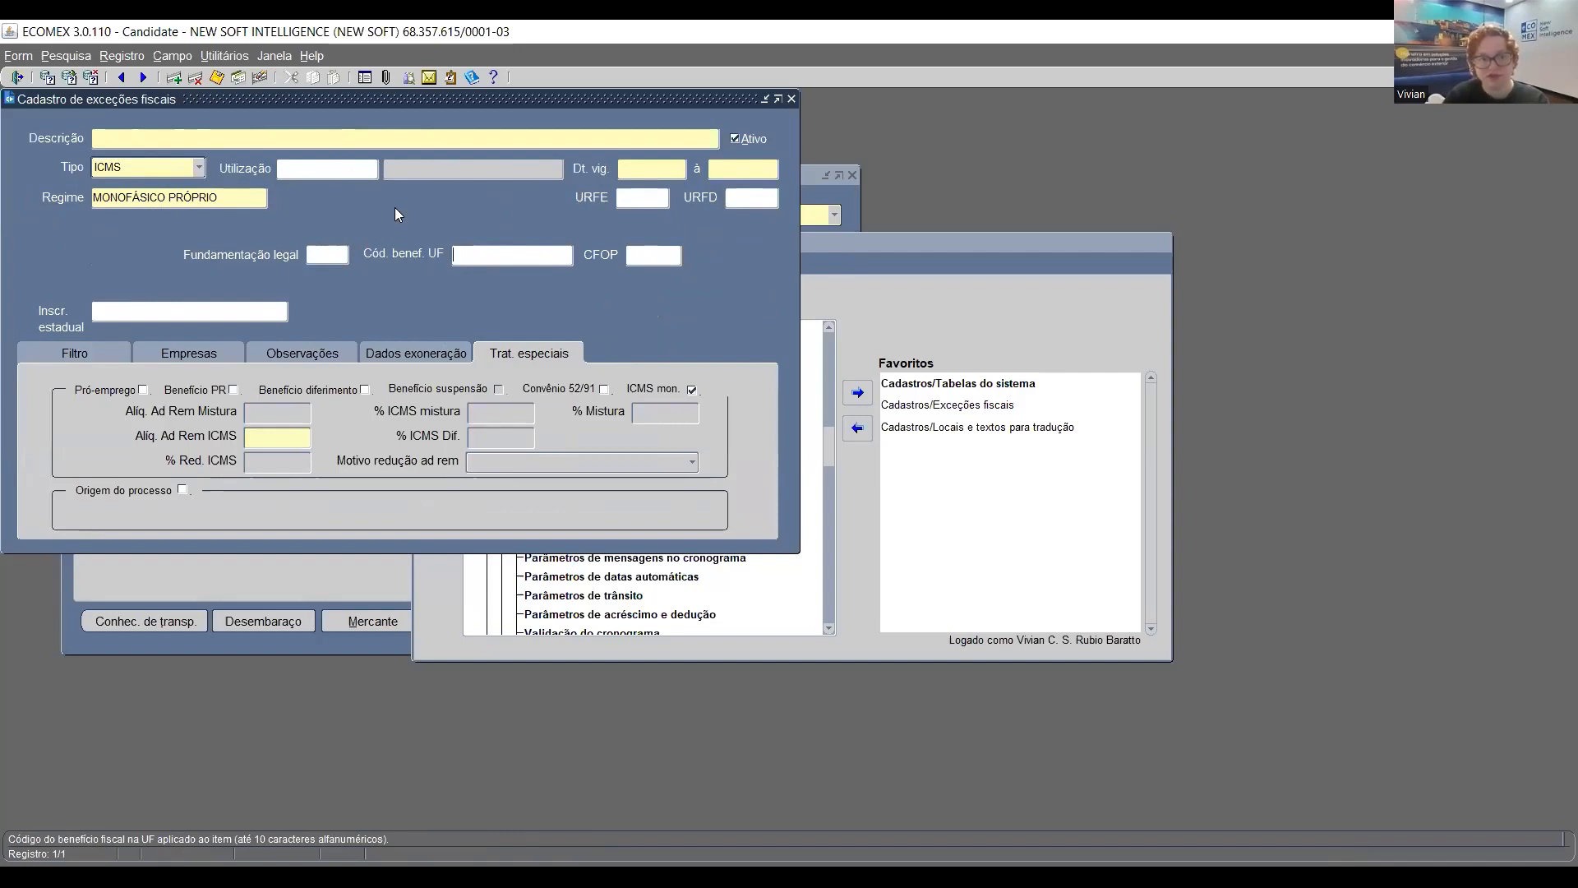
pyautogui.click(337, 168)
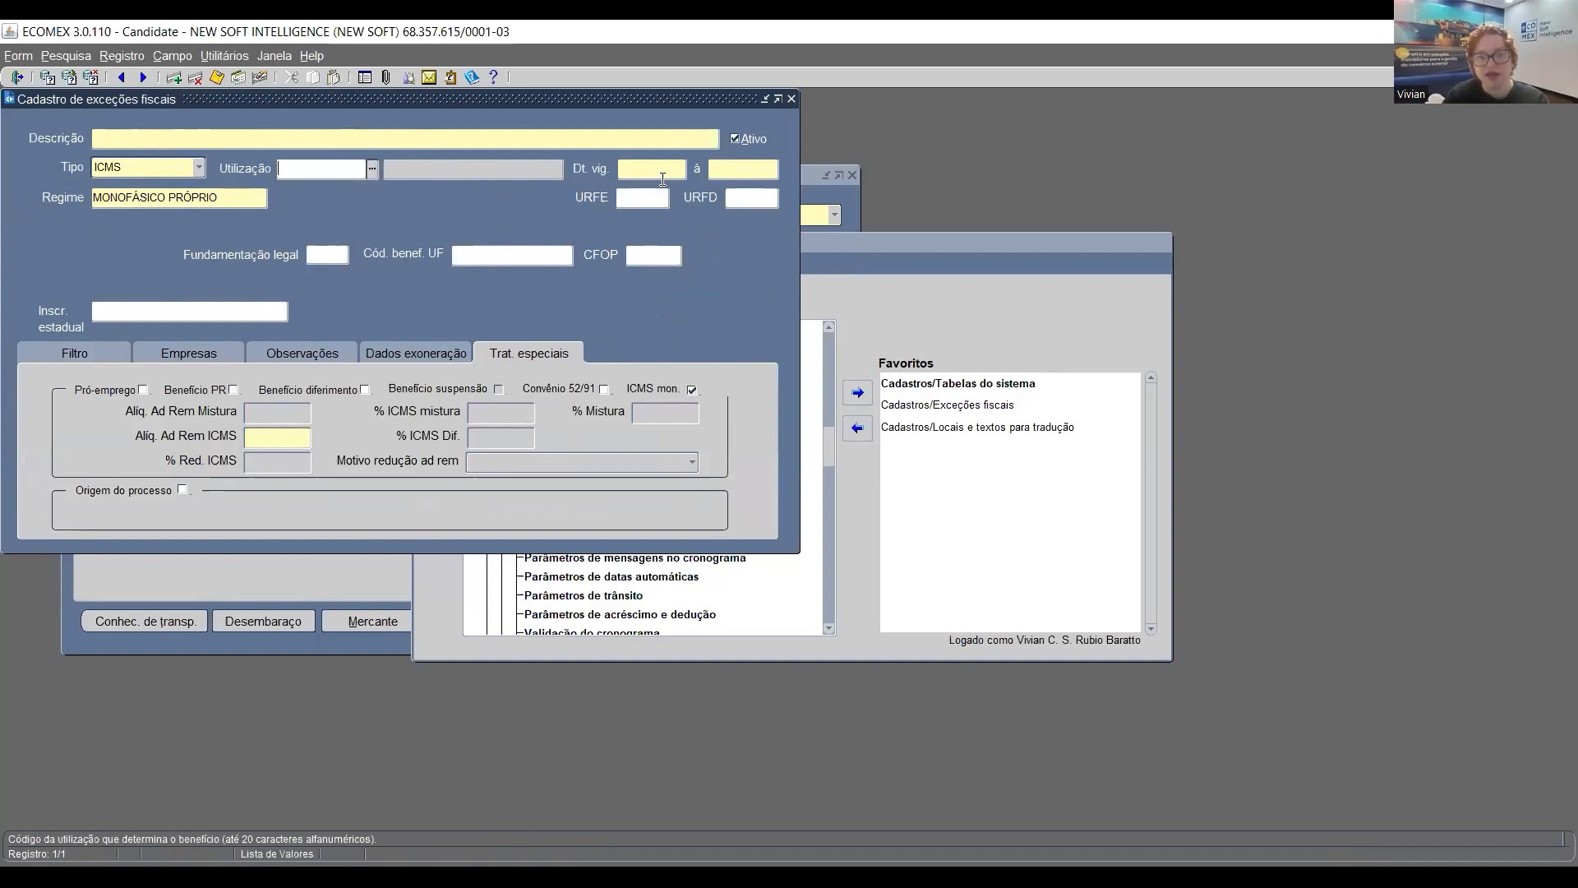
pyautogui.click(756, 173)
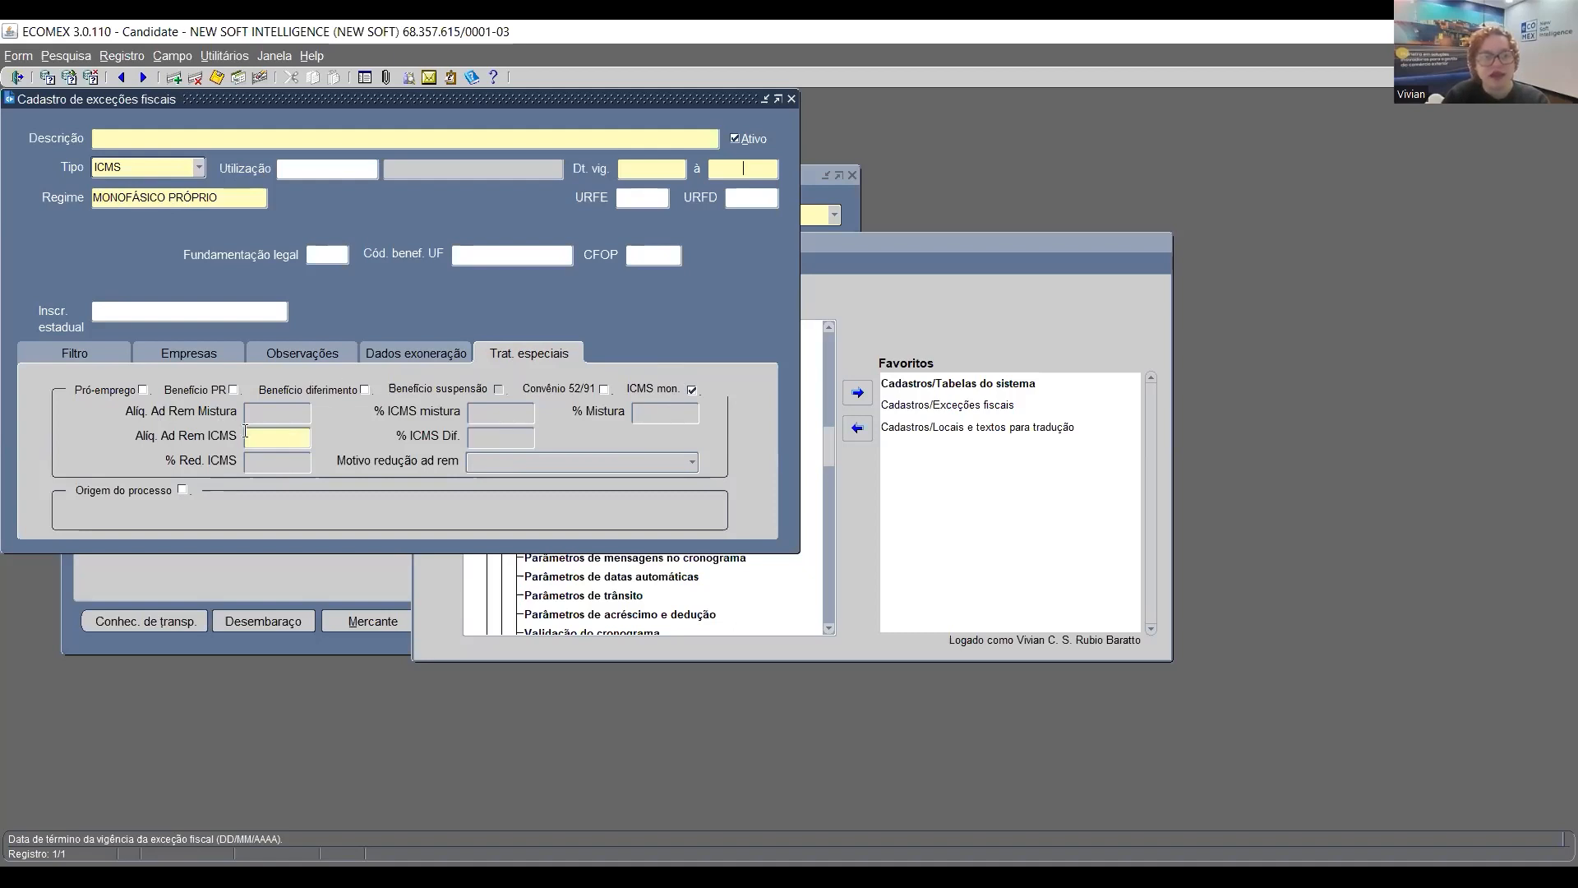
pyautogui.click(278, 437)
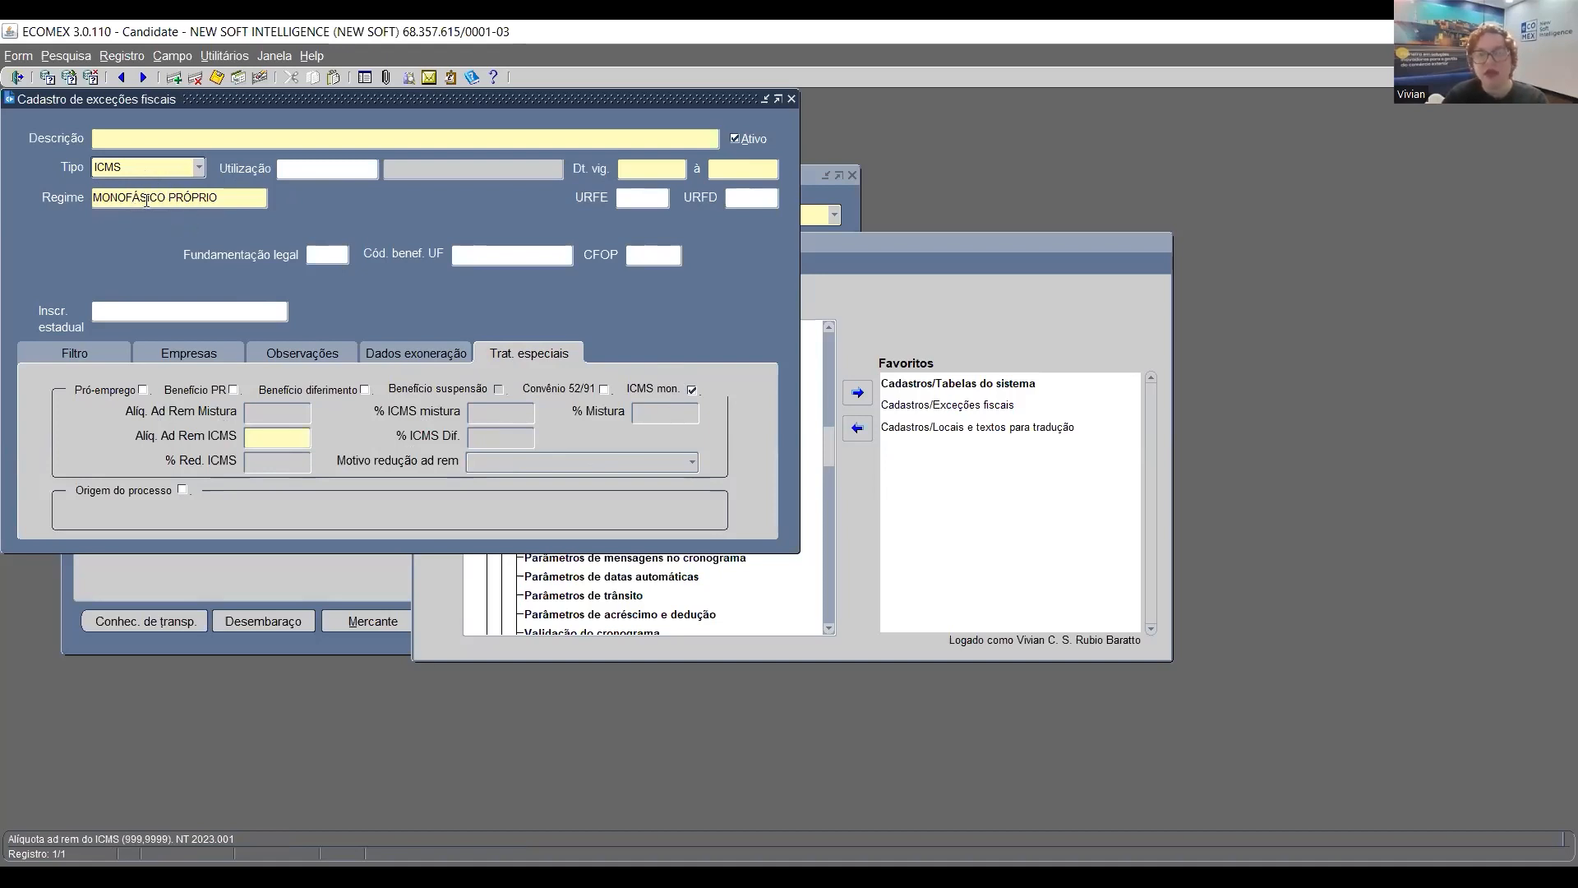
pyautogui.click(237, 198)
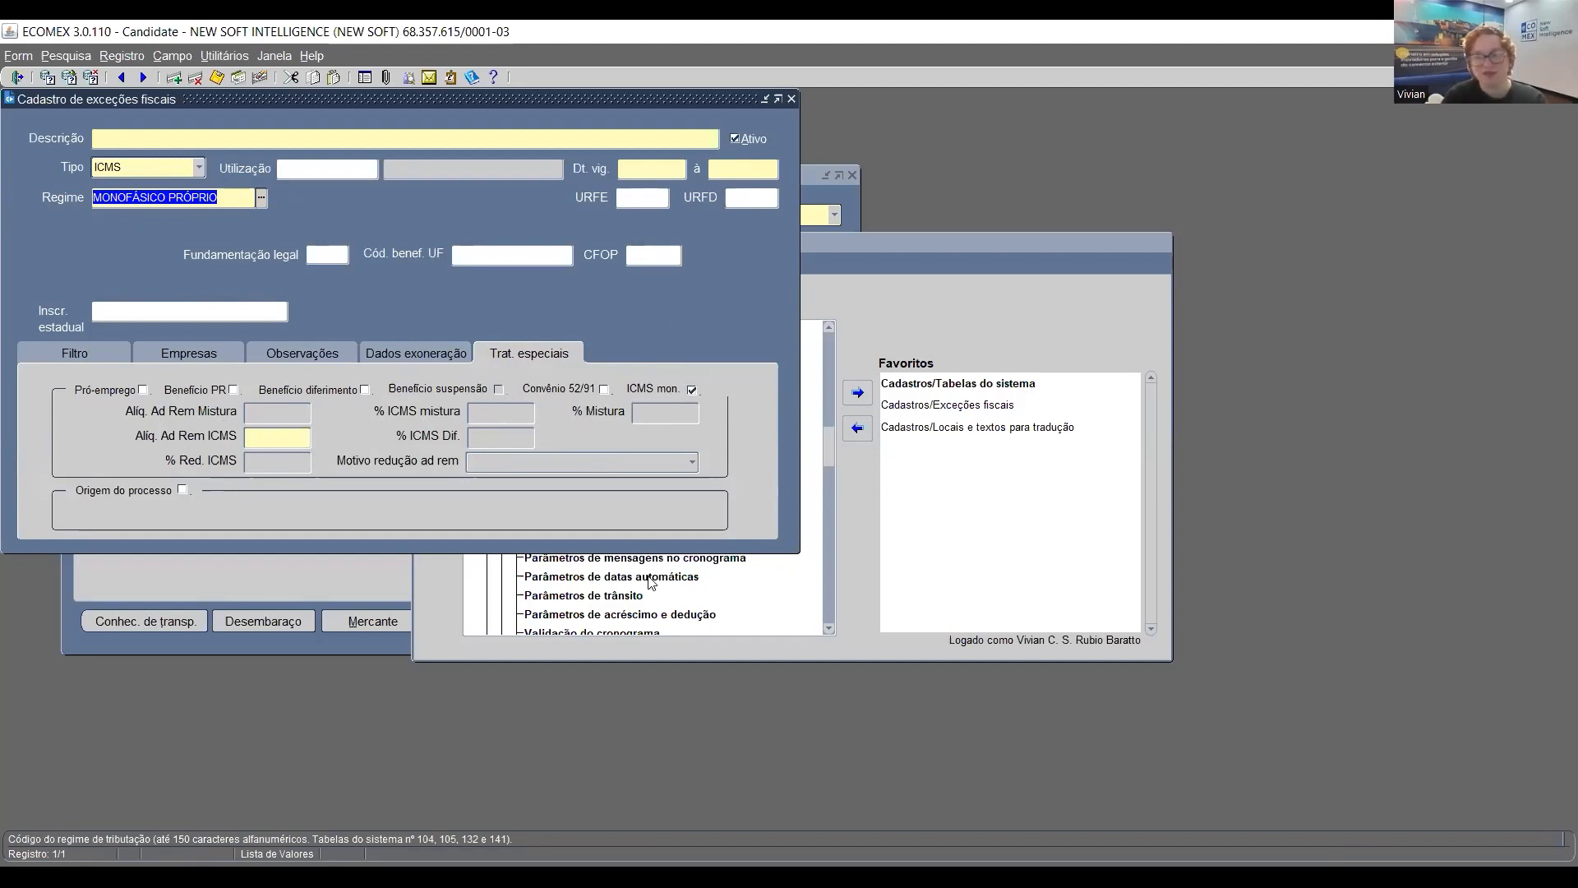
pyautogui.click(280, 437)
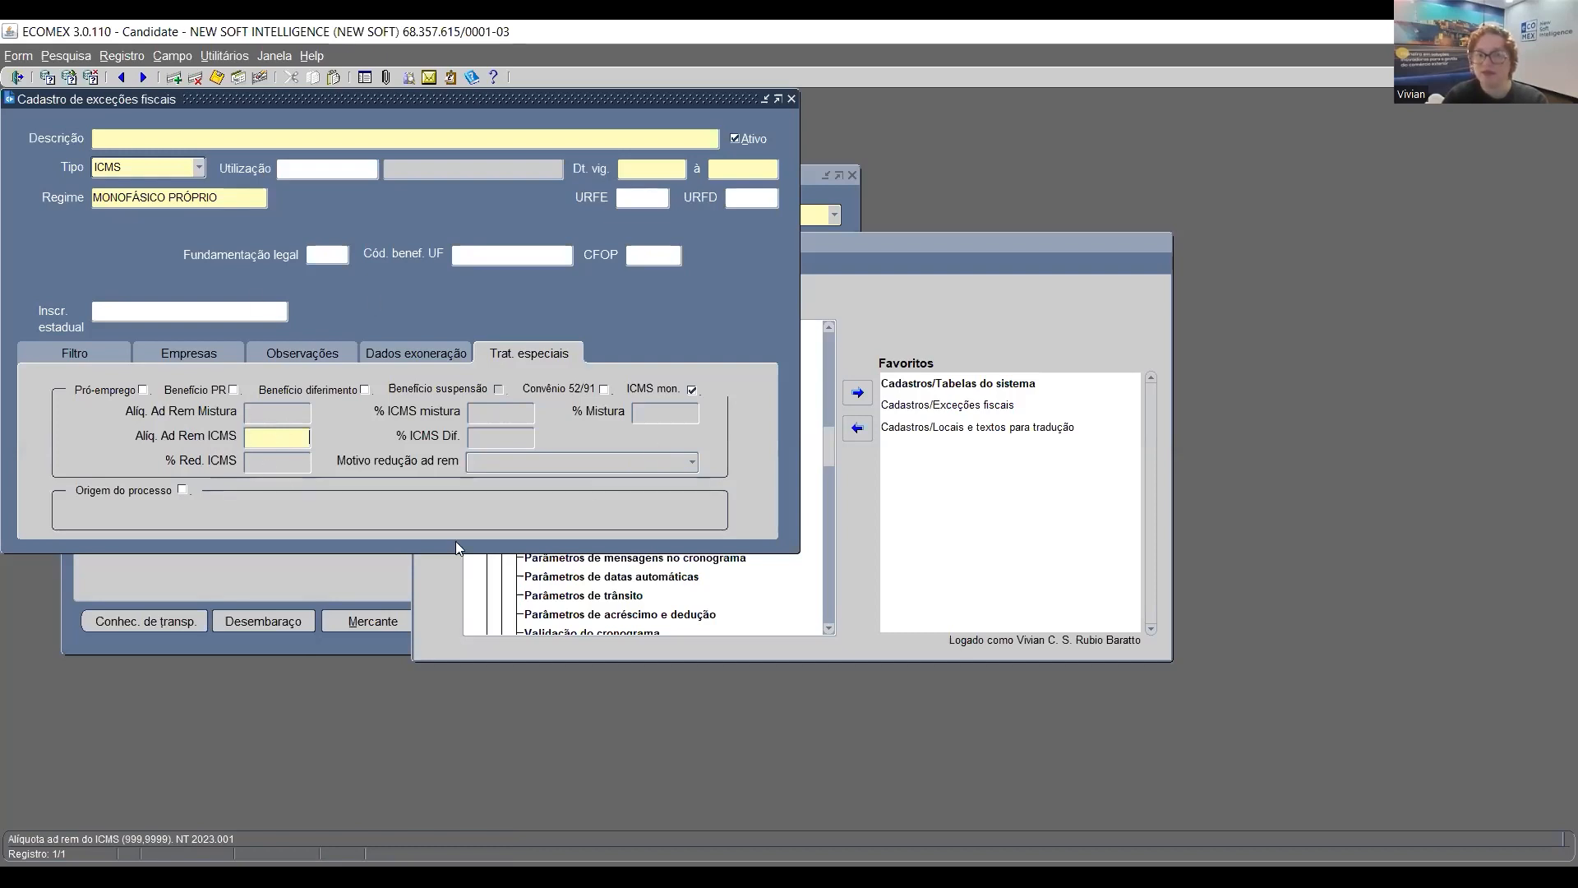
# Return to the exception's Filtro data, try to start a query, and close the tax exceptions register
pyautogui.click(96, 350)
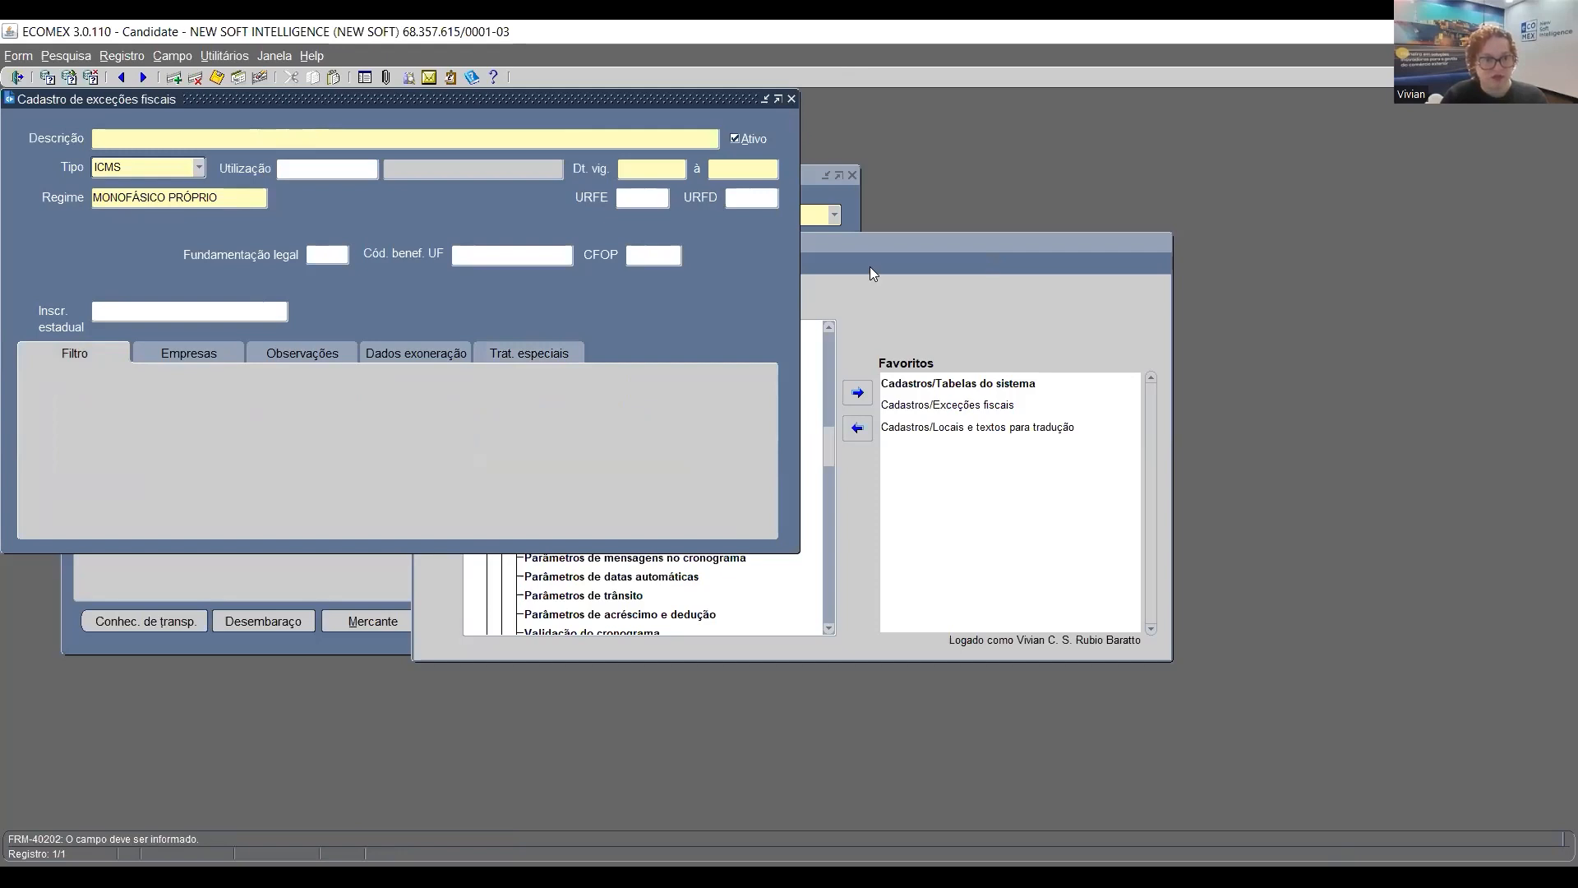
pyautogui.click(47, 80)
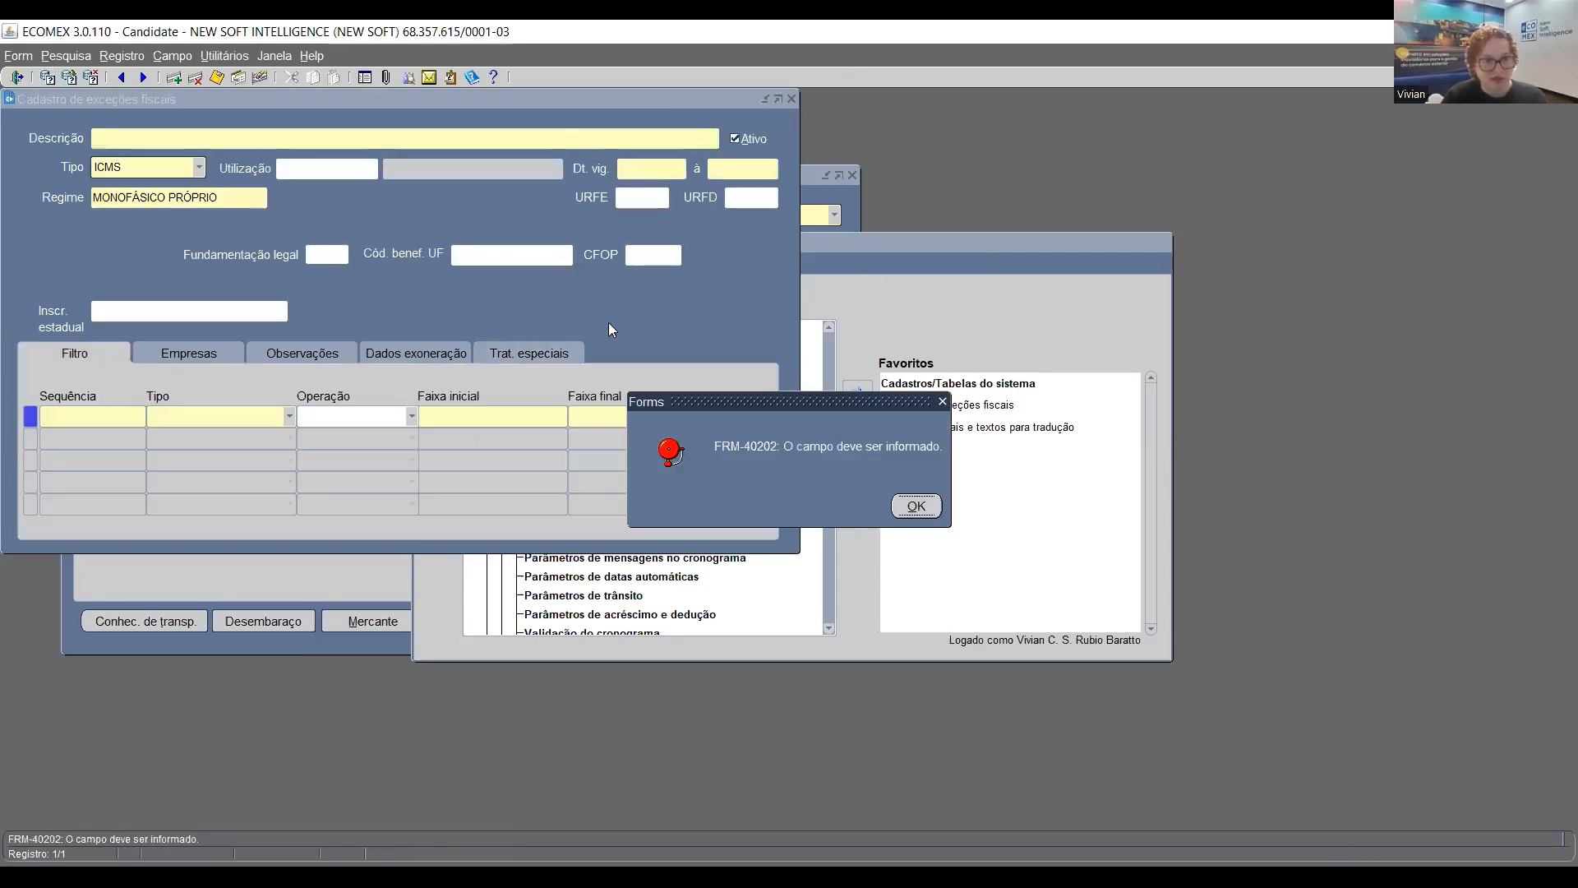
pyautogui.click(916, 506)
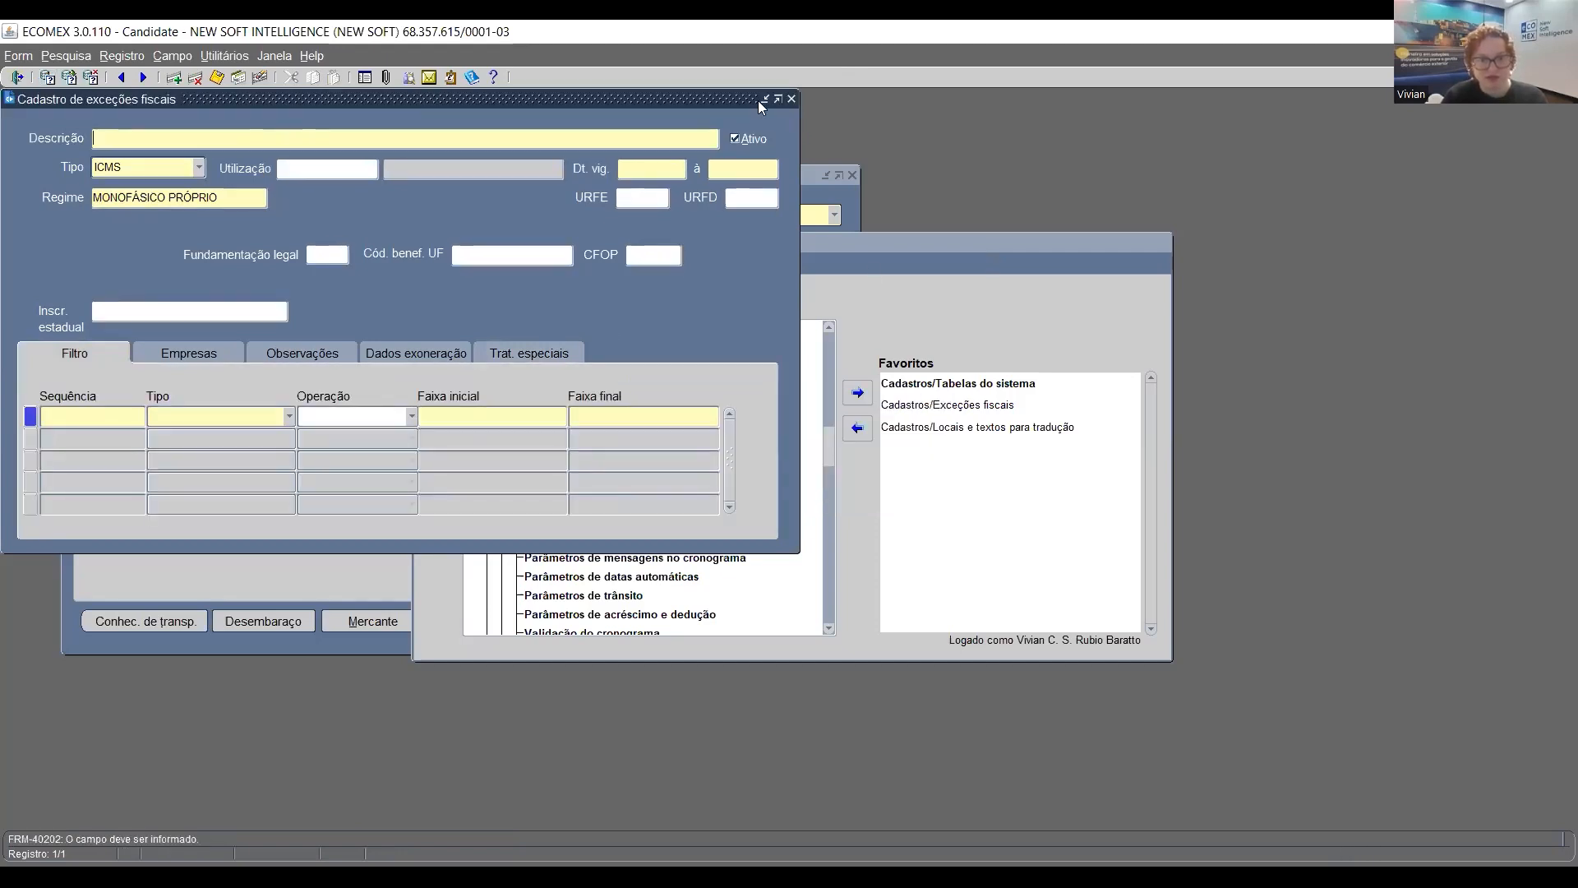
pyautogui.click(790, 99)
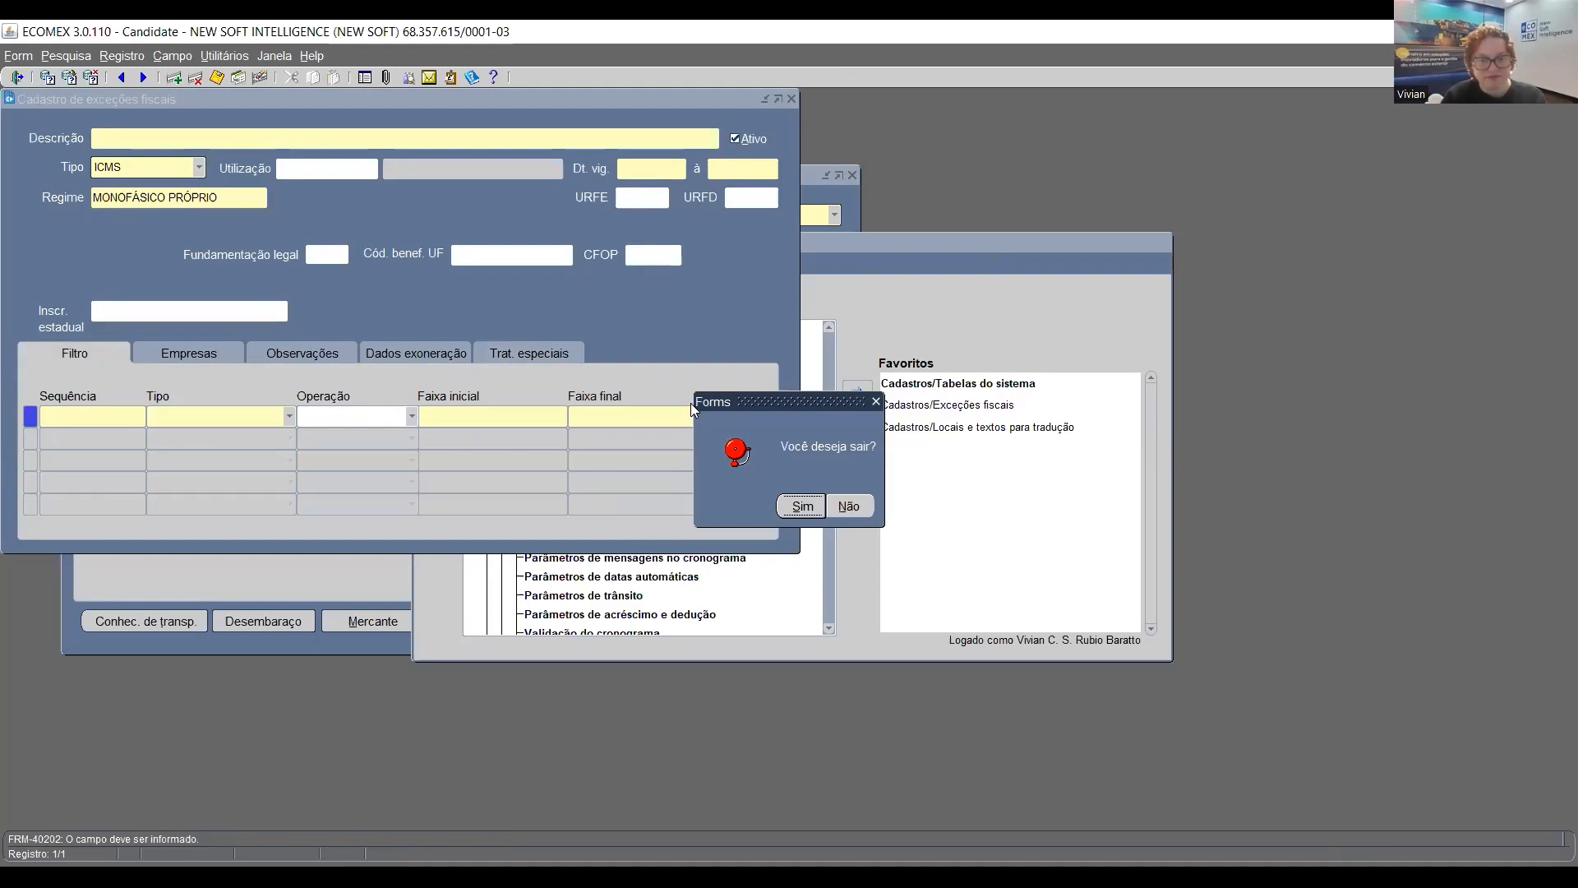
# Confirm leaving the open form and query the fiscal exceptions of type ICMS with the MONOFÁSICO PRÓPRIO regime
pyautogui.click(798, 505)
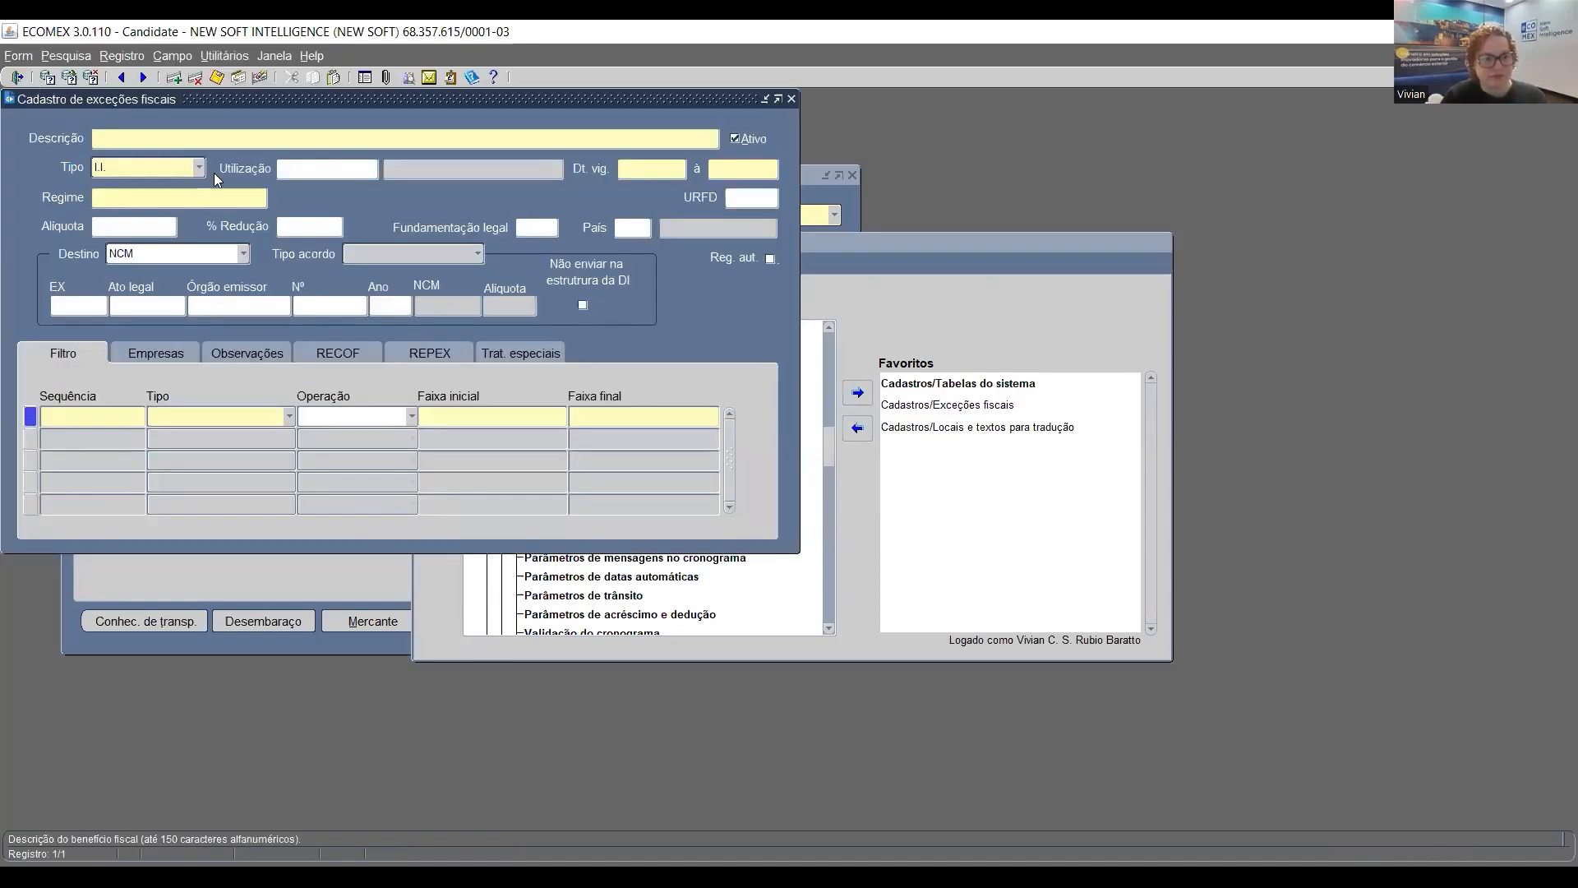
pyautogui.press('F7')
pyautogui.click(156, 168)
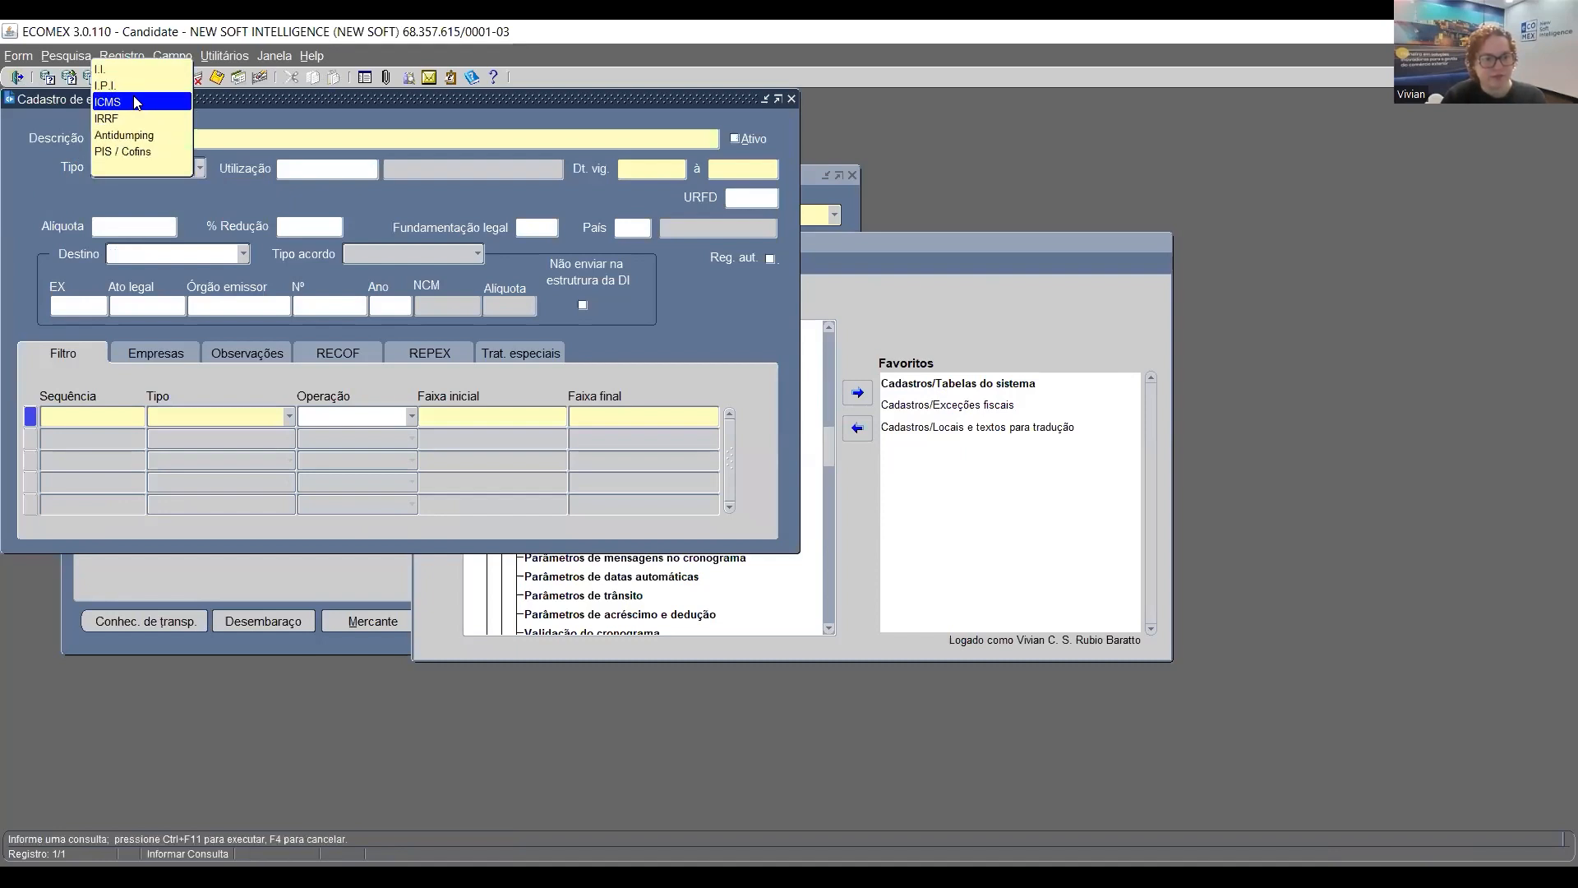
pyautogui.click(136, 102)
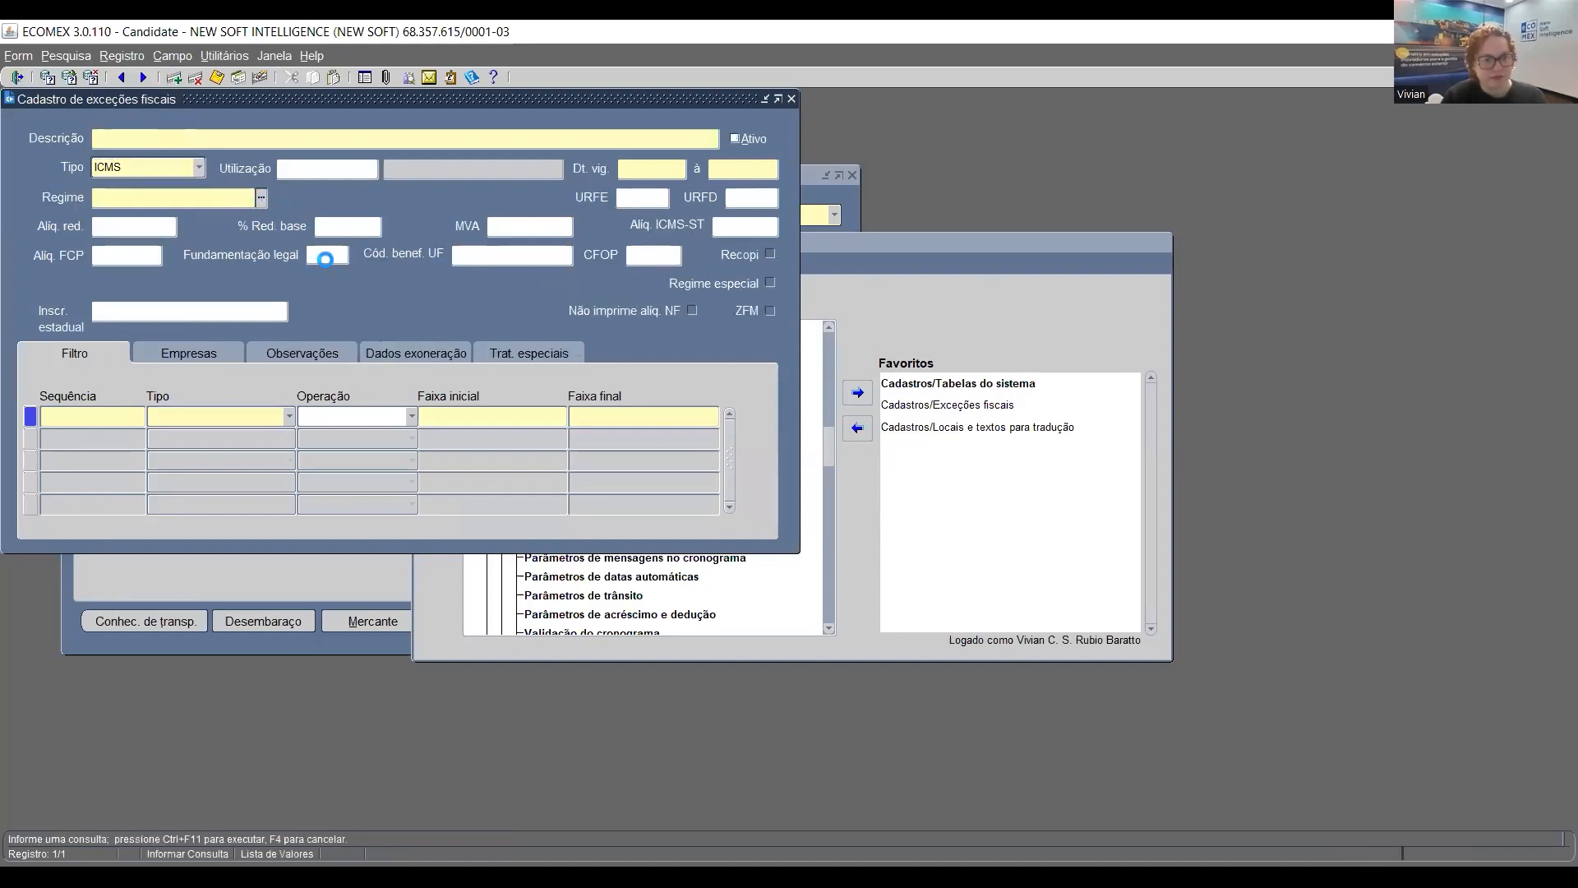
pyautogui.click(141, 268)
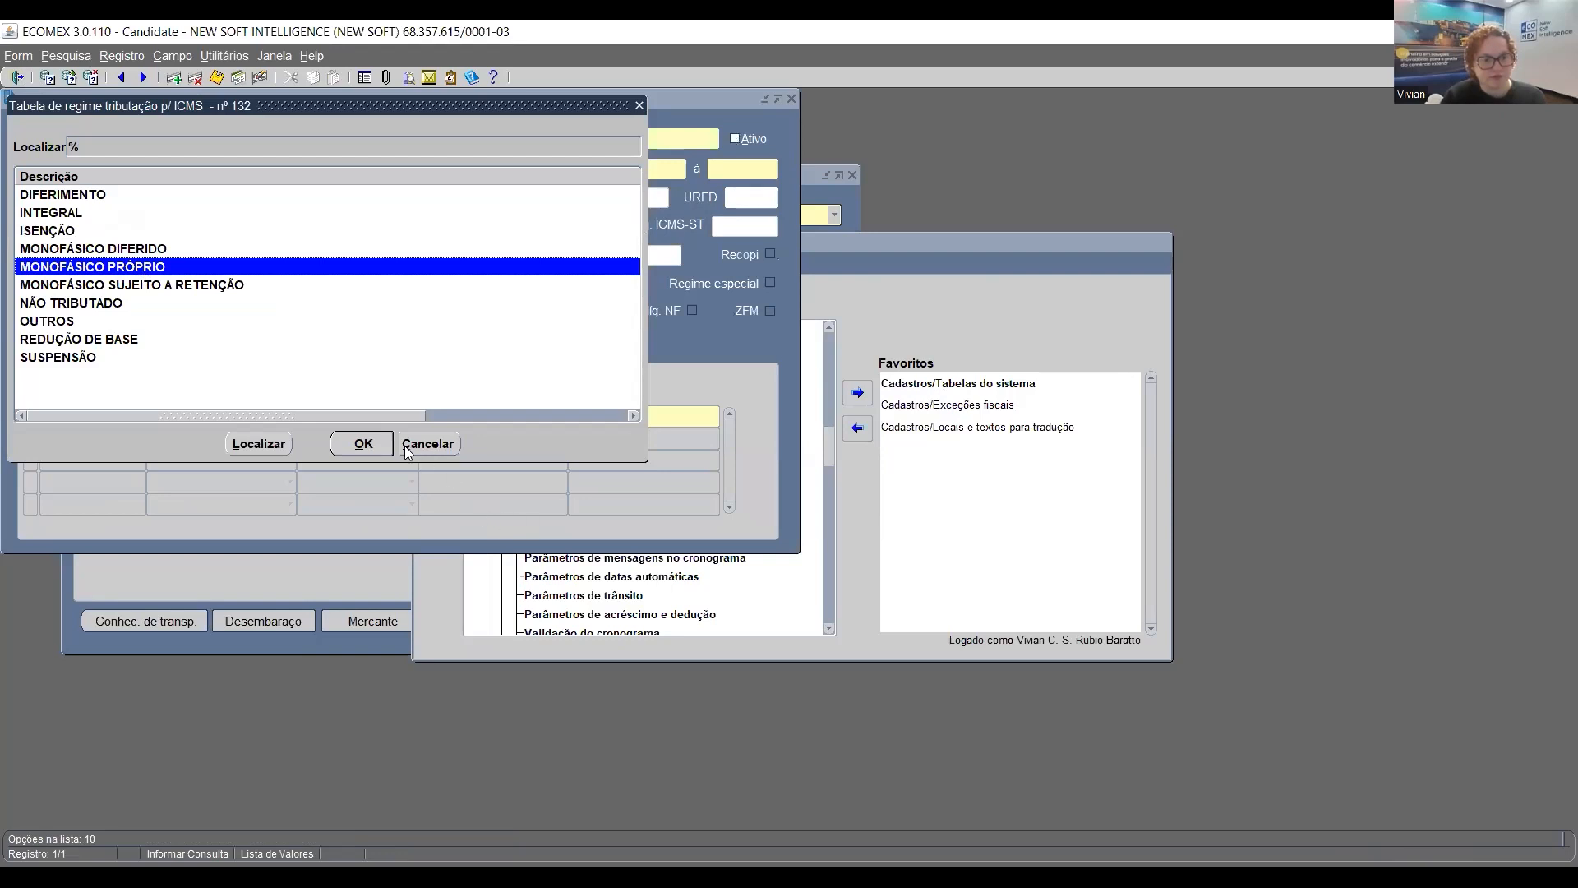
pyautogui.press('Return')
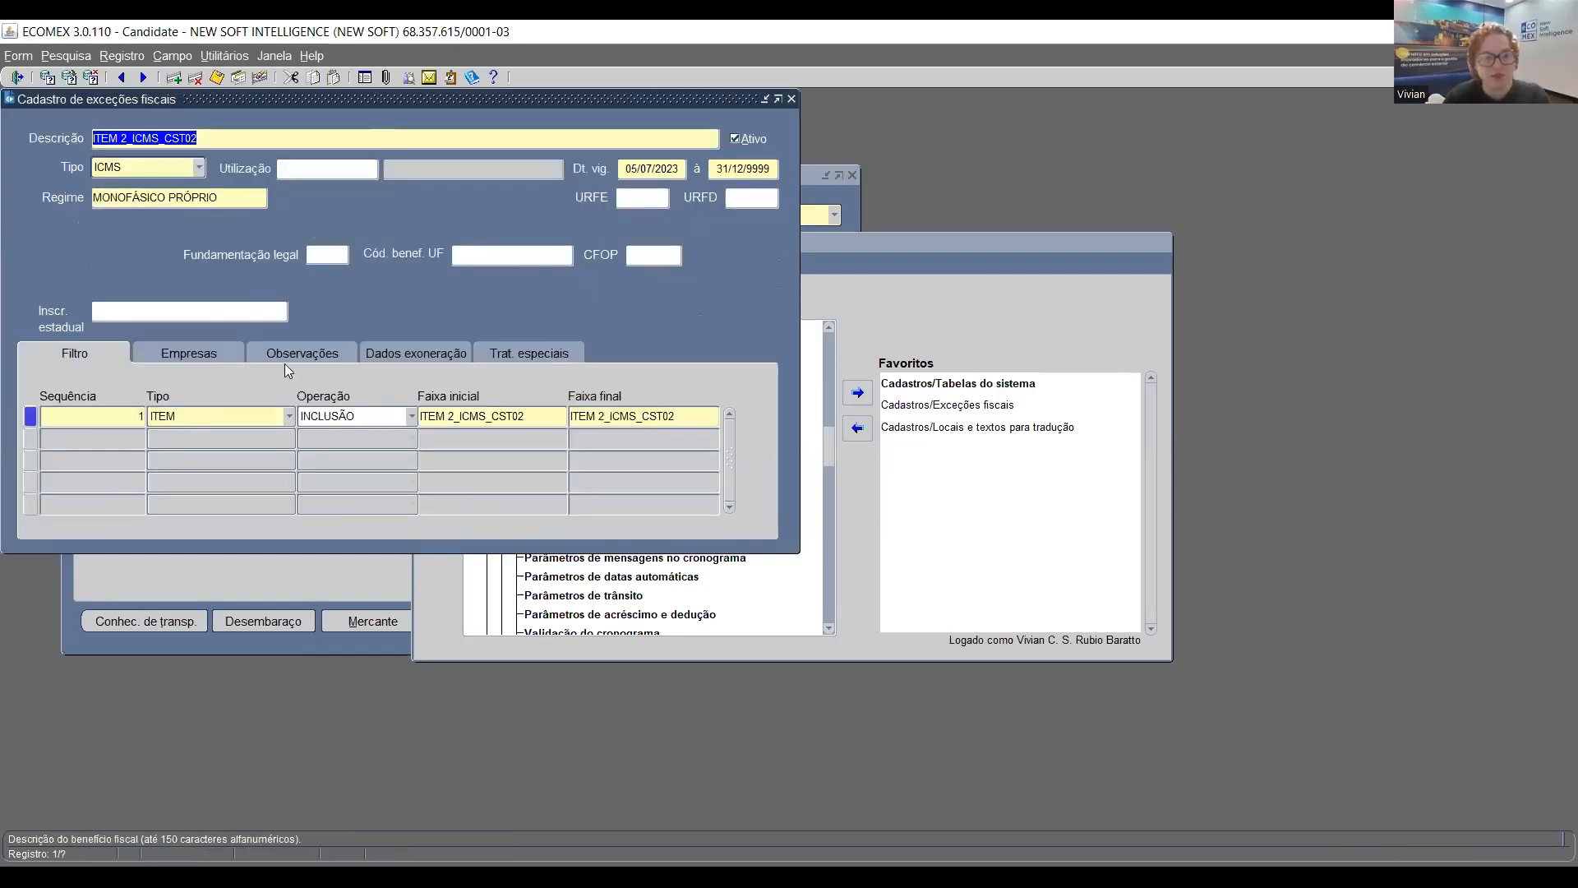
# Examine the exception's special treatments, focusing on the Alíq. Ad Rem ICMS rate
pyautogui.click(487, 350)
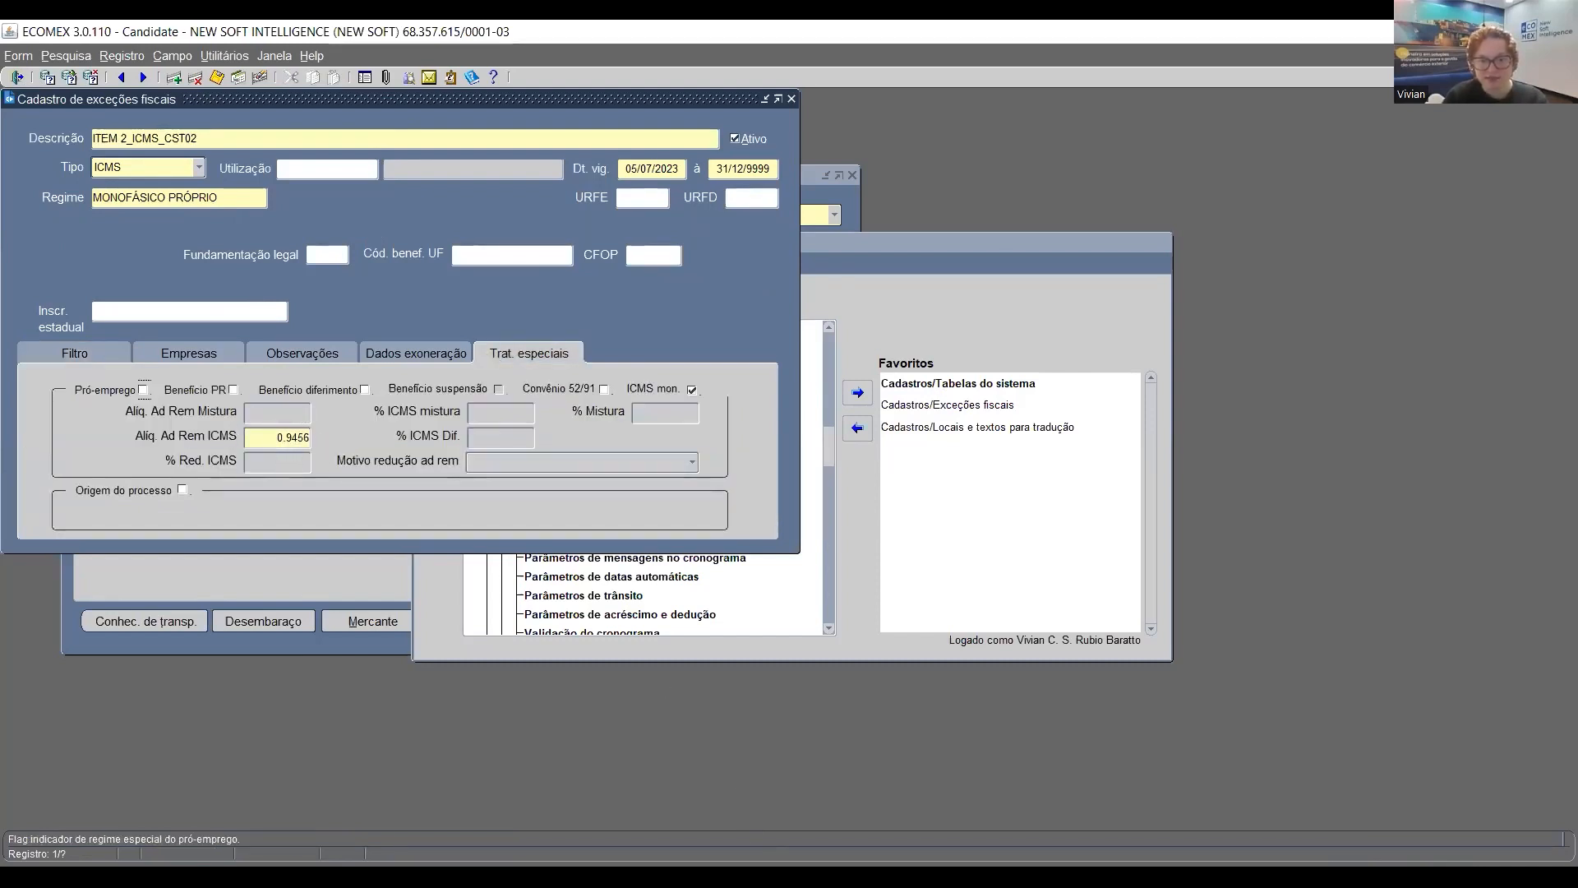
pyautogui.hotkey('alt', 'Tab')
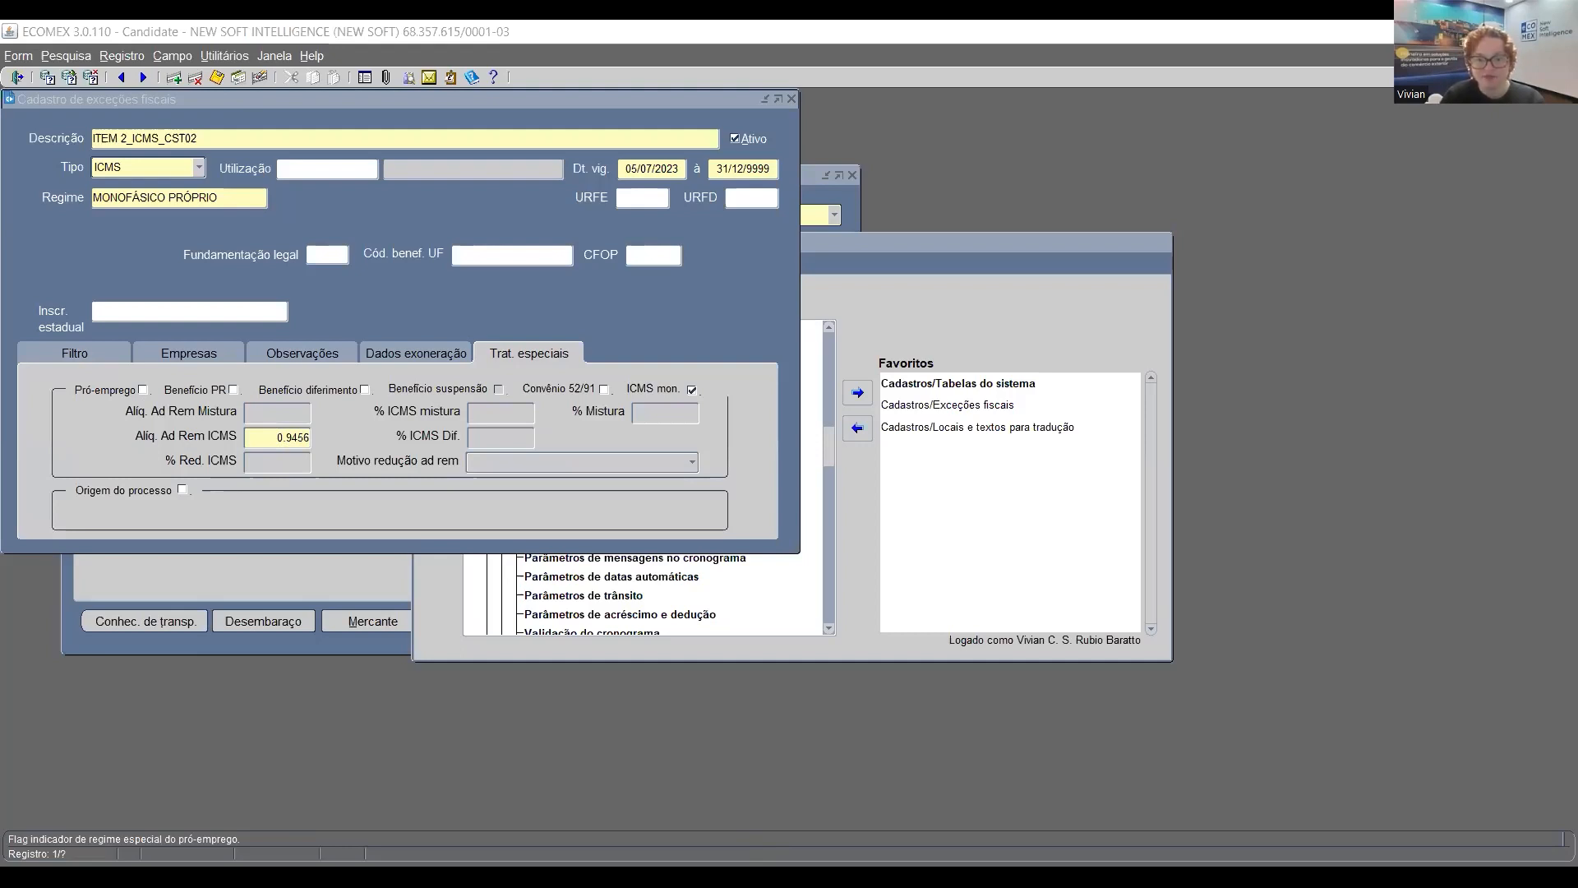
pyautogui.moveTo(271, 439); pyautogui.dragTo(333, 441)
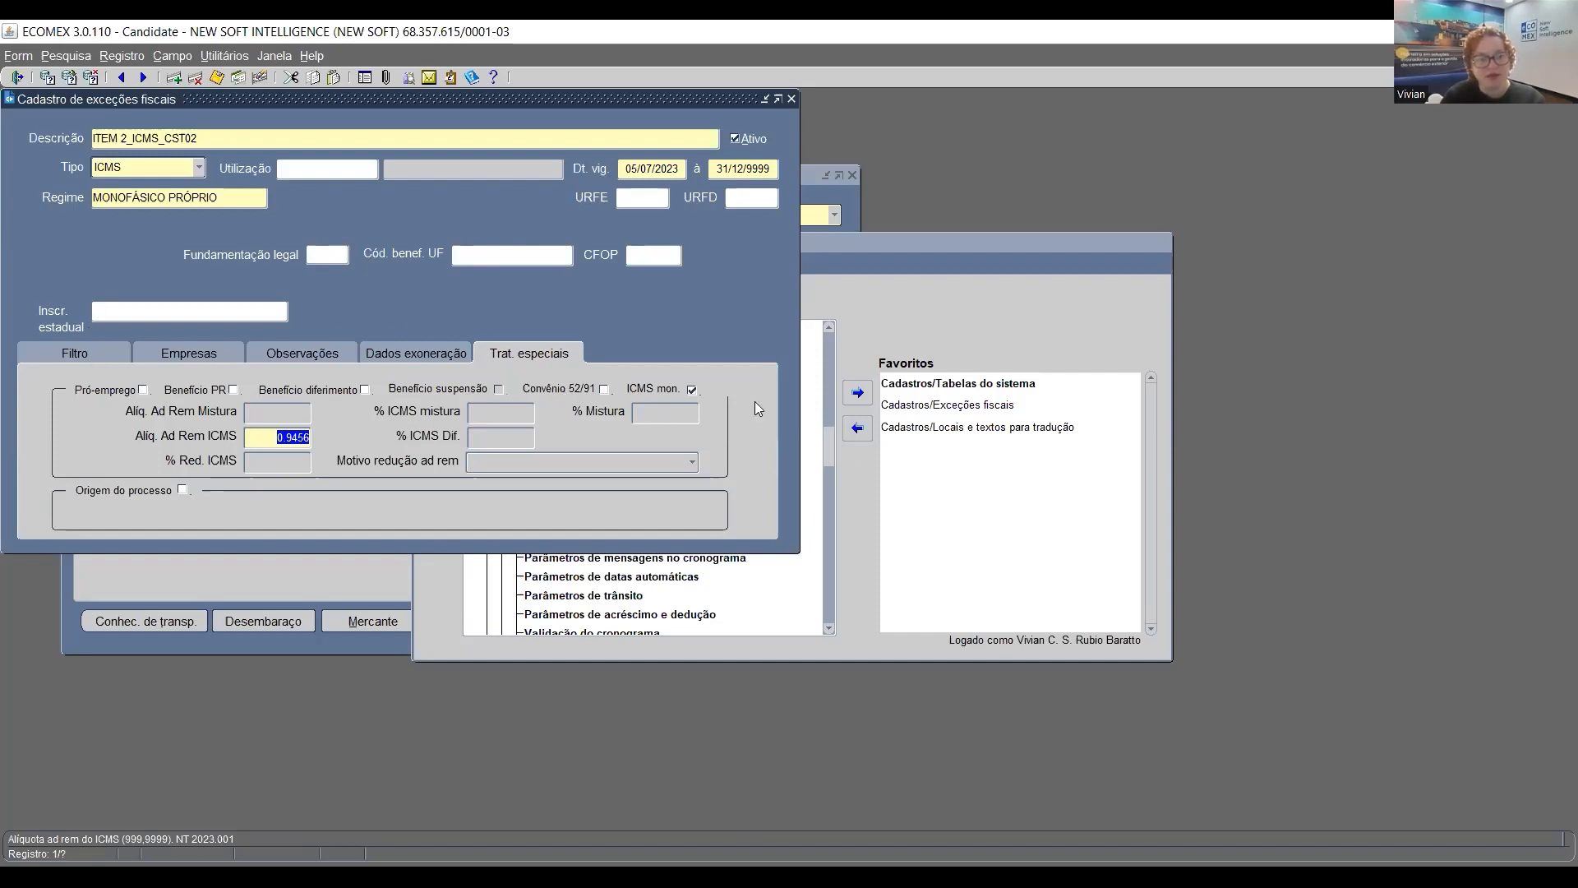
# Review the exception's item filter and check which companies are included
pyautogui.click(87, 354)
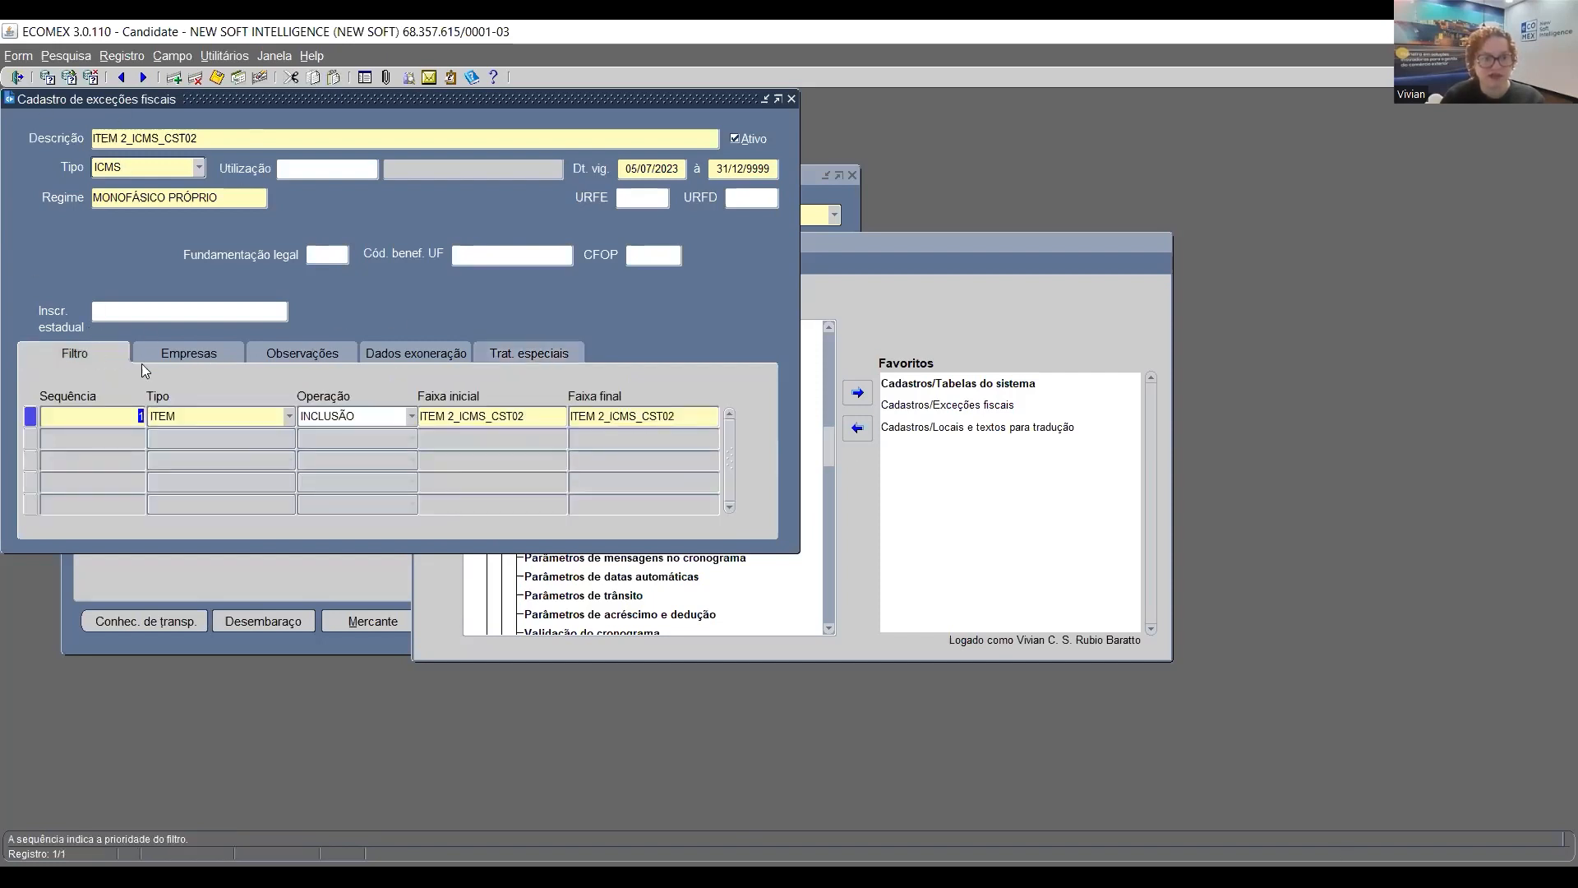
pyautogui.moveTo(539, 418); pyautogui.dragTo(419, 416)
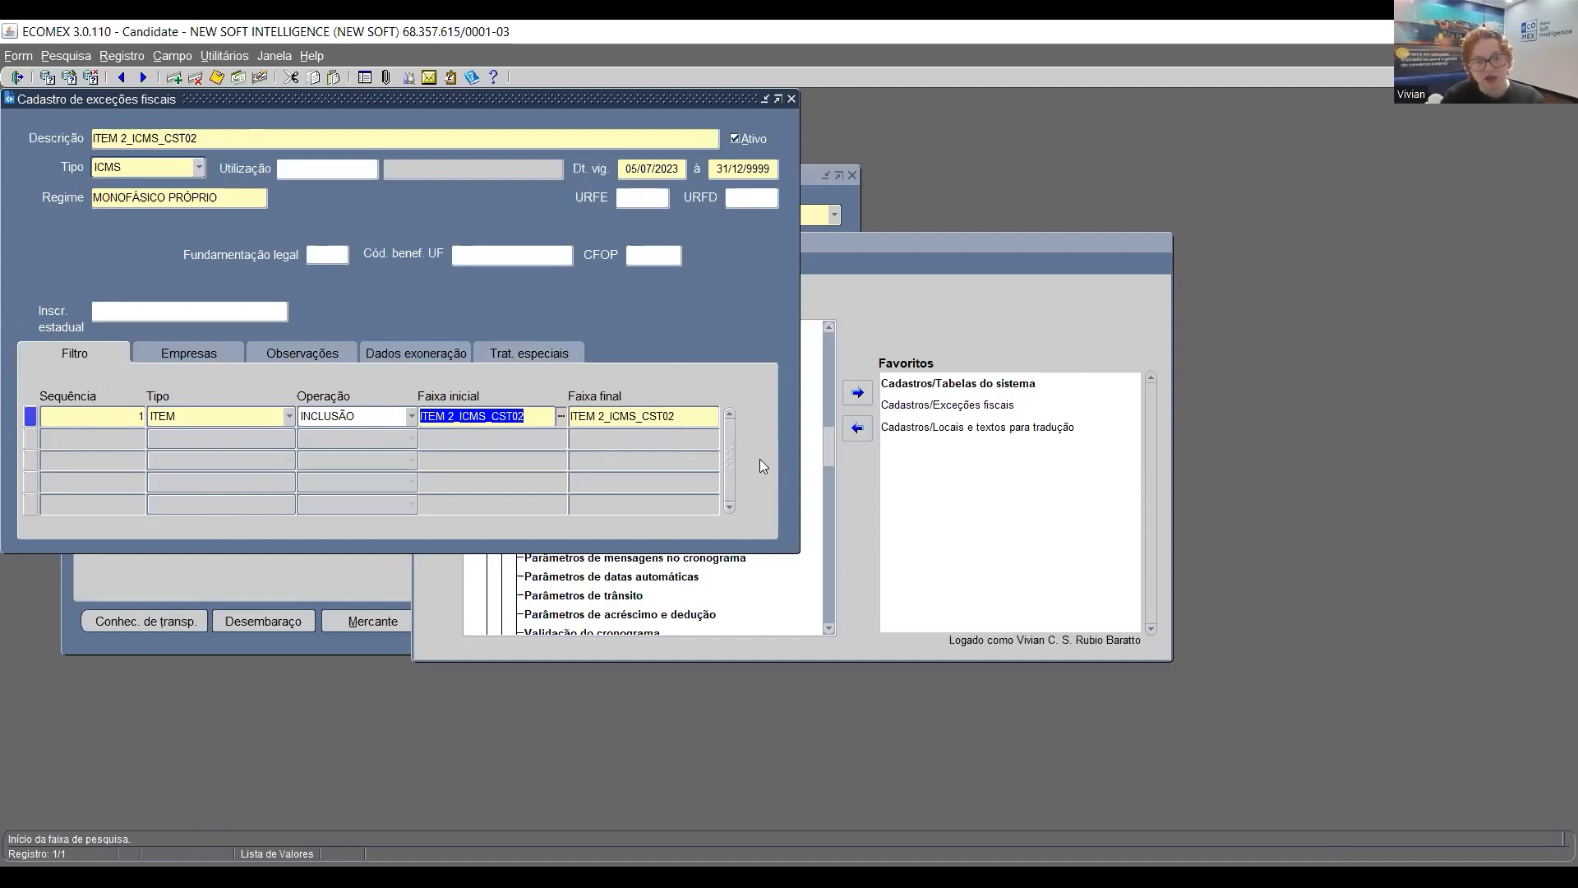
pyautogui.click(485, 417)
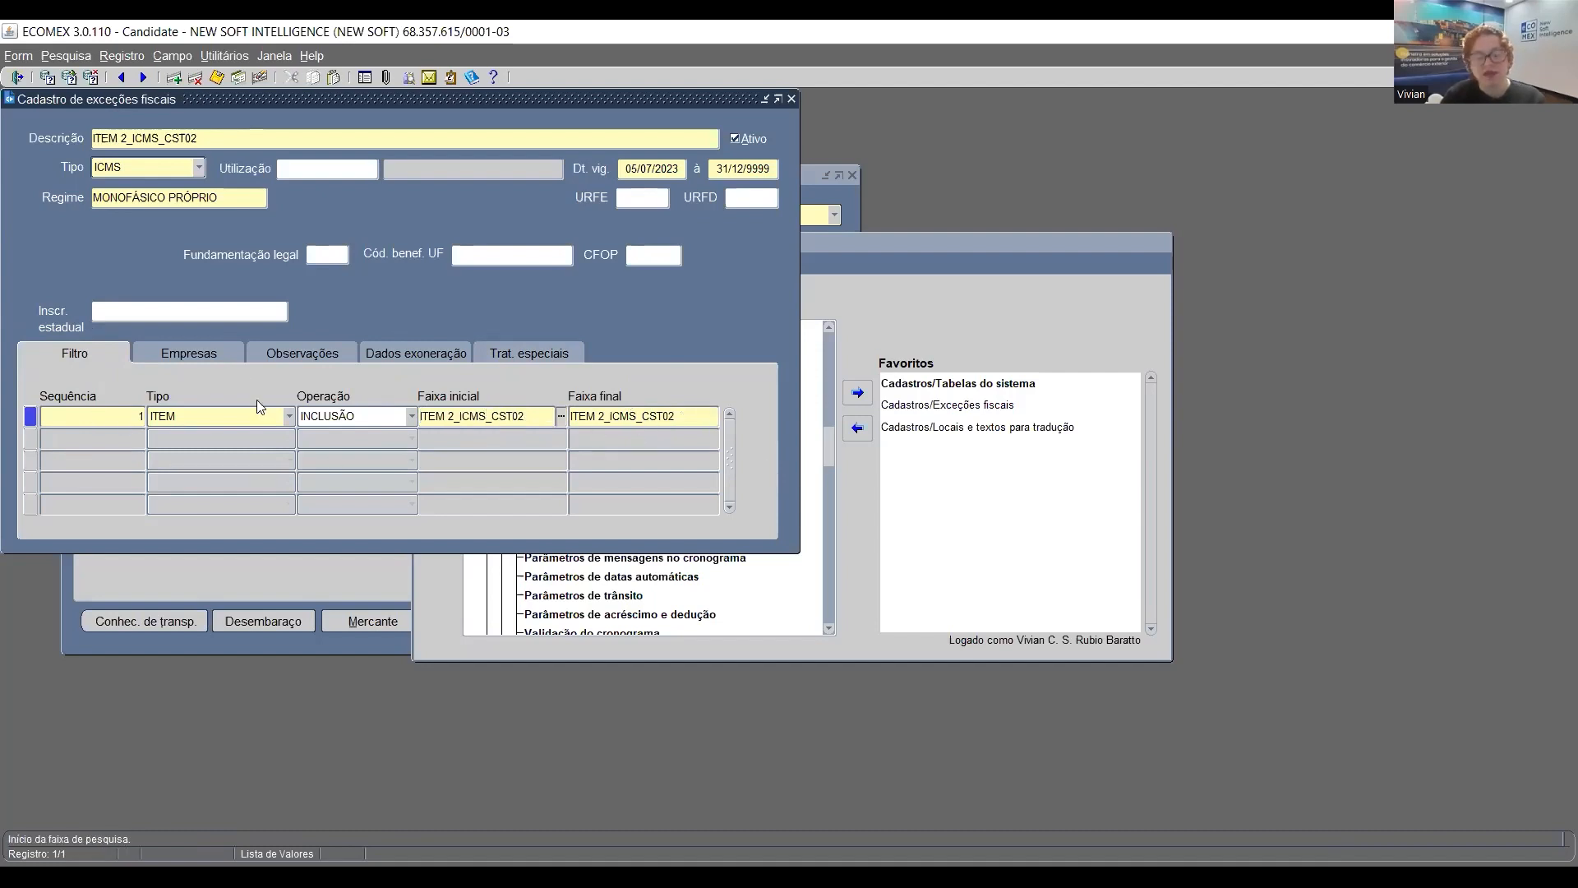
pyautogui.click(194, 353)
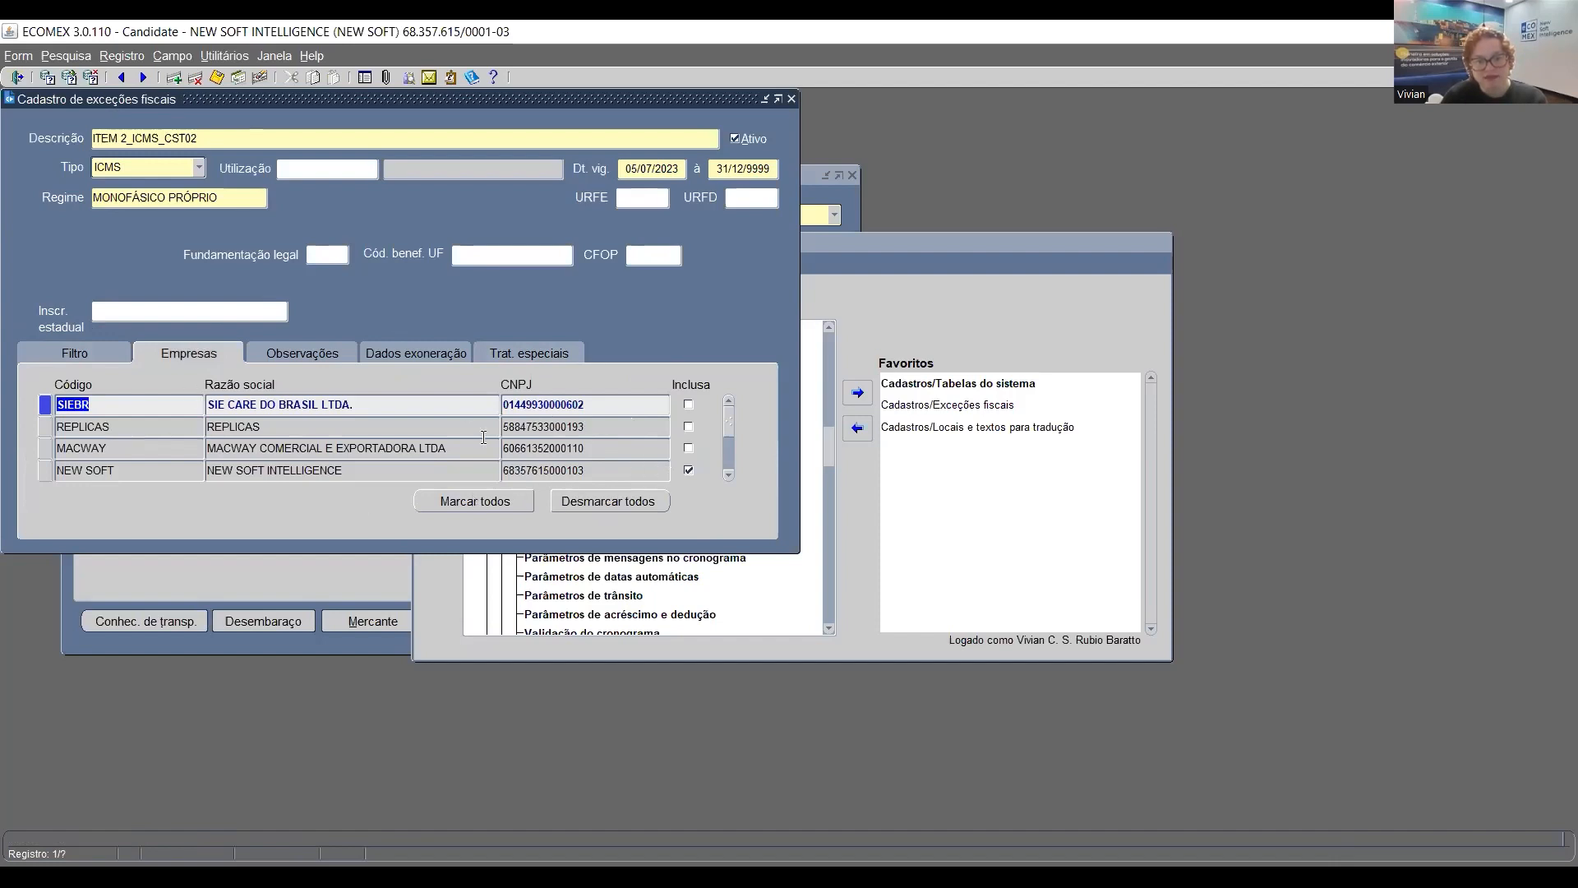
# Examine the item filter's initial and final range values, and return to the exception's special treatments
pyautogui.click(97, 348)
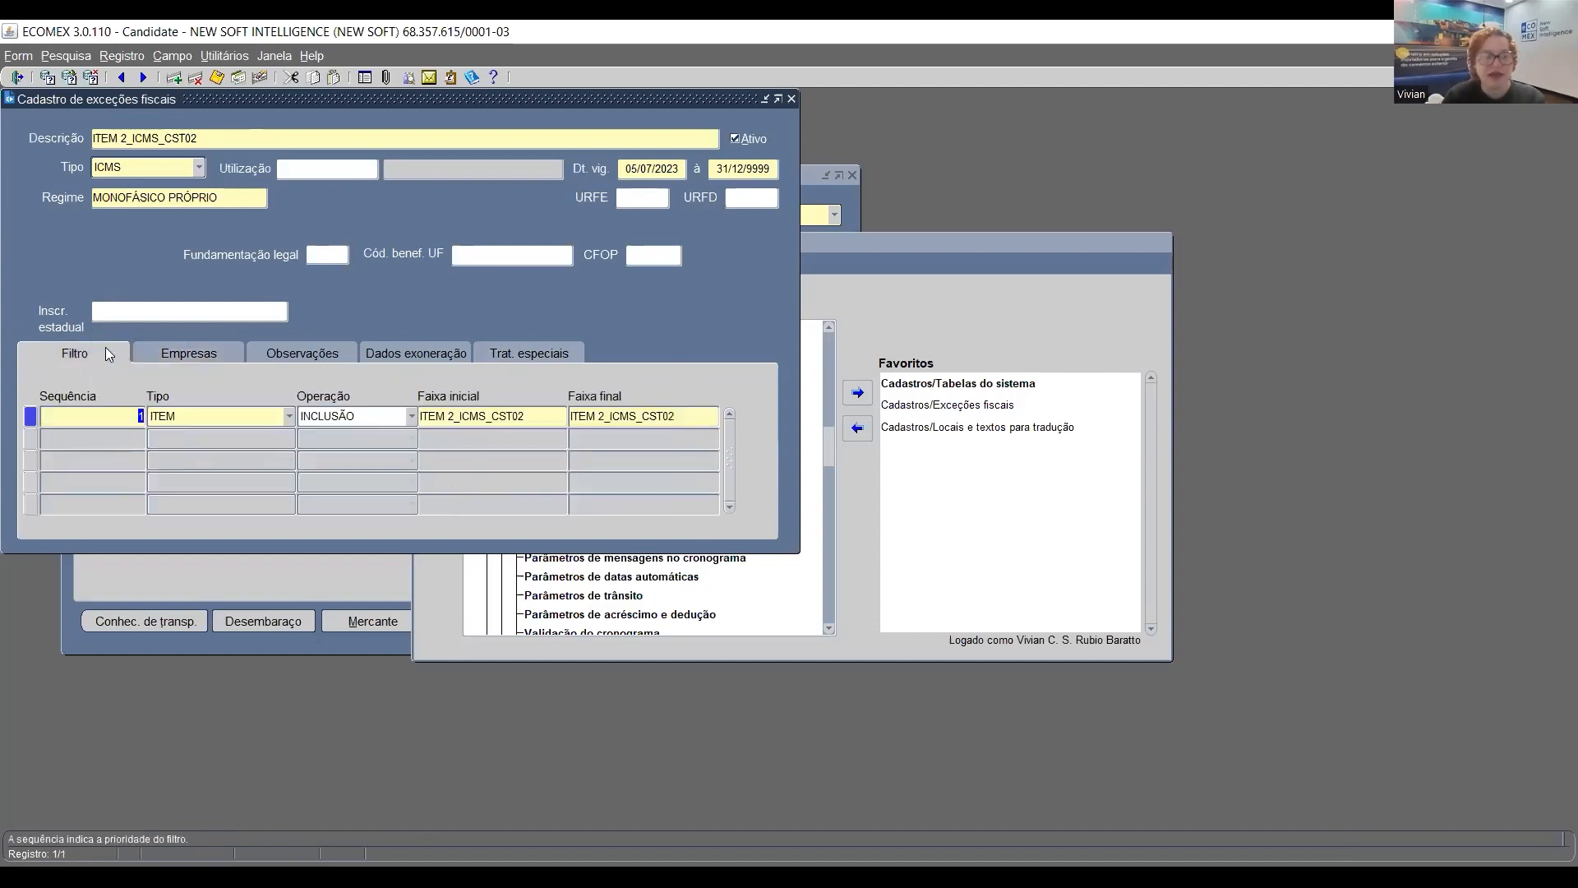
pyautogui.click(521, 415)
pyautogui.moveTo(521, 415); pyautogui.dragTo(420, 415)
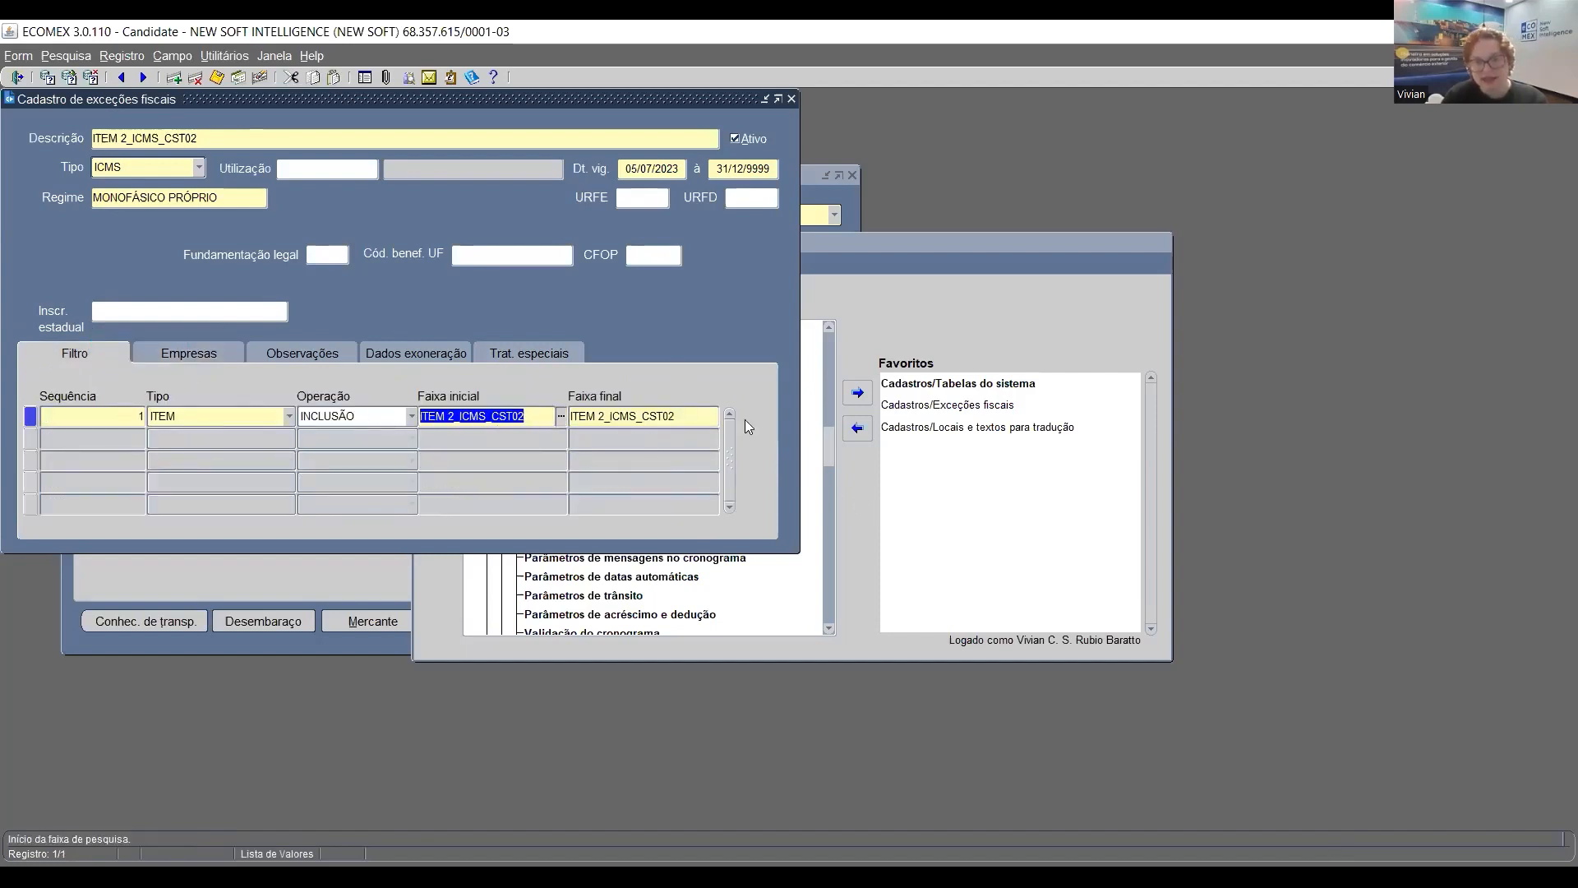
pyautogui.press('Tab')
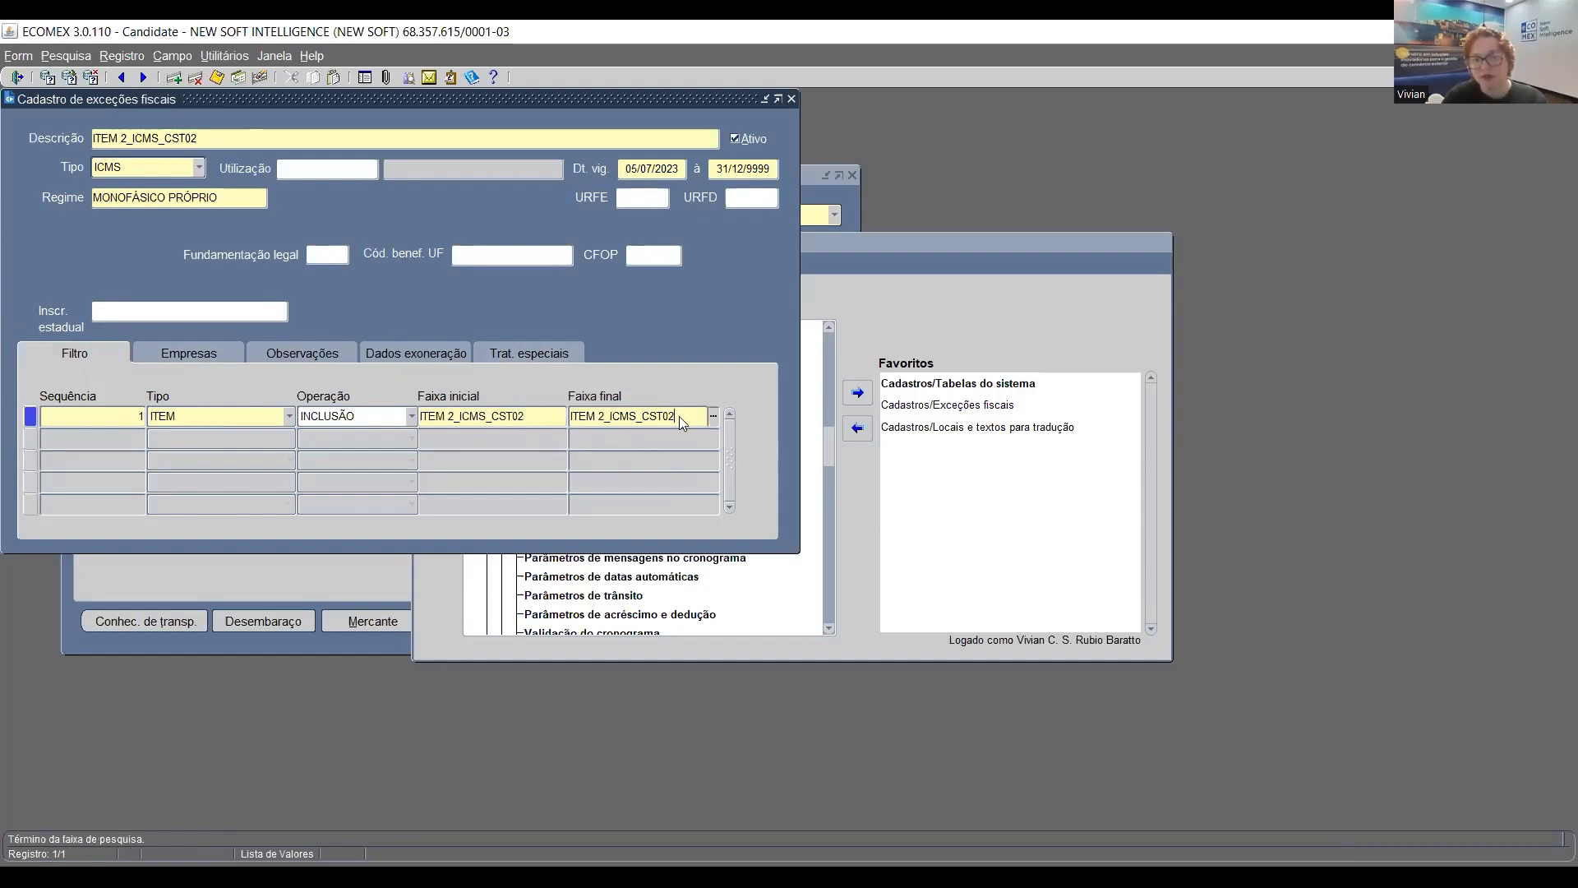
pyautogui.hotkey('shift', 'Tab')
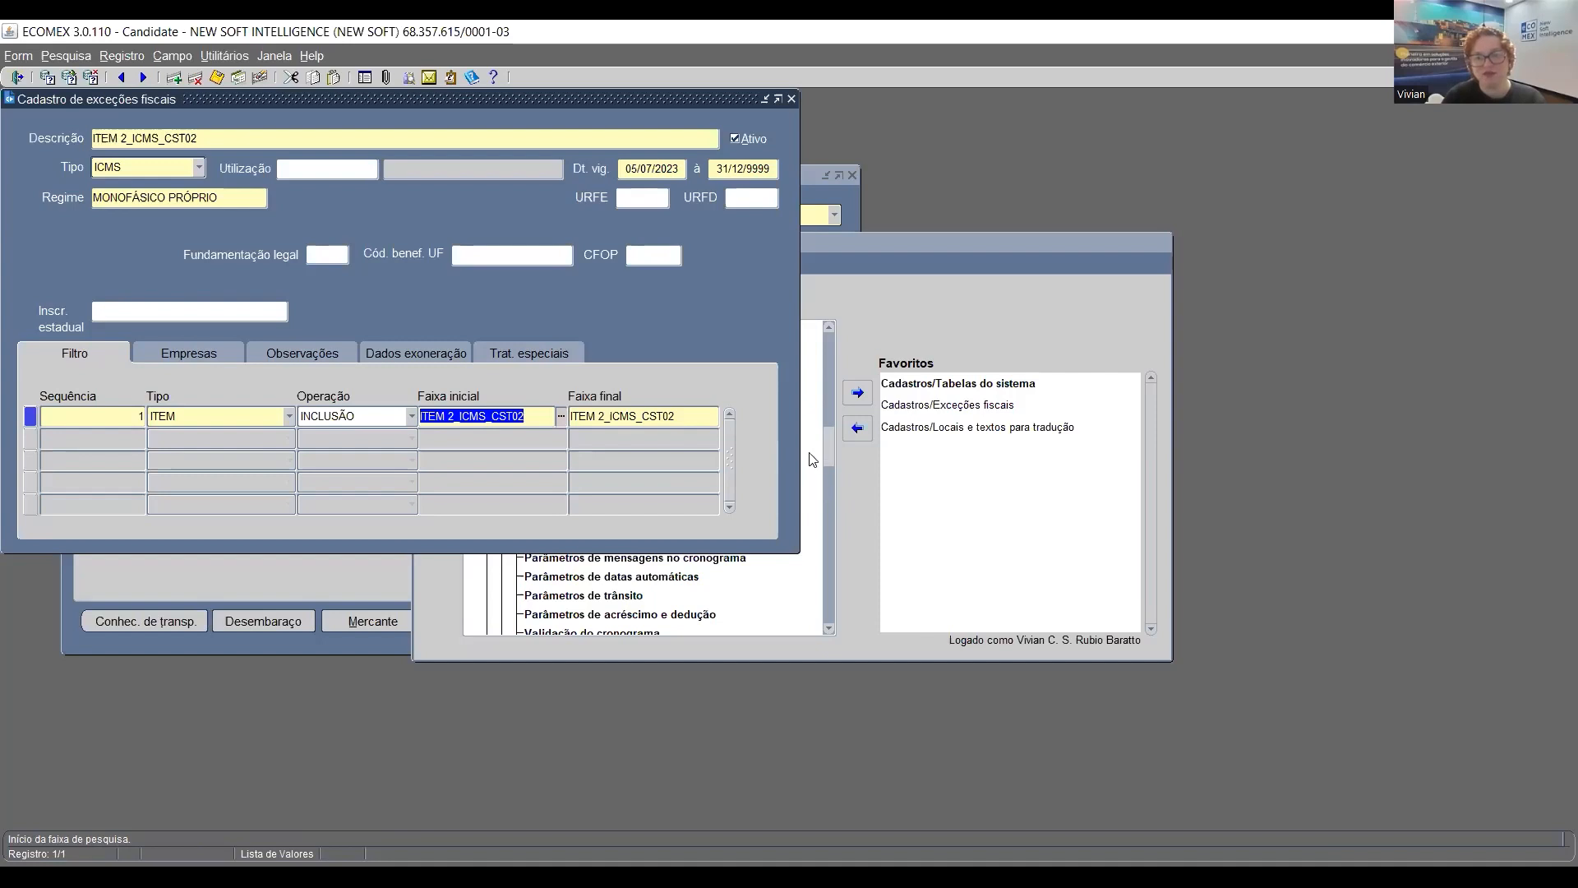
pyautogui.press('Tab')
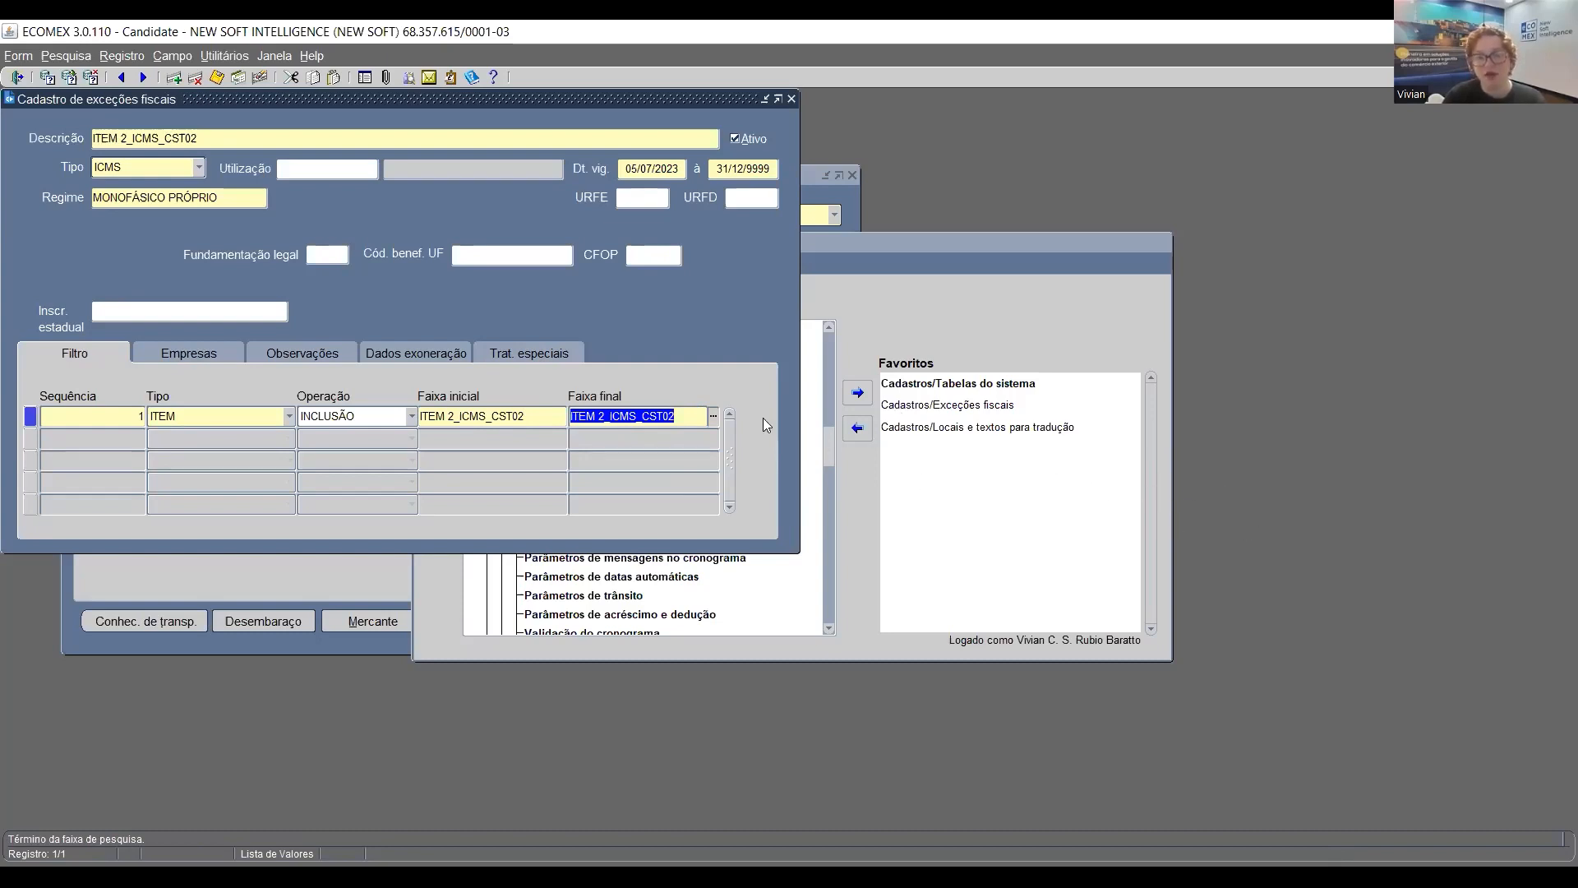
pyautogui.click(544, 414)
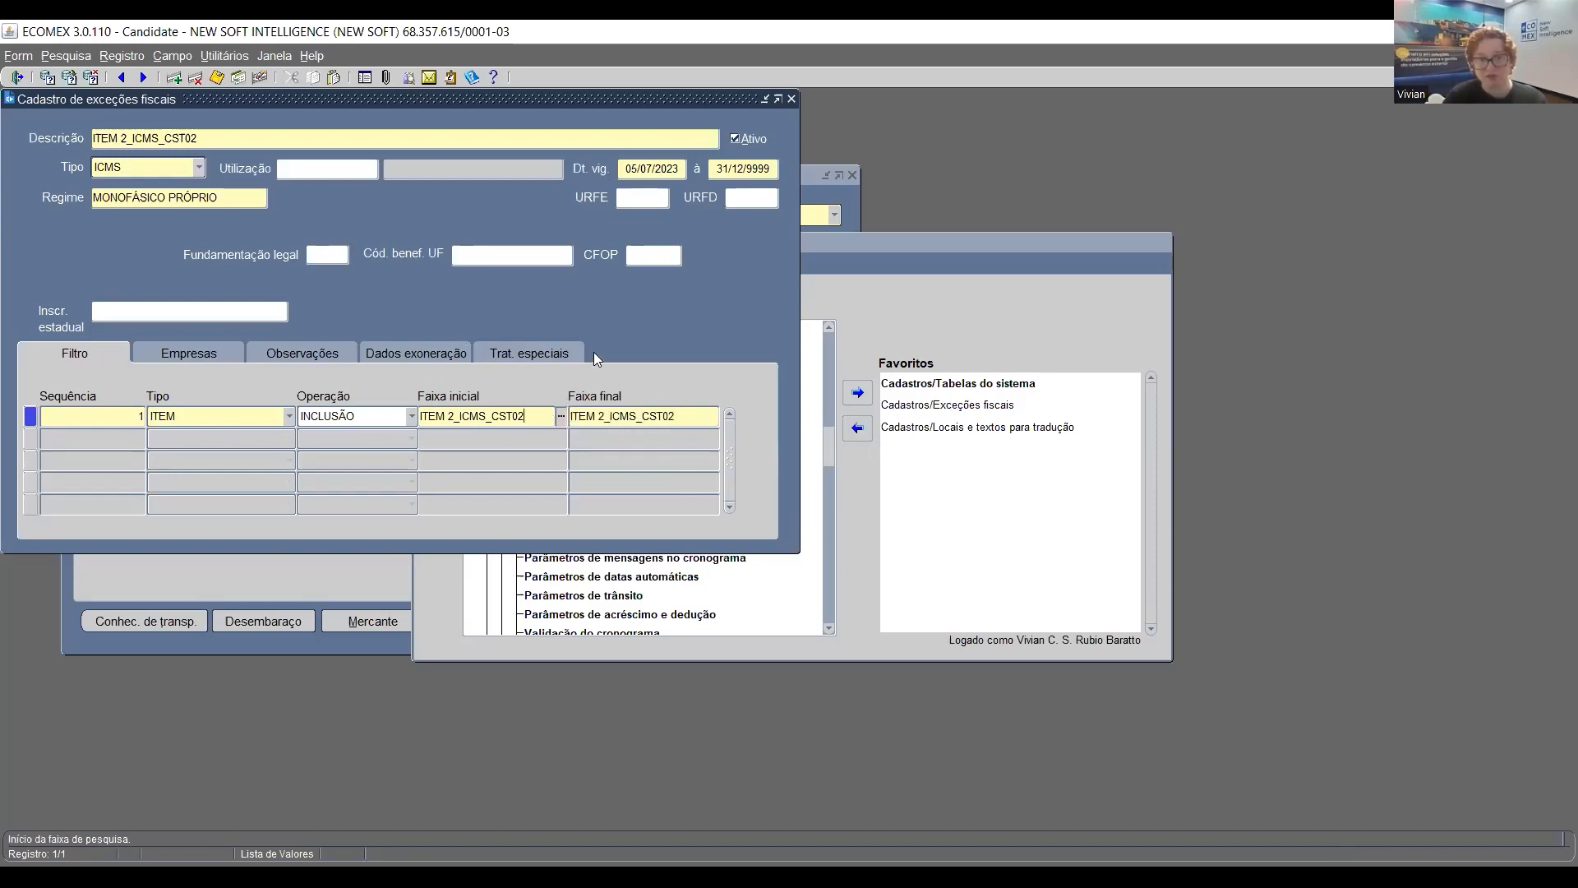
pyautogui.press('Tab')
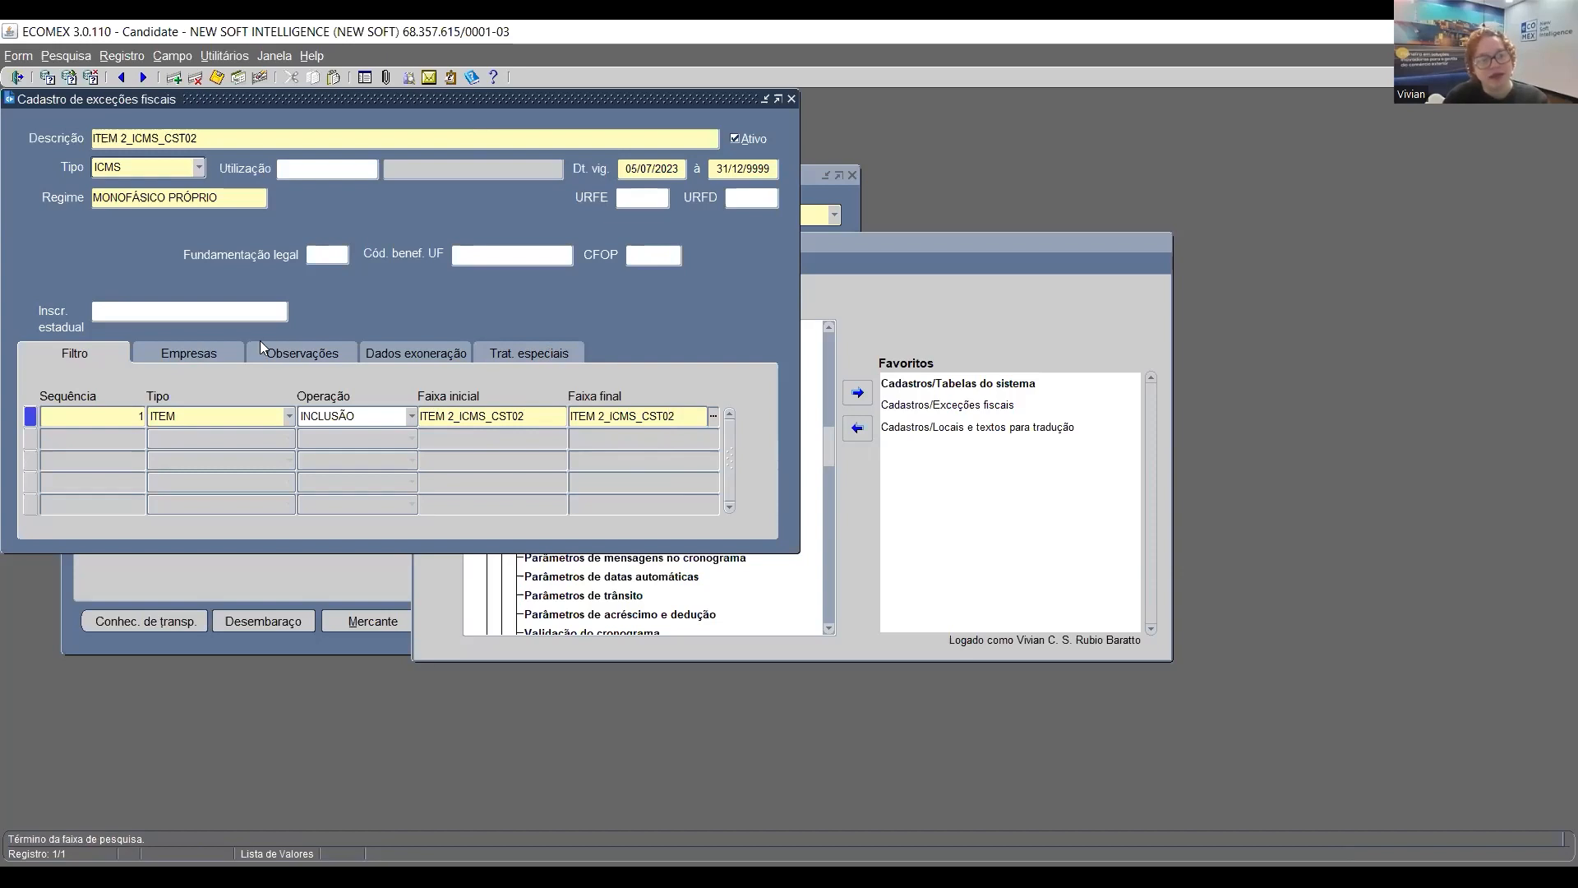
pyautogui.click(168, 353)
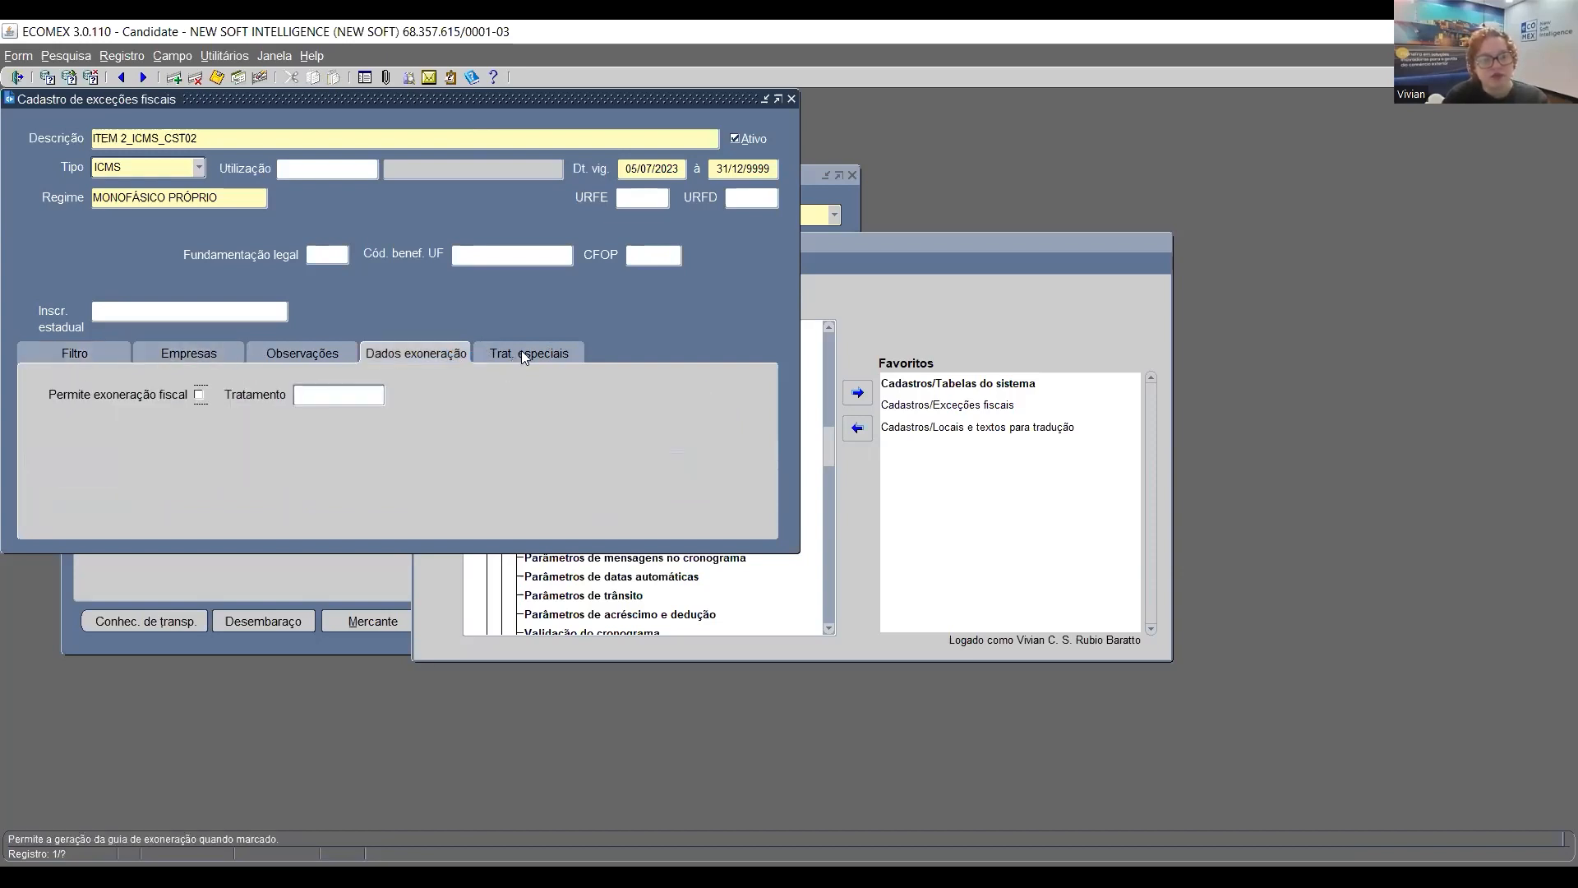
pyautogui.click(522, 351)
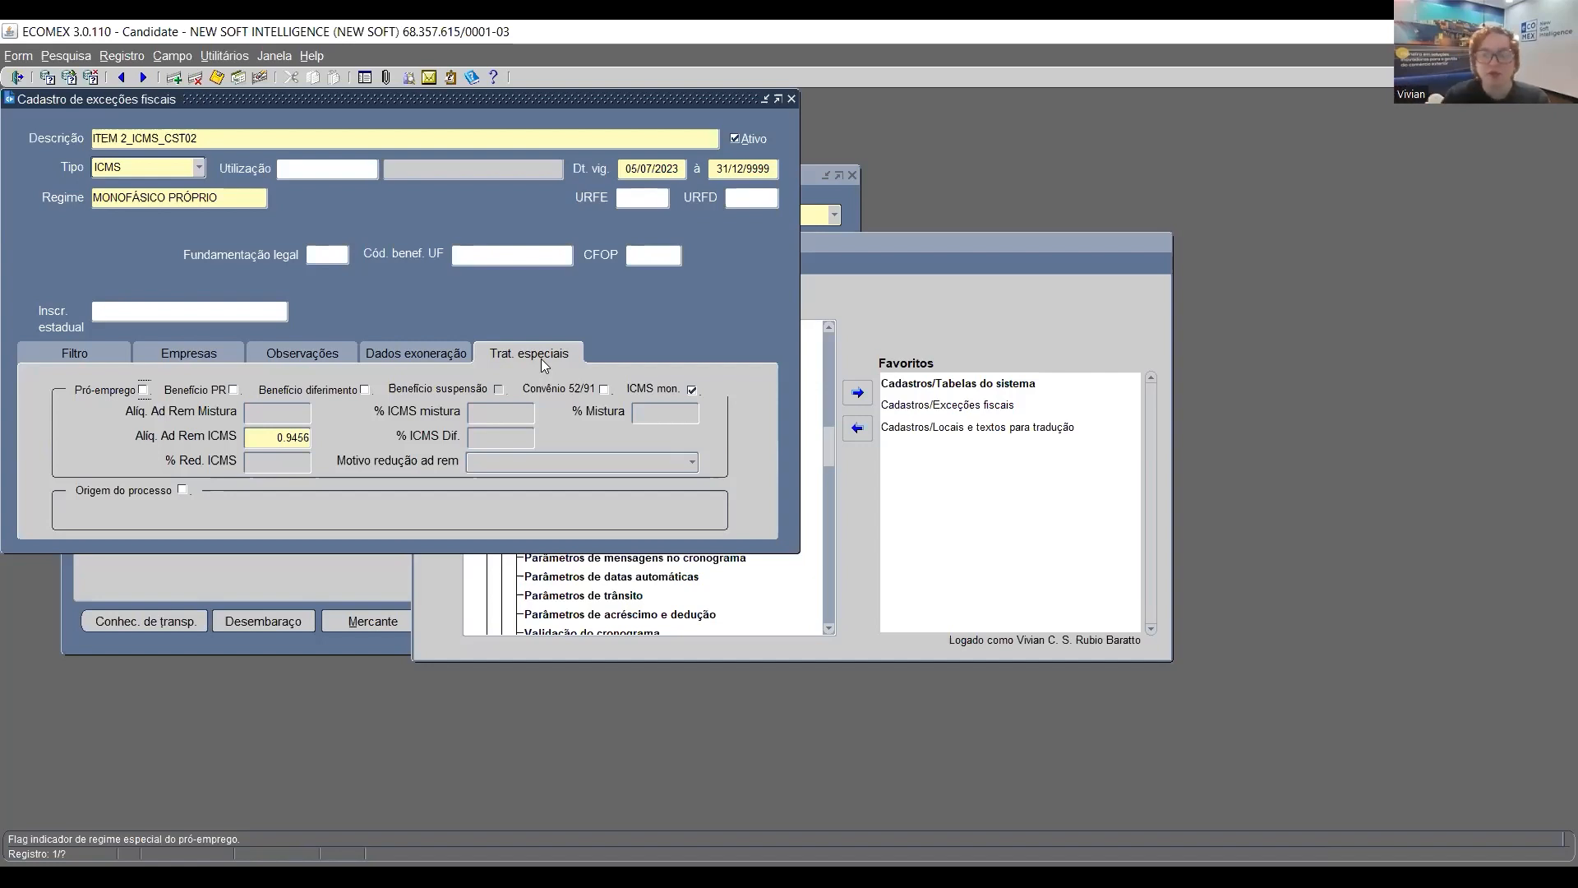
# Open the favorite Cadastros/Tabelas do sistema and query the table titles whose description matches %CFOP%
pyautogui.click(1095, 370)
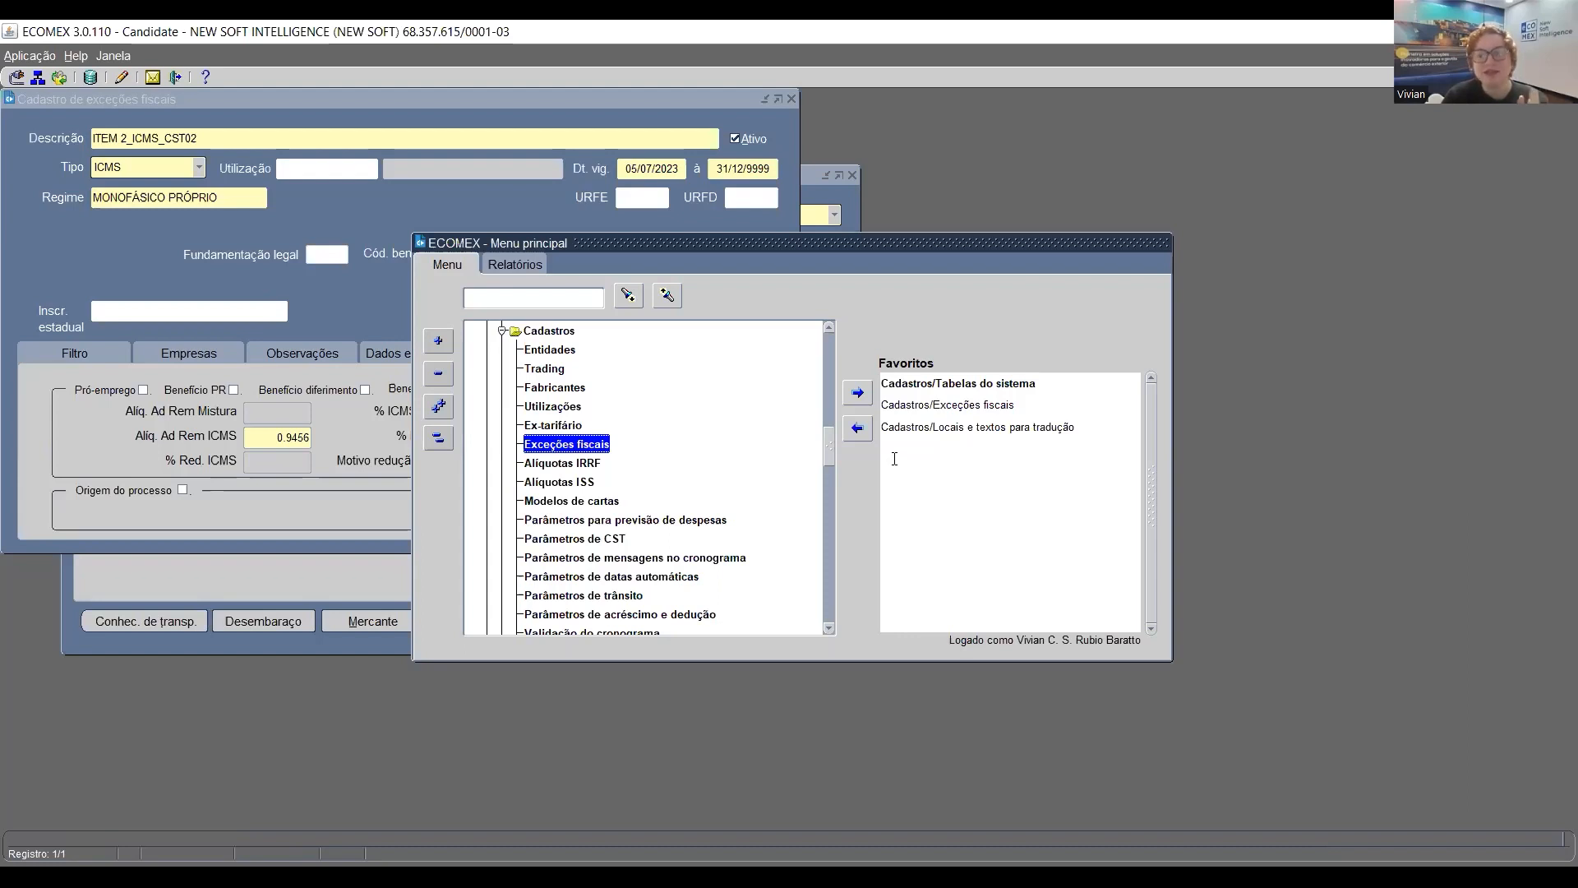
pyautogui.doubleClick(1008, 383)
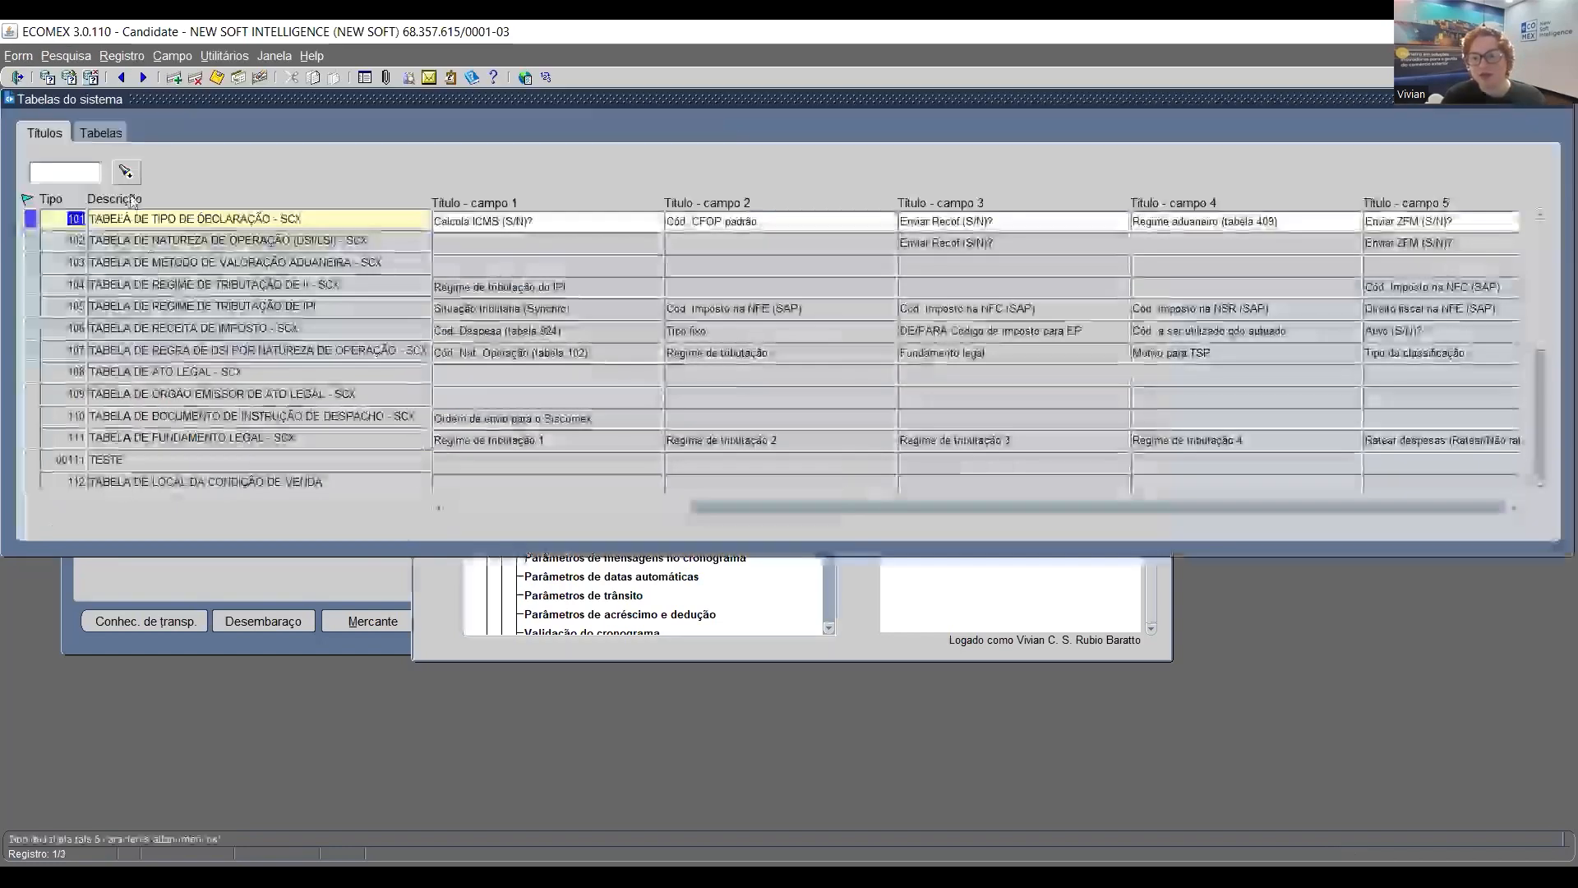
pyautogui.click(46, 77)
pyautogui.click(290, 219)
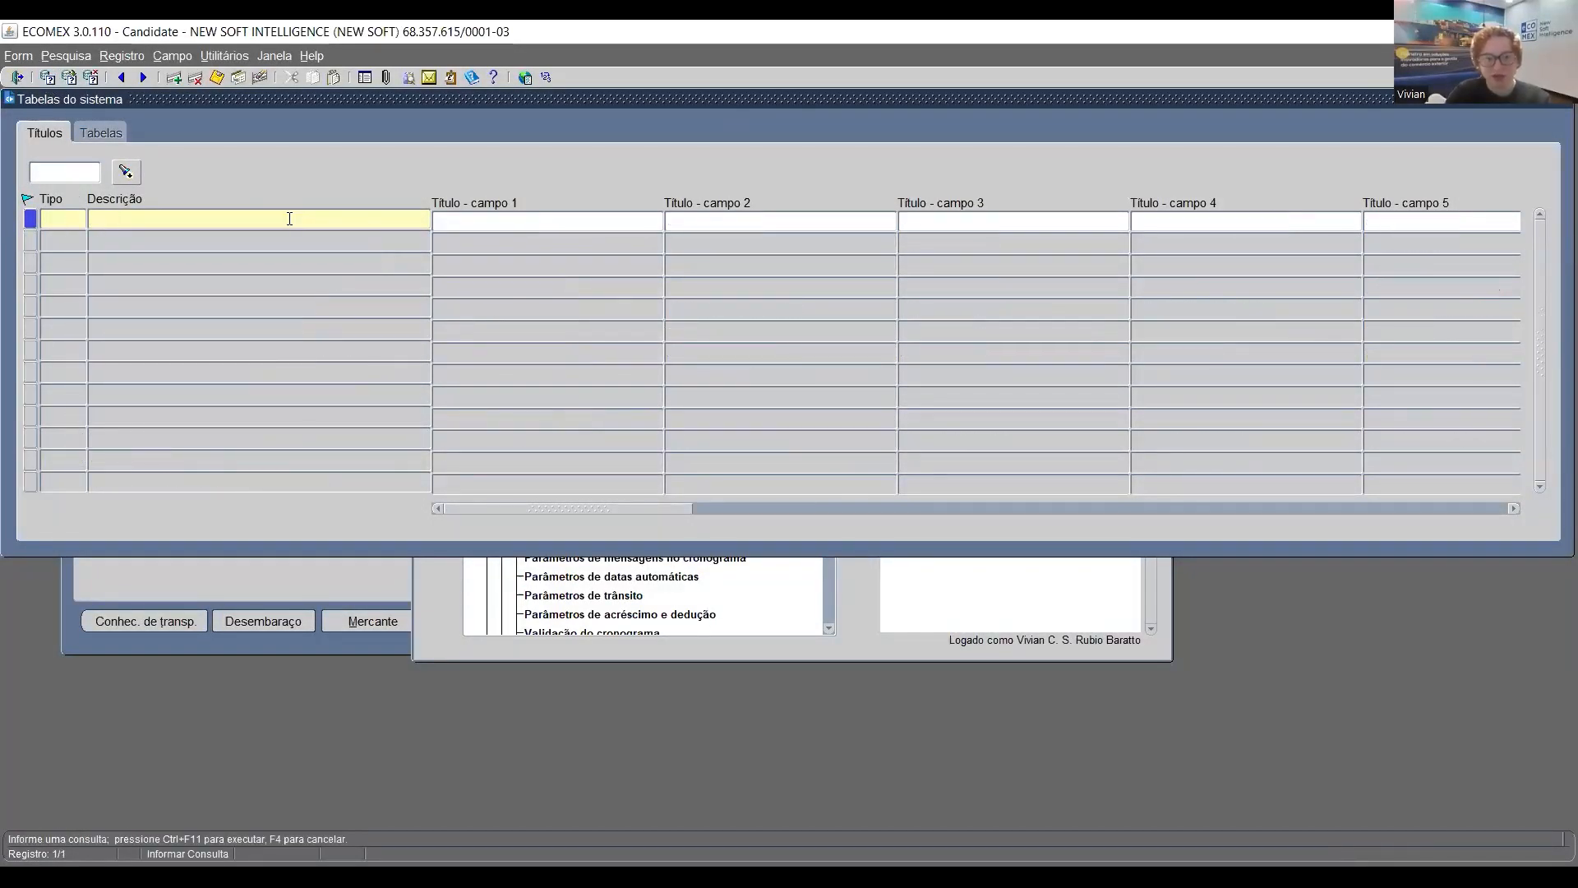
pyautogui.write('%')
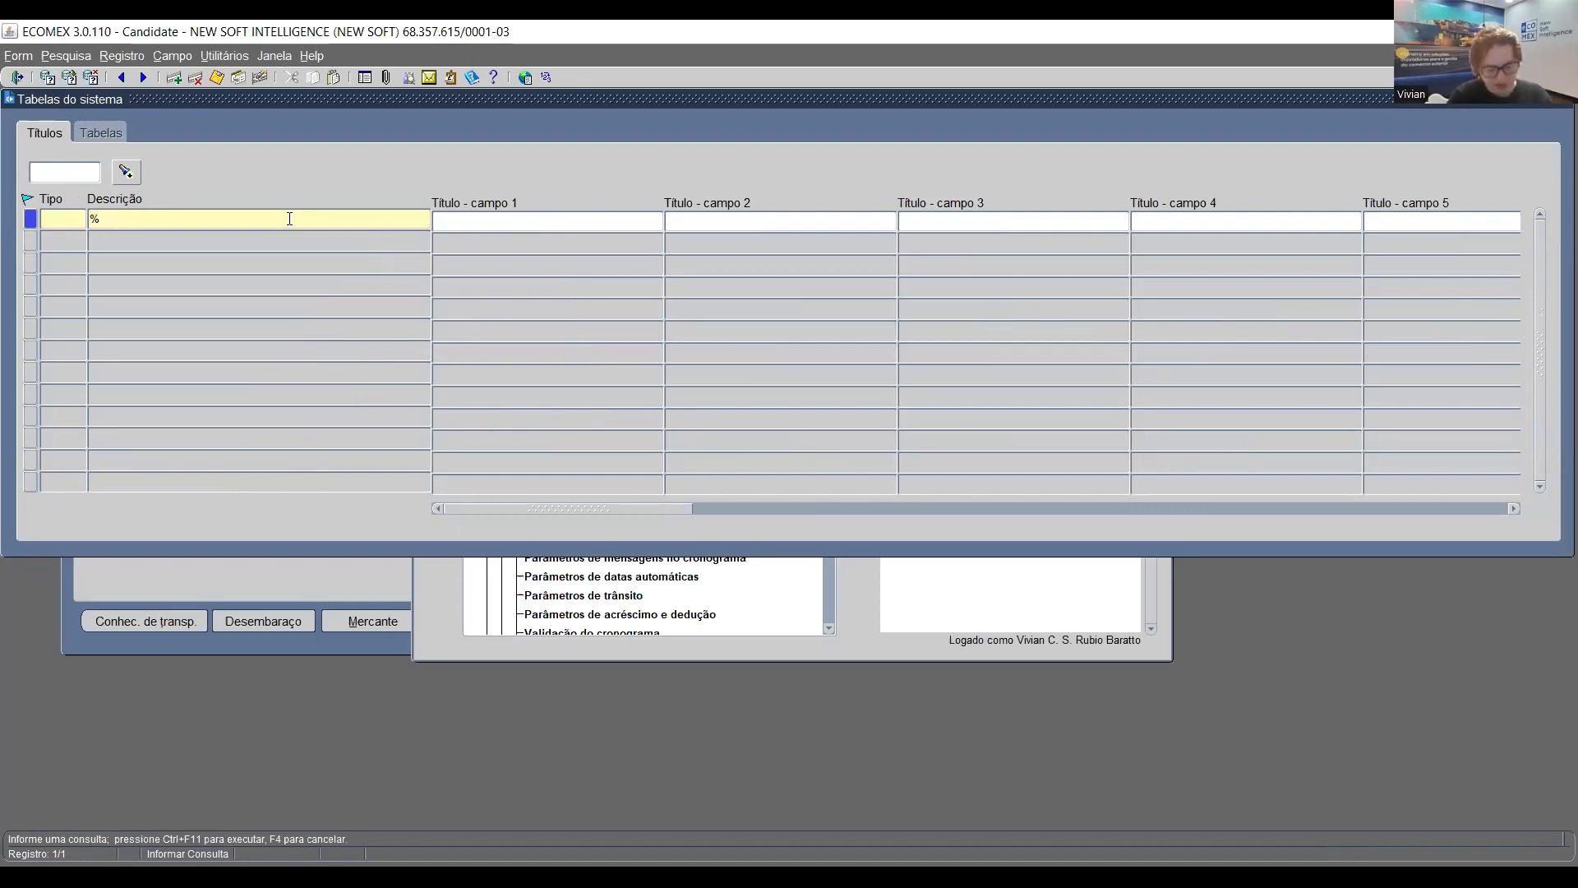
pyautogui.write('CFOP%')
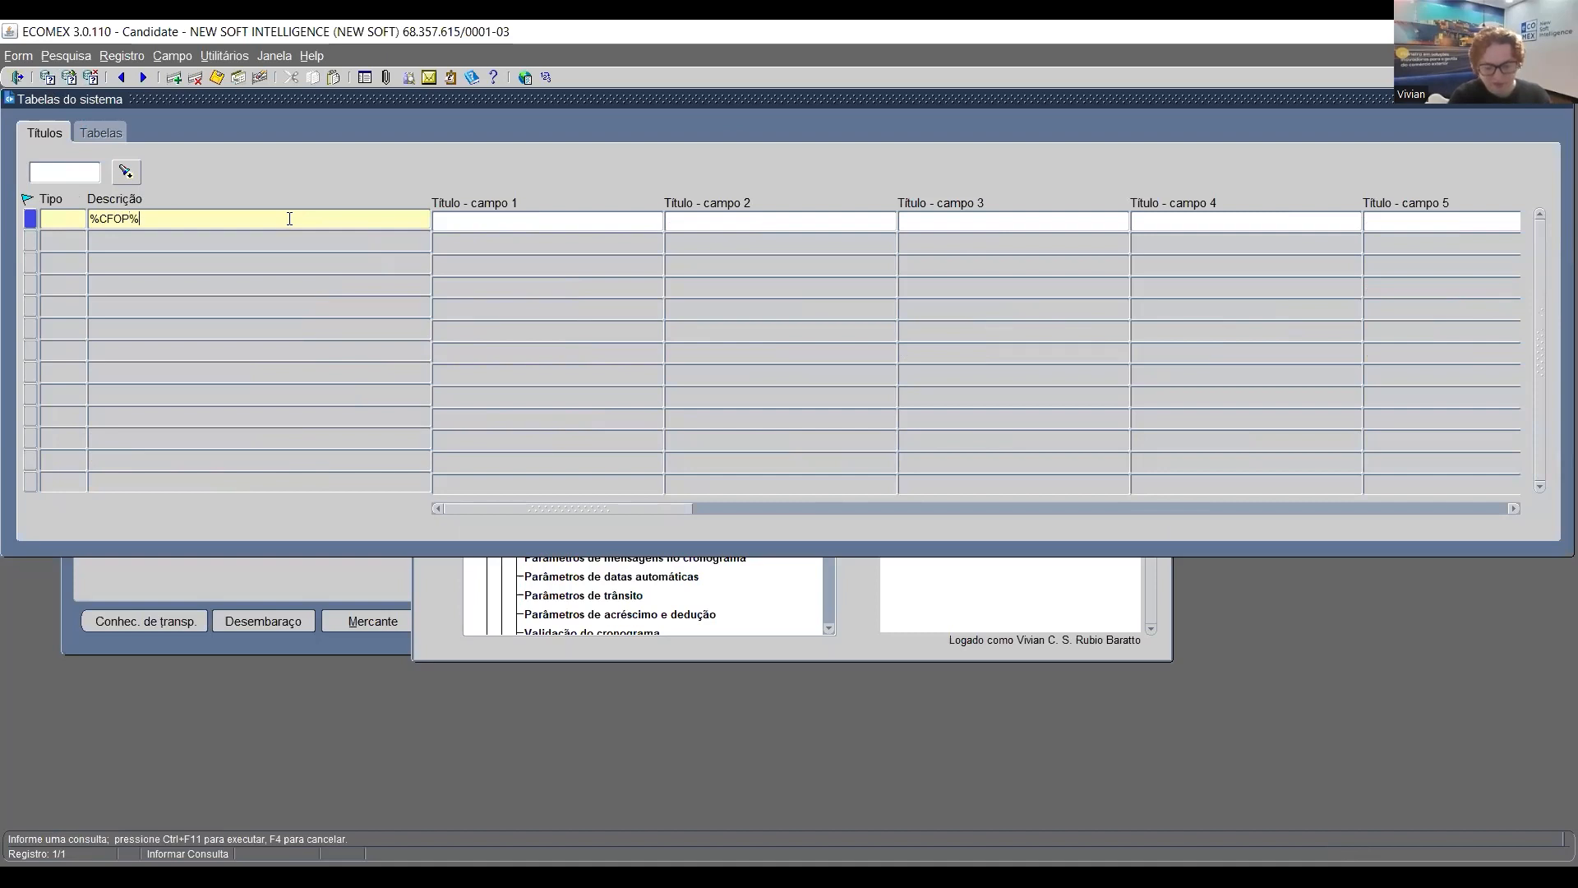
pyautogui.hotkey('ctrl', 'F11')
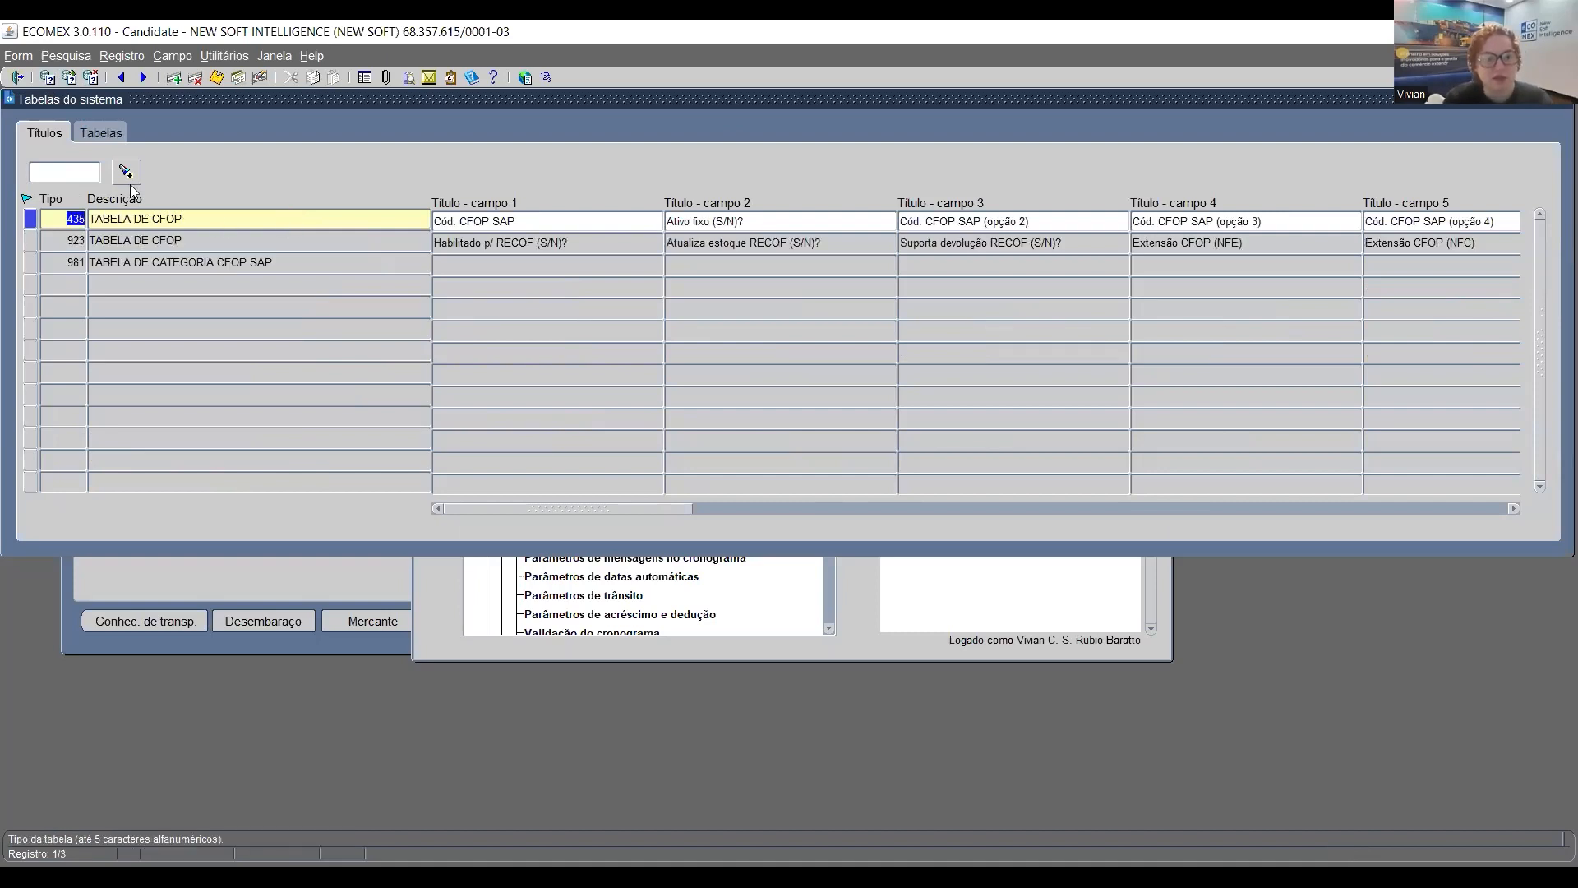
# Open the contents of table 923, TABELA DE CFOP, and examine its CFOP de Combustível (S/N)? column across the records
pyautogui.click(133, 240)
pyautogui.click(113, 134)
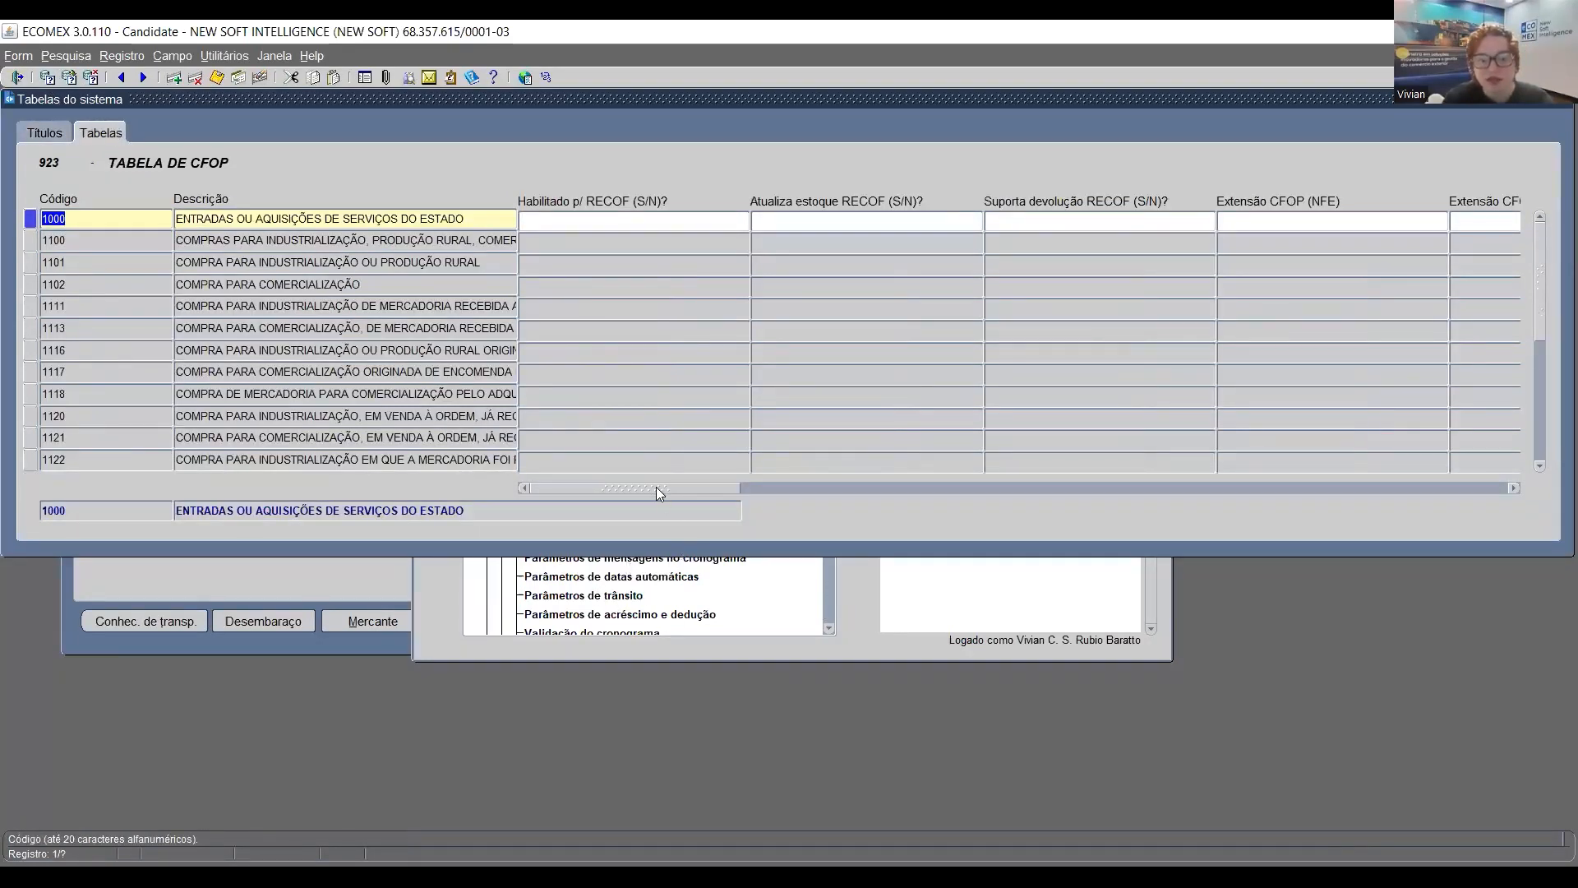
pyautogui.moveTo(656, 487); pyautogui.dragTo(1055, 522)
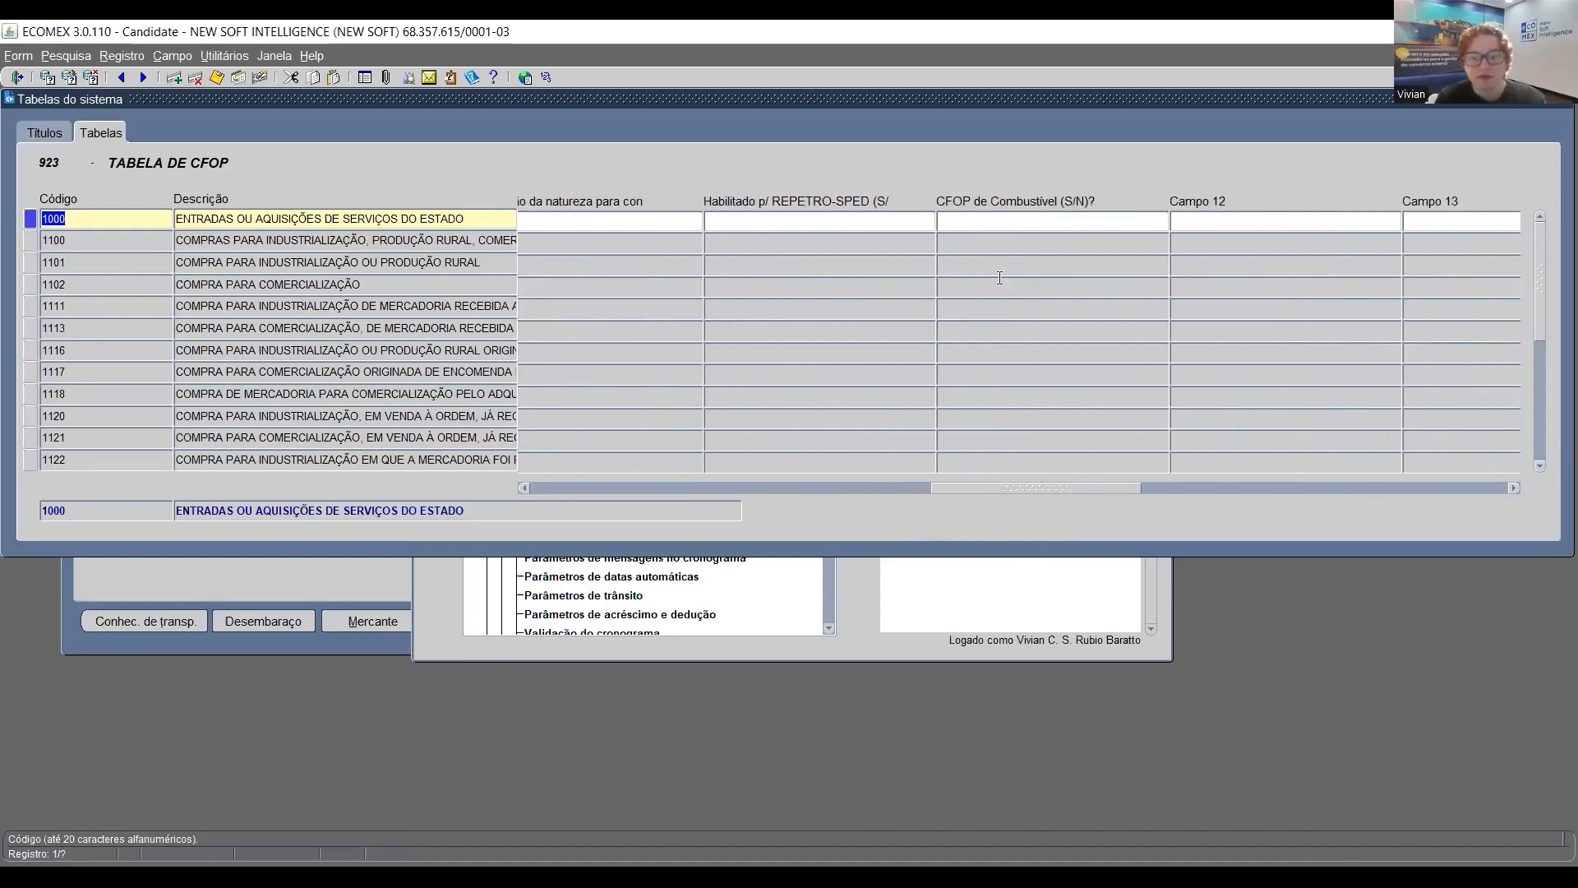
pyautogui.click(995, 223)
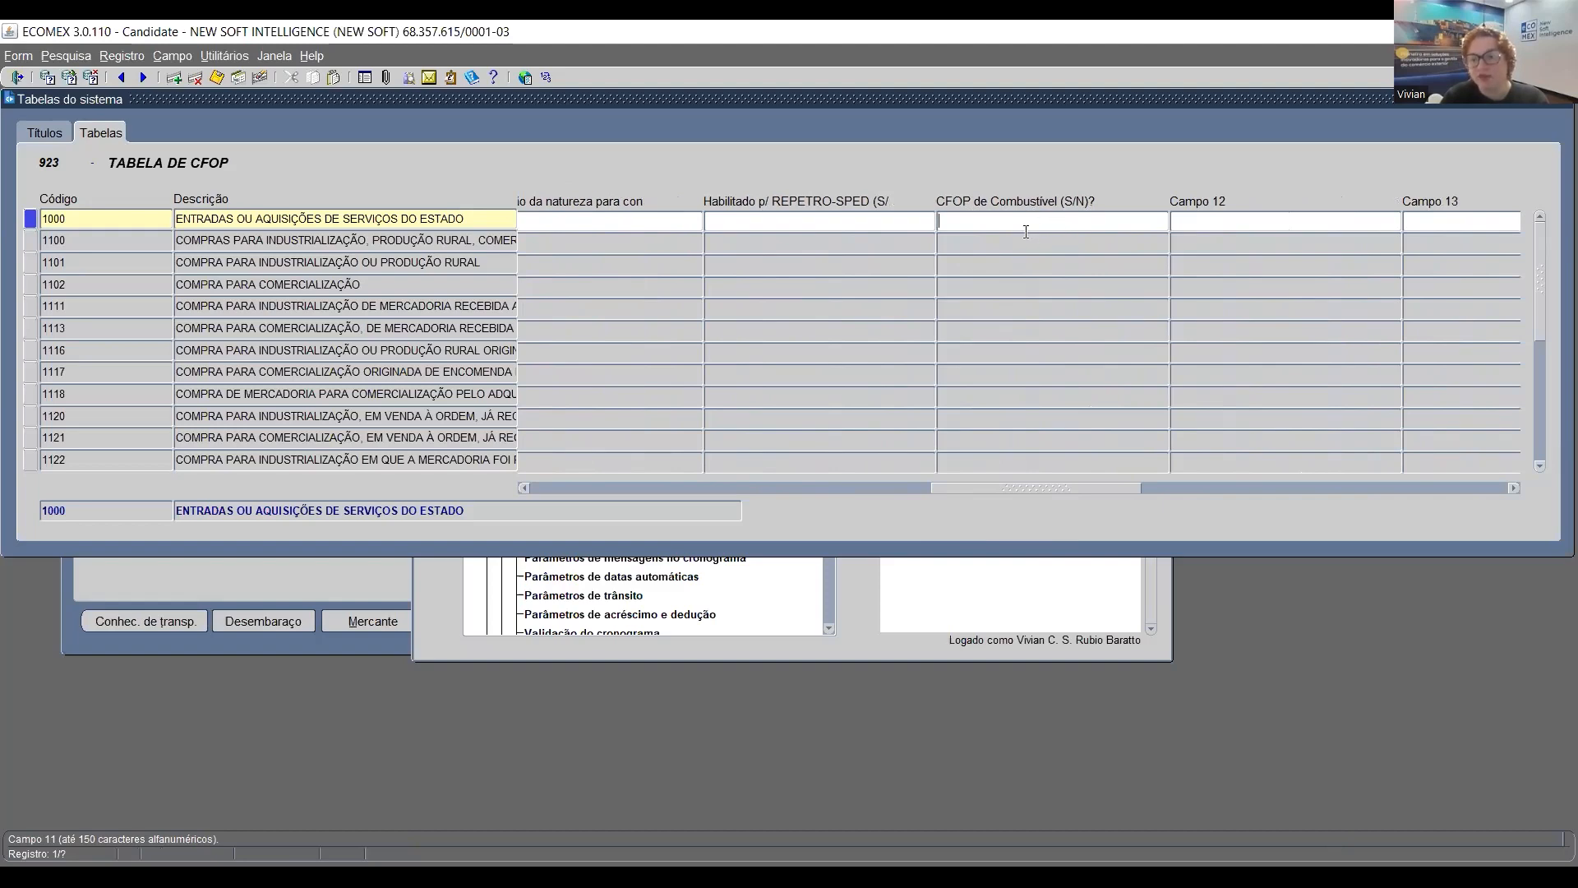
pyautogui.scroll(-15, 958, 338)
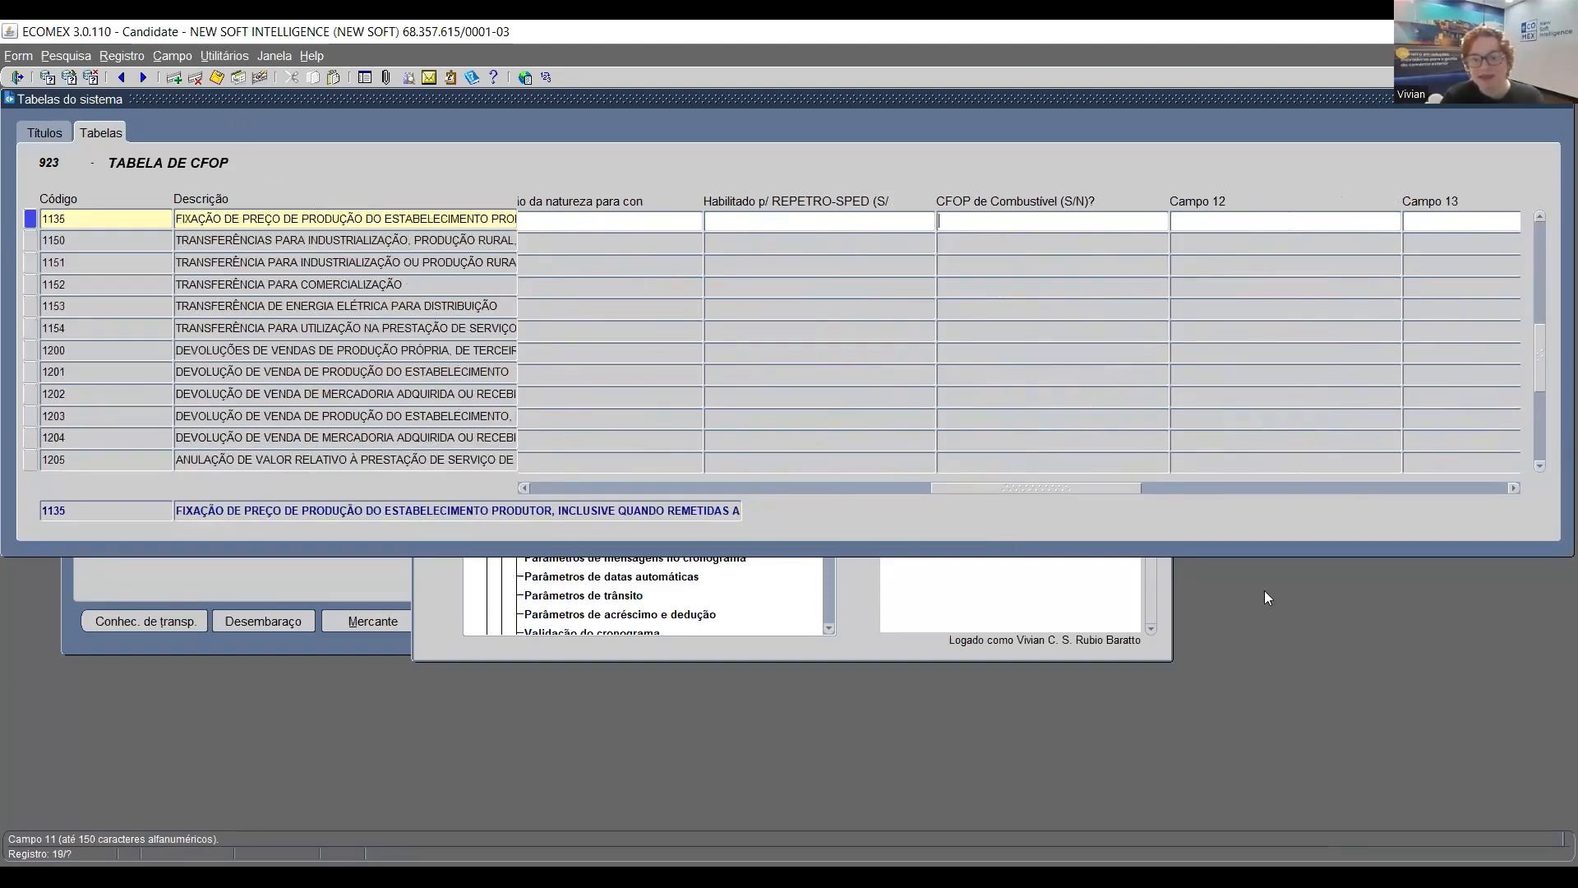
pyautogui.scroll(-3, 961, 452)
pyautogui.scroll(-13, 983, 491)
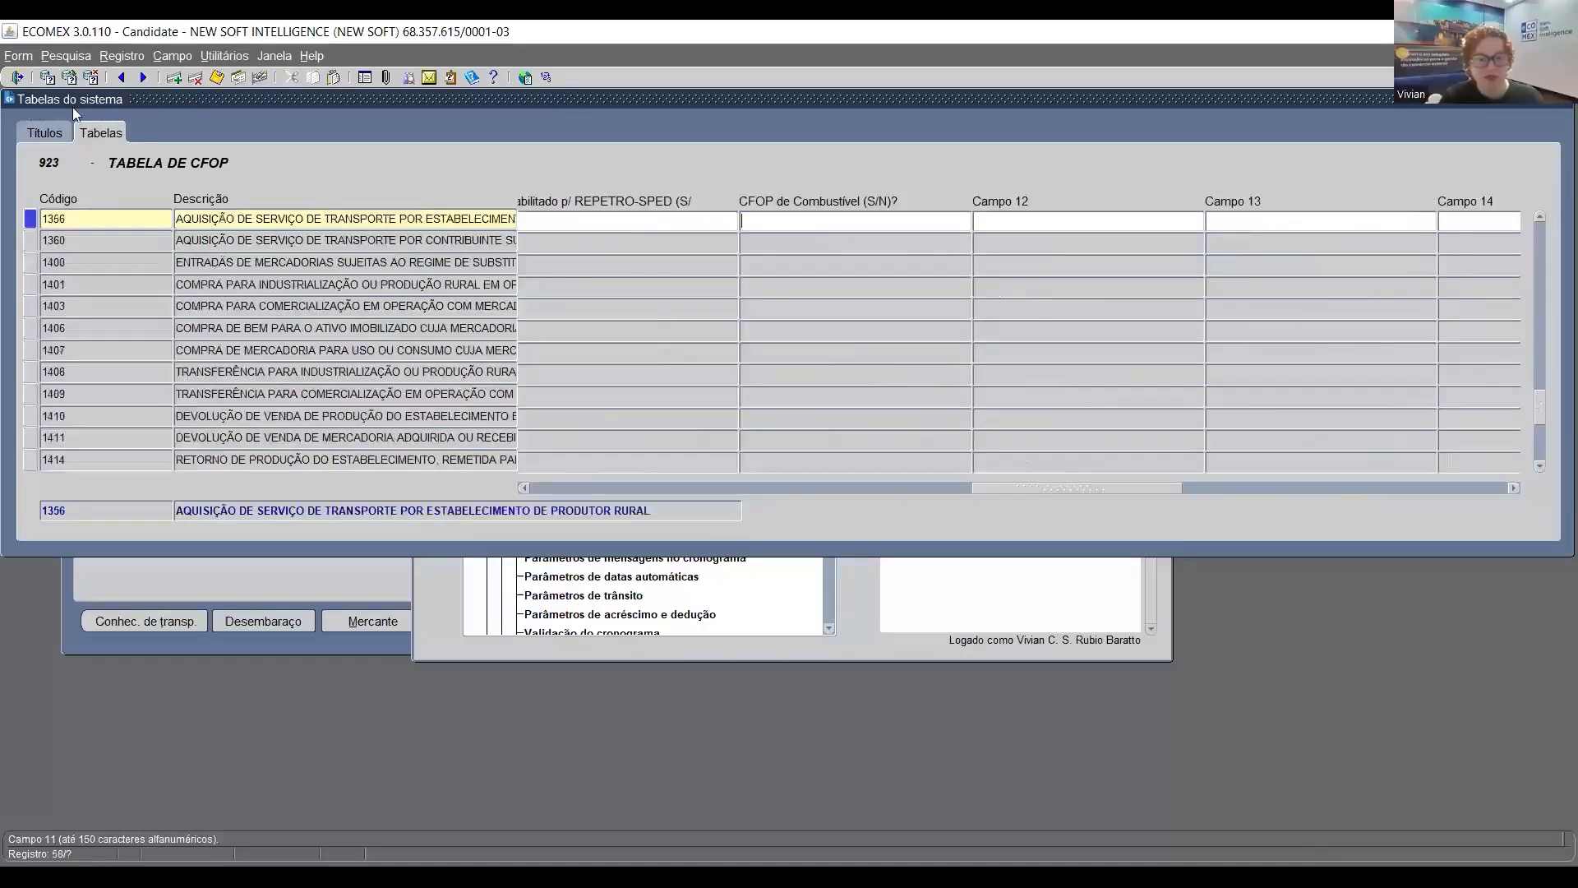
pyautogui.press('F7')
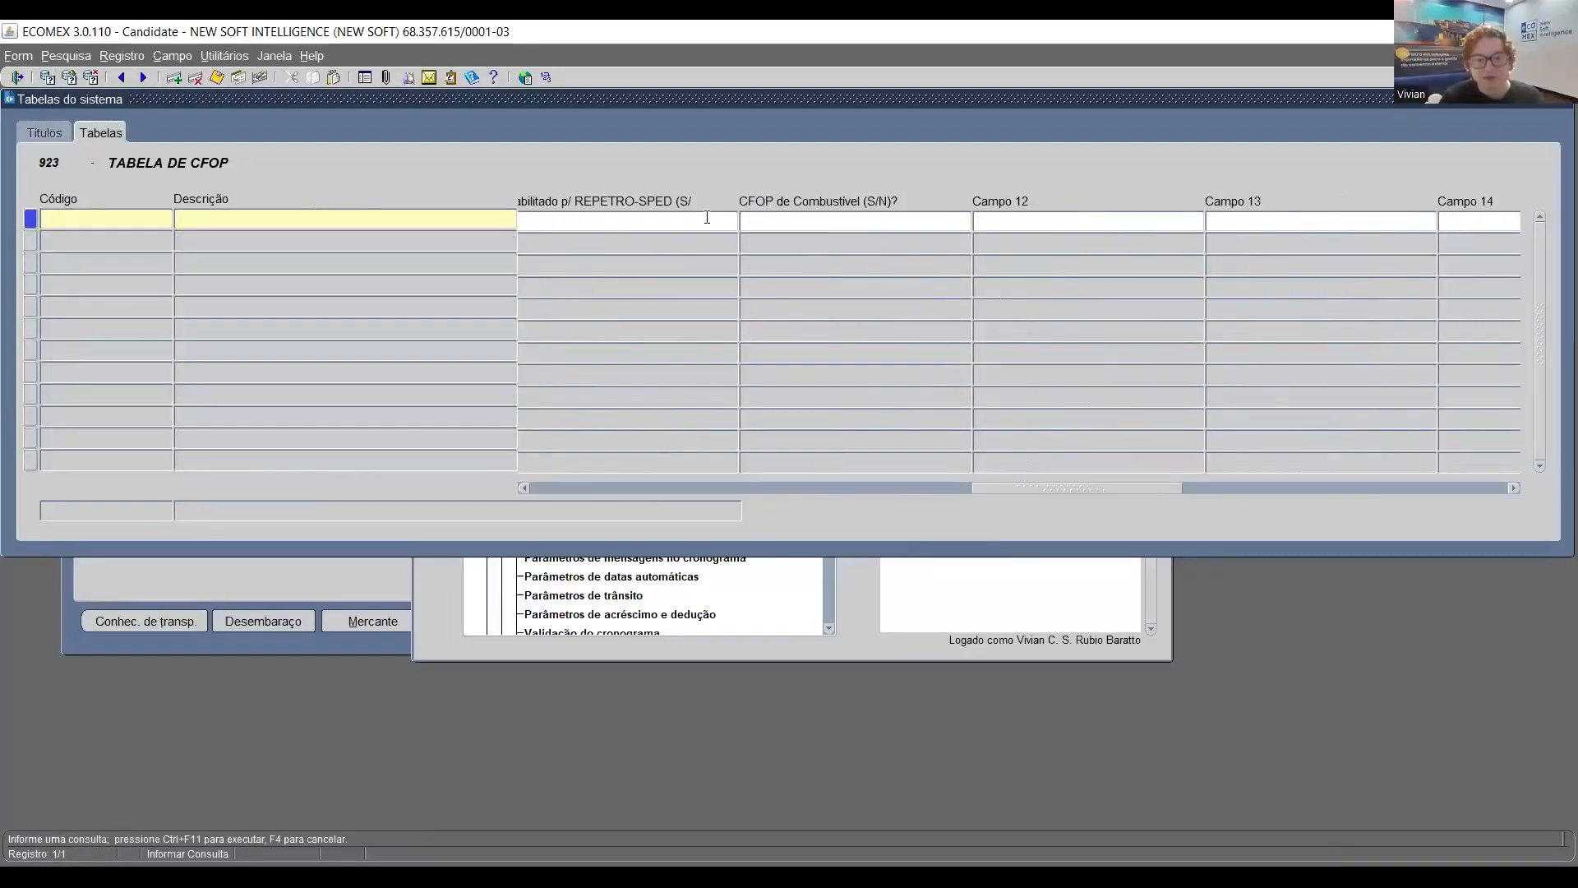
pyautogui.write('%S%')
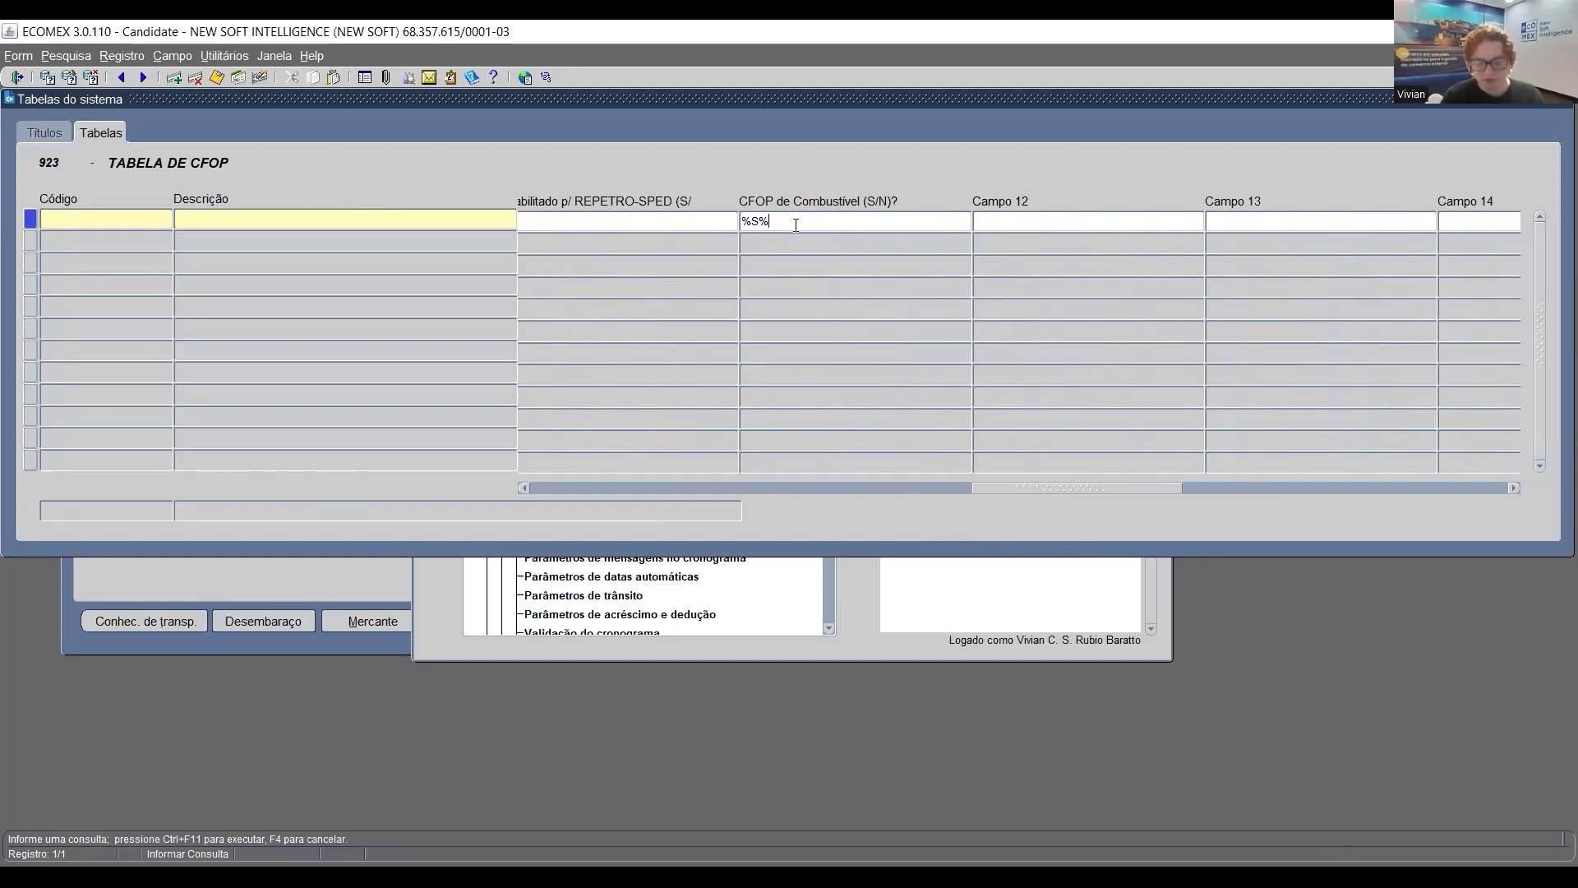
pyautogui.press('BackSpace')
pyautogui.press('BackSpace')
pyautogui.press('BackSpace')
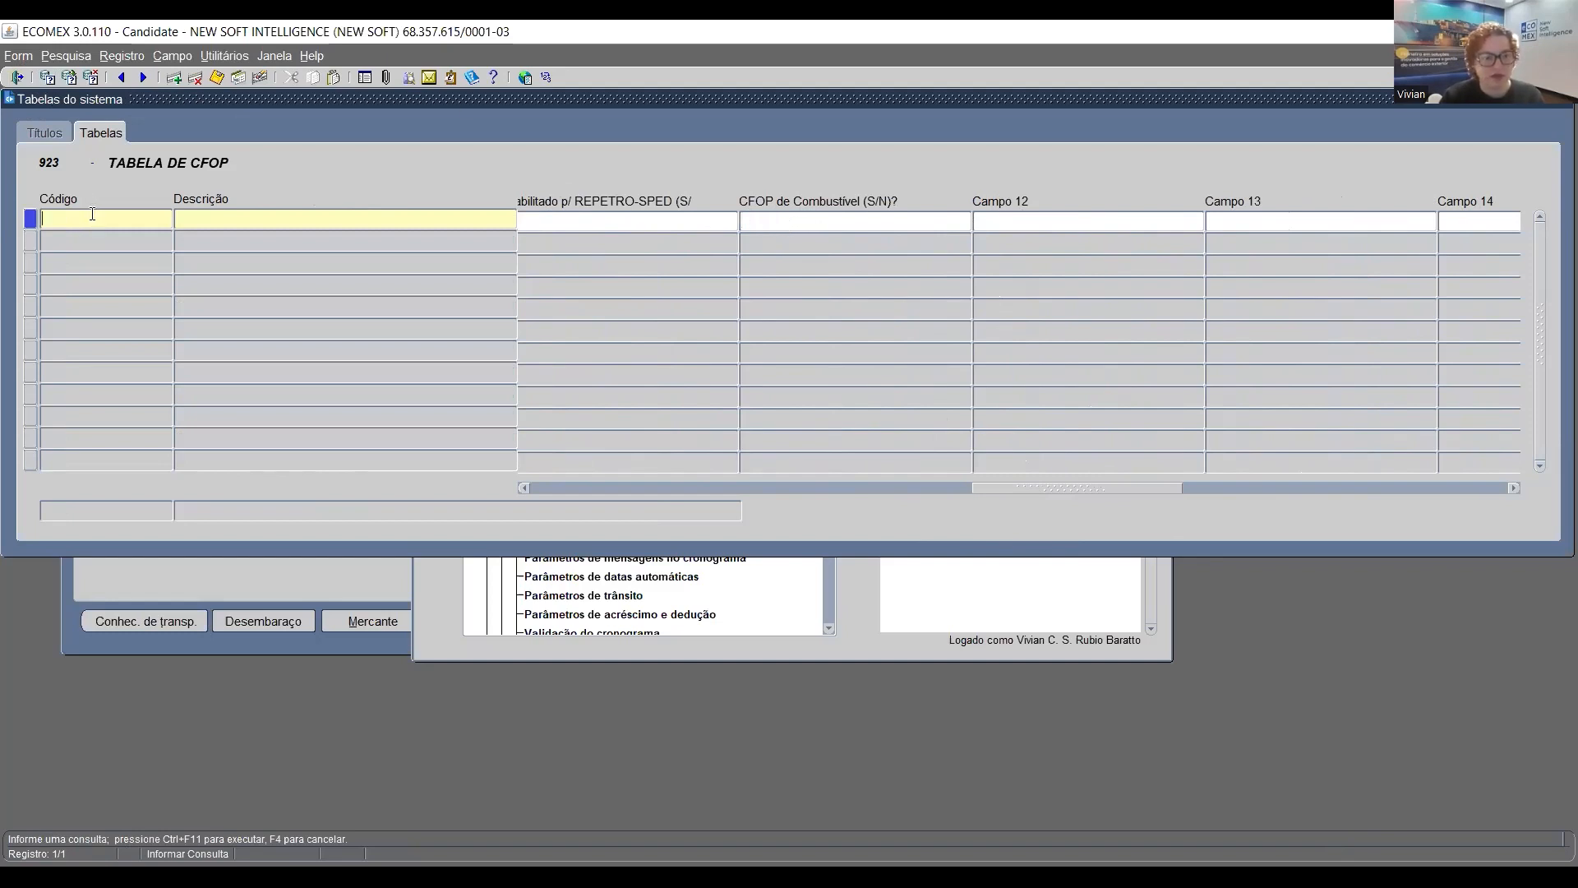
pyautogui.click(69, 77)
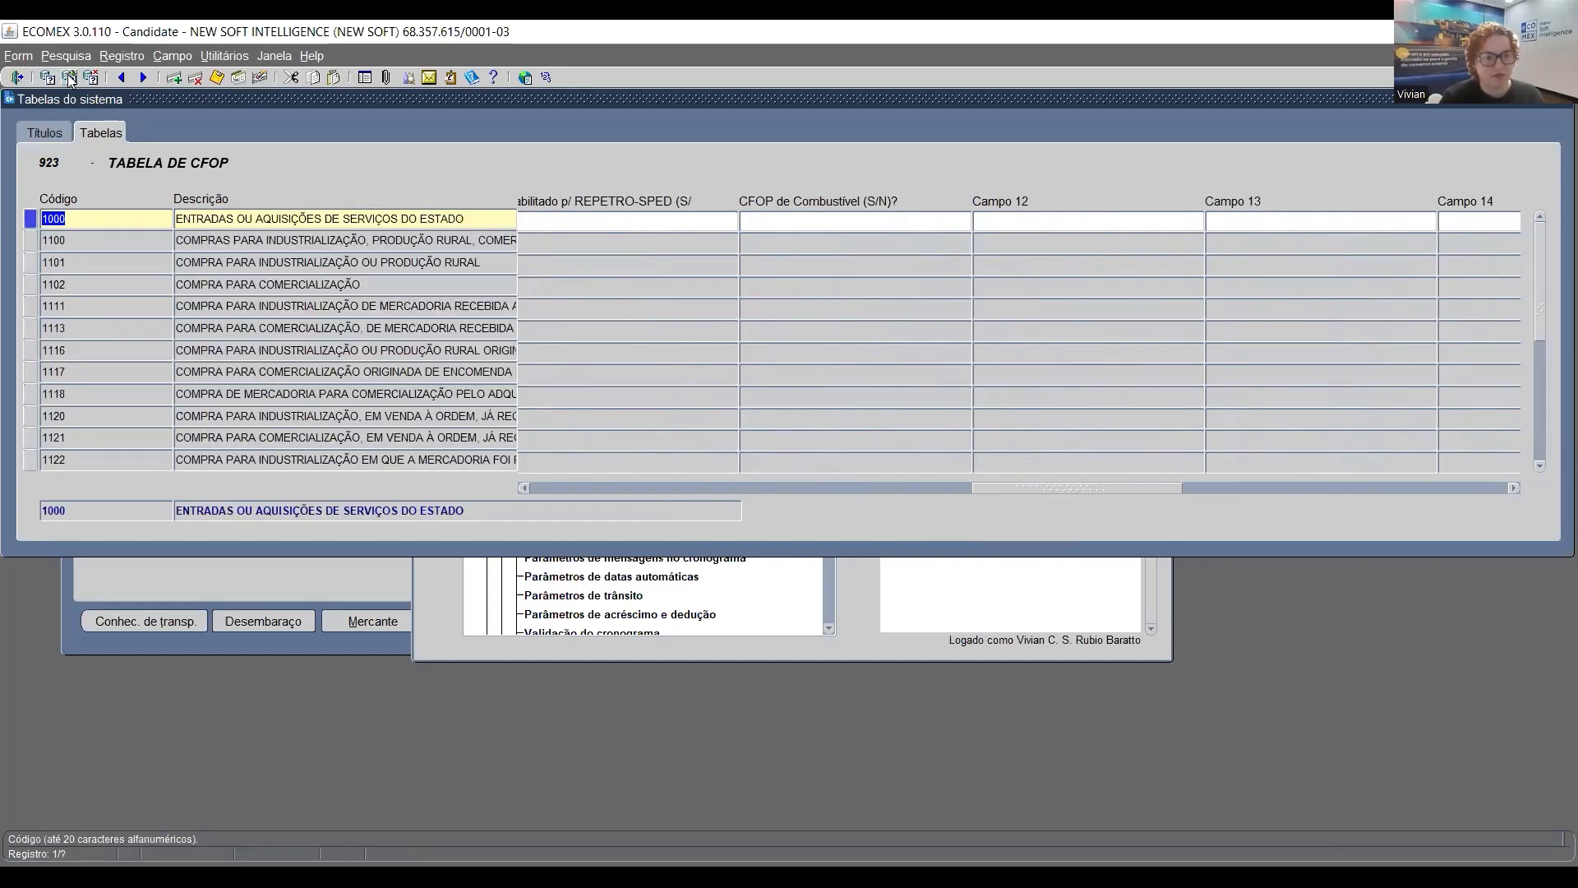
# Query the TABELA DE CFOP for records whose CFOP de Combustível (S/N)? value is S
pyautogui.press('F11')
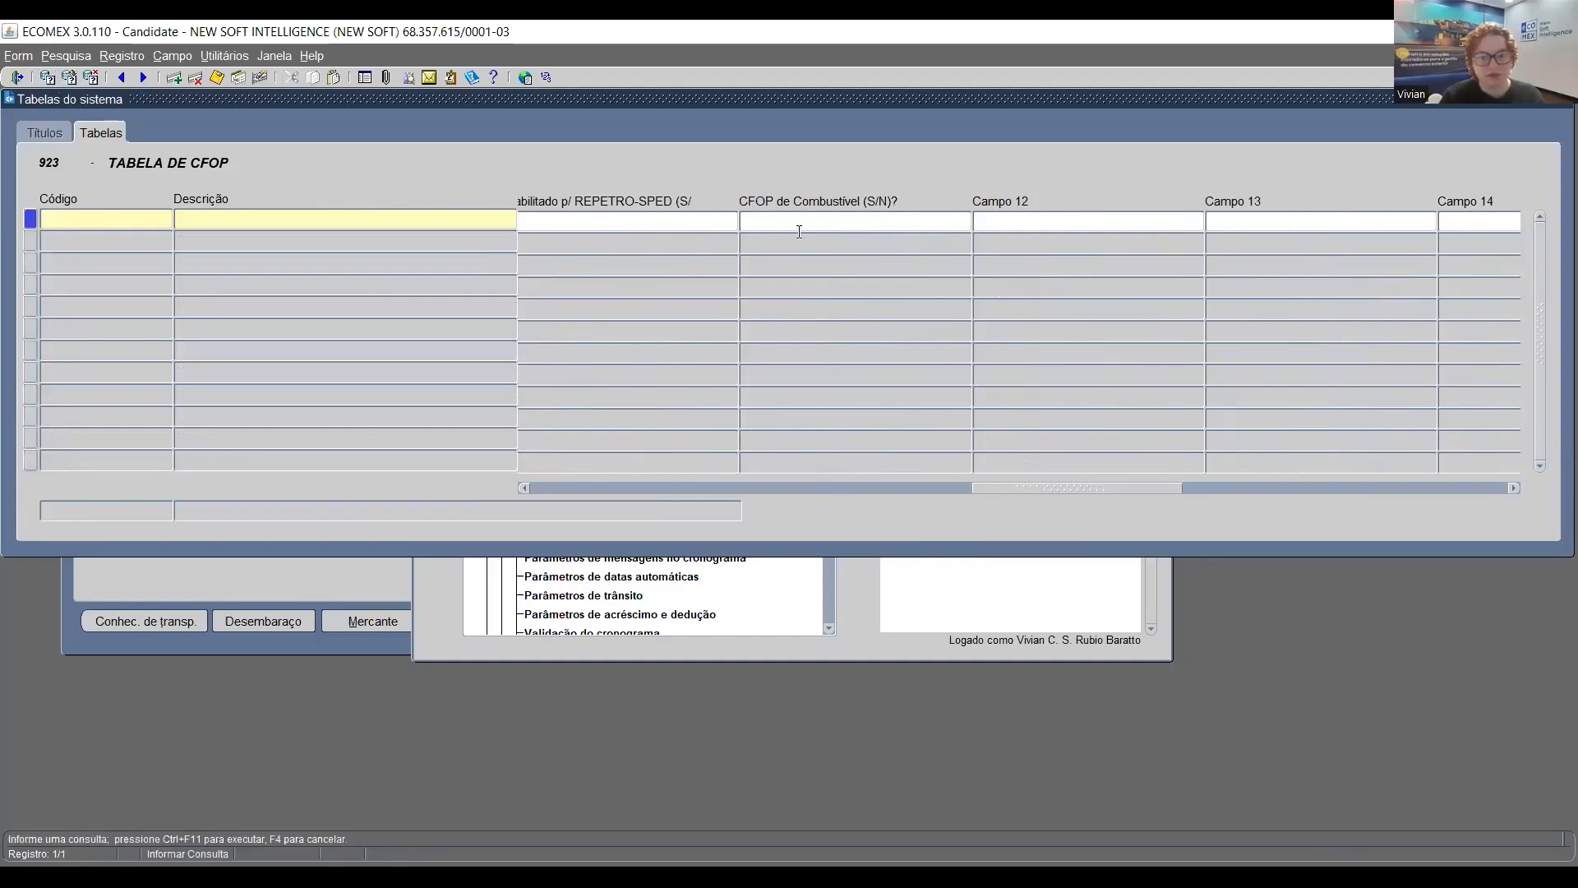
pyautogui.click(743, 225)
pyautogui.write('S')
pyautogui.hotkey('ctrl', 'F11')
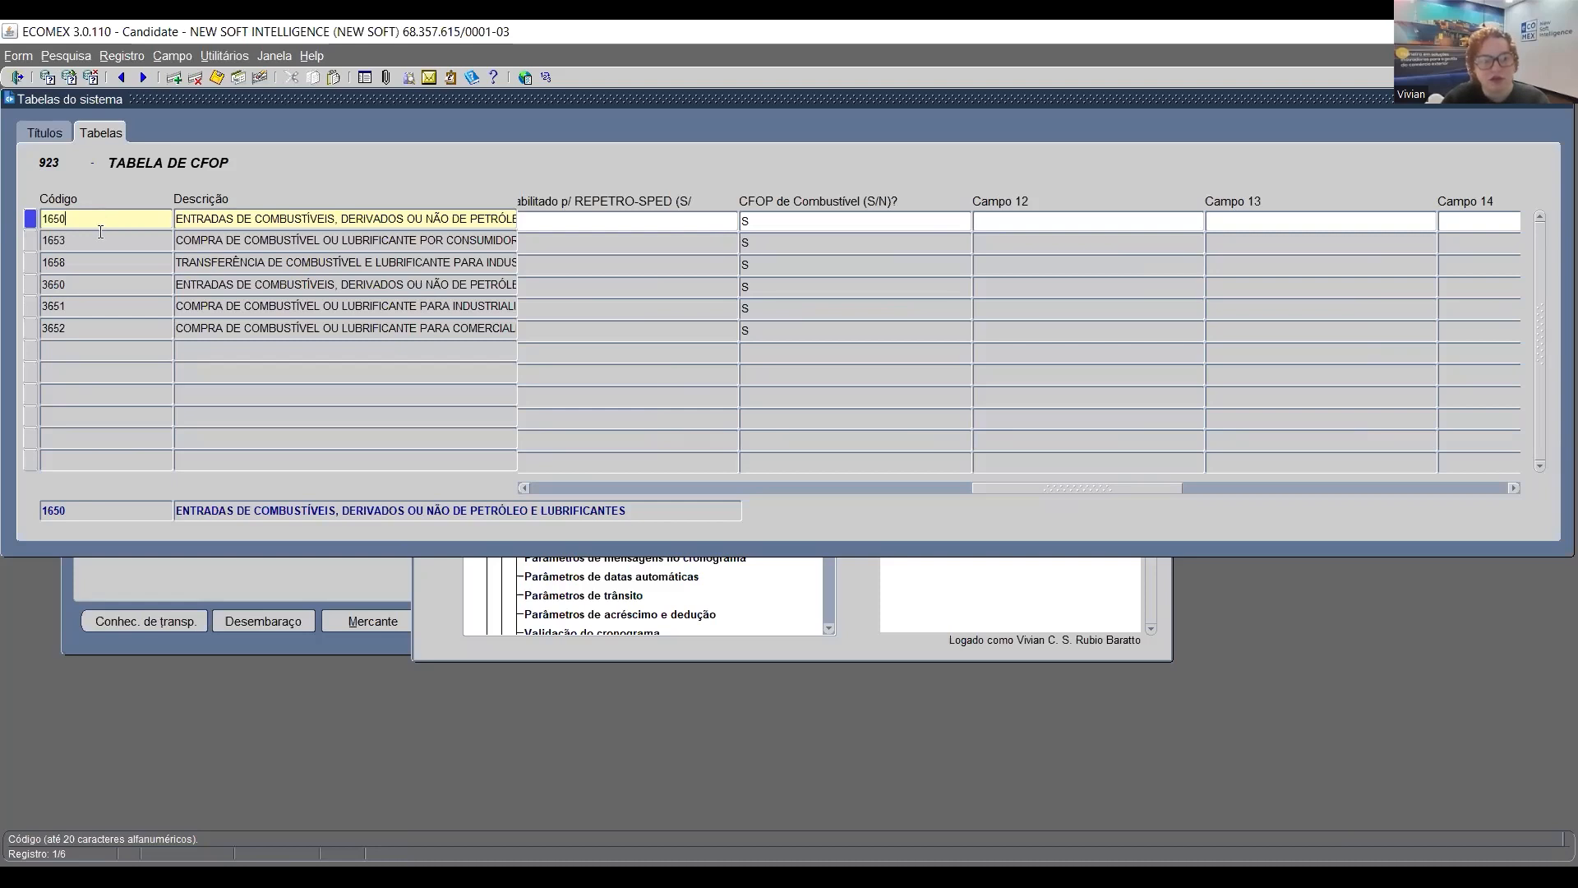
# Examine the codes and descriptions of the CFOP records flagged as fuel
pyautogui.press('Down')
pyautogui.press('Down')
pyautogui.press('Down')
pyautogui.press('Down')
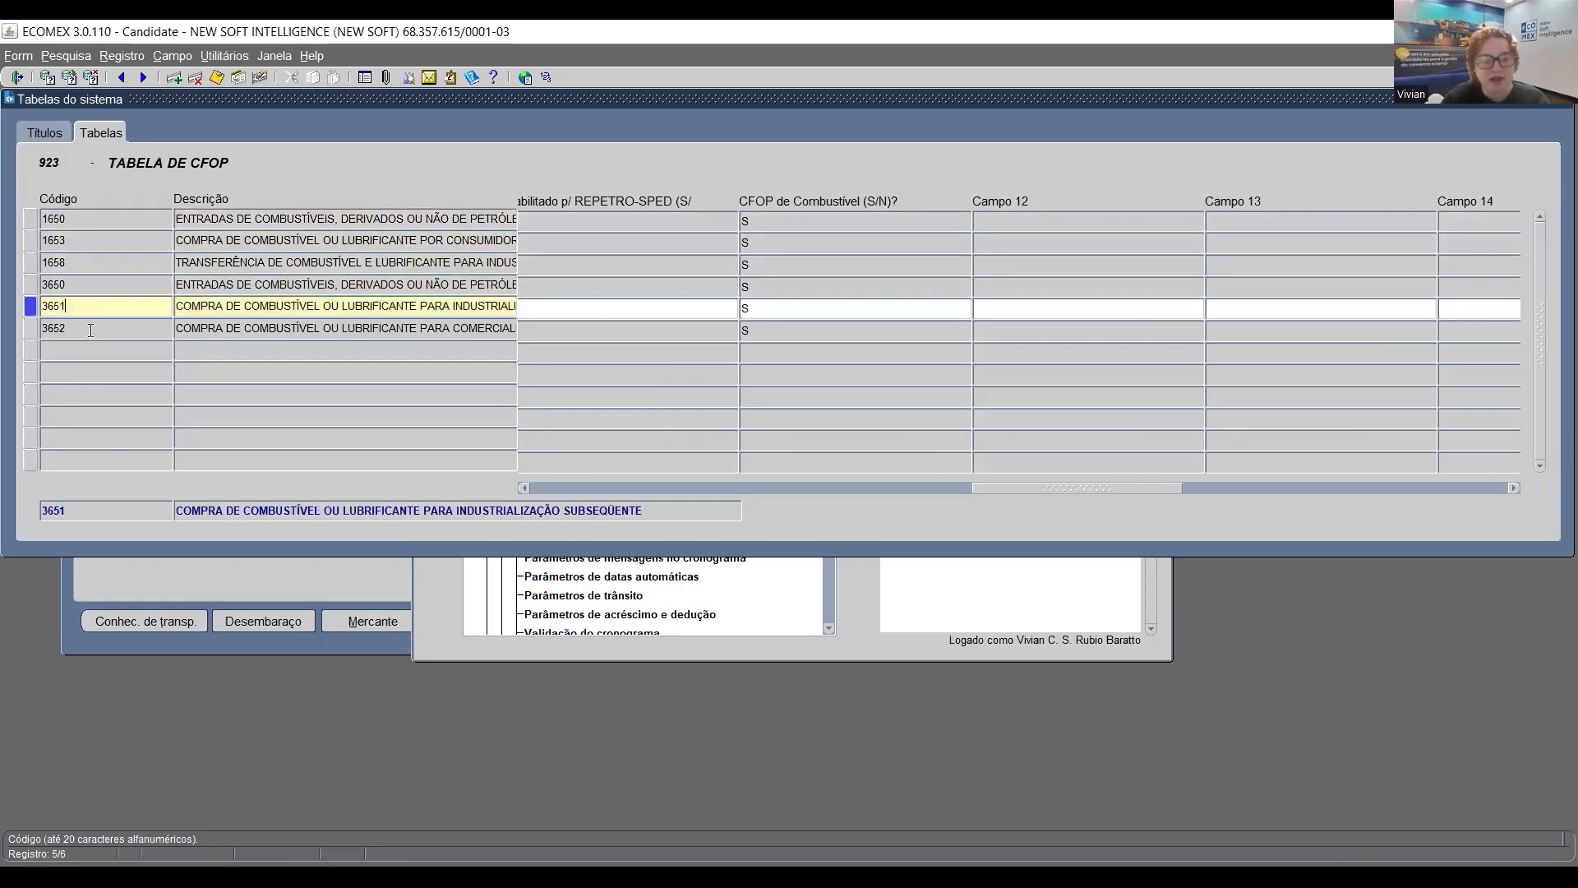
pyautogui.press('Up')
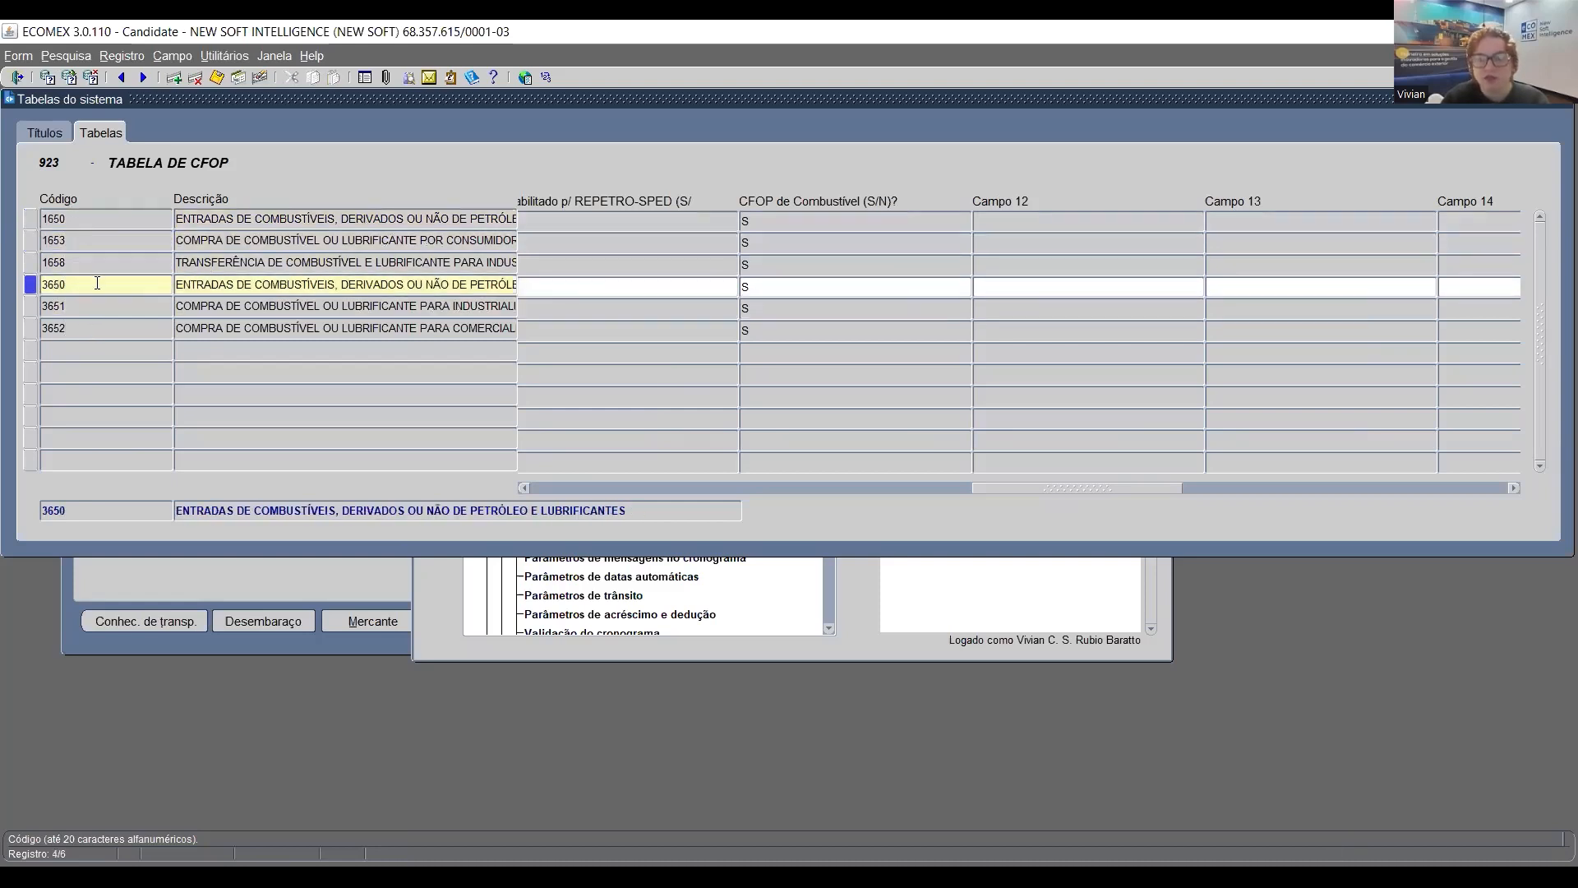
pyautogui.click(53, 306)
pyautogui.click(50, 326)
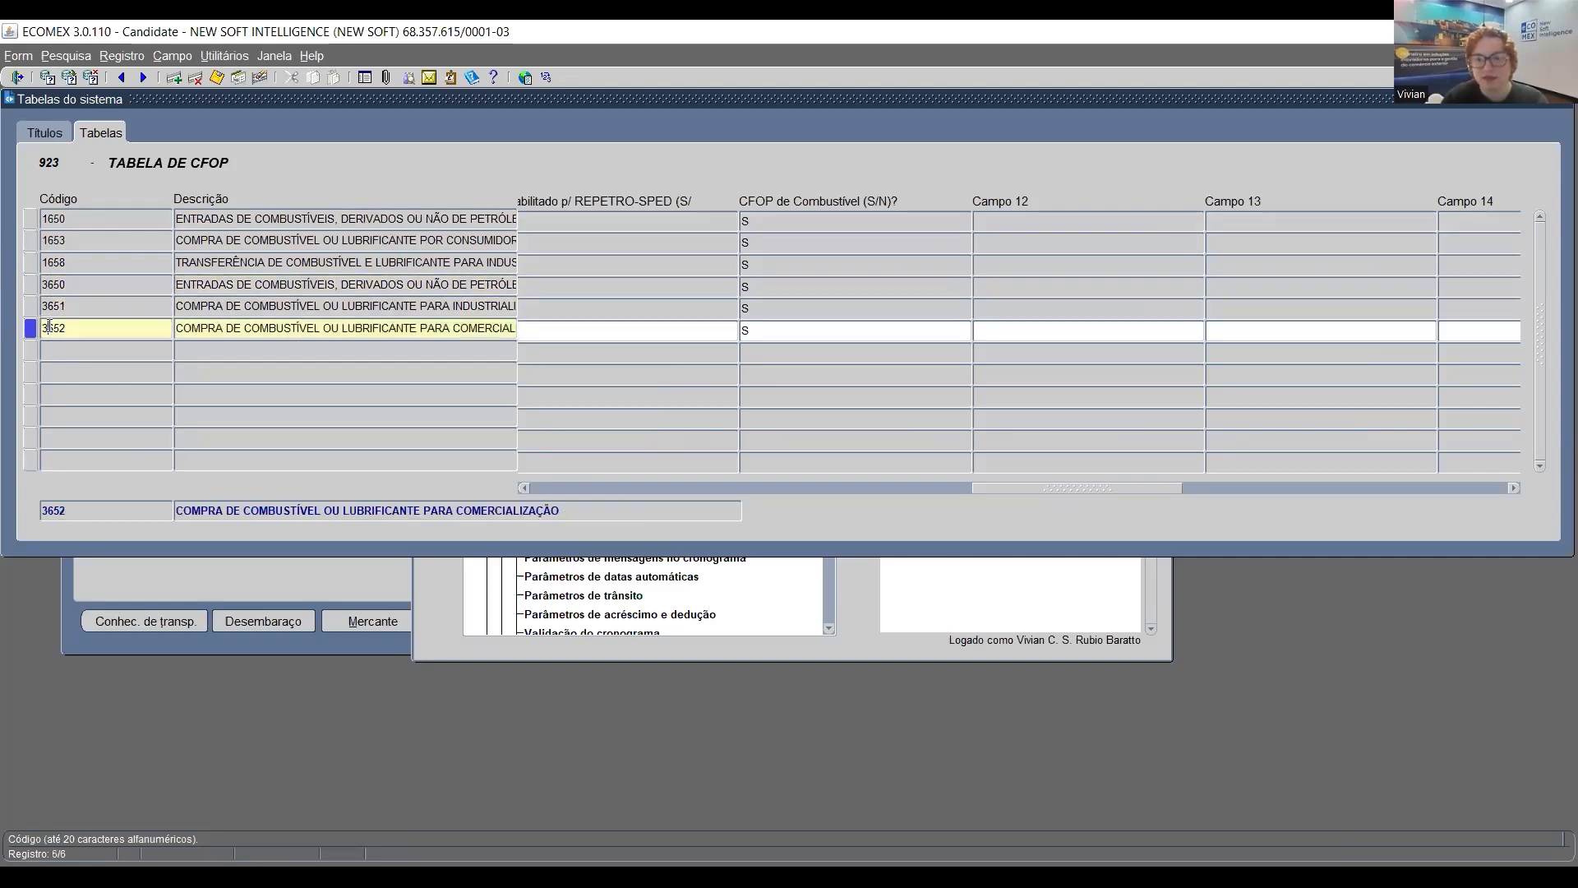
pyautogui.click(49, 219)
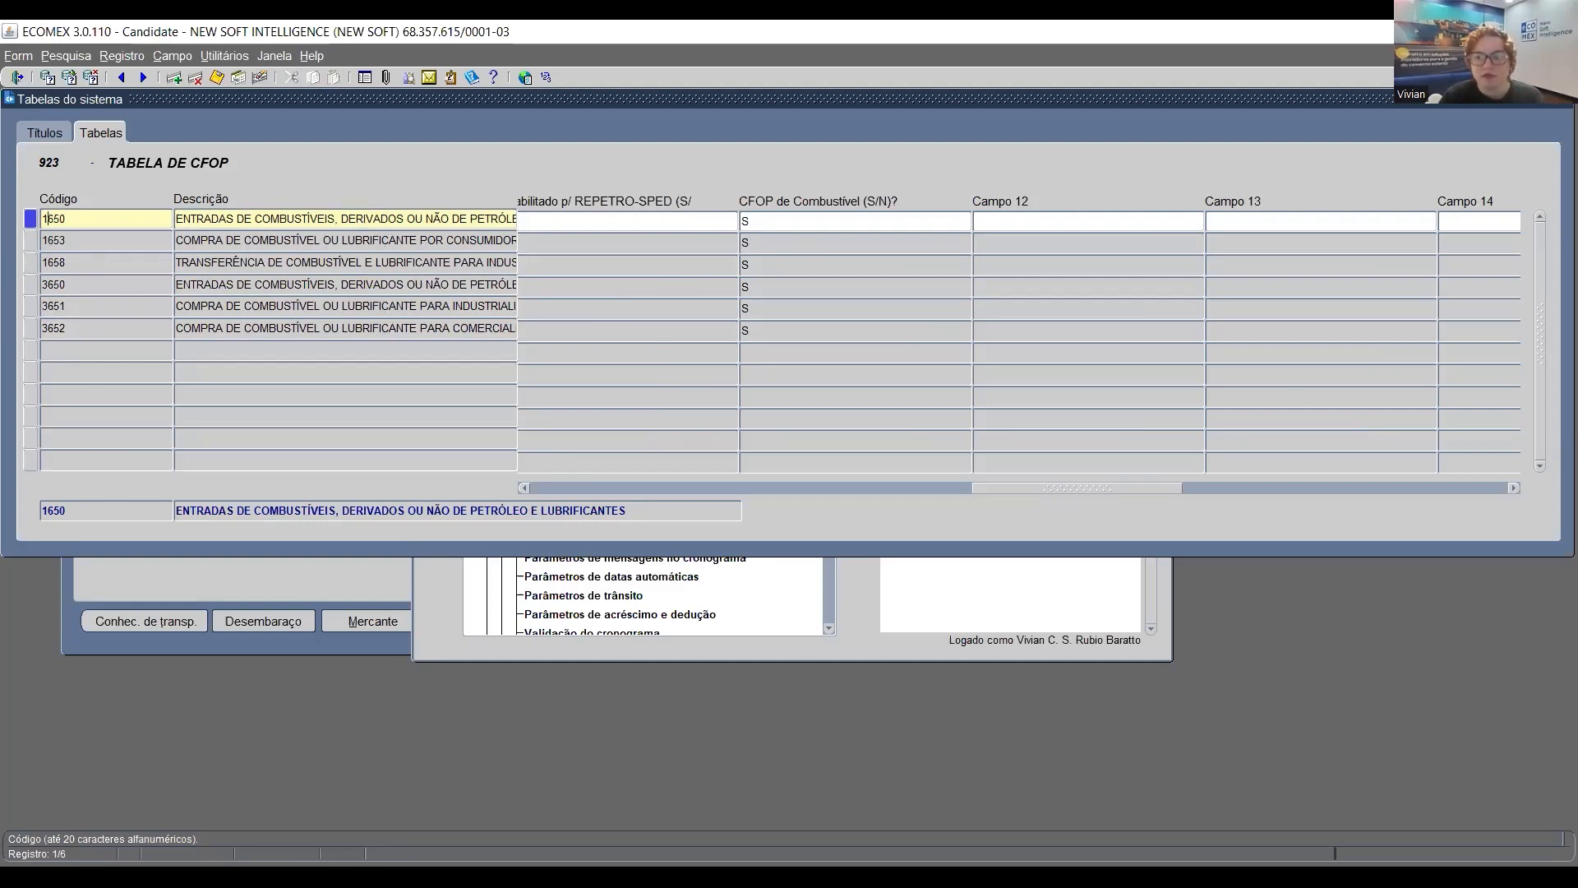
# Close the system tables and query the fiscal exceptions of type ICMS with regime MONOFÁSICO SUJEITO A RETENÇÃO
pyautogui.click(18, 77)
pyautogui.click(317, 102)
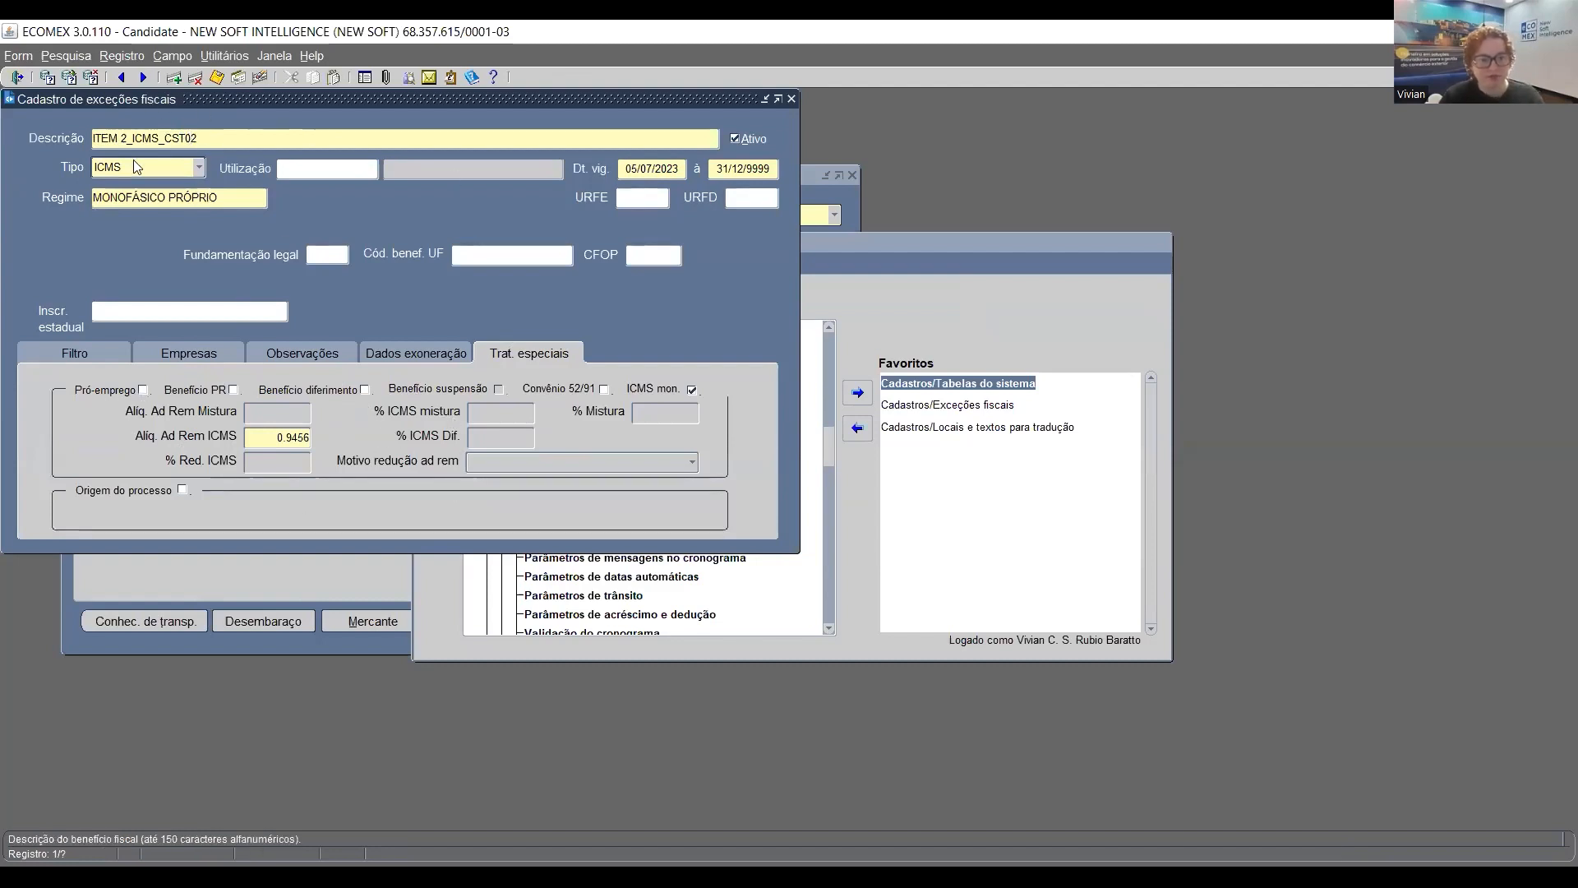
pyautogui.click(47, 69)
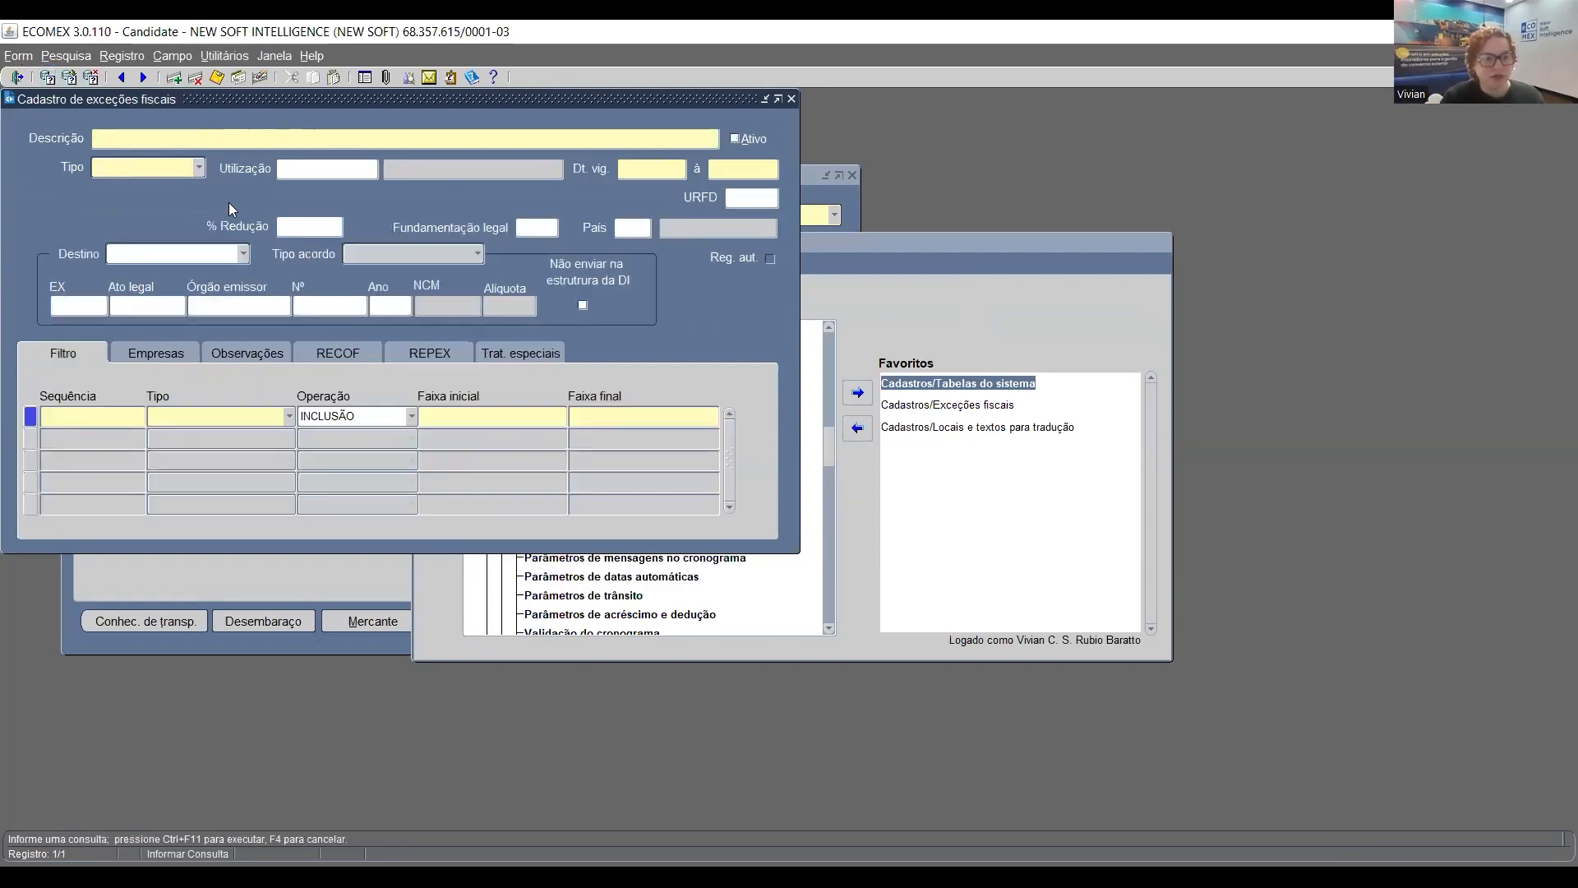
pyautogui.click(198, 167)
pyautogui.click(137, 100)
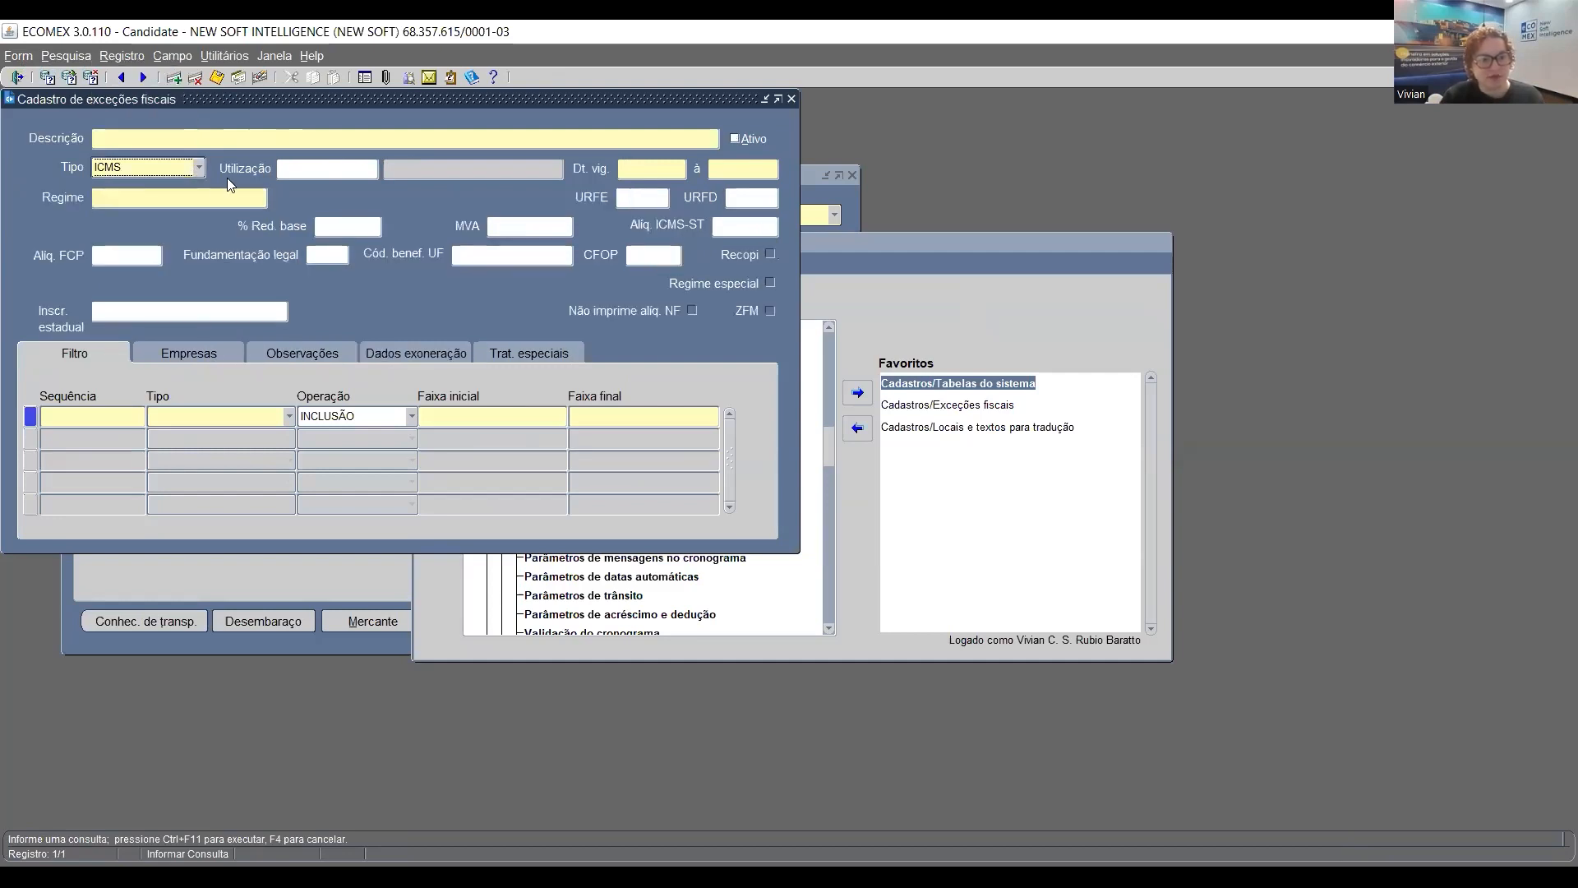
pyautogui.click(247, 197)
pyautogui.click(259, 197)
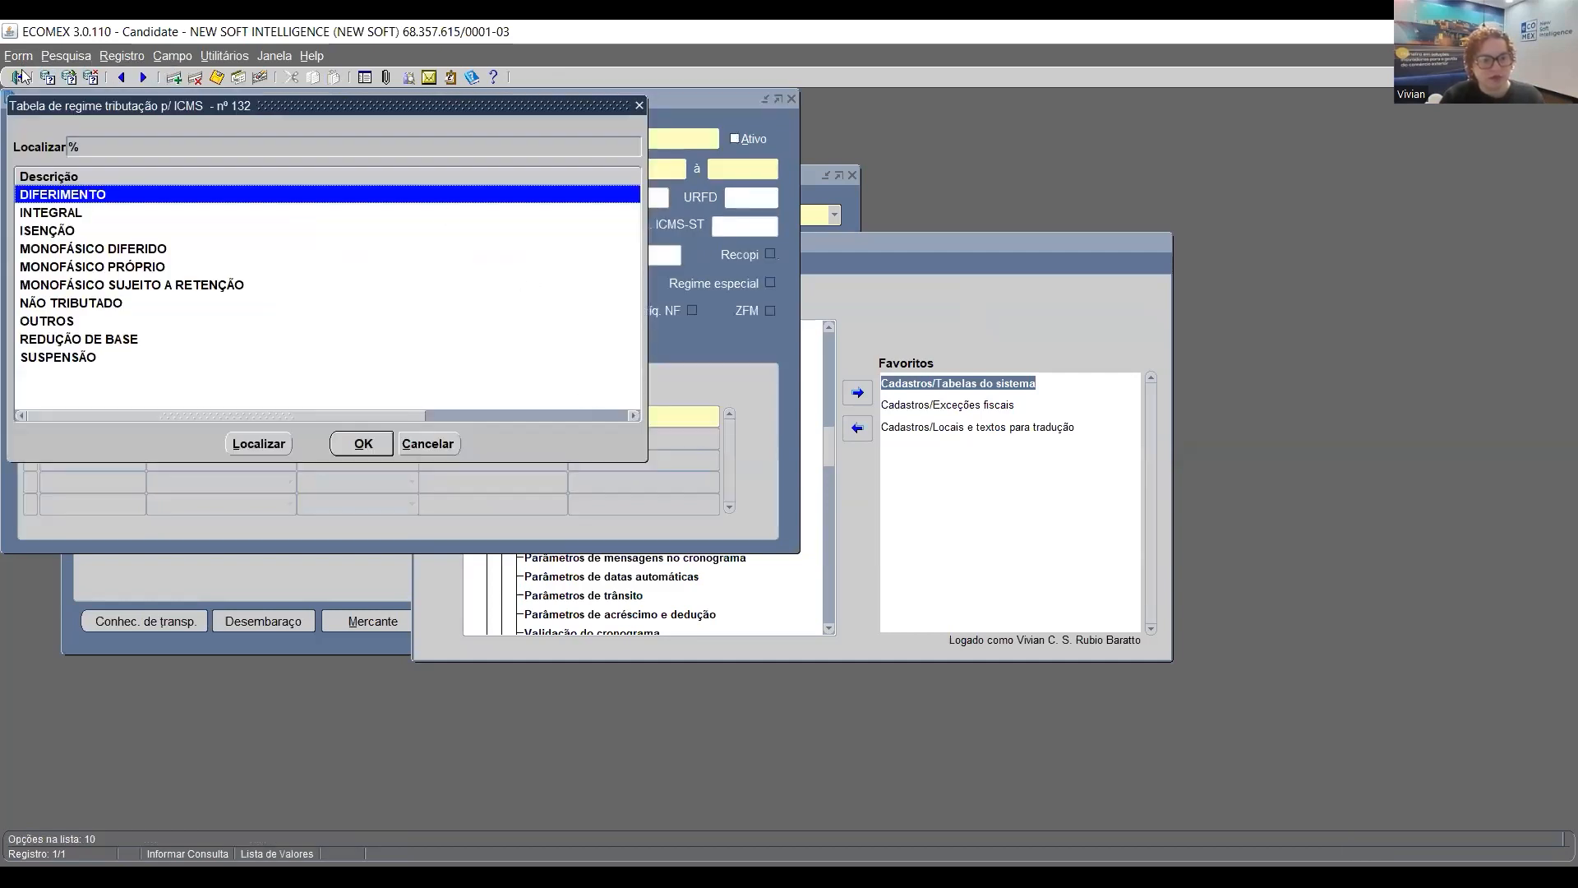
pyautogui.click(203, 286)
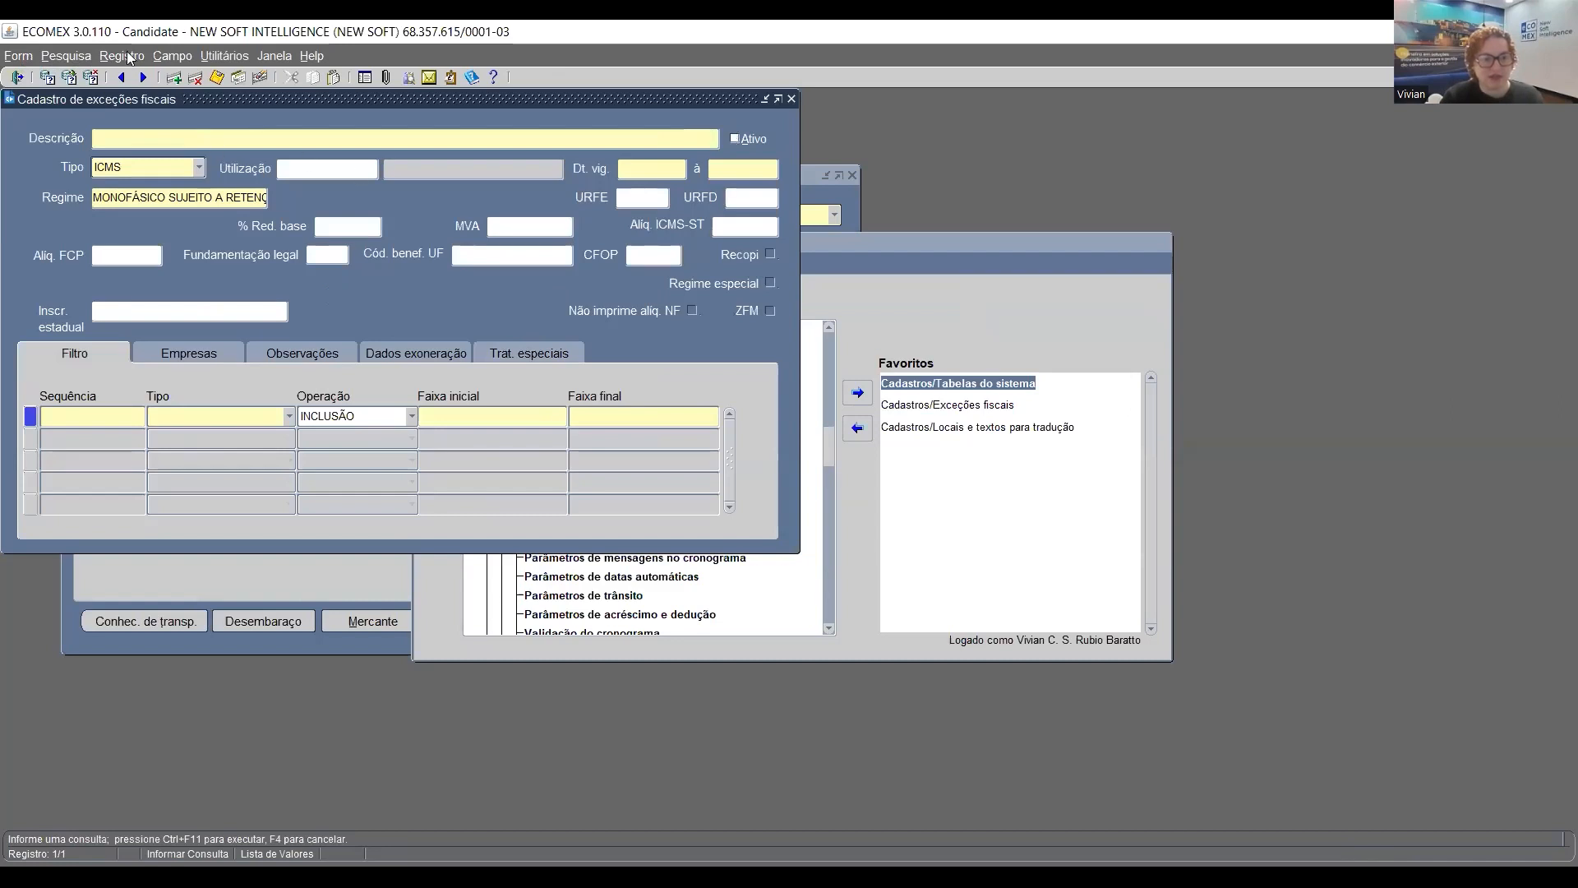
pyautogui.click(69, 76)
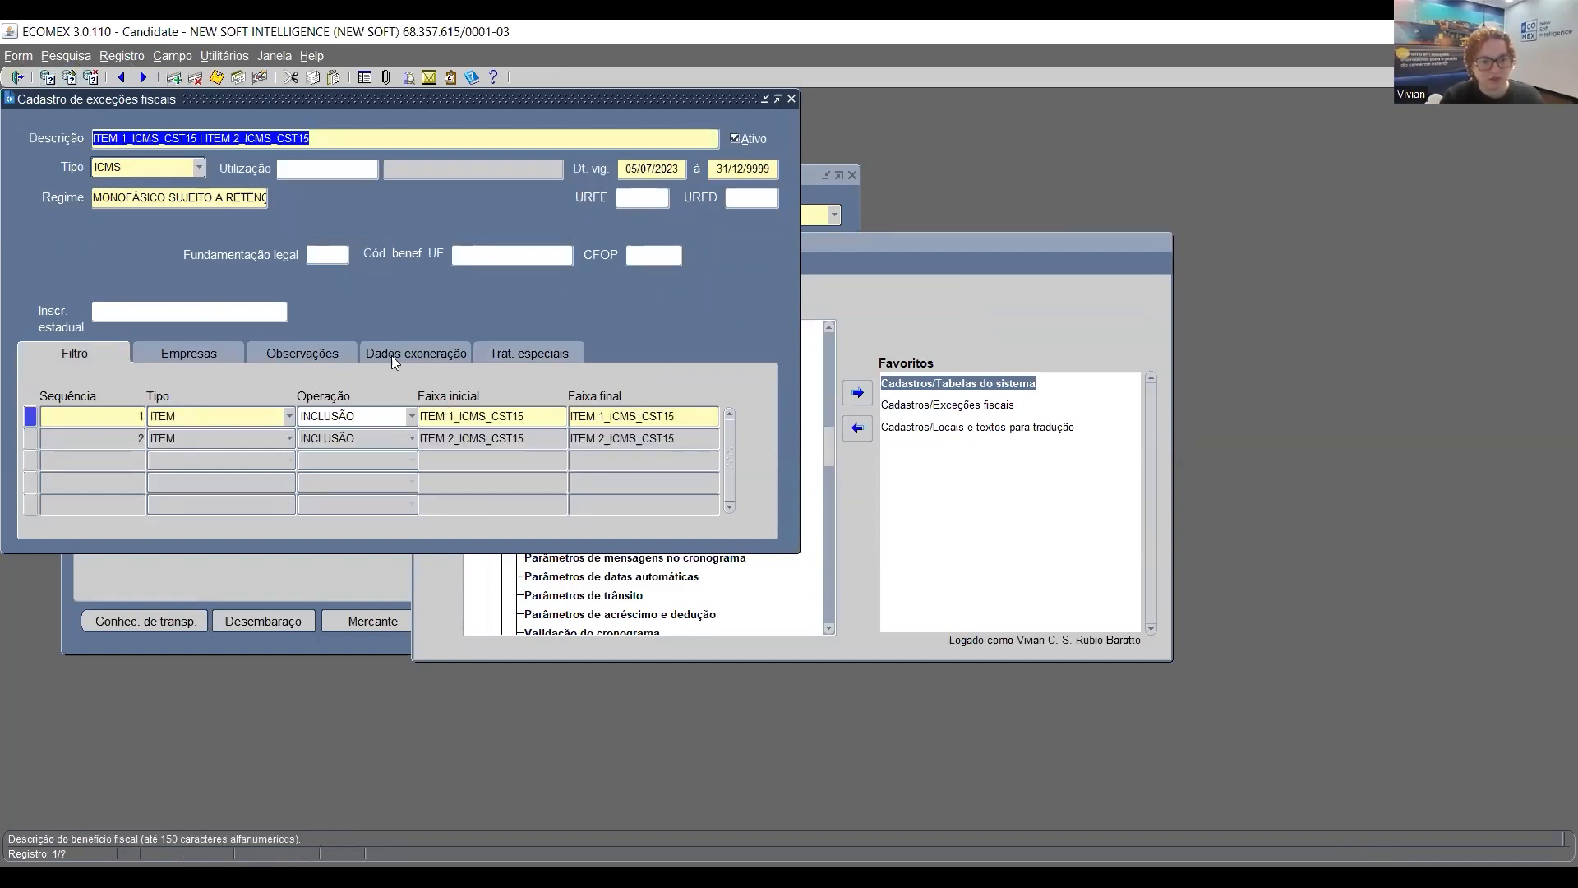
# Examine the Alíq. Ad Rem Mistura, Alíq. Ad Rem ICMS and % Mistura fields in the exception's special treatments
pyautogui.click(527, 353)
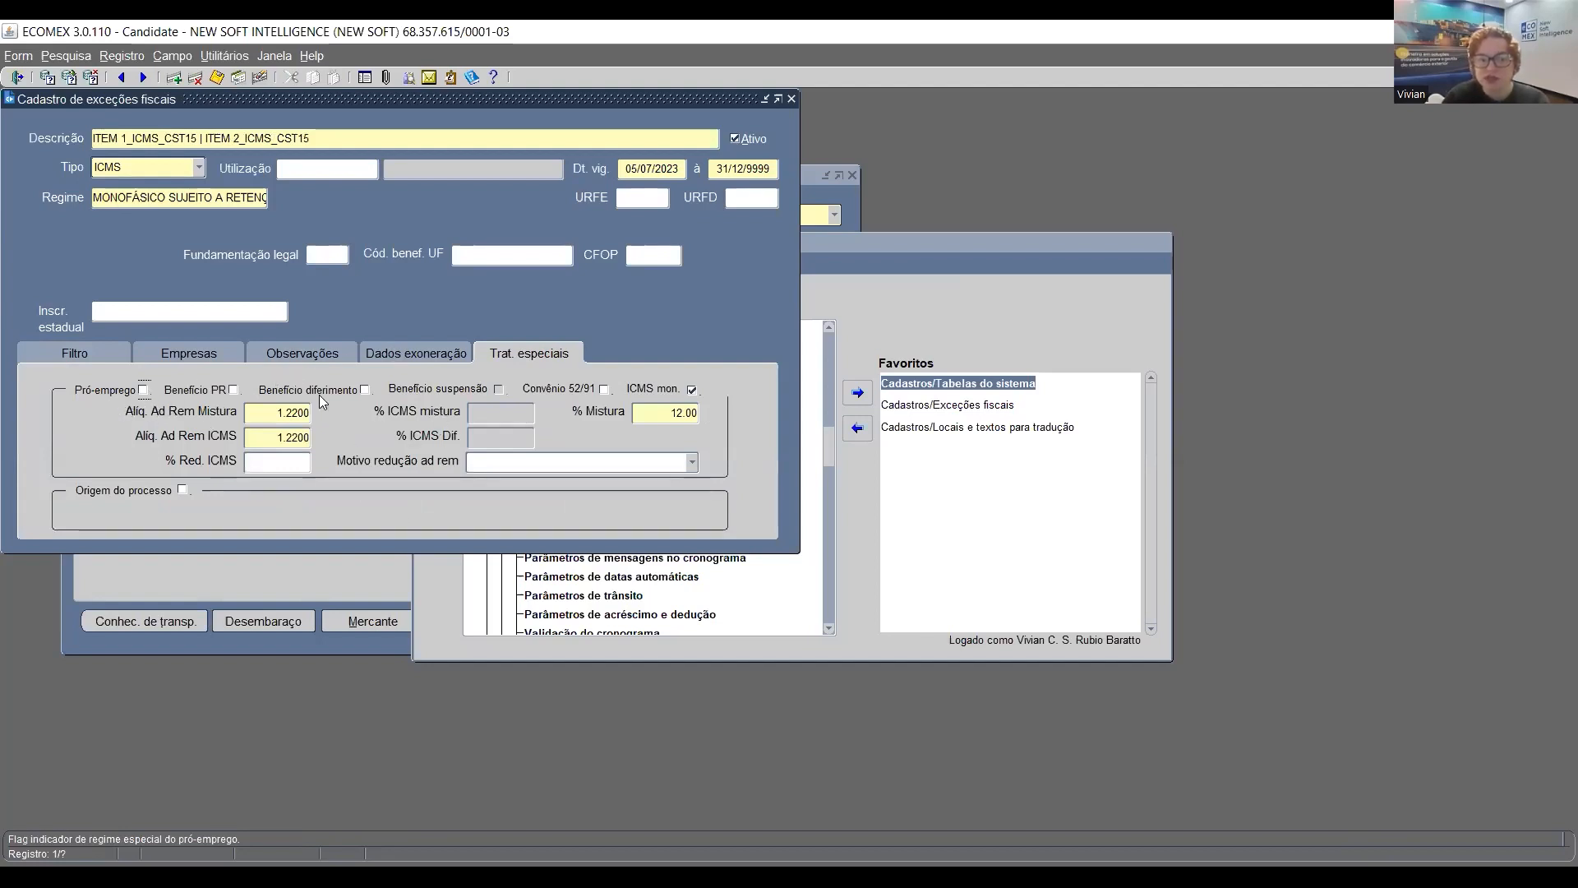
pyautogui.click(268, 409)
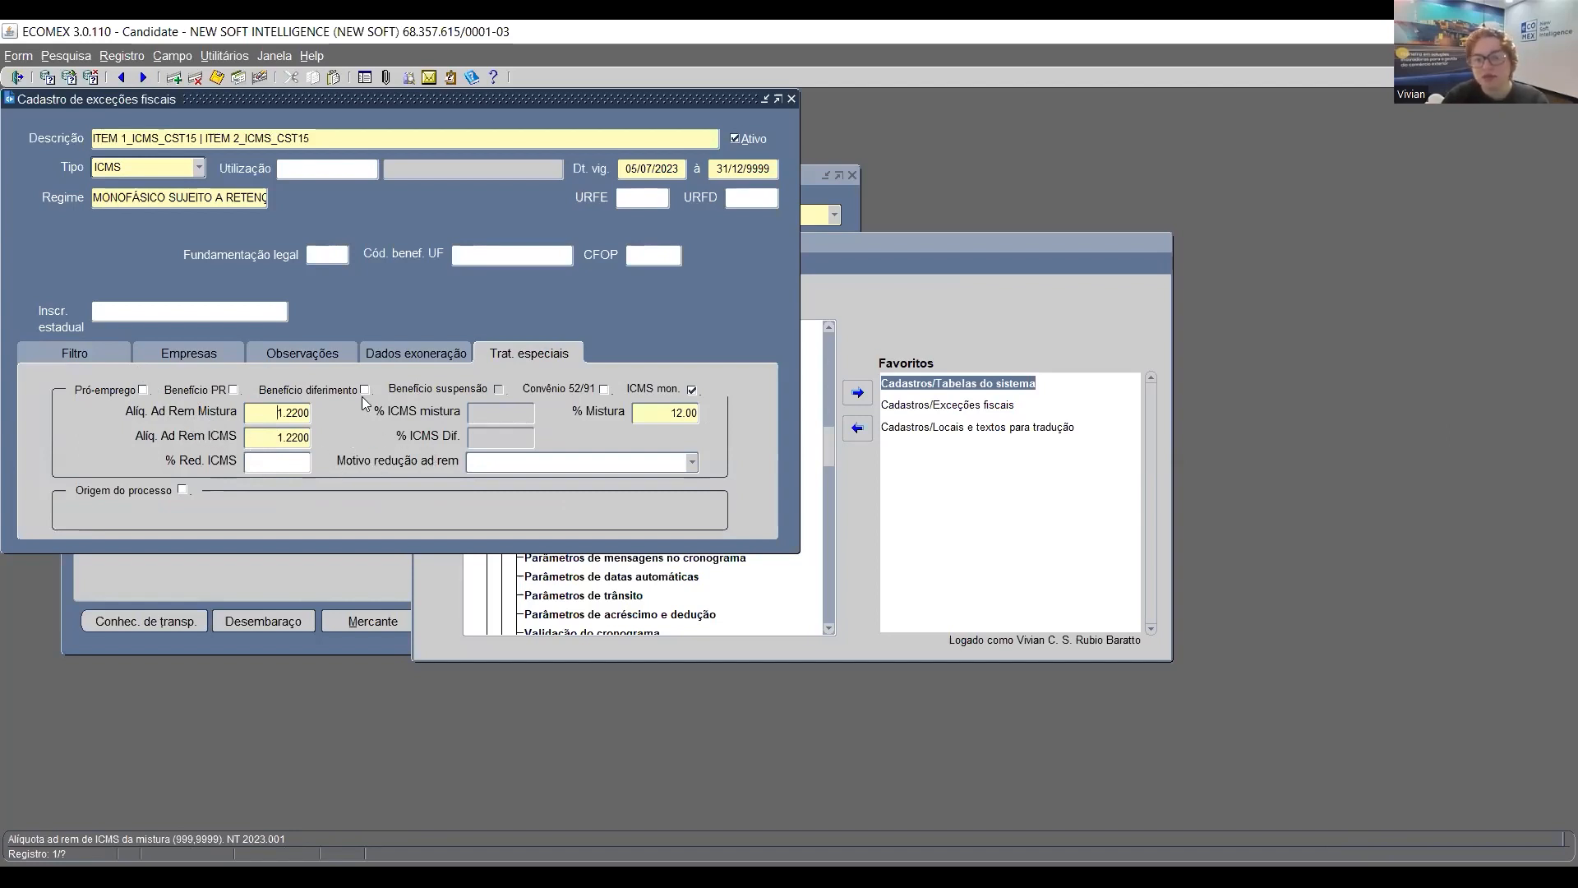
pyautogui.click(254, 443)
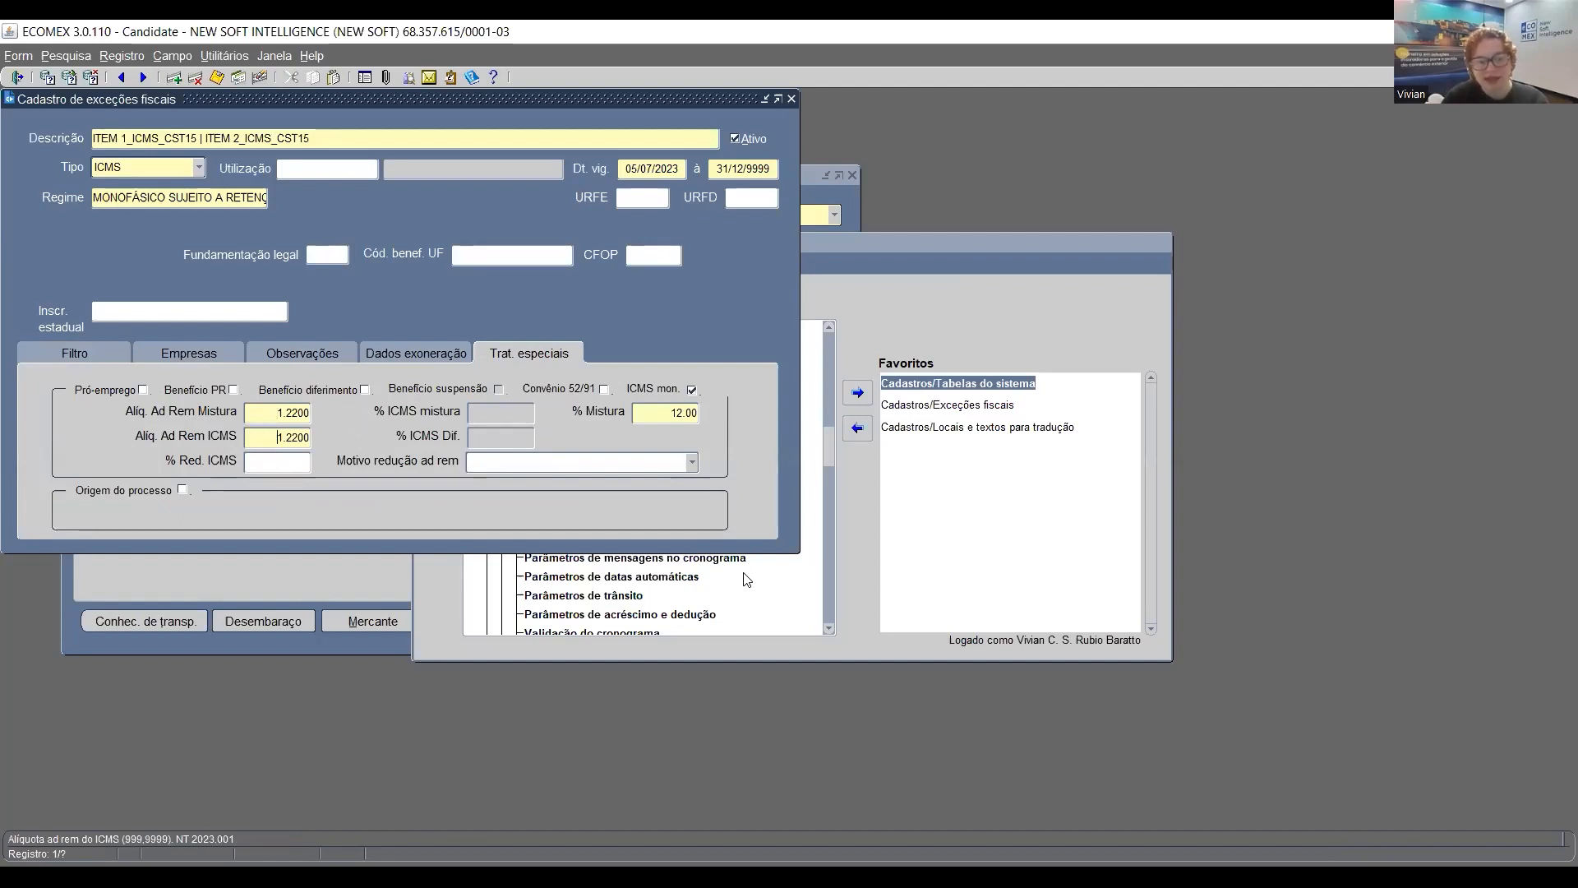
pyautogui.click(265, 410)
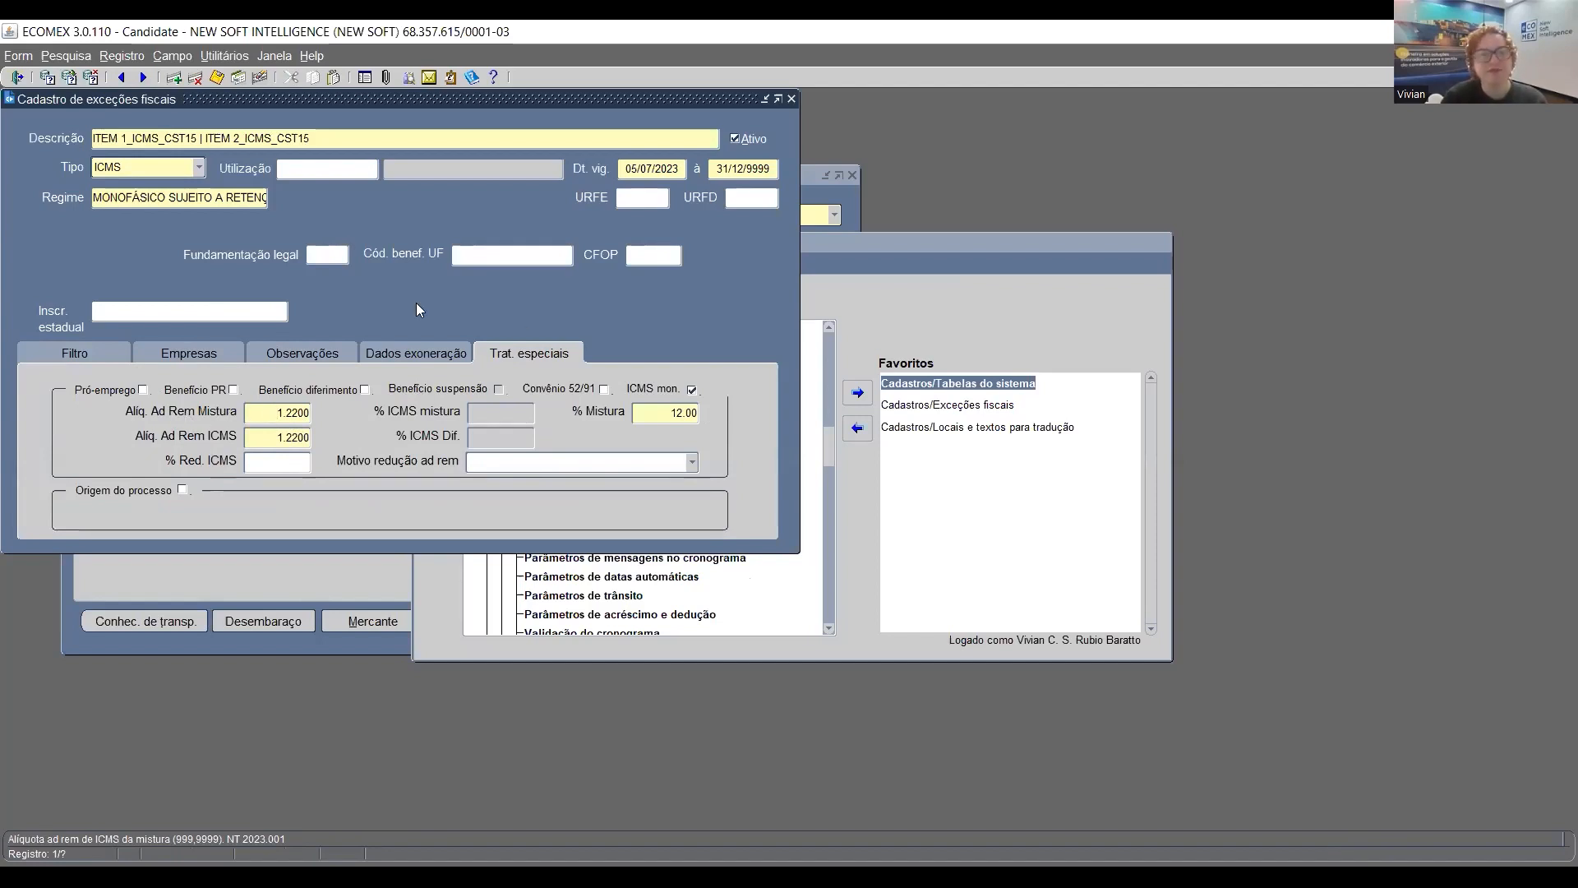
pyautogui.click(651, 414)
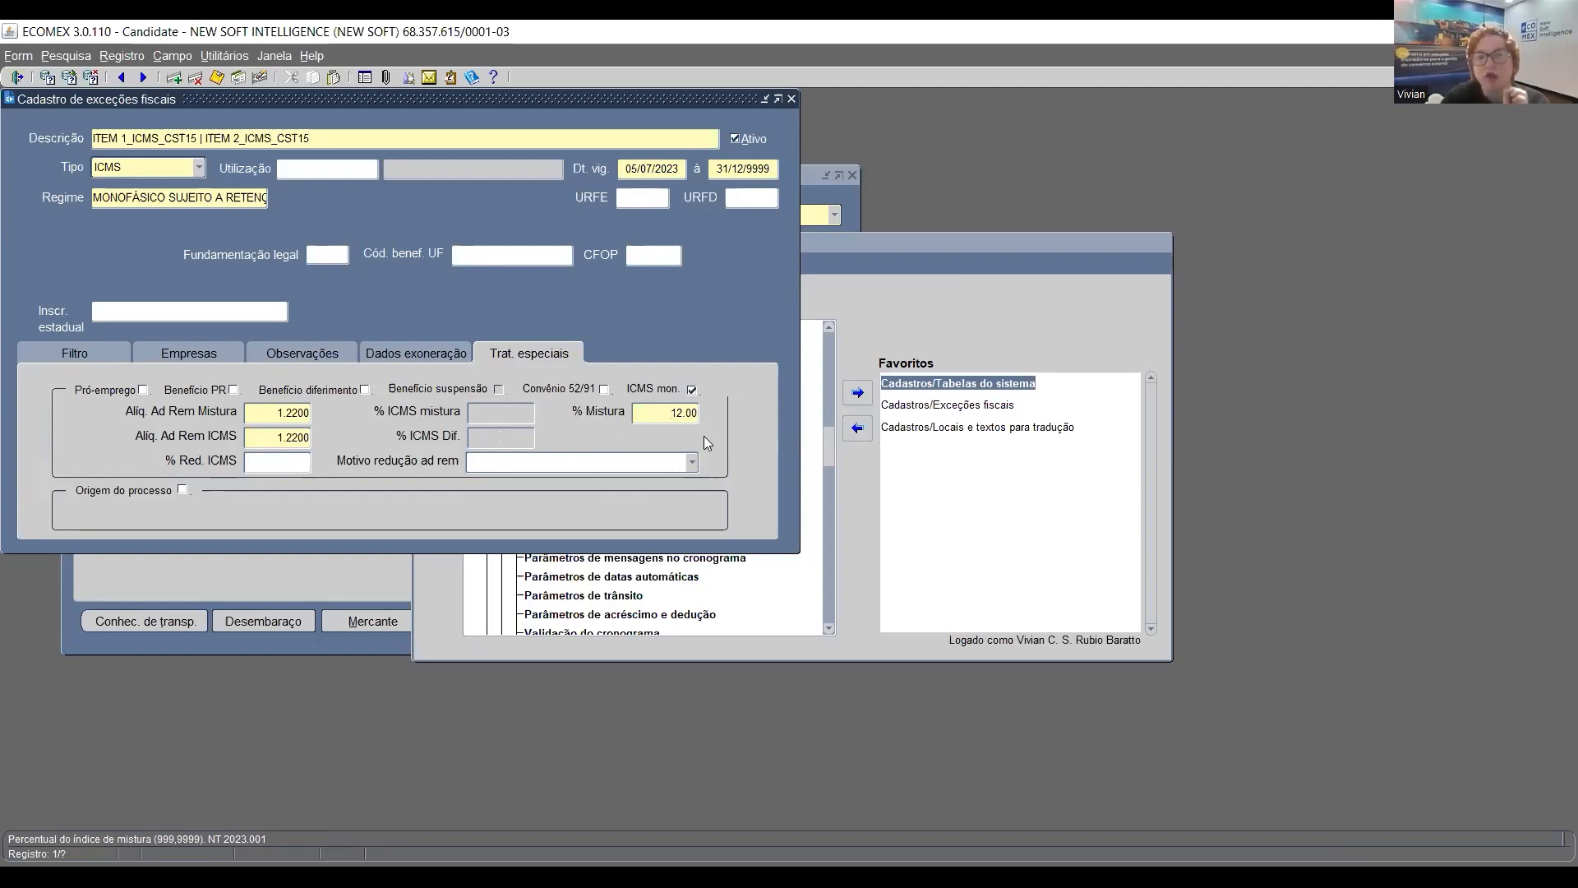
pyautogui.click(113, 197)
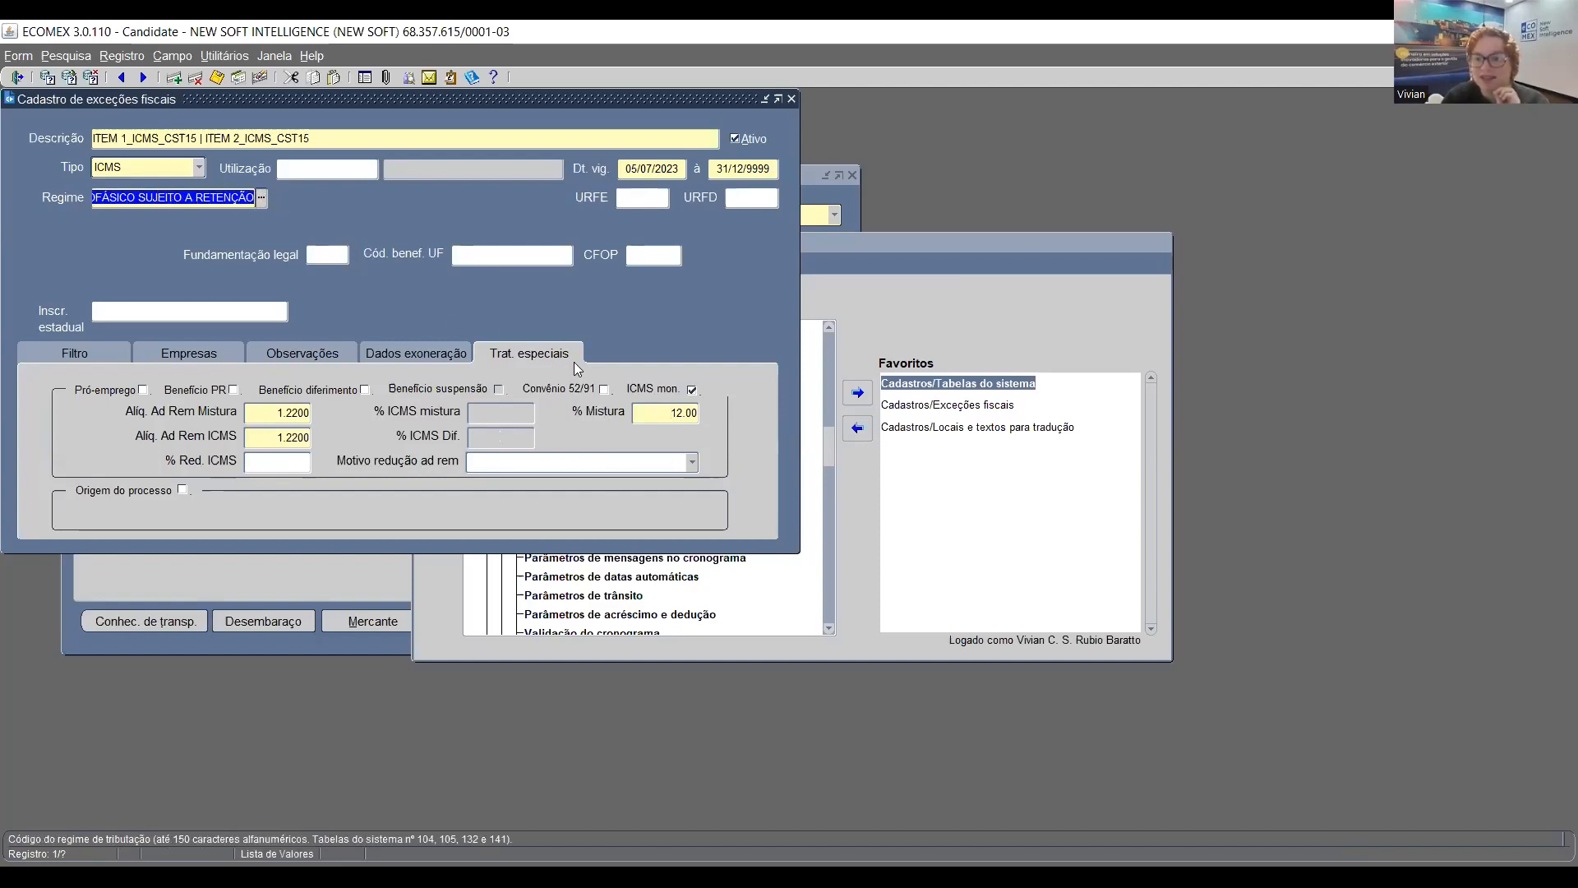
pyautogui.click(660, 410)
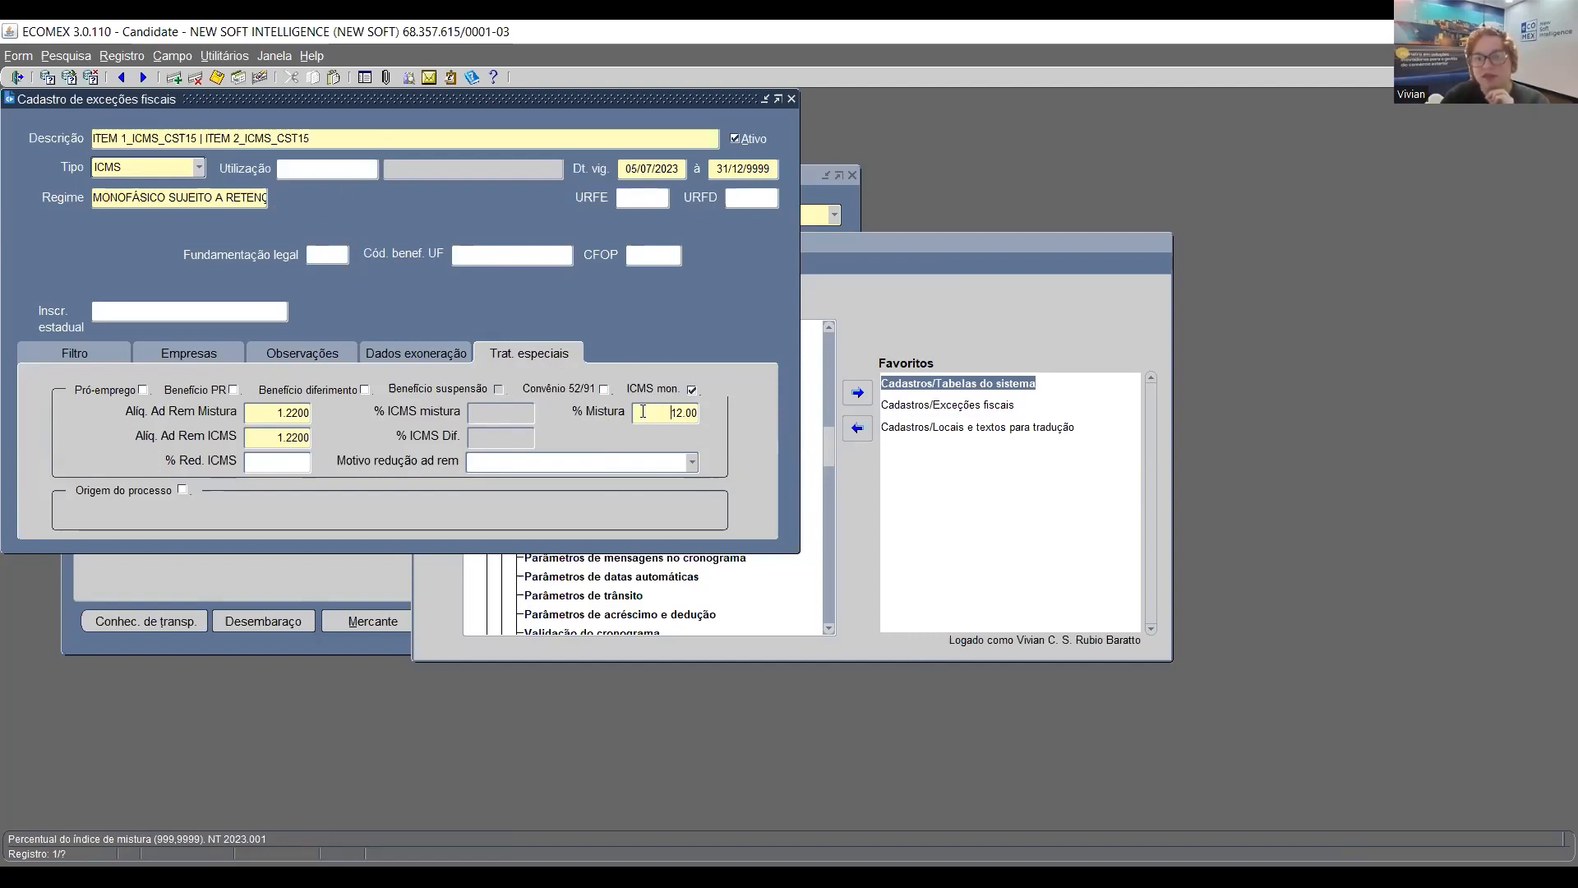
pyautogui.moveTo(668, 412); pyautogui.dragTo(720, 414)
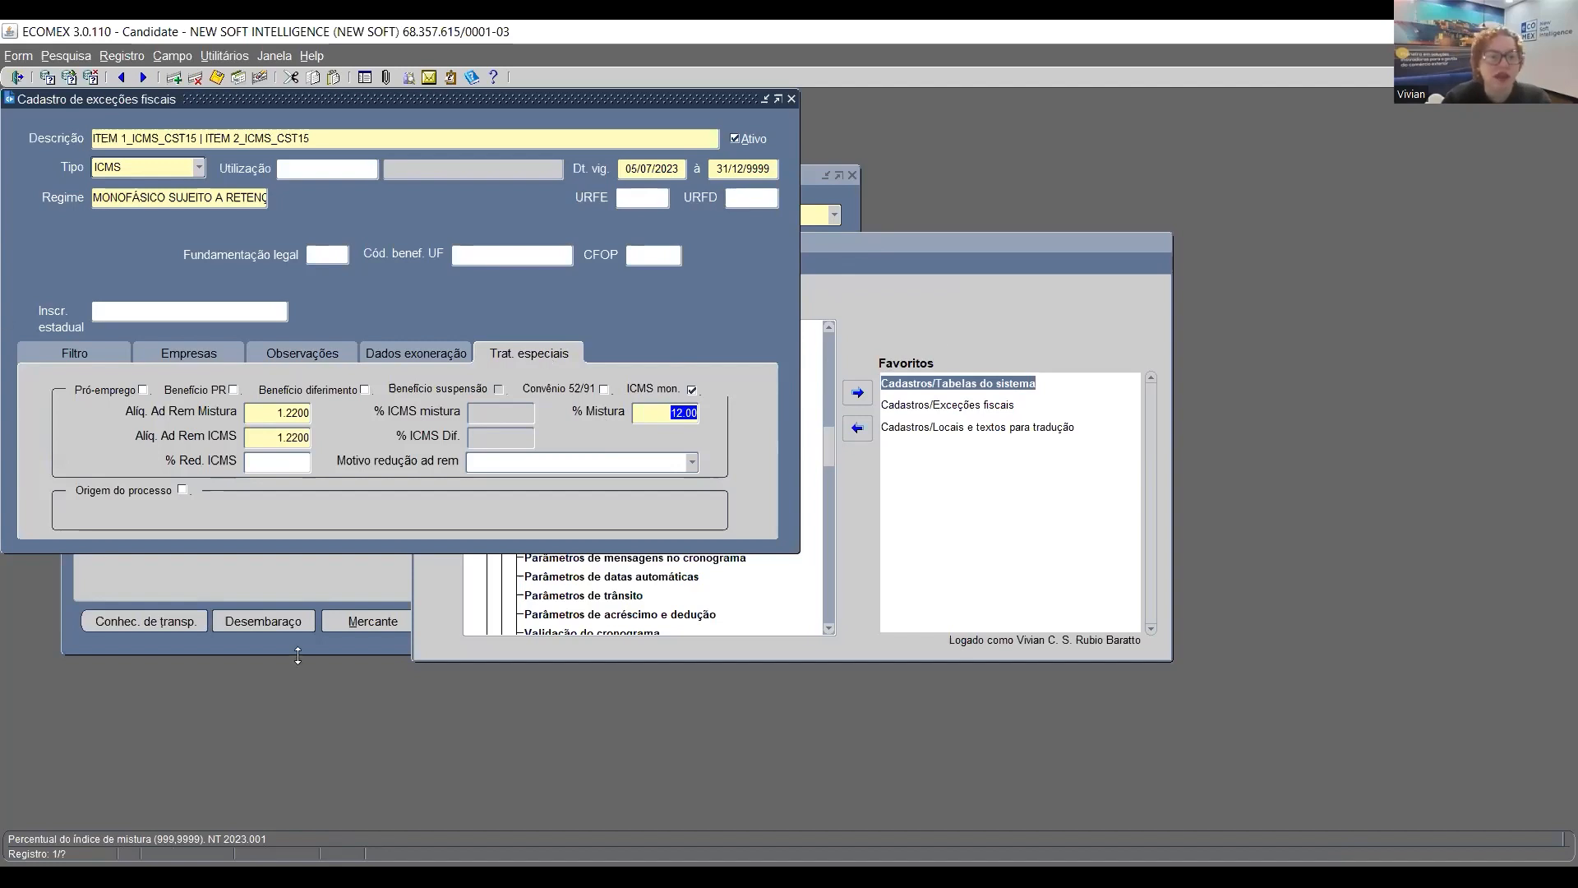
# Set % Red. ICMS to 20.00 and try to save the exception with Motivo redução ad rem left blank
pyautogui.press('Tab')
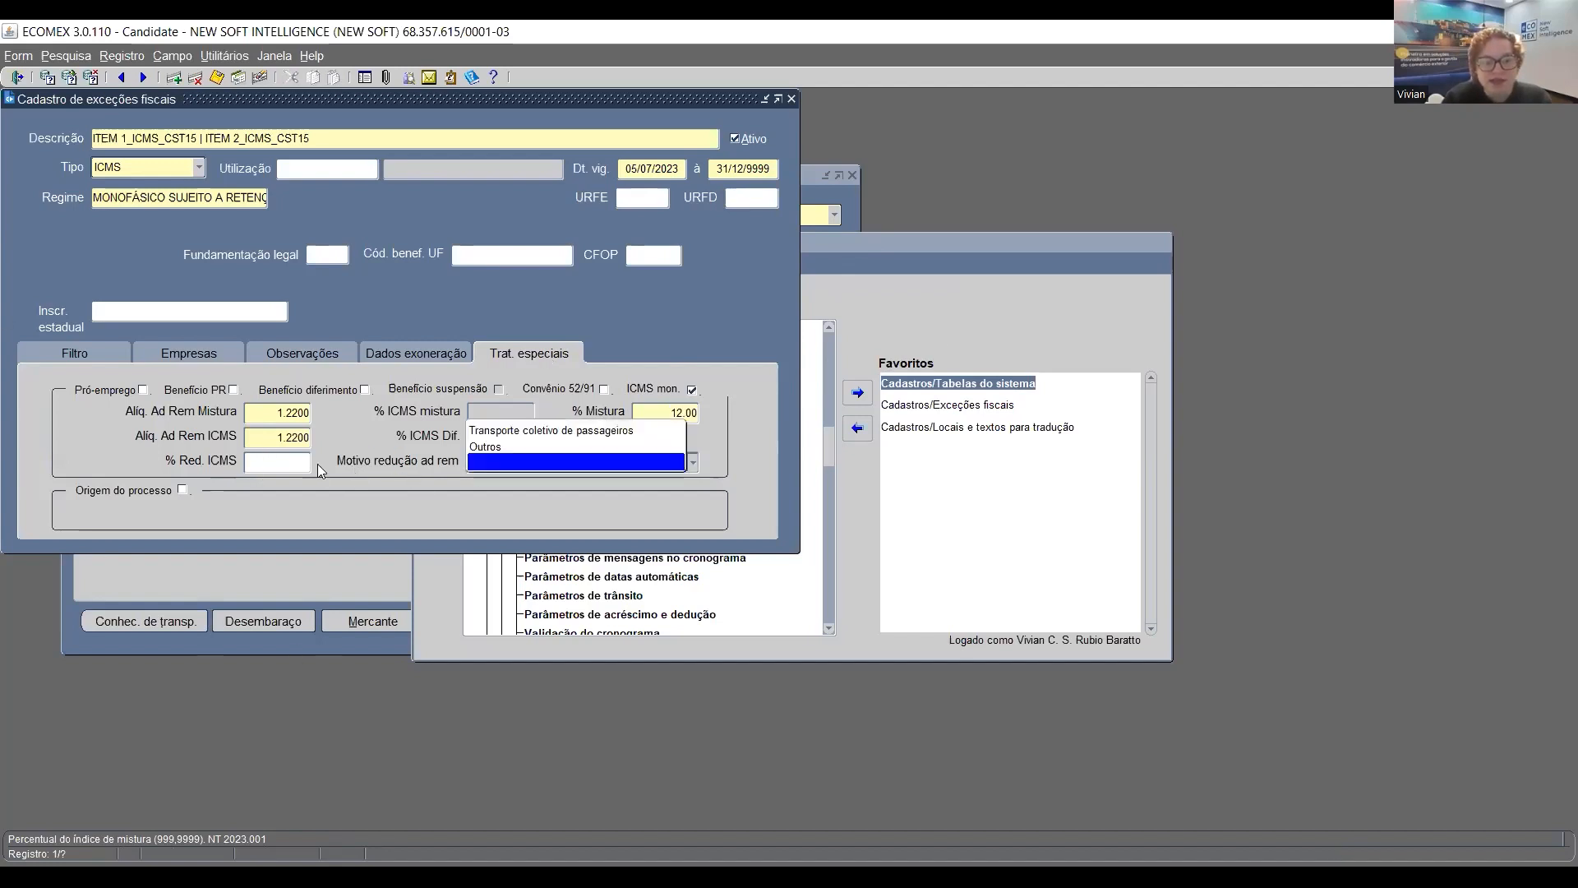
pyautogui.click(288, 466)
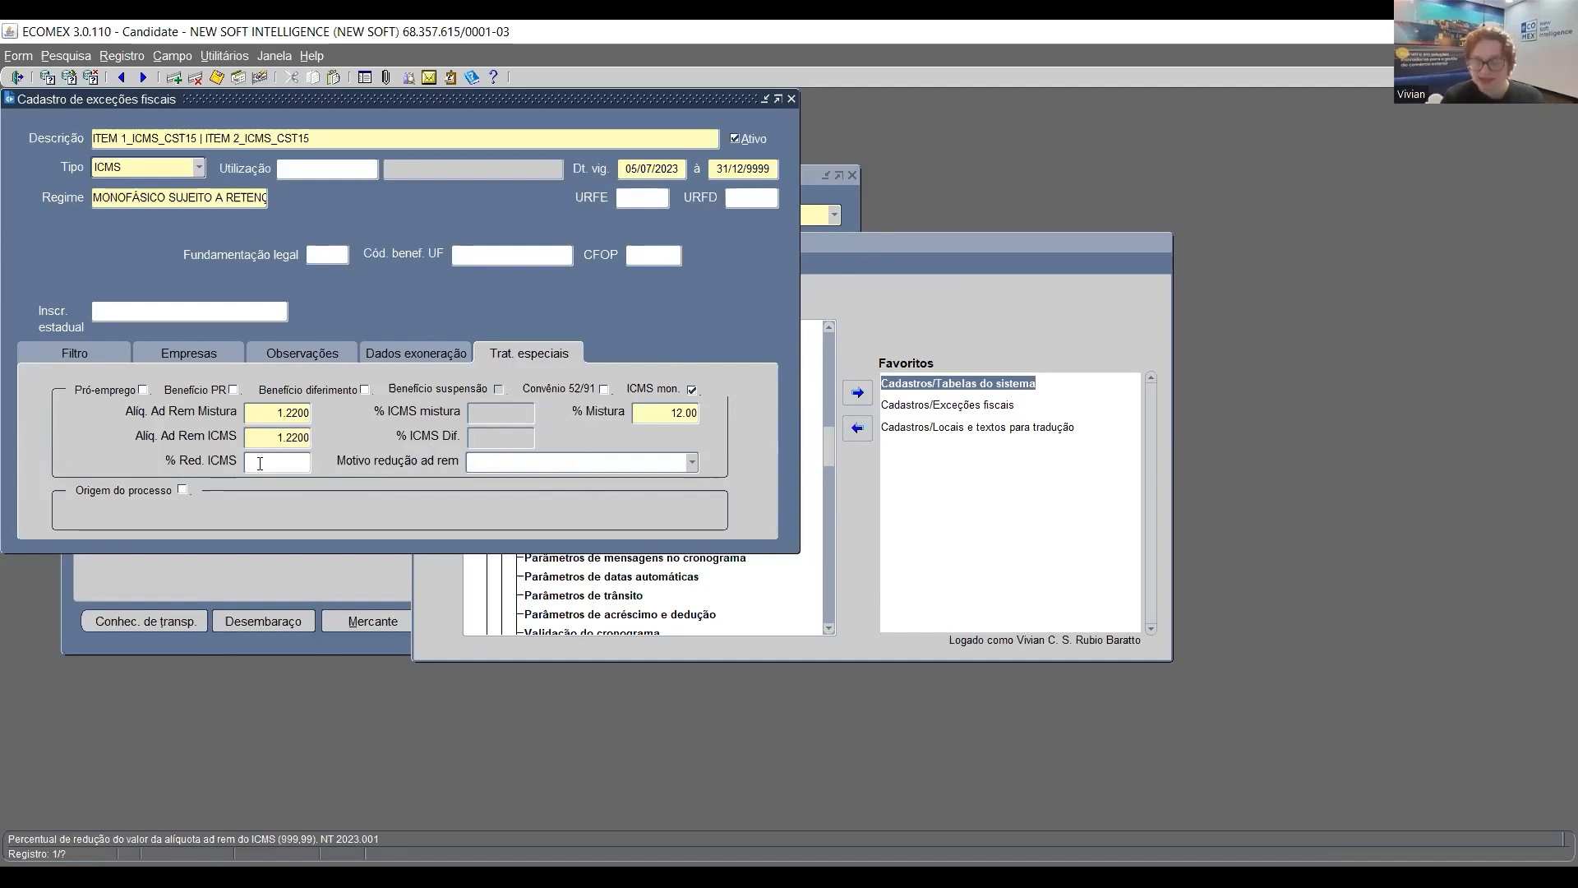
pyautogui.press('Tab')
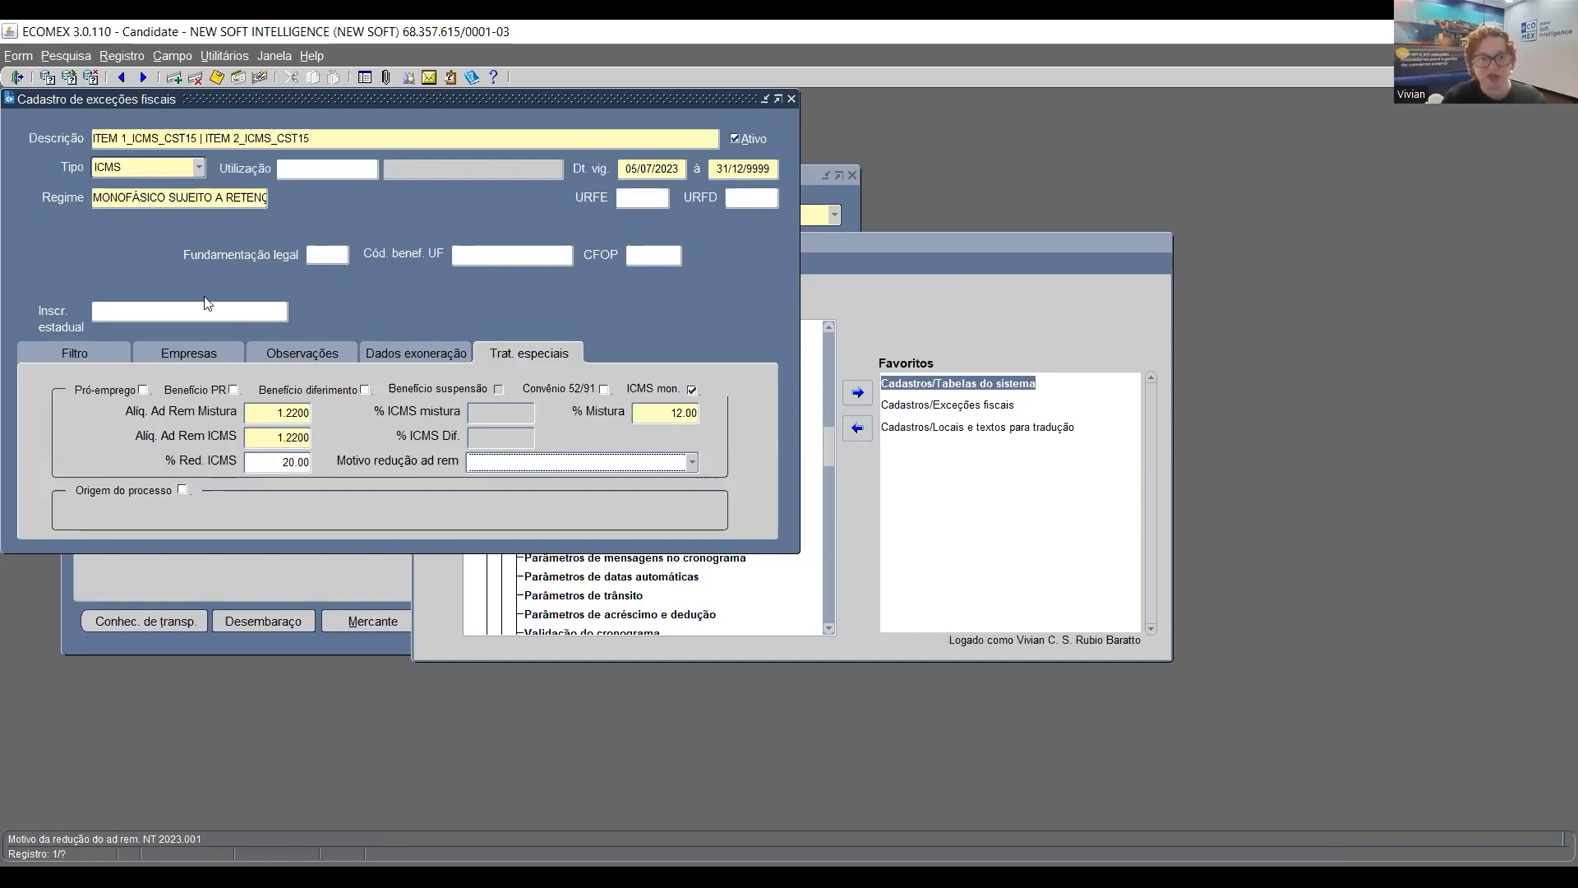
pyautogui.click(216, 77)
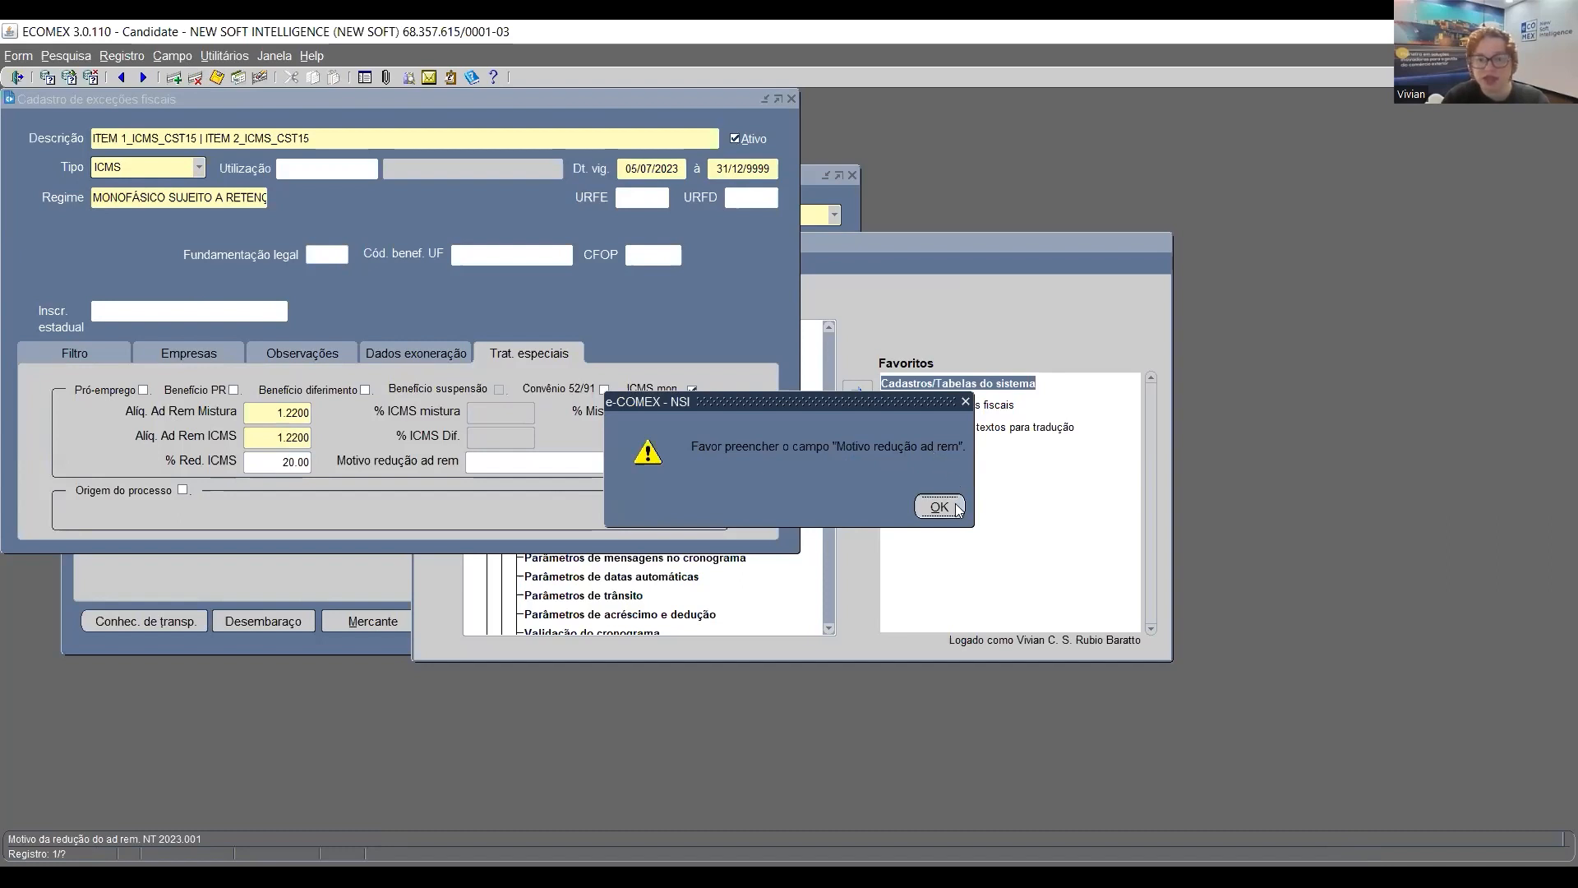
pyautogui.press('Return')
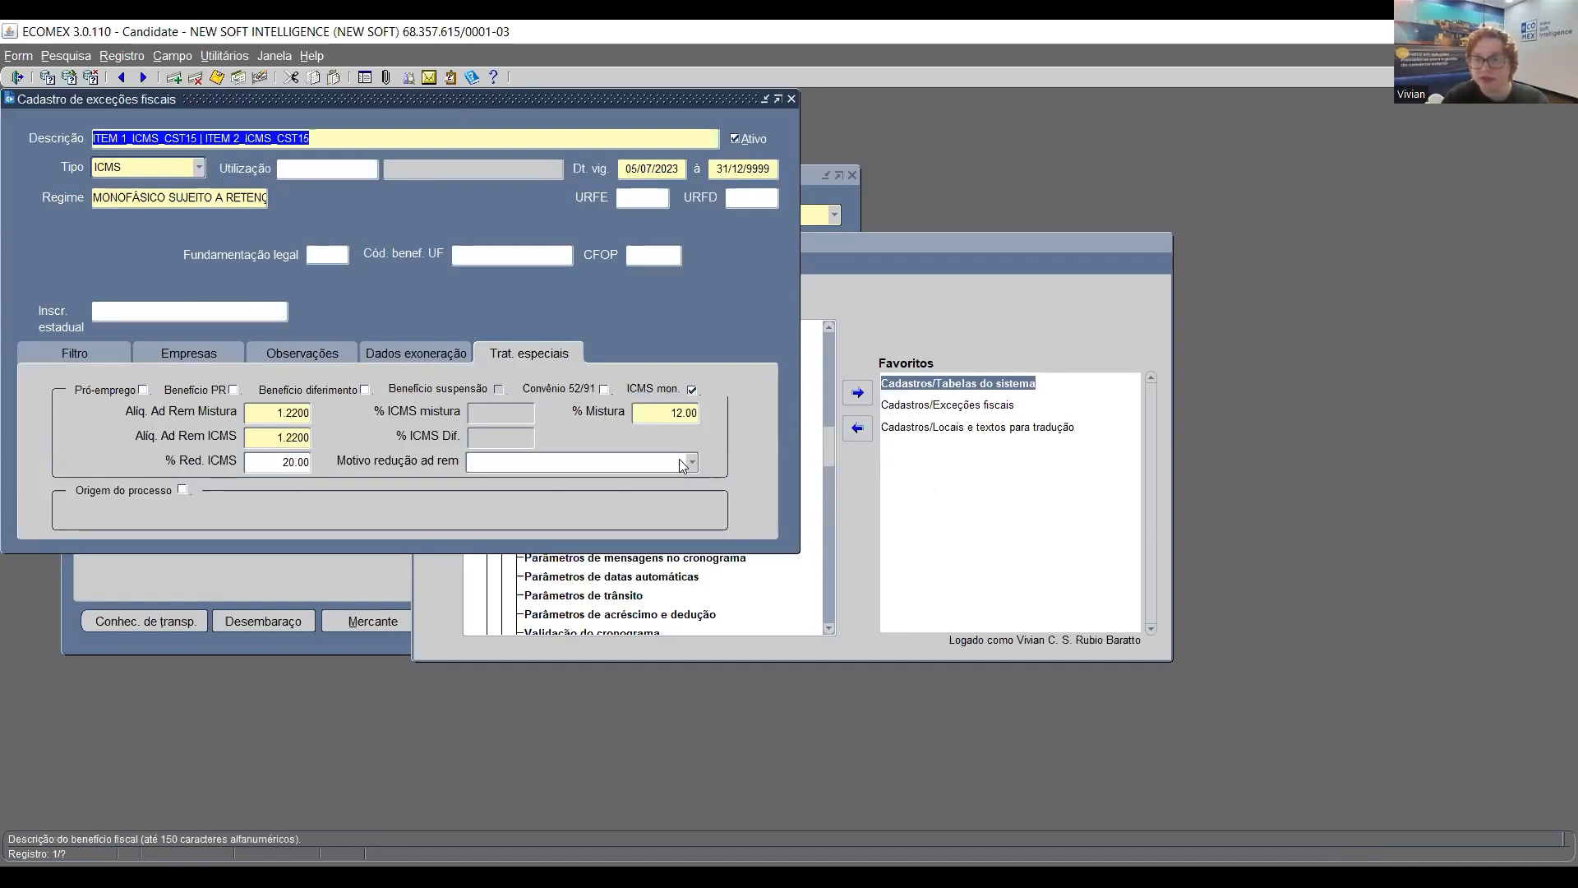
# Set Motivo redução ad rem to Outros and save the fiscal exception
pyautogui.click(679, 458)
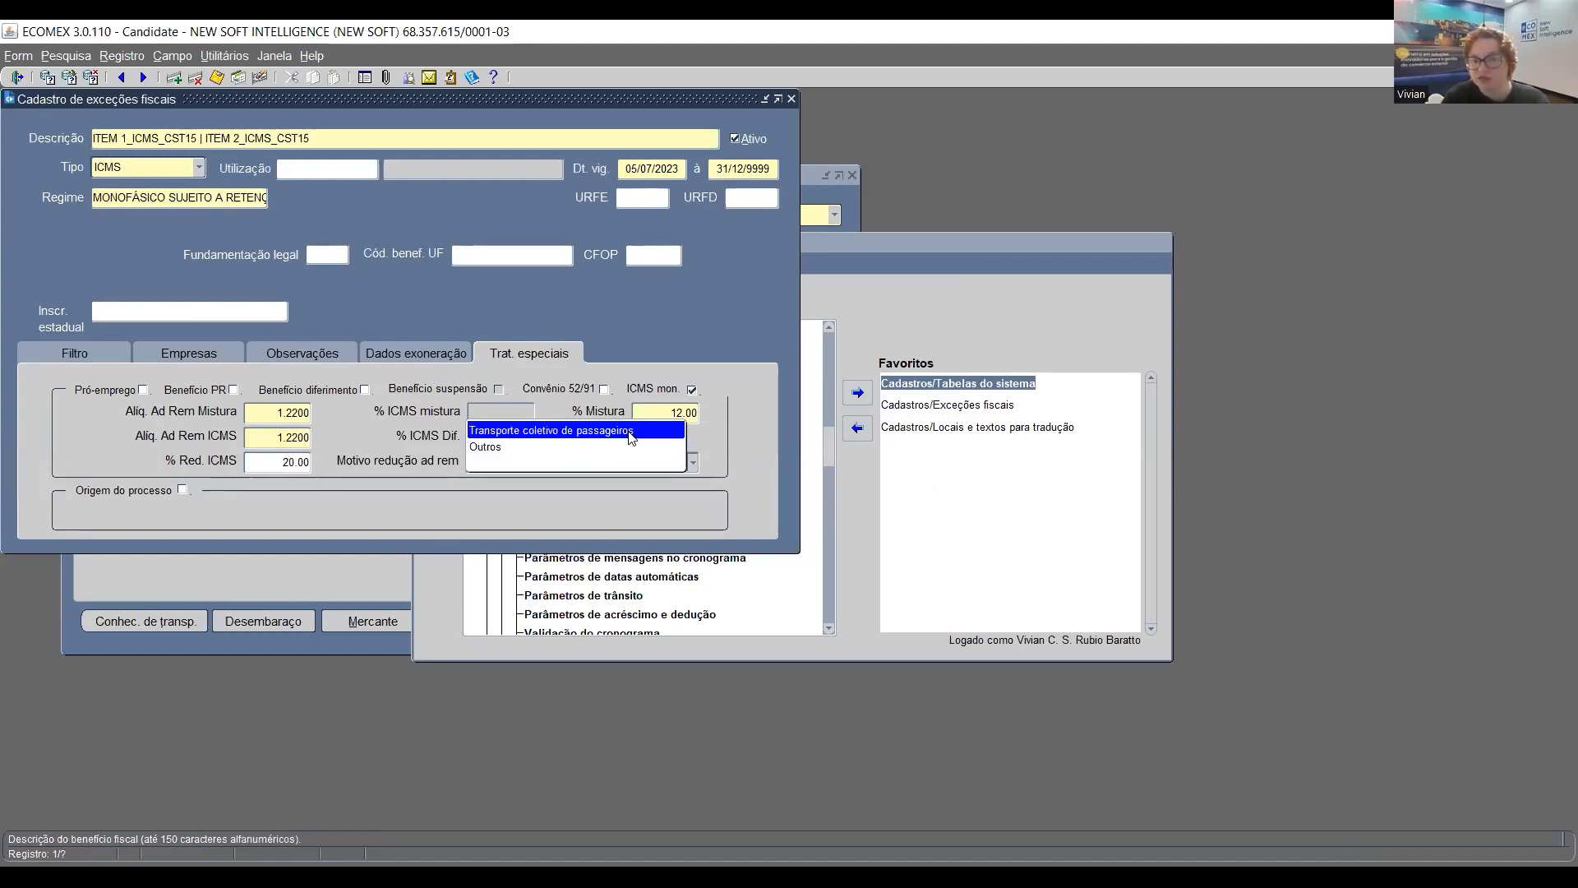
pyautogui.click(535, 448)
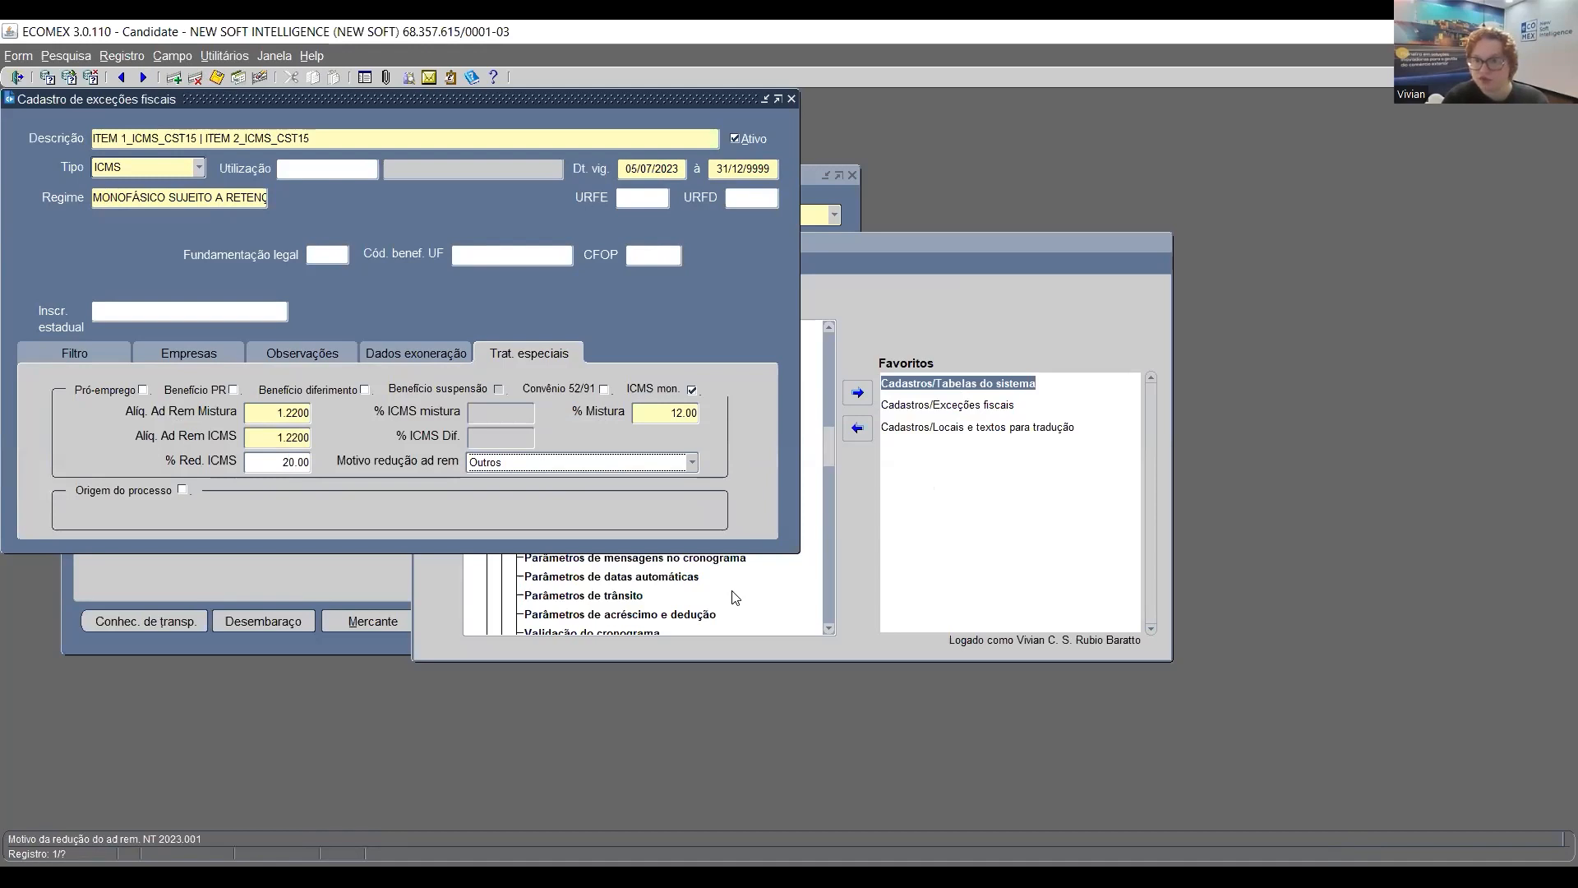
pyautogui.click(218, 77)
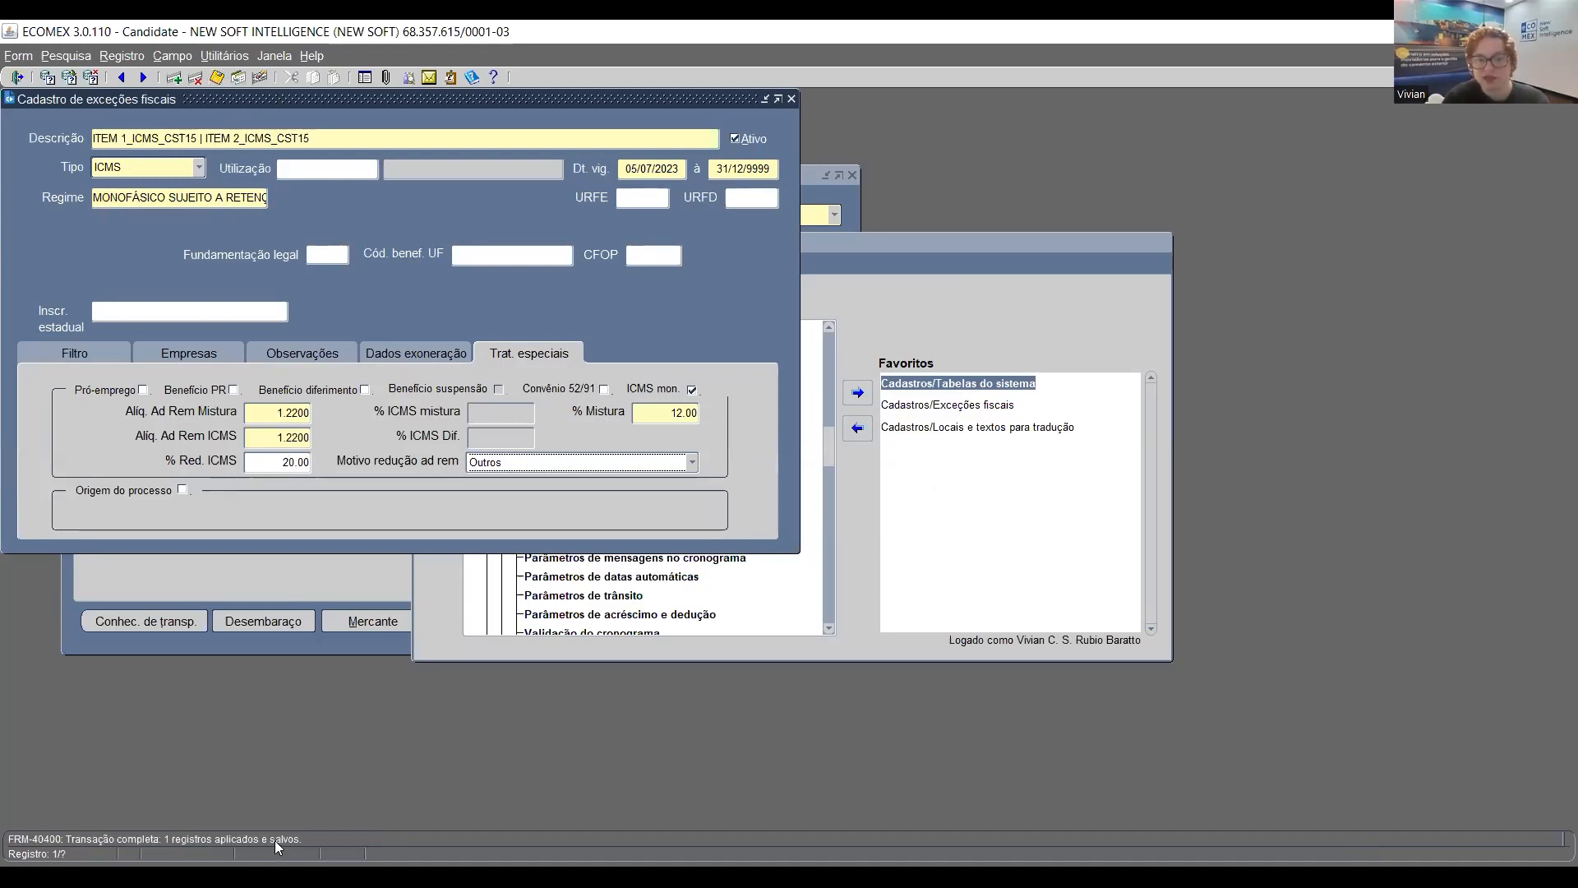
# Review the item filter of the CST15 exception and check which companies are included
pyautogui.click(194, 137)
pyautogui.click(93, 352)
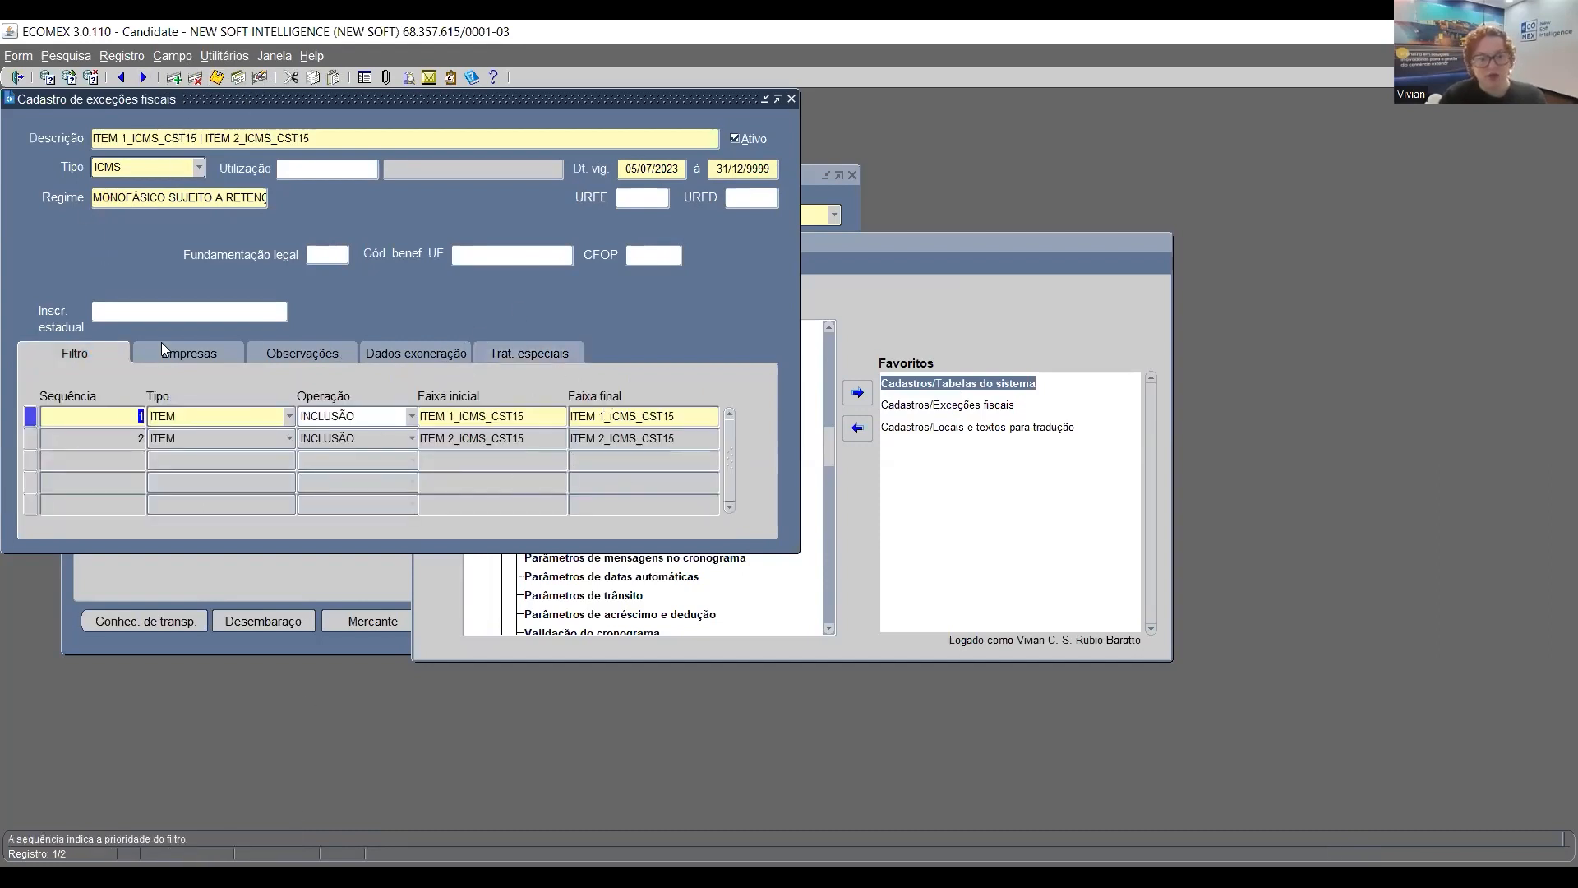
pyautogui.click(222, 352)
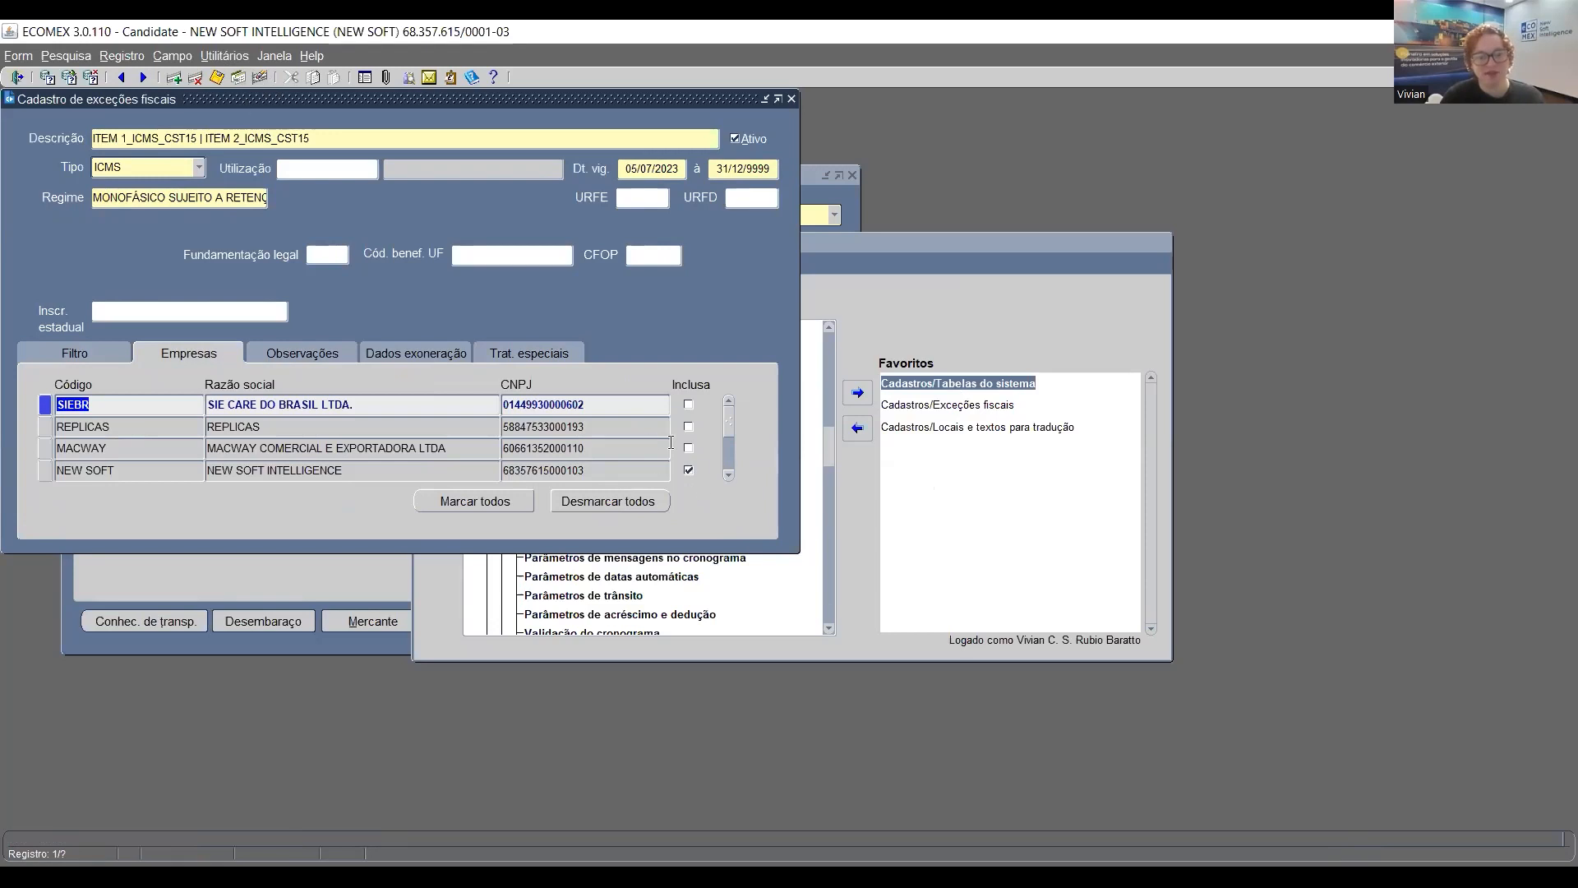
pyautogui.click(81, 350)
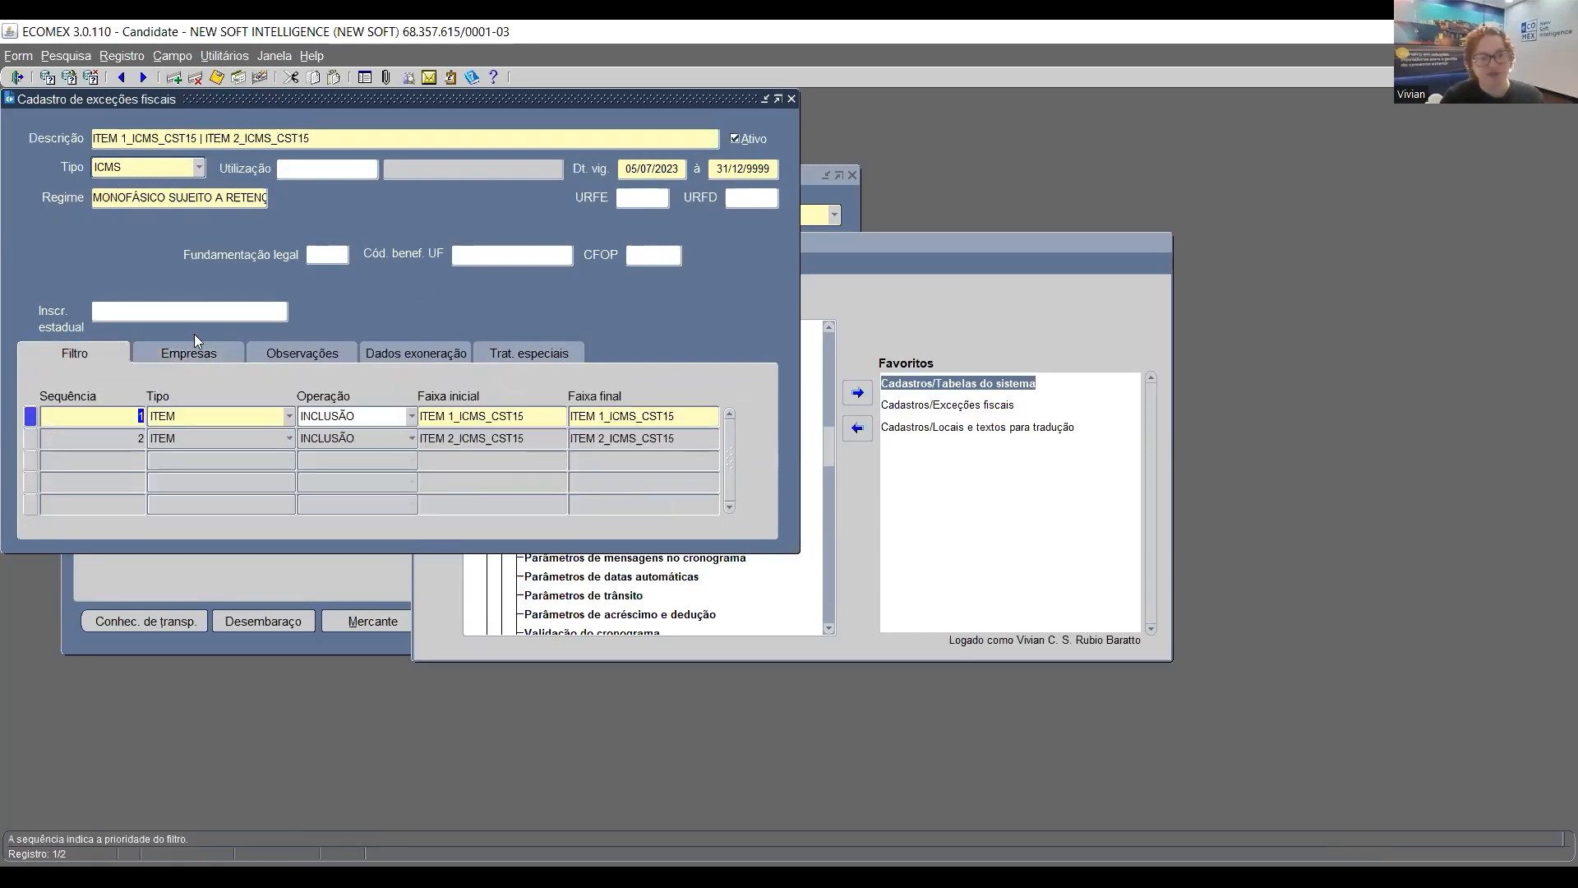
# Check which companies the CST15 exception covers, and return to its item filter
pyautogui.click(237, 355)
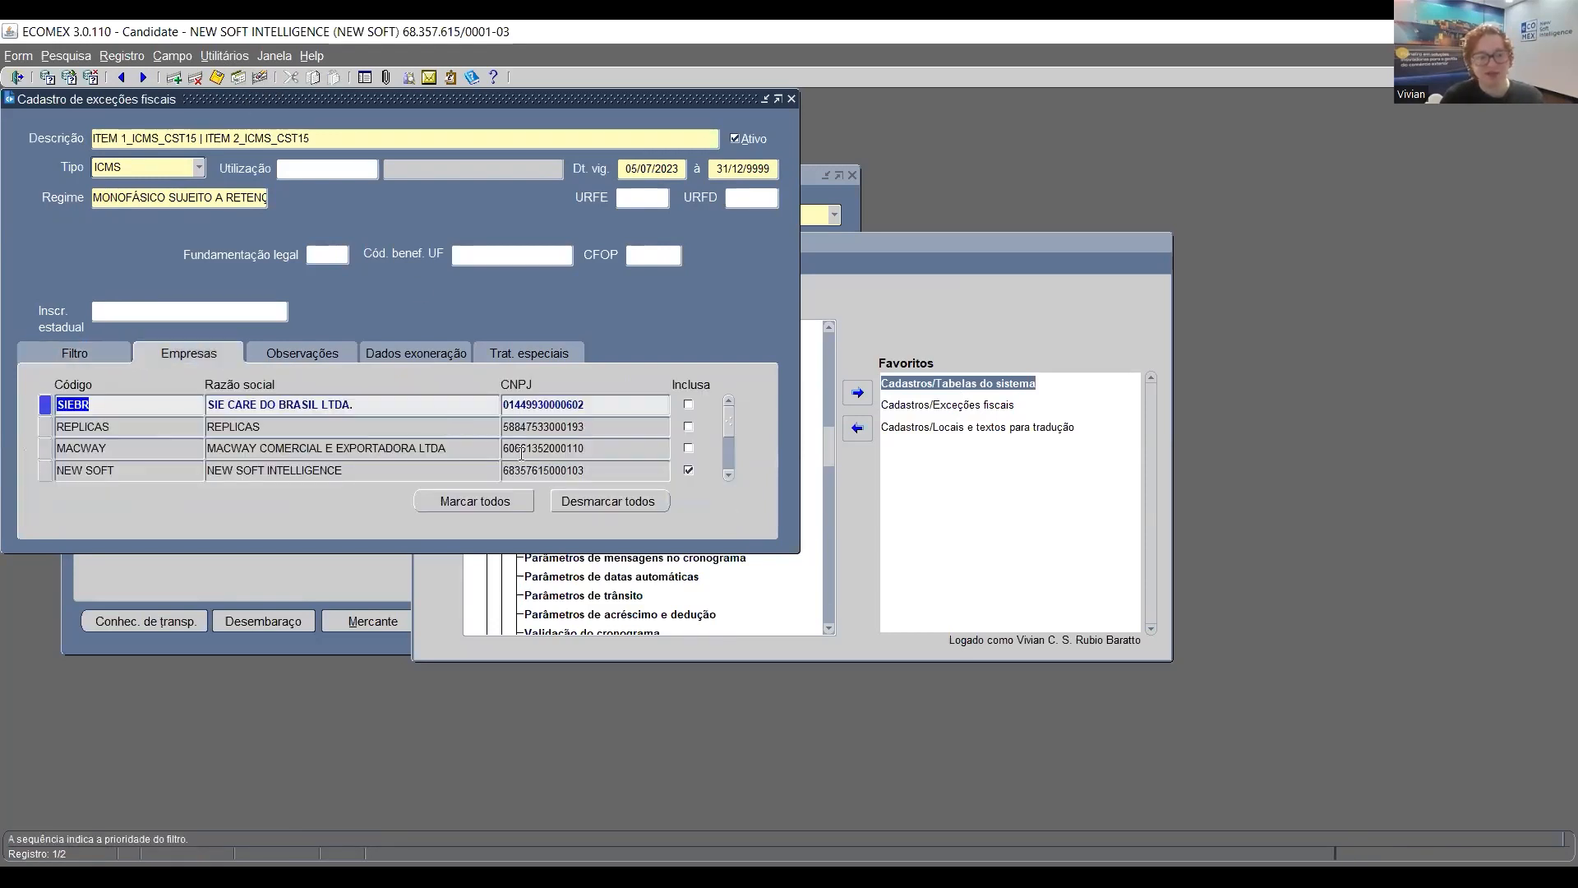
pyautogui.click(88, 357)
# Query the fiscal exceptions of type ICMS with the regime MONOFÁSICO DIFERIDO
pyautogui.click(164, 137)
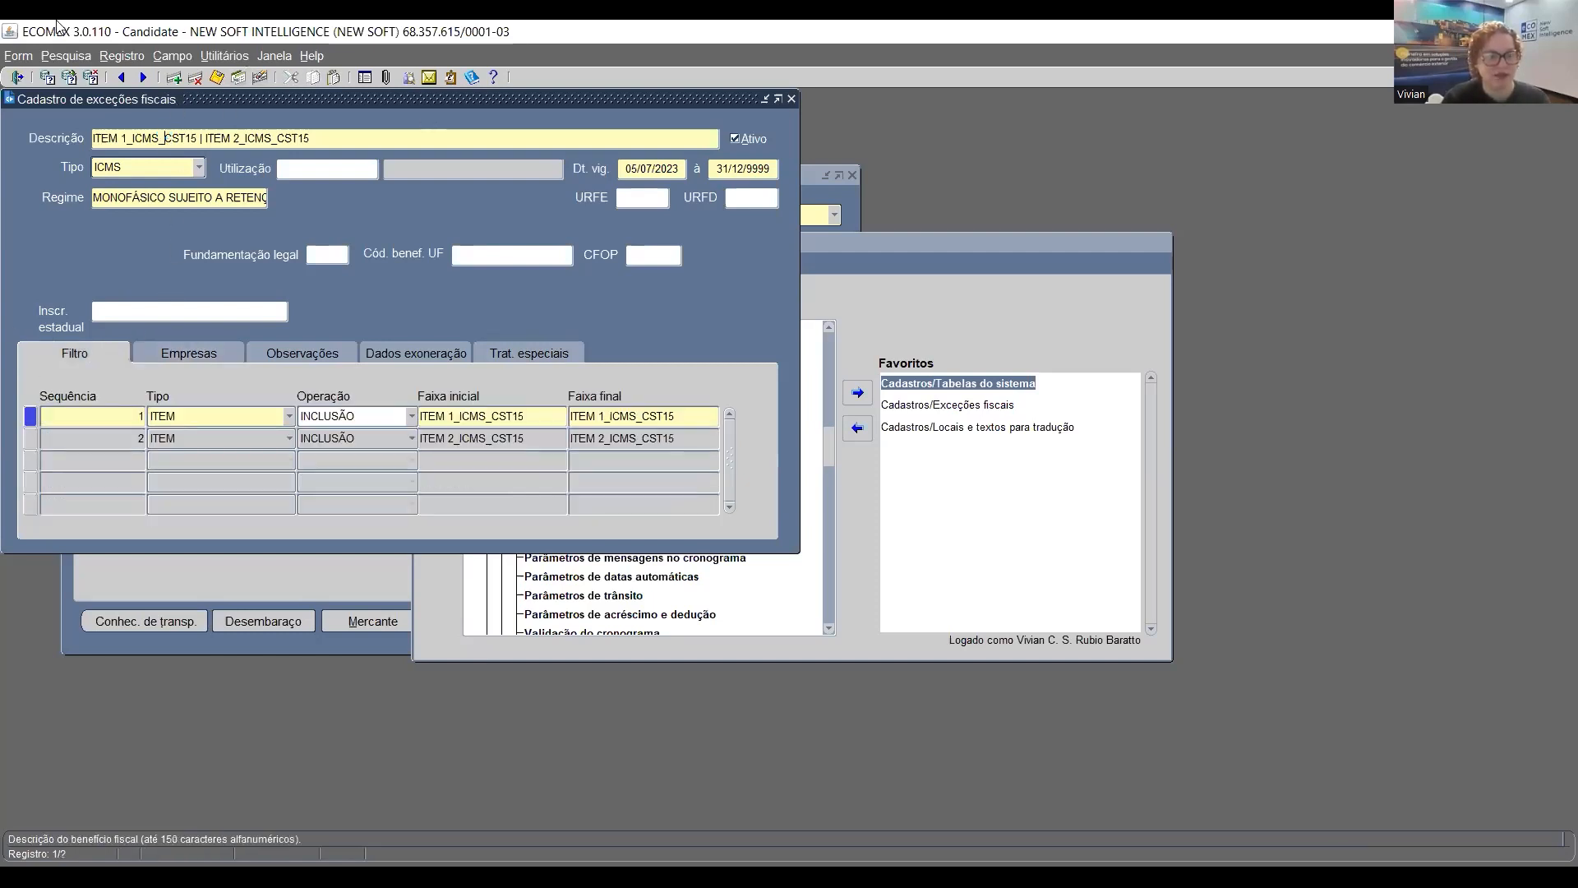
pyautogui.click(47, 76)
pyautogui.click(199, 168)
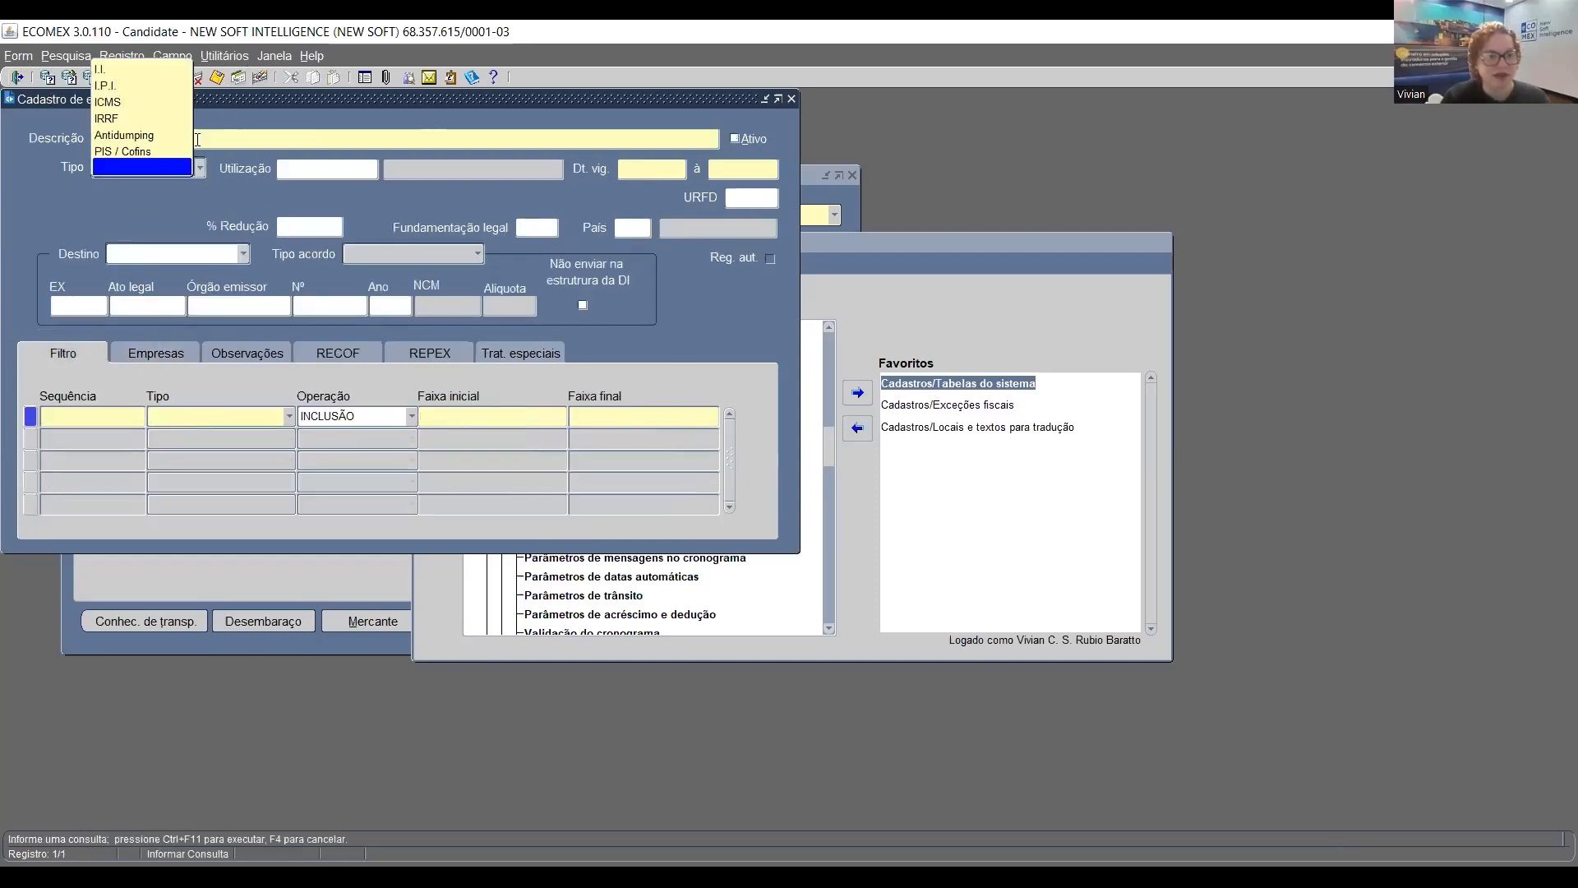
pyautogui.click(143, 100)
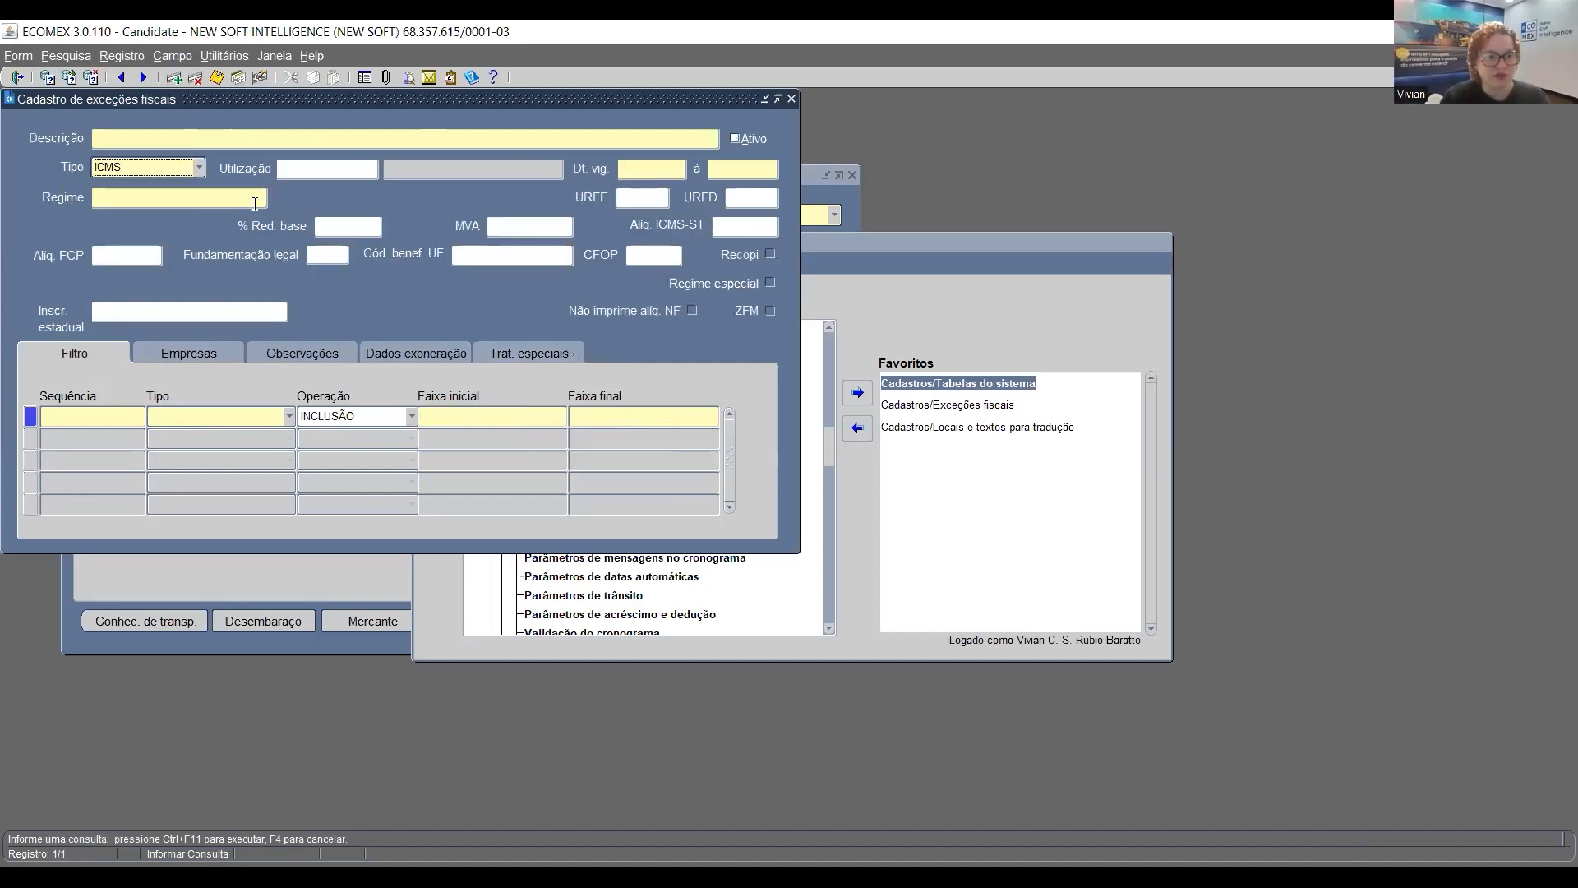
pyautogui.click(254, 201)
pyautogui.press('F9')
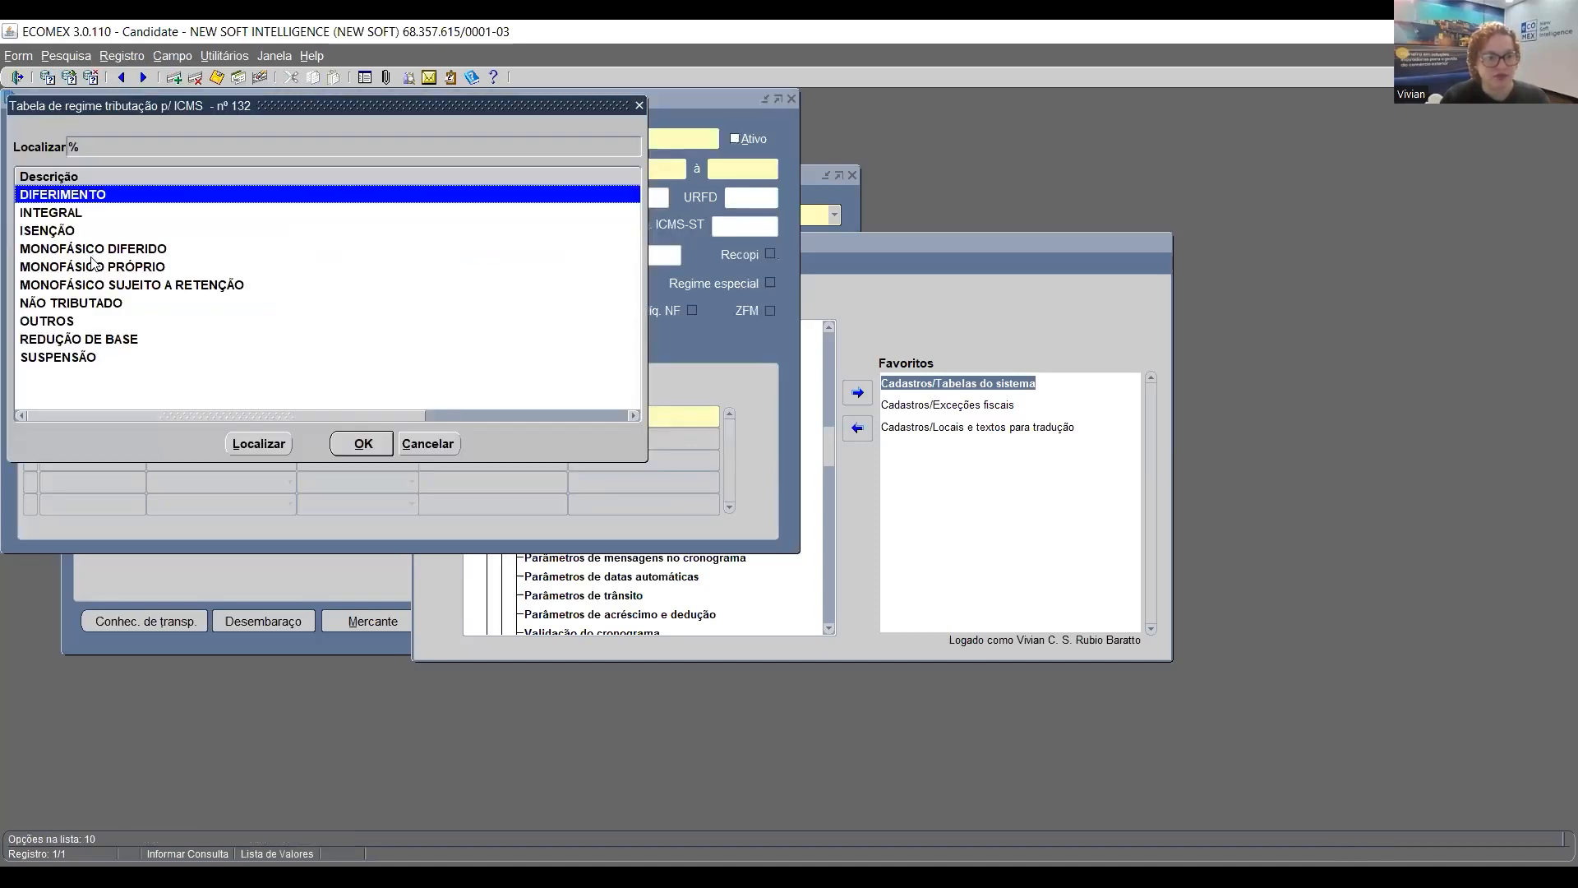
pyautogui.doubleClick(142, 248)
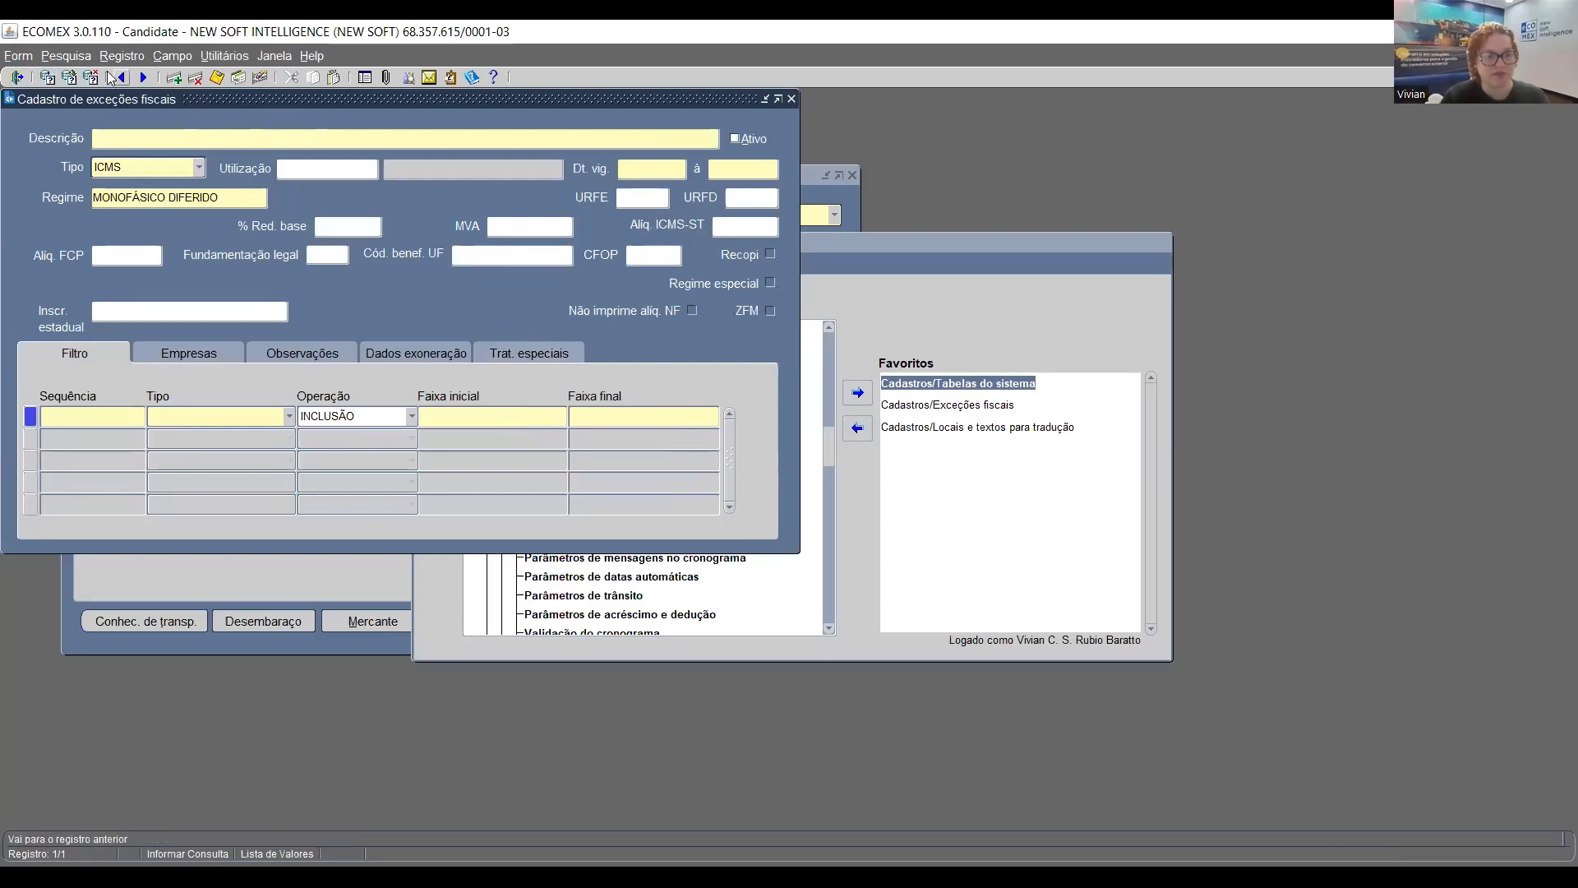
pyautogui.click(69, 76)
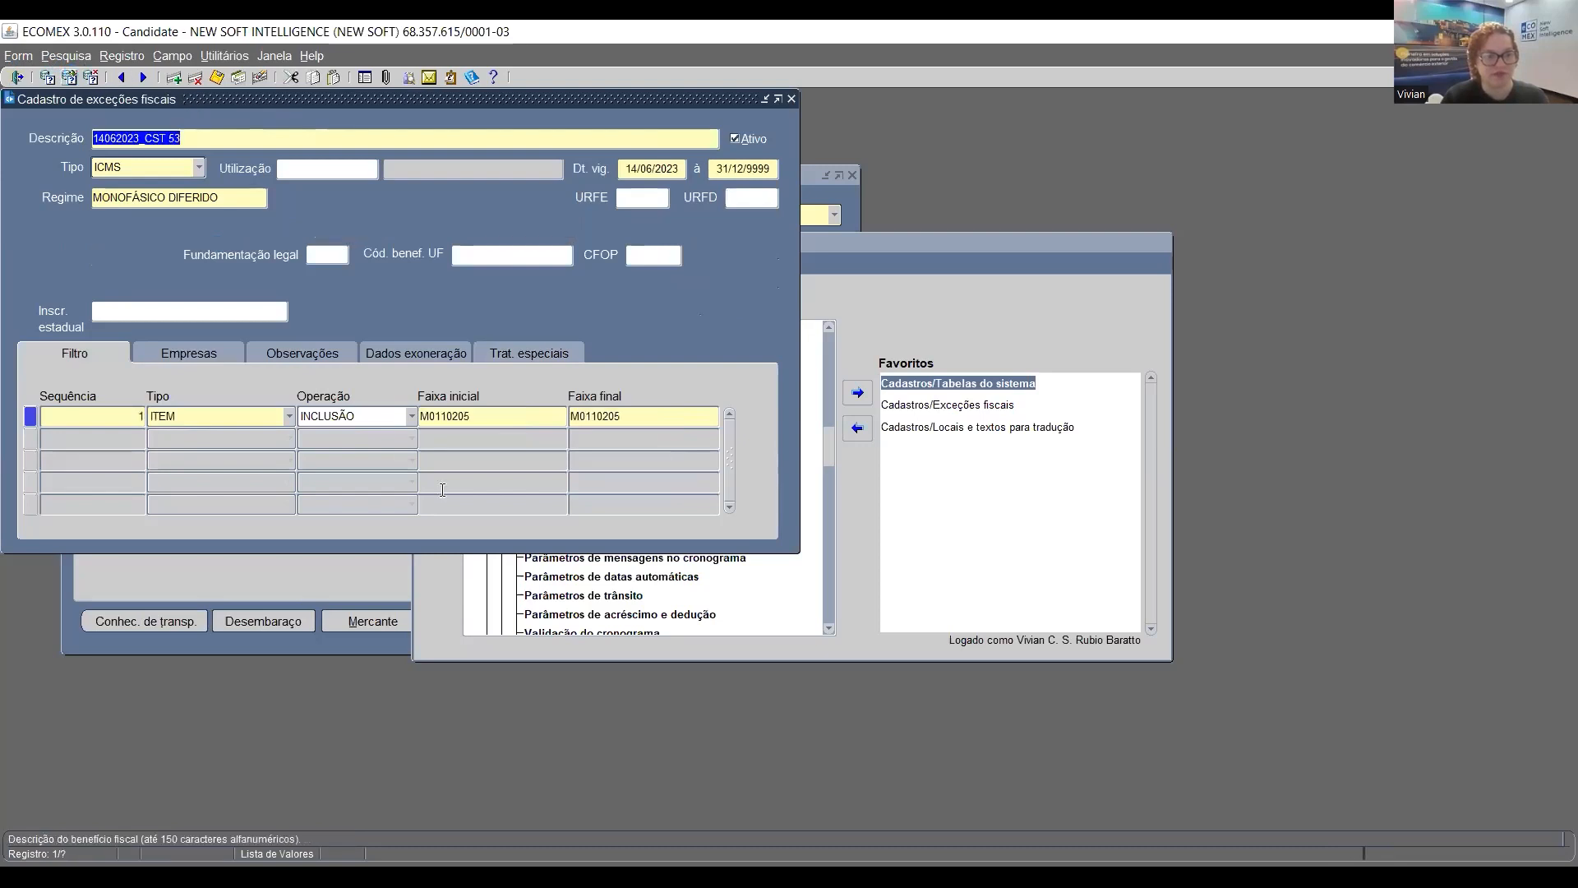
# Examine the mixture, ad rem rate and deferral fields in the special treatments of the CST 53 exception
pyautogui.click(512, 352)
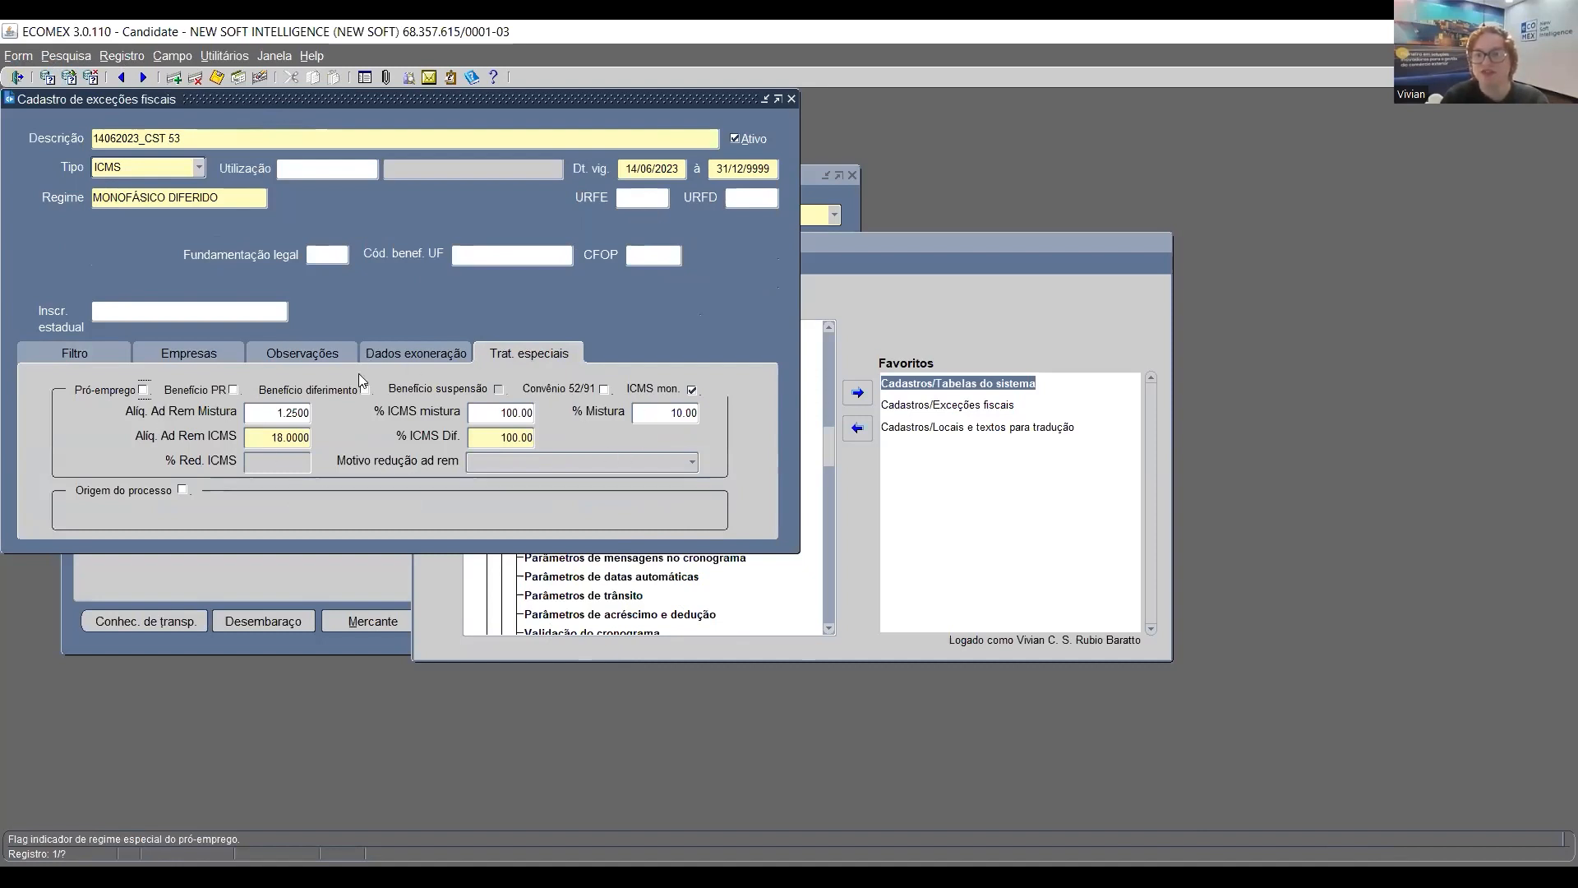
pyautogui.click(252, 416)
pyautogui.click(506, 413)
pyautogui.click(637, 413)
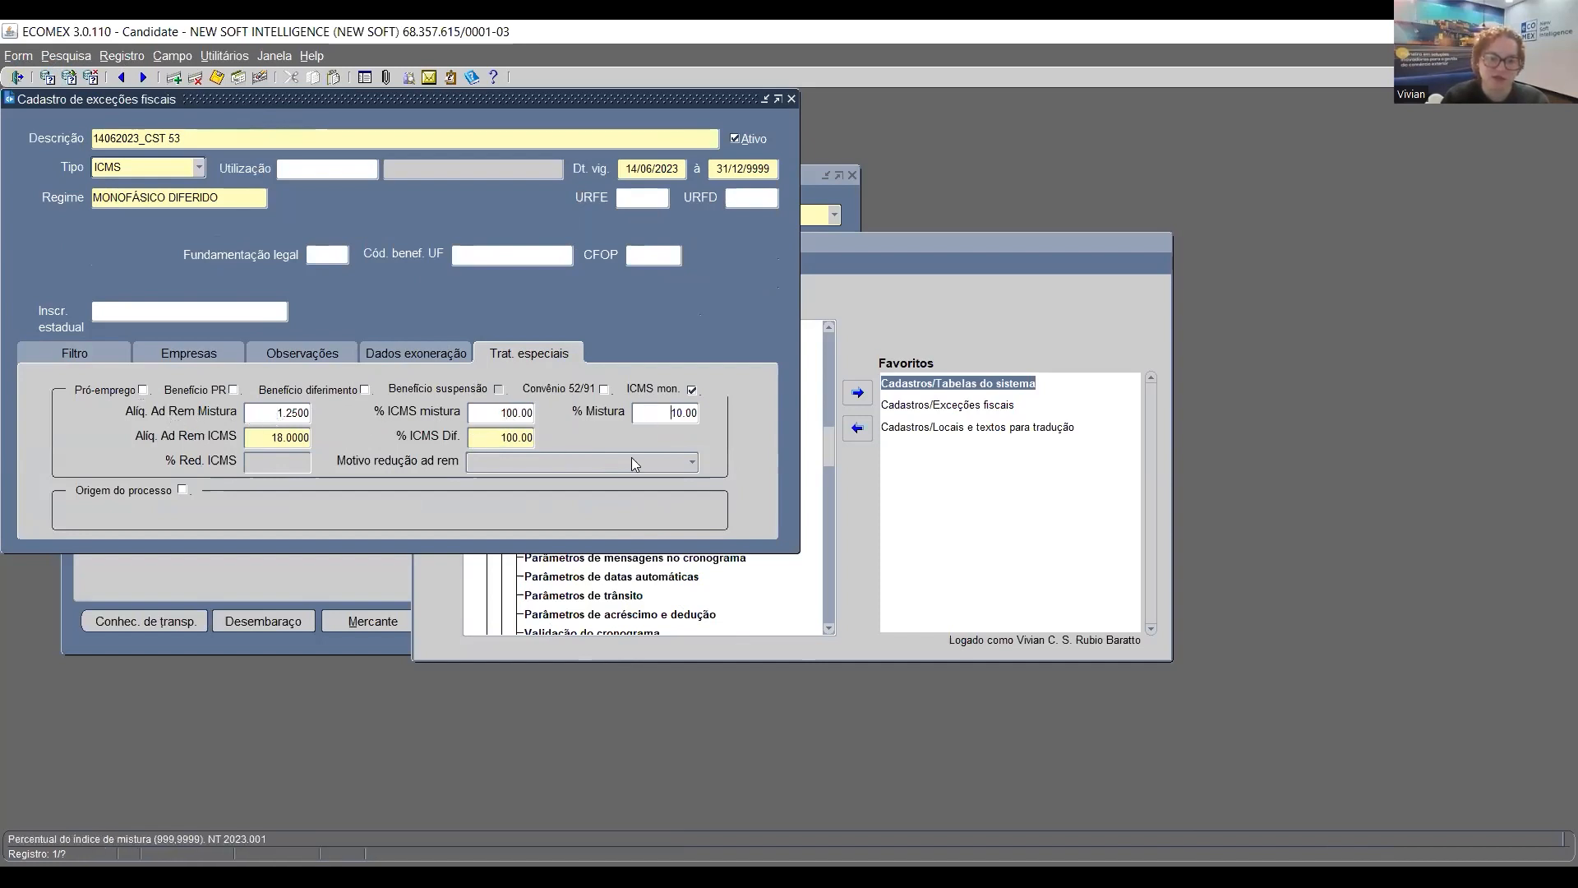
pyautogui.click(258, 442)
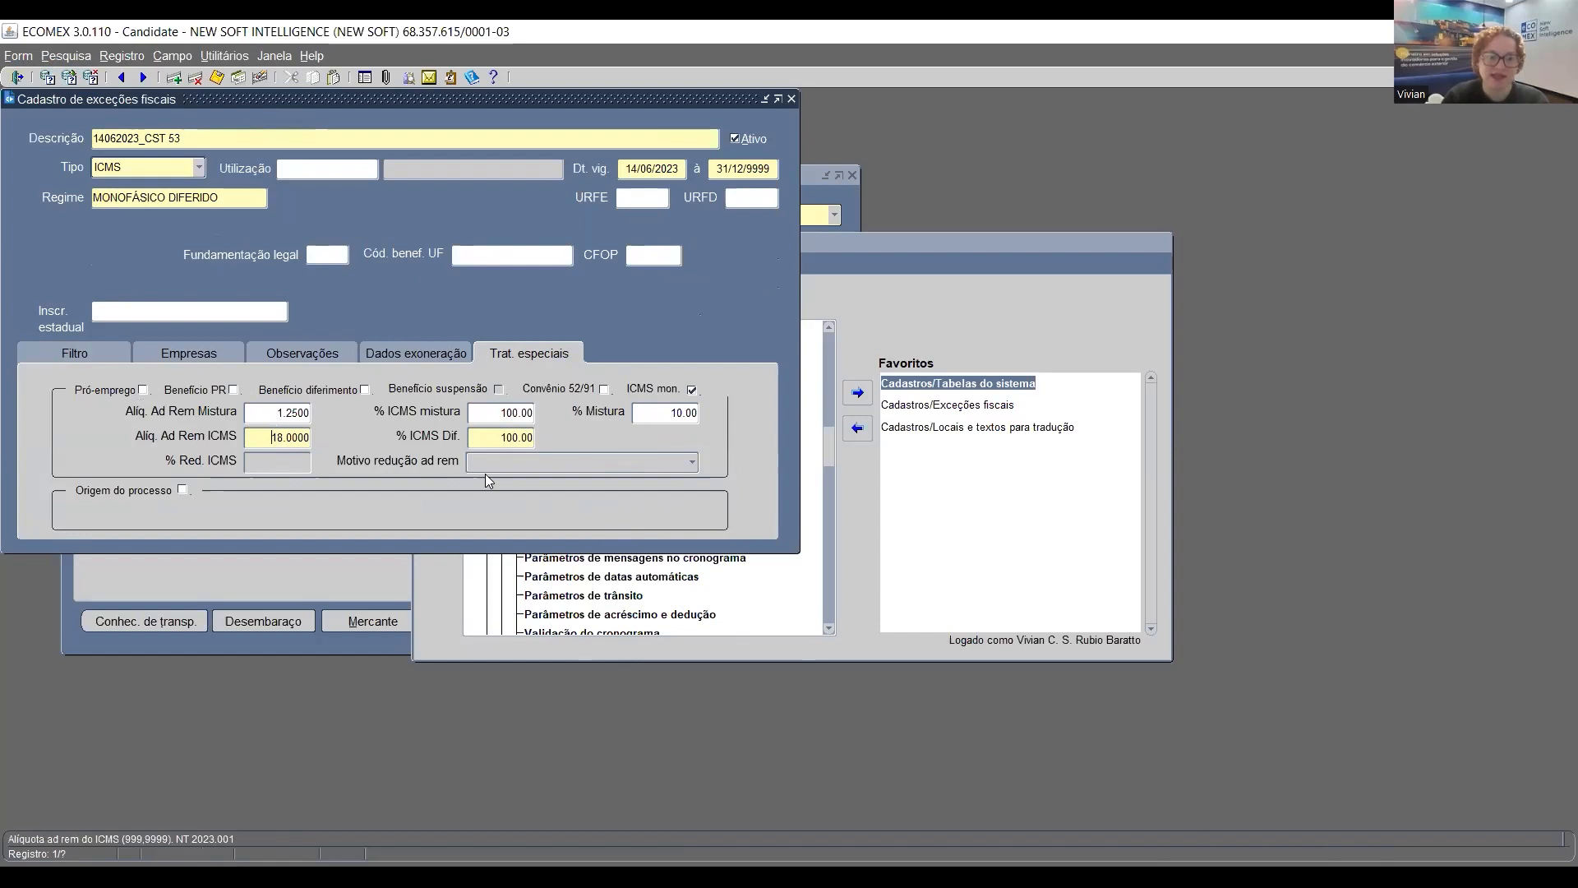
pyautogui.click(503, 436)
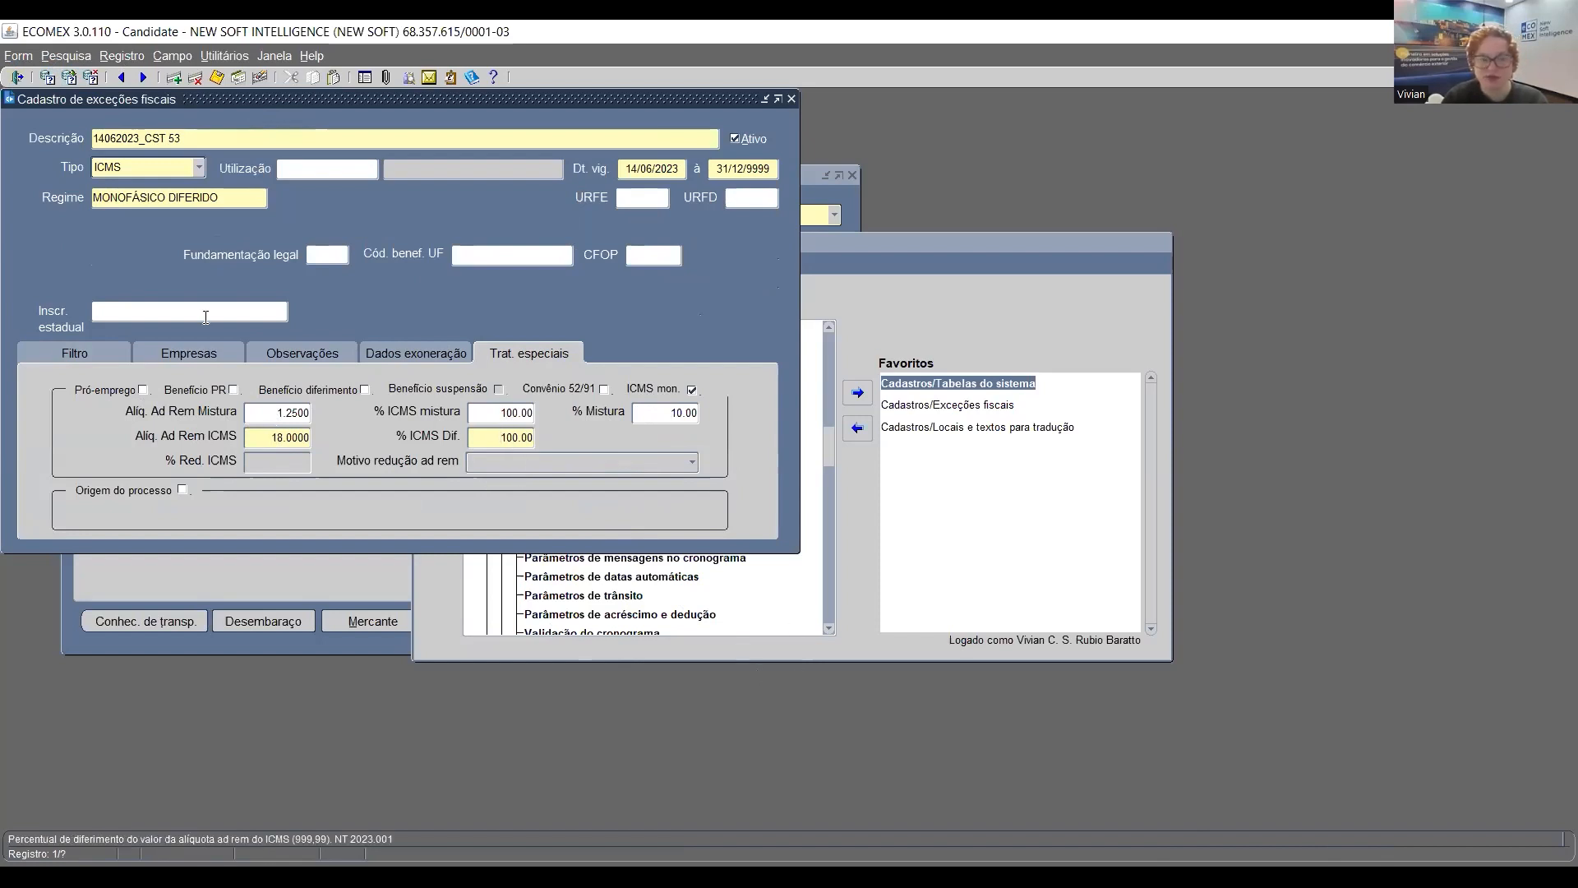
# Compare the % ICMS mistura retention percentage with the % ICMS Dif. deferral percentage, alongside Alíq. Ad Rem Mistura
pyautogui.click(284, 413)
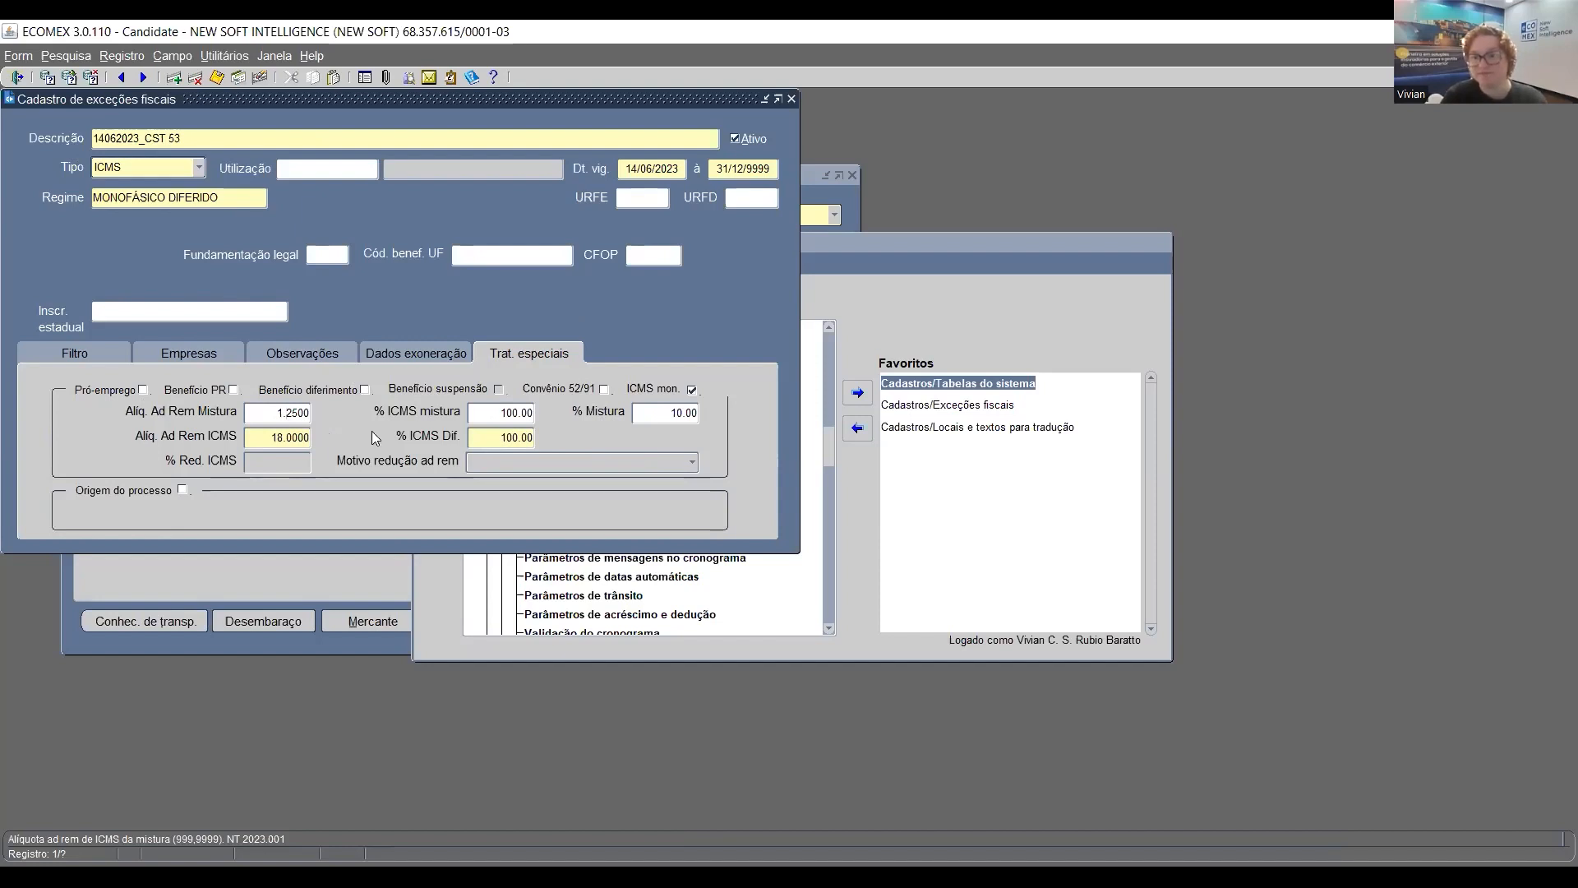
pyautogui.click(504, 419)
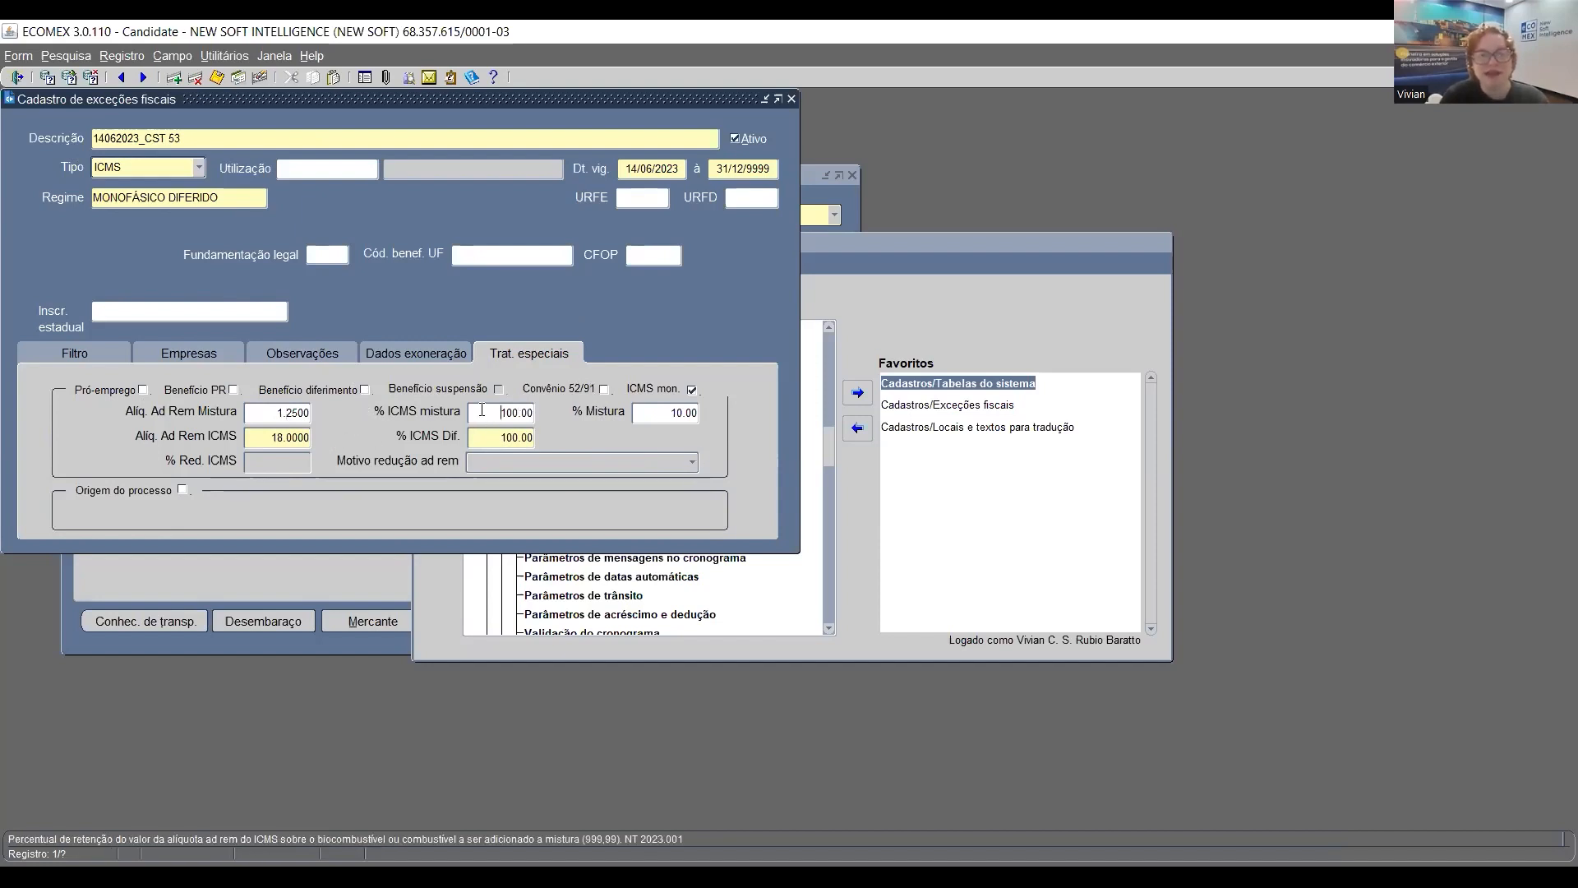
pyautogui.doubleClick(518, 413)
pyautogui.click(518, 431)
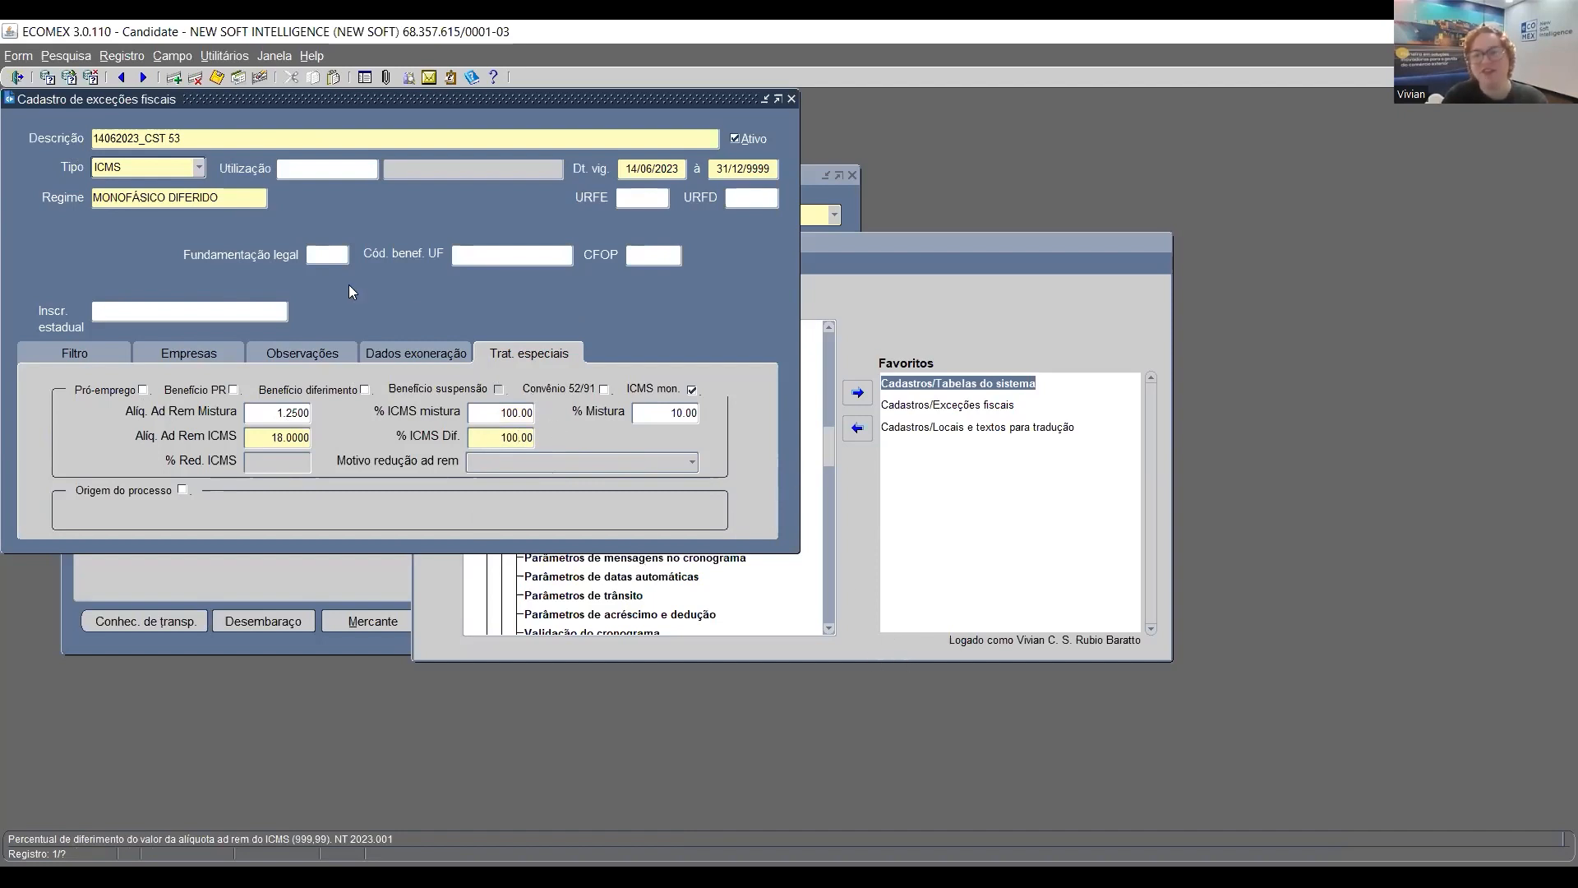
pyautogui.click(282, 414)
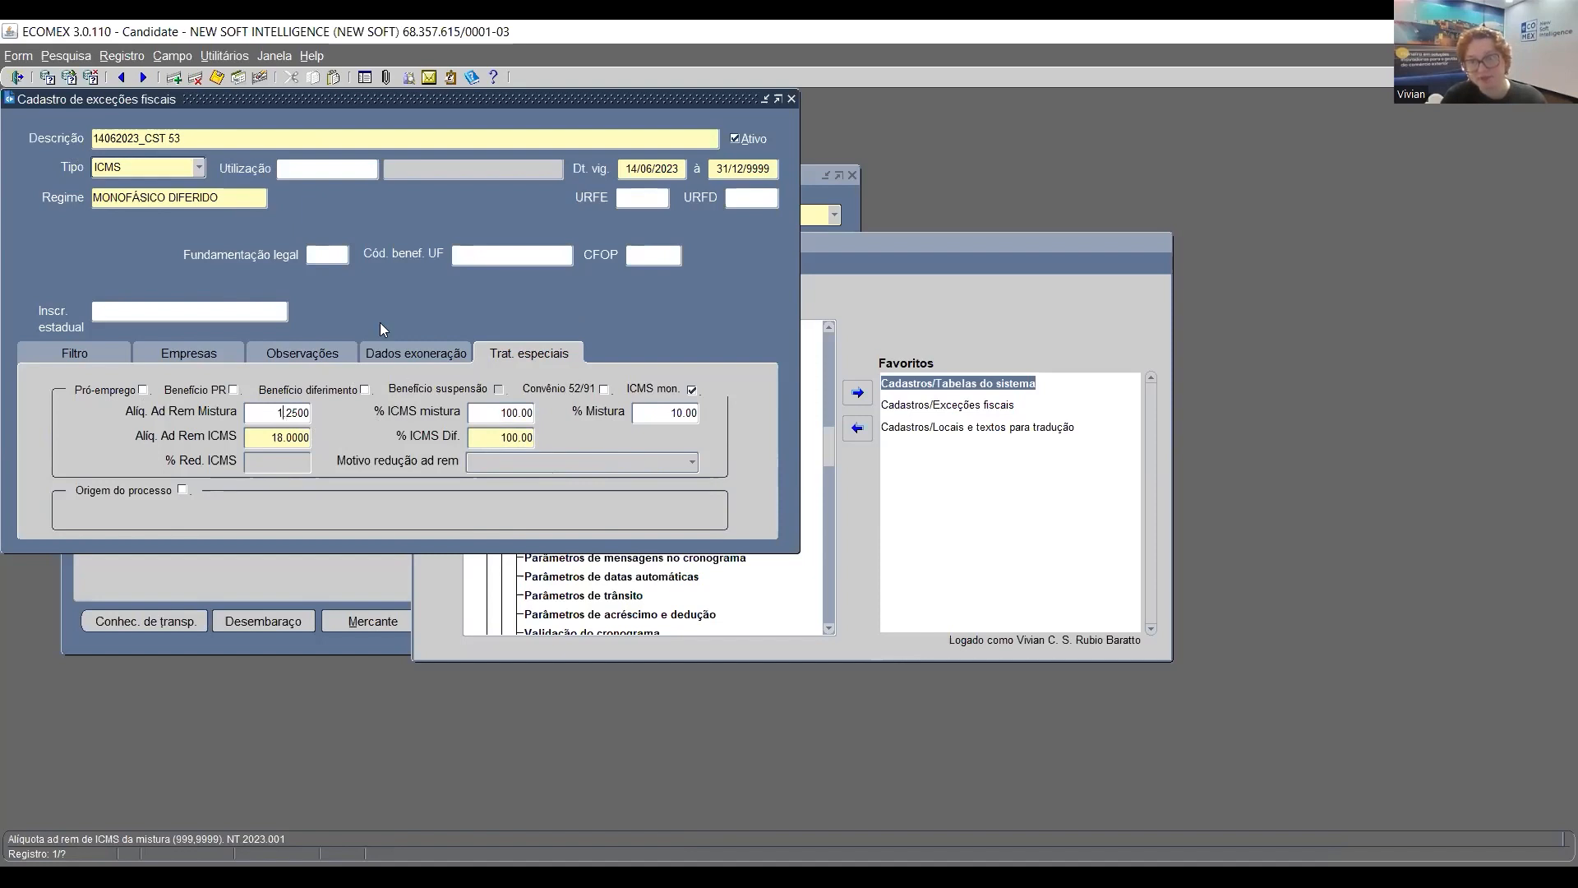
pyautogui.moveTo(512, 436); pyautogui.dragTo(506, 436)
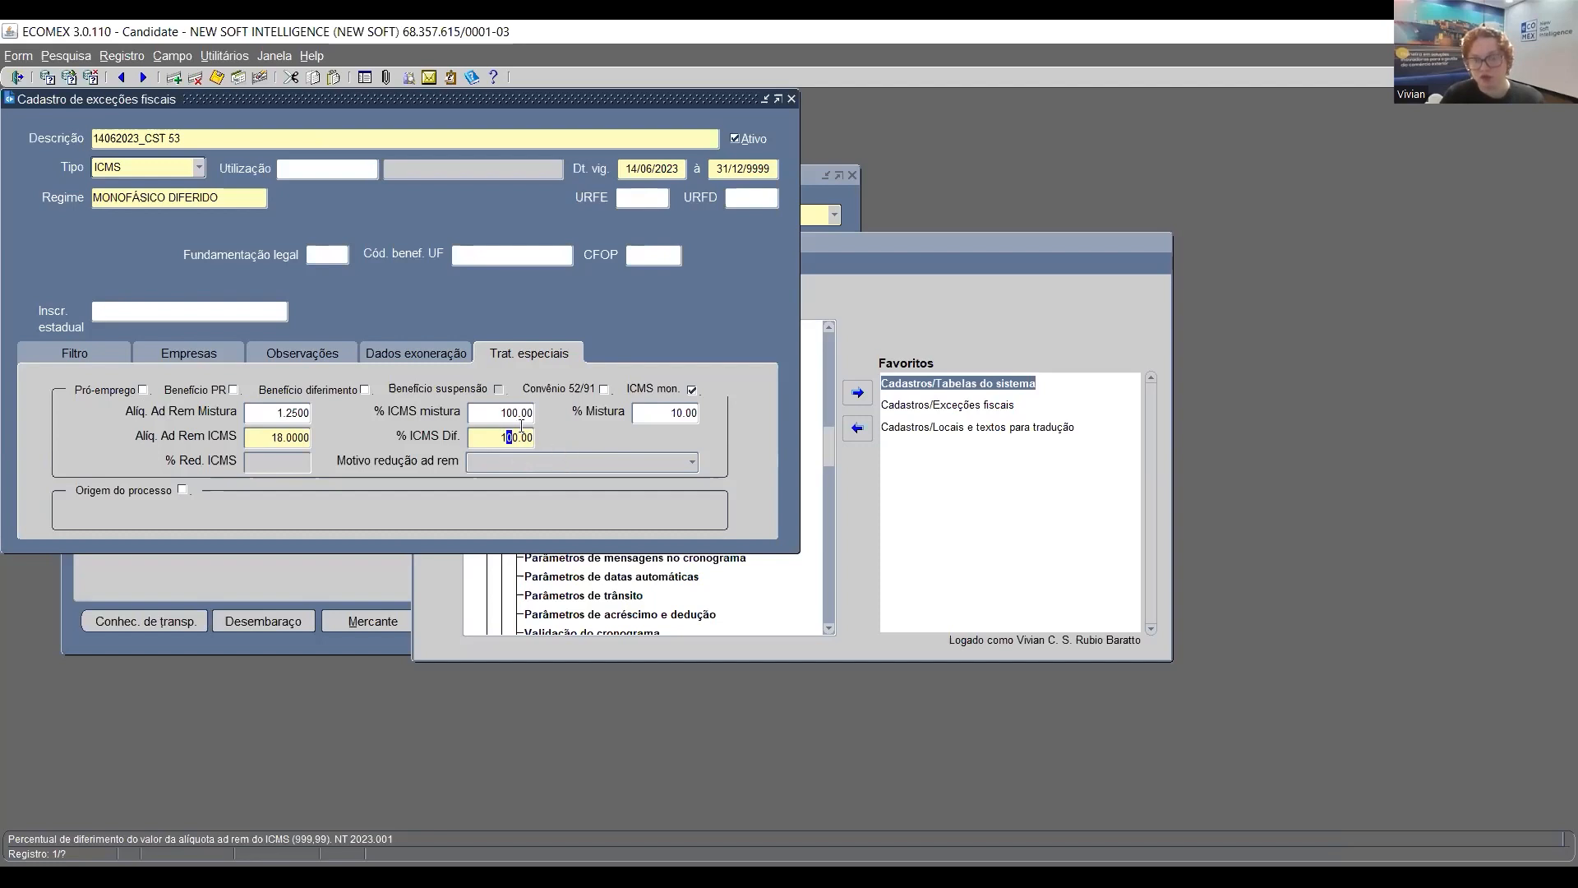
pyautogui.click(514, 413)
pyautogui.click(509, 436)
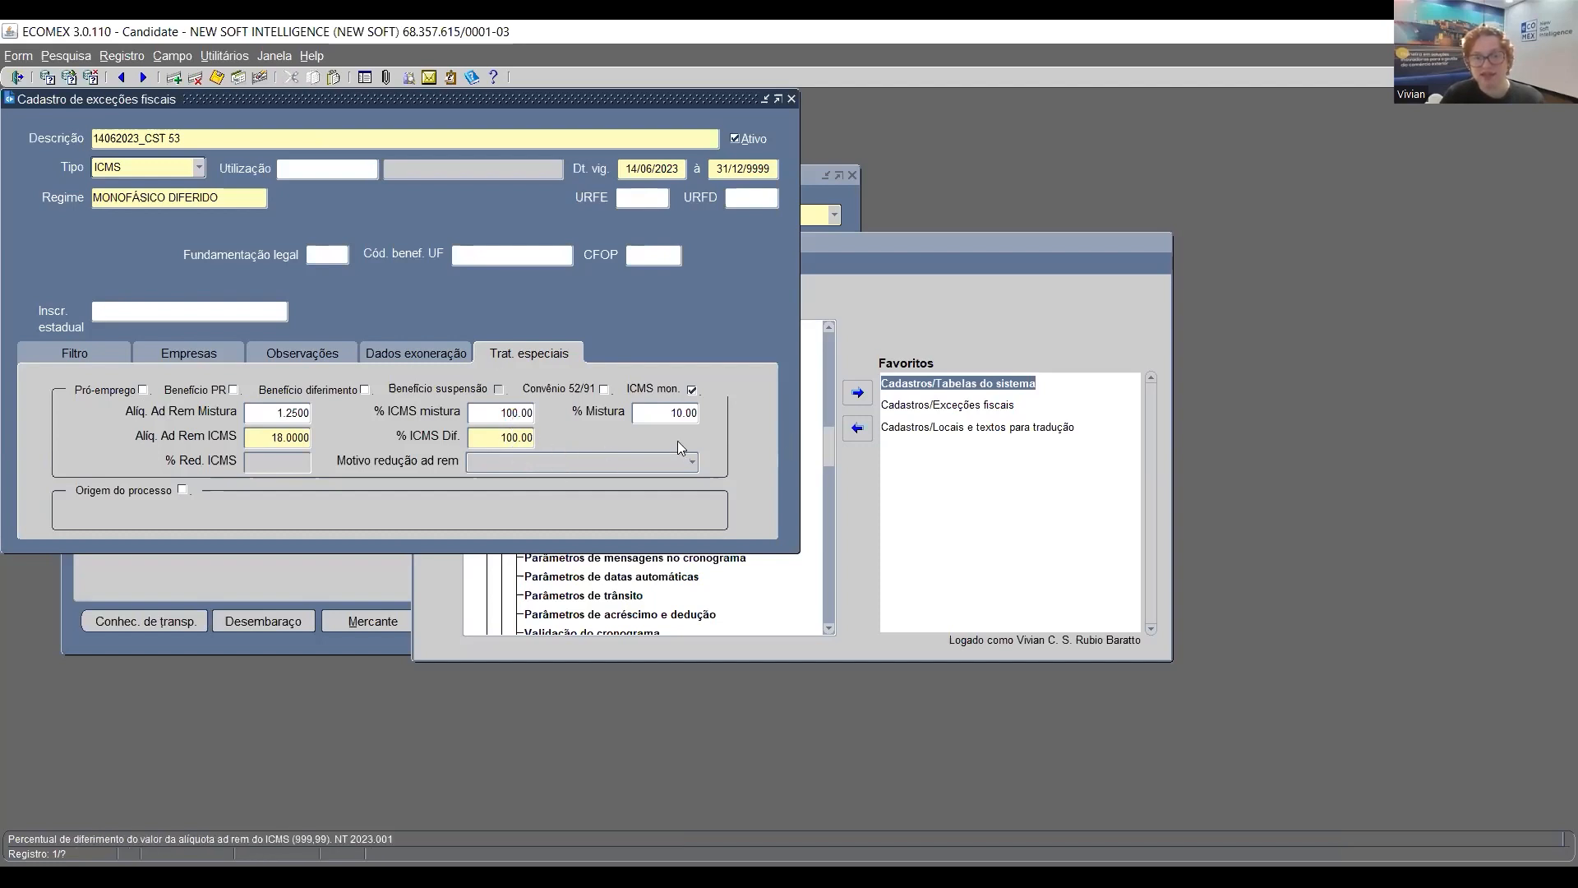
# Examine how Alíq. Ad Rem Mistura, % ICMS mistura and % Mistura relate to Alíq. Ad Rem ICMS in the CST 53 exception
pyautogui.click(294, 413)
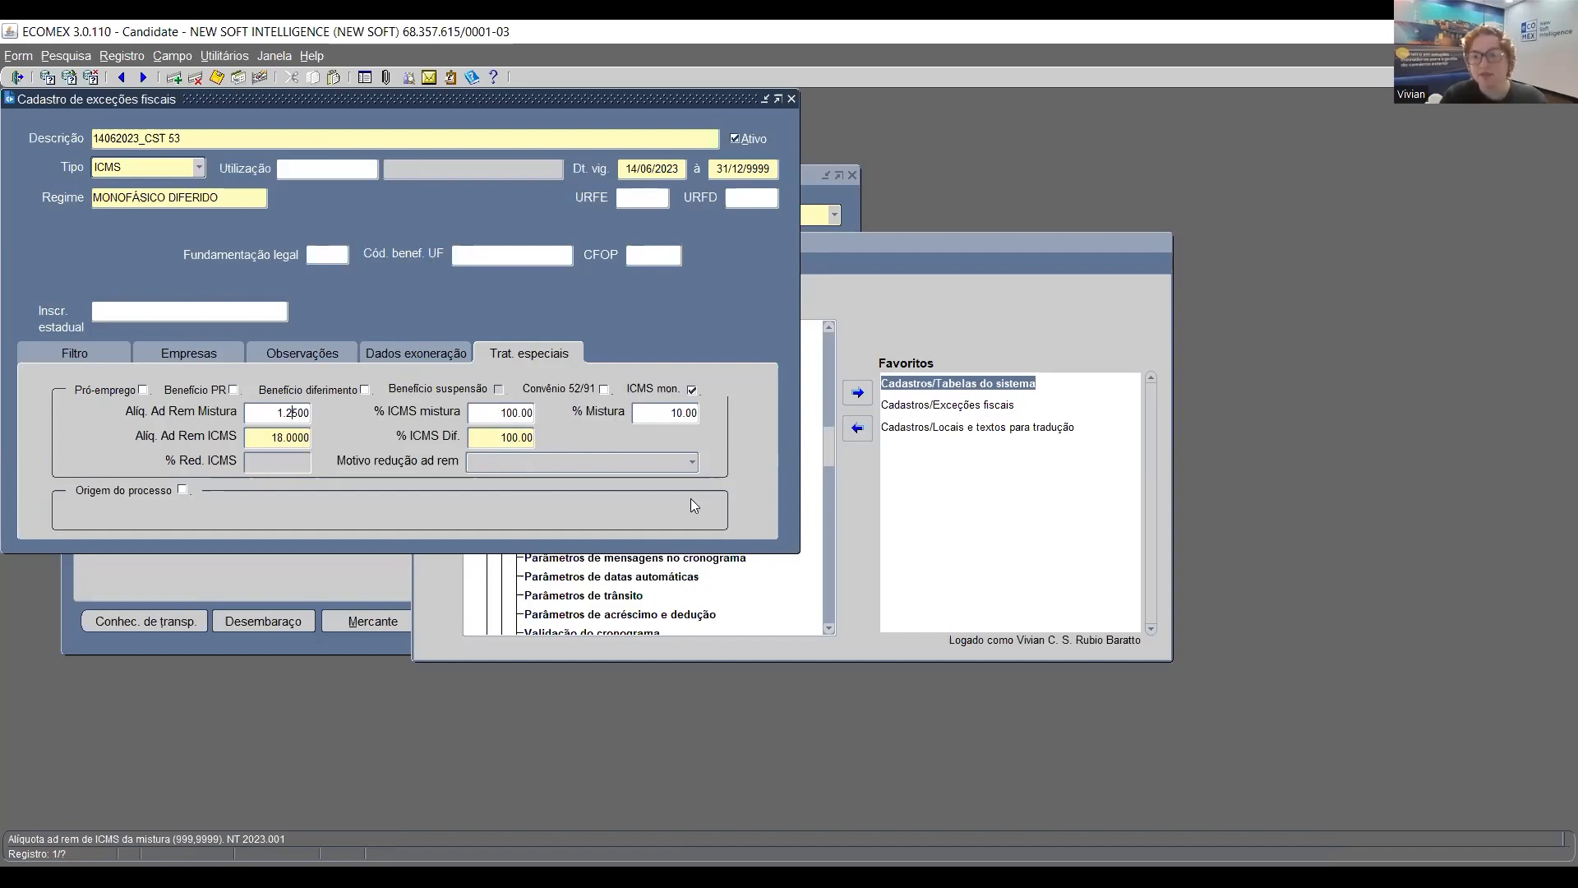
pyautogui.click(669, 420)
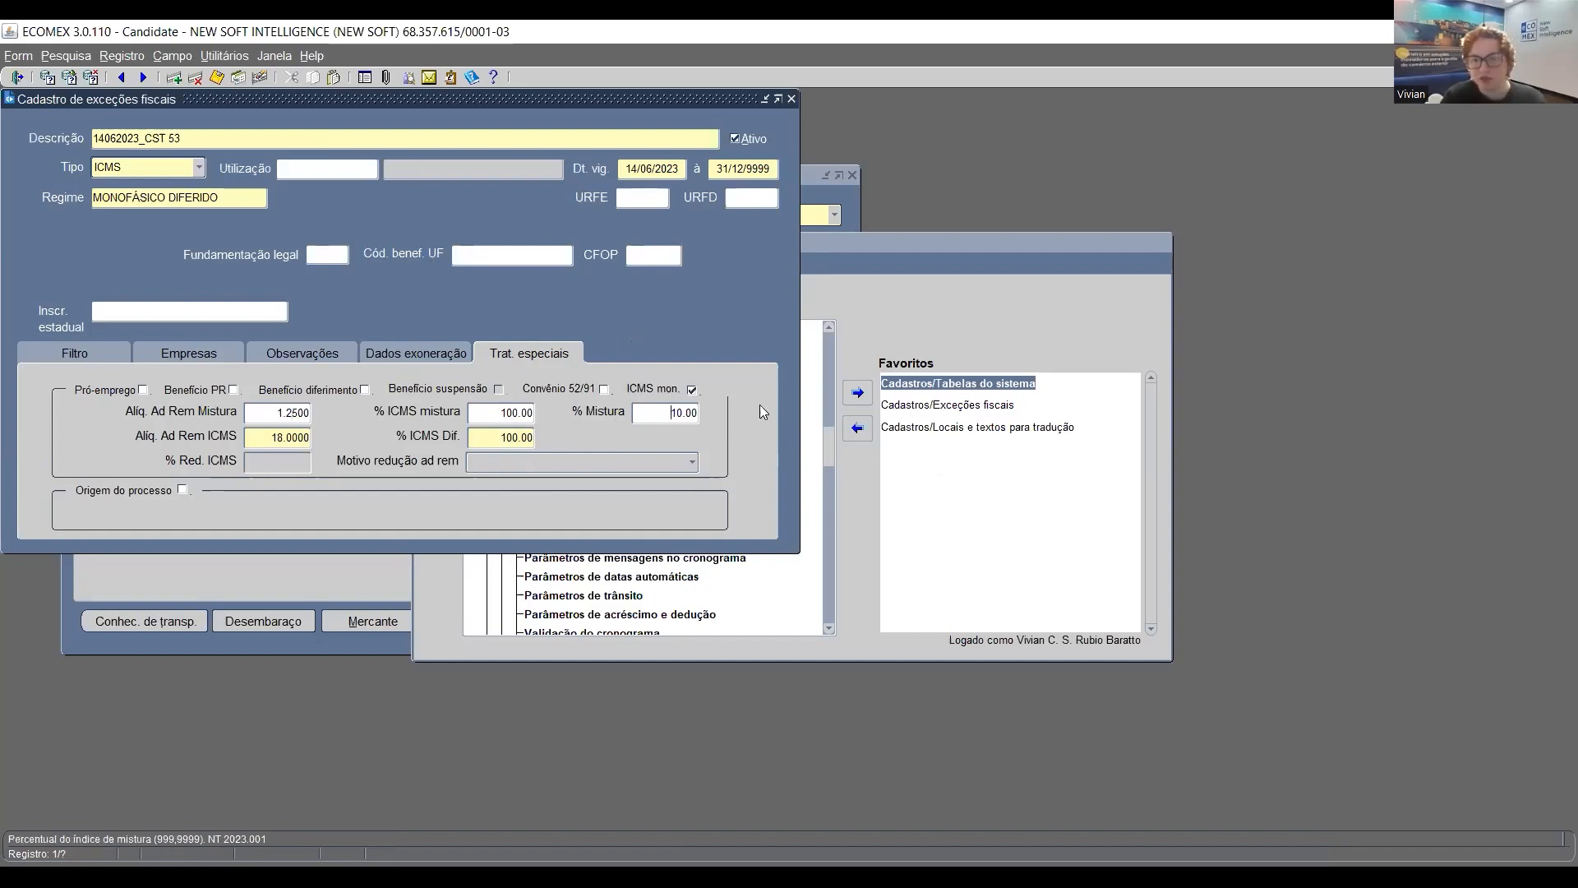
pyautogui.moveTo(663, 413); pyautogui.dragTo(719, 419)
pyautogui.click(641, 416)
pyautogui.moveTo(641, 411); pyautogui.dragTo(699, 414)
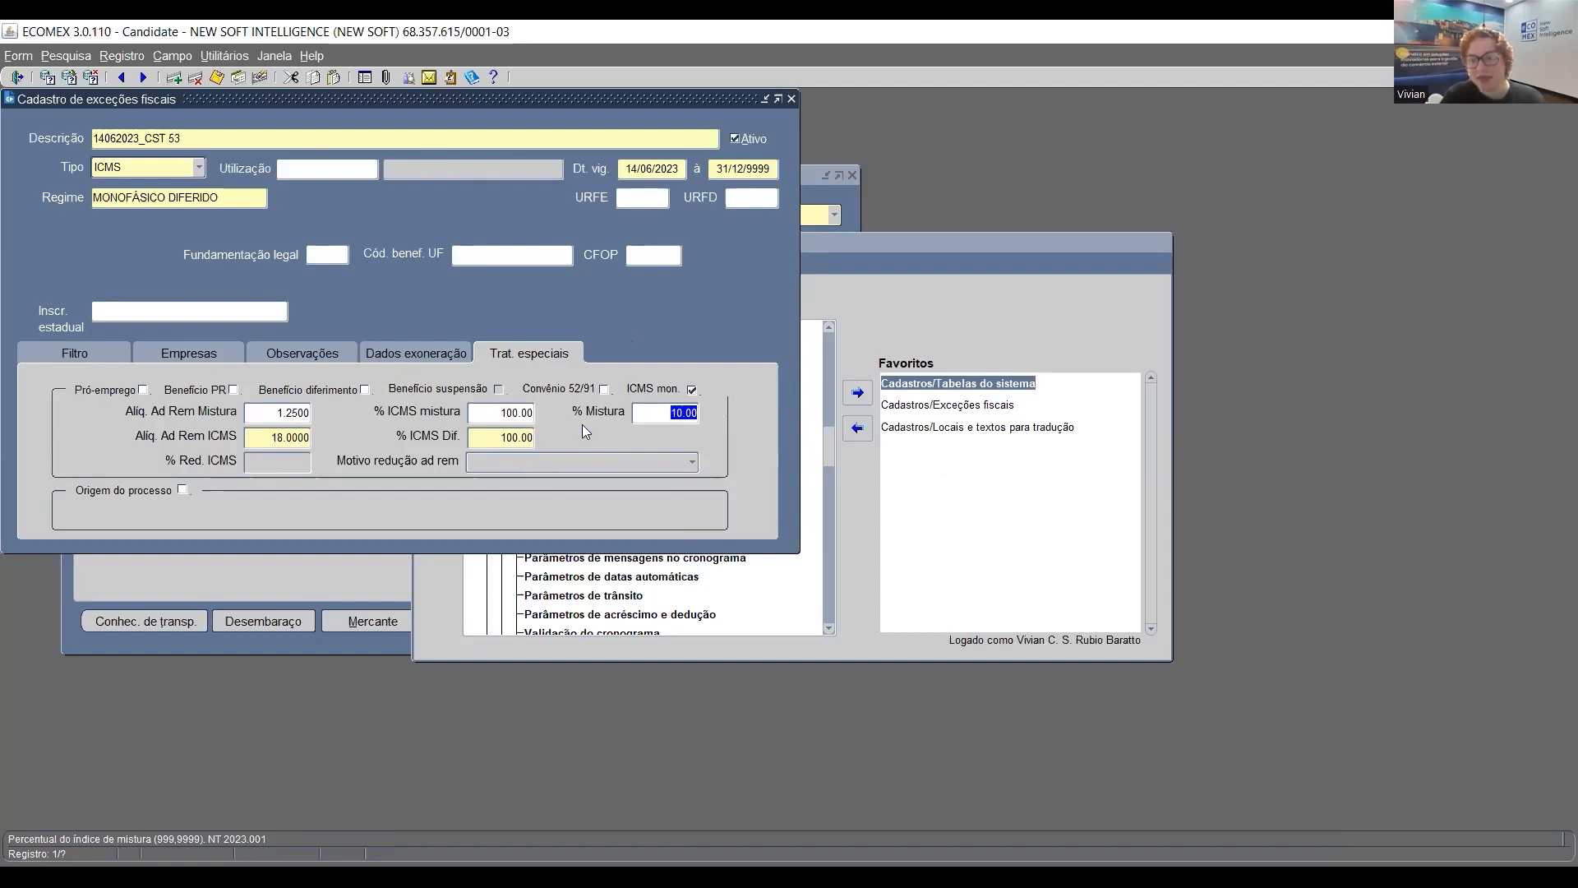
pyautogui.click(651, 411)
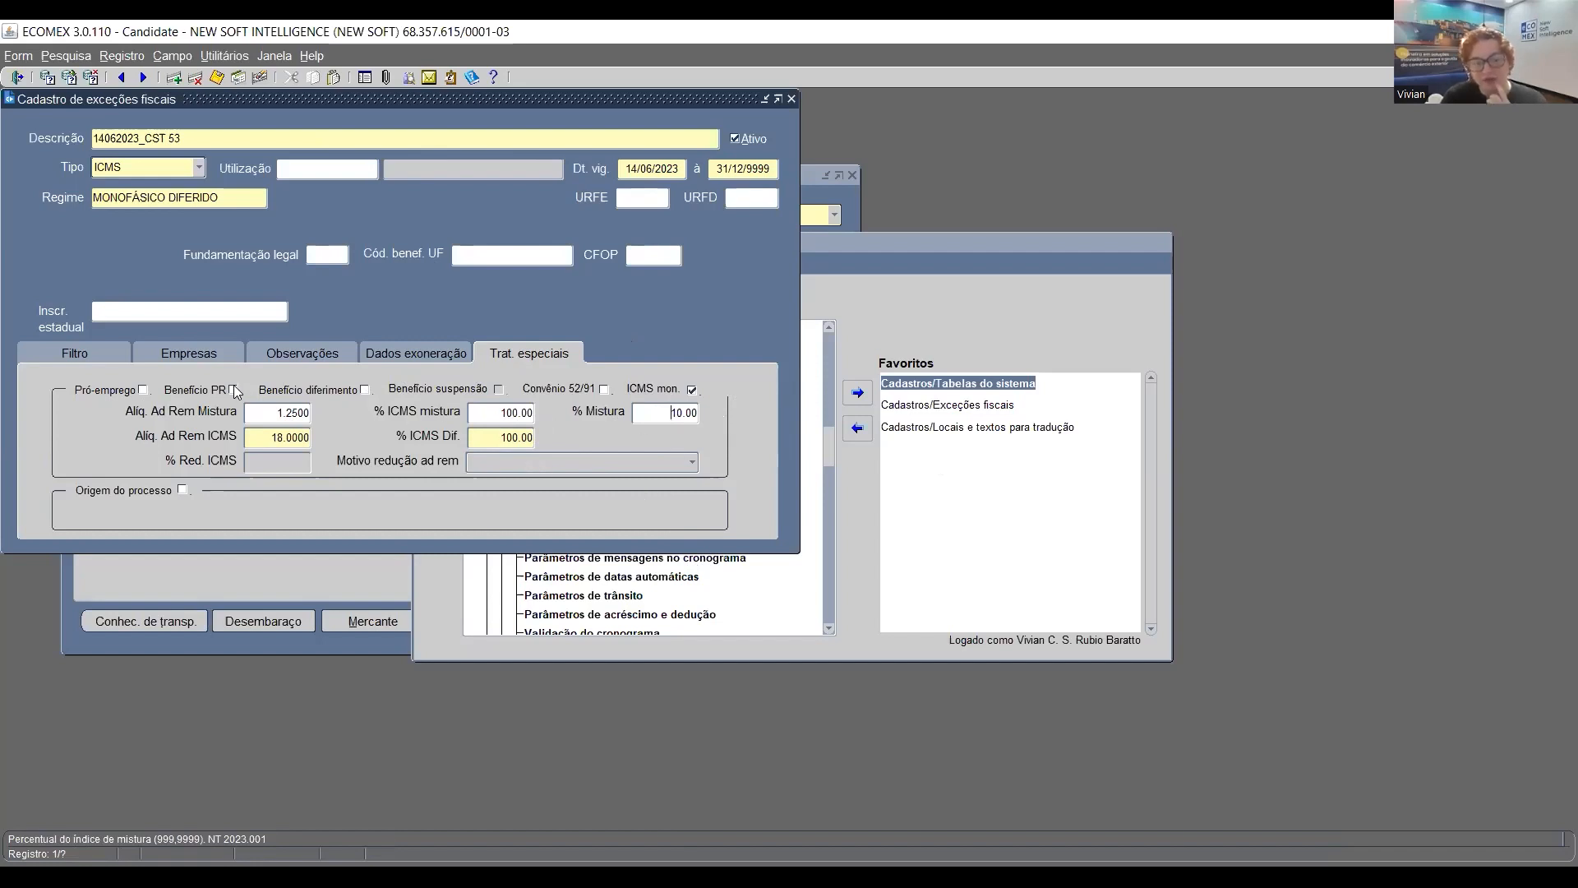
pyautogui.click(292, 417)
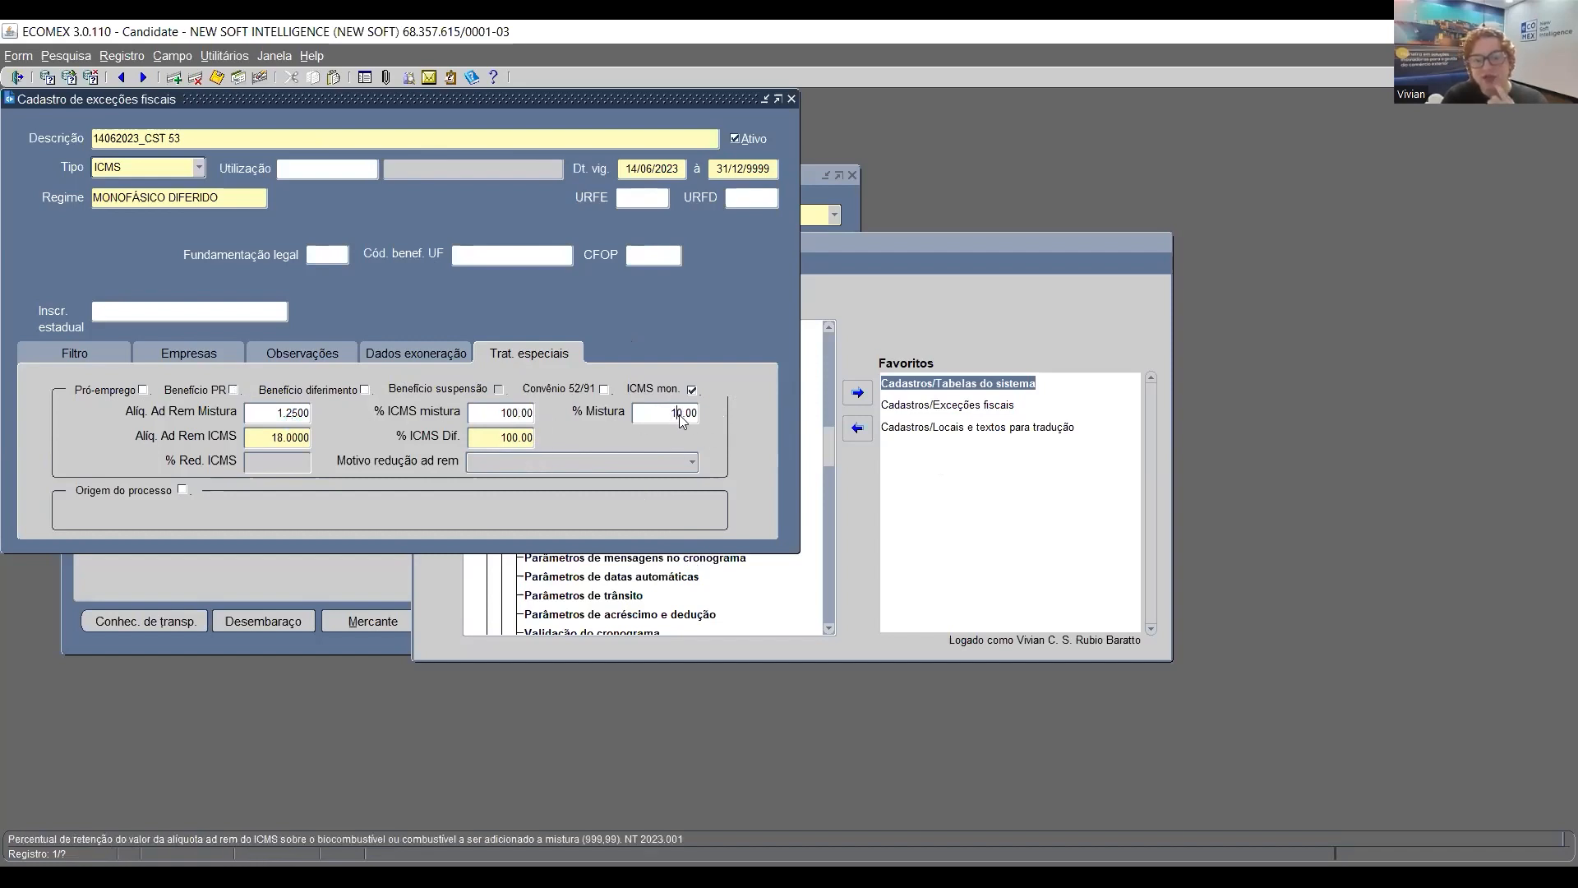
pyautogui.click(515, 412)
pyautogui.click(286, 412)
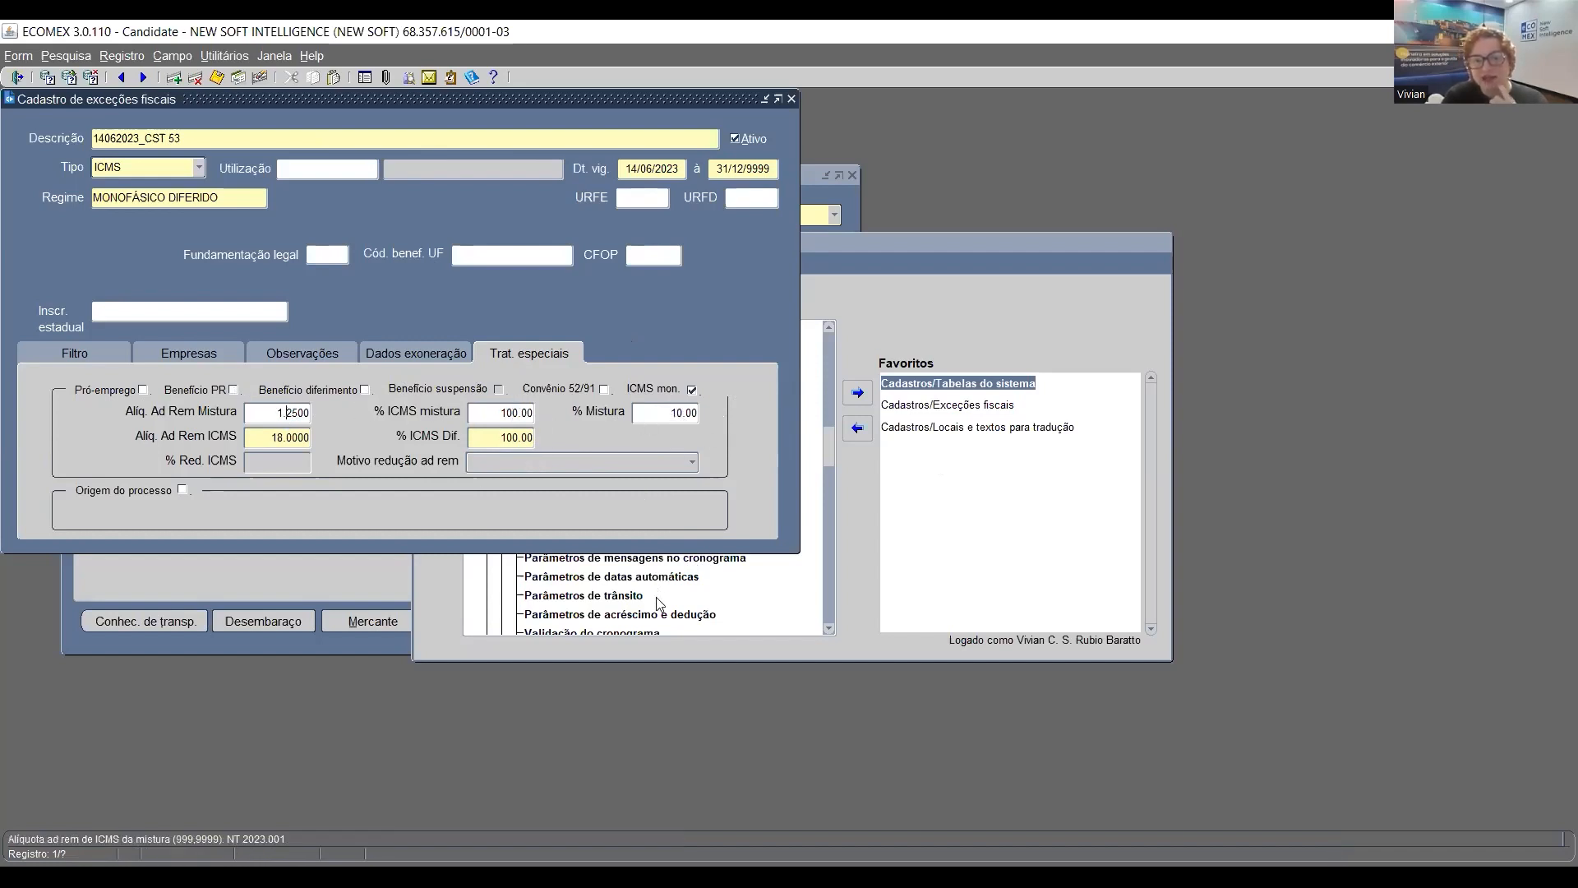
pyautogui.click(260, 441)
pyautogui.click(494, 459)
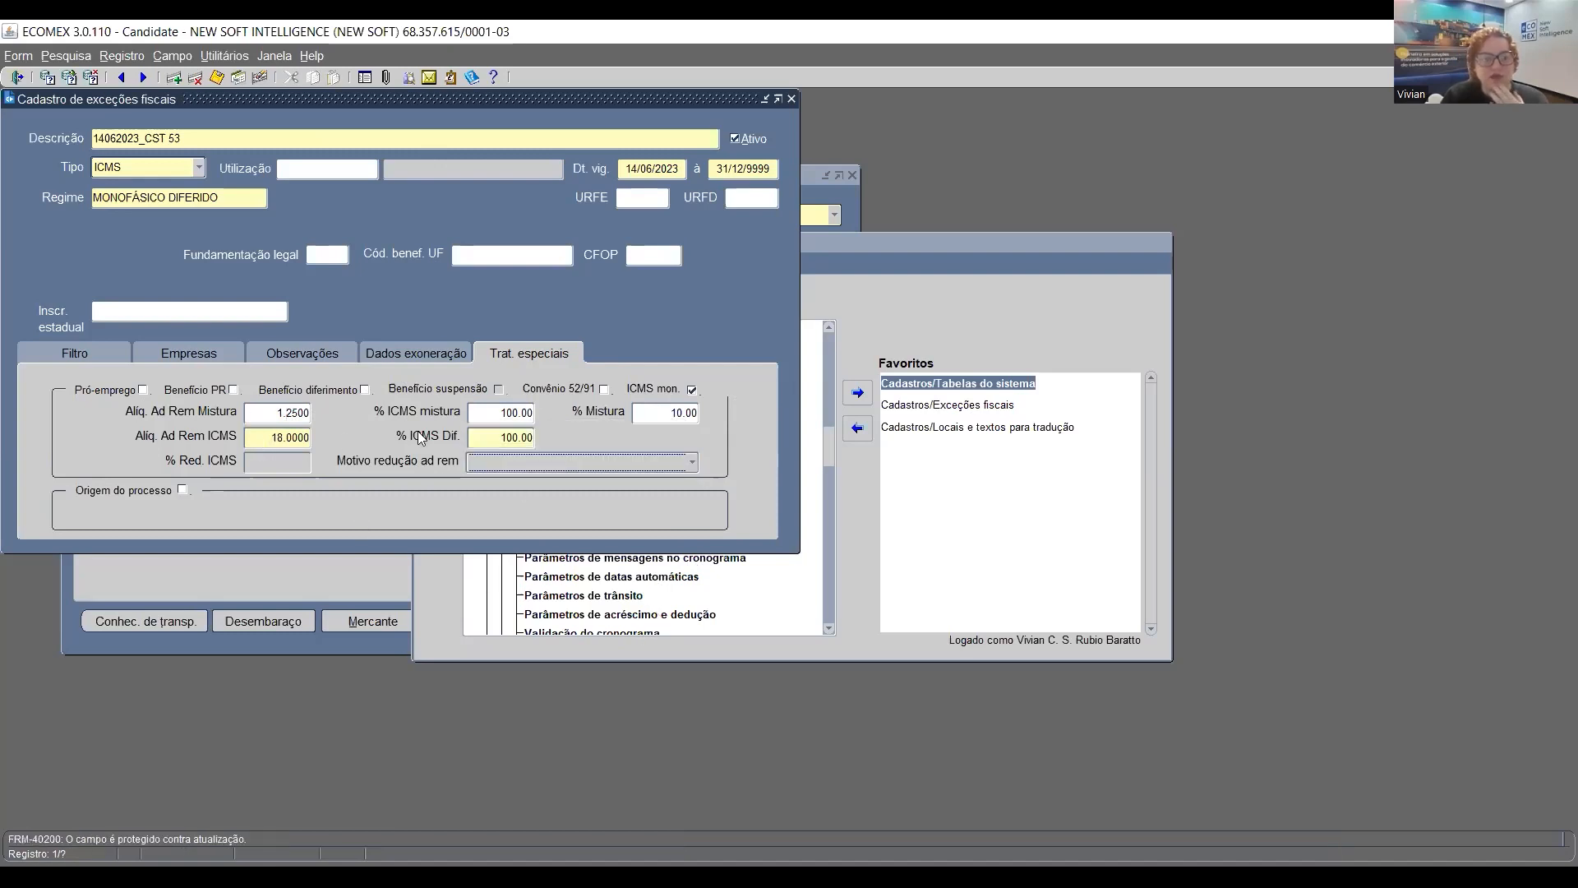
pyautogui.click(259, 433)
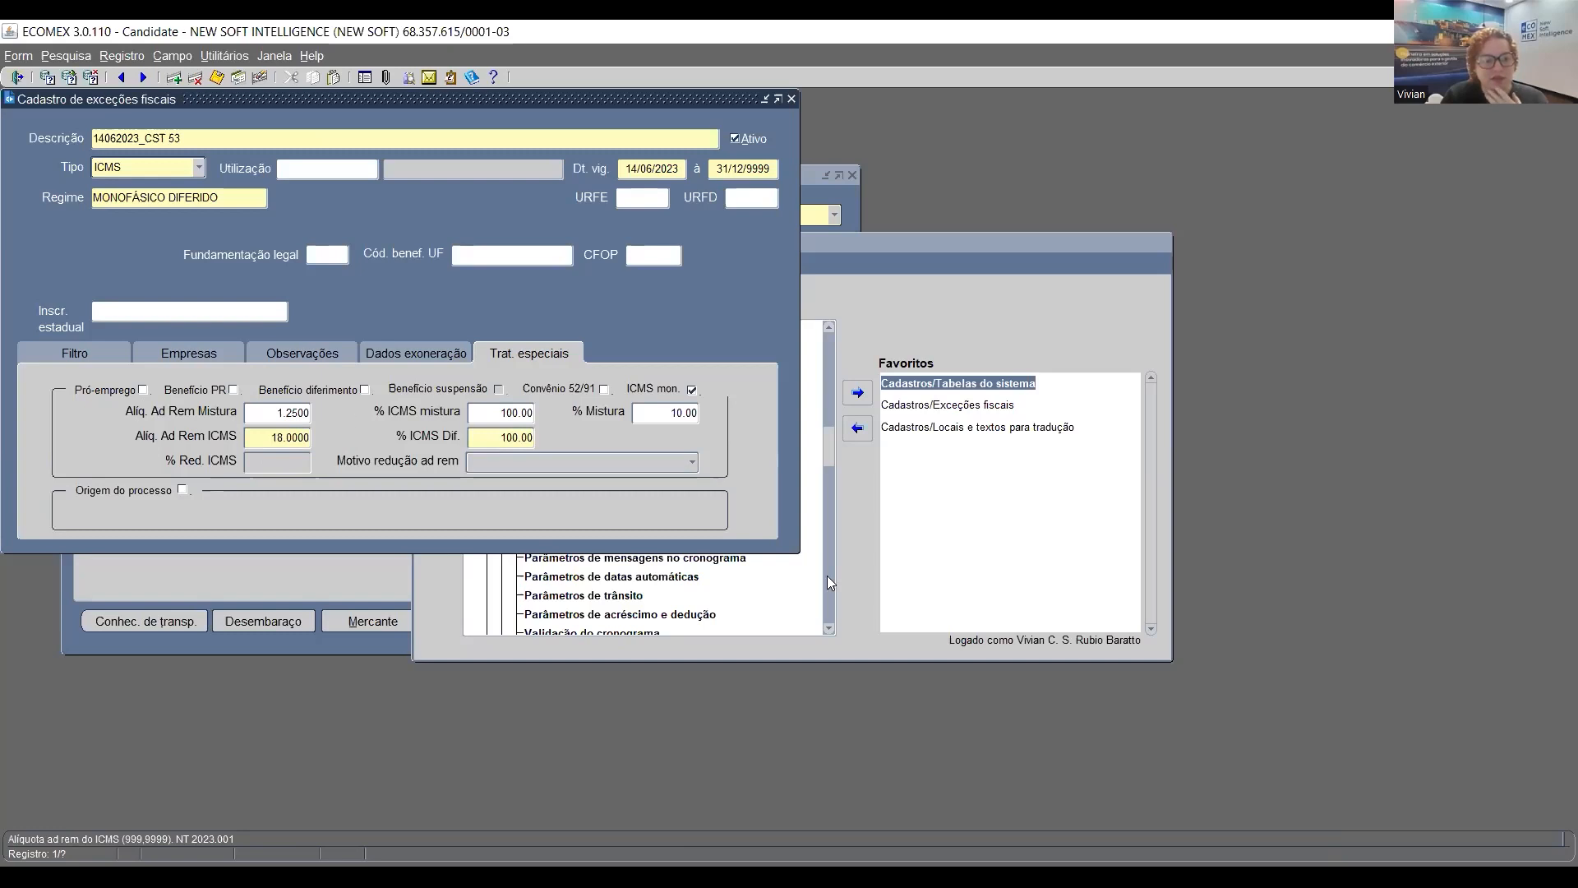
pyautogui.moveTo(263, 437); pyautogui.dragTo(829, 577)
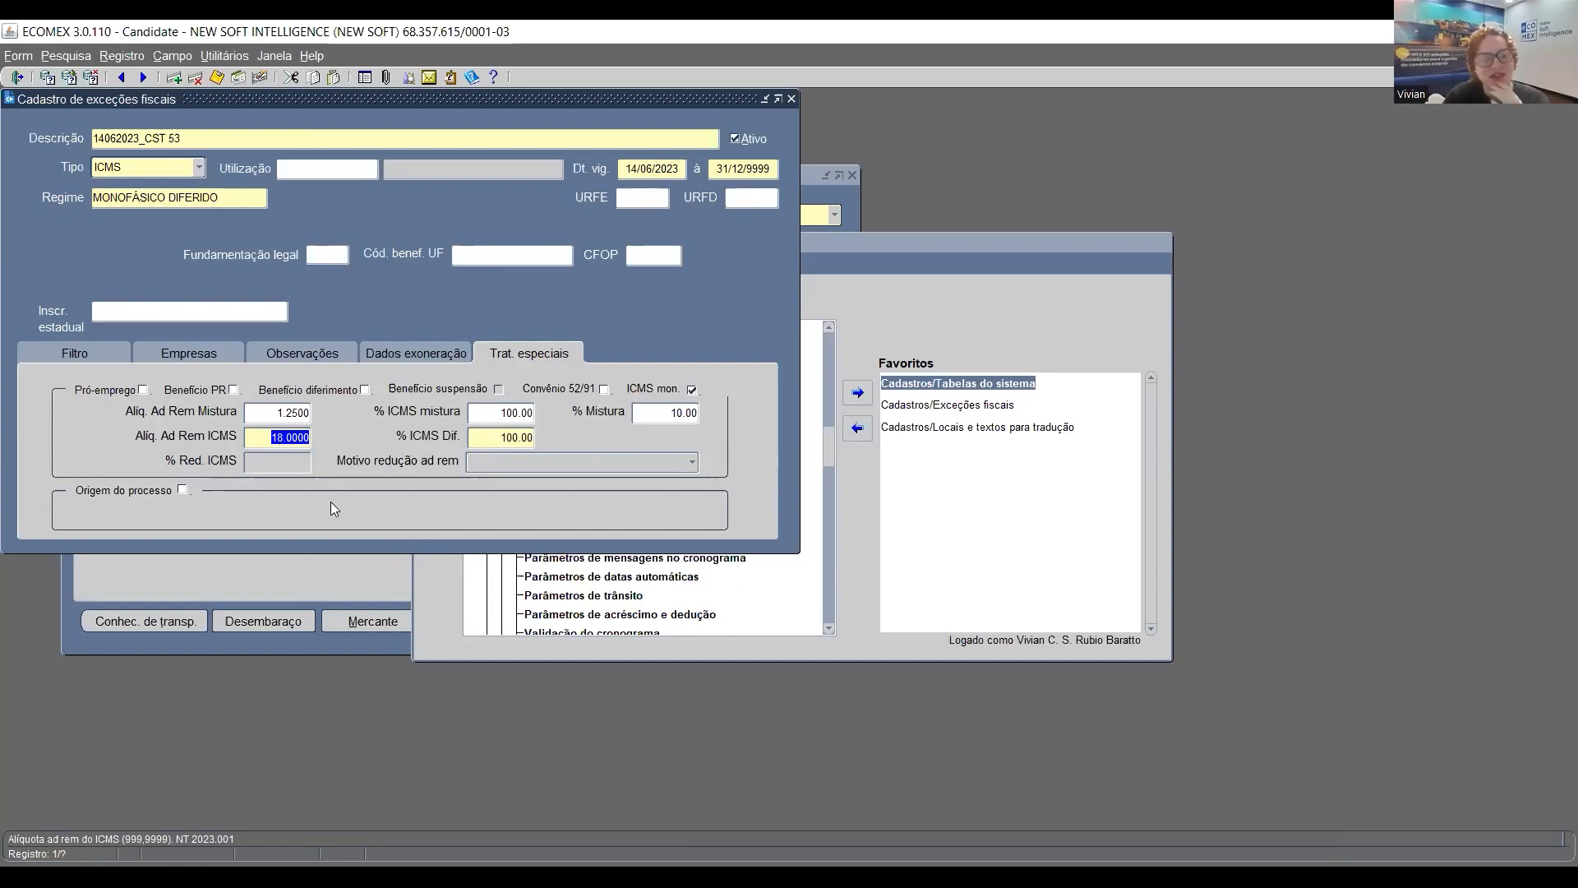
# Copy the Alíq. Ad Rem Mistura value into Alíq. Ad Rem ICMS, setting it to 1.2500
pyautogui.click(268, 409)
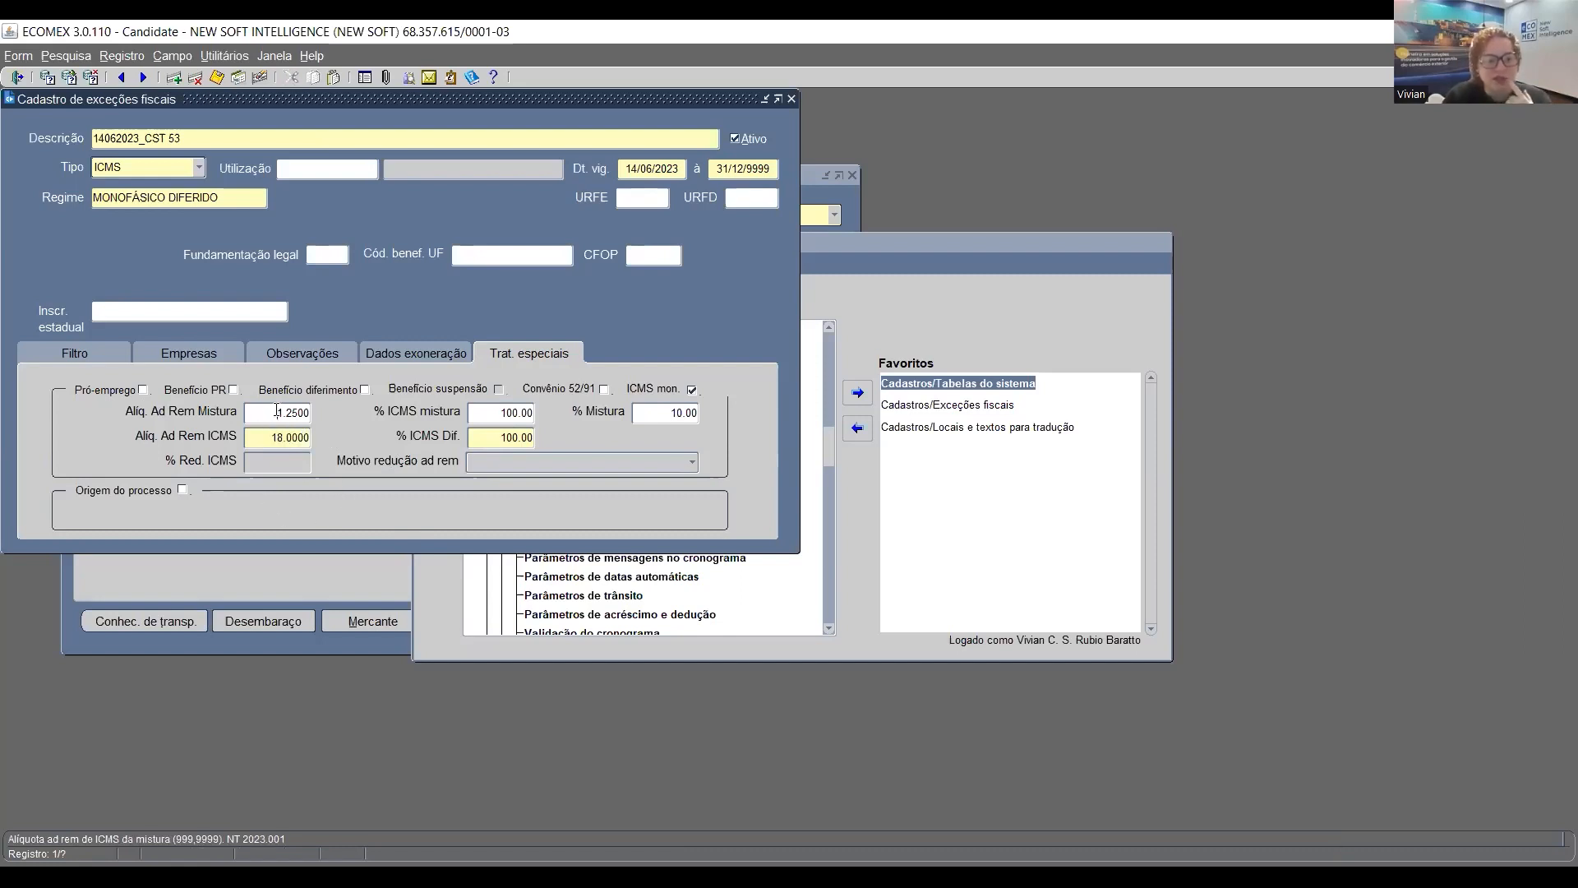
pyautogui.doubleClick(309, 413)
pyautogui.hotkey('ctrl', 'c')
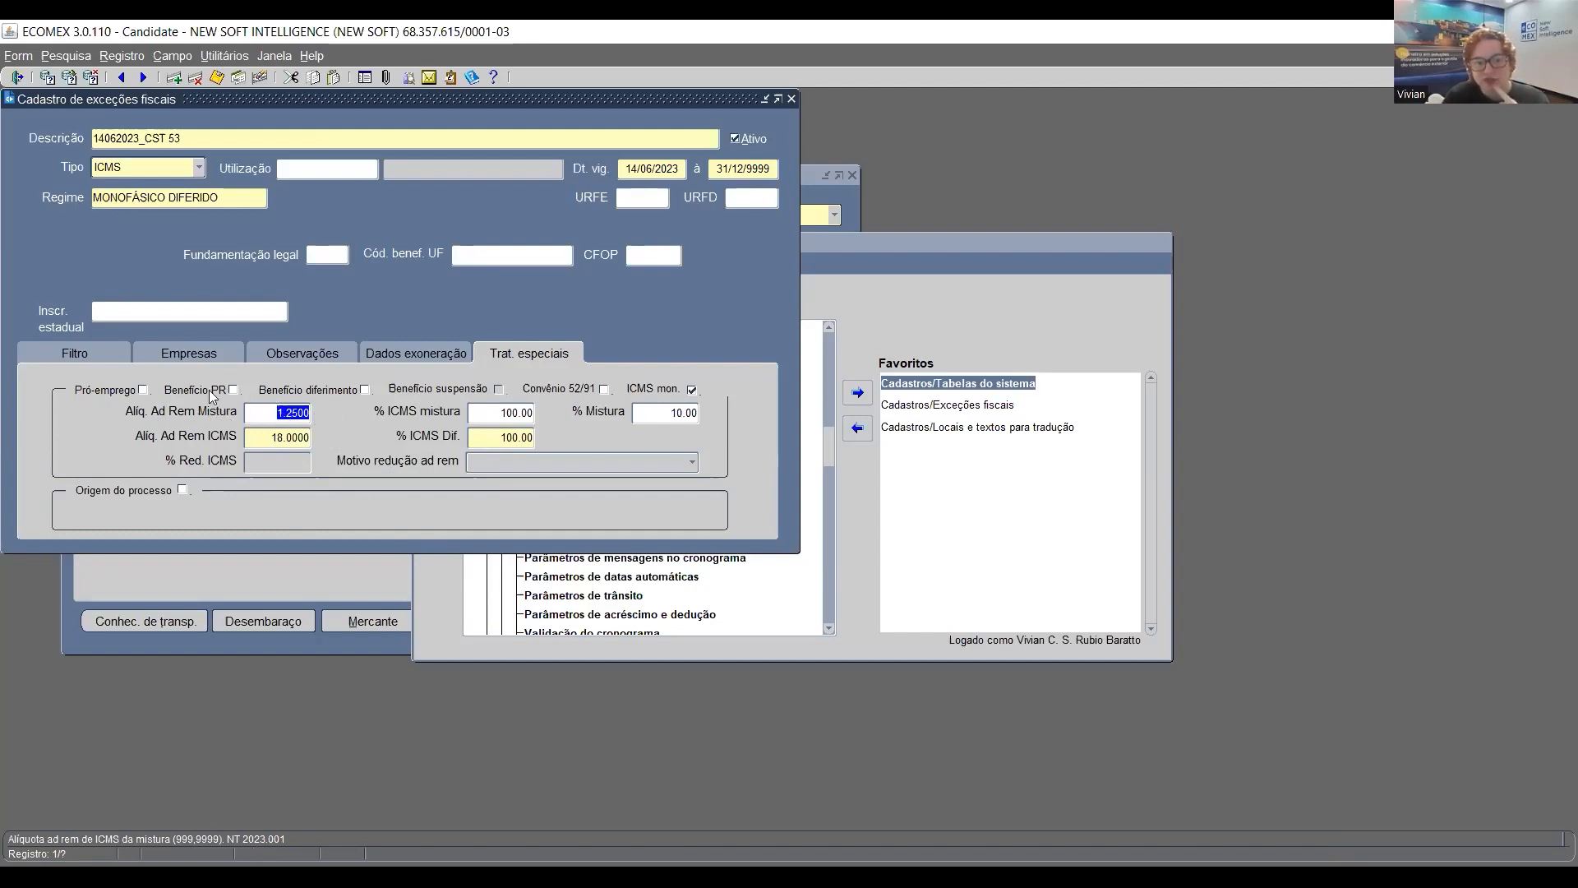
pyautogui.click(284, 437)
pyautogui.hotkey('ctrl', 'v')
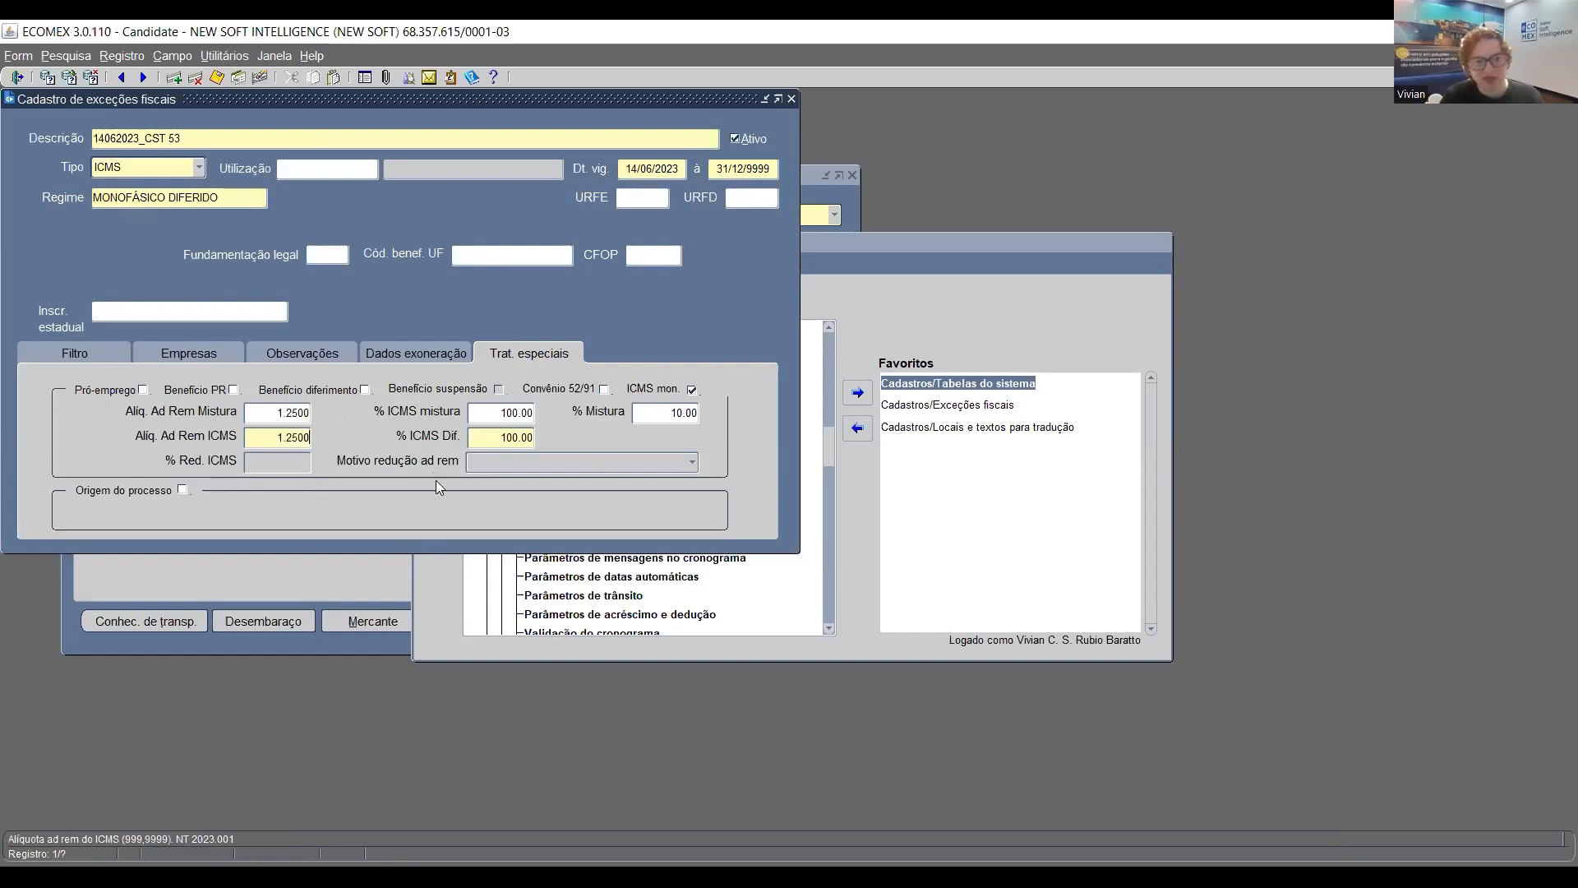
# Set % ICMS Dif. to 10.00 in the CST 53 exception and compare it with % ICMS mistura
pyautogui.click(504, 412)
pyautogui.click(503, 441)
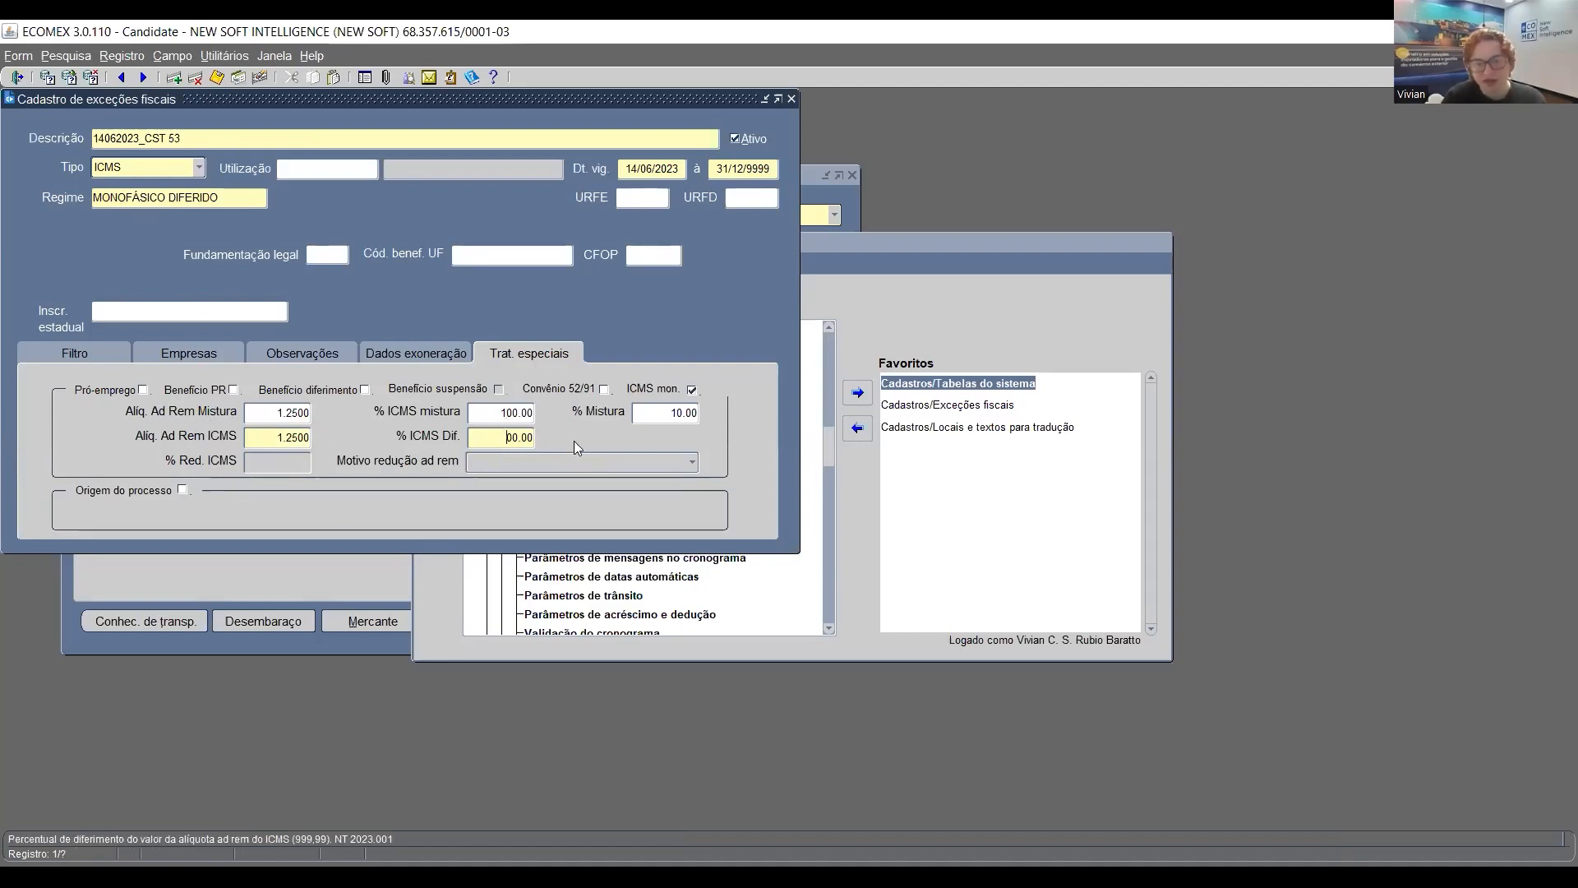
pyautogui.press('Delete')
pyautogui.press('Delete')
pyautogui.press('Delete')
pyautogui.press('Delete')
pyautogui.press('Delete')
pyautogui.press('Delete')
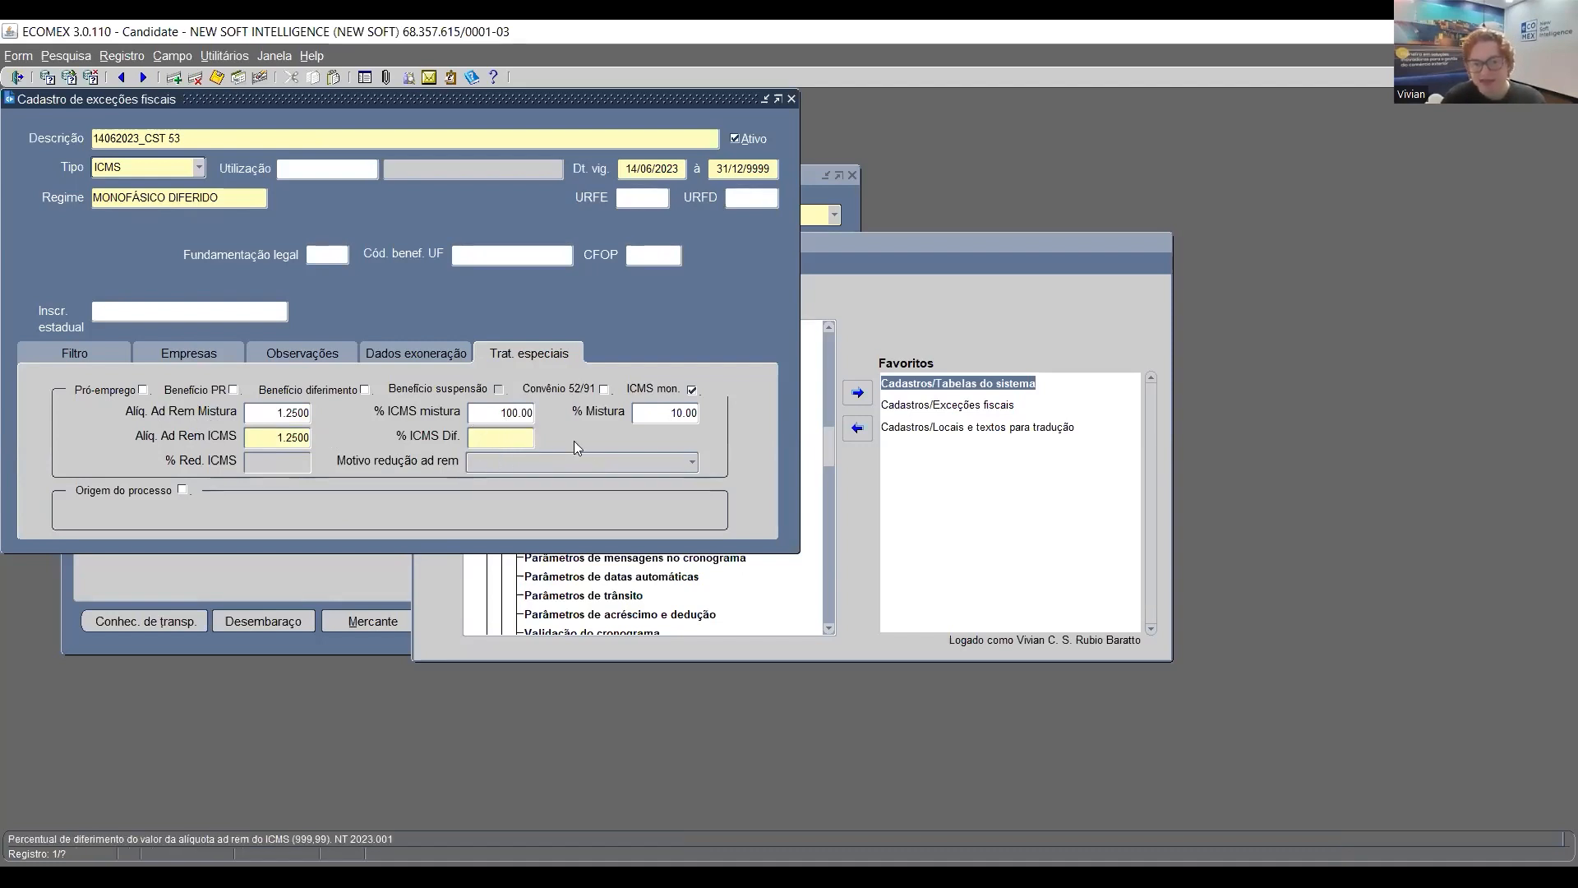
pyautogui.press('Tab')
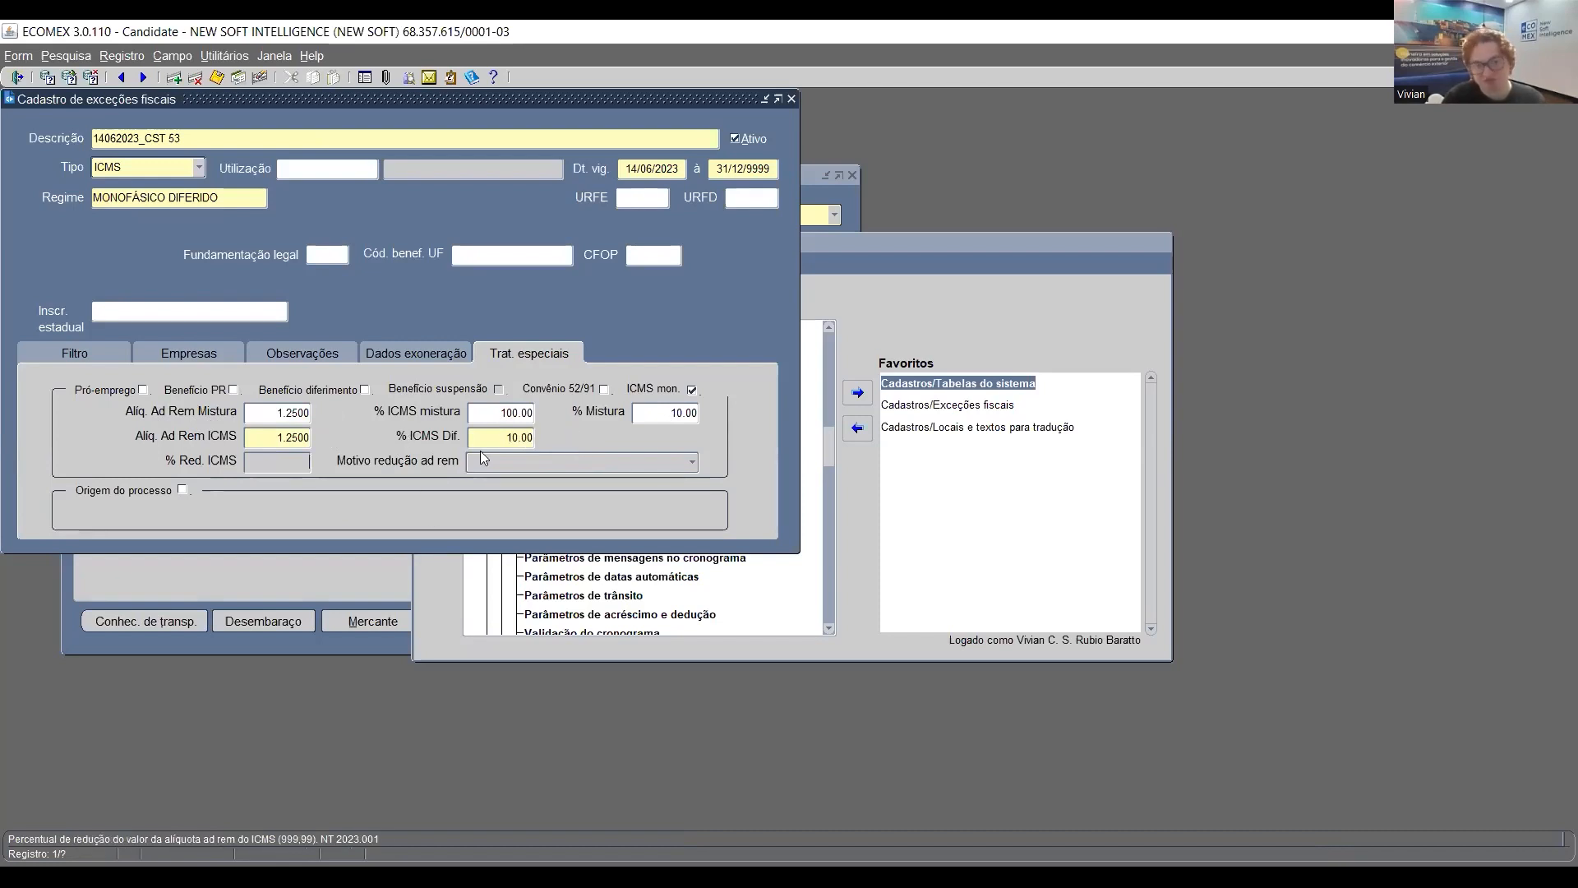
pyautogui.click(497, 411)
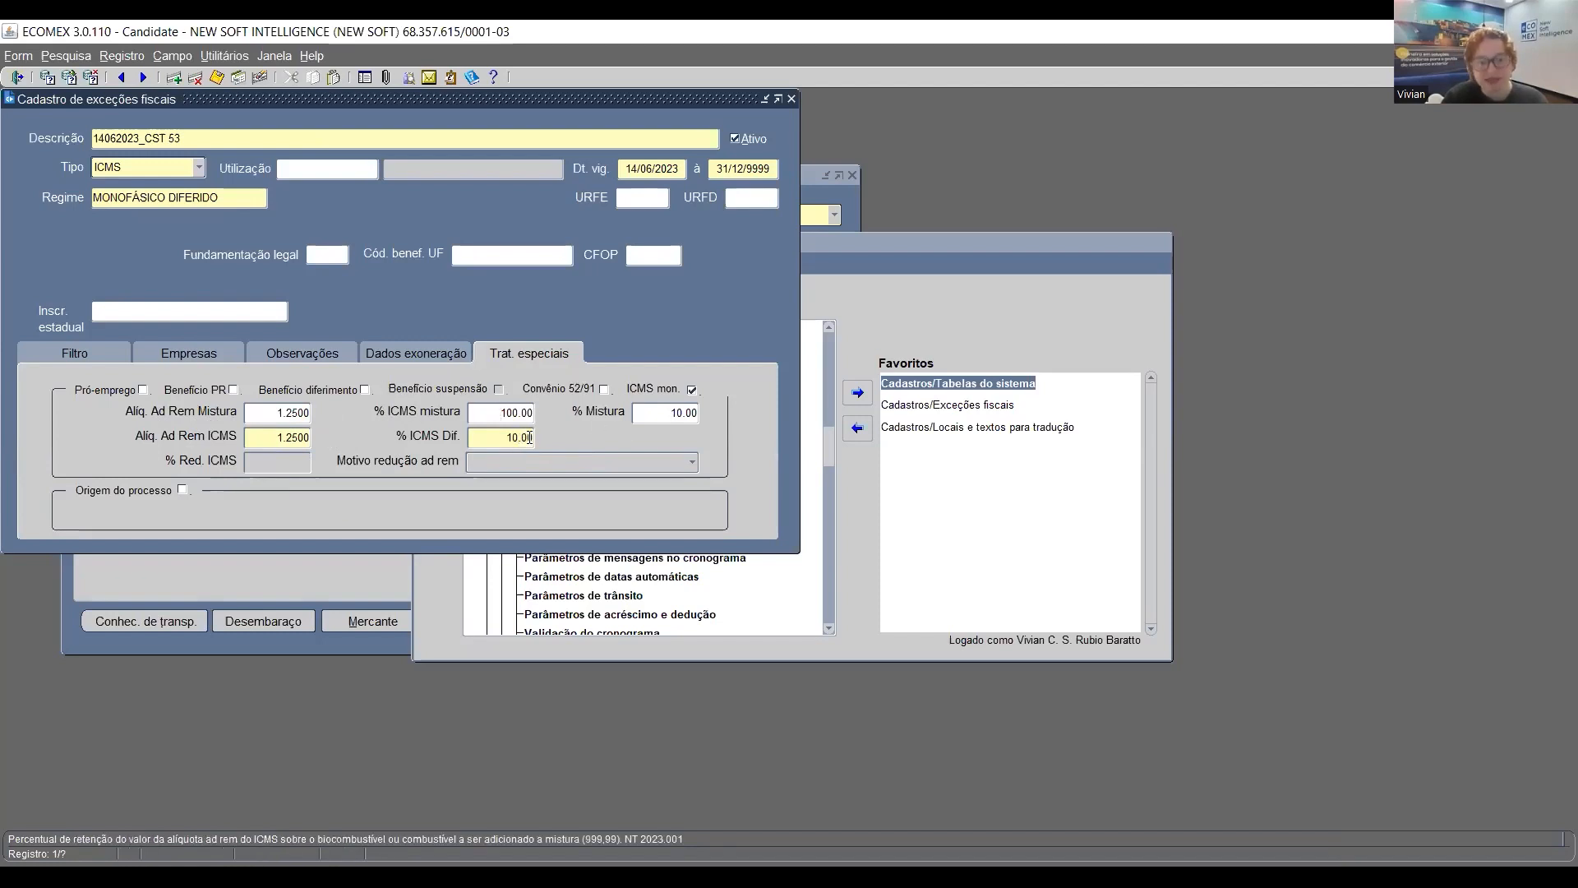
pyautogui.click(499, 433)
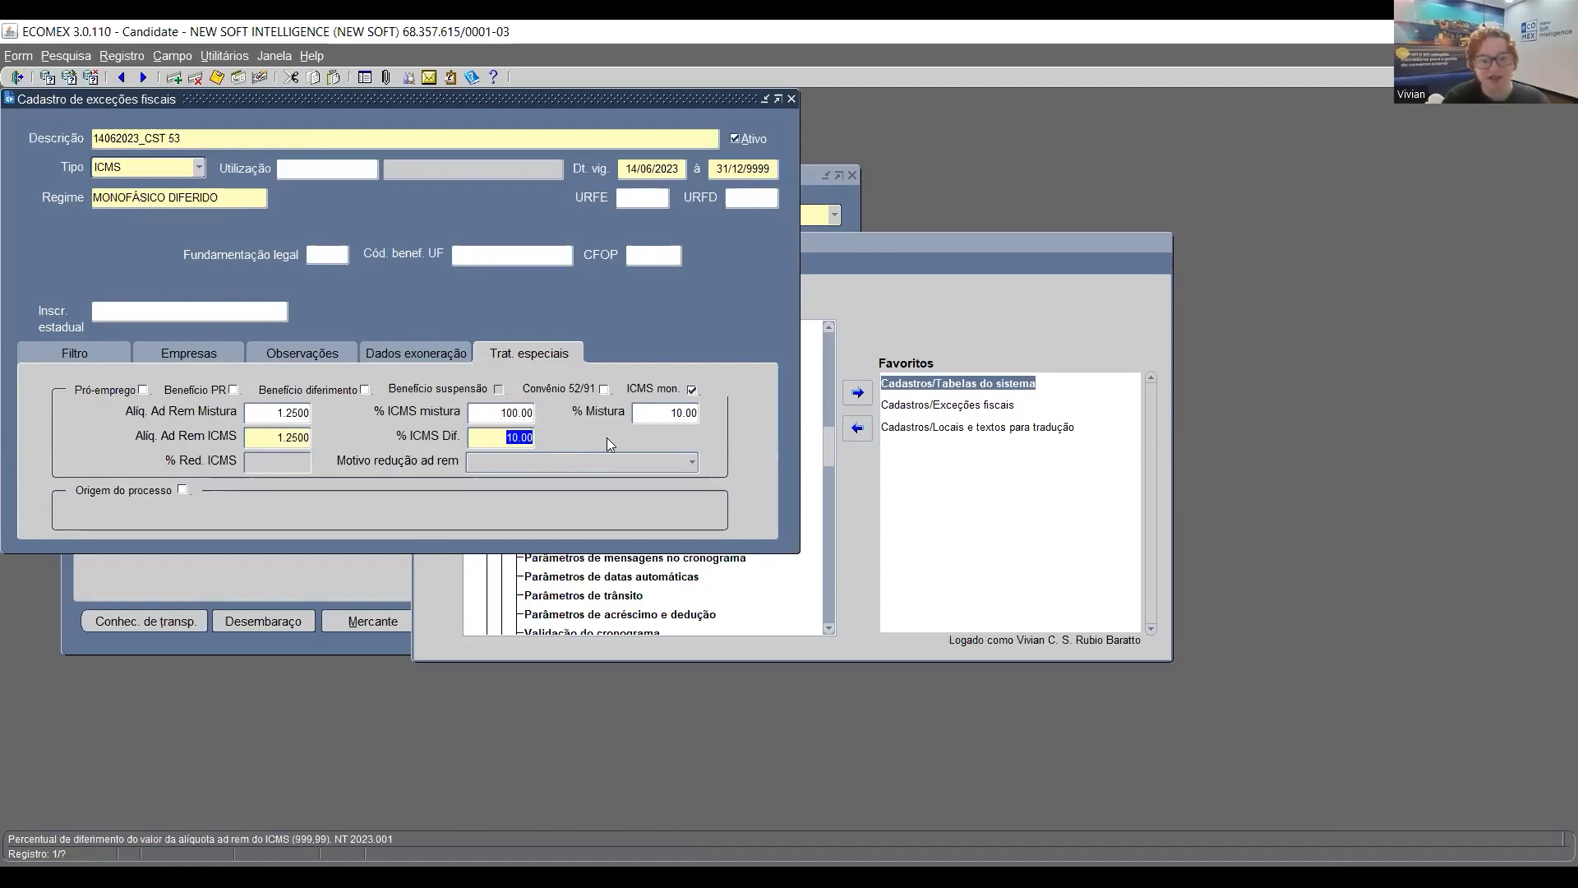
pyautogui.hotkey('shift', 'Tab')
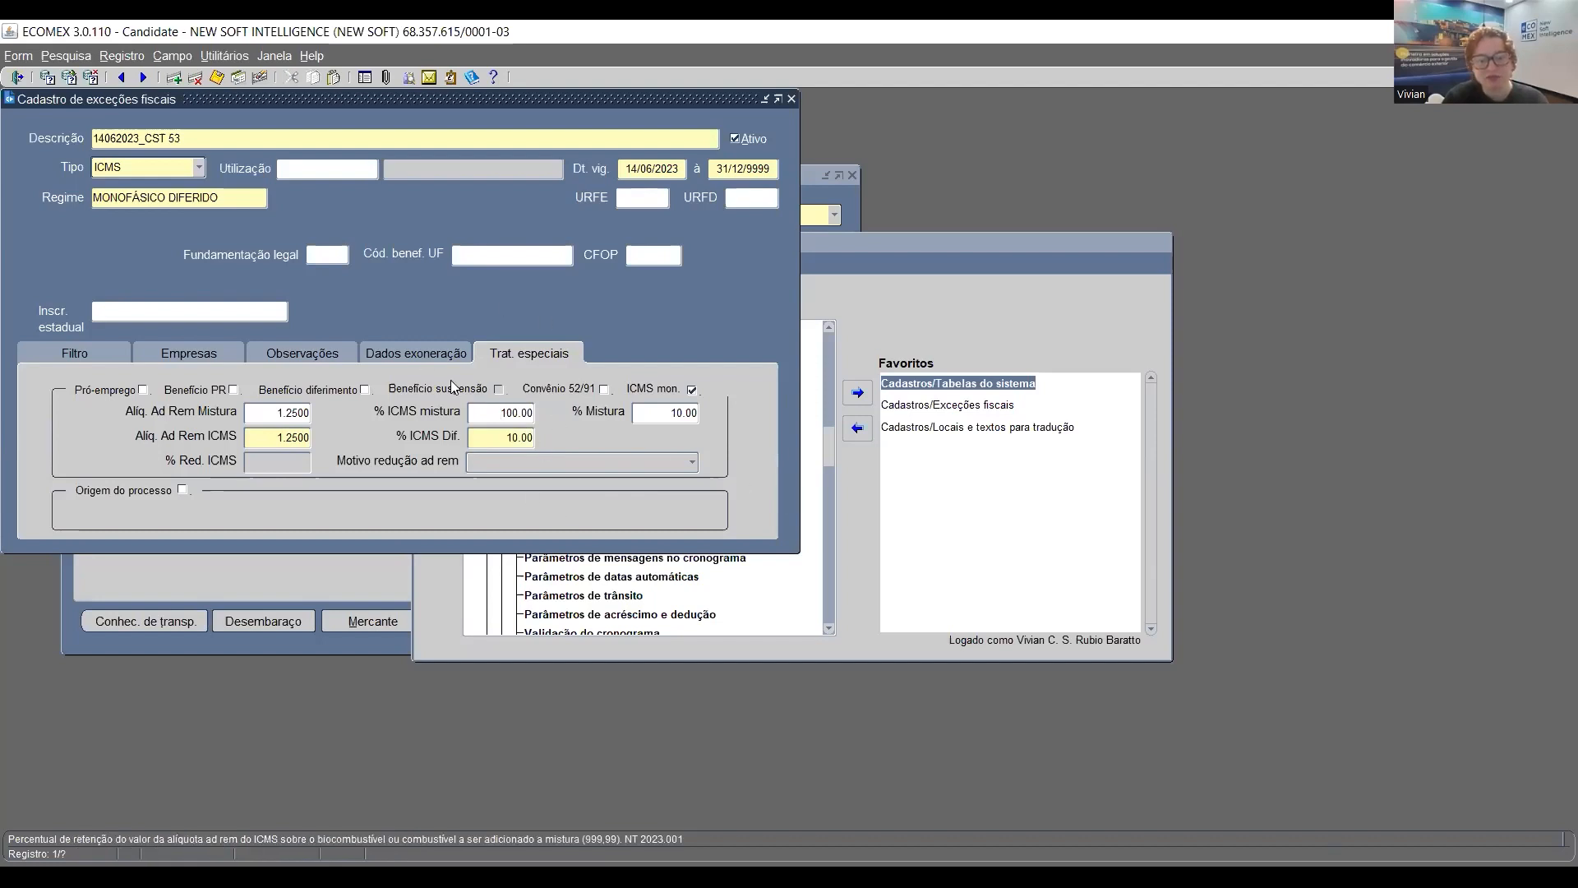
# Compare the % ICMS mistura retention percentage with the % Mistura index in the CST 53 exception
pyautogui.doubleClick(521, 418)
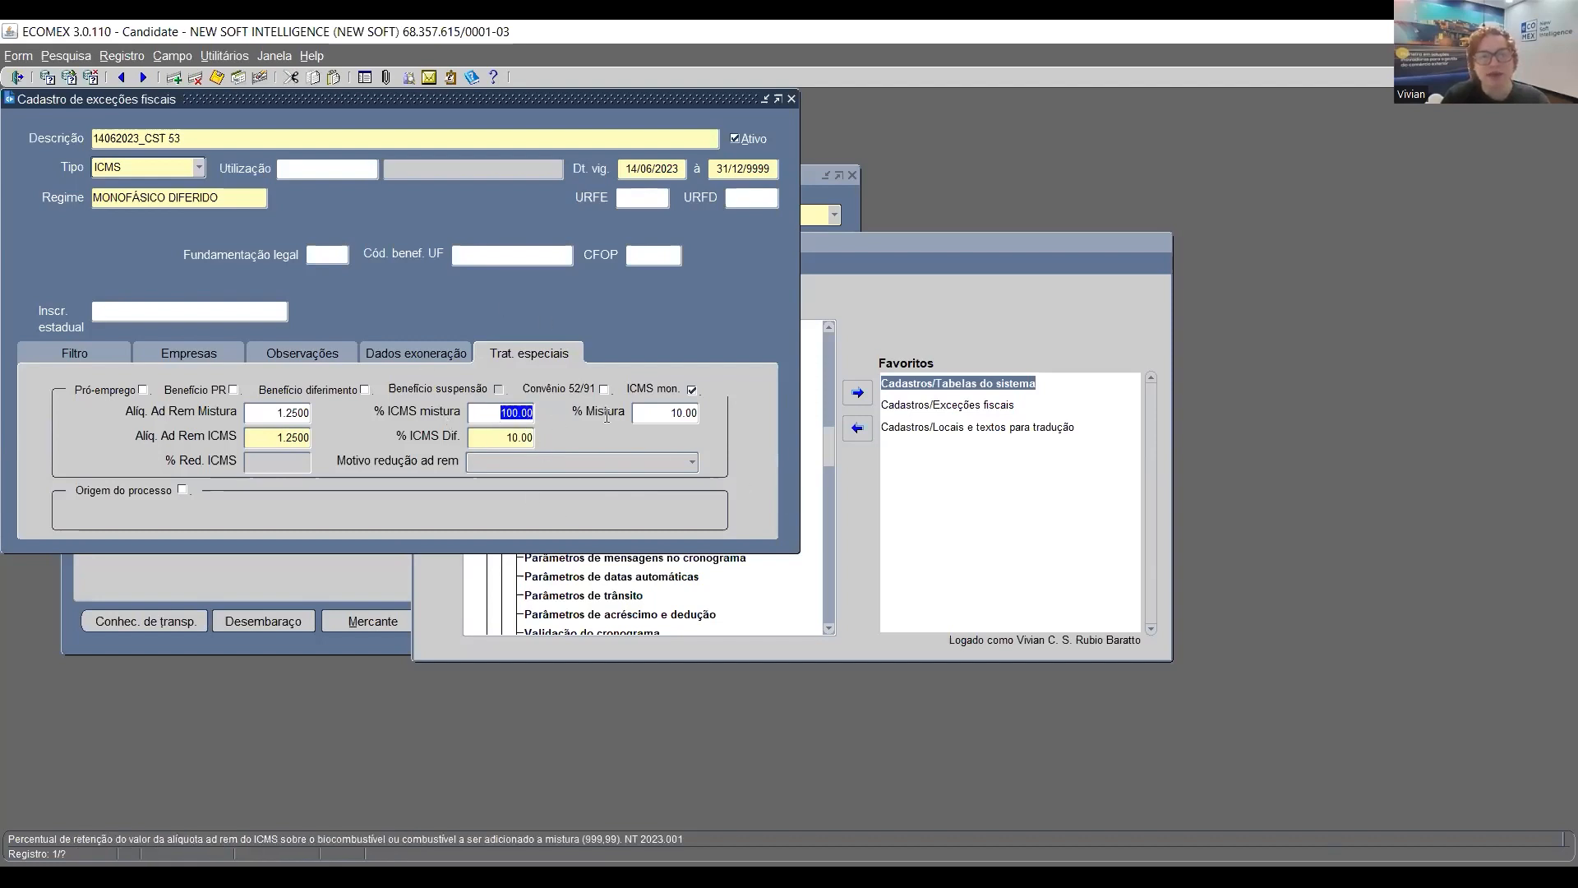
pyautogui.click(530, 415)
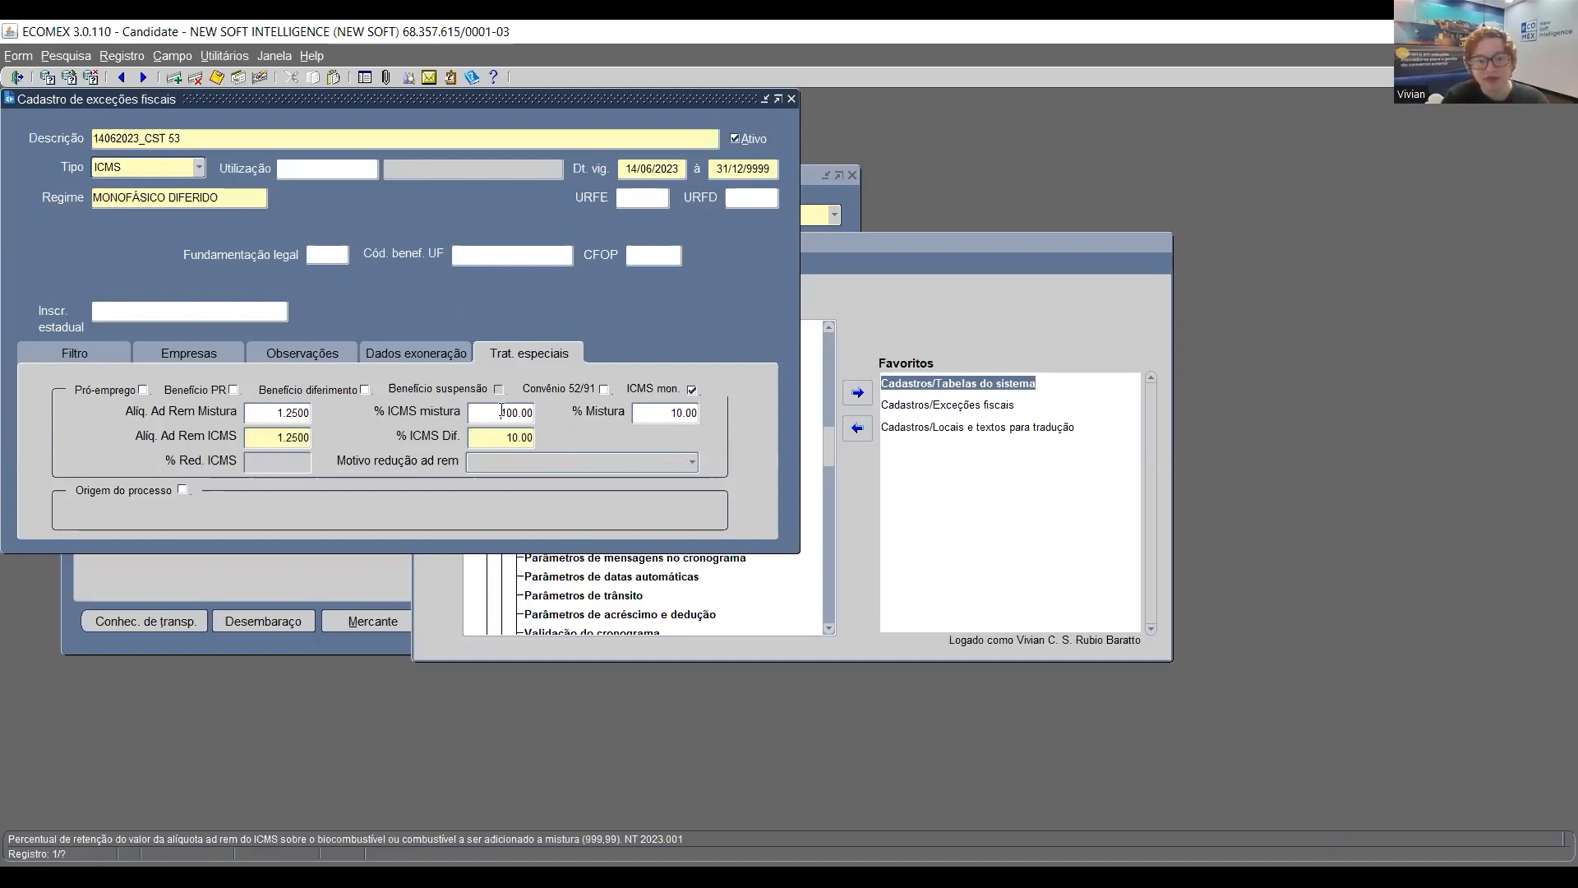
pyautogui.doubleClick(530, 415)
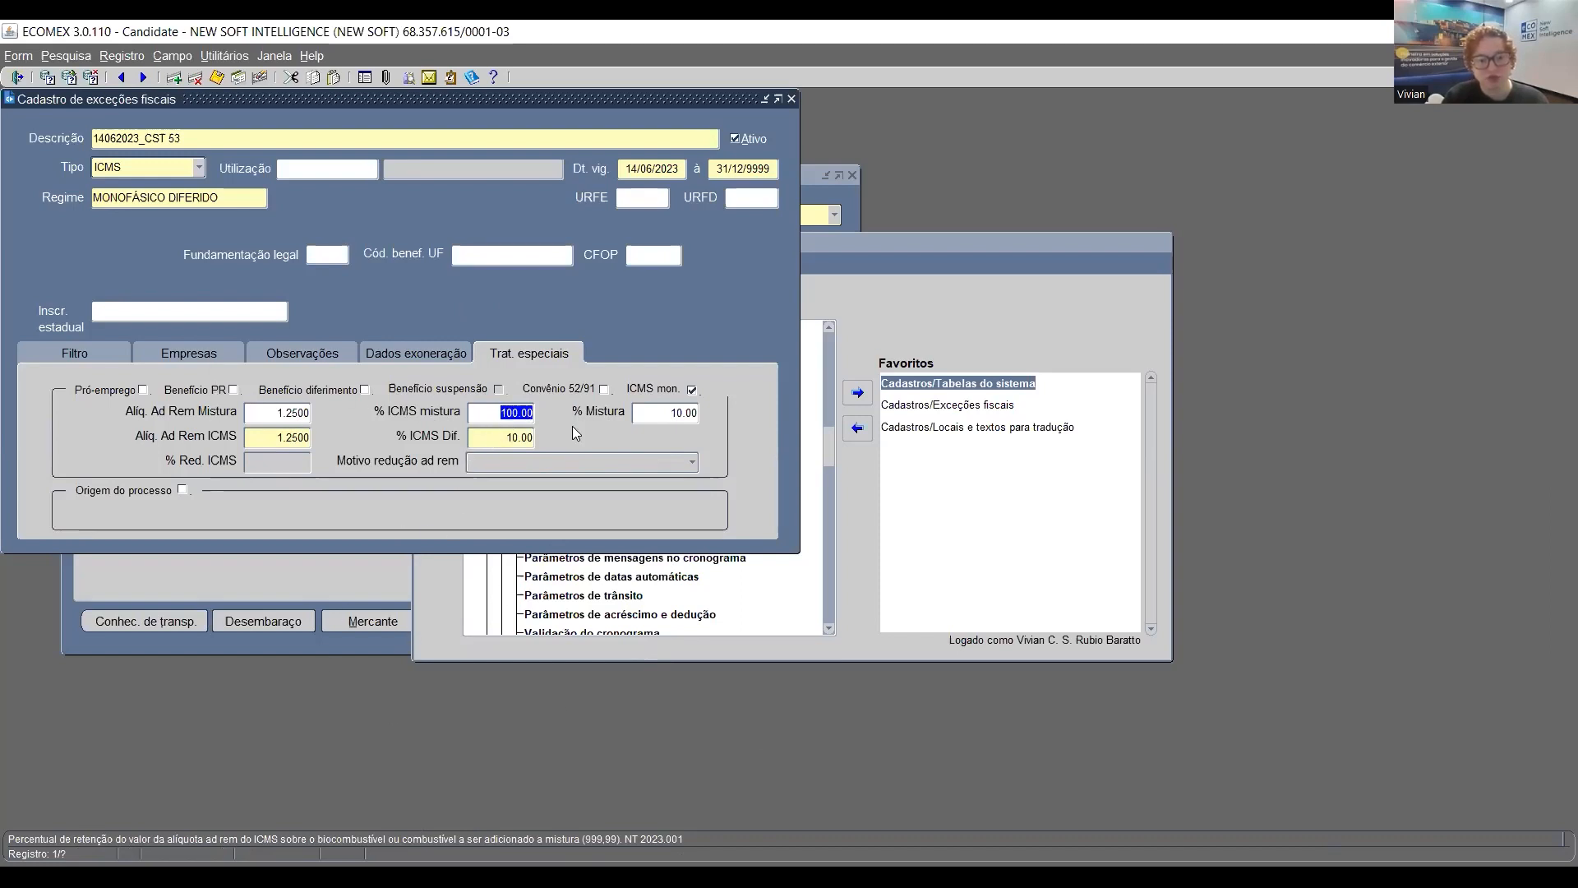
pyautogui.click(682, 413)
pyautogui.doubleClick(682, 413)
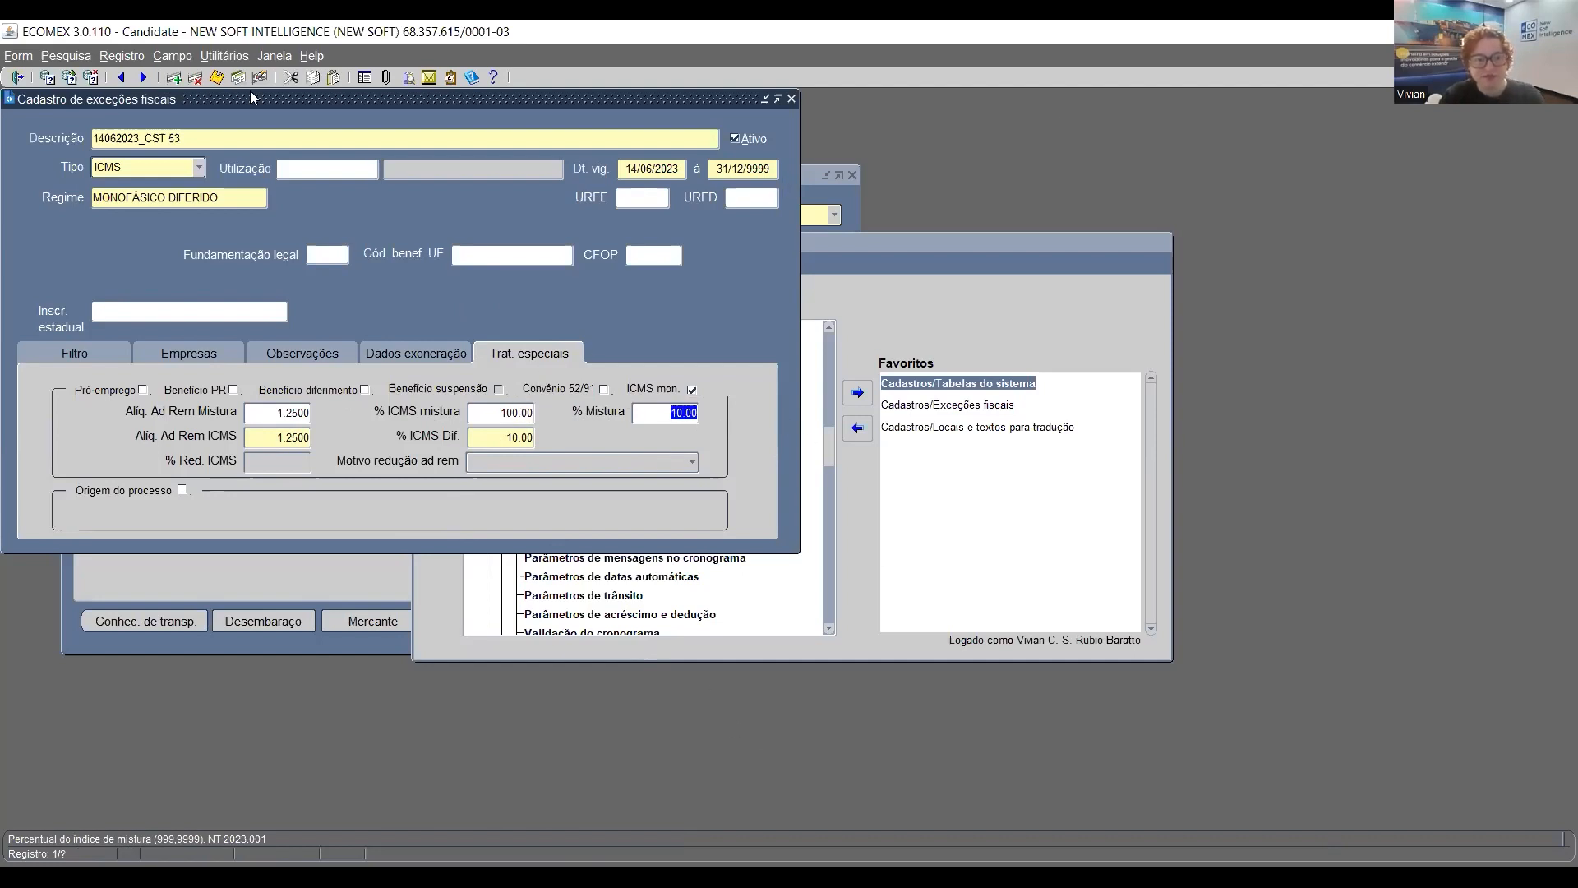
# Close the CST 53 fiscal exception record and return to the shipment consolidation
pyautogui.moveTo(250, 95); pyautogui.dragTo(293, 157)
pyautogui.click(834, 161)
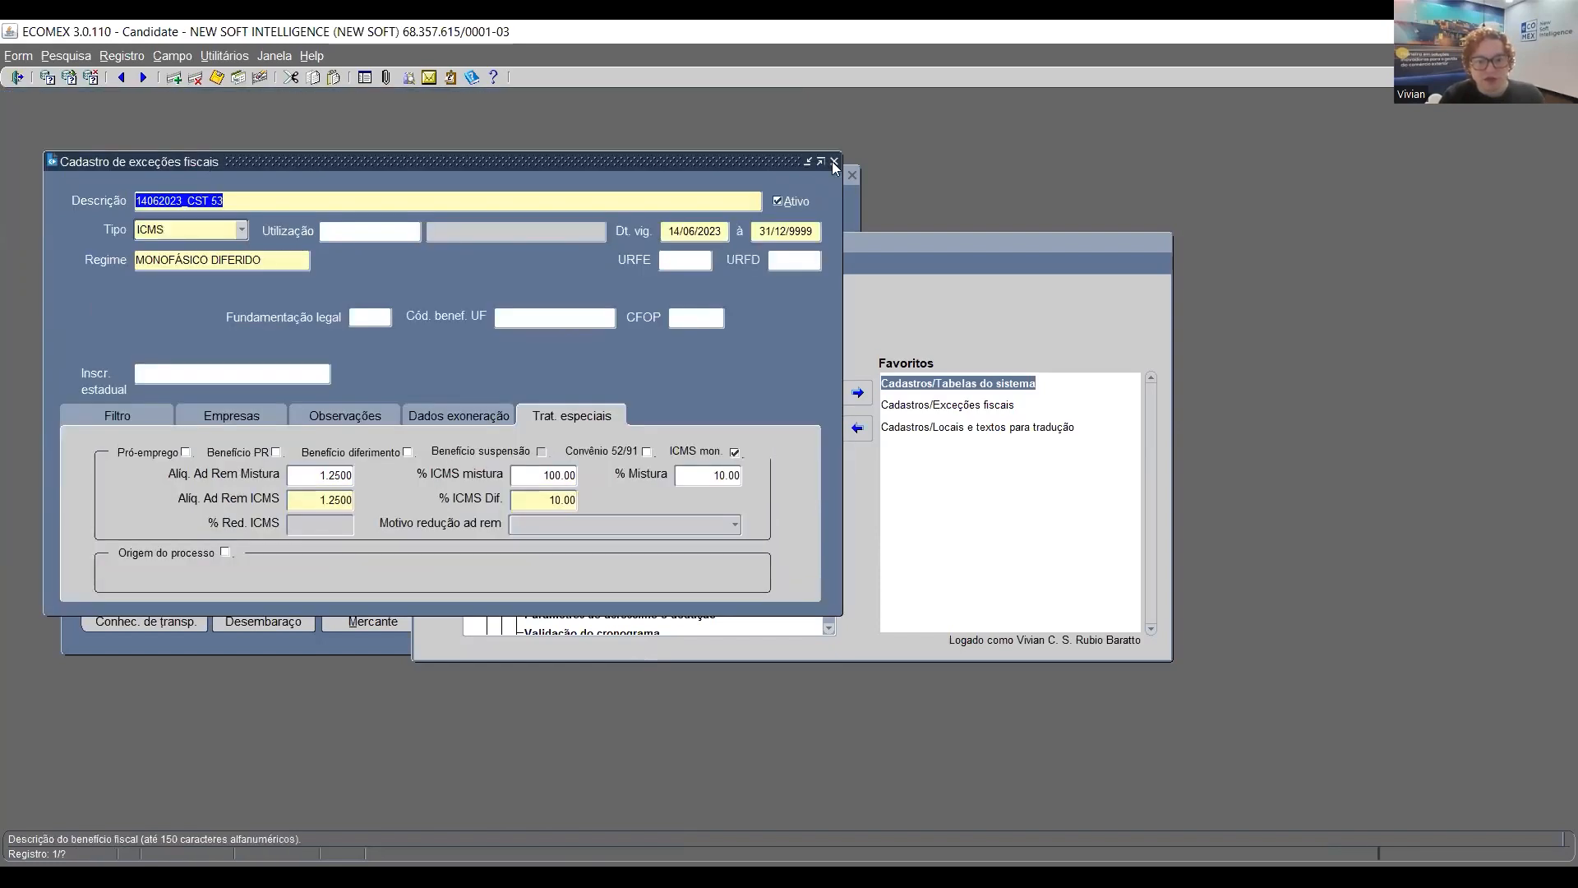
pyautogui.click(799, 505)
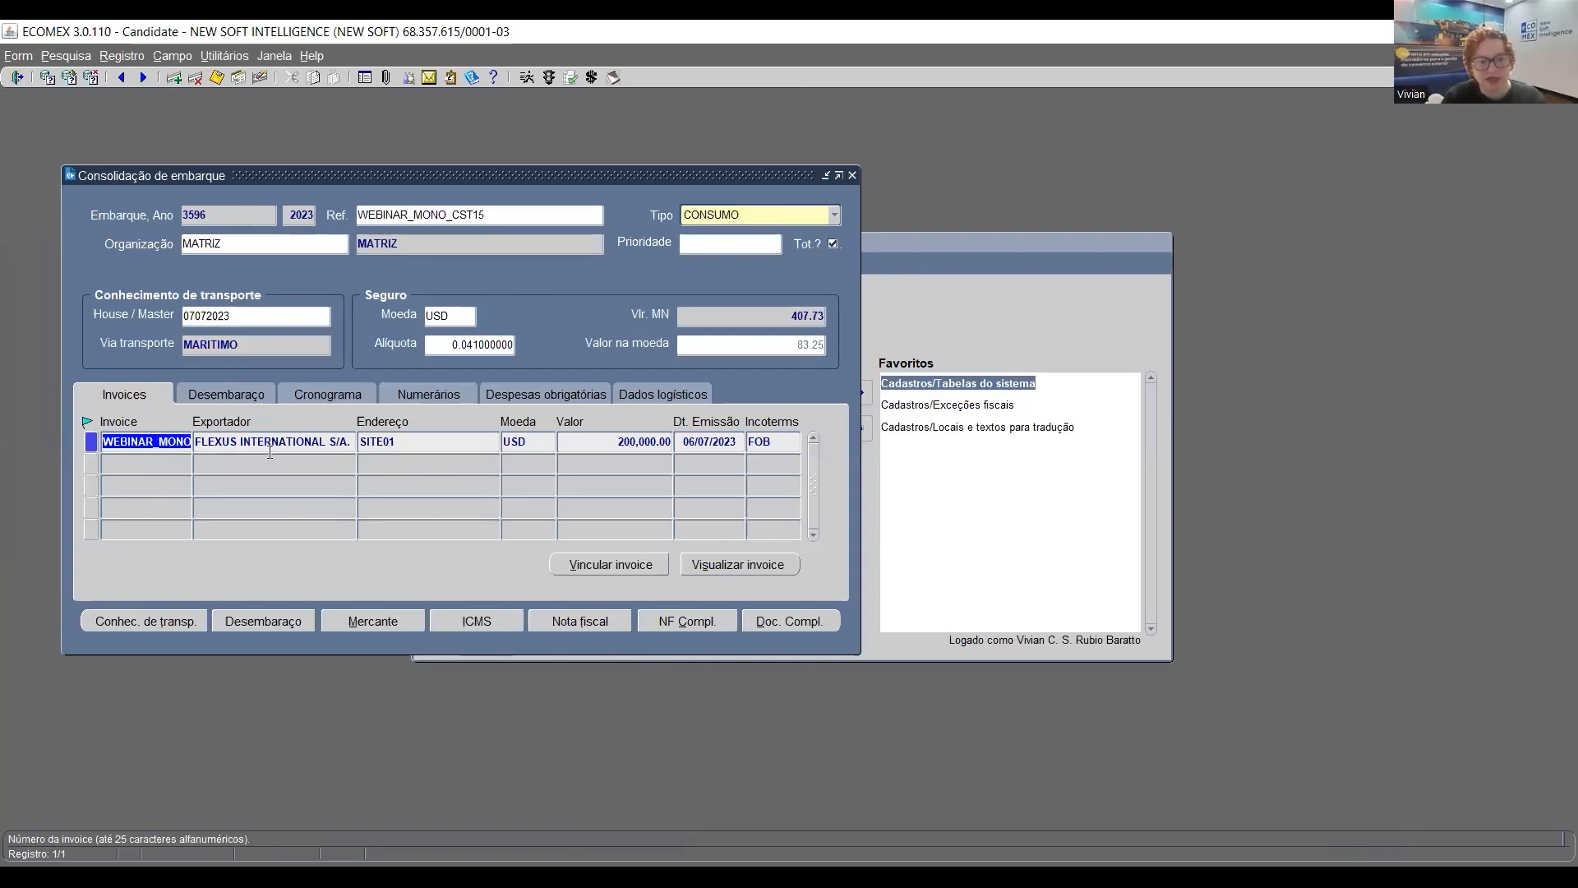
# Open ITEM_3_ICMS_CST15 from the shipment's invoice and examine both pages of its import fuel data
pyautogui.click(138, 441)
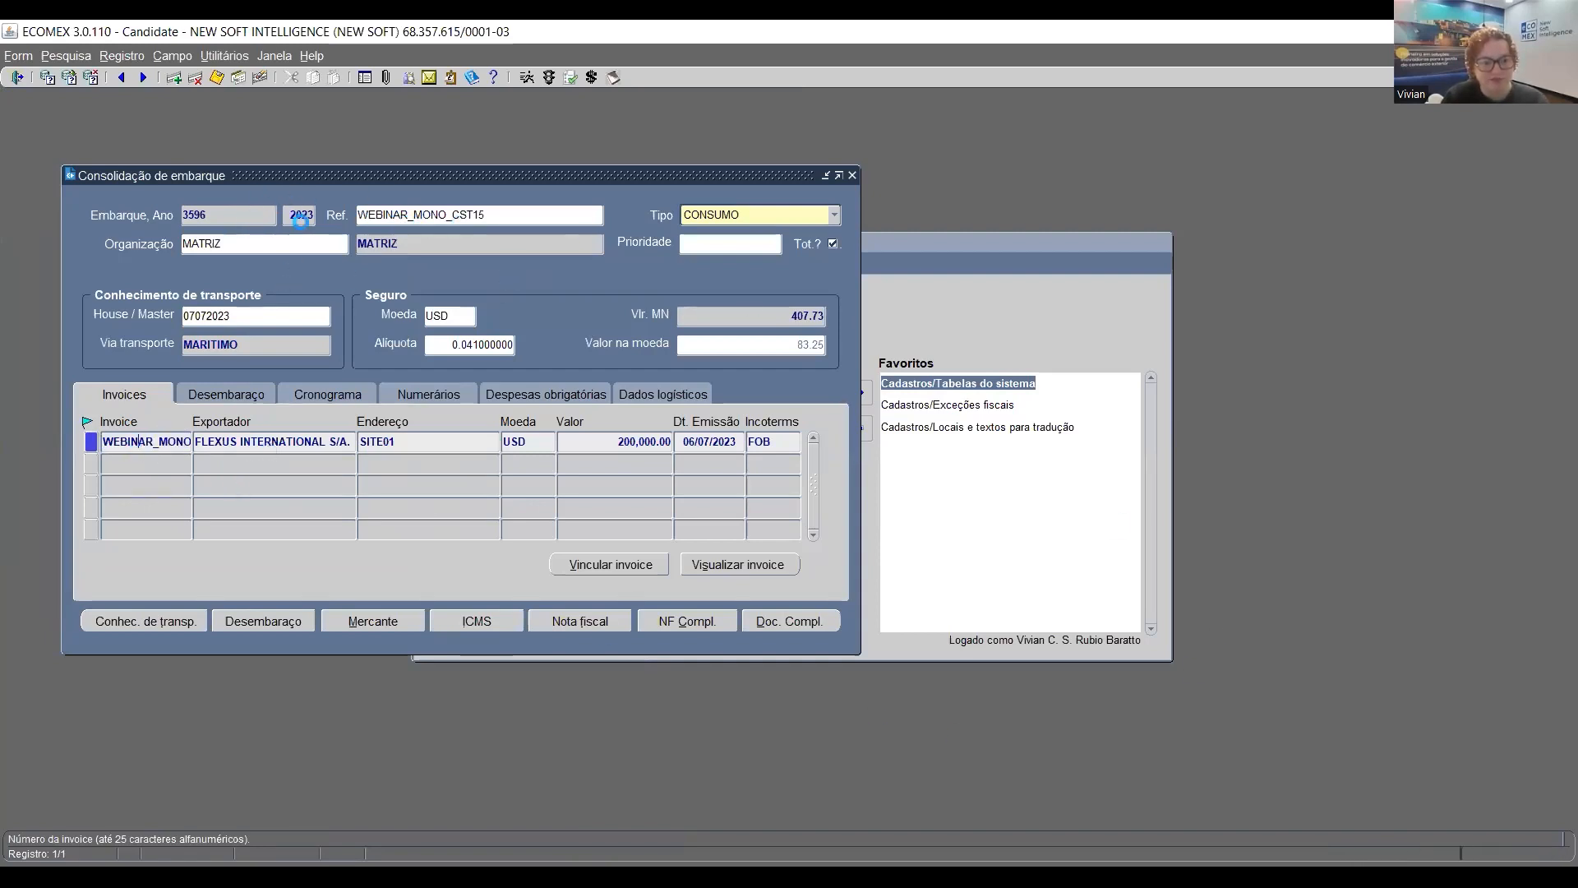
pyautogui.click(145, 167)
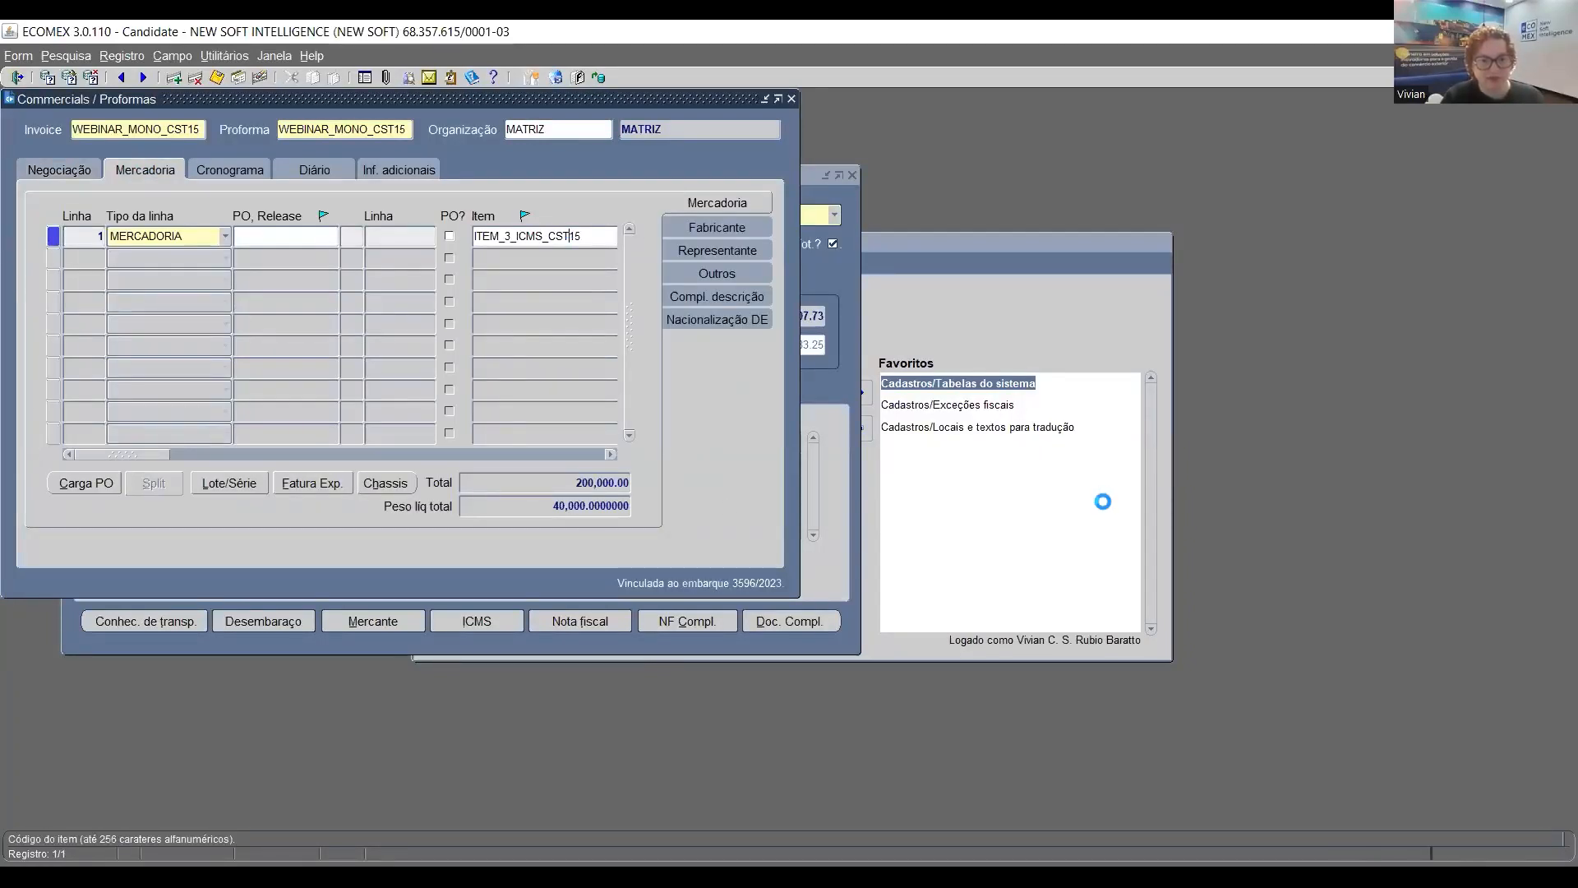
pyautogui.click(294, 532)
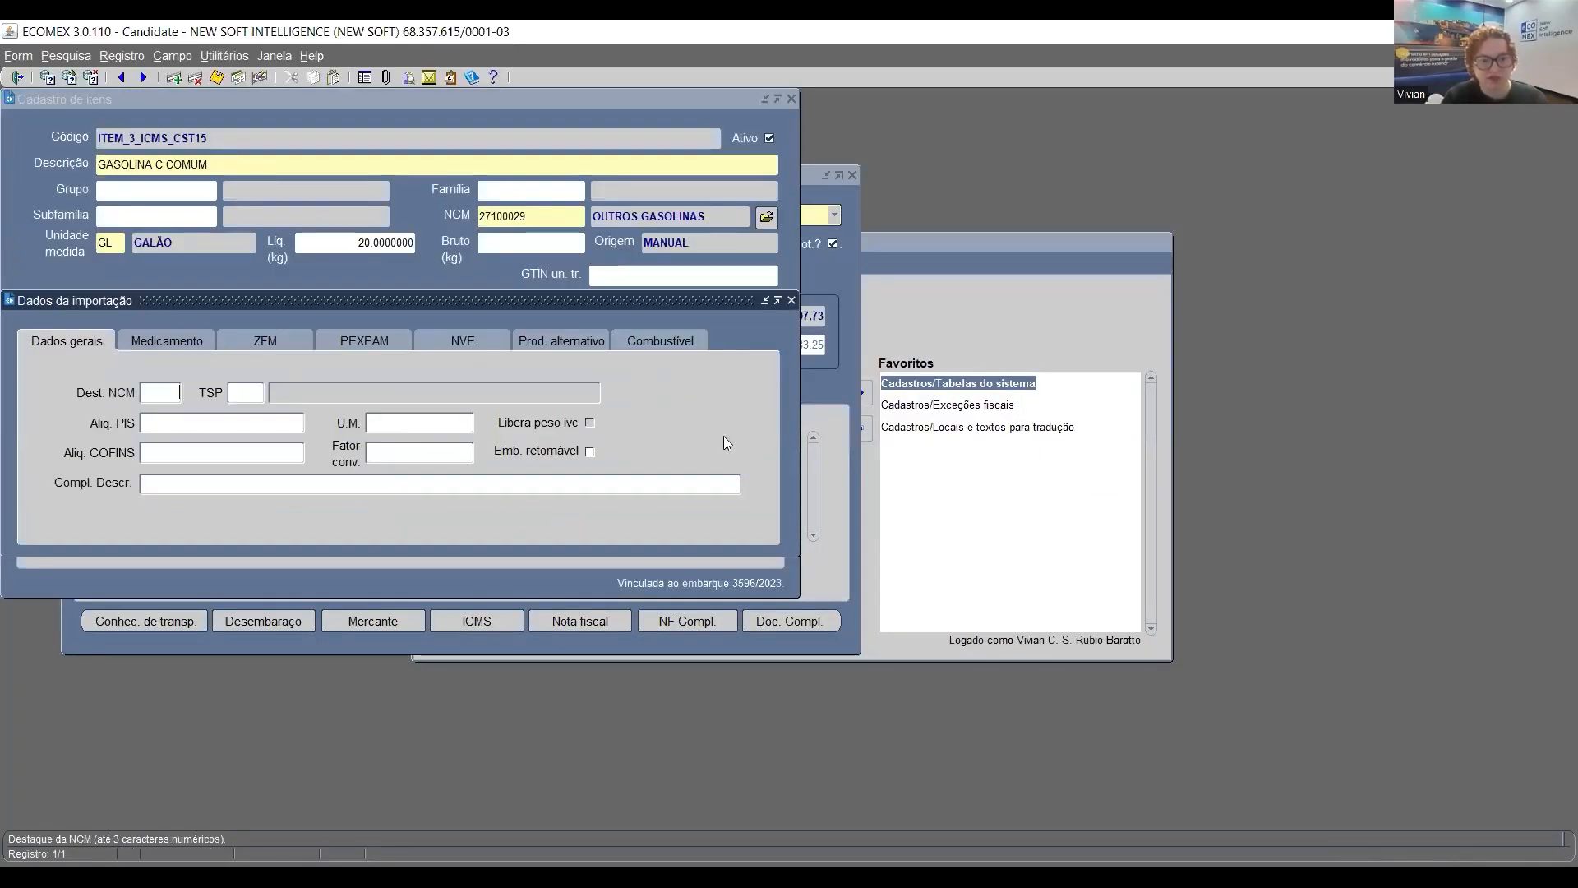
pyautogui.click(664, 339)
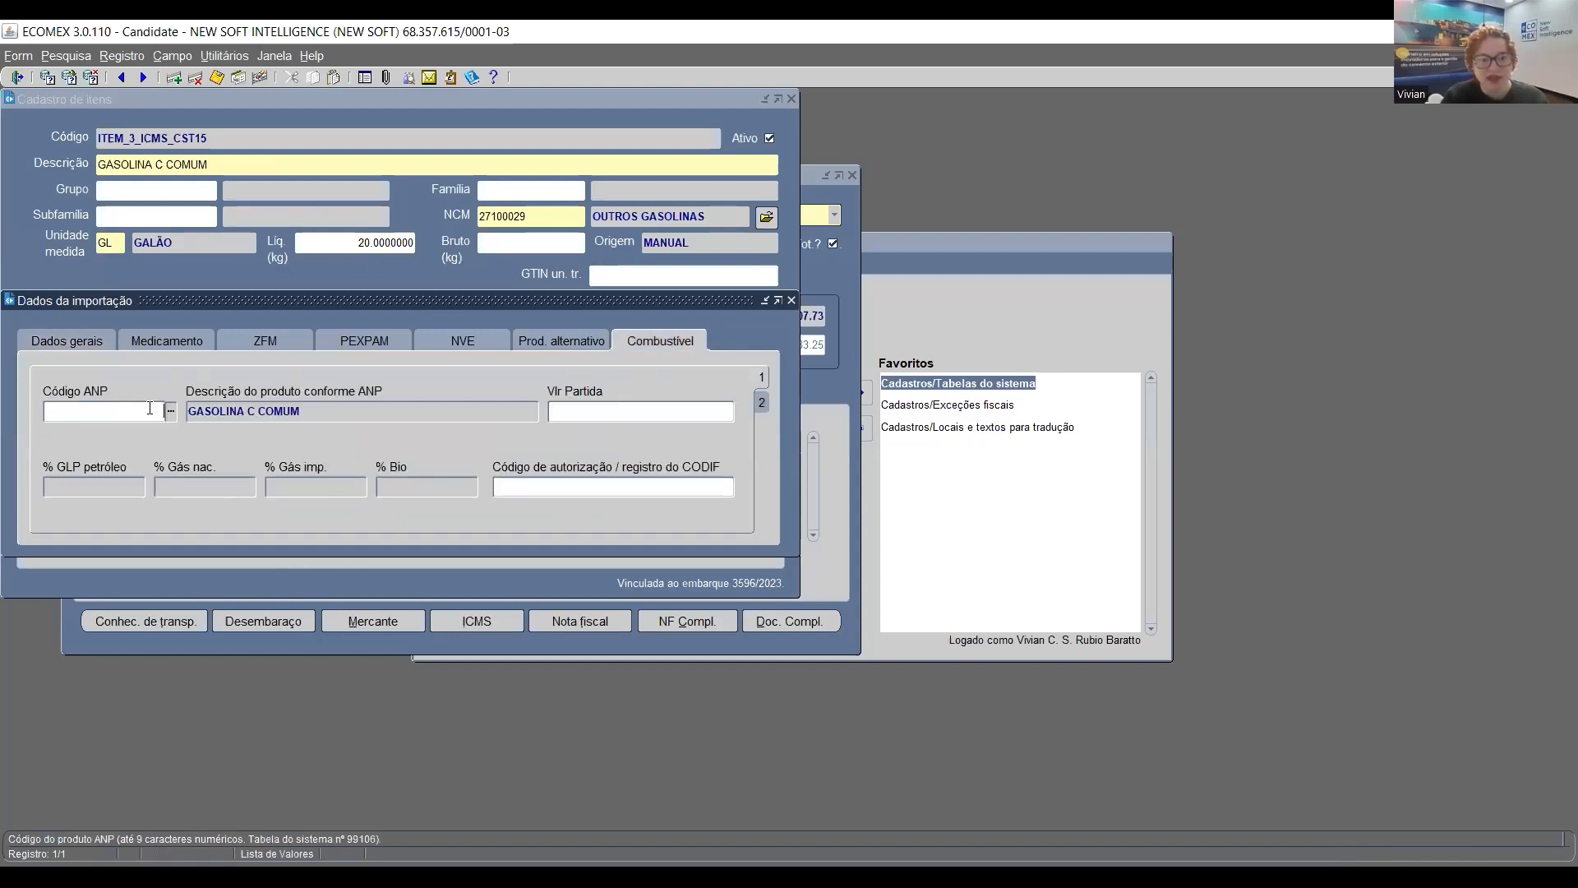
pyautogui.click(764, 402)
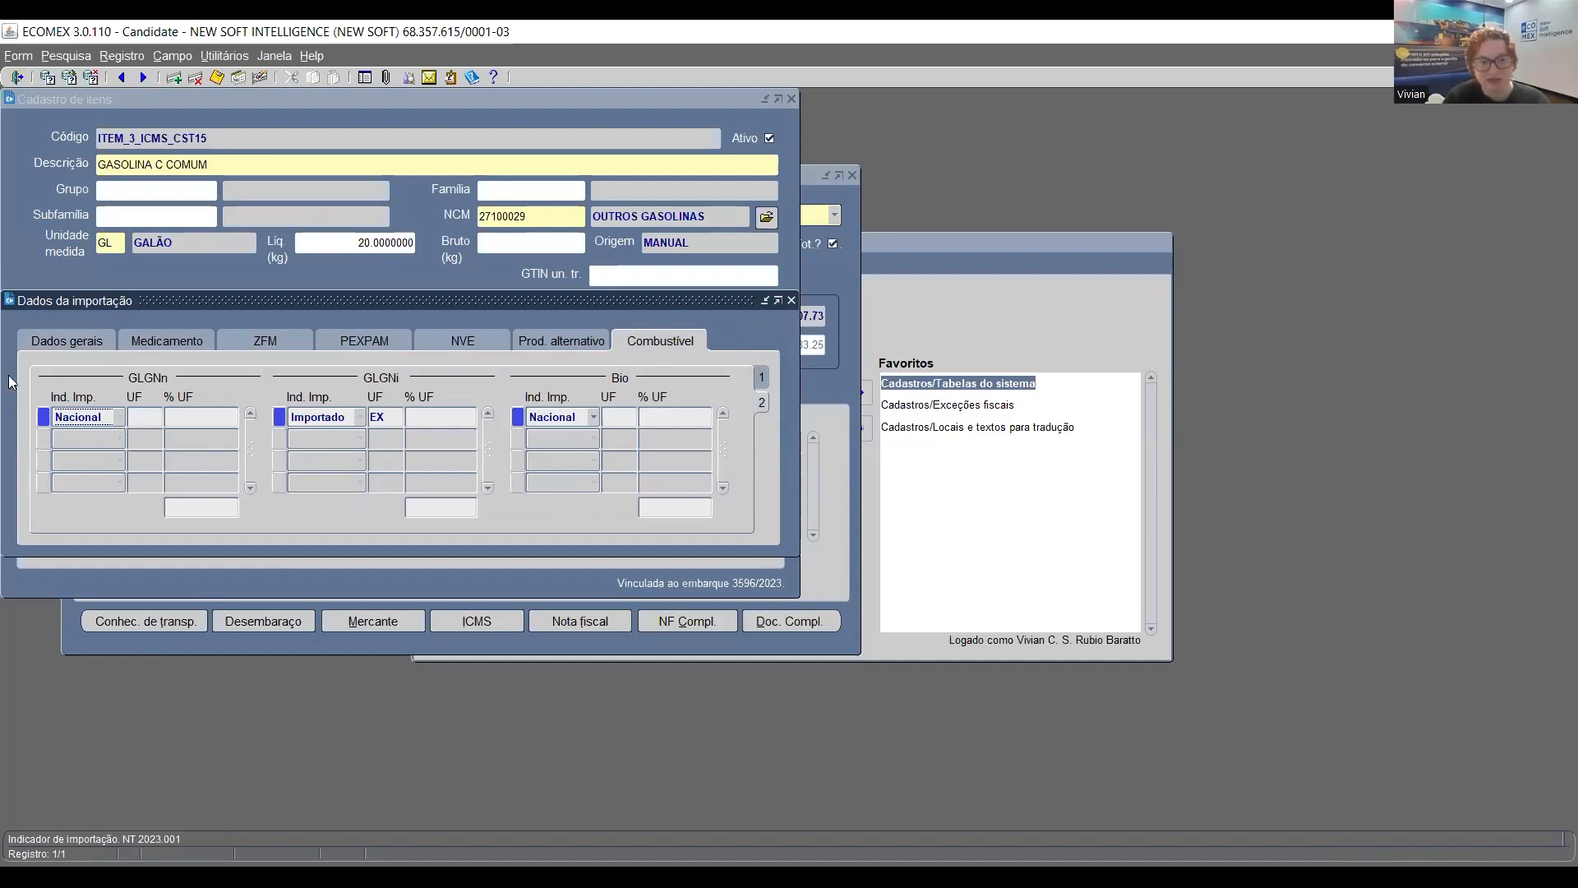
# Check the item's alternative products, then close its import data, item record and invoice
pyautogui.click(572, 338)
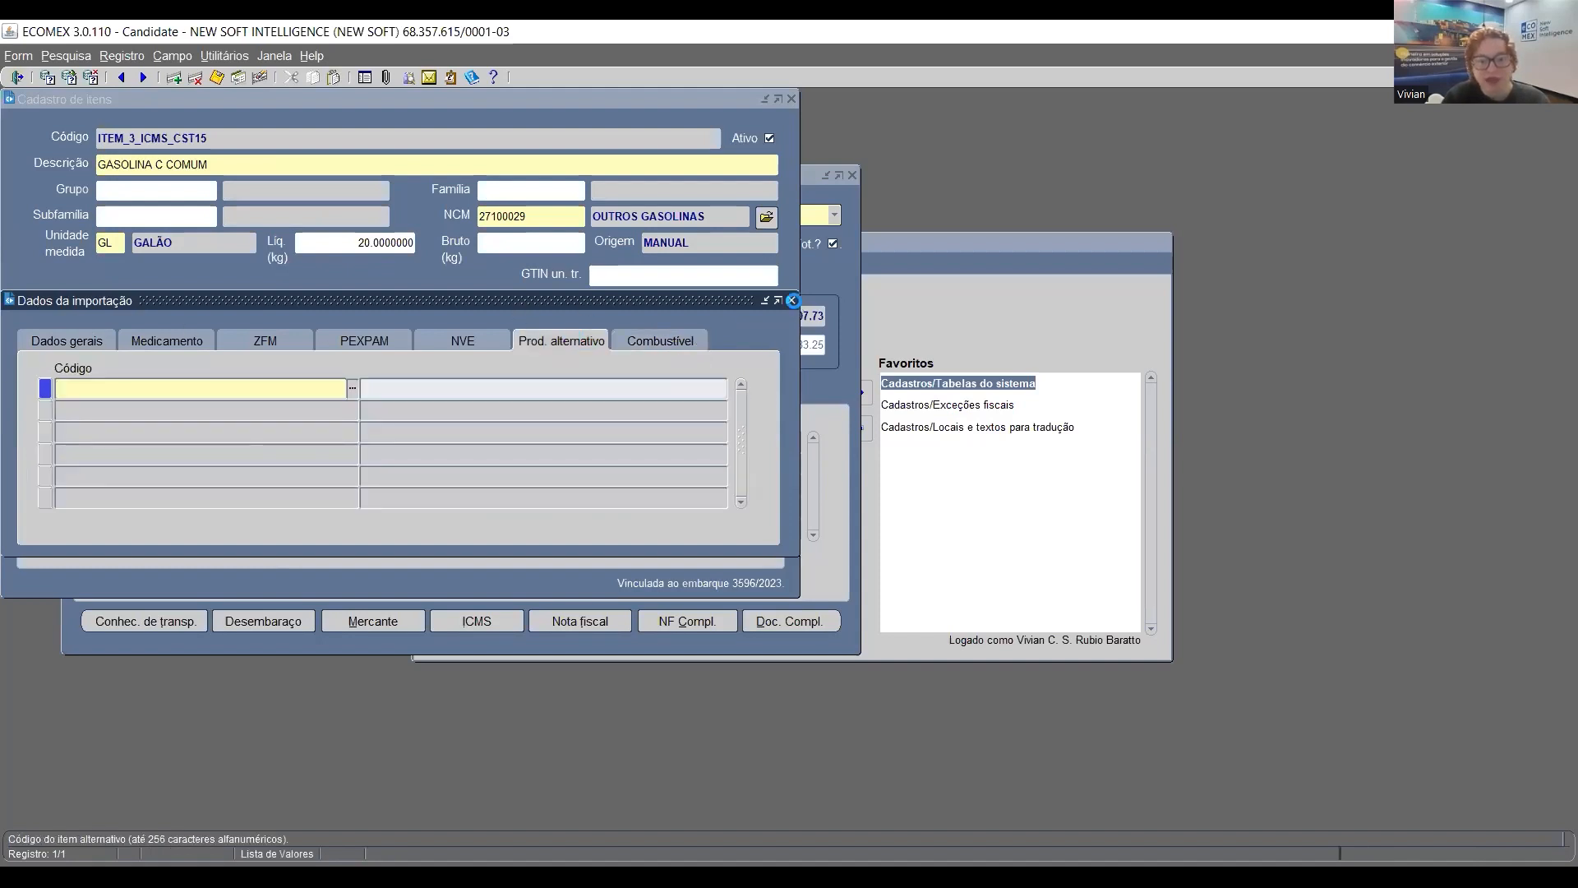
pyautogui.click(792, 300)
pyautogui.click(791, 101)
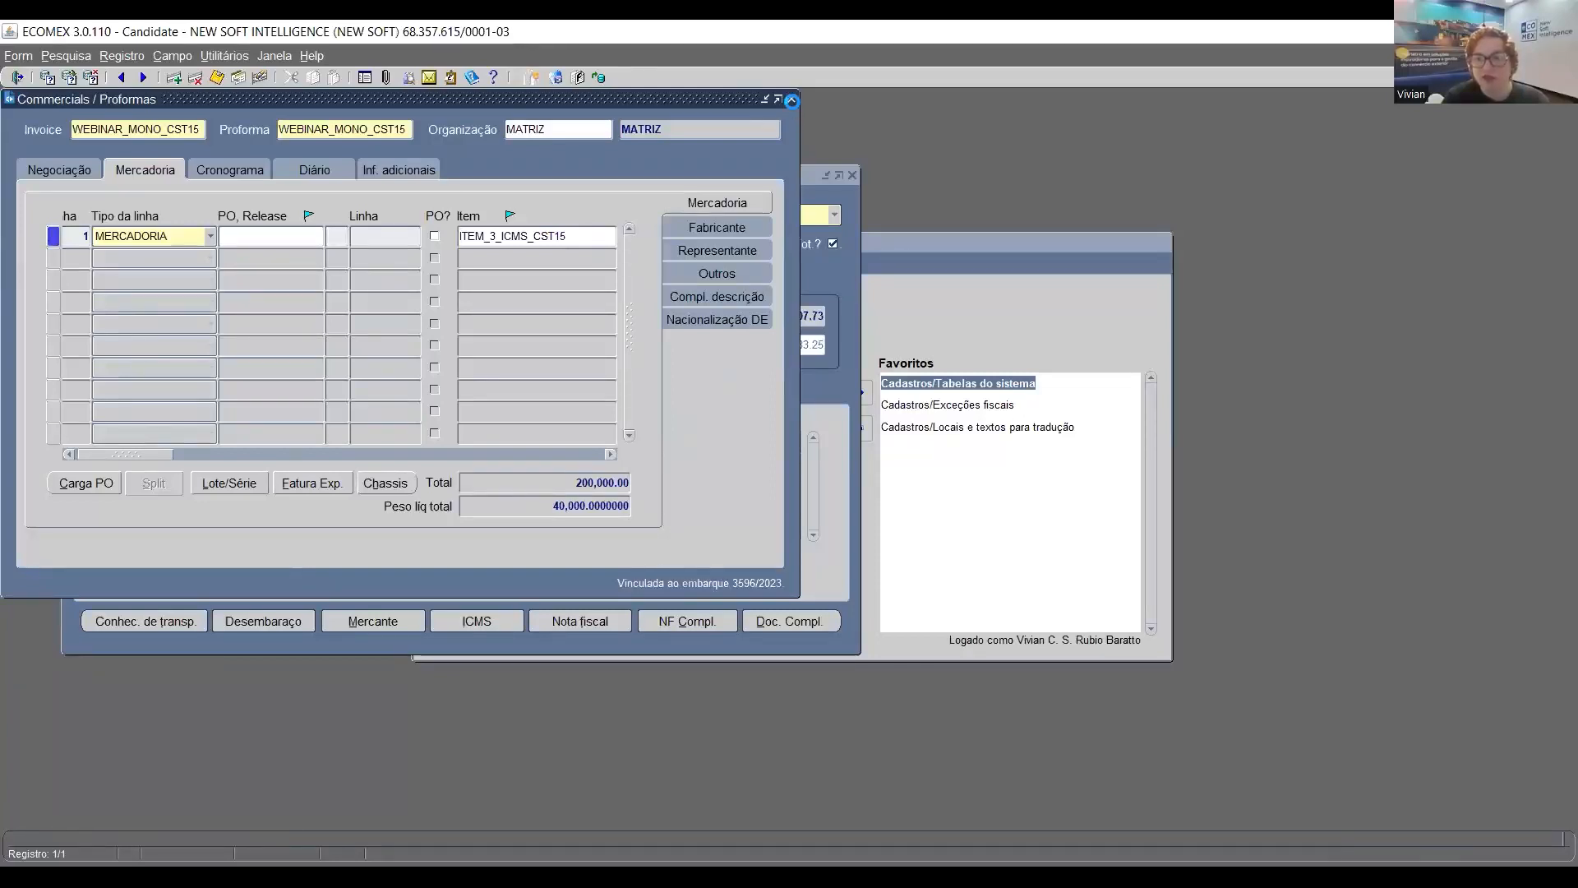
pyautogui.click(791, 100)
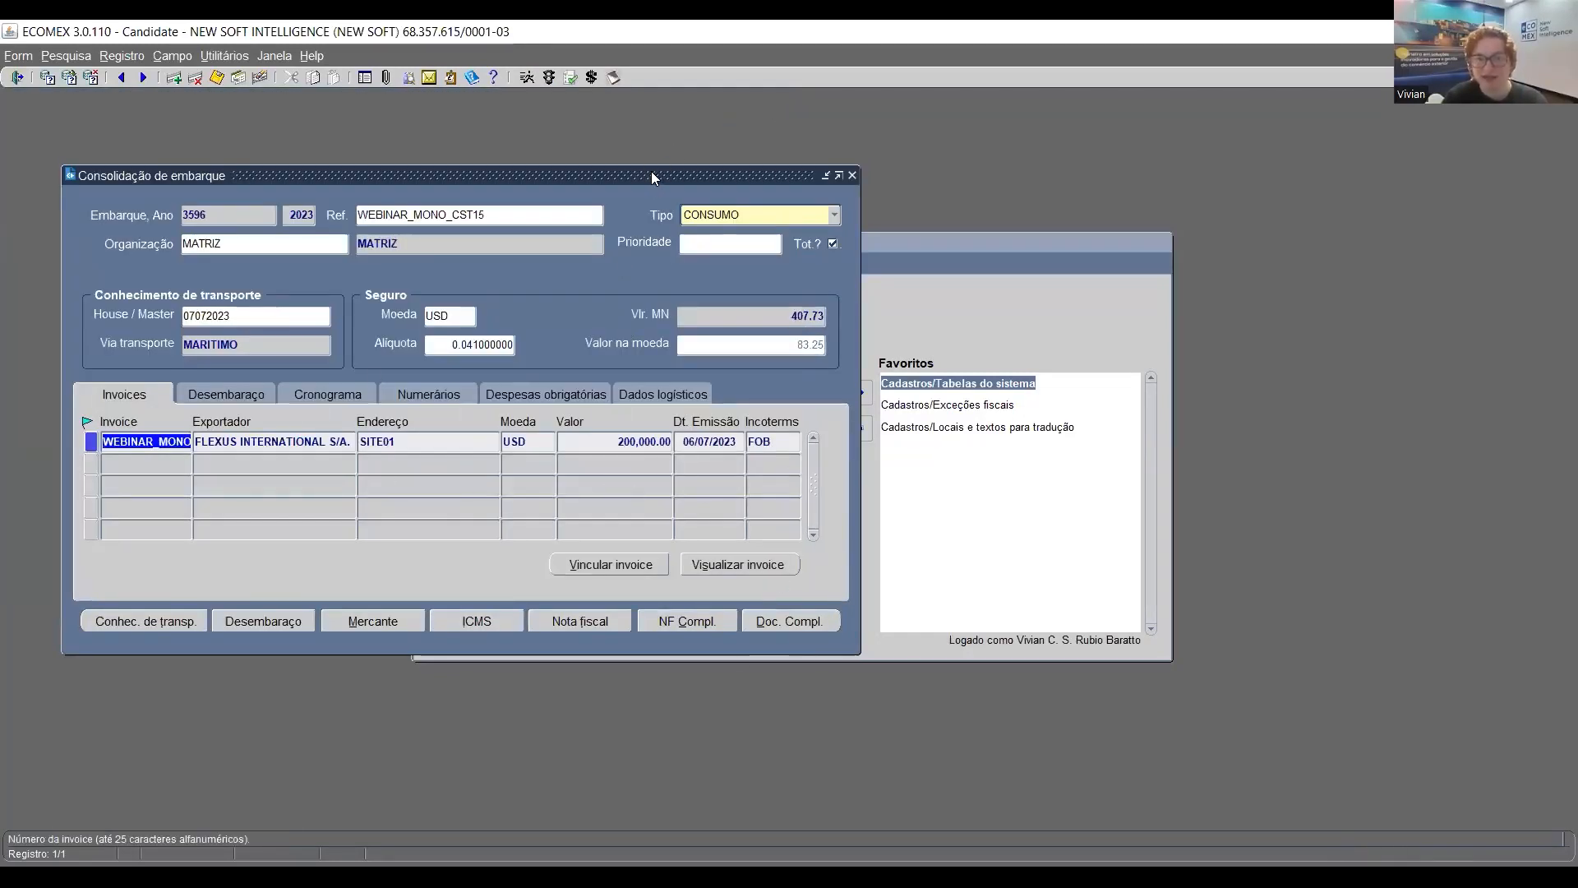
# Open a blank fiscal exceptions registration form from the main menu's Cadastros group
pyautogui.moveTo(651, 172); pyautogui.dragTo(646, 149)
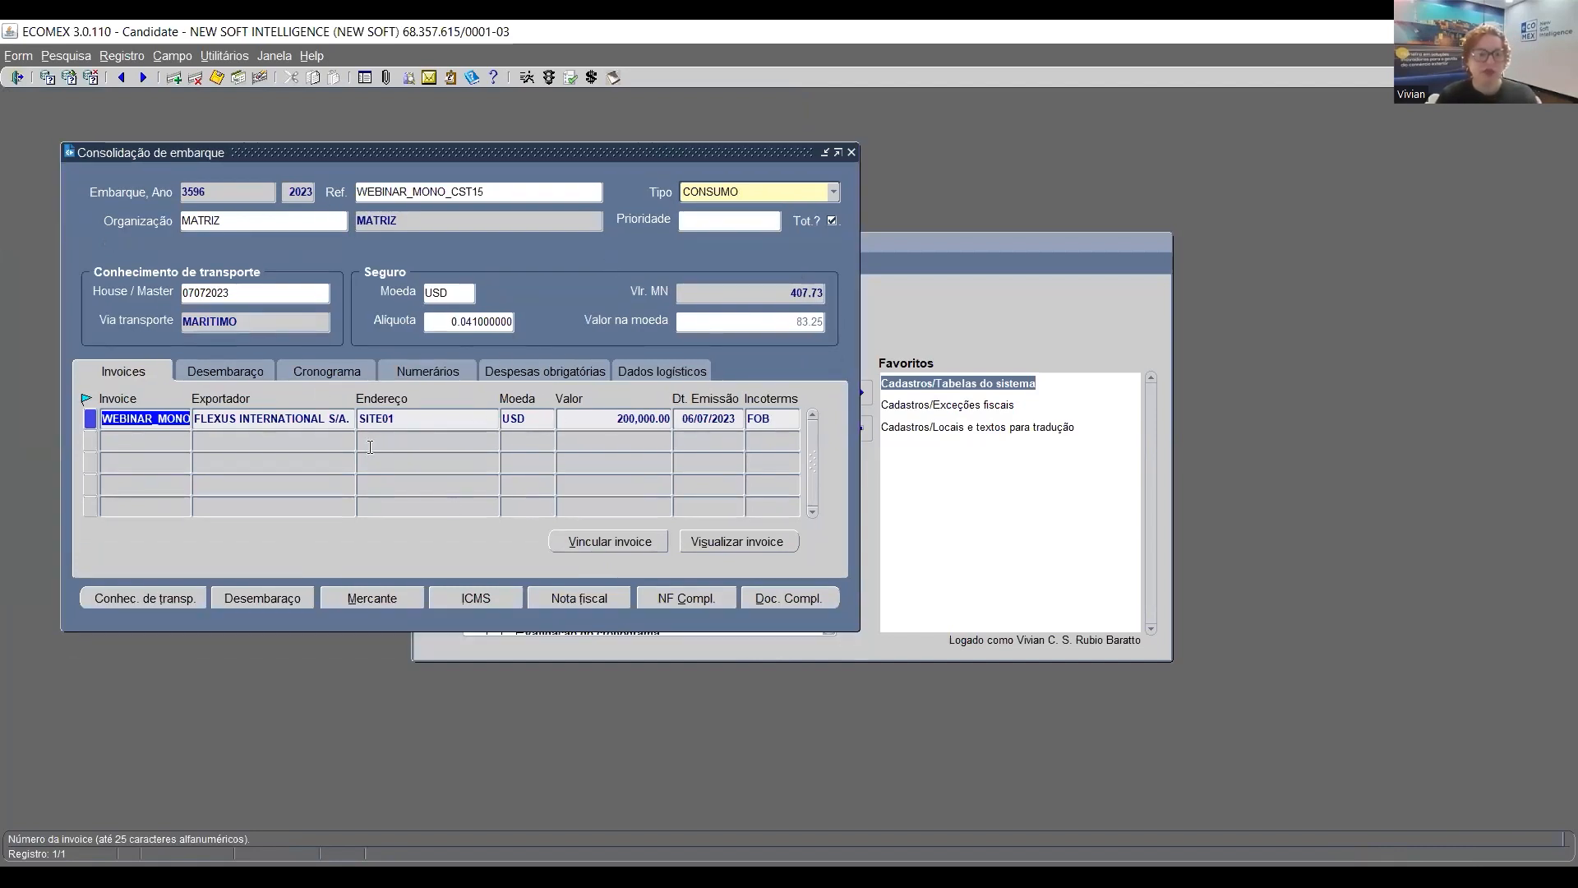
pyautogui.press('Tab')
pyautogui.click(946, 315)
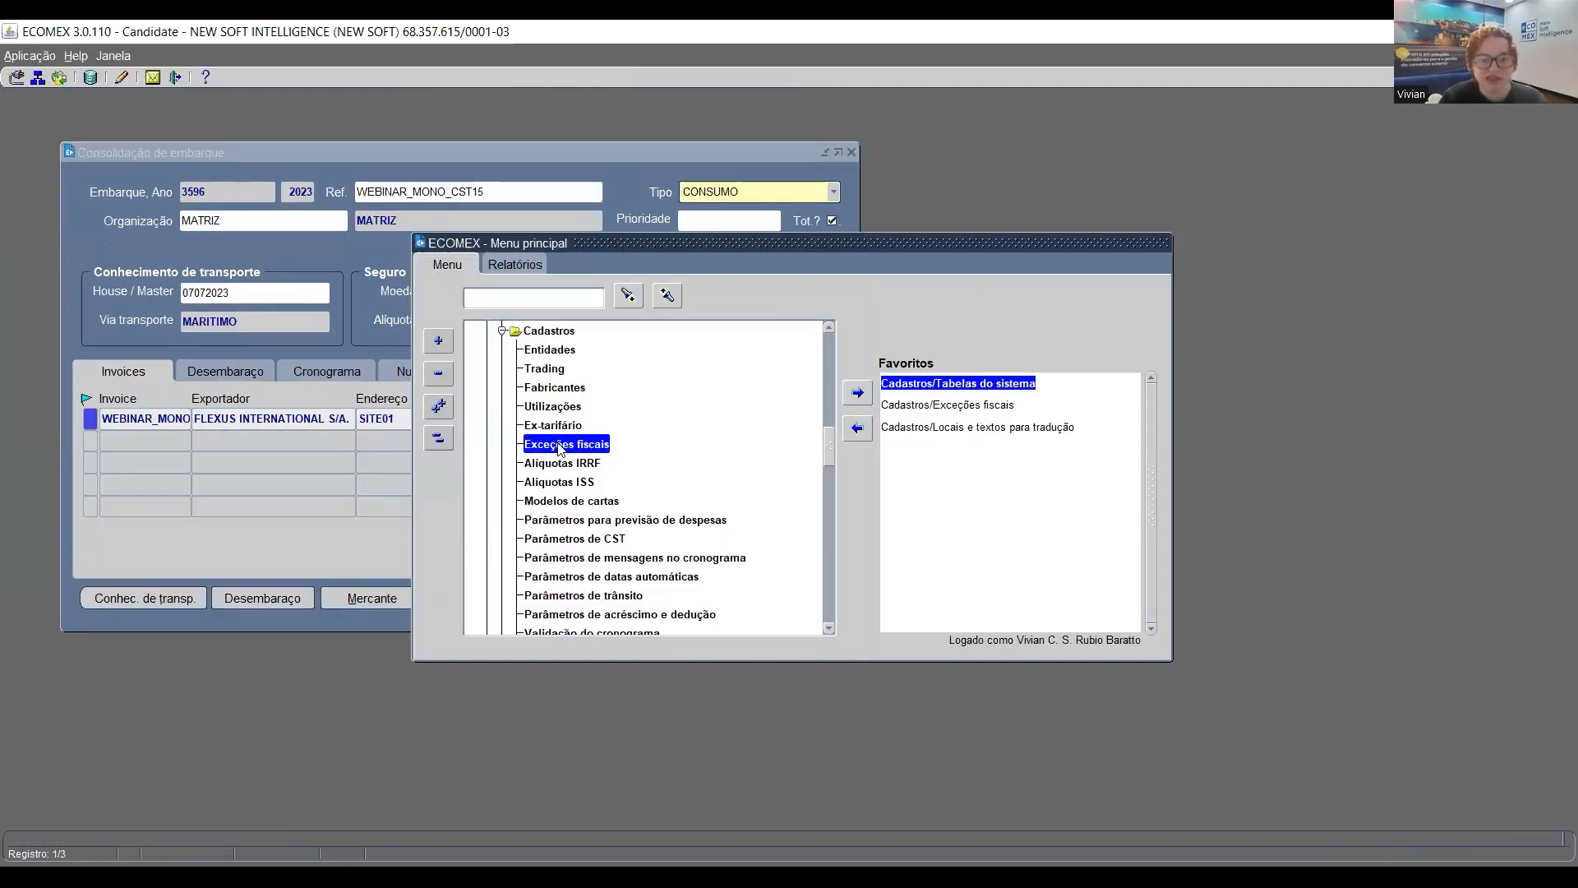
pyautogui.rightClick(566, 445)
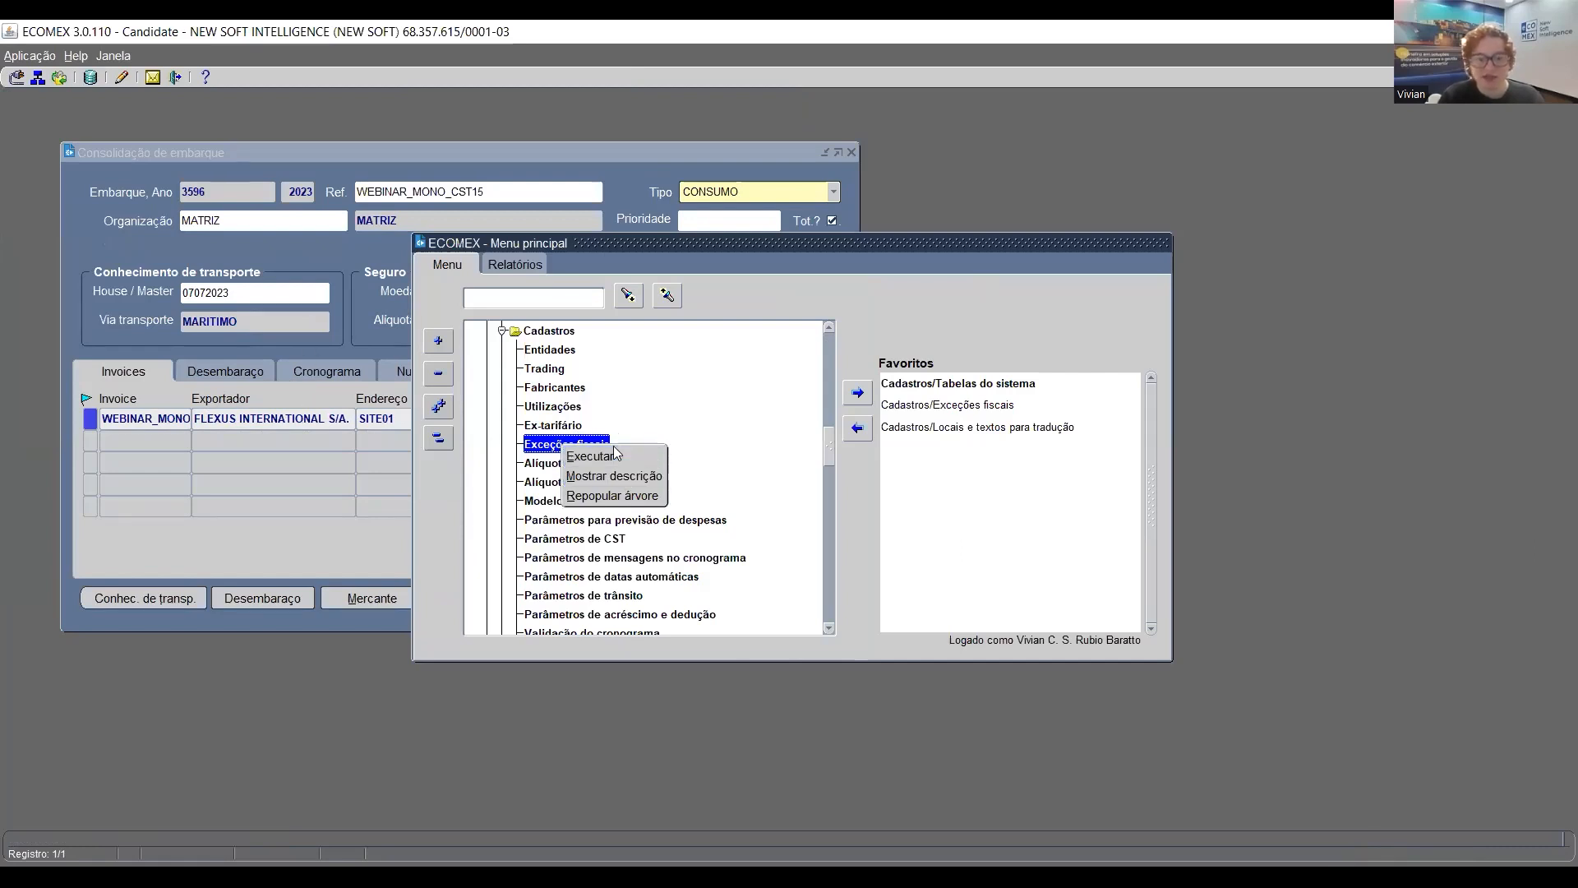
pyautogui.click(590, 456)
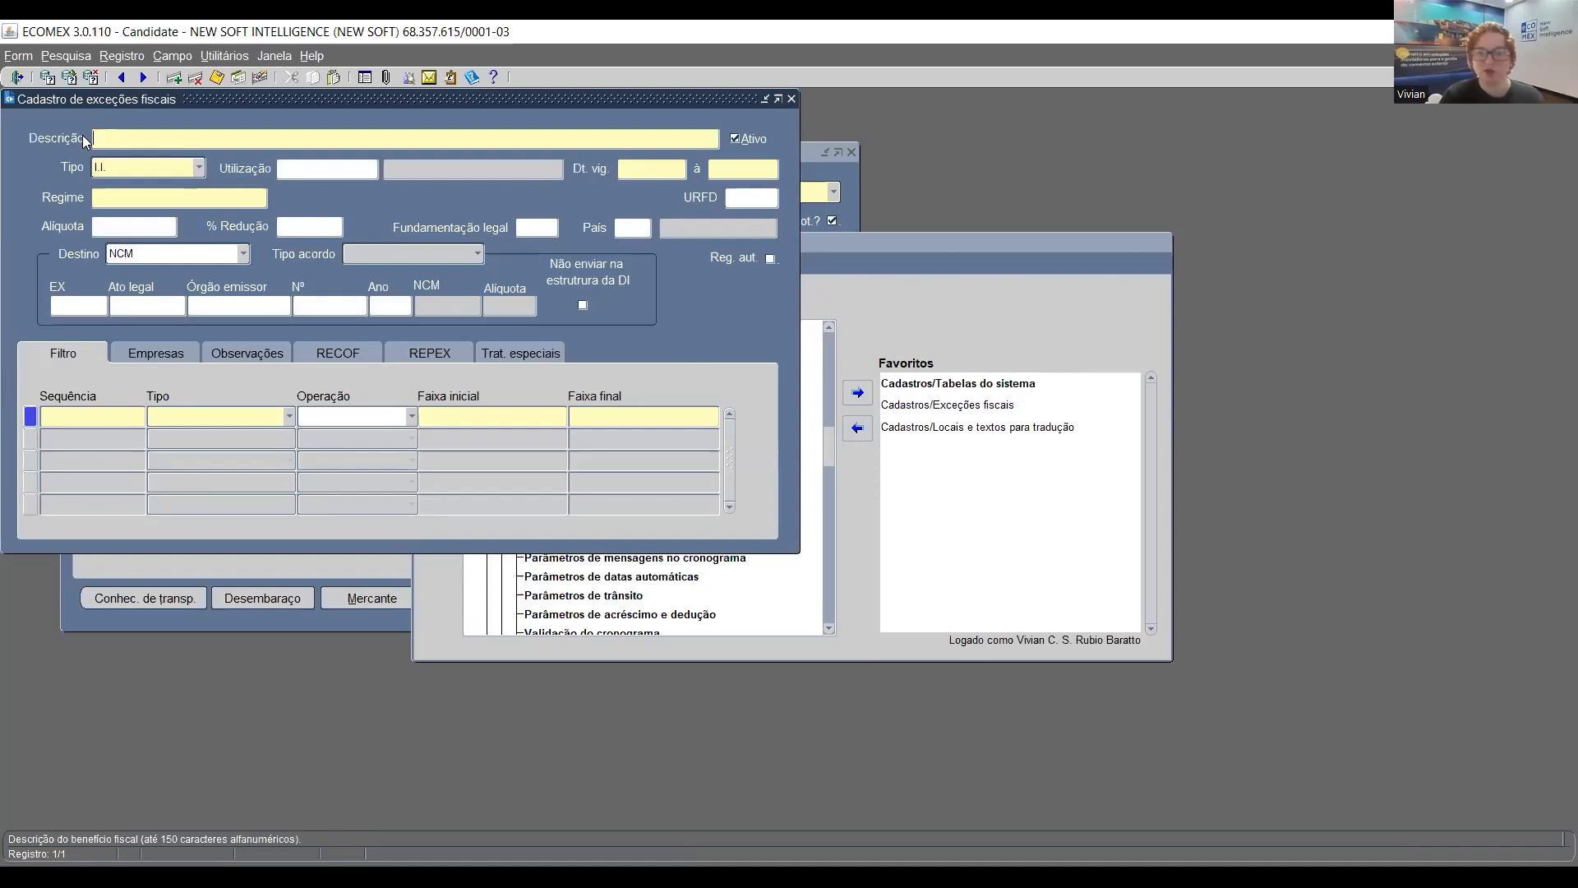
# Set the new exception's type to ICMS and its regime to MONOFÁSICO SUJEITO A RETENÇÃO
pyautogui.click(199, 164)
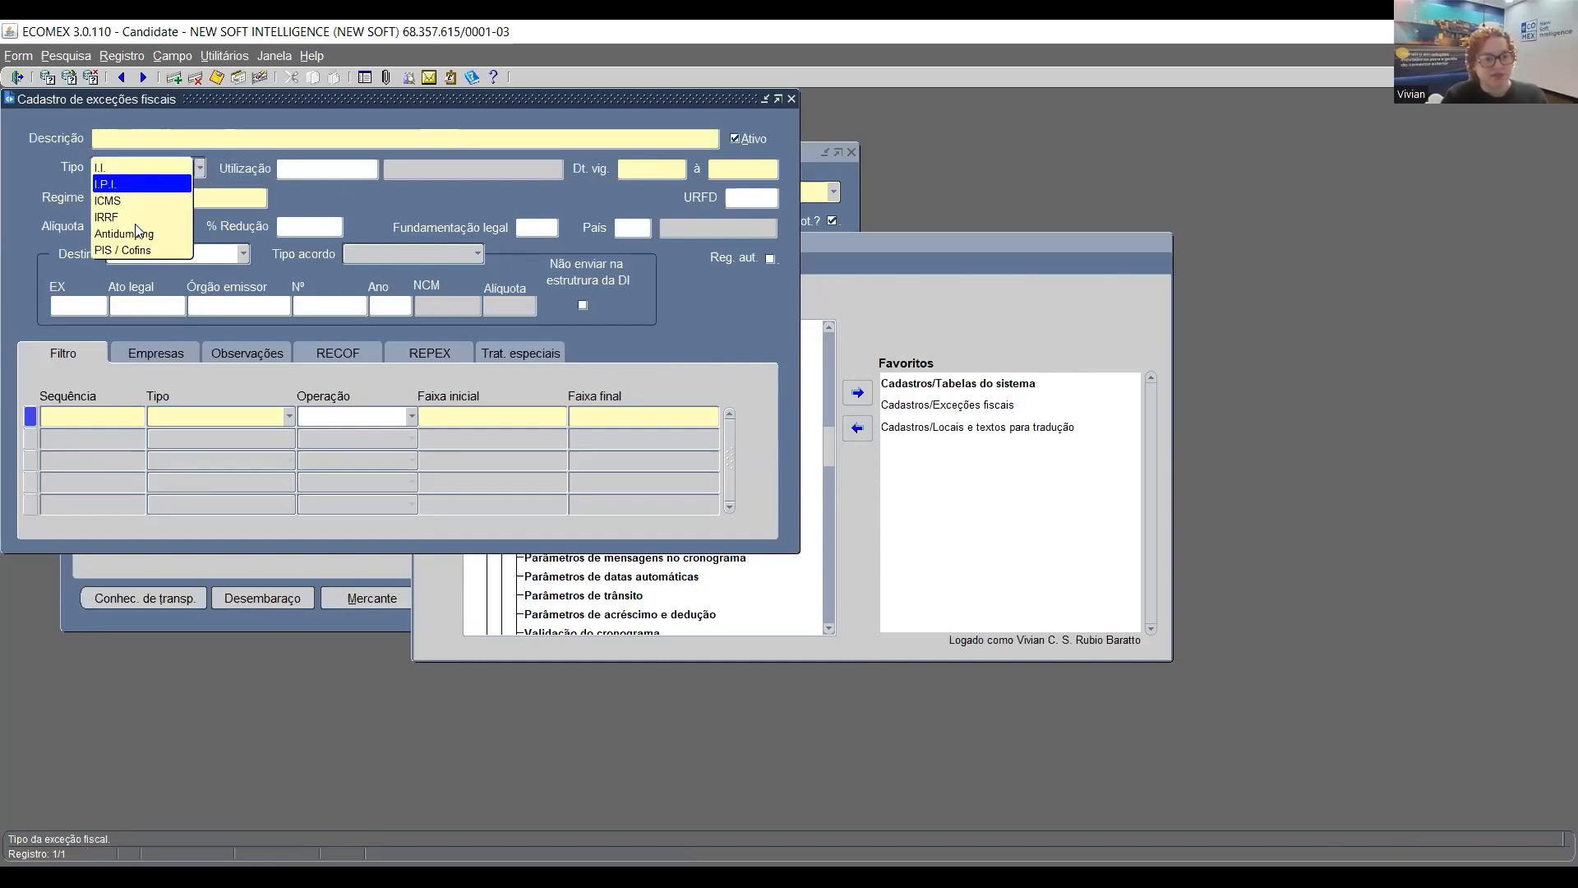
pyautogui.click(134, 199)
pyautogui.click(169, 194)
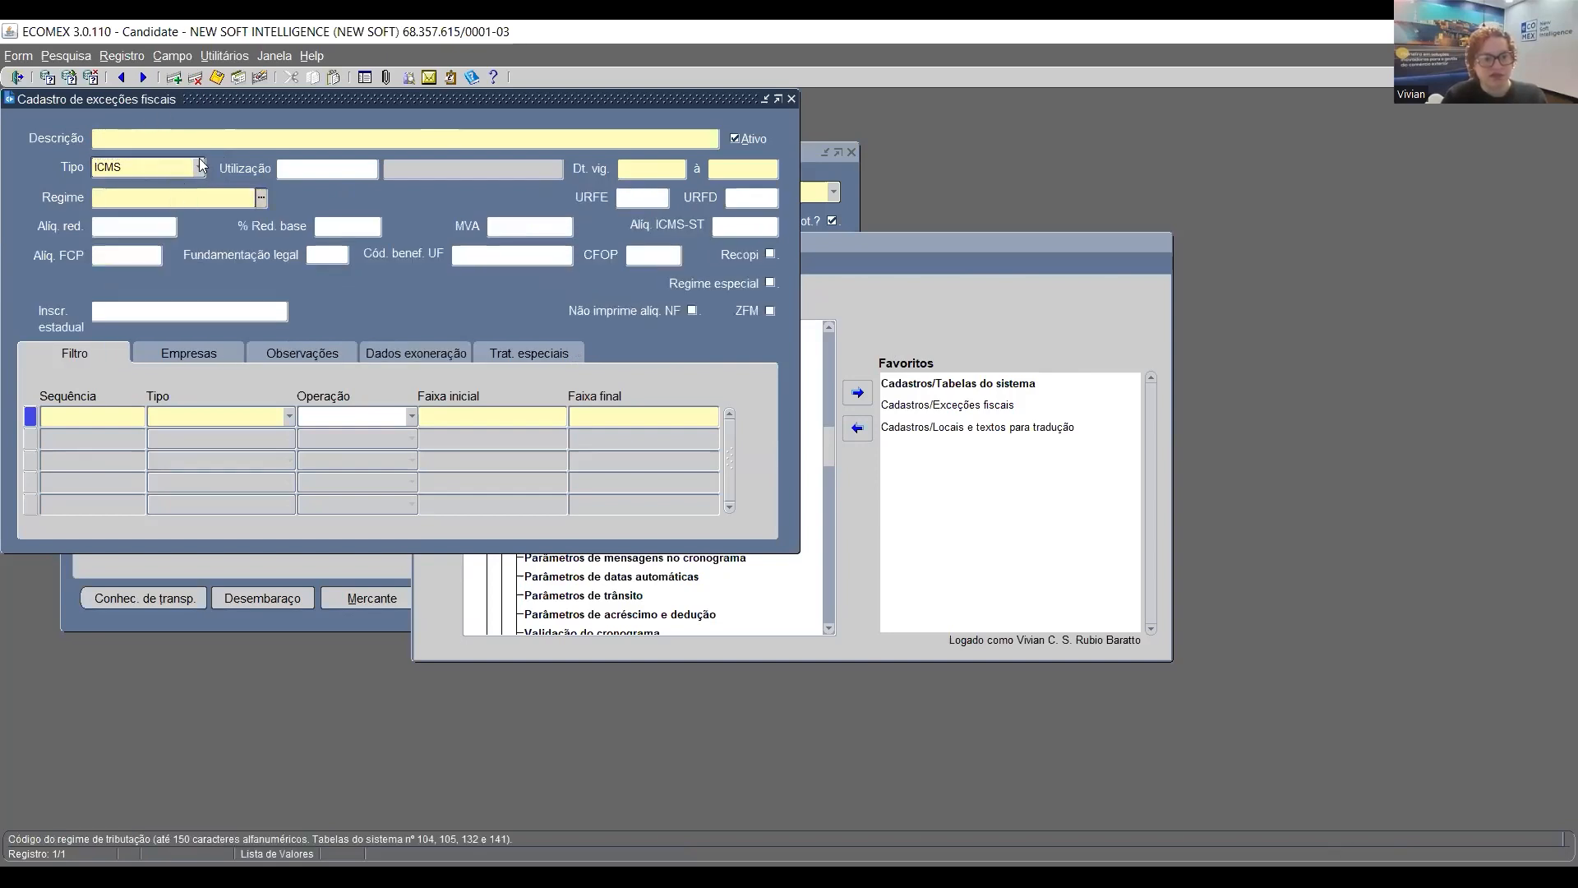
pyautogui.doubleClick(264, 203)
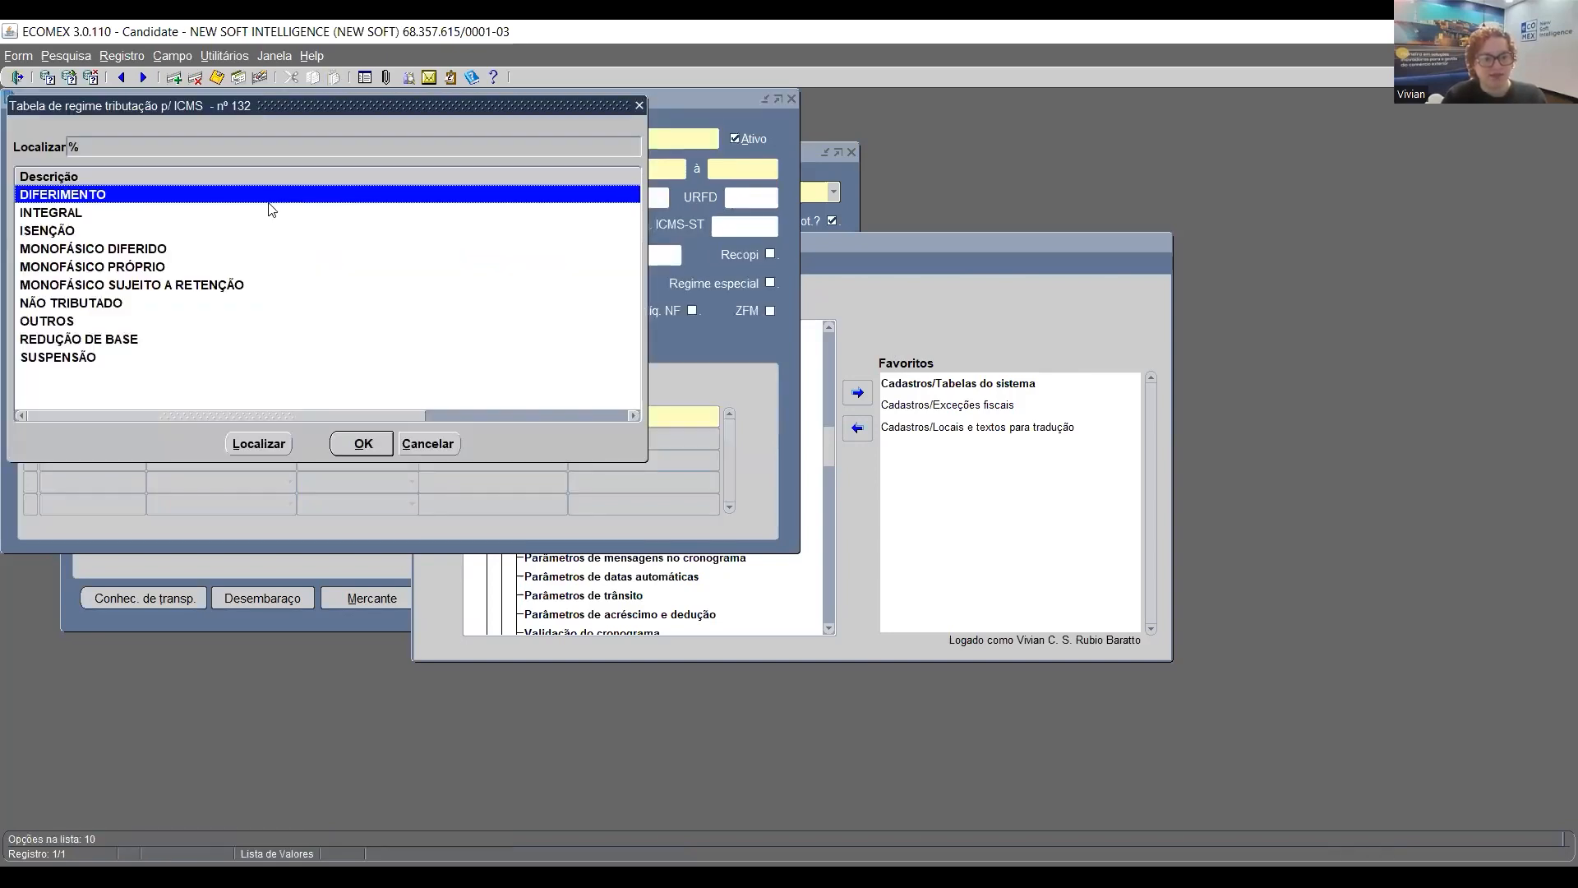
pyautogui.click(171, 284)
pyautogui.click(353, 438)
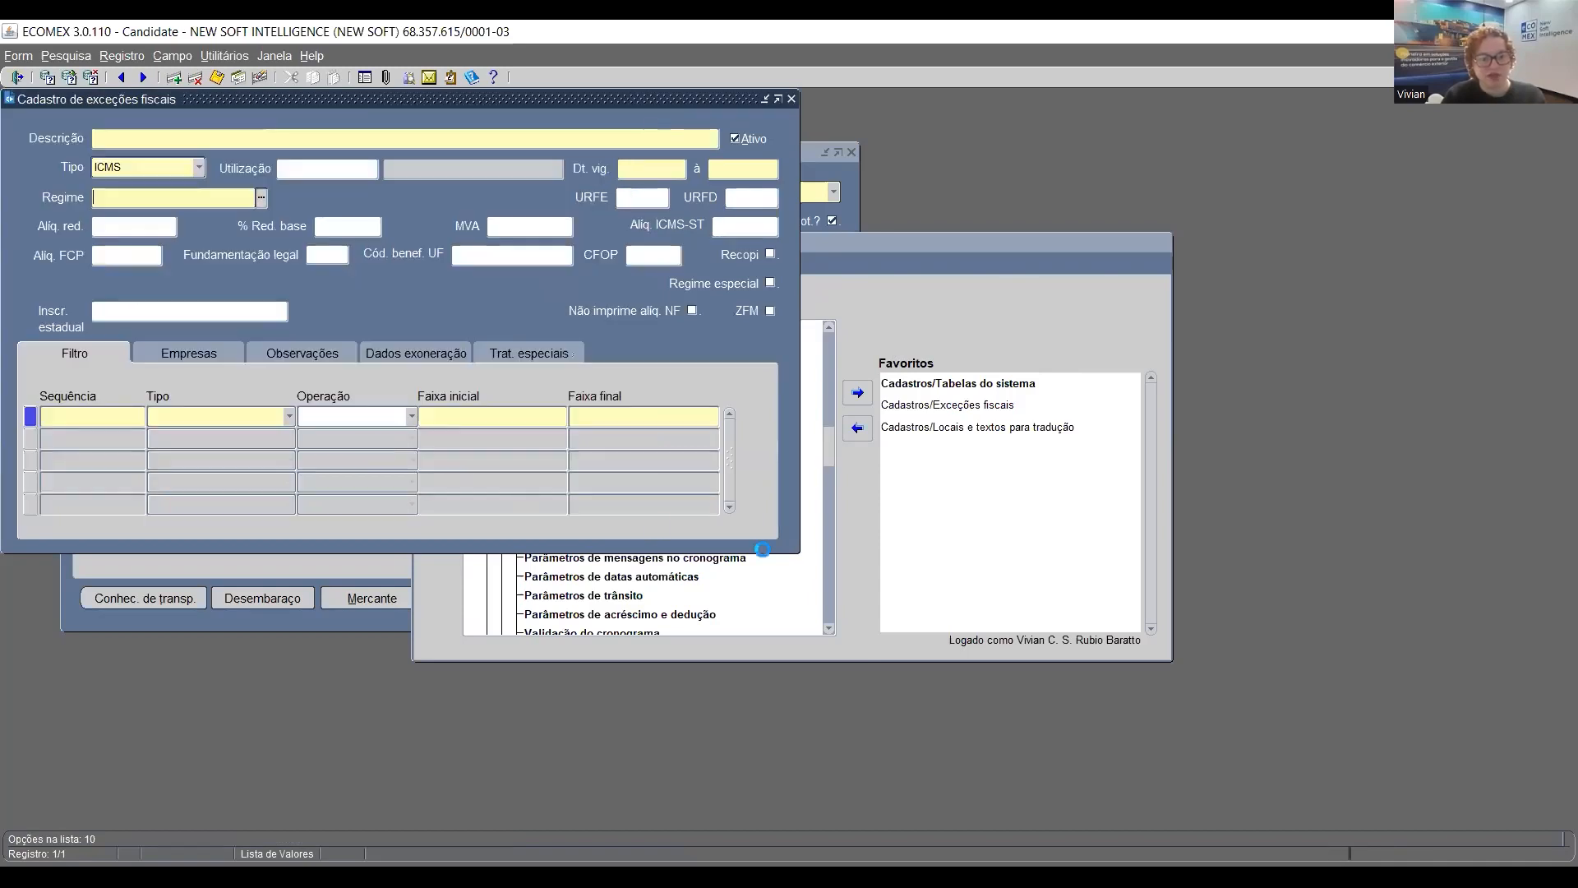
# Enter WEBINAR_ICMS MONOFÁSICO_CST15 as the new exception's description
pyautogui.click(169, 134)
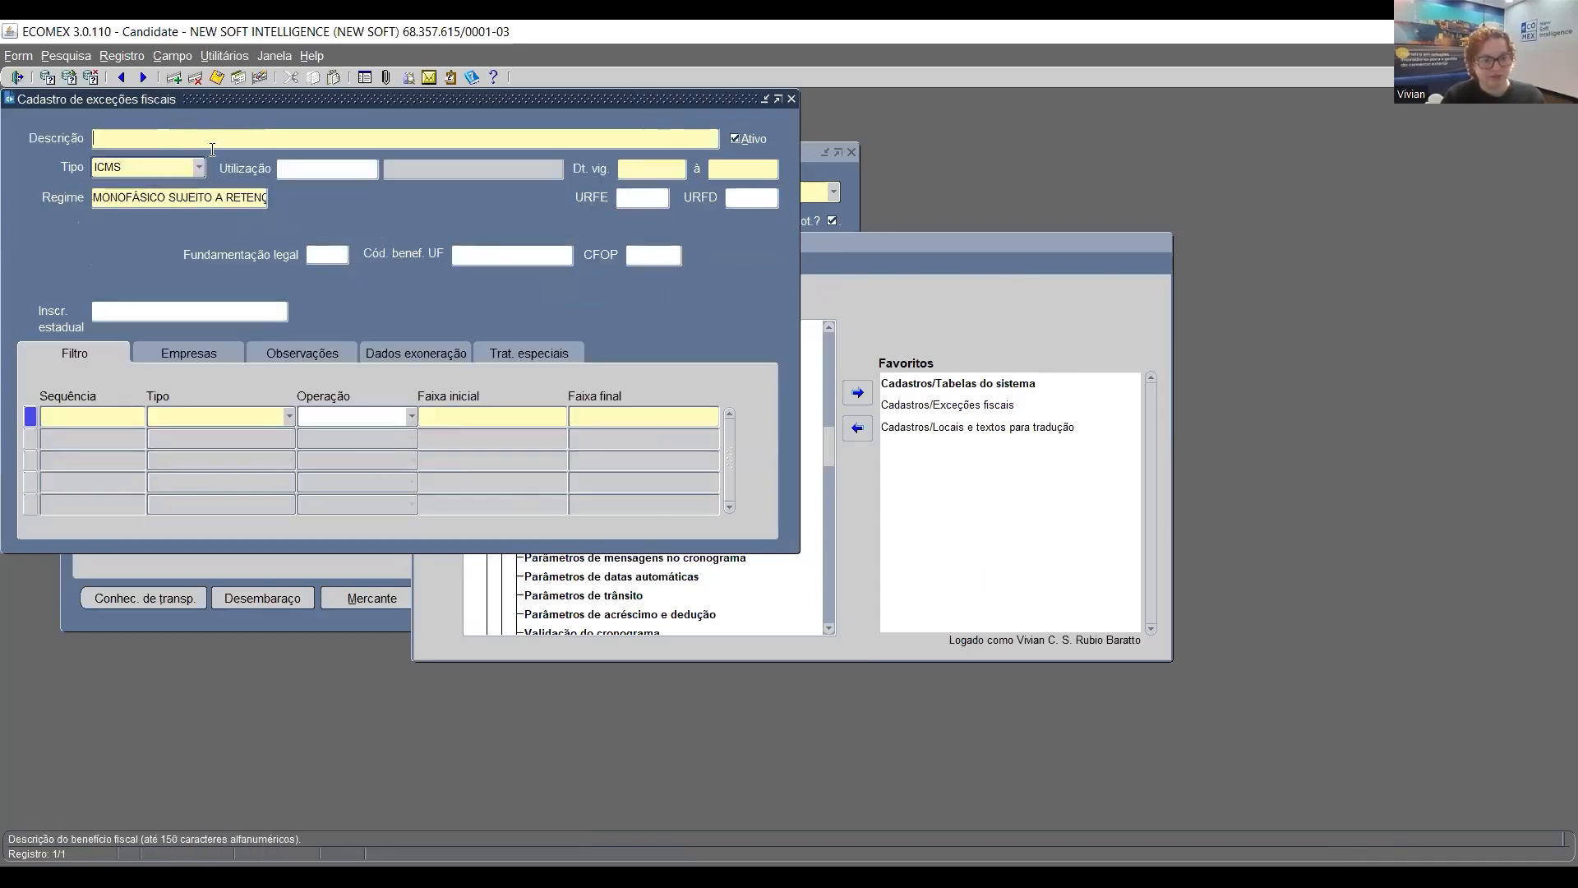
pyautogui.write('W')
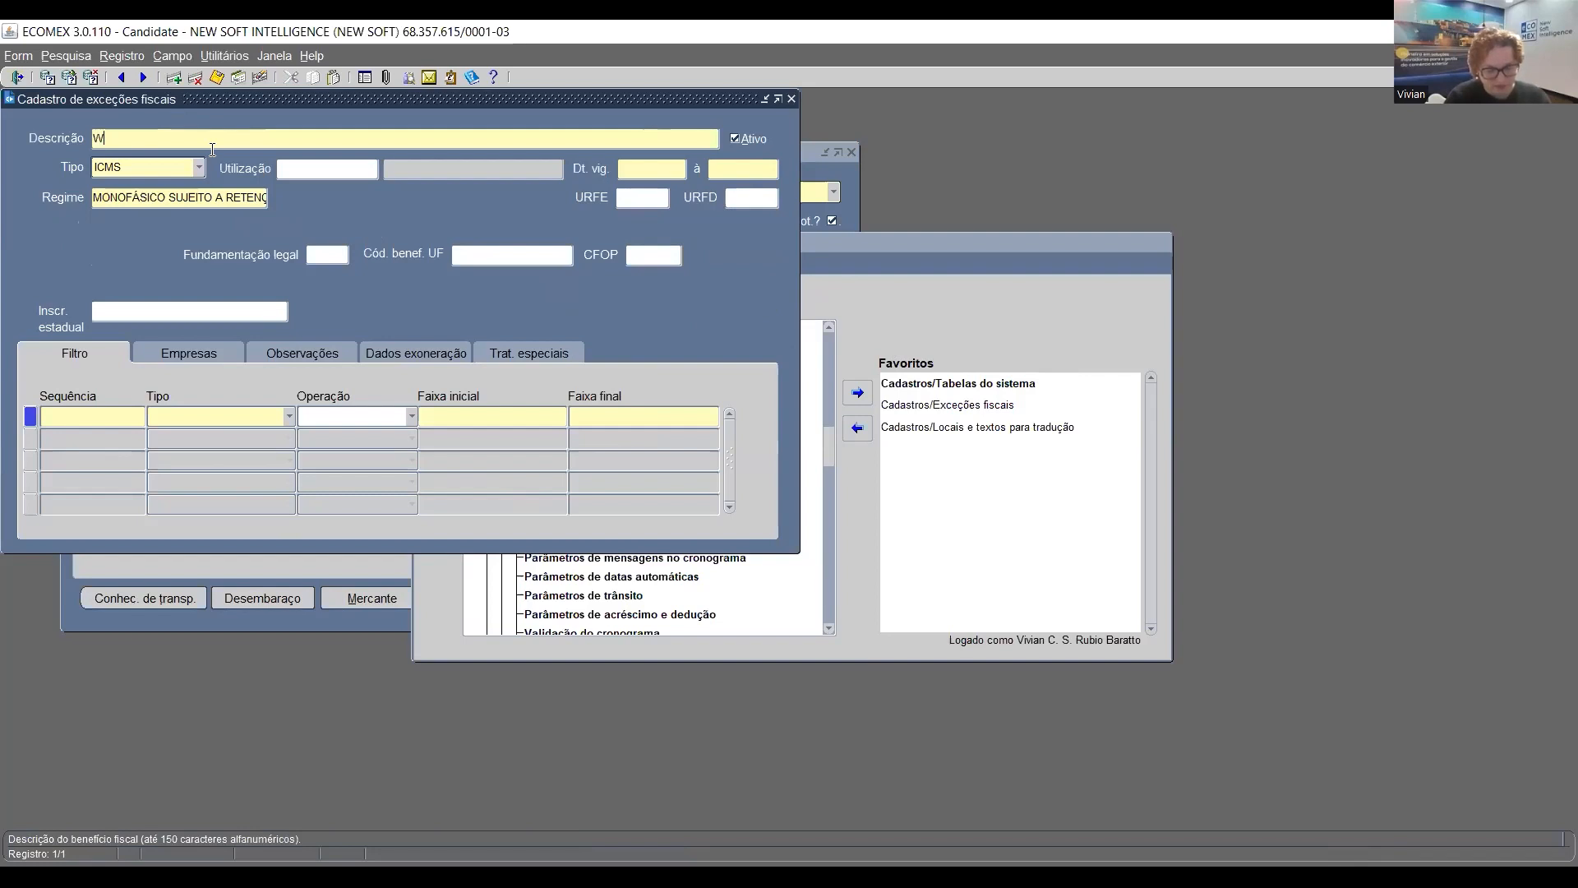
pyautogui.write('EBINAR')
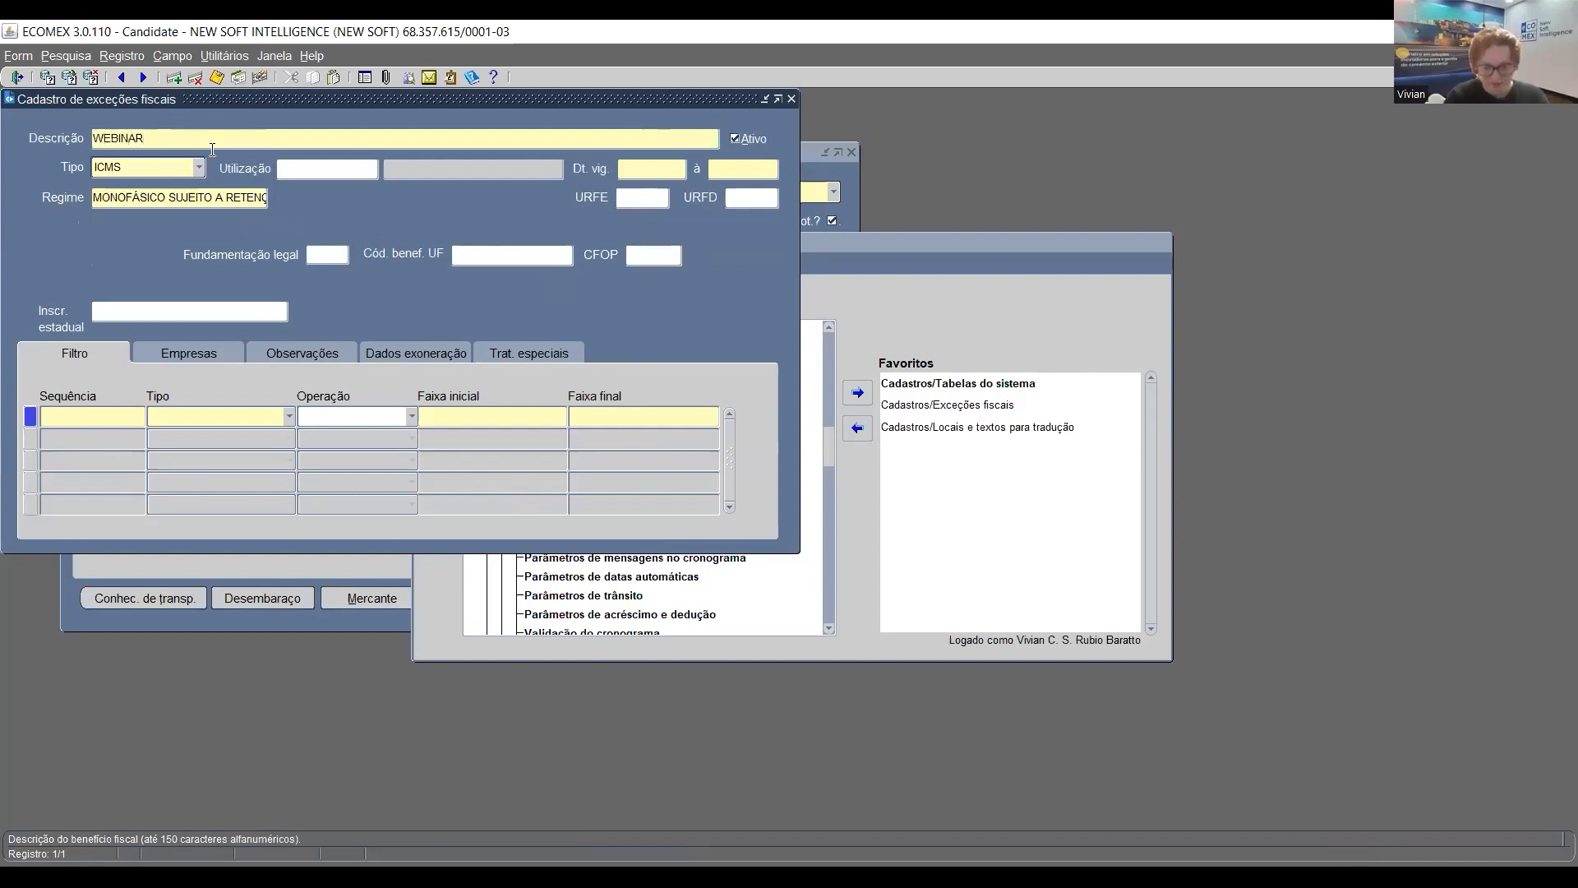
pyautogui.write('_ICMS MONOFÁSICO_CST15')
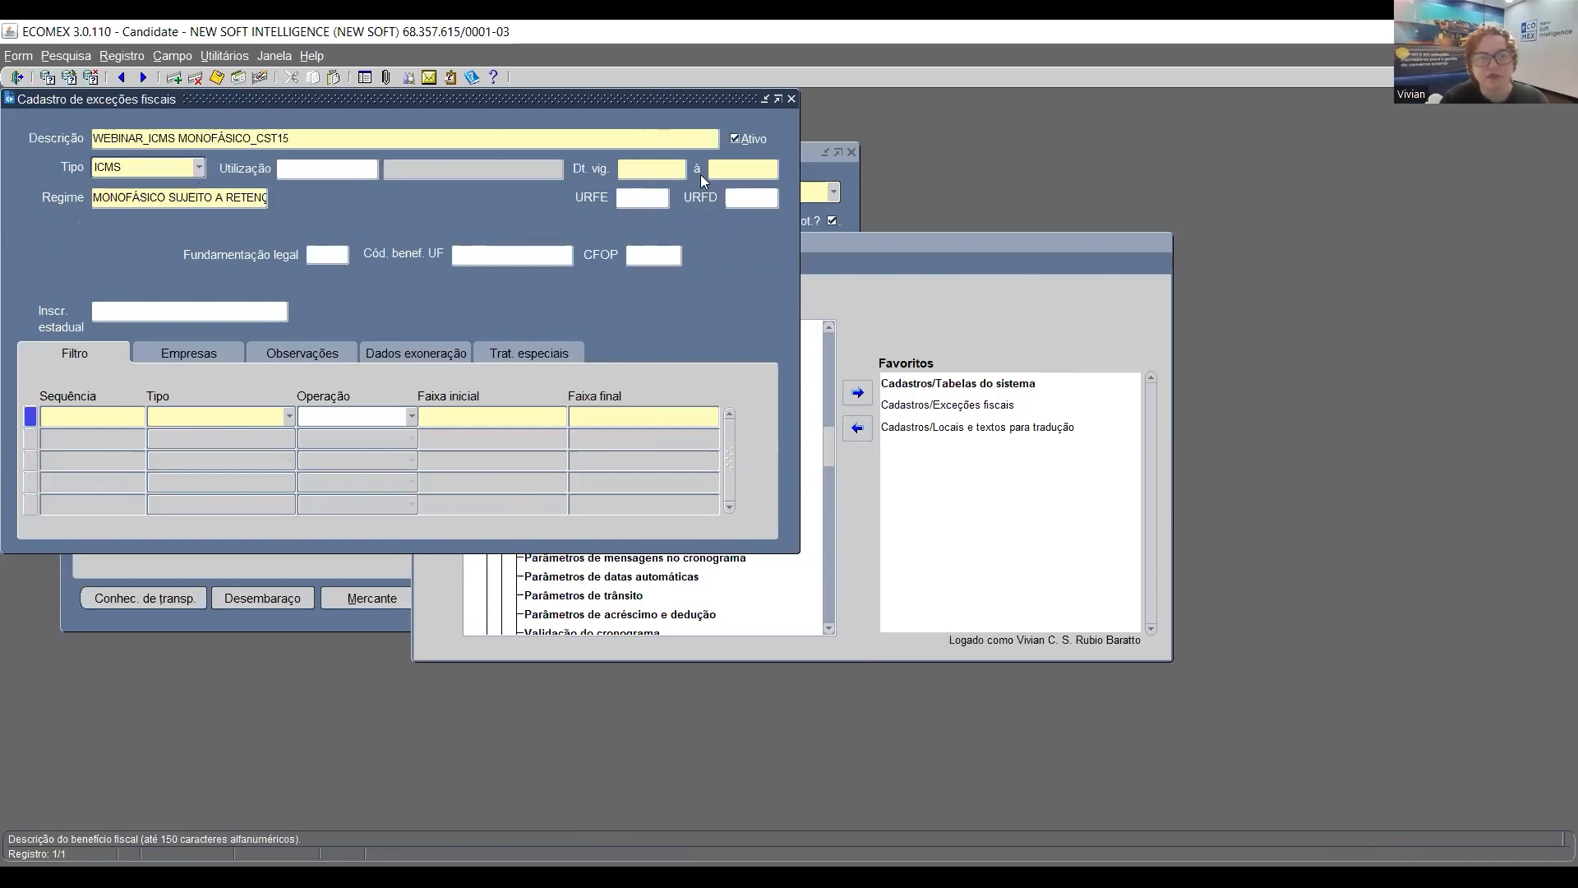
# Set the exception's validity period from 07/07/2023 to 31/12/9999
pyautogui.click(667, 167)
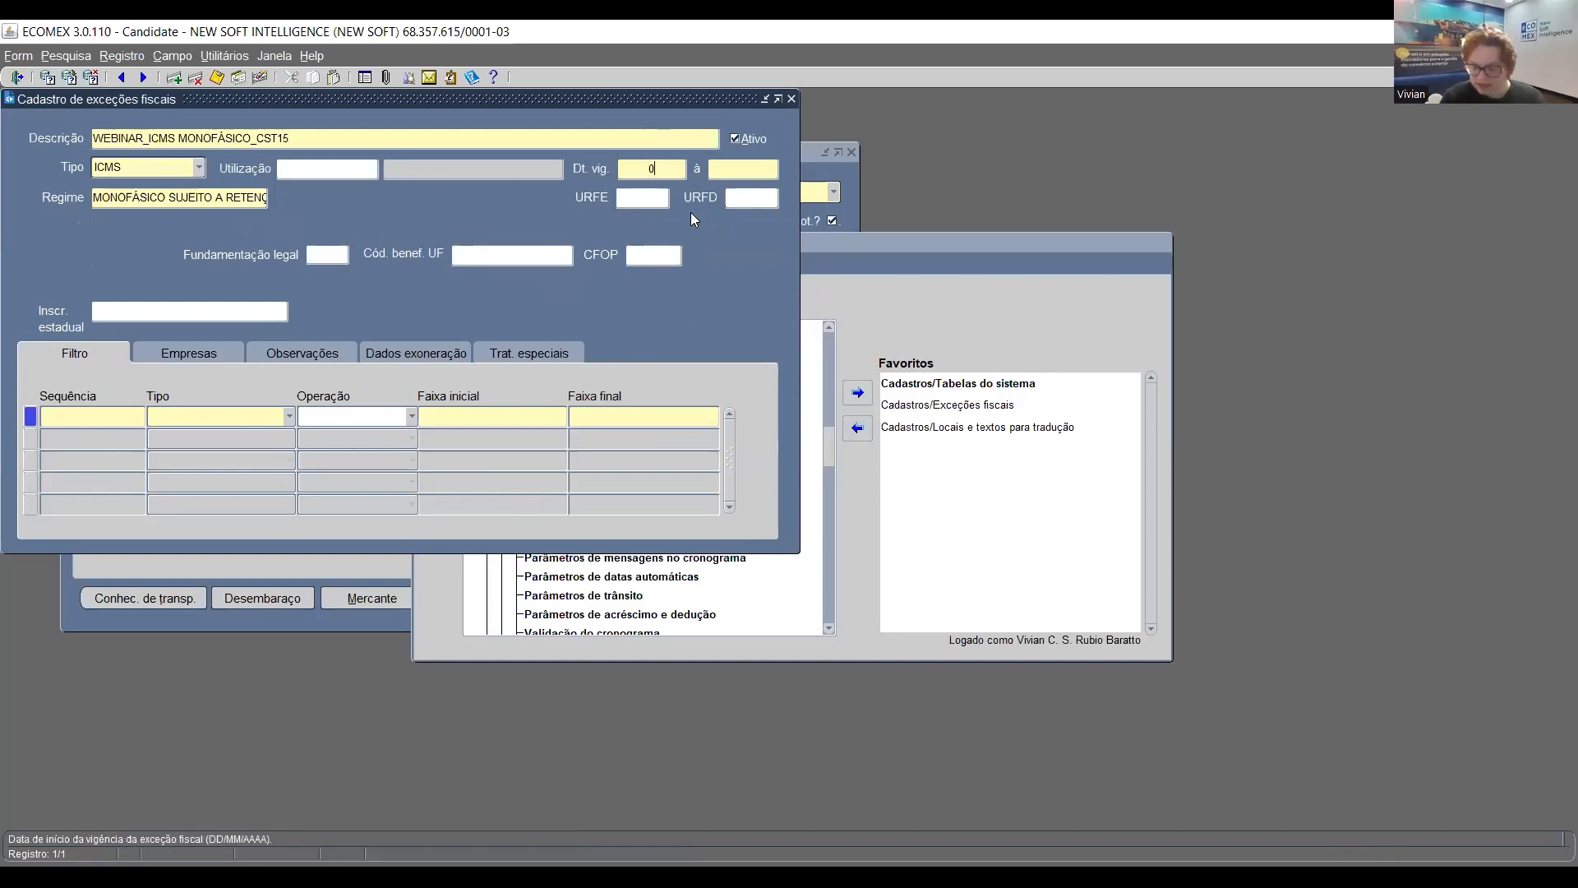
pyautogui.write('07/07/2023')
pyautogui.press('Tab')
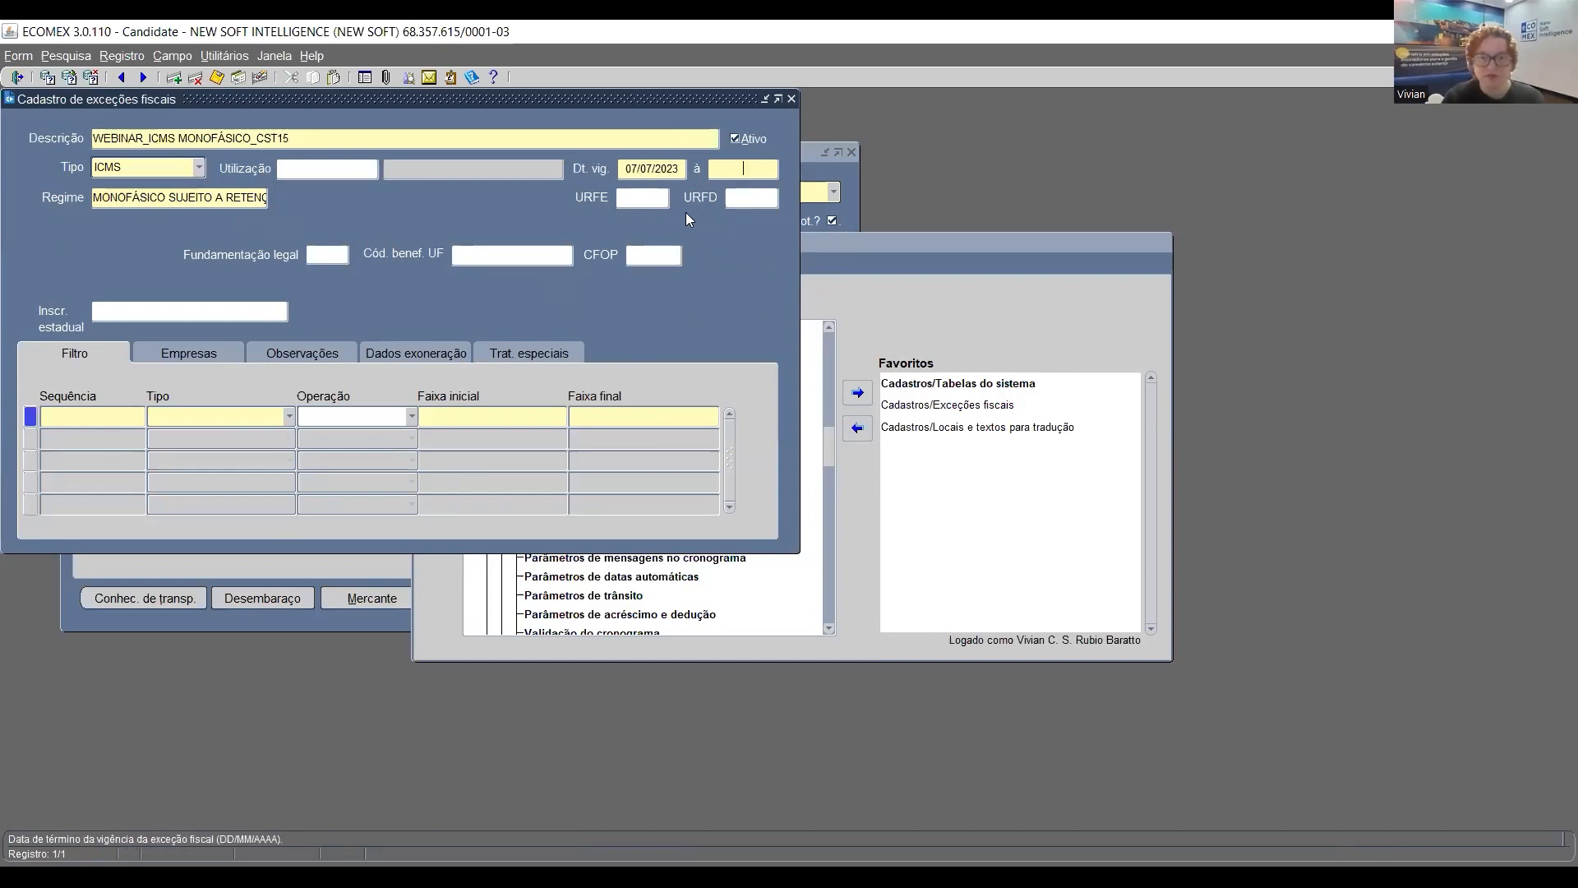
pyautogui.write('3112999')
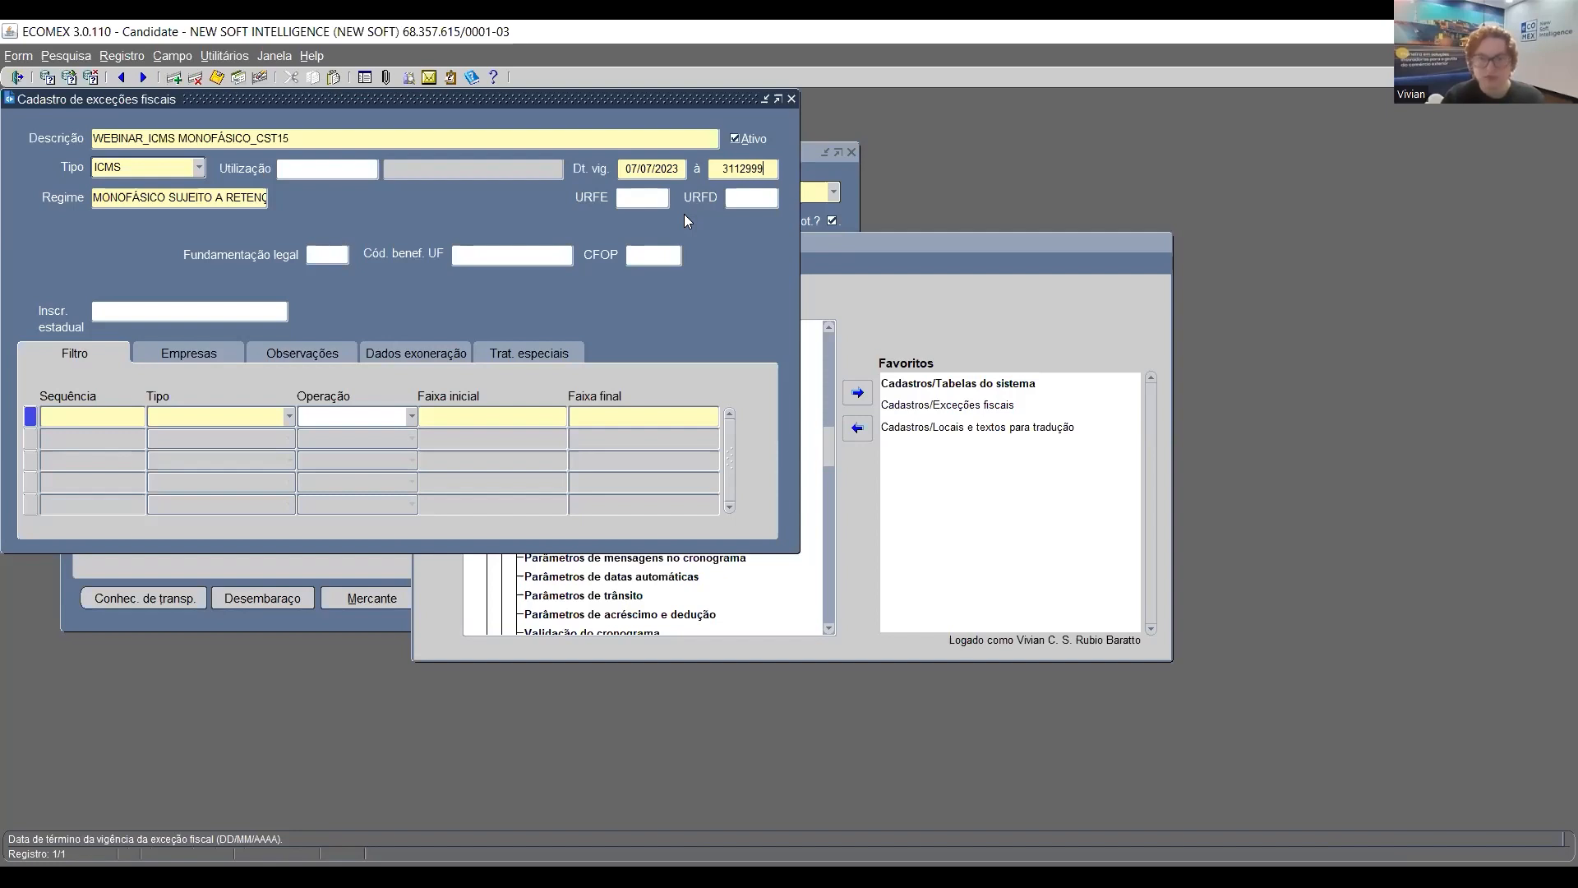
pyautogui.press('Tab')
pyautogui.press('End')
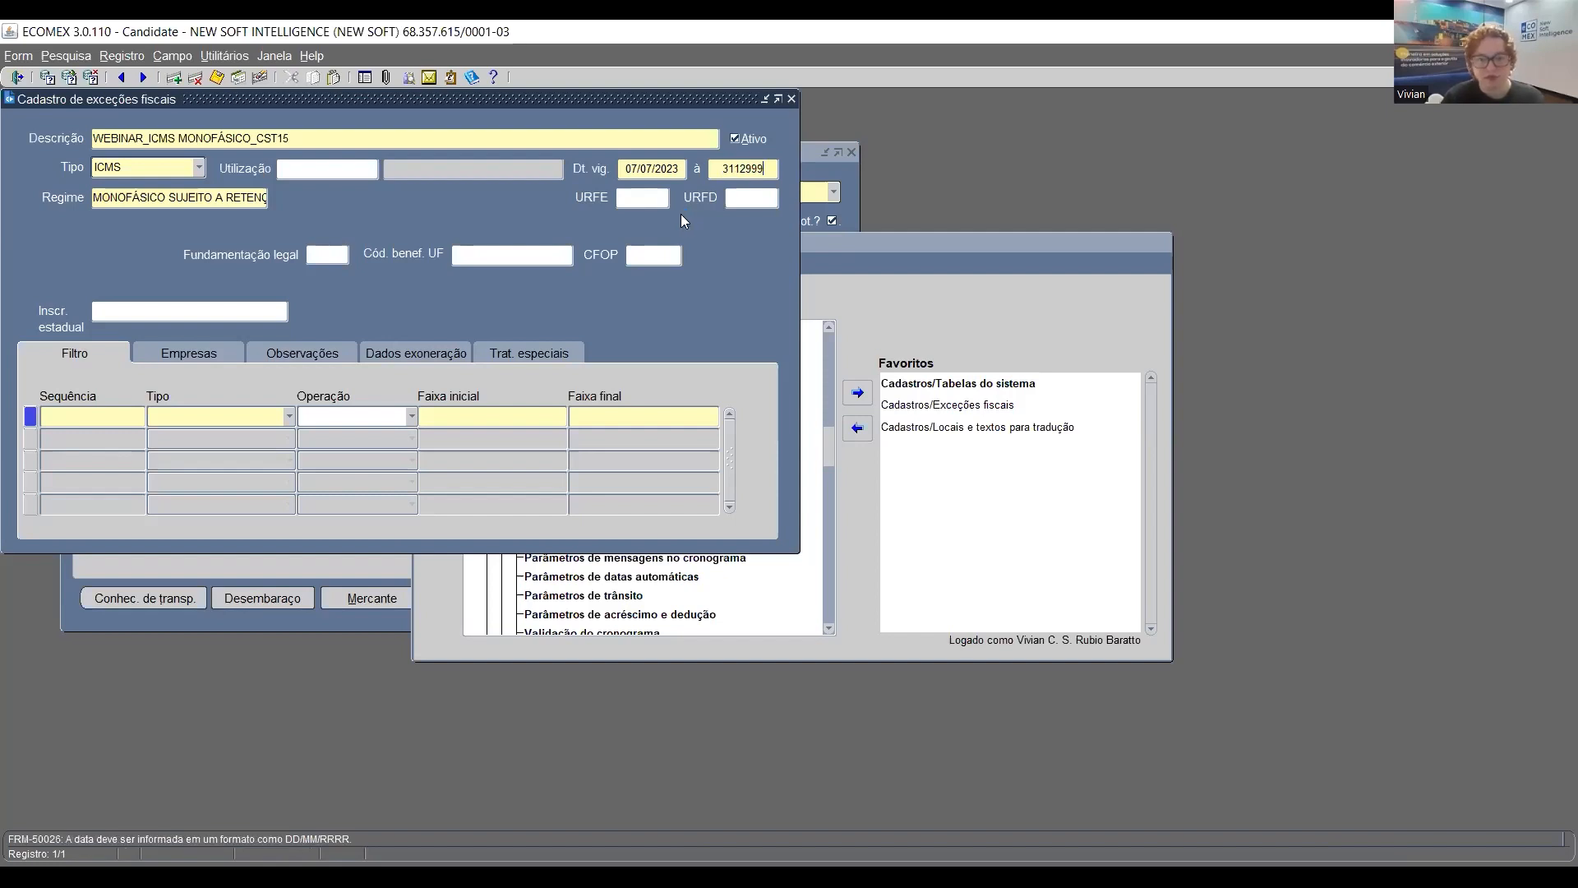
pyautogui.write('9')
pyautogui.press('Tab')
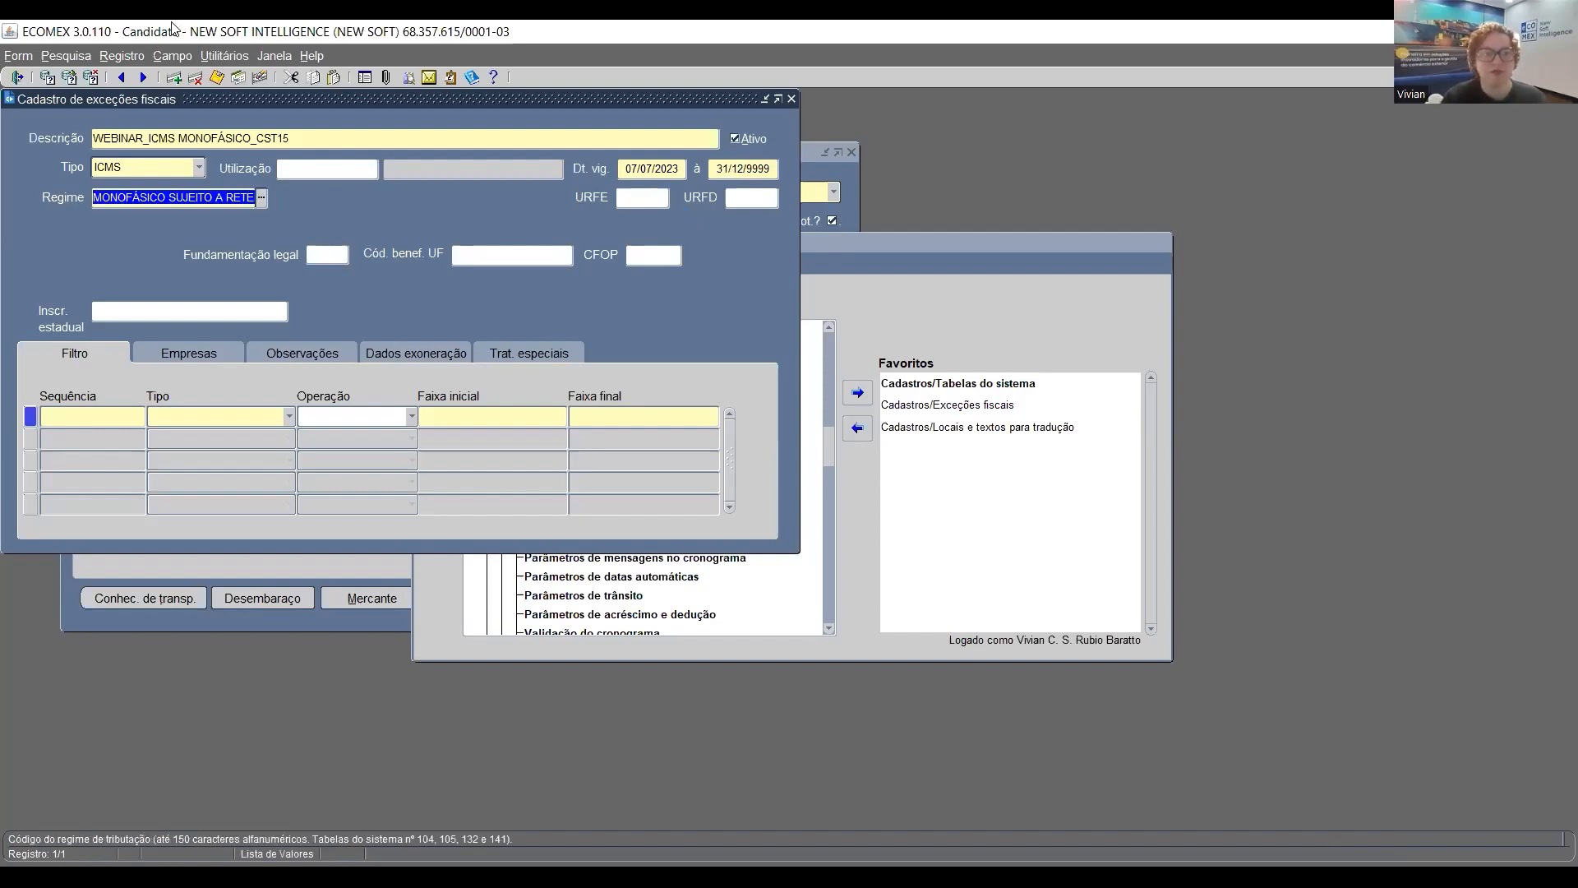
# Try to save the new exception and show its special-treatment fields, with the ad rem mixture rate active for entry
pyautogui.click(216, 77)
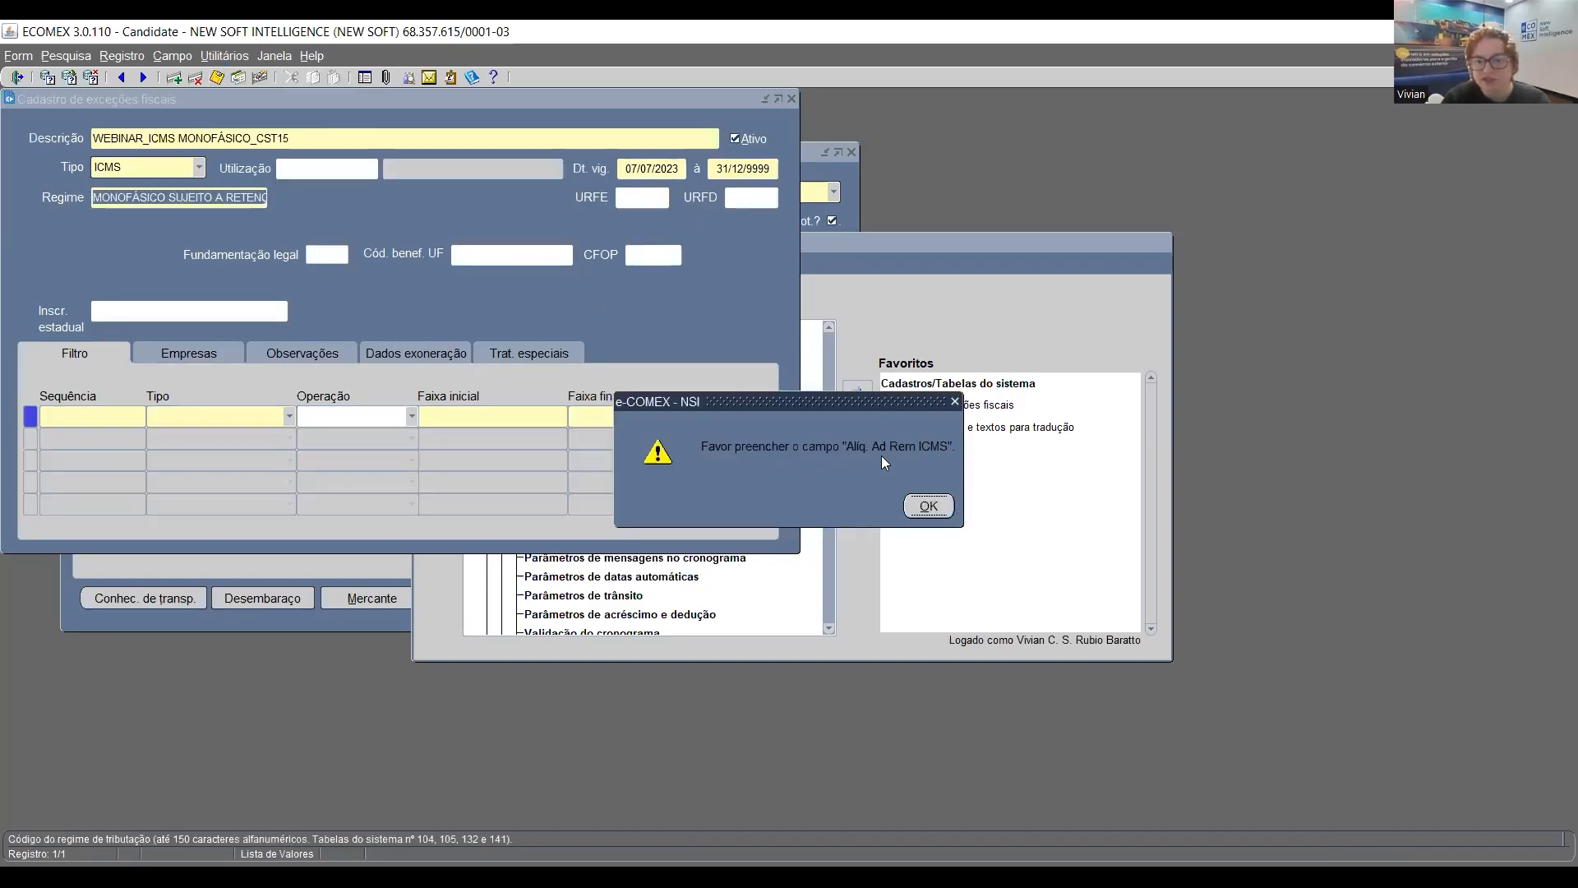
pyautogui.click(929, 505)
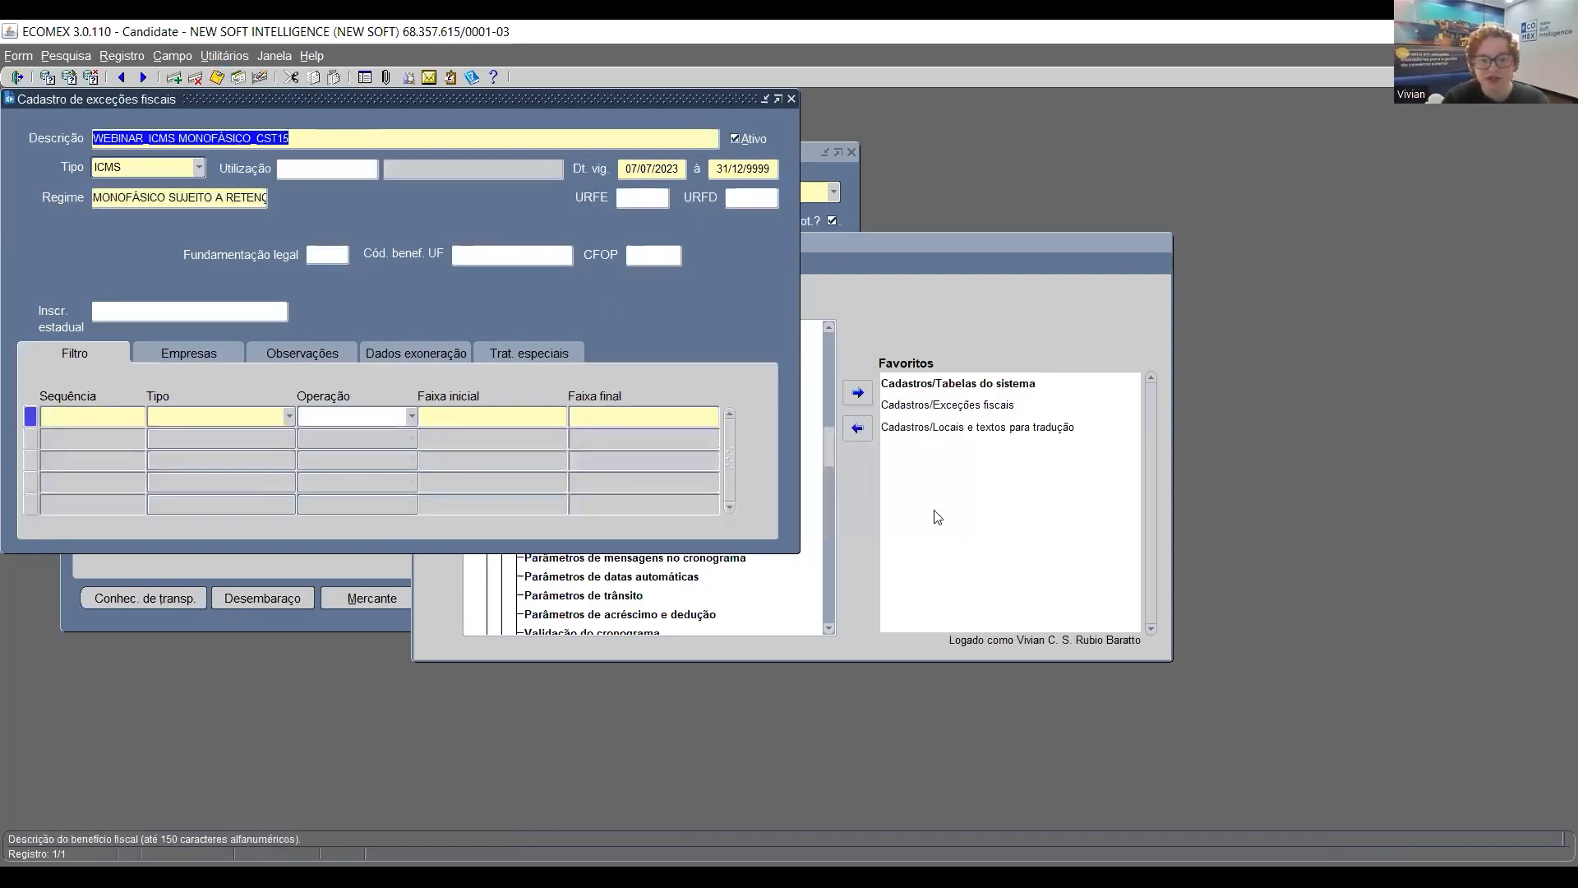
pyautogui.click(549, 350)
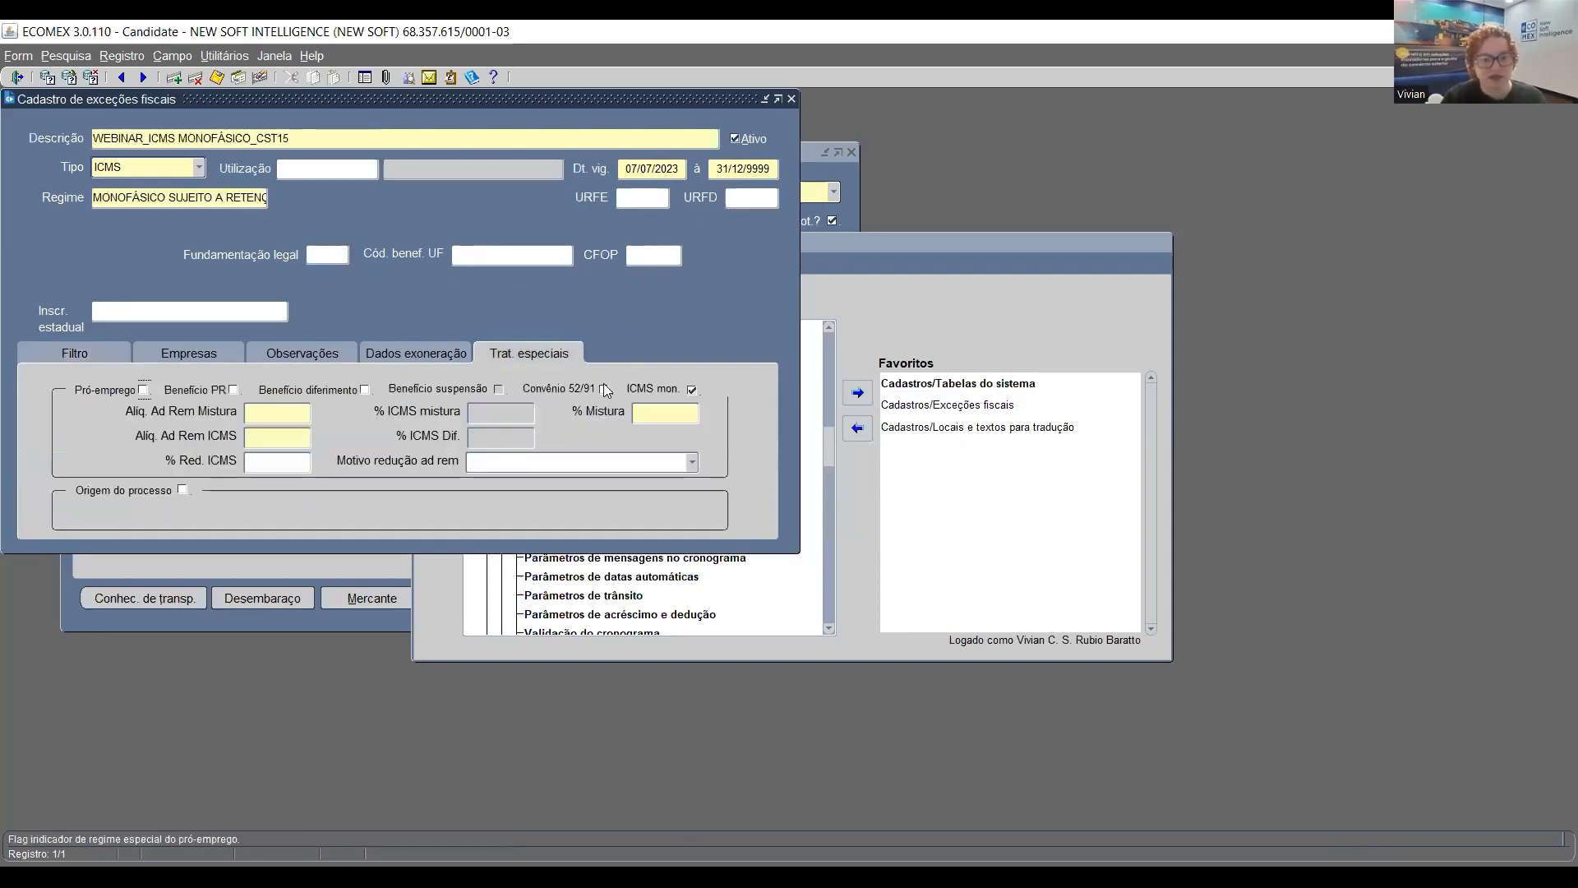
pyautogui.click(297, 413)
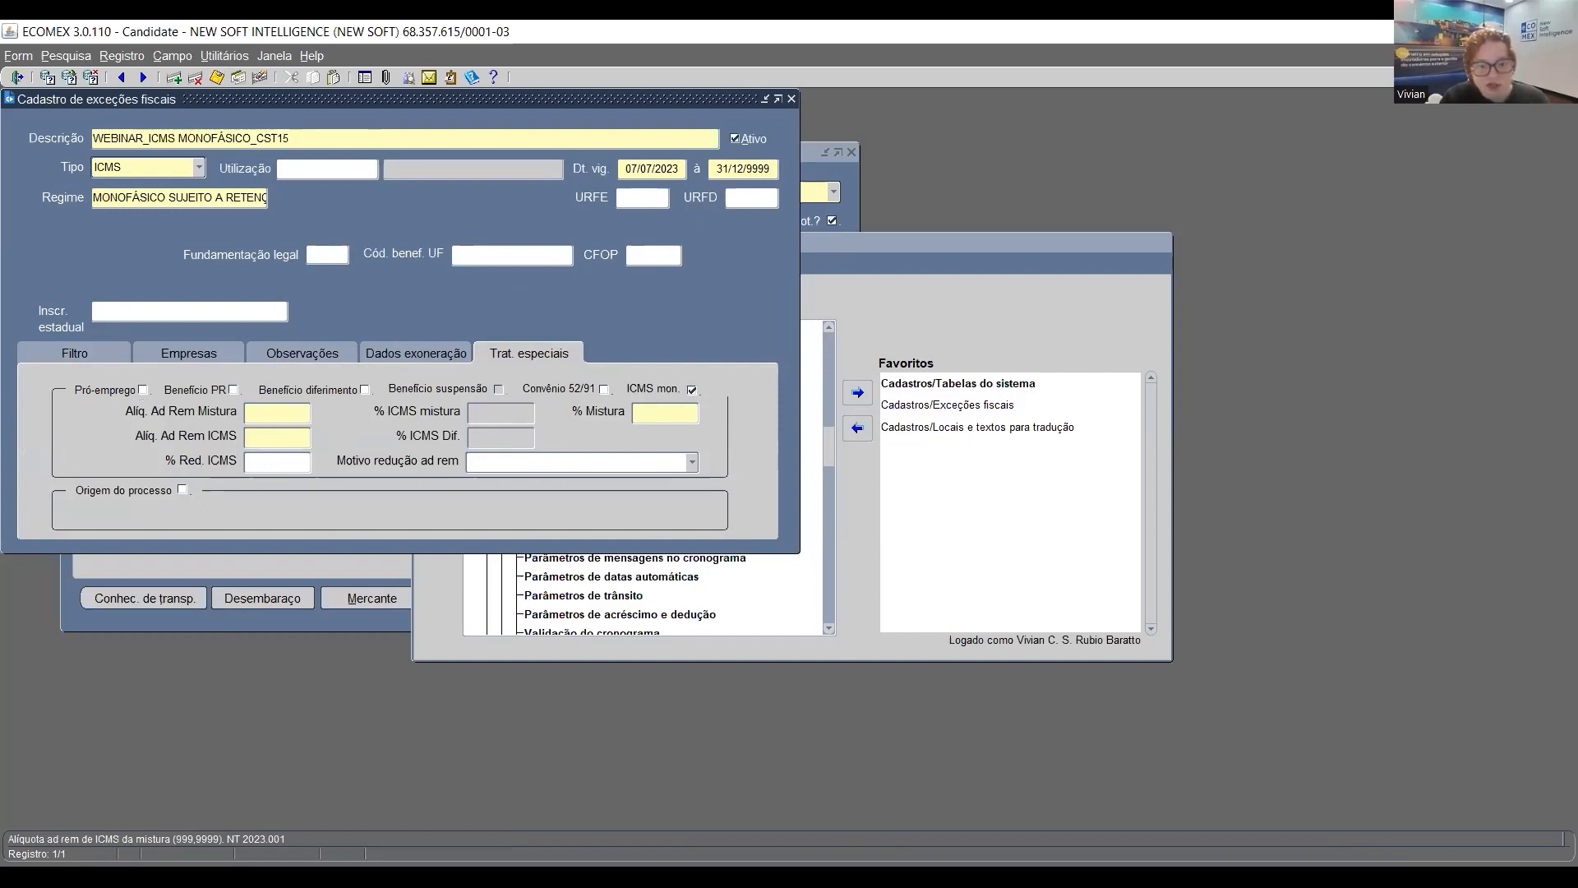
pyautogui.hotkey('alt', 'Tab')
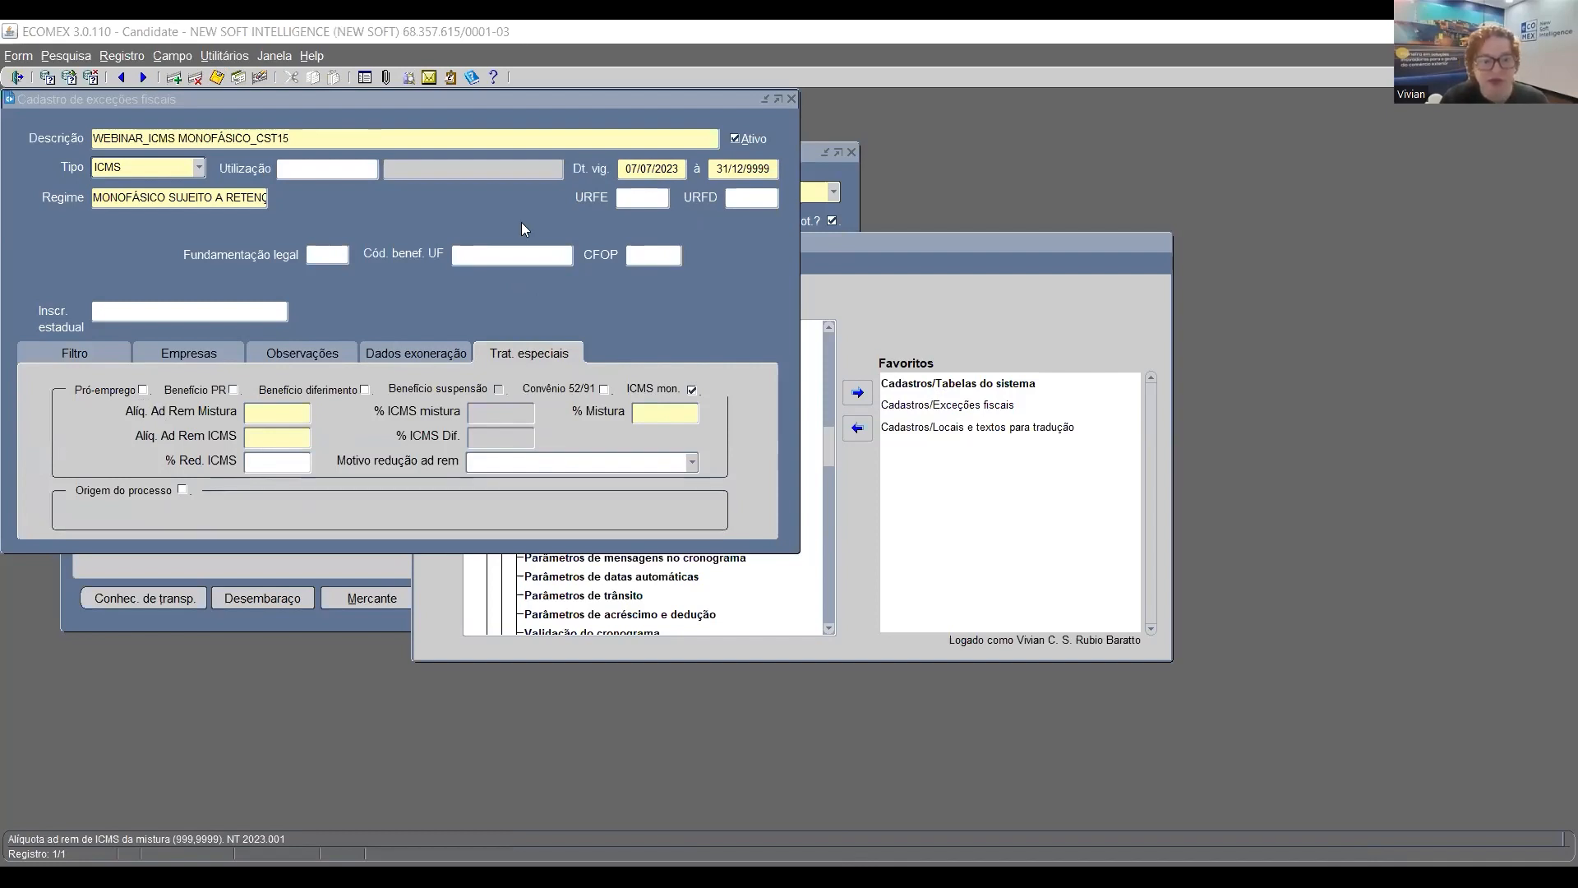
# Open the item record for the goods line on the shipment's WEBINAR_MONO_CST15 invoice
pyautogui.moveTo(313, 107); pyautogui.dragTo(869, 174)
pyautogui.click(147, 418)
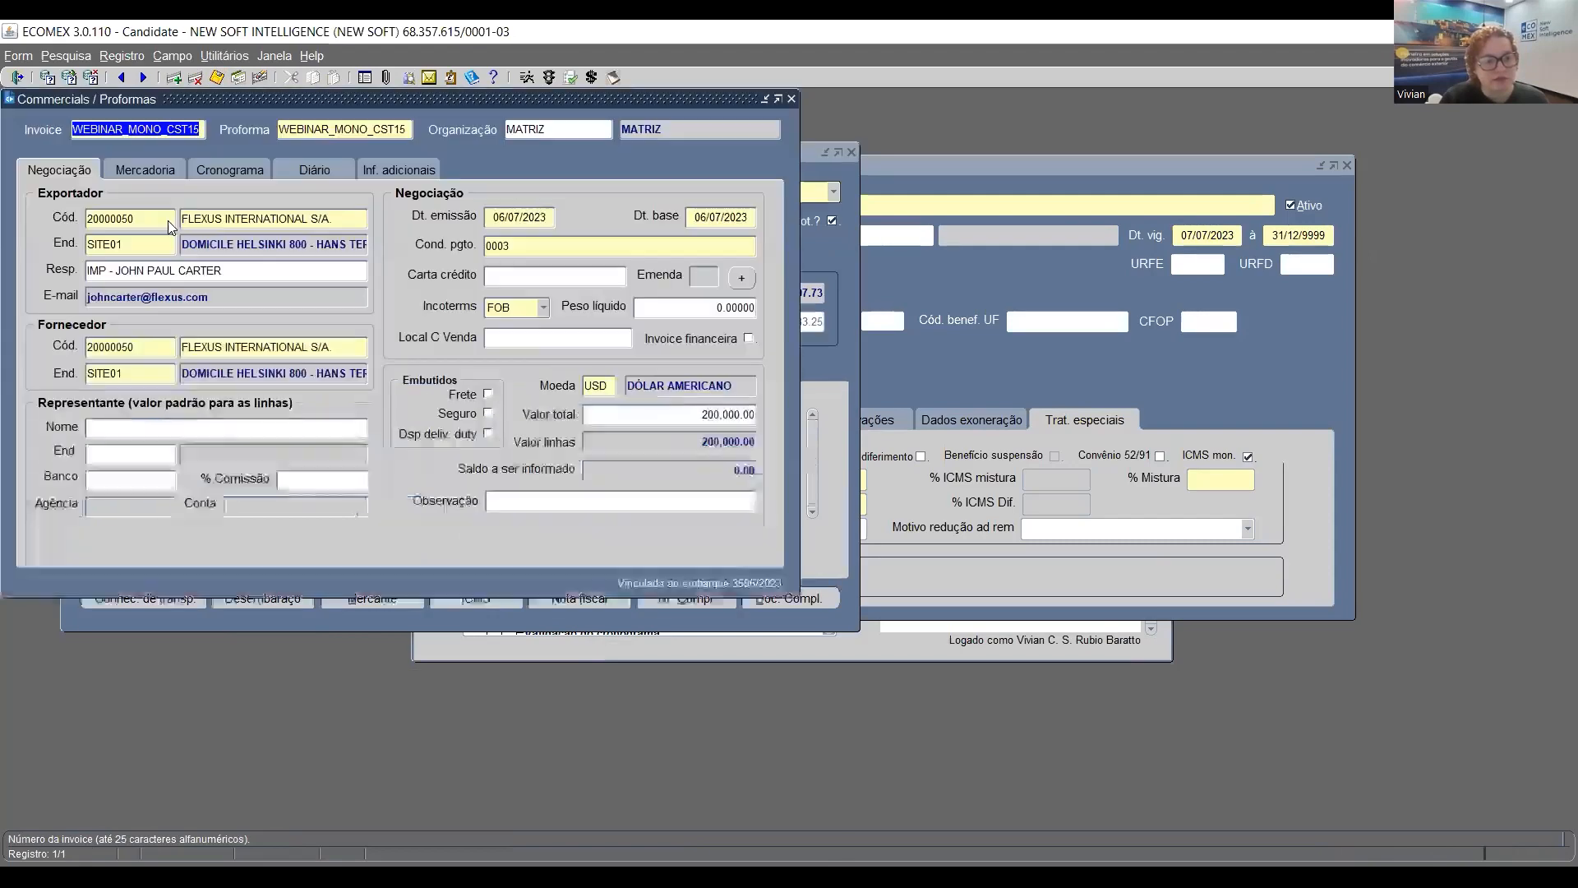
pyautogui.click(140, 168)
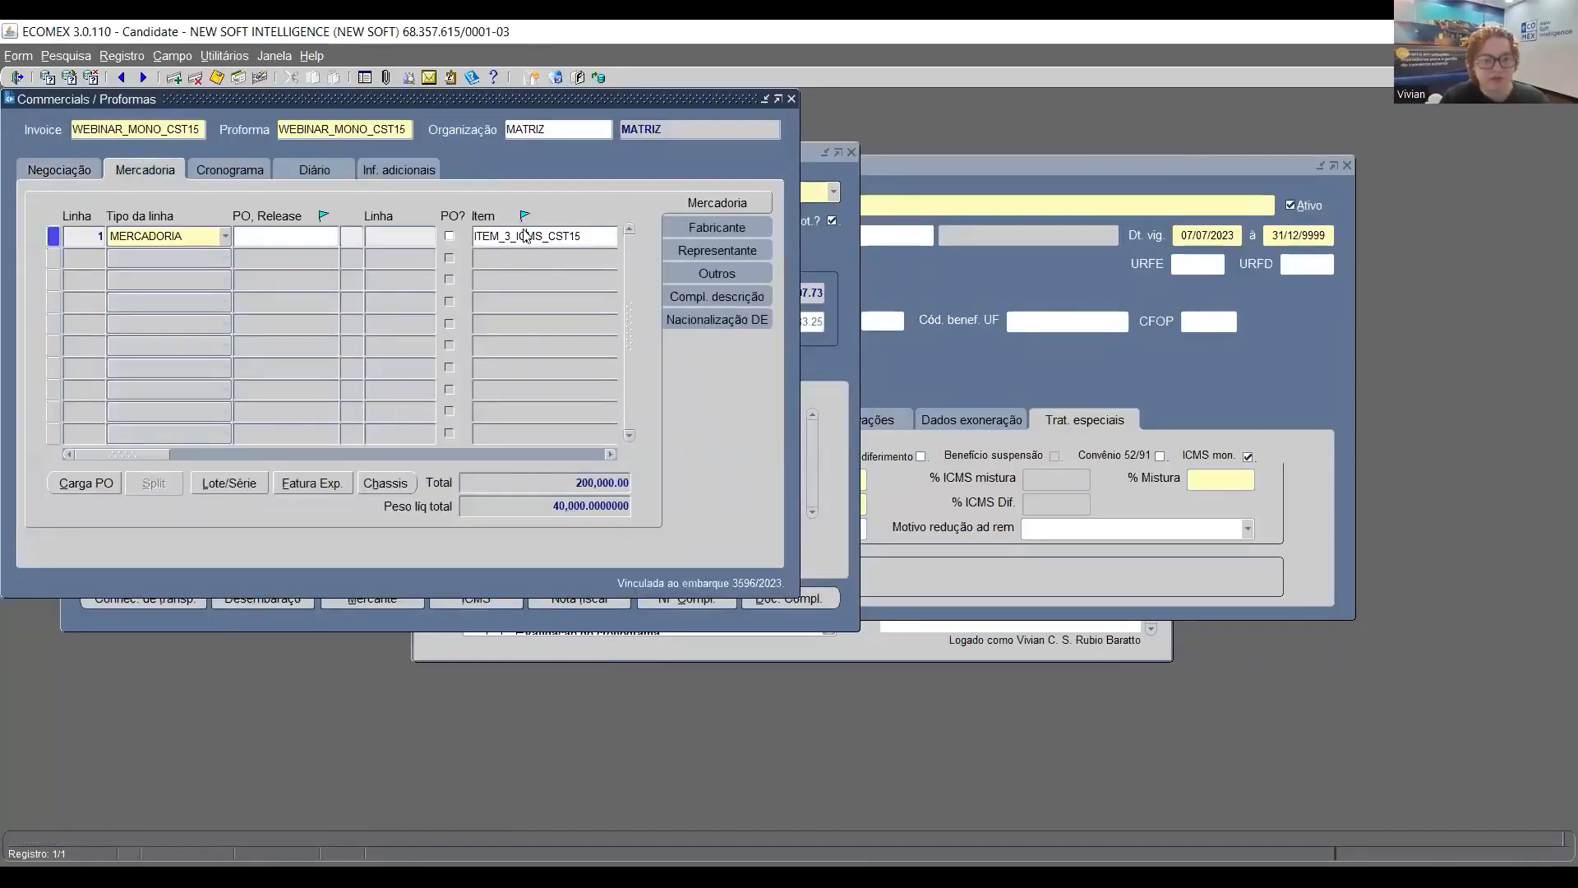
pyautogui.doubleClick(530, 236)
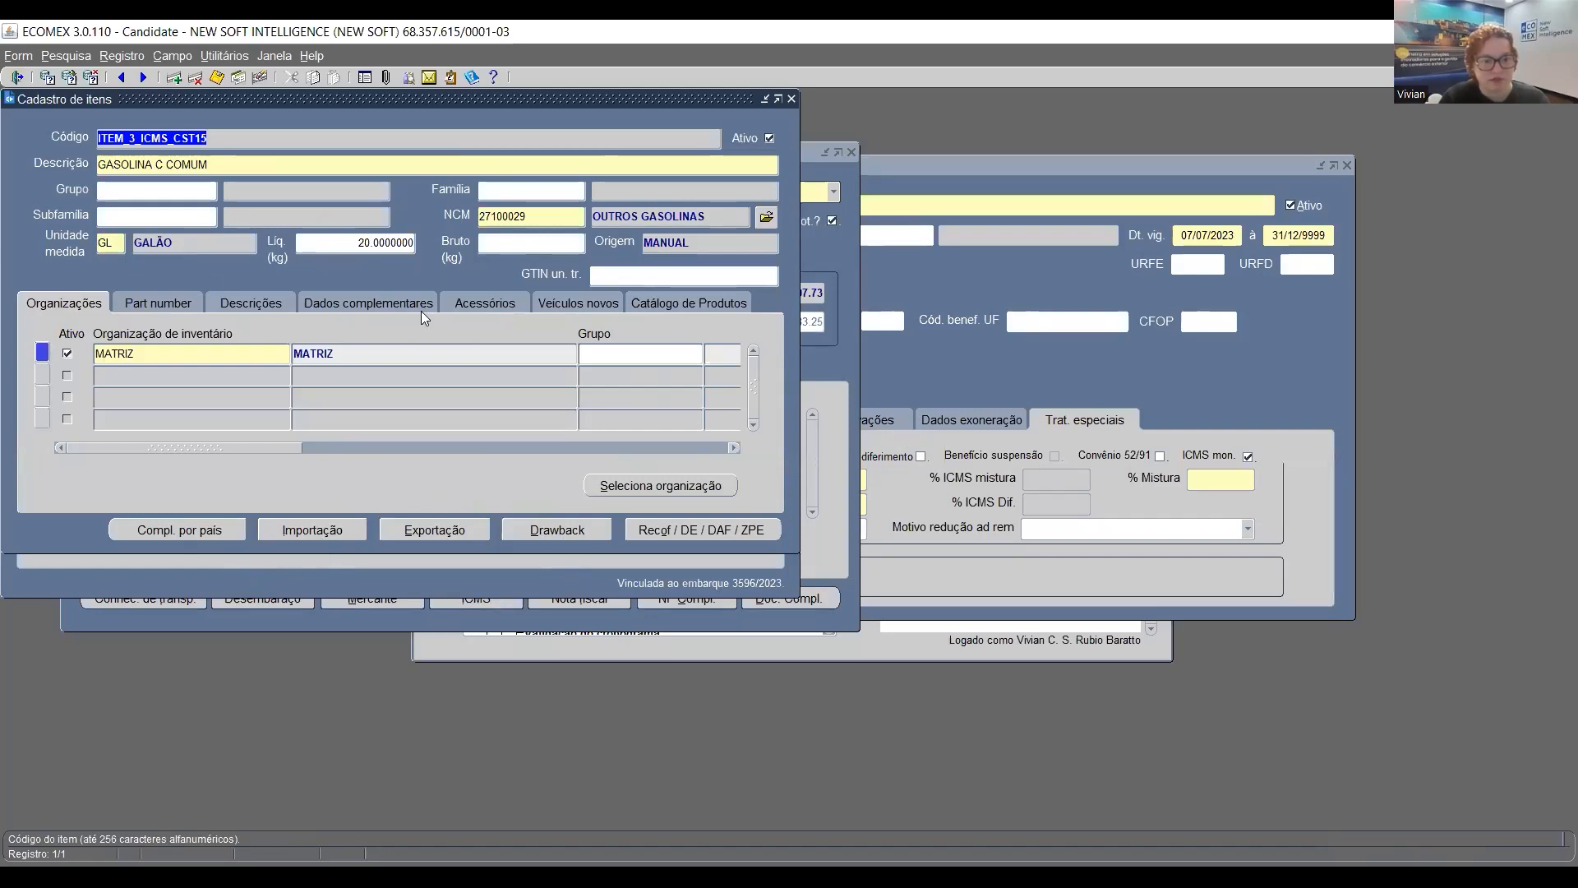
# Find system table 99106 from the favorites' system tables and display its ANP code entries
pyautogui.click(786, 639)
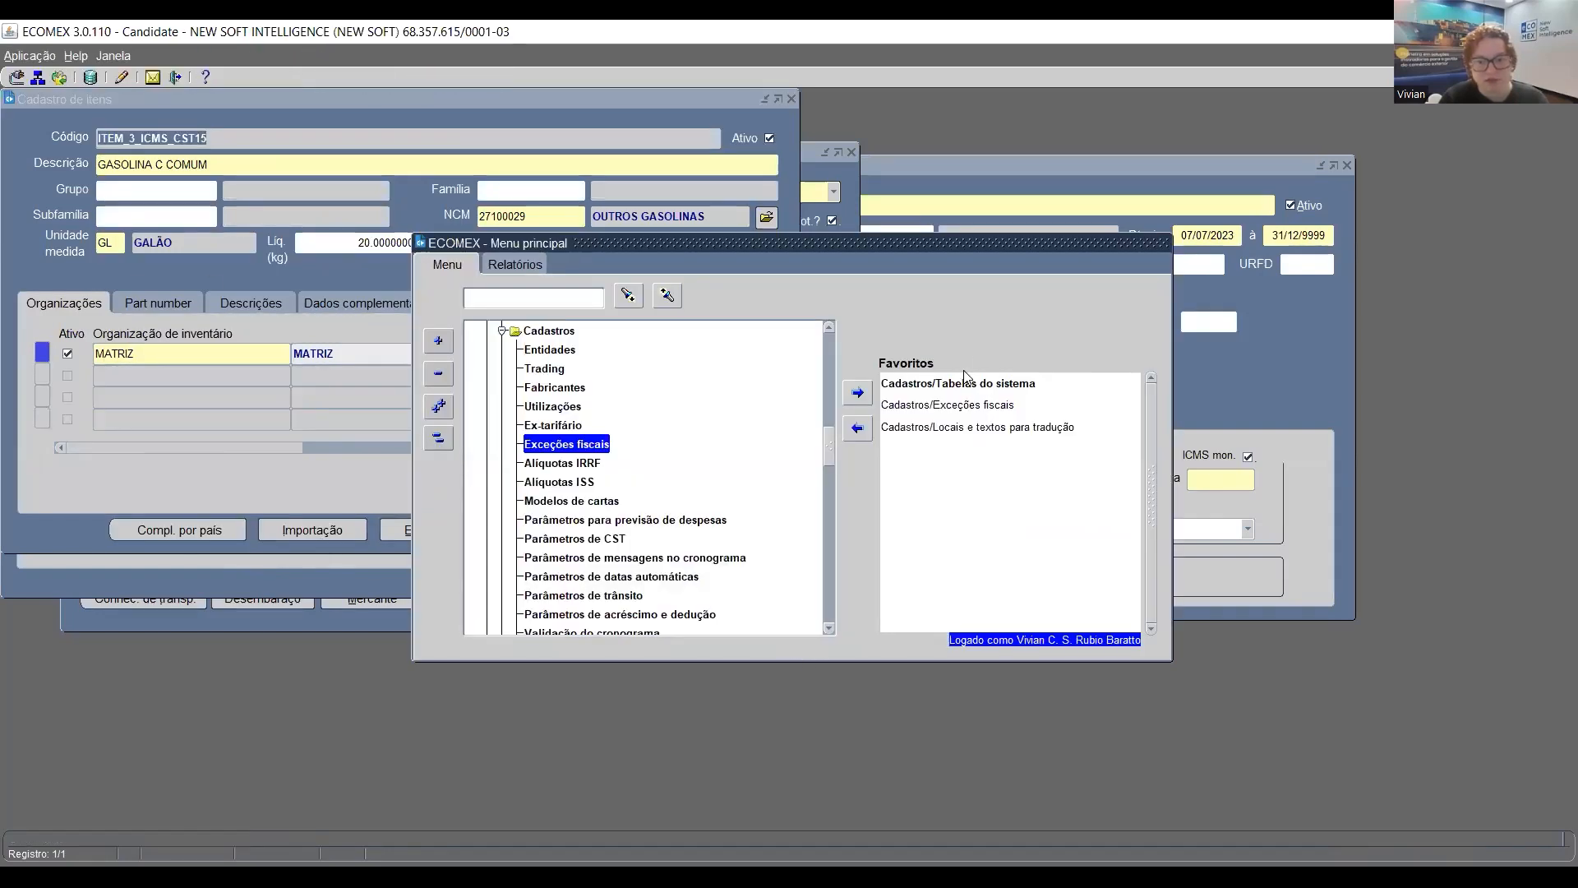
pyautogui.doubleClick(956, 383)
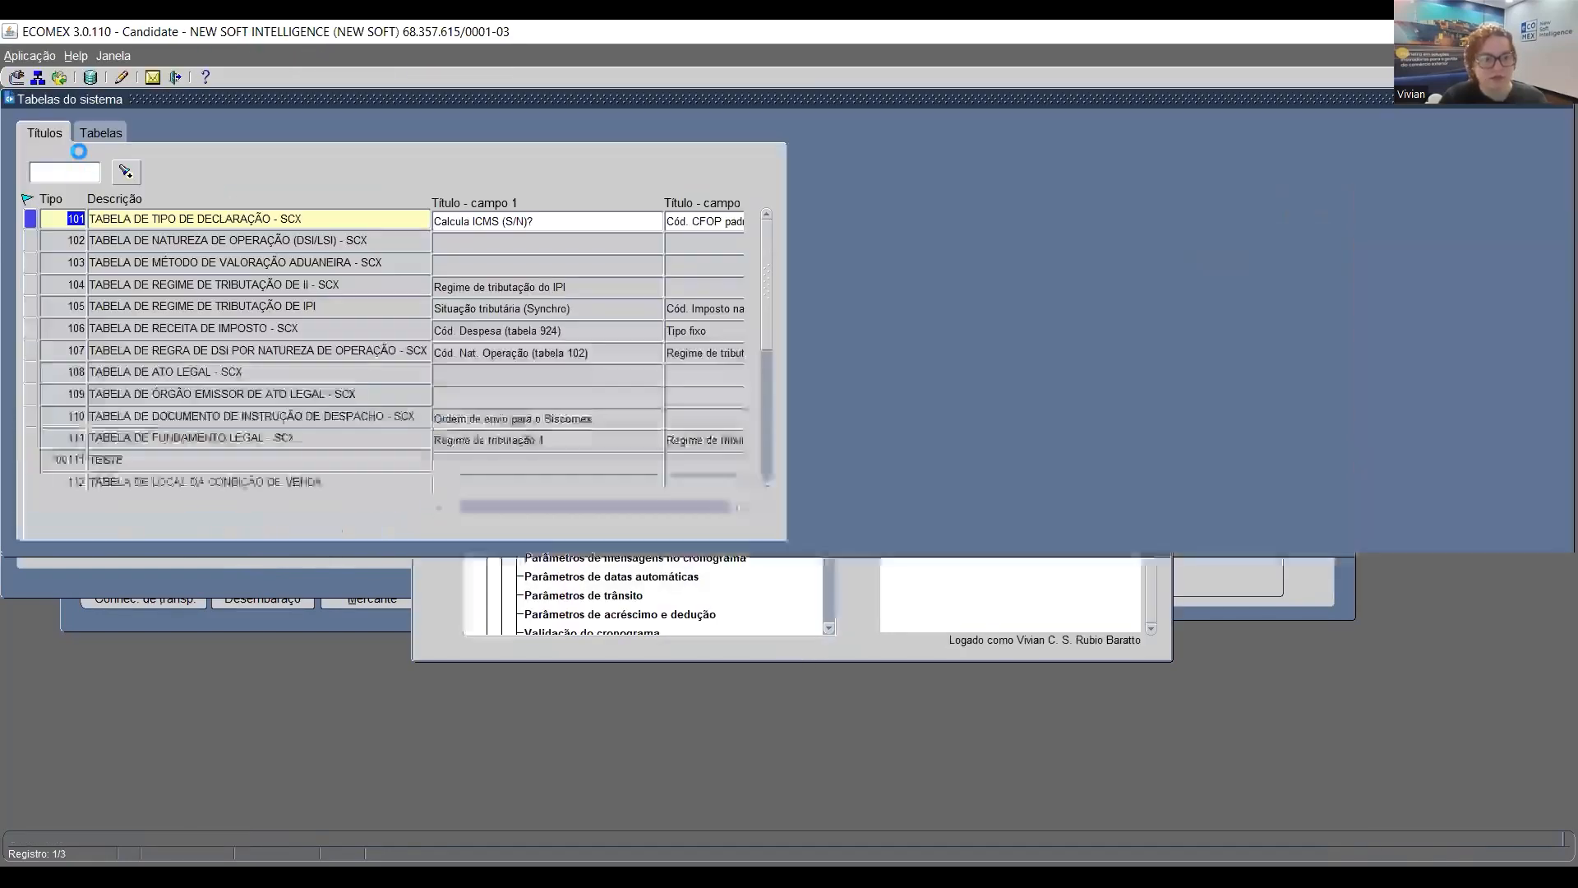
pyautogui.write('99106')
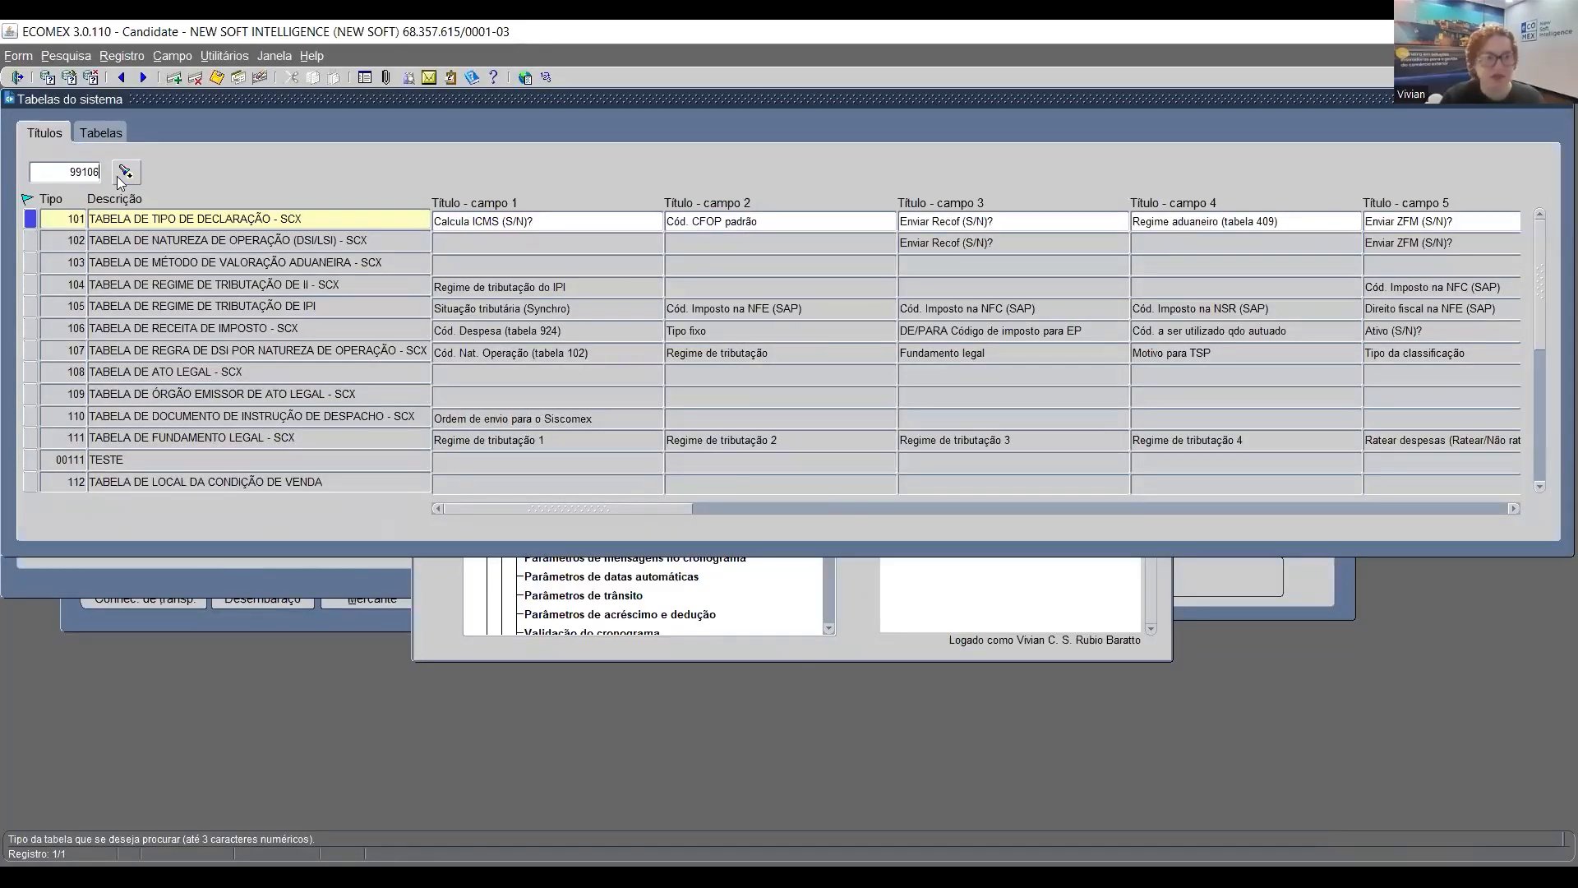
pyautogui.click(125, 172)
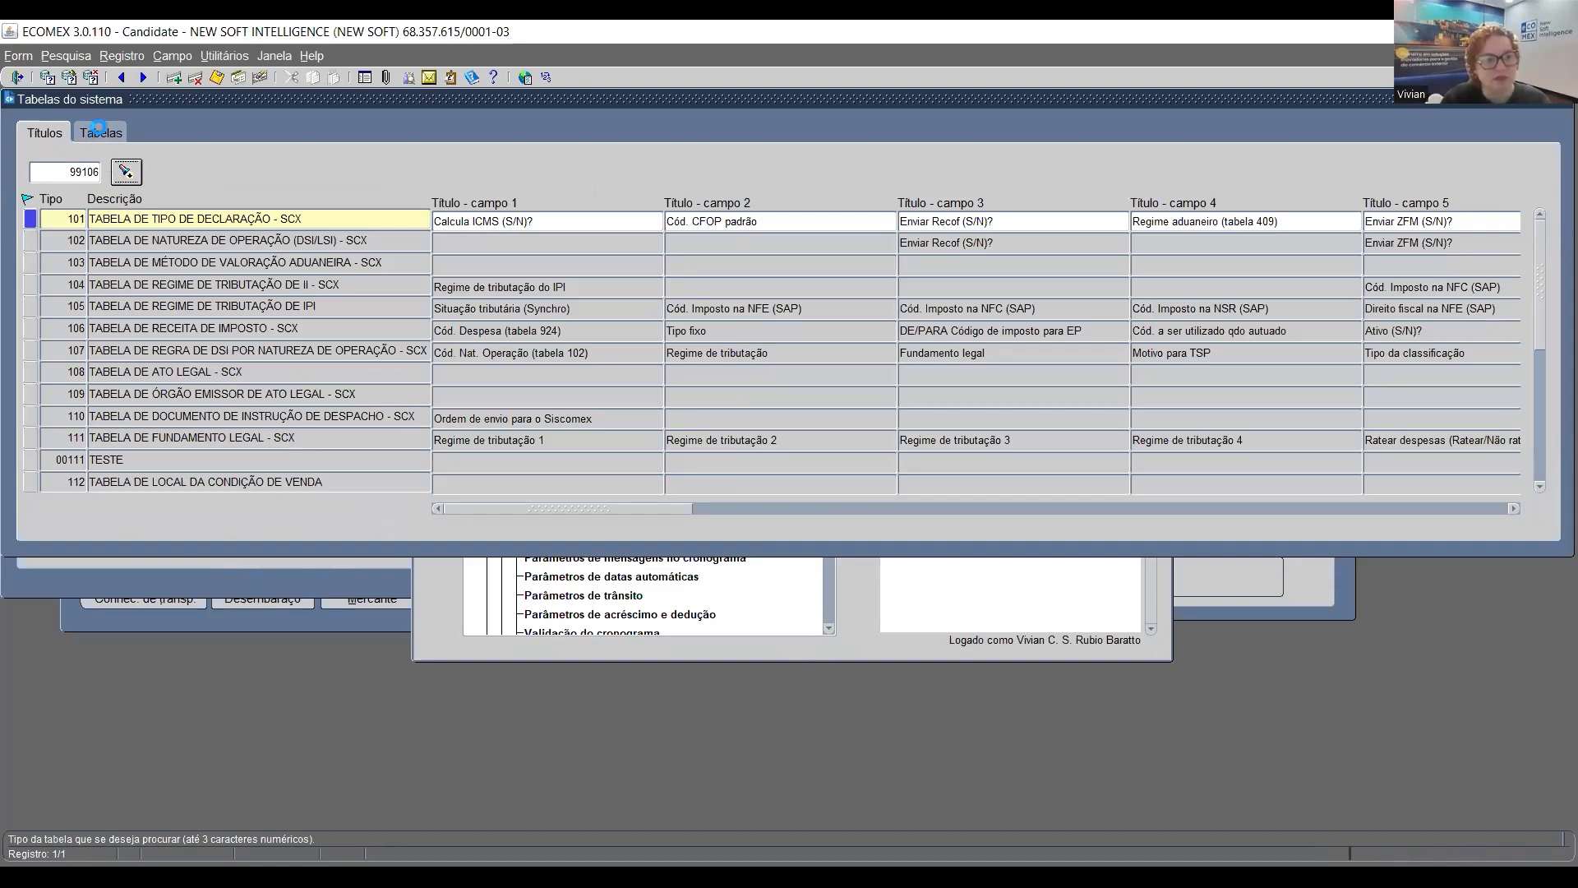
pyautogui.click(97, 128)
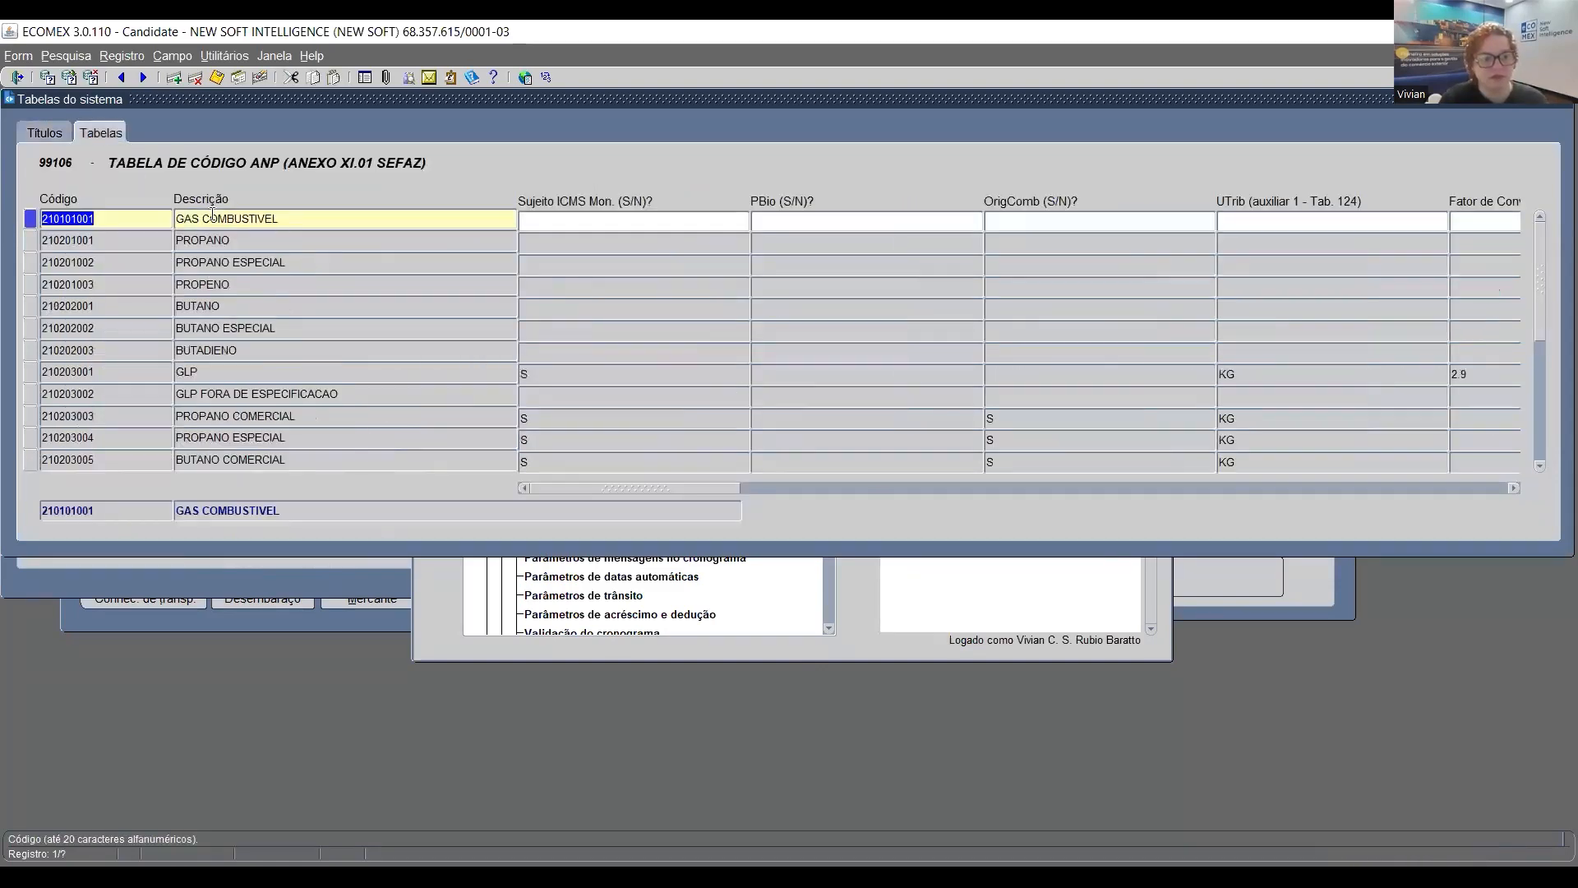
# Examine the GASOLINA A COMUM entry in the ANP code table, checking its code and single-phase ICMS flag
pyautogui.scroll(-3, 311, 417)
pyautogui.scroll(-2, 178, 350)
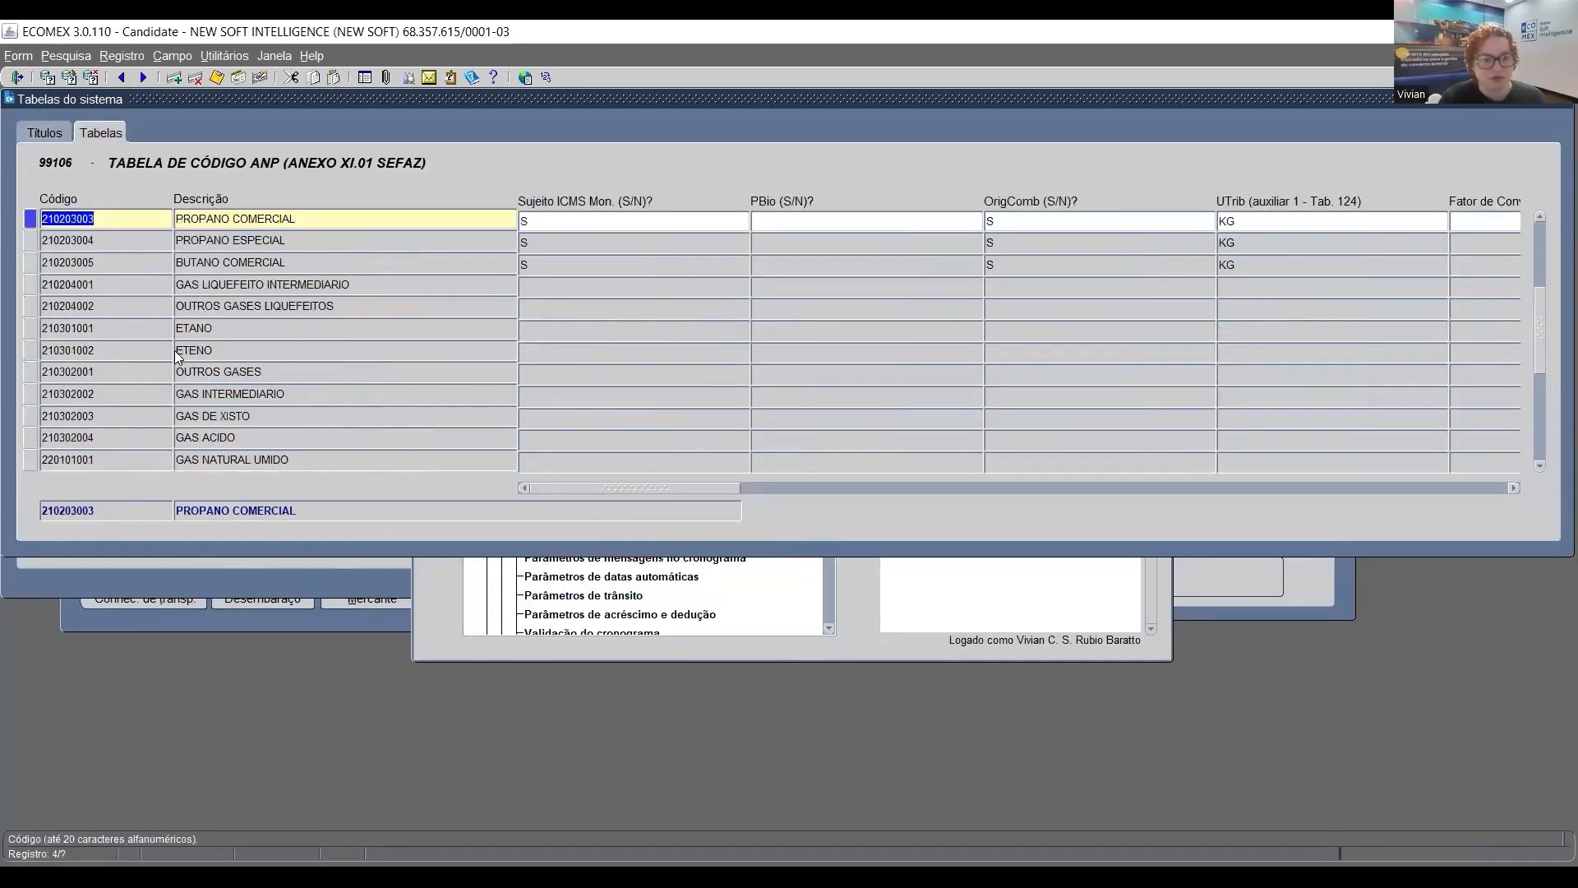
pyautogui.scroll(-2, 179, 349)
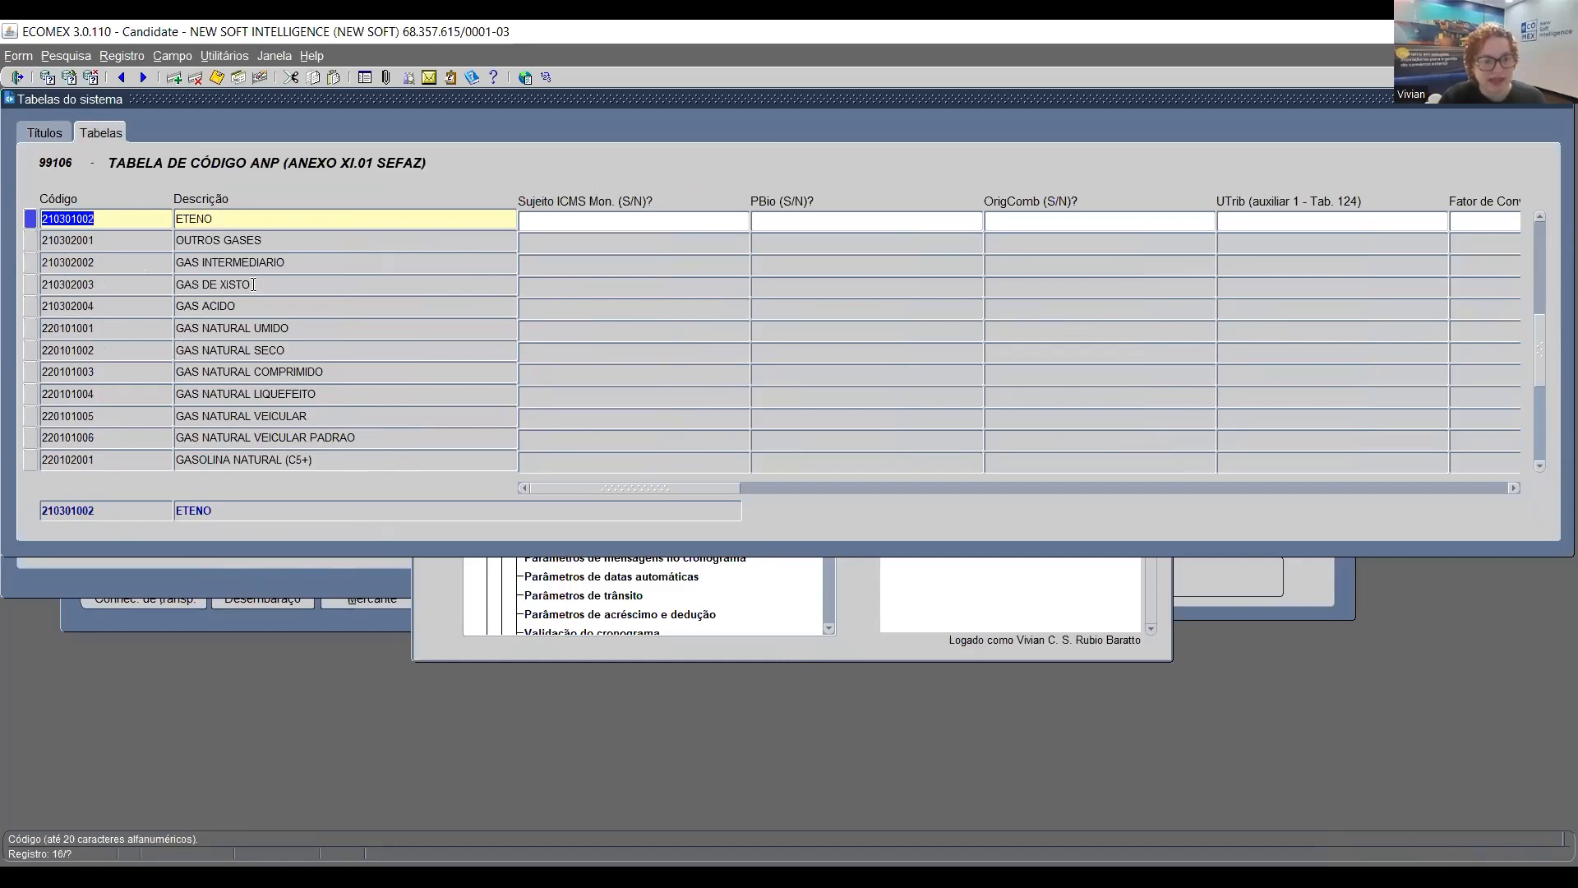
pyautogui.scroll(-2, 263, 321)
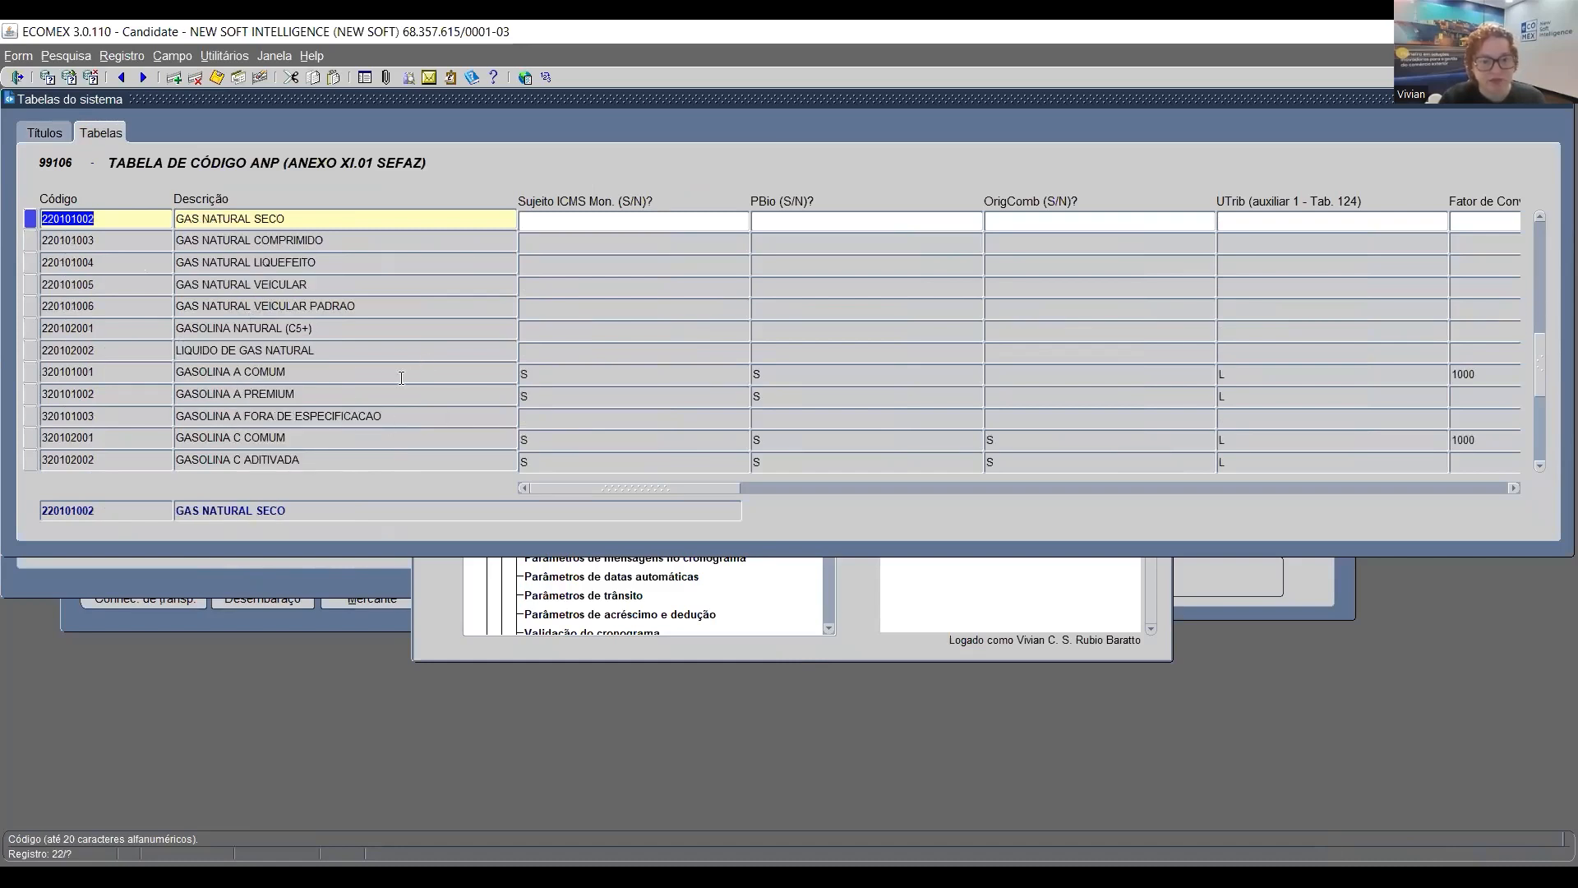
pyautogui.click(401, 374)
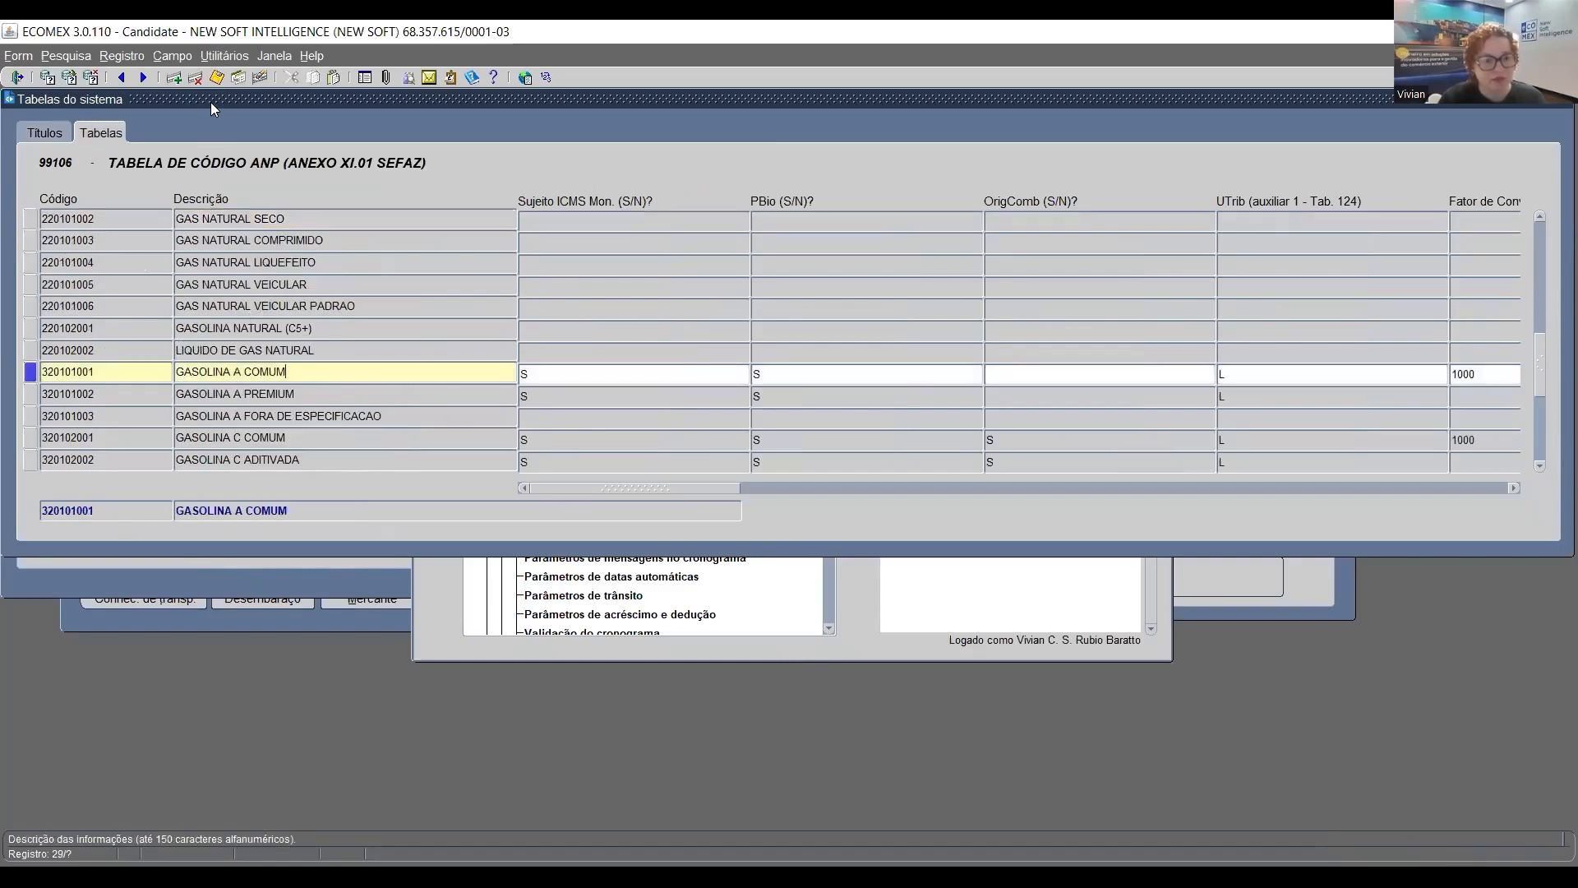
pyautogui.click(101, 372)
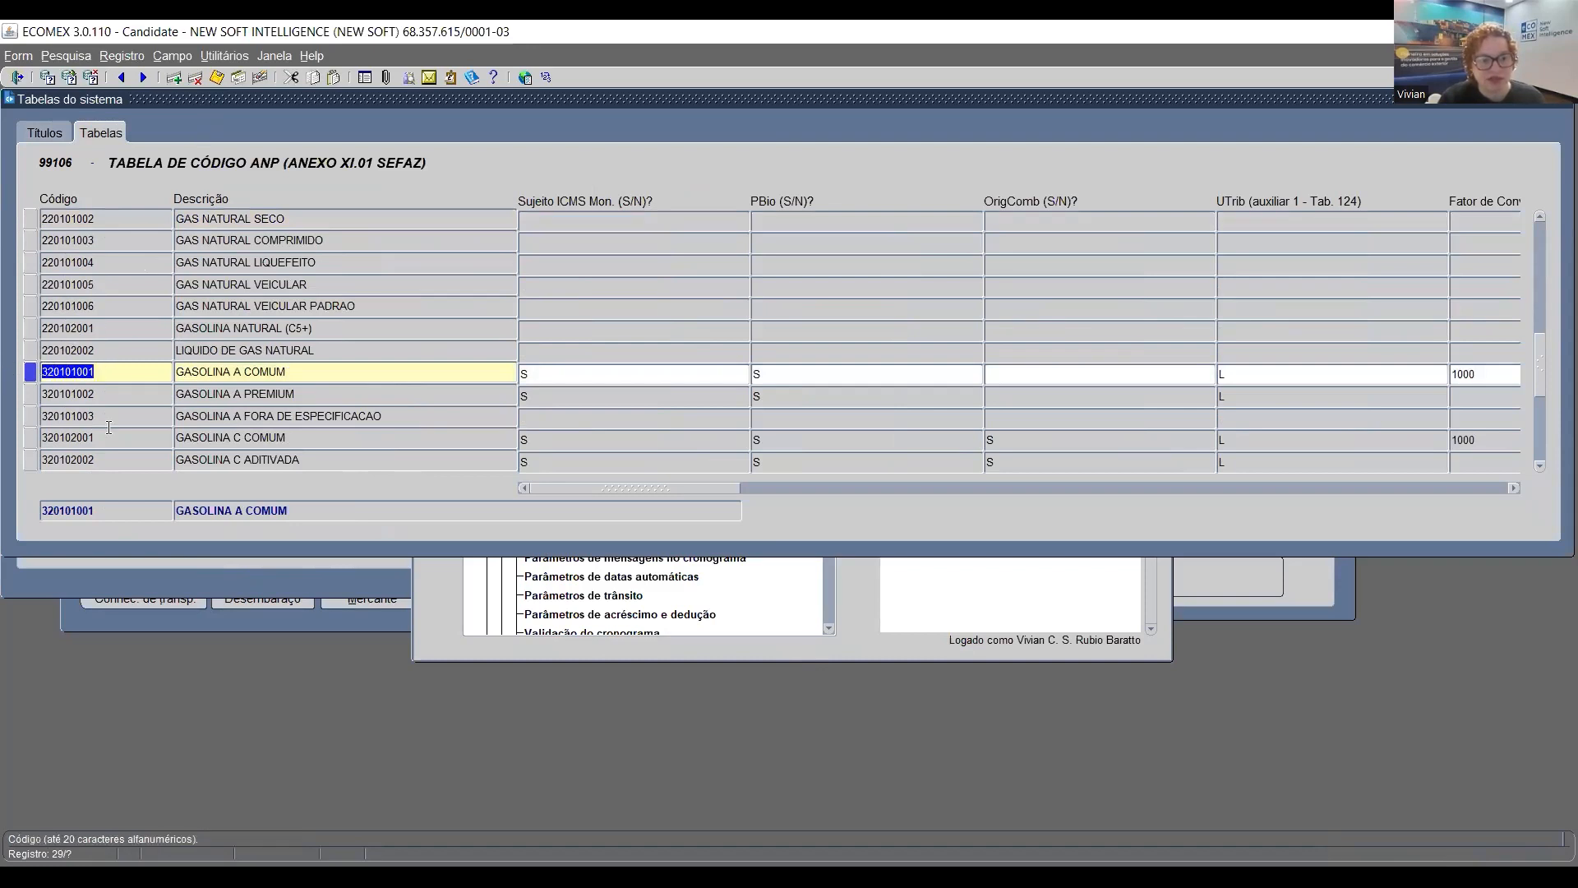
pyautogui.click(629, 371)
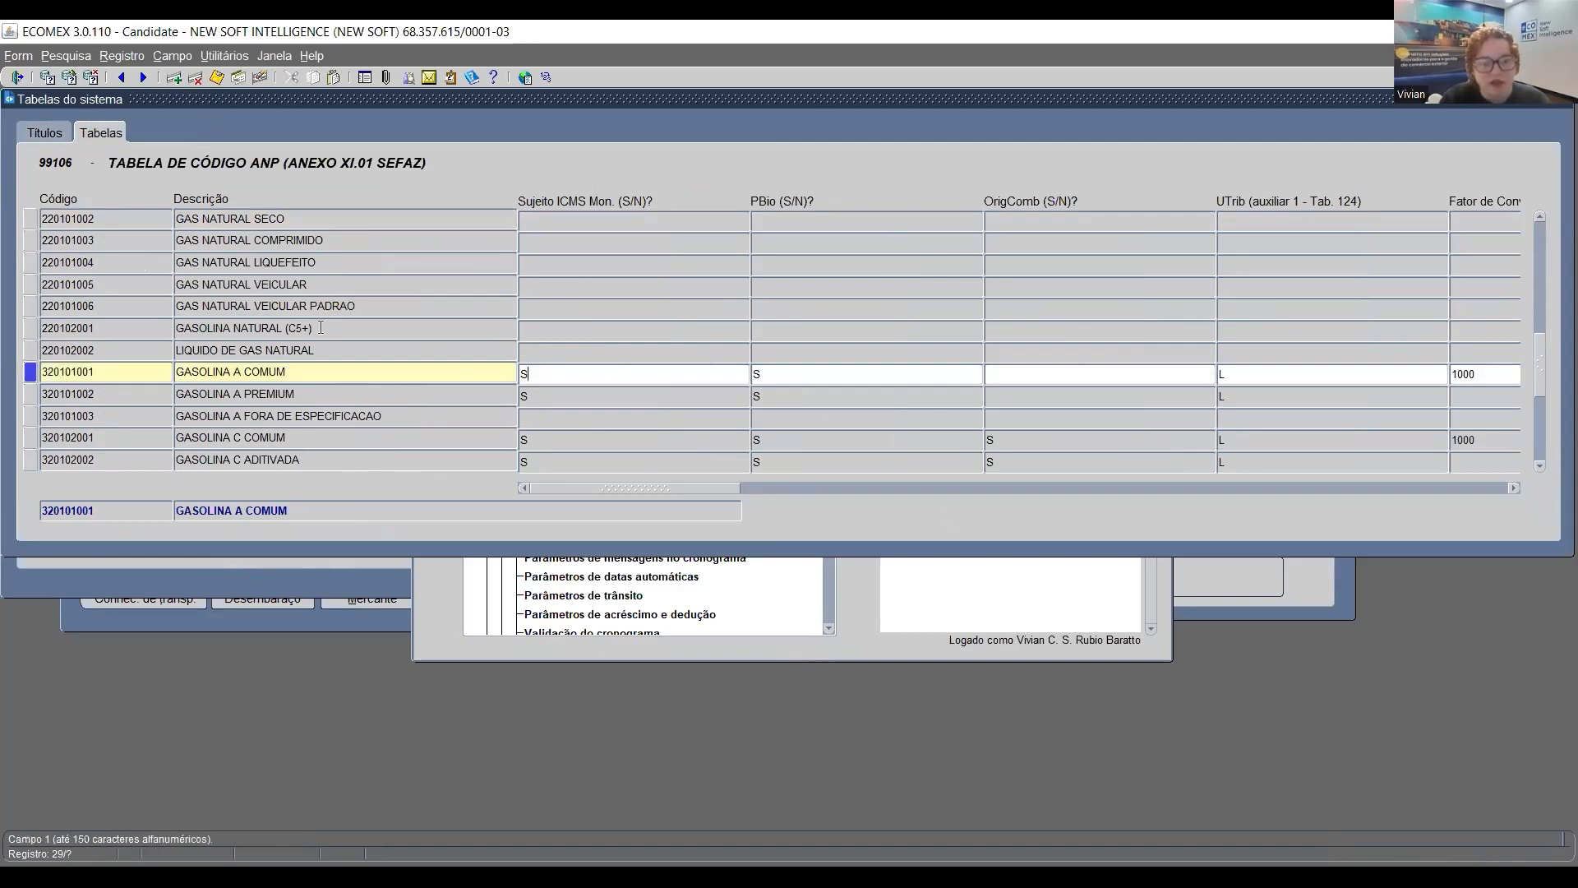
pyautogui.click(58, 374)
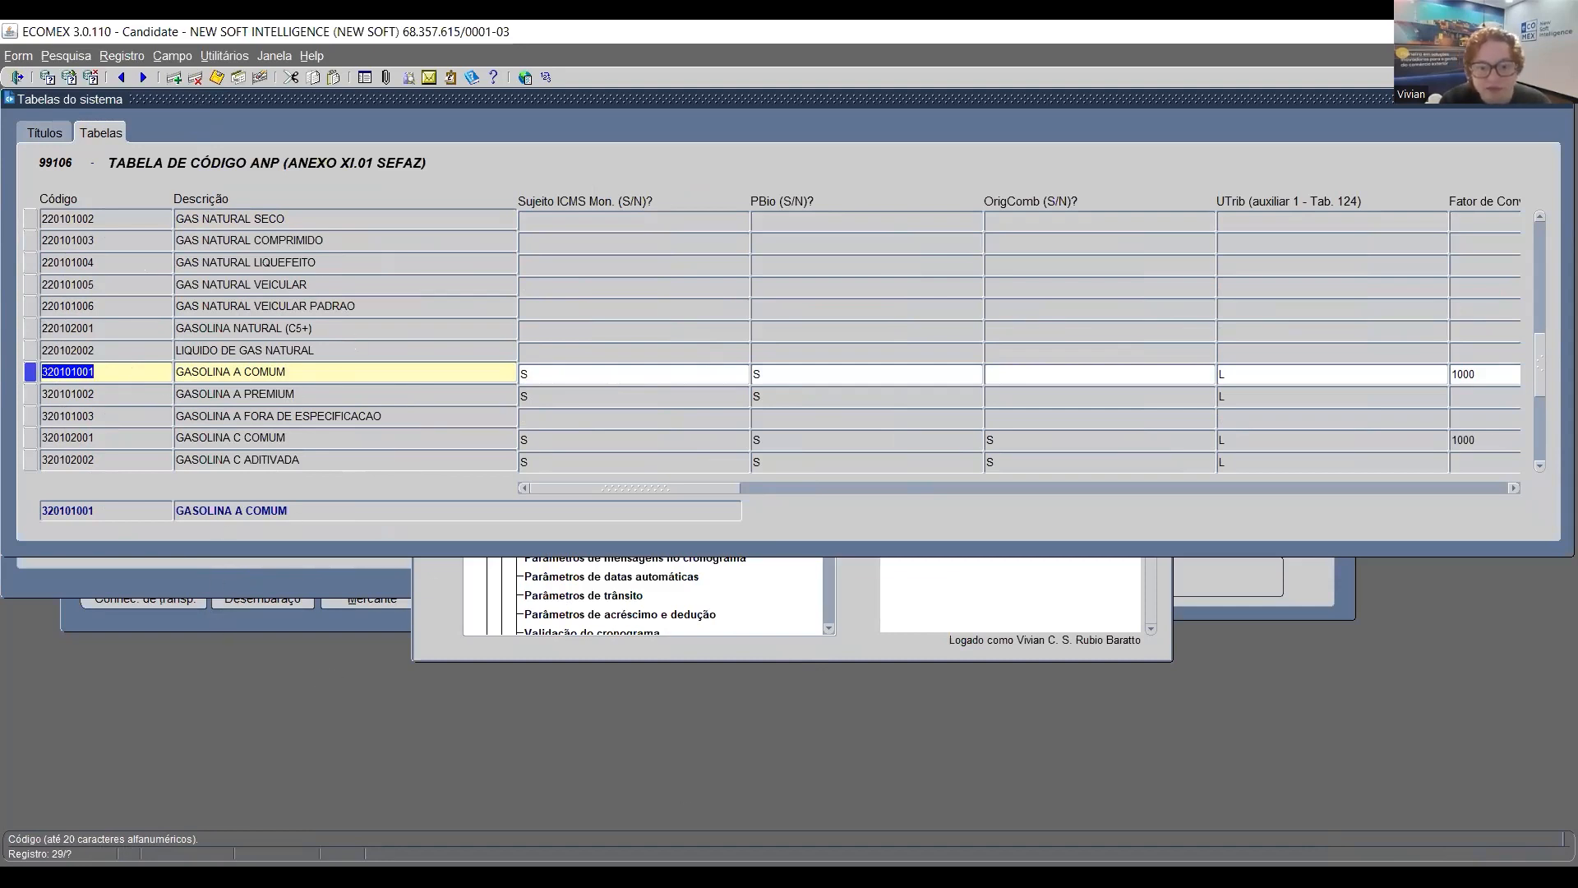
pyautogui.hotkey('alt', 'Tab')
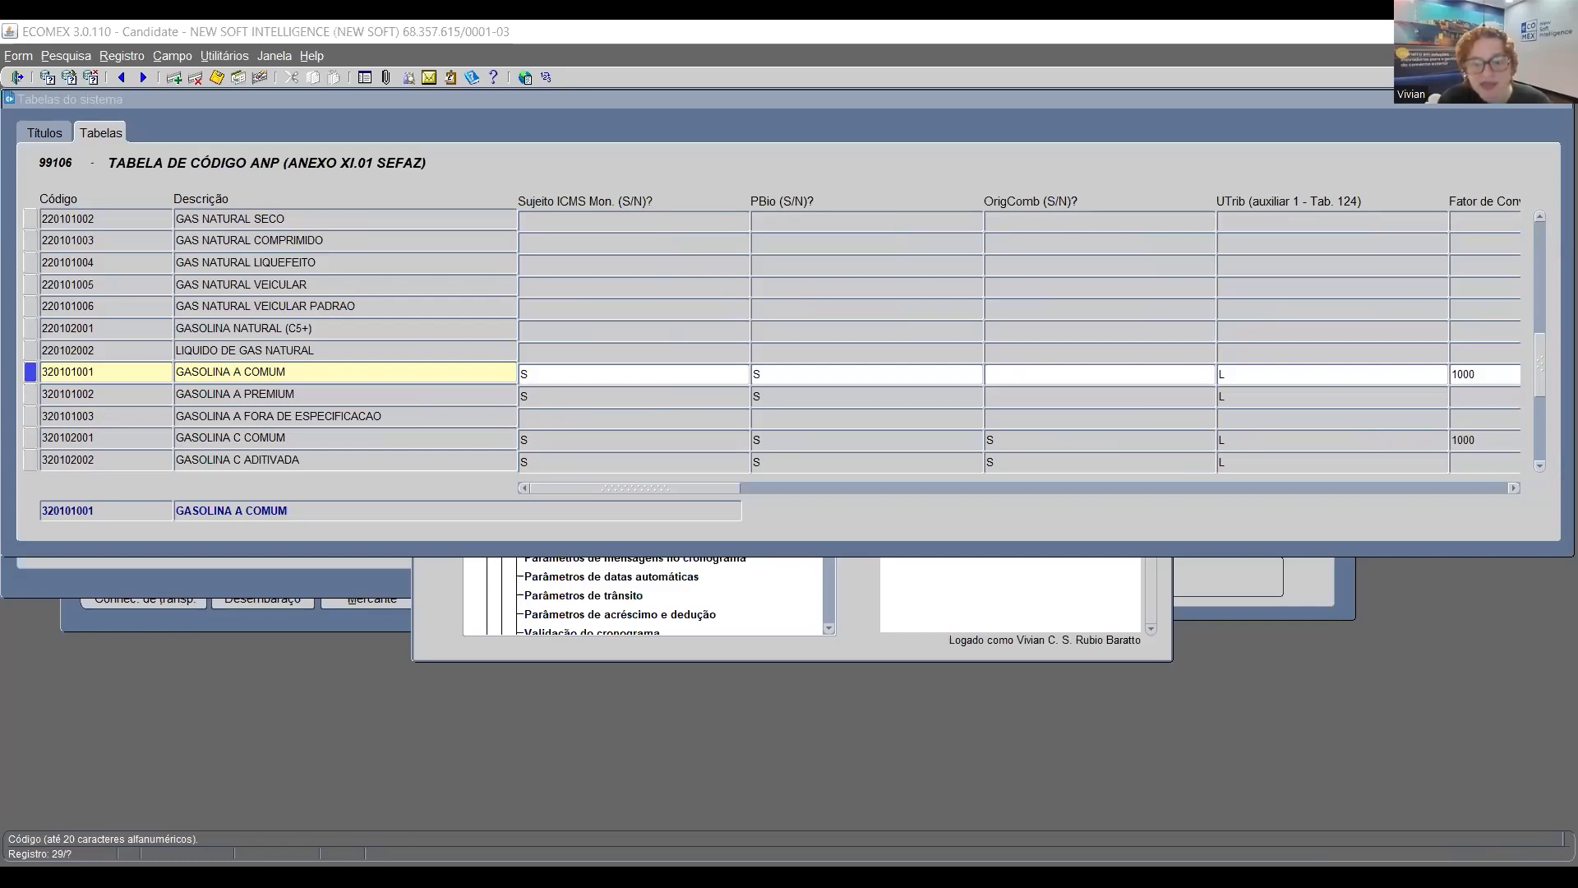
# Minimize the invoice and item record windows, leaving the ANP code table in front
pyautogui.doubleClick(172, 99)
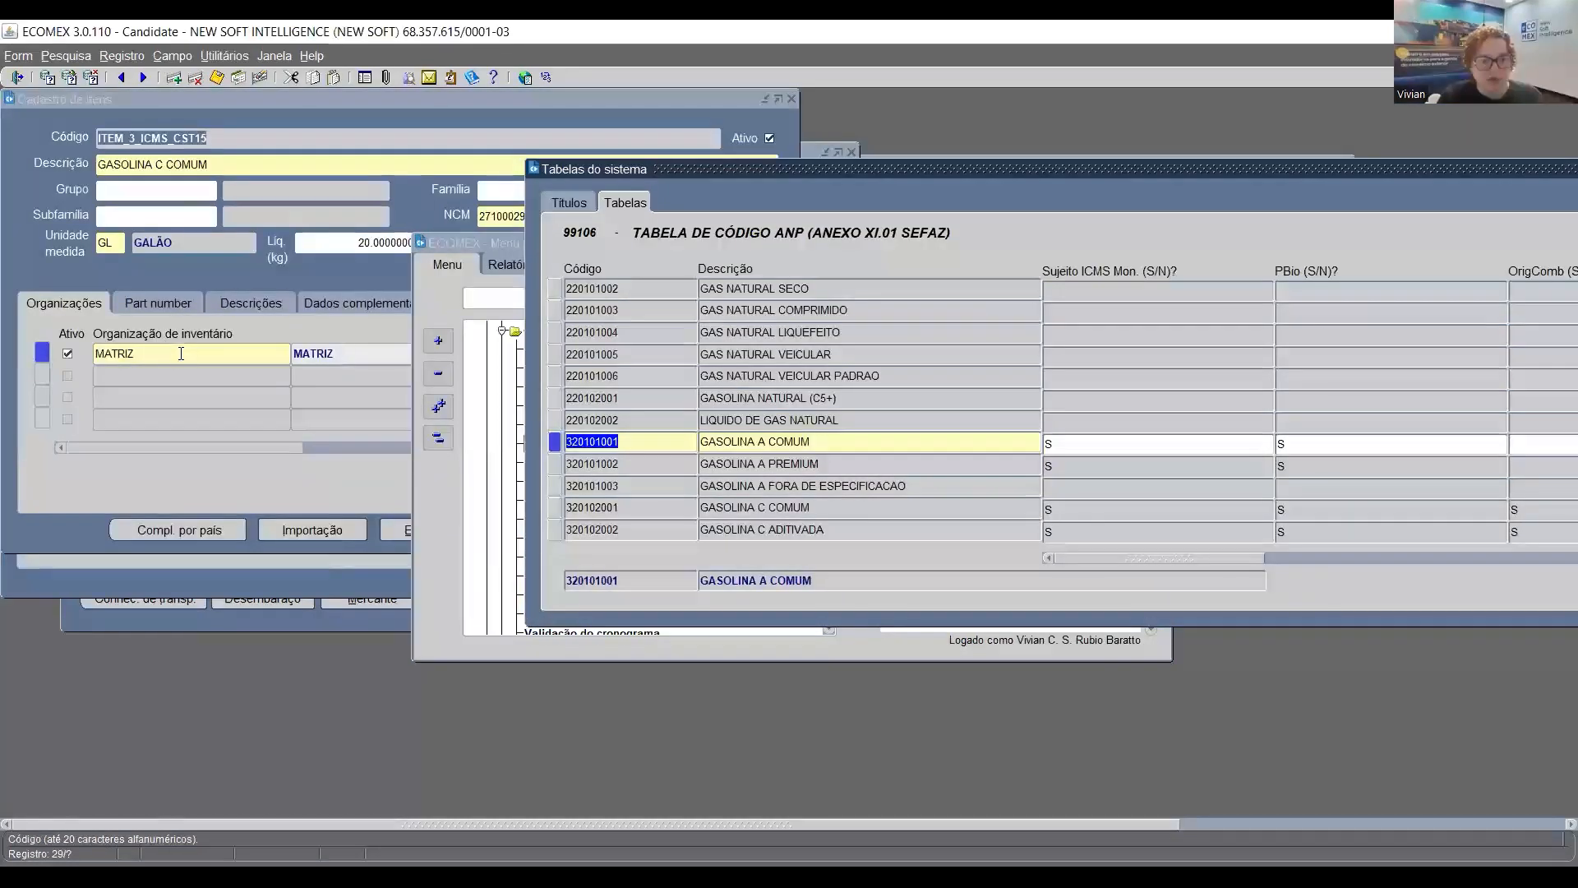
pyautogui.click(102, 538)
pyautogui.click(76, 564)
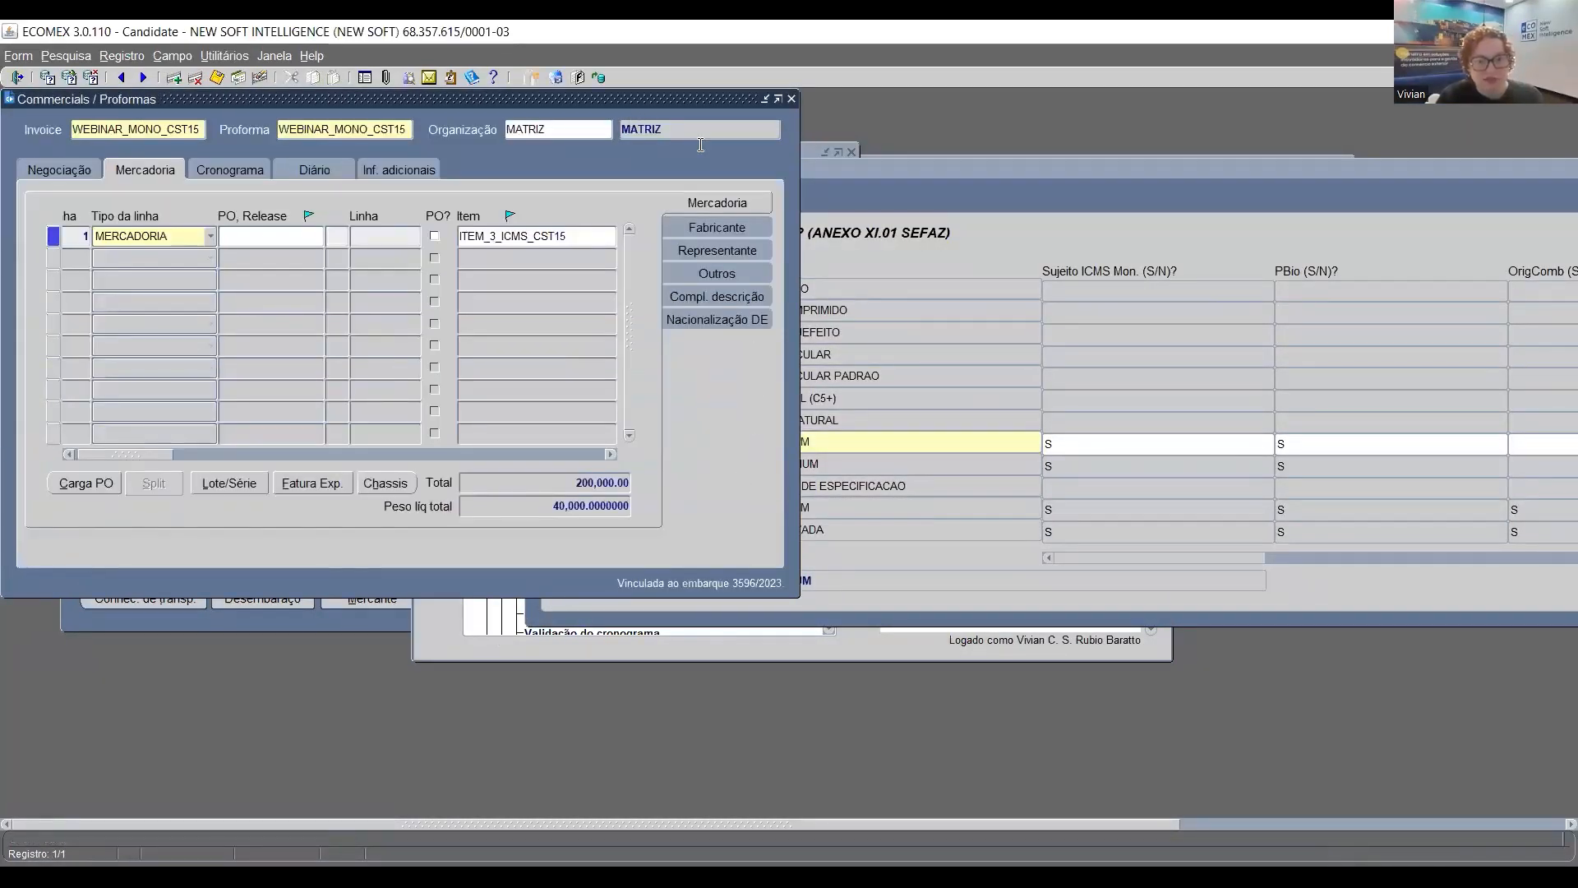
pyautogui.click(765, 99)
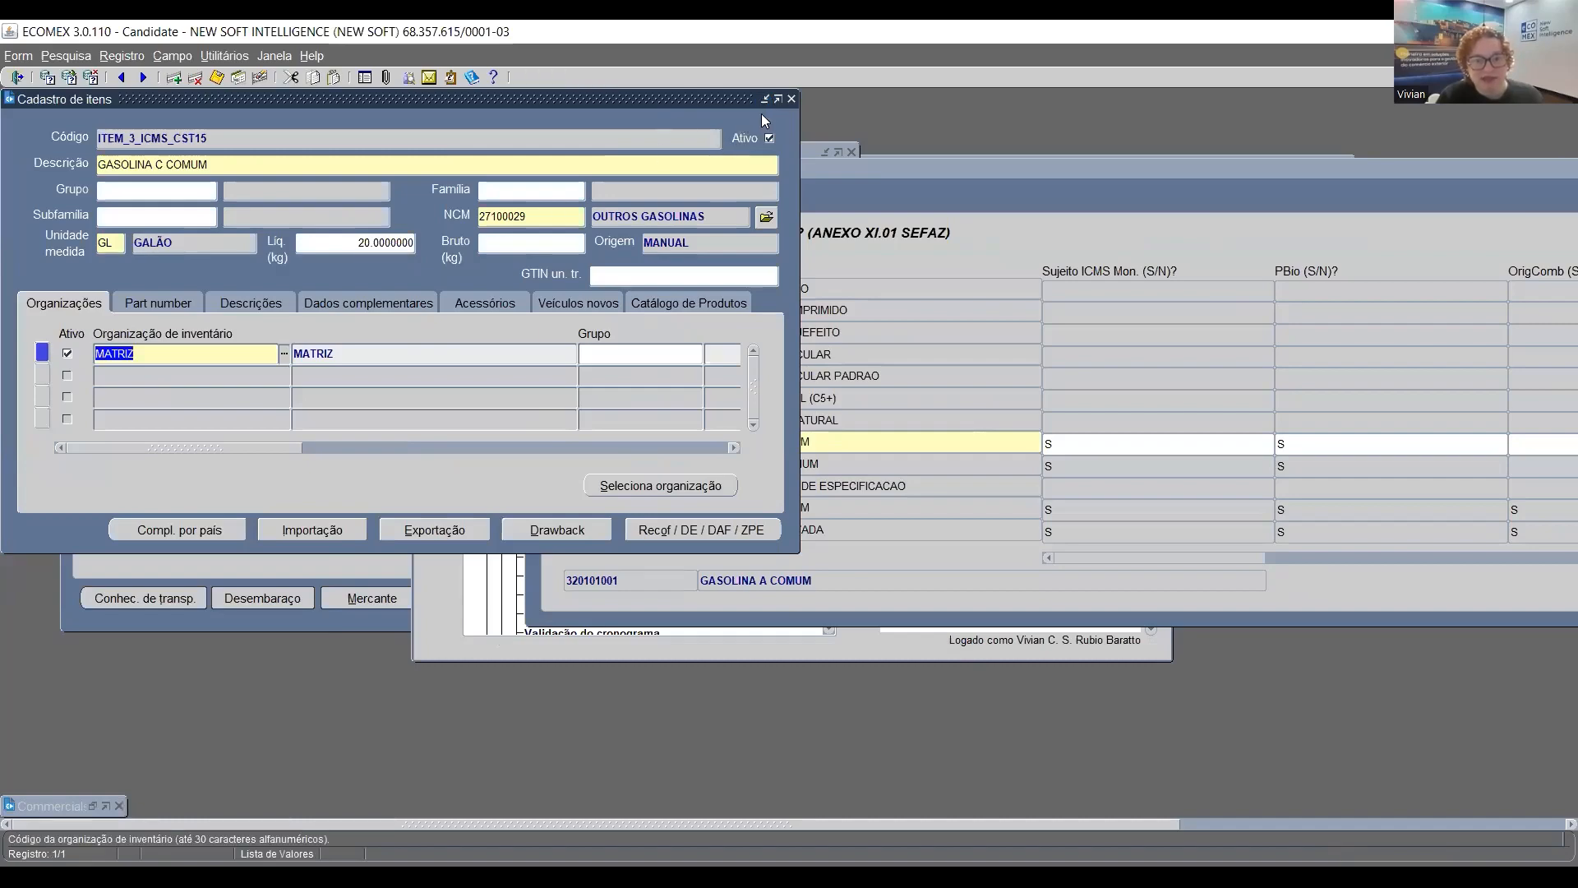
pyautogui.click(765, 99)
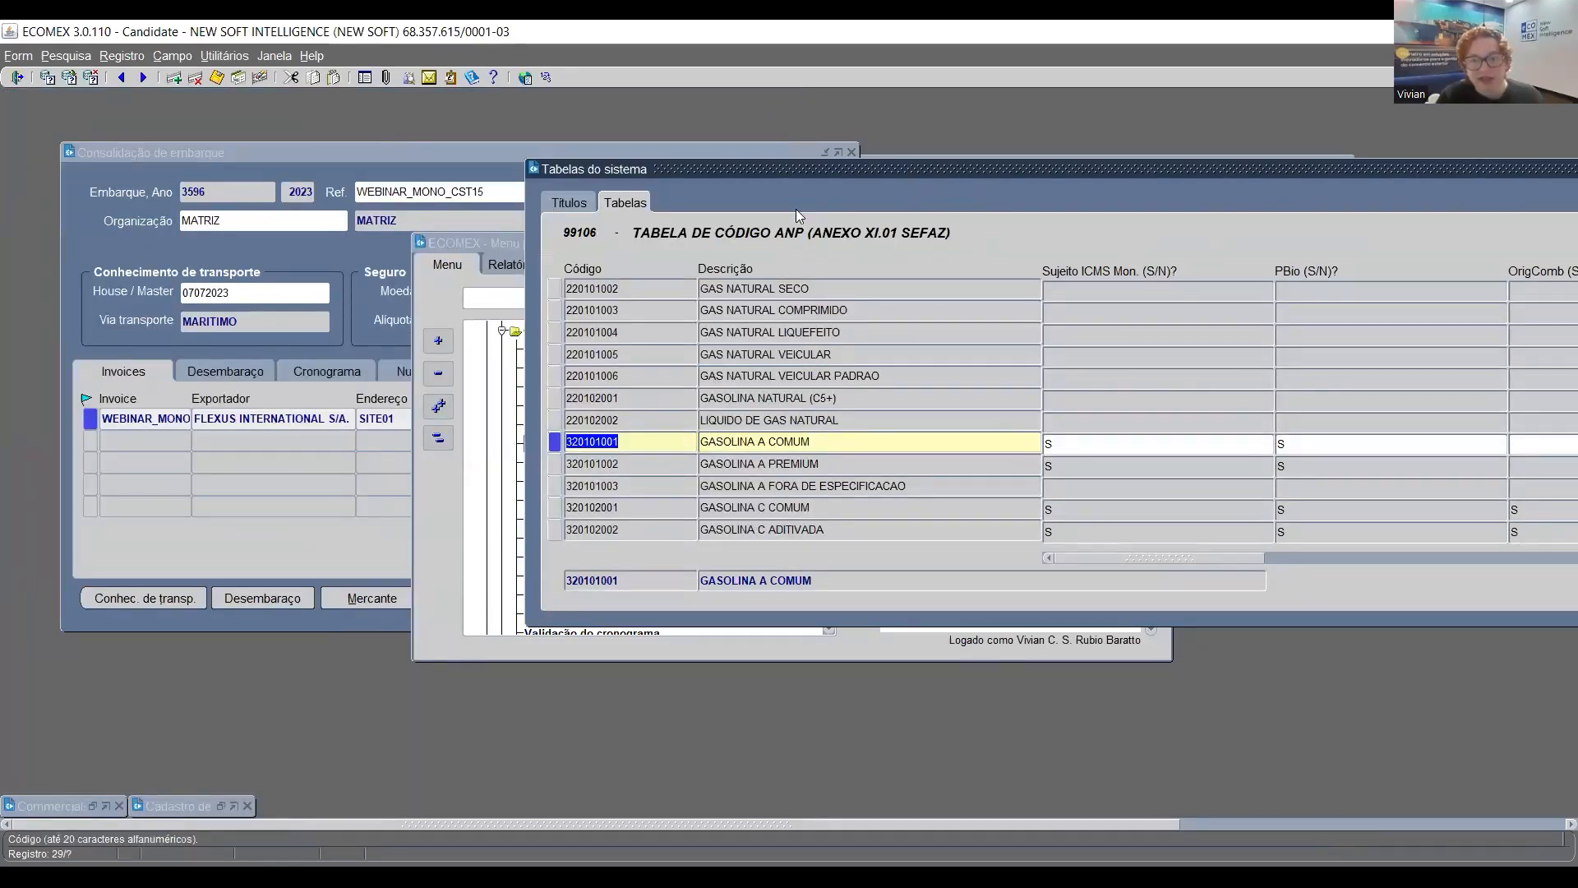
pyautogui.moveTo(824, 171); pyautogui.dragTo(528, 89)
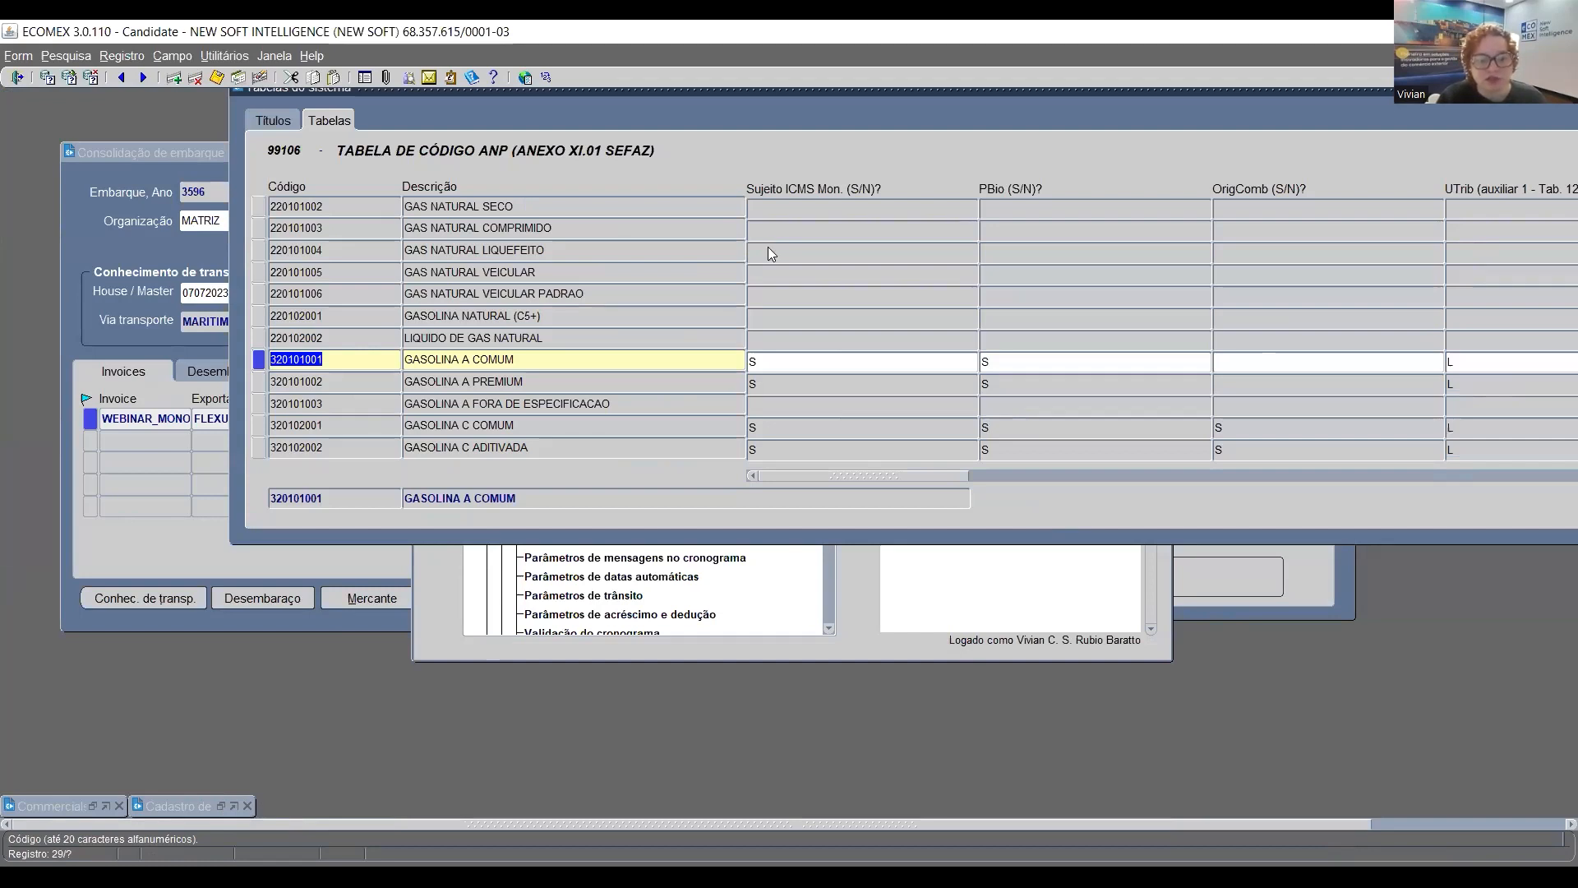
# Reposition the ANP code table to check its columns, close it, and return to the shipment consolidation form
pyautogui.click(511, 74)
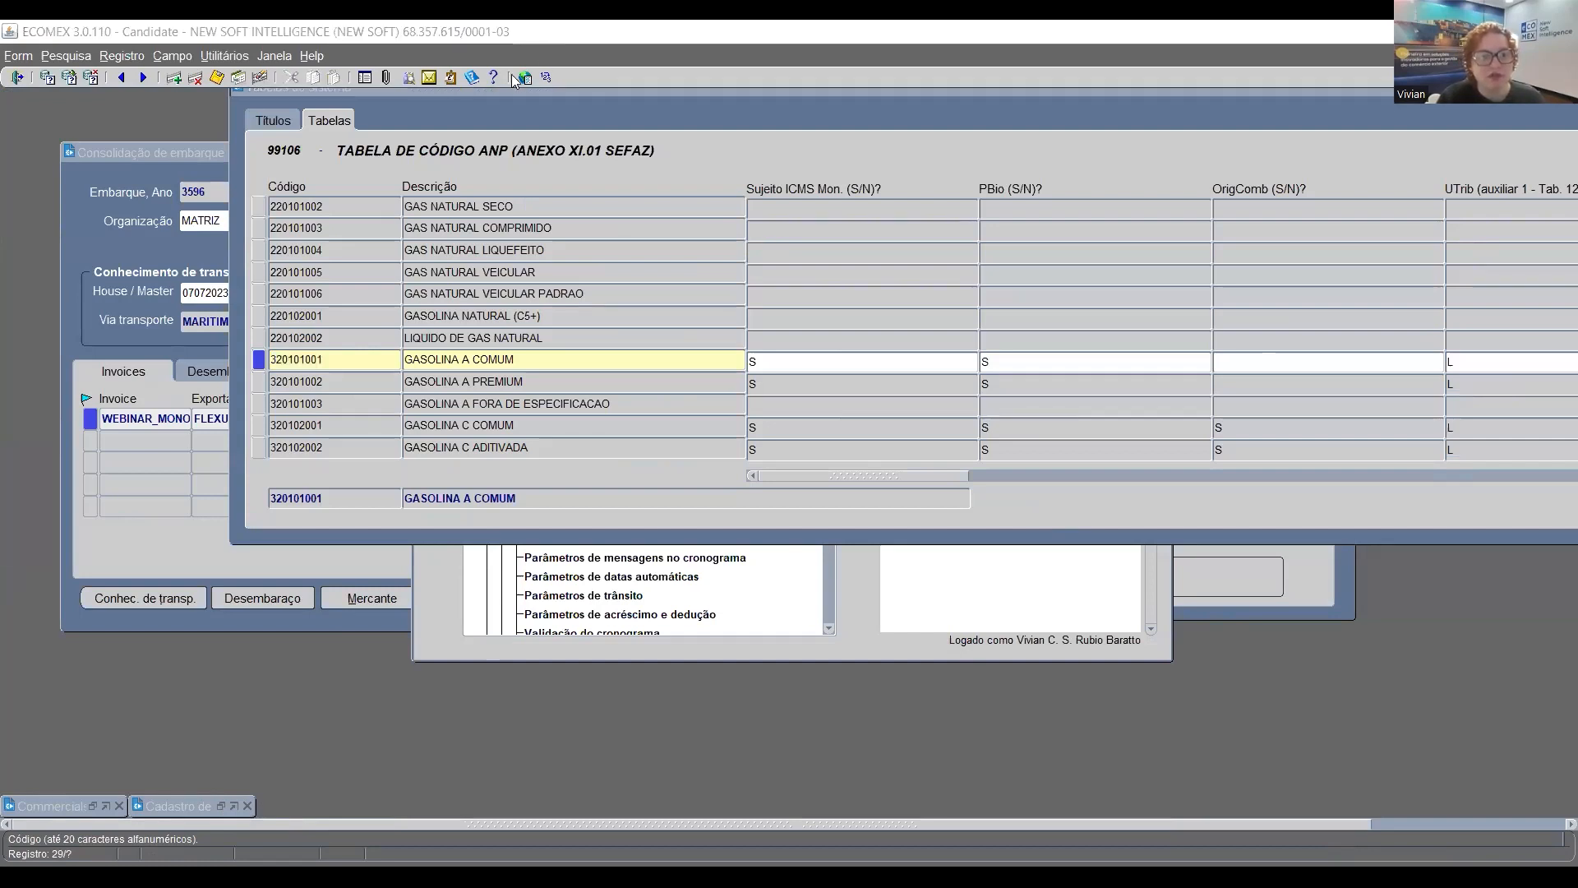
pyautogui.click(972, 161)
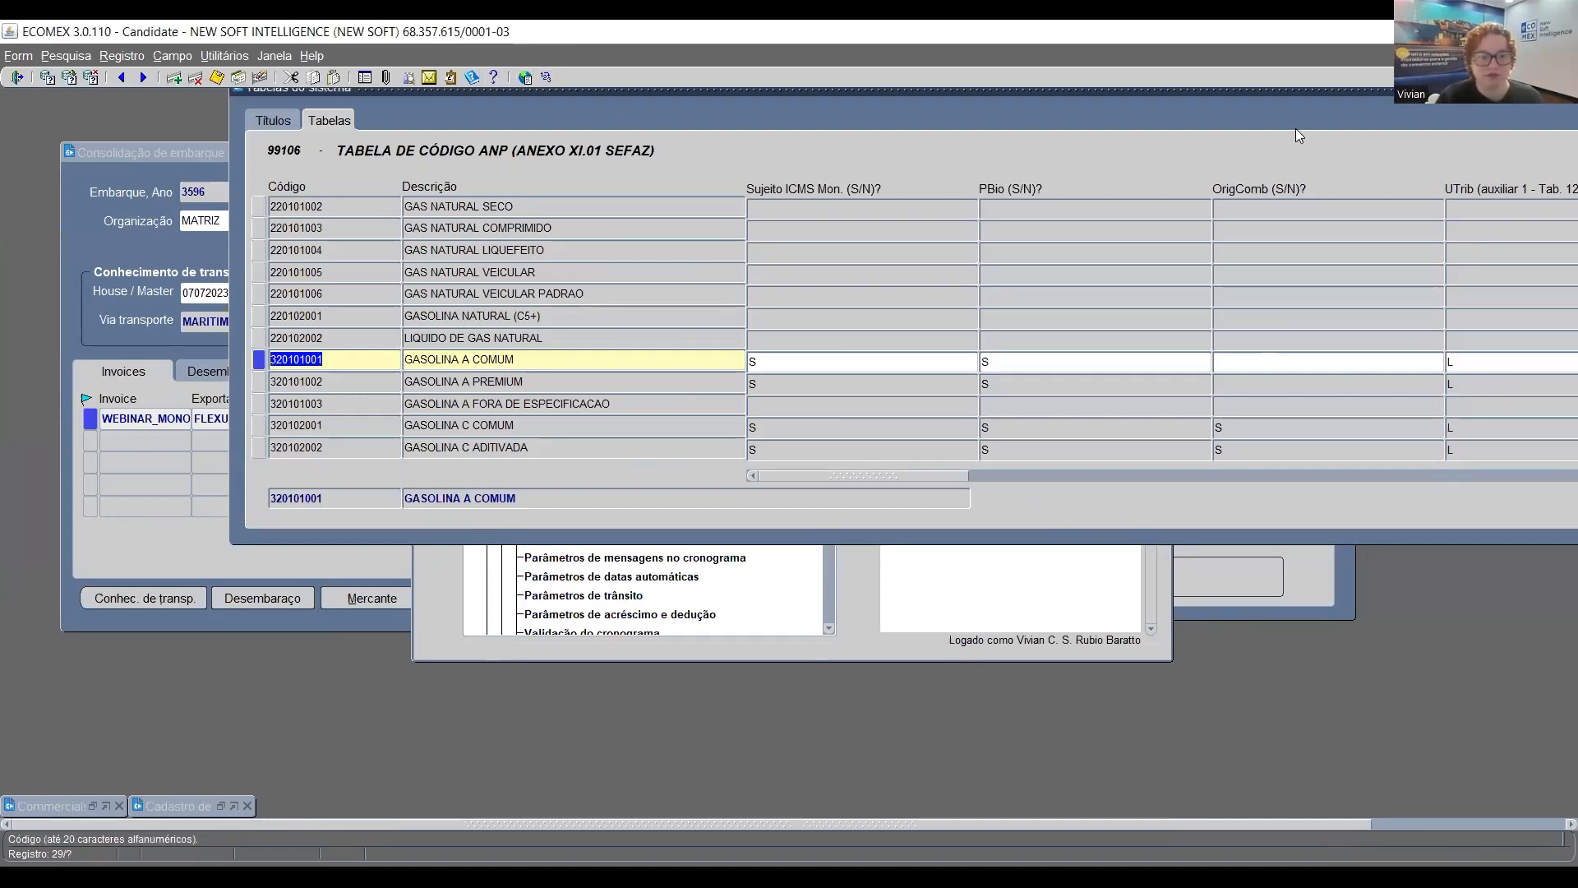
pyautogui.moveTo(441, 92); pyautogui.dragTo(385, 143)
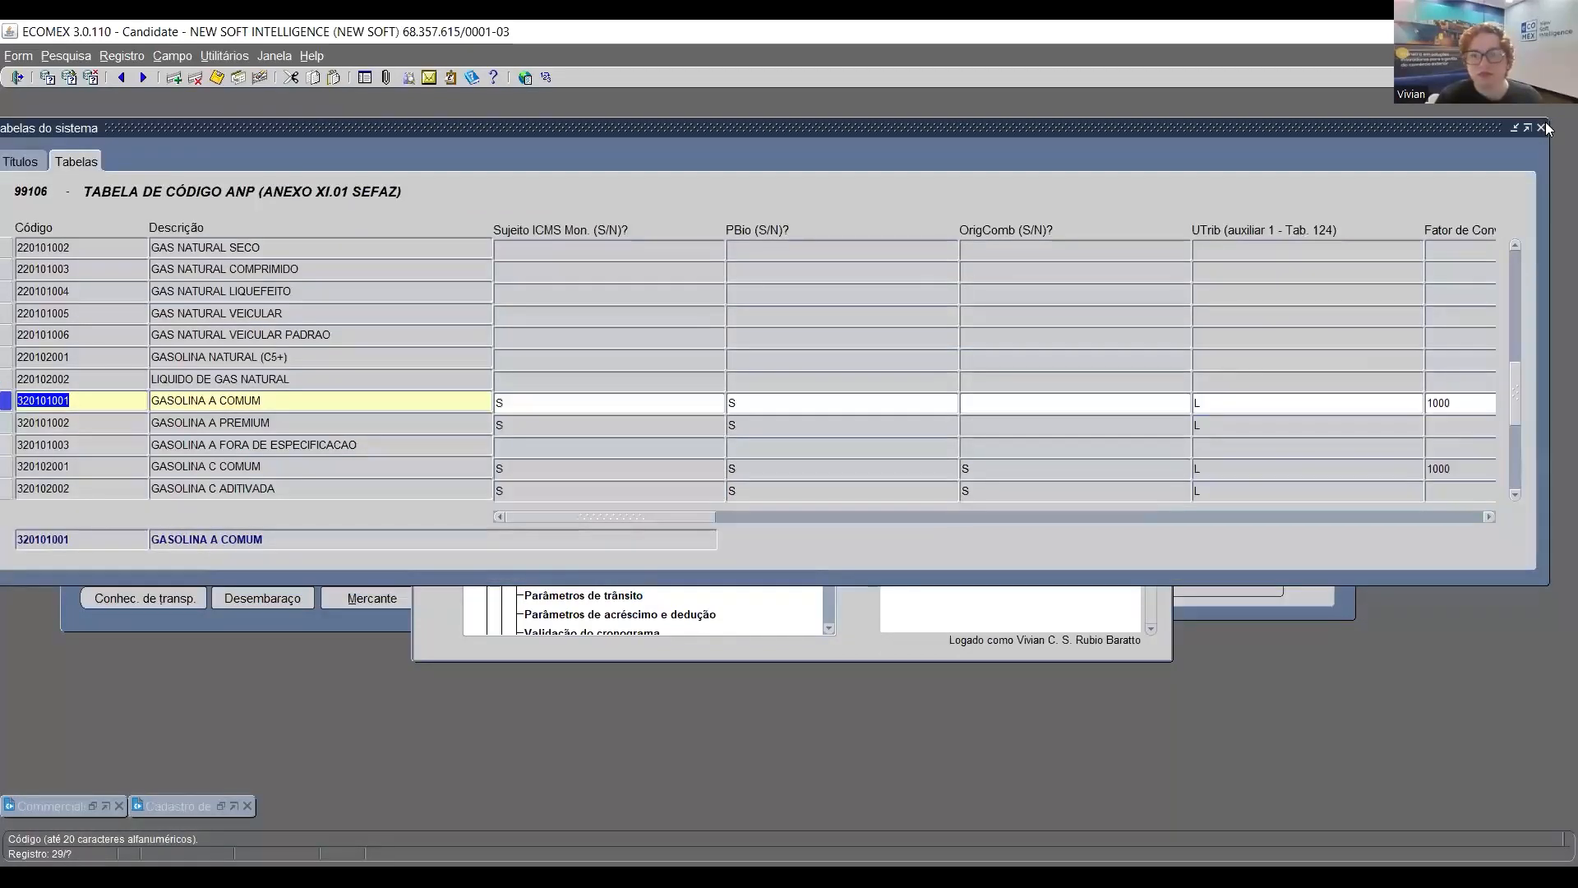
pyautogui.hotkey('ctrl', 'q')
pyautogui.click(416, 162)
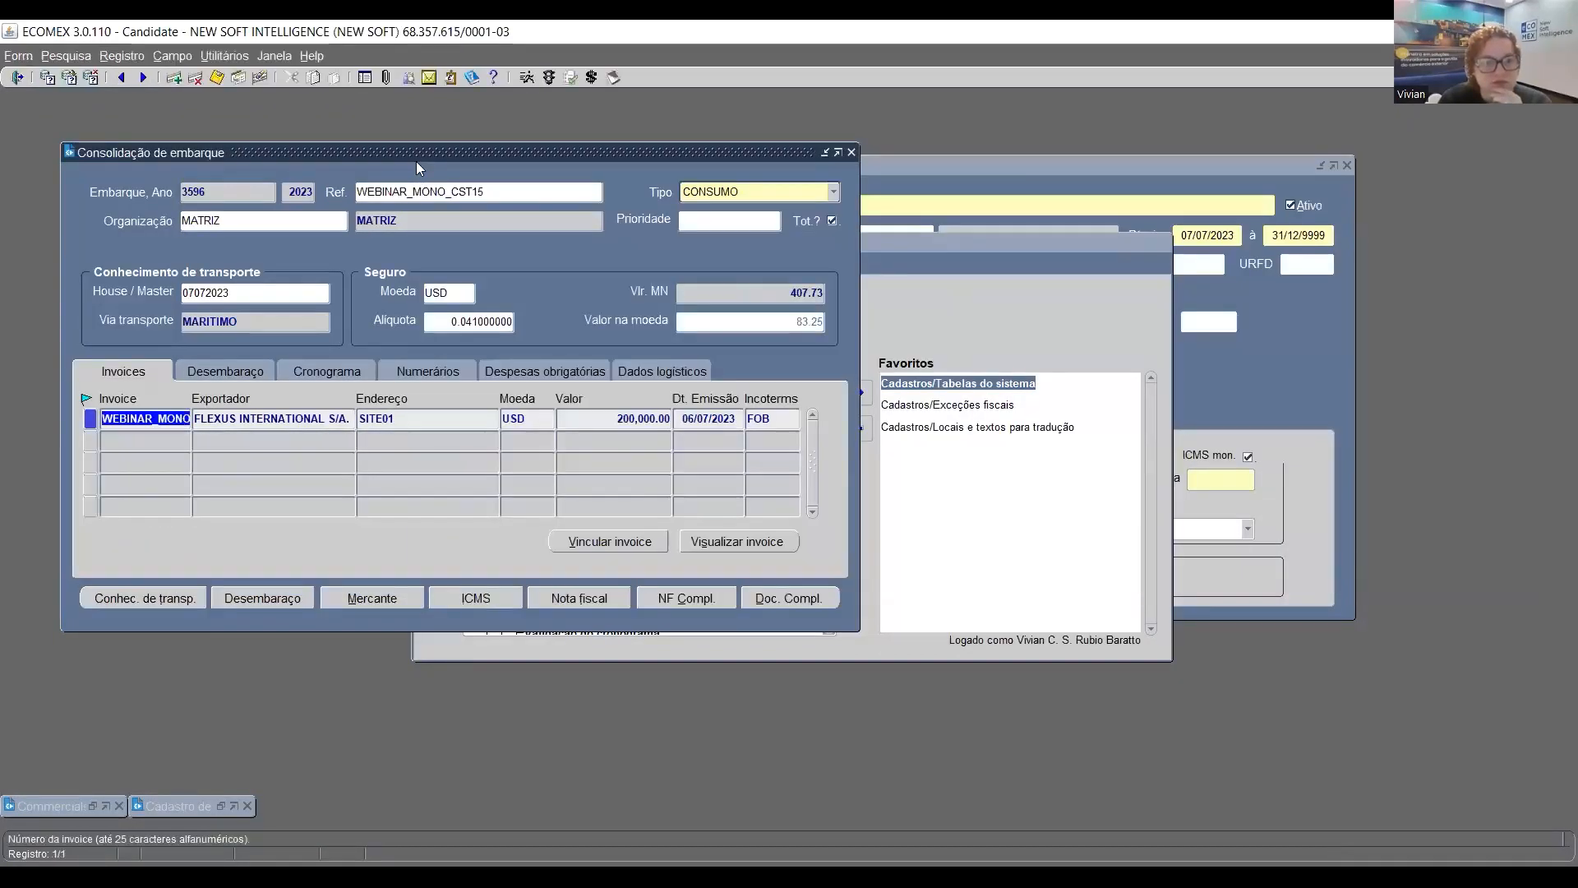
# Bring the WEBINAR_ICMS MONOFÁSICO_CST15 exception form back to the front and move it clear of the other windows
pyautogui.click(283, 55)
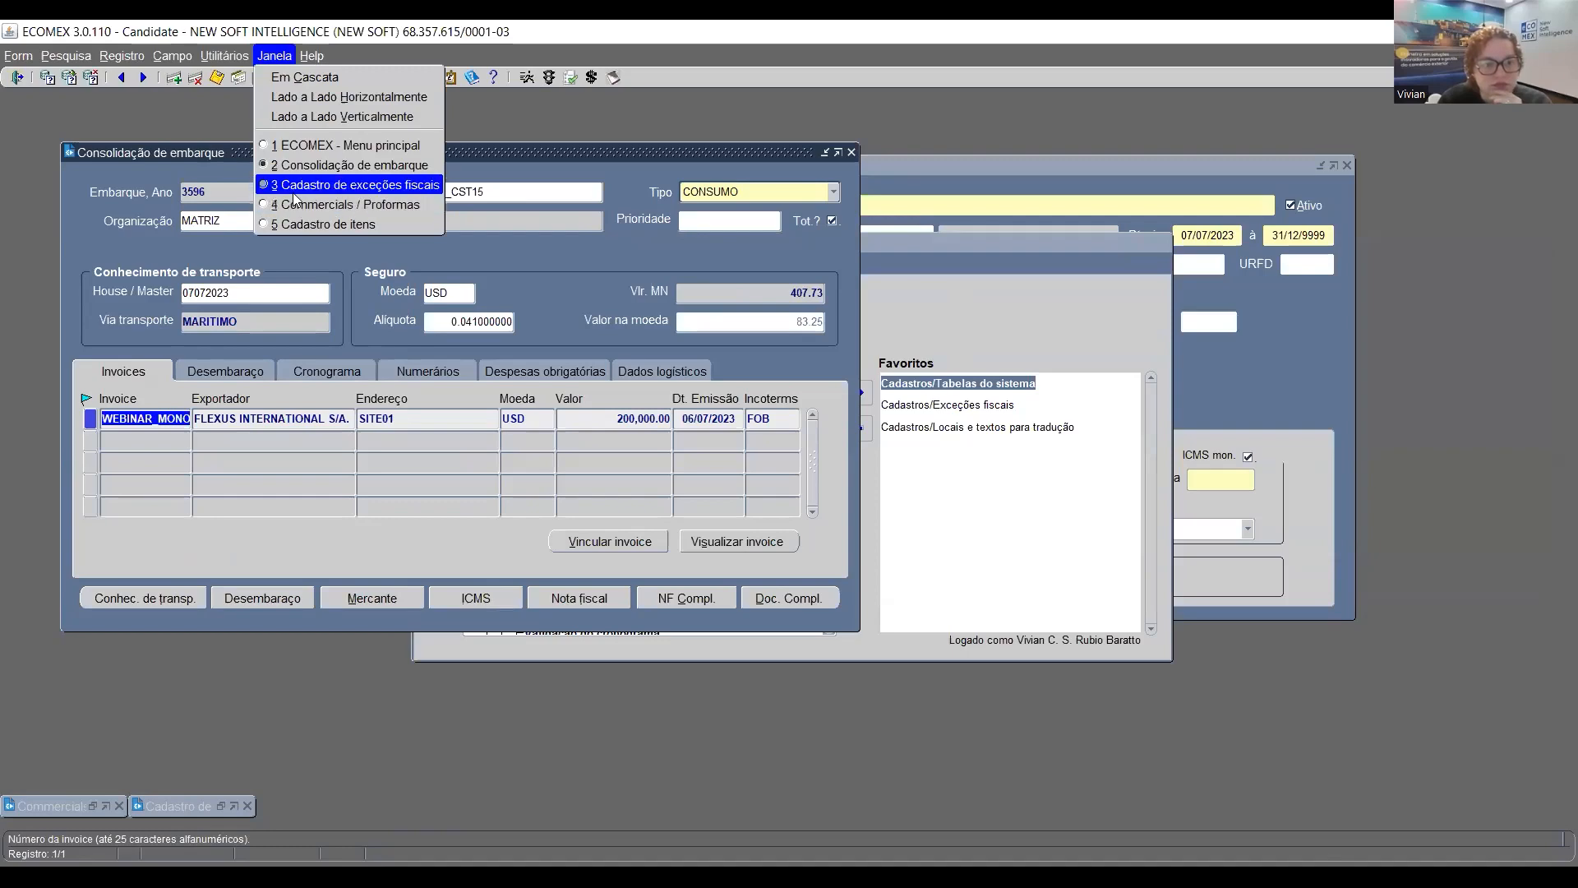
pyautogui.click(355, 184)
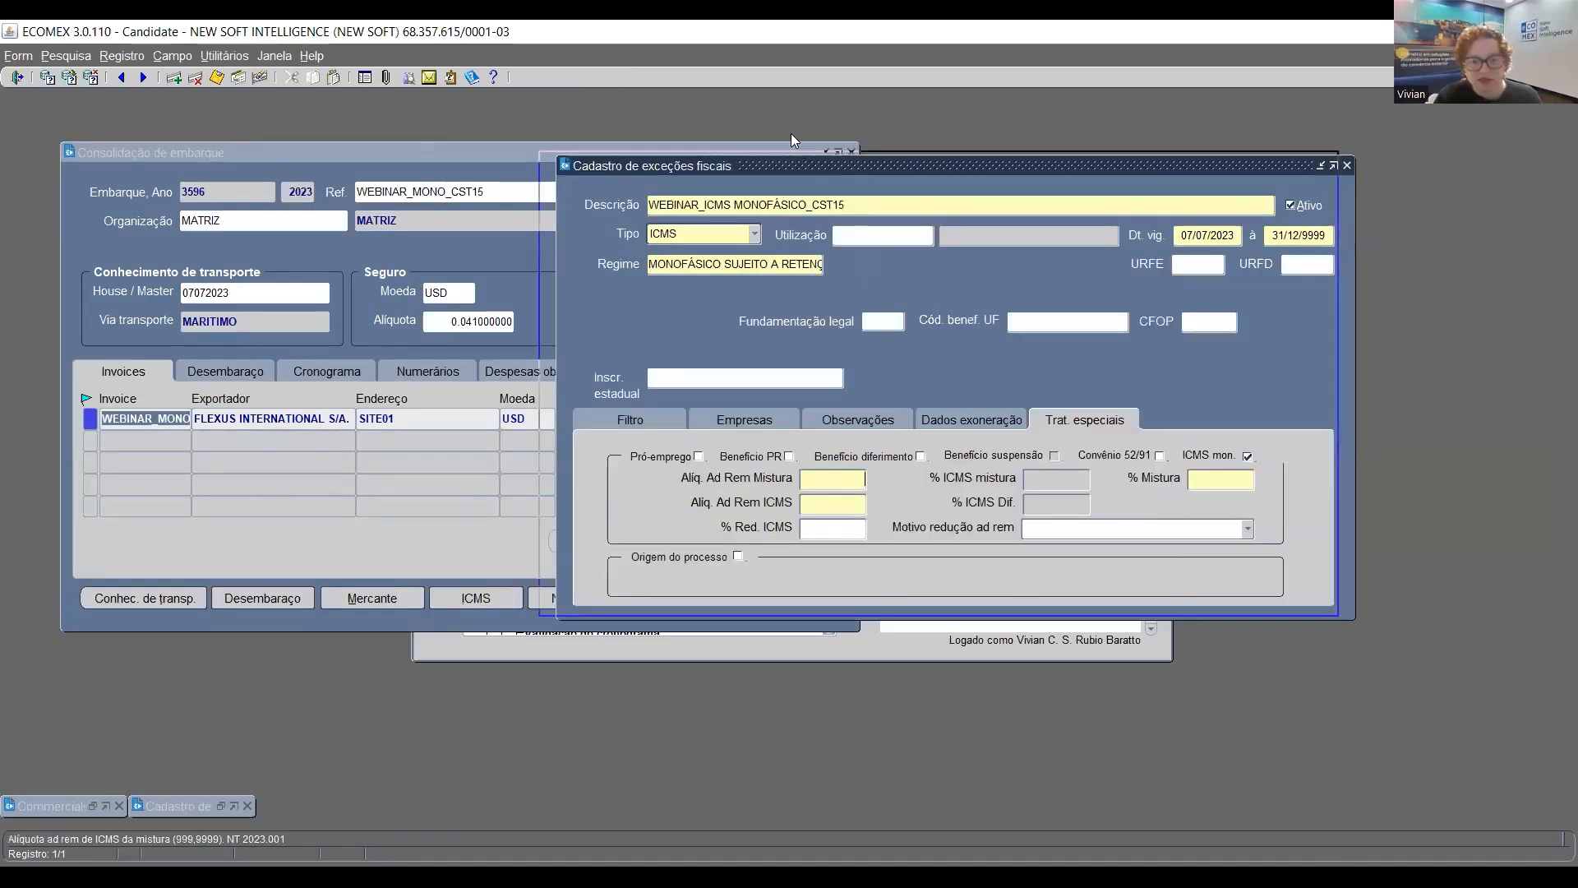
pyautogui.moveTo(859, 168); pyautogui.dragTo(769, 110)
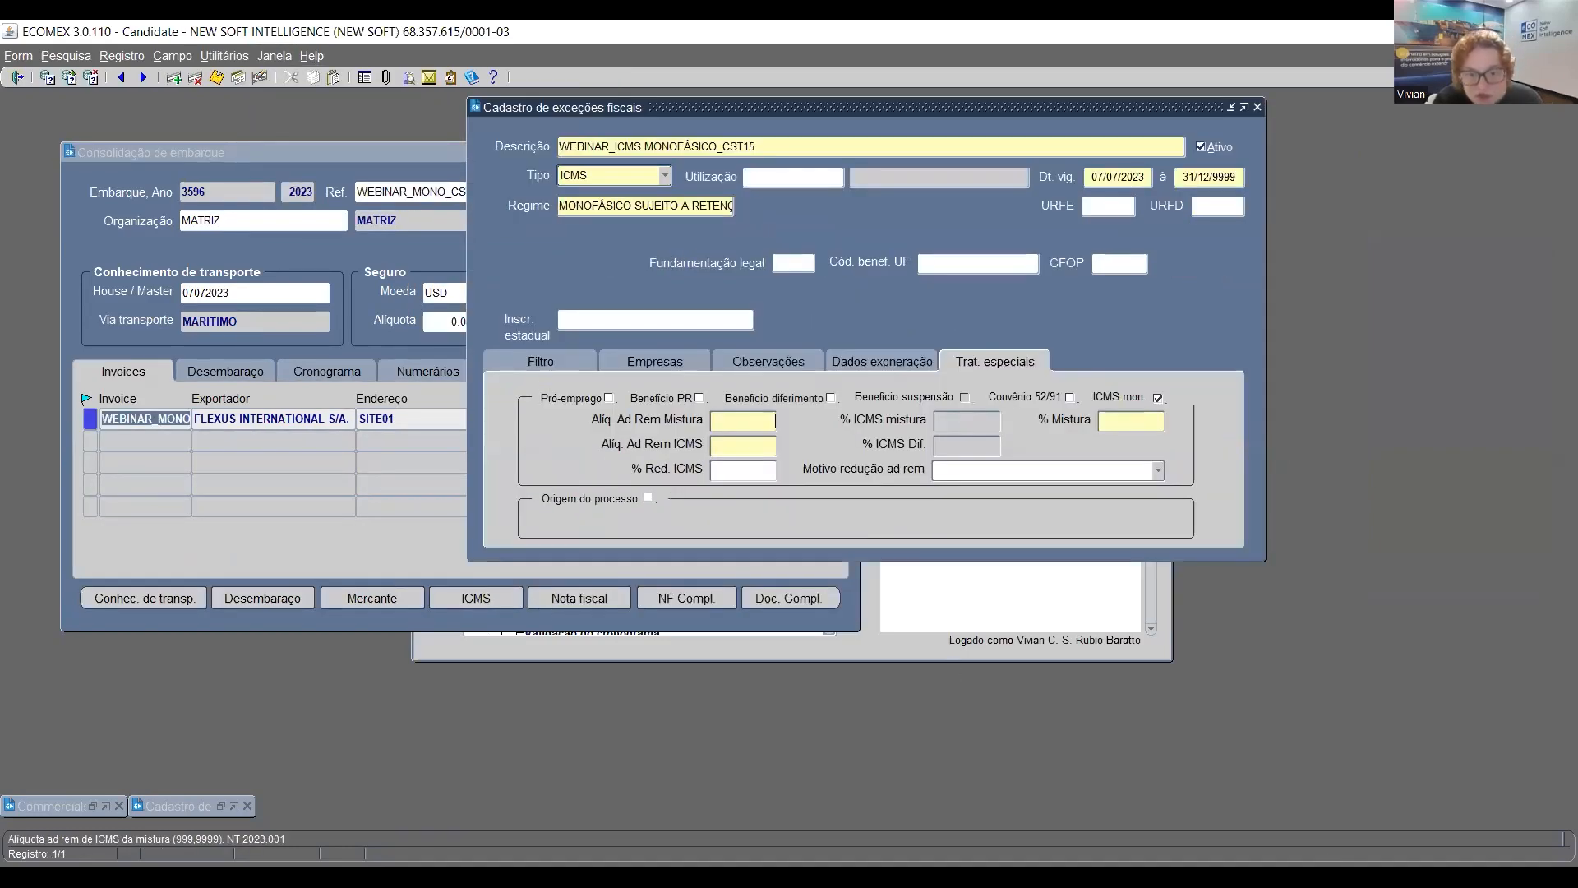
pyautogui.hotkey('alt', 'Tab')
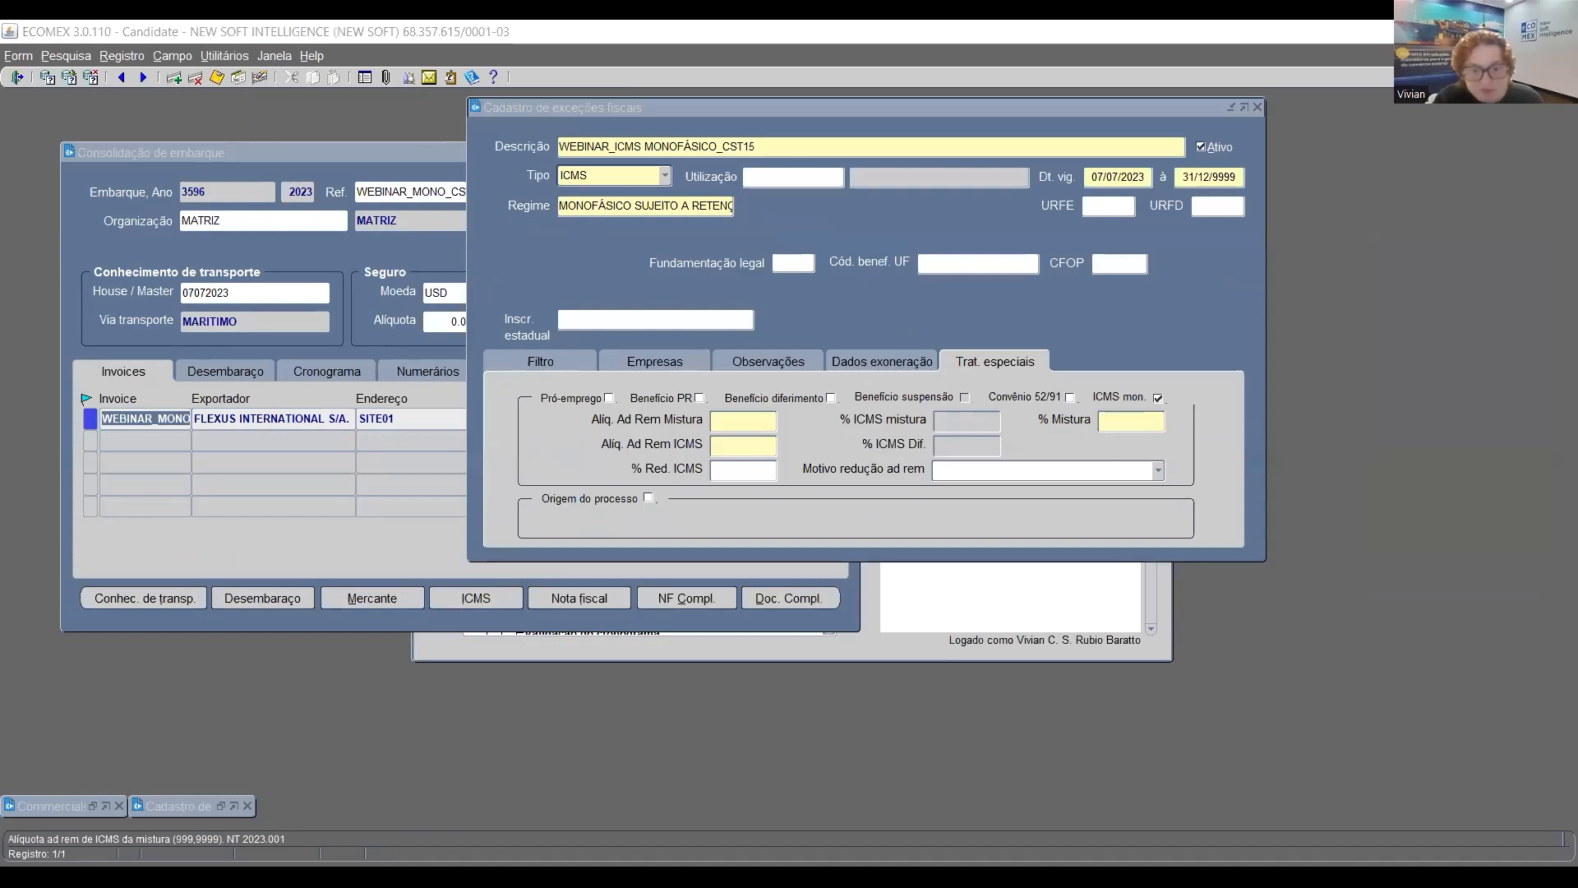
pyautogui.hotkey('alt', 'Tab')
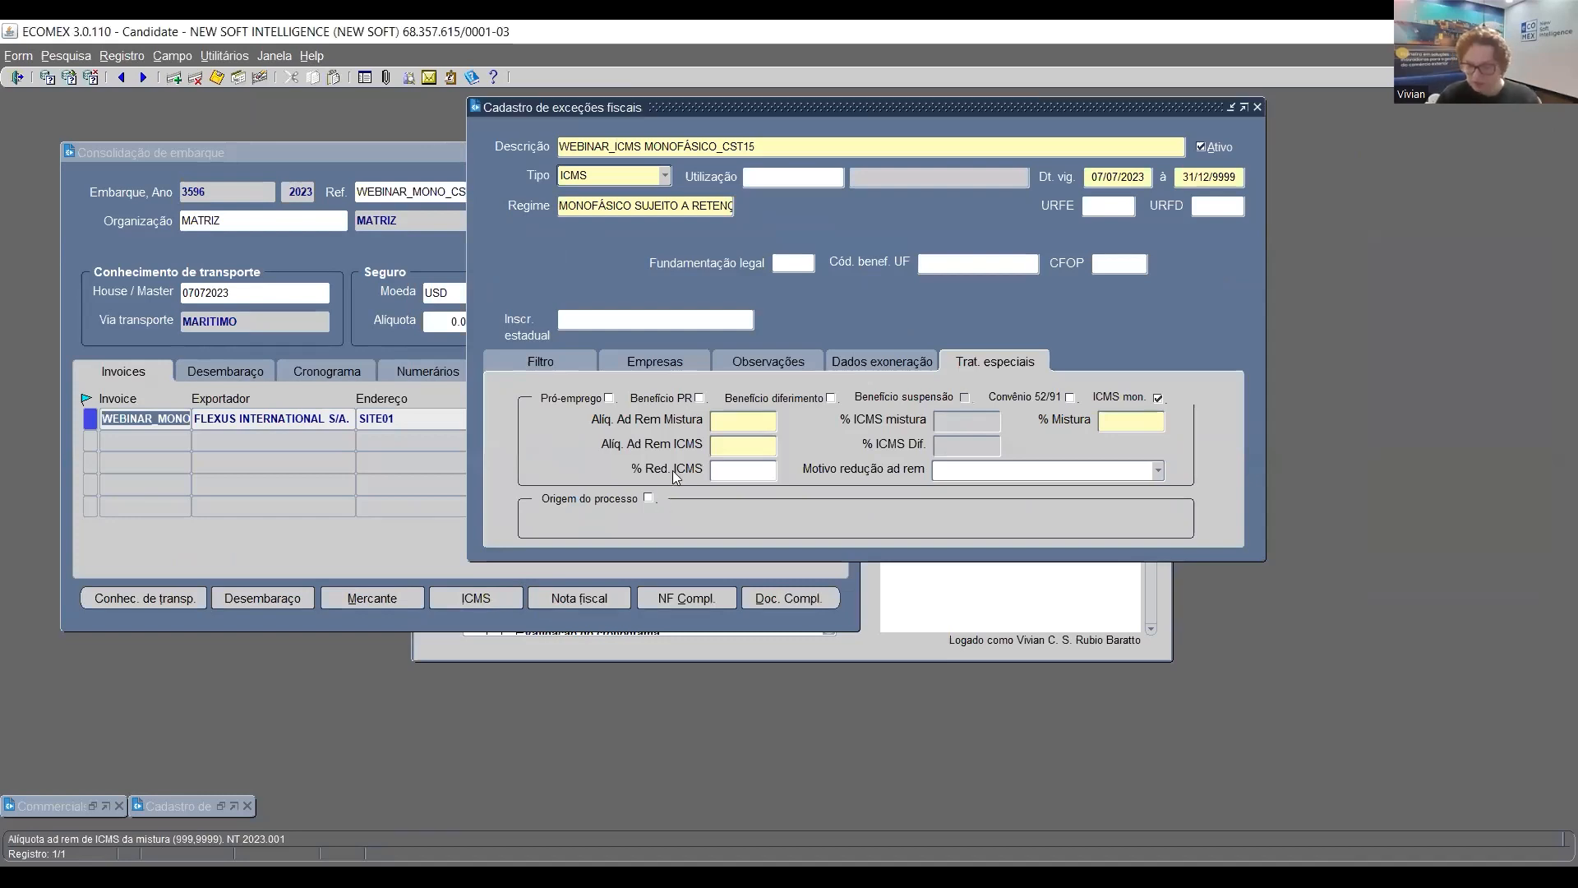
# Set the exception's mixture and ICMS ad rem rates to 1.22 and the mixture percentage to 12, and save
pyautogui.write('1.22')
pyautogui.press('Tab')
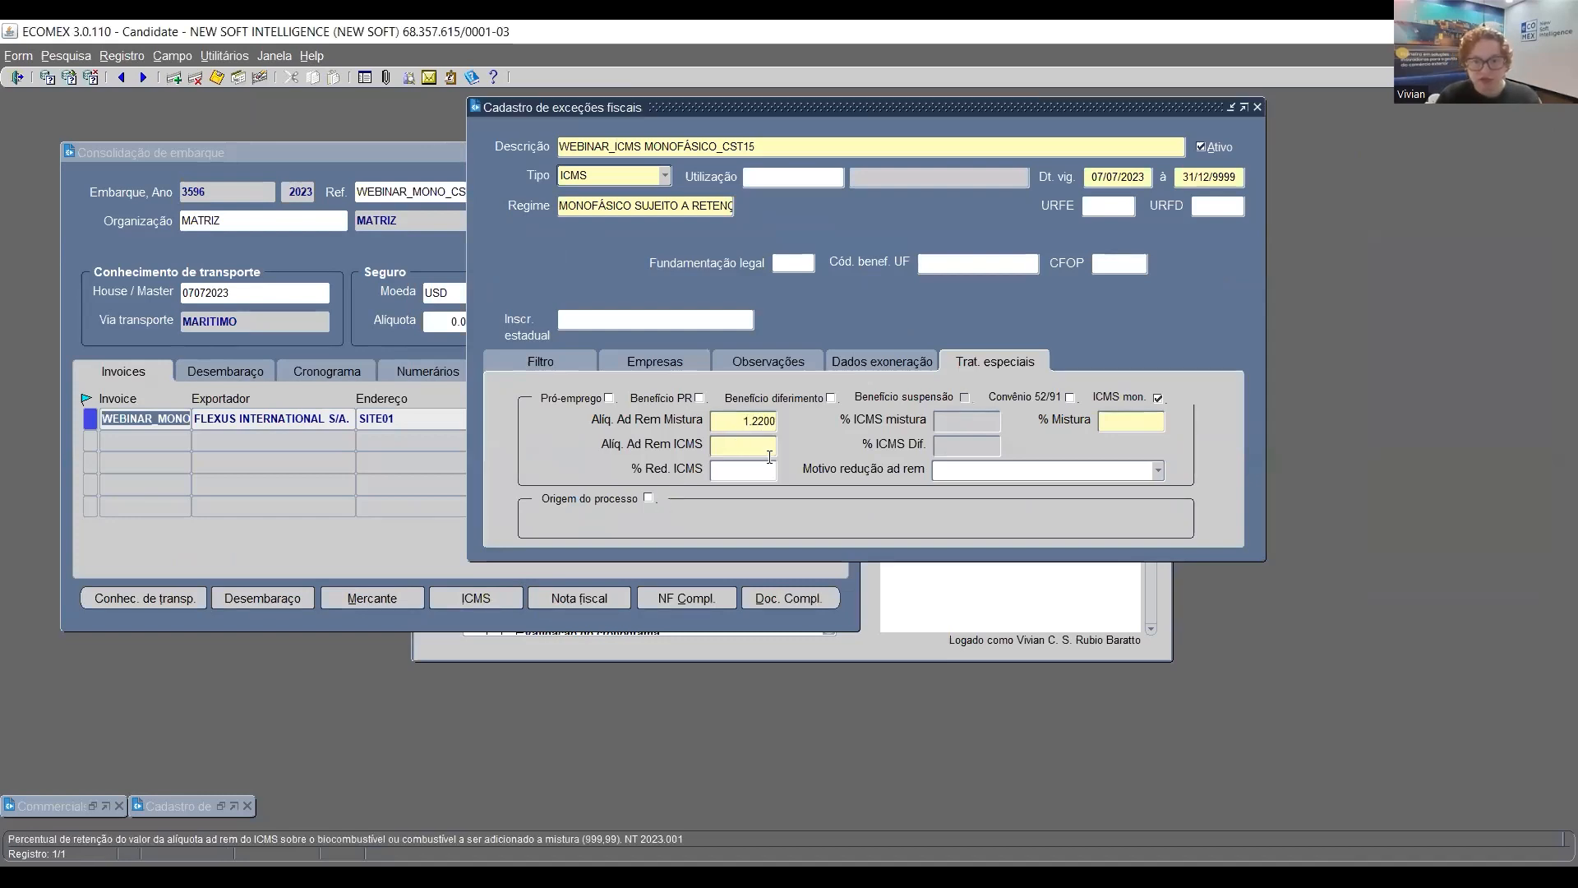
pyautogui.click(768, 448)
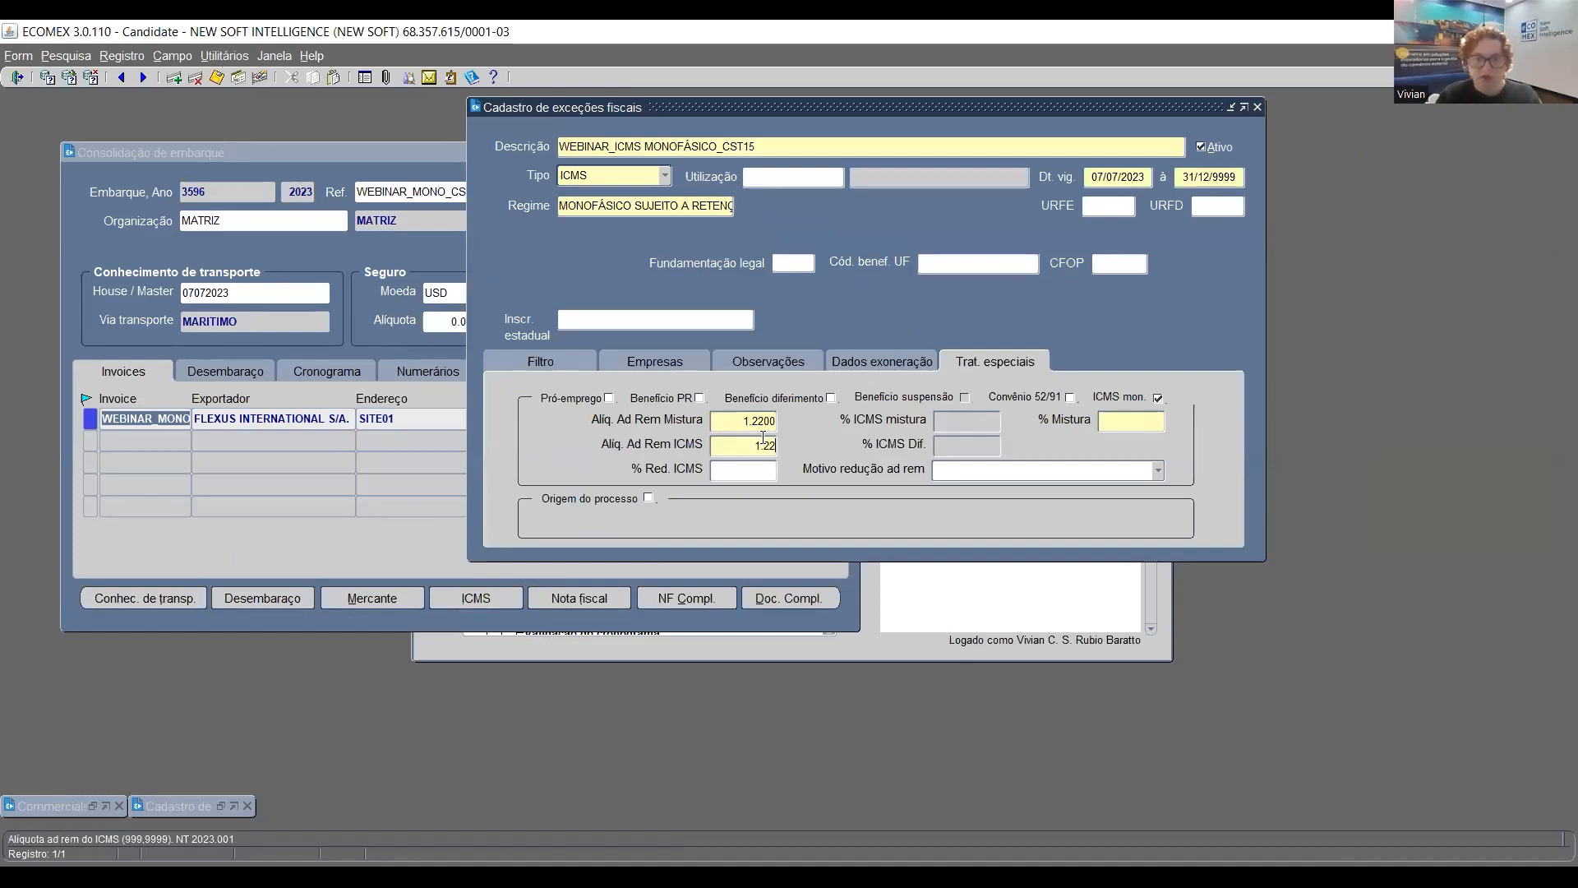
pyautogui.press('Tab')
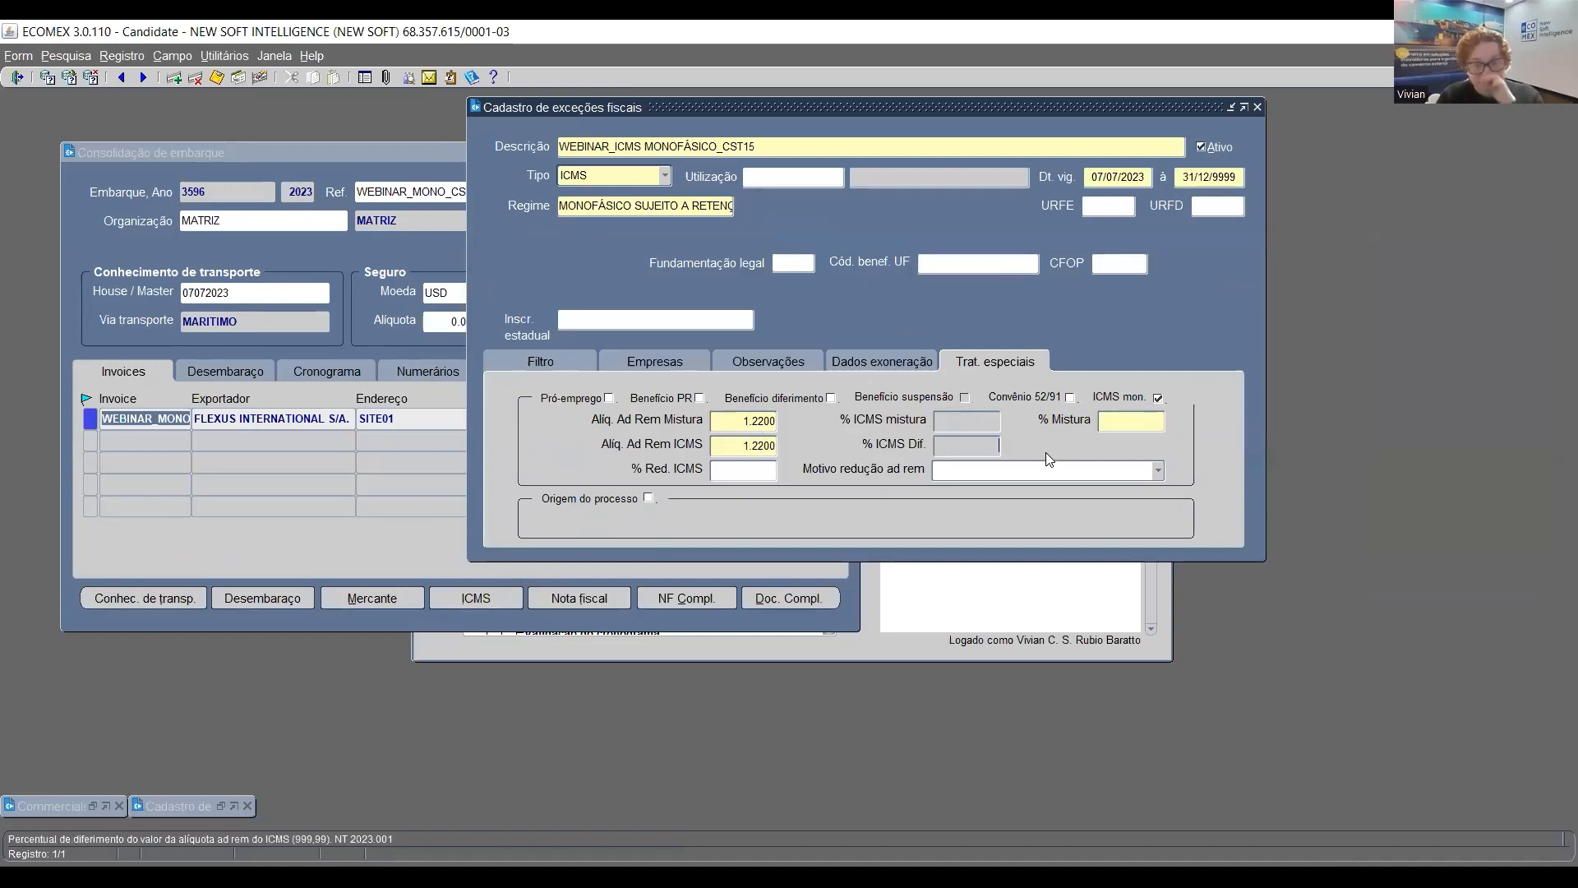
pyautogui.click(1124, 422)
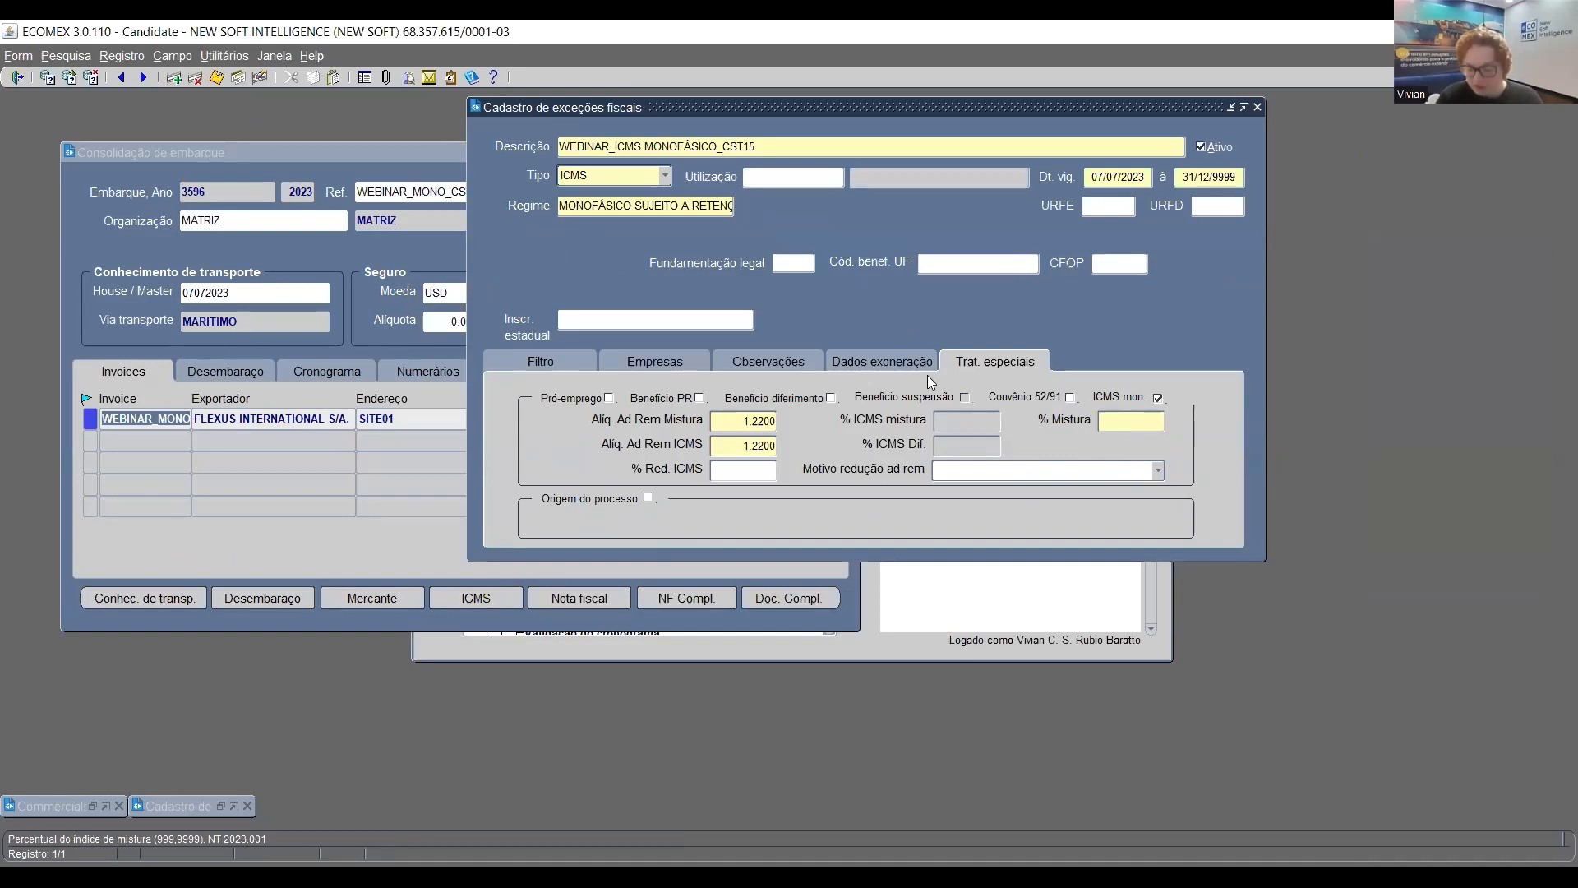
pyautogui.write('12')
pyautogui.press('Tab')
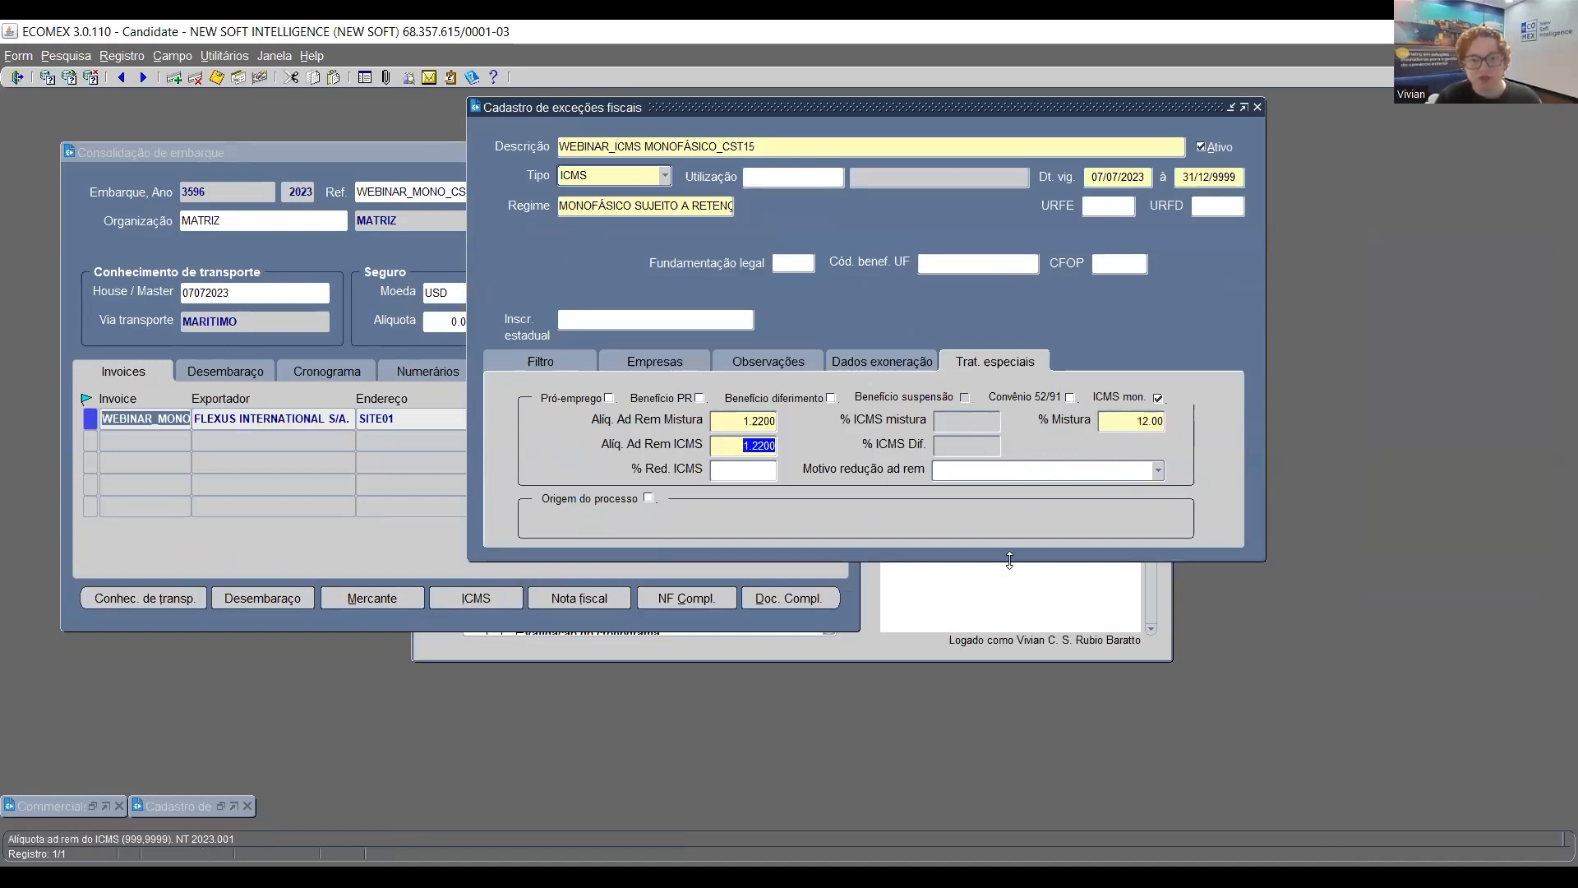
pyautogui.click(217, 79)
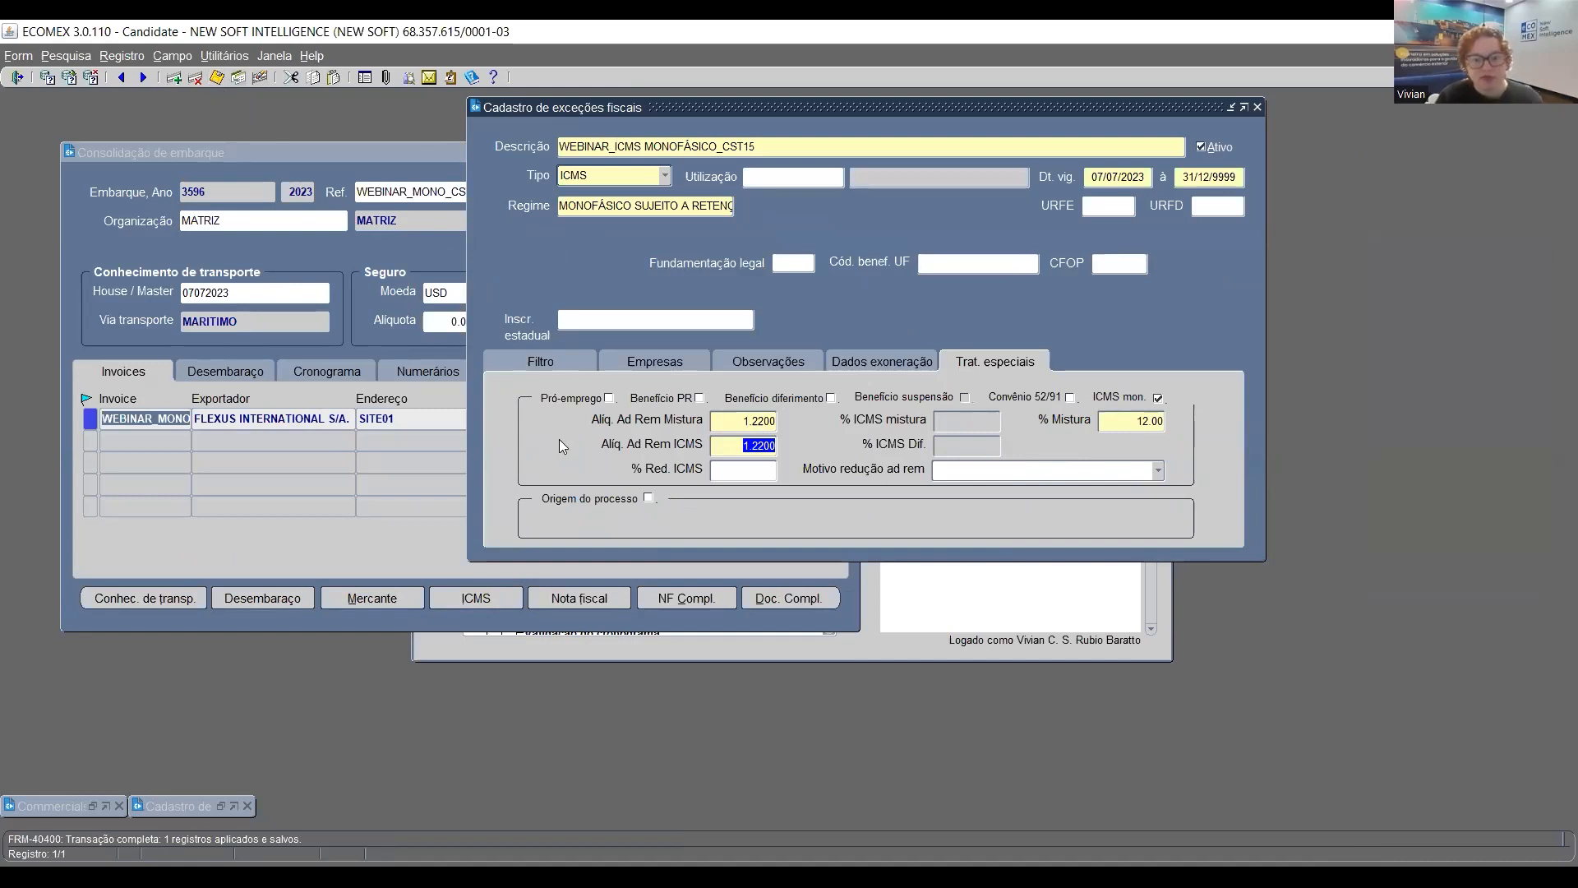
# Set the ICMS reduction to 50% with Transporte coletivo de passageiros as the ad rem reduction reason, and save the exception
pyautogui.click(746, 471)
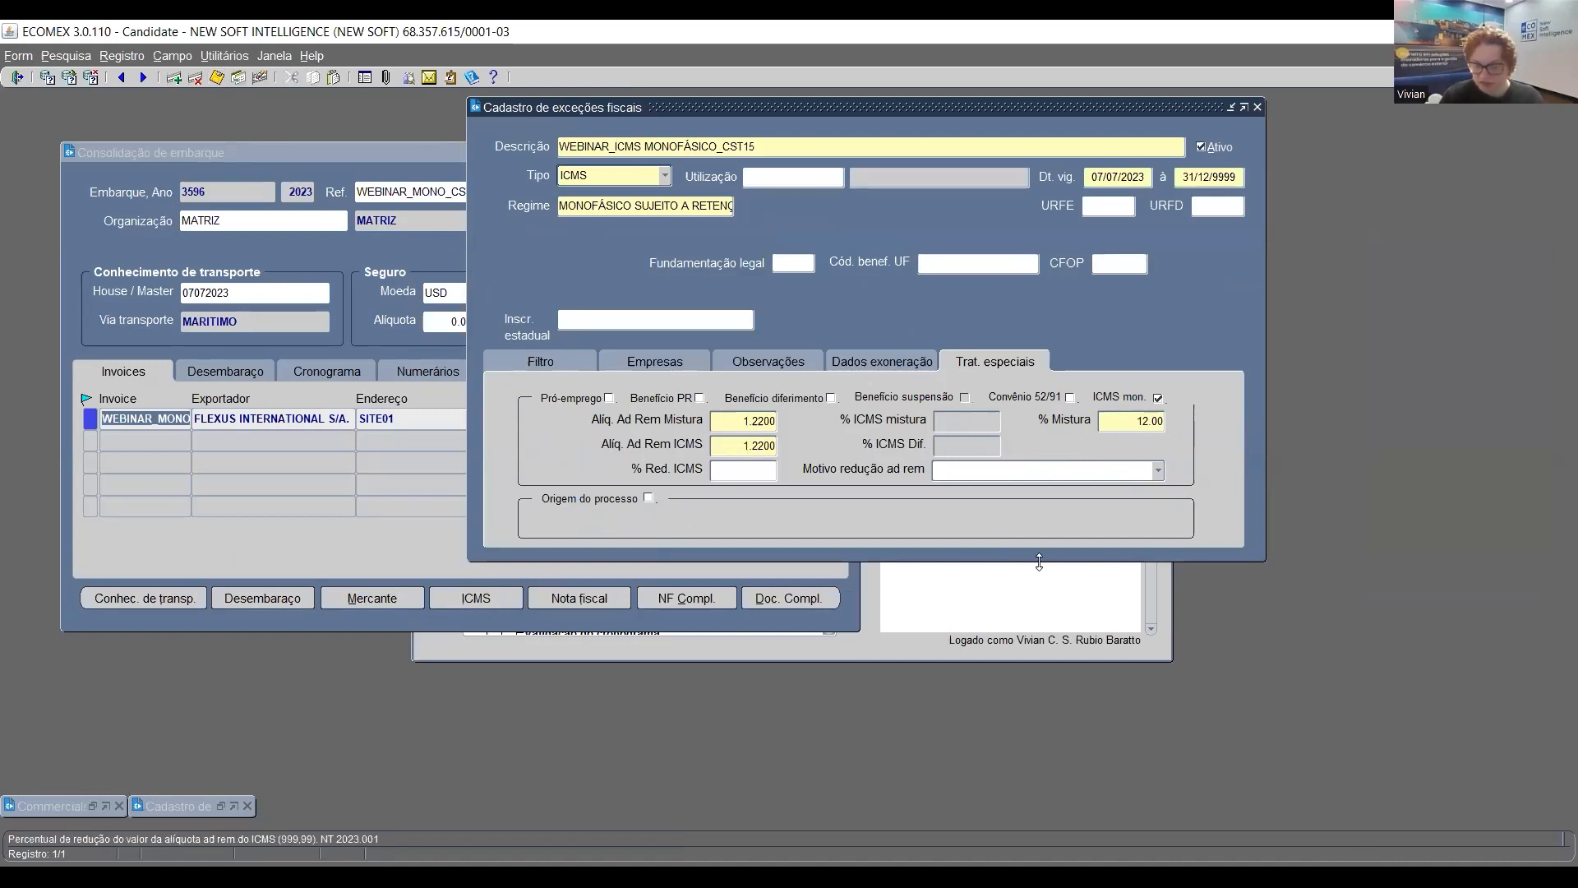
pyautogui.write('50')
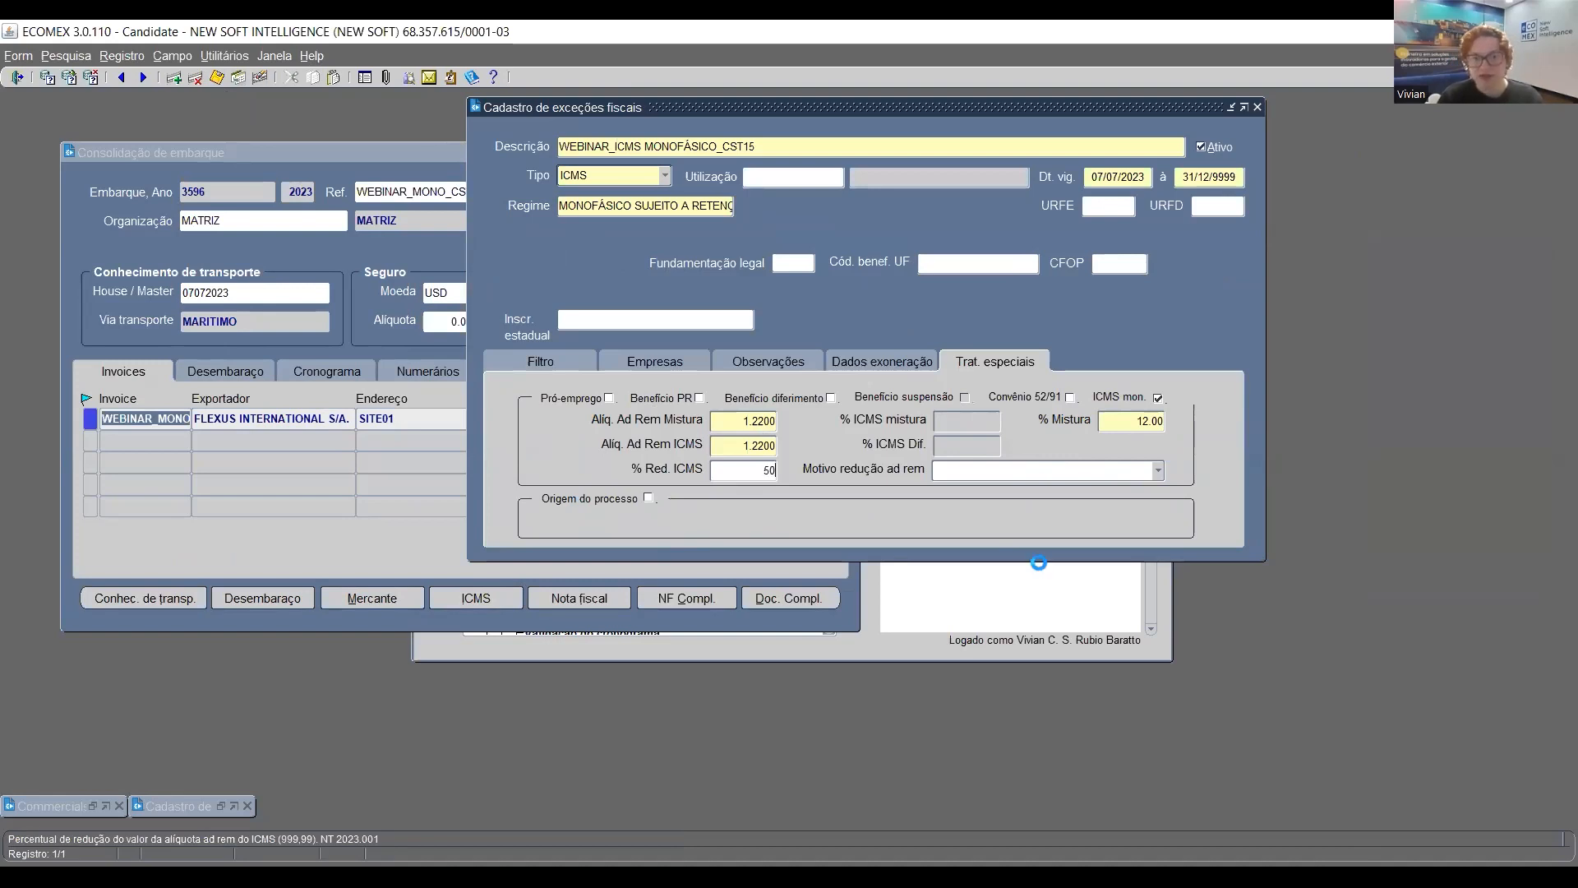
pyautogui.press('Tab')
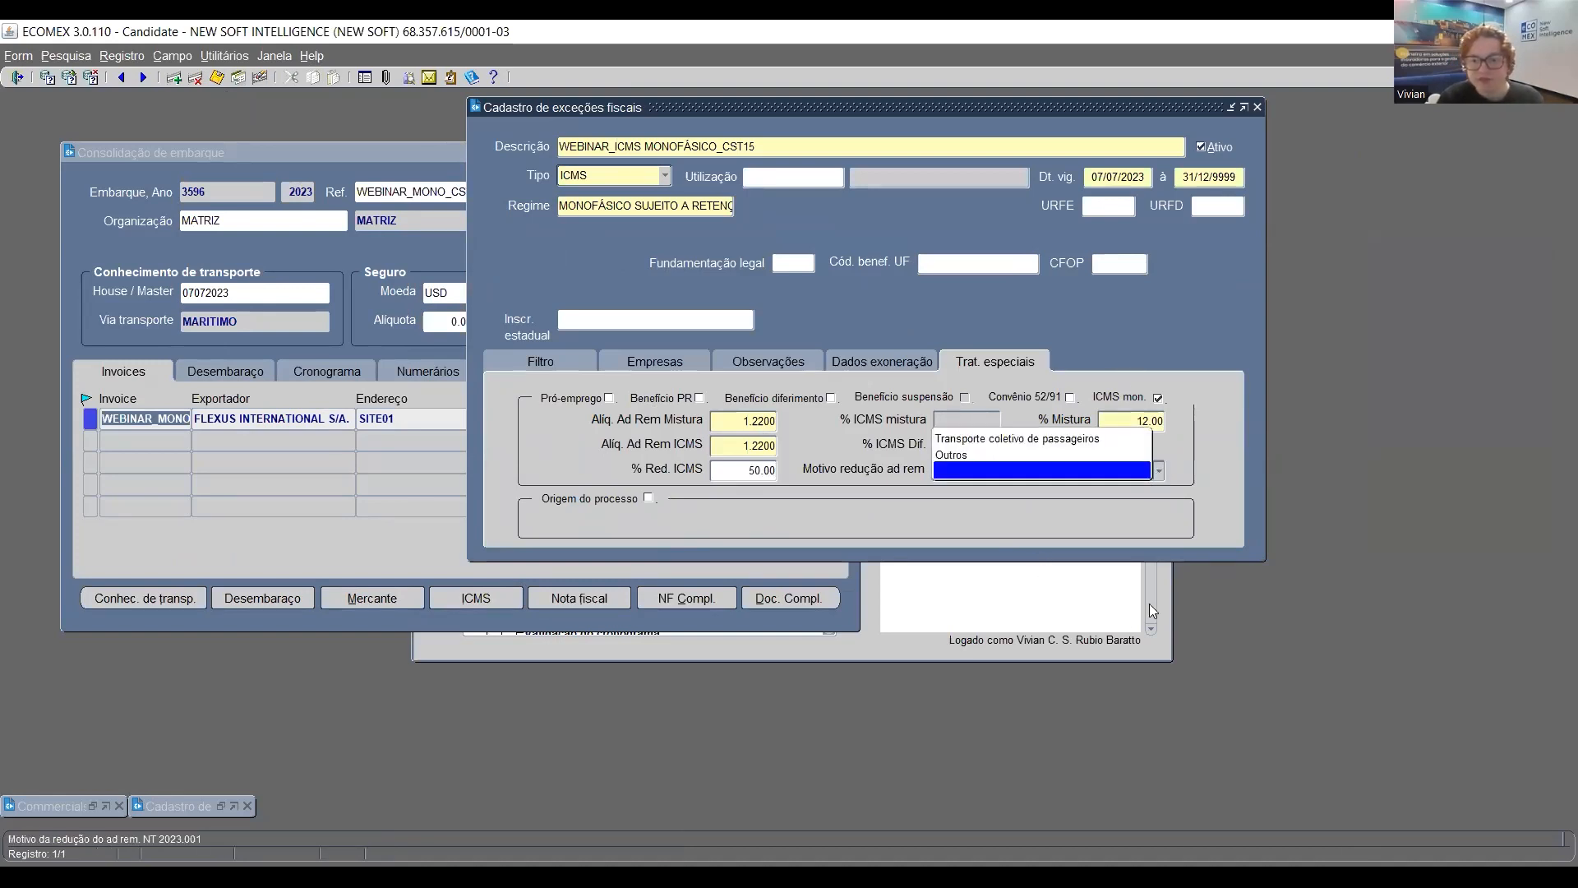
pyautogui.click(1159, 471)
pyautogui.click(982, 440)
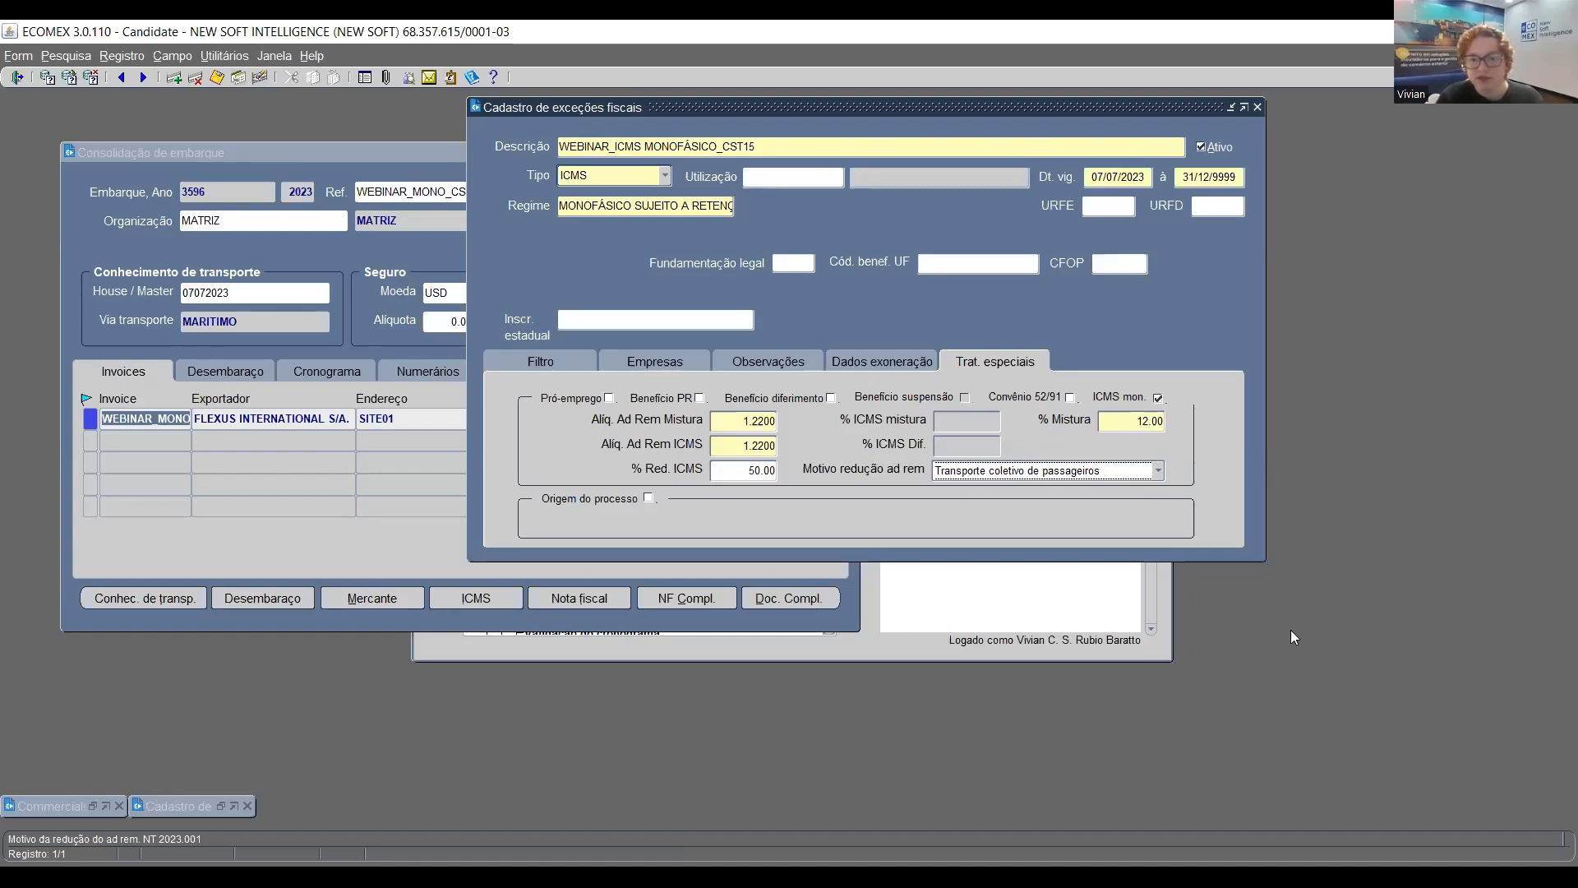
pyautogui.moveTo(923, 107); pyautogui.dragTo(743, 133)
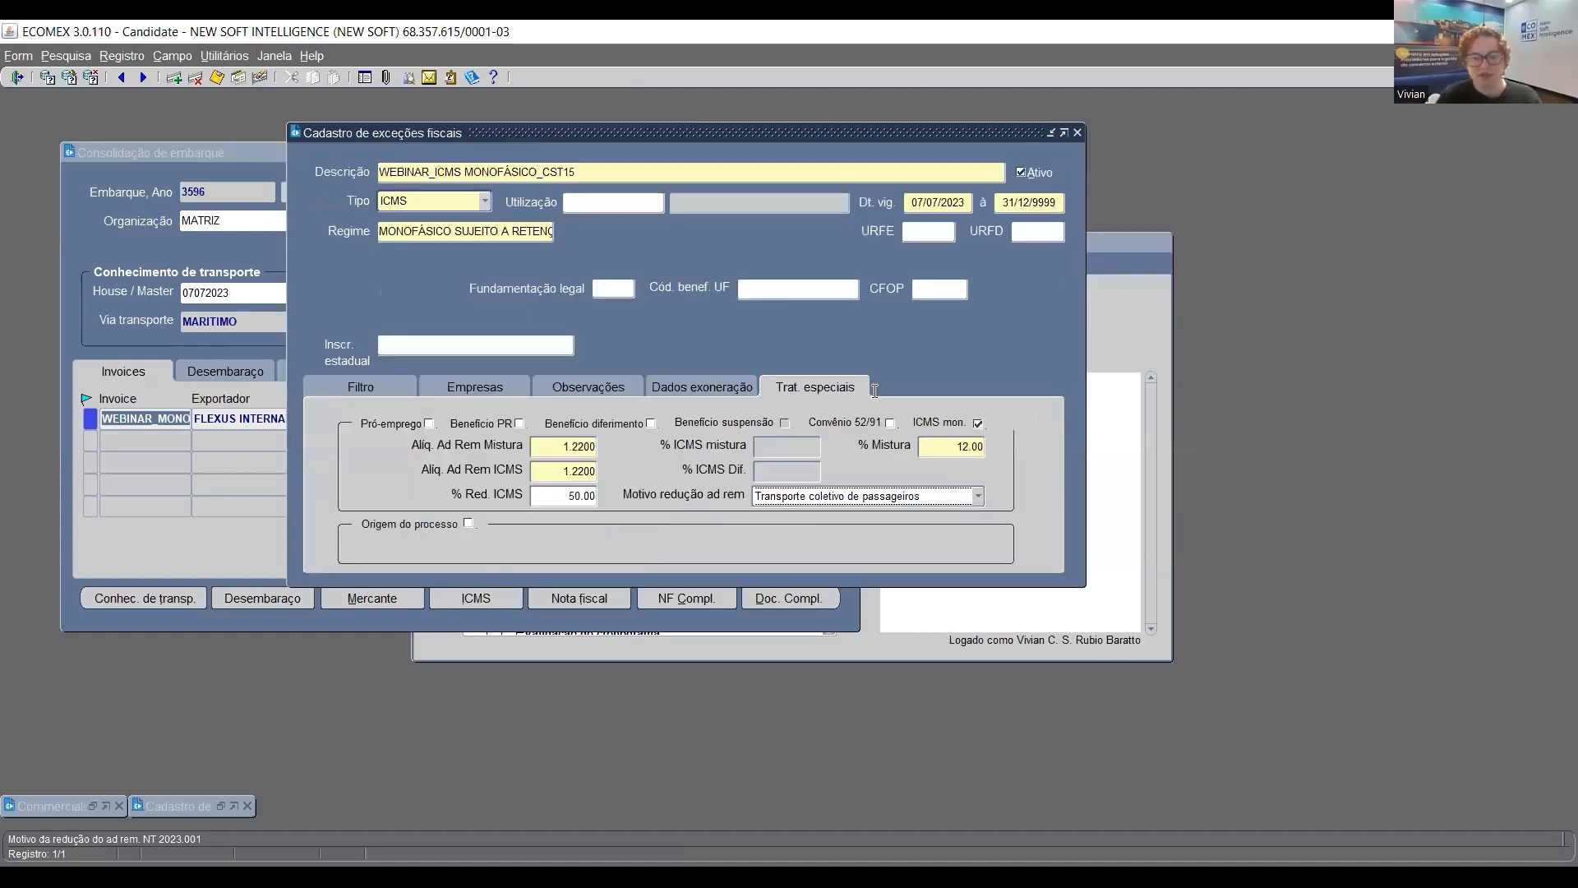
pyautogui.click(214, 80)
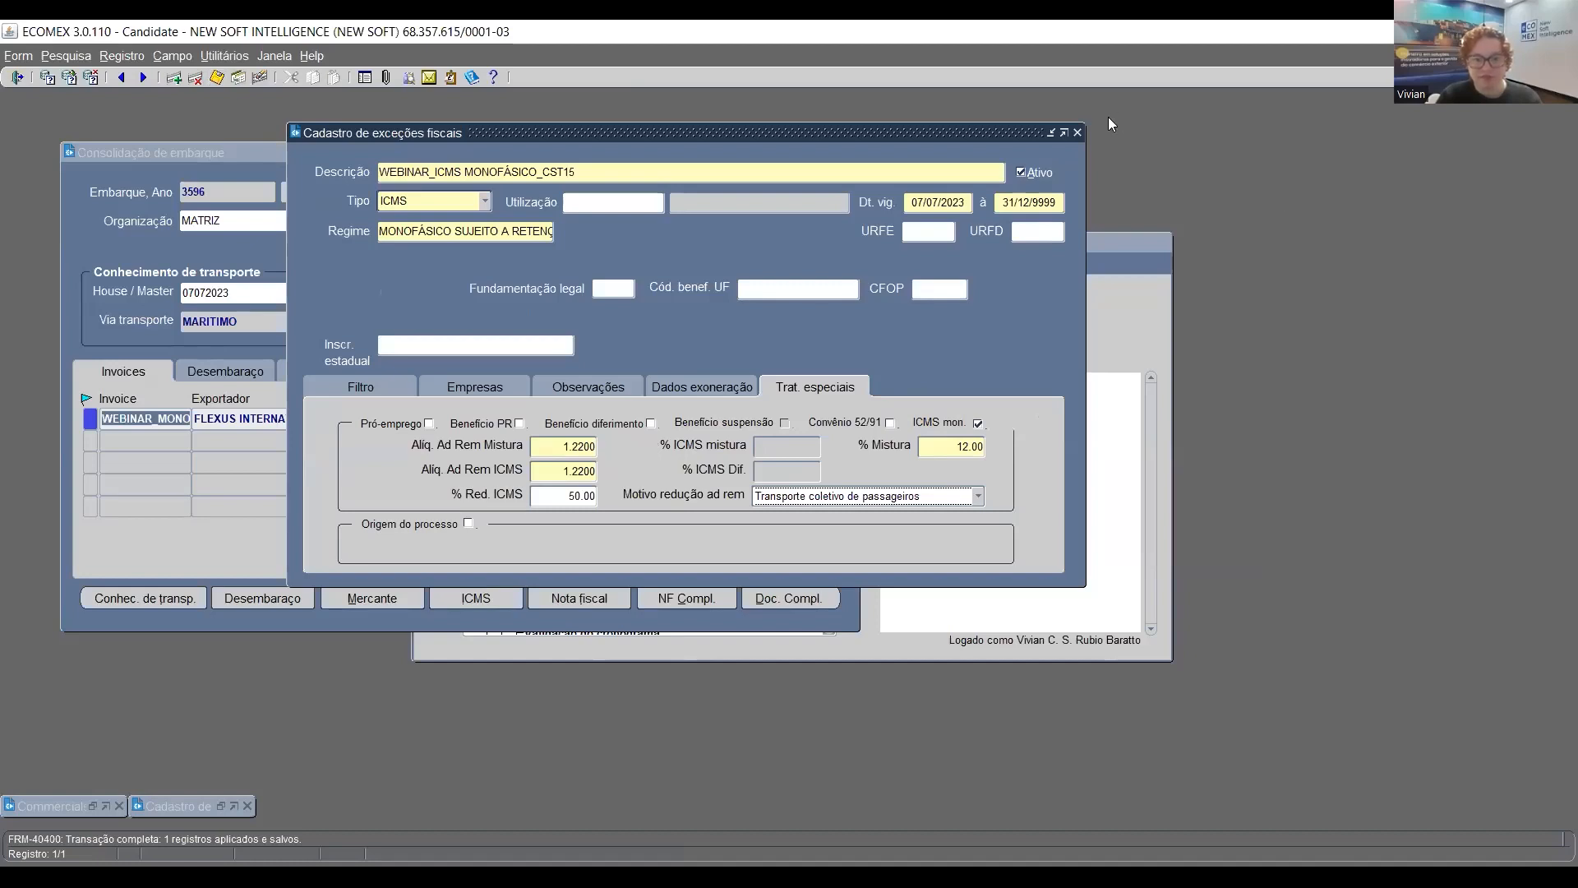
# Copy the code ITEM_3_ICMS_CST15 from the item record and return to the exception's filter list
pyautogui.click(1076, 132)
pyautogui.click(333, 383)
pyautogui.click(144, 418)
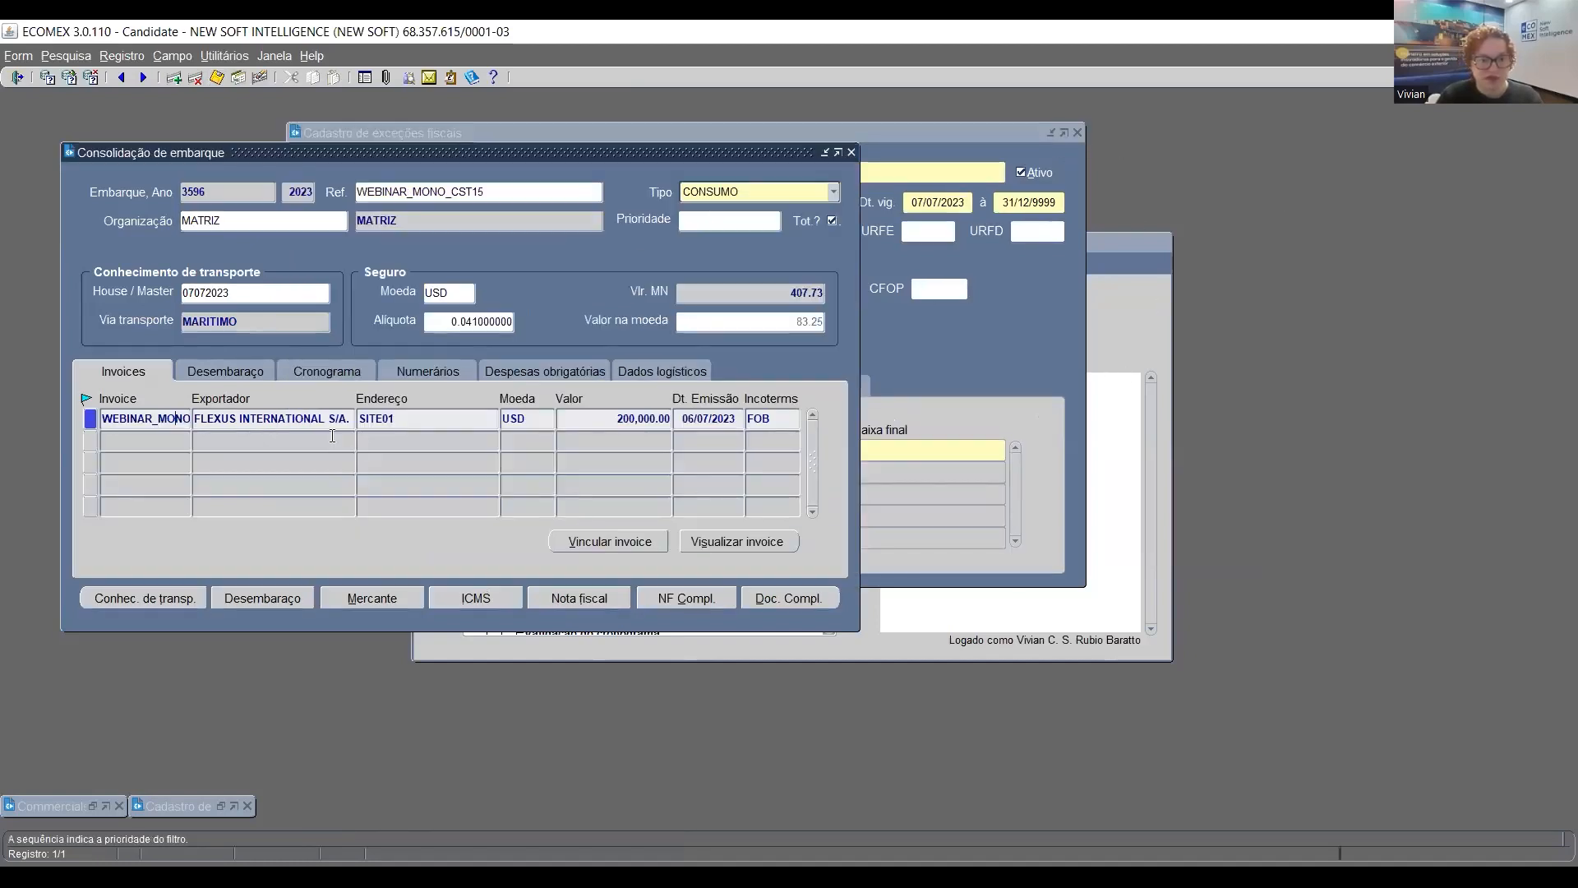
pyautogui.click(273, 56)
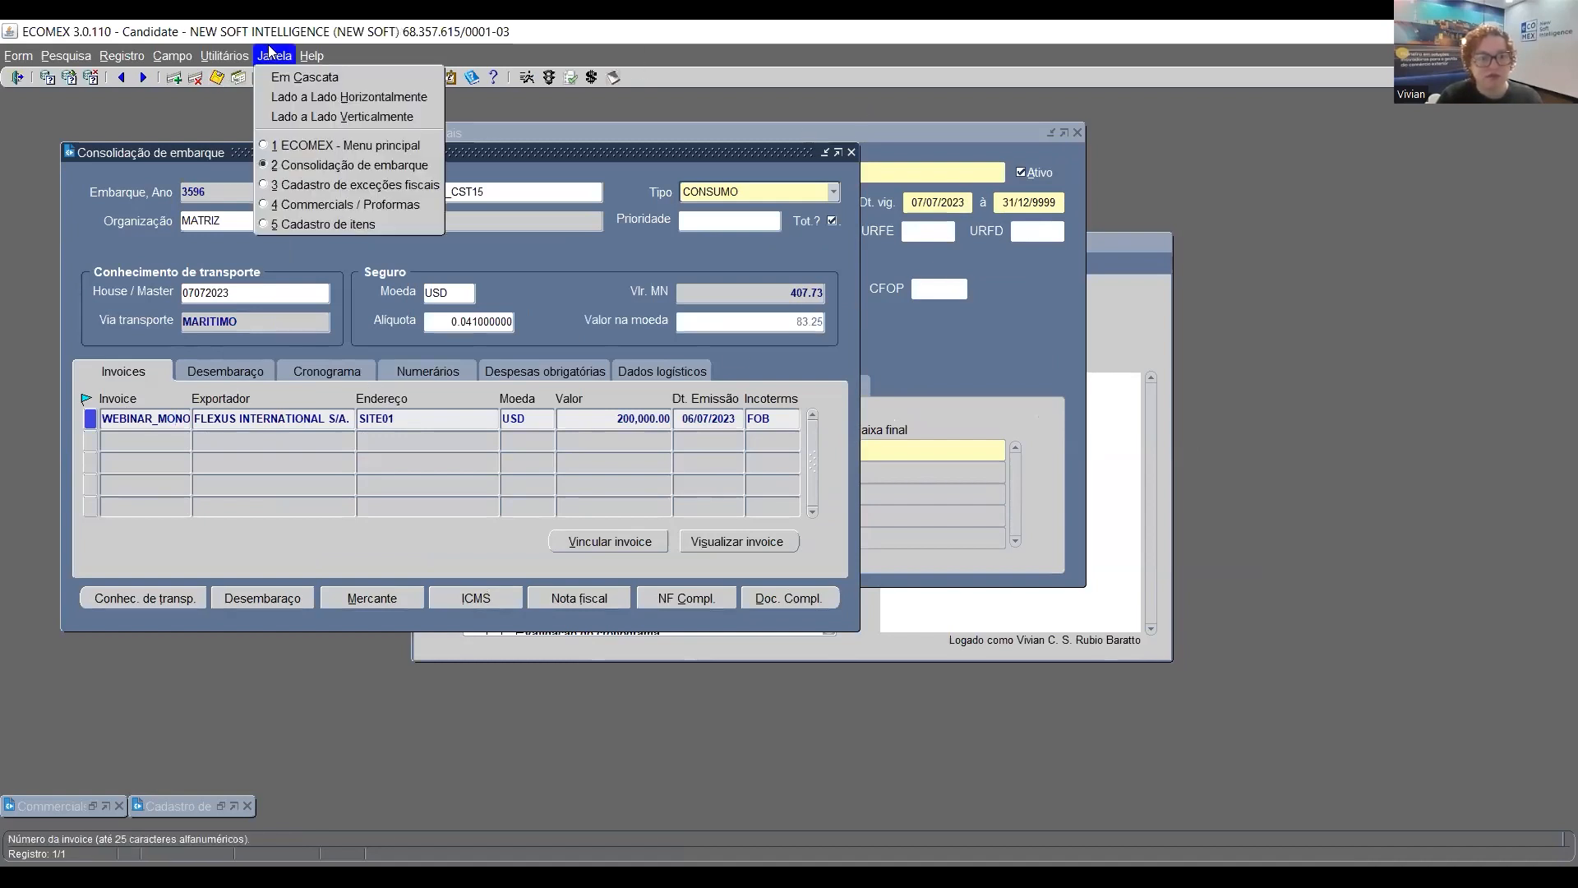
pyautogui.click(420, 220)
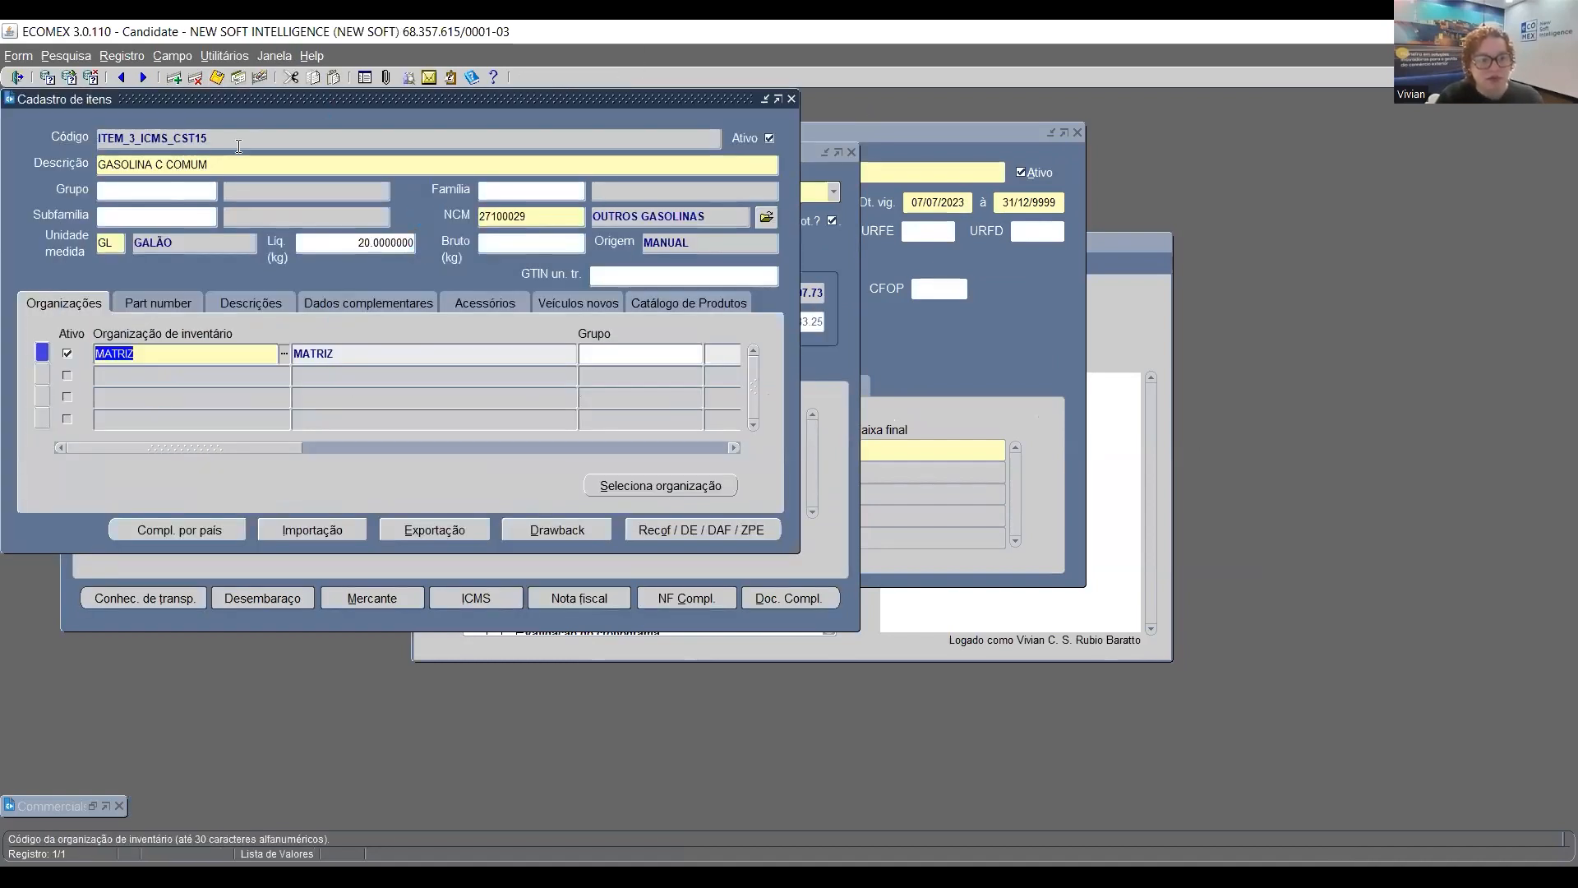
pyautogui.click(891, 343)
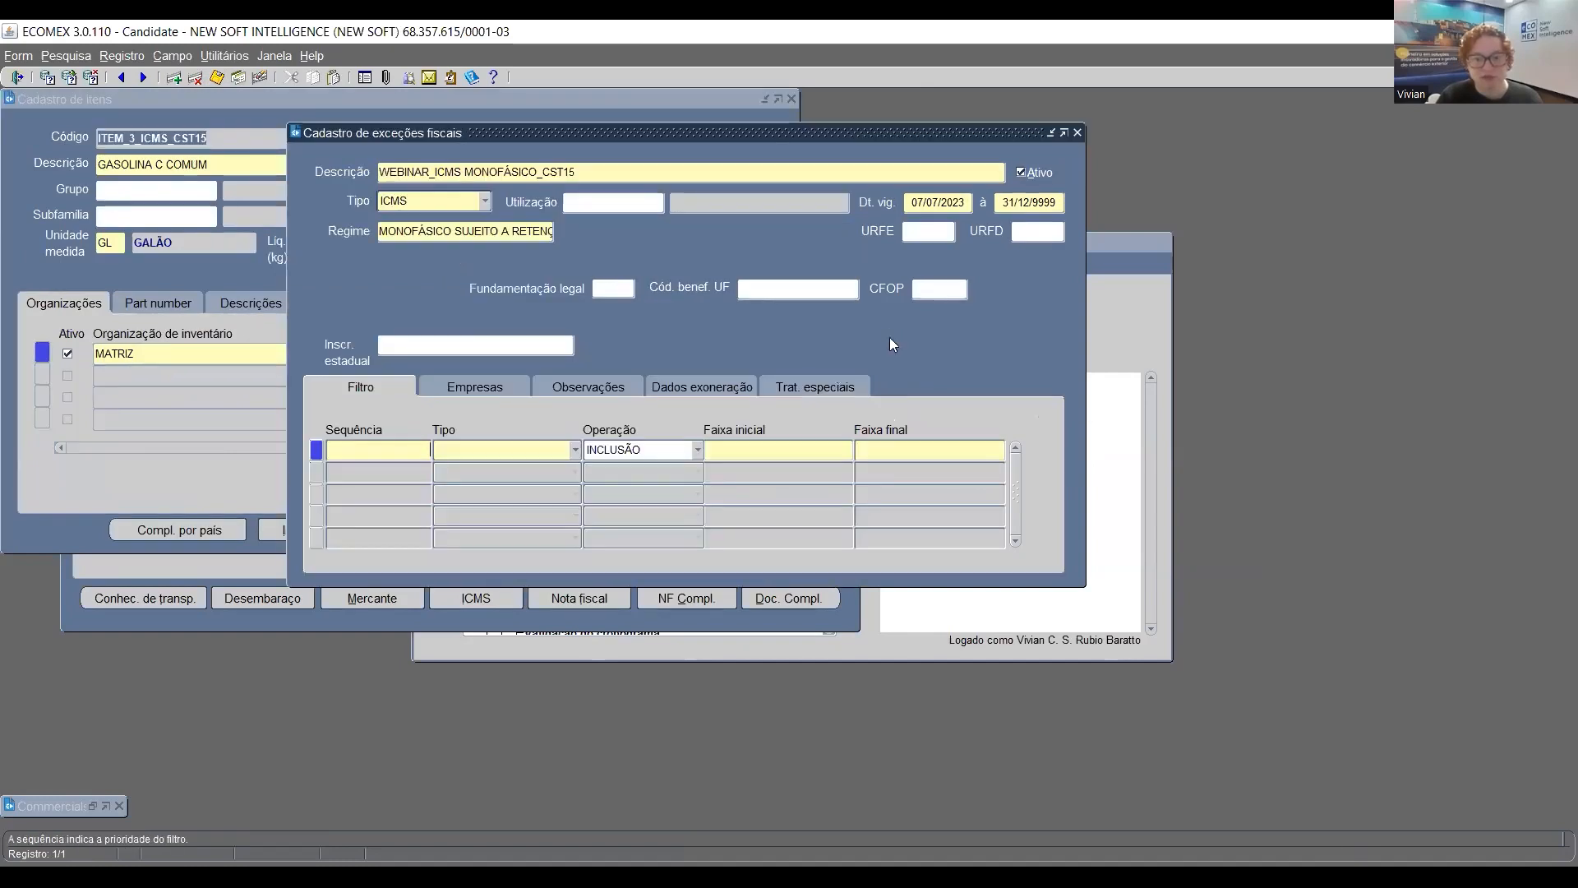
# Add filter sequence 1 of type ITEM, with ITEM_3_ICMS_CST15 as both initial and final range, and save it
pyautogui.write('1')
pyautogui.press('Tab')
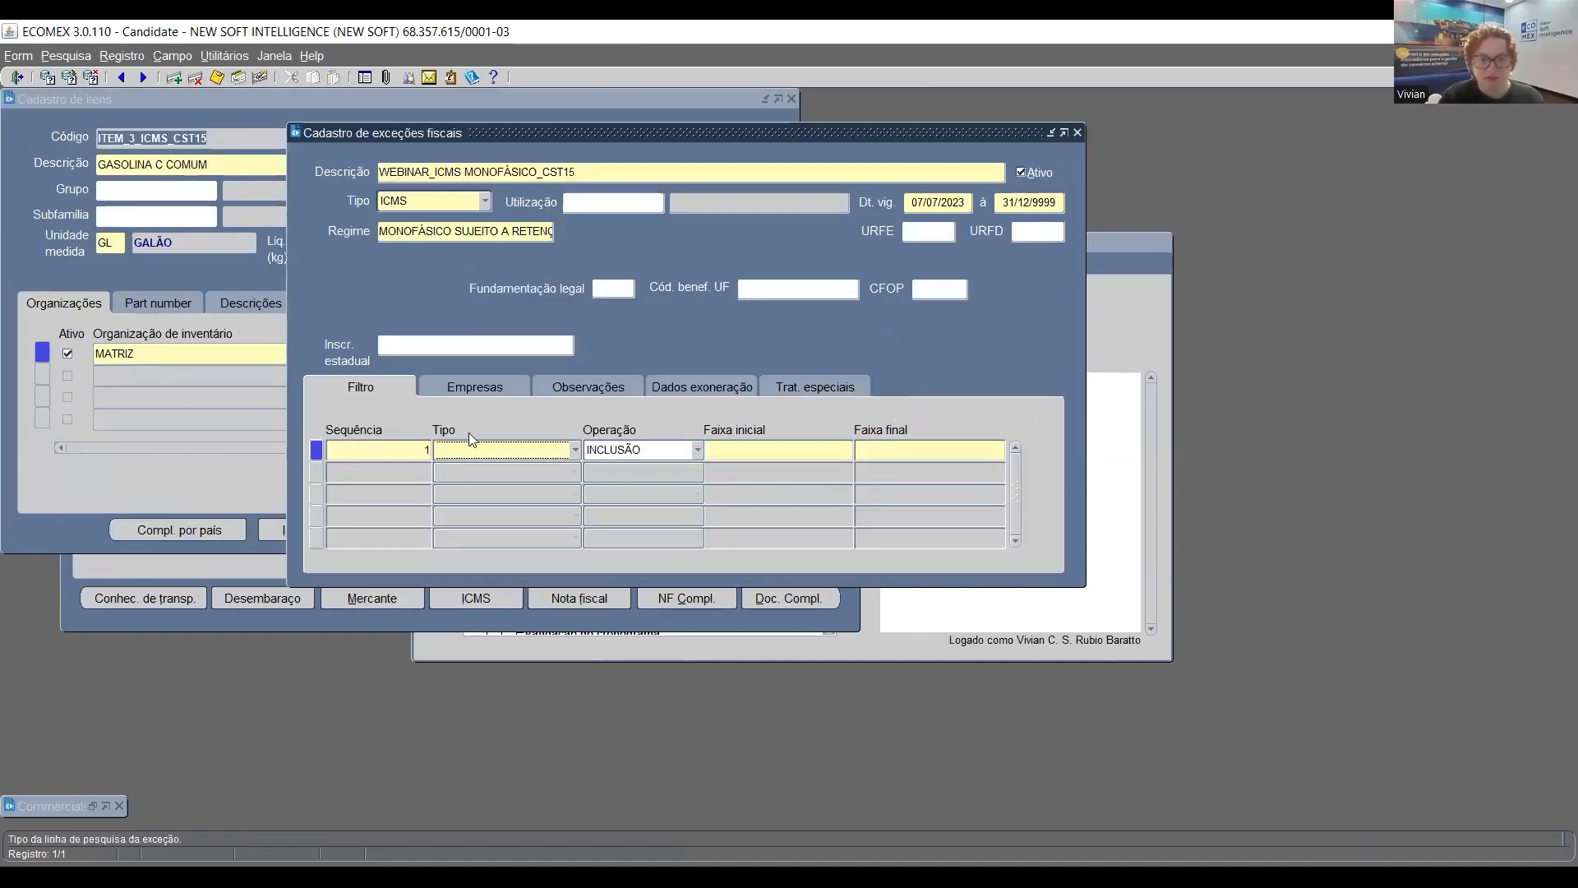
pyautogui.click(576, 449)
pyautogui.click(478, 383)
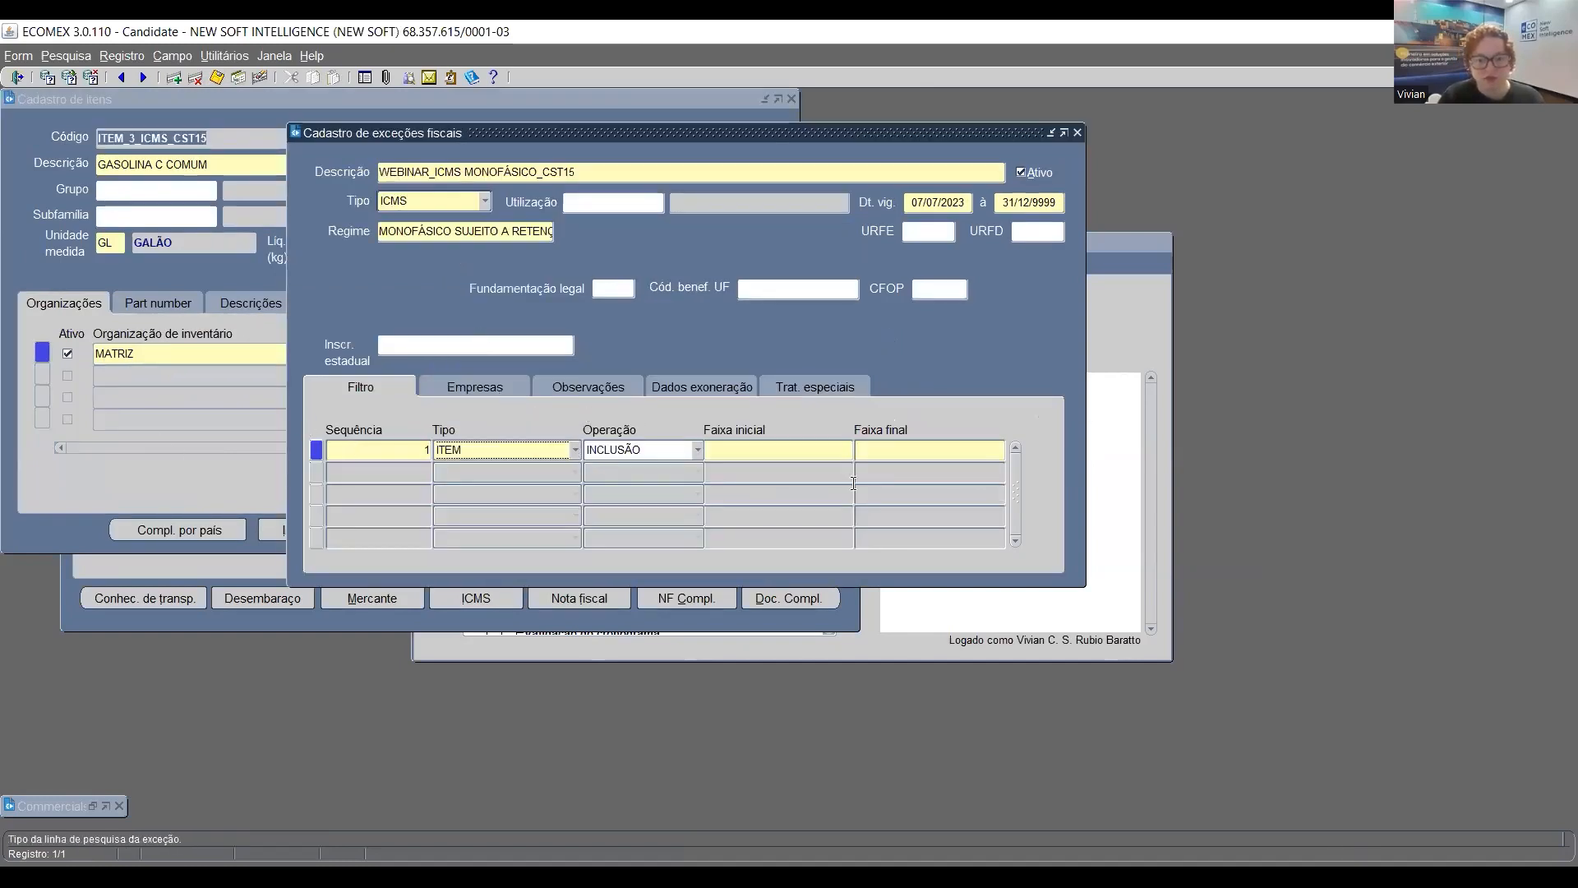
pyautogui.click(827, 450)
pyautogui.write('ITEM_3_ICMS_CST15')
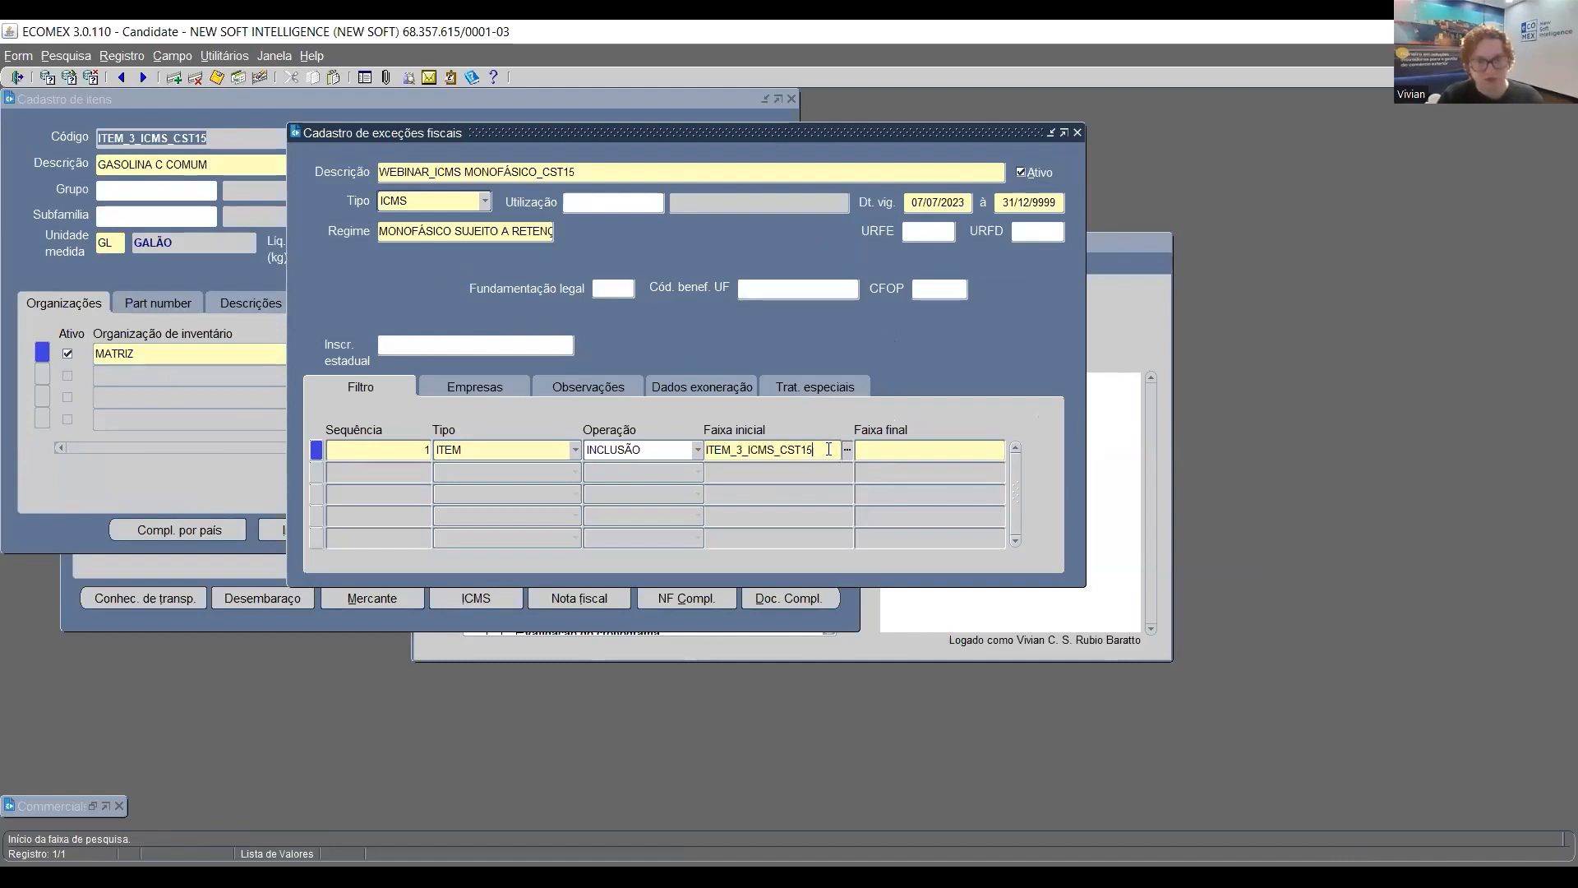
pyautogui.press('Tab')
pyautogui.write('ITEM_3_ICMS_CST15')
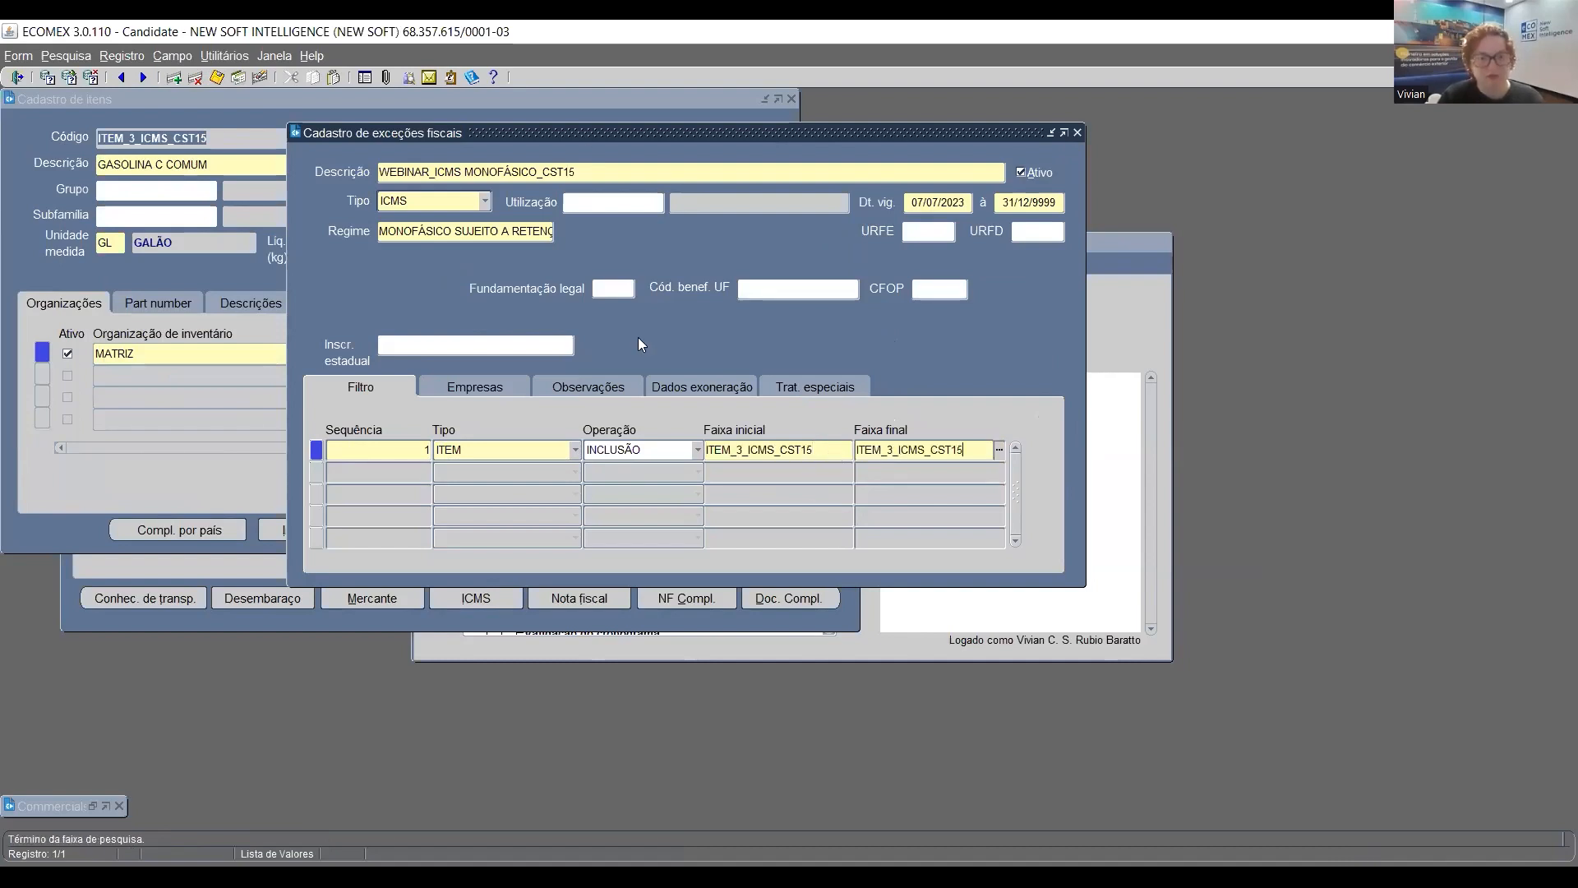
pyautogui.press('F10')
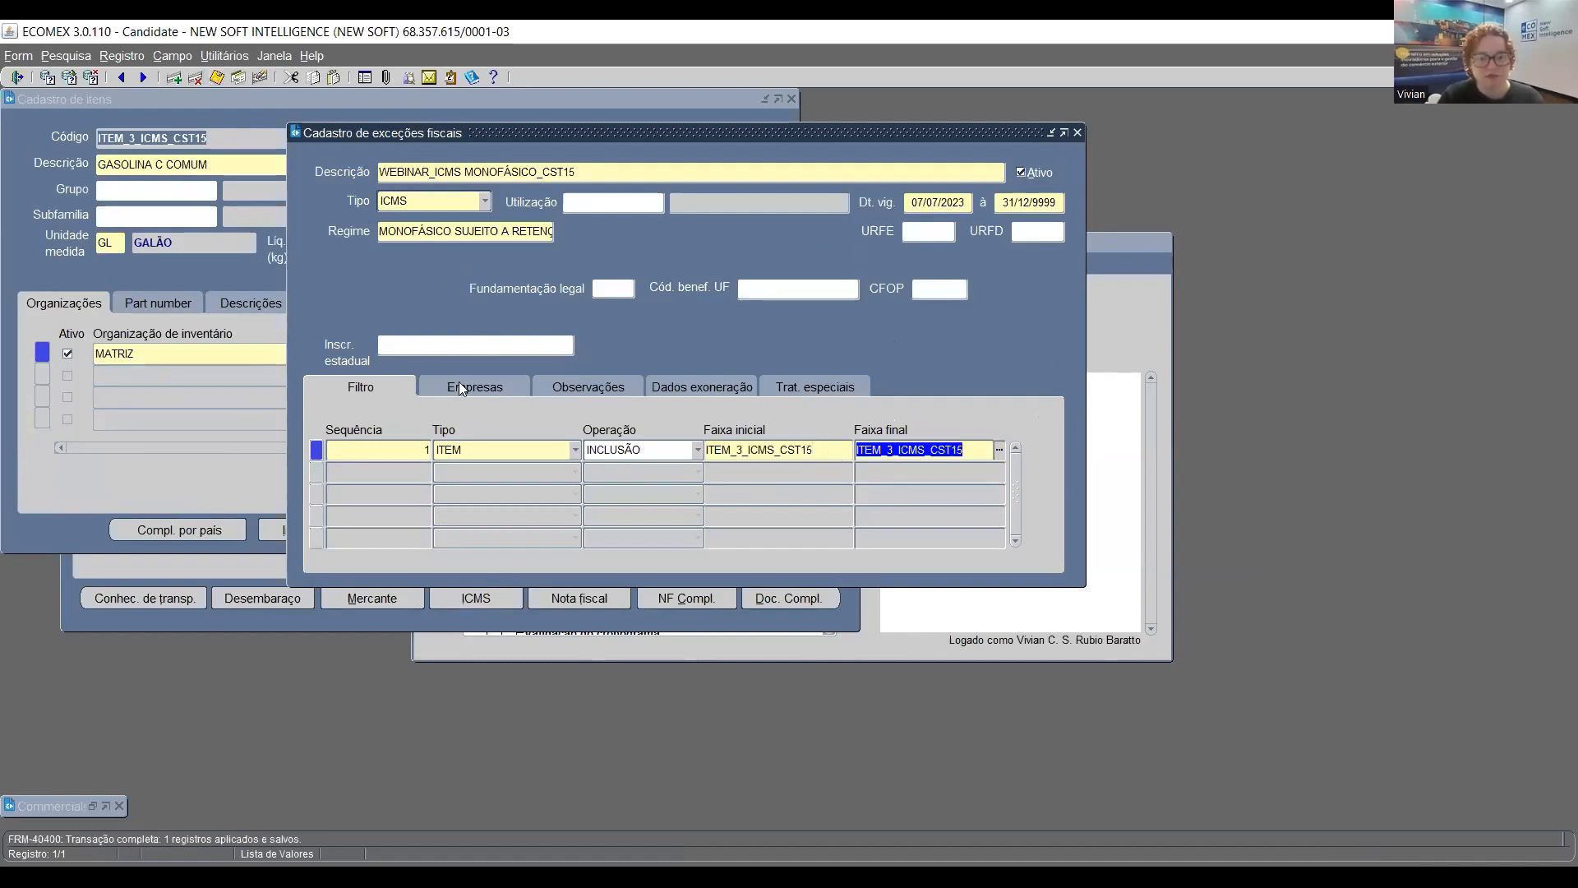
# Include the company NEW SOFT INTELLIGENCE in the exception and save the change
pyautogui.click(461, 387)
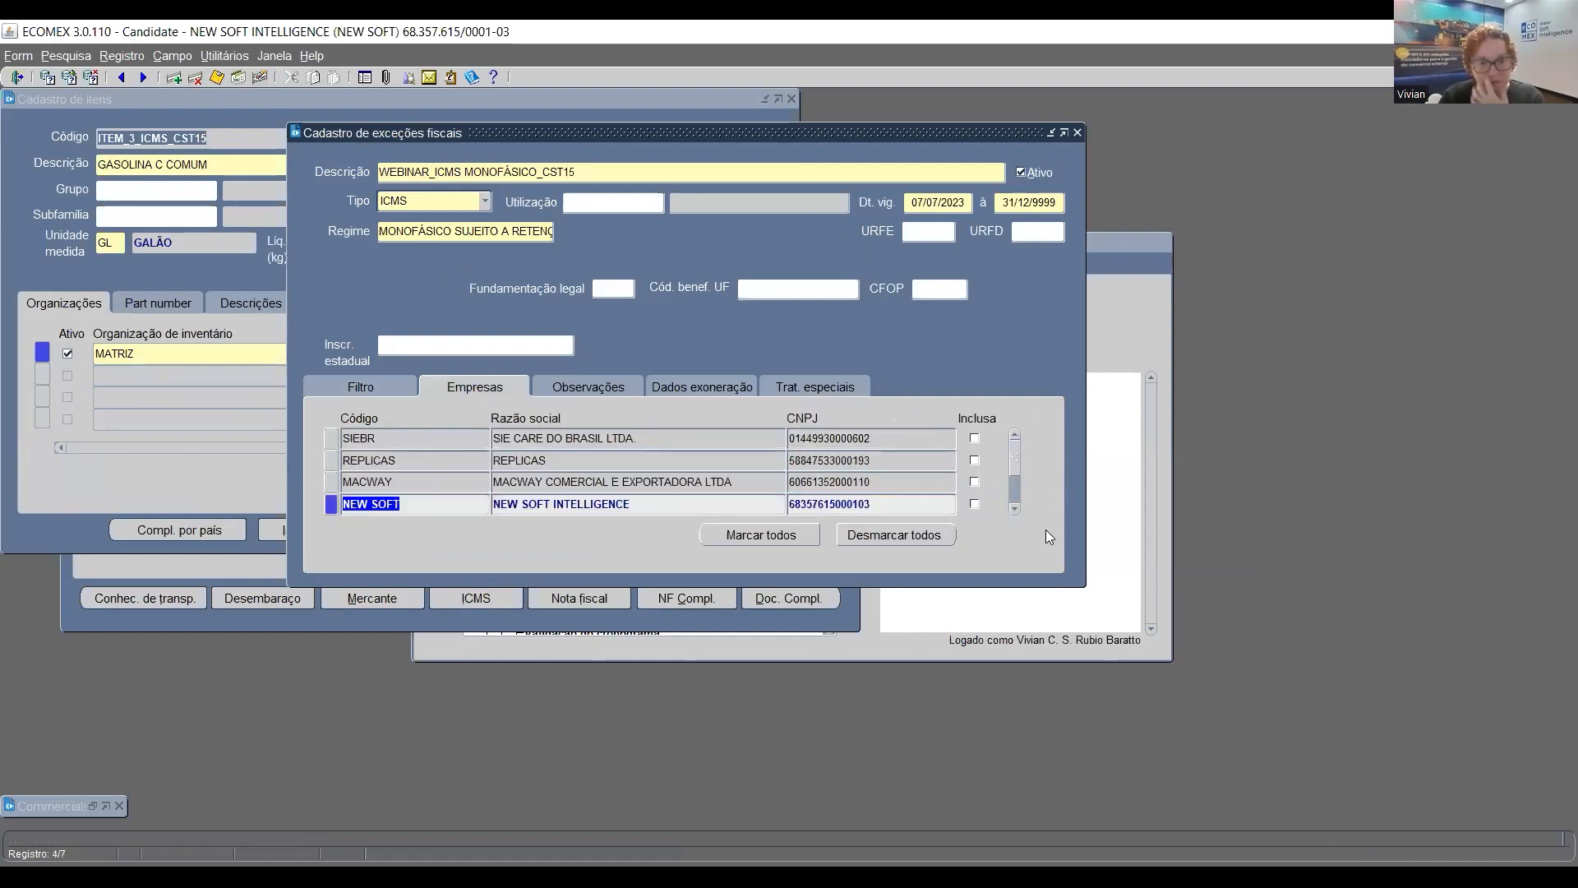
pyautogui.click(975, 504)
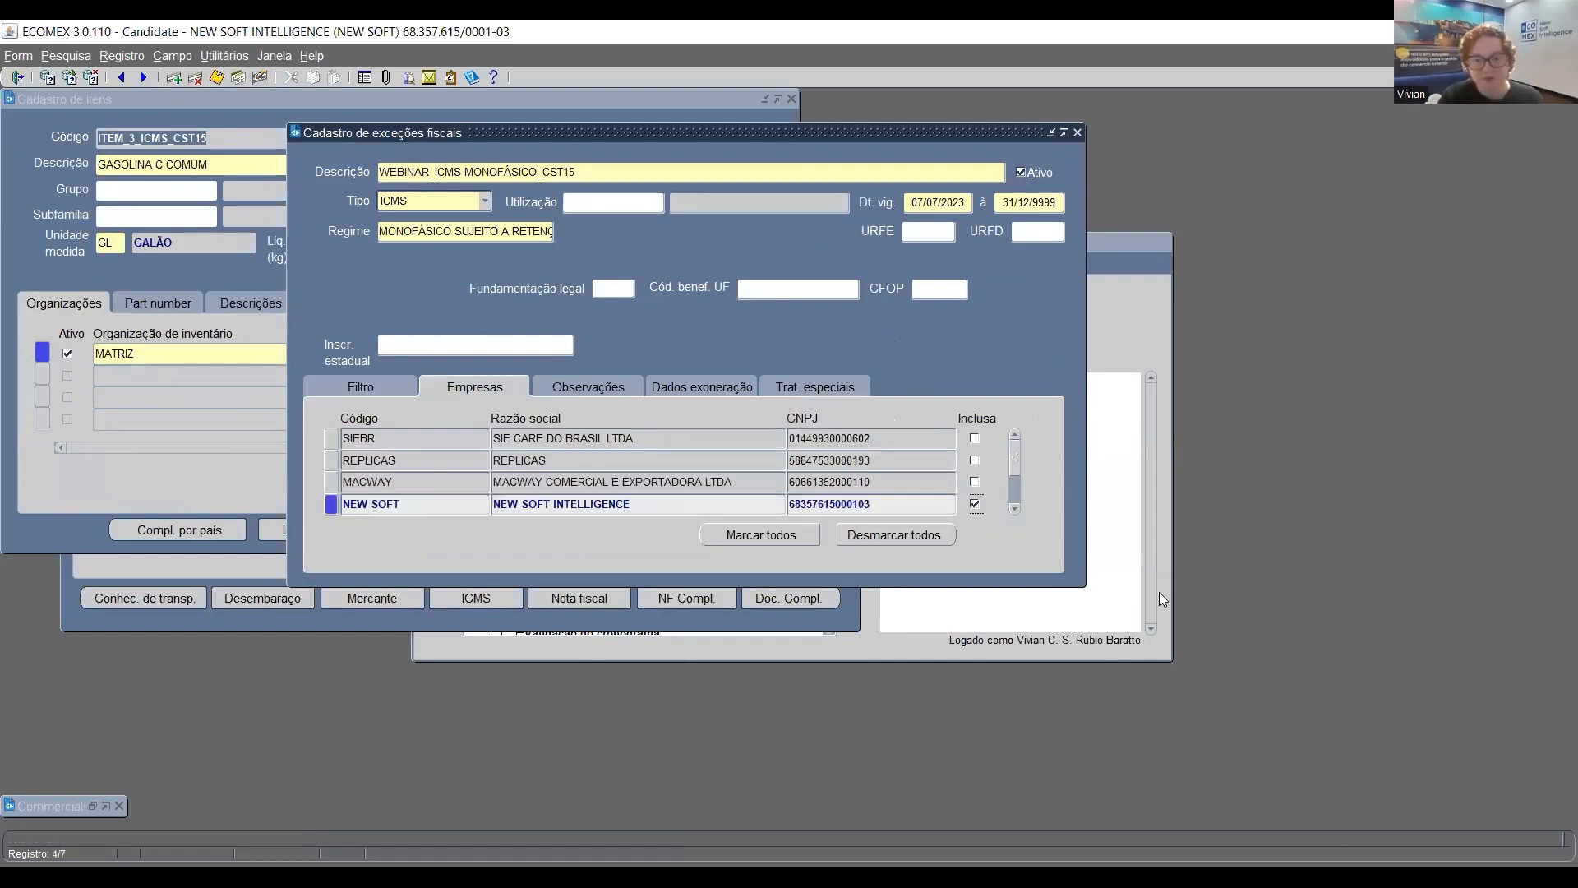
pyautogui.click(217, 78)
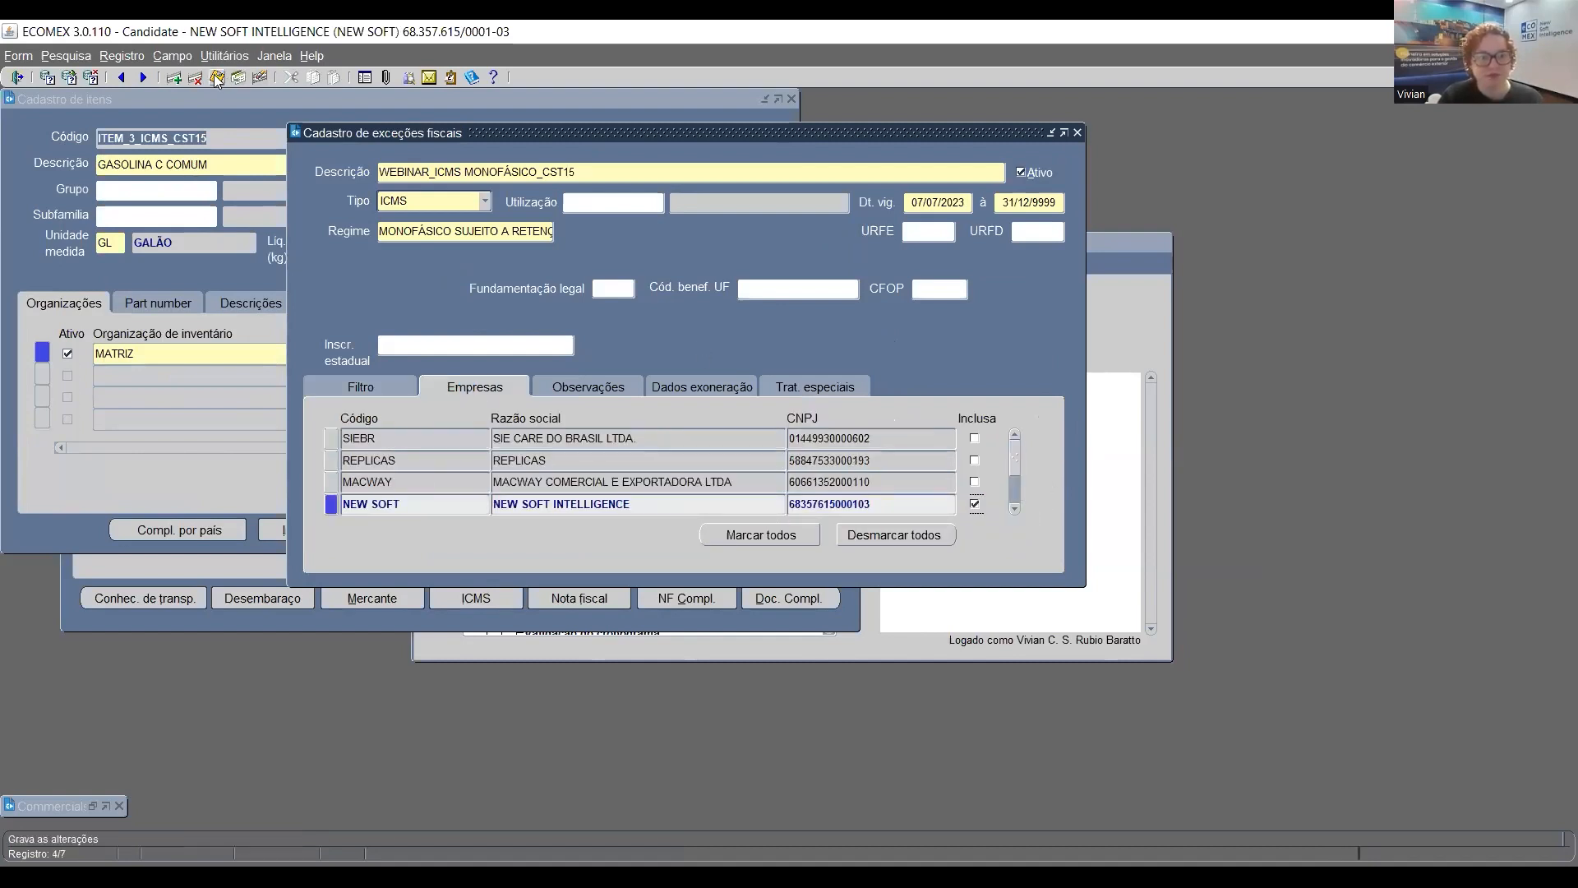
# Close the exception, item and invoice windows, then reposition the shipment consolidation form and save it
pyautogui.click(1079, 133)
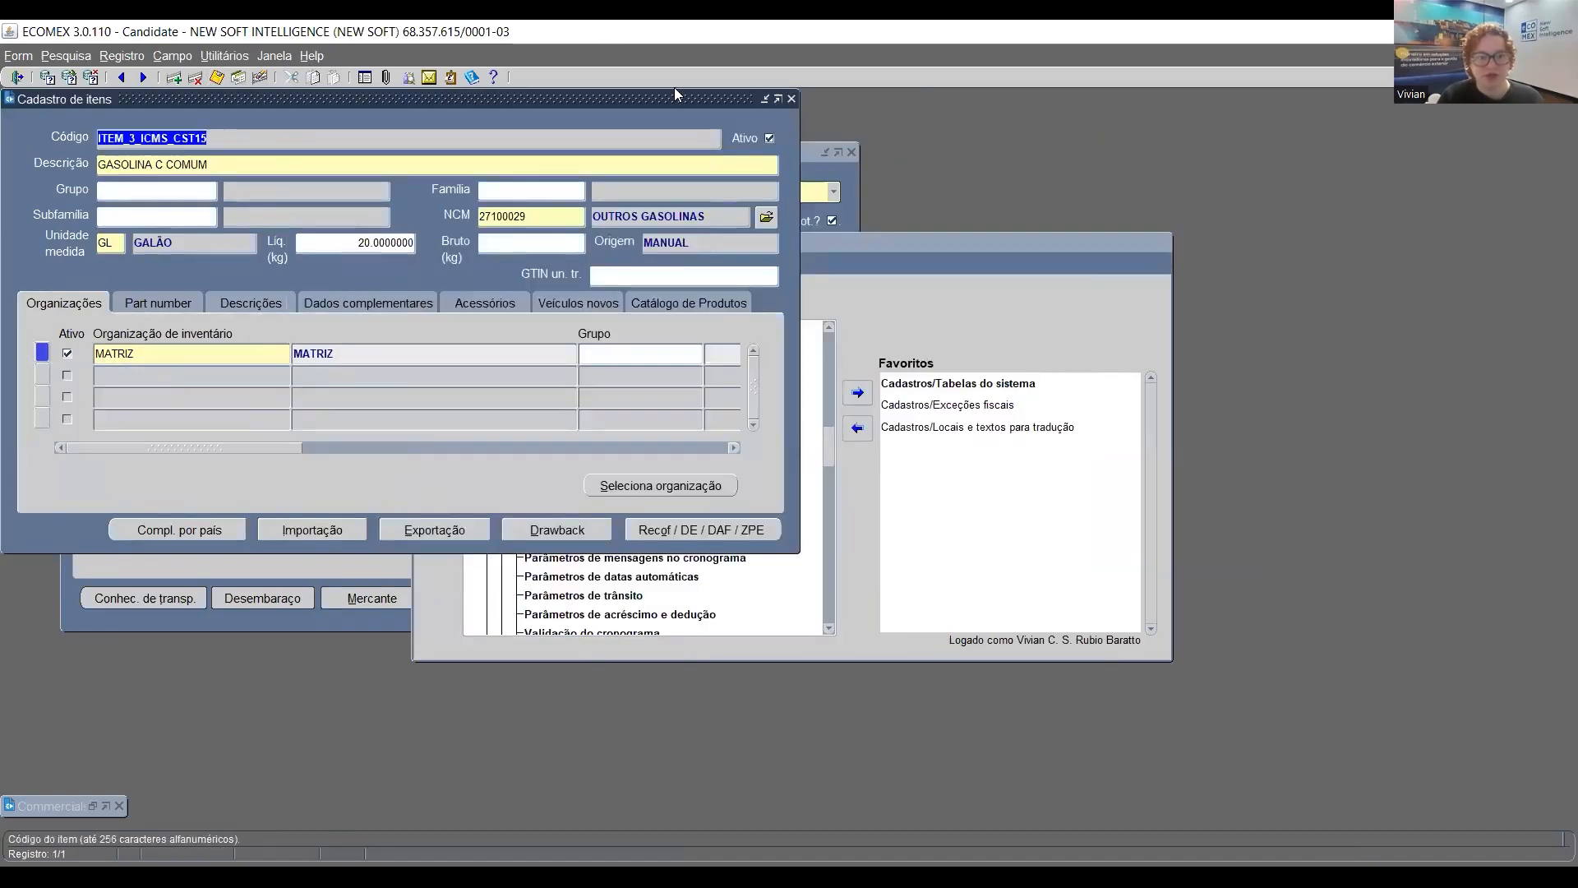
pyautogui.click(792, 99)
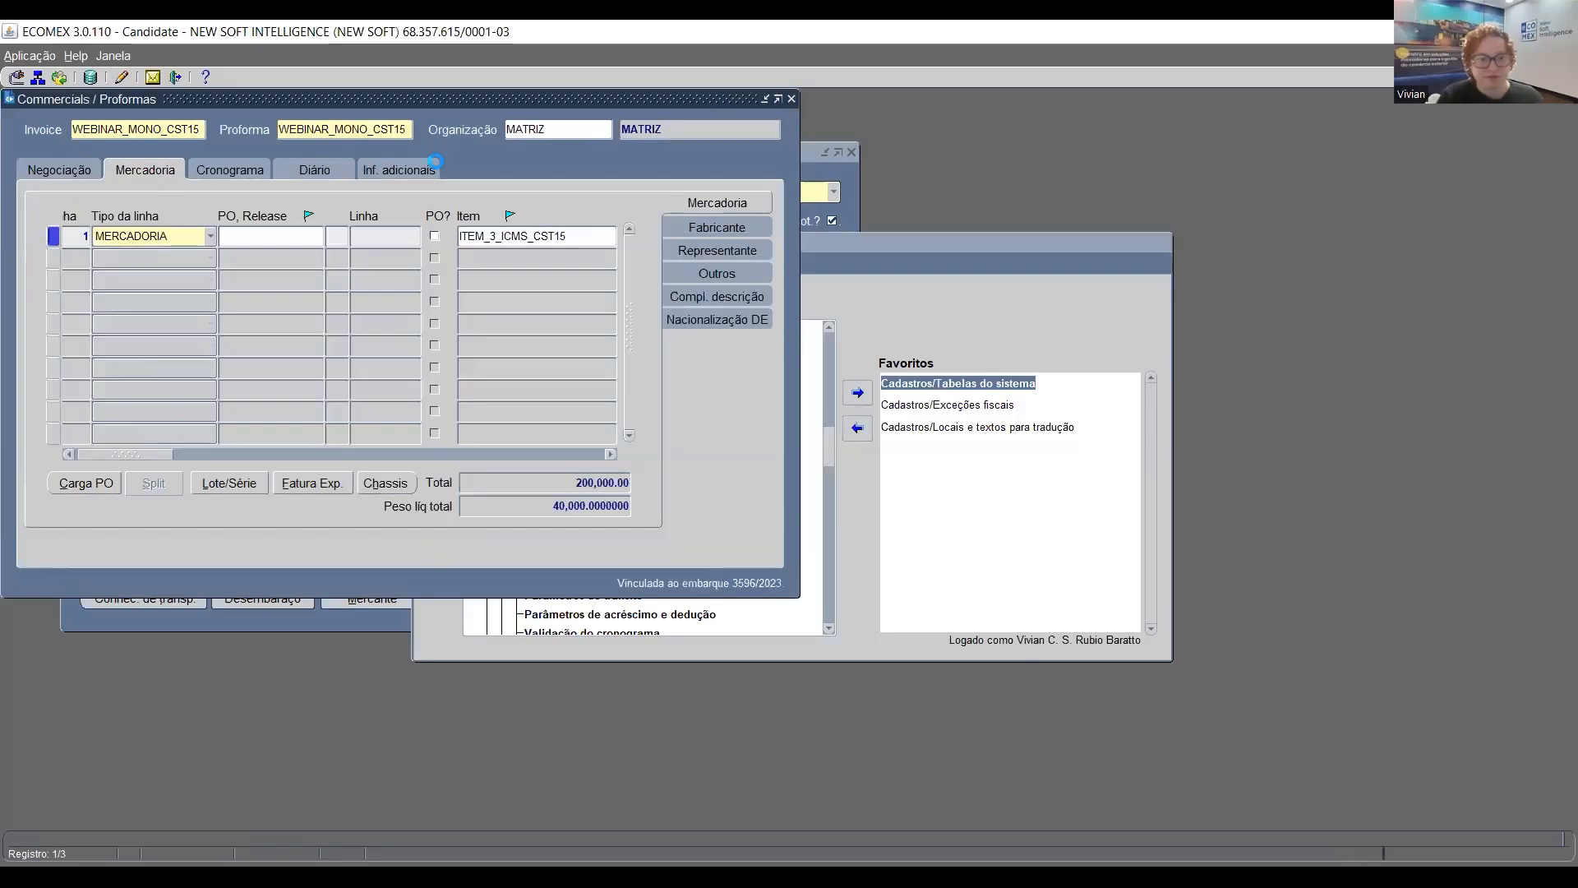
pyautogui.click(791, 99)
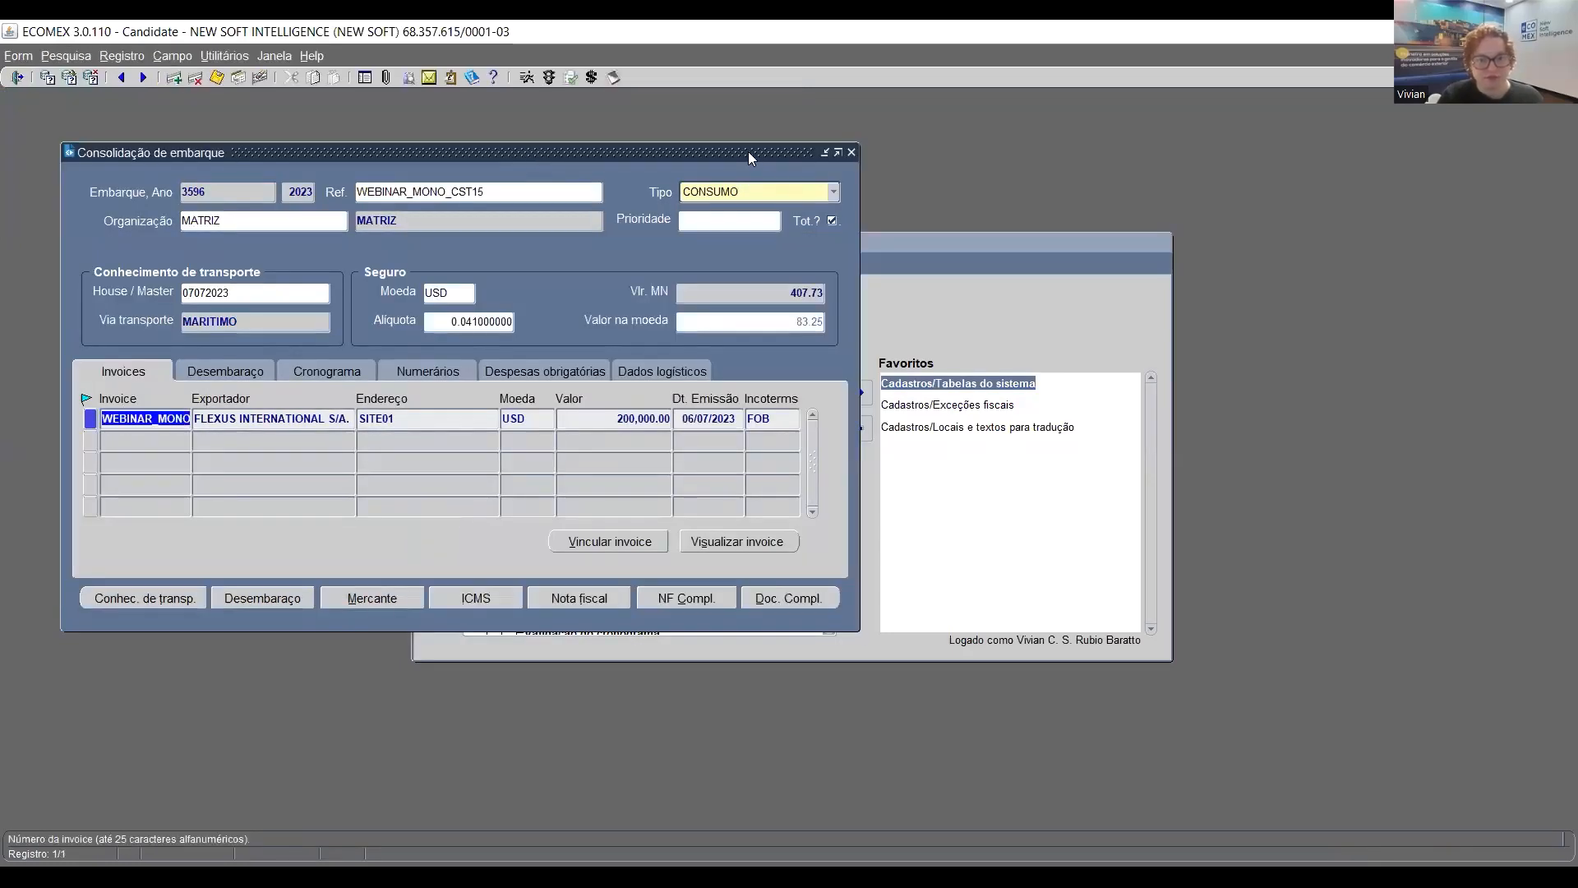
pyautogui.moveTo(748, 152); pyautogui.dragTo(774, 126)
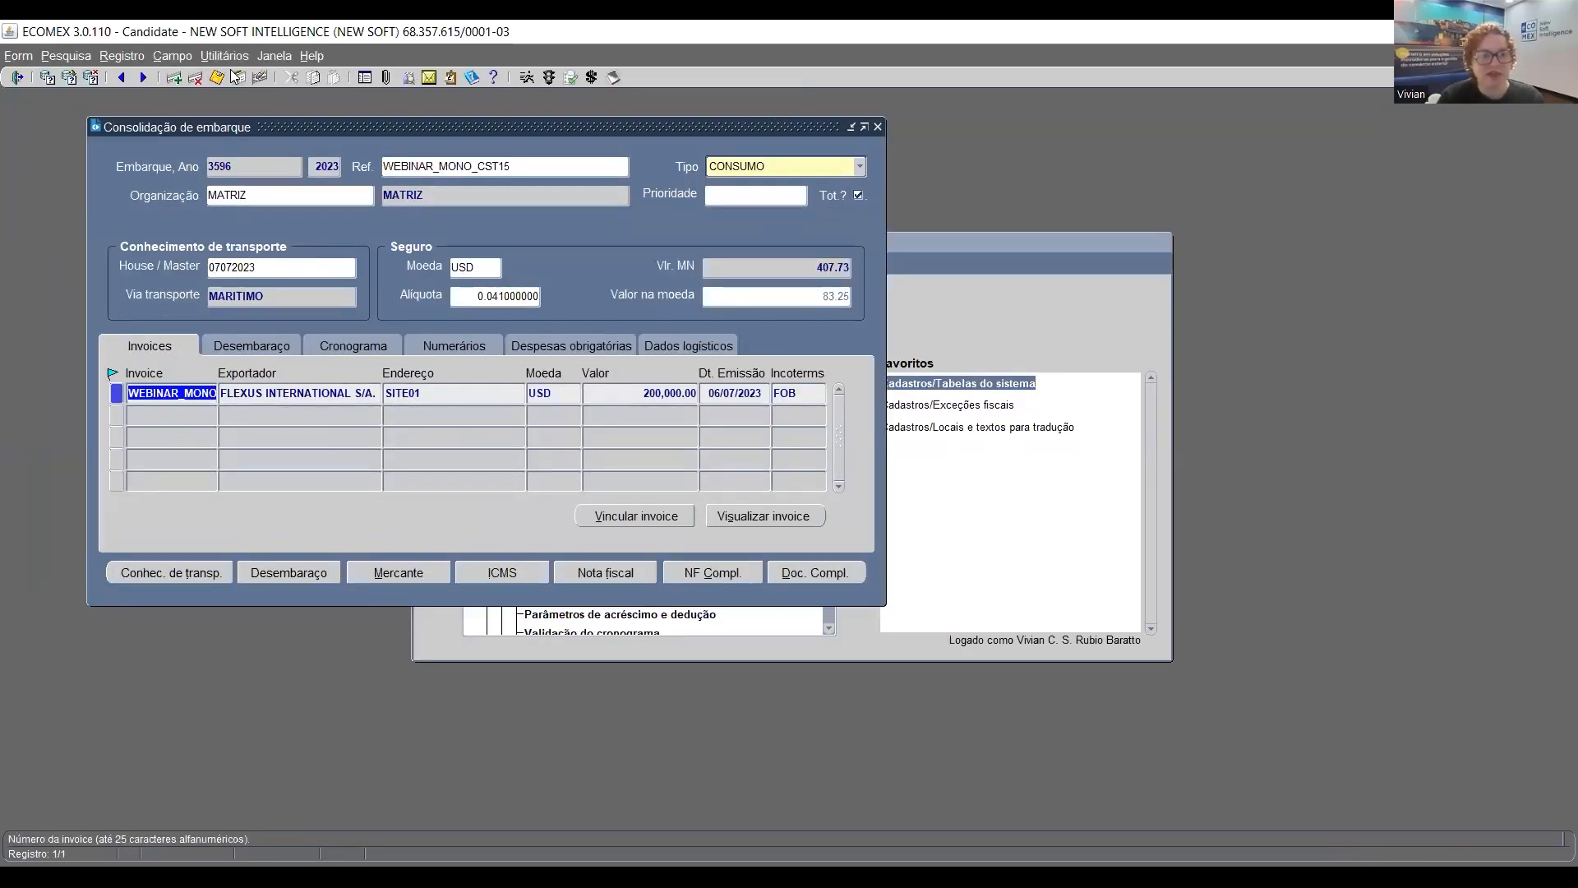
pyautogui.click(236, 77)
# Generate an import licence for shipment 3596/2023 from its clearance data, with PORTO DE SANTOS as entry and dispatch unit
pyautogui.click(265, 337)
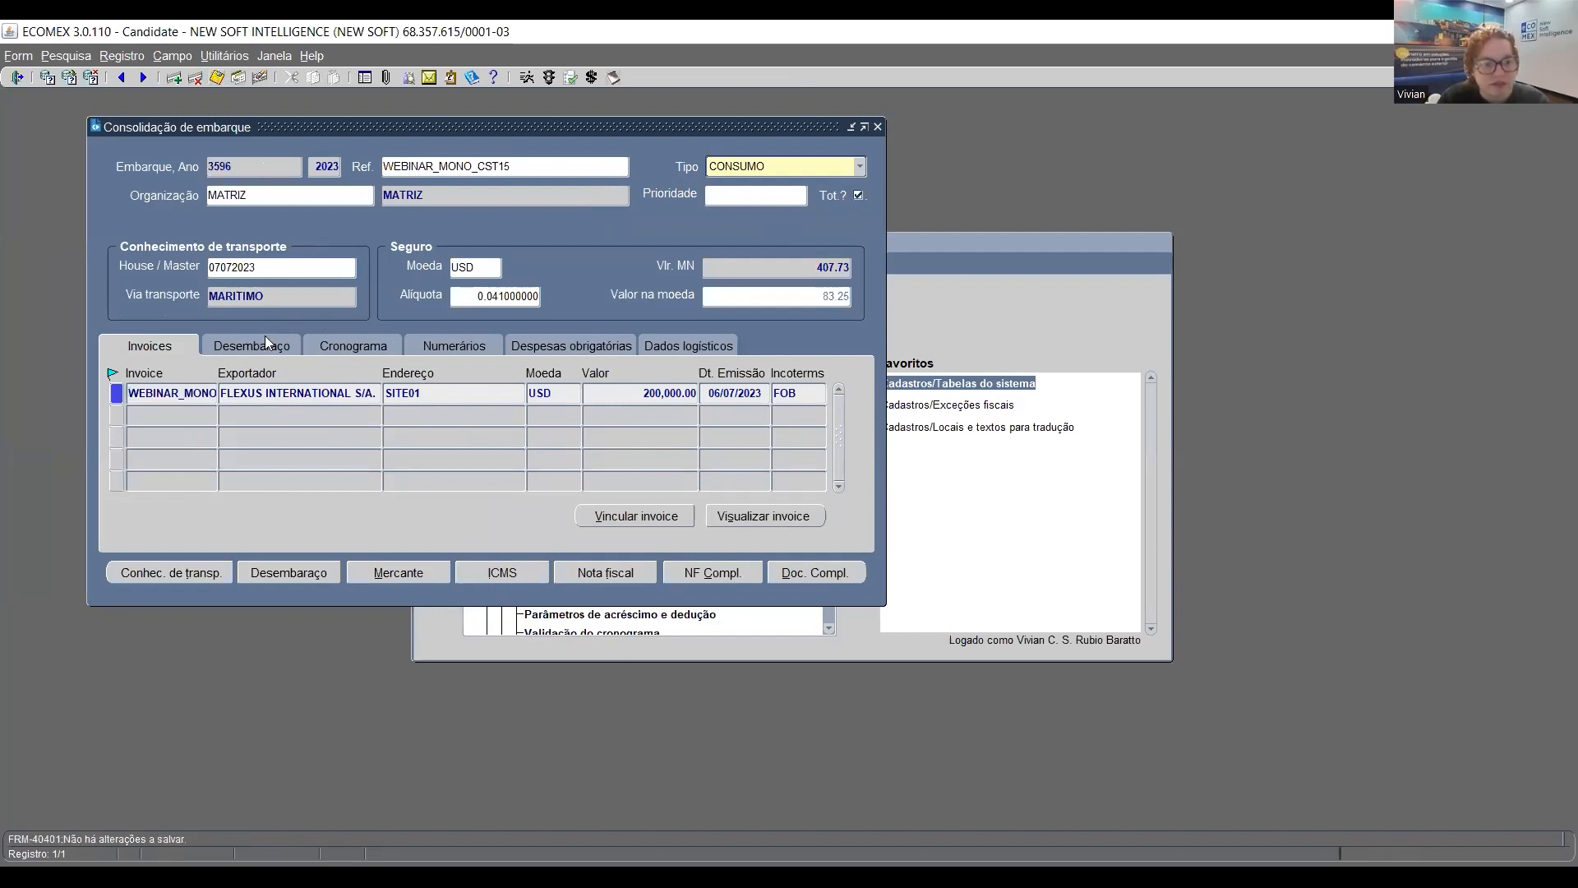
pyautogui.click(536, 526)
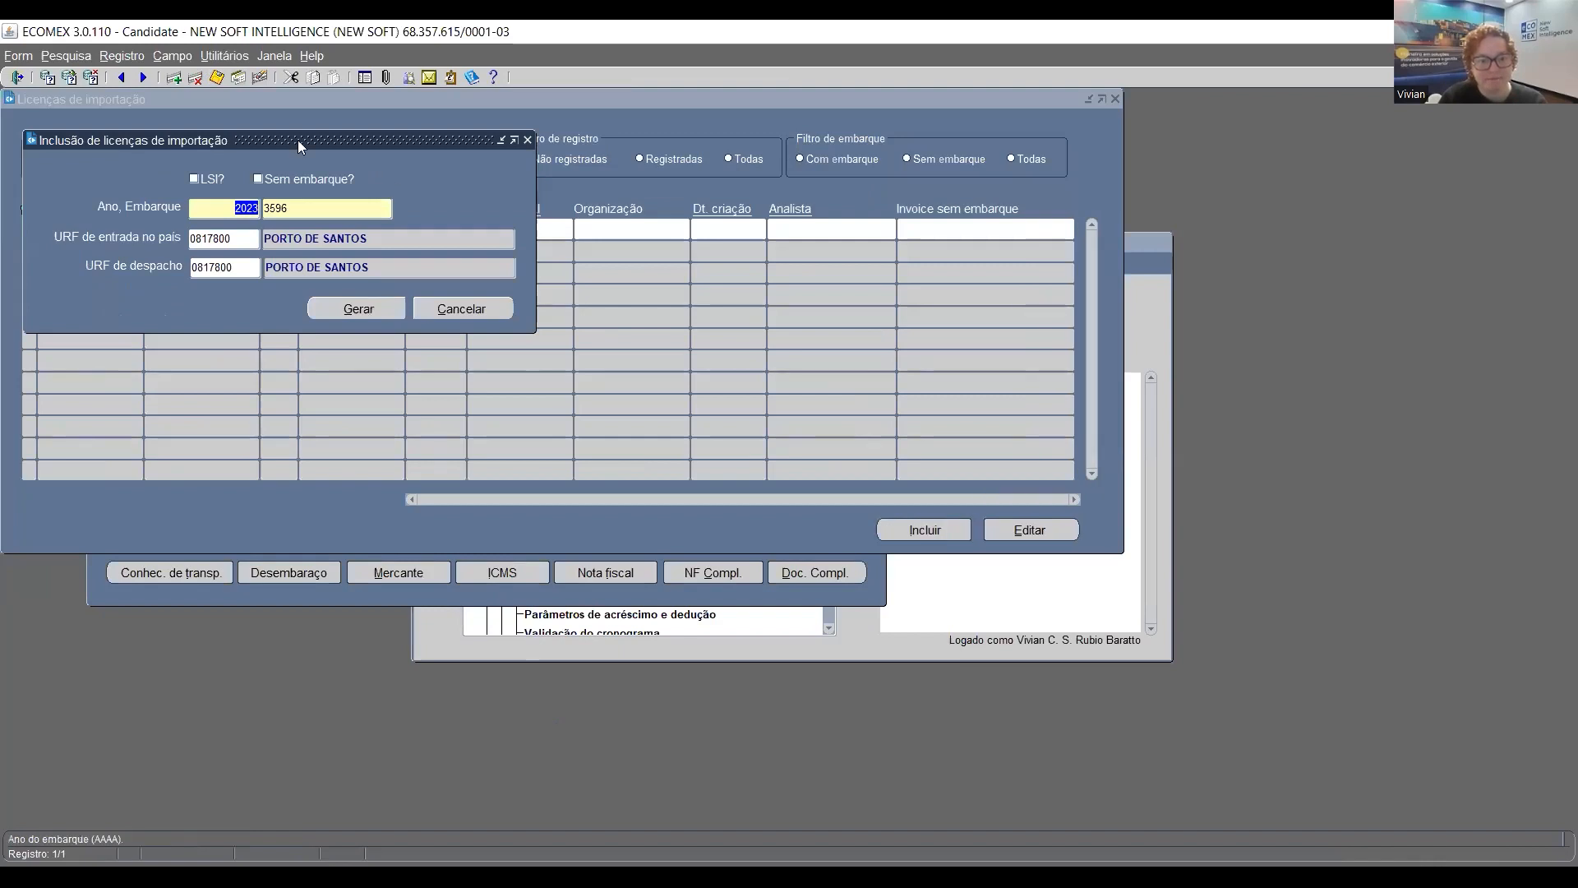
pyautogui.click(354, 310)
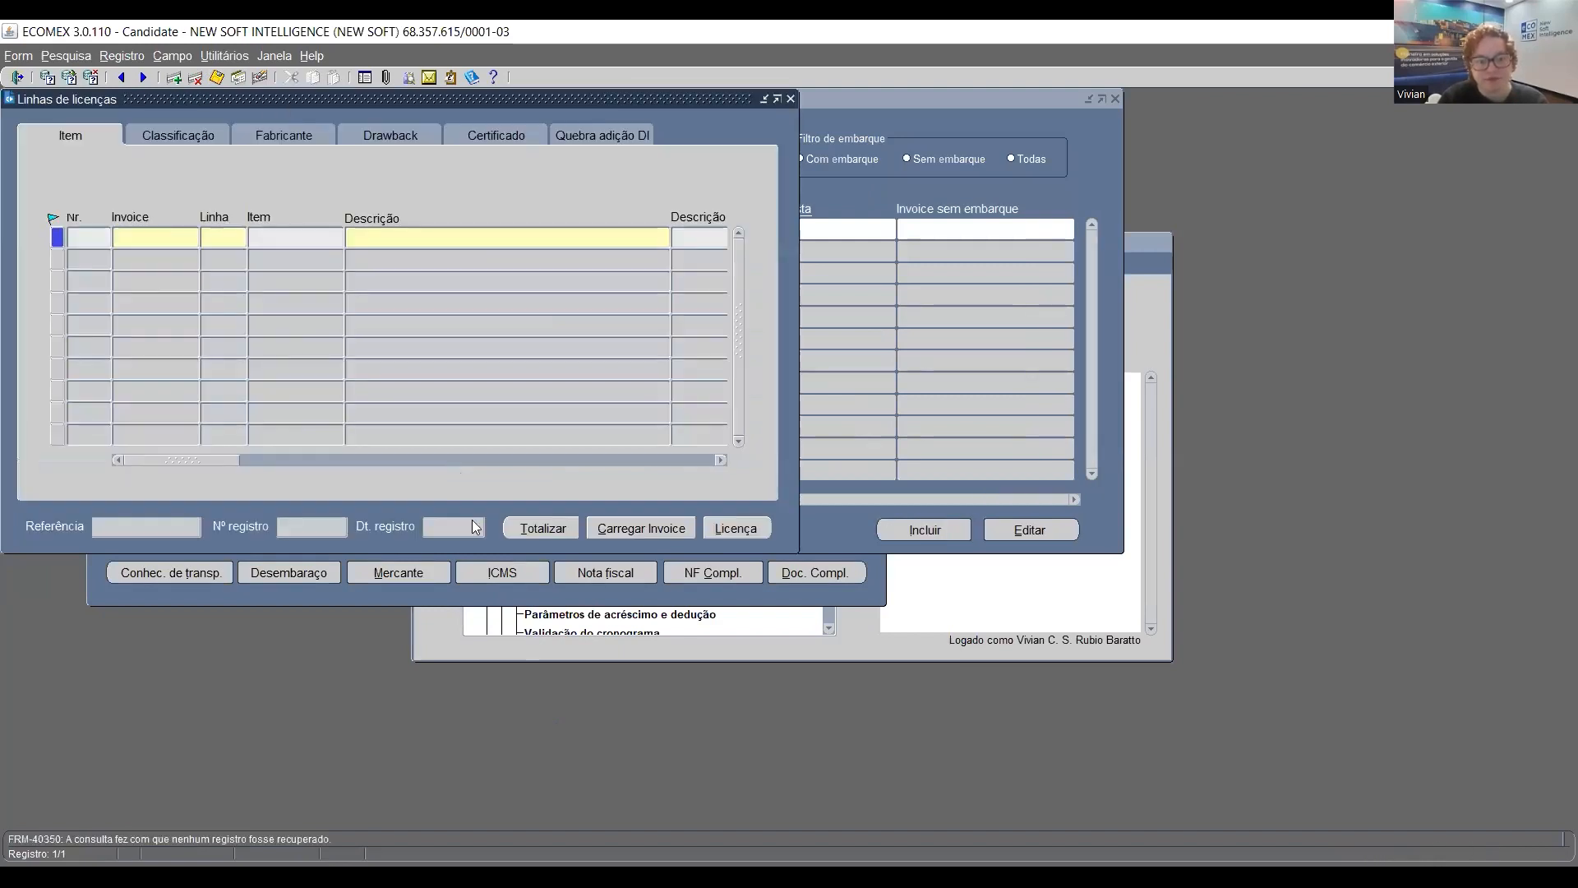
# Load the invoice WEBINAR_MONO_CST15 into the import licence lines and save the licence
pyautogui.click(662, 528)
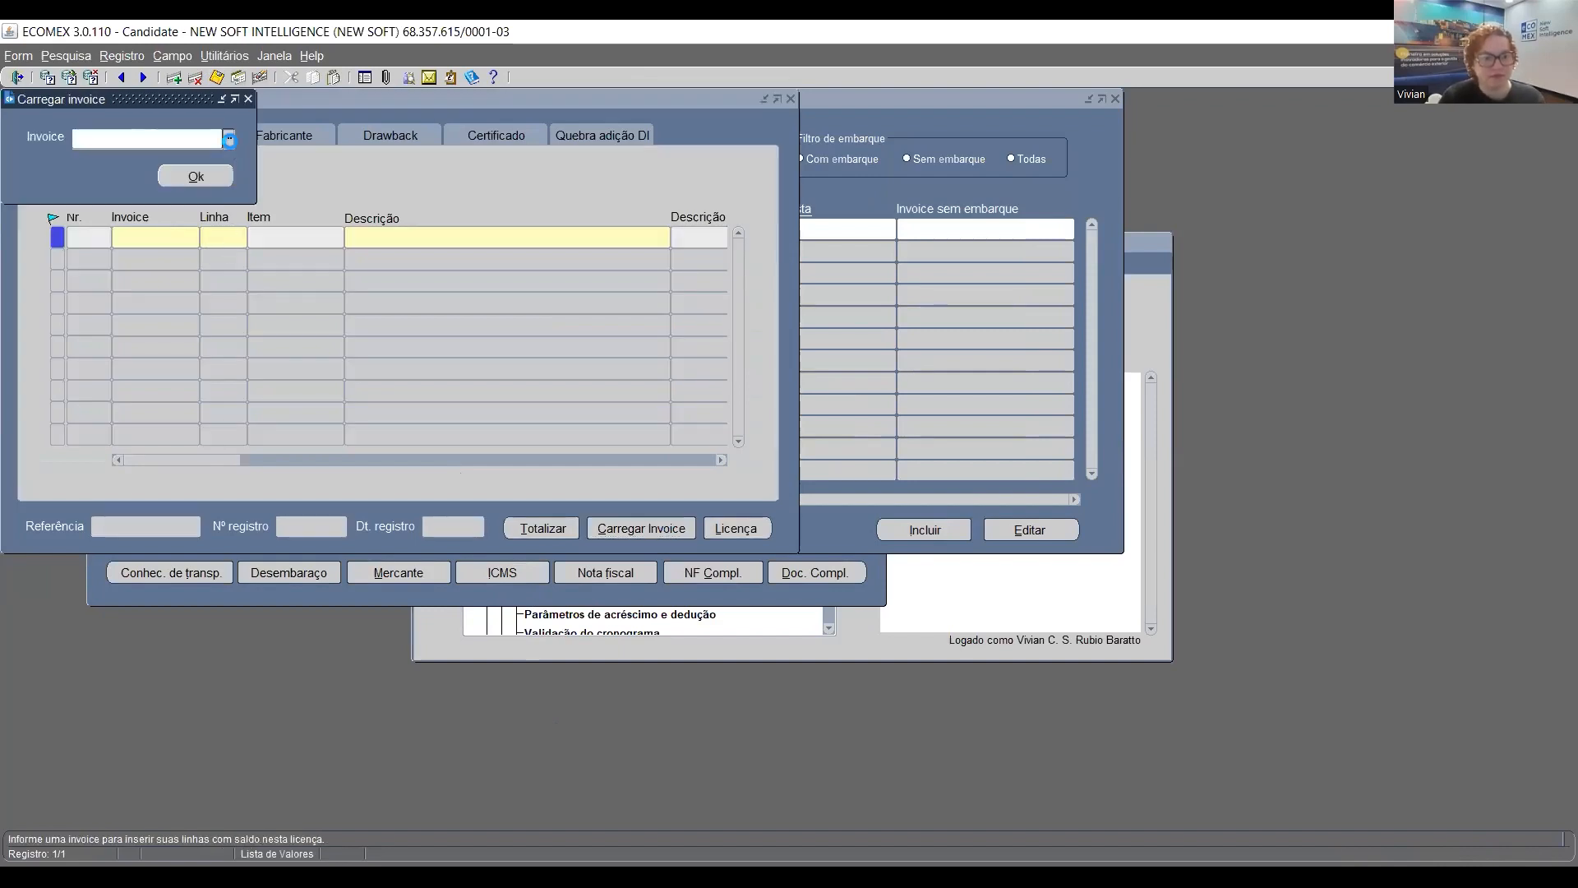
pyautogui.click(229, 138)
pyautogui.click(345, 441)
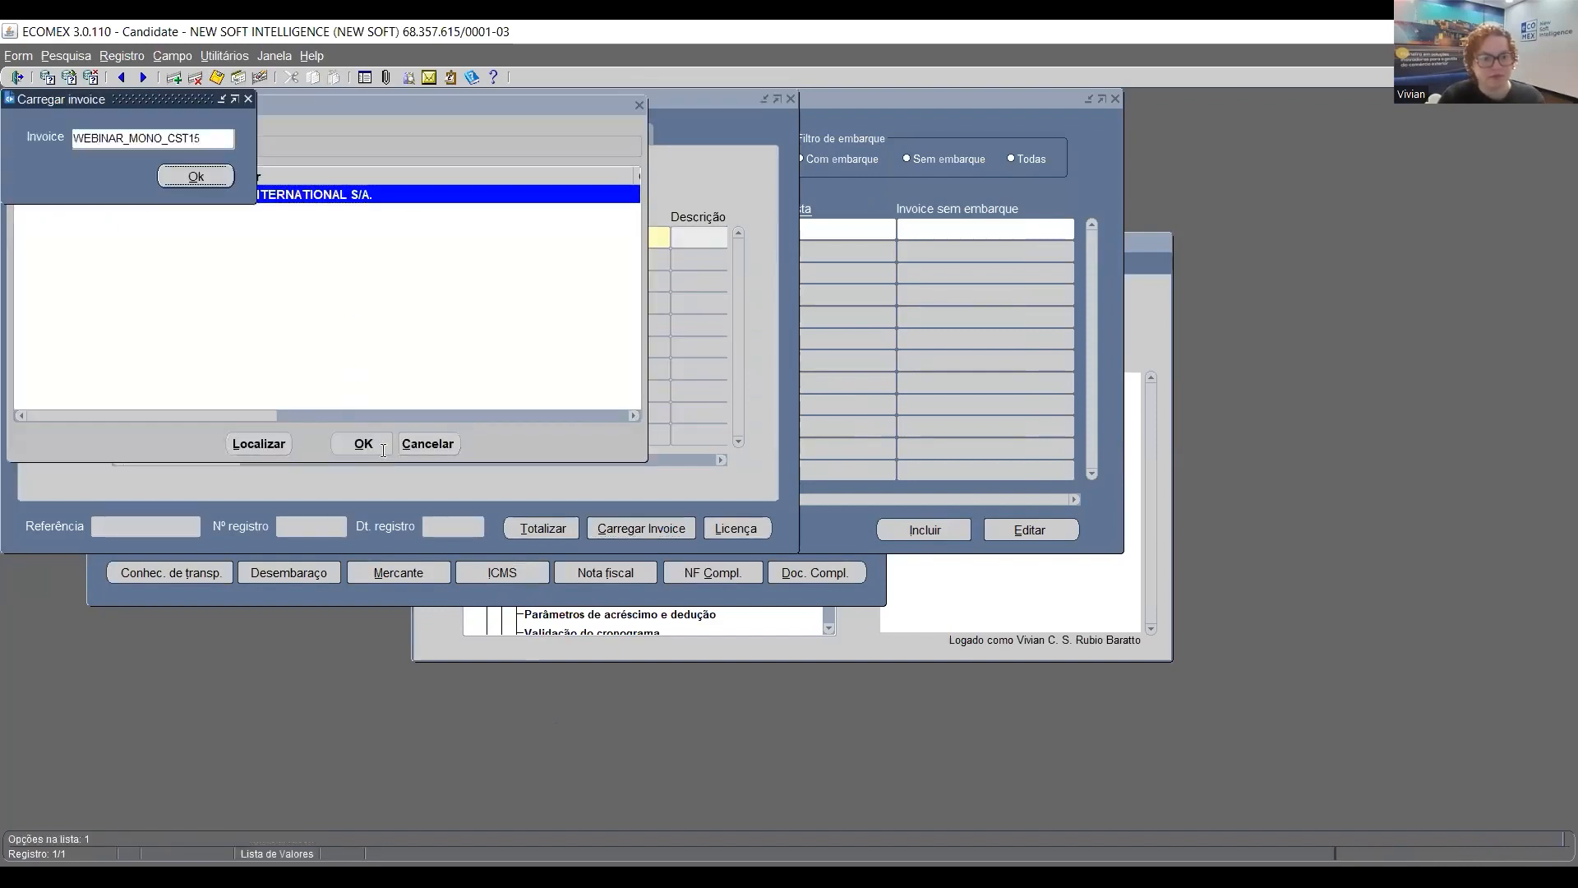
pyautogui.click(214, 171)
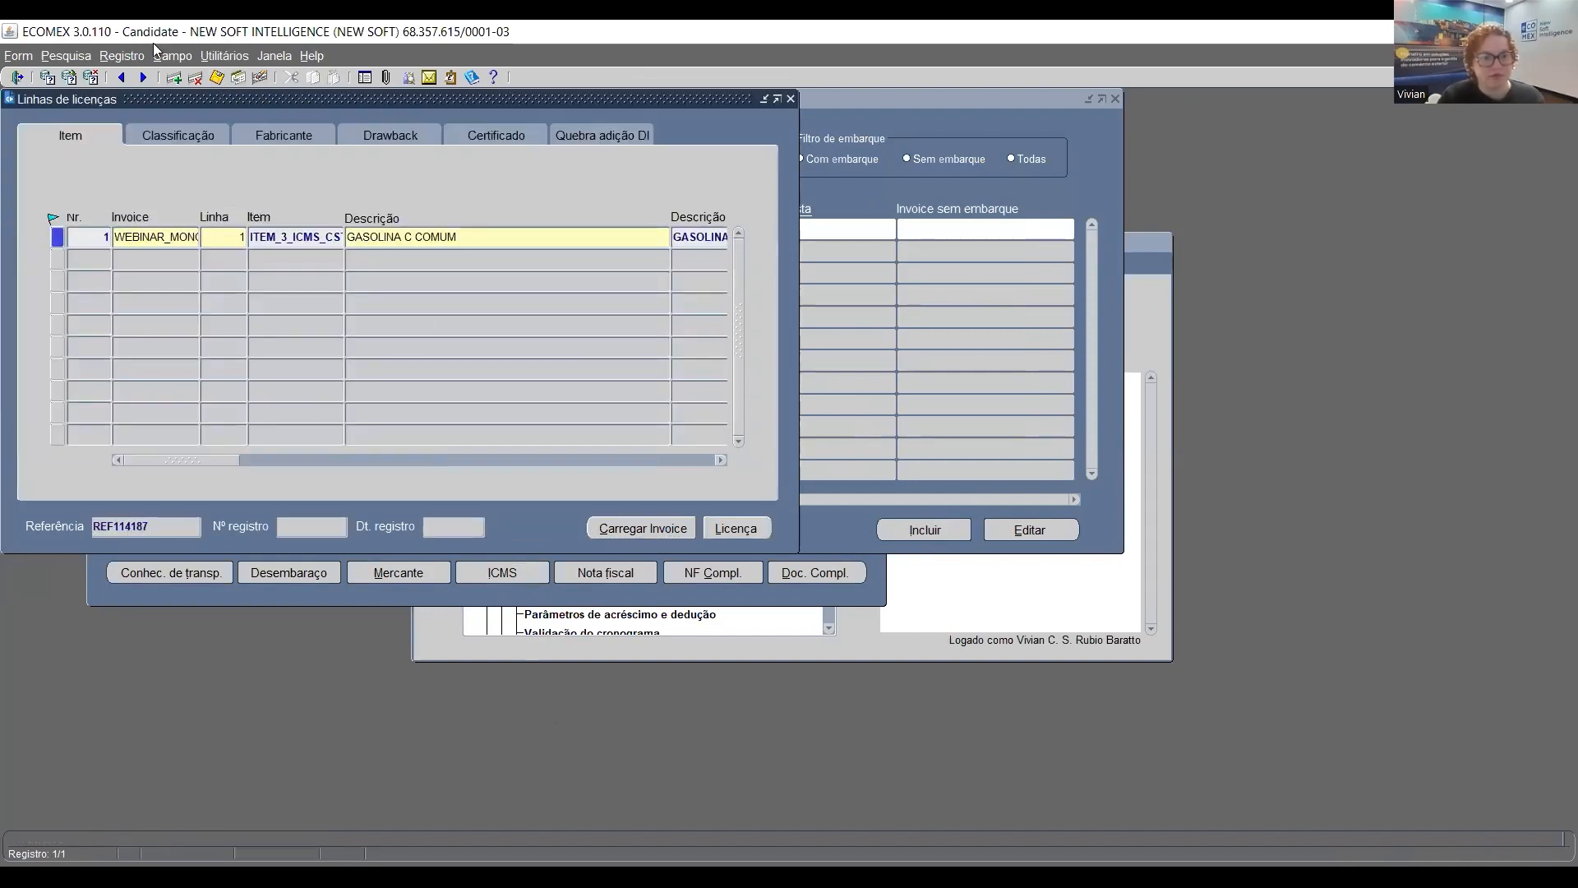
pyautogui.click(238, 78)
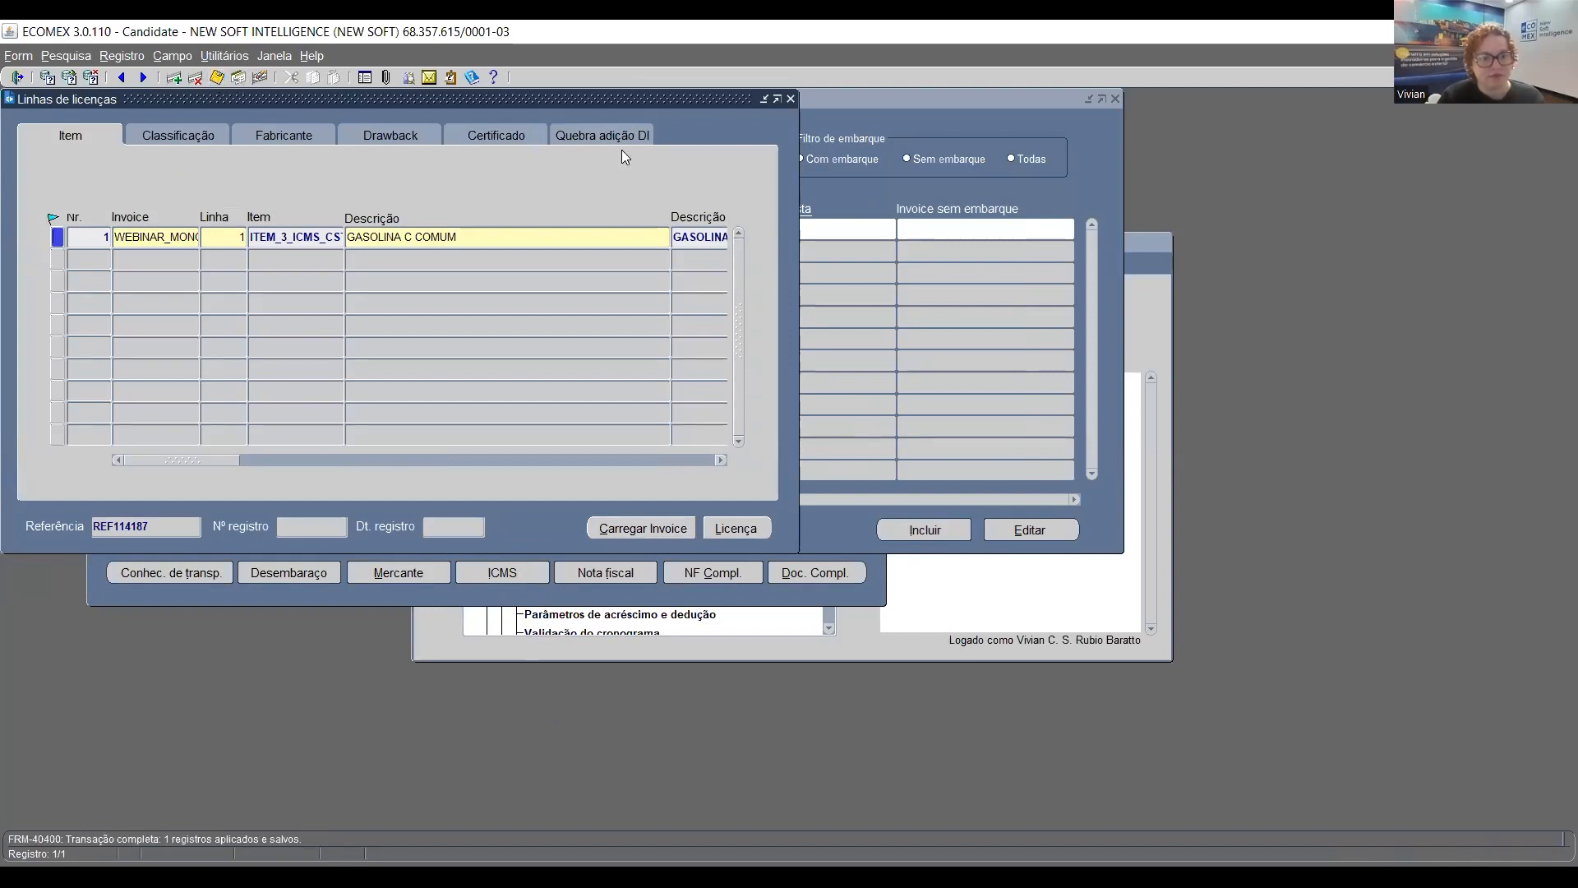
# Review the licence line's ICMS data for the addition split, including the tax exception, mixture and ad rem fields, and close the licence lines
pyautogui.click(600, 136)
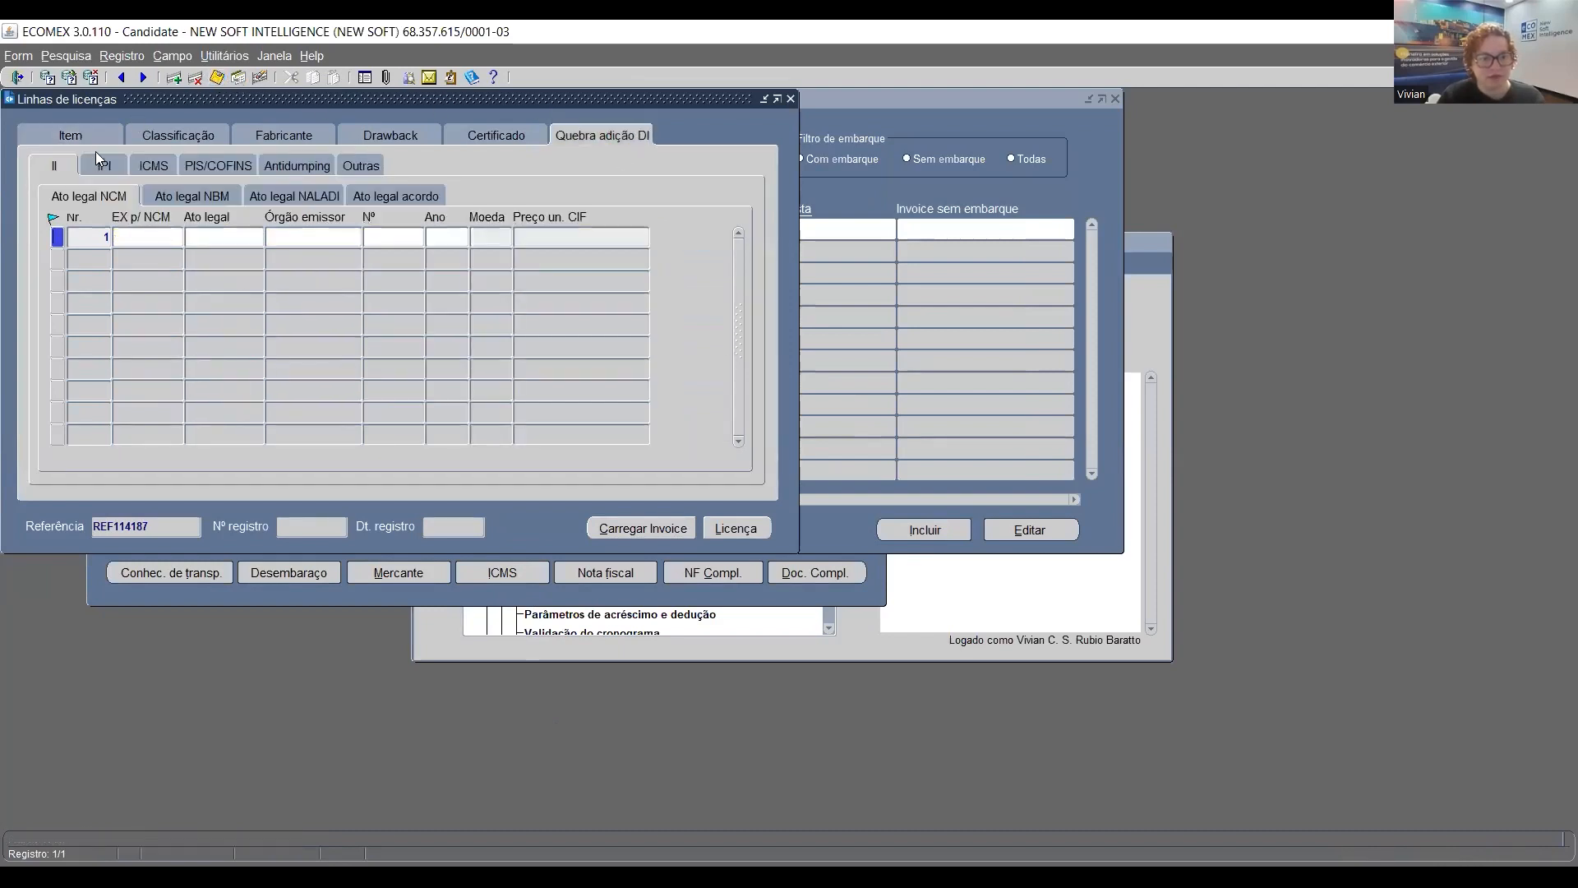
pyautogui.click(154, 165)
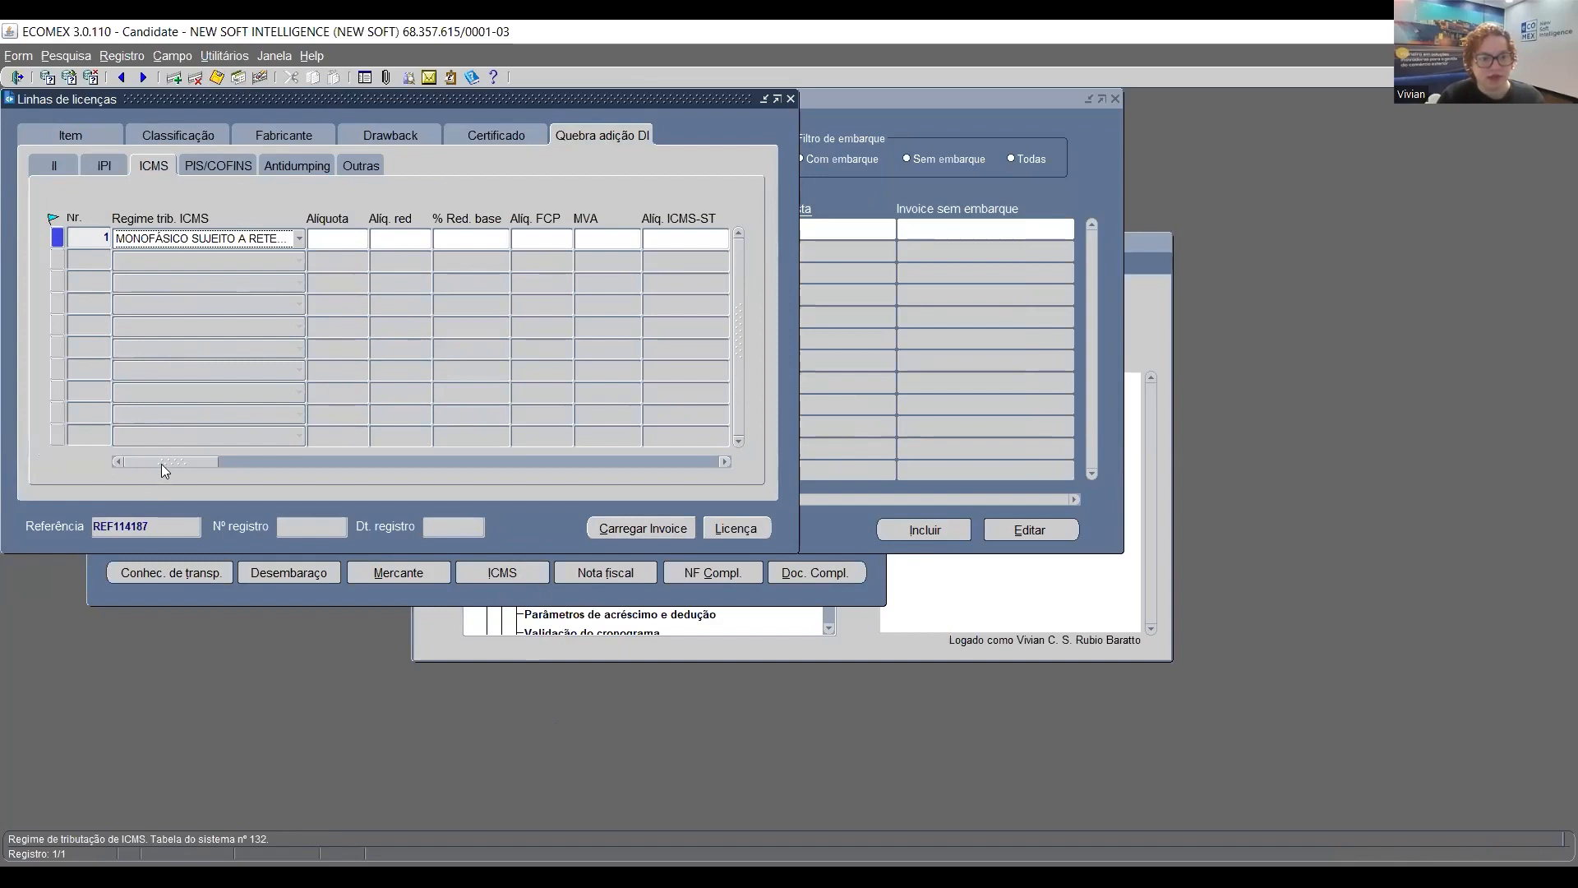
pyautogui.moveTo(164, 463); pyautogui.dragTo(539, 529)
pyautogui.click(485, 237)
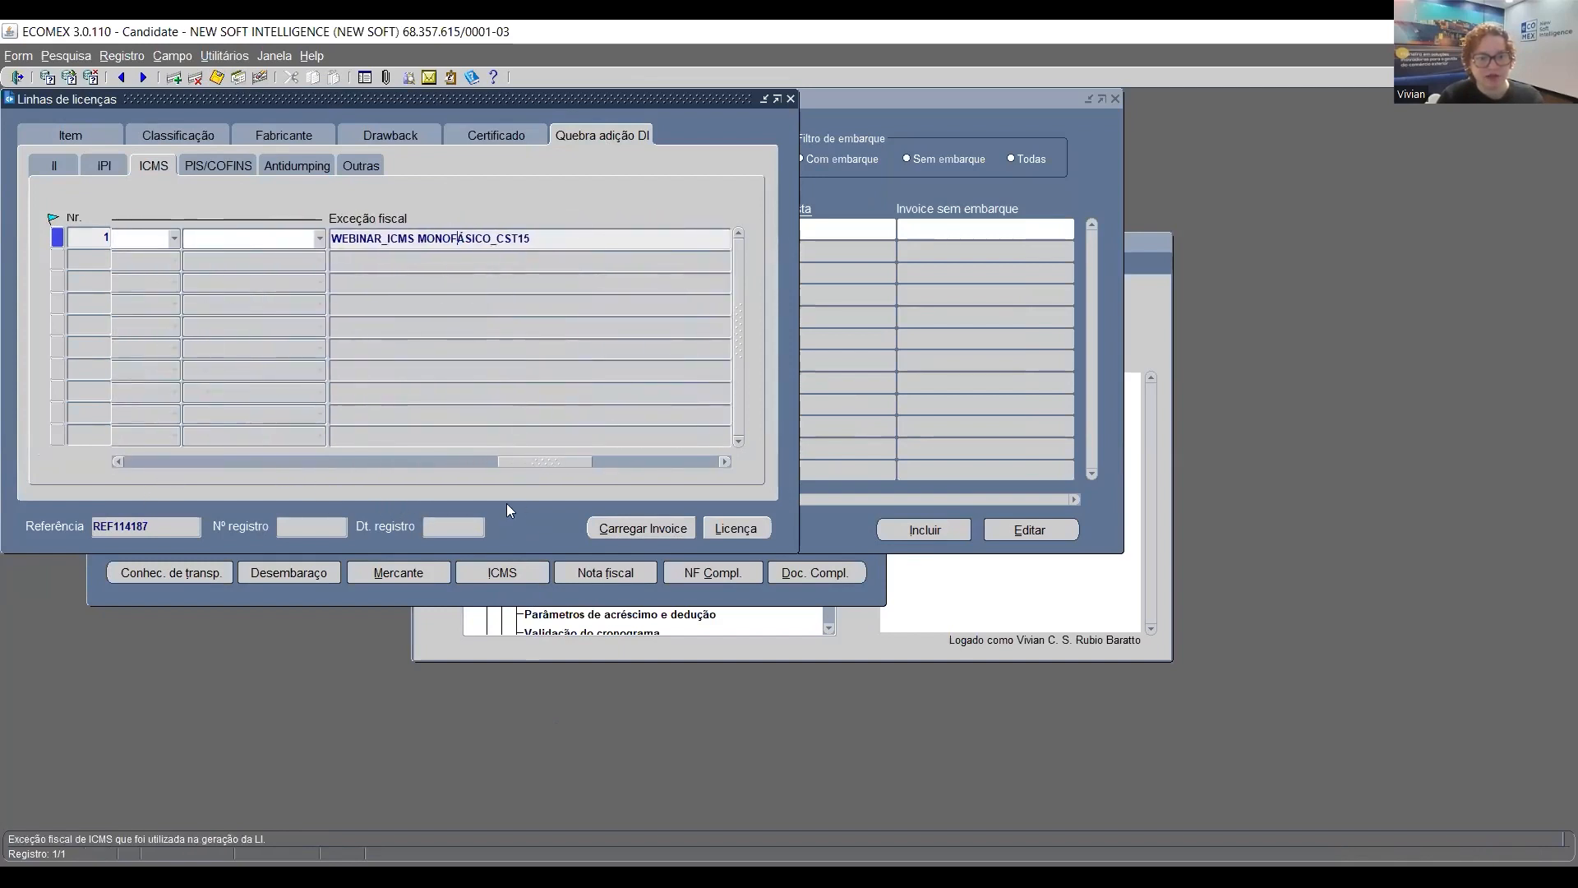
pyautogui.moveTo(542, 462); pyautogui.dragTo(626, 495)
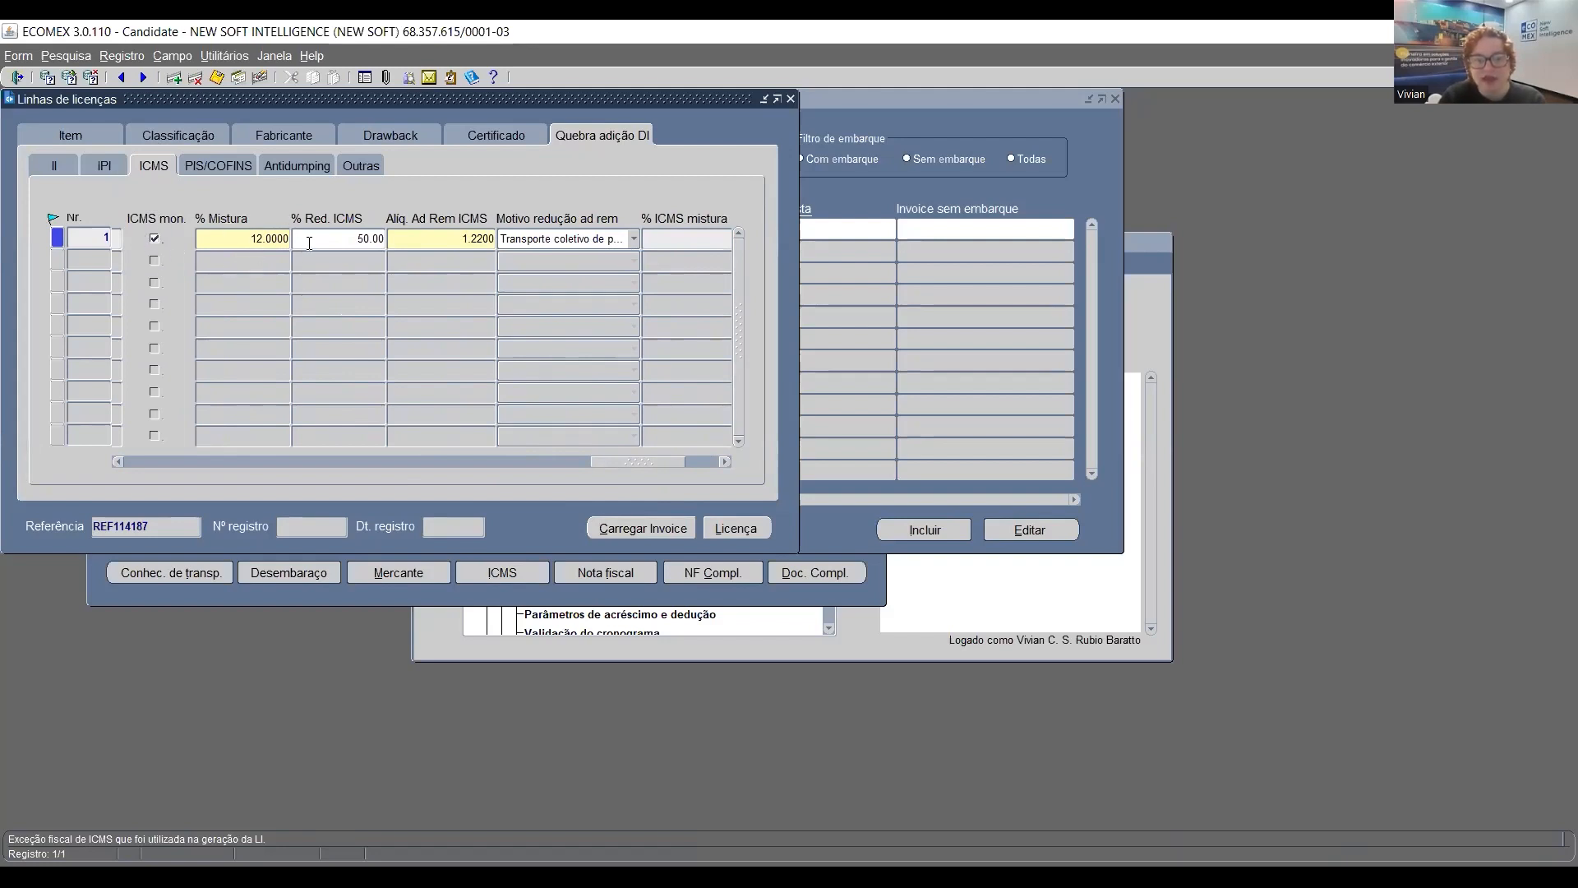
pyautogui.moveTo(651, 464); pyautogui.dragTo(687, 470)
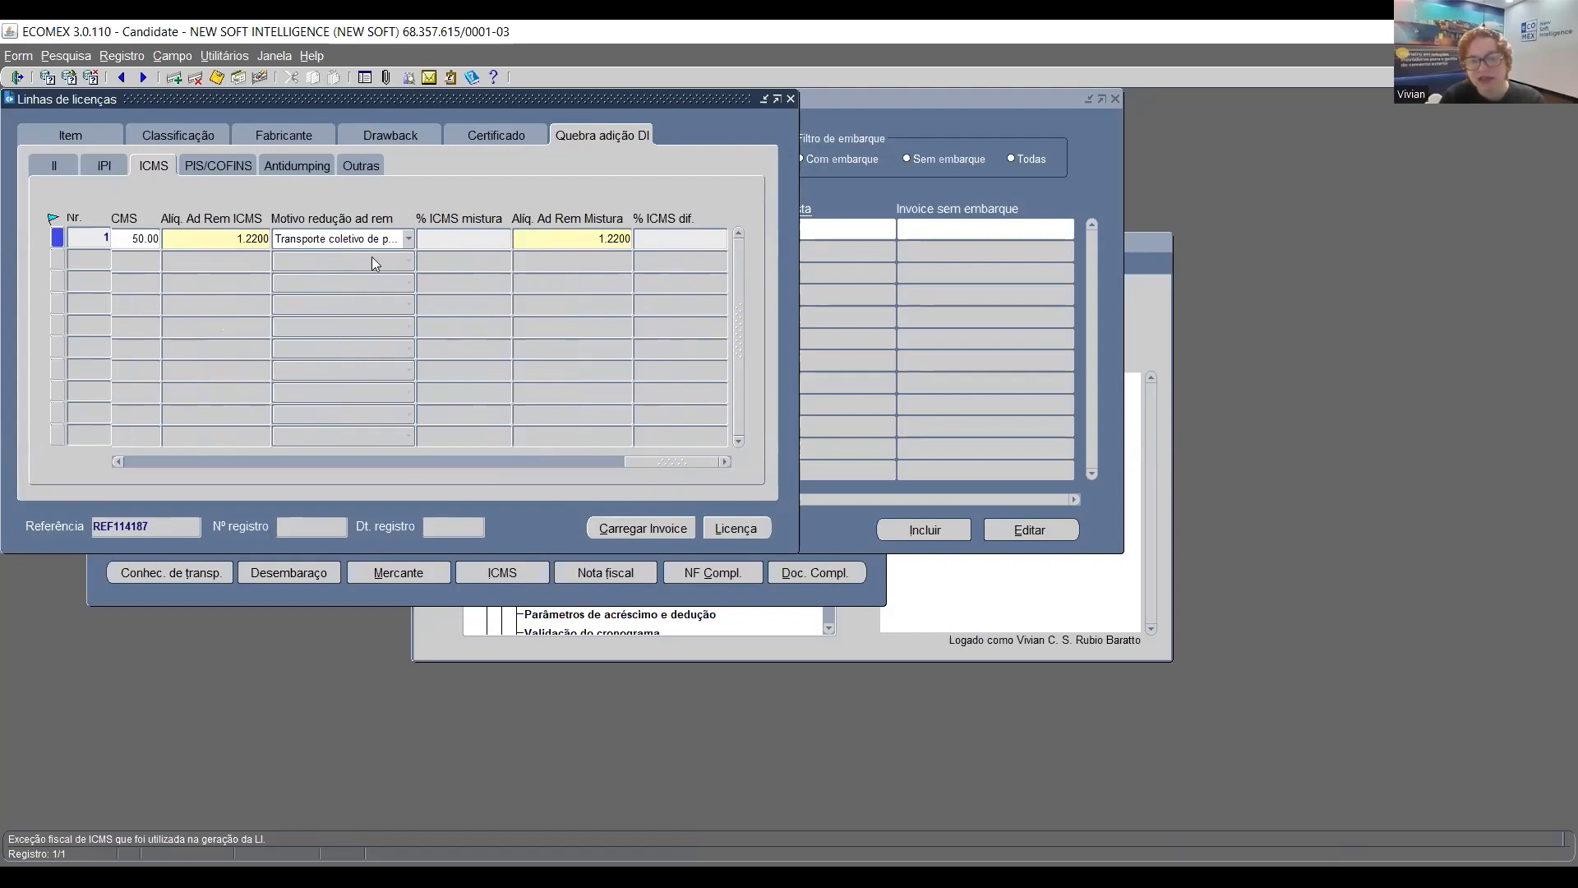
pyautogui.moveTo(633, 459); pyautogui.dragTo(608, 460)
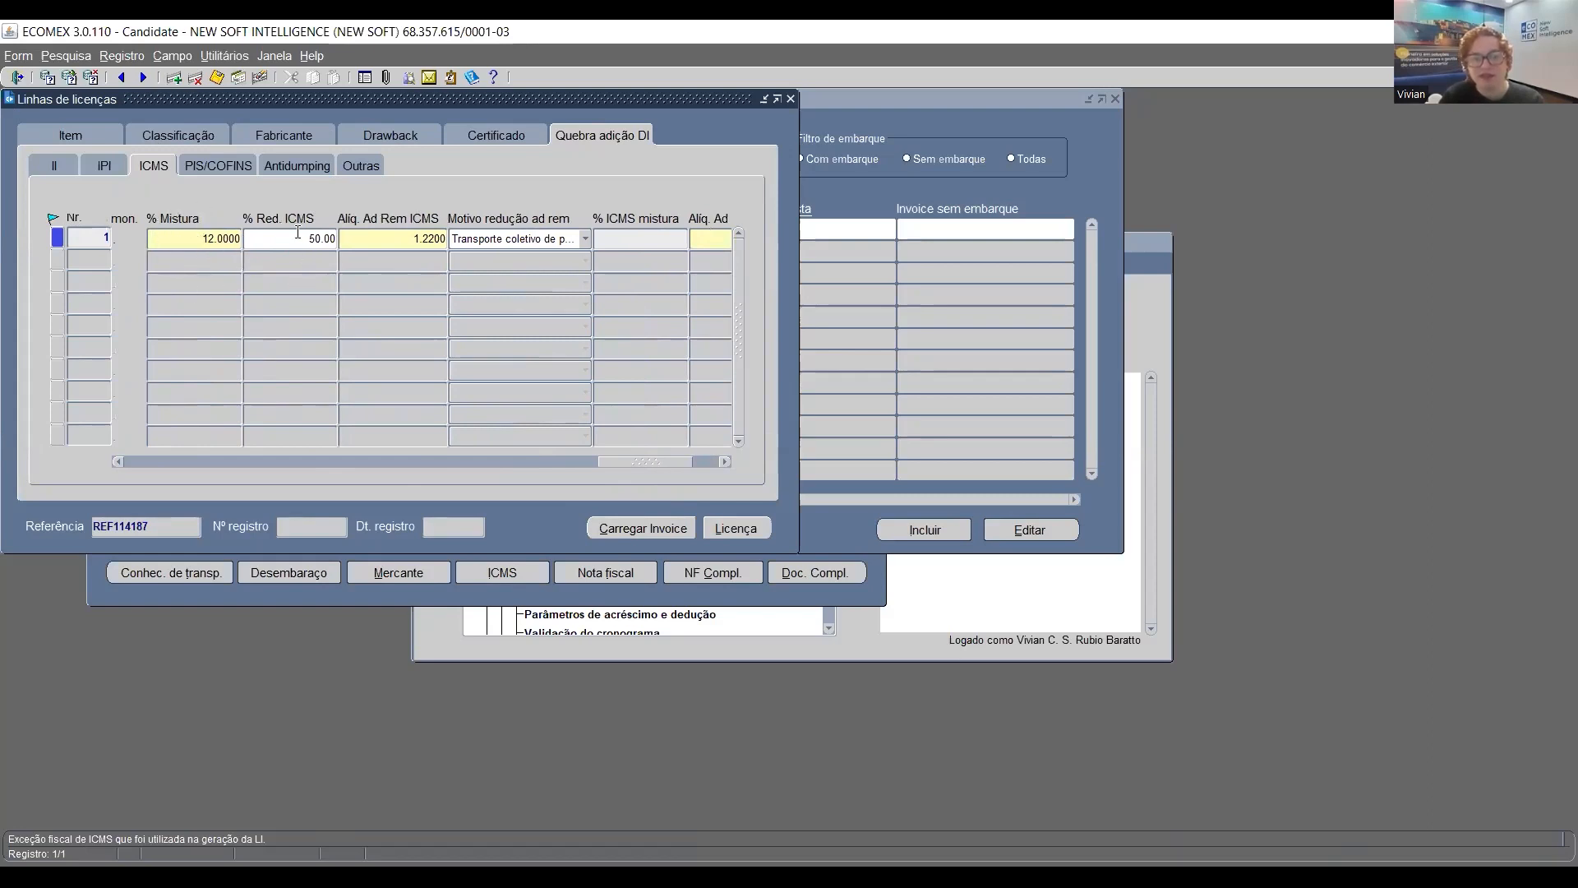
pyautogui.moveTo(641, 465); pyautogui.dragTo(164, 462)
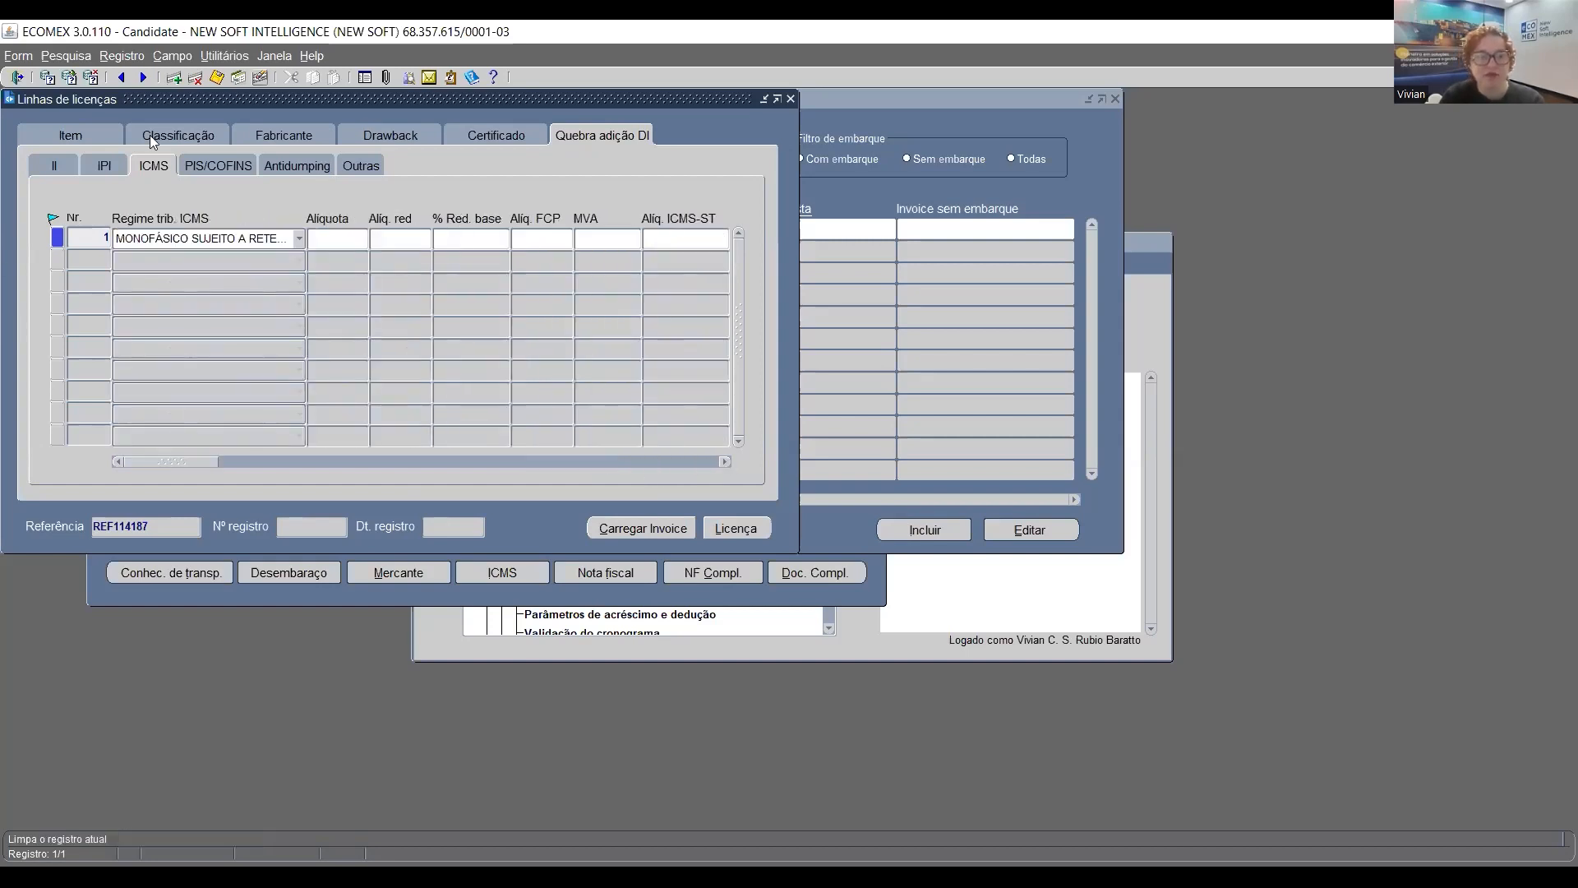
pyautogui.click(791, 99)
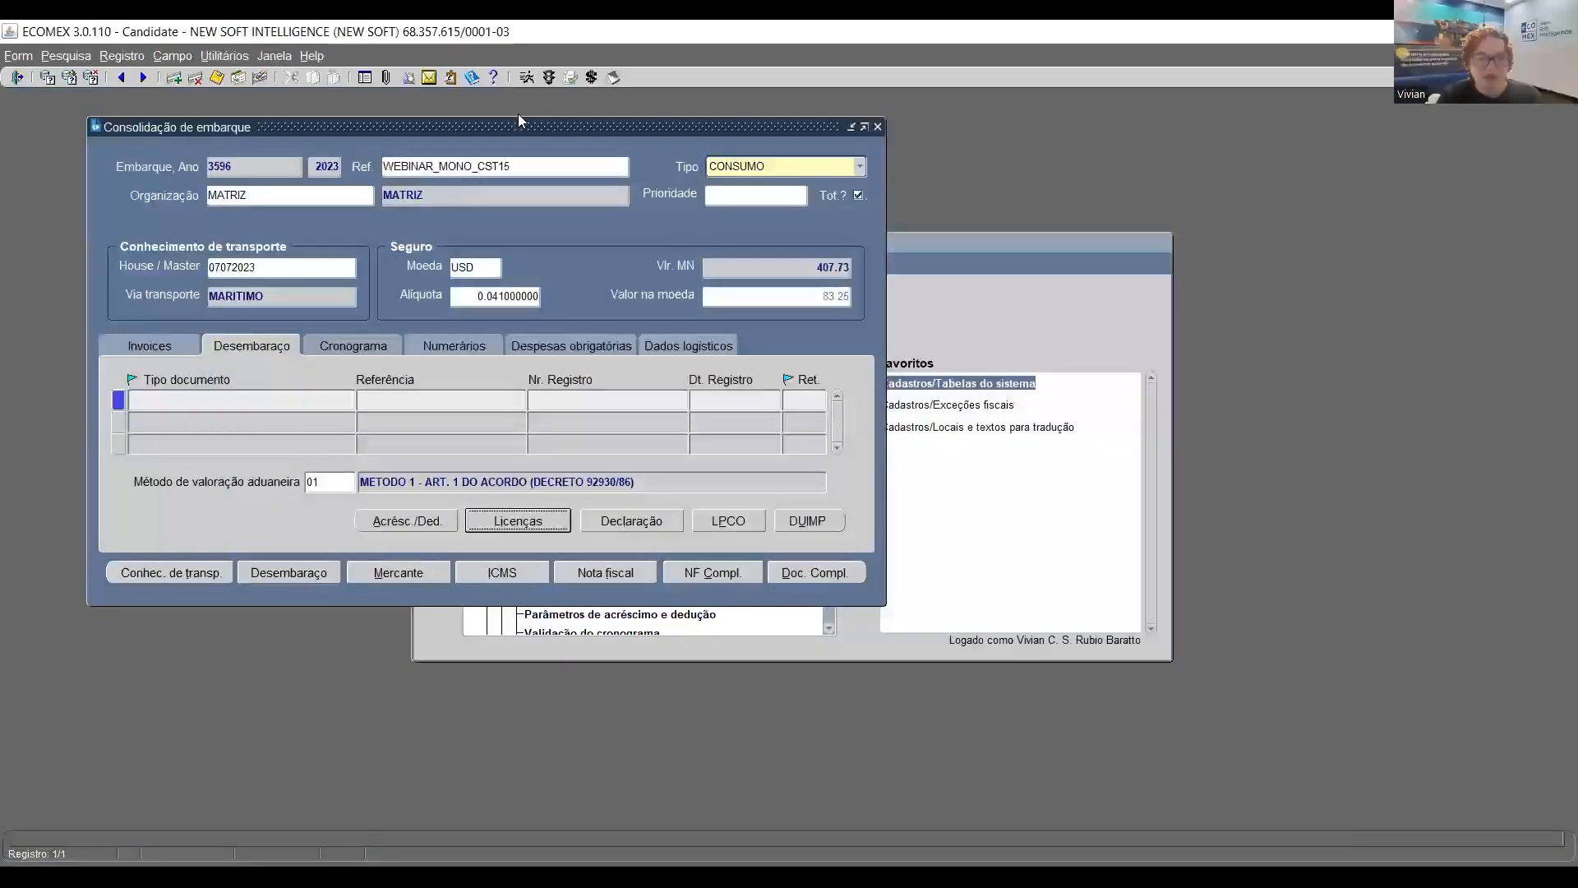
# Run the totalization of shipment 3596/2023 and acknowledge its completion
pyautogui.click(546, 76)
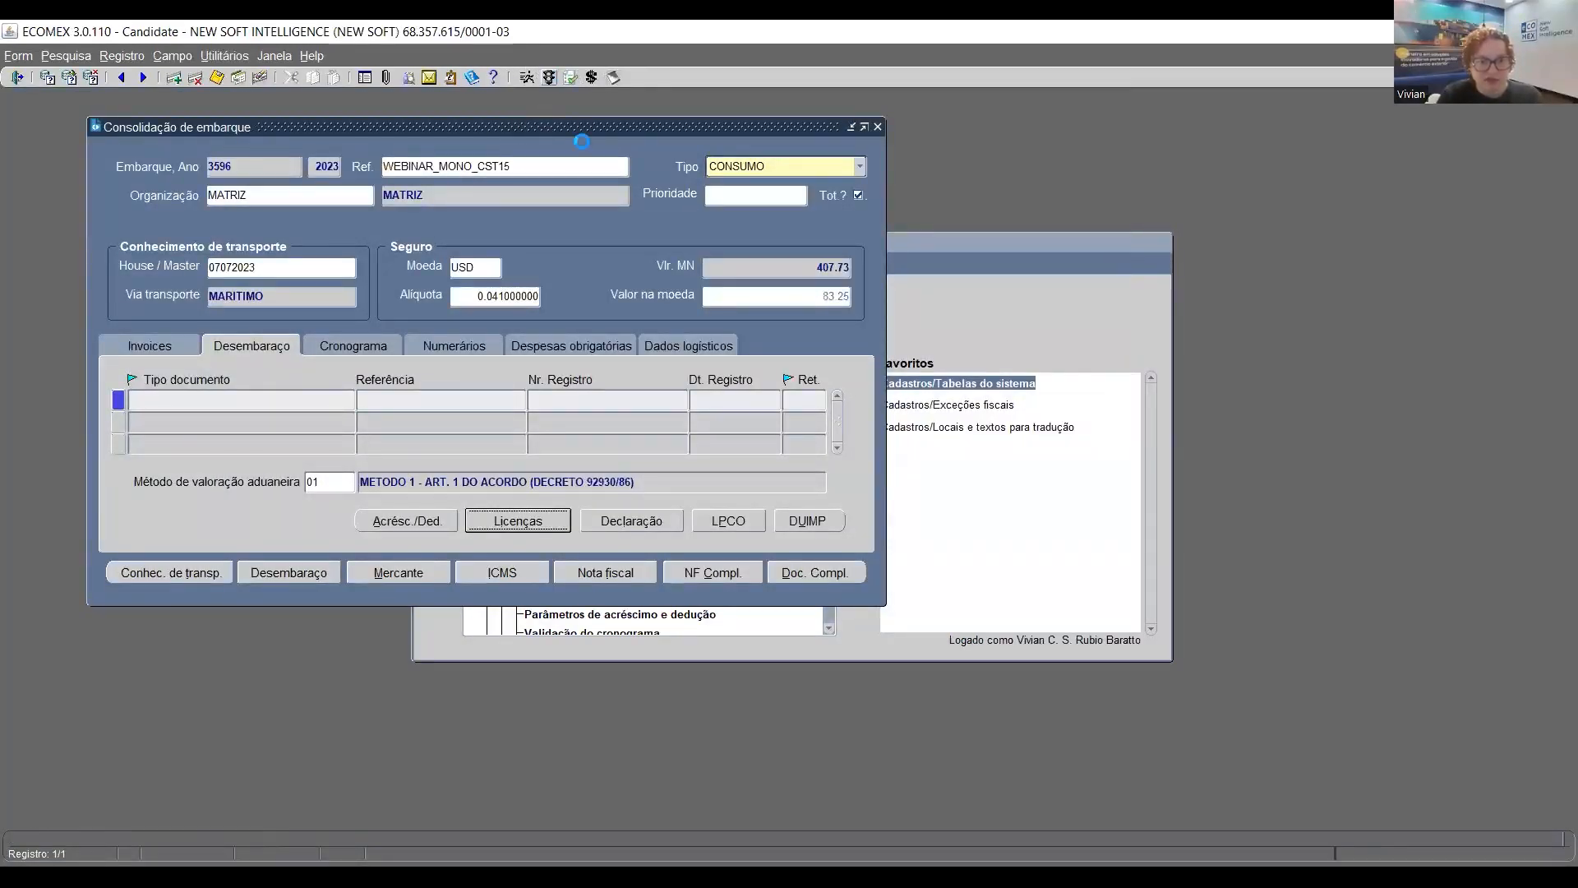
pyautogui.click(628, 329)
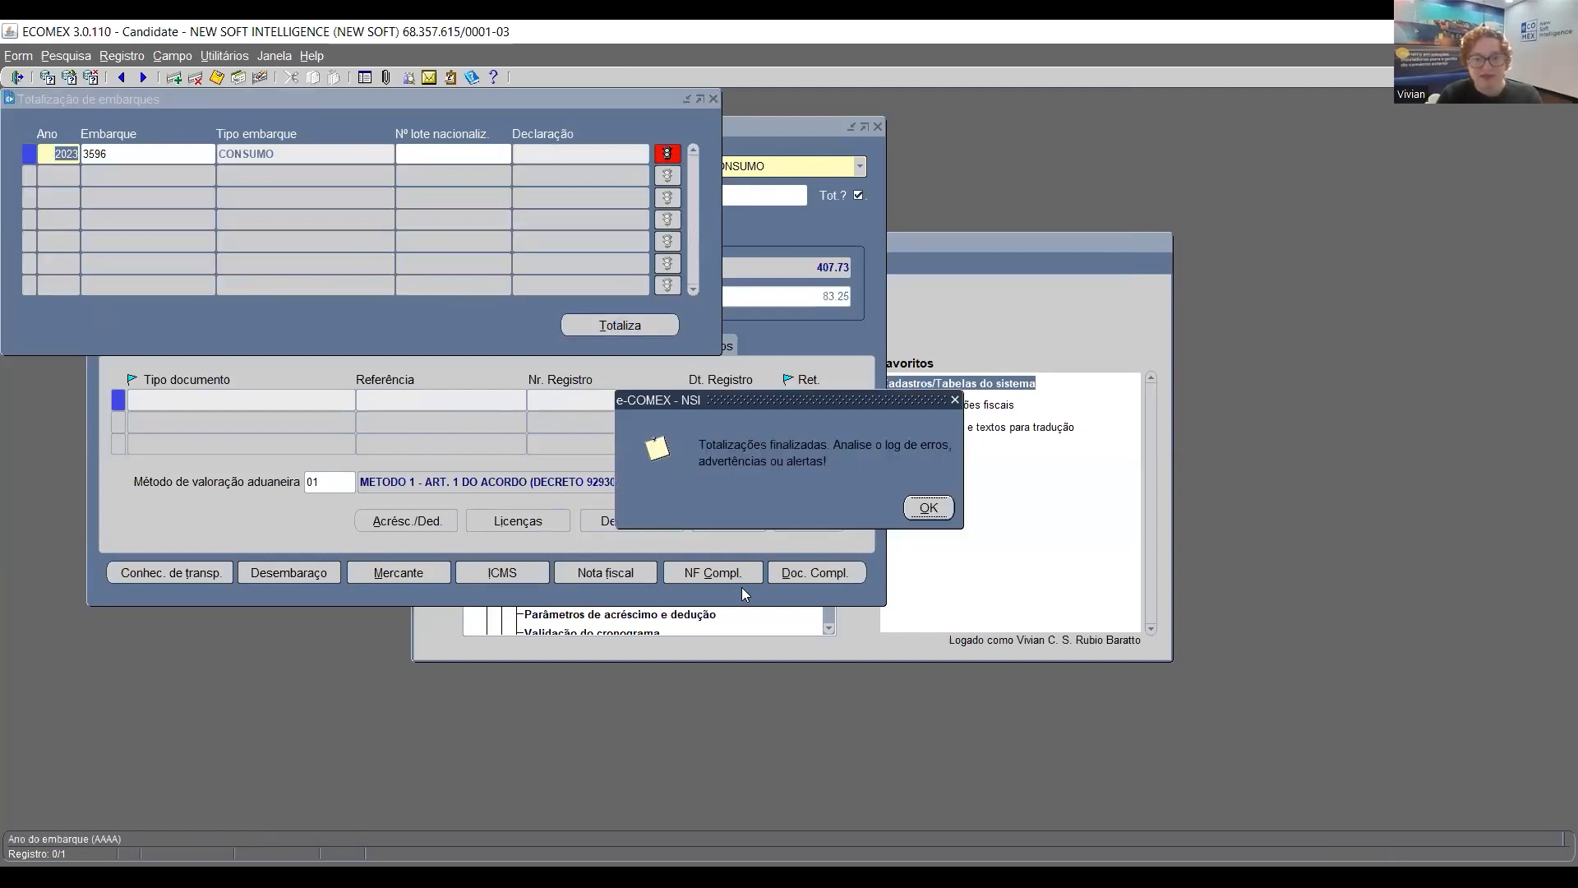
pyautogui.click(915, 503)
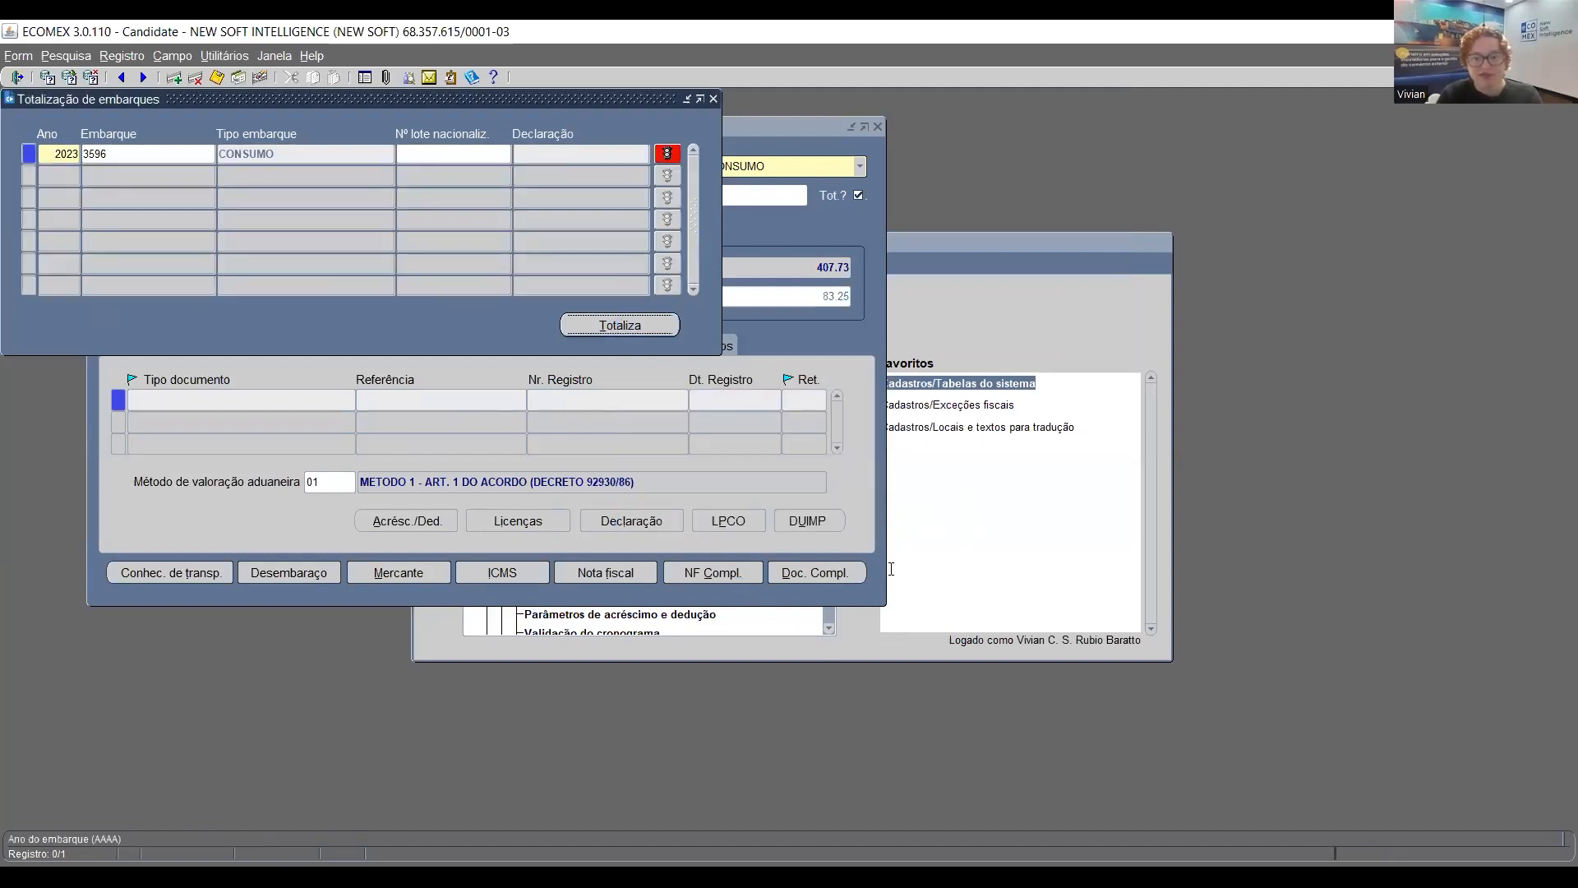
# Read the shipment's totalization error log and copy the item code from the error description
pyautogui.click(667, 154)
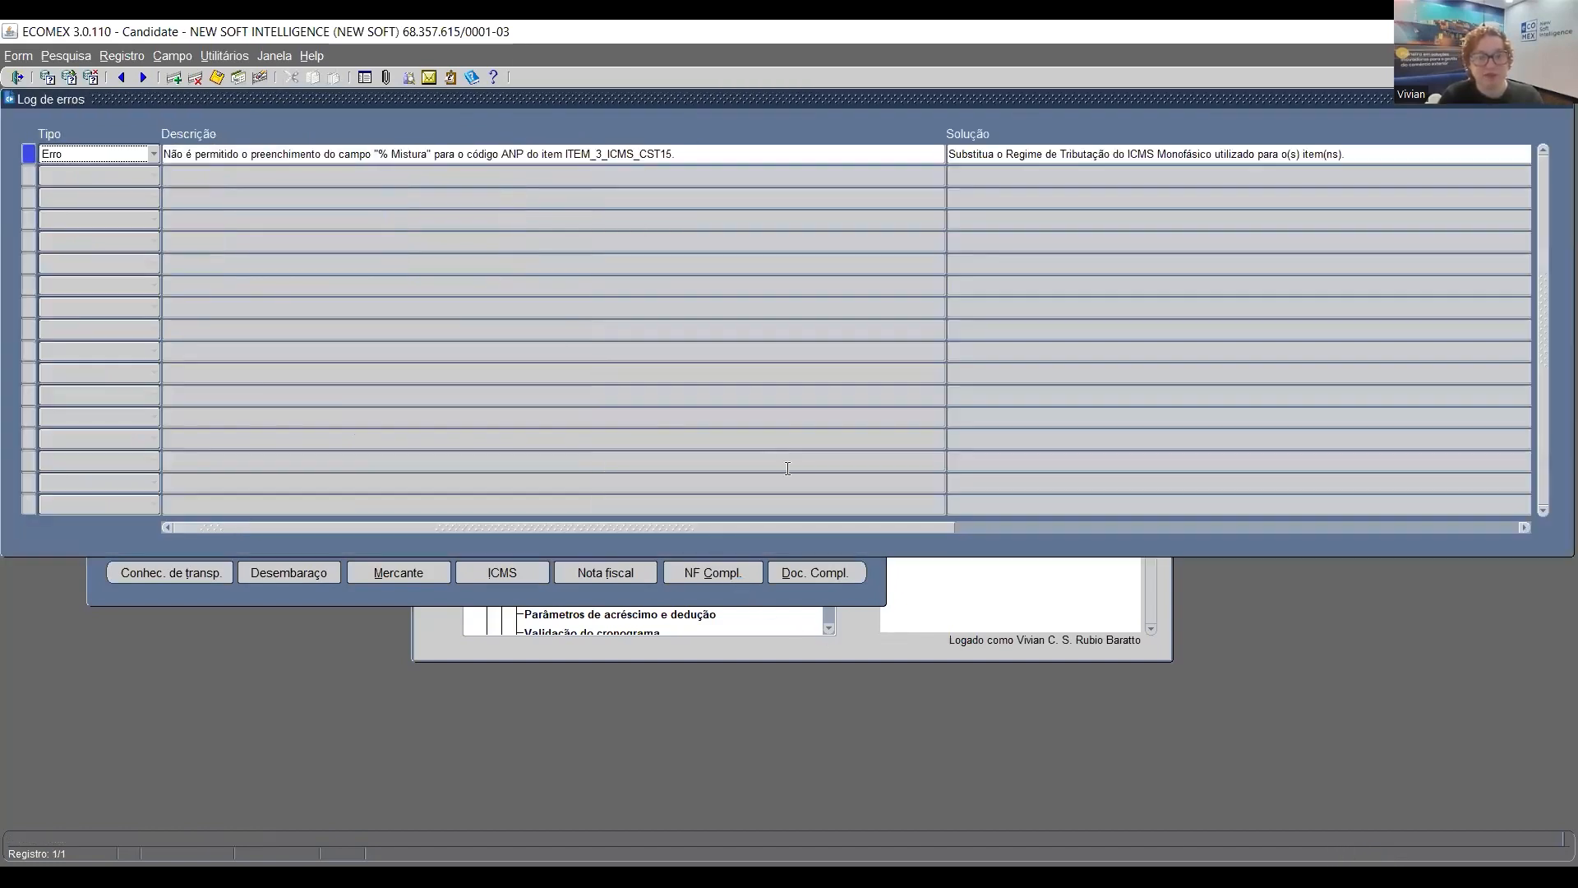
pyautogui.click(362, 155)
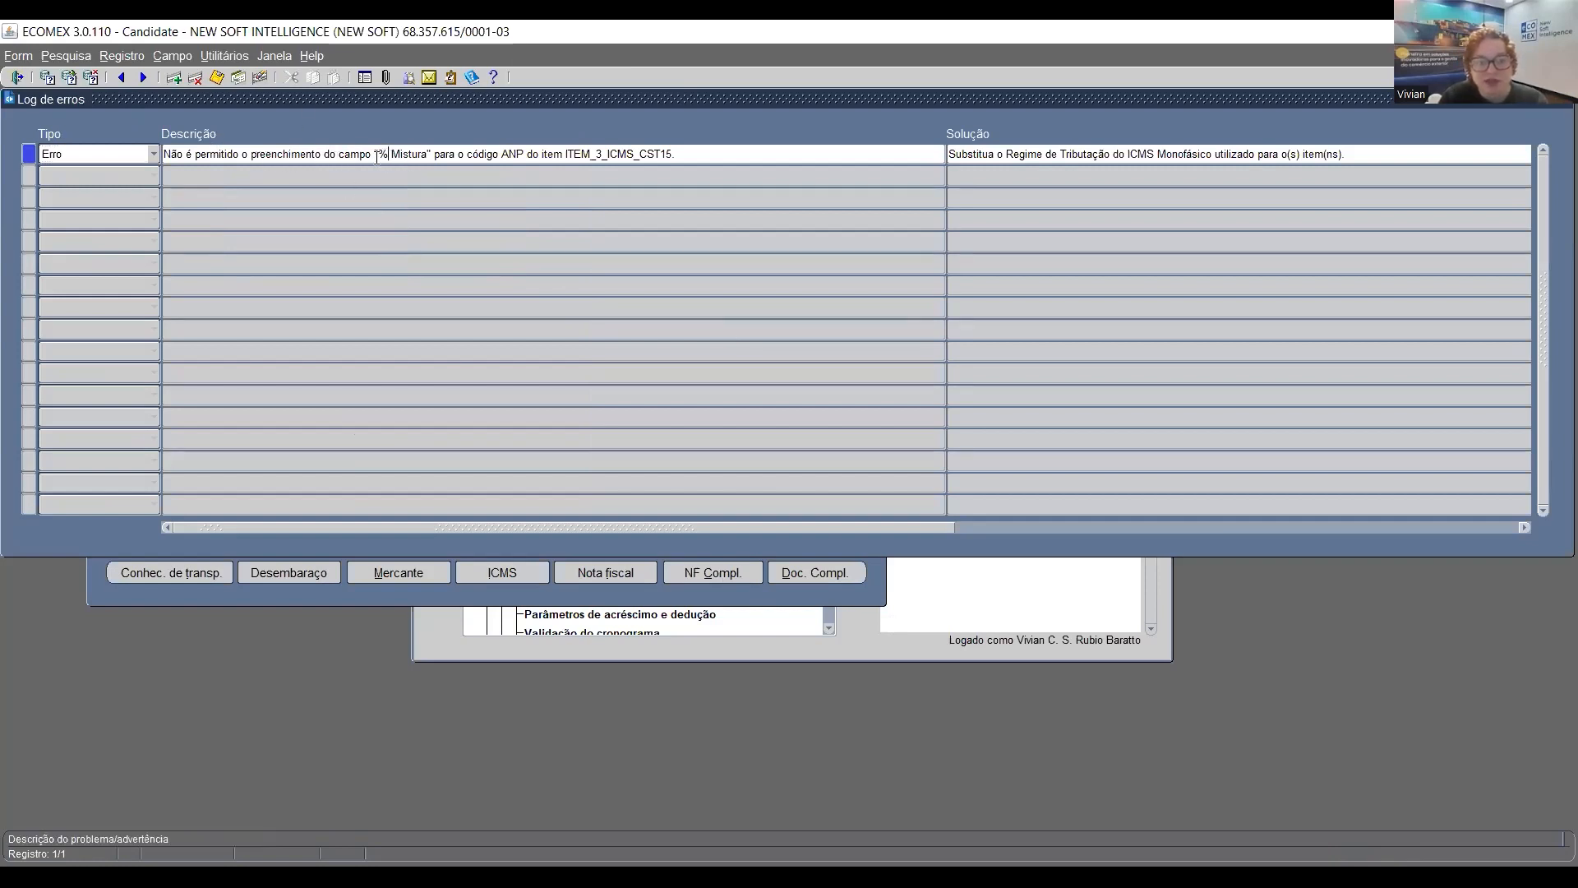
pyautogui.moveTo(378, 154); pyautogui.dragTo(566, 154)
pyautogui.hotkey('ctrl', 'c')
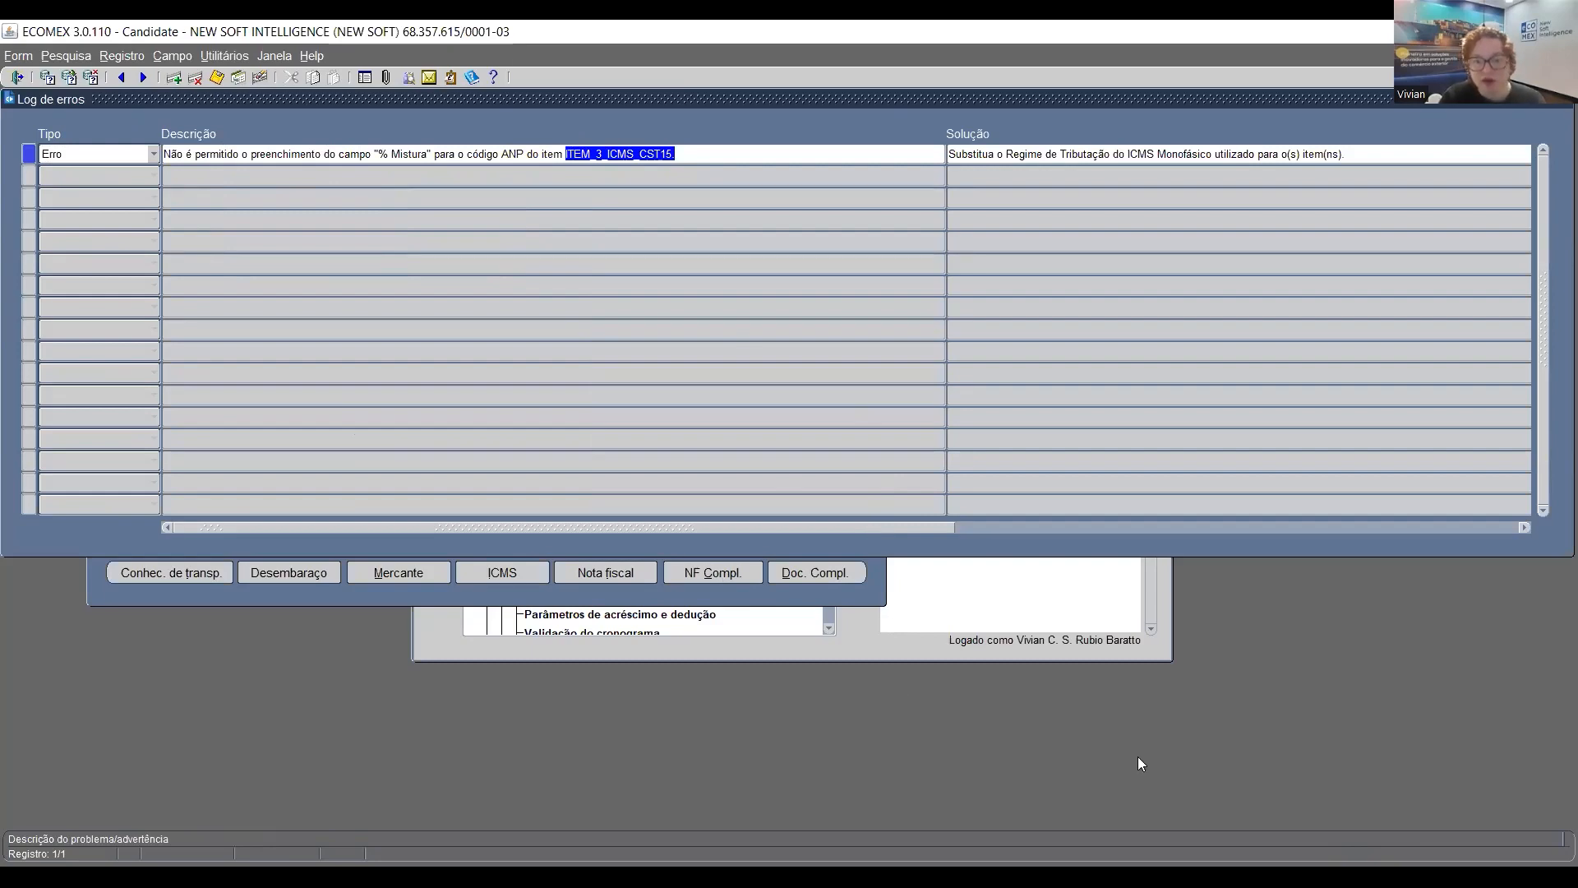
# Open the item register (Cadastro de itens) from the common registrations
pyautogui.click(877, 635)
pyautogui.scroll(10, 654, 374)
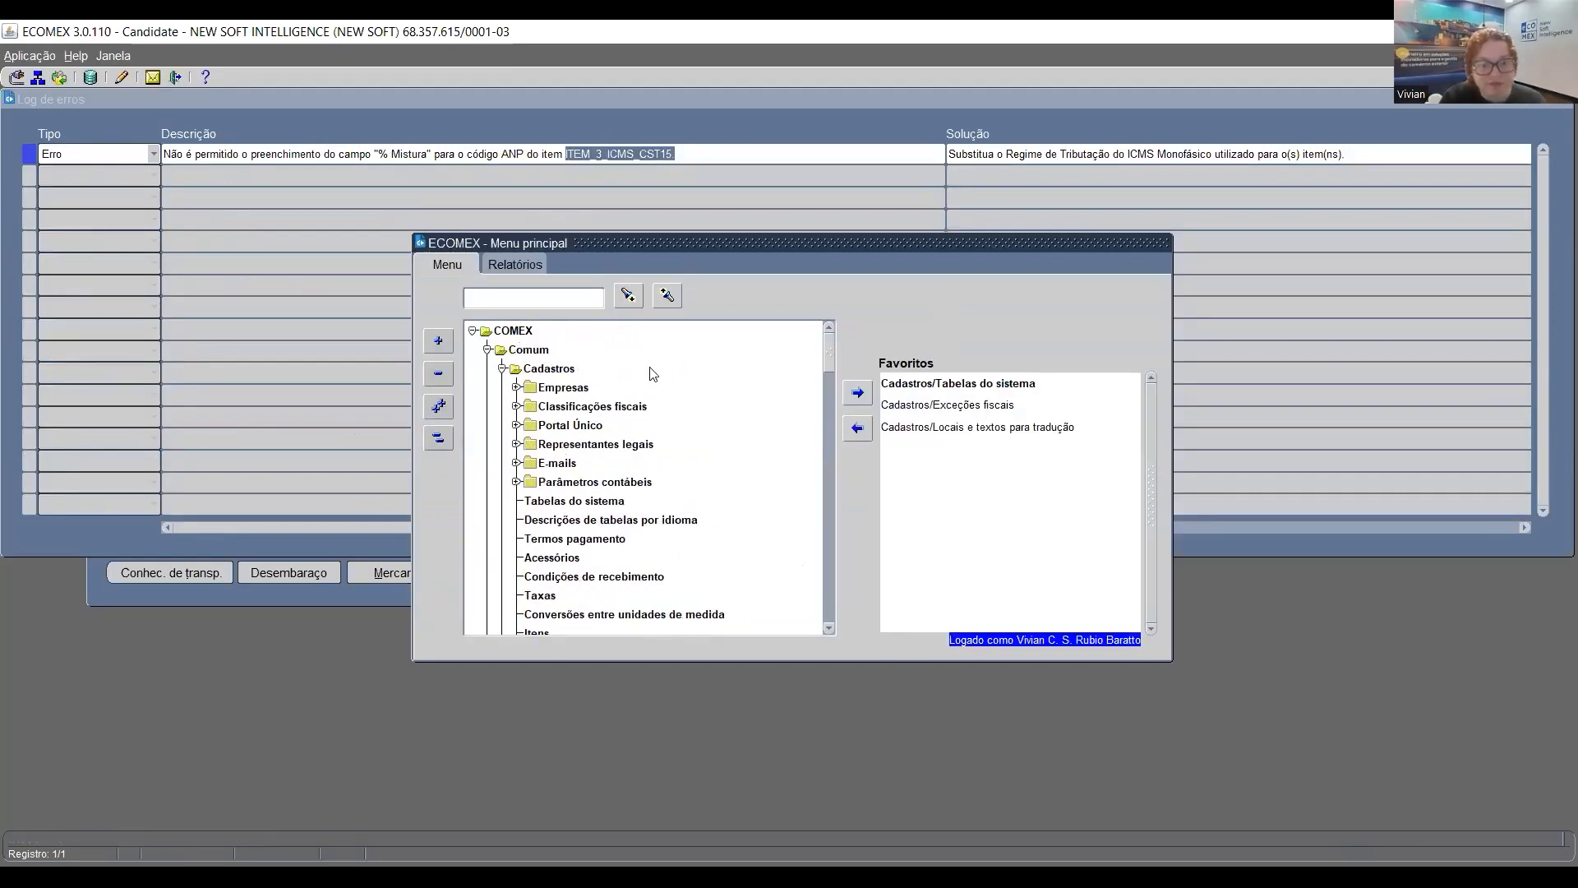
pyautogui.doubleClick(536, 632)
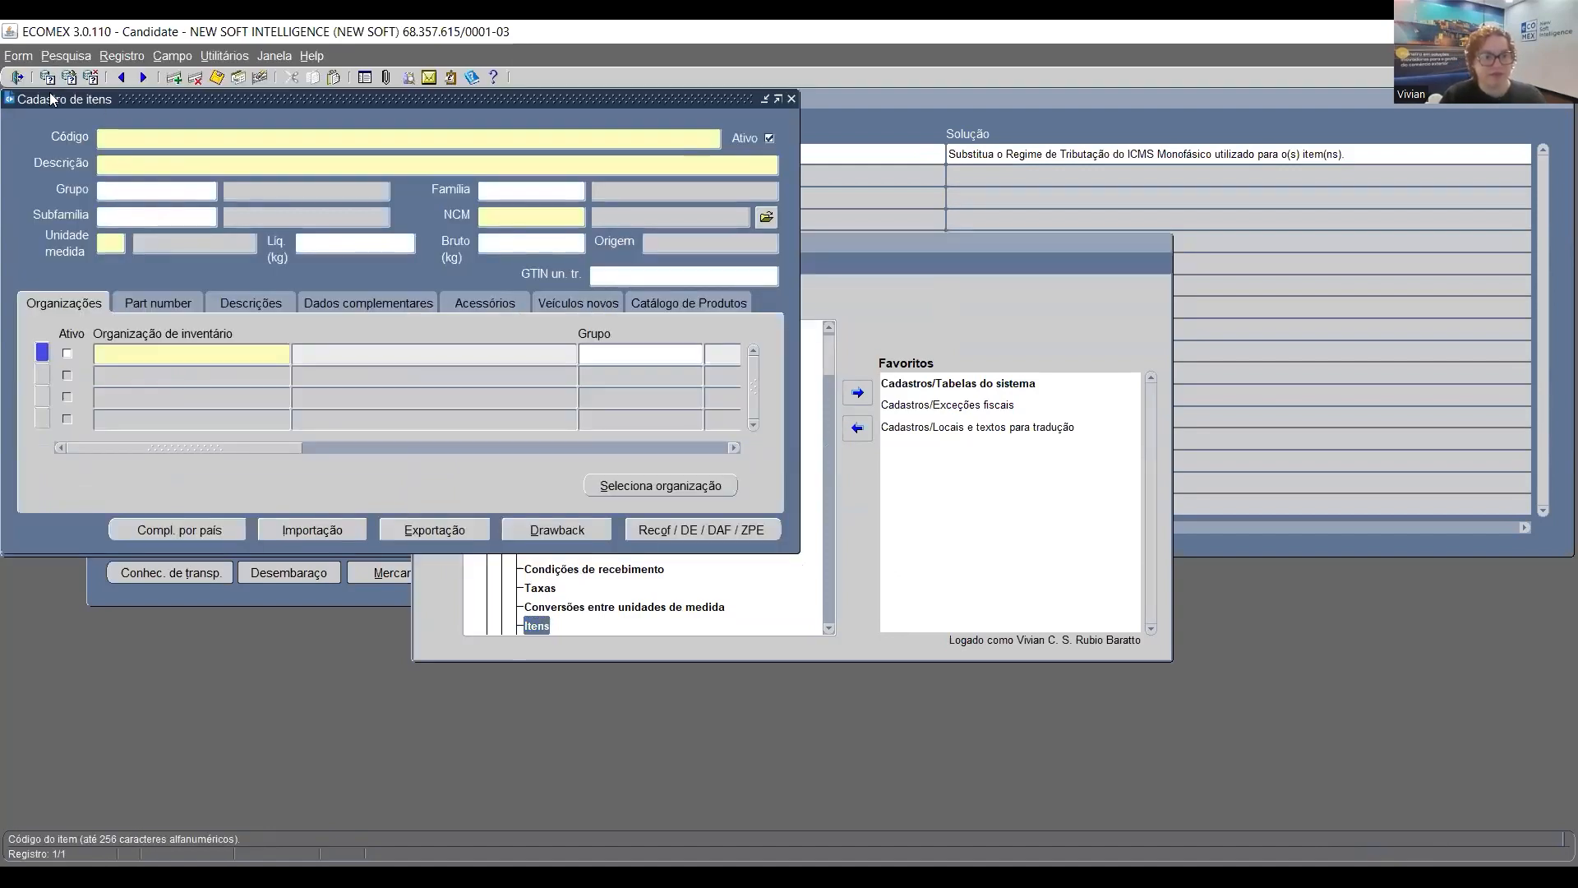
# Try to query the item register with the item code copied from the error log
pyautogui.hotkey('ctrl', 'v')
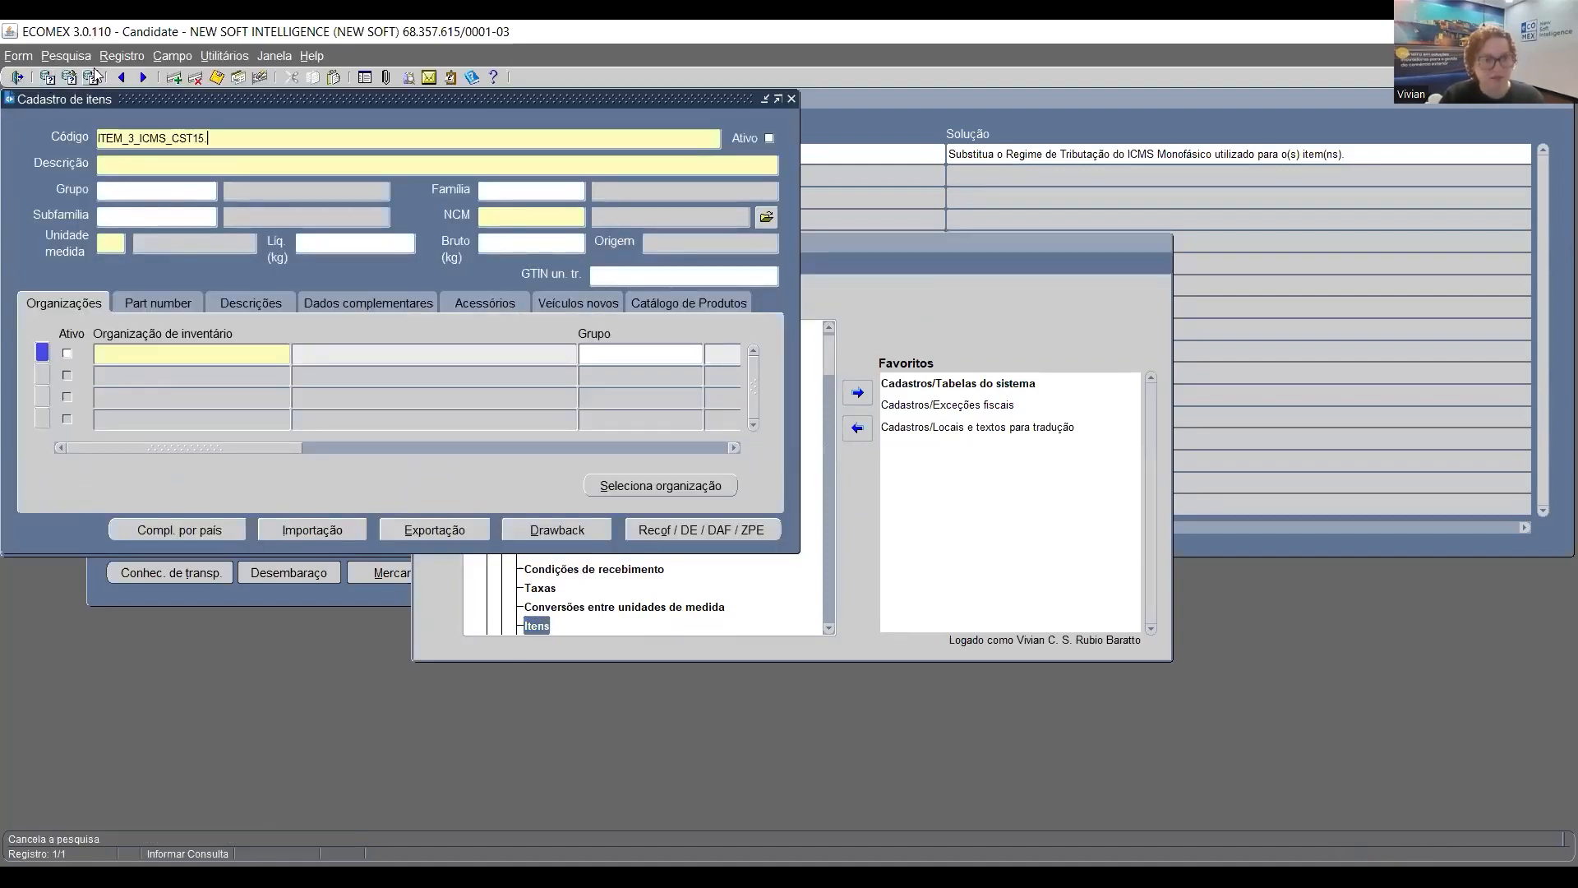
pyautogui.hotkey('ctrl', 'F11')
pyautogui.hotkey('ctrl', 'c')
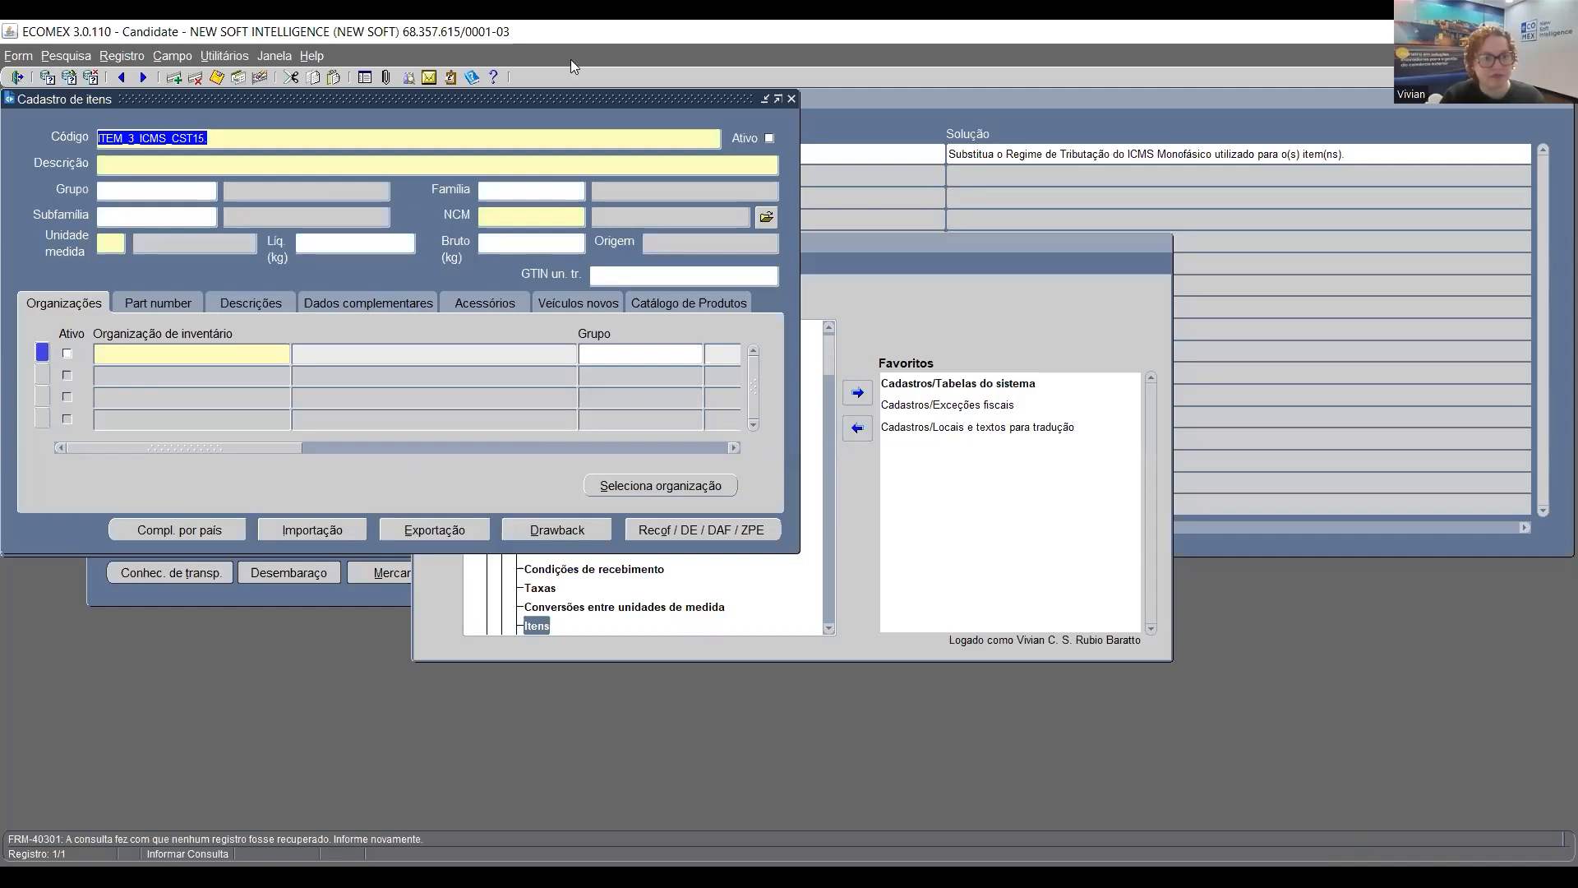
pyautogui.click(791, 99)
pyautogui.click(781, 99)
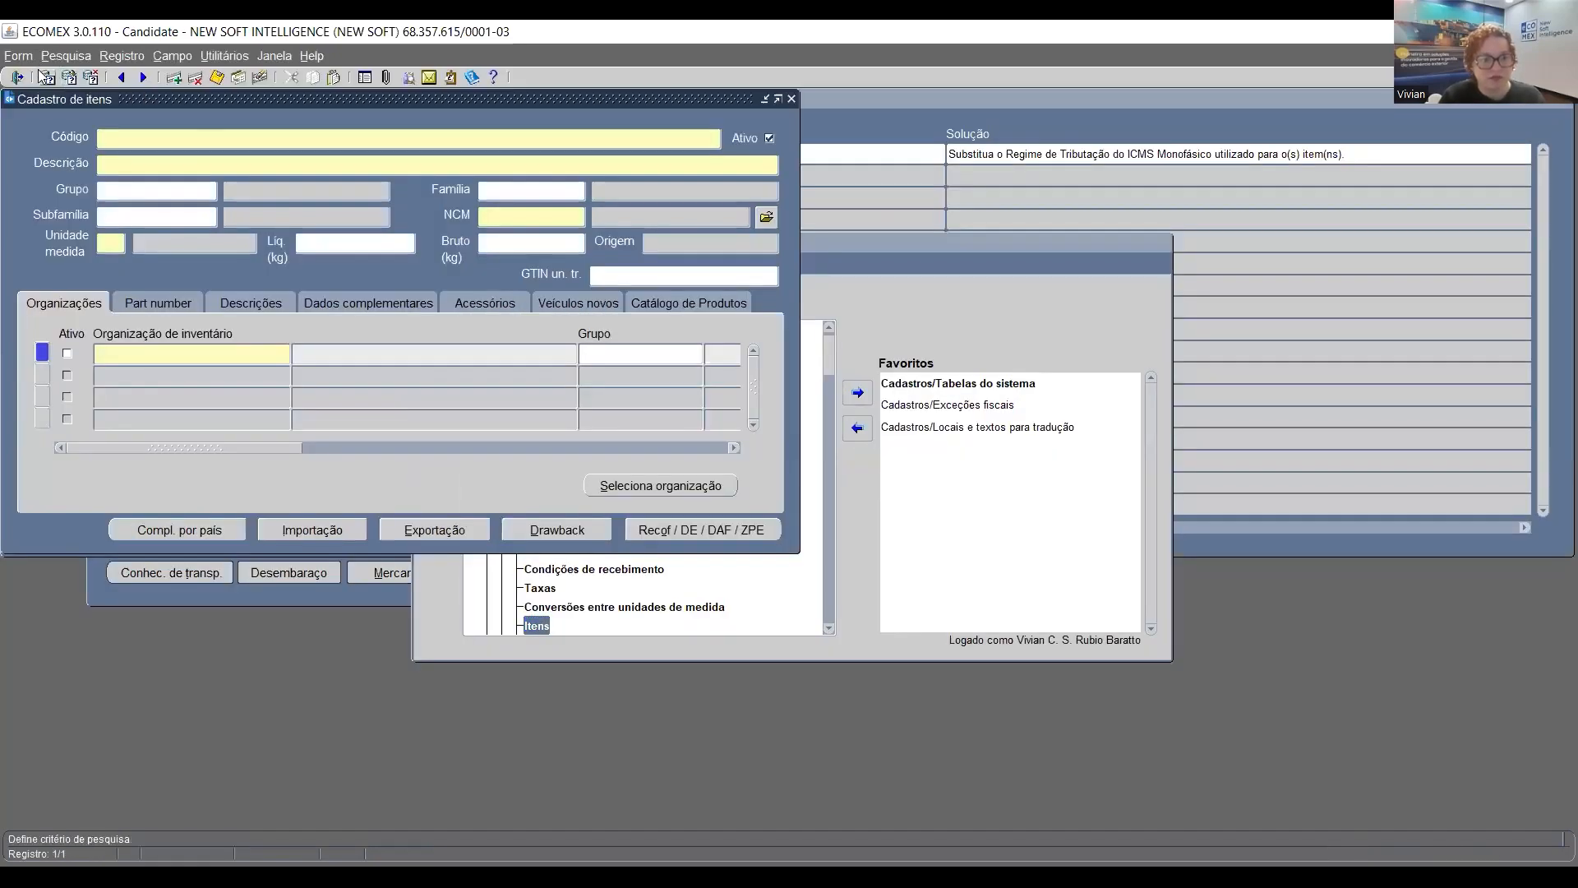
# Retrieve the record of ITEM_3_ICMS_CST15 in the item register
pyautogui.click(42, 74)
pyautogui.hotkey('ctrl', 'v')
pyautogui.click(69, 77)
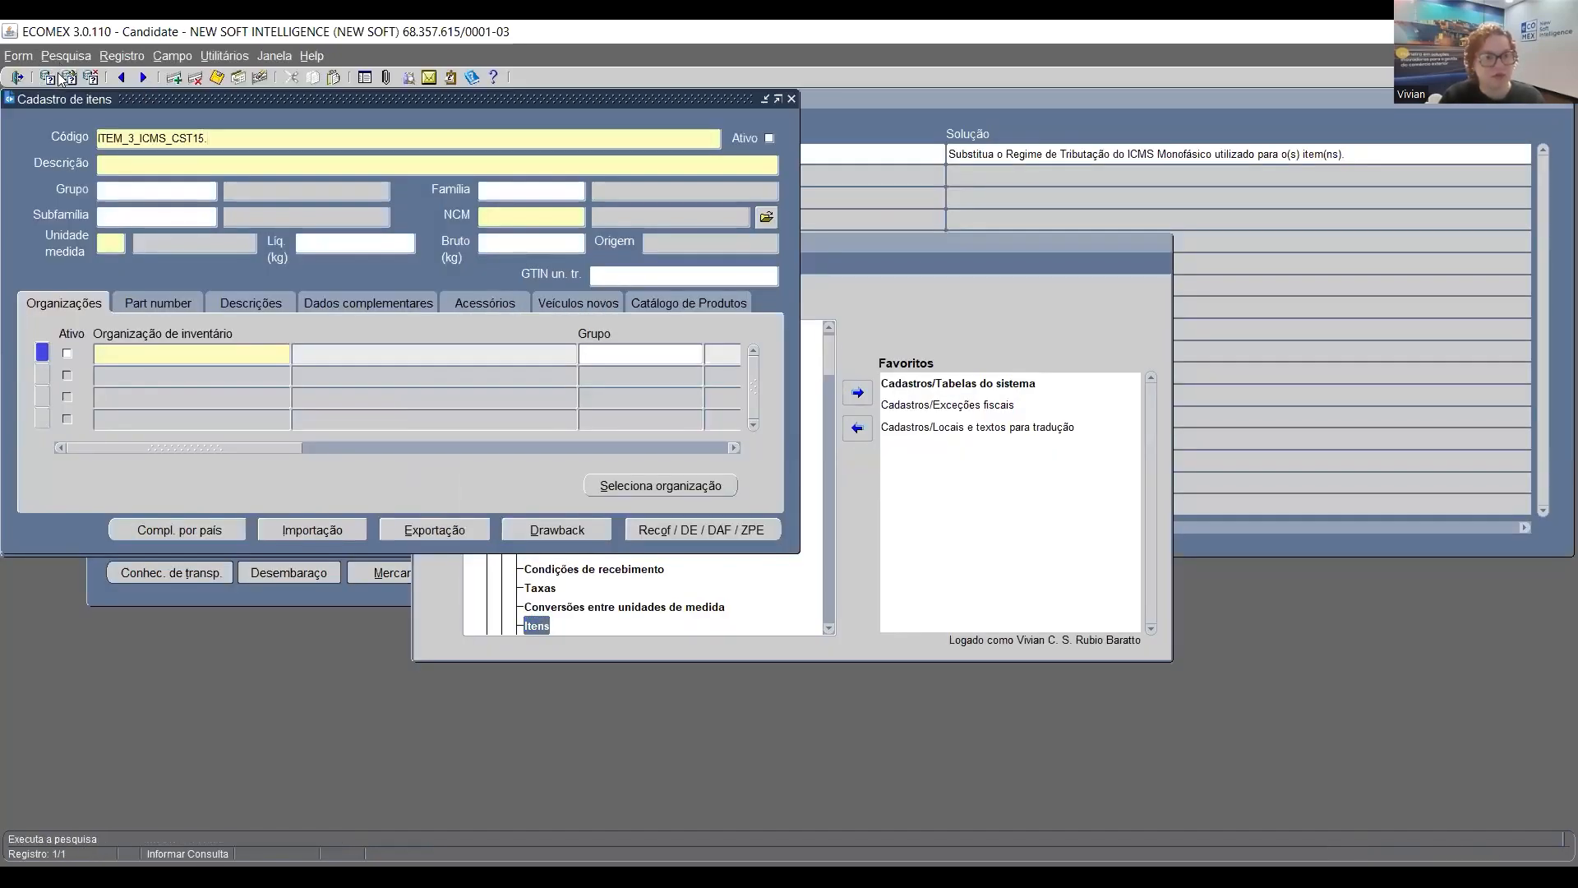
pyautogui.click(207, 140)
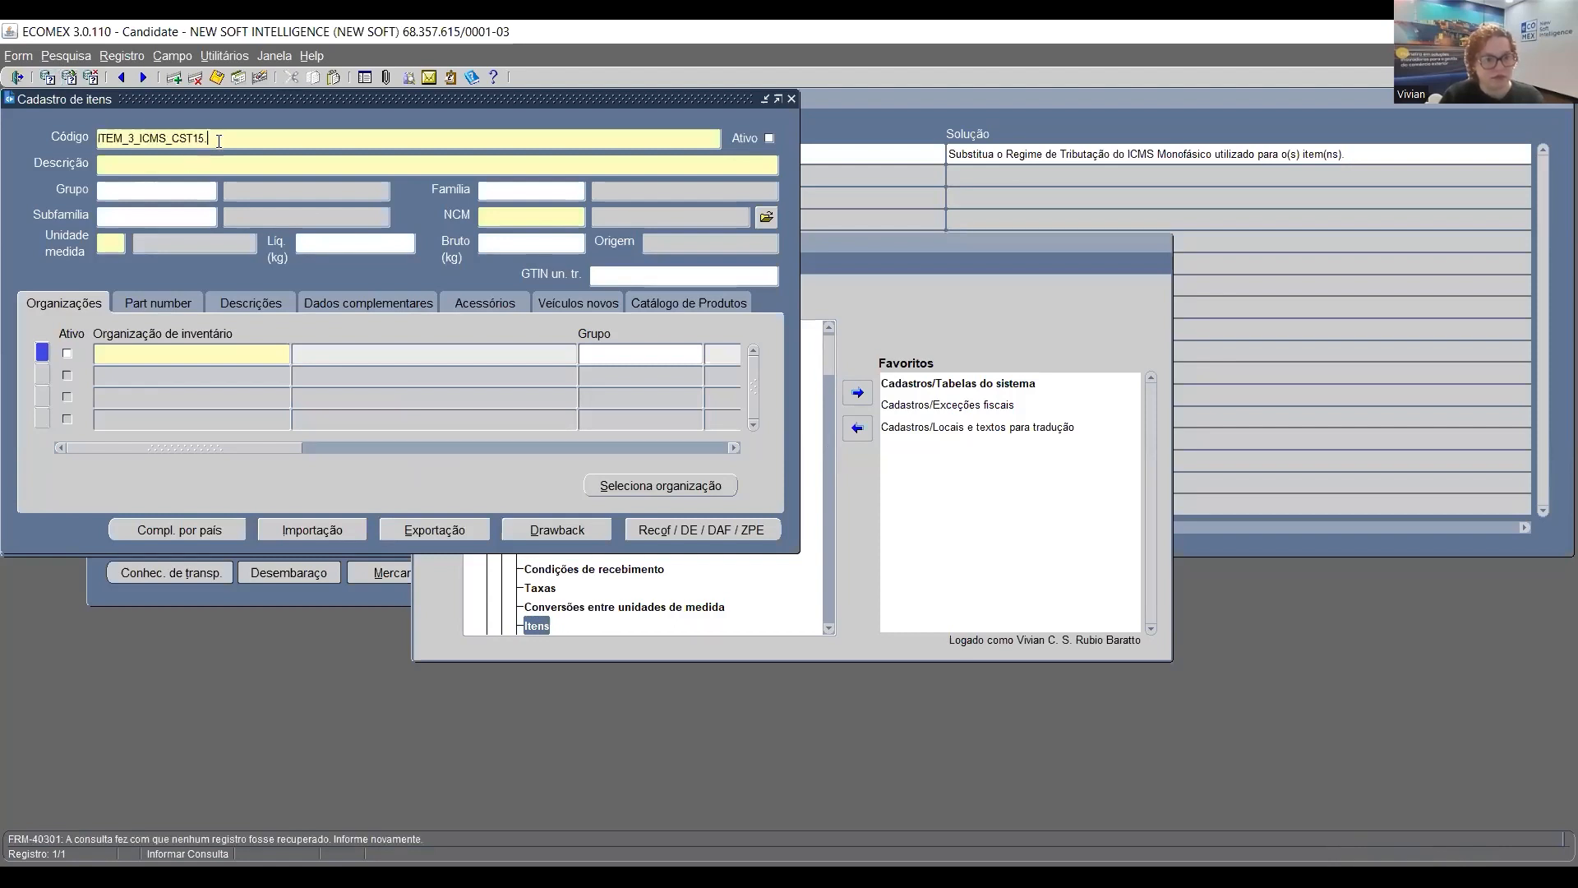
pyautogui.press('F8')
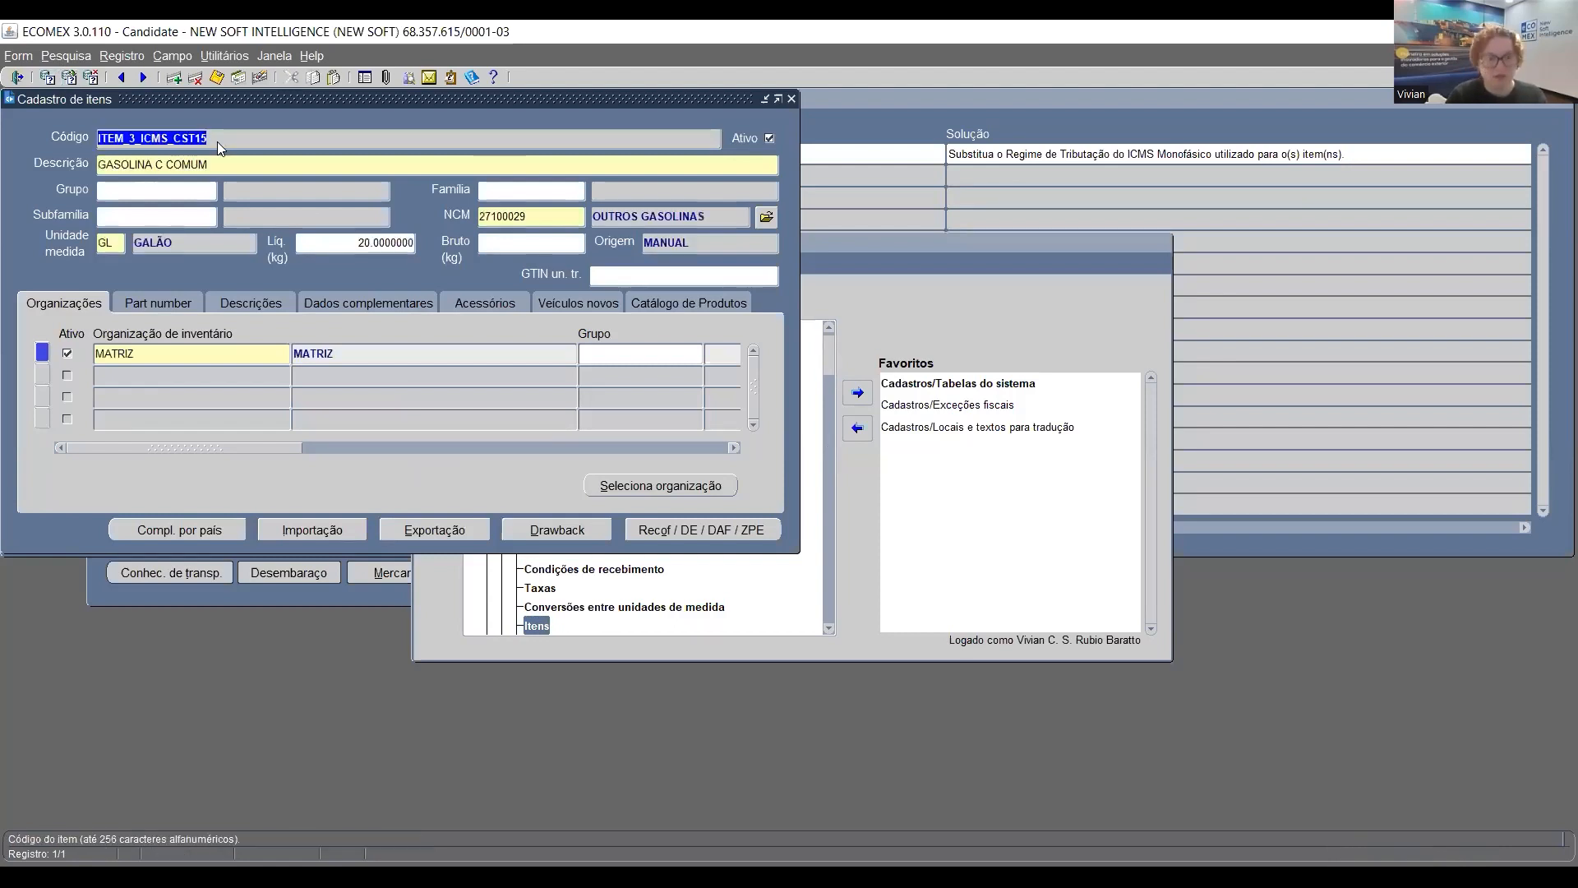
# Assign ANP code 320102001, GASOLINA C COMUM, in the item's import fuel data
pyautogui.click(292, 533)
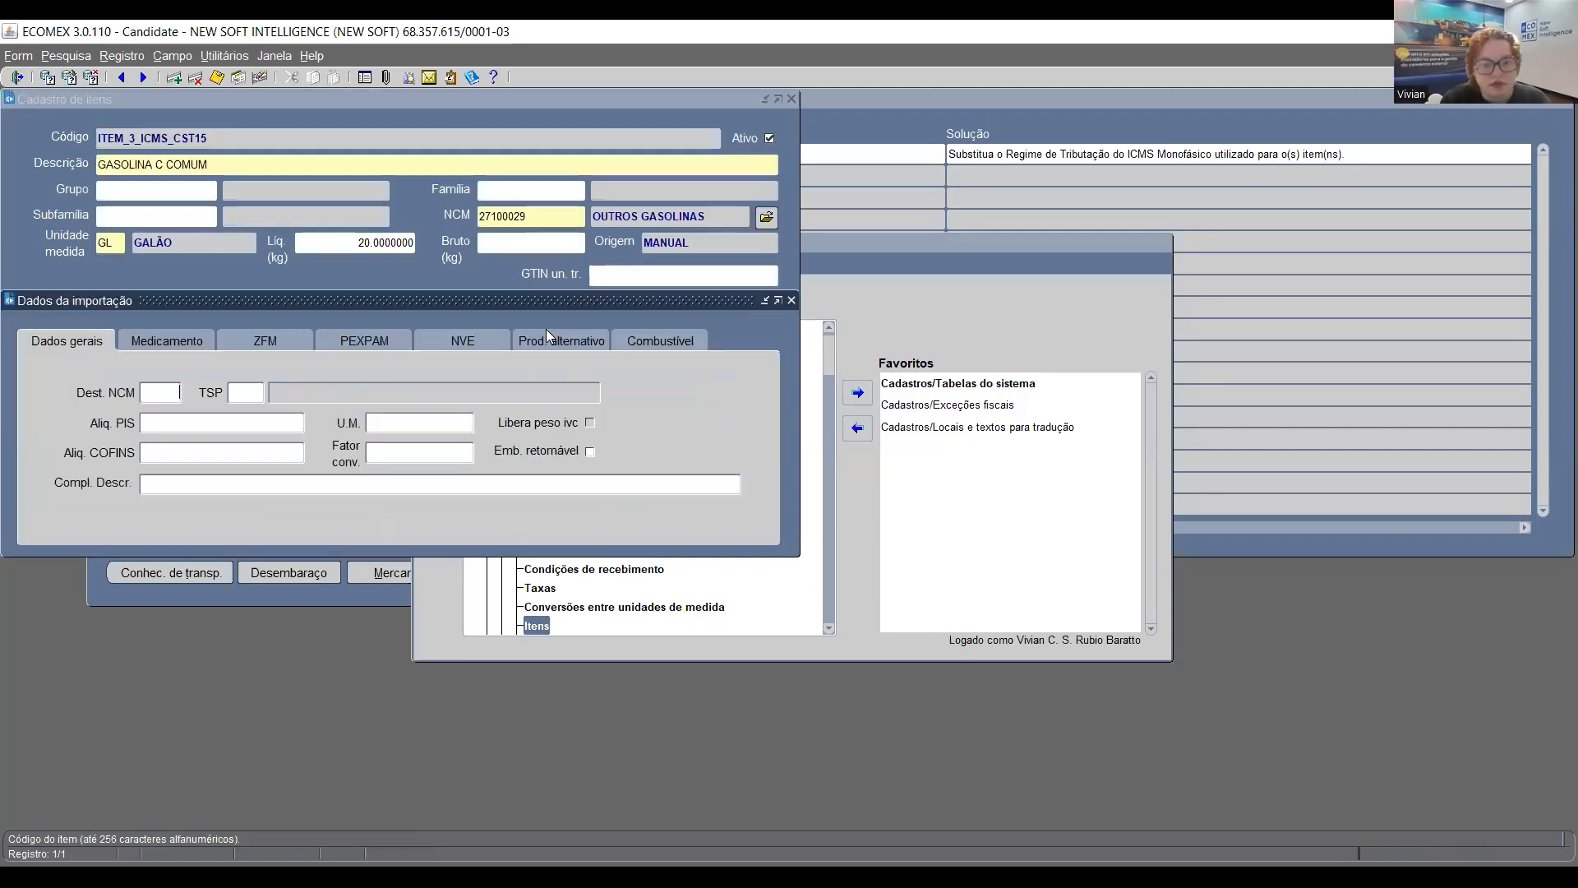
pyautogui.click(675, 341)
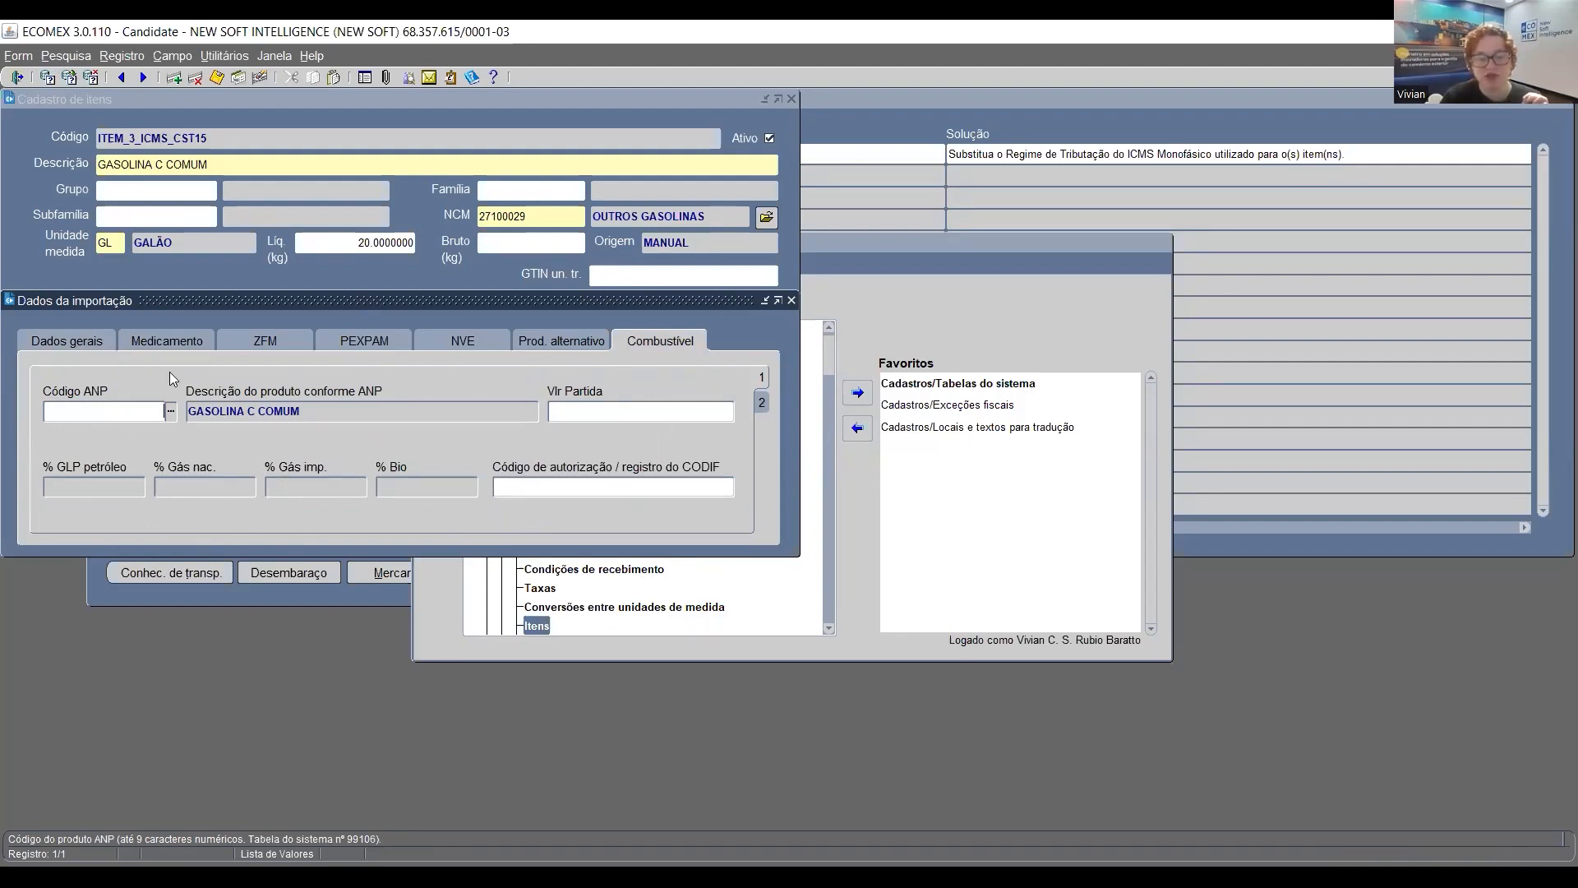
pyautogui.click(173, 413)
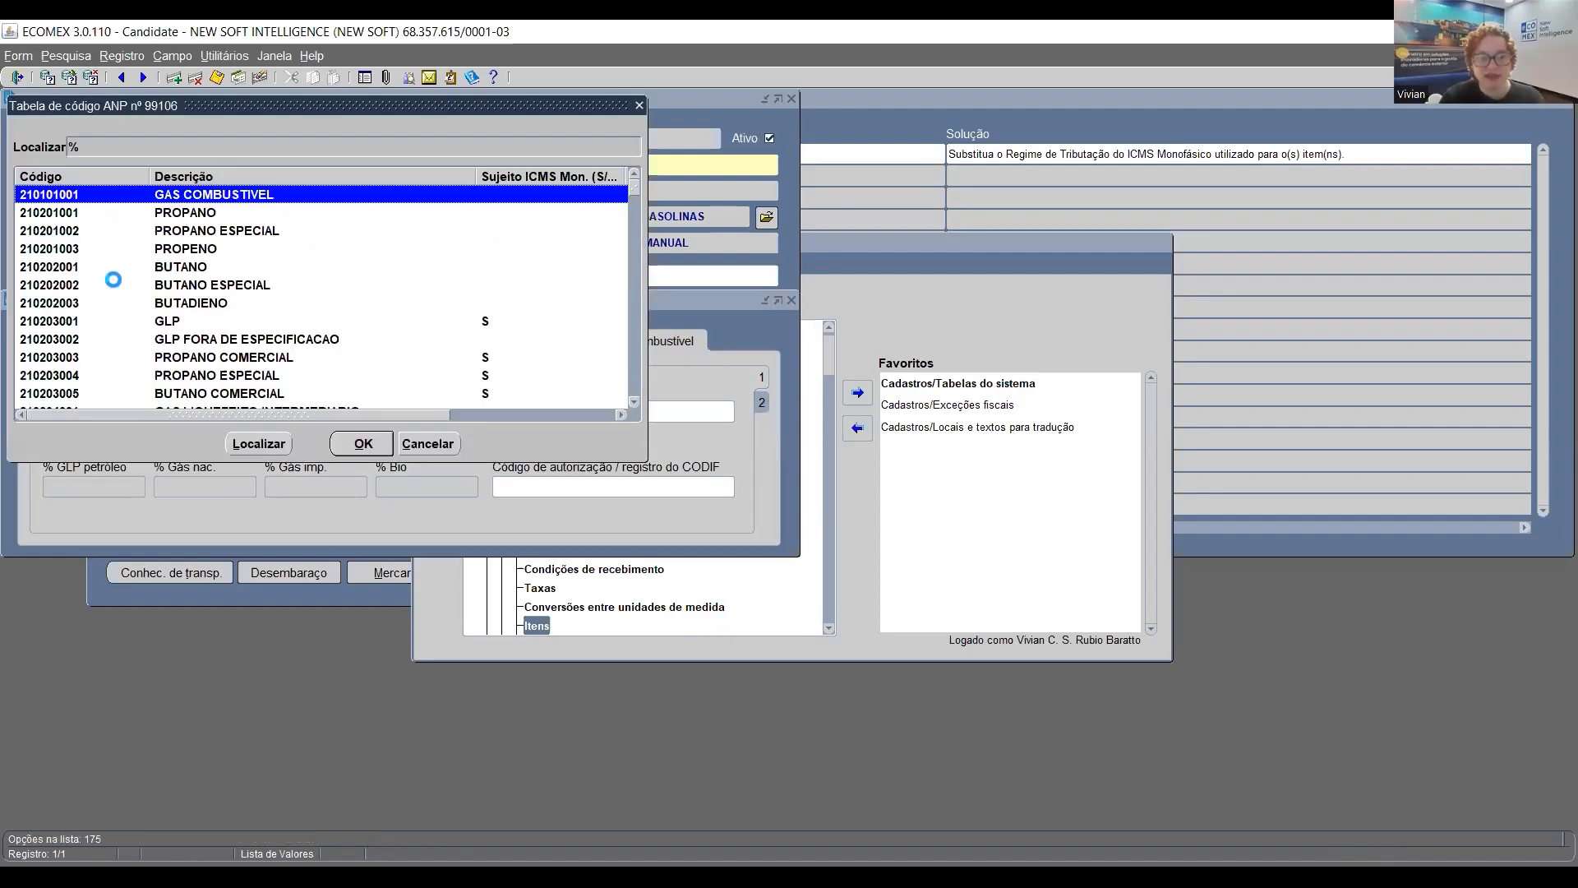
pyautogui.scroll(-1, 113, 284)
pyautogui.scroll(-2, 155, 327)
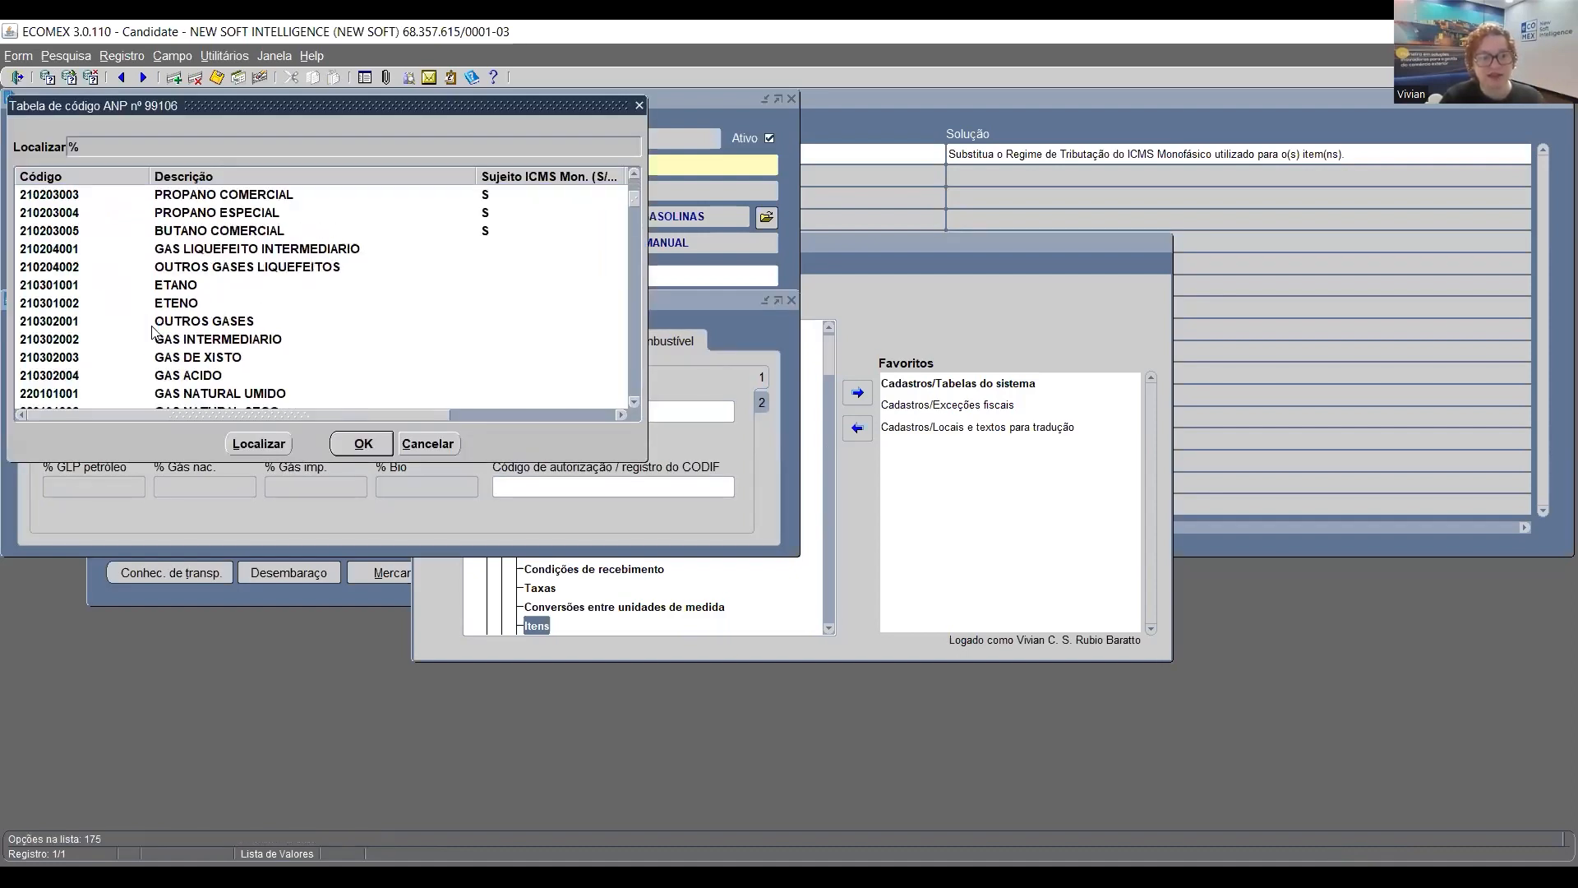
pyautogui.scroll(-4, 97, 295)
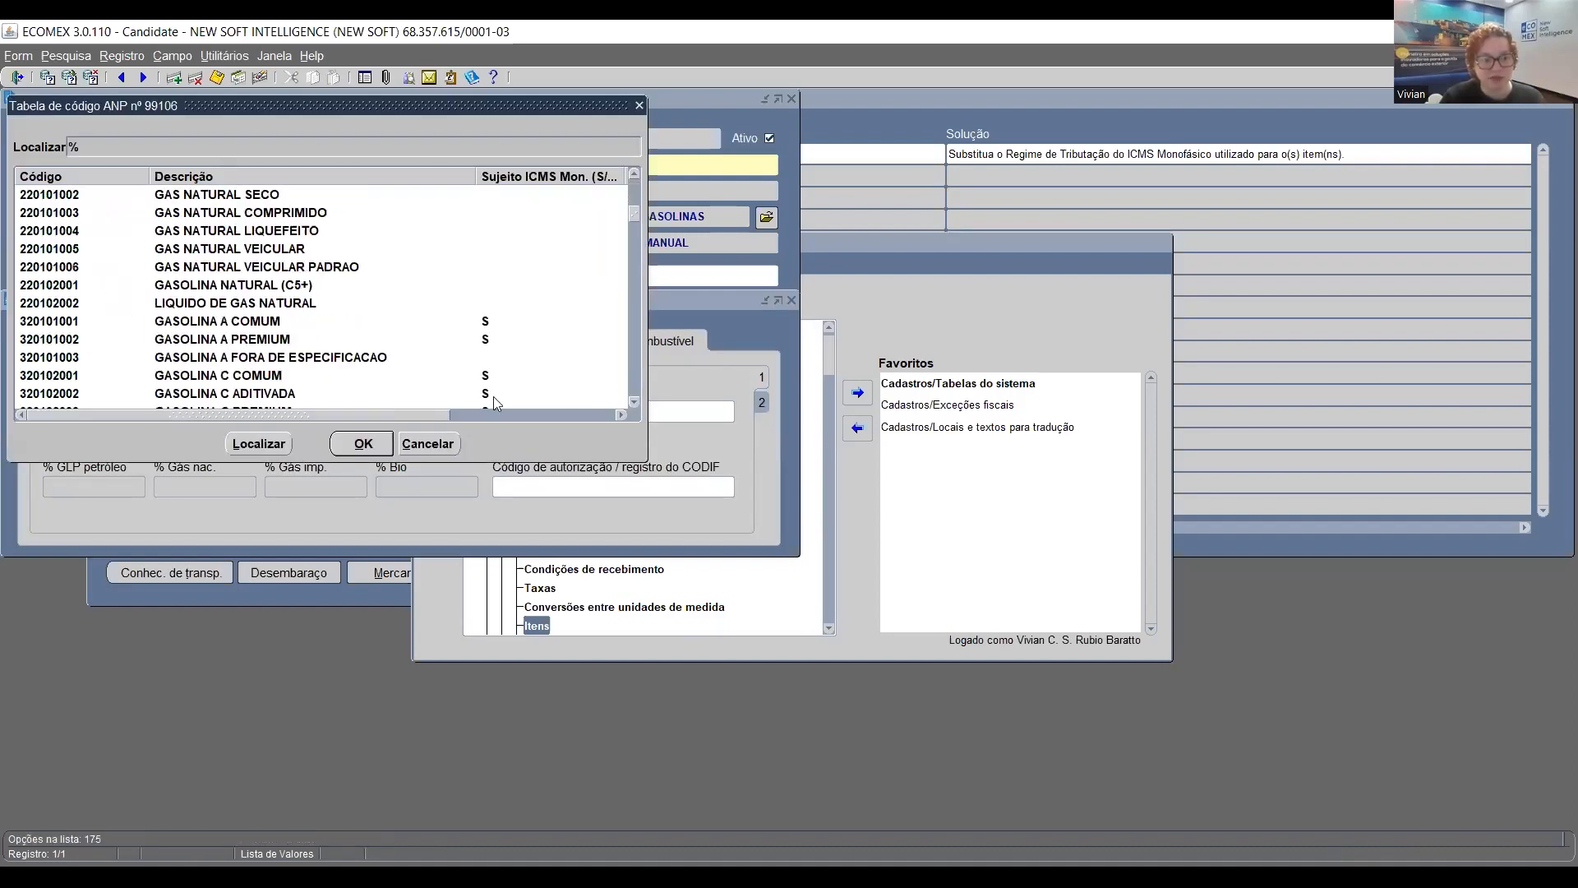
pyautogui.click(145, 321)
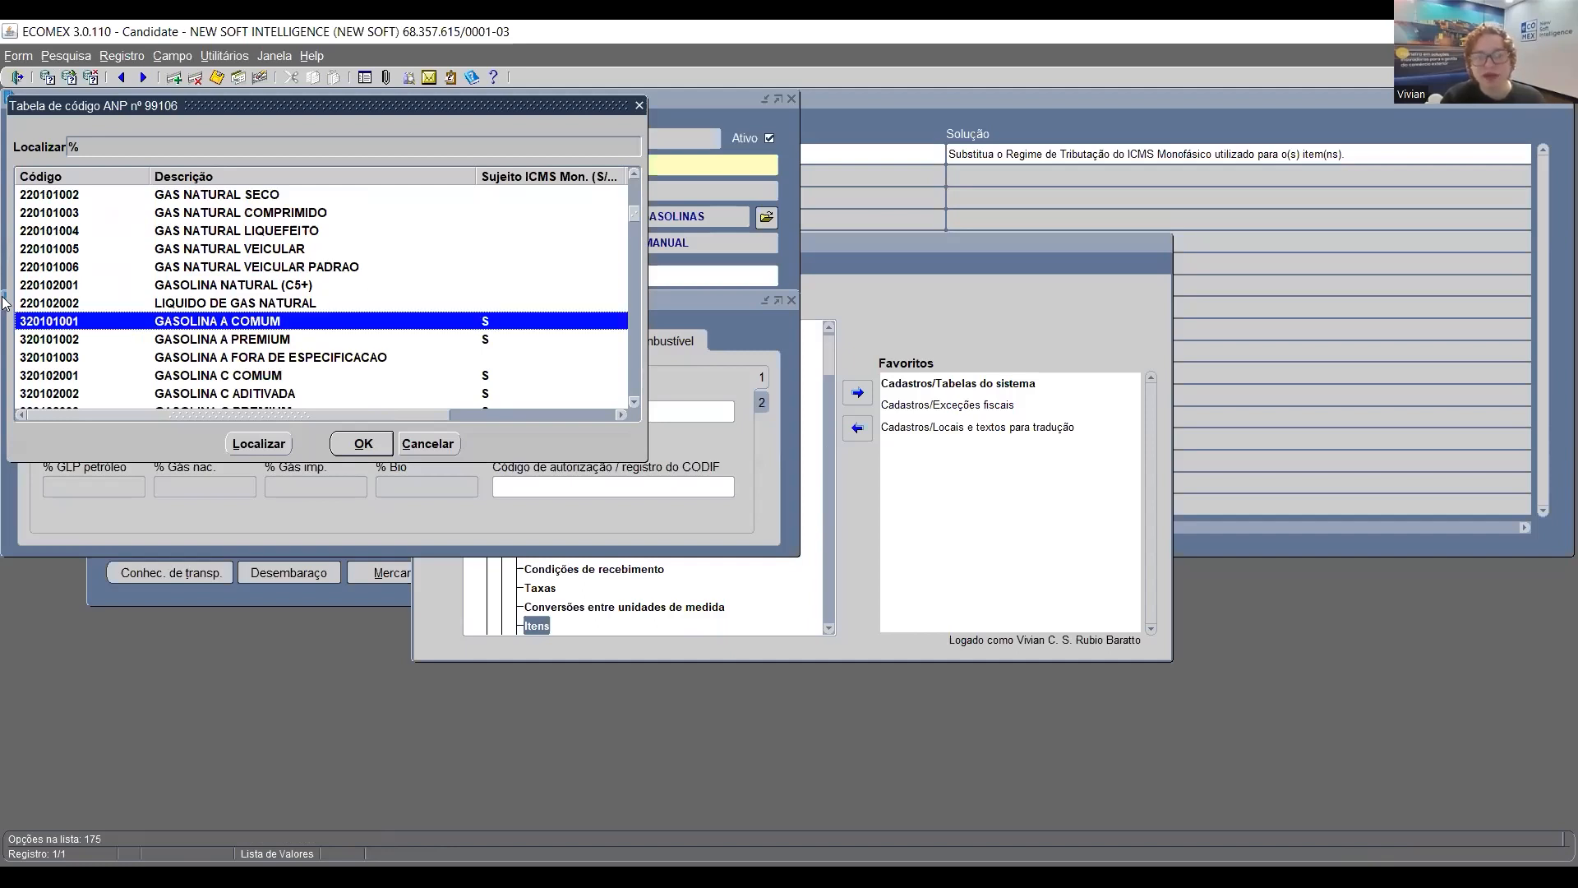
pyautogui.scroll(-2, 244, 337)
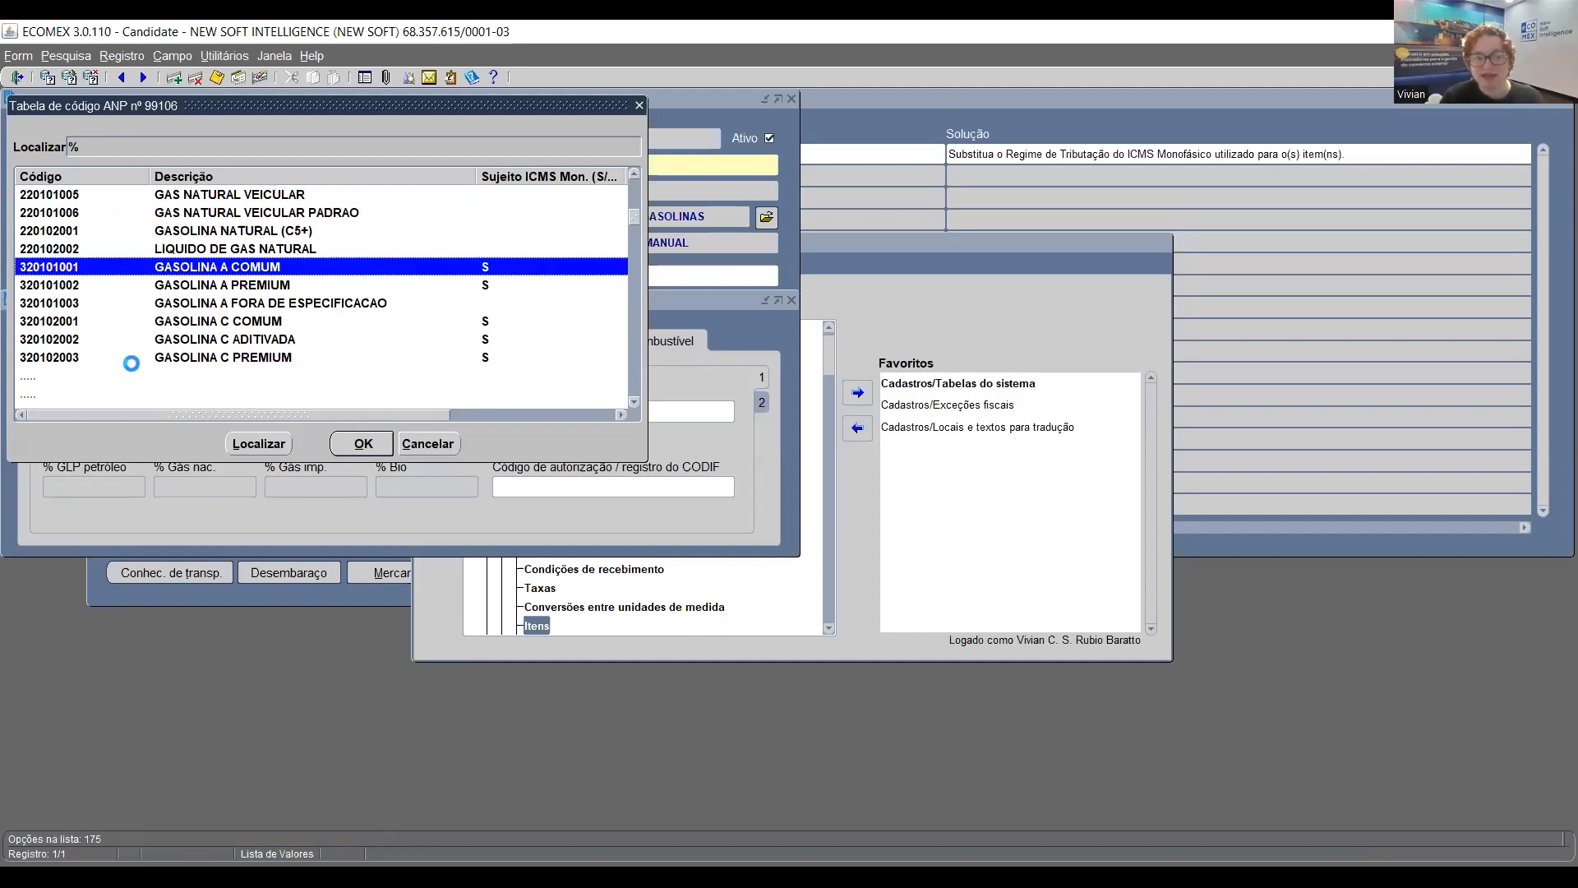
pyautogui.click(292, 286)
pyautogui.click(288, 268)
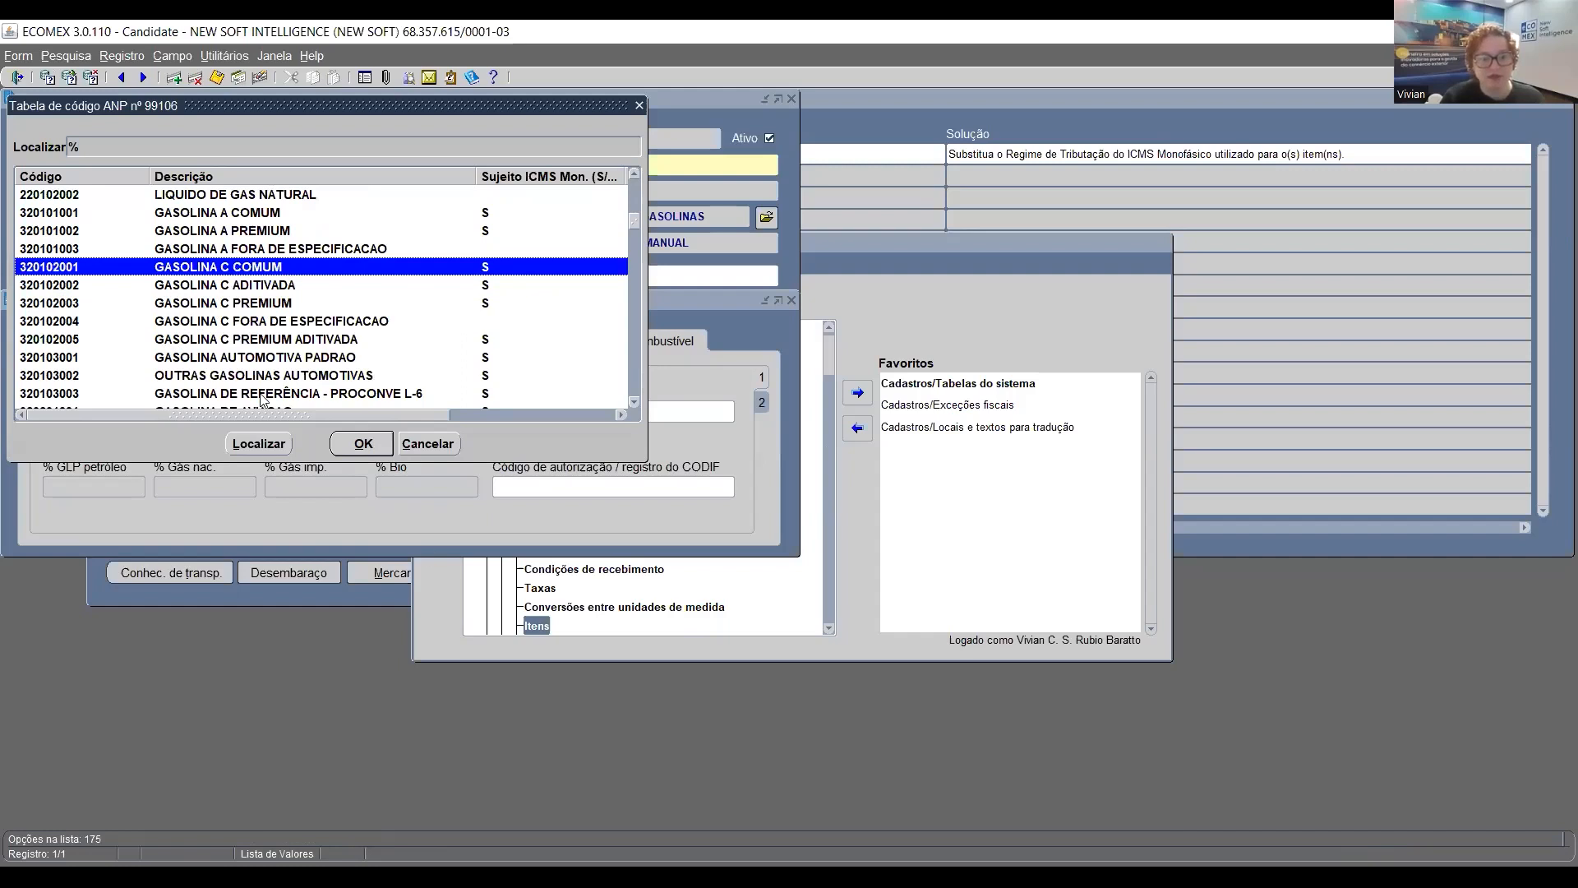
pyautogui.moveTo(278, 415); pyautogui.dragTo(392, 418)
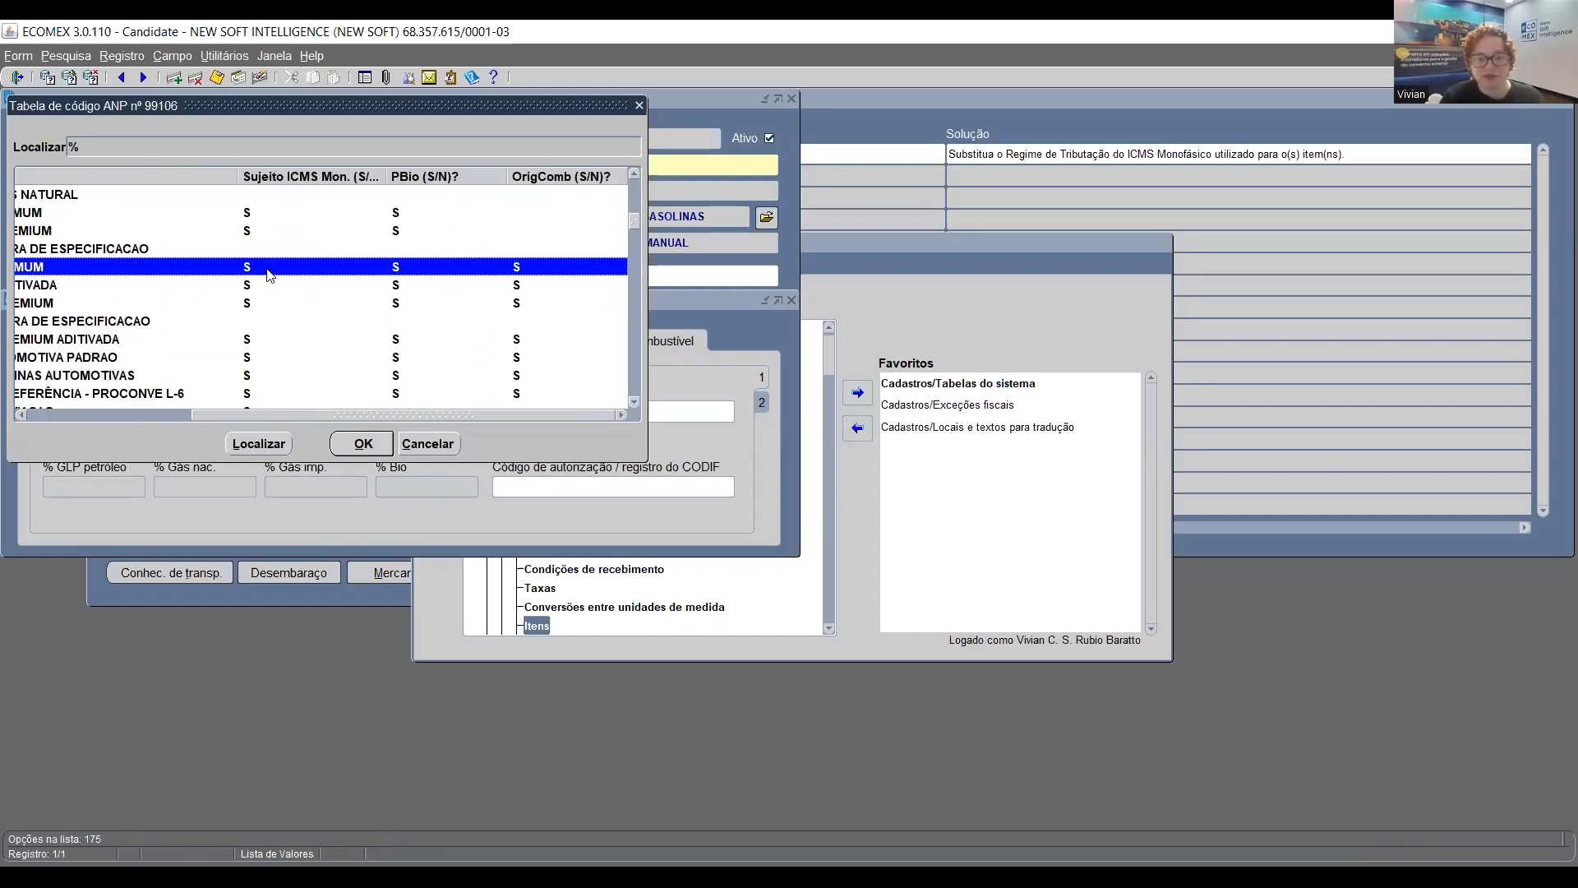
pyautogui.click(361, 444)
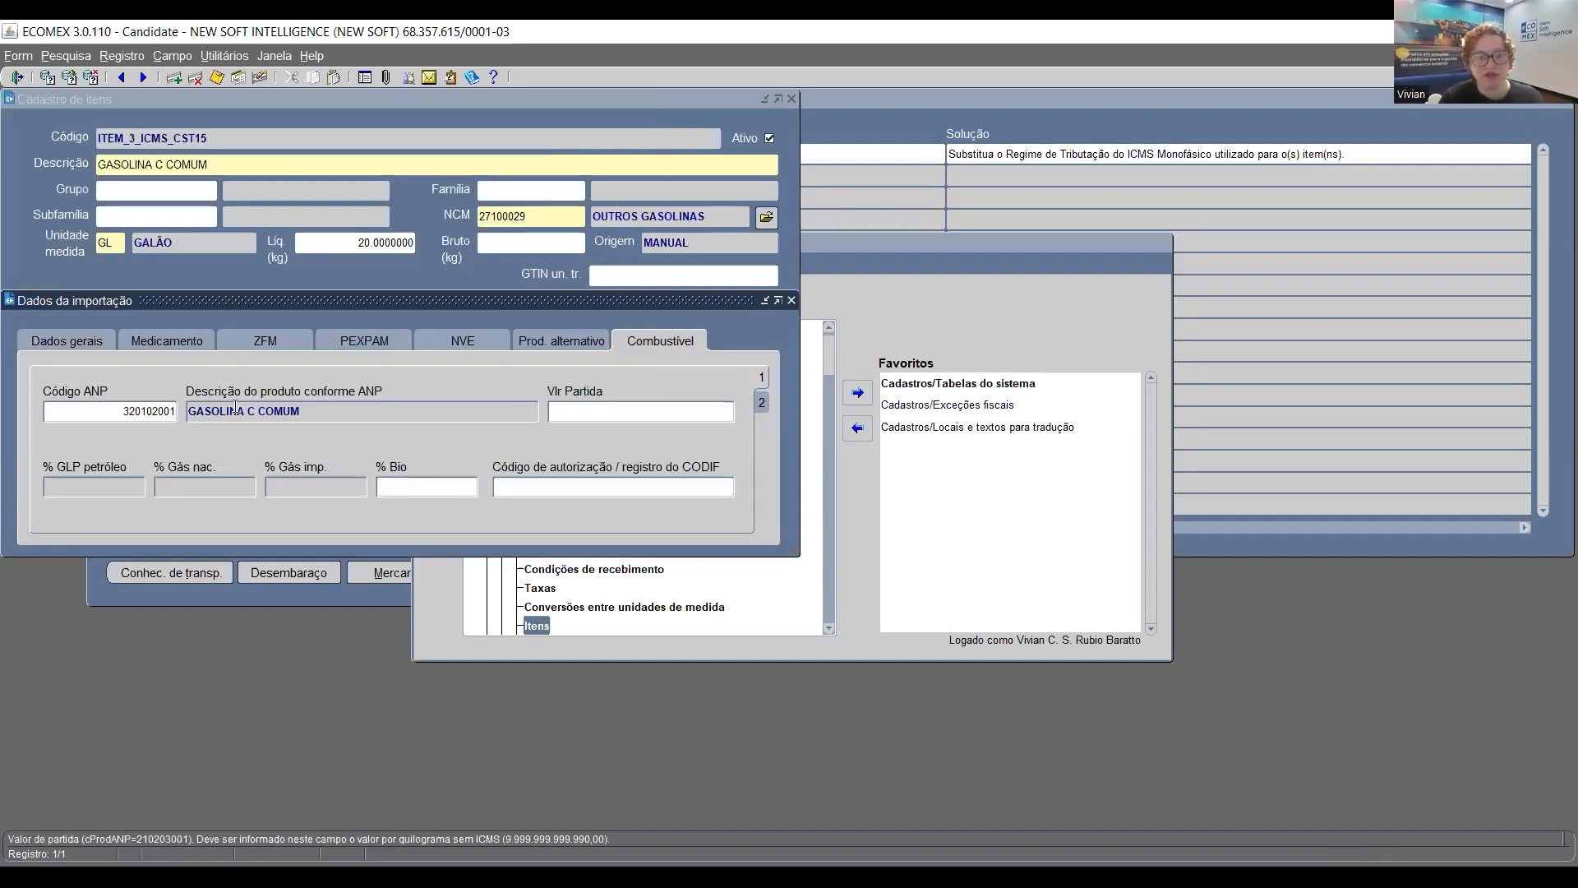
# Try to save the item's fuel data, then set its % Bio to 12
pyautogui.click(217, 77)
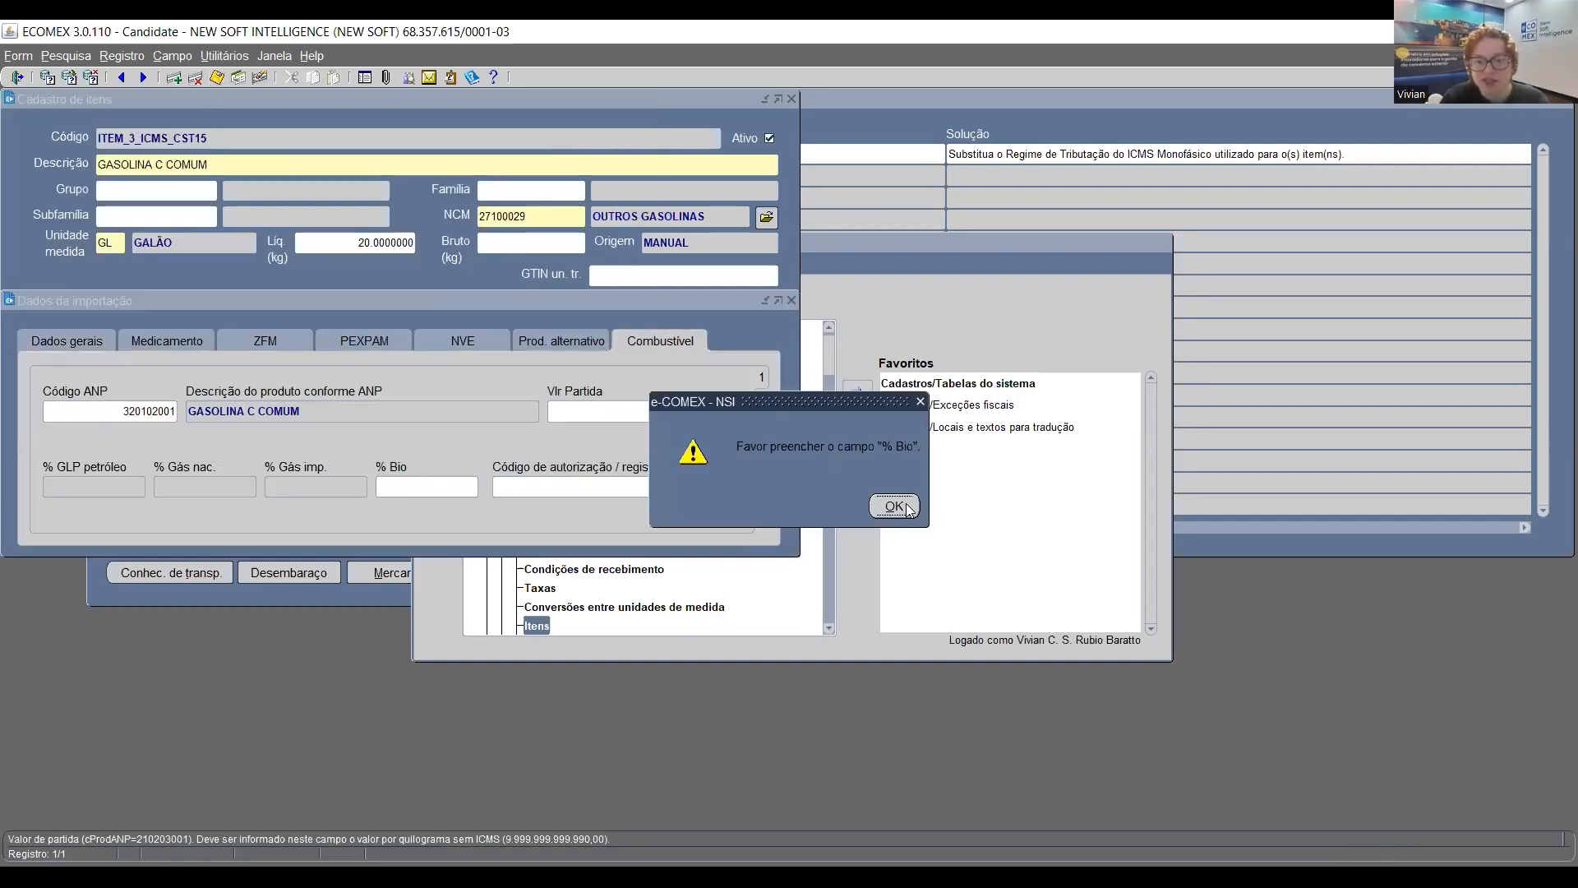
pyautogui.click(894, 505)
pyautogui.click(428, 488)
pyautogui.write('1')
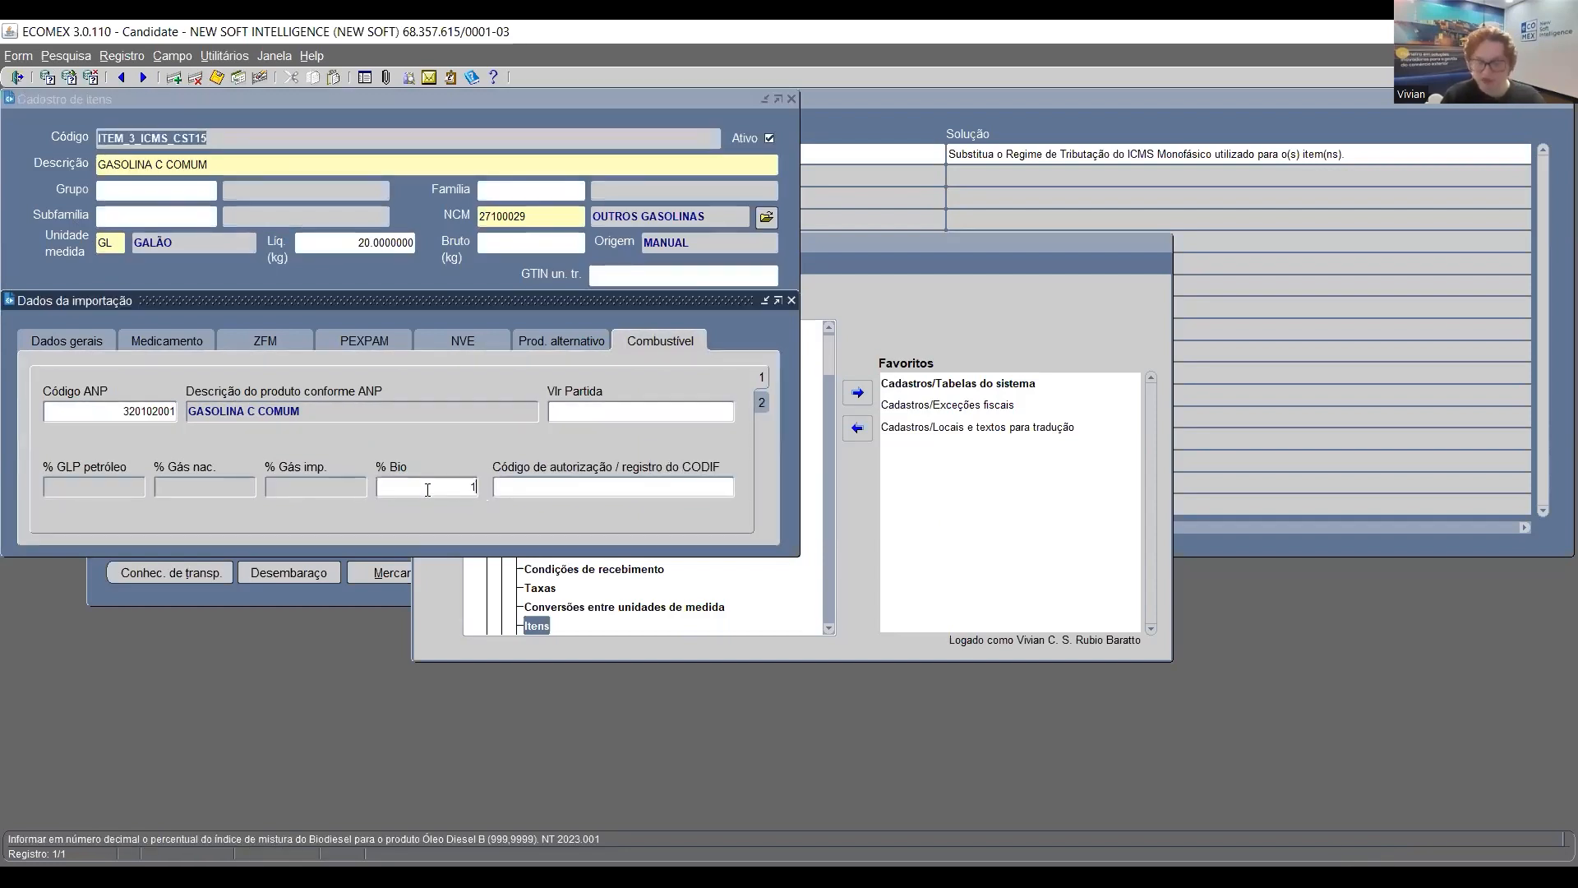
pyautogui.write('2')
pyautogui.press('Tab')
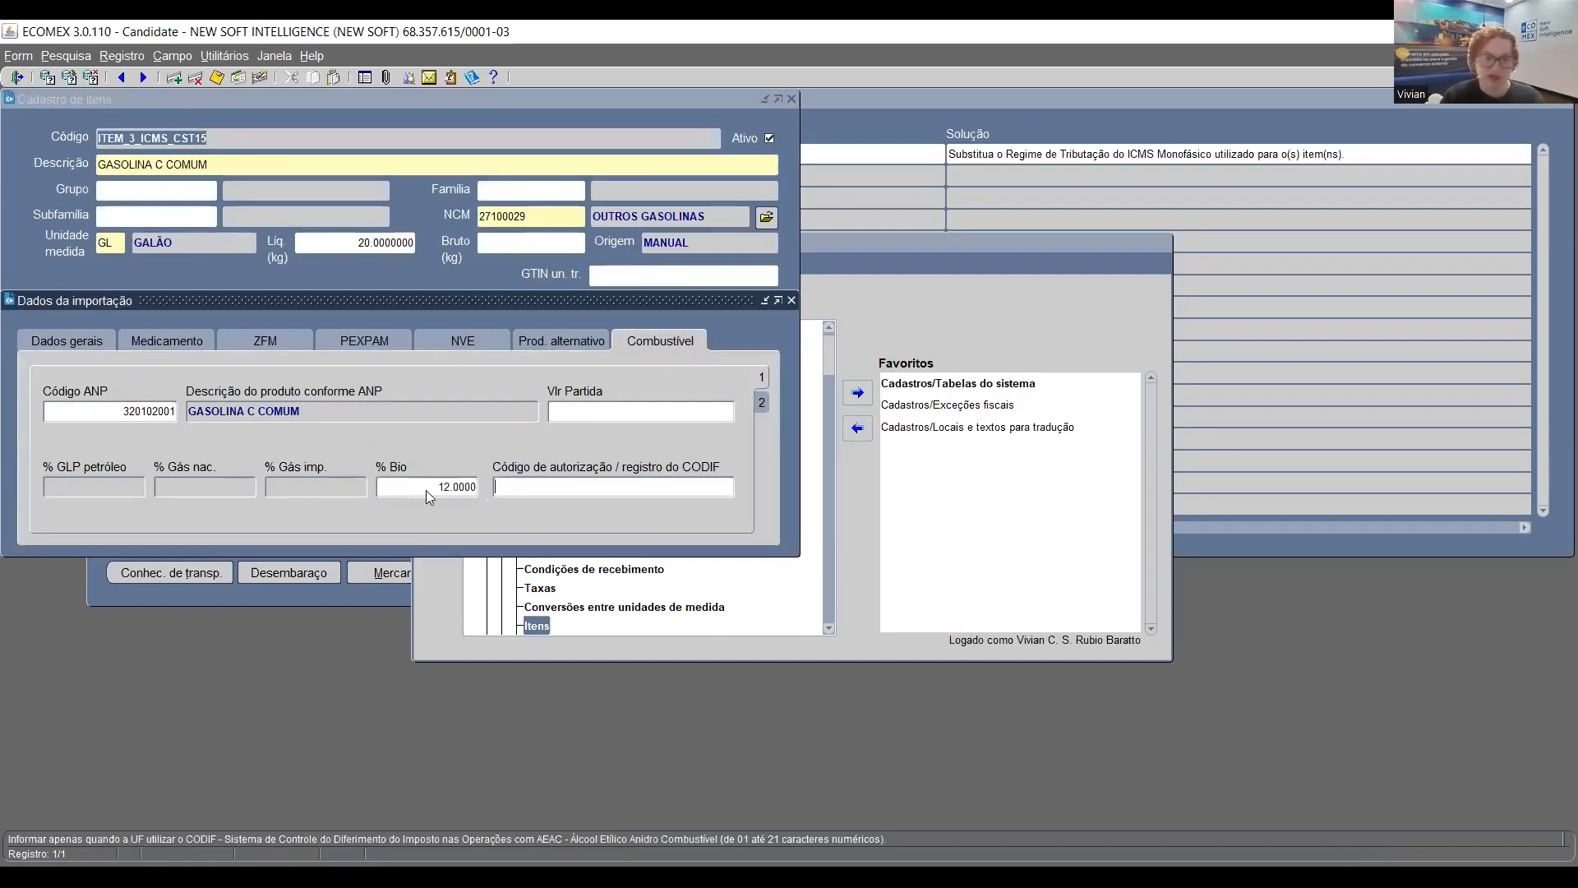
# Set the item's Bio origin to Importado with UF EX and 100 % UF, save the fuel data, and close the item register
pyautogui.click(216, 77)
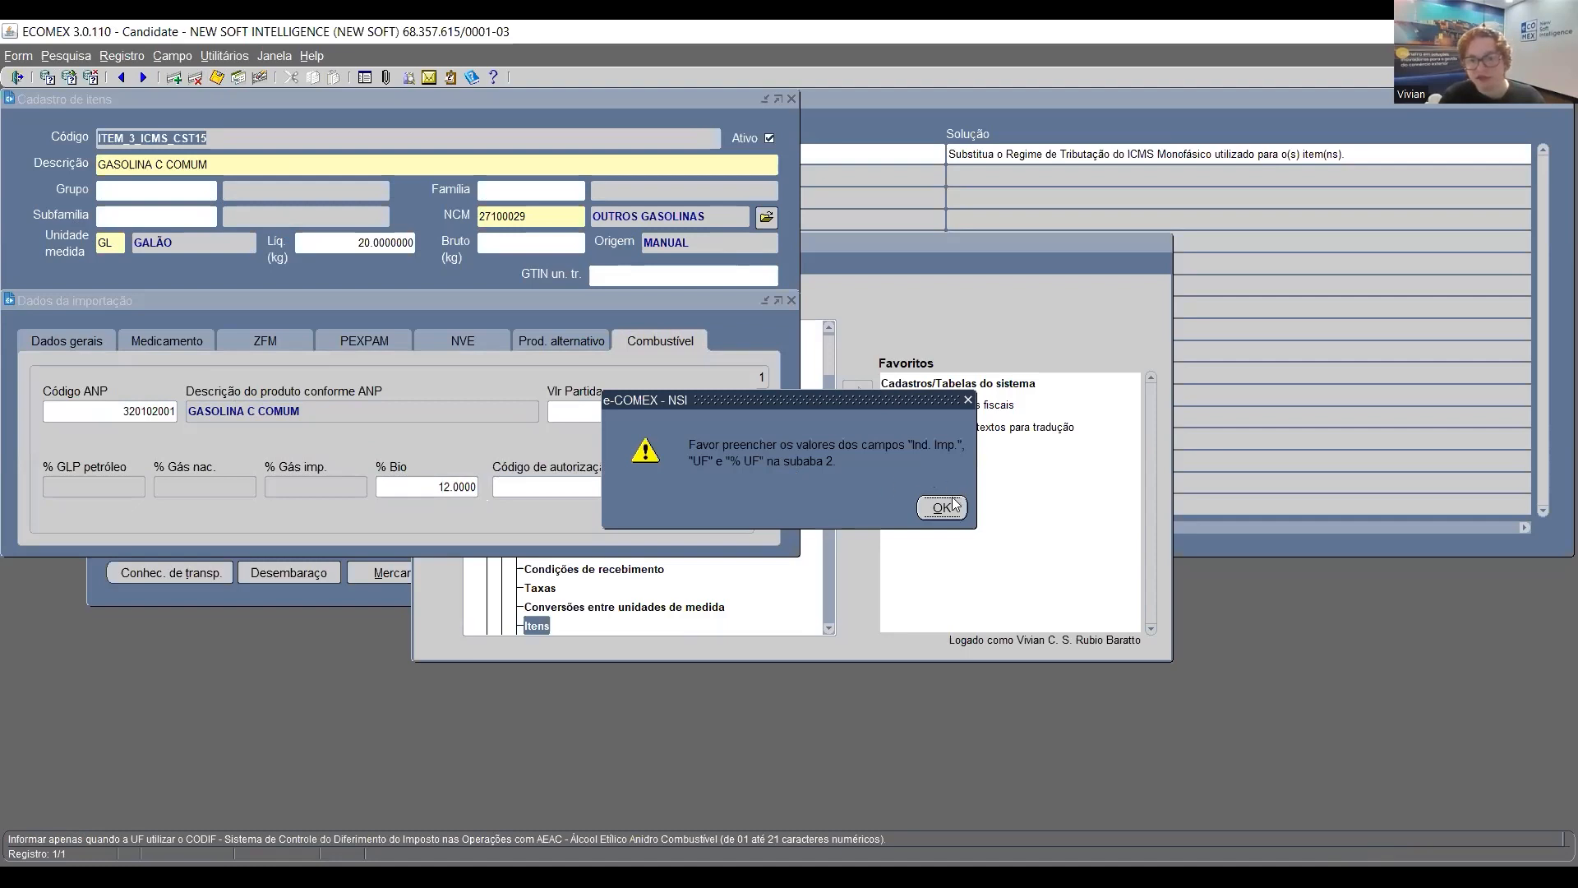
pyautogui.click(941, 508)
pyautogui.click(760, 394)
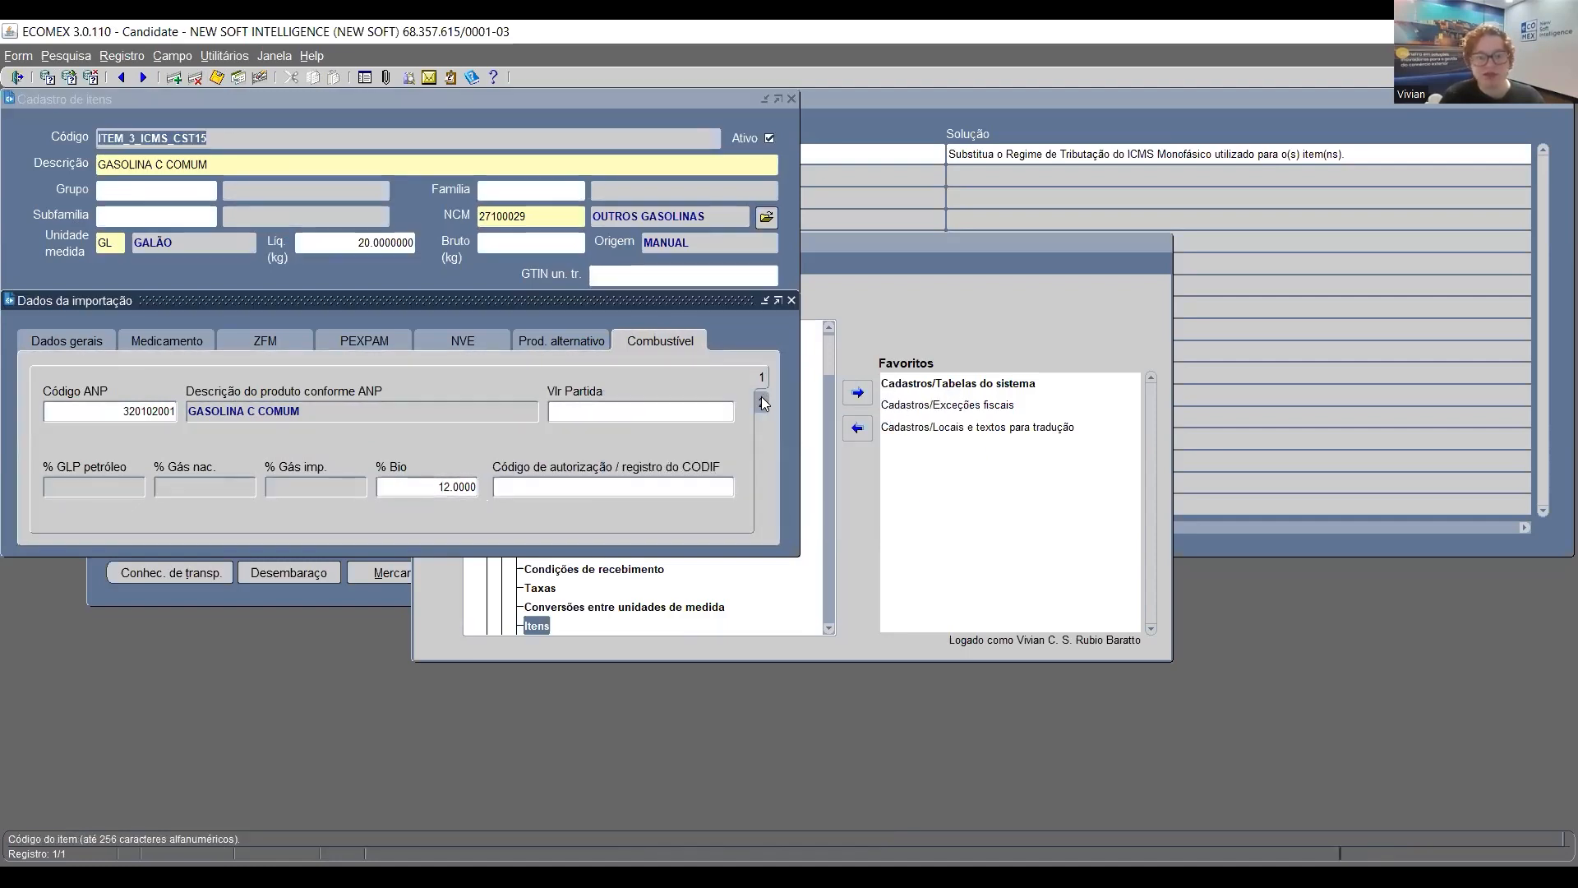
pyautogui.click(593, 417)
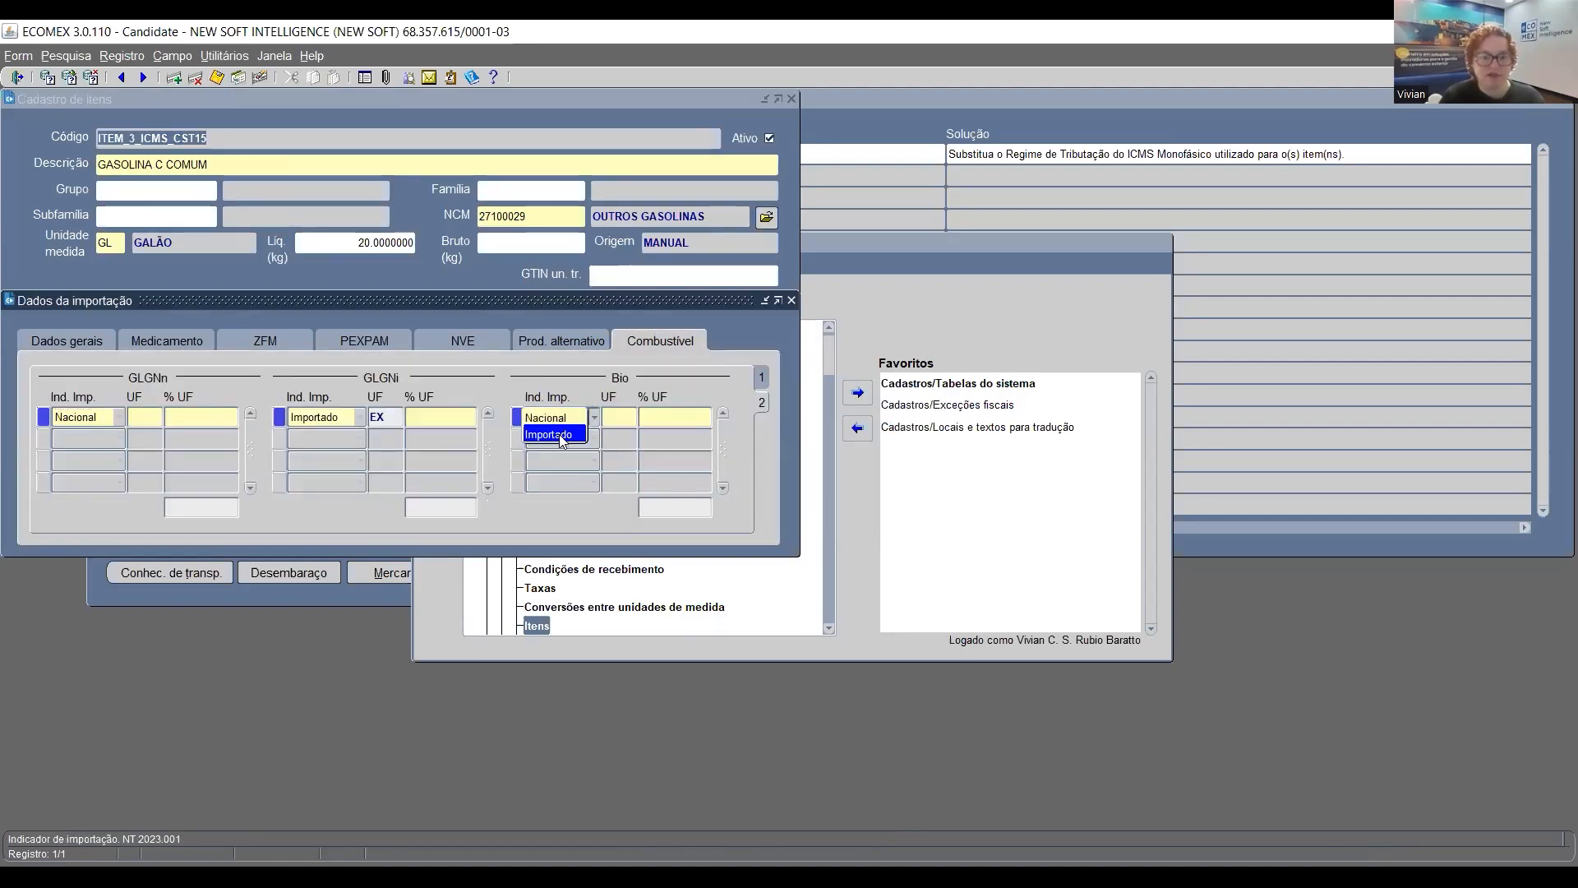
pyautogui.click(616, 423)
pyautogui.click(664, 418)
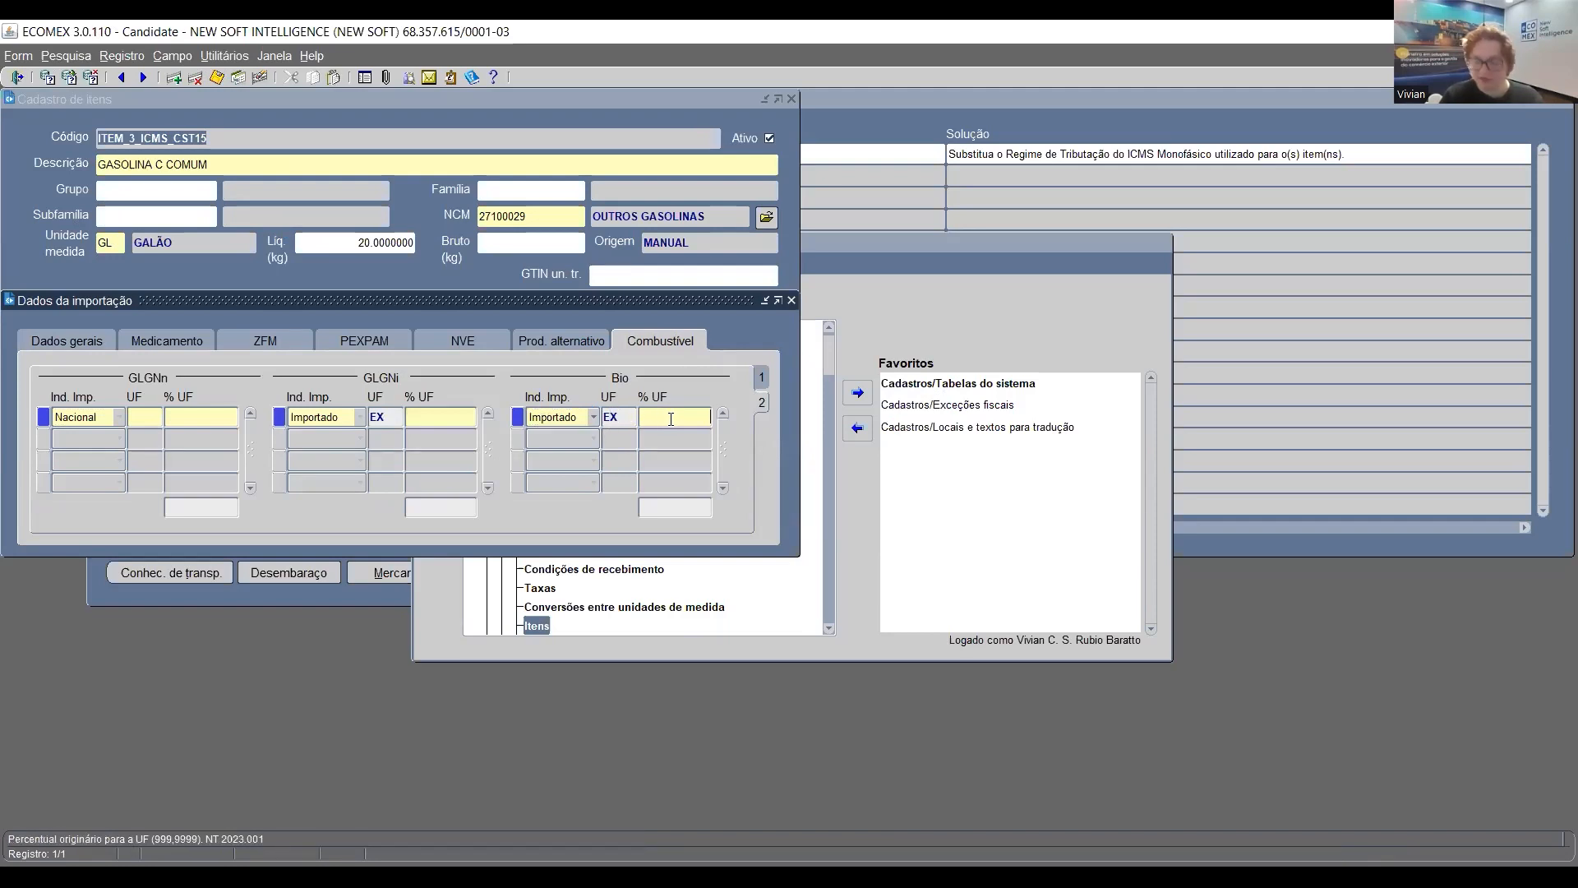
pyautogui.write('100')
pyautogui.press('Tab')
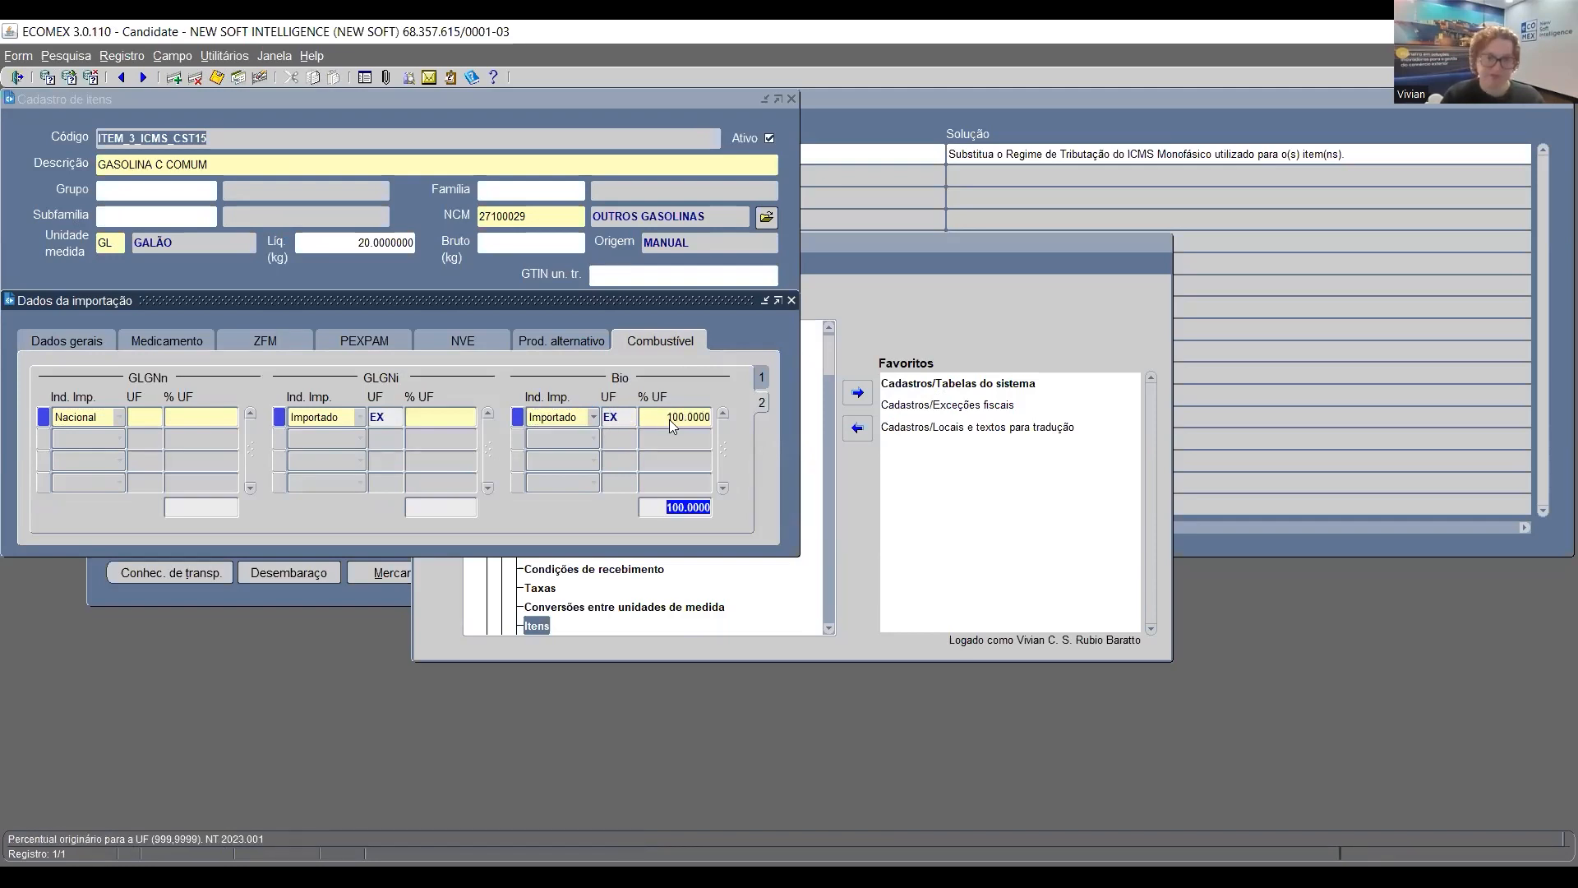
pyautogui.click(217, 77)
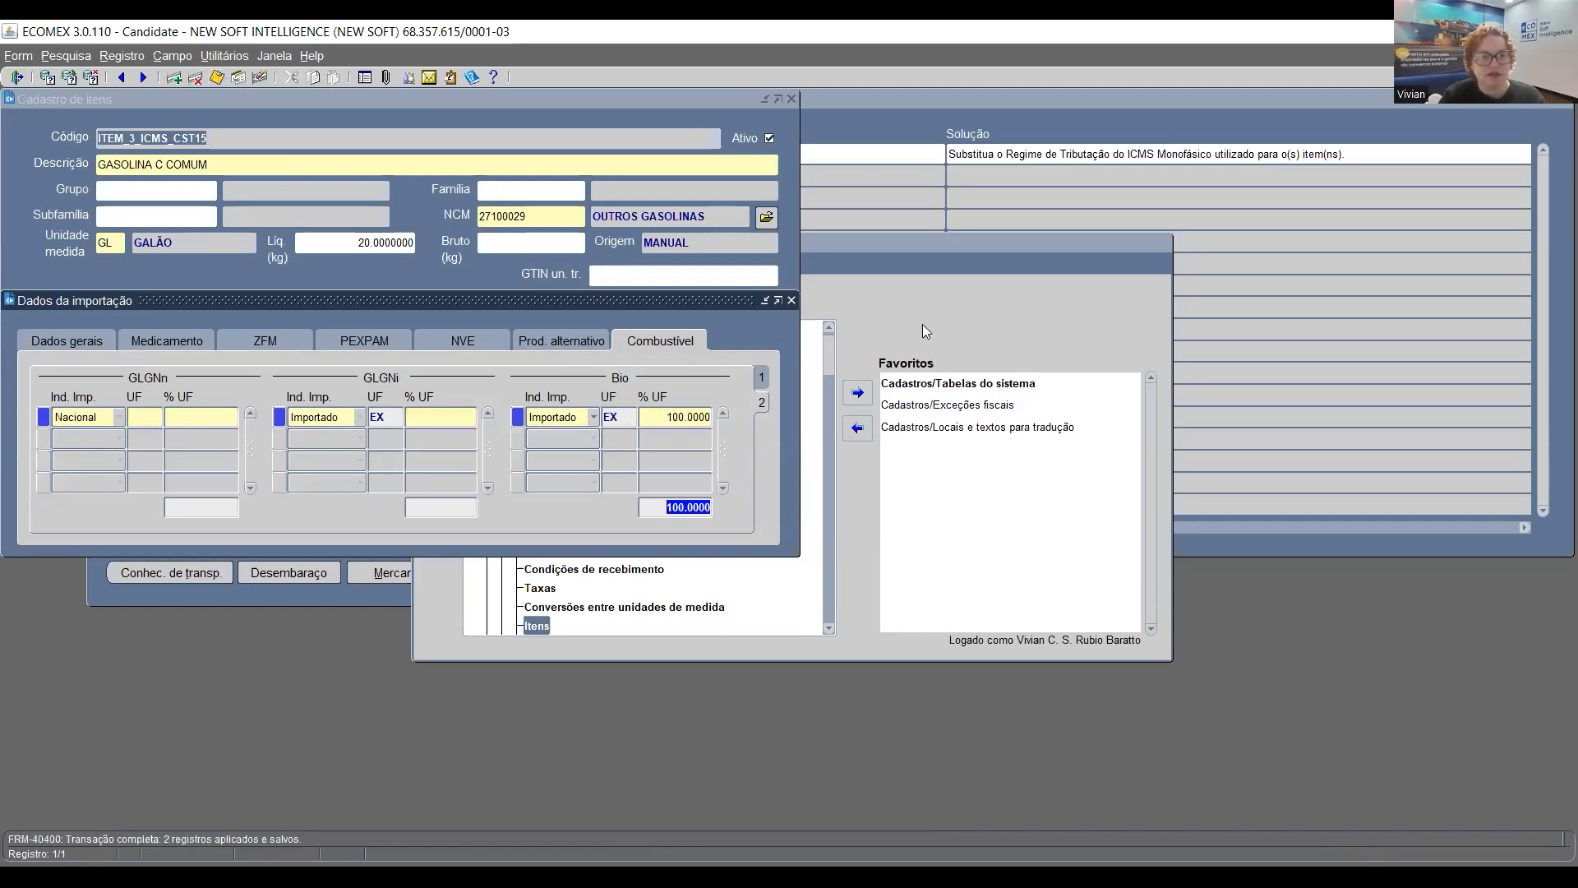
pyautogui.click(792, 300)
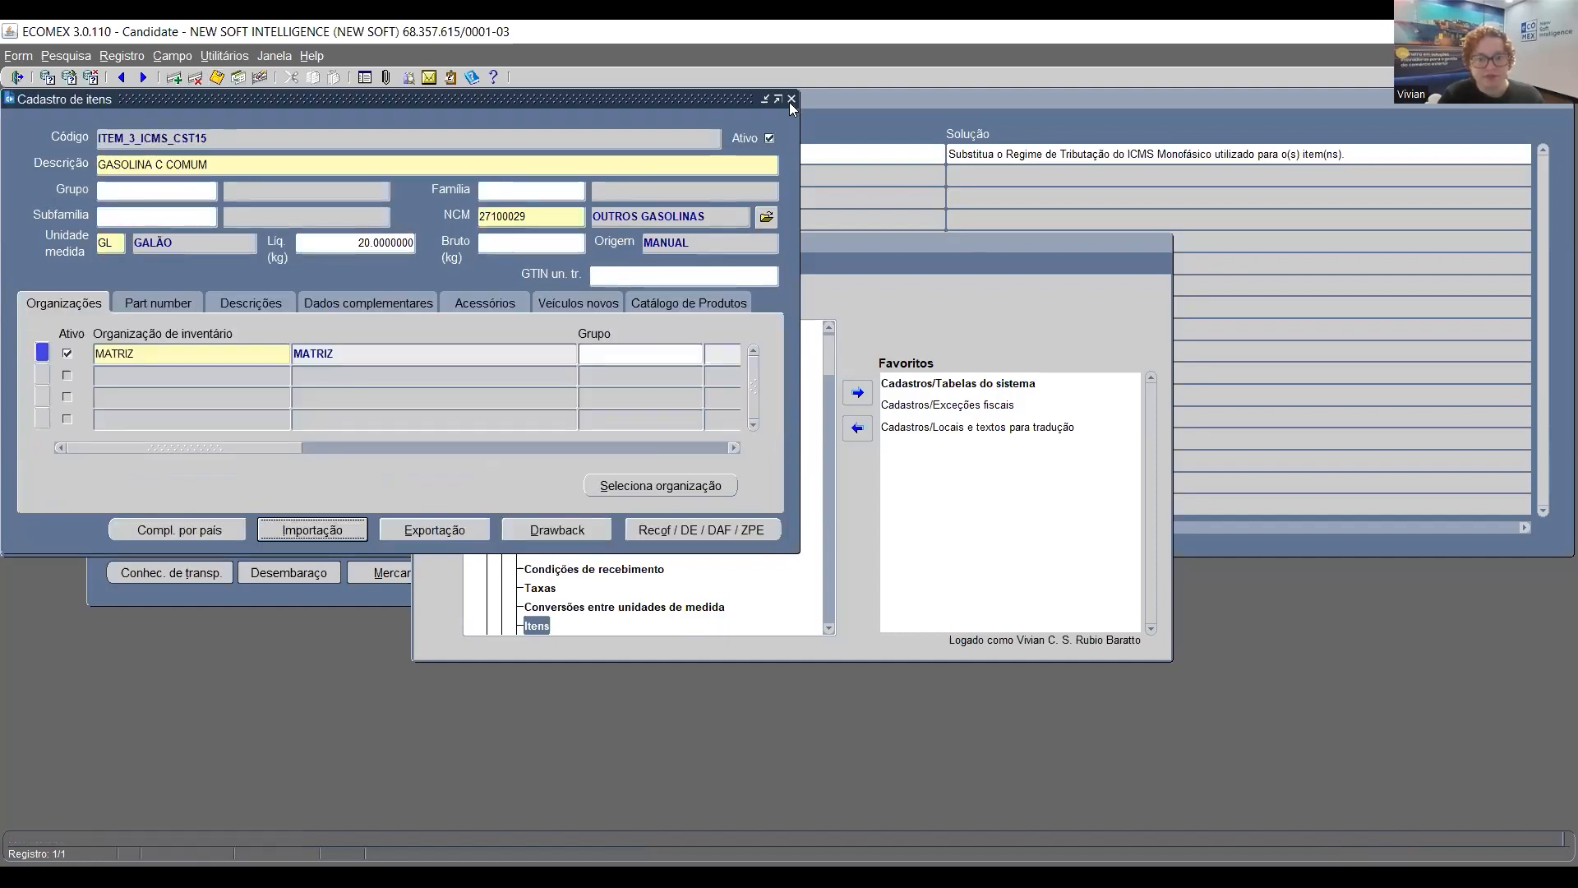
pyautogui.click(792, 98)
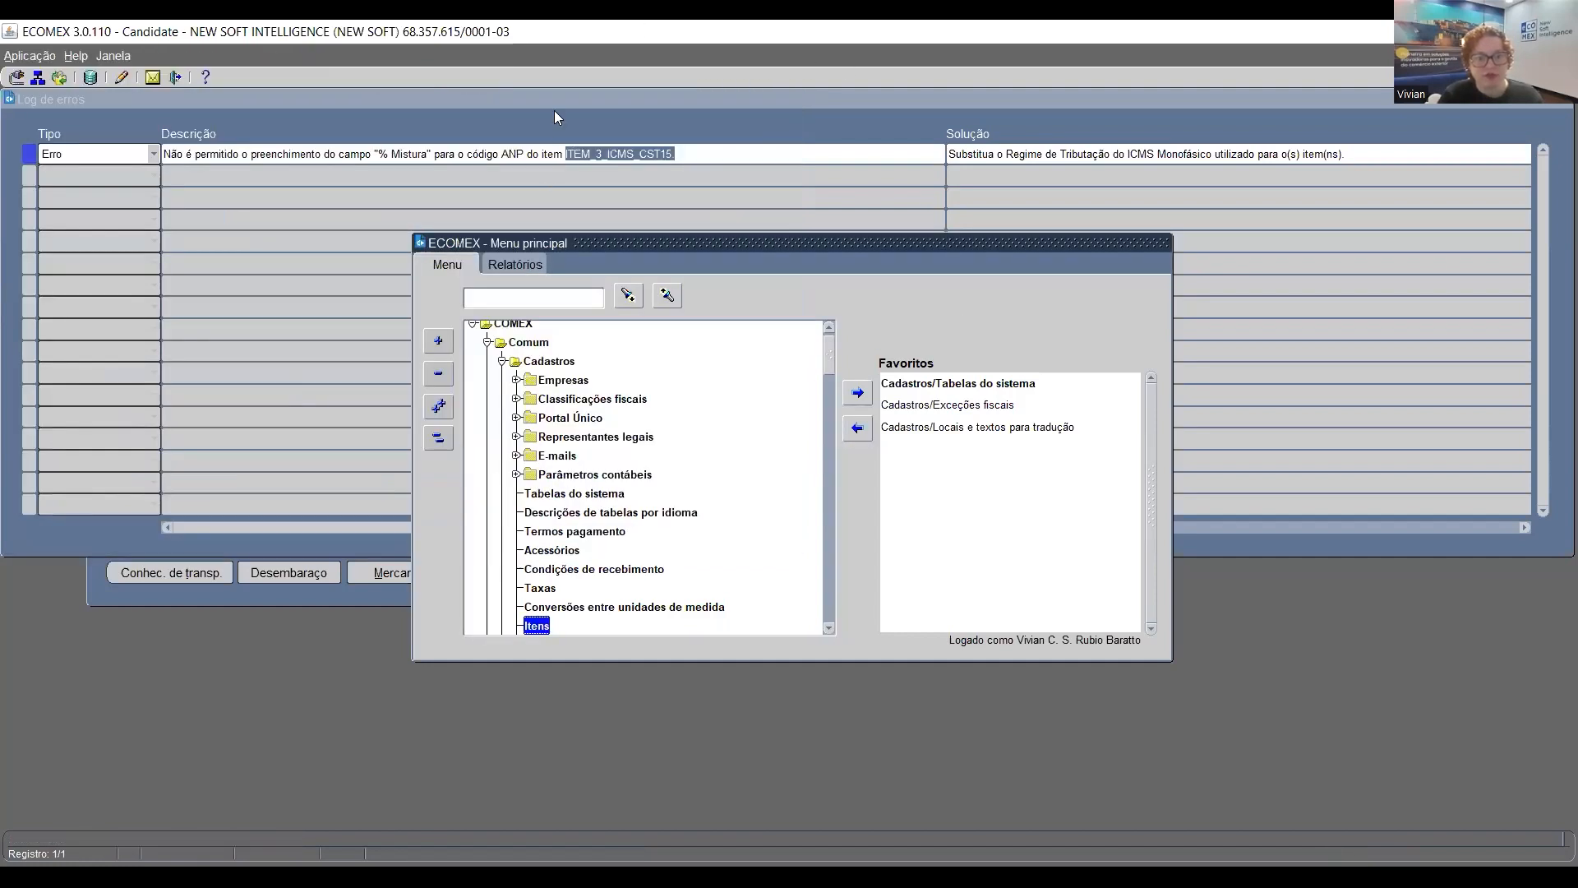
# Close the error log and totalize shipment 3596 of 2023 again
pyautogui.click(554, 111)
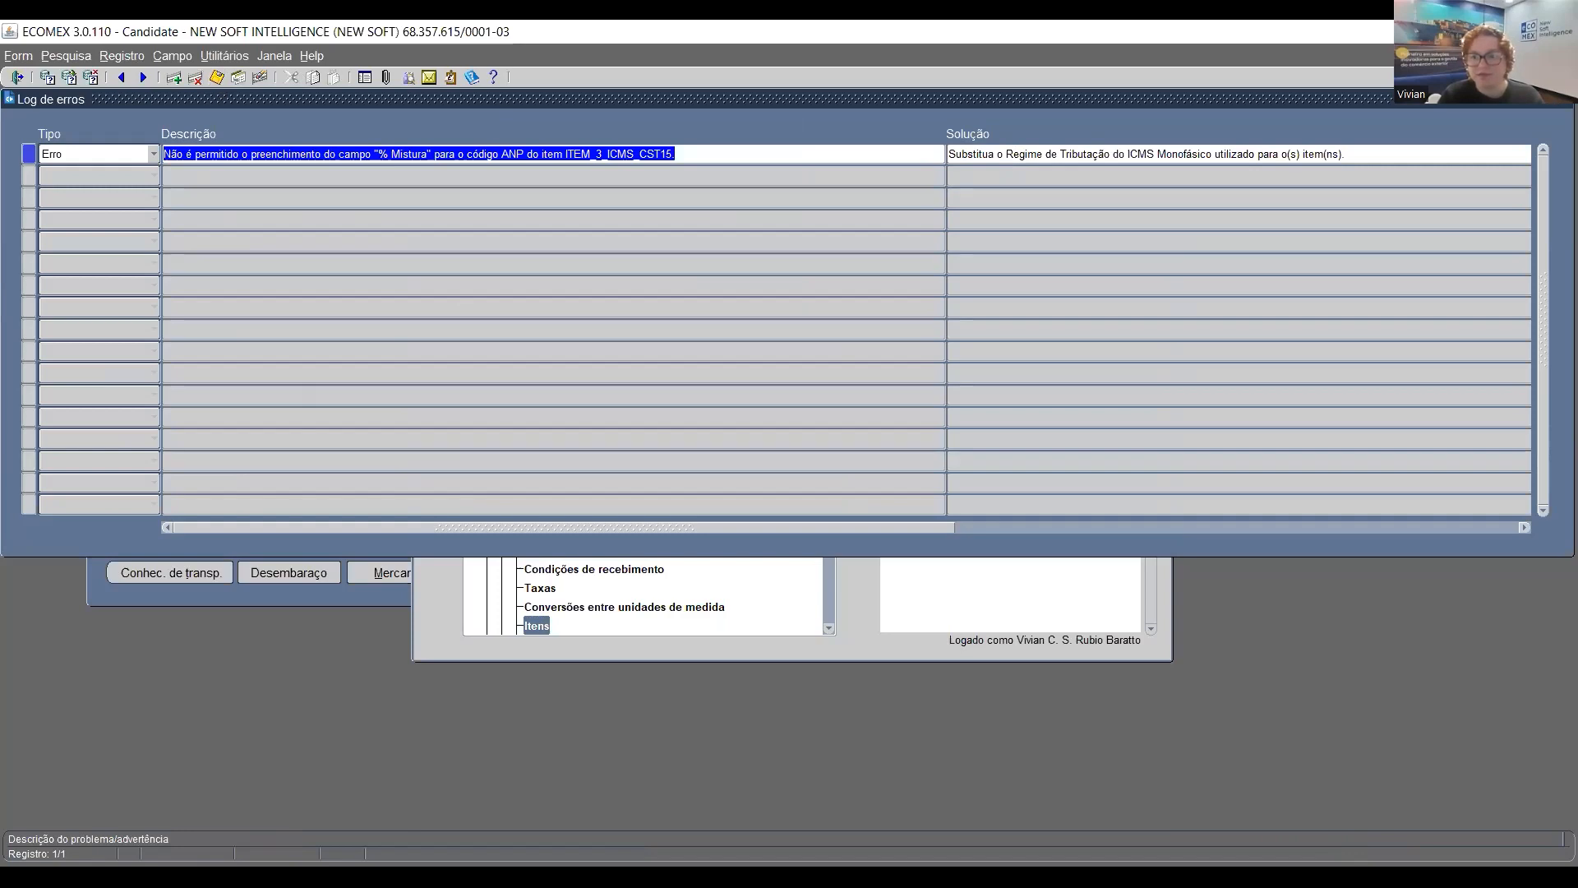
pyautogui.click(1566, 99)
pyautogui.click(652, 331)
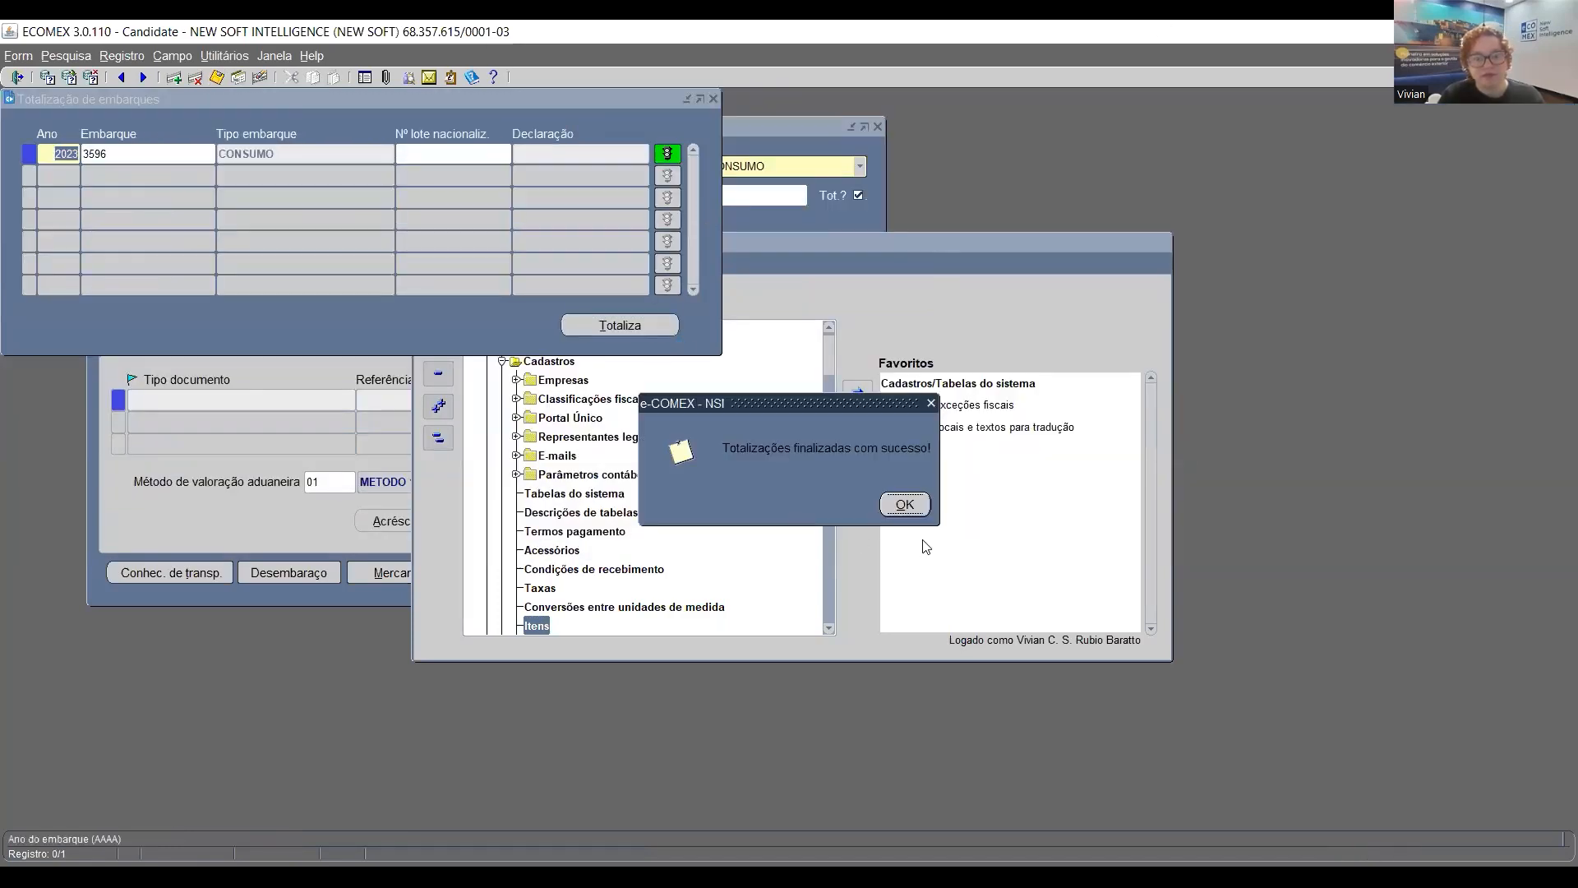
pyautogui.click(905, 505)
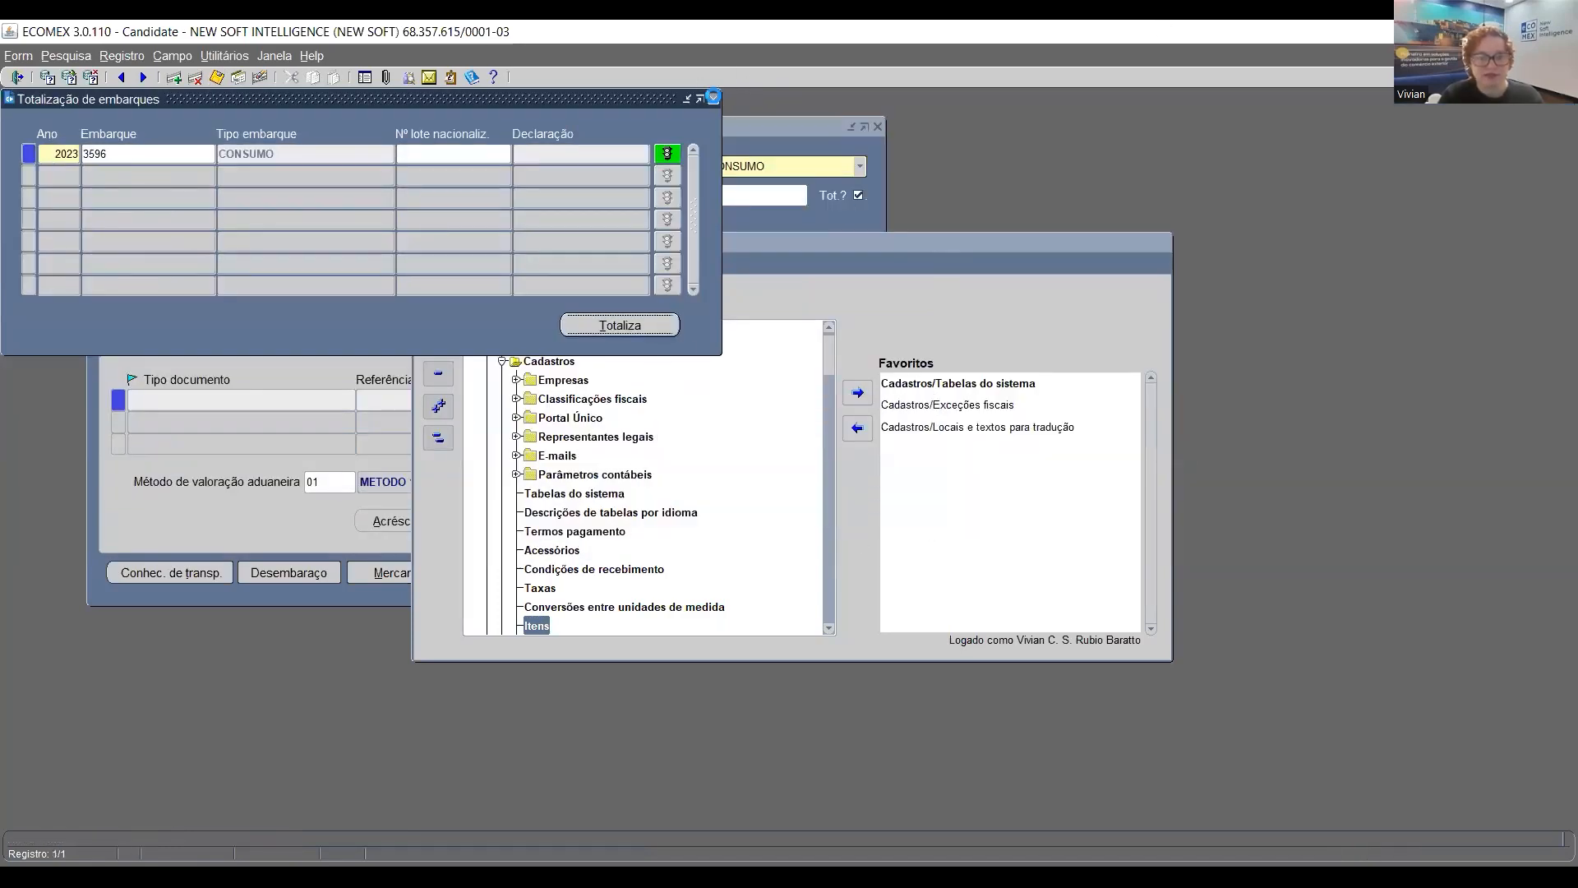
pyautogui.click(714, 98)
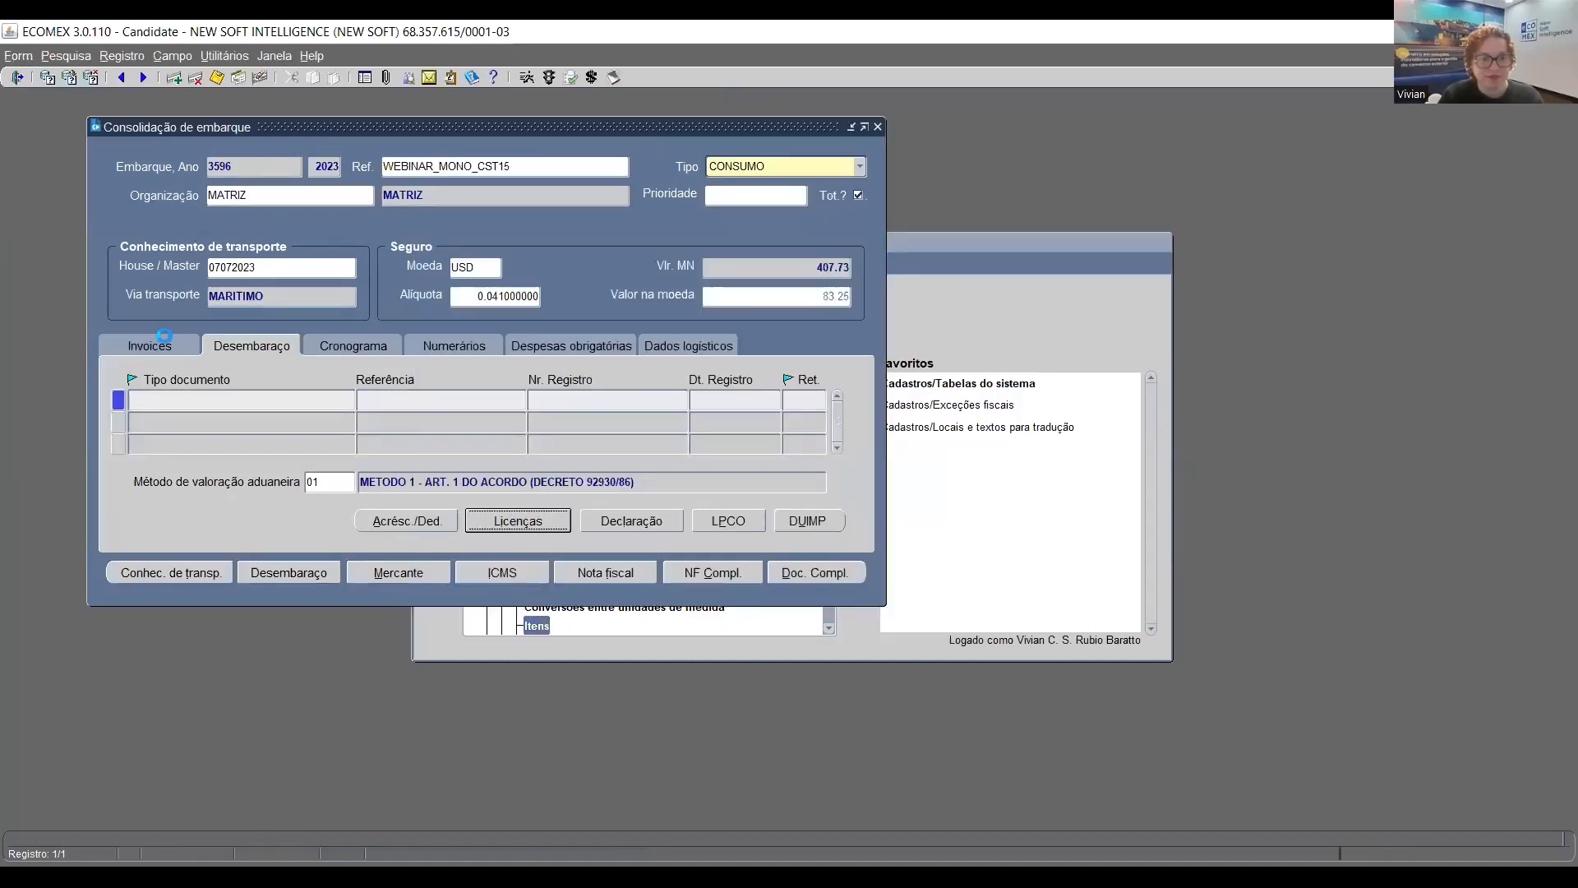
# Review the ICMS tax regime, ad rem rates, reduction and mixture percentage in the shipment's import licence
pyautogui.click(164, 337)
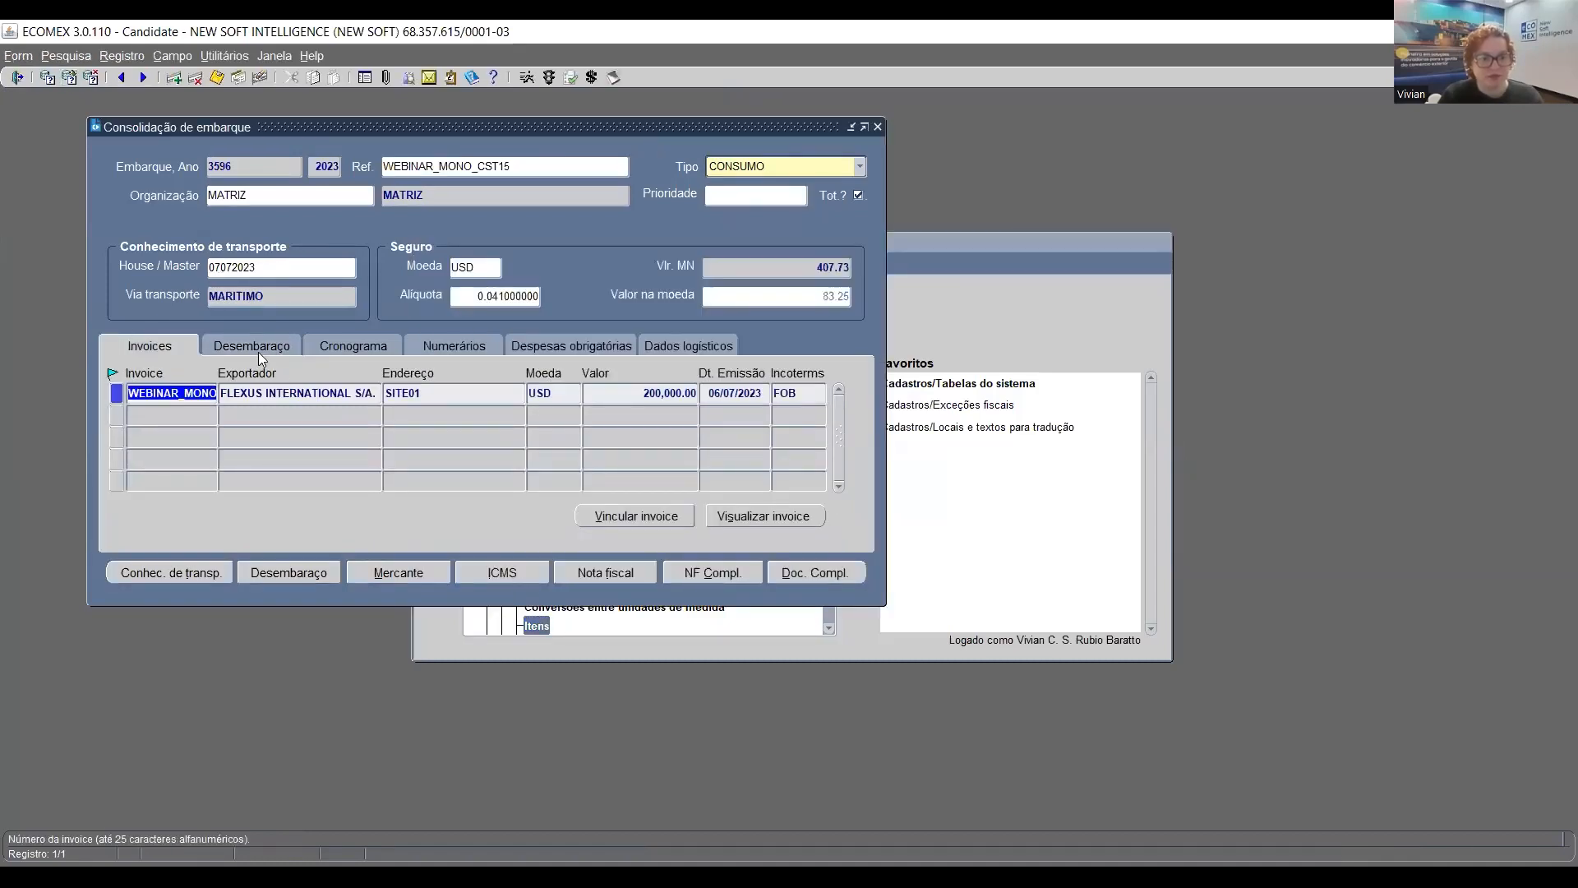
pyautogui.click(258, 351)
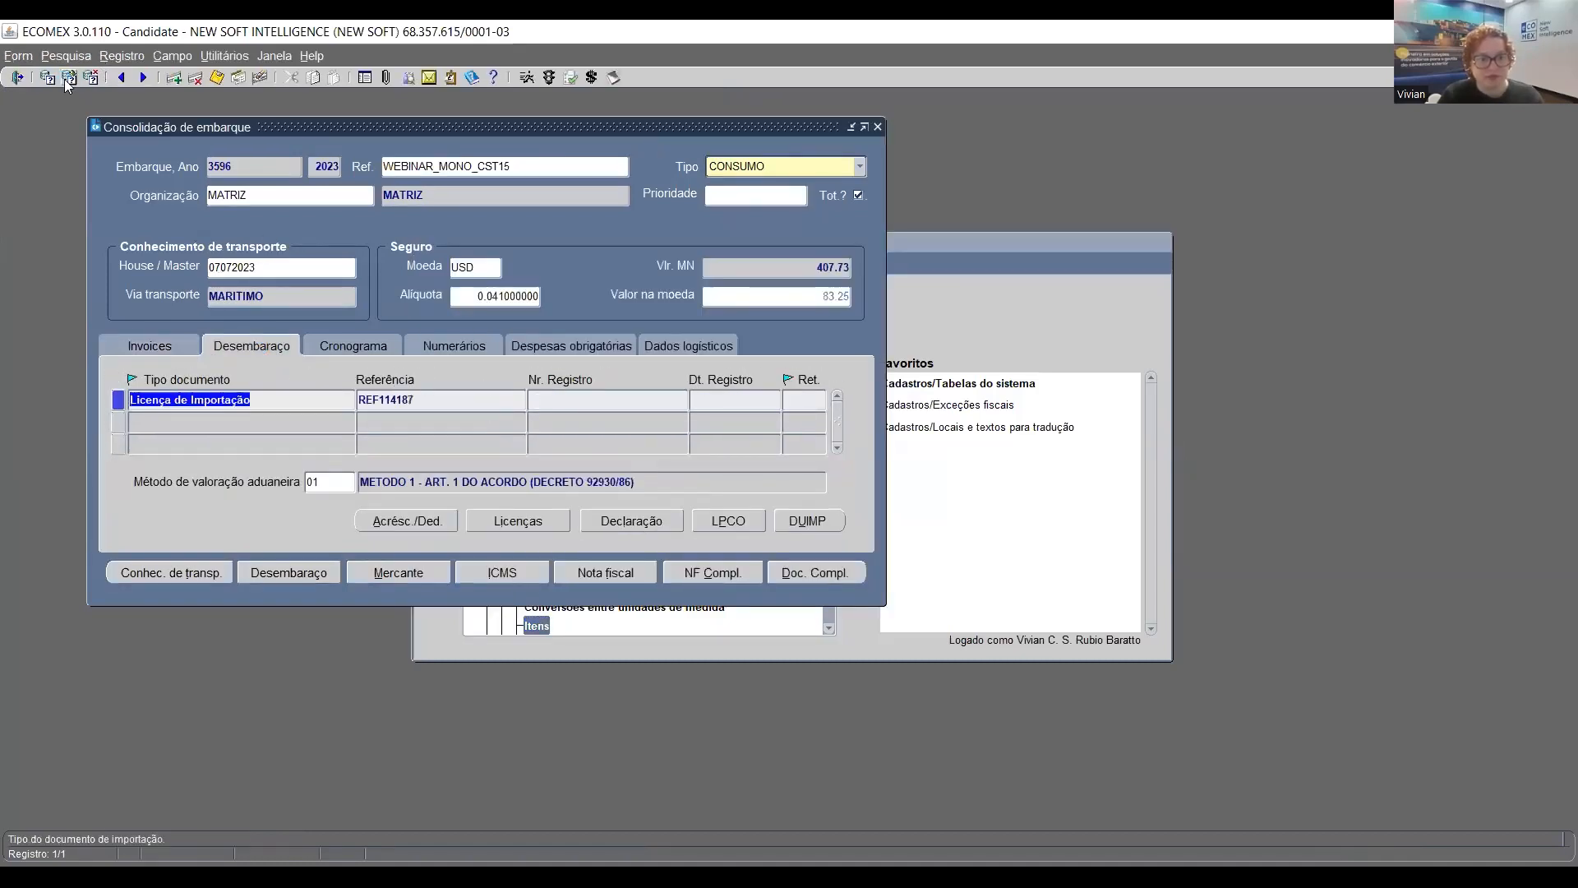
pyautogui.click(581, 403)
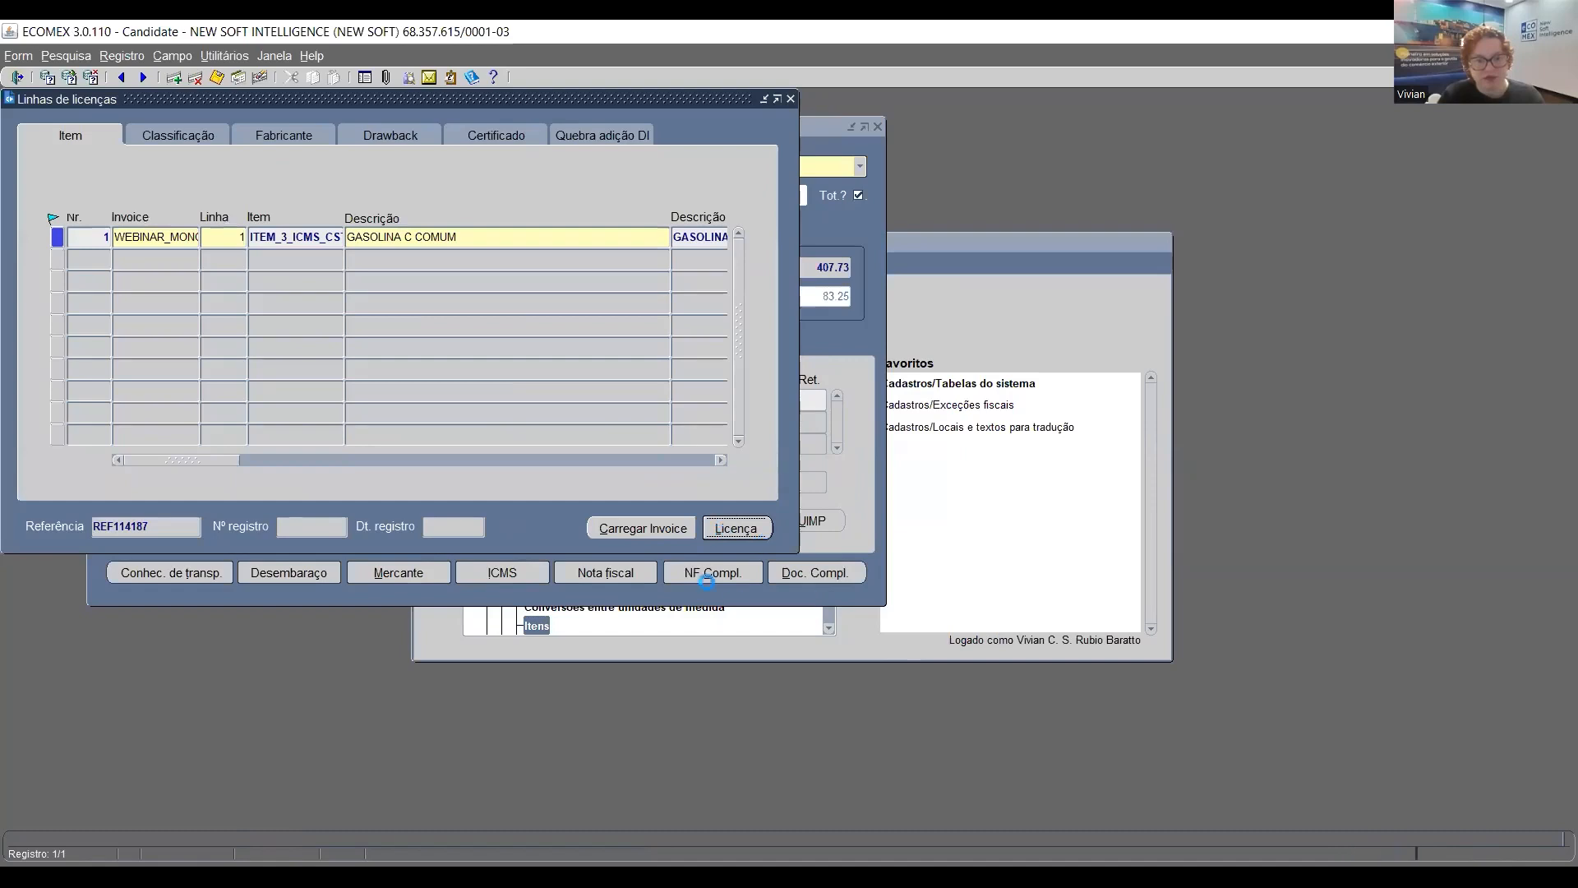
pyautogui.click(572, 130)
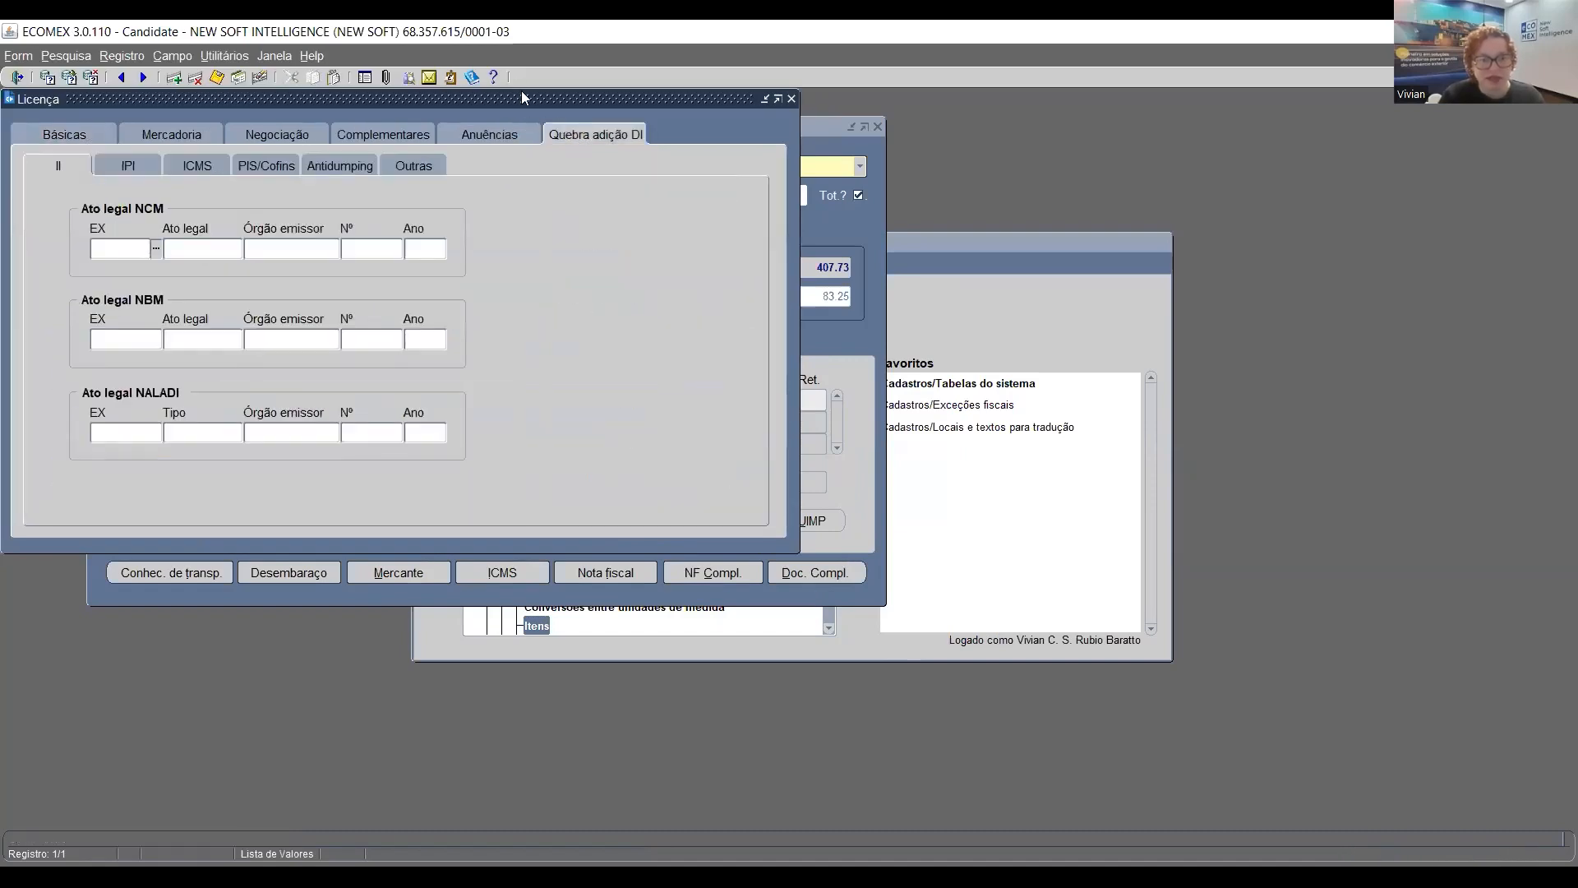
pyautogui.click(197, 165)
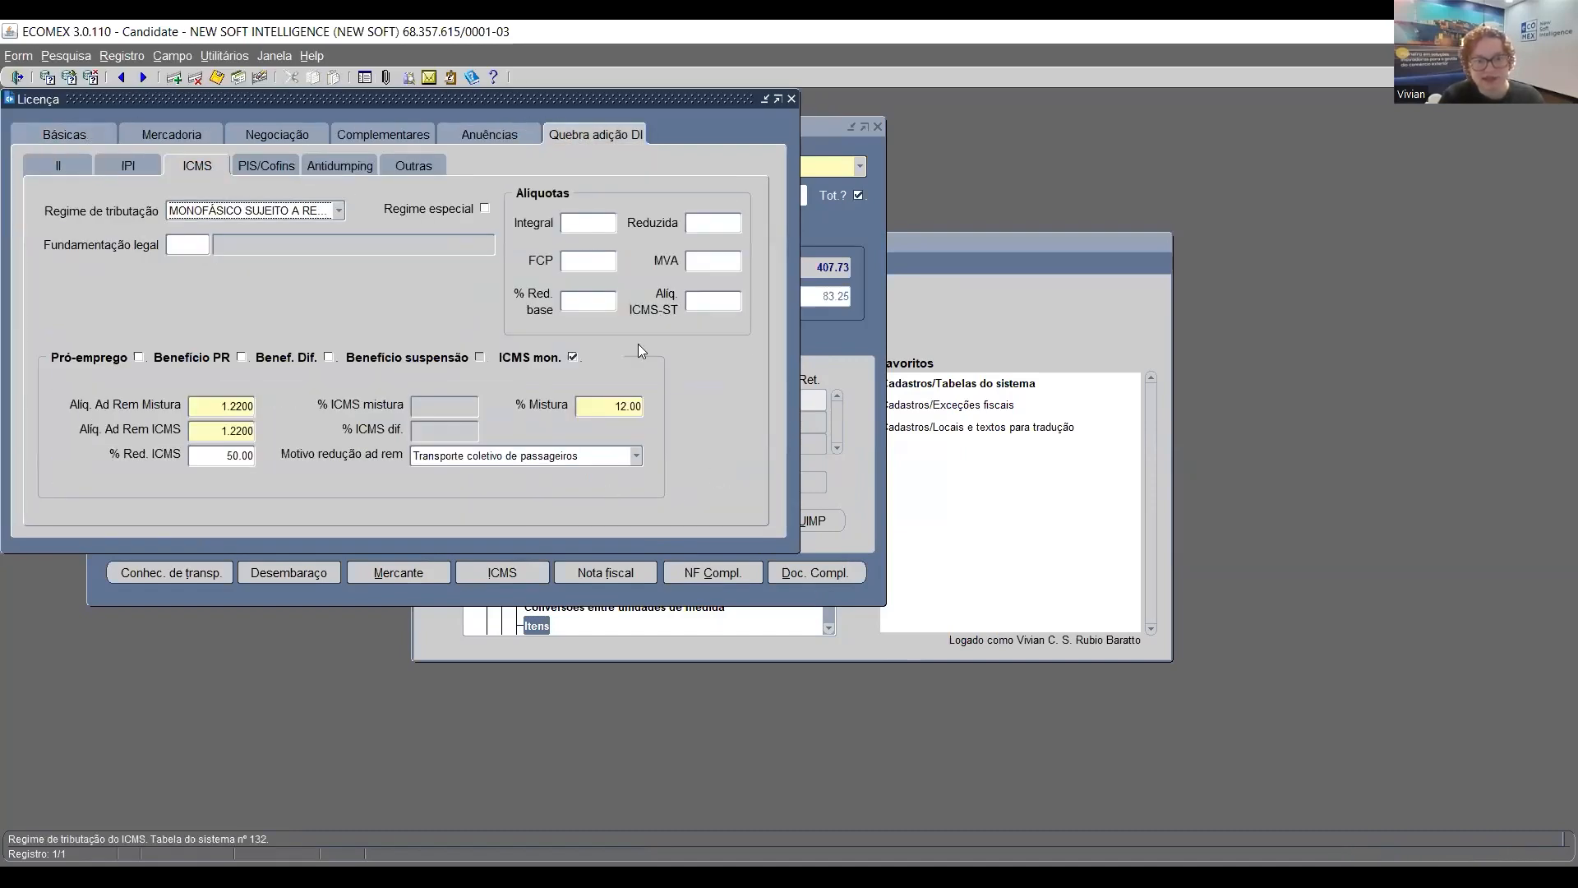
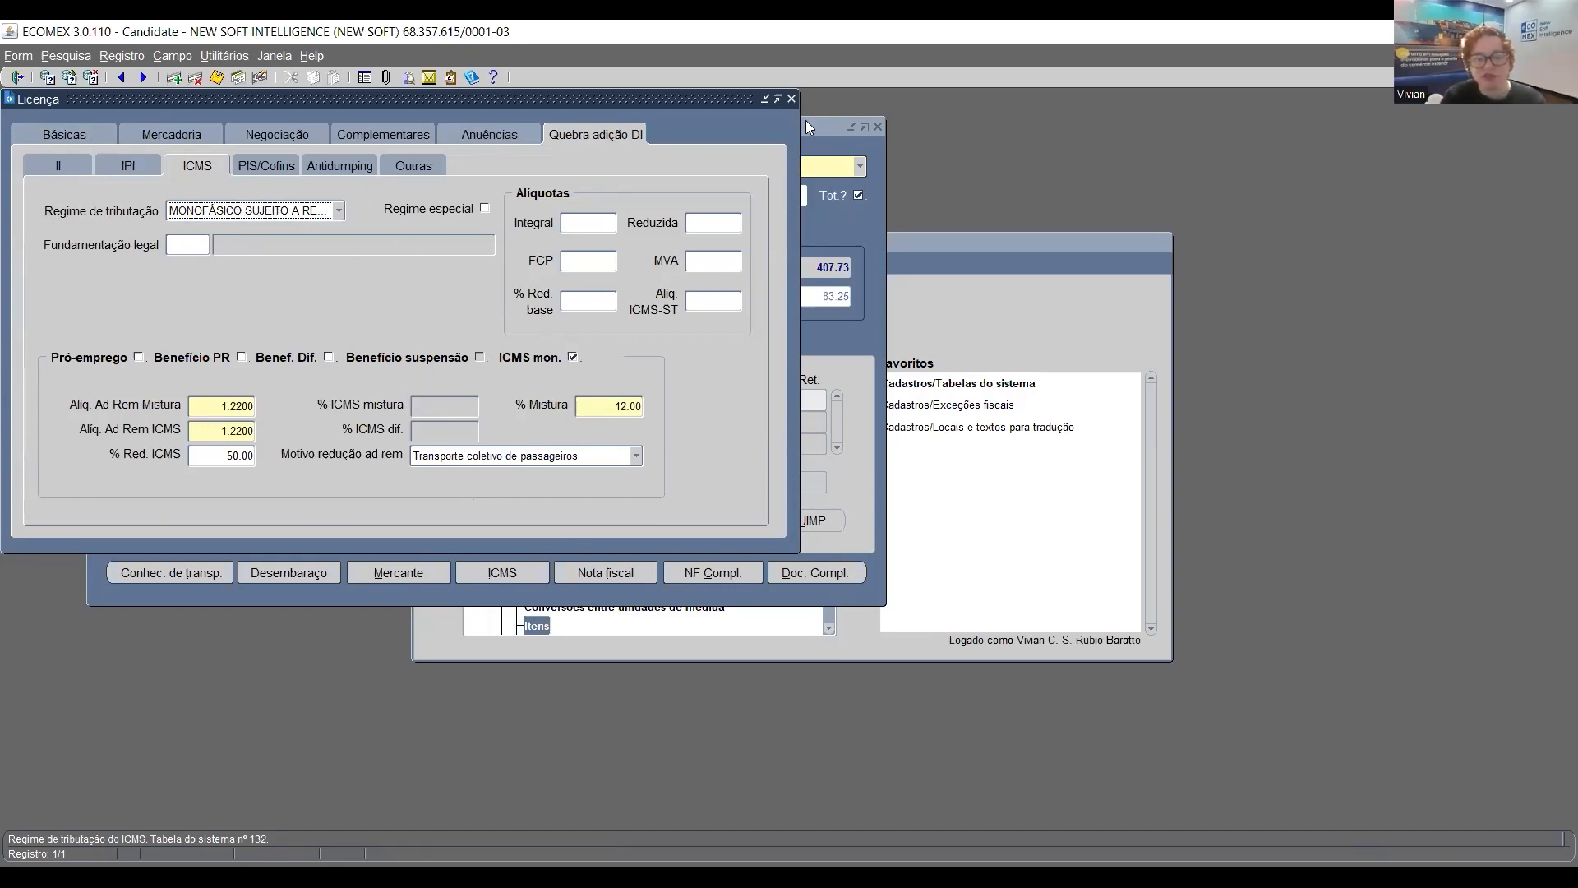
pyautogui.click(605, 231)
pyautogui.click(600, 260)
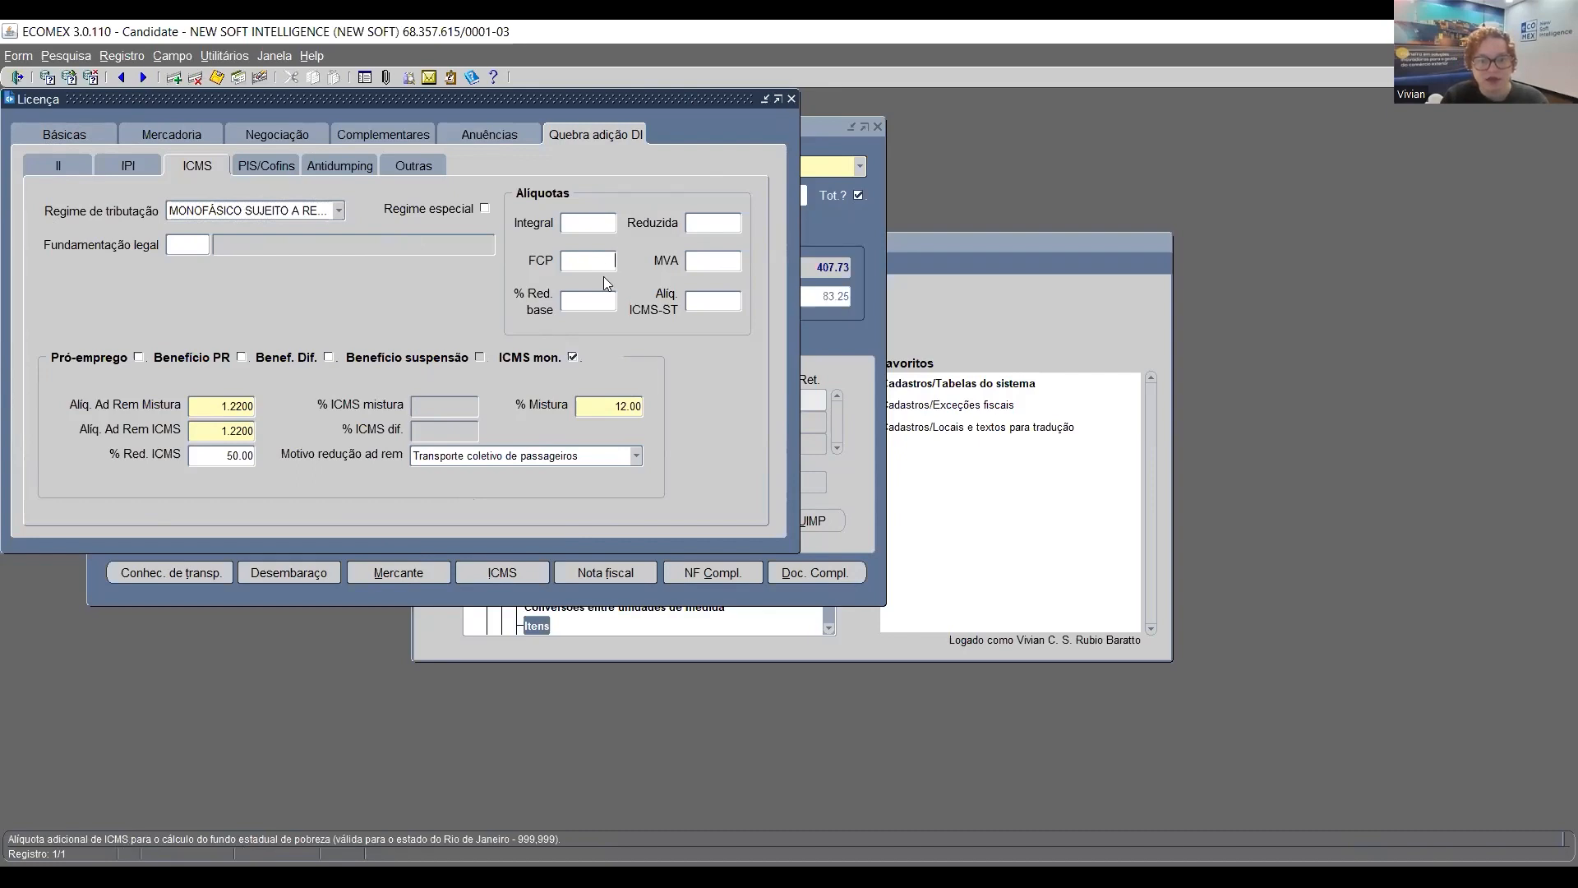
pyautogui.click(790, 98)
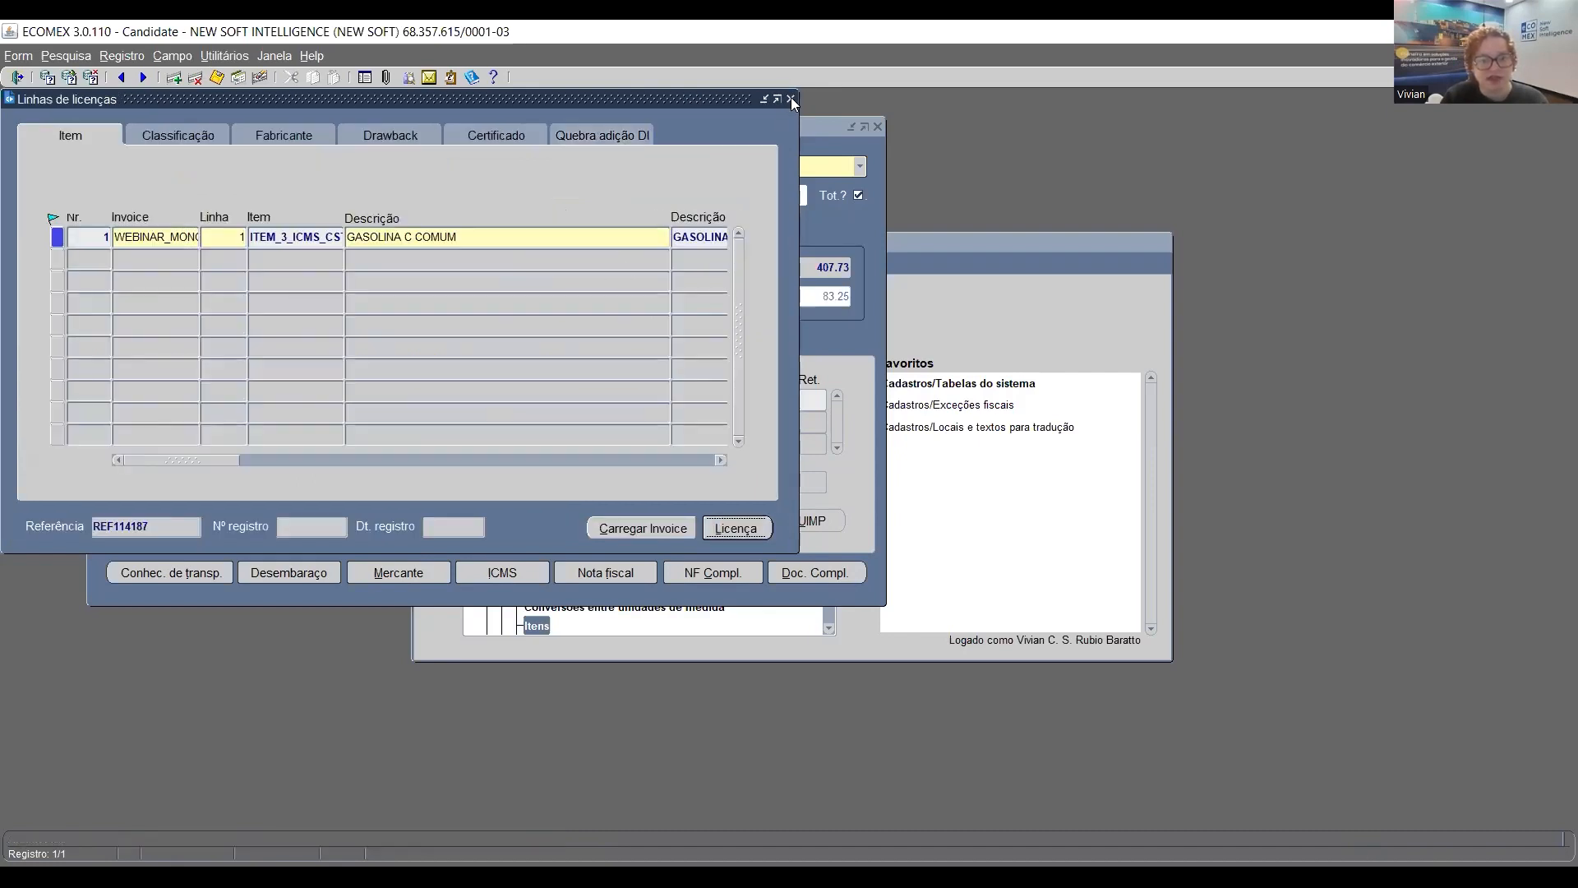
pyautogui.click(752, 530)
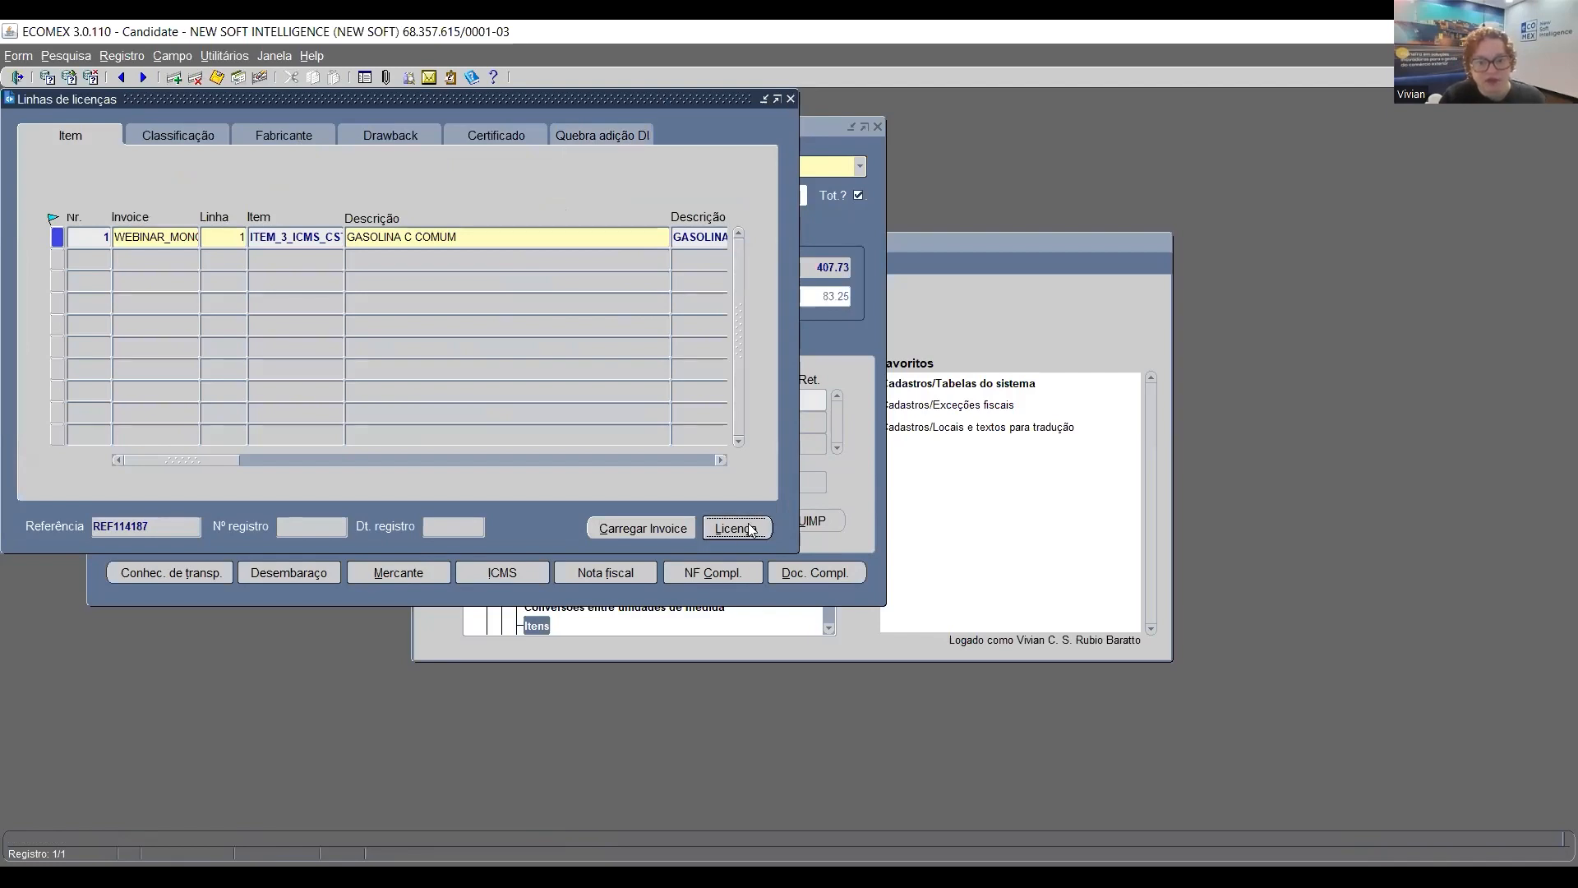
pyautogui.click(691, 200)
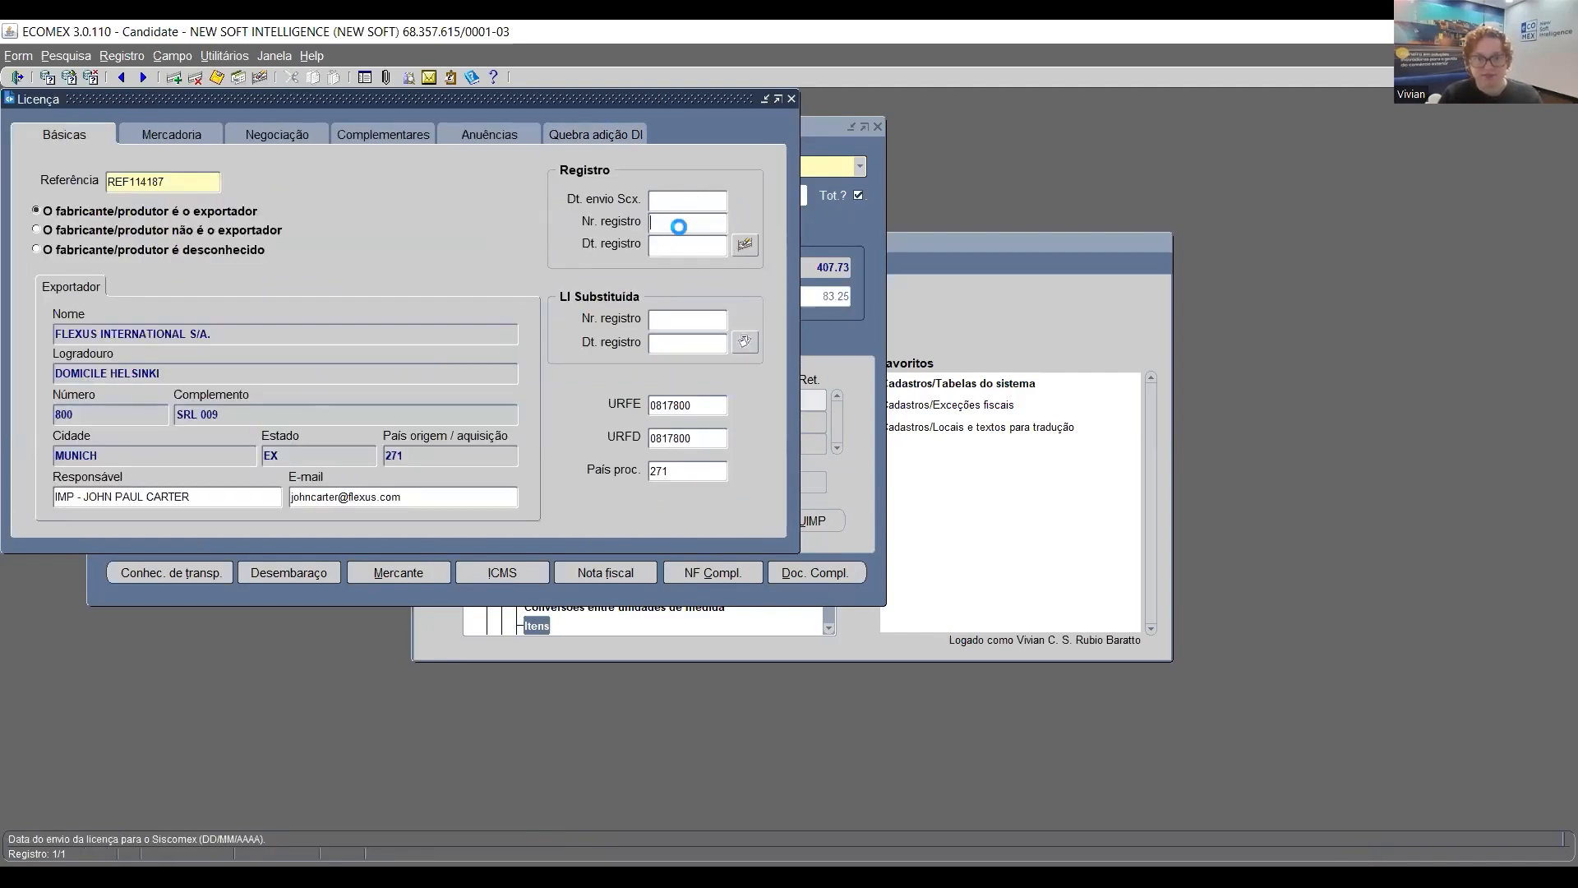
pyautogui.click(686, 231)
pyautogui.write('2307')
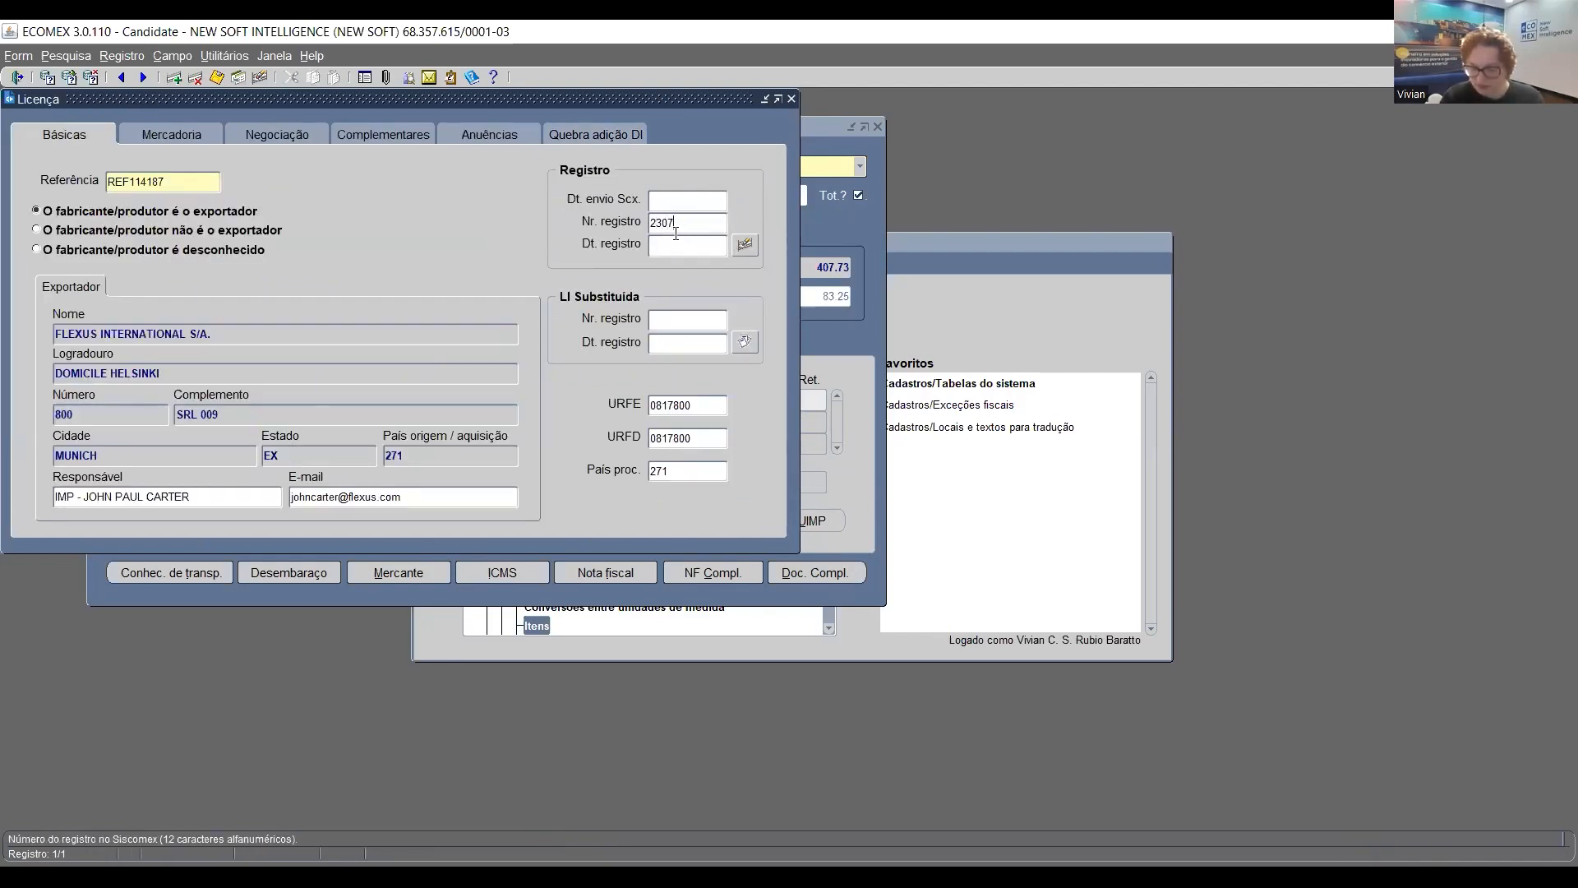
pyautogui.write('4512154')
pyautogui.click(664, 239)
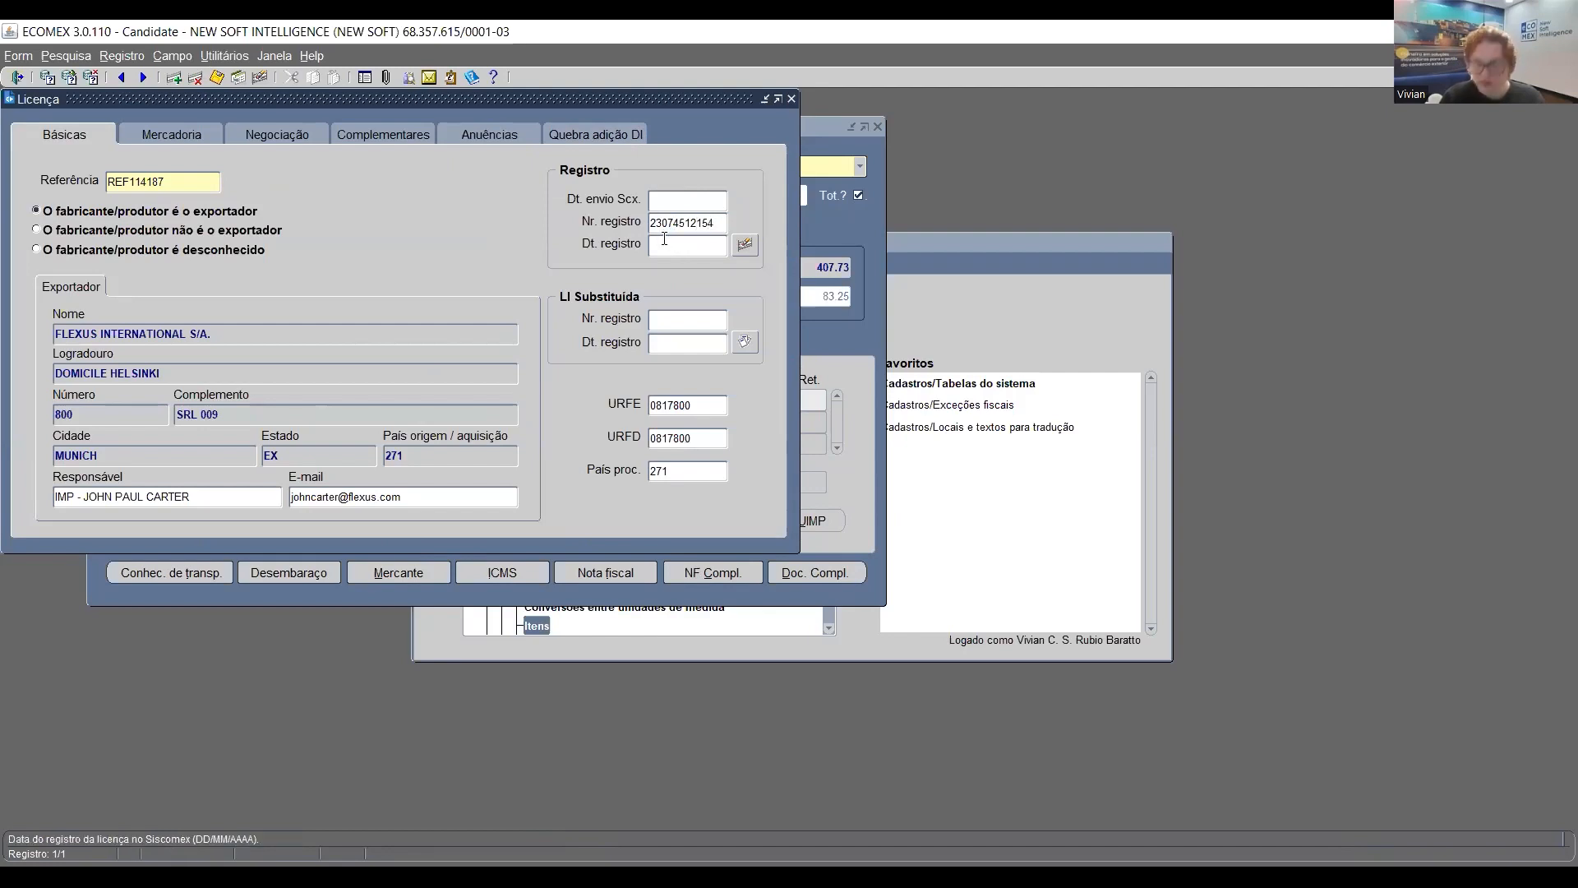
pyautogui.write('07072023')
pyautogui.press('Tab')
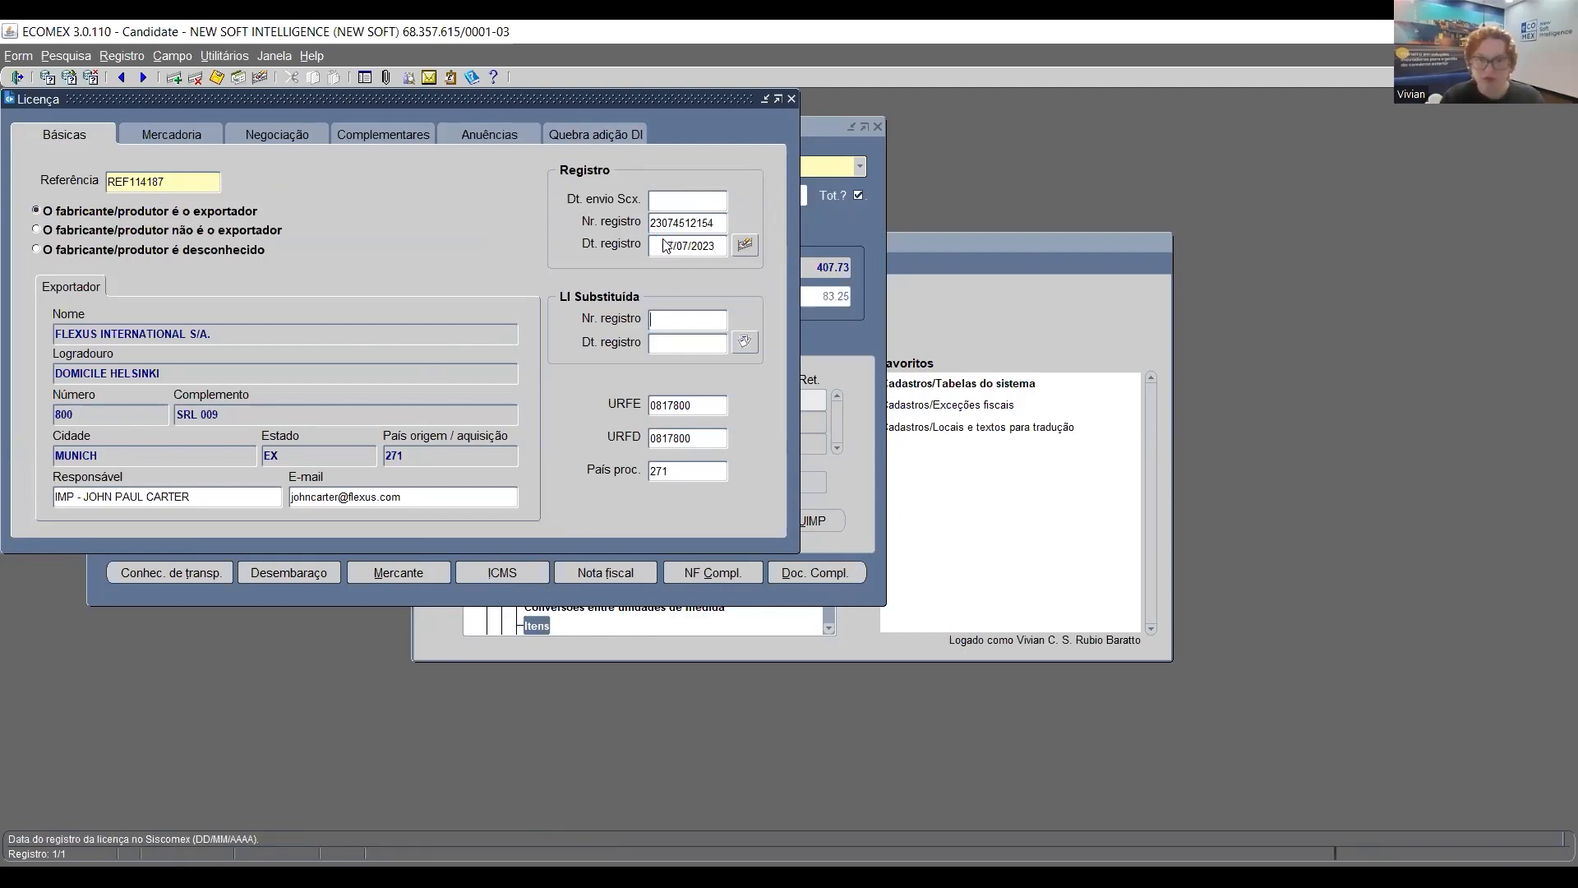
pyautogui.press('F10')
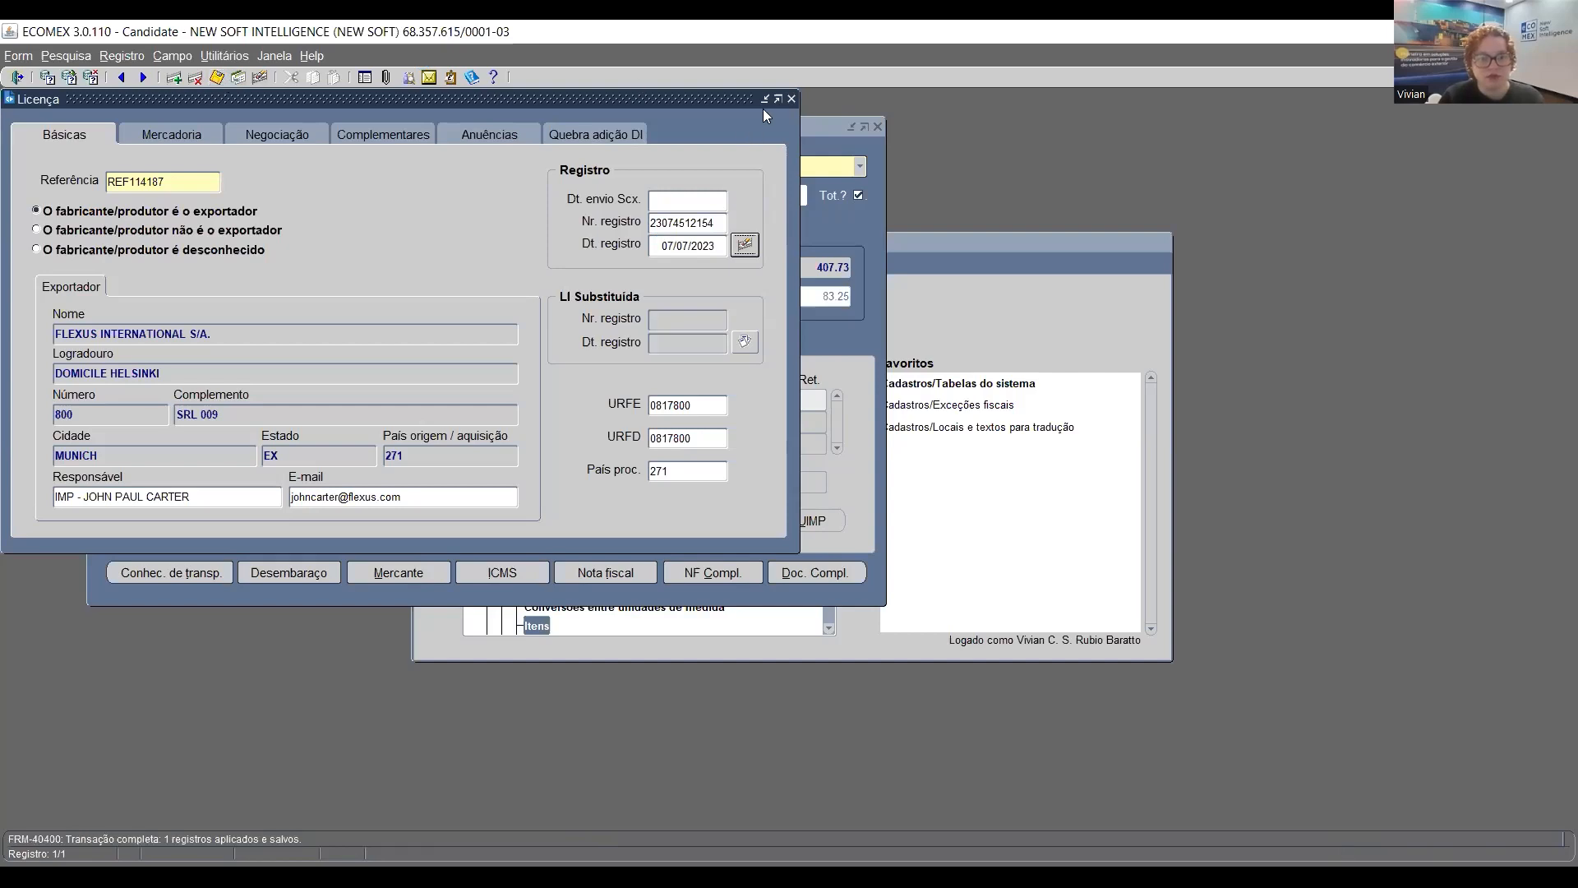
pyautogui.click(791, 100)
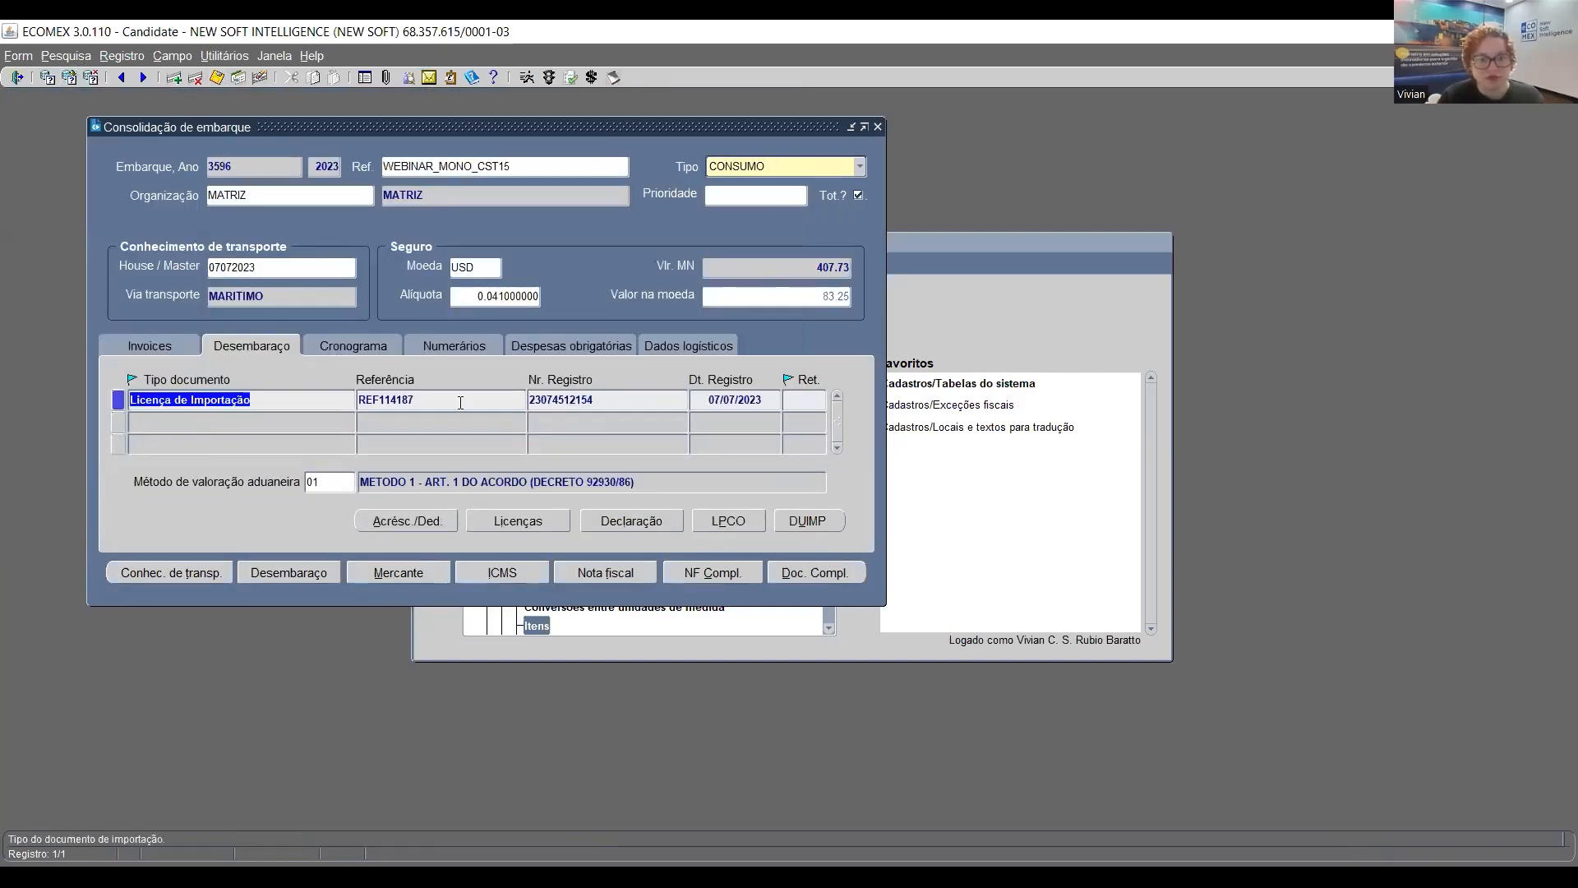
# Generate the CONSUMO import declaration for shipment 3596 with PORTO DE SANTOS as the clearance unit
pyautogui.click(639, 524)
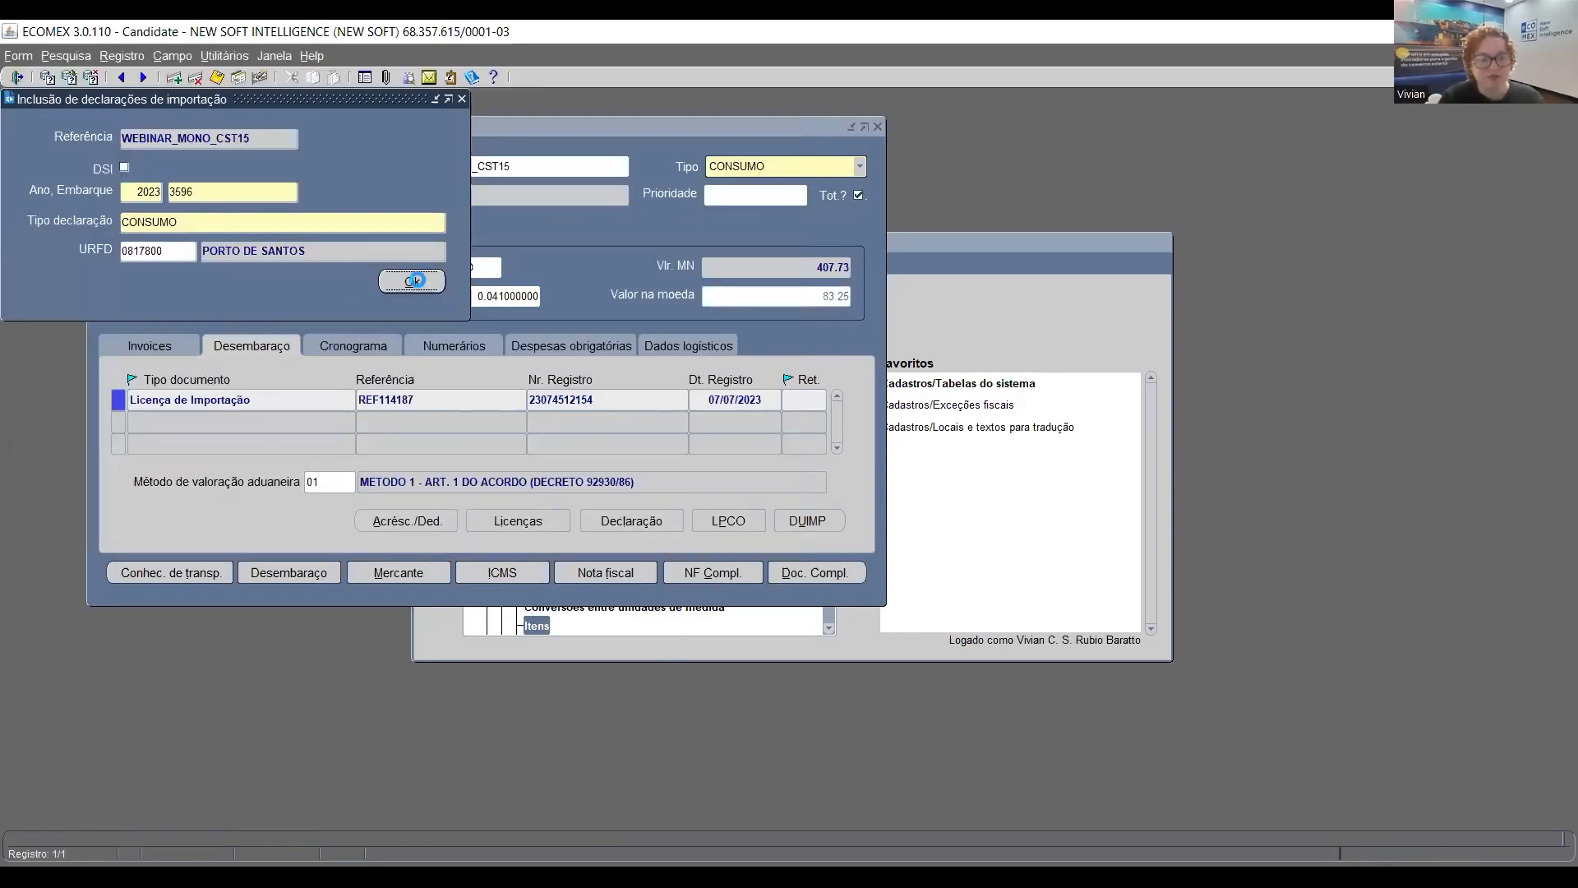
pyautogui.click(412, 282)
pyautogui.click(937, 524)
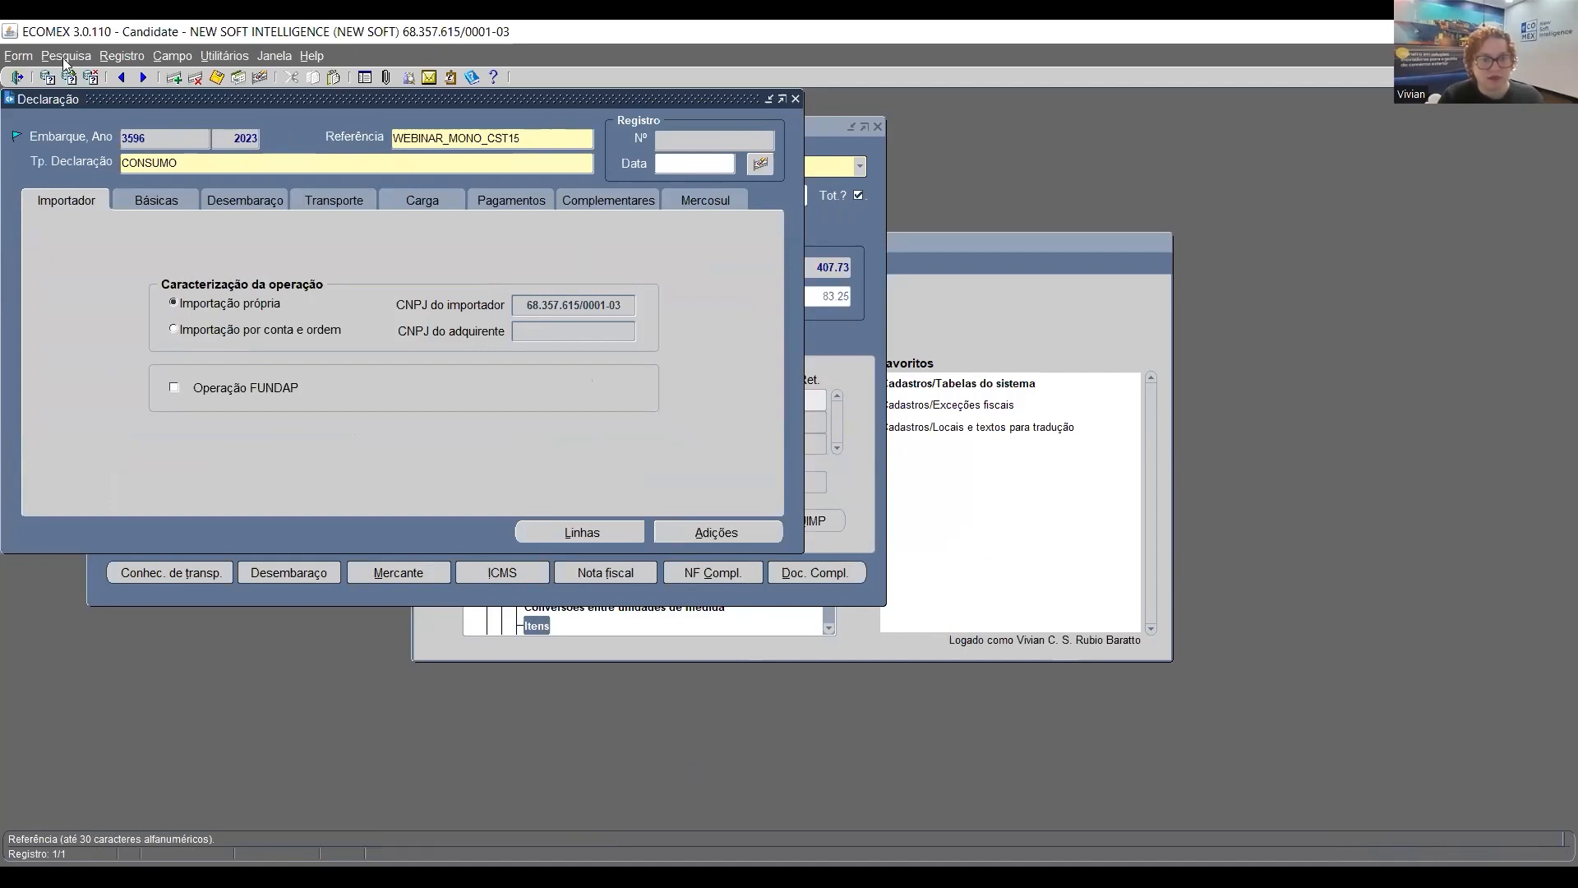
# Examine the ICMS regime, mixture percentage, reduction and ad rem rate fields in the import declaration's line
pyautogui.click(612, 532)
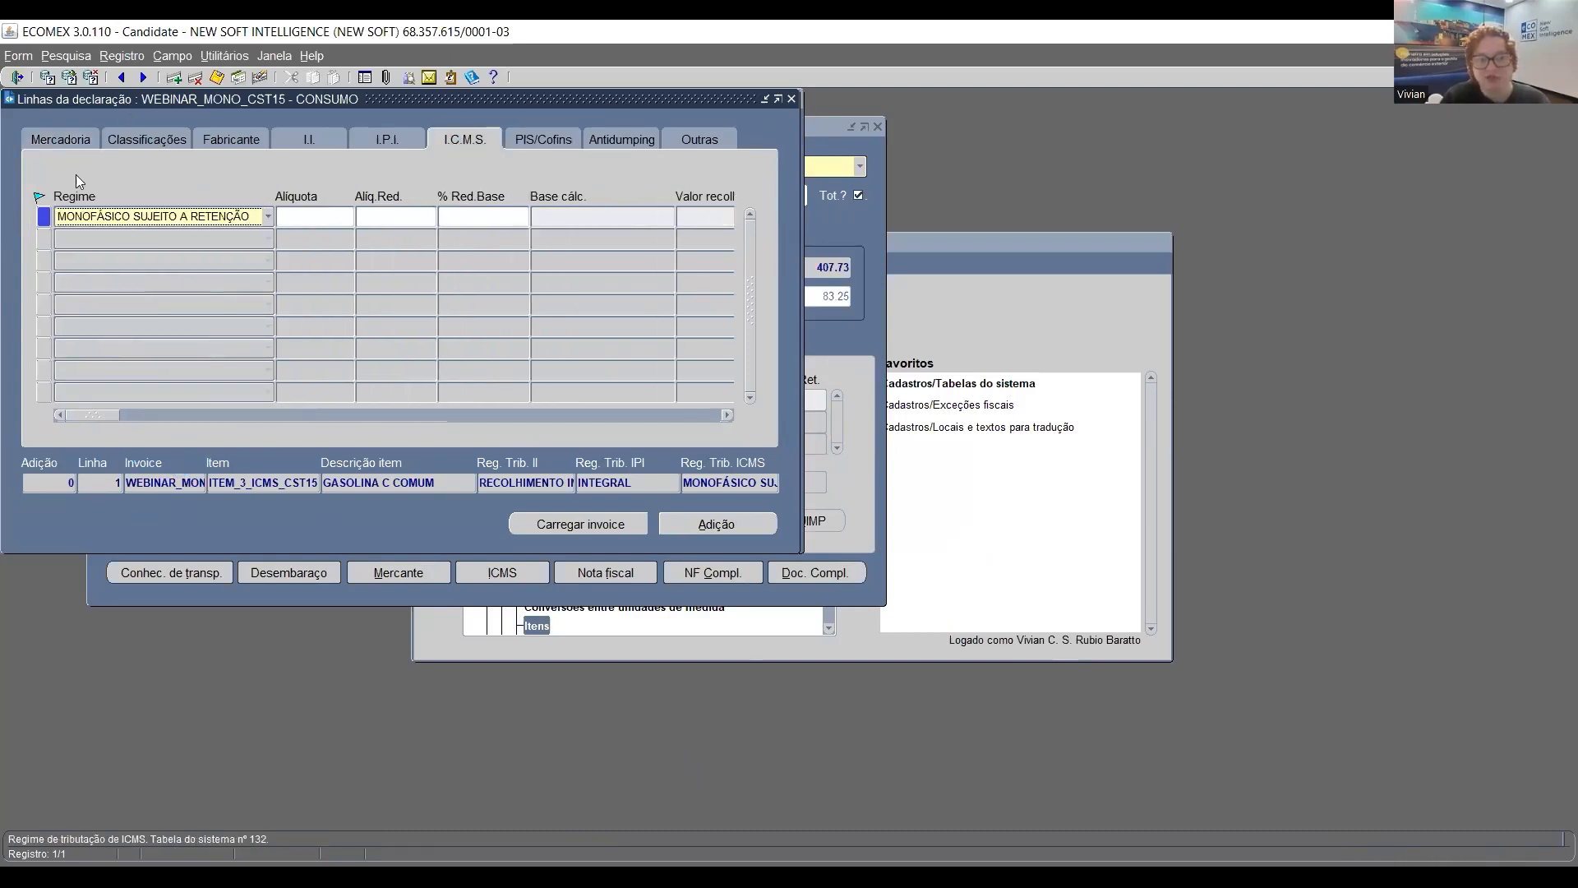
pyautogui.click(269, 217)
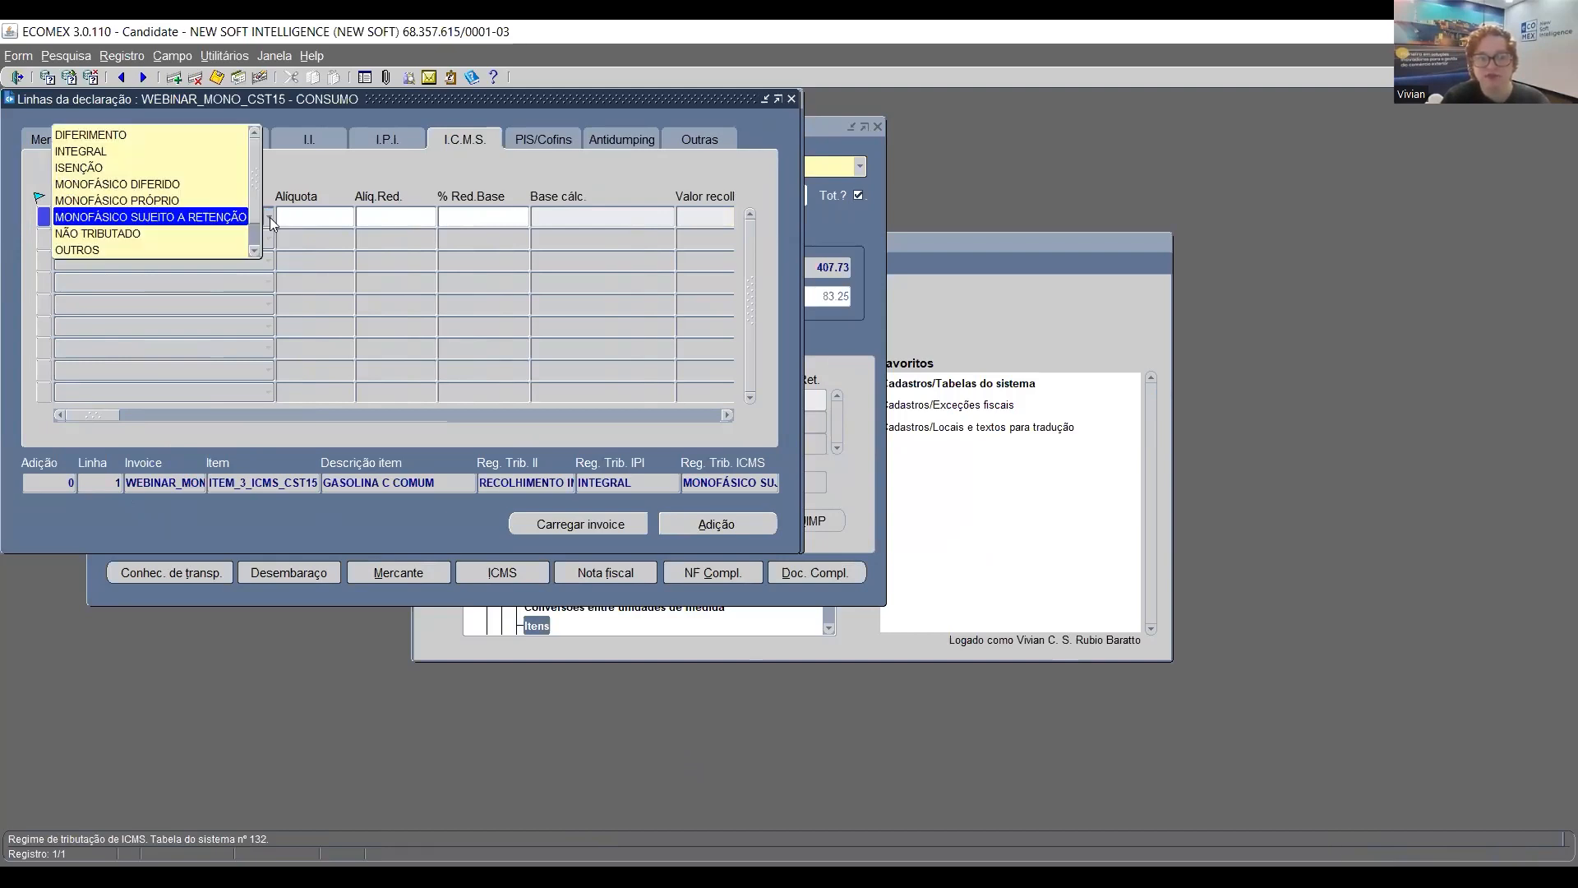
pyautogui.click(269, 217)
pyautogui.moveTo(90, 416); pyautogui.dragTo(508, 450)
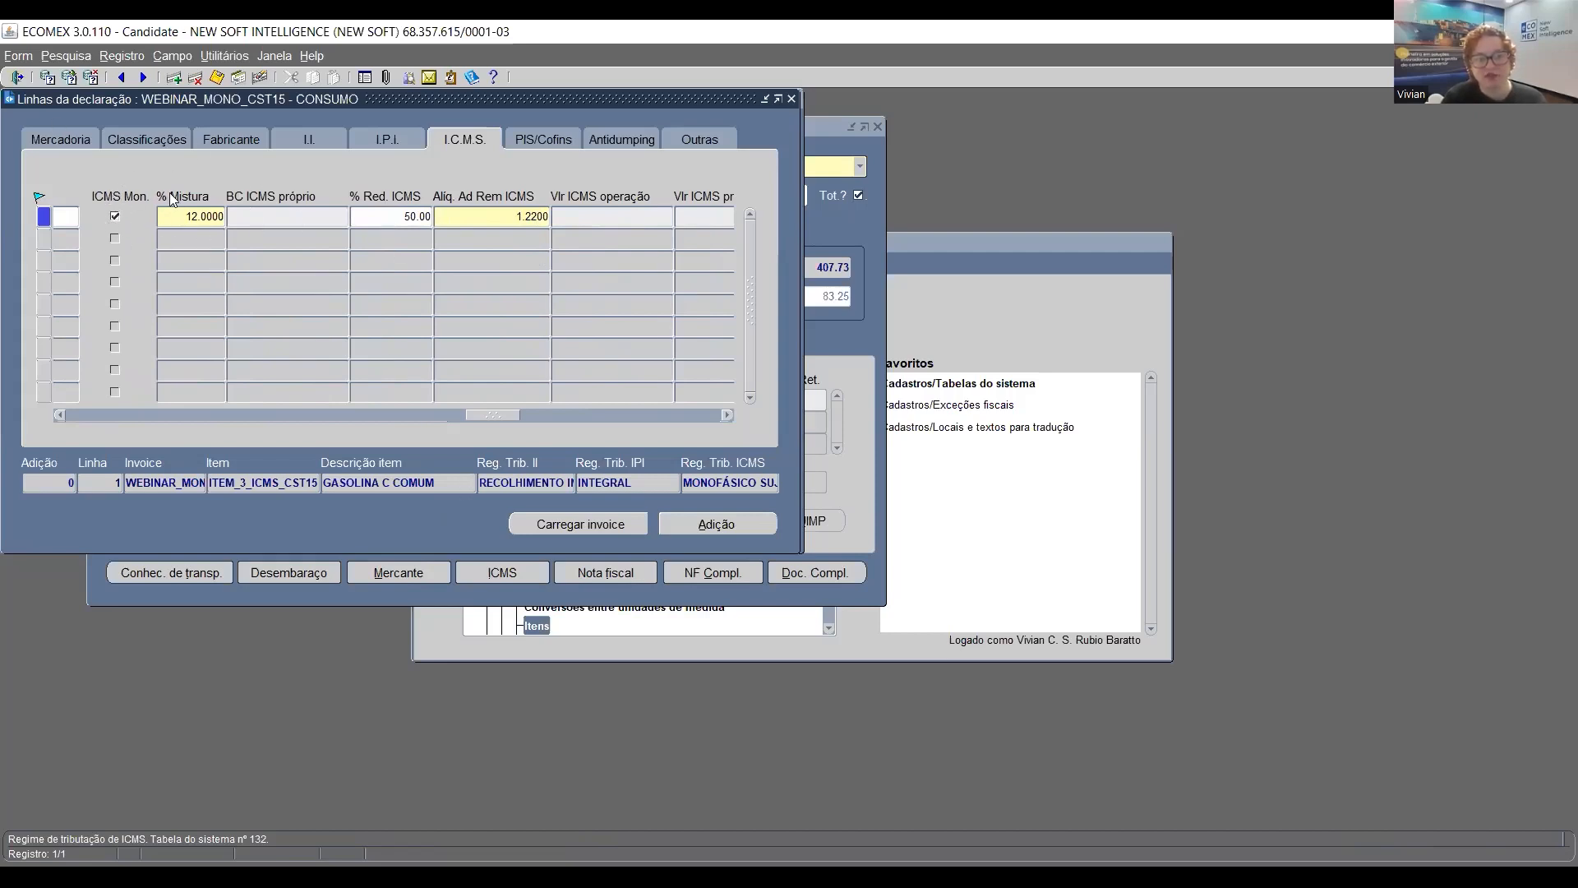
pyautogui.press('Tab')
pyautogui.press('Tab')
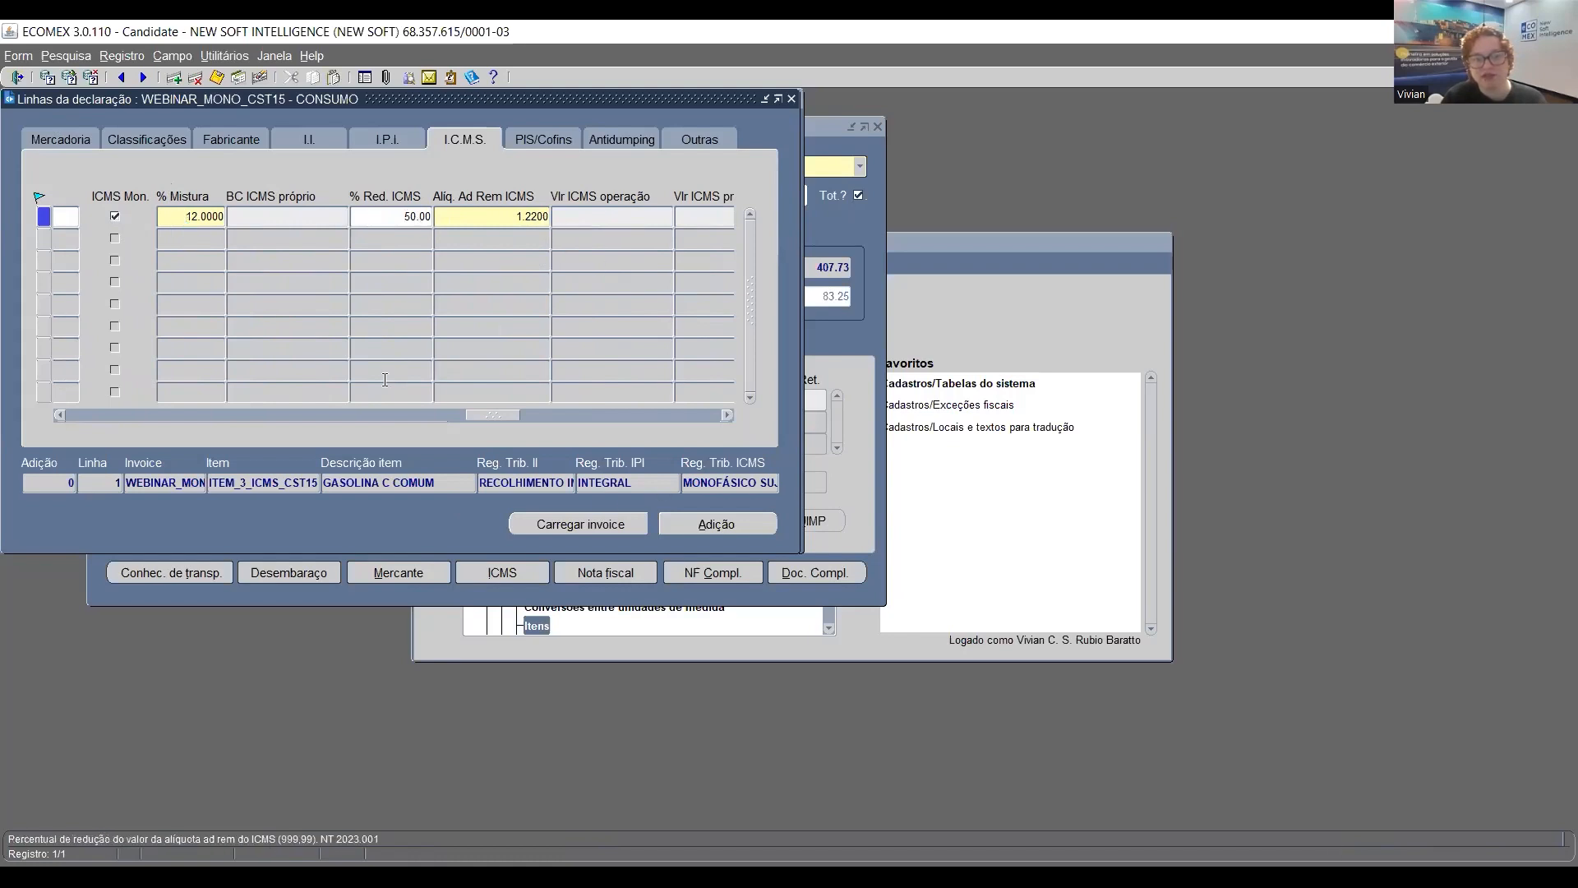
pyautogui.moveTo(483, 418); pyautogui.dragTo(537, 413)
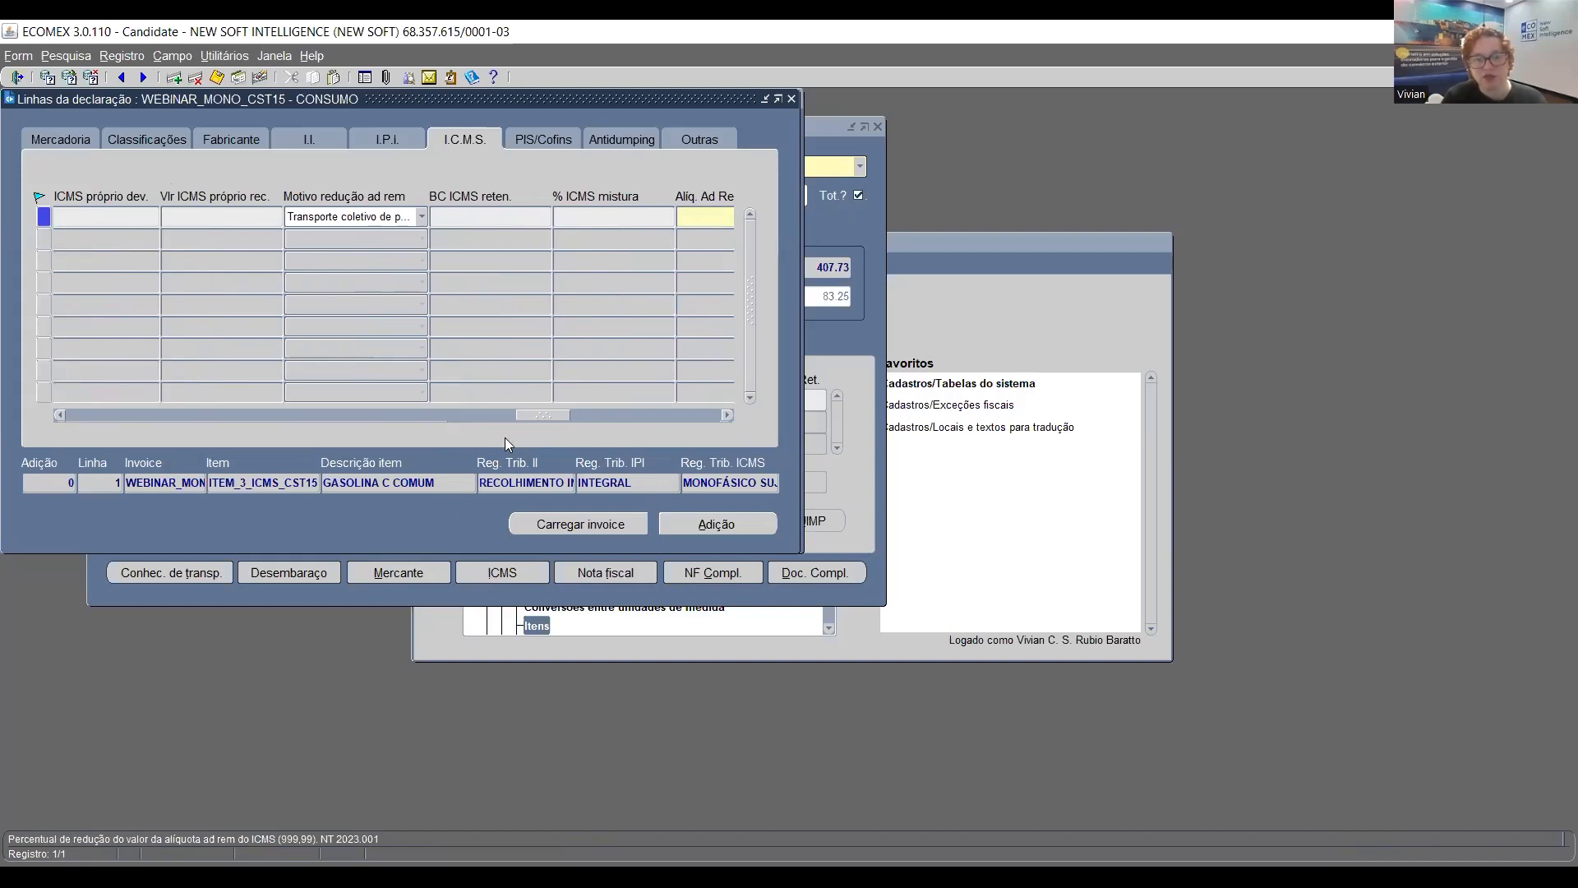
pyautogui.moveTo(561, 414); pyautogui.dragTo(647, 406)
# Review the ICMS tax regime, ad rem rates, mixture percentage and reduction in the import declaration's addition
pyautogui.click(717, 524)
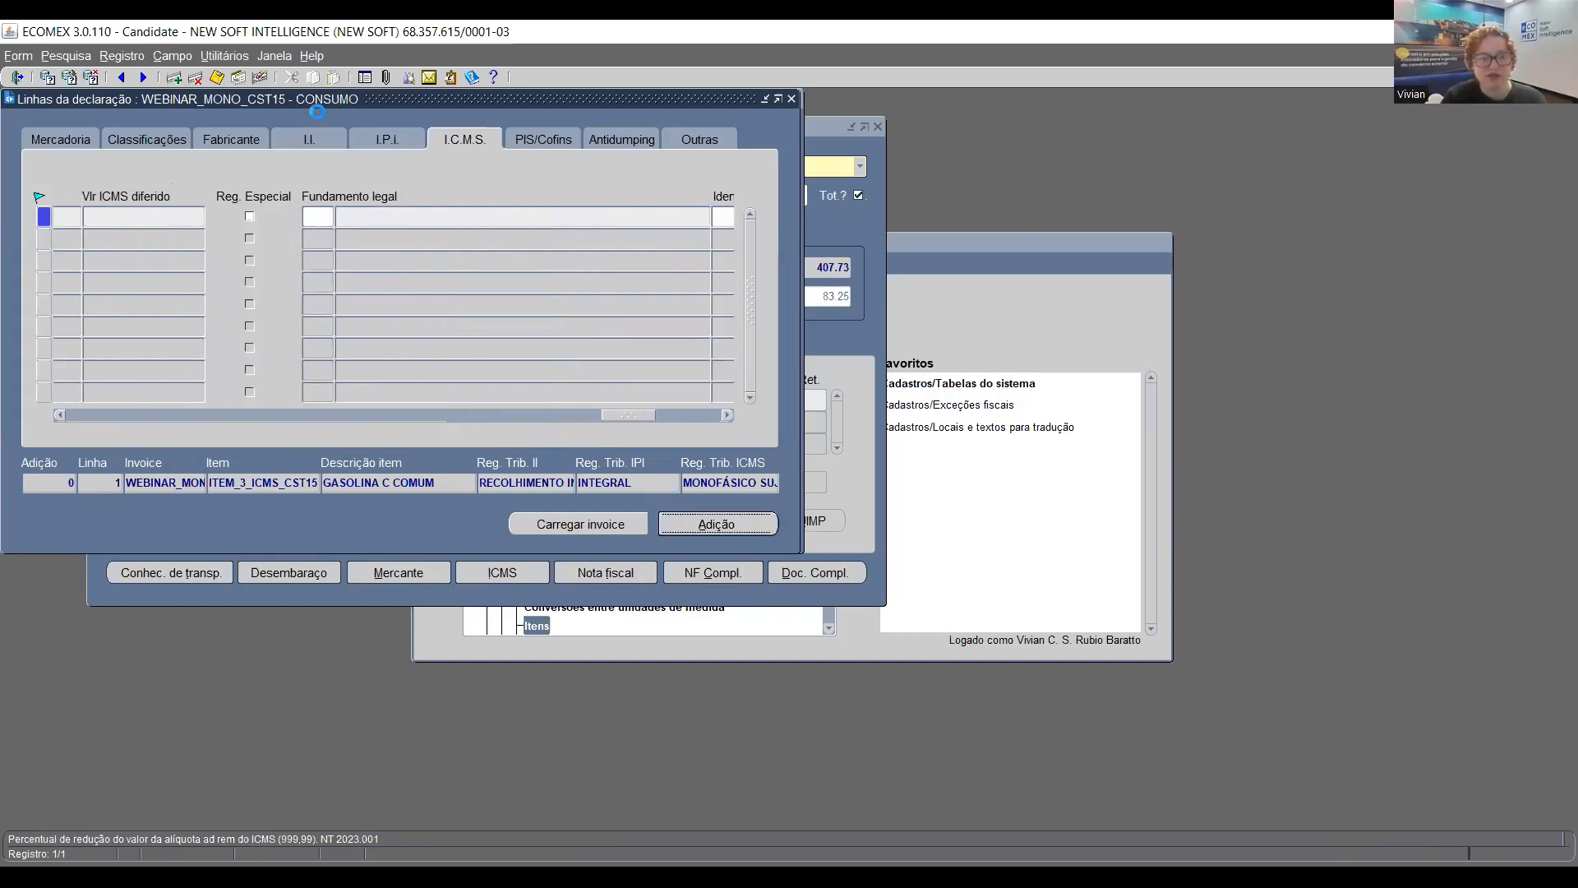
pyautogui.click(369, 191)
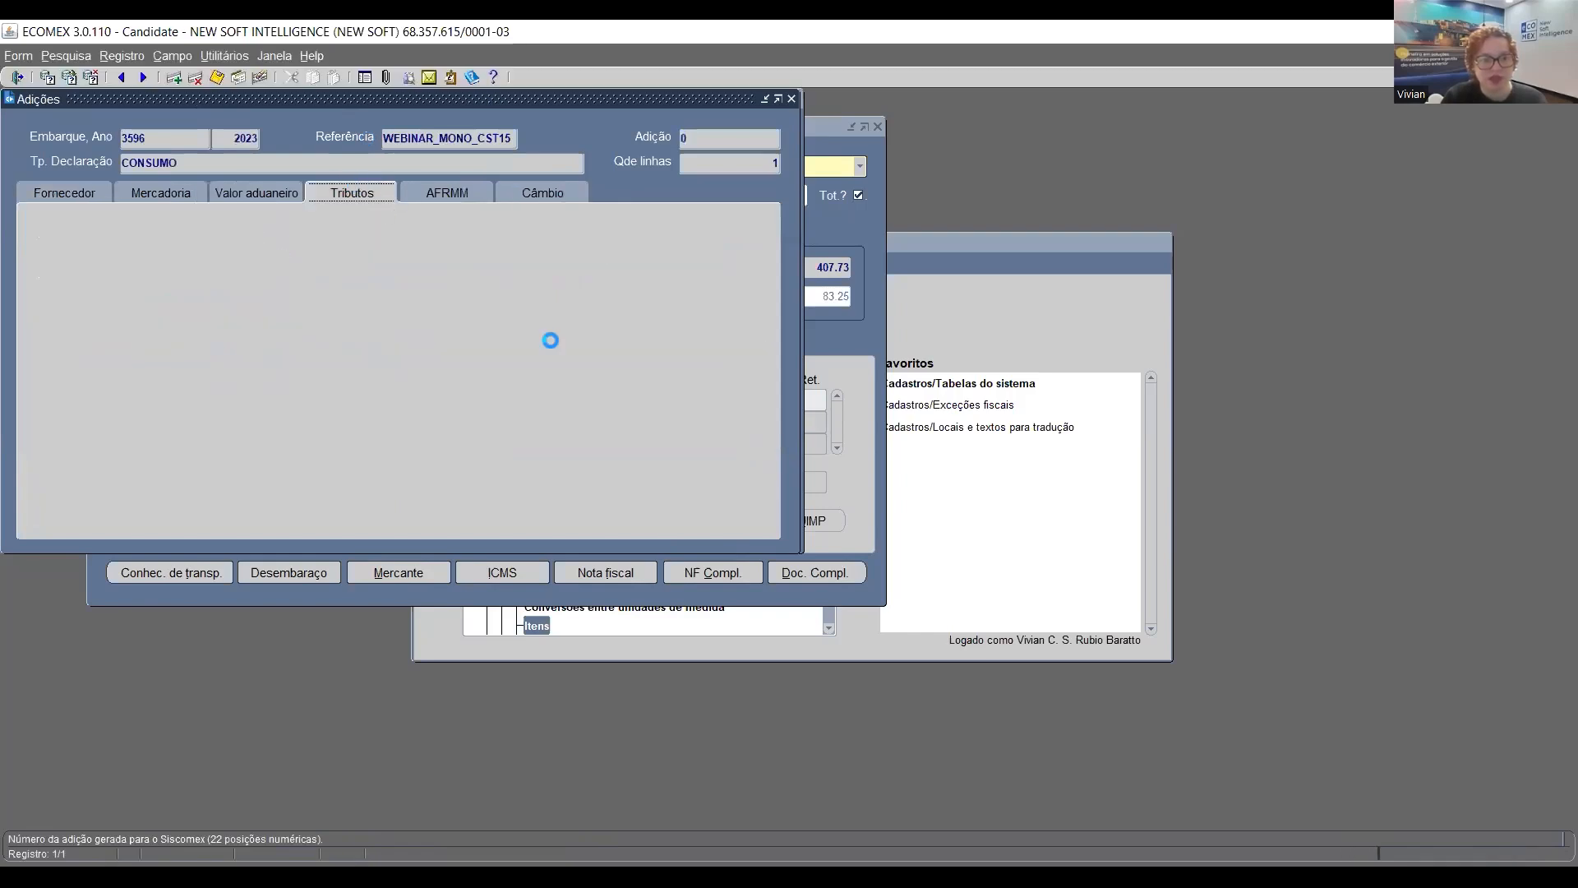
pyautogui.click(226, 223)
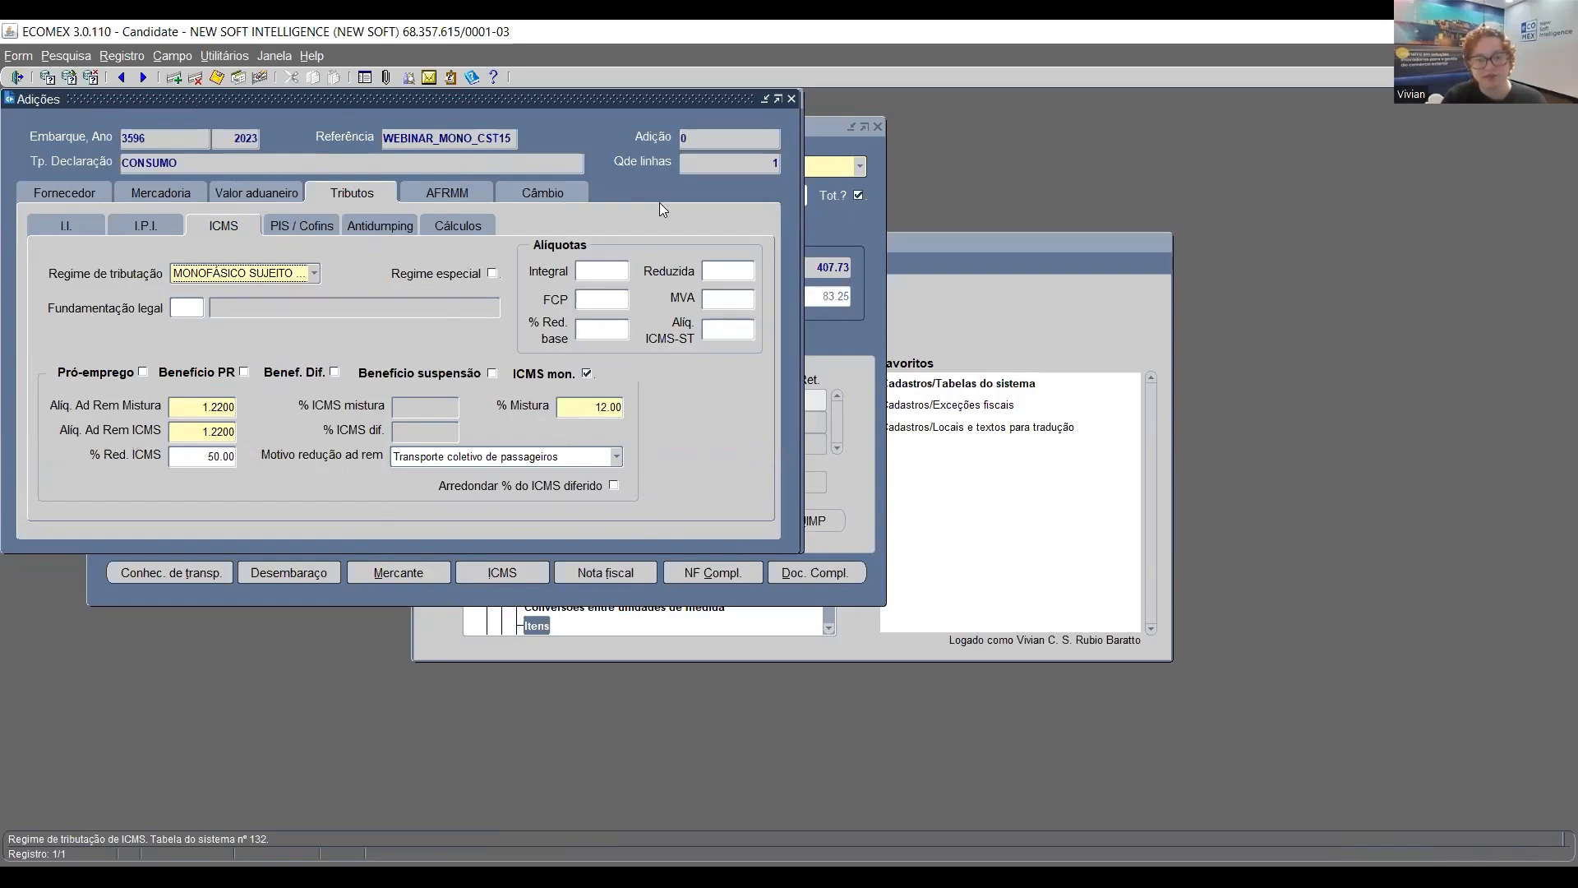
pyautogui.click(791, 99)
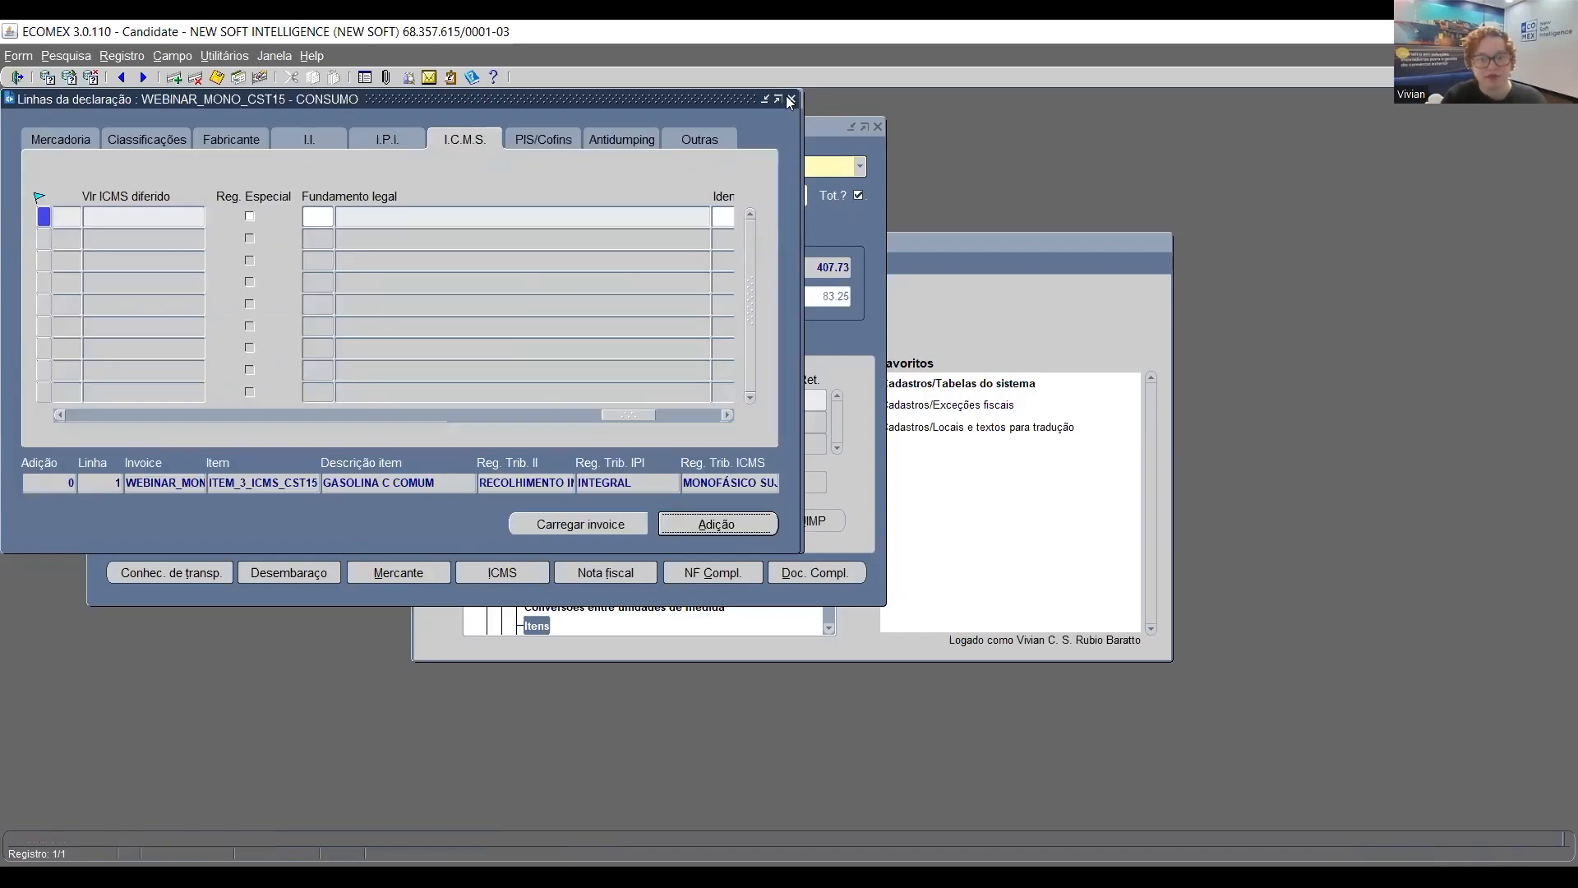
# Leave the import declaration and open the totalization for shipment 3596
pyautogui.click(791, 99)
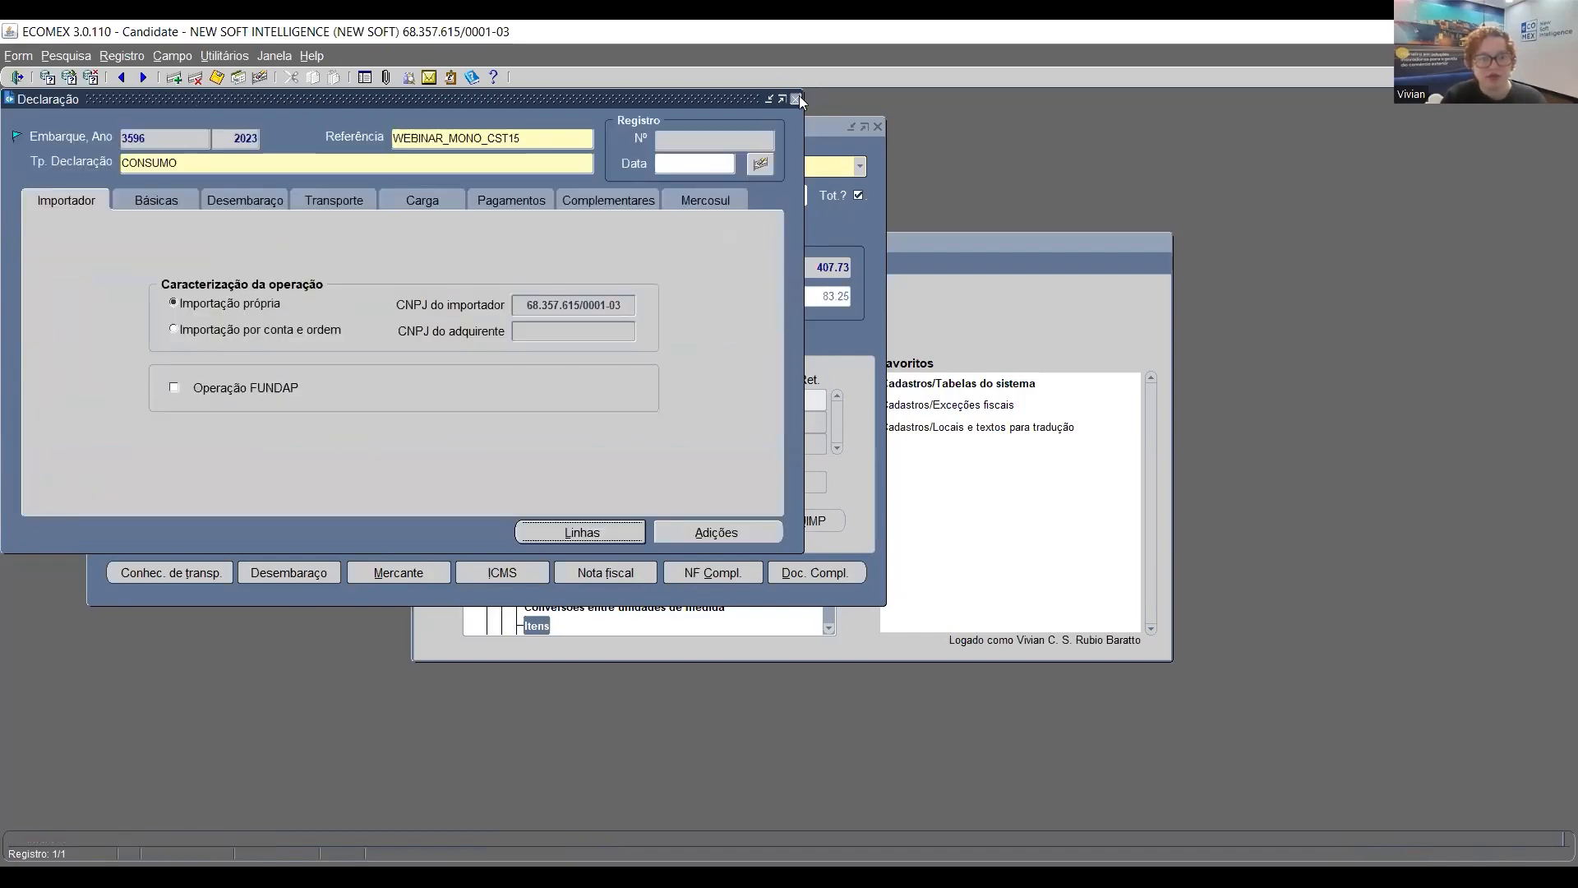
pyautogui.click(796, 99)
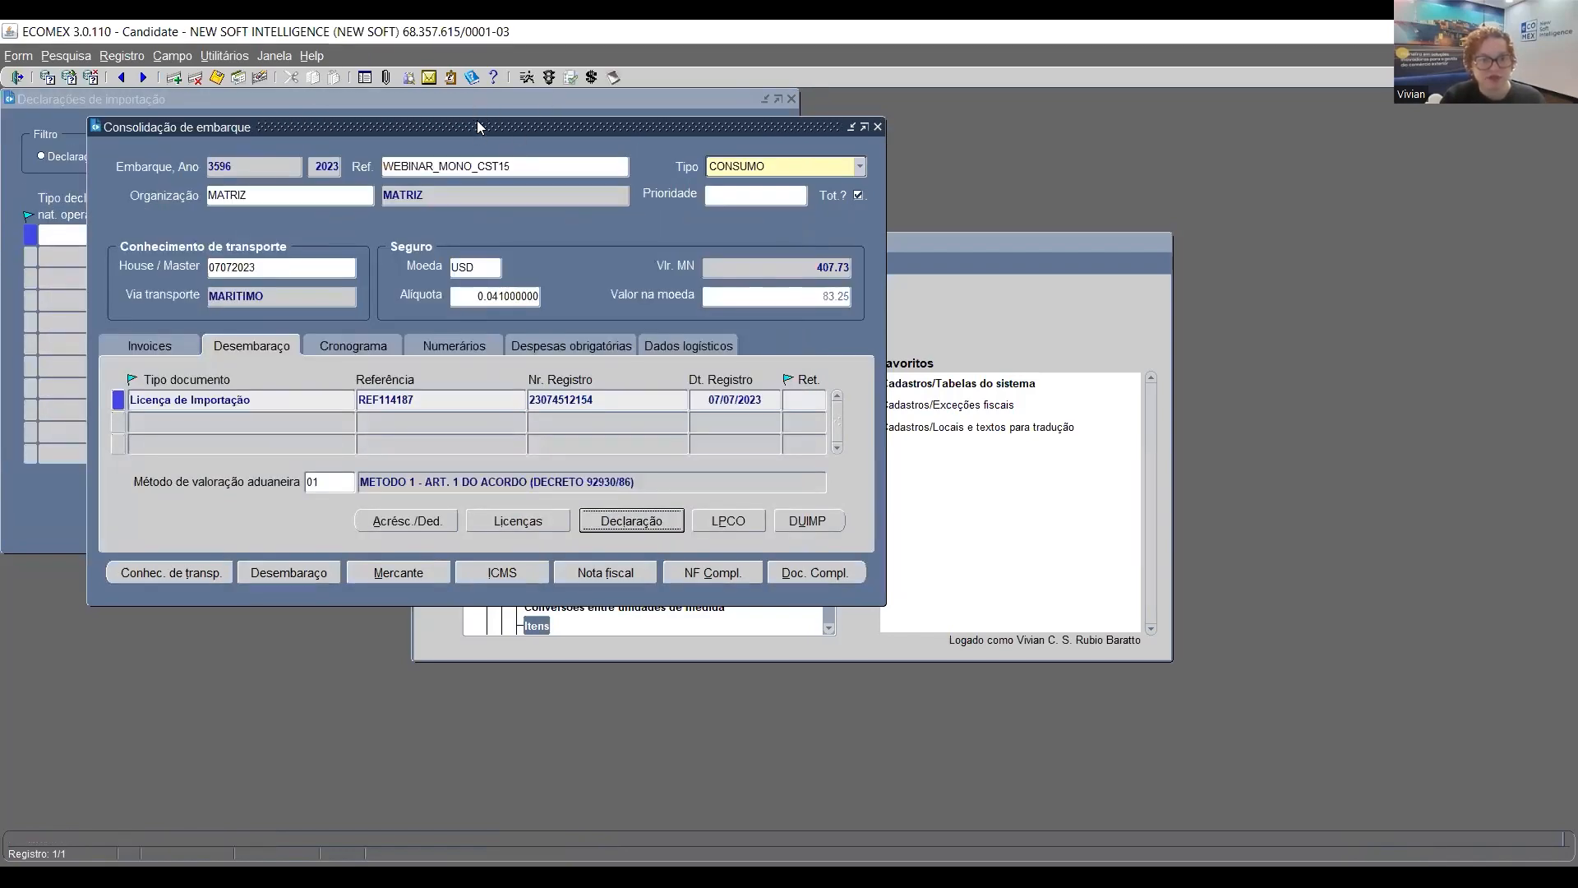
pyautogui.click(568, 78)
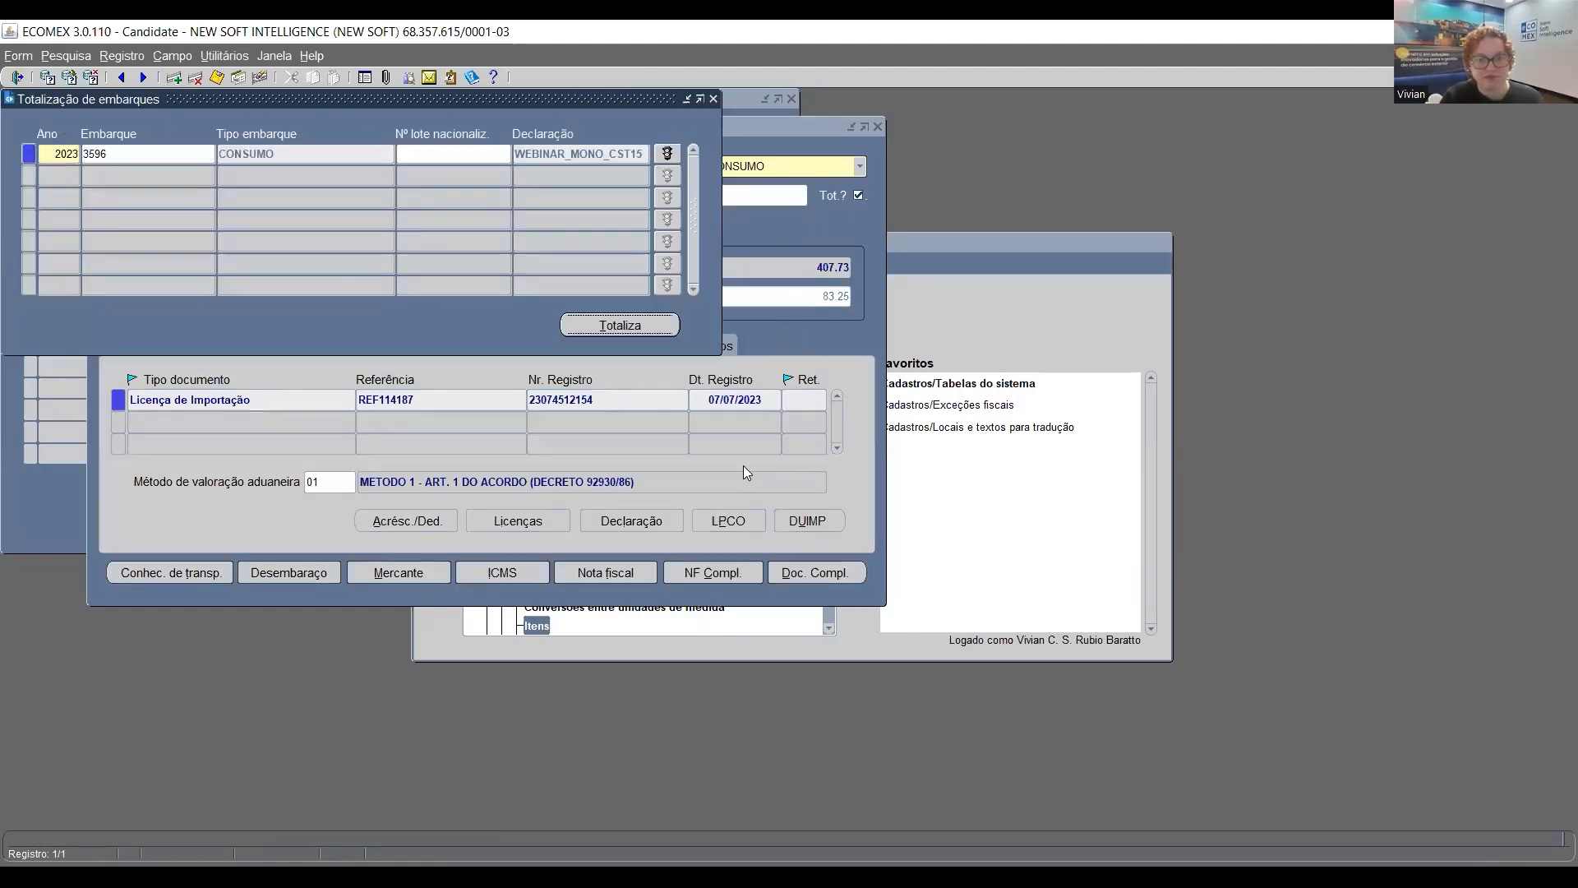
# Totalize the CONSUMO shipment 3596 of 2023 and close the shipment totalization window
pyautogui.click(614, 329)
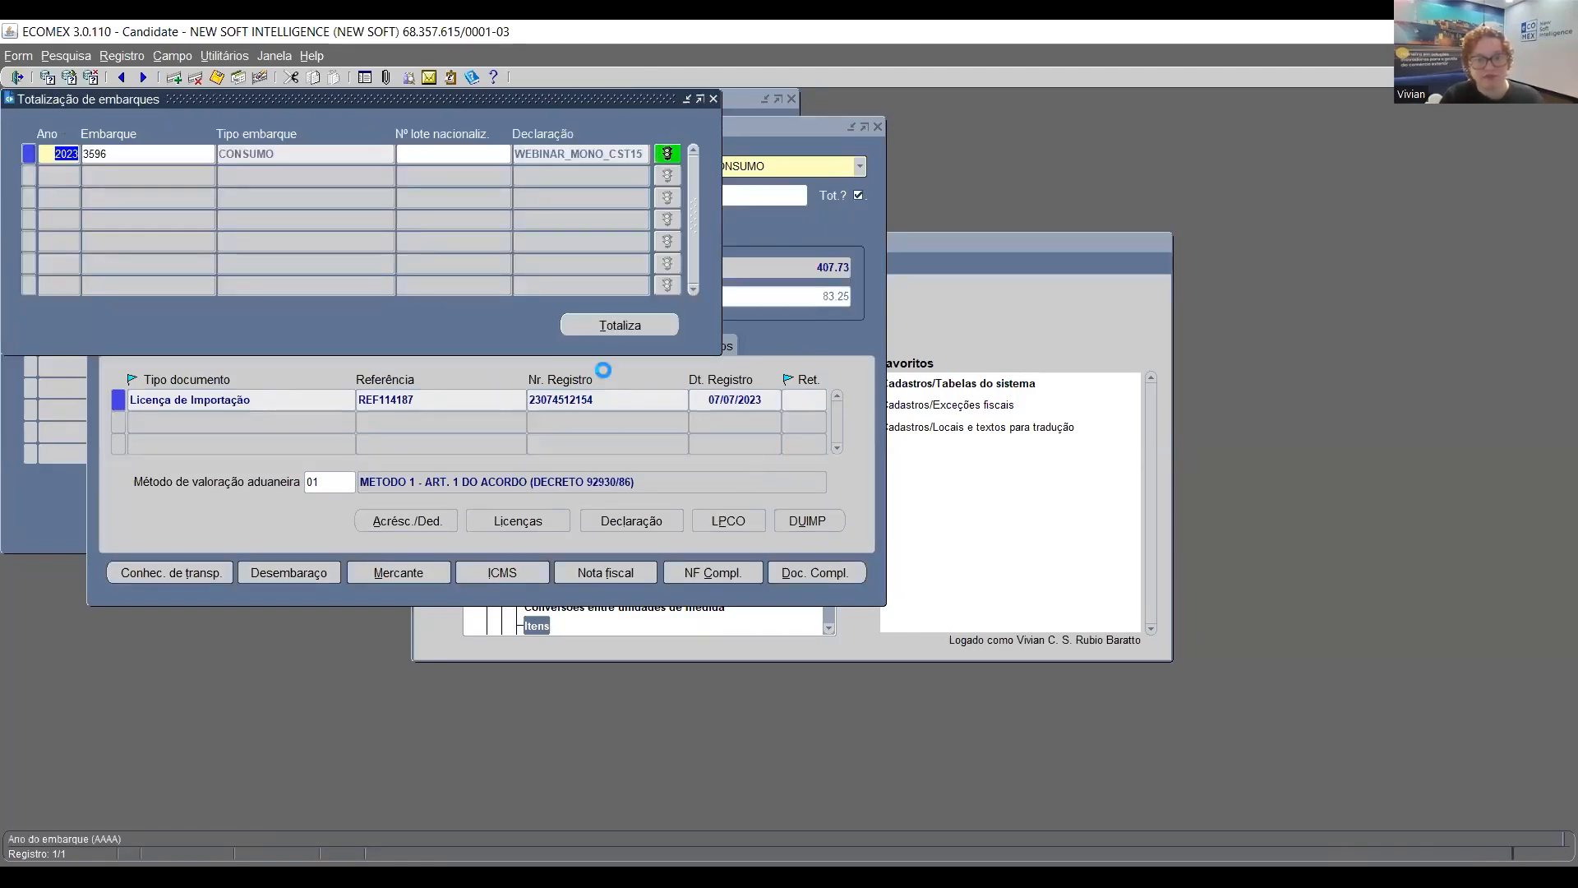
pyautogui.click(916, 504)
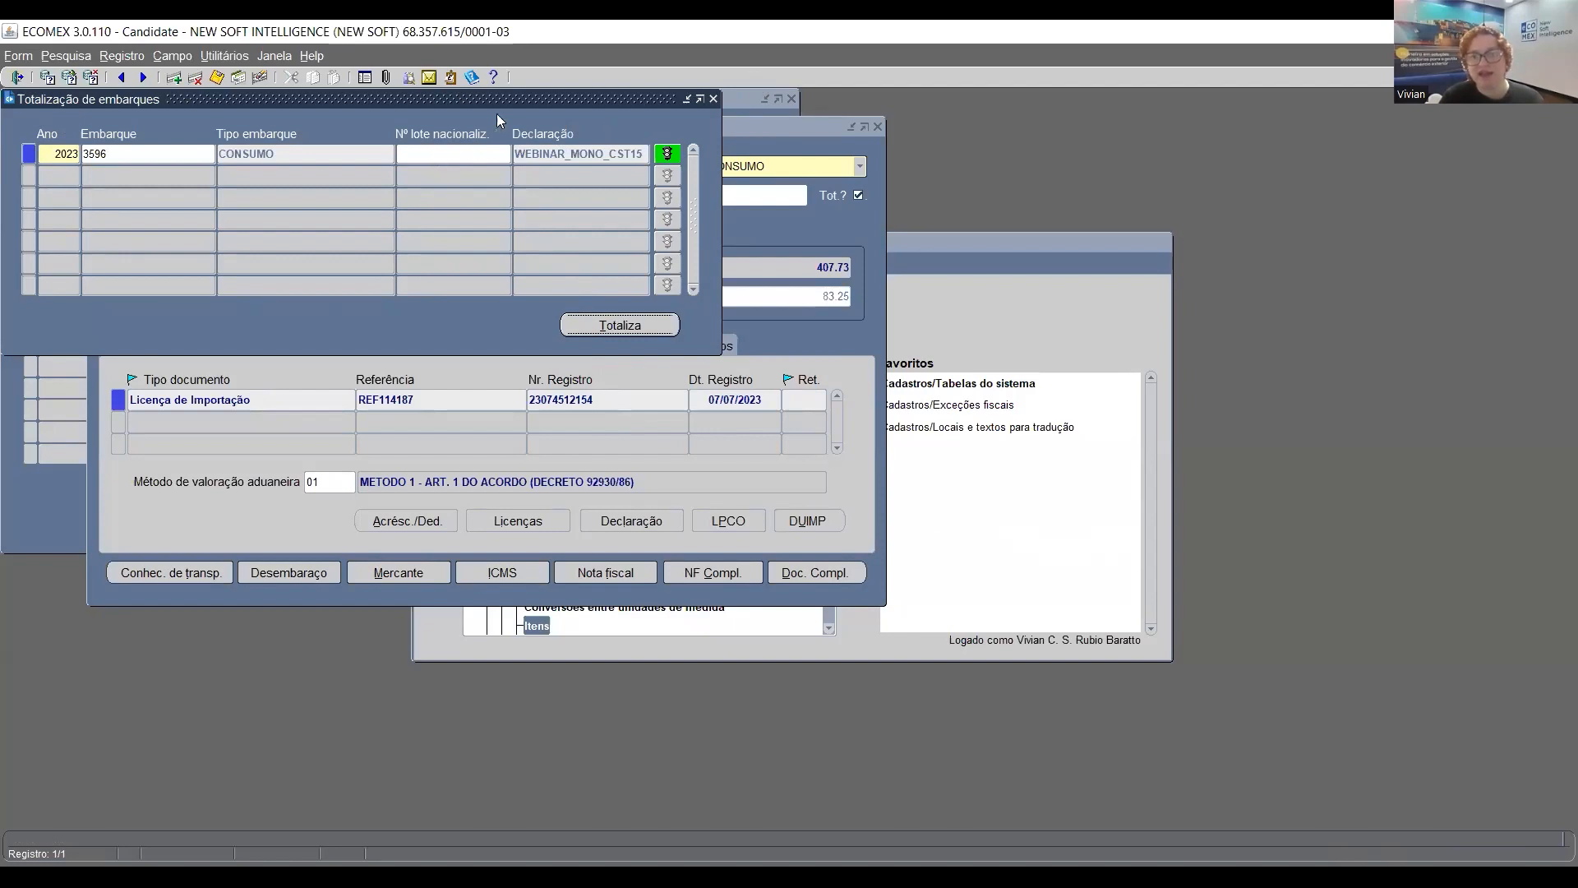
pyautogui.click(713, 98)
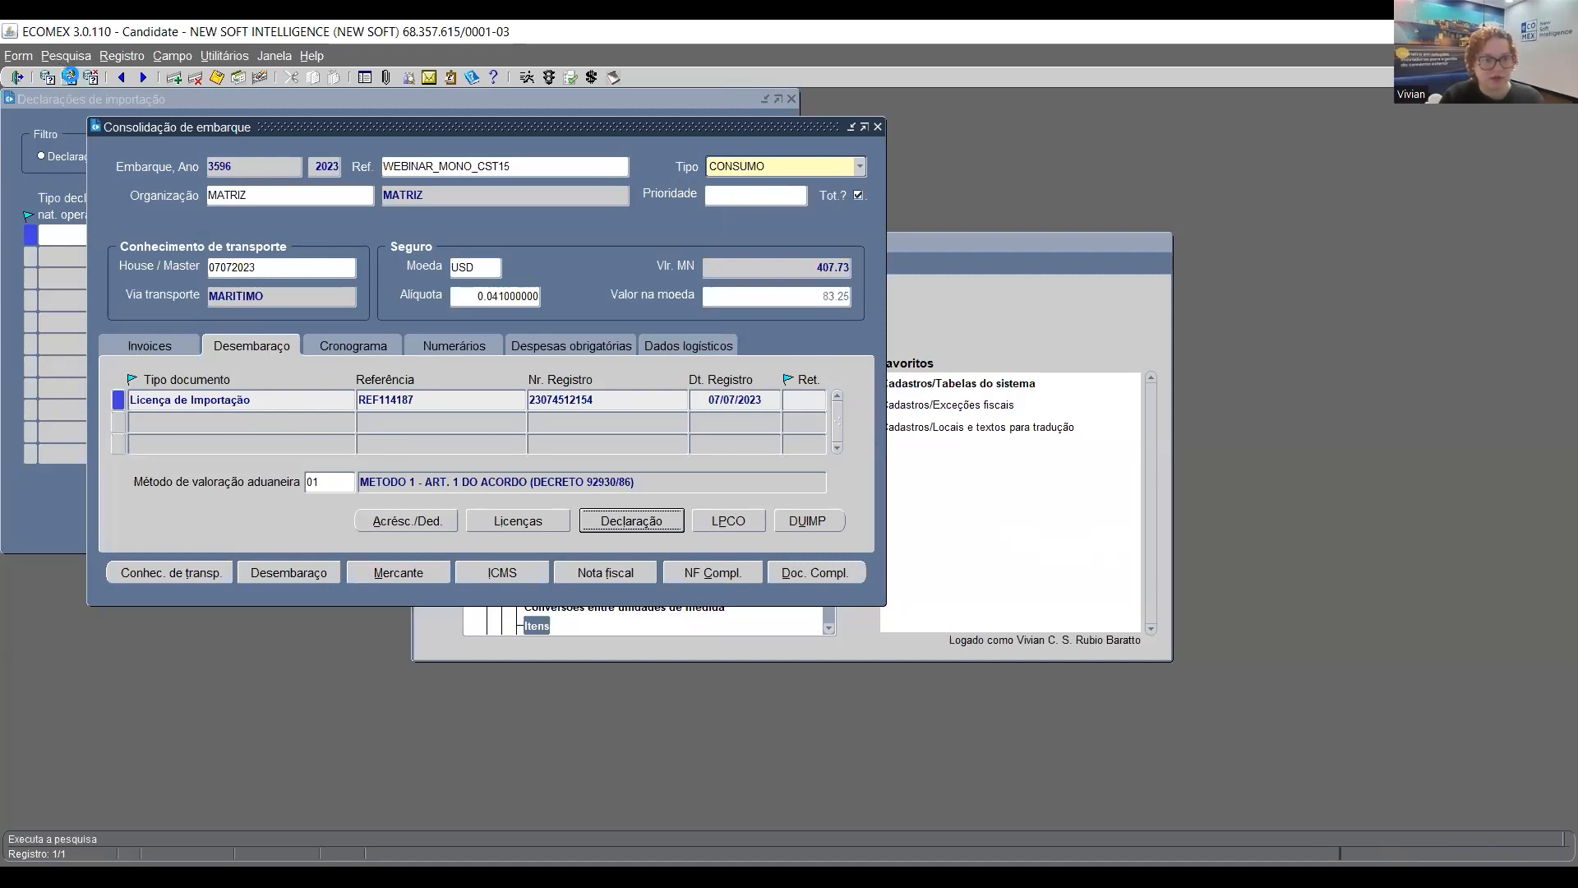
# Open the WEBINAR_MONO_CST15 declaration lines and examine the gasoline line's own ICMS base, reduction, ad rem rate and value due
pyautogui.click(604, 401)
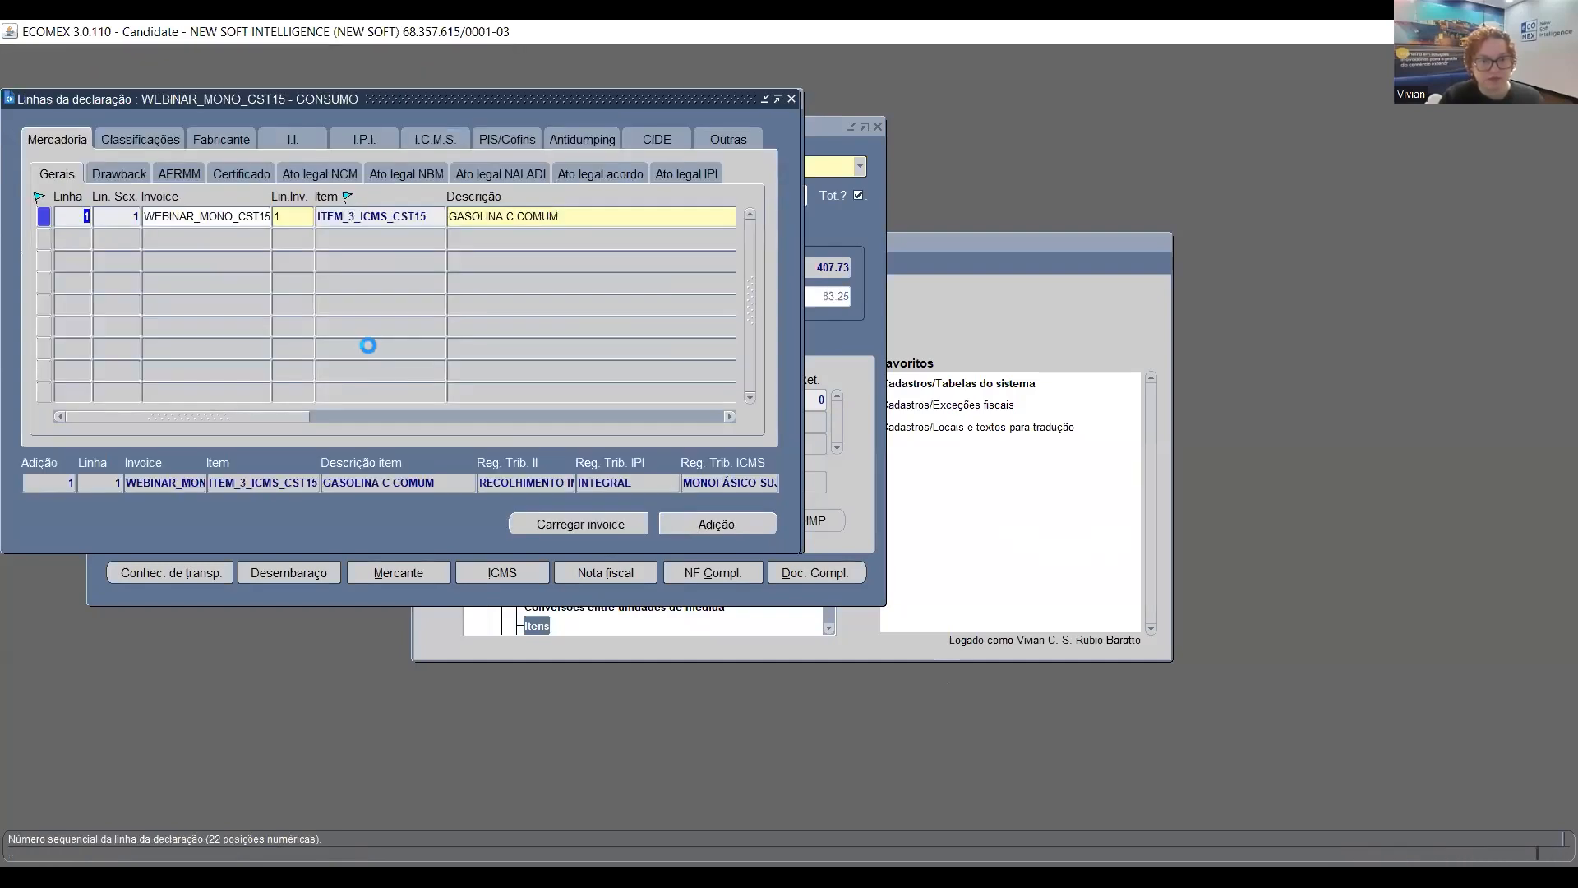
pyautogui.click(476, 139)
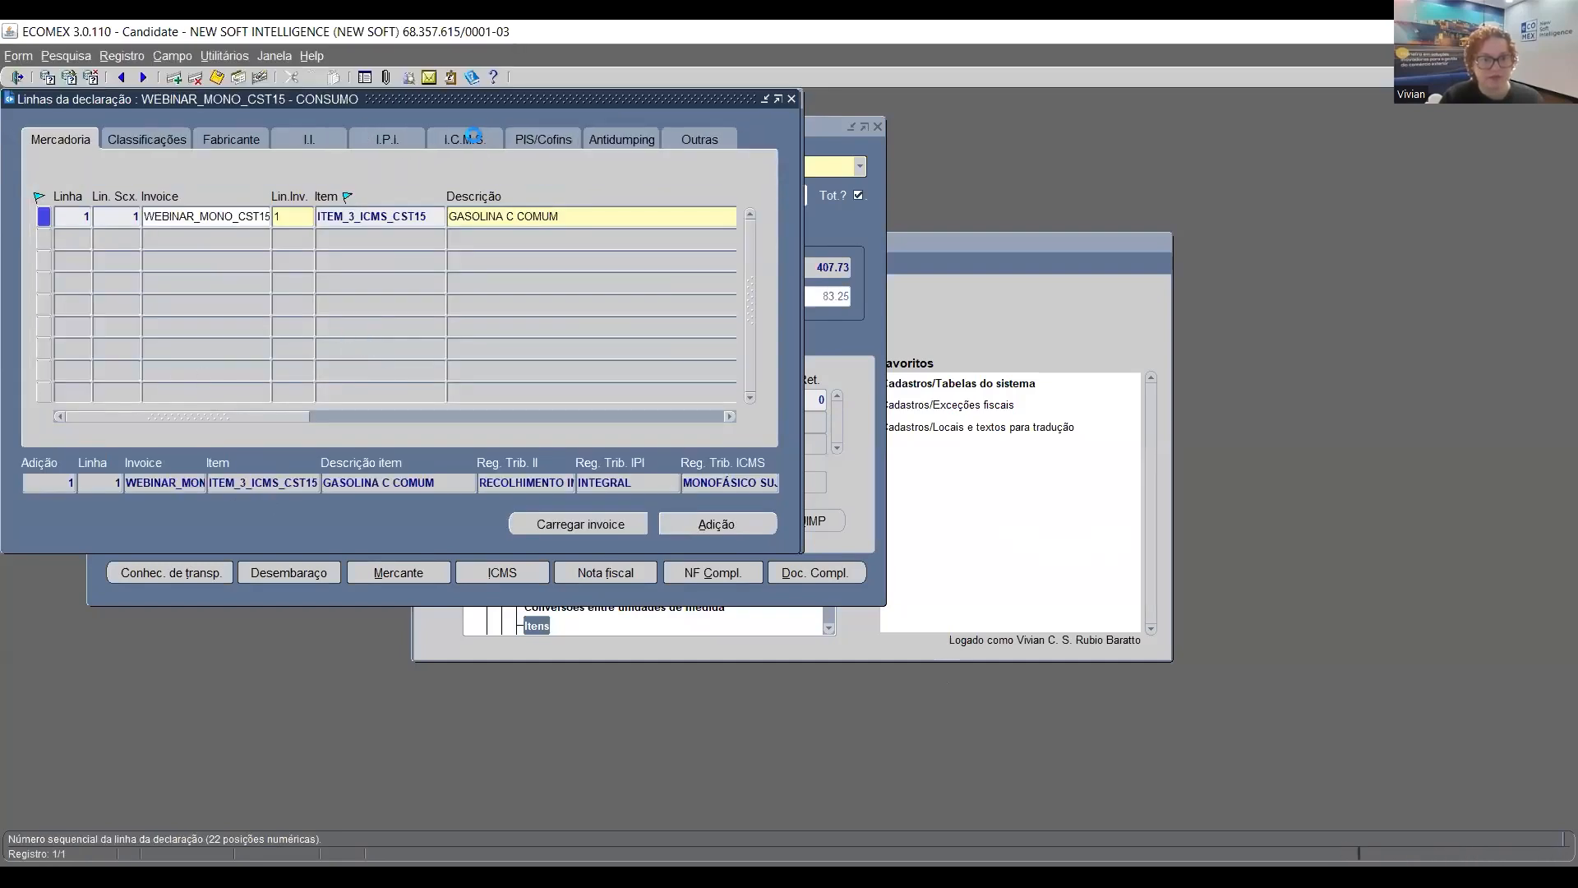
pyautogui.moveTo(102, 416); pyautogui.dragTo(155, 413)
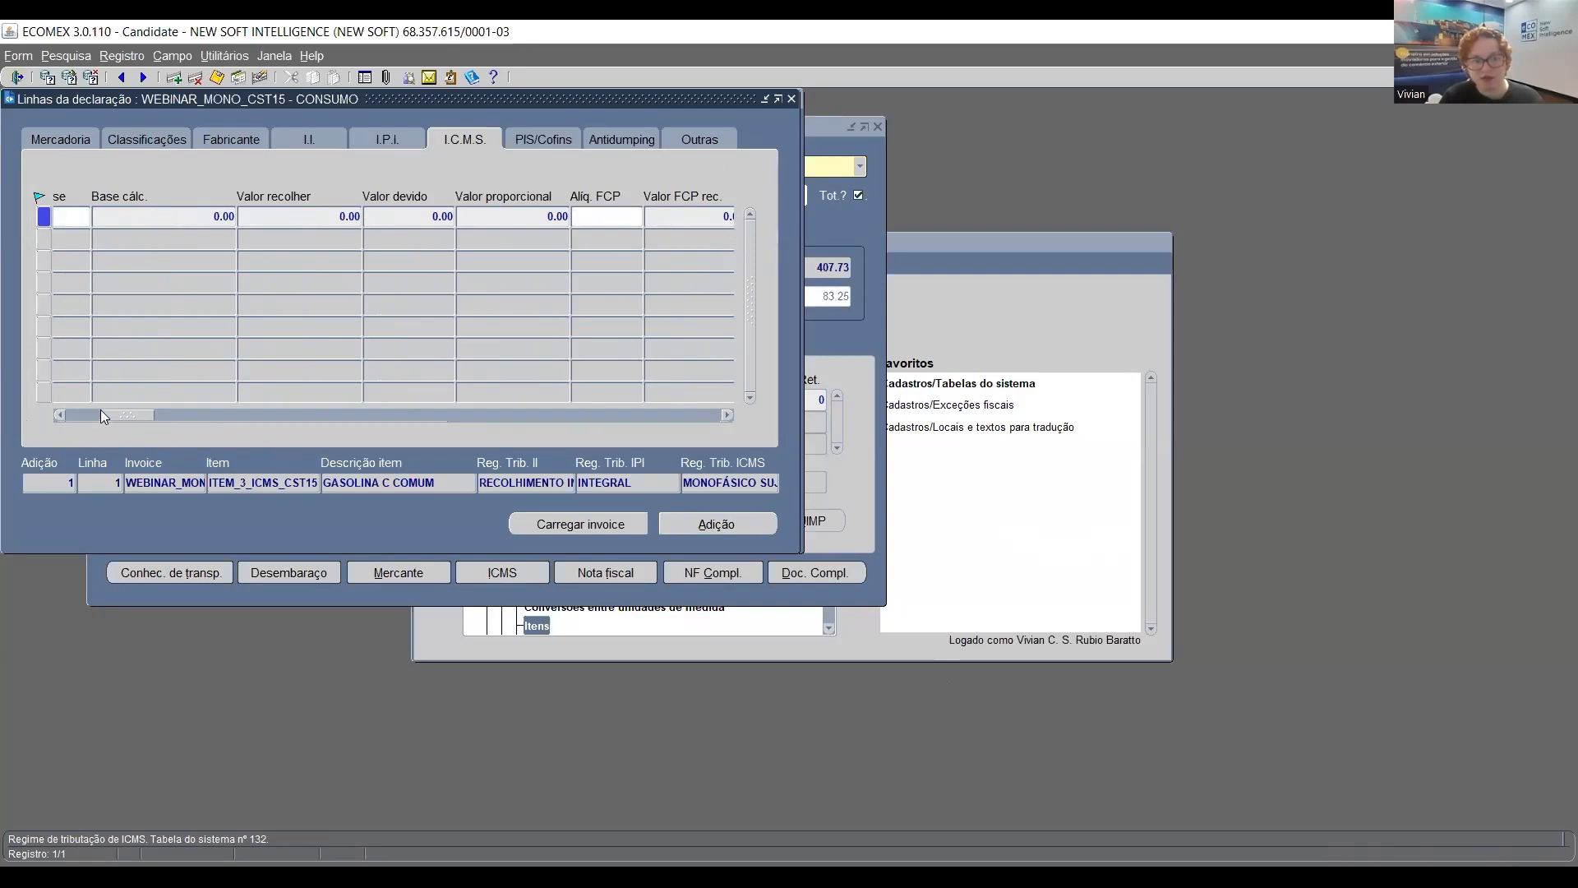
pyautogui.moveTo(100, 410); pyautogui.dragTo(478, 449)
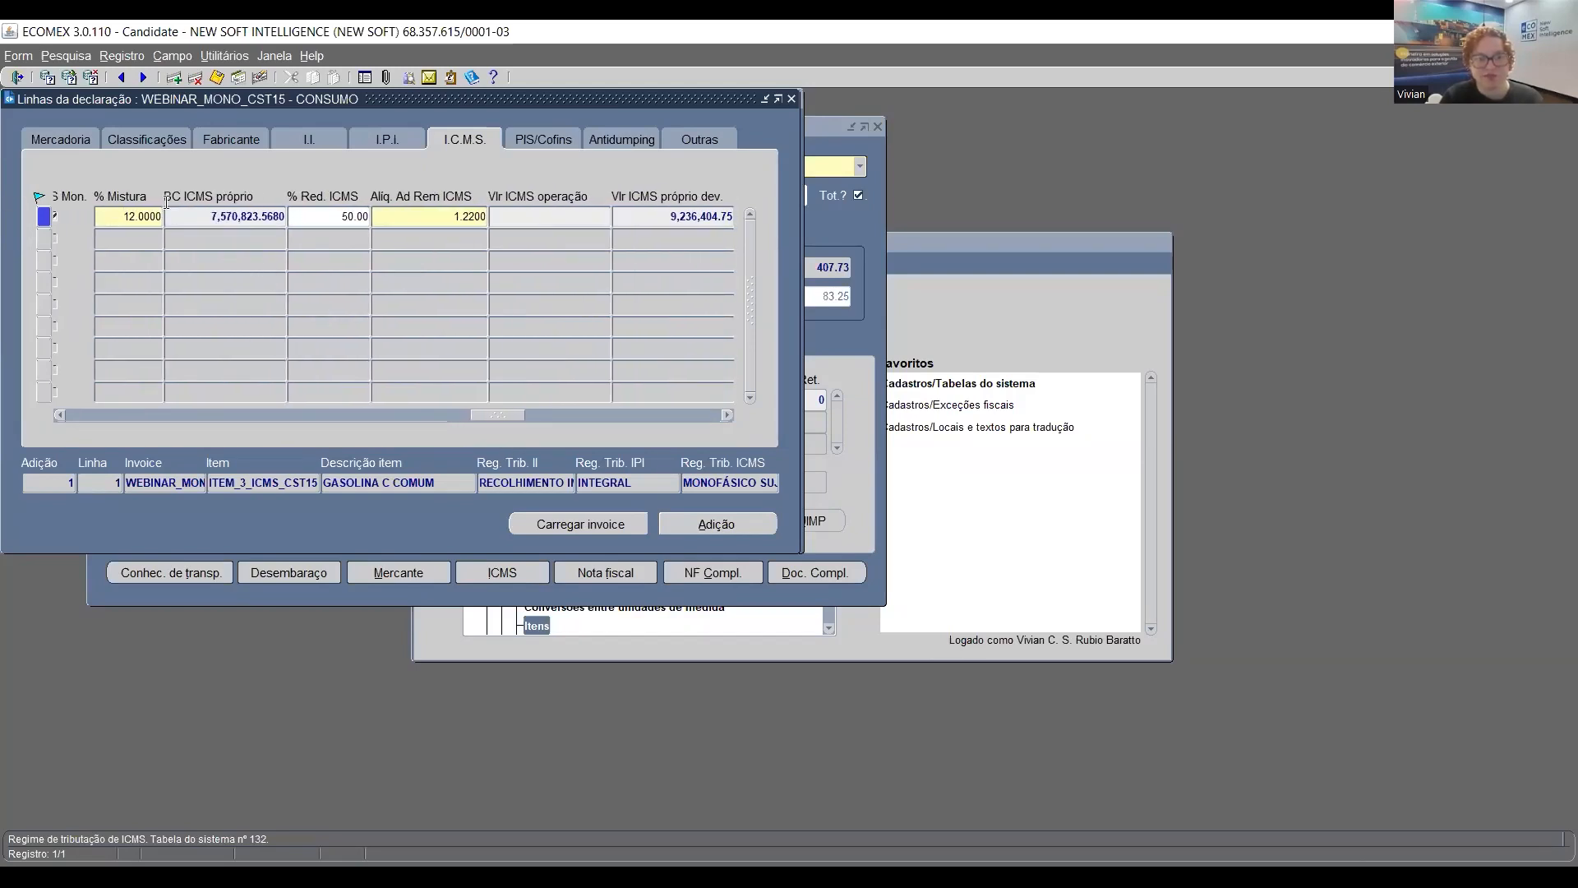
pyautogui.click(247, 216)
pyautogui.click(681, 216)
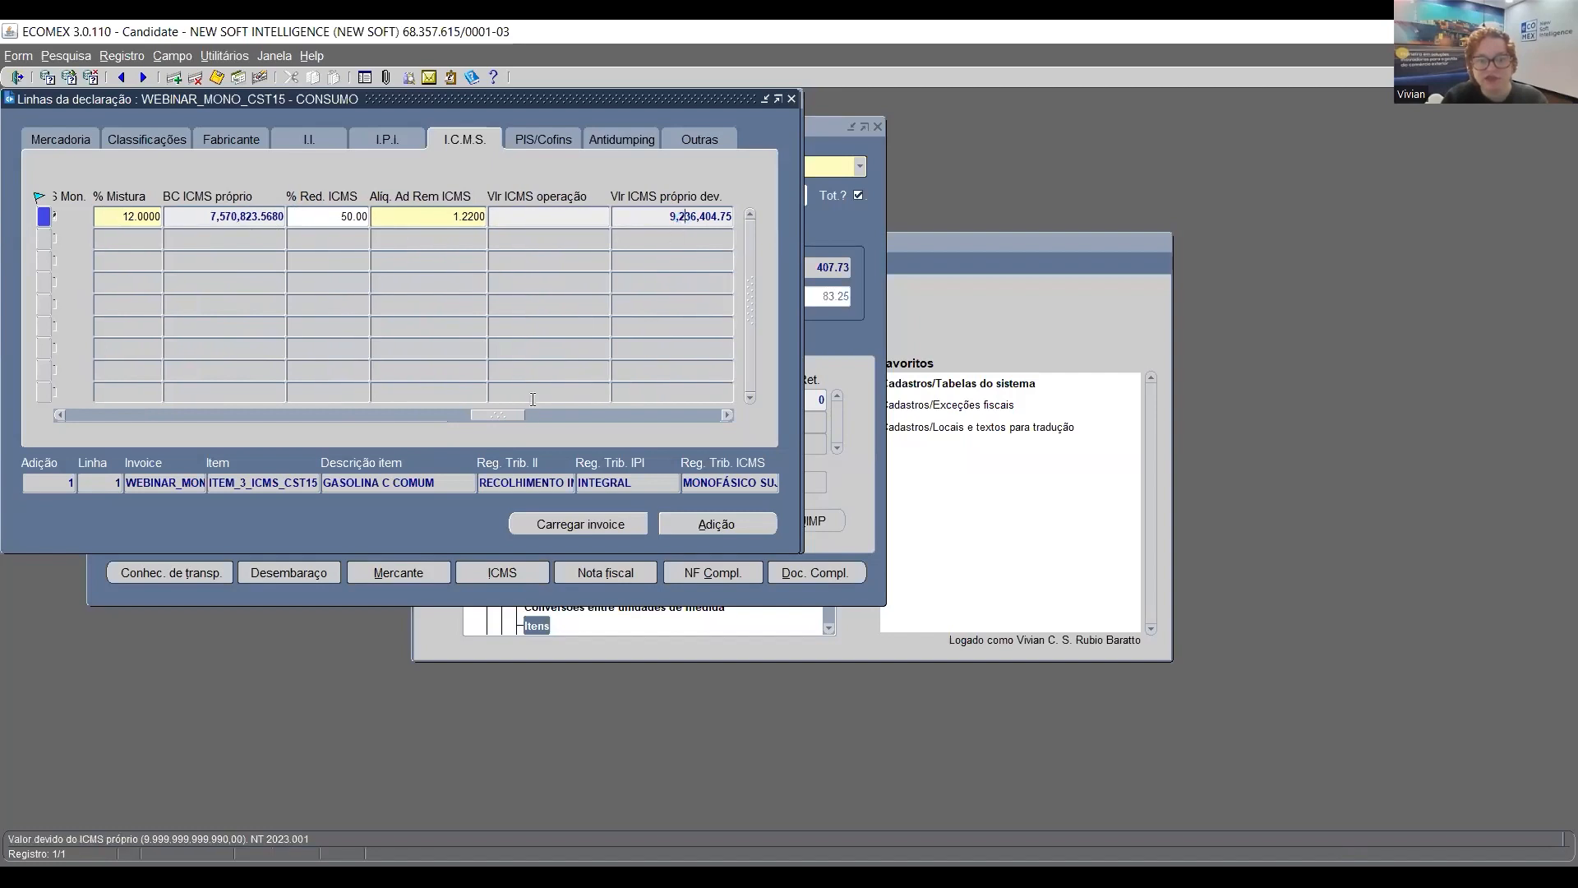
pyautogui.moveTo(484, 414)
pyautogui.mouseDown()
pyautogui.moveTo(581, 397)
pyautogui.moveTo(465, 386)
pyautogui.moveTo(482, 383)
pyautogui.mouseUp()
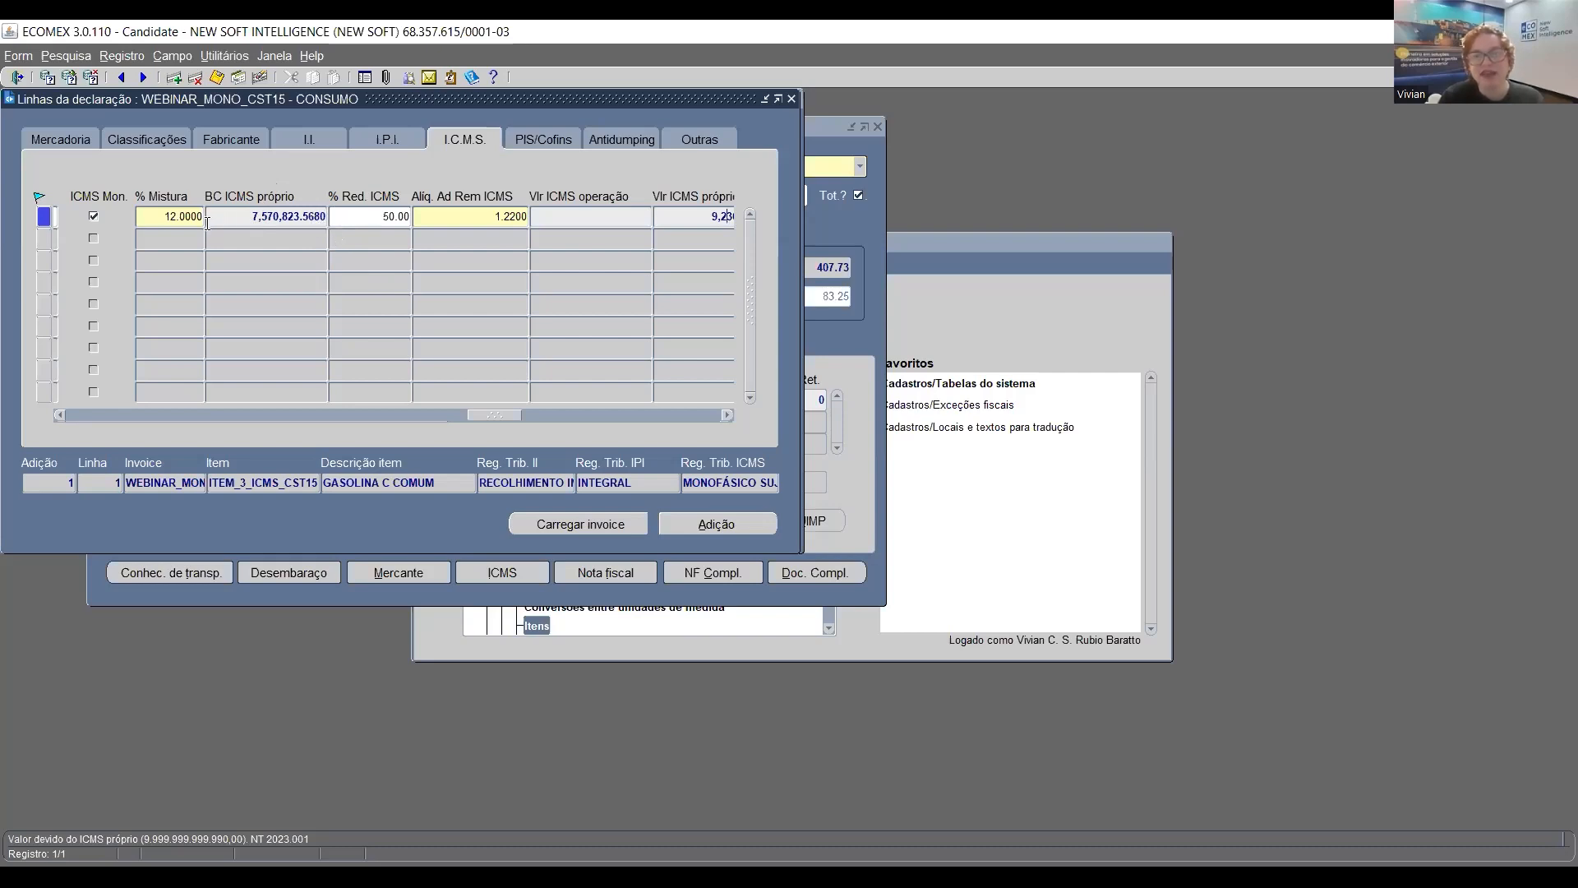
pyautogui.click(255, 216)
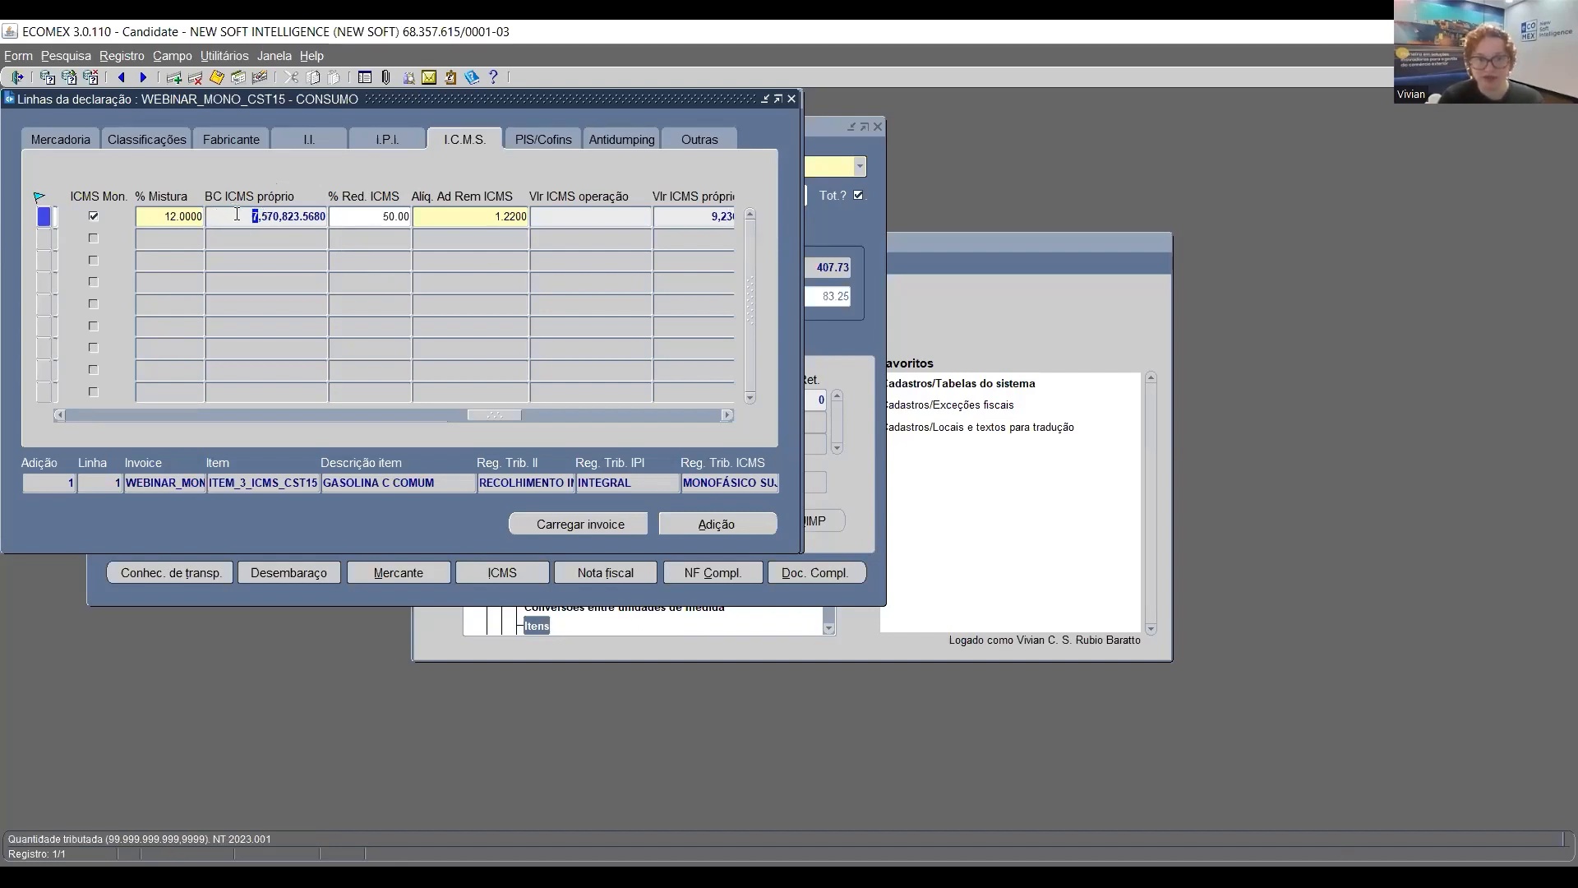
pyautogui.moveTo(252, 216); pyautogui.dragTo(339, 217)
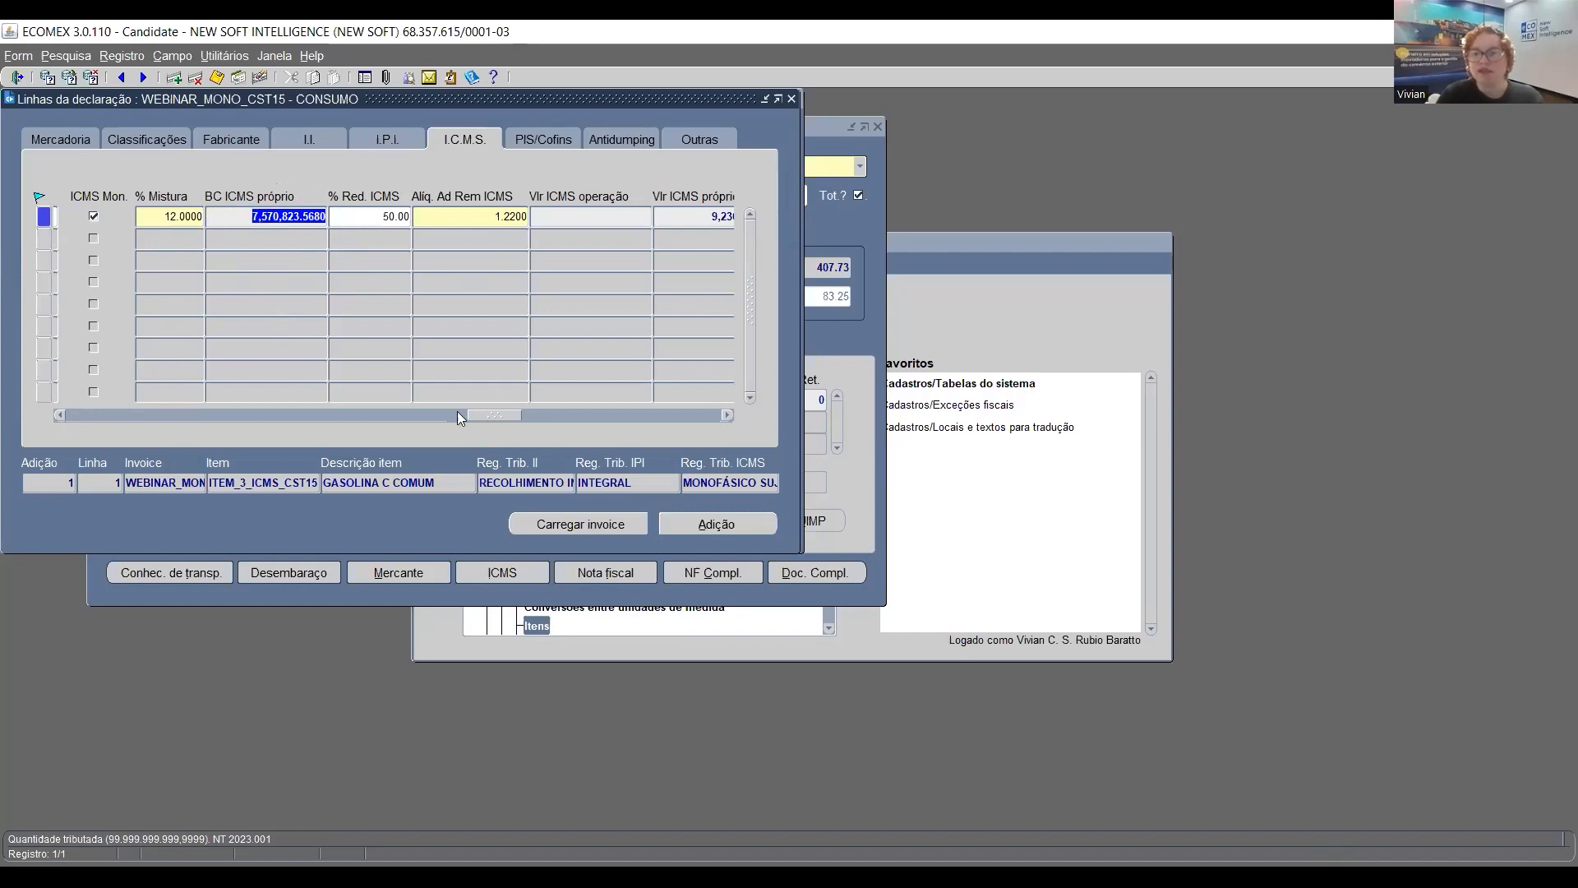
# Examine the line's retained ICMS base, mixture ad rem rate, and retained ICMS values due and to be collected
pyautogui.moveTo(492, 414); pyautogui.dragTo(540, 414)
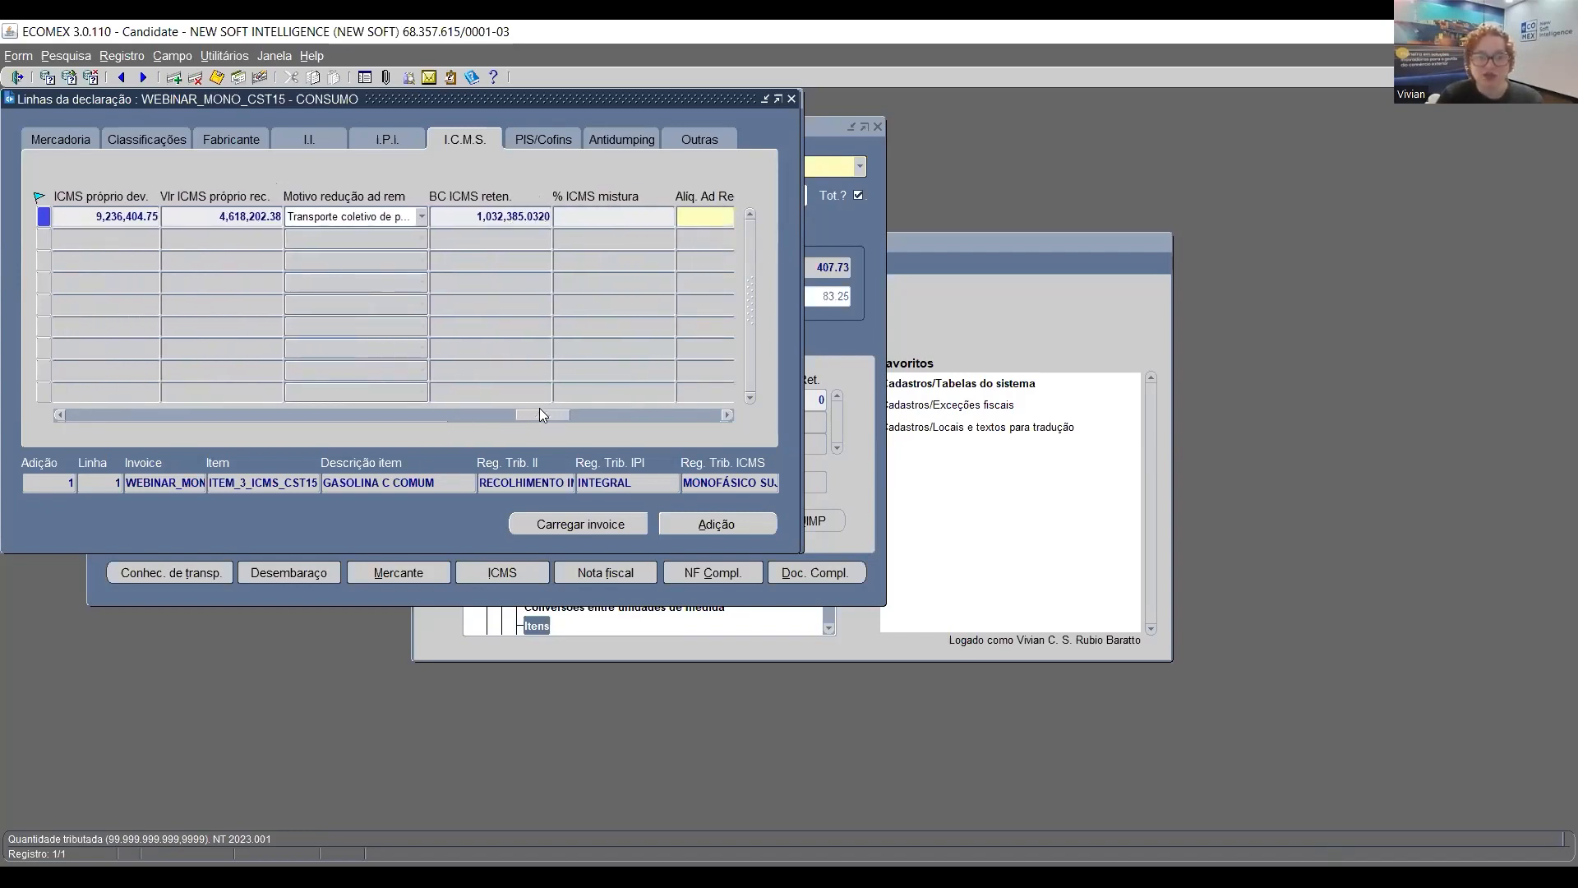
pyautogui.moveTo(474, 218); pyautogui.dragTo(554, 236)
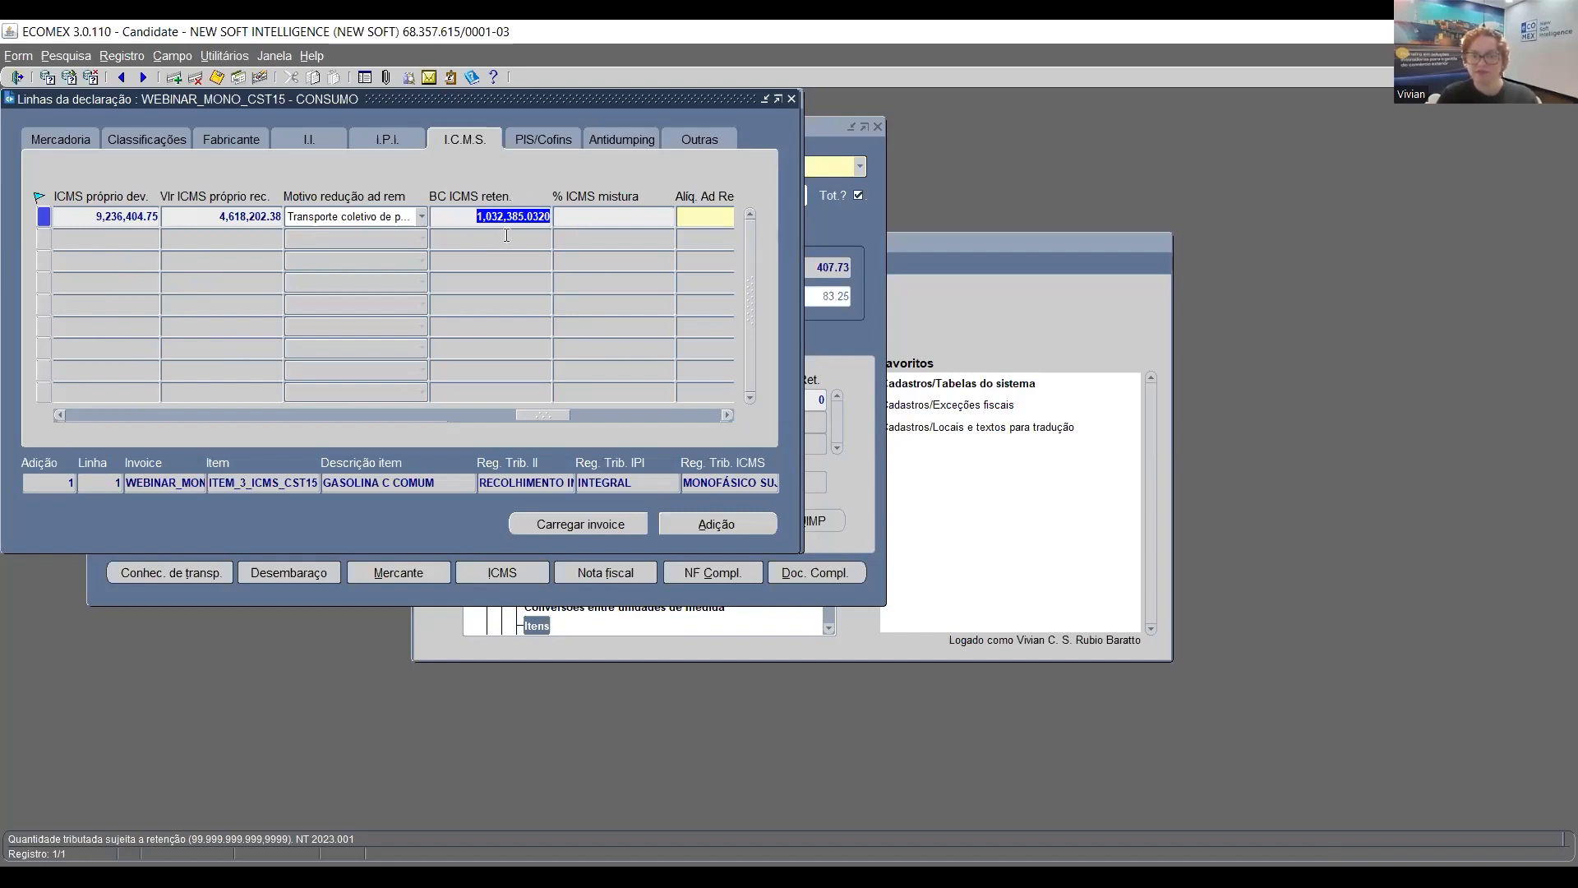
pyautogui.moveTo(531, 414); pyautogui.dragTo(562, 411)
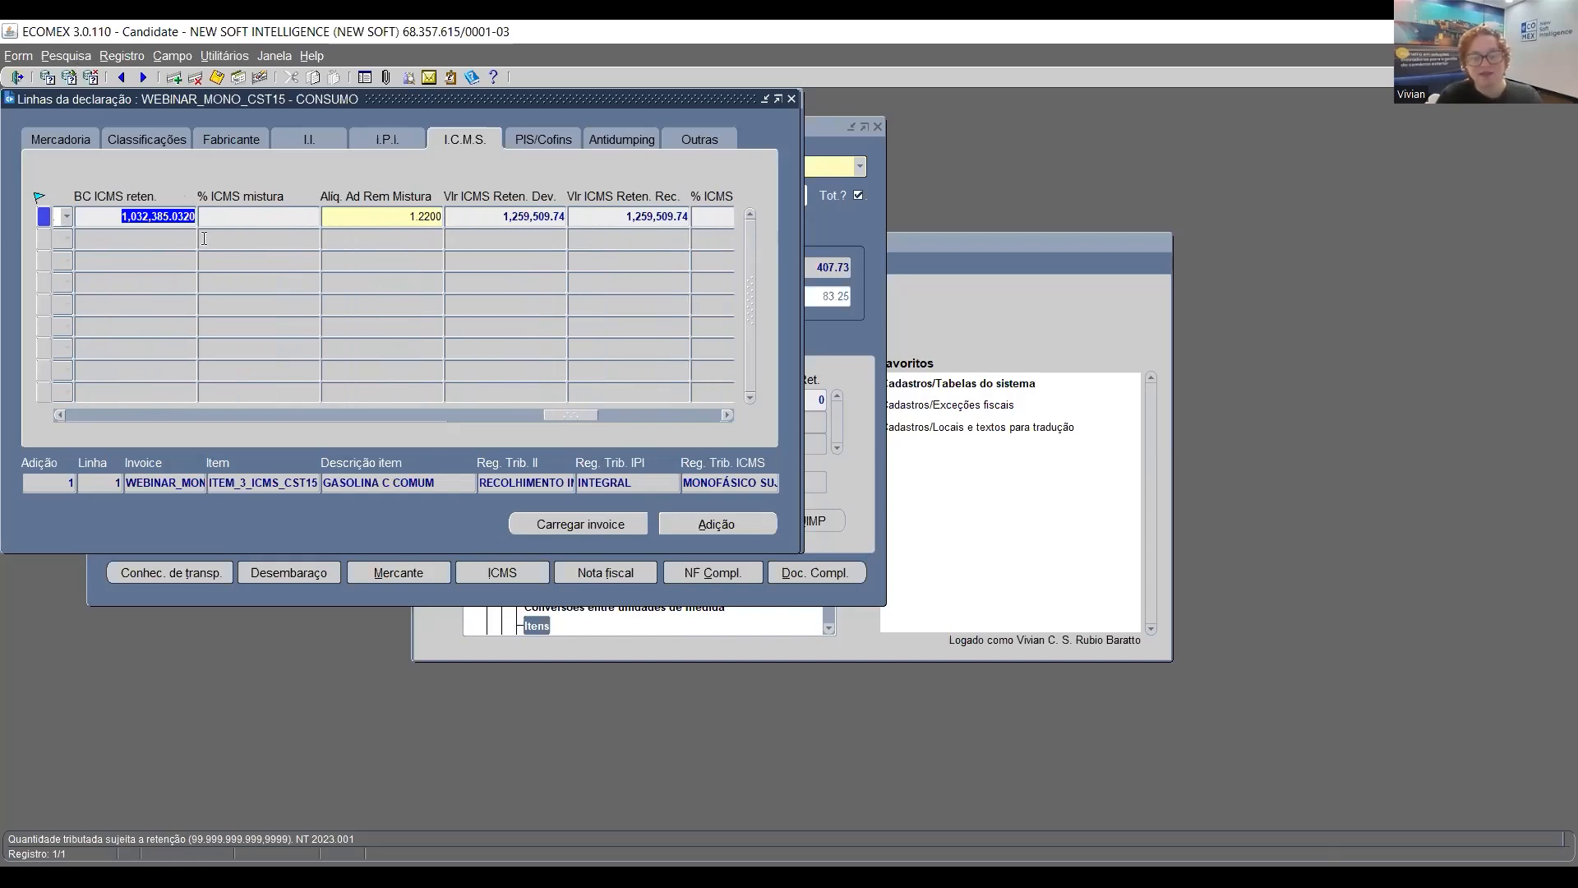
pyautogui.click(505, 216)
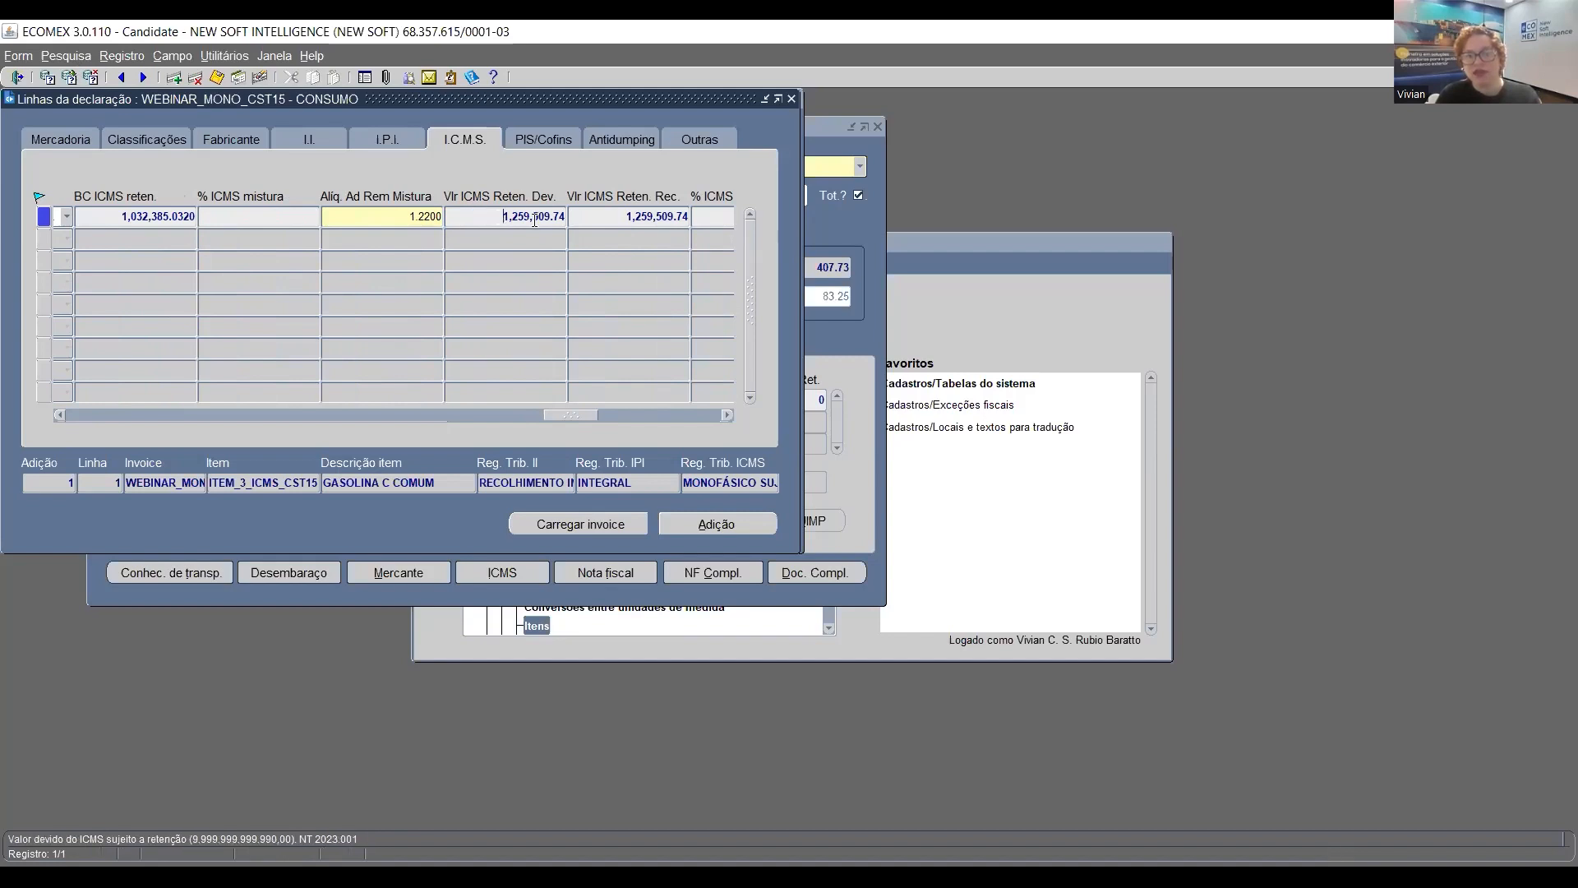
pyautogui.click(606, 216)
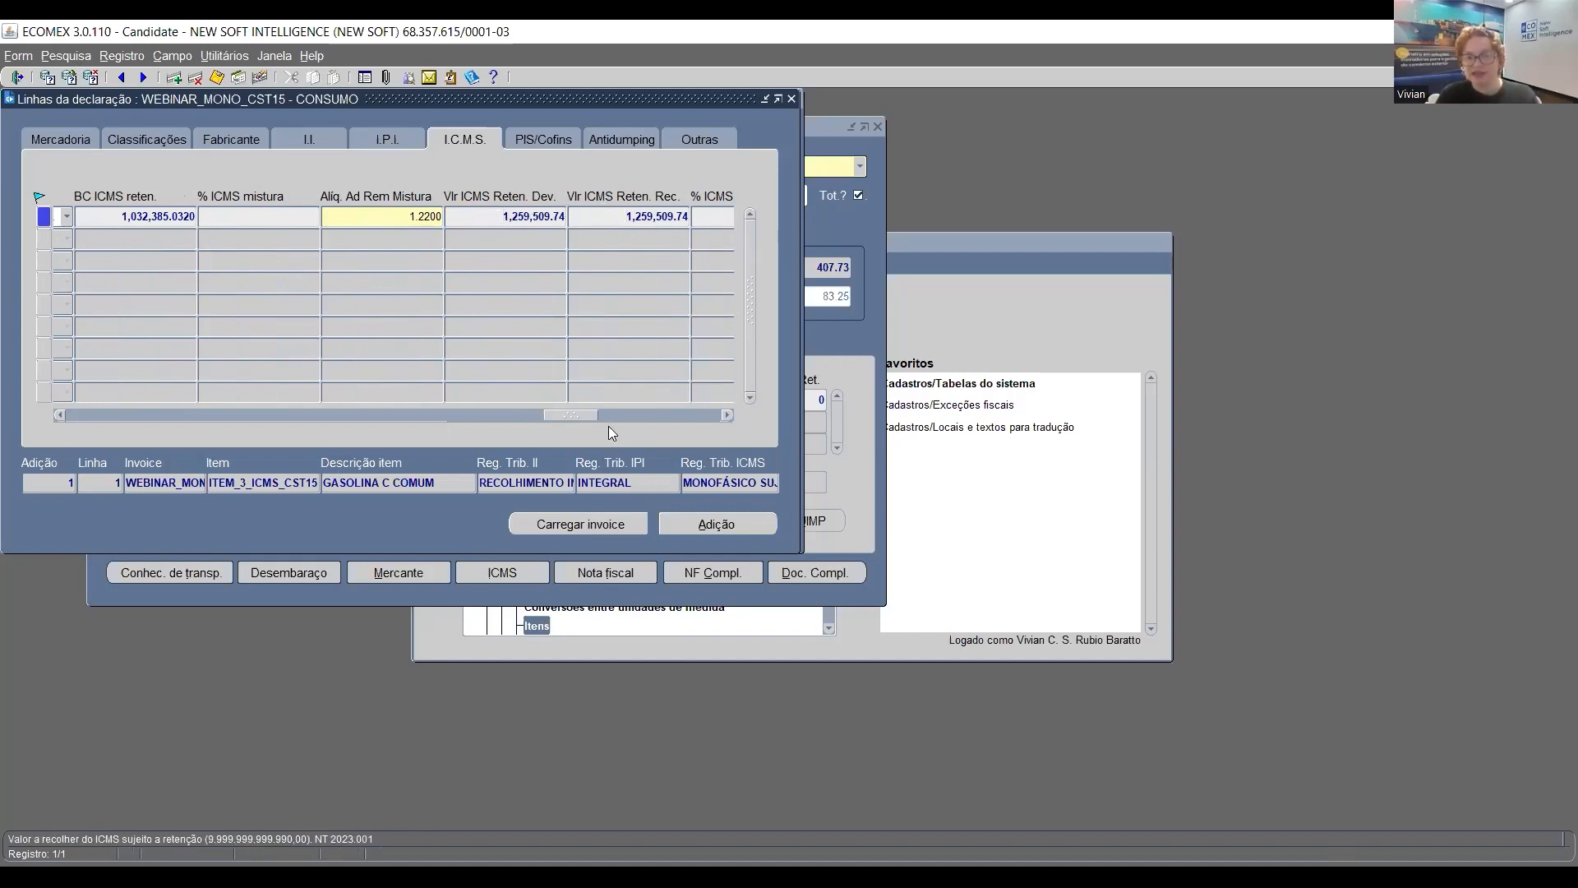
# Compare the line's own ICMS fields with its retained ICMS fields, including the own ICMS value to be collected
pyautogui.moveTo(582, 416); pyautogui.dragTo(494, 422)
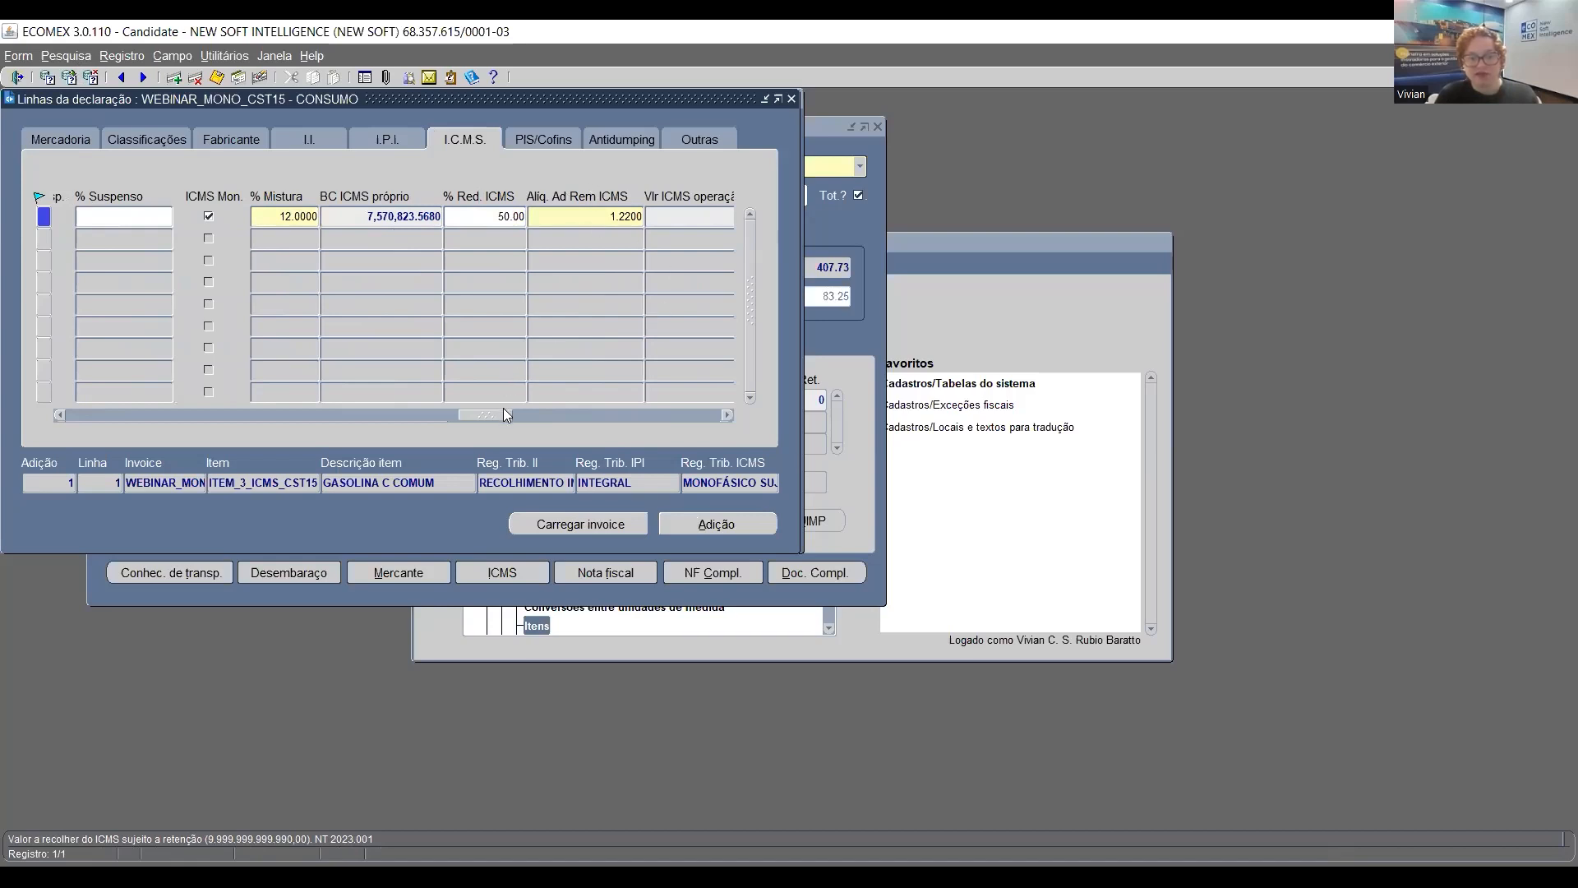
pyautogui.moveTo(503, 408); pyautogui.dragTo(566, 409)
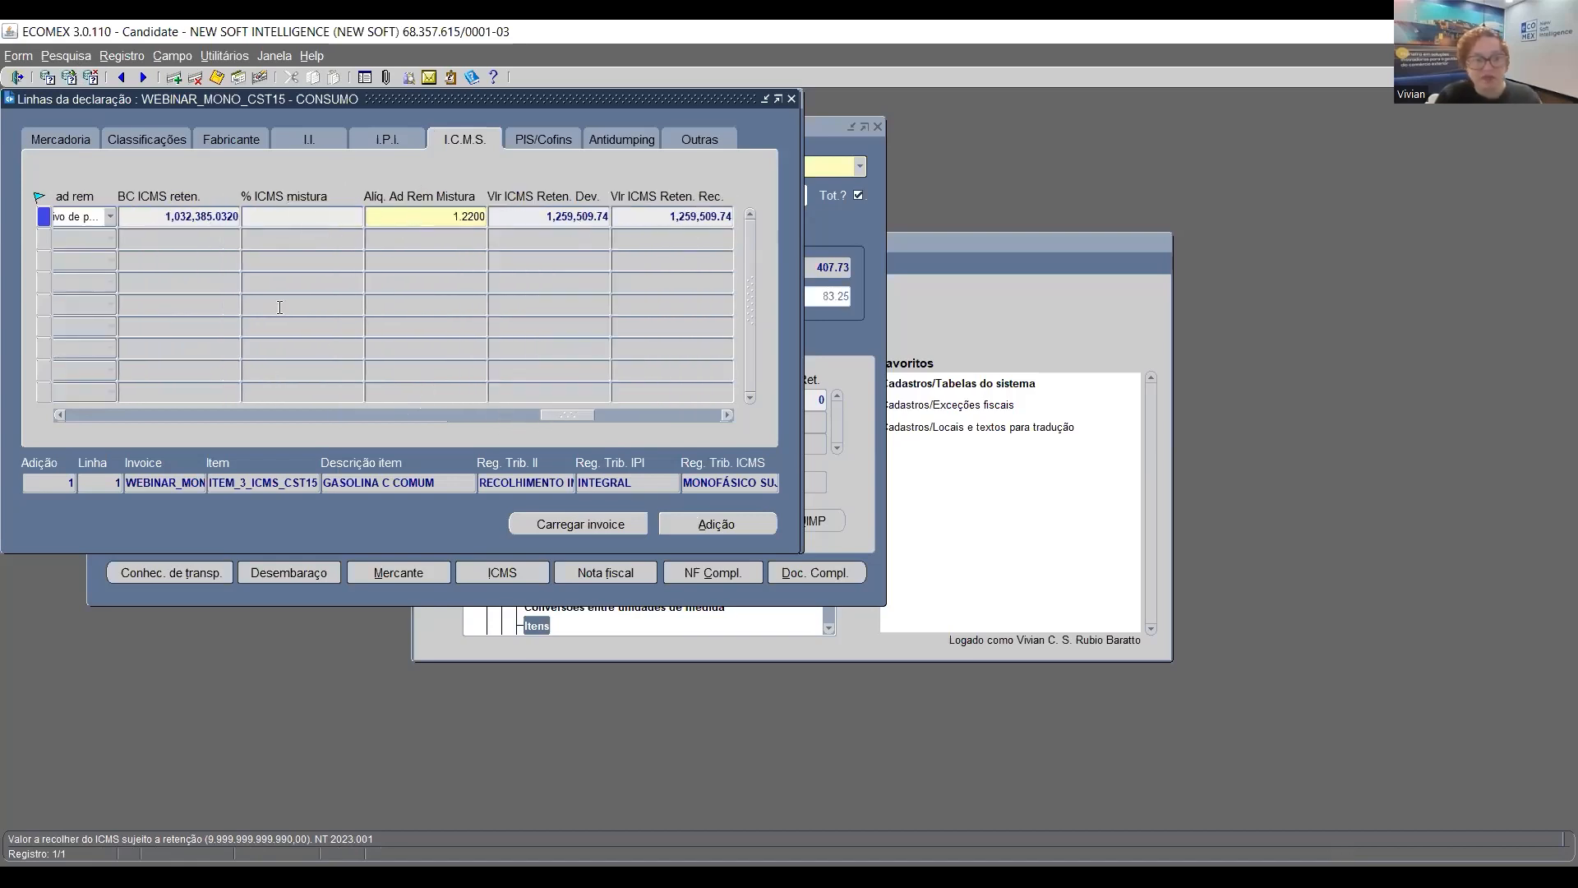
pyautogui.moveTo(559, 409); pyautogui.dragTo(500, 429)
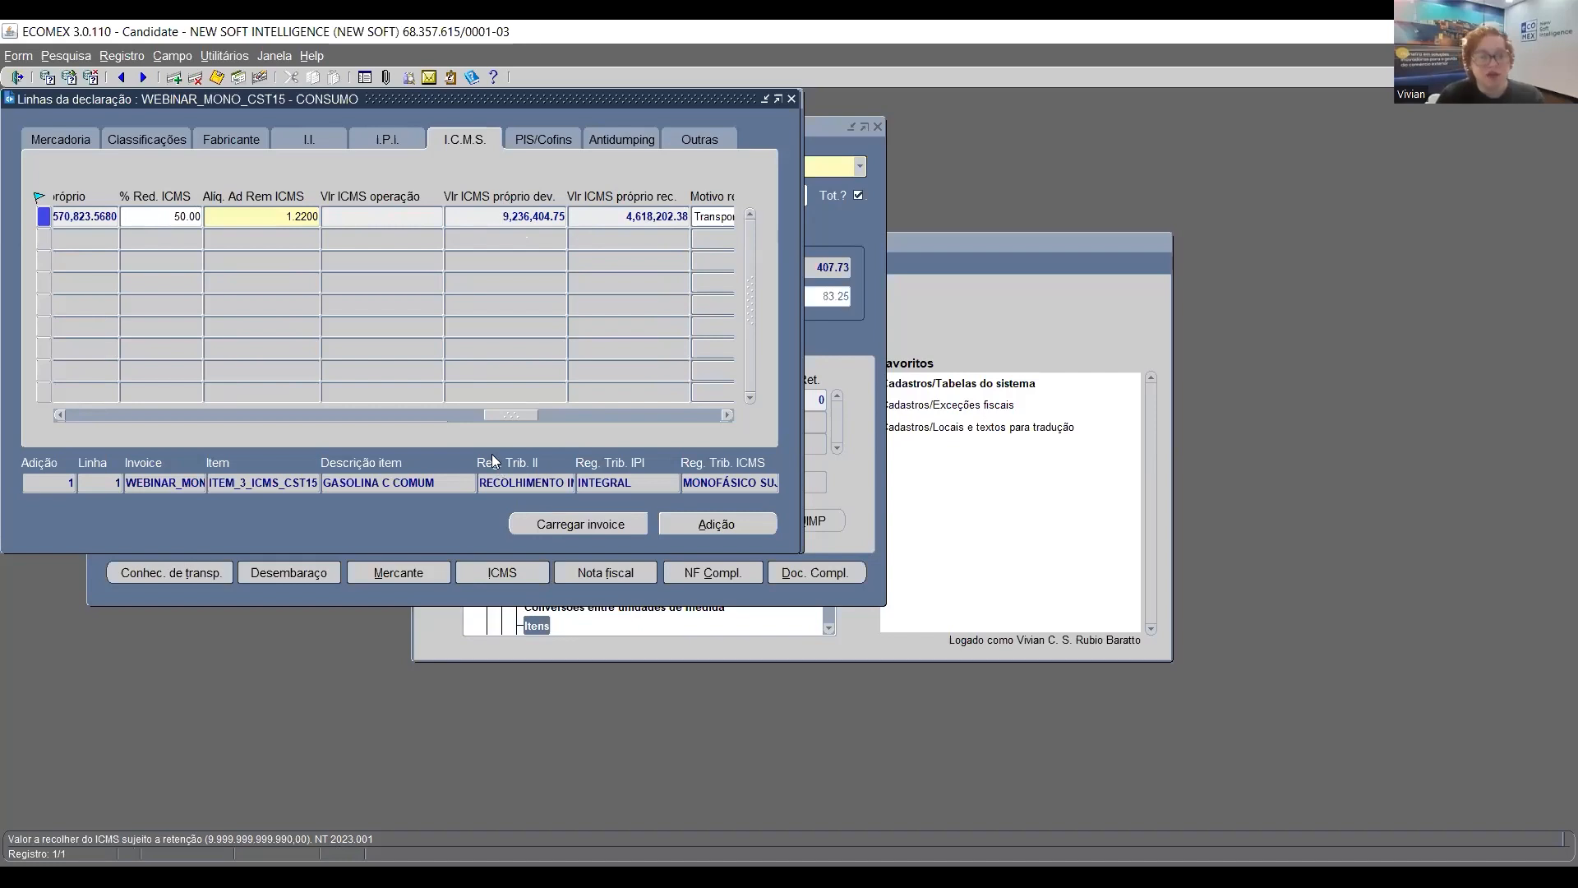
pyautogui.moveTo(502, 411); pyautogui.dragTo(531, 408)
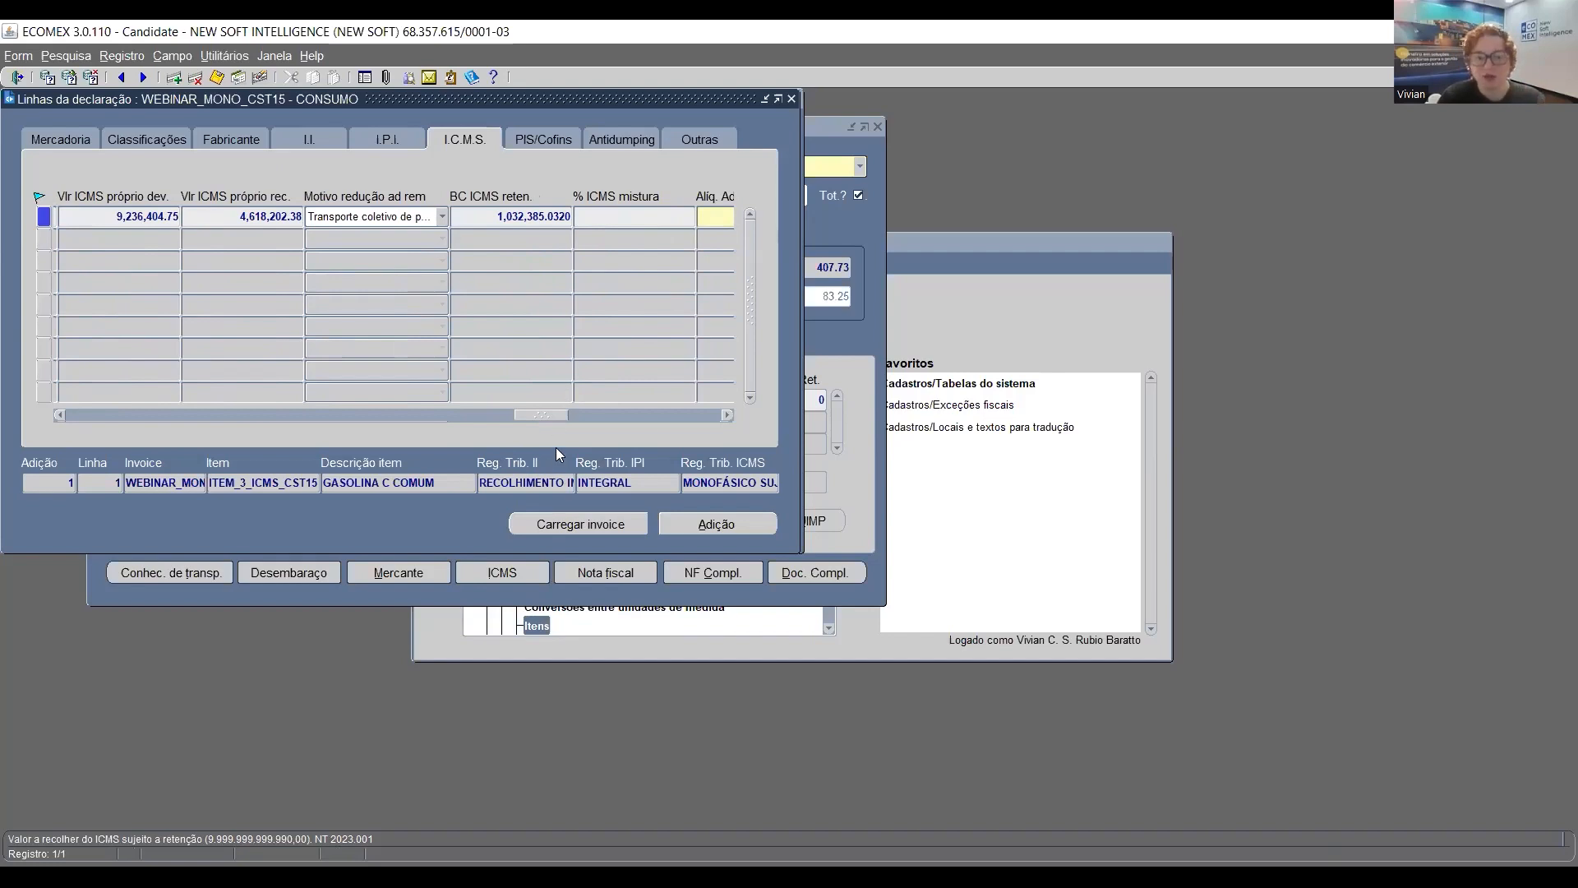
pyautogui.moveTo(560, 414); pyautogui.dragTo(602, 411)
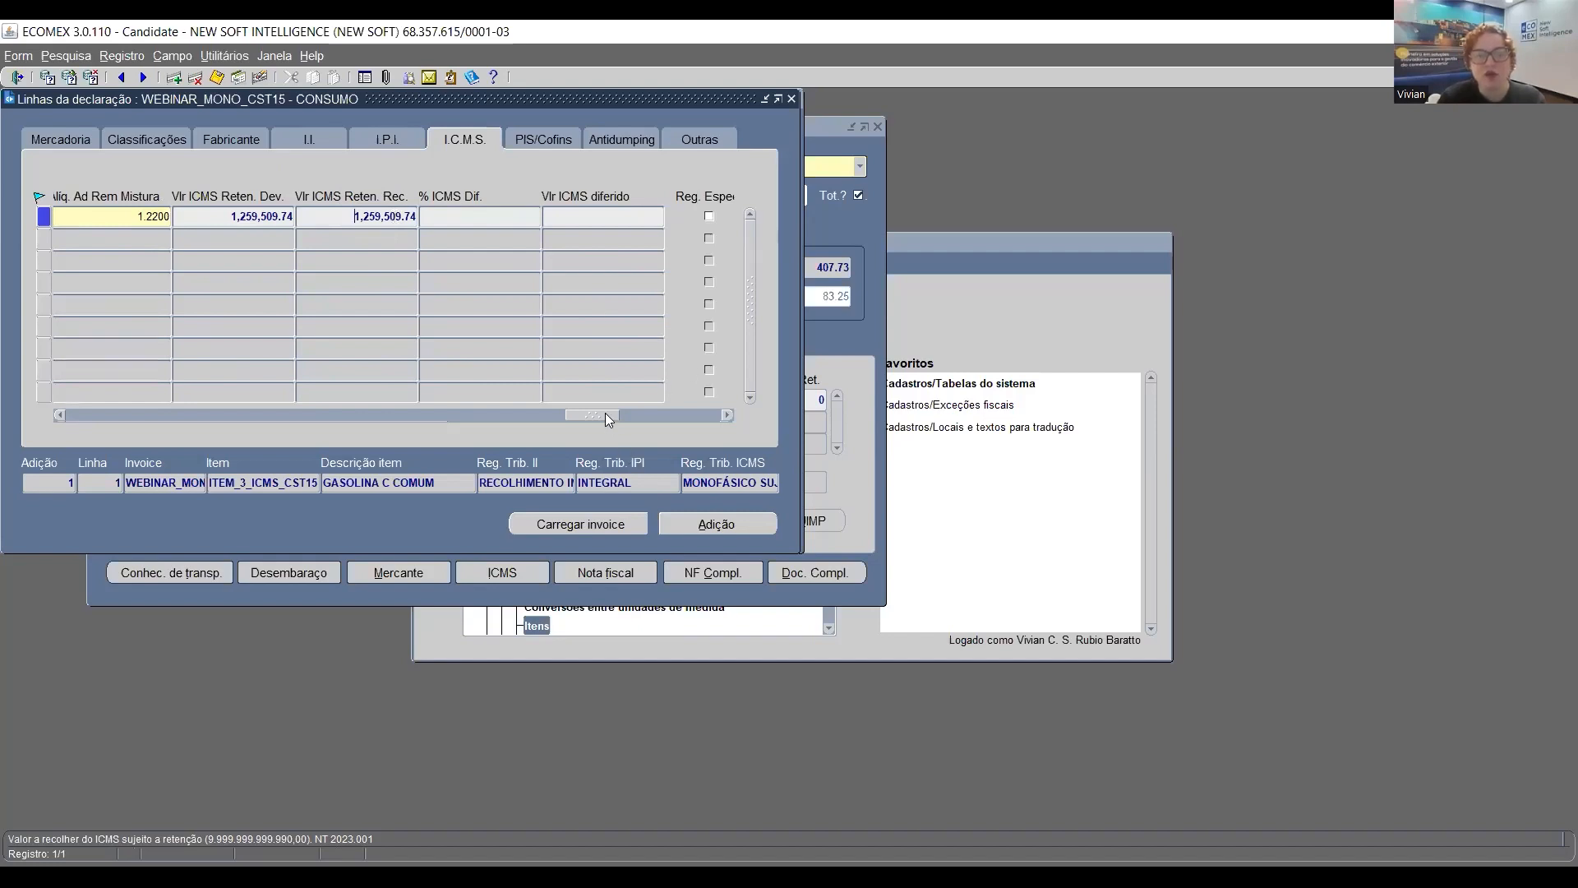
pyautogui.moveTo(605, 412); pyautogui.dragTo(533, 426)
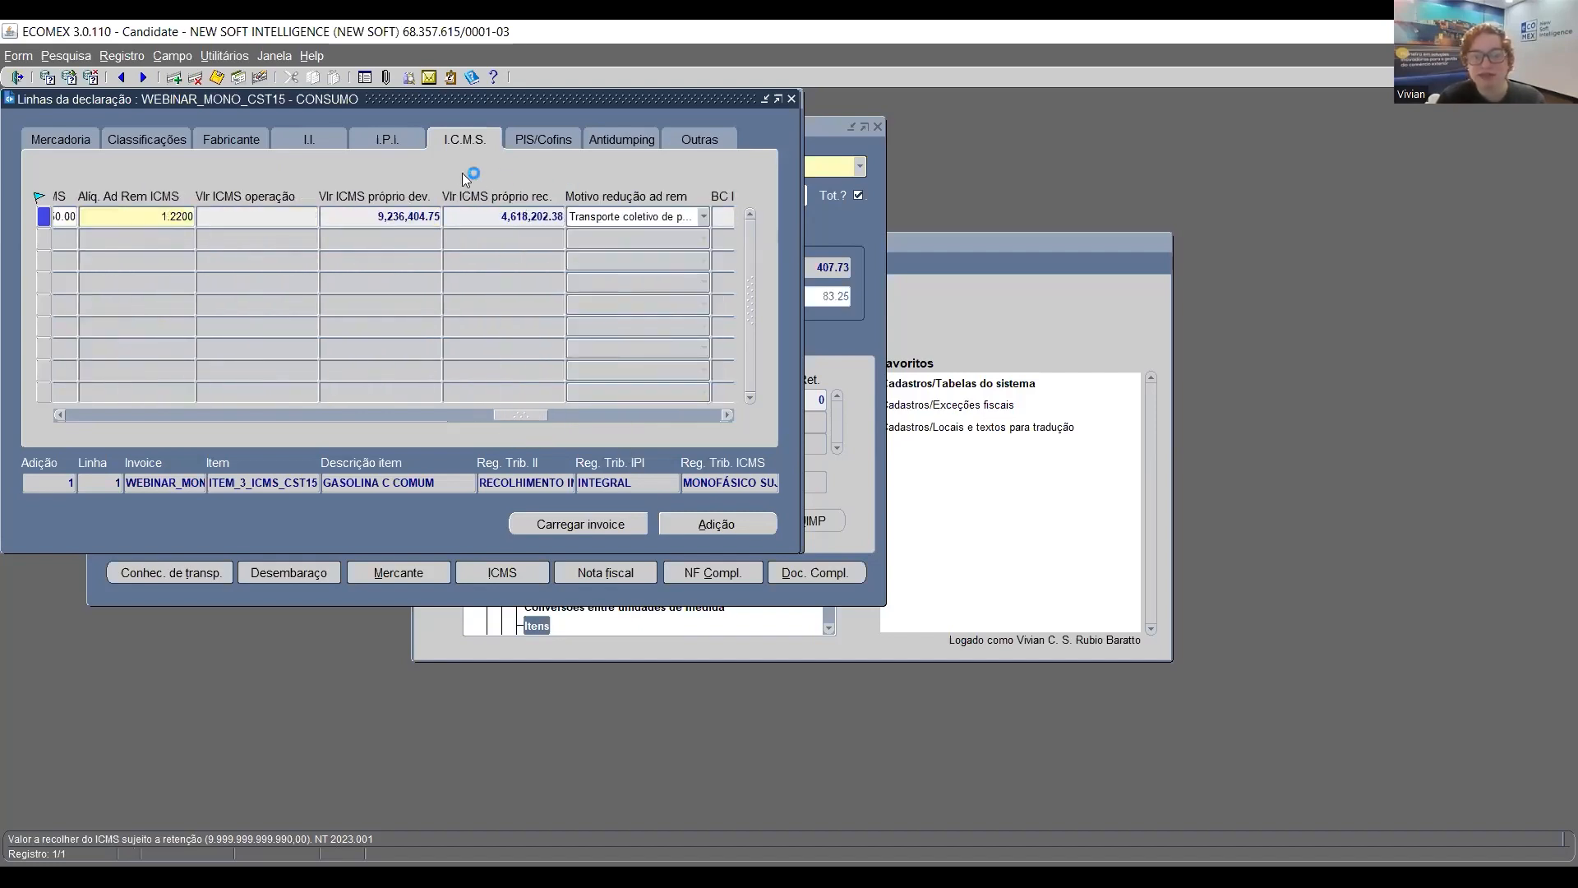
pyautogui.click(536, 218)
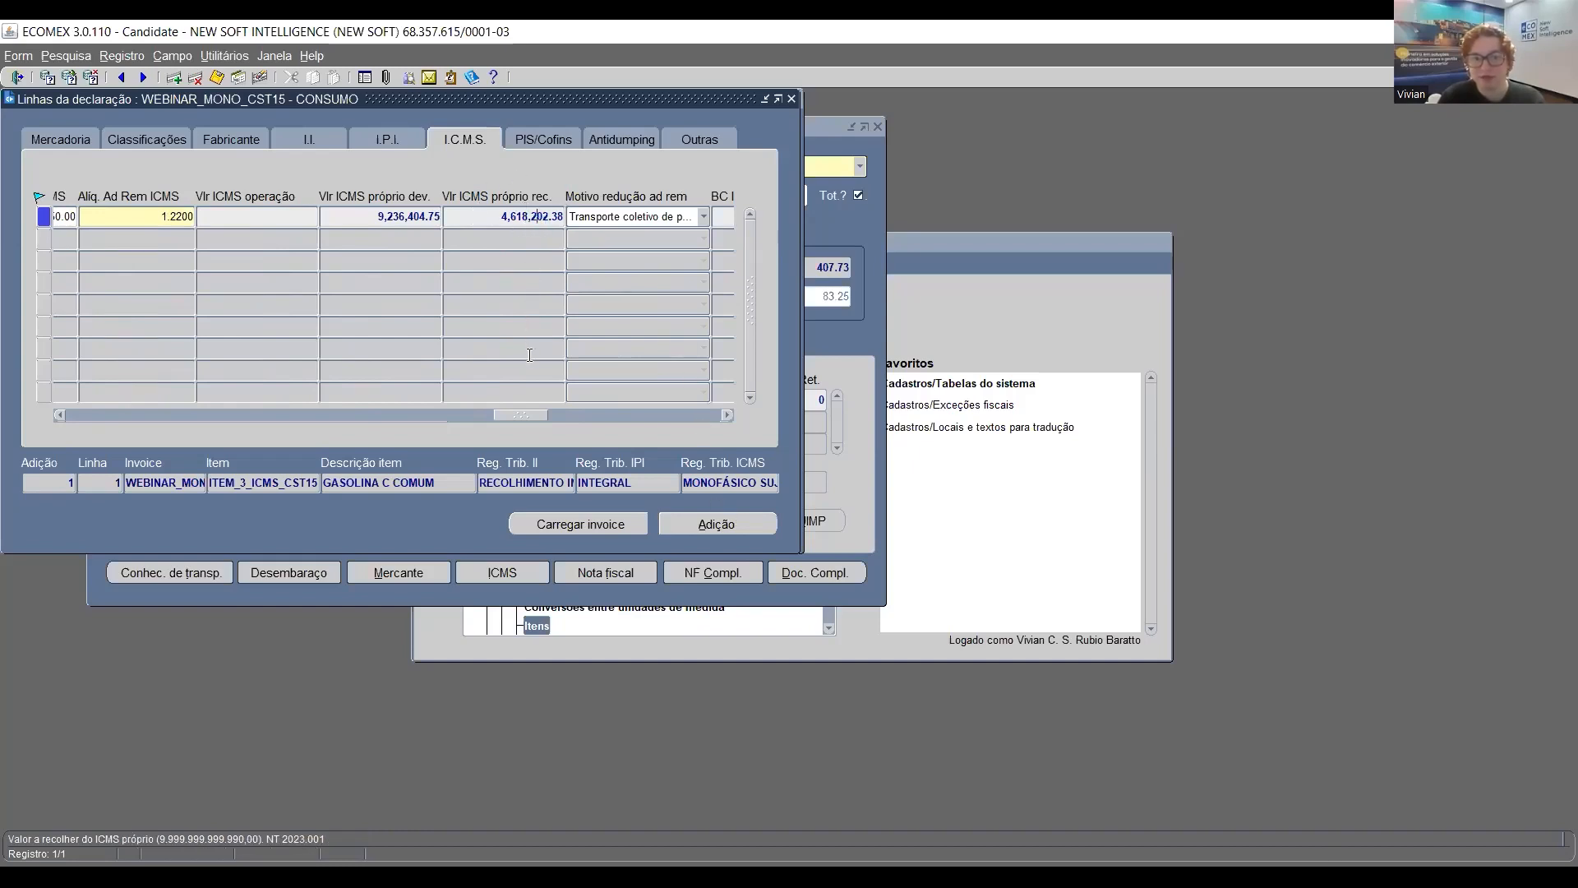
pyautogui.click(575, 415)
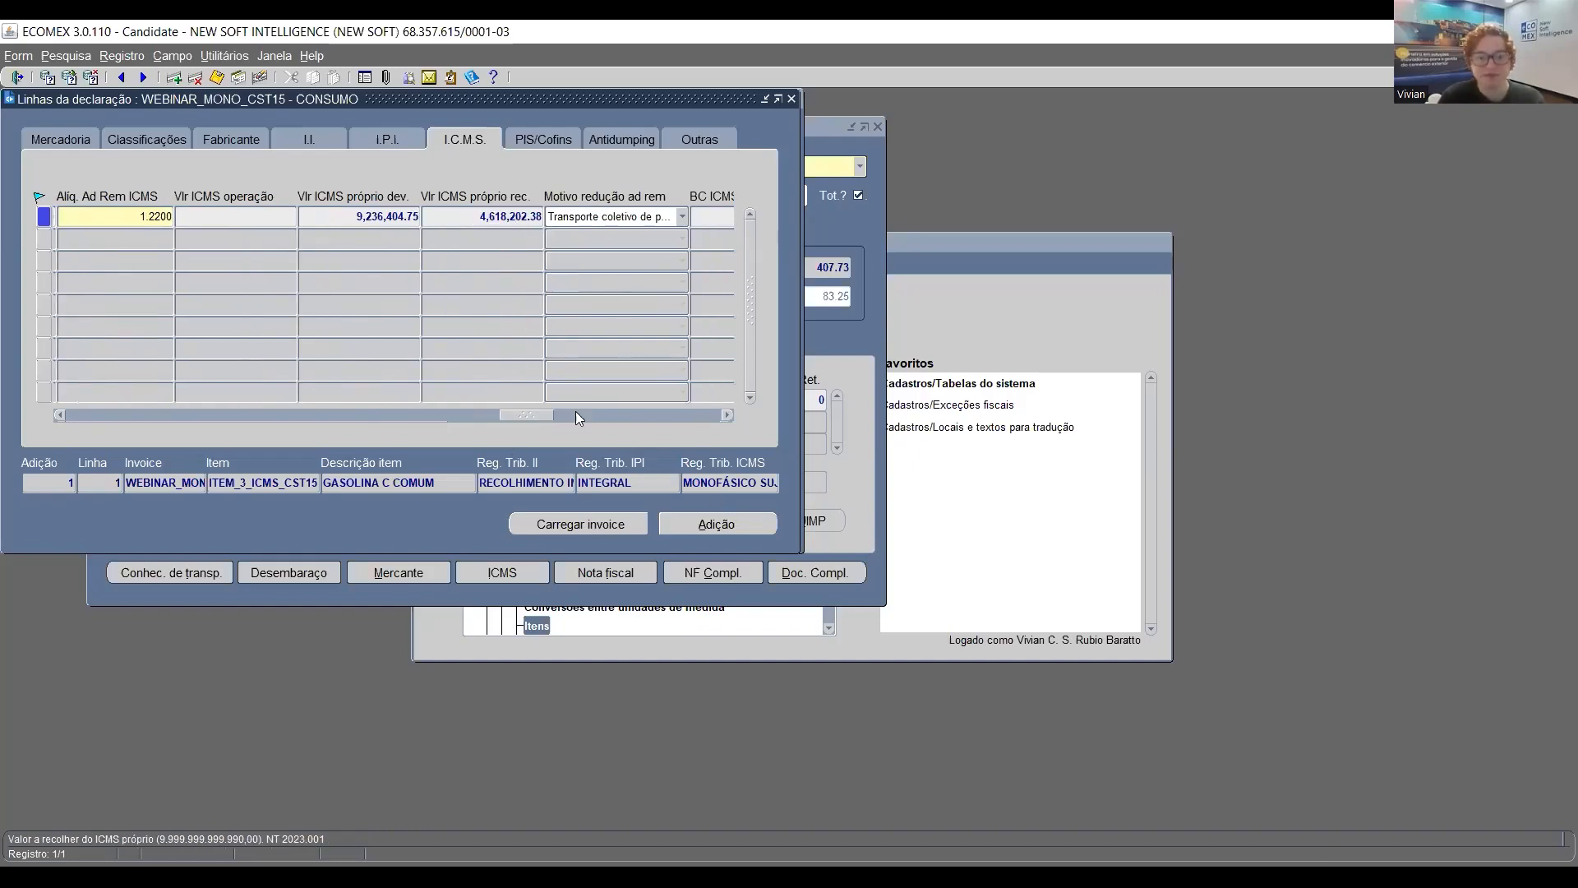
# Open the line's addition and view its ICMS taxation settings
pyautogui.click(730, 527)
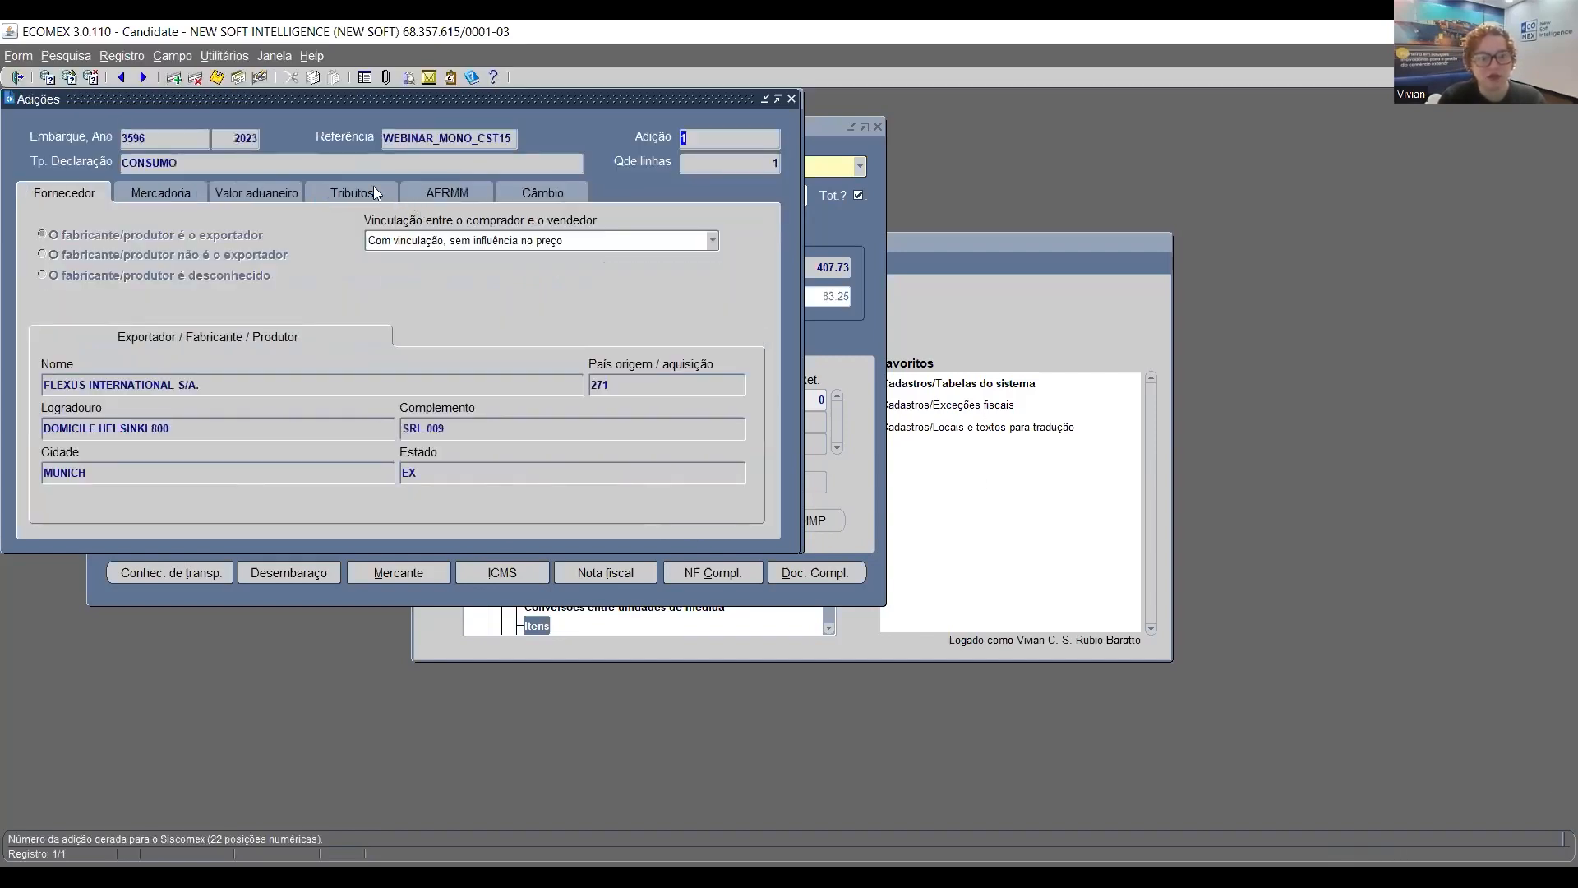
pyautogui.click(352, 192)
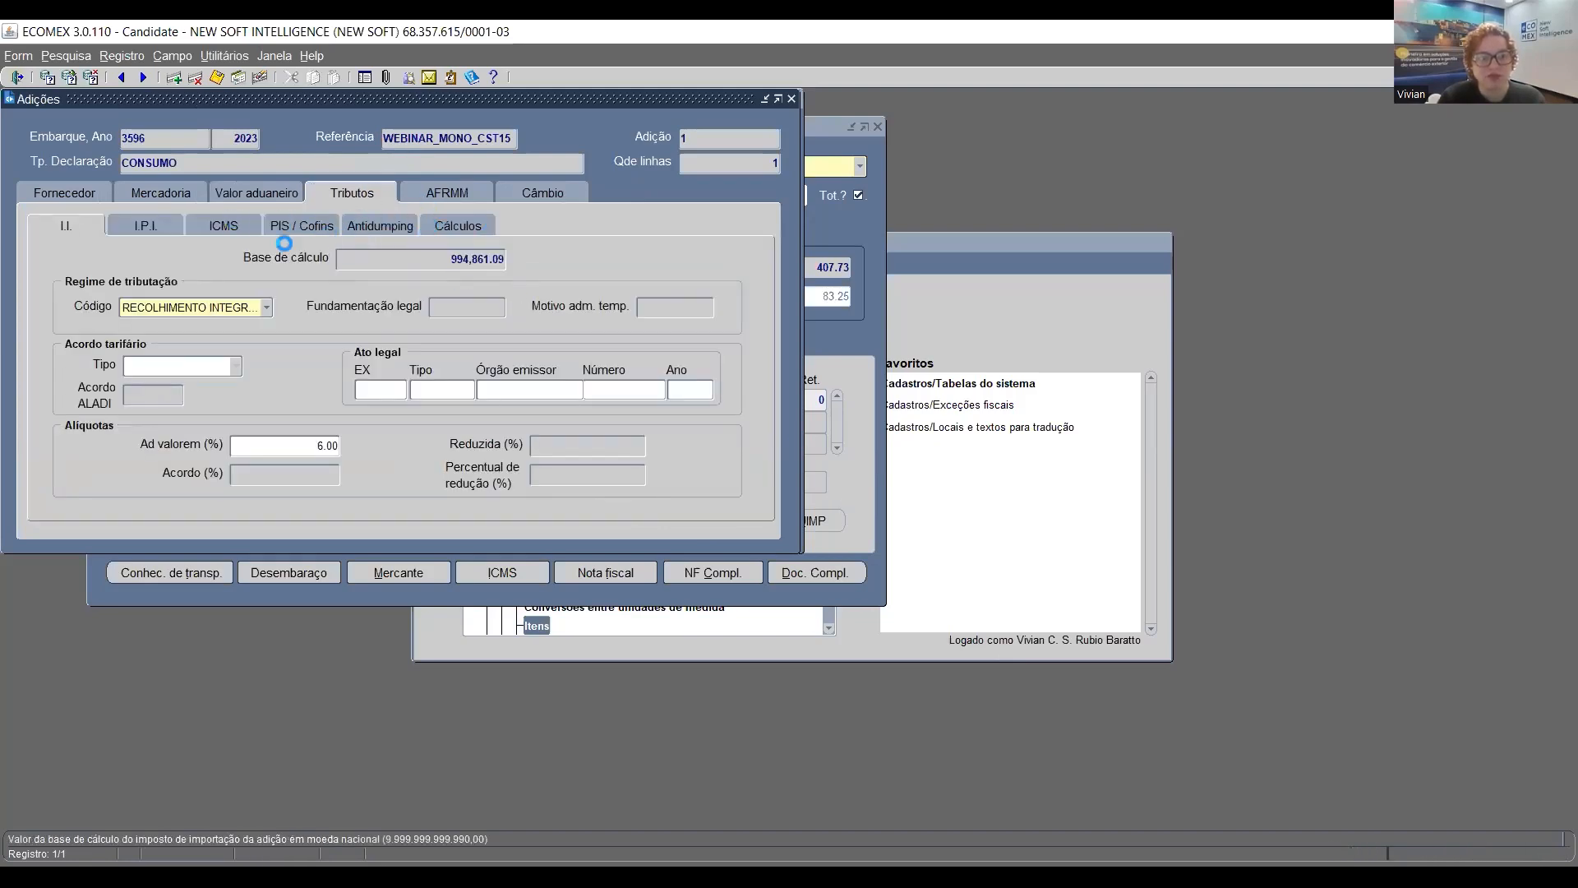
pyautogui.click(244, 220)
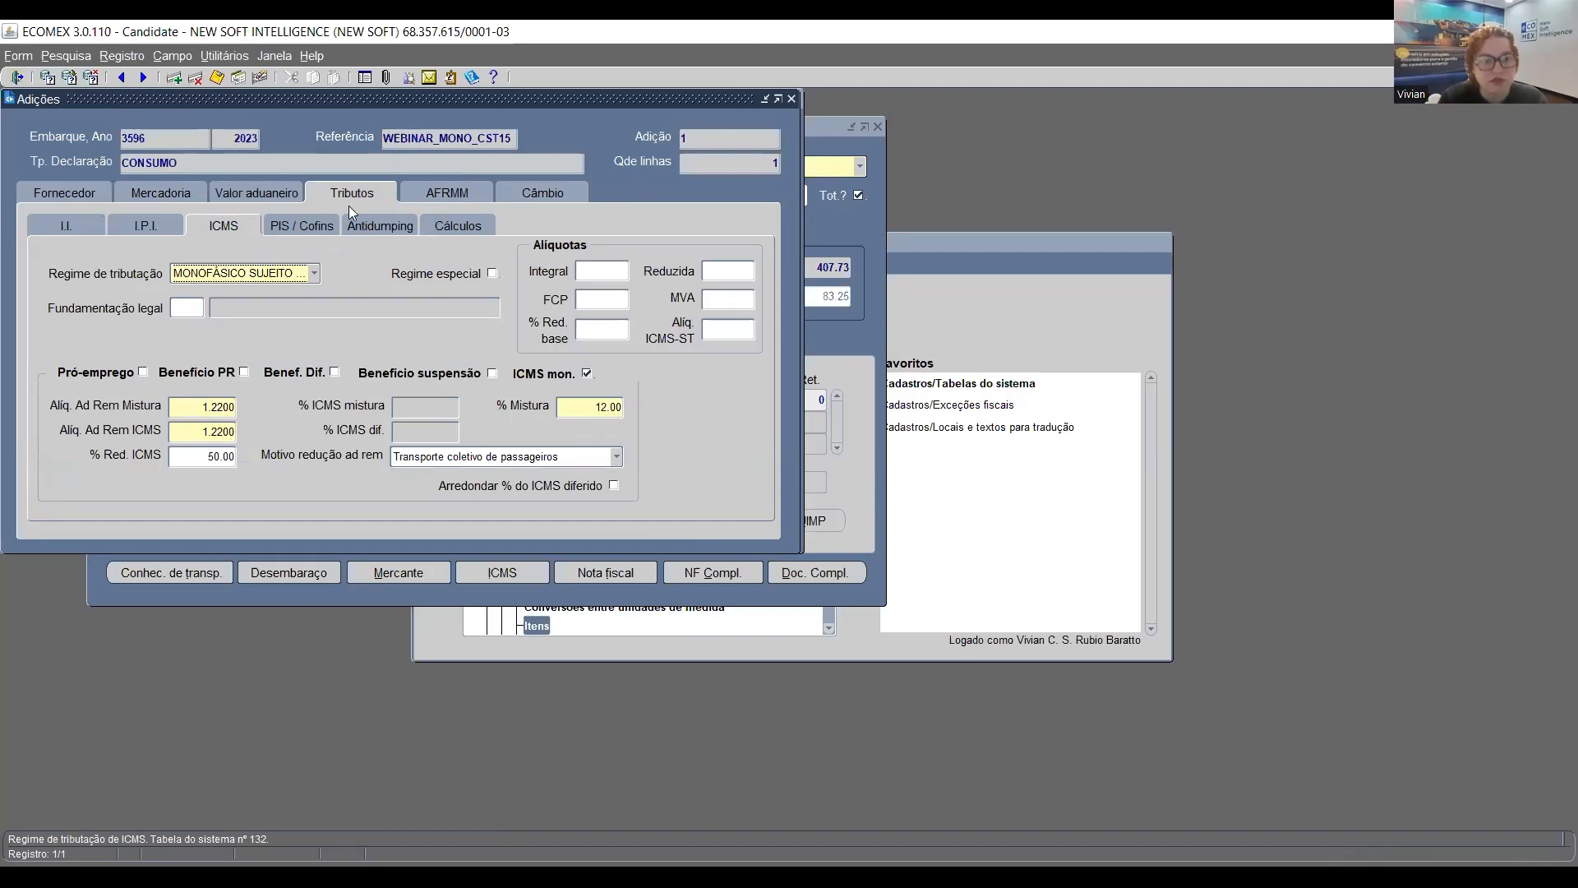
# Review the addition's tax calculations, checking the ICMS due and the ICMS to be collected
pyautogui.click(462, 222)
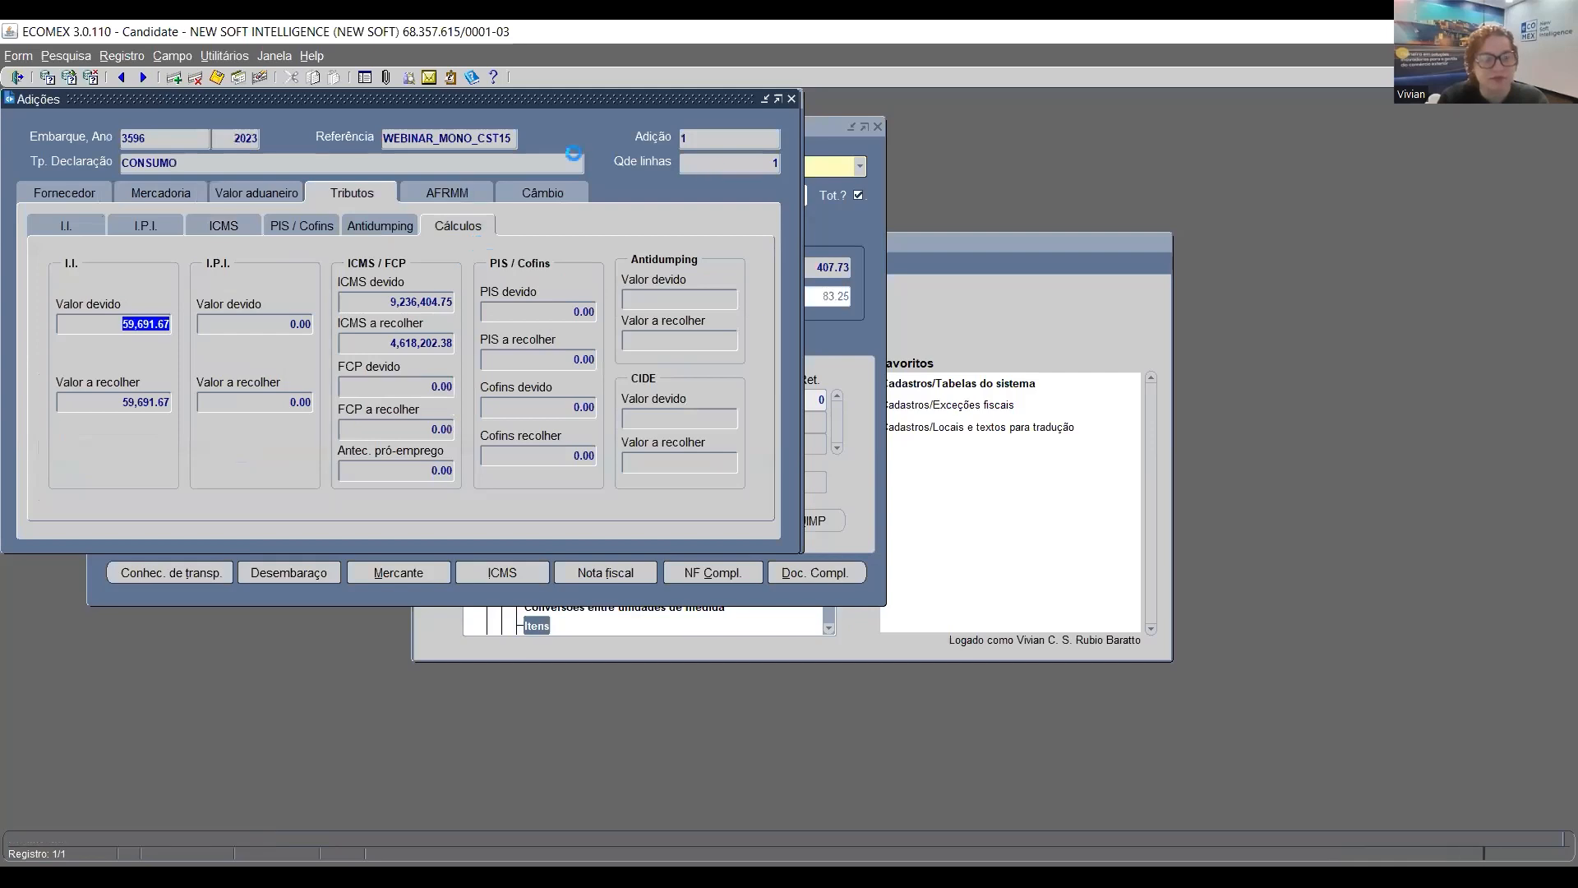
pyautogui.click(363, 301)
pyautogui.click(392, 344)
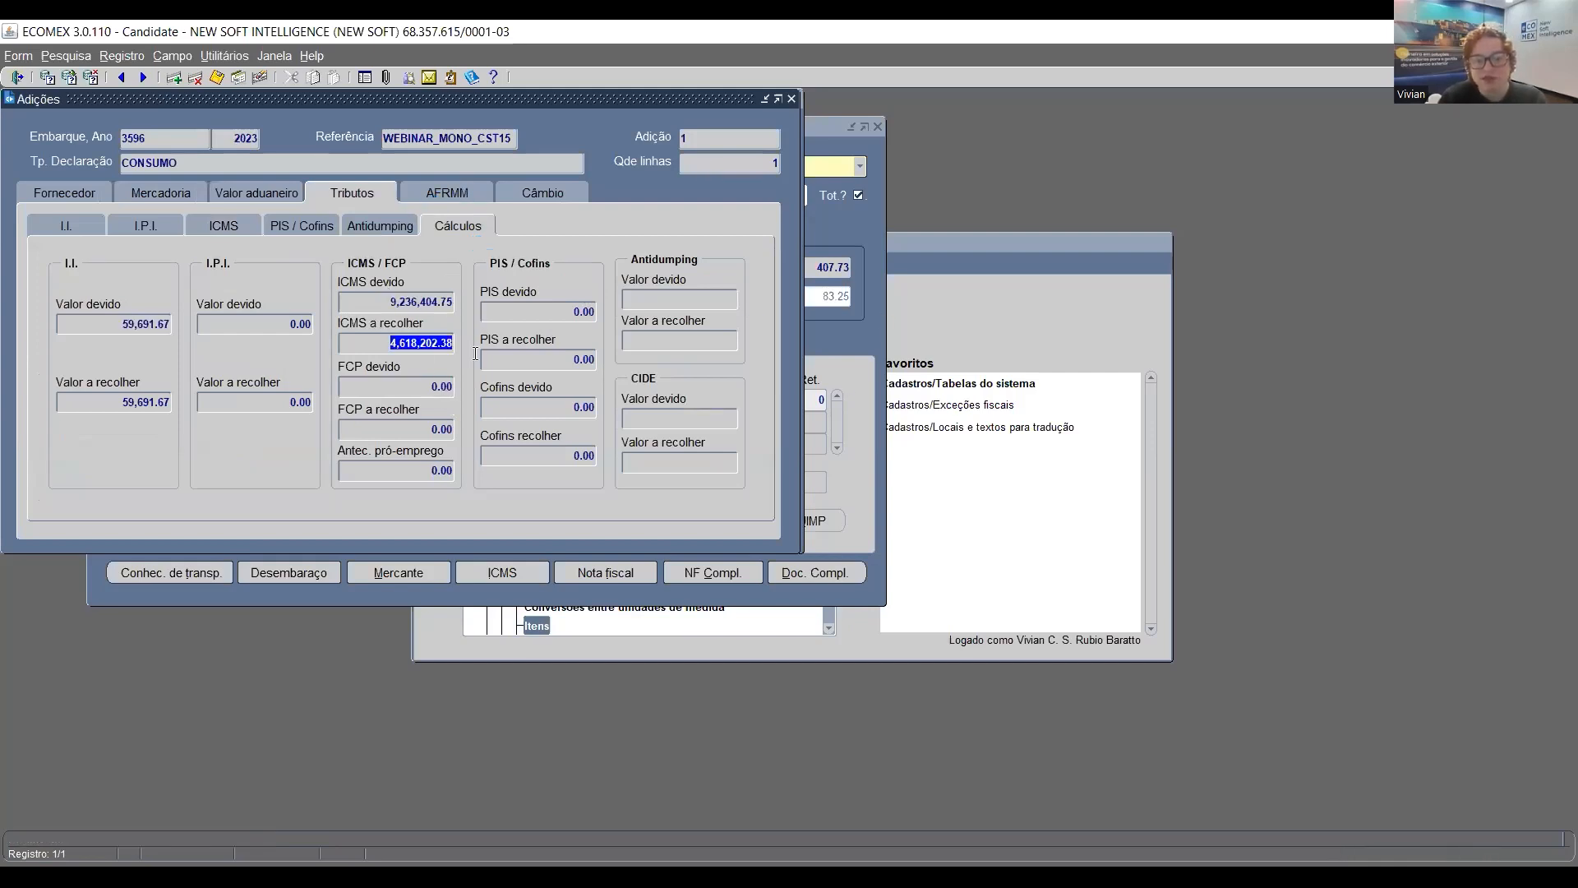
pyautogui.click(411, 303)
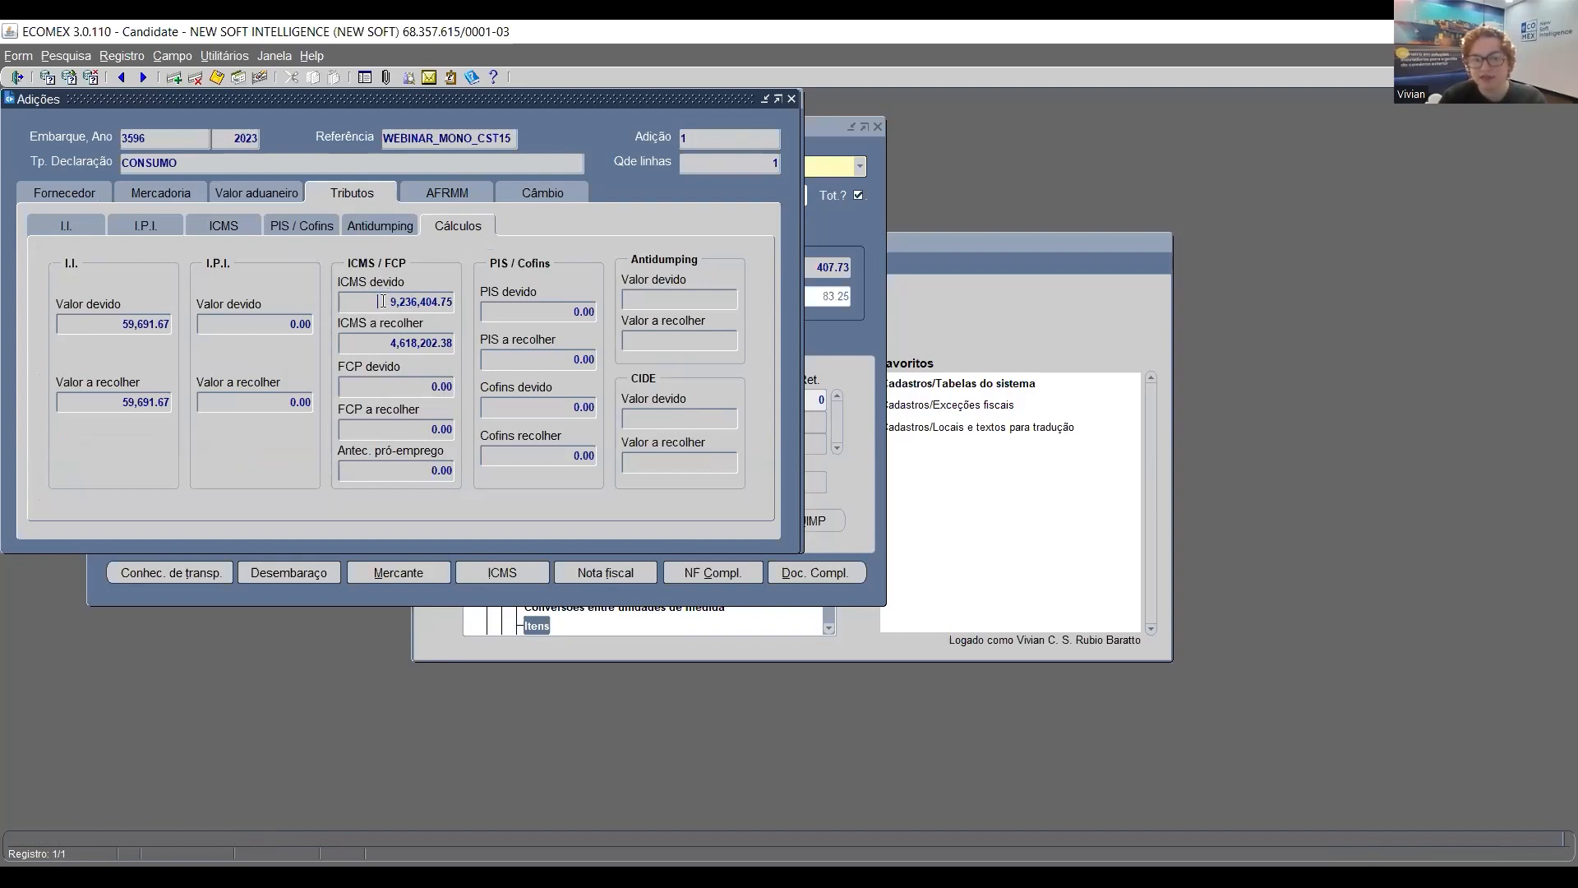
pyautogui.doubleClick(392, 301)
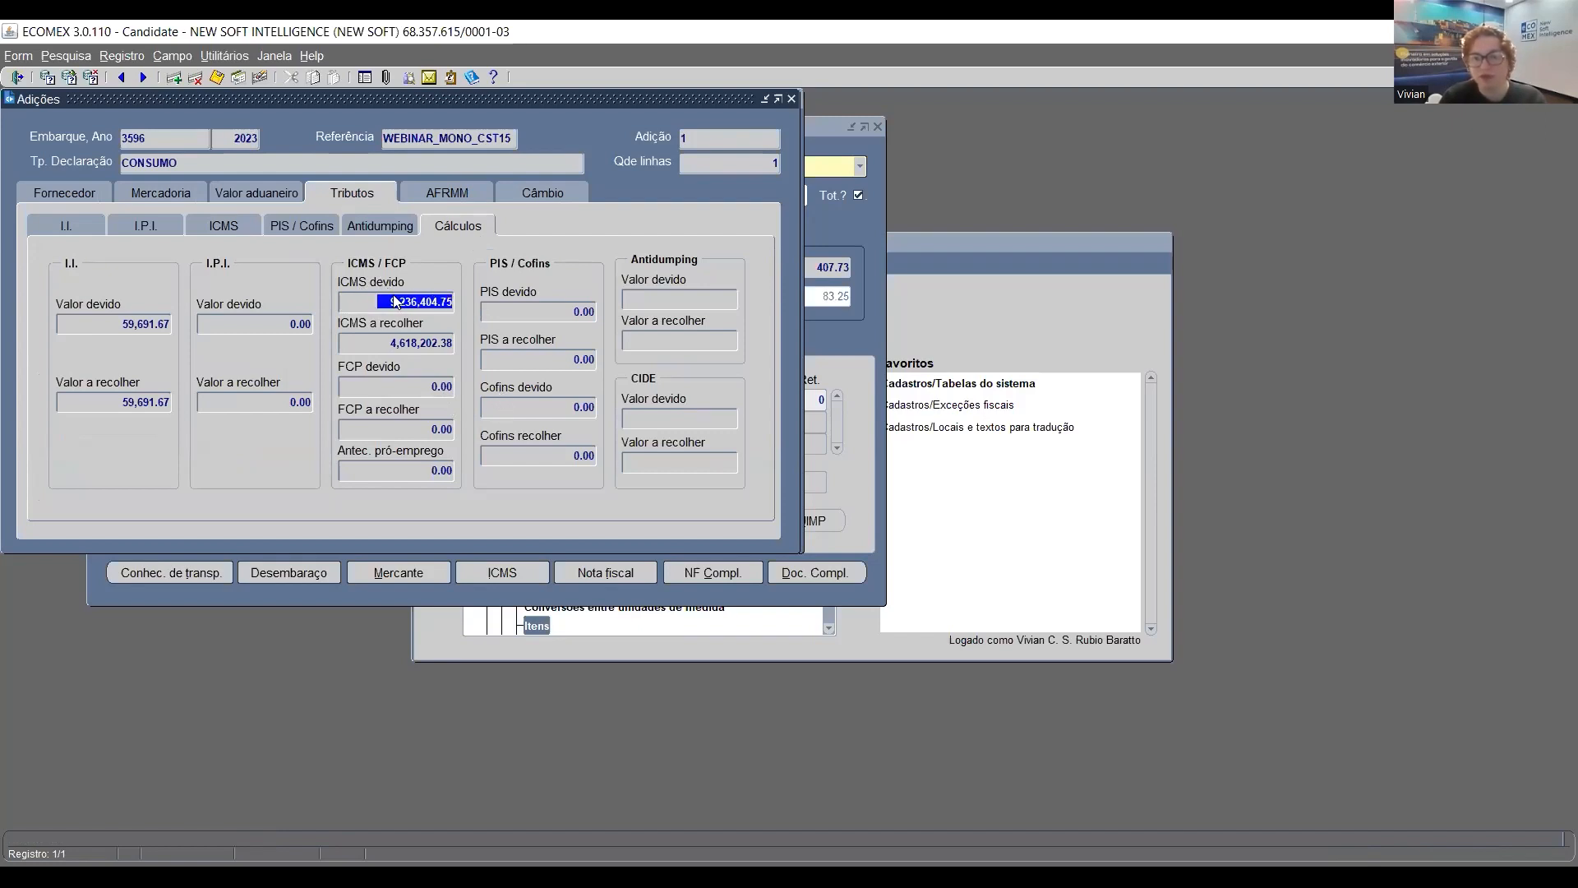
pyautogui.click(385, 341)
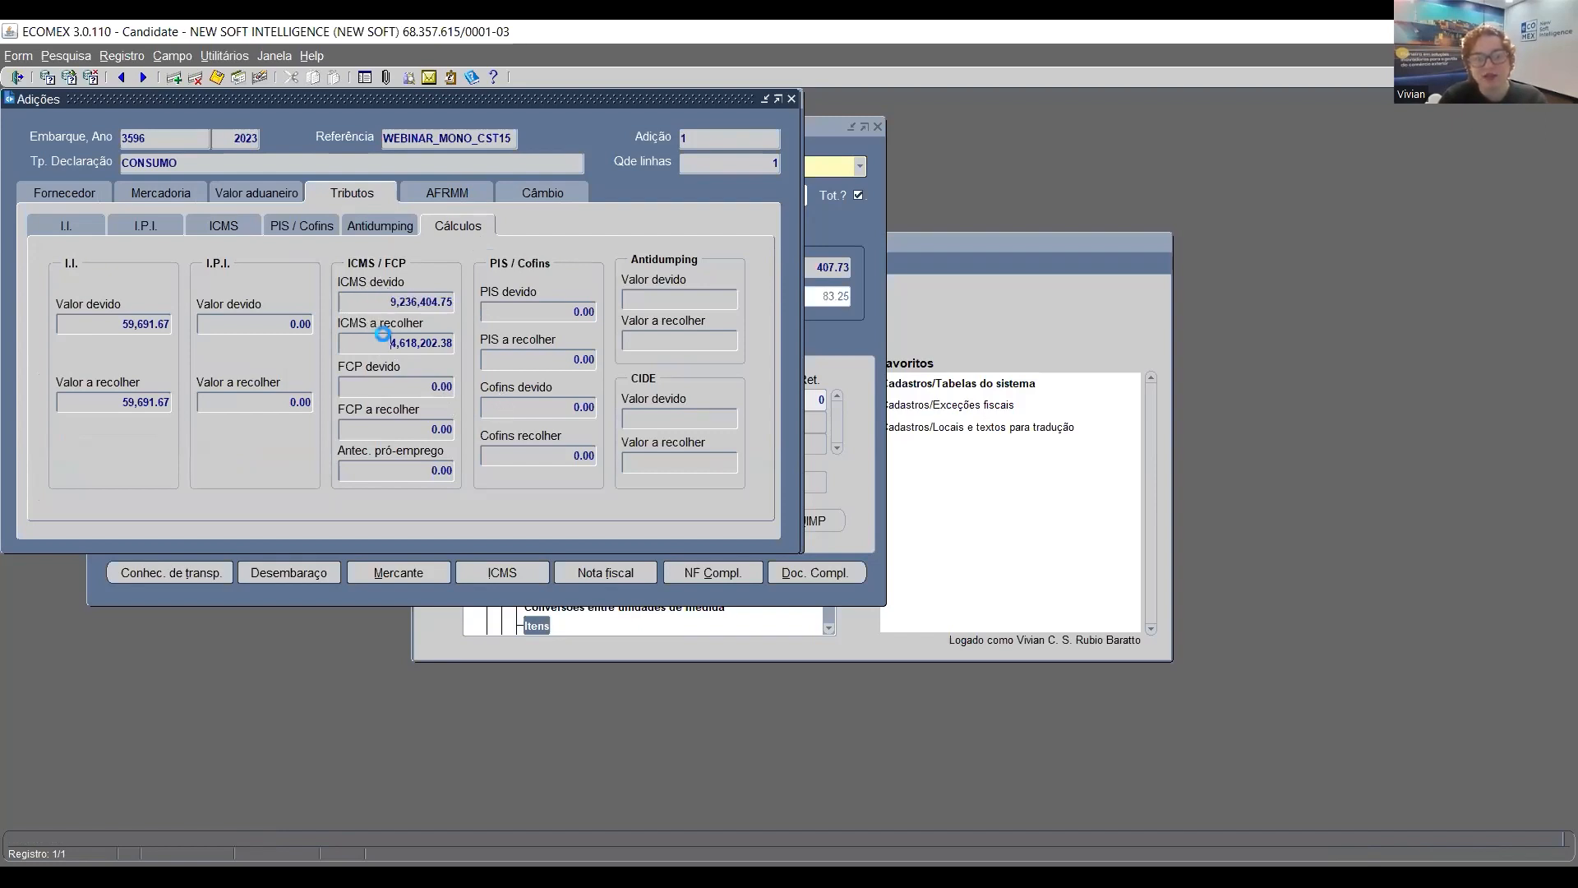
pyautogui.doubleClick(415, 341)
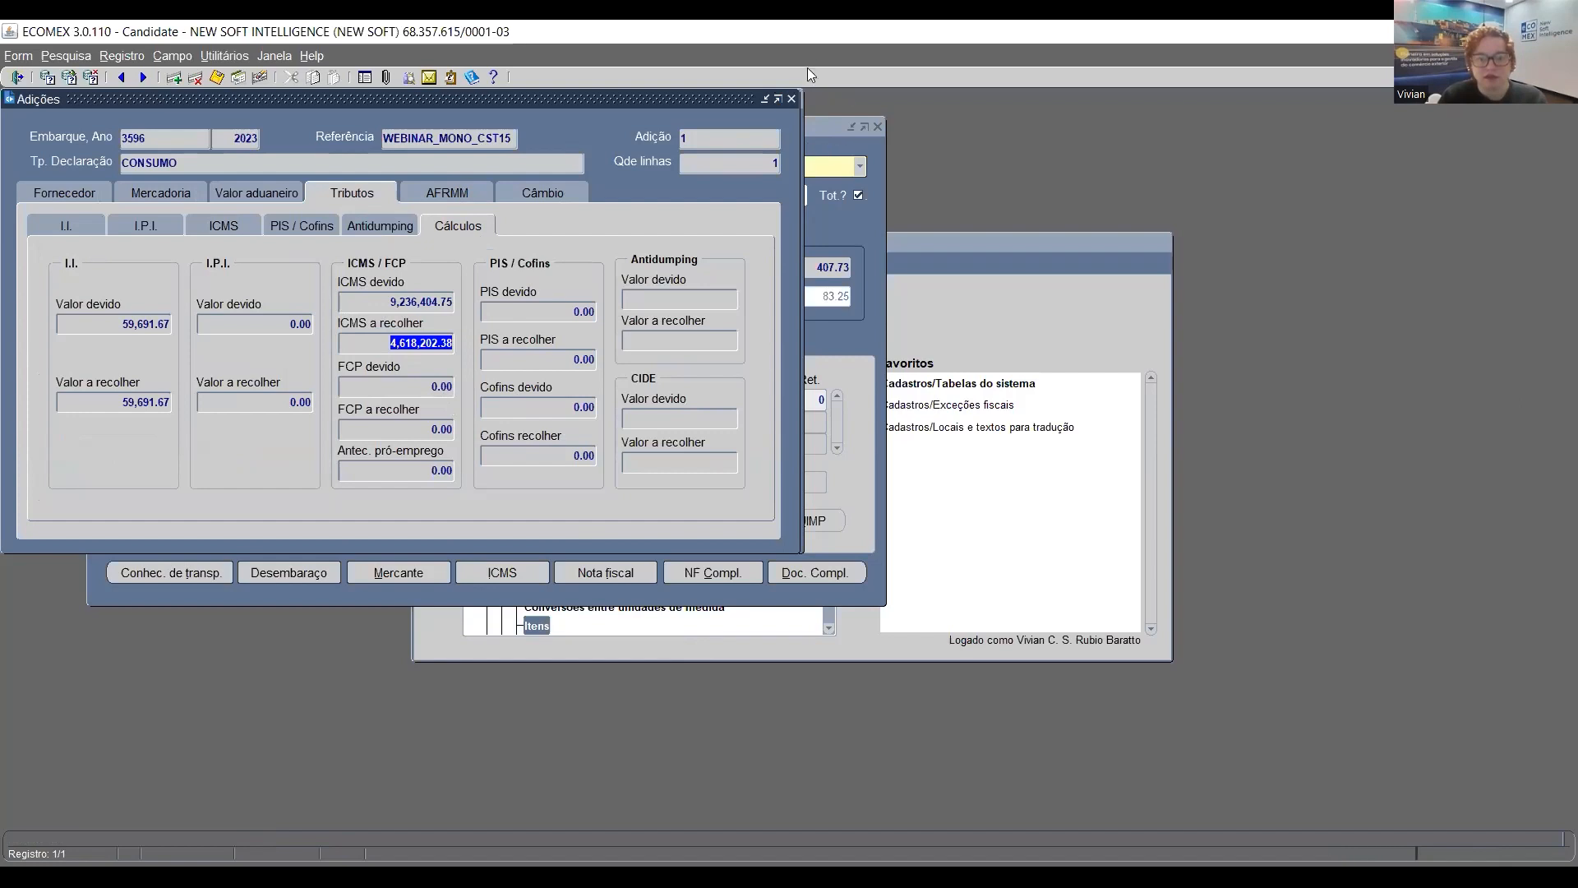
# Close the addition and declaration lines, and check the declaration's registration number and date fields
pyautogui.click(790, 99)
pyautogui.click(792, 100)
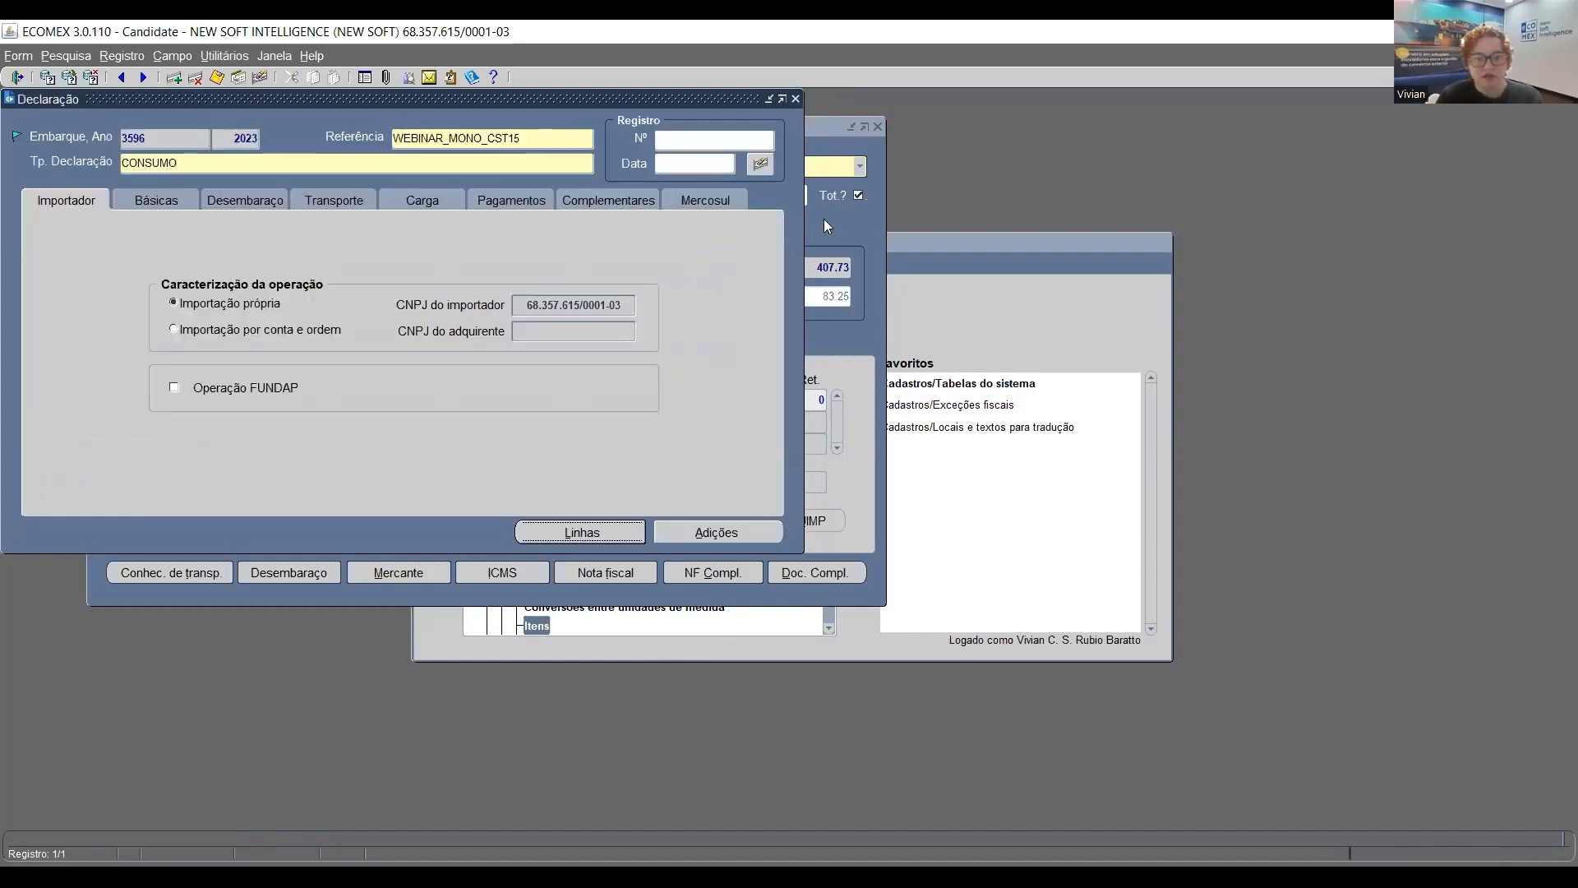
pyautogui.click(705, 140)
pyautogui.click(709, 165)
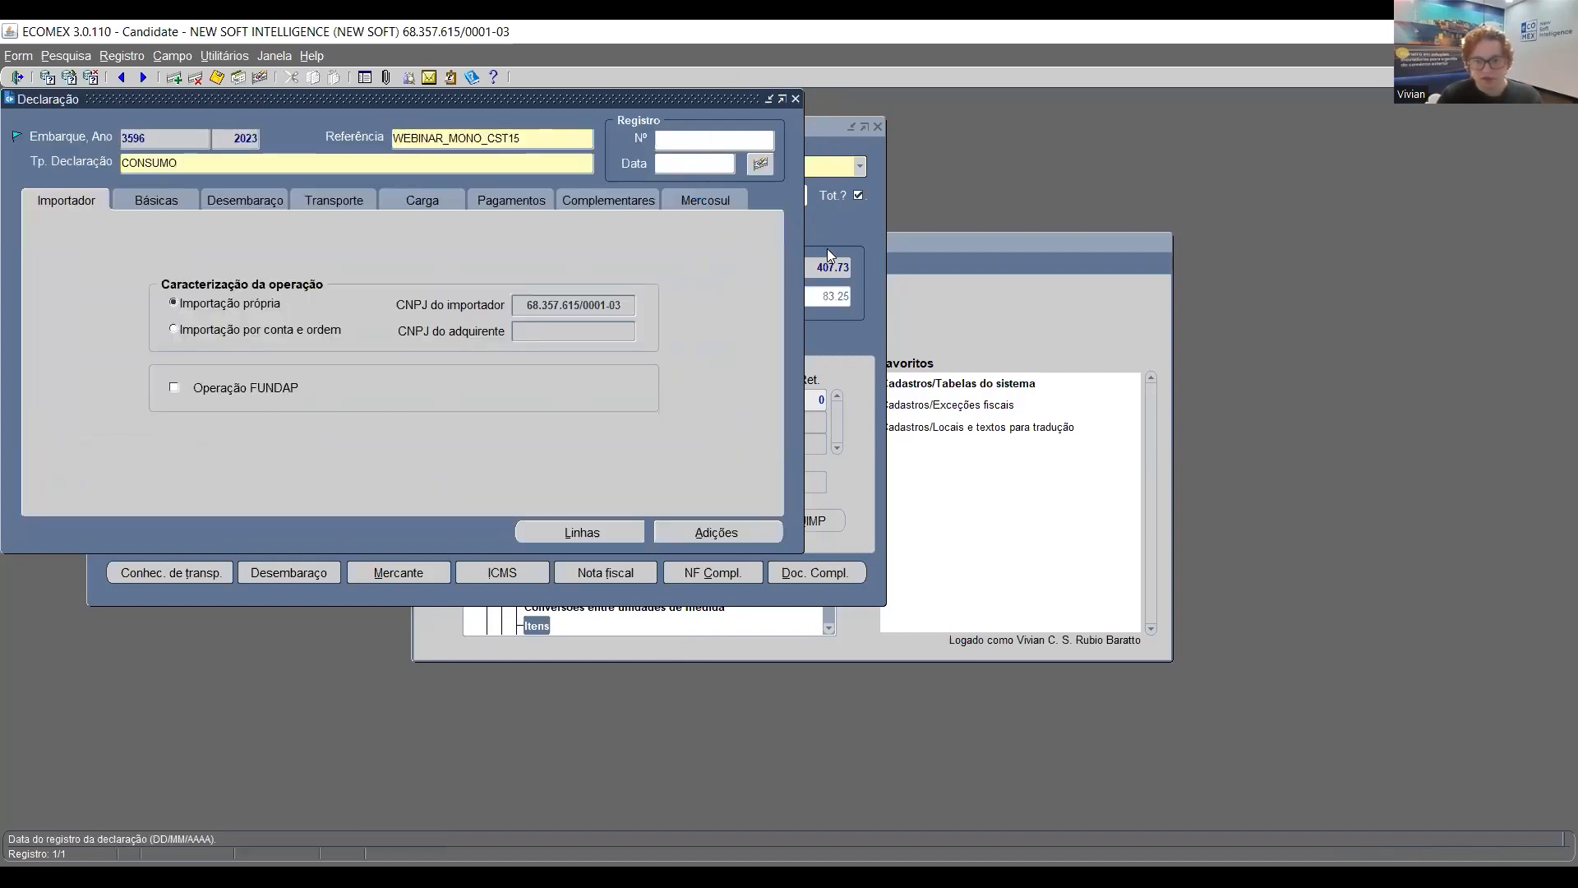
# Register the import declaration with date 07/07/2023 and number 23/0745215-2, save it and close the declaration
pyautogui.write('07')
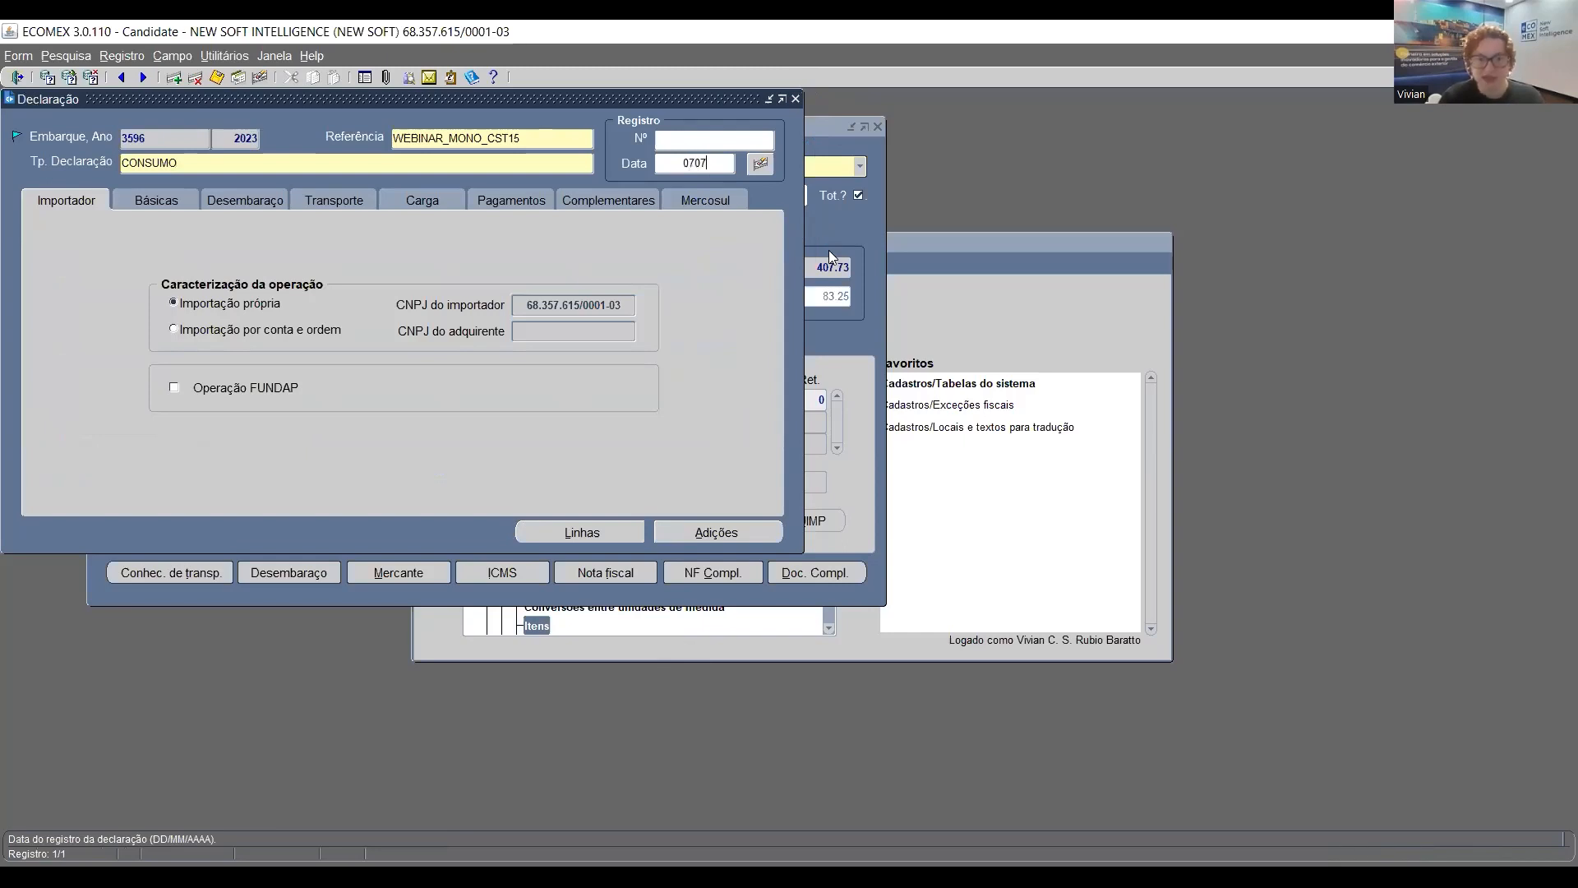
pyautogui.write('/07/2023')
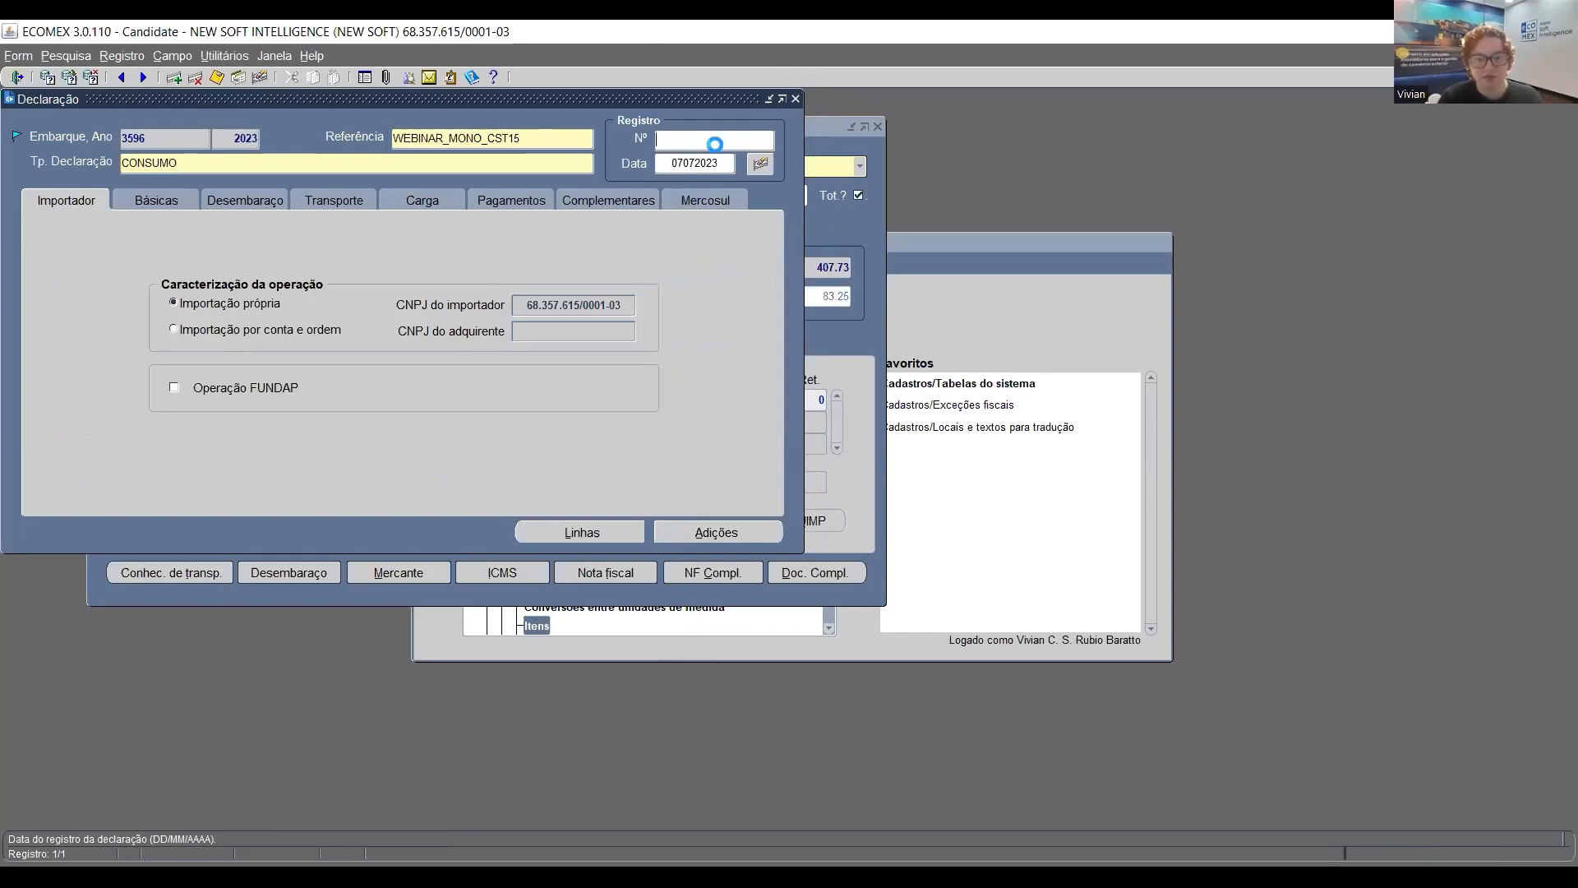
pyautogui.click(774, 144)
pyautogui.write('2')
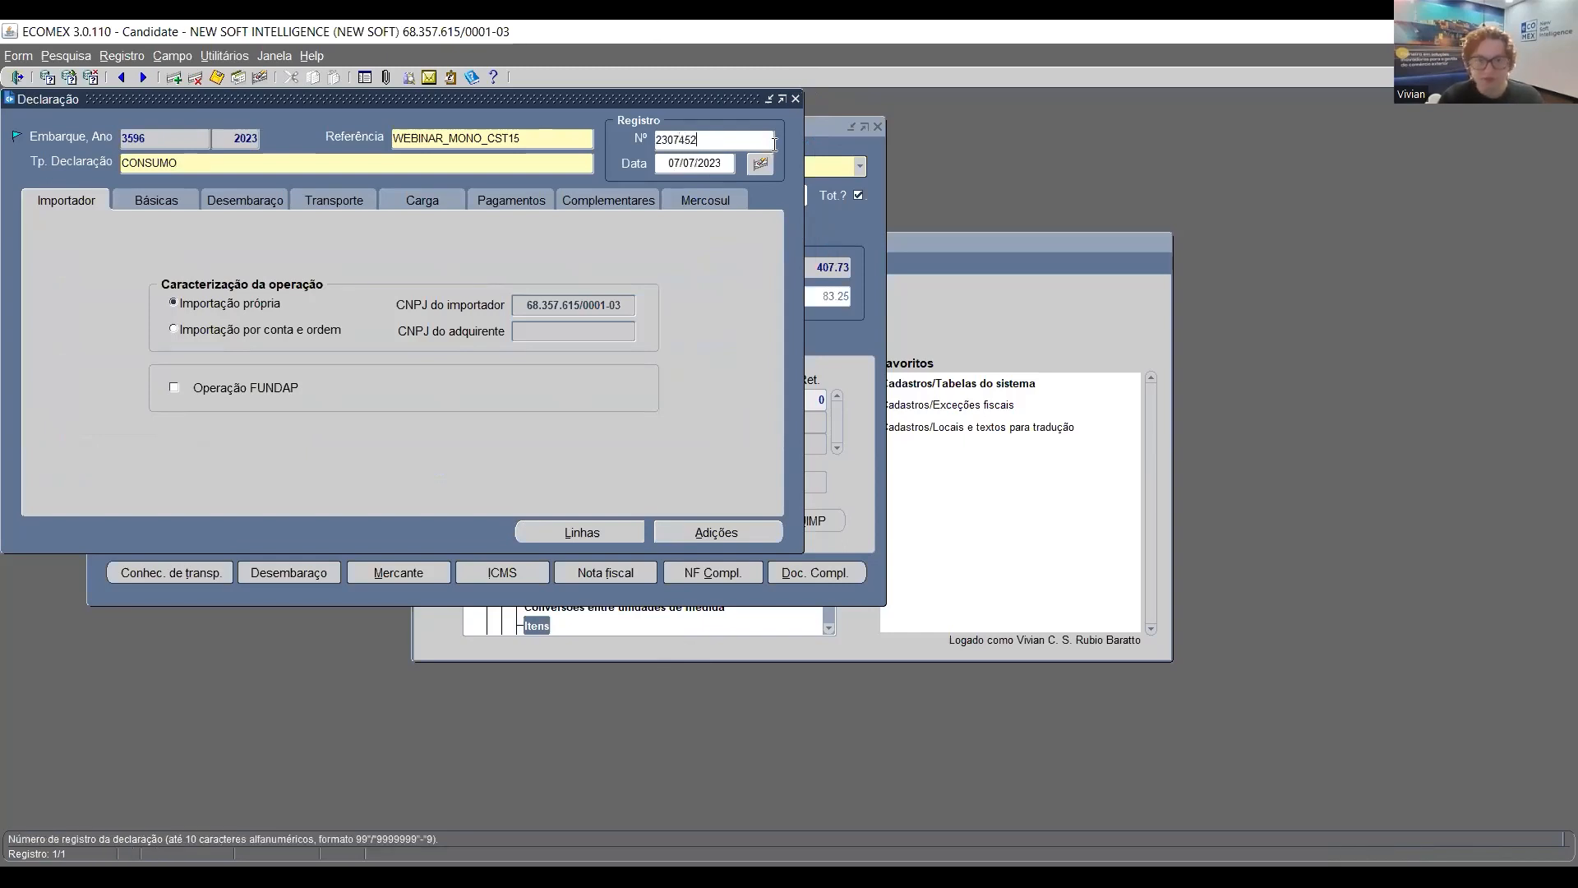
pyautogui.write('3/0745215-2')
pyautogui.press('Tab')
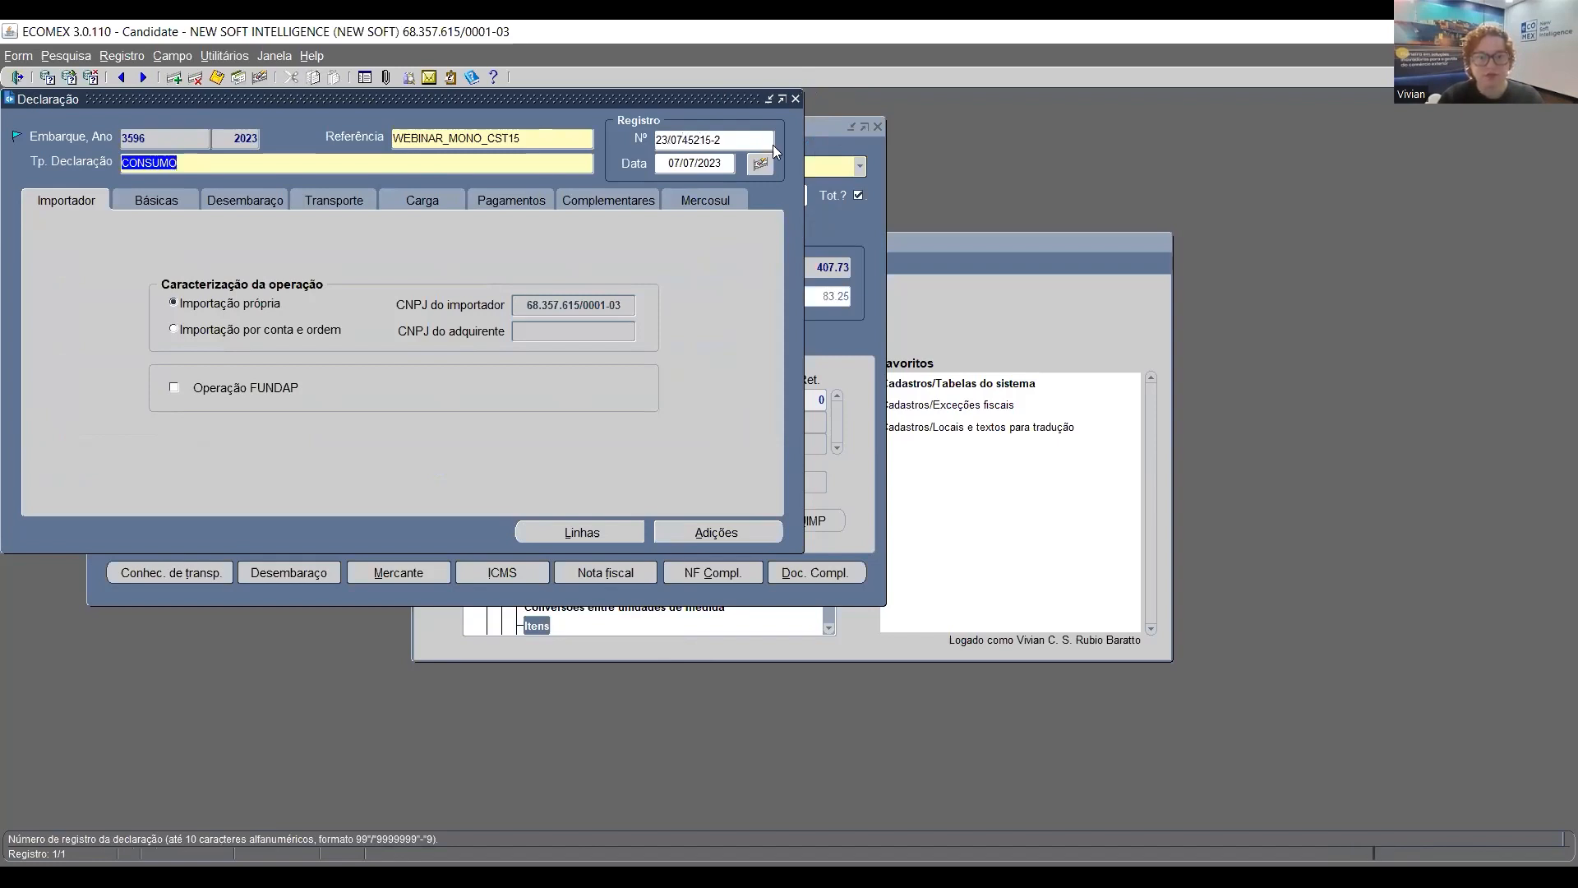
pyautogui.click(216, 78)
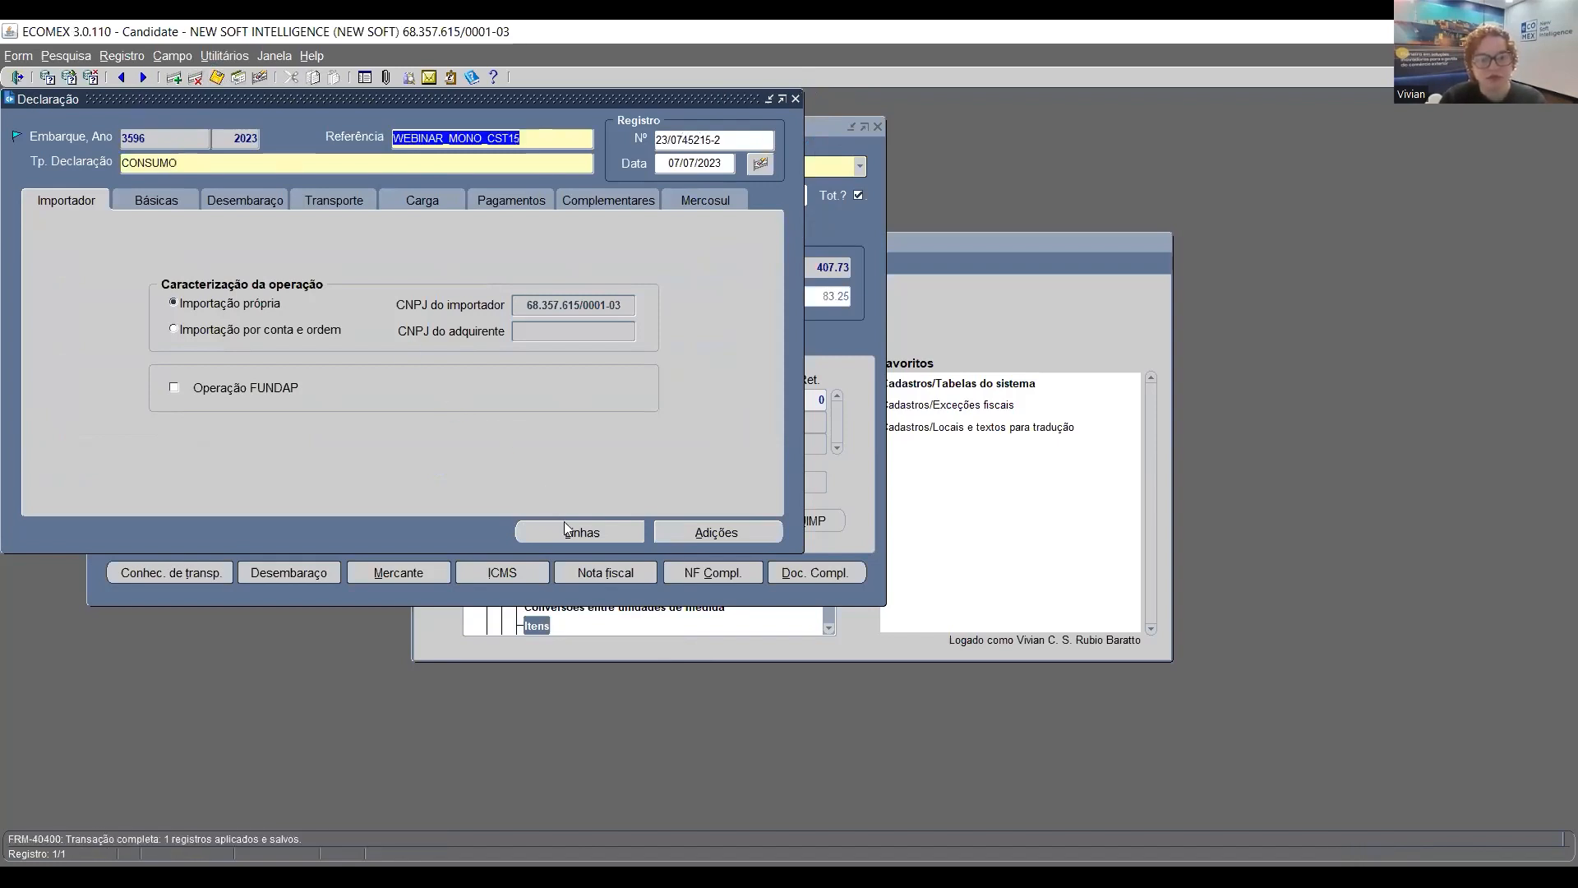
pyautogui.click(796, 100)
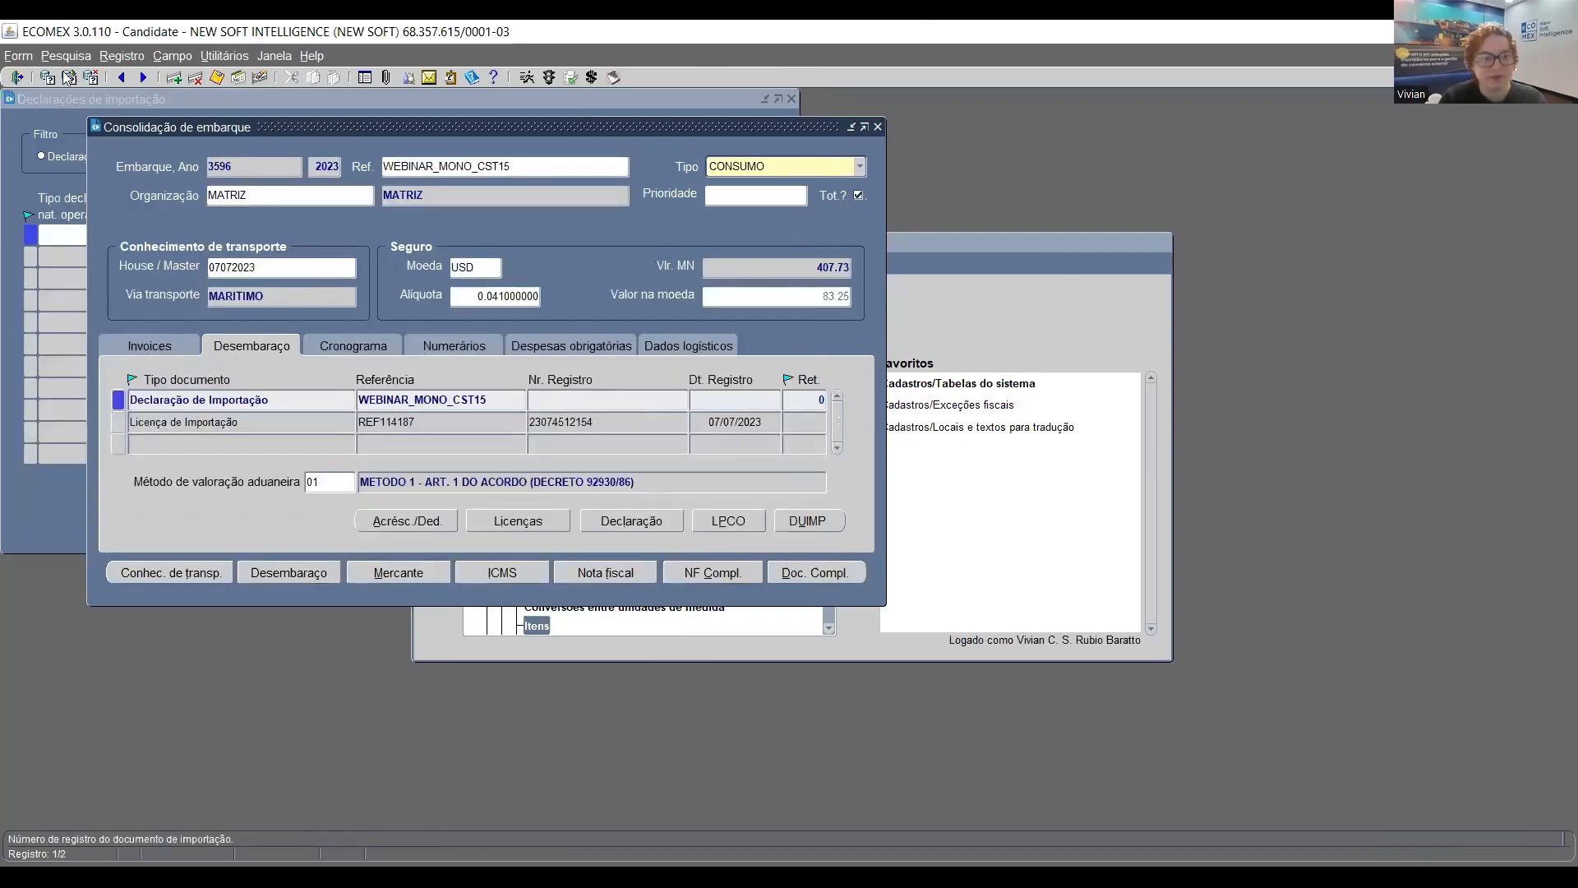
# Refresh shipment 3596 and generate its ICMS collection guide using the GENÉRICA type for state SP
pyautogui.click(68, 78)
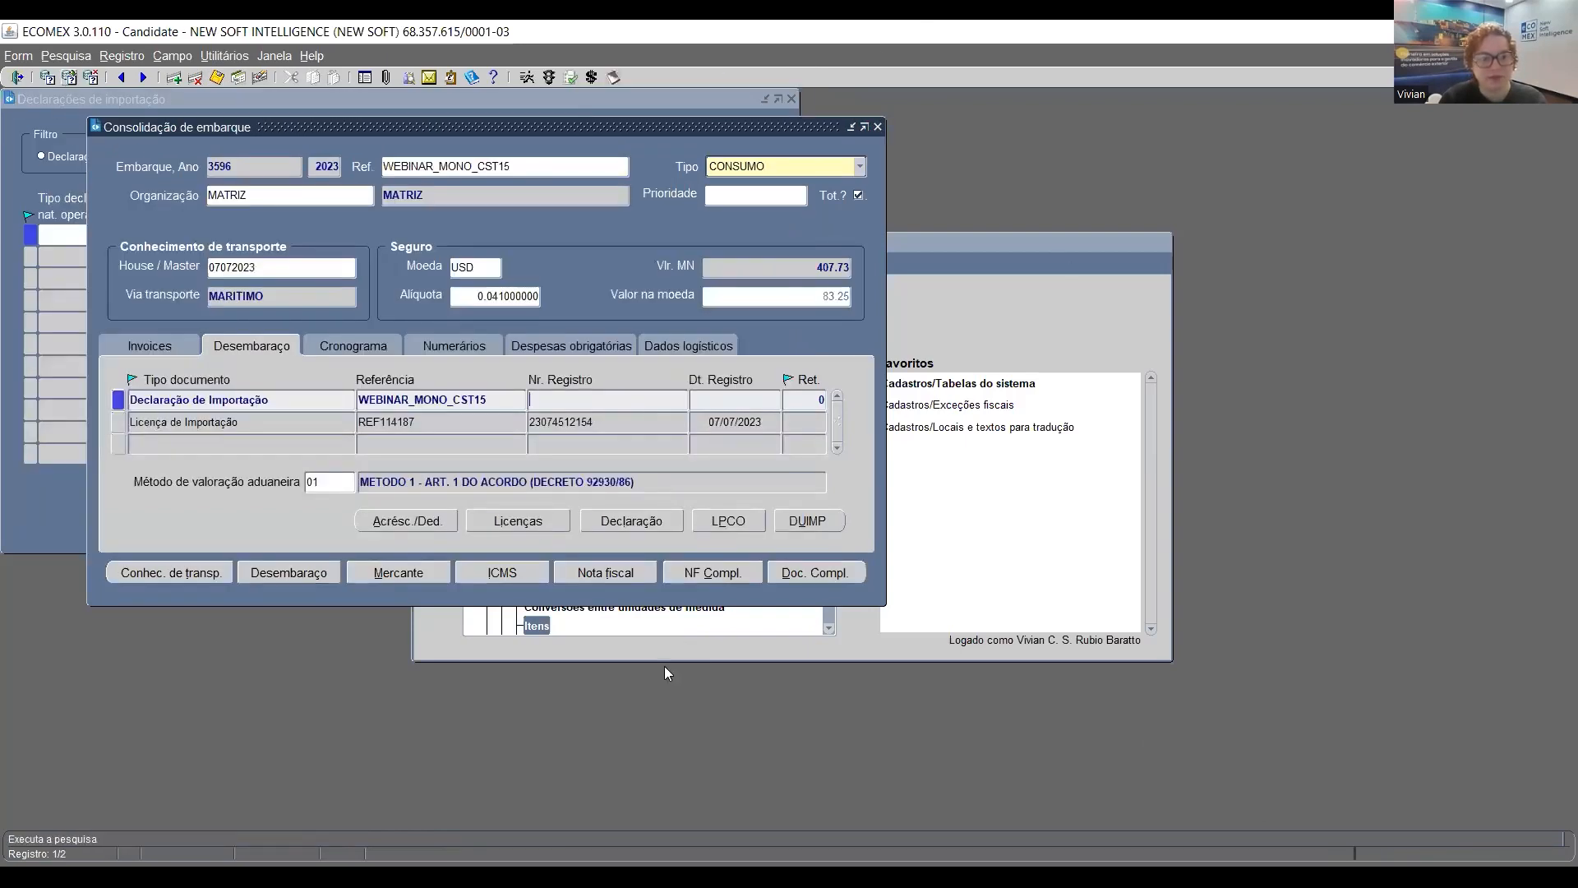
pyautogui.click(501, 574)
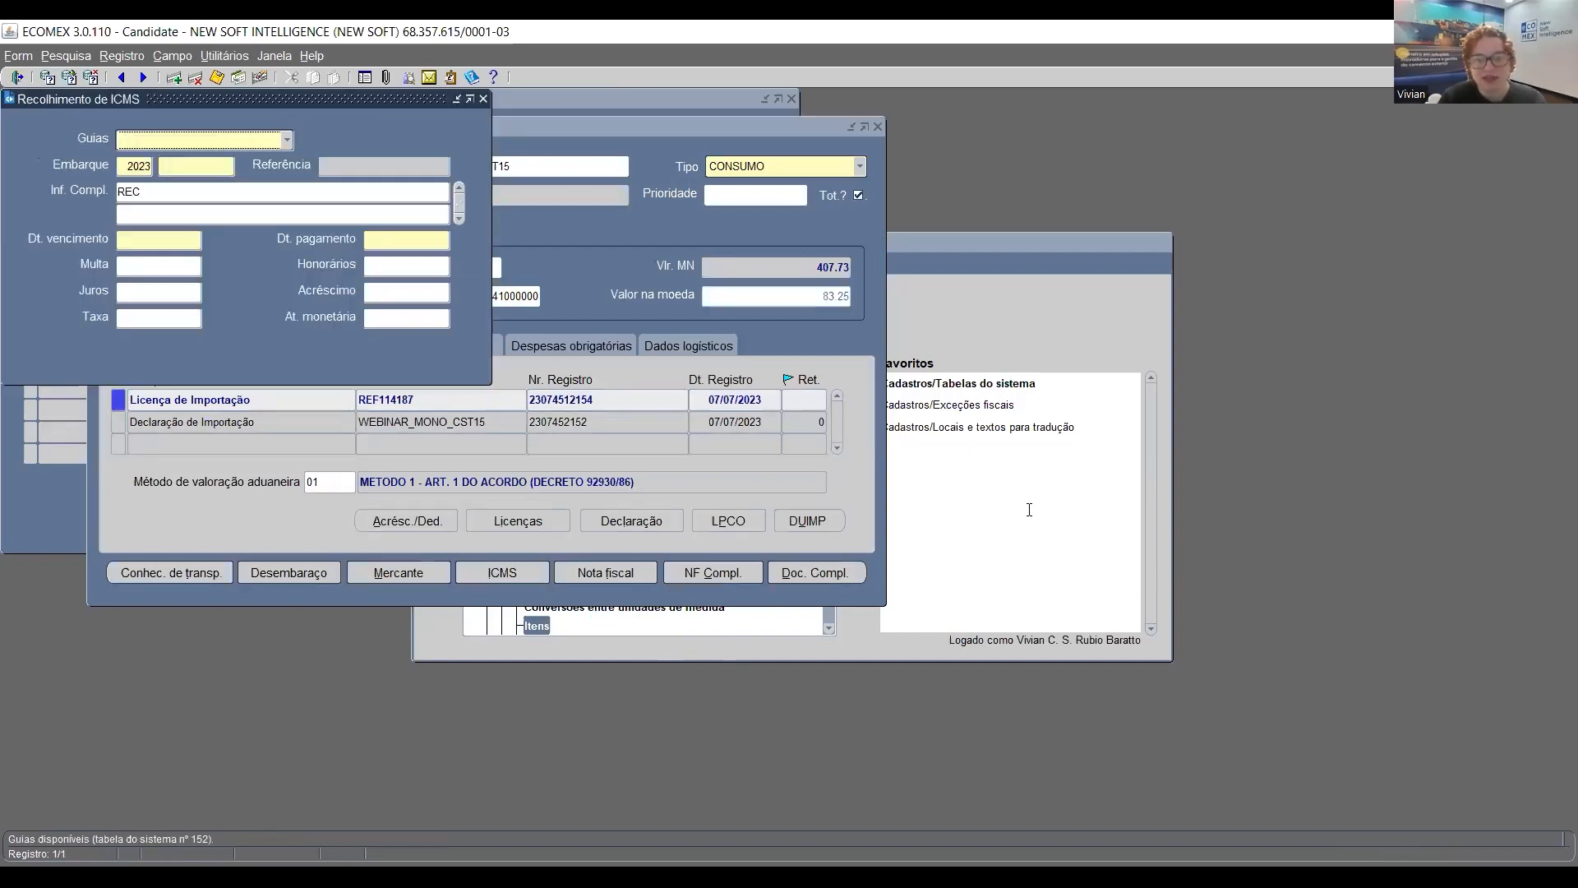
pyautogui.click(286, 139)
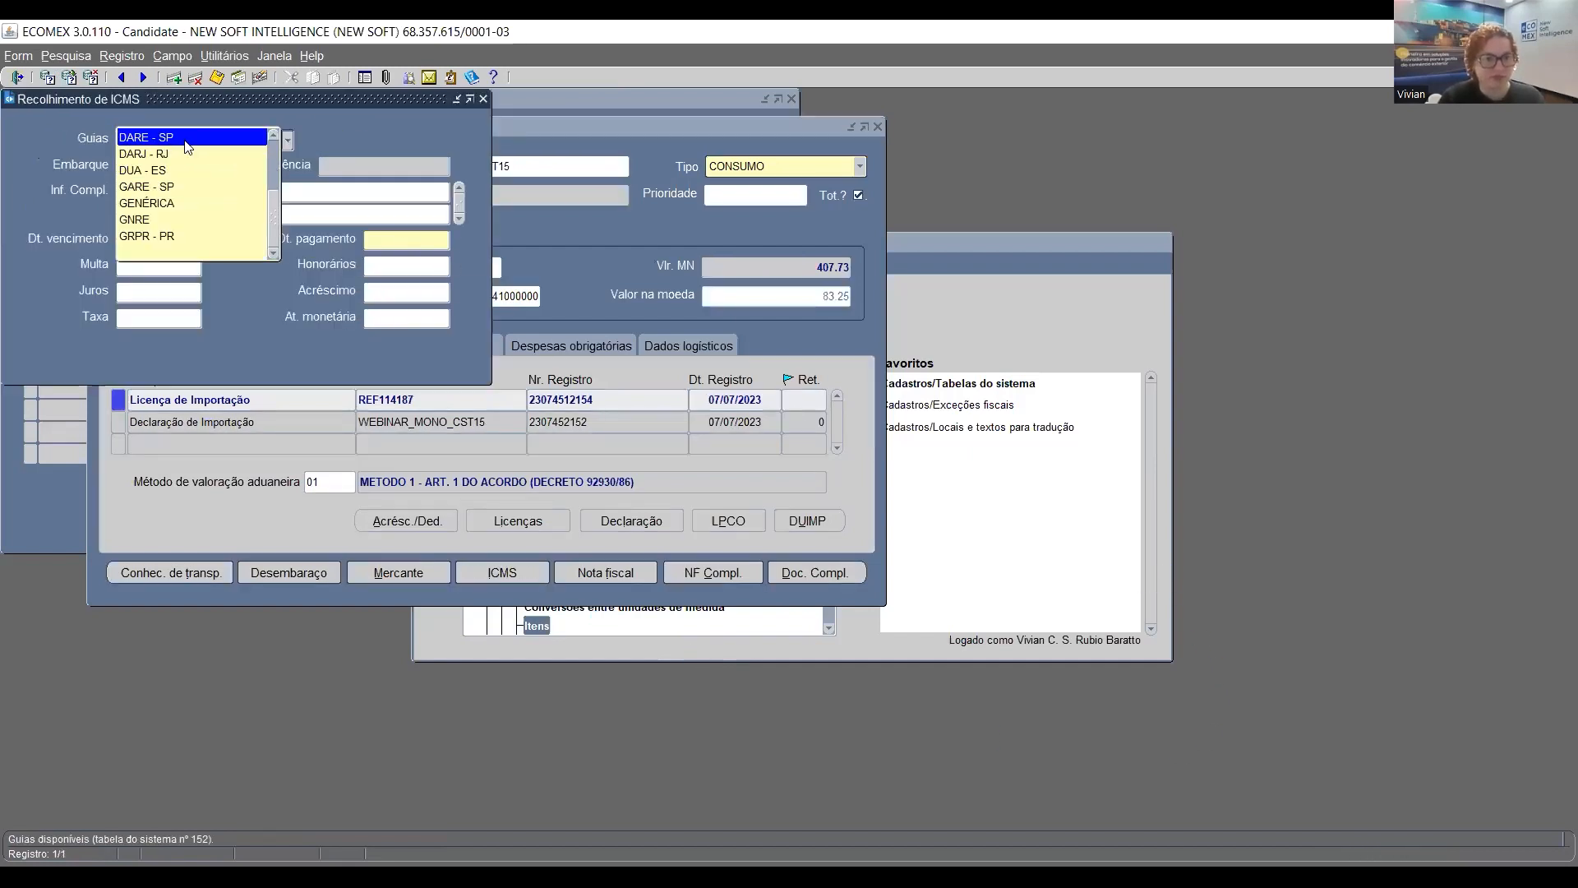
pyautogui.click(183, 203)
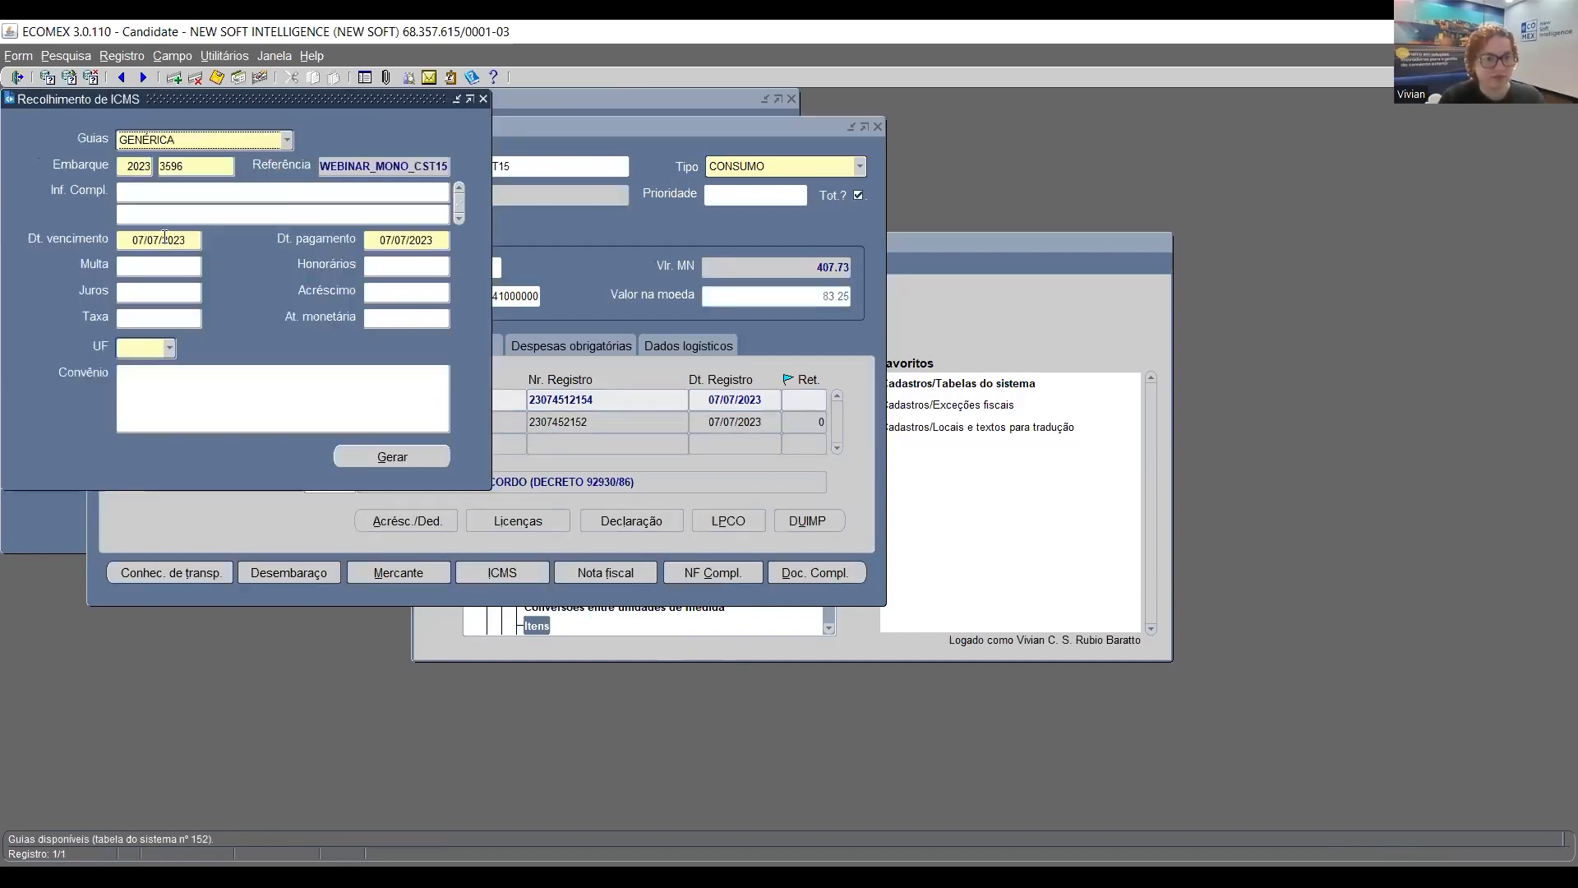
pyautogui.click(163, 352)
pyautogui.click(128, 315)
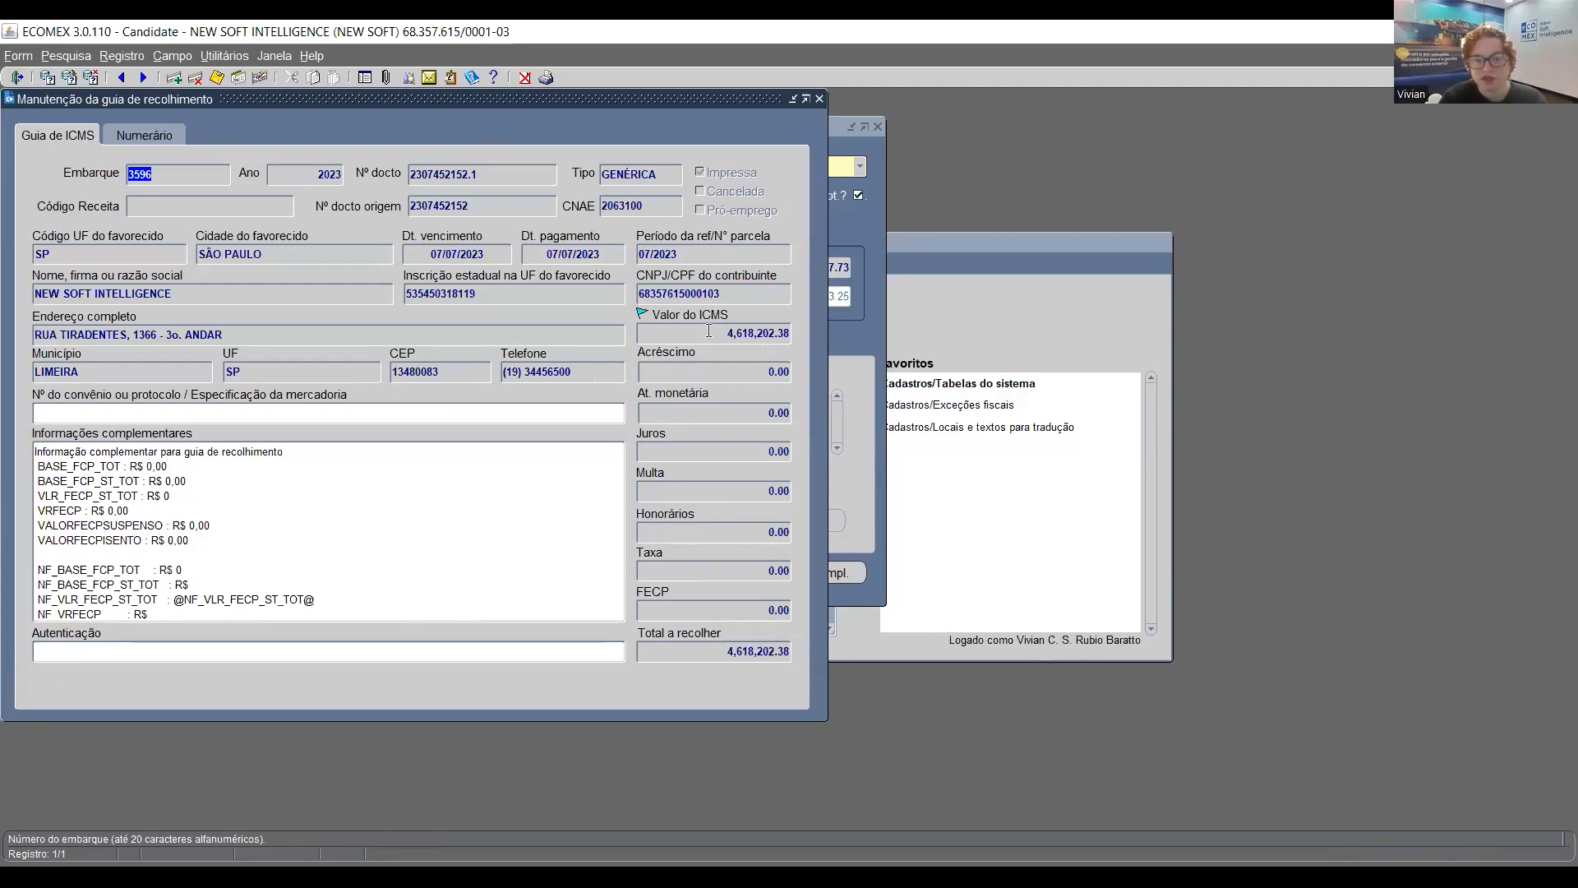
# Check the guide's ICMS value and total to collect, view its linked expense record, and return to the shipment
pyautogui.click(664, 333)
pyautogui.click(729, 654)
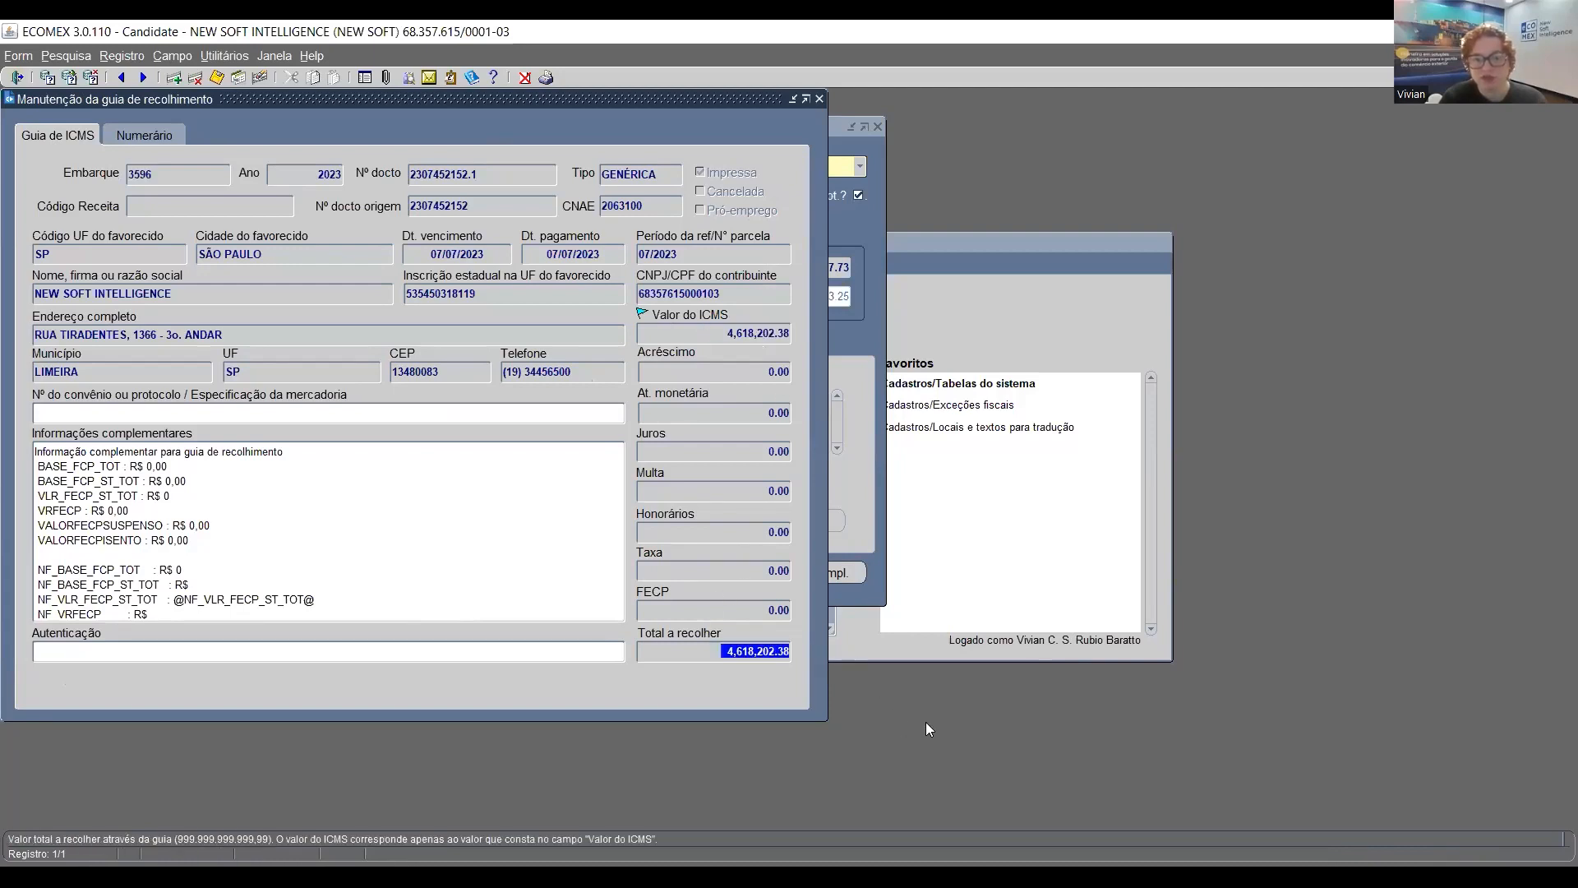
pyautogui.click(141, 133)
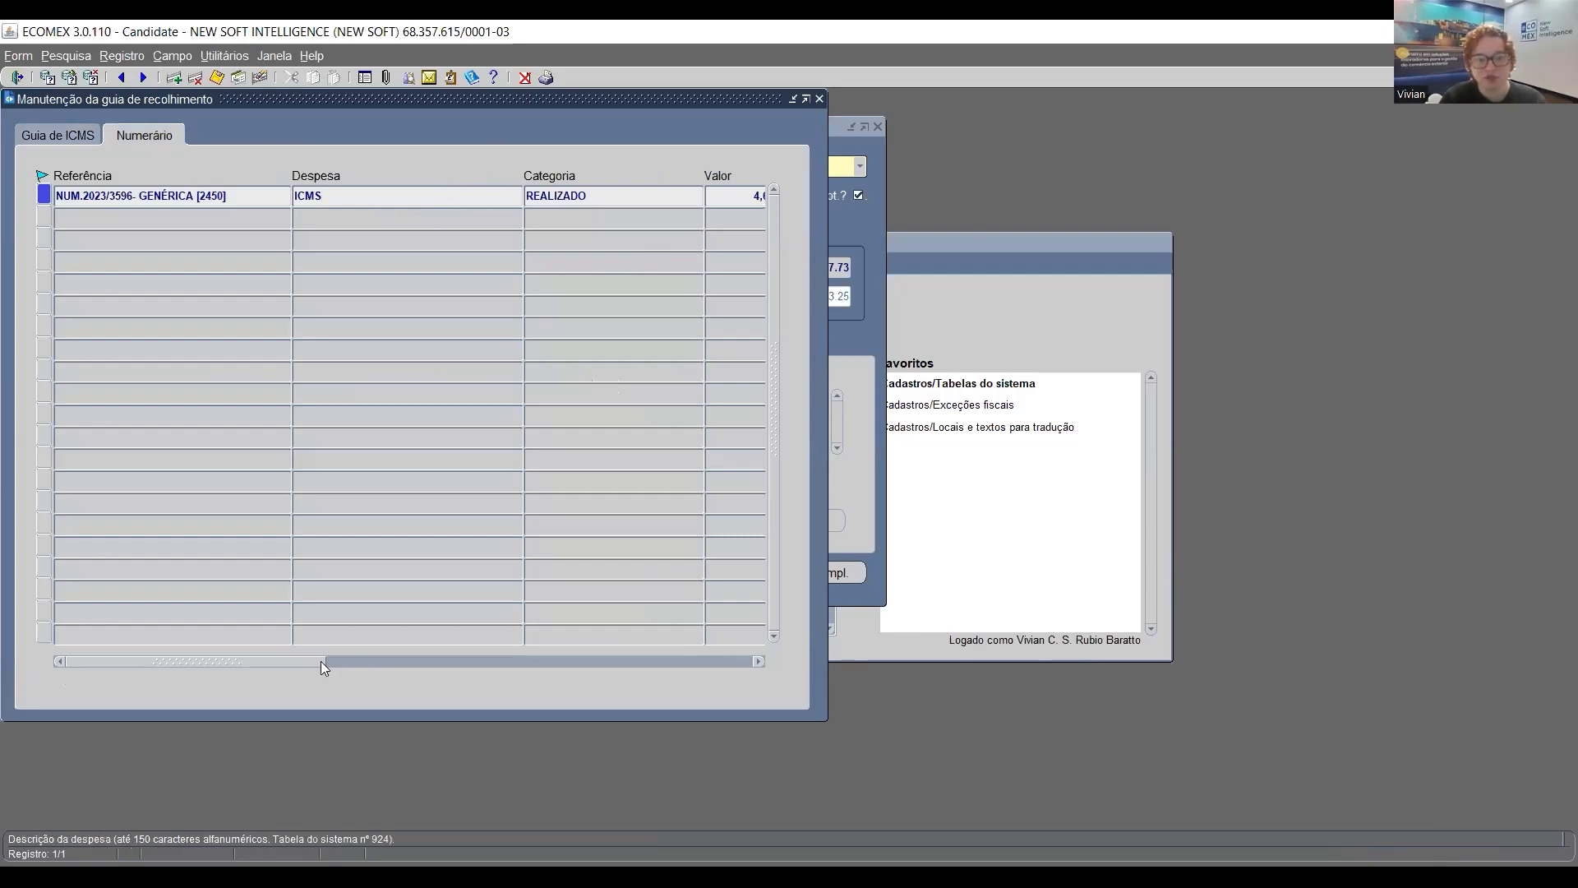
pyautogui.moveTo(321, 661); pyautogui.dragTo(439, 671)
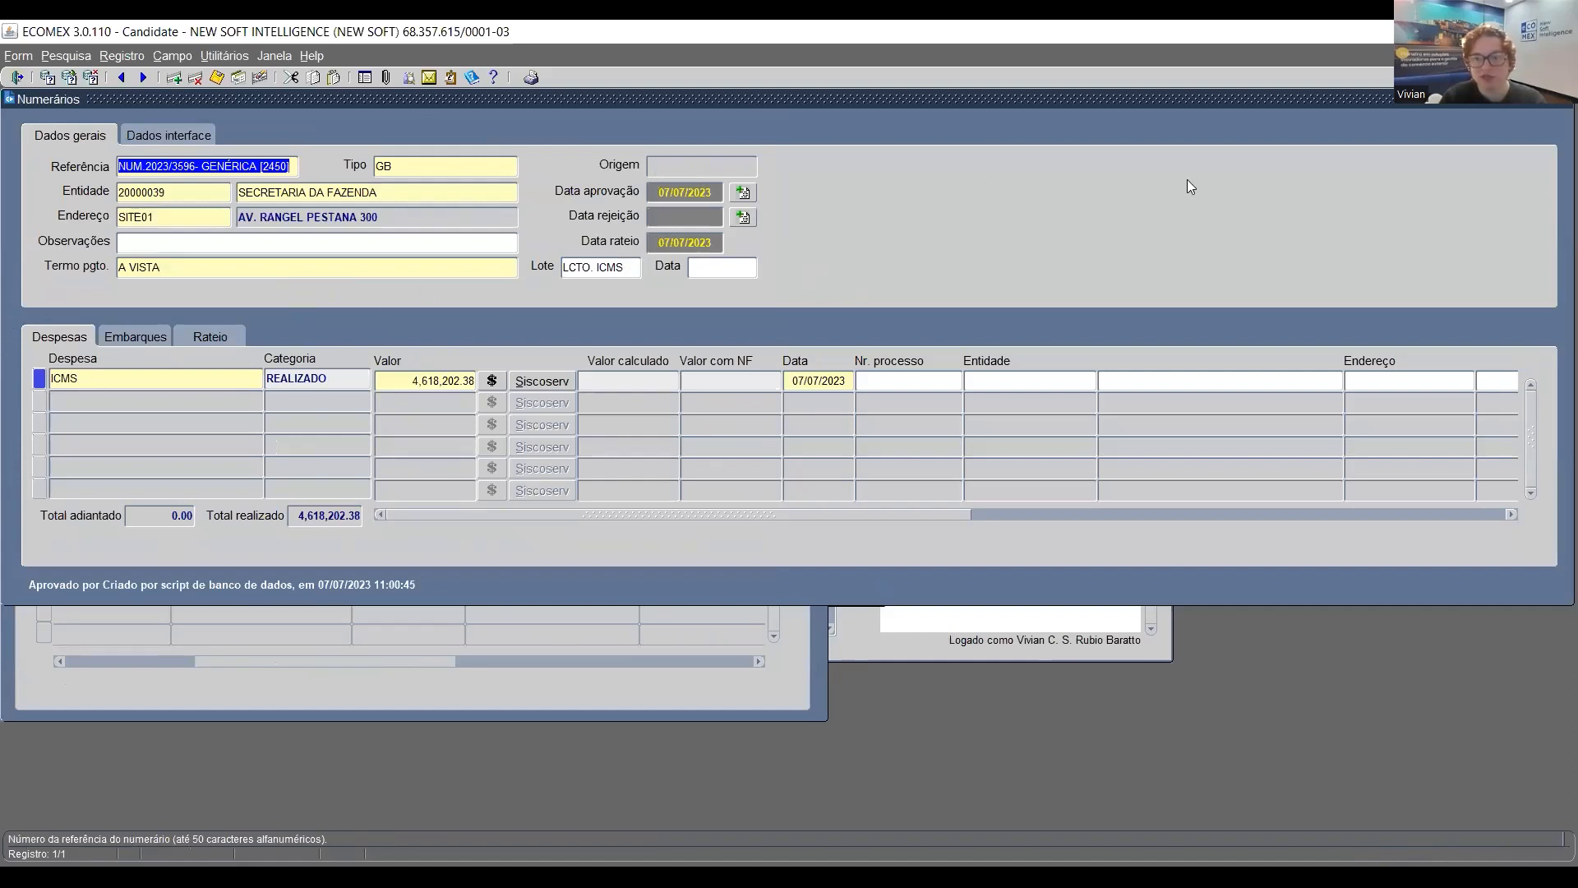
pyautogui.click(1556, 105)
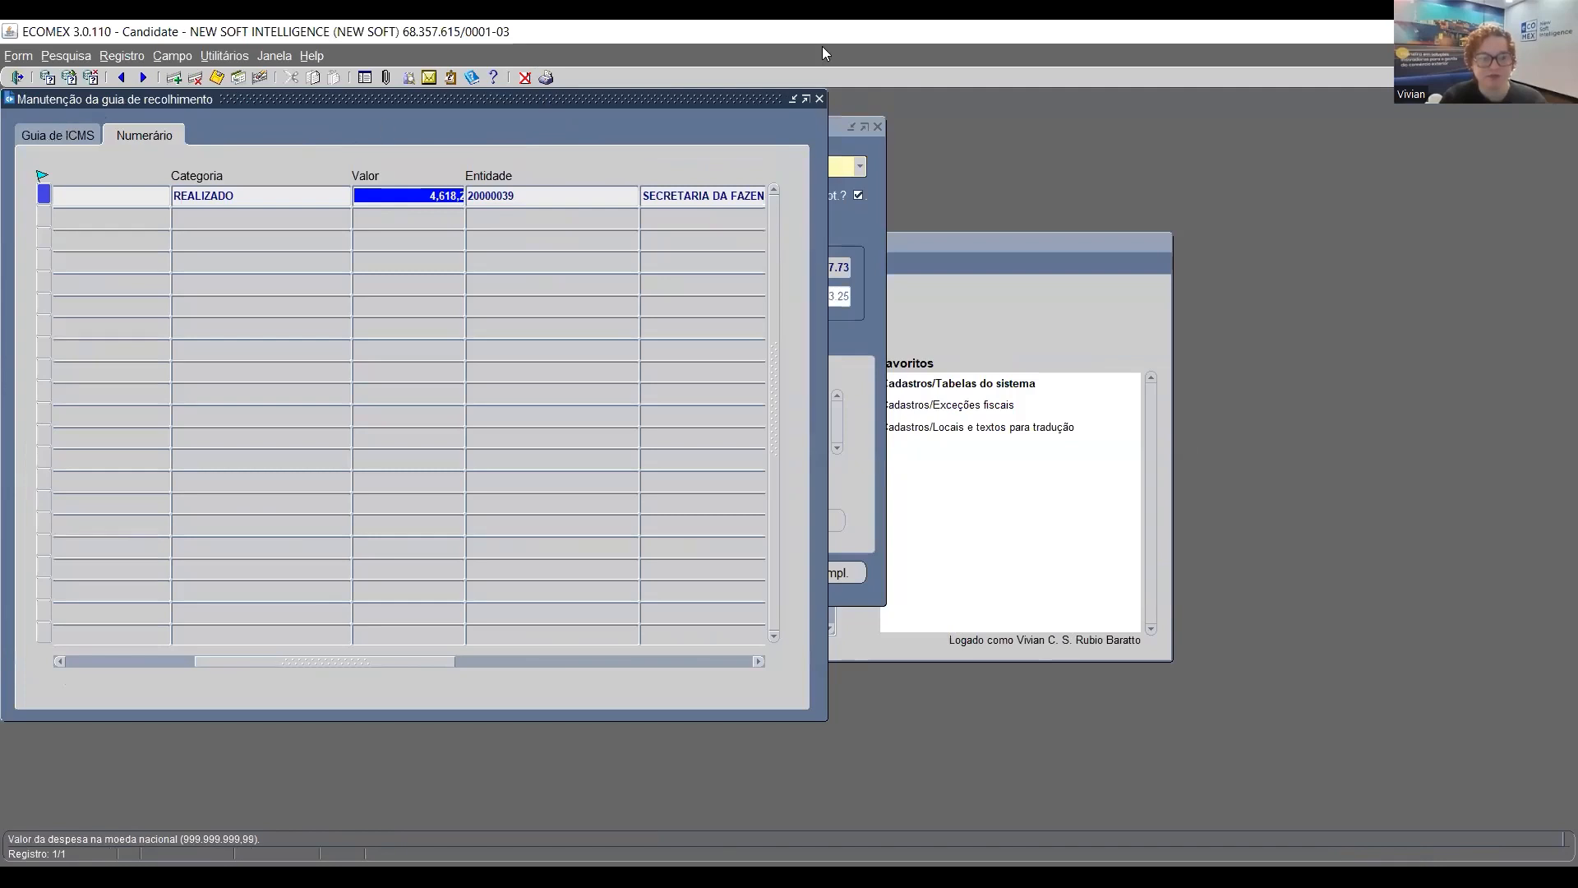
pyautogui.click(819, 99)
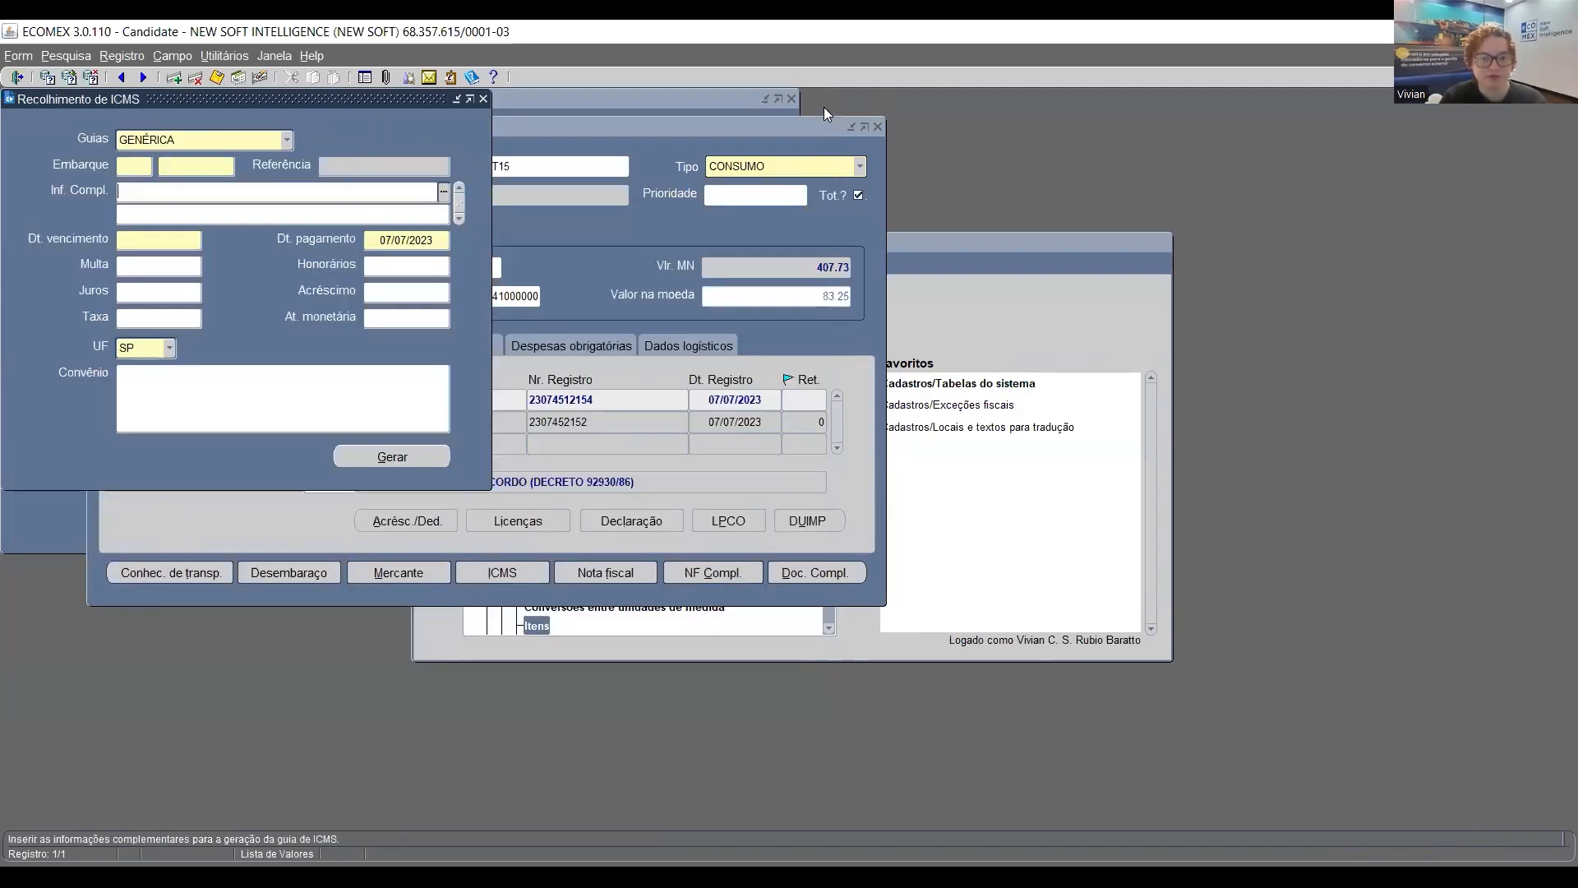
pyautogui.click(484, 100)
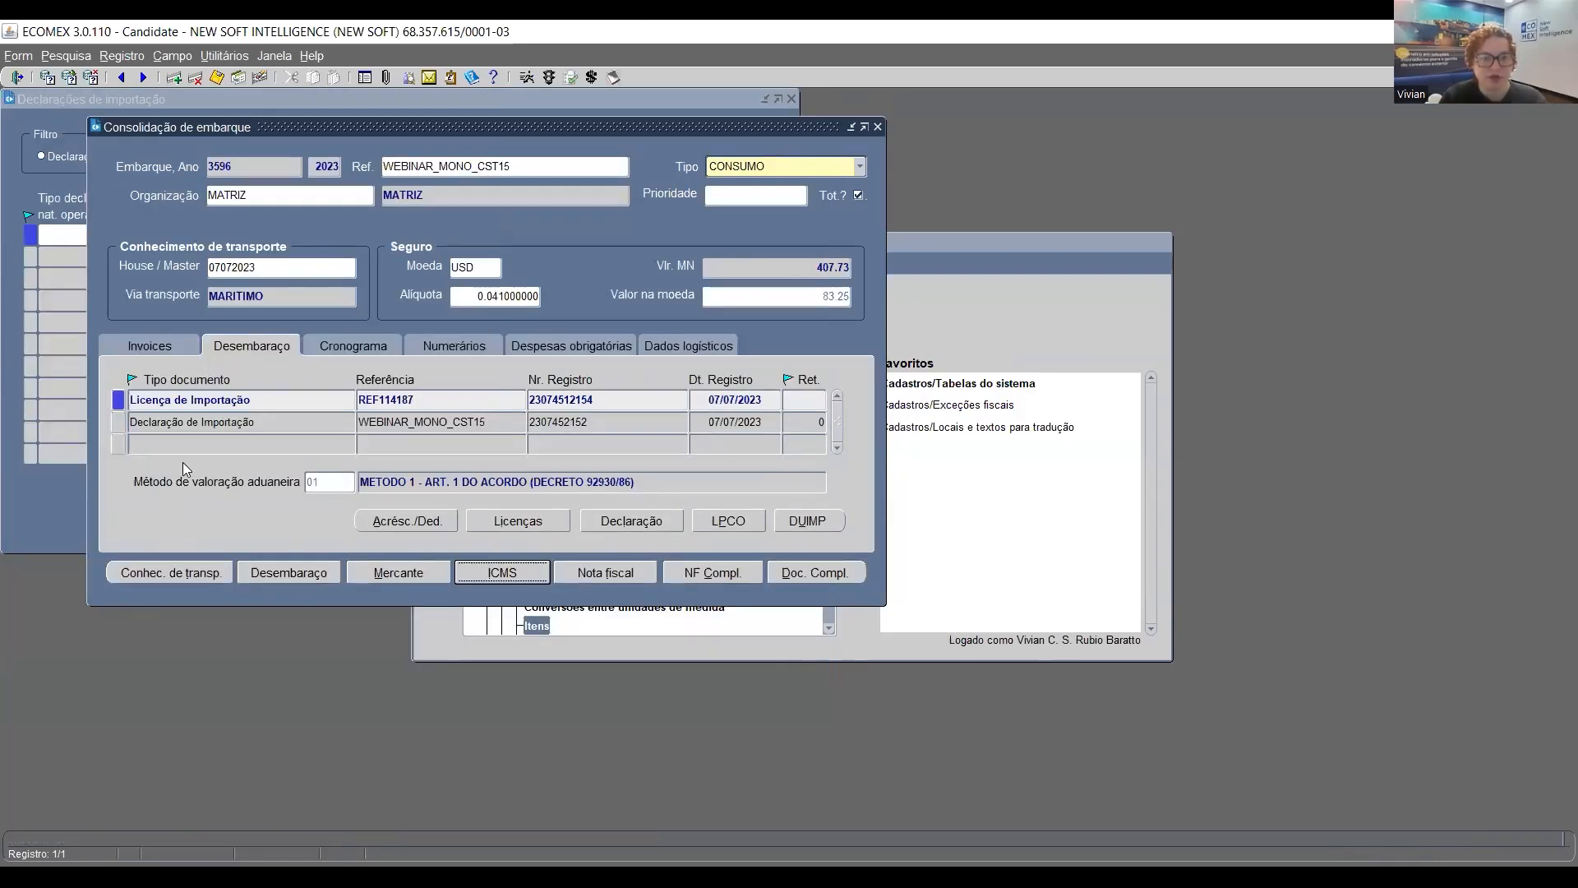
# Review the shipment's expense entries, including their fiscal note details and the ICMS and PIS/Cofins flags
pyautogui.click(480, 348)
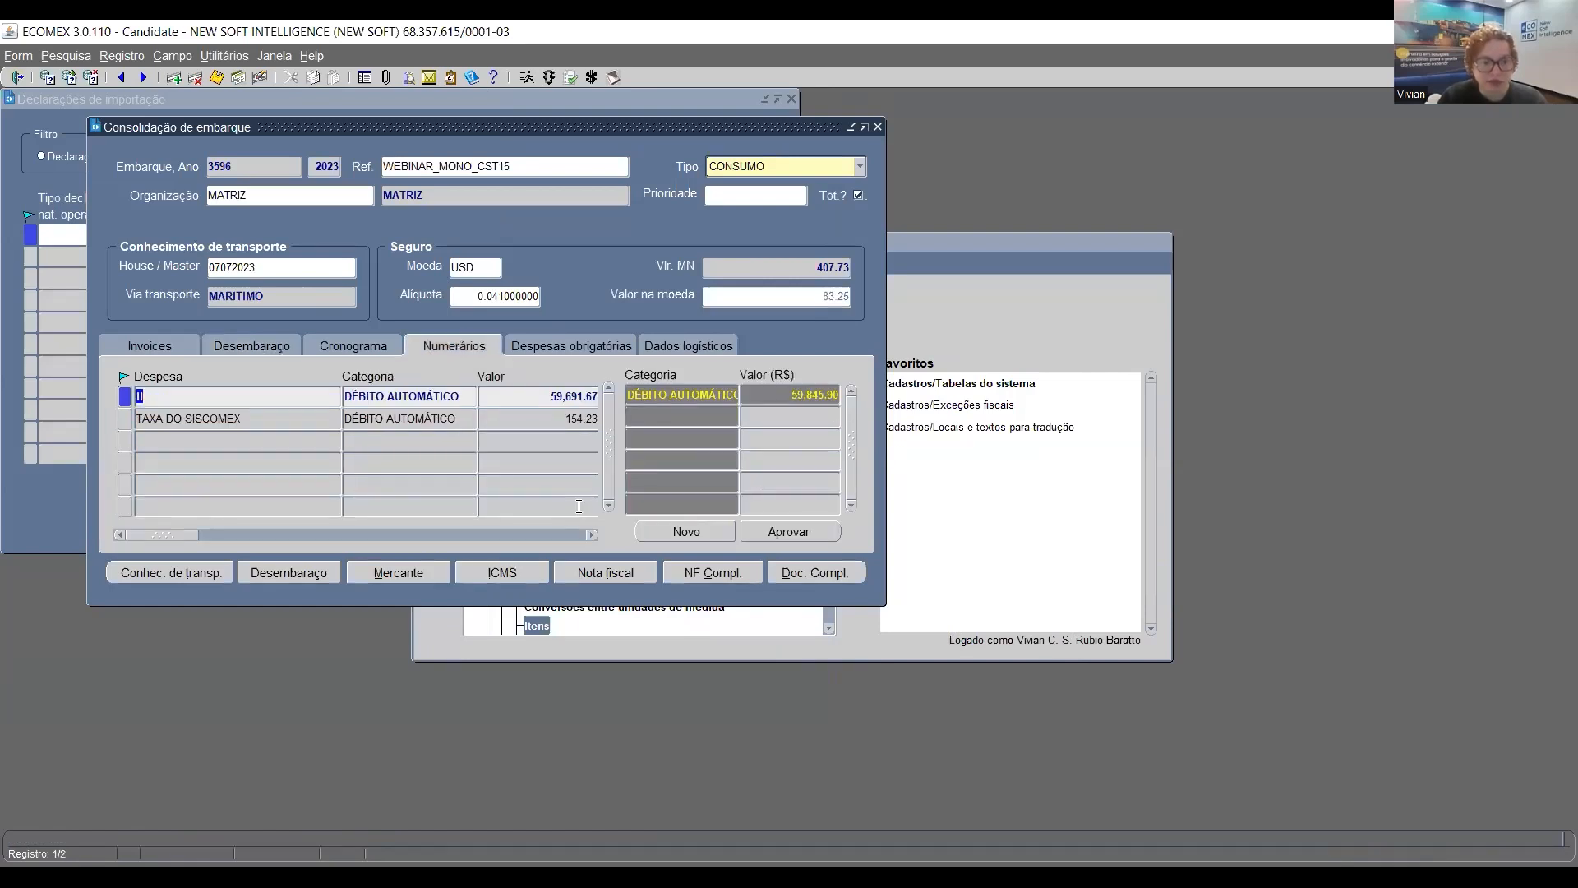
pyautogui.click(144, 82)
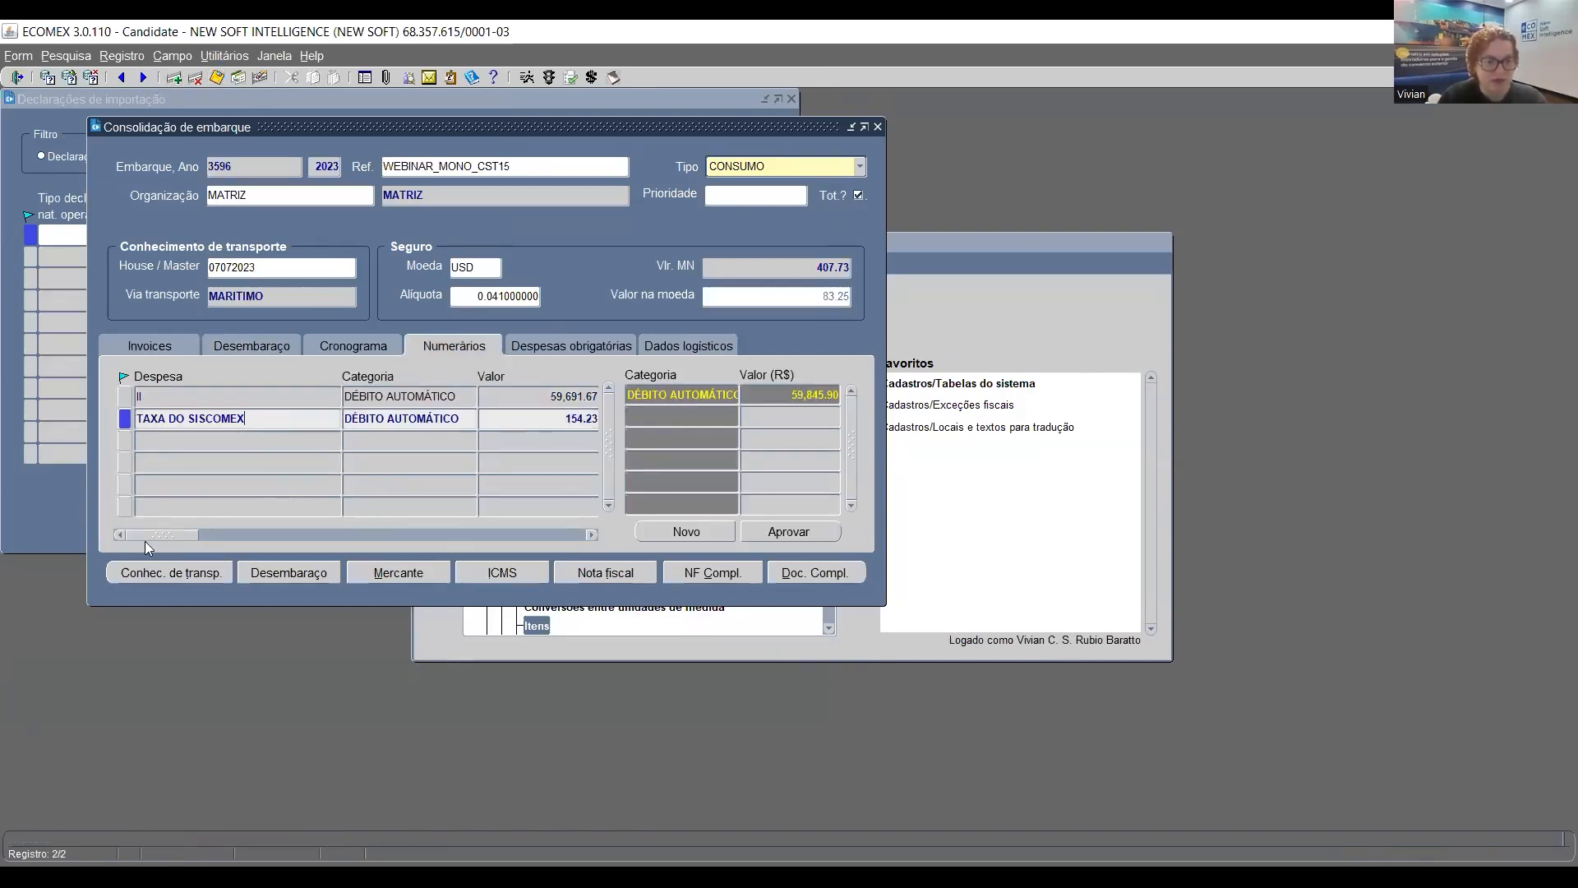
pyautogui.moveTo(147, 535); pyautogui.dragTo(114, 492)
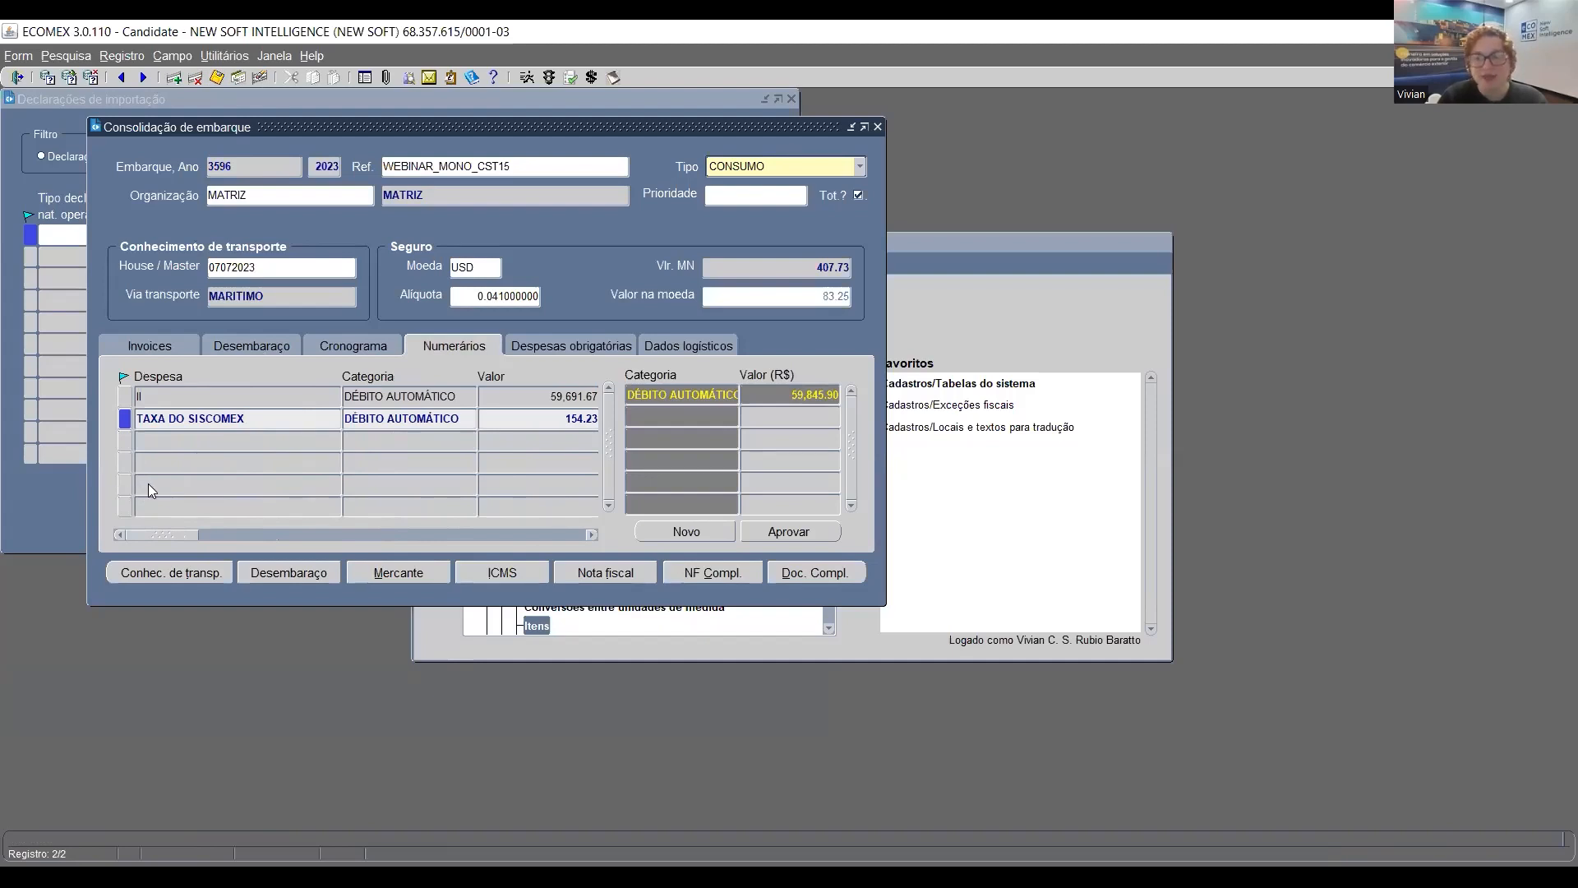
pyautogui.moveTo(148, 490); pyautogui.dragTo(343, 499)
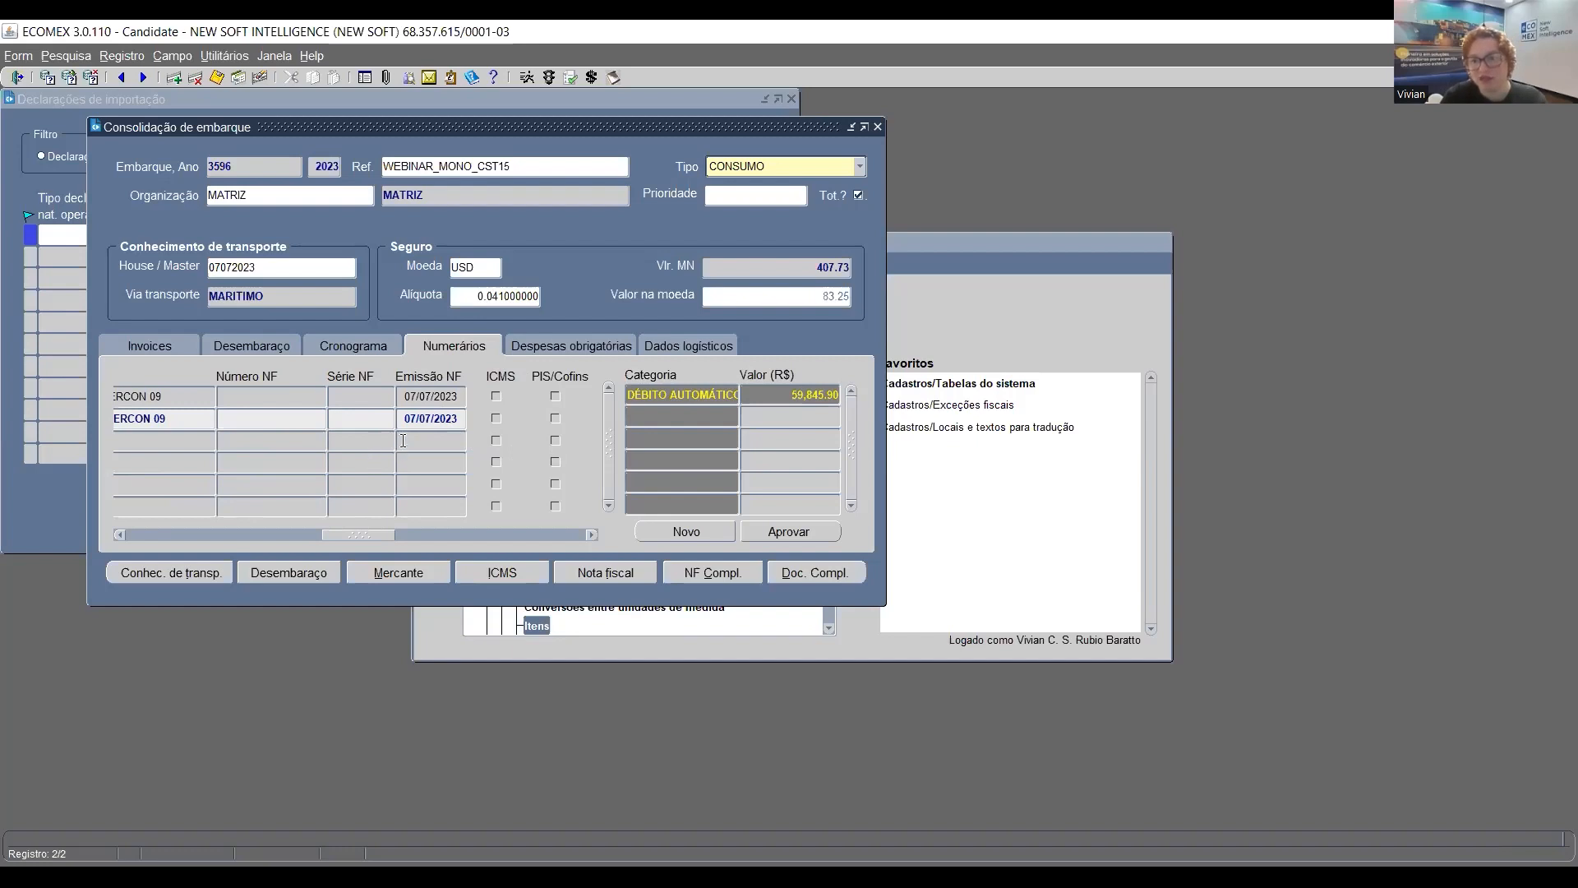
pyautogui.click(445, 421)
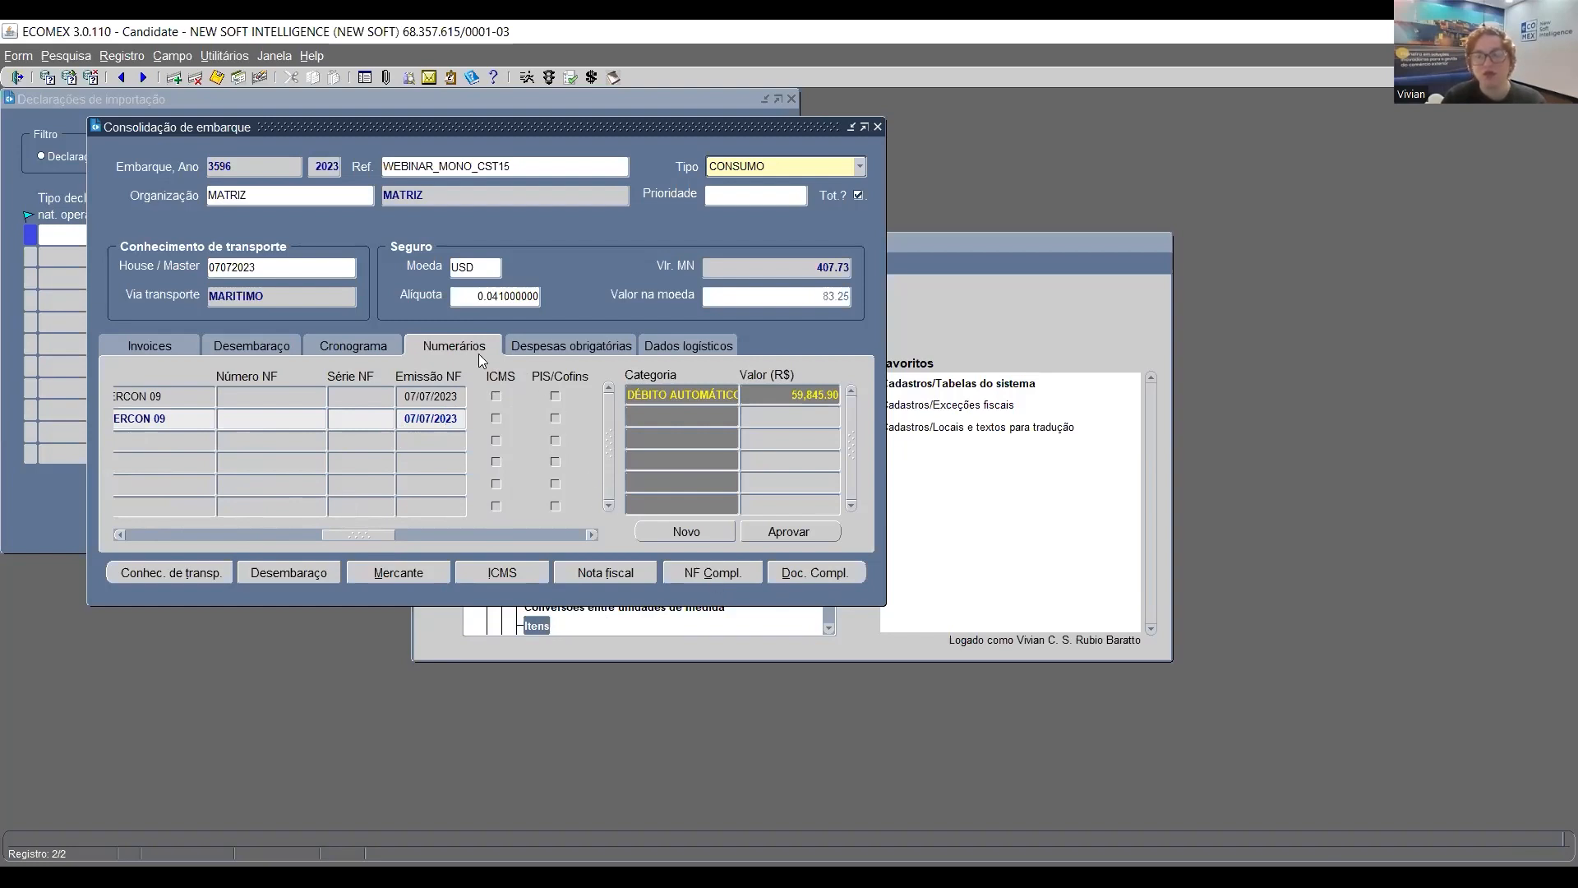
pyautogui.click(295, 411)
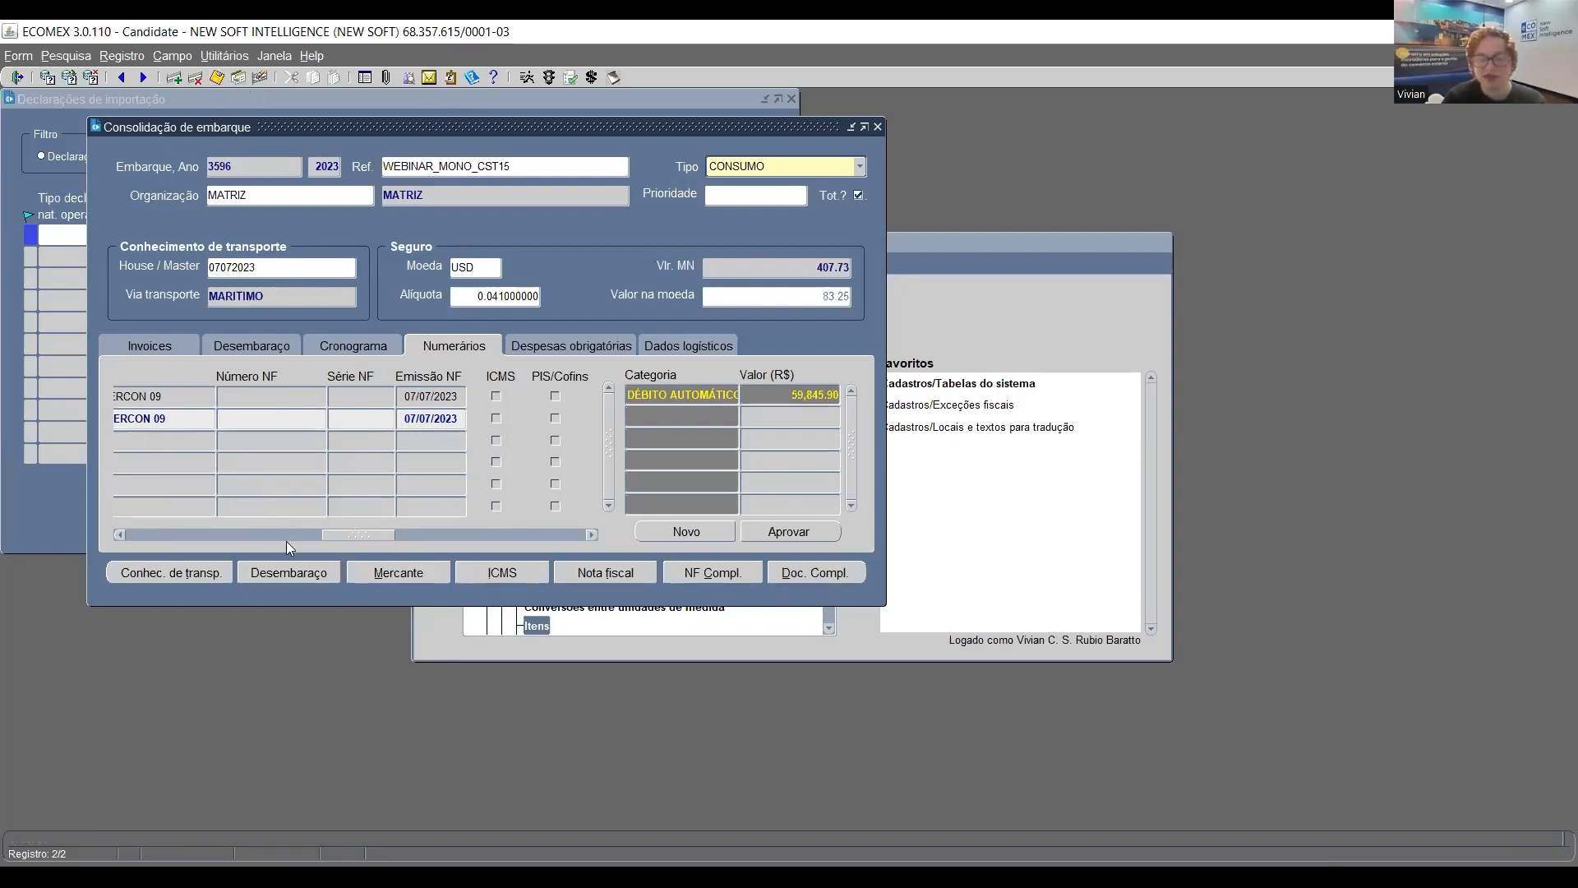
# Examine the ICMS, FCP and ST base and value columns of the expense entries, returning to the II expense
pyautogui.moveTo(328, 533); pyautogui.dragTo(436, 534)
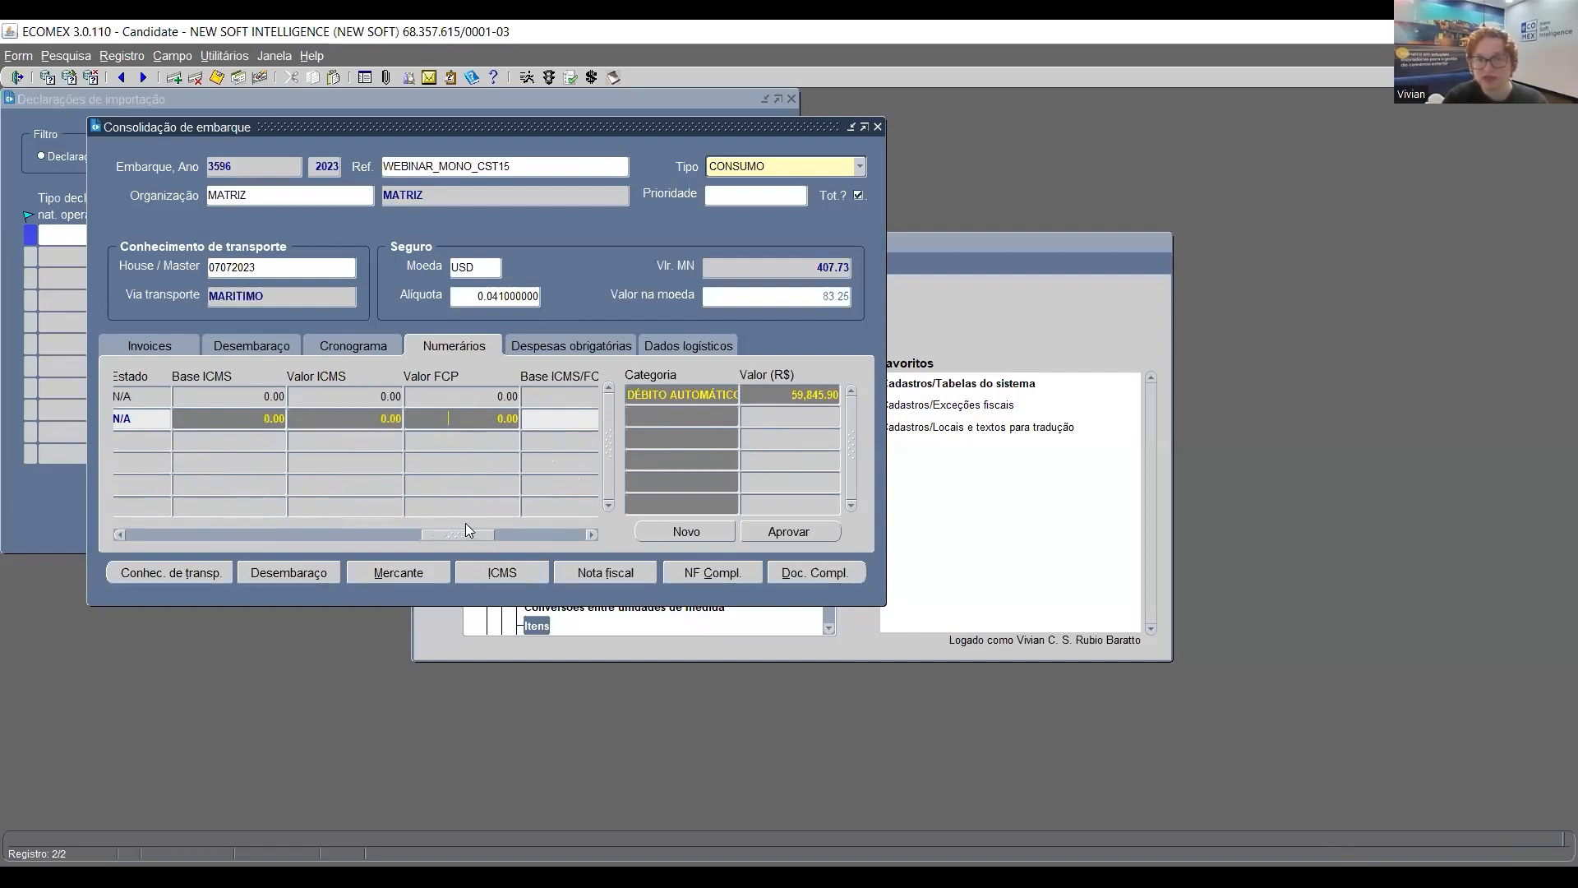
pyautogui.moveTo(468, 536); pyautogui.dragTo(507, 534)
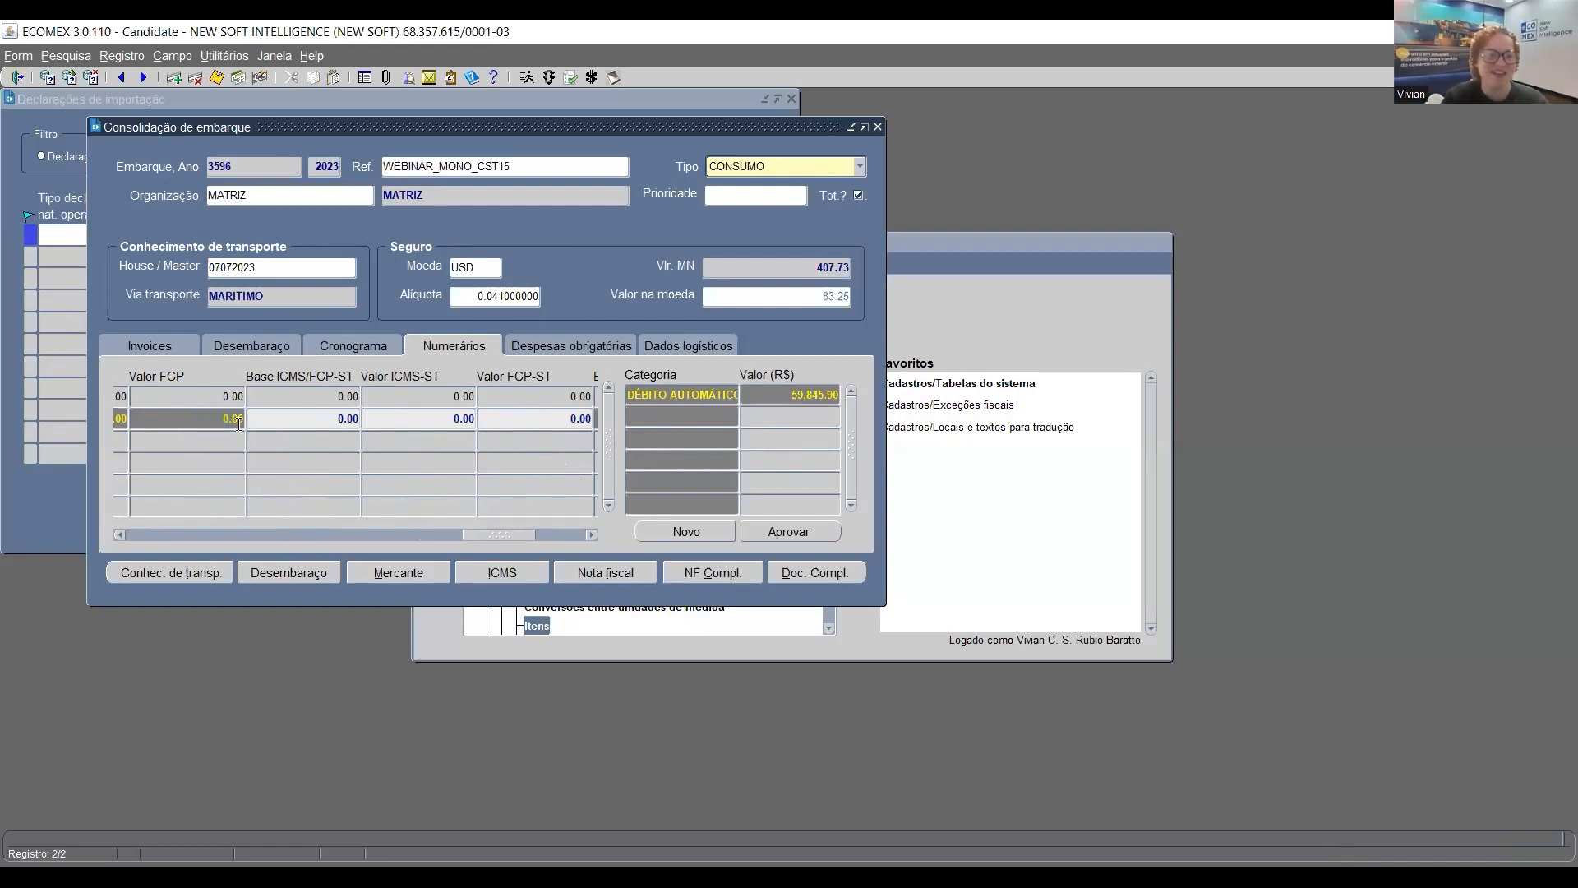
pyautogui.moveTo(536, 535); pyautogui.dragTo(89, 480)
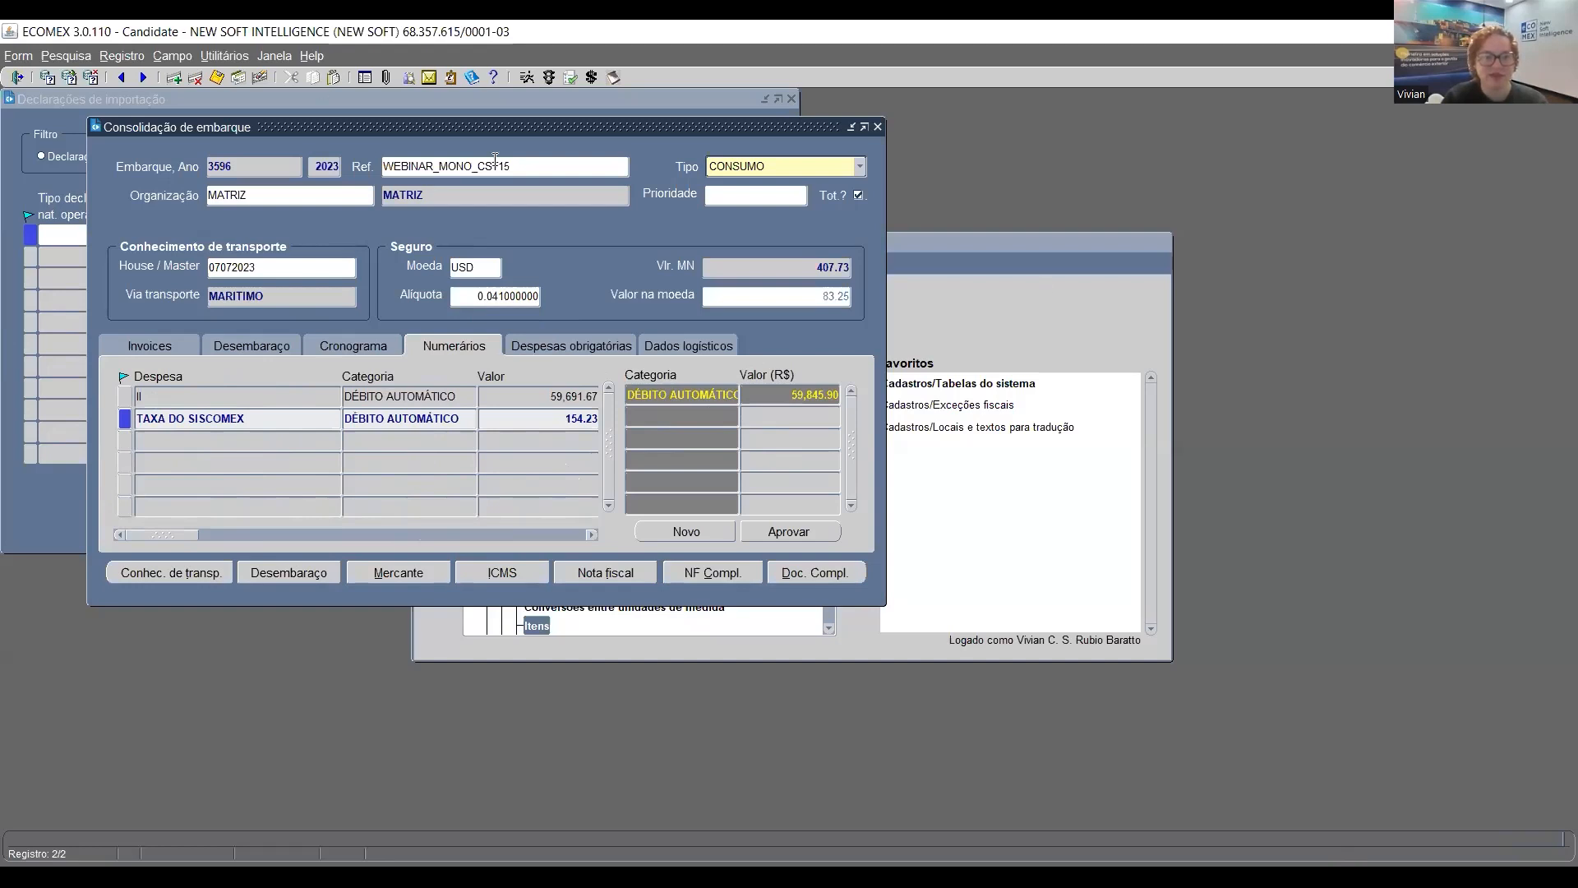
pyautogui.click(296, 394)
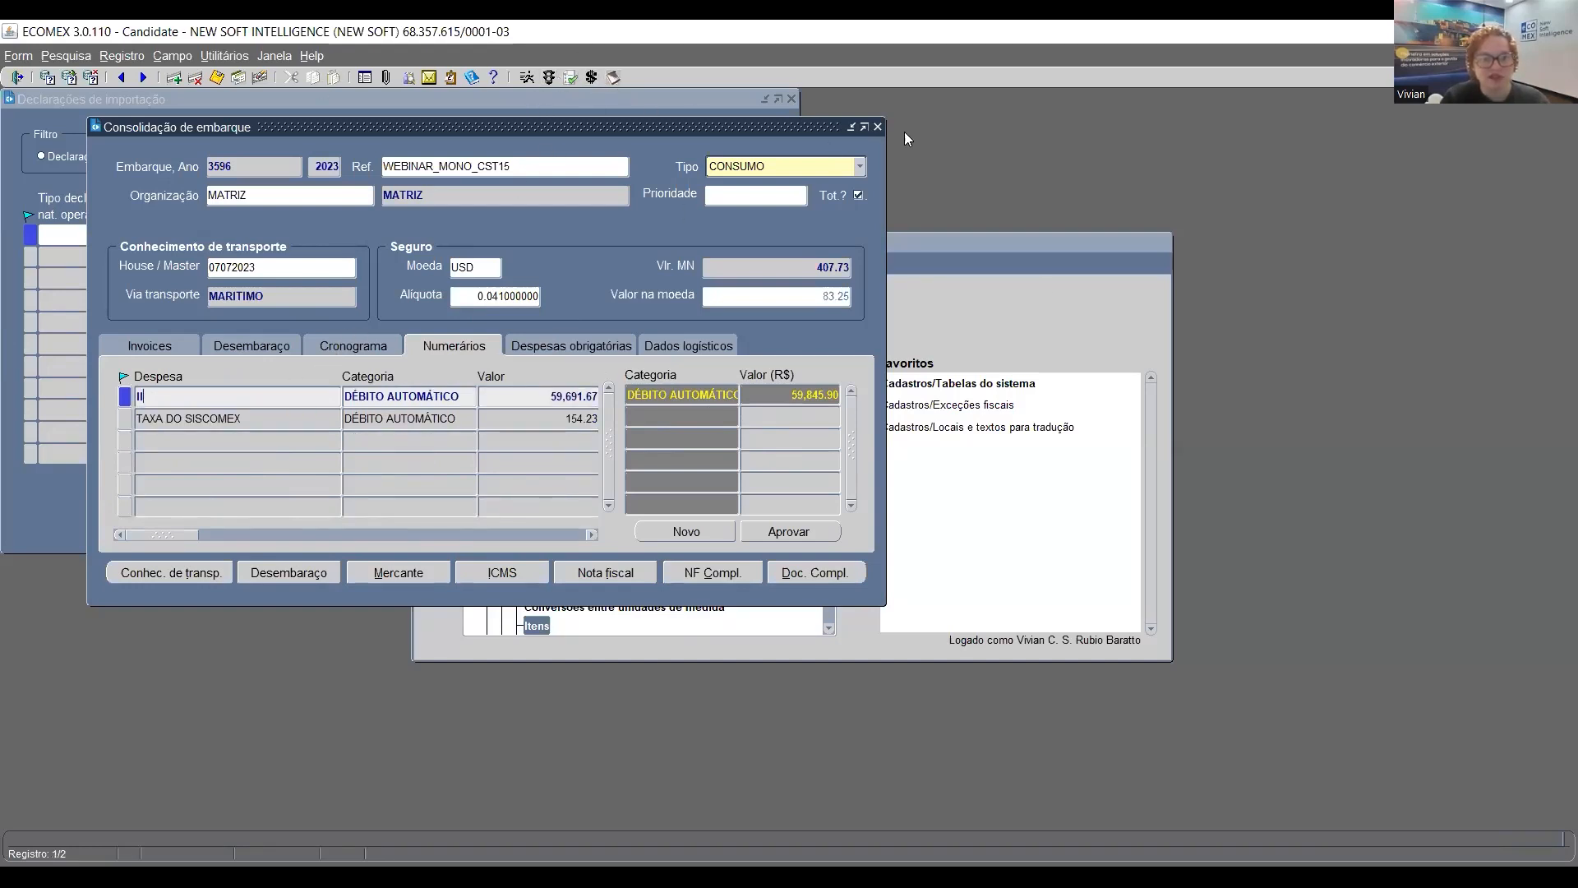
# Open the shipment's cost breakdown from its invoices view and bring up the composition of its ICMS
pyautogui.click(197, 343)
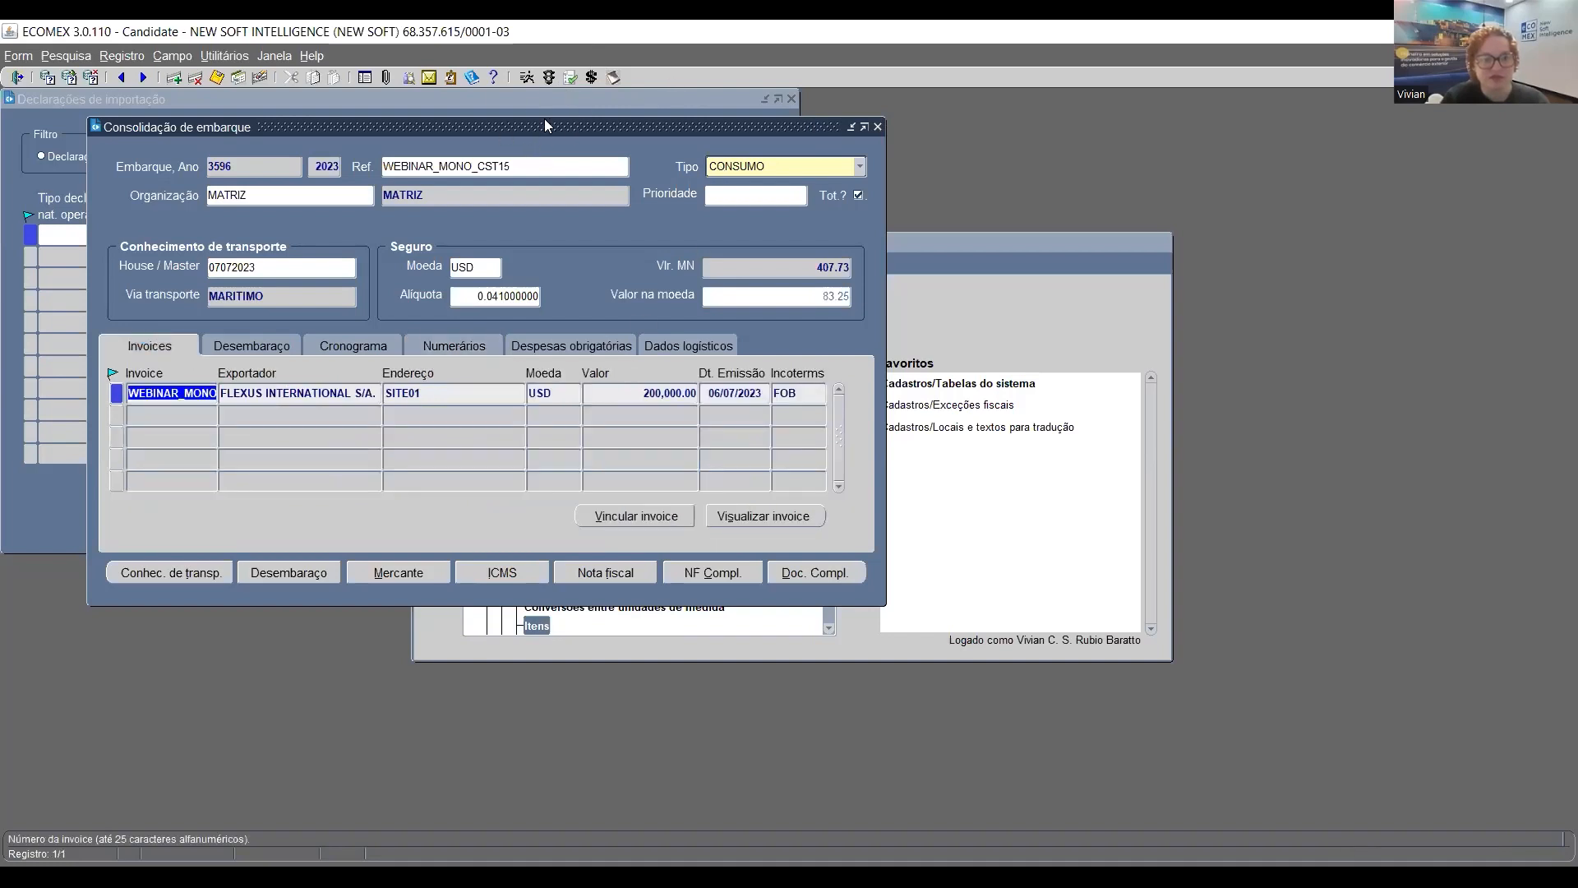
pyautogui.moveTo(544, 125); pyautogui.dragTo(544, 124)
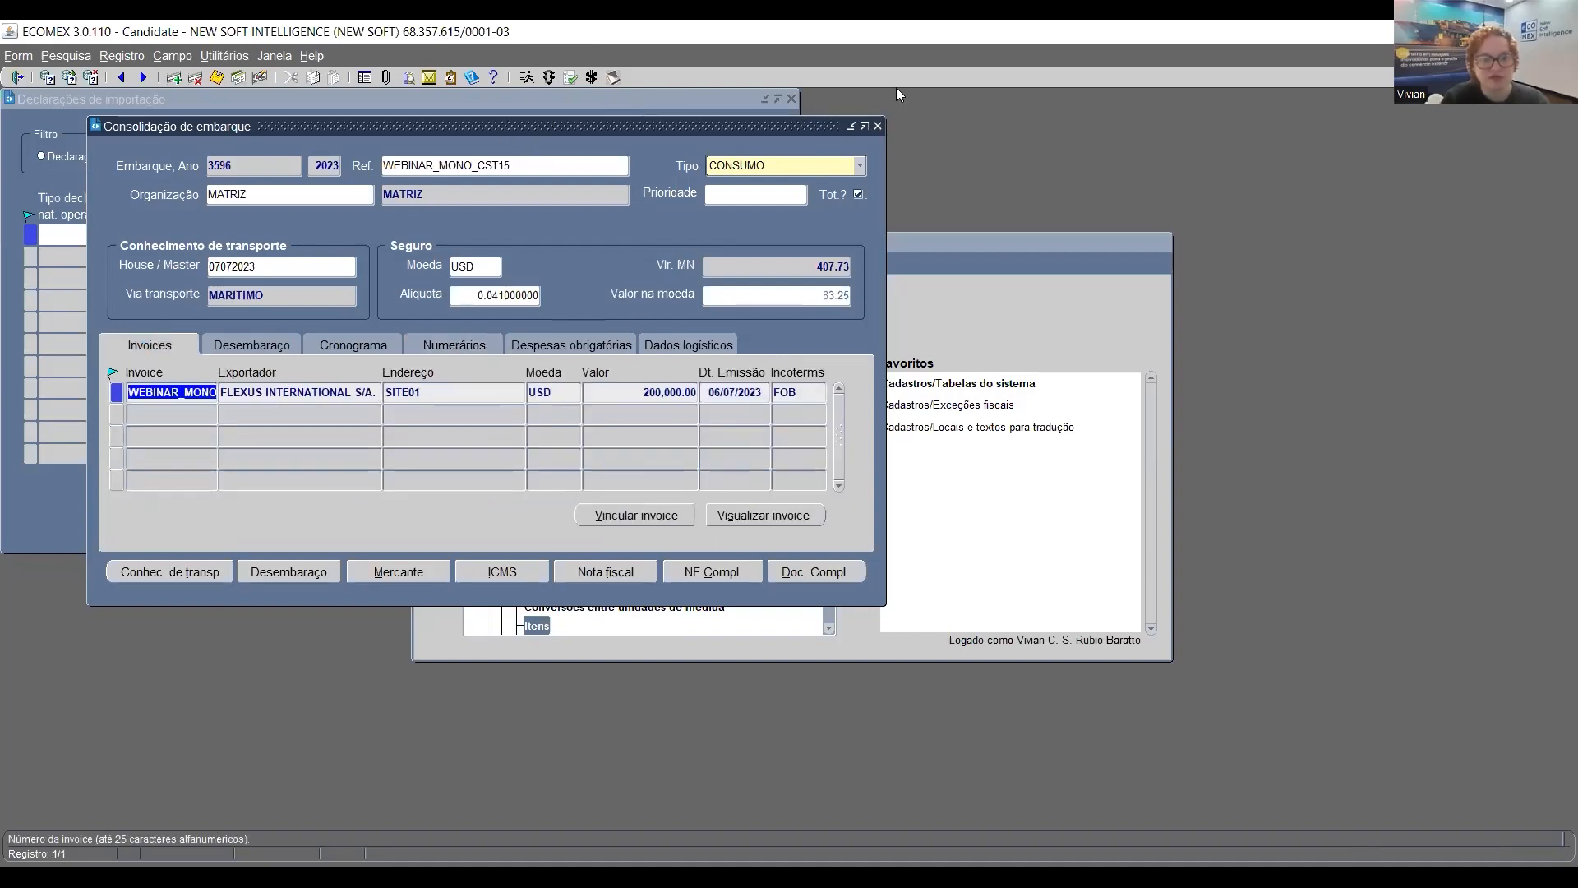
pyautogui.click(592, 78)
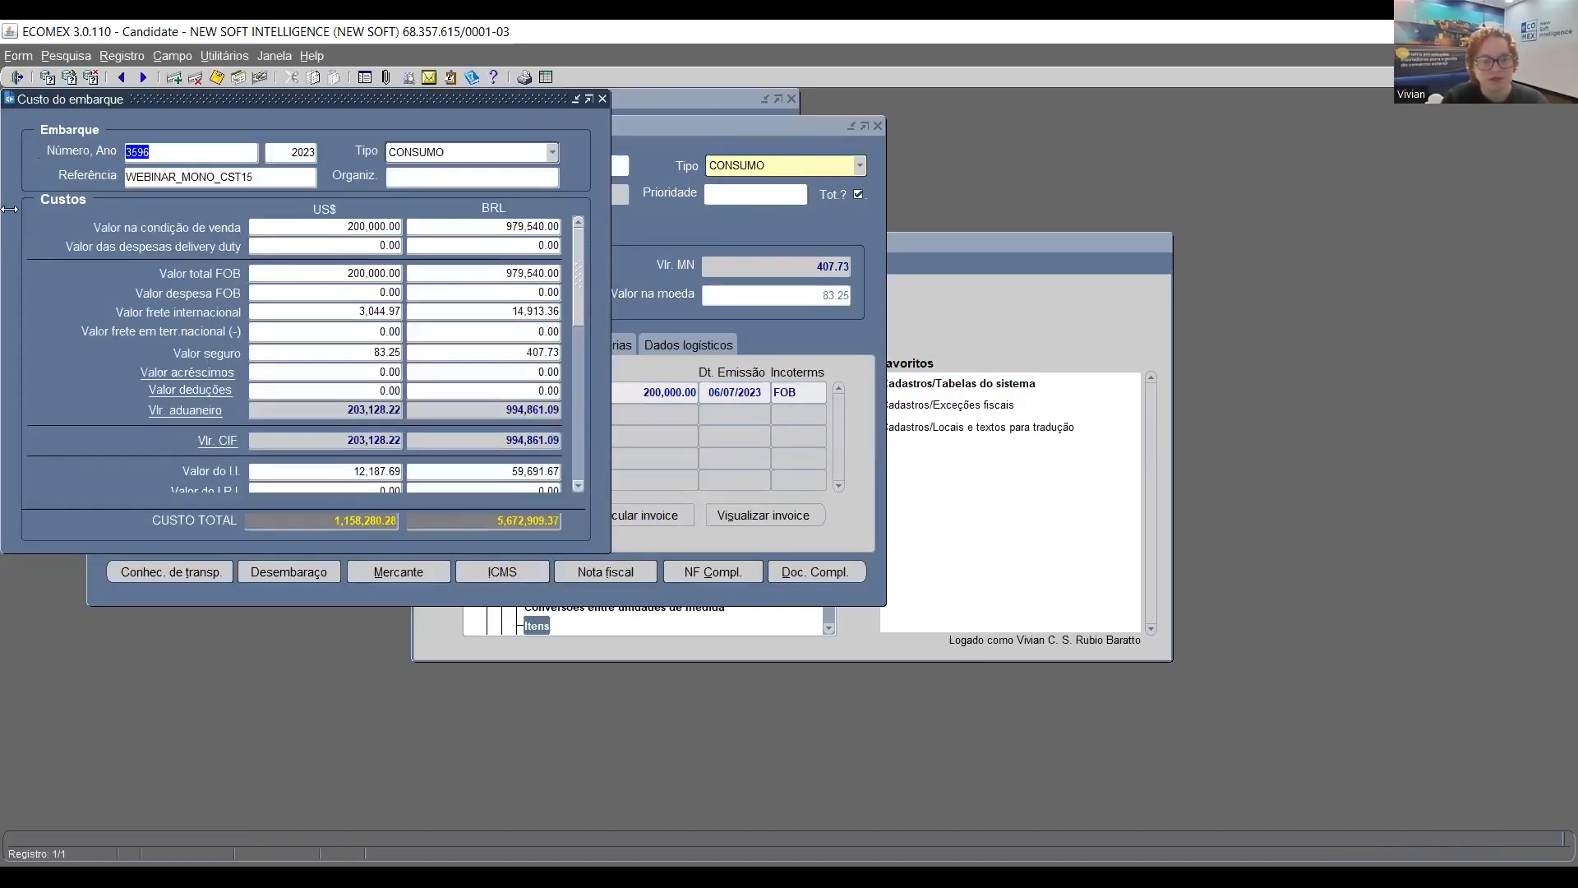
pyautogui.scroll(-5, 196, 419)
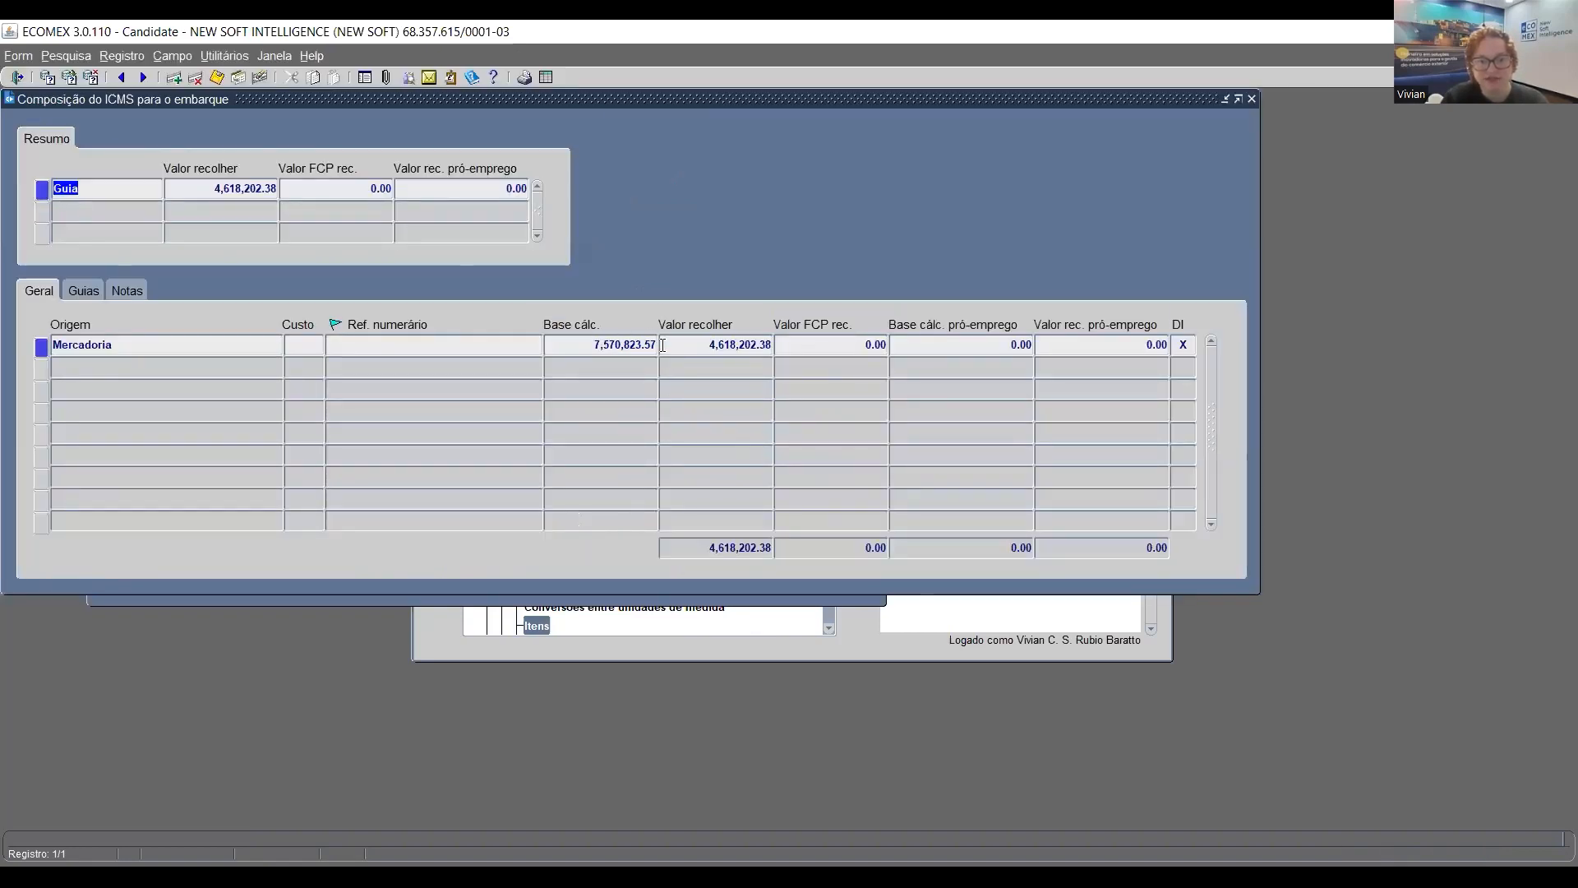
# Review the ICMS composition's calculation base and amount to collect, including its guides and notes, and return to the shipment
pyautogui.click(617, 344)
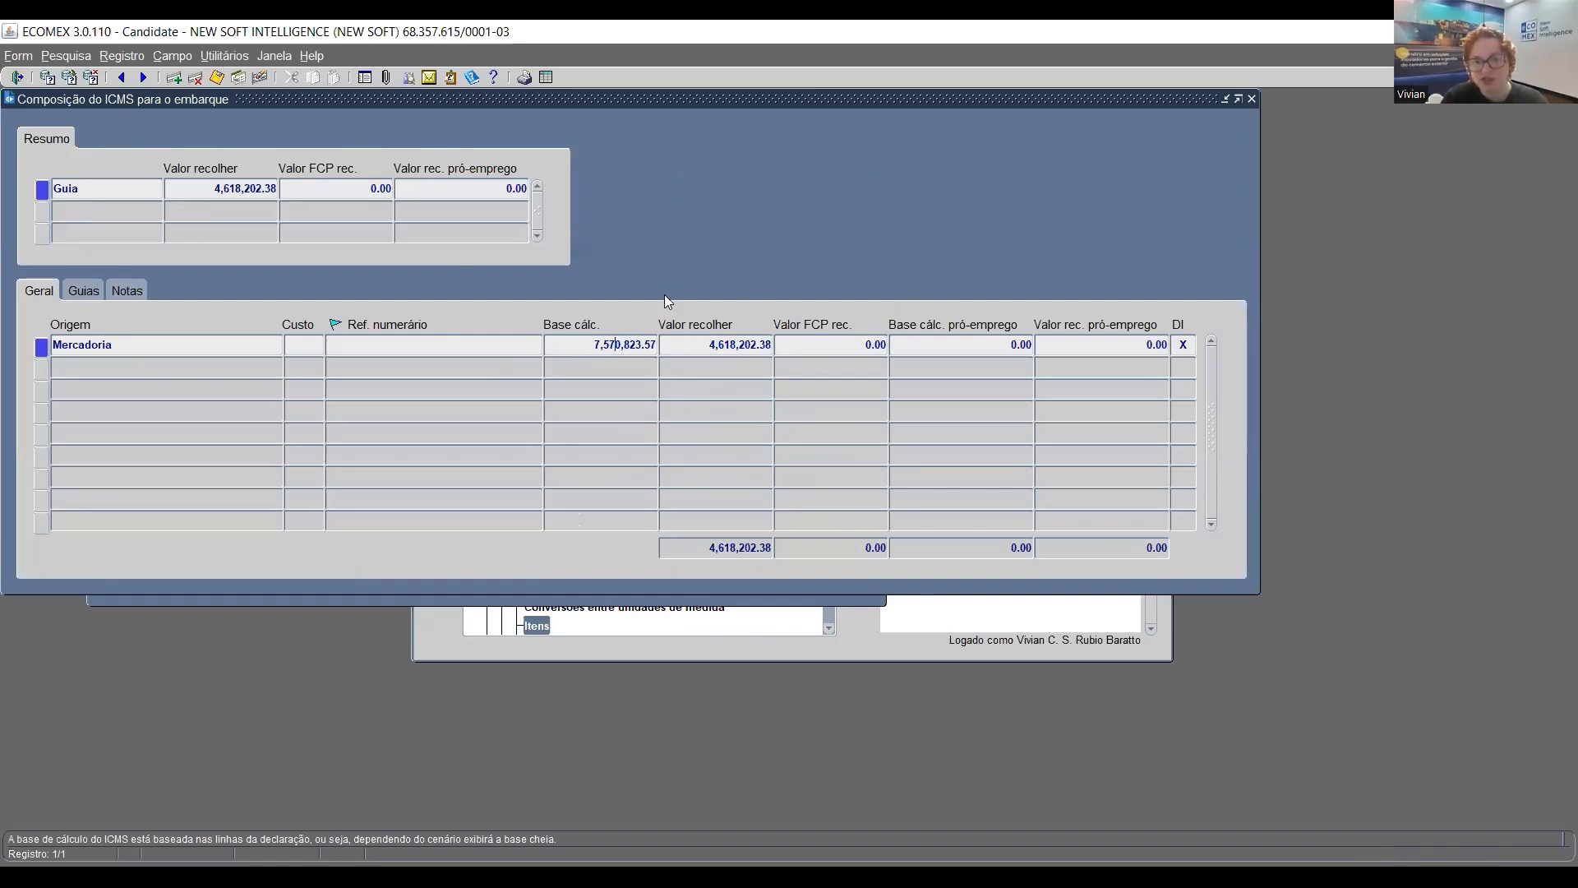
pyautogui.doubleClick(561, 343)
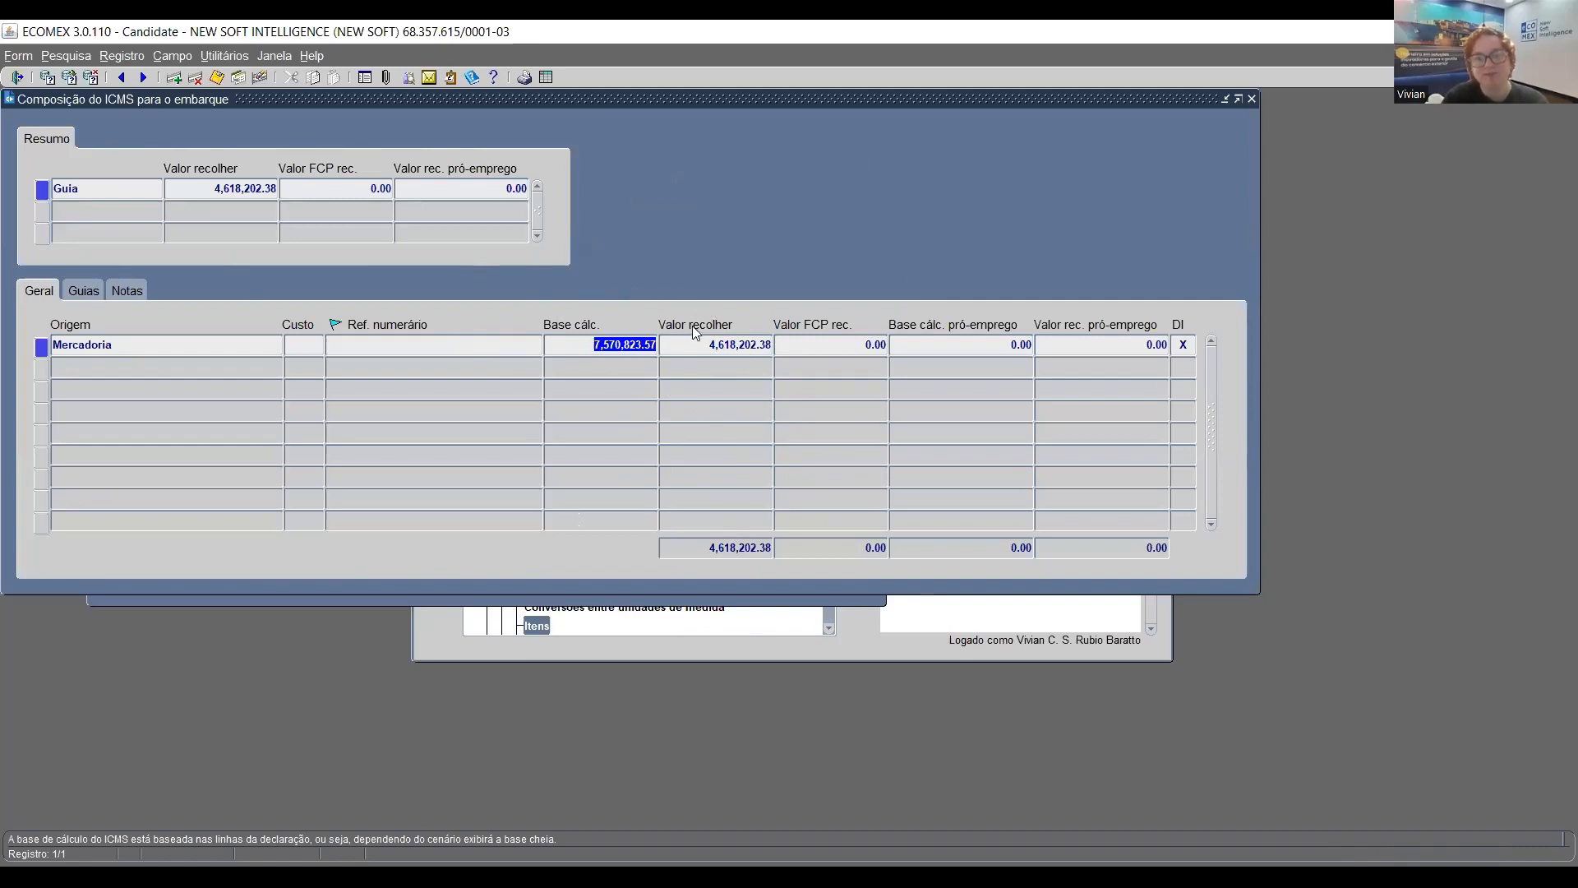
pyautogui.moveTo(700, 346); pyautogui.dragTo(868, 351)
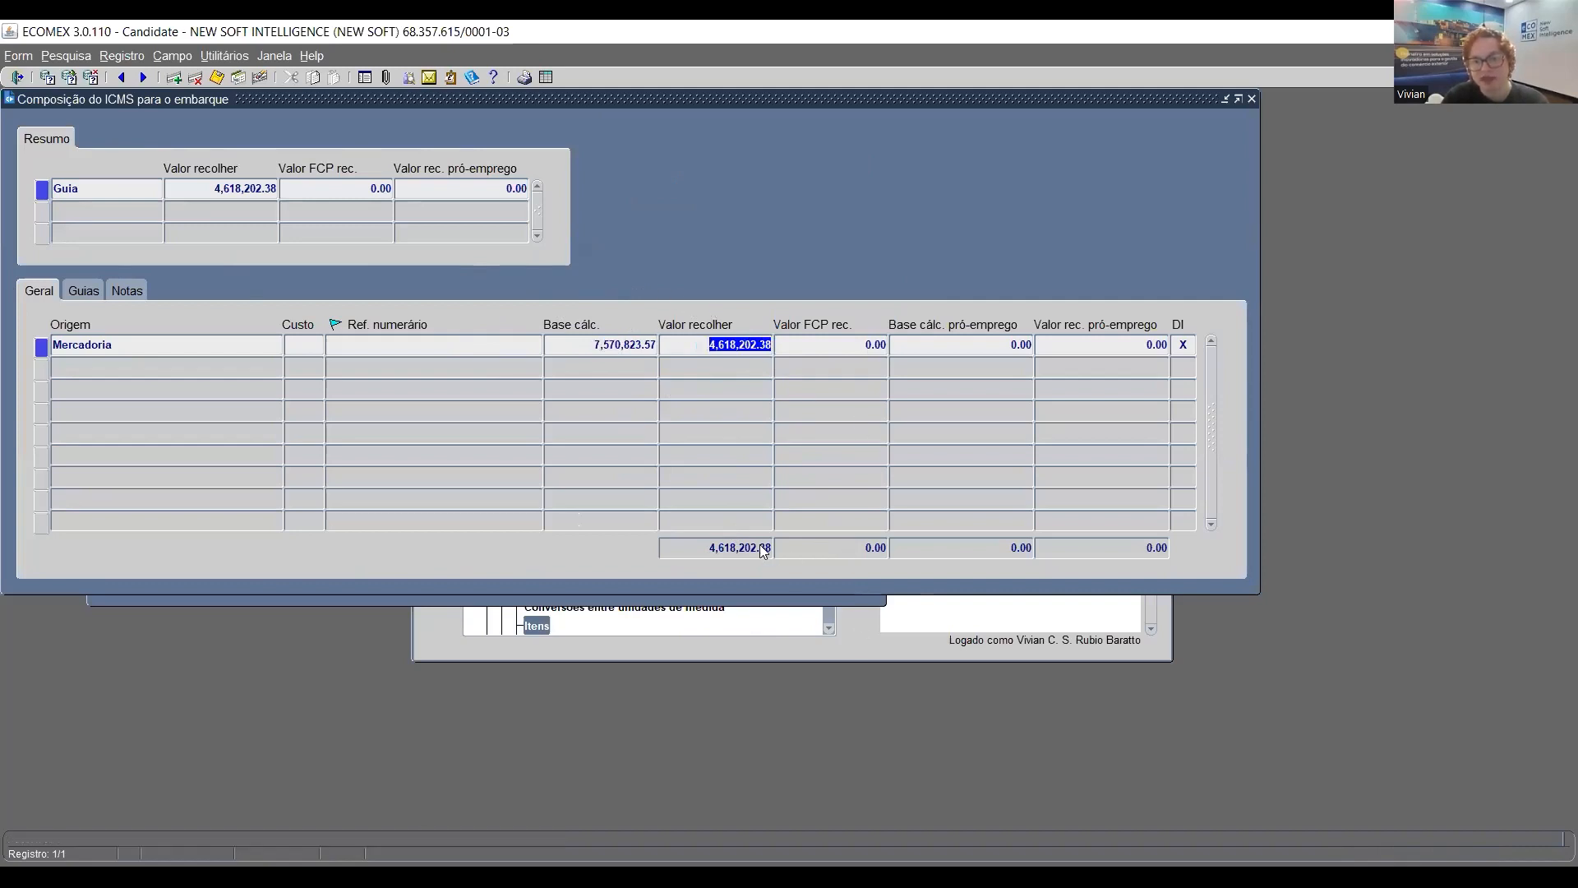
pyautogui.click(83, 291)
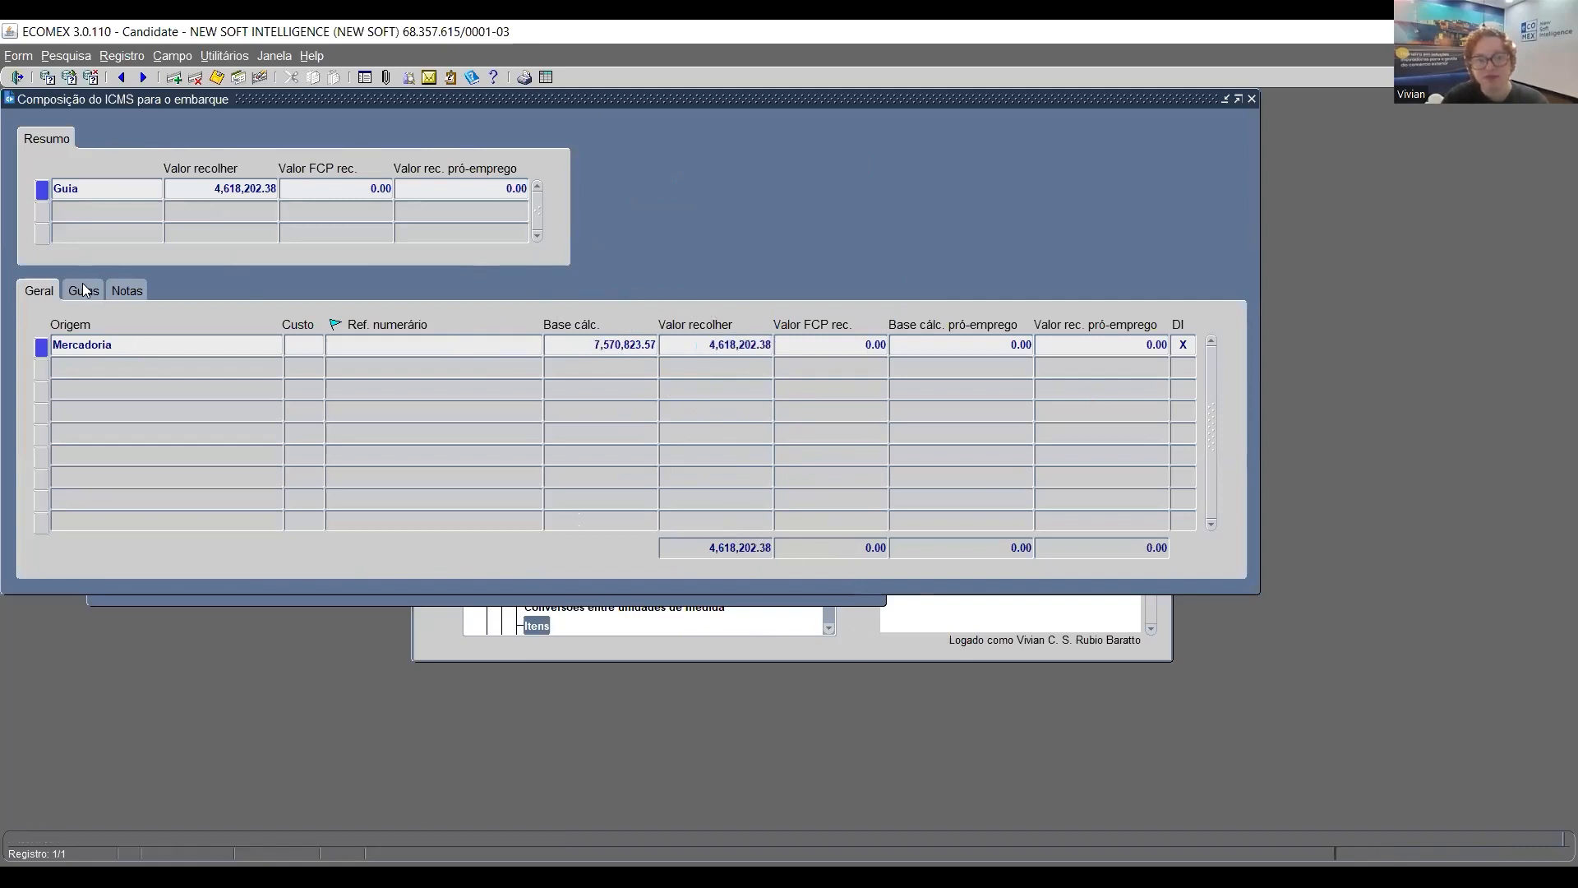
pyautogui.click(127, 290)
pyautogui.click(38, 290)
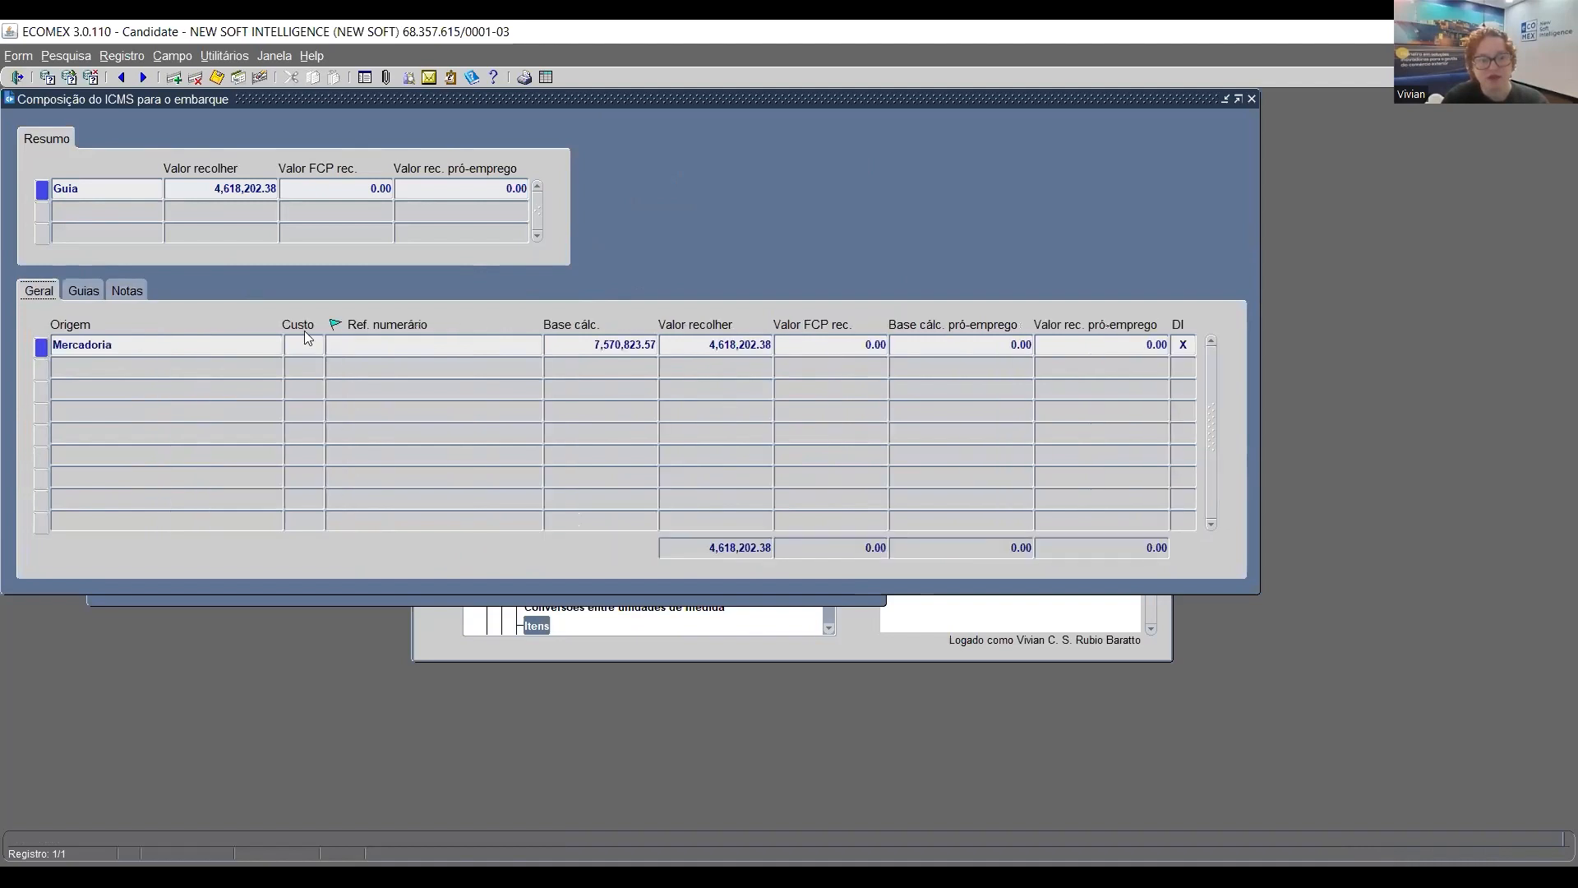
pyautogui.click(224, 364)
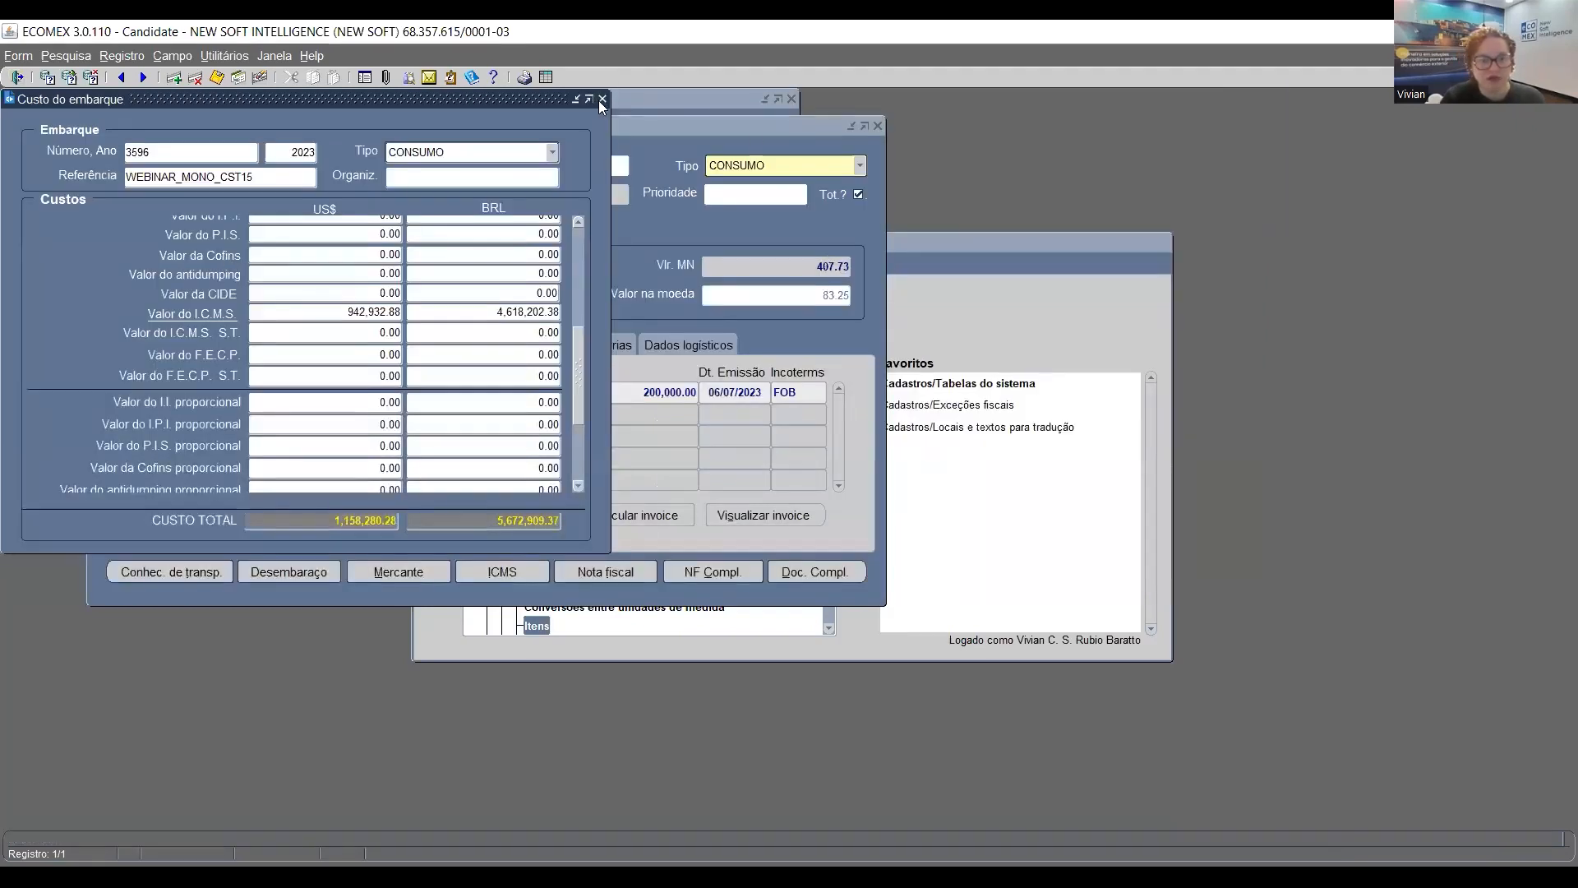
pyautogui.click(599, 100)
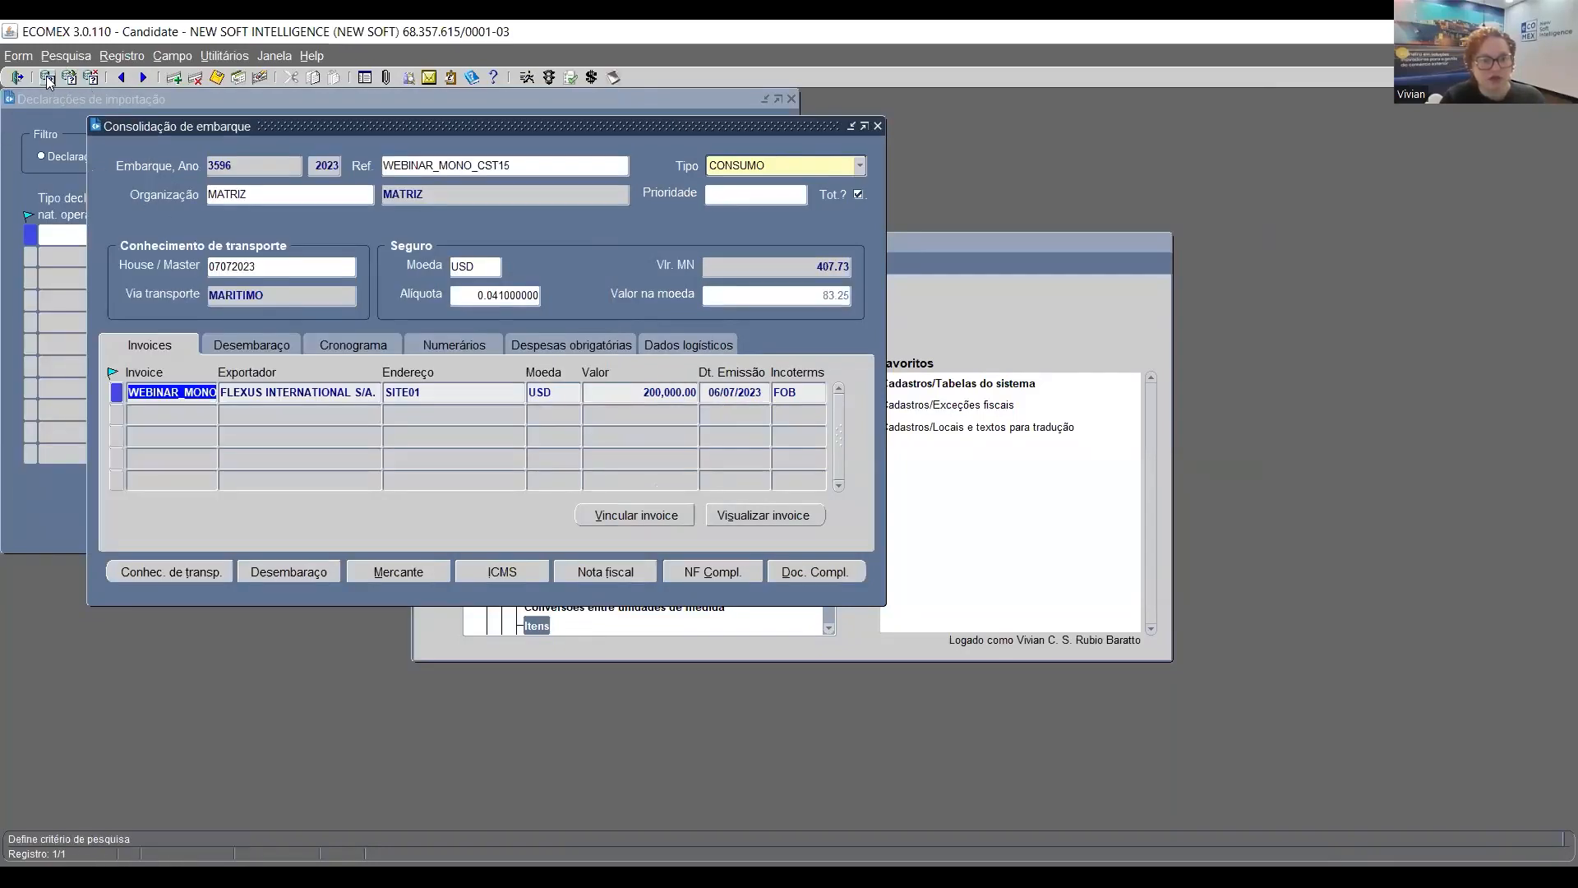
# Add a CI (import receipt) date type to the shipment's schedule with actual date 07/07/2023 and save it
pyautogui.click(217, 78)
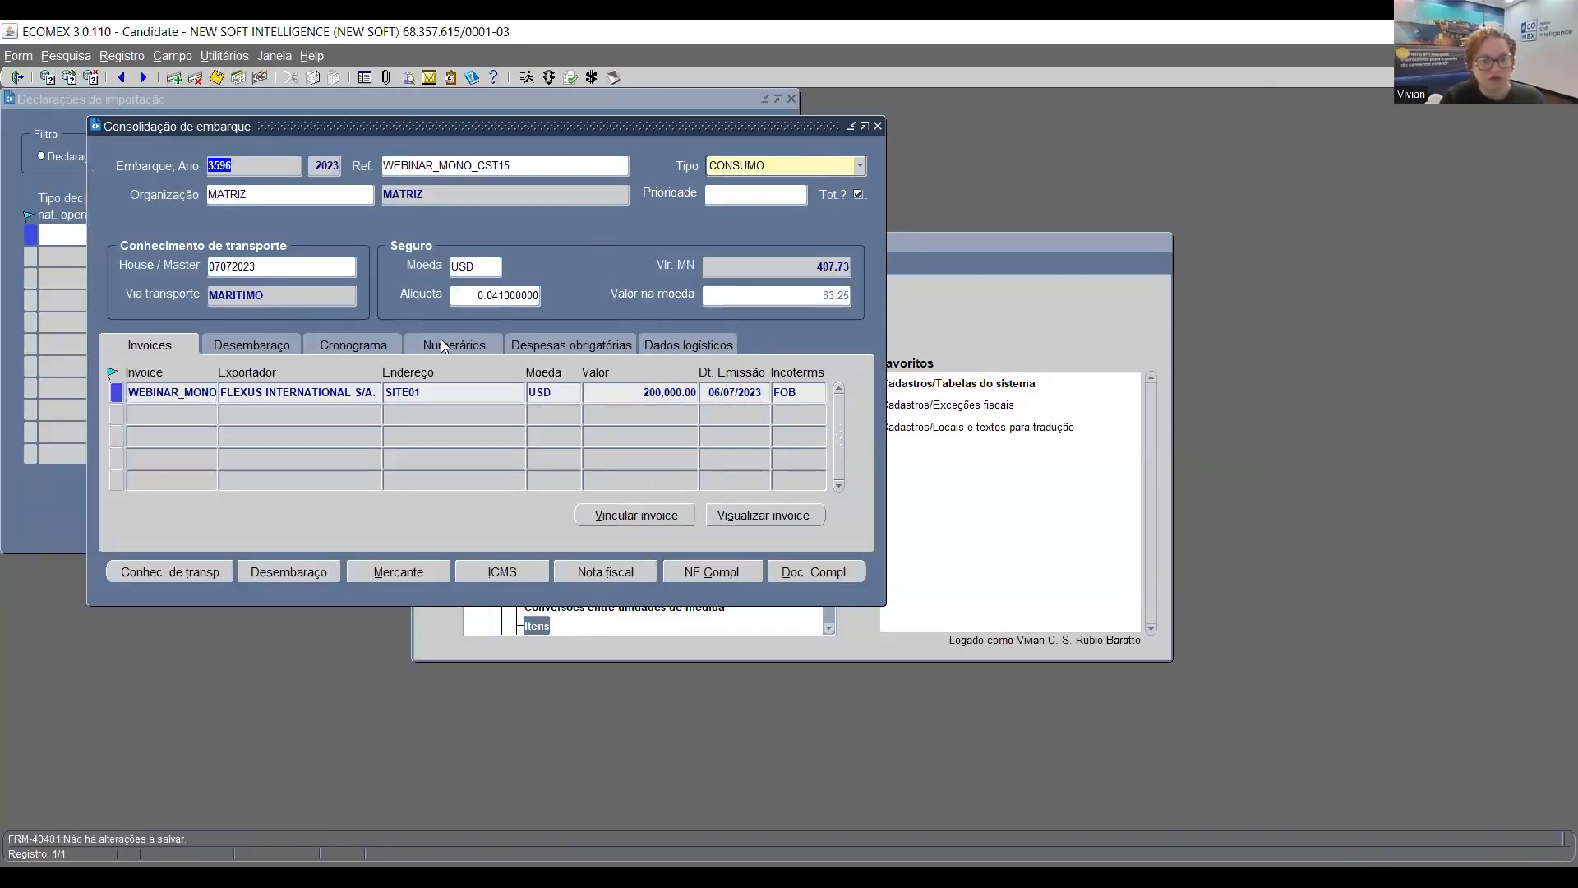
pyautogui.click(440, 344)
pyautogui.click(353, 344)
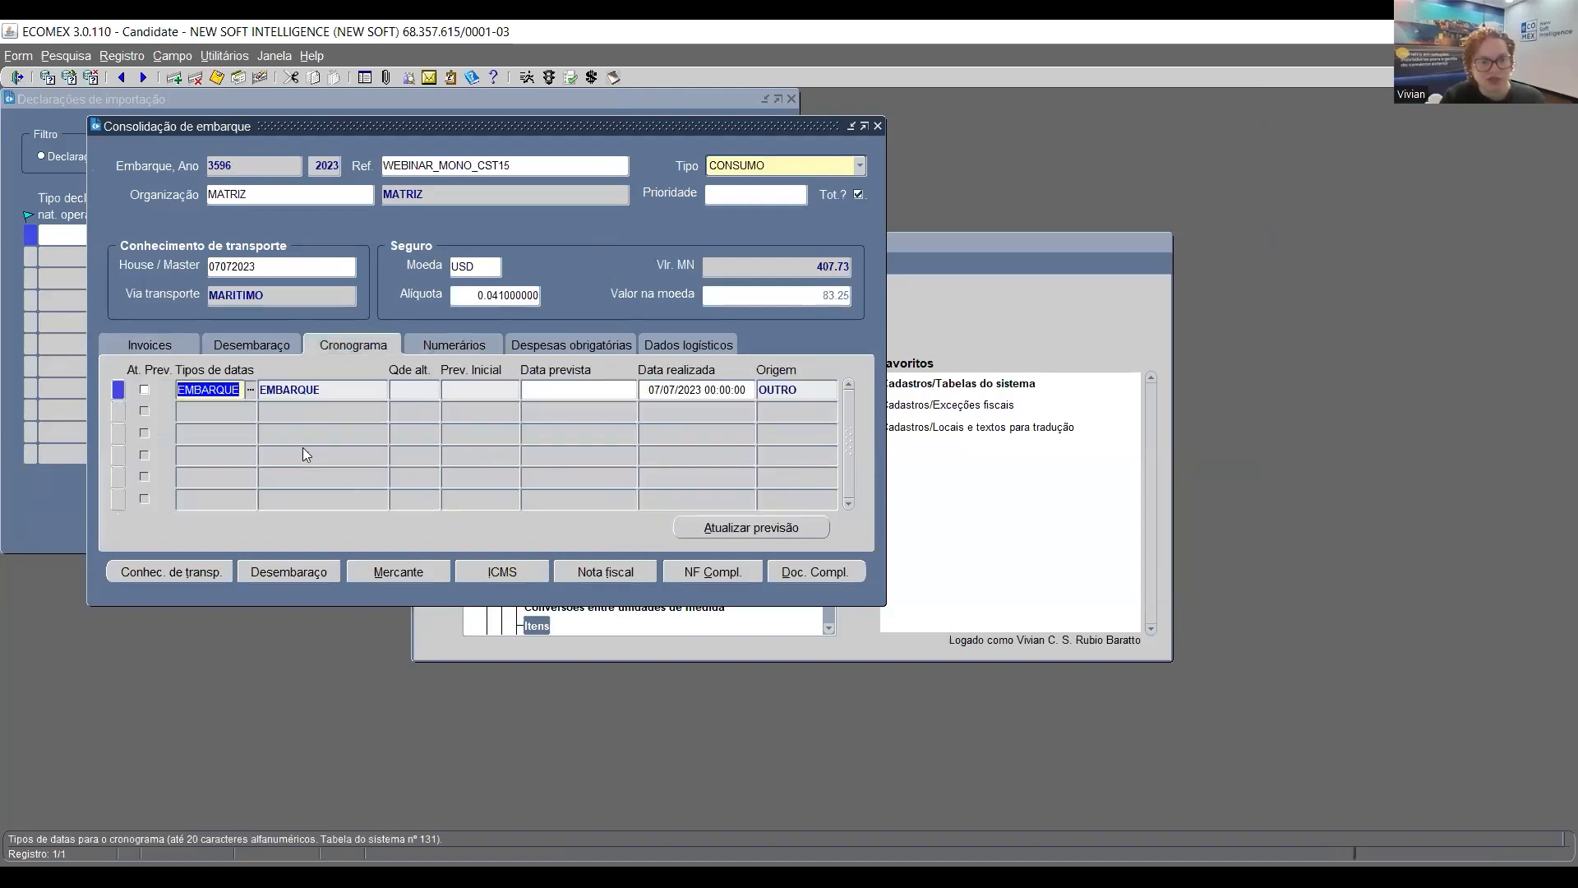
pyautogui.click(241, 415)
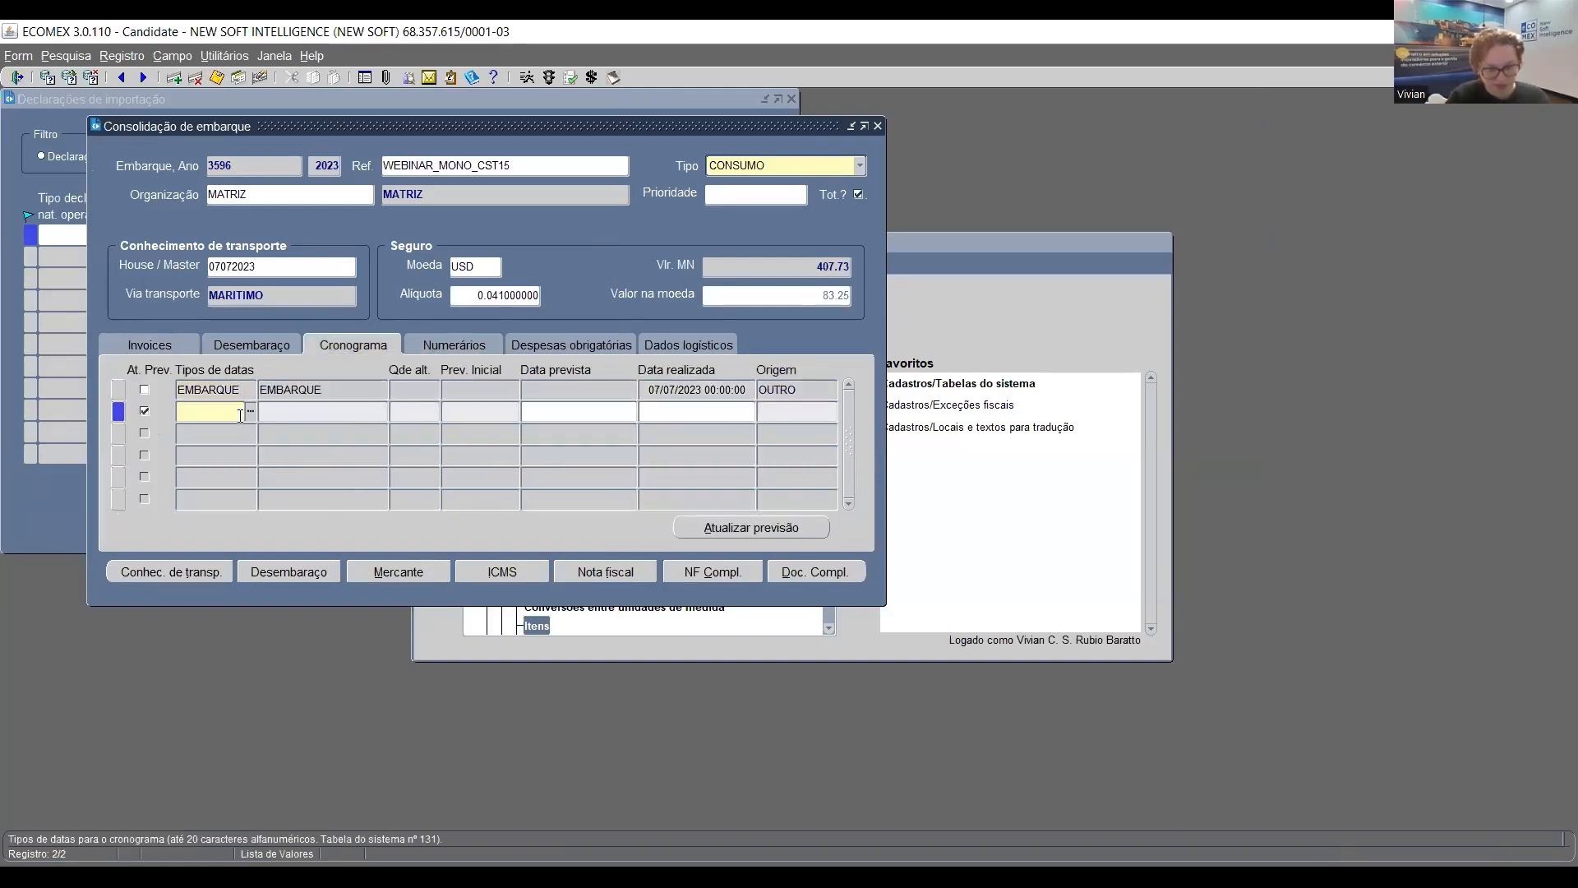
pyautogui.write('CI')
pyautogui.press('Tab')
pyautogui.press('Tab')
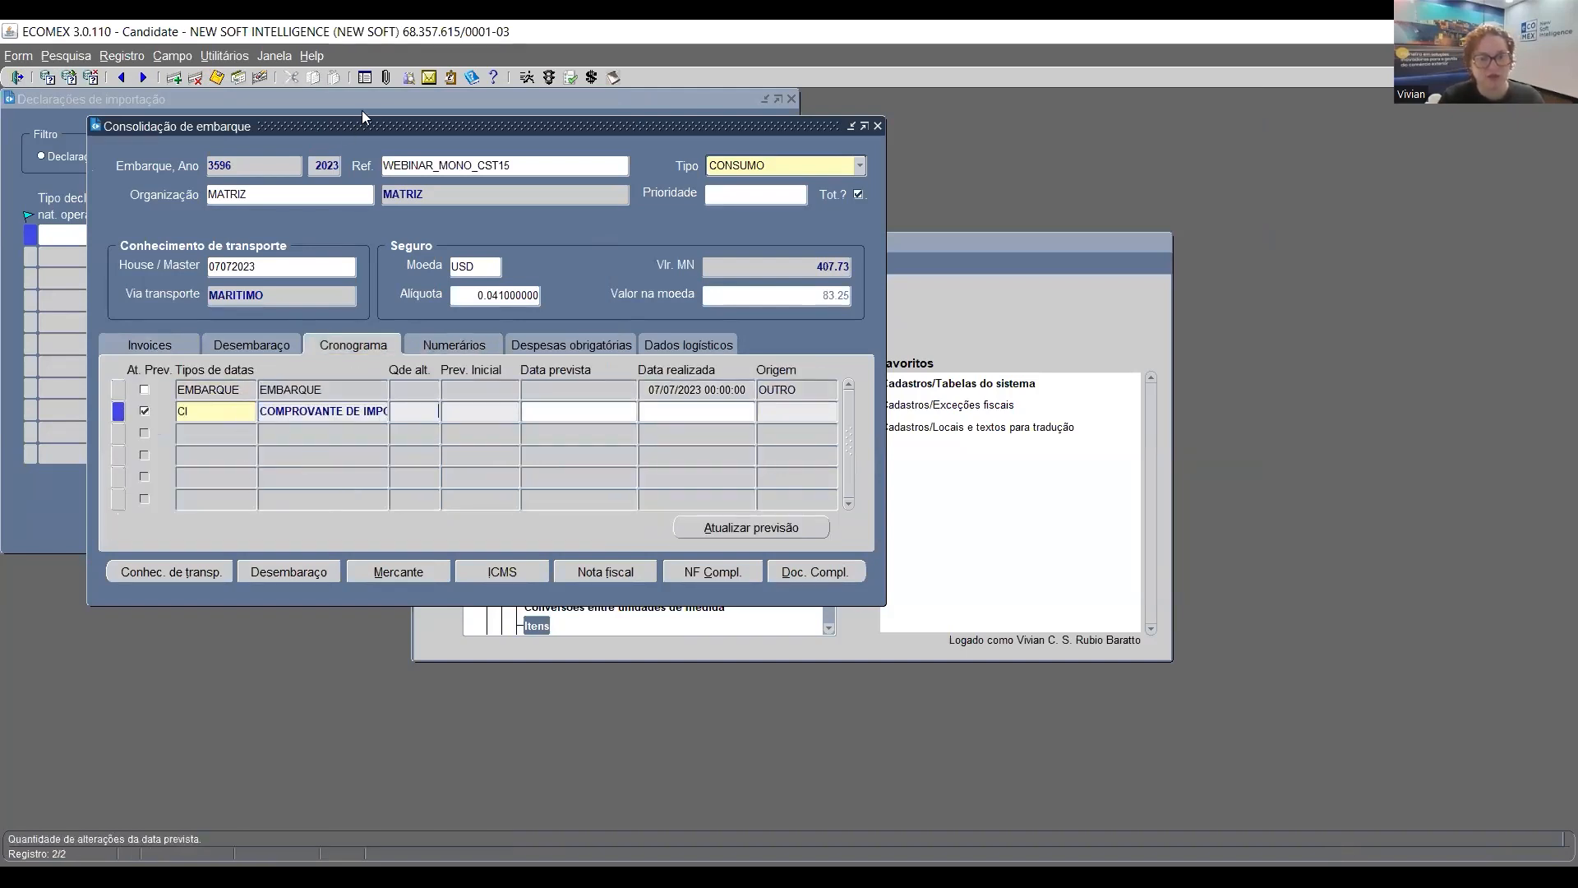
pyautogui.click(656, 413)
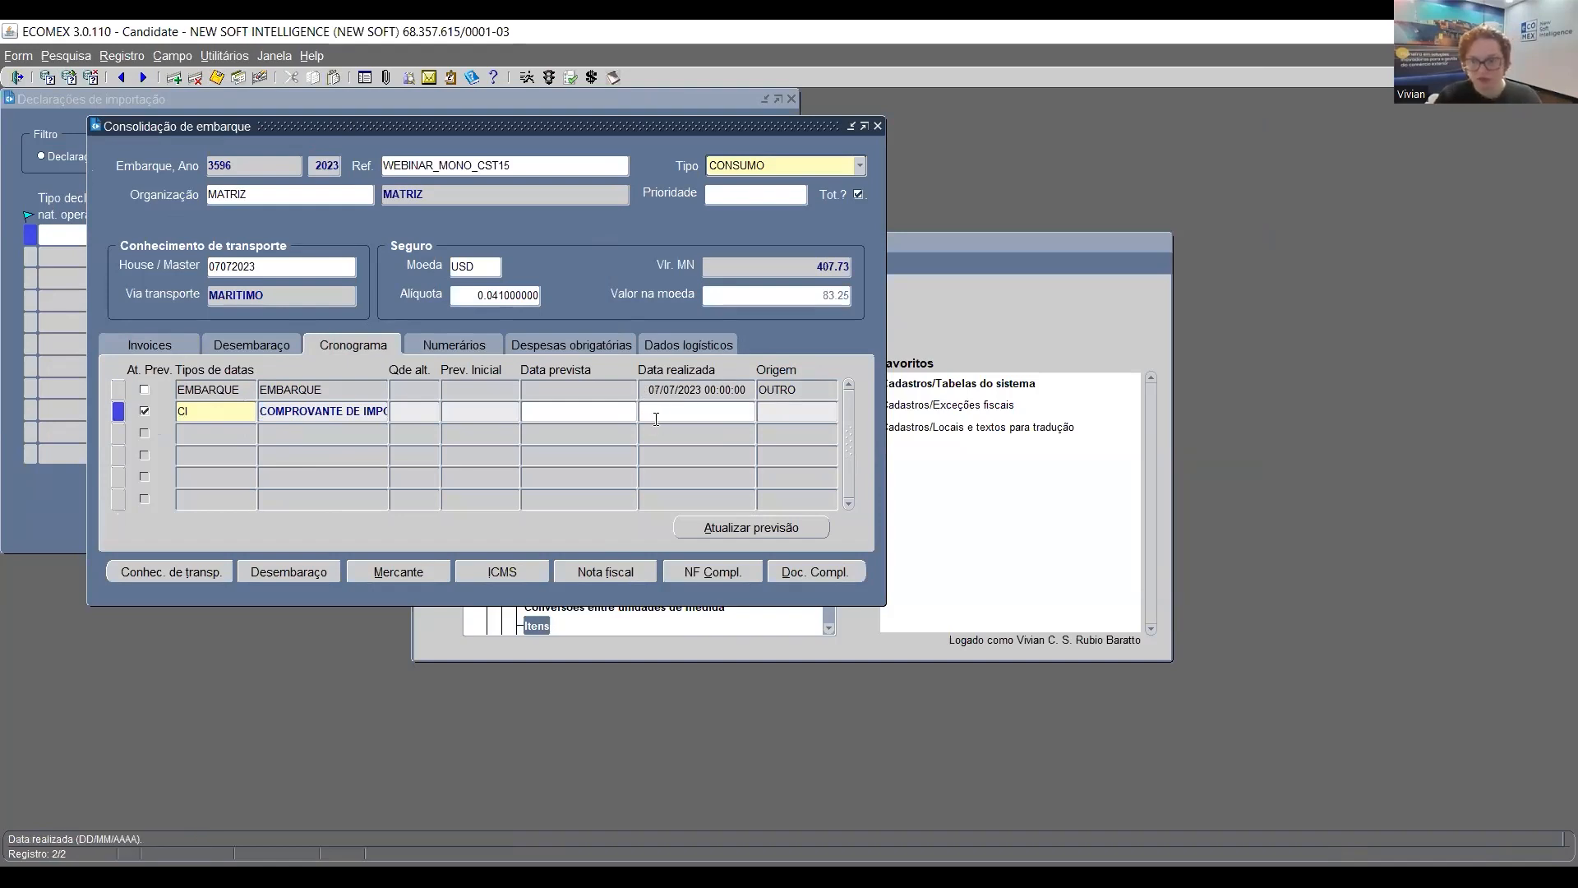
pyautogui.write('07072023')
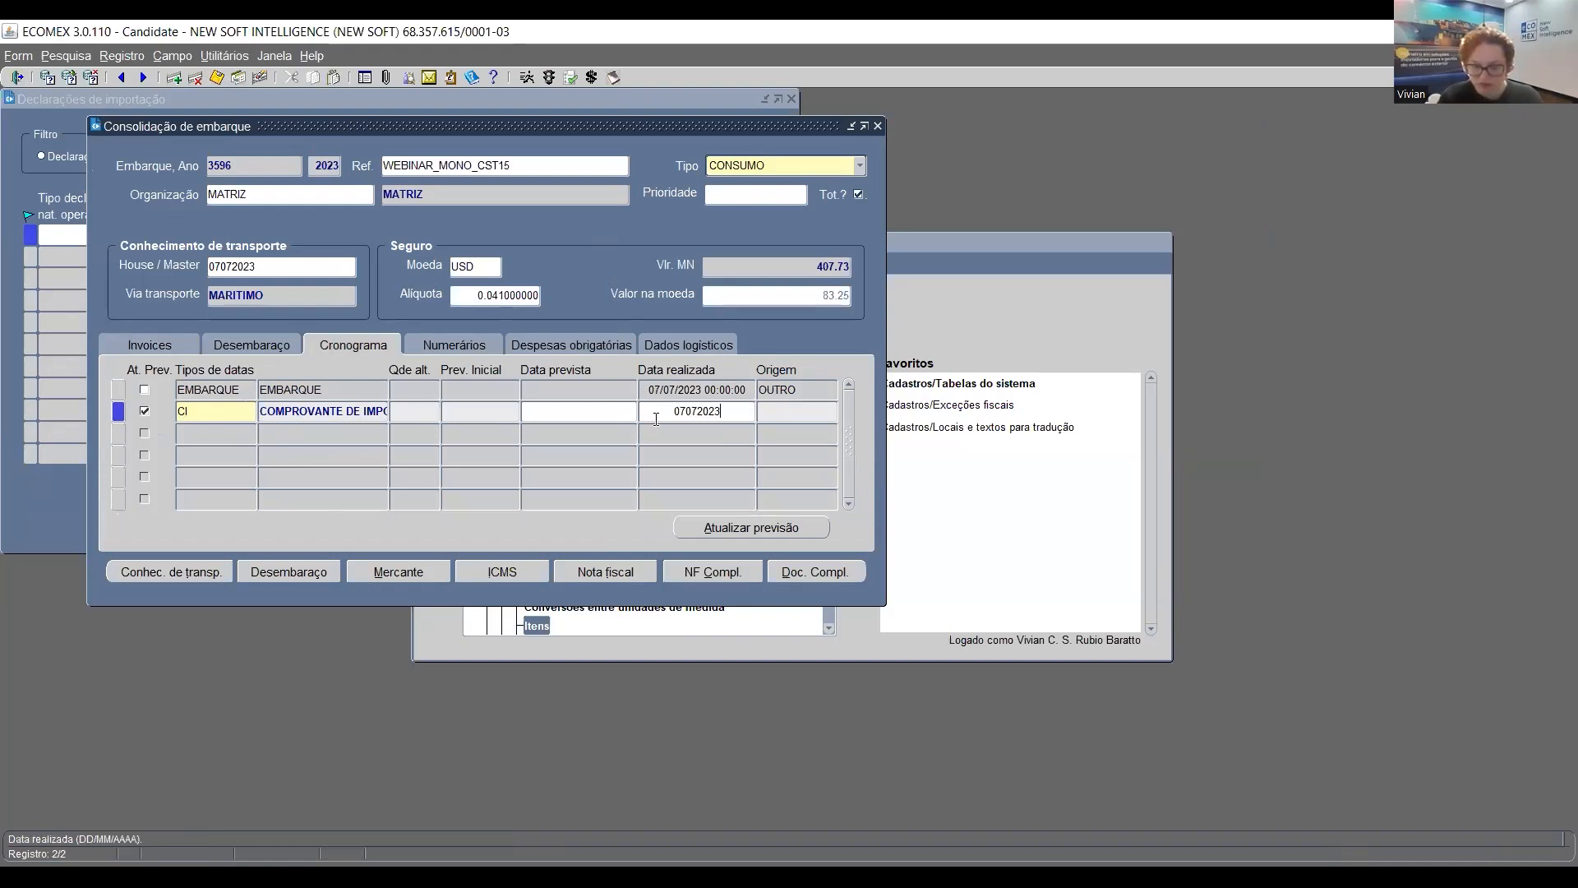
pyautogui.press('Tab')
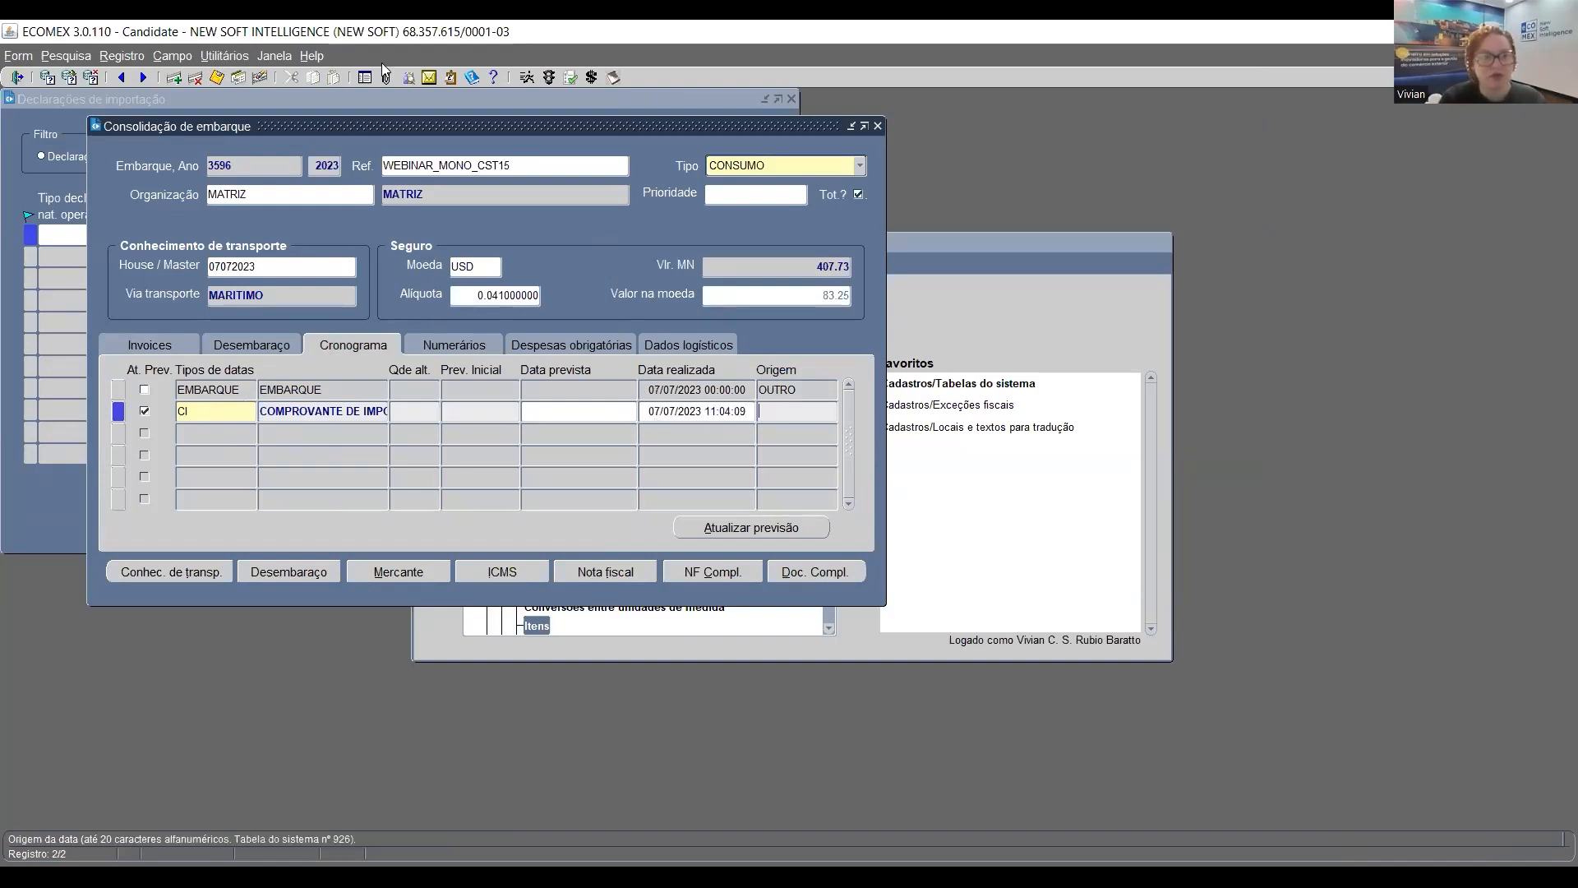
pyautogui.click(216, 78)
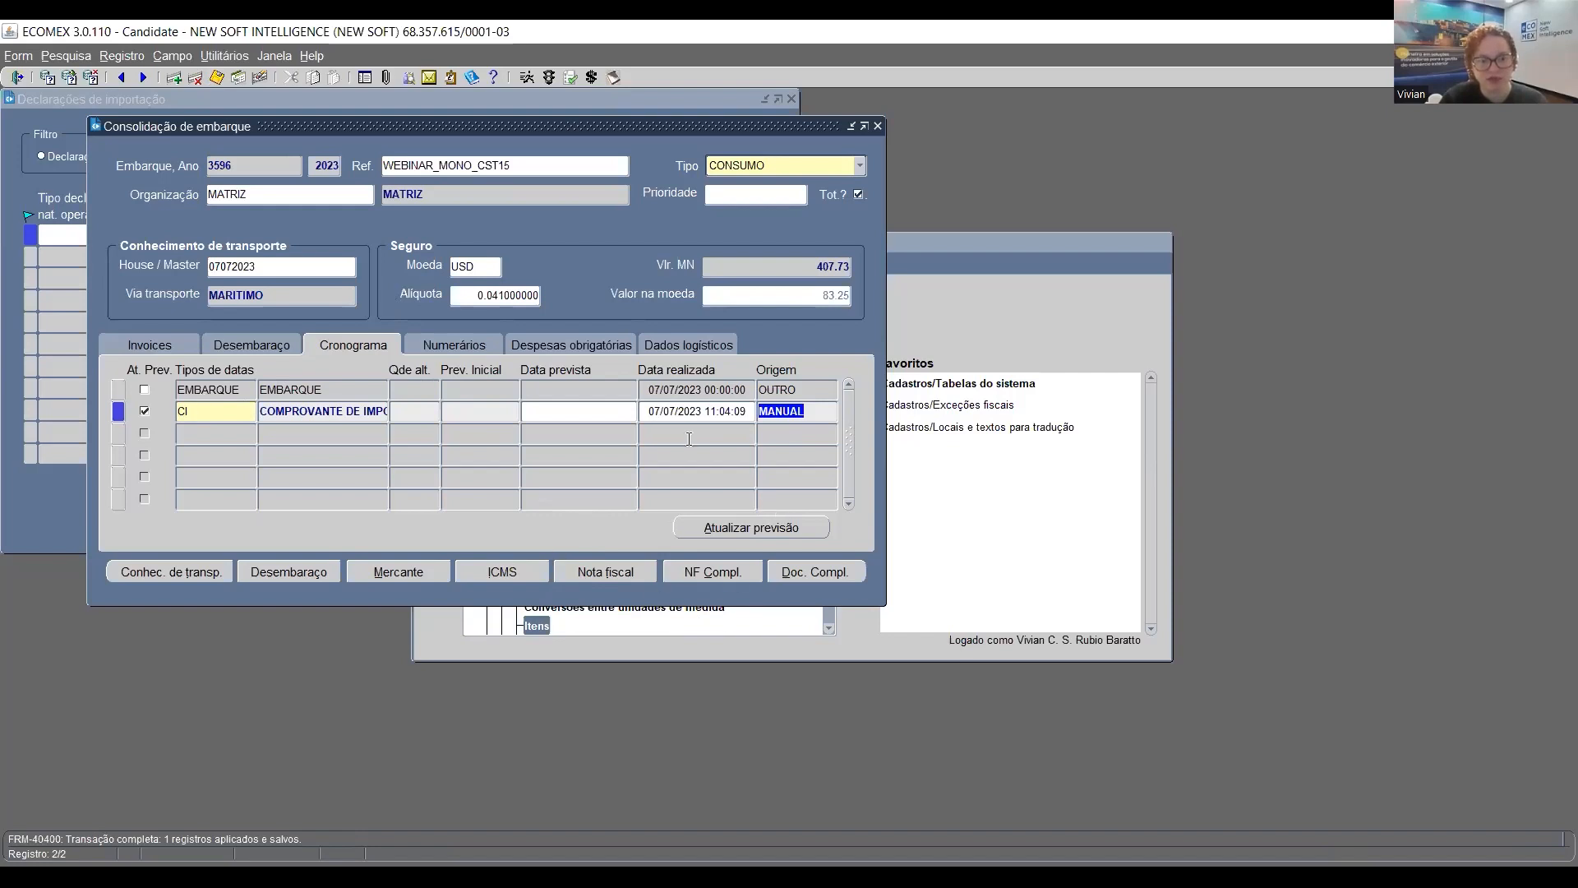
# Start issuing the shipment's inbound fiscal note and set the gasoline item's CFOP to 3652
pyautogui.click(605, 572)
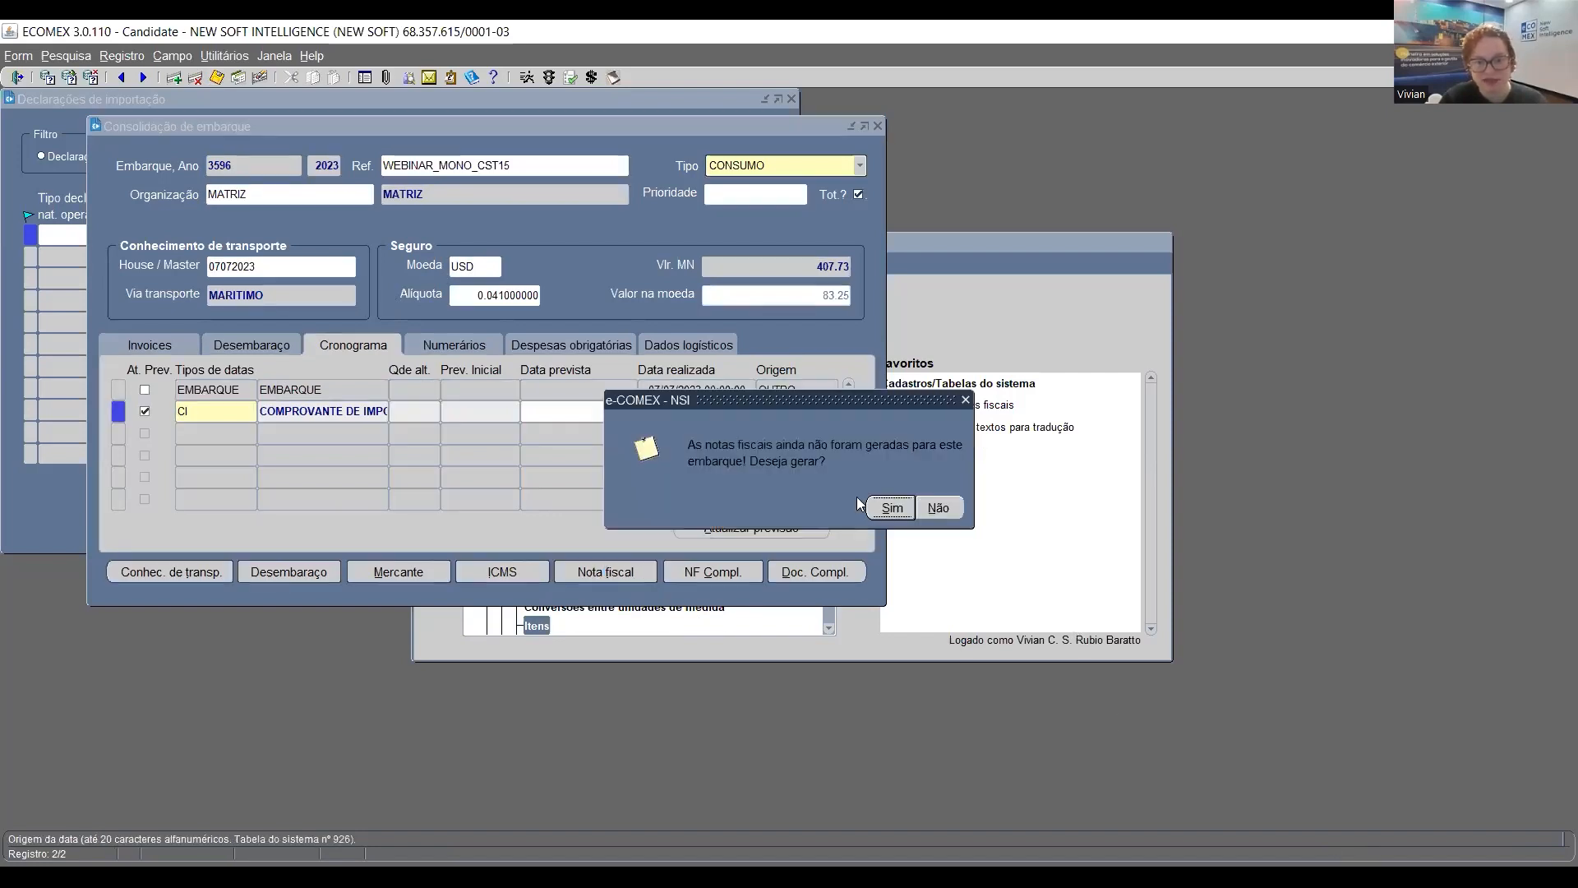
pyautogui.click(889, 508)
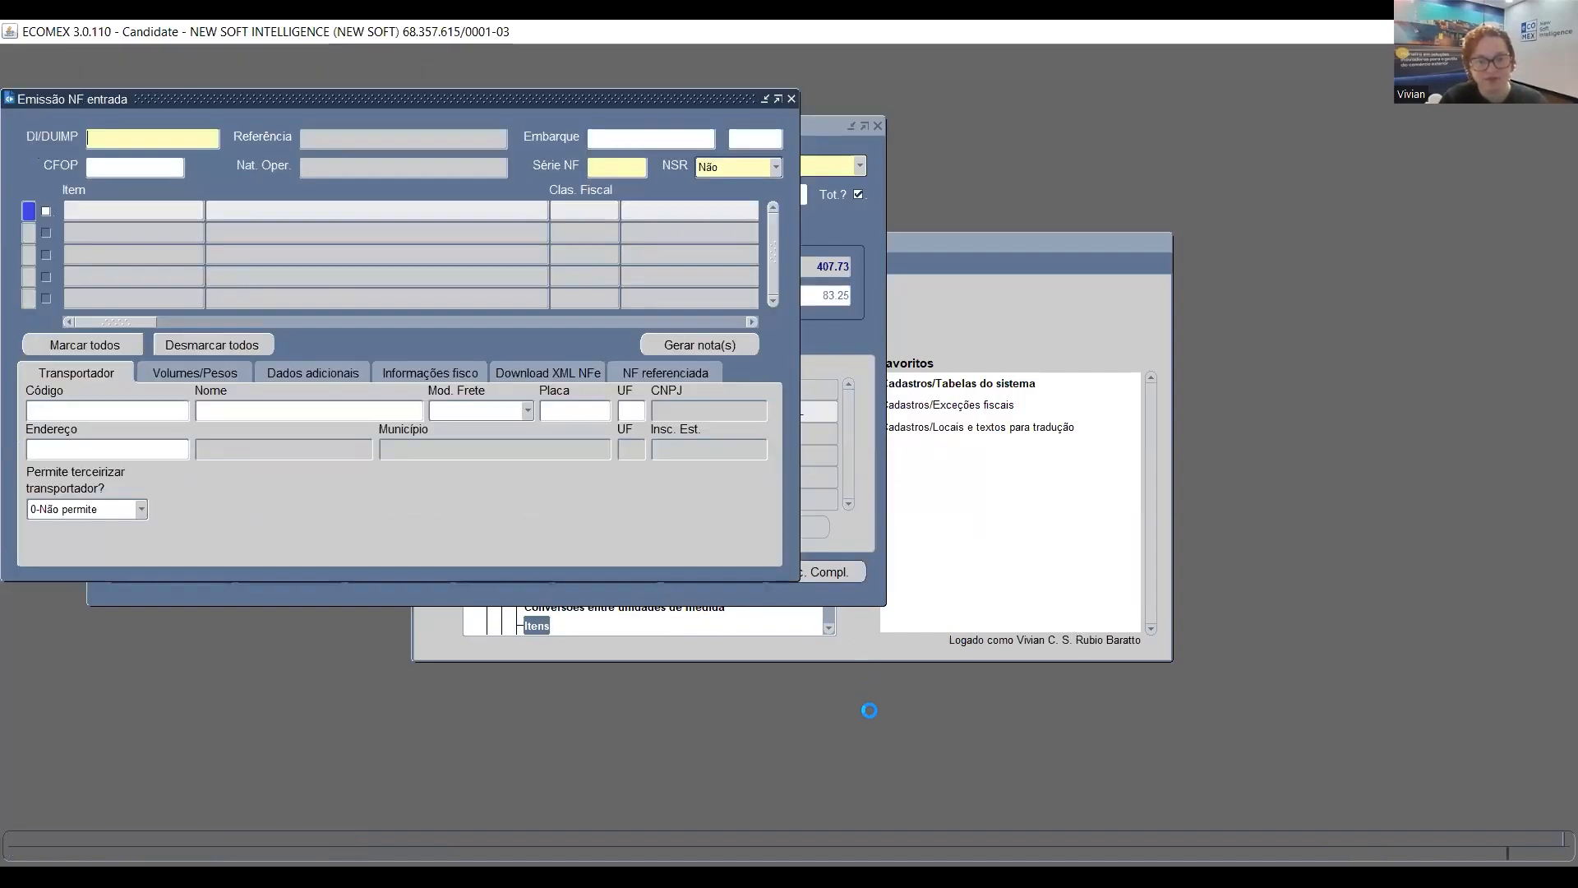
pyautogui.moveTo(137, 323); pyautogui.dragTo(204, 331)
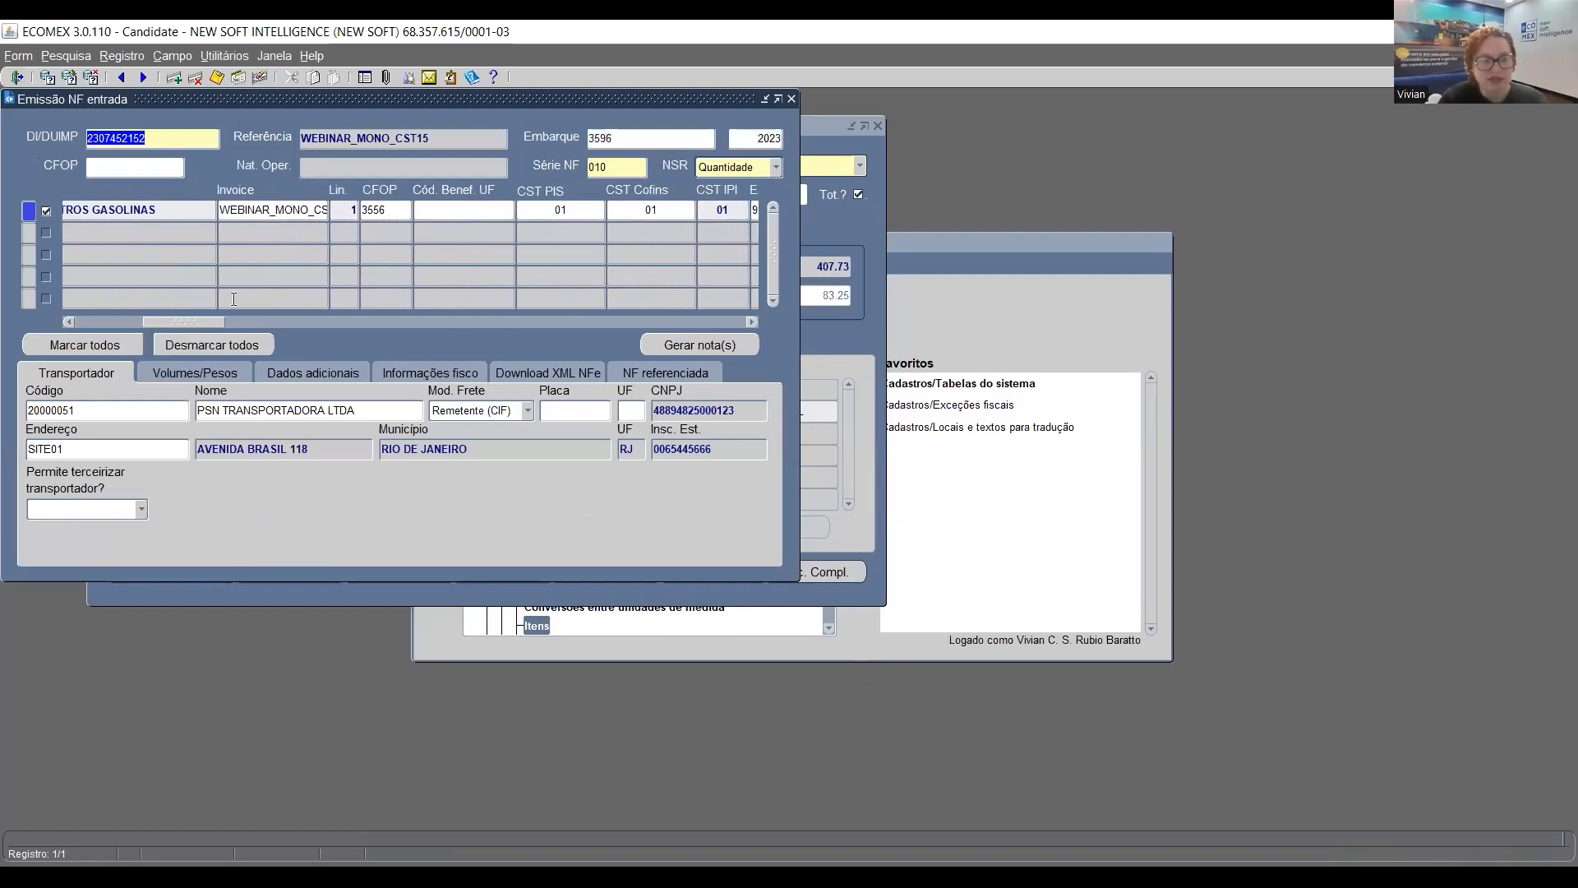
pyautogui.click(377, 210)
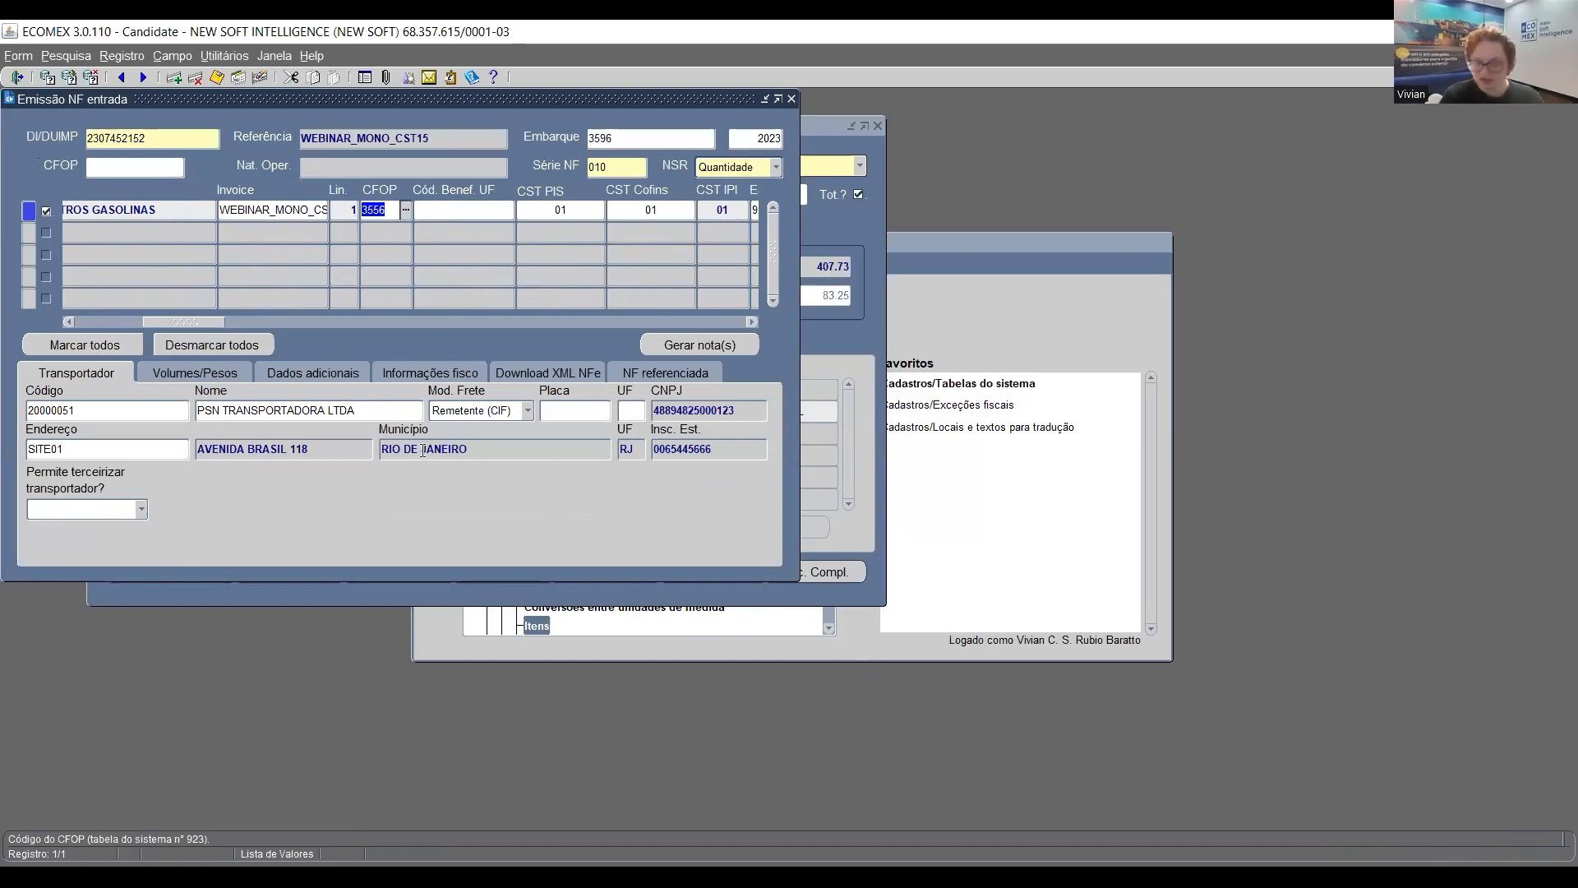
pyautogui.write('3652')
pyautogui.press('Tab')
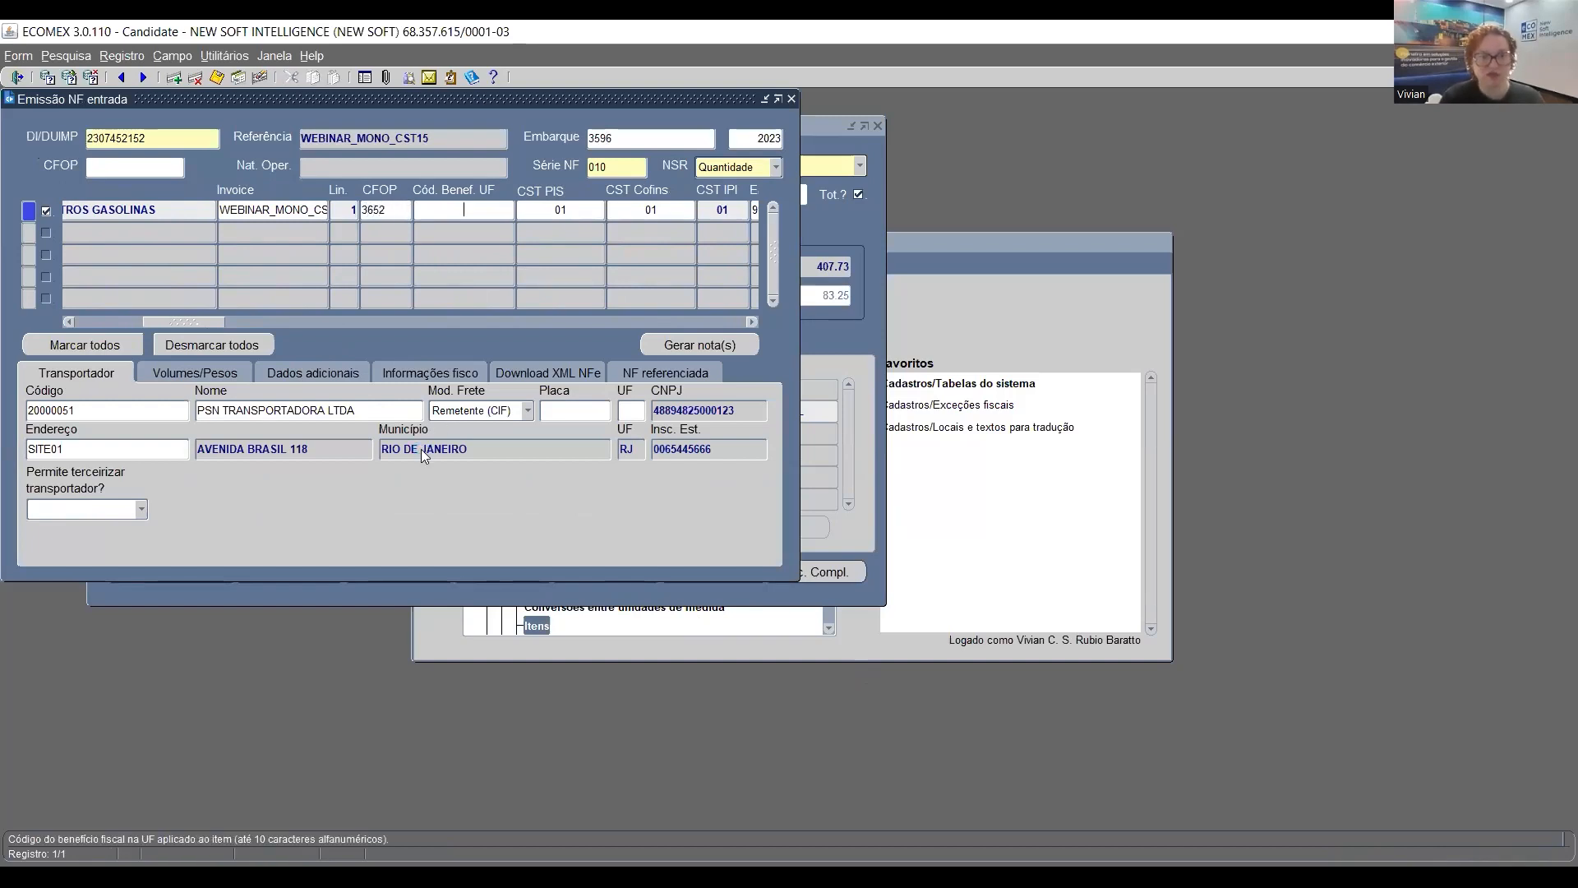
pyautogui.click(395, 205)
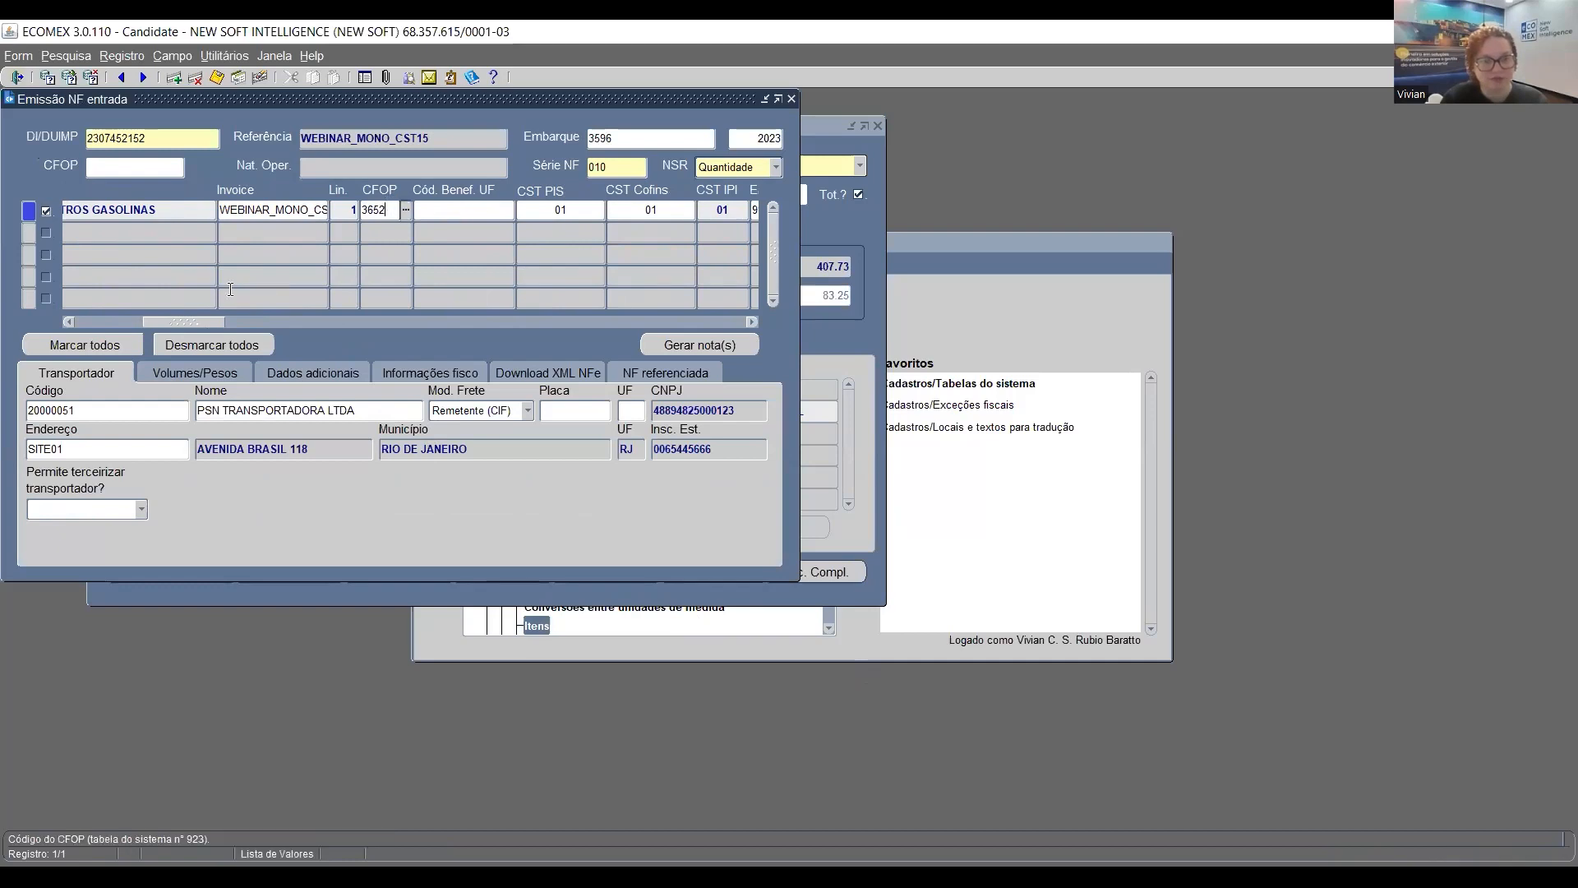
# Check the item's ad rem ICMS rate, reduction and mixture fields, generate the fiscal note, and return to the shipment
pyautogui.moveTo(215, 322); pyautogui.dragTo(565, 378)
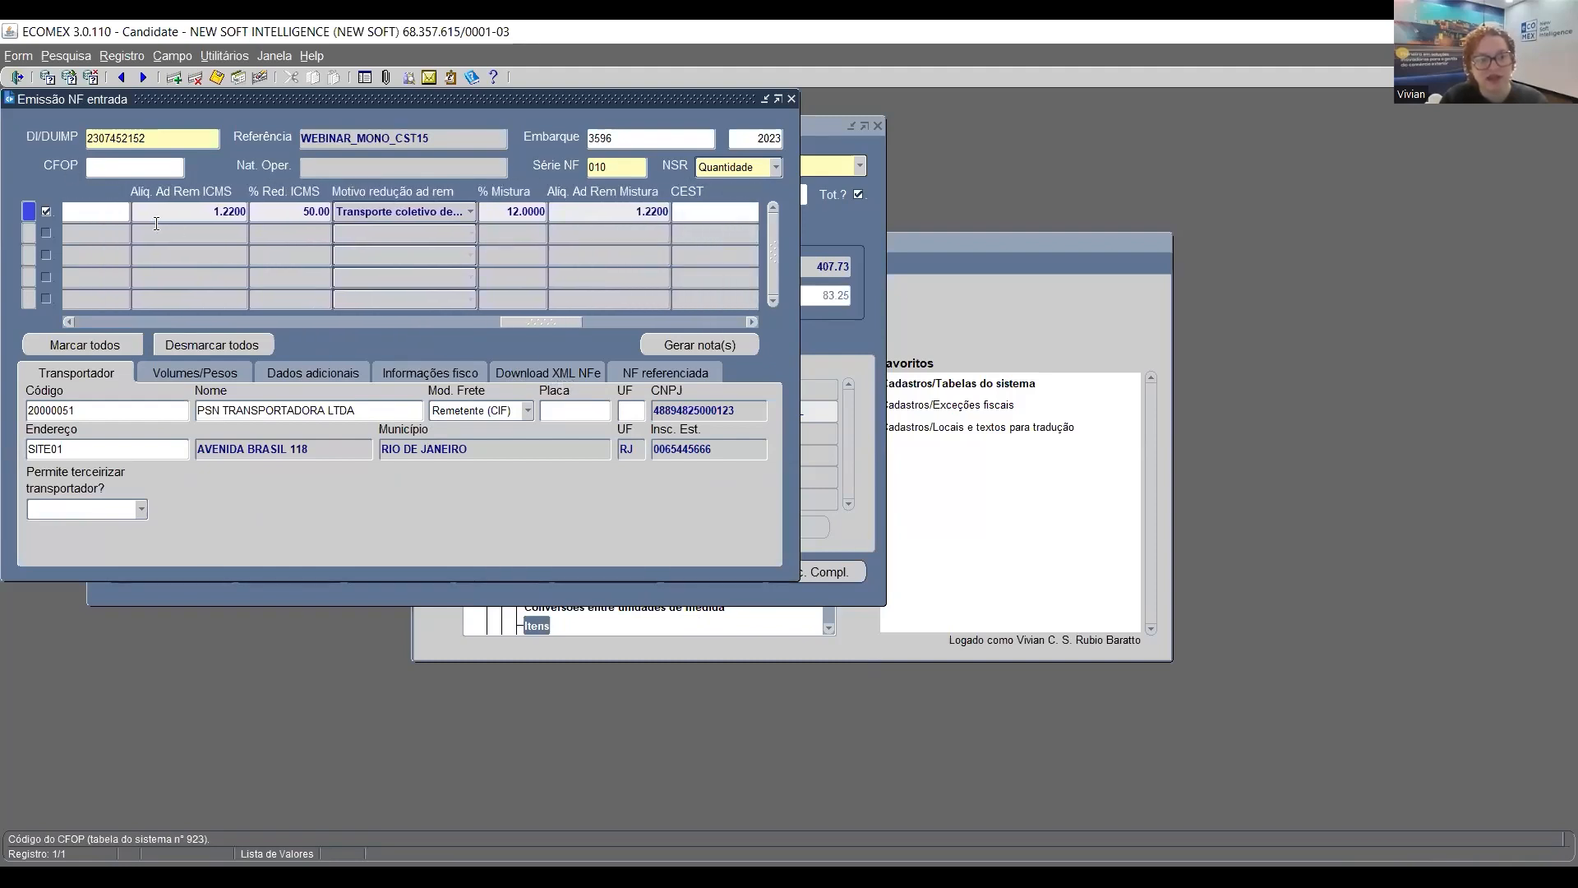
pyautogui.click(279, 211)
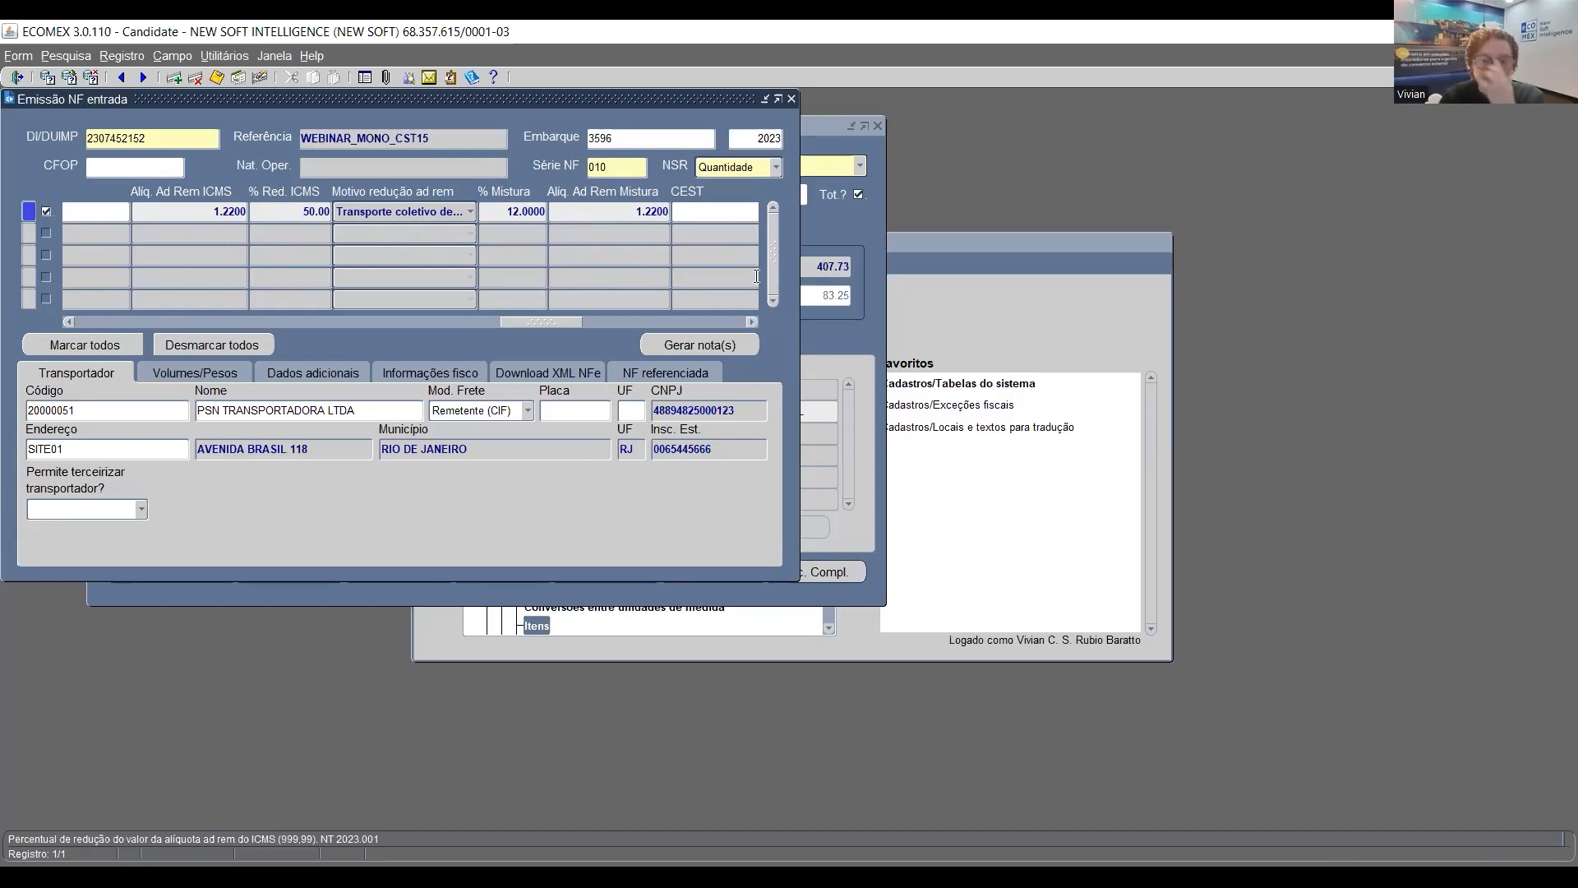
pyautogui.click(733, 347)
pyautogui.click(937, 540)
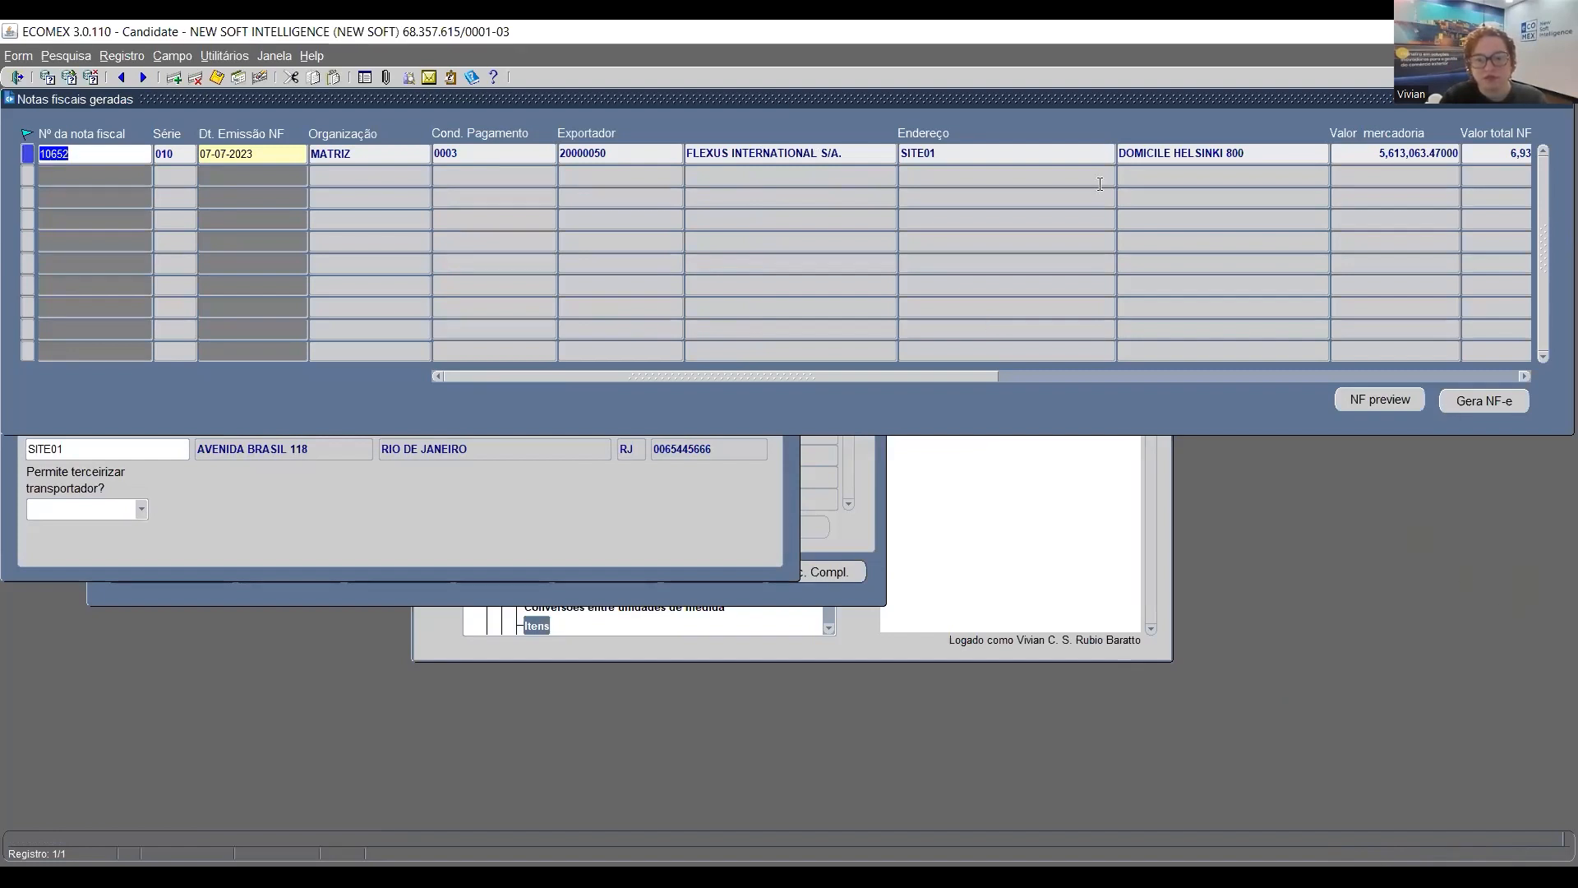
pyautogui.click(1555, 102)
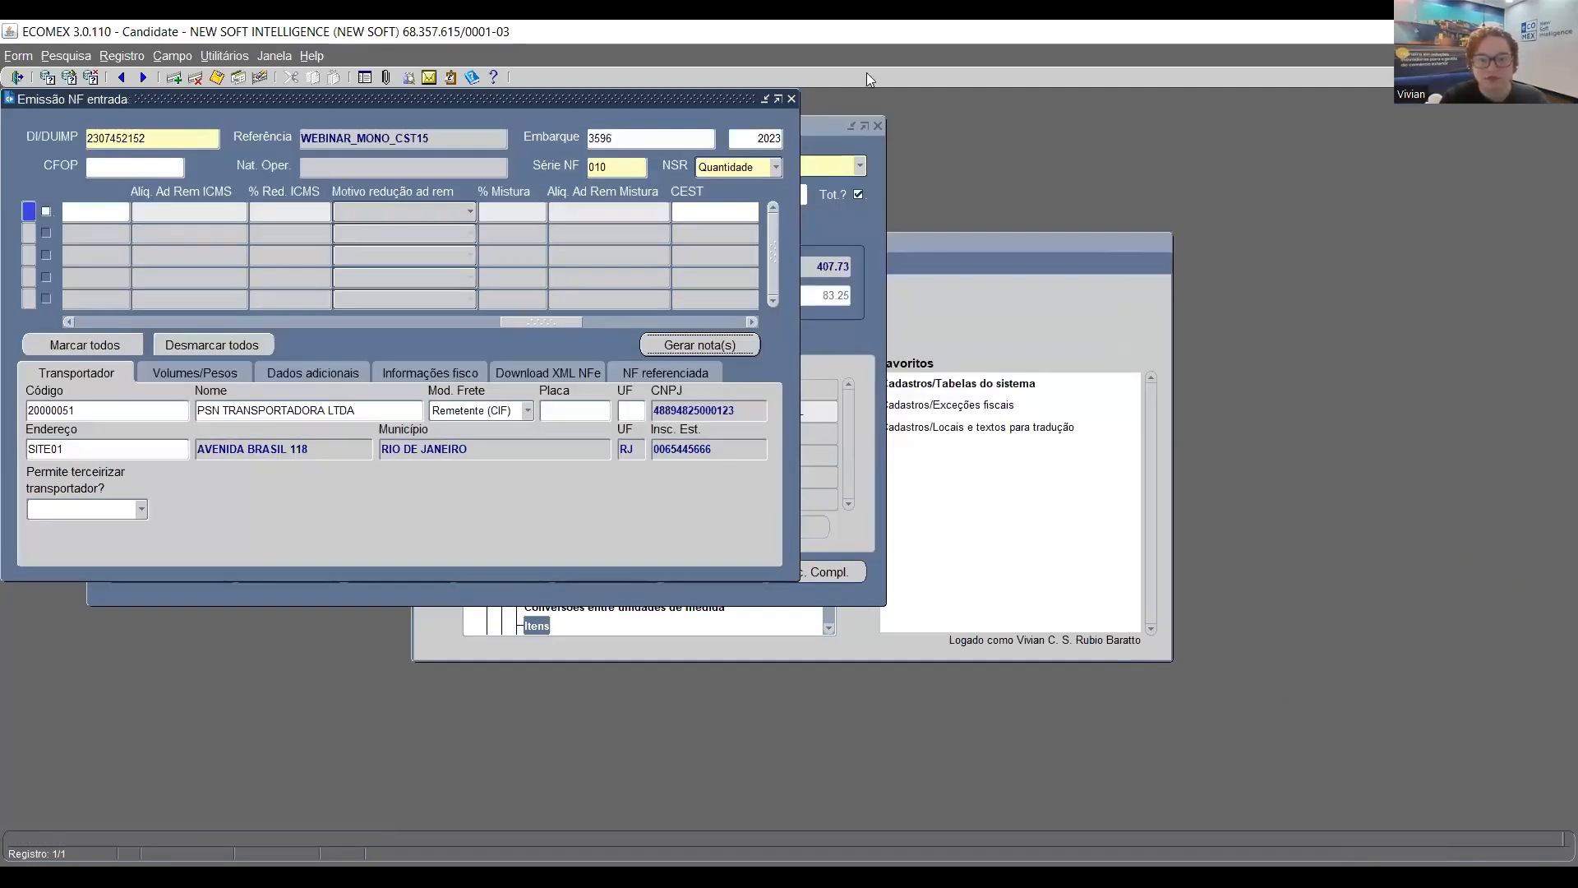
pyautogui.click(792, 100)
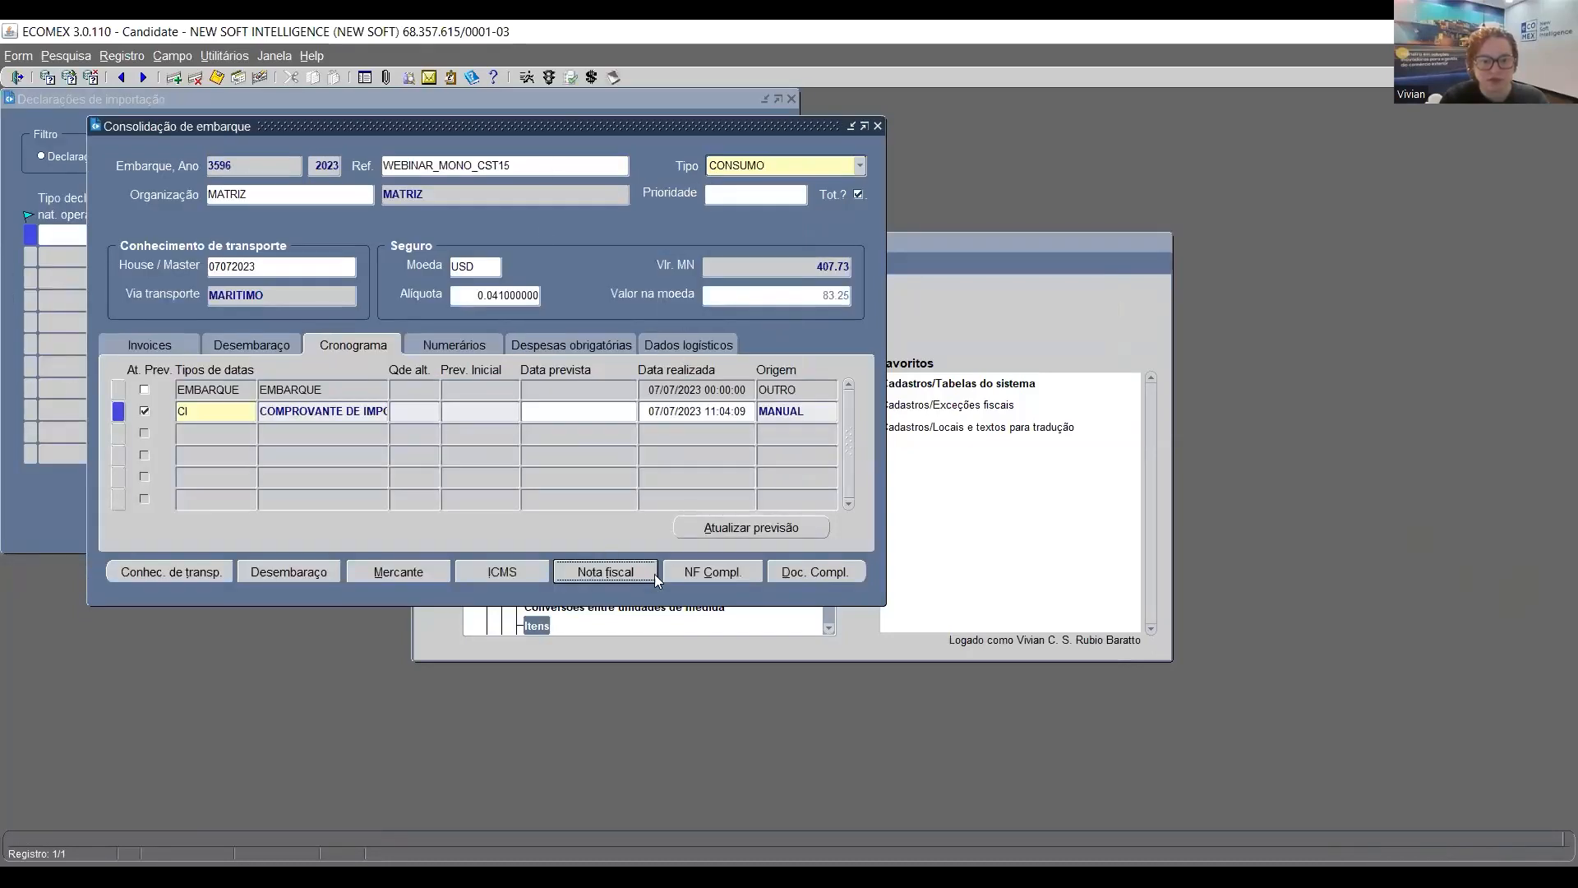
# Open the shipment's electronic fiscal note and bring up the monophasic ICMS data of its product line
pyautogui.click(615, 567)
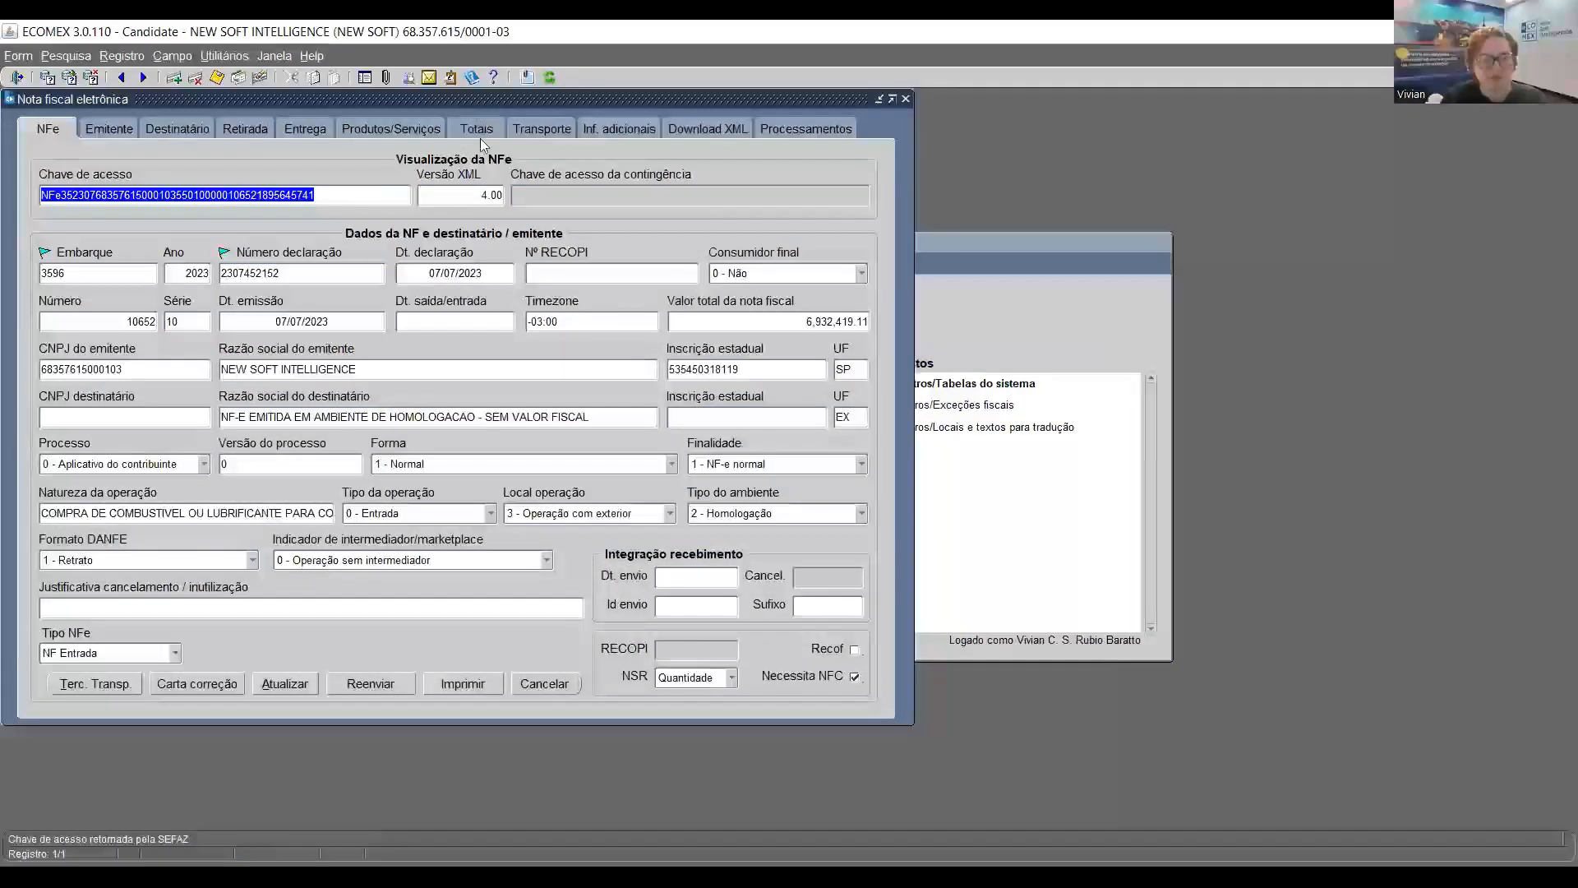
pyautogui.click(407, 125)
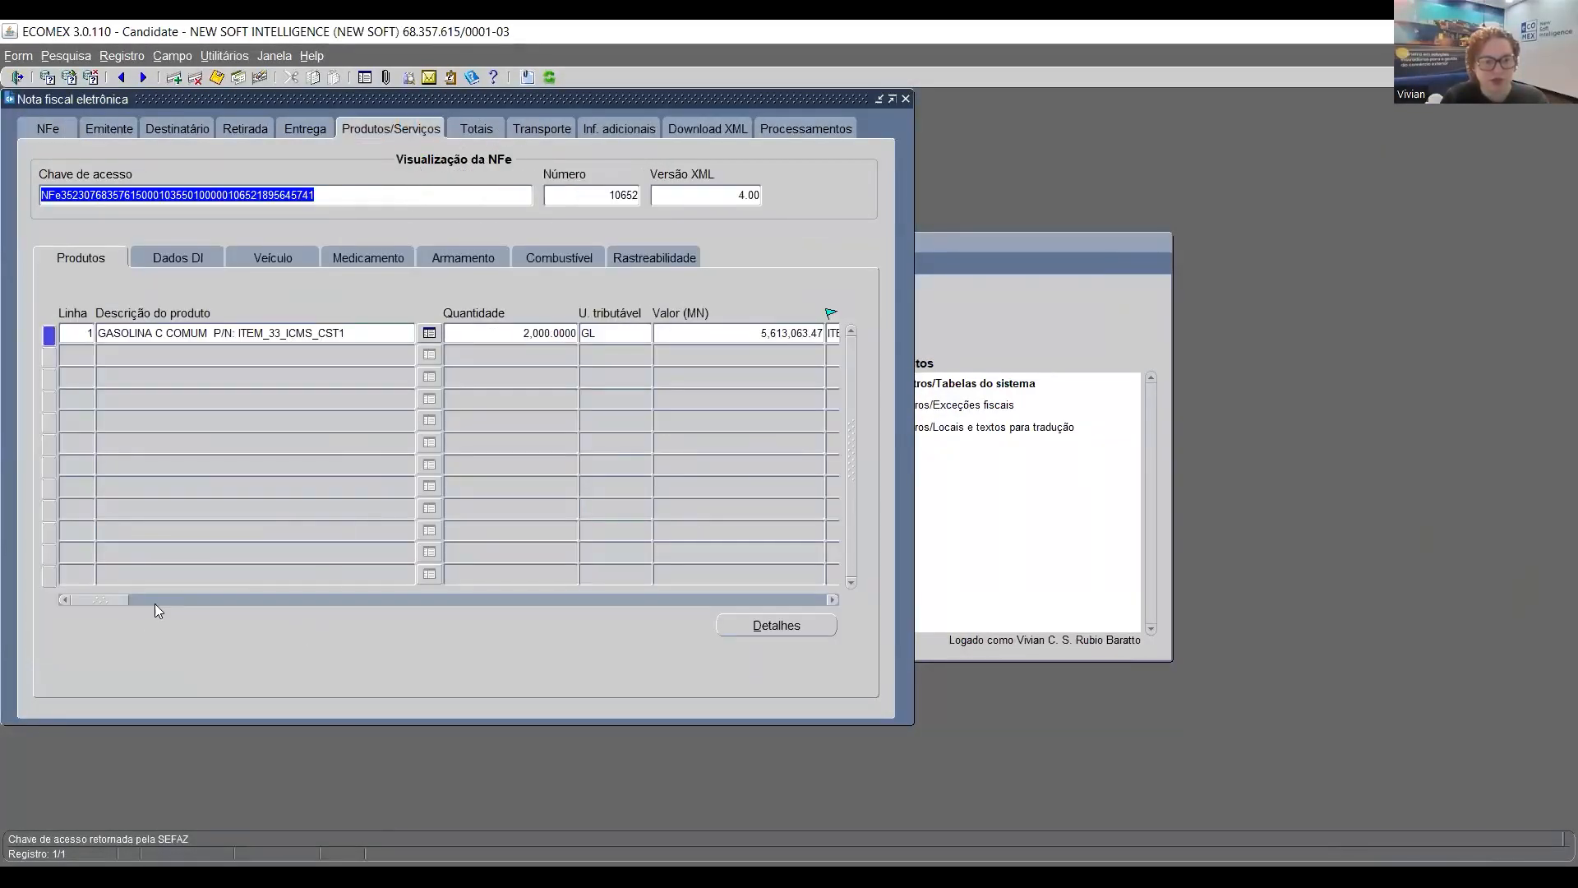
pyautogui.moveTo(115, 598); pyautogui.dragTo(451, 629)
pyautogui.moveTo(471, 626); pyautogui.dragTo(438, 654)
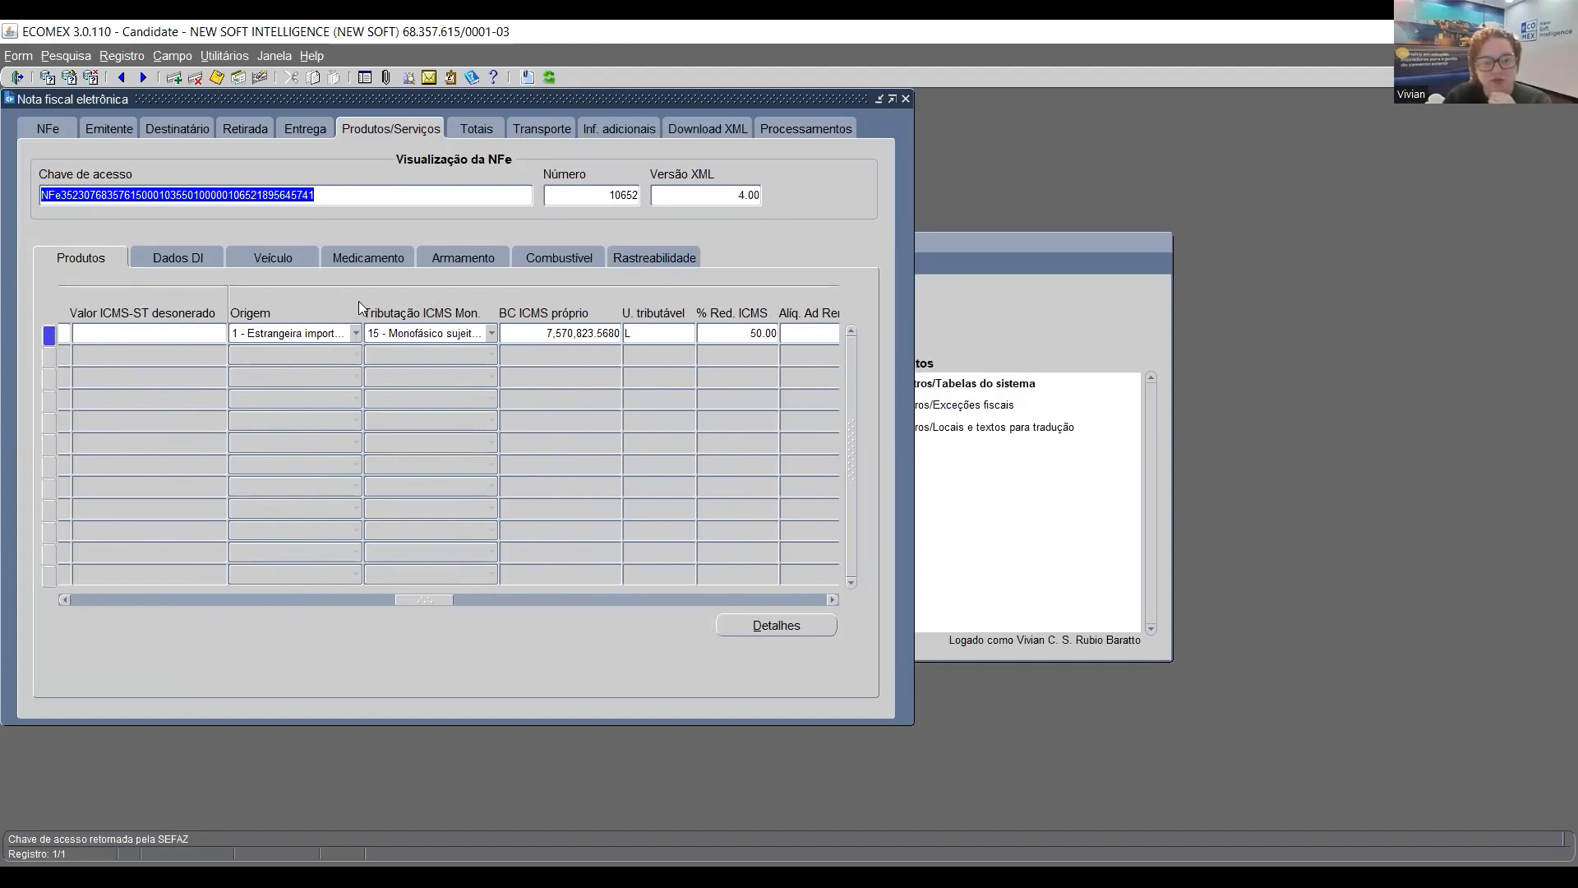
# Examine the product's monophasic taxation options, ICMS base, taxable unit, reduction and ad rem rate, and compare them with its commercial quantity and unit
pyautogui.click(492, 332)
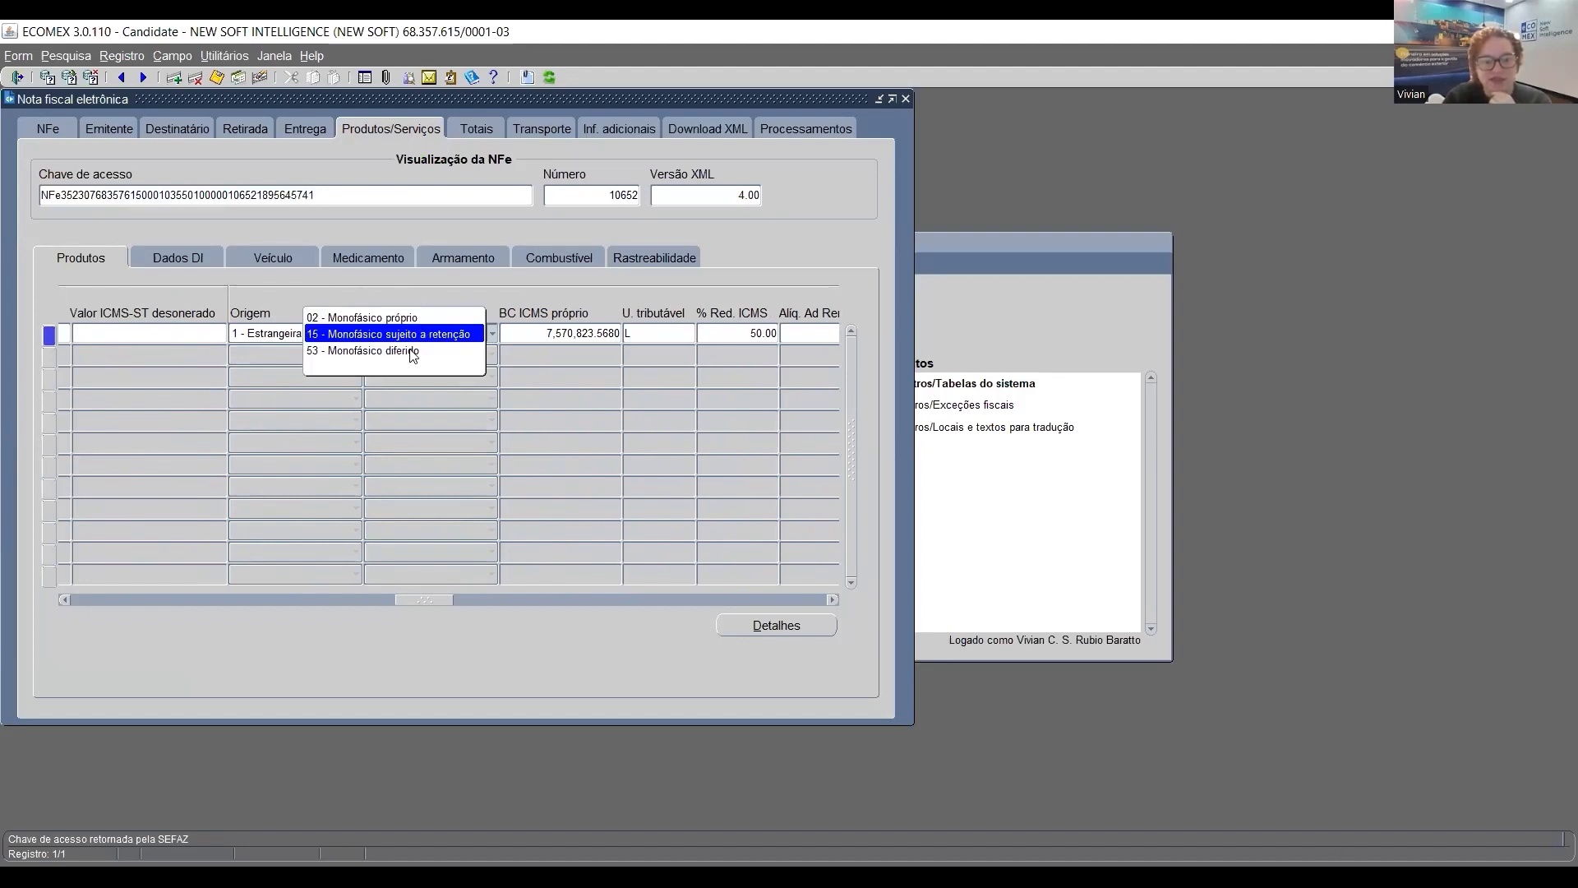
pyautogui.click(577, 289)
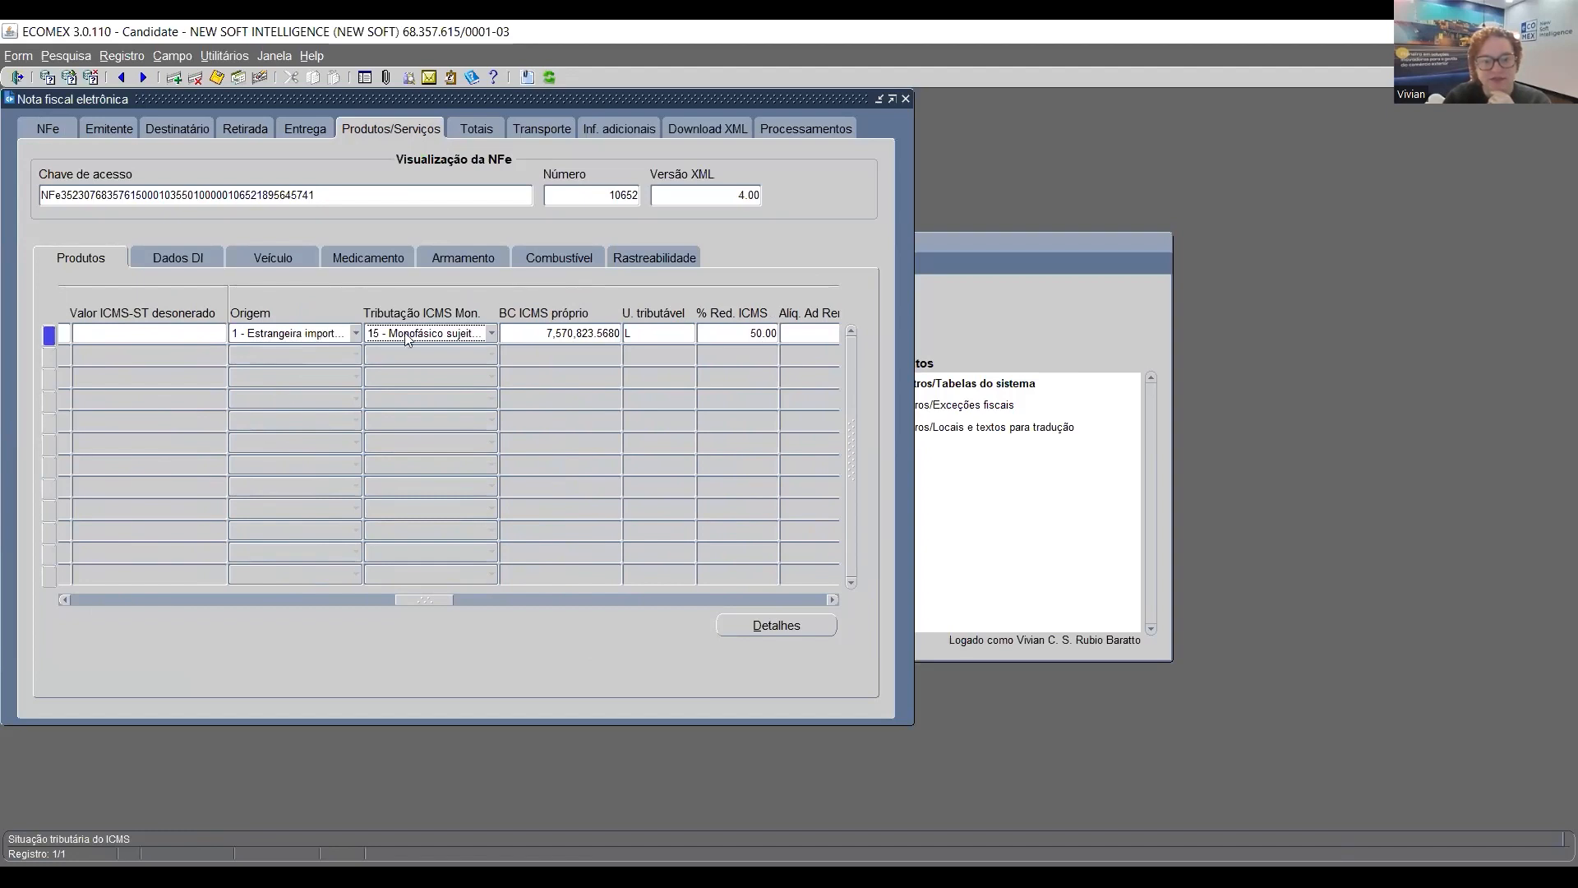
pyautogui.click(532, 340)
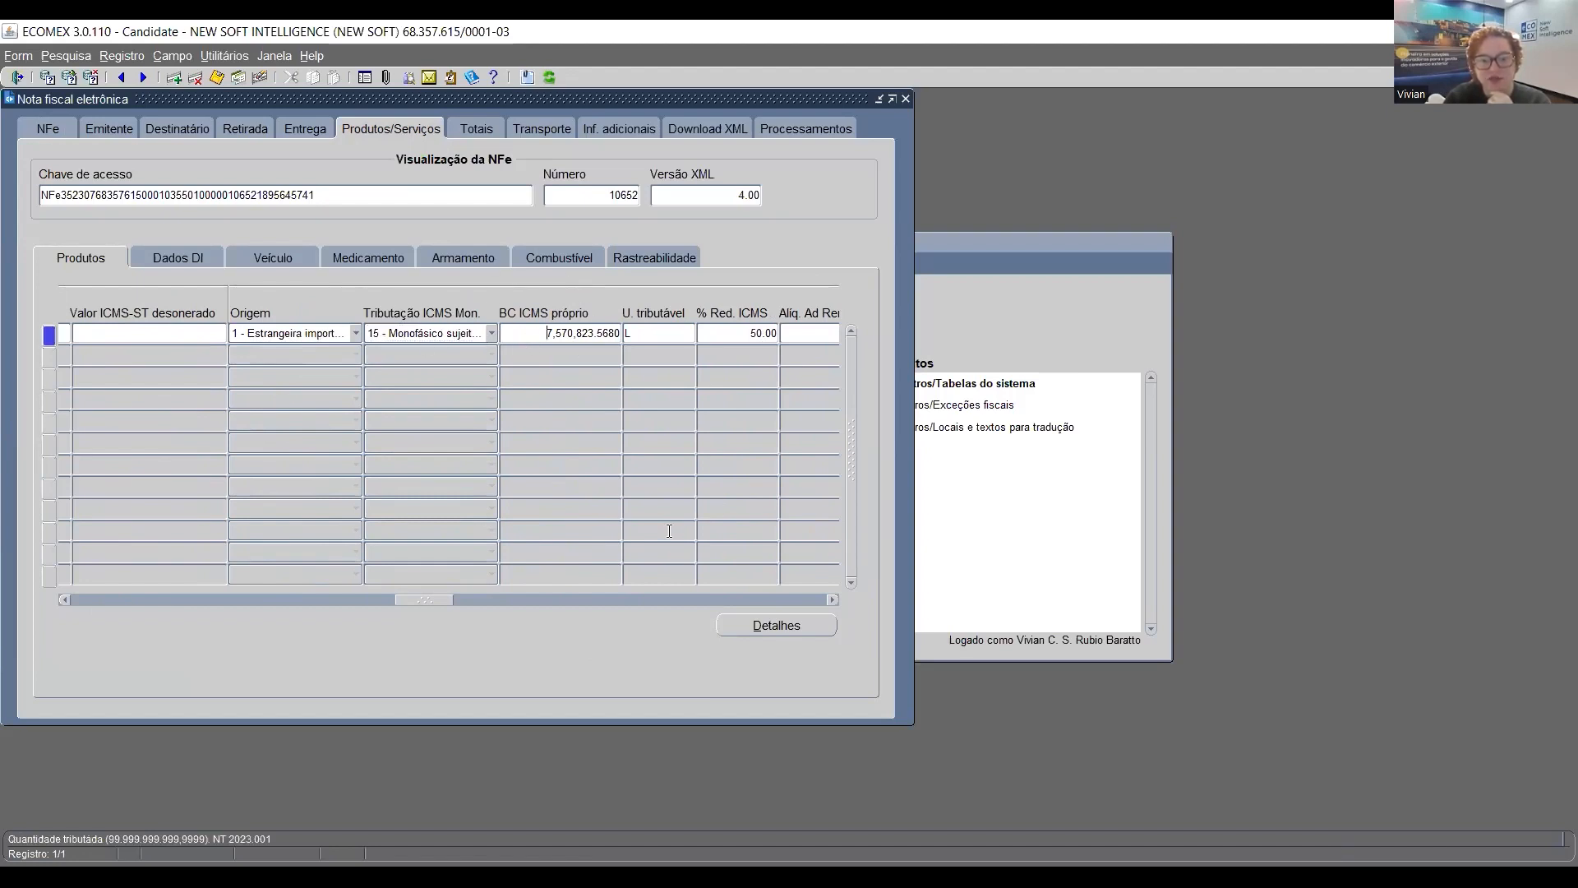
pyautogui.moveTo(429, 600); pyautogui.dragTo(449, 600)
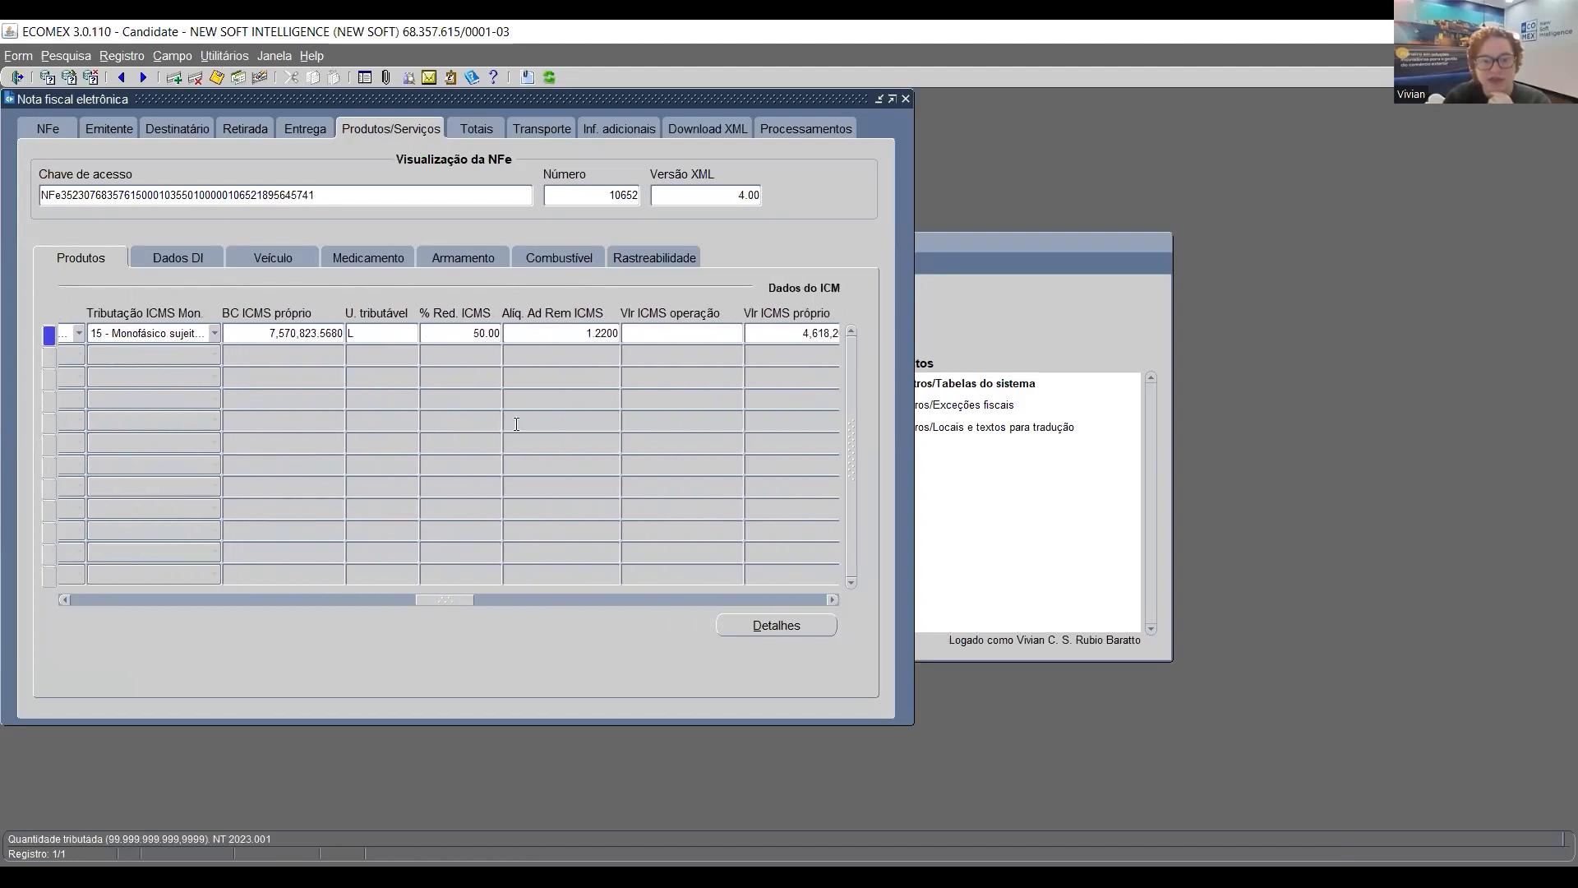
pyautogui.click(381, 328)
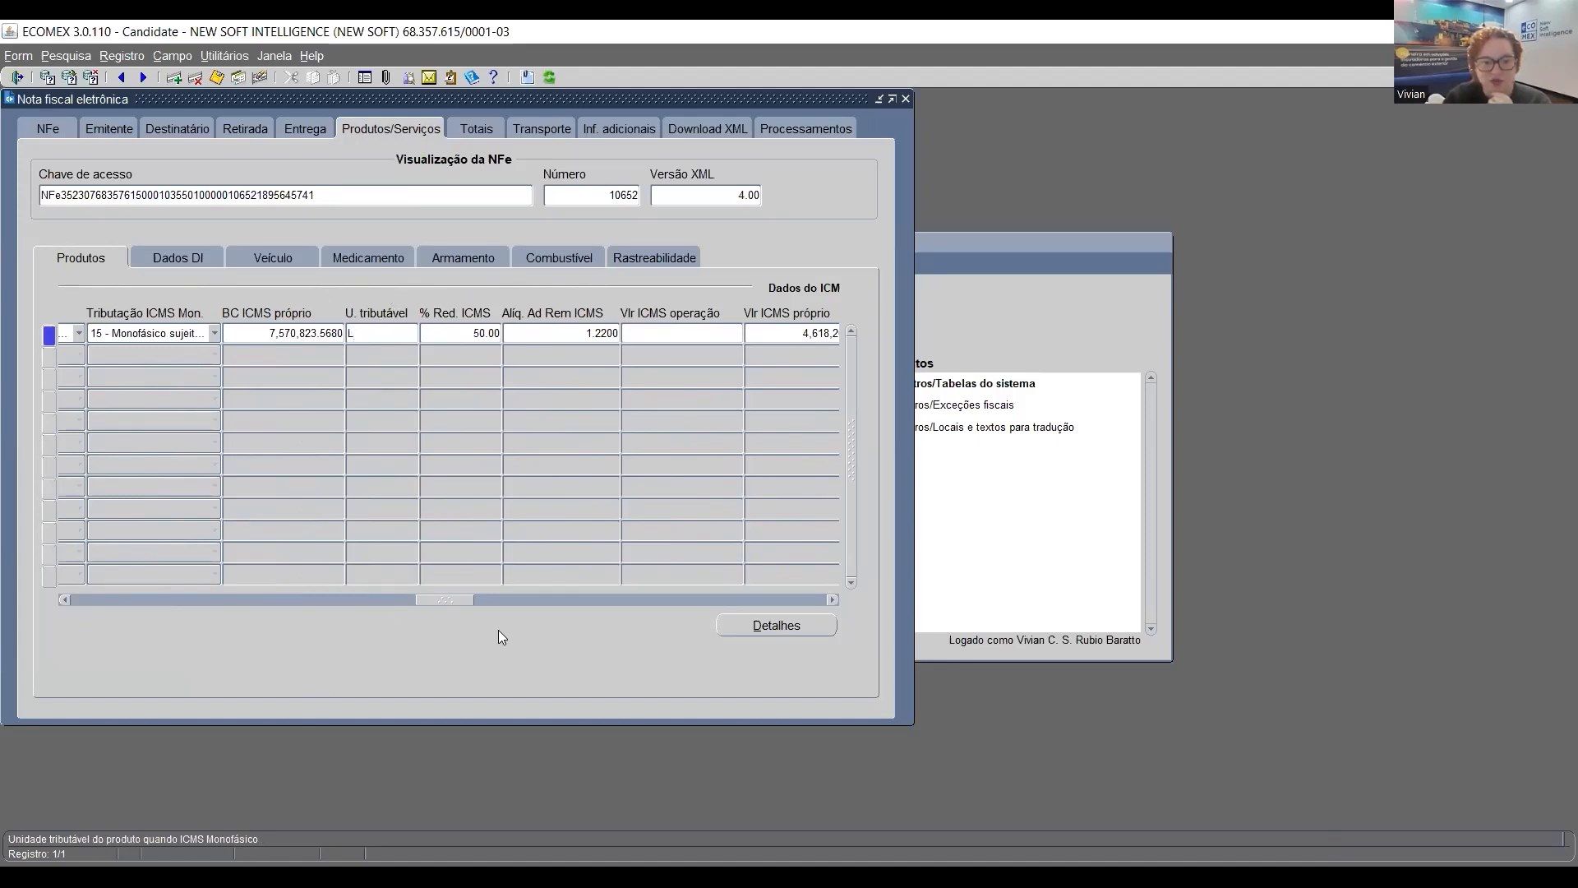
pyautogui.moveTo(464, 602); pyautogui.dragTo(143, 578)
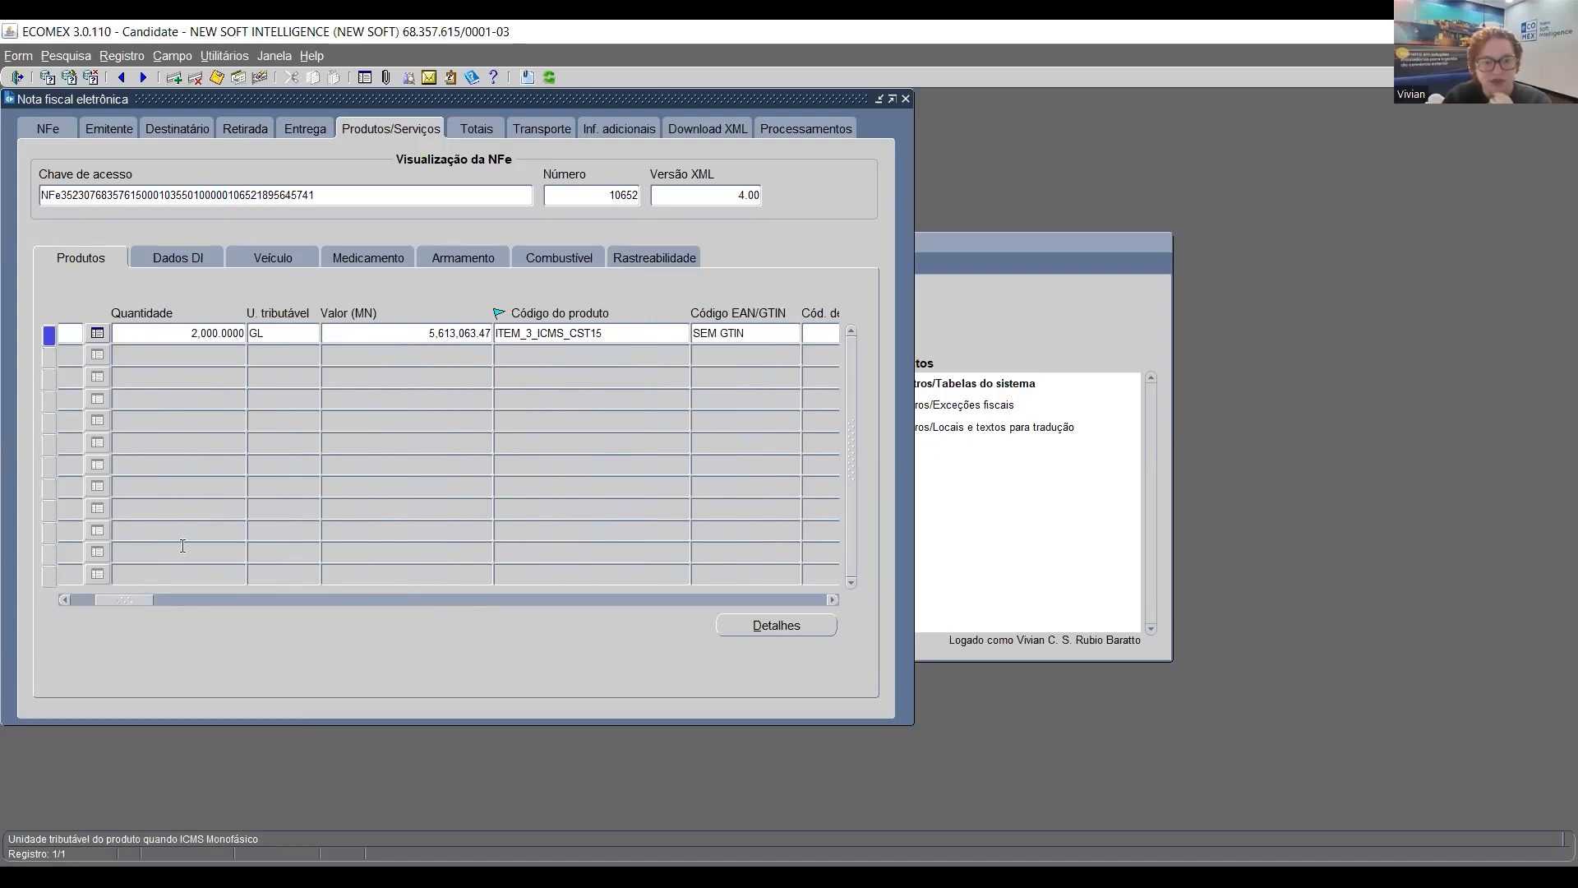
# Examine the product line's monophasic taxable unit, reduction and ad rem rate, along with its retention base, mixture and deferral fields
pyautogui.moveTo(128, 603); pyautogui.dragTo(439, 639)
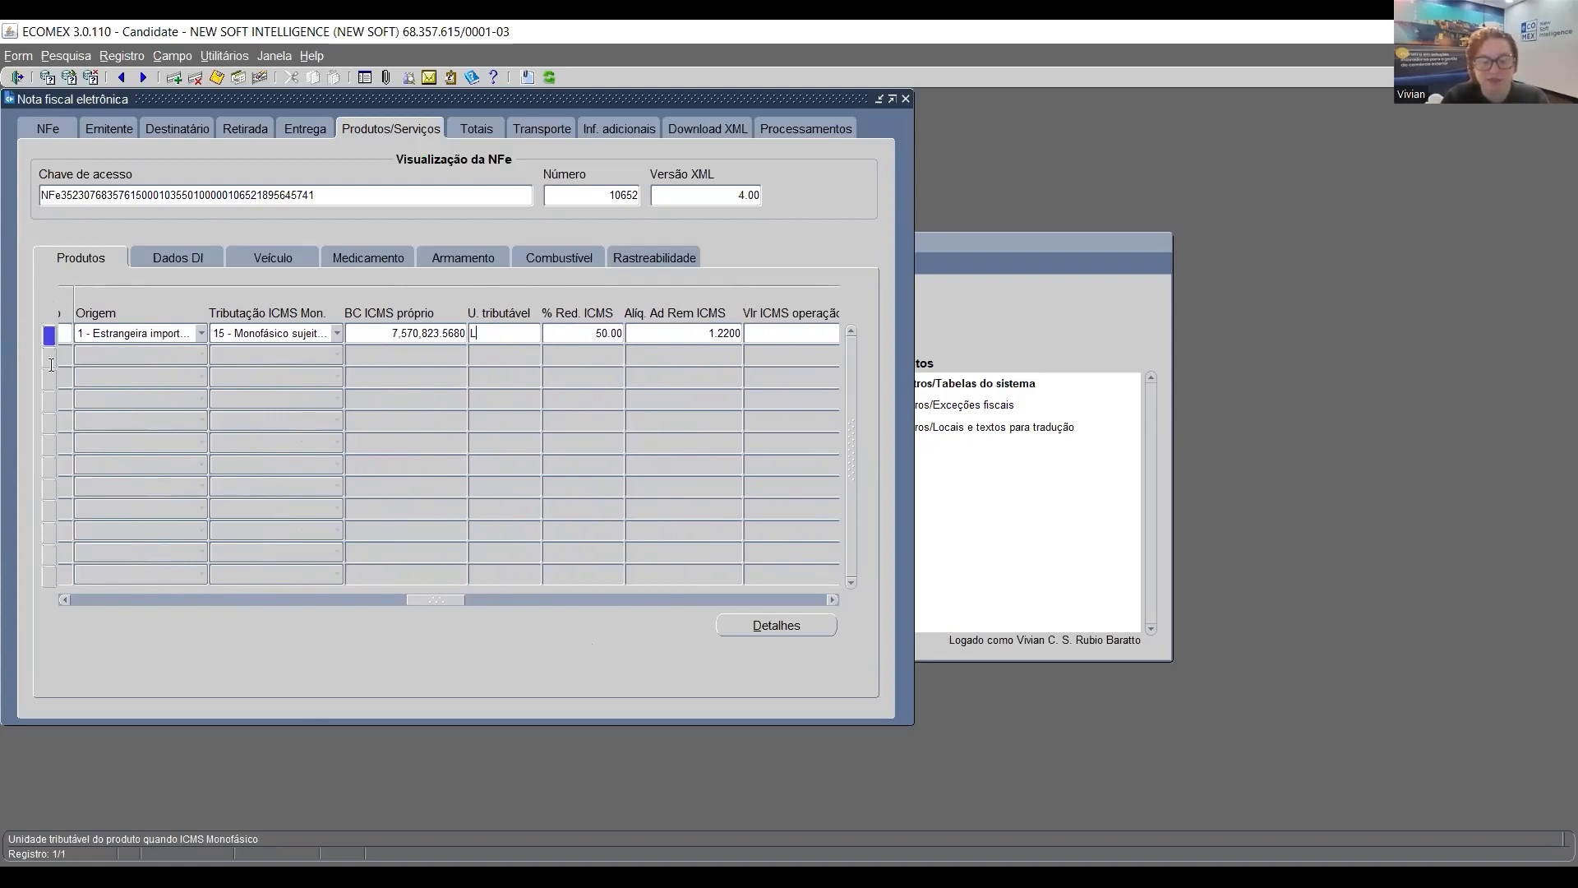
pyautogui.doubleClick(507, 330)
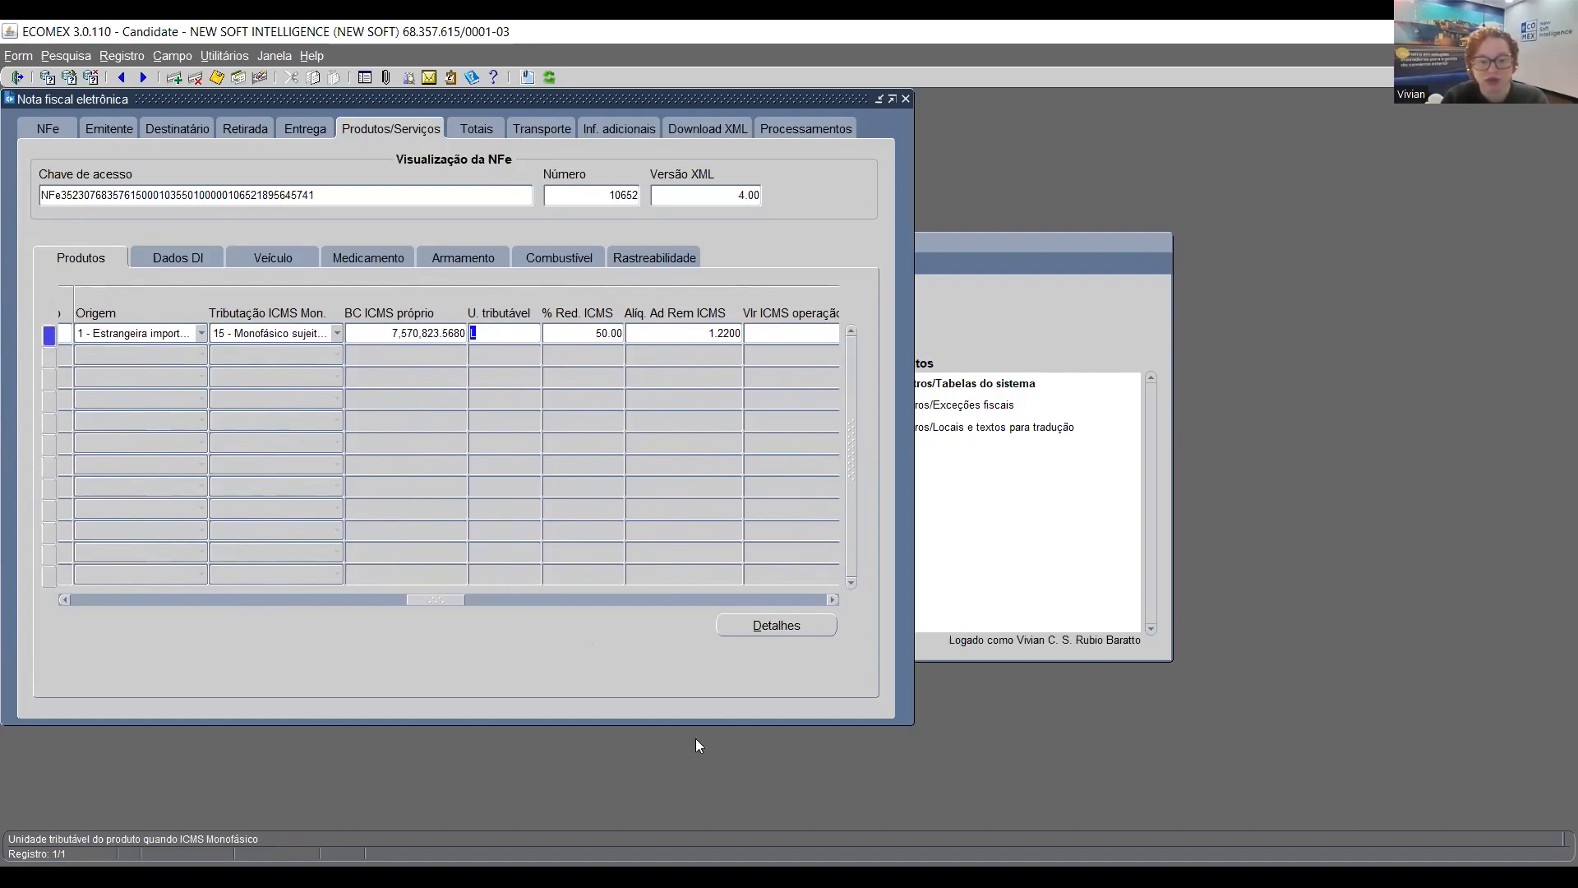
pyautogui.click(491, 333)
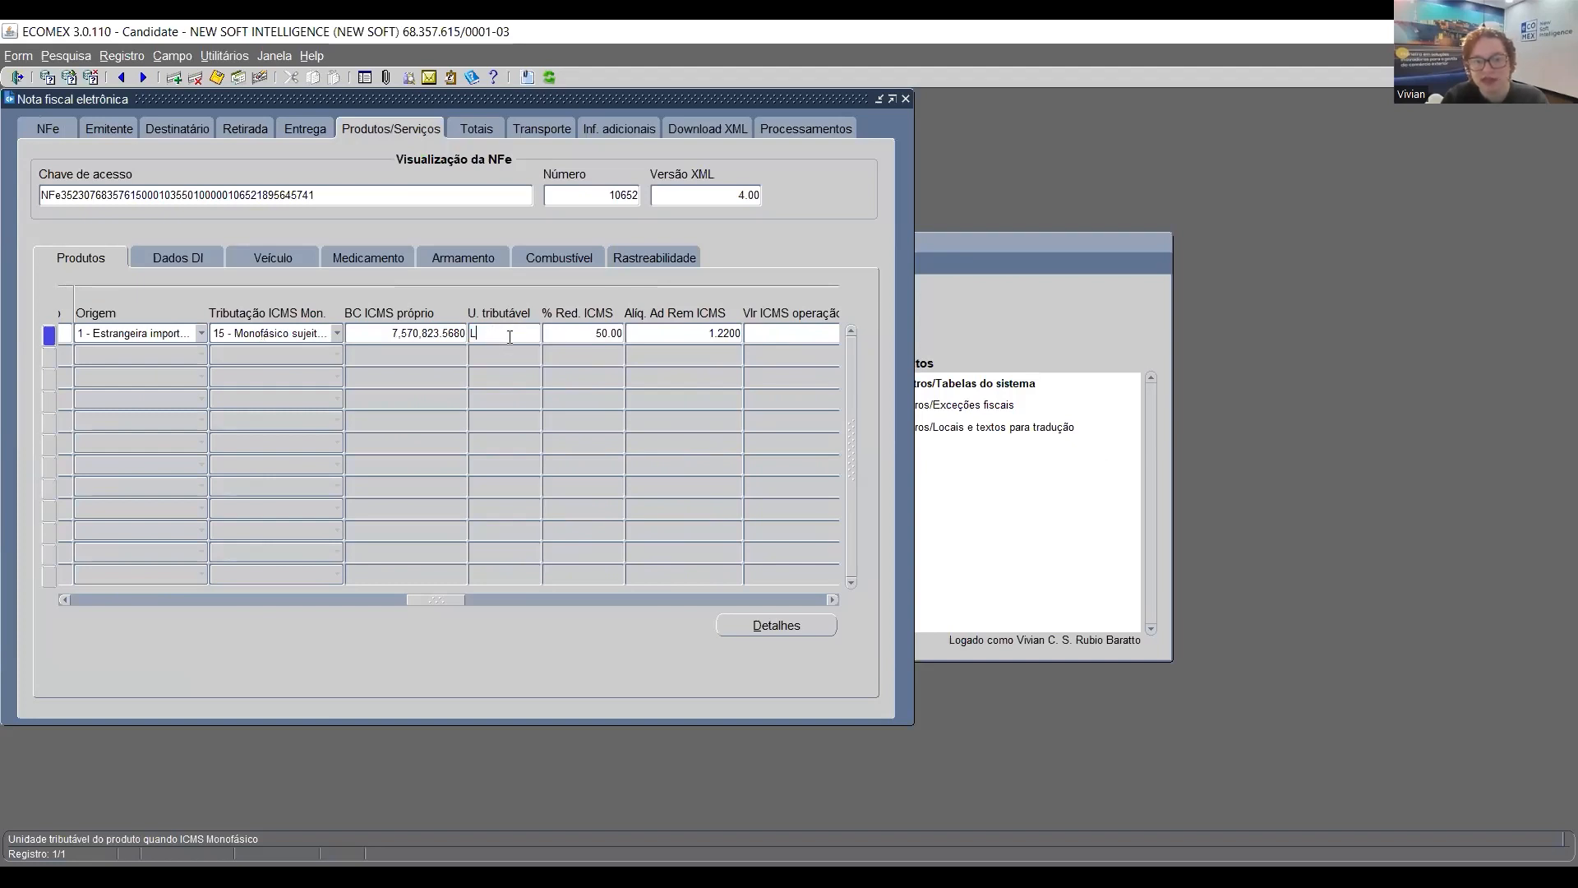
pyautogui.doubleClick(509, 337)
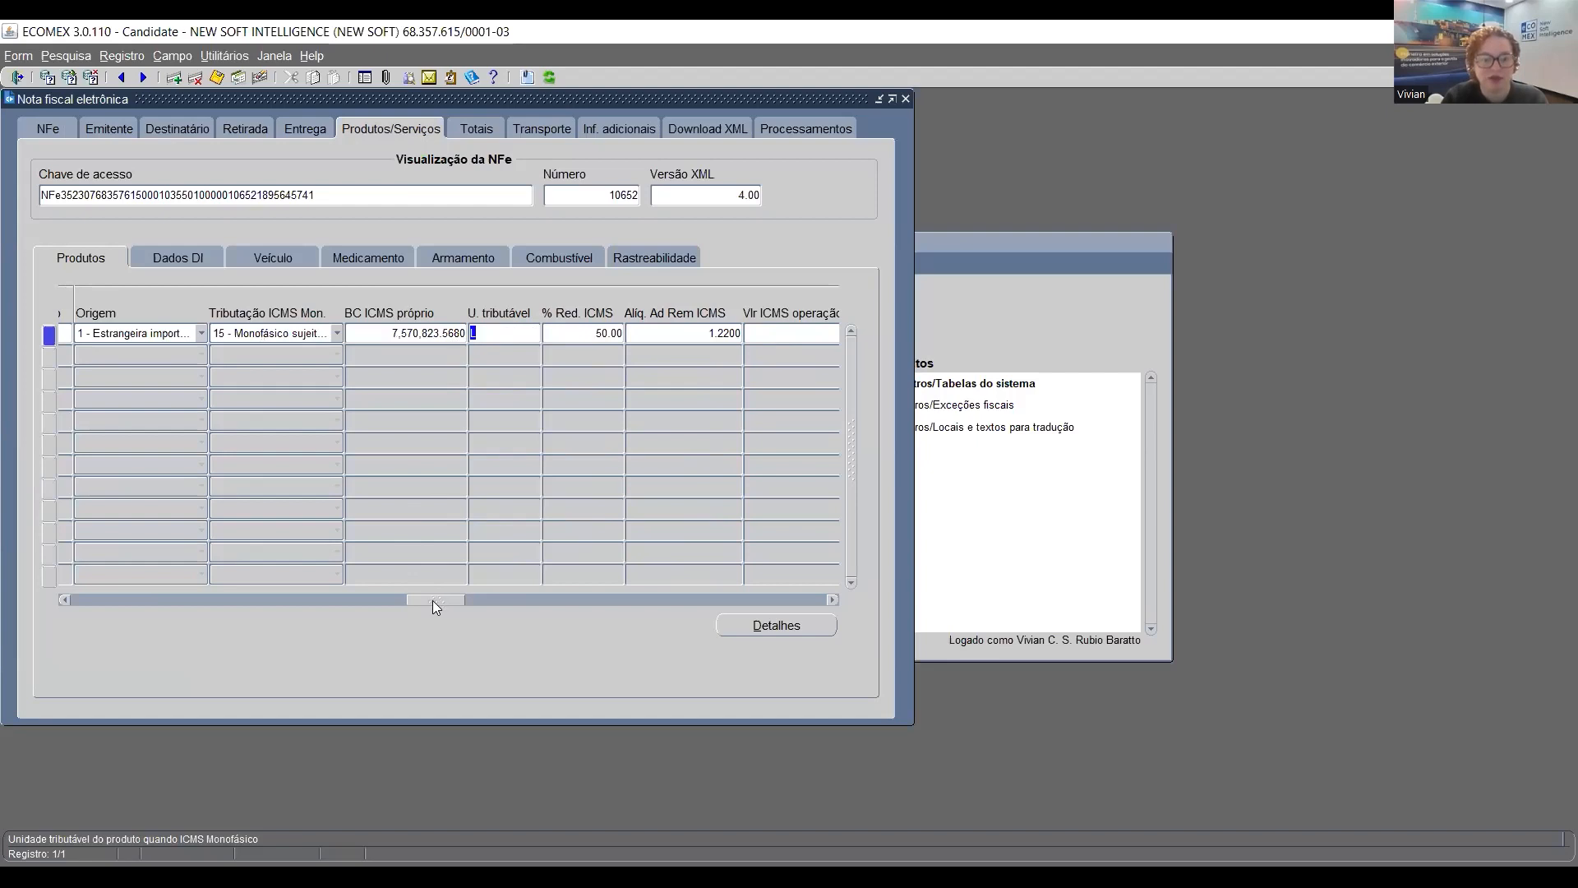
pyautogui.moveTo(433, 600); pyautogui.dragTo(526, 611)
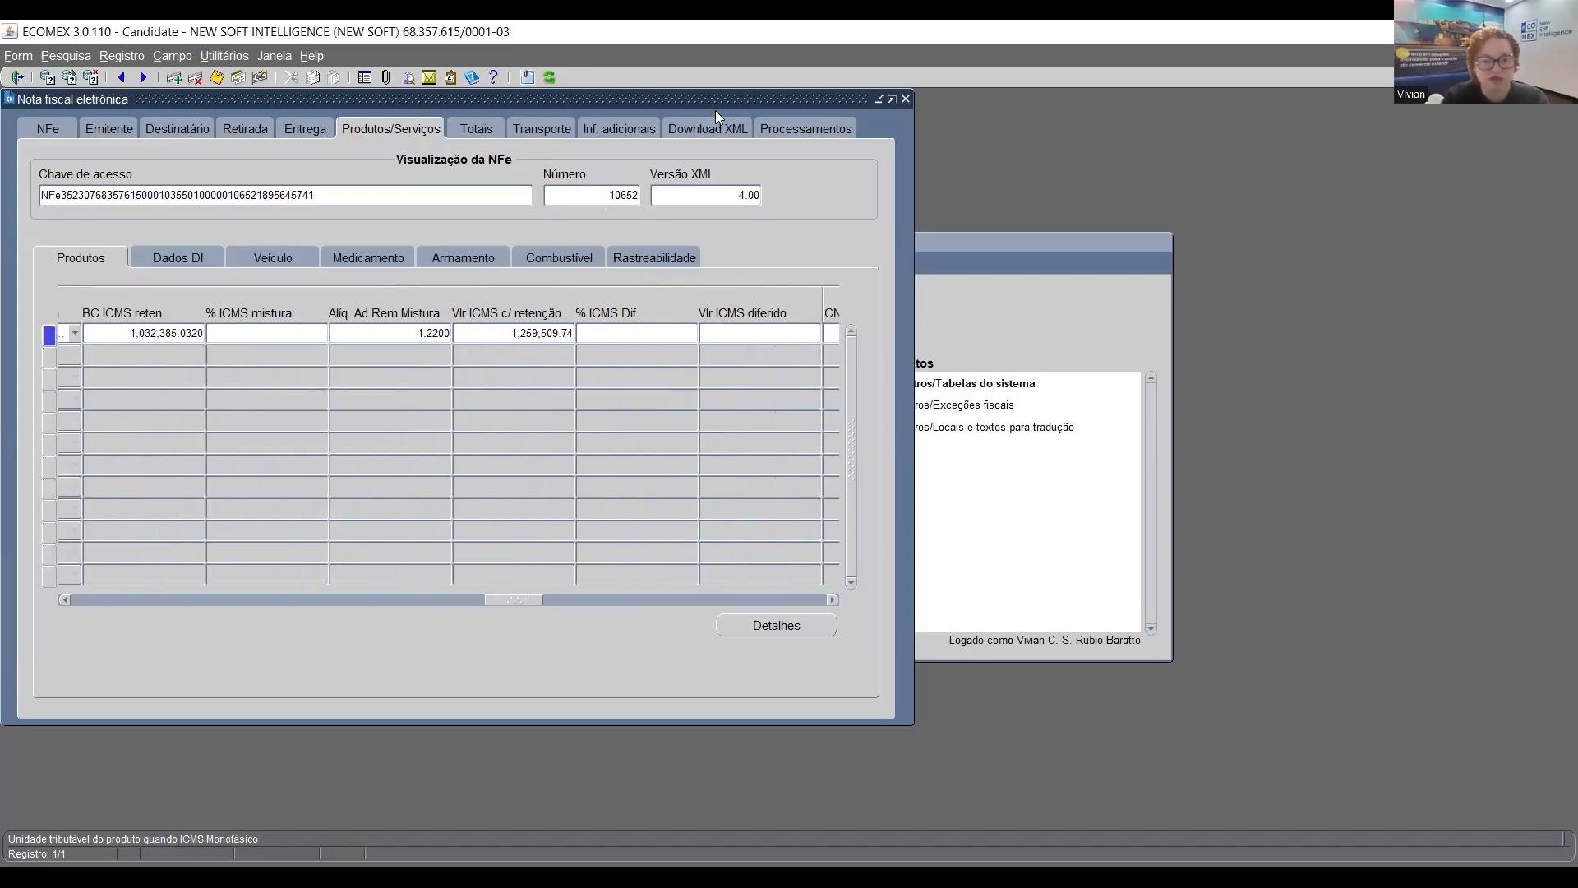
# Review the item's fuel data, checking the % Bio field and the import indicator, UF and % UF of its Bio origin
pyautogui.click(559, 258)
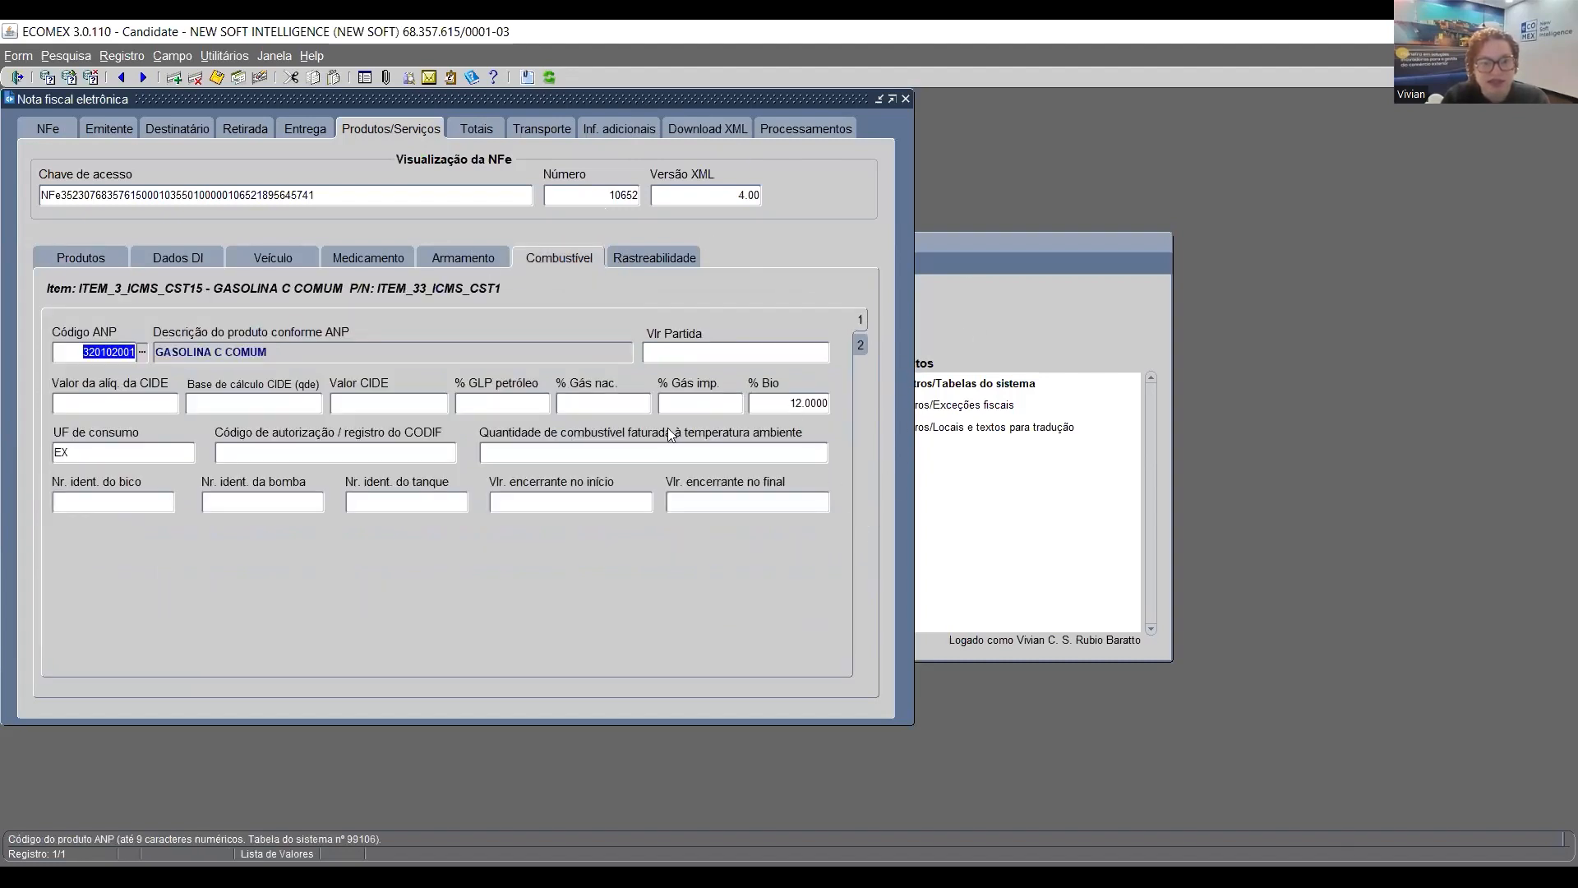
pyautogui.click(751, 404)
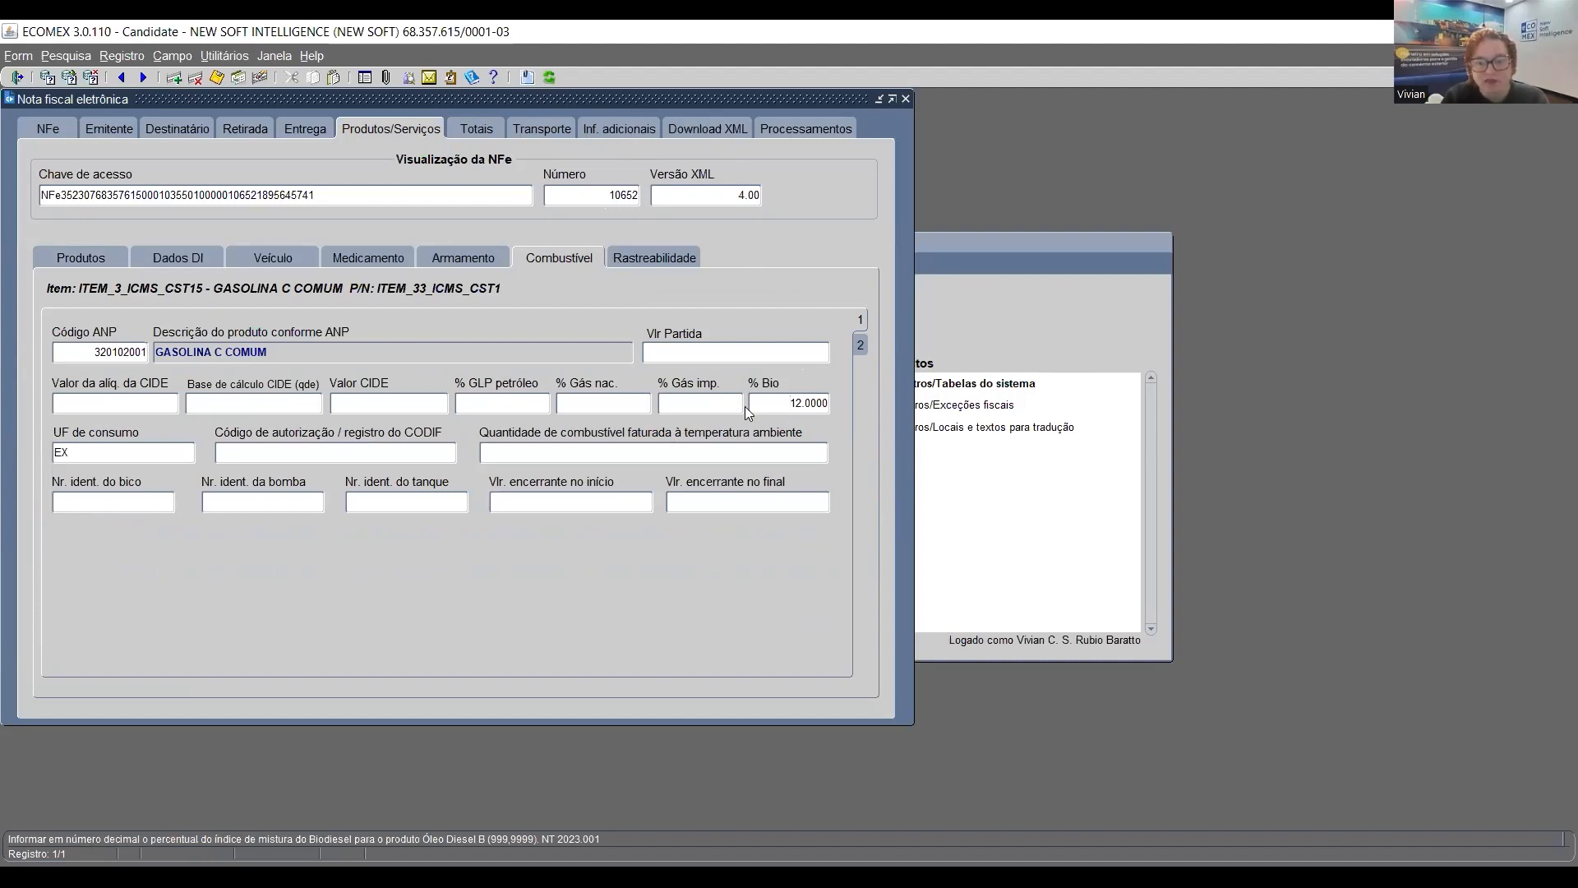
pyautogui.moveTo(764, 402); pyautogui.dragTo(840, 406)
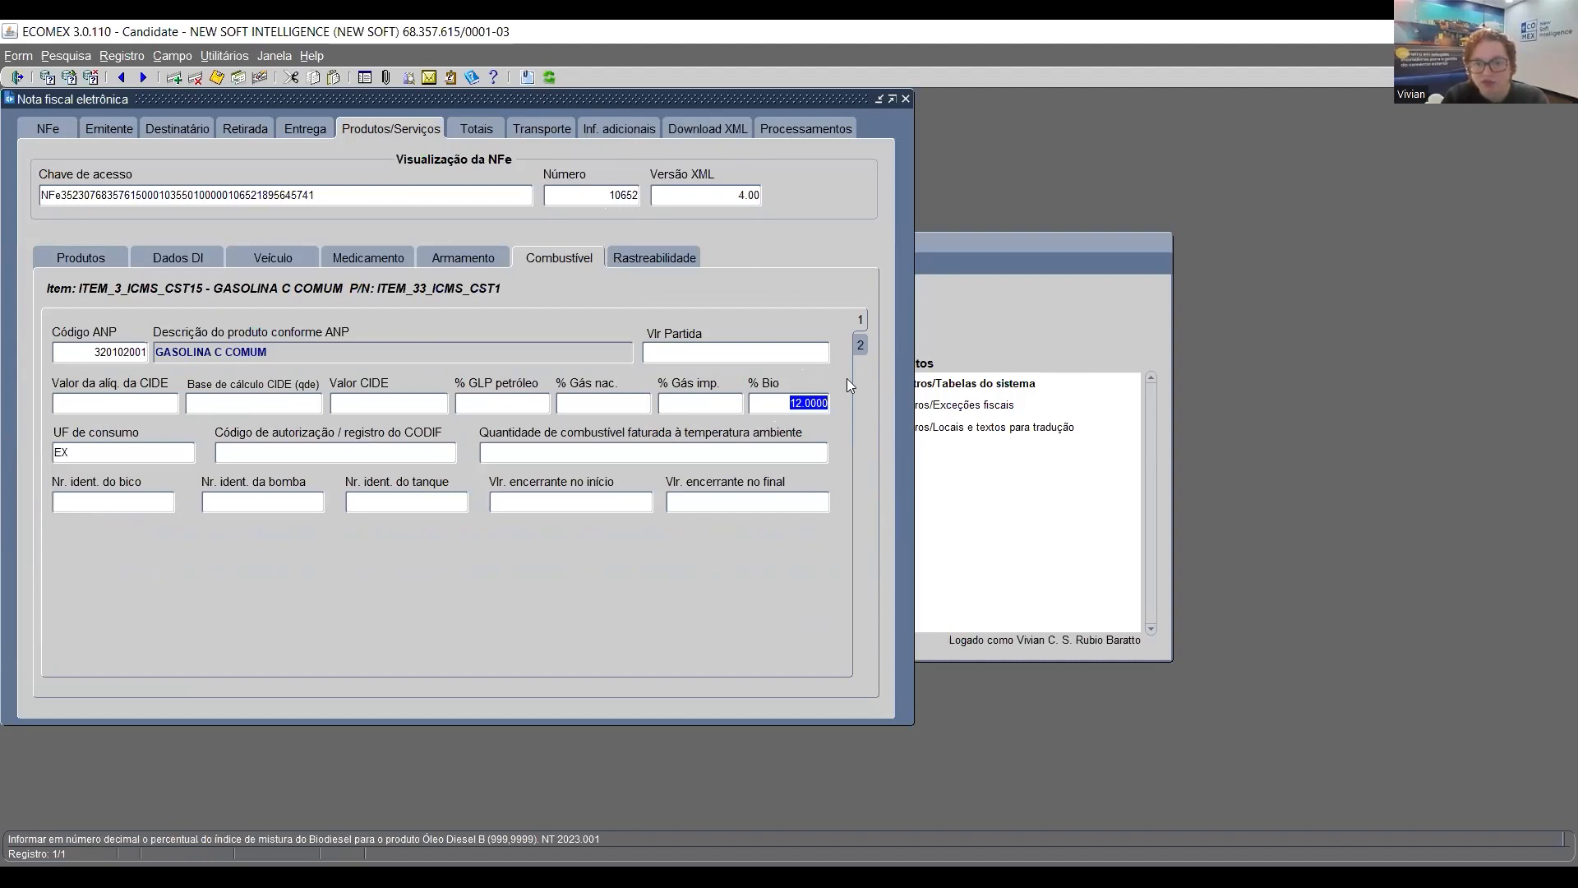
pyautogui.click(860, 319)
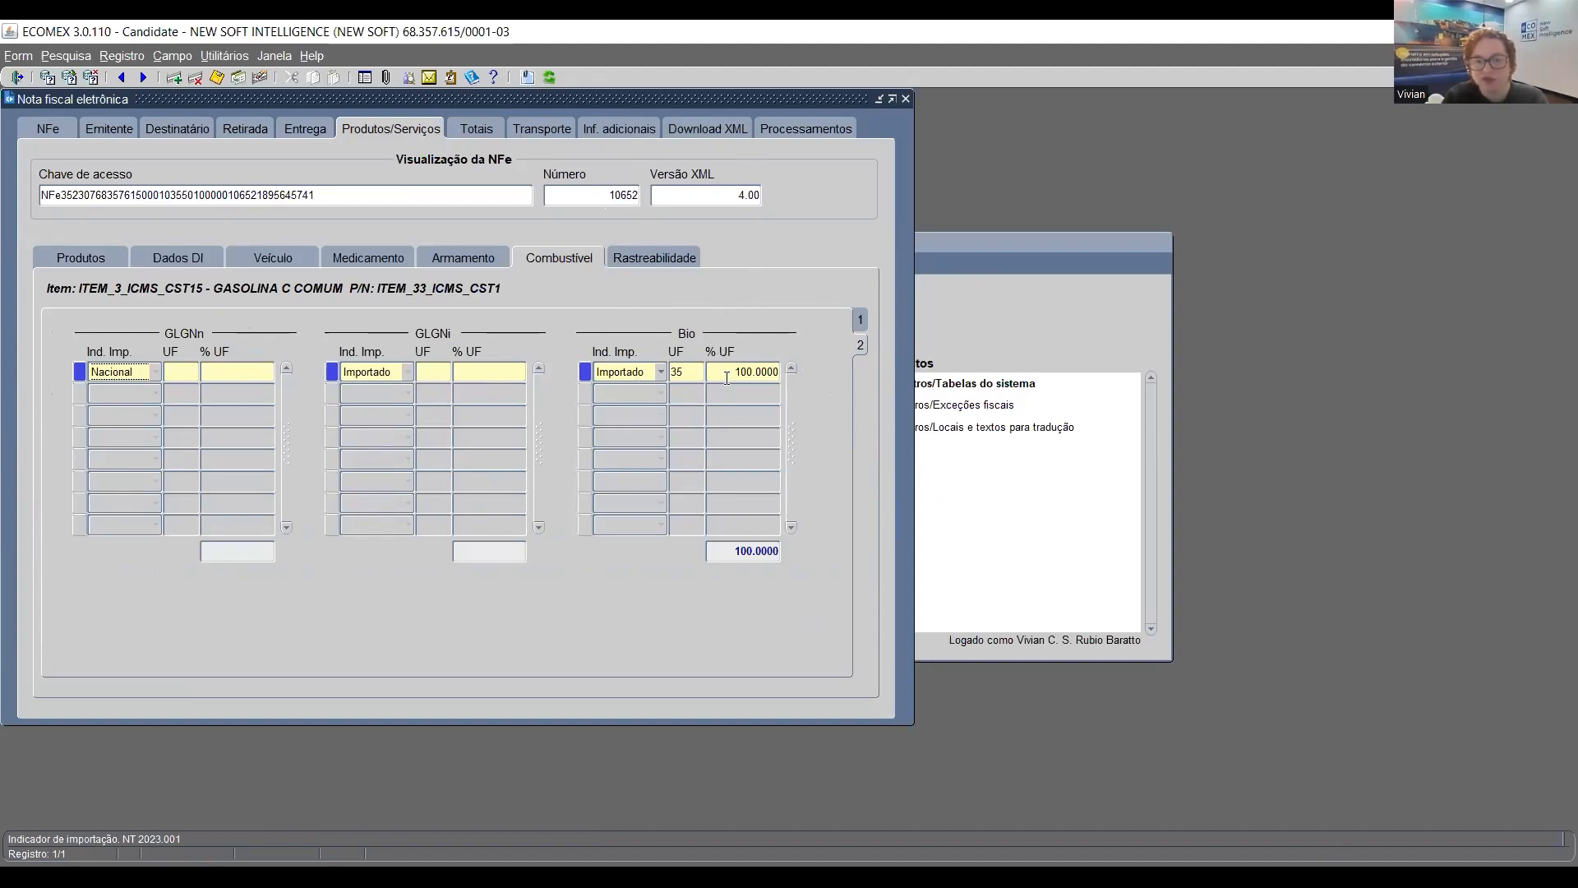
pyautogui.click(688, 376)
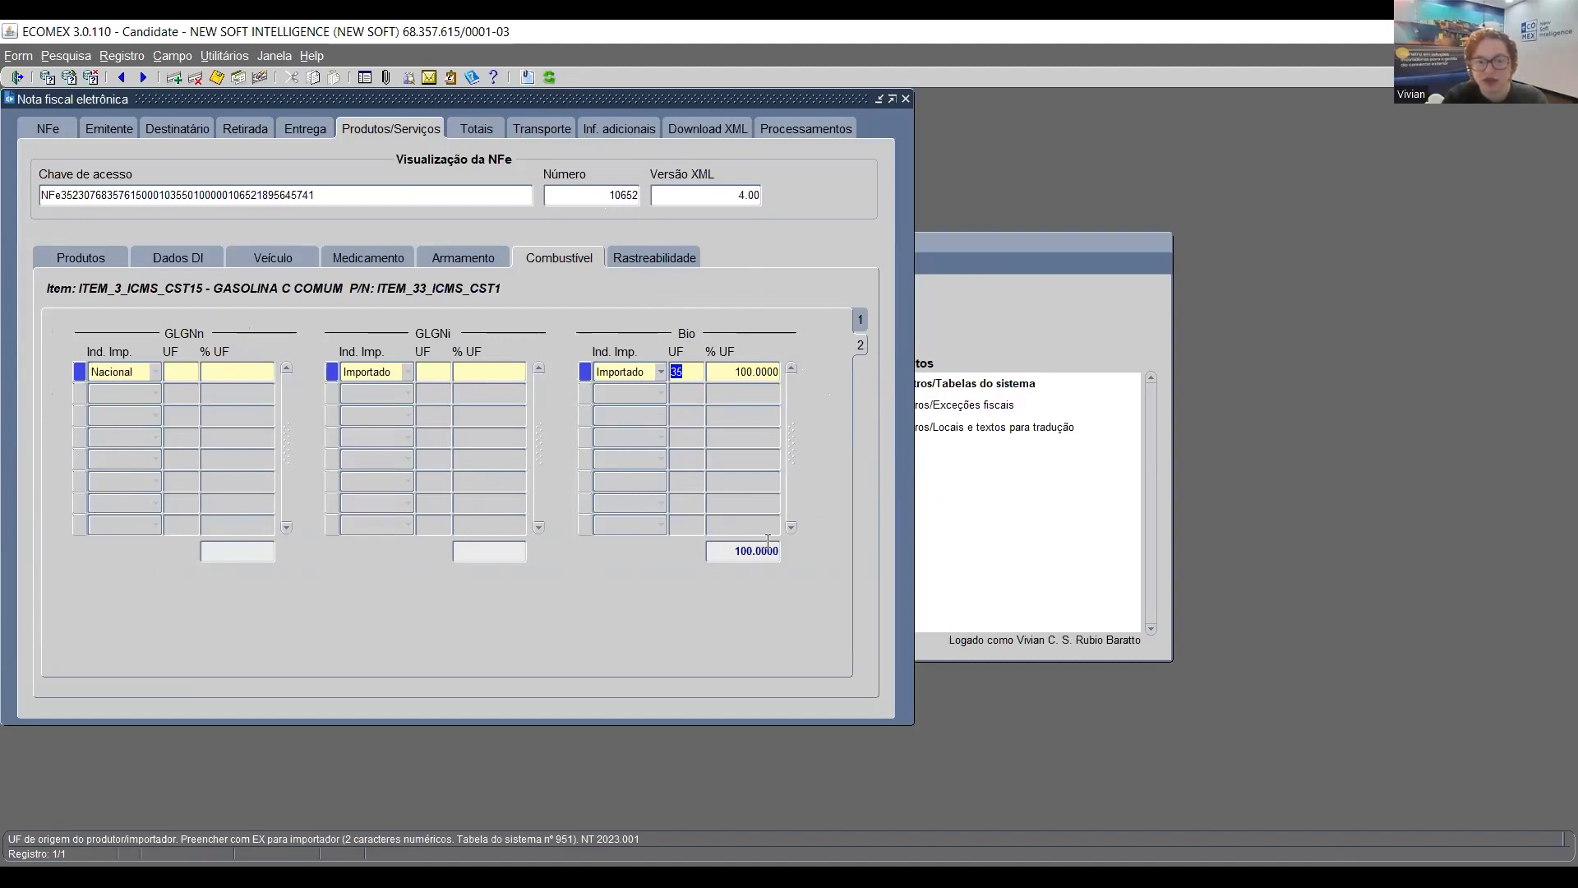
pyautogui.click(691, 374)
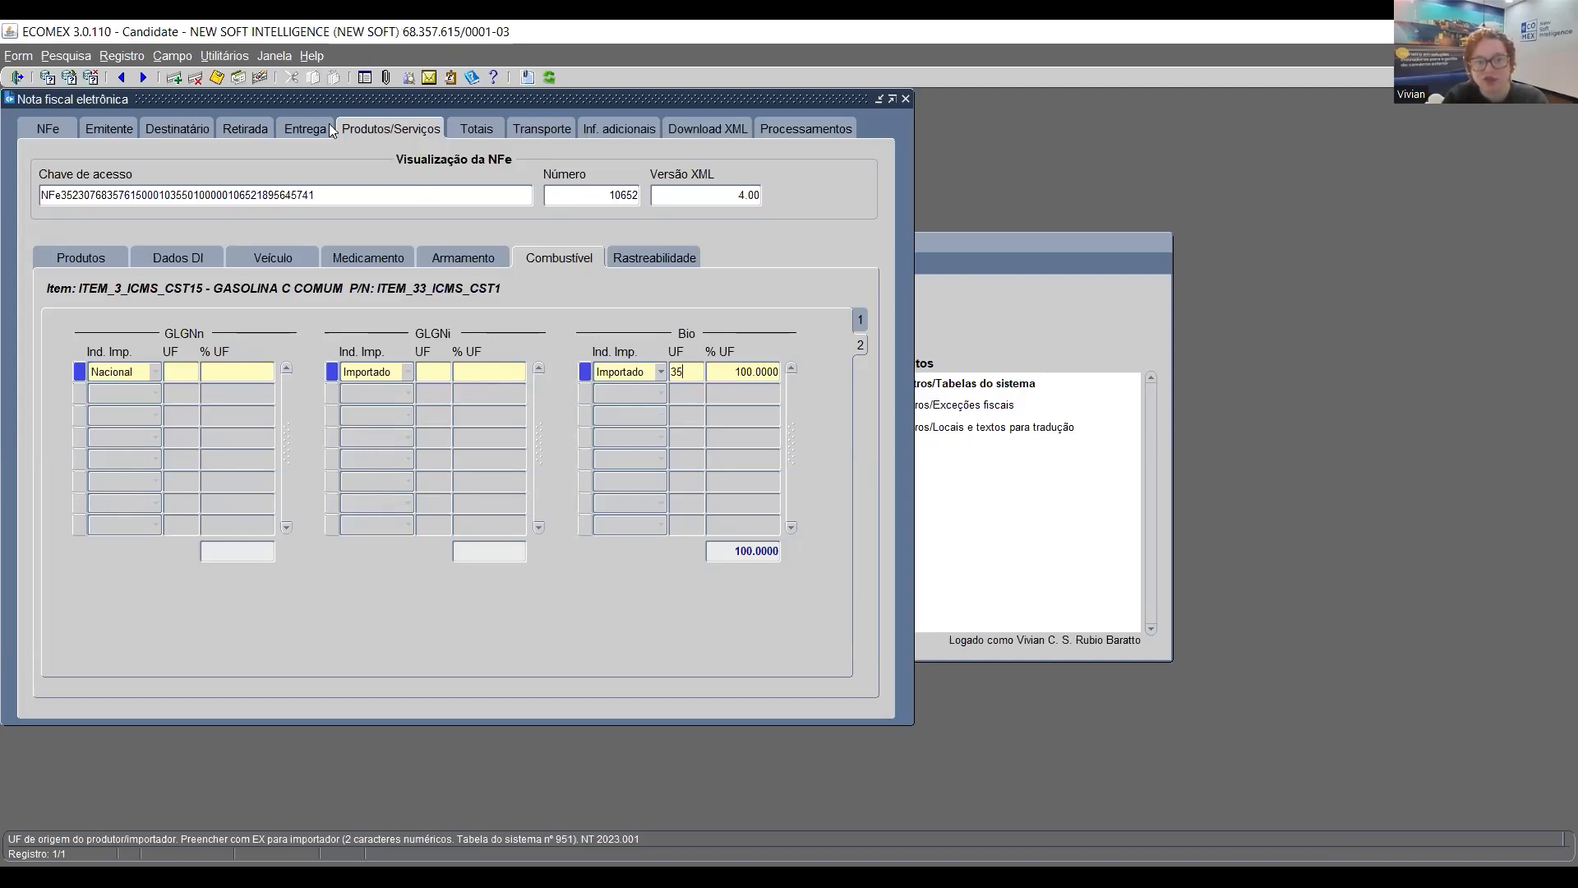
pyautogui.doubleClick(689, 372)
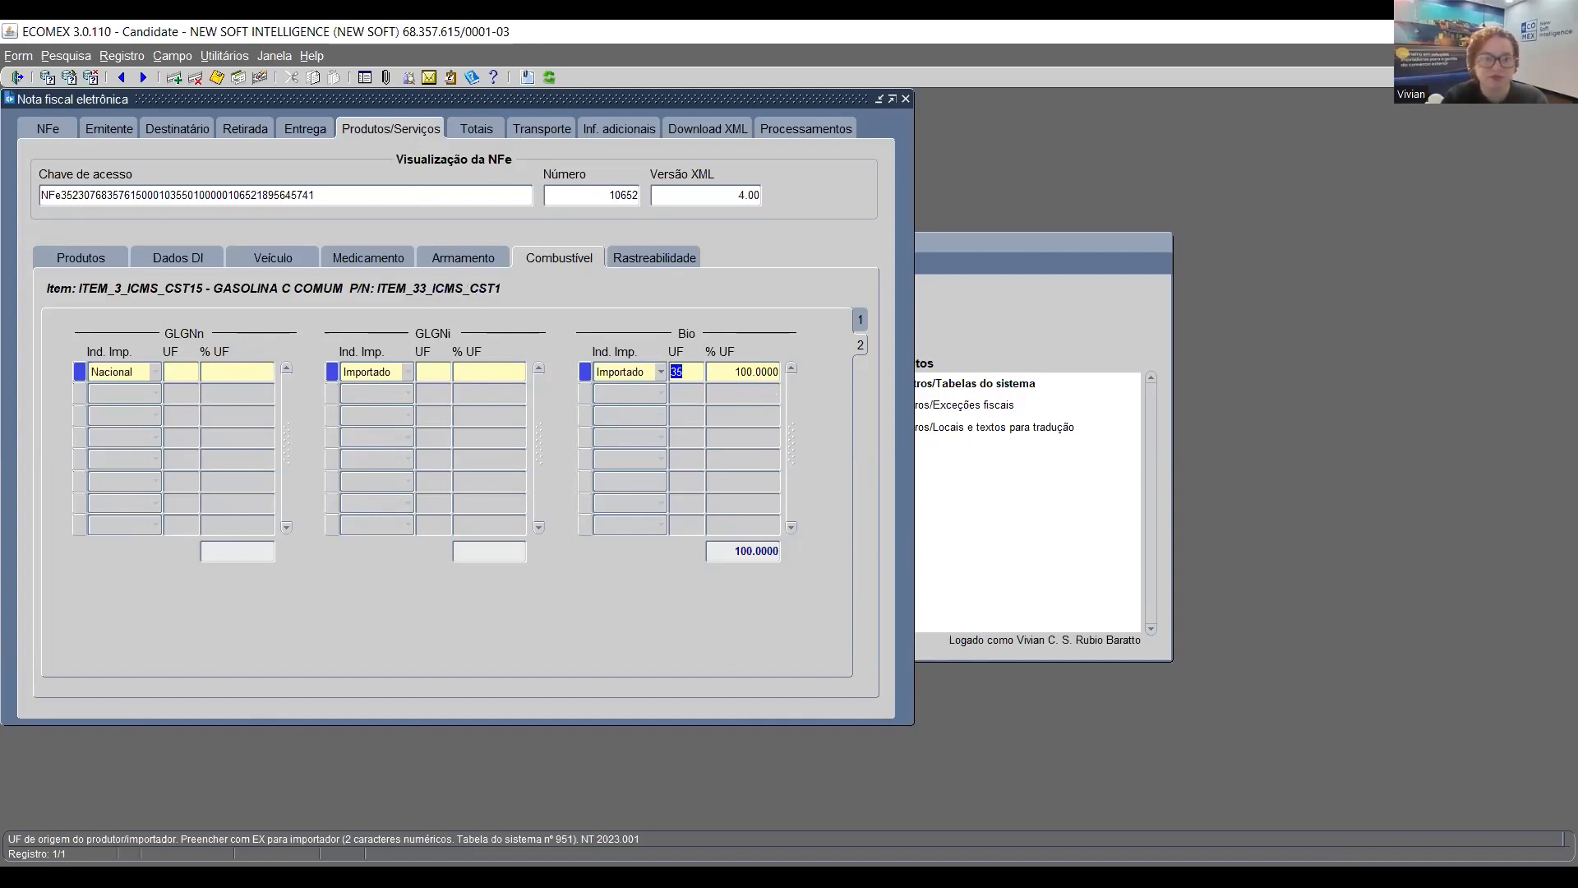
# Examine the fiscal note's totals for own monophasic ICMS, monophasic ICMS subject to retention, and deferred monophasic ICMS
pyautogui.click(477, 128)
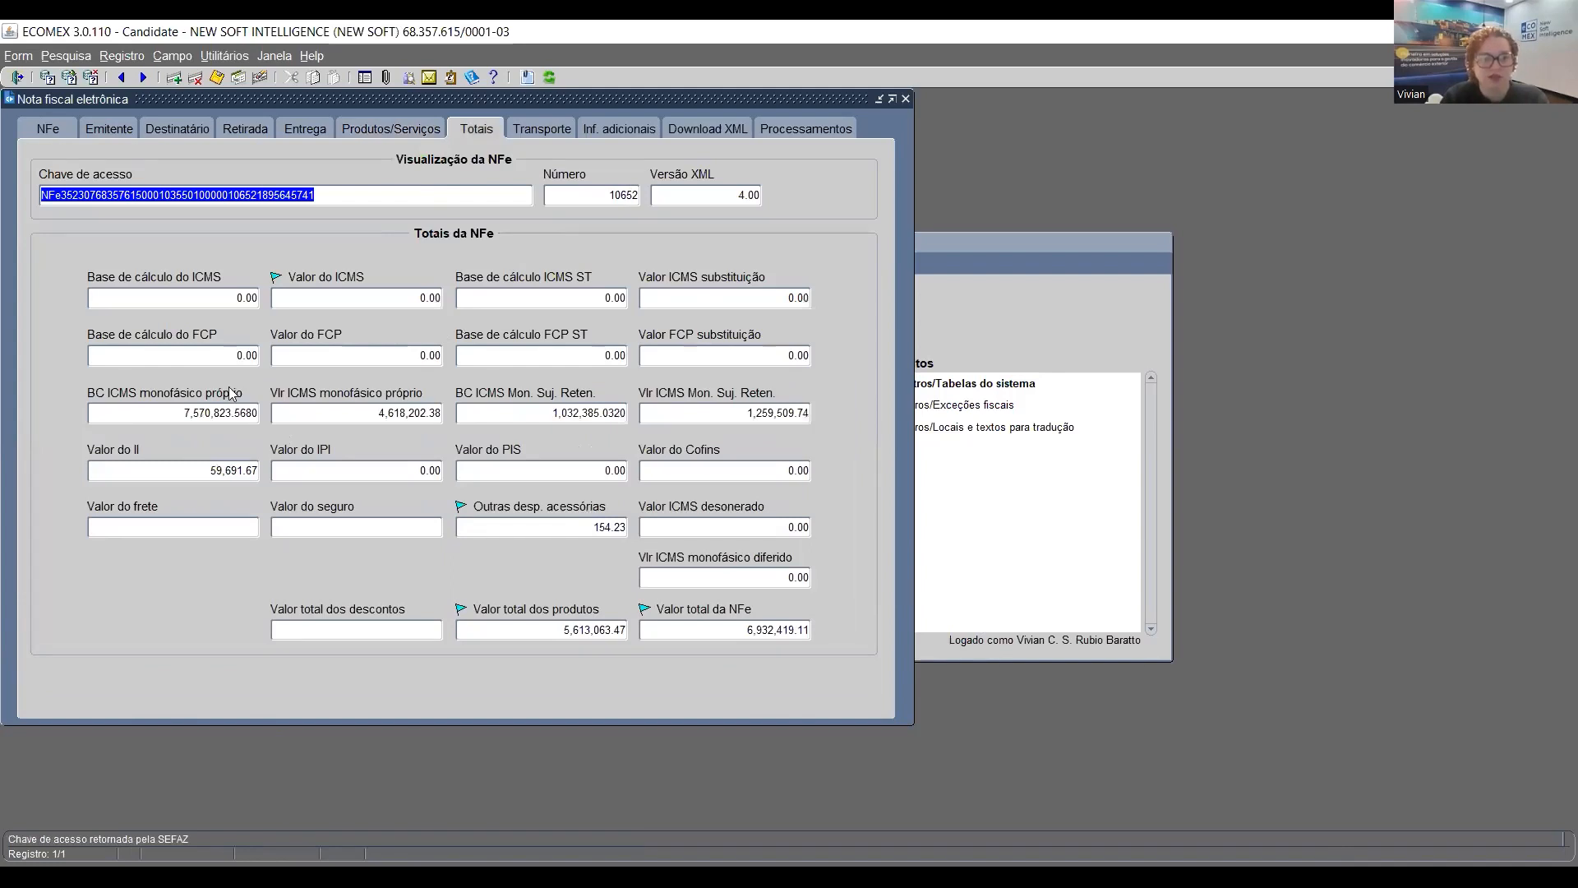
pyautogui.click(199, 415)
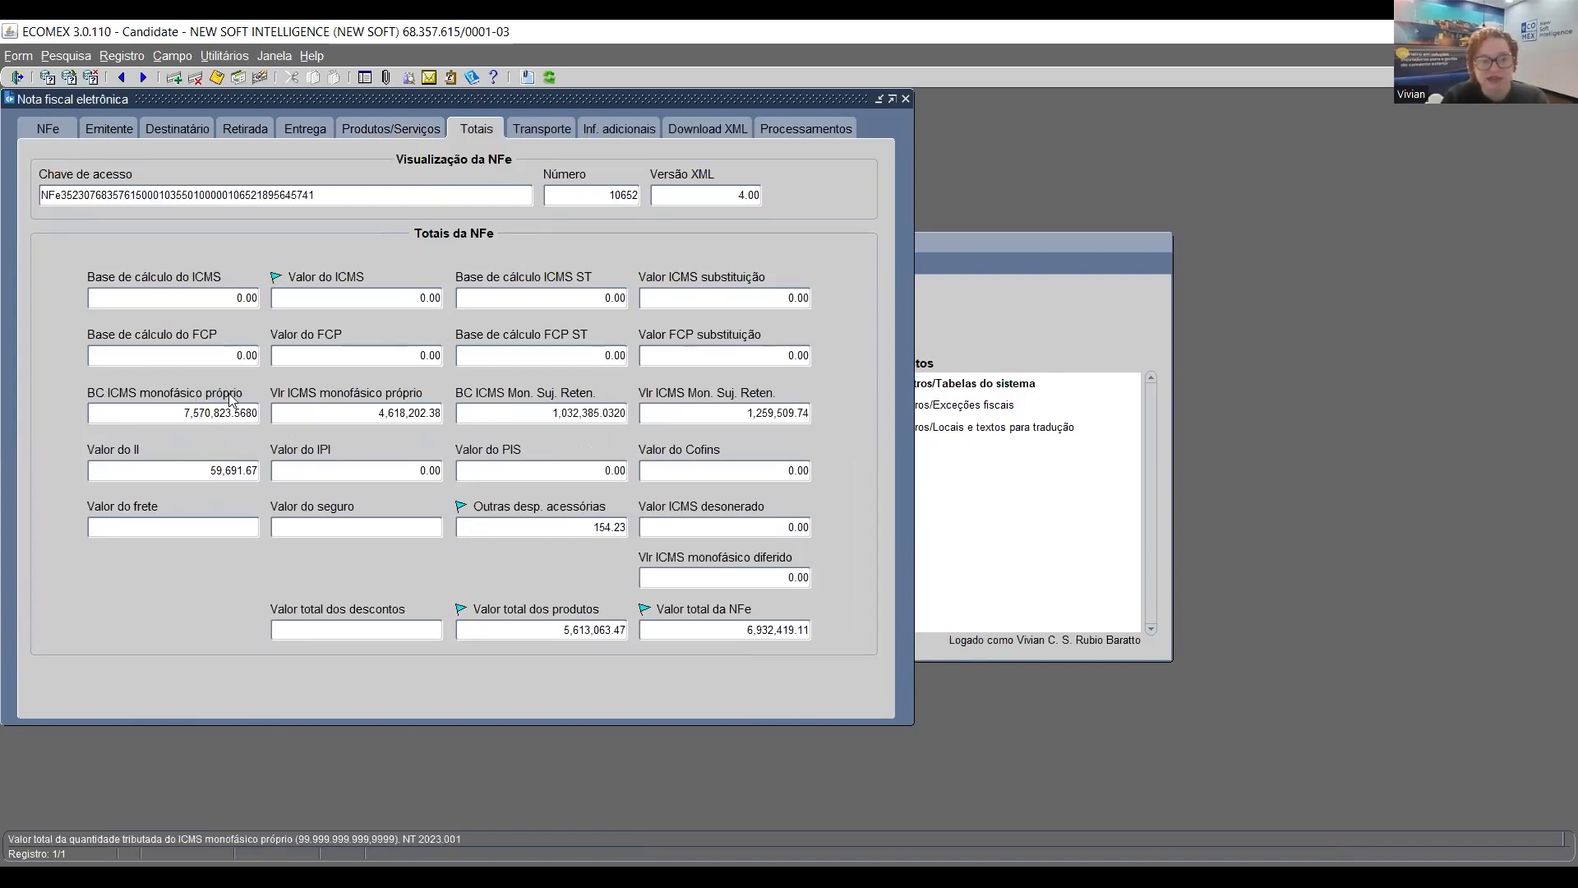
pyautogui.moveTo(150, 406); pyautogui.dragTo(274, 413)
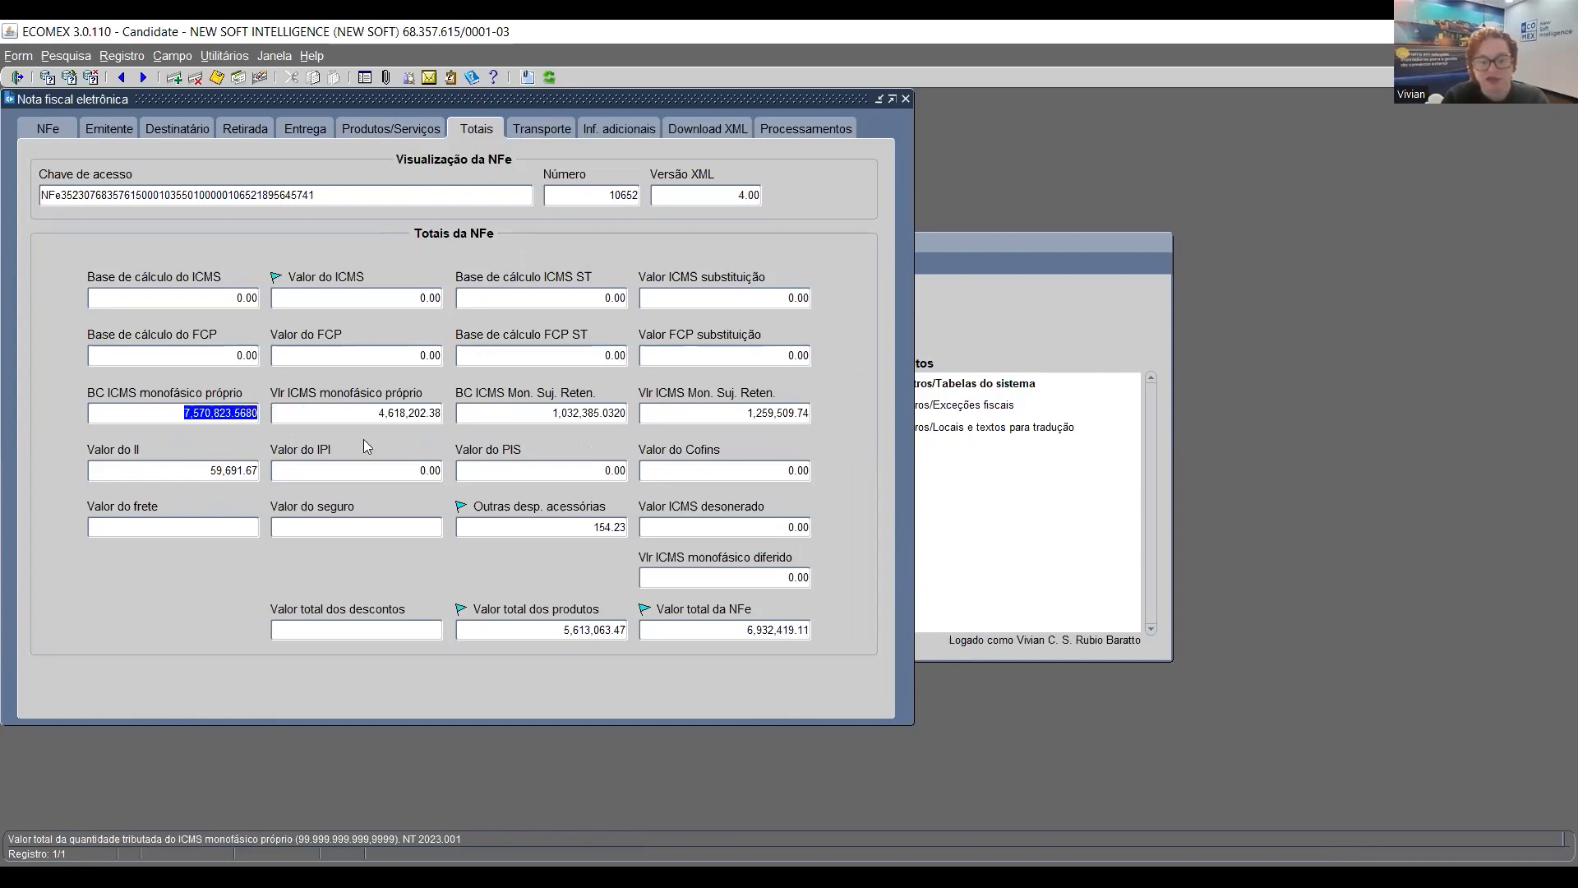
pyautogui.click(379, 413)
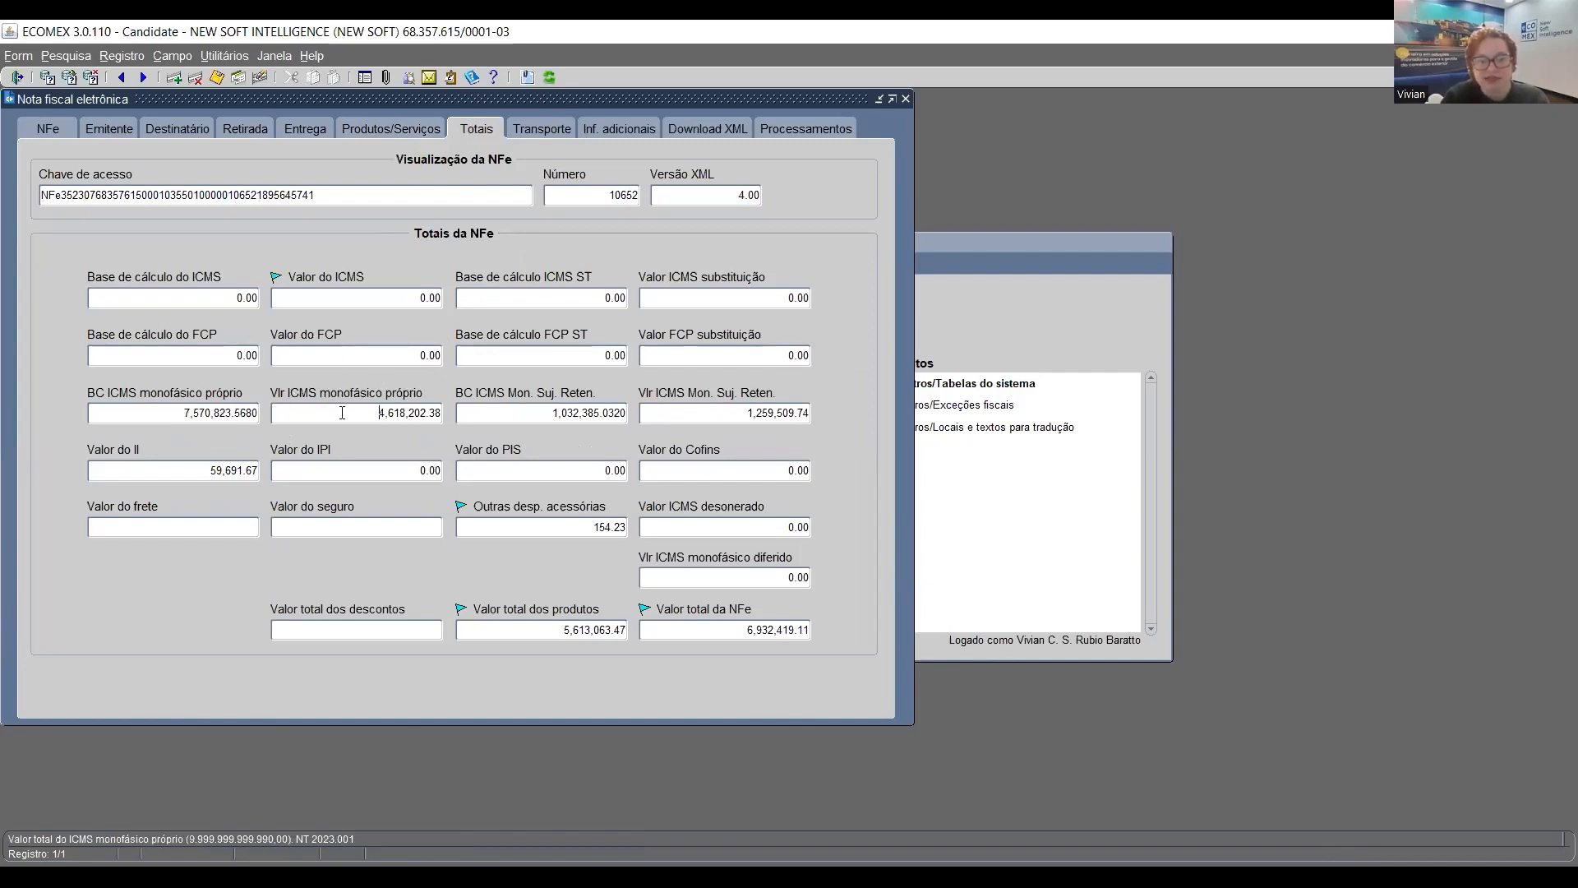
pyautogui.moveTo(343, 412); pyautogui.dragTo(448, 414)
pyautogui.click(544, 411)
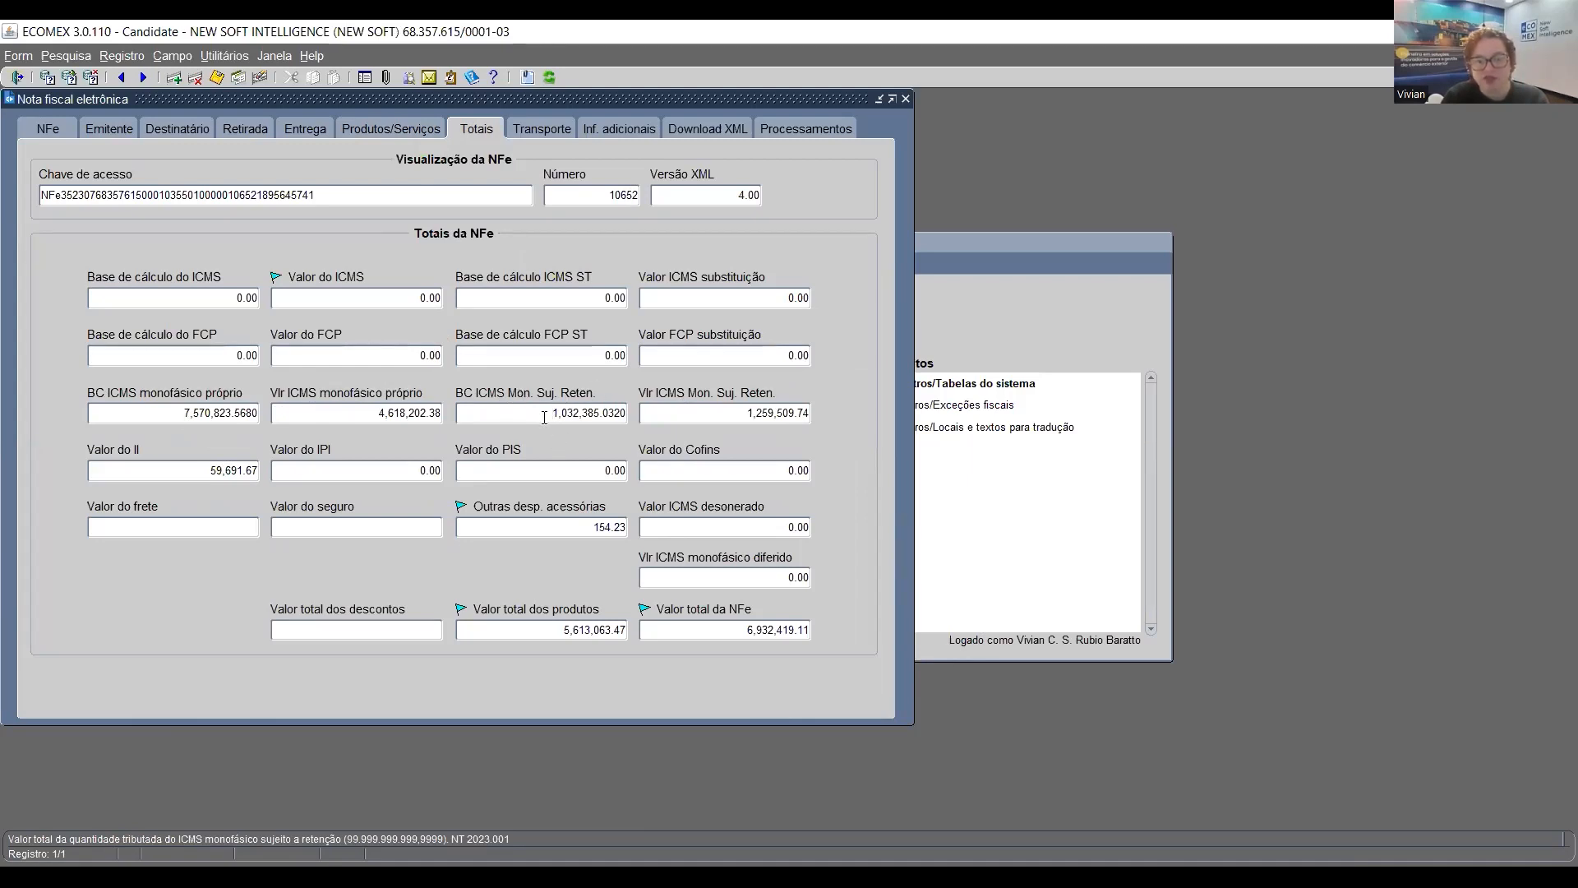
pyautogui.moveTo(535, 413); pyautogui.dragTo(628, 419)
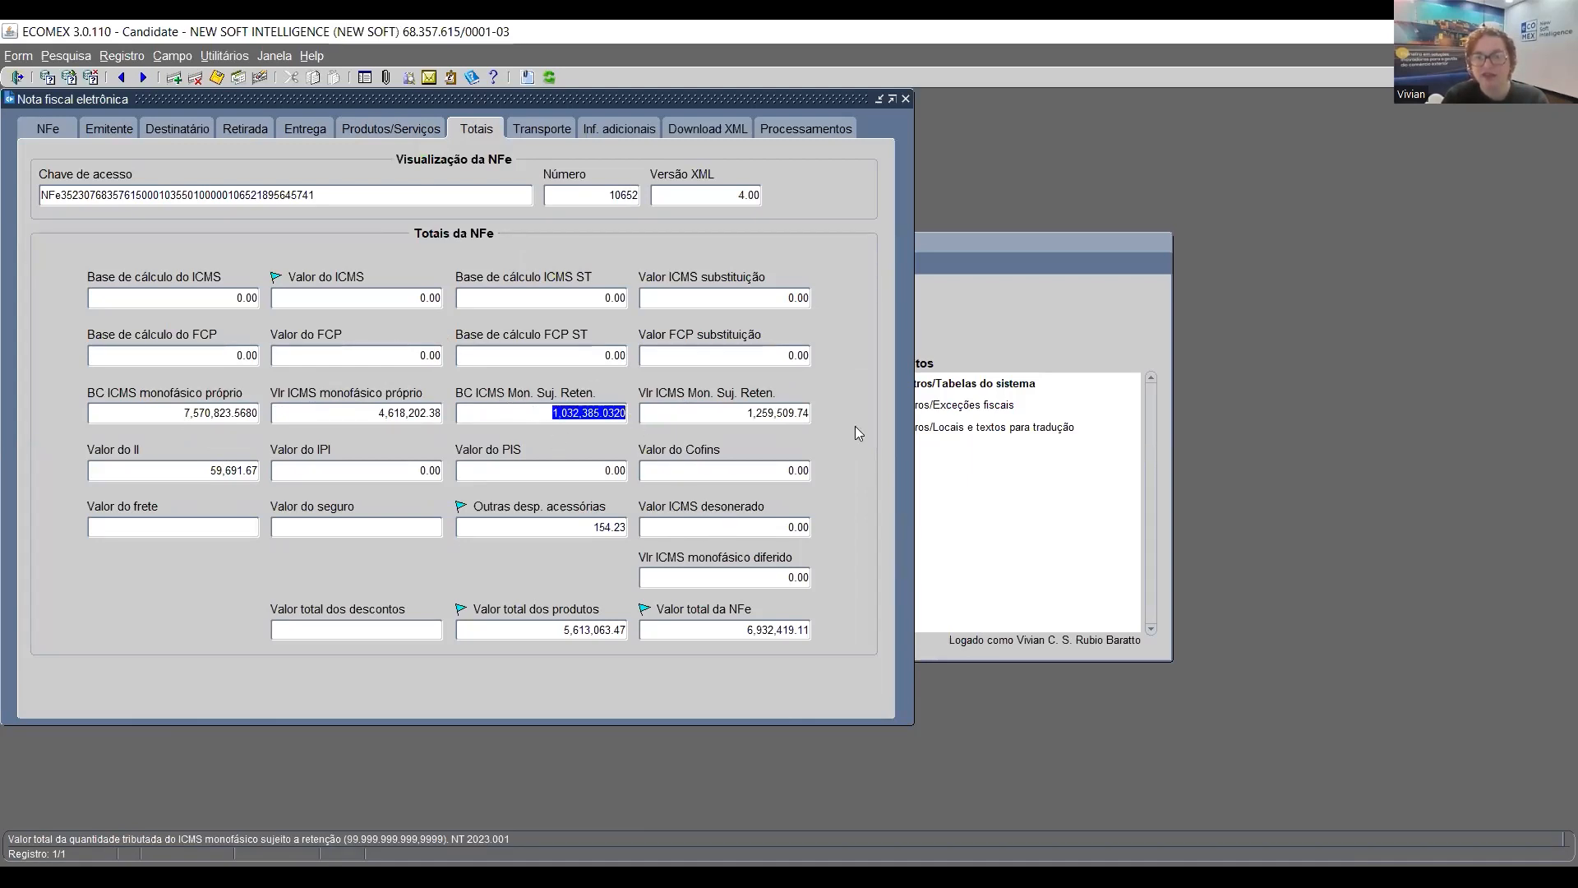
pyautogui.press('Tab')
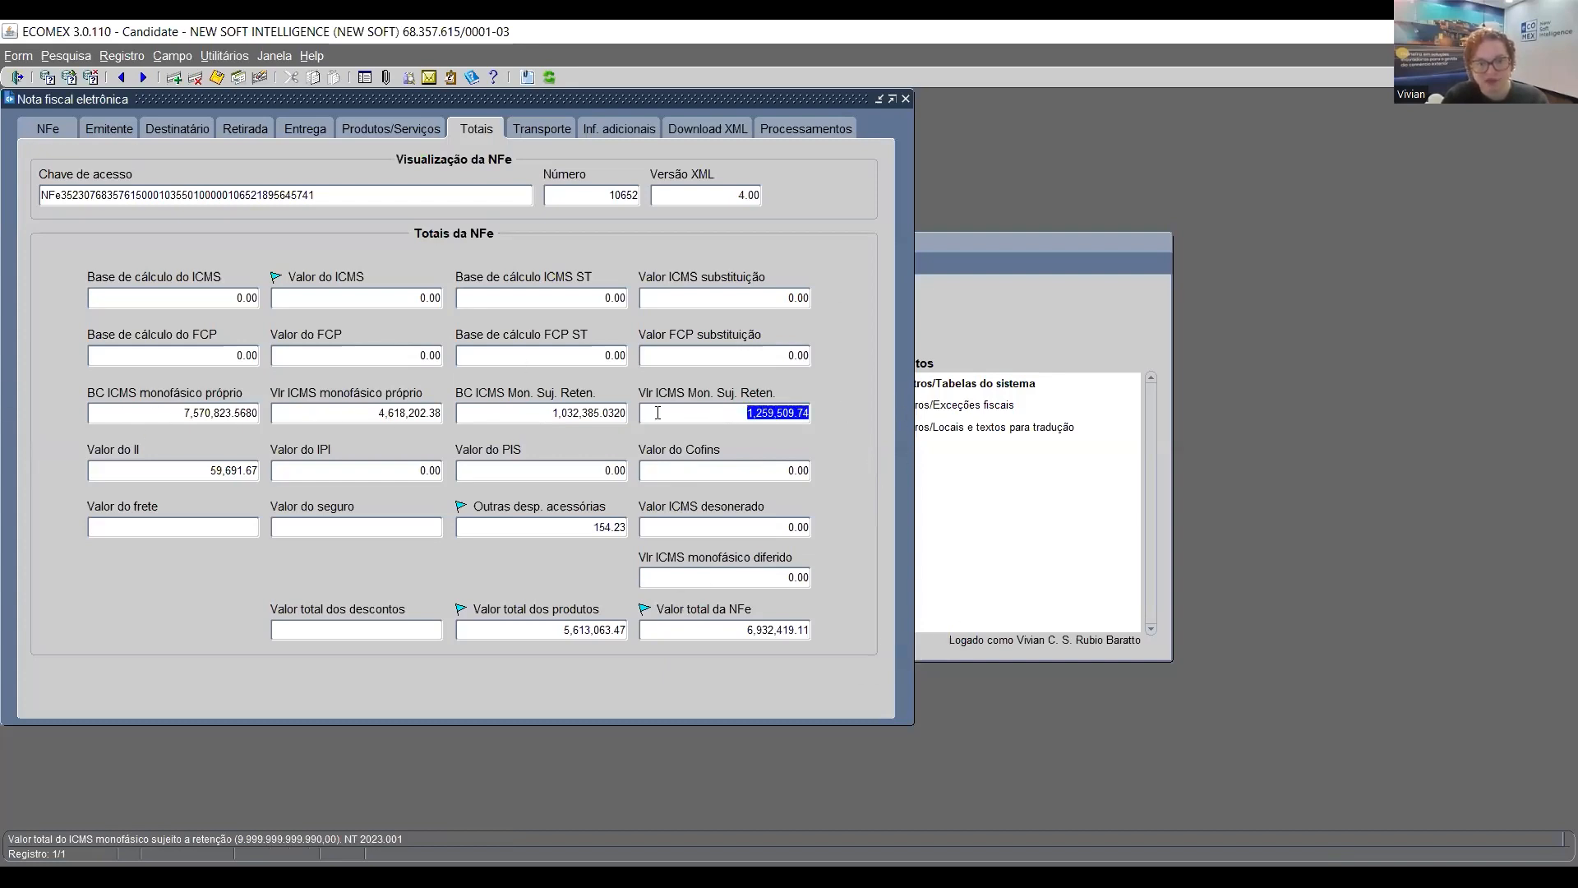
pyautogui.click(687, 572)
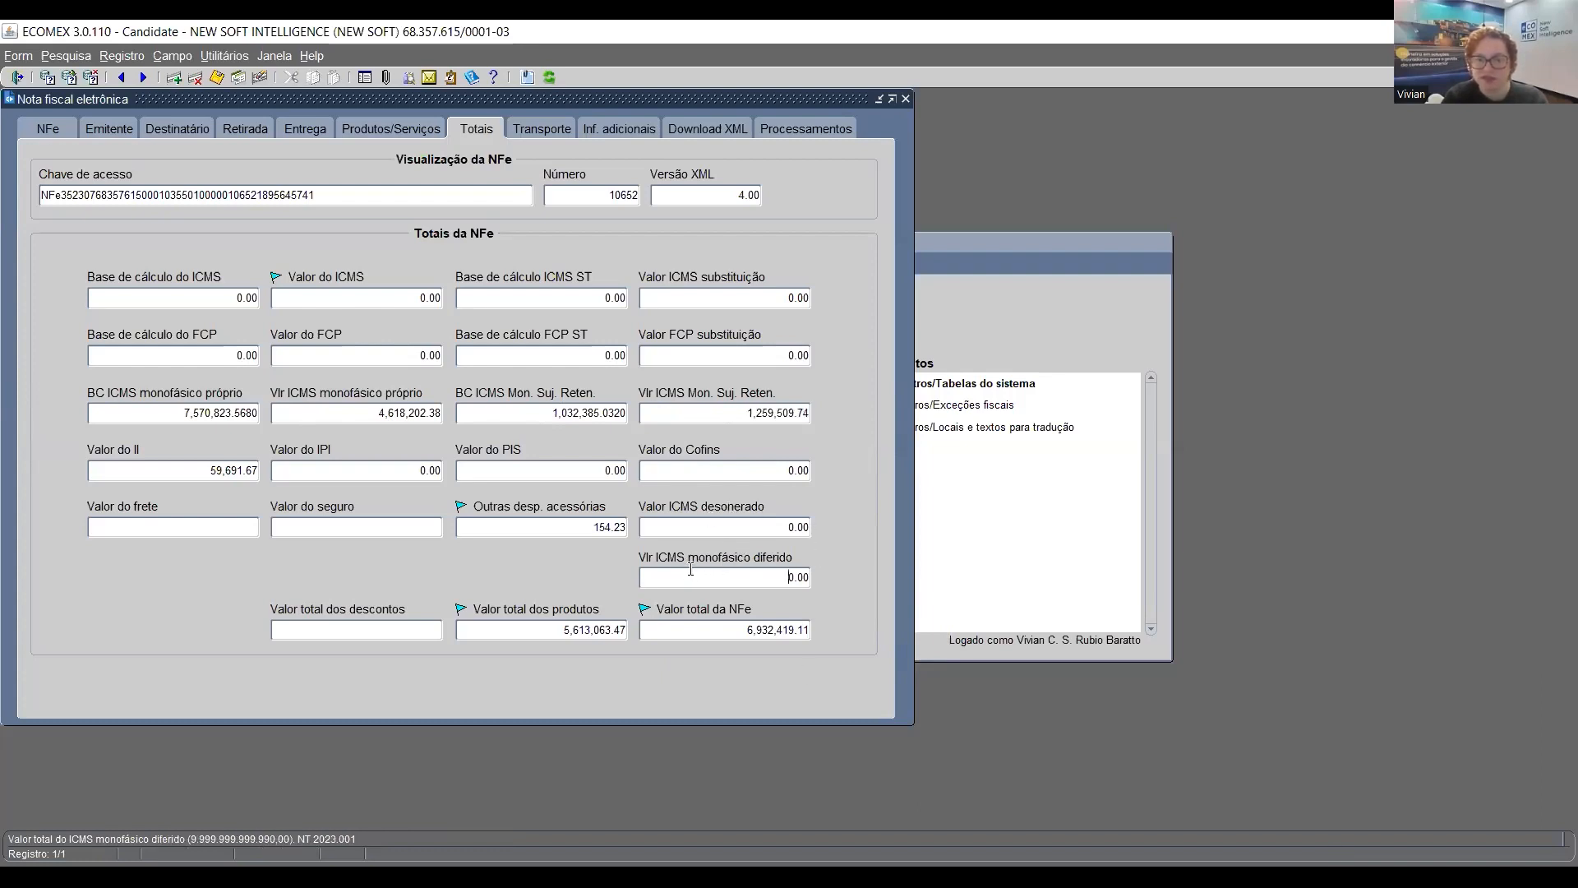
pyautogui.moveTo(651, 574); pyautogui.dragTo(879, 569)
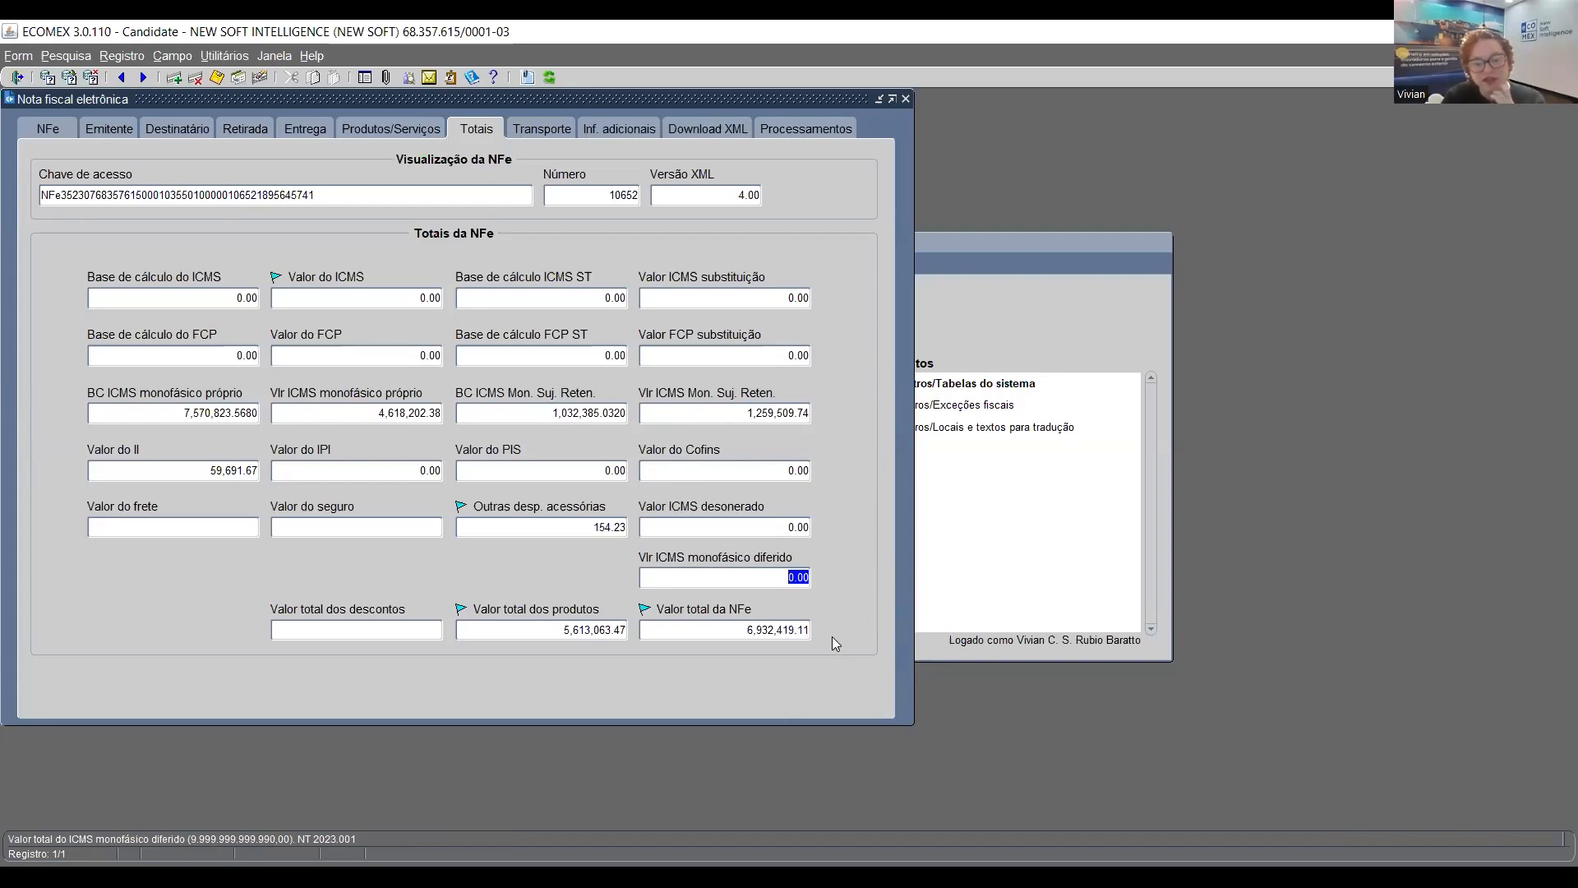
pyautogui.click(790, 576)
pyautogui.moveTo(715, 581); pyautogui.dragTo(870, 566)
# Inspect the breakdowns of values included in the fiscal note's product total and overall total
pyautogui.click(521, 628)
pyautogui.doubleClick(601, 628)
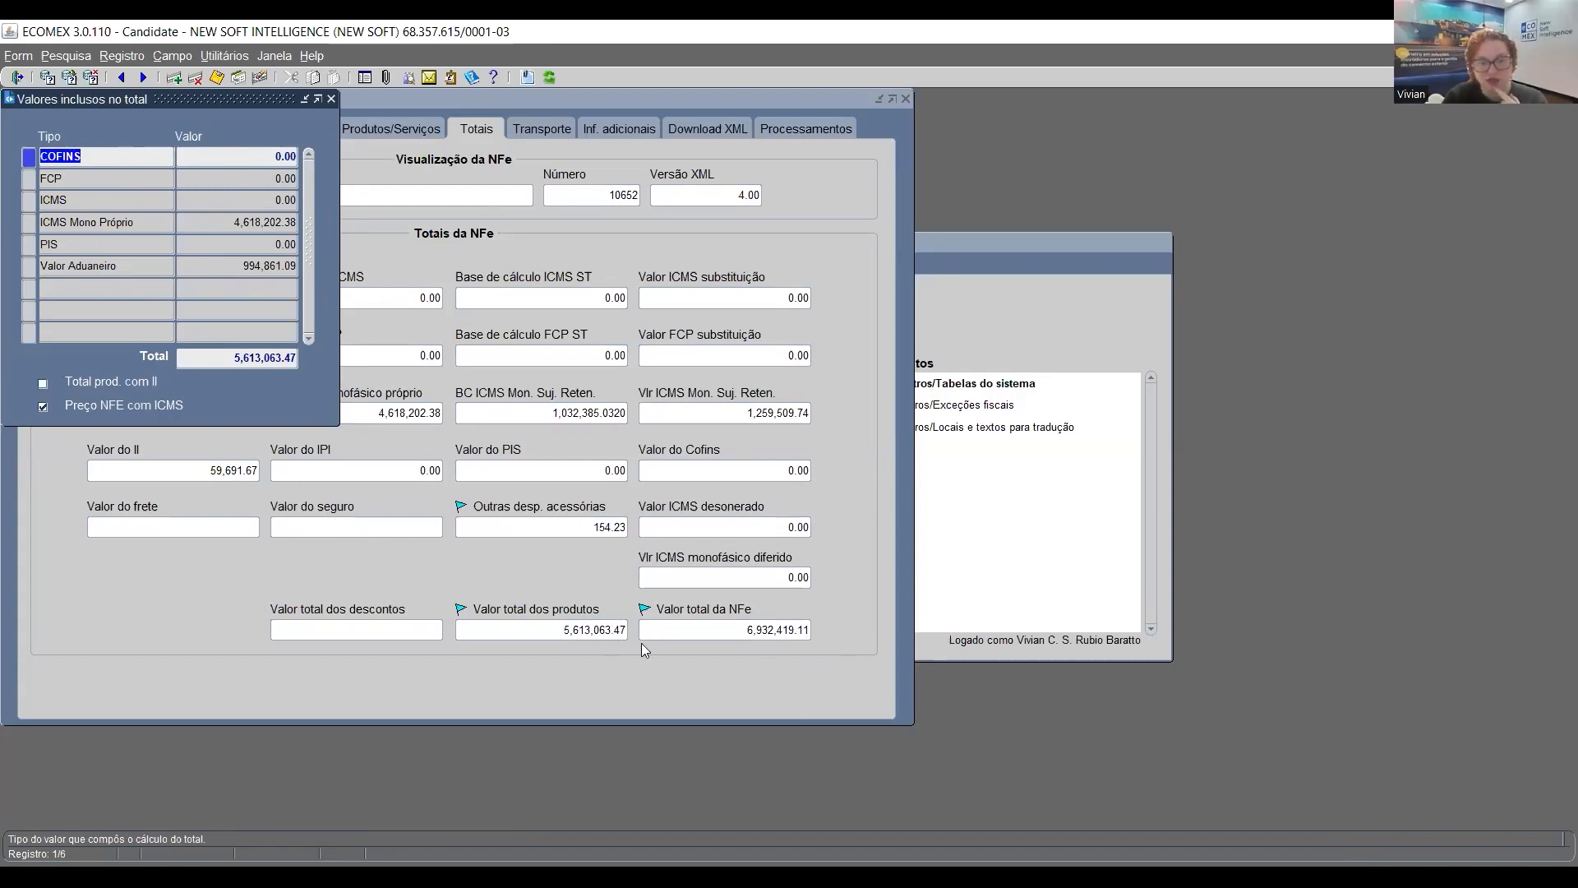
pyautogui.click(741, 626)
pyautogui.doubleClick(748, 629)
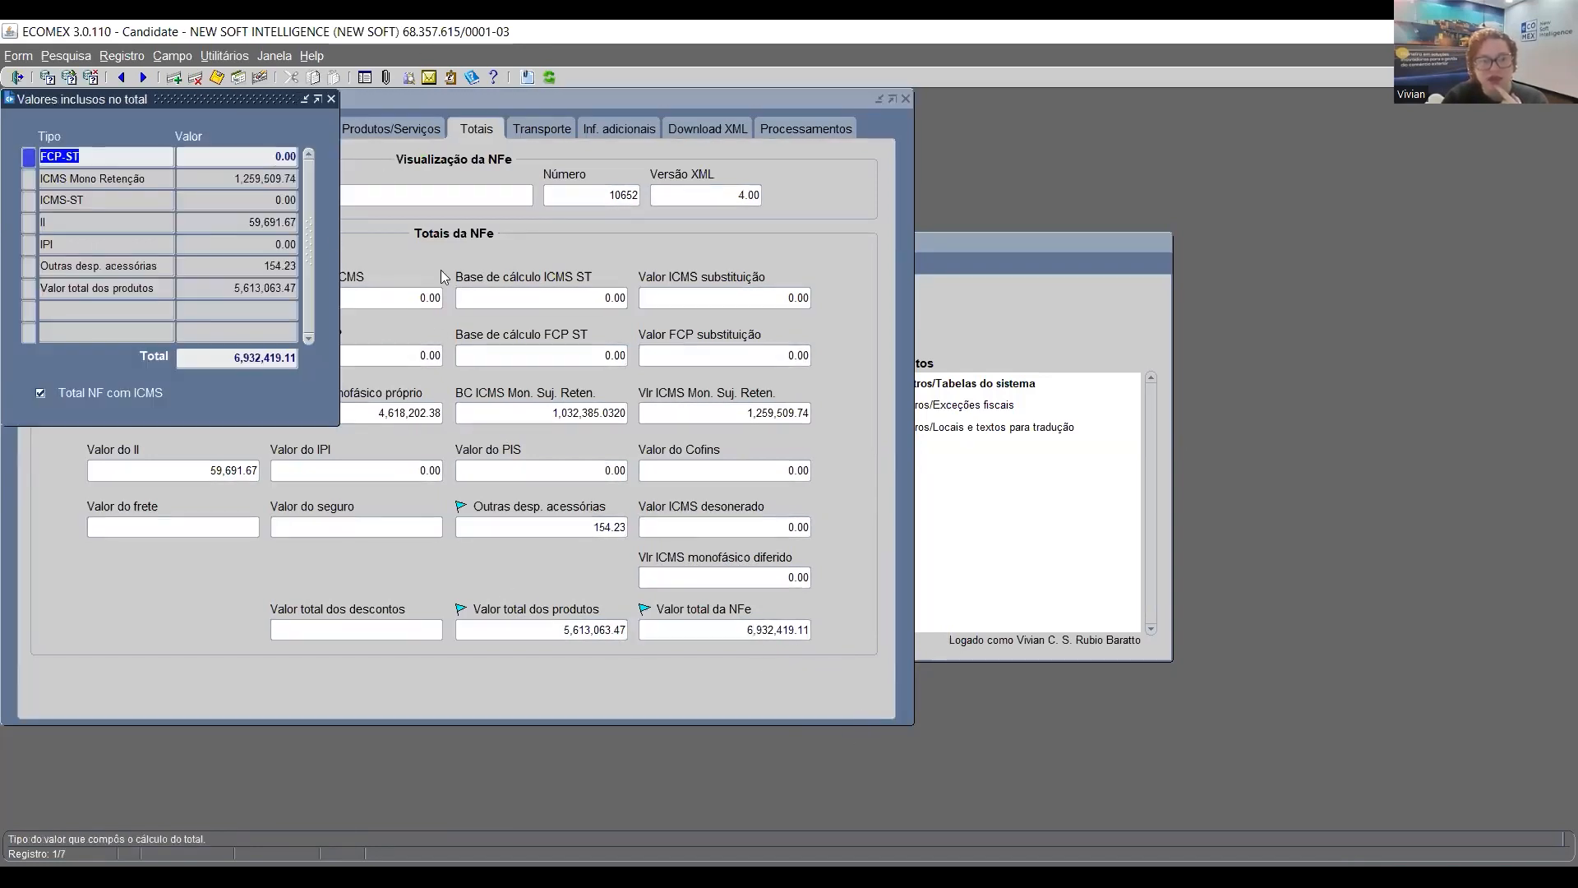
# Open the company's import parameters and examine the fiscal note series options for including ICMS in the note total and price
pyautogui.click(1003, 300)
pyautogui.doubleClick(528, 383)
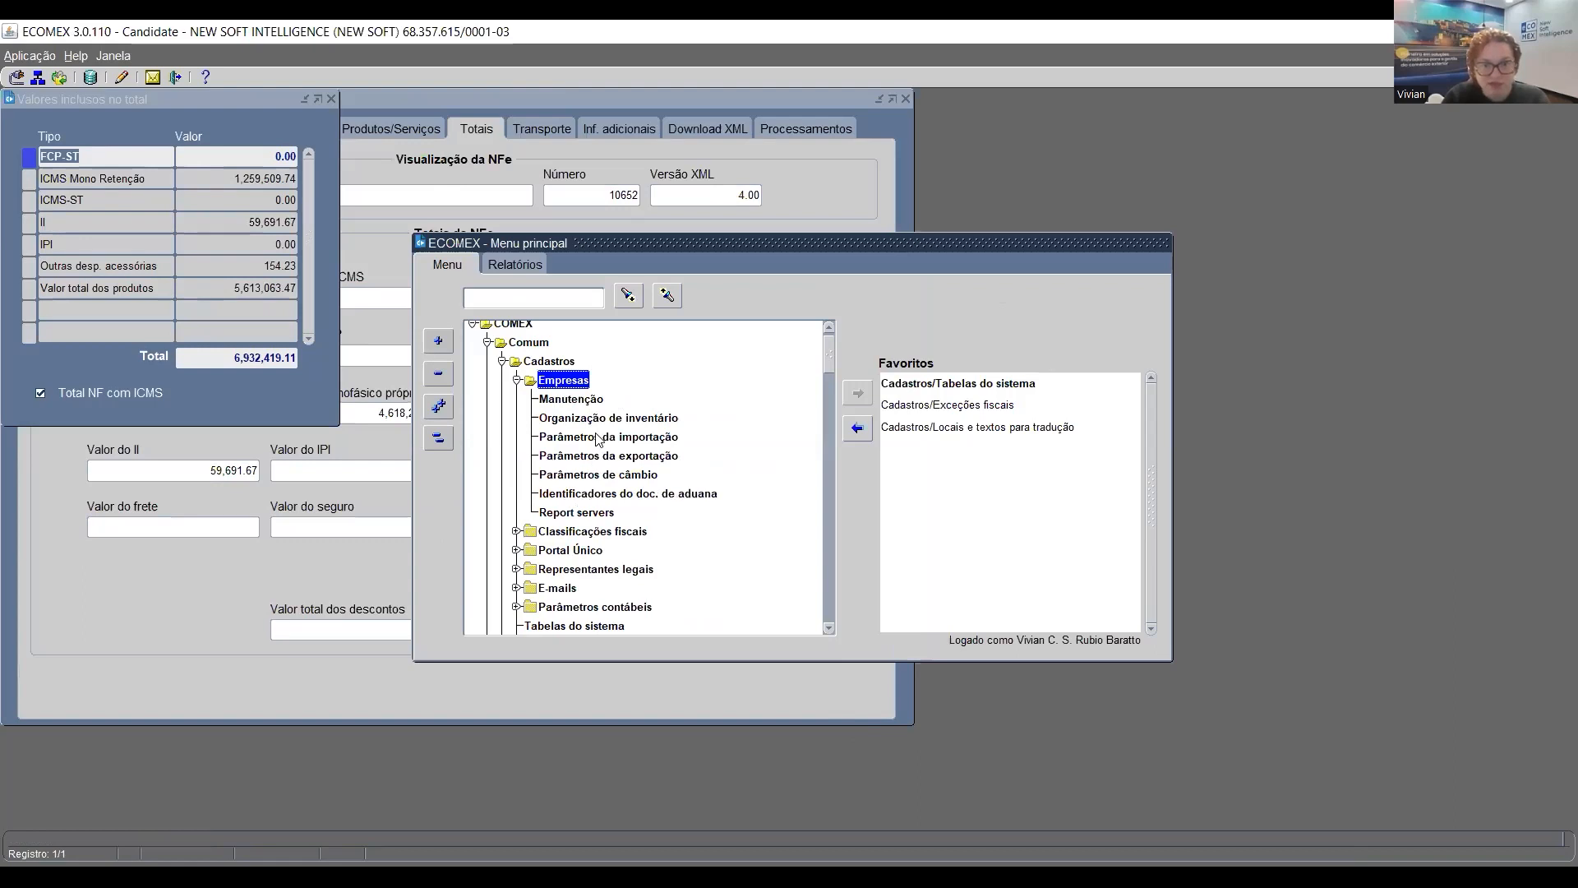
pyautogui.click(602, 438)
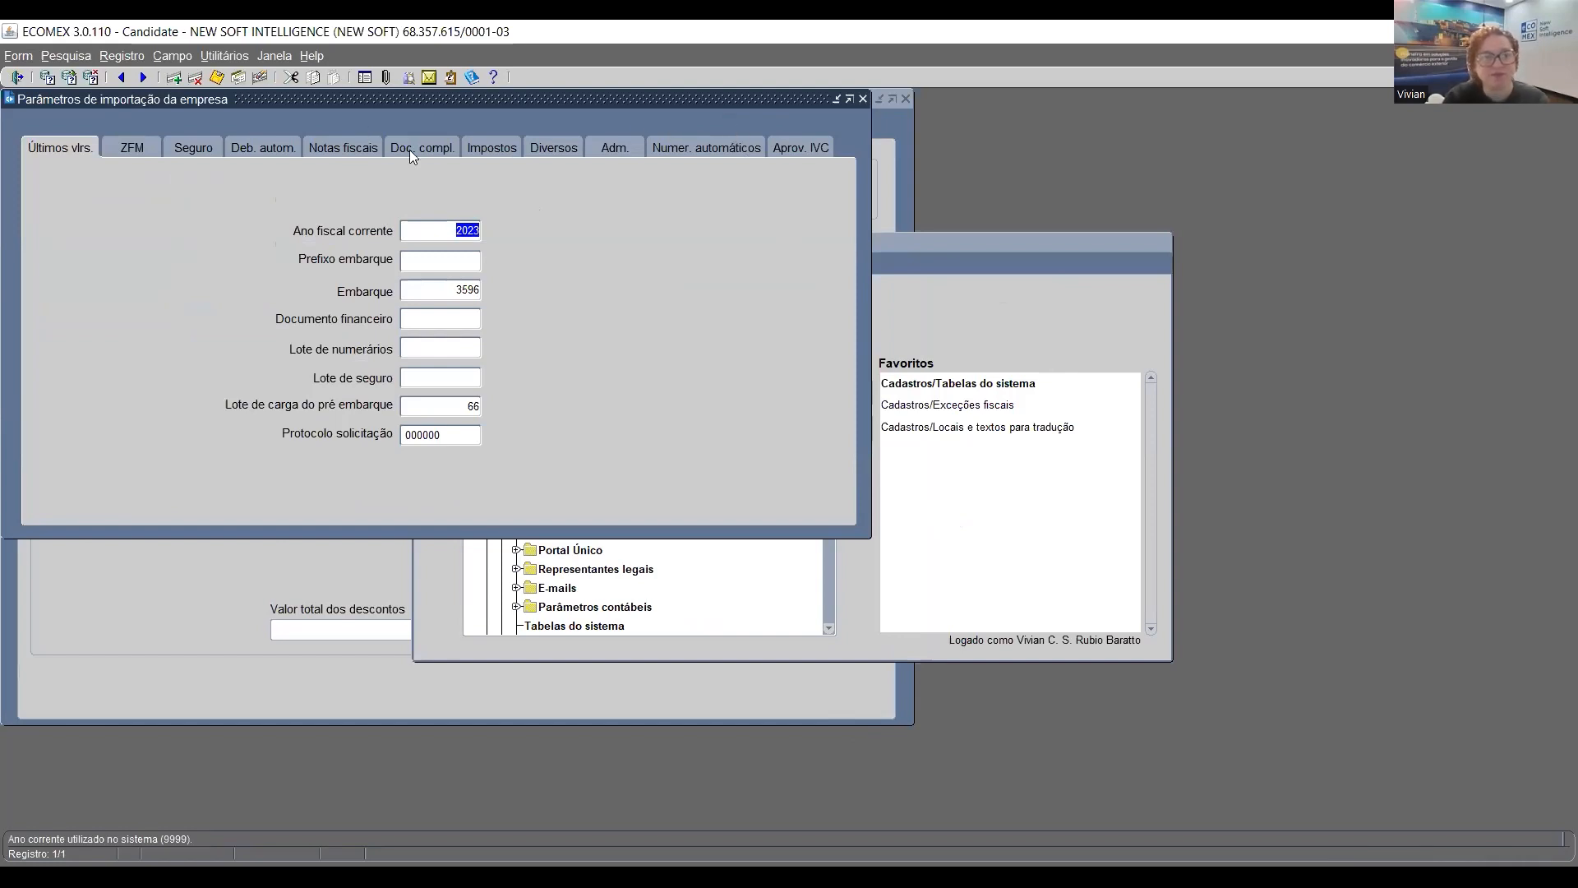
pyautogui.click(326, 149)
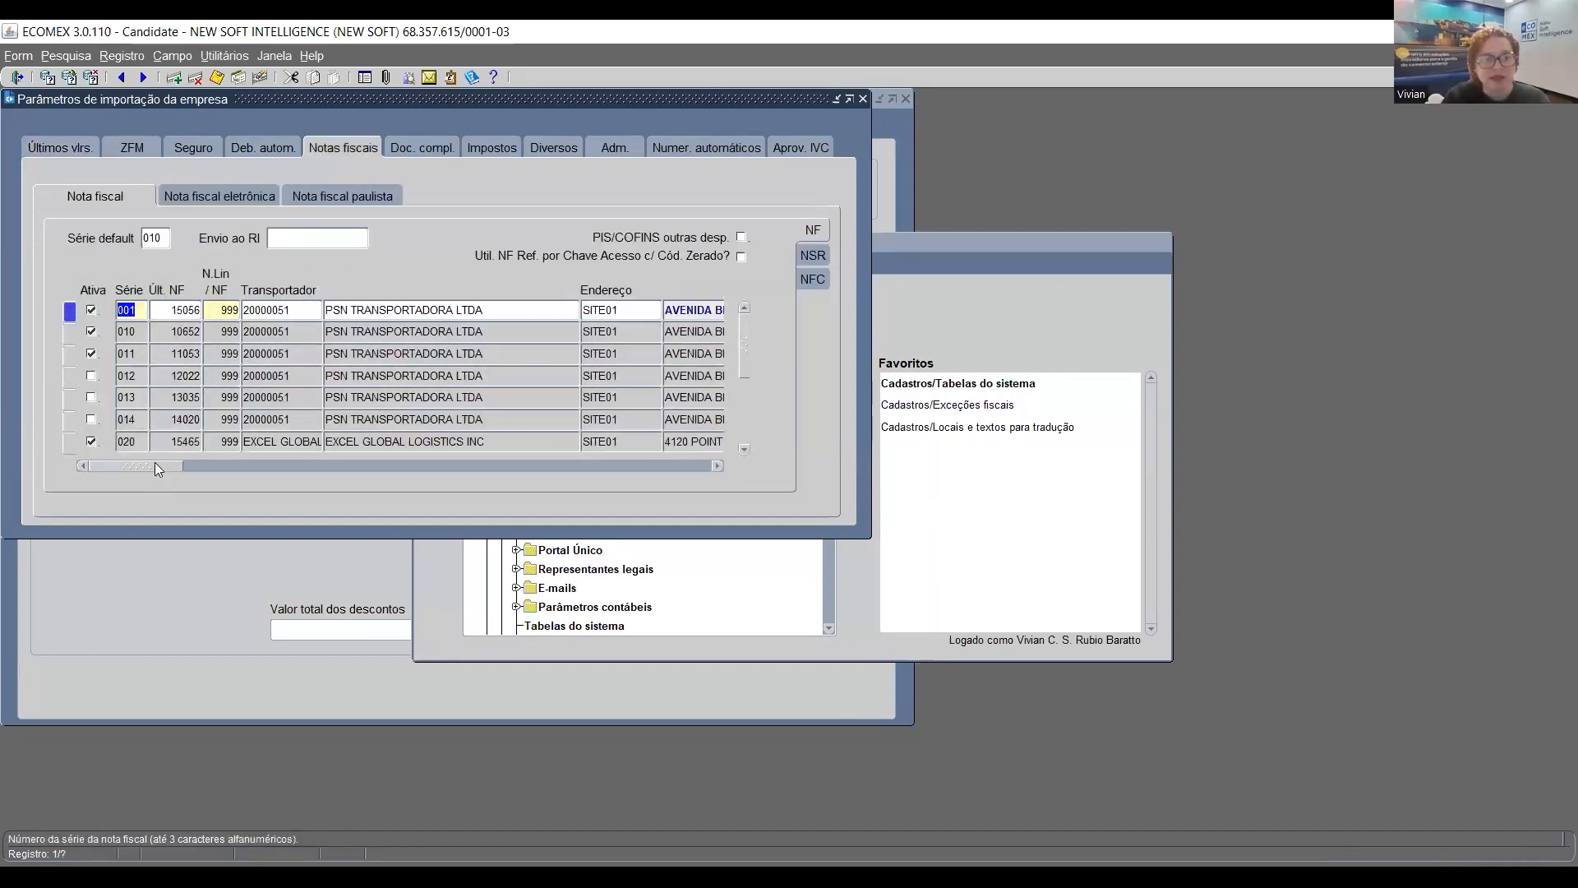
pyautogui.moveTo(154, 468); pyautogui.dragTo(389, 498)
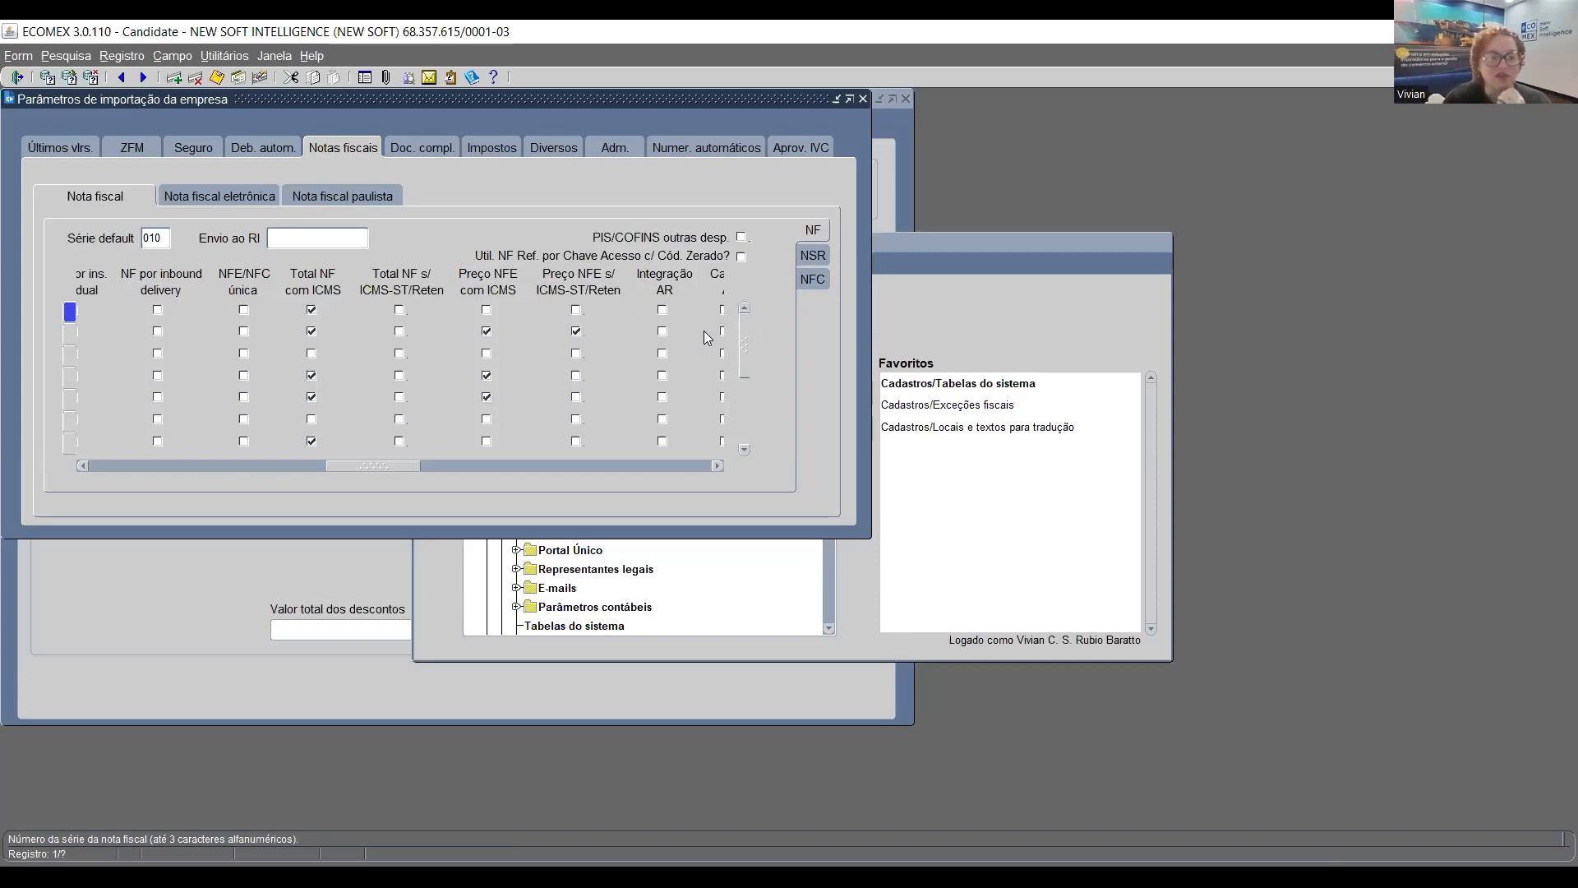
# Return to the electronic fiscal note and recheck the monophasic ICMS entries in its product total and note total breakdowns
pyautogui.click(245, 620)
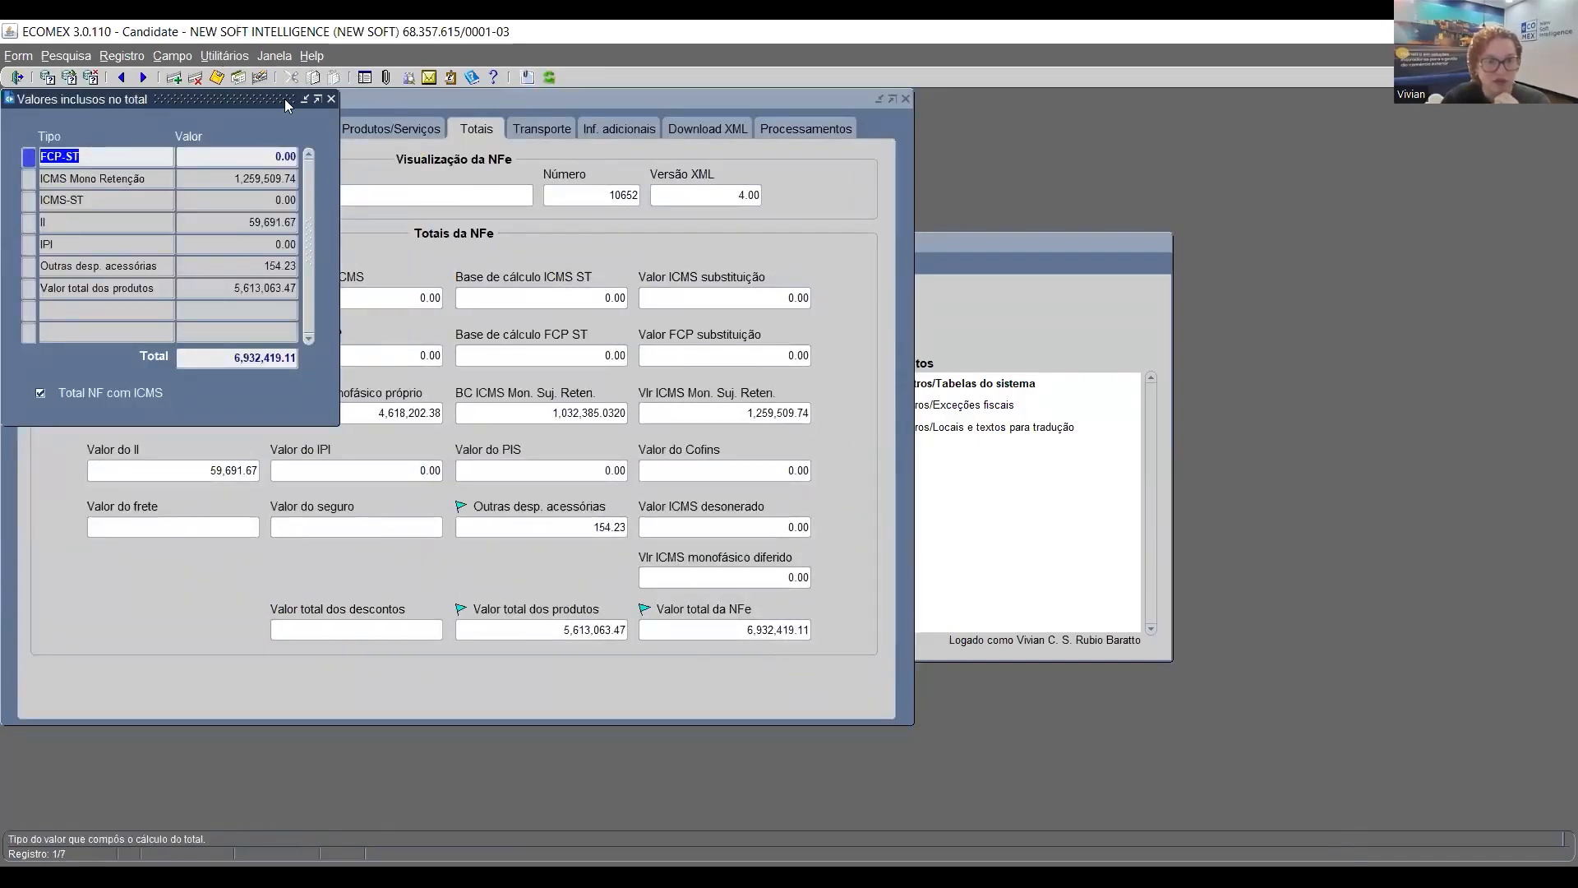
pyautogui.click(327, 97)
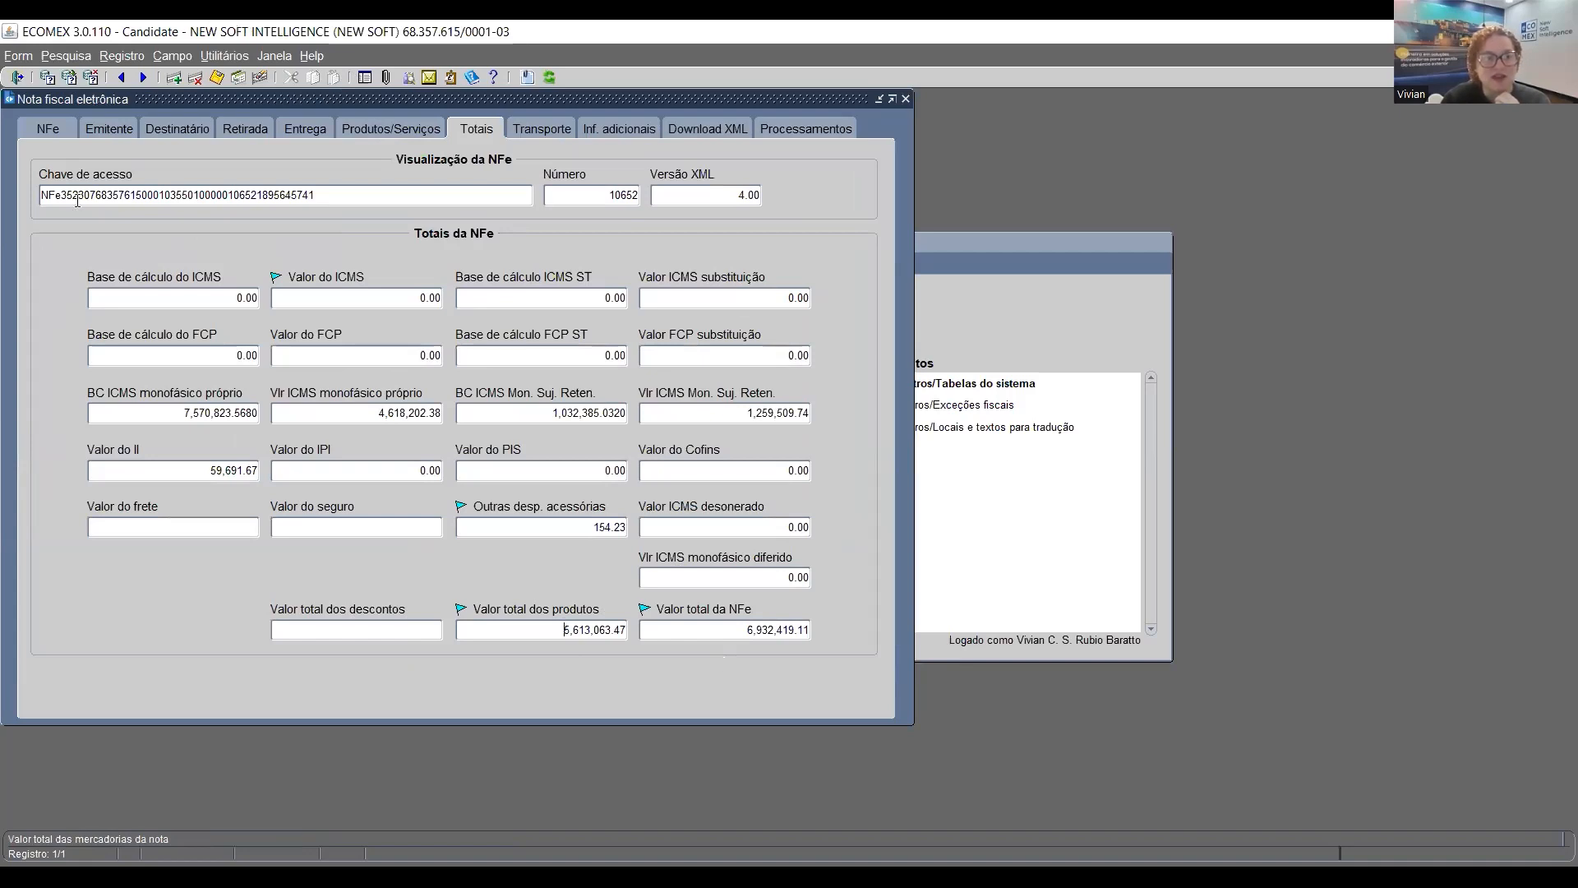
pyautogui.click(122, 199)
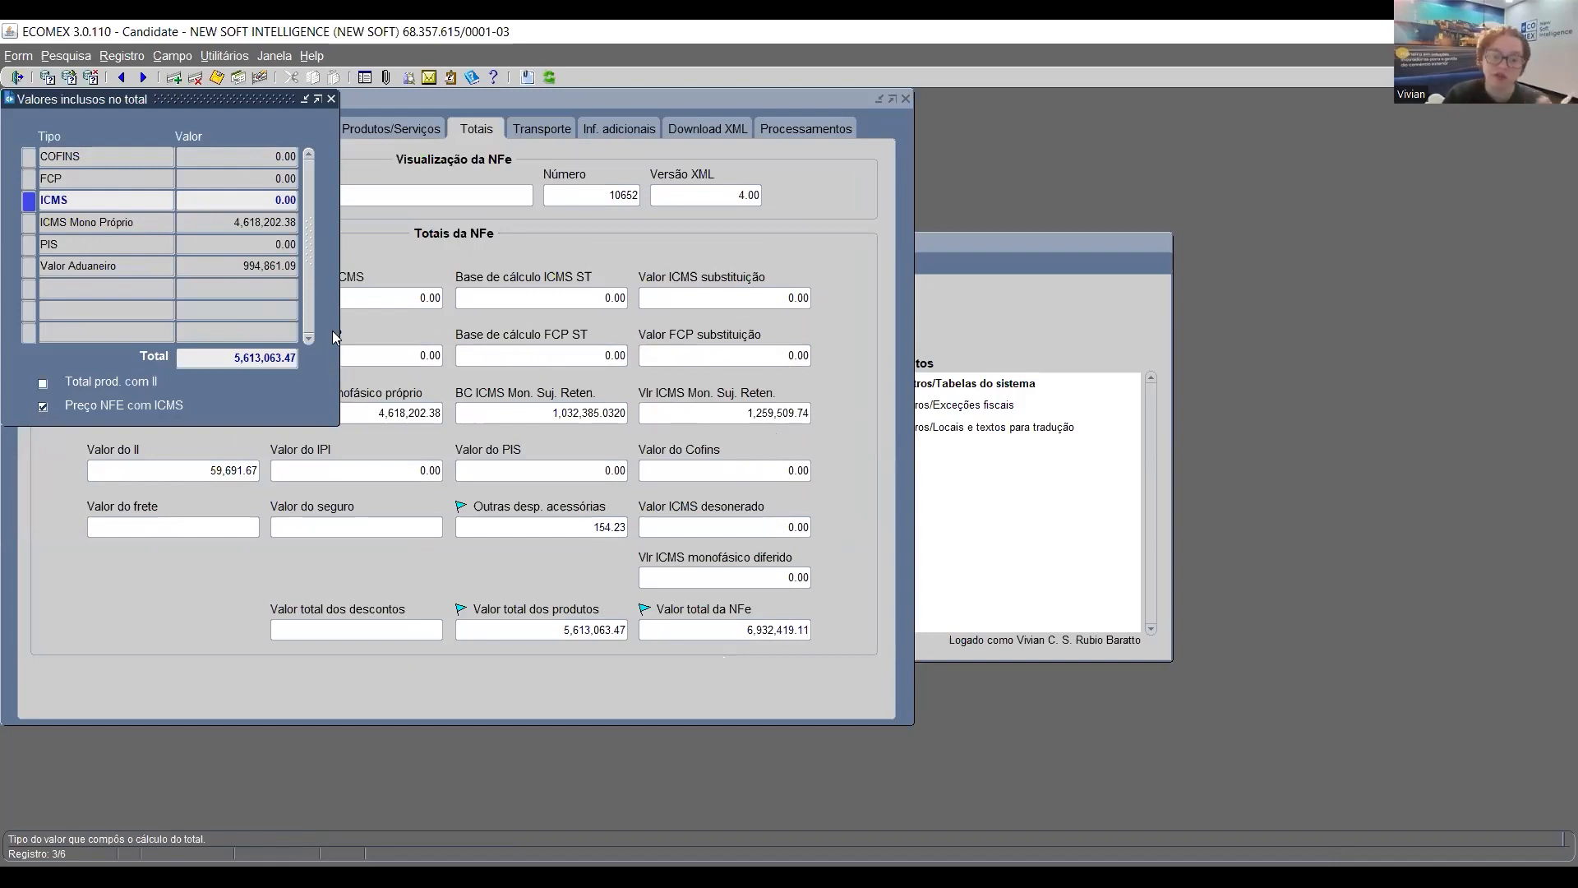
pyautogui.click(332, 99)
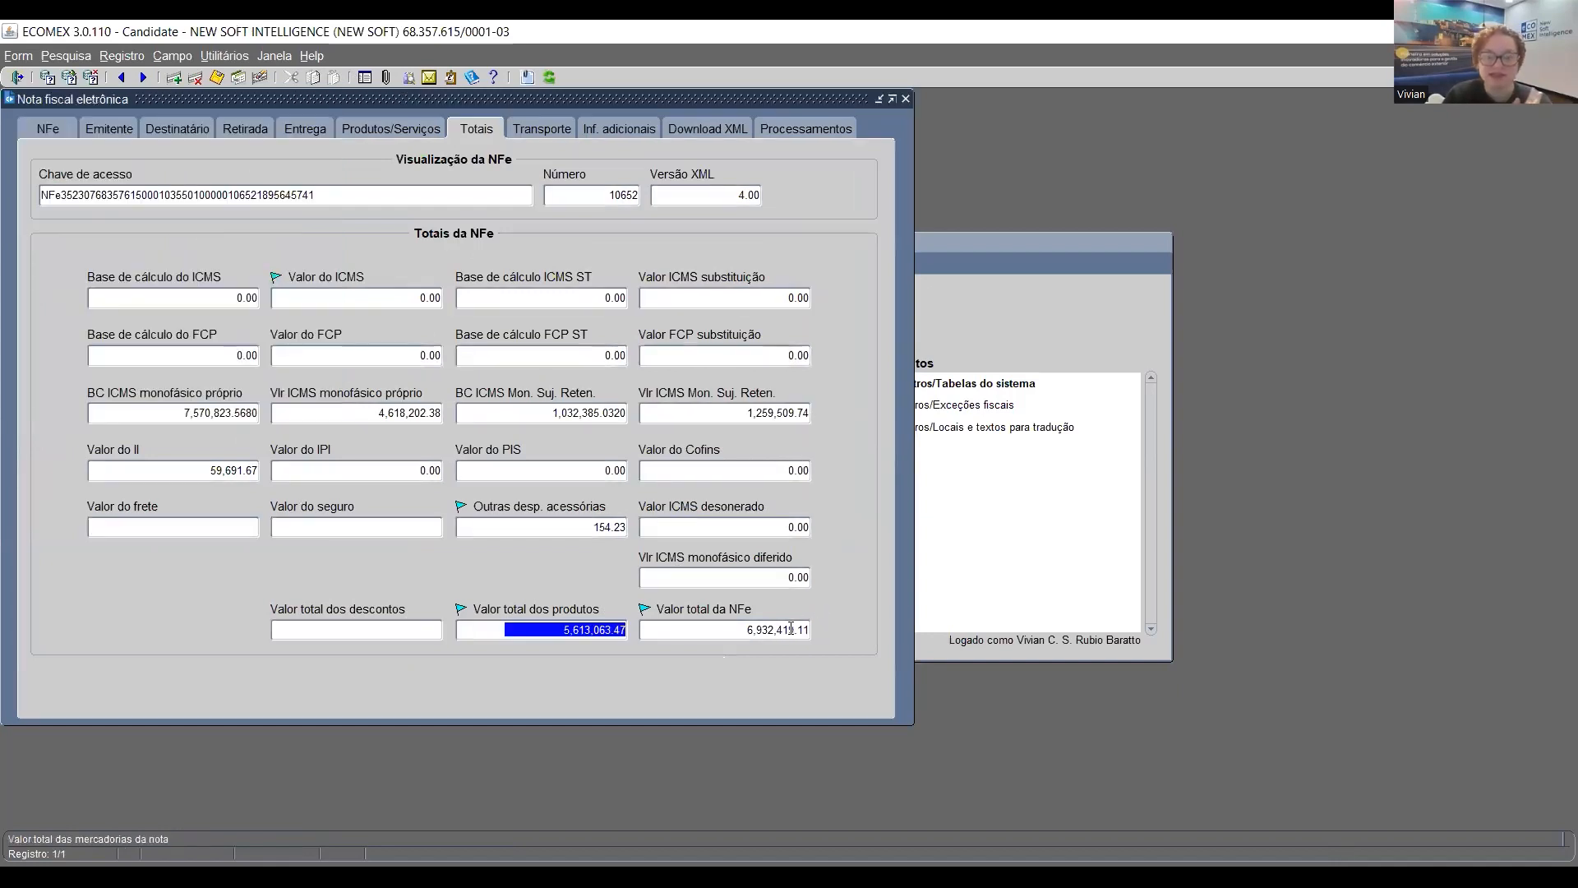
pyautogui.doubleClick(791, 629)
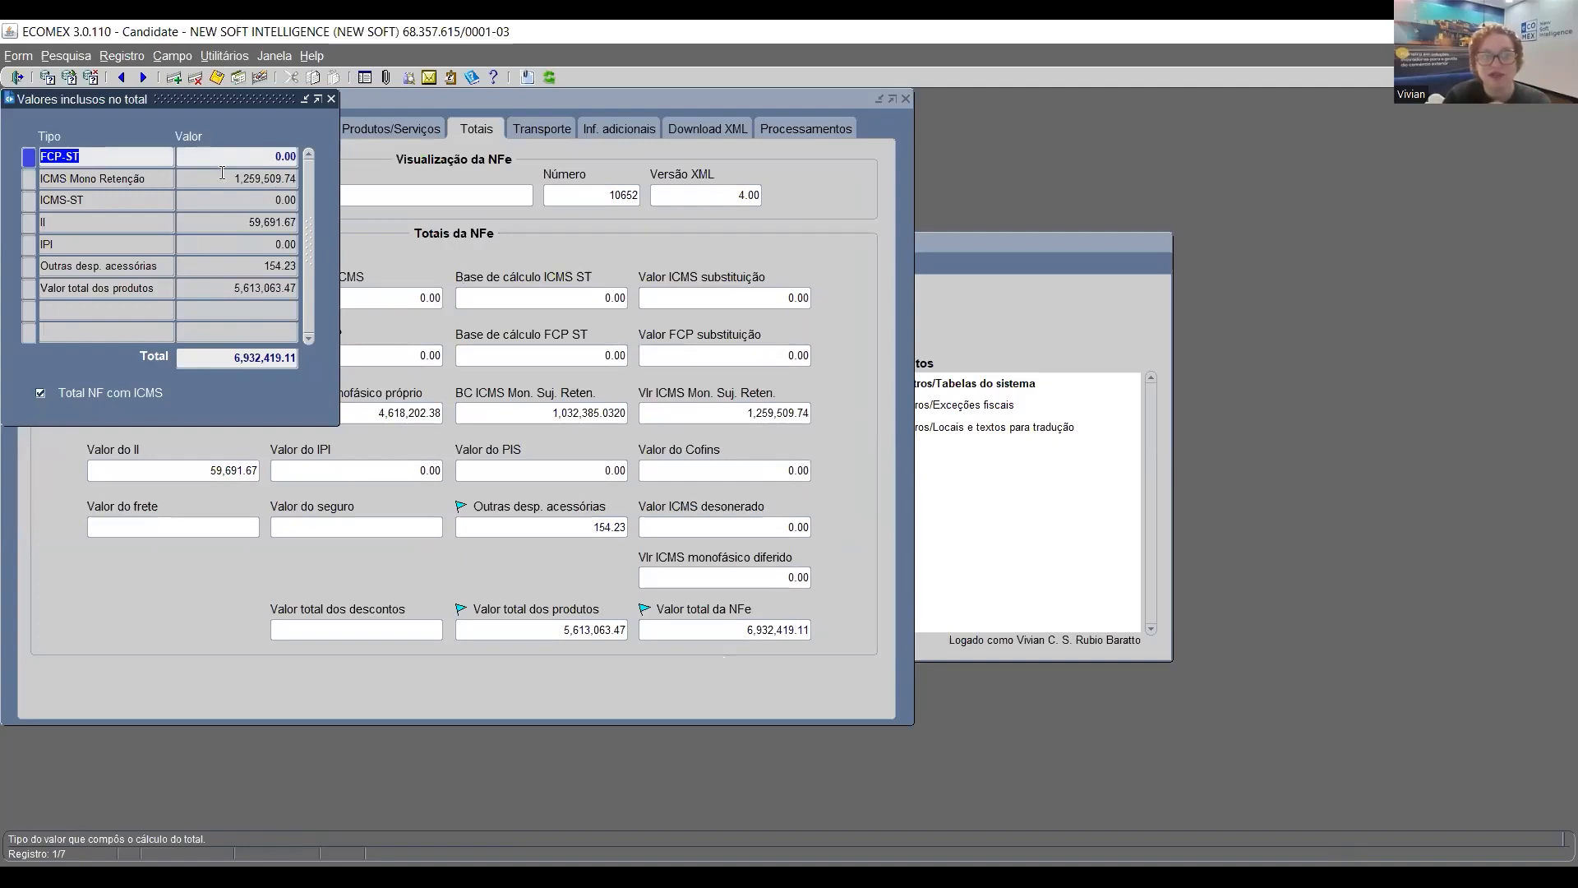
pyautogui.click(222, 174)
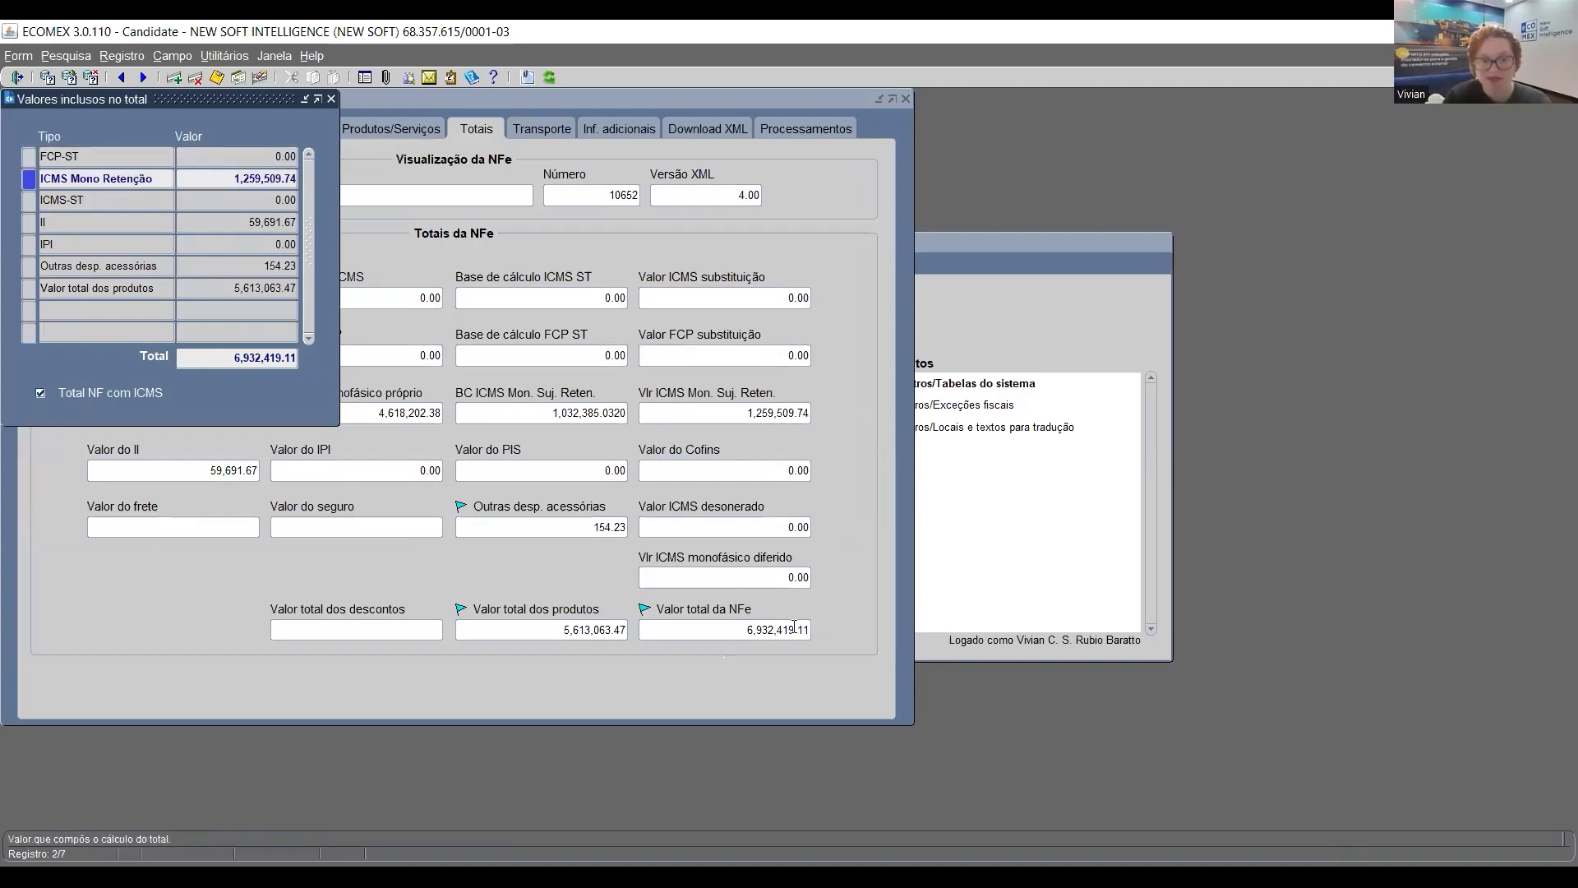
# Close the total breakdown, minimize the fiscal note, and review the series' ICMS-ST/Reten options in the company import parameters
pyautogui.click(331, 99)
pyautogui.click(879, 99)
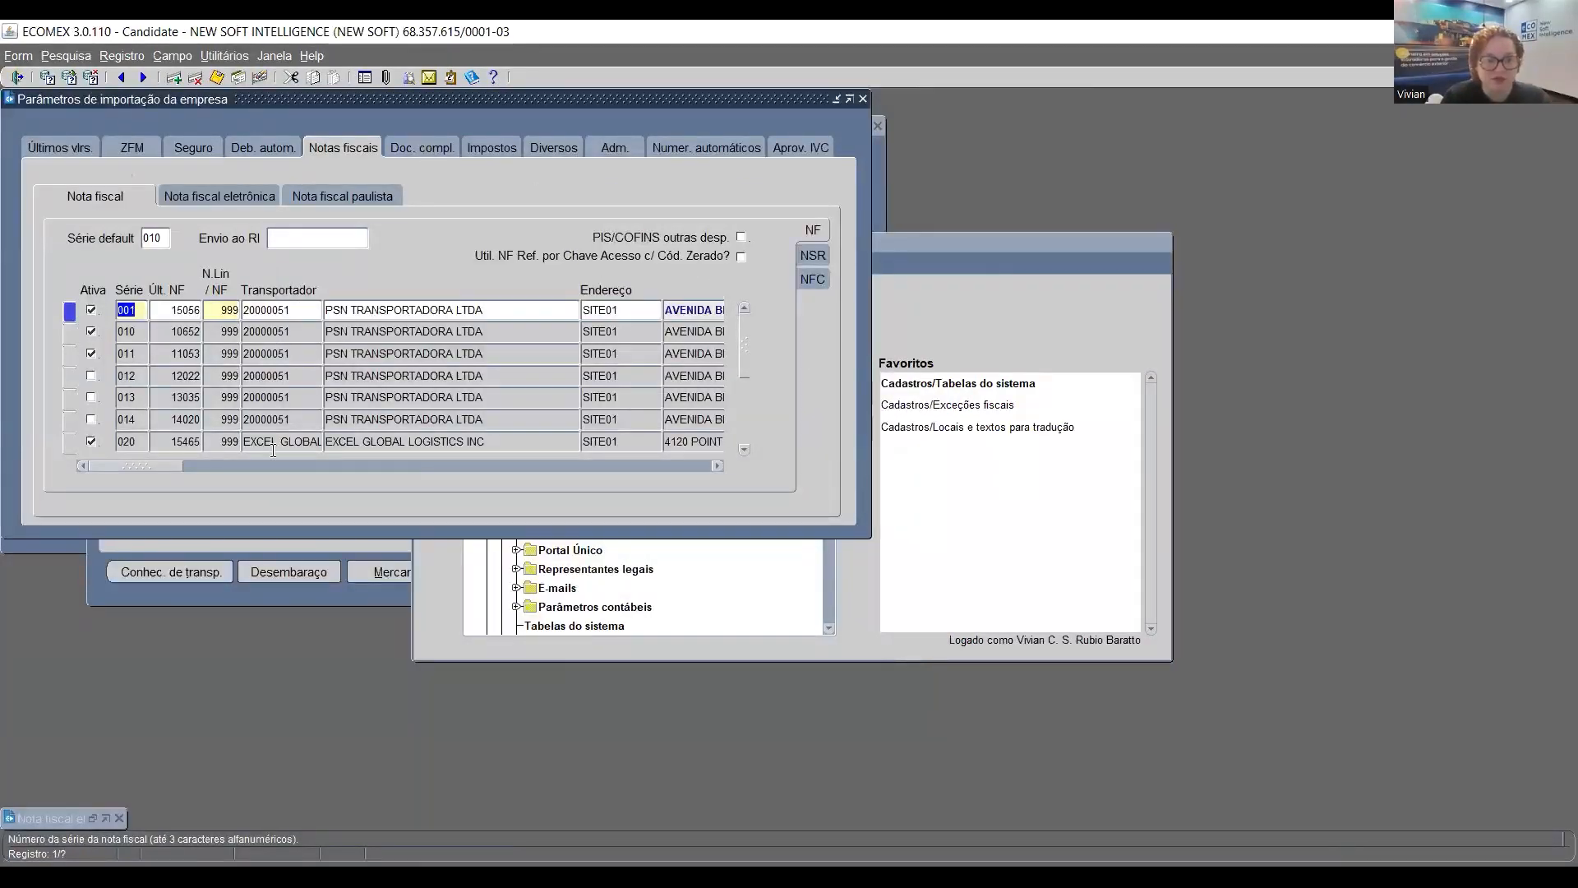
pyautogui.moveTo(161, 463); pyautogui.dragTo(402, 500)
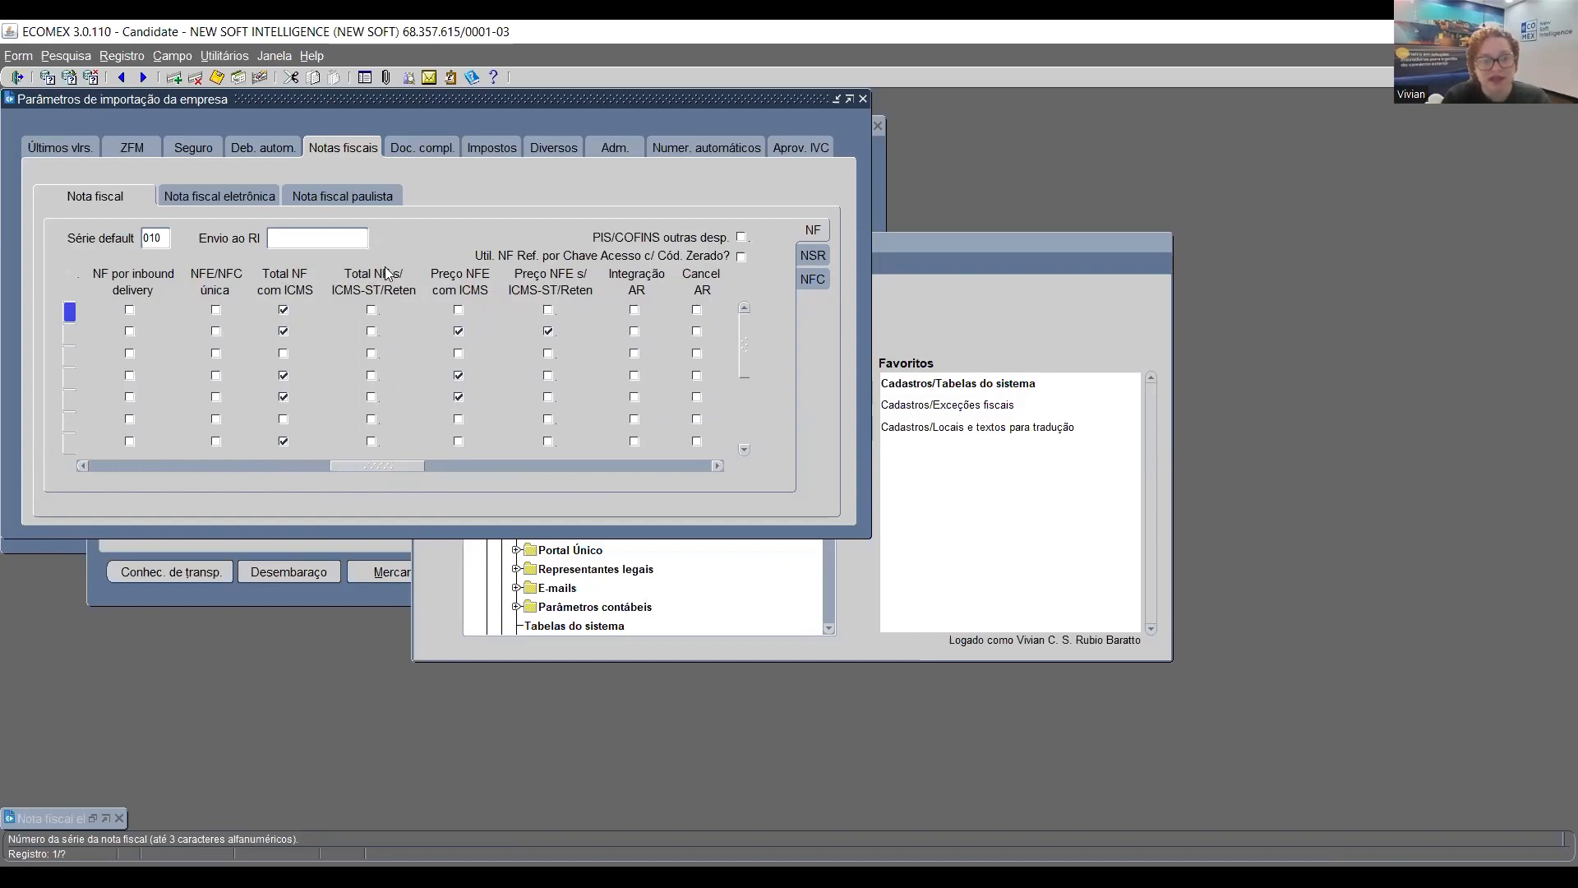
# Toggle the second series' ICMS options, leaving Total NF and Preço NFE ticked for both com ICMS and s/ ICMS-ST/Reten, and close the company import parameters
pyautogui.click(285, 332)
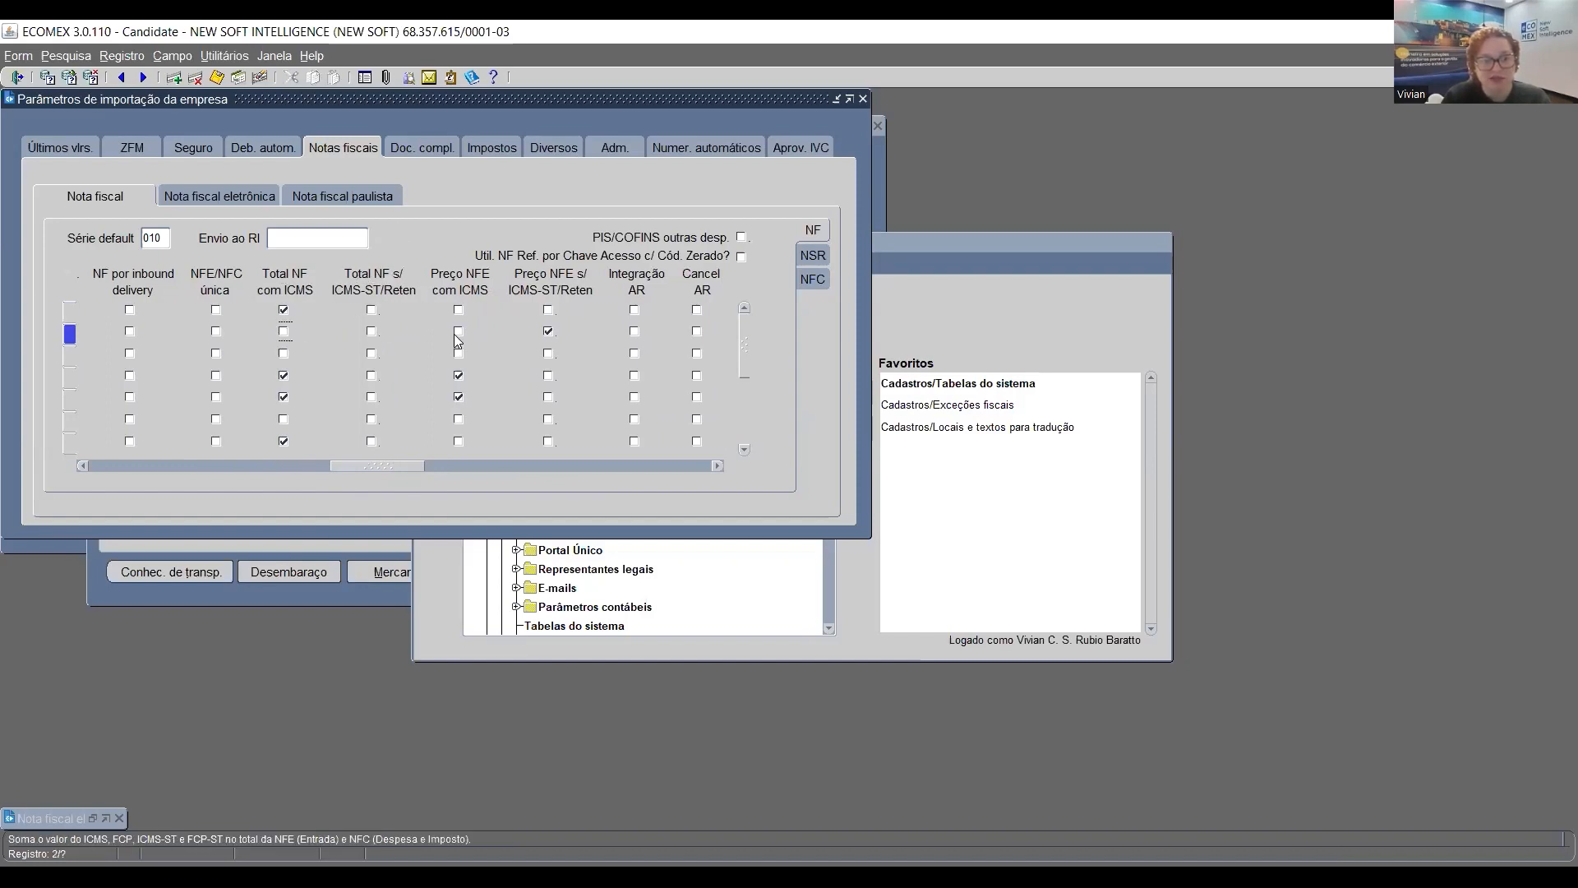
pyautogui.click(552, 332)
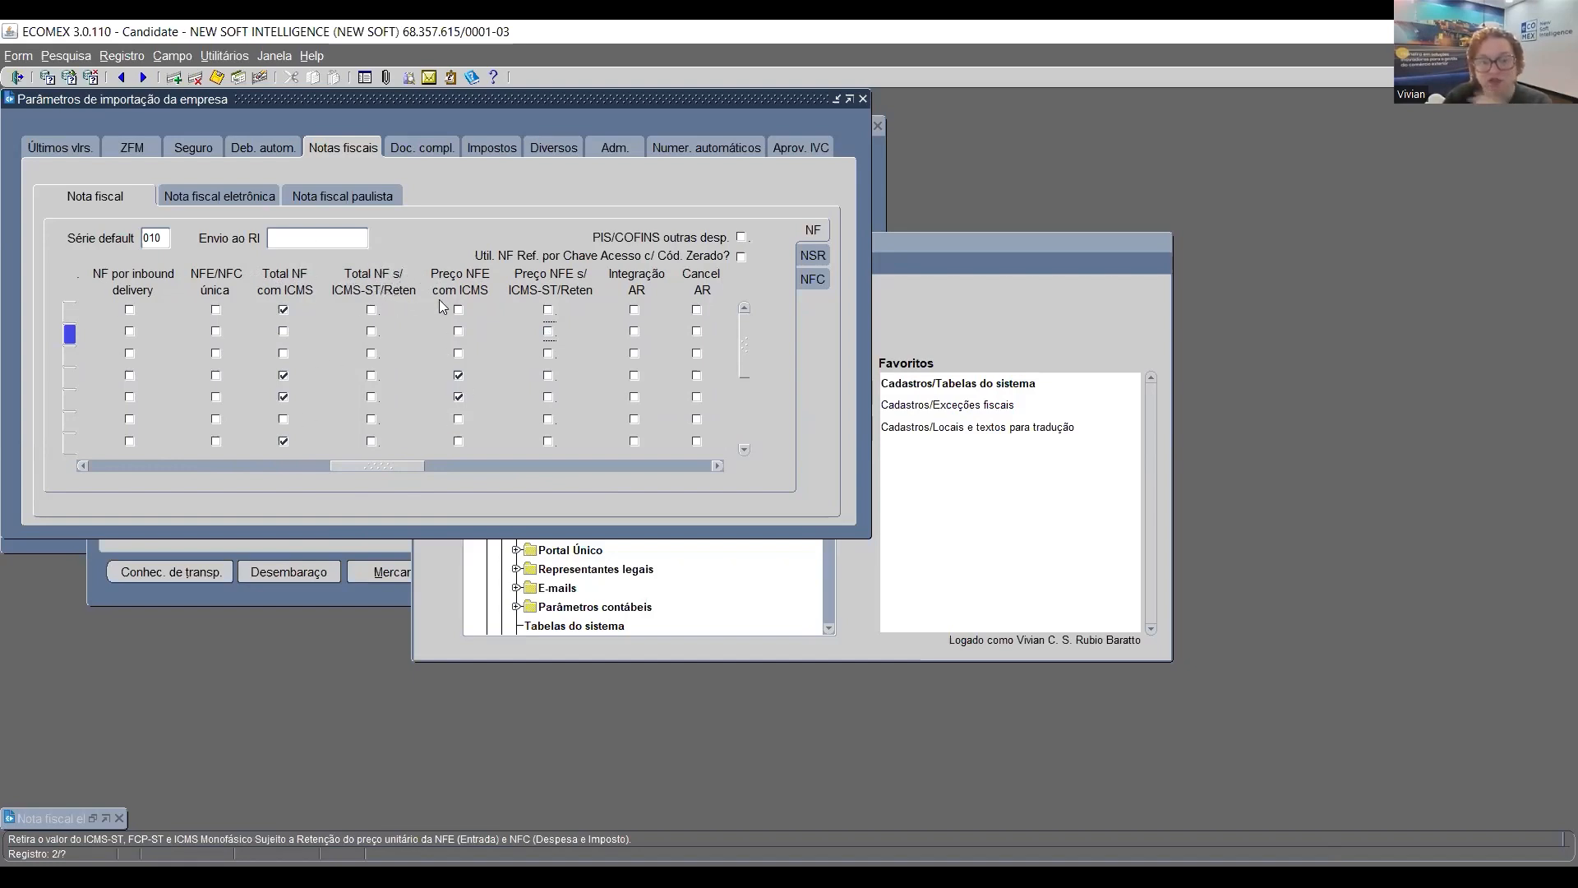
pyautogui.click(371, 332)
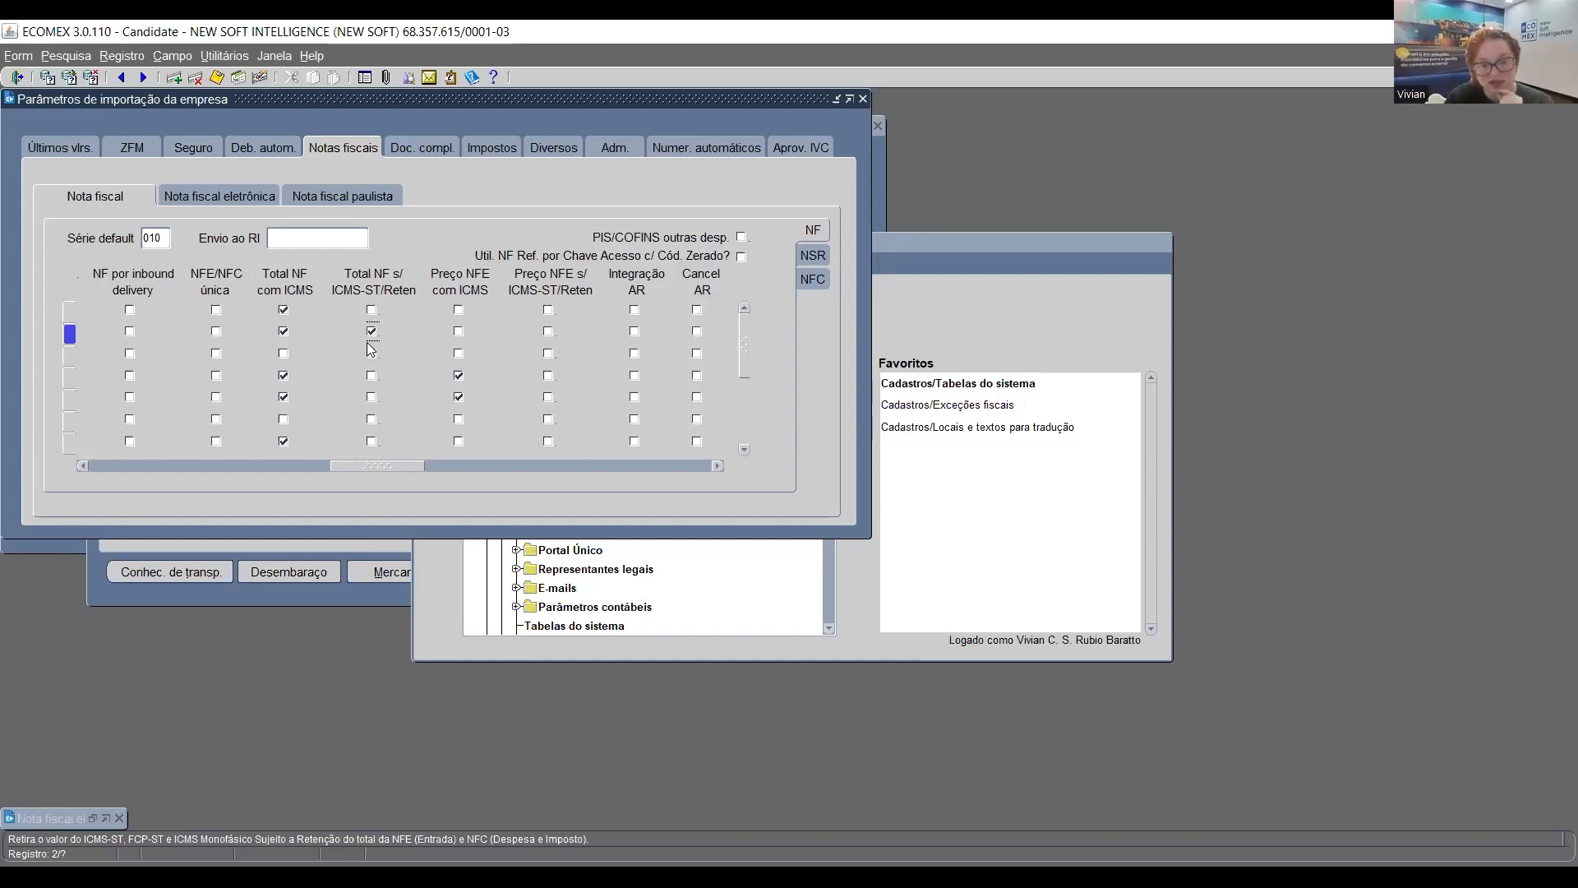
pyautogui.click(285, 329)
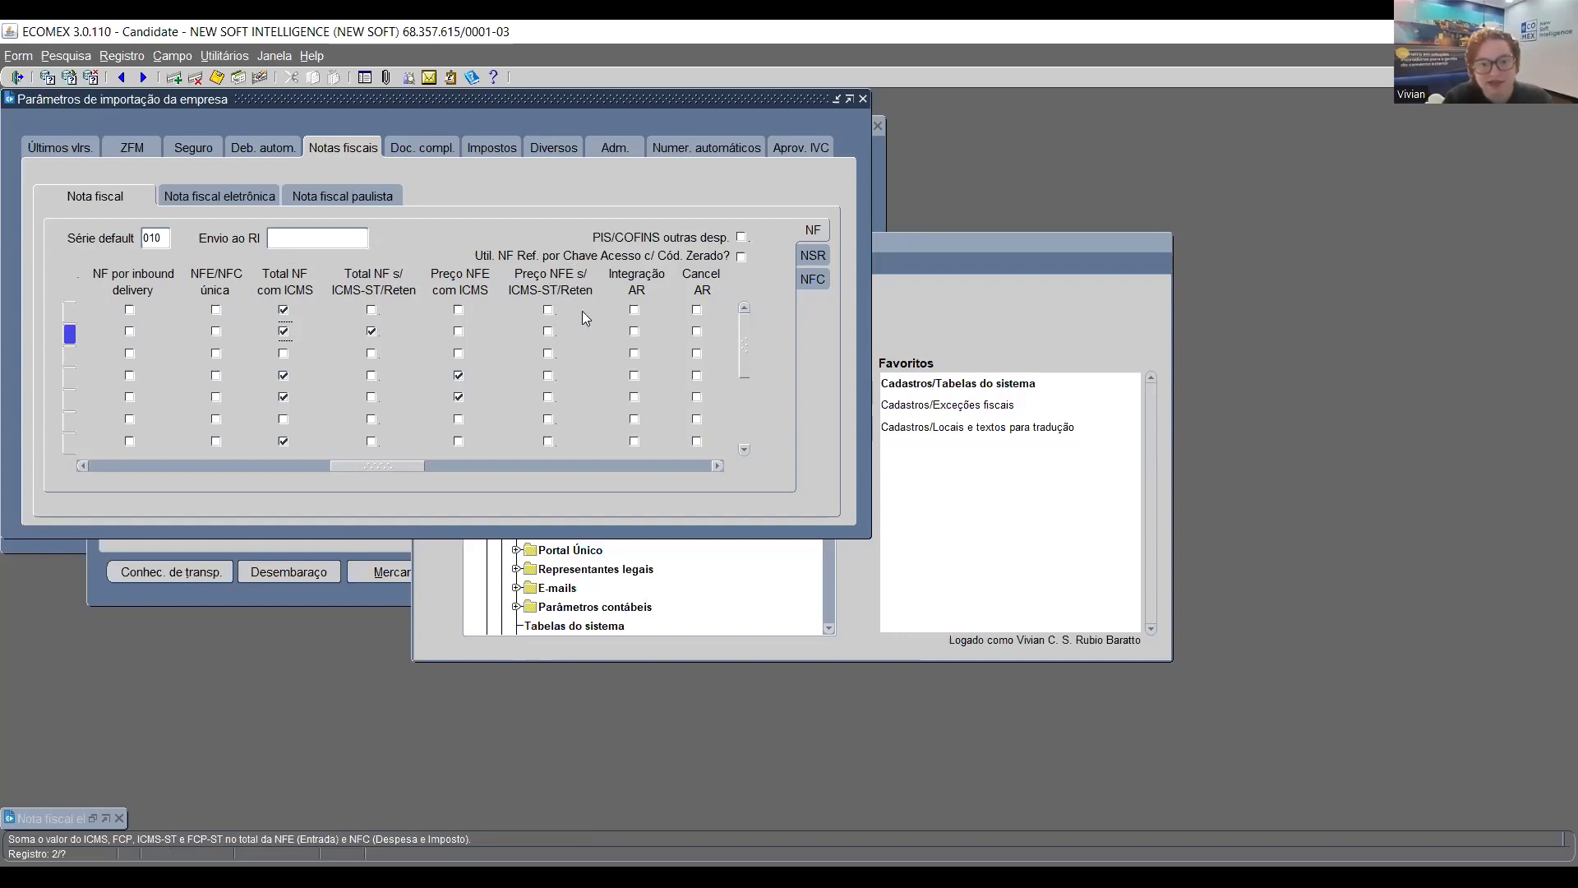
pyautogui.click(549, 331)
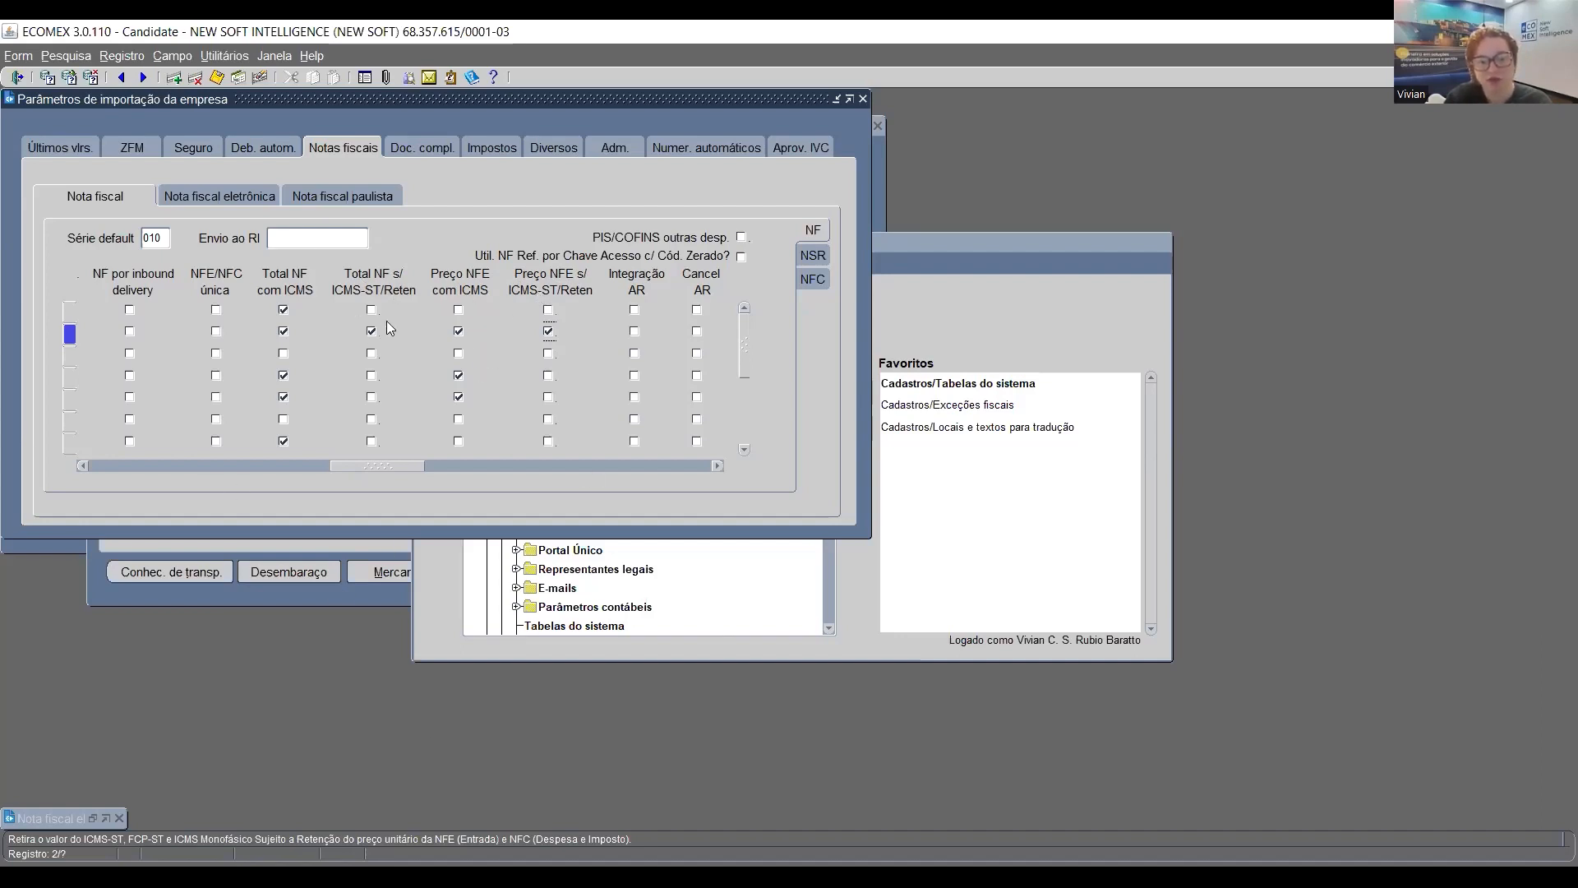
pyautogui.click(863, 98)
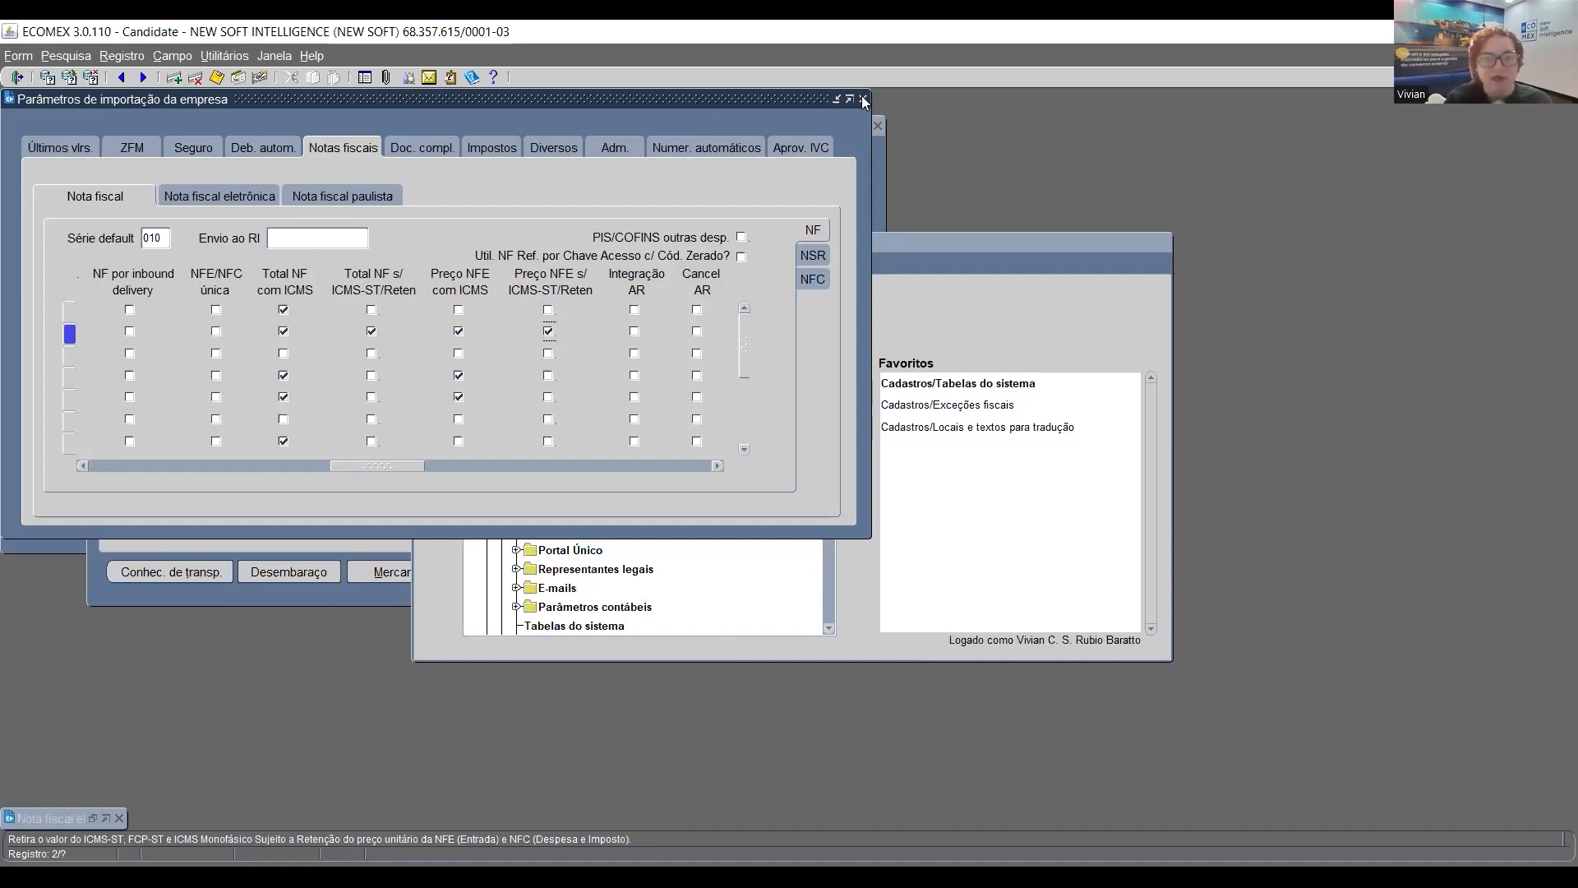
pyautogui.click(819, 503)
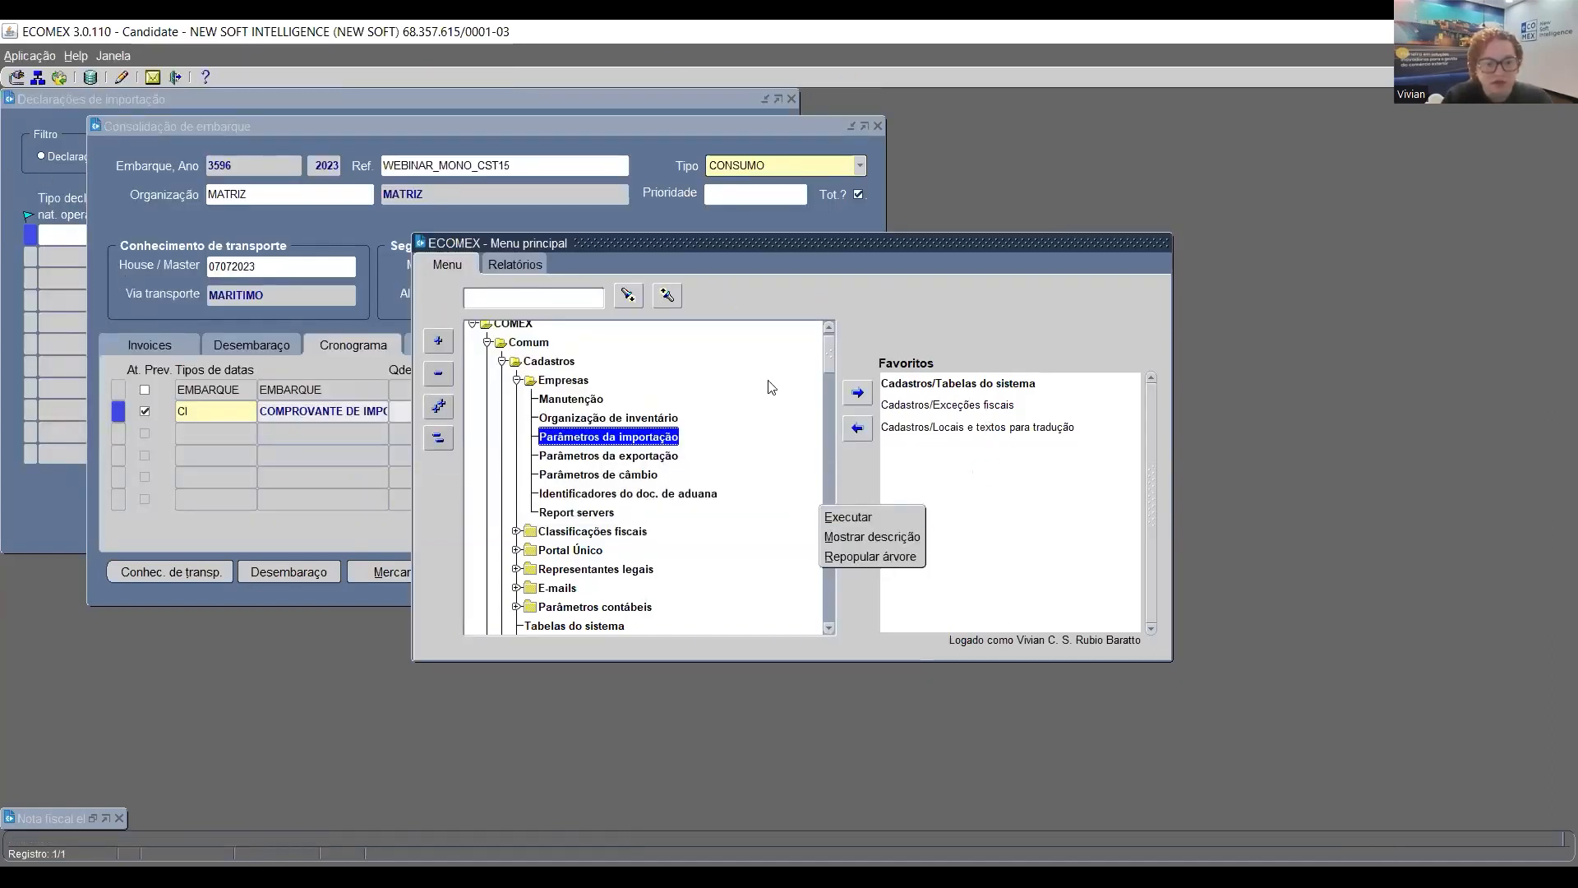
# Close the shipment consolidation window and restore the minimized electronic fiscal note at full size
pyautogui.click(878, 126)
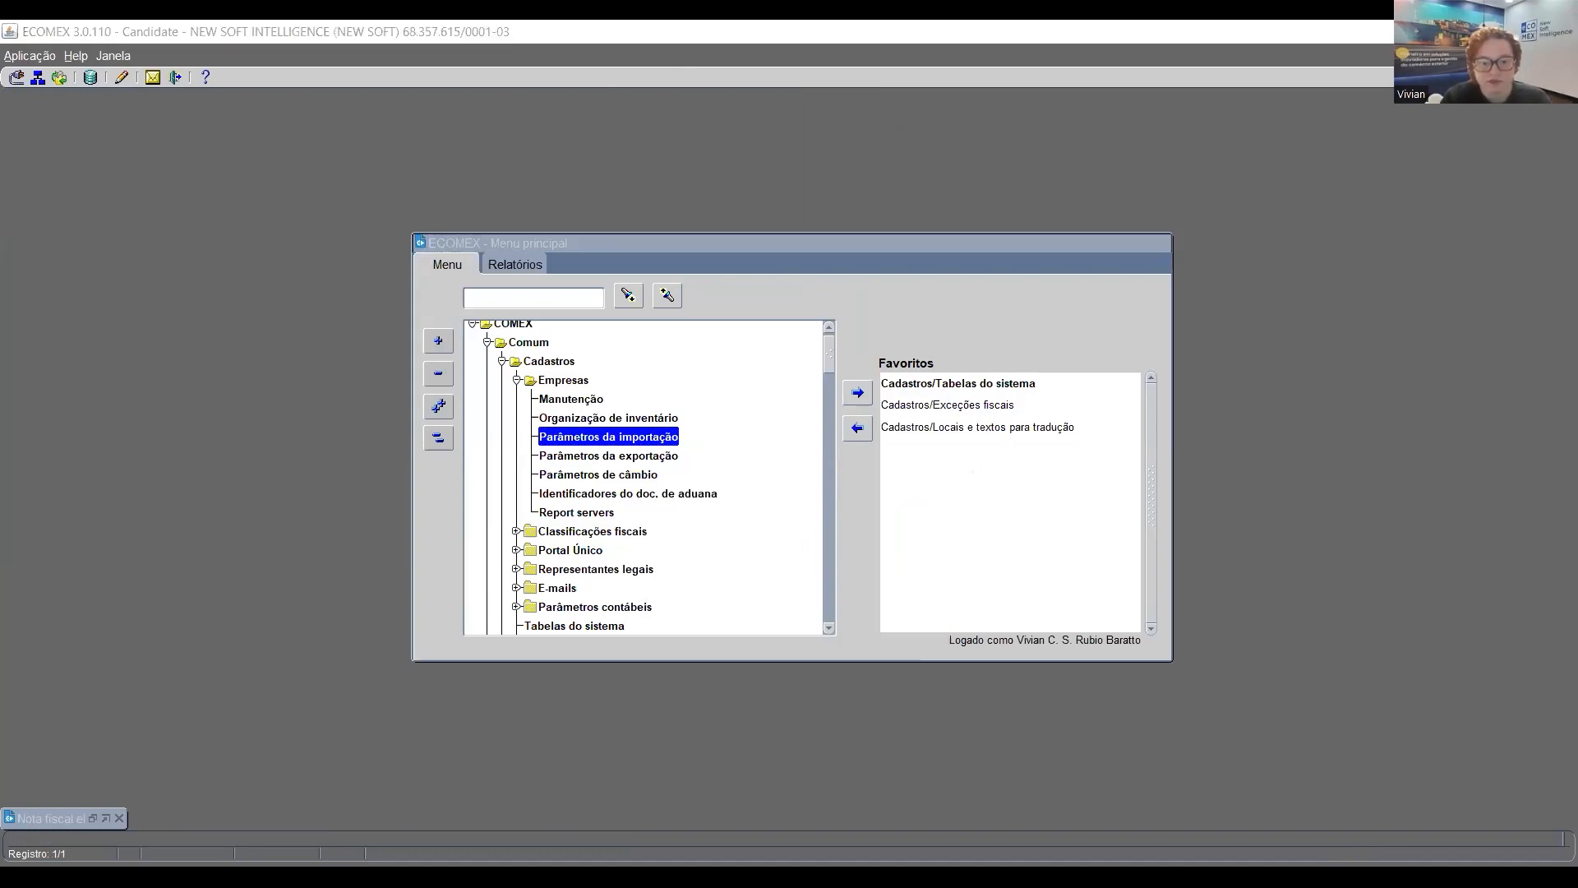
pyautogui.click(130, 825)
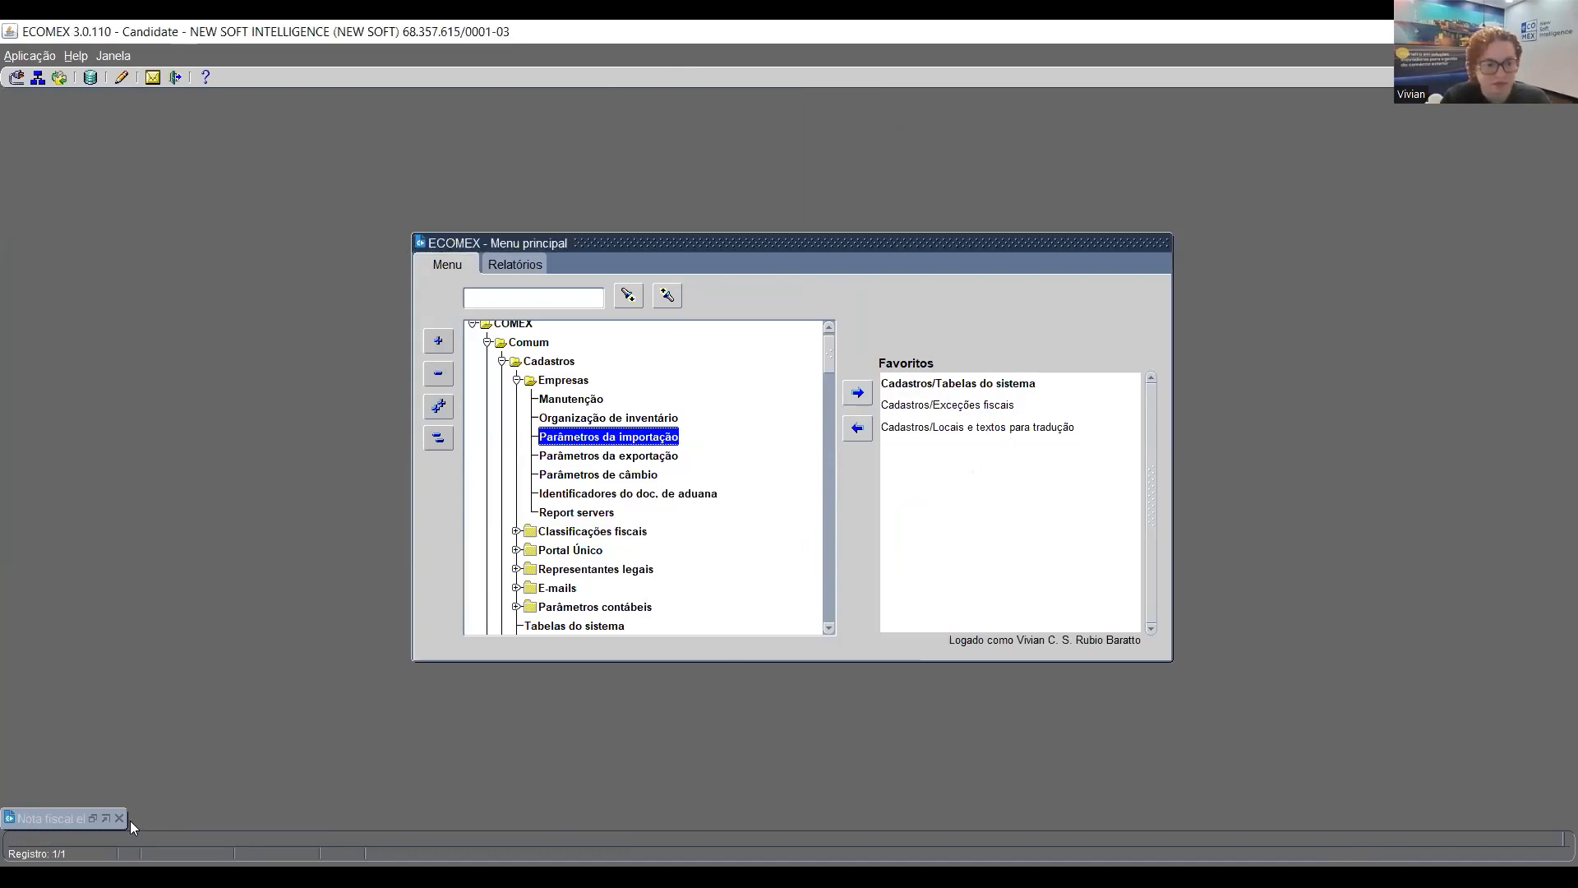
pyautogui.click(105, 818)
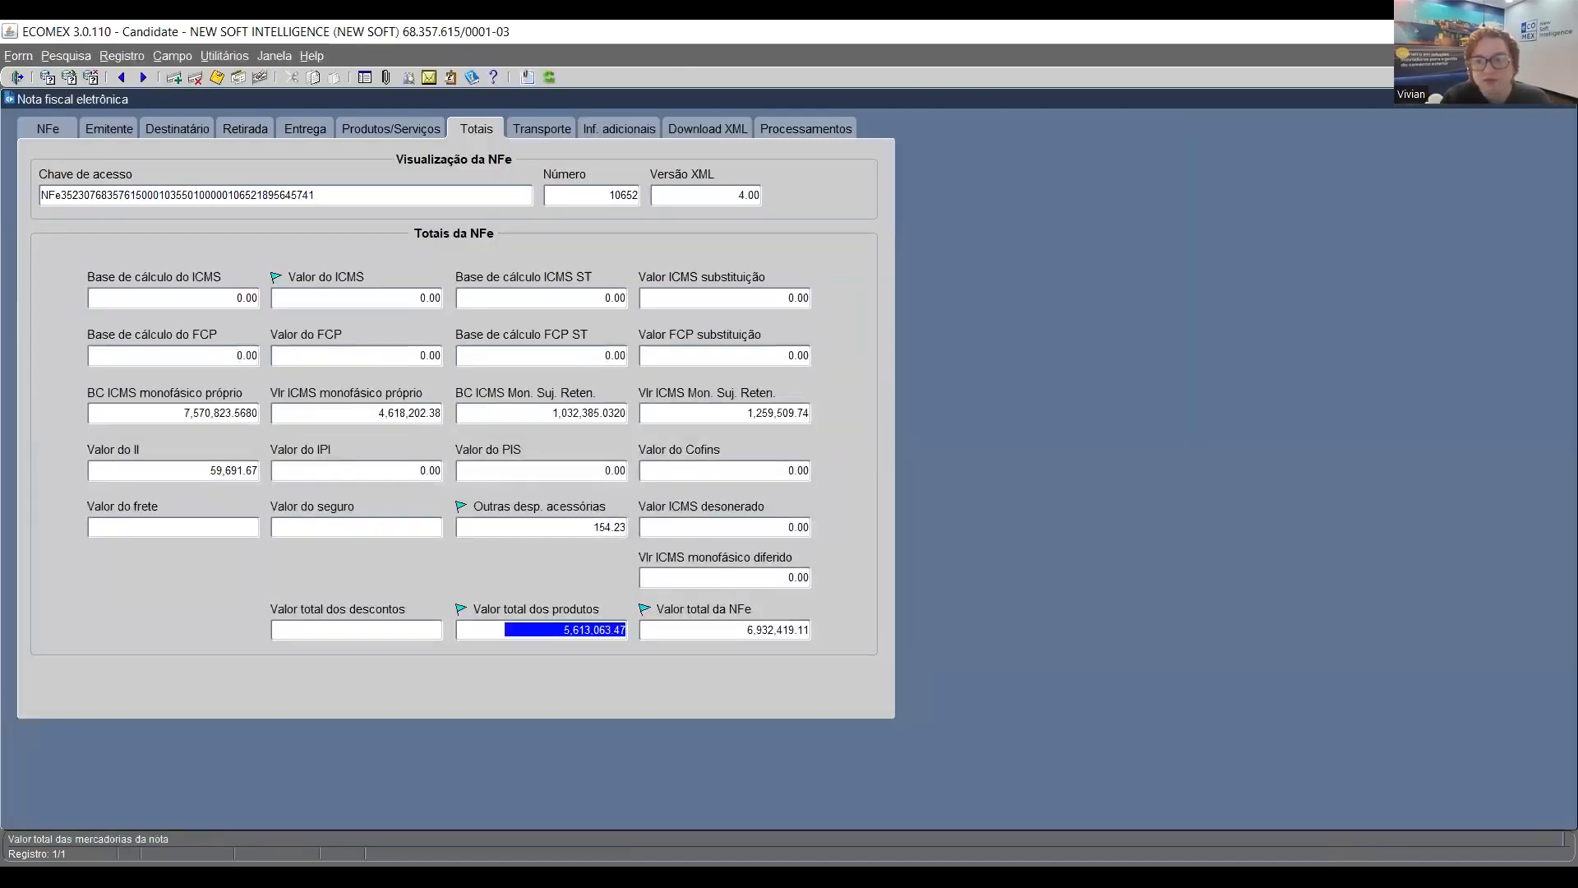
pyautogui.click(1553, 100)
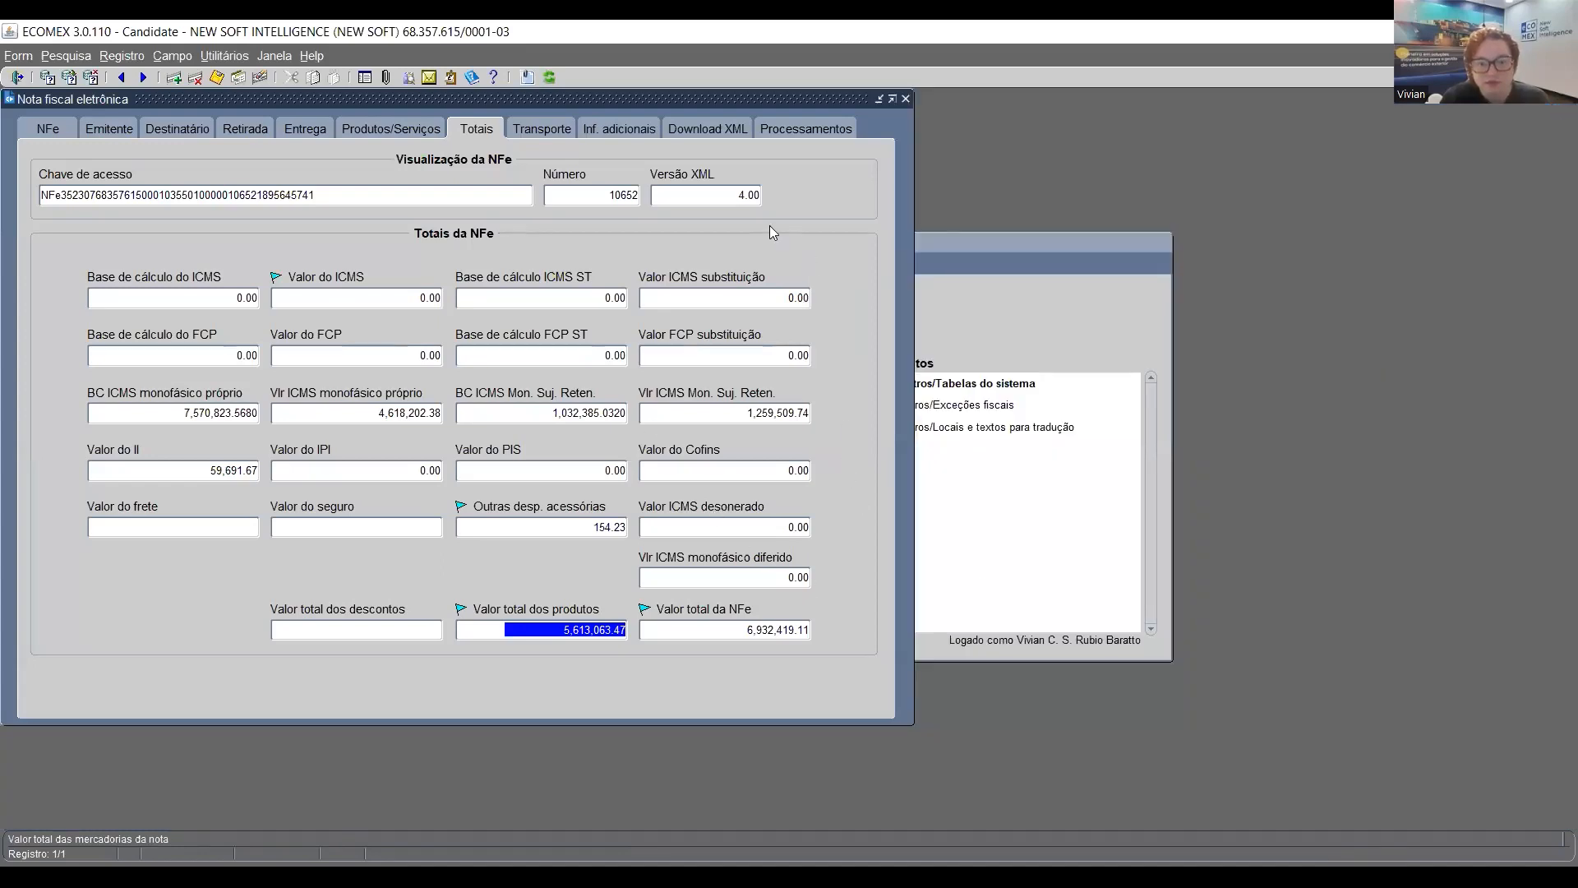
pyautogui.doubleClick(184, 110)
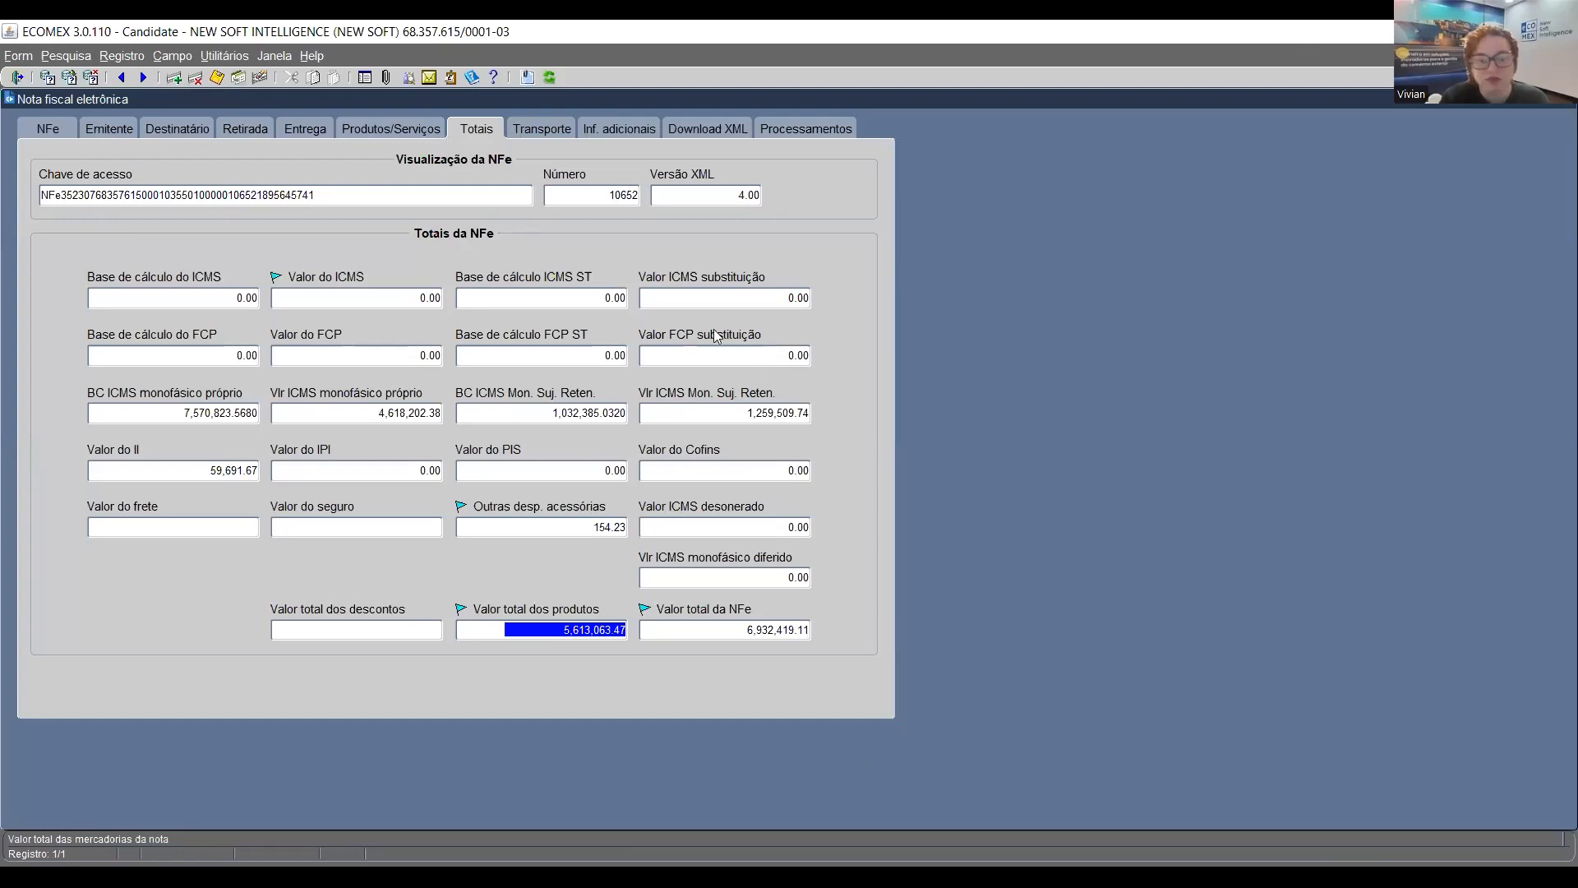
# Open the breakdown of values included in the product total, check its COFINS entry and return to the note totals
pyautogui.doubleClick(581, 629)
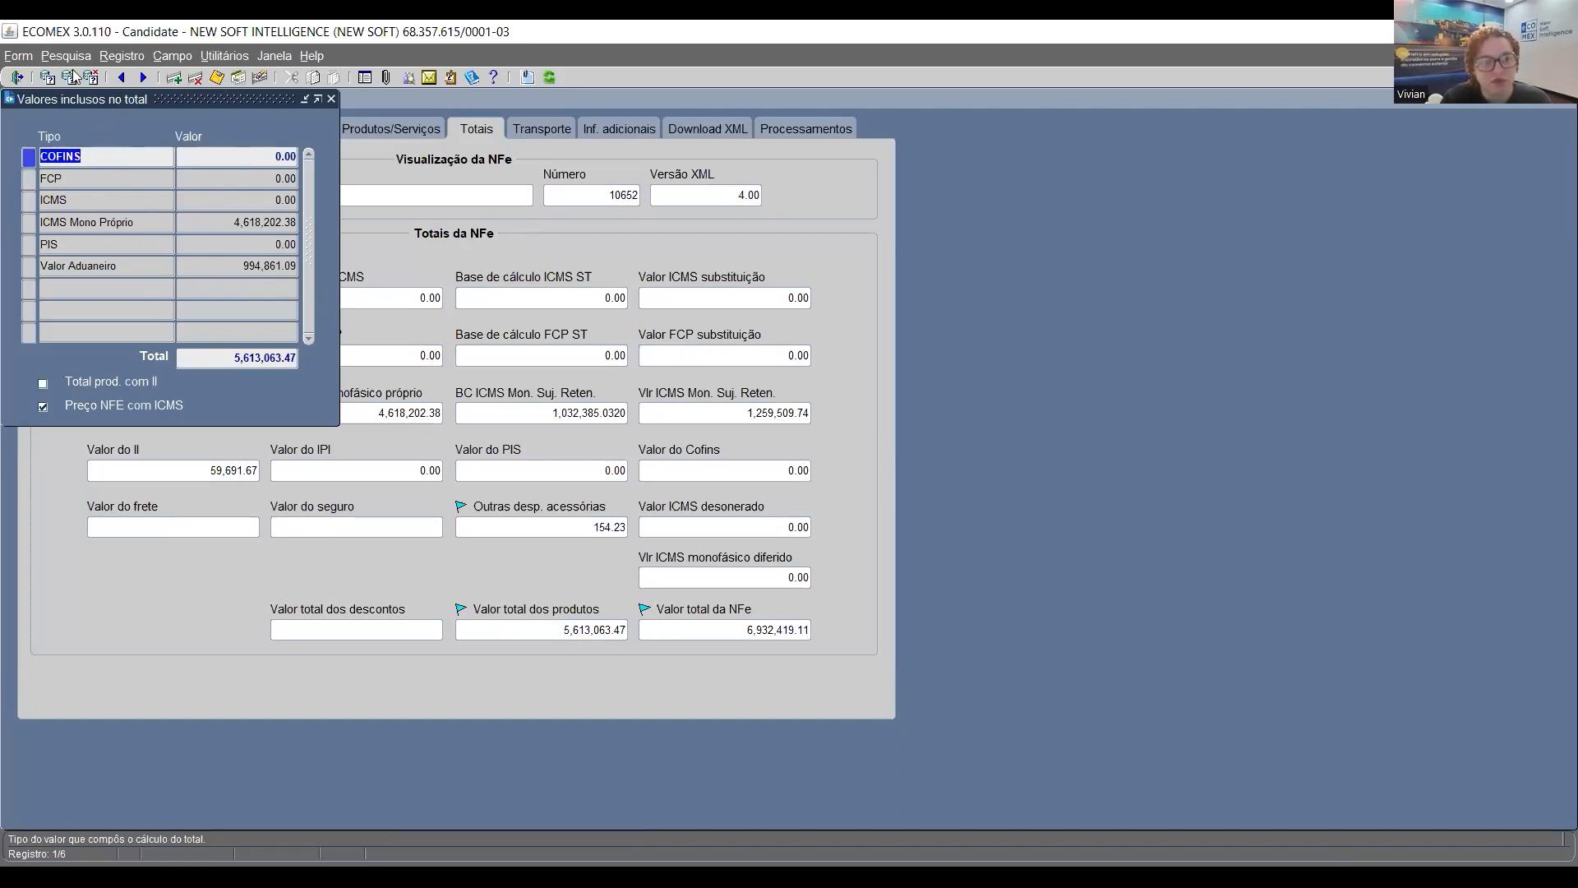
pyautogui.click(94, 155)
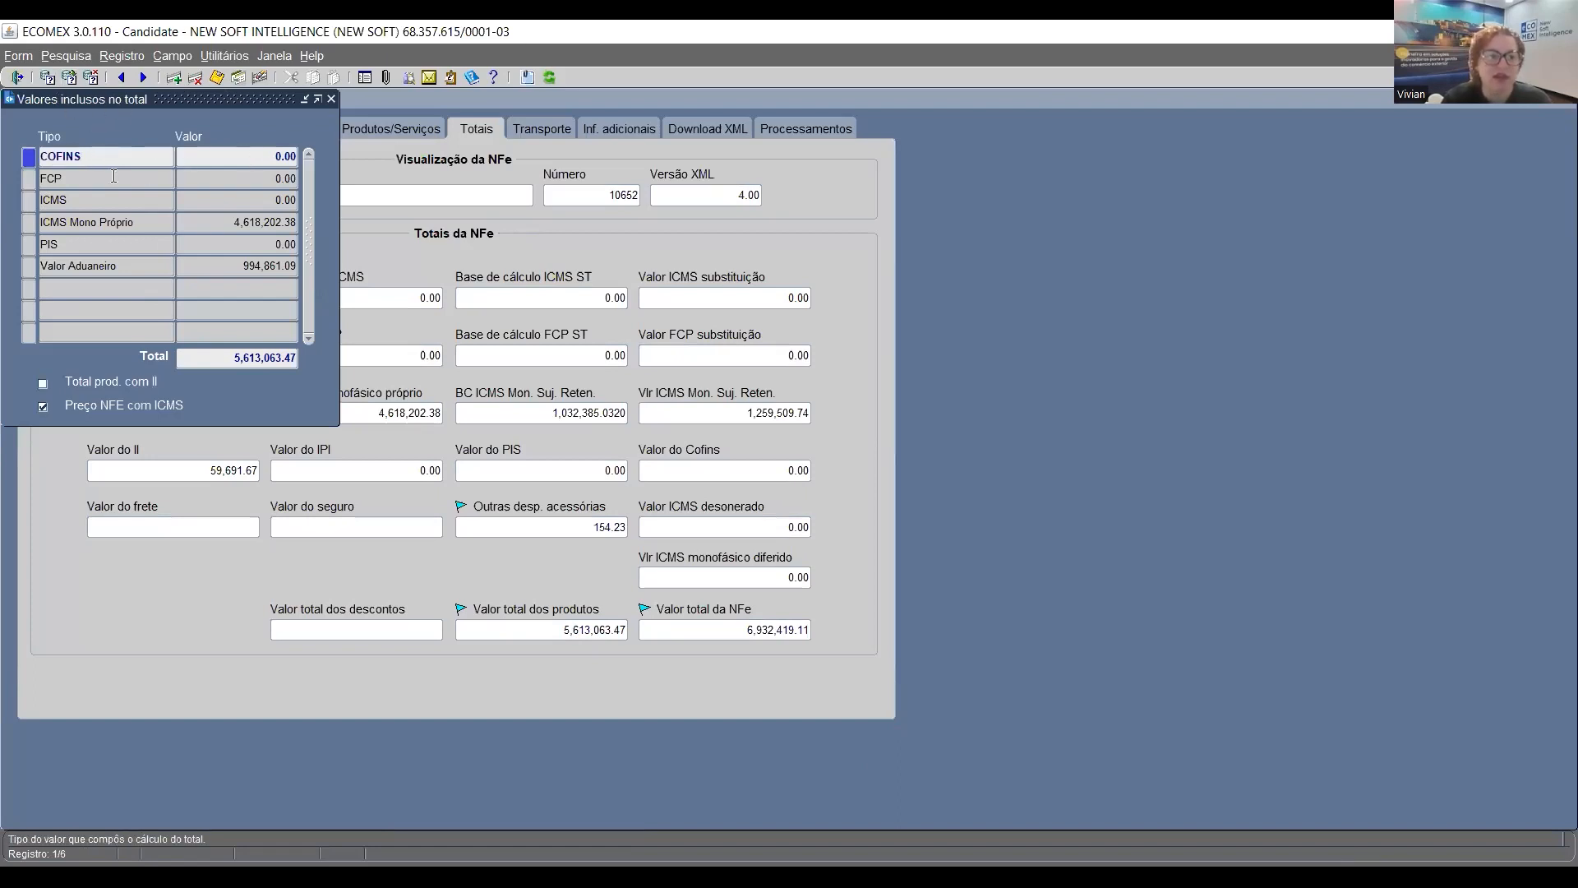
pyautogui.press('Down')
pyautogui.press('Up')
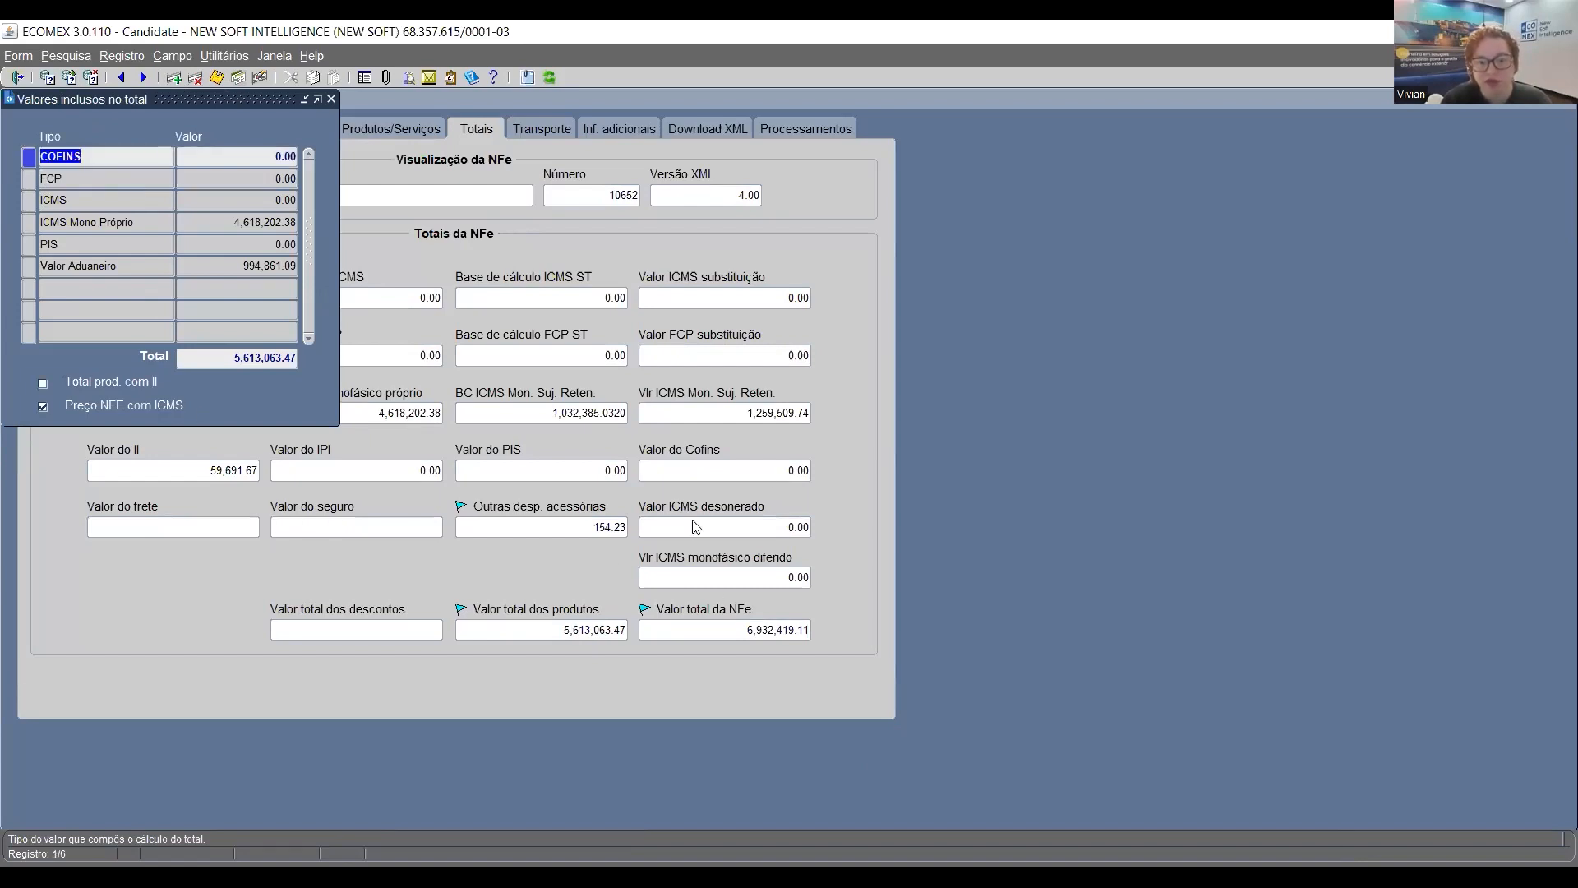
pyautogui.click(785, 473)
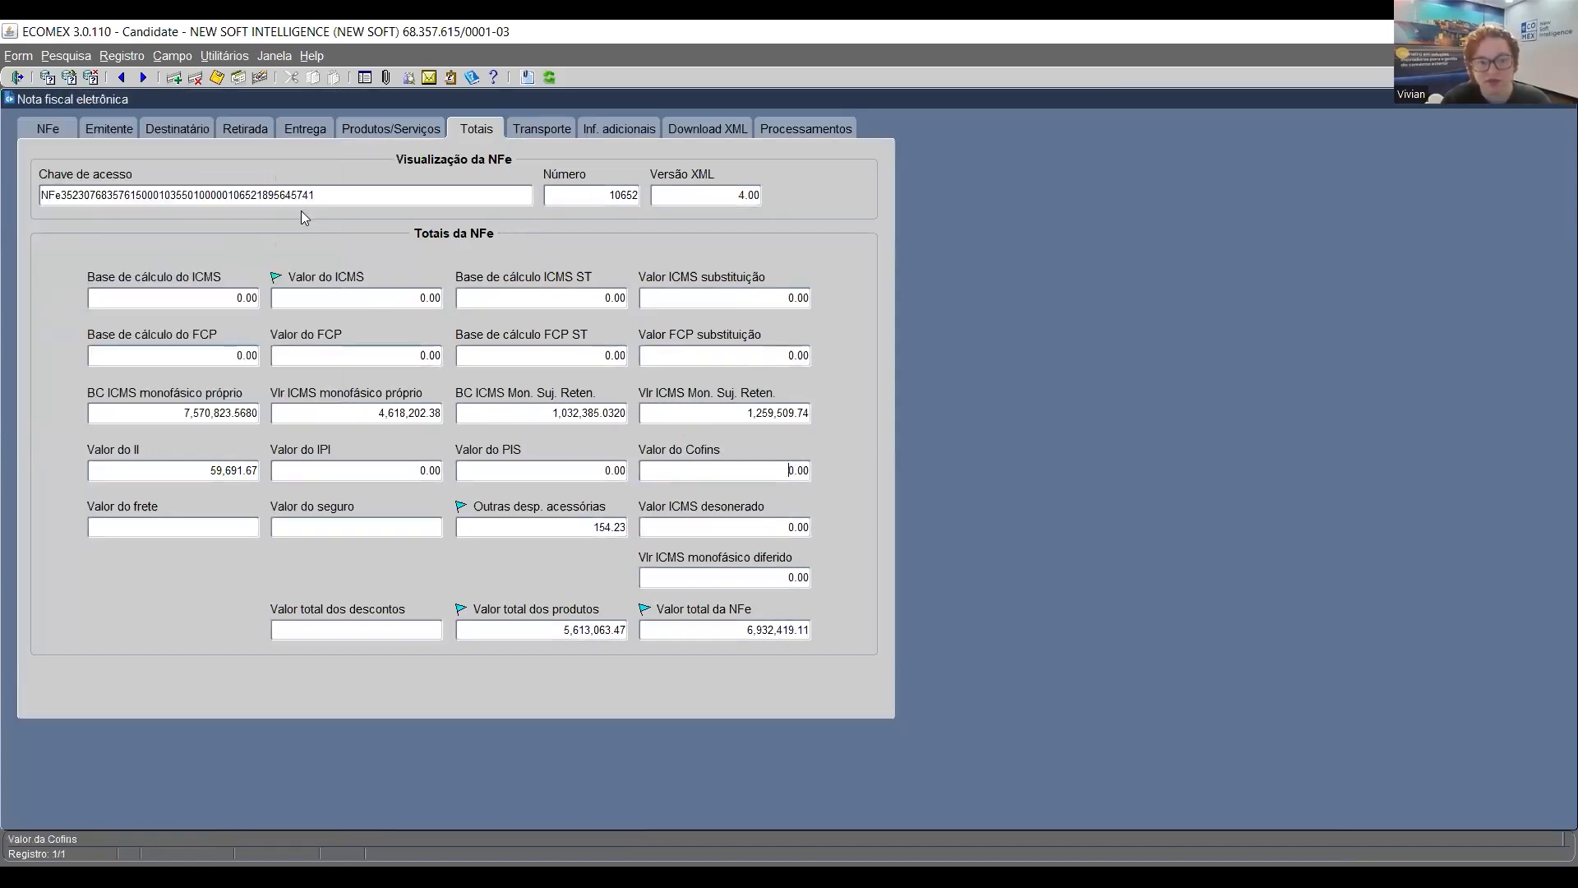
# Reopen the product total breakdown and review the FCP, ICMS, ICMS Mono Próprio, PIS and Valor Aduaneiro entries
pyautogui.doubleClick(516, 630)
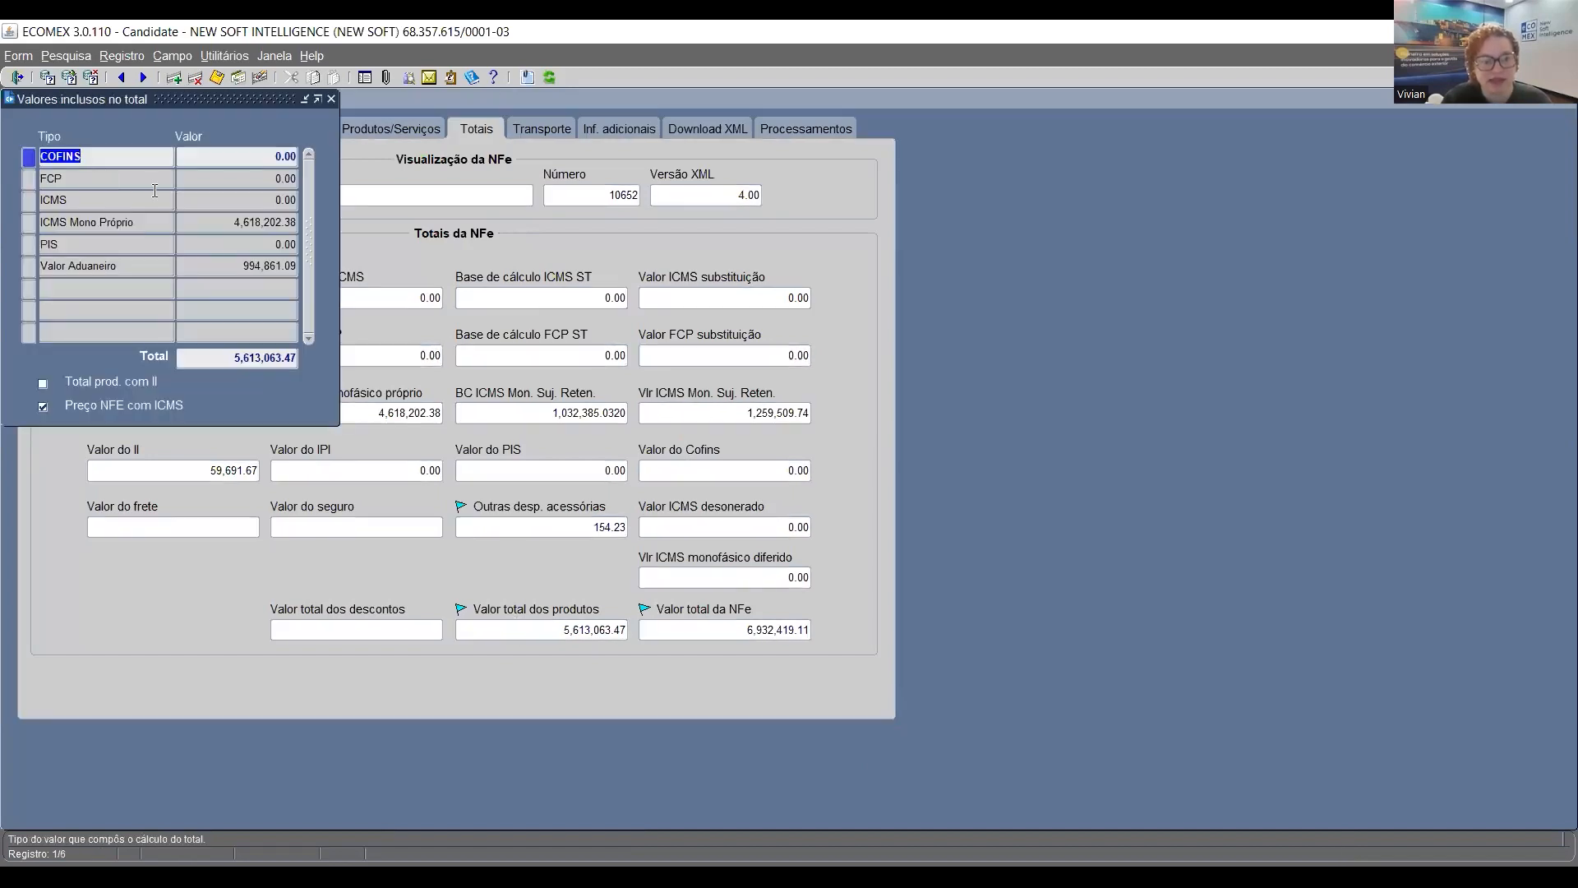
pyautogui.click(113, 176)
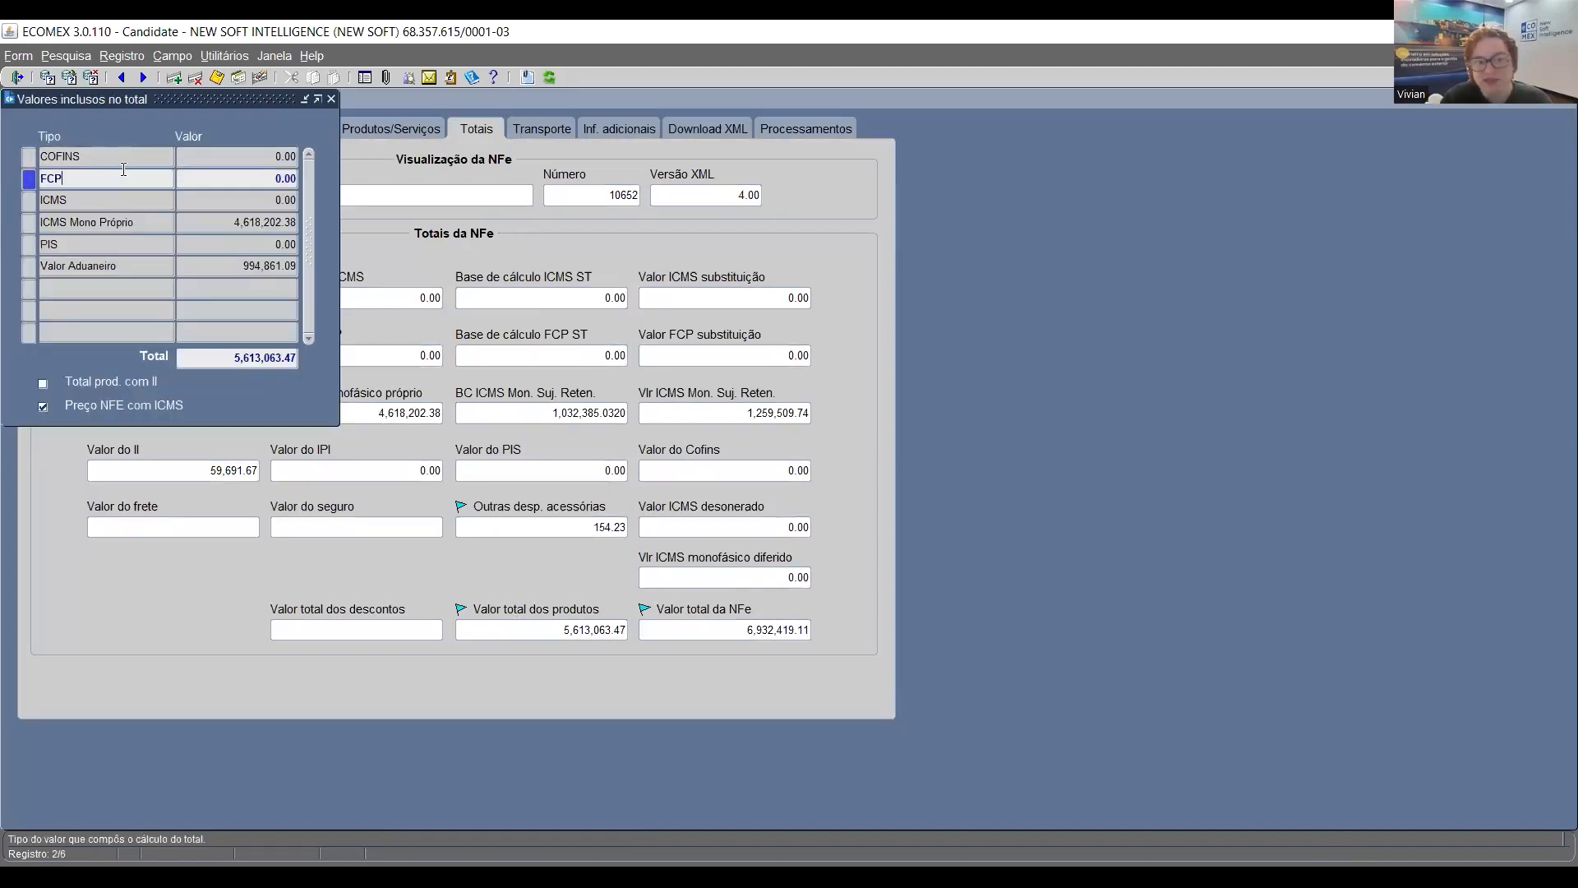
pyautogui.moveTo(121, 194); pyautogui.dragTo(35, 200)
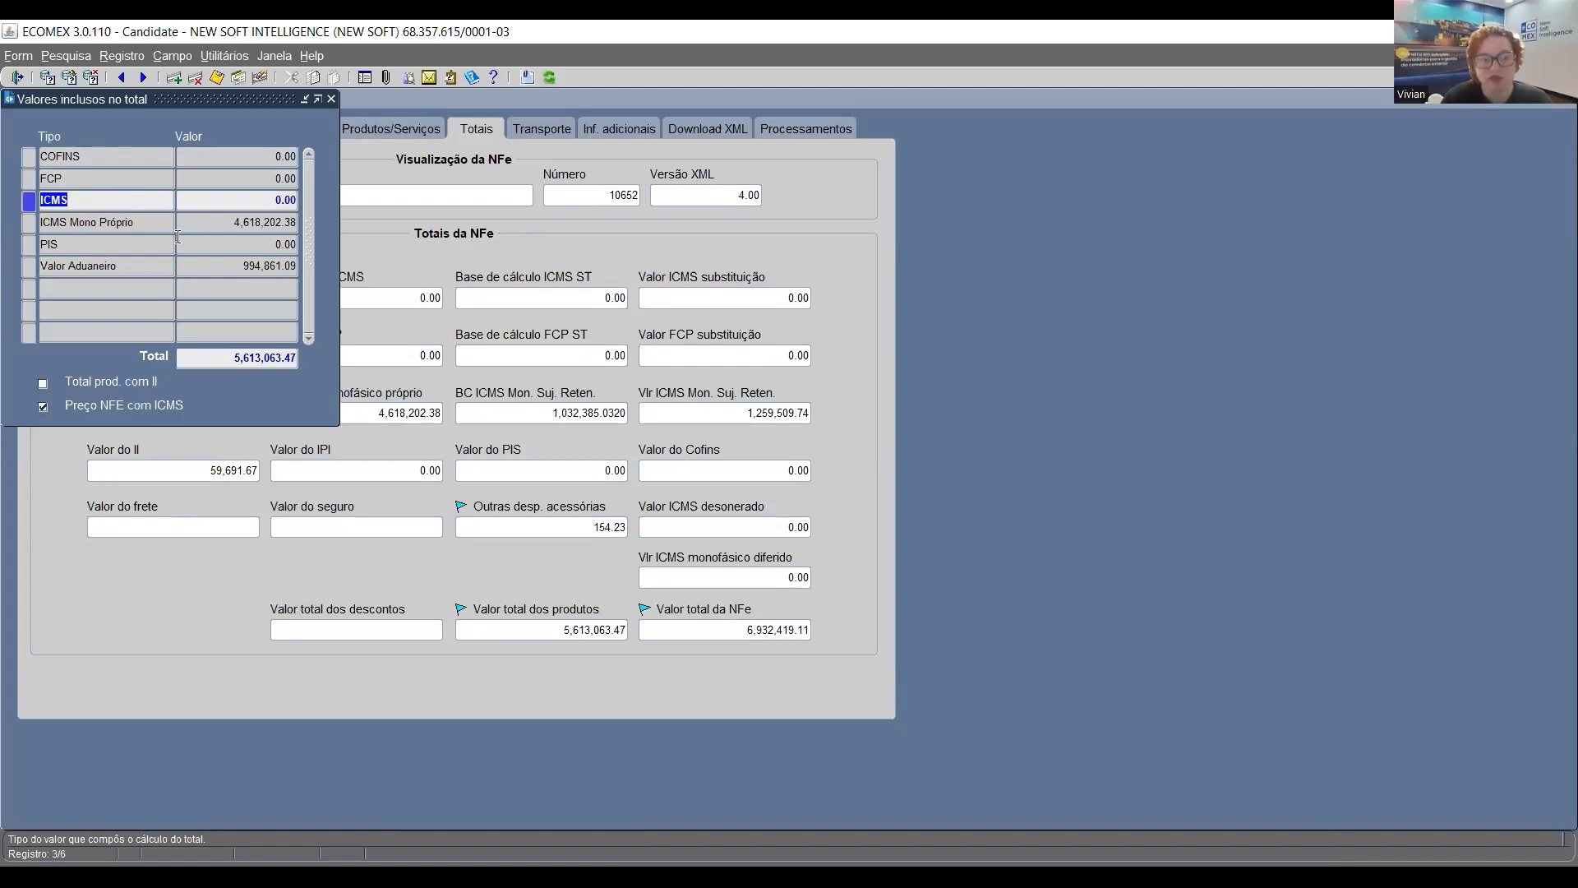
pyautogui.click(158, 219)
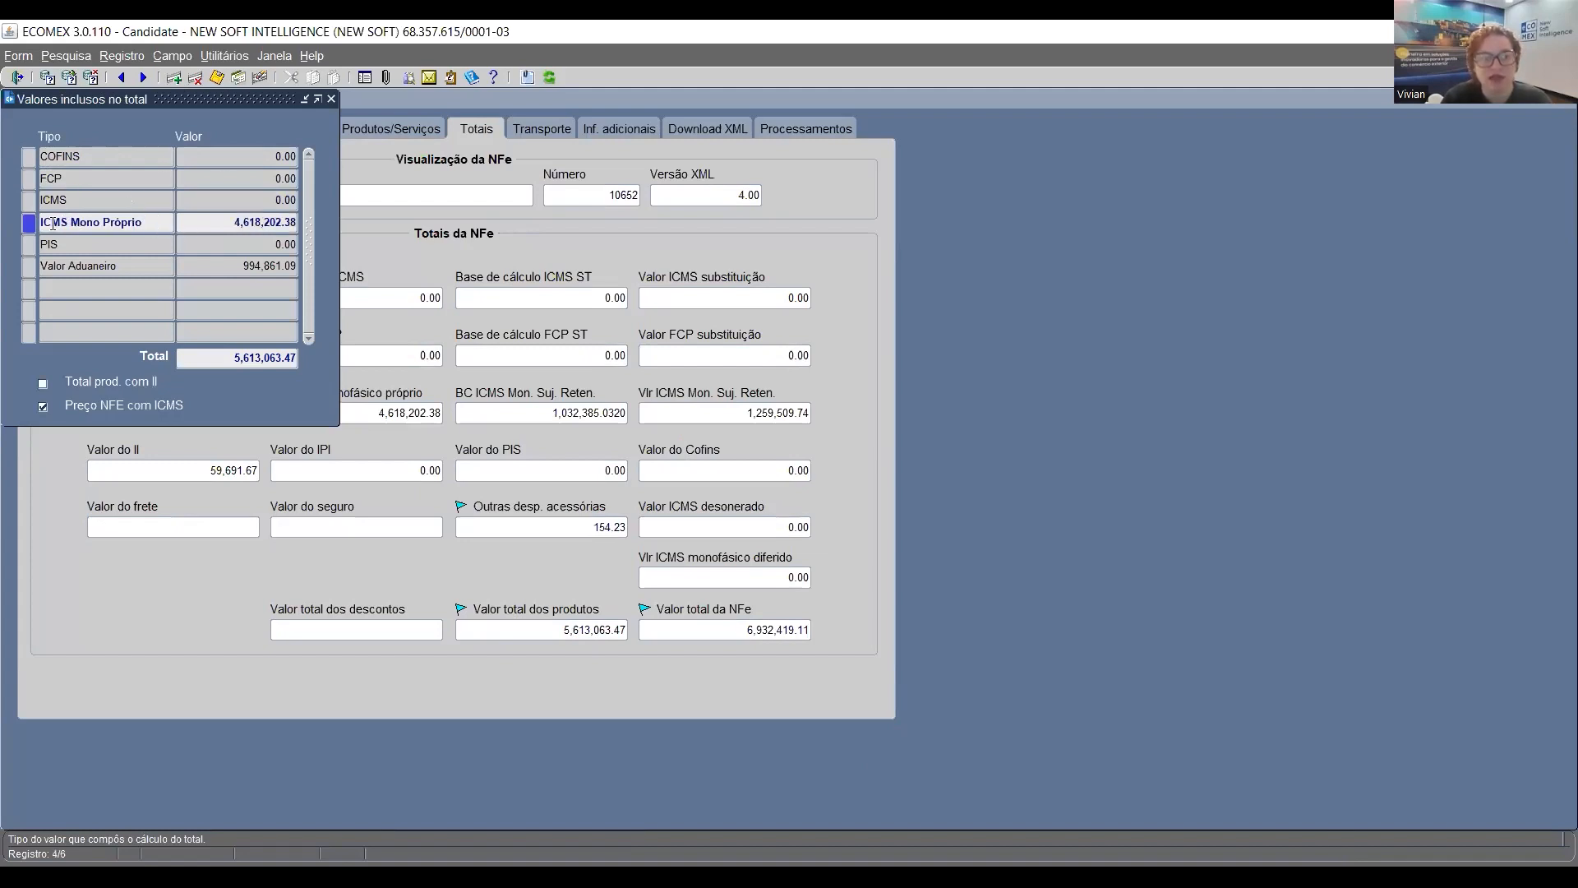
pyautogui.press('Tab')
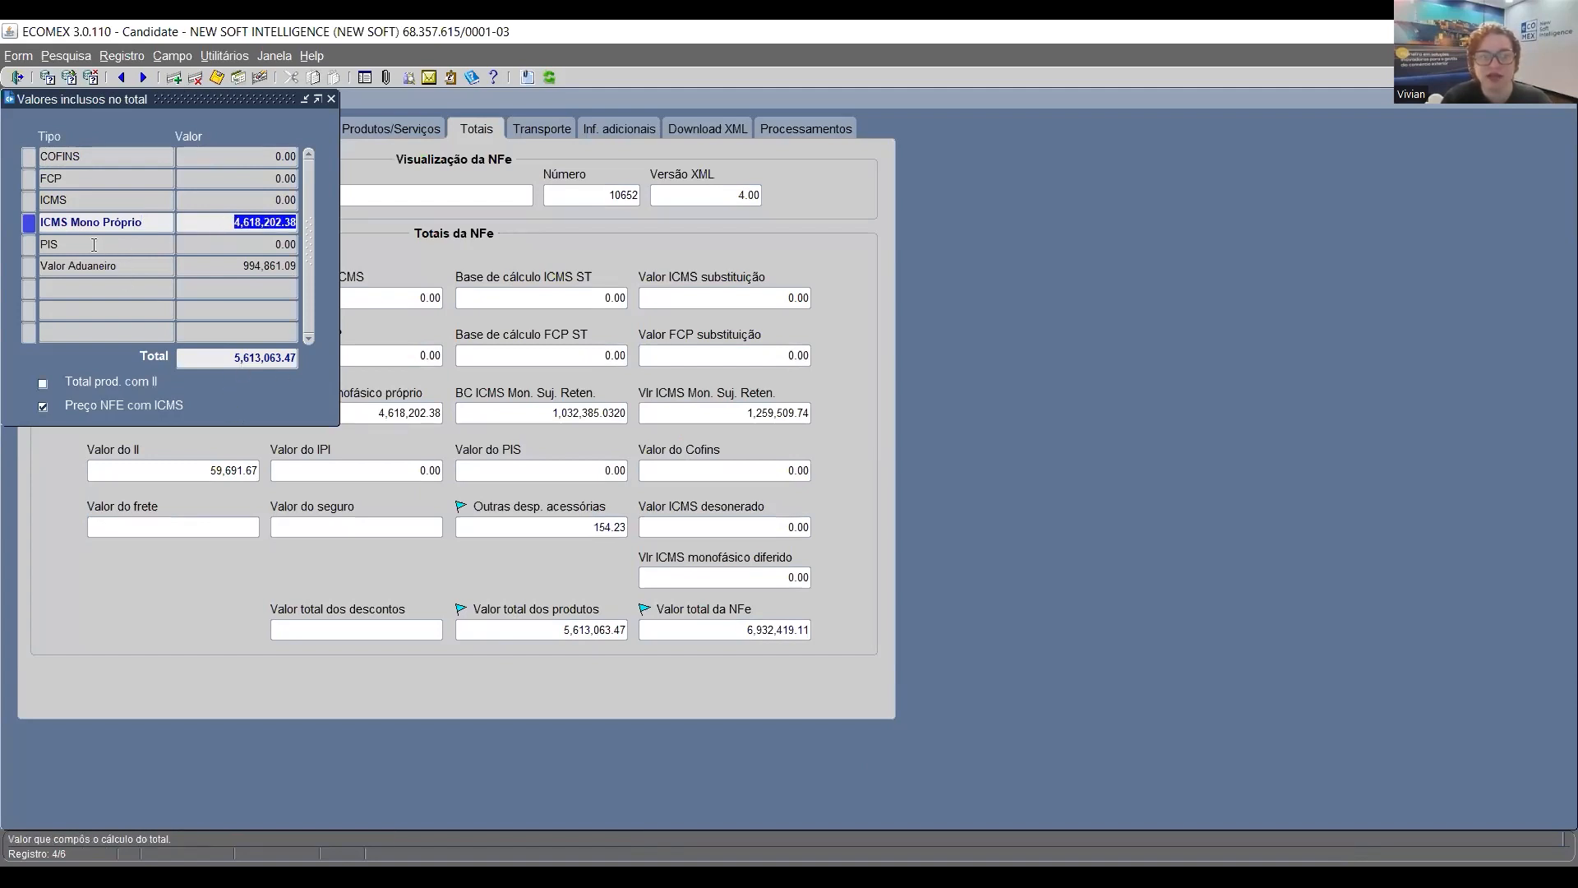
pyautogui.press('Tab')
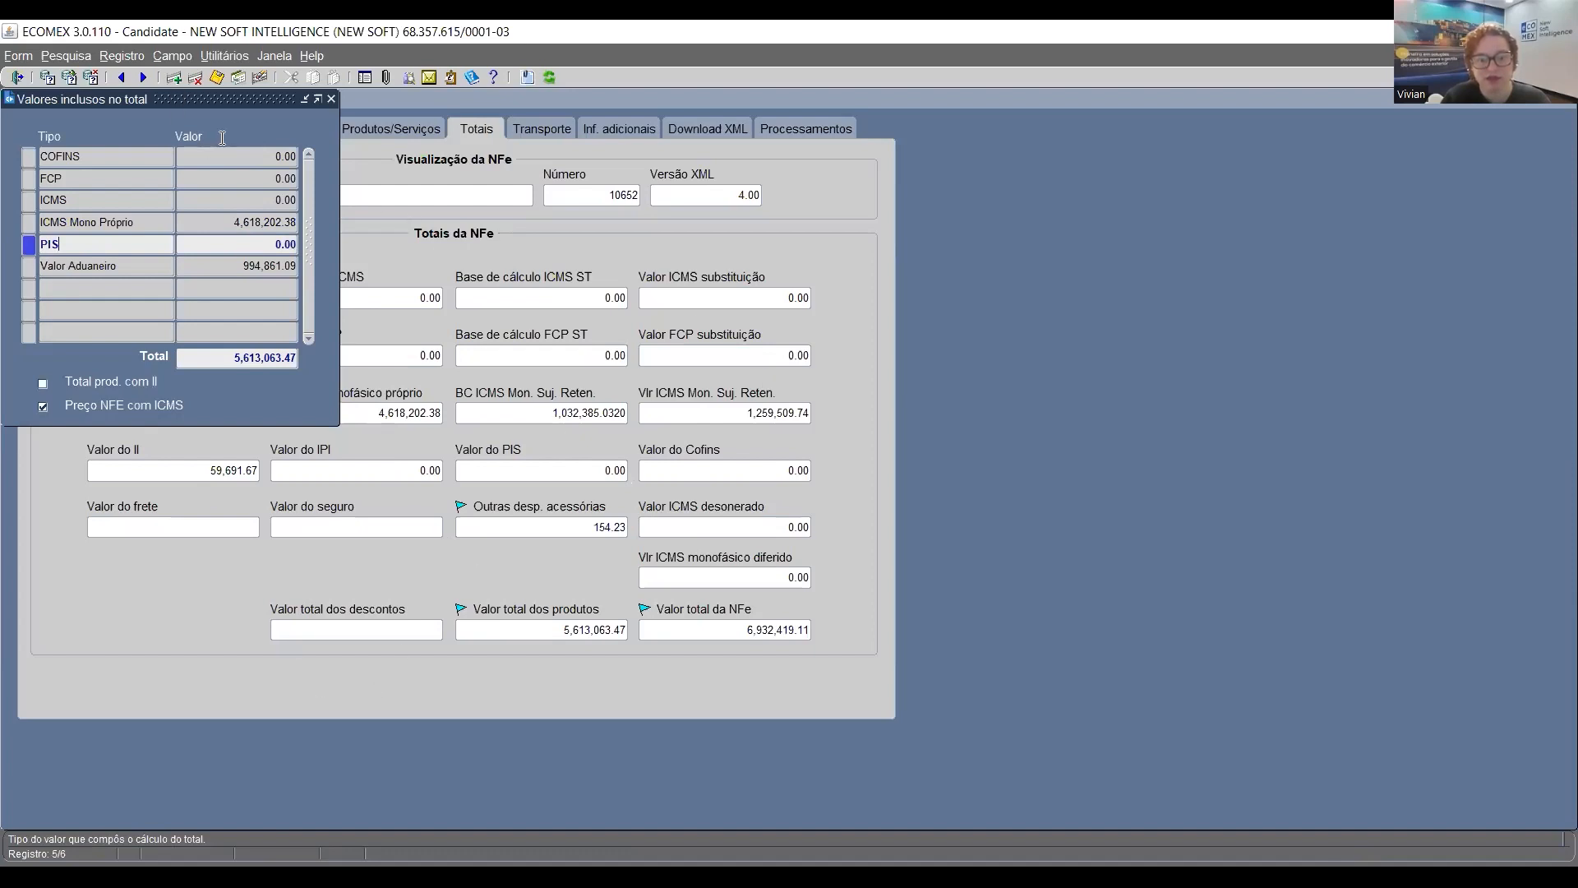
pyautogui.moveTo(198, 101); pyautogui.dragTo(223, 86)
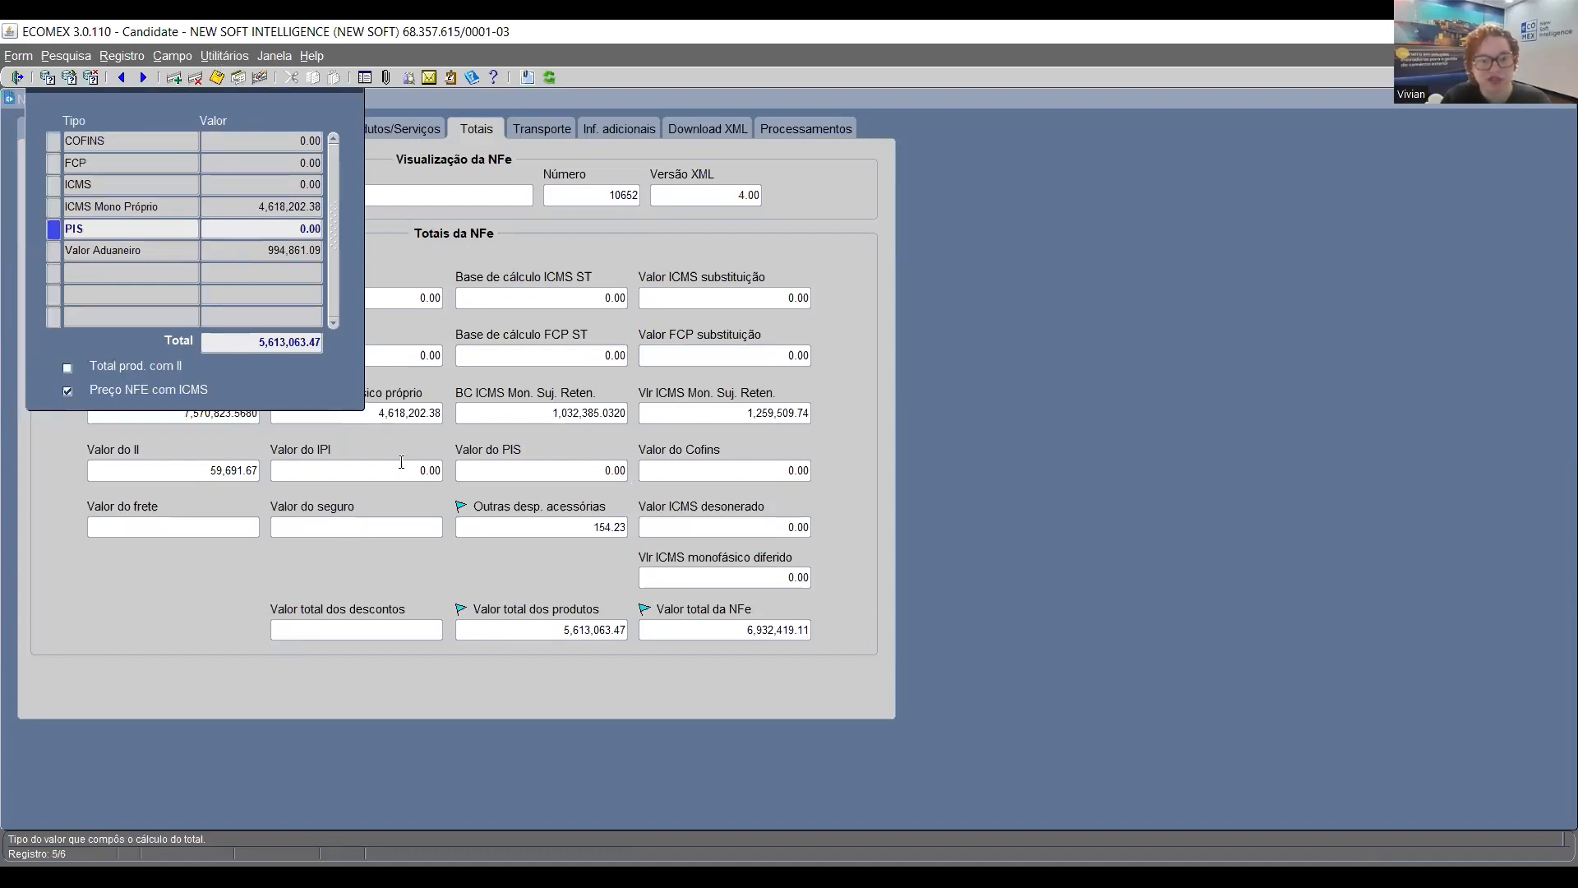
pyautogui.click(133, 250)
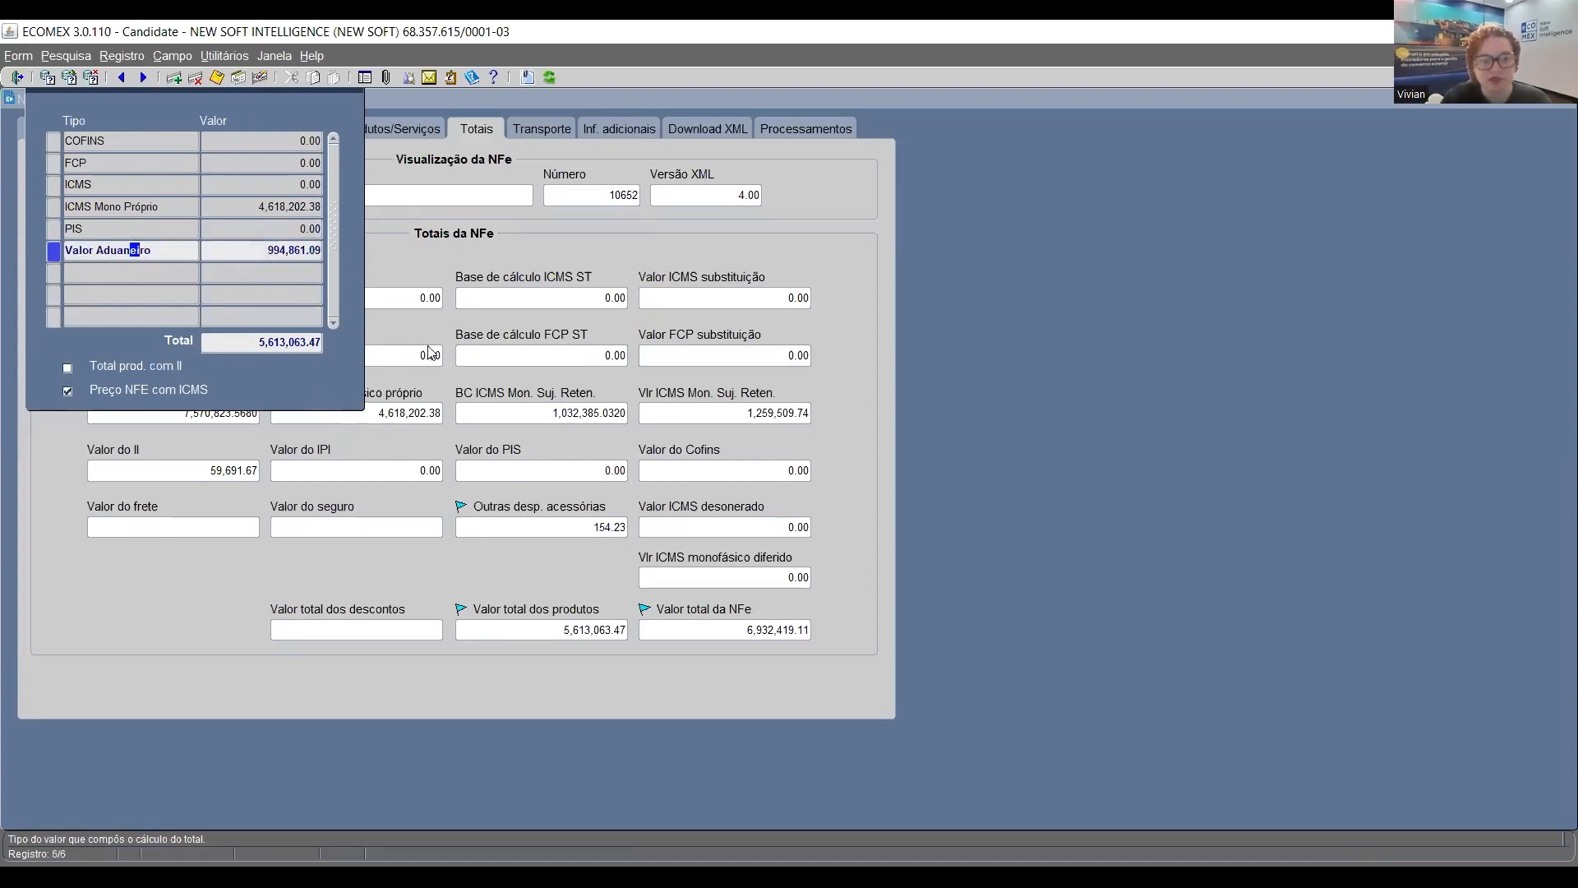
# Open the breakdown of the fiscal note's overall total and examine the FCP-ST and ICMS Mono Retenção entries
pyautogui.click(742, 695)
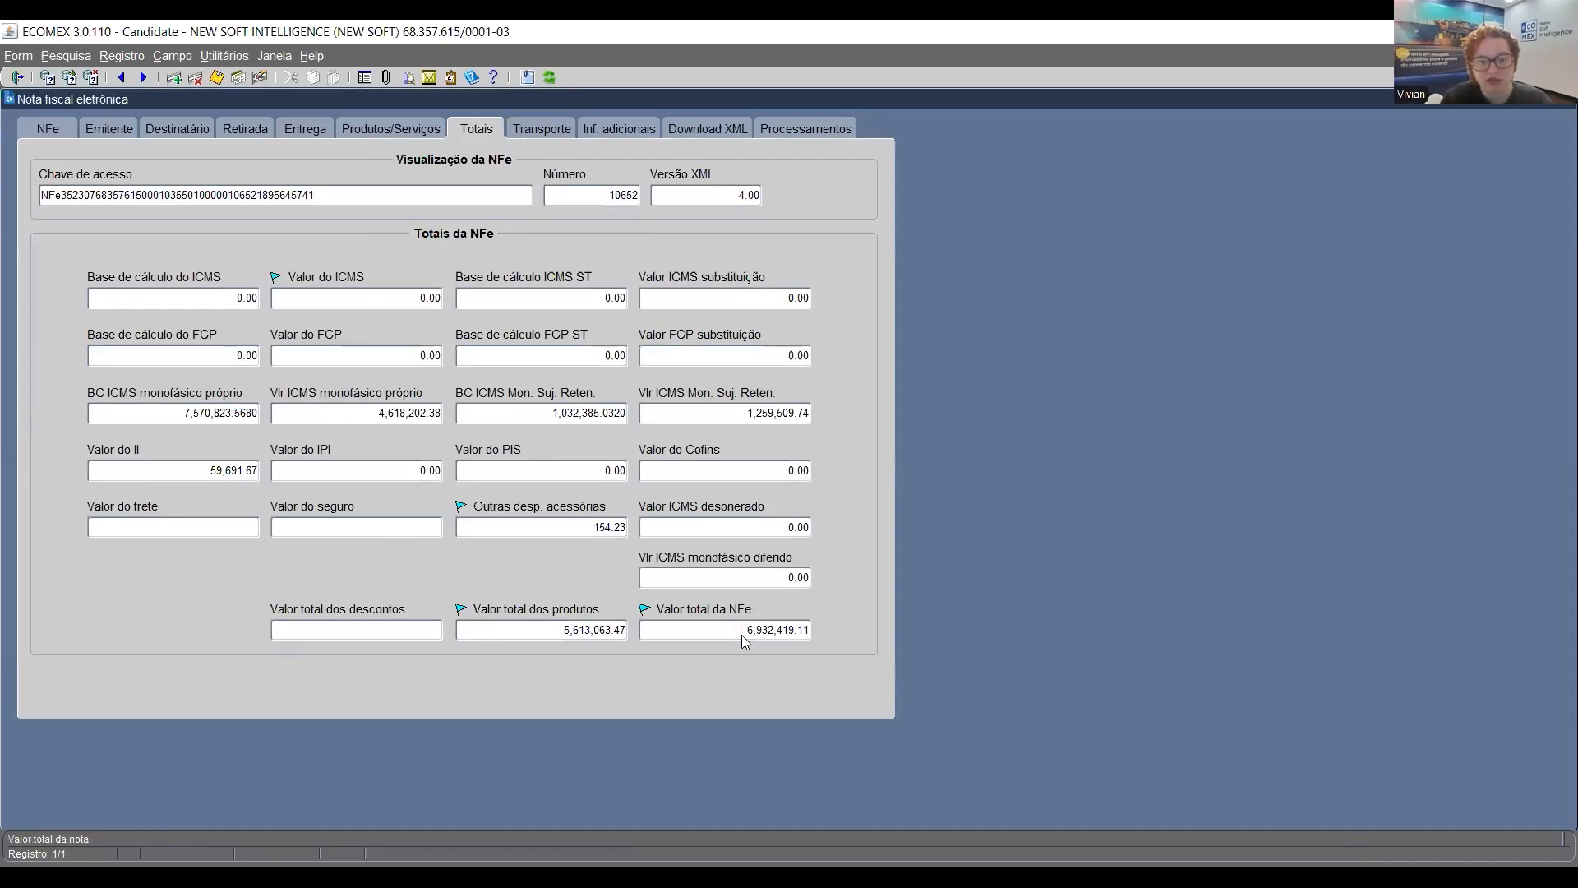
pyautogui.doubleClick(743, 632)
pyautogui.click(967, 658)
pyautogui.doubleClick(756, 629)
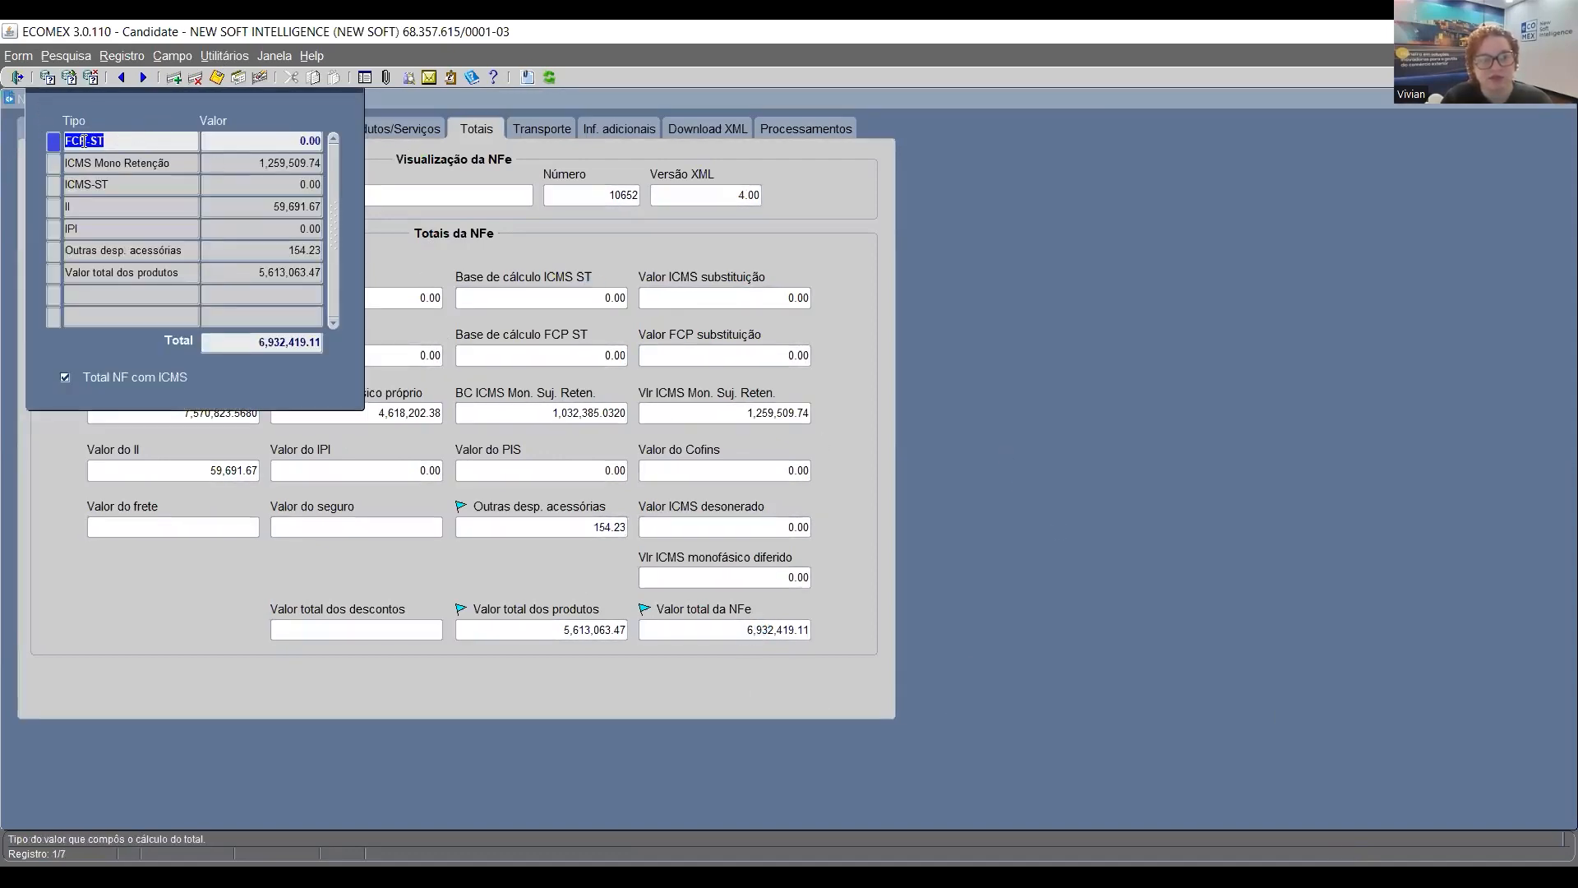
pyautogui.click(117, 138)
pyautogui.moveTo(116, 138); pyautogui.dragTo(61, 139)
pyautogui.click(286, 141)
pyautogui.click(112, 159)
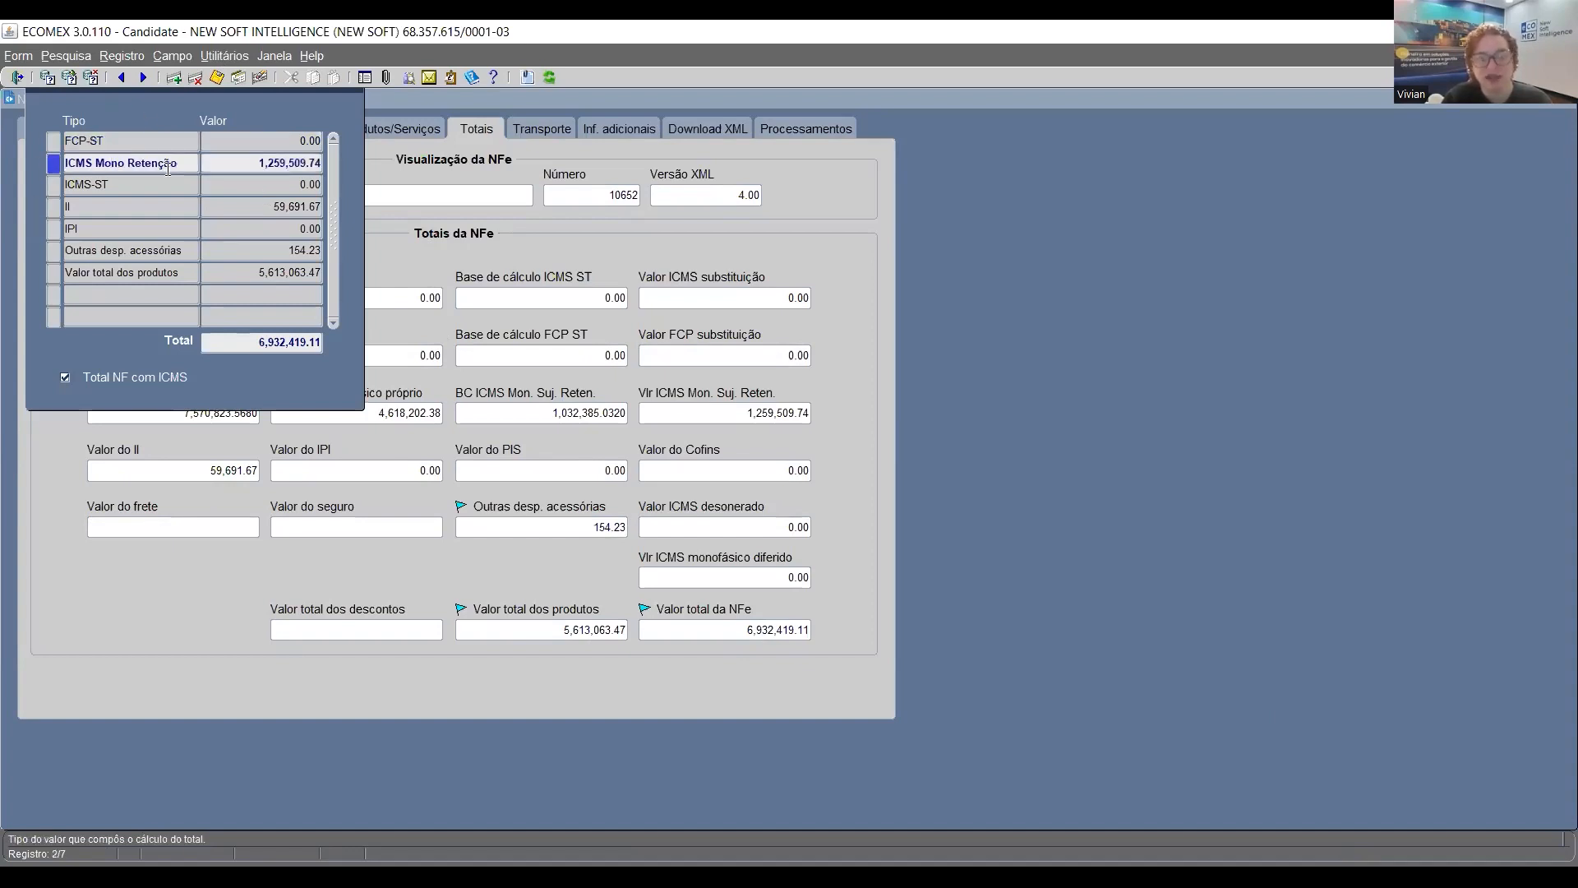
pyautogui.click(280, 162)
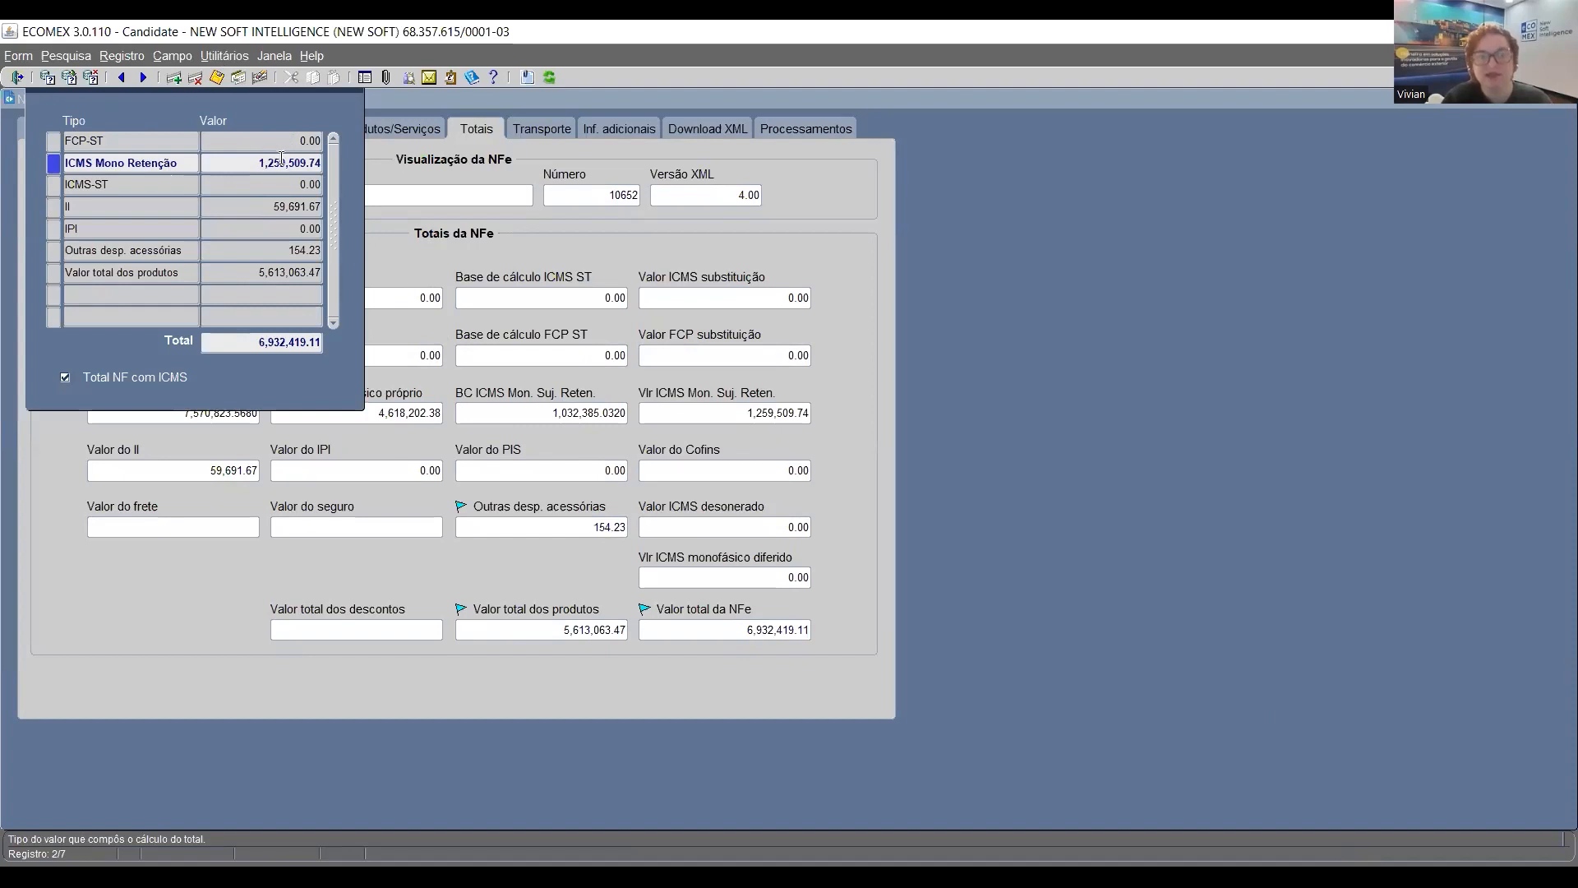
# Review the ICMS-ST, II, IPI, Outras desp. acessórias and Valor total dos produtos entries in the note total breakdown
pyautogui.click(115, 186)
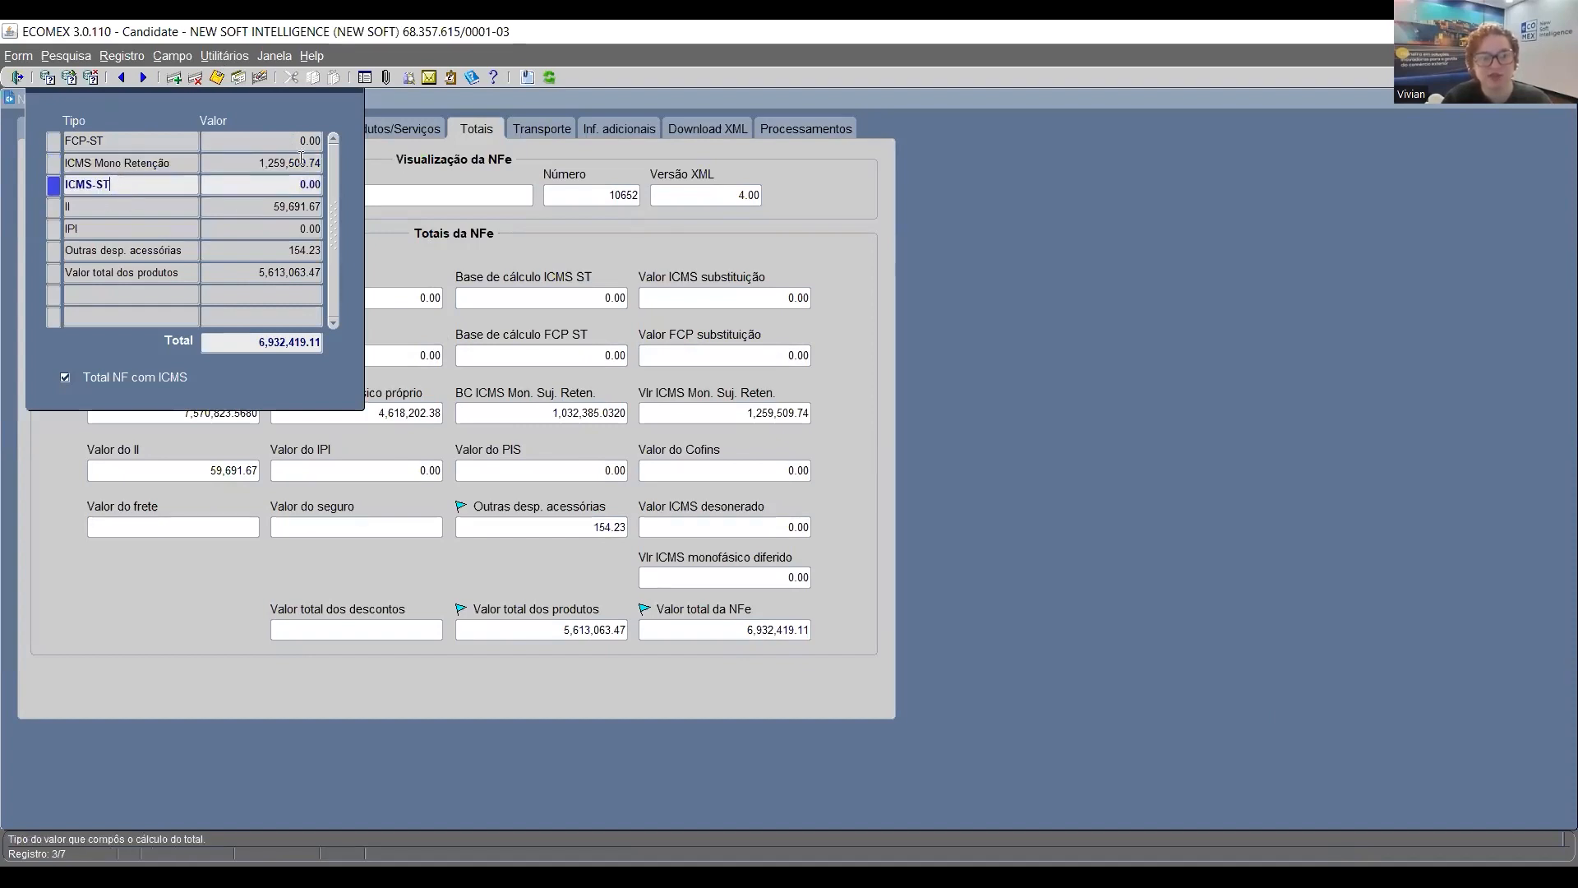
pyautogui.press('Tab')
pyautogui.click(124, 207)
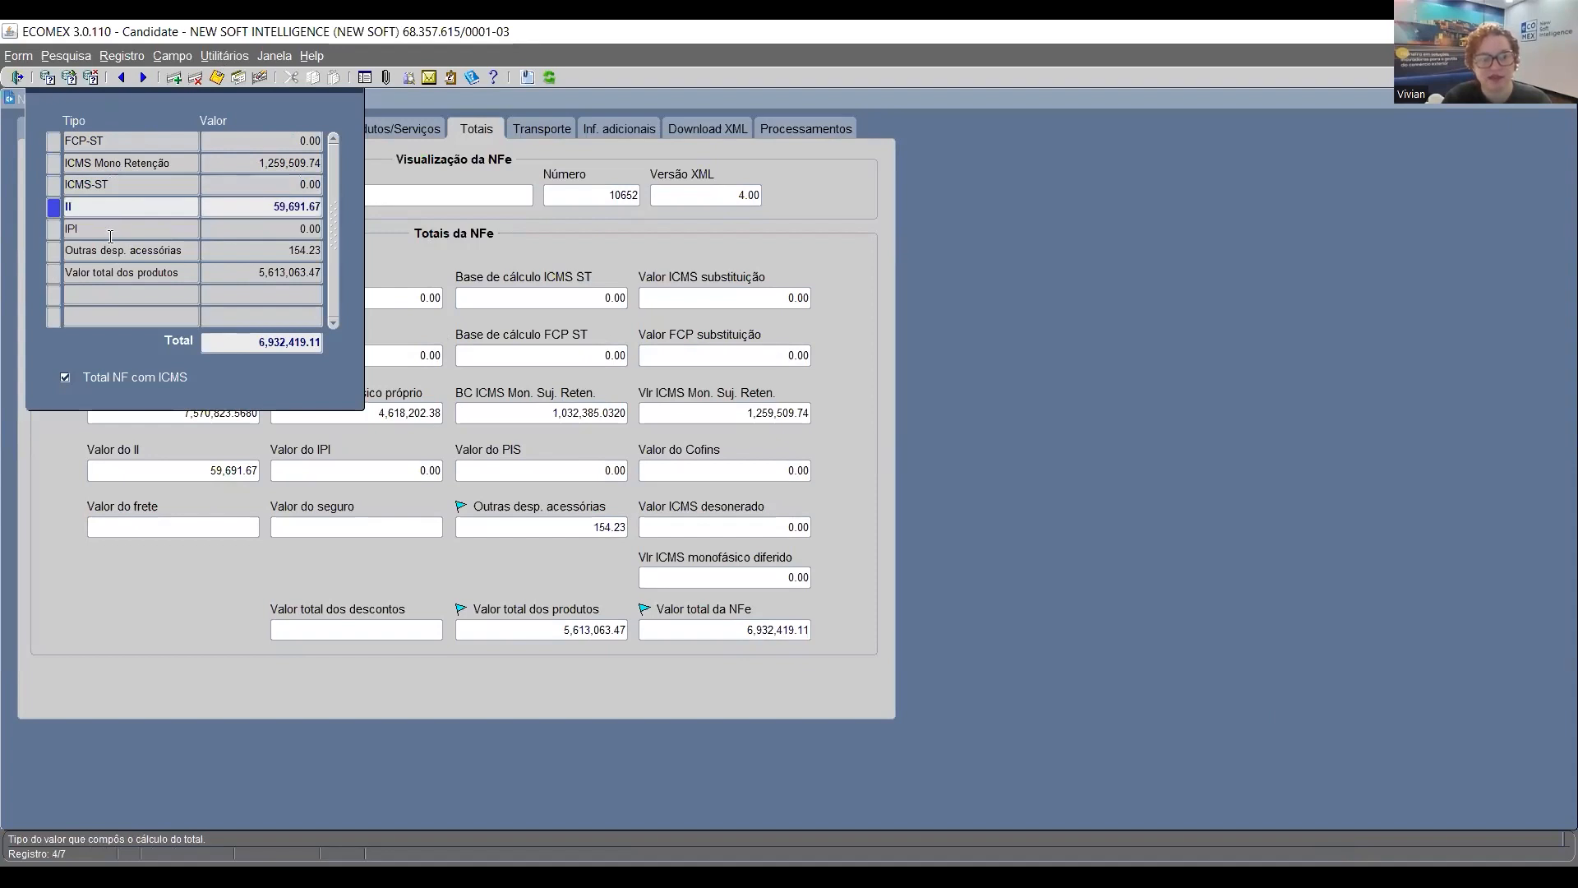
pyautogui.click(104, 229)
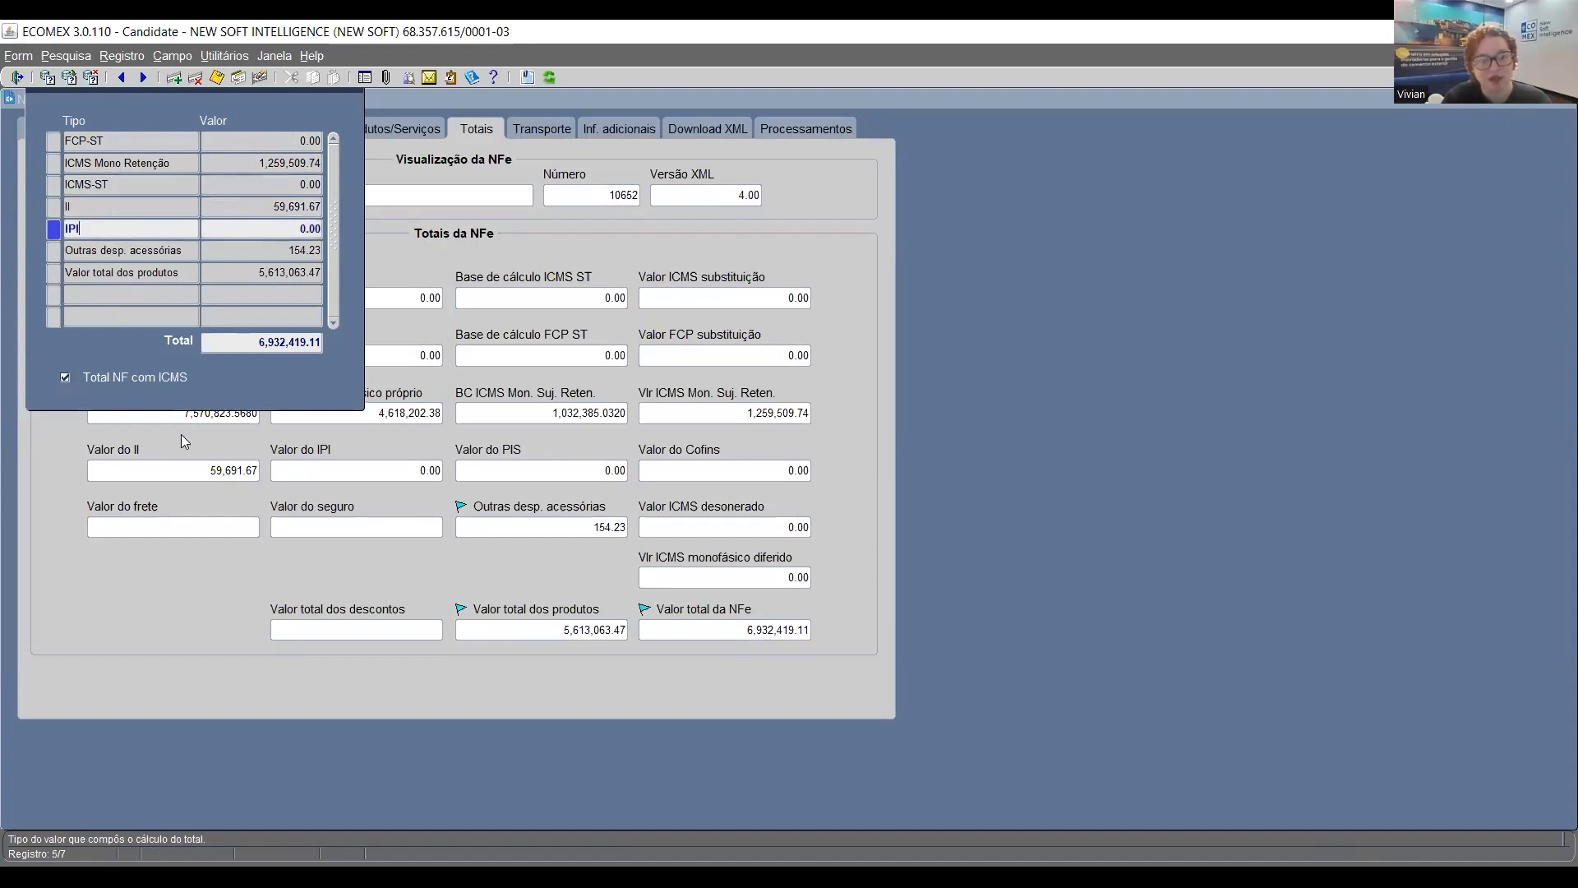
pyautogui.click(128, 249)
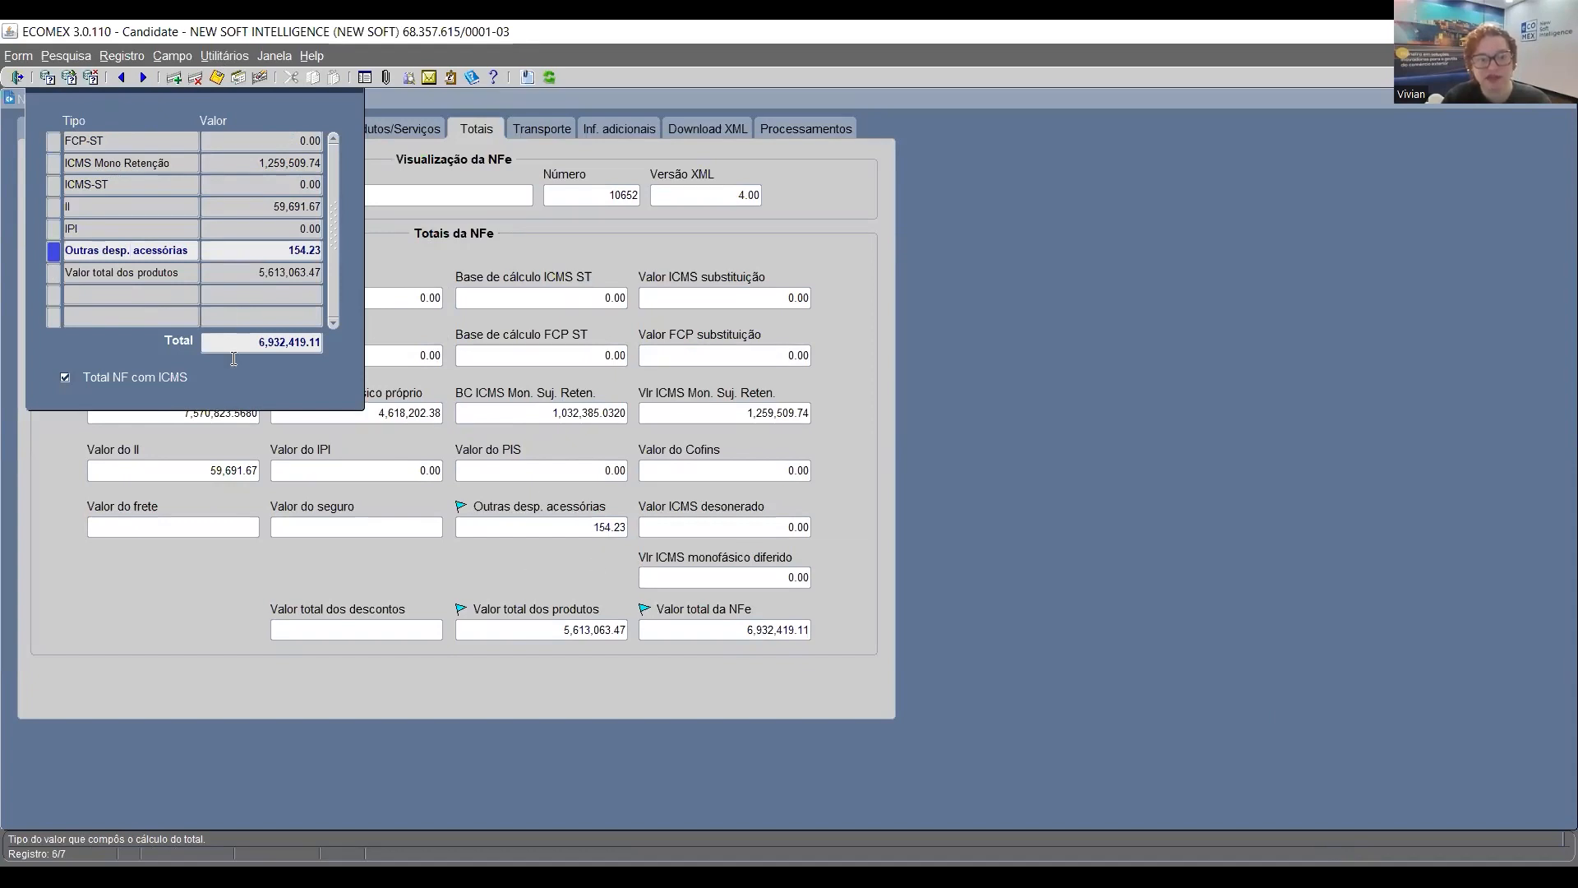
pyautogui.click(128, 273)
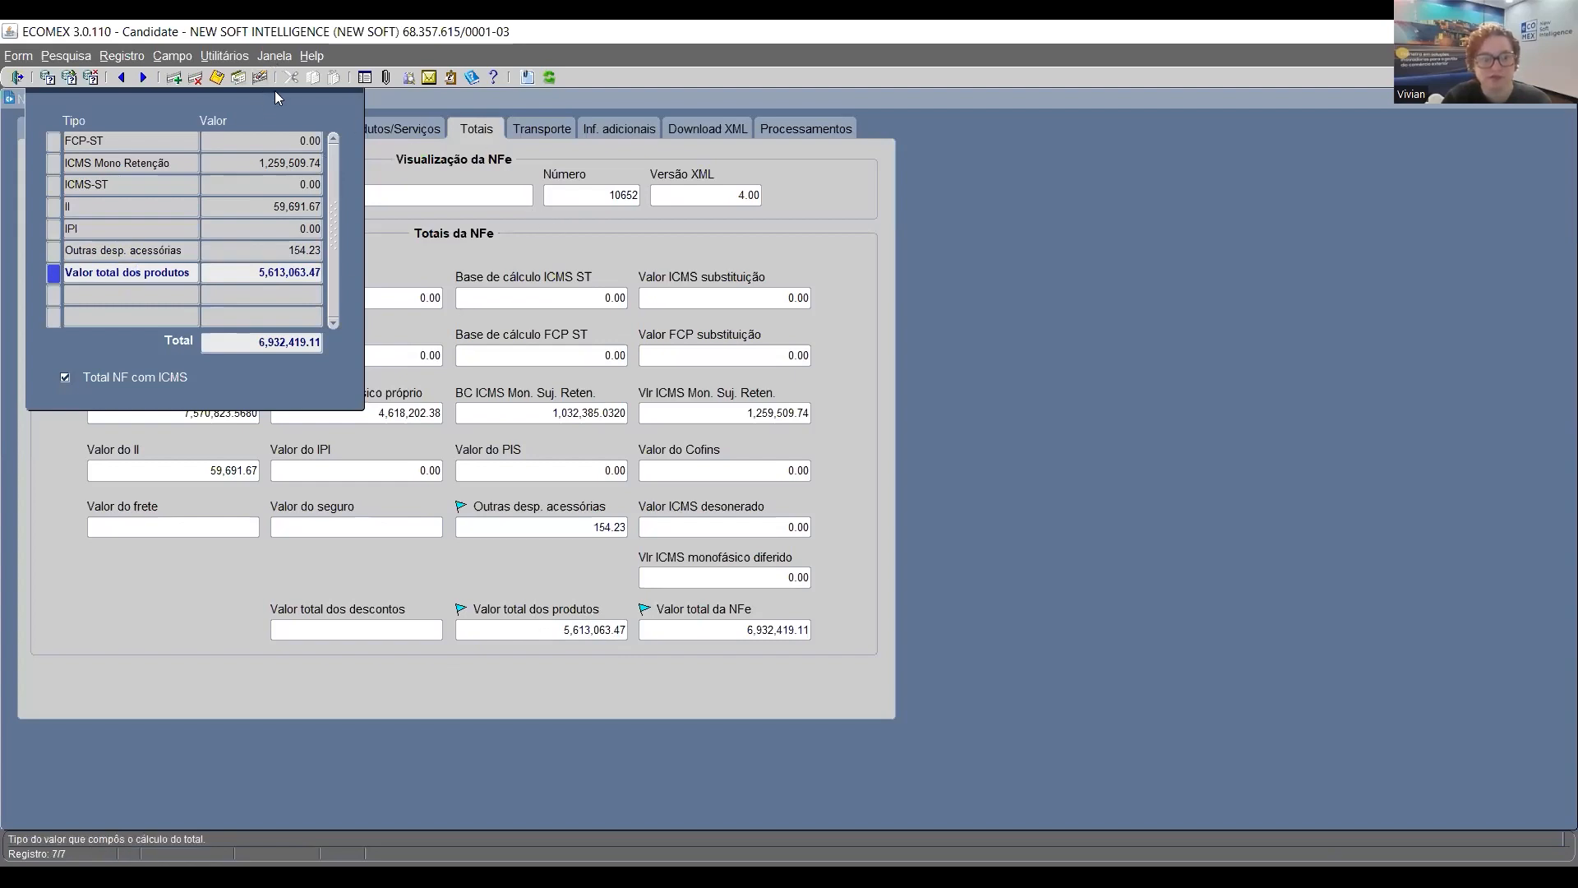
# Move the total breakdown window aside and open the fiscal note's processing status and history
pyautogui.moveTo(275, 90); pyautogui.dragTo(304, 160)
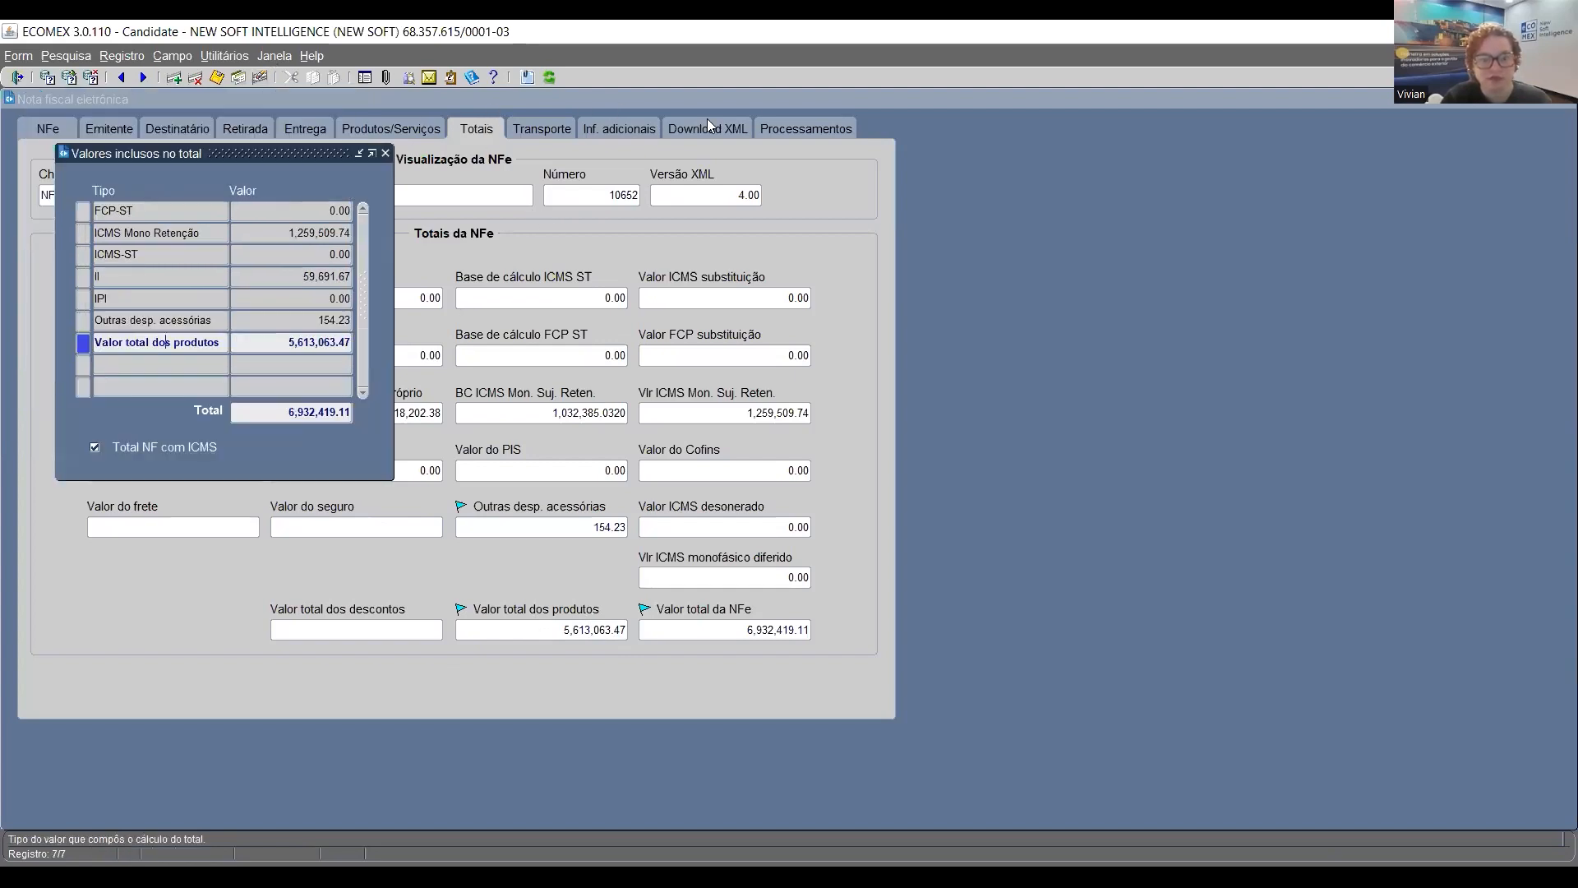
pyautogui.click(782, 129)
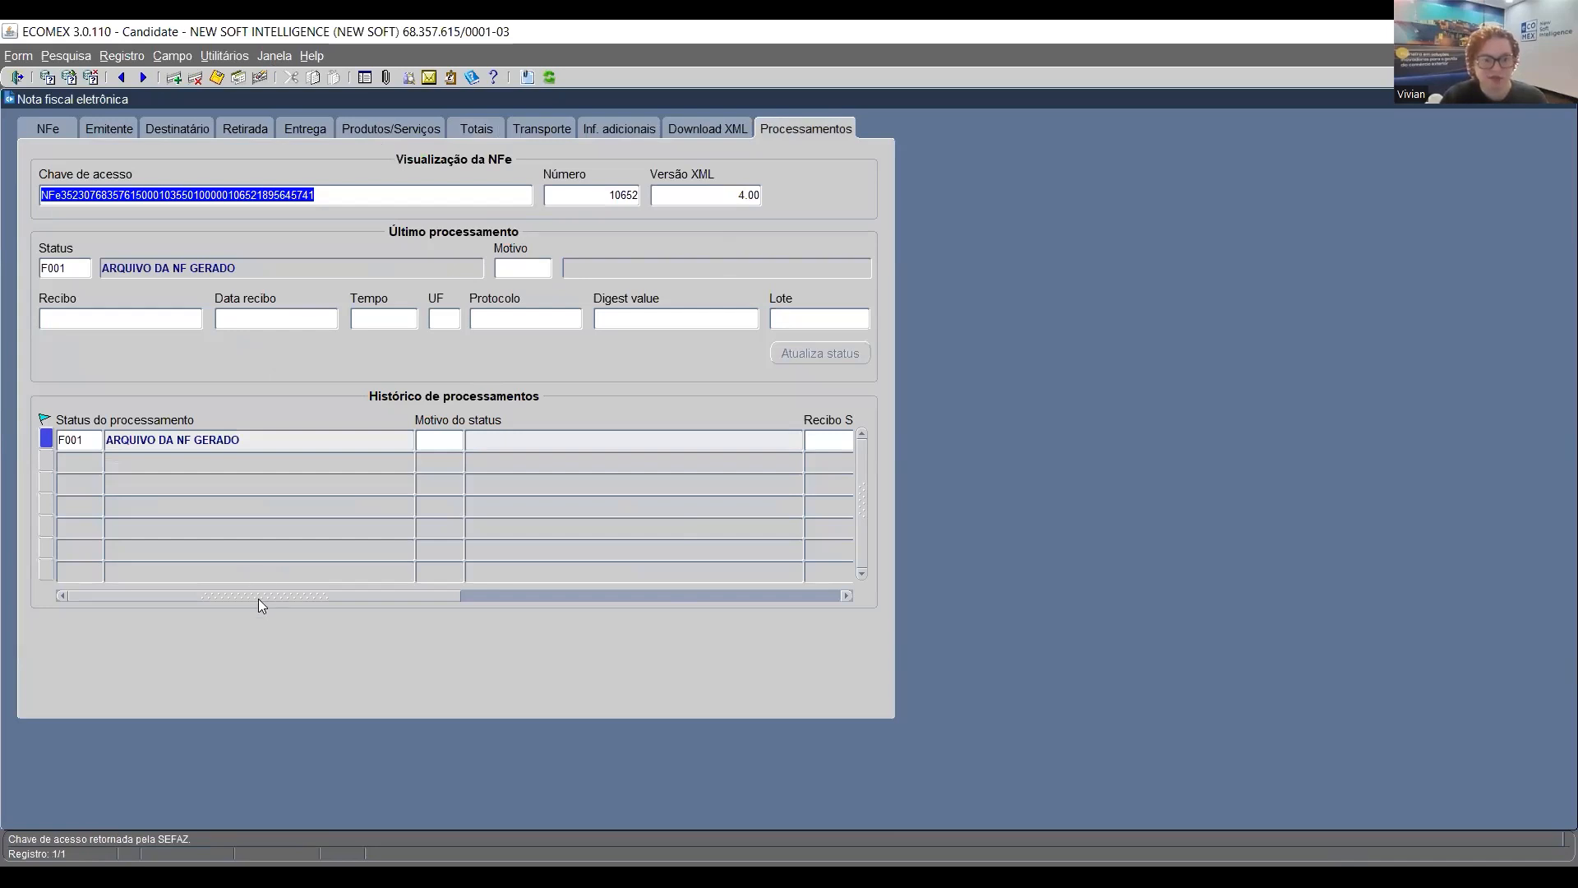
# Open the XML stored for the generated-file entry in the processing history, select its text and close it
pyautogui.moveTo(260, 602); pyautogui.dragTo(801, 670)
pyautogui.click(835, 438)
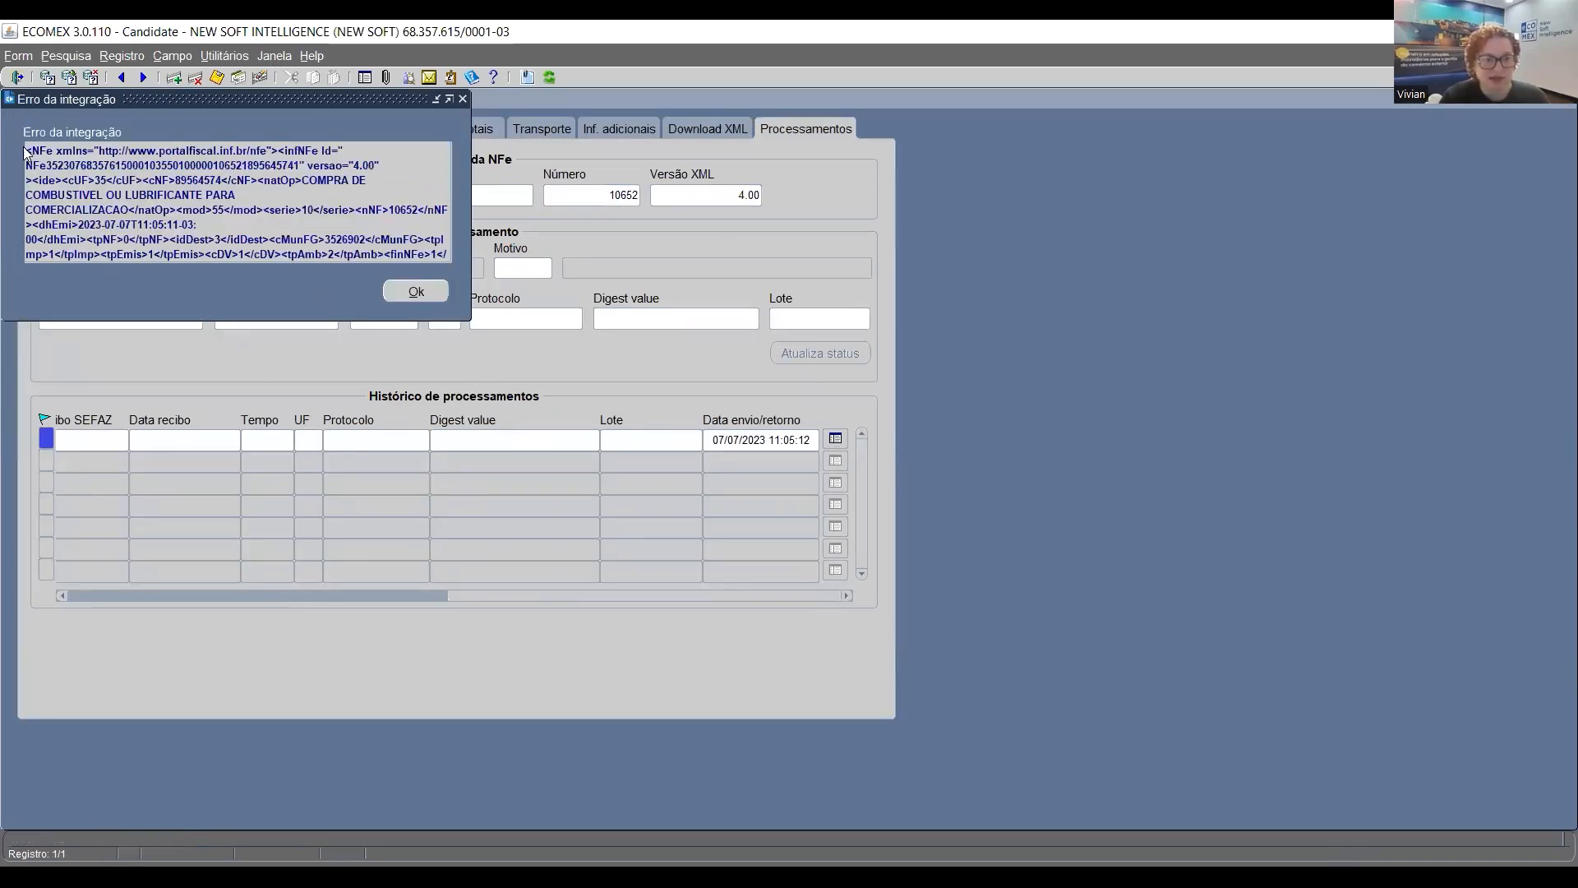
pyautogui.moveTo(26, 150); pyautogui.dragTo(415, 323)
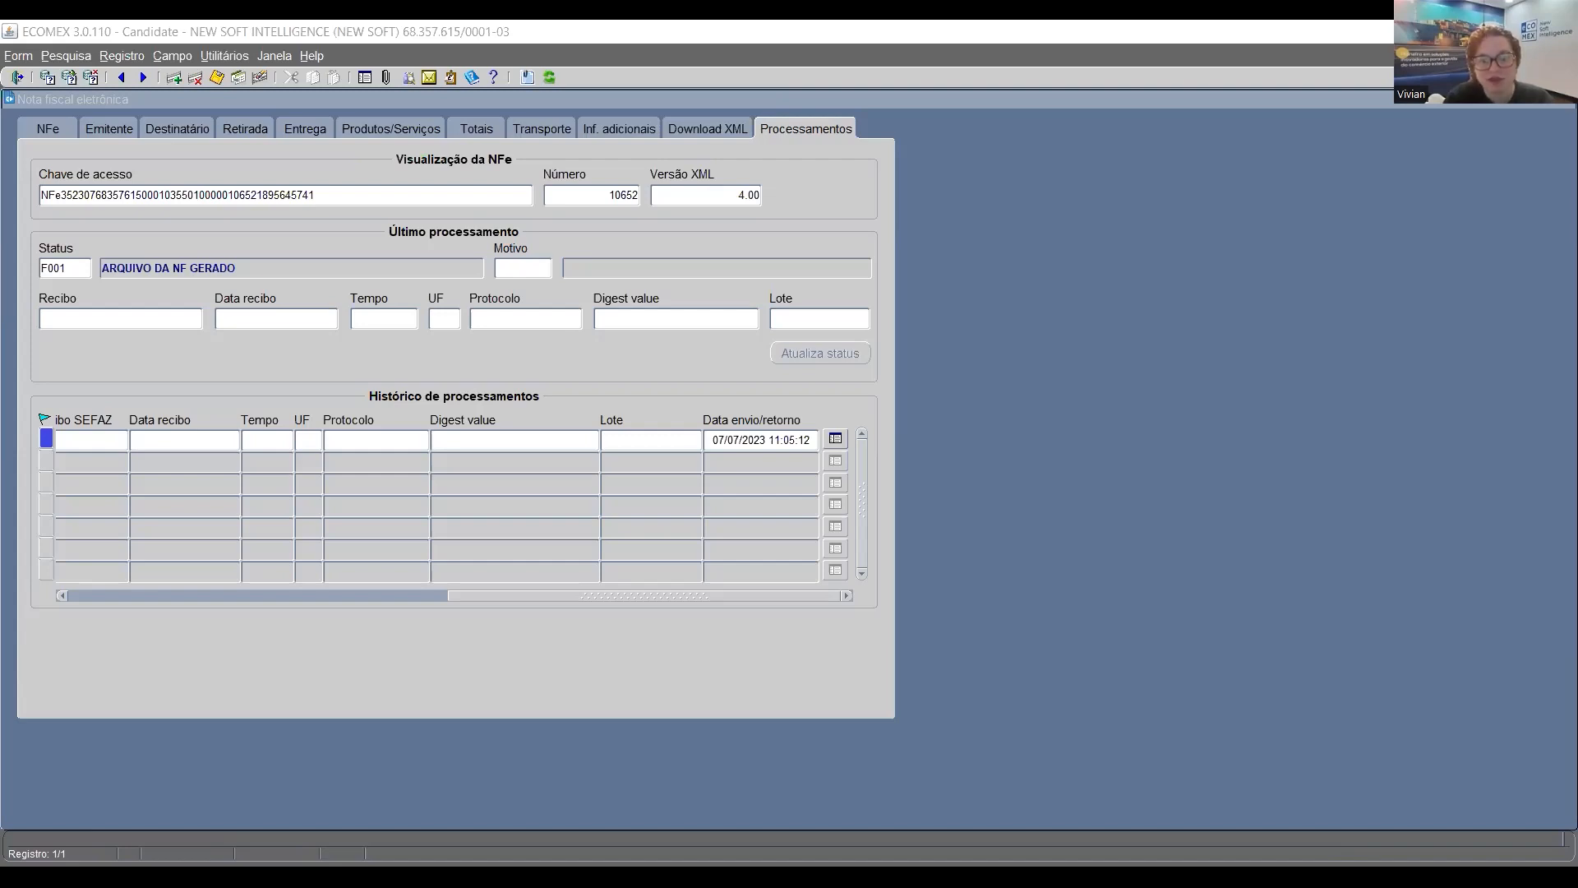
pyautogui.click(791, 128)
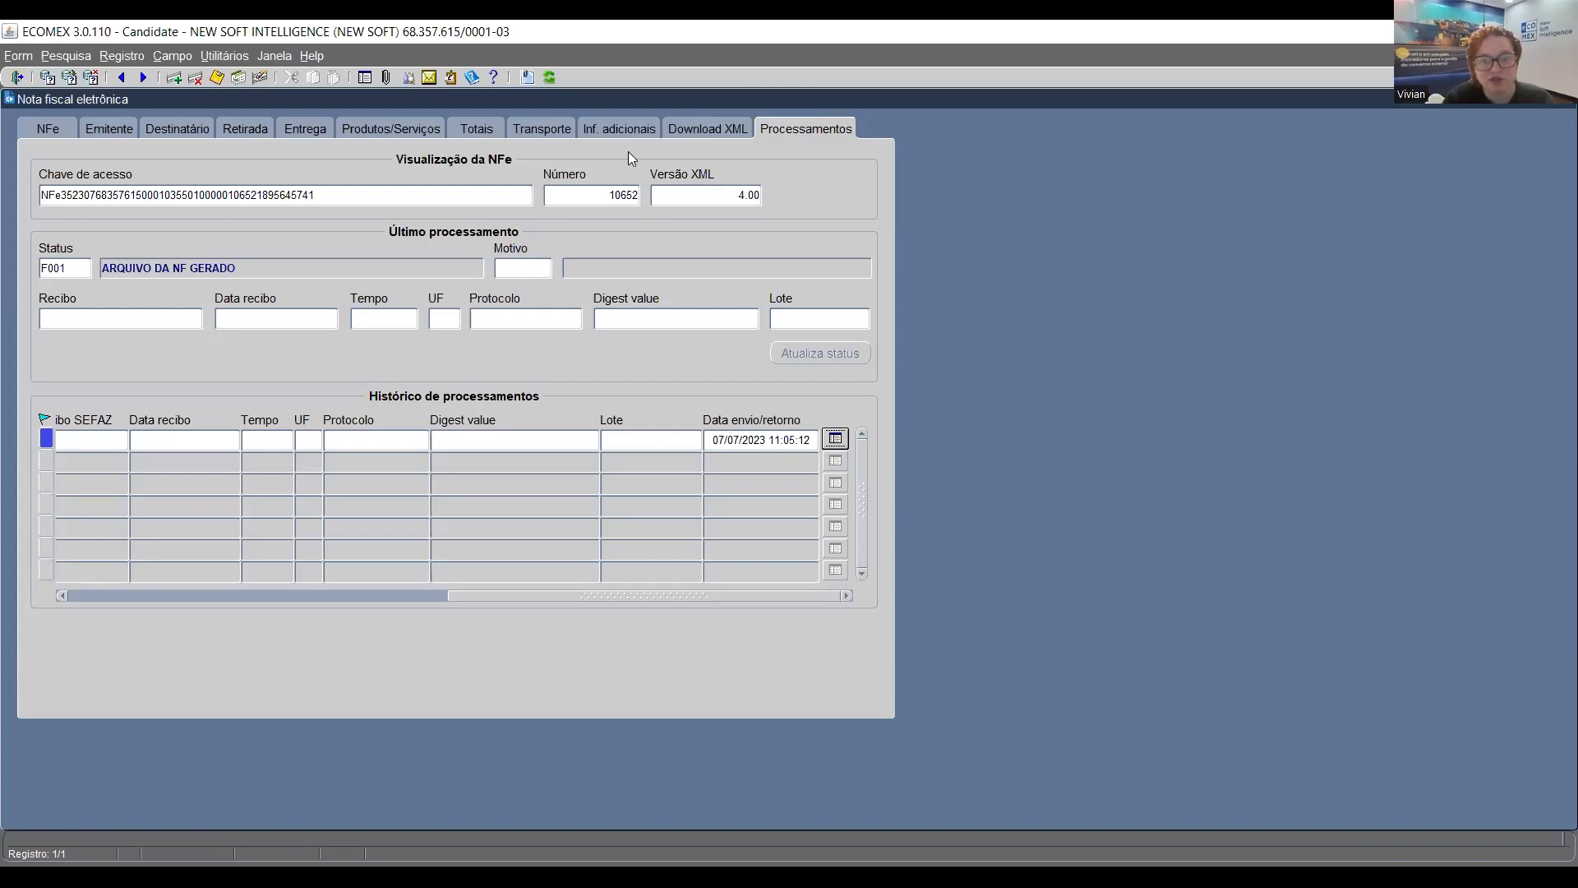
# Review the fuel origin data of the note's gasoline item and close the electronic fiscal note
pyautogui.click(388, 129)
pyautogui.click(563, 255)
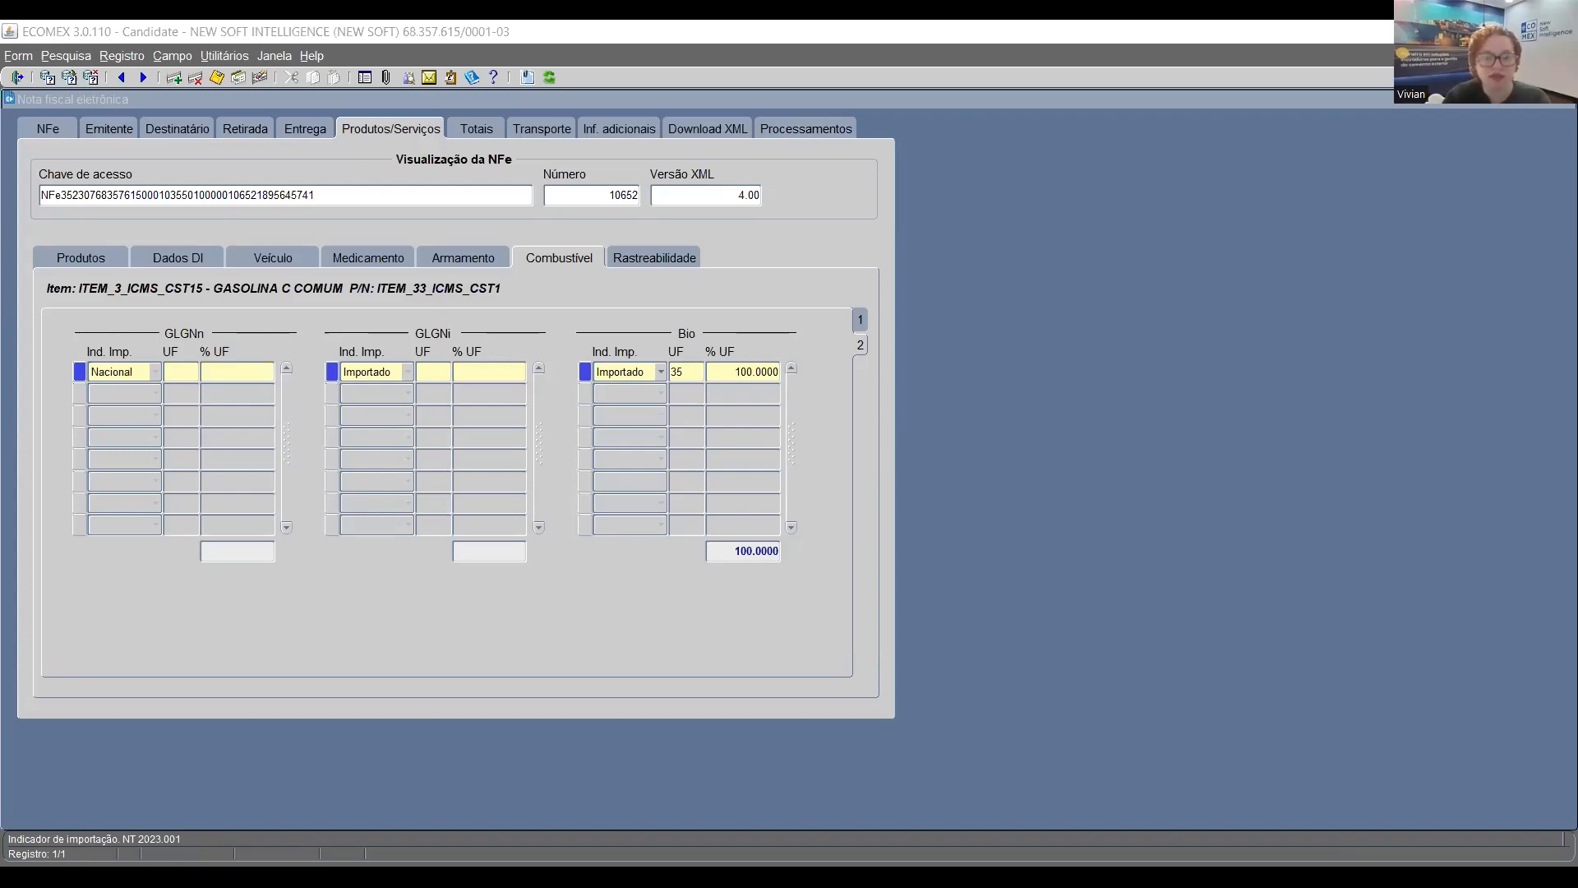
pyautogui.hotkey('alt', 'Tab')
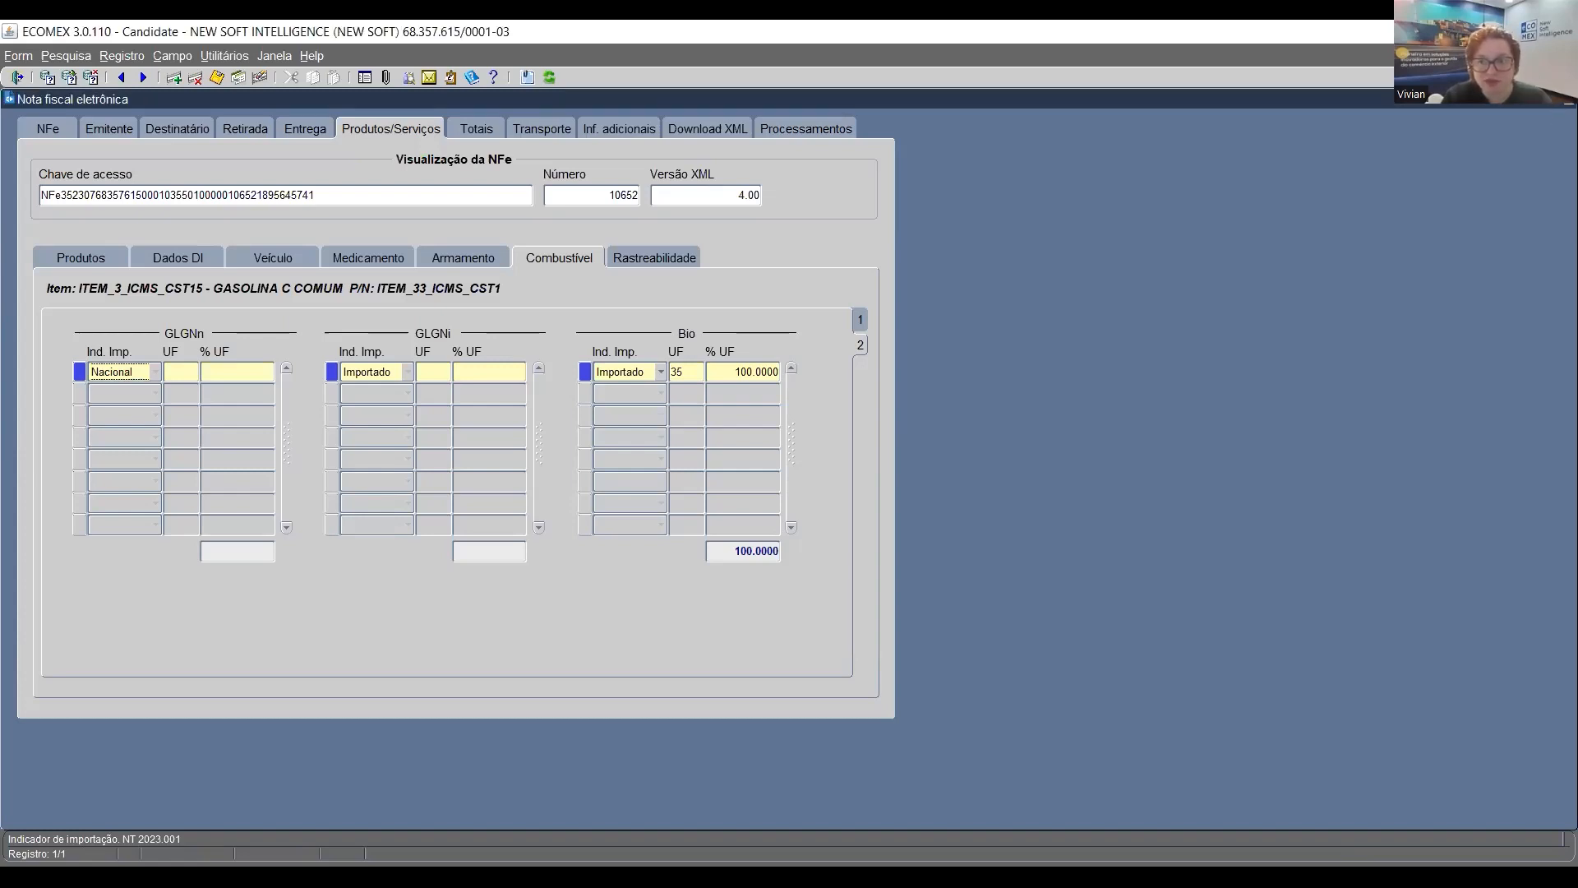
pyautogui.hotkey('ctrl', 'q')
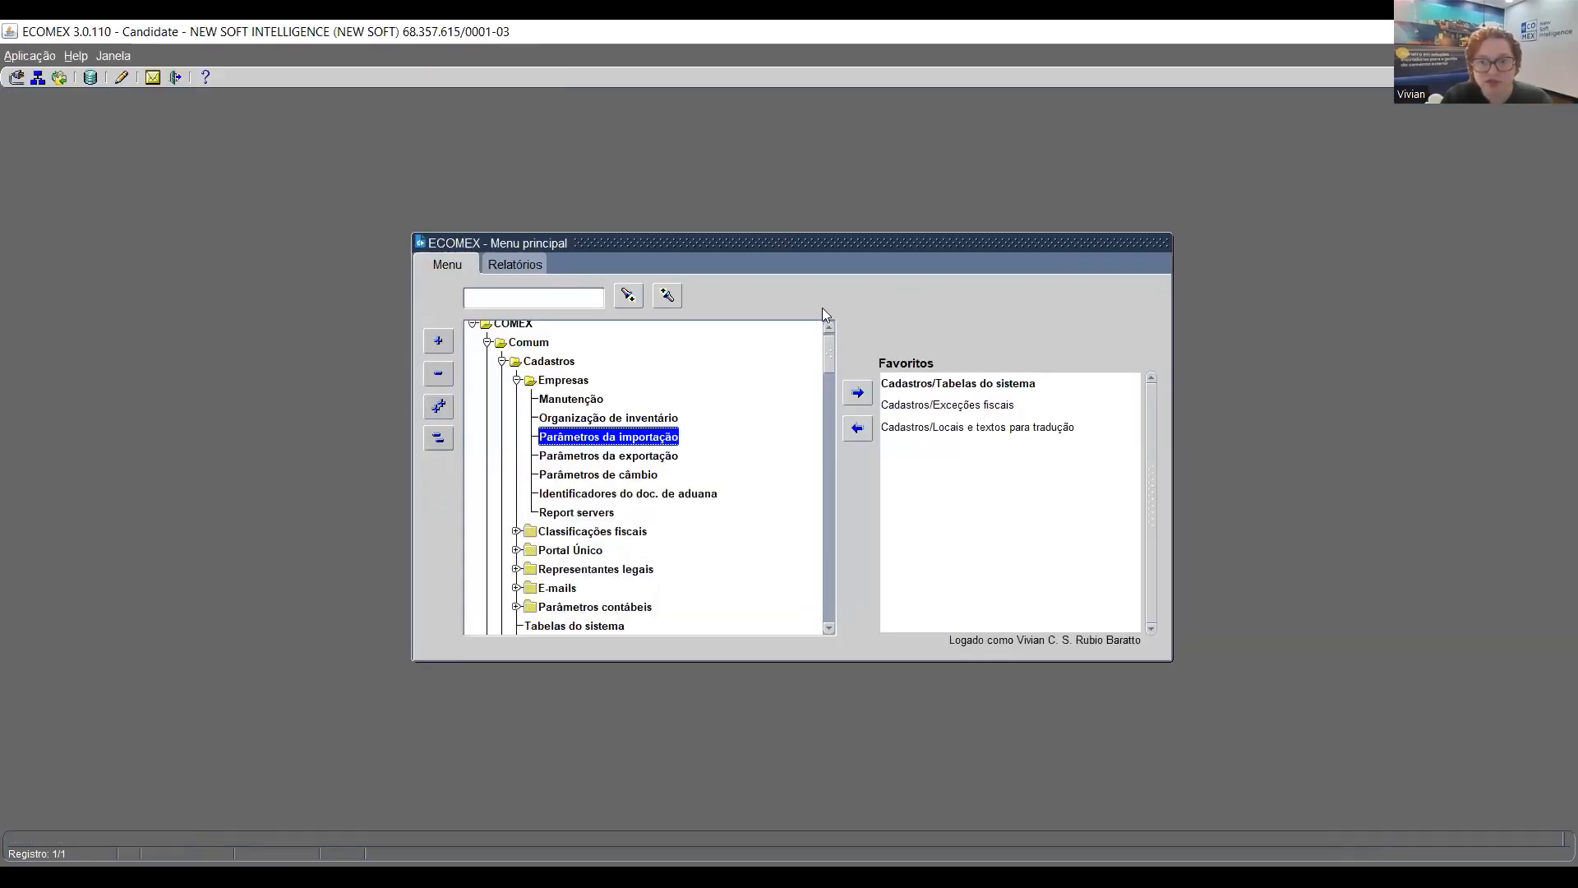
# Look up table type 99106 in the system tables and open its list of ANP codes
pyautogui.doubleClick(981, 383)
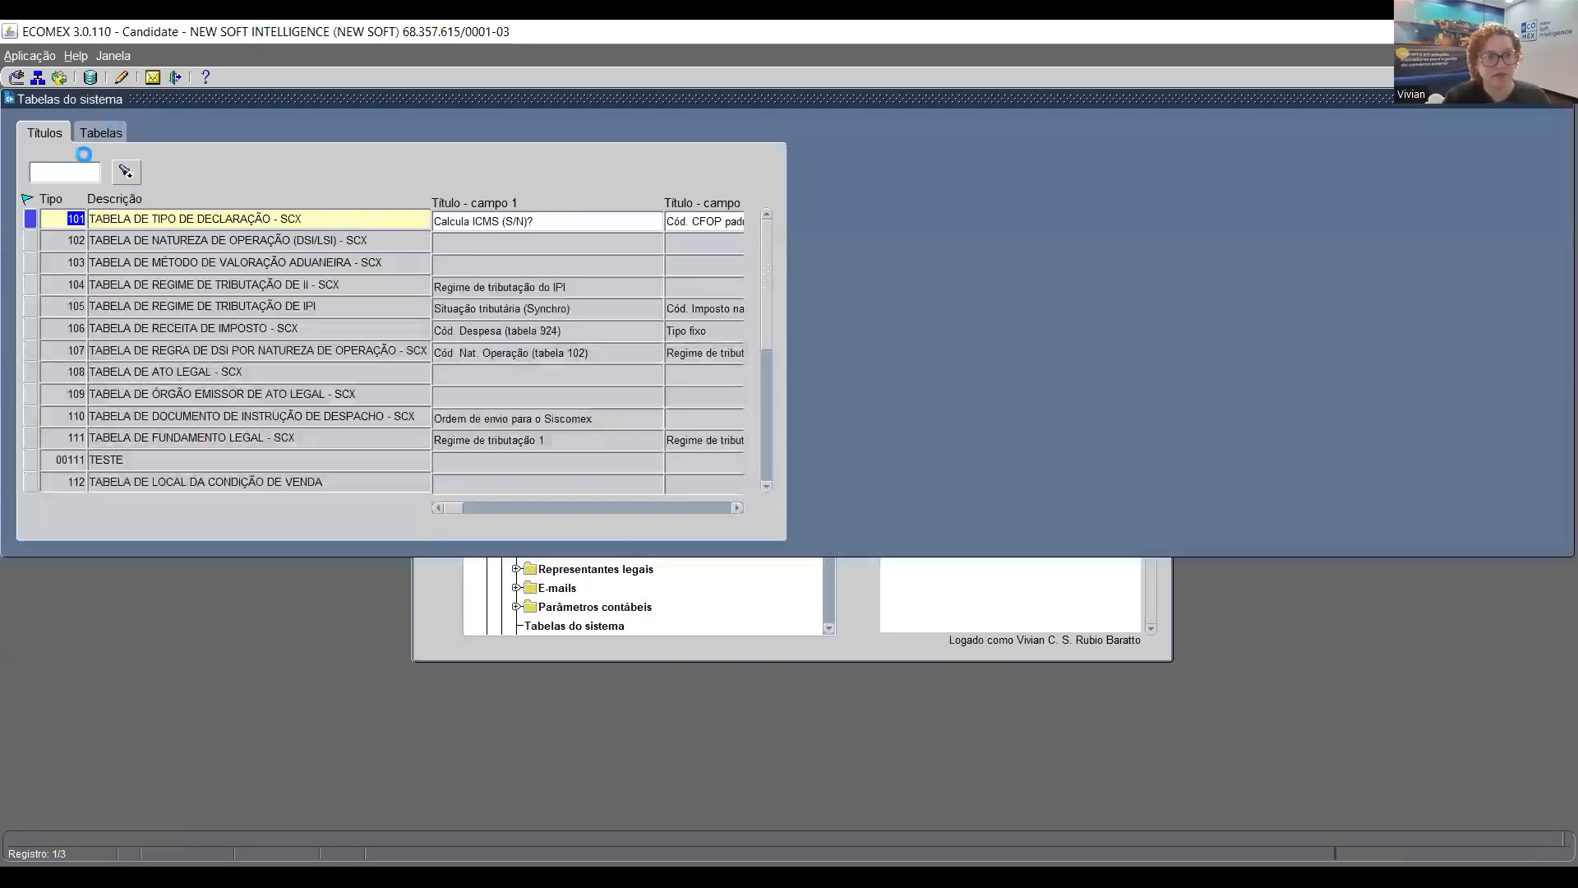
pyautogui.click(47, 172)
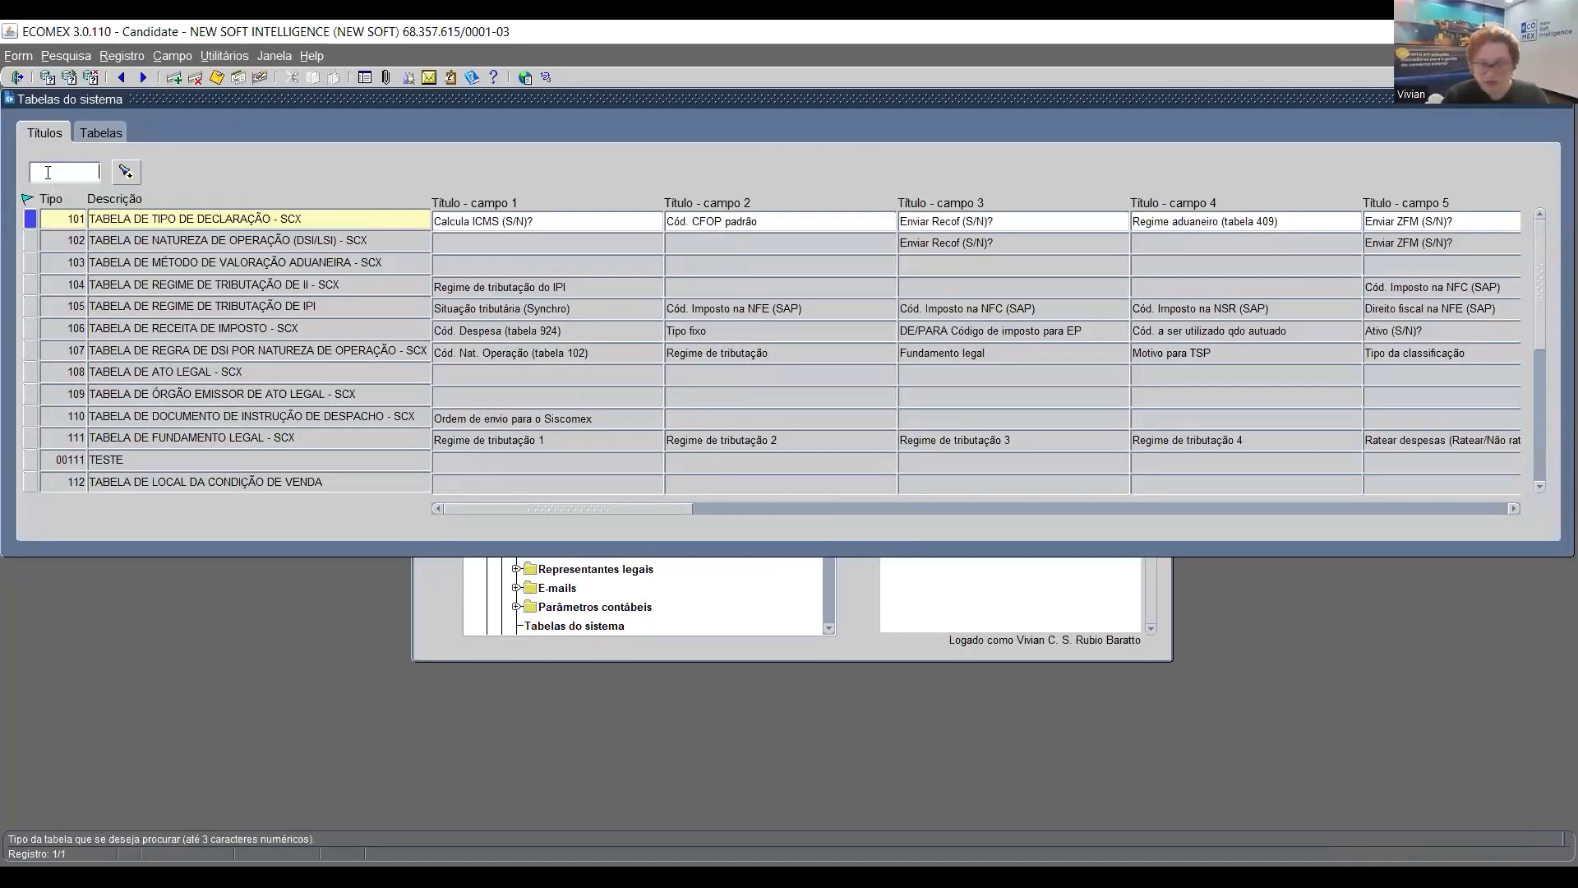
pyautogui.write('99106')
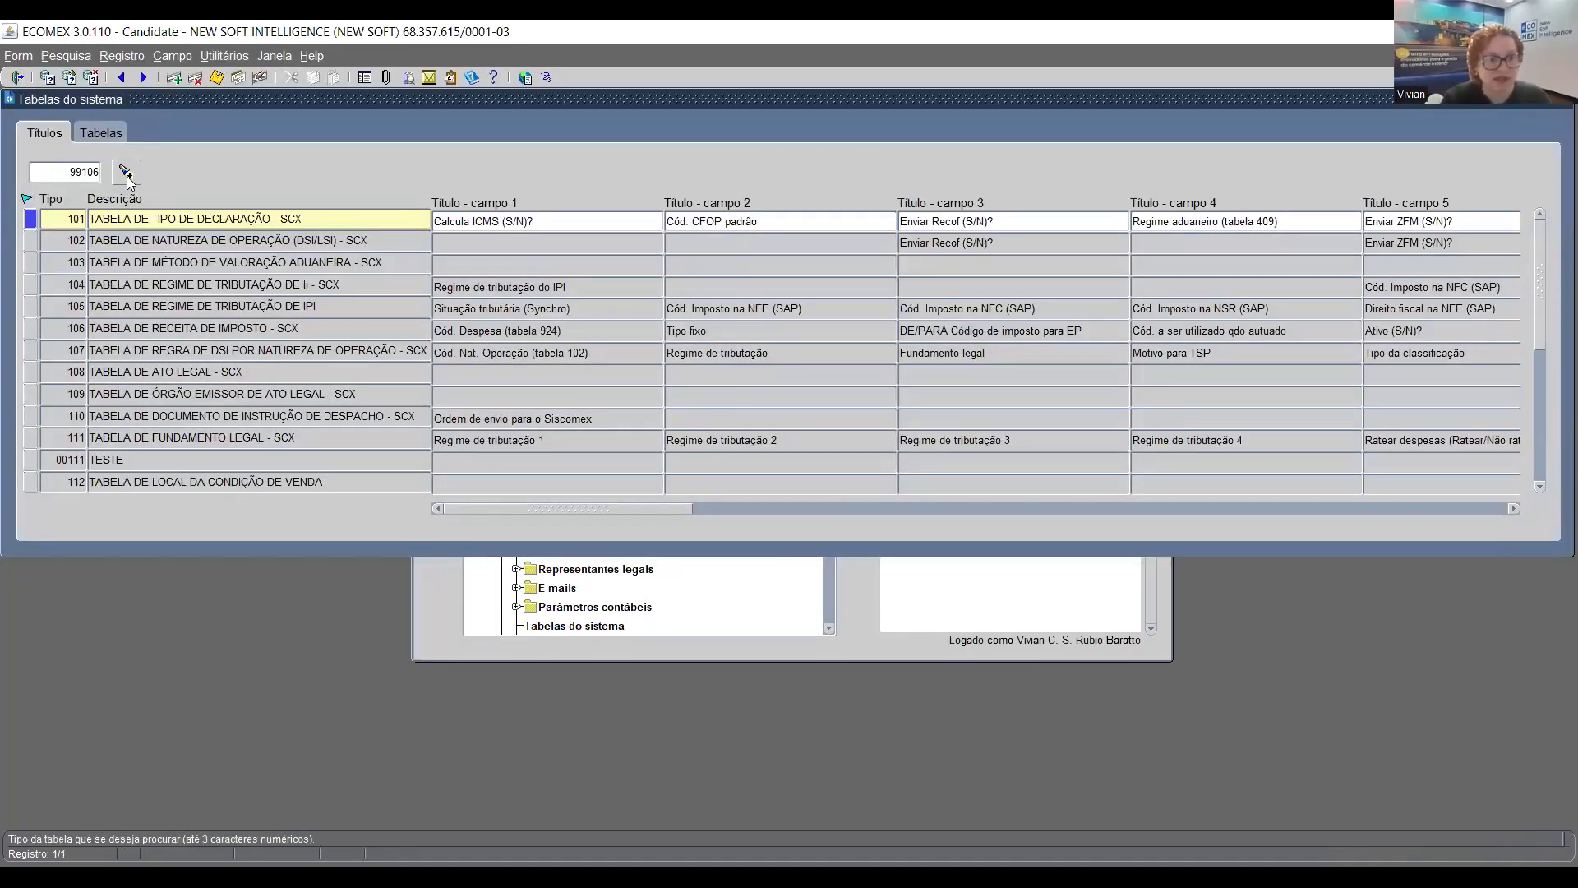
pyautogui.click(126, 171)
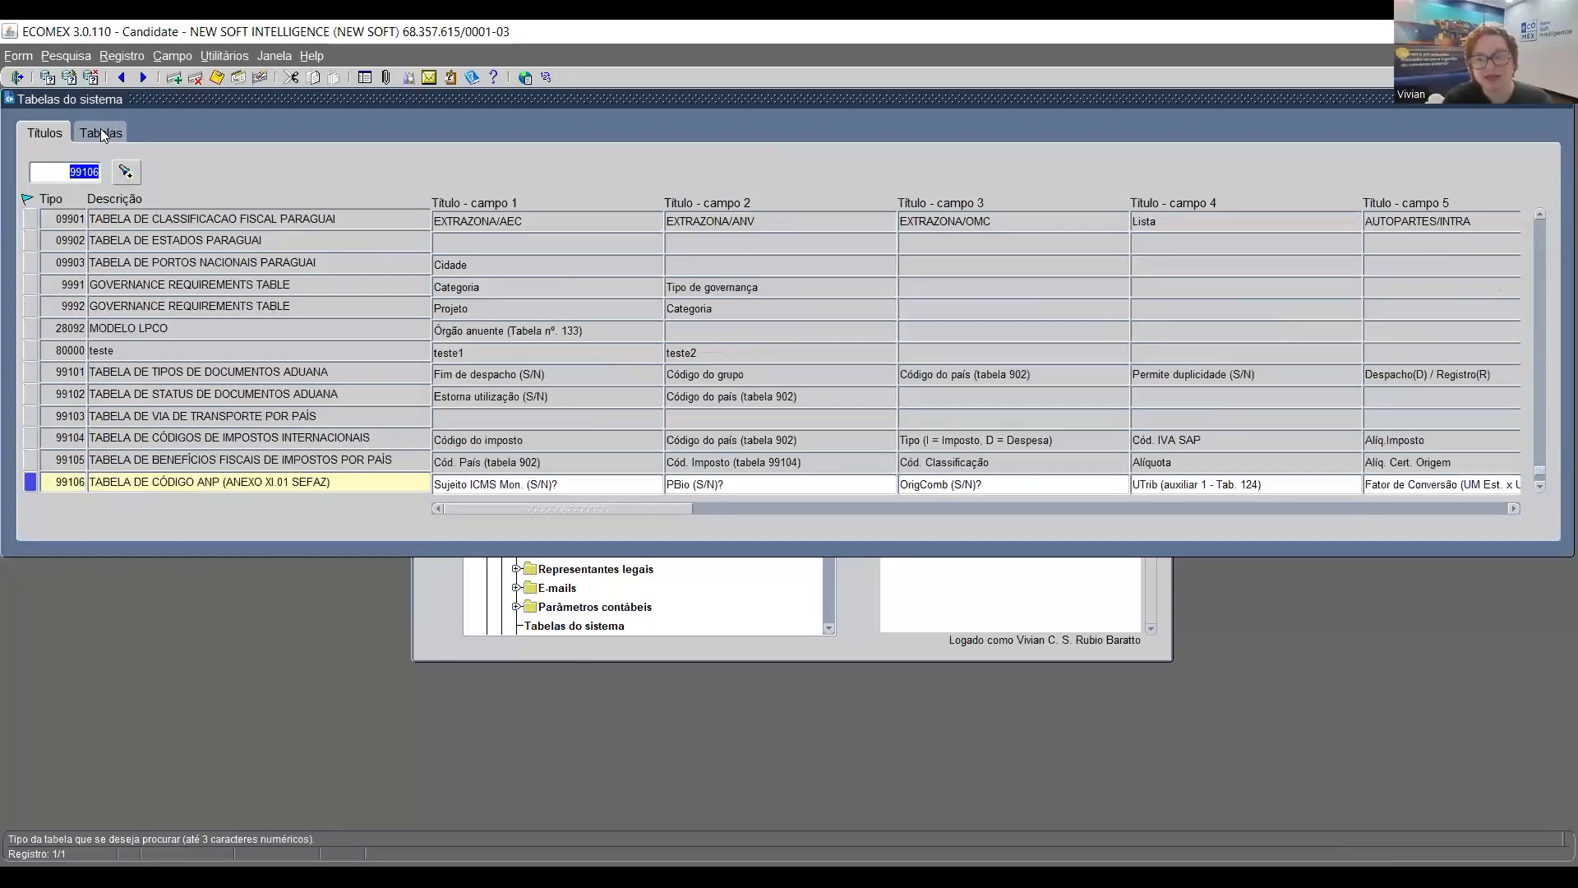
pyautogui.click(100, 130)
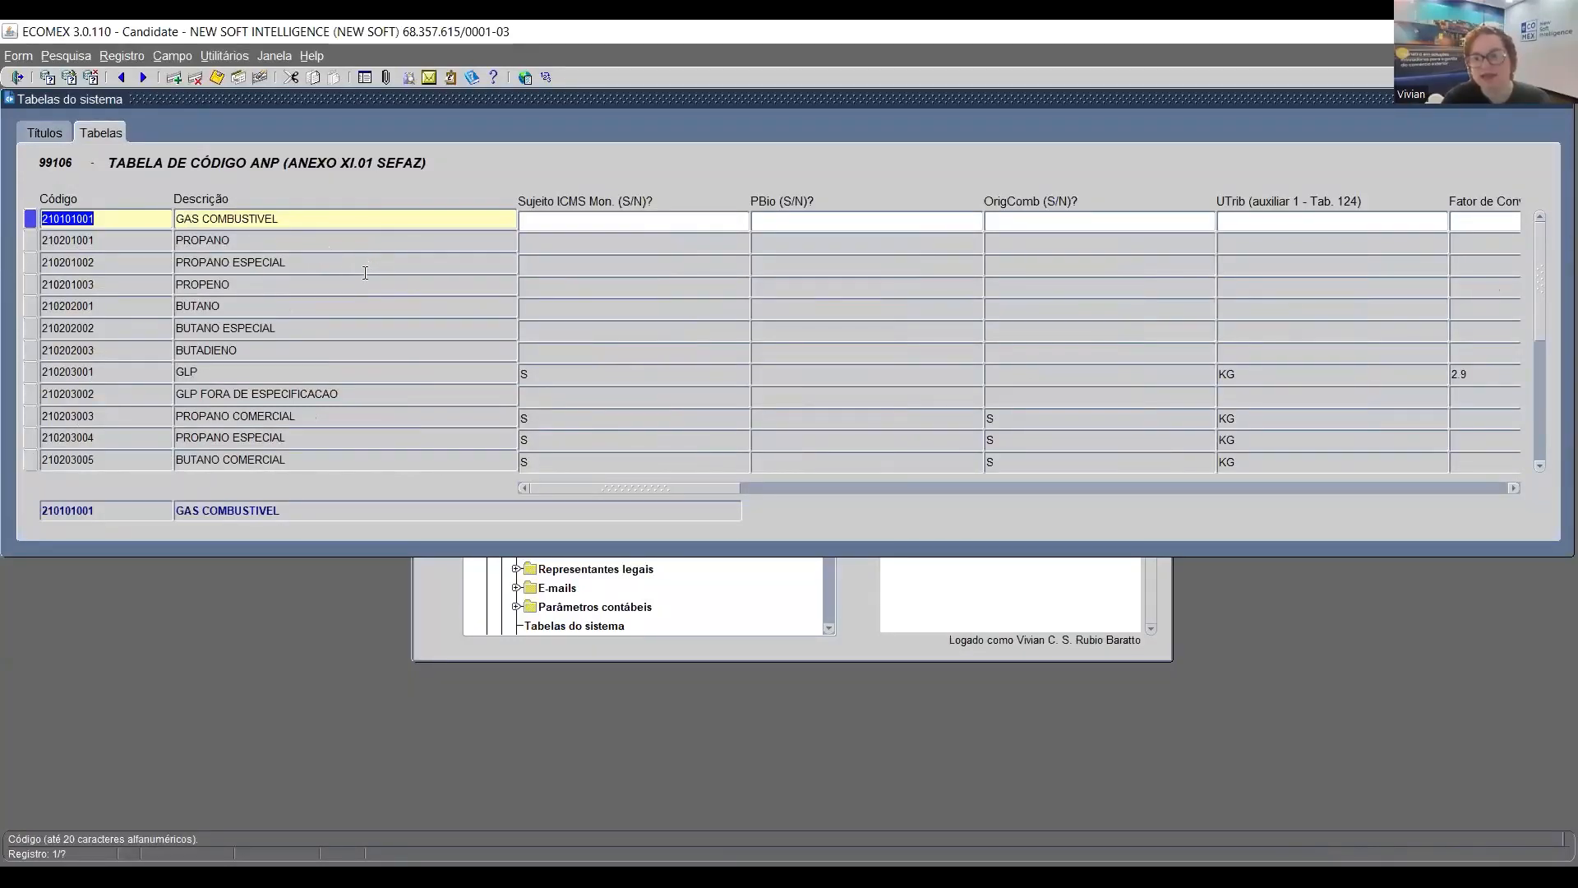
# Examine the monophasic ICMS, OrigComb and UTrib settings of the GLP, Propano comercial and Butano comercial codes
pyautogui.click(632, 367)
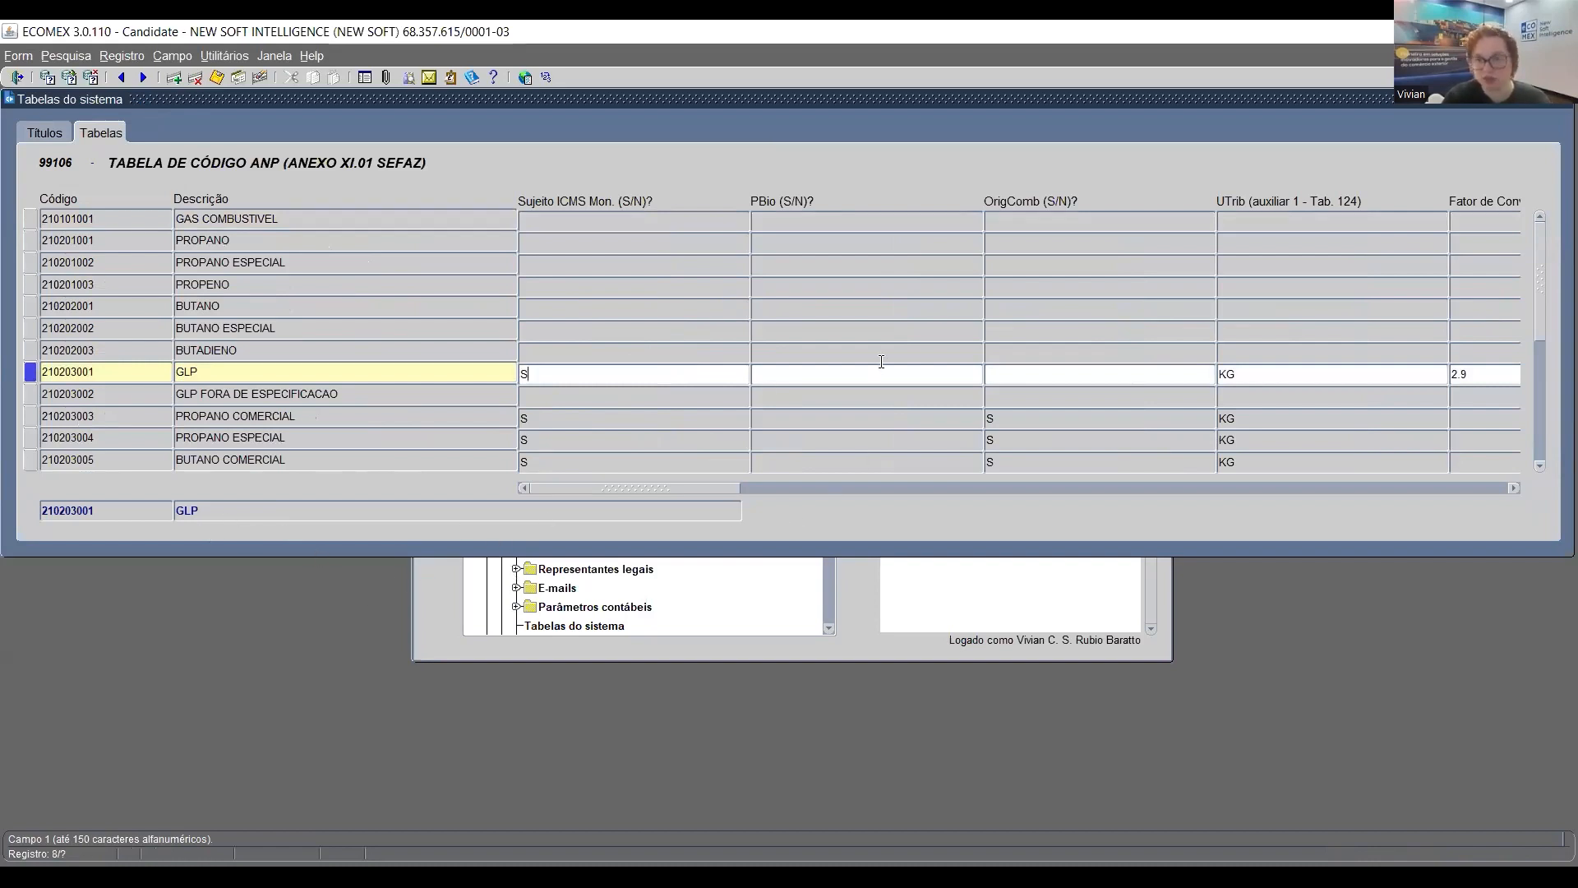
pyautogui.scroll(-1, 881, 362)
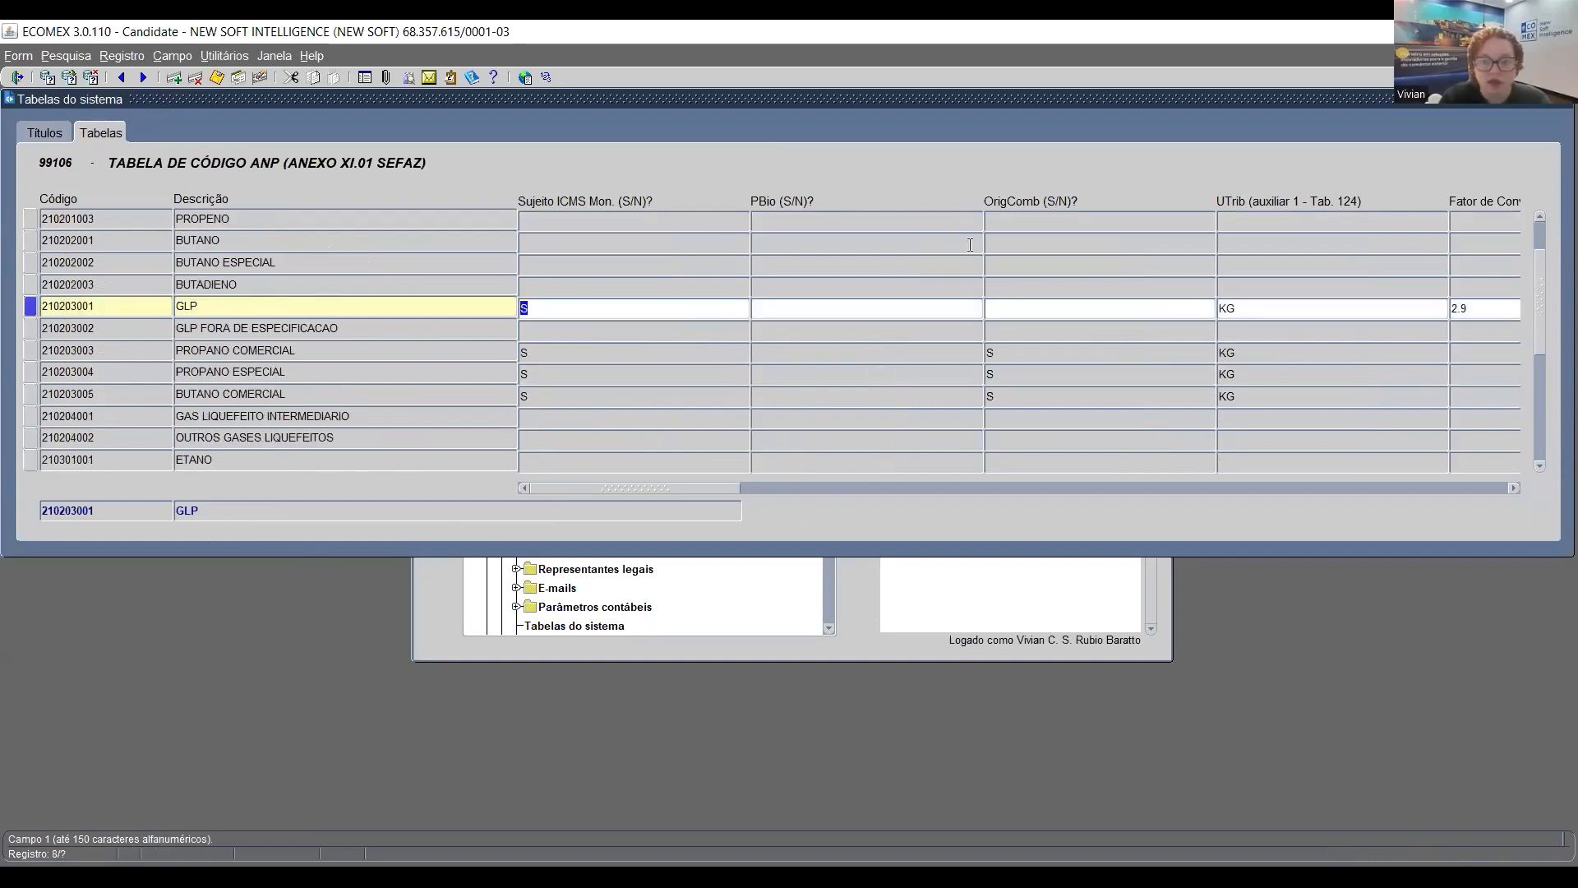
pyautogui.scroll(-1, 990, 325)
pyautogui.scroll(1, 997, 334)
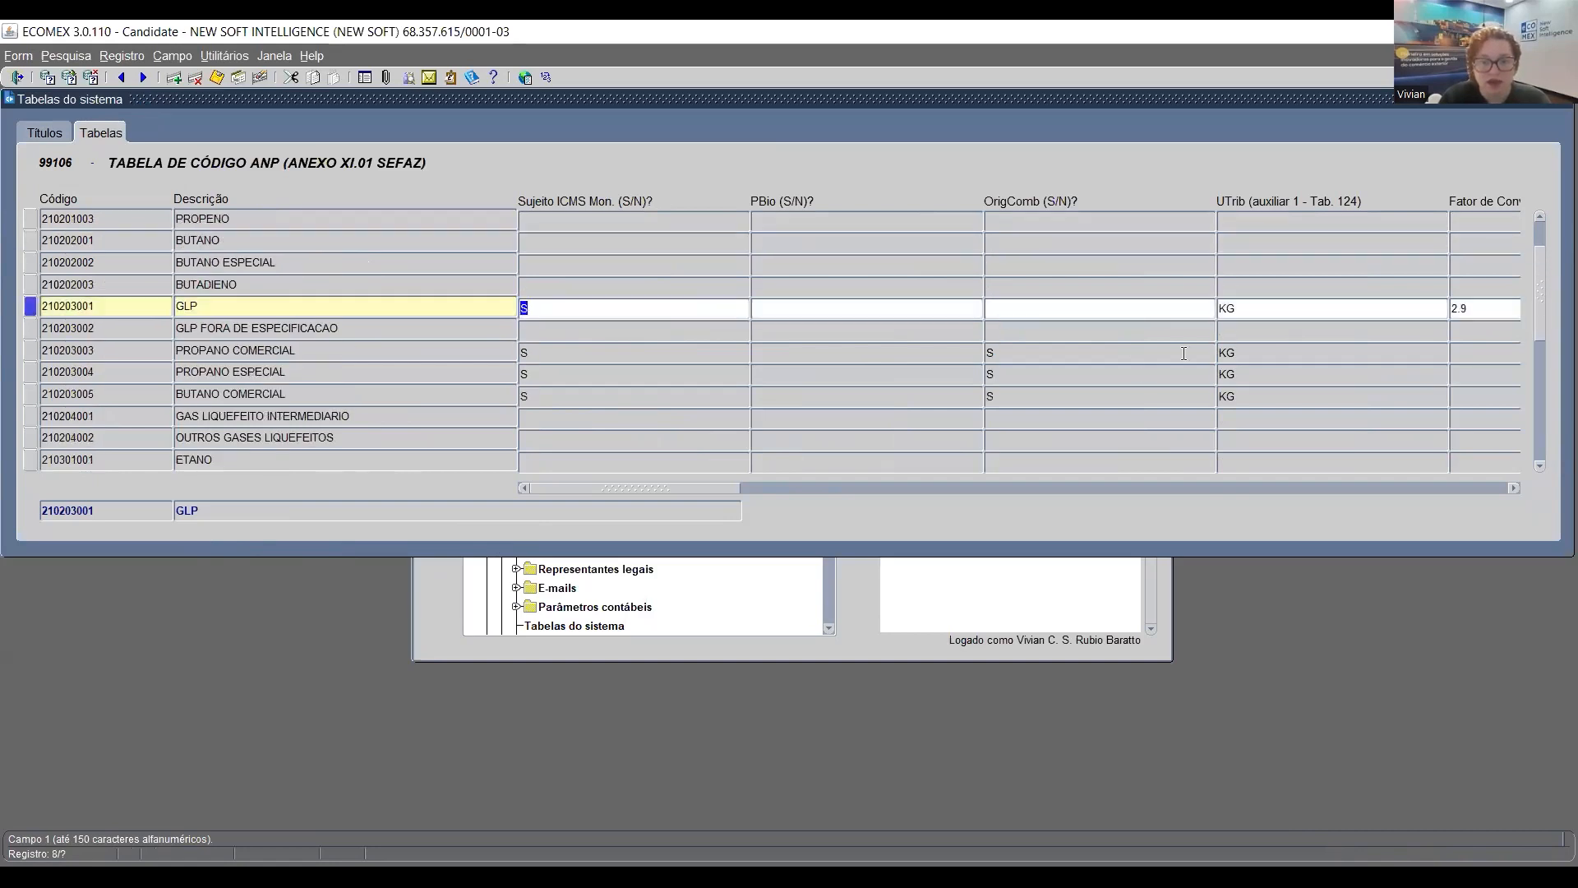
pyautogui.click(1059, 350)
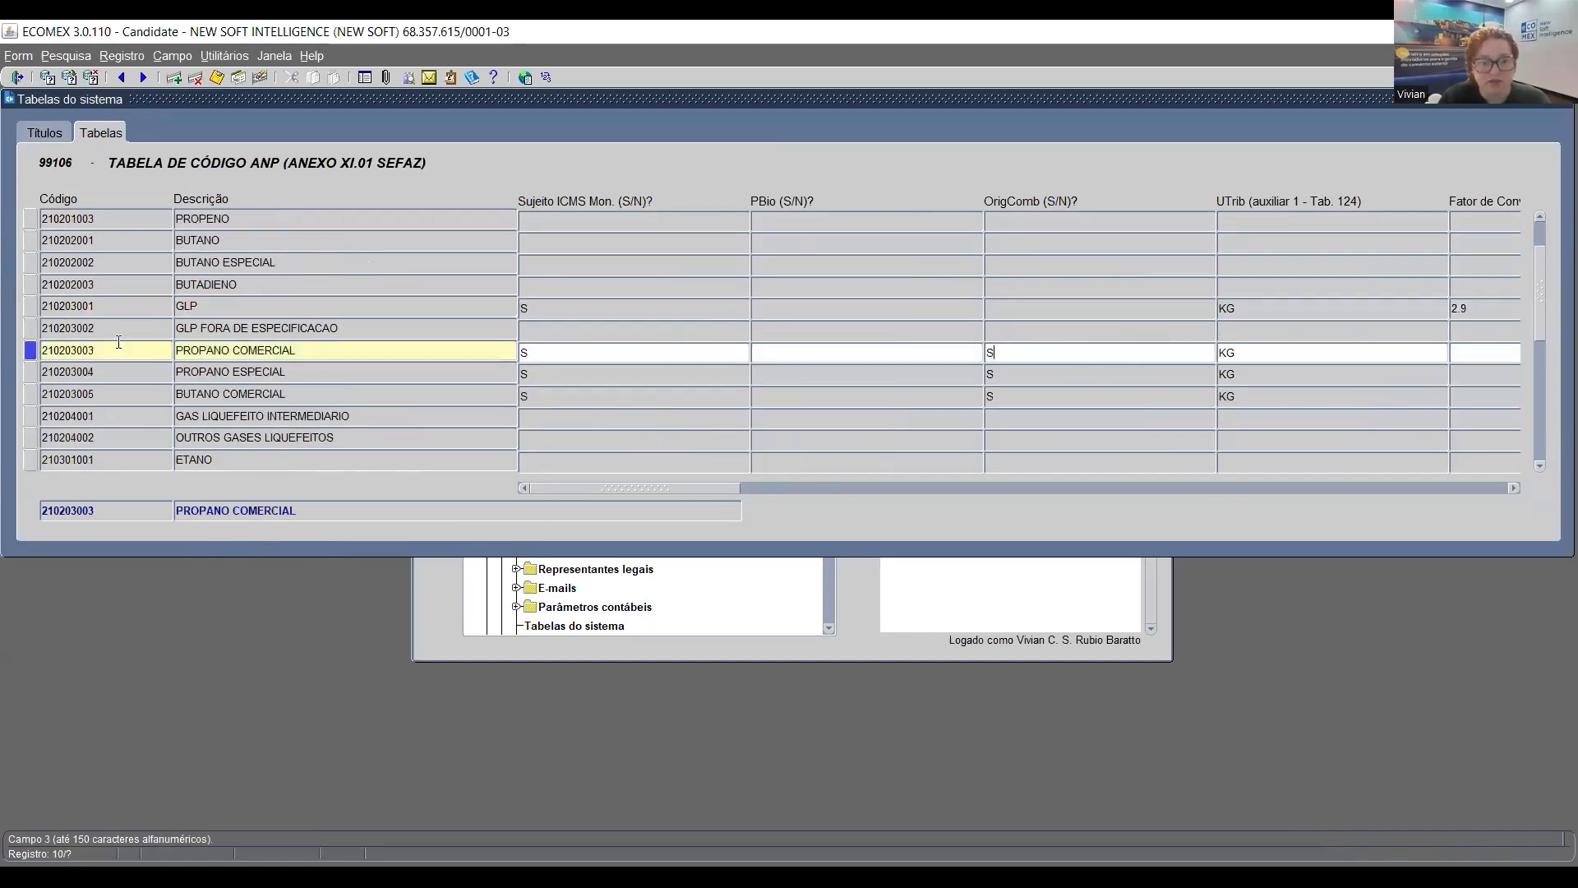
pyautogui.click(264, 371)
pyautogui.click(294, 394)
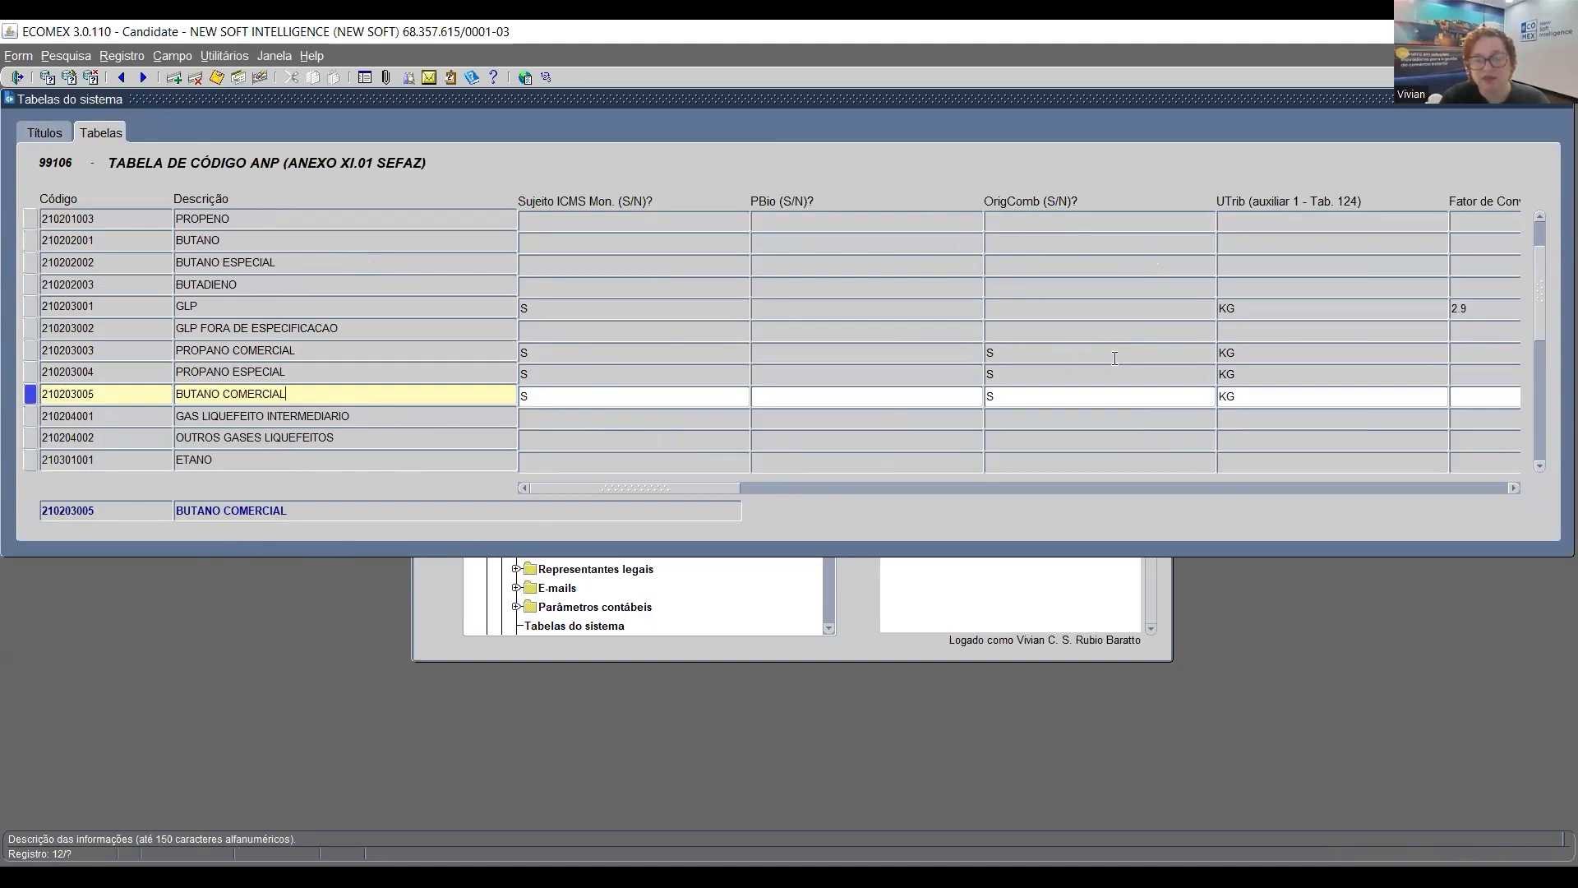
# Compare the OrigComb (S/N)? flags of Propano comercial, Propano especial and Butano comercial, and look over the gasoline codes
pyautogui.click(1058, 355)
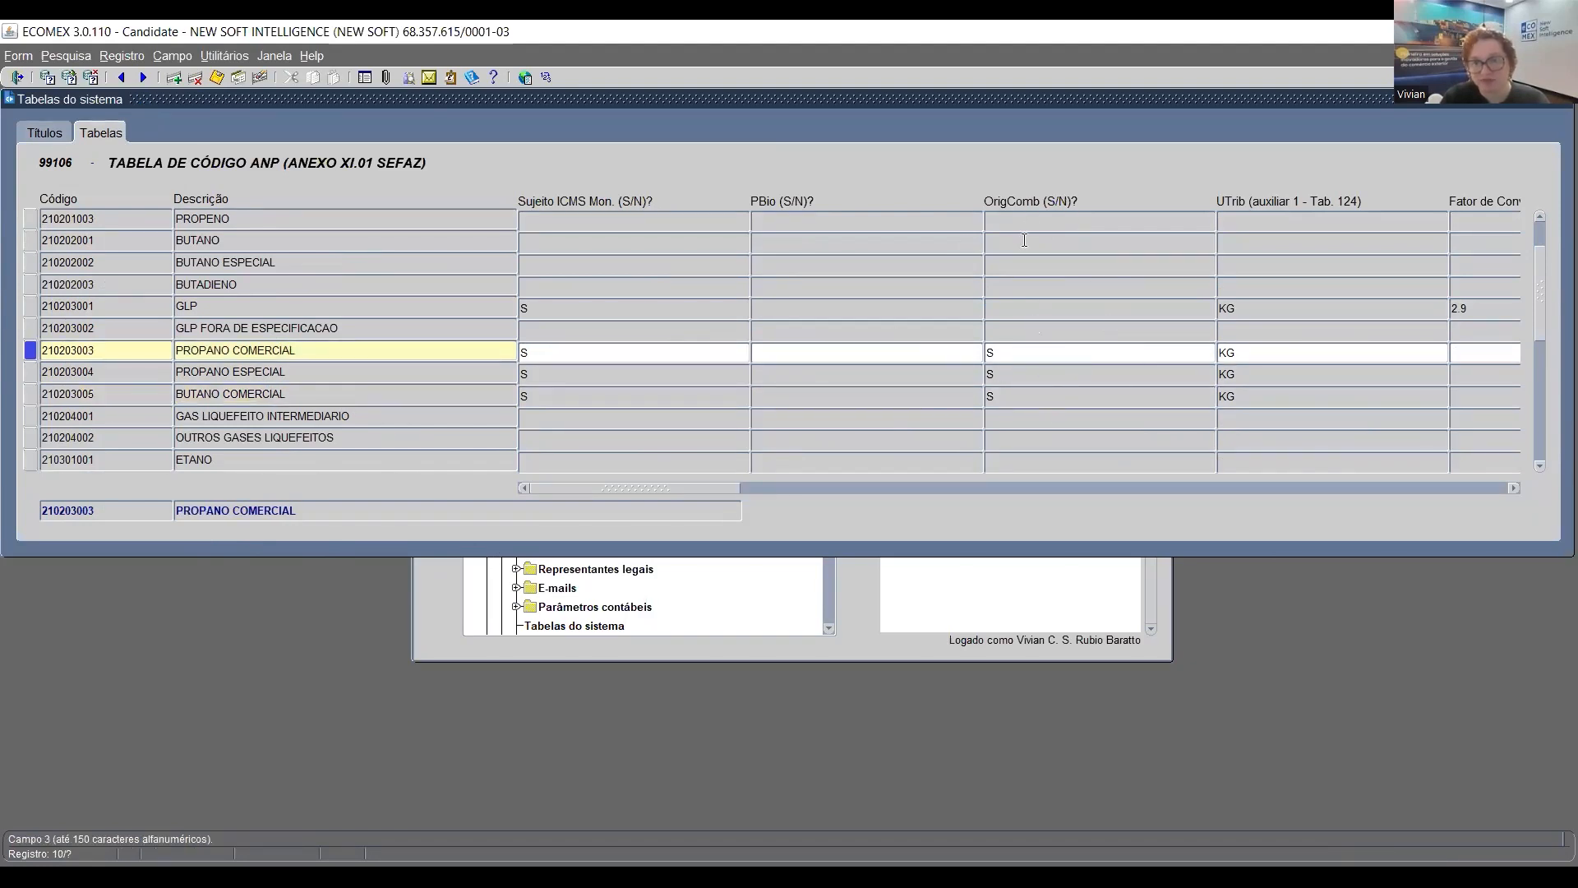
pyautogui.click(1060, 375)
pyautogui.click(1043, 405)
pyautogui.click(1057, 374)
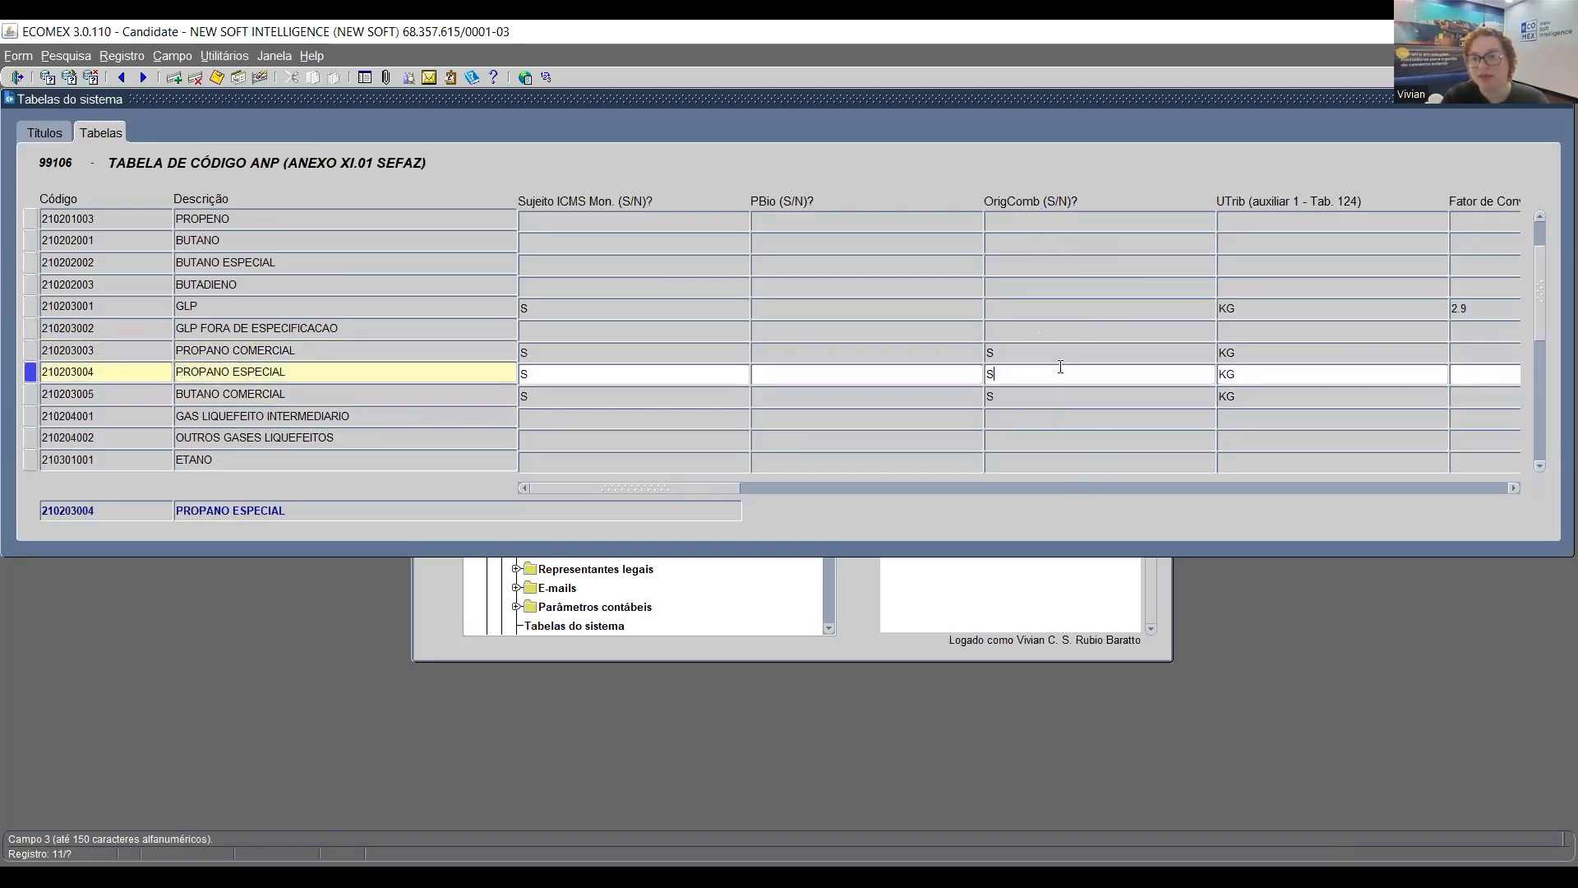
pyautogui.click(1060, 353)
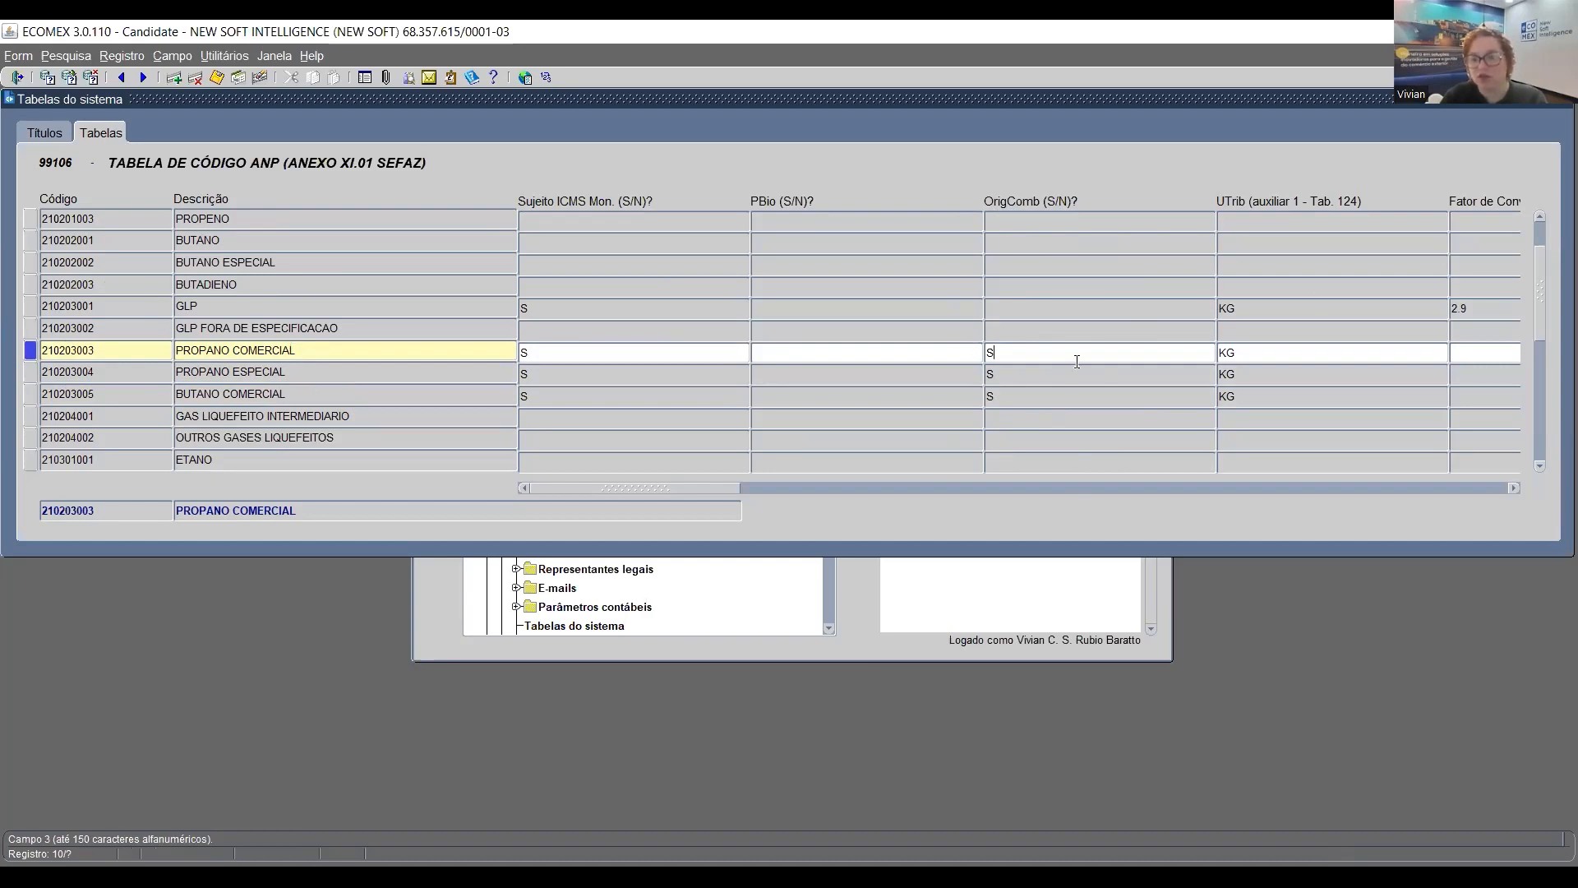
pyautogui.click(1019, 381)
pyautogui.click(1020, 395)
pyautogui.click(1026, 356)
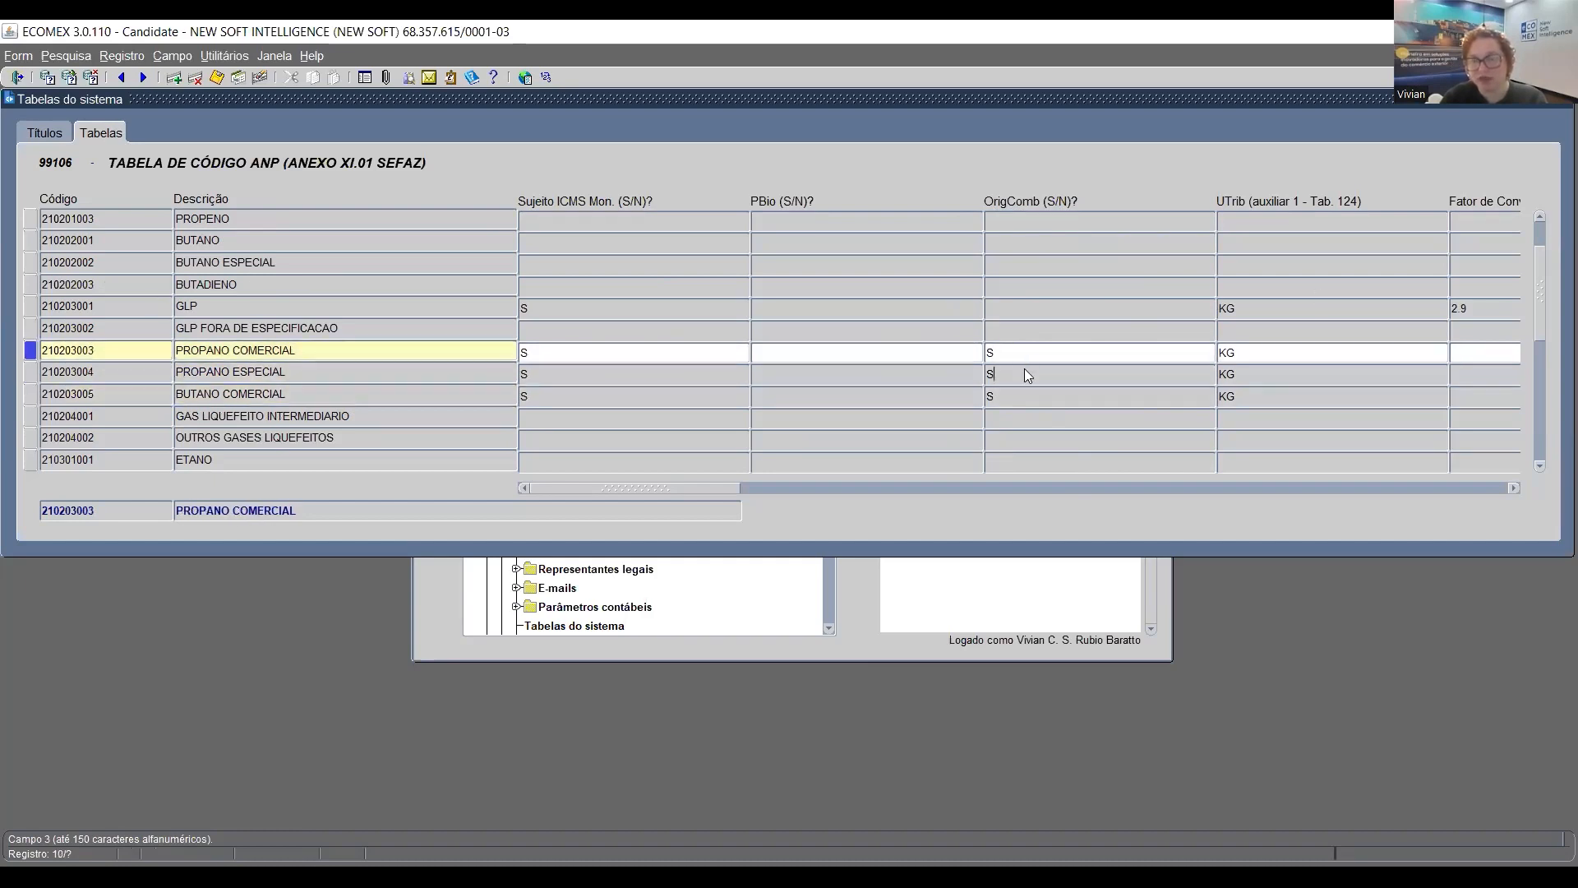
pyautogui.click(1024, 370)
pyautogui.click(1011, 397)
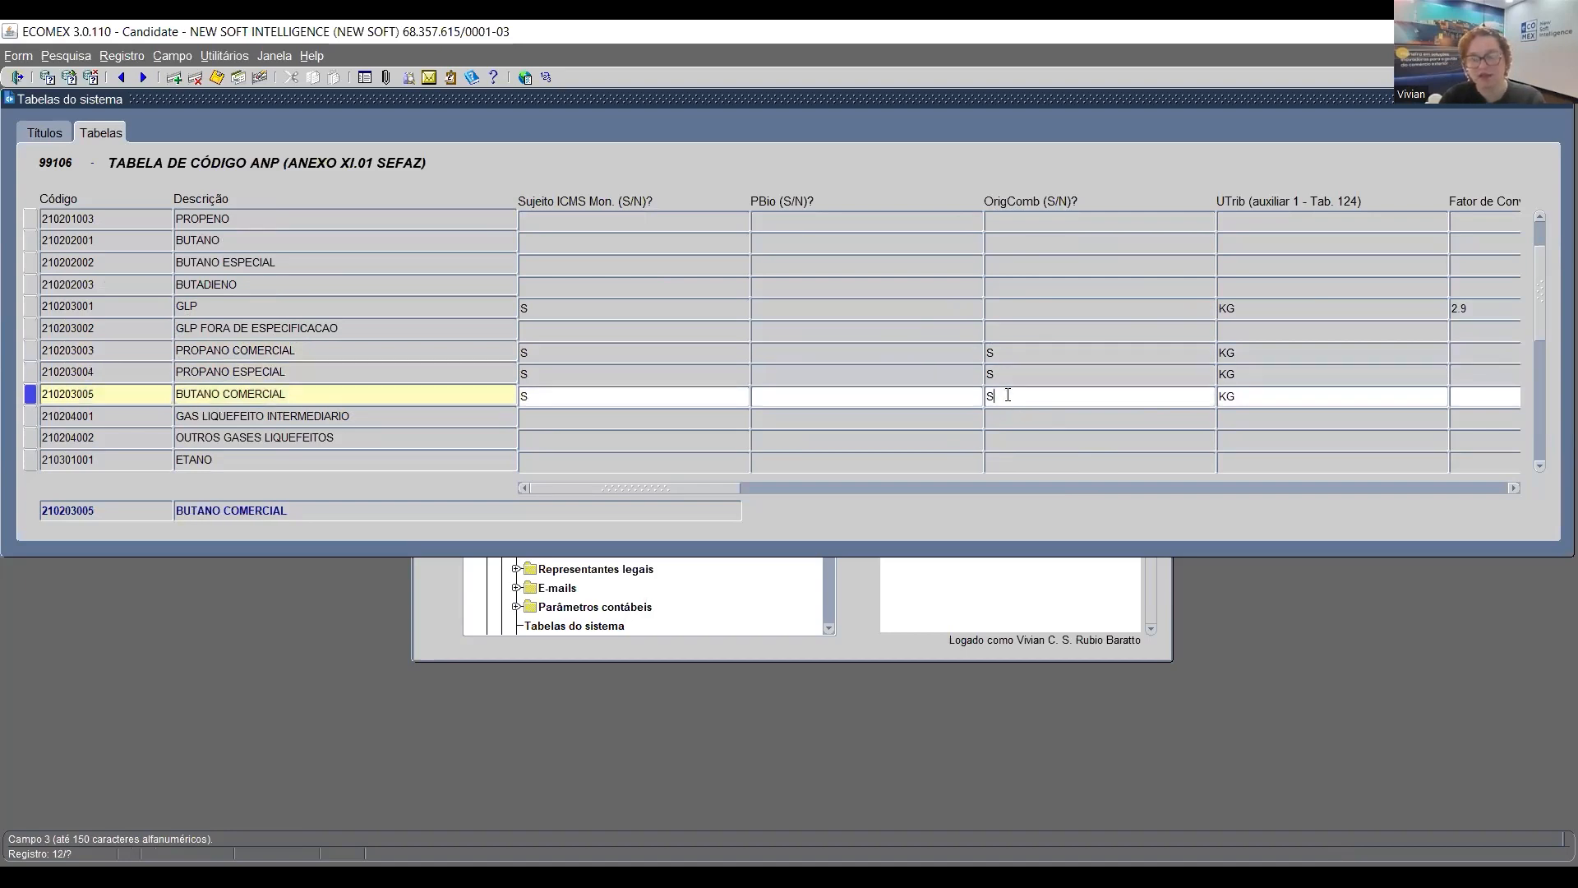
pyautogui.click(1040, 352)
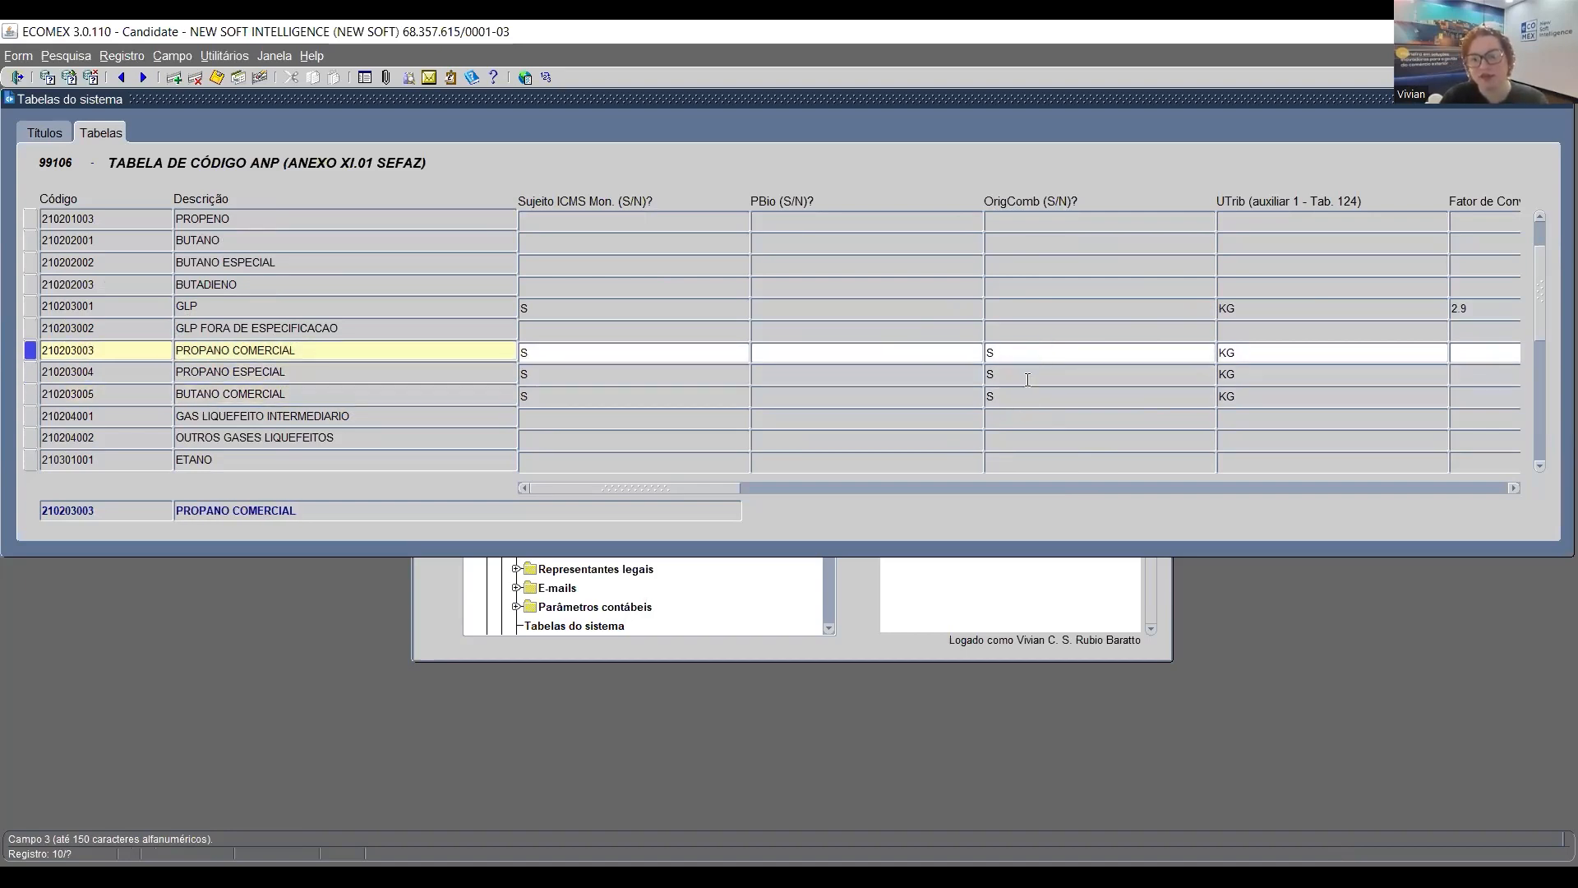
pyautogui.click(1027, 375)
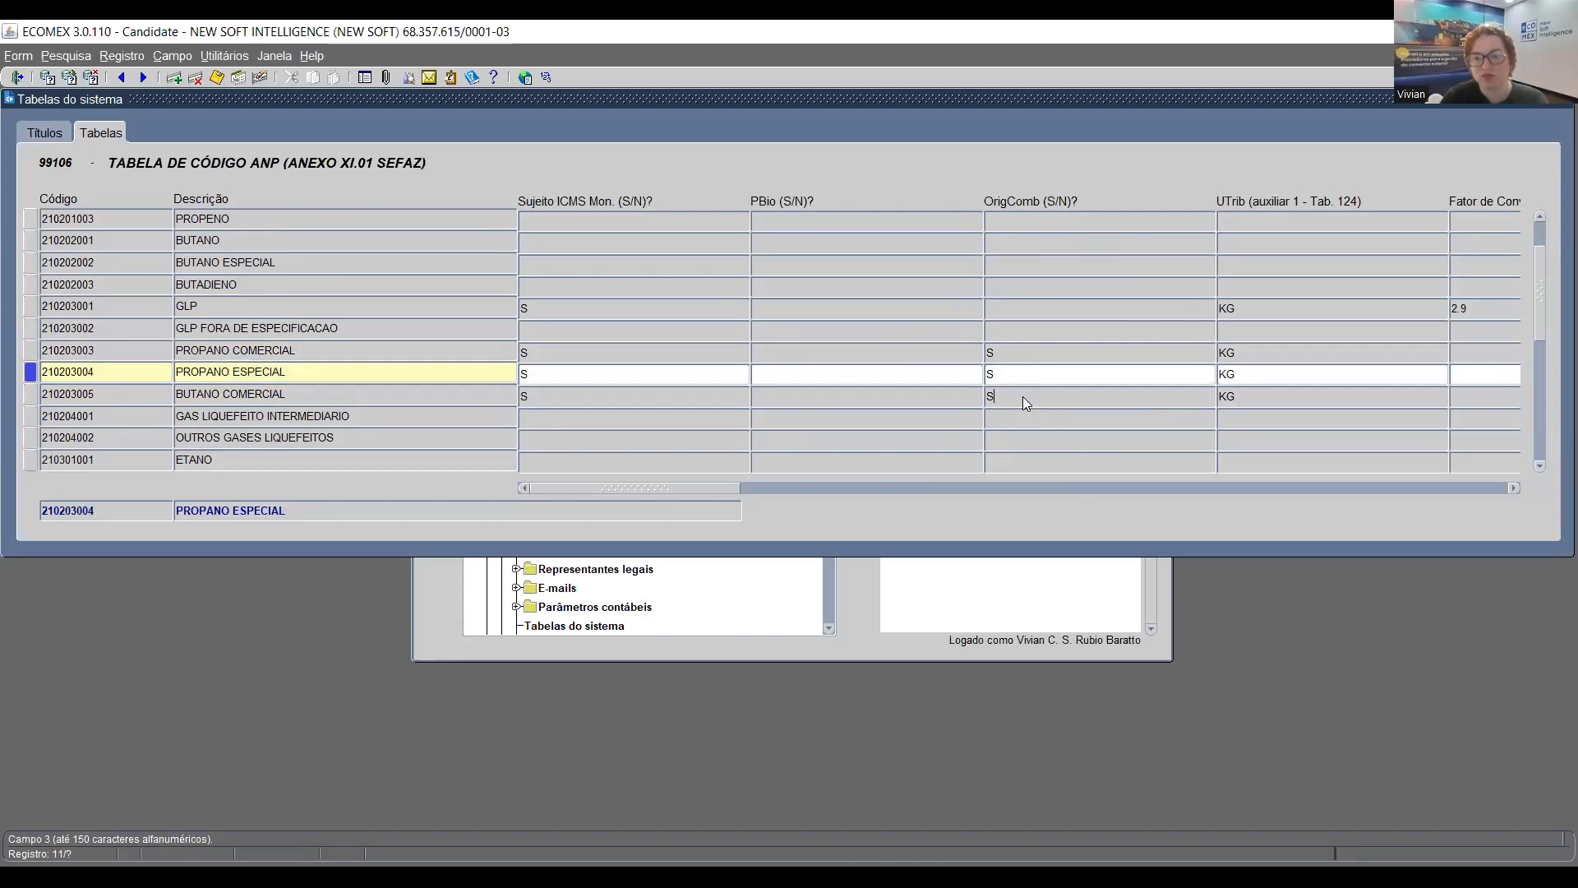
pyautogui.click(1023, 396)
pyautogui.click(1028, 372)
pyautogui.click(1040, 352)
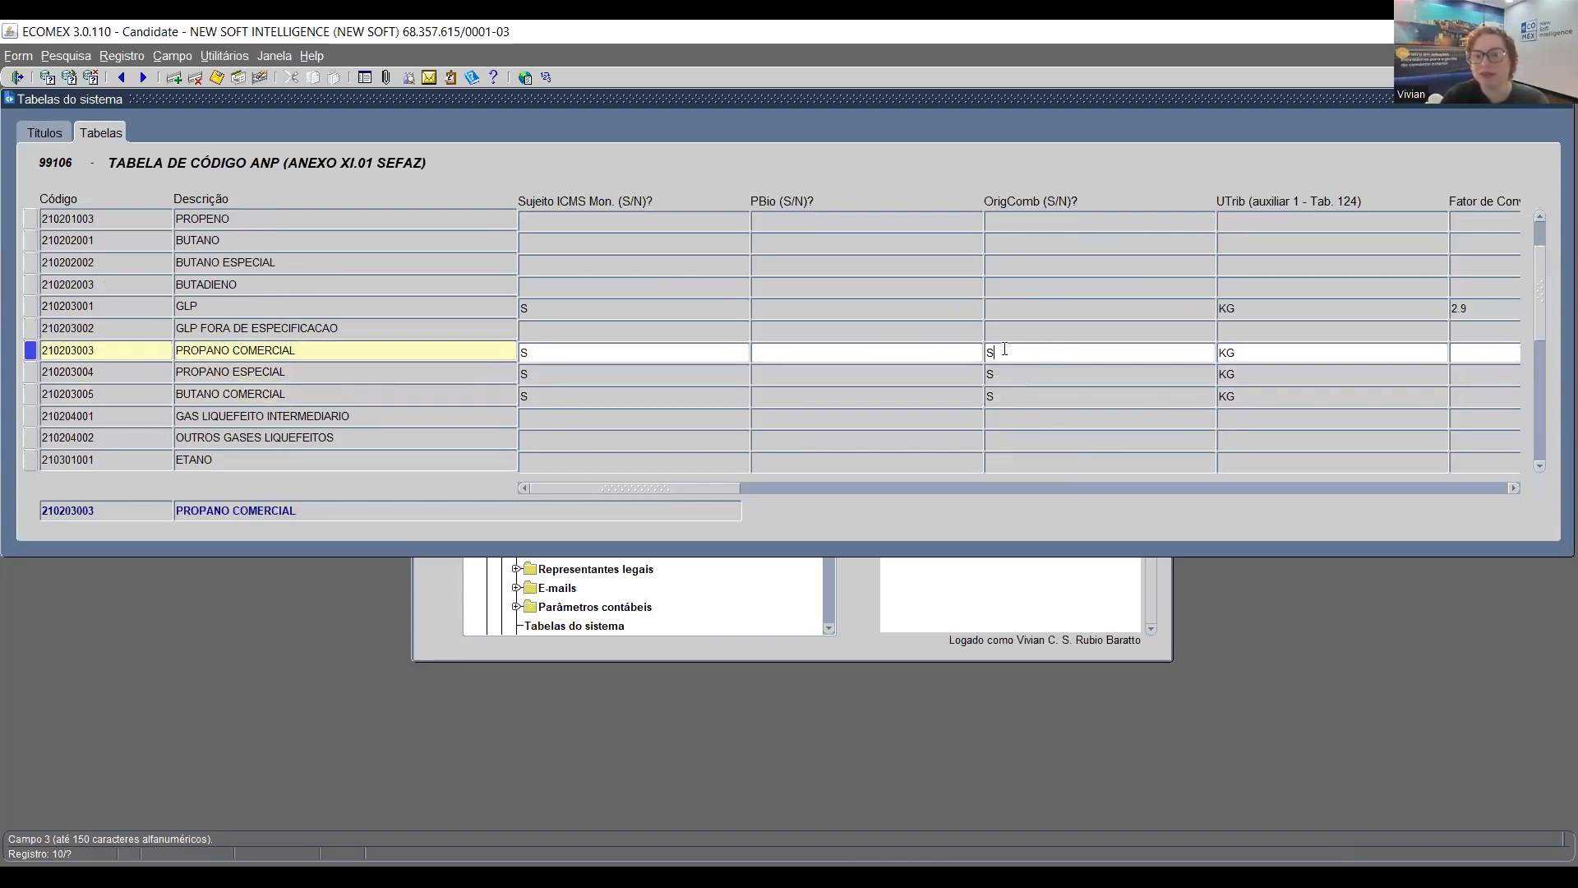
pyautogui.doubleClick(1010, 352)
pyautogui.click(1015, 374)
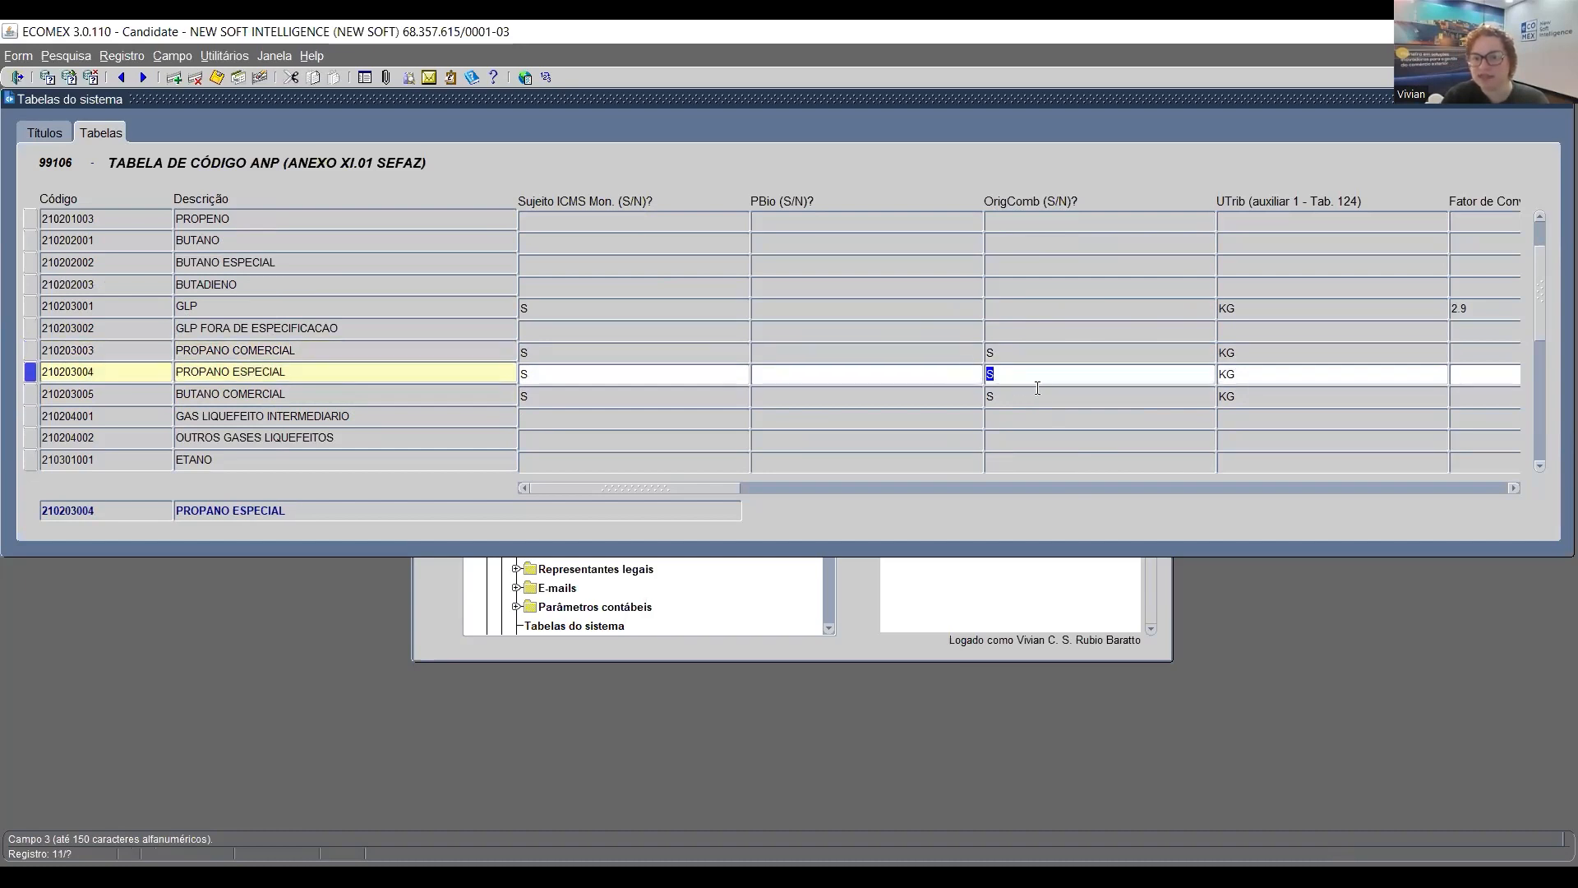
pyautogui.click(1038, 394)
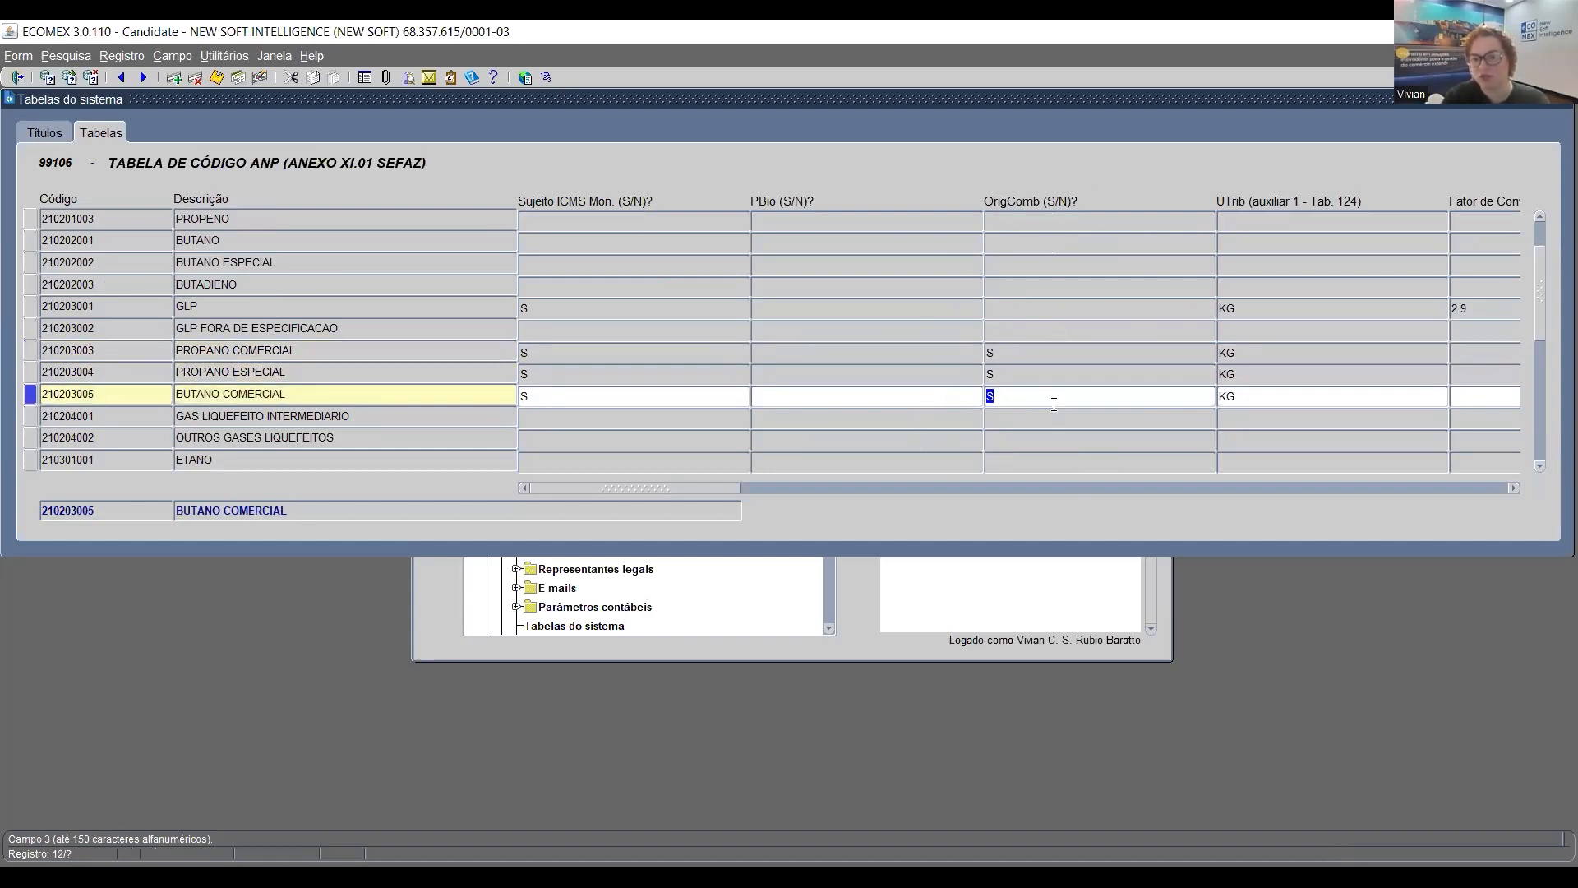
pyautogui.click(1052, 353)
pyautogui.click(1044, 375)
pyautogui.click(1044, 397)
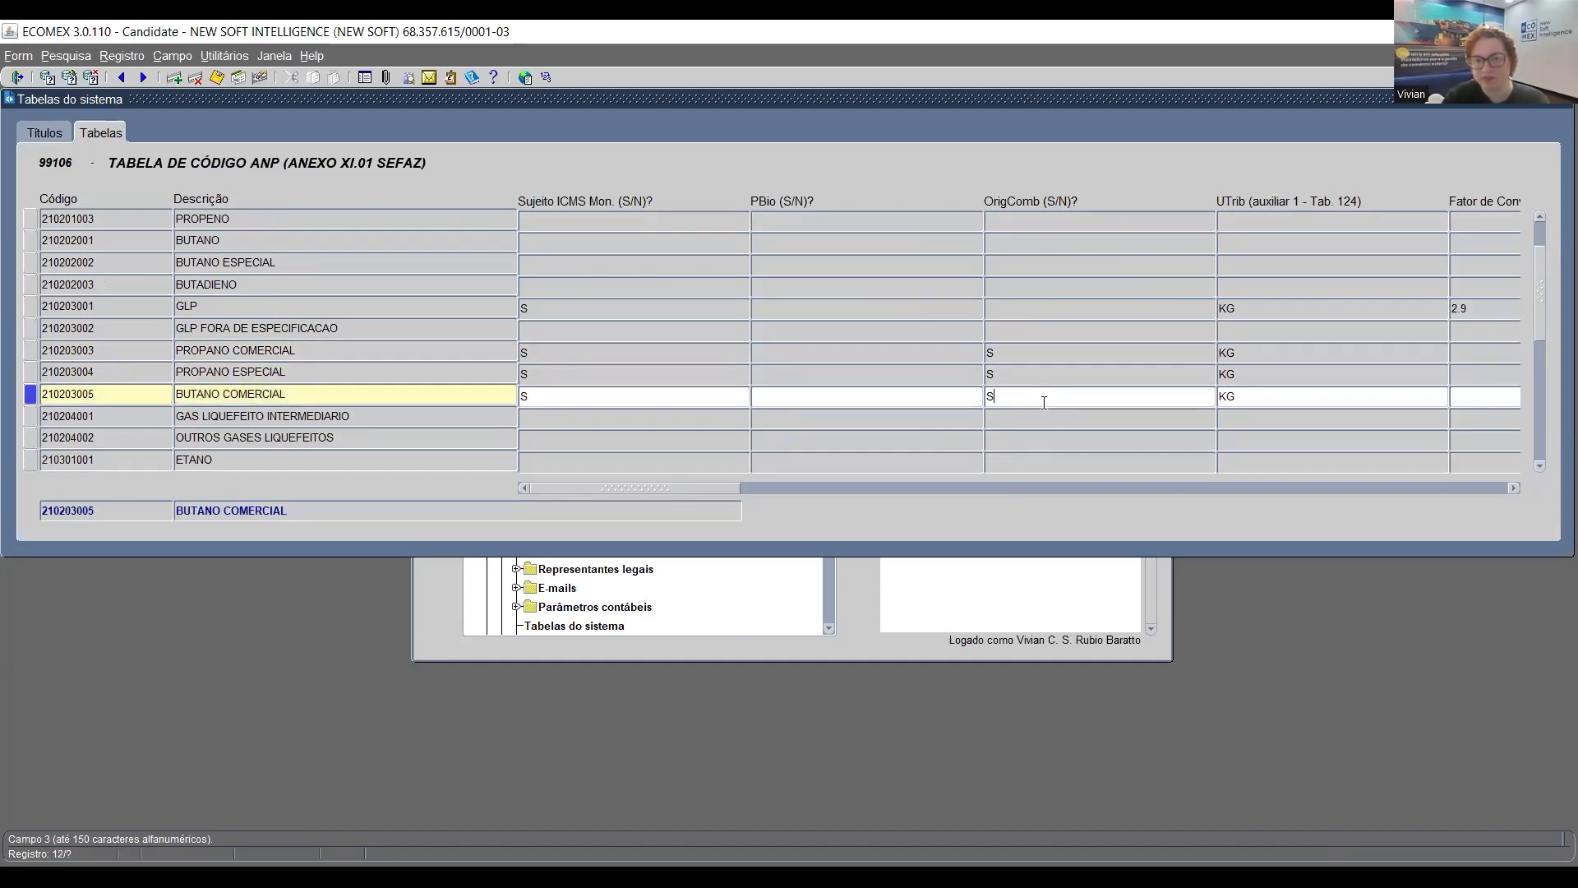
pyautogui.scroll(-7, 698, 345)
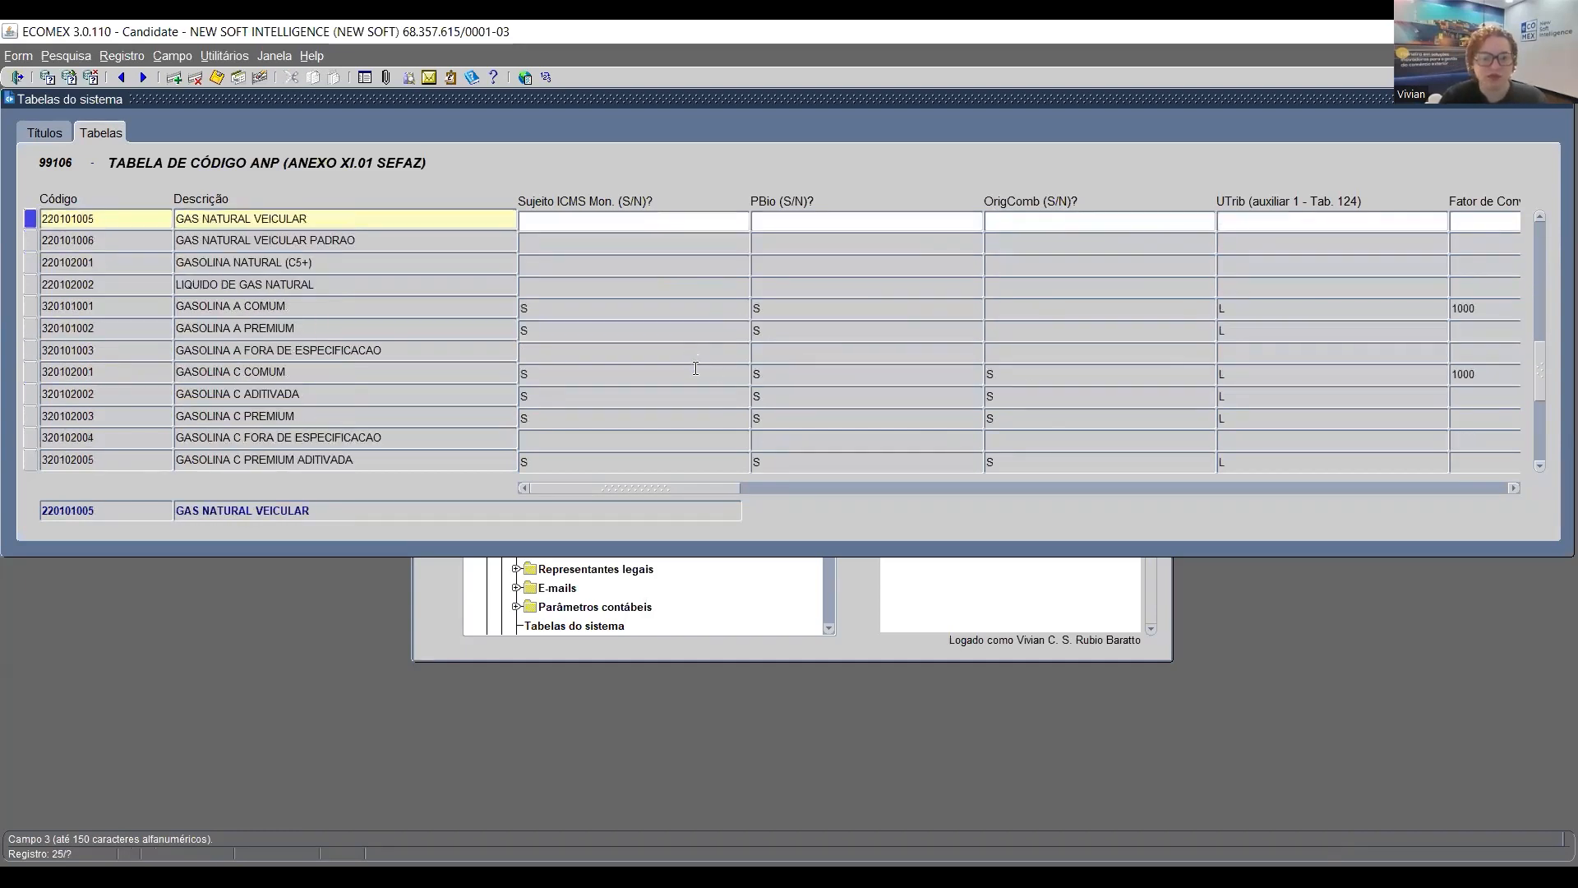
# Close the system tables, collapse the open Comum and Importação menu branches, and expand Importação to show its subfolders
pyautogui.click(1555, 104)
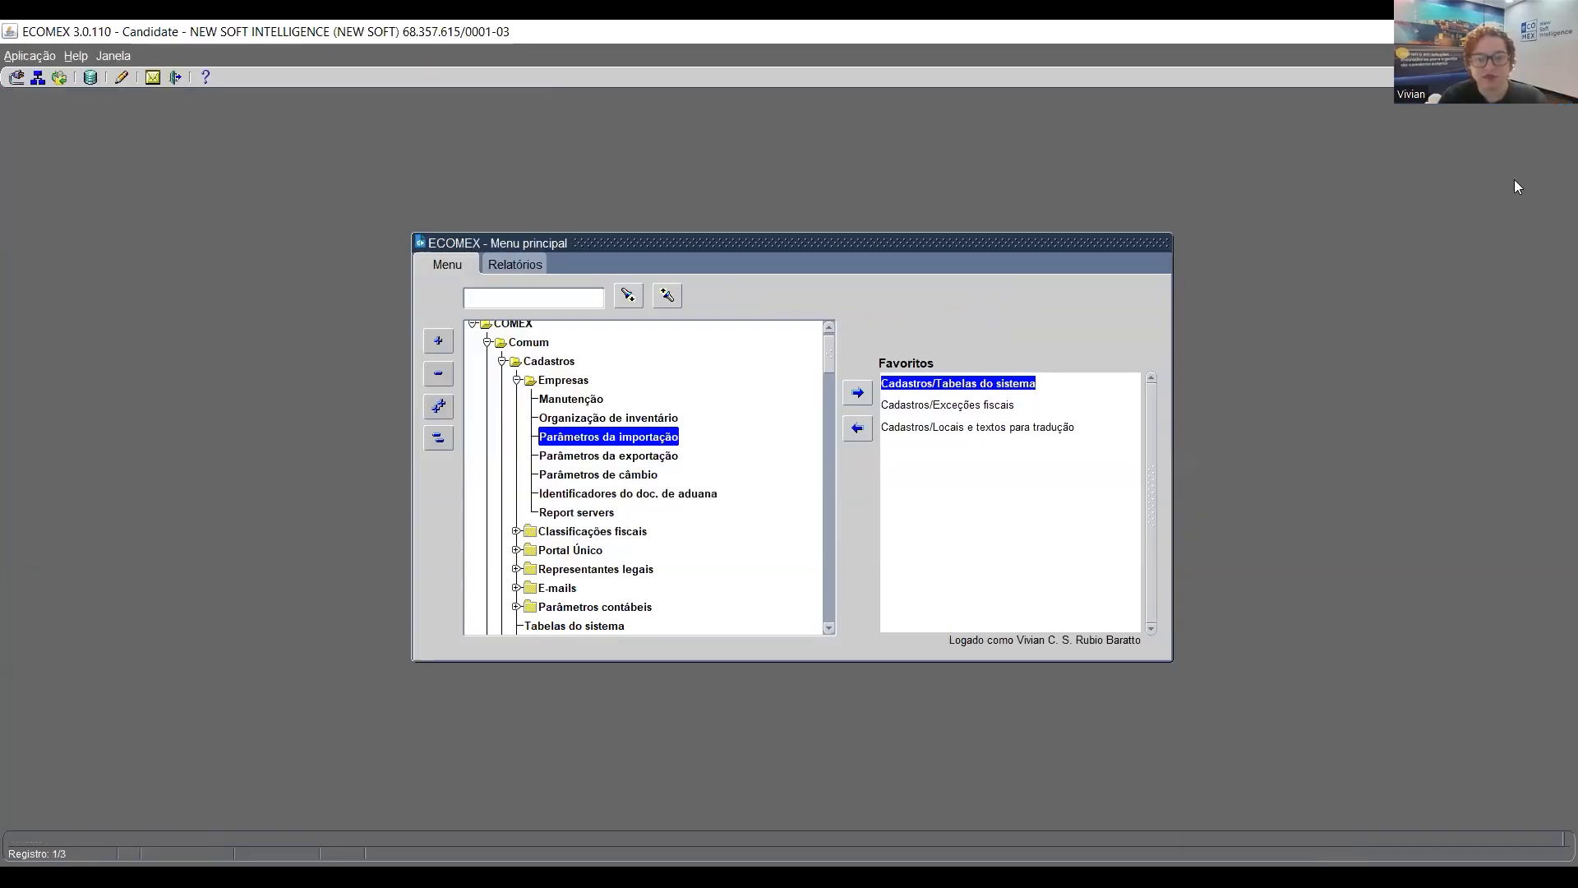
pyautogui.doubleClick(563, 380)
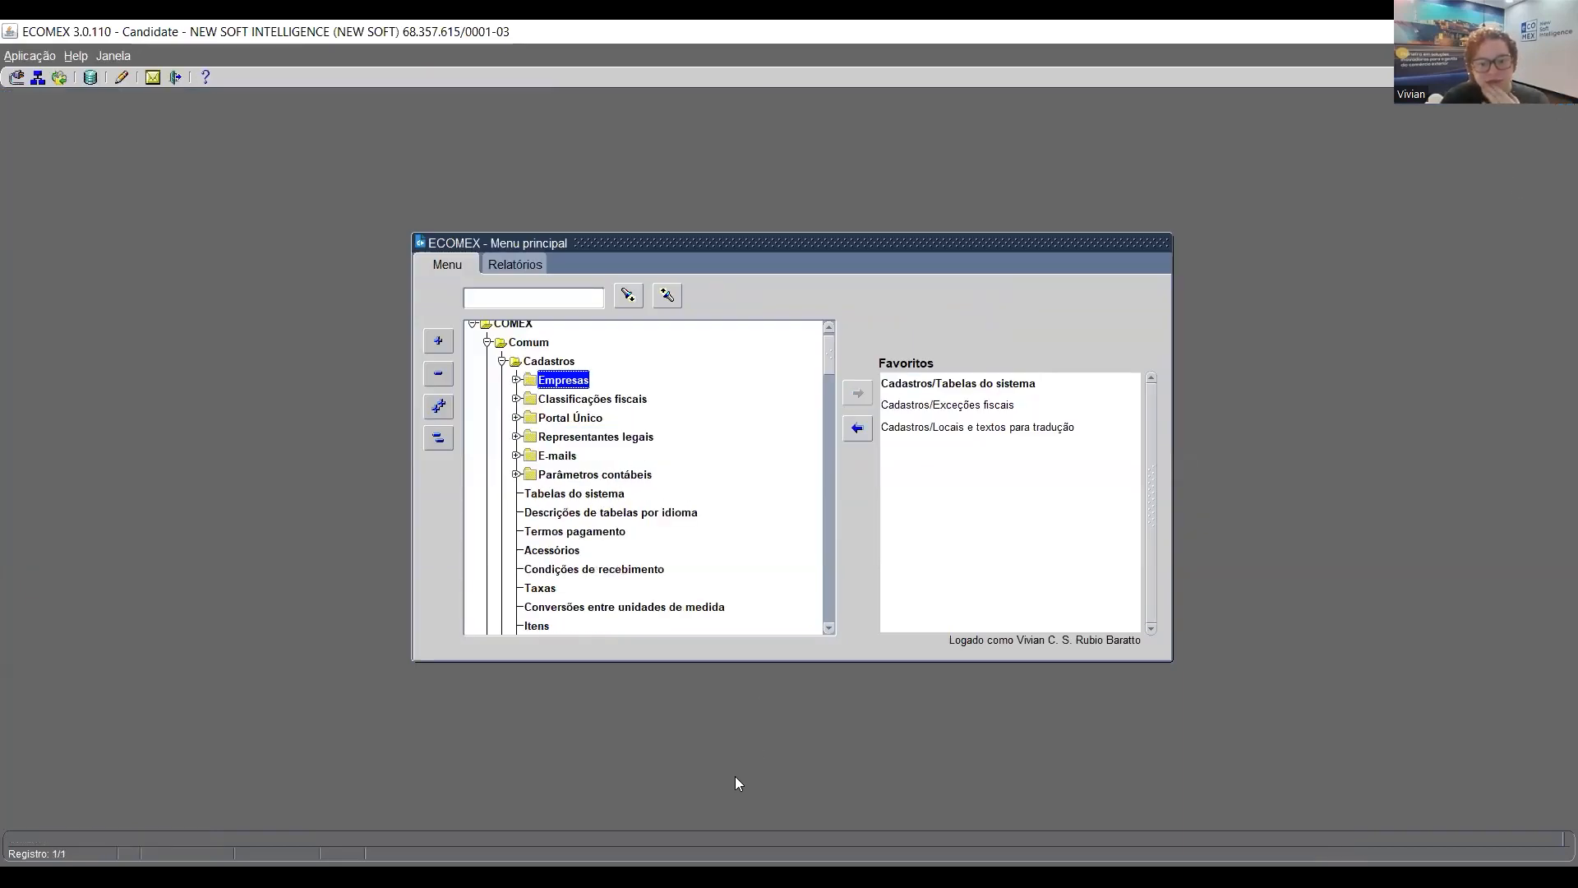
pyautogui.click(1001, 427)
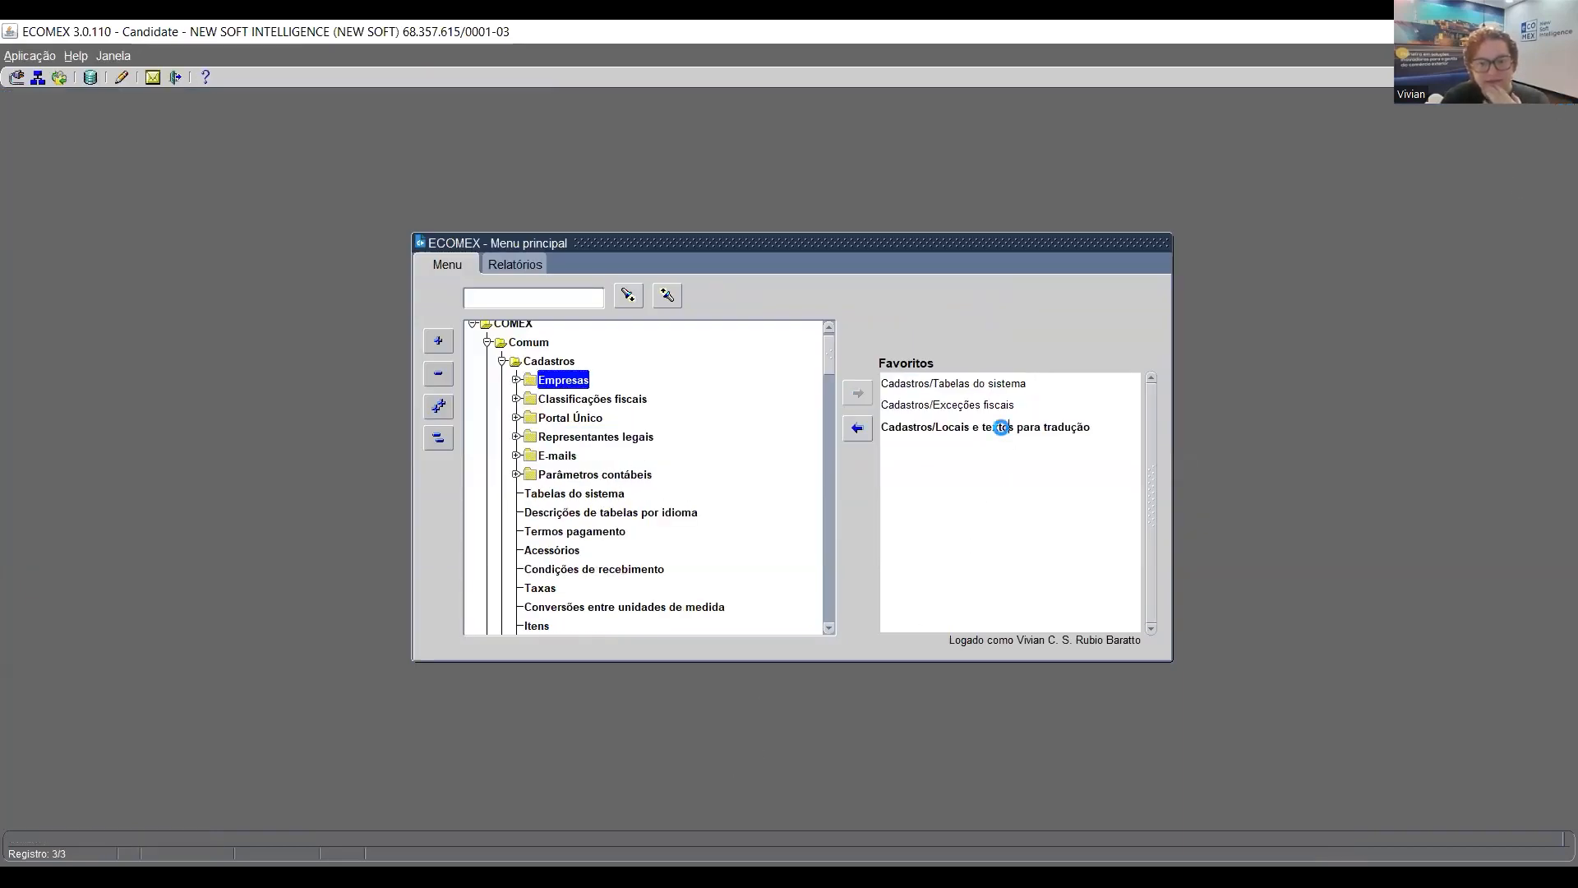
pyautogui.scroll(-4, 705, 535)
pyautogui.scroll(5, 537, 409)
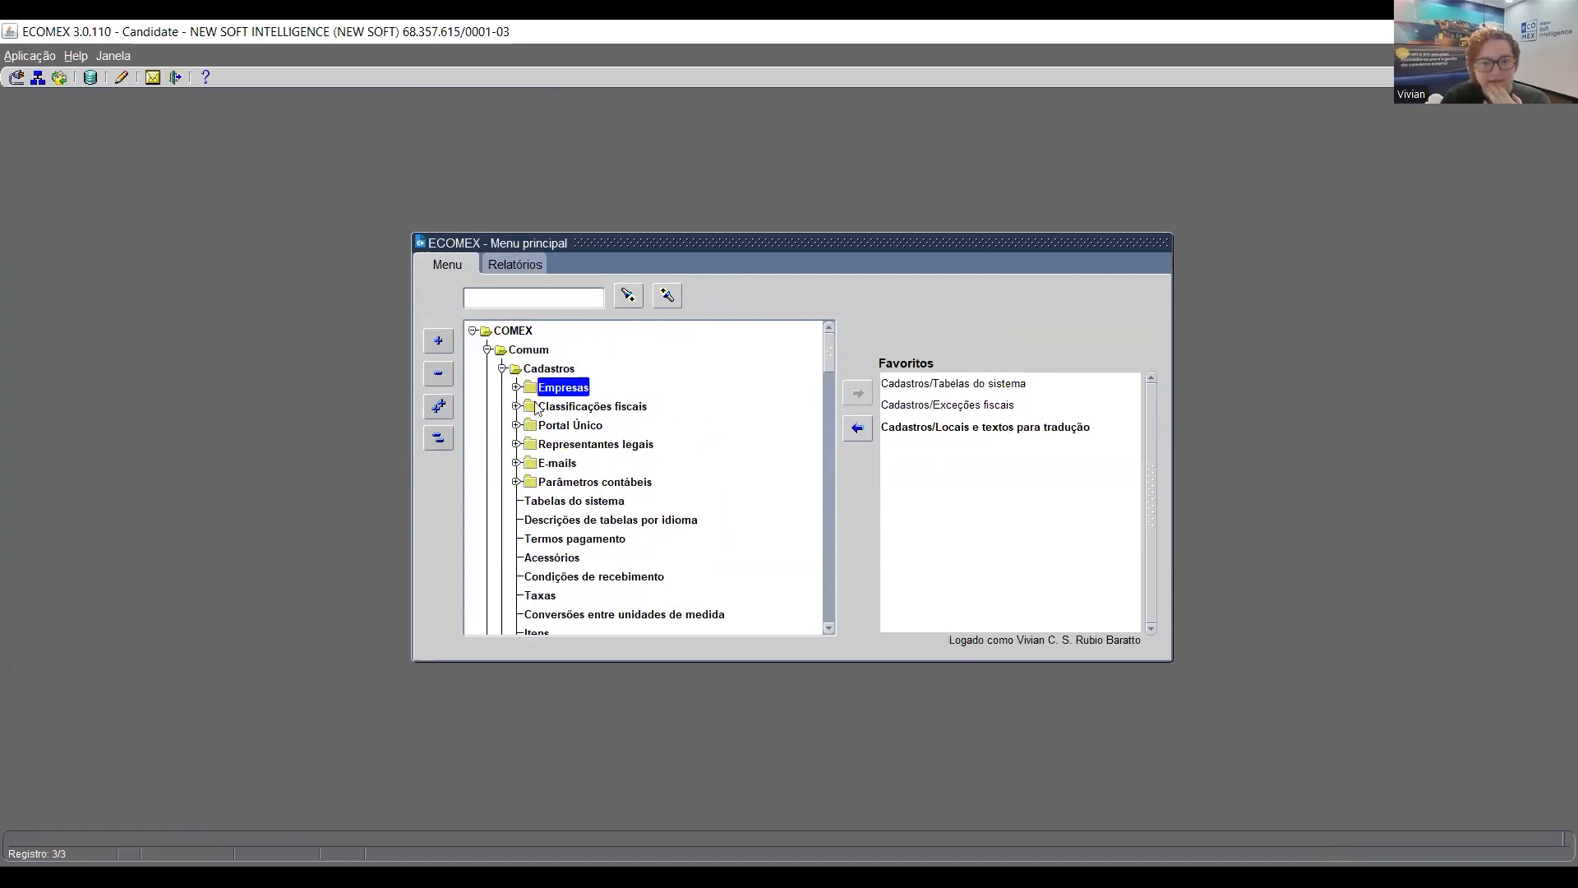
pyautogui.click(504, 369)
pyautogui.click(486, 351)
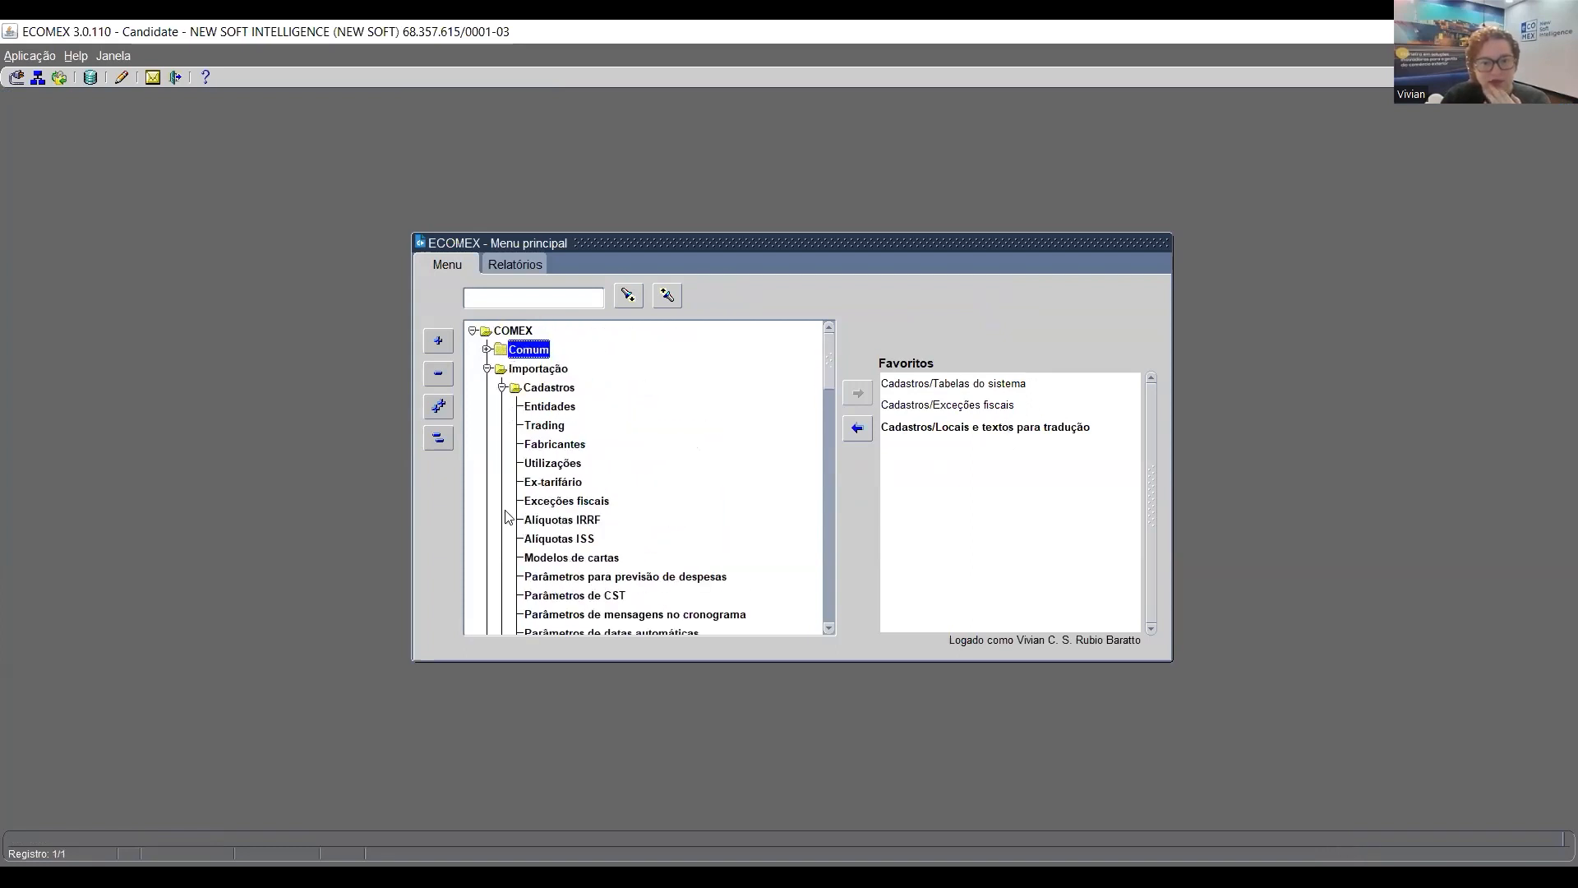
pyautogui.click(502, 387)
pyautogui.click(487, 369)
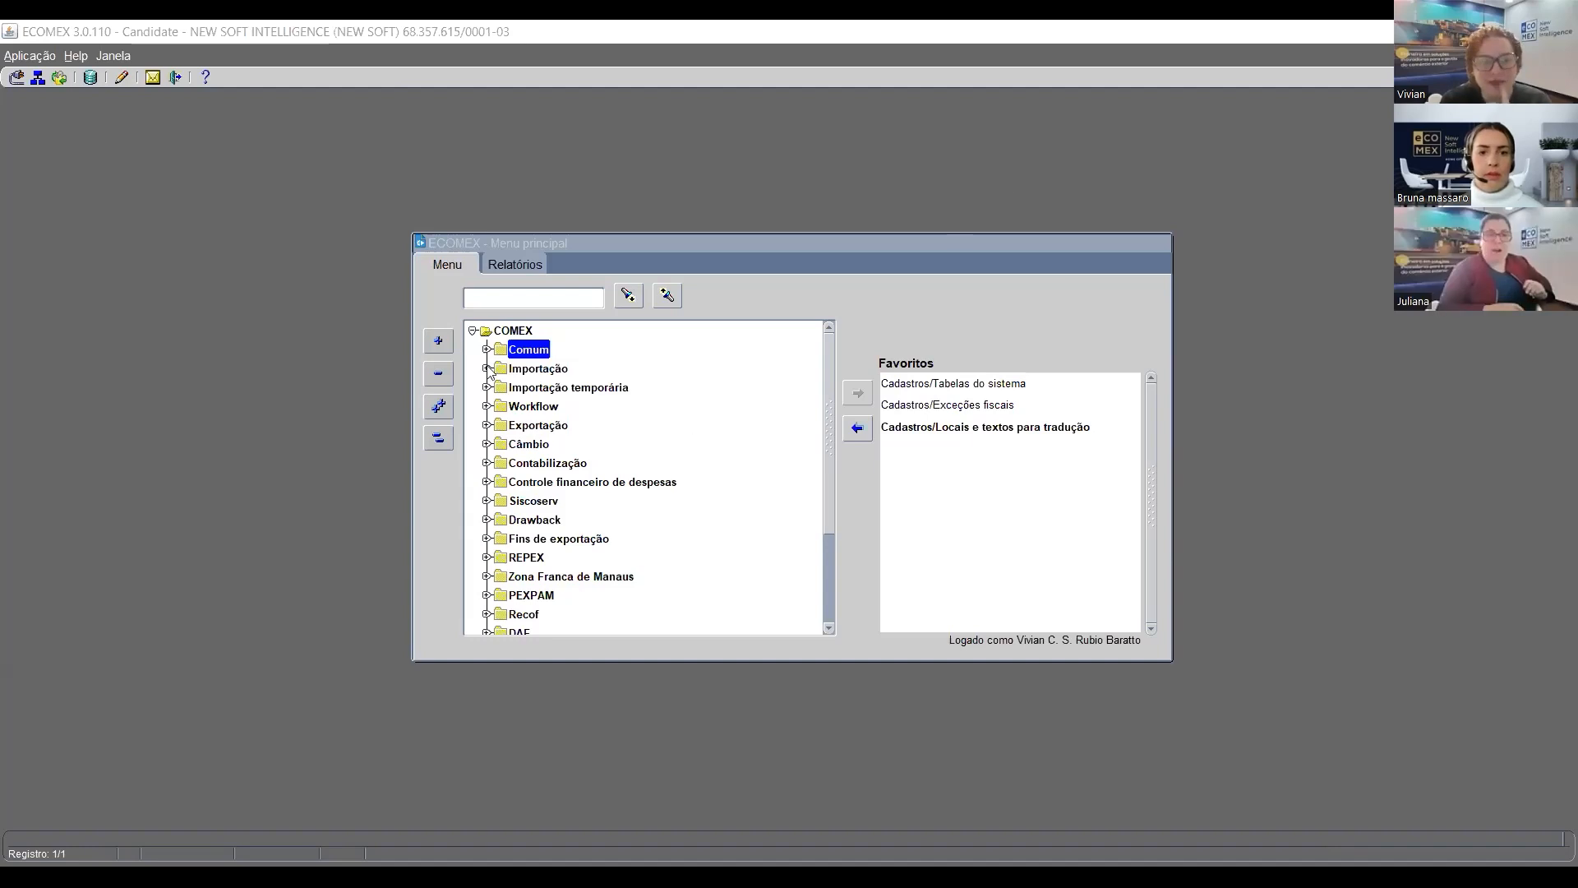
pyautogui.doubleClick(520, 420)
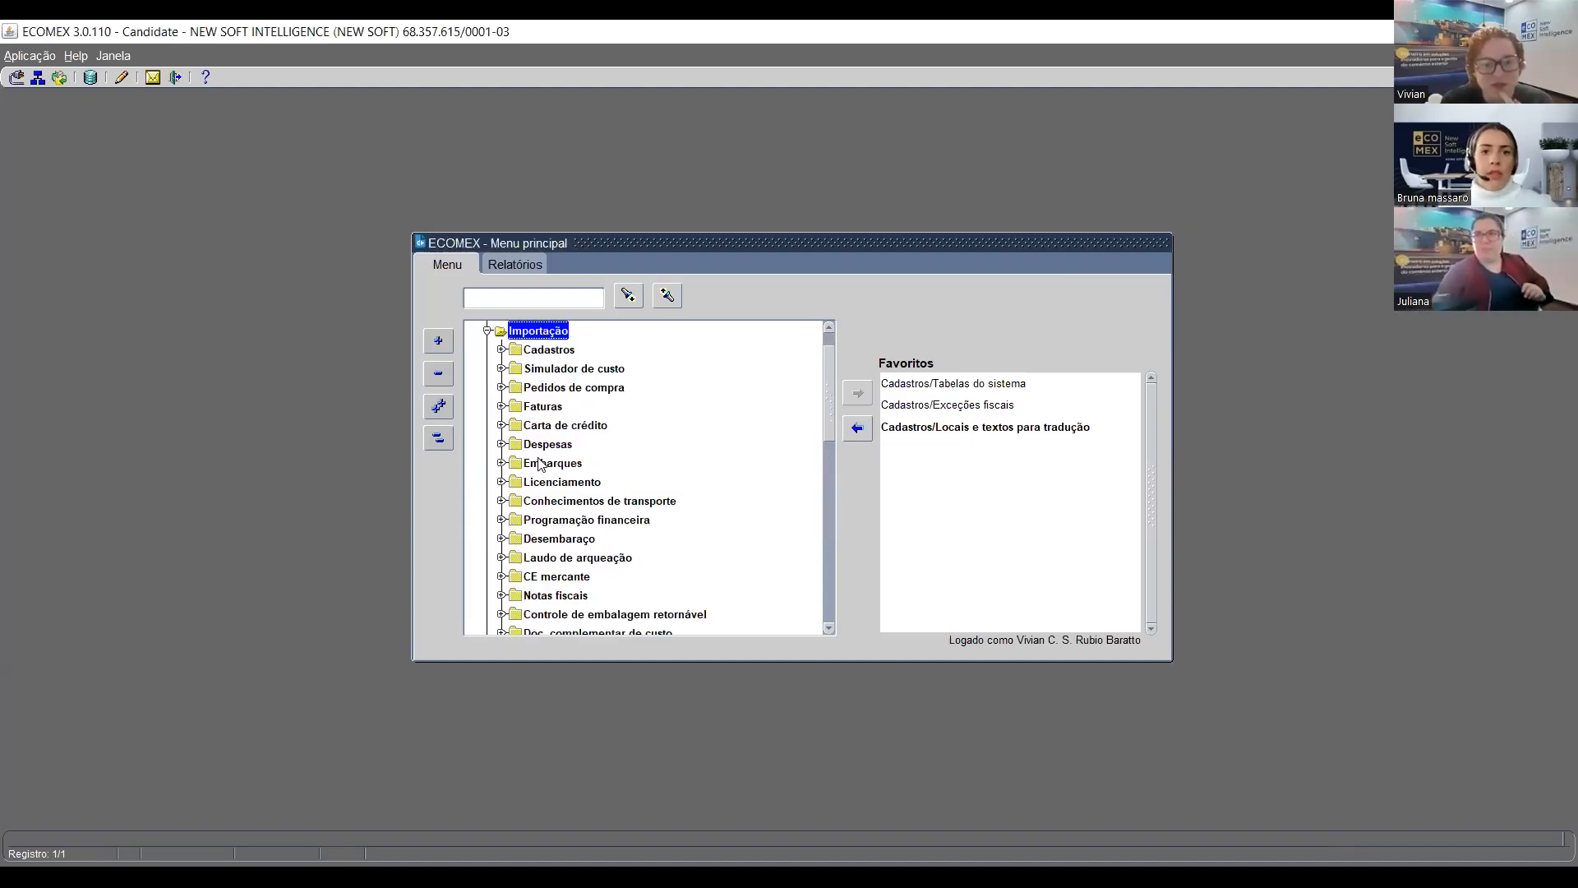
# Open the shipment consolidation under Embarques and bring up the ICMS check of shipment 3596
pyautogui.doubleClick(543, 462)
pyautogui.doubleClick(543, 438)
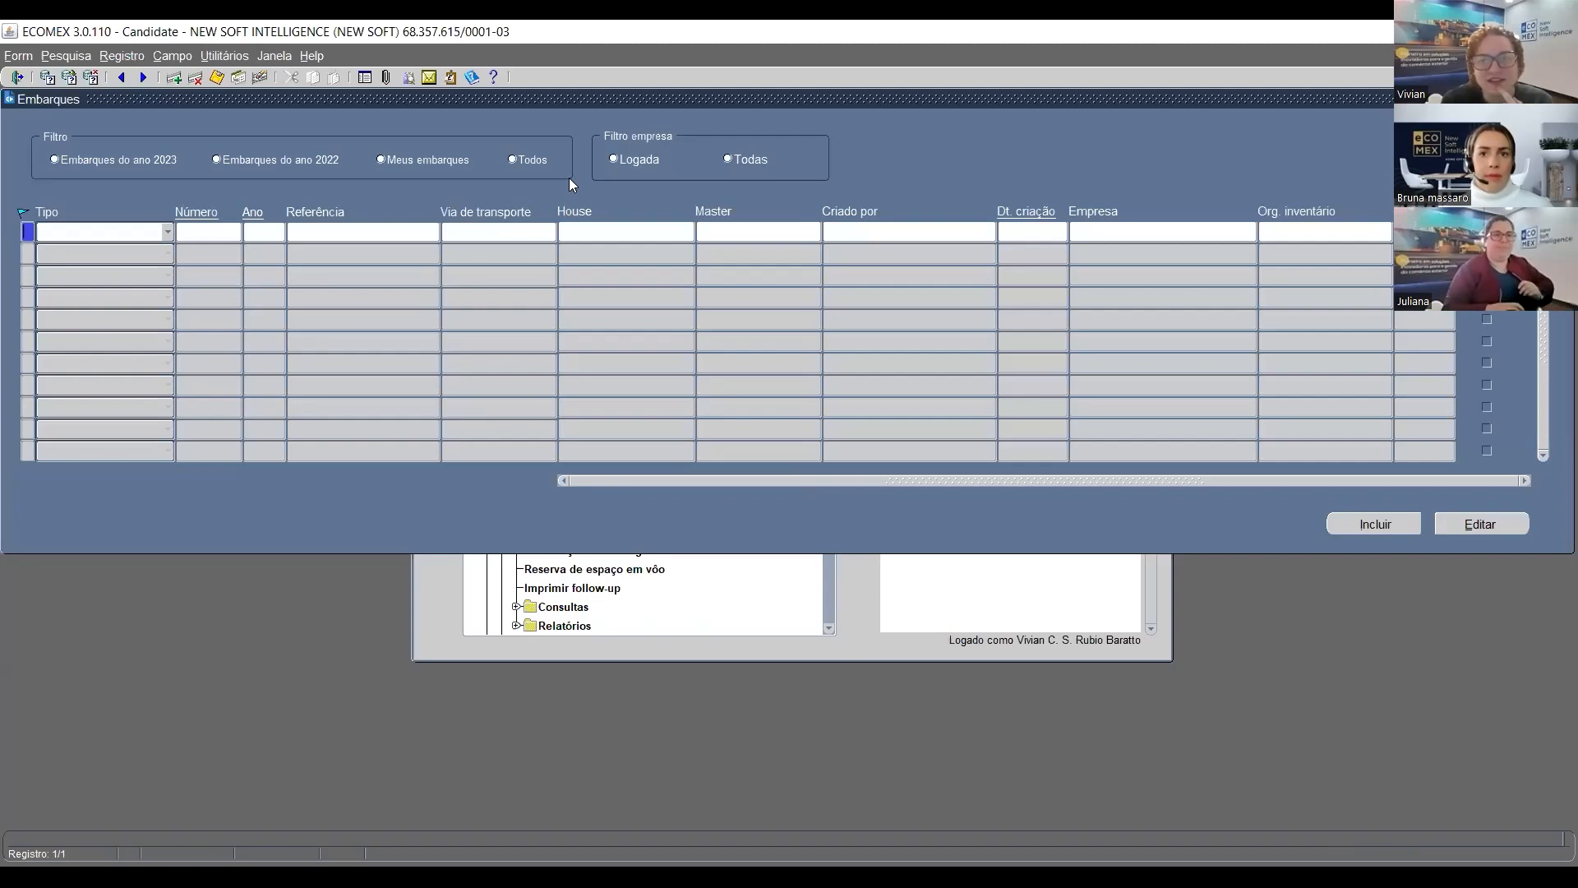
pyautogui.hotkey('alt', 'Tab')
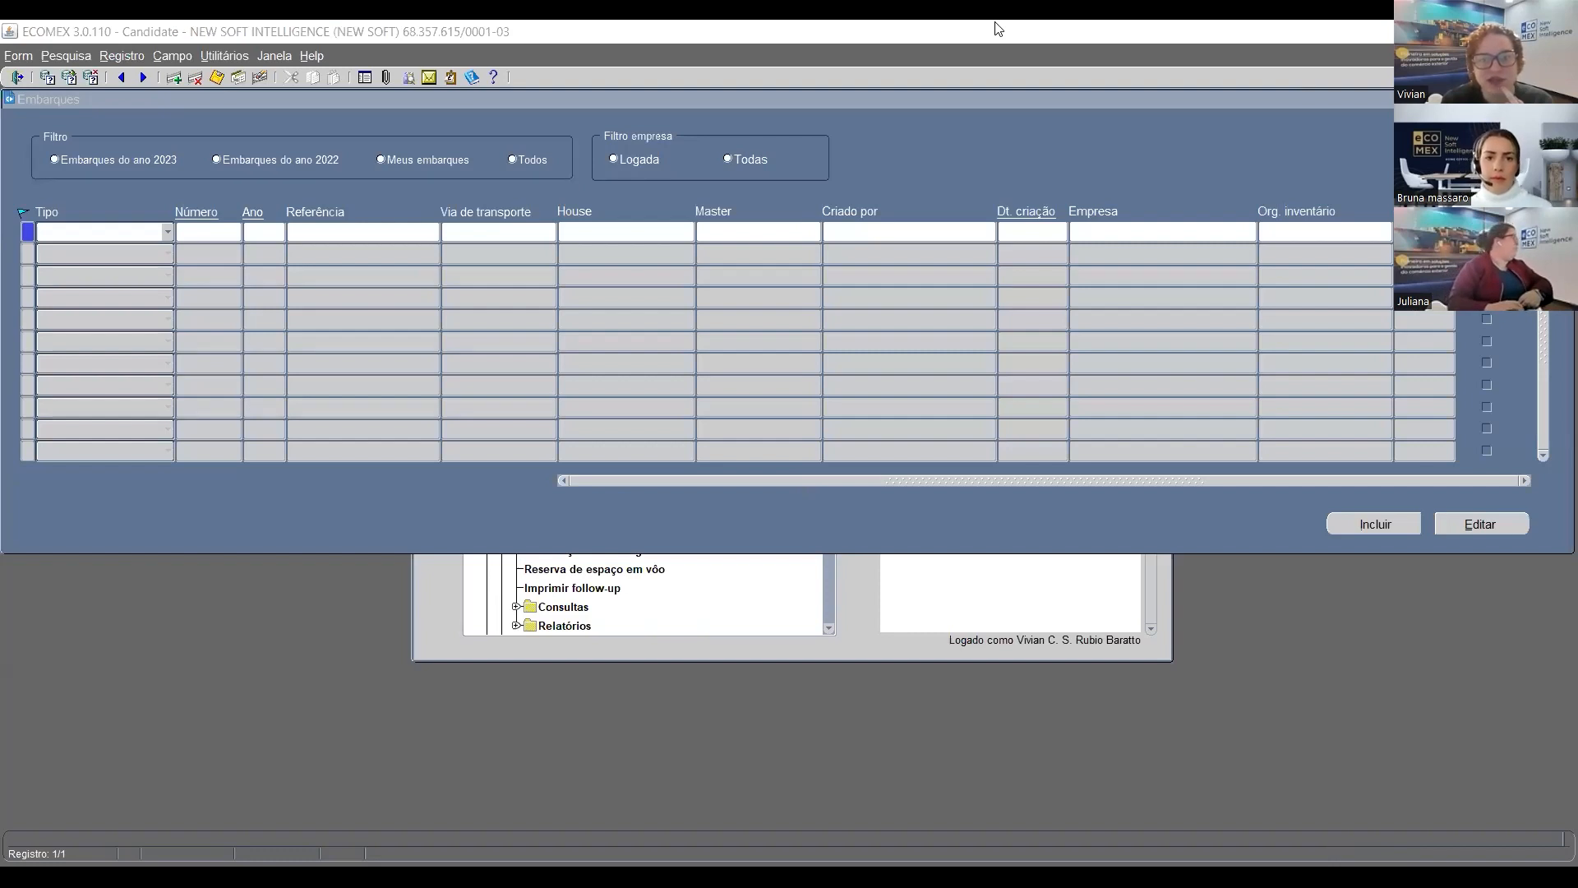
pyautogui.click(387, 276)
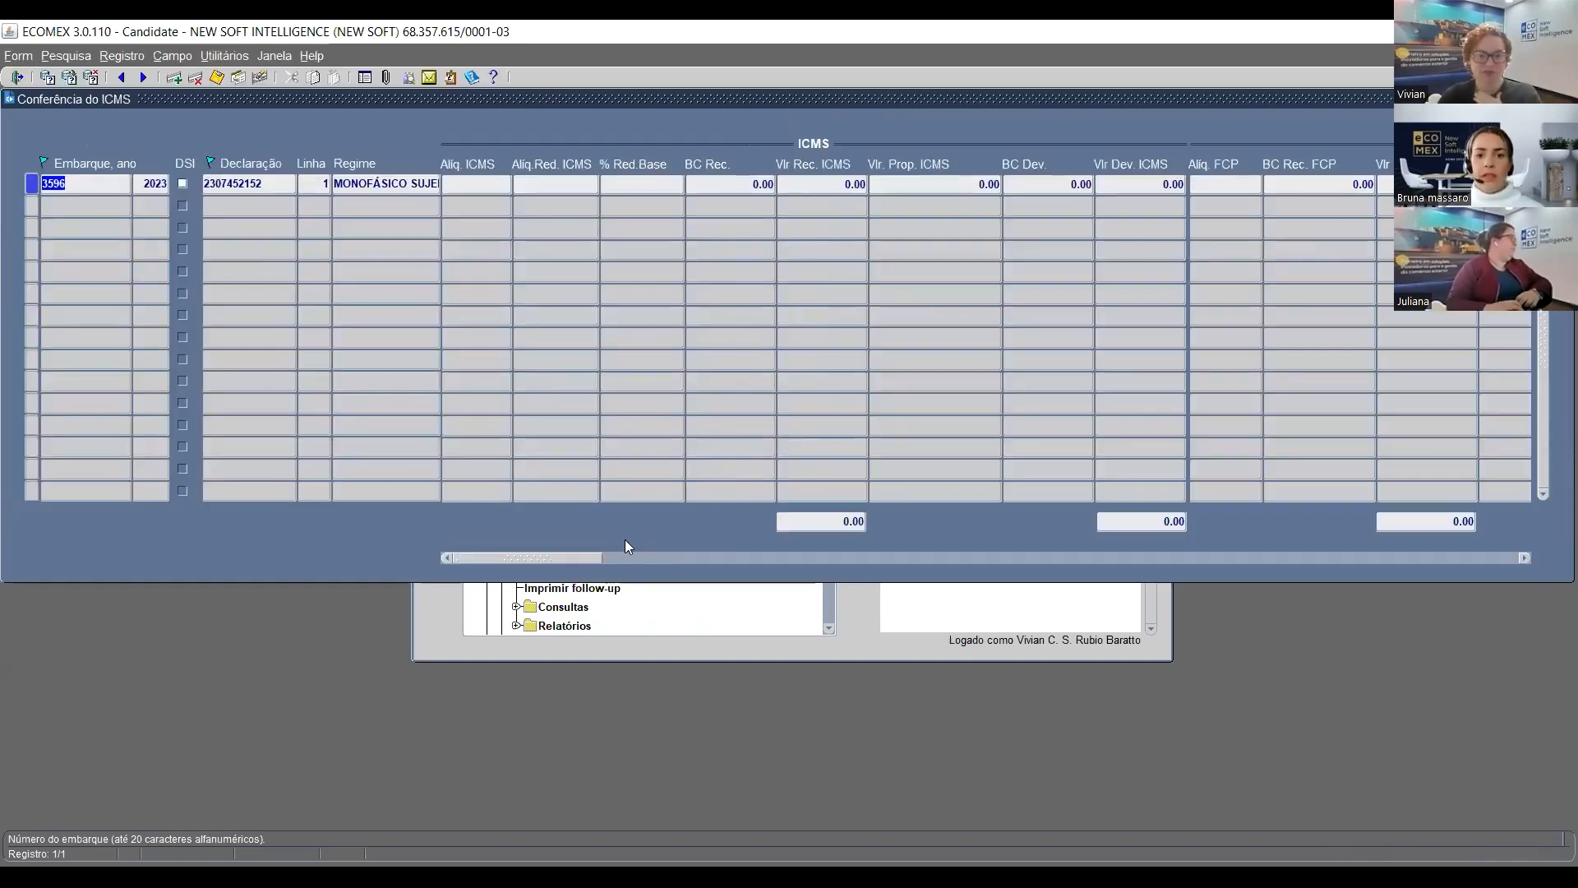
# Examine the monophasic ICMS columns of shipment 3596, from BC ICMS próprio through the retained and deferred ICMS values
pyautogui.moveTo(549, 557); pyautogui.dragTo(1189, 602)
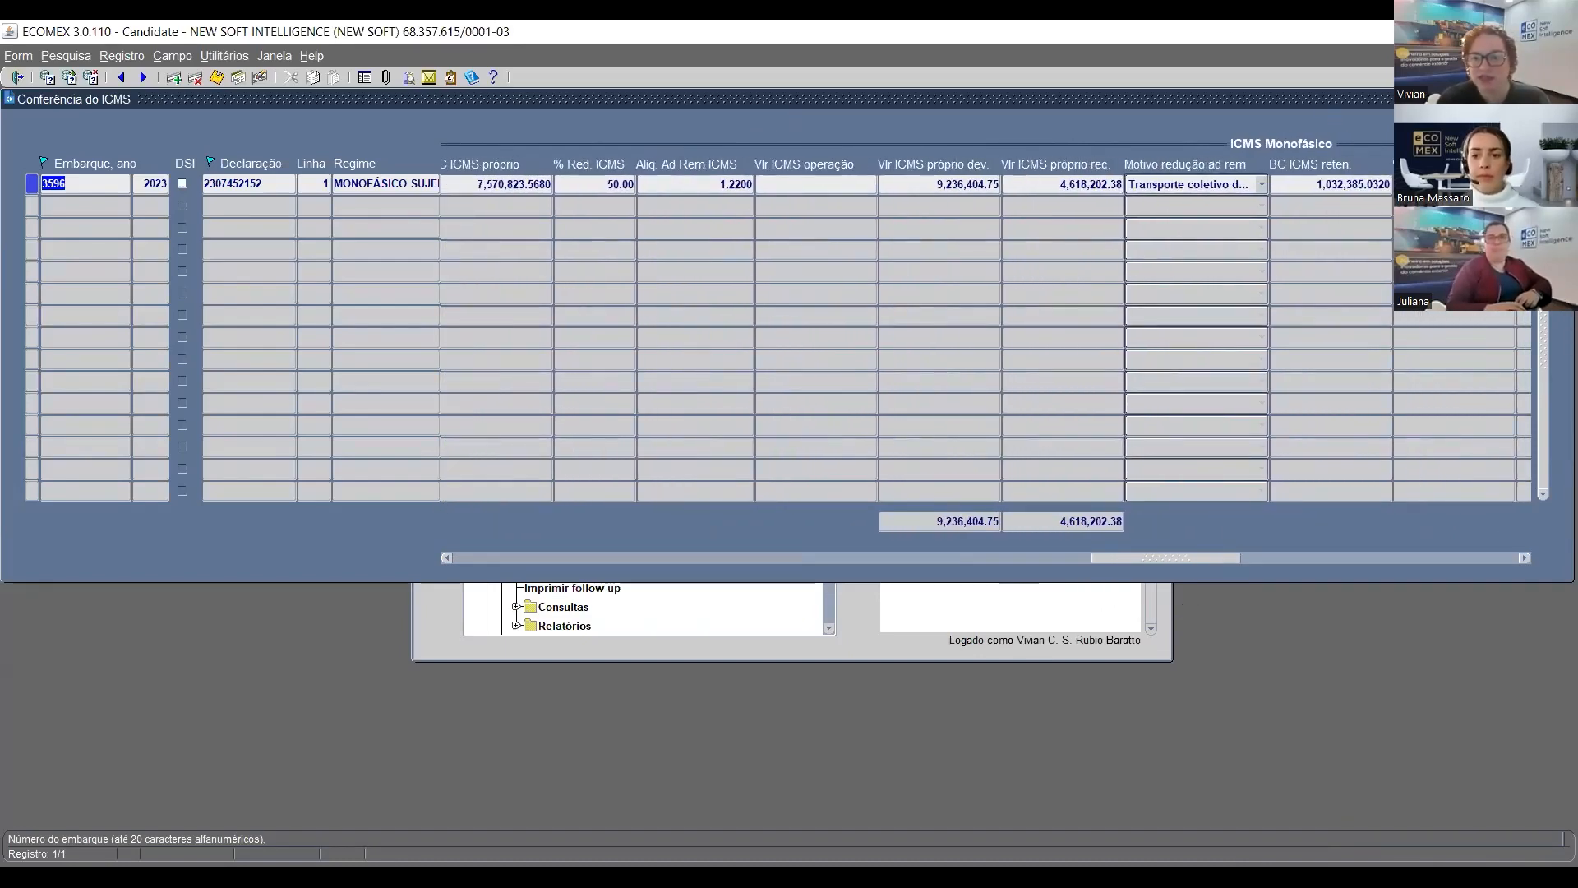
pyautogui.moveTo(1136, 552); pyautogui.dragTo(1136, 598)
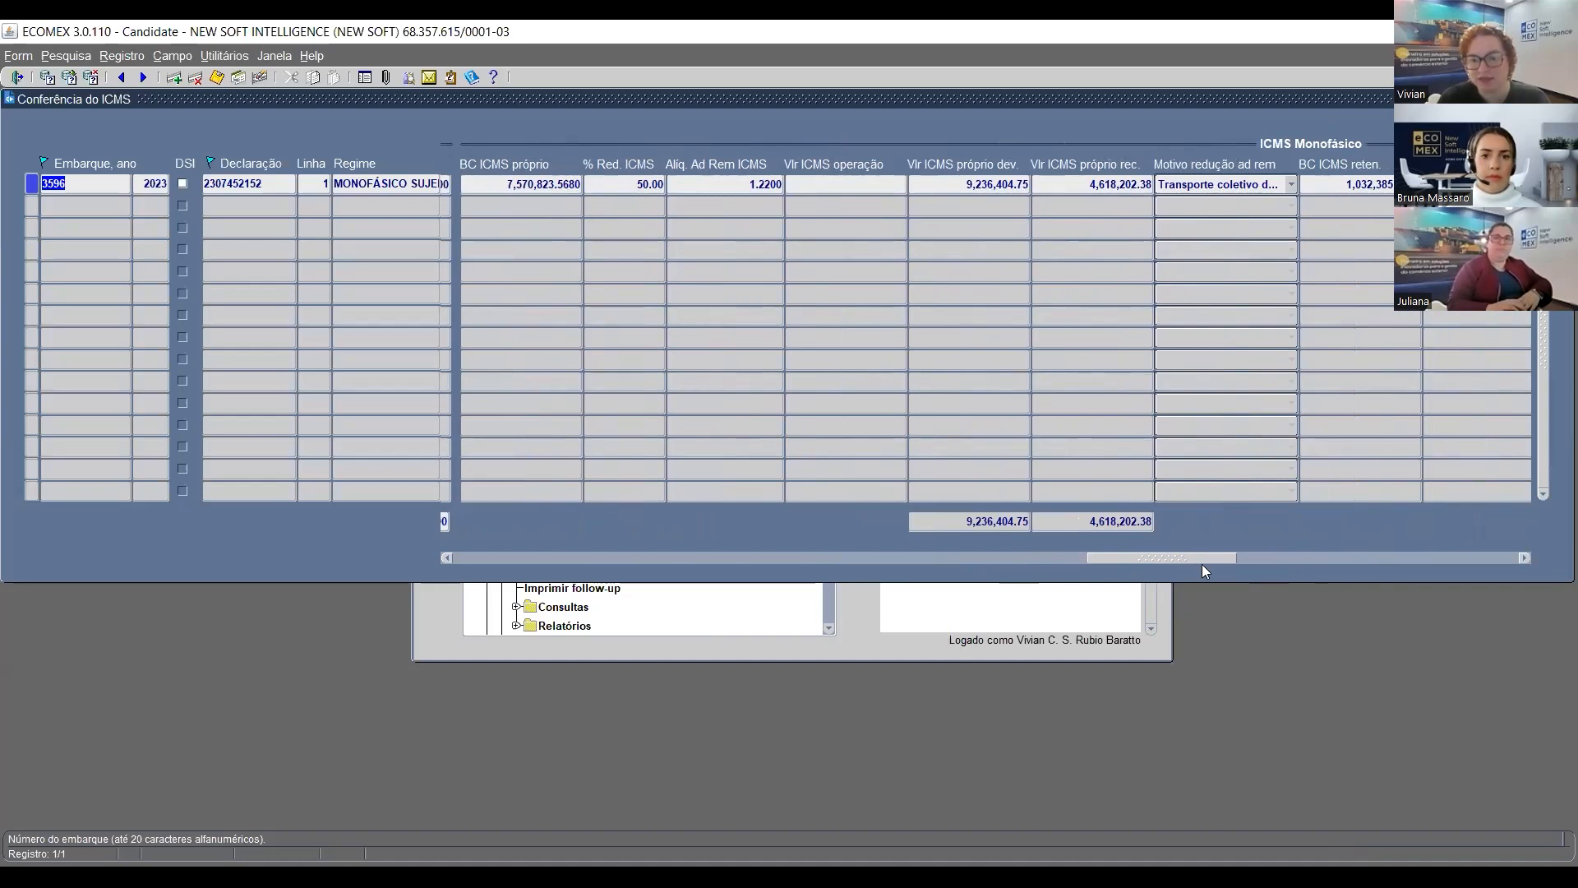
pyautogui.moveTo(1211, 560); pyautogui.dragTo(1336, 576)
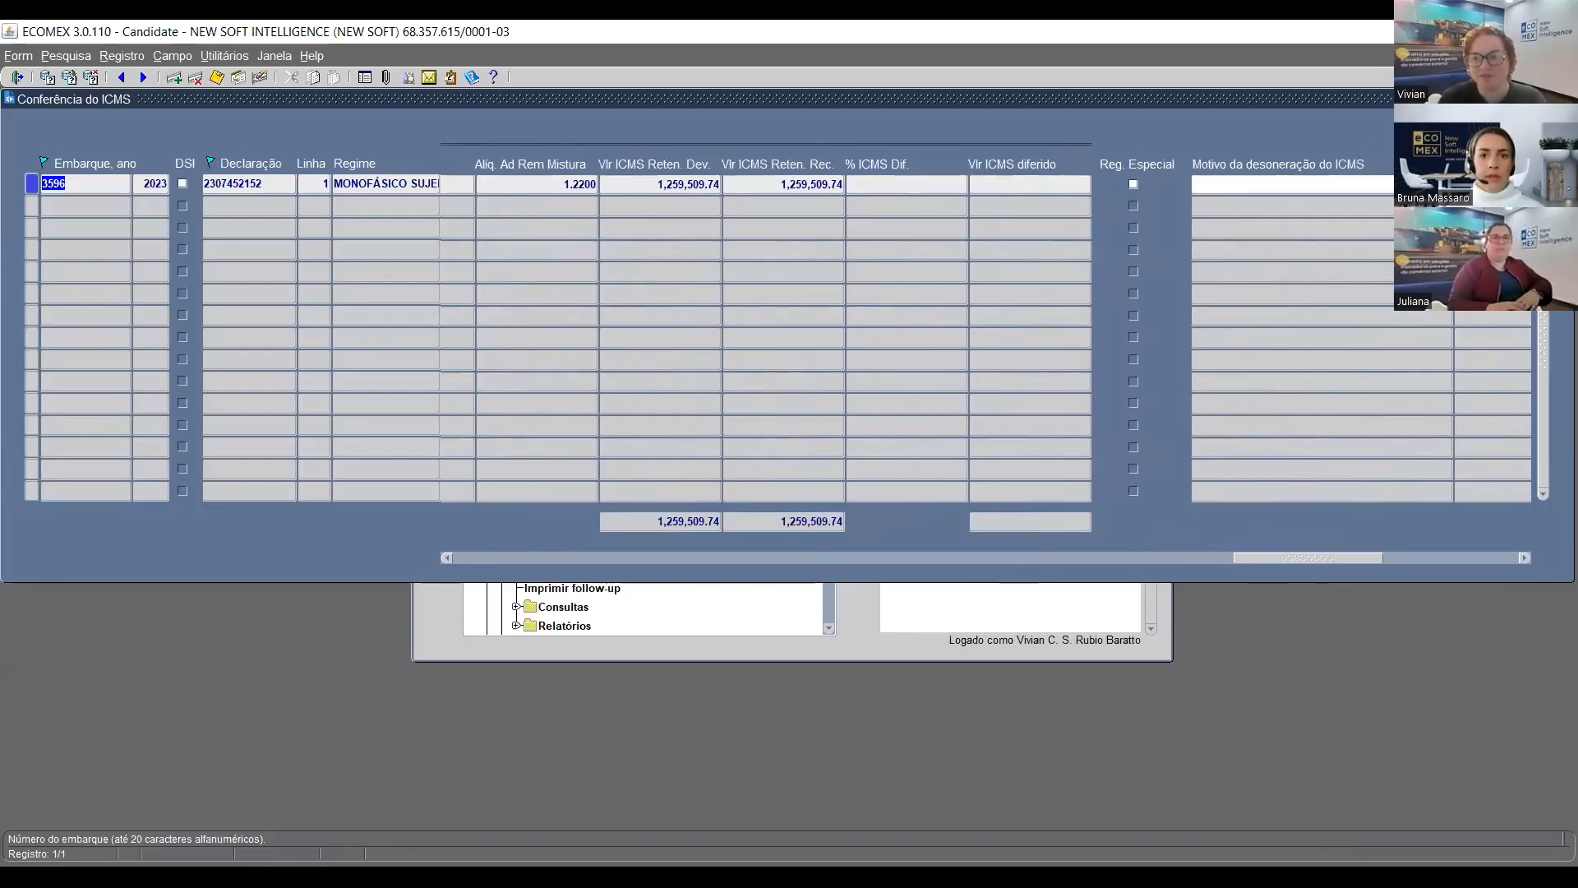
# Close the ICMS check, the shipment consolidation and the shipment list to return to the main menu
pyautogui.click(1566, 98)
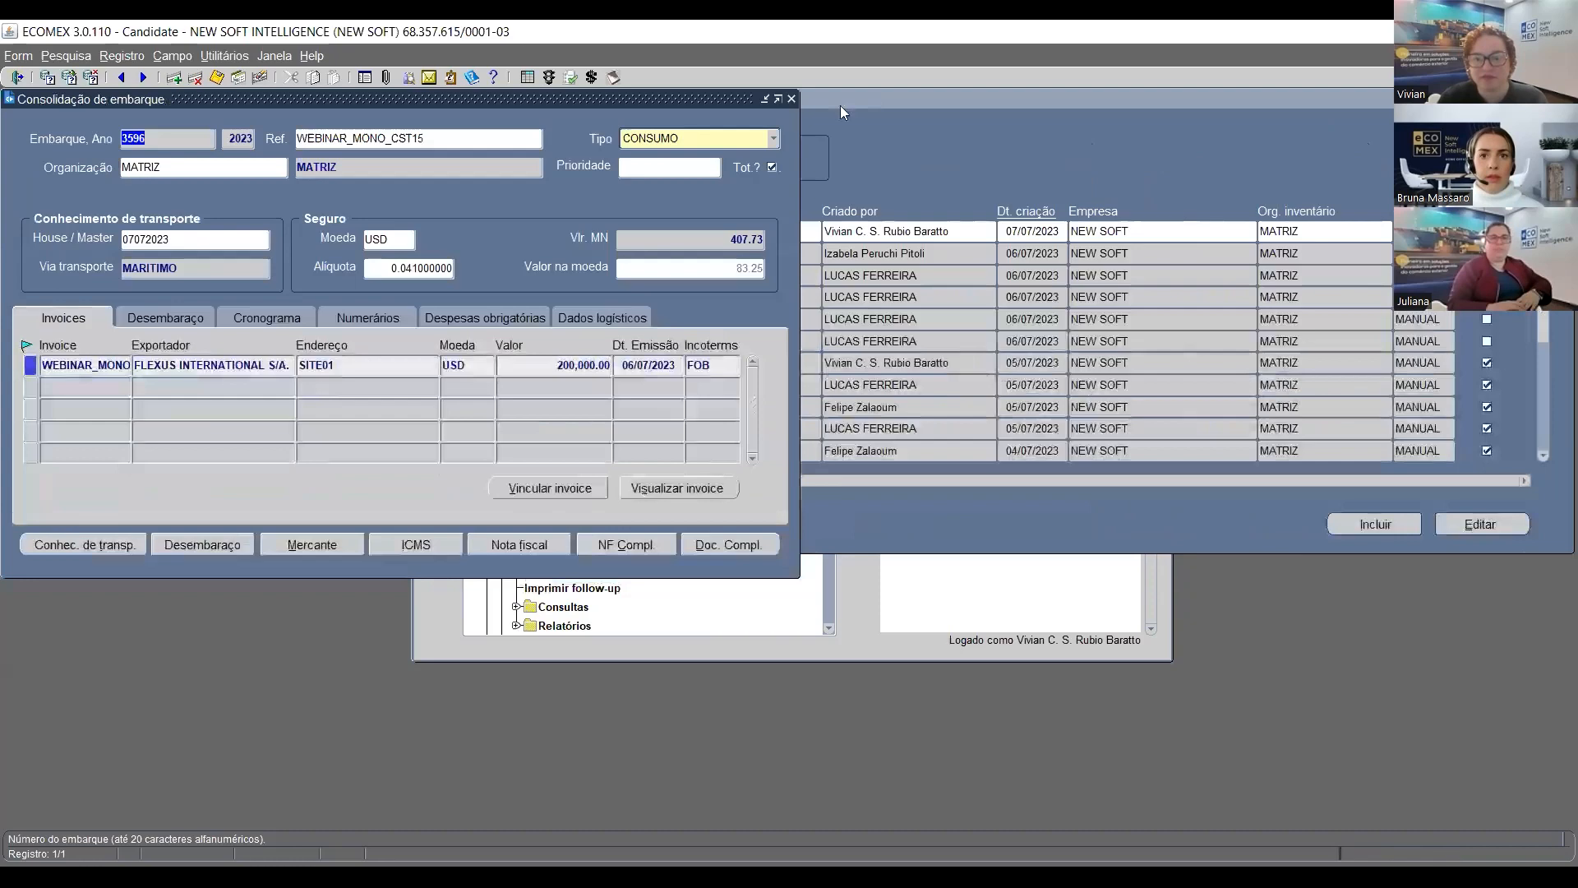
pyautogui.click(792, 99)
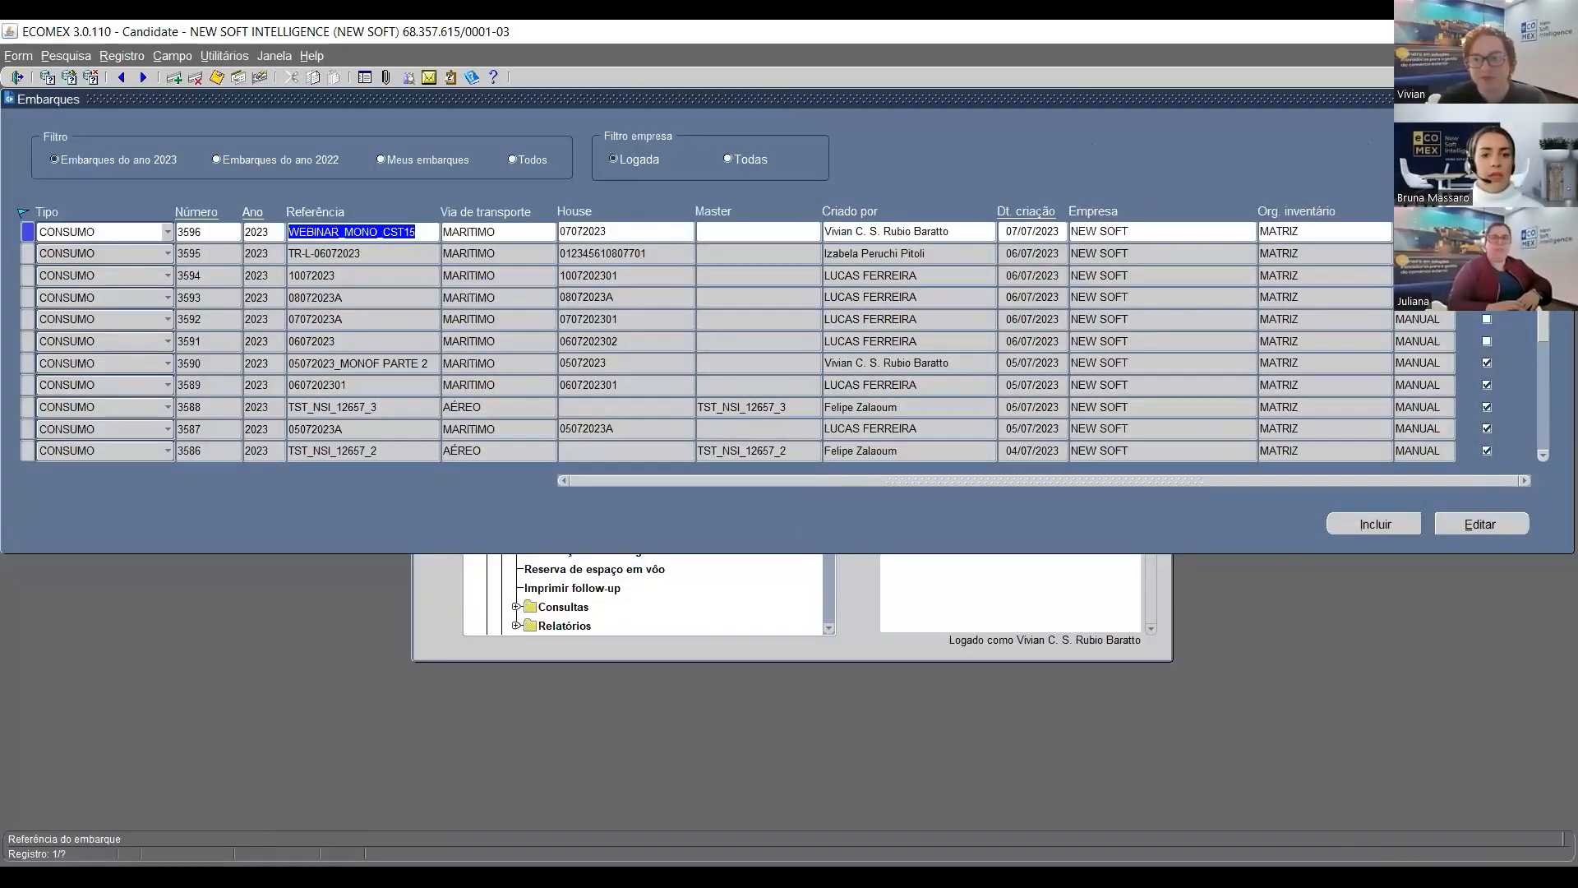
pyautogui.click(1567, 99)
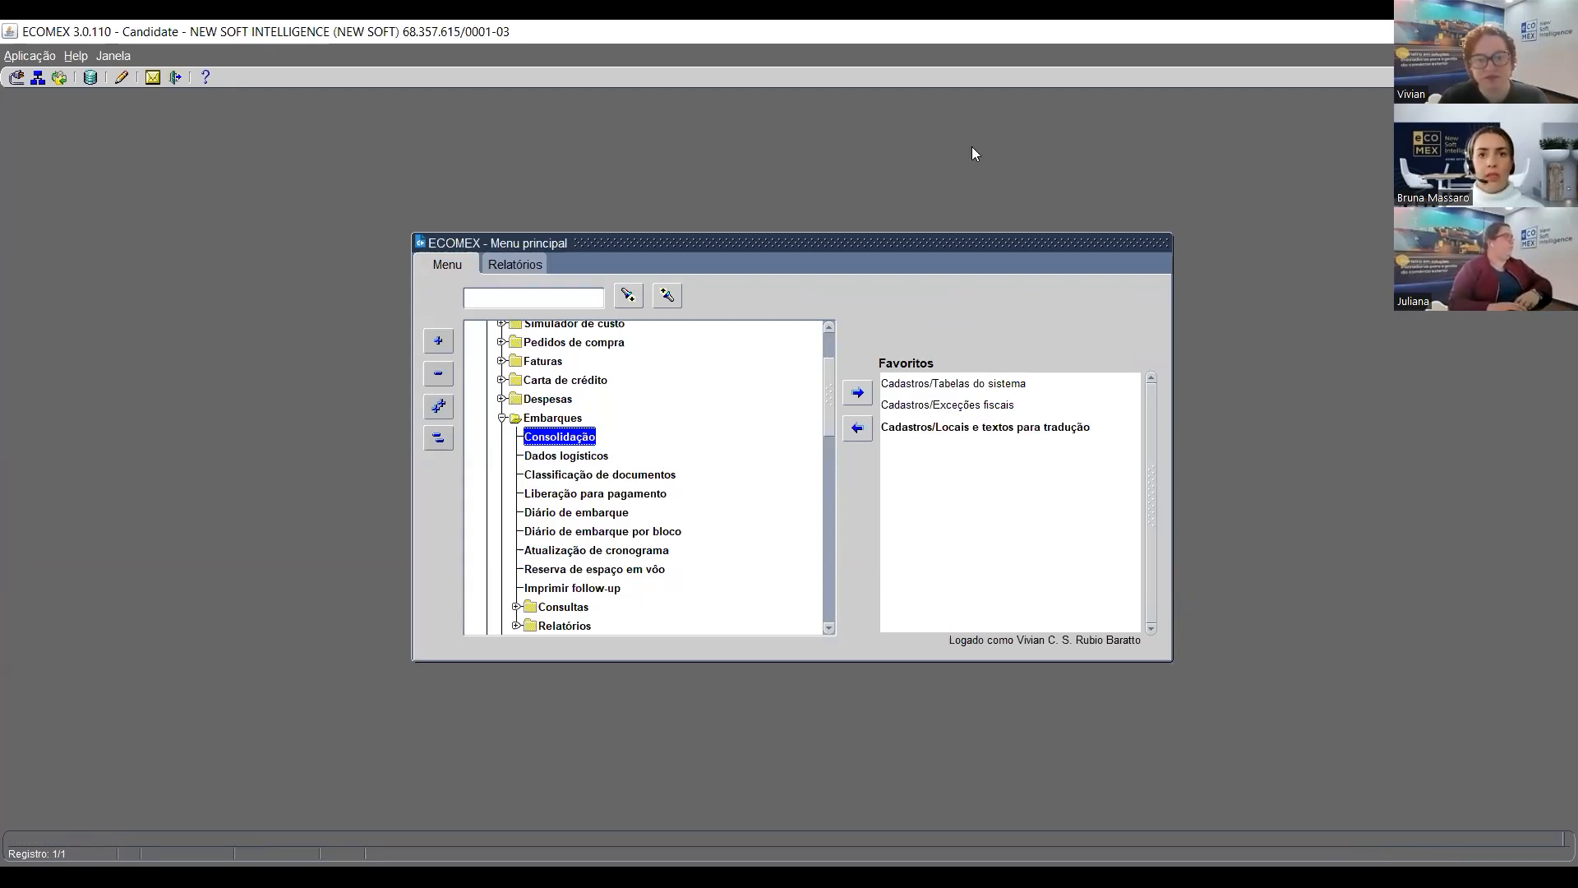
pyautogui.hotkey('alt', 'Tab')
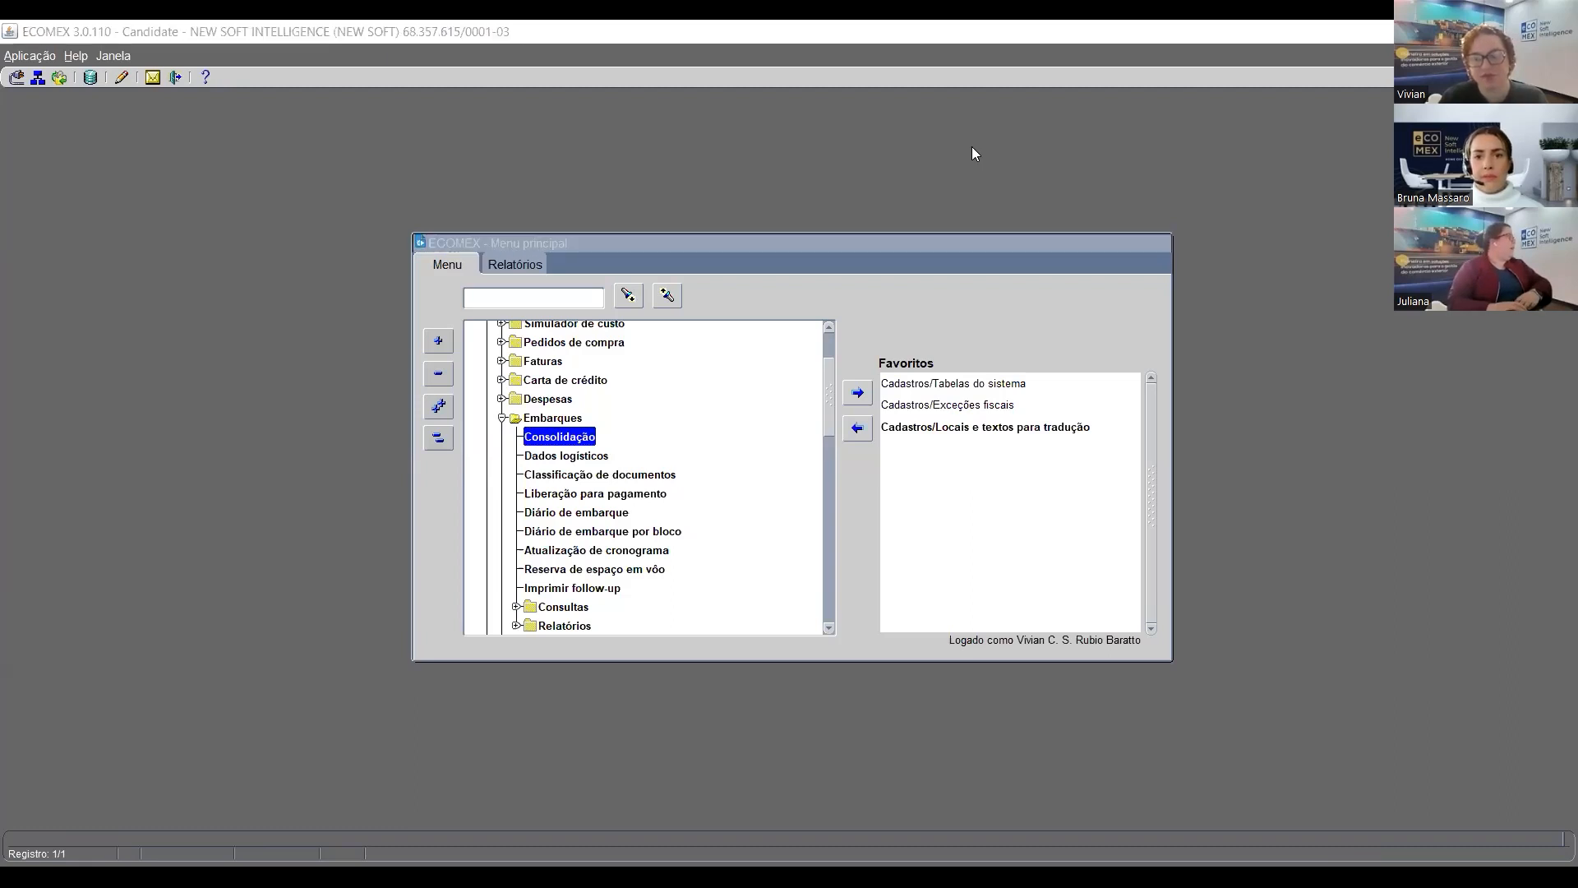
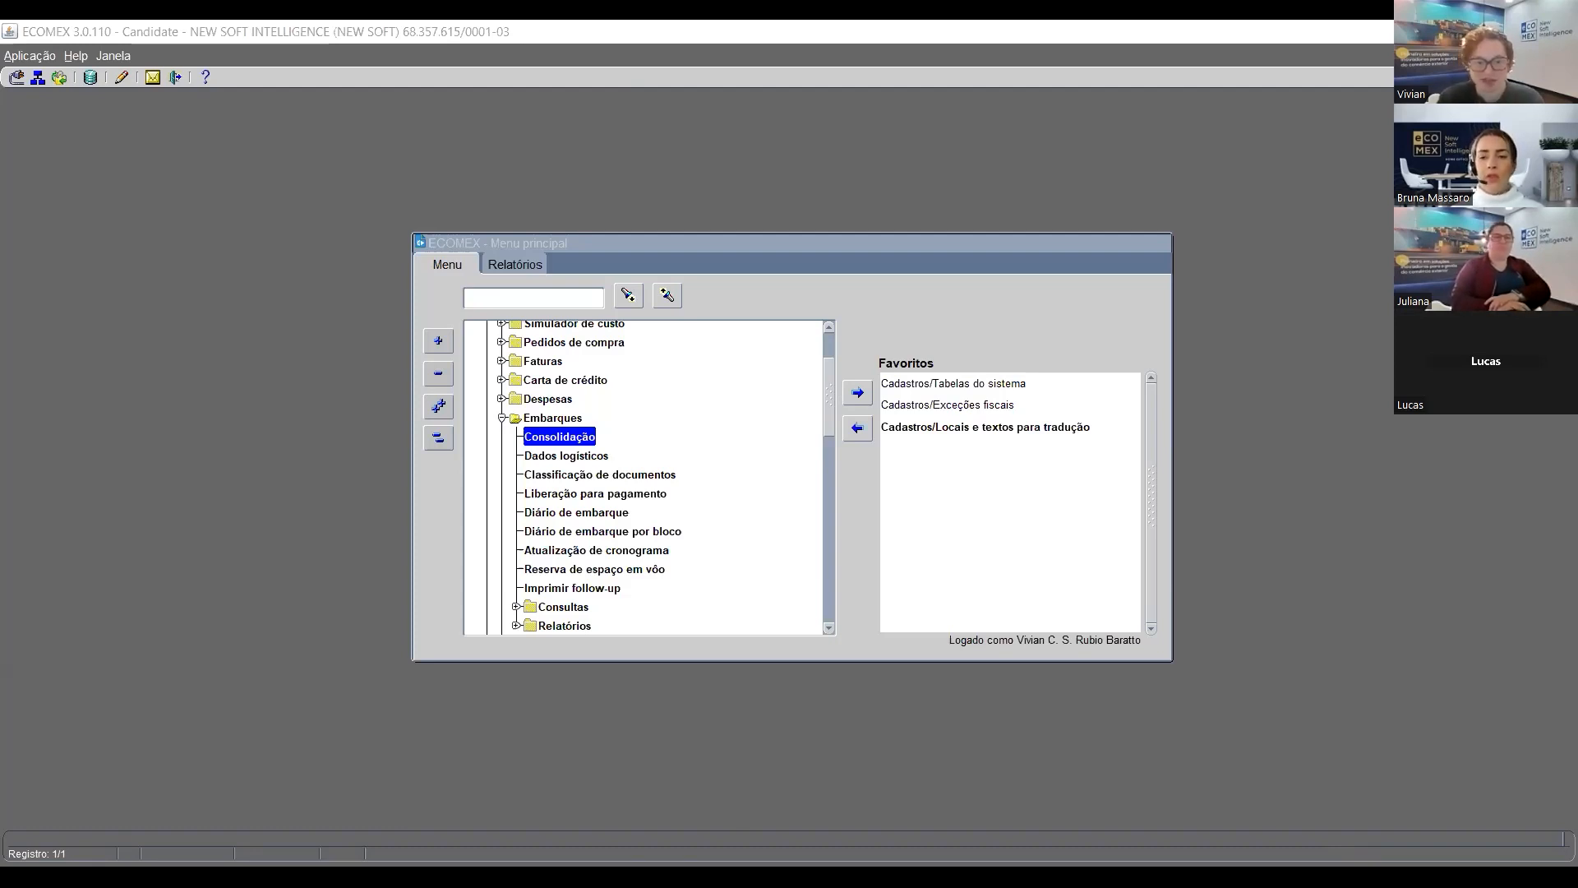
# Reopen the shipment consolidation and show the totals of the electronic fiscal note for shipment WEBINAR_MONO_CST15
pyautogui.click(382, 268)
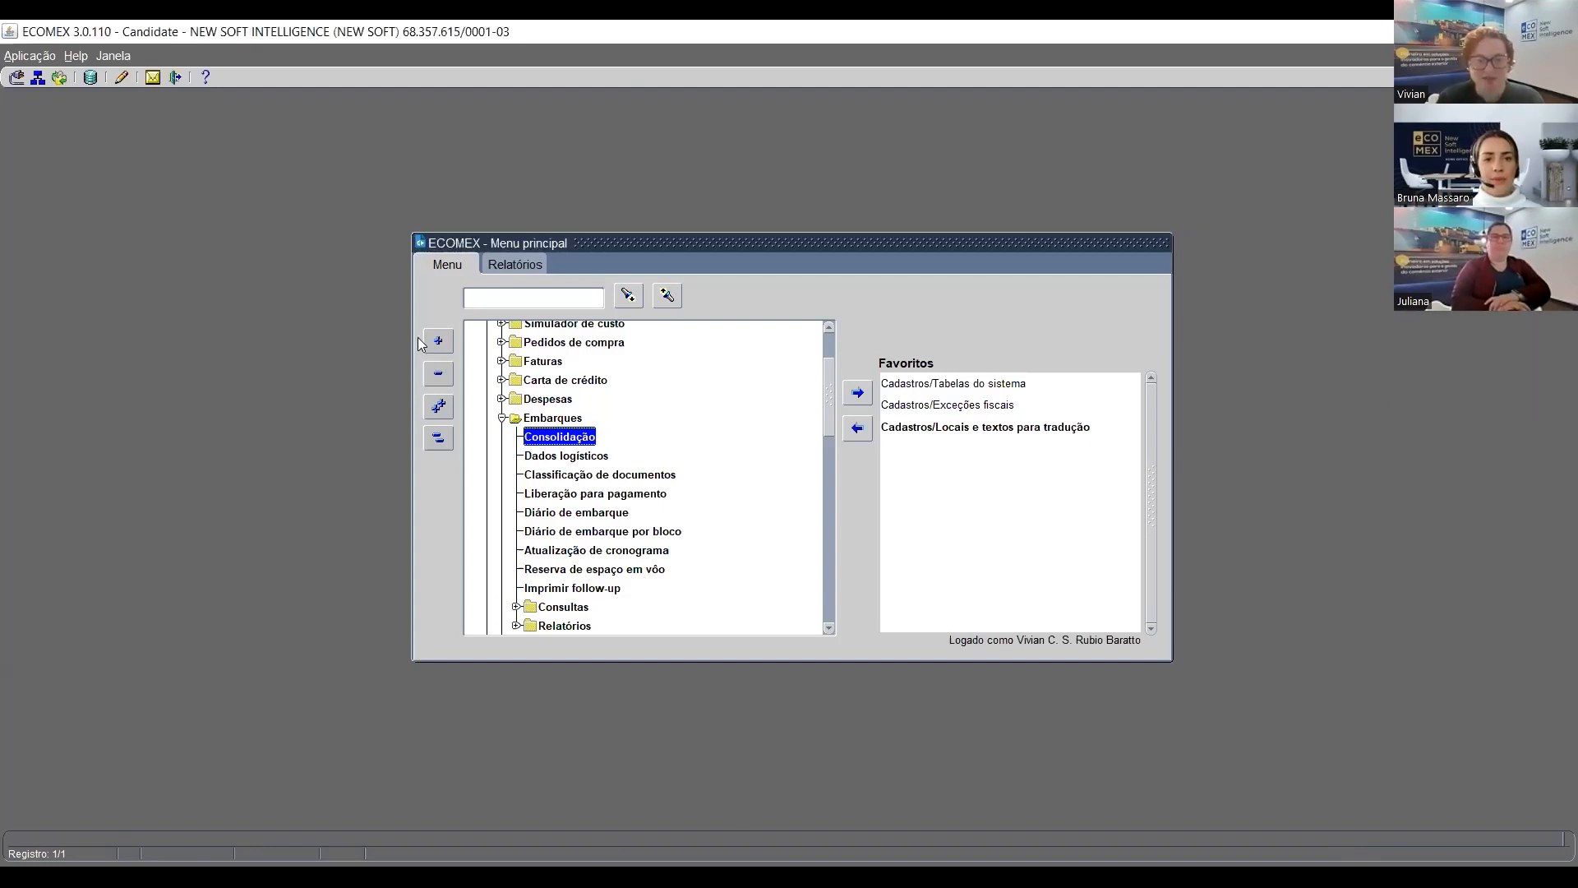
pyautogui.doubleClick(534, 437)
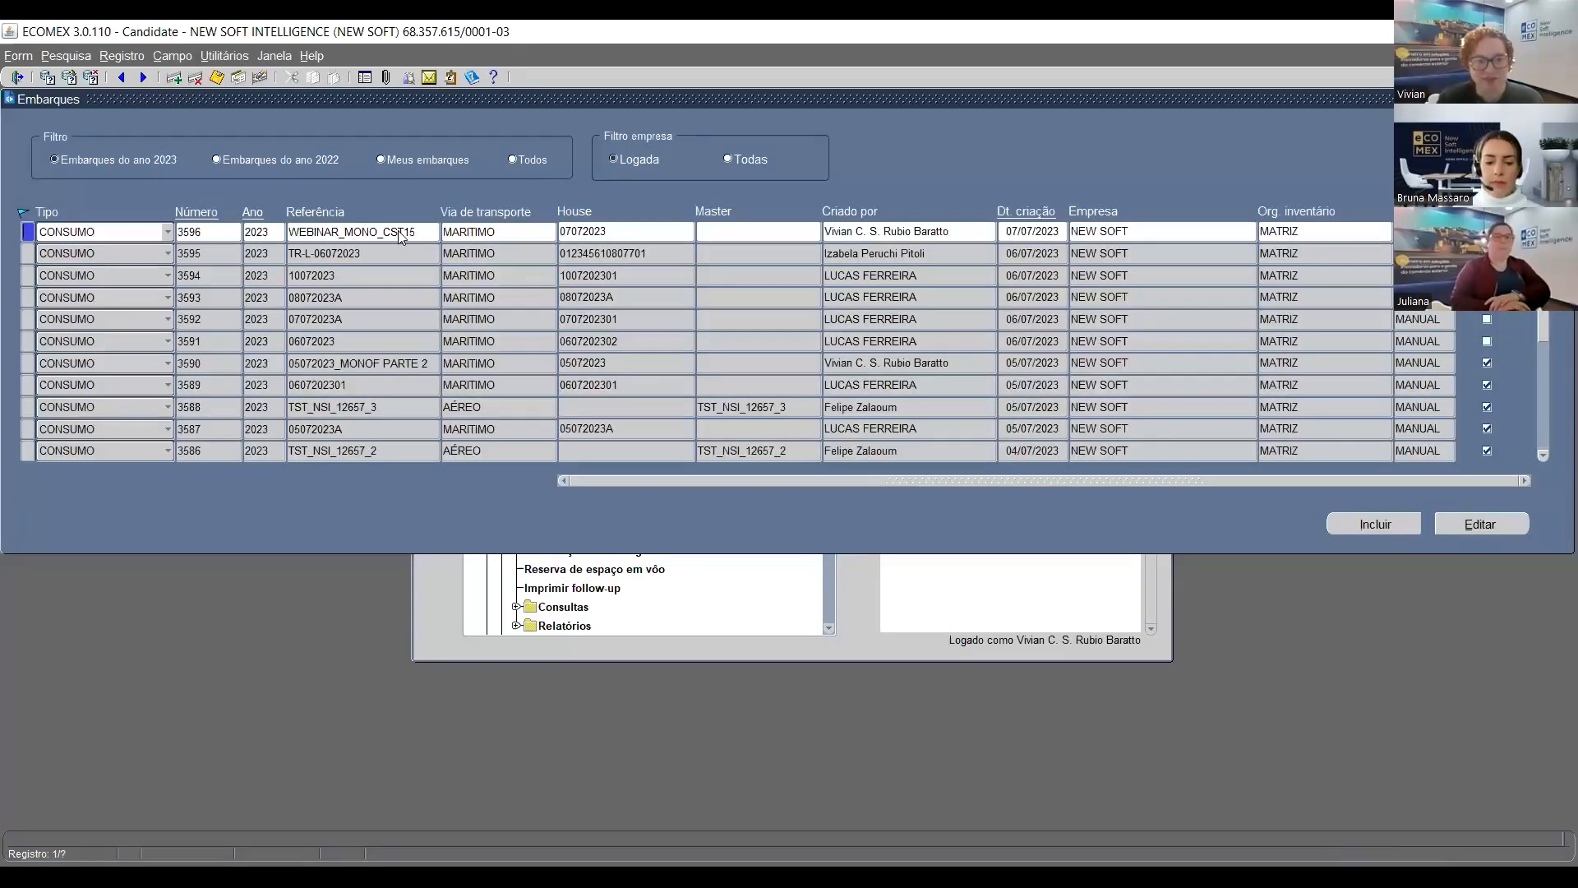
pyautogui.click(396, 231)
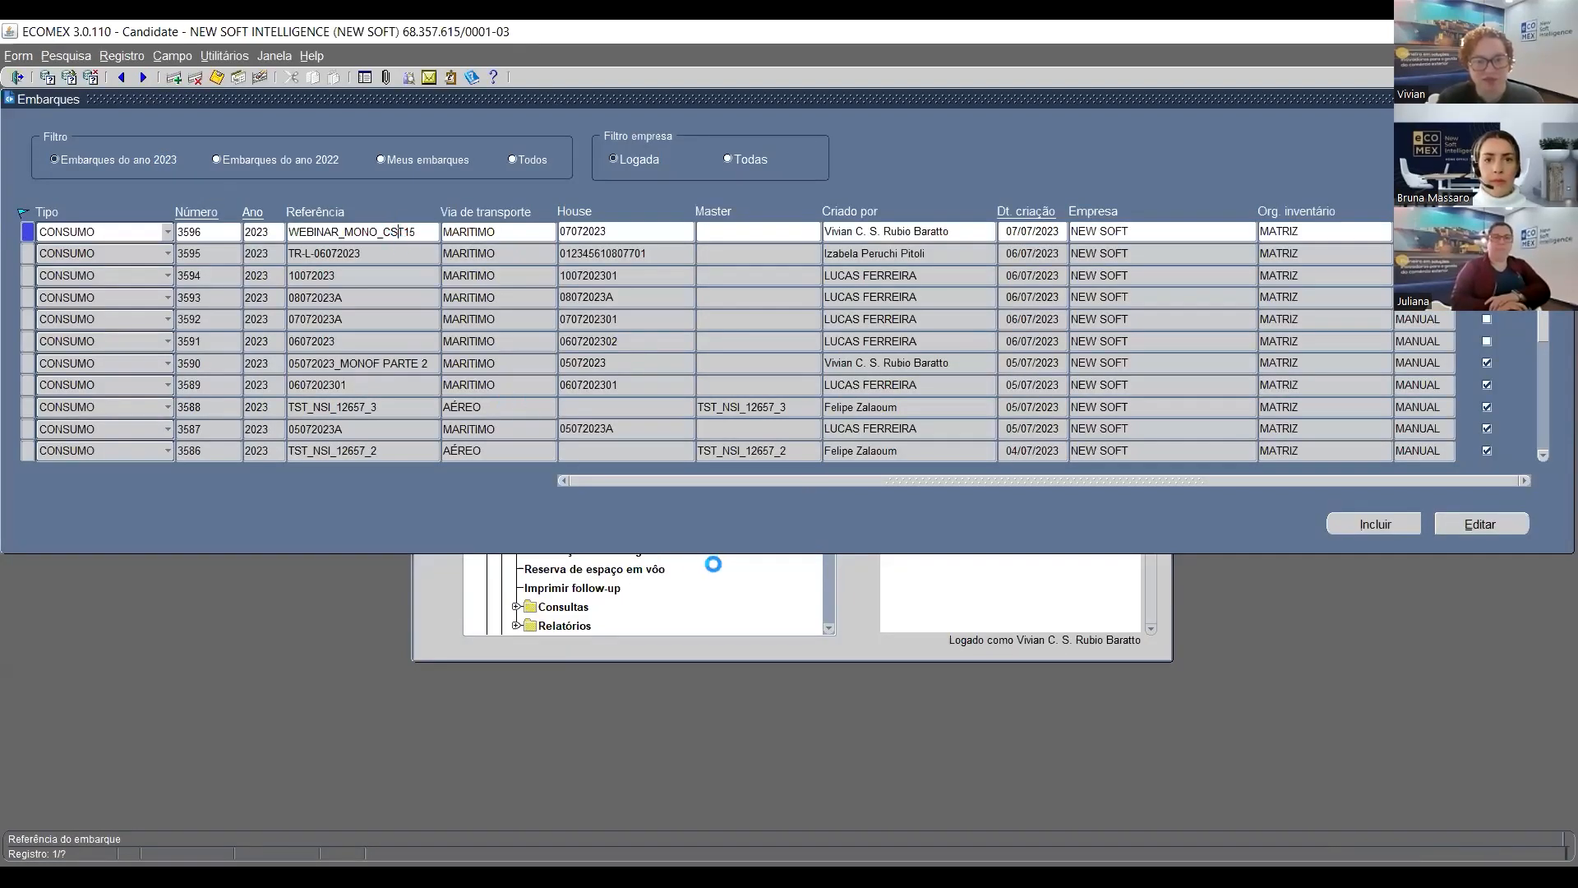
pyautogui.click(539, 544)
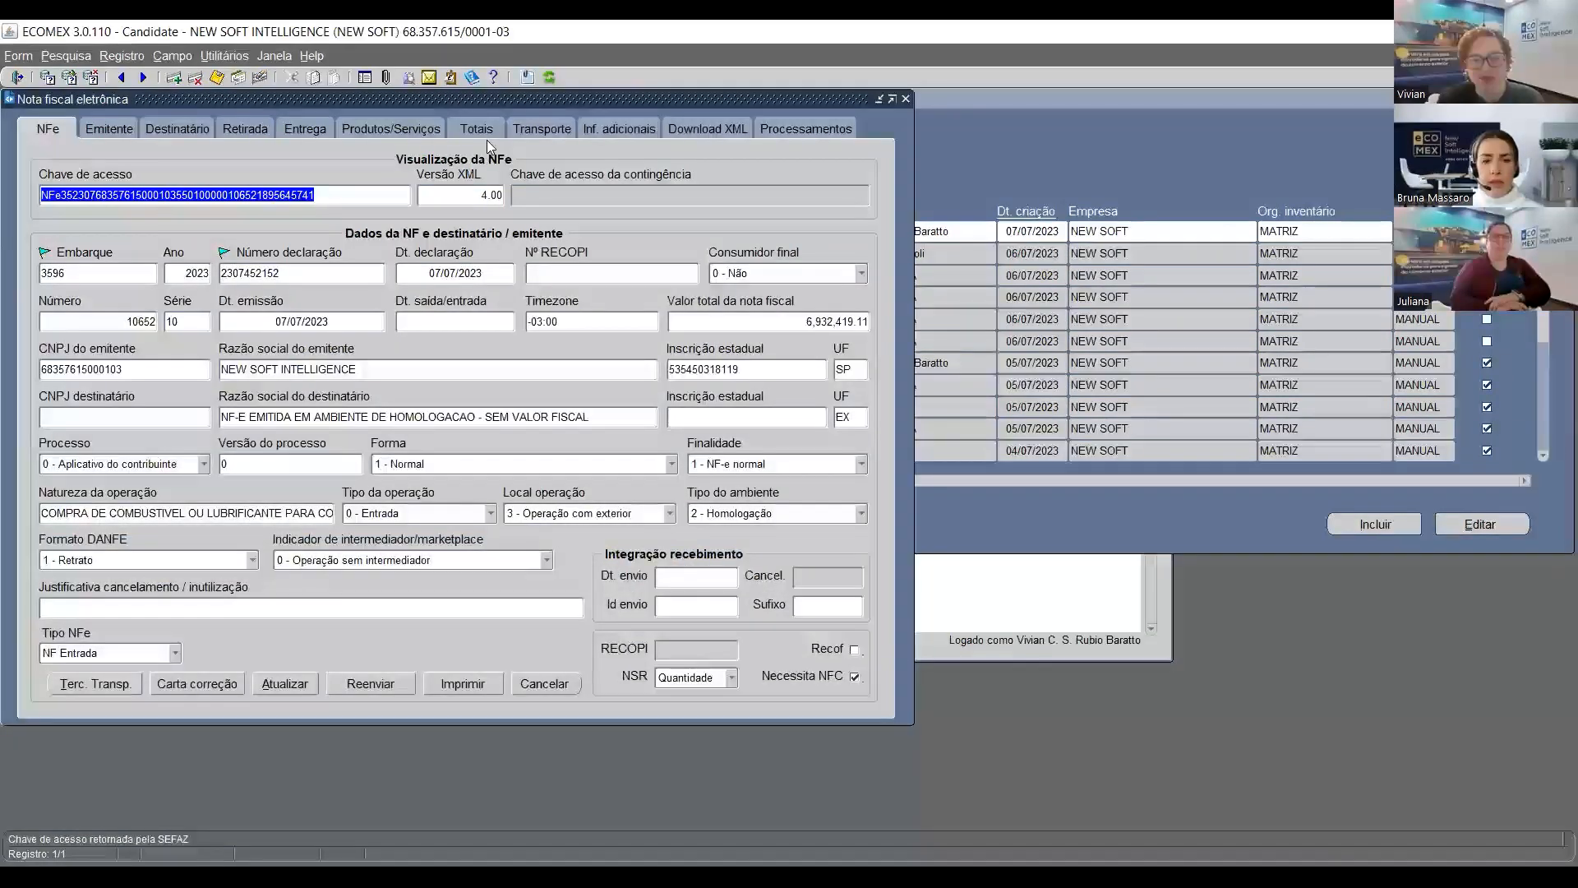
pyautogui.click(489, 146)
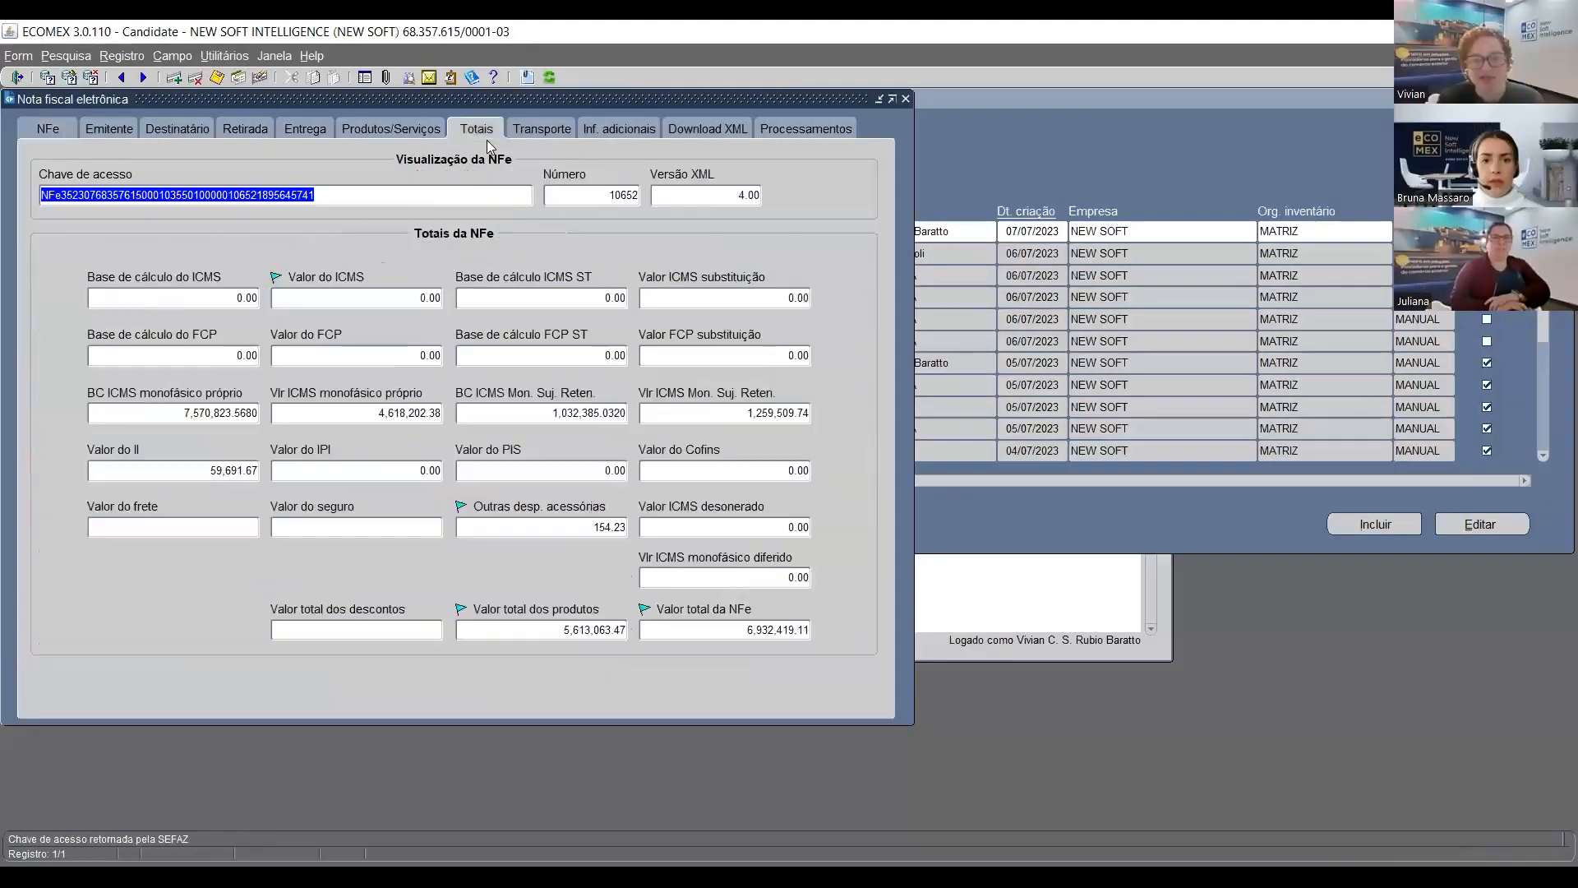
# Open the breakdown of values included in Valor total dos produtos and move its window down over the totals
pyautogui.click(752, 633)
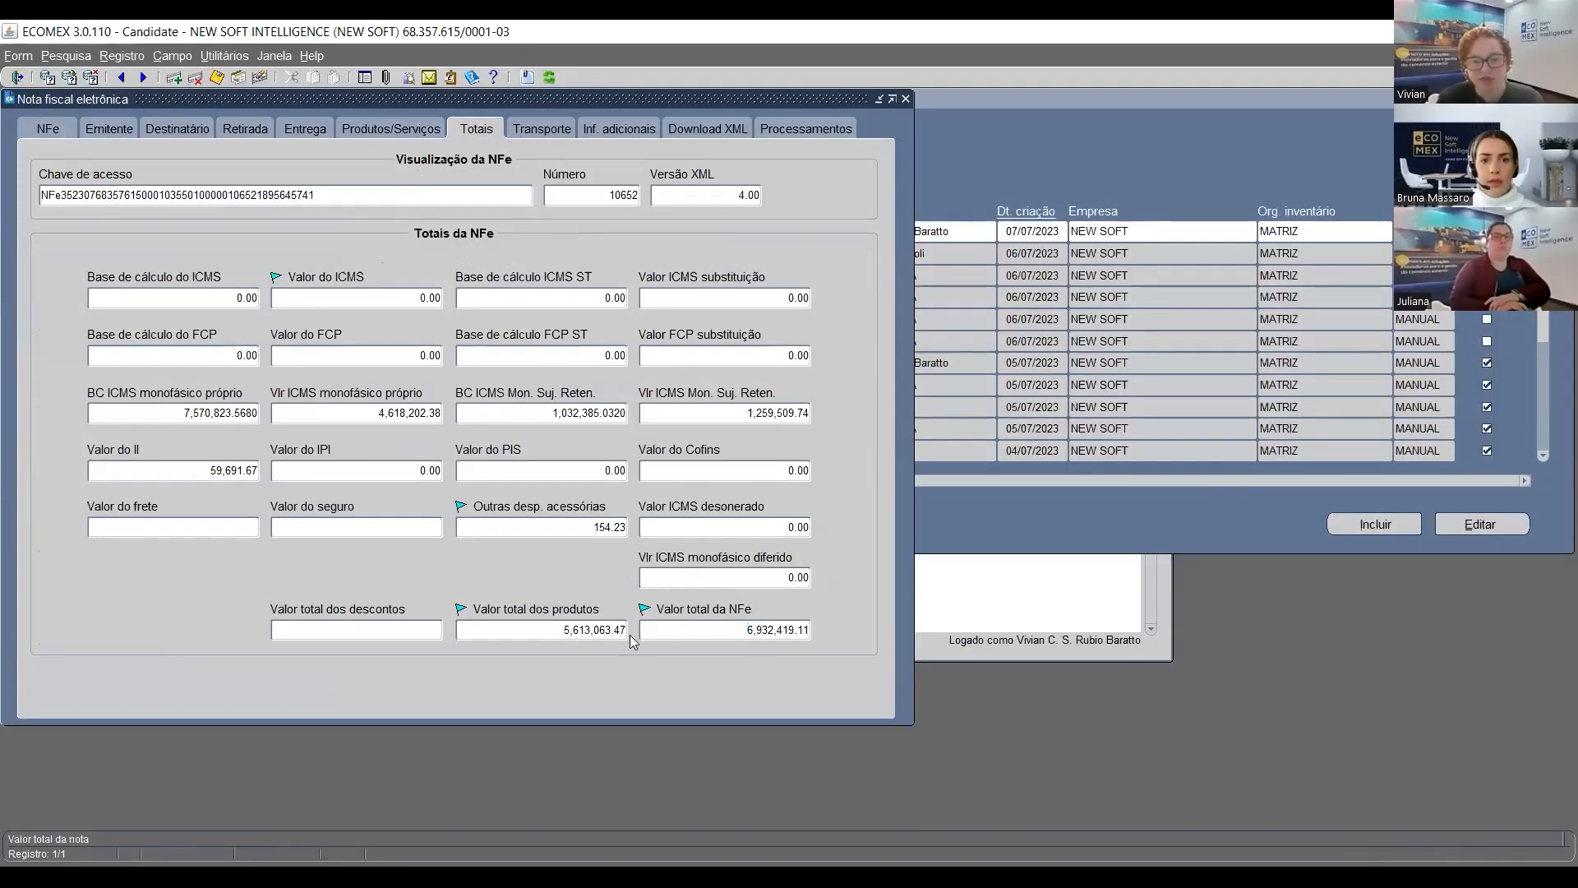
pyautogui.click(585, 632)
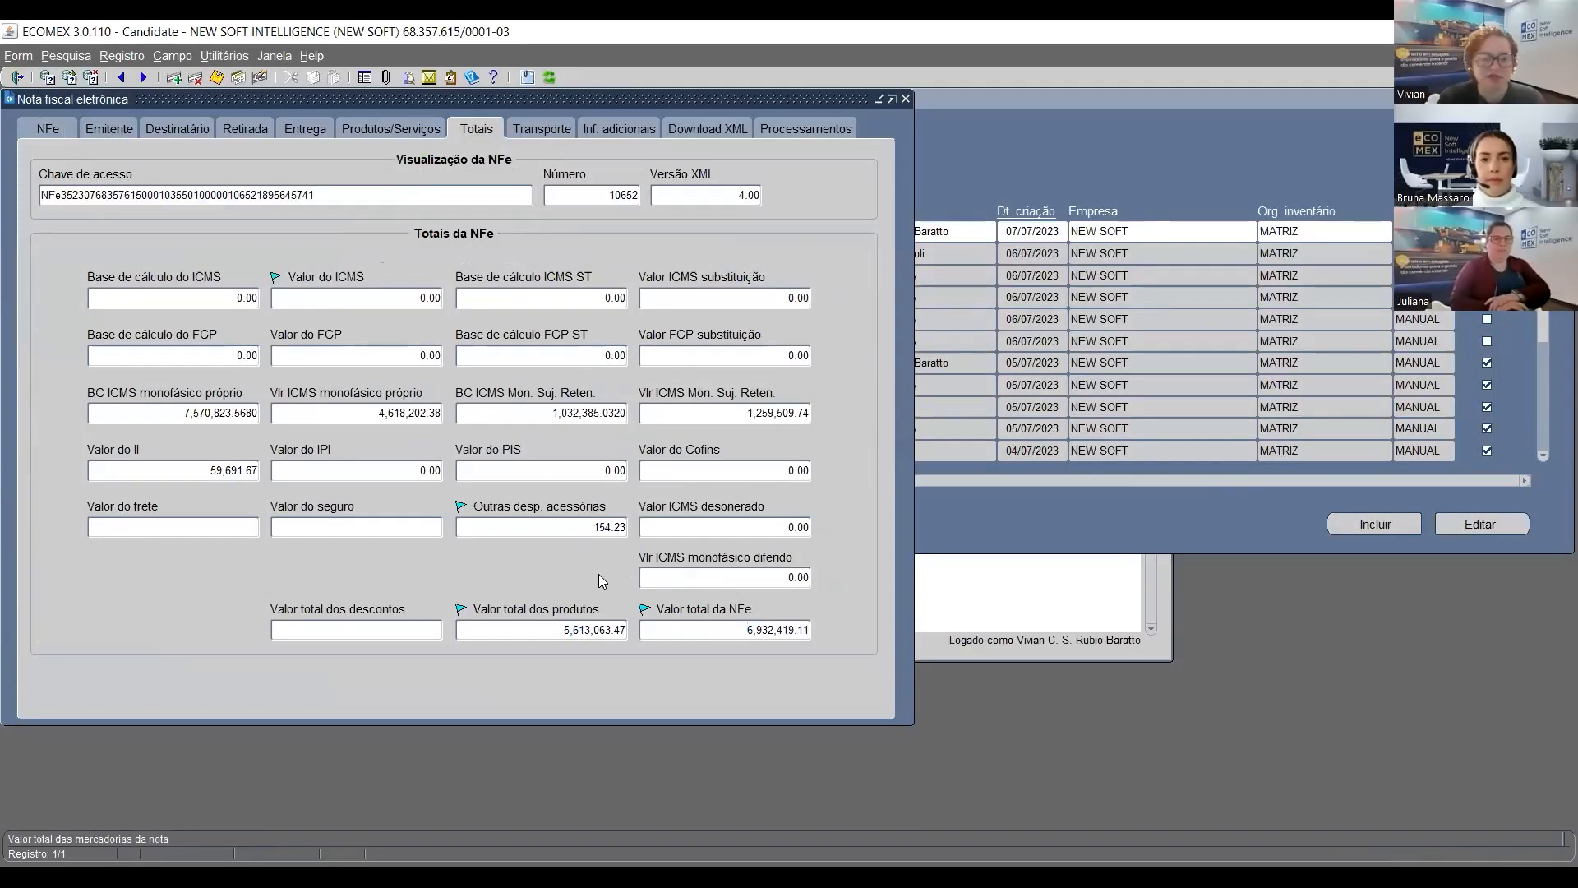
pyautogui.doubleClick(589, 627)
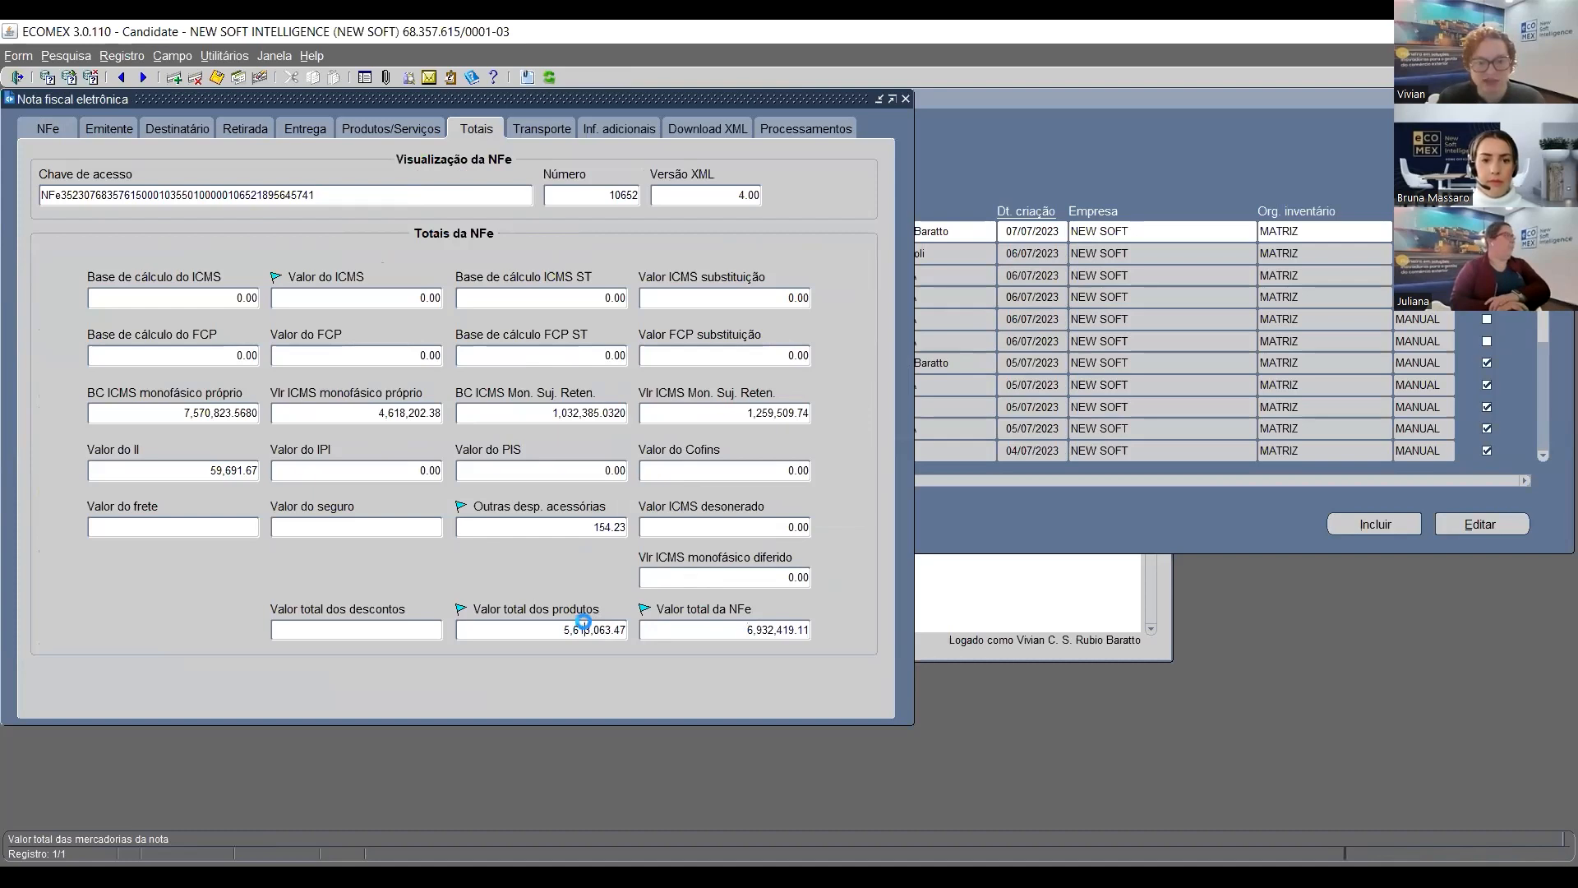
pyautogui.moveTo(174, 100); pyautogui.dragTo(207, 252)
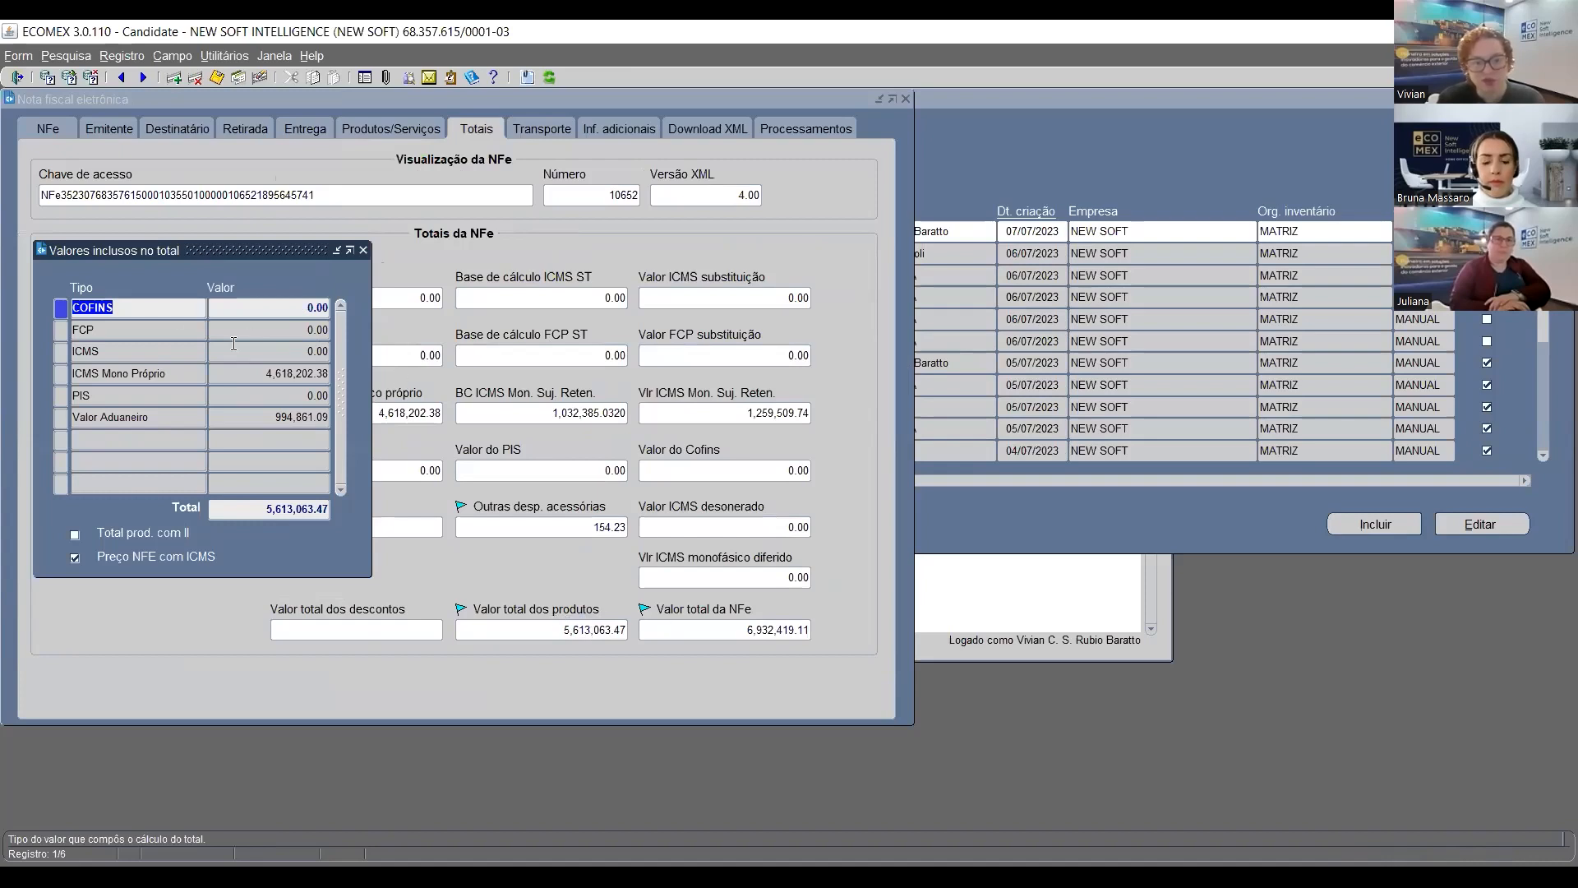
# Review the COFINS, FCP, ICMS, ICMS Mono Próprio, PIS and Valor Aduaneiro components of the products total, and close the breakdown
pyautogui.click(201, 306)
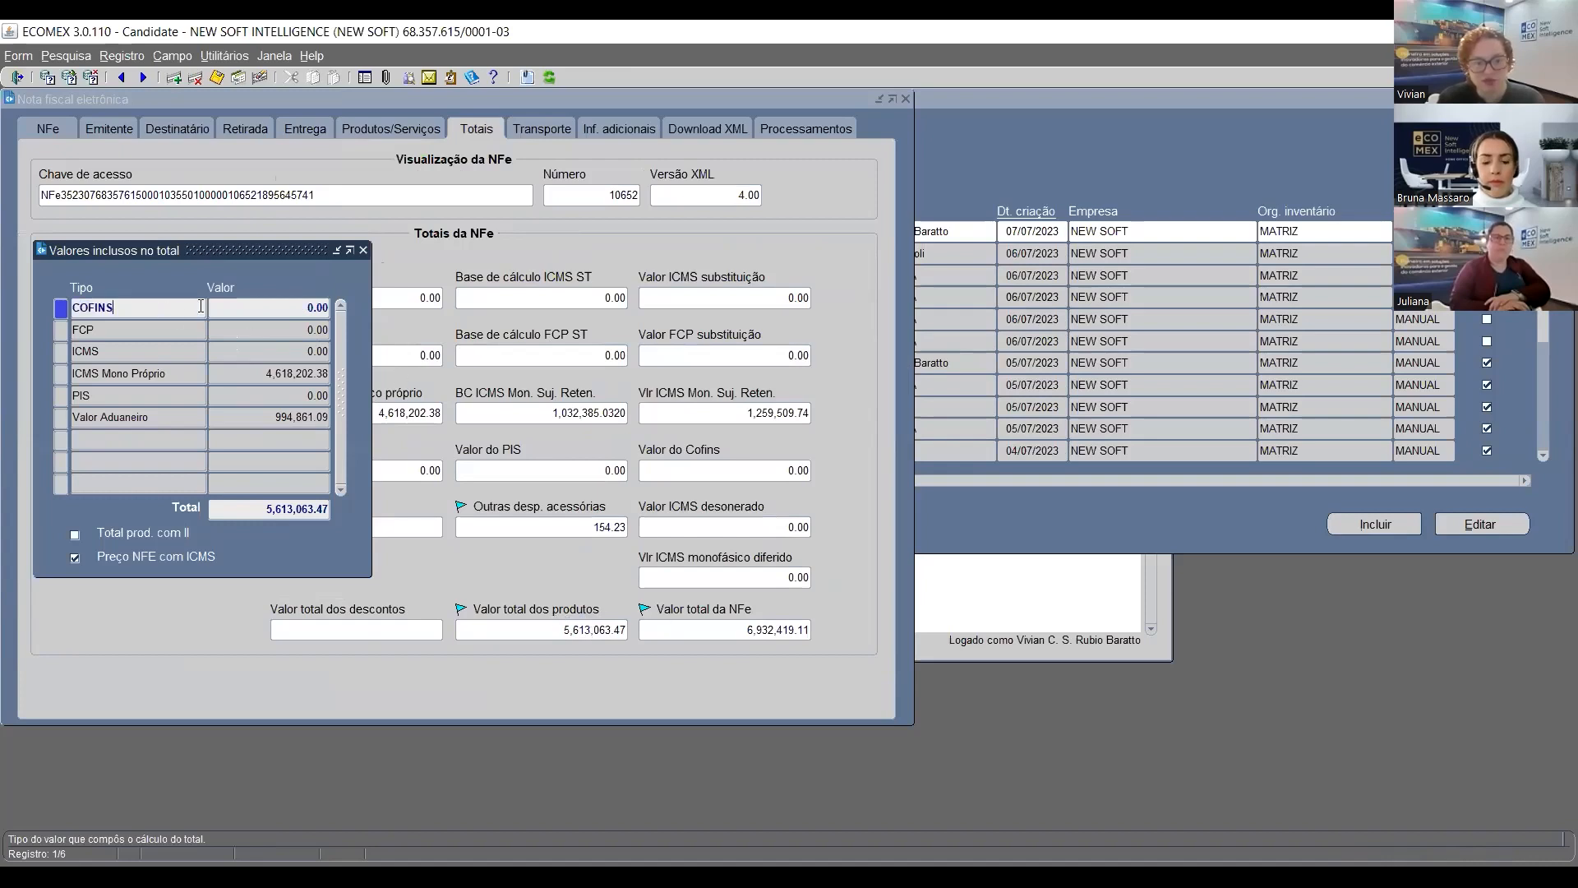
pyautogui.click(111, 327)
pyautogui.click(125, 313)
pyautogui.click(124, 337)
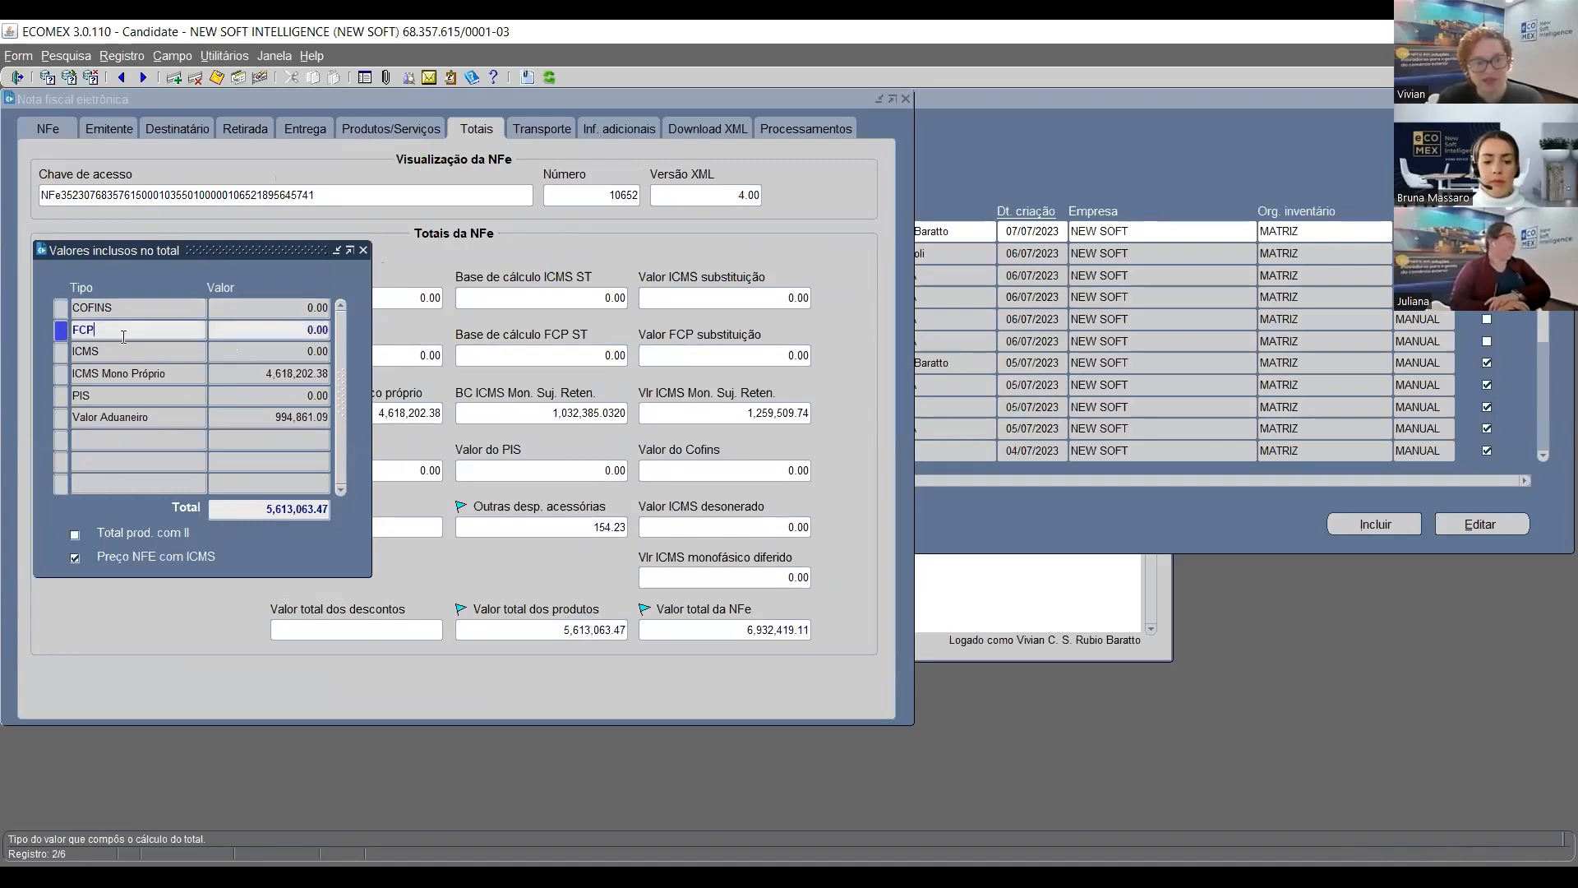
pyautogui.click(134, 351)
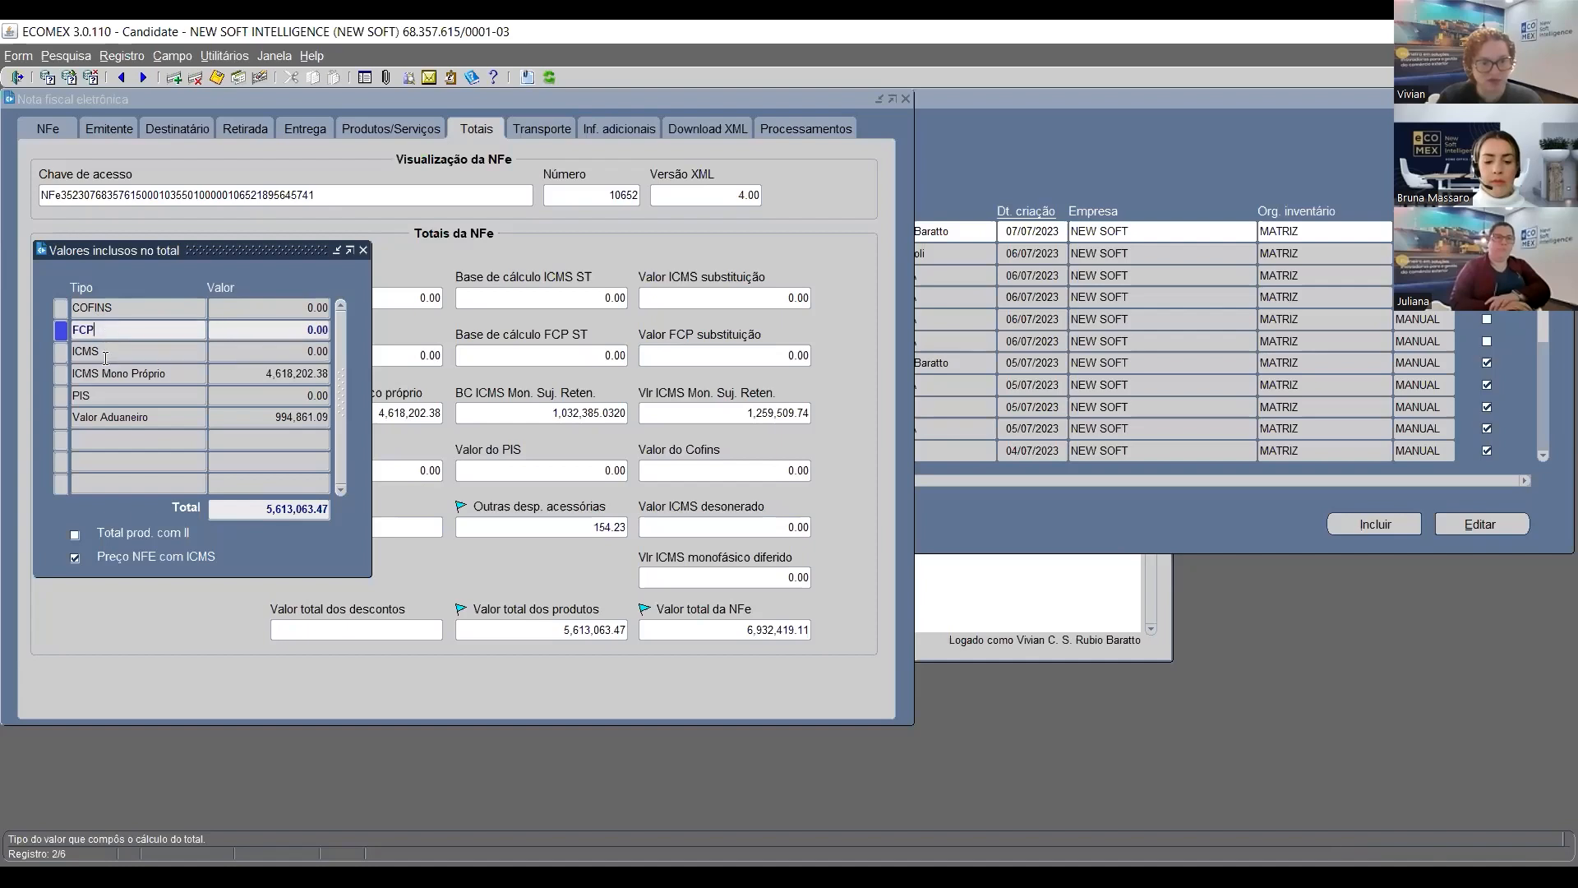
pyautogui.click(138, 376)
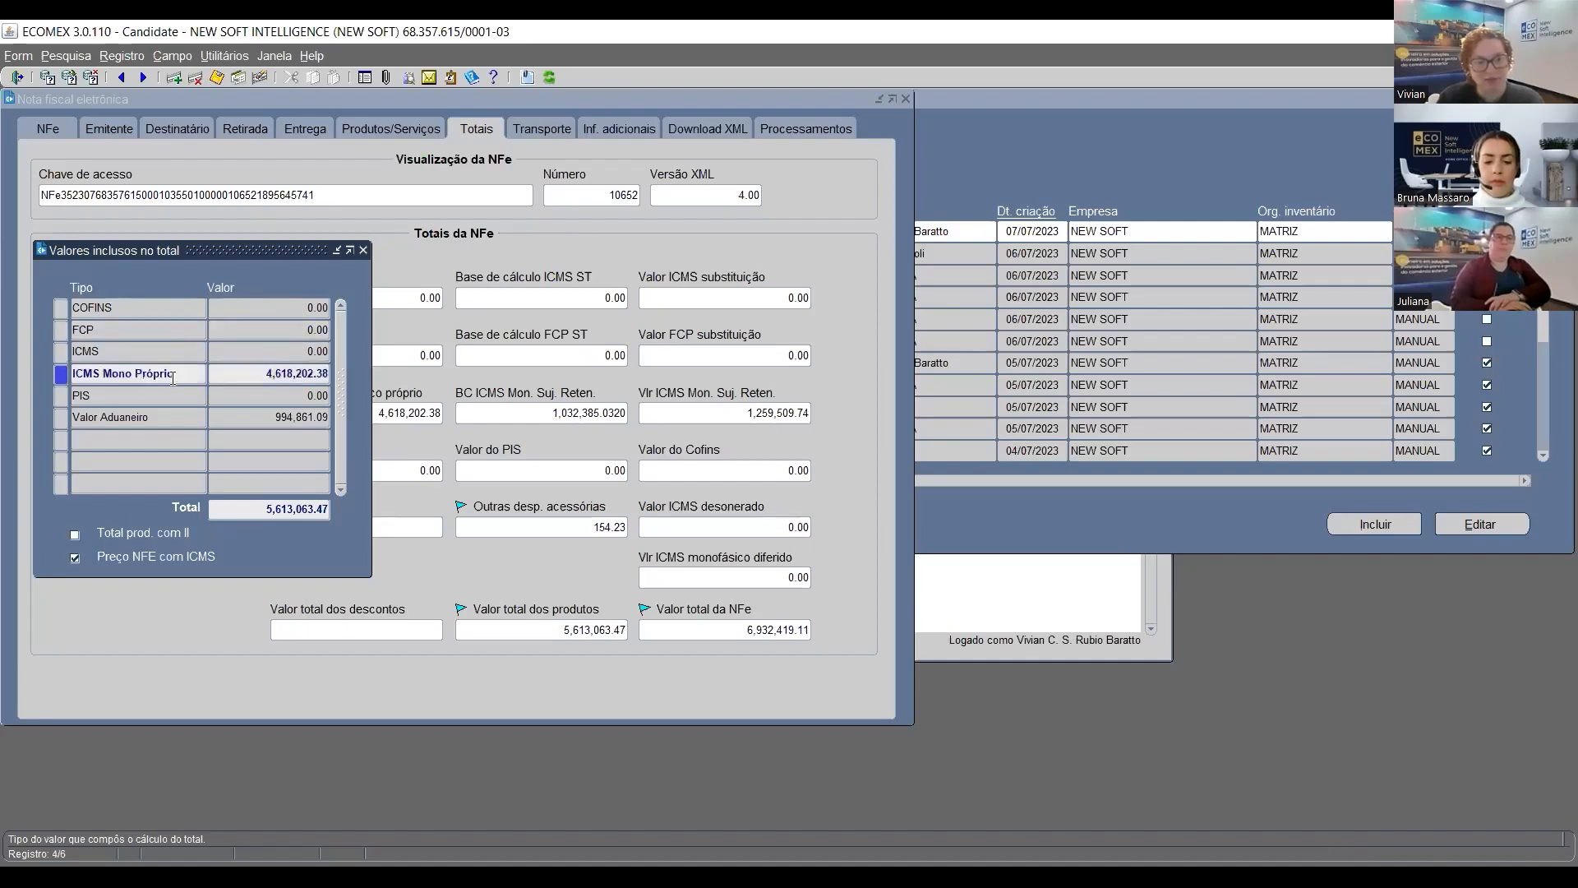
pyautogui.moveTo(174, 374); pyautogui.dragTo(72, 350)
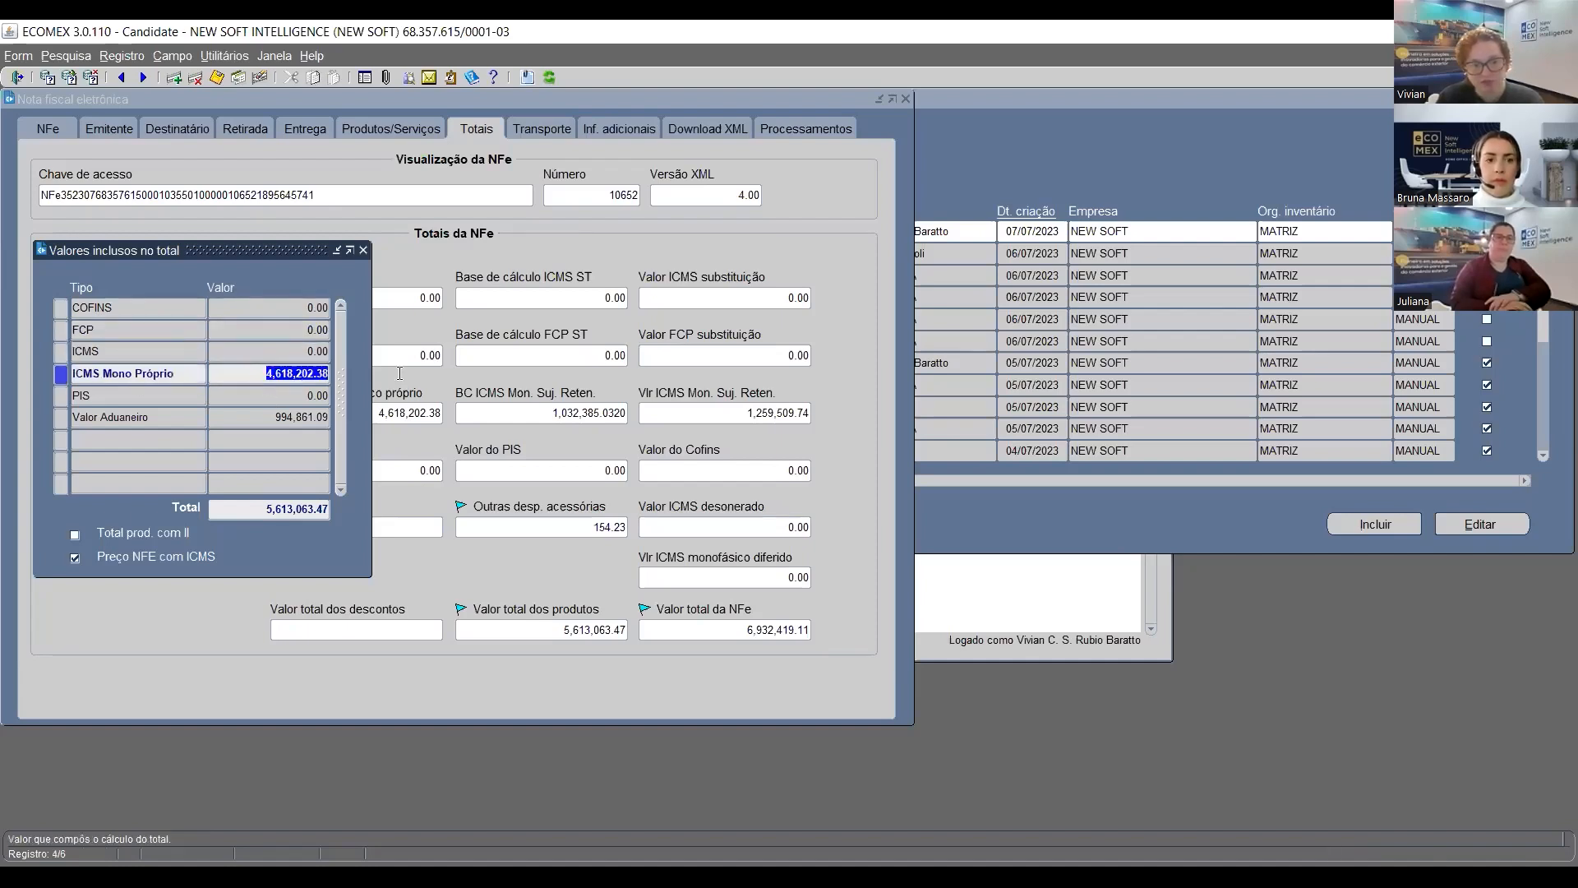
pyautogui.click(292, 400)
pyautogui.click(292, 400)
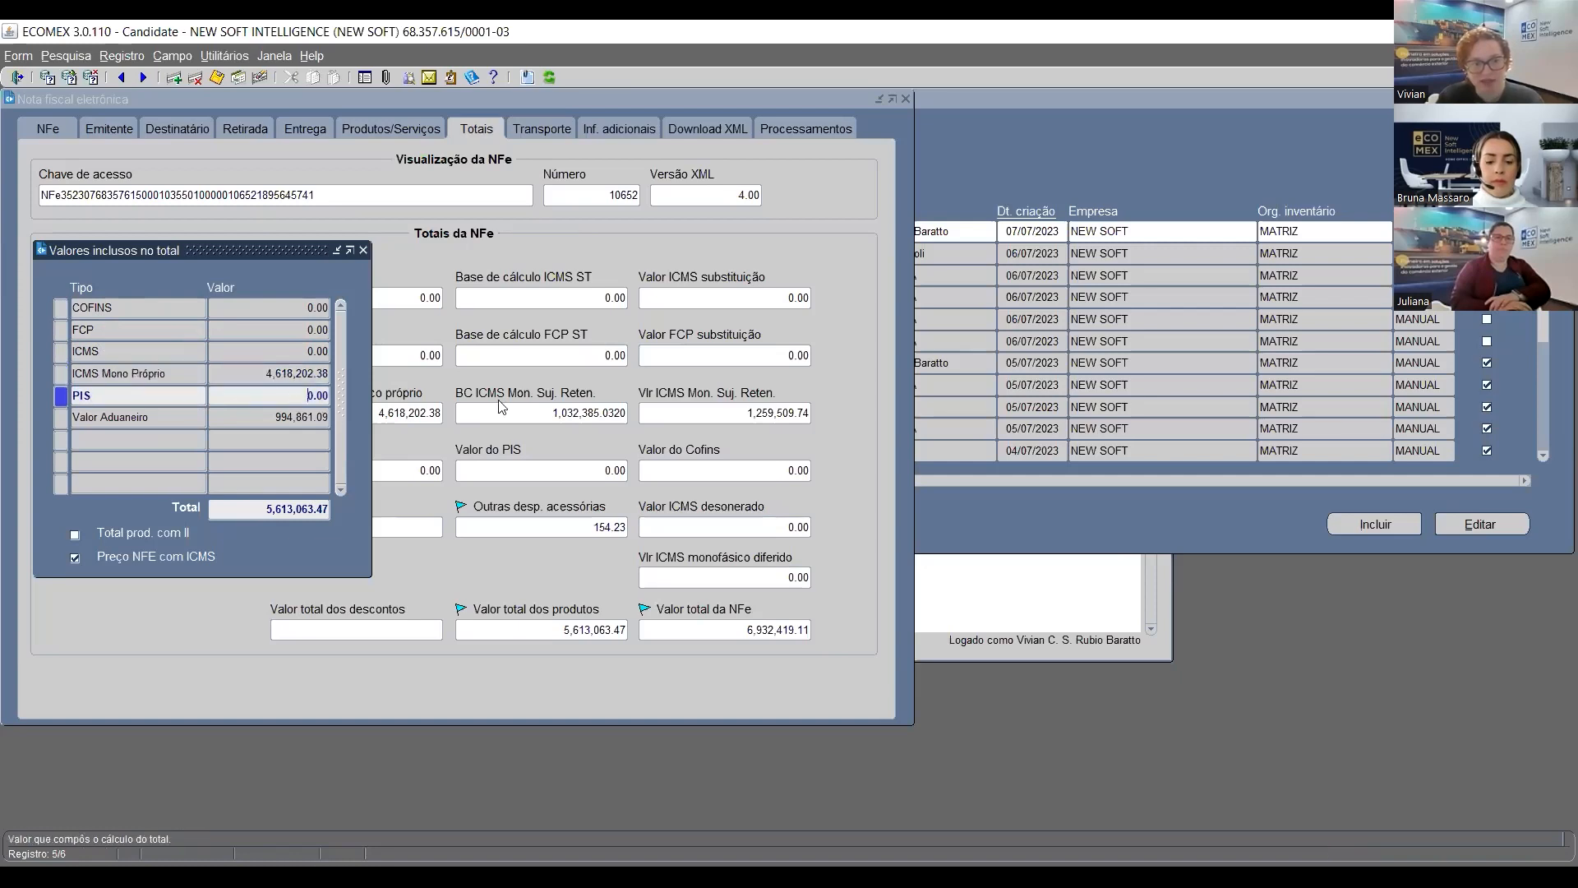
pyautogui.click(130, 417)
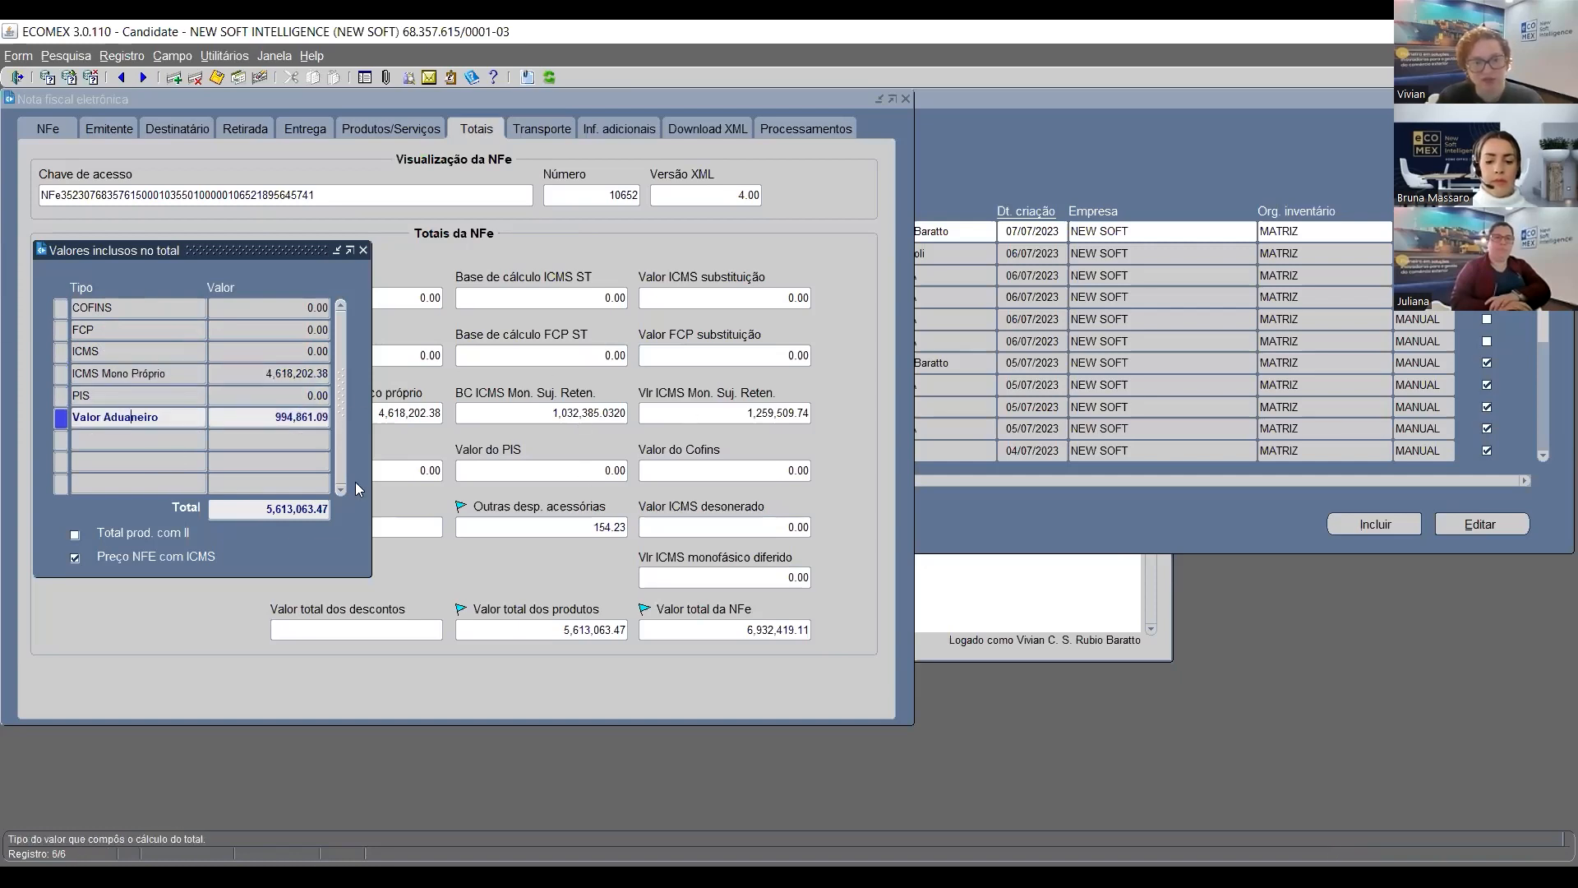
pyautogui.click(363, 251)
# Open the Valor total da NFe breakdown and review its components, from ICMS Mono Retenção to Valor total dos produtos
pyautogui.doubleClick(692, 628)
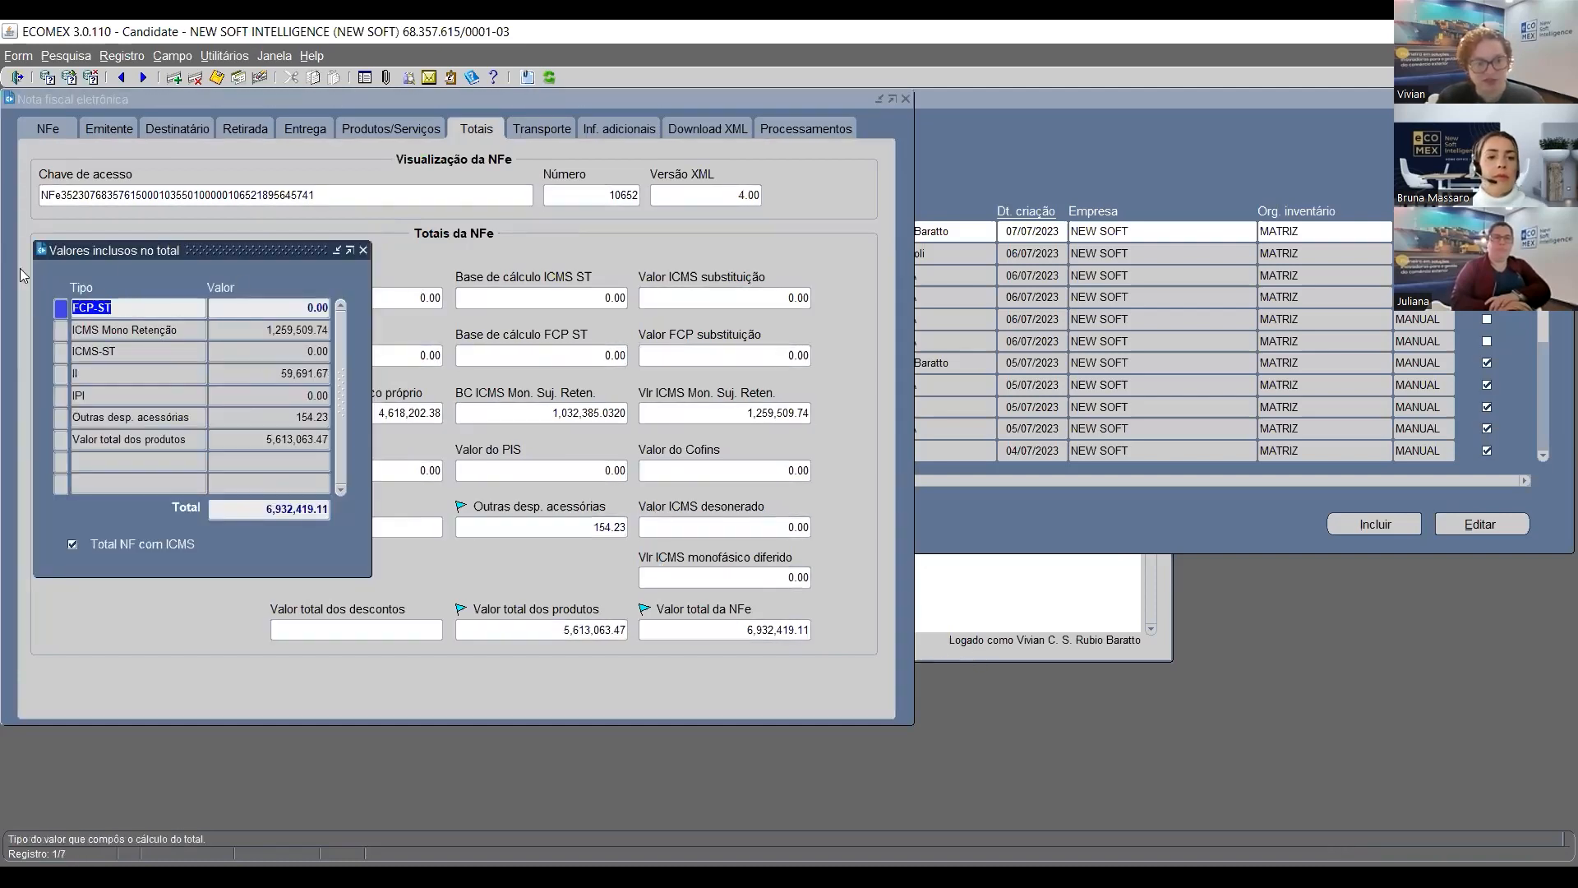
pyautogui.click(186, 333)
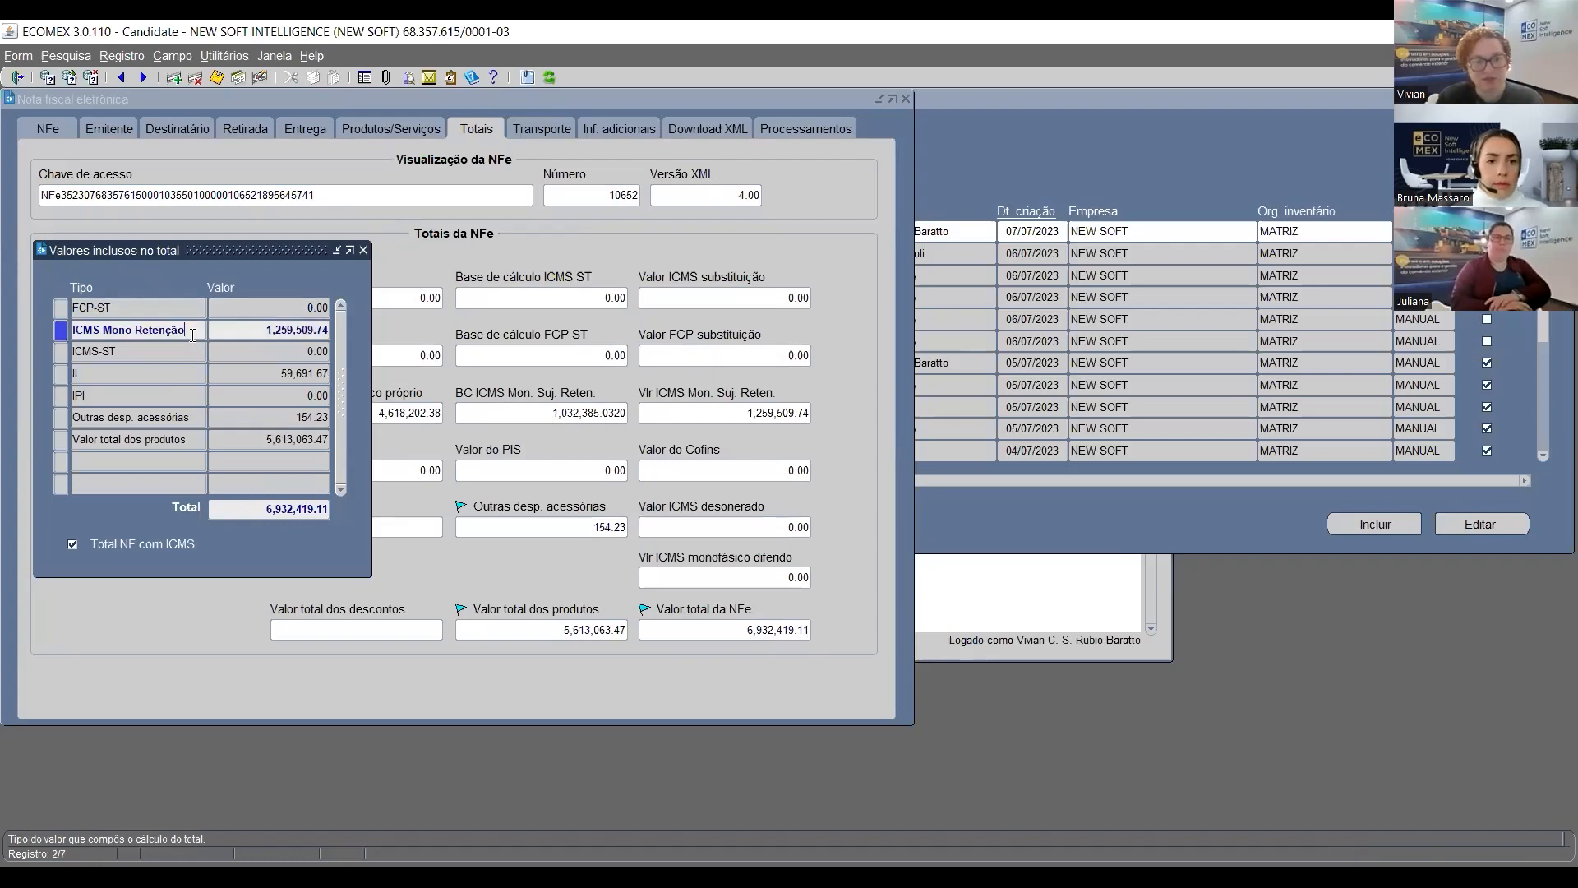
pyautogui.moveTo(186, 333); pyautogui.dragTo(69, 305)
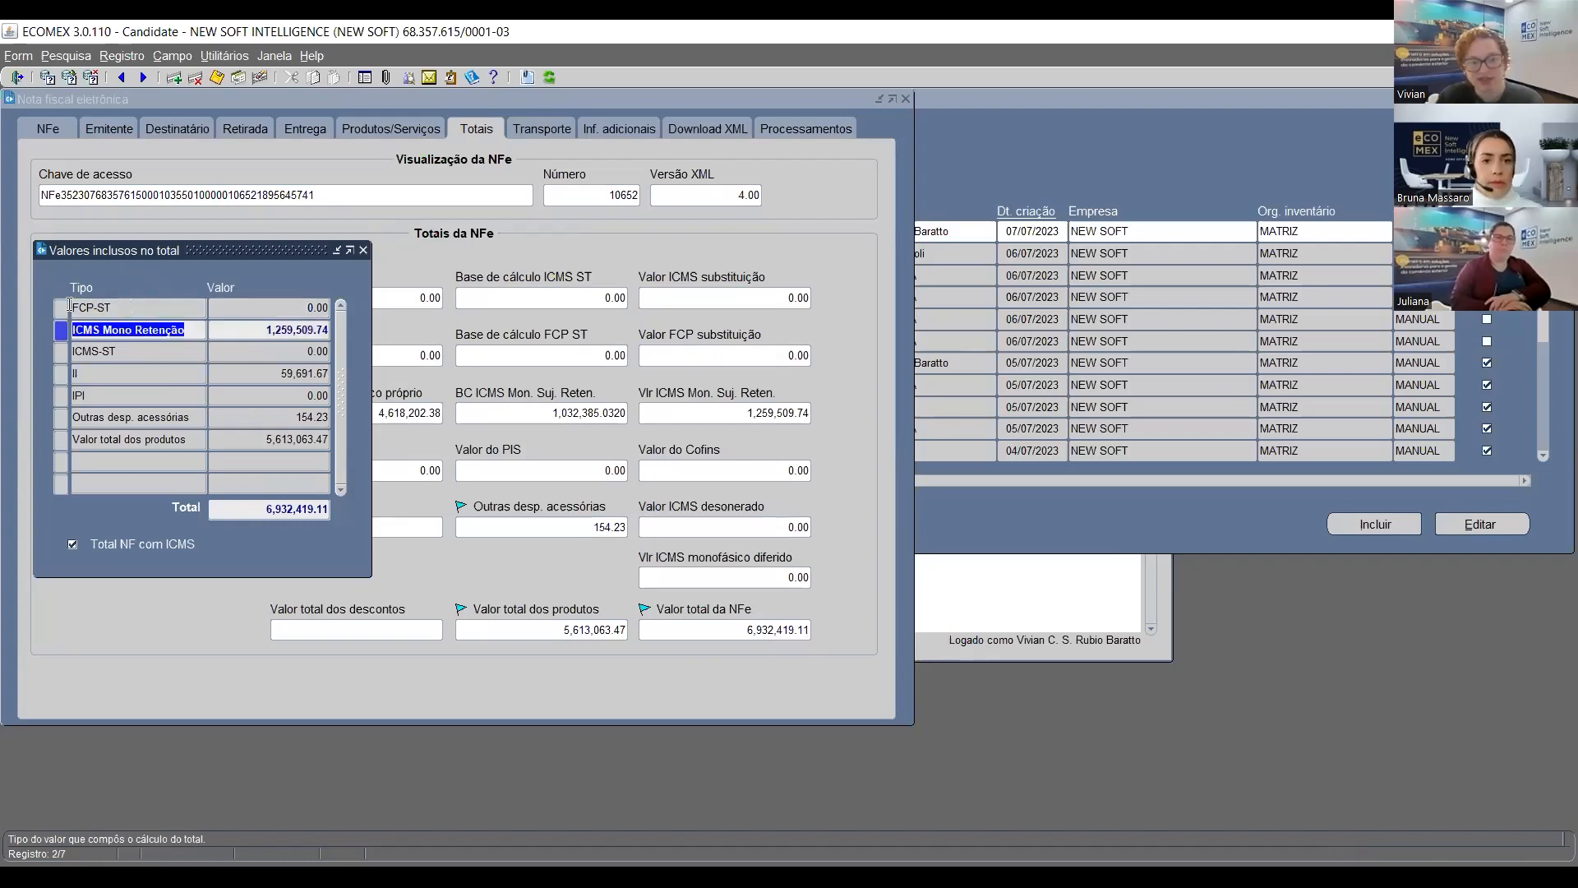
pyautogui.doubleClick(273, 323)
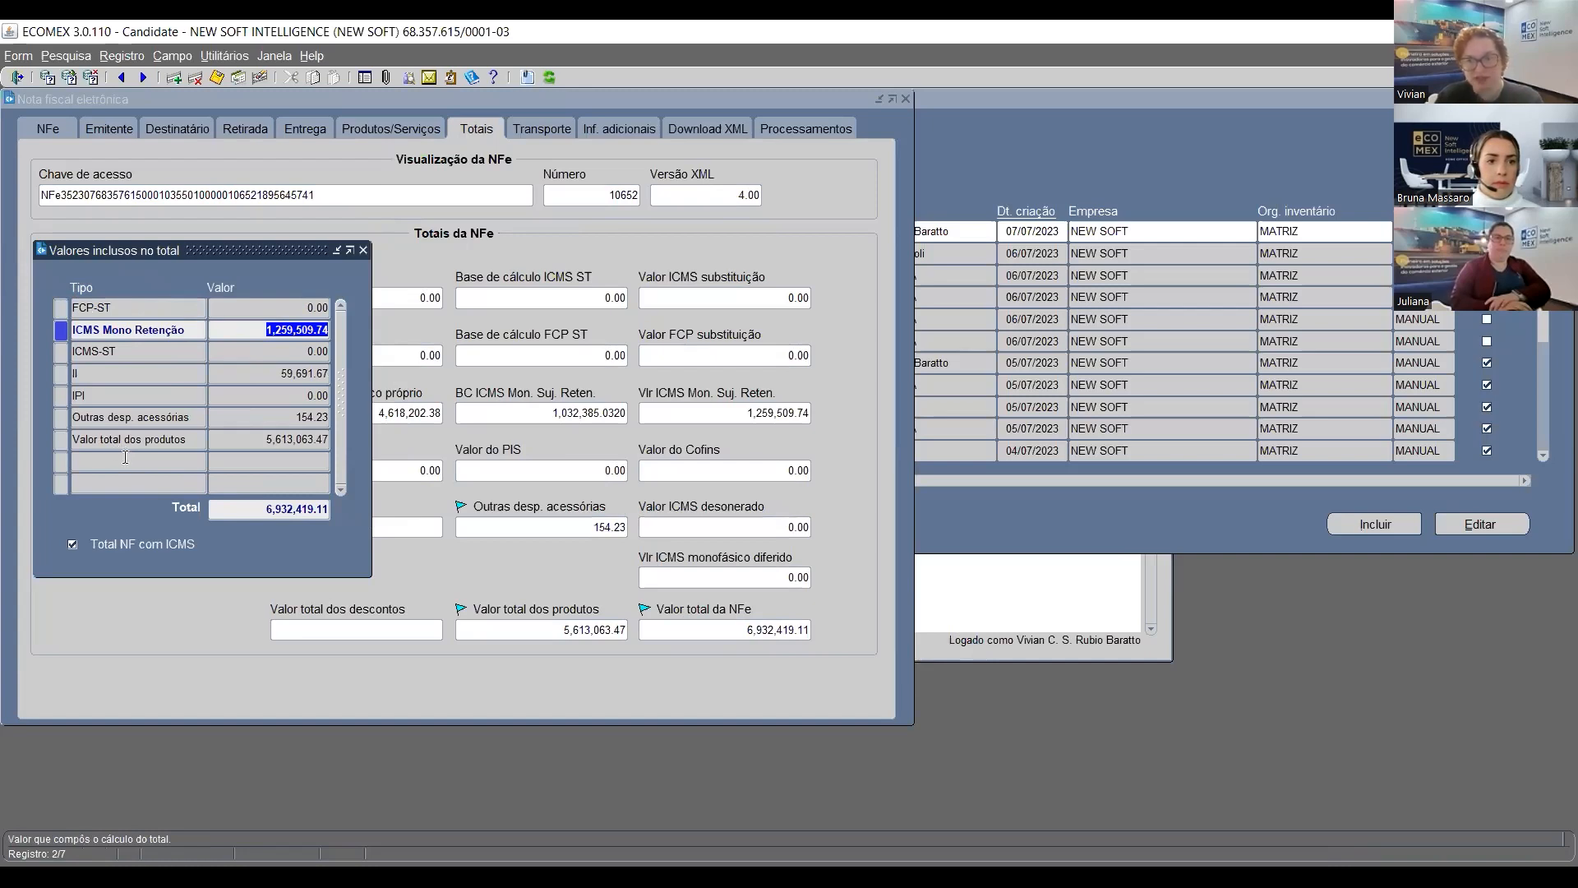
pyautogui.click(115, 354)
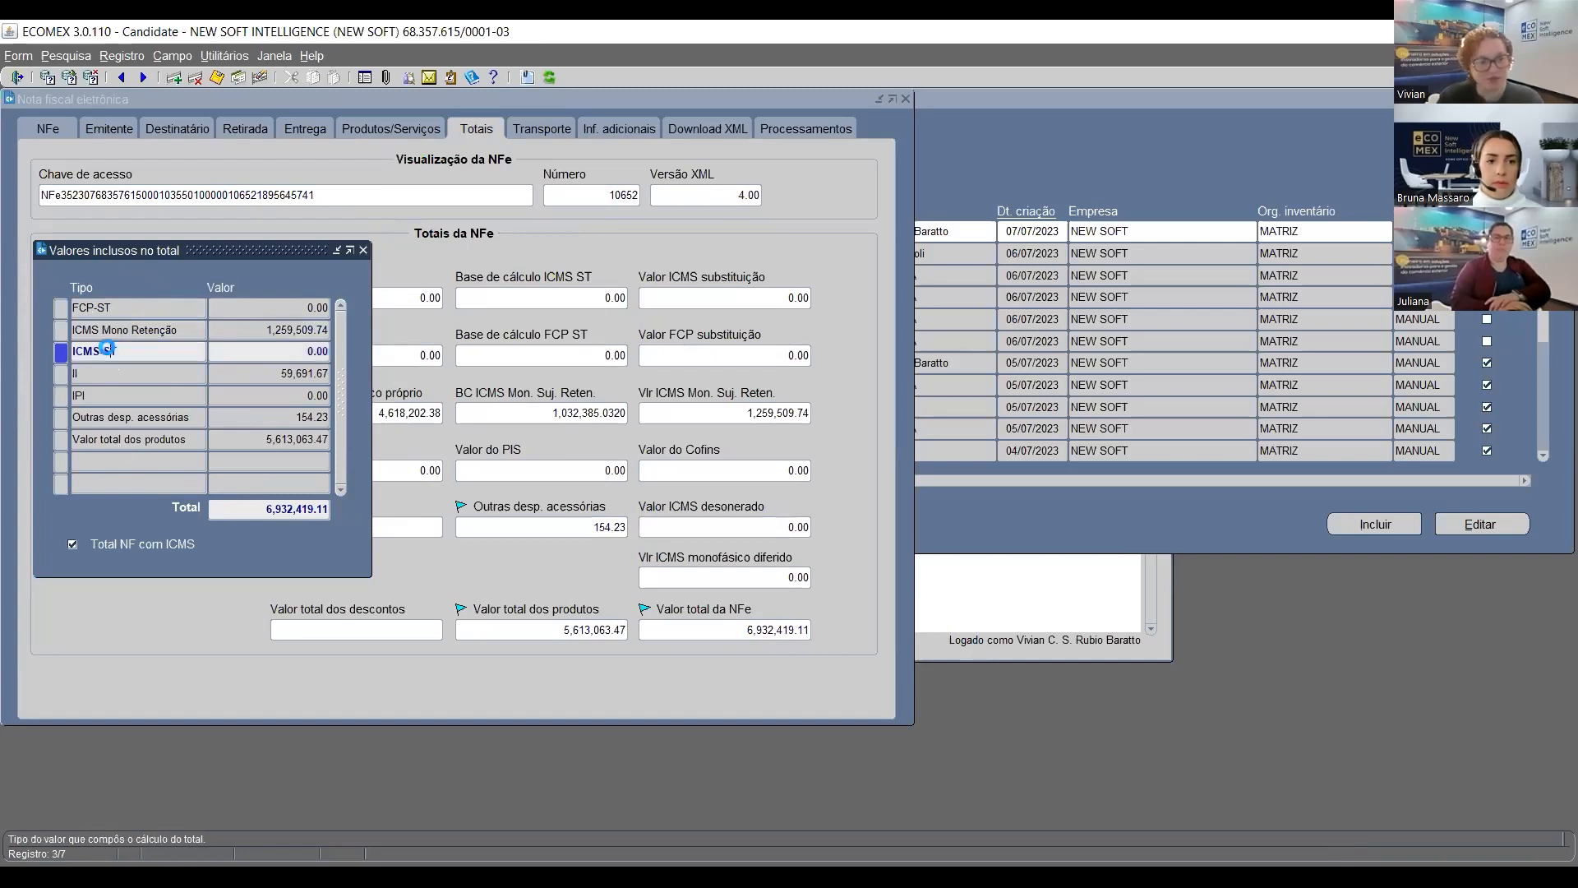
pyautogui.click(176, 370)
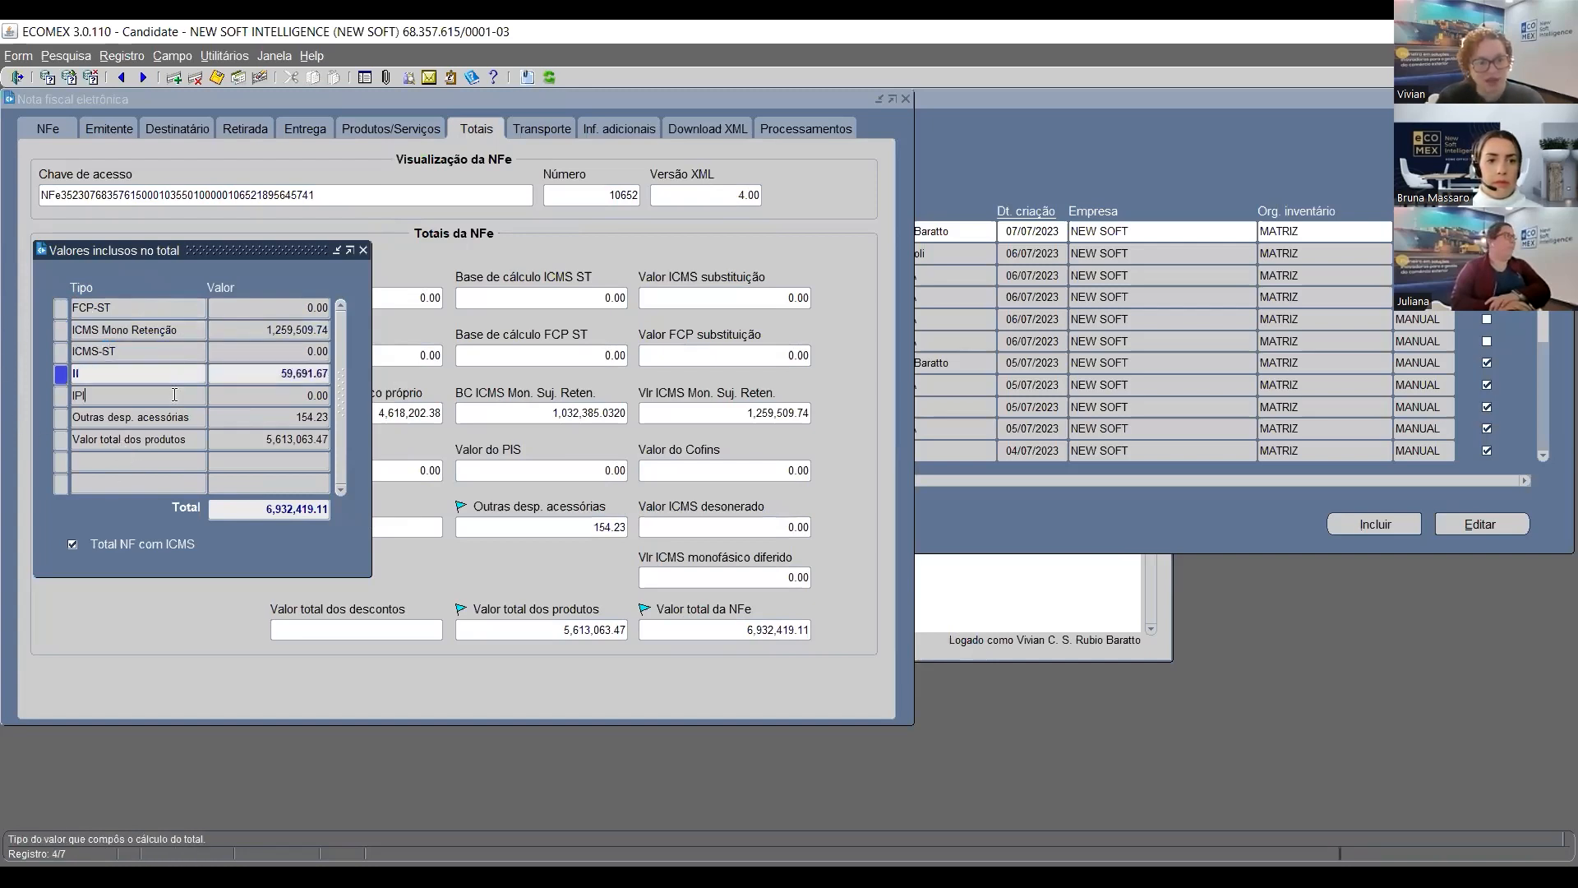
pyautogui.click(187, 395)
pyautogui.click(196, 416)
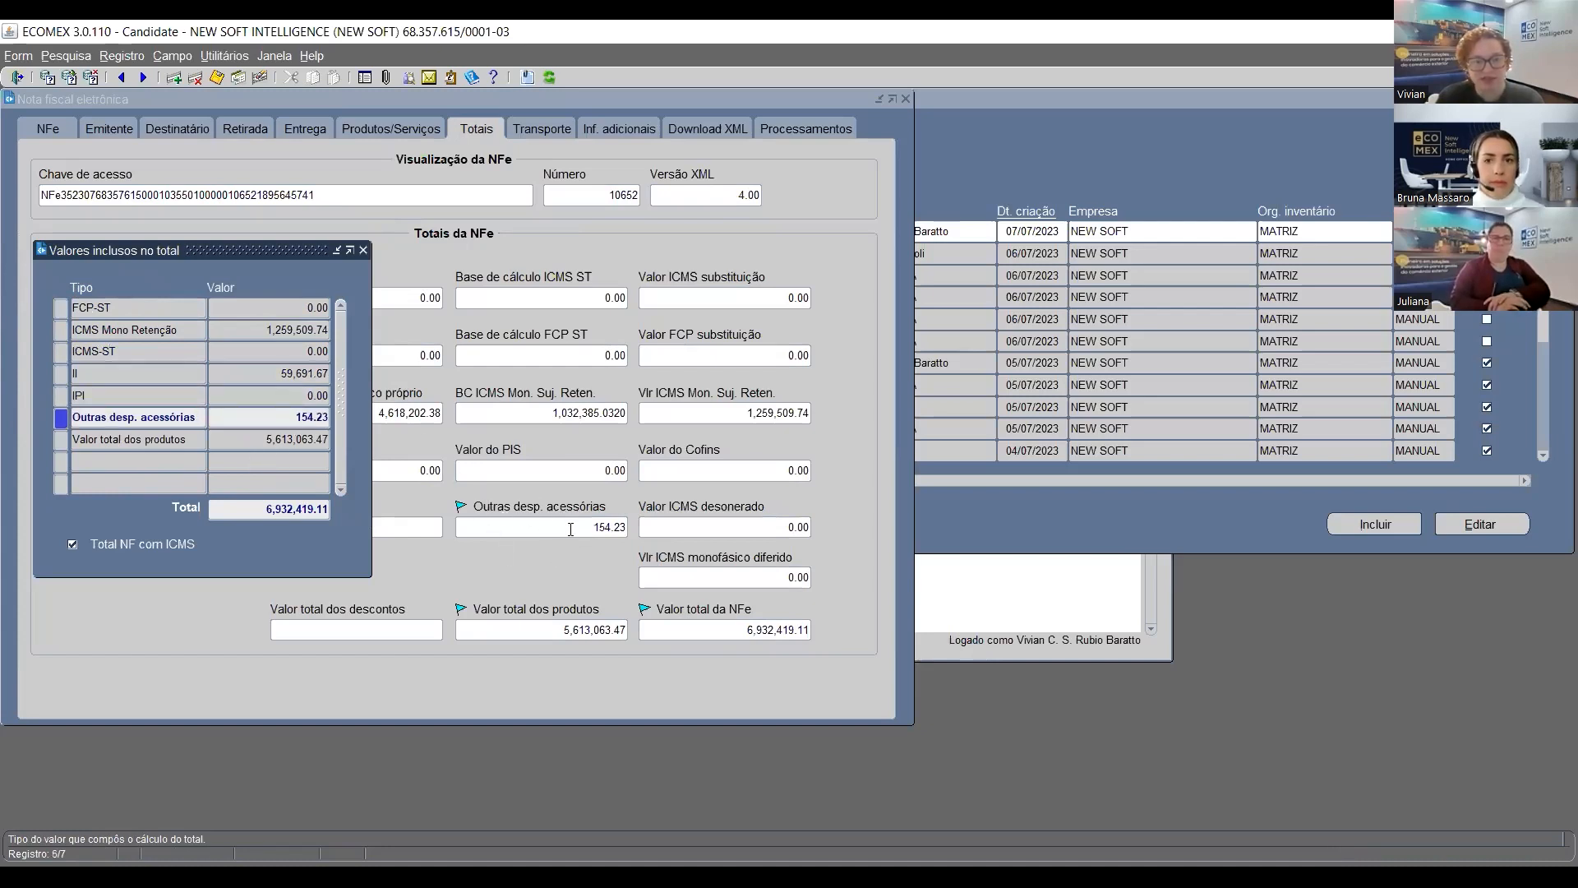
pyautogui.click(261, 444)
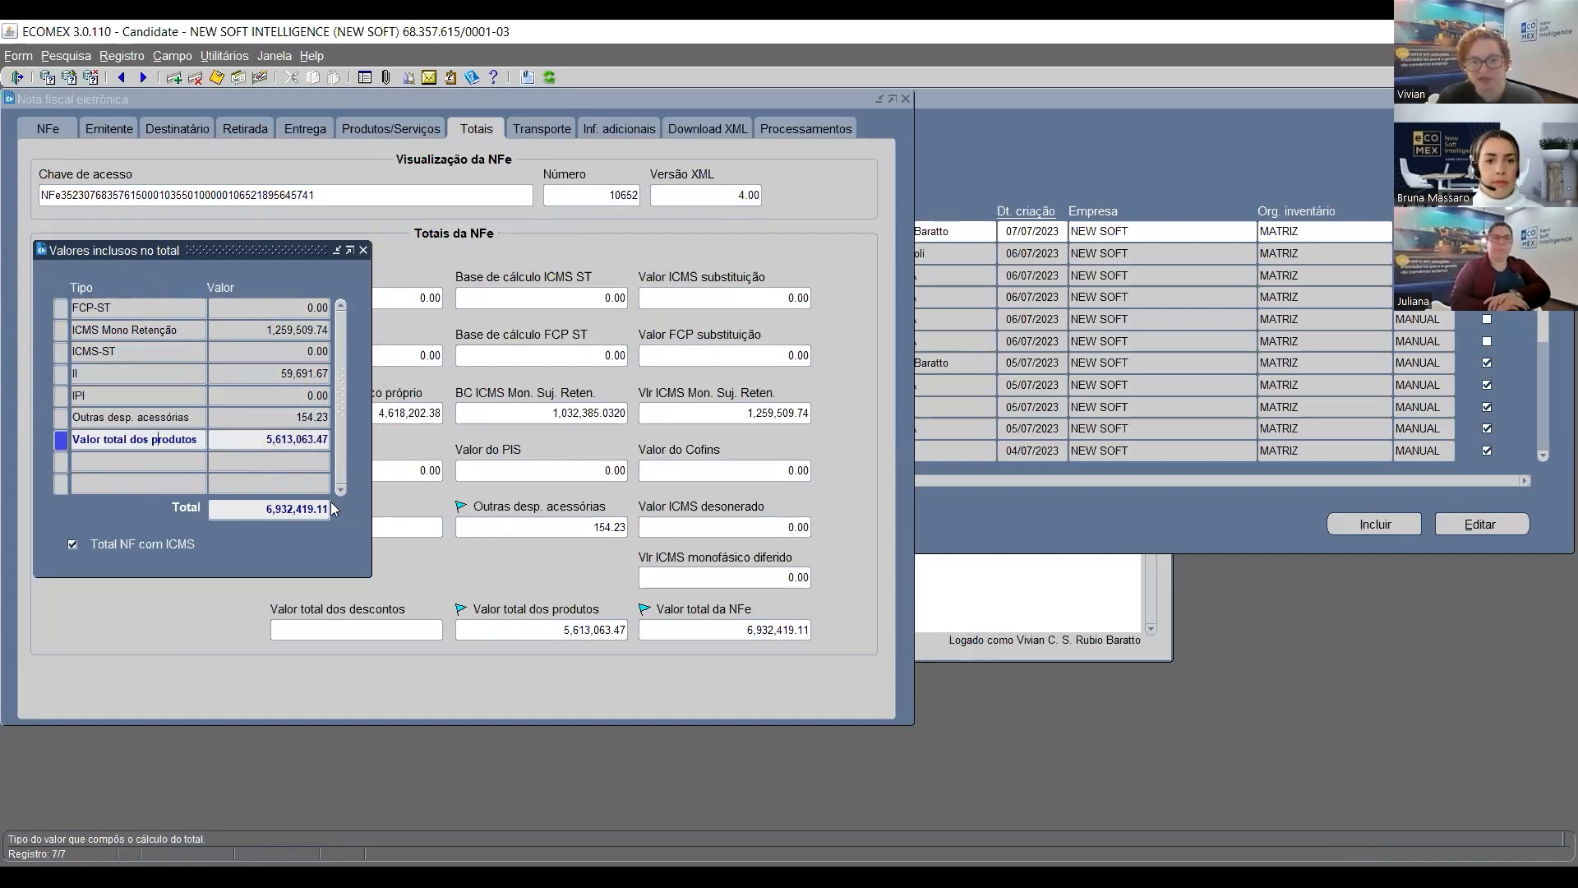
# Close the Valor total da NFe breakdown, reopen it to recheck the included values, and return to the note's totals
pyautogui.click(364, 252)
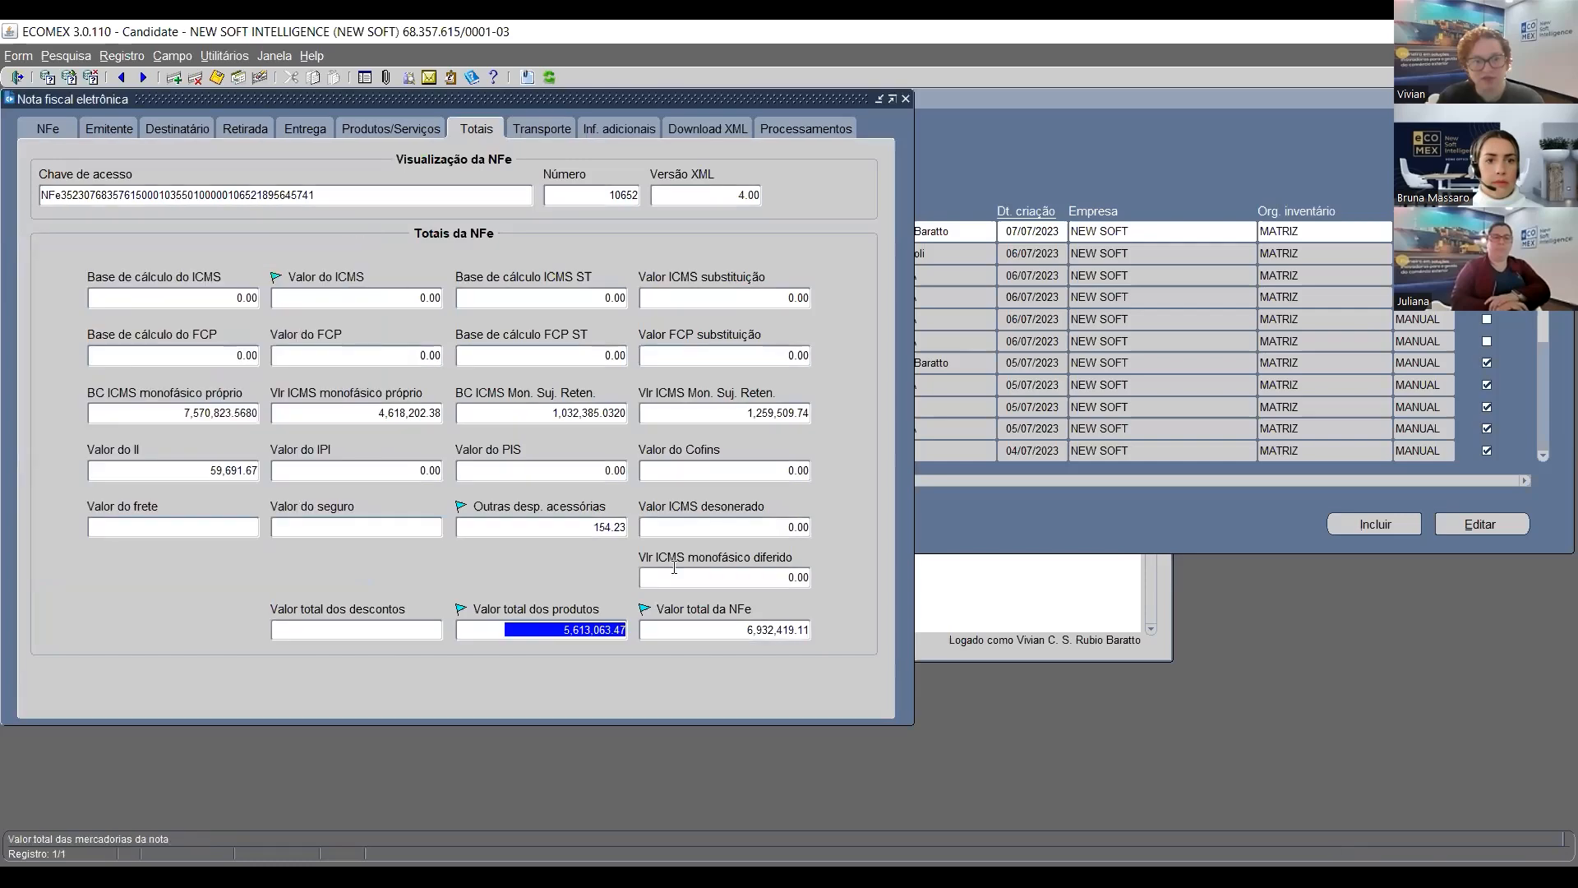
pyautogui.click(734, 627)
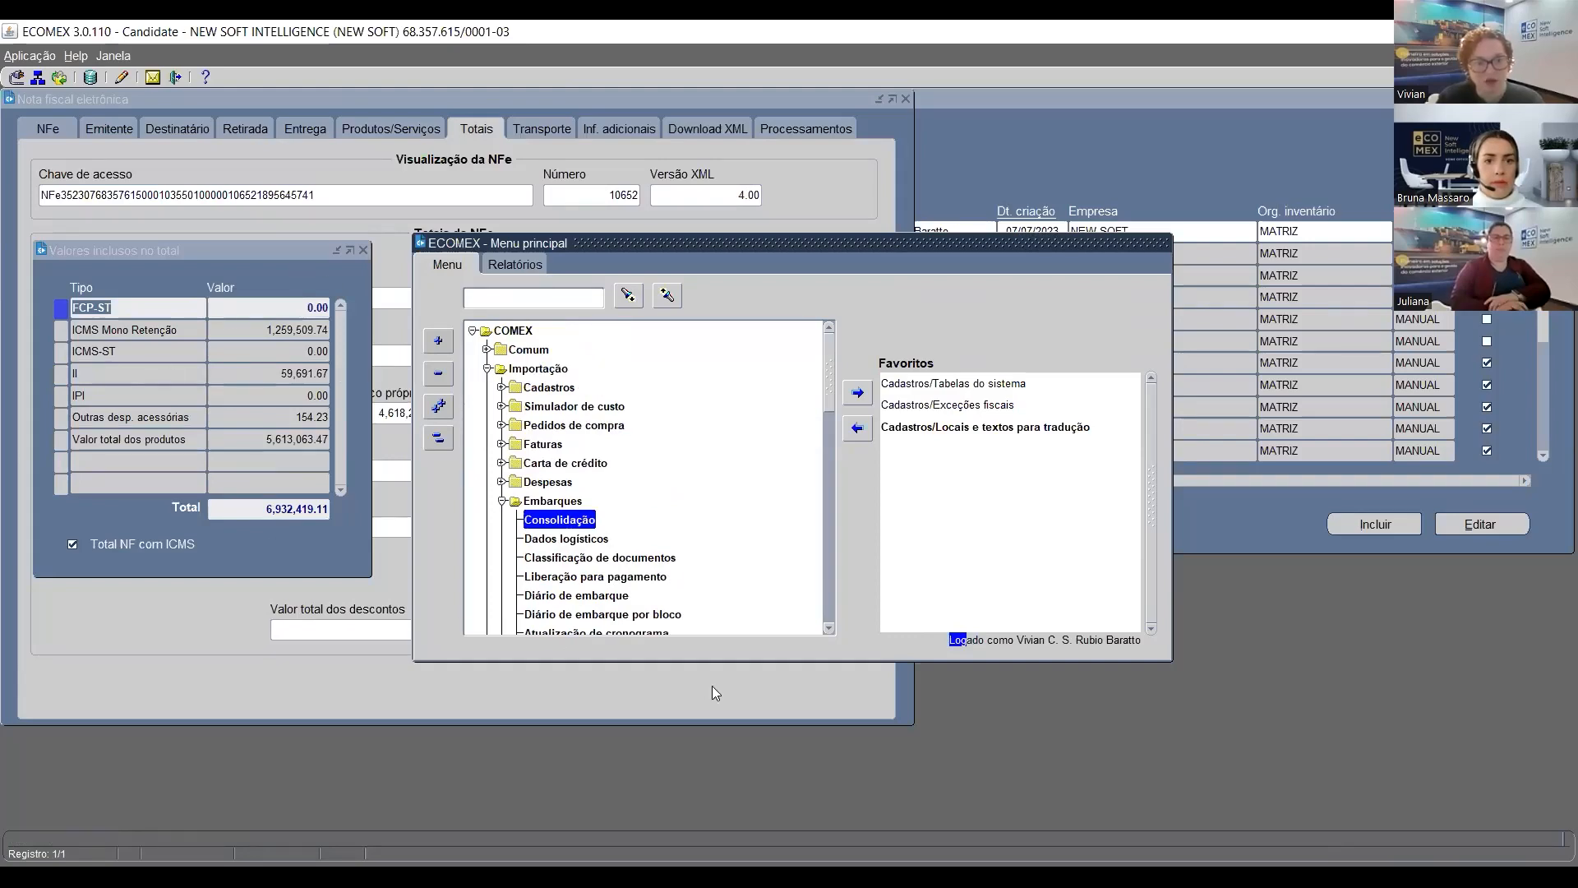
pyautogui.click(337, 631)
pyautogui.click(547, 631)
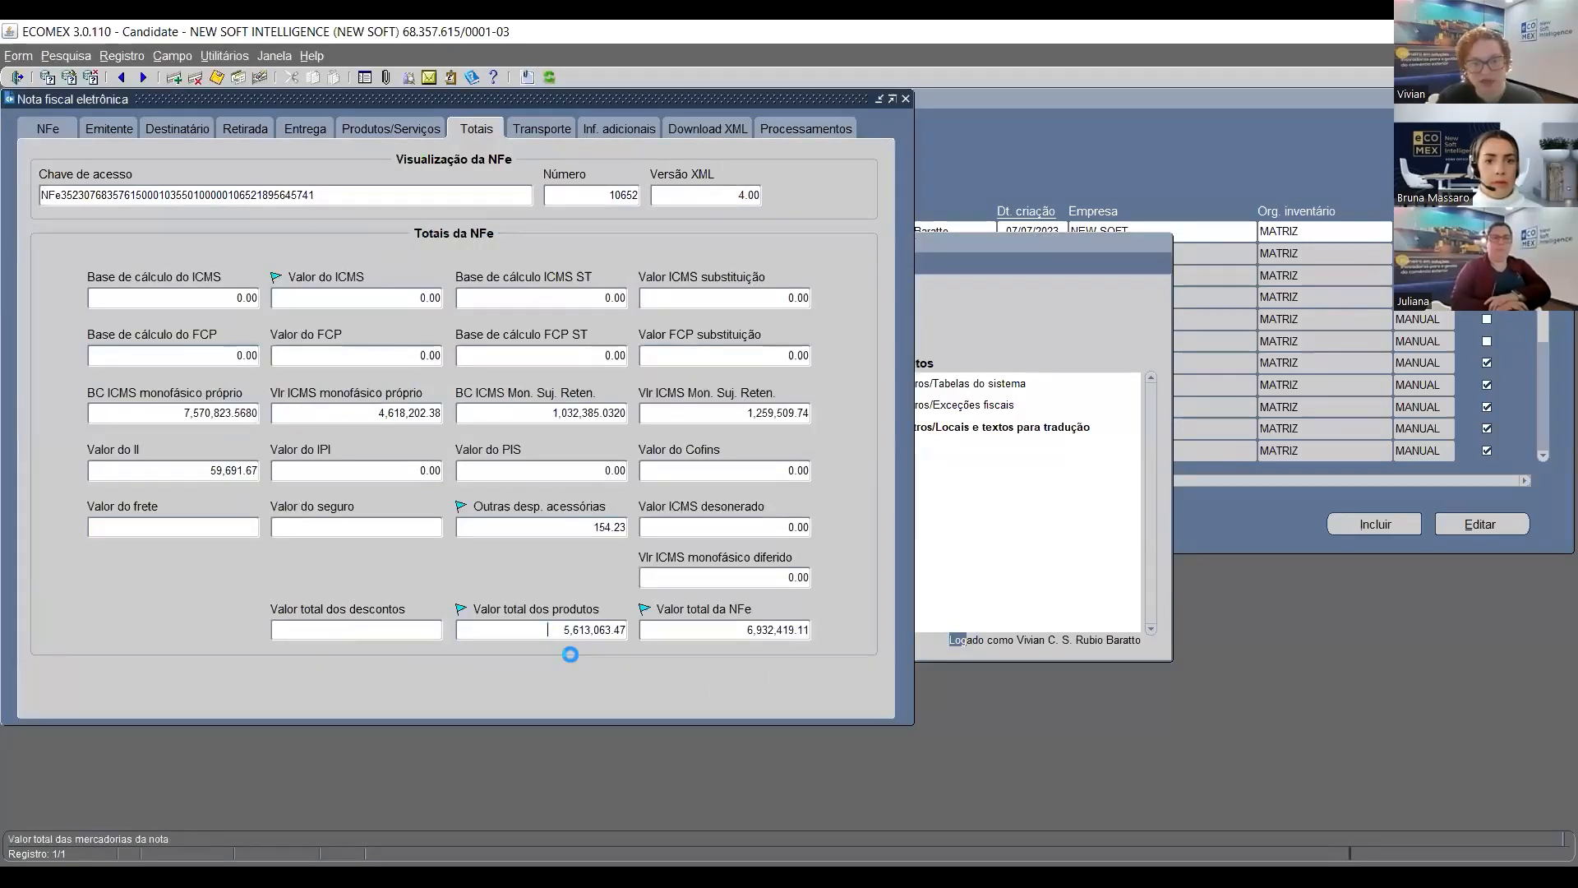
pyautogui.click(727, 629)
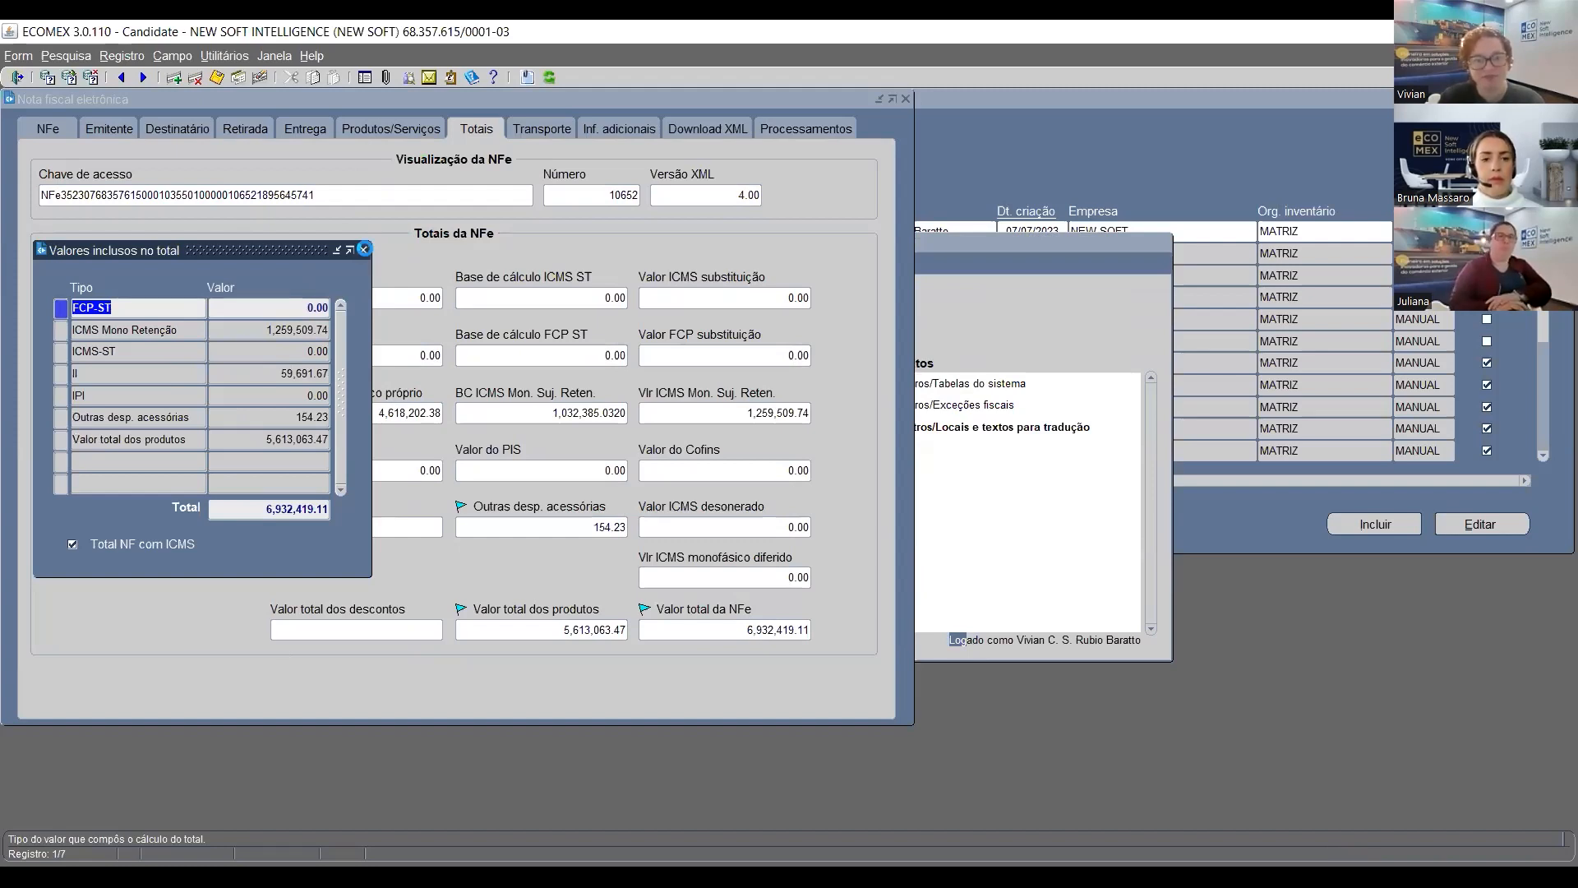
pyautogui.click(364, 250)
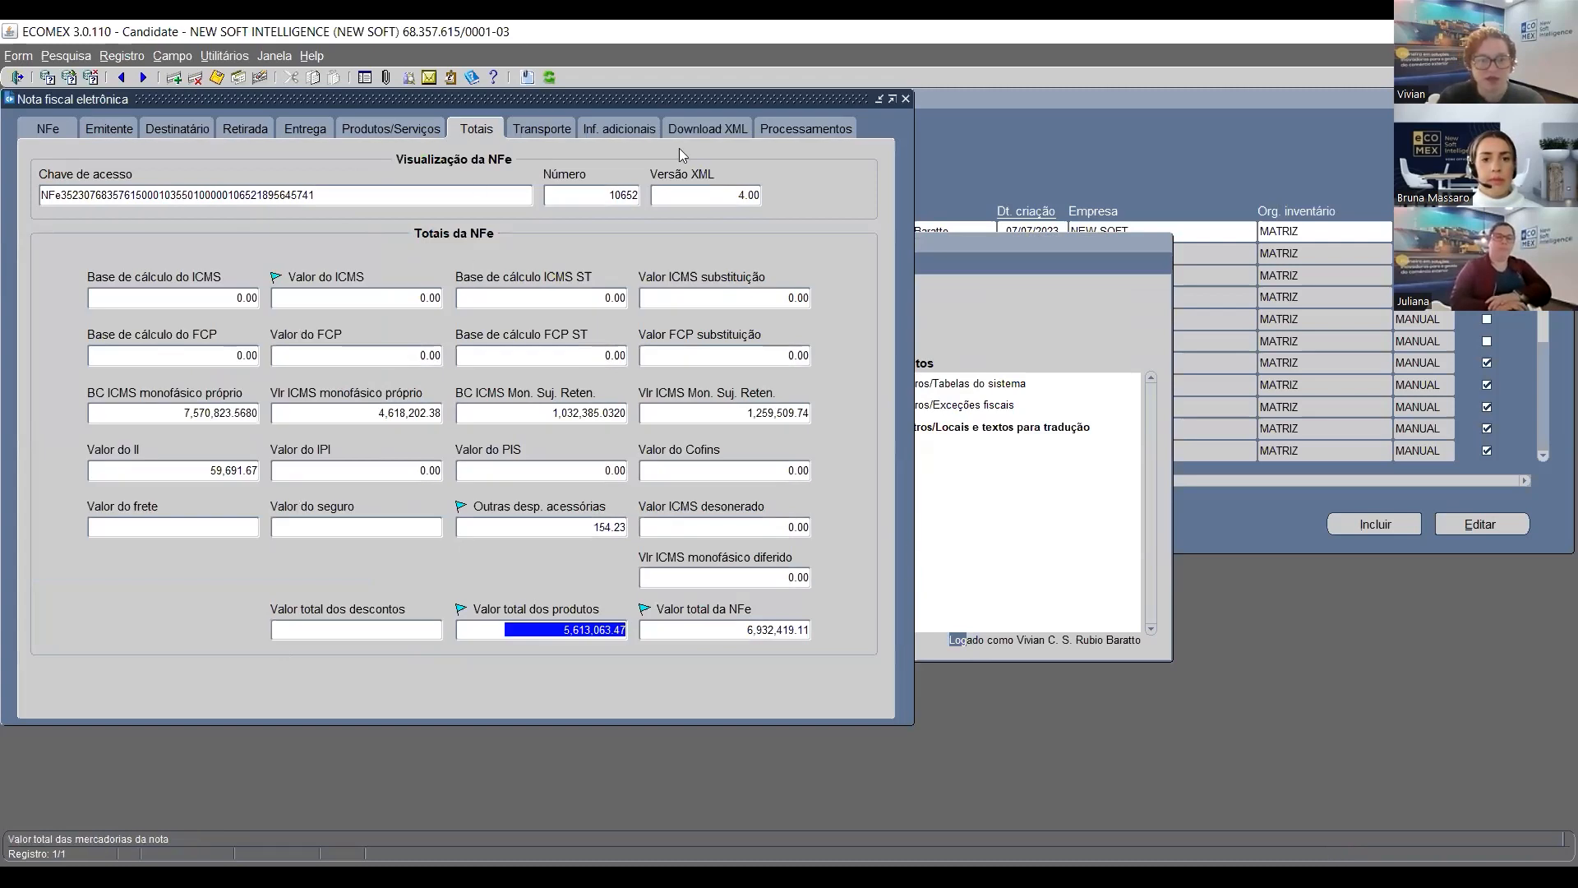
# Show the fuel data of the GASOLINA C COMUM item in the note's products and check its % Bio value
pyautogui.hotkey('ctrl', 'pageup')
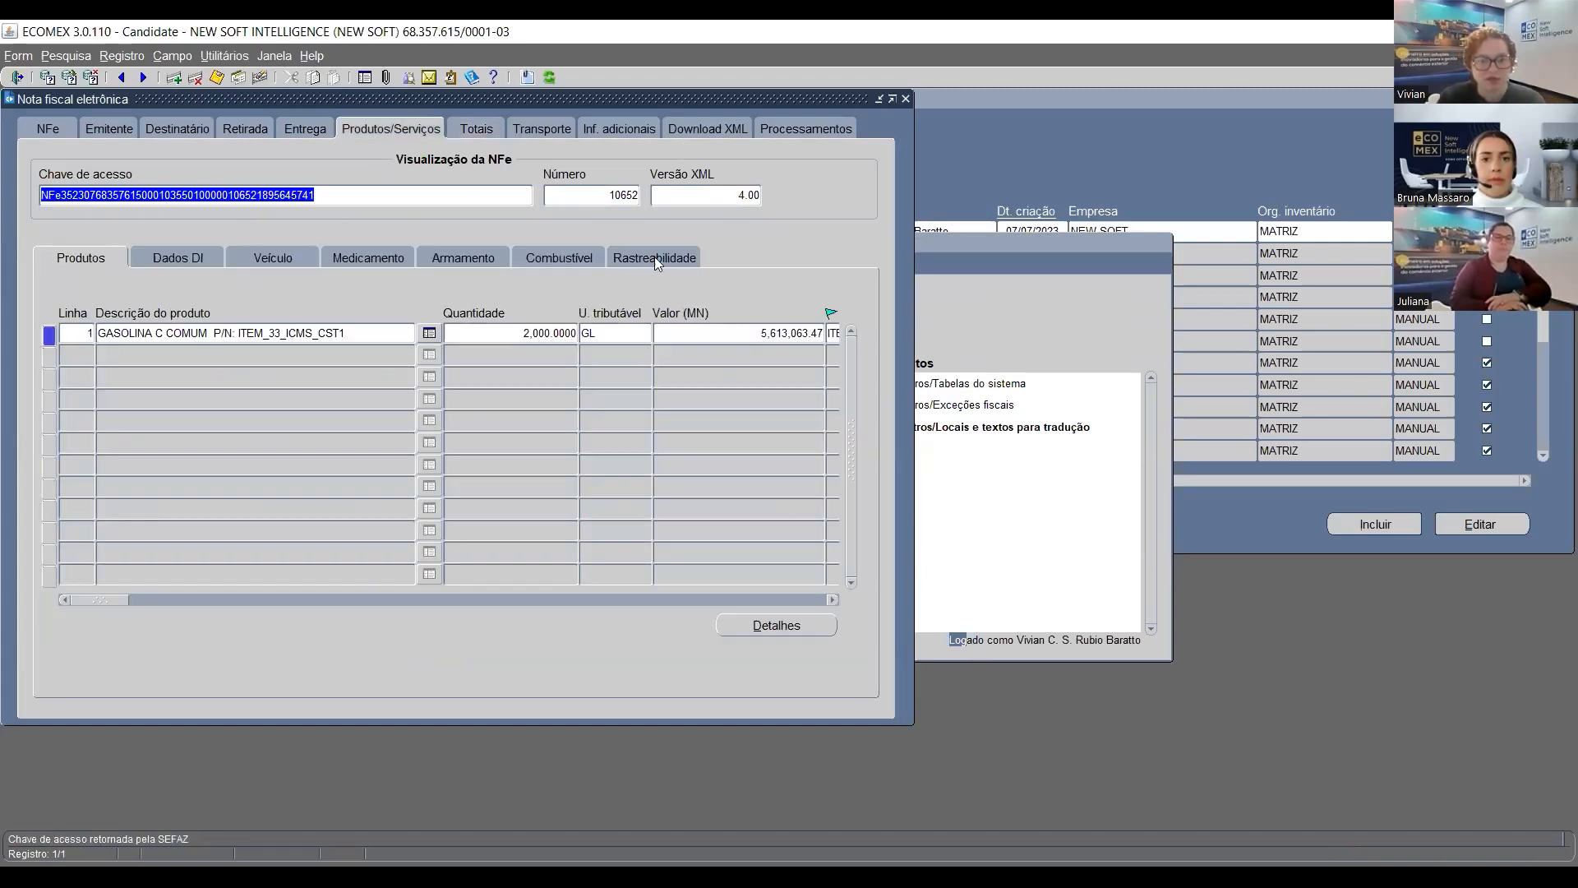
pyautogui.click(529, 253)
pyautogui.click(792, 399)
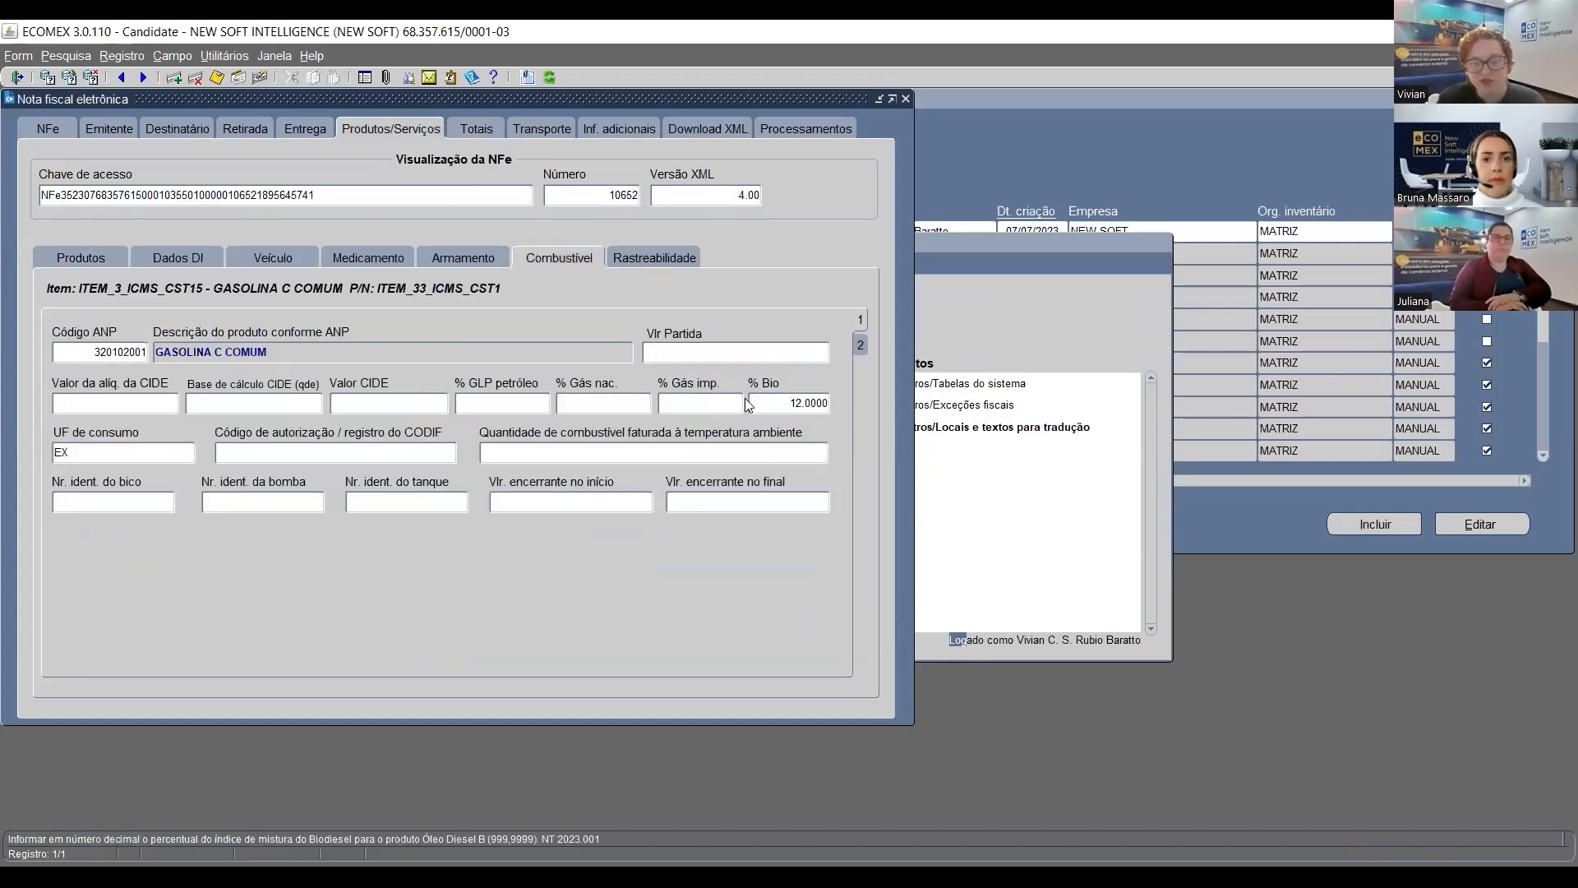
pyautogui.moveTo(771, 408); pyautogui.dragTo(844, 406)
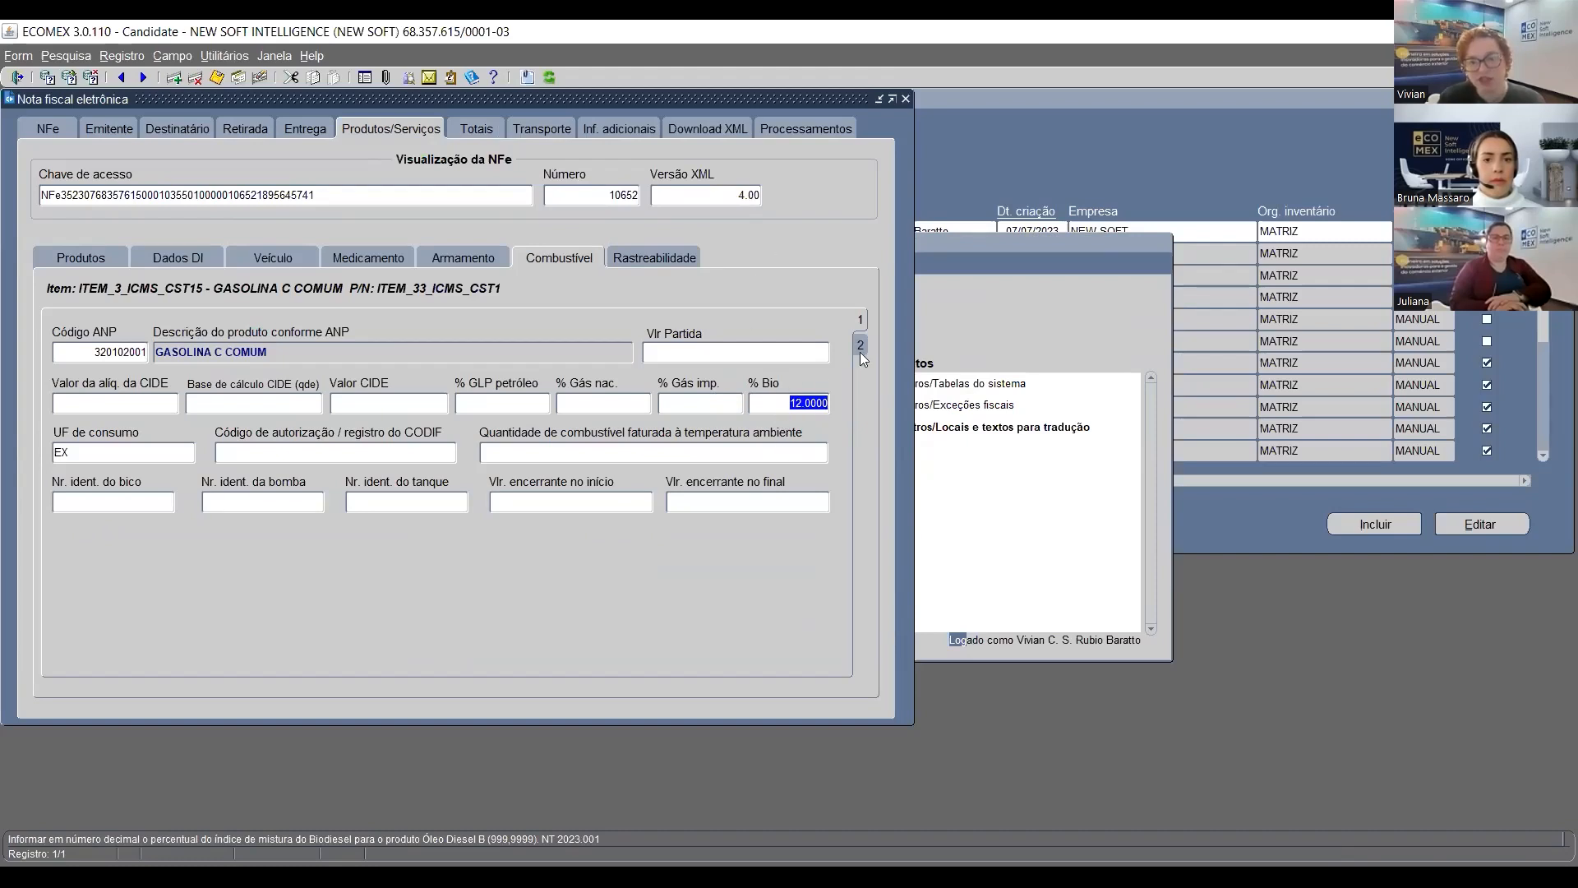
pyautogui.moveTo(784, 404); pyautogui.dragTo(851, 410)
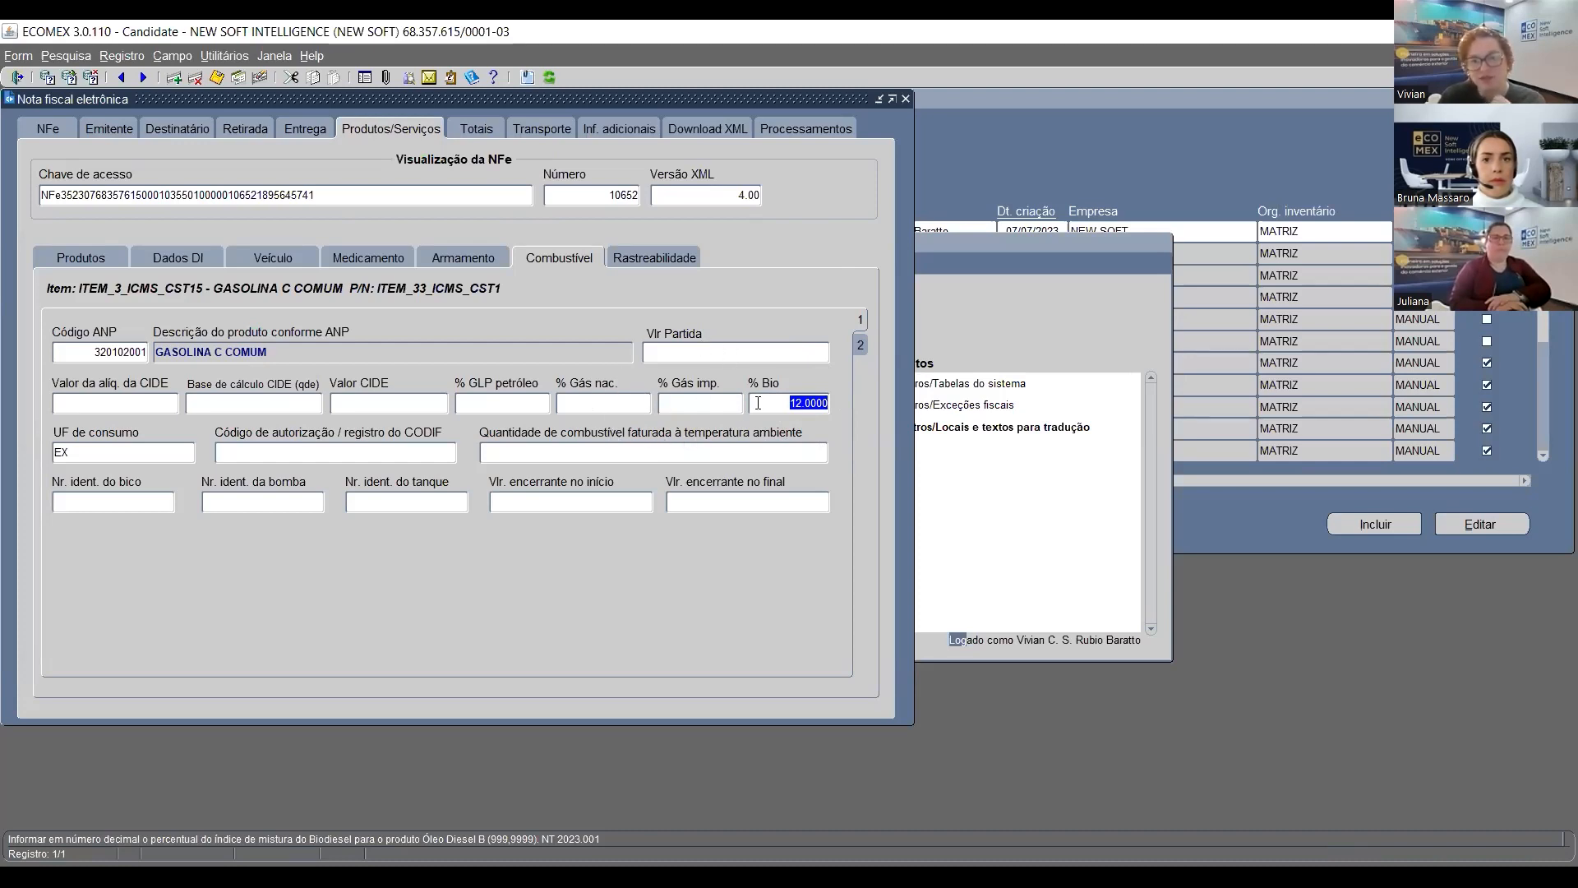
# Show the second page of the item's fuel data and check the import indicator, UF and % UF in the Bio group
pyautogui.click(858, 344)
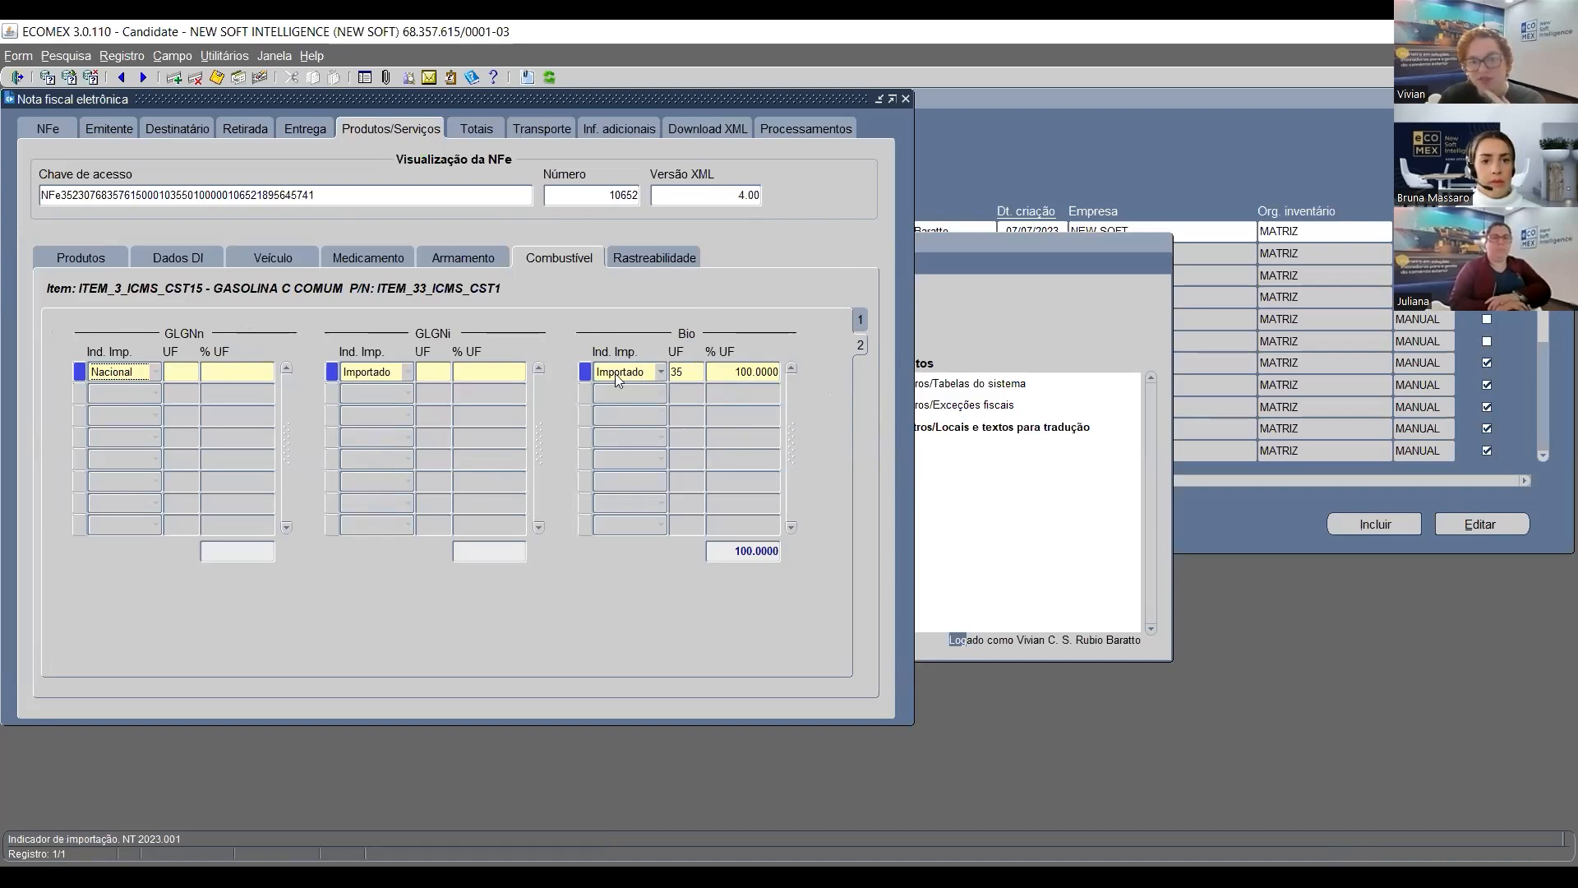
pyautogui.click(683, 371)
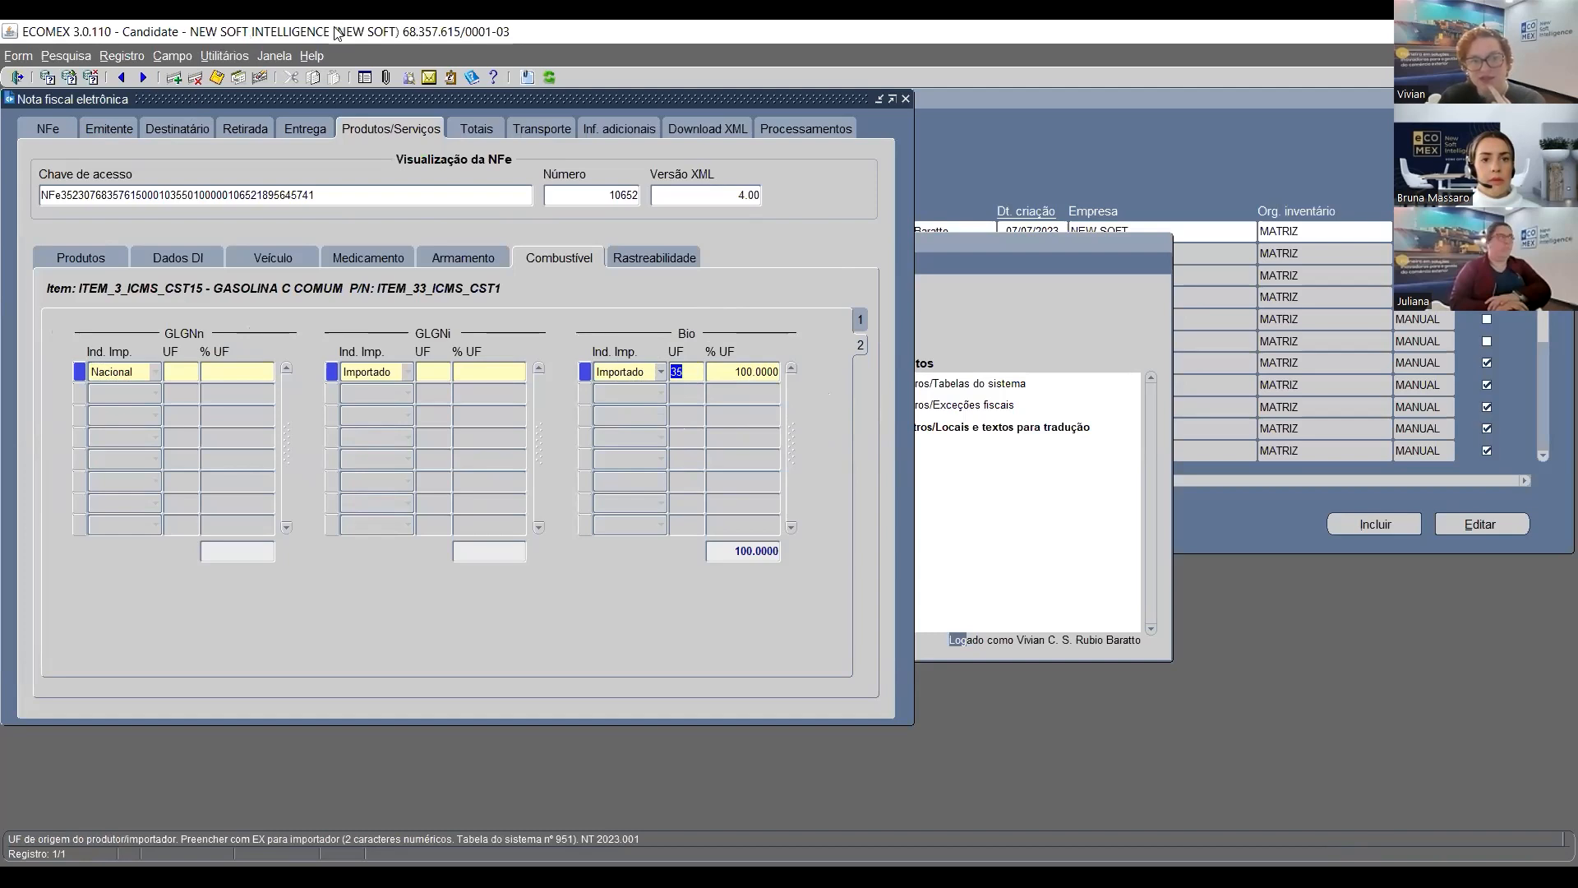
pyautogui.press('Tab')
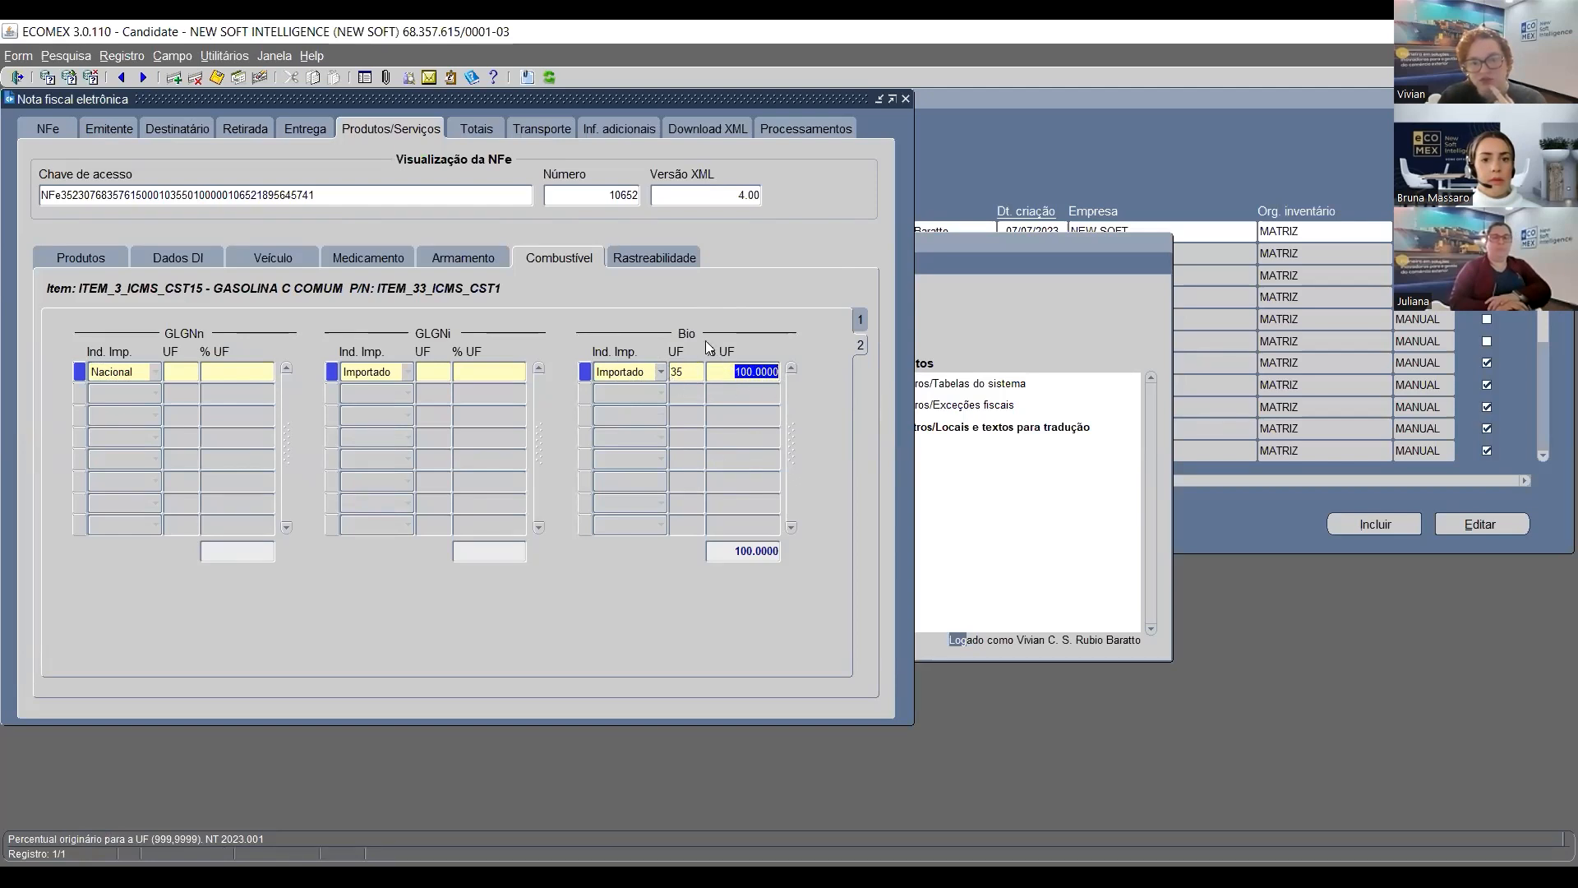
pyautogui.click(729, 374)
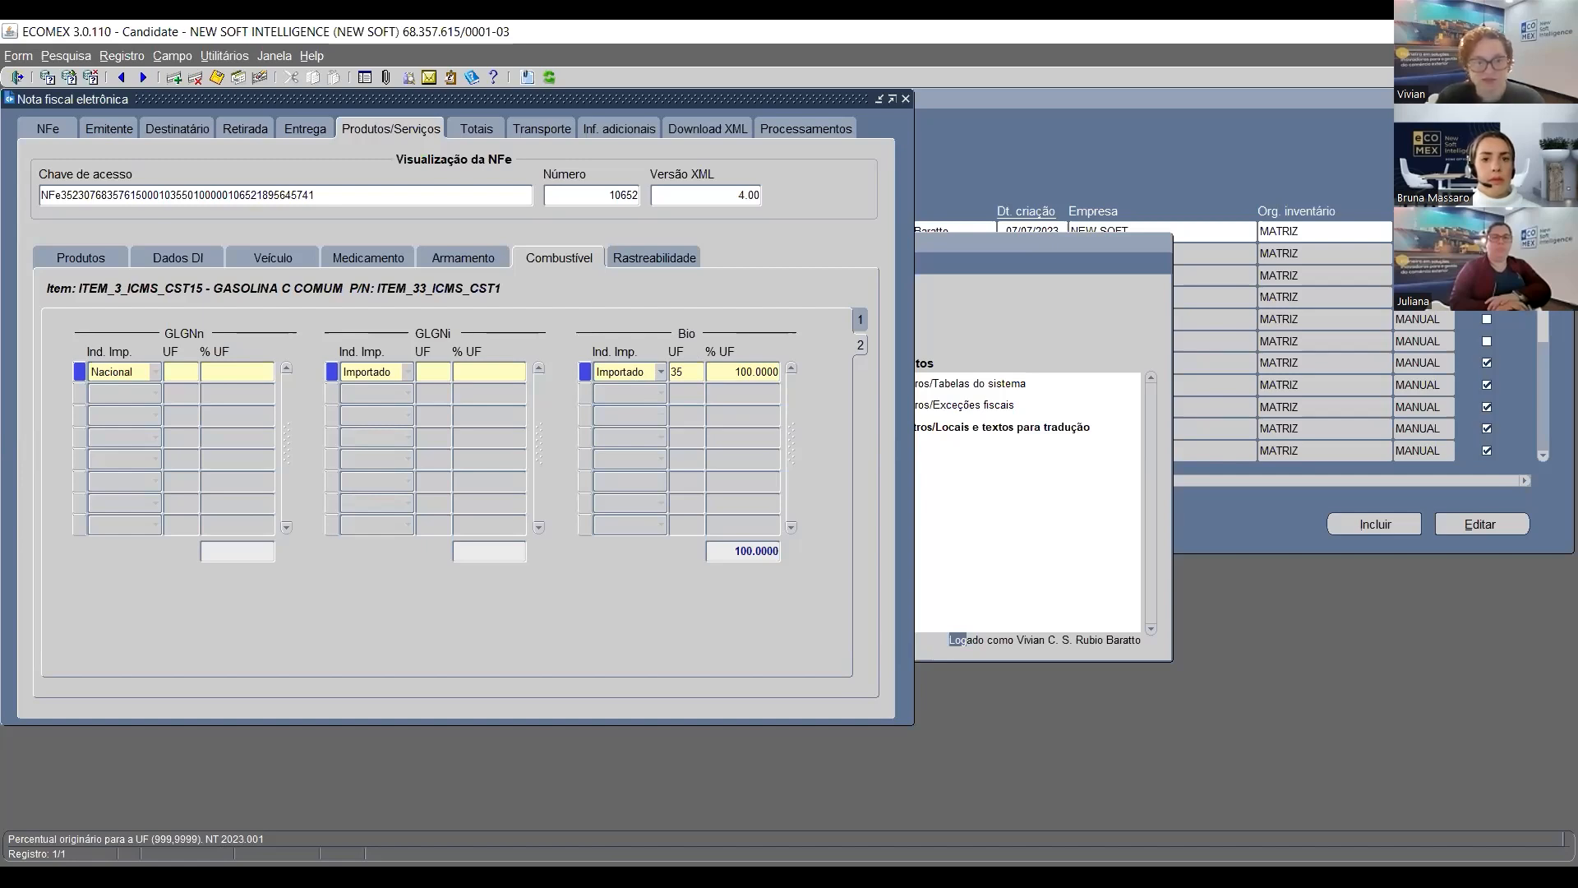
# Switch to the Sefaz RS NF-e validator in Chrome, locate origComb in the XML, and collapse the DI group above the fuel data
pyautogui.hotkey('alt', 'Tab')
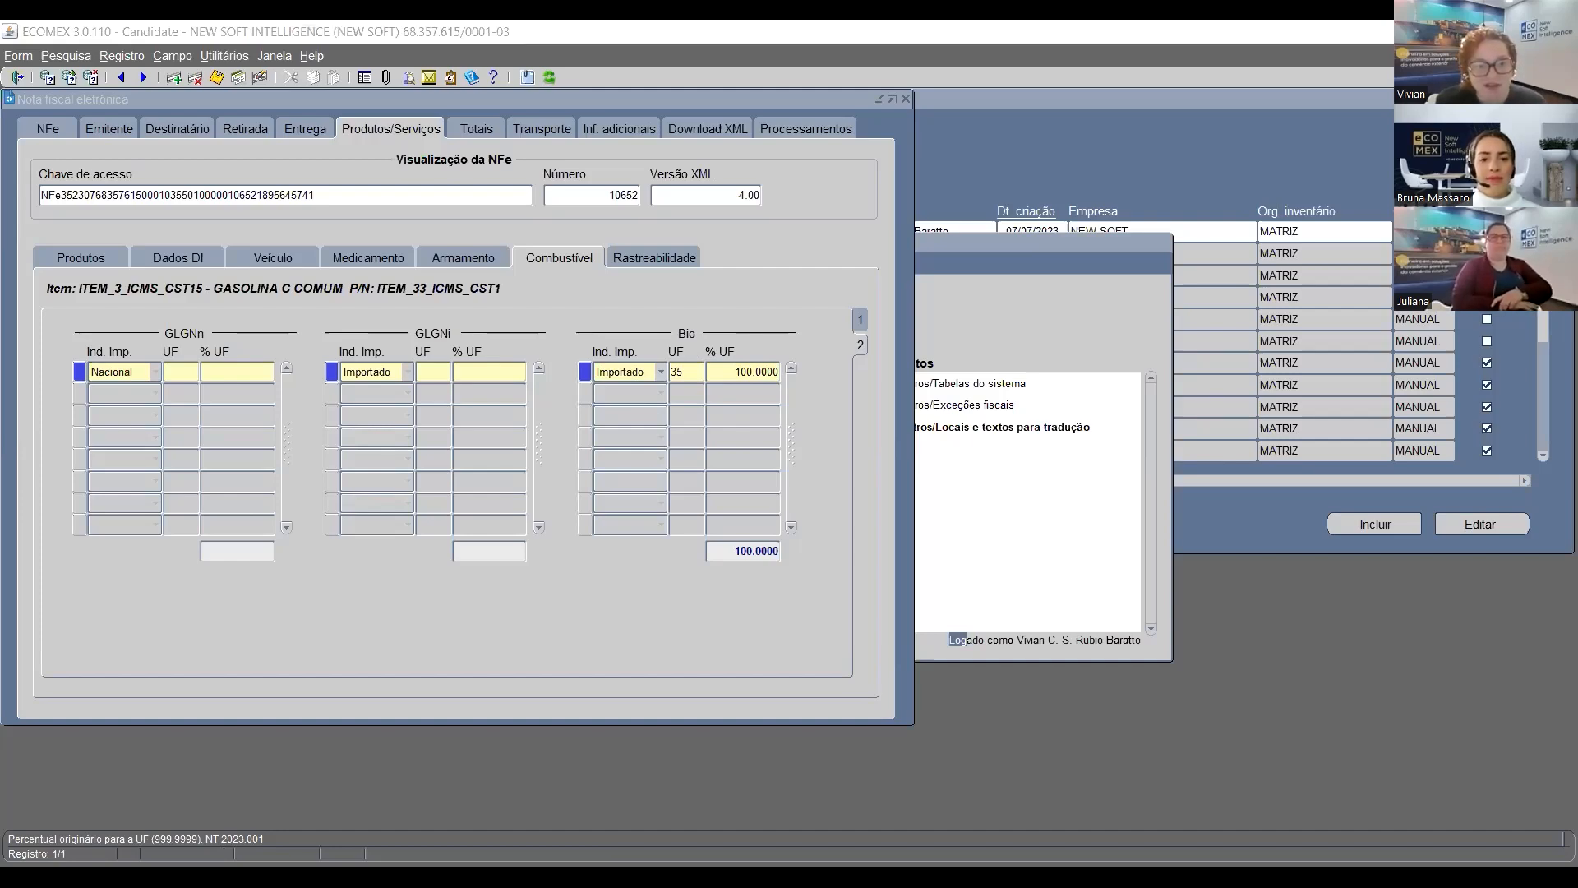
pyautogui.hotkey('alt', 'Tab')
pyautogui.scroll(4, 539, 454)
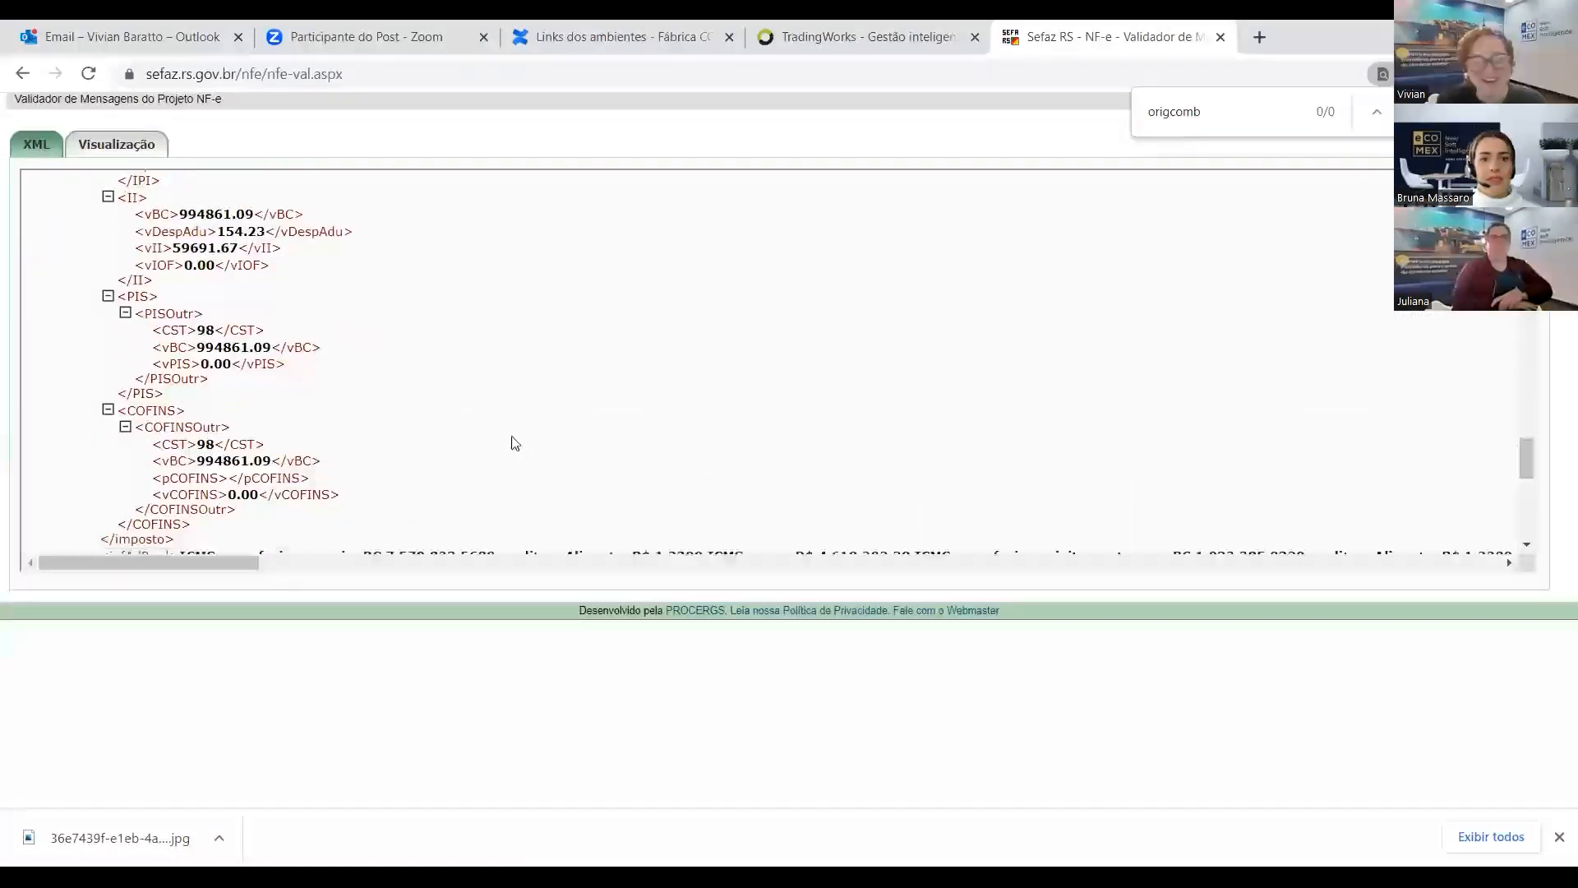
pyautogui.scroll(-4, 514, 440)
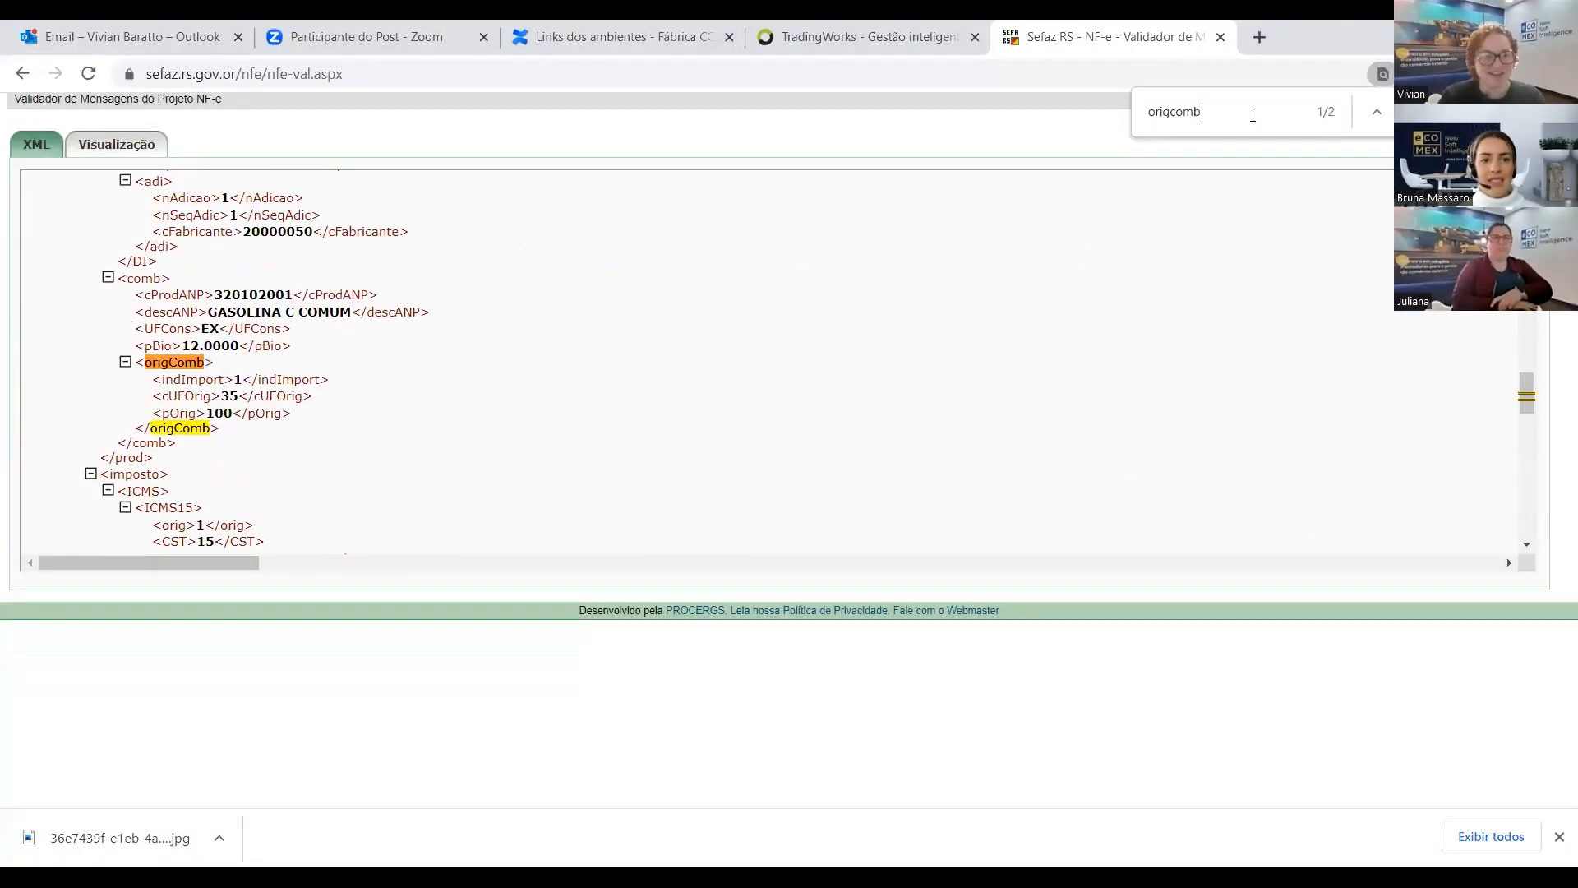
pyautogui.scroll(3, 246, 275)
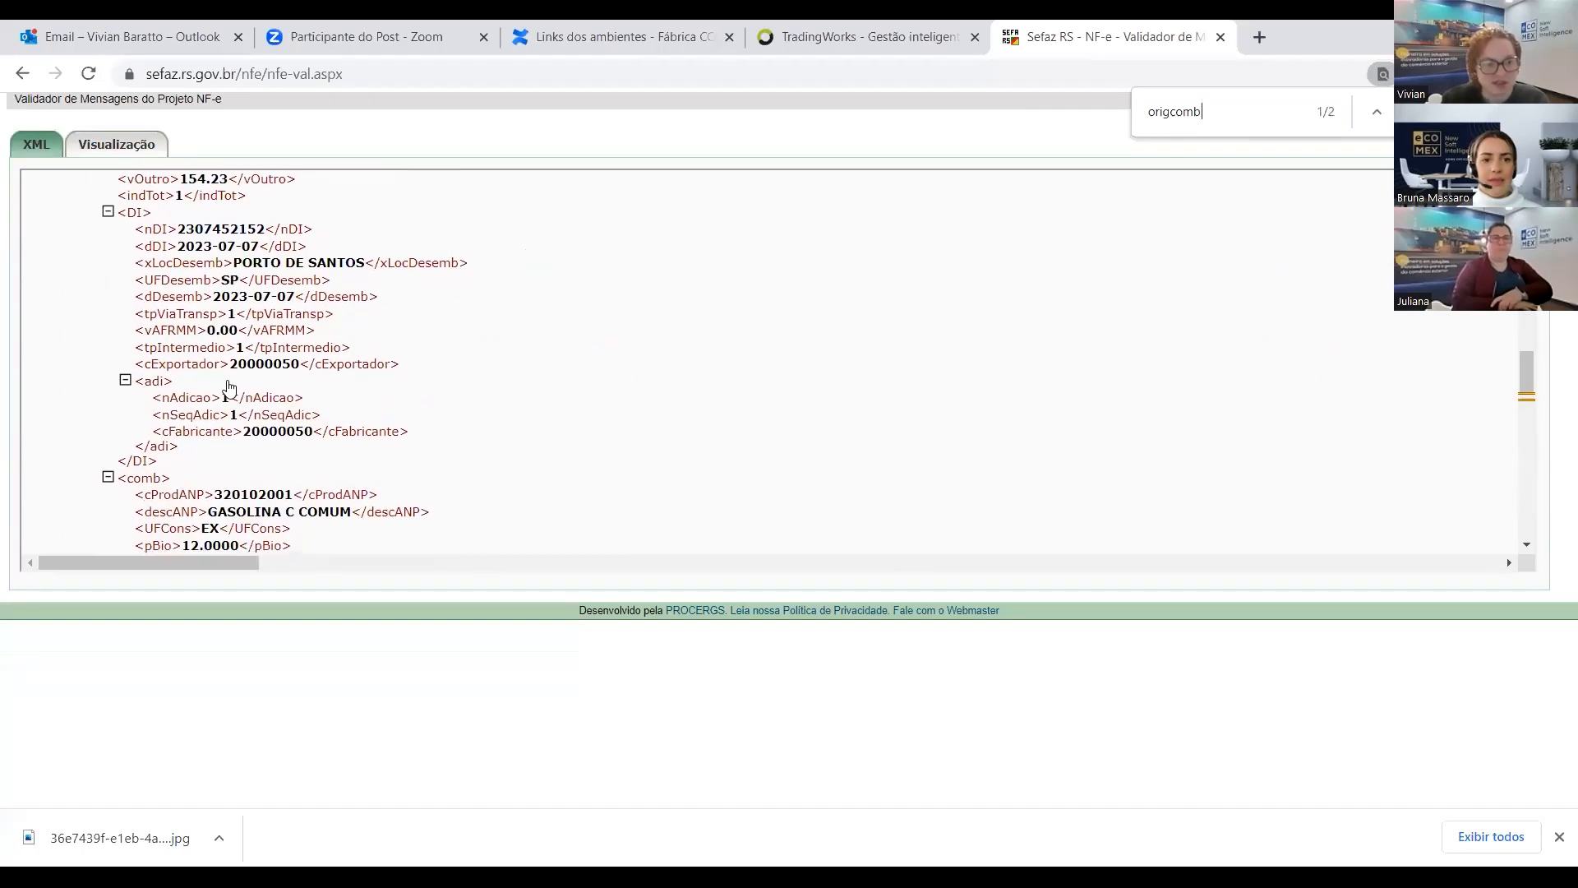
pyautogui.scroll(-3, 246, 276)
pyautogui.click(245, 276)
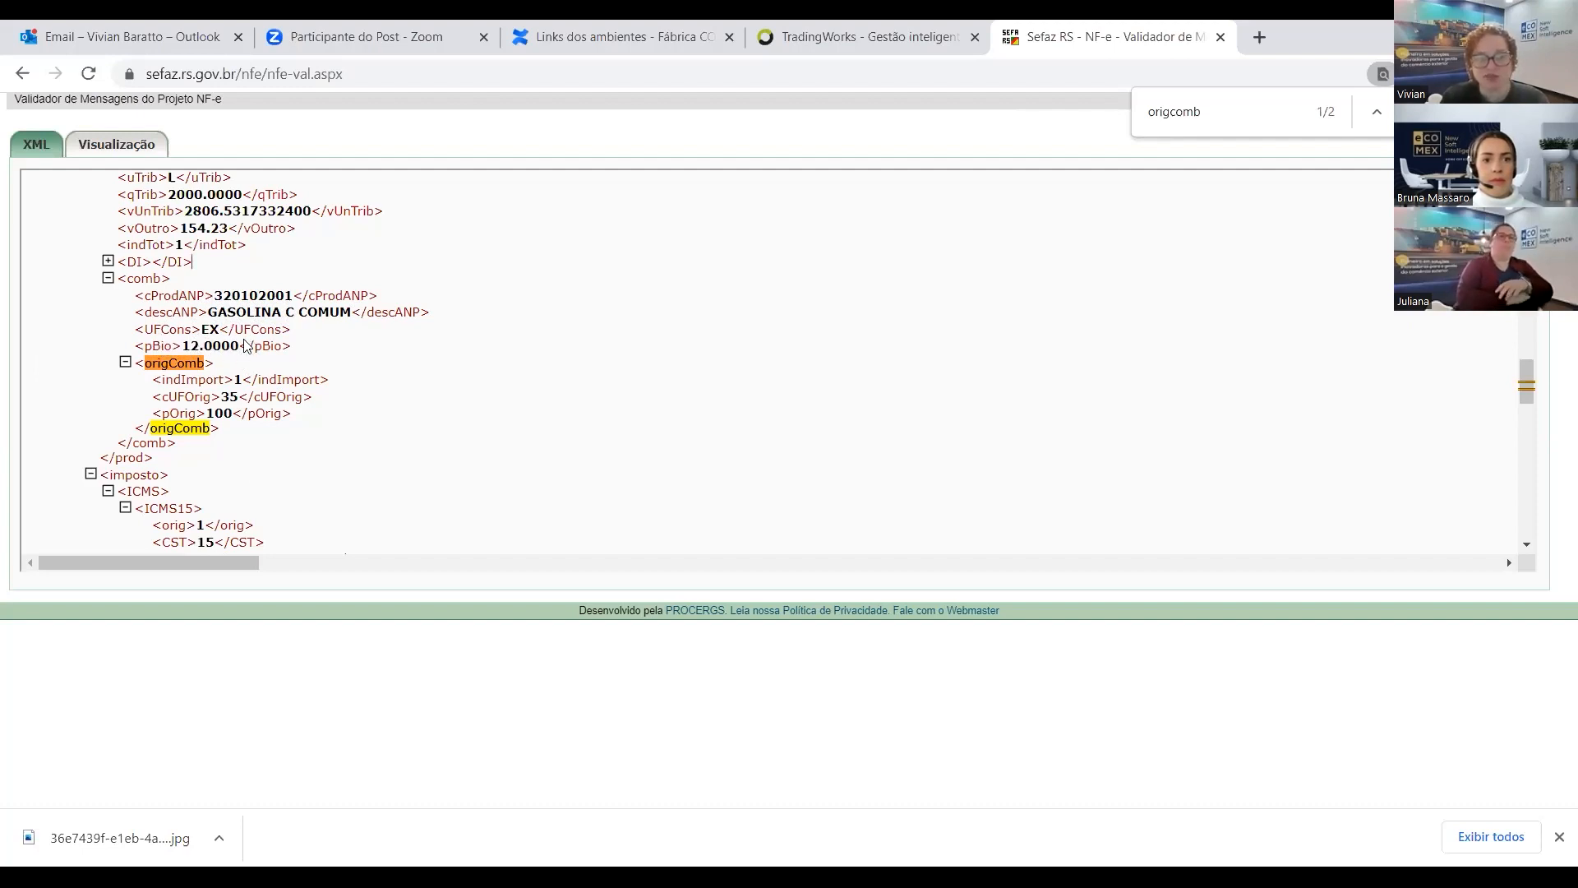
# Compare the comb and origComb tags in the XML with the item's Bio origin data in ECOMEX, and return to the validator
pyautogui.scroll(-1, 294, 352)
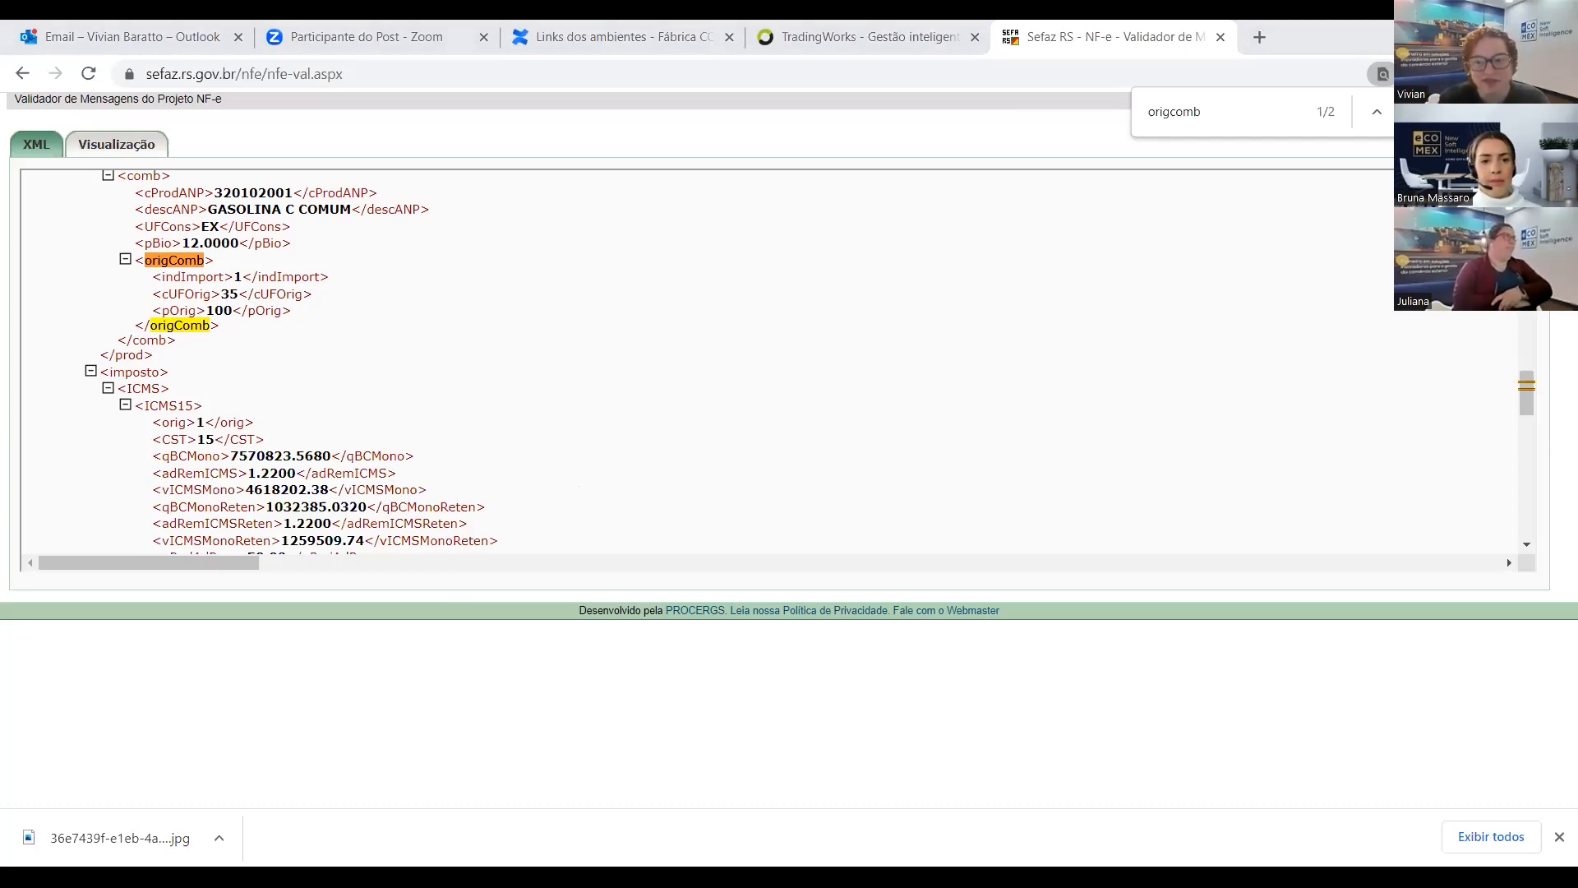
pyautogui.hotkey('alt', 'Tab')
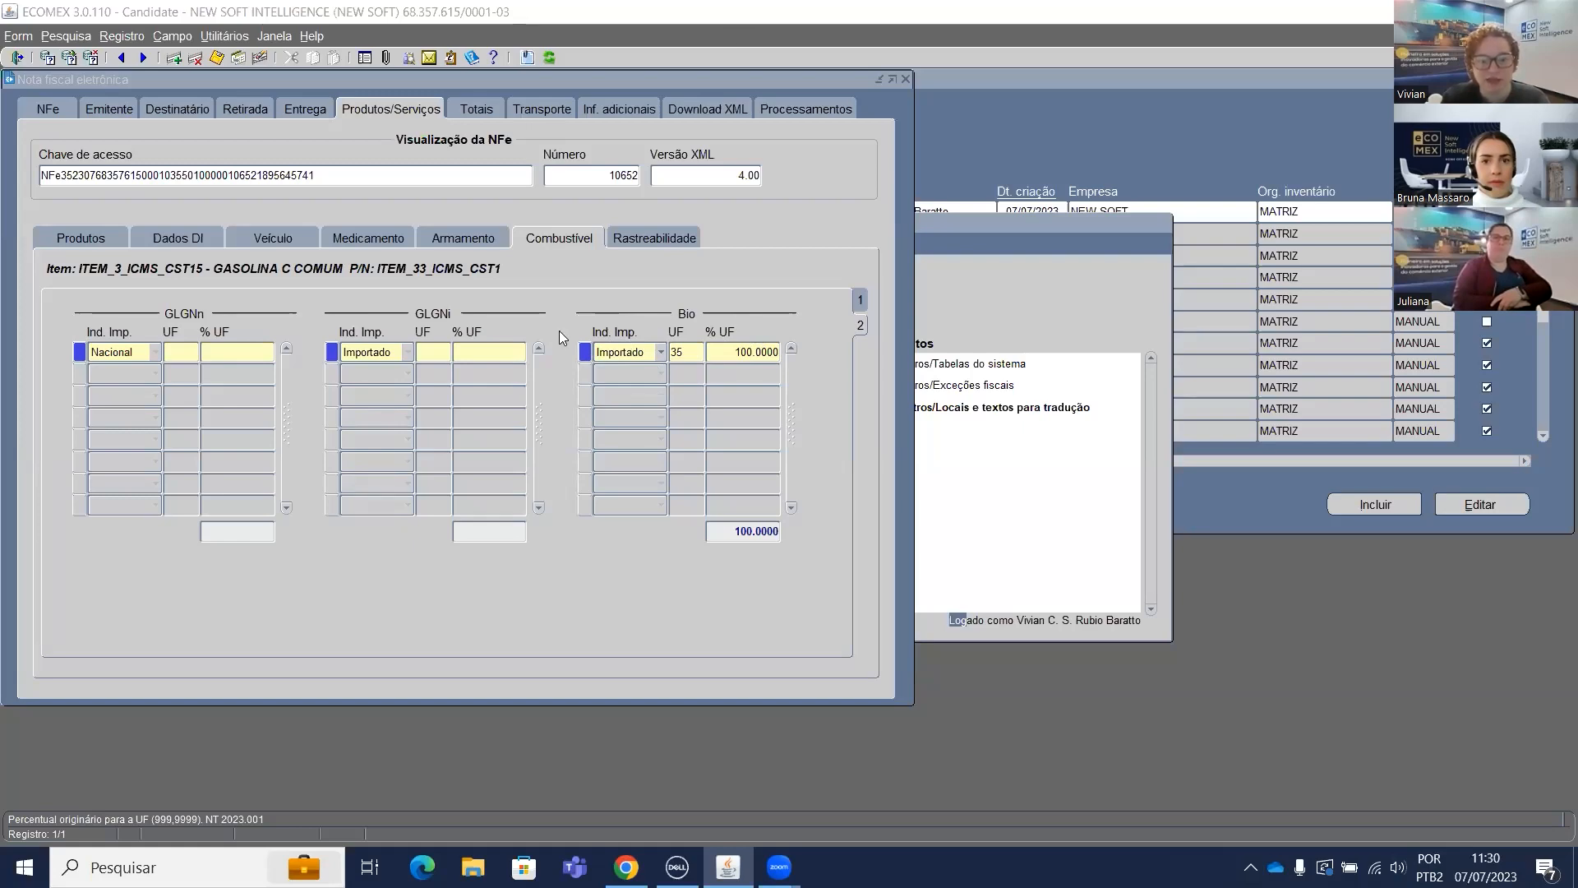
pyautogui.hotkey('alt', 'Tab')
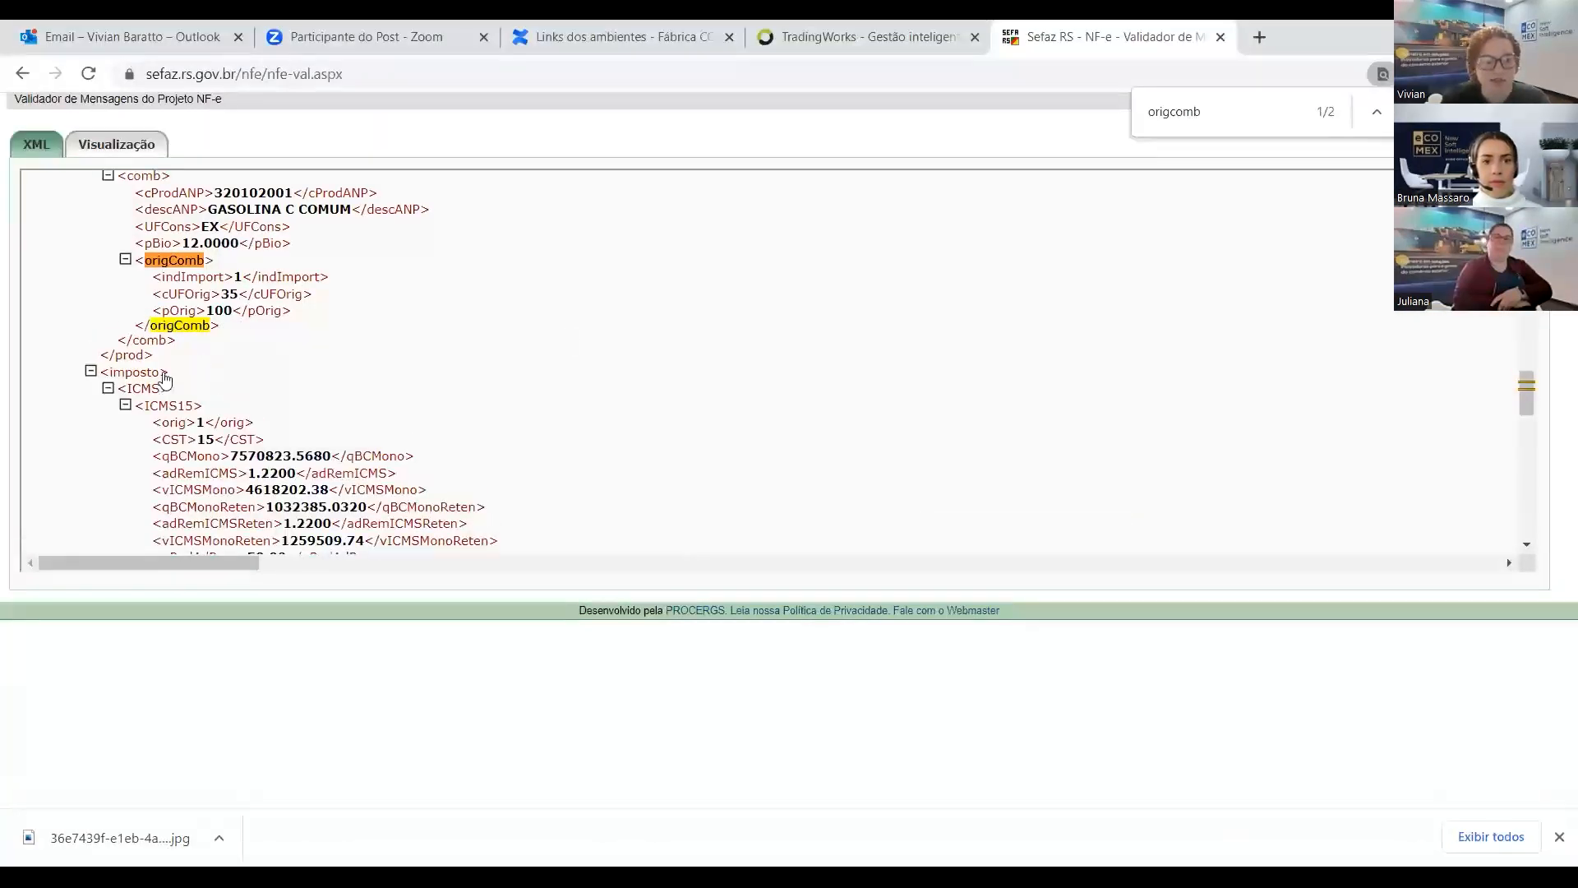
# Review the ICMS15 group in the XML, from the own and retained monophasic ICMS tags to pRedAdRem and motRedAdRem
pyautogui.scroll(-1, 163, 413)
pyautogui.scroll(-1, 163, 413)
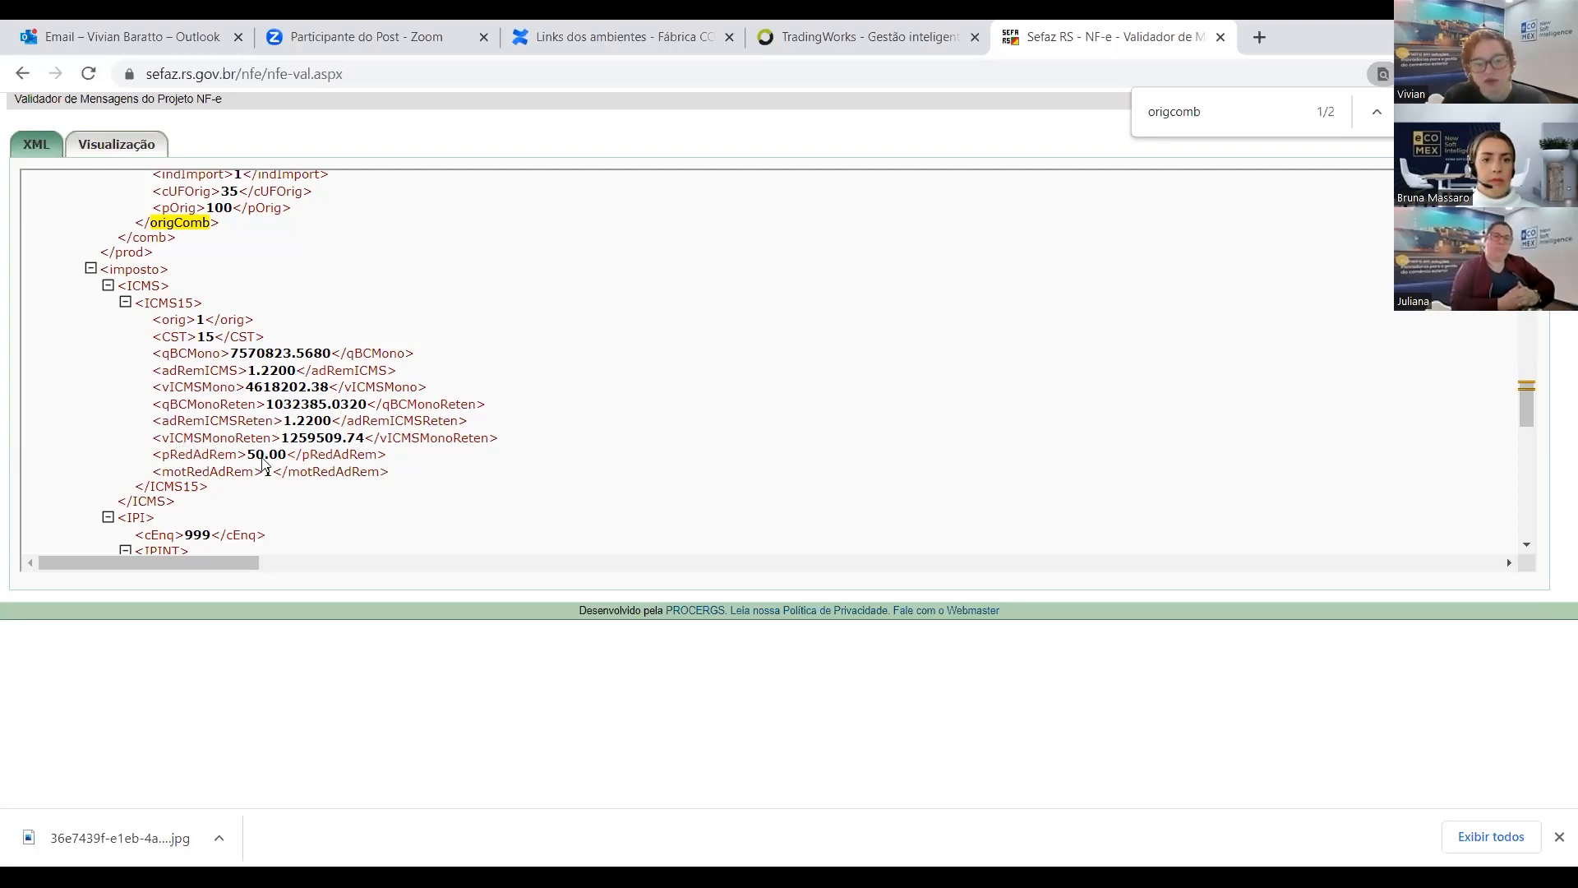
pyautogui.scroll(-1, 263, 461)
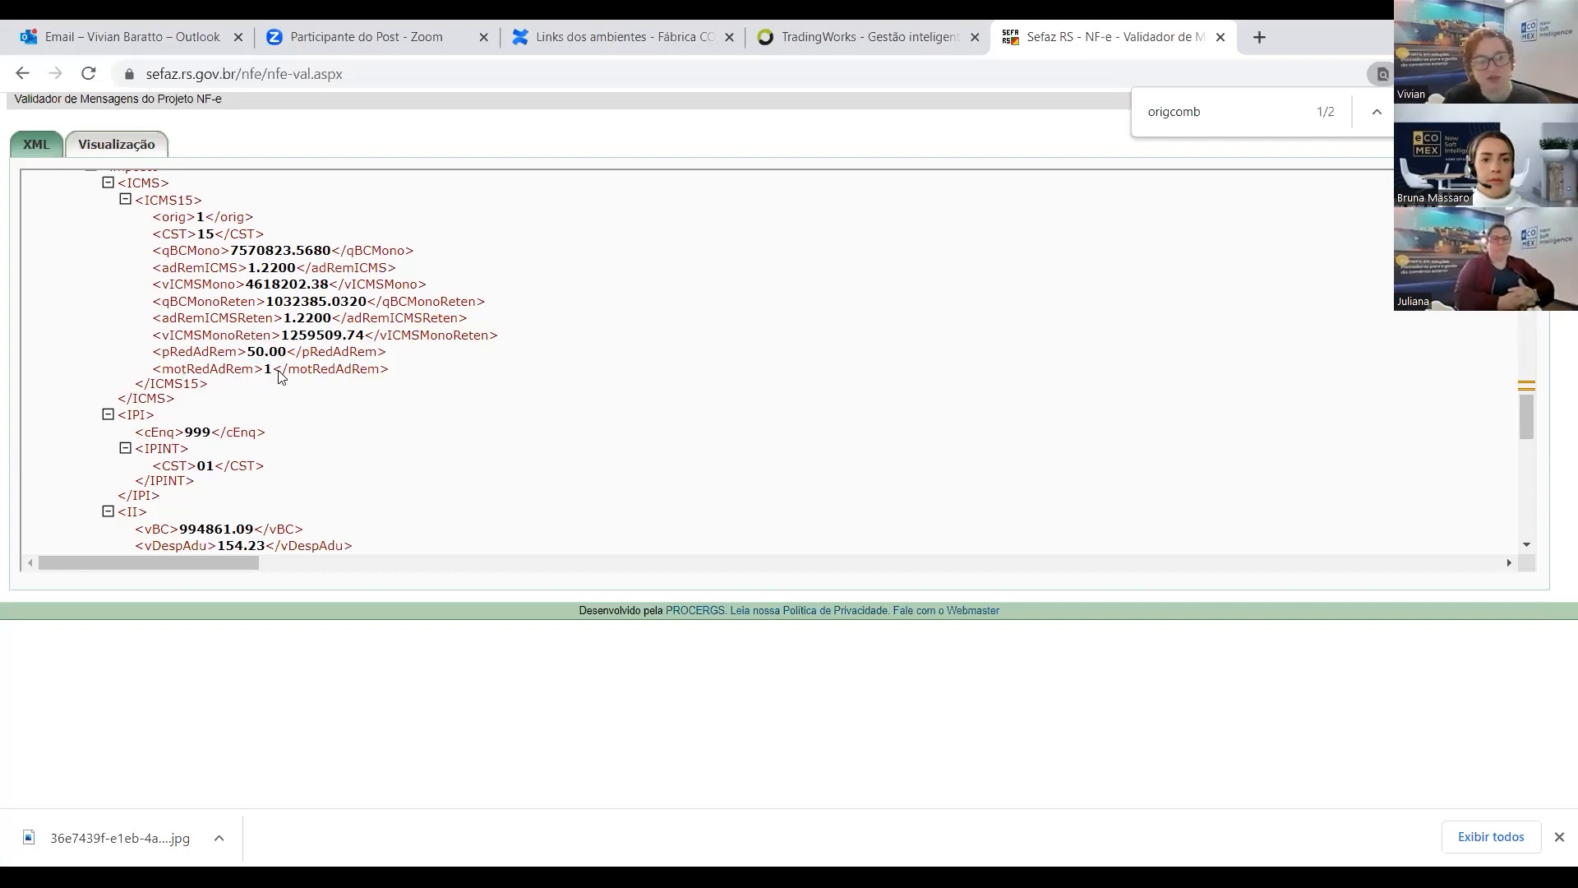
pyautogui.scroll(-15, 329, 457)
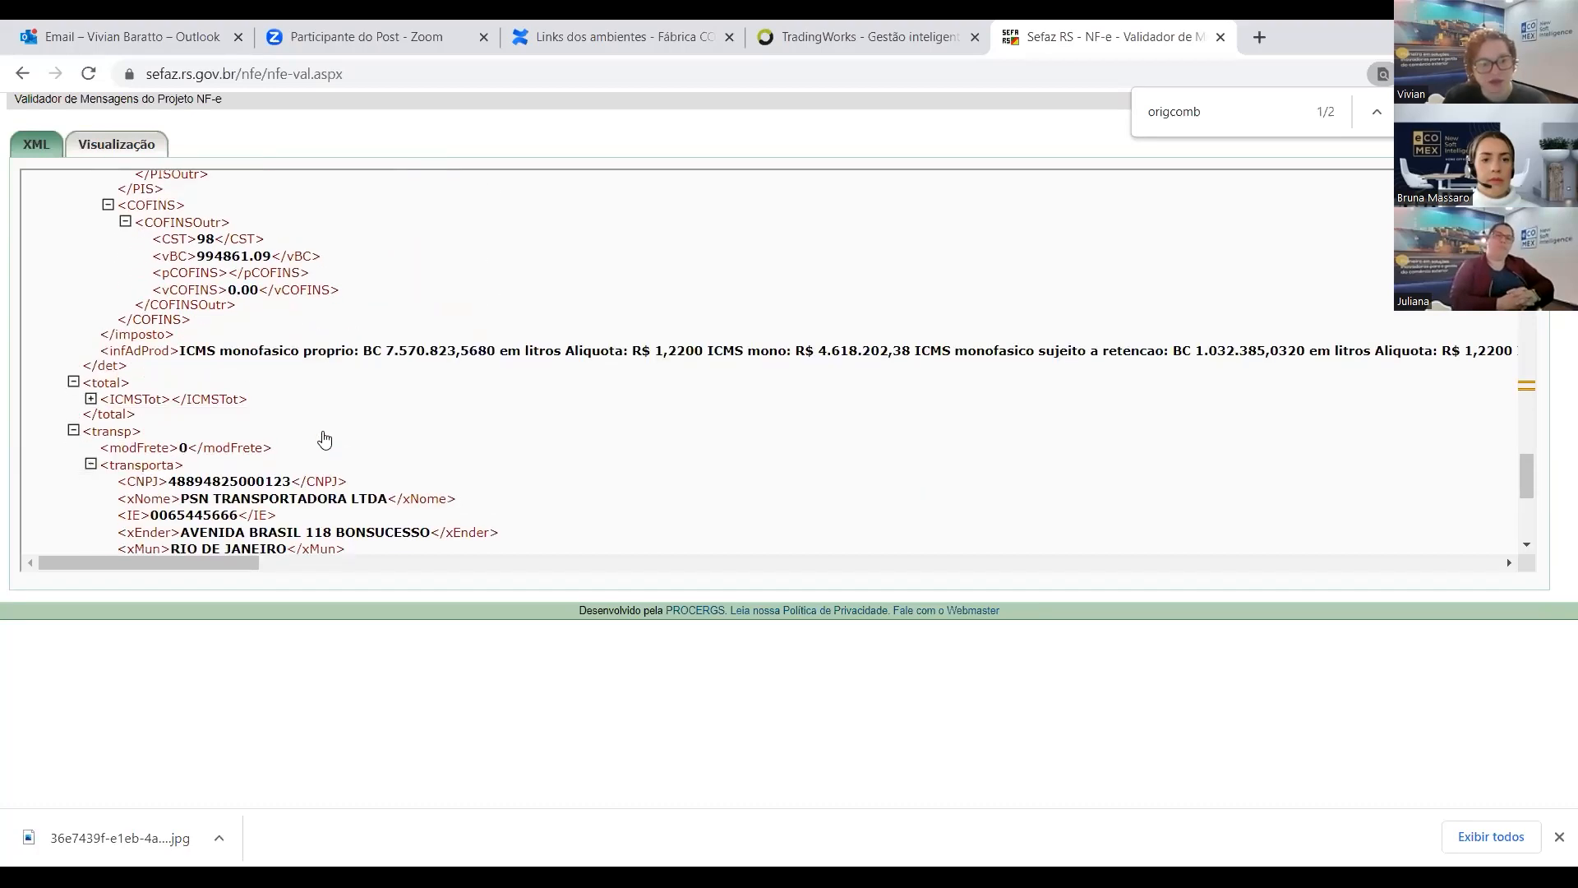
pyautogui.scroll(15, 326, 438)
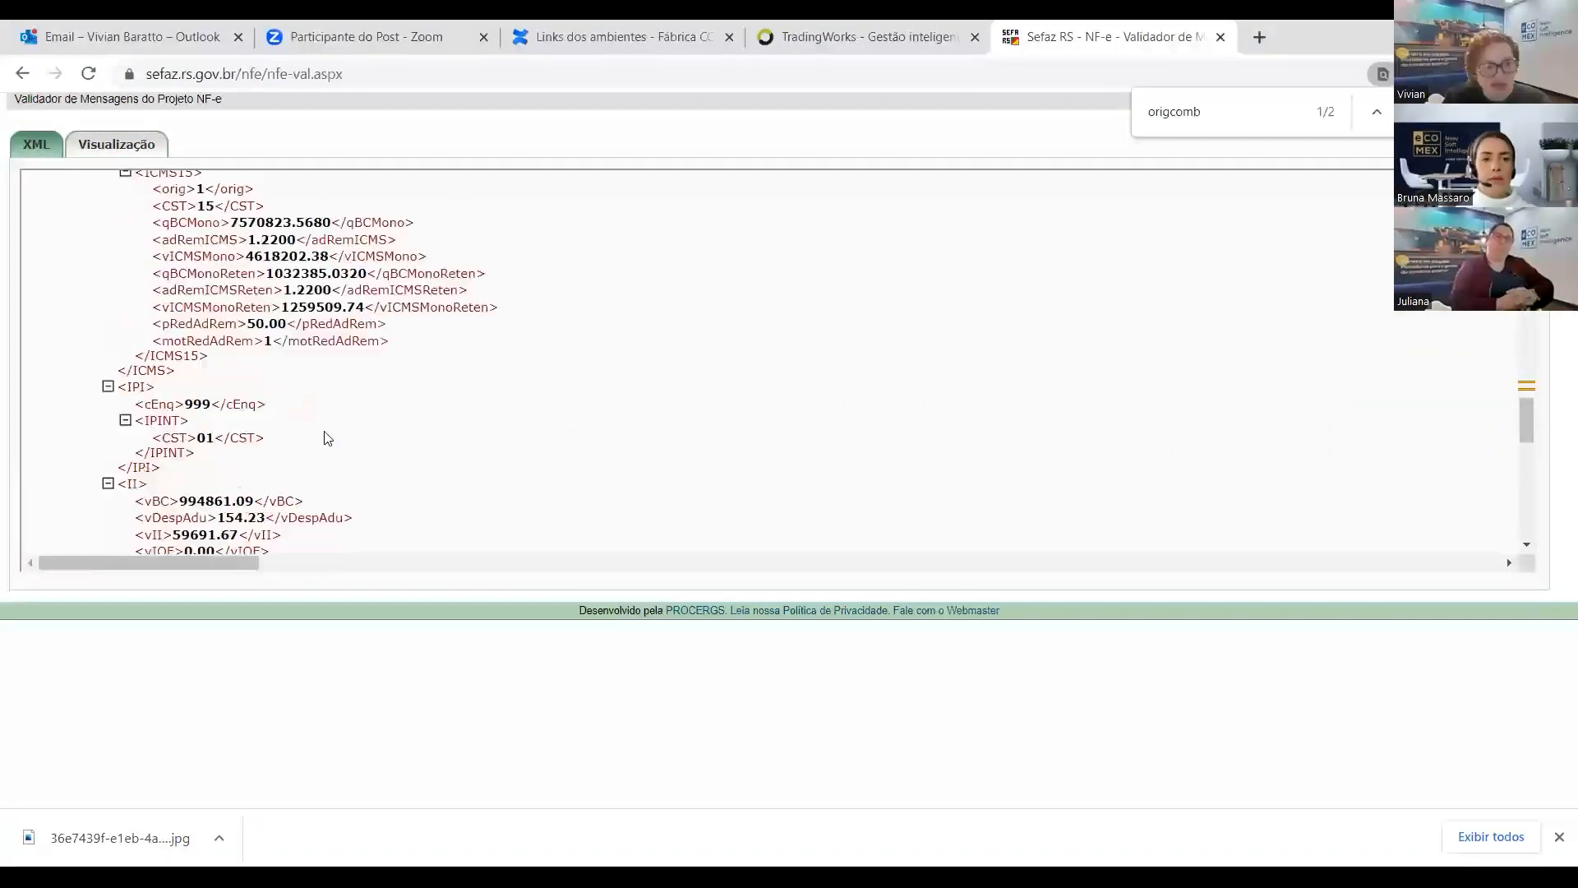
# Search the XML for "tota" and expand the ICMSTot group inside the total section
pyautogui.scroll(3, 720, 295)
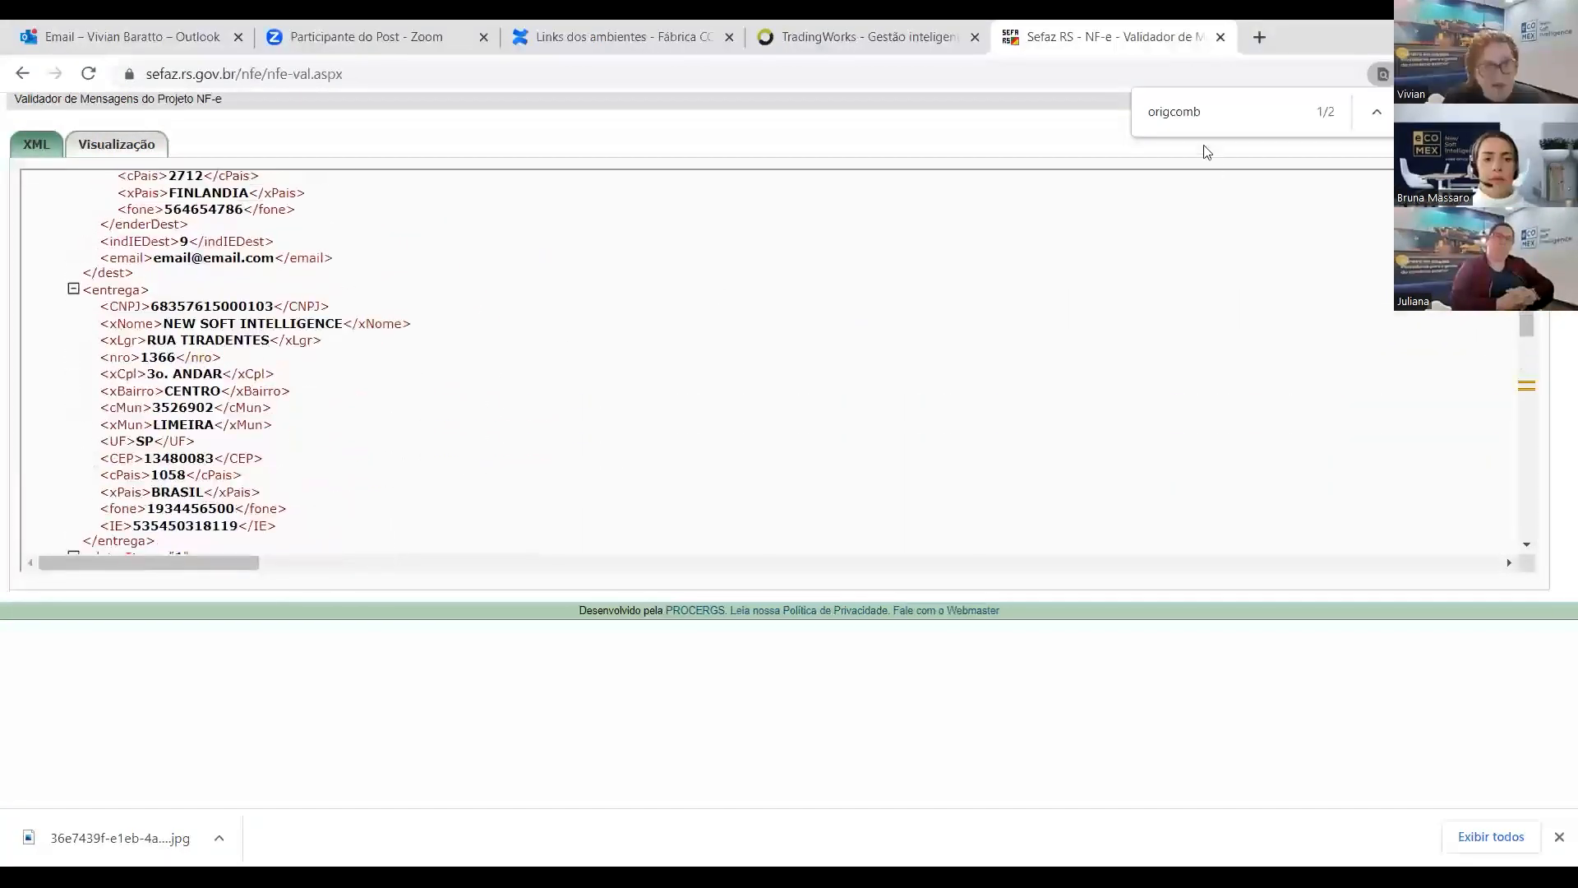
pyautogui.doubleClick(1238, 113)
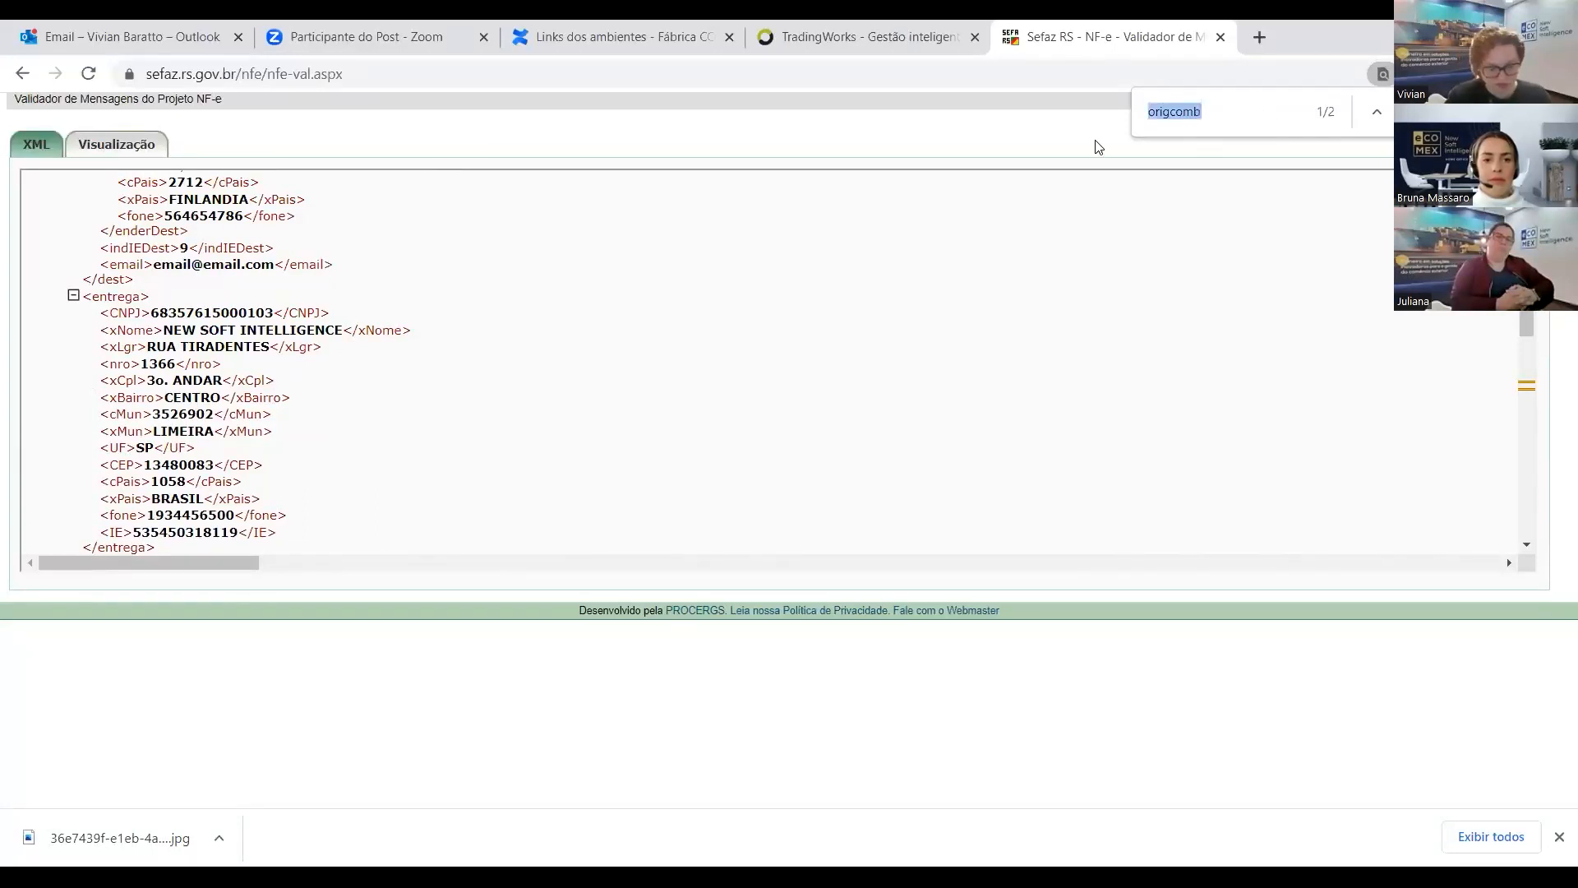
pyautogui.write('tota')
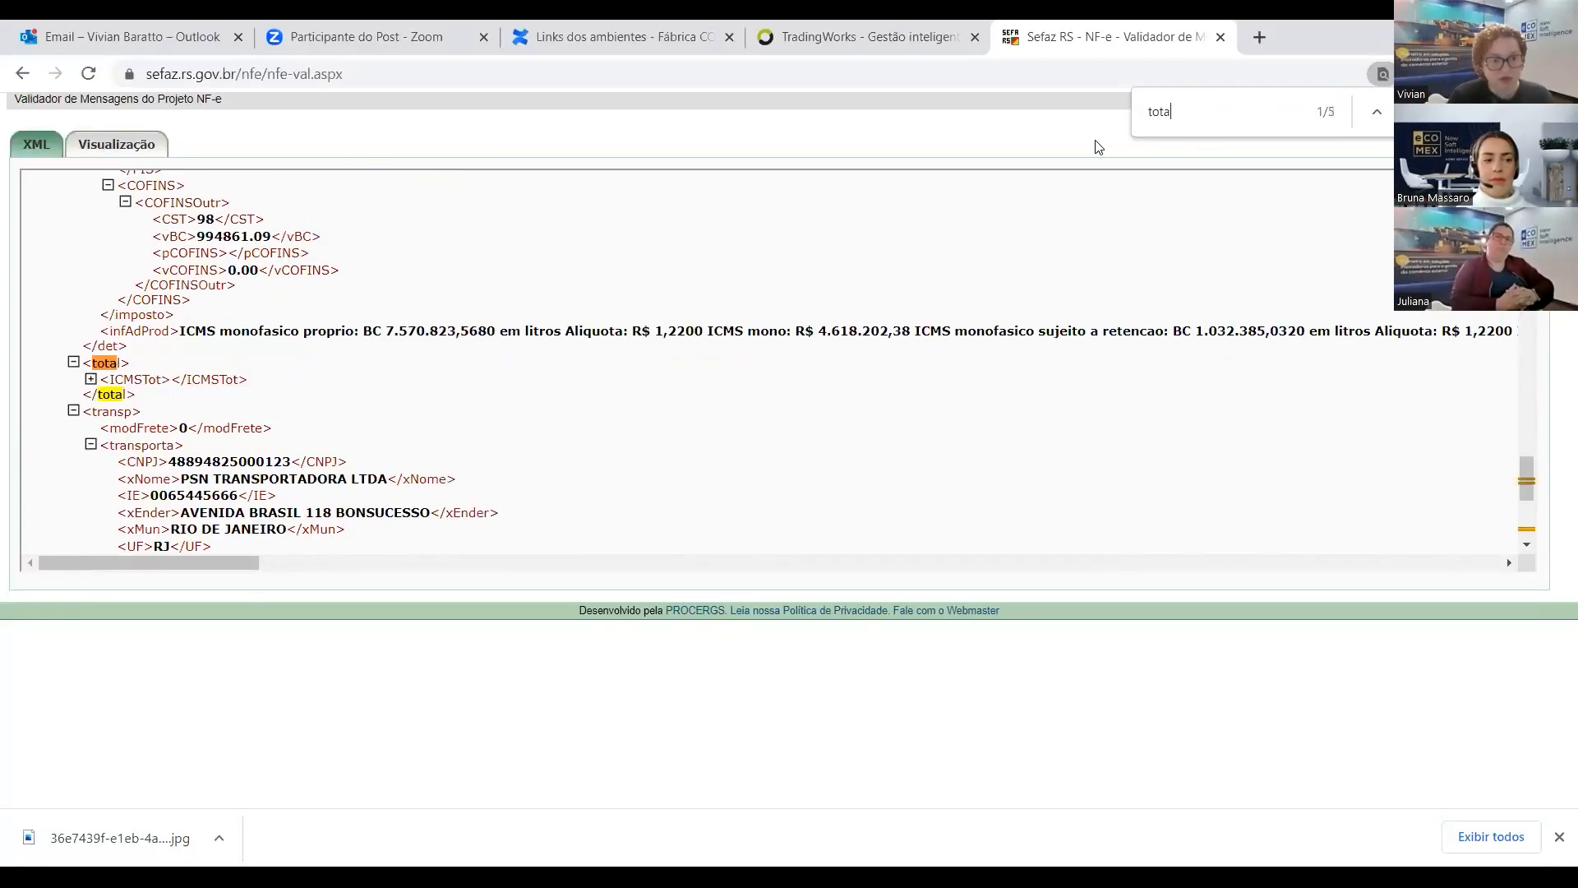
pyautogui.click(91, 378)
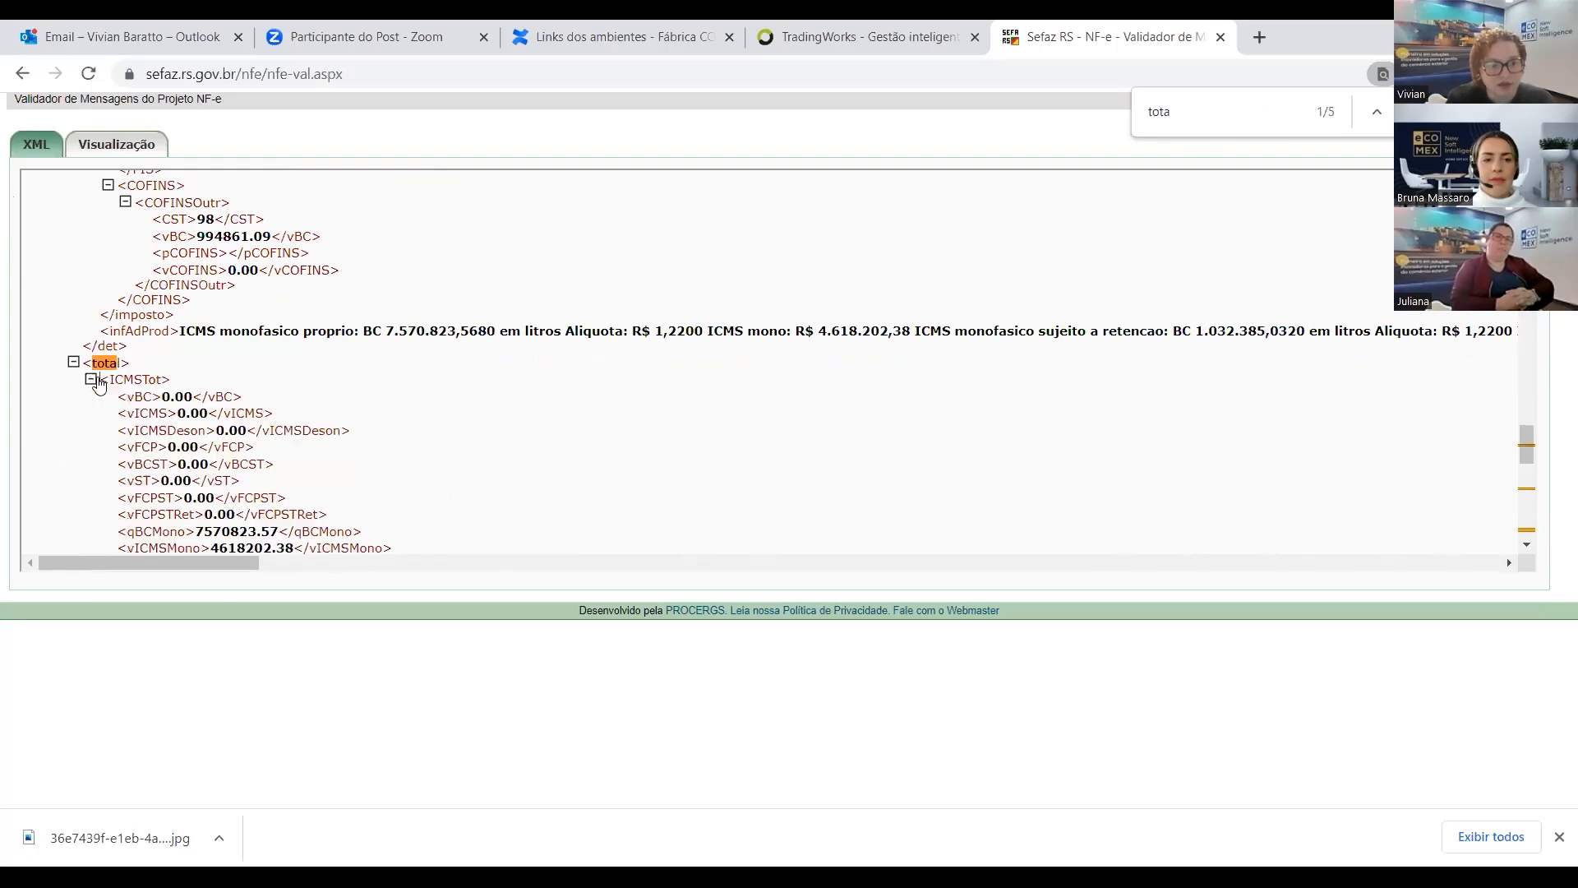
pyautogui.scroll(-2, 329, 456)
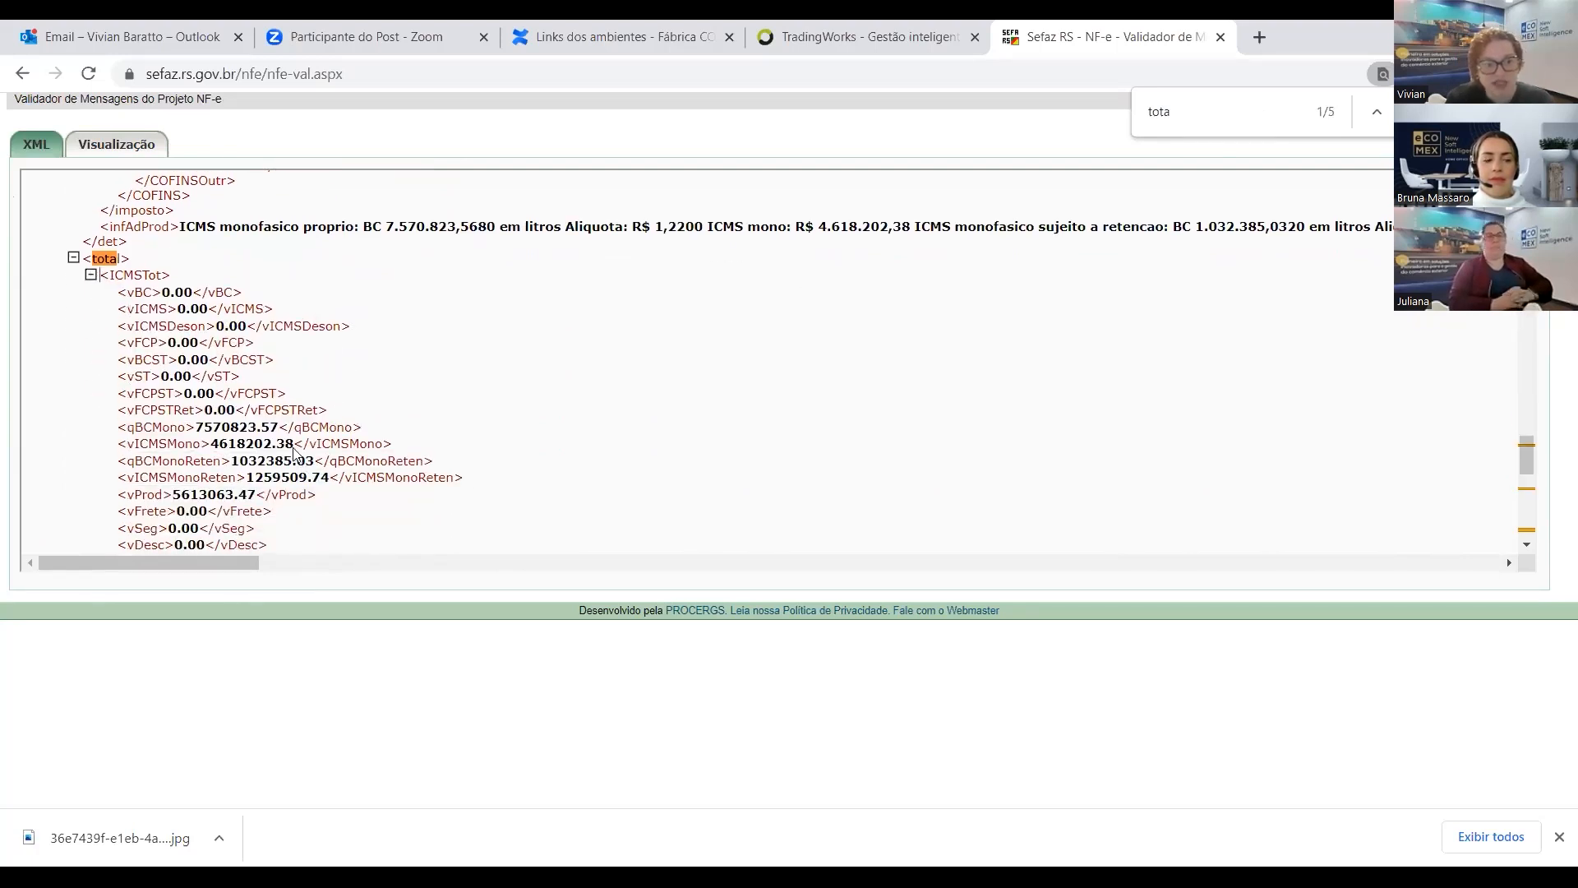
# Review the ICMSTot values from the monophasic ICMS tags through vProd and vNF, continuing to the transport and payment groups
pyautogui.scroll(-4, 320, 411)
pyautogui.scroll(2, 296, 312)
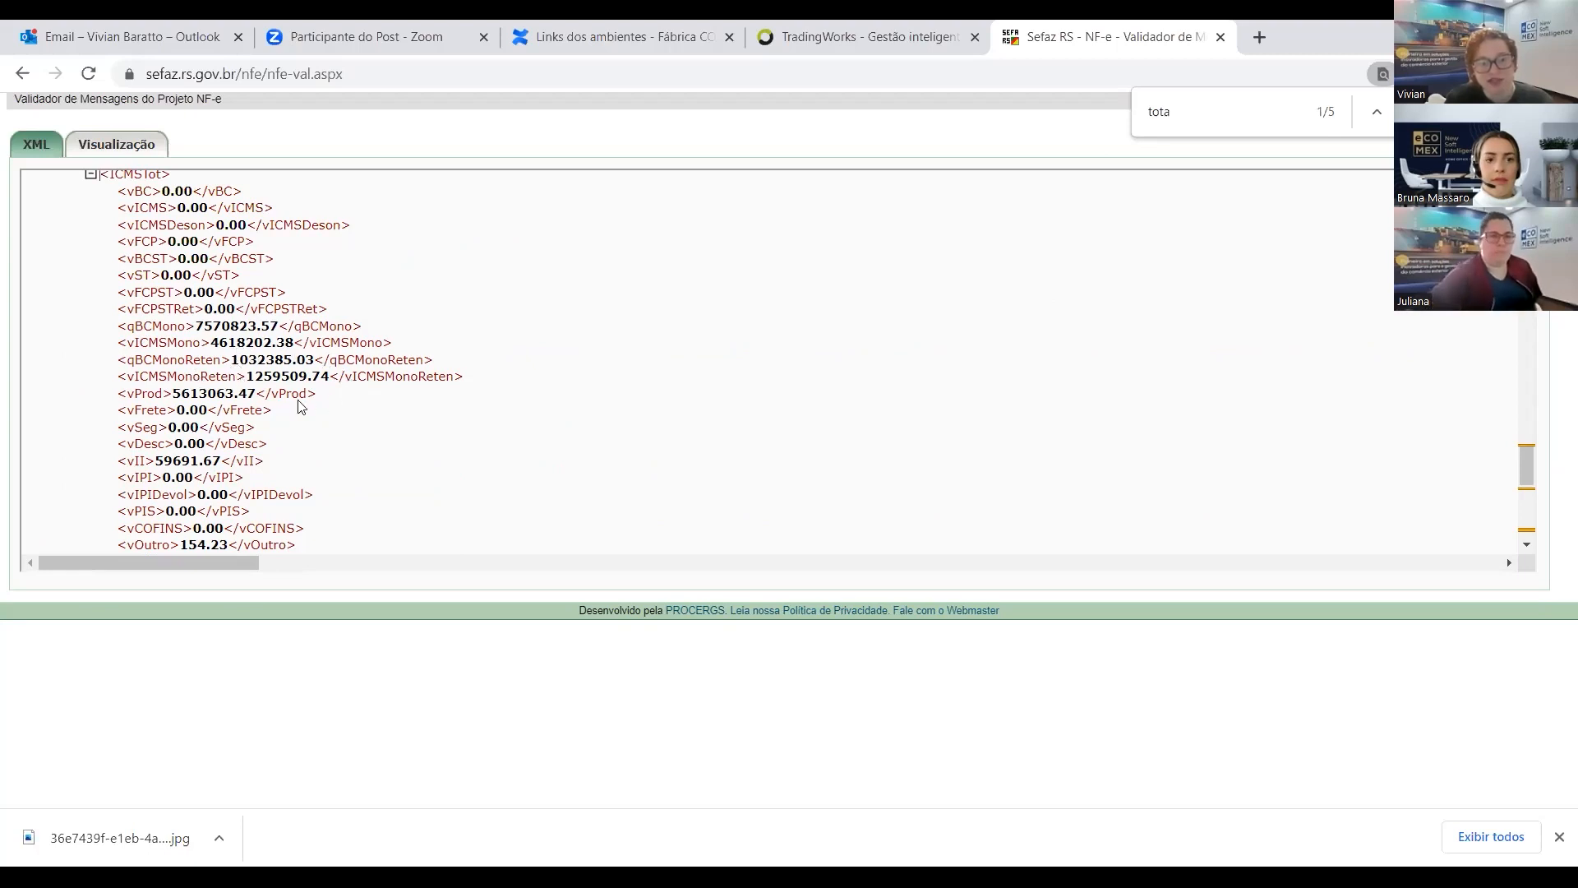
pyautogui.scroll(-4, 442, 448)
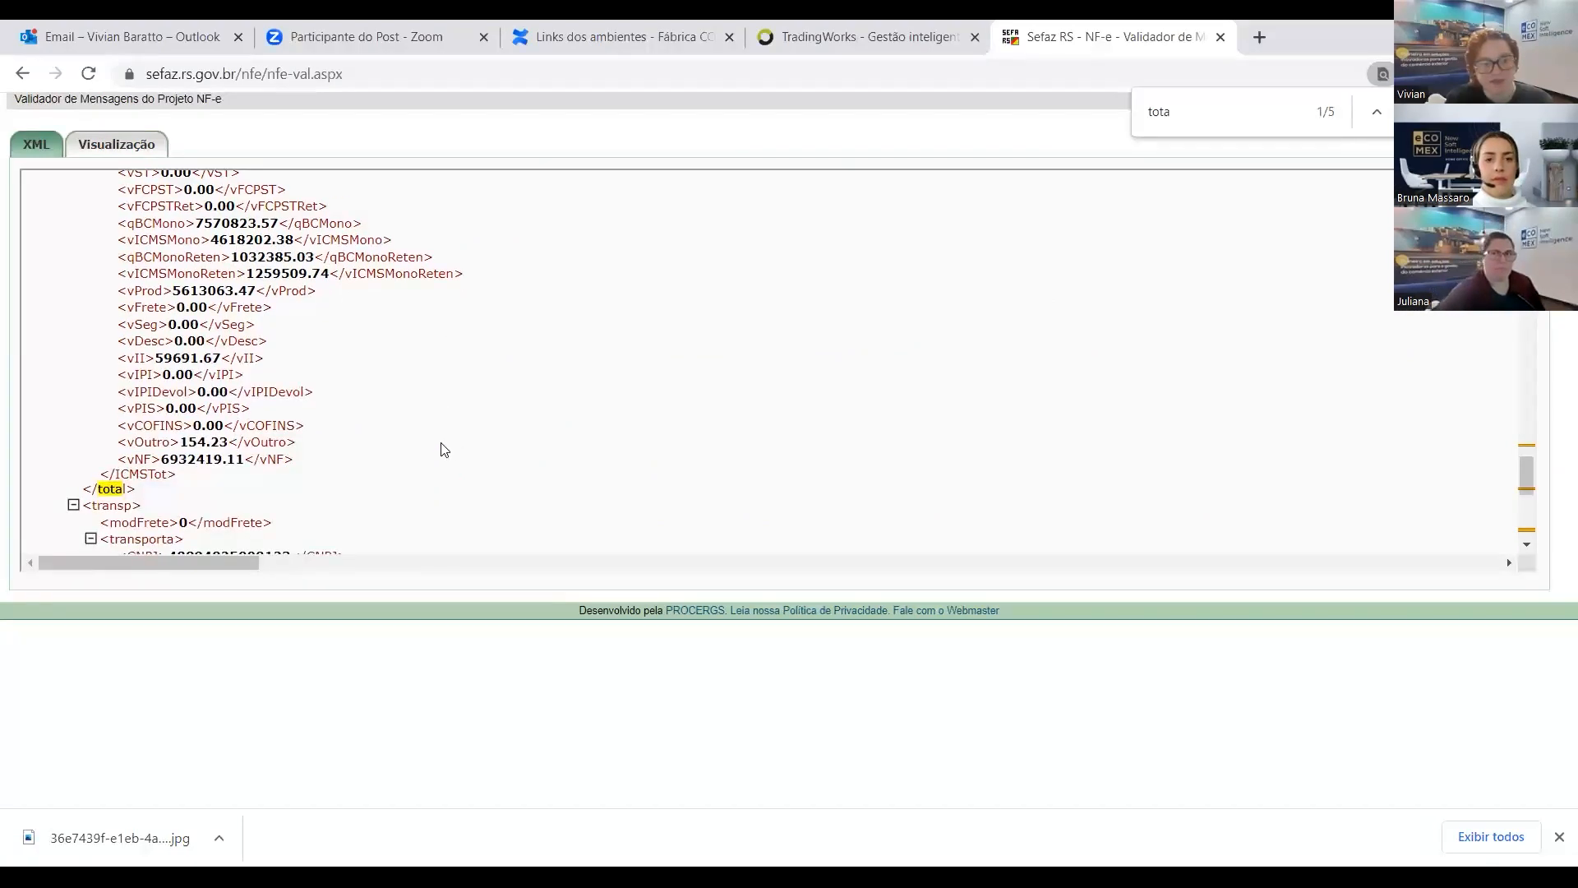
pyautogui.scroll(-2, 442, 446)
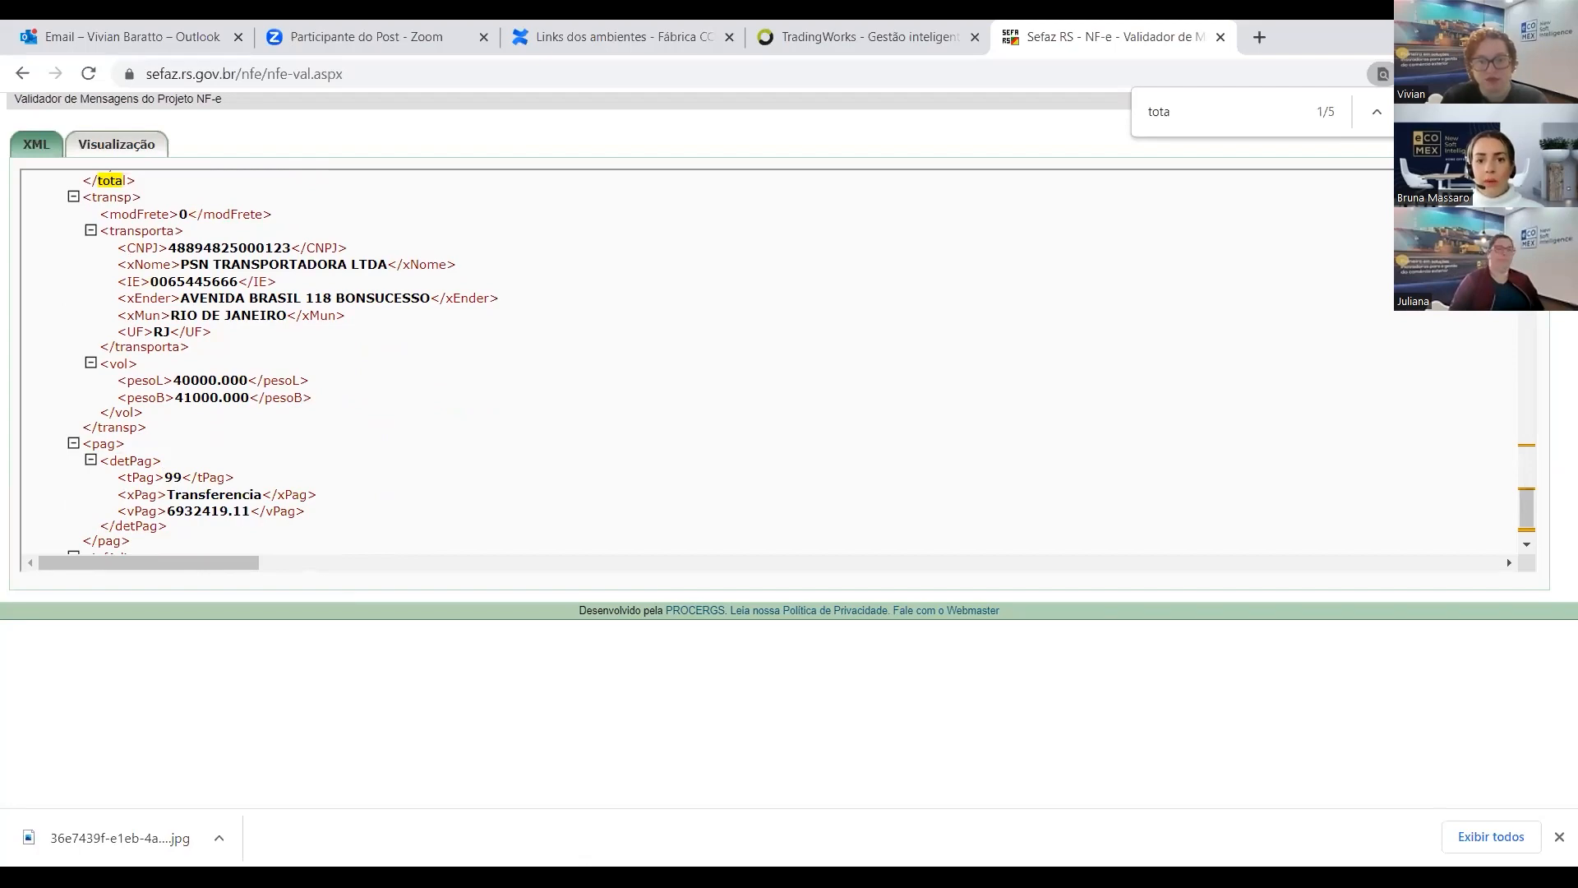
# Switch back to ECOMEX and show the products and services of the electronic fiscal note
pyautogui.hotkey('alt', 'Tab')
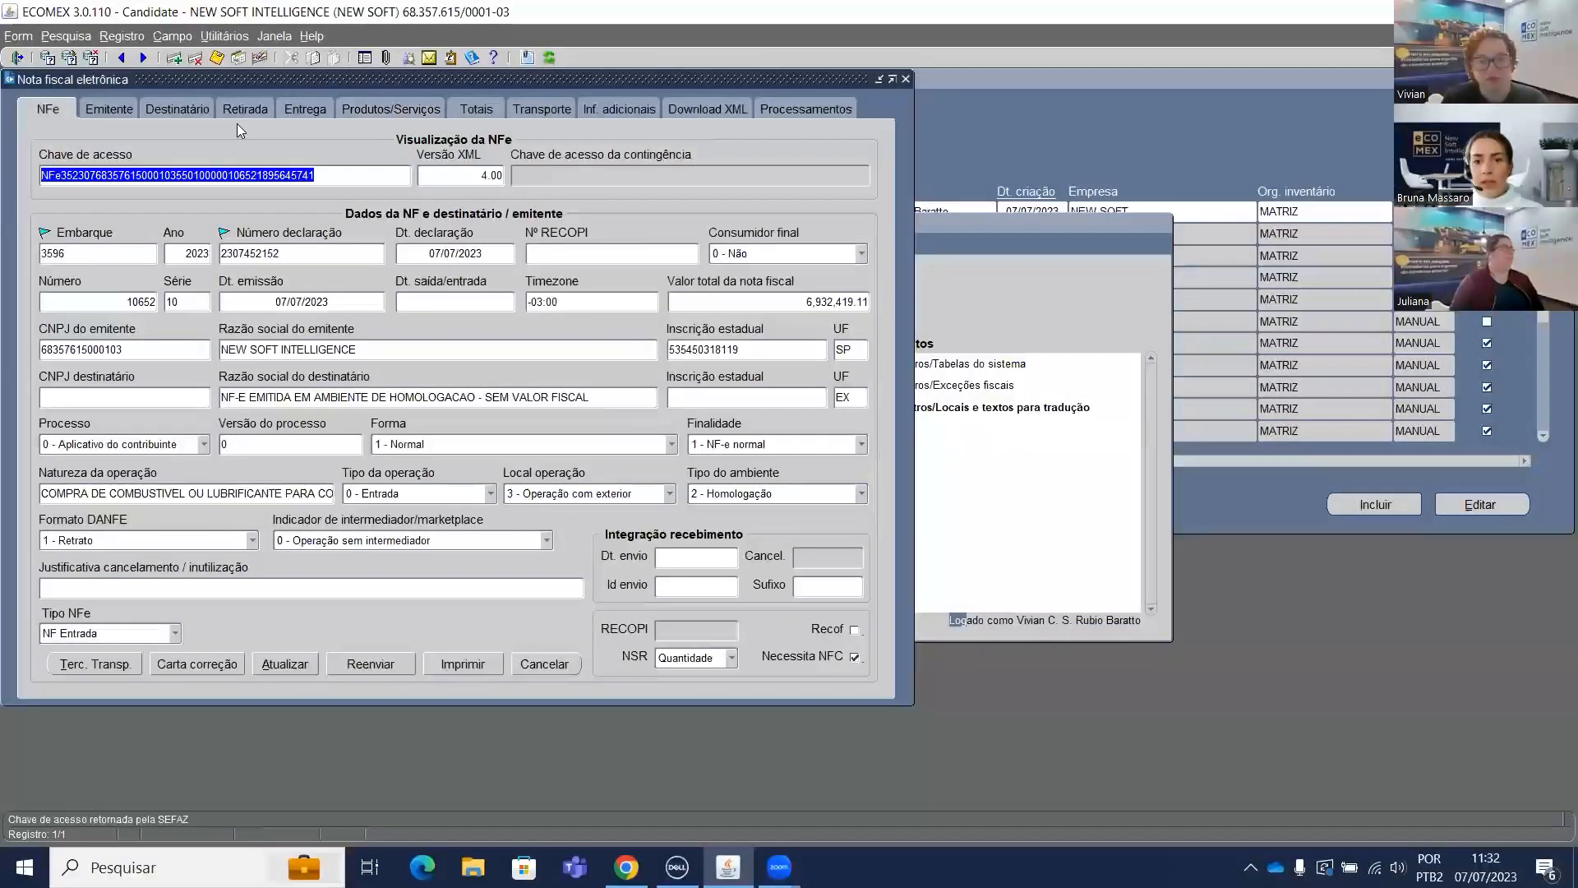
pyautogui.click(391, 110)
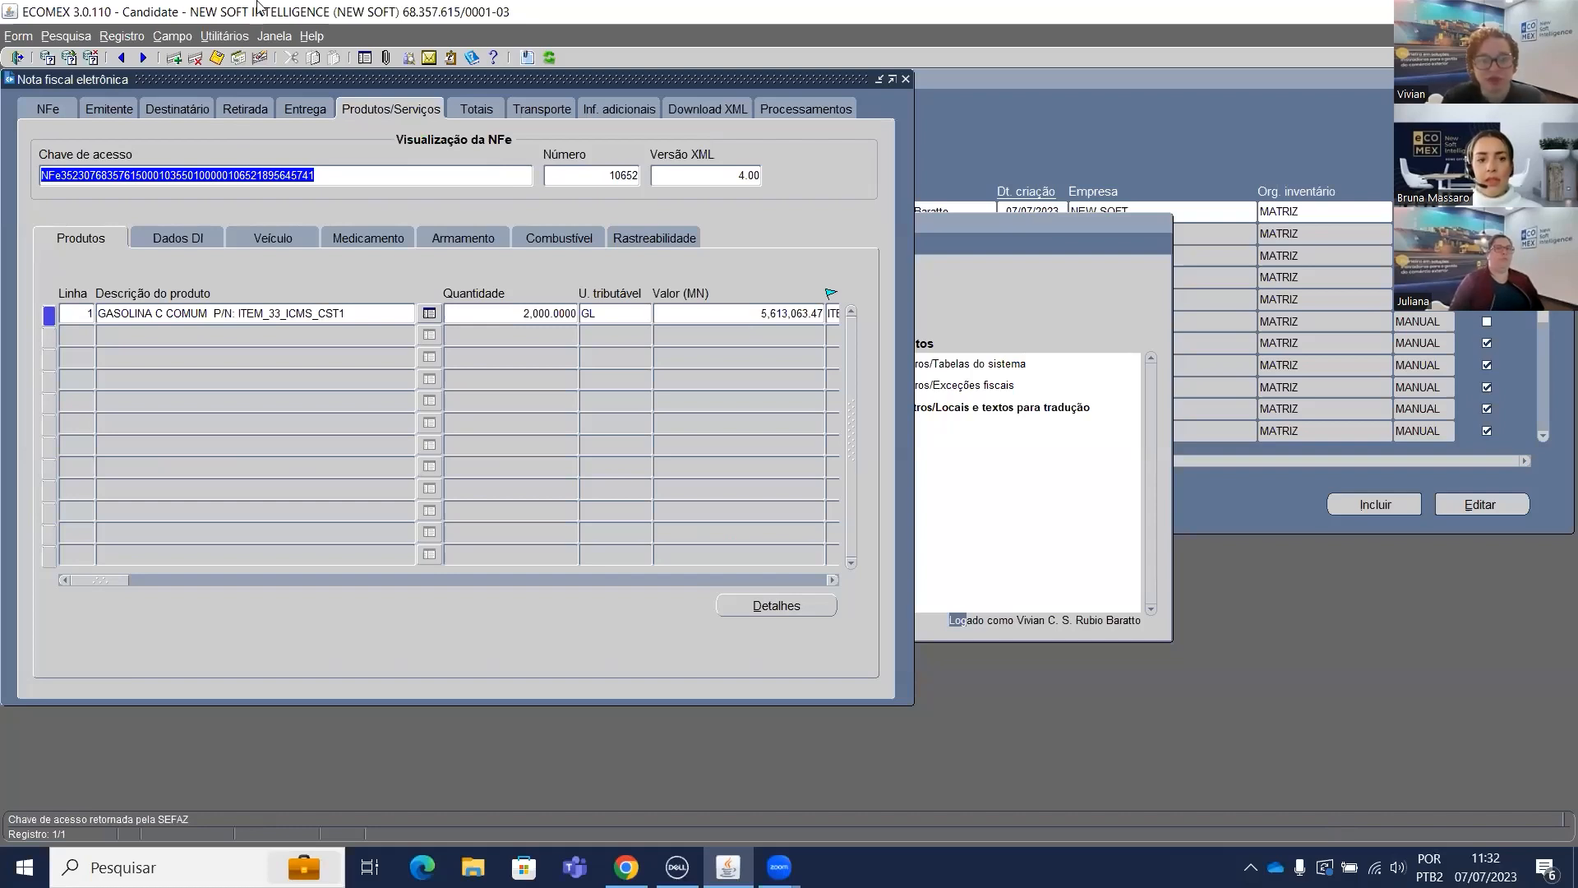
pyautogui.hotkey('alt', 'Tab')
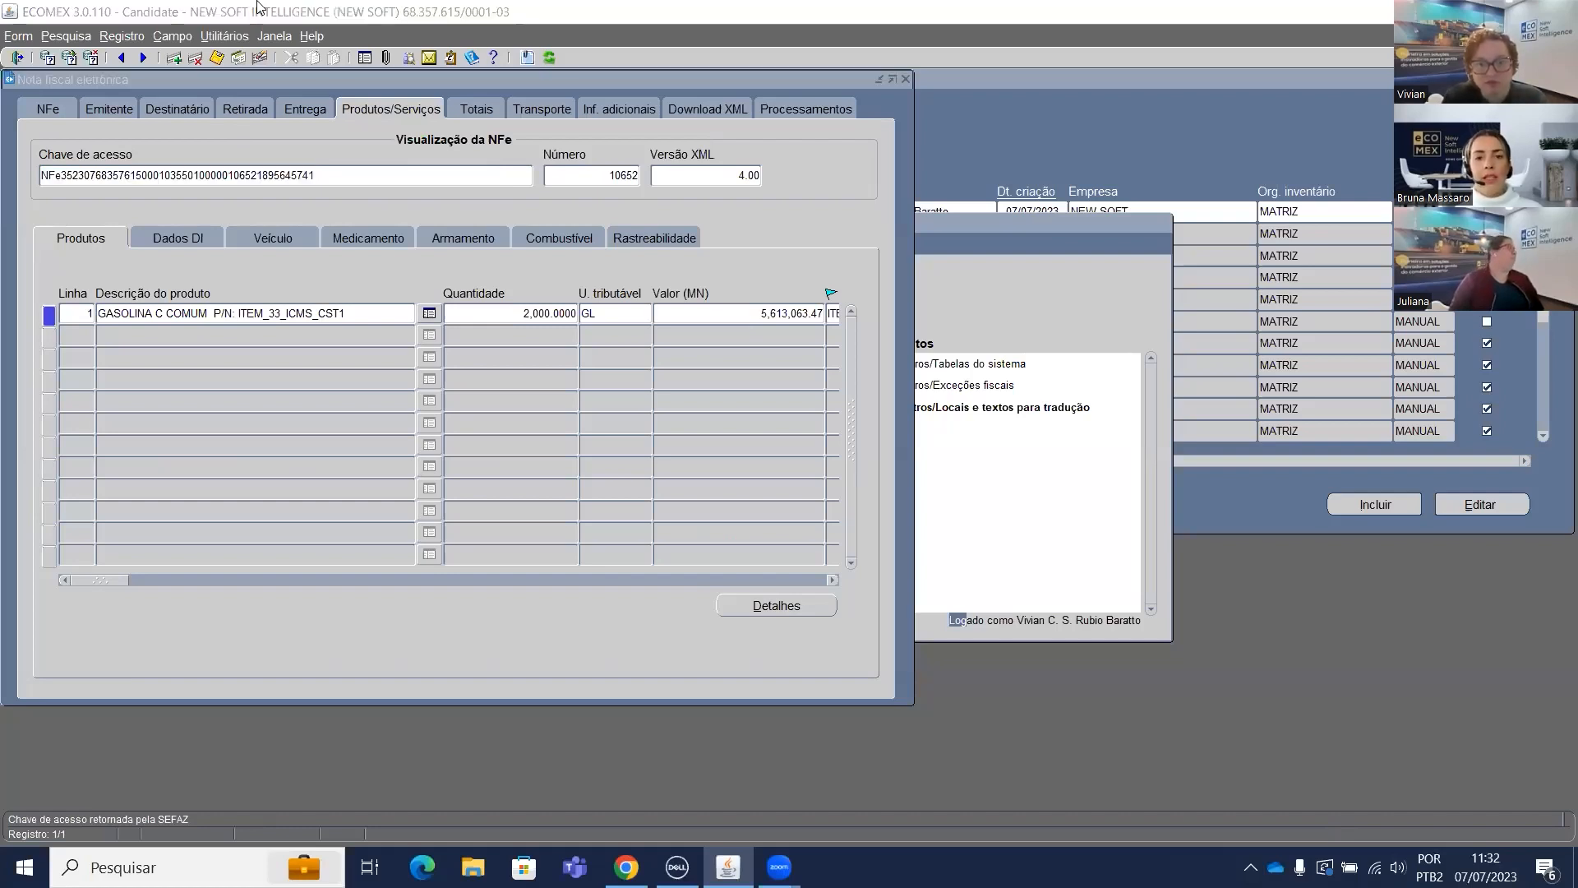
pyautogui.click(1098, 683)
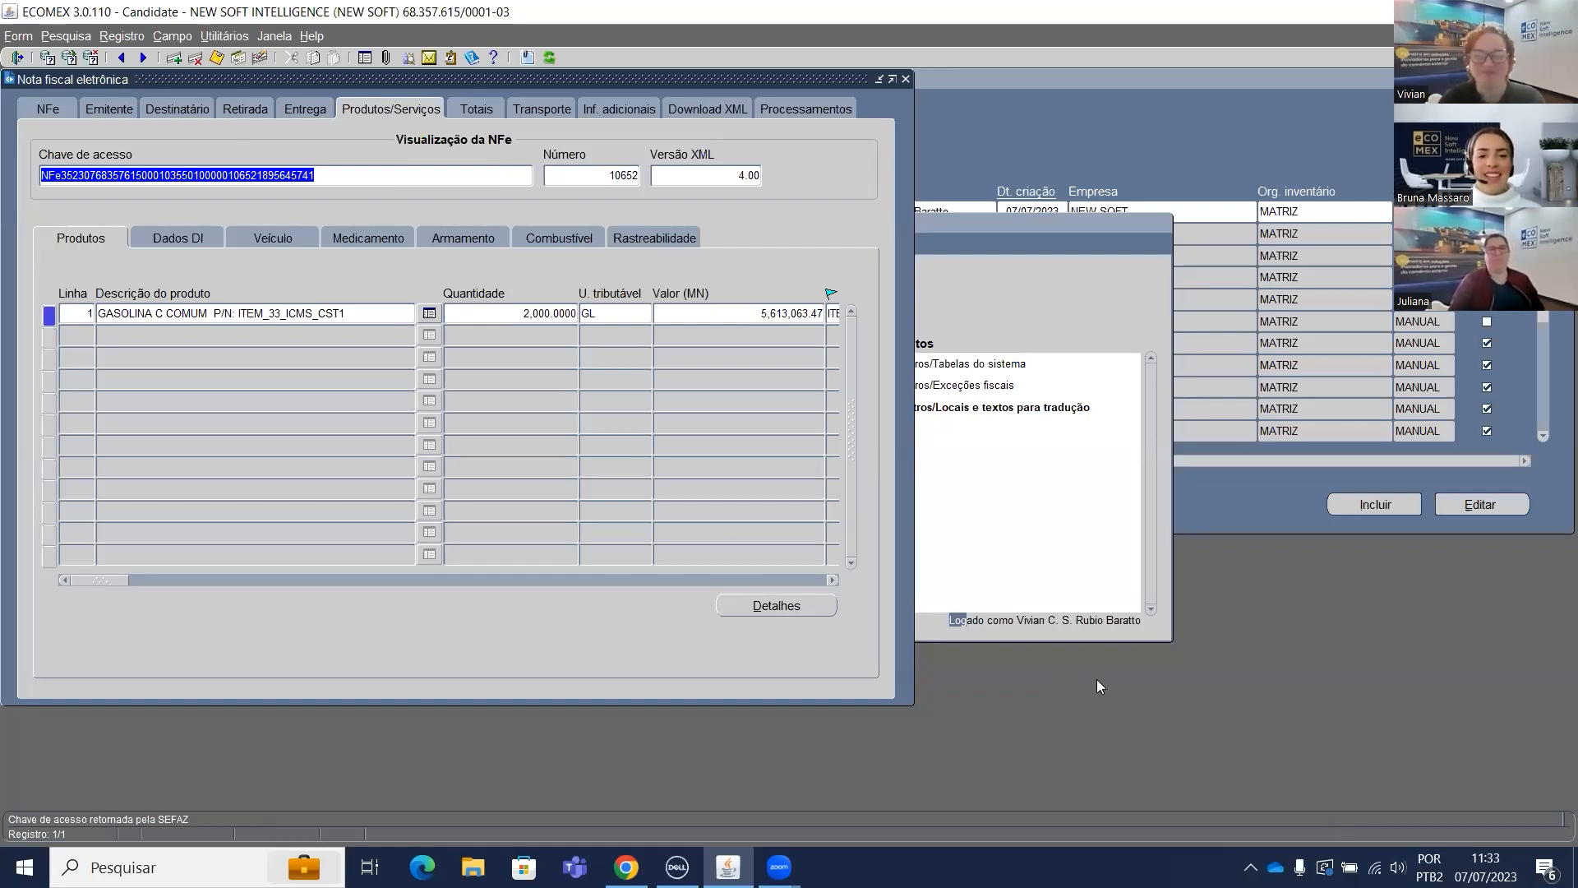
pyautogui.click(989, 234)
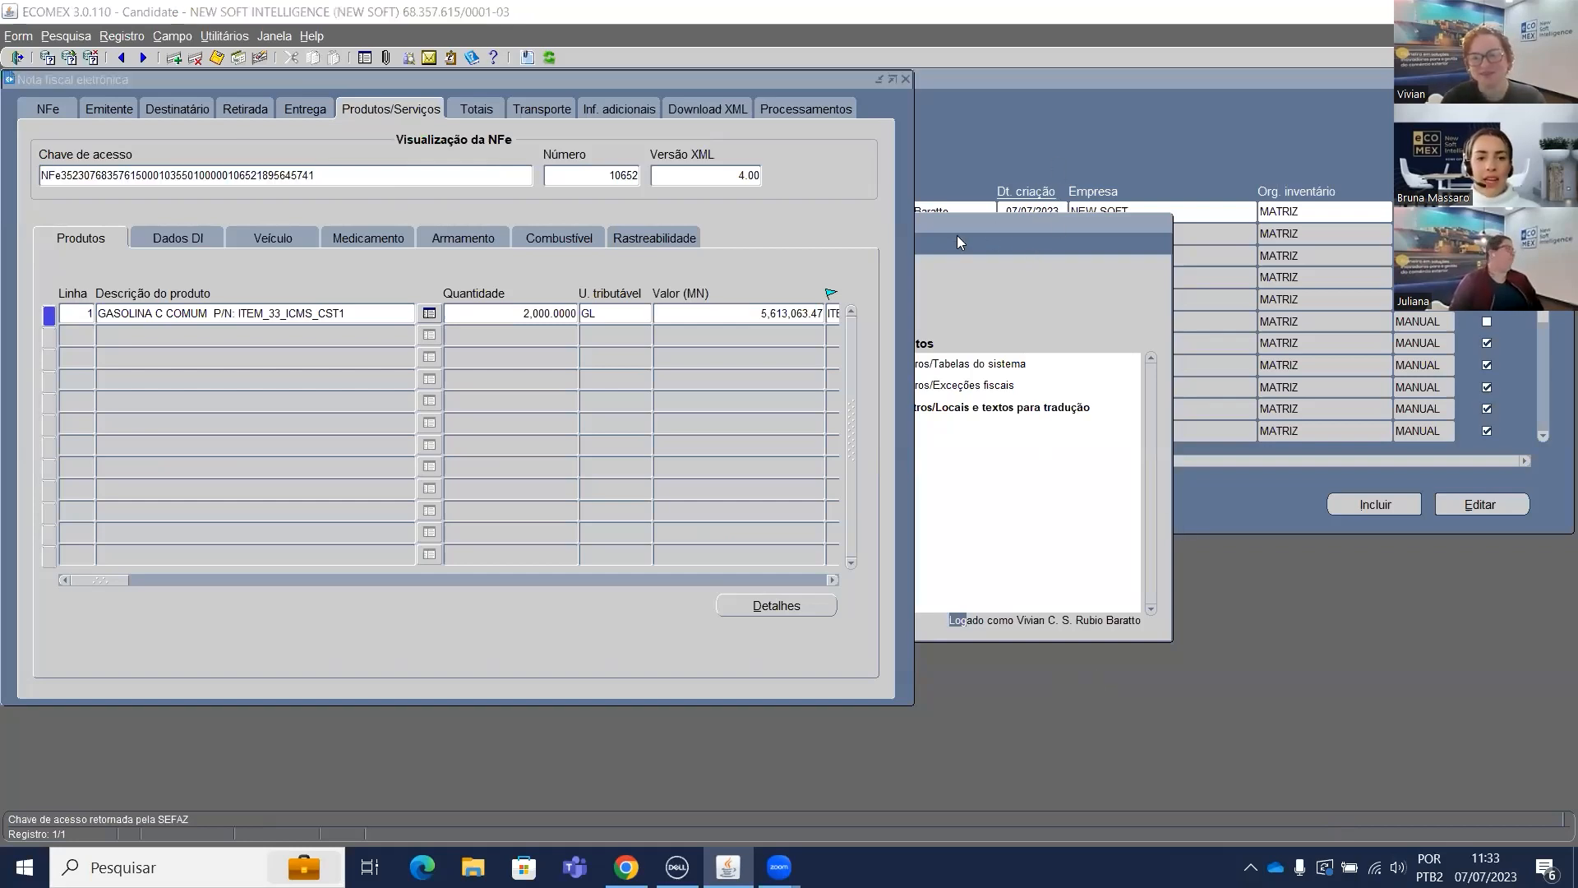